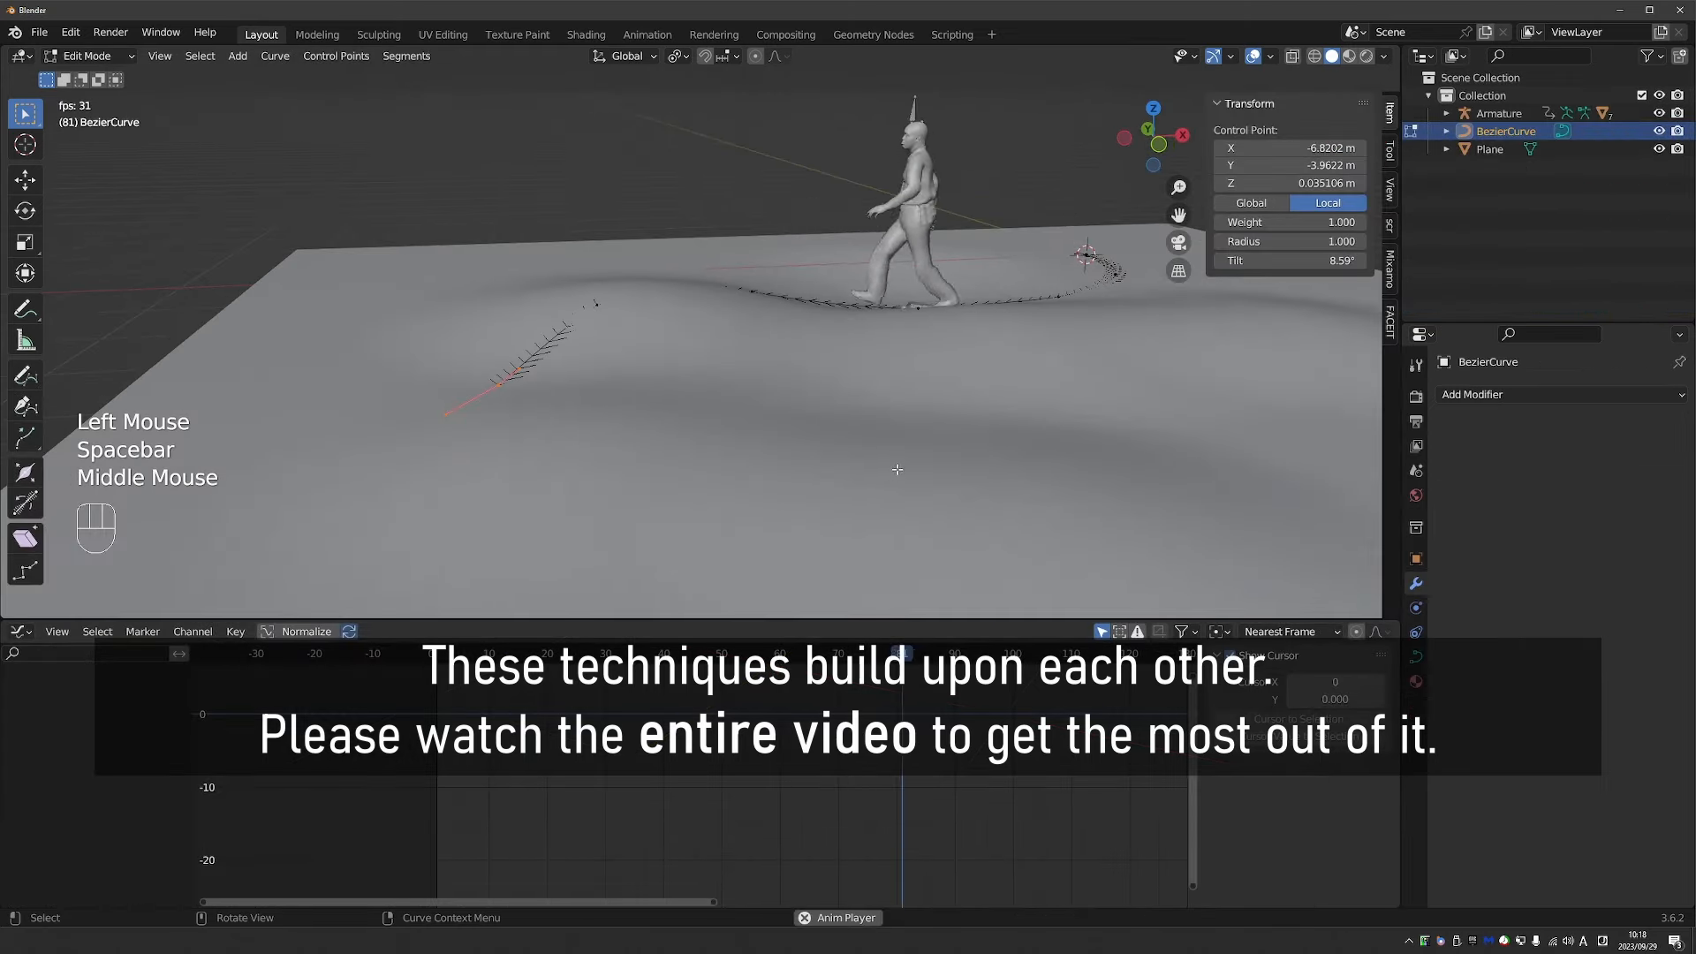
Preview the path-following walk and the NLA strip animations by scrubbing and playing them.
key(Tab)
shift+middle_drag(554, 455, 528, 493)
key(space)
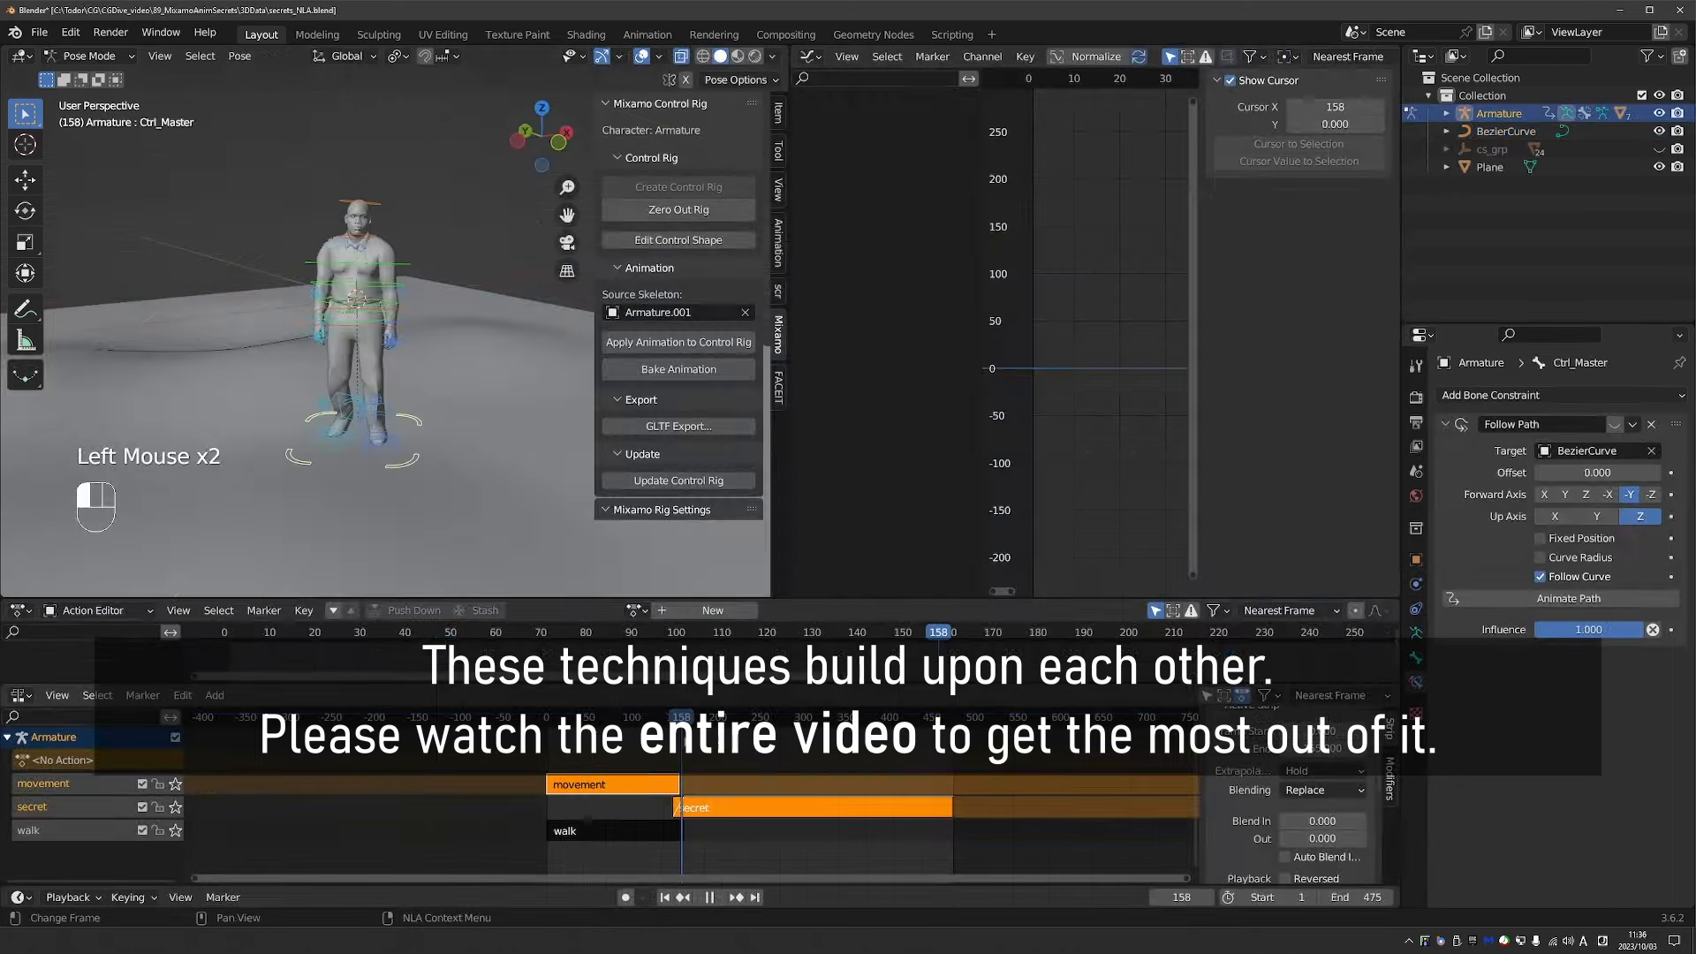
drag(681, 742, 886, 766)
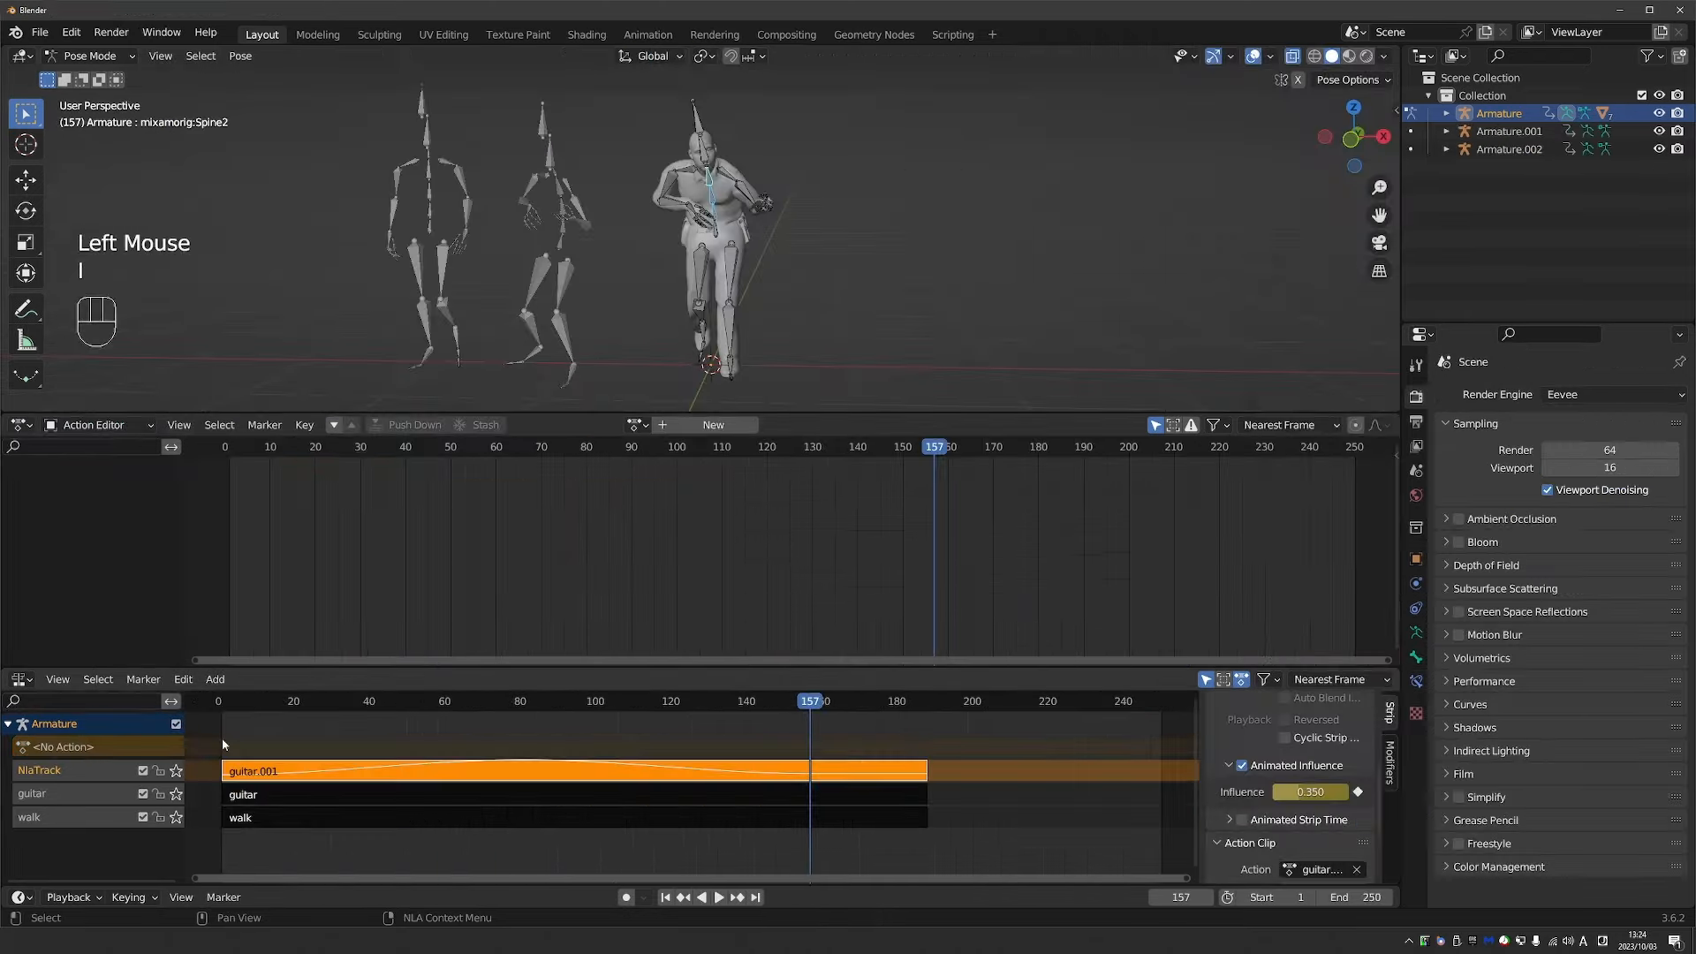
click(219, 703)
key(space)
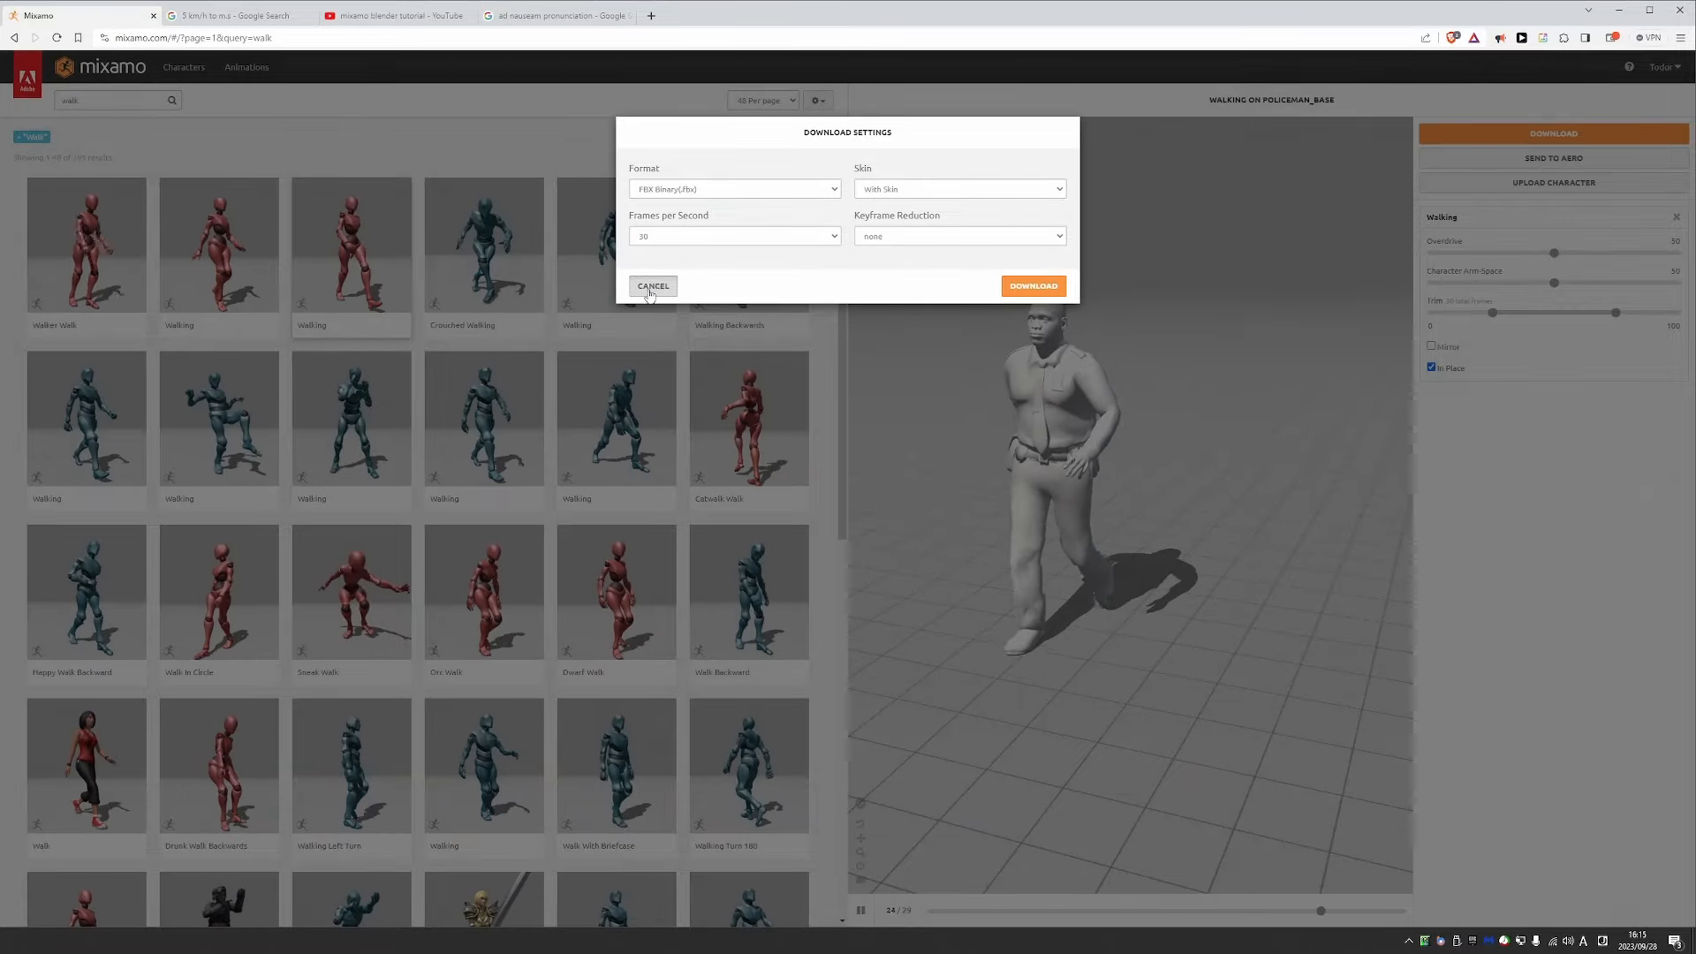
Dismiss the Mixamo download settings, search the animations for "hura" and pick the Hurricane Kick result.
click(653, 287)
double_click(105, 100)
text(hul)
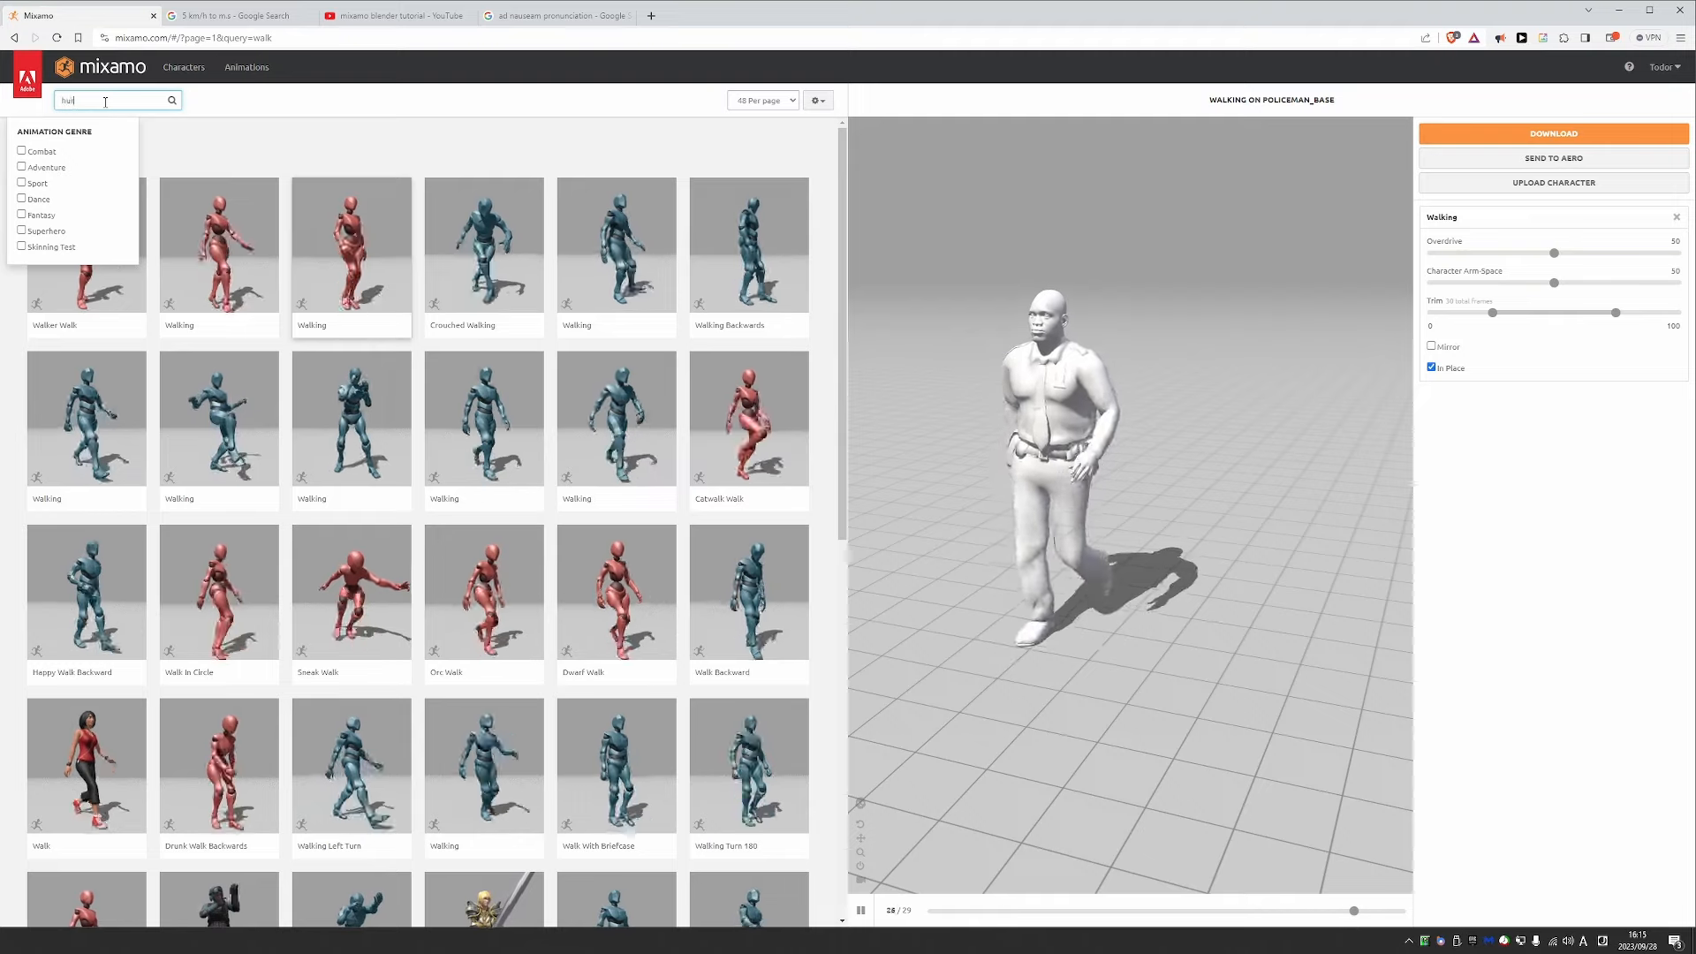
key(BackSpace)
text(ra)
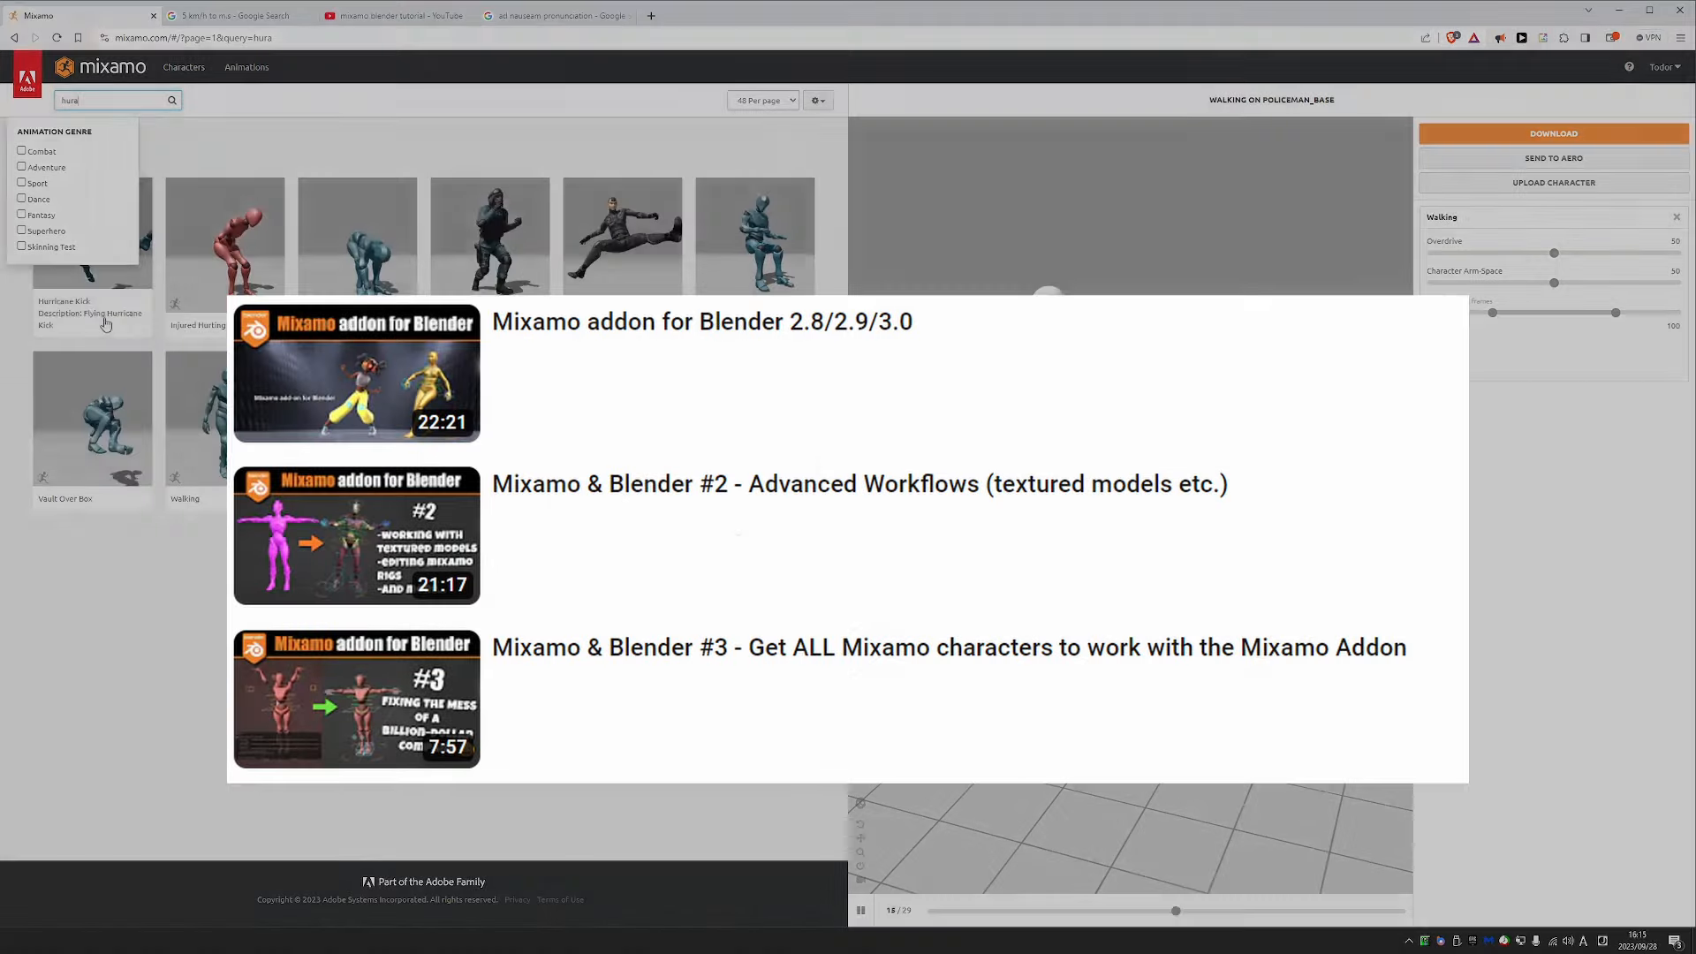
click(110, 323)
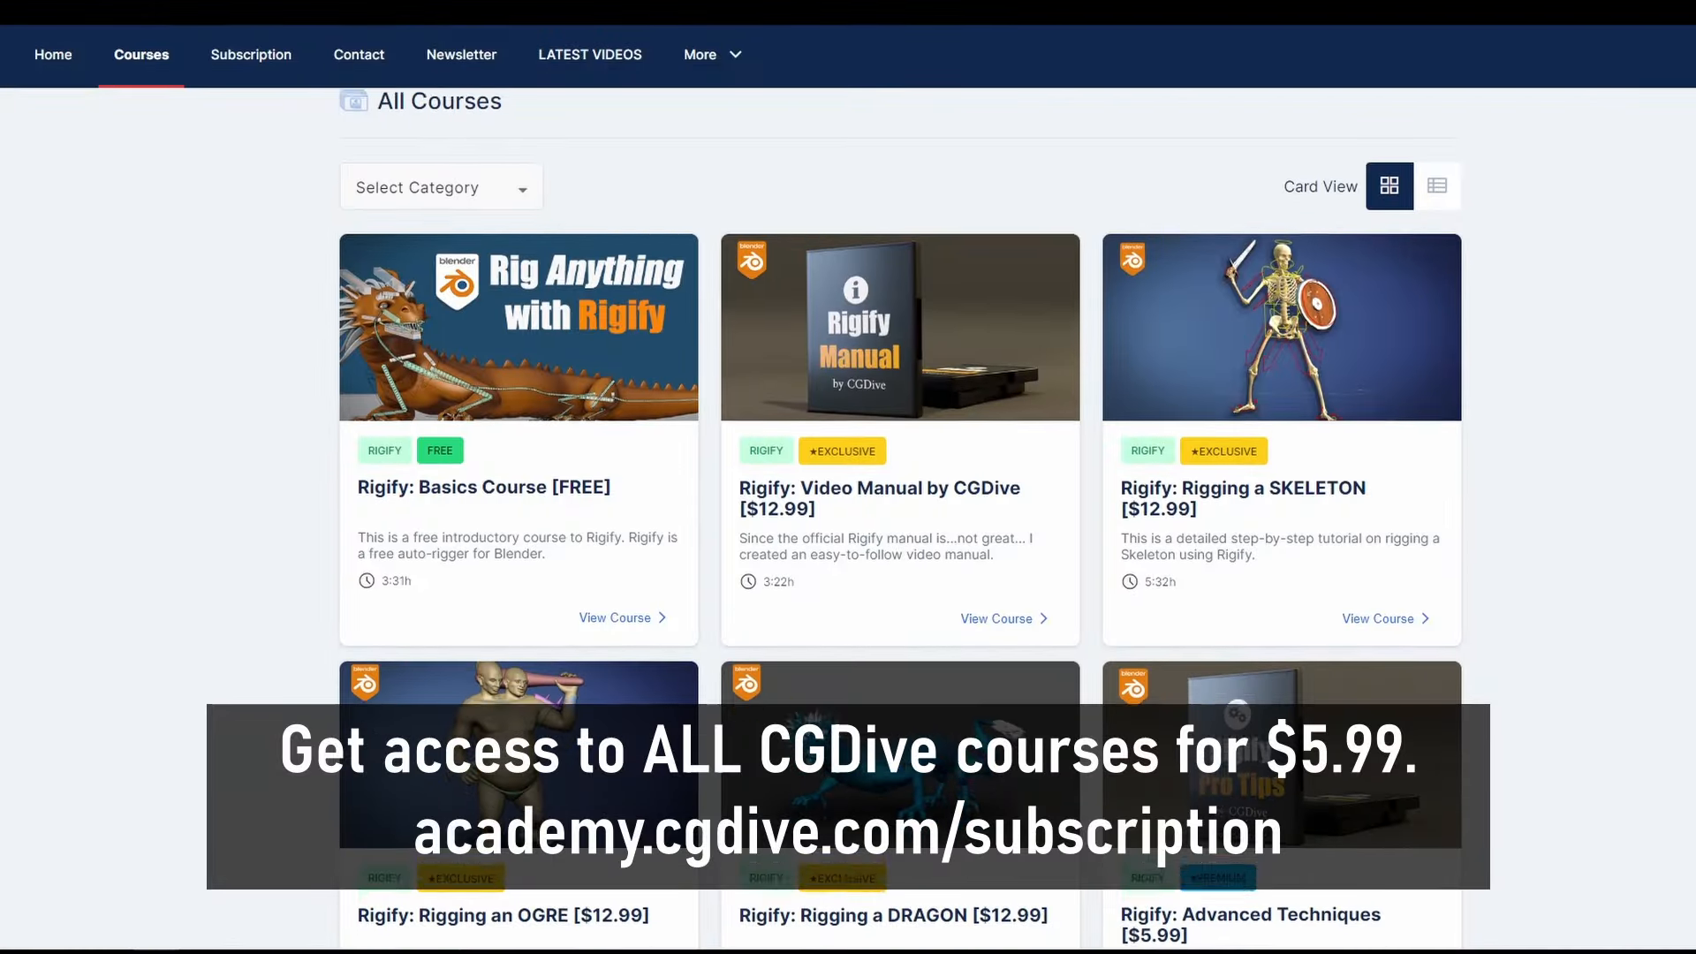
Look through the list of courses on the CGDive academy website.
scroll(901, 519, down, 3)
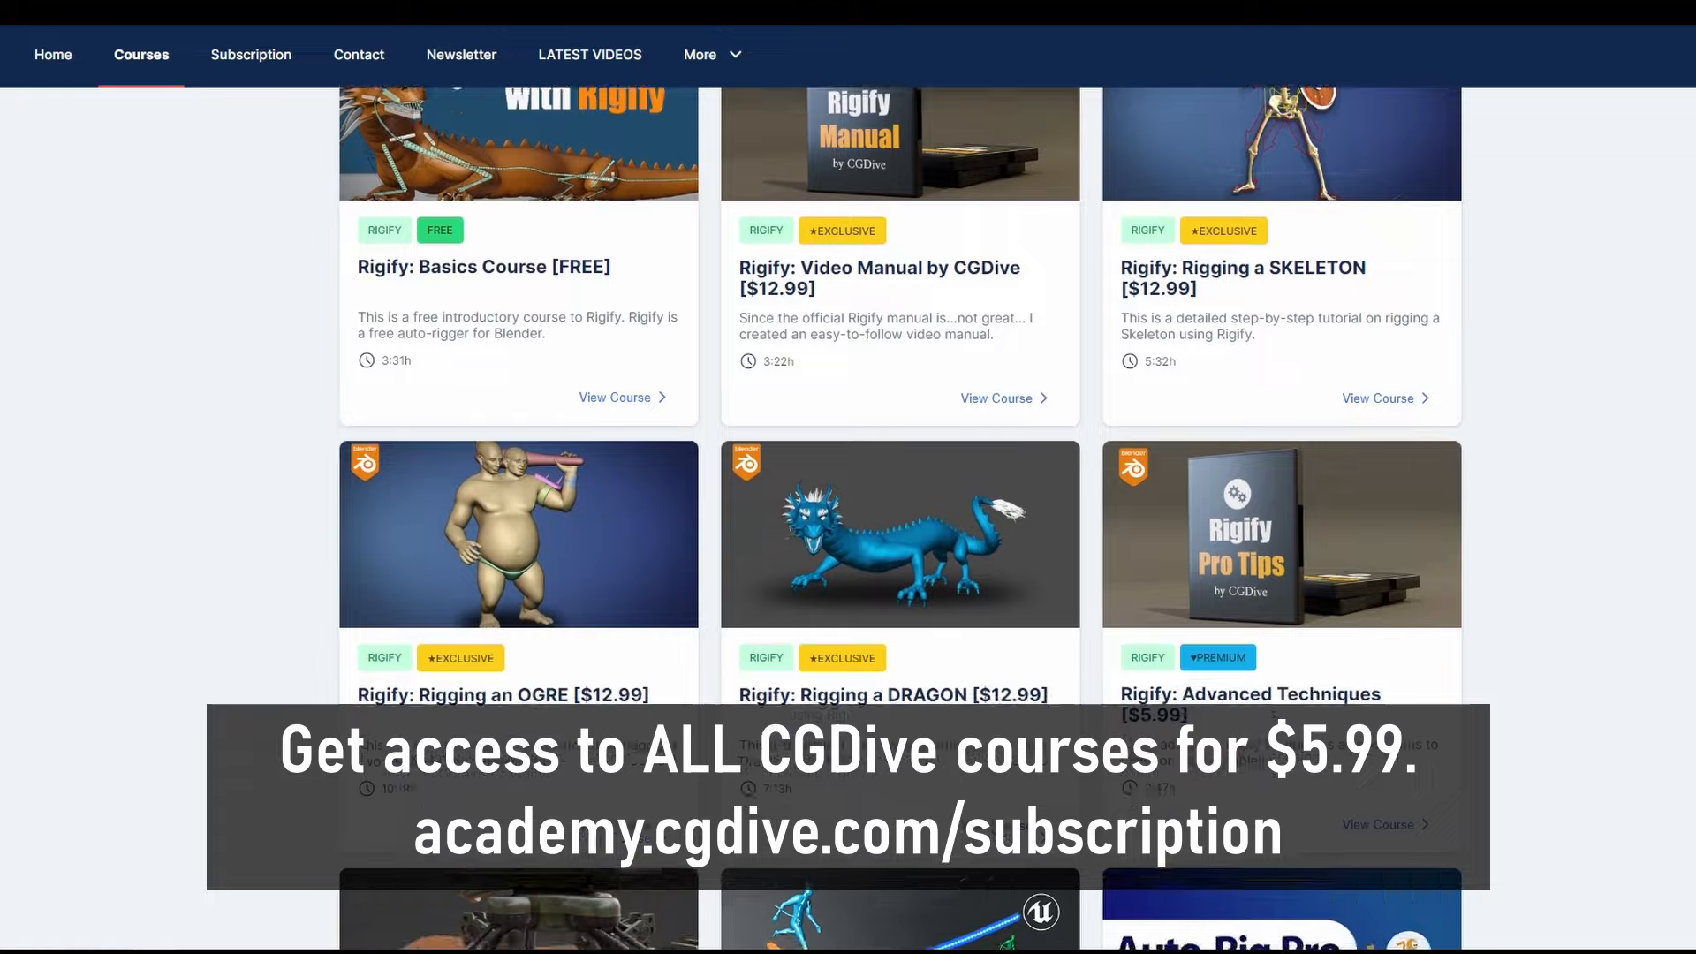
scroll(901, 519, down, 3)
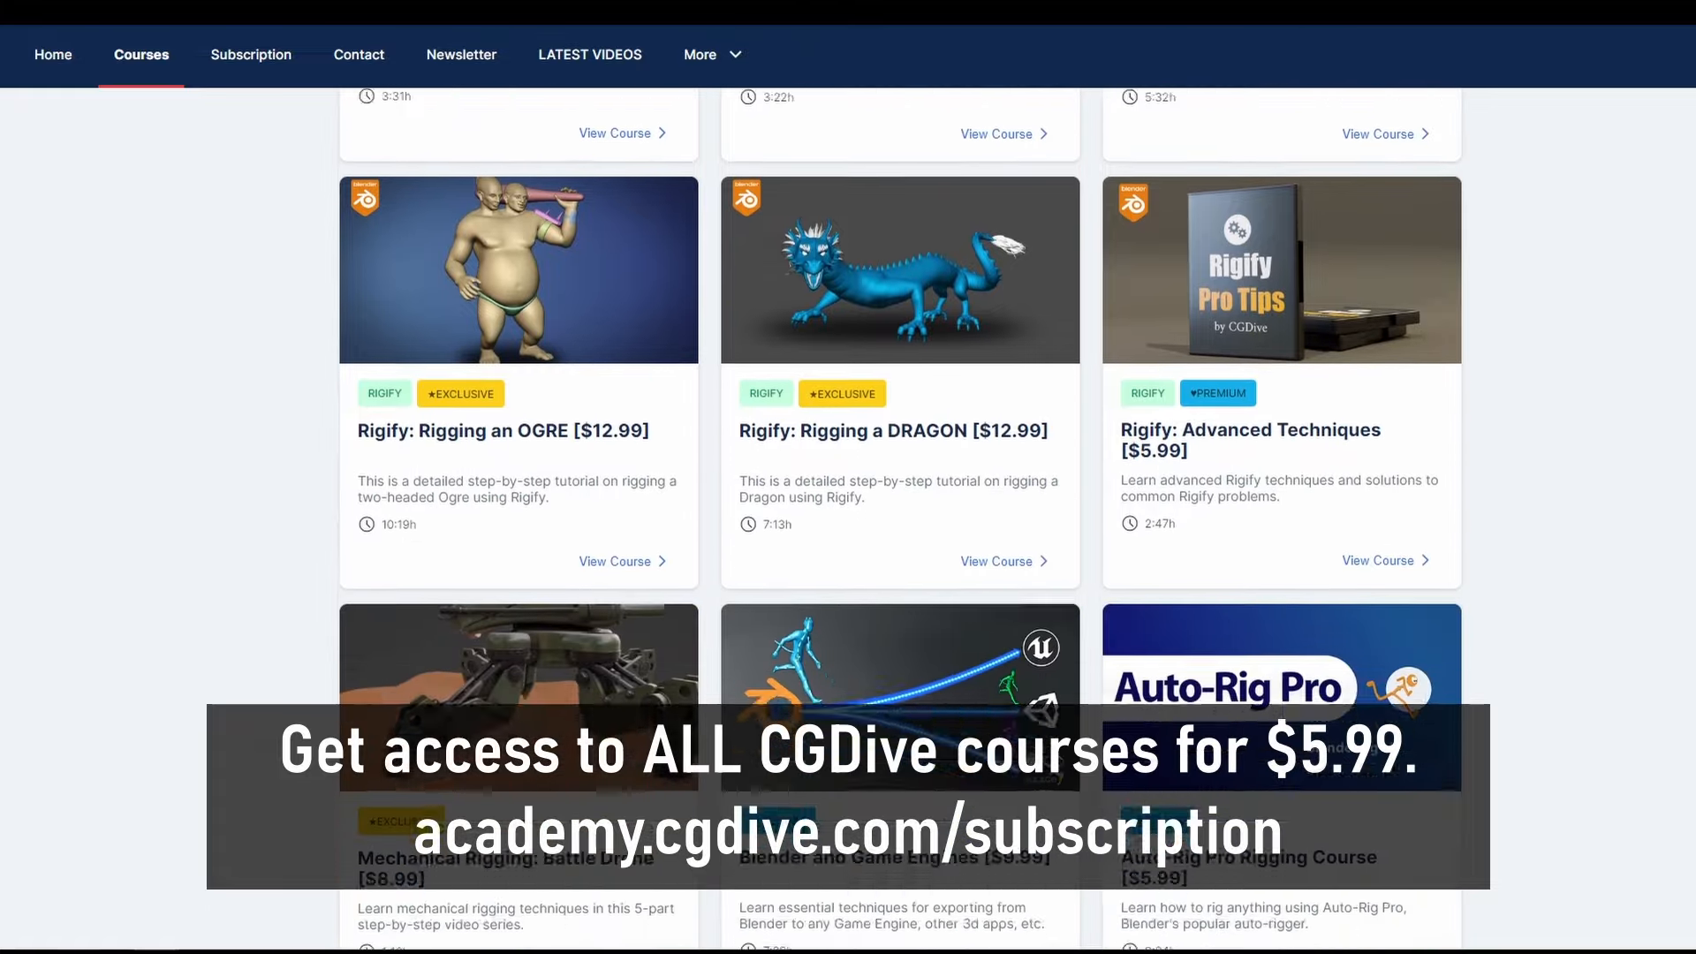
scroll(901, 519, down, 3)
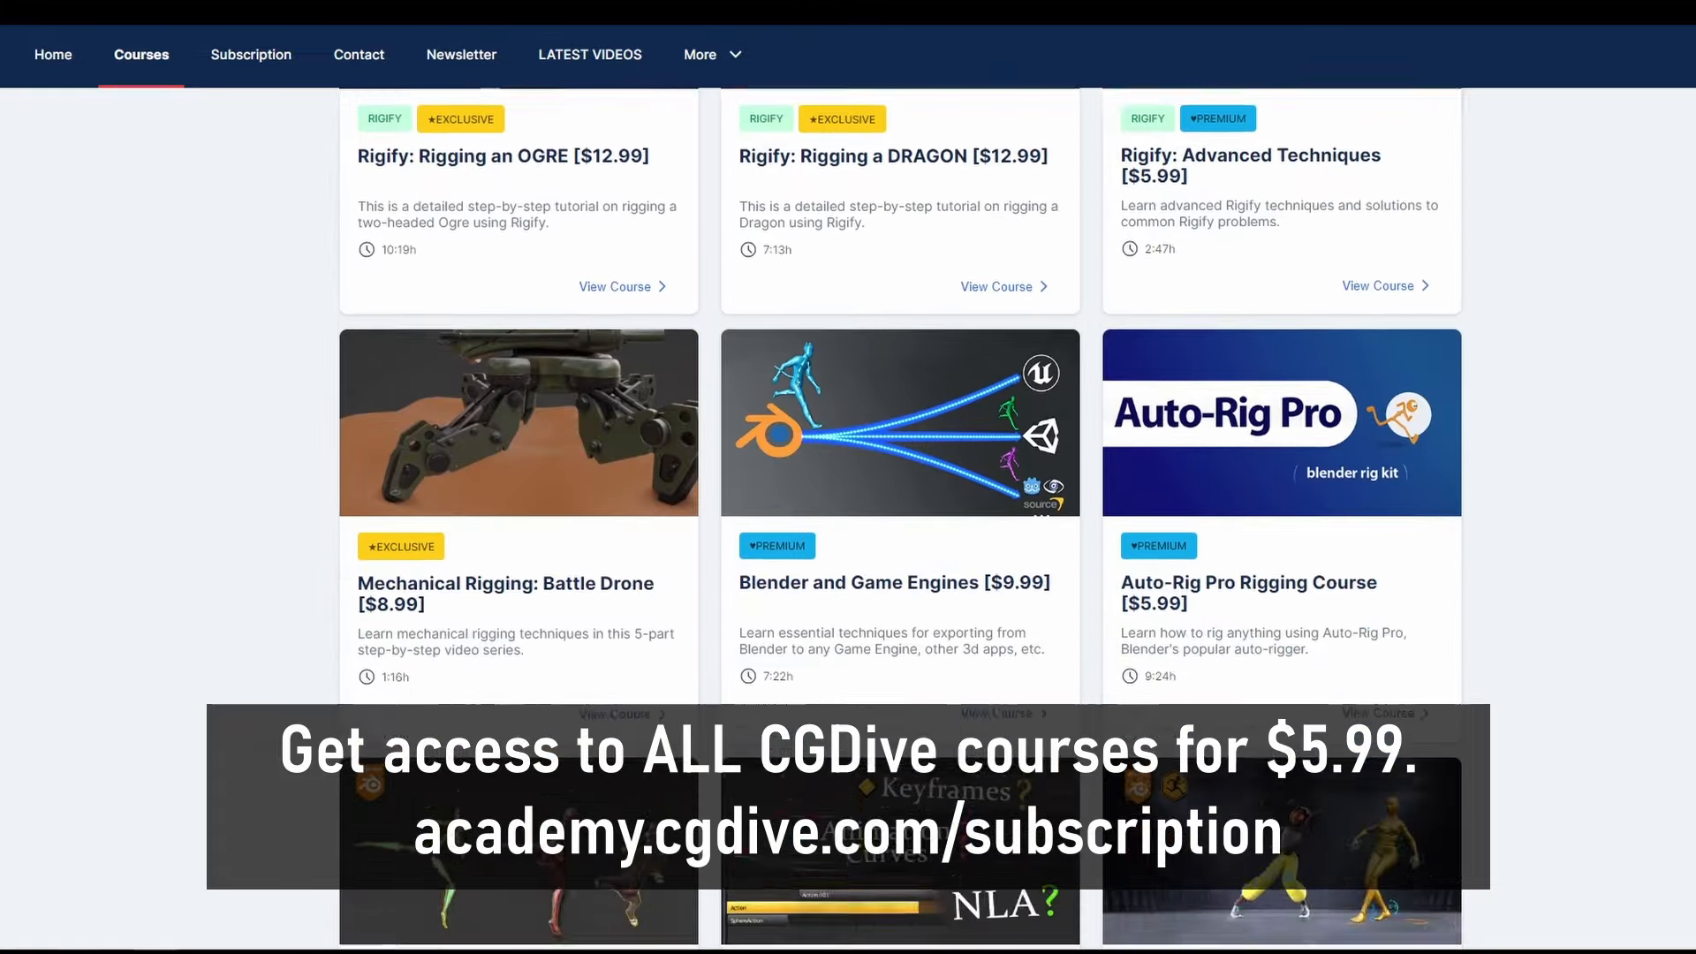
scroll(901, 519, down, 1)
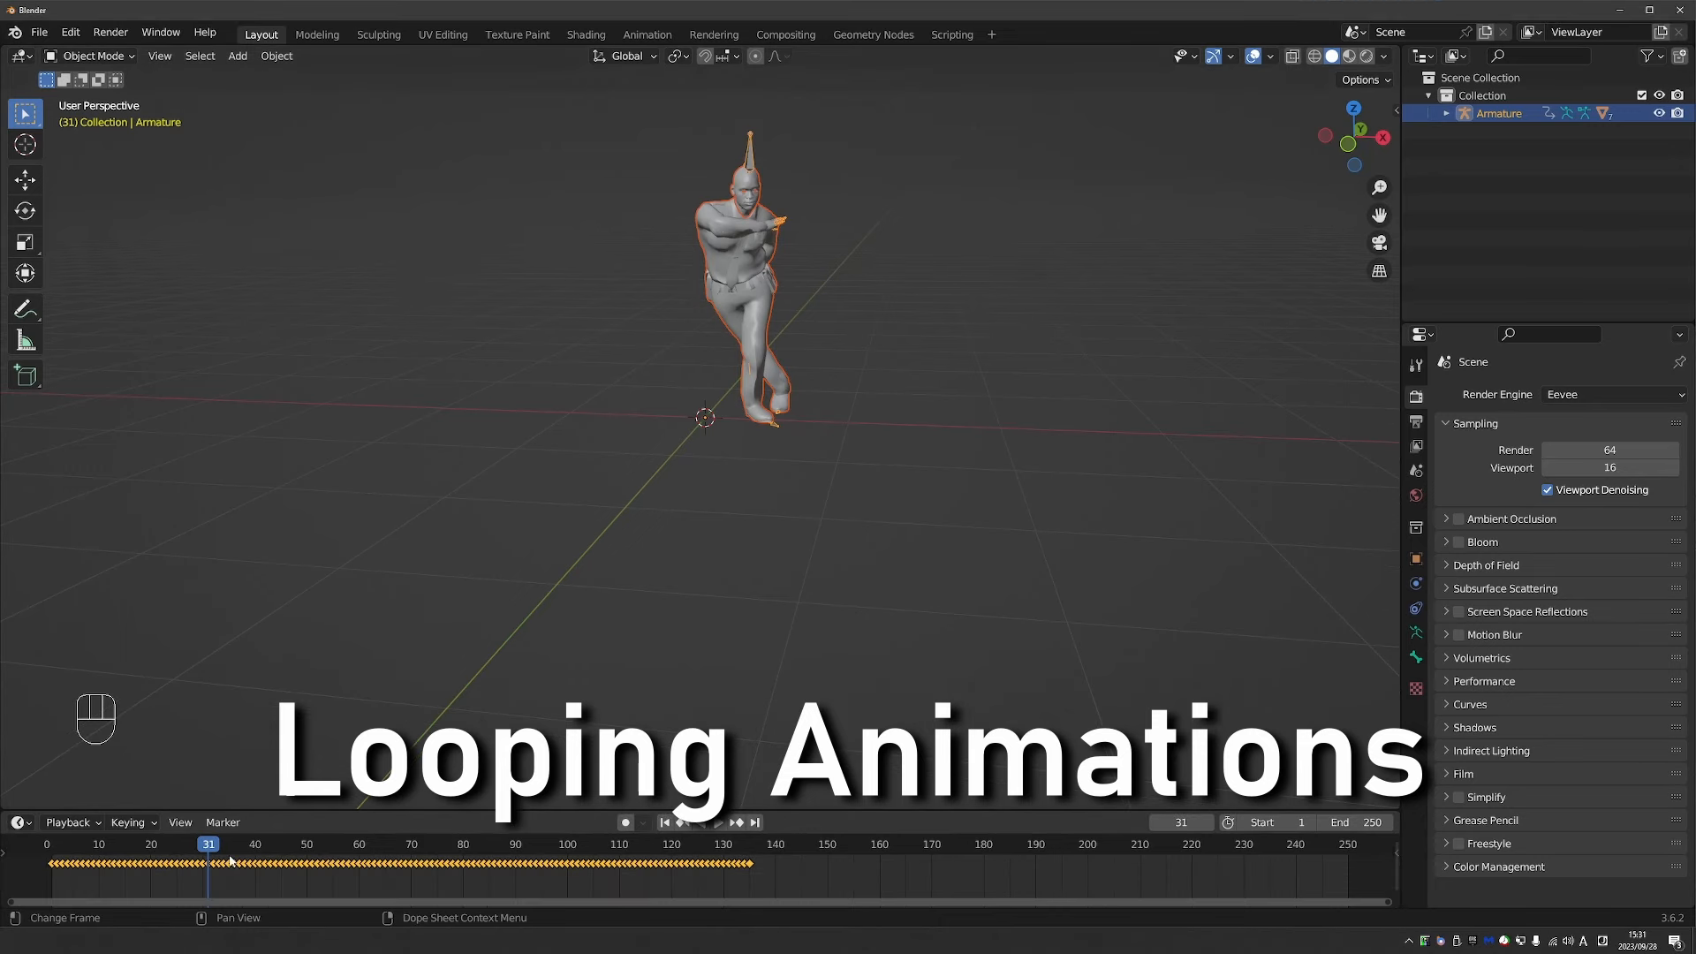
Set the scene's end frame to 135, matching the dance's last keyframe, and play the loop.
click(271, 855)
drag(263, 857, 749, 870)
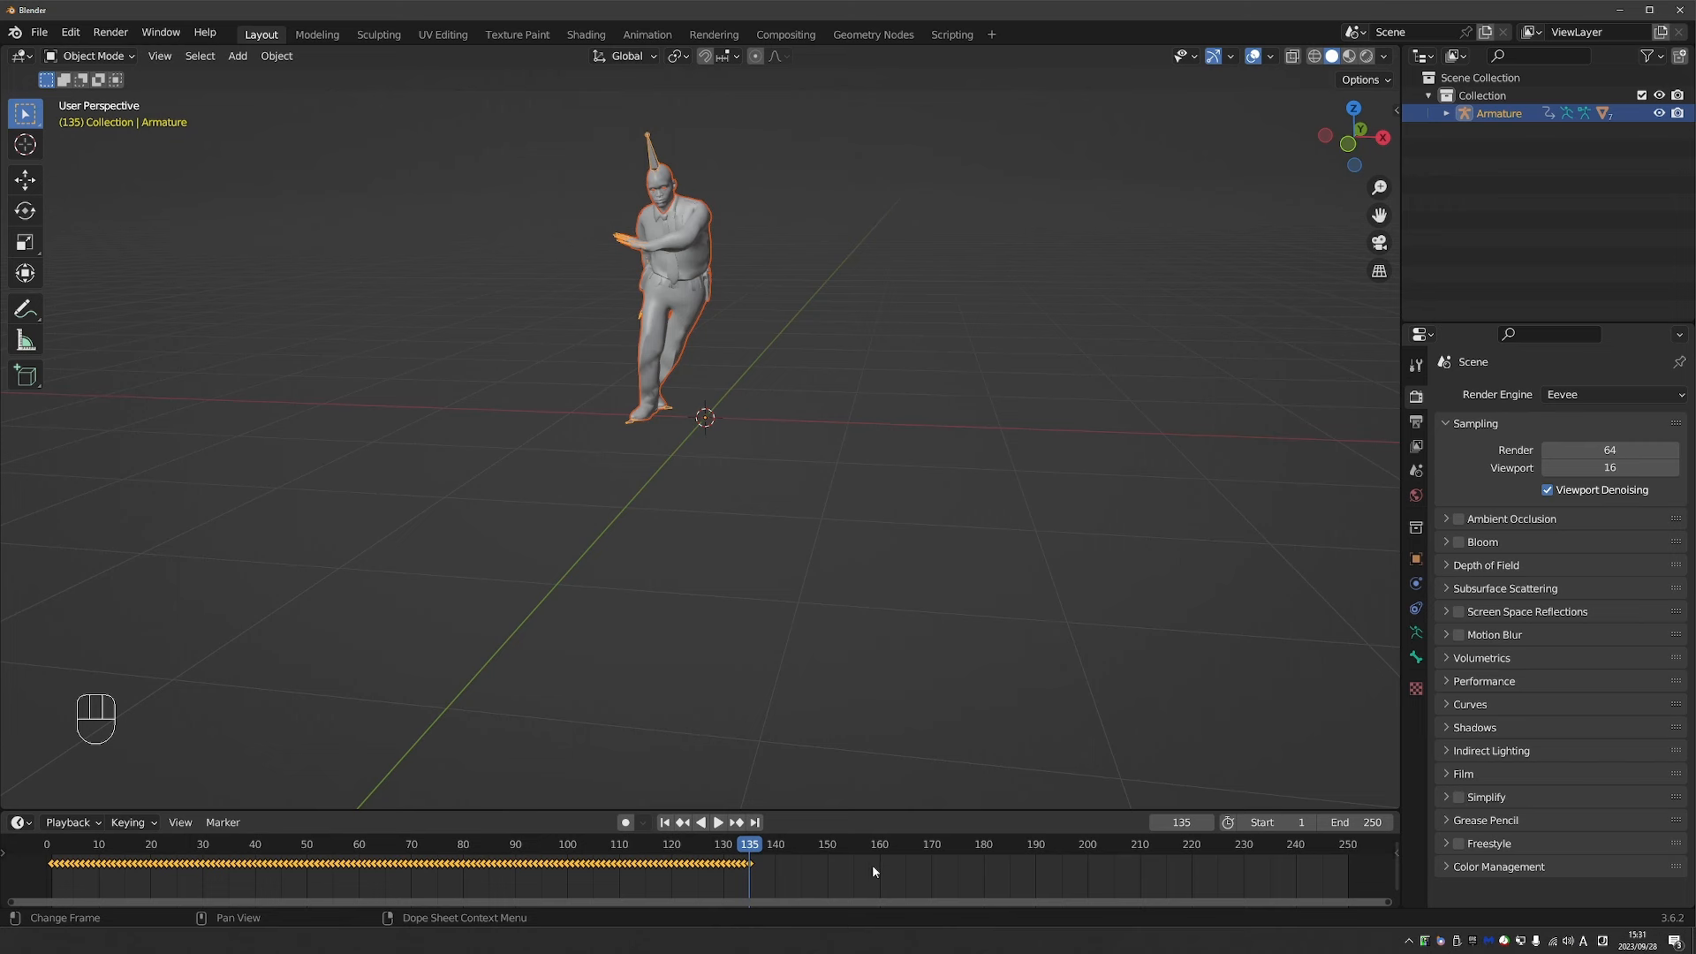
click(1348, 825)
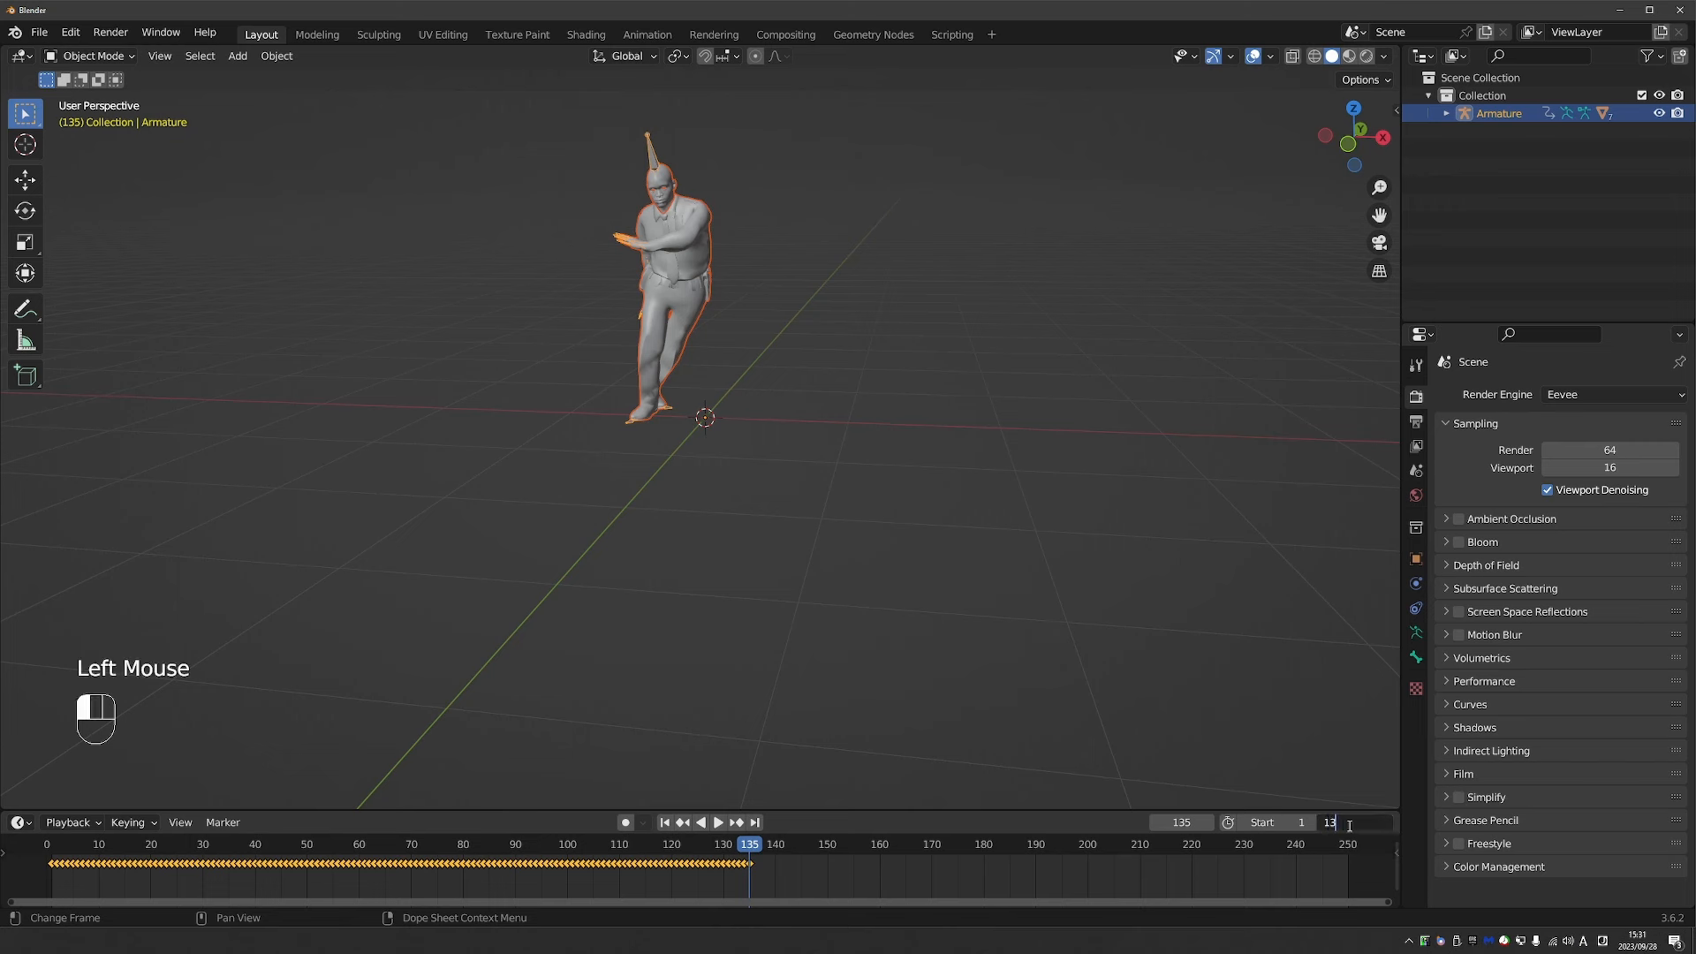
key(Return)
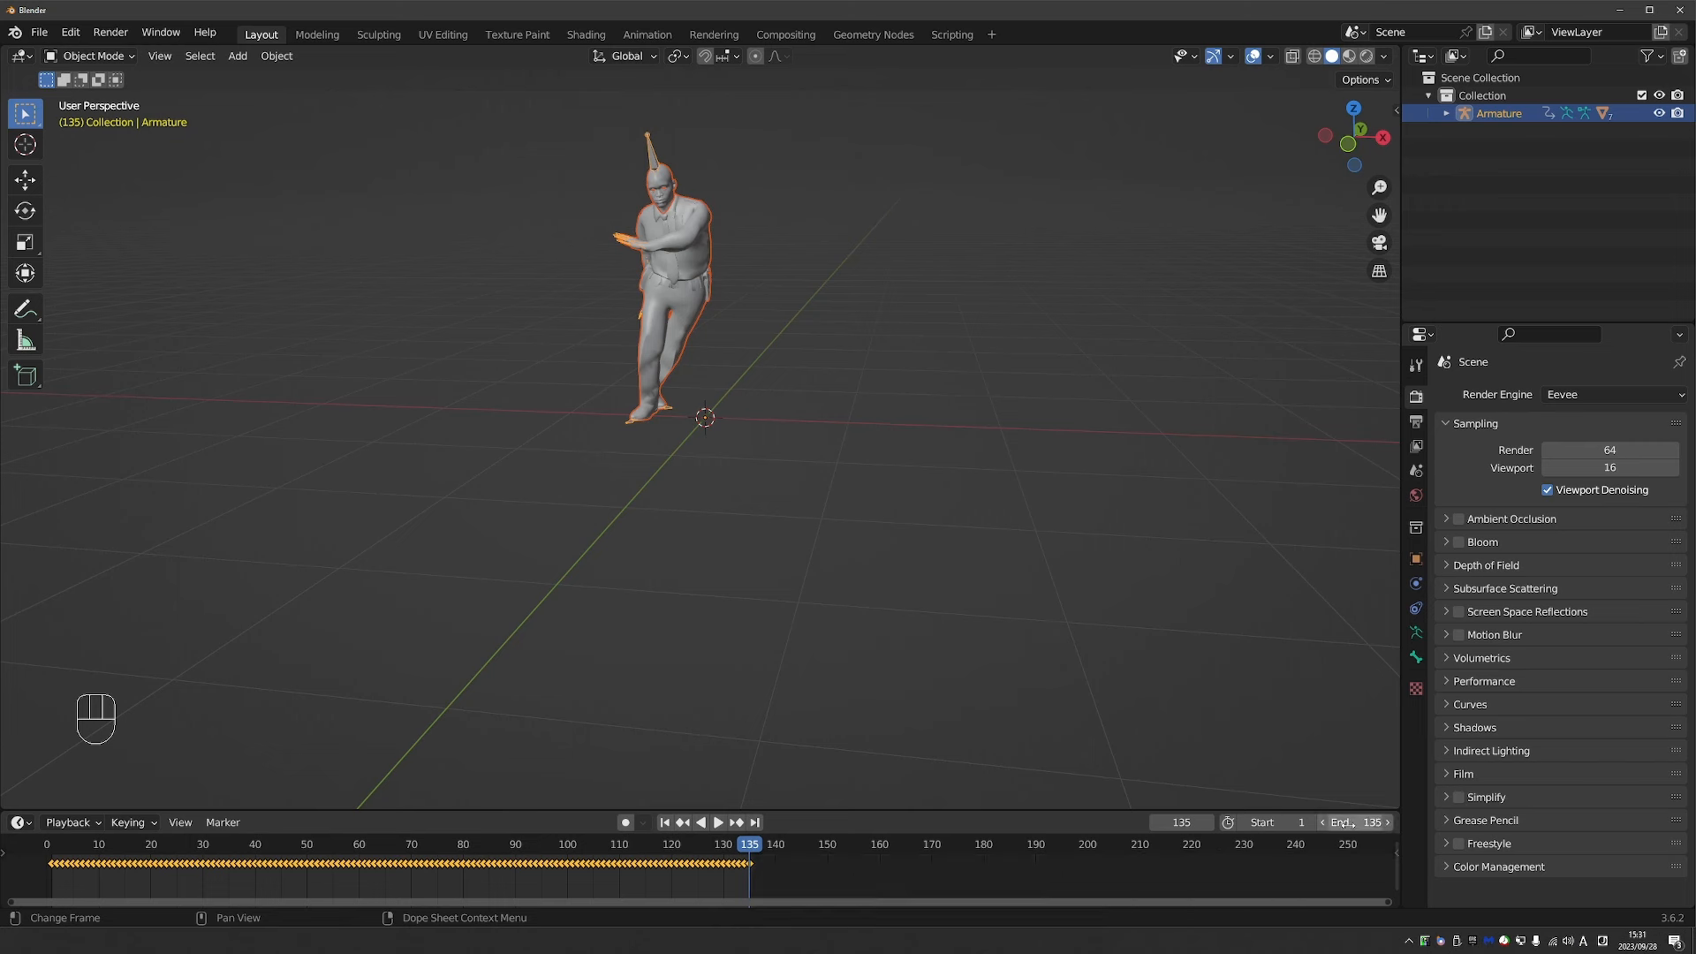
click(603, 848)
key(space)
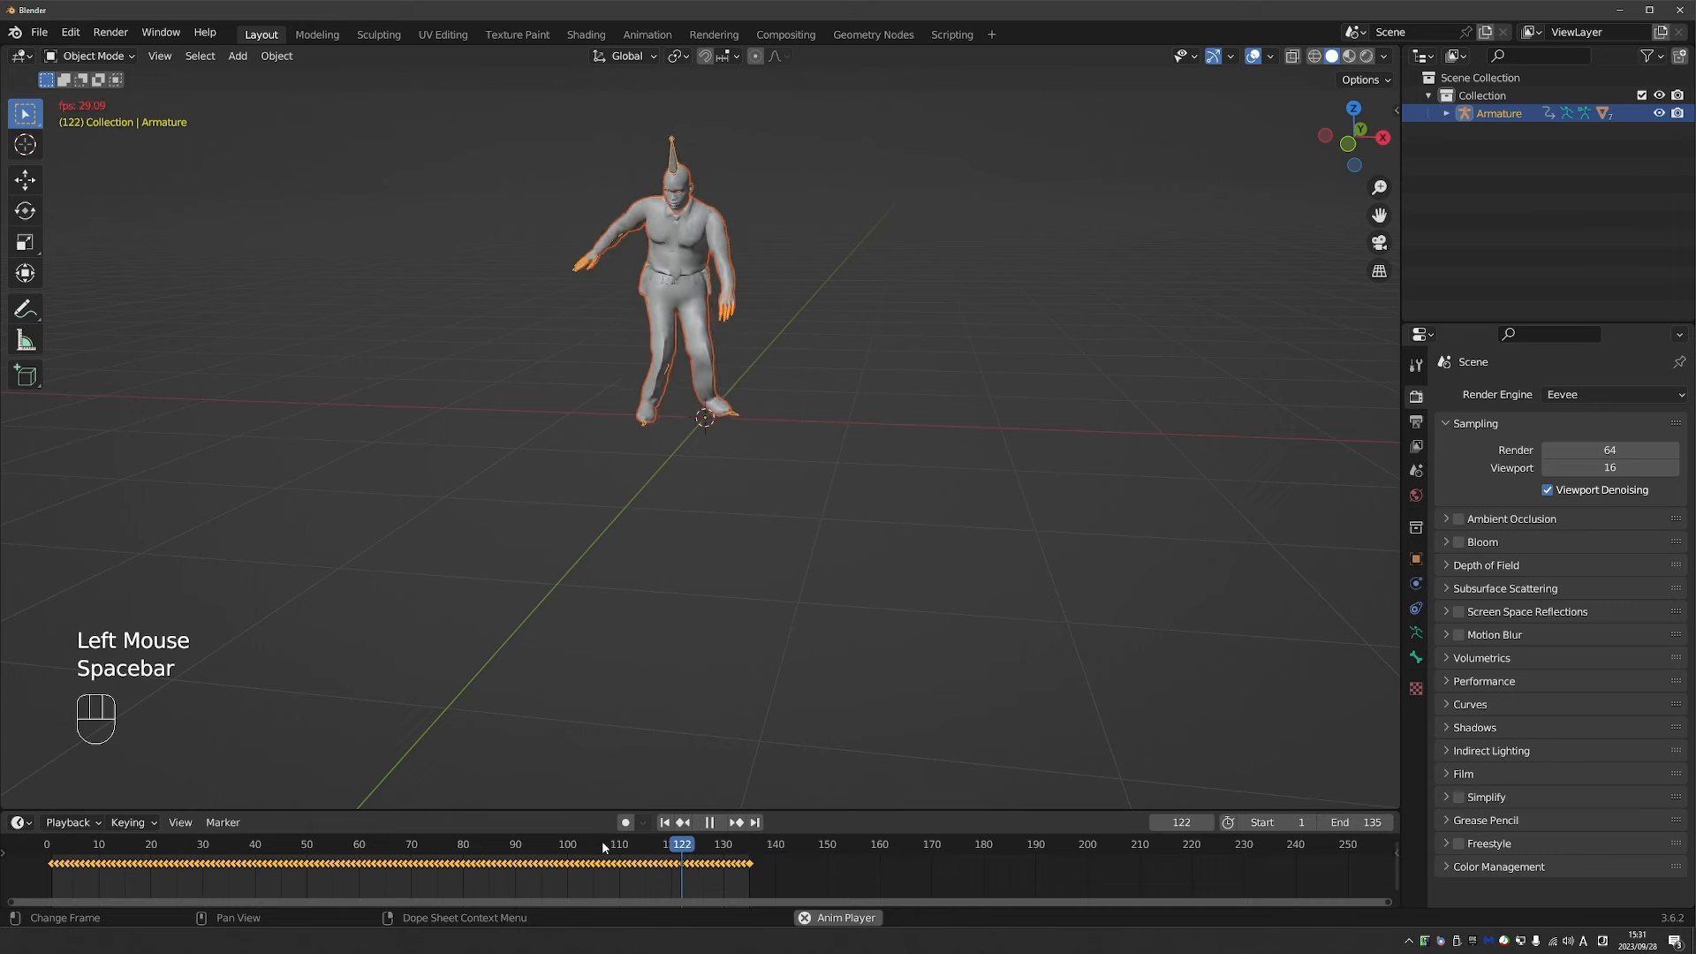
key(space)
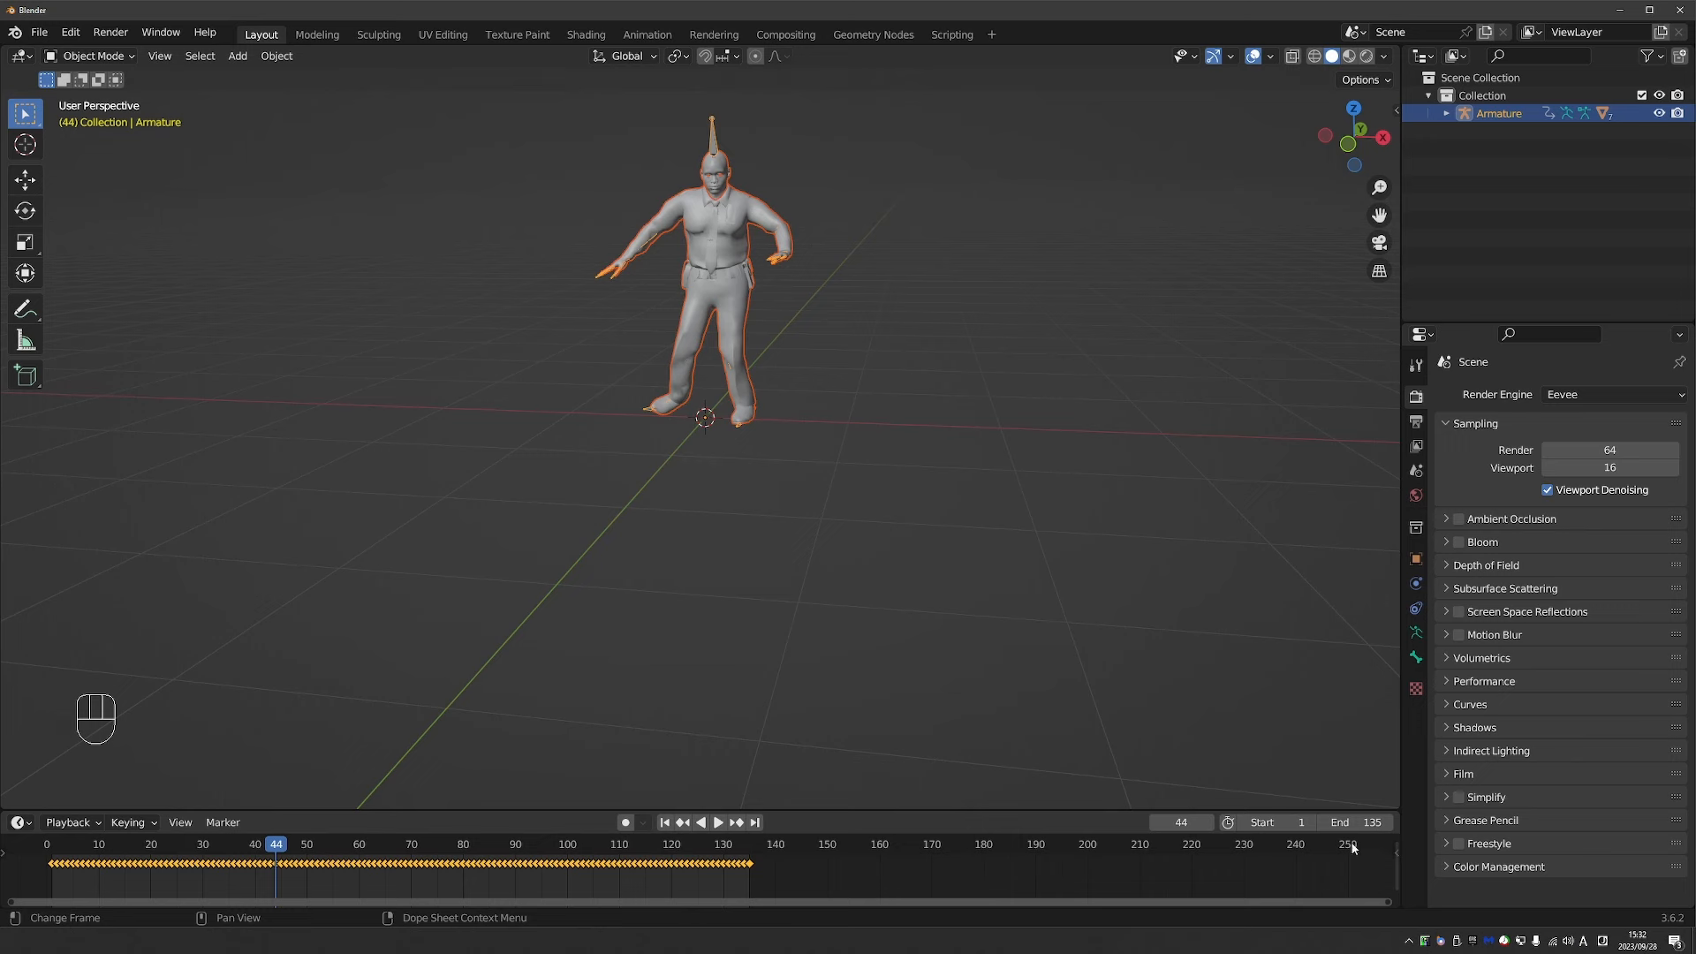
Extend the scene's end frame to 304 and bring the full frame range into view.
drag(1341, 822, 1413, 822)
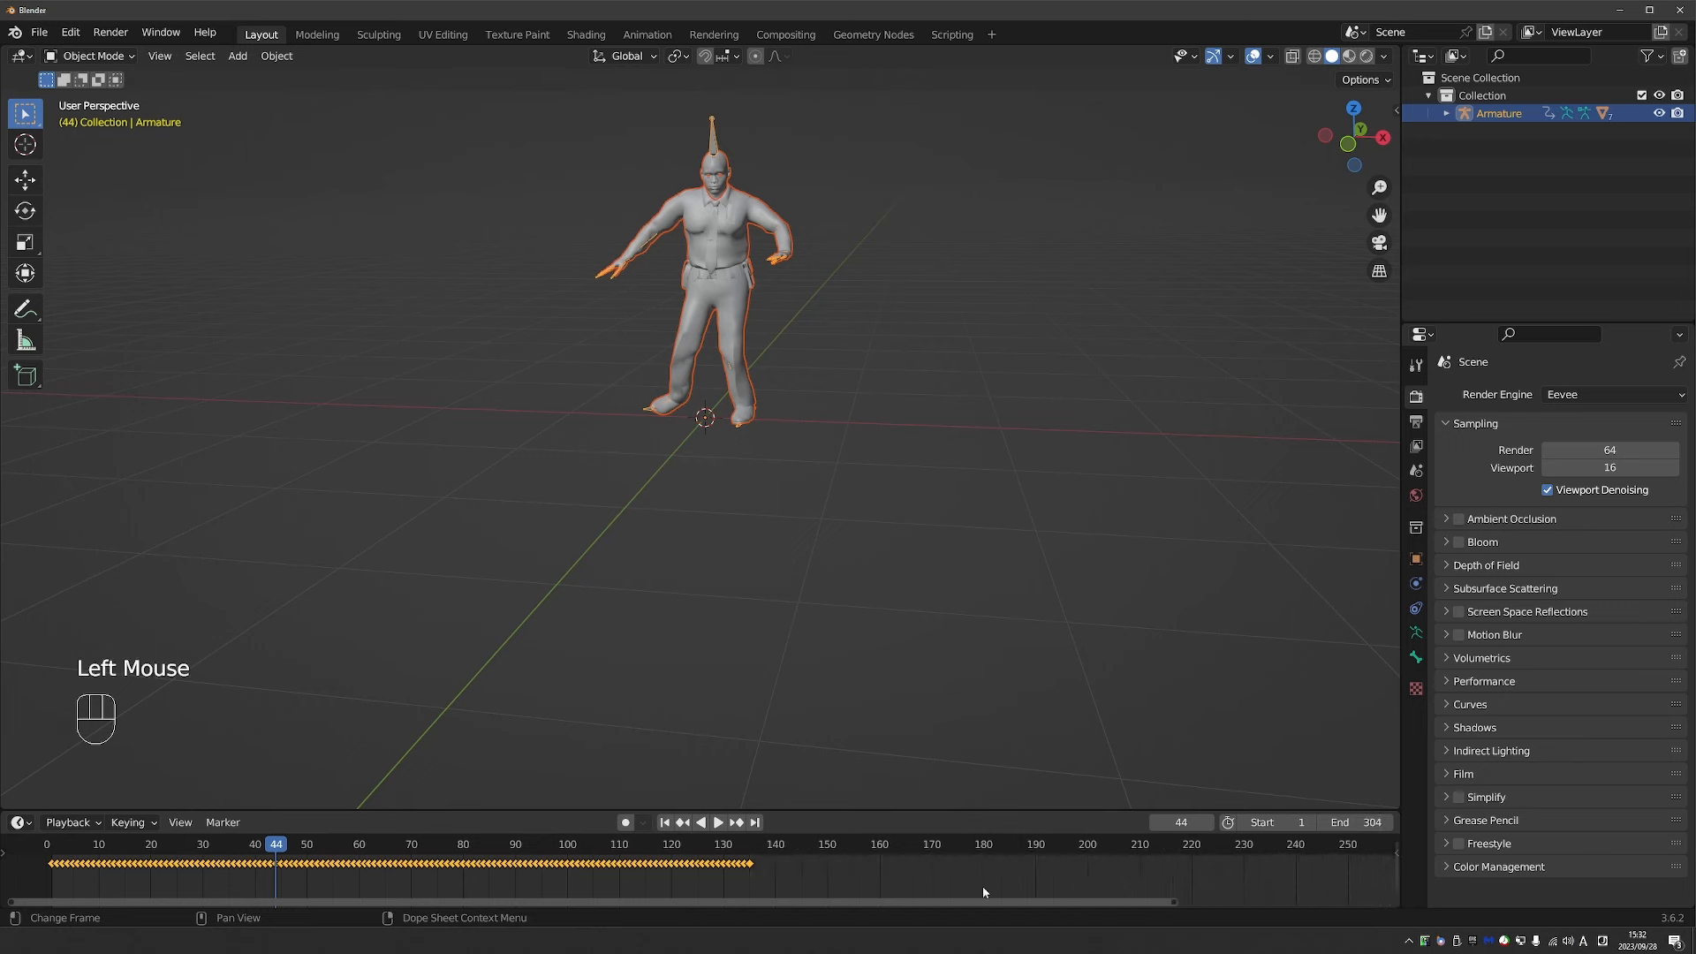
scroll(982, 891, down, 3)
scroll(778, 353, up, 1)
shift+middle_drag(713, 111, 713, 217)
click(713, 216)
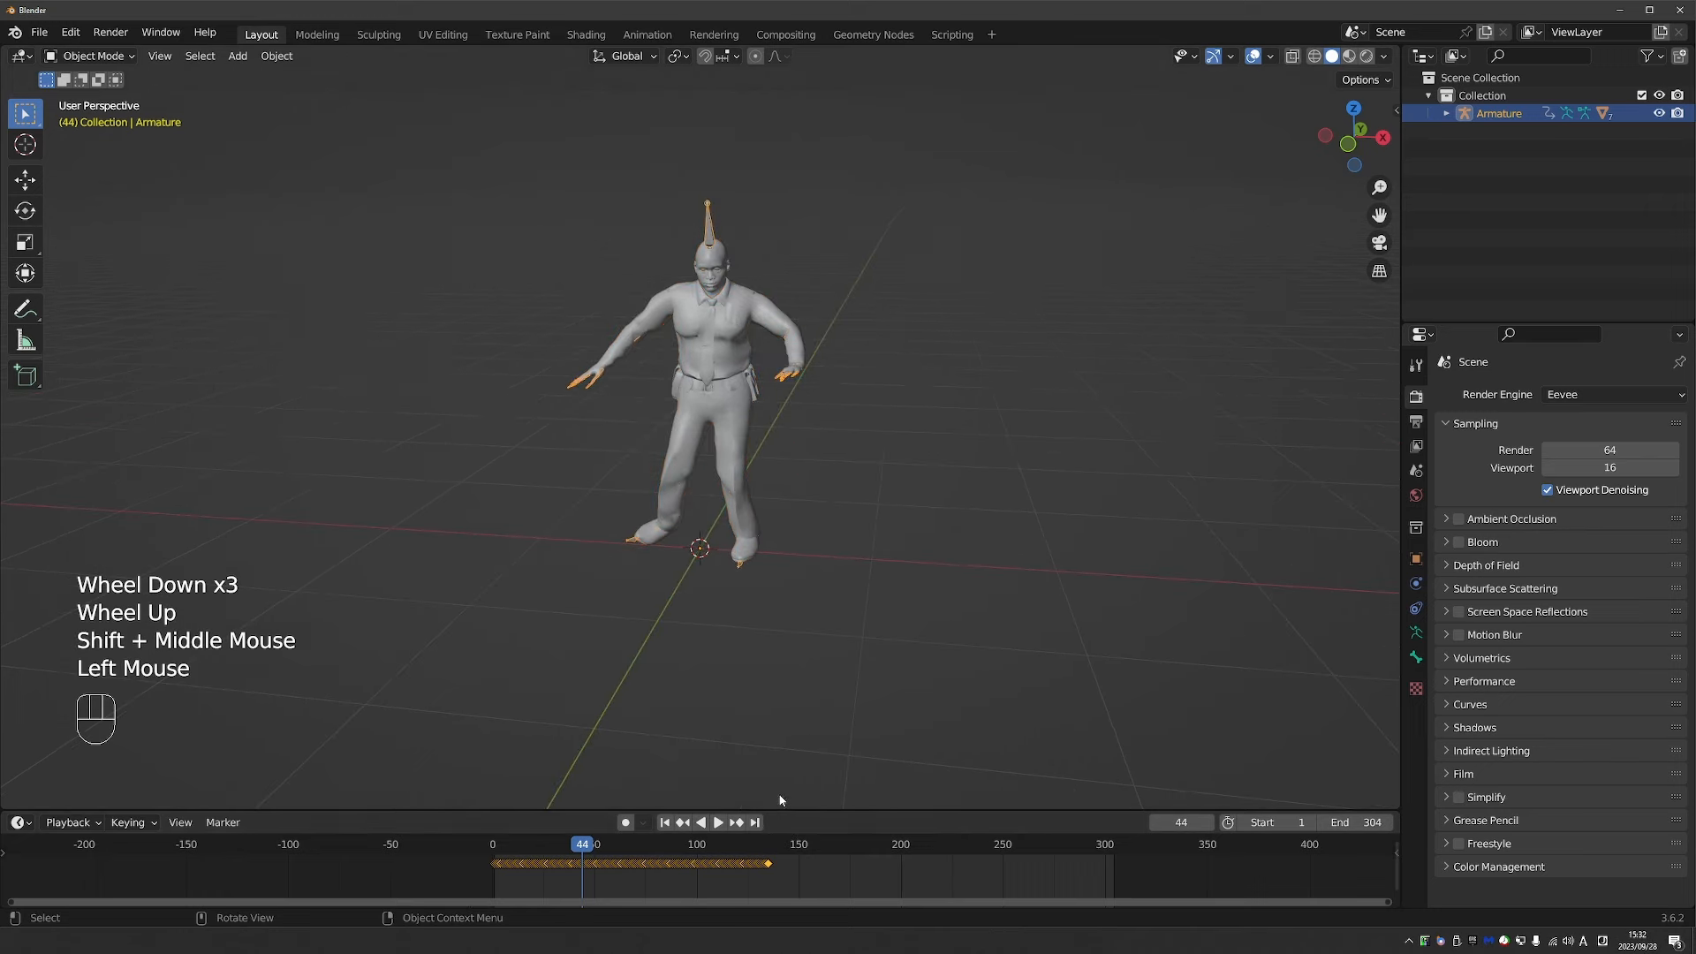
Enlarge the timeline area below the viewport and change it to the Graph Editor.
drag(785, 808, 760, 593)
scroll(661, 685, up, 4)
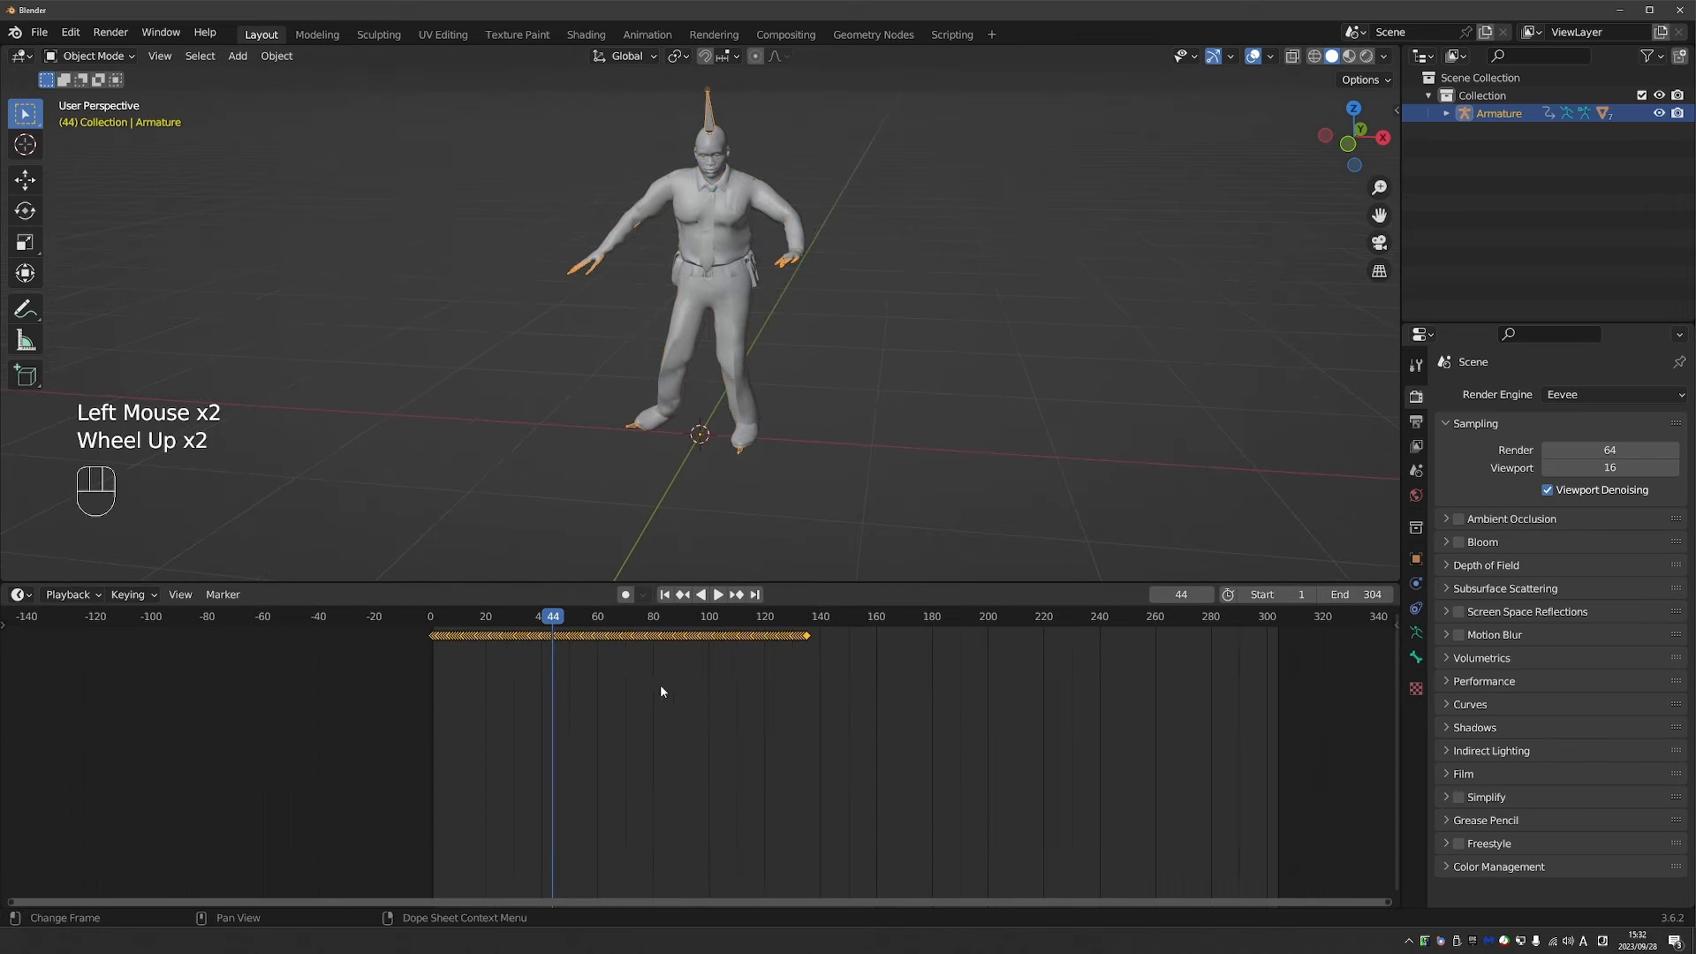
click(18, 594)
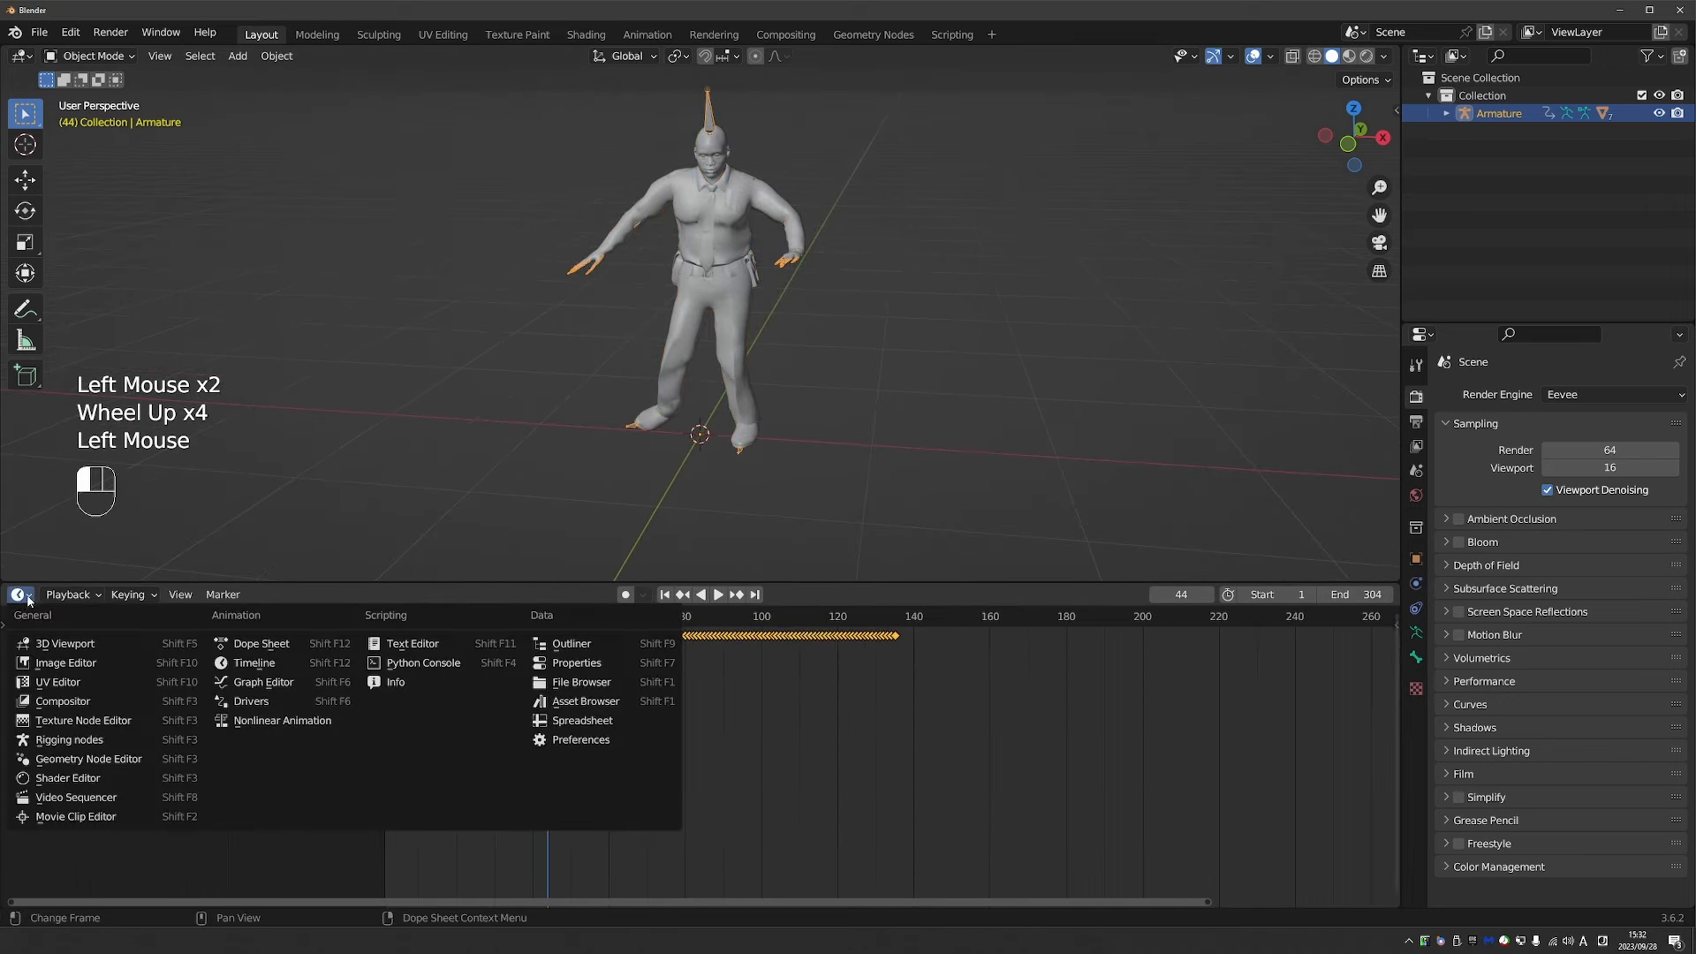
click(260, 683)
scroll(483, 782, down, 4)
Put the armature in Pose Mode, select all of its bones and enable X-Ray.
middle_click(718, 131)
key(Tab)
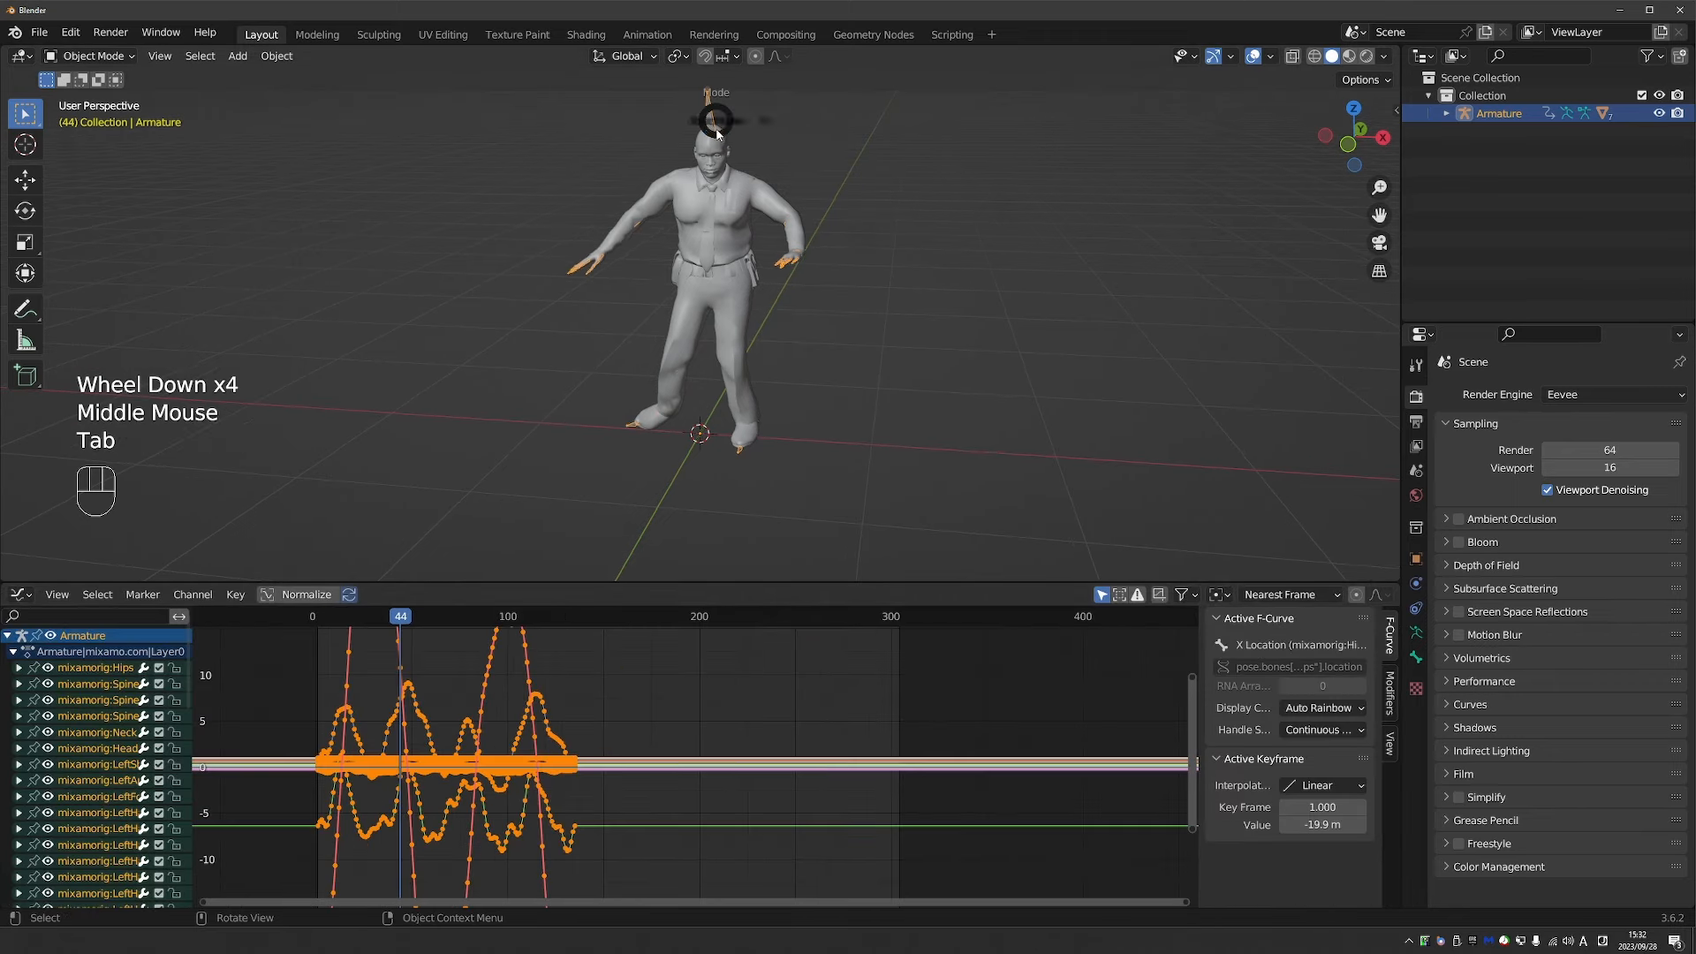
shift+middle_drag(712, 216, 771, 244)
click(710, 161)
key(a)
click(1292, 56)
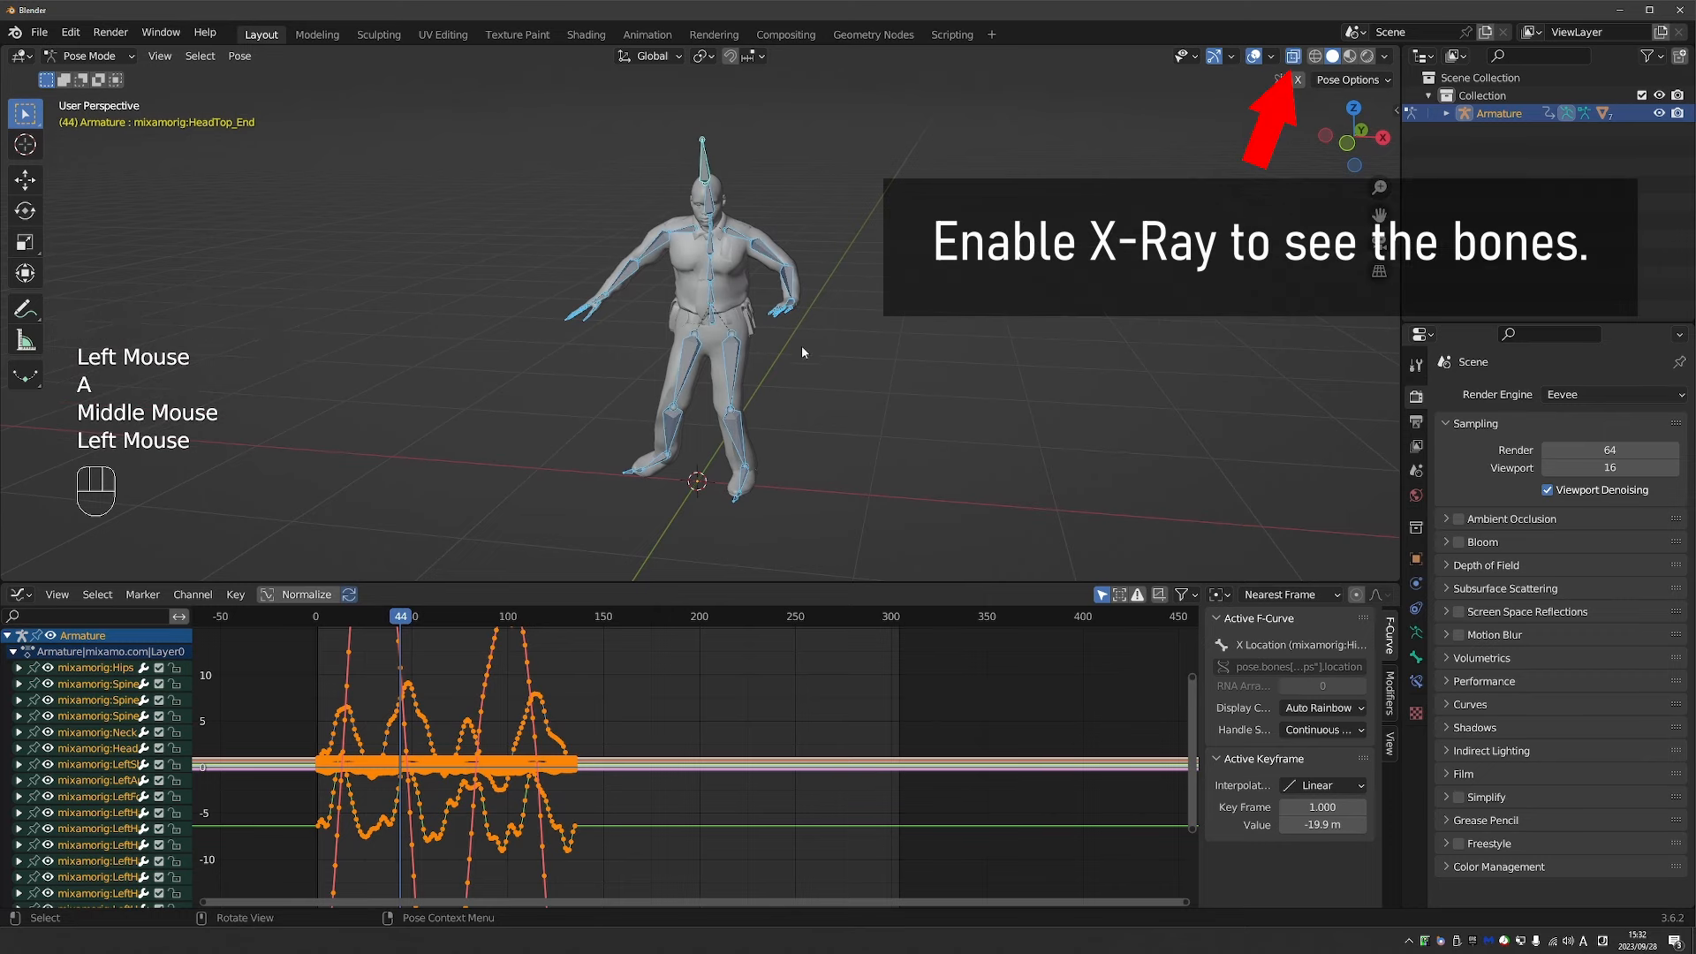
middle_drag(802, 347, 777, 371)
middle_drag(495, 700, 511, 704)
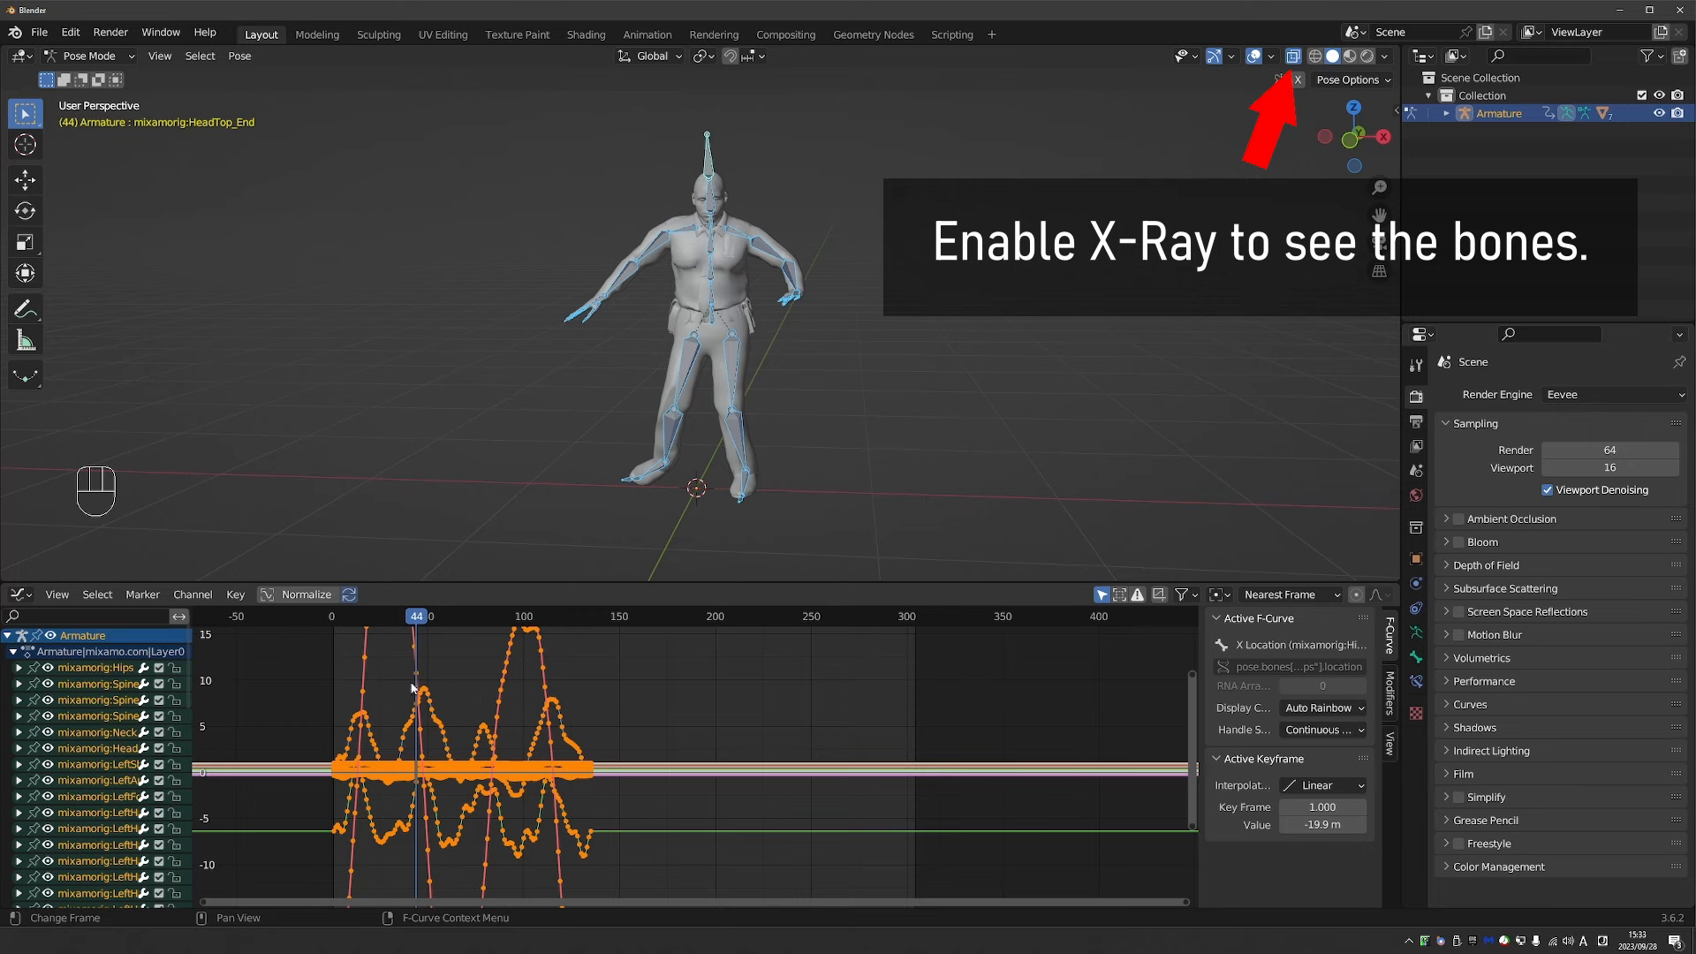
Make all the dance curves cyclic with the extrapolation F-Modifier and play the animation.
click(191, 595)
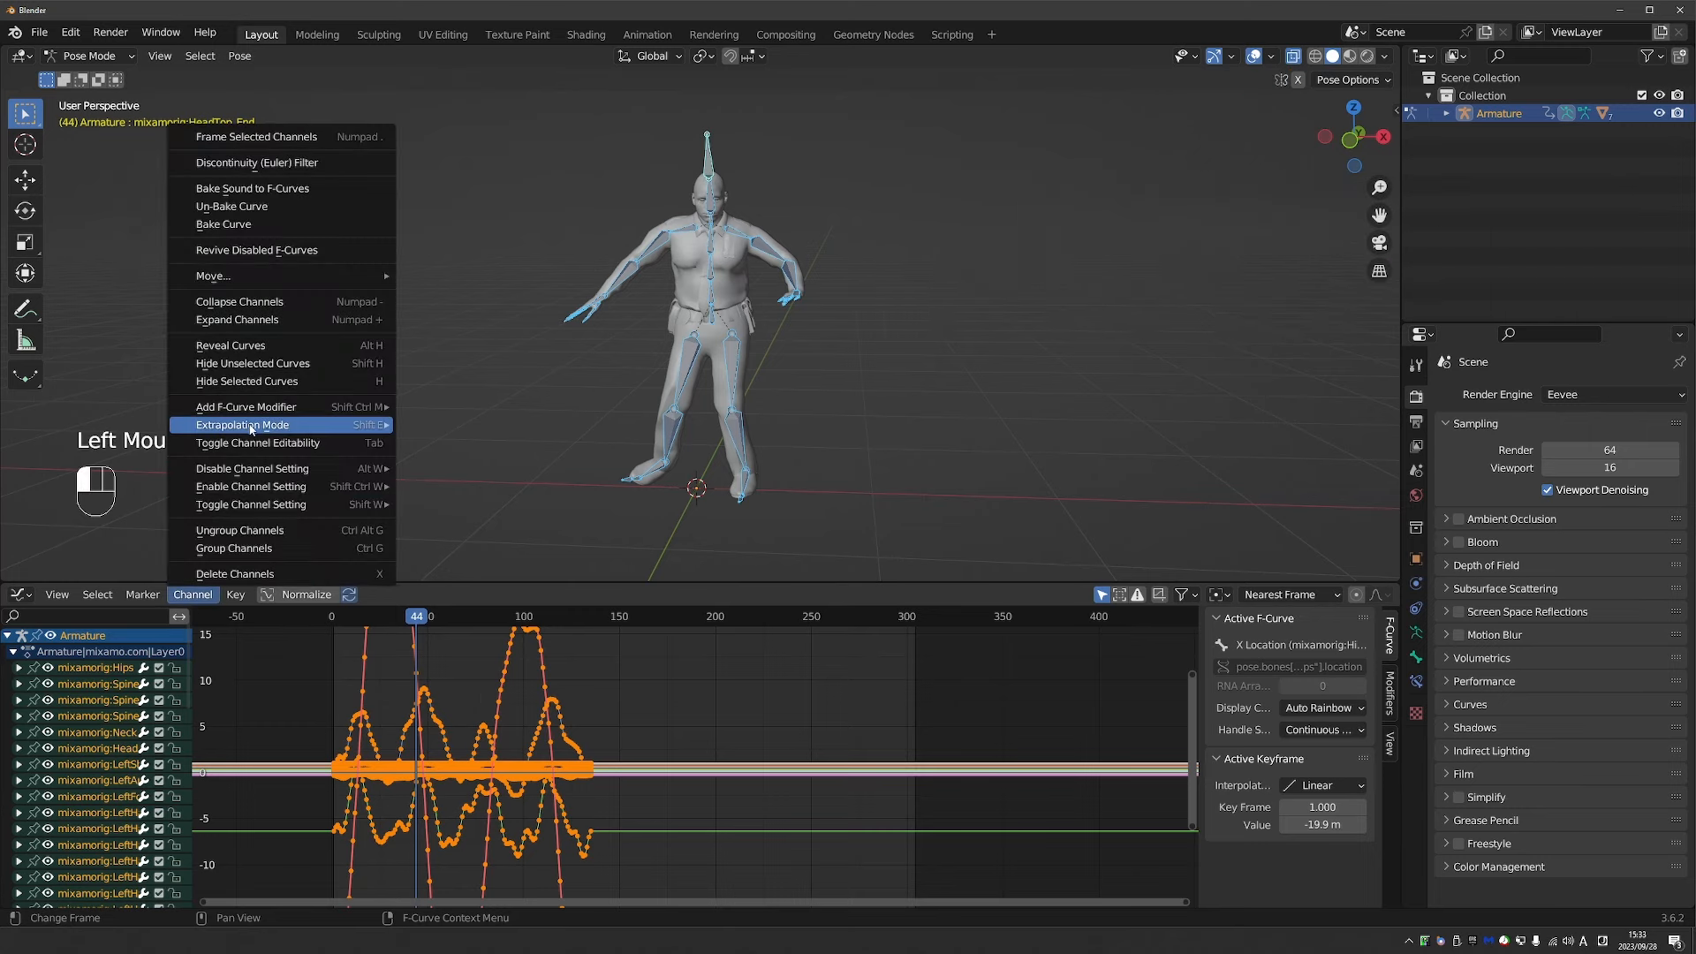
mouse_move(252, 429)
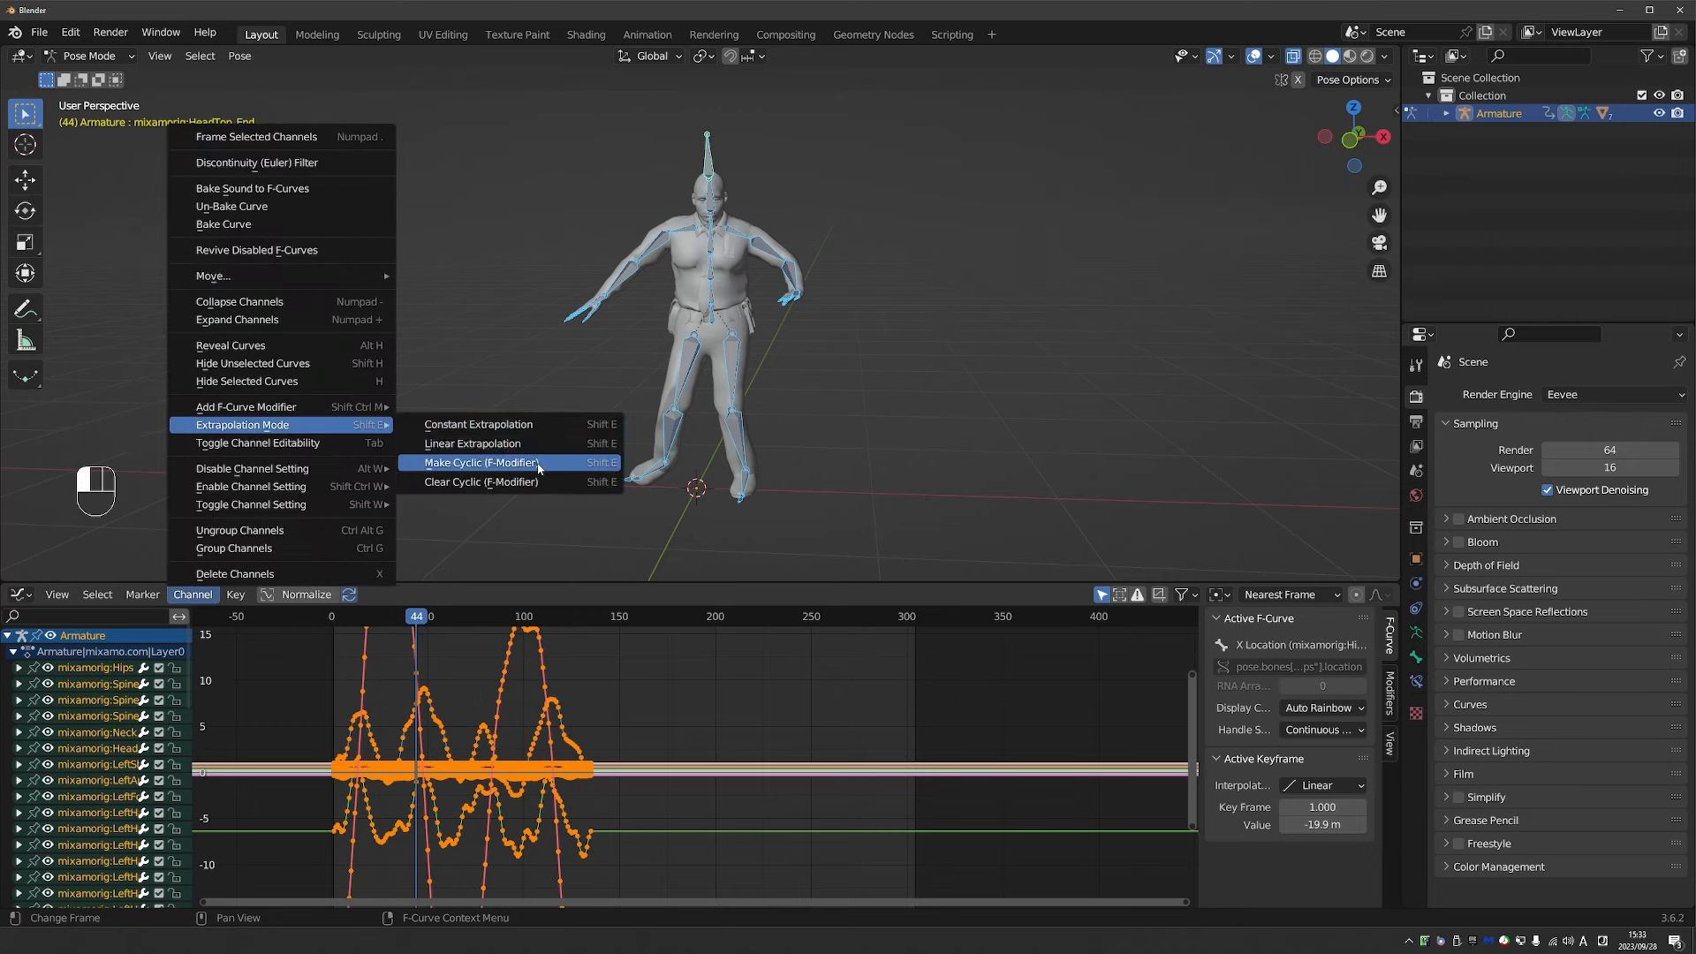
click(481, 462)
scroll(556, 829, down, 2)
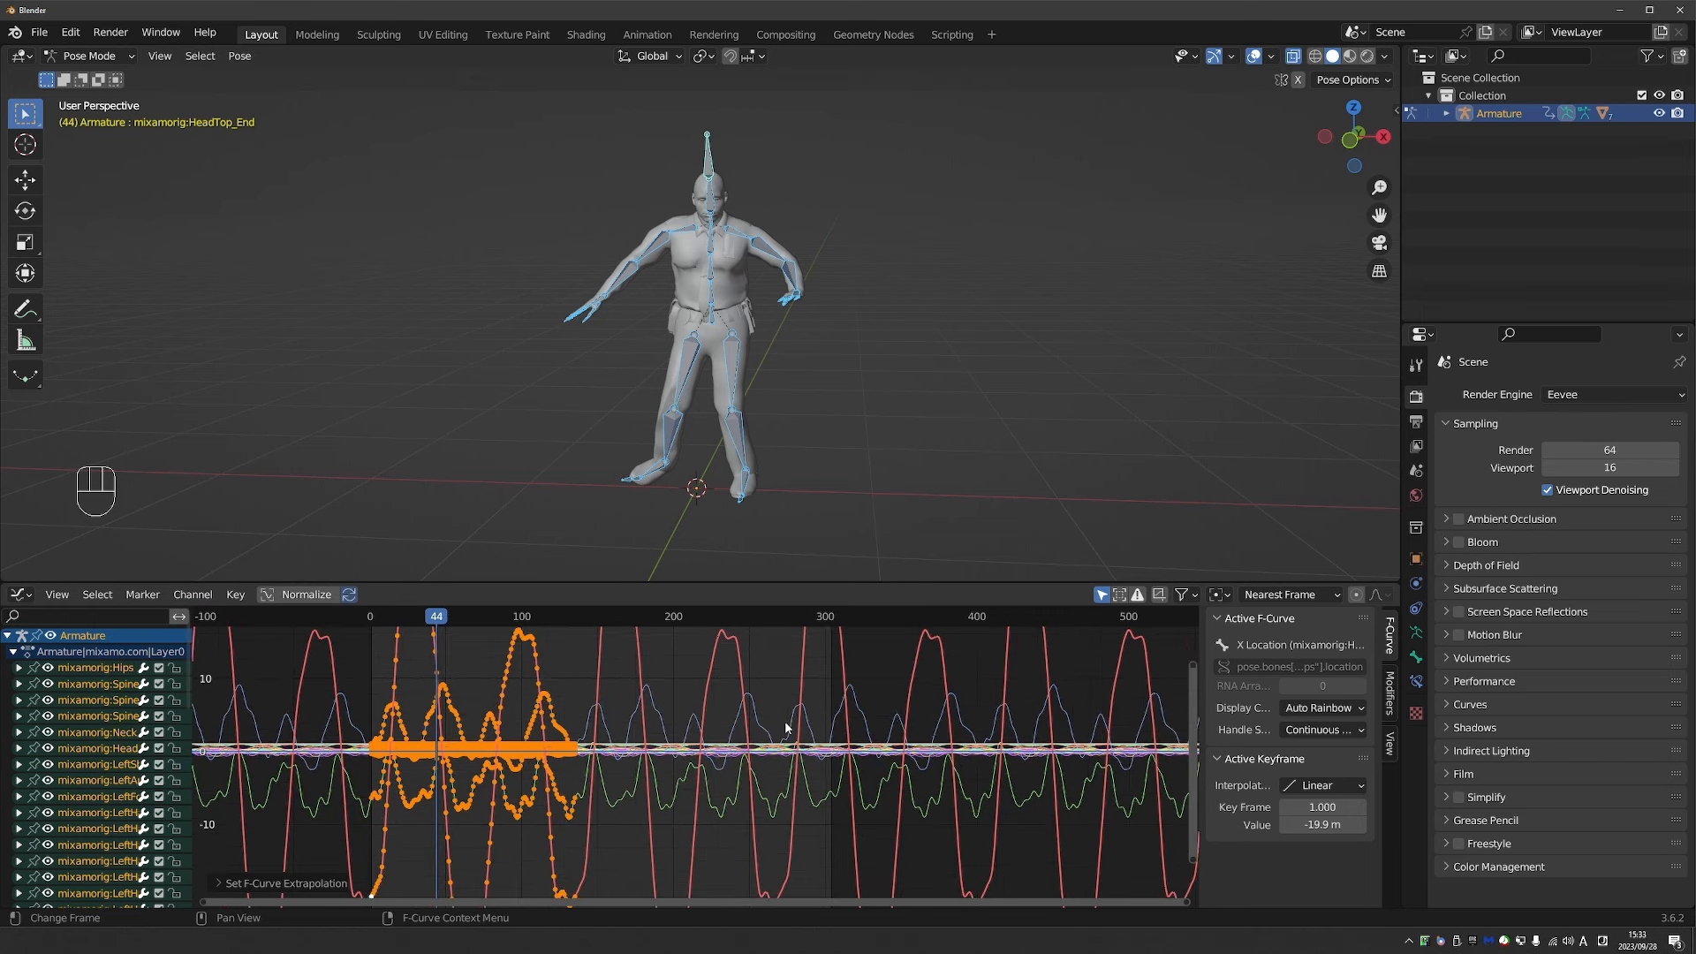
click(470, 610)
key(space)
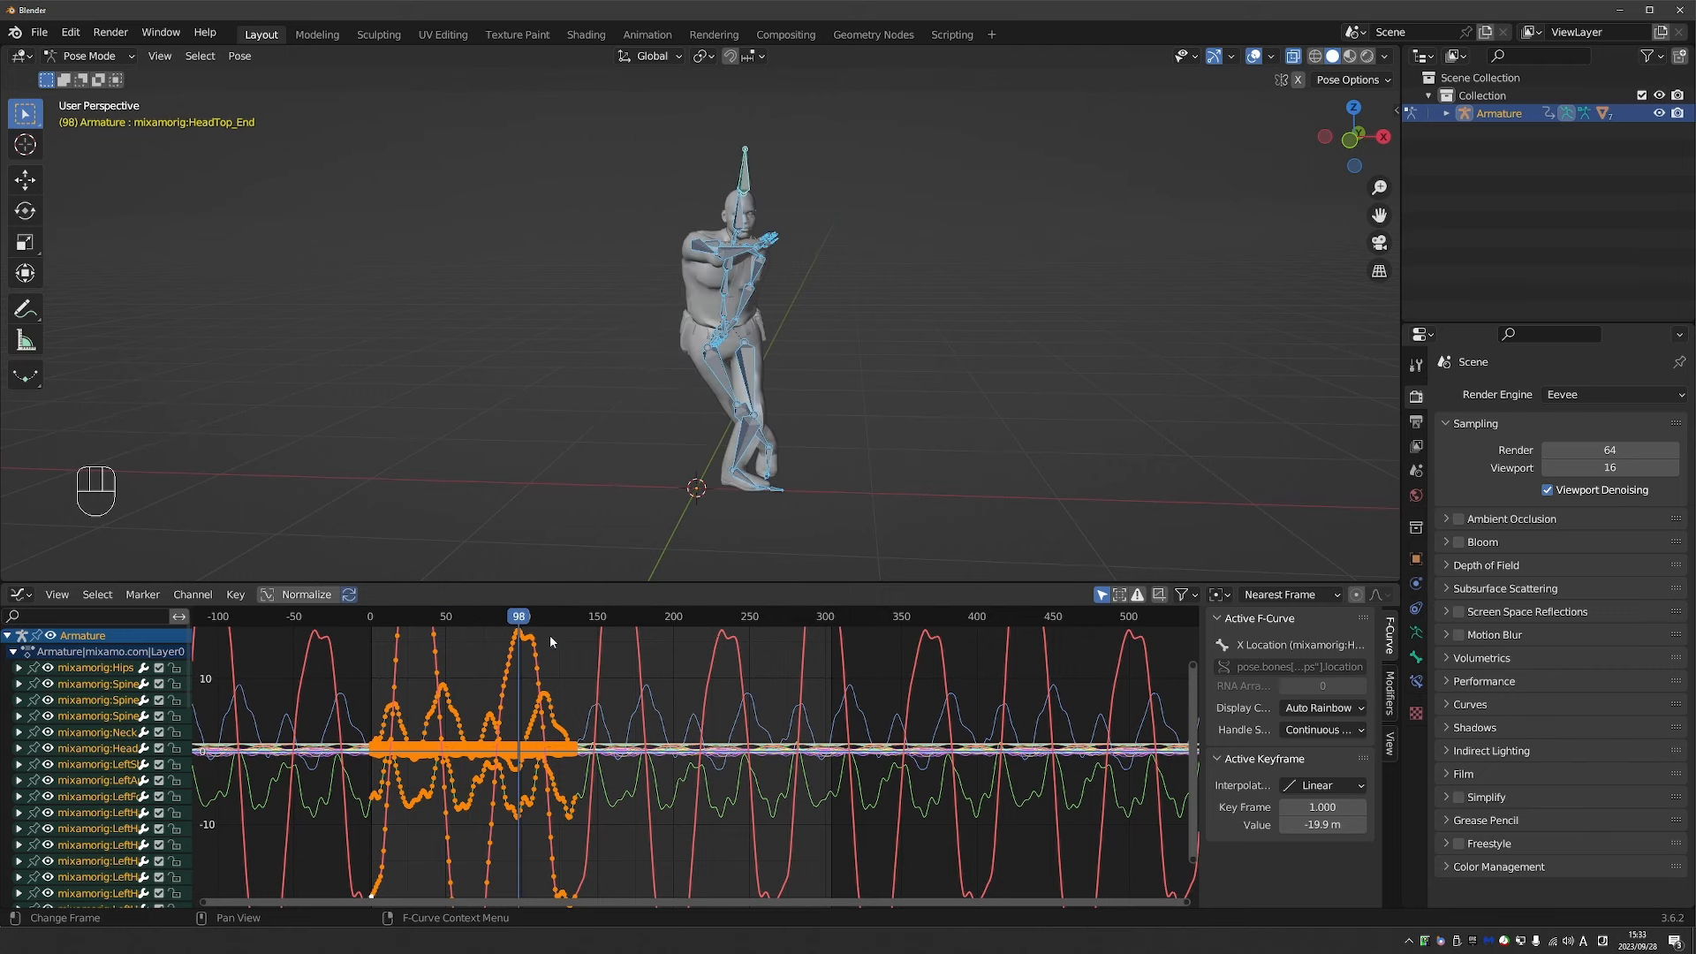
Change the Graph Editor area back to the Timeline and play the looping dance.
click(28, 598)
click(265, 665)
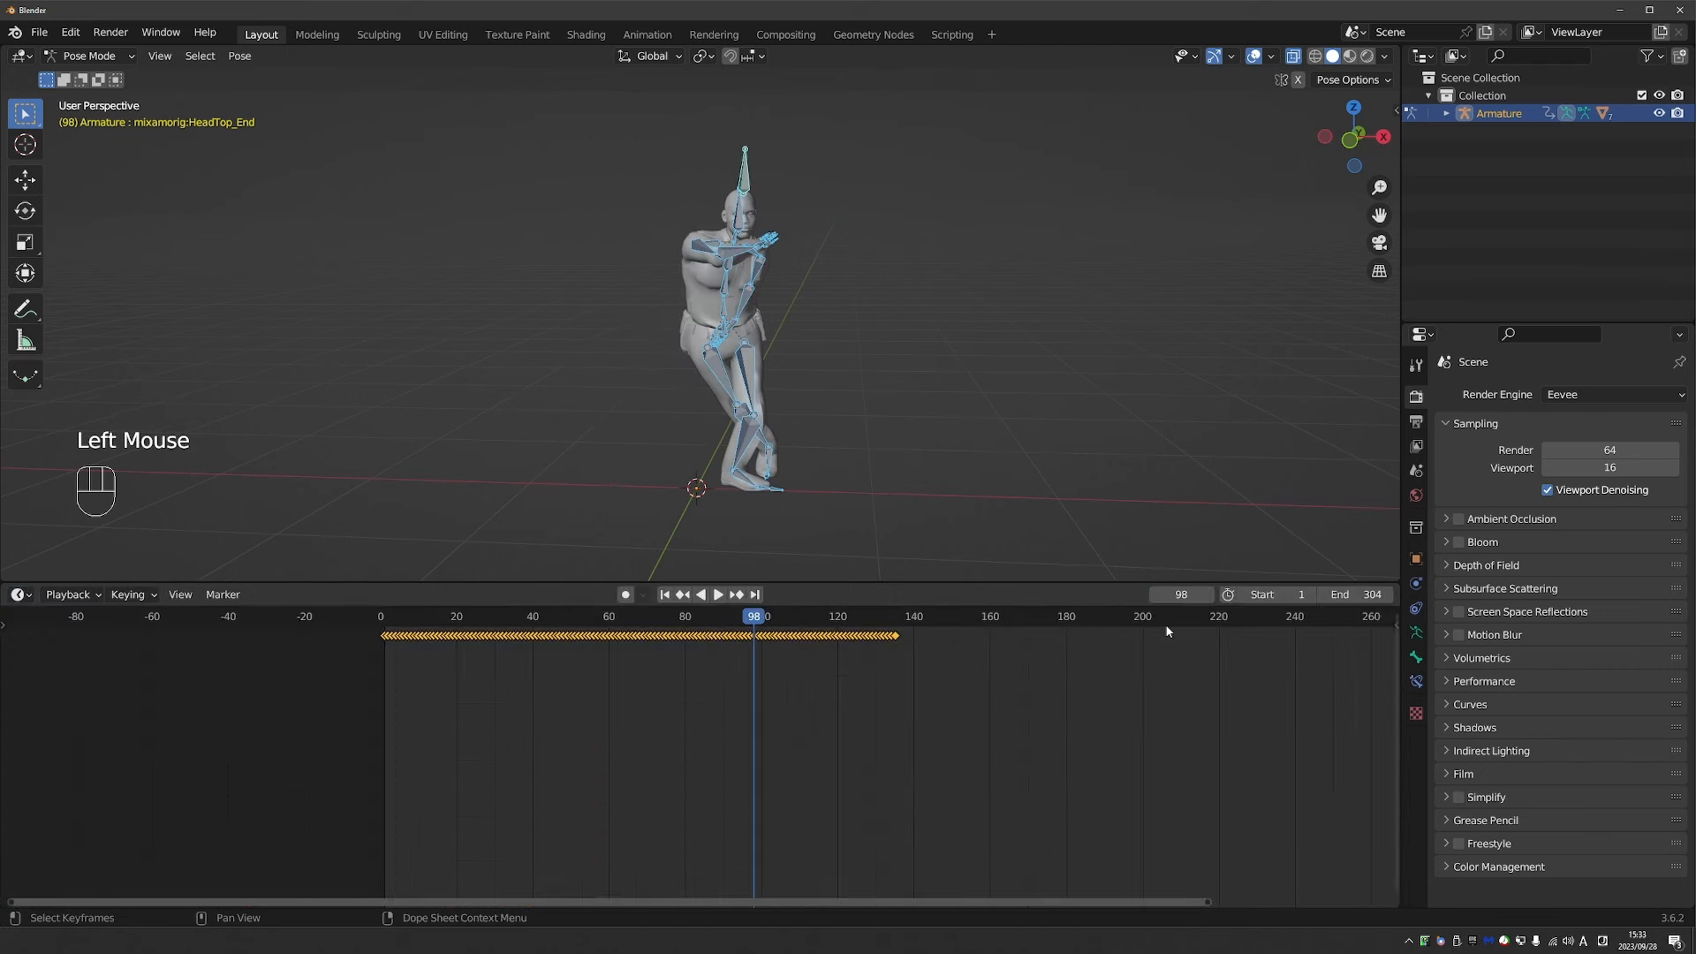
scroll(839, 719, down, 2)
middle_drag(840, 718, 802, 760)
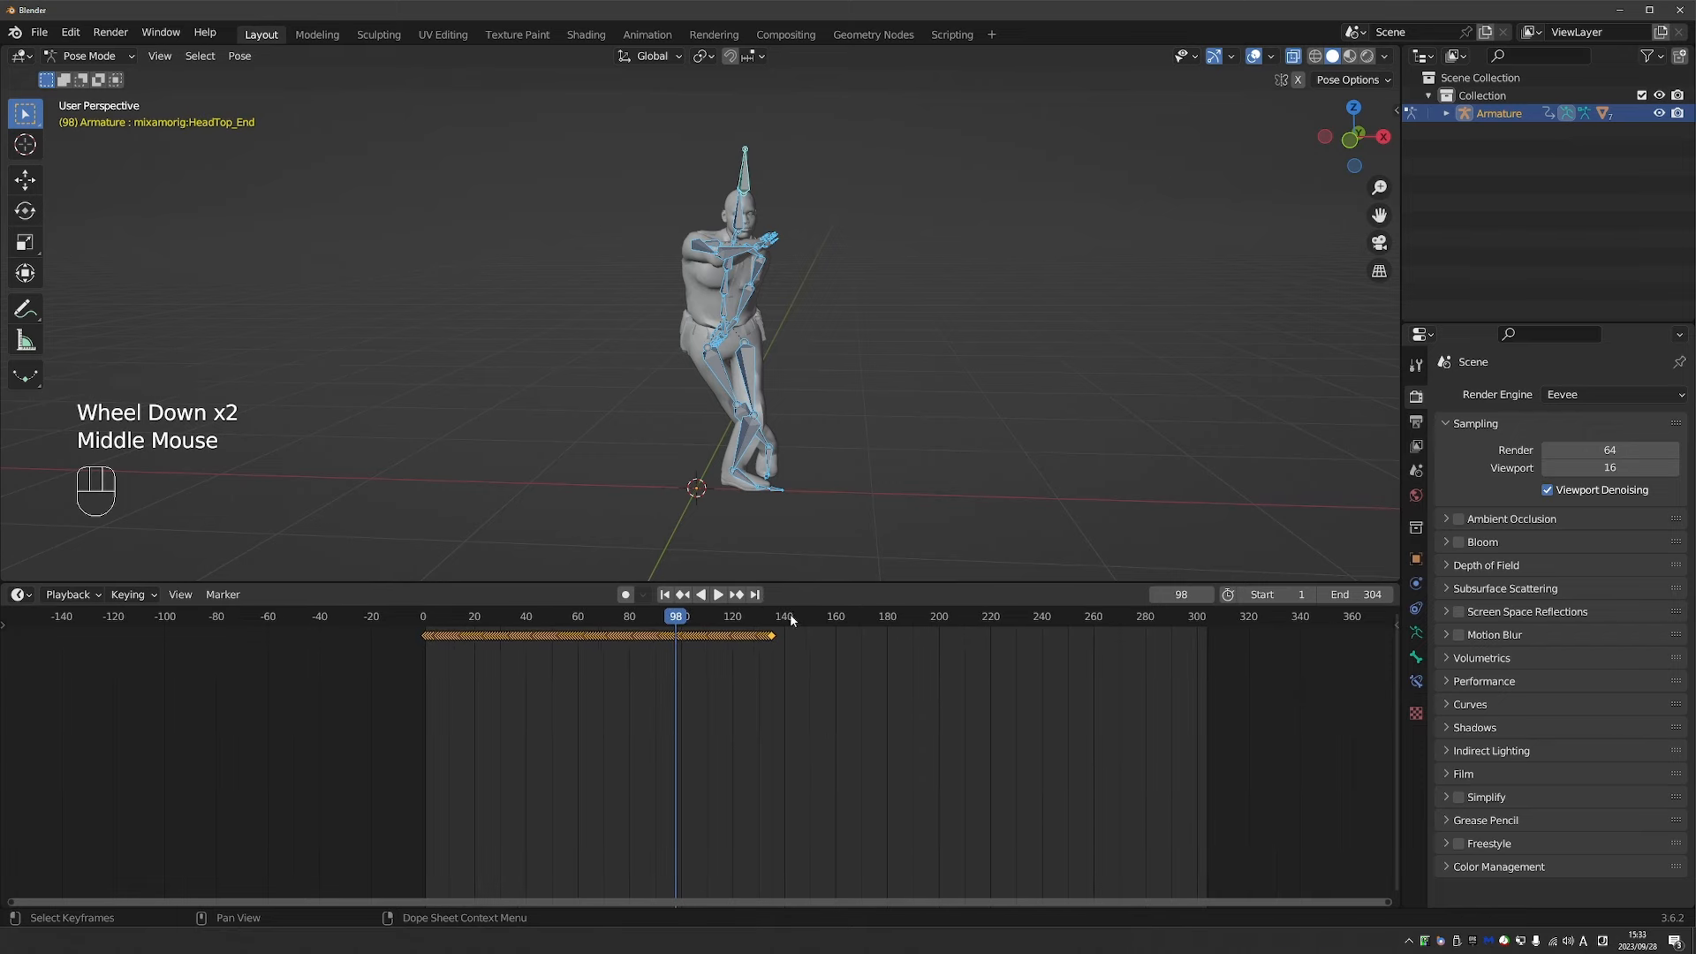
key(space)
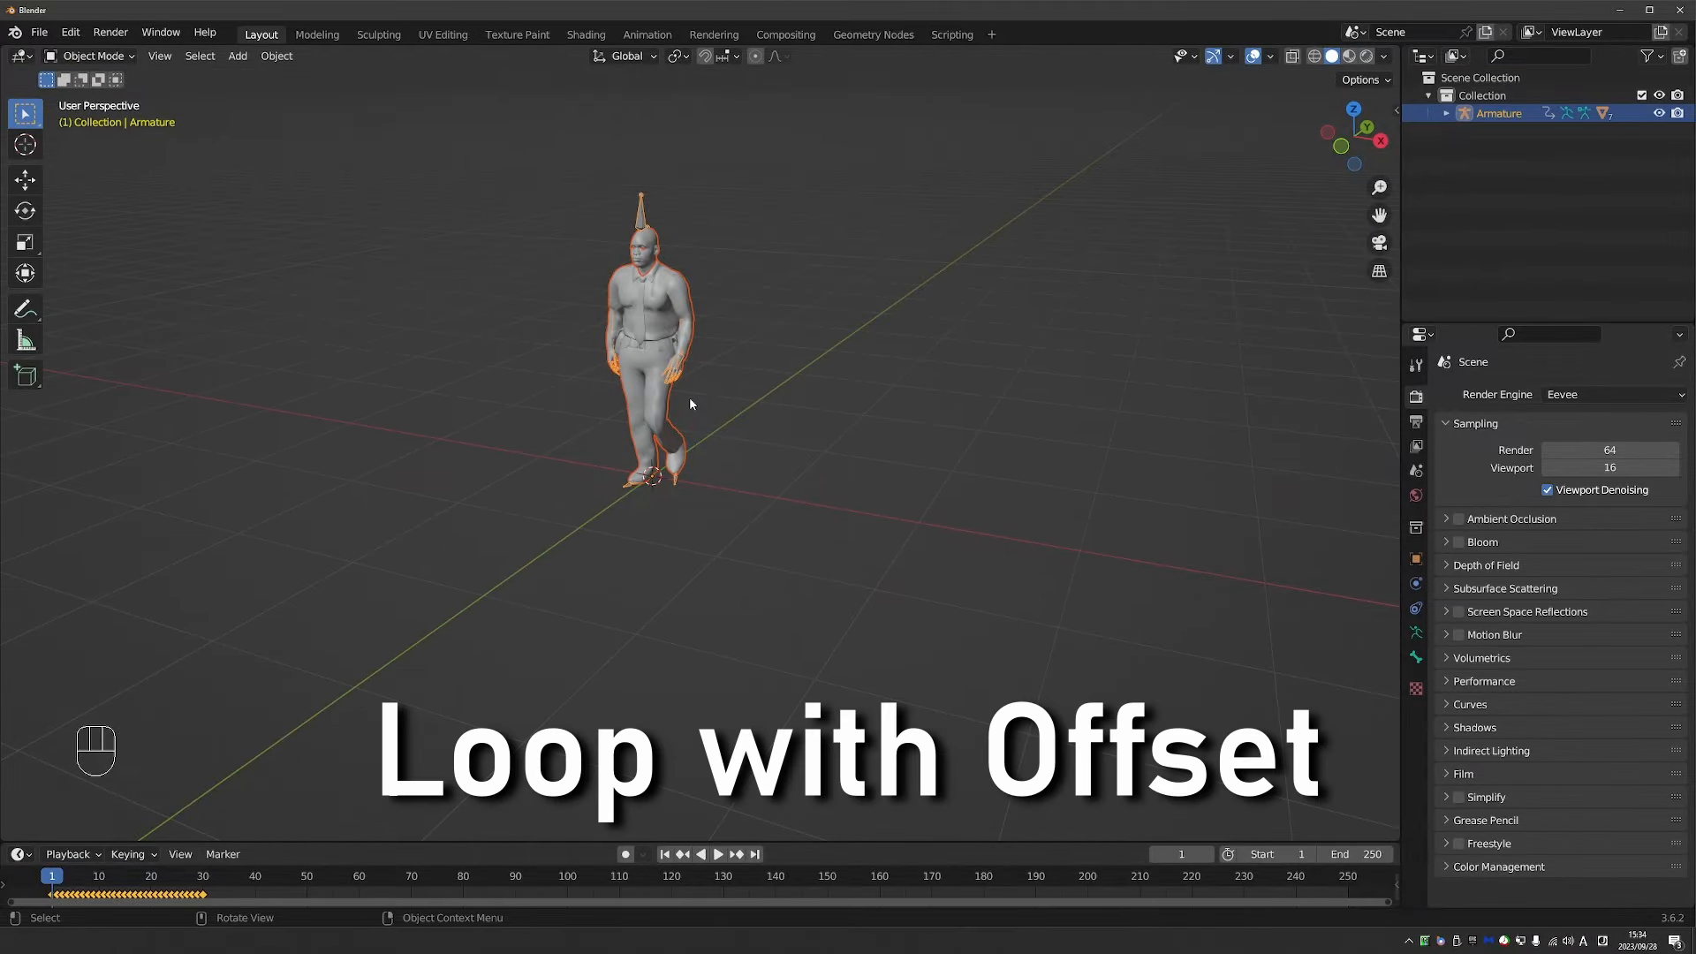
Play the forward walk animation from frame 1 while viewing the character from the side.
mouse_move(691, 404)
middle_down()
mouse_move(755, 410)
mouse_move(690, 406)
middle_up()
key(space)
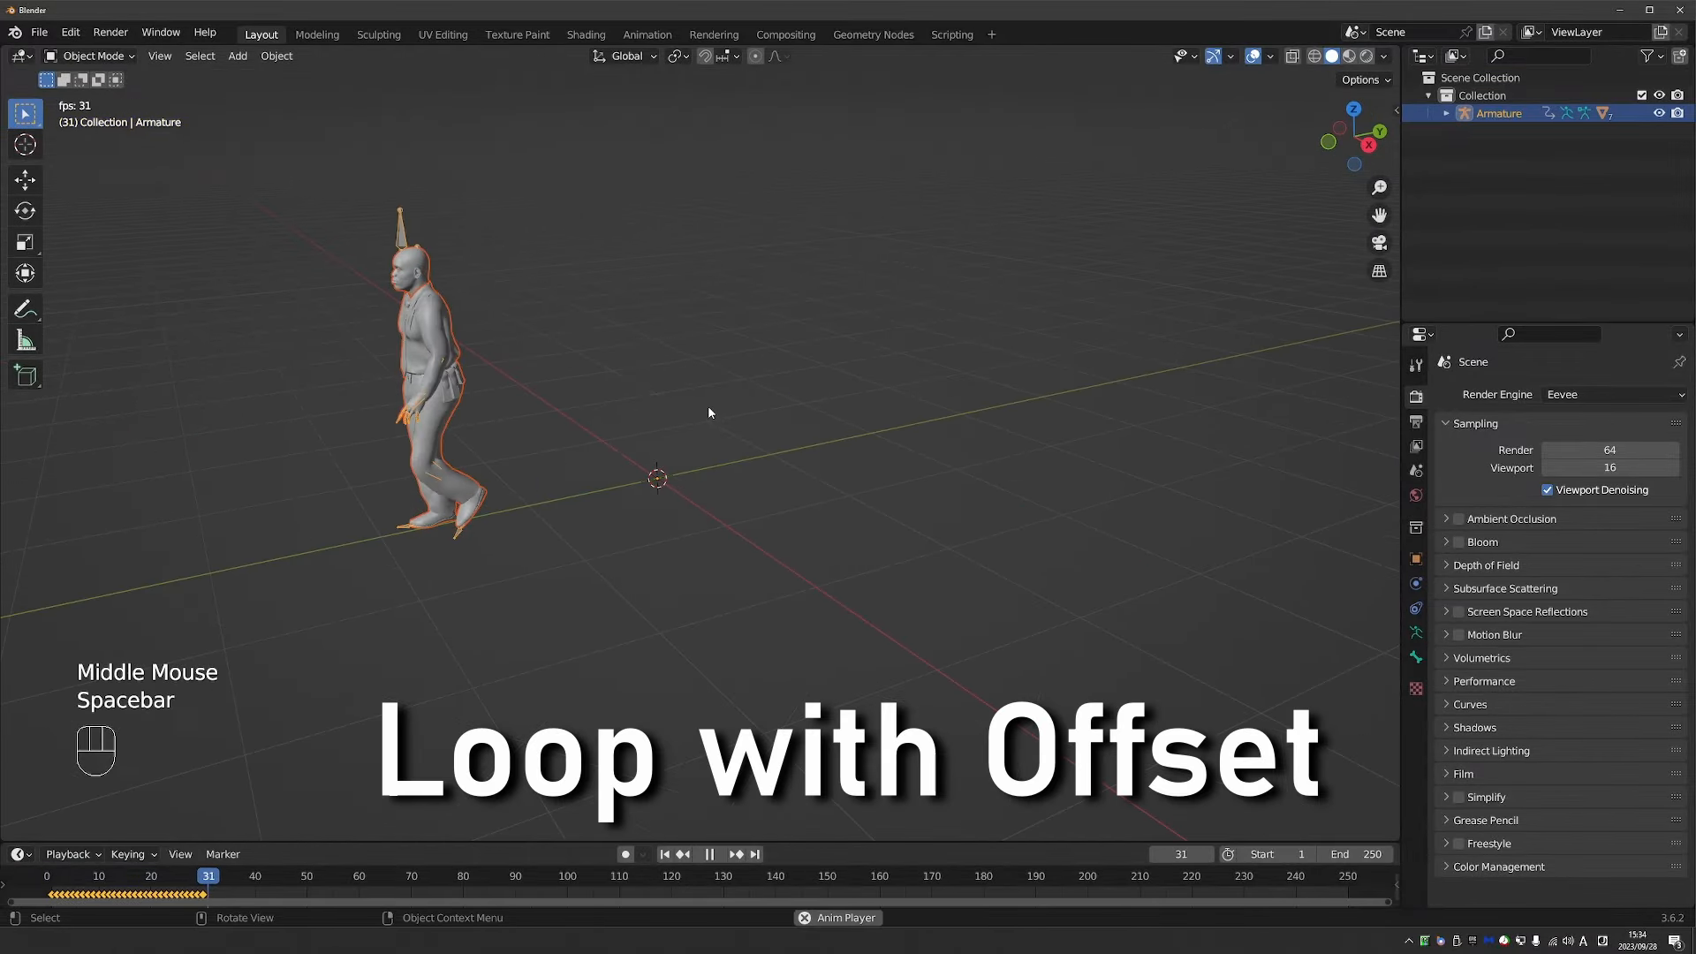
key(space)
Enlarge the walk scene's timeline area and switch it to the Graph Editor.
drag(358, 841, 349, 678)
click(26, 693)
click(148, 546)
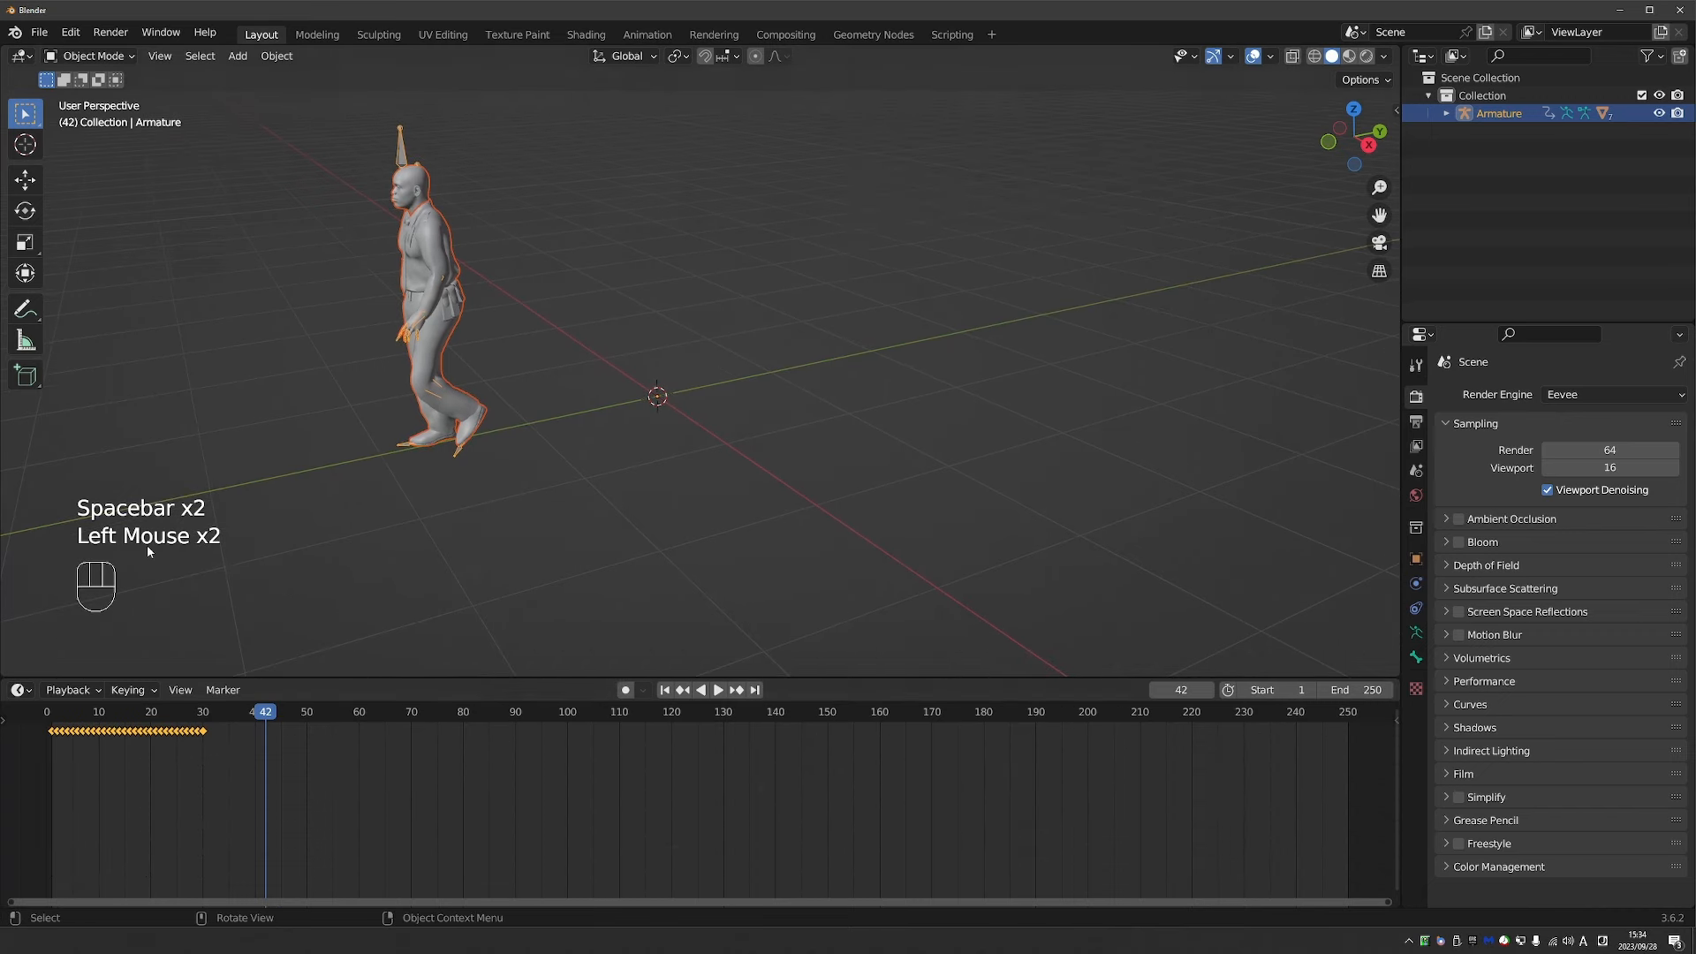
click(20, 690)
click(265, 538)
middle_drag(199, 805, 408, 803)
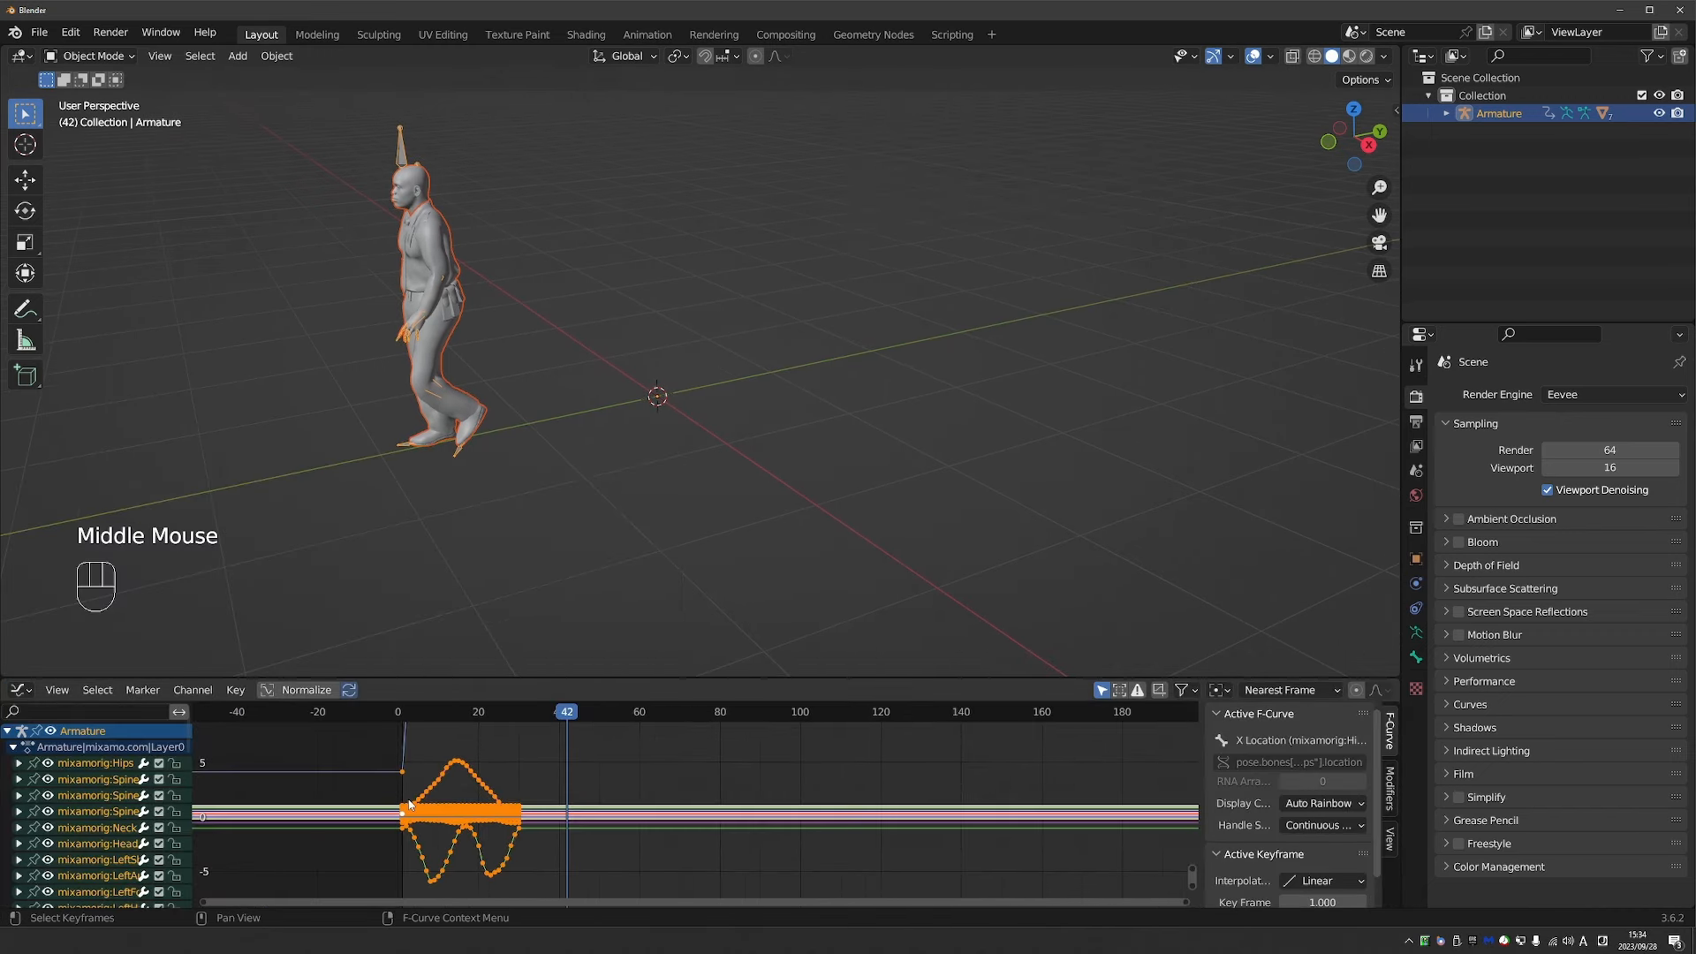
Apply Make Cyclic extrapolation to the walk's curves and play the result.
click(195, 689)
mouse_move(336, 539)
click(459, 559)
key(space)
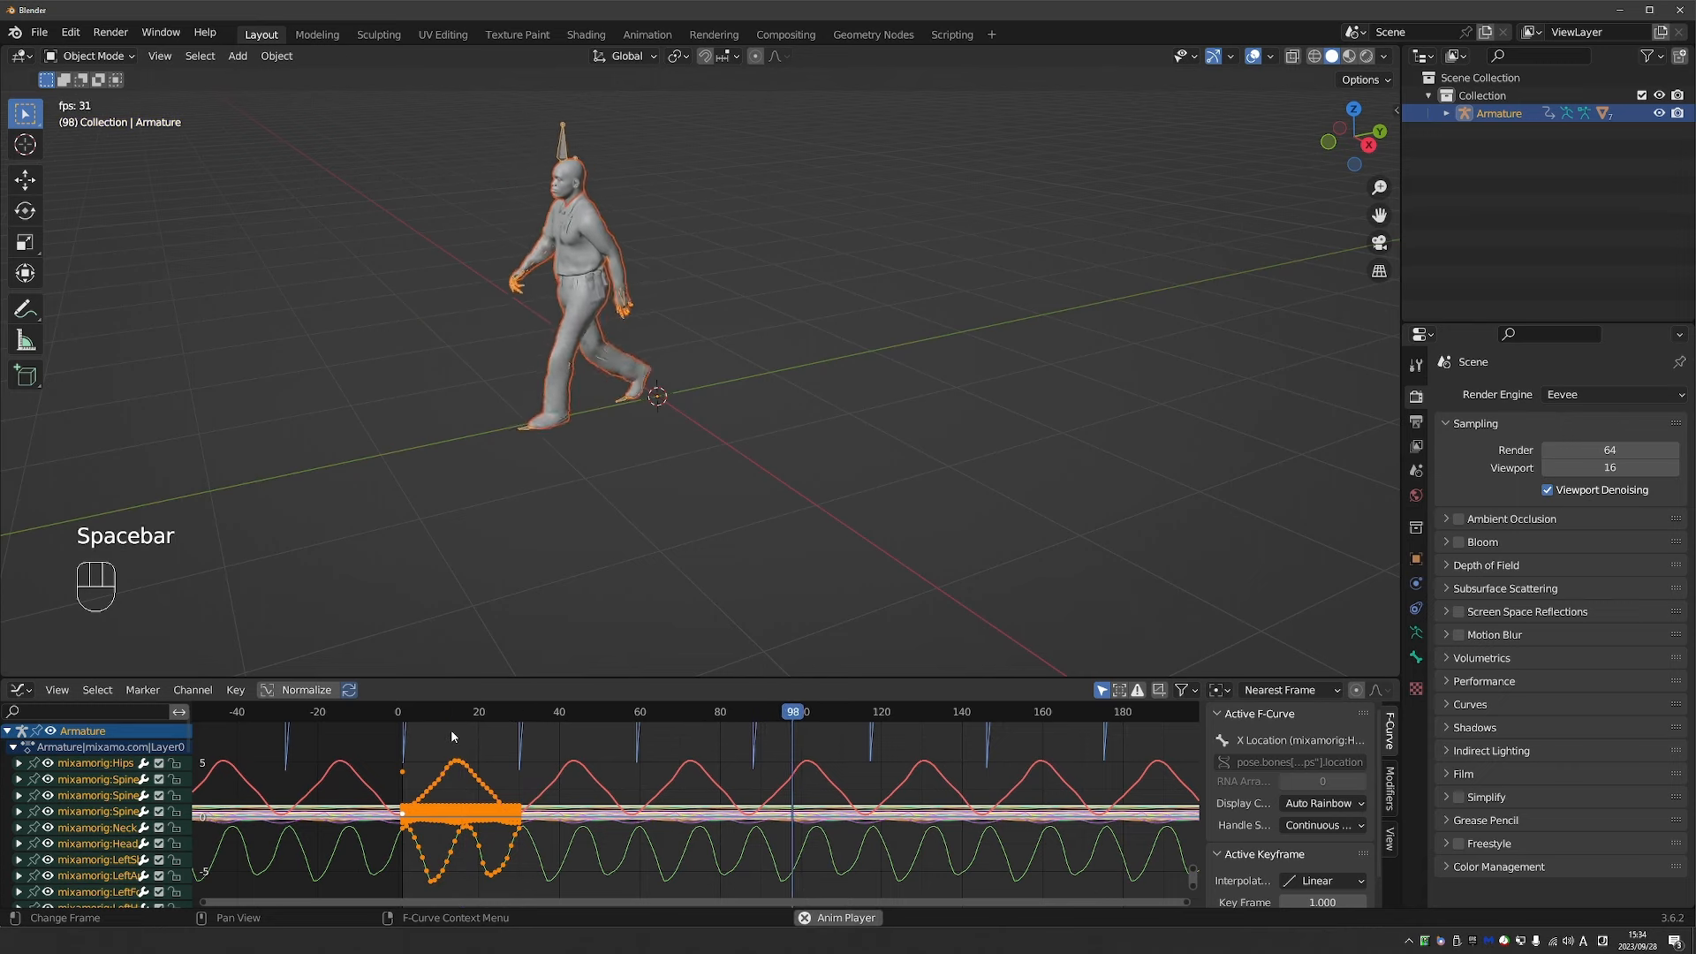
key(space)
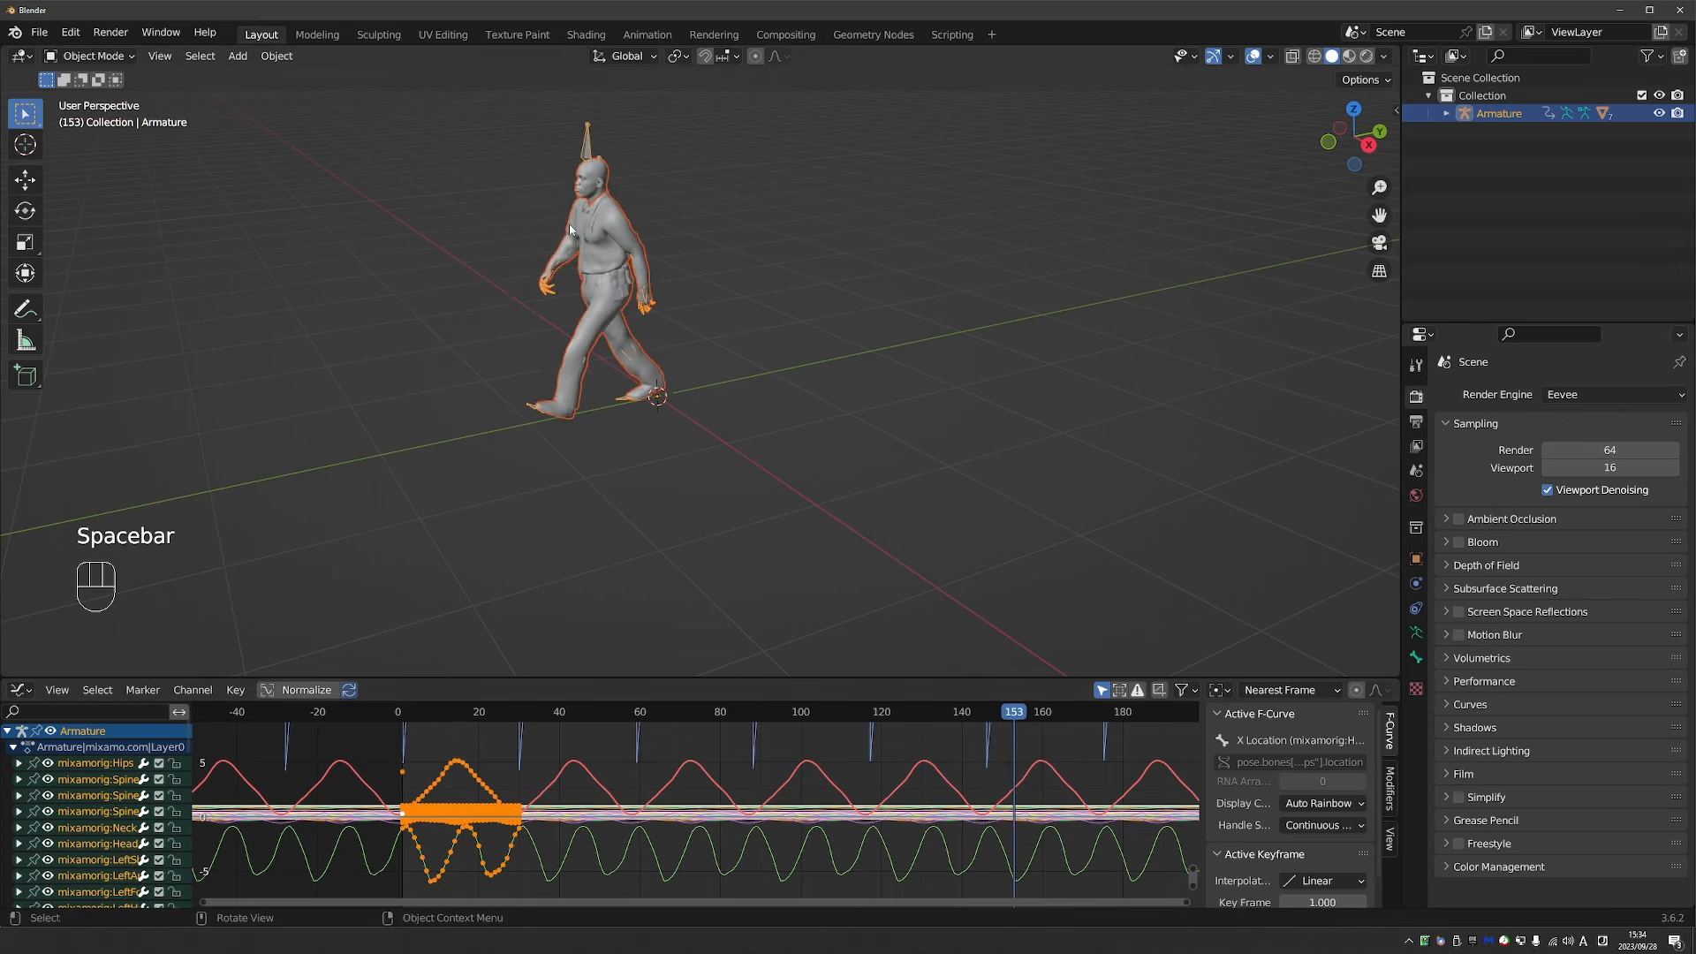
Switch the walking armature to Pose Mode with X-ray display on and select the mixamorig:Hips bone.
middle_drag(569, 230, 623, 276)
click(624, 265)
key(Tab)
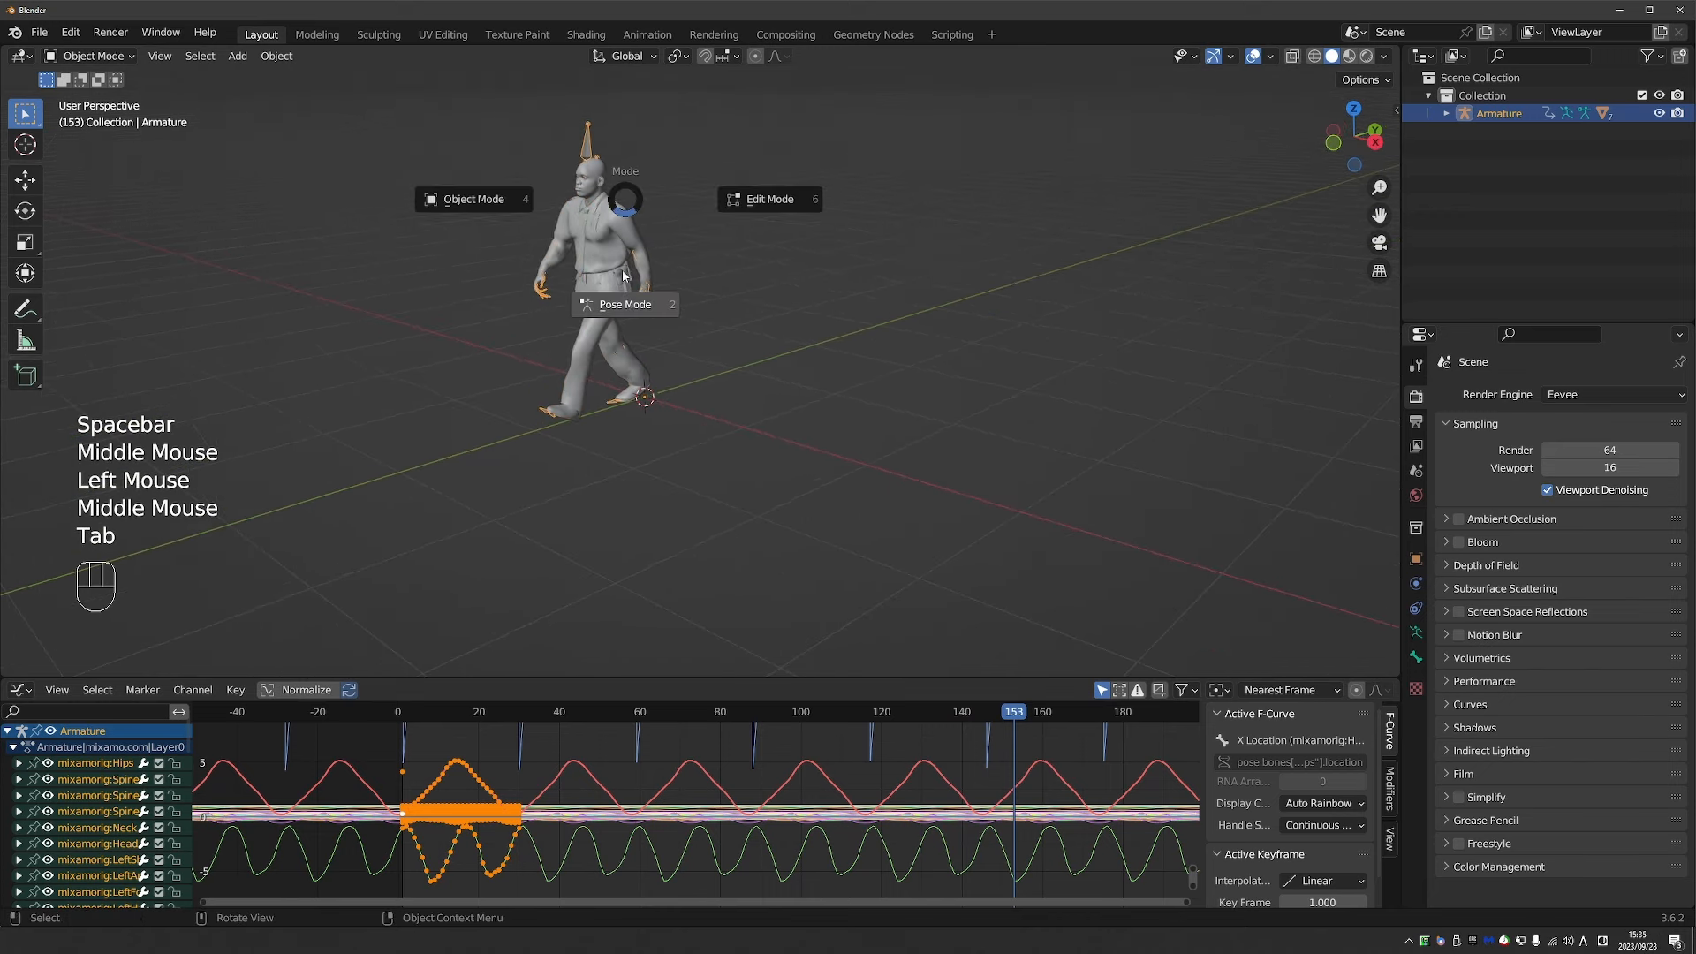
scroll(844, 212, up, 1)
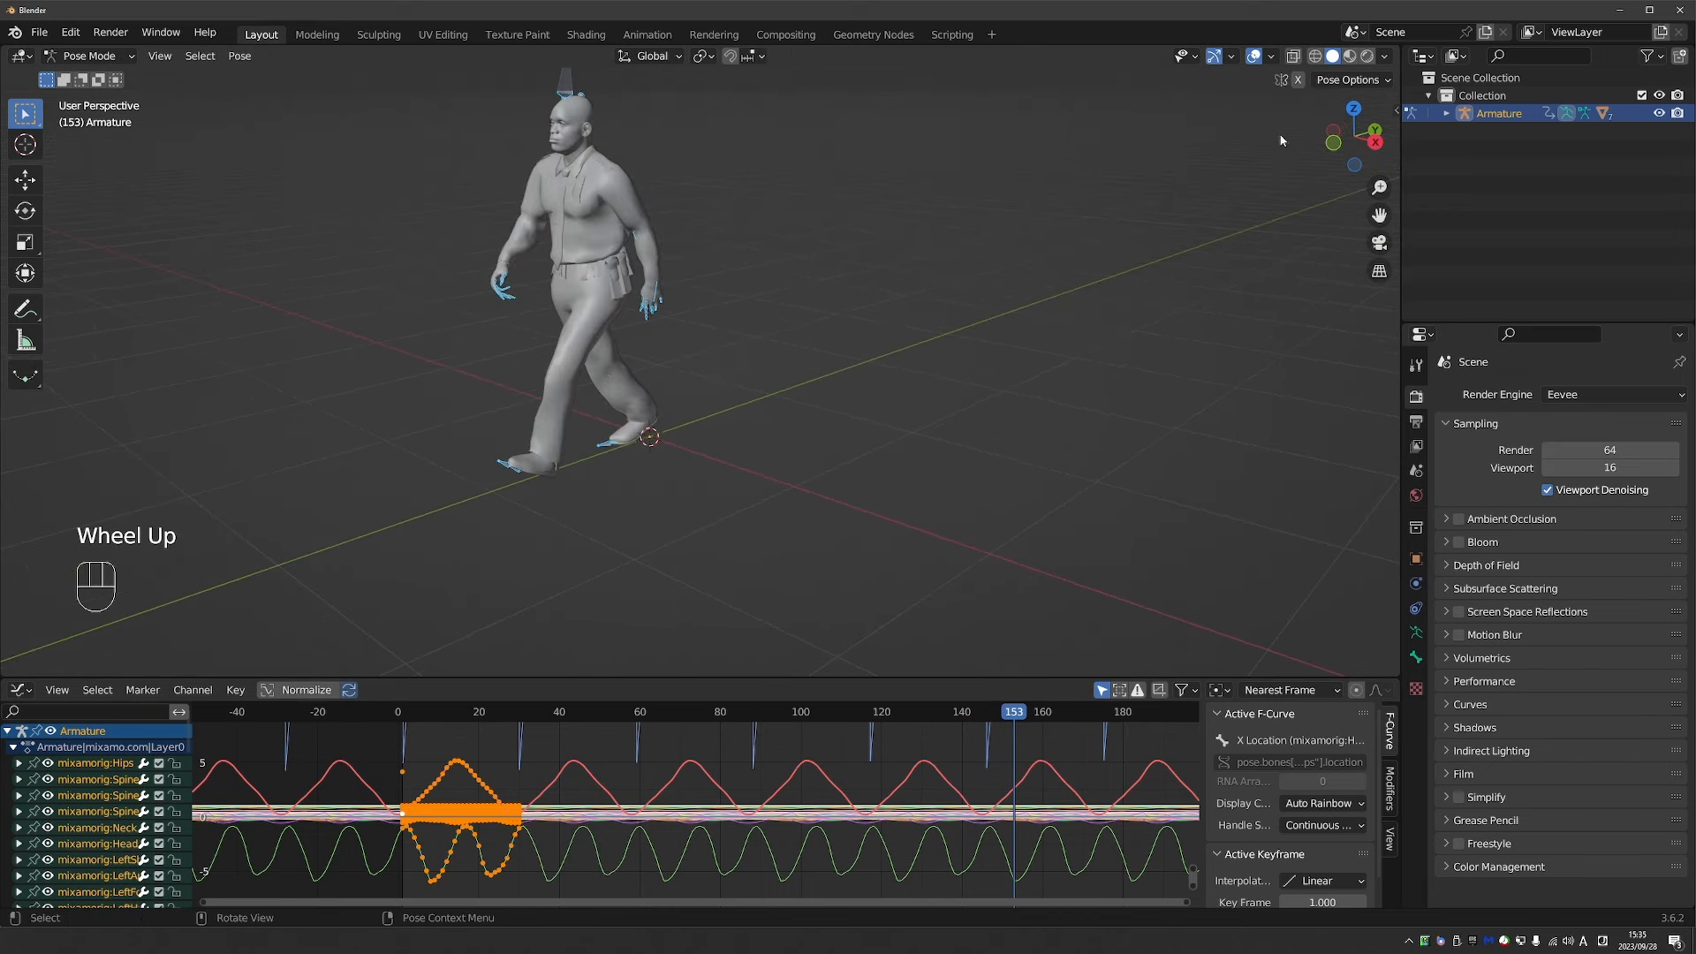
click(1292, 56)
scroll(518, 279, up, 2)
click(621, 282)
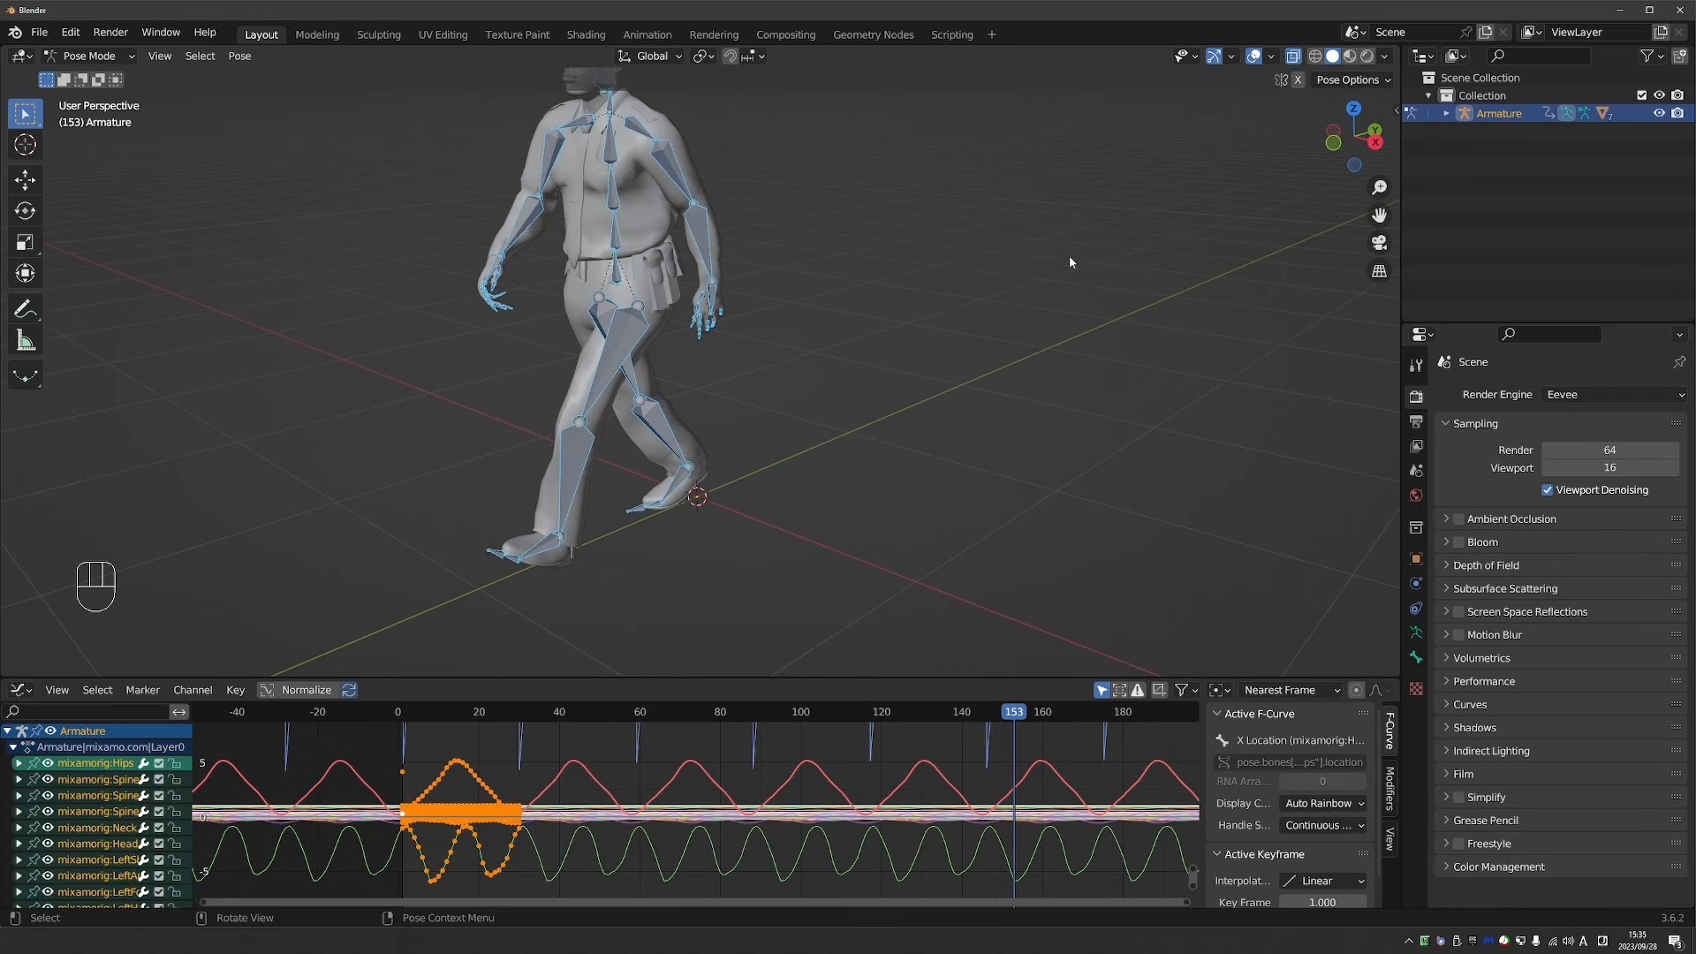
click(616, 277)
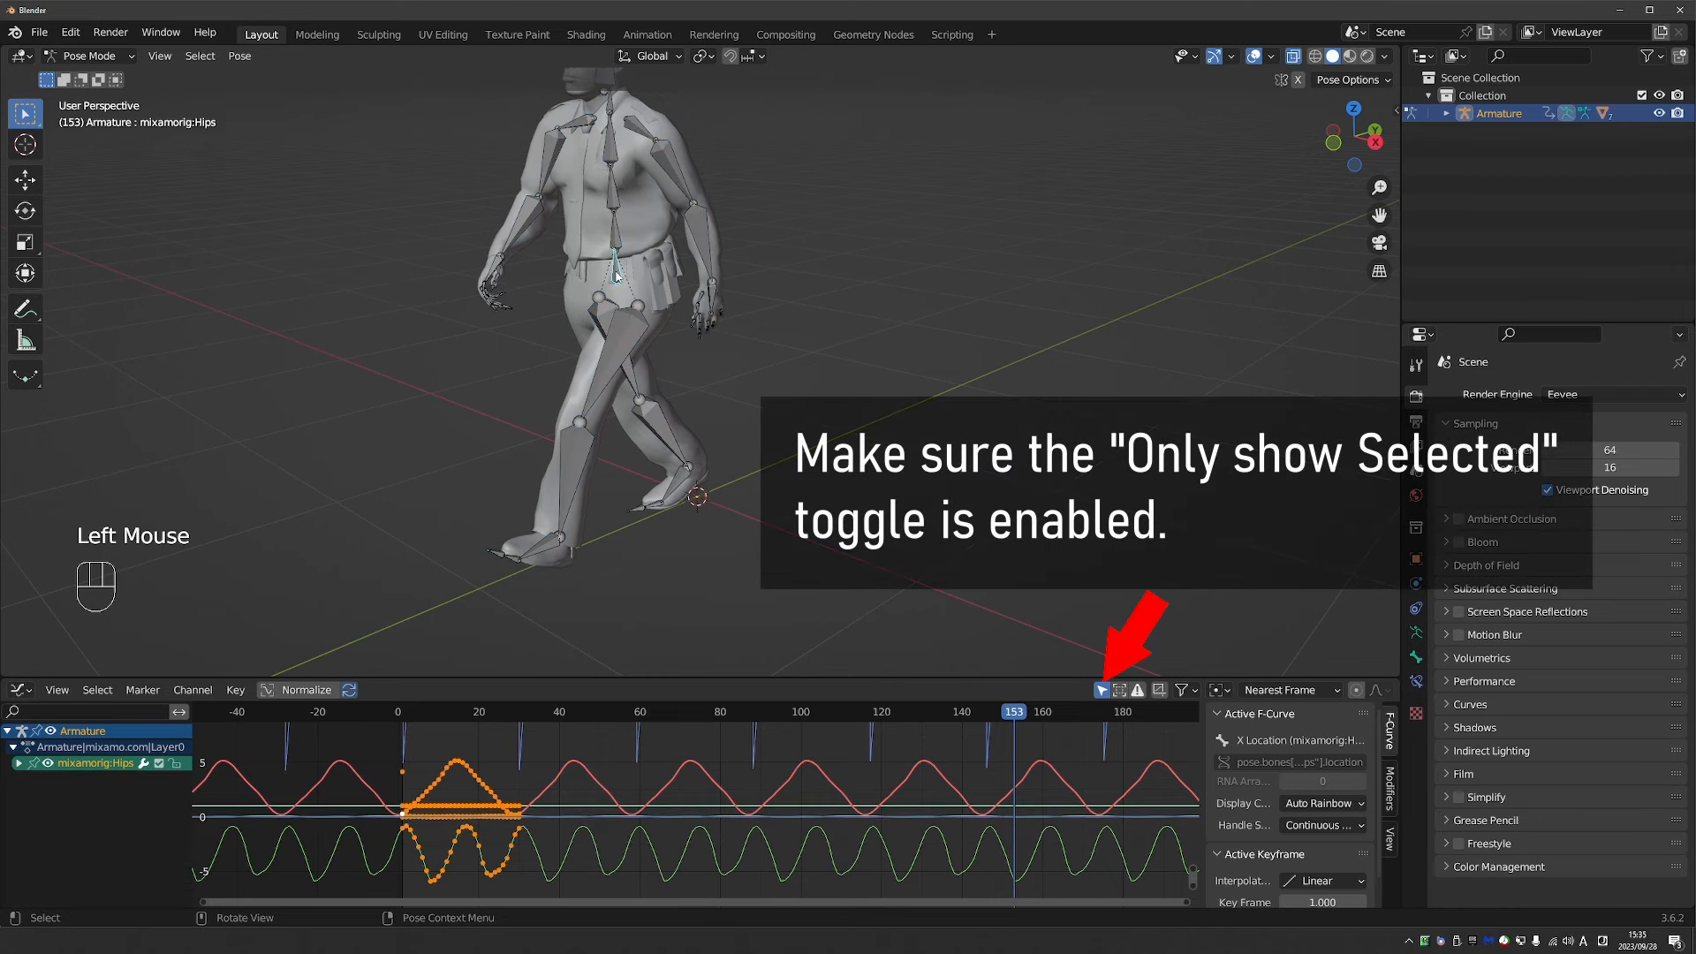
Expand the hips bone's channels in the Graph Editor and hide all its curves except X Location and Y Location.
scroll(324, 795, down, 4)
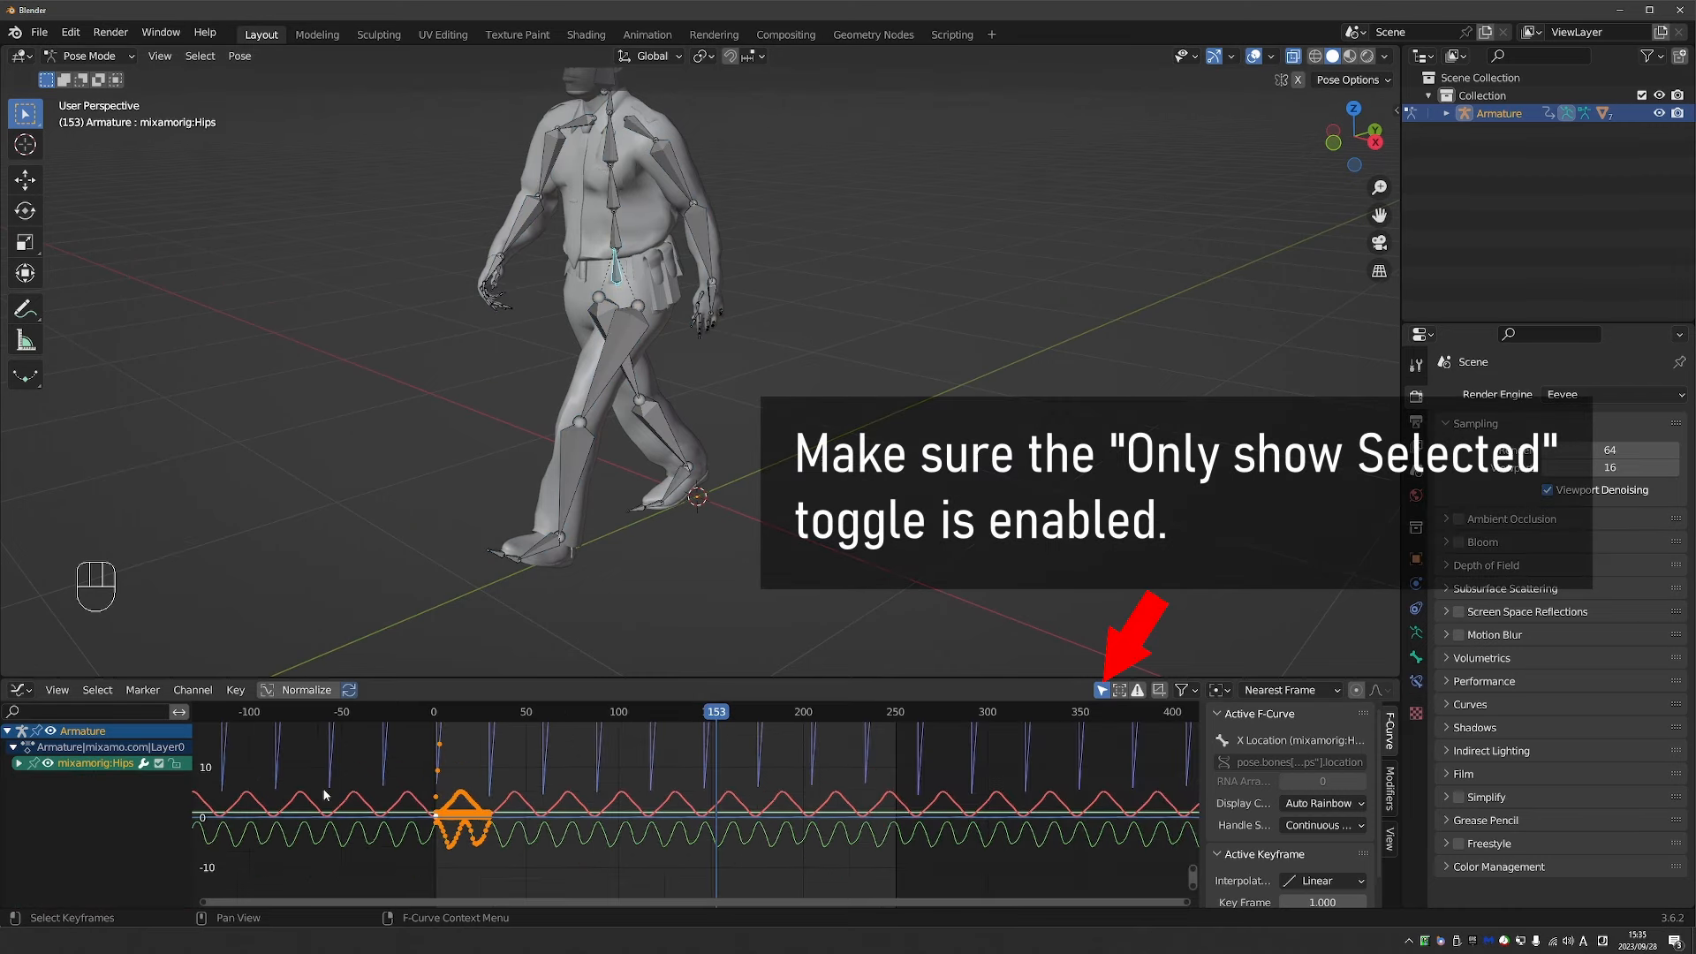
click(18, 764)
scroll(62, 831, down, 1)
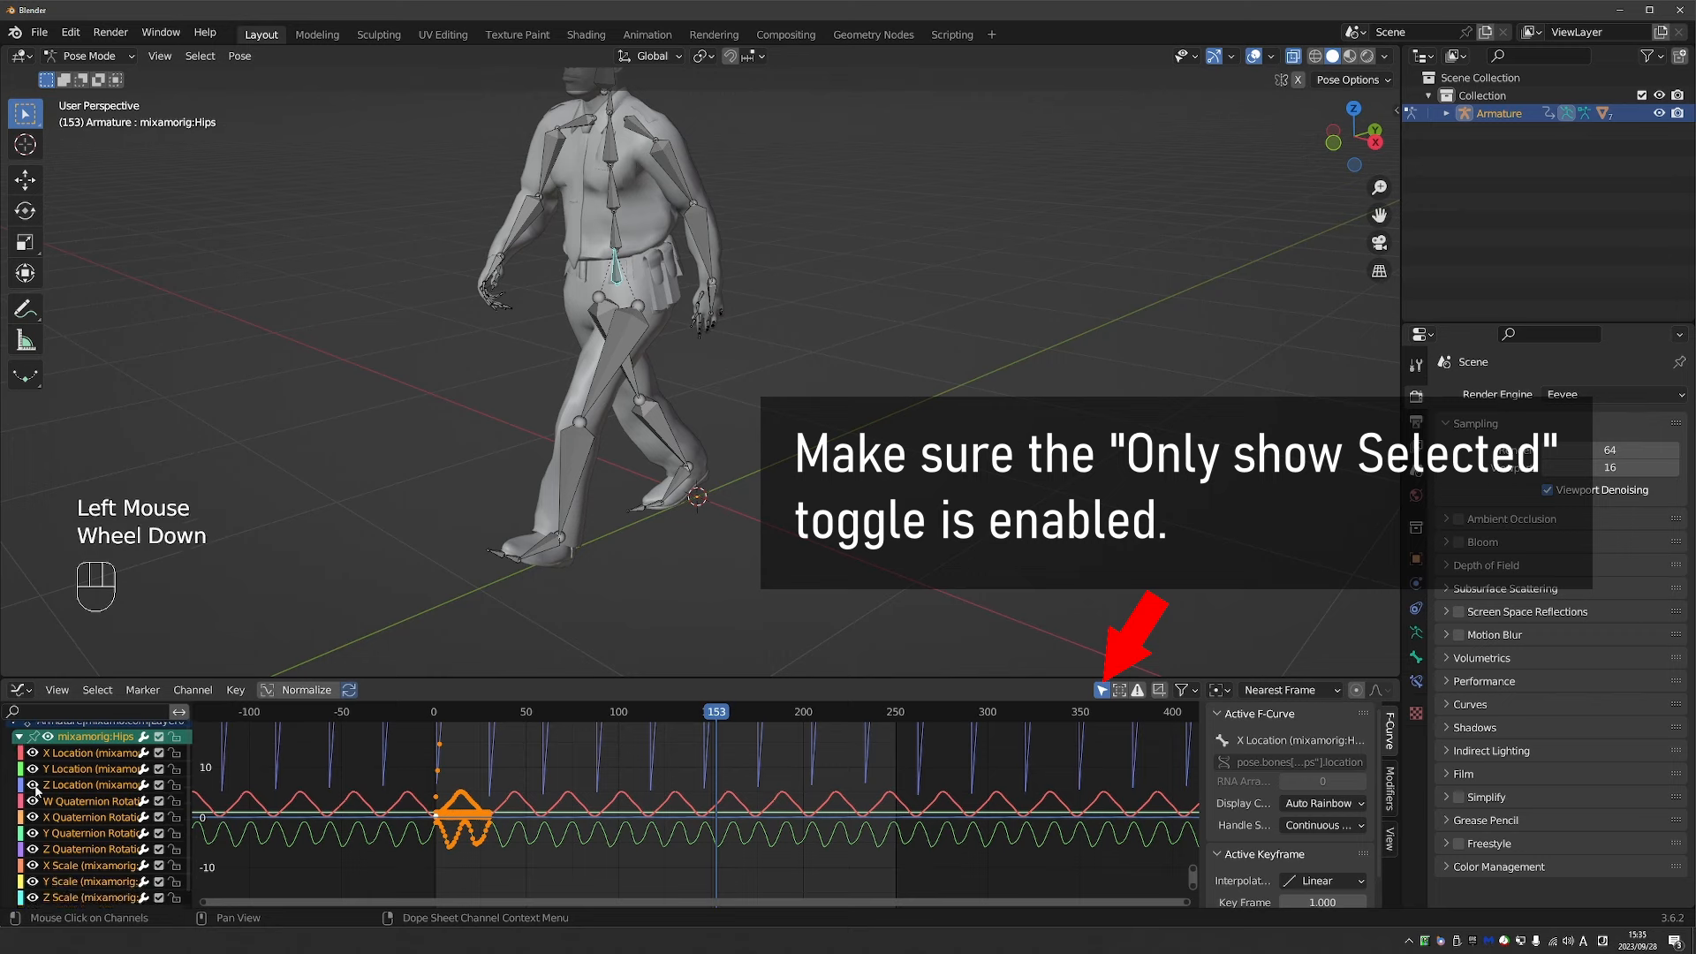
drag(35, 788, 36, 879)
scroll(68, 804, up, 2)
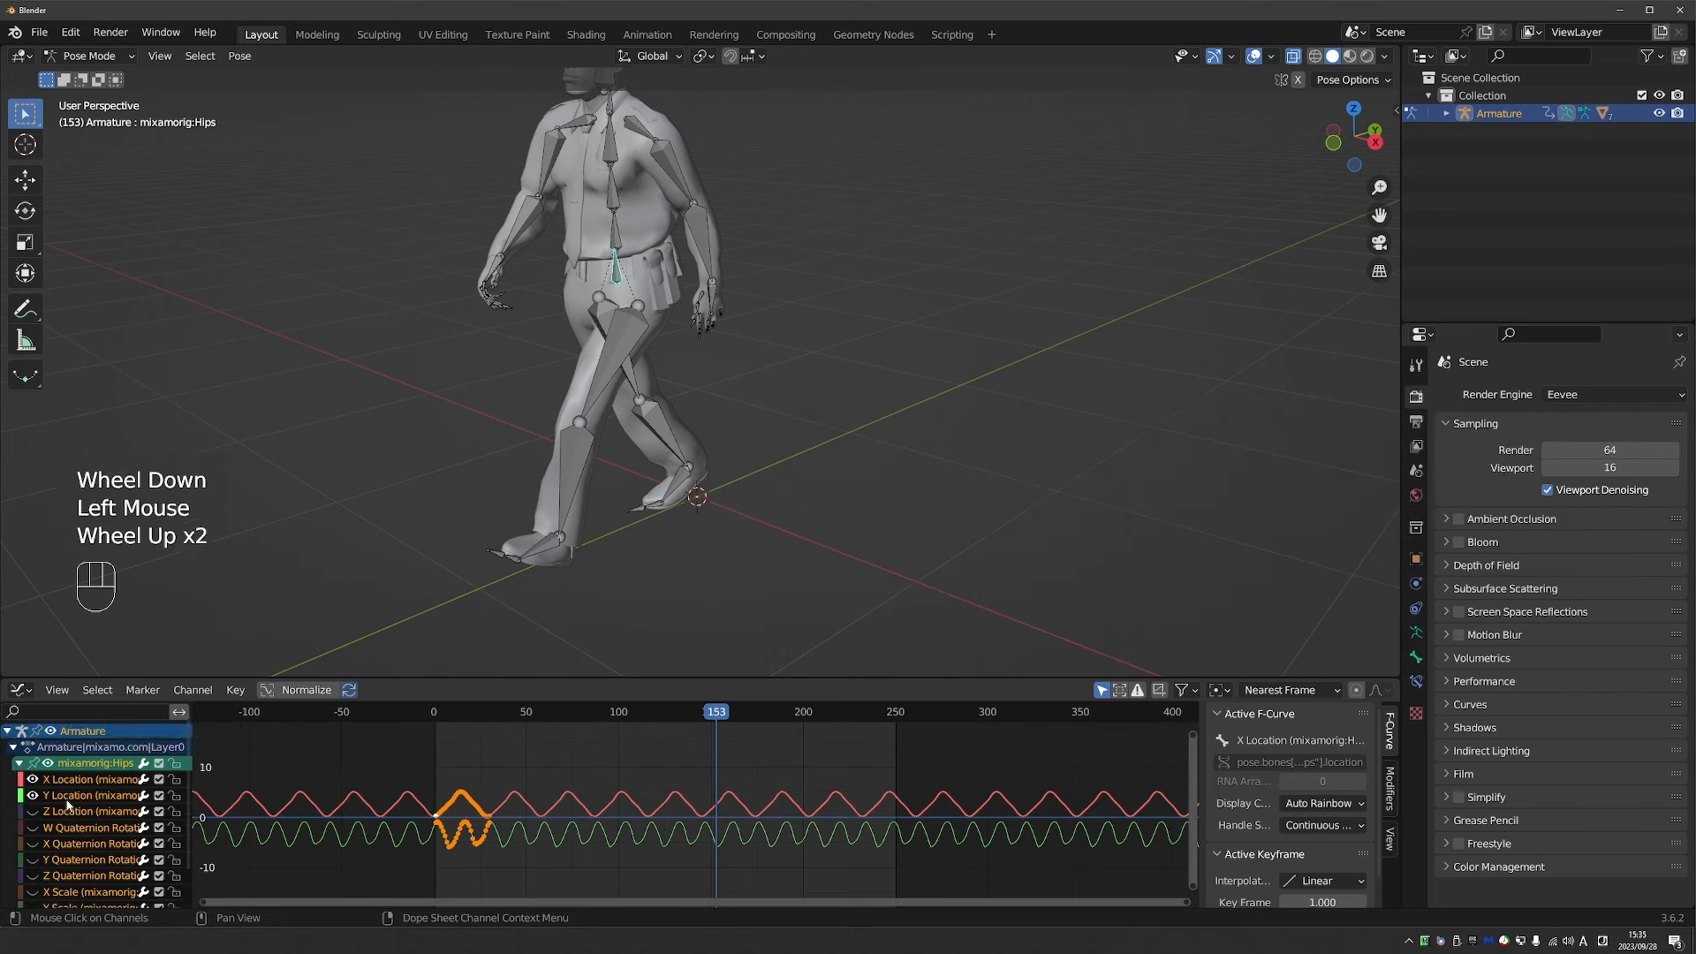
middle_drag(453, 838, 463, 845)
click(383, 762)
middle_drag(612, 779, 611, 792)
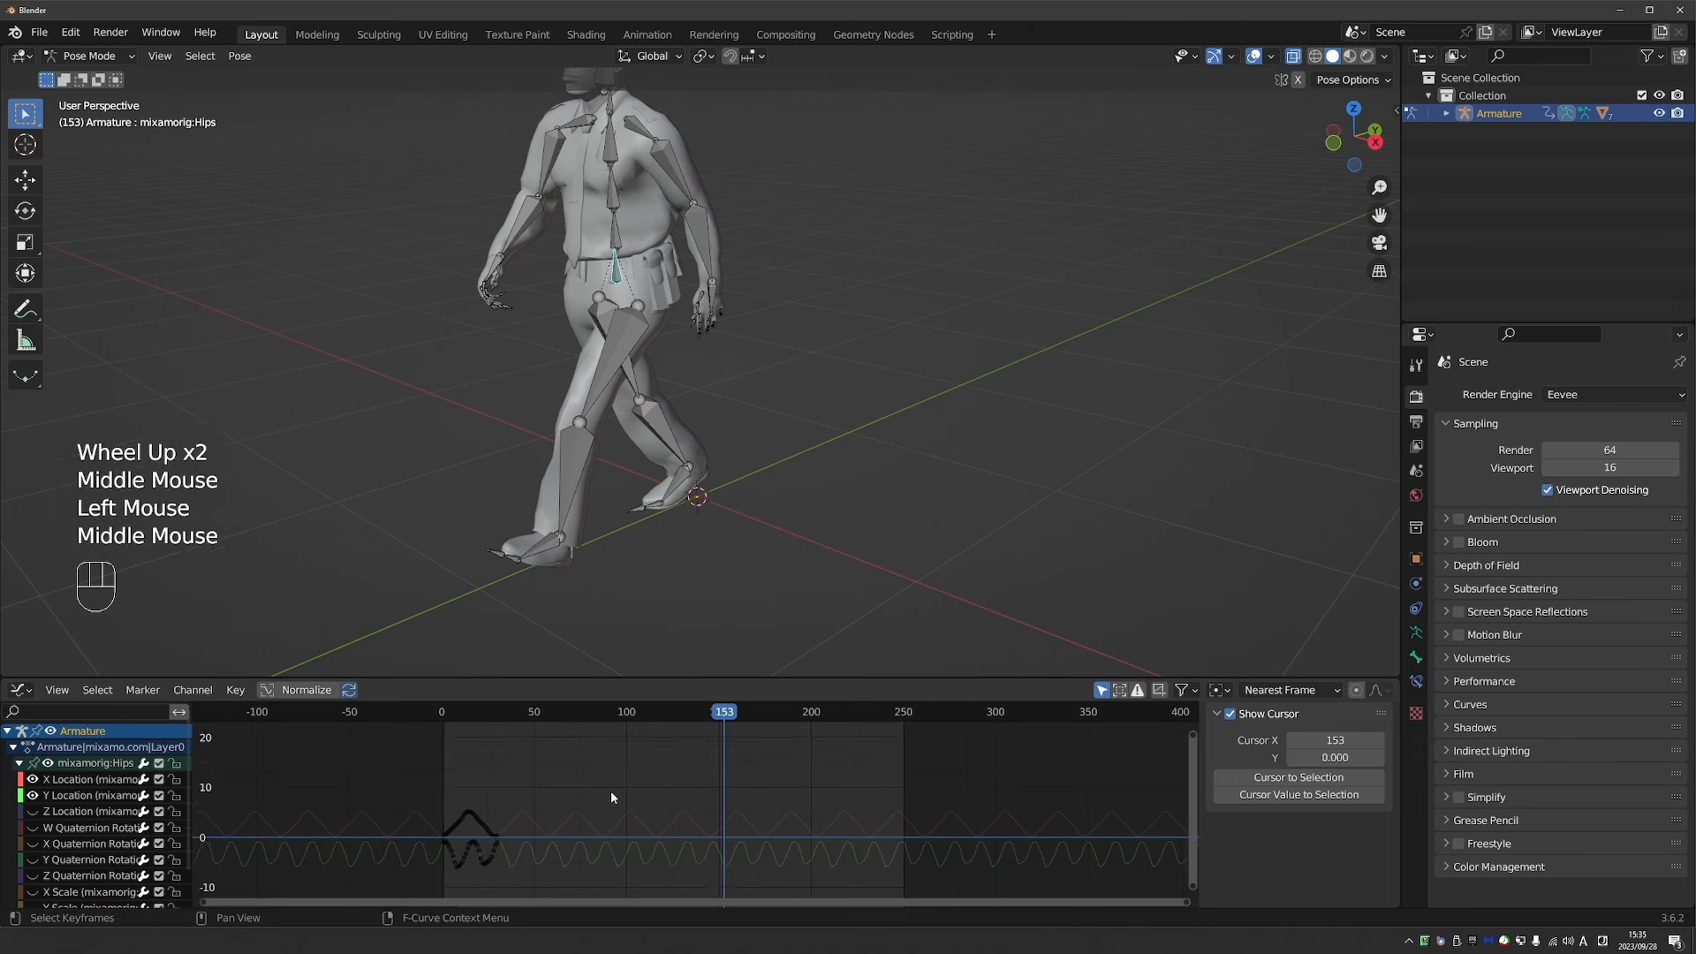
Show the hips' Z Location curve again and frame all keyframes of the three location curves.
scroll(610, 792, down, 1)
click(33, 811)
middle_drag(496, 785, 499, 789)
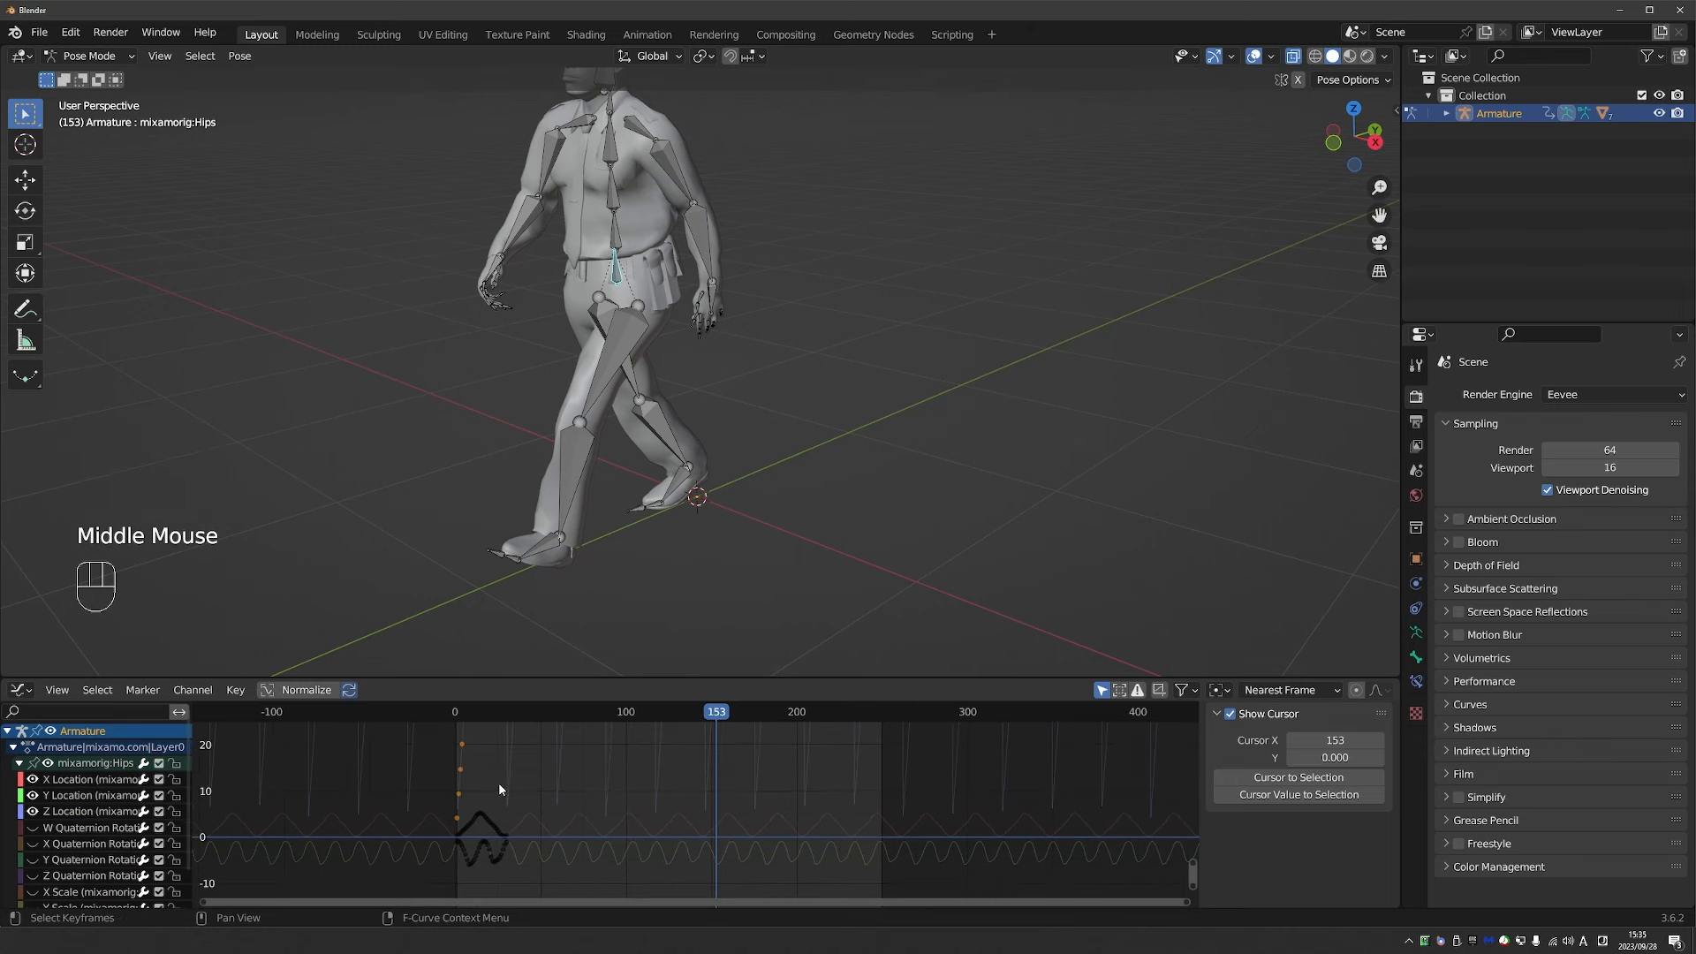
key(a)
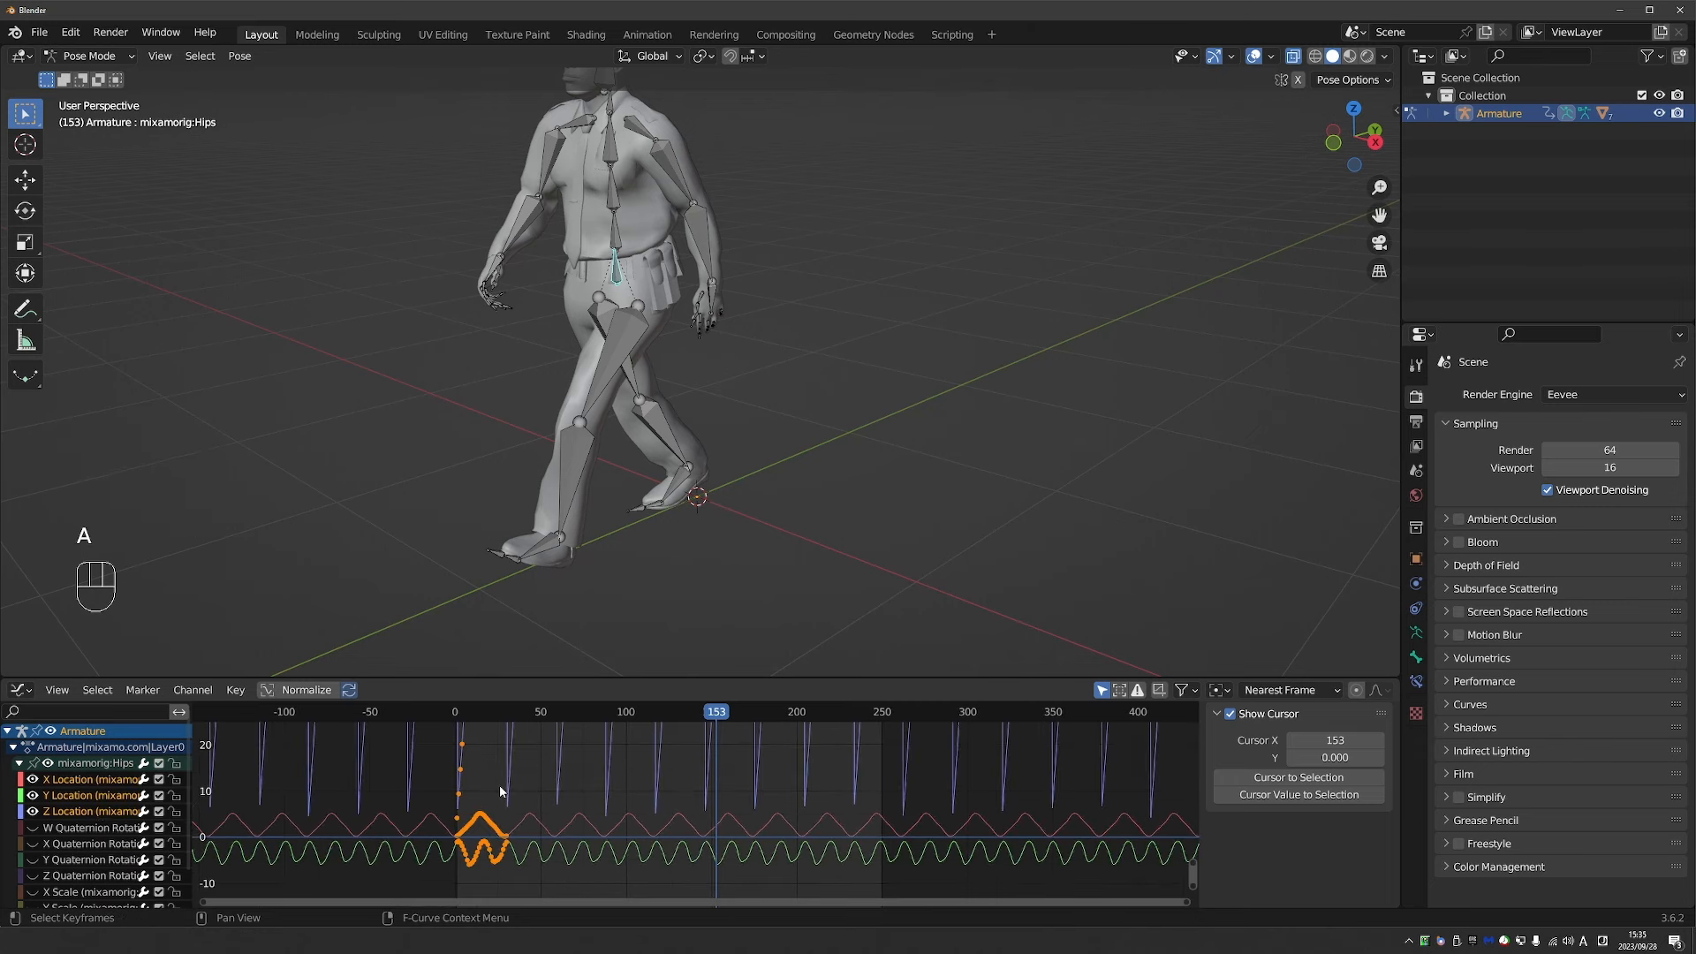
key(KP_Decimal)
scroll(565, 799, down, 1)
scroll(635, 806, up, 1)
scroll(1014, 848, down, 1)
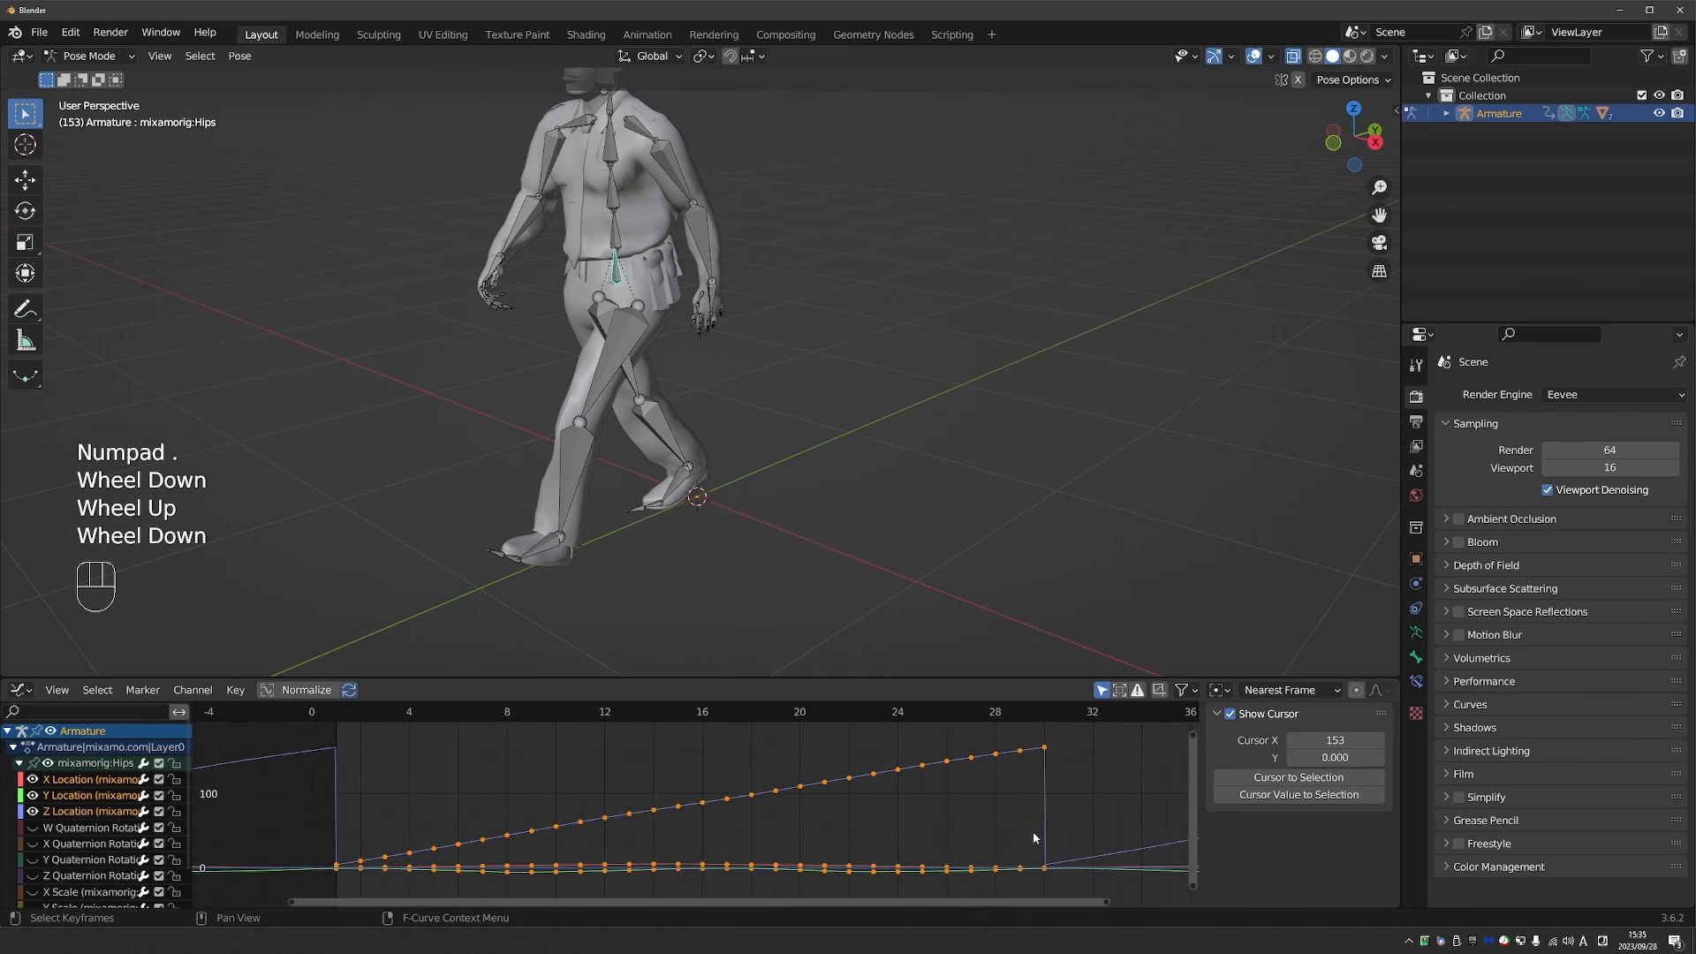
shift+middle_drag(1015, 848, 914, 841)
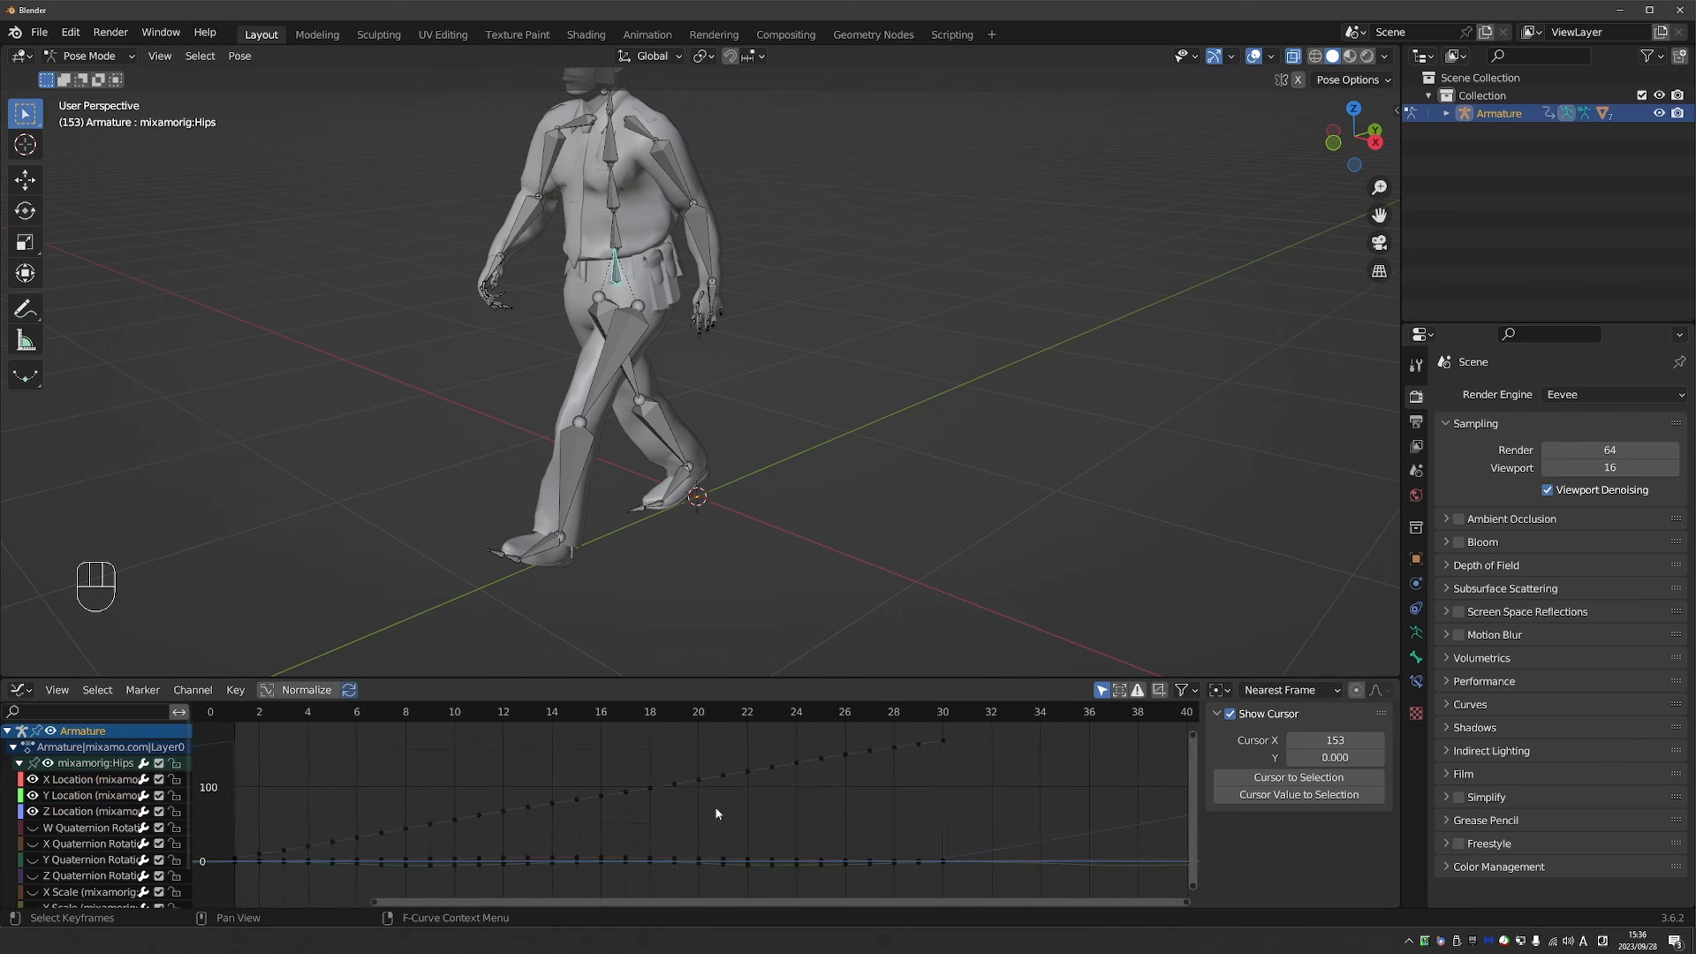
Set both Before Mode and After Mode of the Cycles modifier on the hips' Z Location curve to Repeat with Offset.
drag(929, 726, 952, 889)
key(ctrl+z)
click(918, 746)
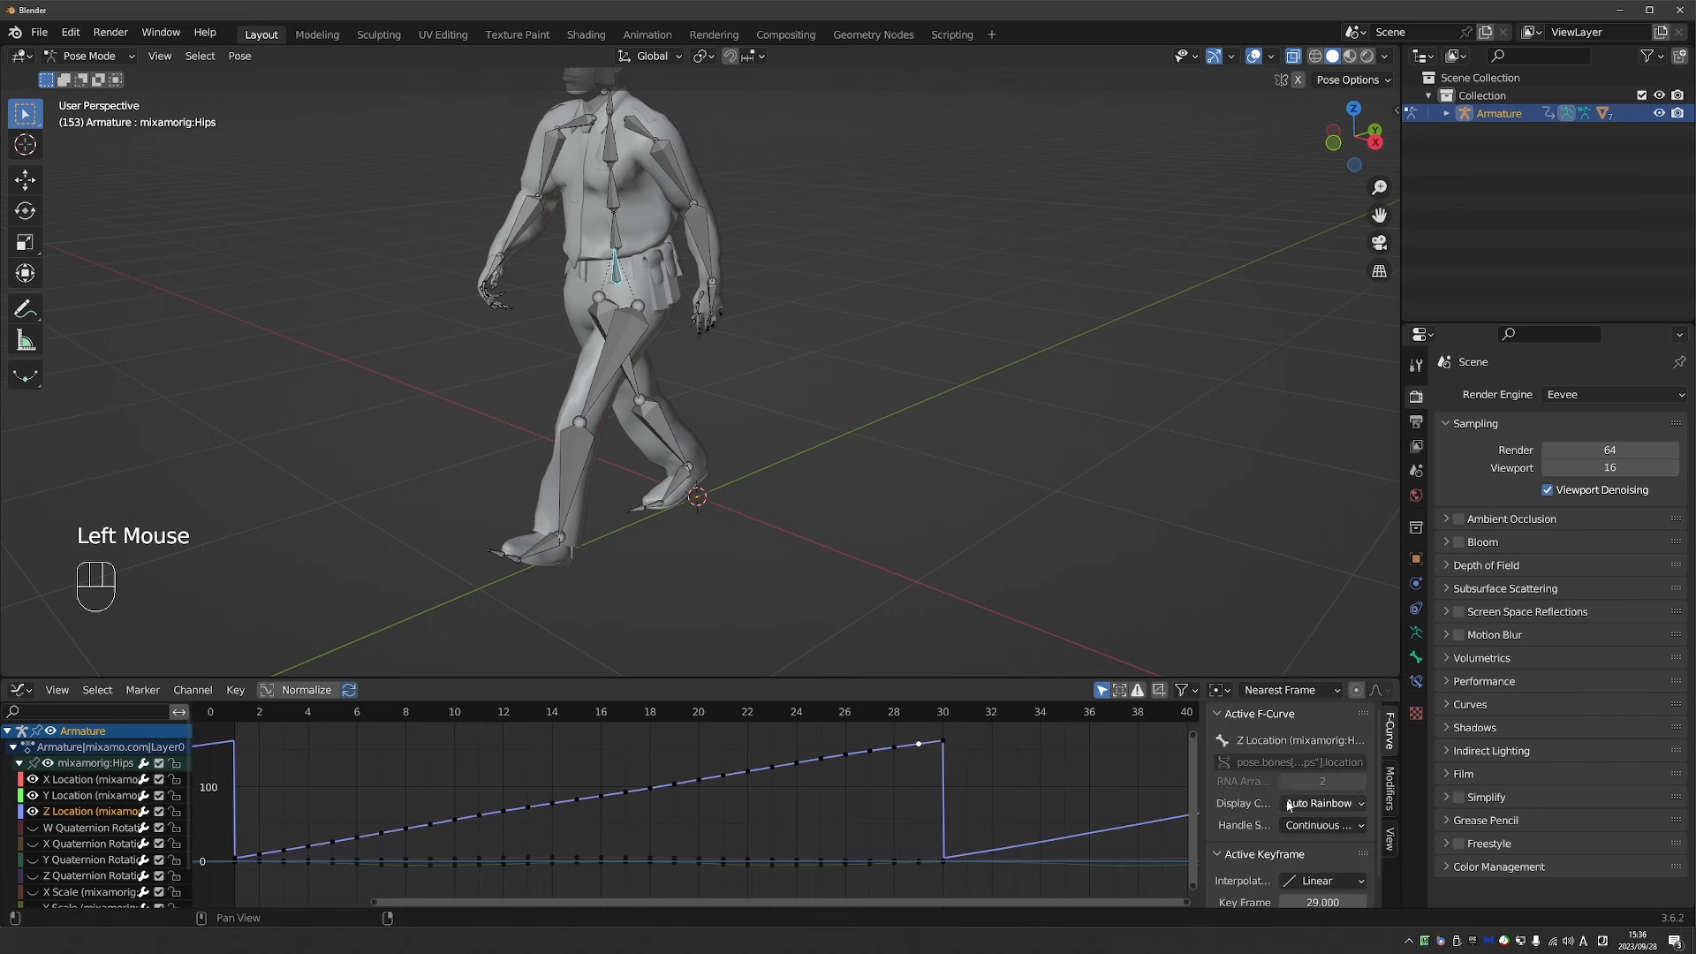
click(1389, 792)
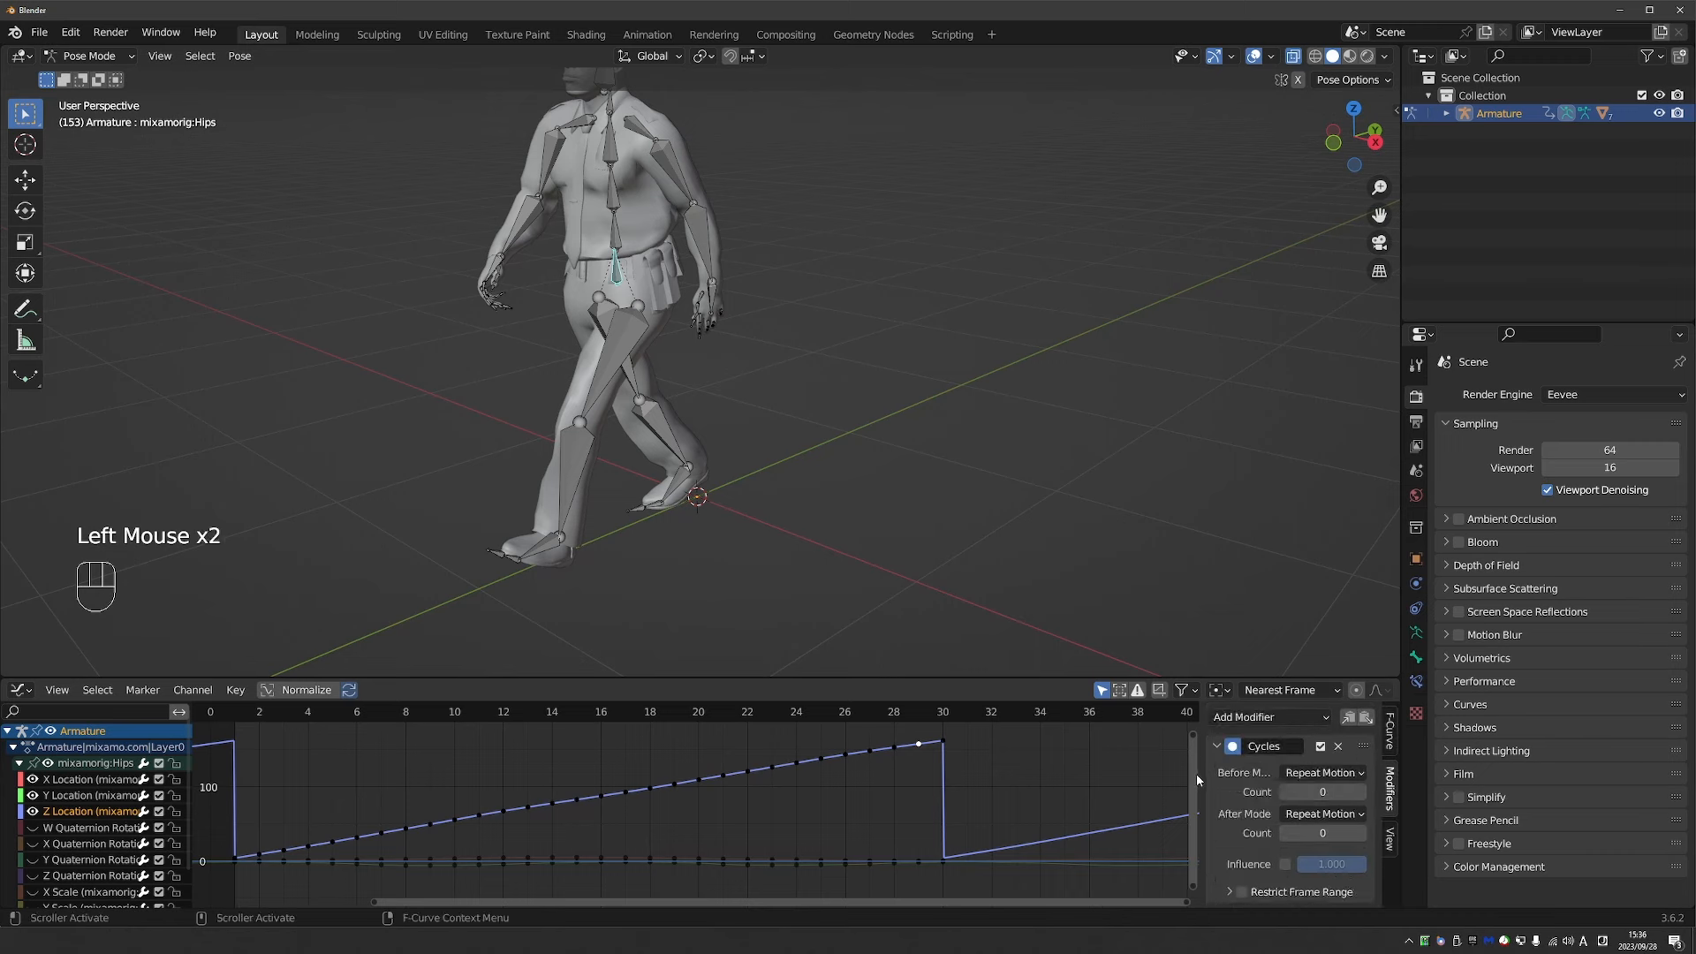
drag(1203, 781, 1117, 795)
click(1296, 773)
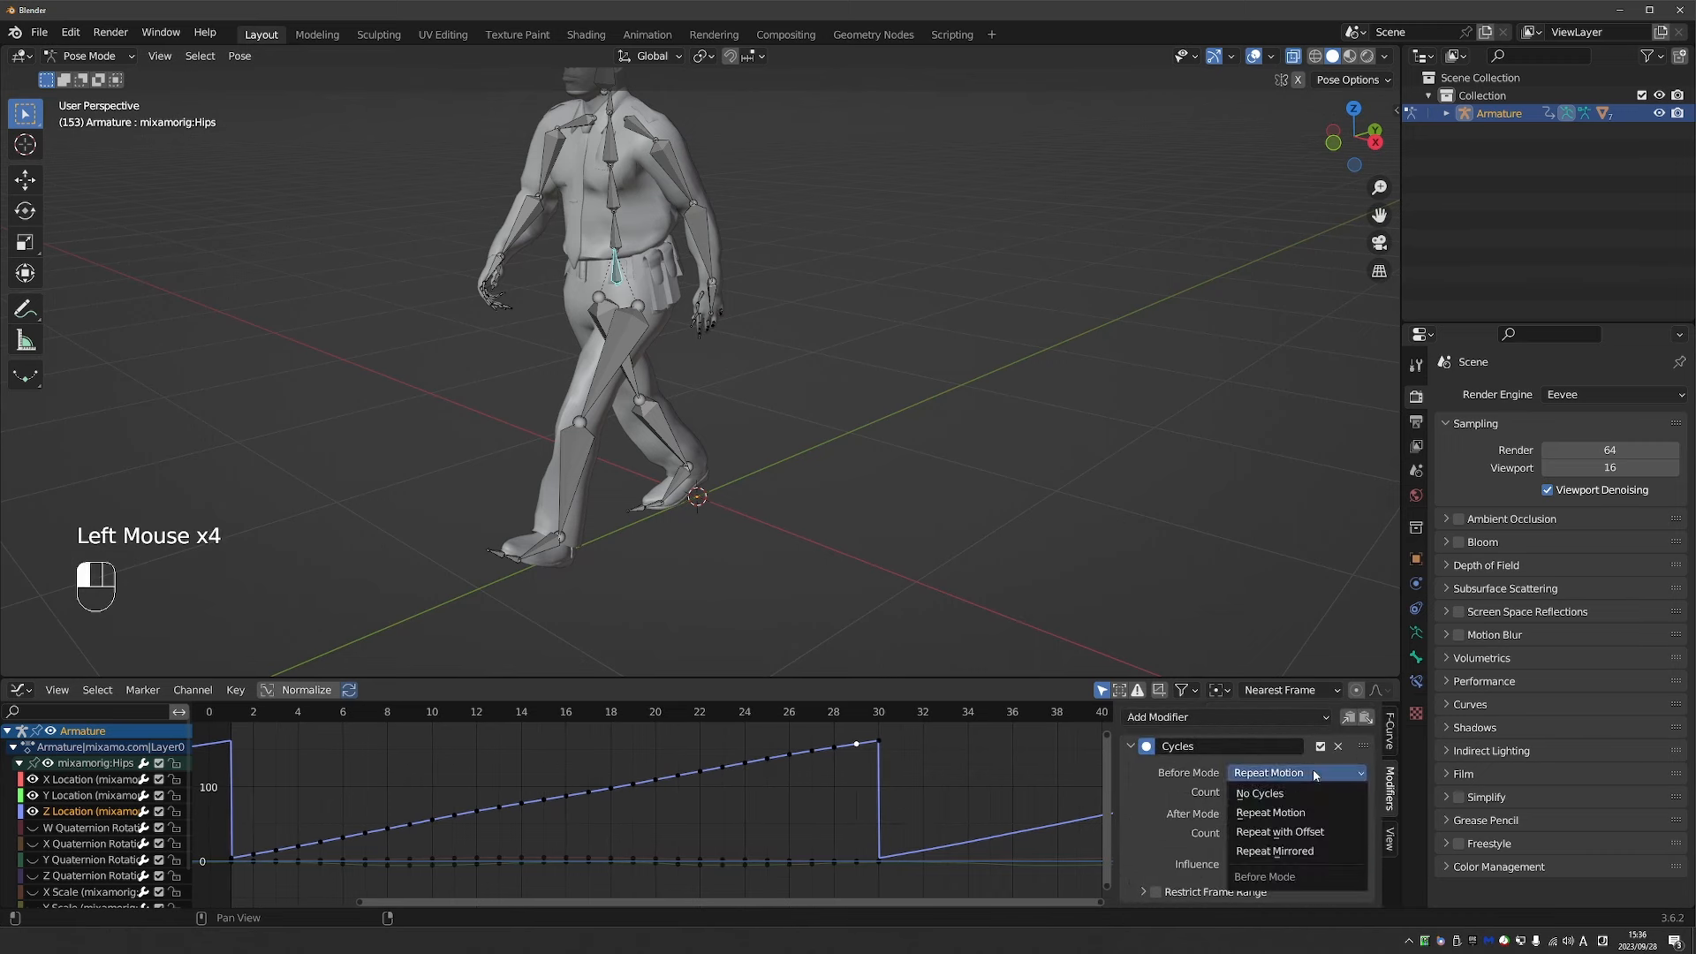
click(1332, 832)
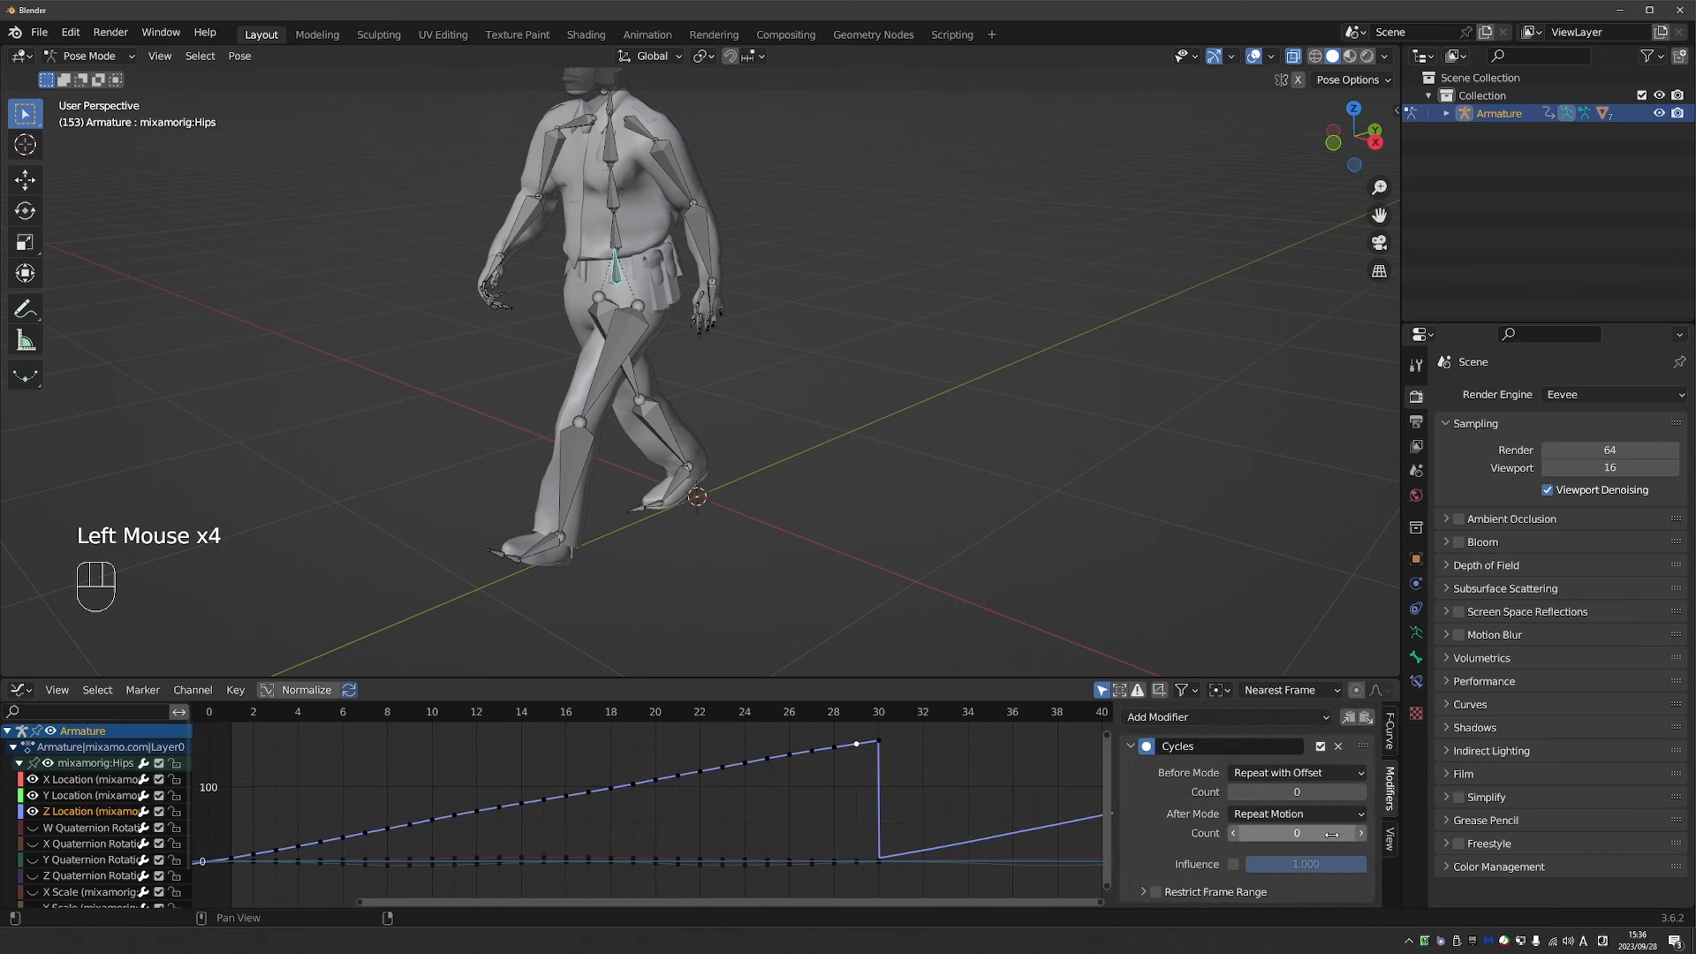
click(1292, 816)
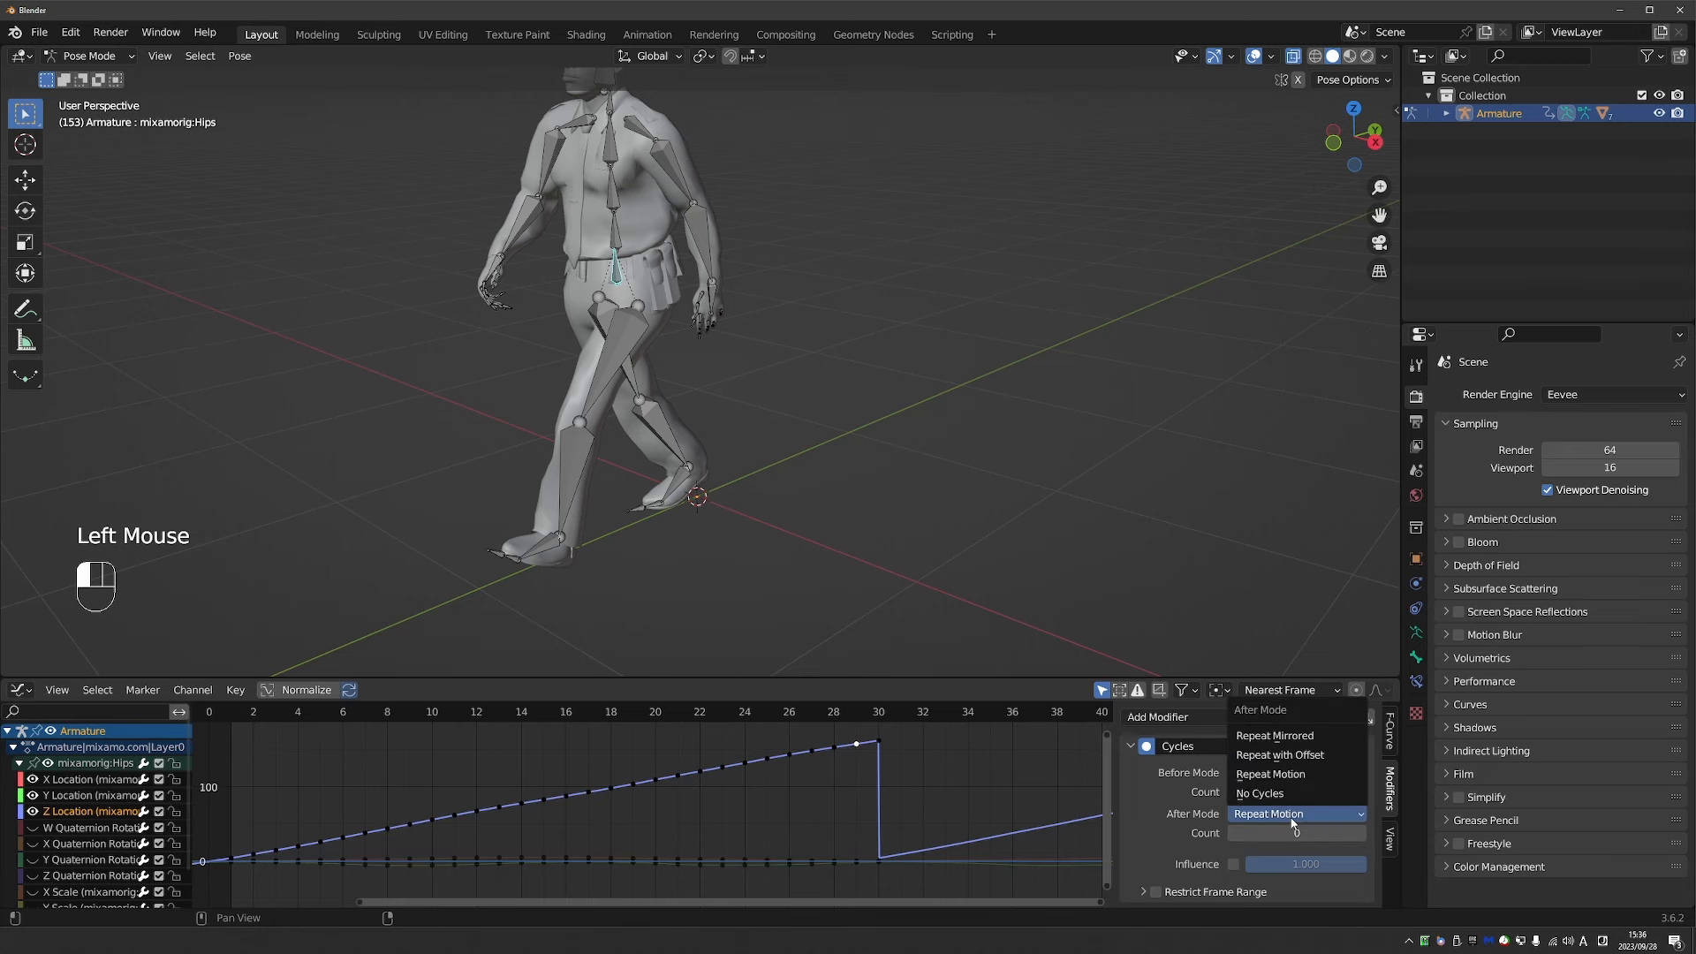
click(1314, 759)
Play the looping walk from the start of the frame range while viewing the whole path.
scroll(689, 554, down, 3)
shift+middle_drag(689, 555, 724, 442)
click(344, 712)
key(space)
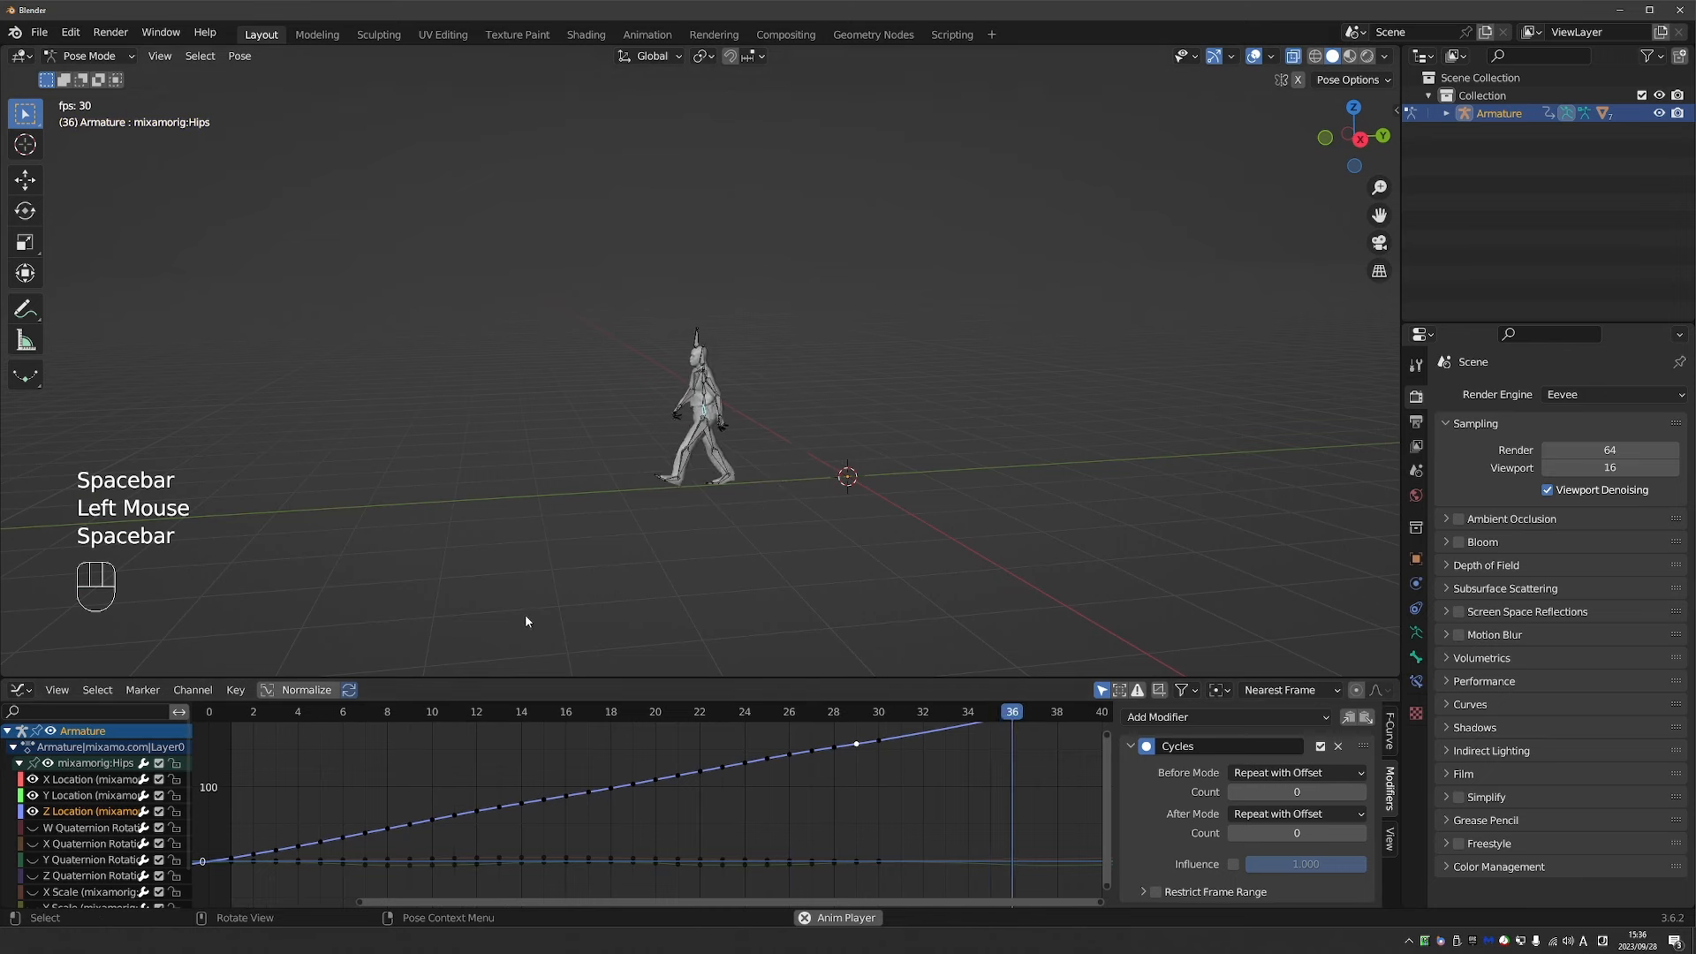
middle_drag(526, 593, 535, 512)
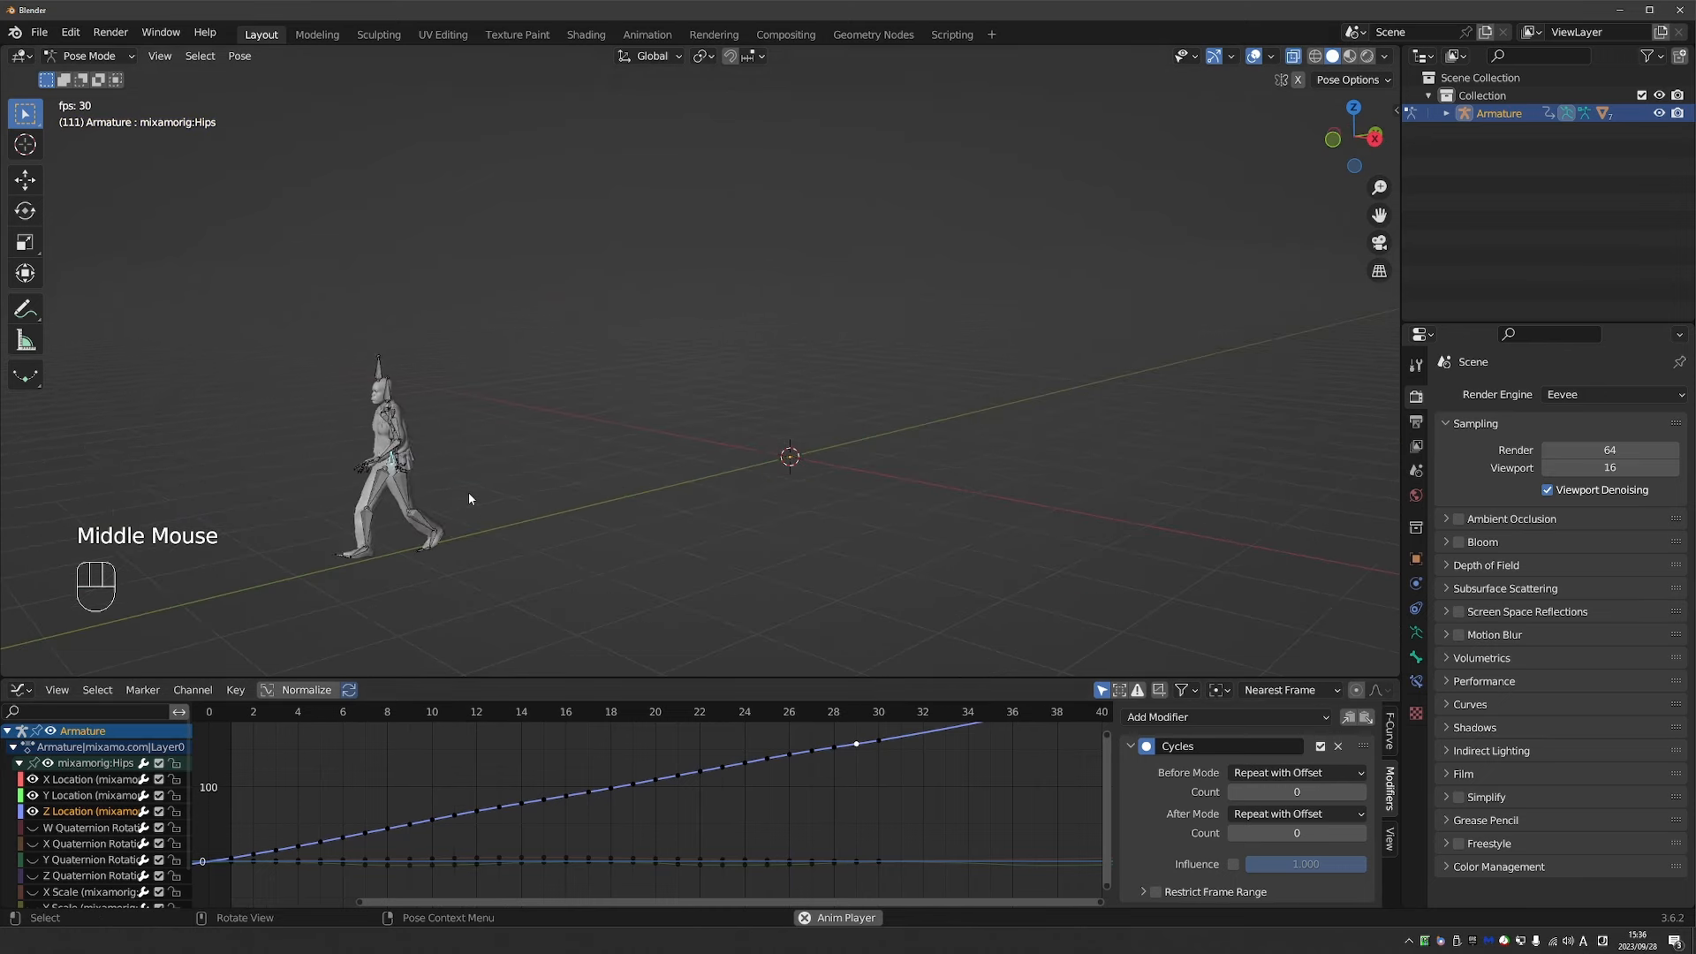
key(space)
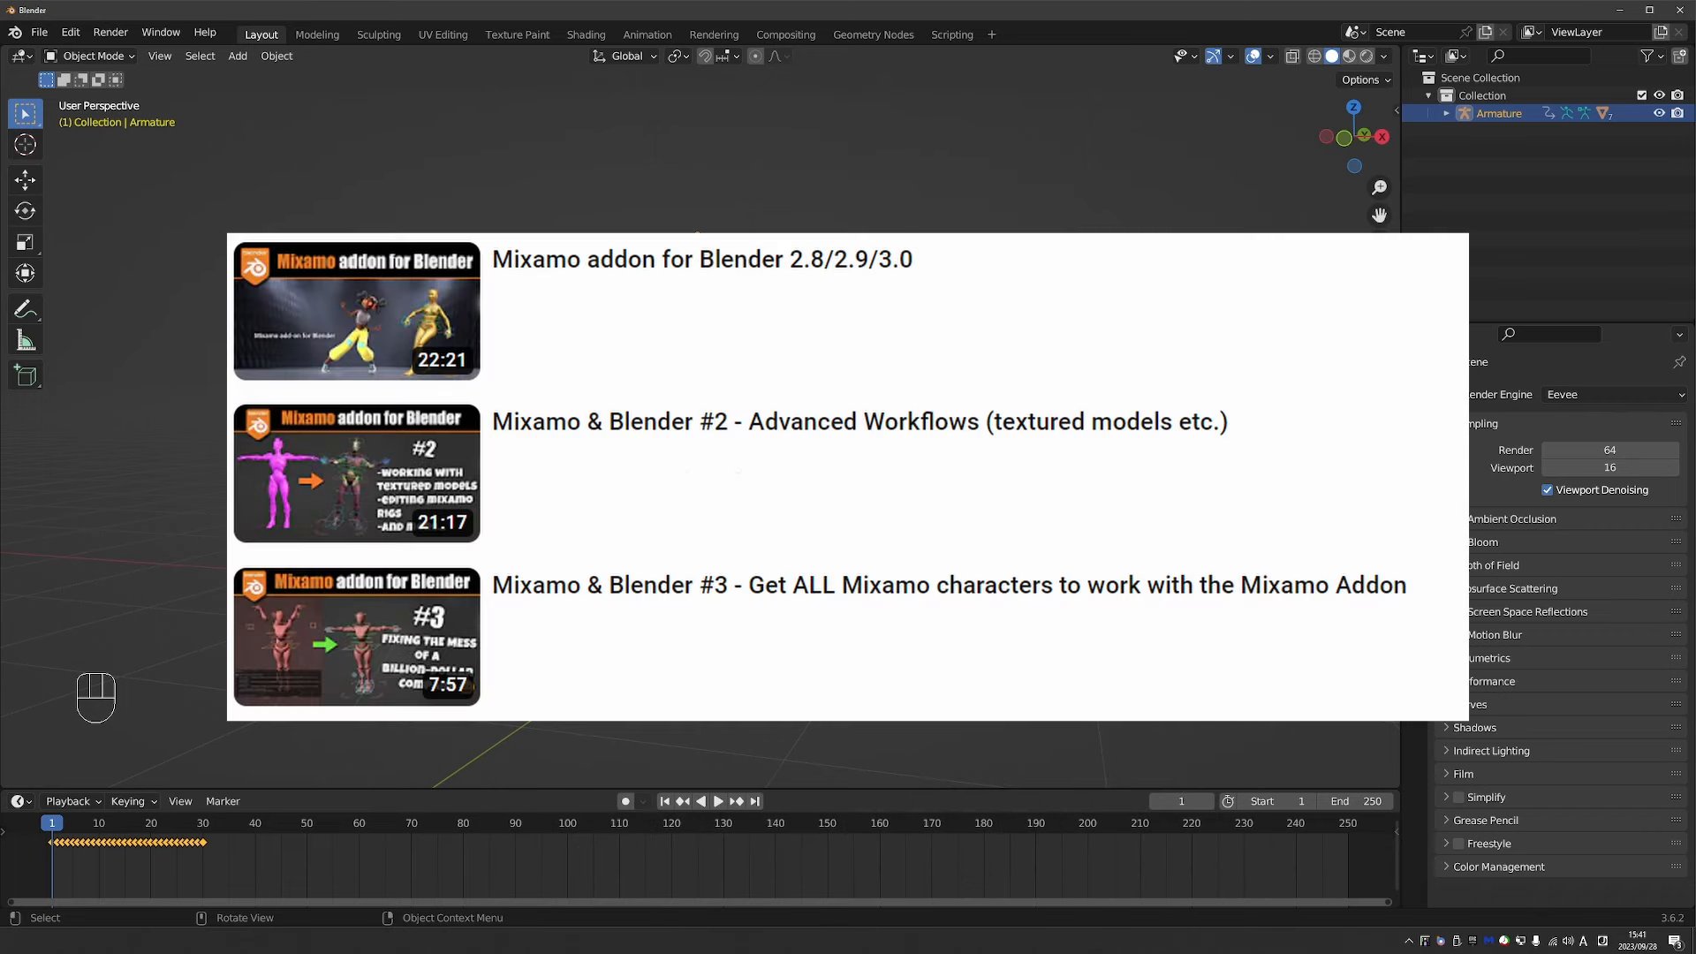
Show the viewport sidebar in the unlooped walk scene and play the animation from frame 0 in a side view.
key(n)
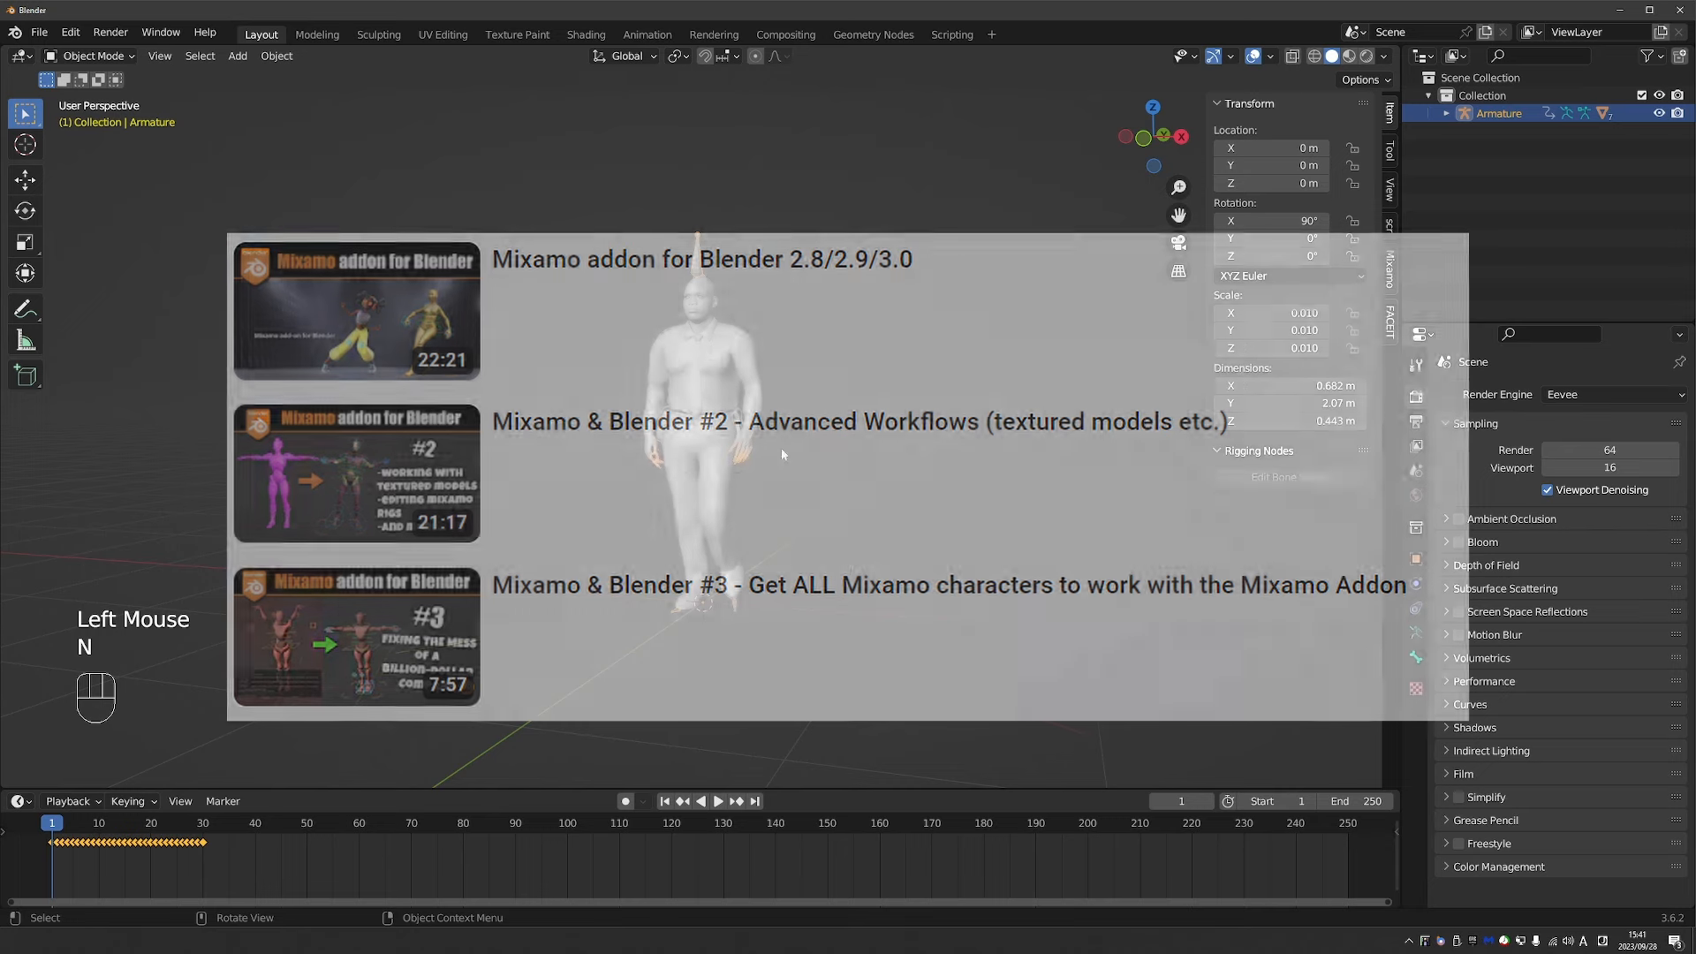
middle_drag(781, 447, 707, 539)
key(space)
key(space)
click(55, 825)
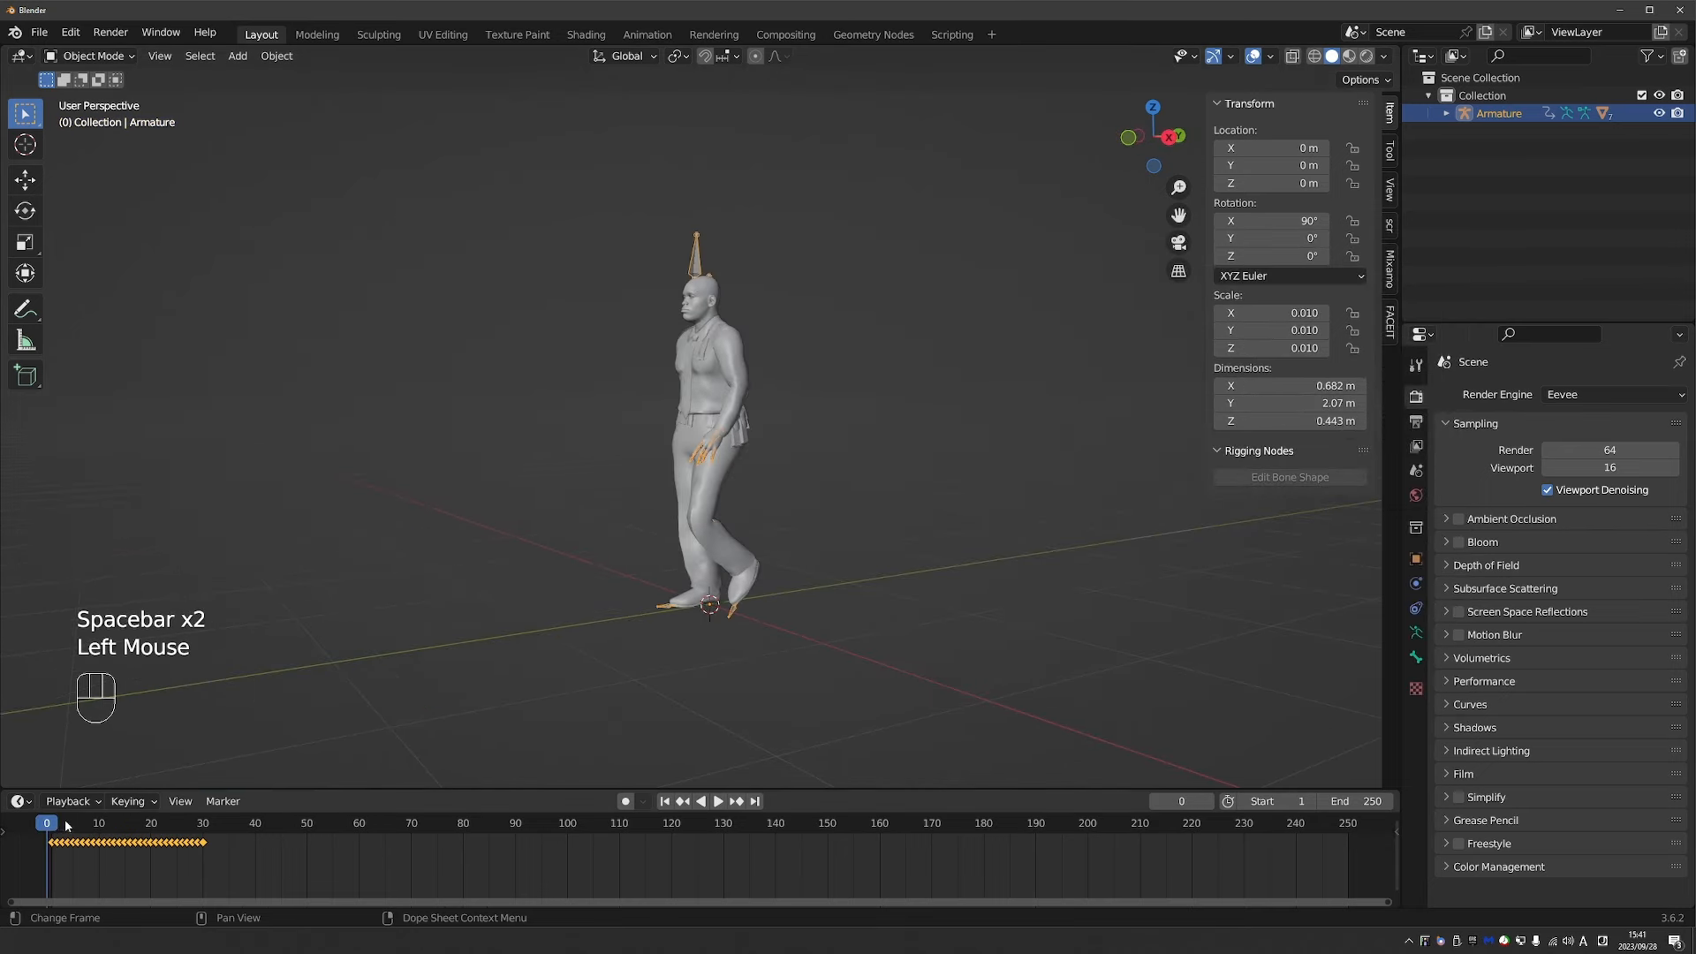
middle_drag(537, 556, 554, 552)
key(space)
key(space)
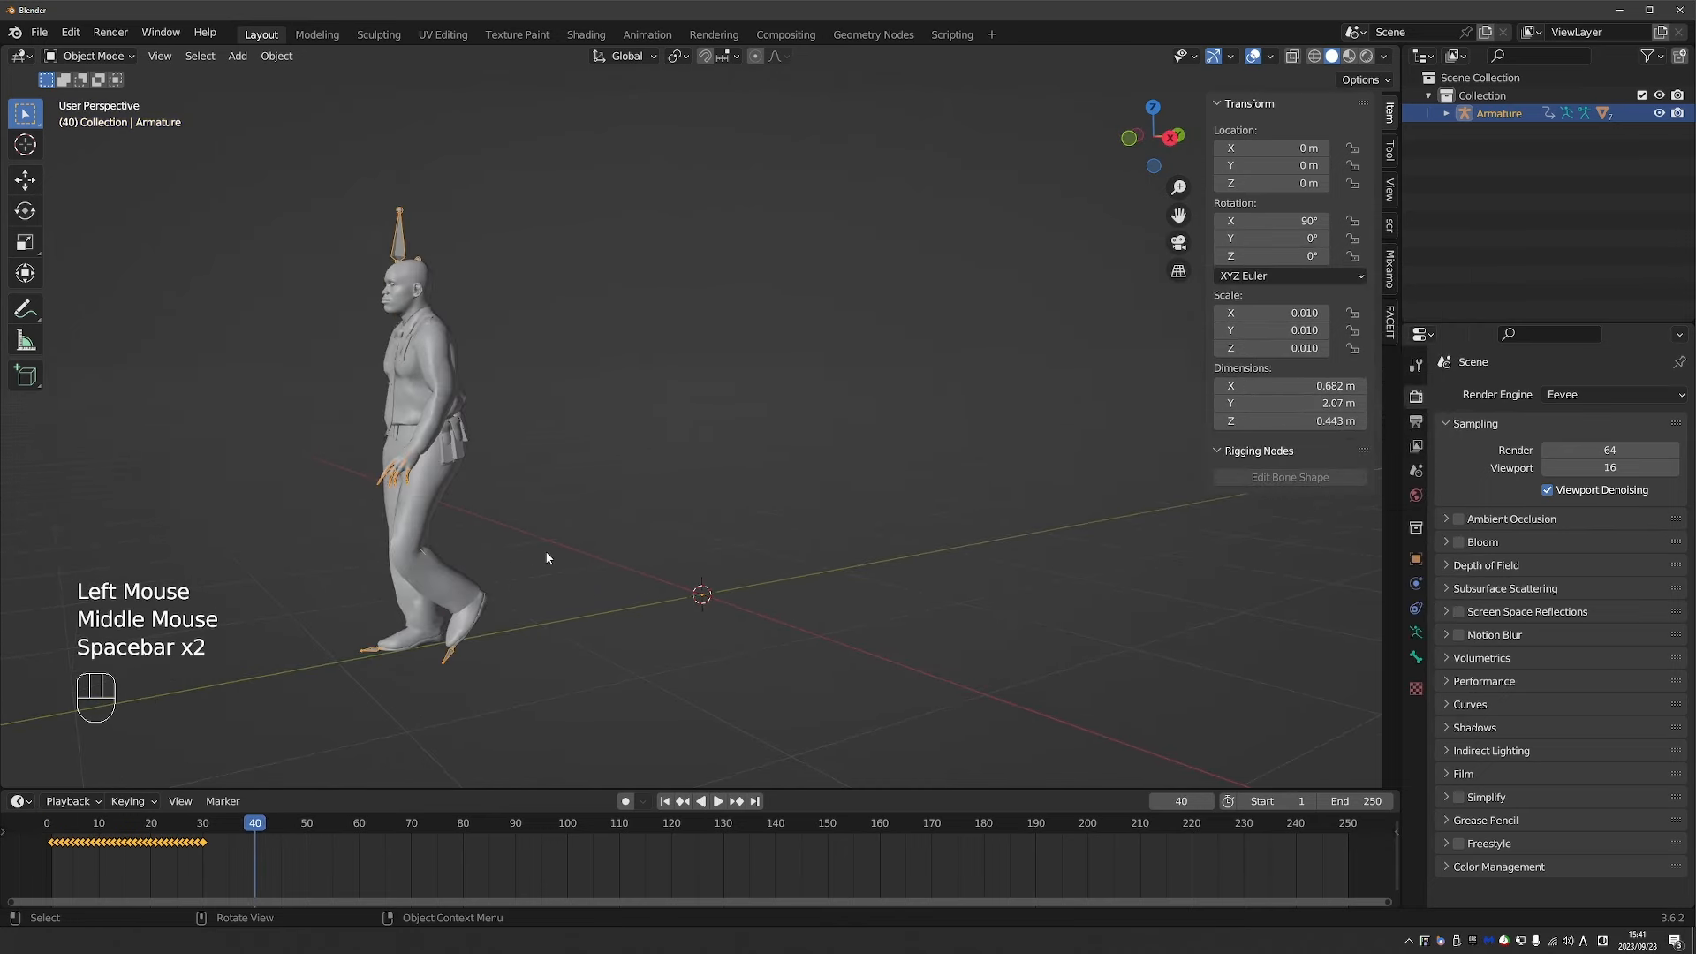
Create a Mixamo control rig with Apply Animation, IK Arms and IK Legs enabled, and play the rigged walk.
click(1389, 269)
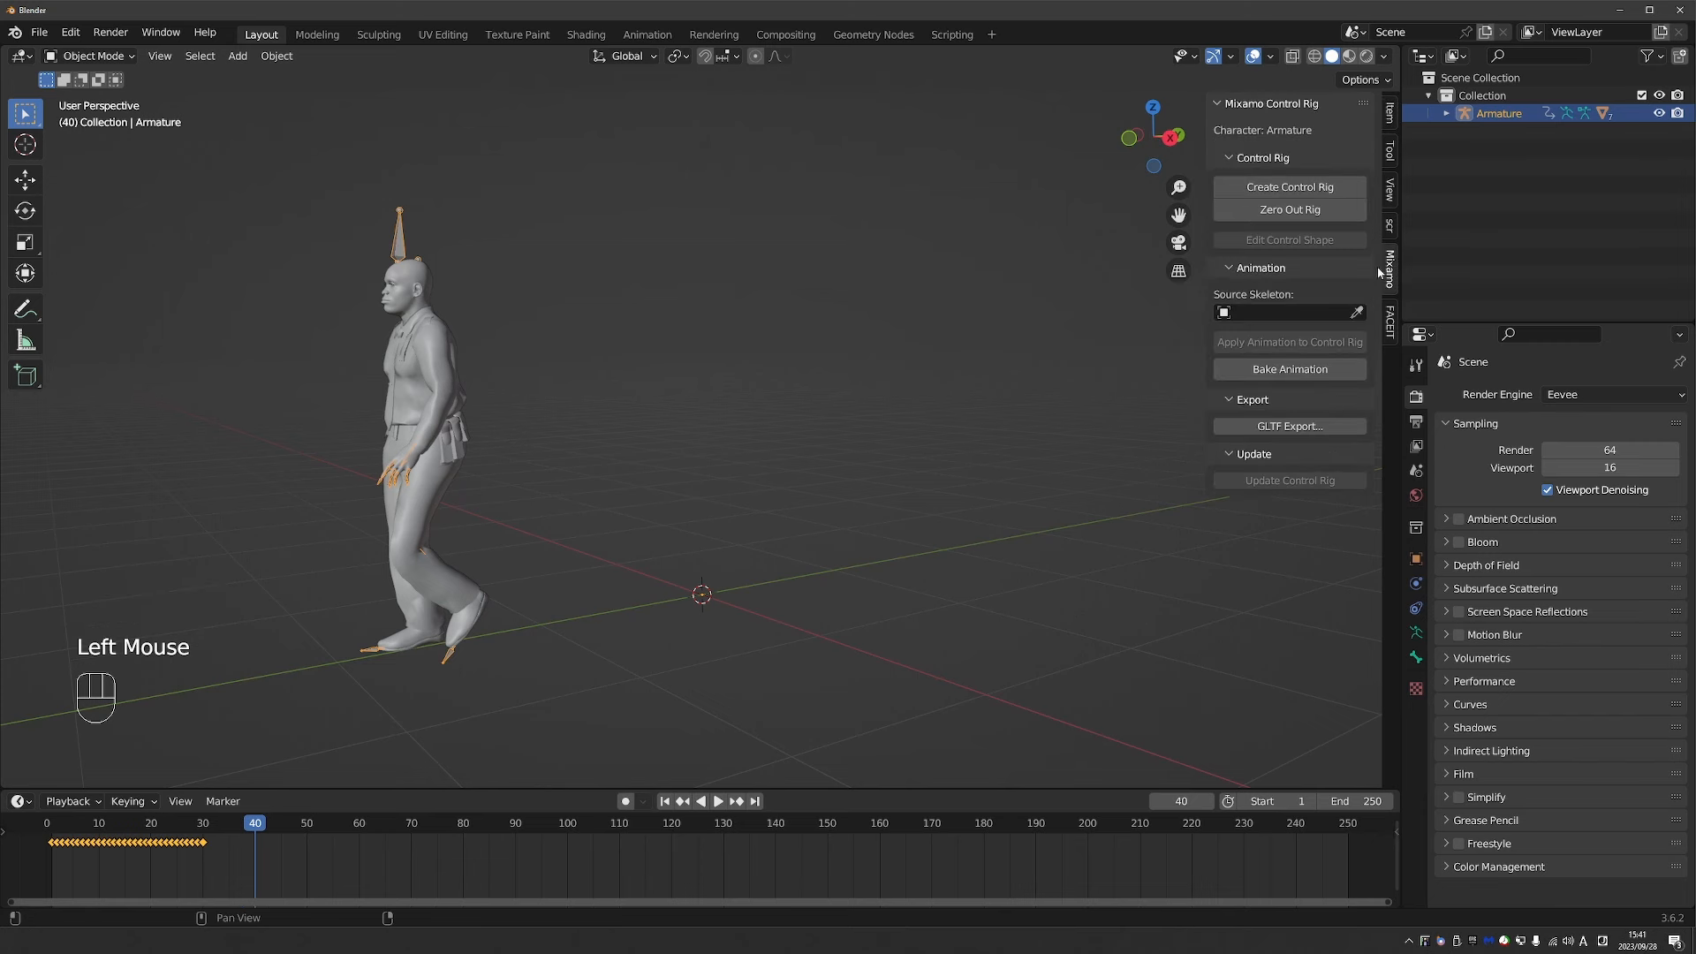
click(1319, 196)
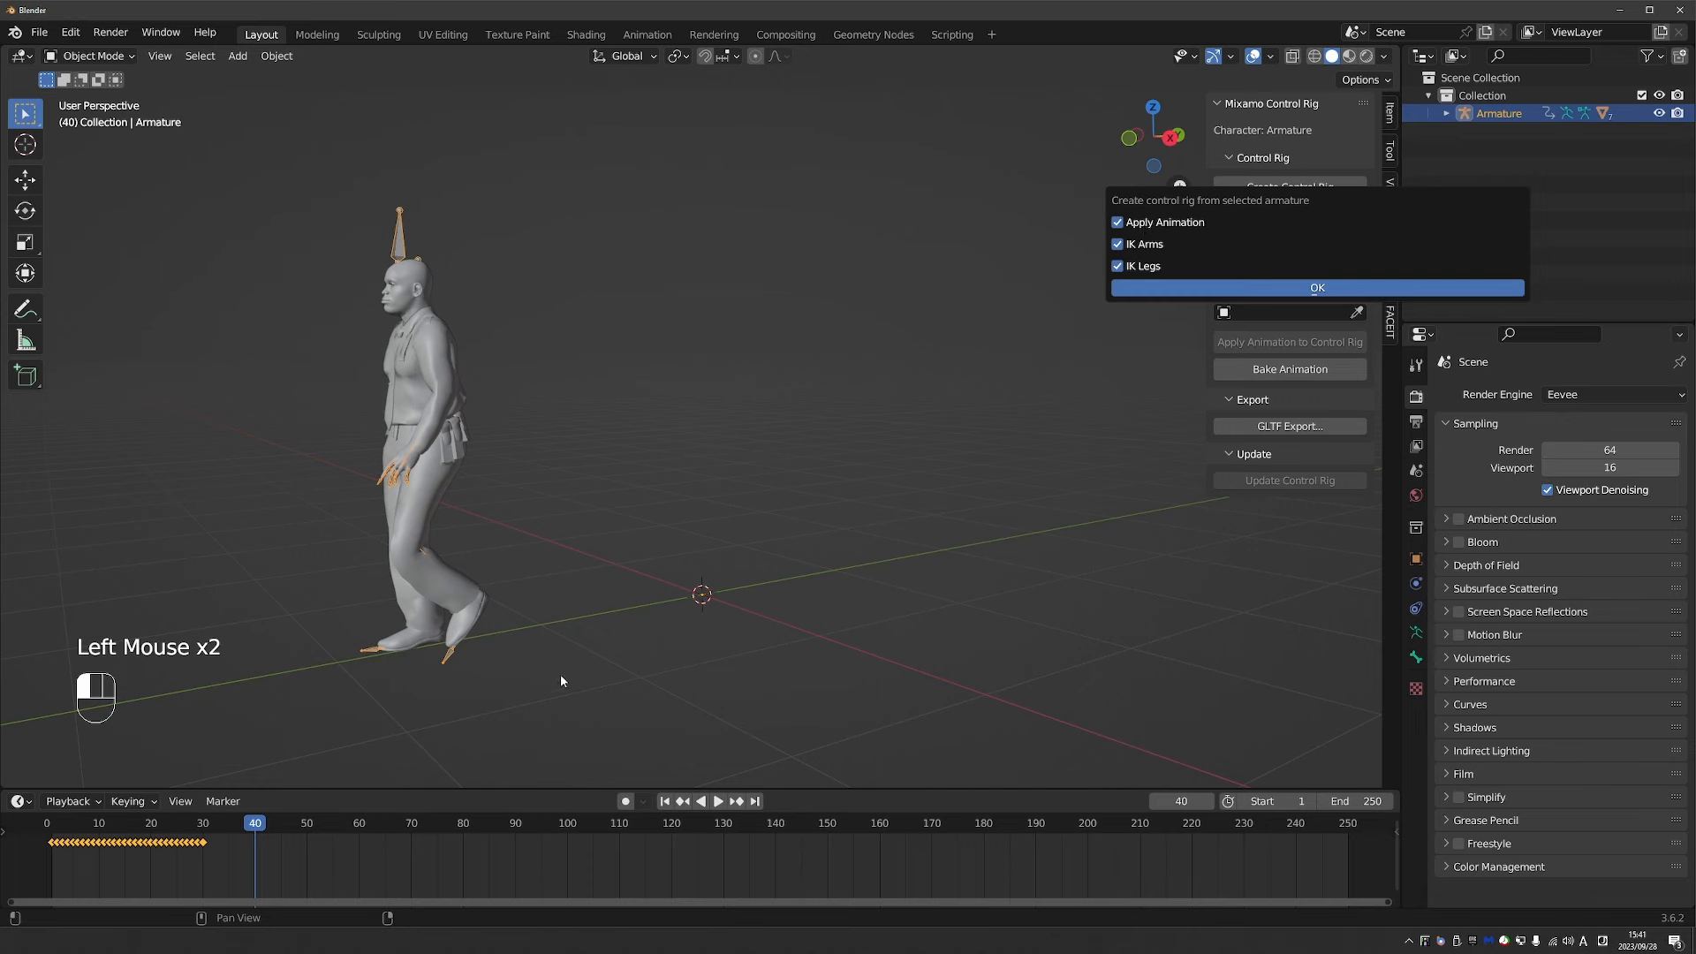
click(1215, 287)
click(47, 829)
key(space)
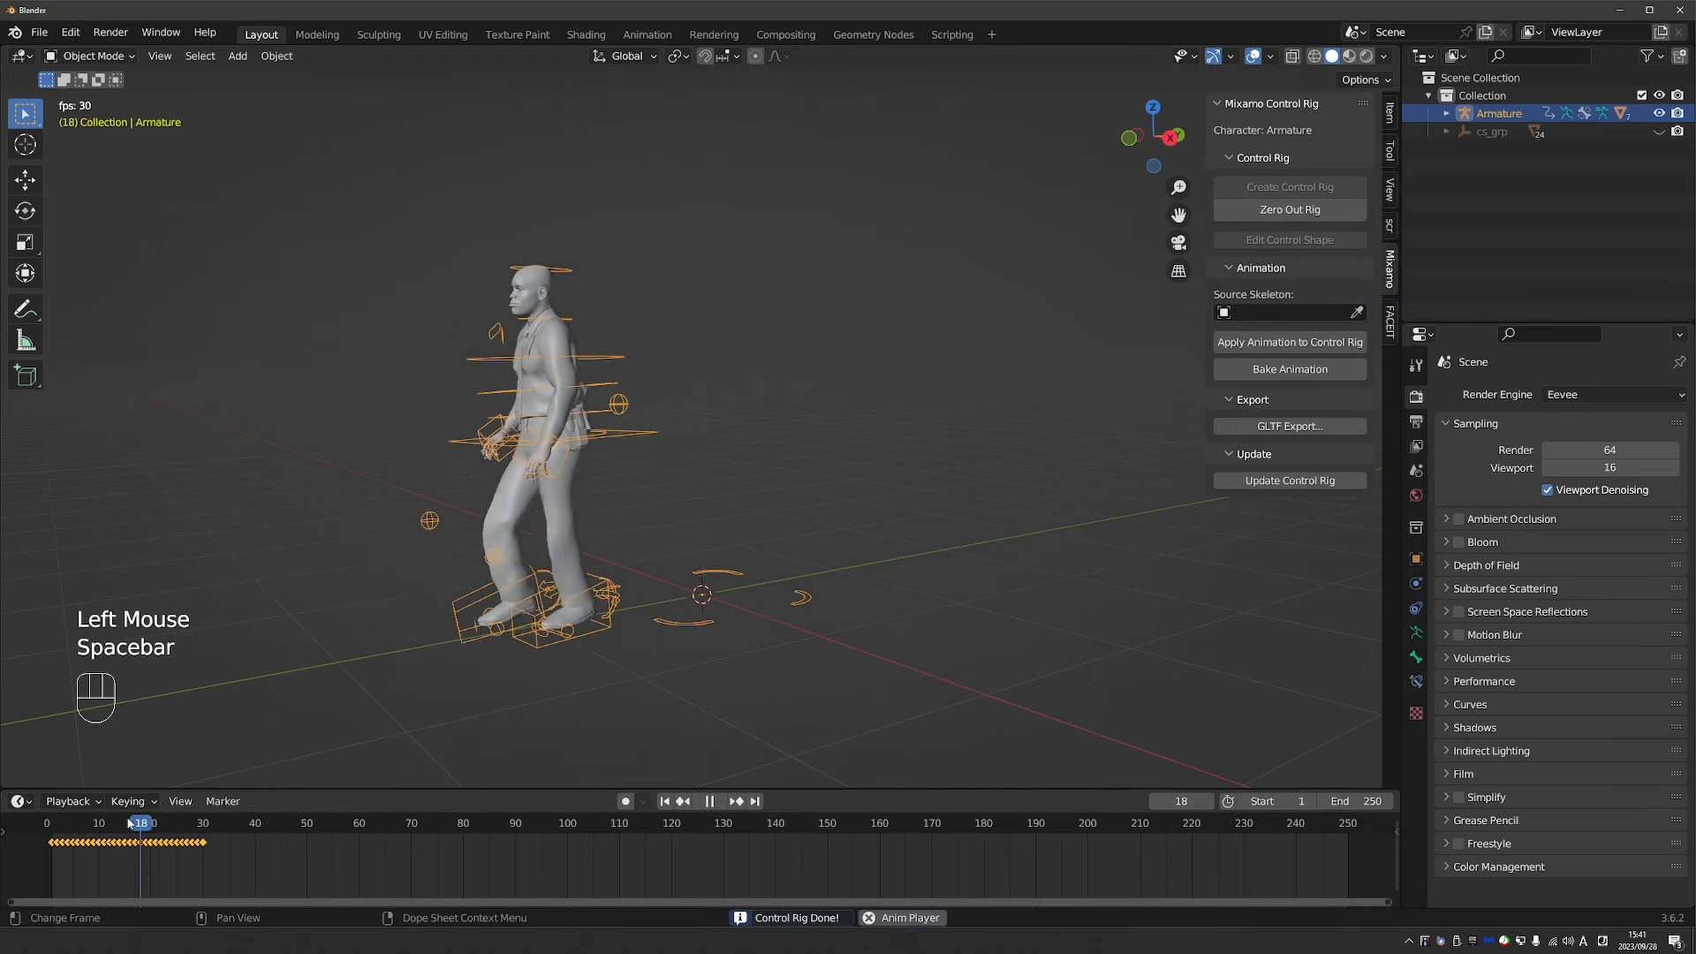
key(space)
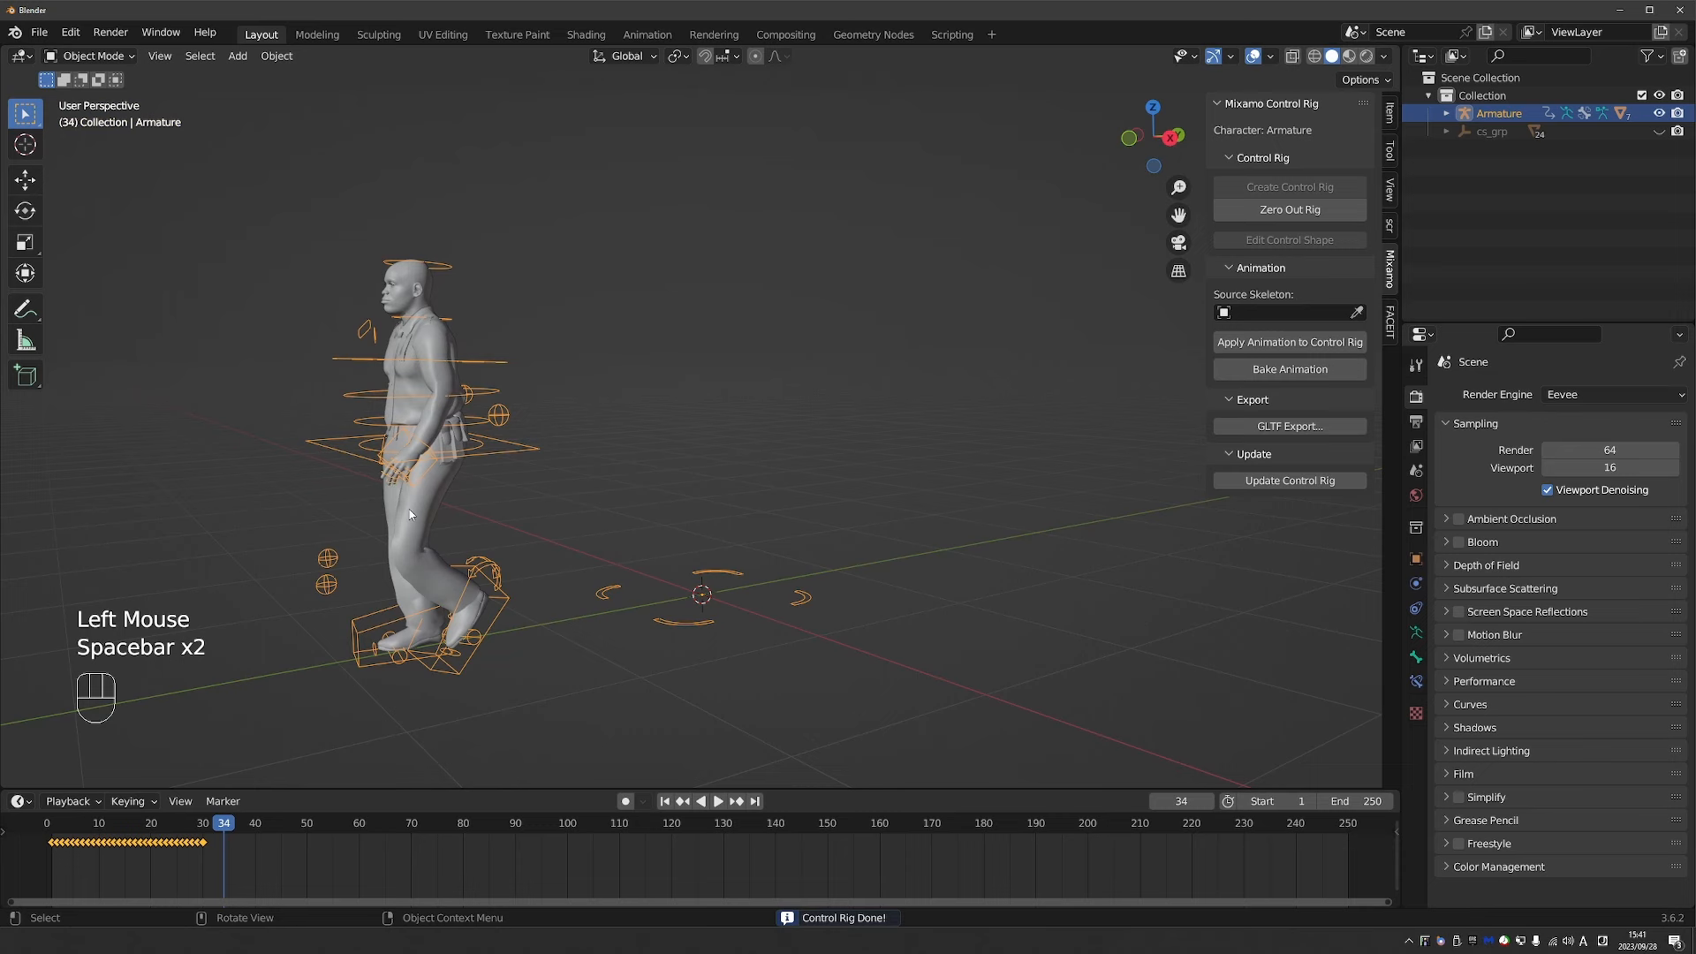
Select all control bones in Pose Mode and switch the timeline area to an enlarged Graph Editor.
drag(373, 788, 372, 770)
key(Tab)
key(a)
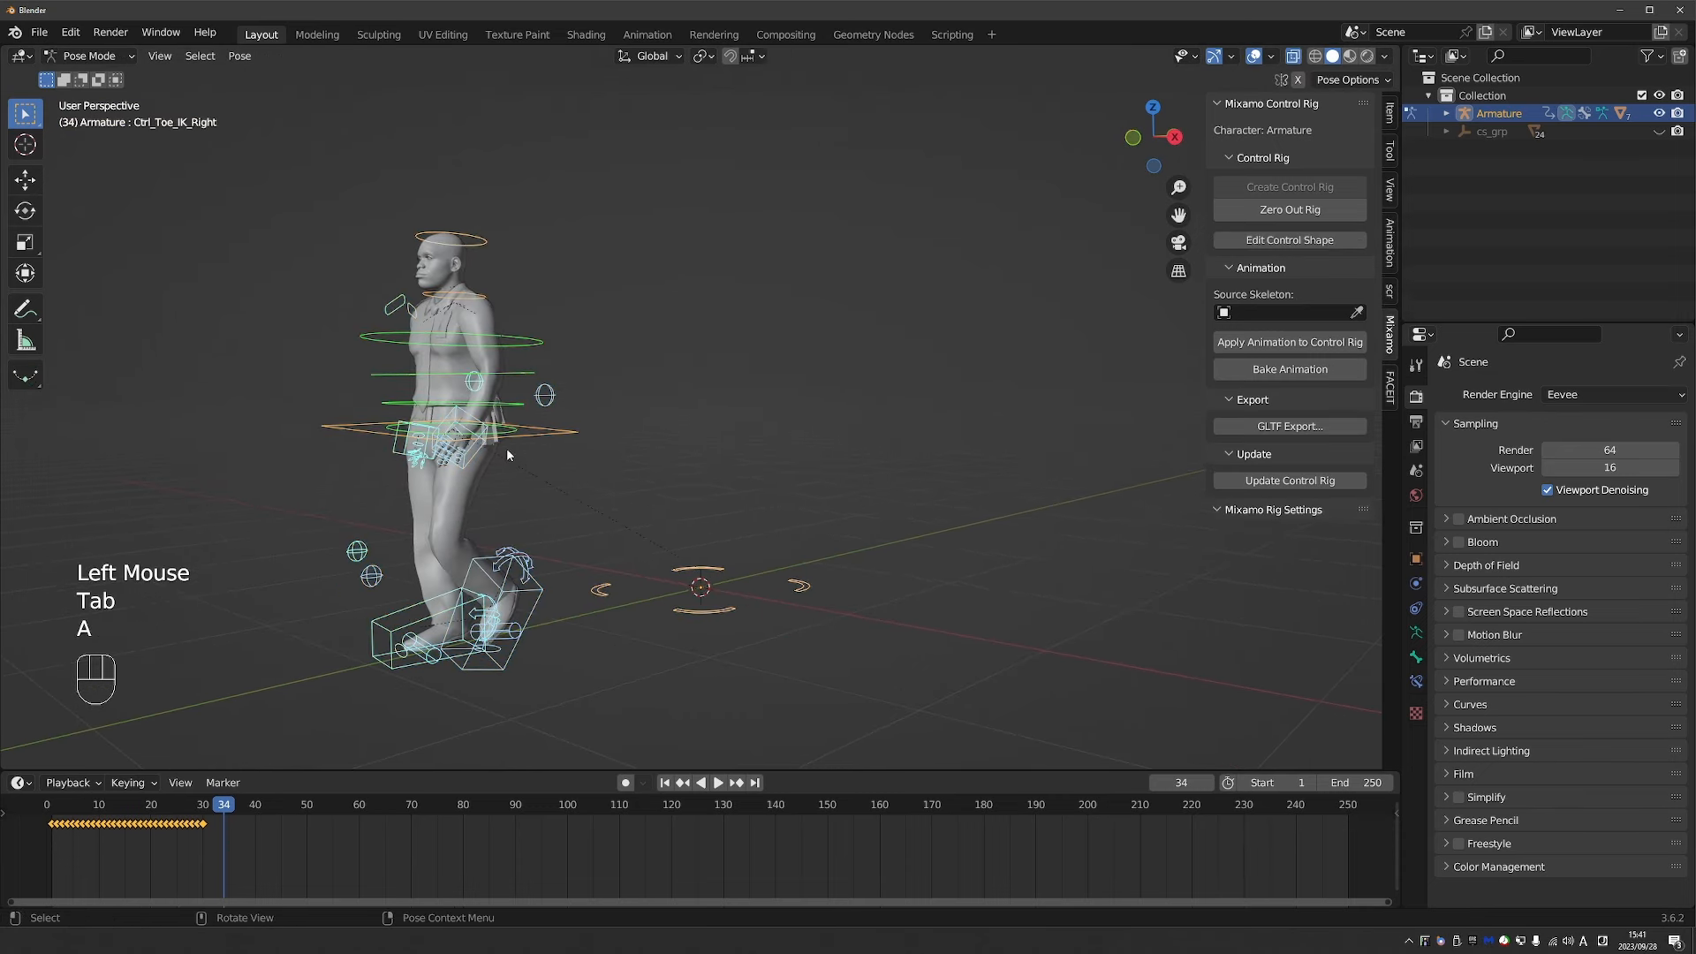
click(19, 783)
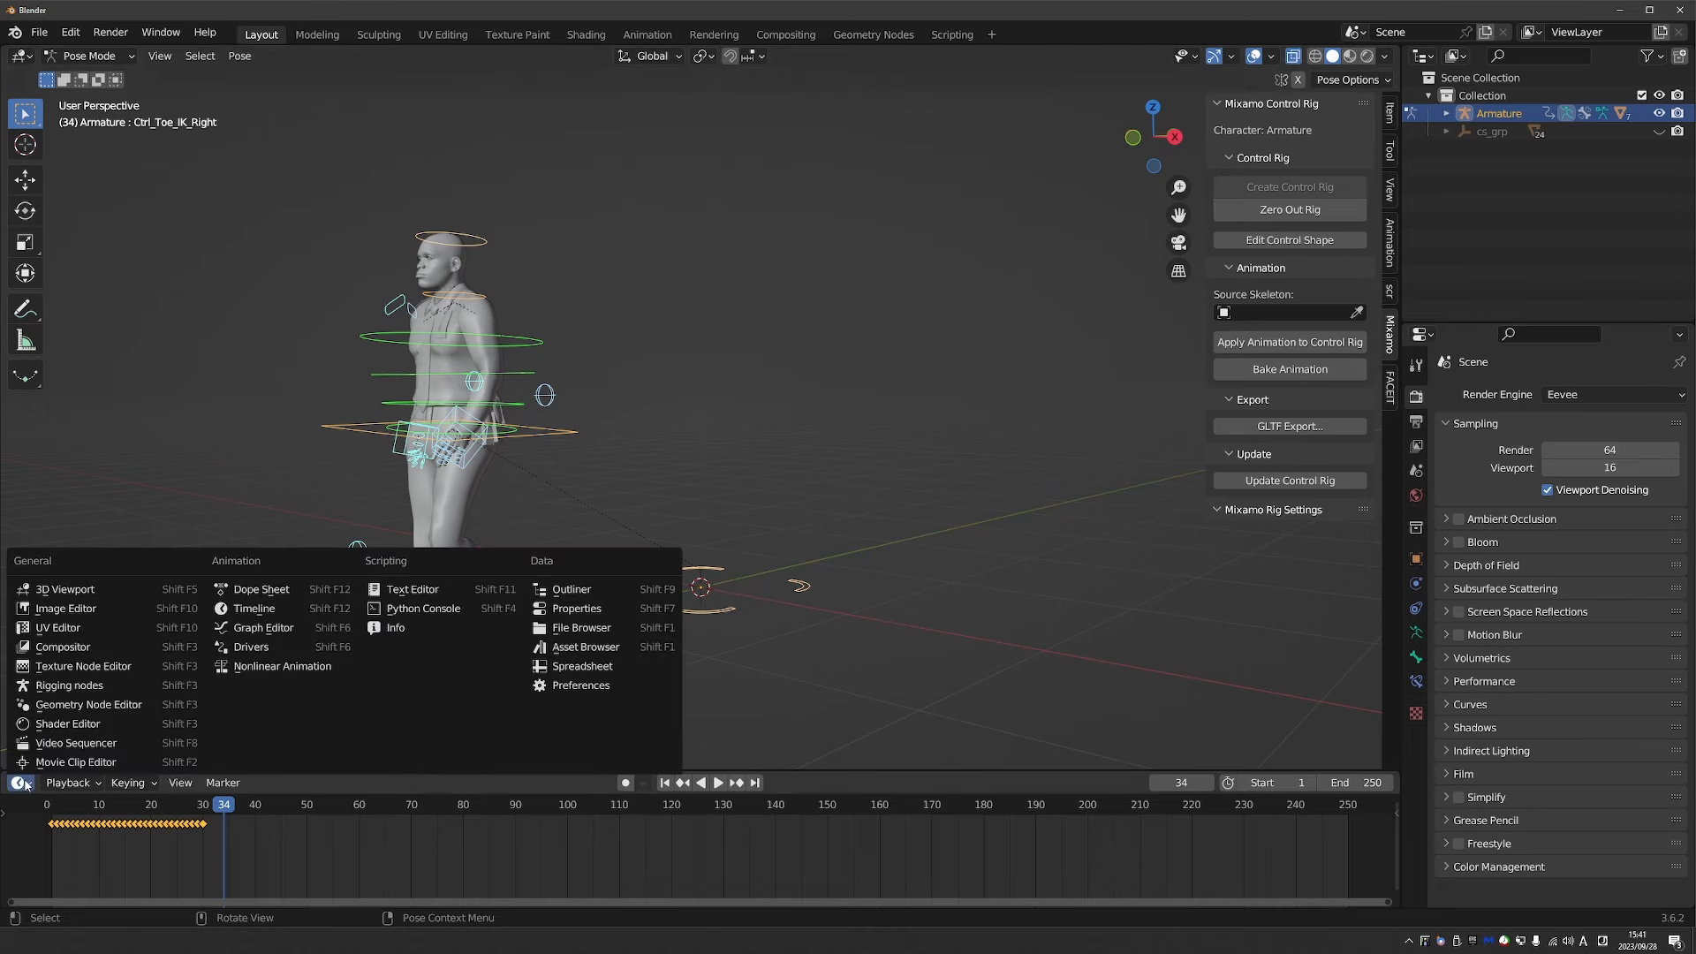
click(265, 627)
drag(344, 769, 344, 603)
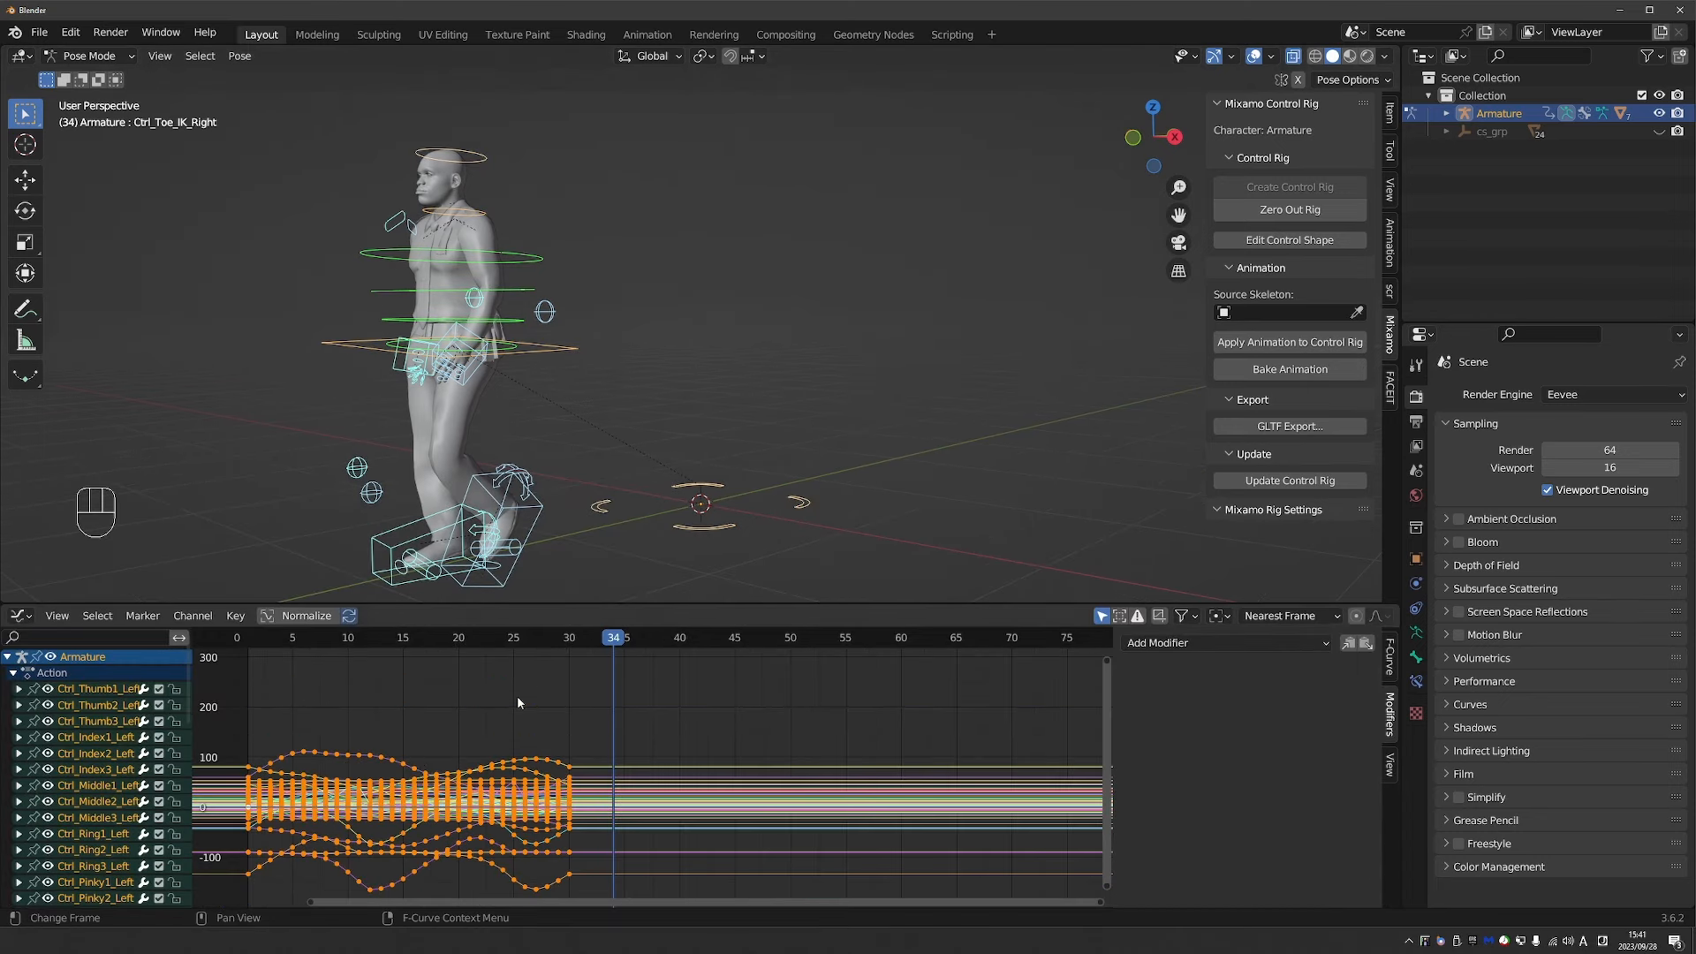
Apply Make Cyclic extrapolation to all curves of the control rig.
click(193, 616)
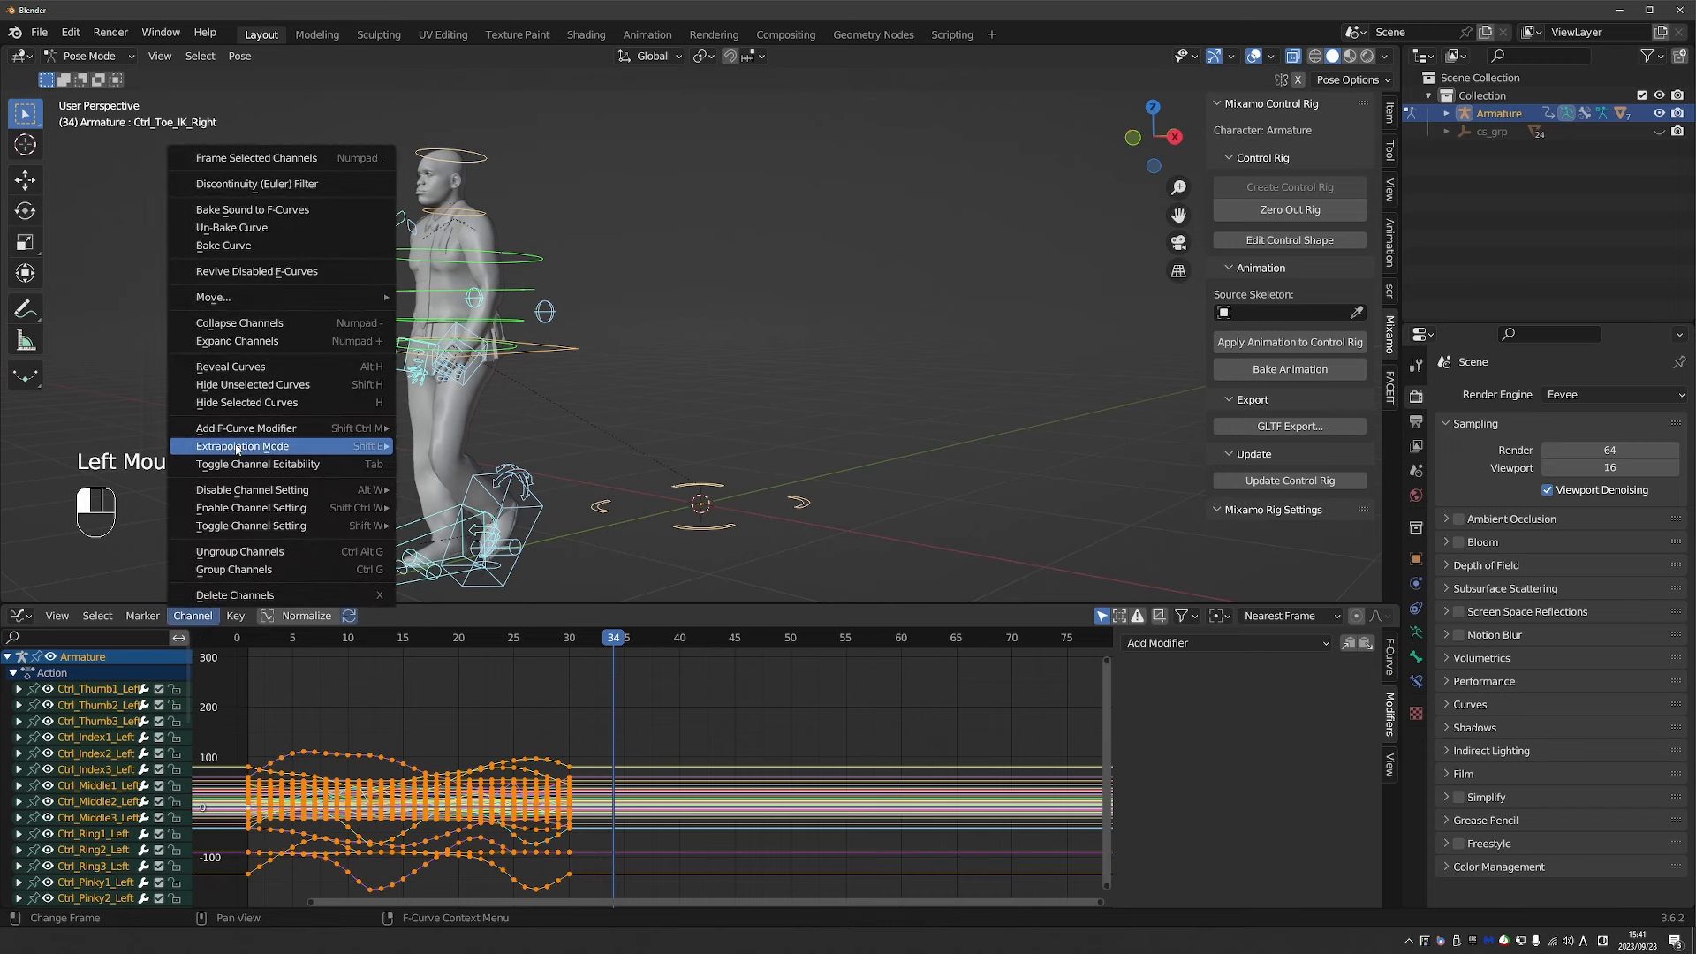
mouse_move(237, 447)
click(538, 481)
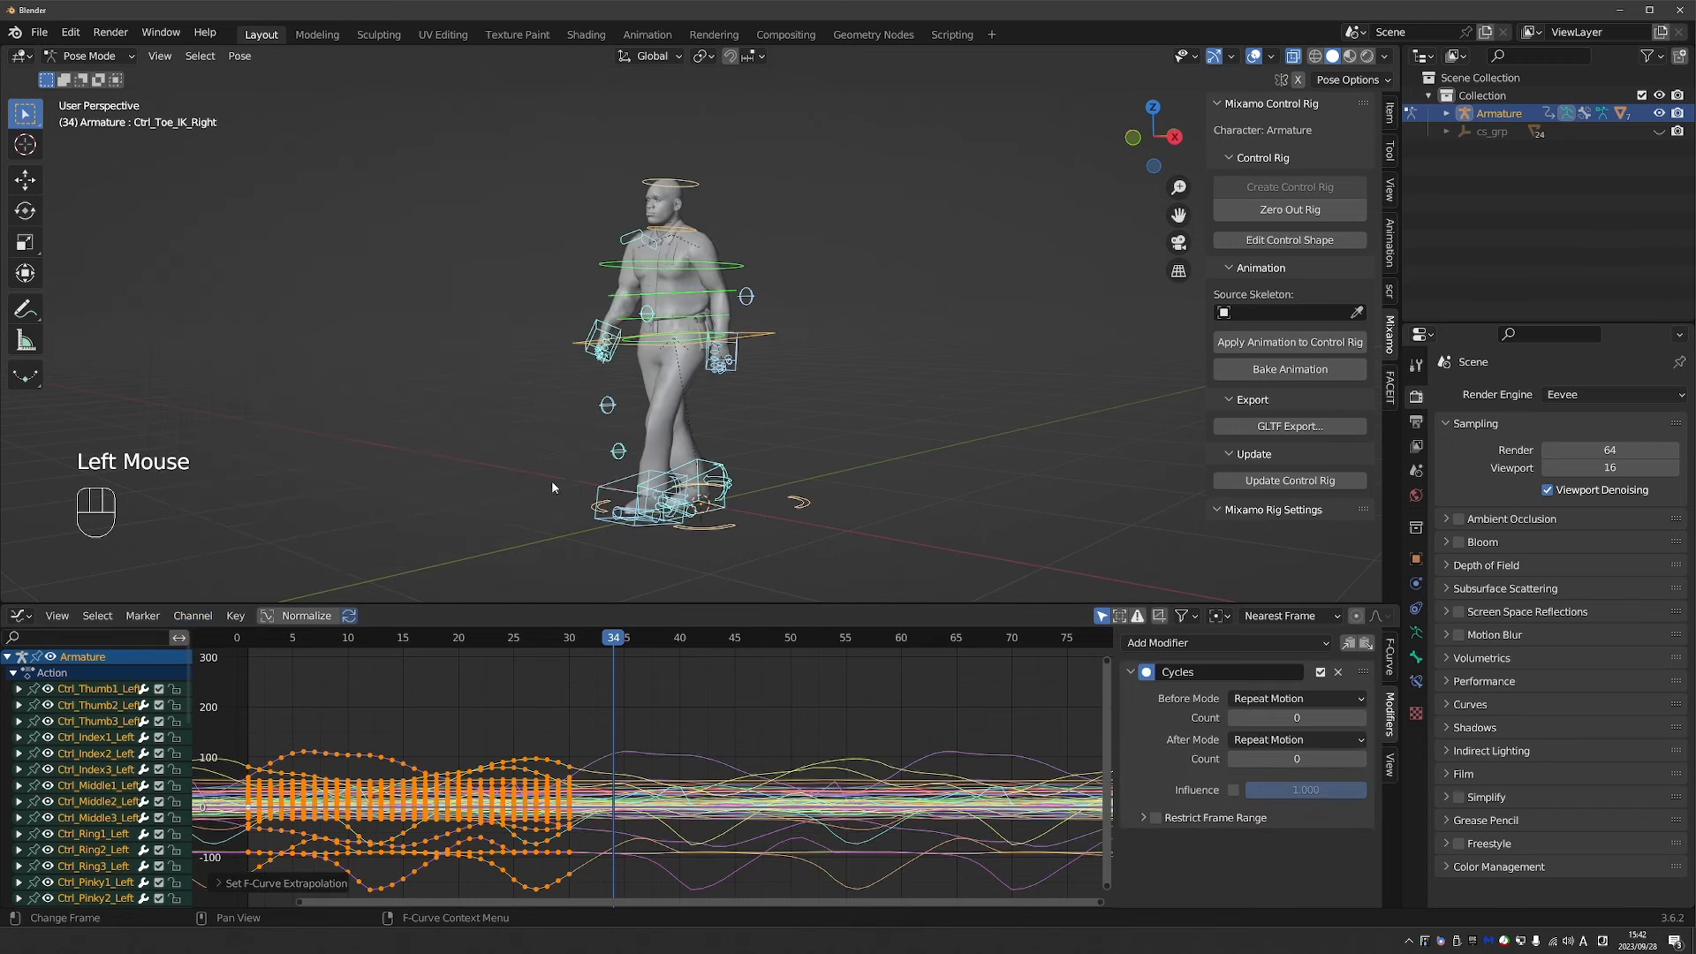
Play the control rig's cyclic walk twice from about frame 24 to check the motion past frame 30.
click(496, 642)
key(space)
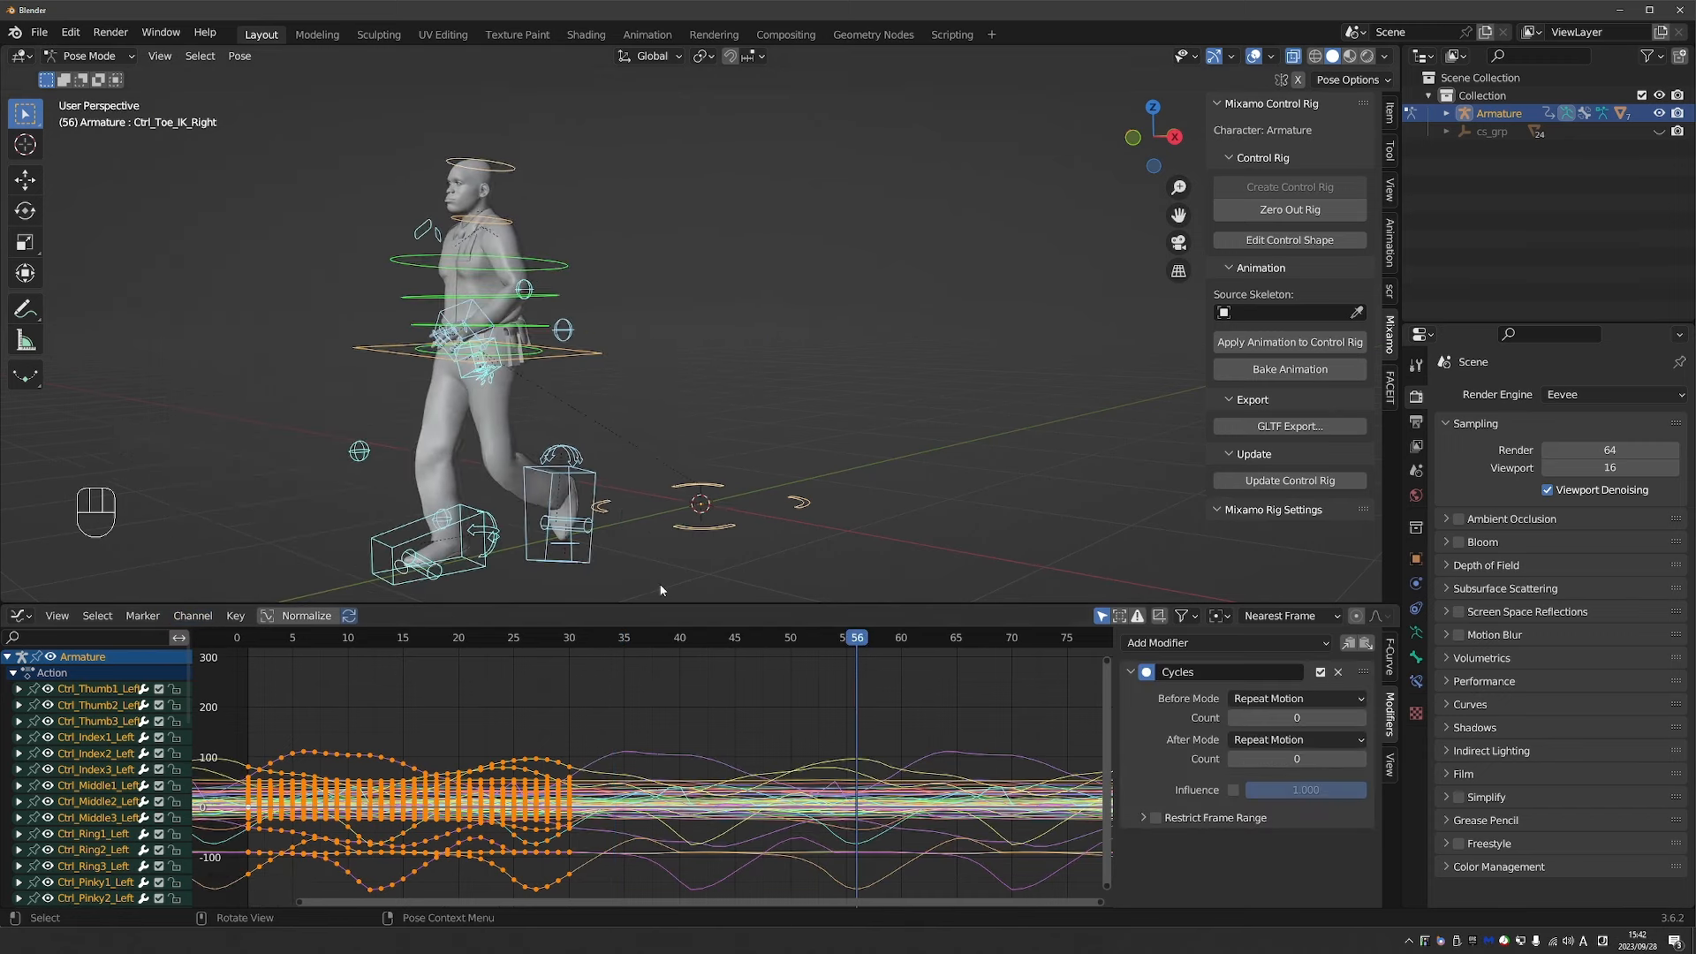
click(503, 643)
key(space)
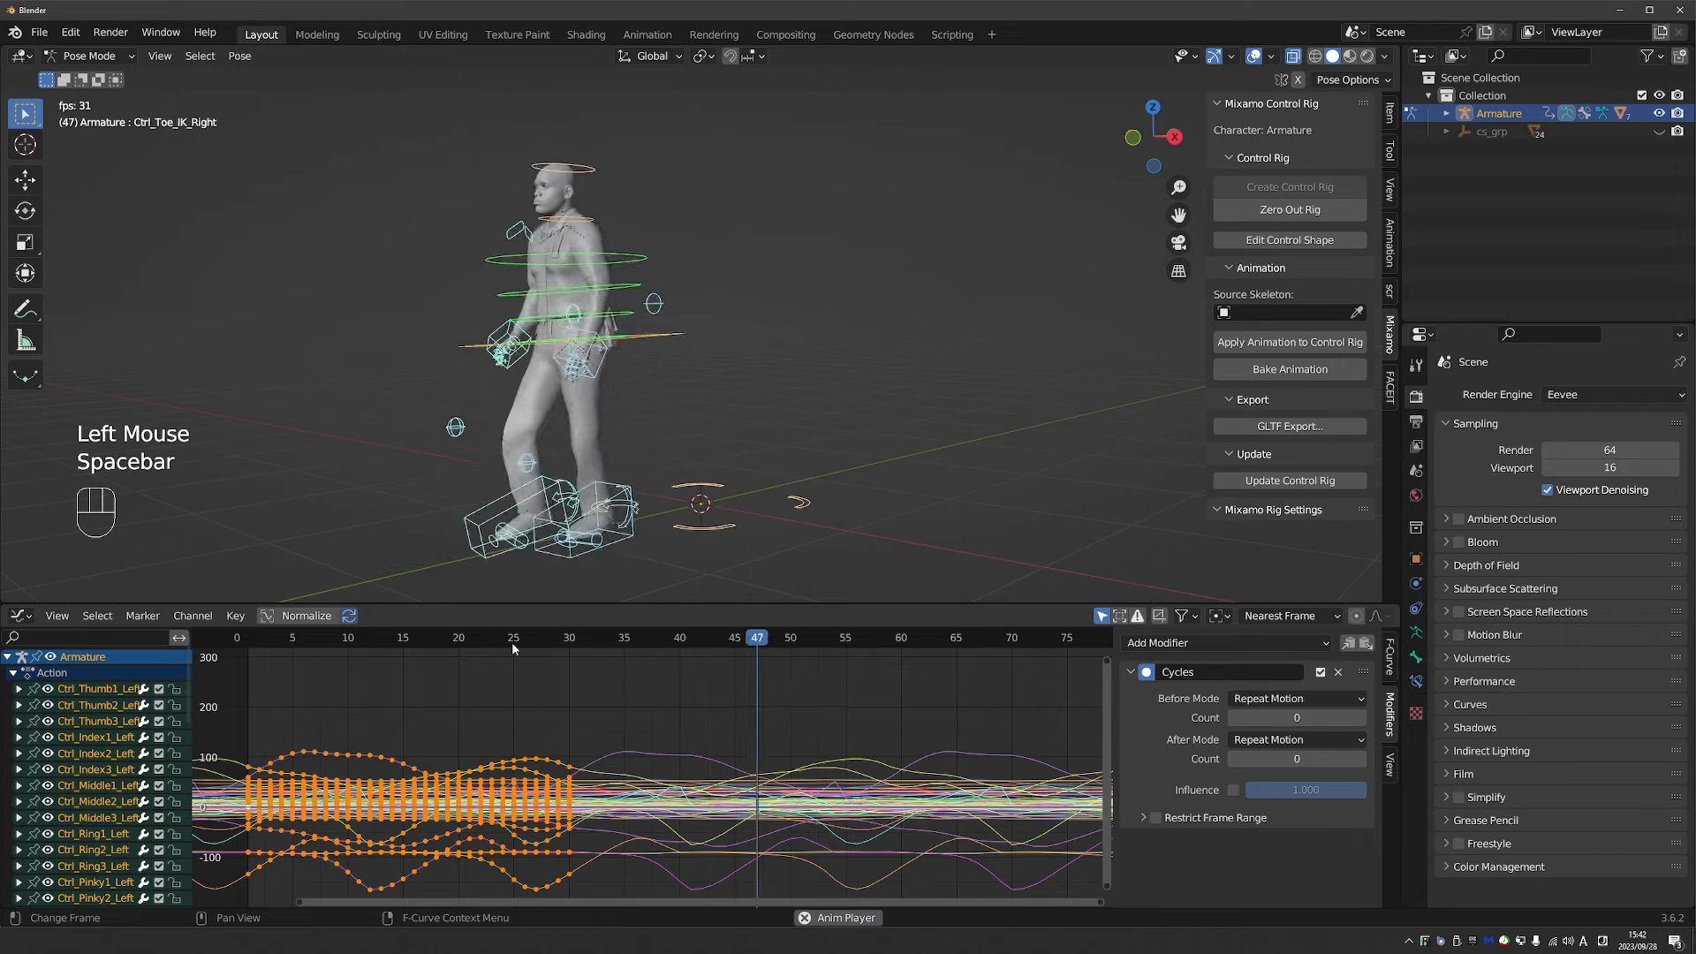
key(space)
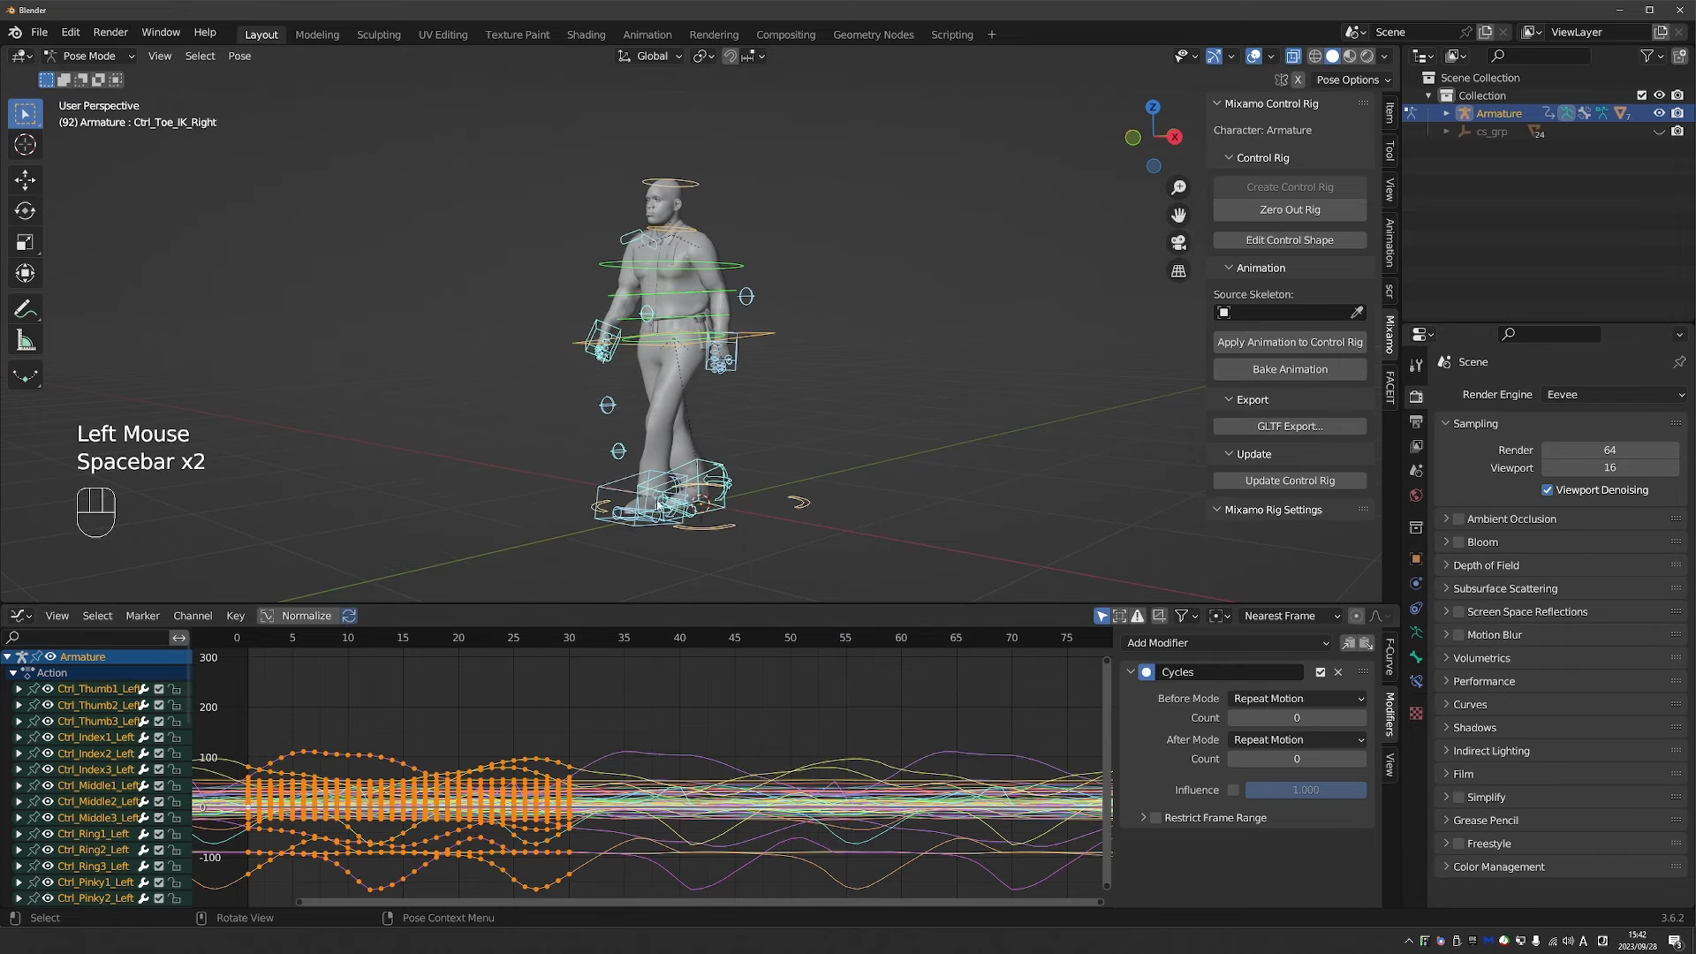
Select the hips control and show only its location curves in the Graph Editor.
middle_drag(754, 389, 754, 402)
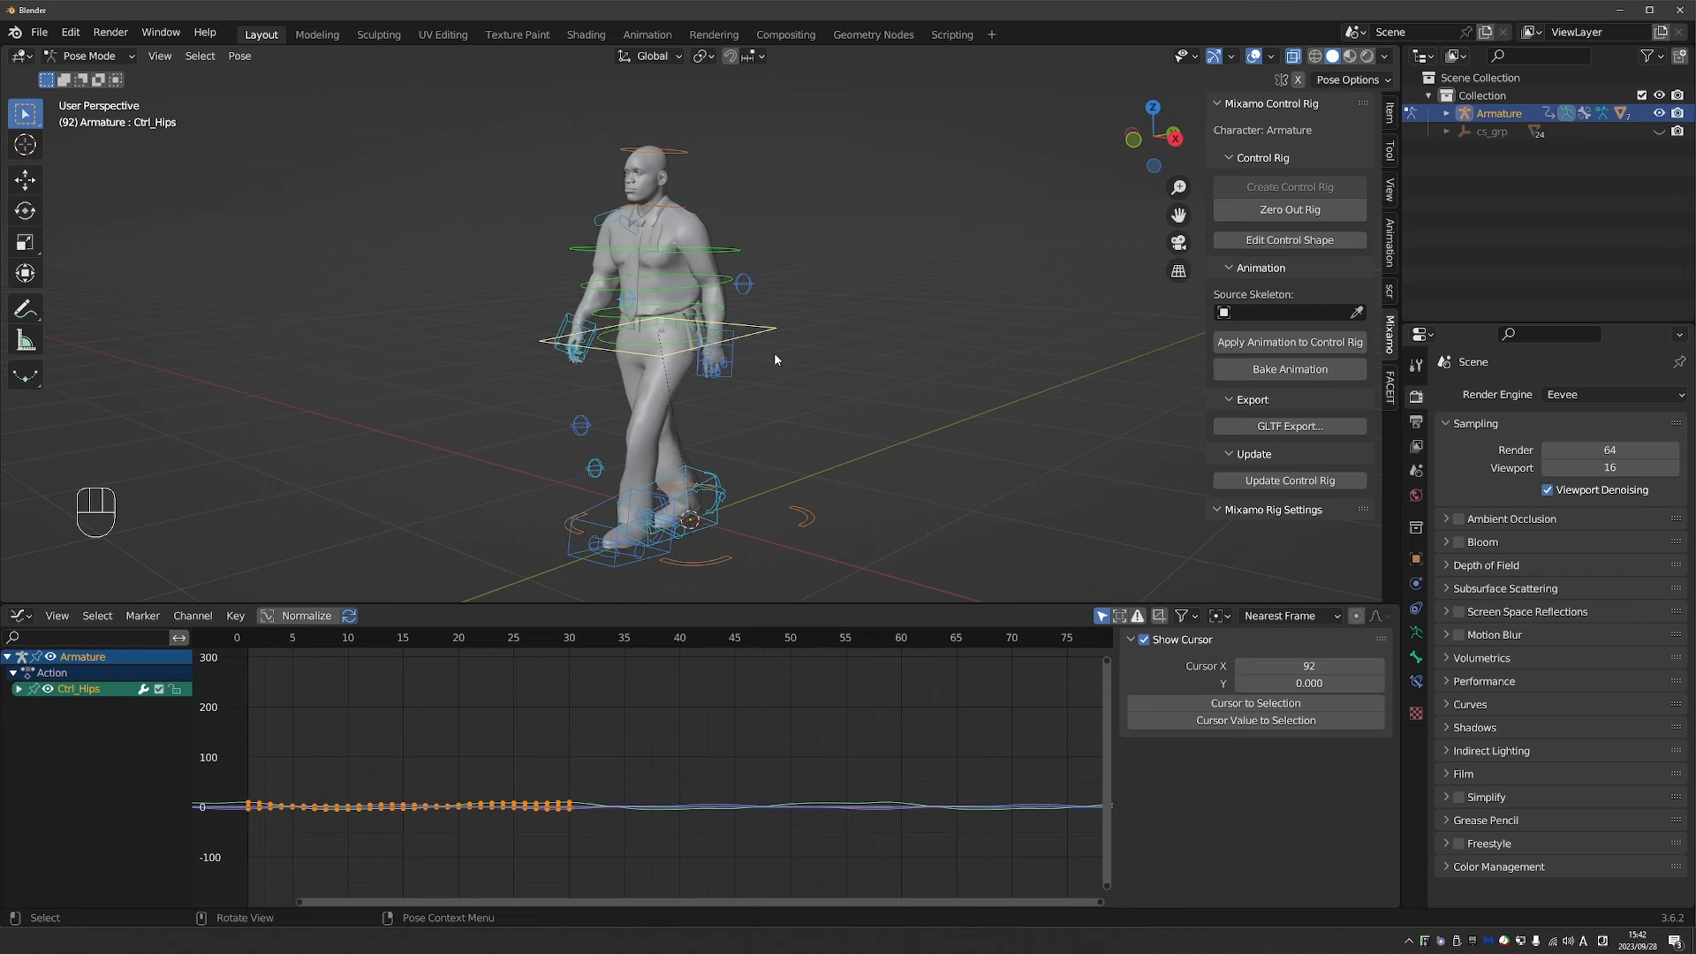
key(g)
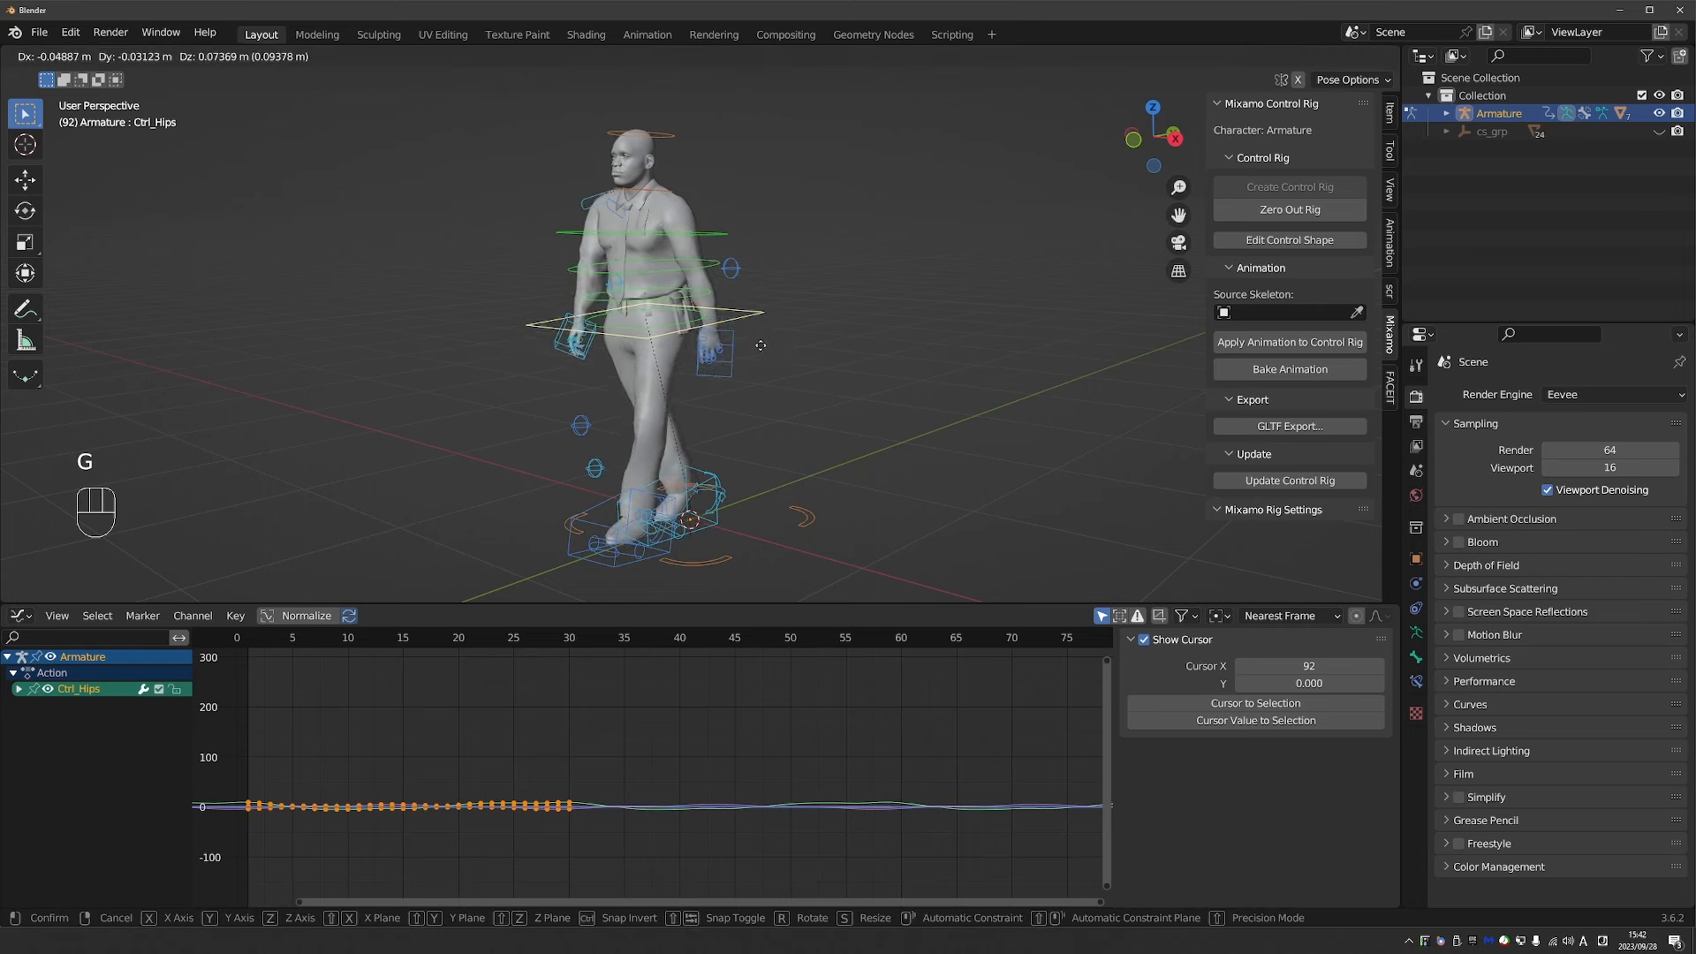
right_click(574, 621)
click(18, 689)
drag(33, 753, 33, 785)
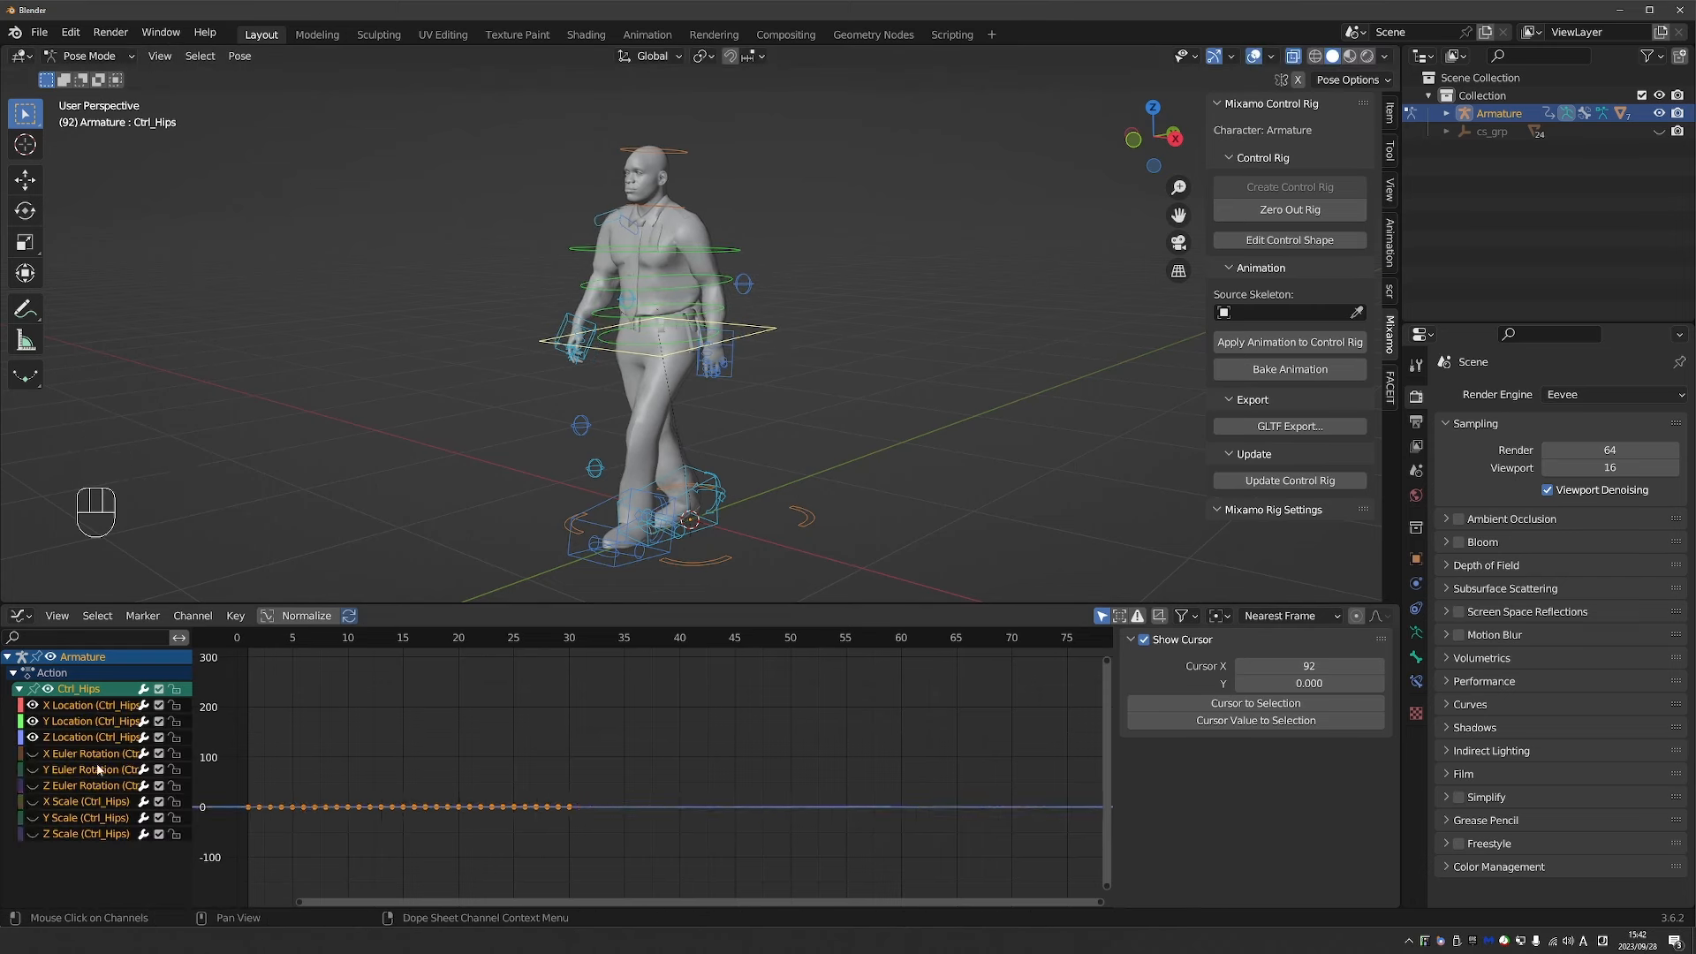
Set the hips' Z Location Cycles modifier to Repeat with Offset for both Before Mode and After Mode.
key(a)
key(KP_Decimal)
scroll(476, 777, down, 2)
key(ctrl+z)
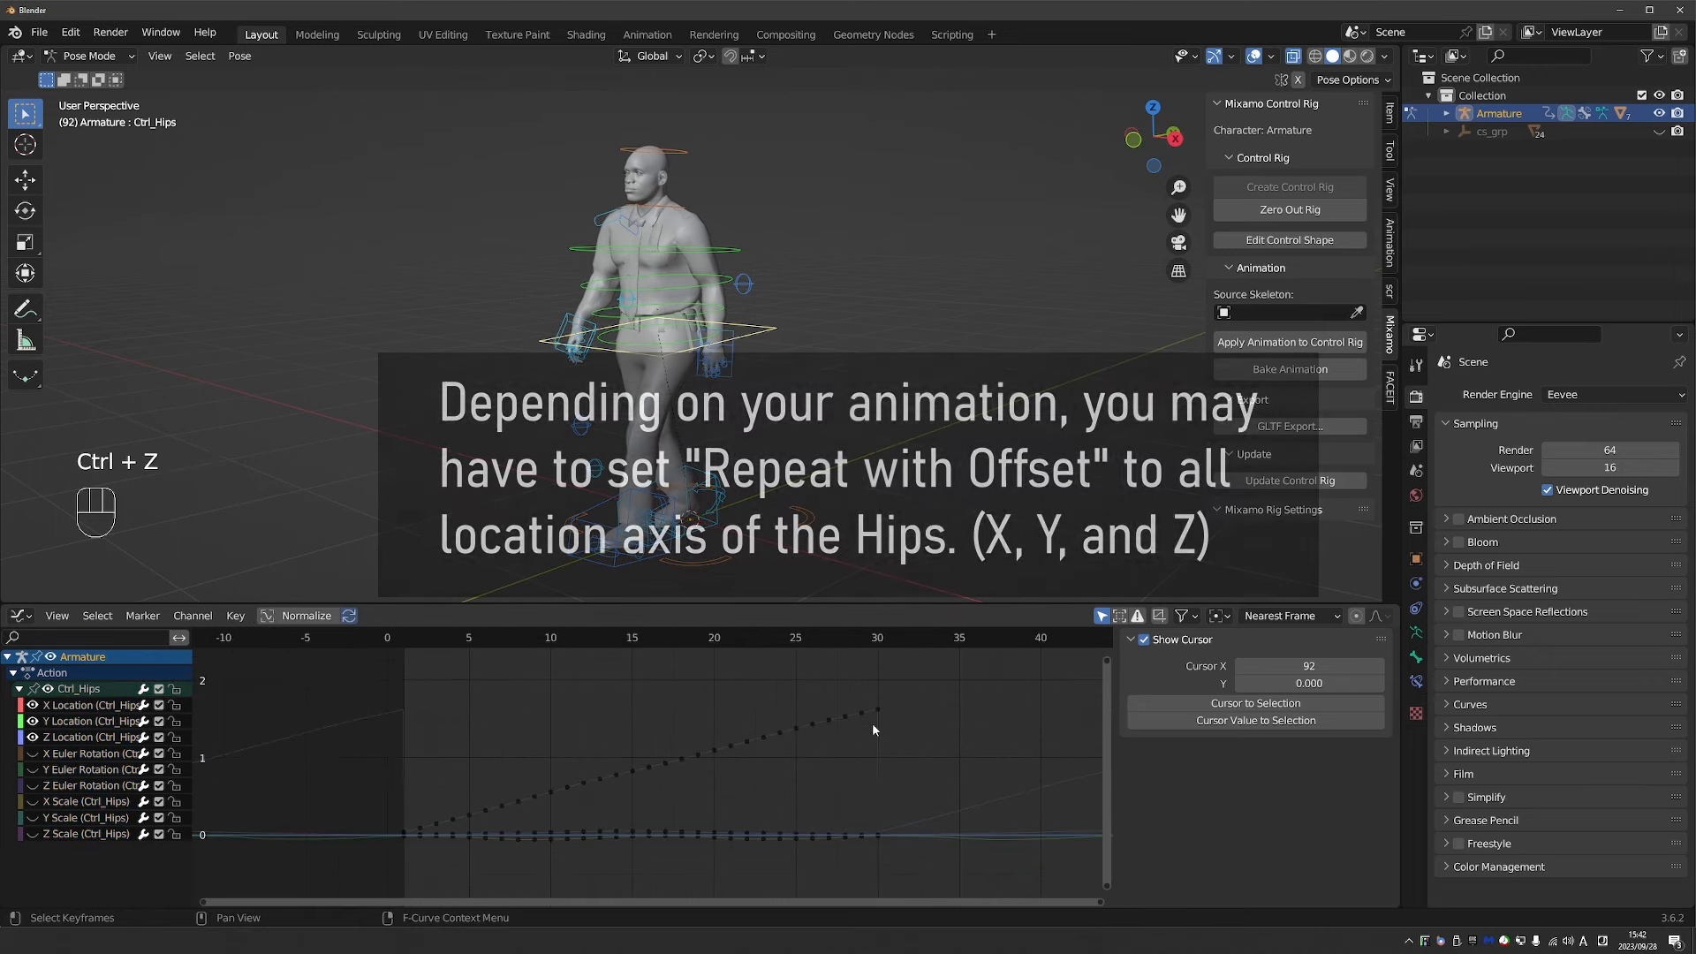
click(861, 714)
click(1260, 698)
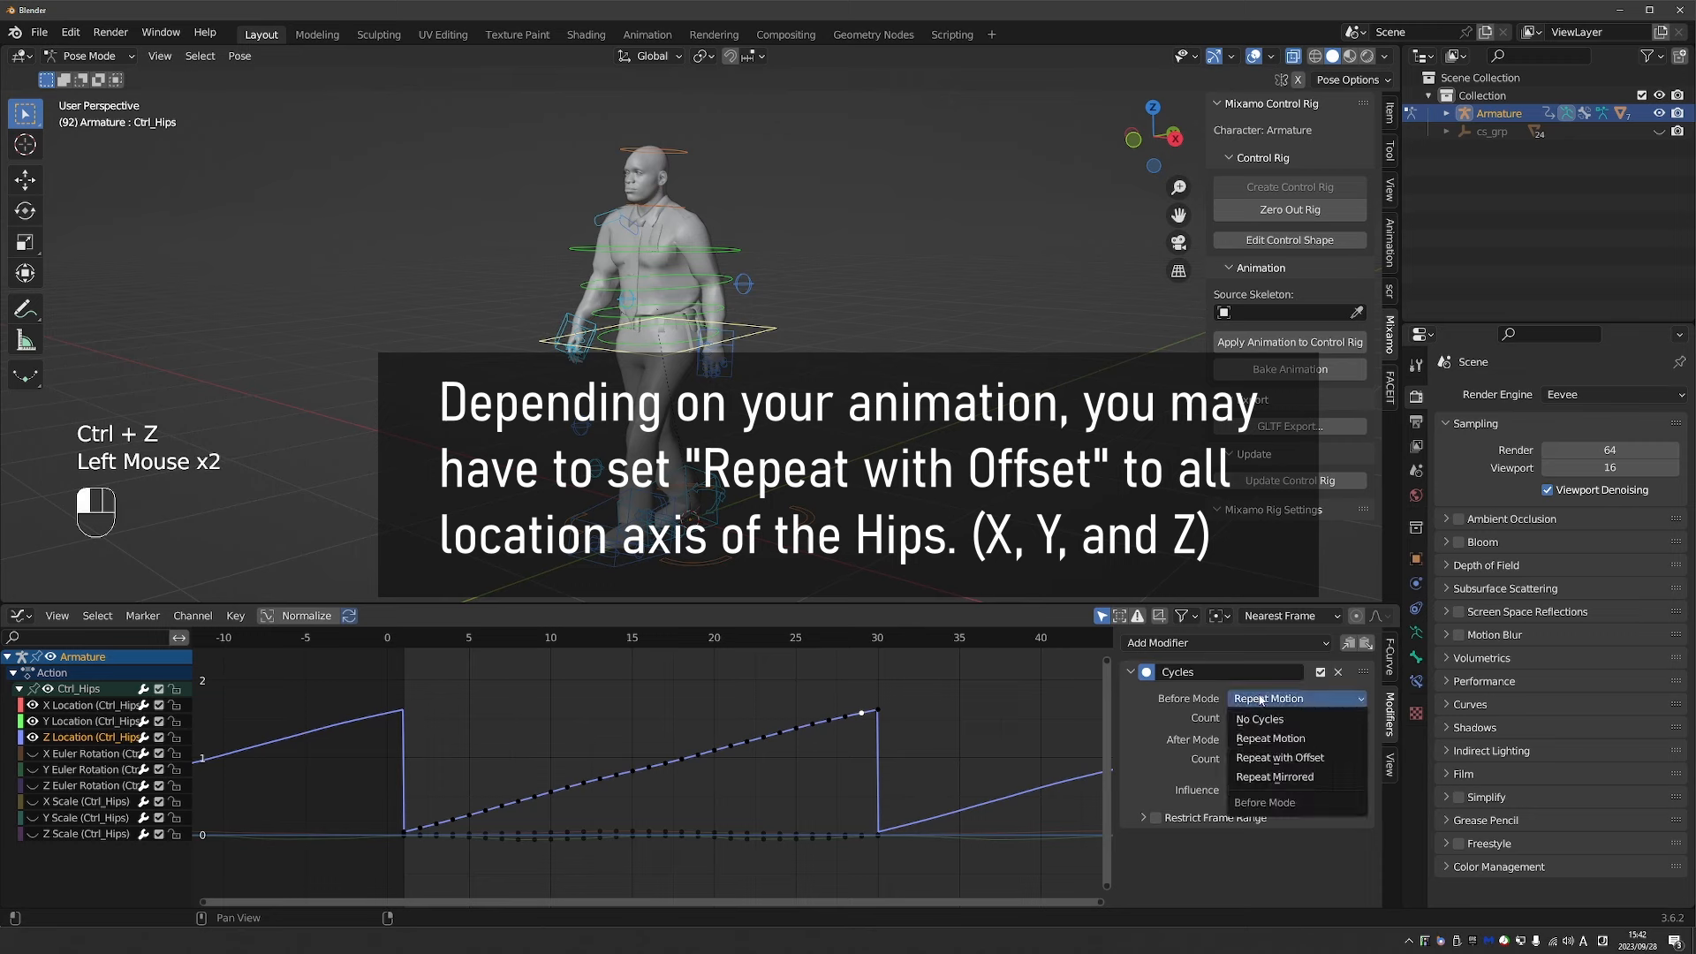
click(1327, 767)
click(1296, 739)
click(1296, 798)
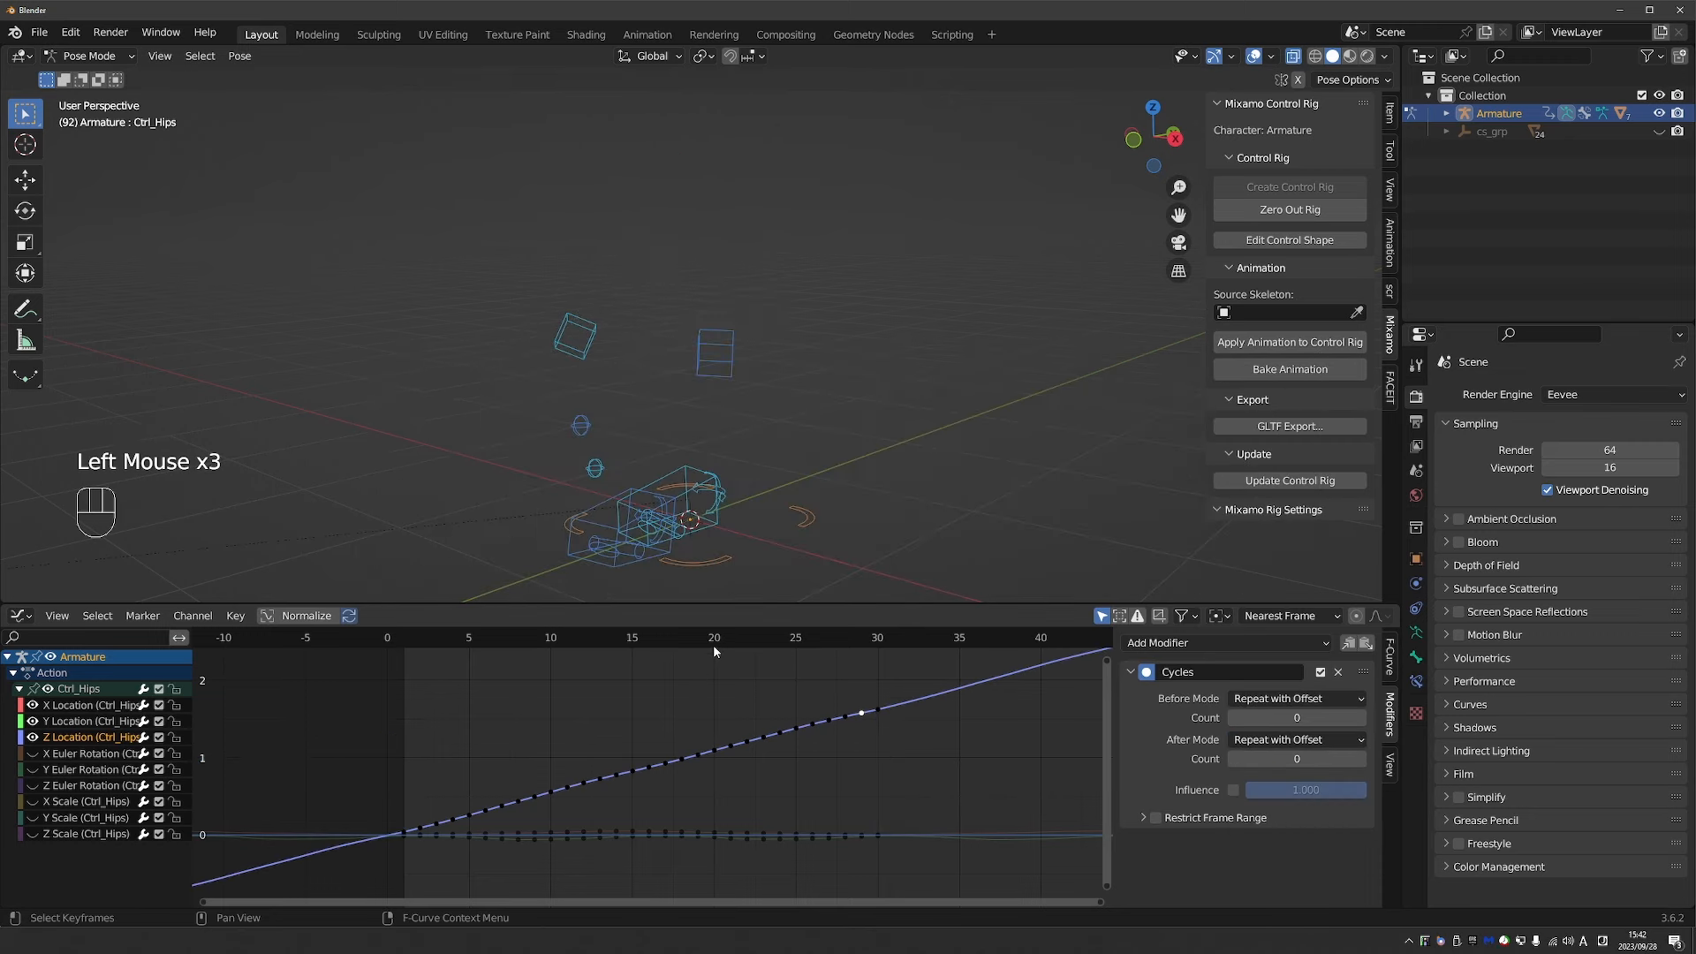
Scrub the timeline from about frame 17 to 30 to check the hips' forward motion.
scroll(706, 643, down, 5)
click(683, 638)
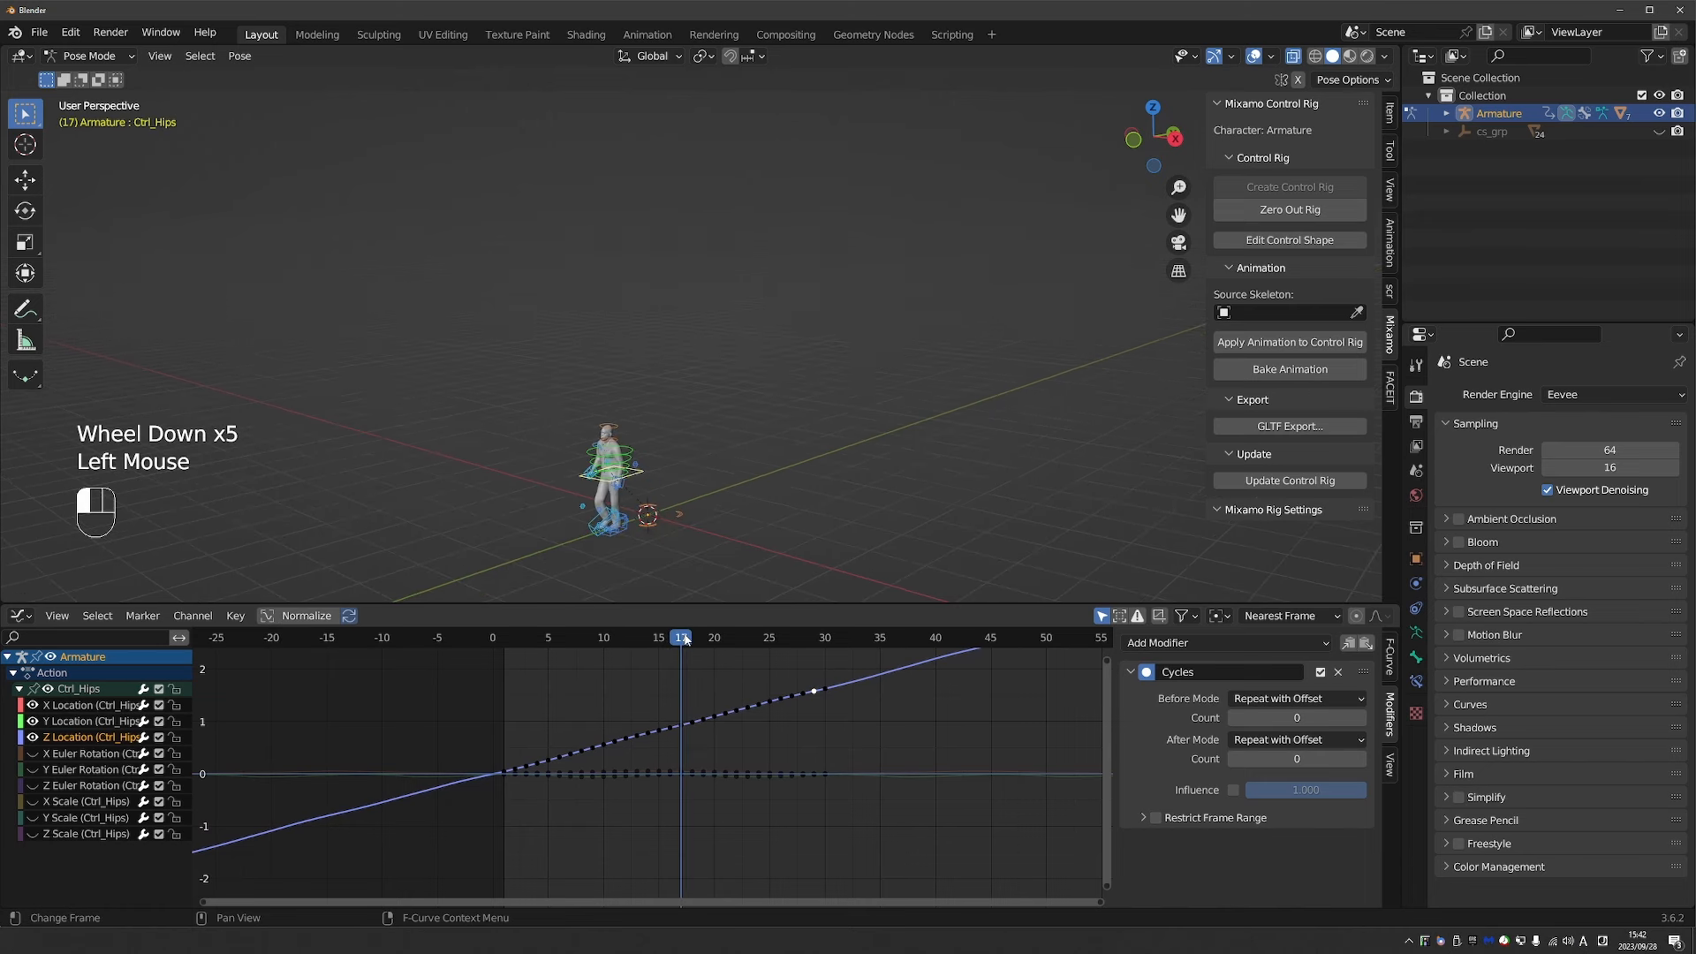
drag(685, 639, 823, 656)
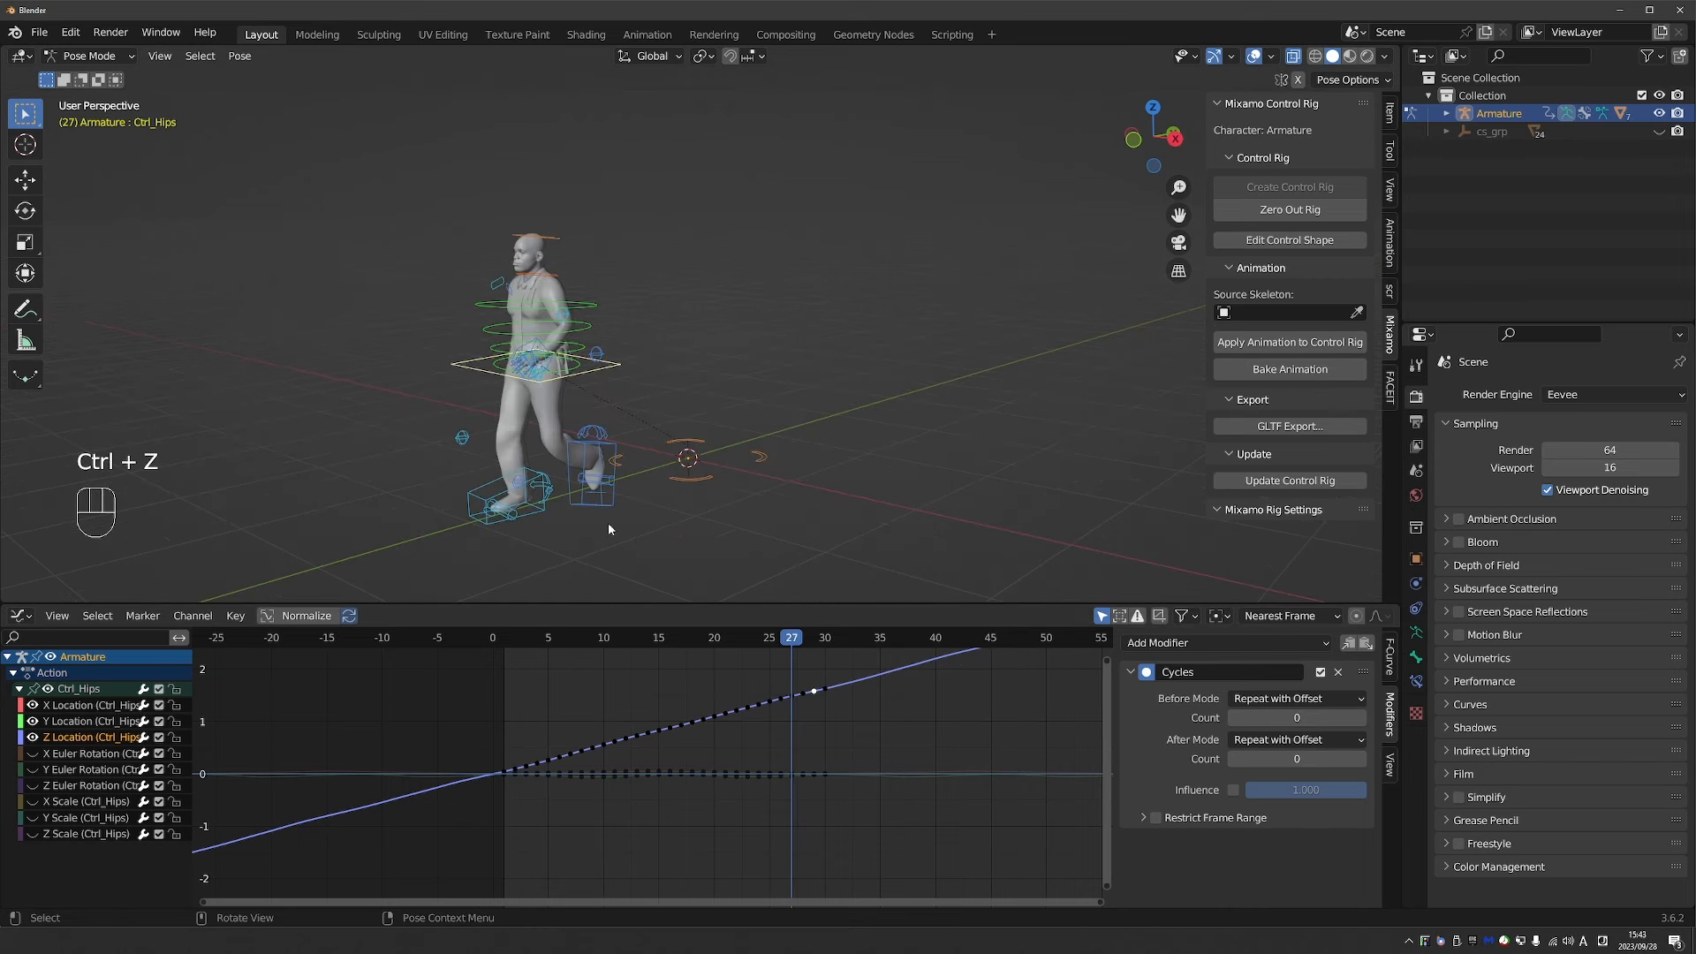
Select the left foot IK control and hide its rotation and scale curves, leaving only the location curves visible.
click(597, 502)
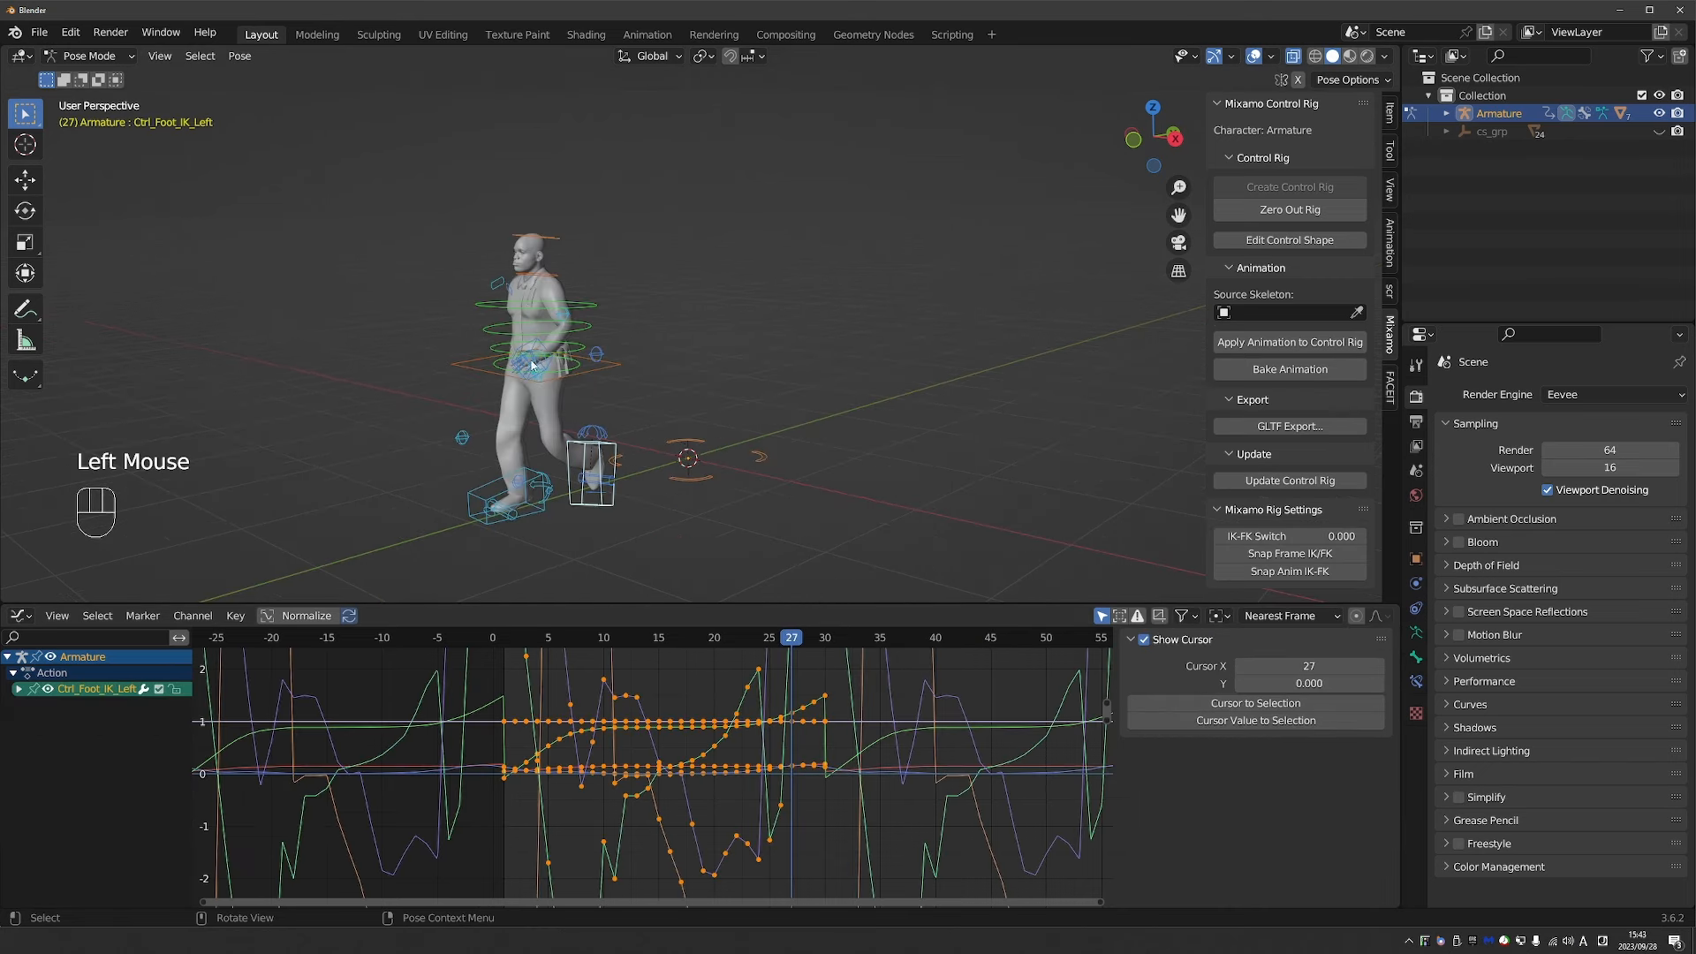
click(18, 689)
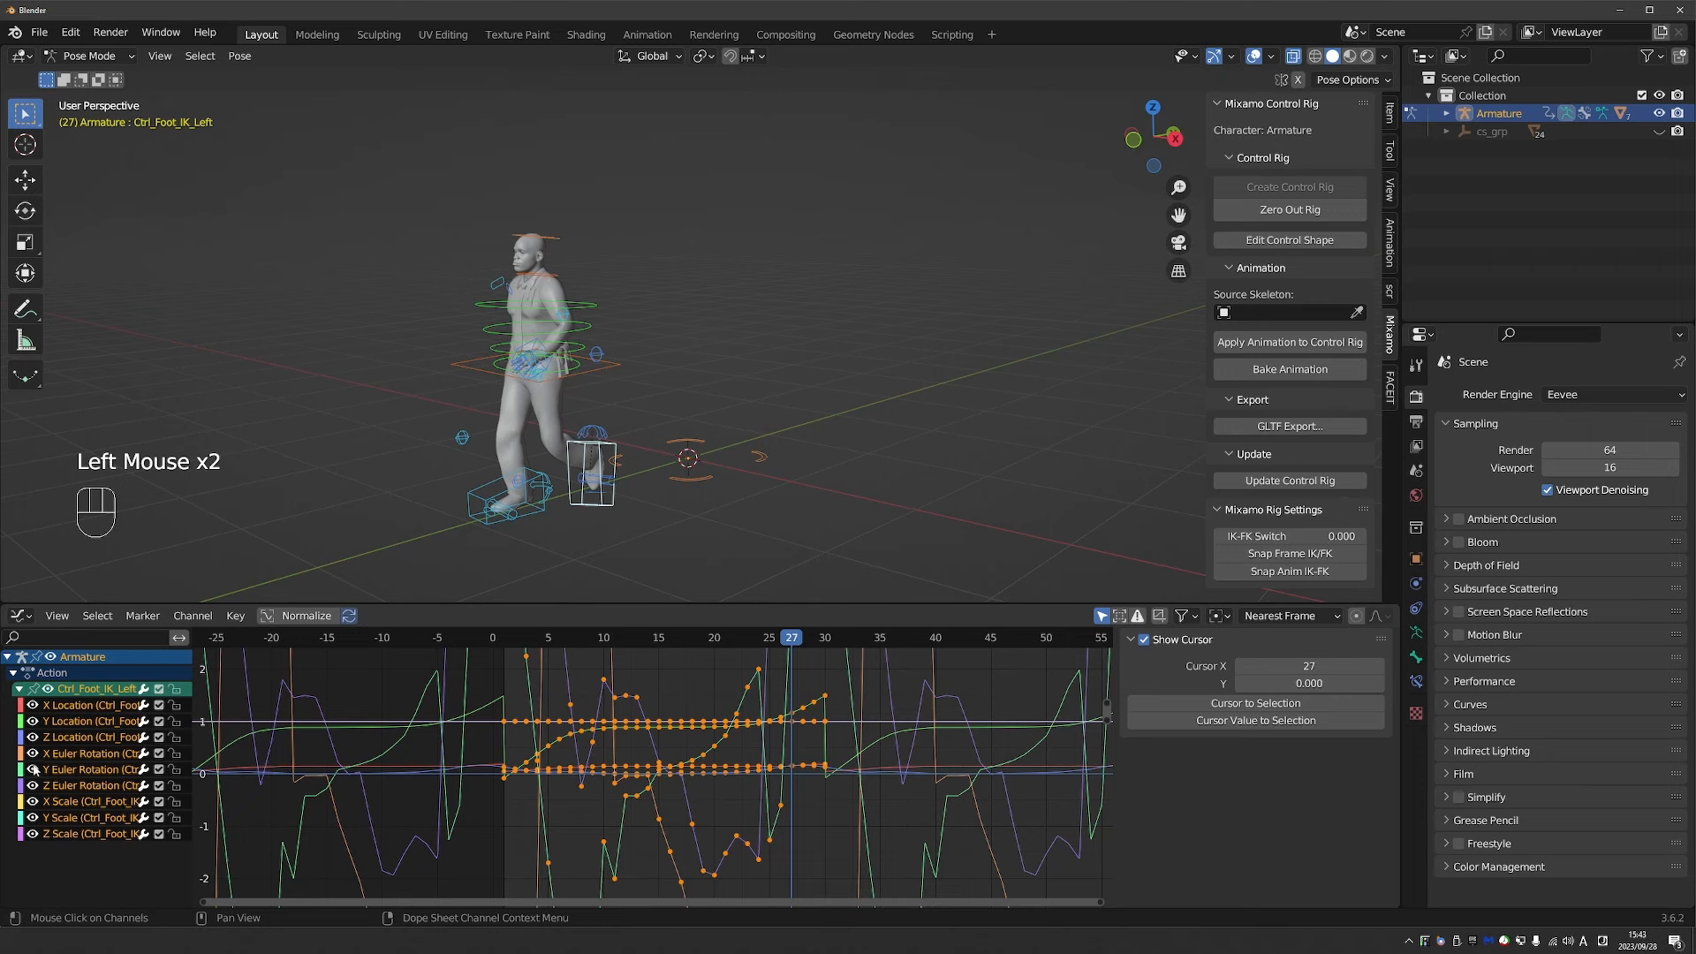
drag(32, 754, 32, 834)
click(494, 802)
scroll(828, 682, up, 1)
Set Before Mode and After Mode to Repeat with Offset on the left foot IK control's Y Location curve.
click(829, 683)
click(824, 698)
scroll(821, 793, up, 4)
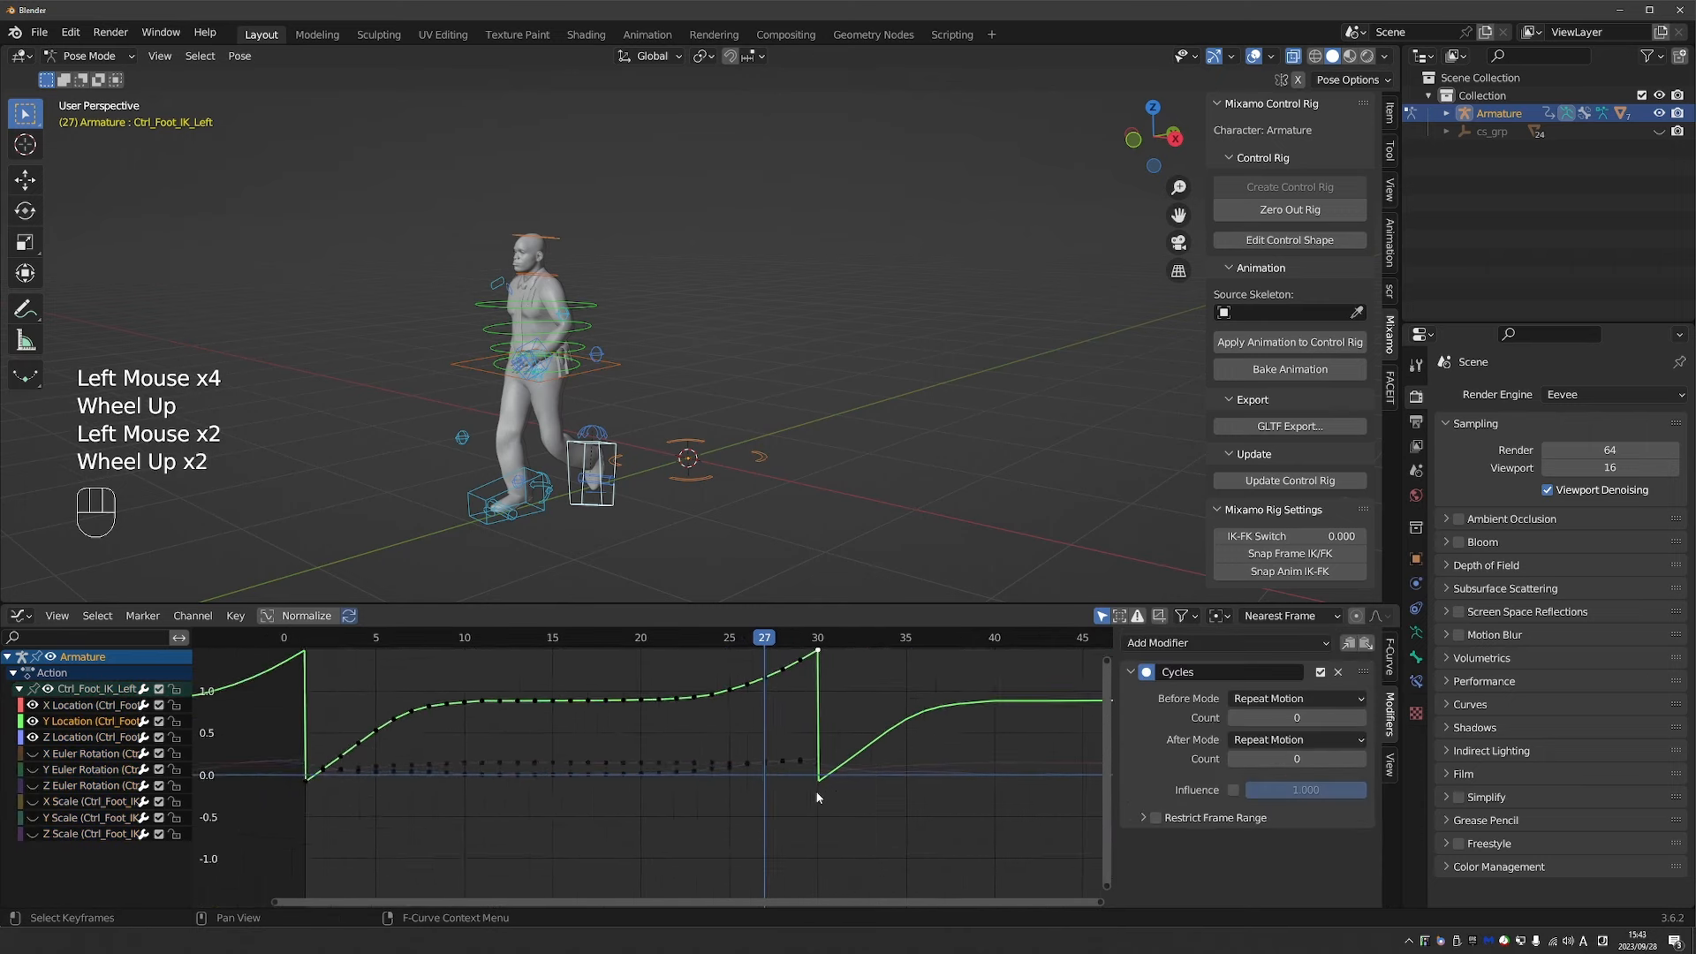
middle_drag(765, 689, 764, 798)
scroll(765, 797, down, 1)
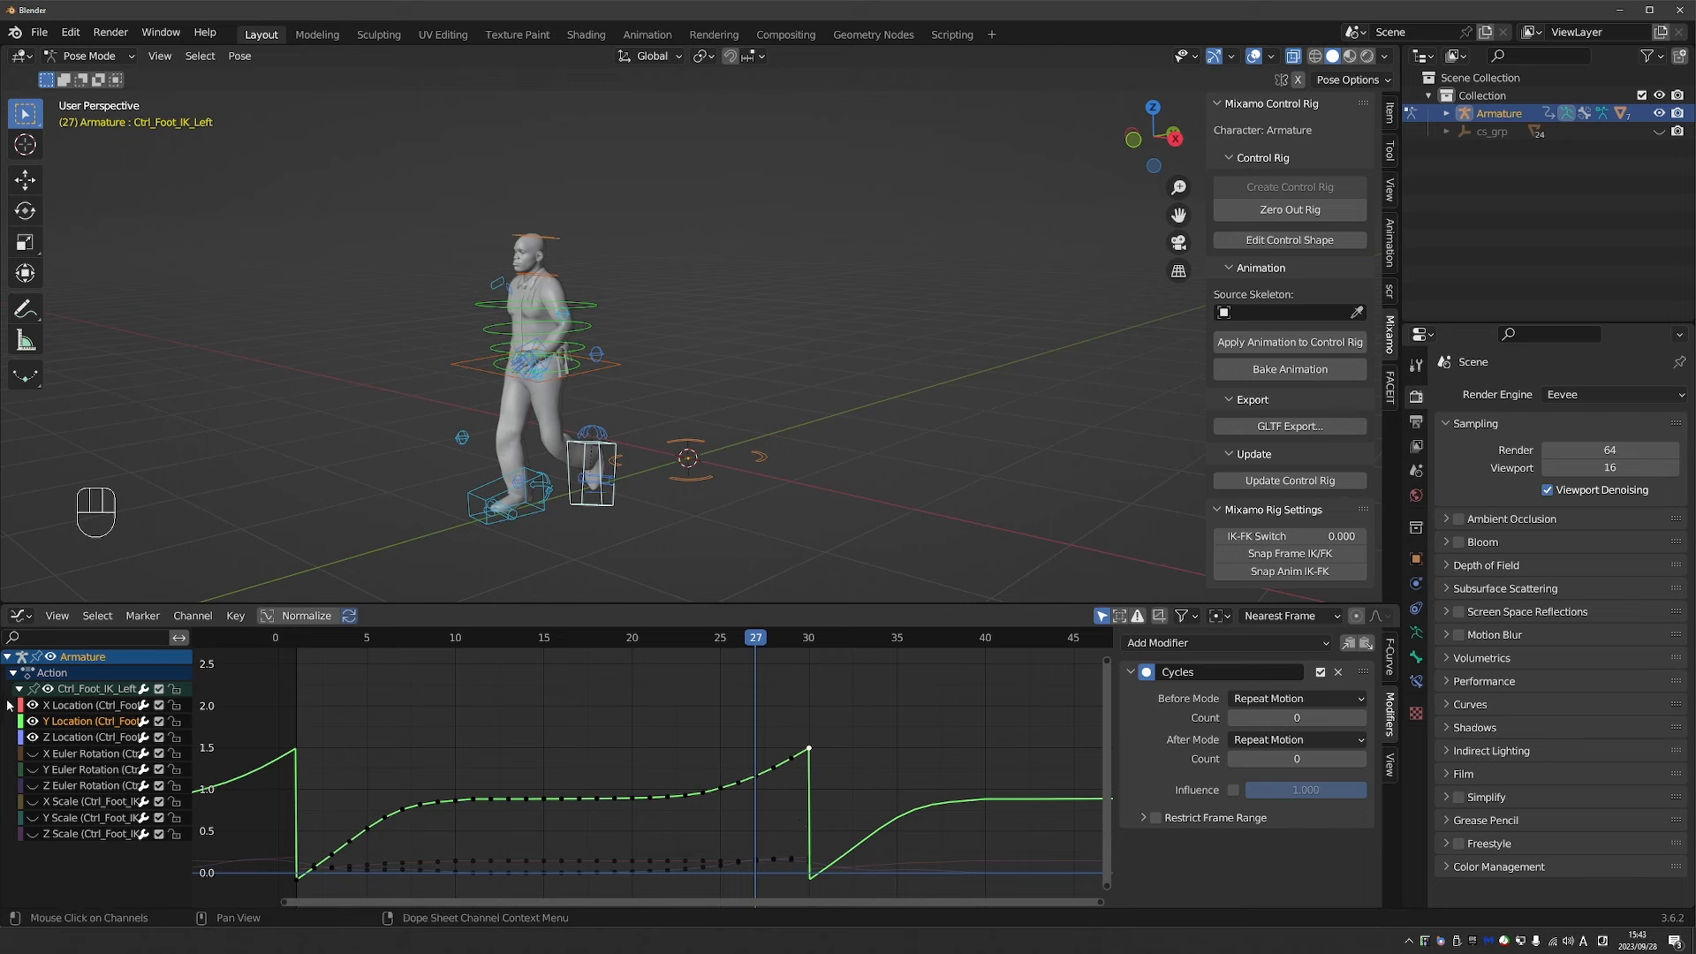
click(1295, 698)
click(1307, 756)
click(1315, 739)
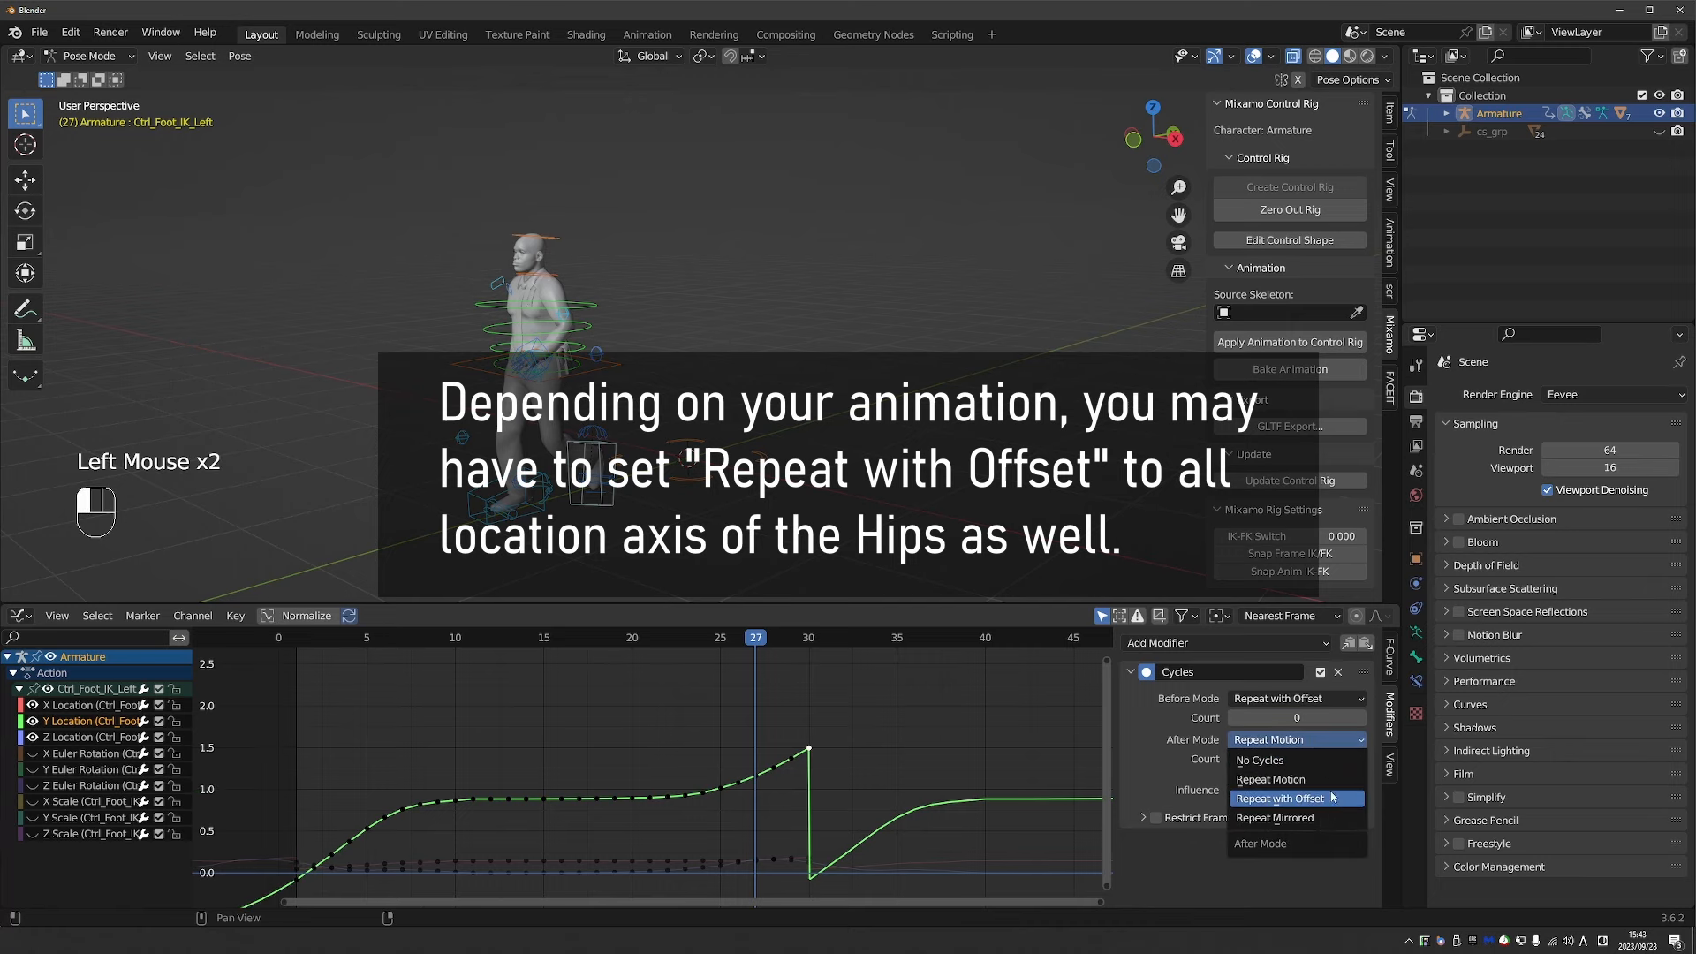
click(1332, 798)
Set Before Mode and After Mode to Repeat with Offset on the left foot IK control's X Location curve.
click(66, 705)
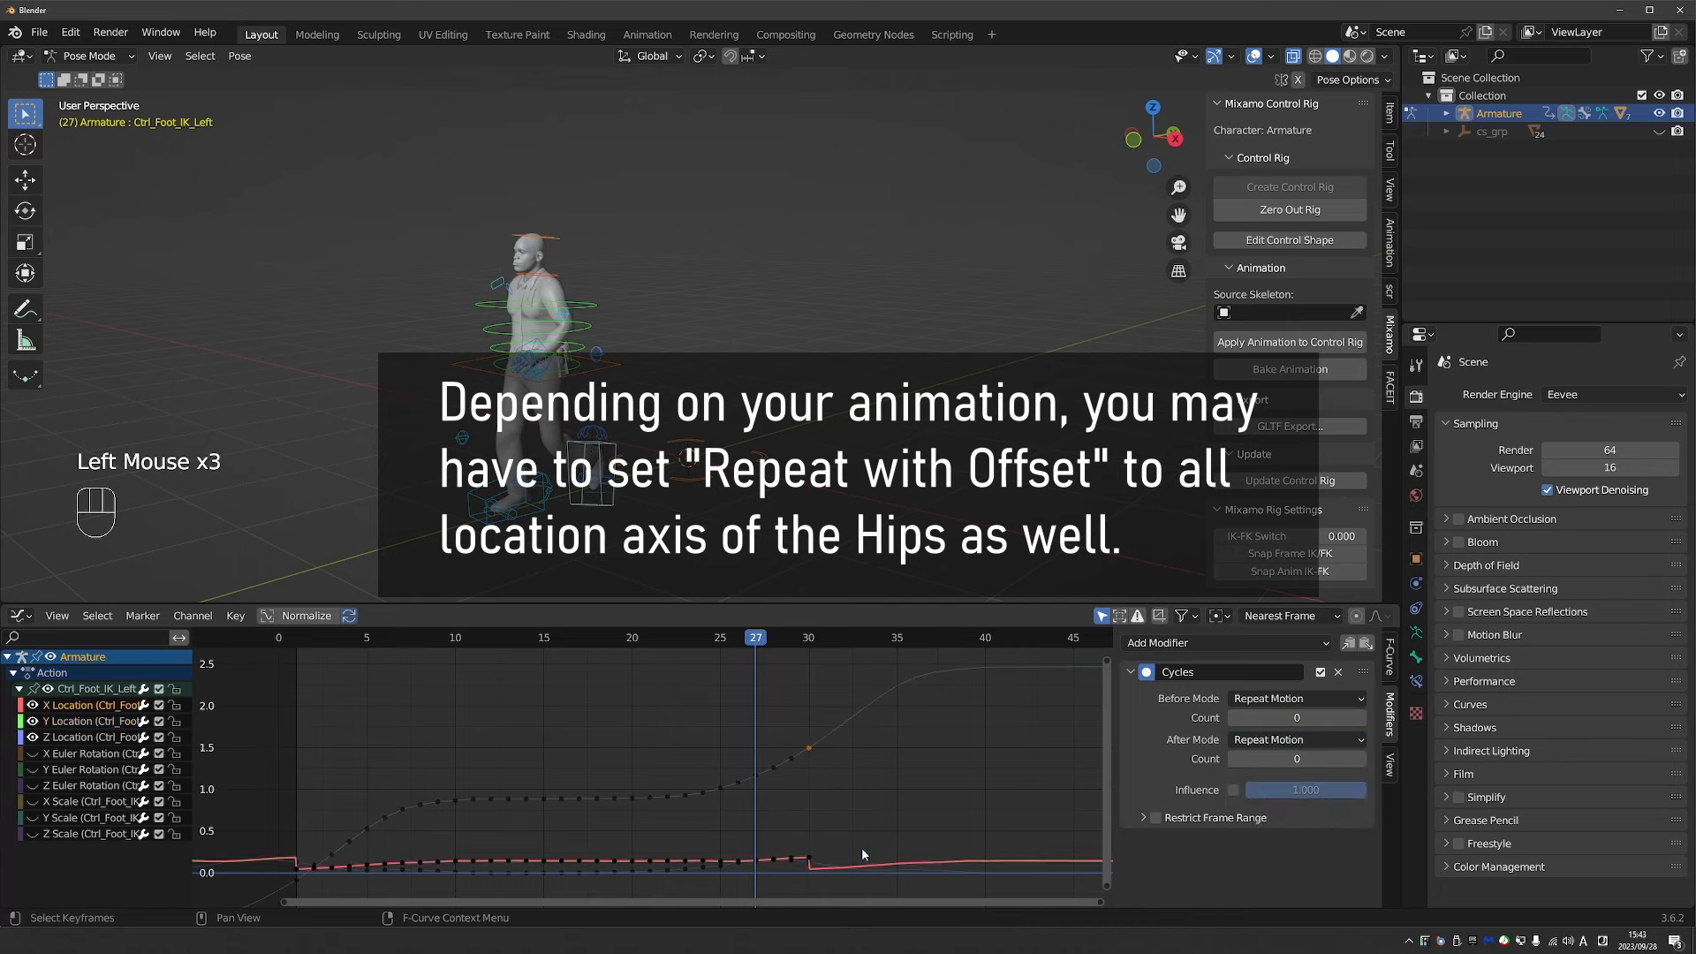
scroll(803, 861, up, 4)
click(951, 847)
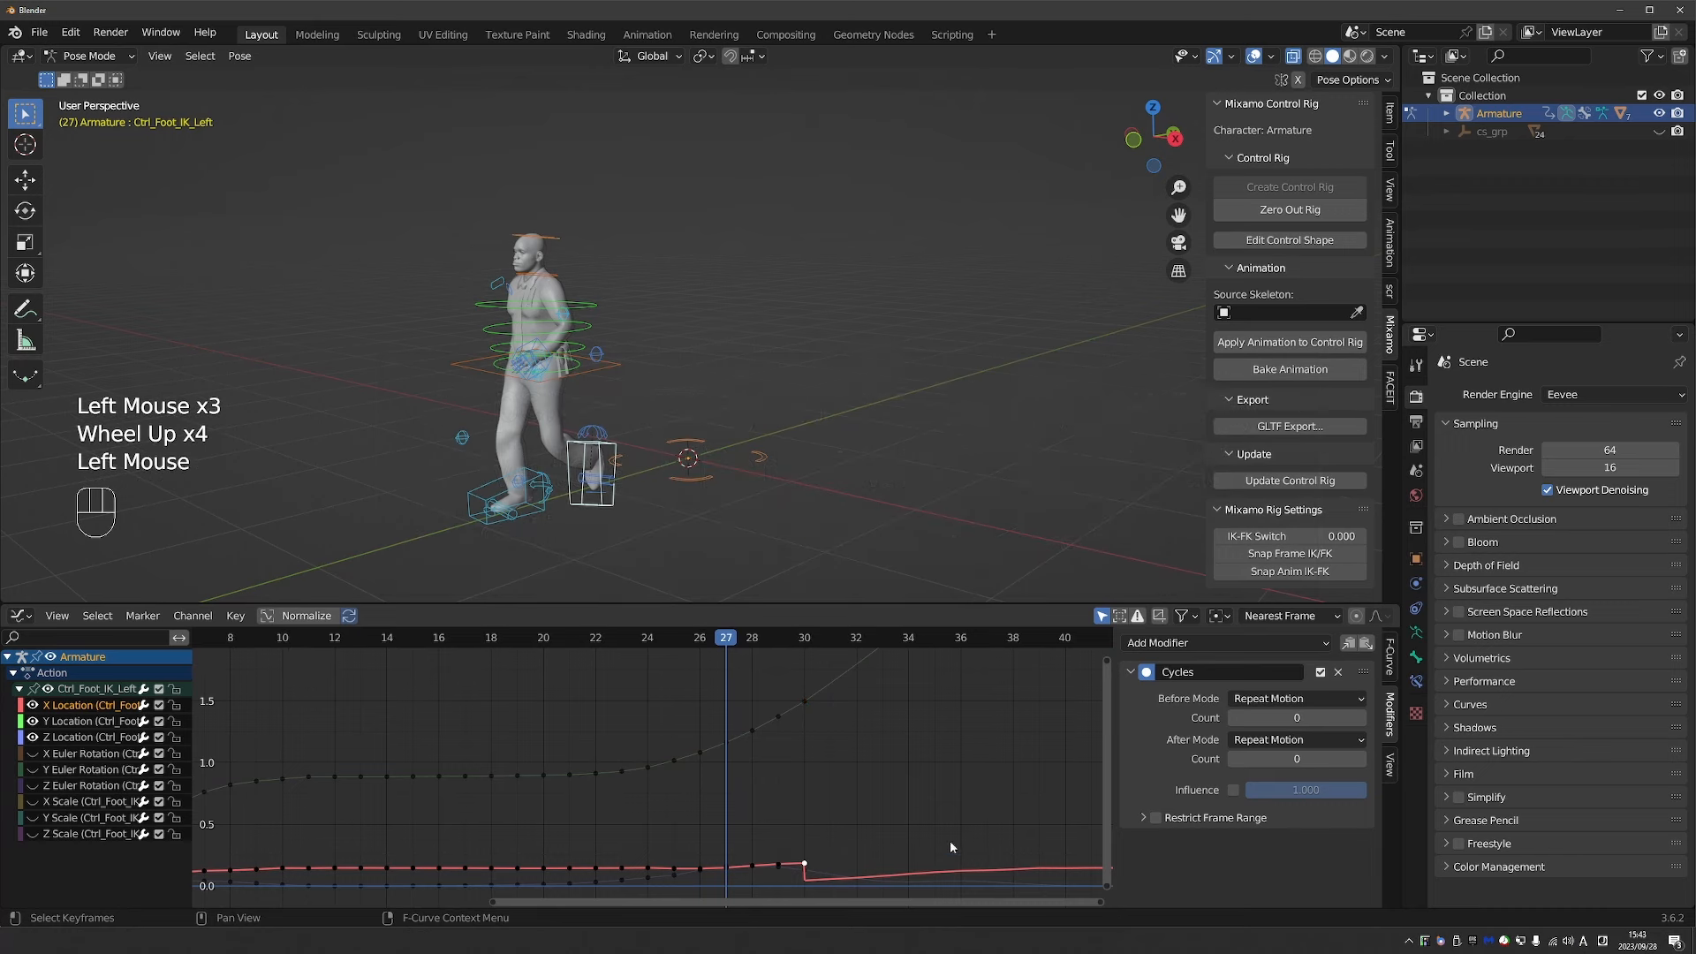
click(1295, 698)
click(1305, 752)
click(1310, 738)
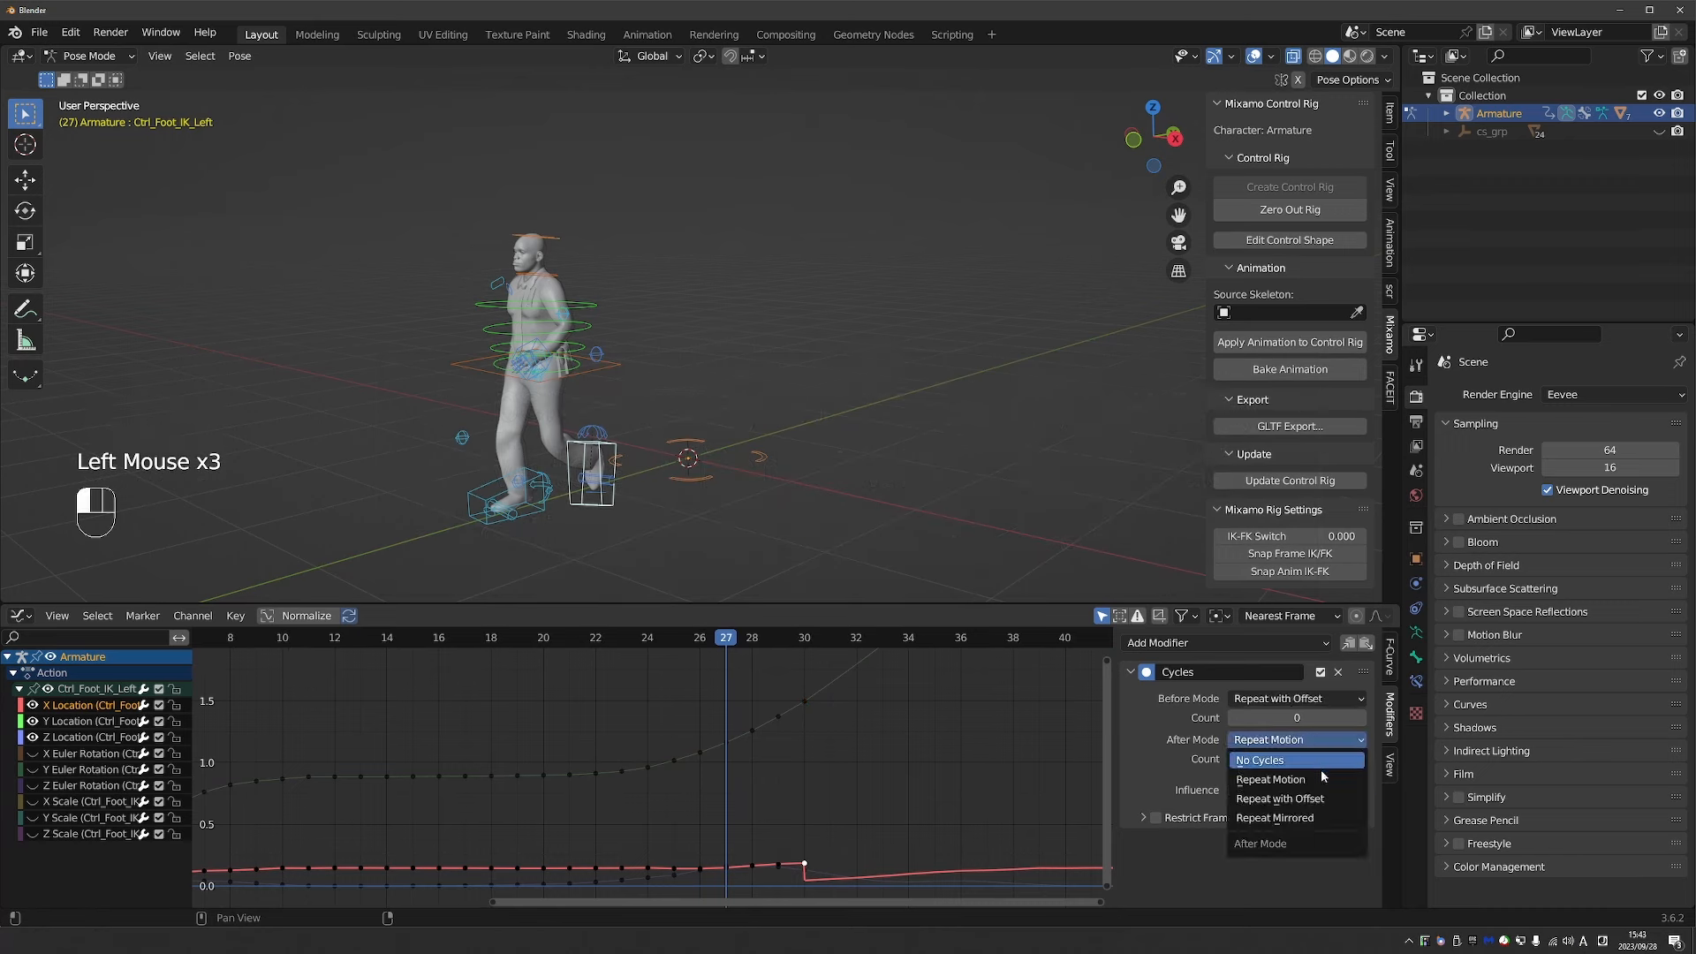
click(1315, 798)
Set Before Mode and After Mode to Repeat with Offset on the left foot IK control's Z Location curve.
click(805, 870)
scroll(799, 835, down, 1)
middle_drag(799, 833, 756, 704)
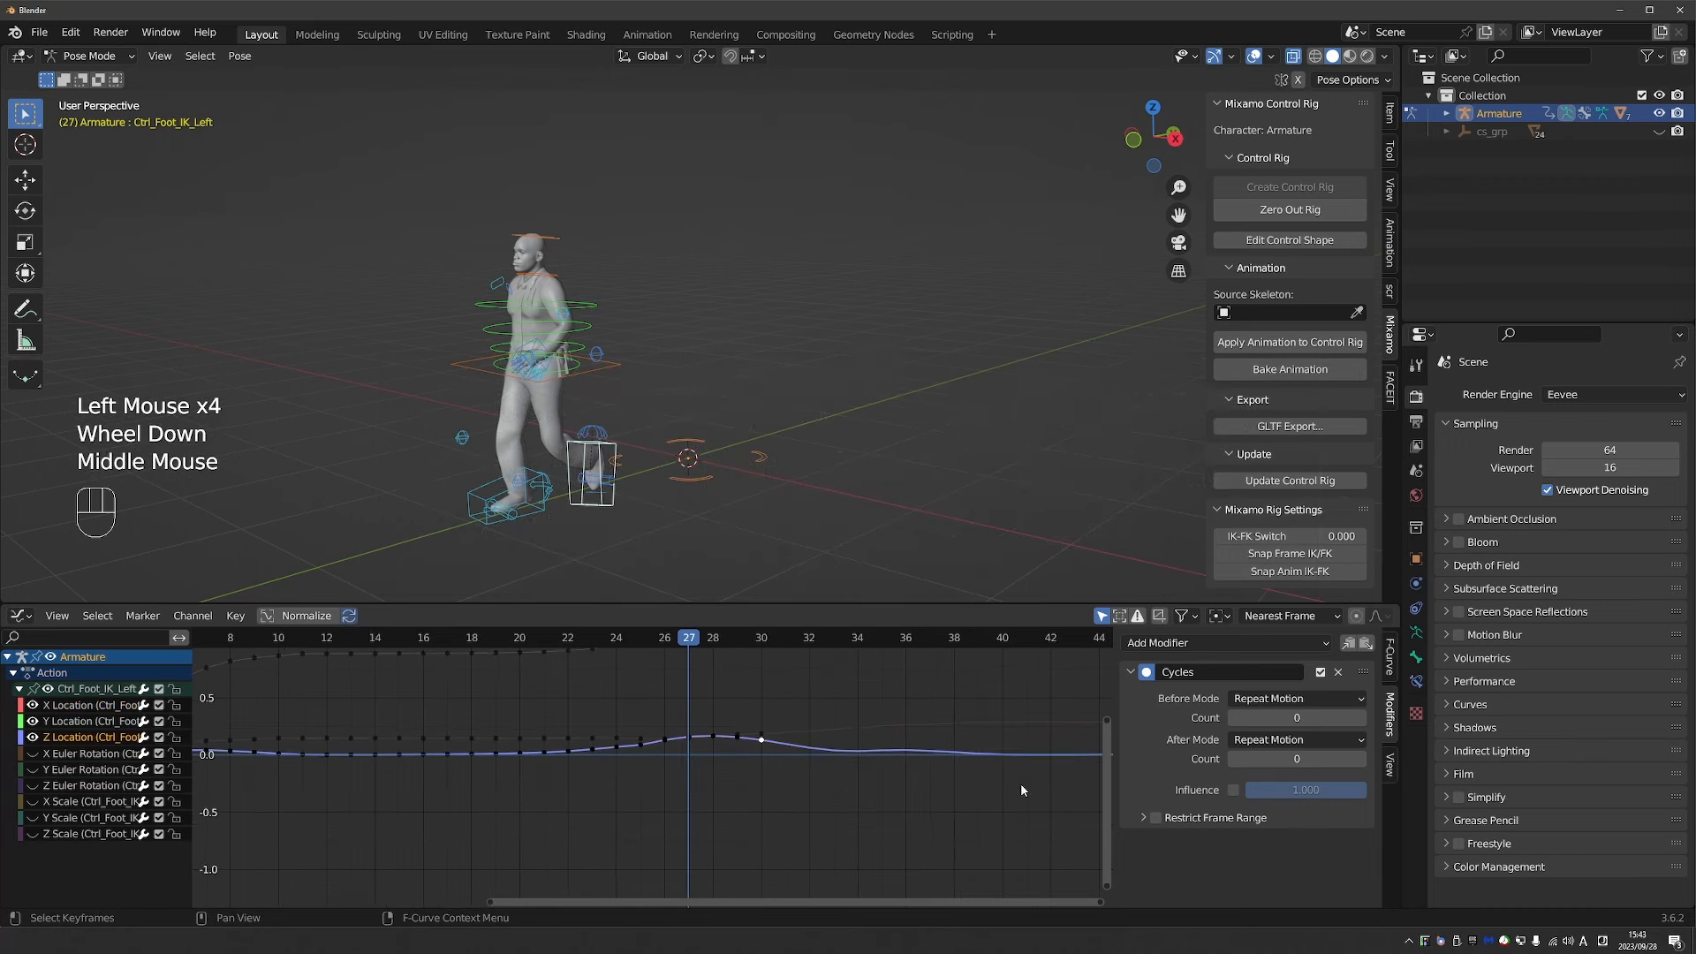
click(1295, 698)
click(1294, 699)
click(1312, 759)
click(1305, 741)
click(1321, 798)
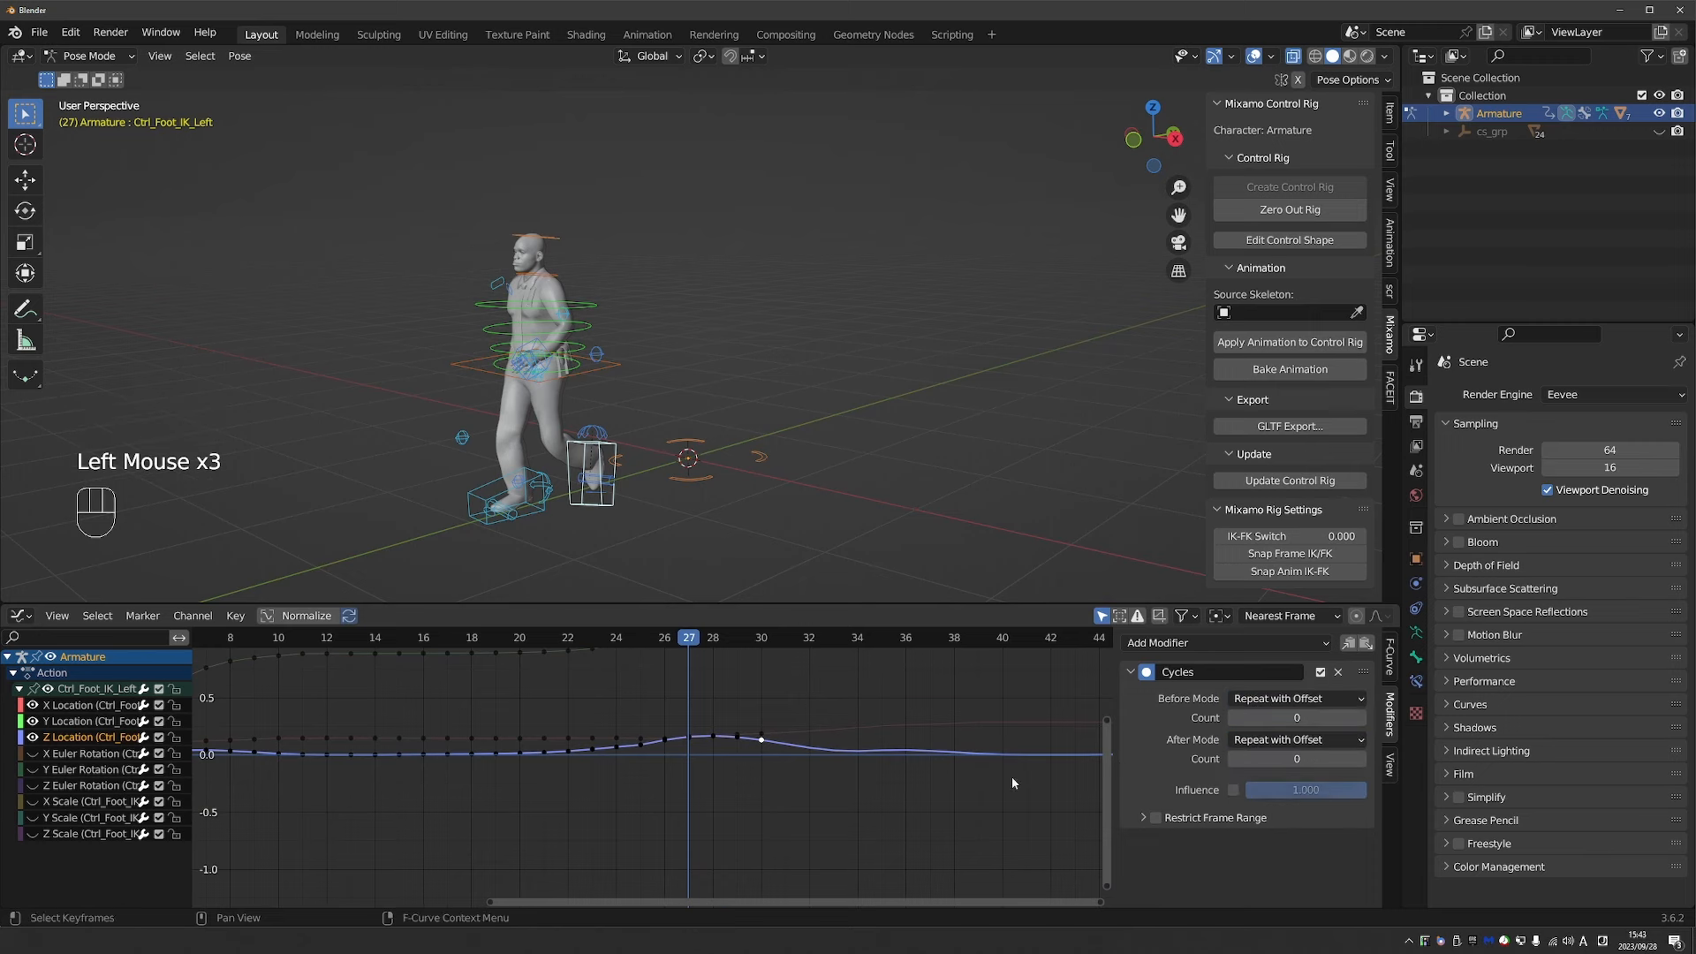
Play the walk from about frame 1 past frame 30 to check the left foot's forward cycle.
scroll(760, 750, down, 2)
scroll(760, 748, down, 1)
scroll(552, 567, down, 1)
click(349, 642)
key(space)
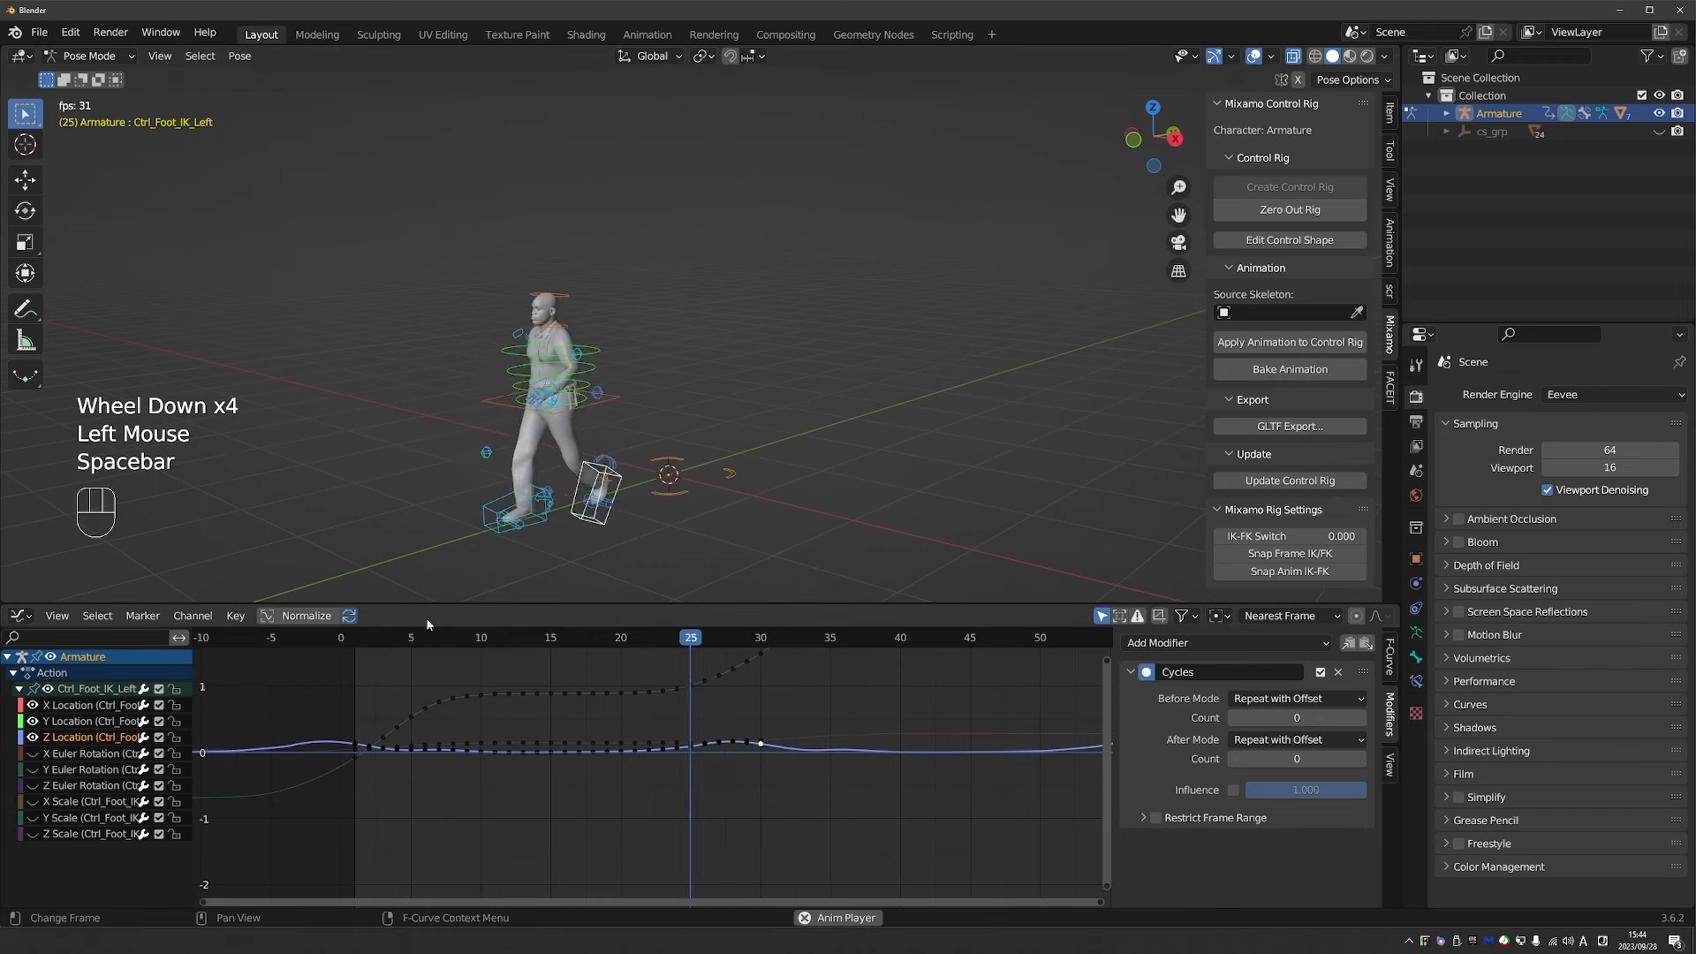
key(space)
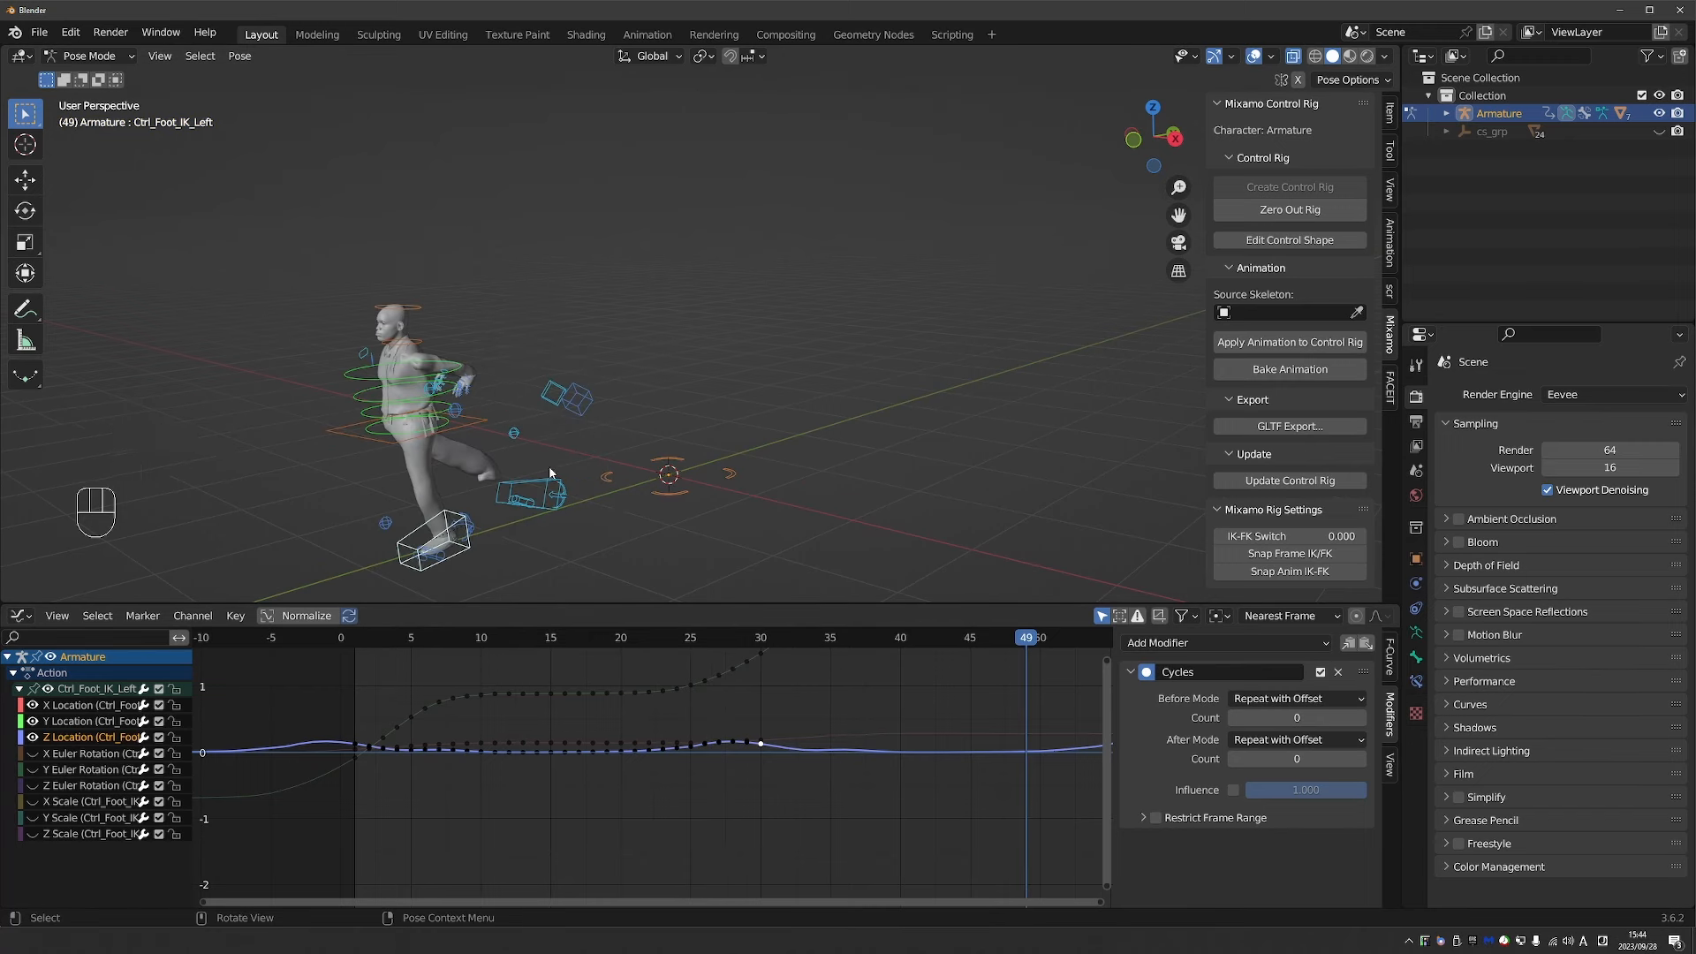
Select the right foot IK control and show only its location curves.
click(554, 498)
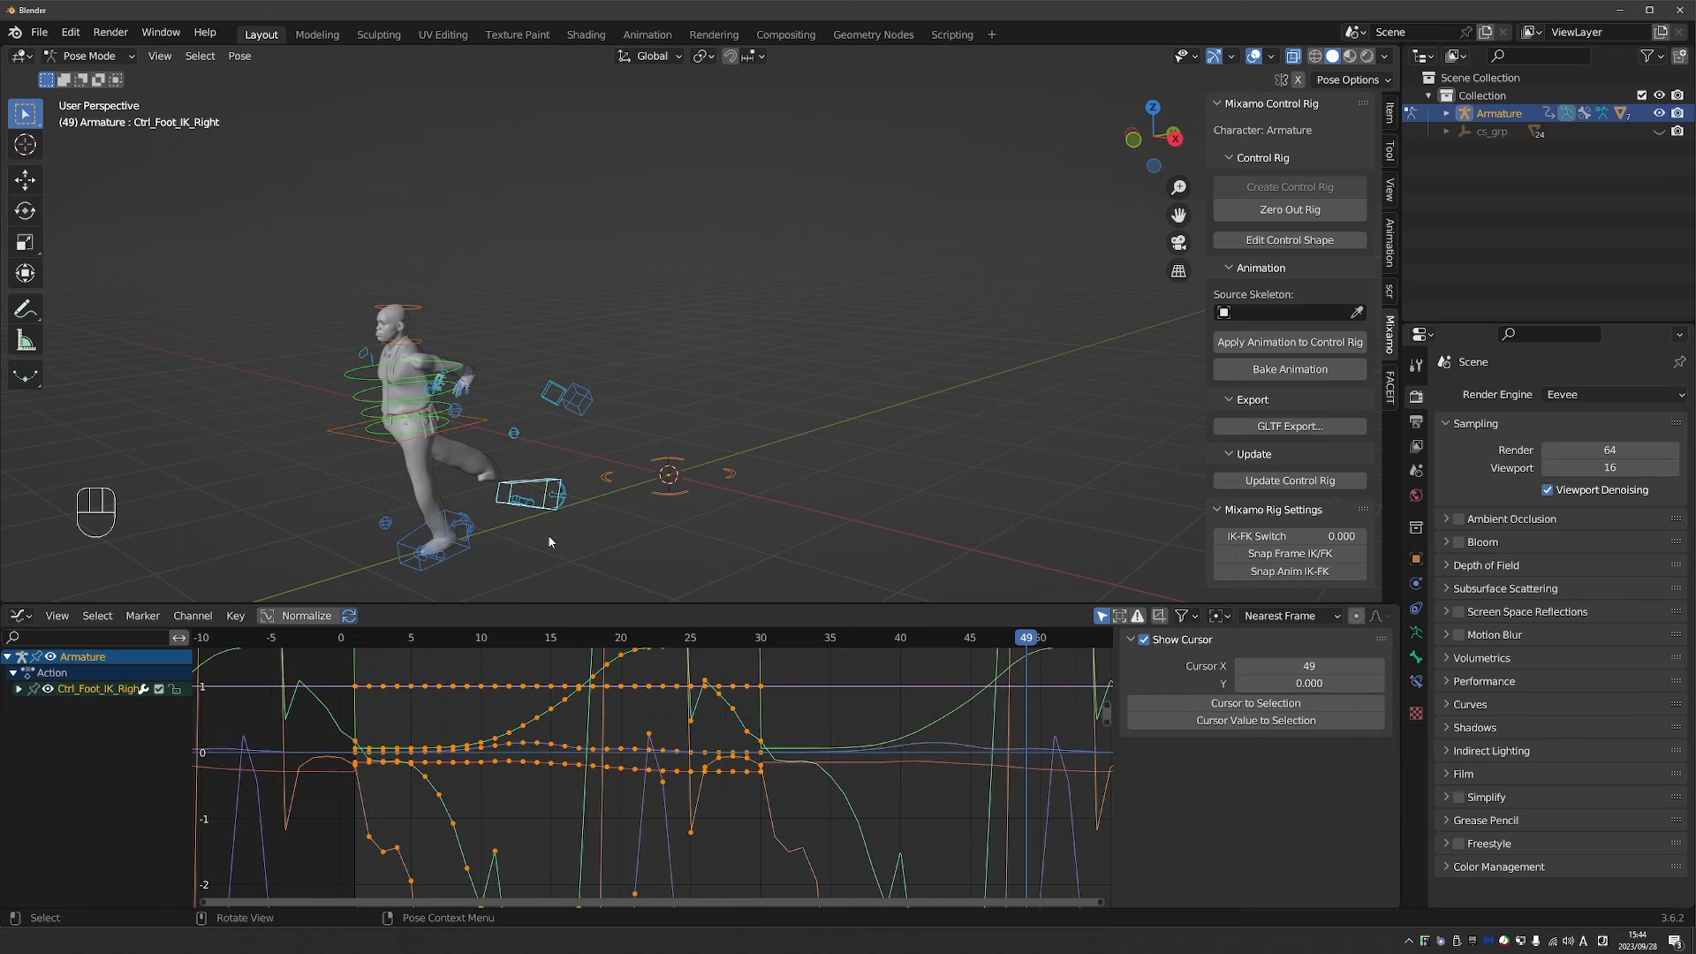
click(18, 689)
drag(33, 753, 33, 834)
click(71, 705)
Set the Cycles modes of the right foot IK control's Y and Z Location curves to Repeat with Offset.
click(590, 672)
click(590, 672)
click(590, 672)
click(590, 671)
drag(1289, 699, 1280, 795)
scroll(747, 749, up, 1)
click(763, 753)
scroll(842, 774, up, 3)
drag(1296, 698, 1296, 758)
drag(1297, 740, 1296, 800)
Set Before Mode and After Mode to Repeat with Offset on the right foot IK control's X Location curve.
click(725, 778)
click(725, 778)
drag(1298, 699, 1303, 759)
drag(1296, 740, 1297, 799)
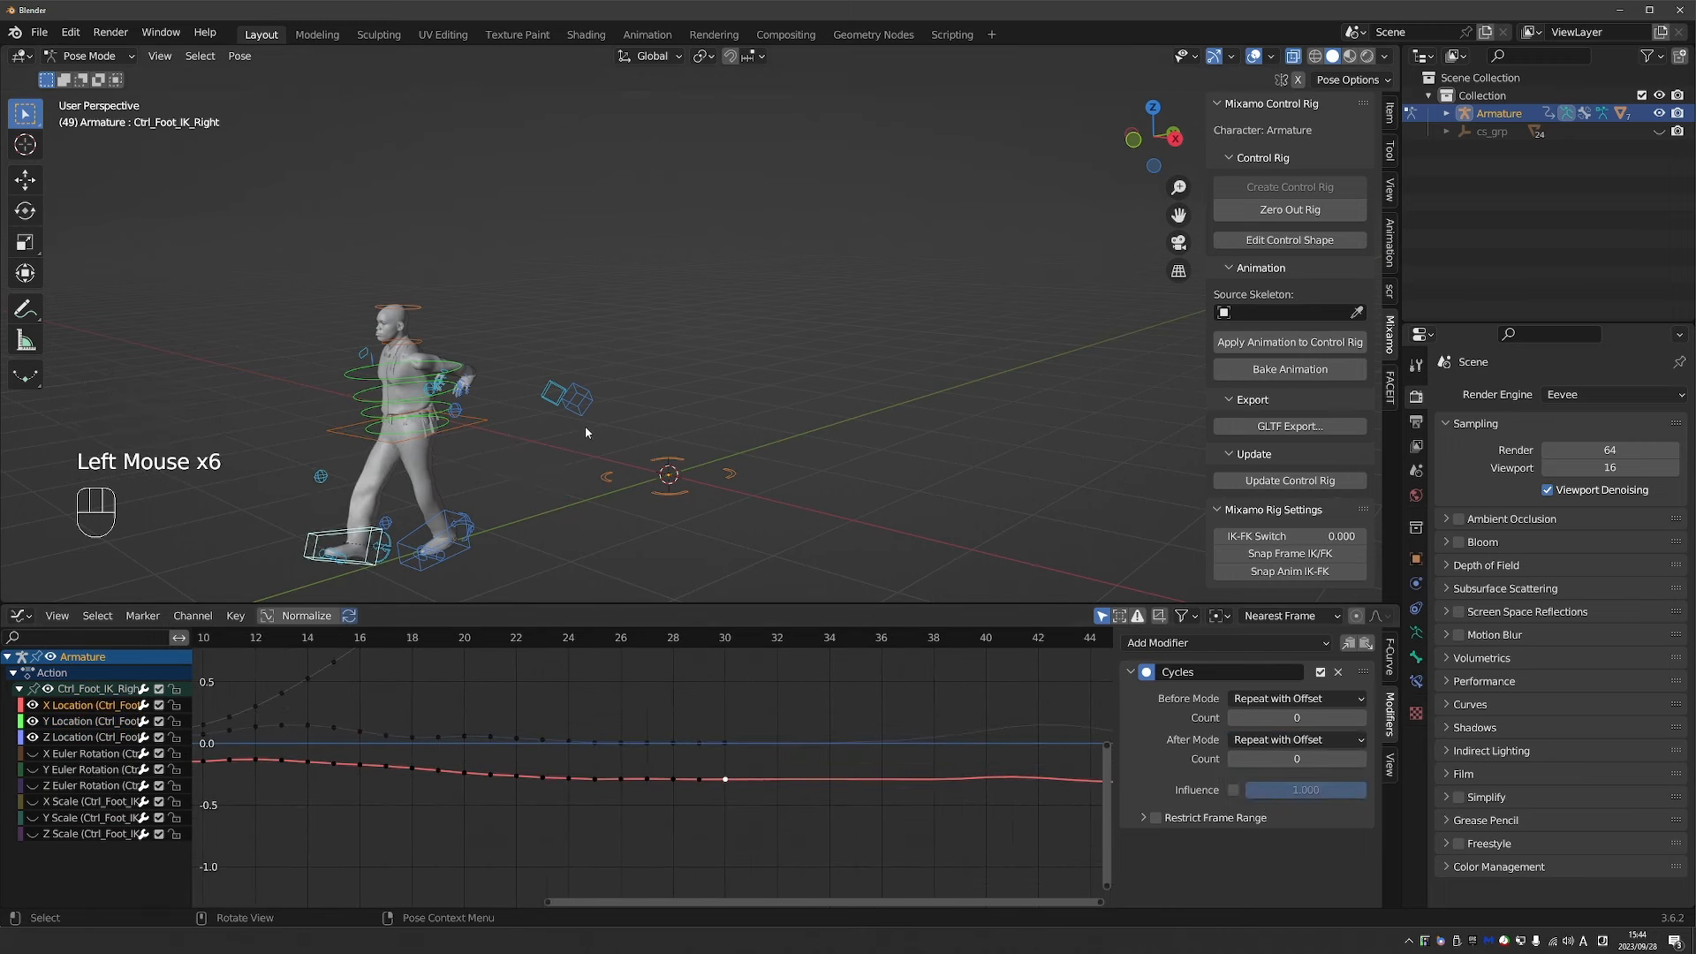
Select the left hand IK control and show only its location curves.
click(574, 408)
scroll(681, 789, down, 3)
click(19, 689)
drag(33, 753, 27, 878)
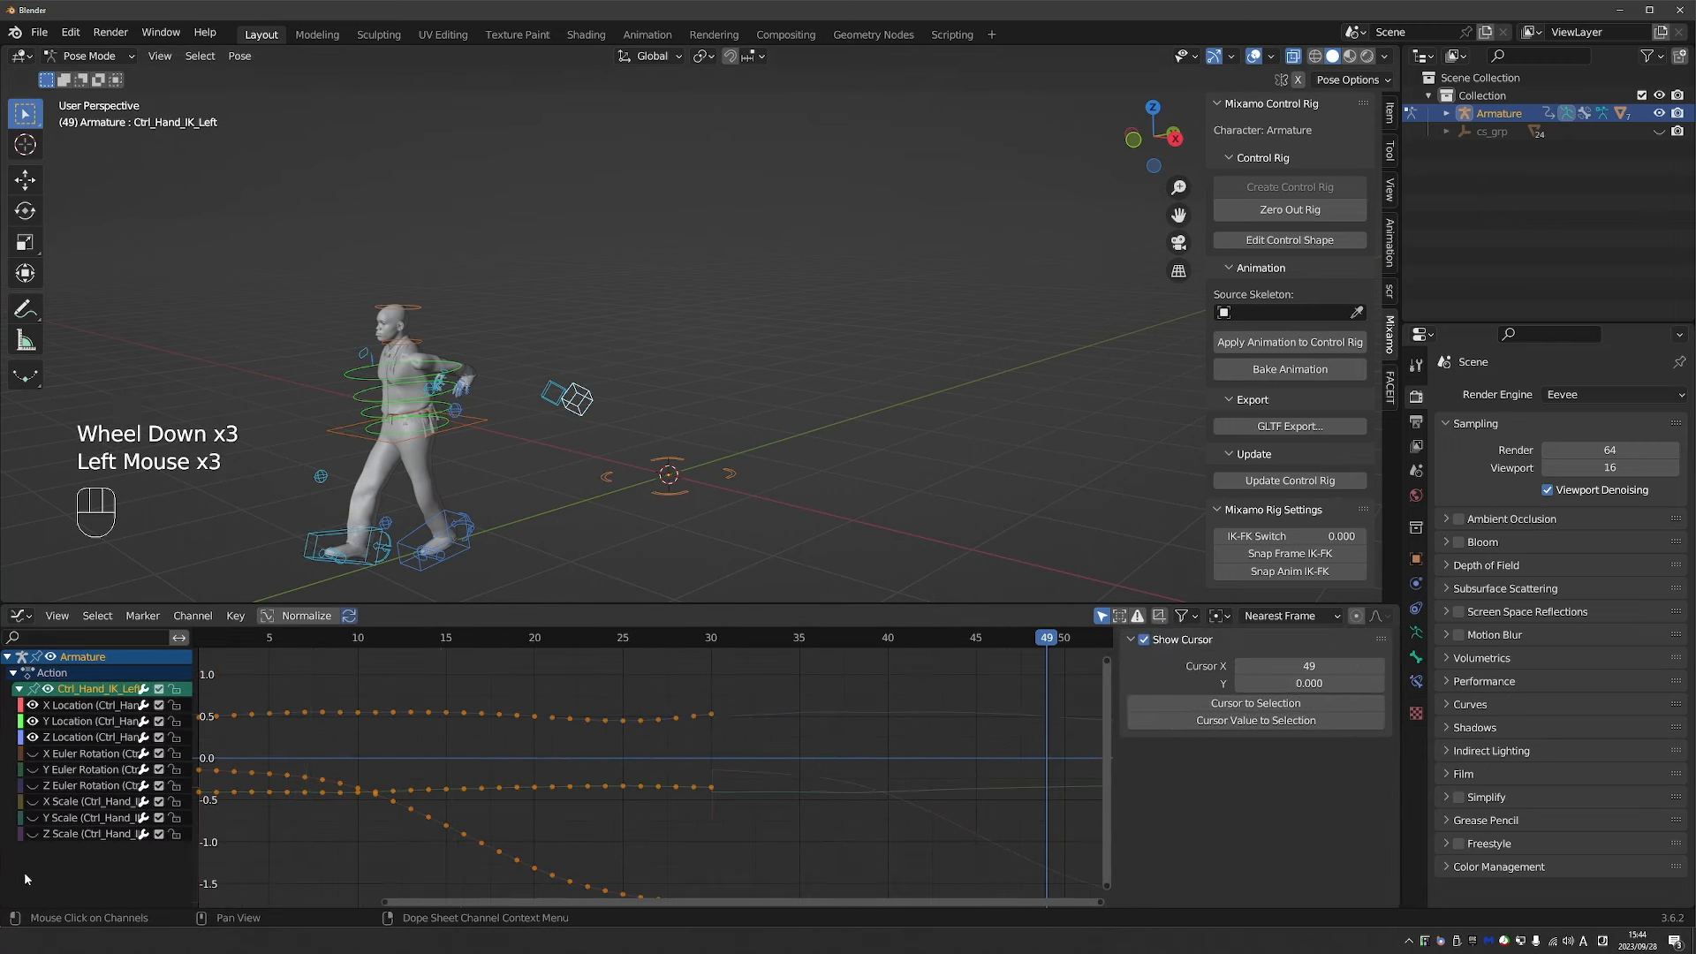
Set the left hand IK control's X Location cycles to Repeat with Offset in both directions, undoing the stray curve edits.
click(89, 705)
drag(1296, 699, 1316, 759)
double_click(726, 730)
middle_drag(726, 731, 717, 654)
double_click(707, 830)
key(ctrl+z)
key(ctrl+z)
key(ctrl+z)
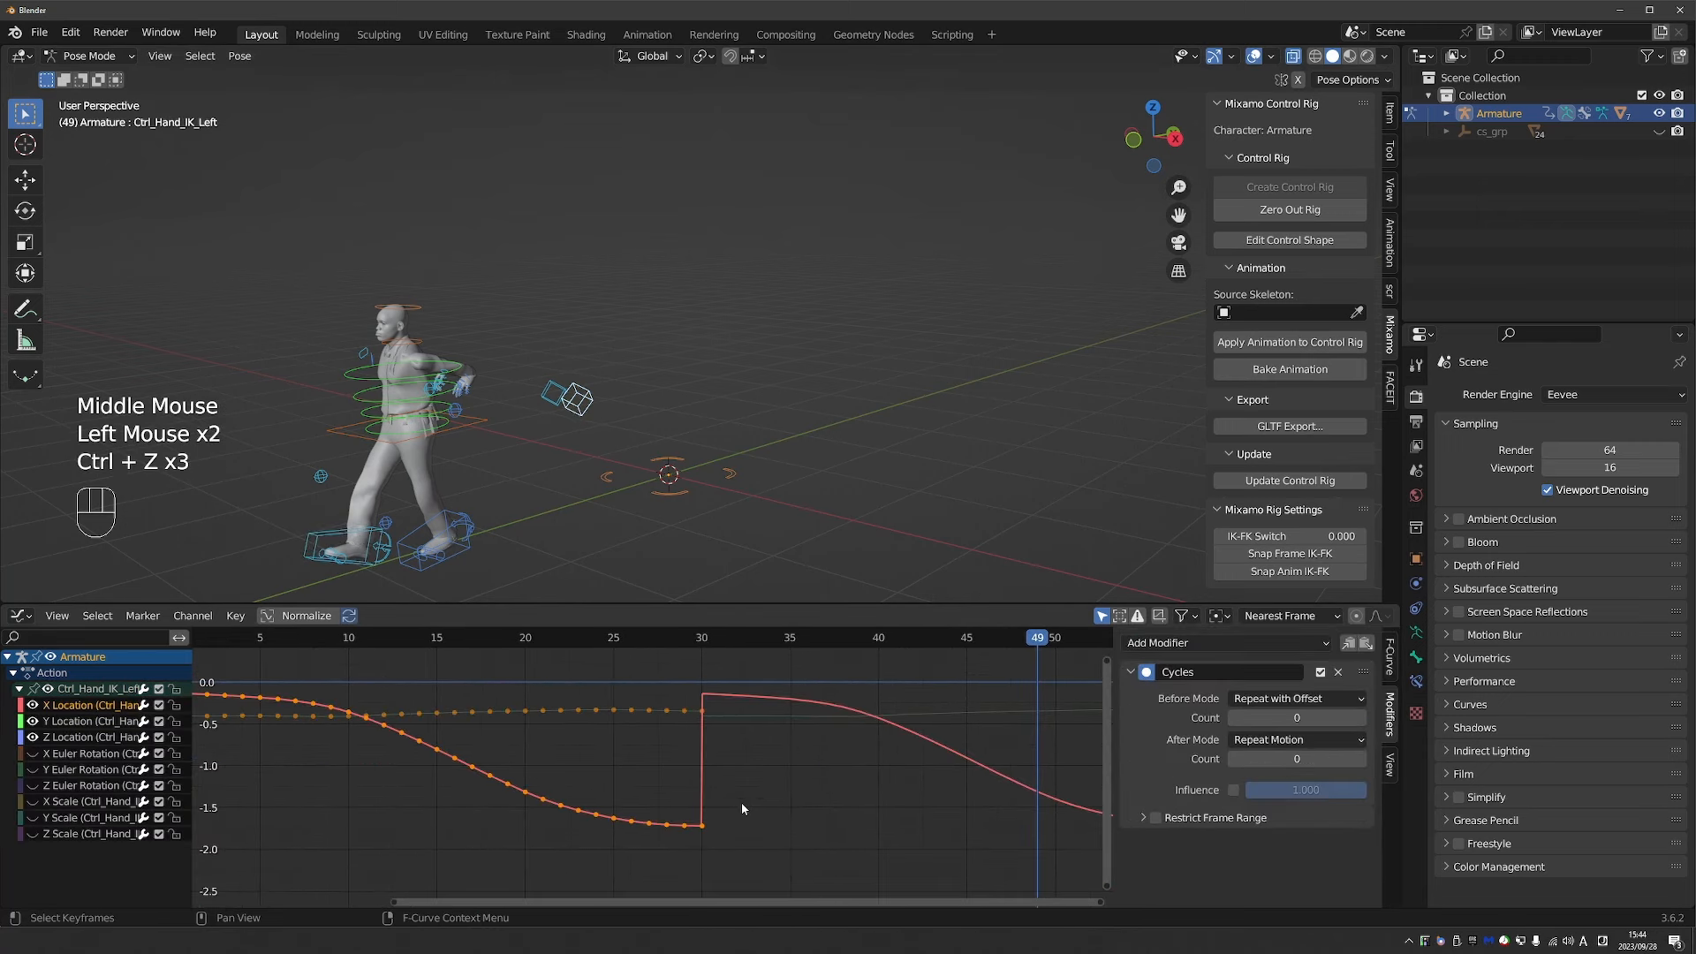
click(704, 828)
click(704, 830)
drag(1300, 698, 1304, 760)
Set the Cycles modes of the left hand IK control's Y and Z Location curves to Repeat with Offset.
click(703, 712)
drag(1305, 741, 1306, 799)
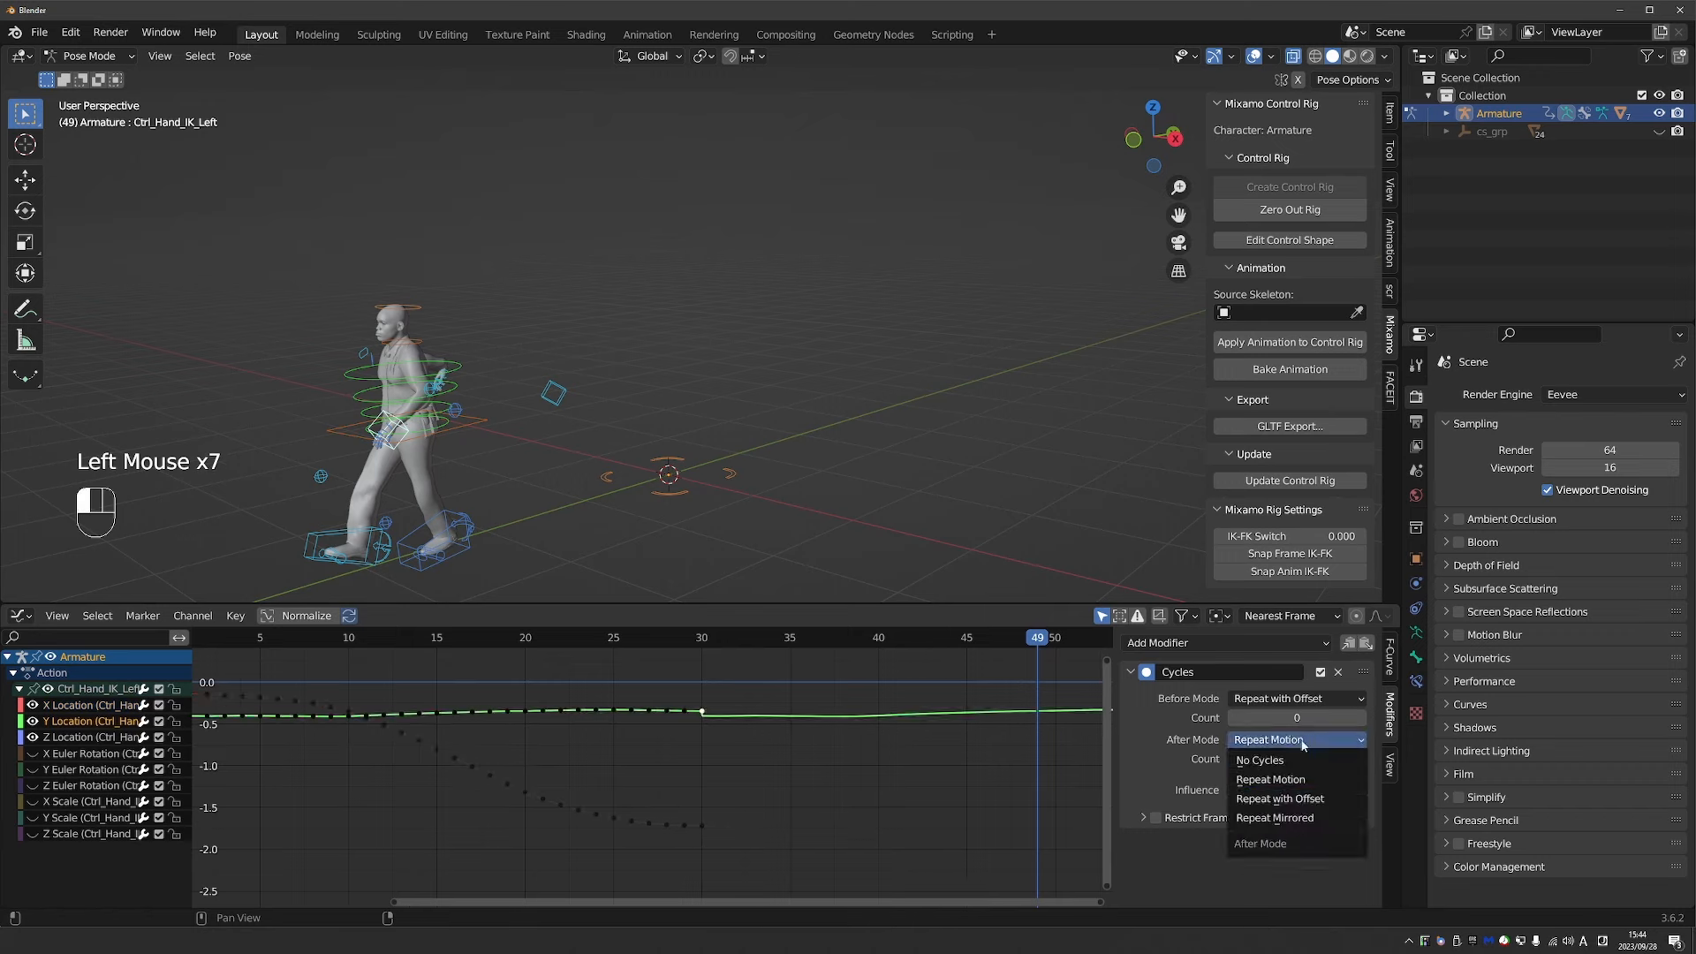
middle_drag(729, 649, 707, 714)
scroll(708, 711, down, 2)
click(707, 712)
drag(1300, 698, 1308, 800)
scroll(549, 382, up, 1)
Select the right hand IK control and show only its location curves.
click(548, 376)
click(20, 689)
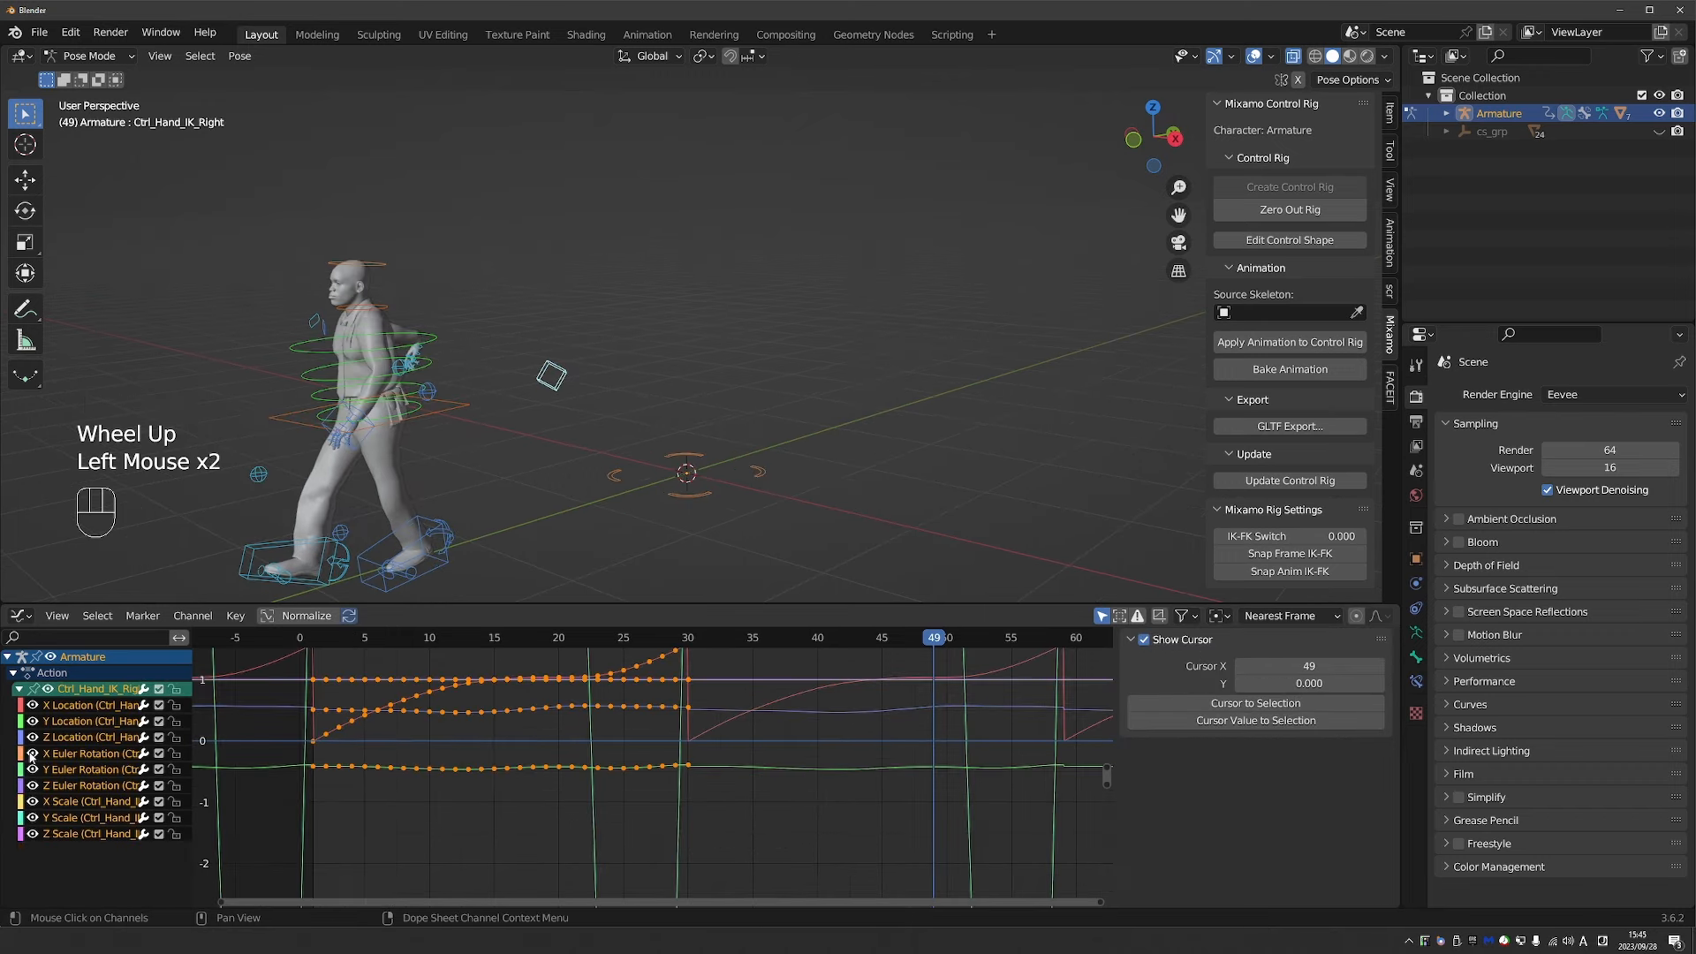
drag(33, 754, 30, 839)
Set the Cycles modes of the right hand IK control's X, Y and Z Location curves to Repeat with Offset.
click(88, 705)
double_click(665, 659)
drag(1303, 698, 1307, 759)
drag(1307, 740, 1309, 800)
click(680, 709)
drag(1305, 699, 1312, 800)
double_click(655, 765)
click(655, 766)
drag(1303, 740, 1306, 800)
drag(1300, 697, 1304, 760)
Play the walk from the start and examine the hands and feet following the body forward.
scroll(516, 709, down, 2)
click(355, 638)
key(space)
middle_drag(510, 451, 565, 424)
key(space)
scroll(416, 432, down, 5)
middle_drag(565, 424, 618, 428)
scroll(618, 429, down, 2)
middle_drag(618, 428, 658, 433)
Scrub back to frame 43, then replay the forward walk from the beginning and view it from another angle.
scroll(658, 432, up, 2)
drag(983, 638, 818, 639)
click(818, 639)
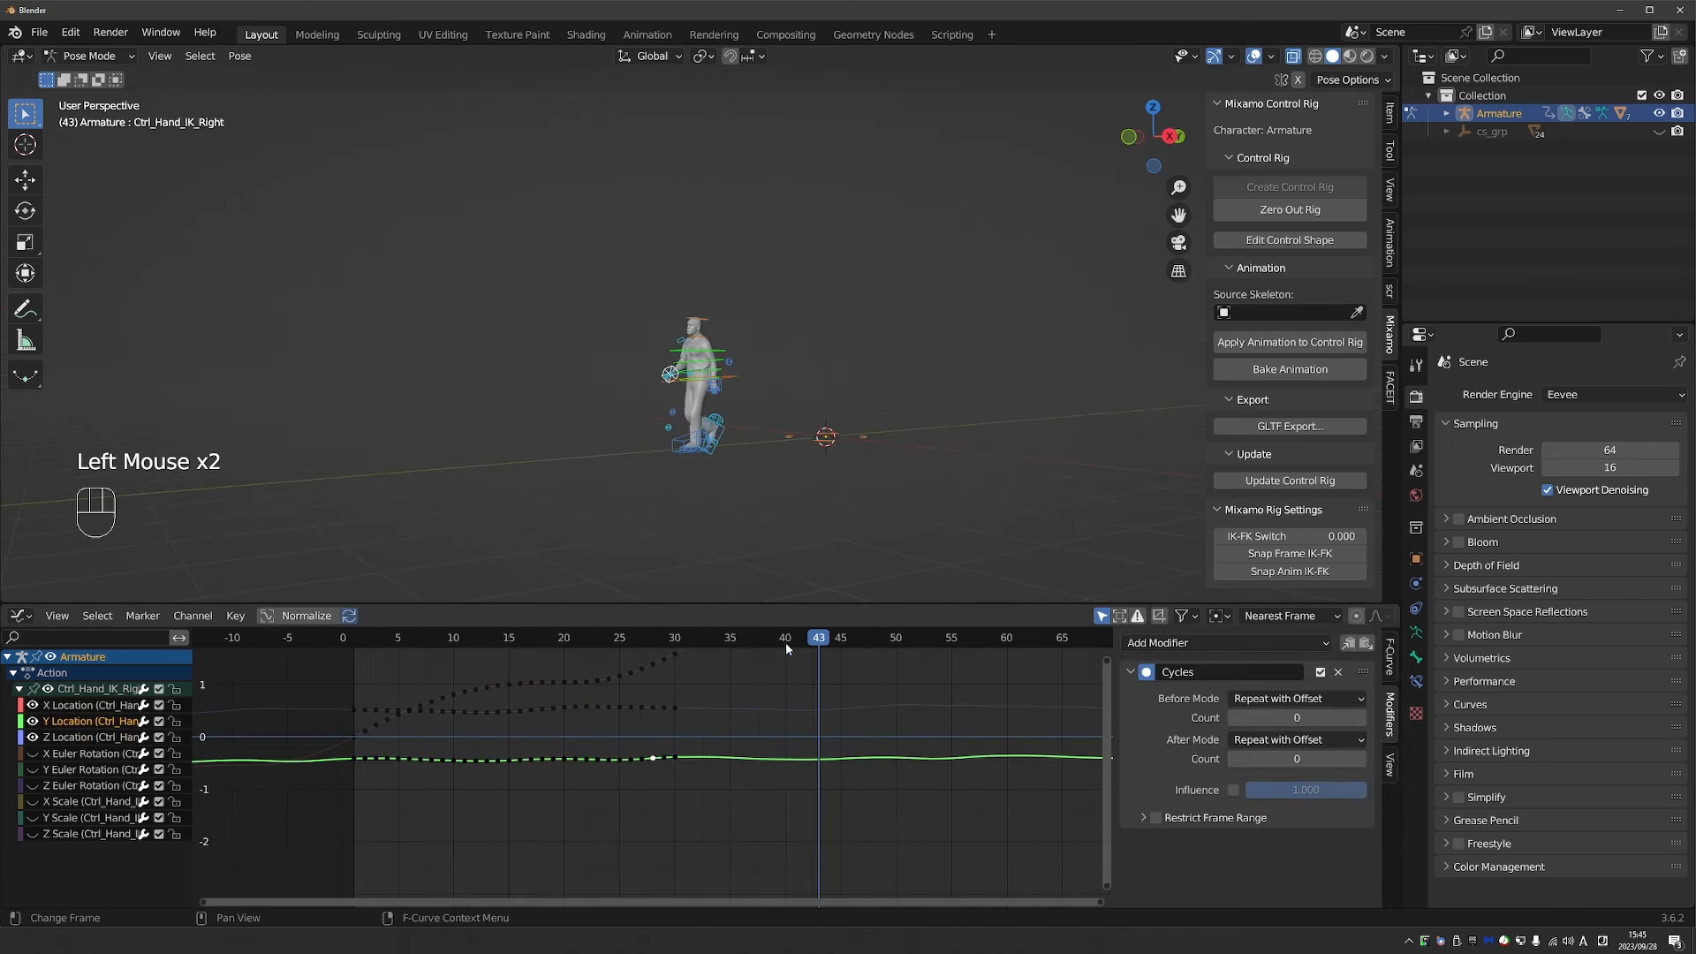
click(338, 640)
key(space)
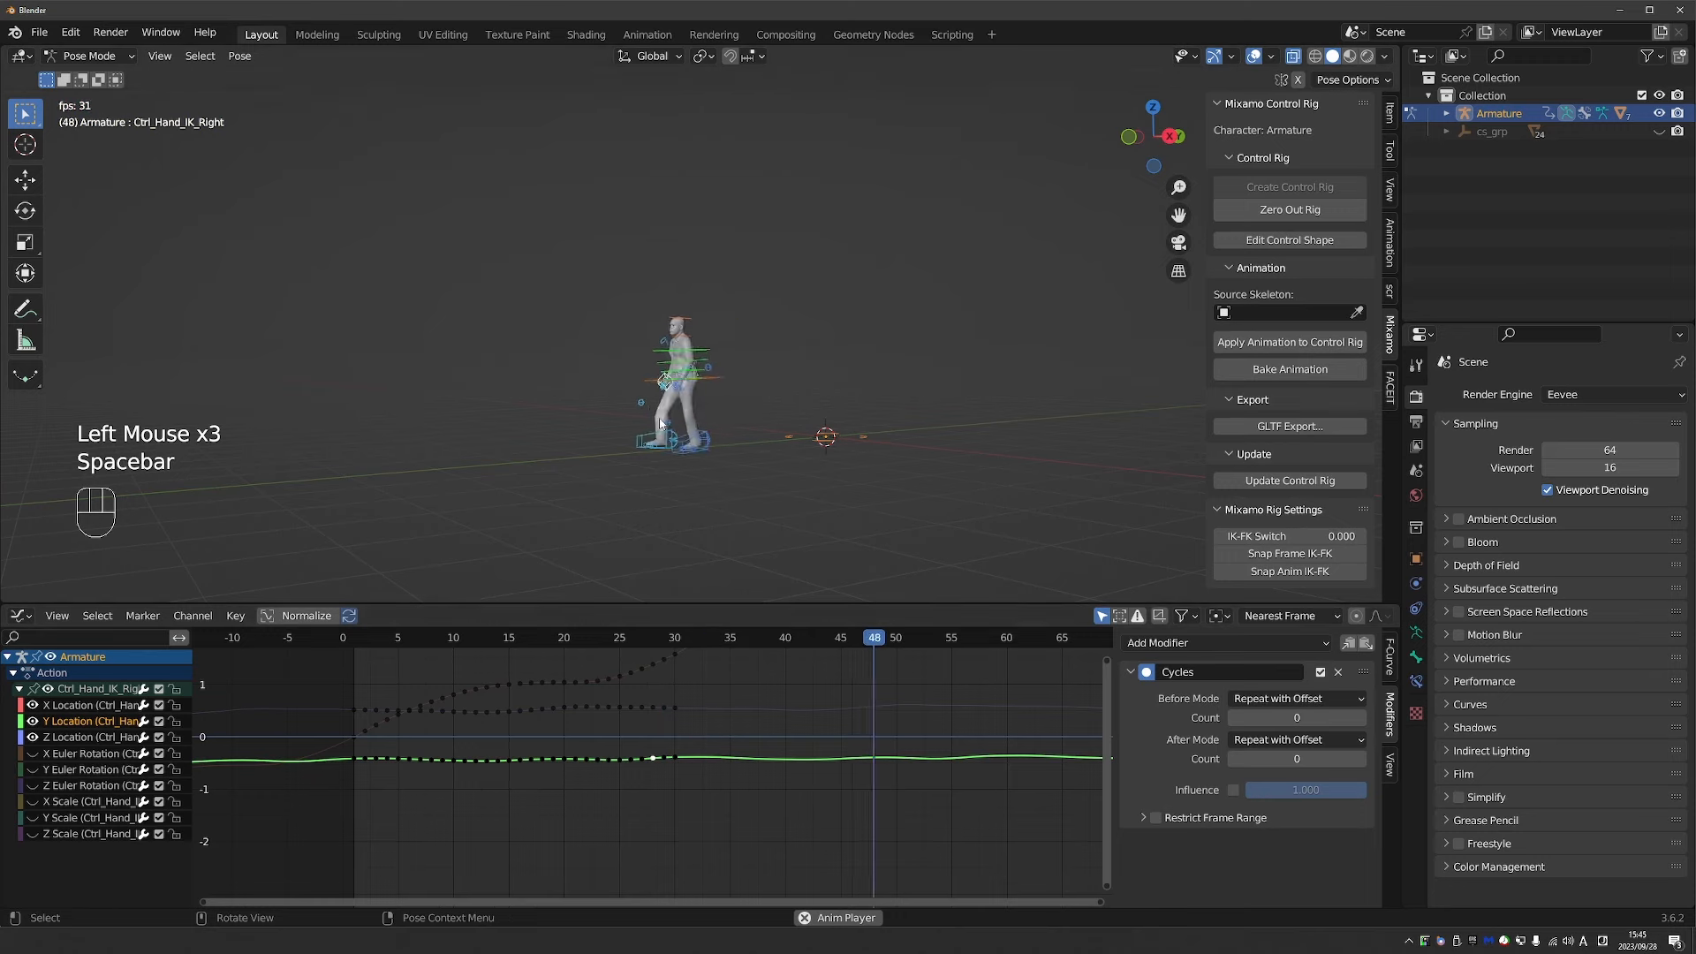
middle_drag(653, 417, 470, 447)
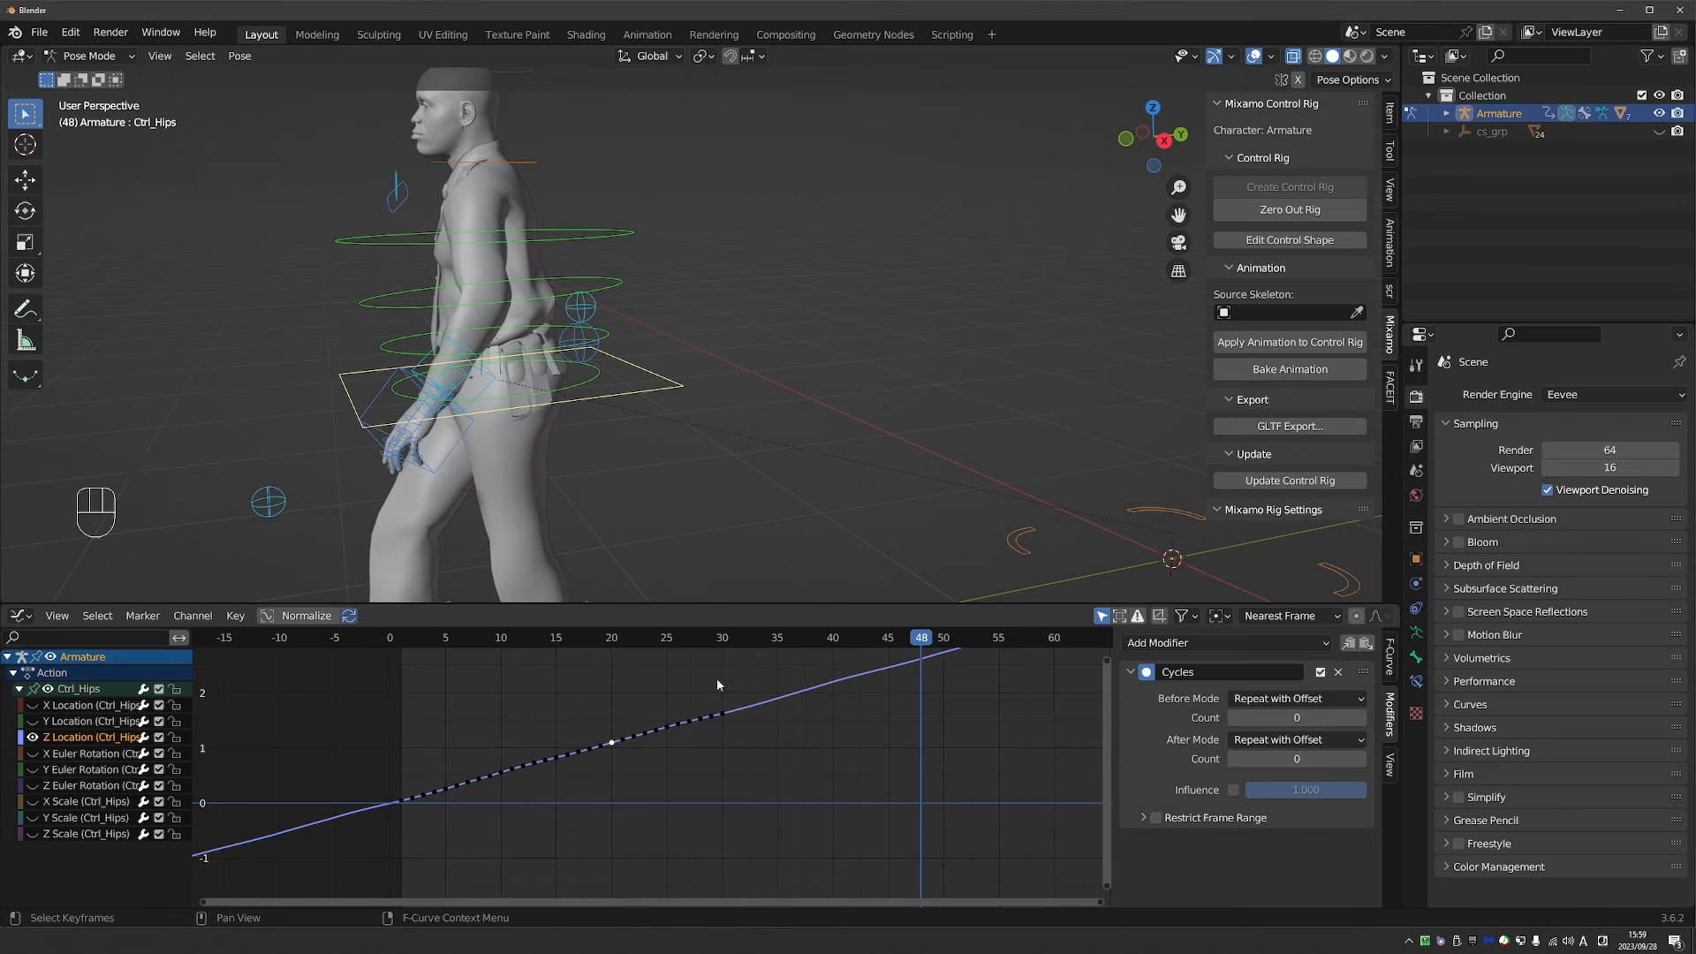
Box-select the hips' Z Location keyframes and examine how the curve continues past frame 30.
drag(717, 684, 448, 795)
scroll(864, 710, down, 2)
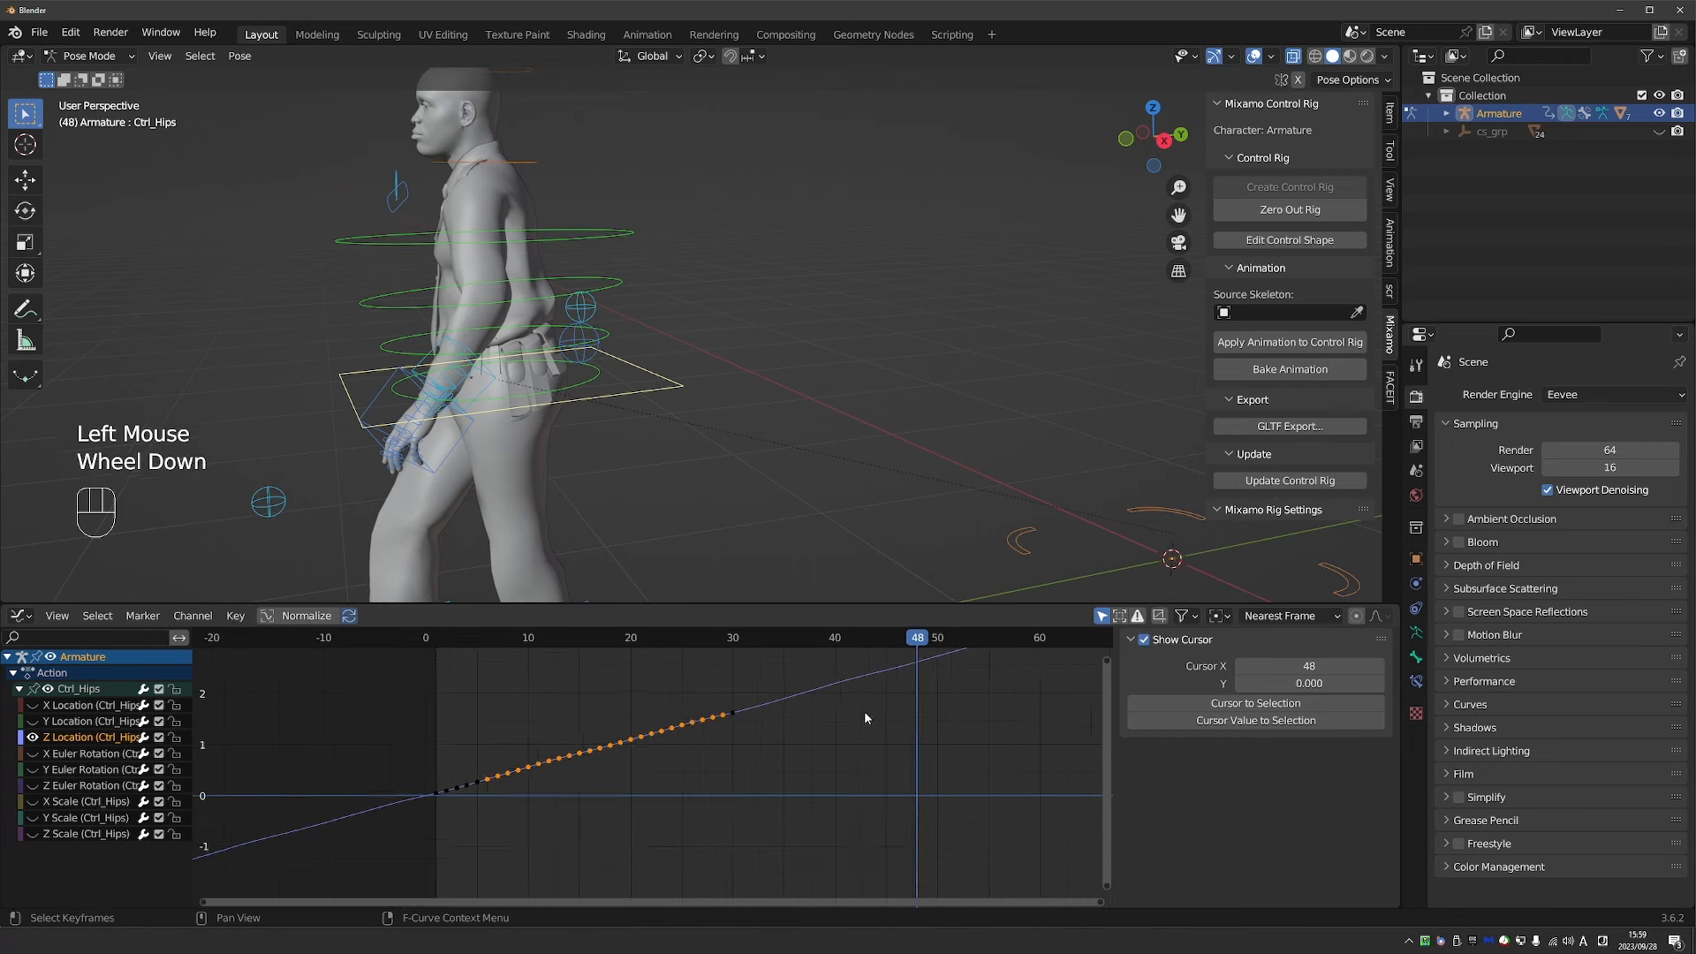
middle_drag(867, 715, 899, 735)
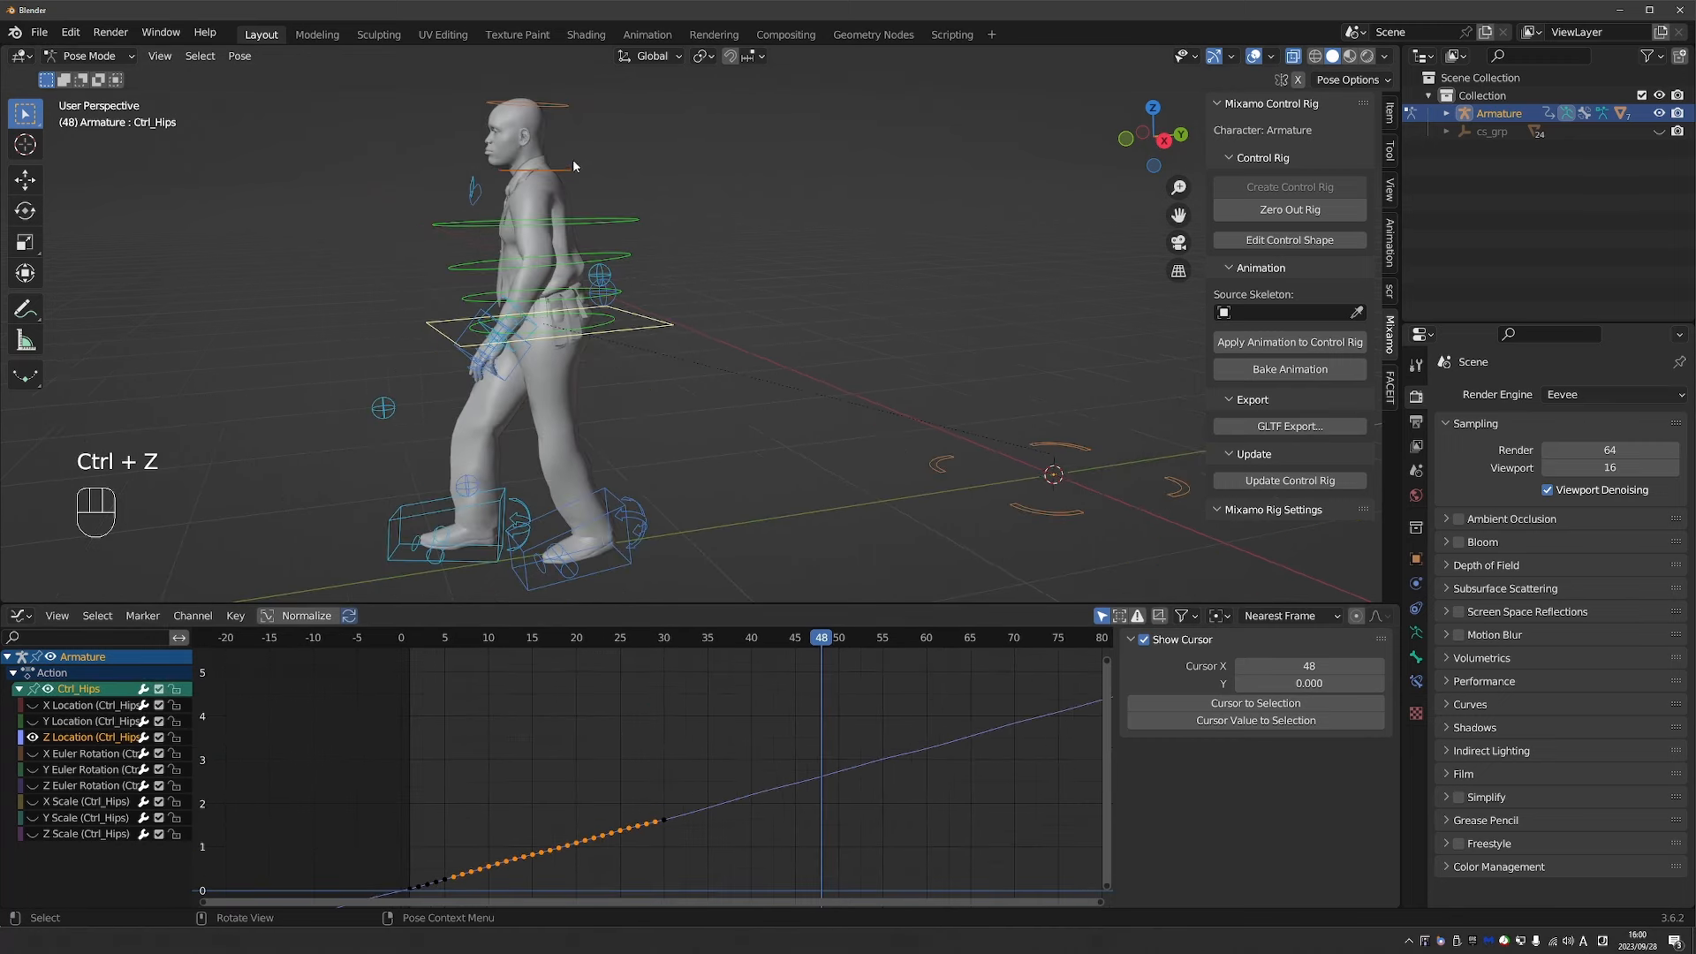
Select all of the armature's controls and bake their action from frame 1 to 250 as Pose data, for only the selected bones.
key(a)
click(346, 175)
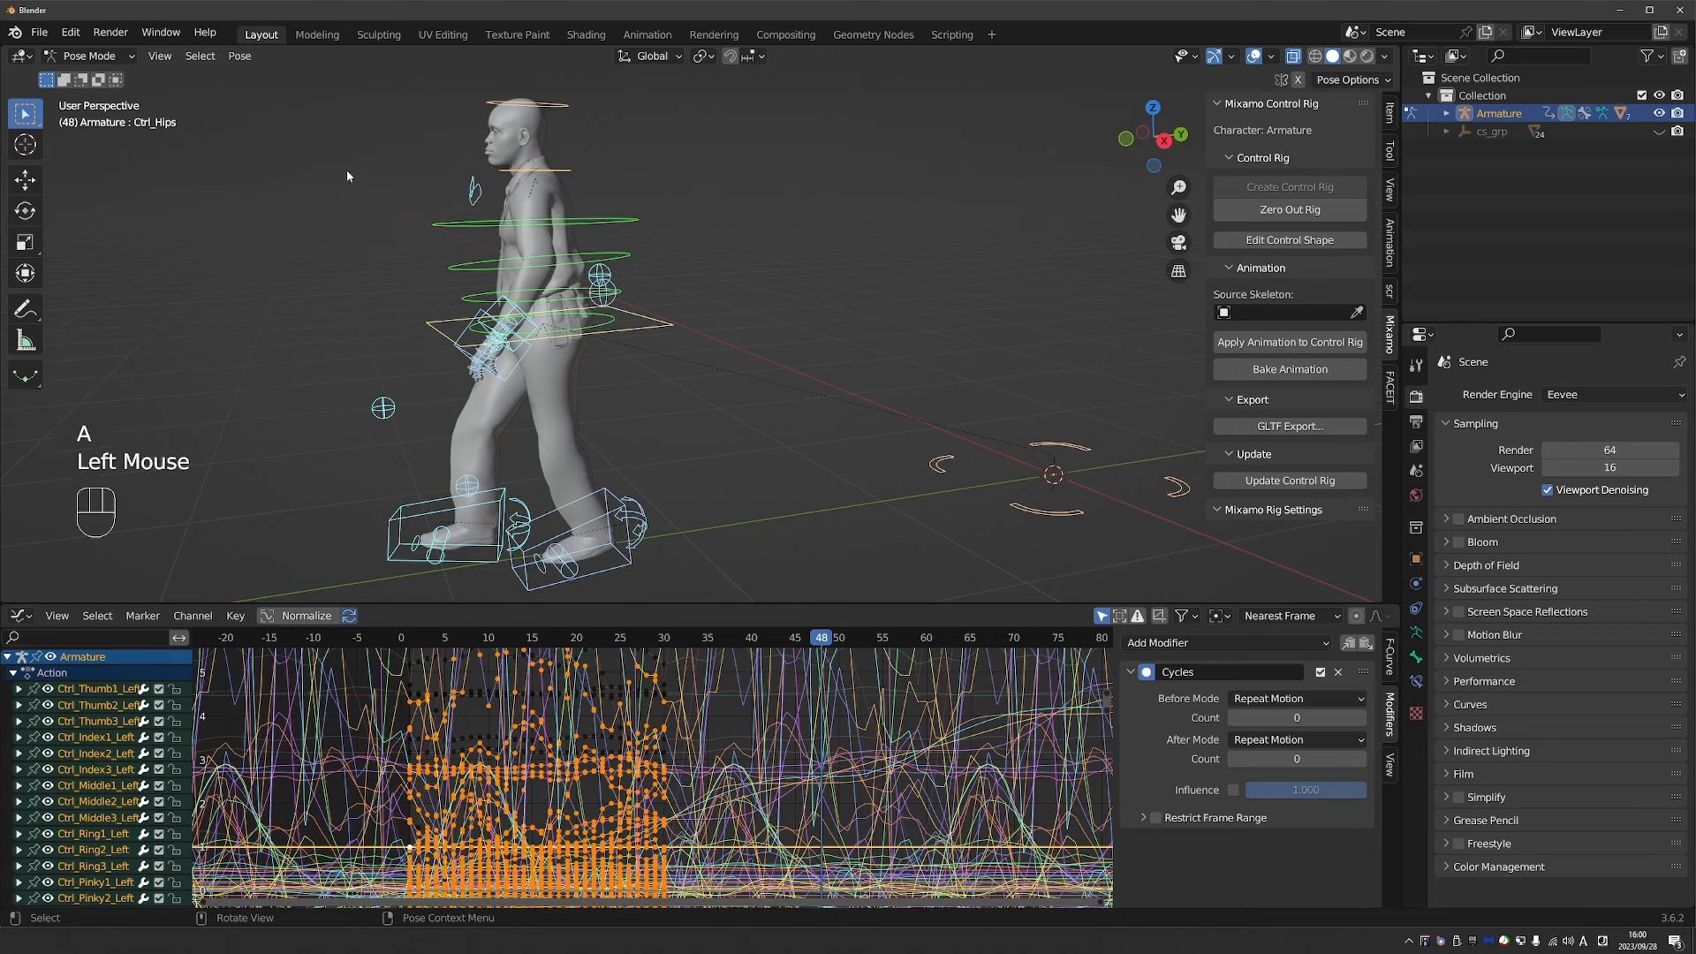
click(239, 55)
mouse_move(364, 159)
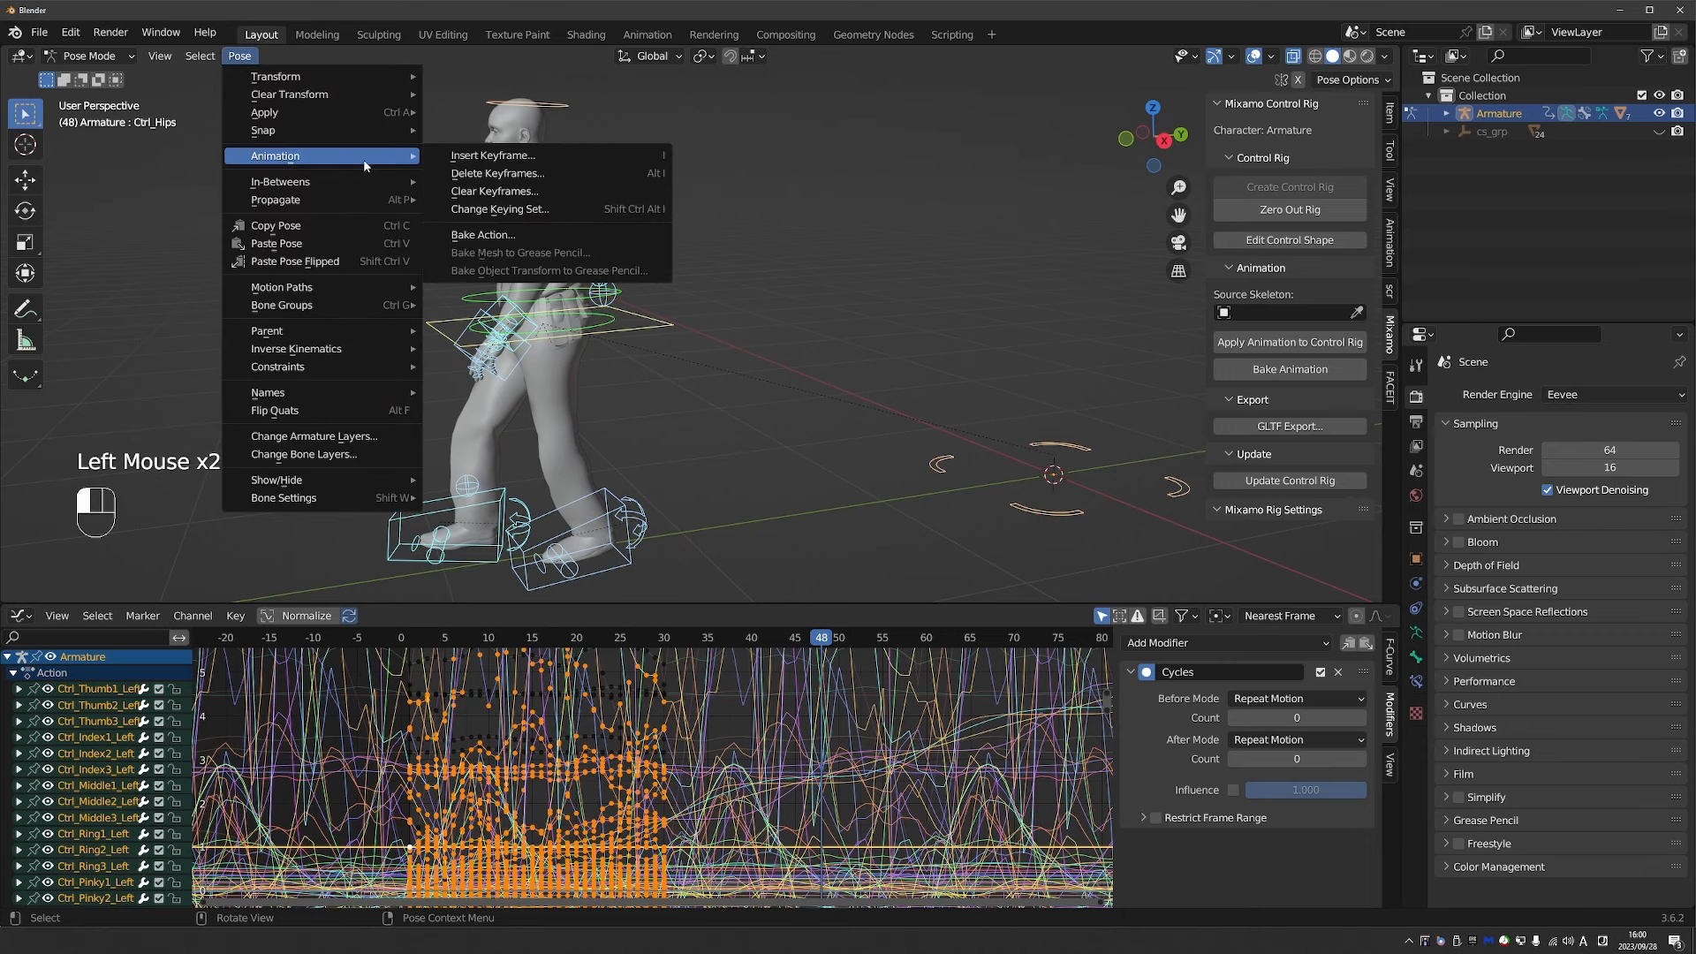
click(547, 237)
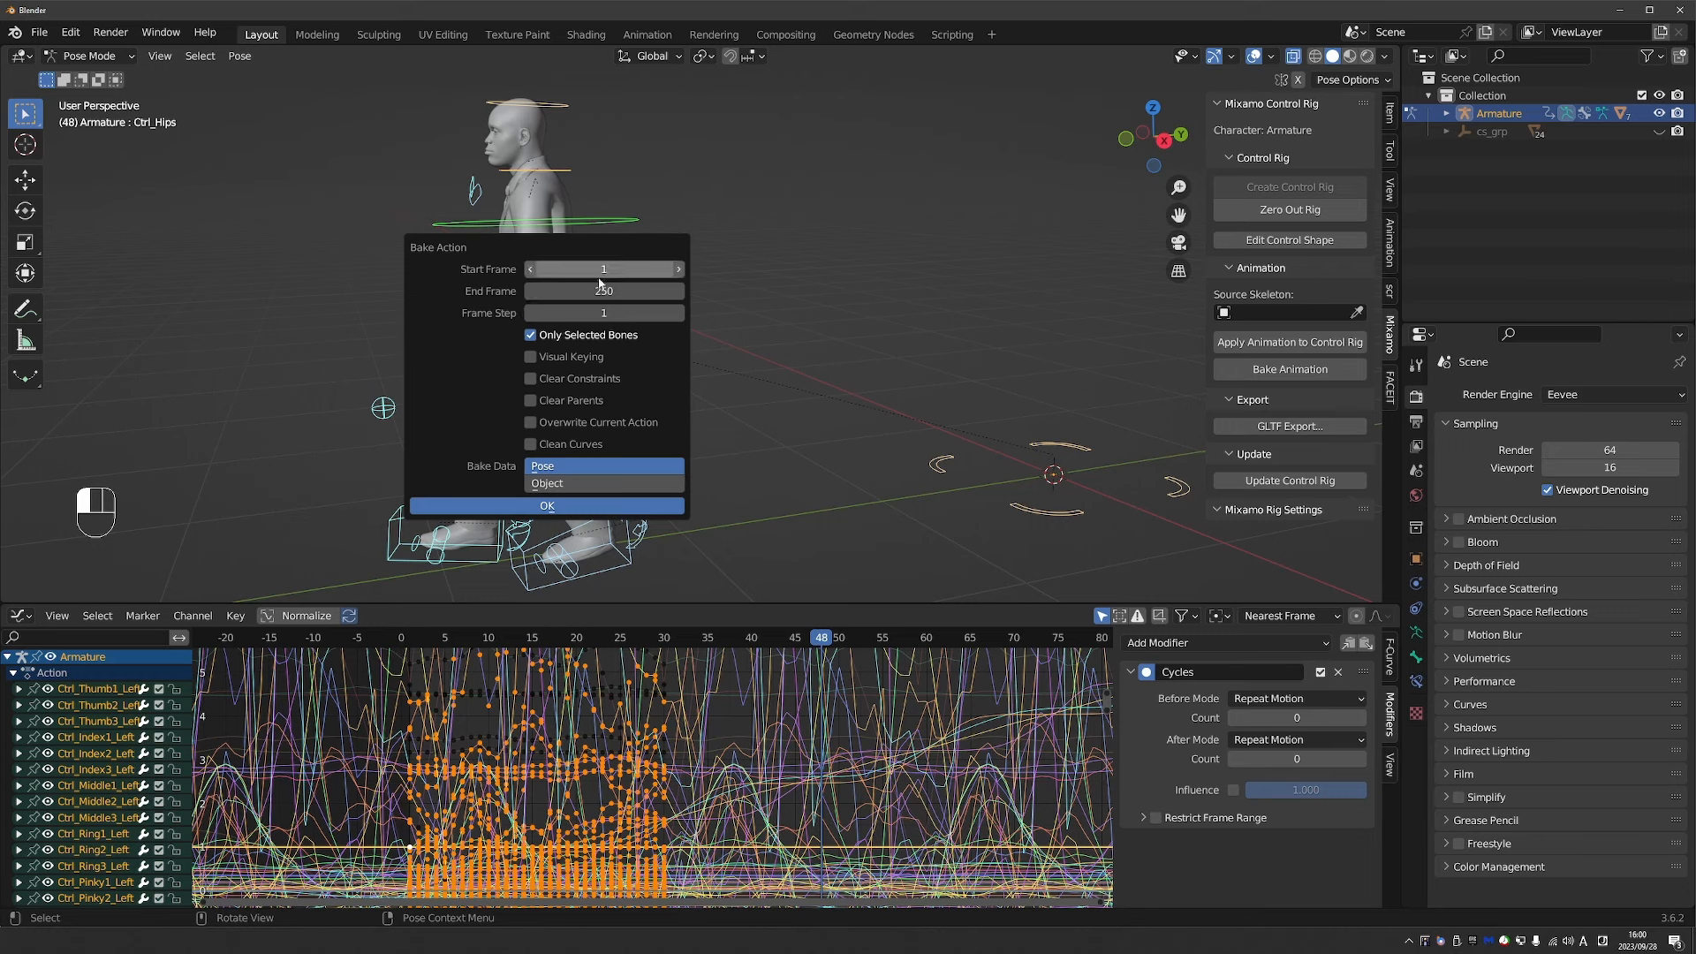
right_click(616, 297)
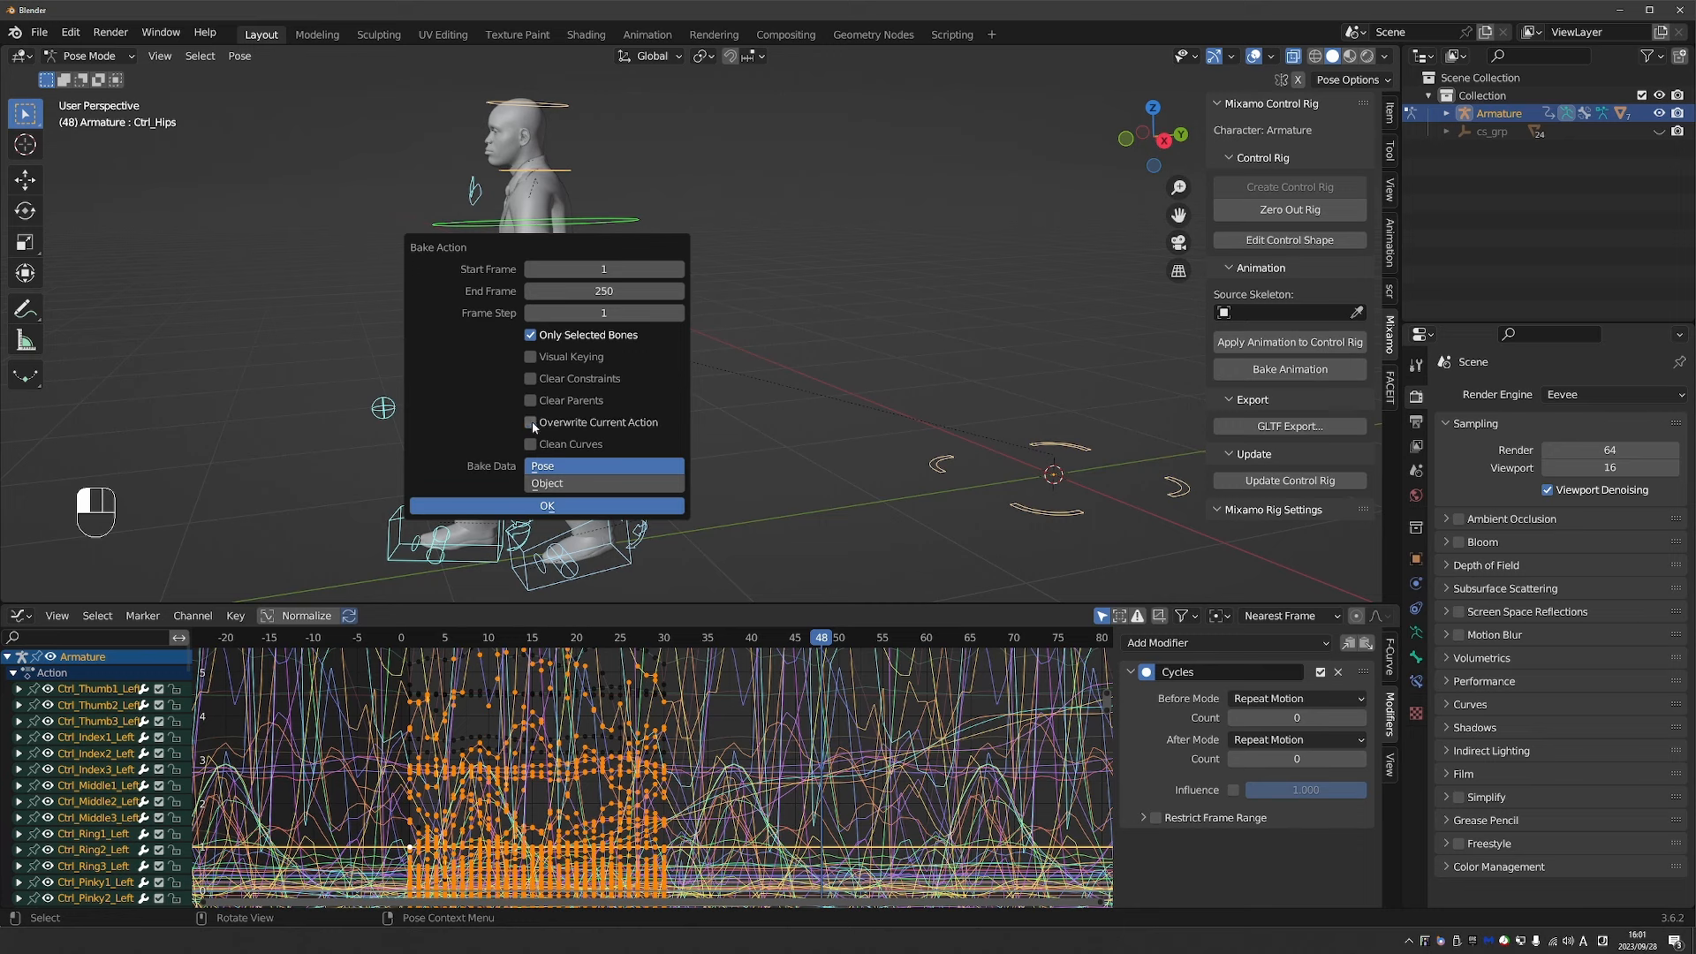
click(548, 506)
Play the baked walk and examine the new keyframes across the full frame range in the Graph Editor.
key(space)
scroll(712, 493, down, 2)
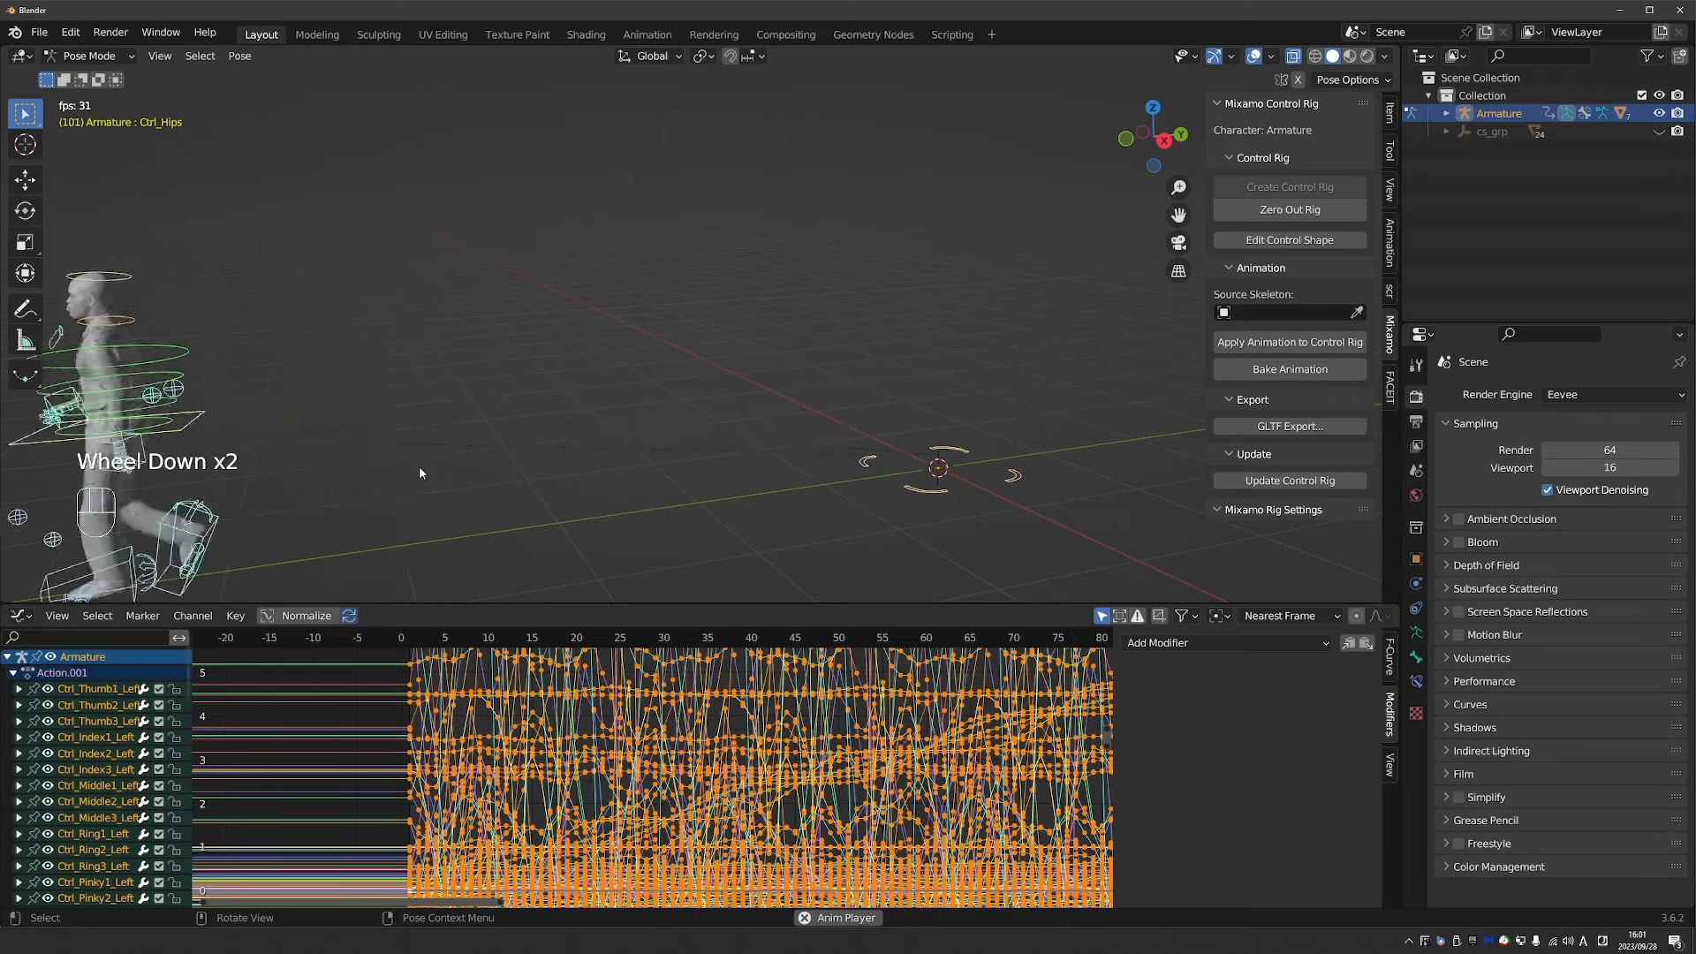
key(space)
middle_drag(745, 784, 706, 785)
scroll(706, 784, down, 4)
scroll(710, 747, down, 1)
middle_drag(938, 737, 647, 648)
scroll(708, 745, down, 1)
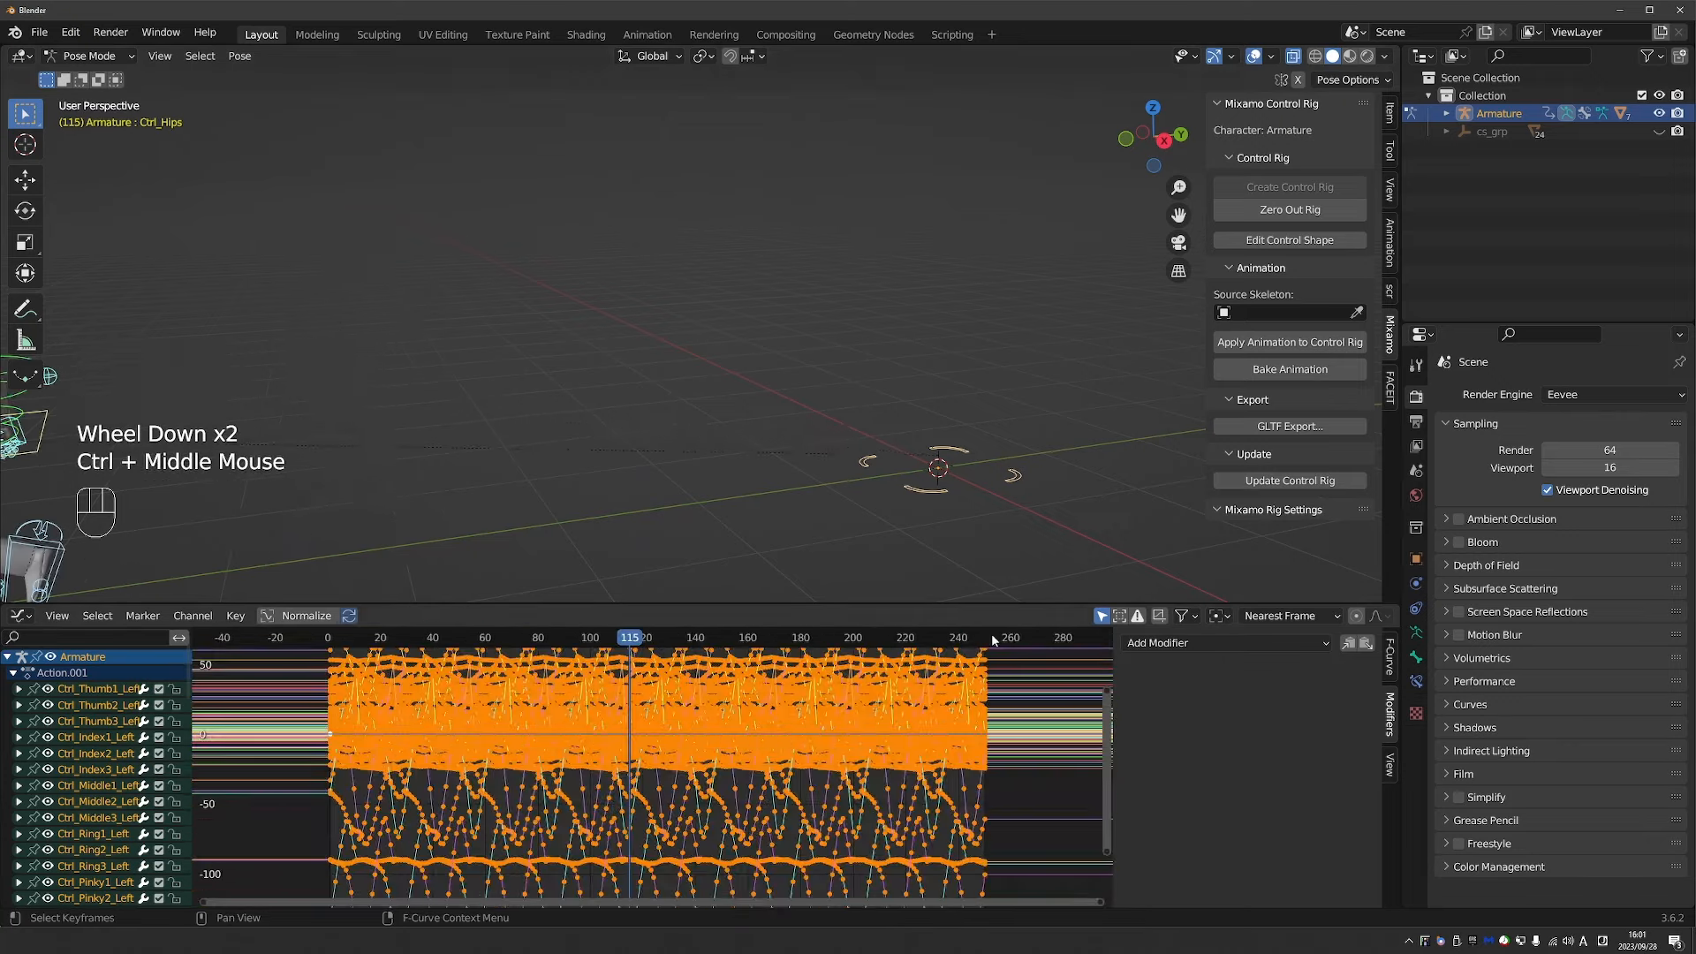
Go to frame 248 and look for how far the character has walked from the origin.
click(967, 636)
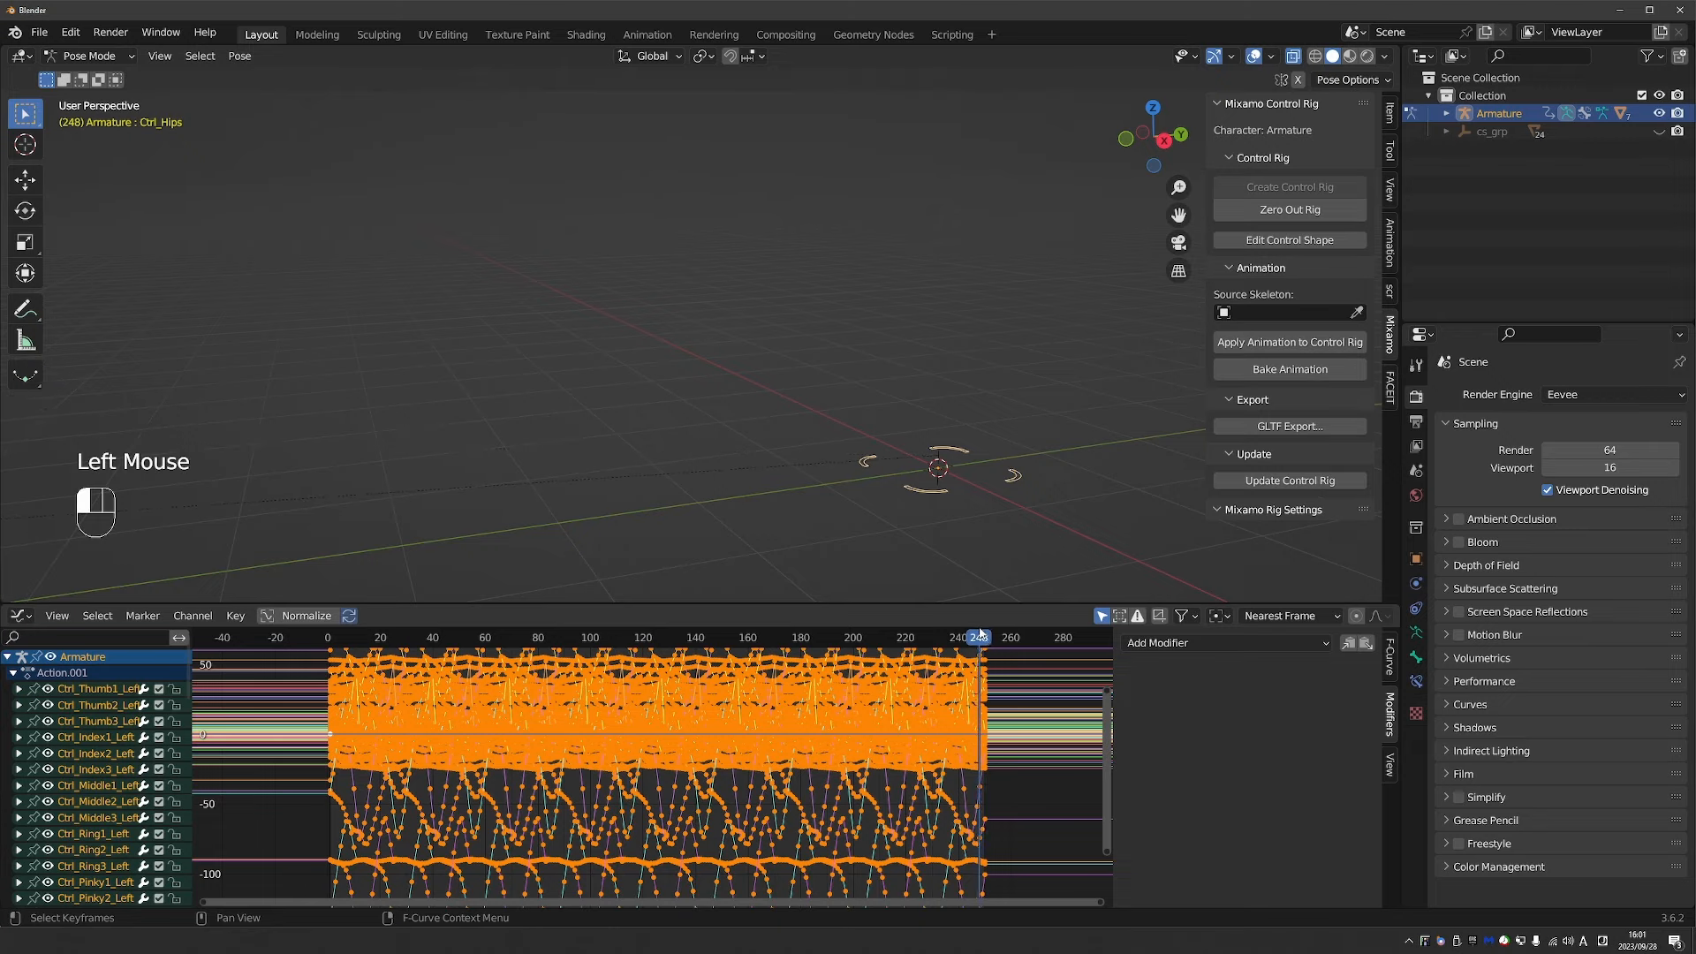
scroll(883, 460, down, 2)
shift+middle_drag(883, 459, 751, 441)
scroll(751, 442, down, 2)
shift+middle_drag(751, 442, 643, 453)
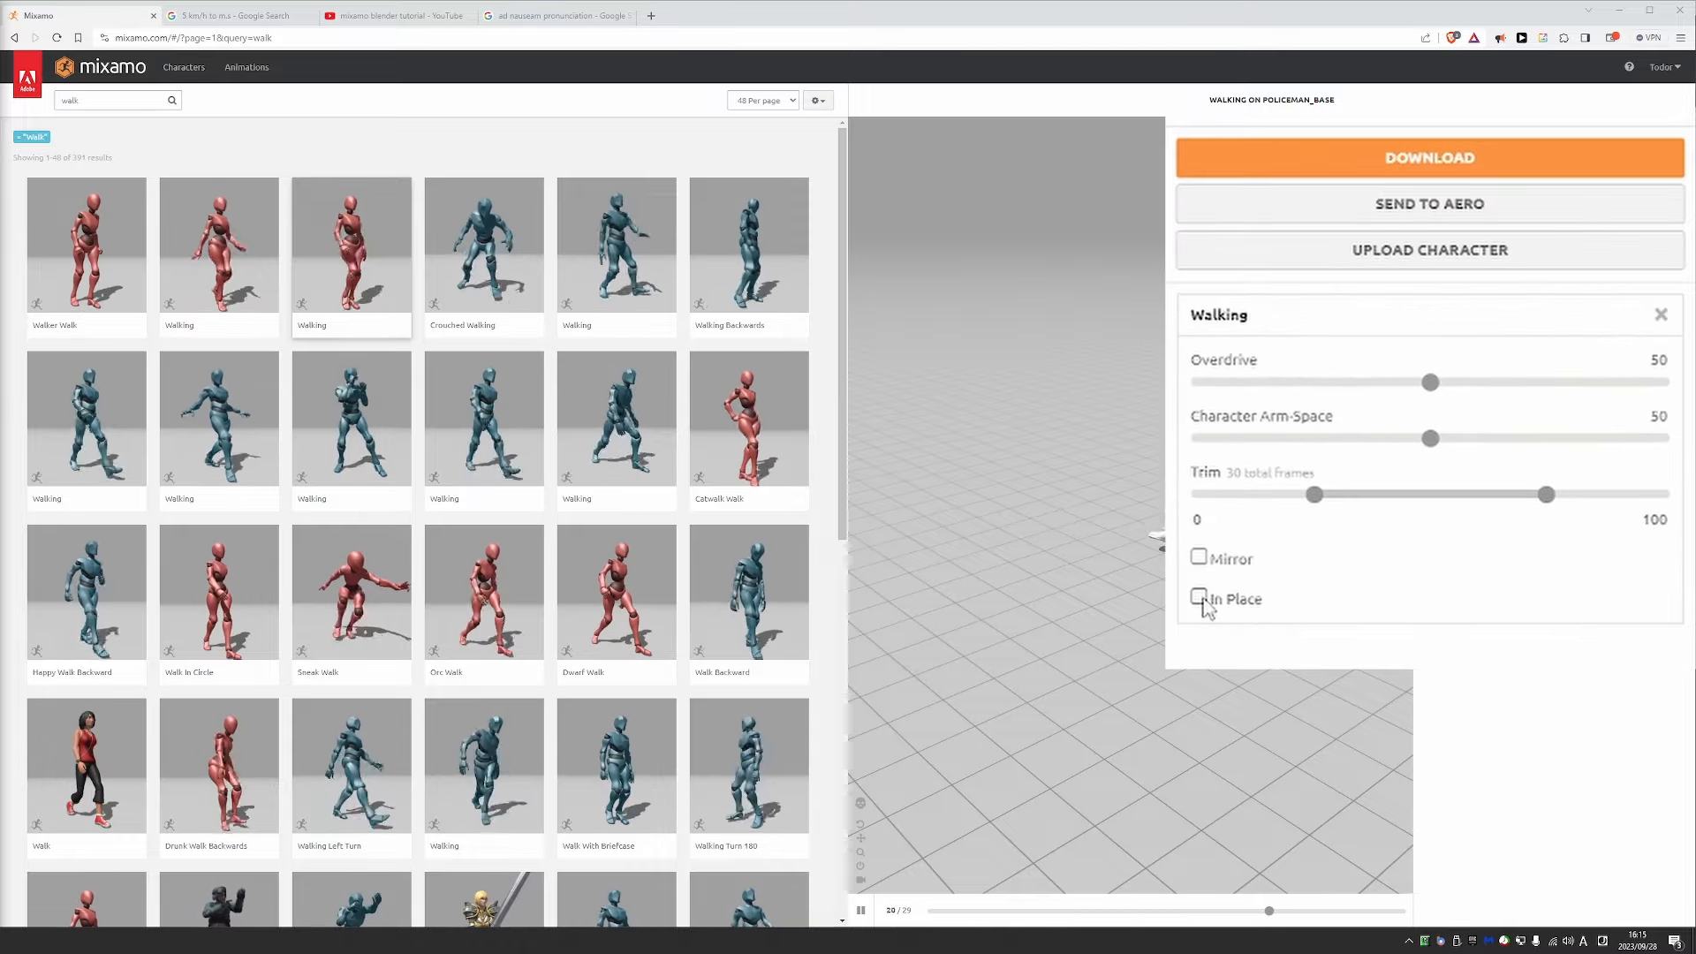
Switch to Mixamo, preview the Walking animation with In Place enabled, and check its download settings without downloading.
click(1201, 600)
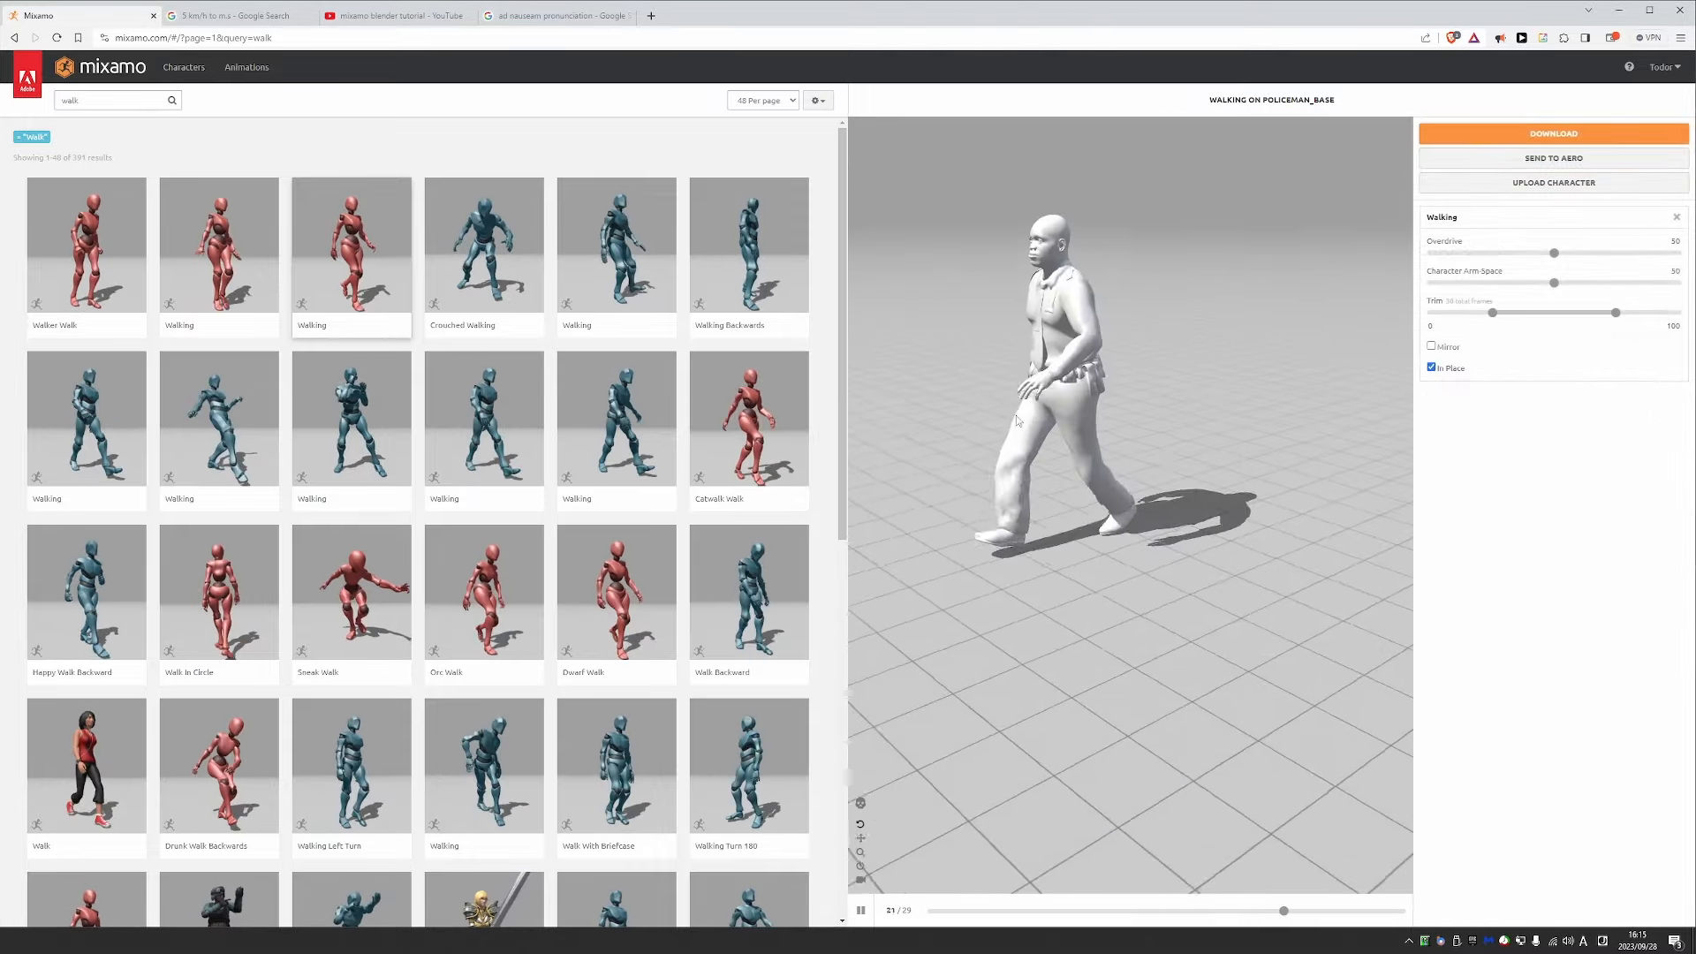
drag(1130, 500, 1093, 489)
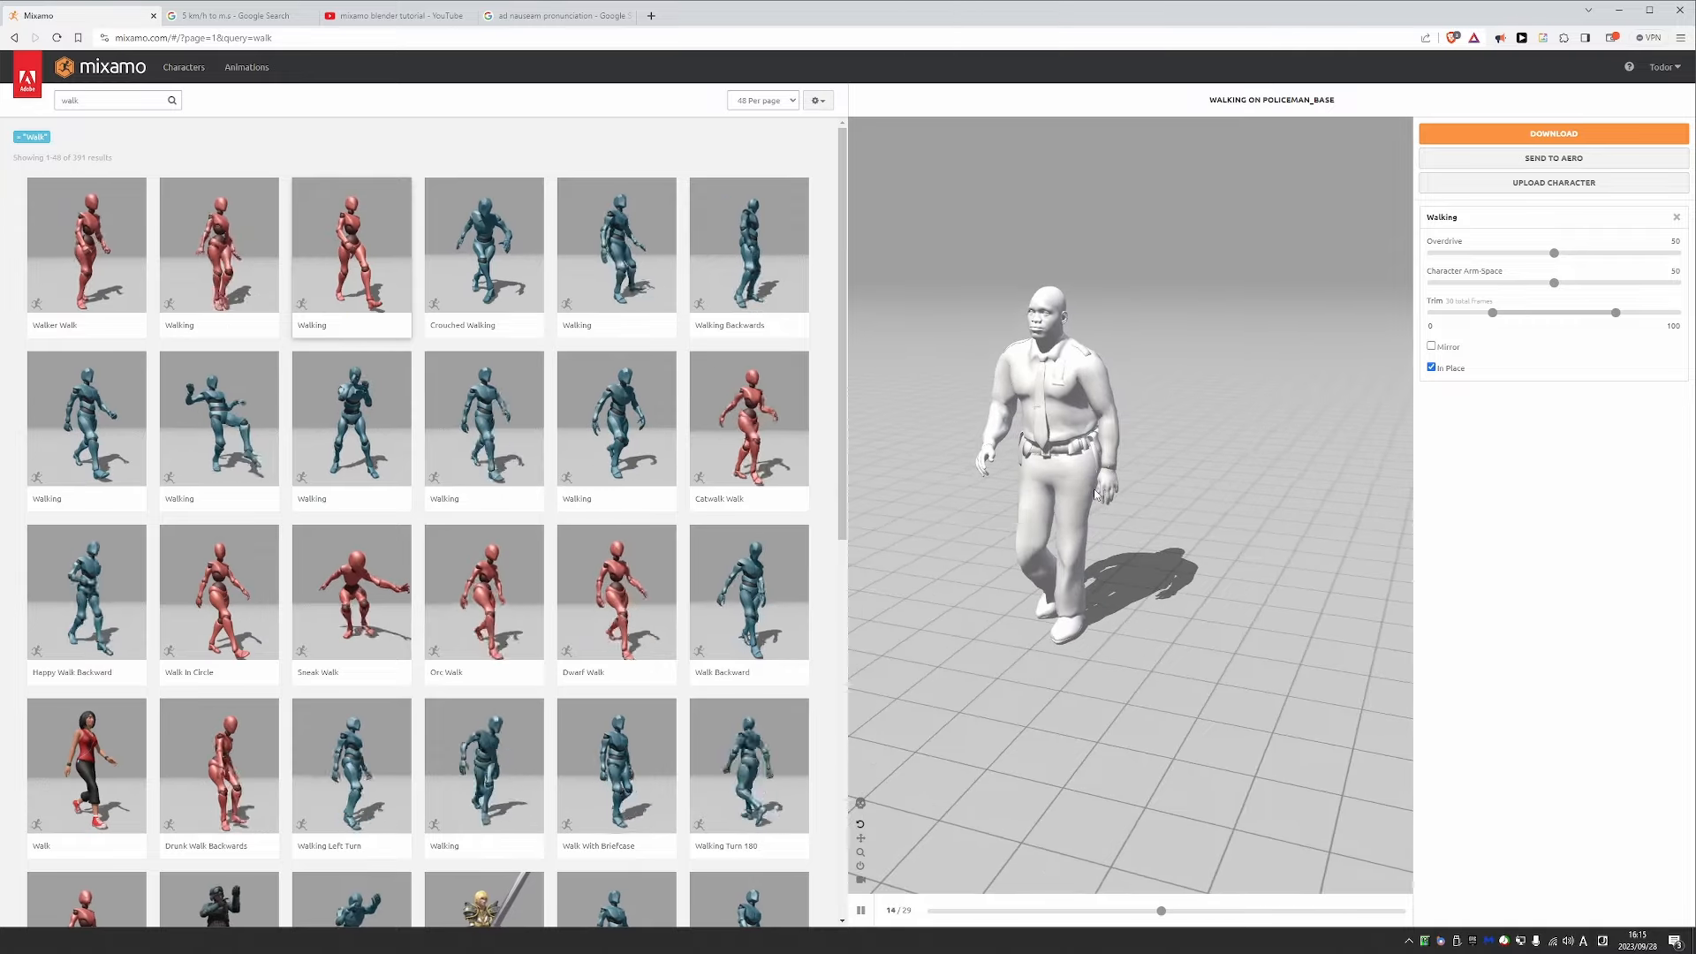
click(1554, 133)
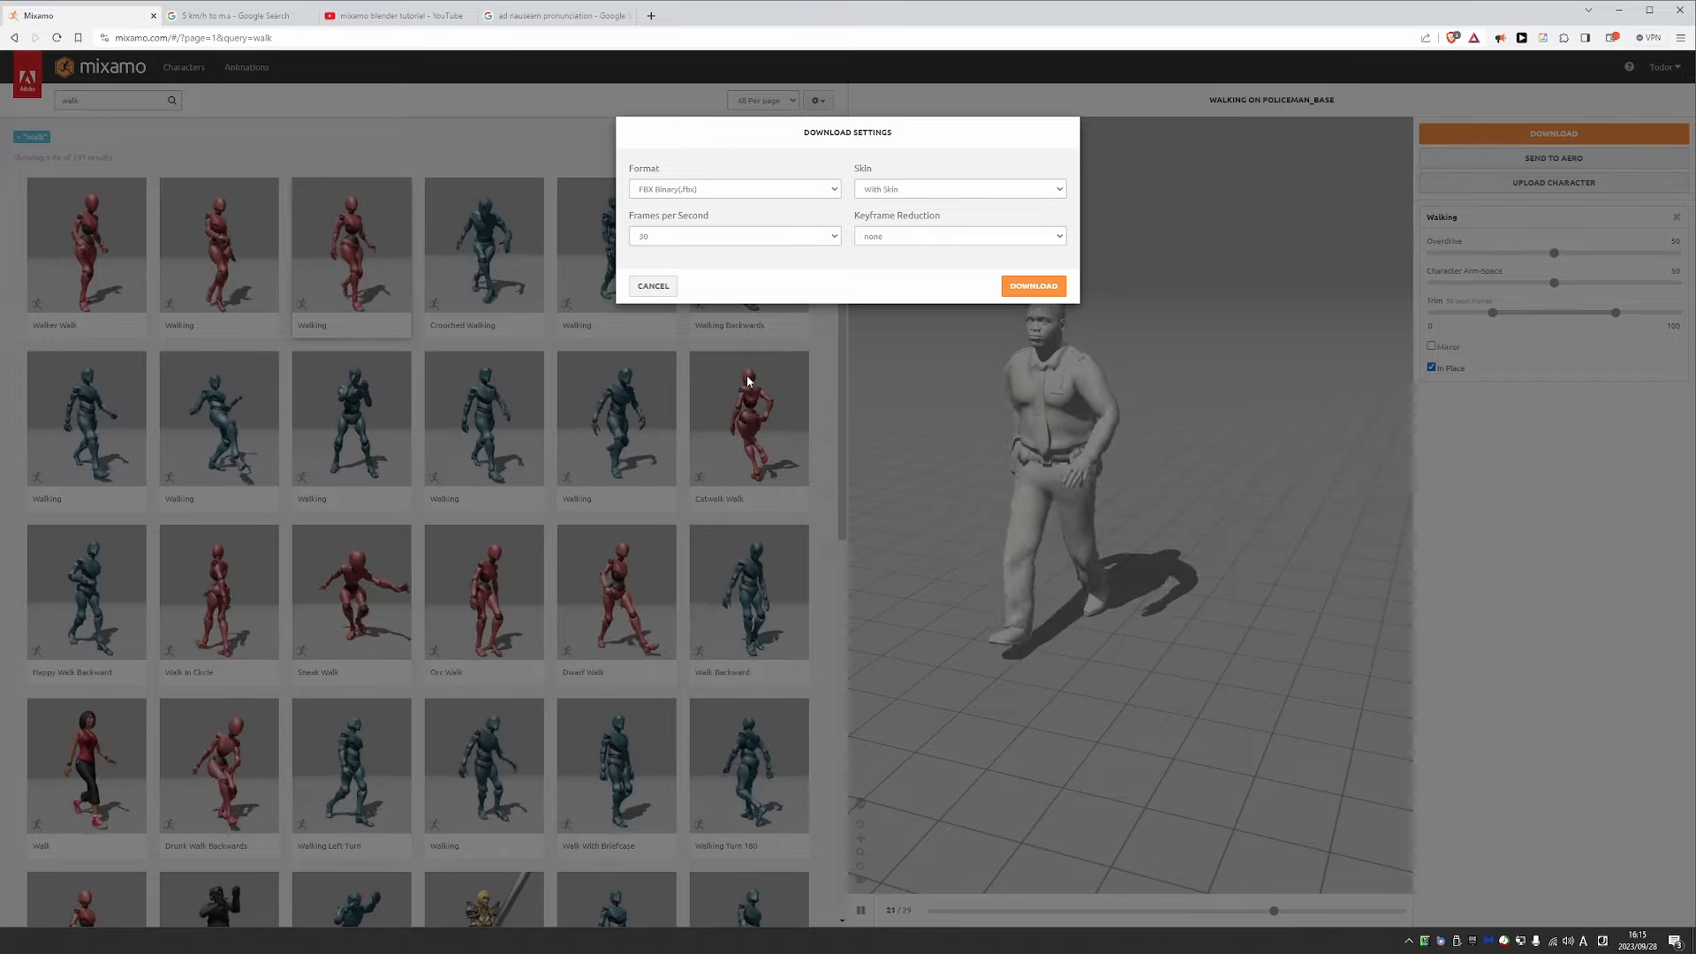
click(654, 286)
Search Mixamo for "hura" and download Hurricane Kick as FBX Binary with skin at 30 fps, saved as Hurricane Kick.fbx.
double_click(105, 101)
text(hura)
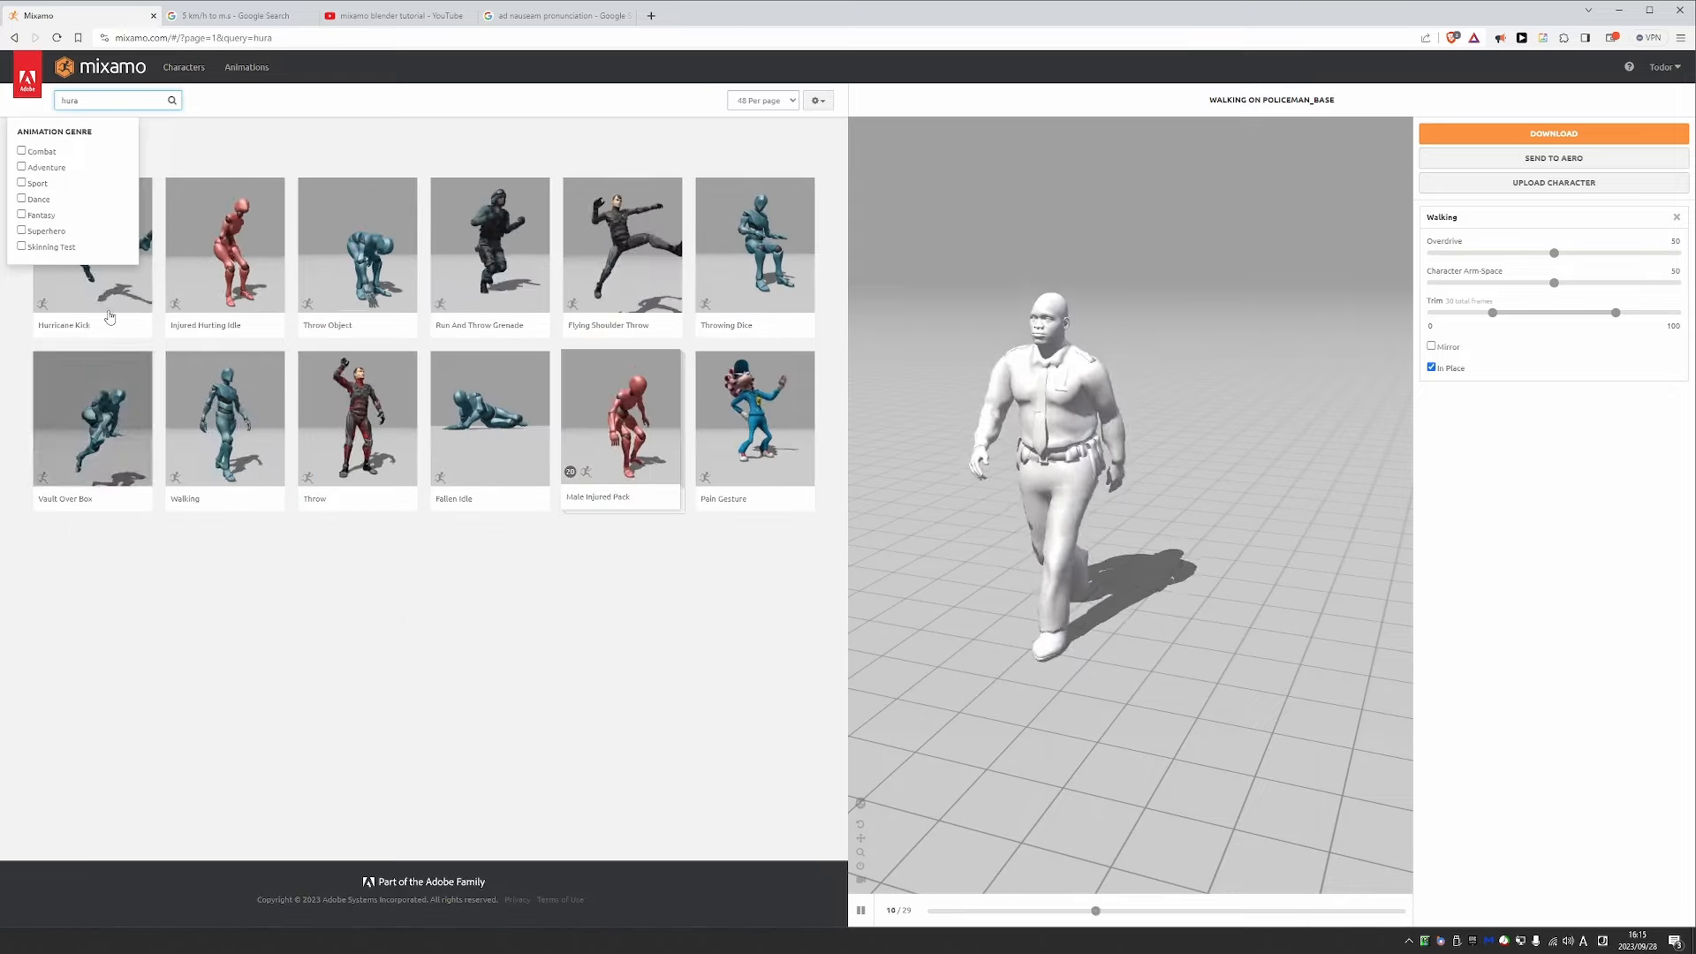
click(111, 322)
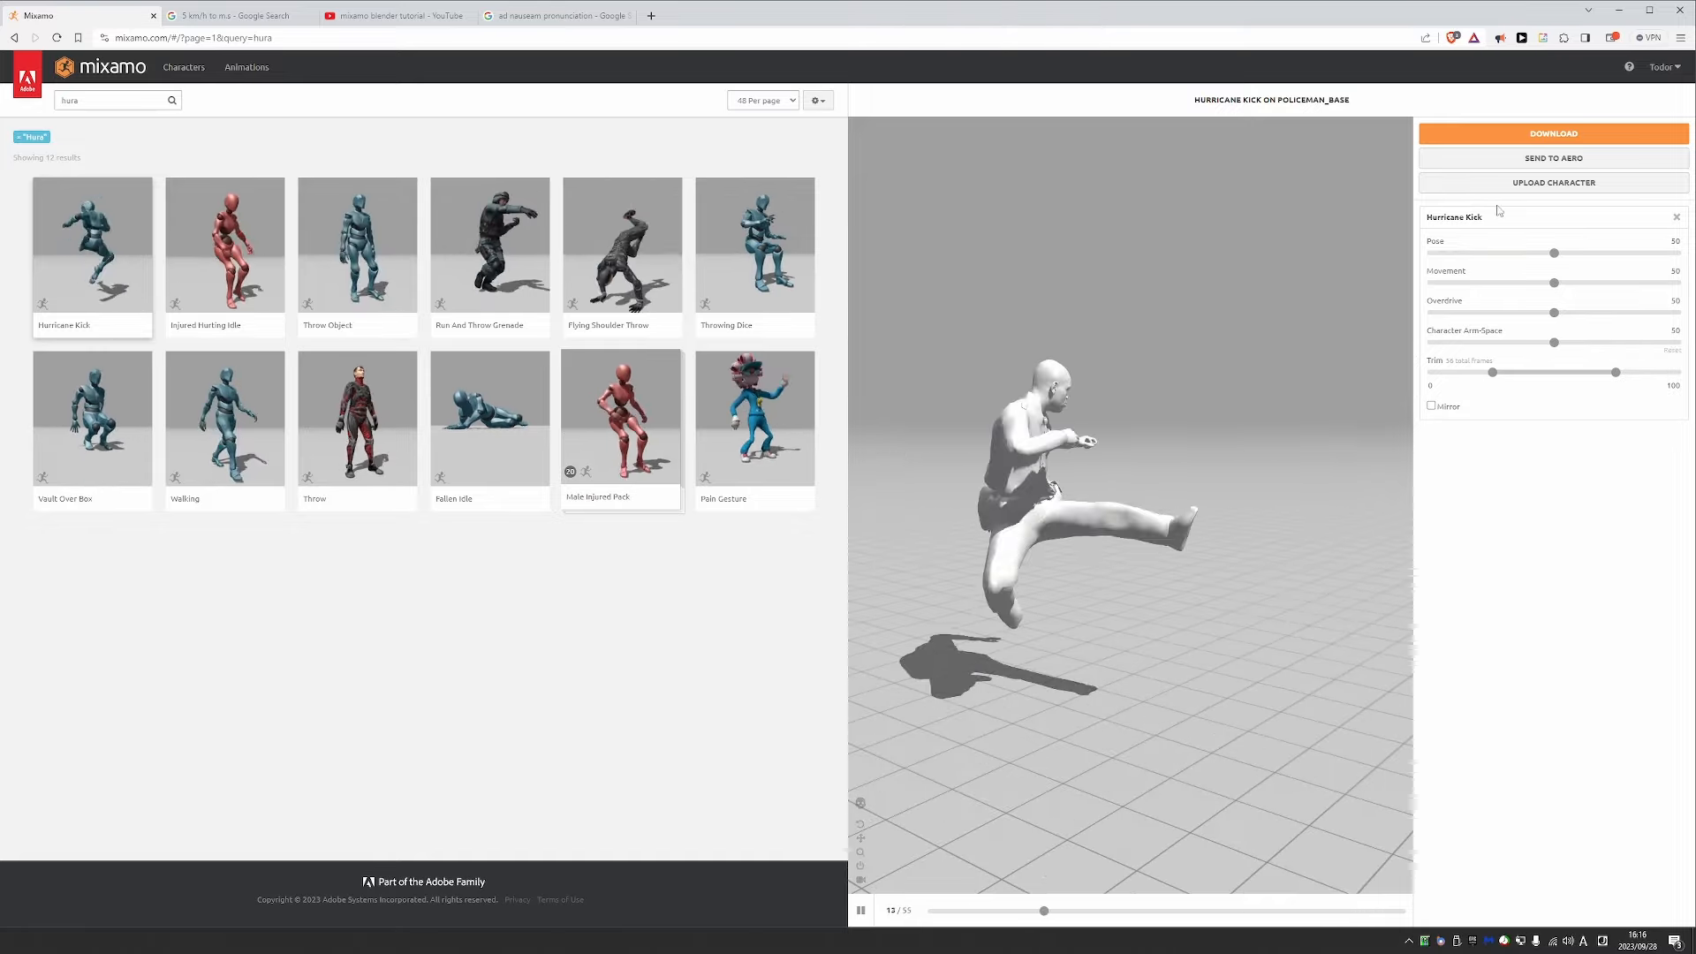
click(1506, 134)
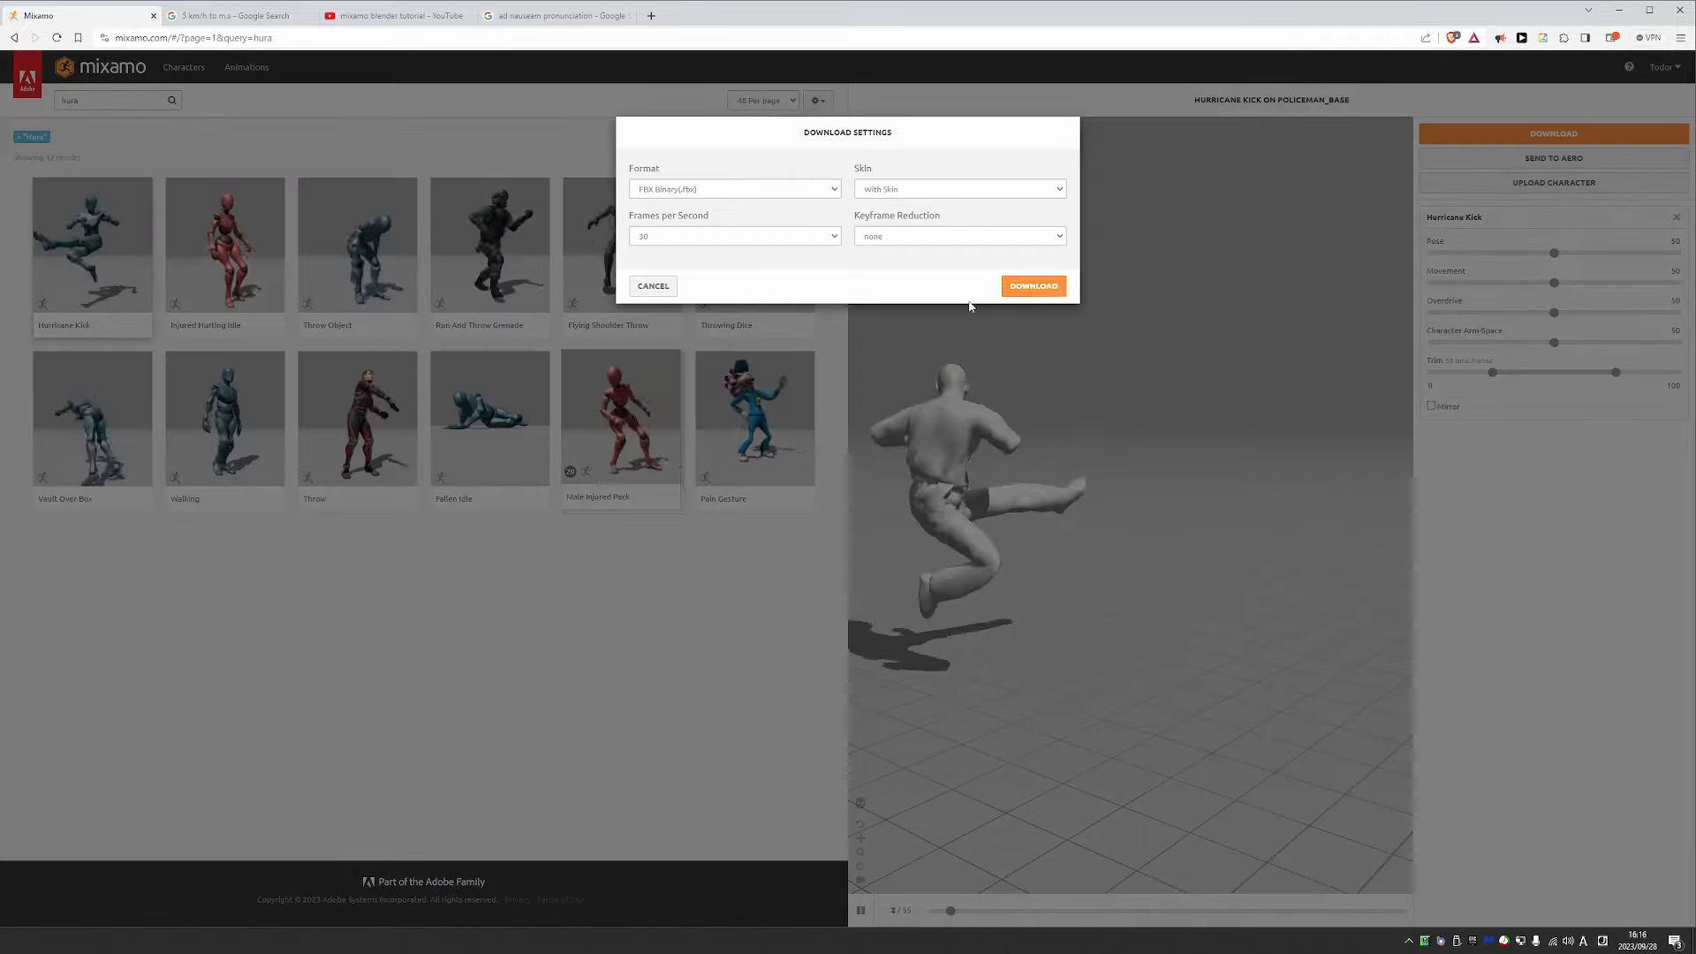
click(1025, 284)
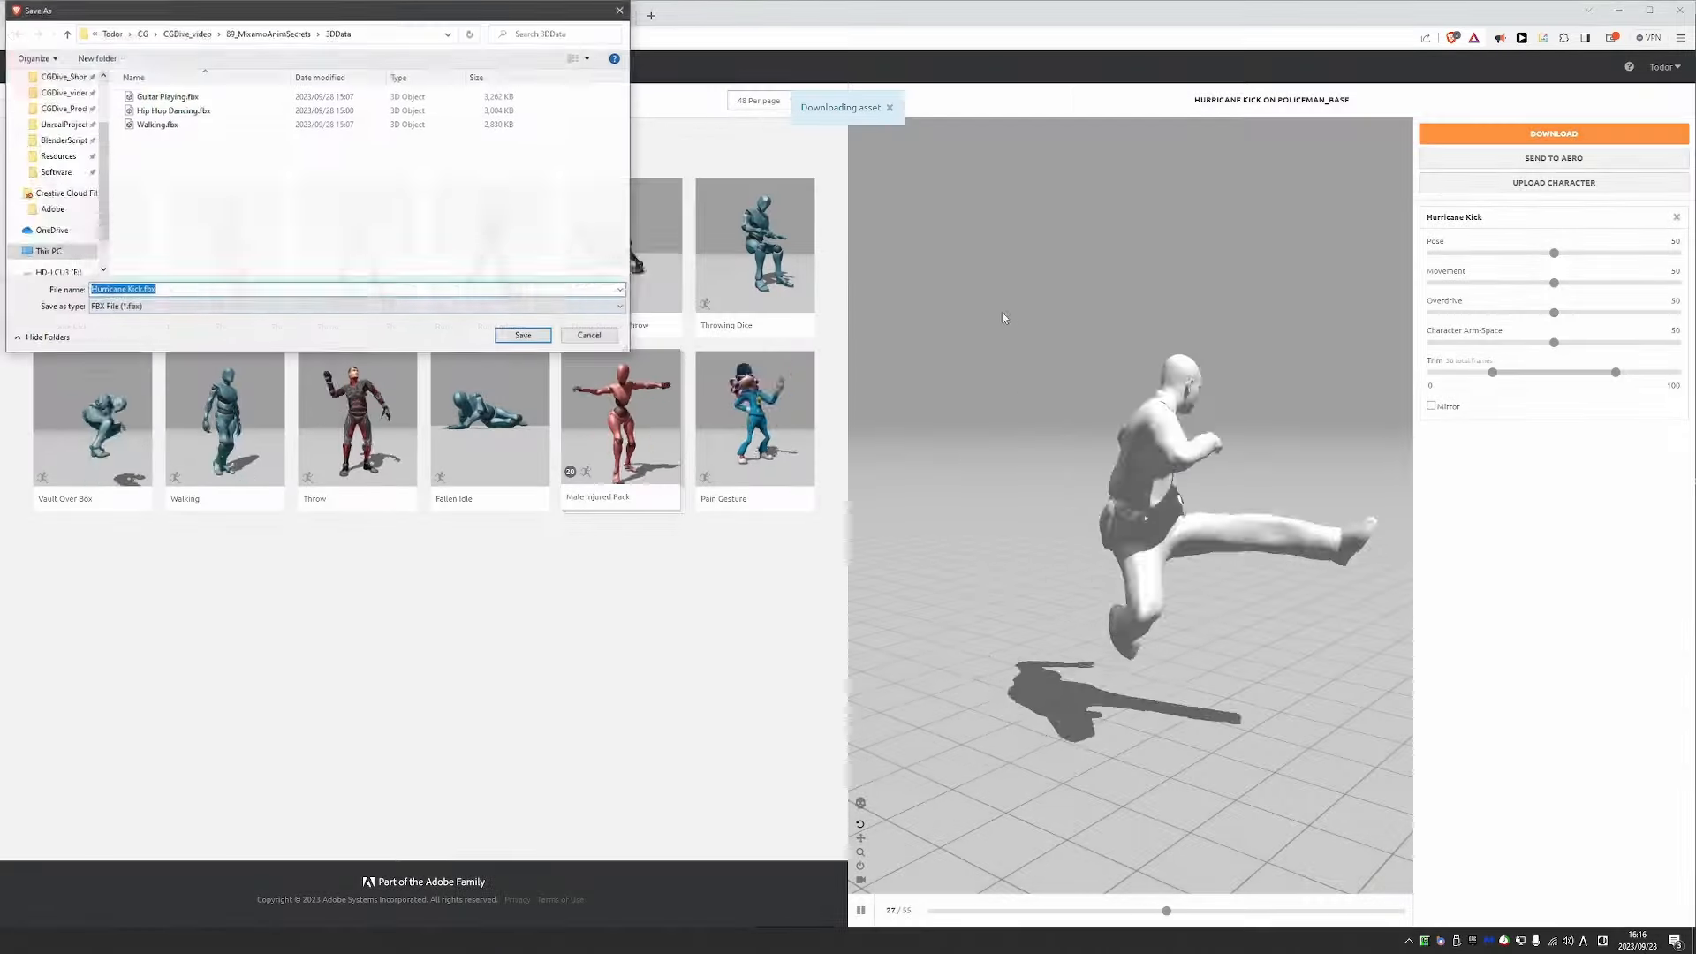
click(524, 335)
Clear the animation search and choose the Capoeira animation for the character.
double_click(78, 104)
key(BackSpace)
key(Return)
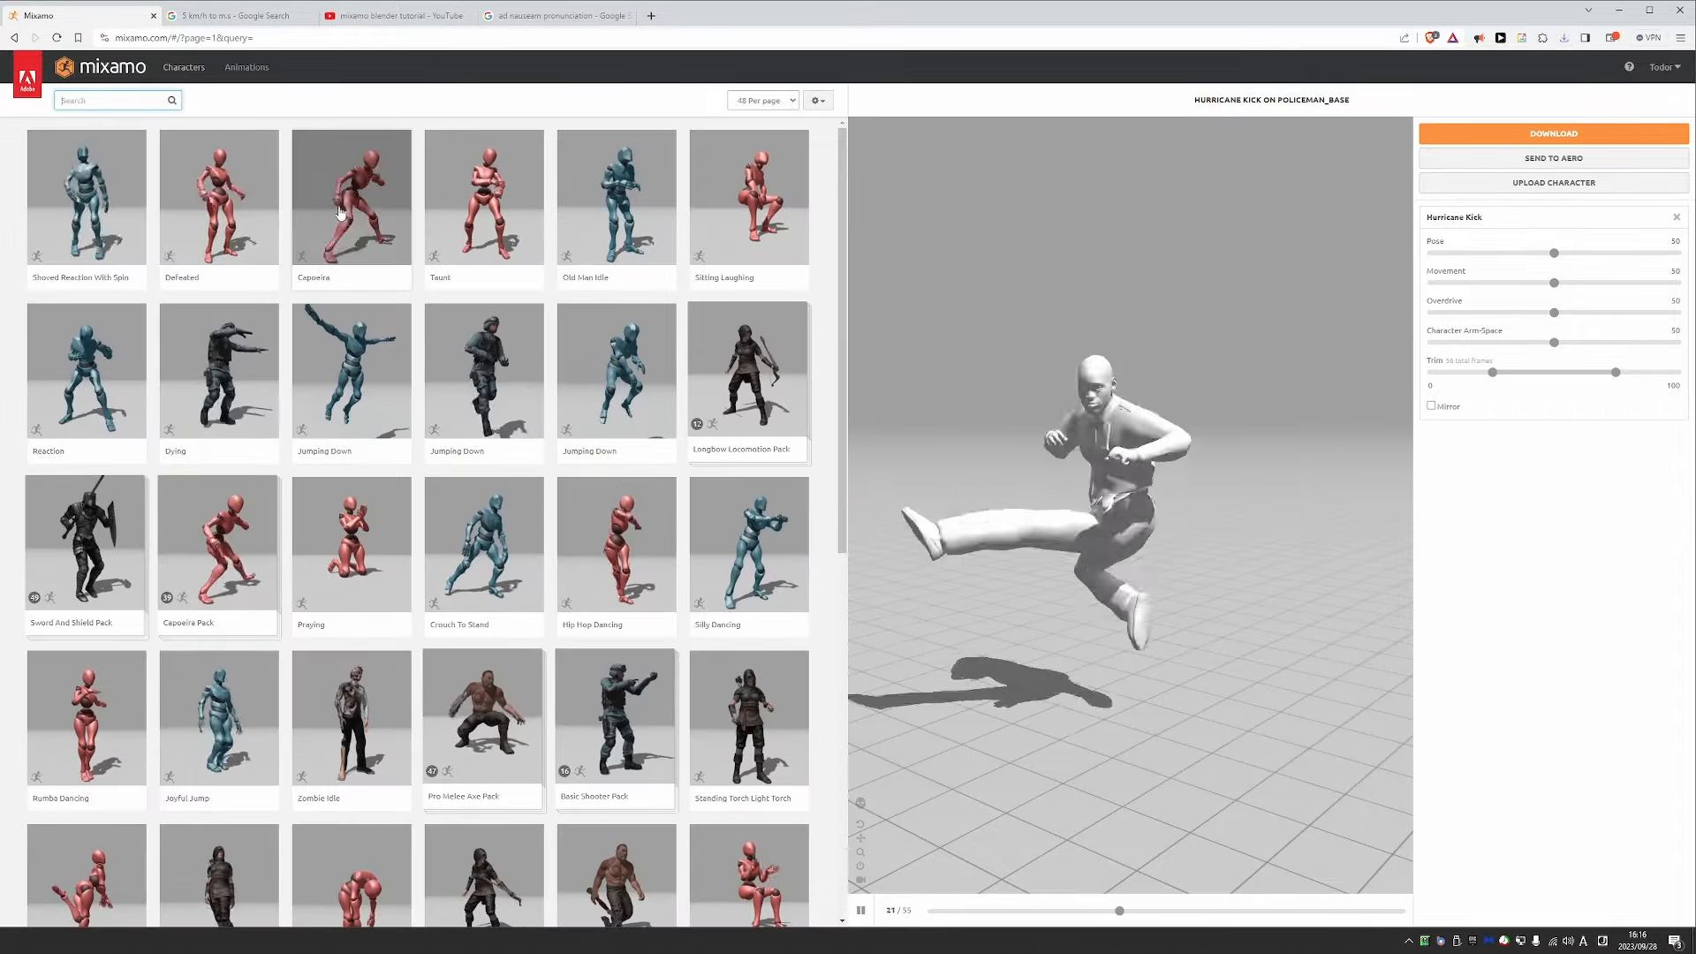
click(297, 250)
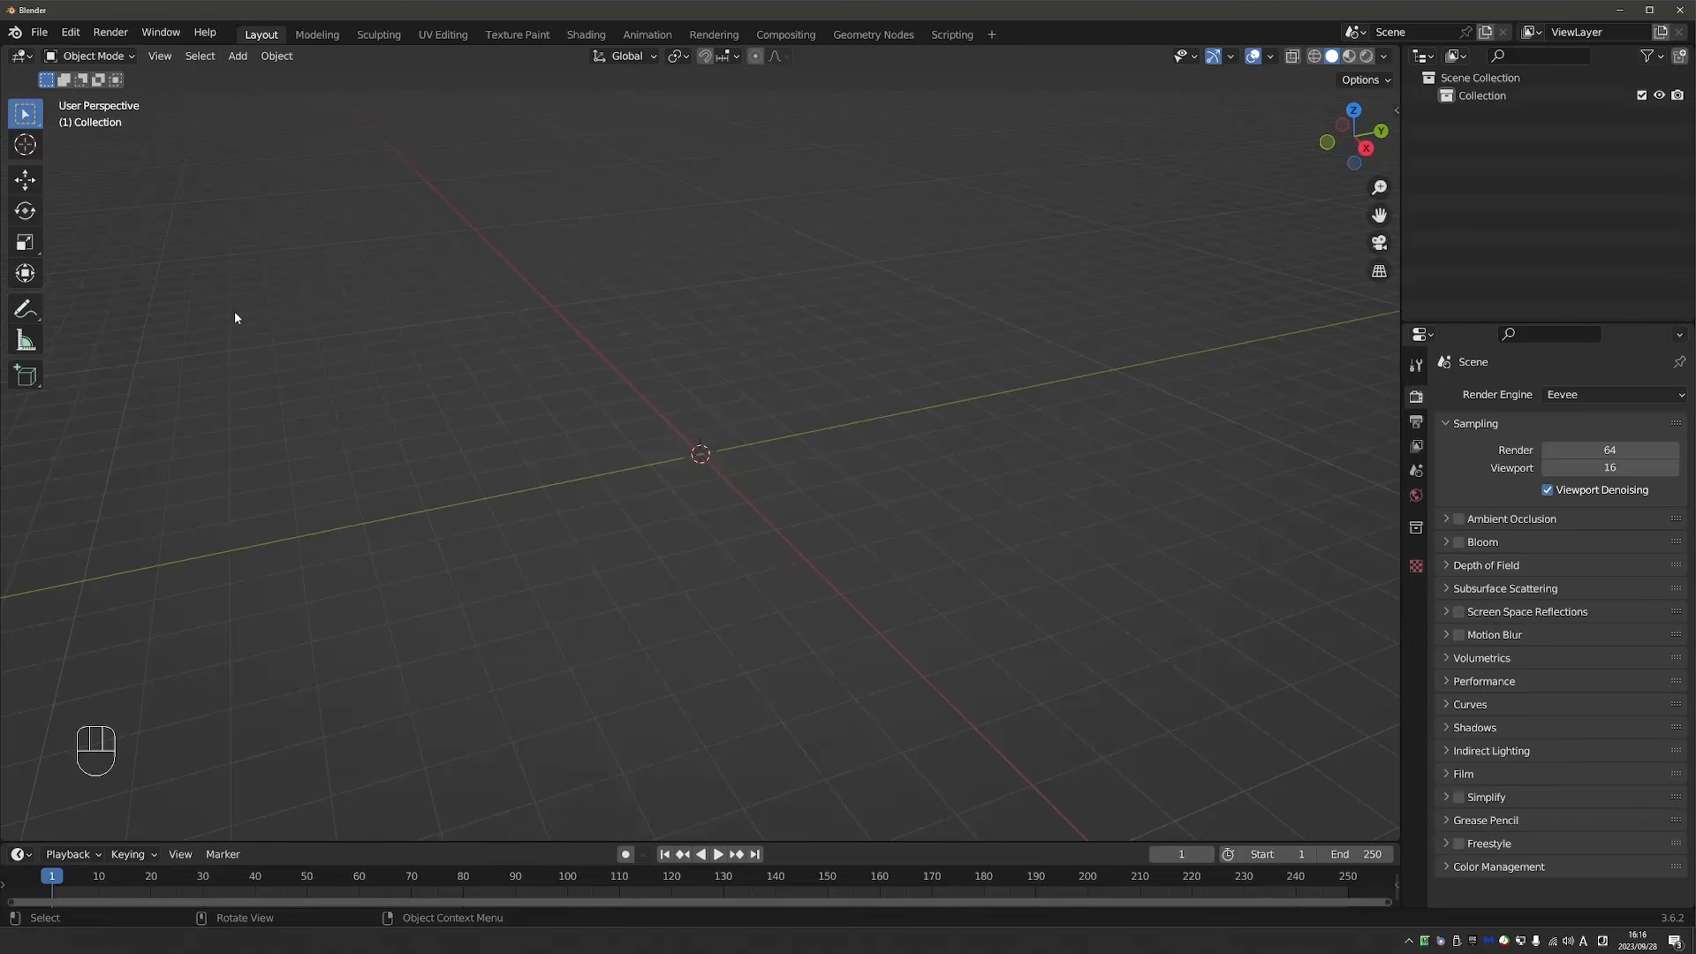
Switch to Blender and import Capoeira.fbx and Hurricane Kick.fbx together from the 3DData folder.
click(40, 33)
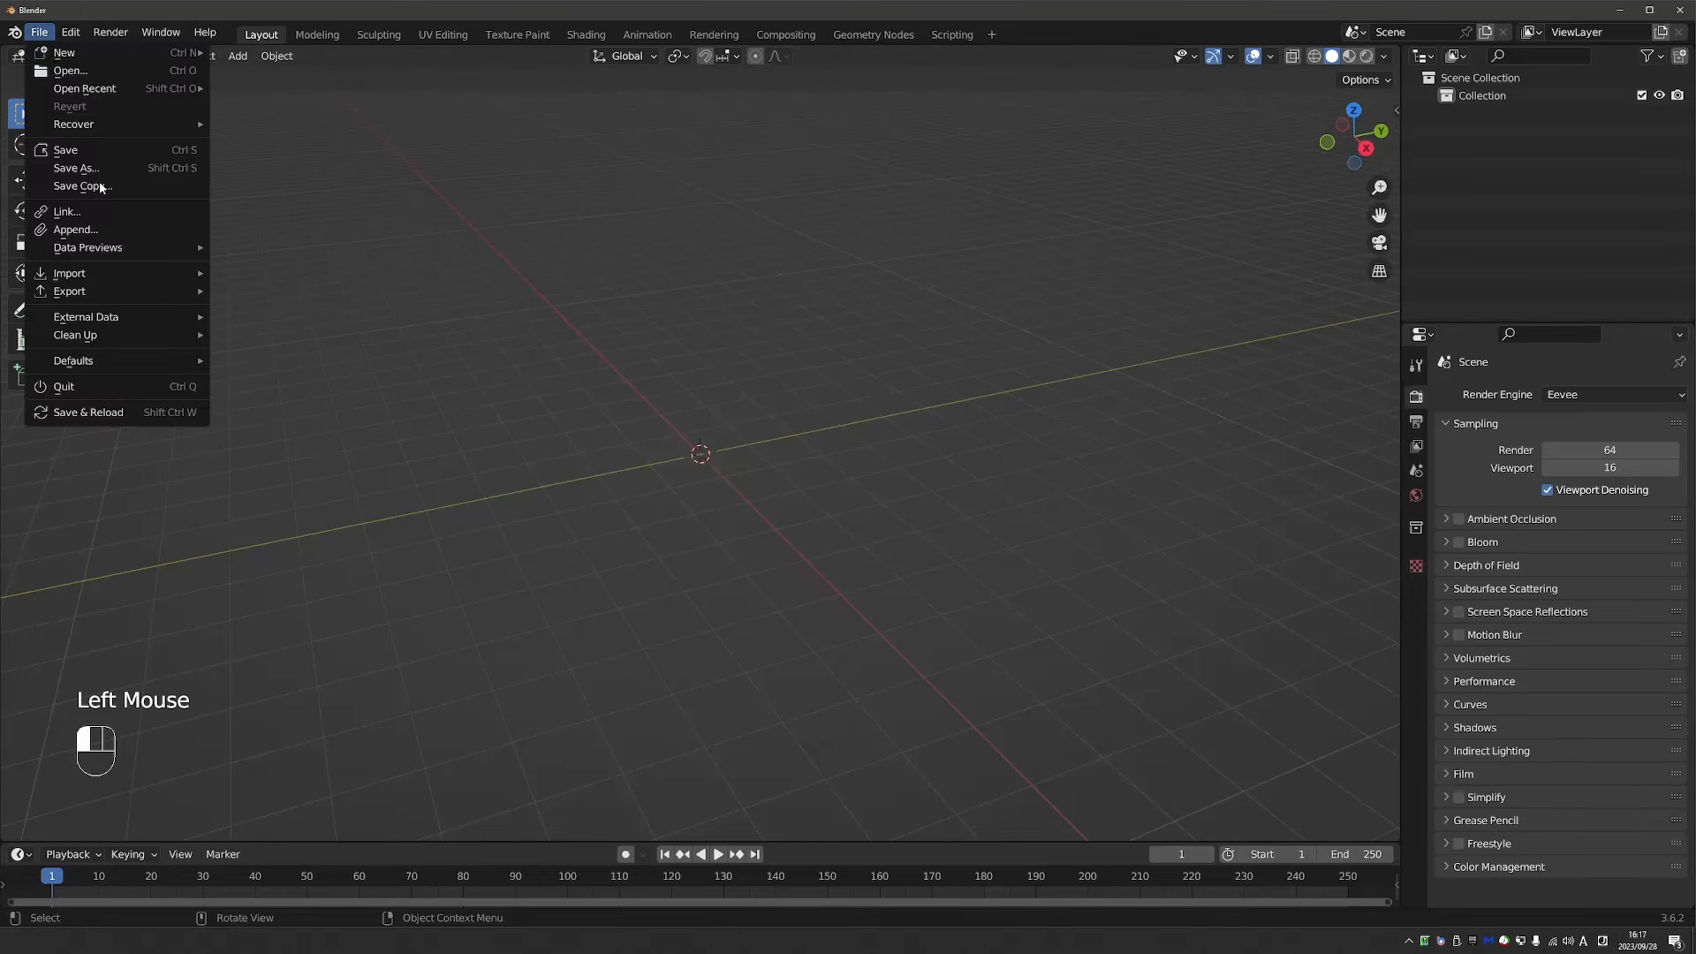
mouse_move(106, 273)
click(262, 469)
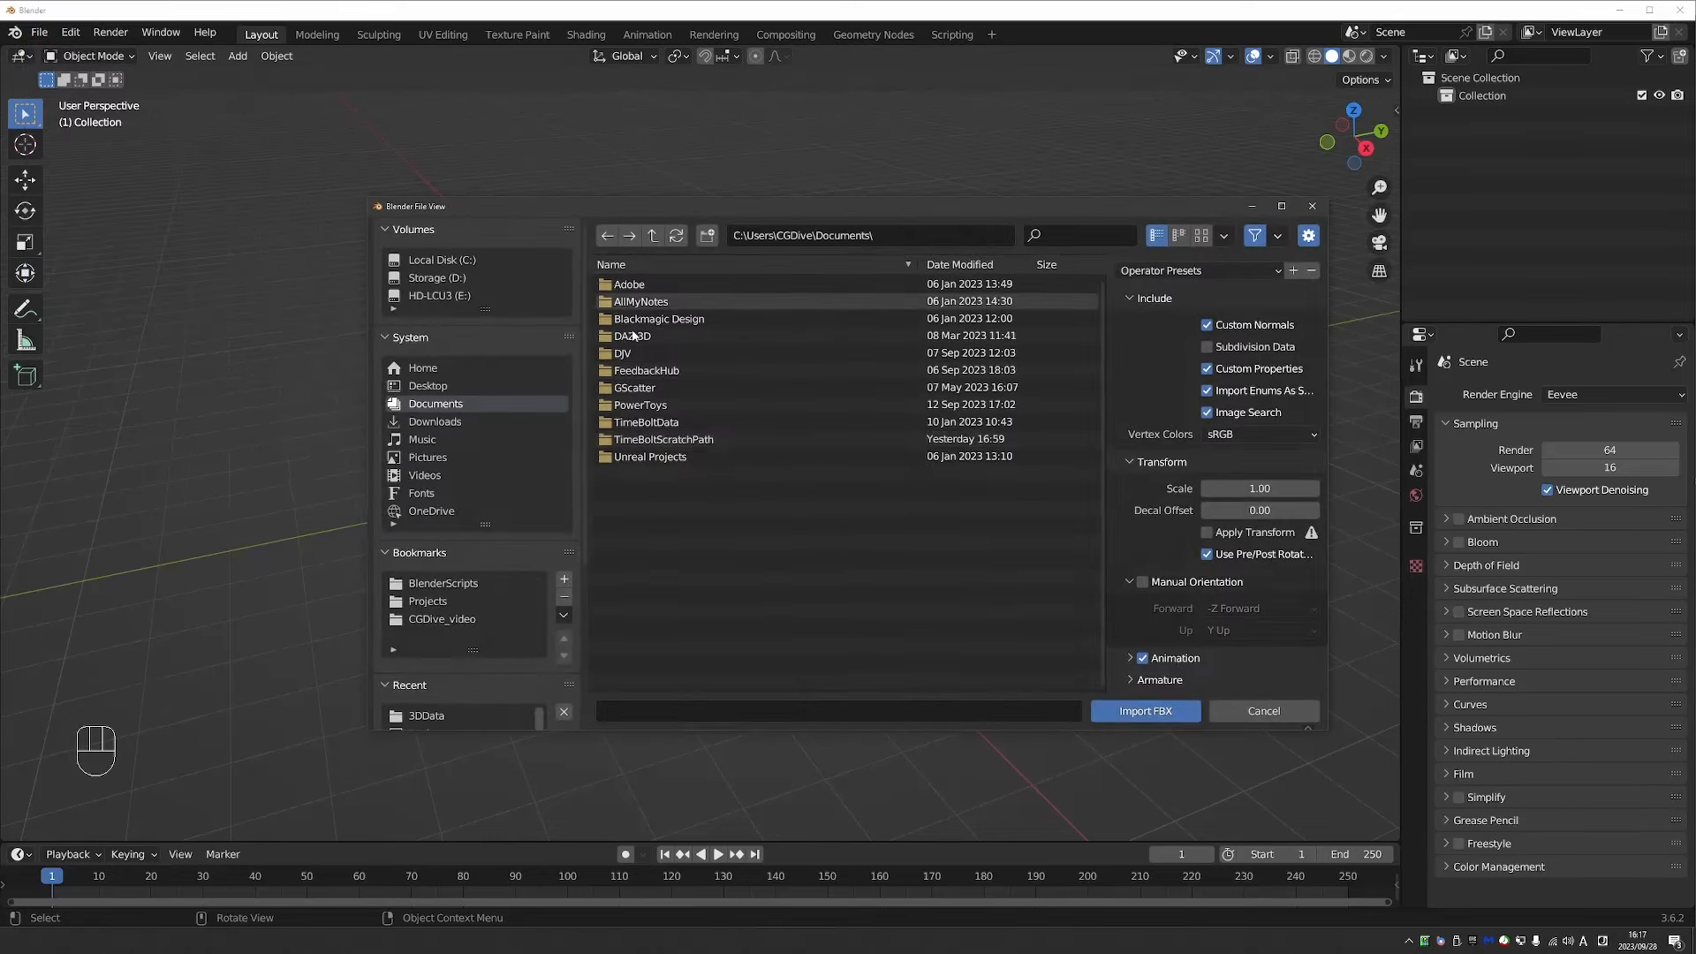
click(795, 283)
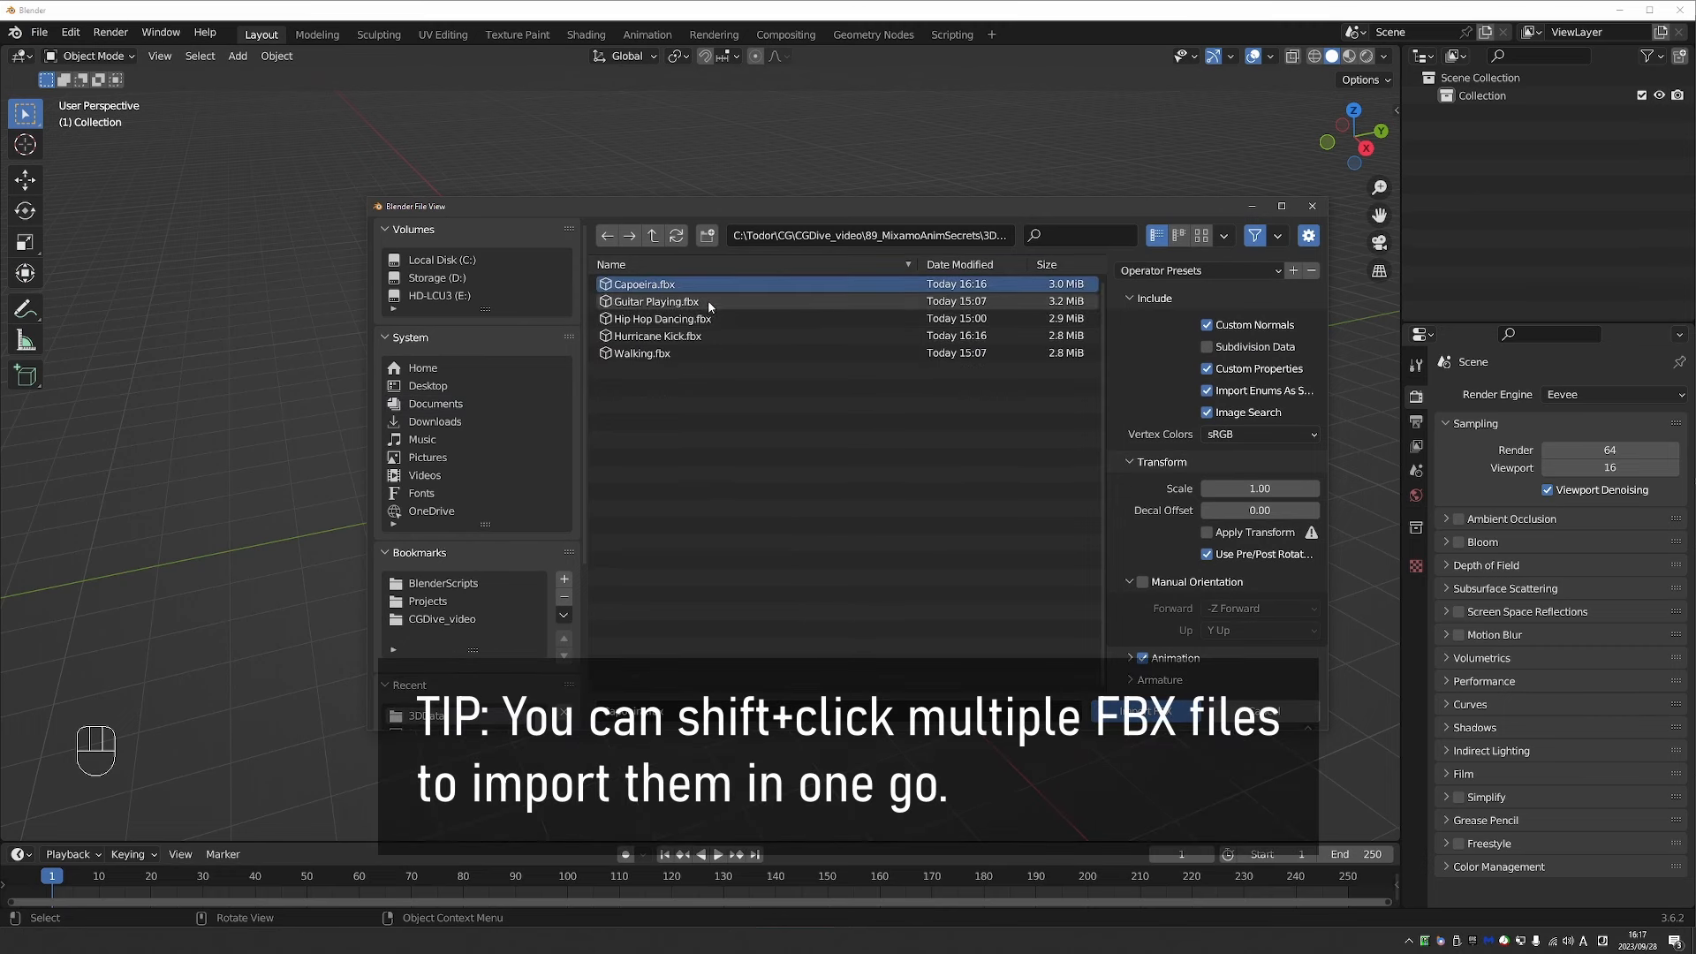
shift+click(702, 336)
click(1151, 707)
scroll(709, 420, up, 2)
middle_drag(663, 433, 839, 349)
scroll(706, 388, up, 1)
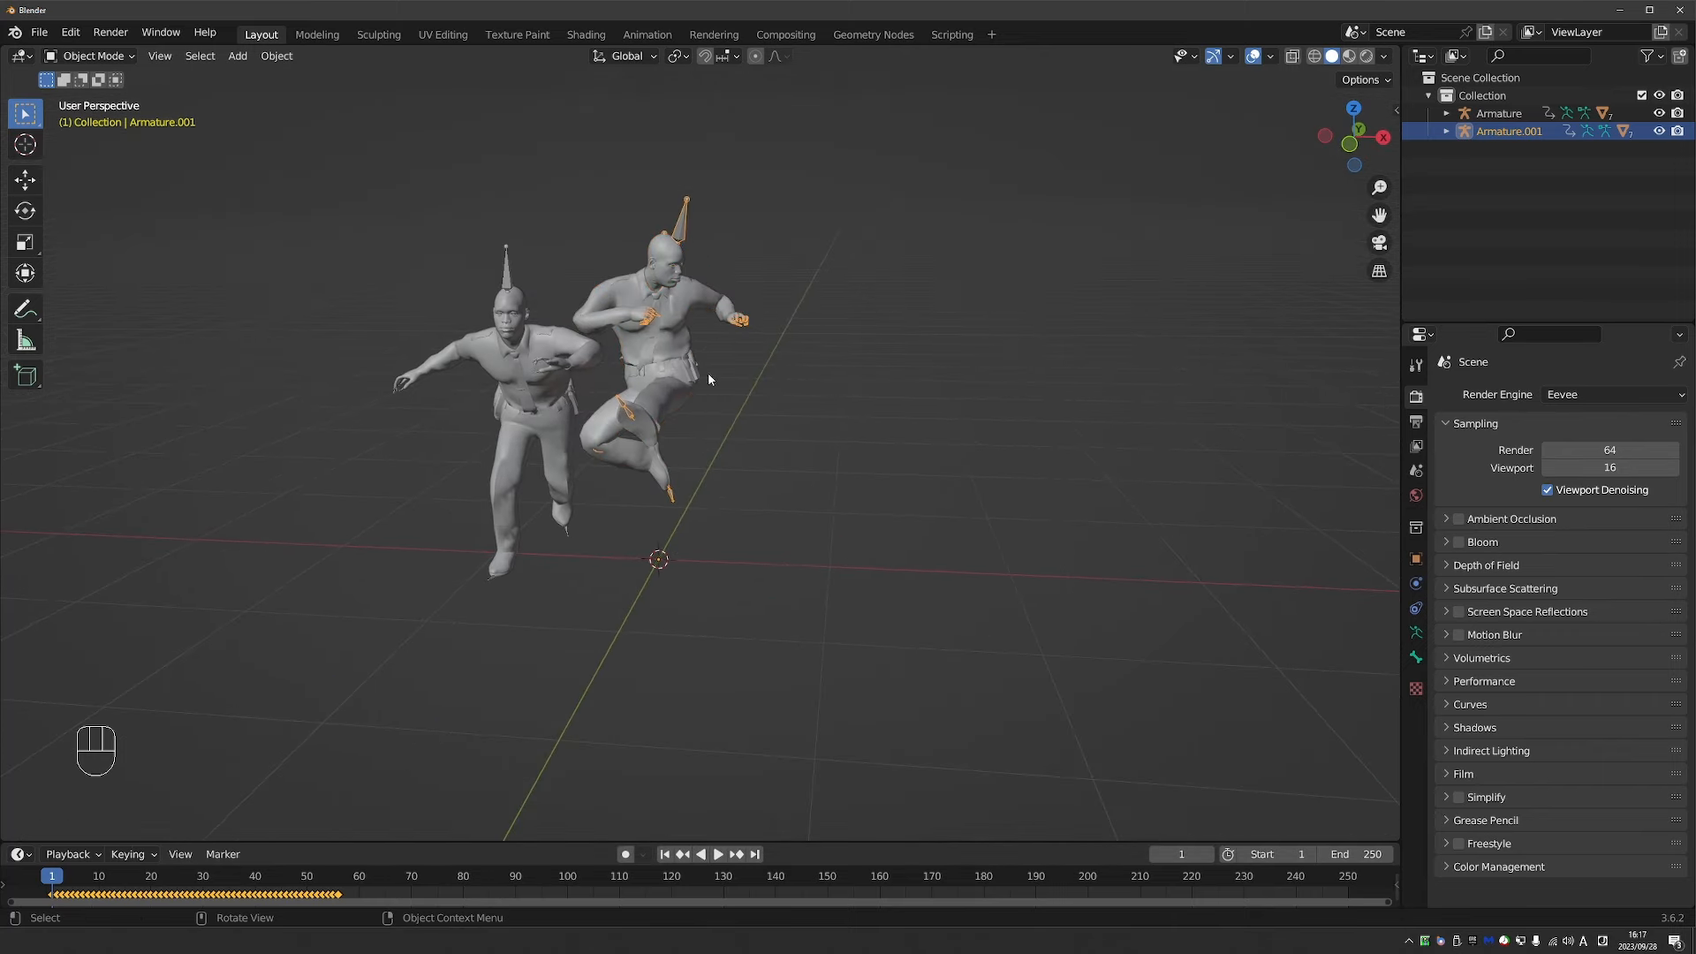
In Edit Mode with X-ray on, duplicate Armature.001's mixamorig:Hips bone and leave the copy in place.
scroll(677, 413, up, 2)
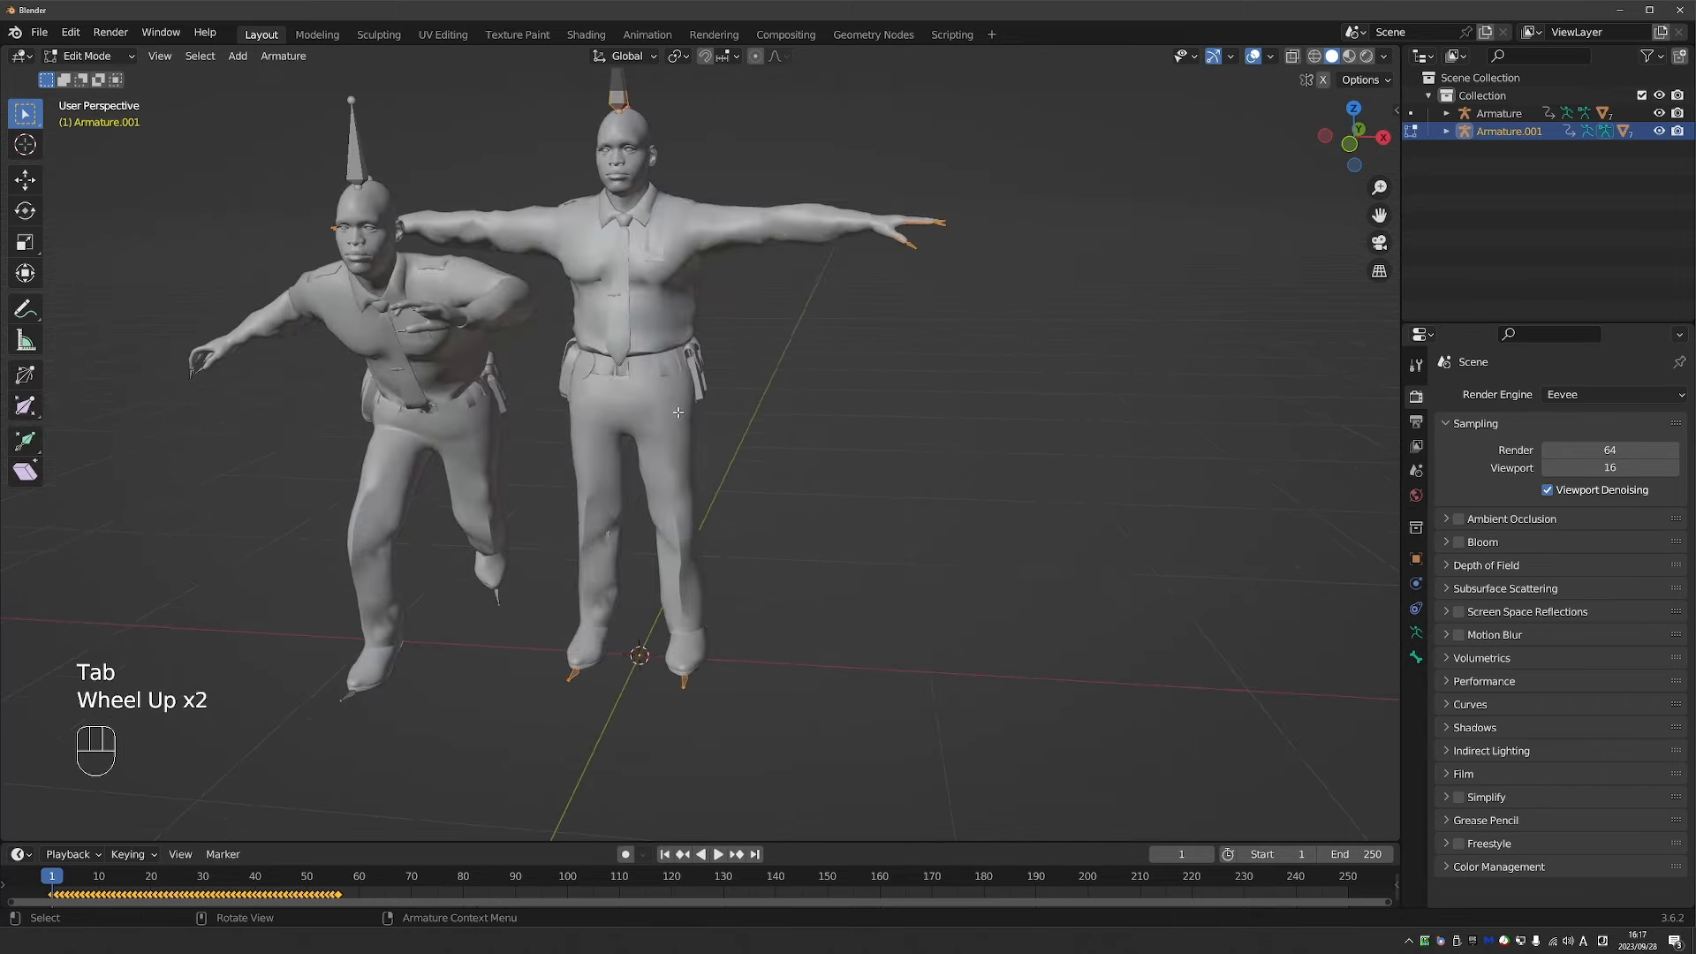
click(1292, 56)
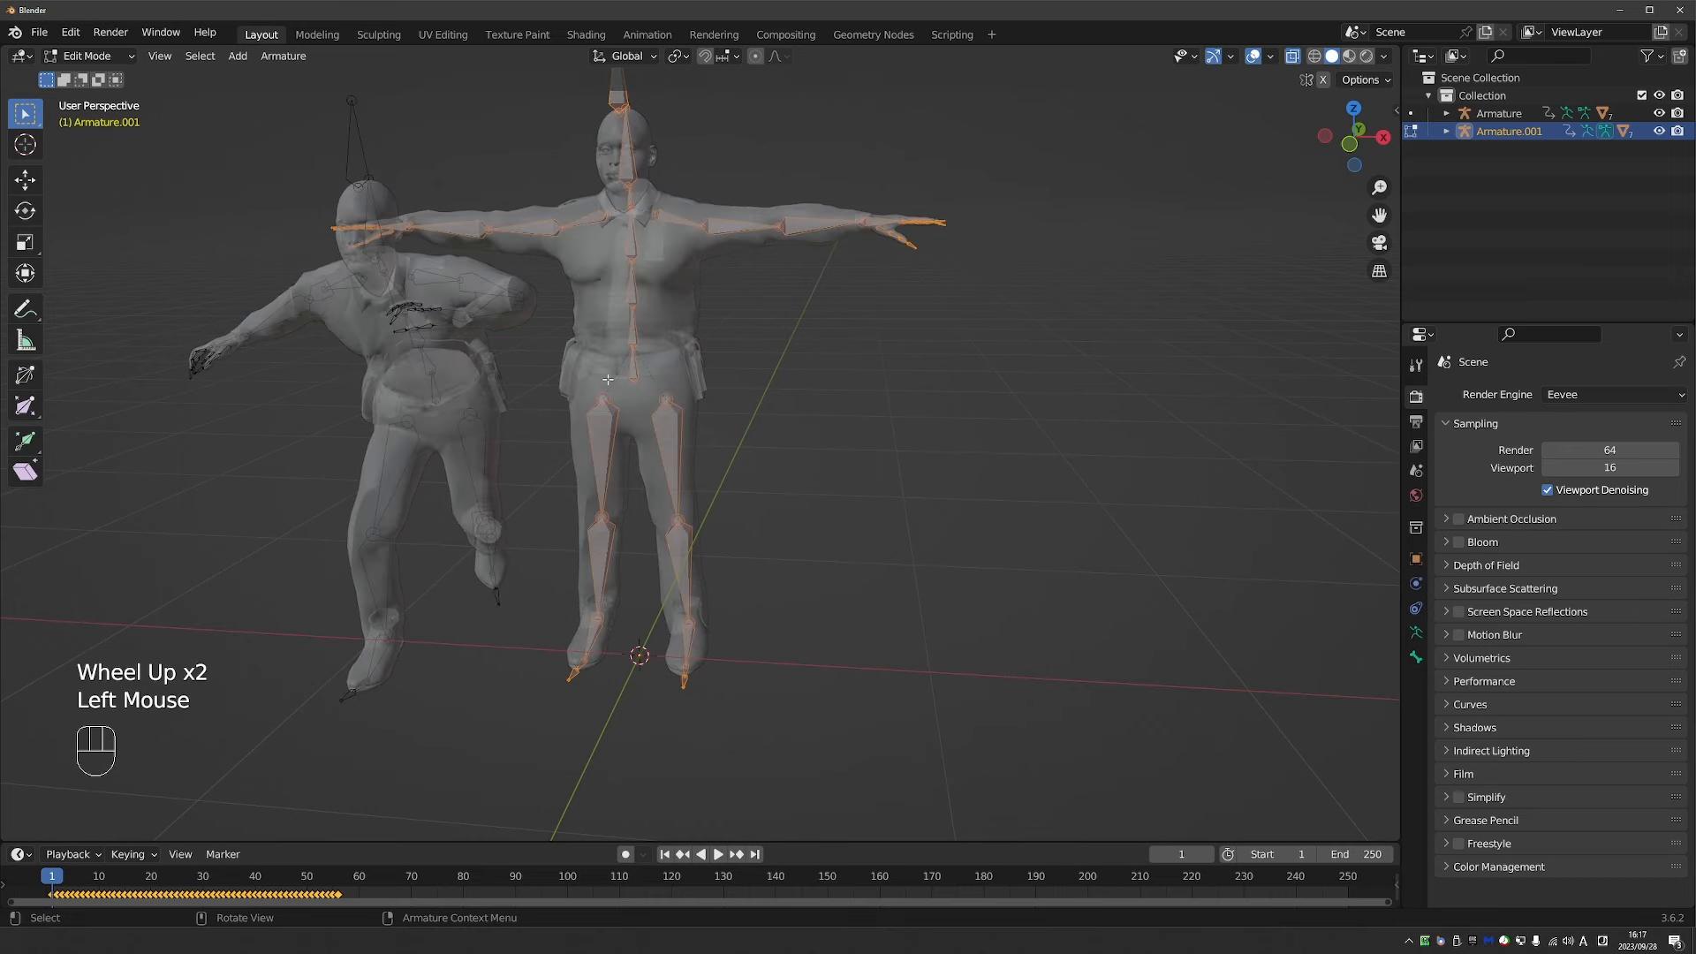
scroll(651, 455, up, 2)
key(ctrl+z)
key(shift+d)
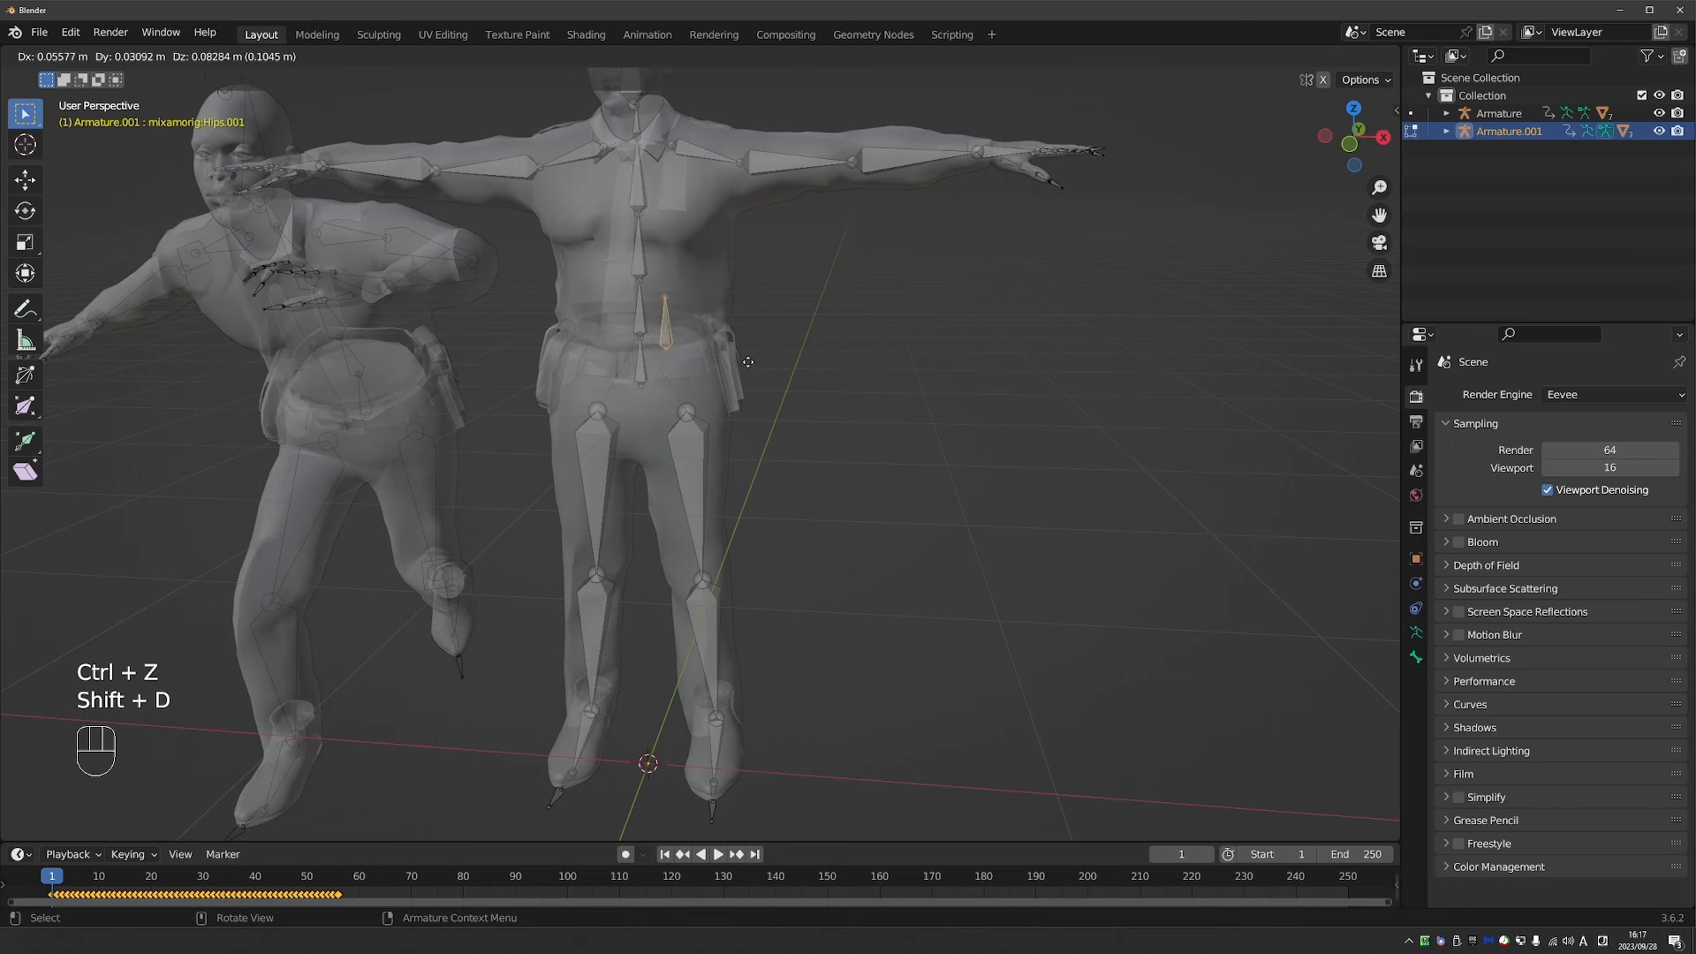
right_click(744, 428)
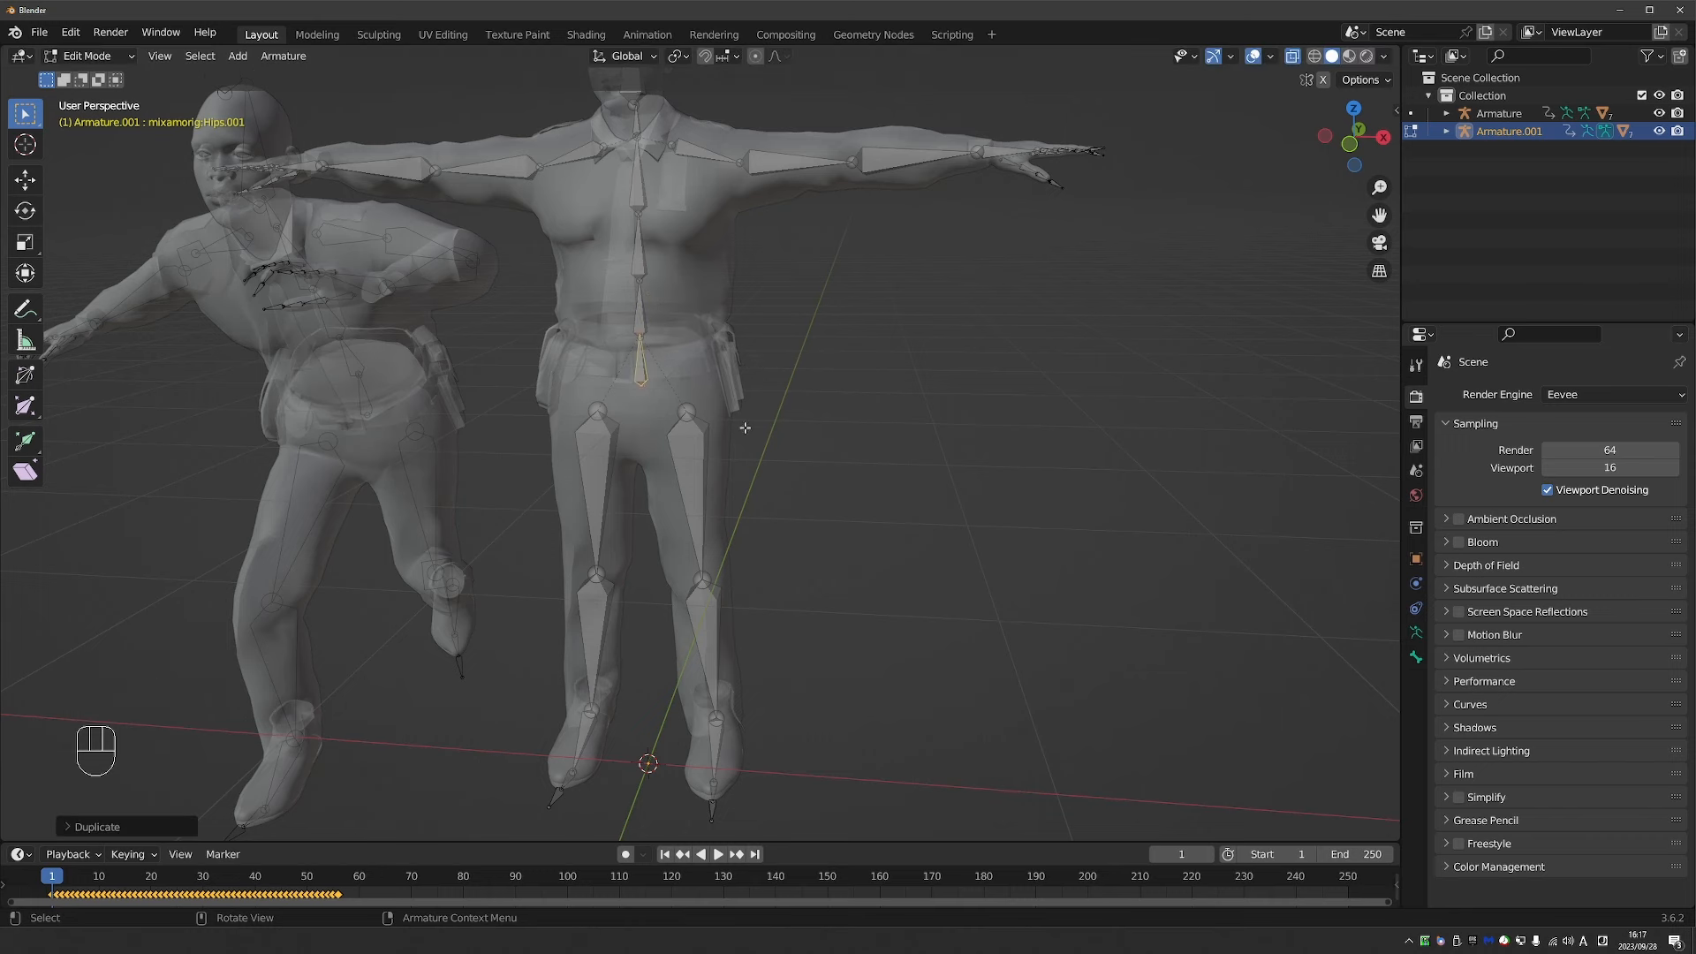
Set the pivot point to Individual Origins and scale the duplicated hips bone up by about 1.58.
click(675, 56)
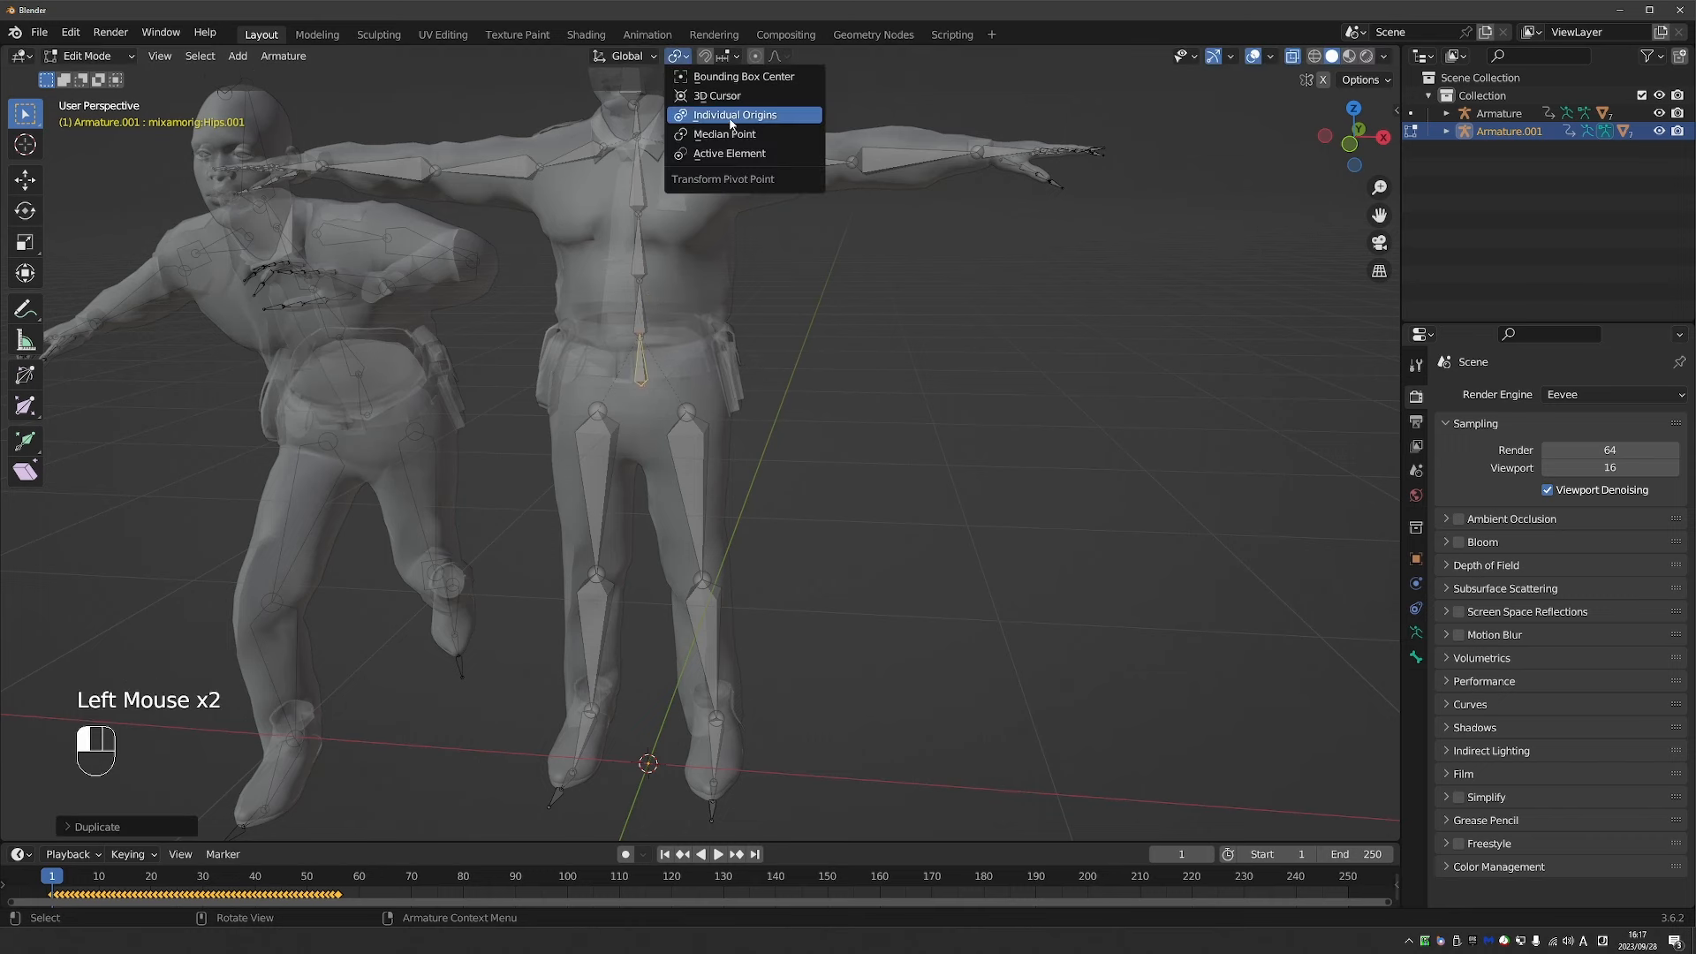
key(s)
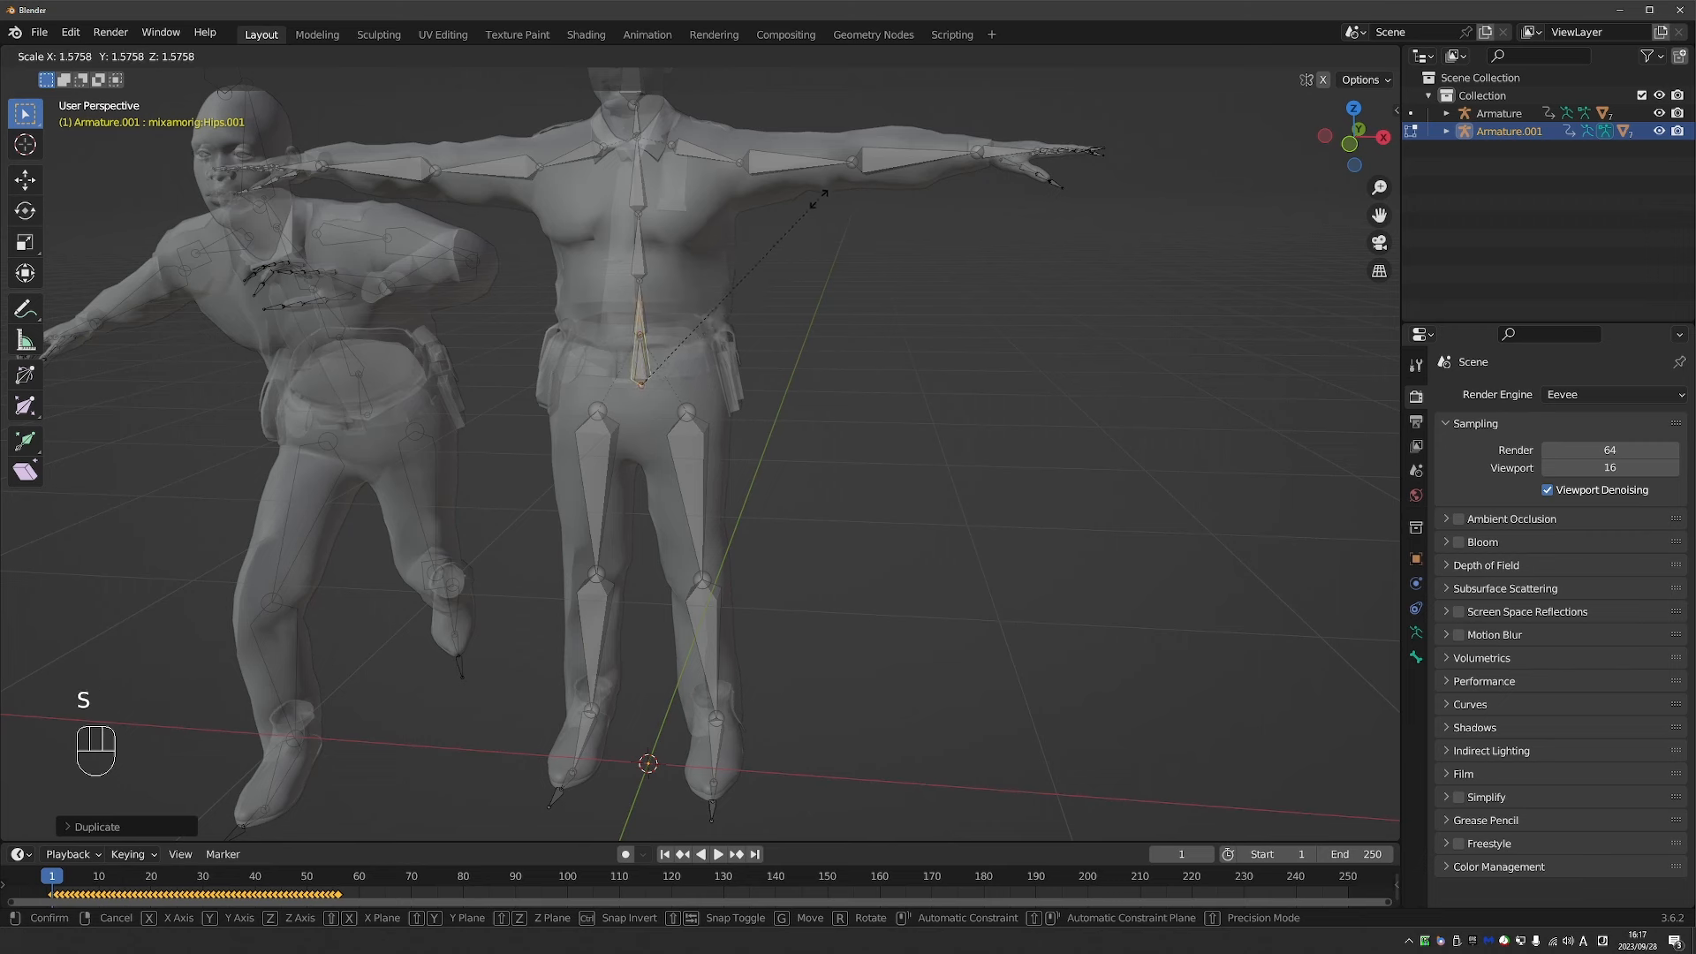
click(818, 201)
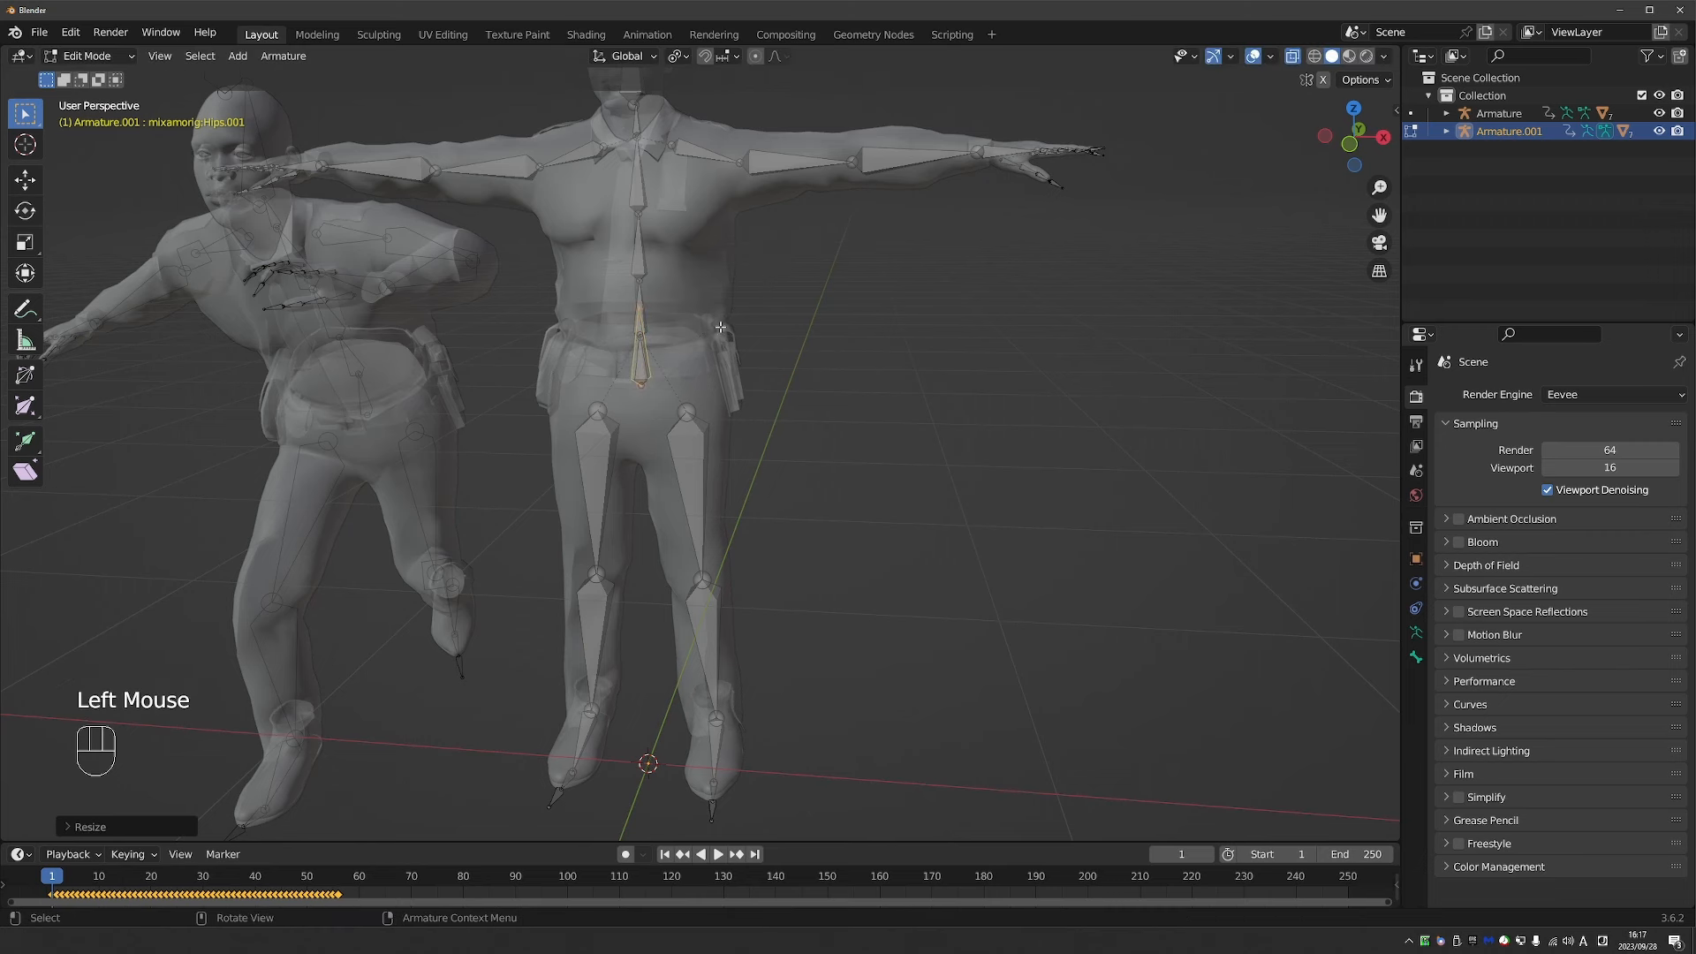
In Pose Mode, add a Copy Location constraint to the original mixamorig:Hips bone, targeting its duplicate.
click(64, 53)
click(88, 115)
scroll(627, 371, up, 4)
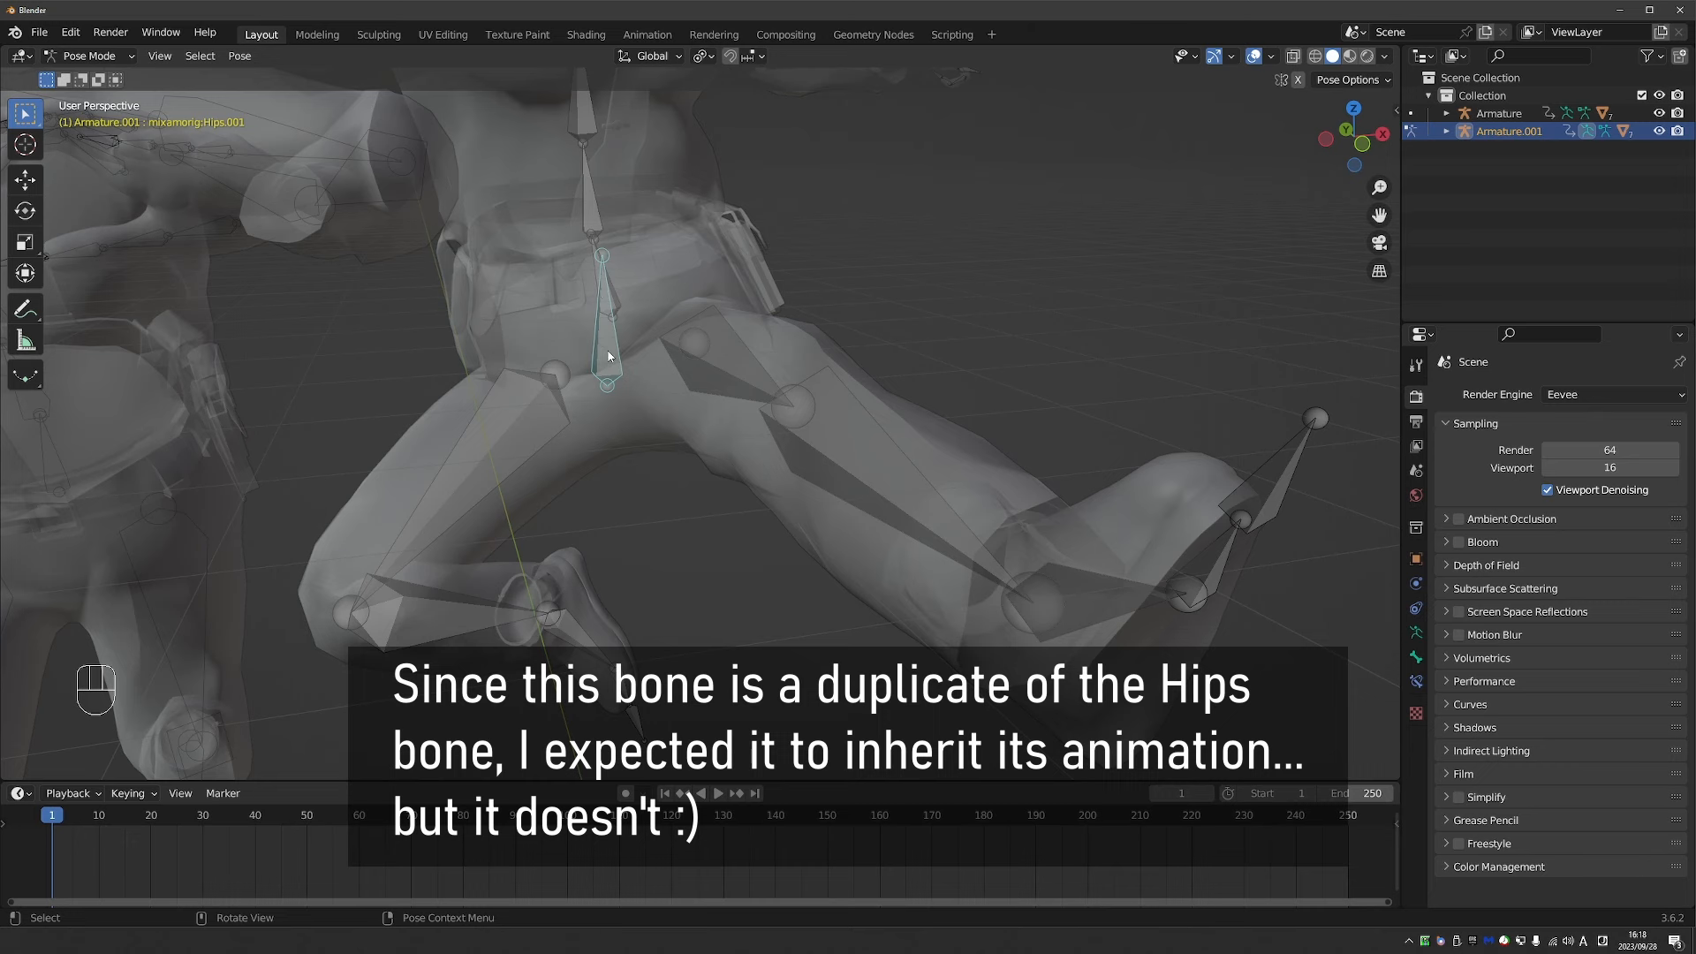
shift+click(617, 284)
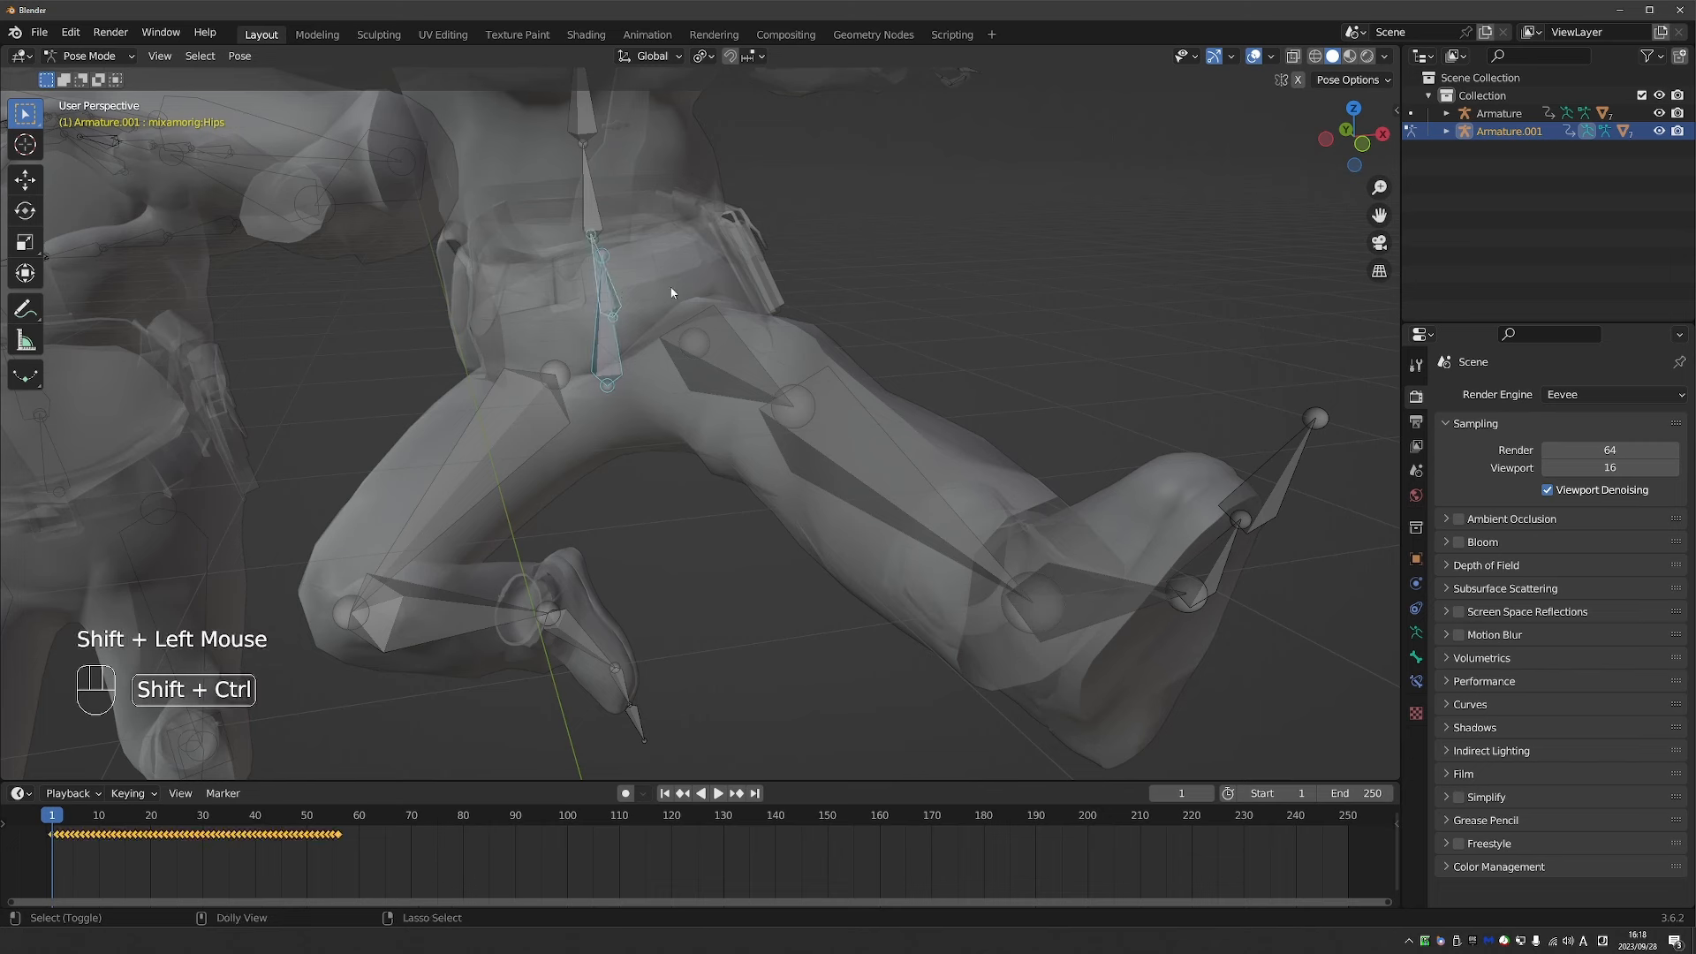
key(shift+ctrl+c)
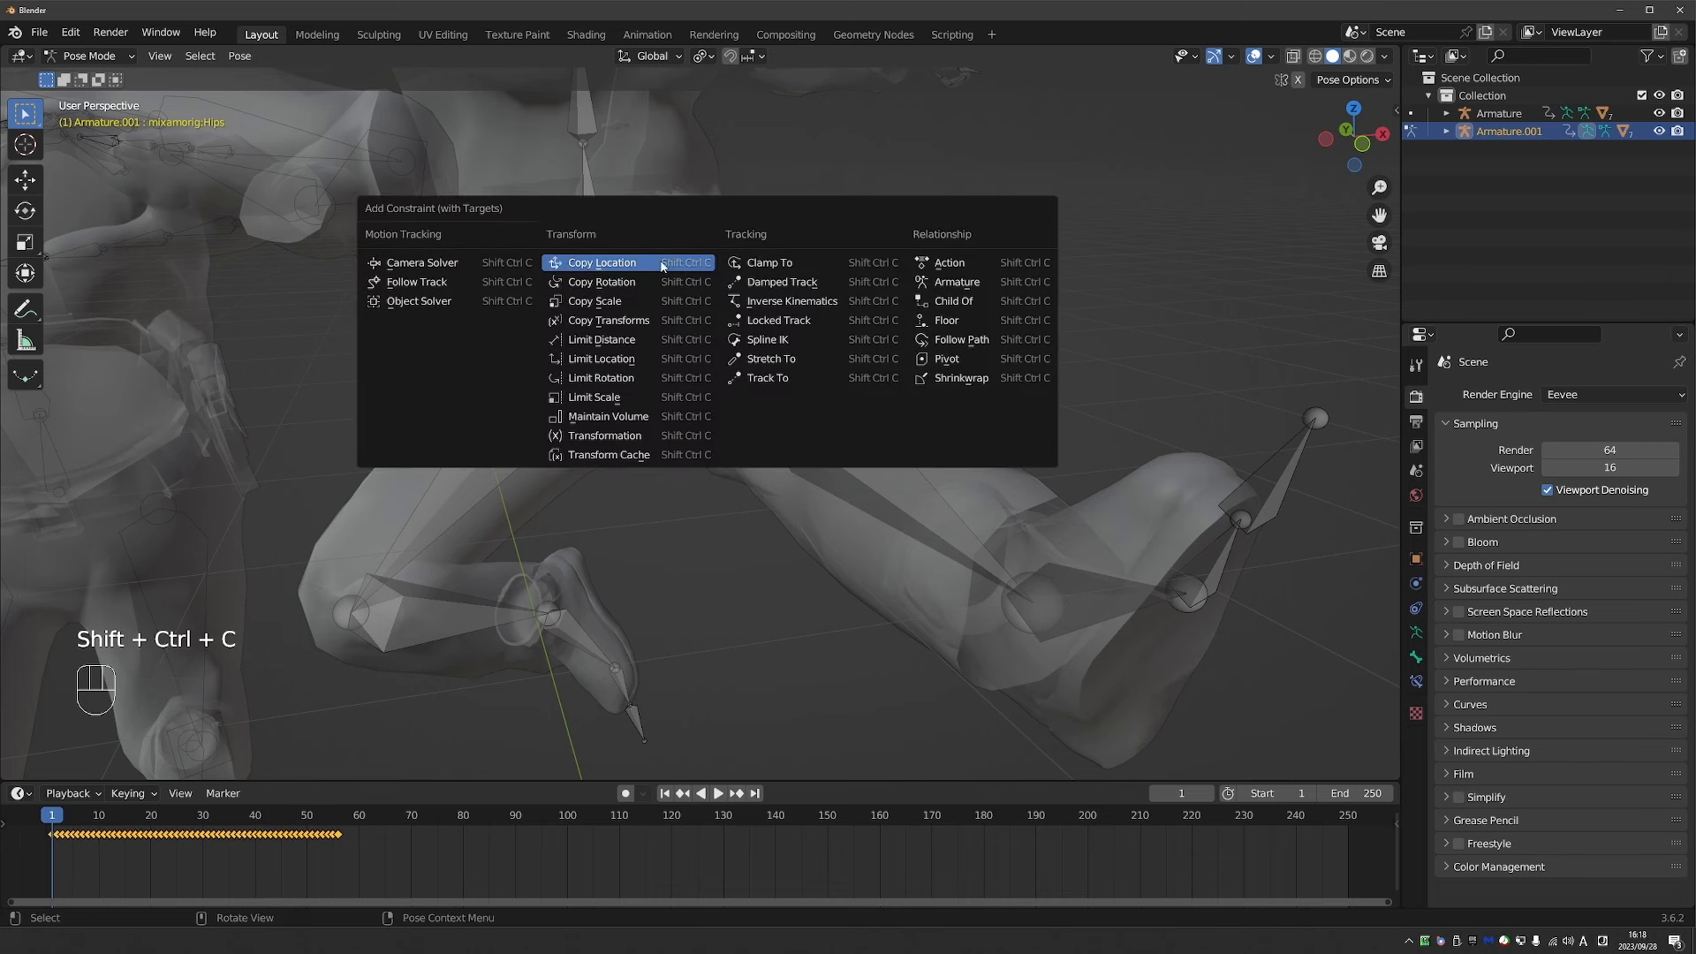
click(643, 264)
Inspect the hips bone's Copy Location constraint settings and play the kick to examine the constrained motion from another angle.
scroll(1069, 573, down, 1)
shift+middle_drag(1068, 573, 1068, 543)
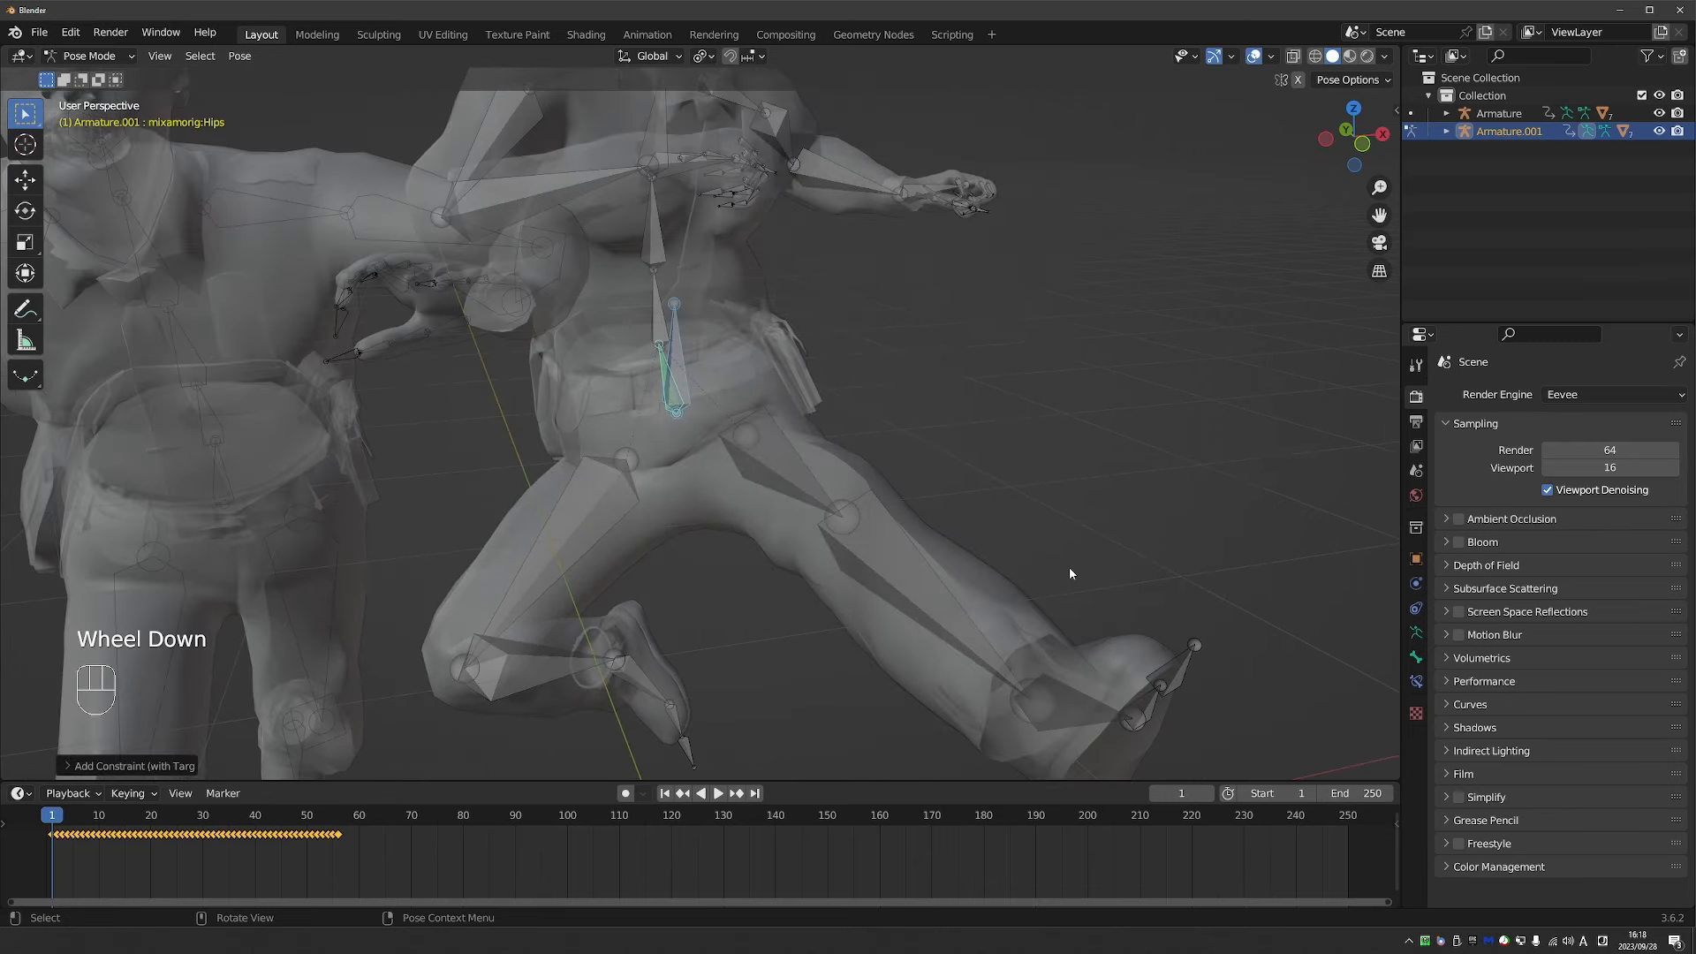
scroll(1069, 542, down, 2)
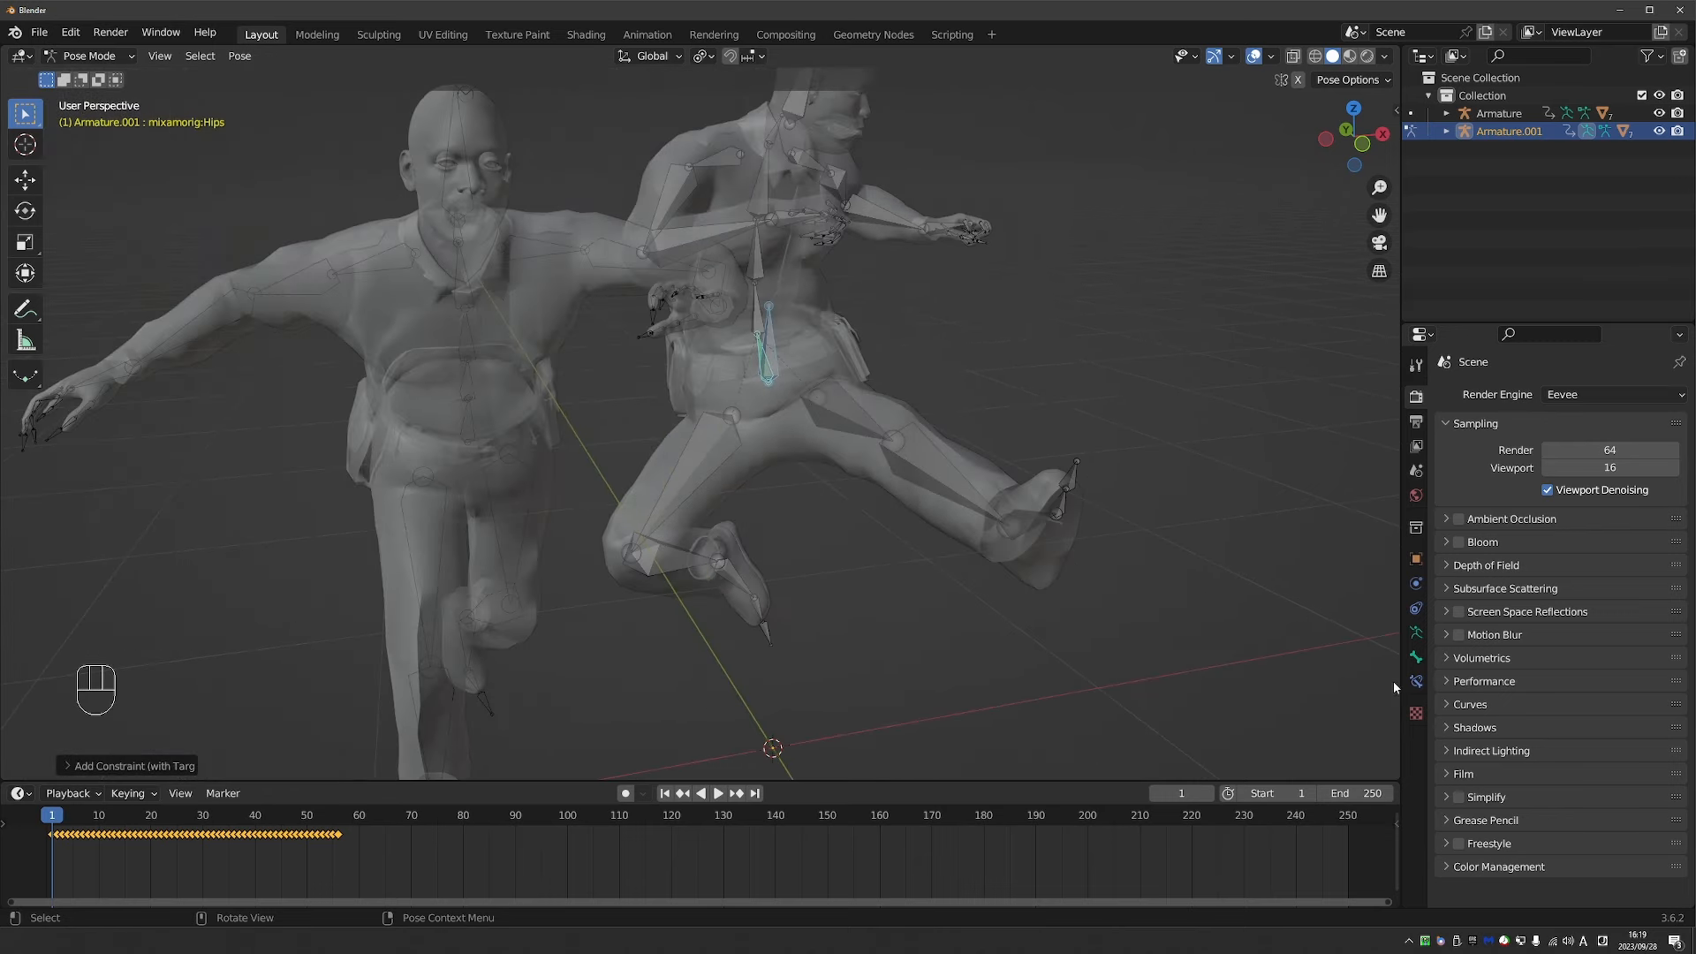
click(1415, 683)
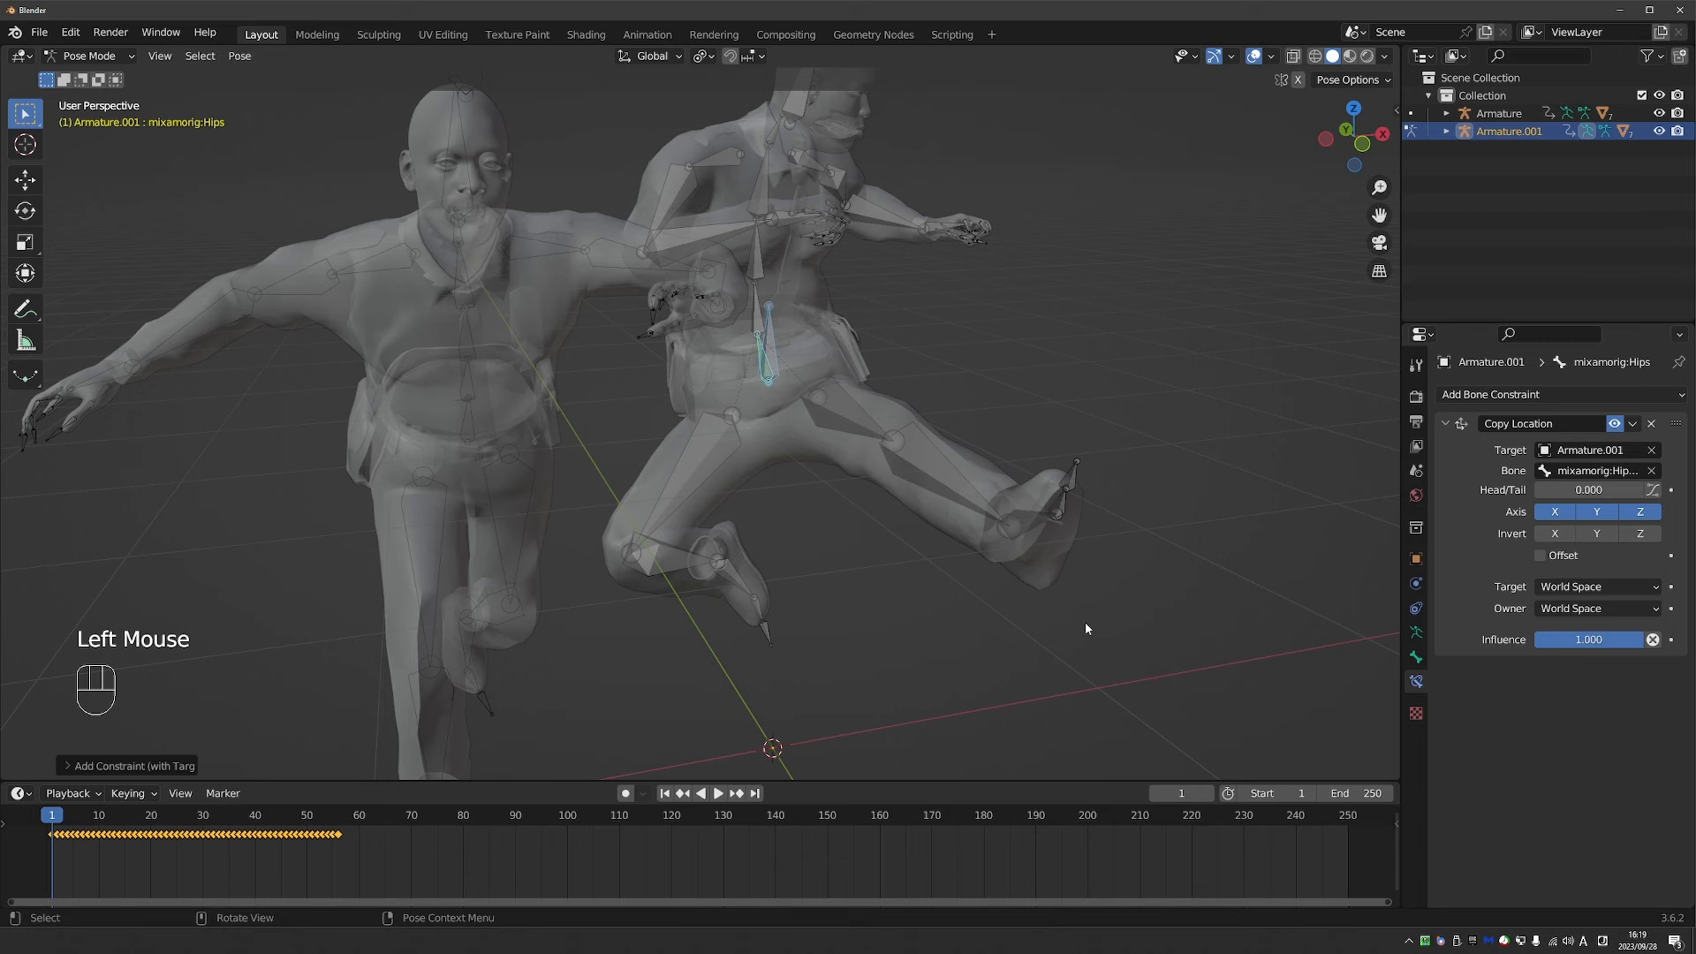
scroll(992, 606, down, 1)
middle_drag(1084, 622, 871, 611)
key(space)
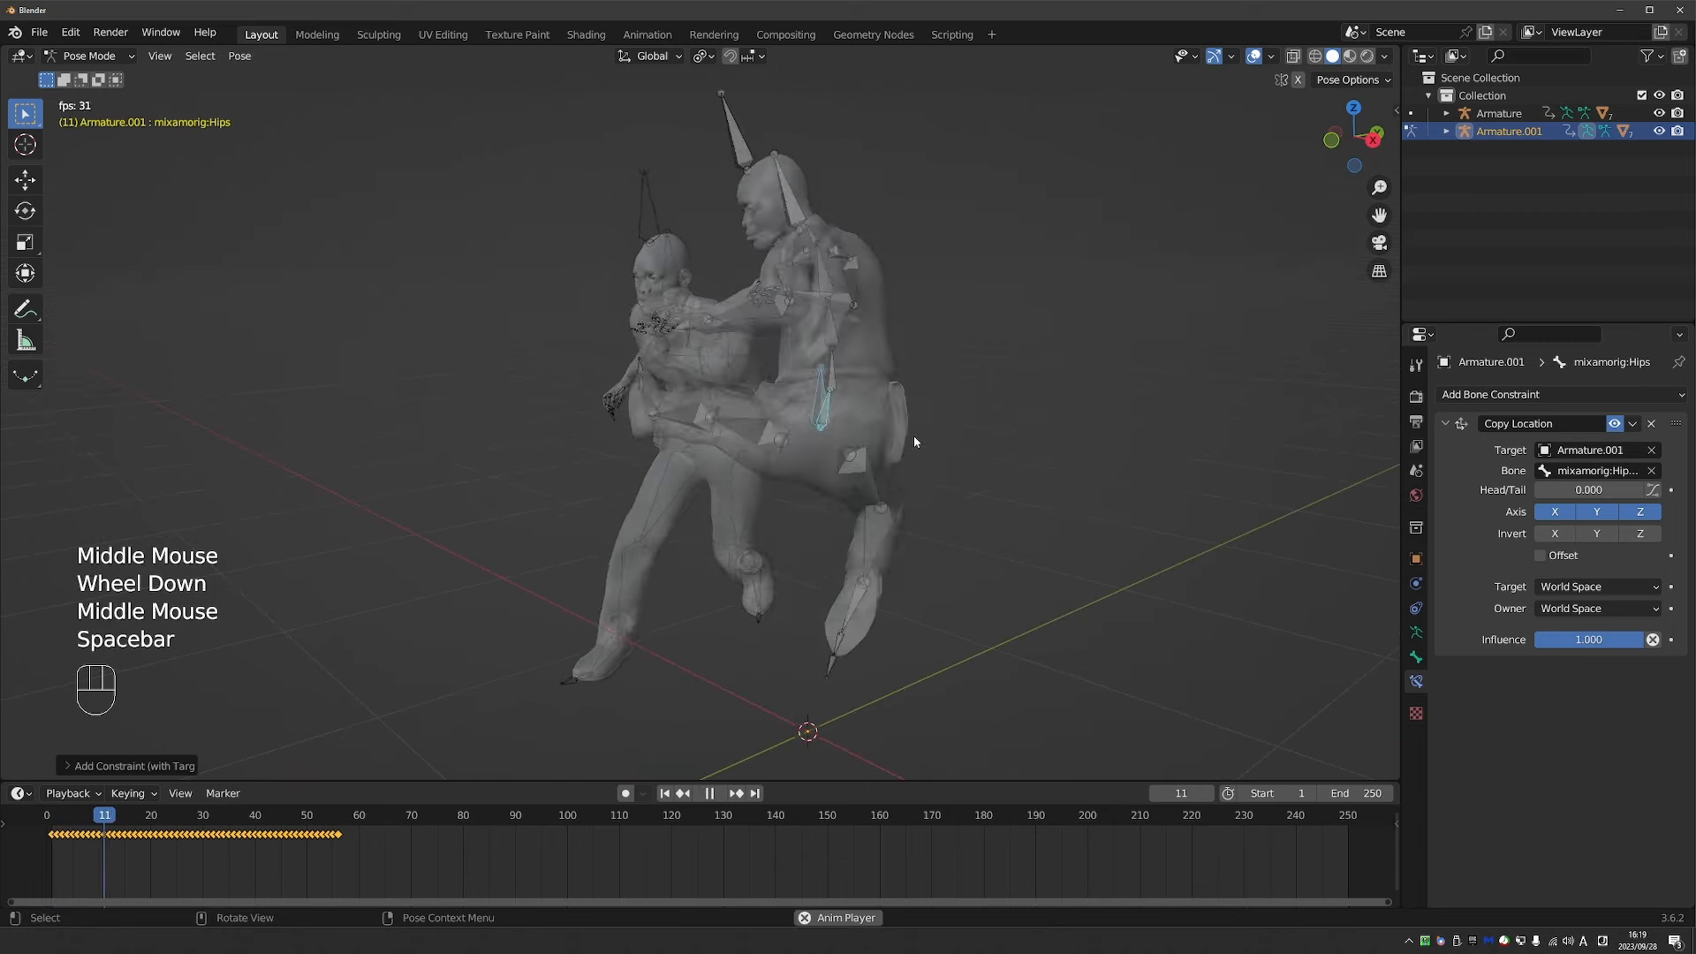
Turn off the Z axis in the hips bone's Copy Location constraint.
key(space)
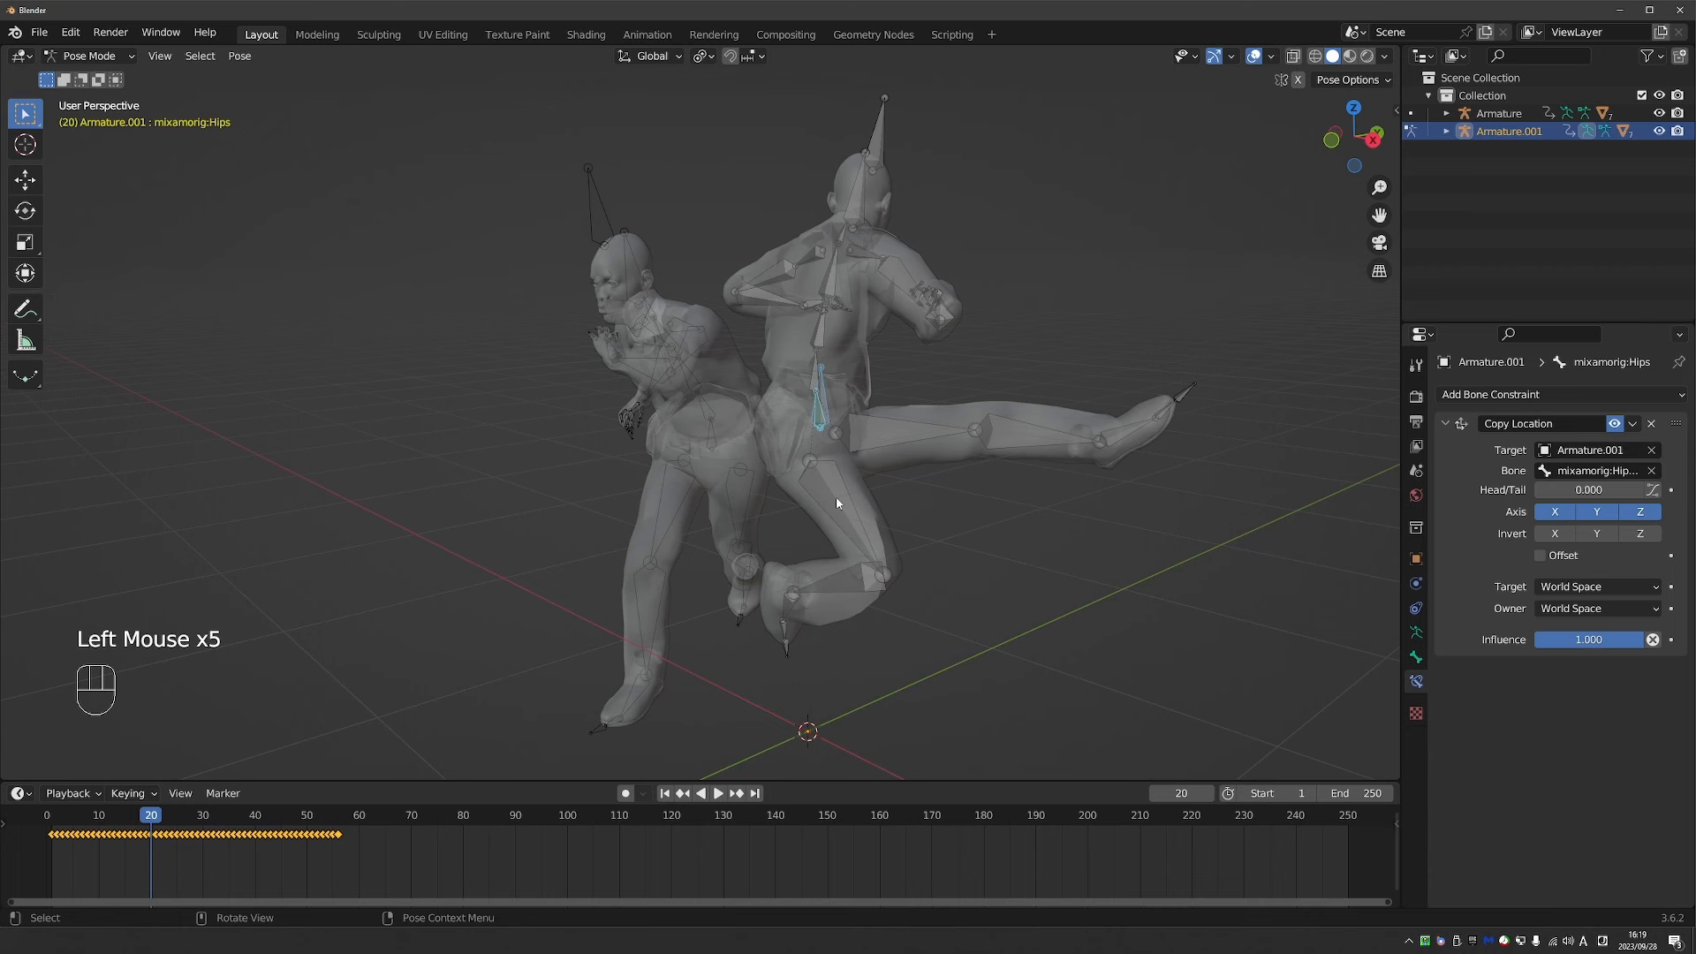
middle_drag(836, 496, 750, 497)
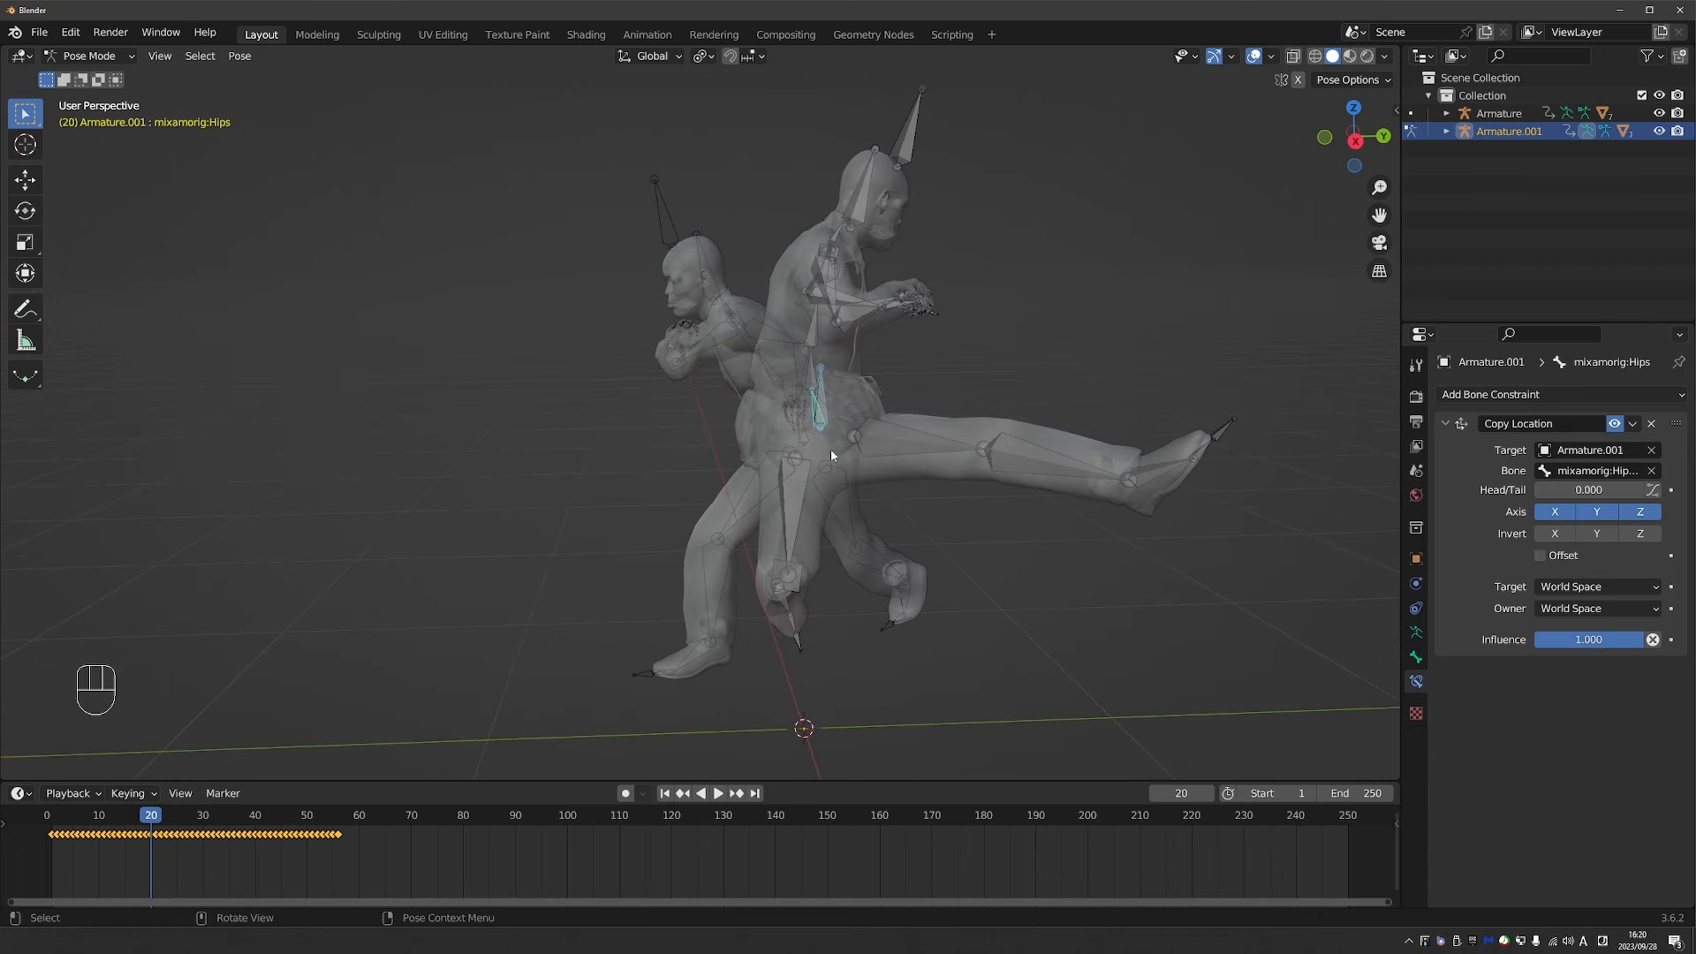
middle_drag(830, 454, 882, 500)
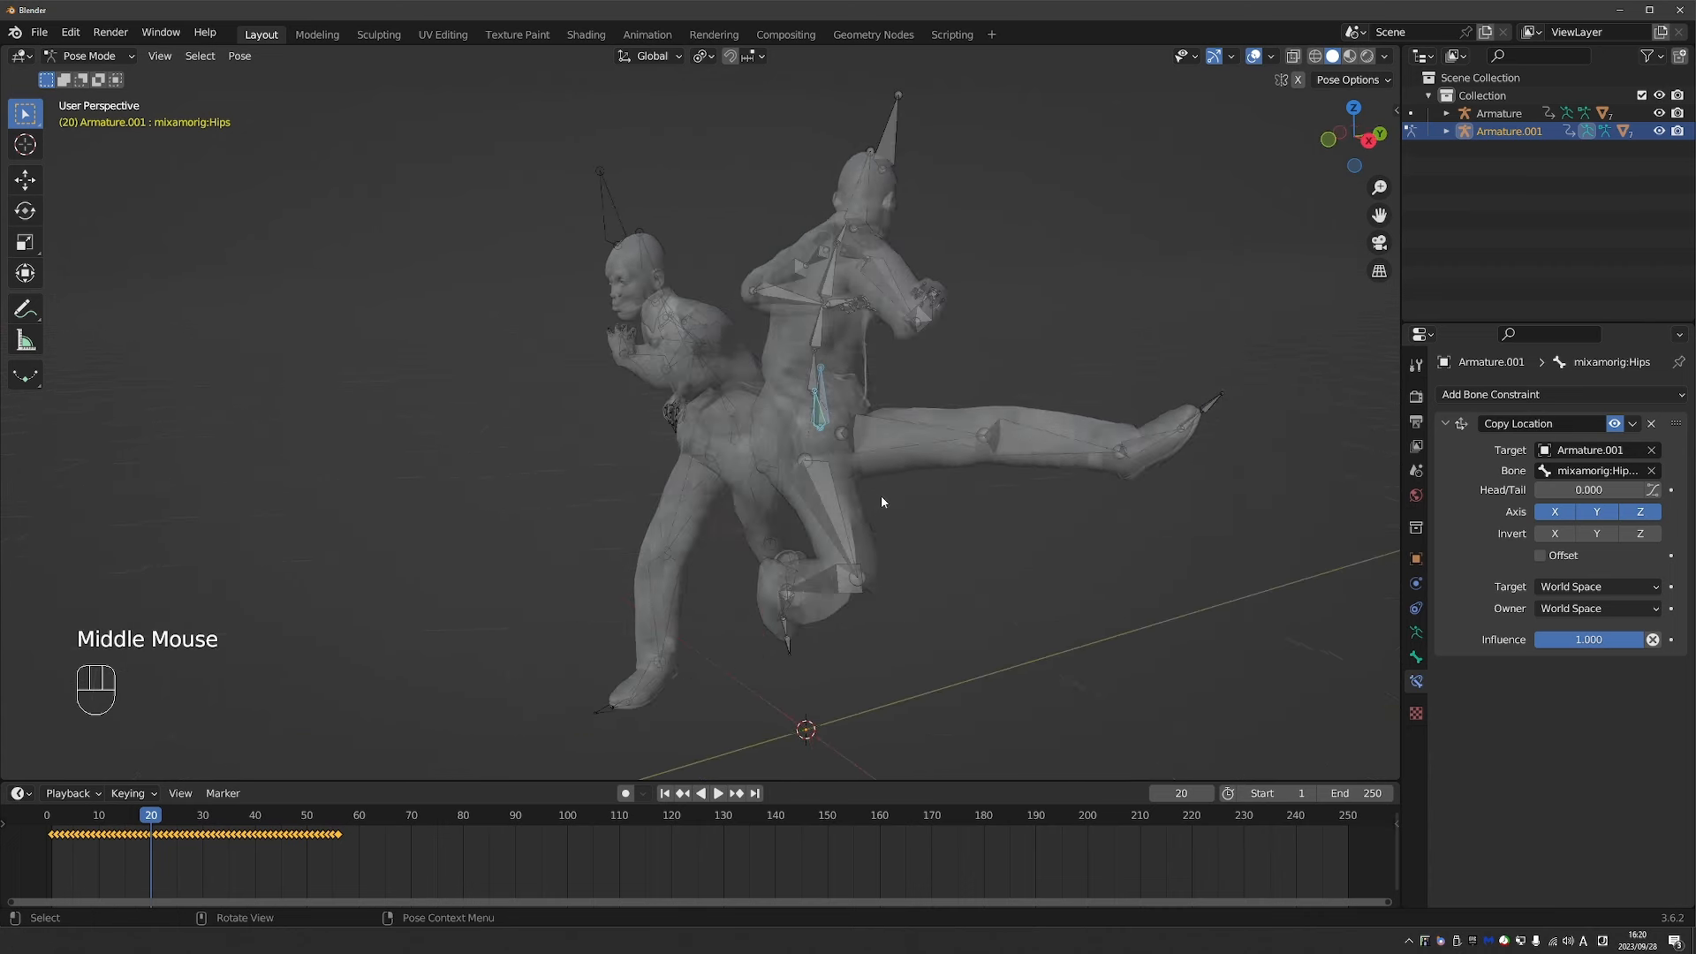
click(1644, 519)
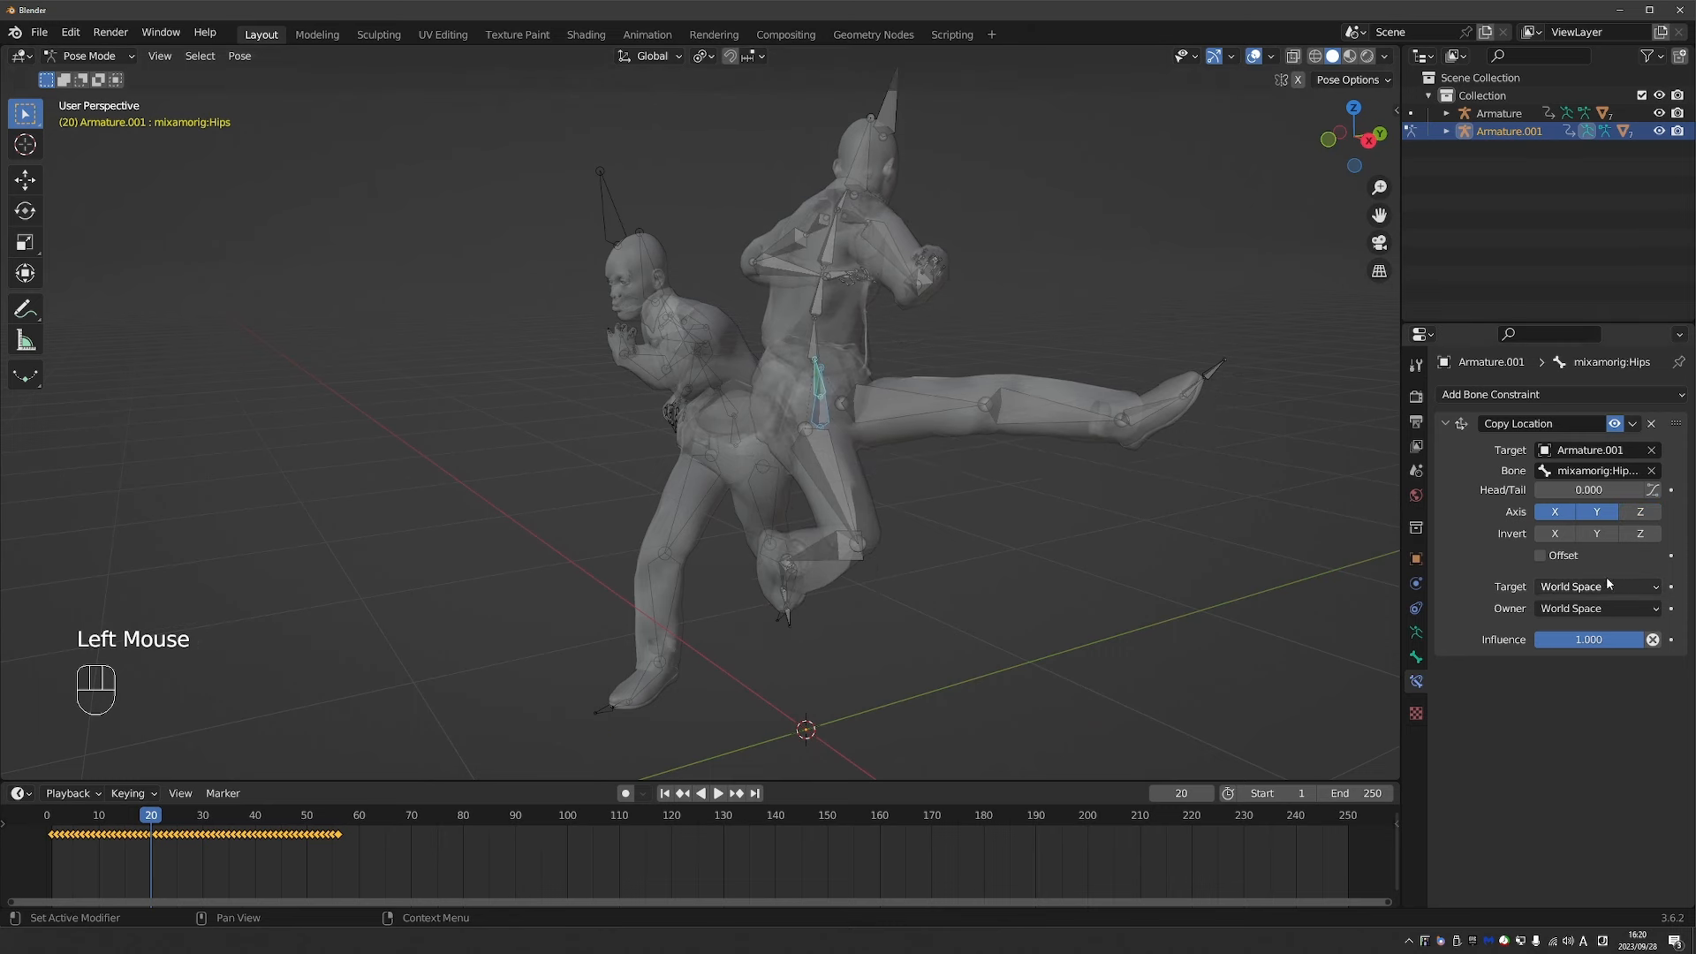
middle_drag(1278, 182, 1292, 213)
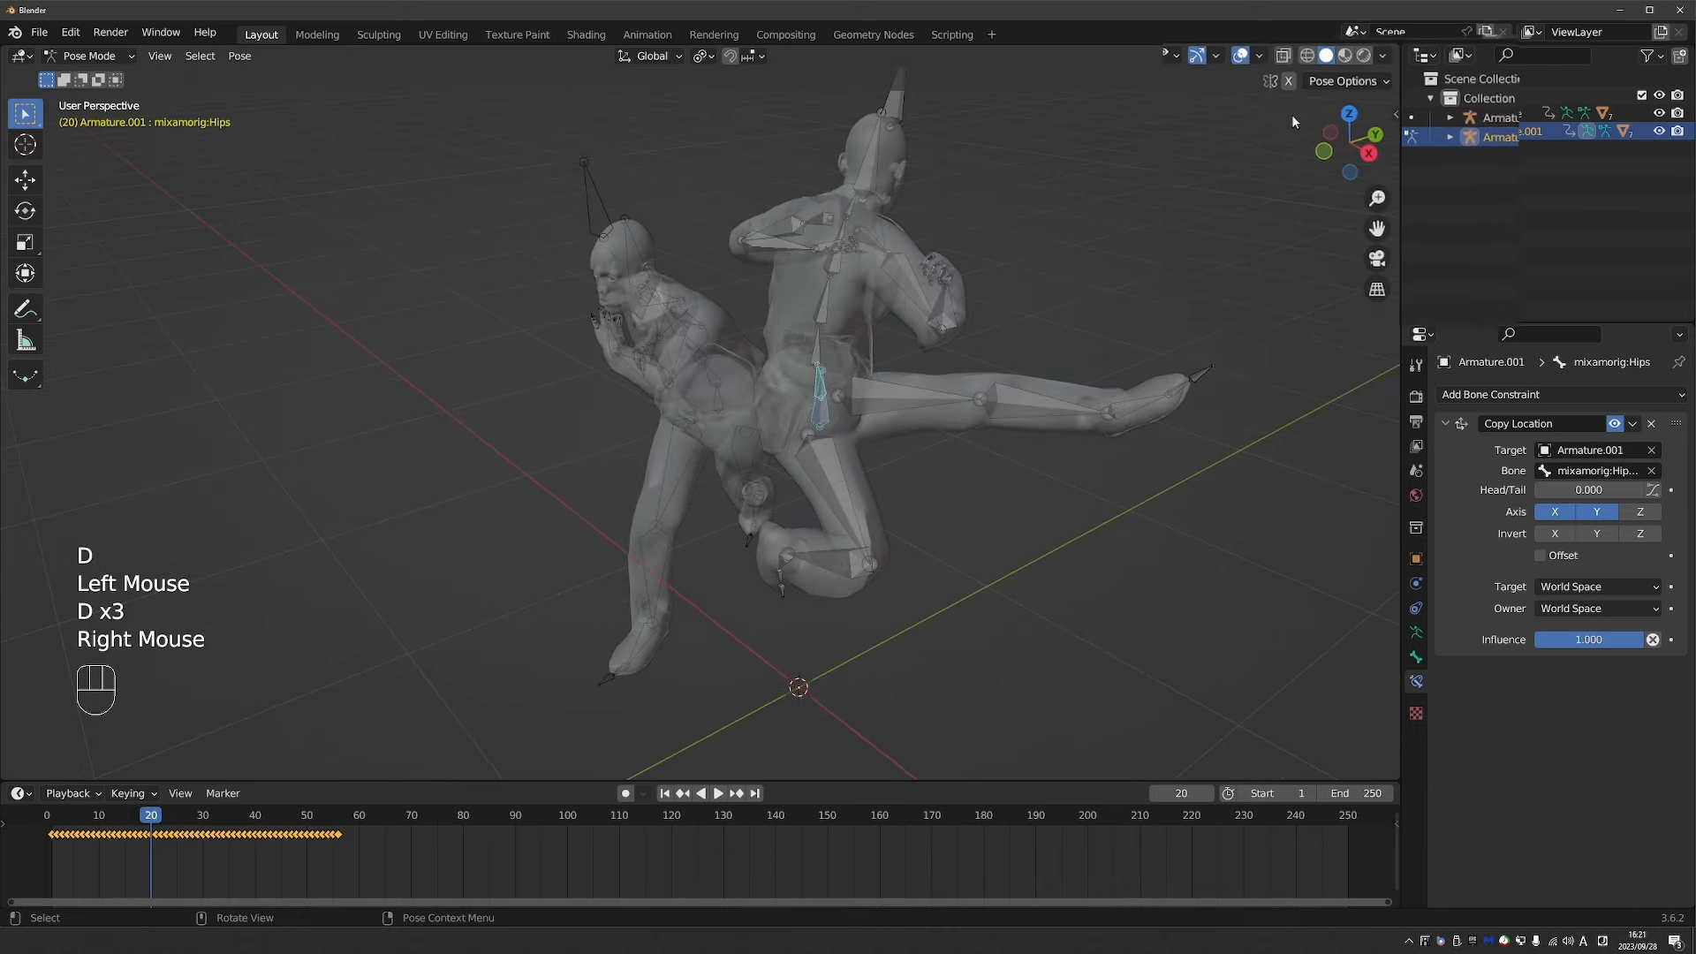
Draw a freehand annotation curve around the viewport's axis gizmo.
key(d)
drag(1289, 104, 1289, 160)
drag(1218, 217, 1345, 276)
key(d)
key(d)
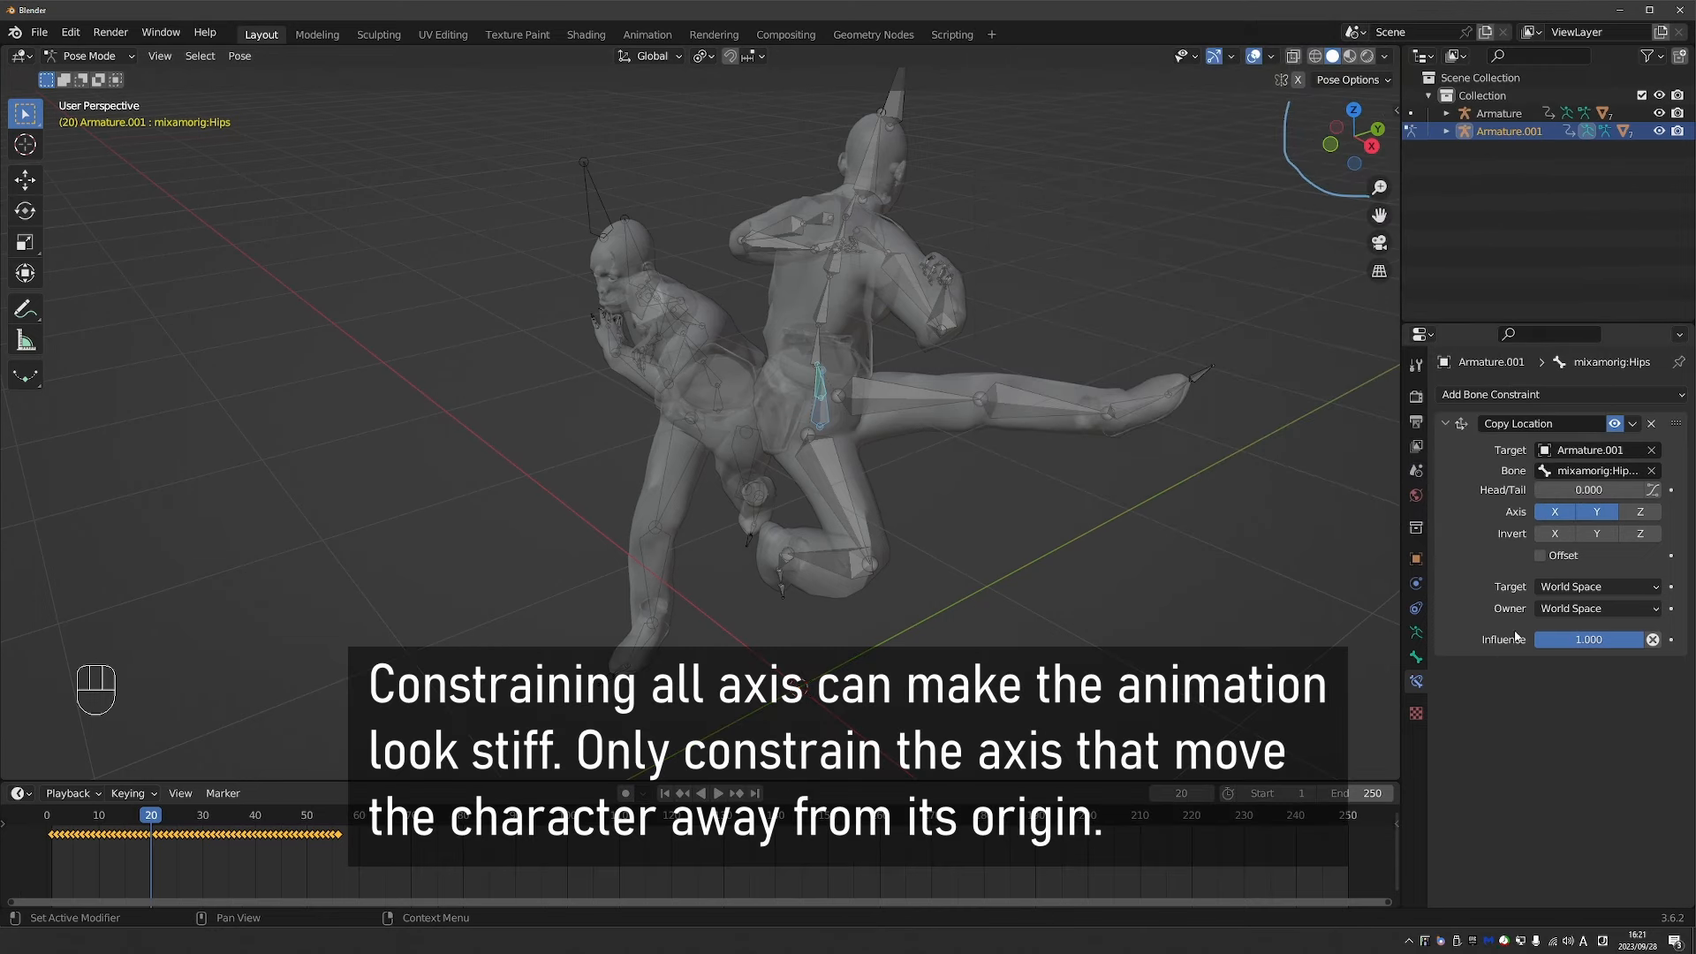
Turn off the constraint's X axis so only Y is copied, and play the animation to check the motion from several angles.
click(1555, 512)
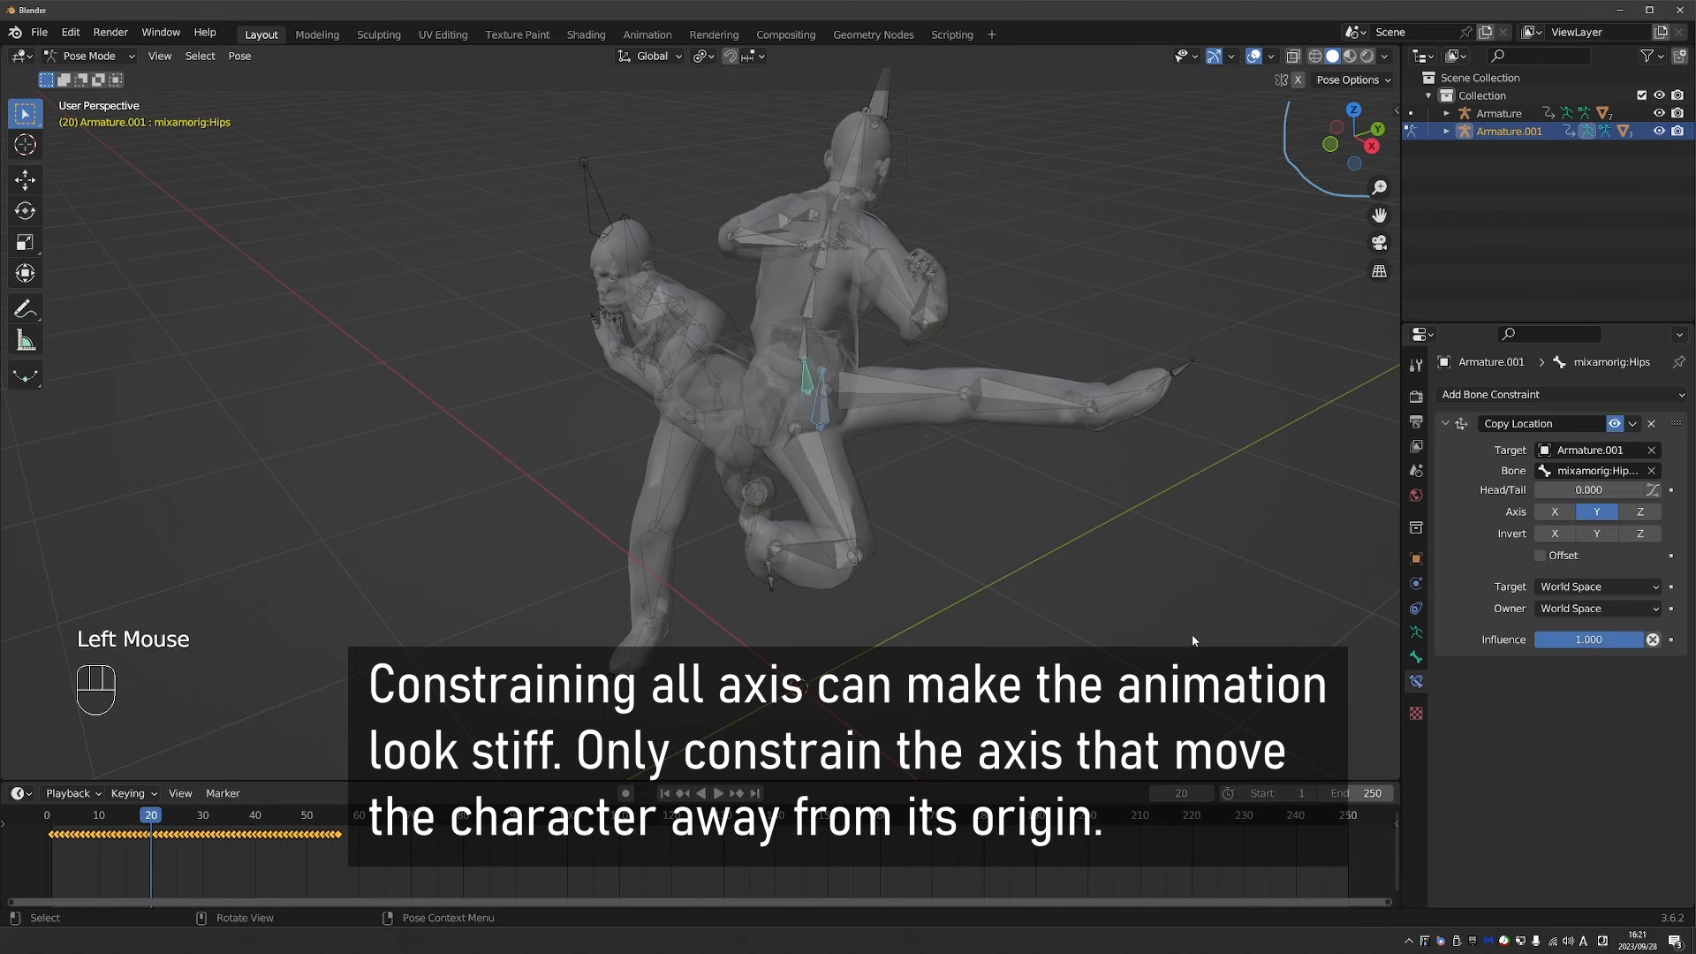
scroll(808, 402, down, 2)
middle_drag(808, 402, 889, 394)
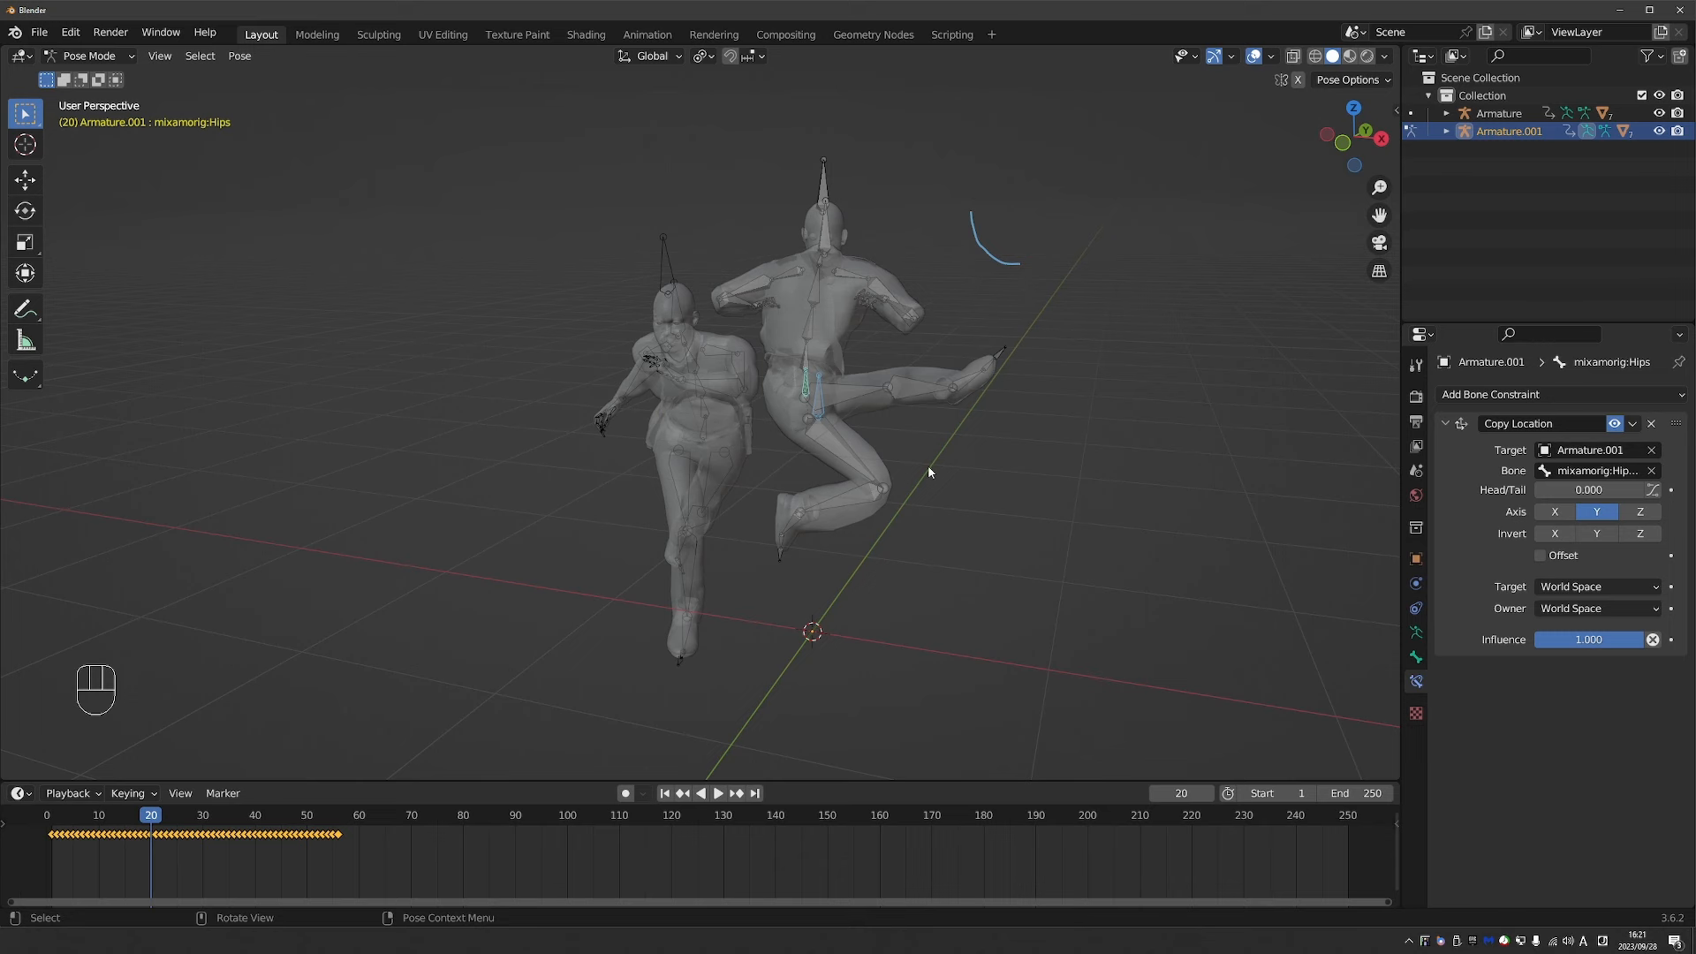
middle_drag(715, 398, 861, 402)
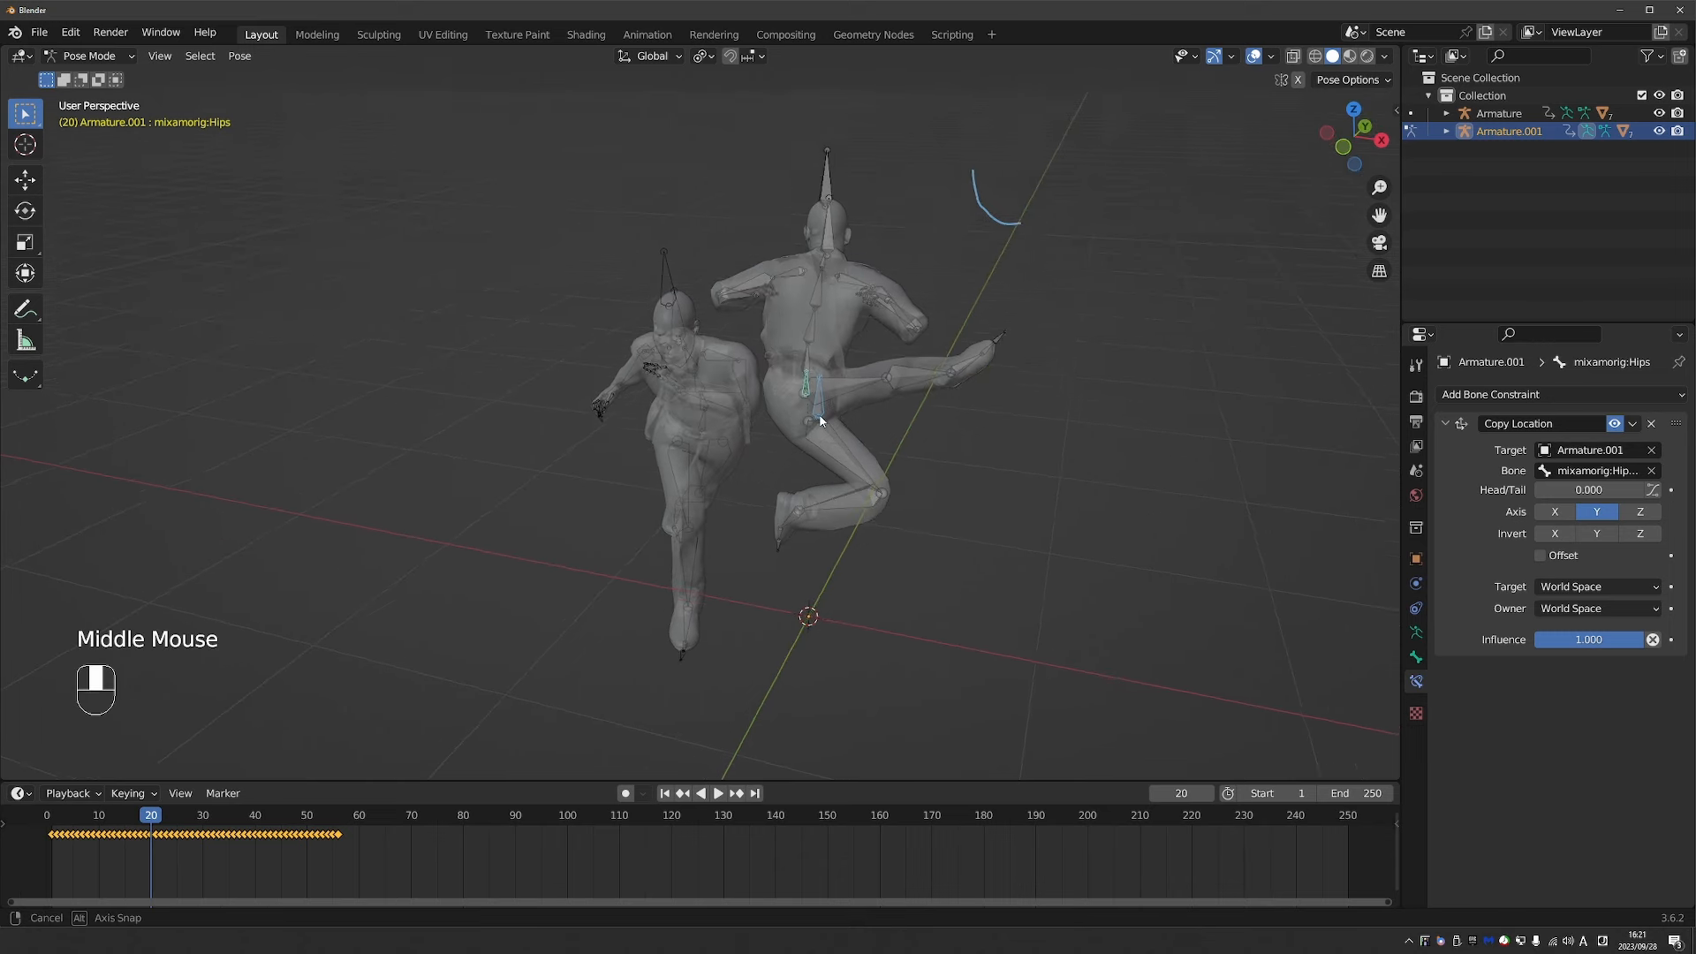
key(space)
middle_drag(868, 471, 712, 427)
scroll(712, 427, down, 1)
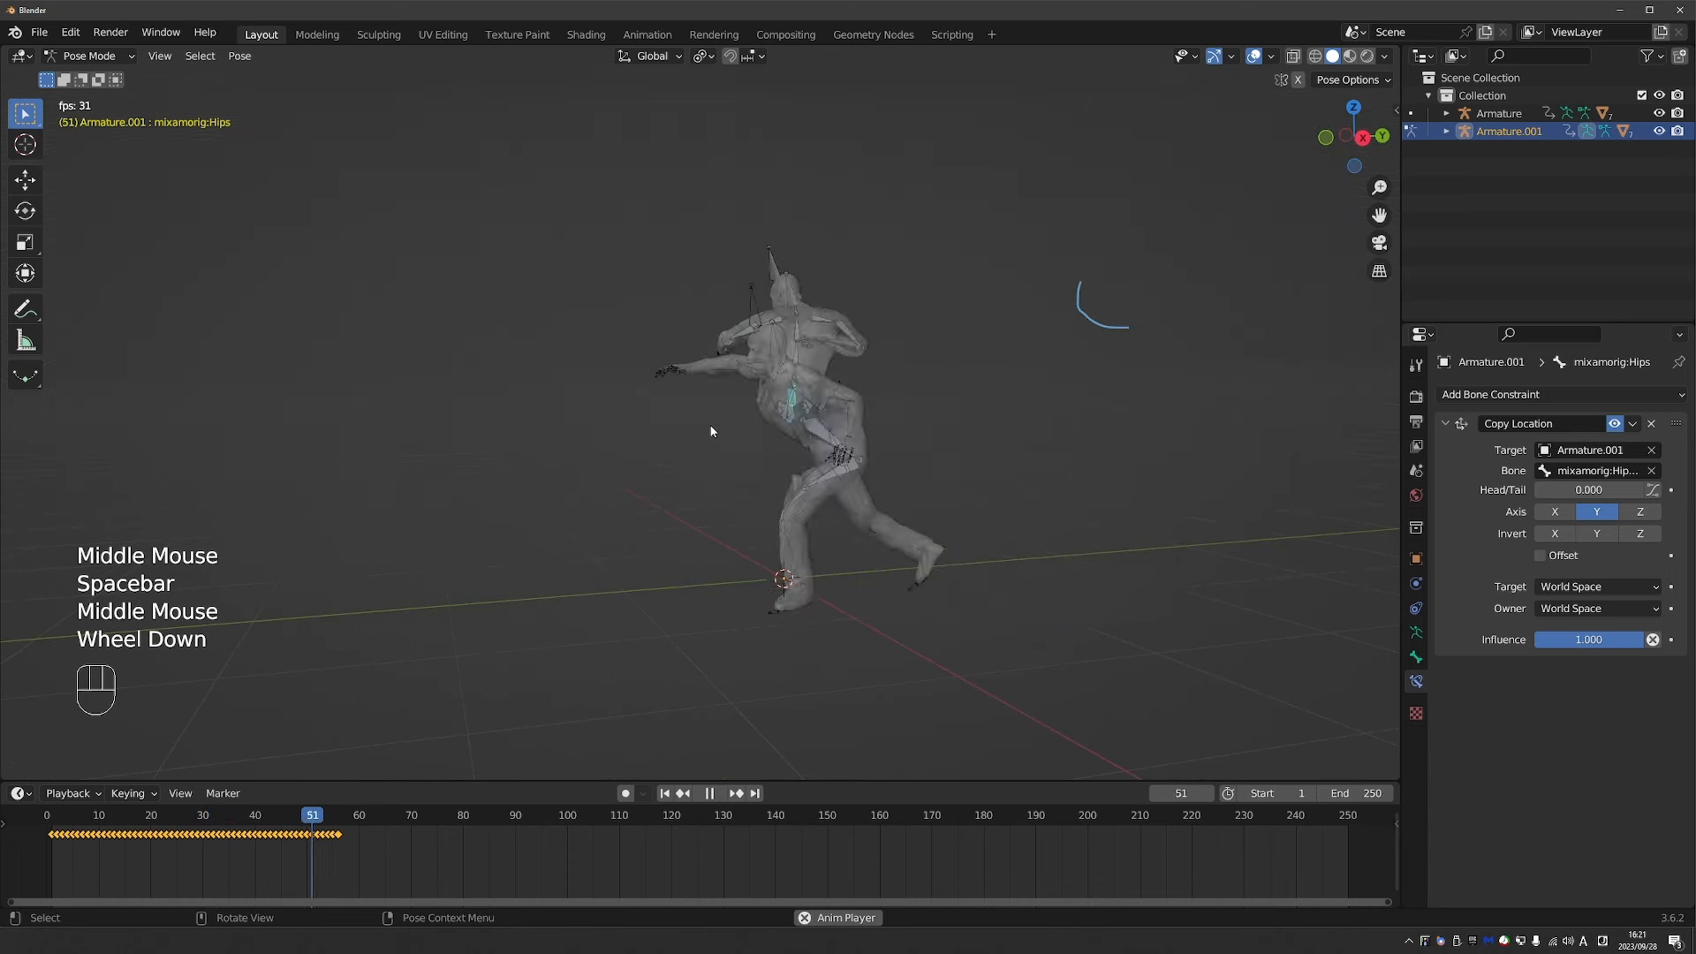
key(space)
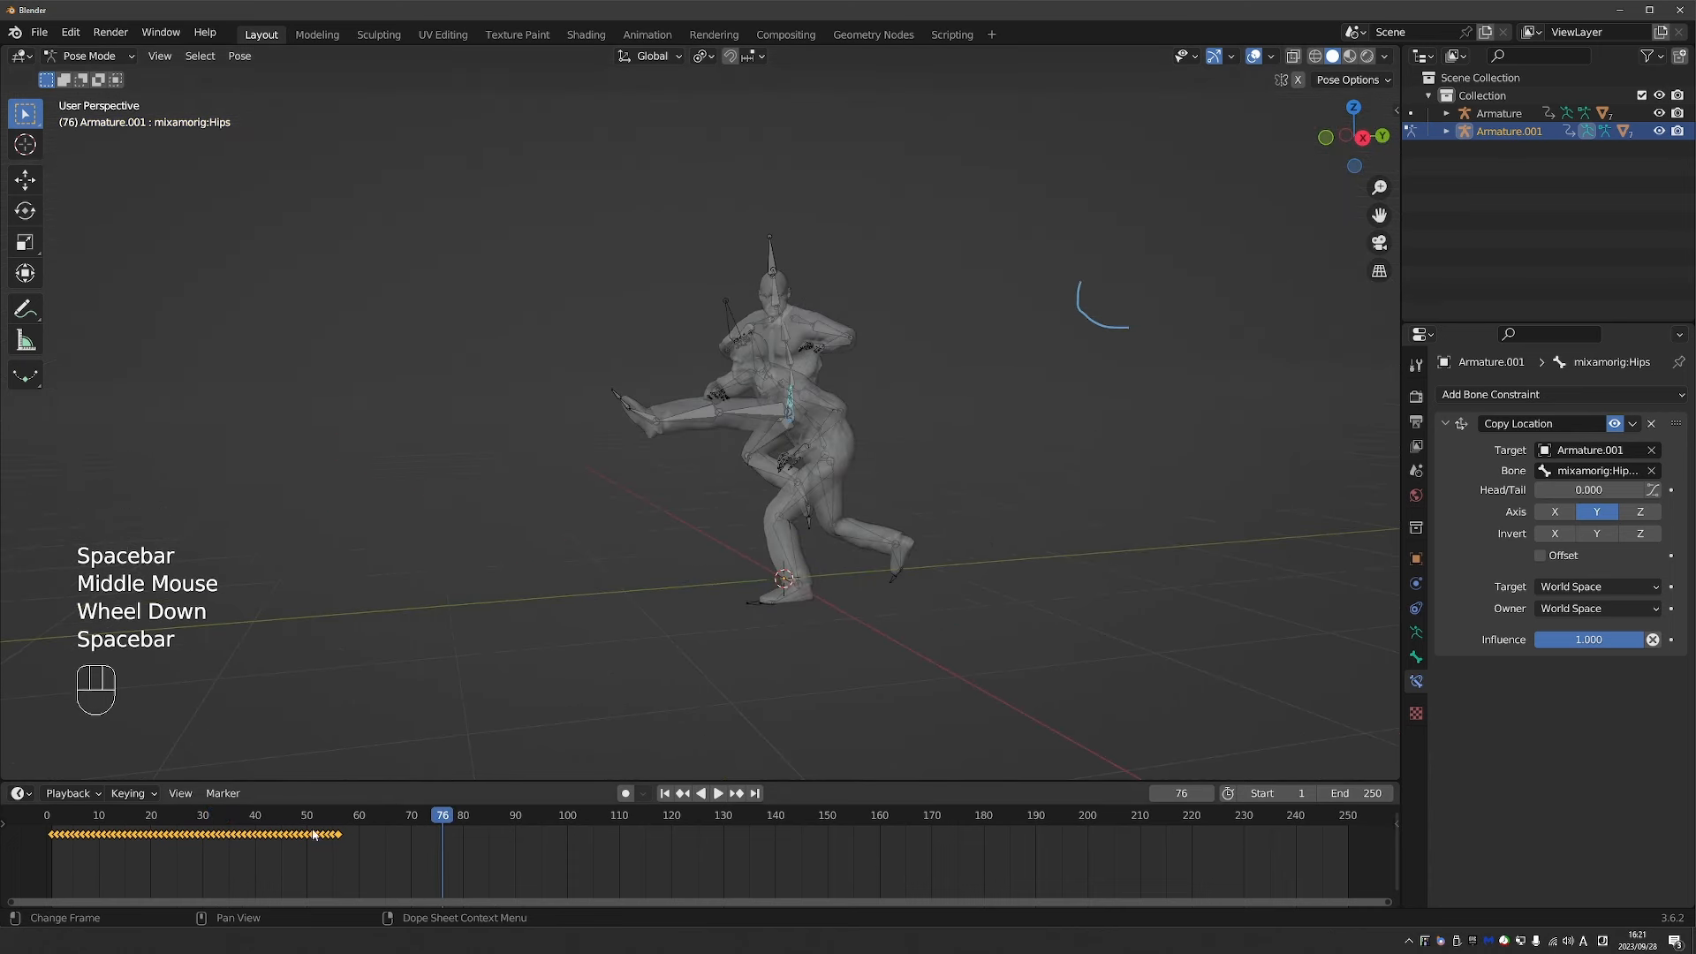
Hide the first Armature and all its child meshes in the viewport, keeping Armature.001 visible.
middle_drag(1322, 230, 1334, 231)
click(1446, 114)
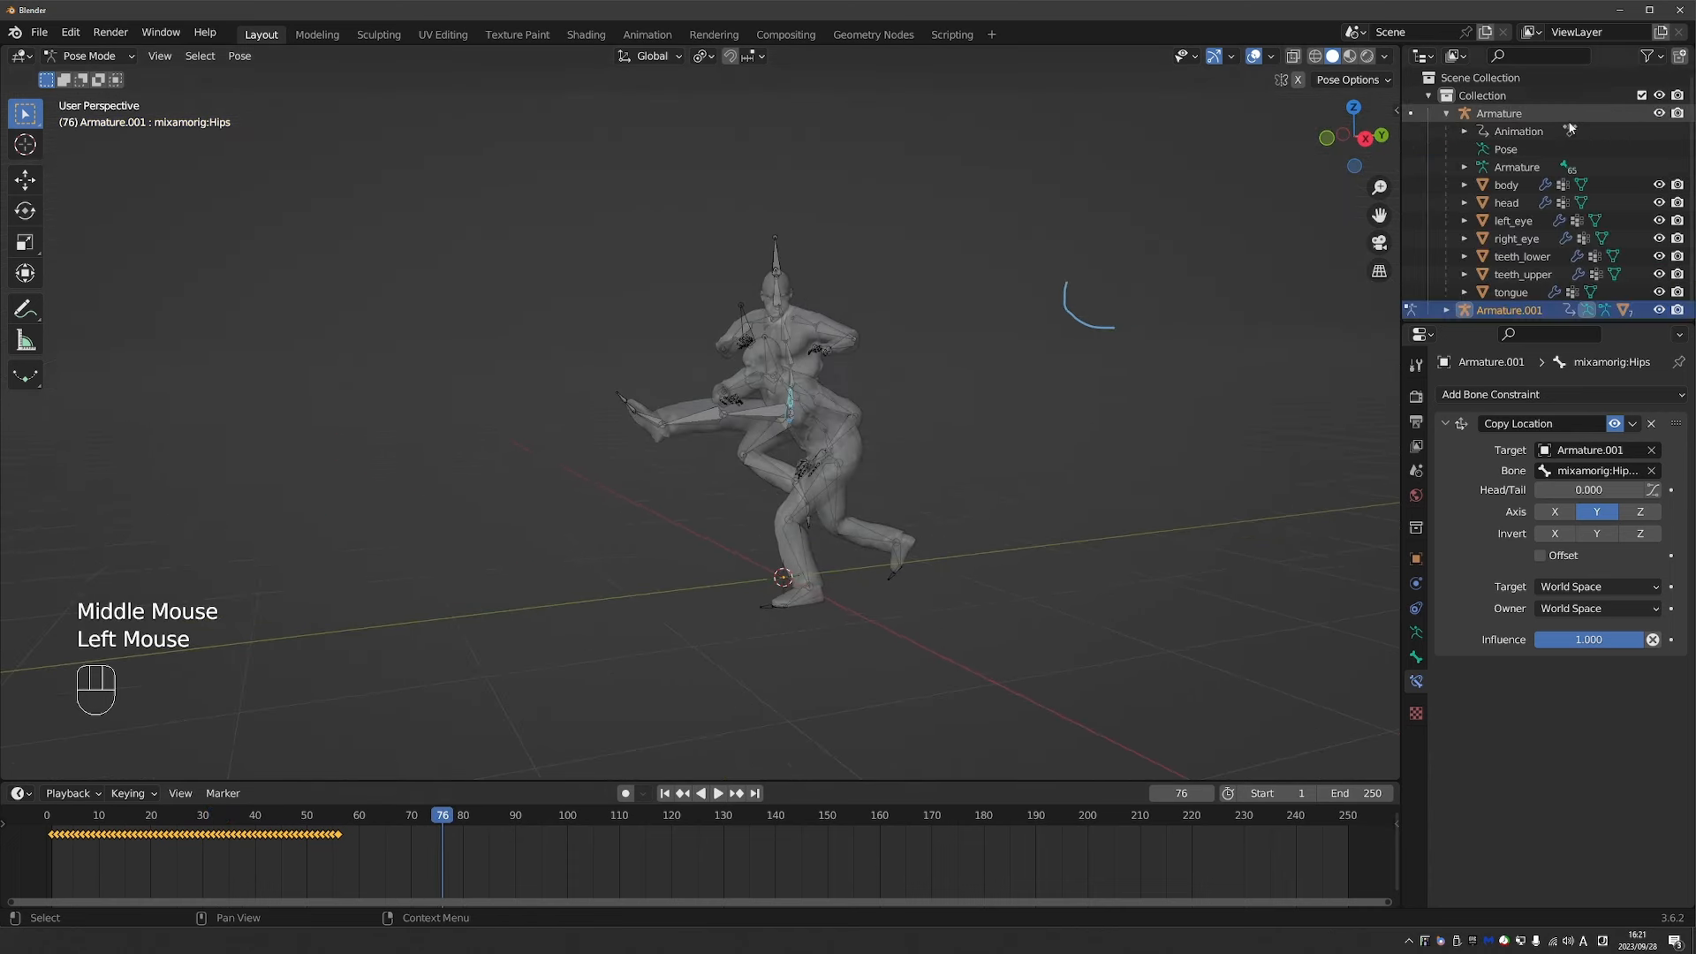
click(1660, 114)
drag(1659, 186, 1660, 309)
scroll(1660, 305, down, 1)
click(1659, 286)
middle_drag(818, 415, 791, 367)
click(1658, 285)
click(1658, 303)
scroll(792, 367, up, 2)
middle_drag(791, 368, 786, 362)
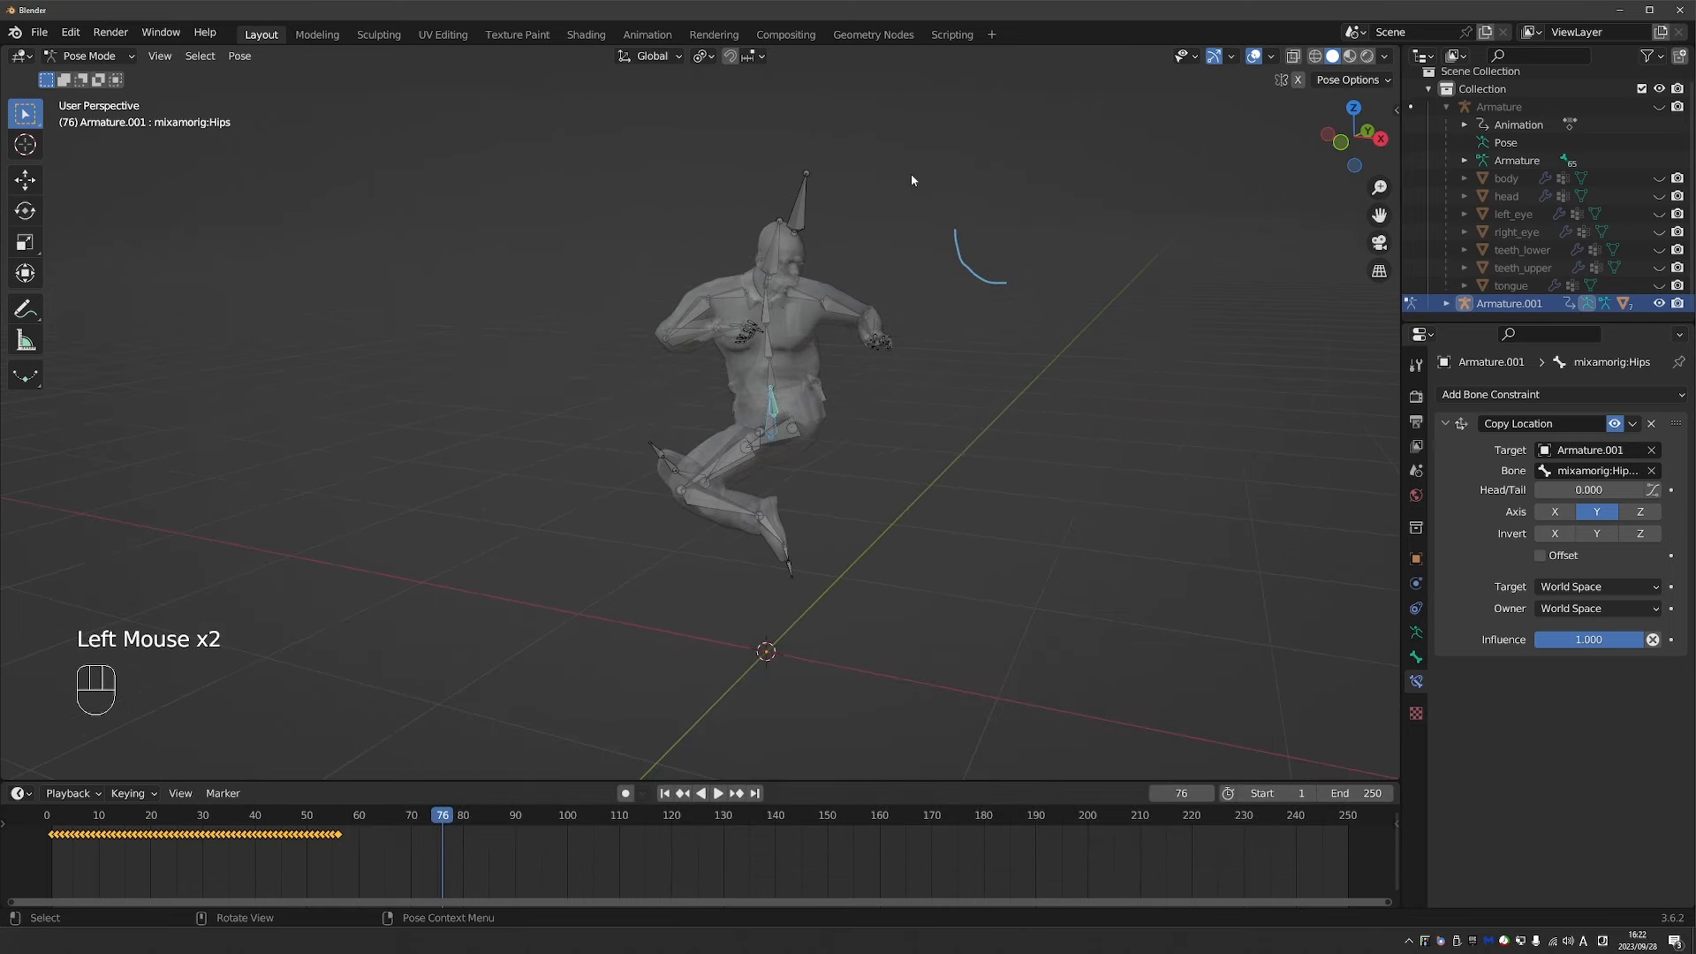
Switch to Object Mode with X-ray off and play the constrained kick on the solid character.
key(z)
key(z)
key(Tab)
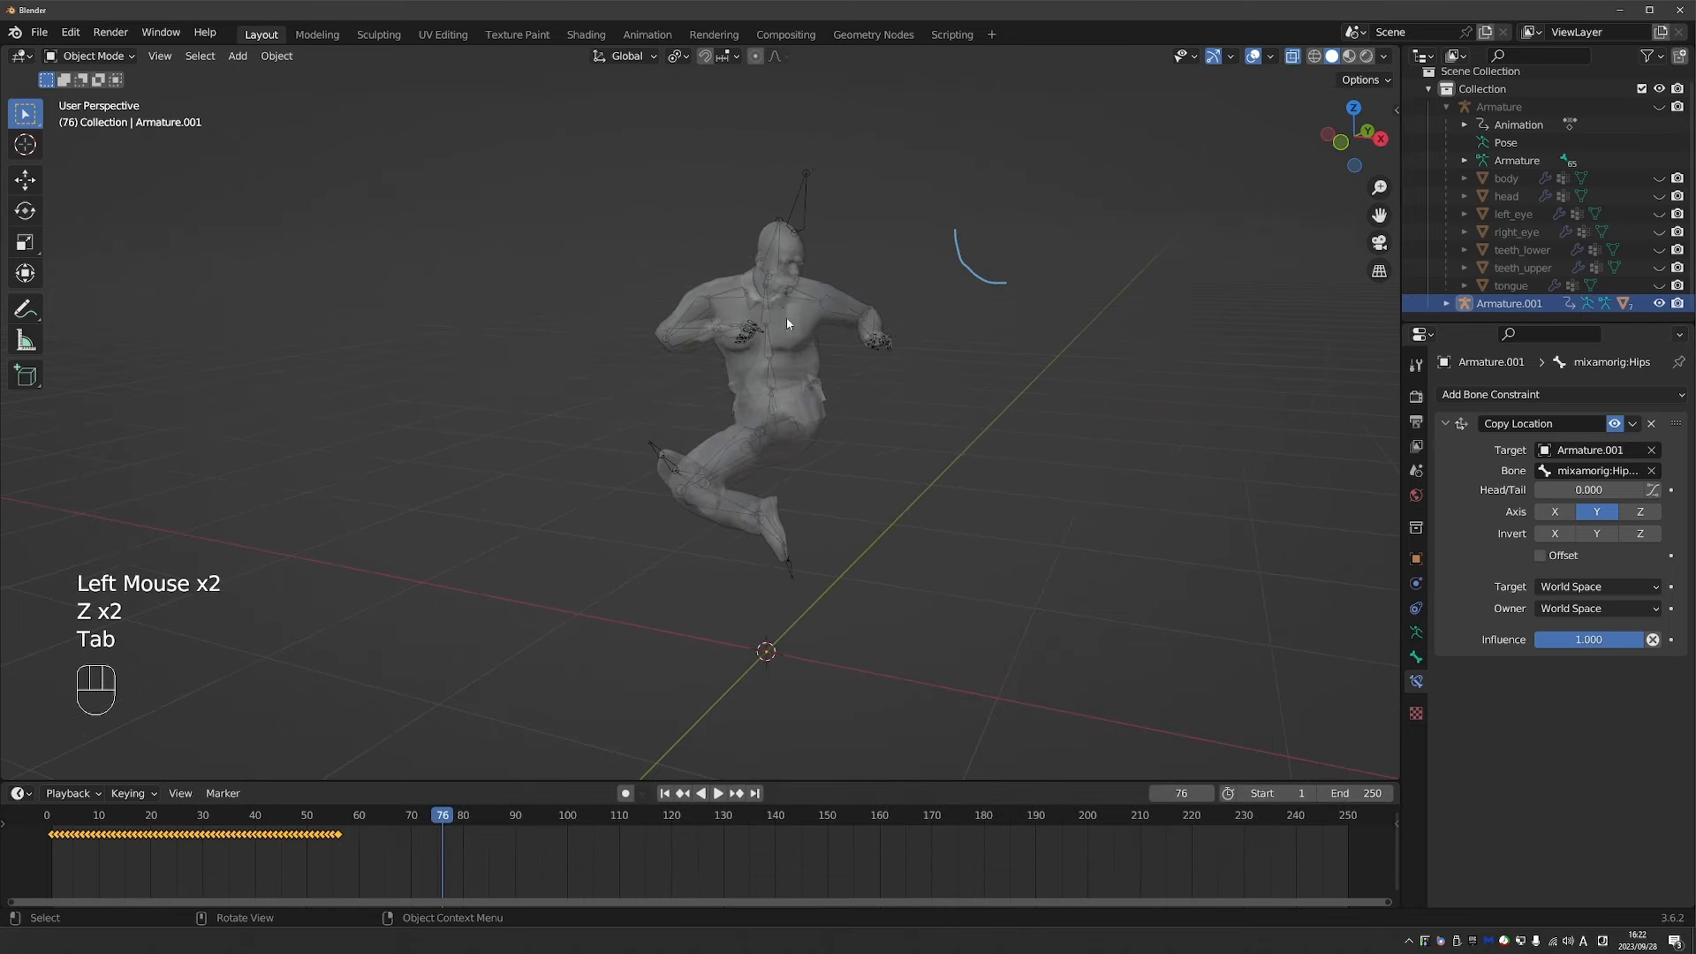
middle_drag(789, 323, 820, 378)
key(z)
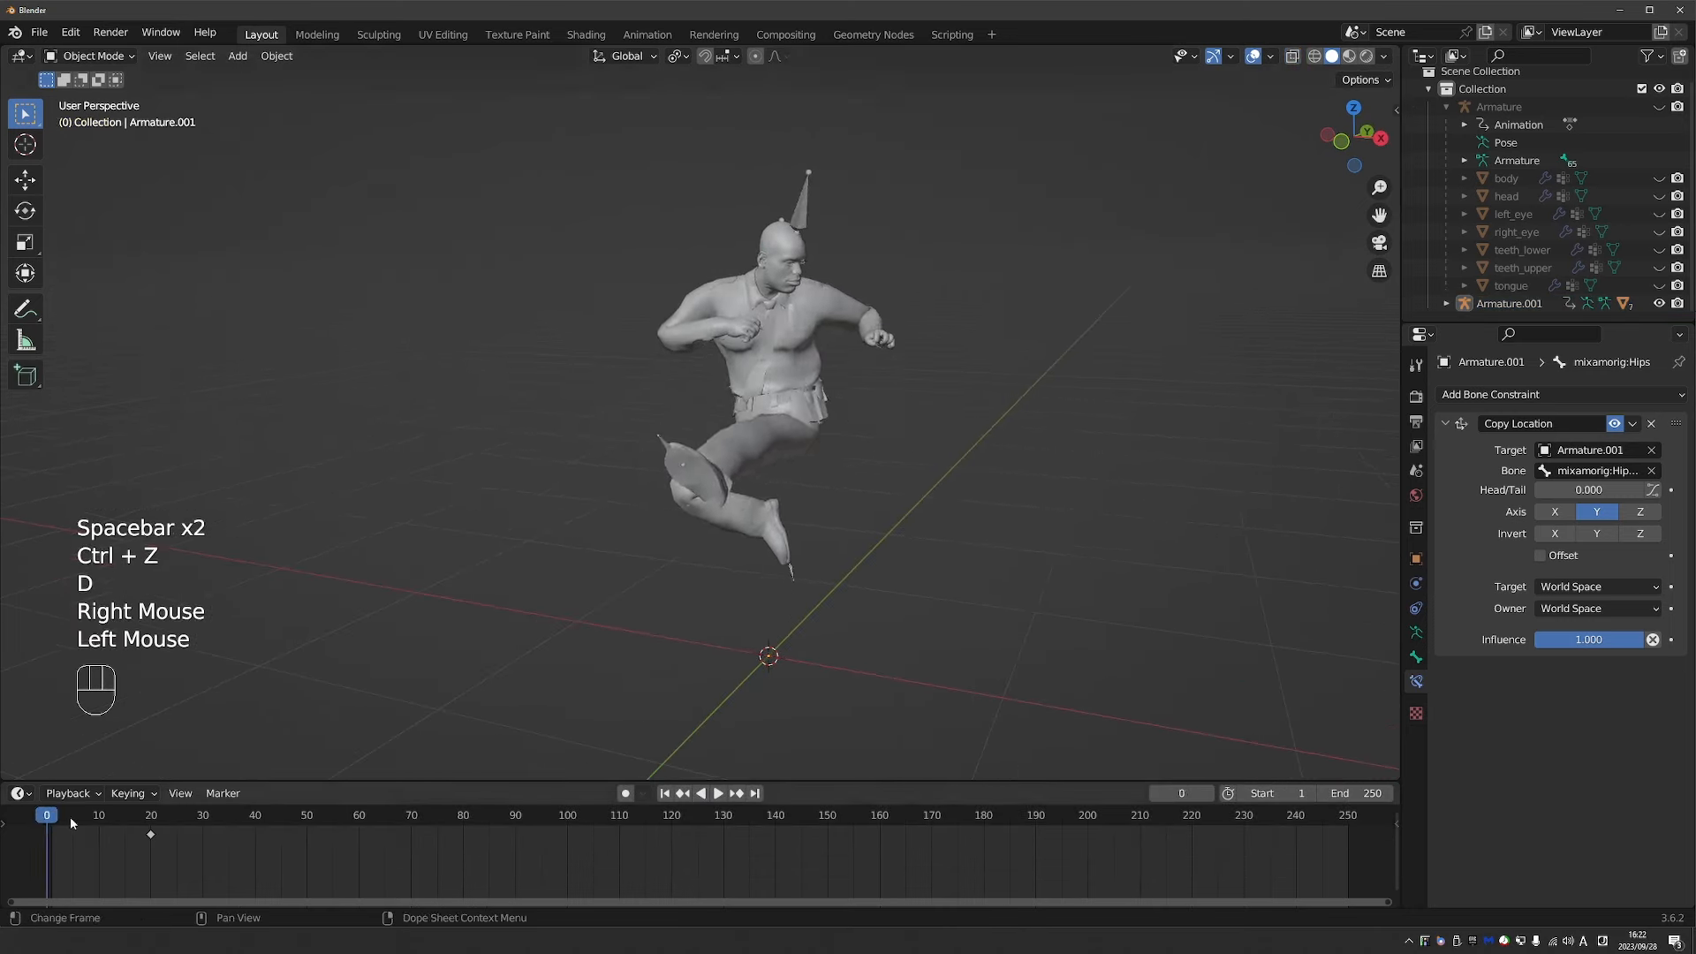
key(space)
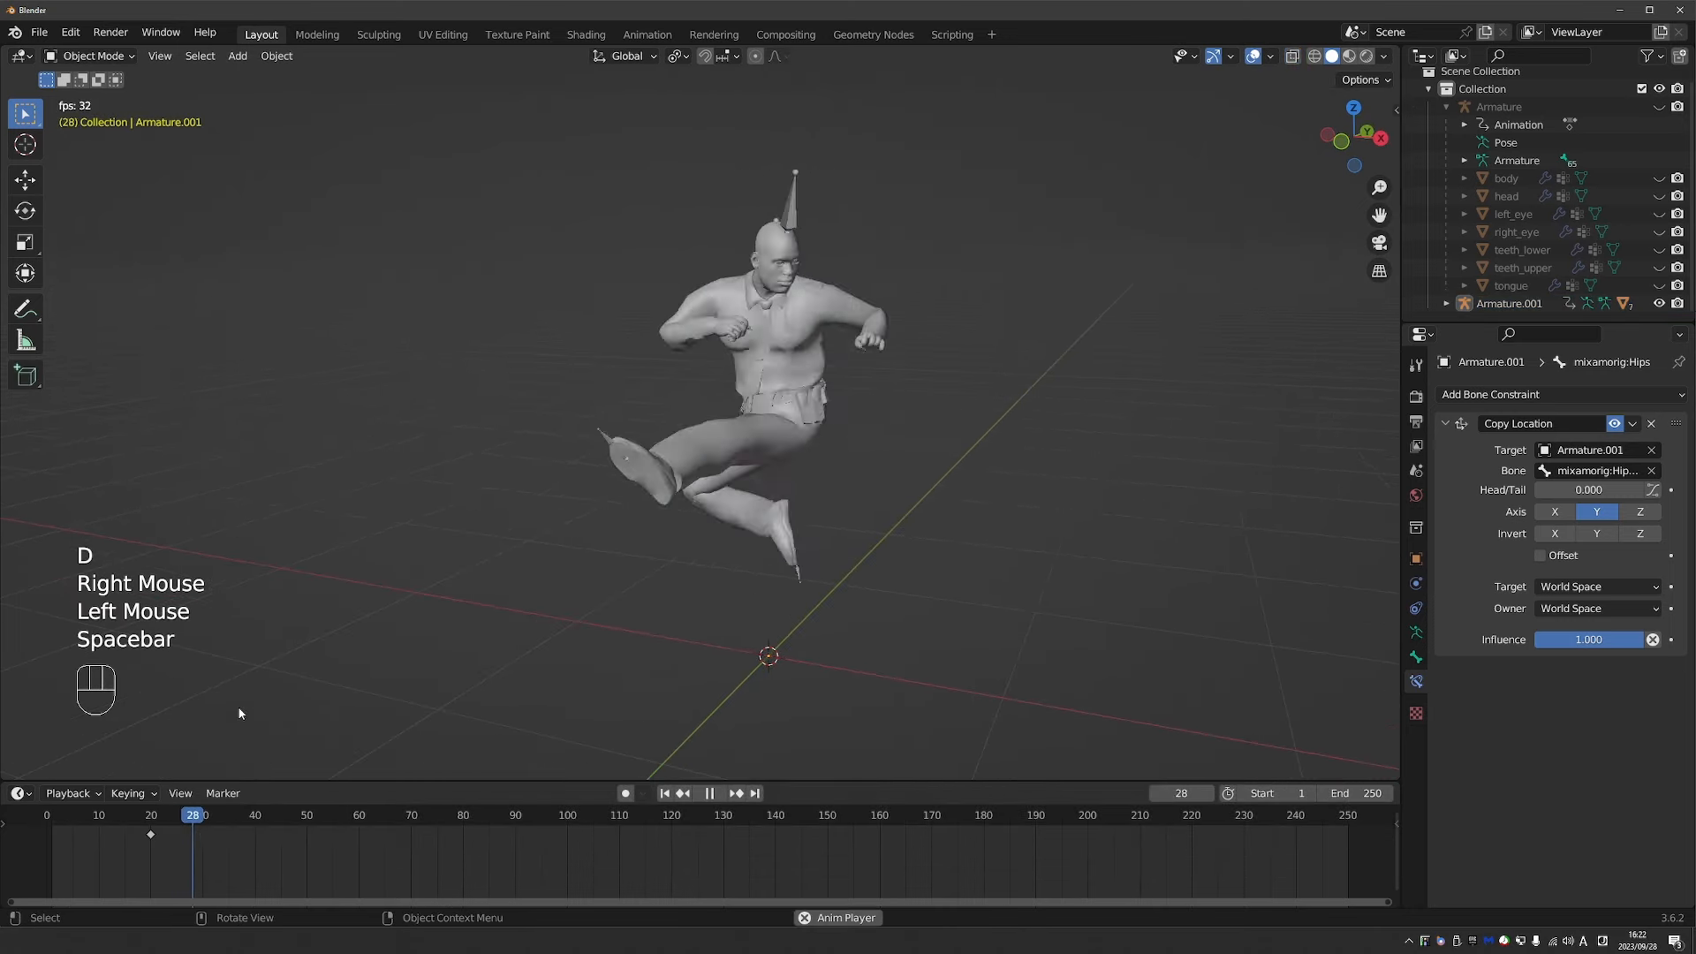
key(space)
middle_drag(803, 217, 805, 215)
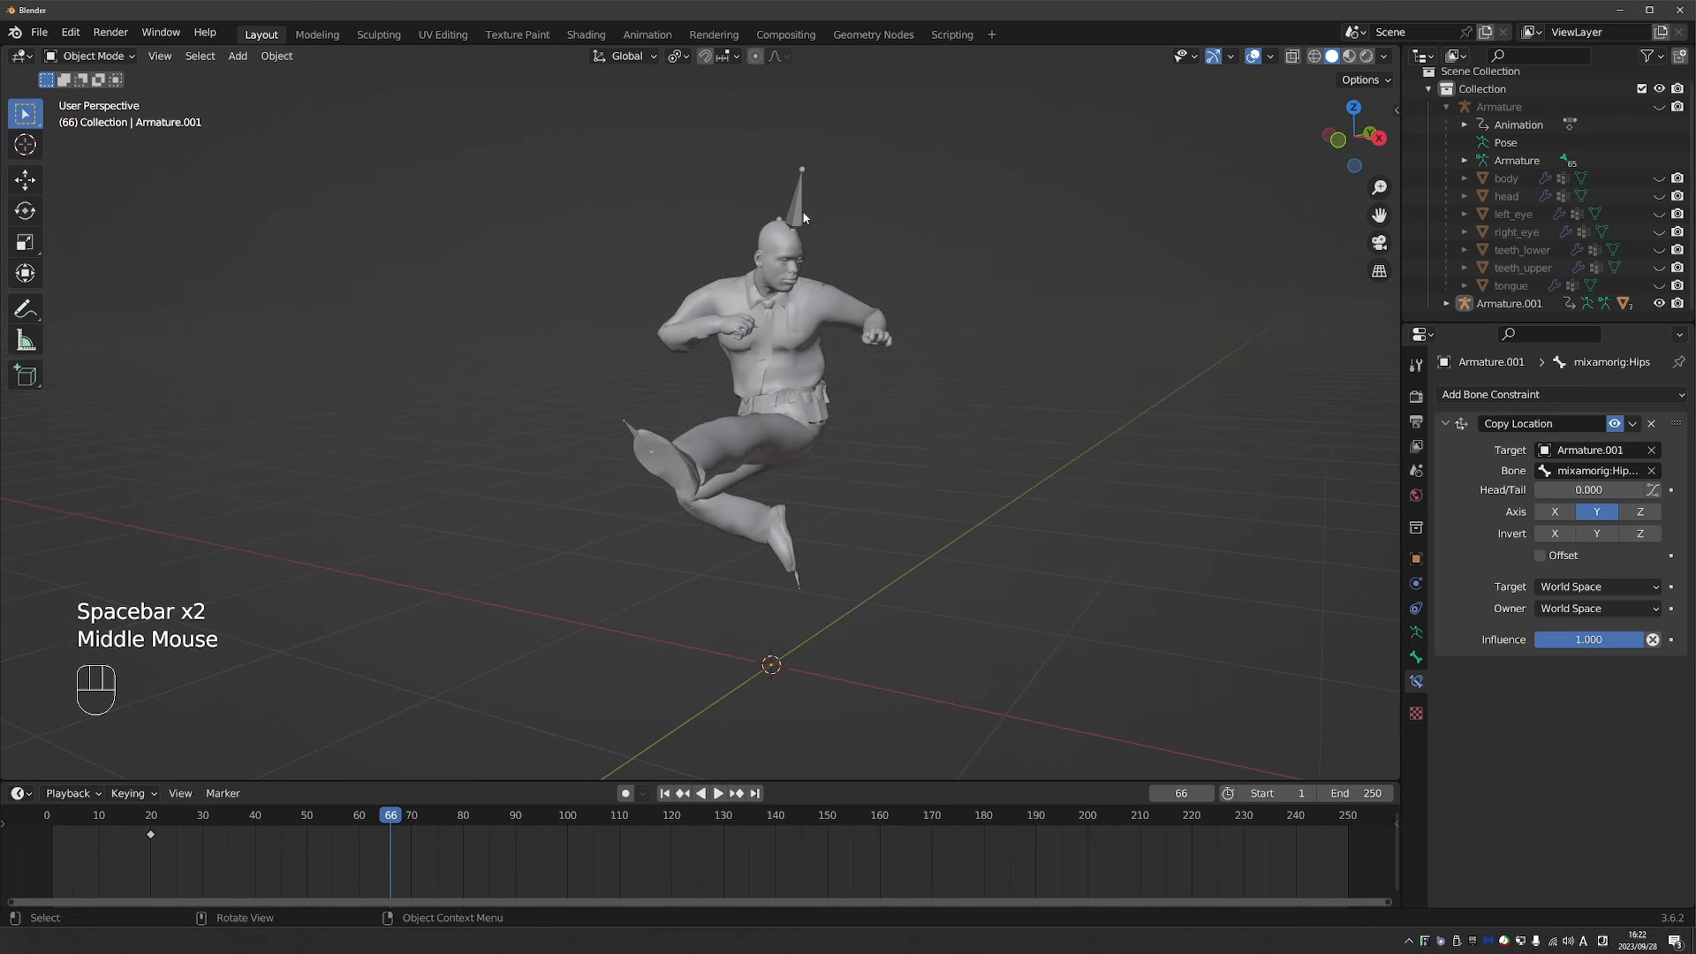
Put Armature.001 in Pose Mode and select all of its bones.
click(801, 213)
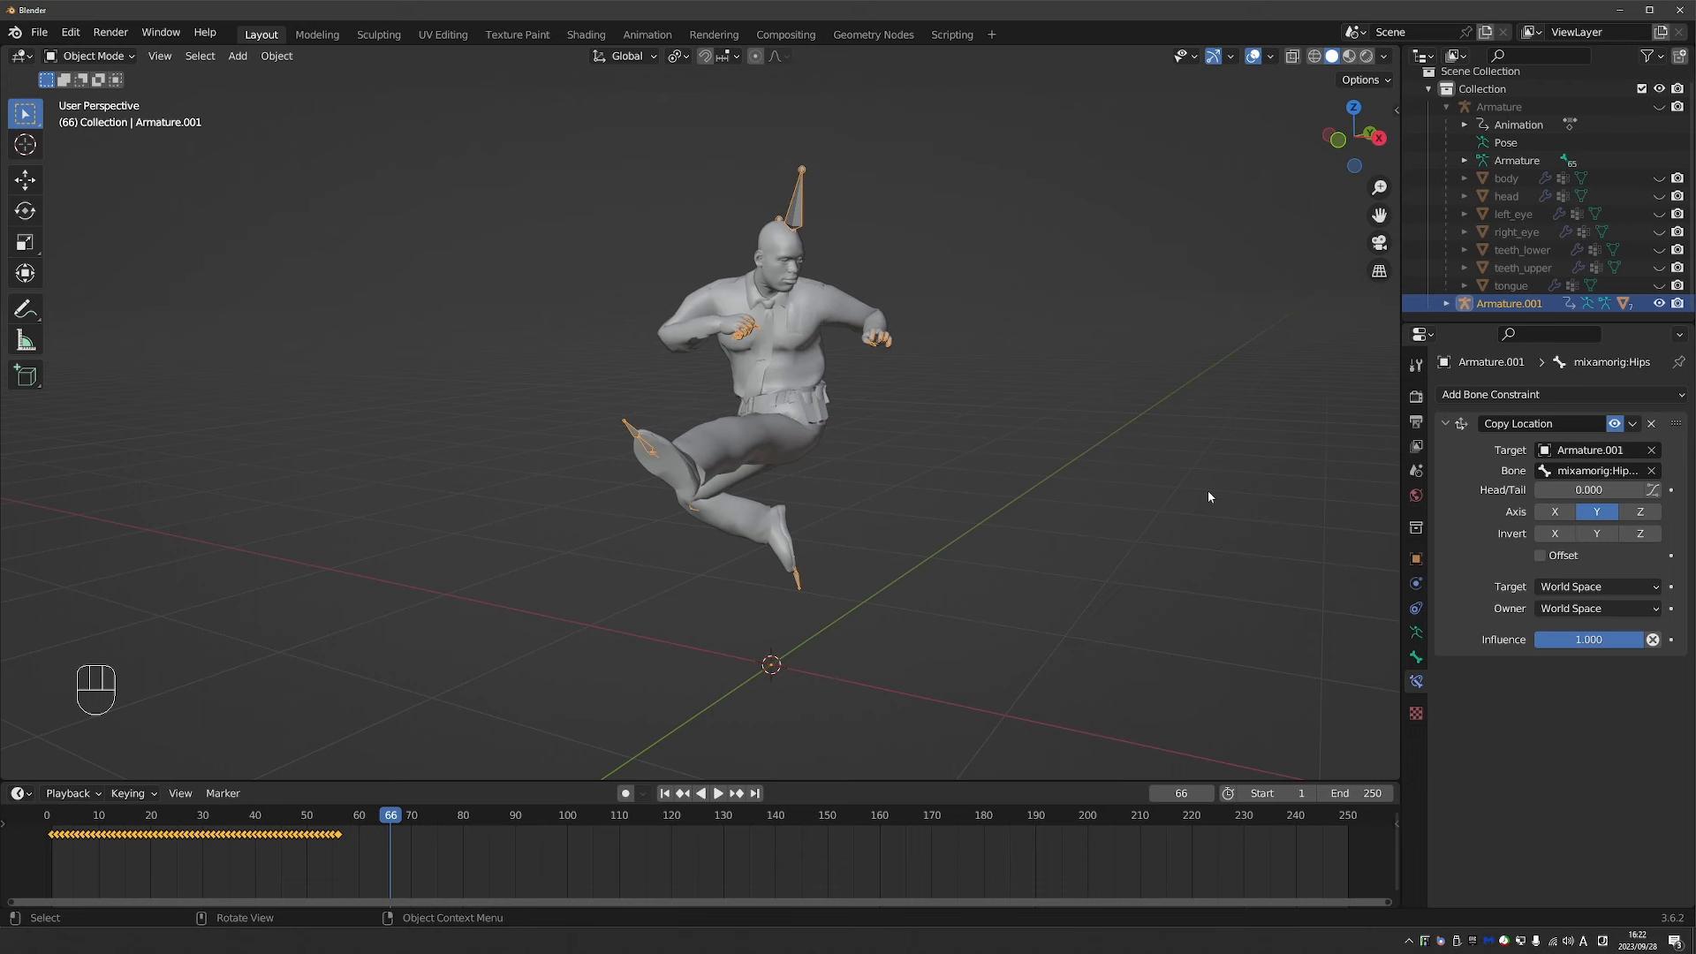
key(Tab)
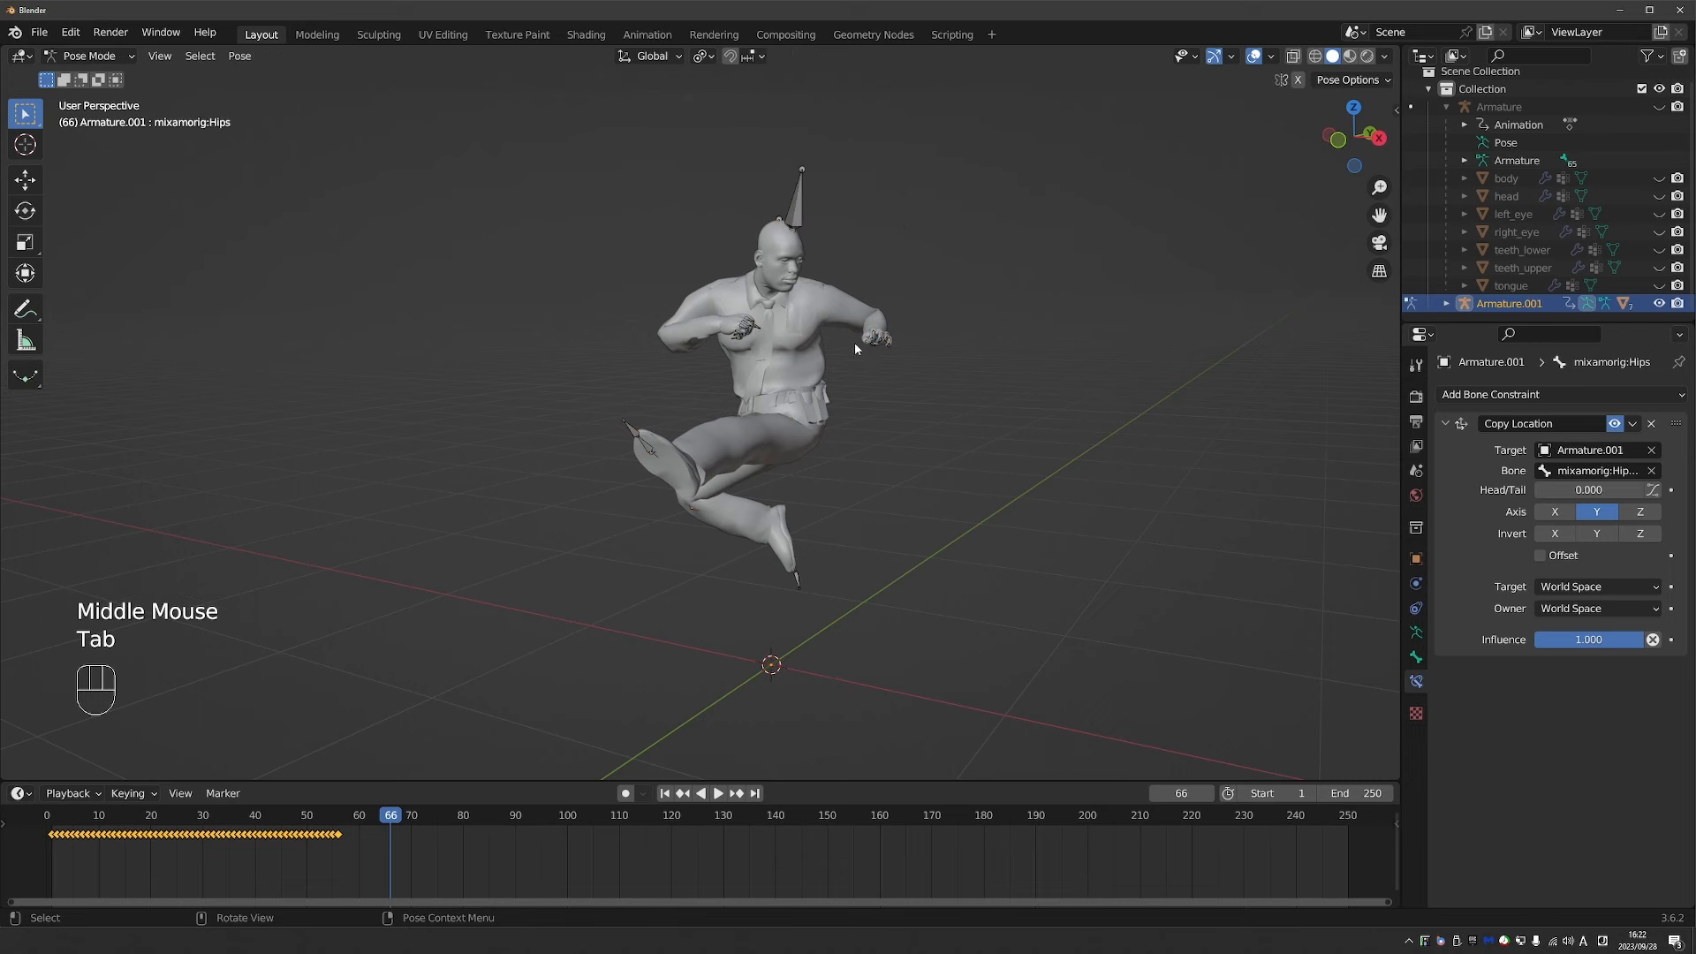
middle_drag(866, 341, 854, 359)
key(a)
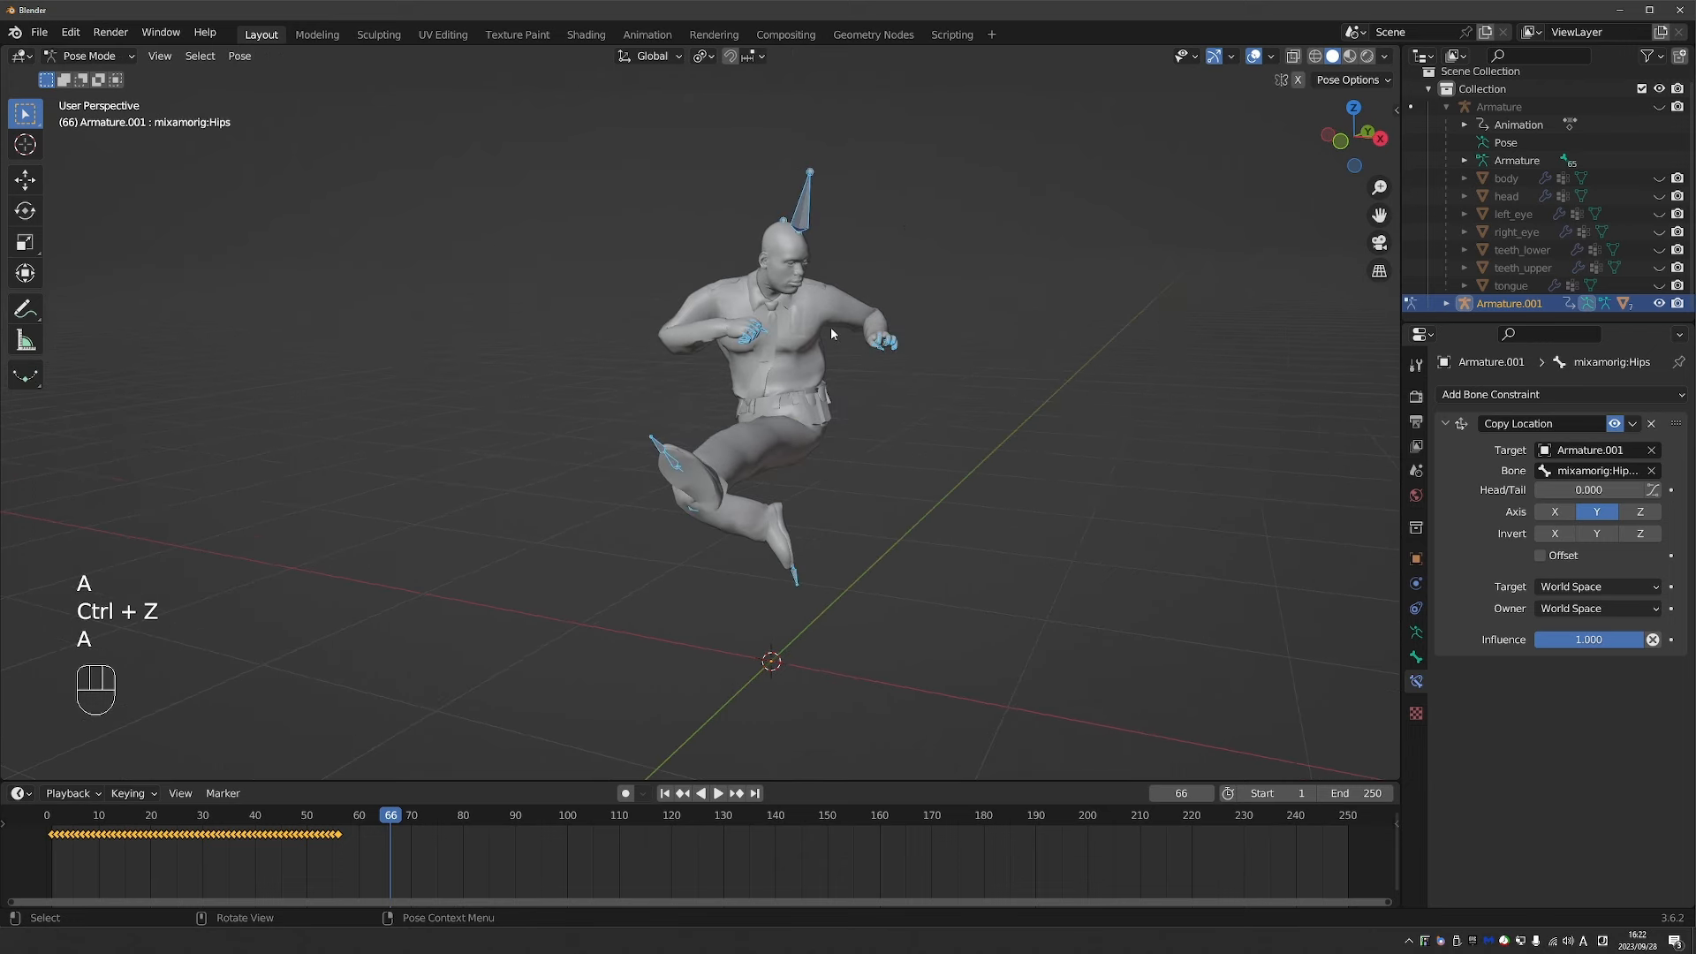
click(239, 56)
mouse_move(353, 156)
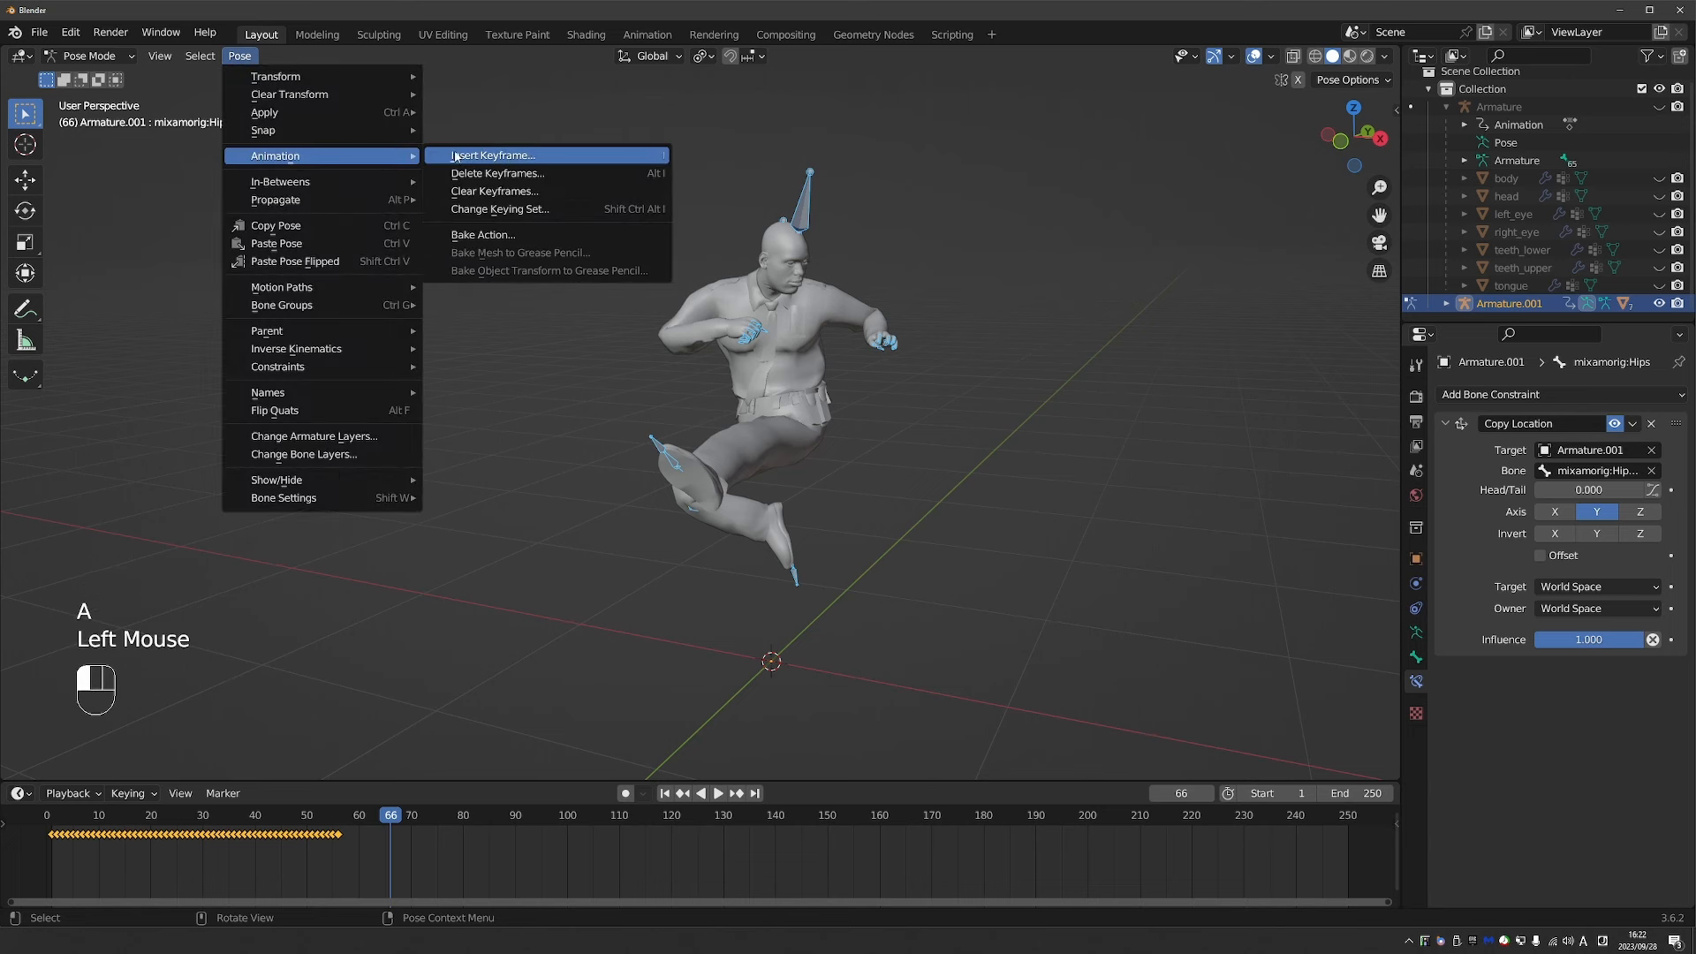
click(572, 237)
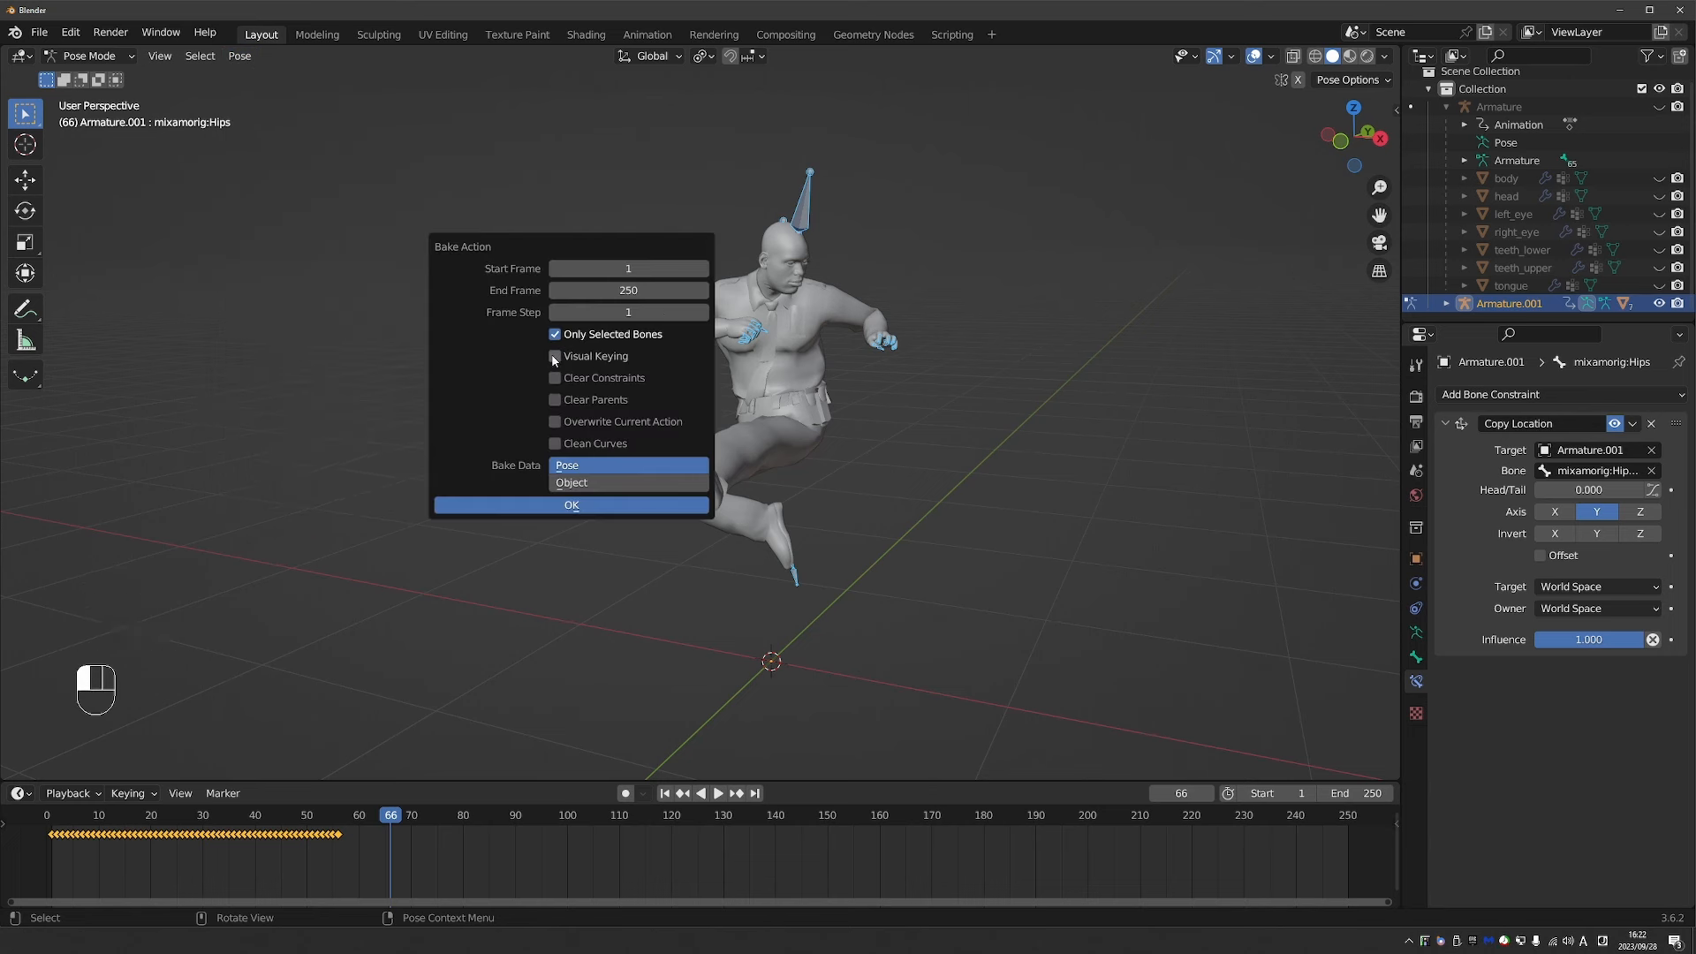
click(554, 379)
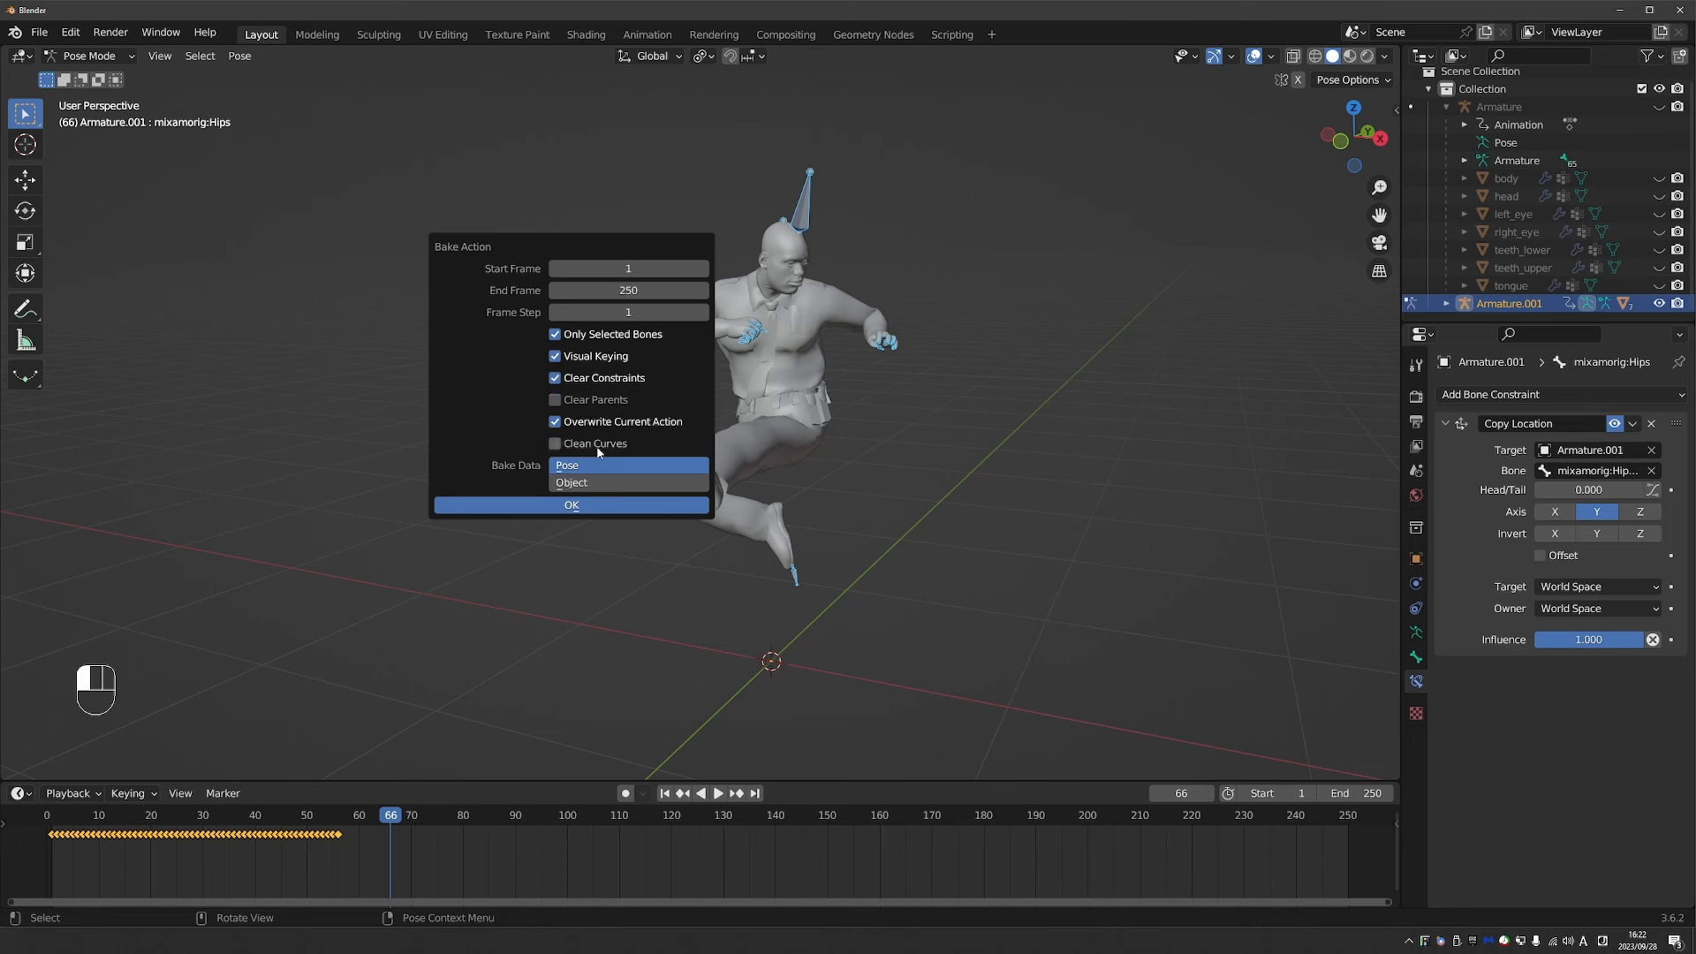
click(583, 507)
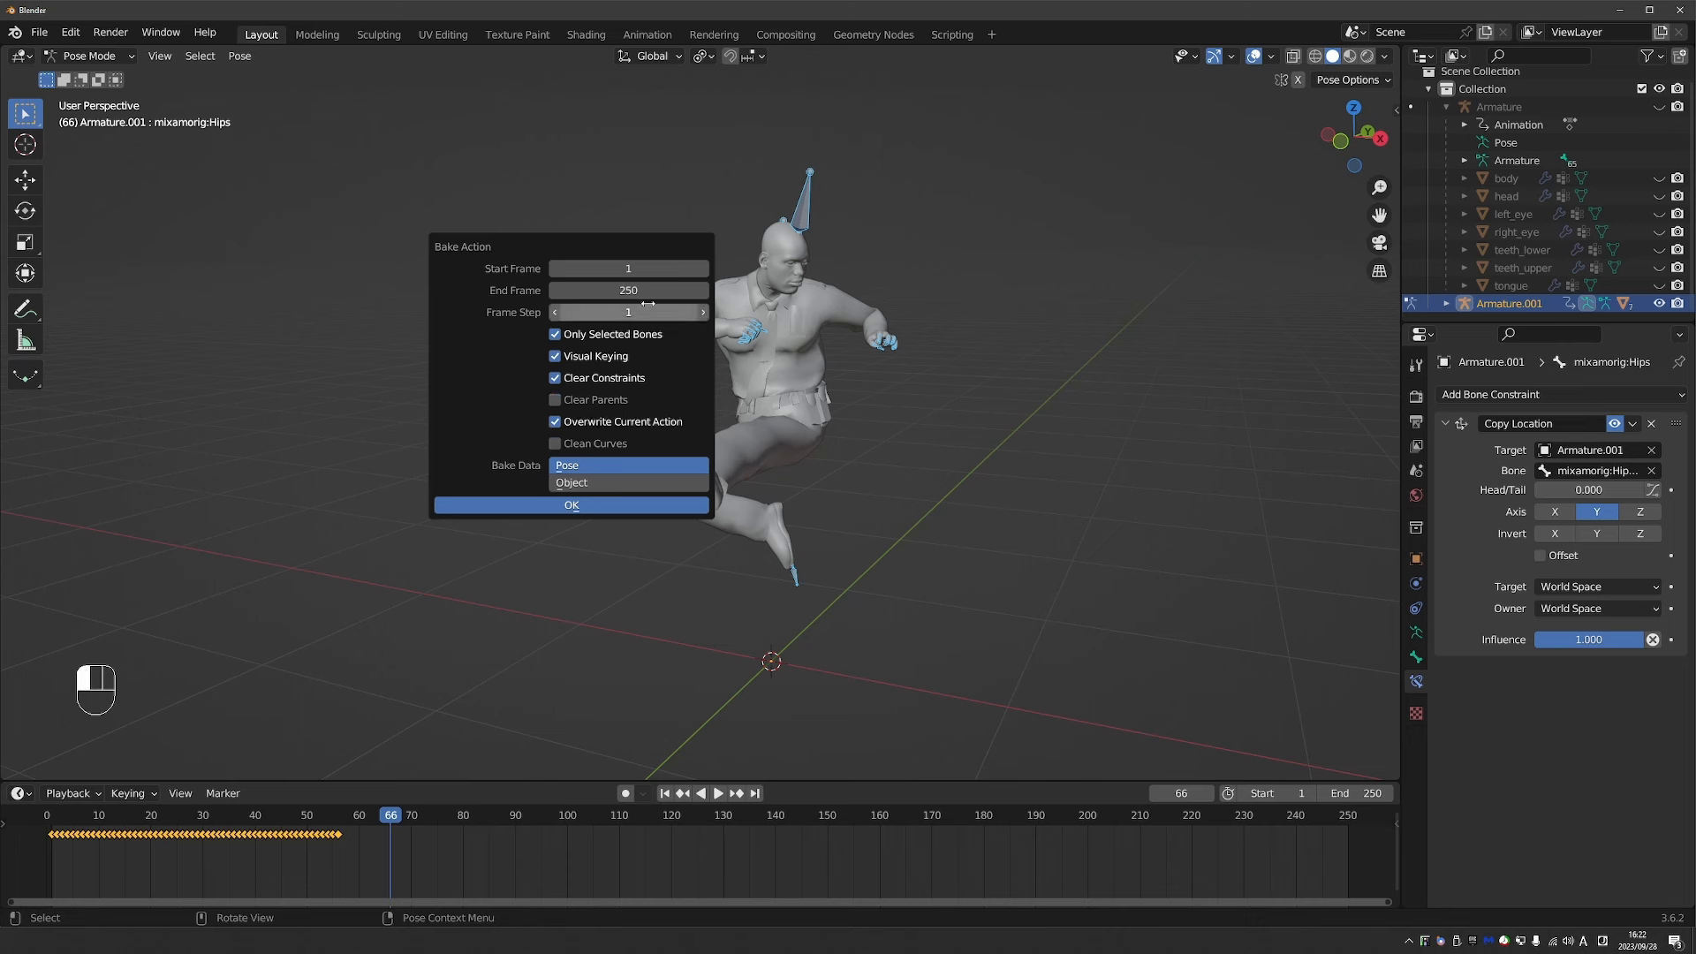
Bake the selected bones' action up to end frame 56 with Visual Keying, Clear Constraints and Overwrite Current Action enabled.
click(345, 822)
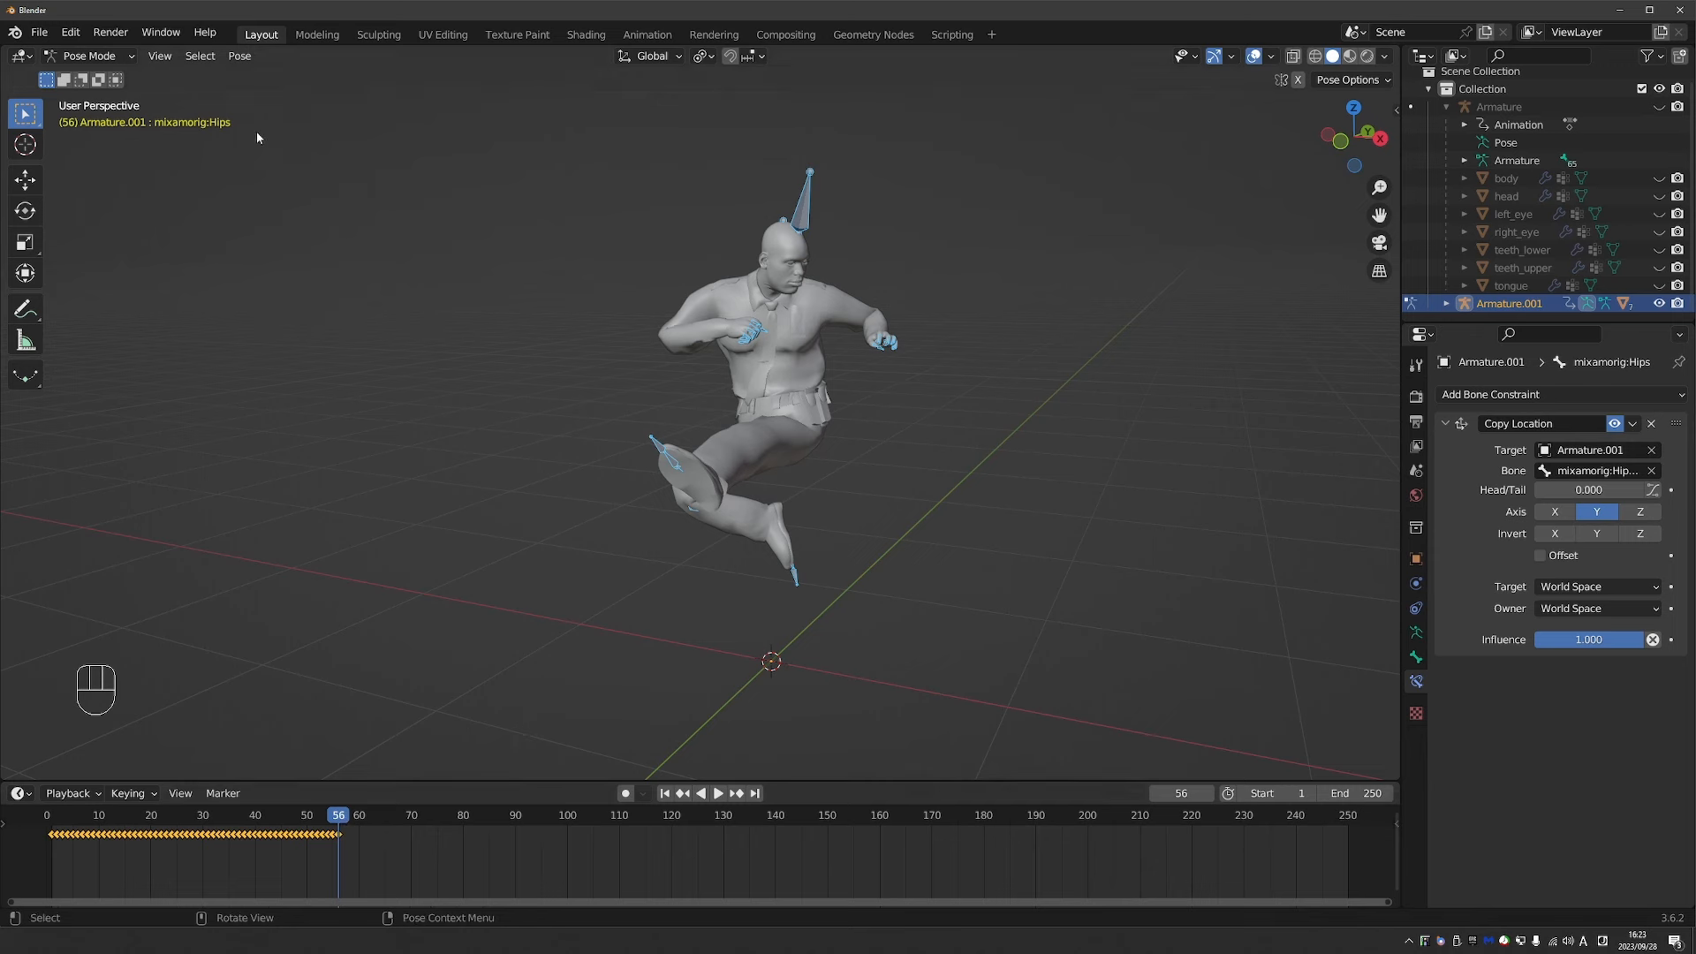
click(242, 56)
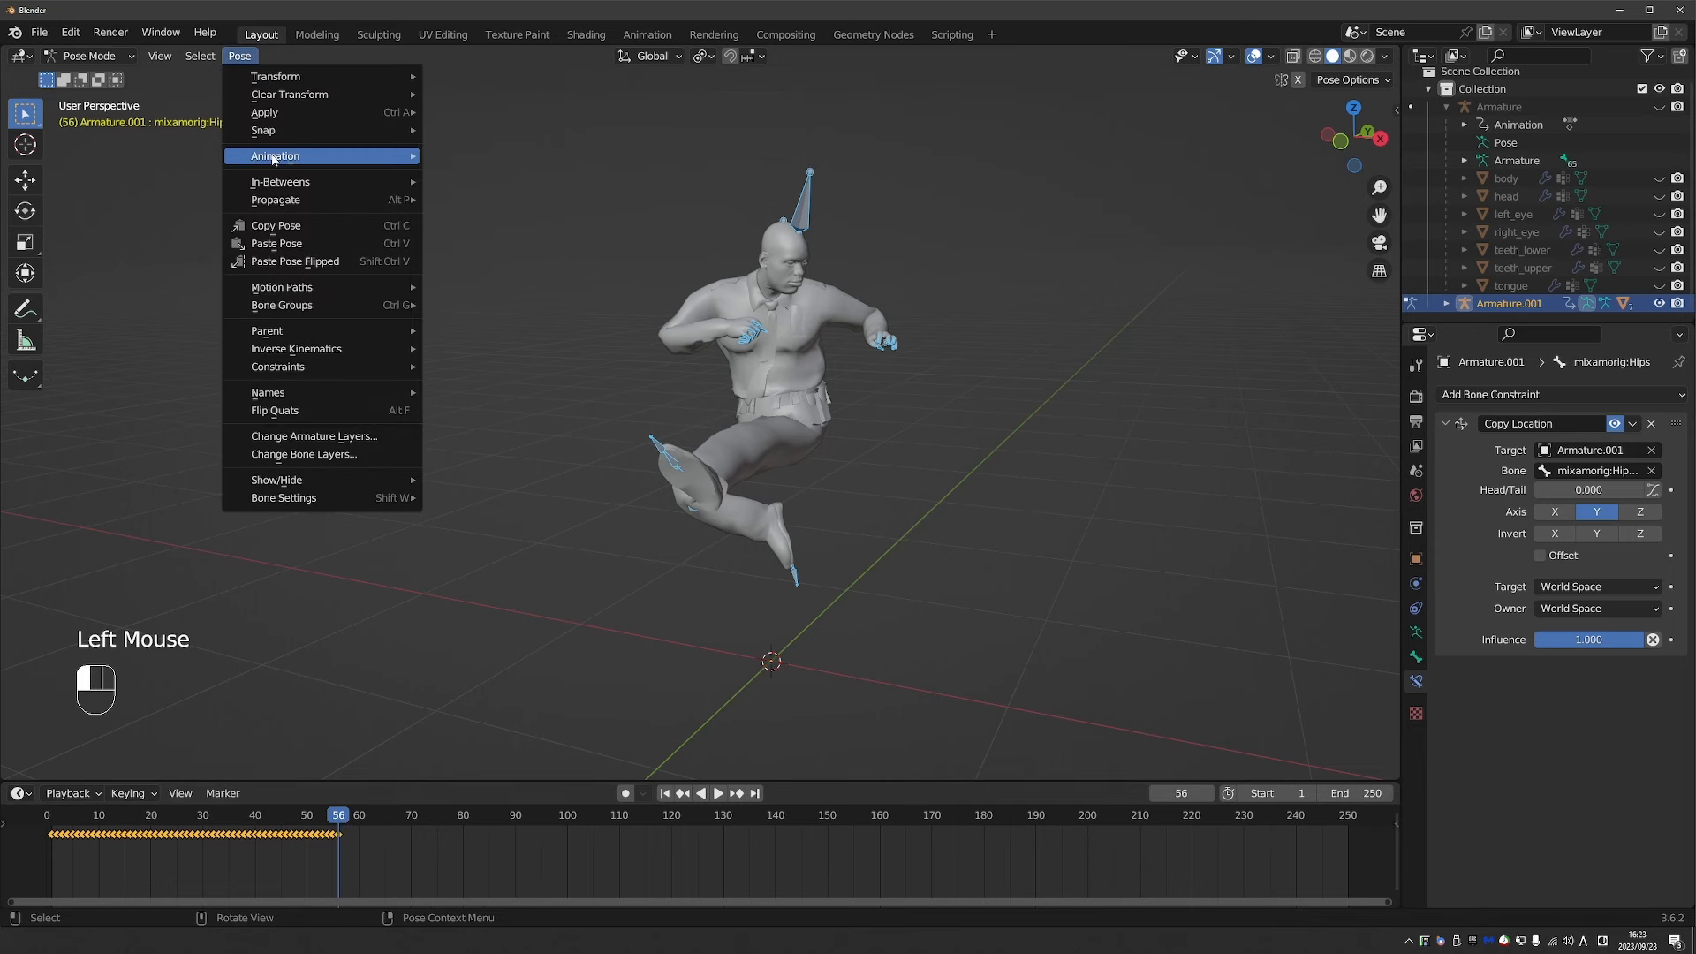
mouse_move(274, 158)
click(495, 238)
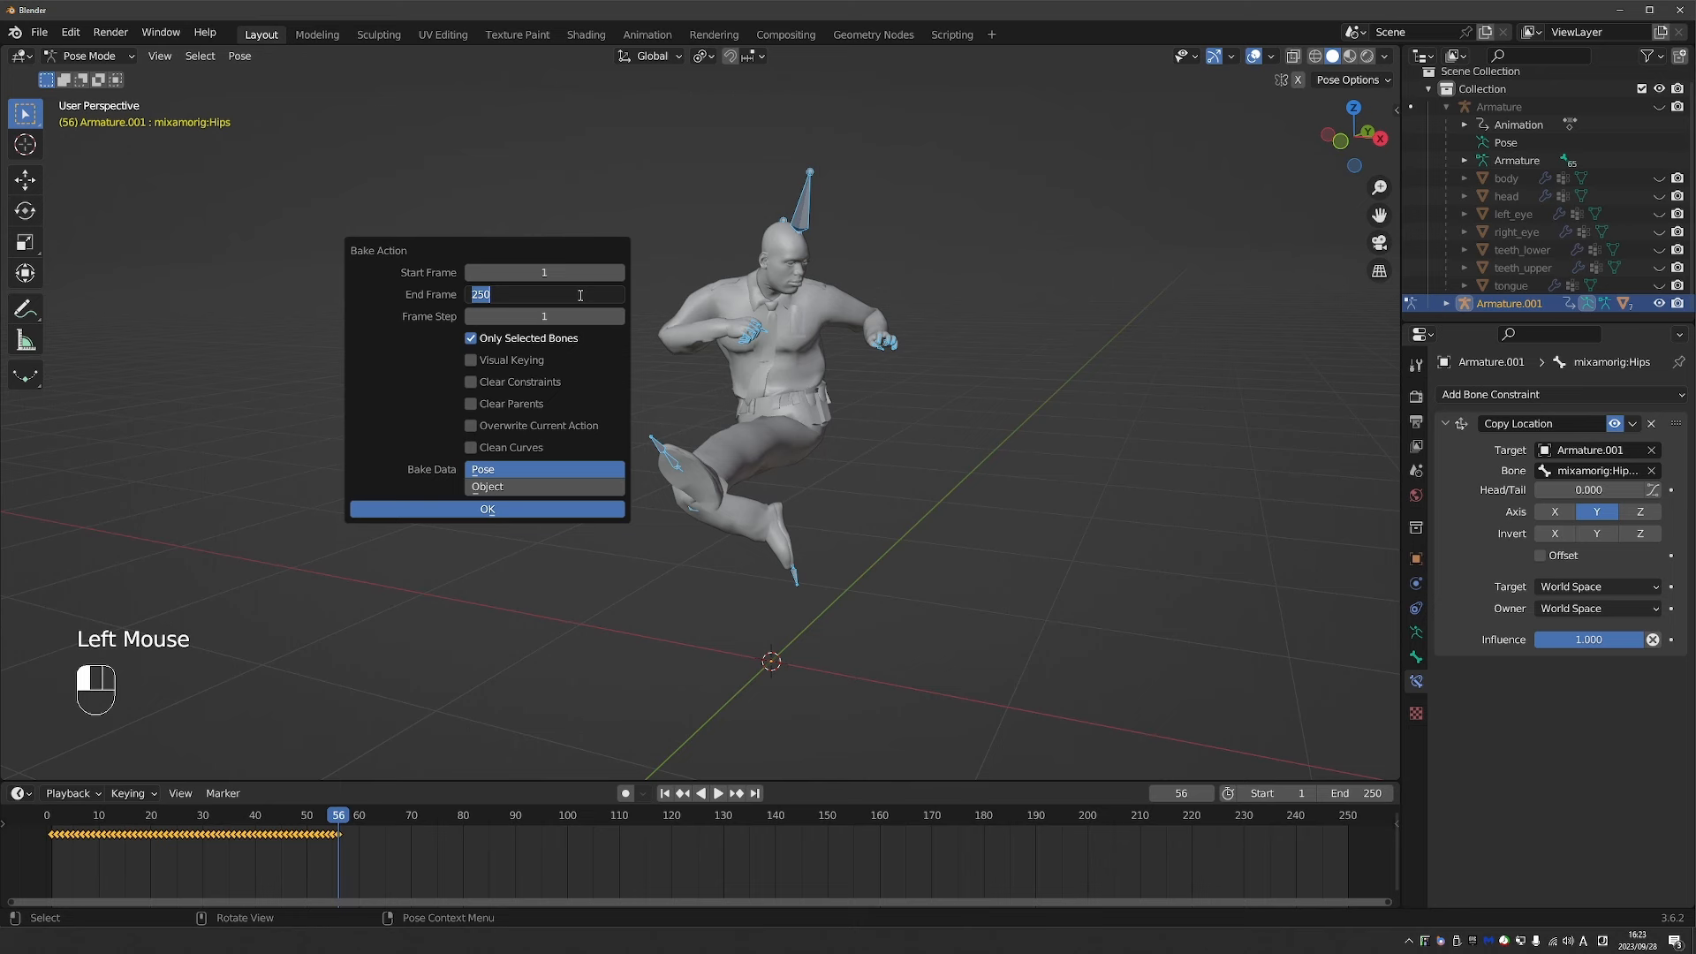
click(580, 295)
text(56)
key(Return)
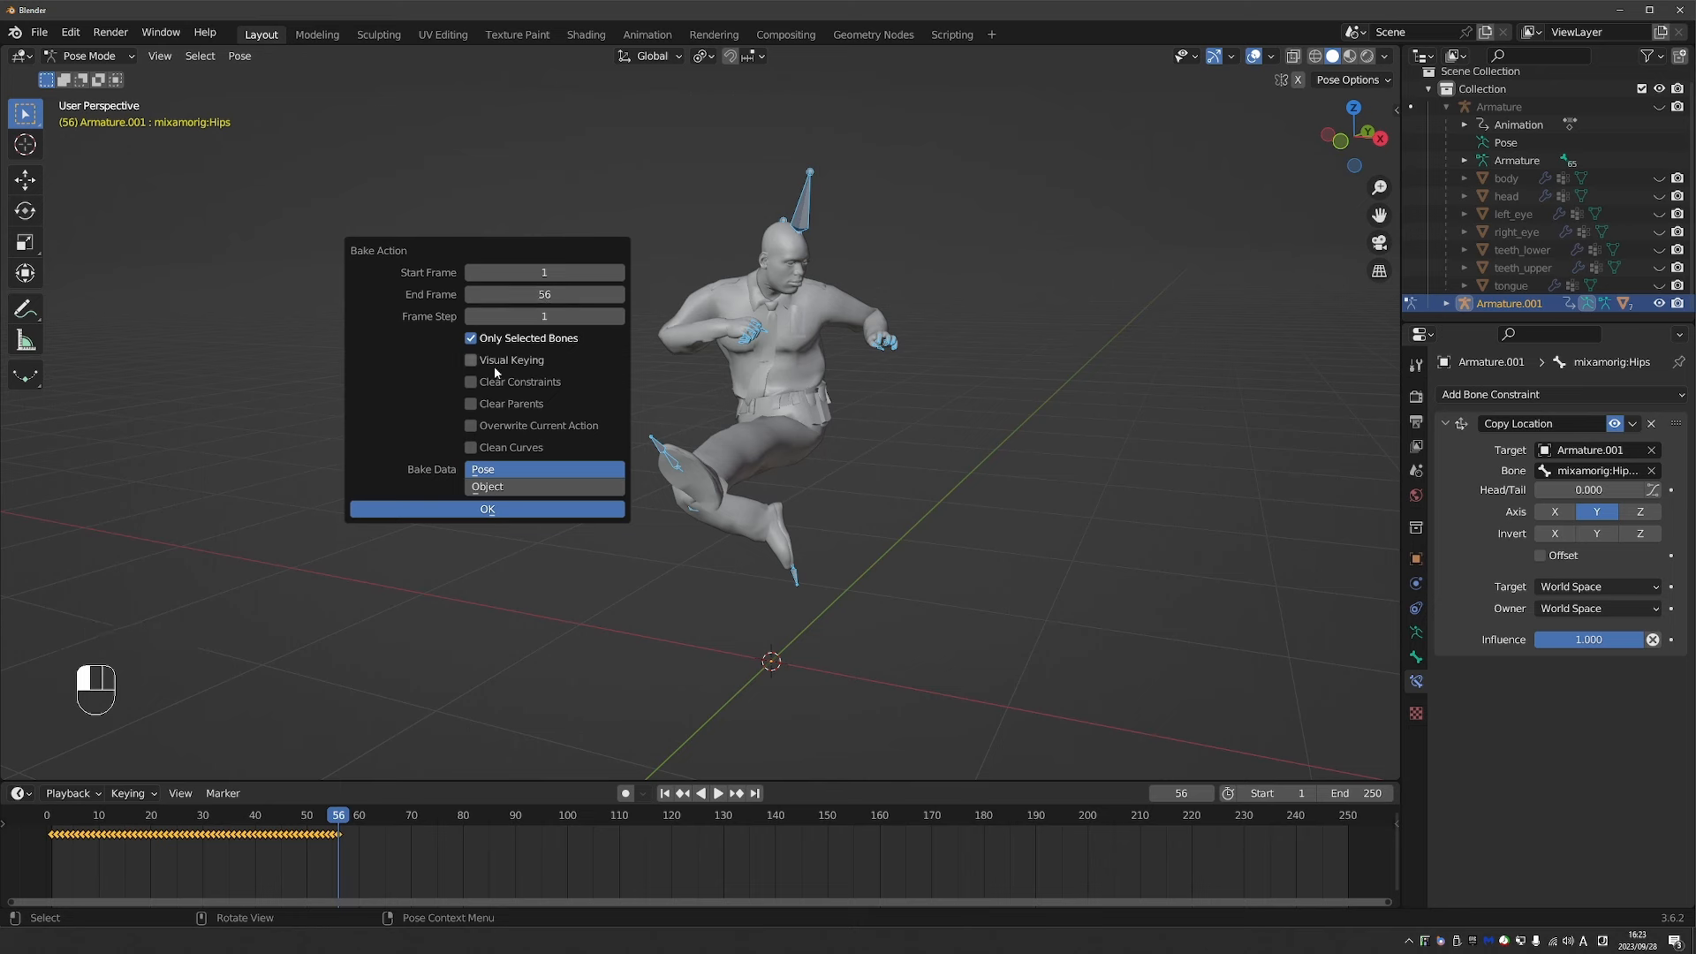
click(511, 380)
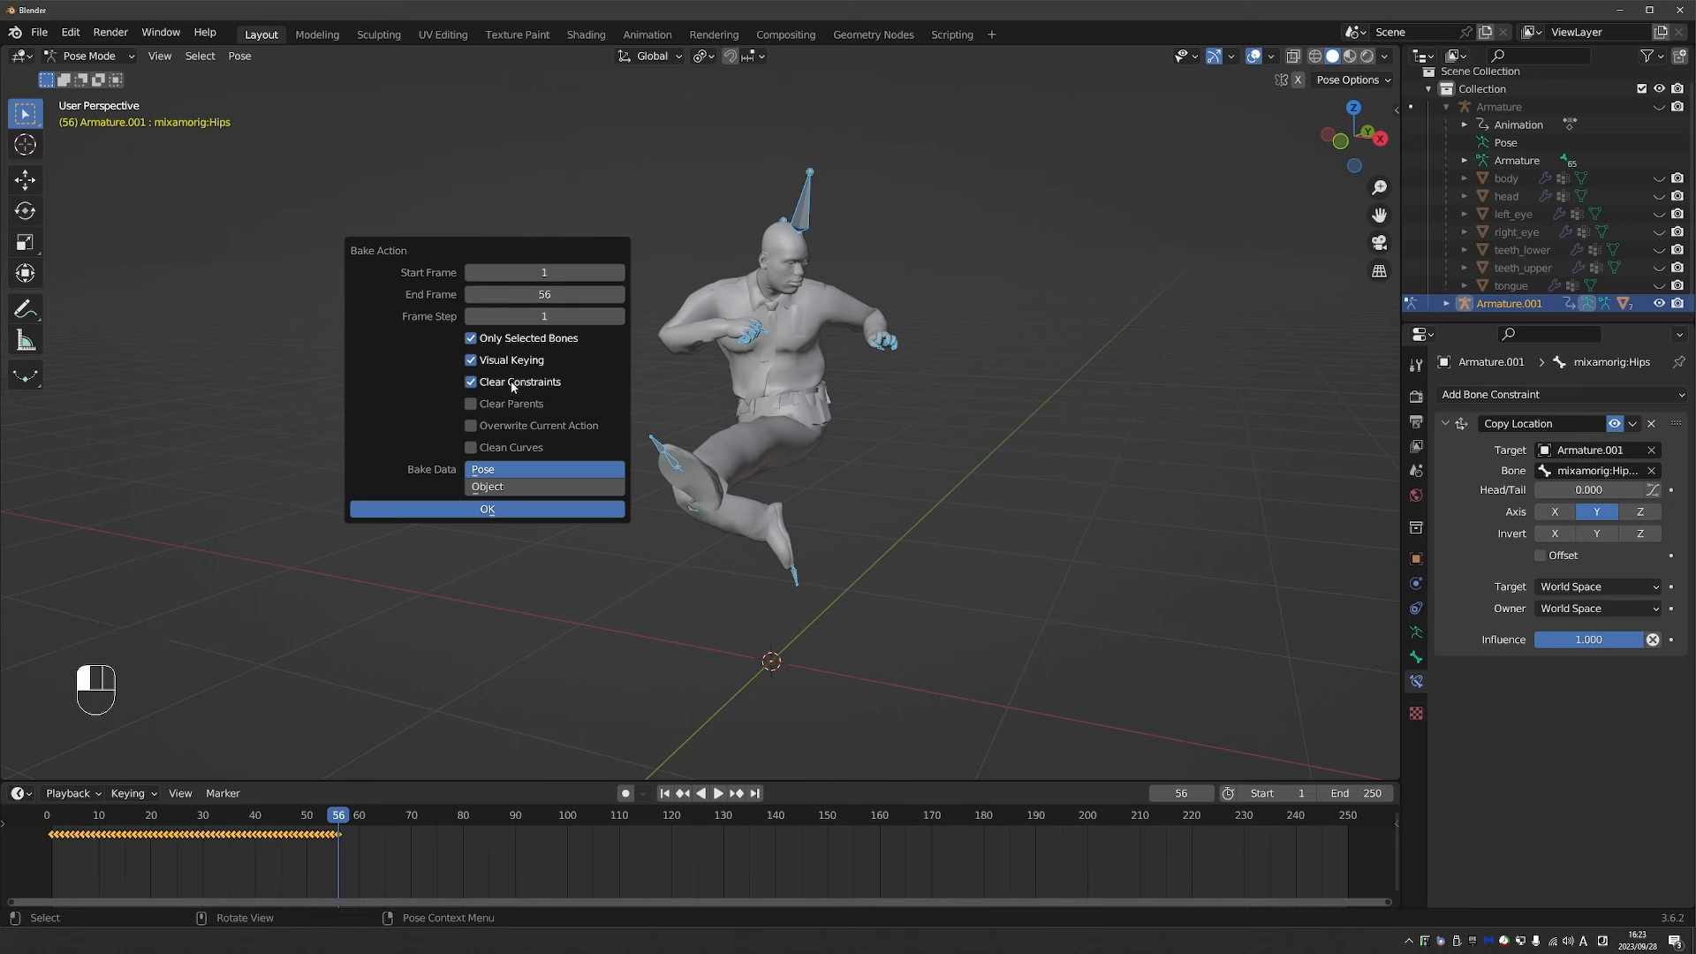
click(512, 426)
click(542, 510)
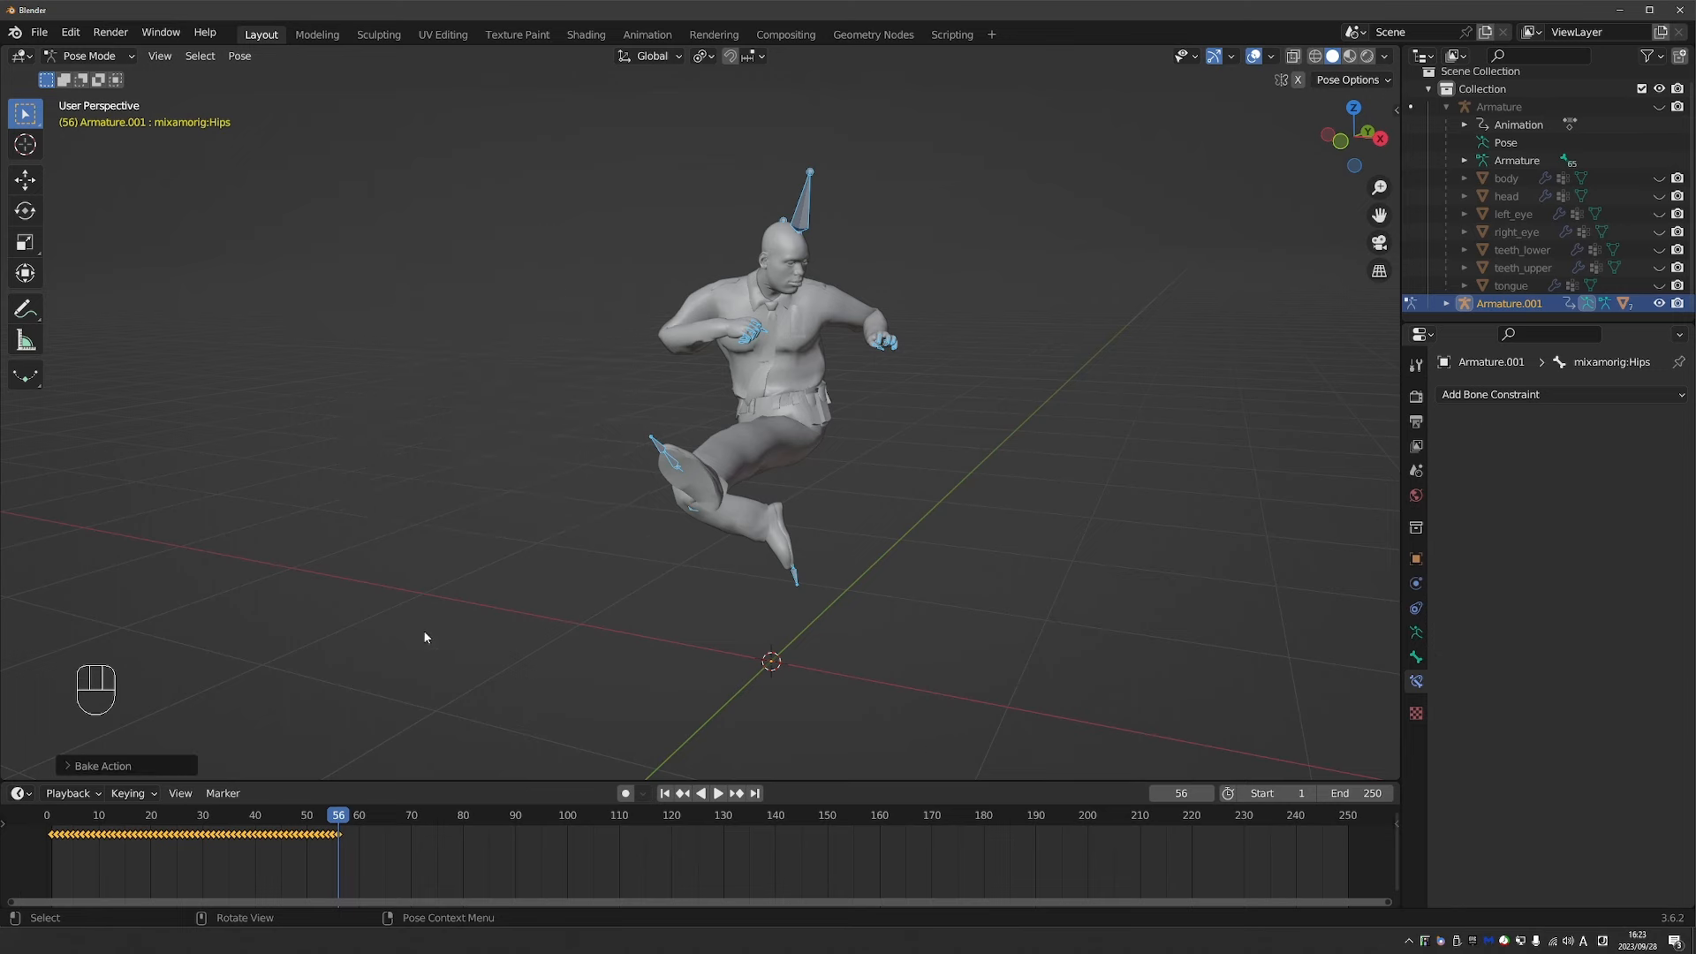
Play the baked animation from the start to check that the kick stays in place without the constraint.
middle_drag(791, 393, 816, 386)
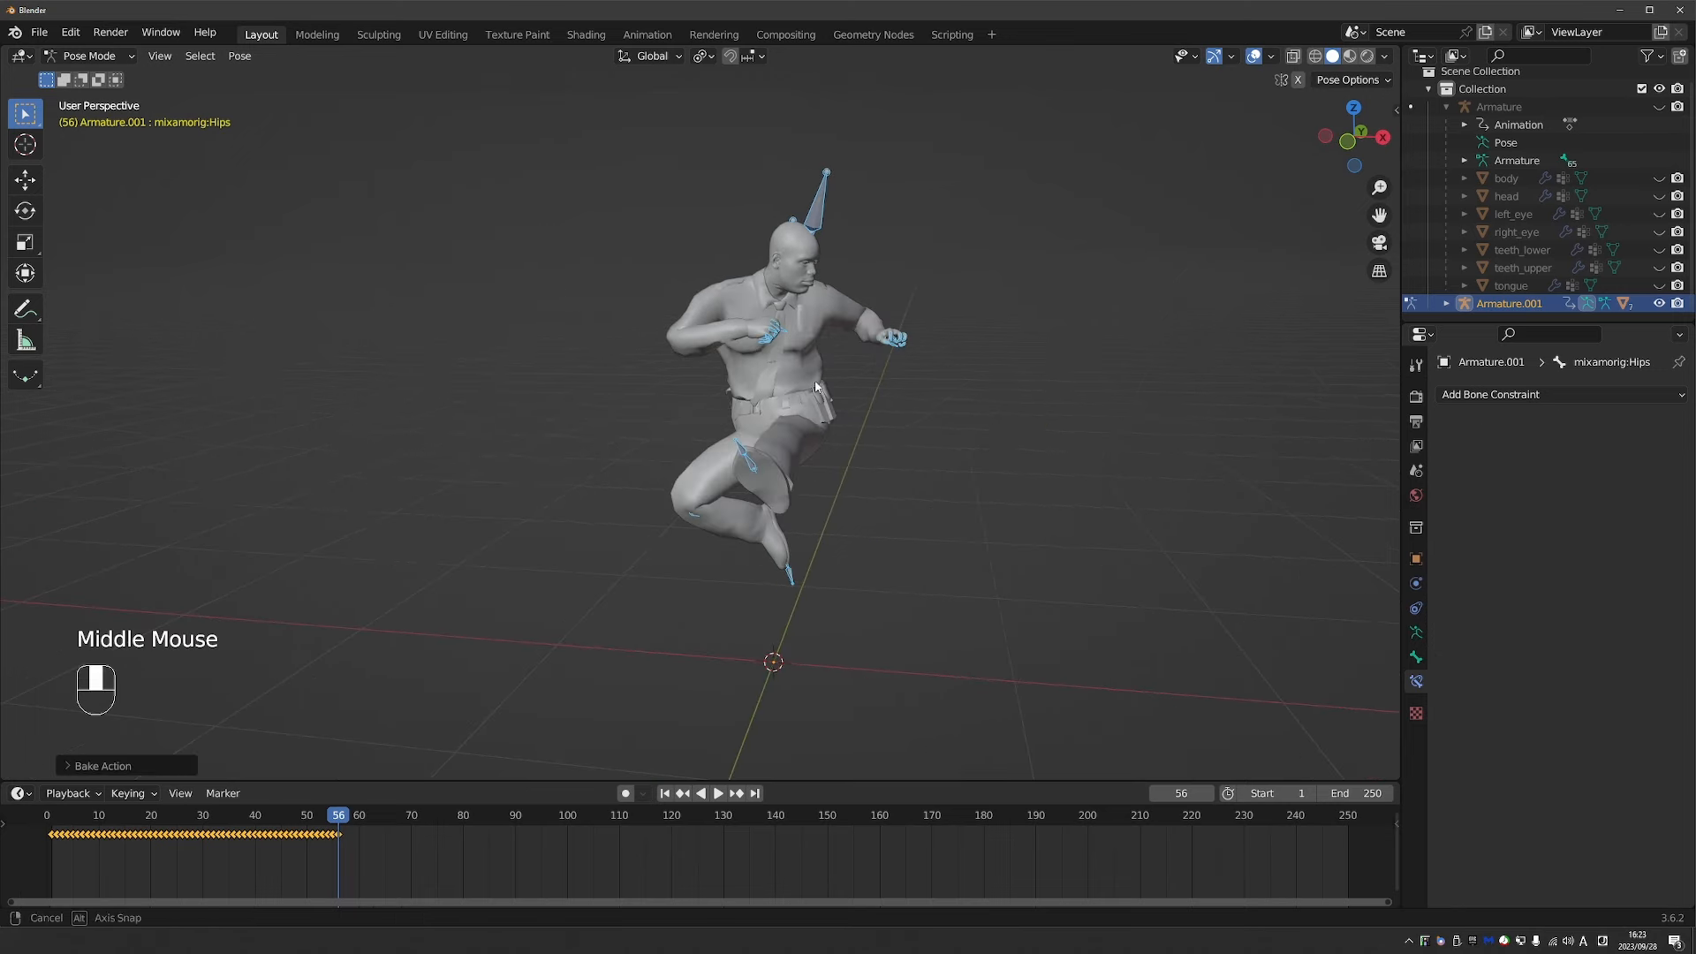
click(54, 814)
key(space)
key(space)
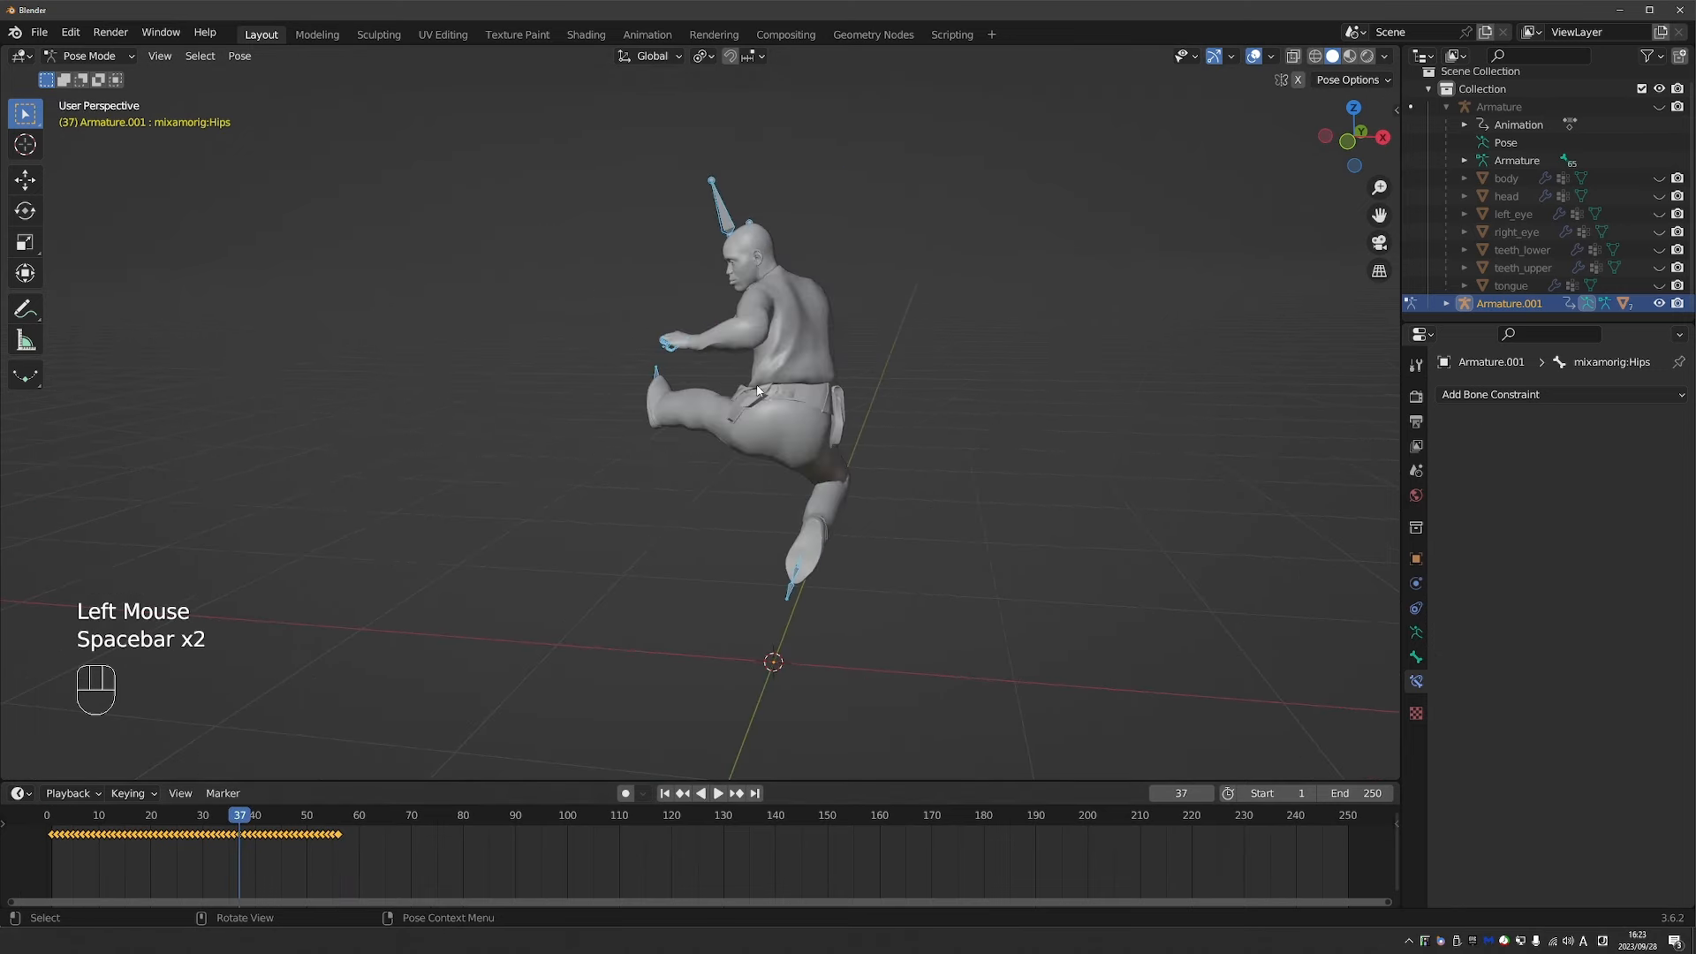
In Edit Mode with X-ray on, delete the duplicate mixamorig:Hips.001 bone from Armature.001.
key(Tab)
middle_click(757, 390)
key(z)
scroll(800, 414, up, 4)
click(800, 414)
click(816, 377)
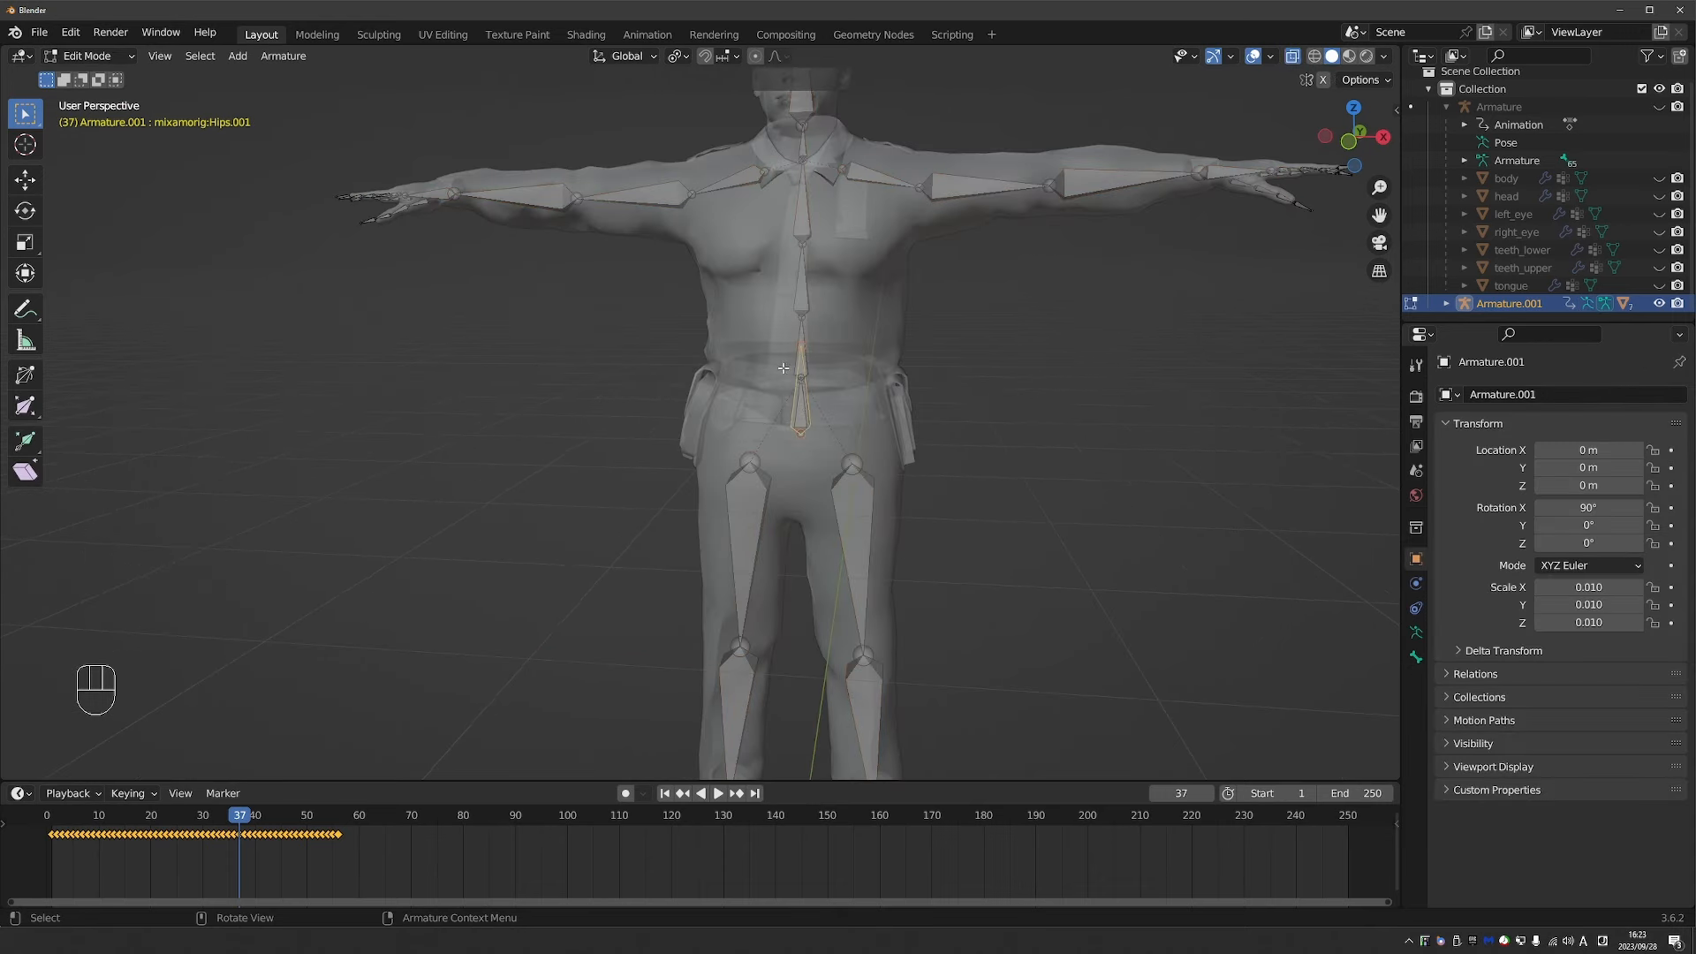
key(x)
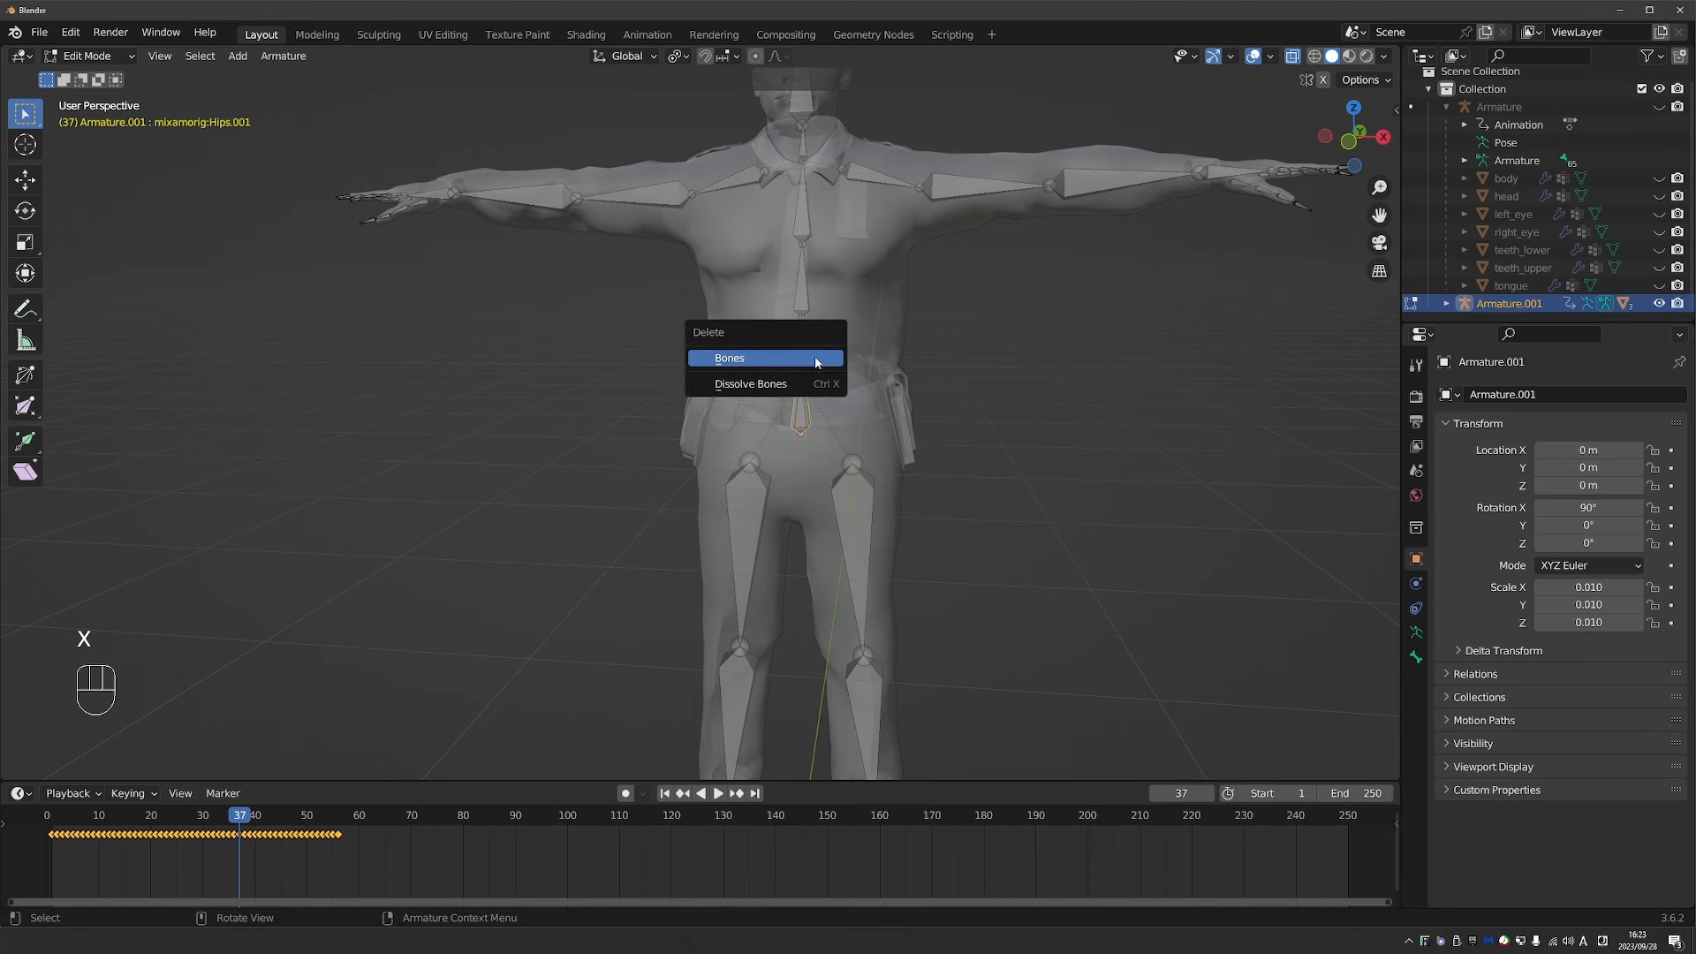
click(816, 358)
Return to Object Mode and play the kick to check the motion with the duplicate hips bone removed.
key(Tab)
scroll(597, 366, down, 2)
middle_drag(596, 366, 645, 384)
key(space)
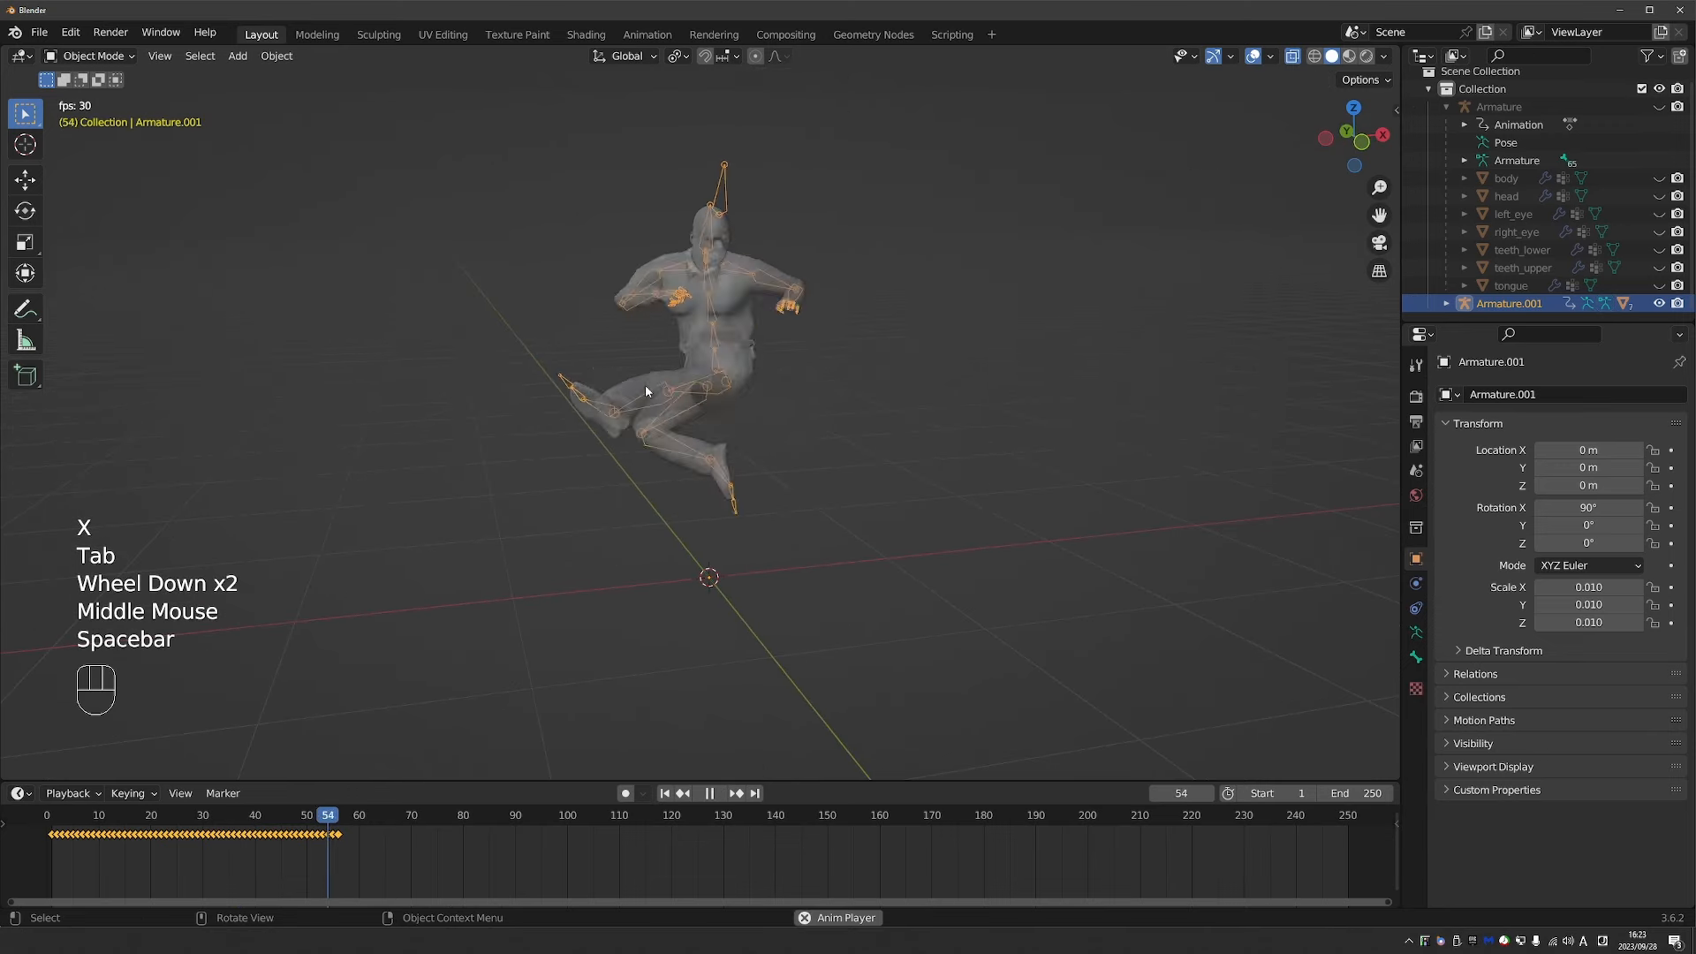
Replay the kick from frame 10 to check the motion again.
key(space)
click(99, 817)
key(space)
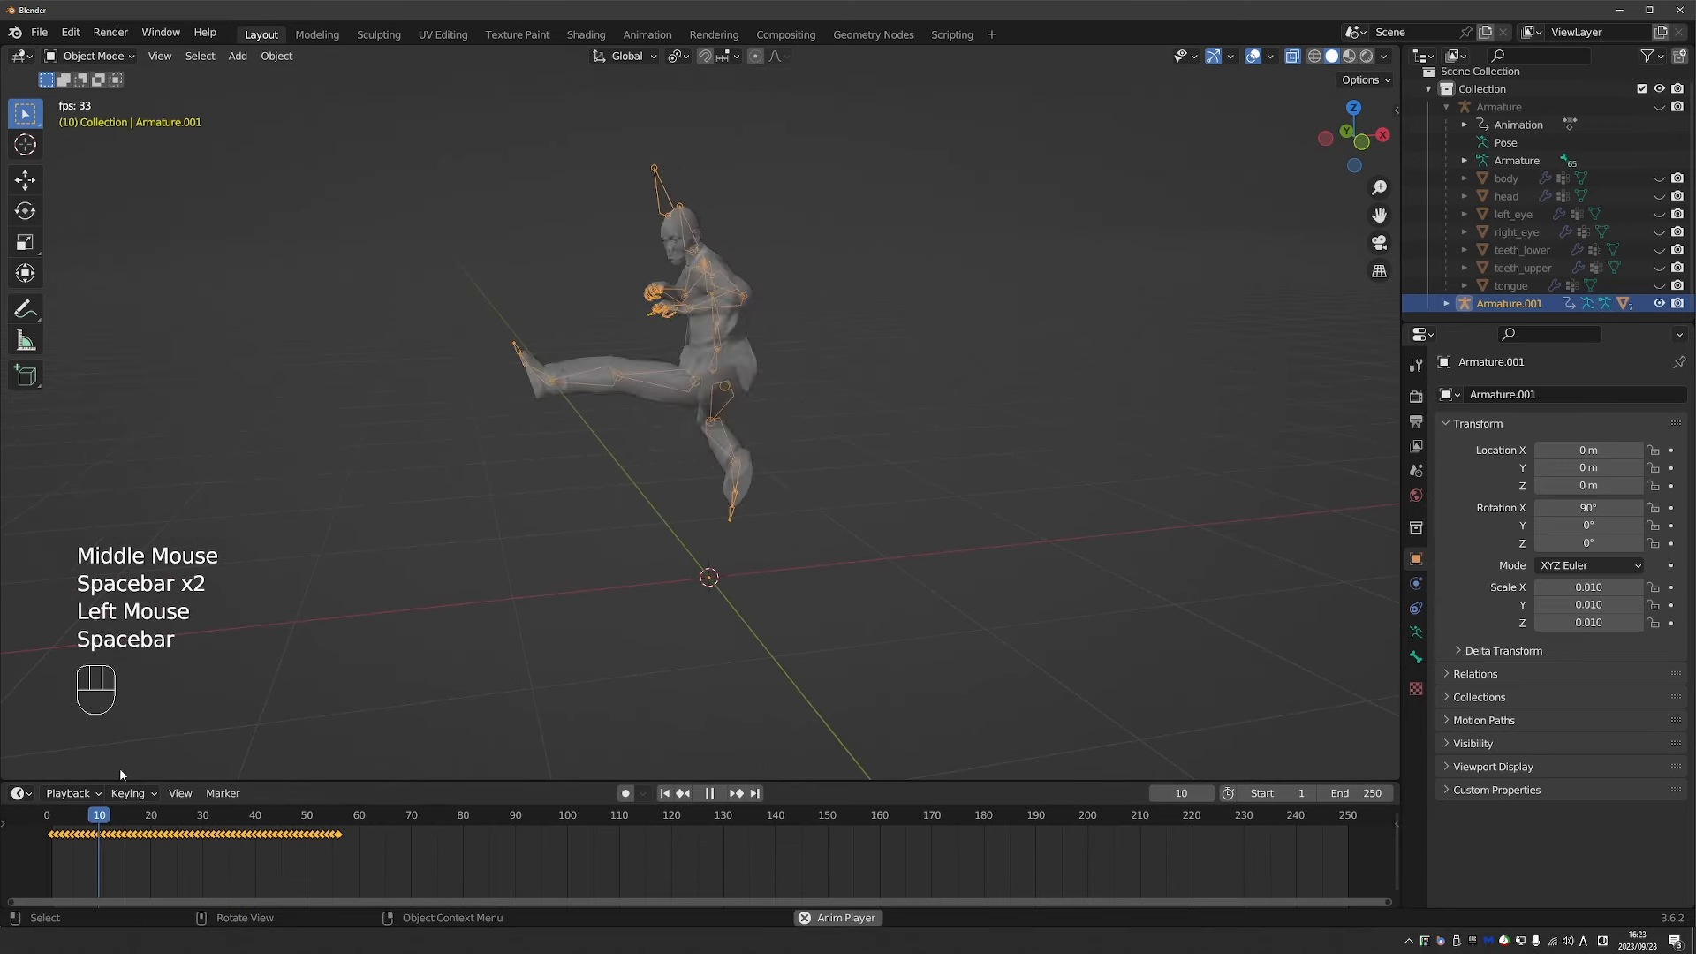
key(space)
Enlarge the timeline area and switch it to the Graph Editor.
drag(262, 781, 35, 602)
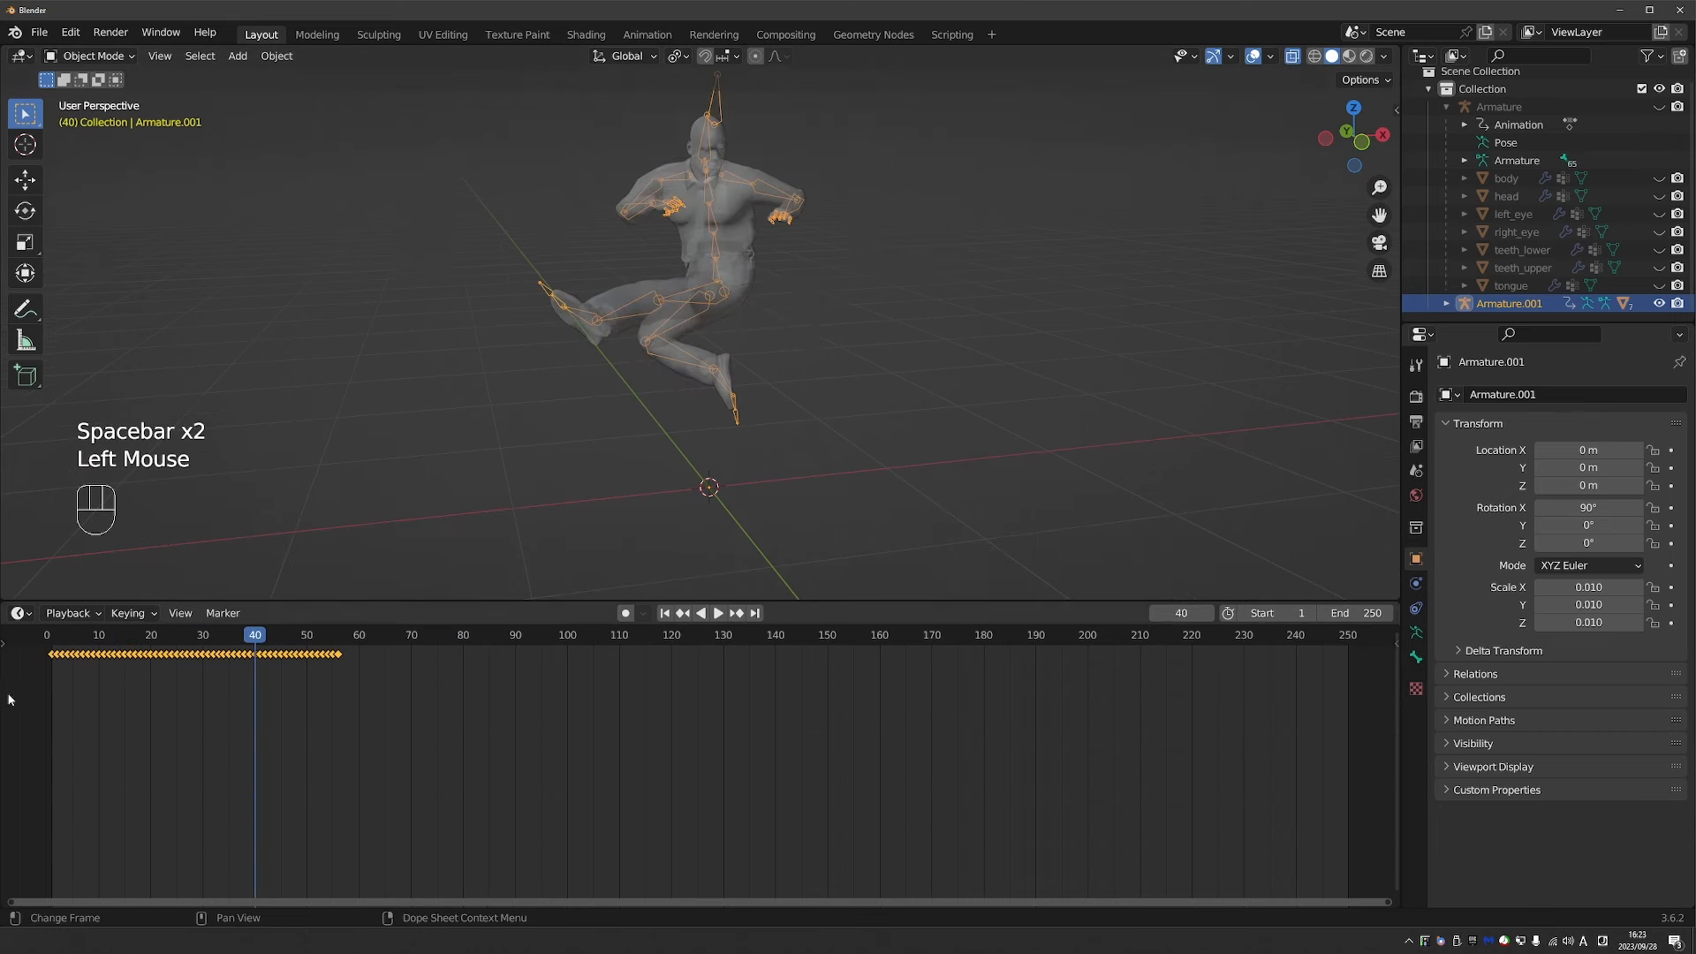
click(19, 613)
click(256, 697)
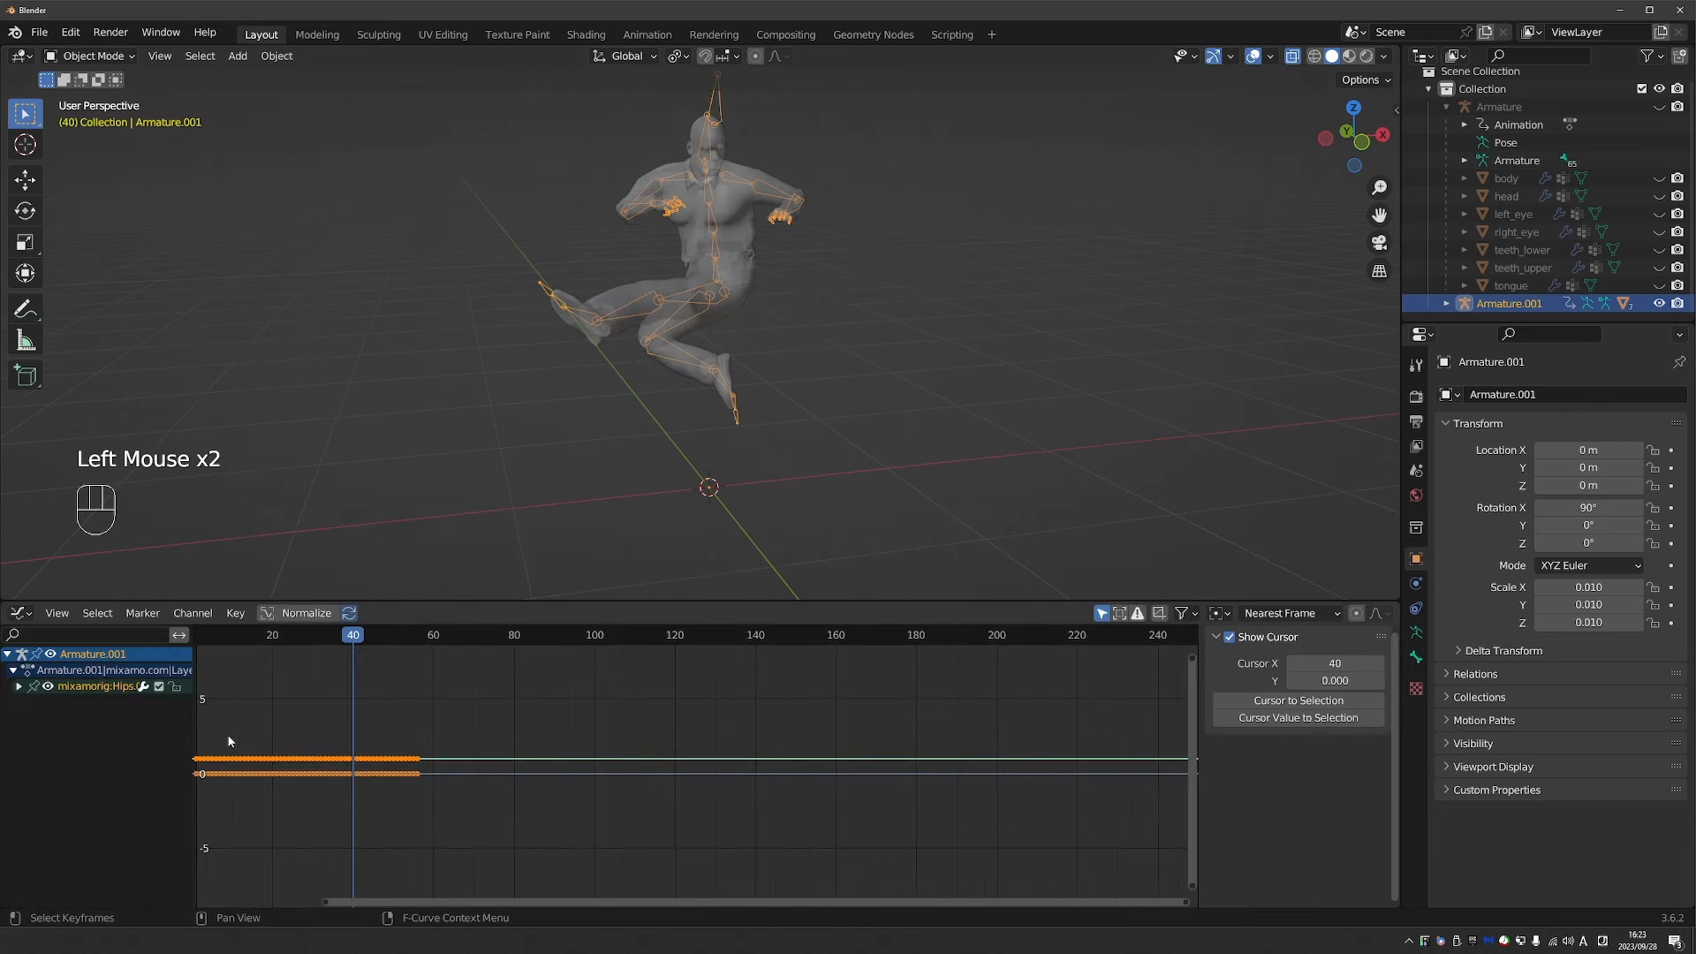
In Pose Mode, select all Armature.001 bones, make their F-curves cyclic and play the looping kick.
key(Tab)
key(a)
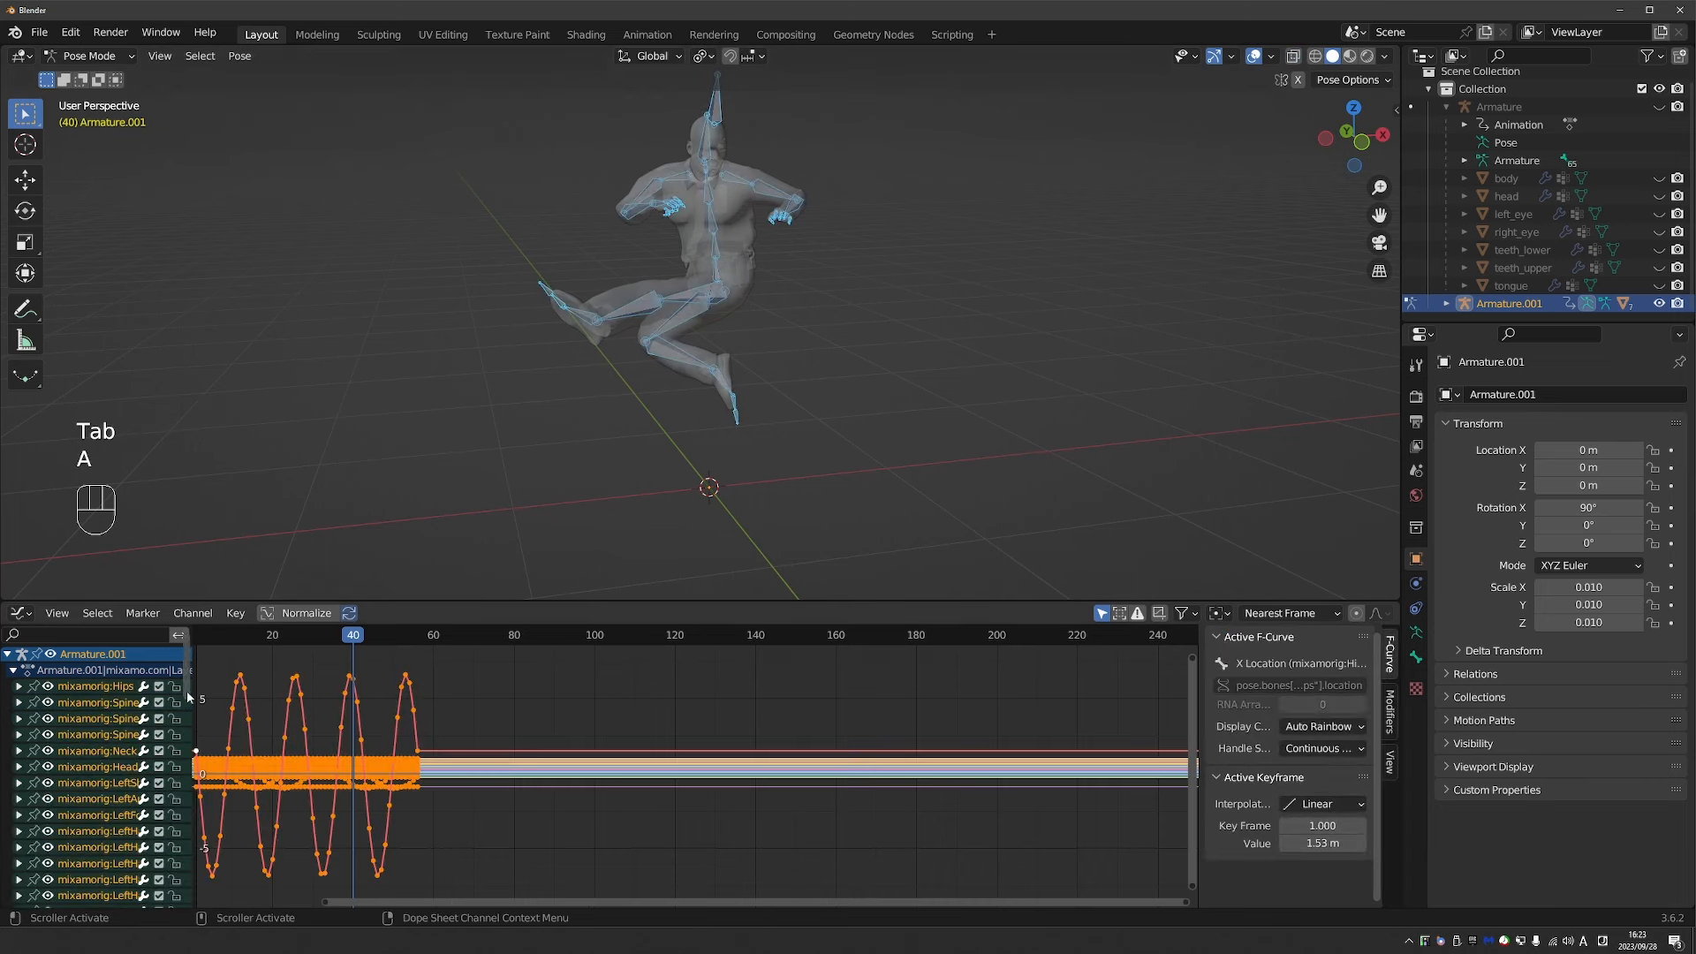
click(193, 613)
click(193, 613)
click(192, 613)
mouse_move(288, 446)
click(579, 481)
key(space)
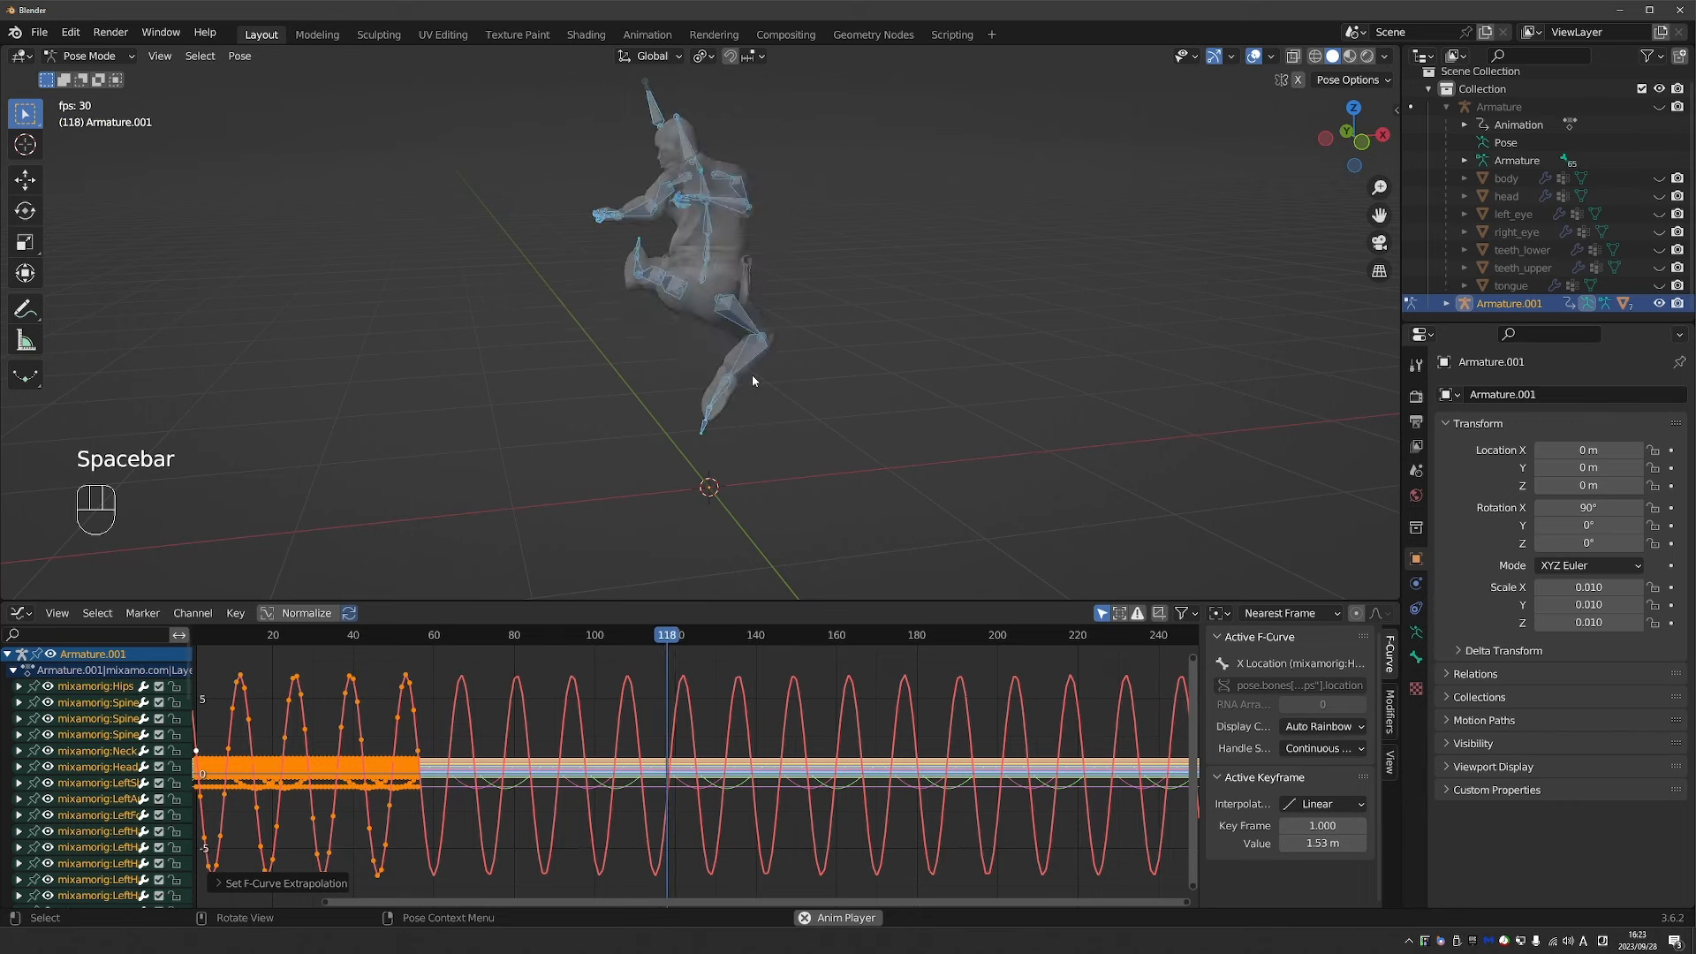
key(space)
Return to Object Mode and hide Armature.001 together with its body, head, eye, teeth and tongue meshes.
key(Tab)
scroll(1660, 305, down, 1)
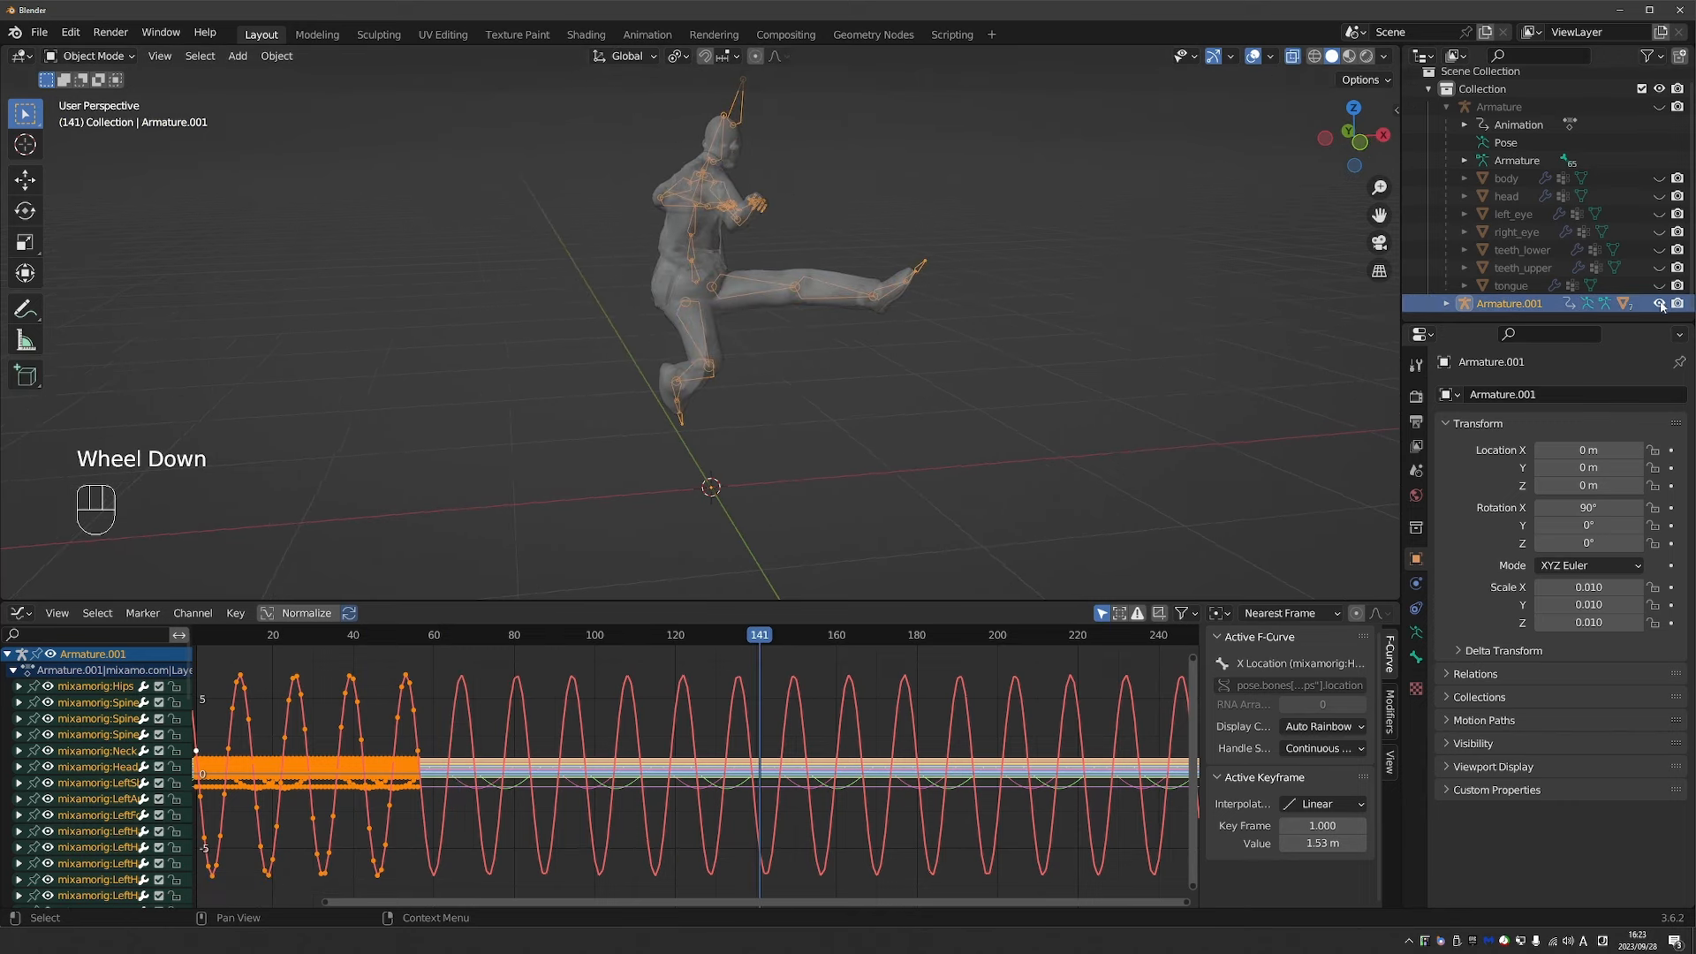
click(1447, 304)
scroll(1648, 183, down, 3)
scroll(1666, 258, down, 1)
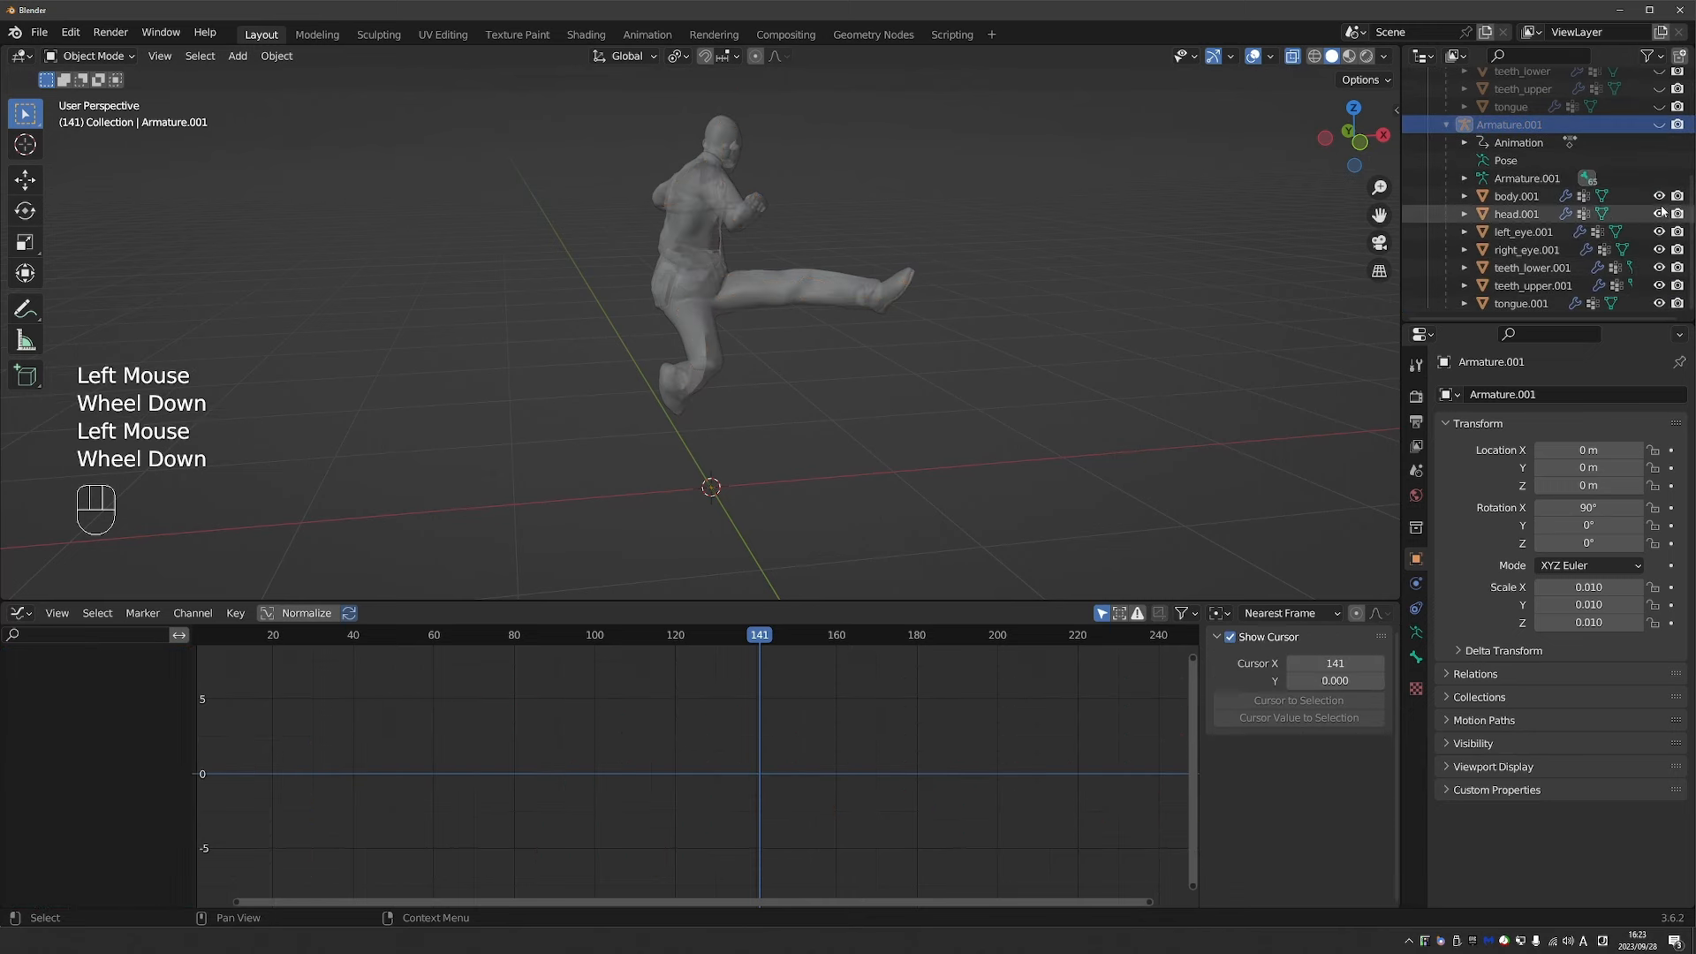
drag(1660, 197, 1658, 305)
Show the original Armature and all its meshes while keeping Armature.001 hidden.
scroll(1590, 221, up, 3)
scroll(1509, 126, up, 1)
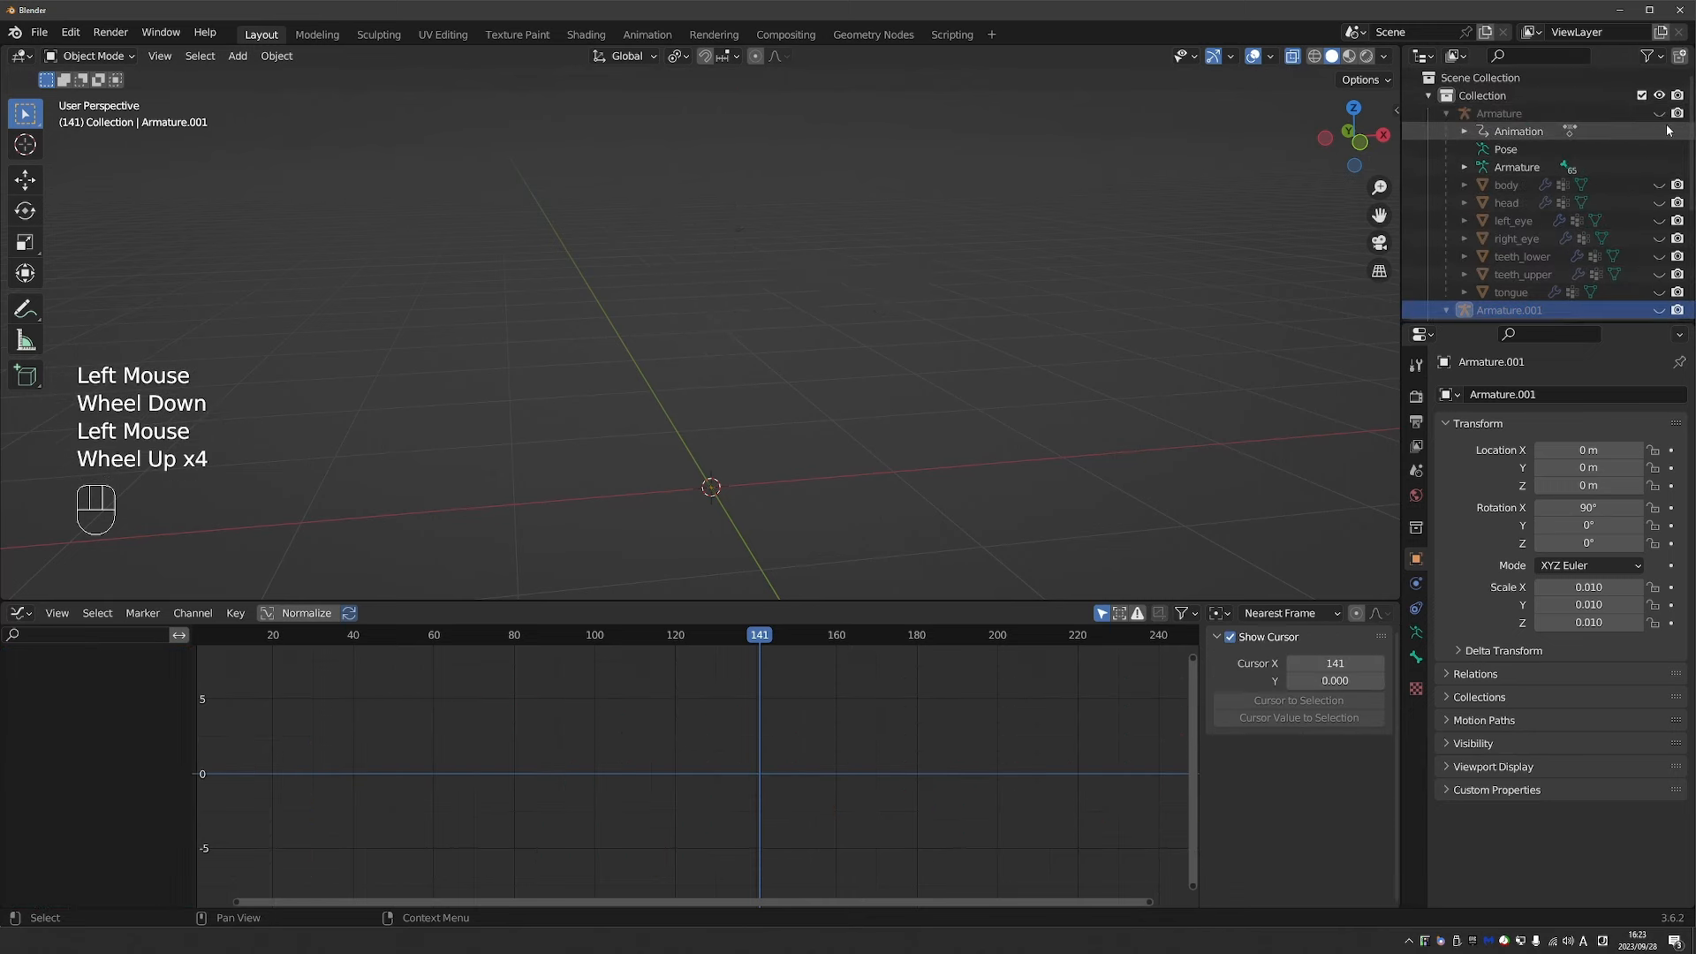
click(1658, 113)
drag(1659, 185, 1659, 309)
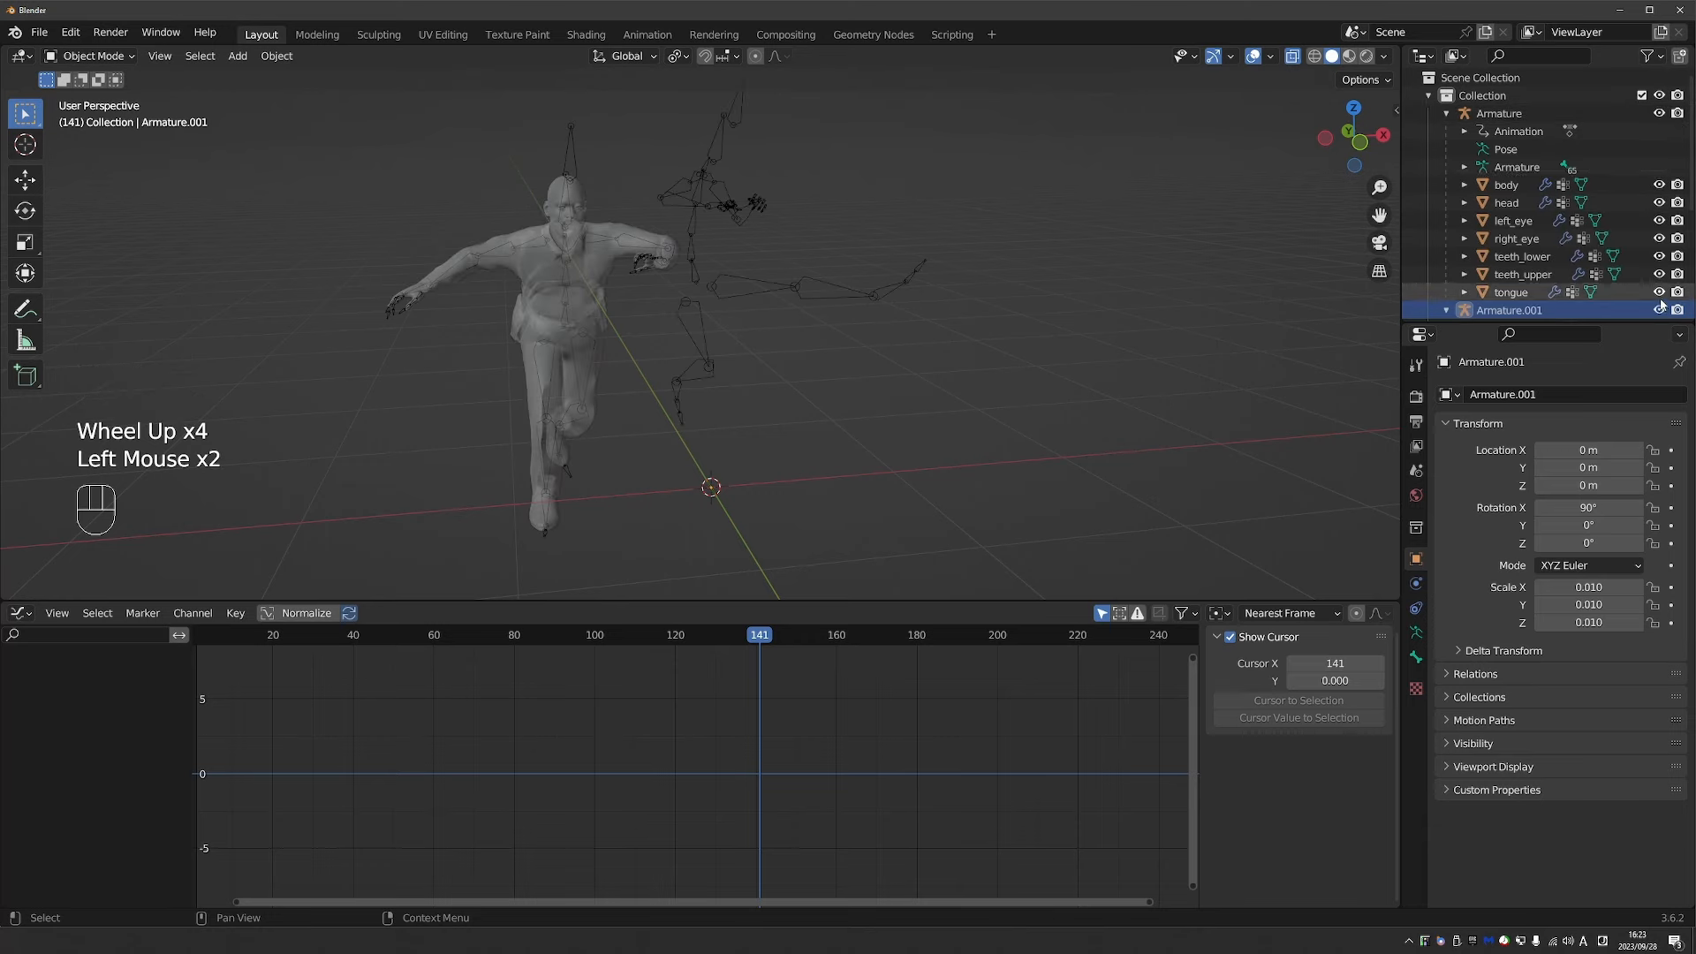
scroll(1634, 293, down, 2)
click(1658, 204)
In Armature's Edit Mode, duplicate the mixamorig:Hips bone in place and scale the copy up to about 1.7 times.
click(566, 150)
middle_drag(566, 149, 512, 206)
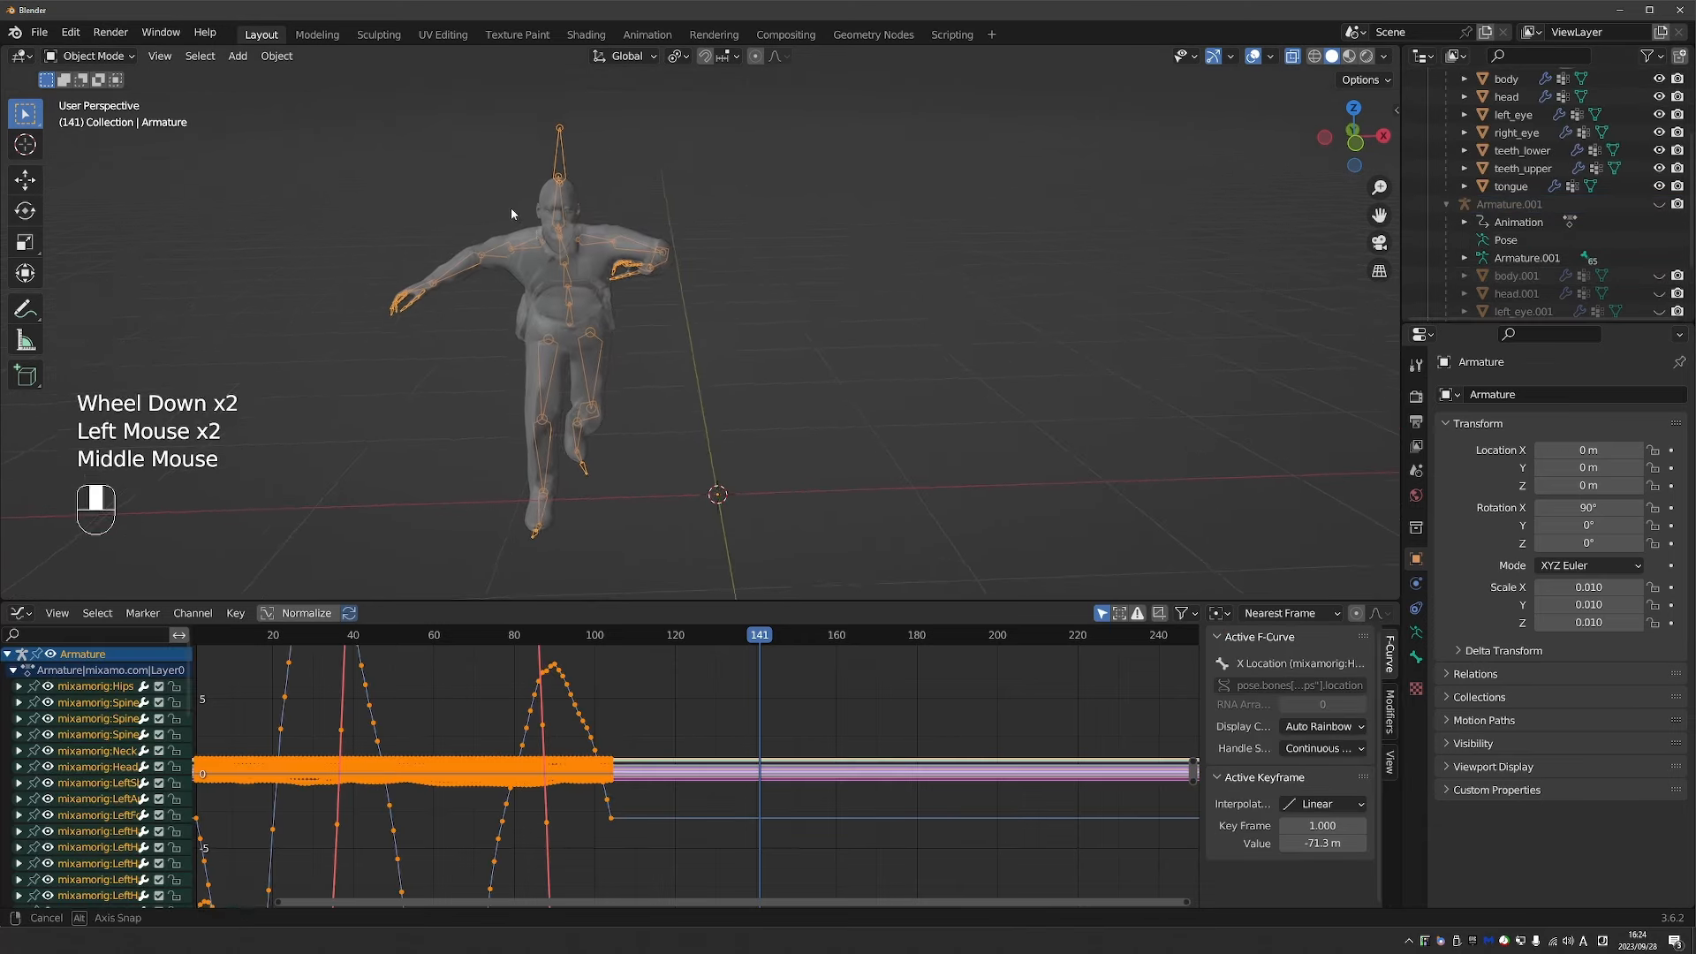
key(Tab)
click(658, 269)
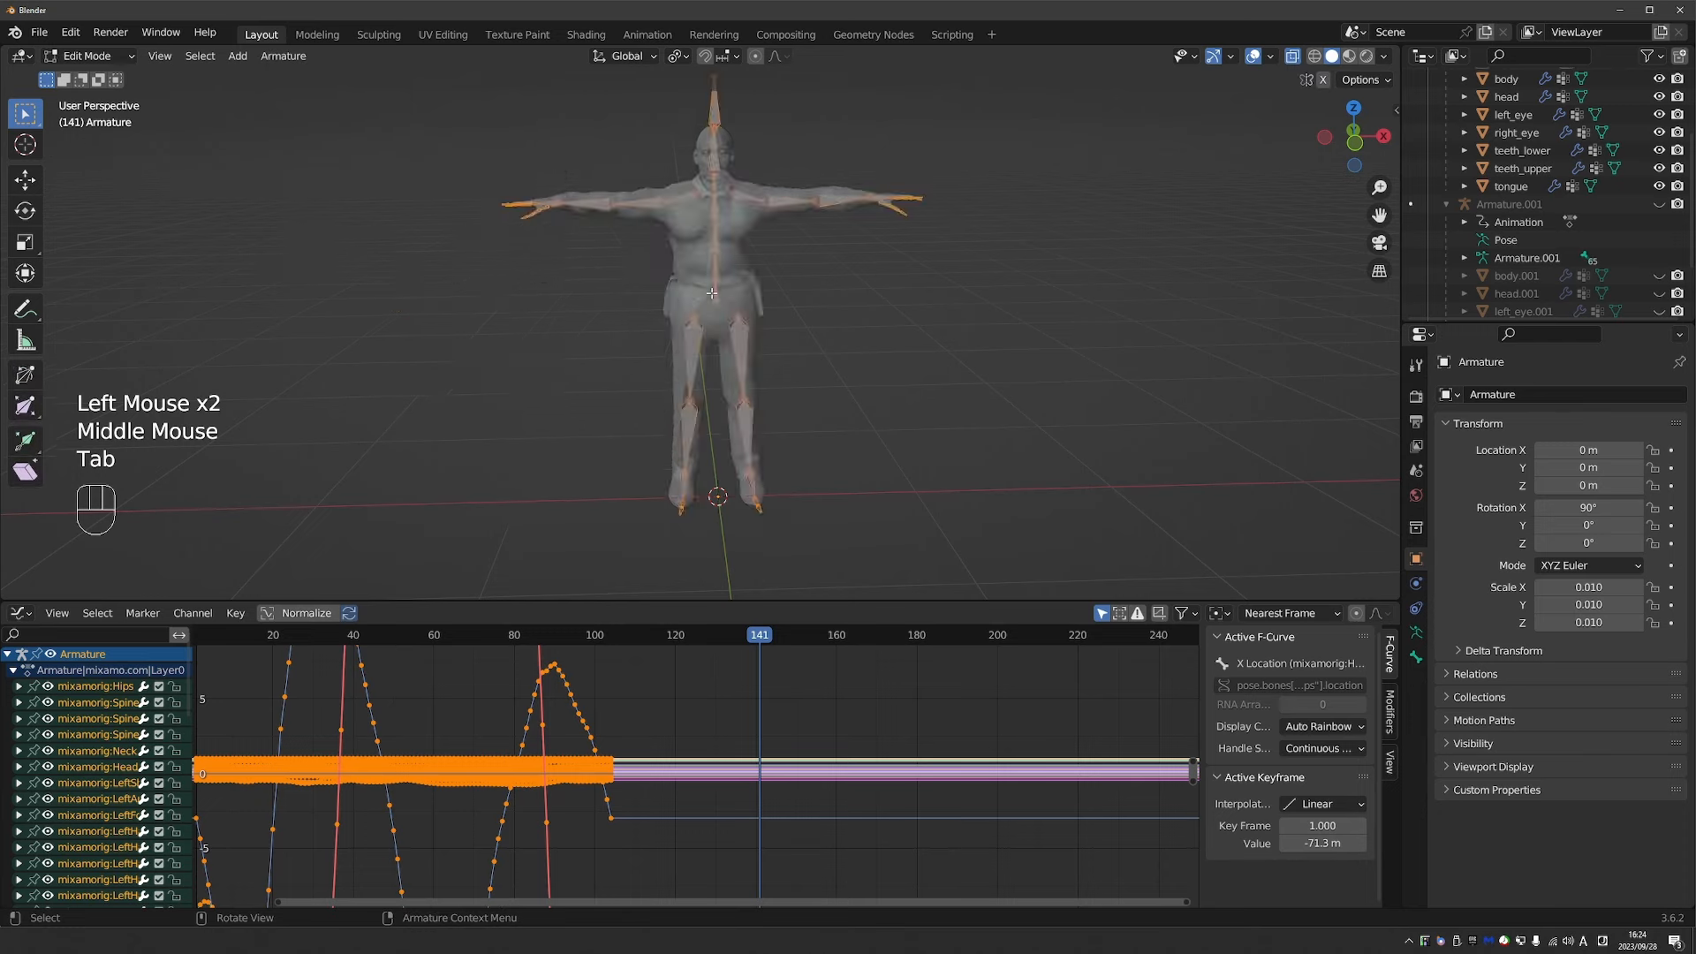
scroll(712, 292, up, 2)
click(715, 292)
middle_drag(718, 305, 726, 328)
key(shift+d)
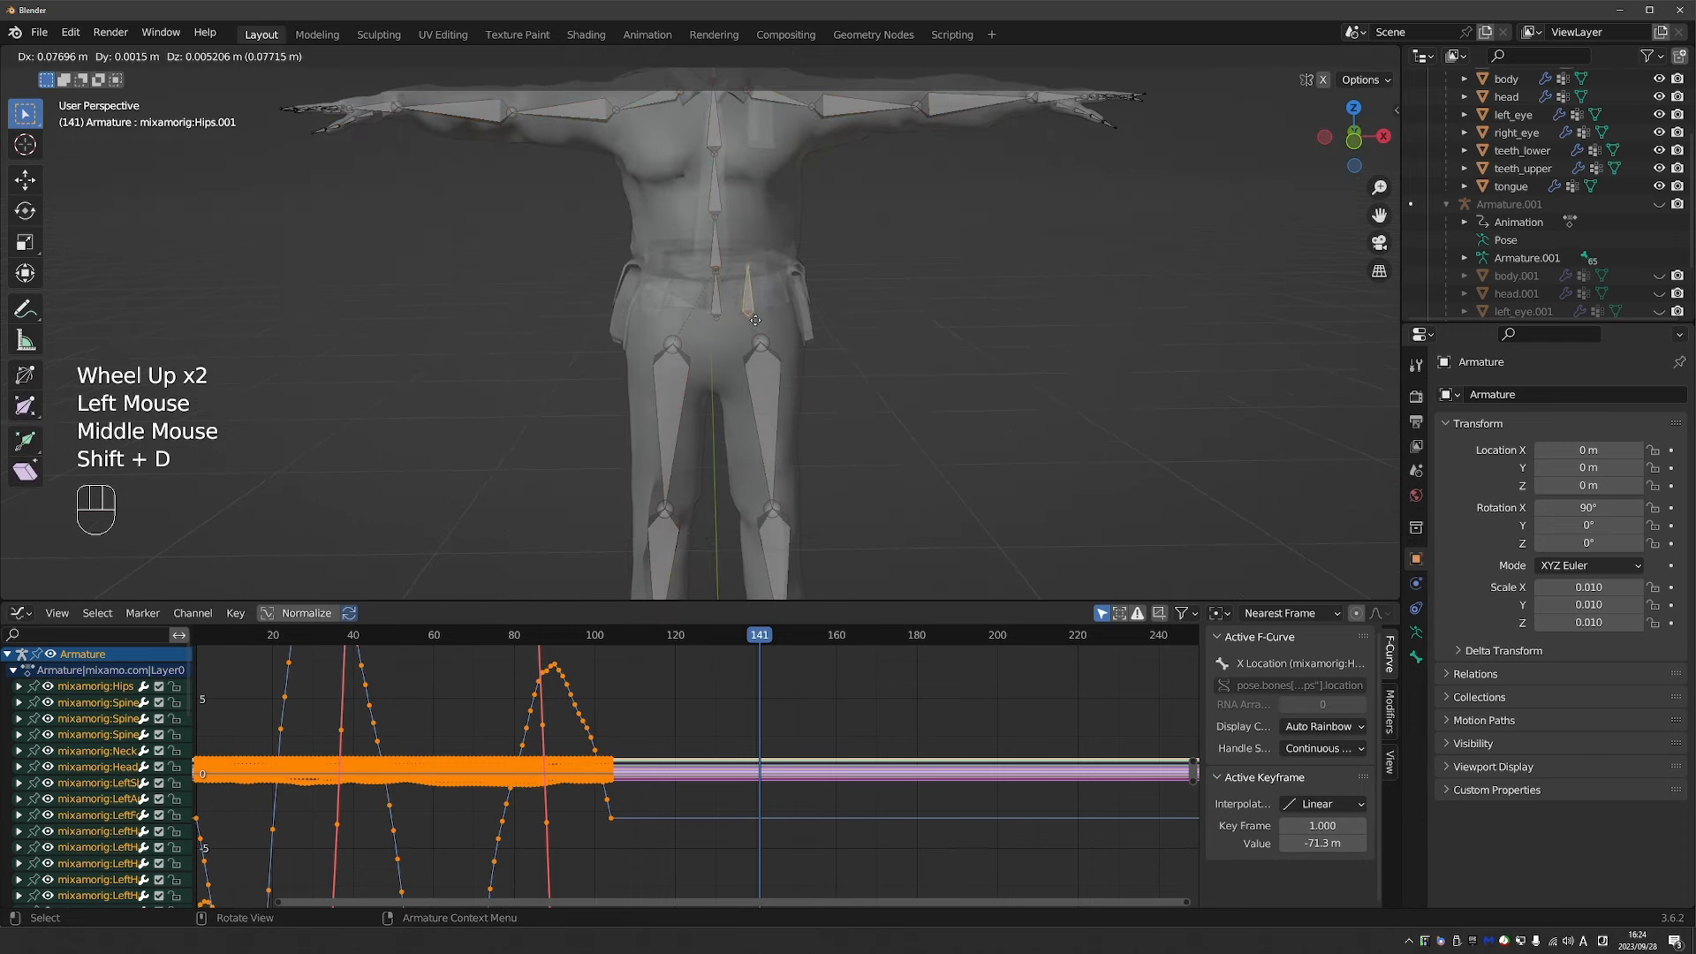
key(s)
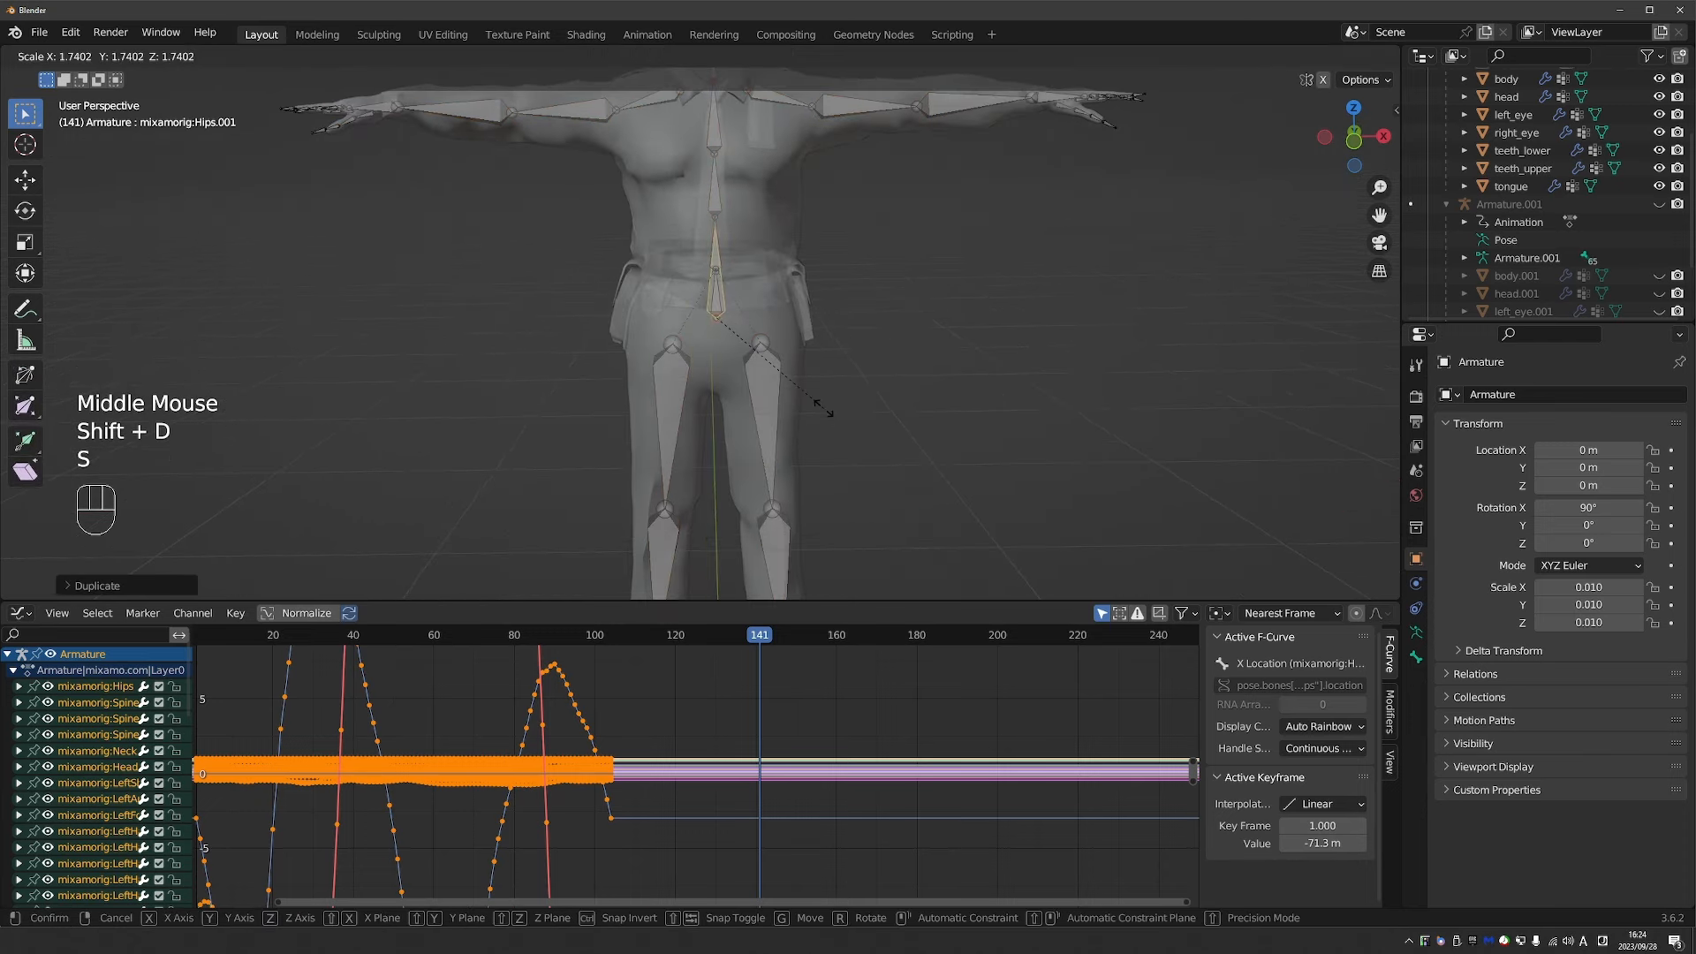
click(820, 406)
In Pose Mode, add a Copy Location constraint to mixamorig:Hips with mixamorig:Hips.001 as its target.
key(Tab)
click(791, 391)
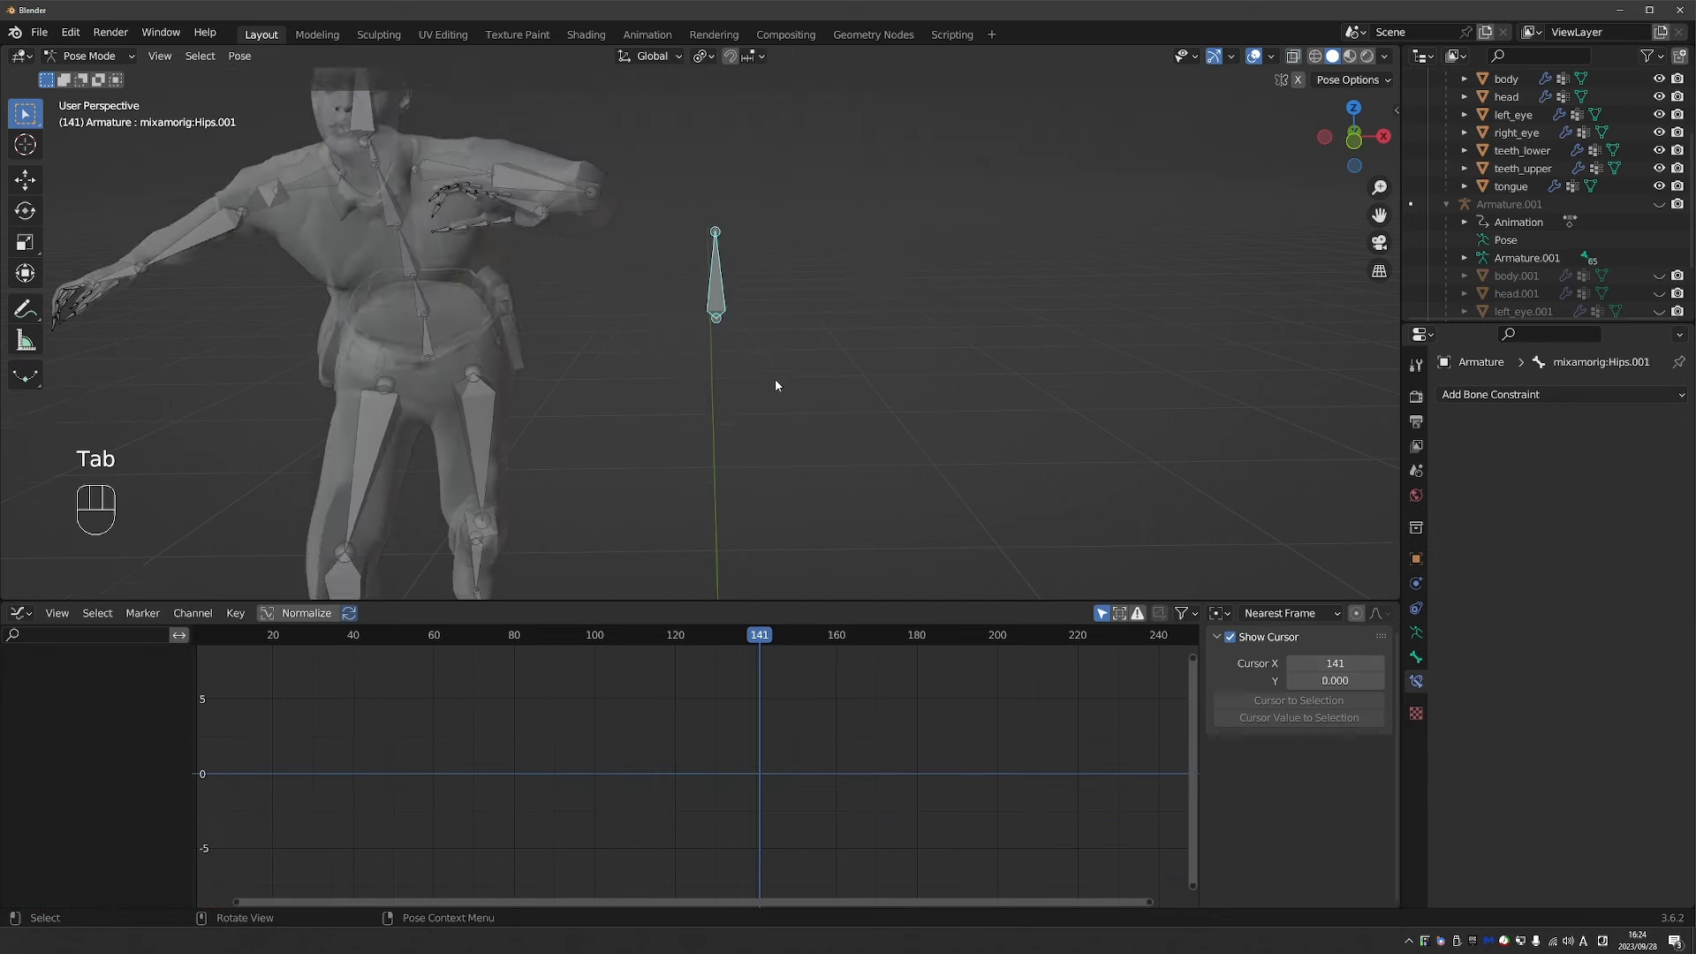
scroll(649, 317, up, 1)
click(722, 272)
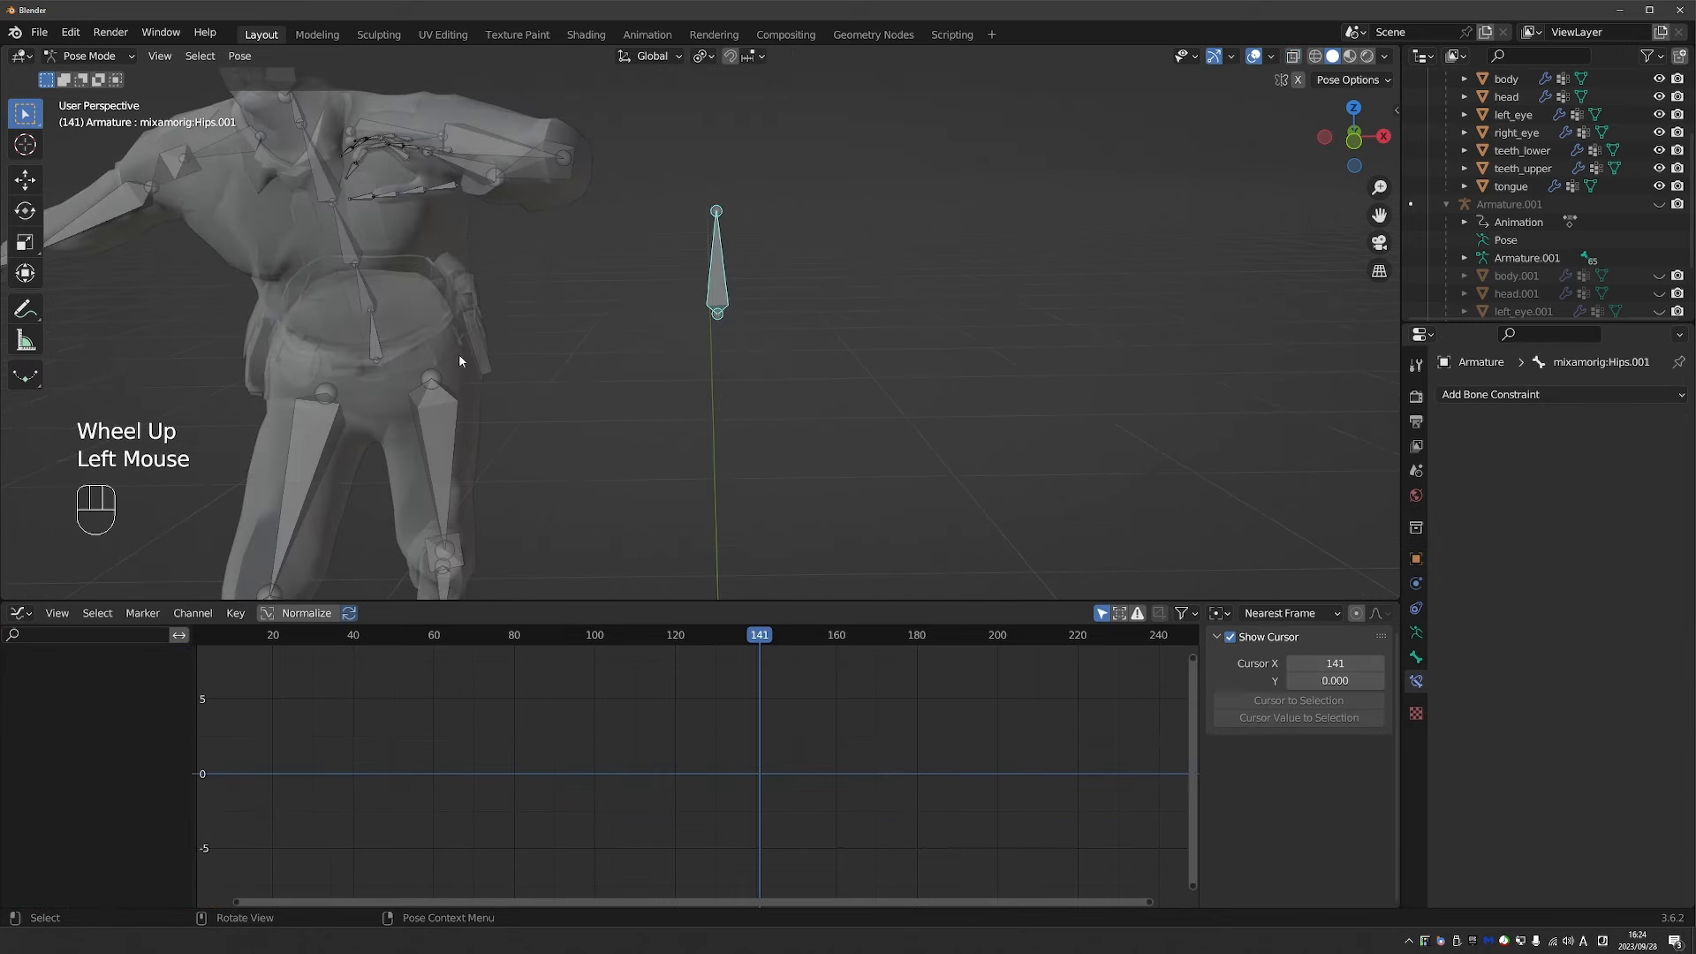
shift+click(375, 345)
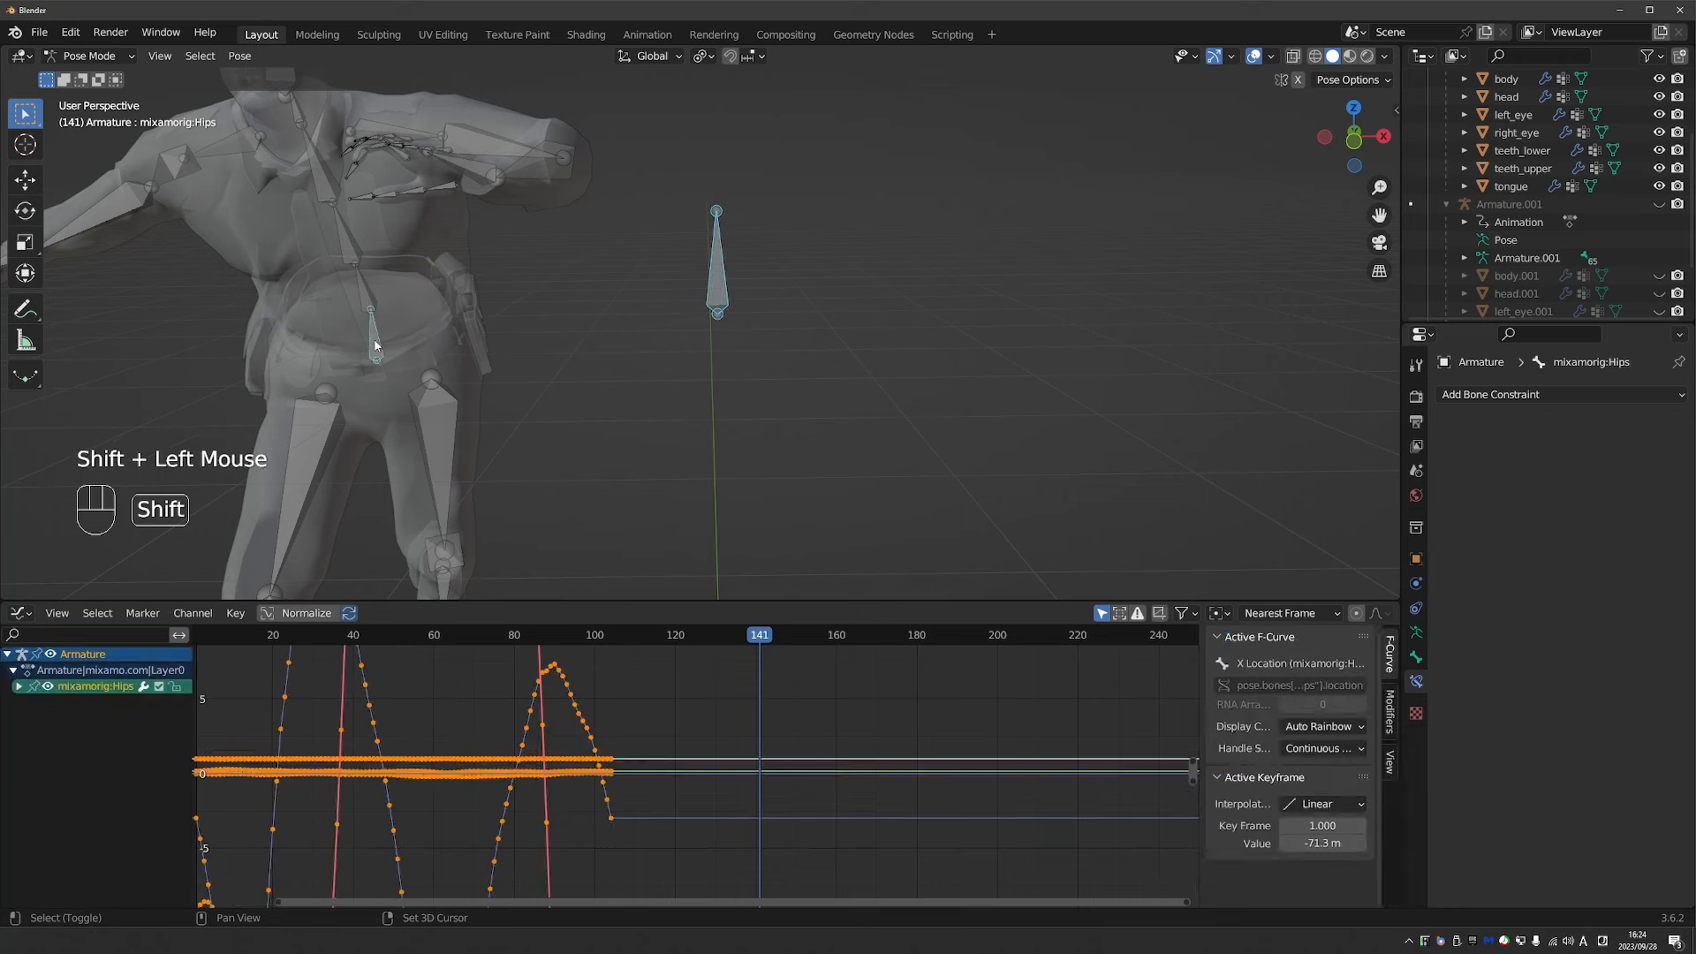
key(shift+ctrl+c)
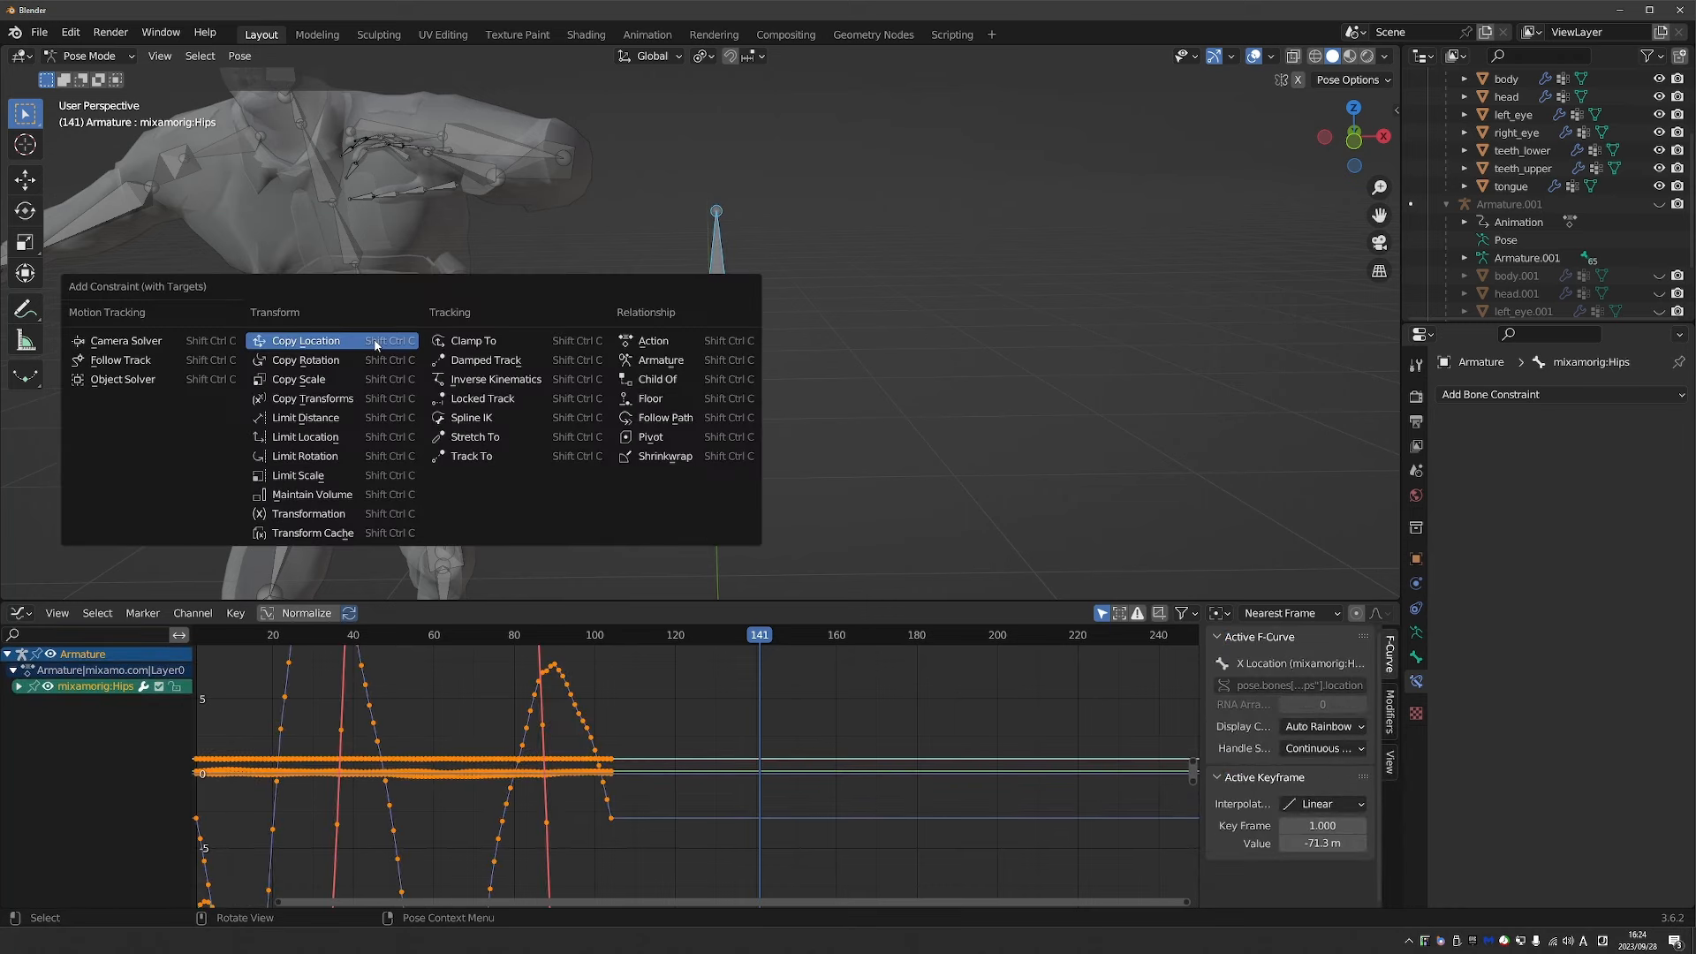
click(375, 346)
Limit the hips' Copy Location constraint to the X axis by disabling Y and Z.
scroll(887, 440, down, 1)
middle_drag(888, 440, 839, 445)
scroll(839, 444, down, 1)
middle_drag(839, 444, 917, 359)
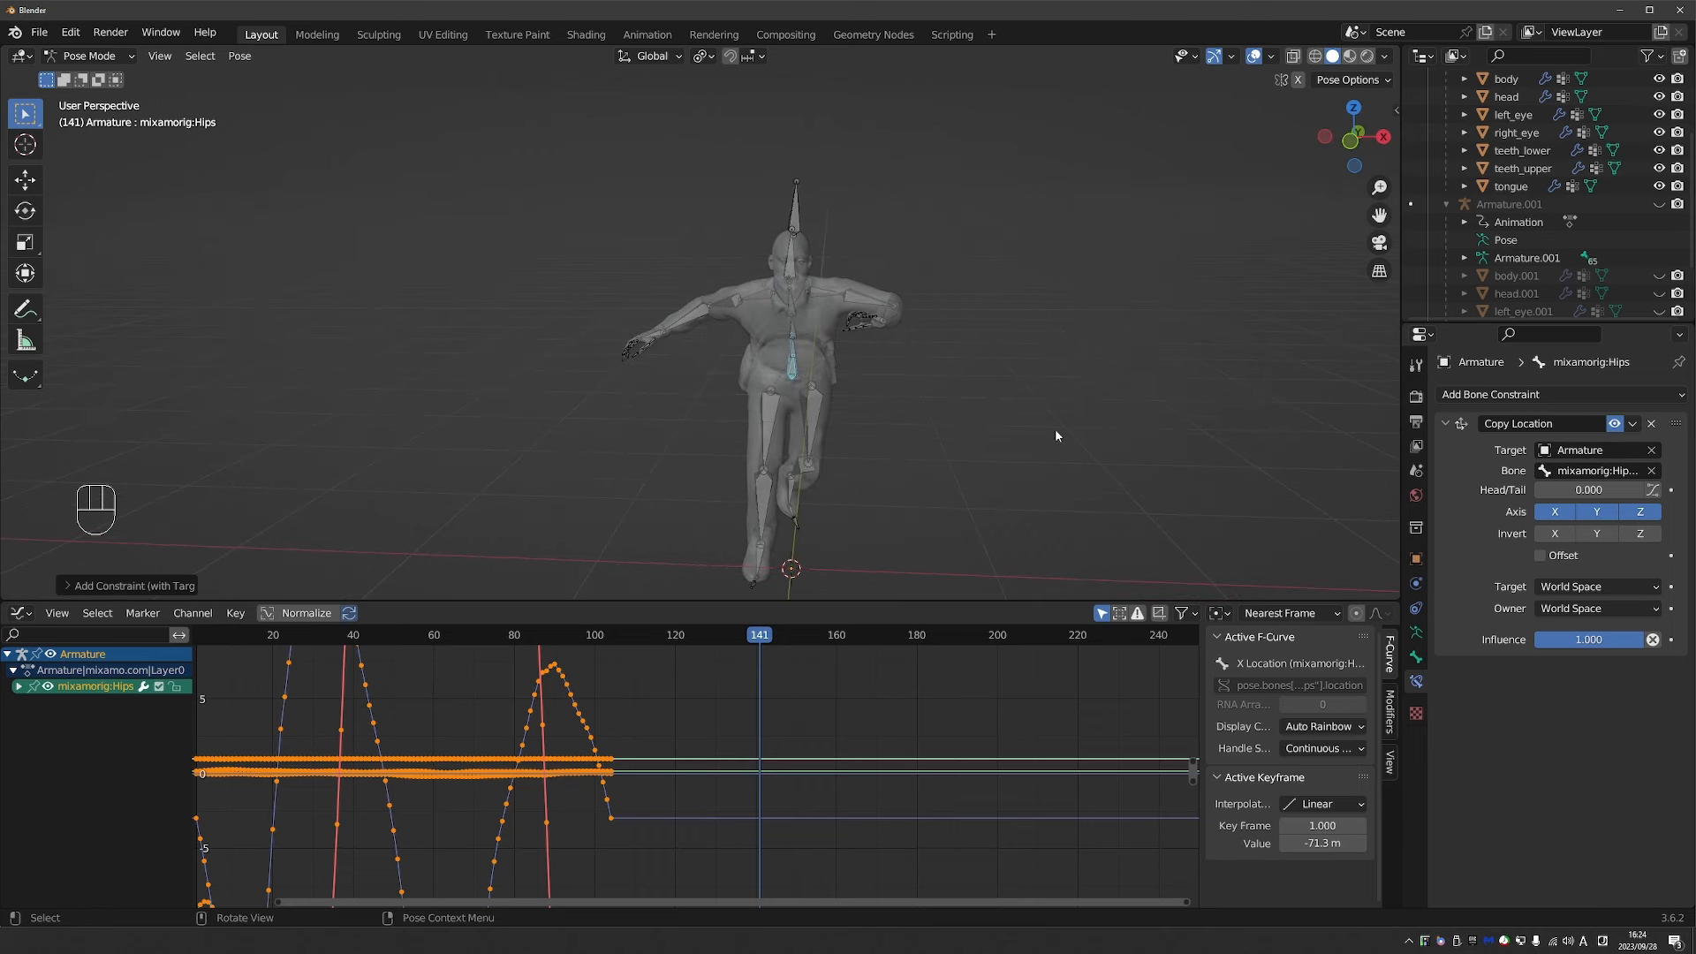
click(1607, 514)
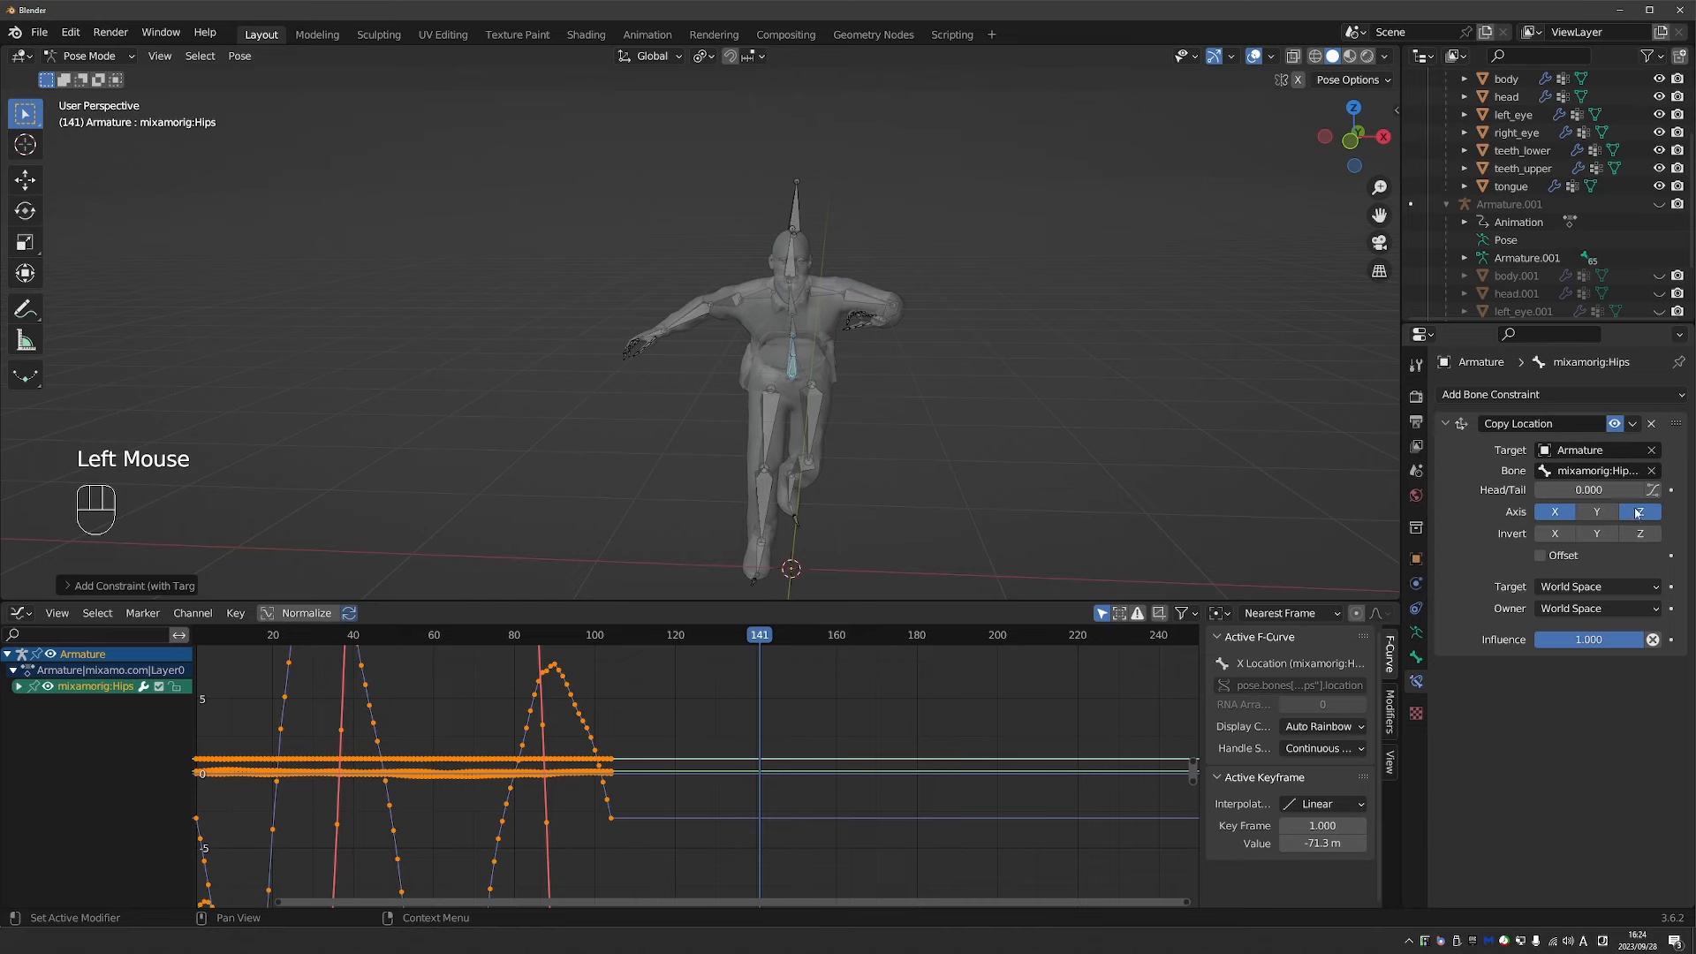
click(1639, 512)
Play the constrained animation from its first frames to check how the hips move.
middle_drag(1024, 510, 839, 388)
click(836, 482)
key(space)
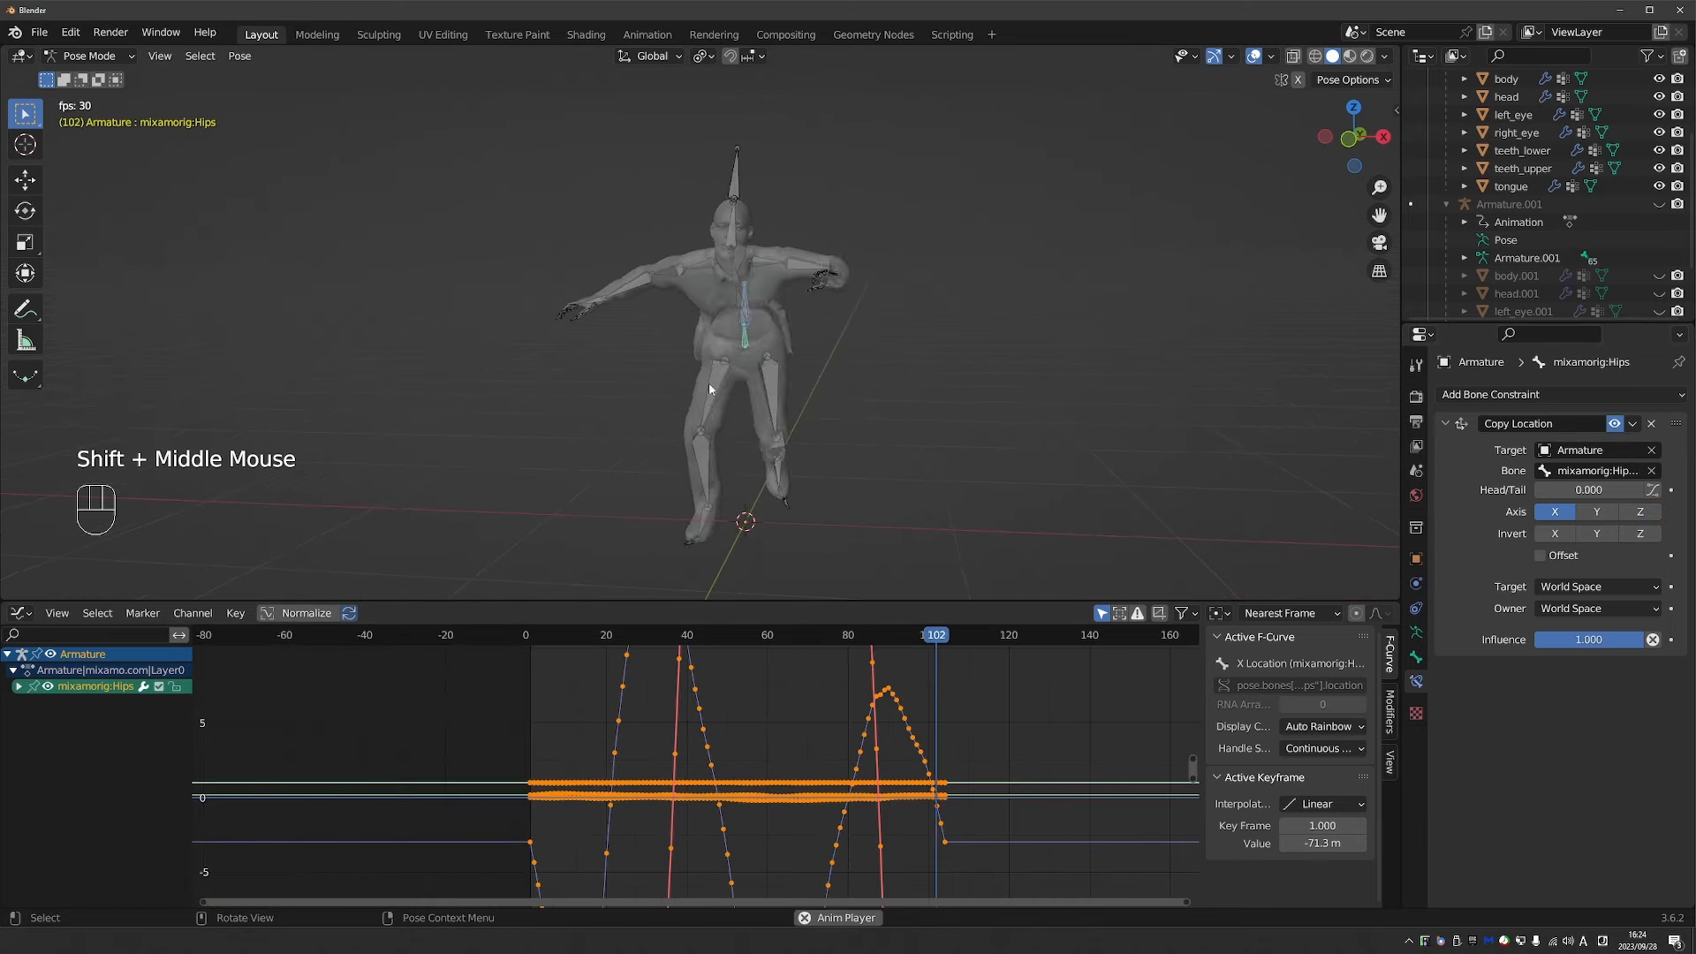
click(535, 637)
key(space)
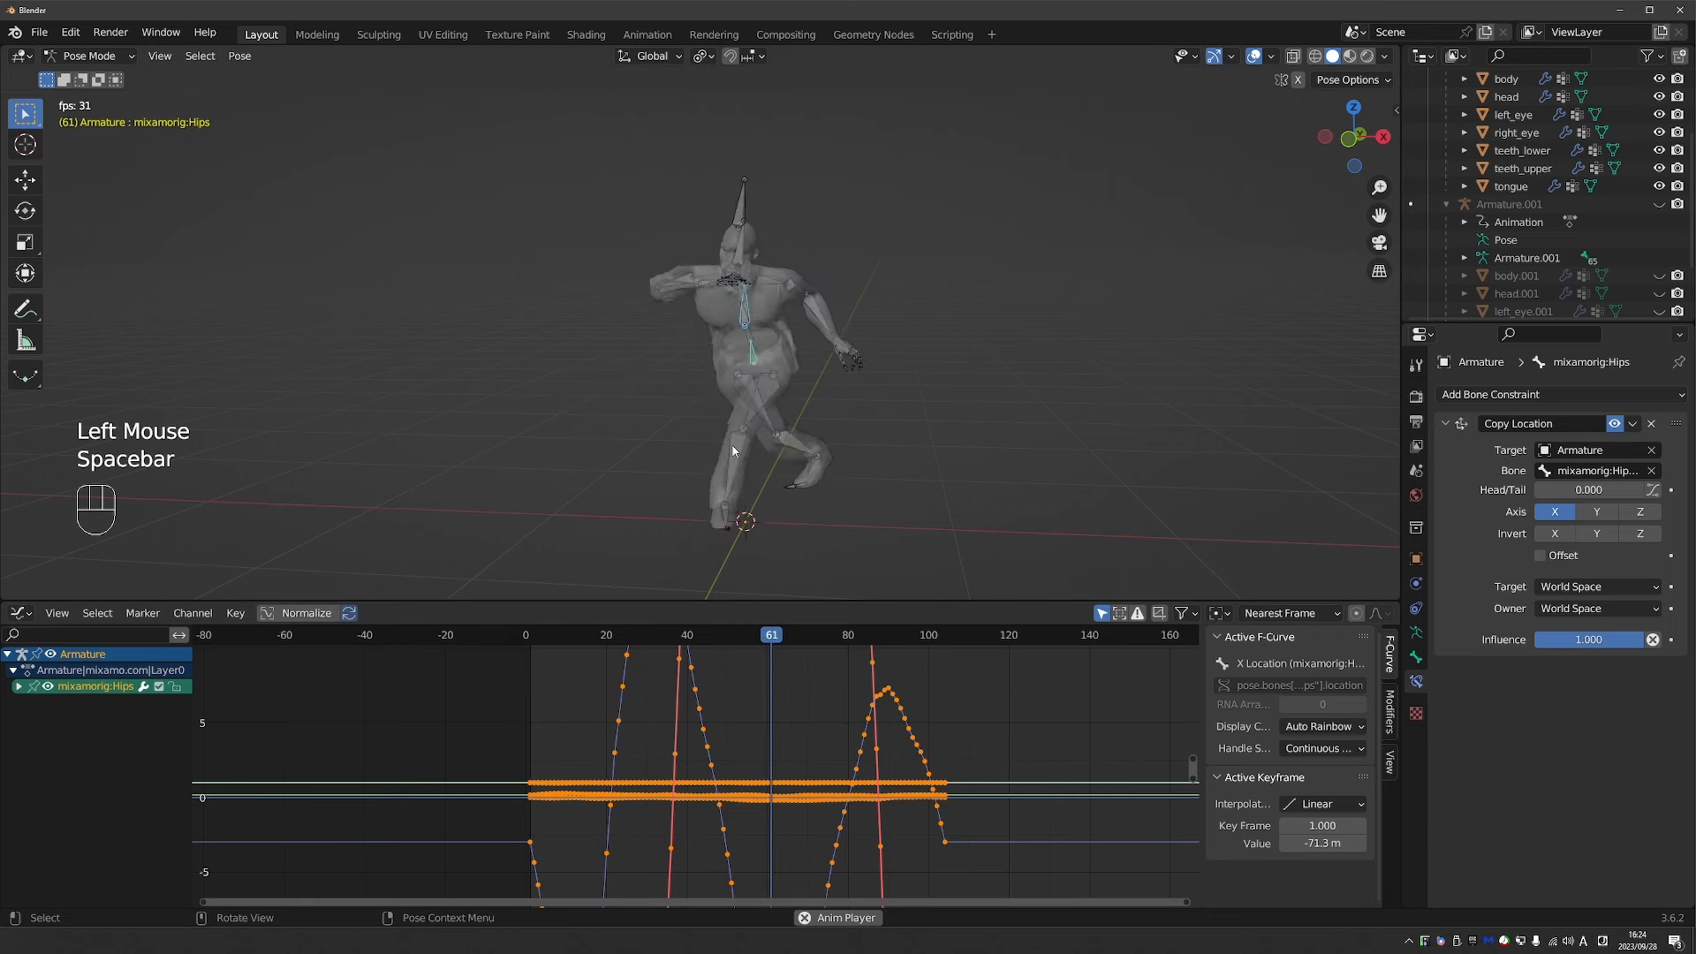
key(space)
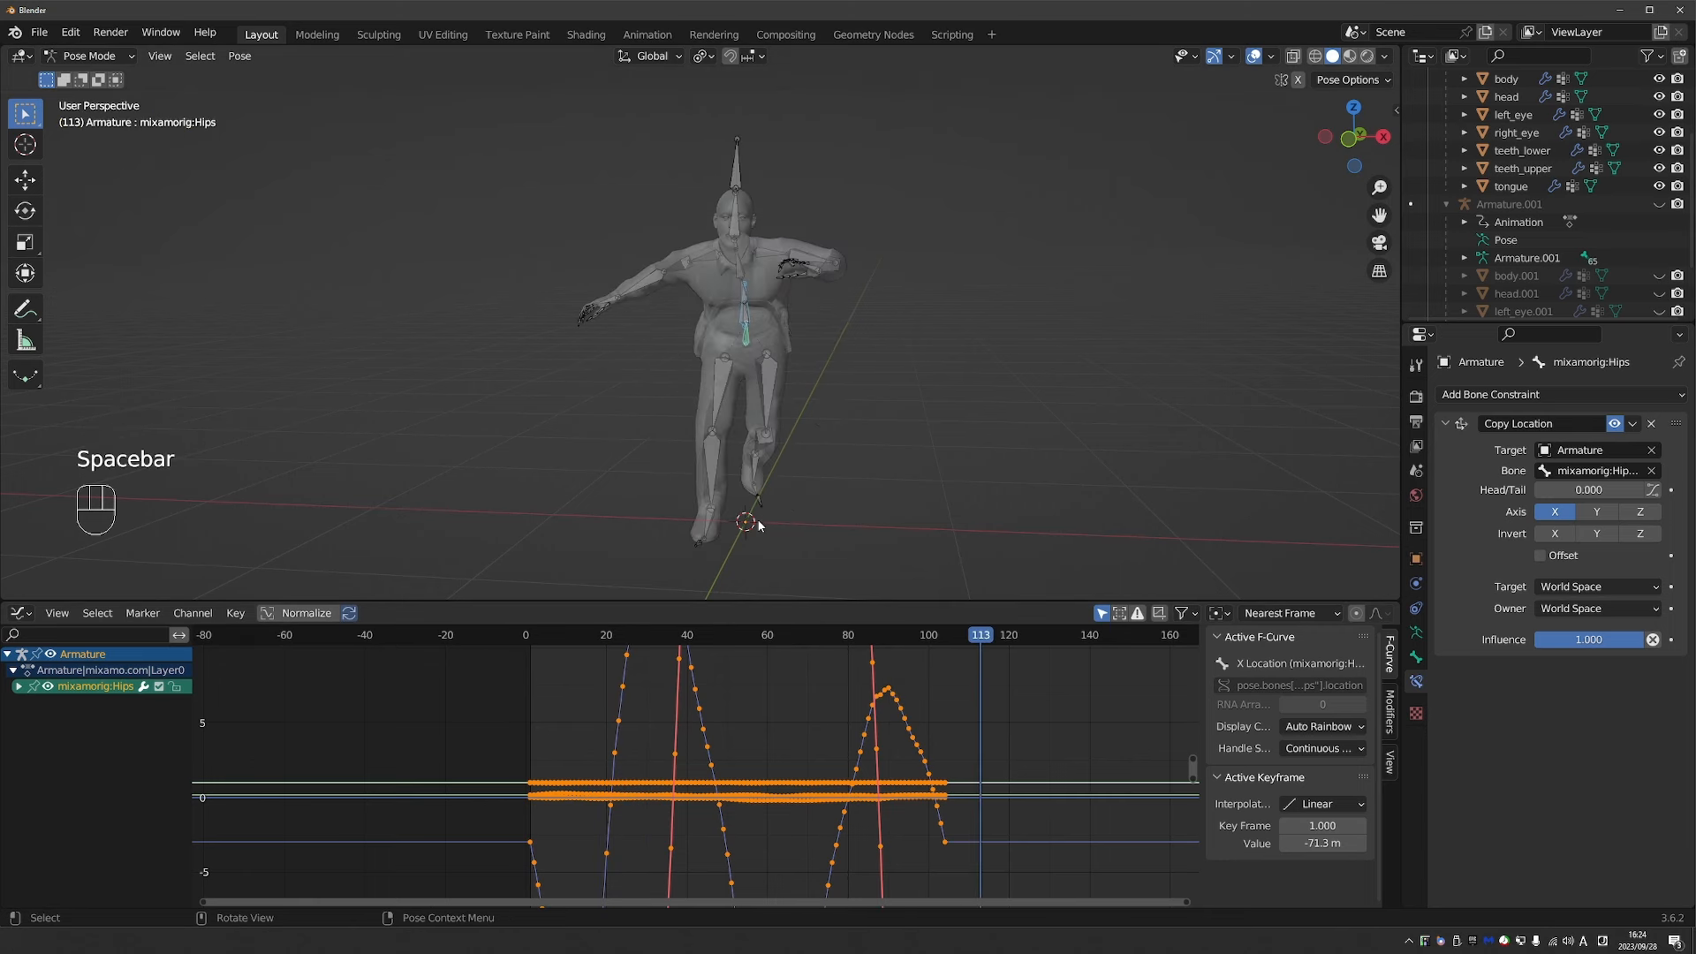
Select all bones and bake their action from frame 1 to 104 with Visual Keying, Clear Constraints and Overwrite Current Action enabled.
key(a)
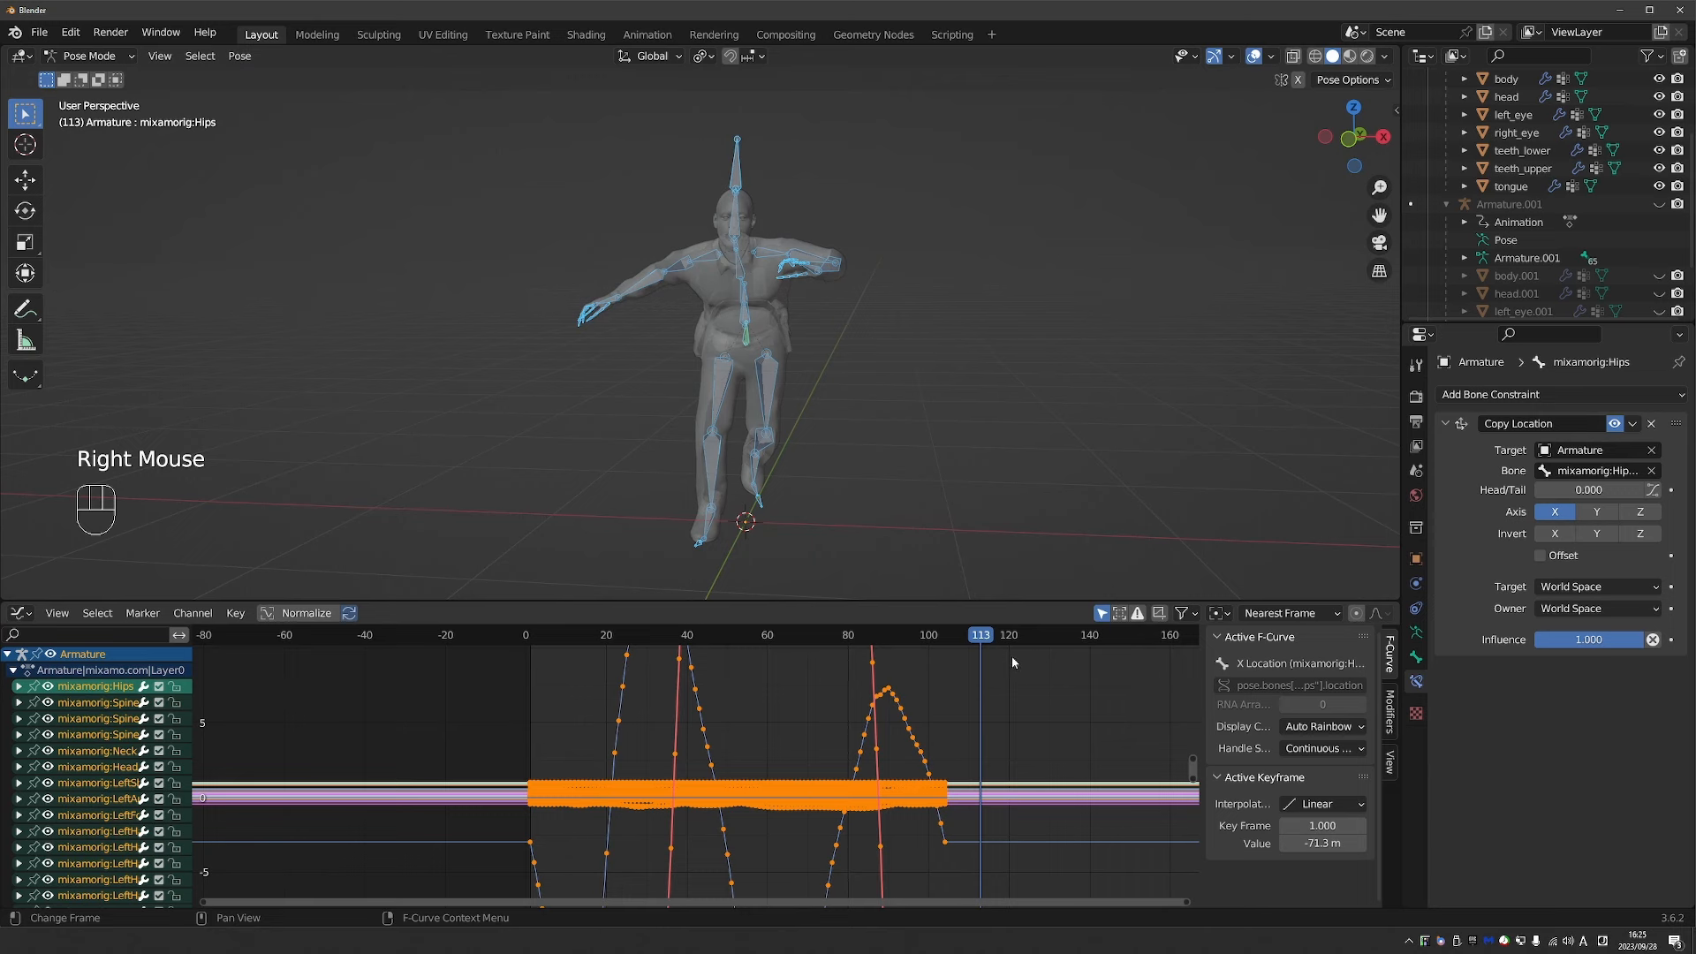
drag(983, 643, 943, 654)
click(240, 56)
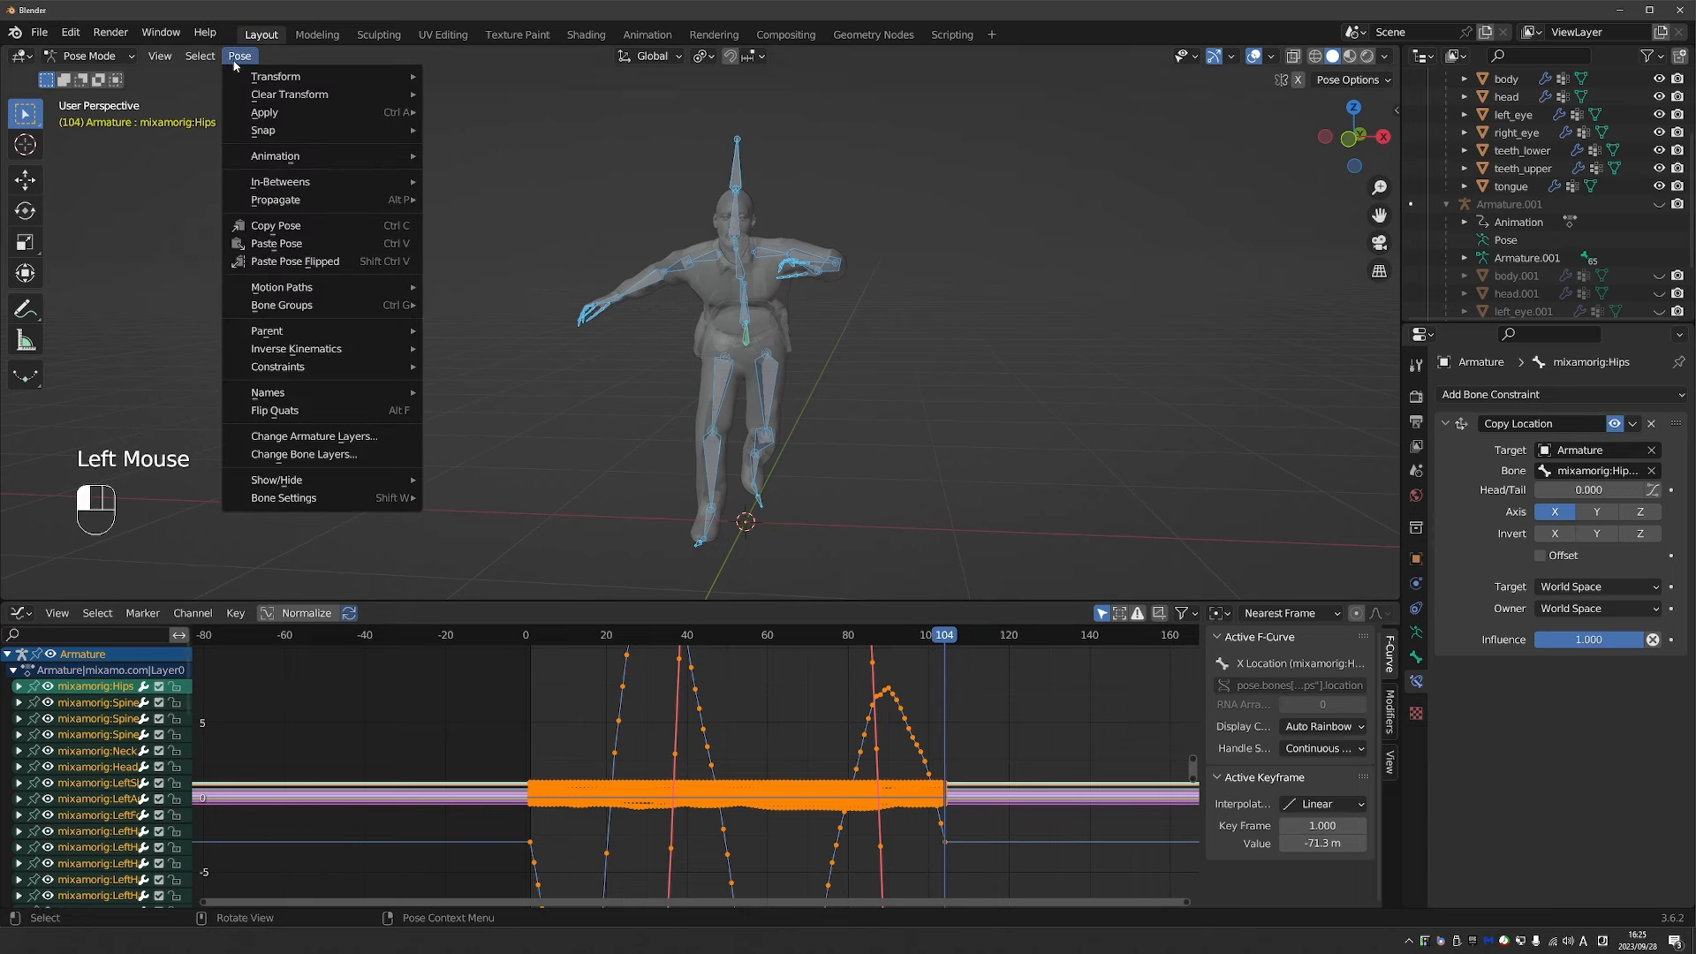
click(275, 156)
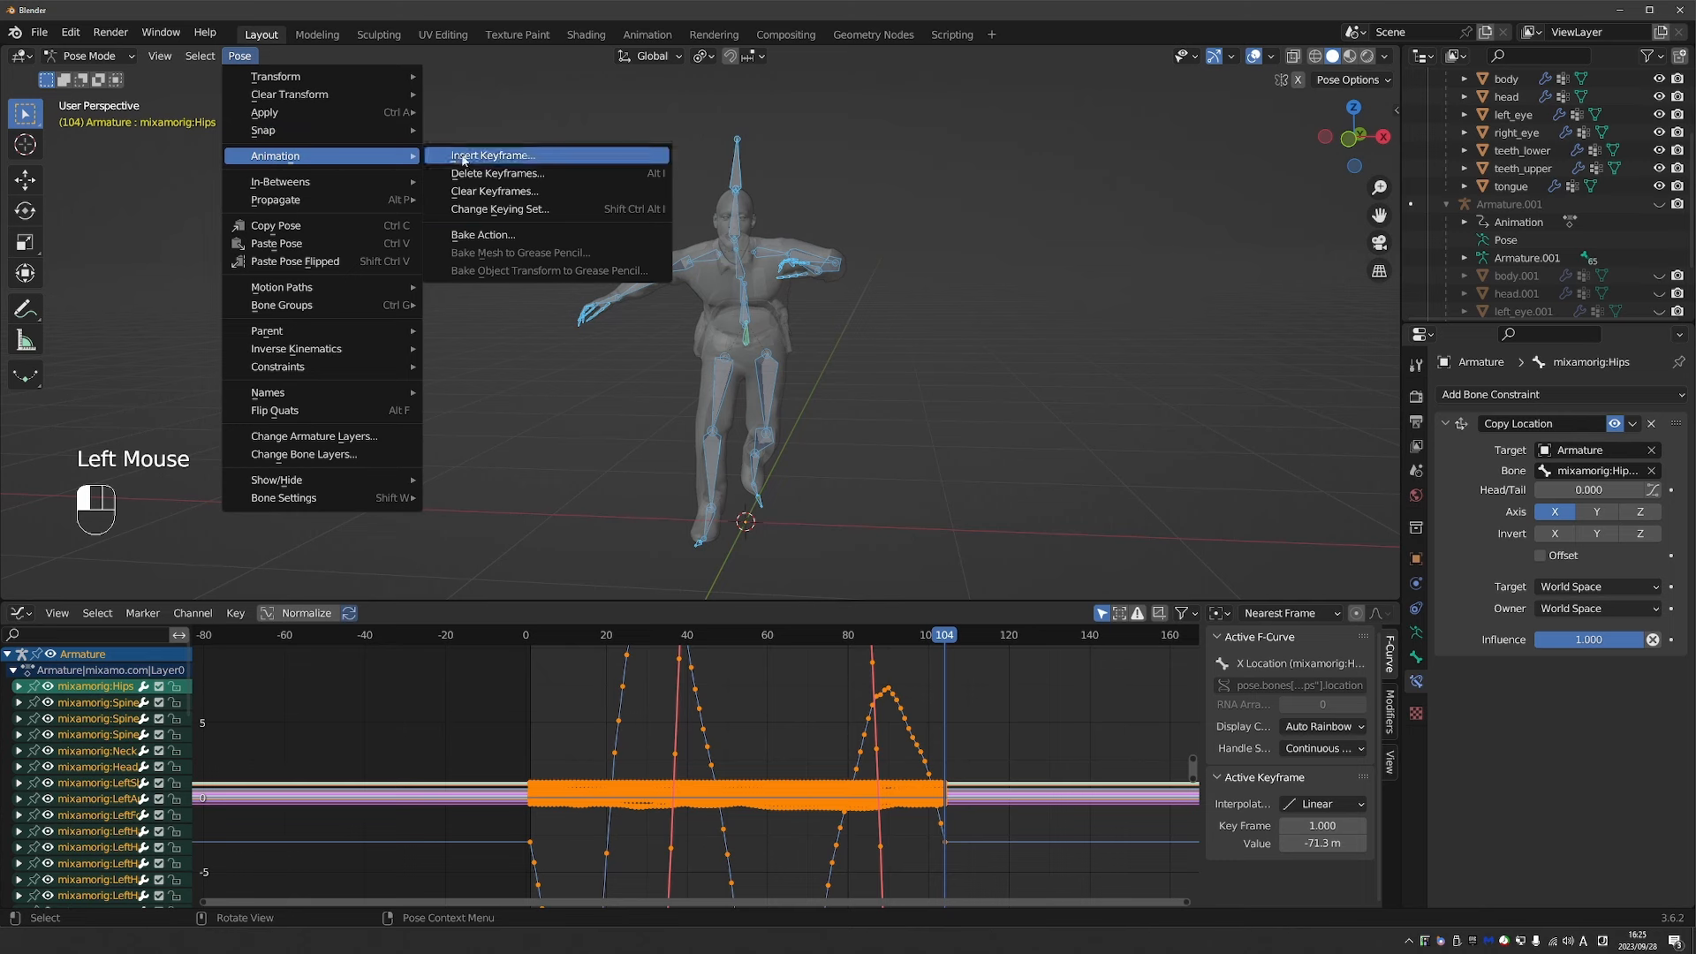
click(579, 236)
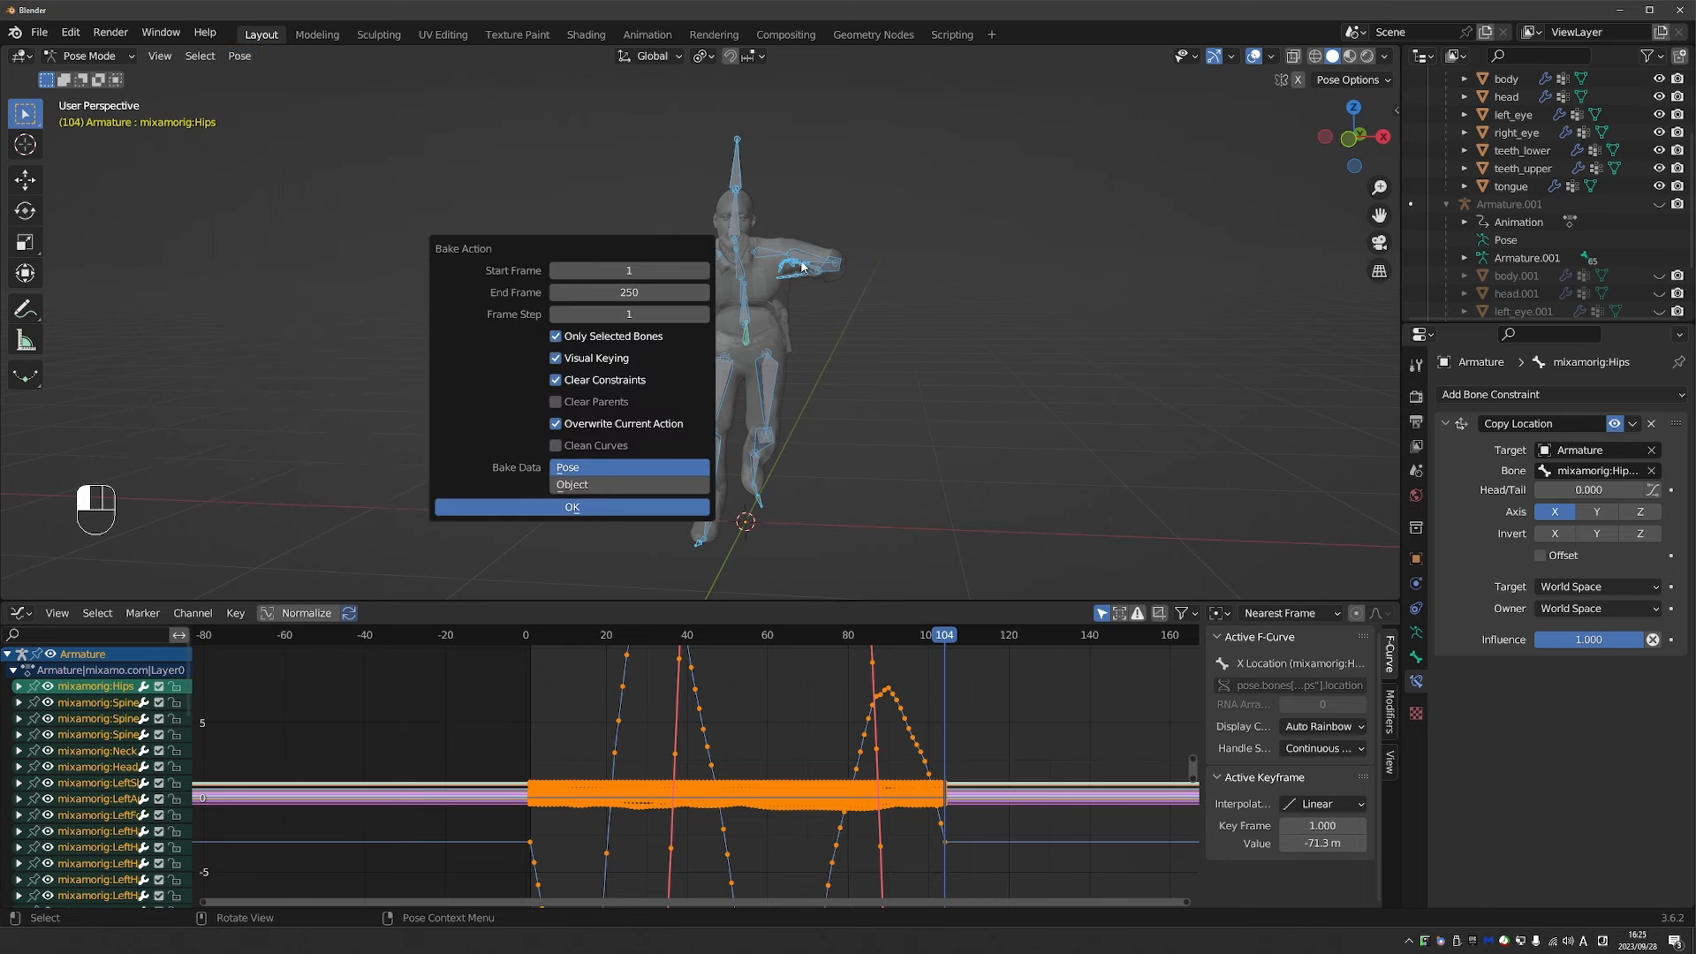
click(640, 294)
key(BackSpace)
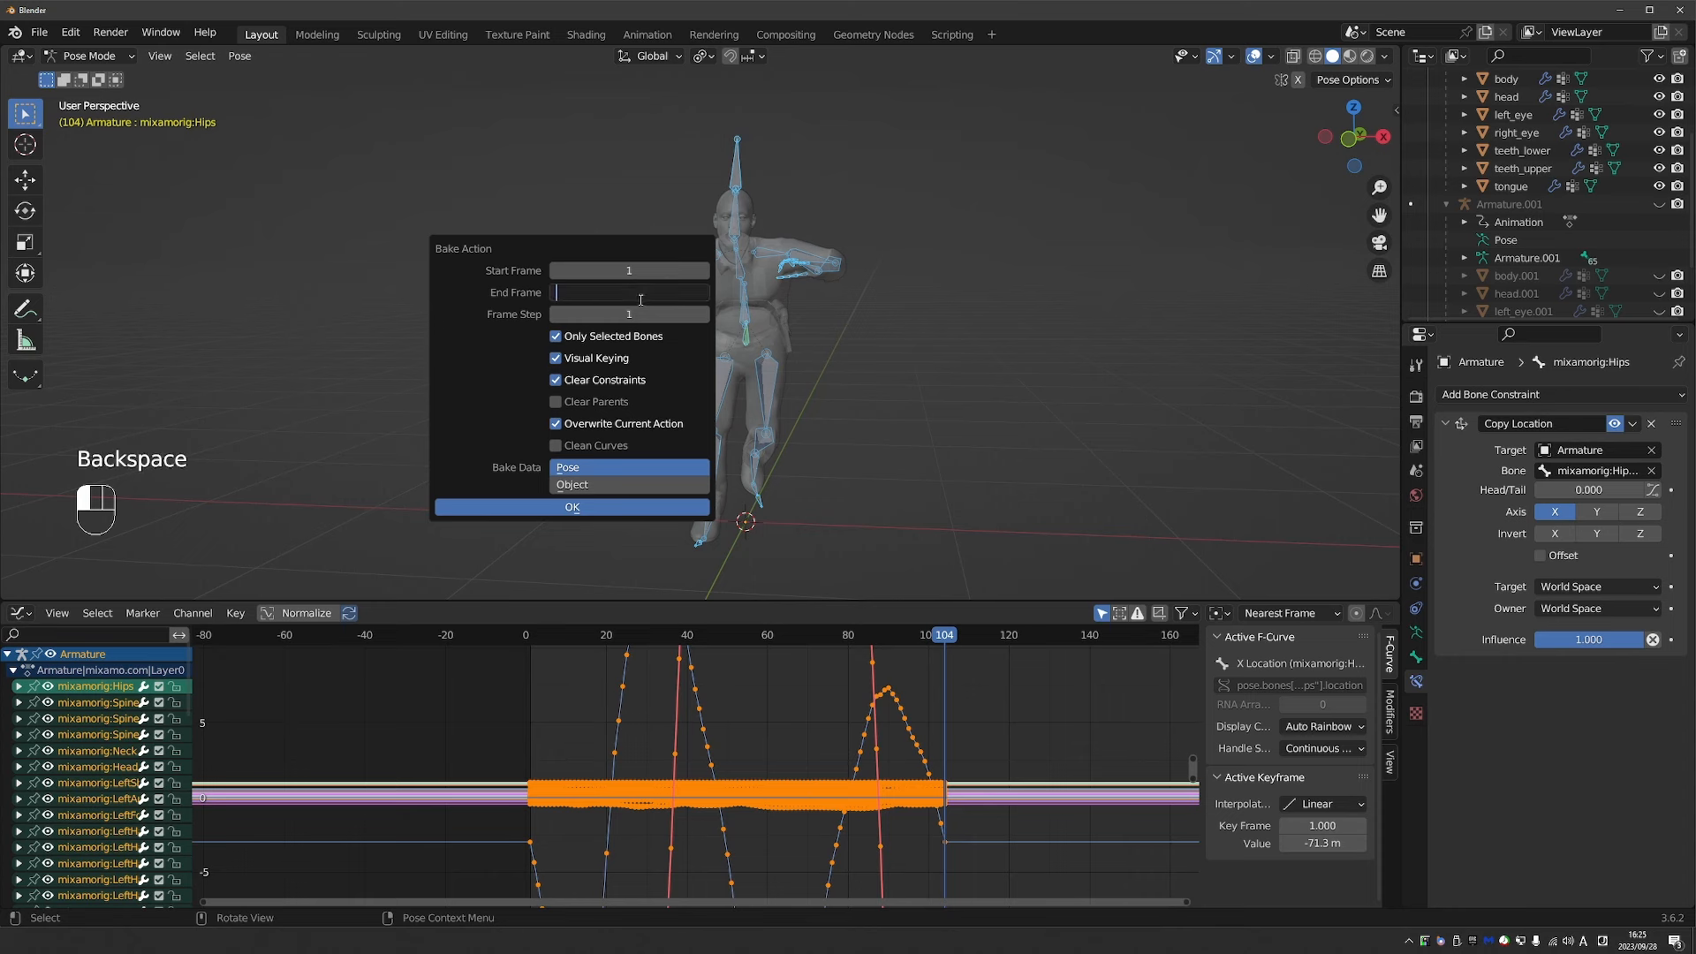
key(Return)
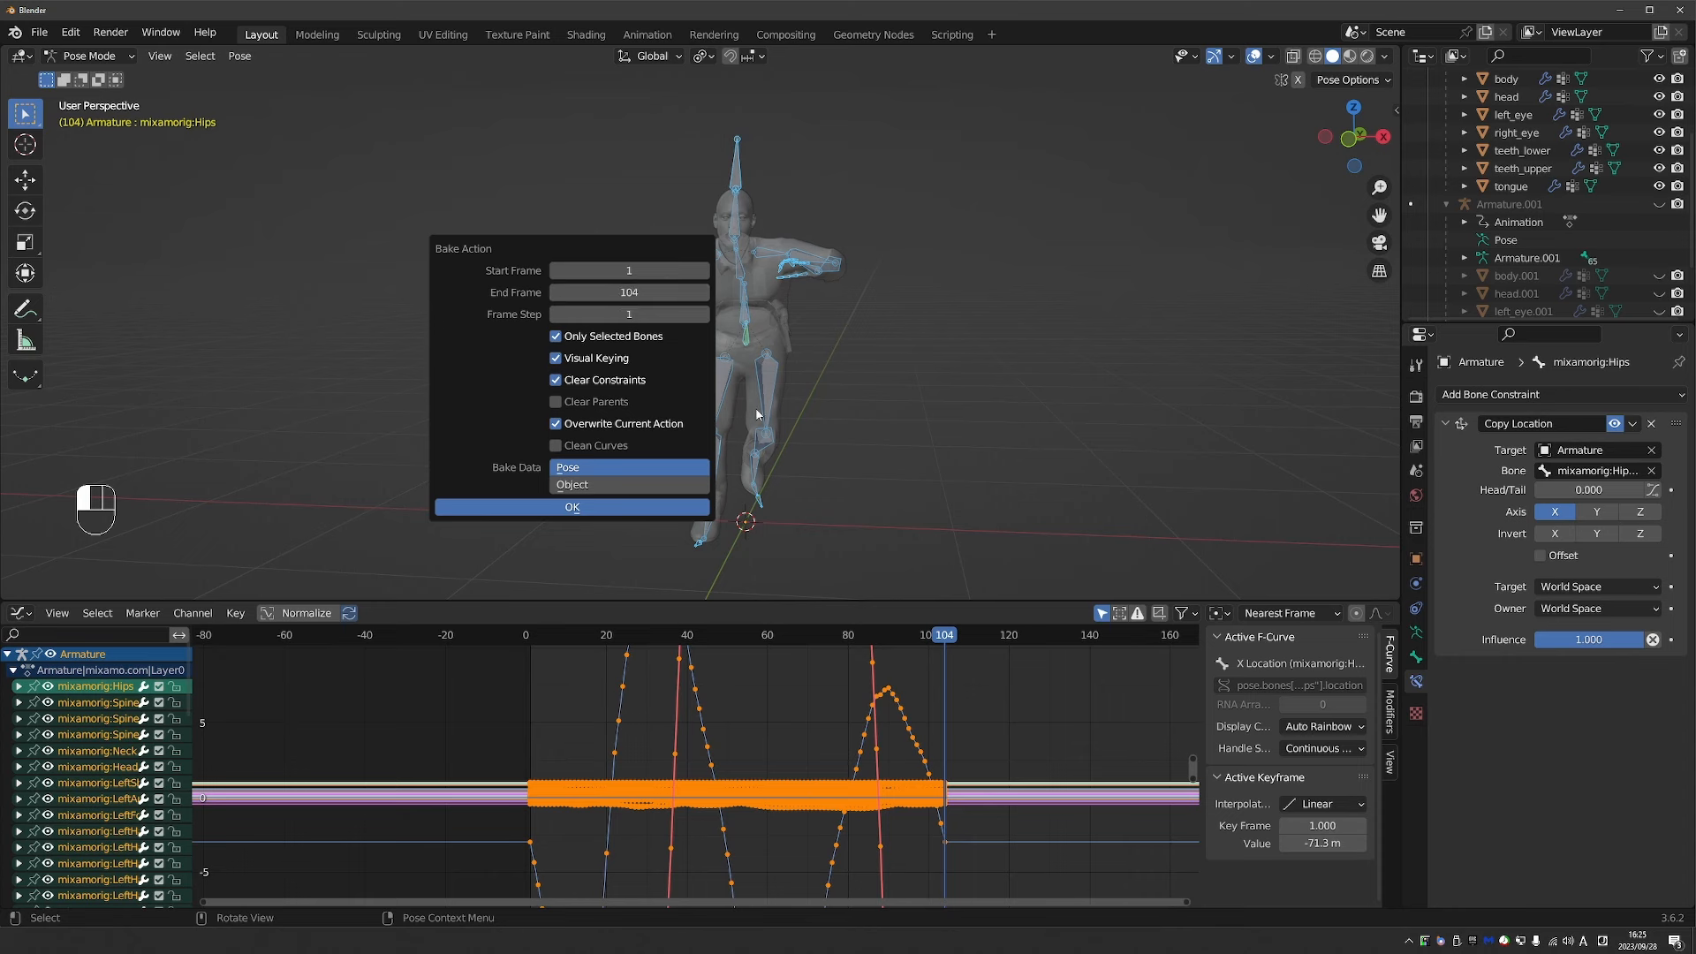
click(572, 507)
In Edit Mode, delete the duplicate mixamorig:Hips.001 bone from Armature.
key(Tab)
scroll(833, 277, up, 2)
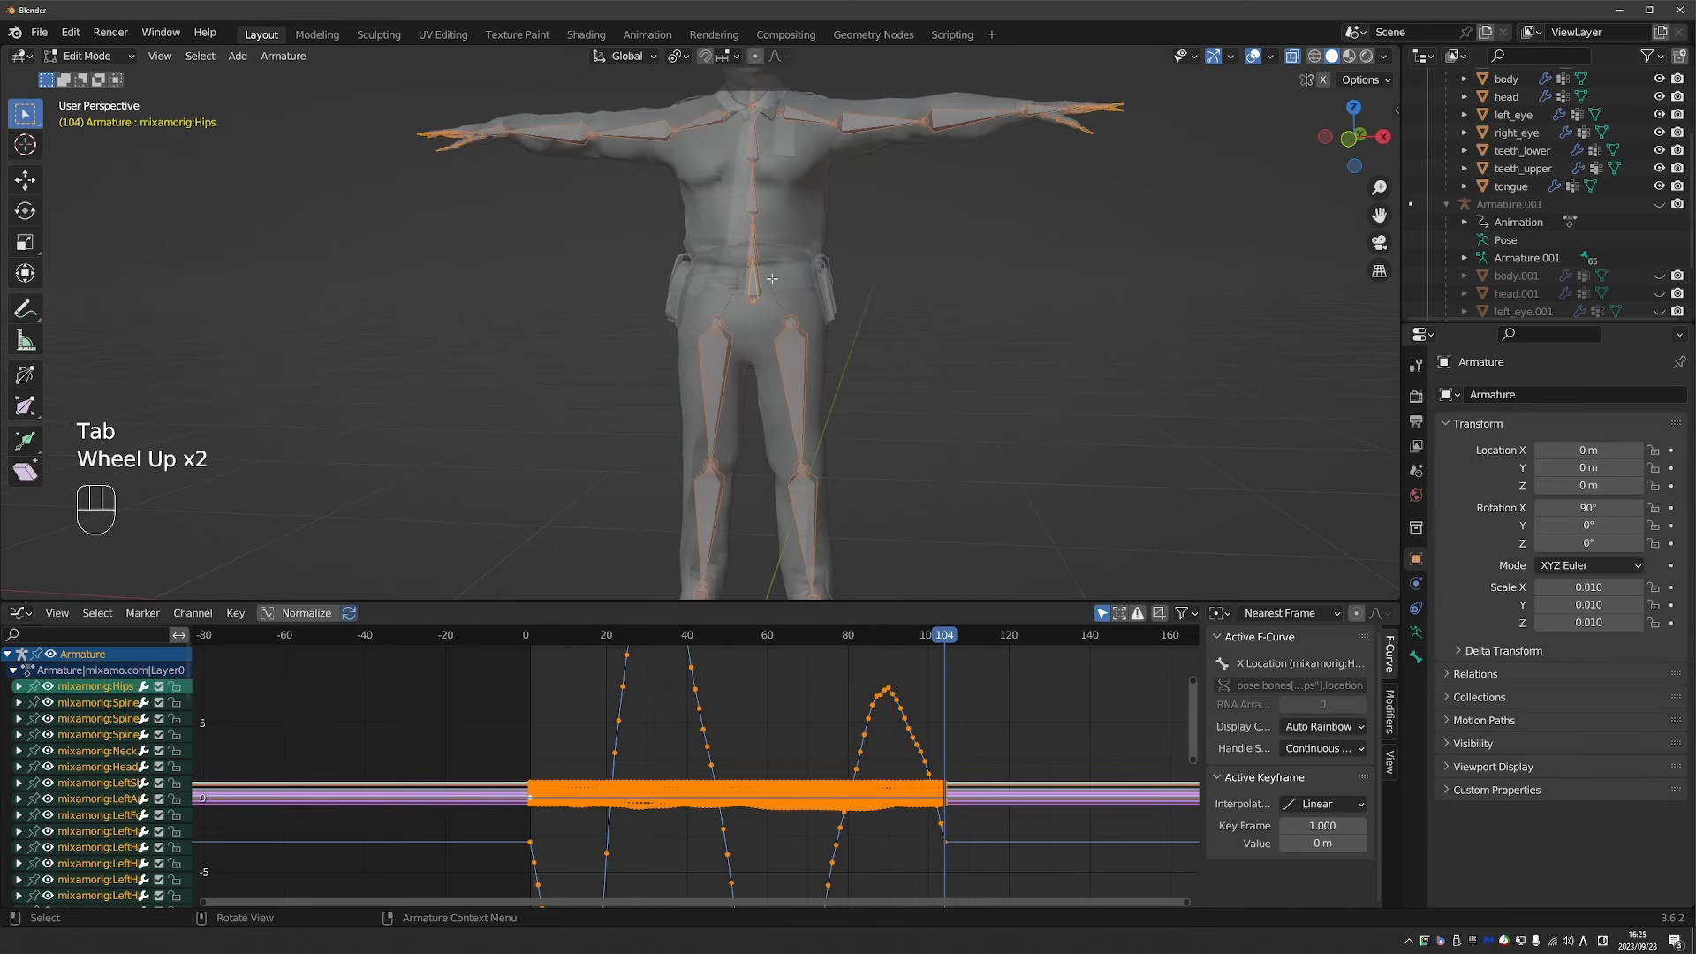
click(753, 281)
click(753, 281)
key(x)
key(x)
click(790, 280)
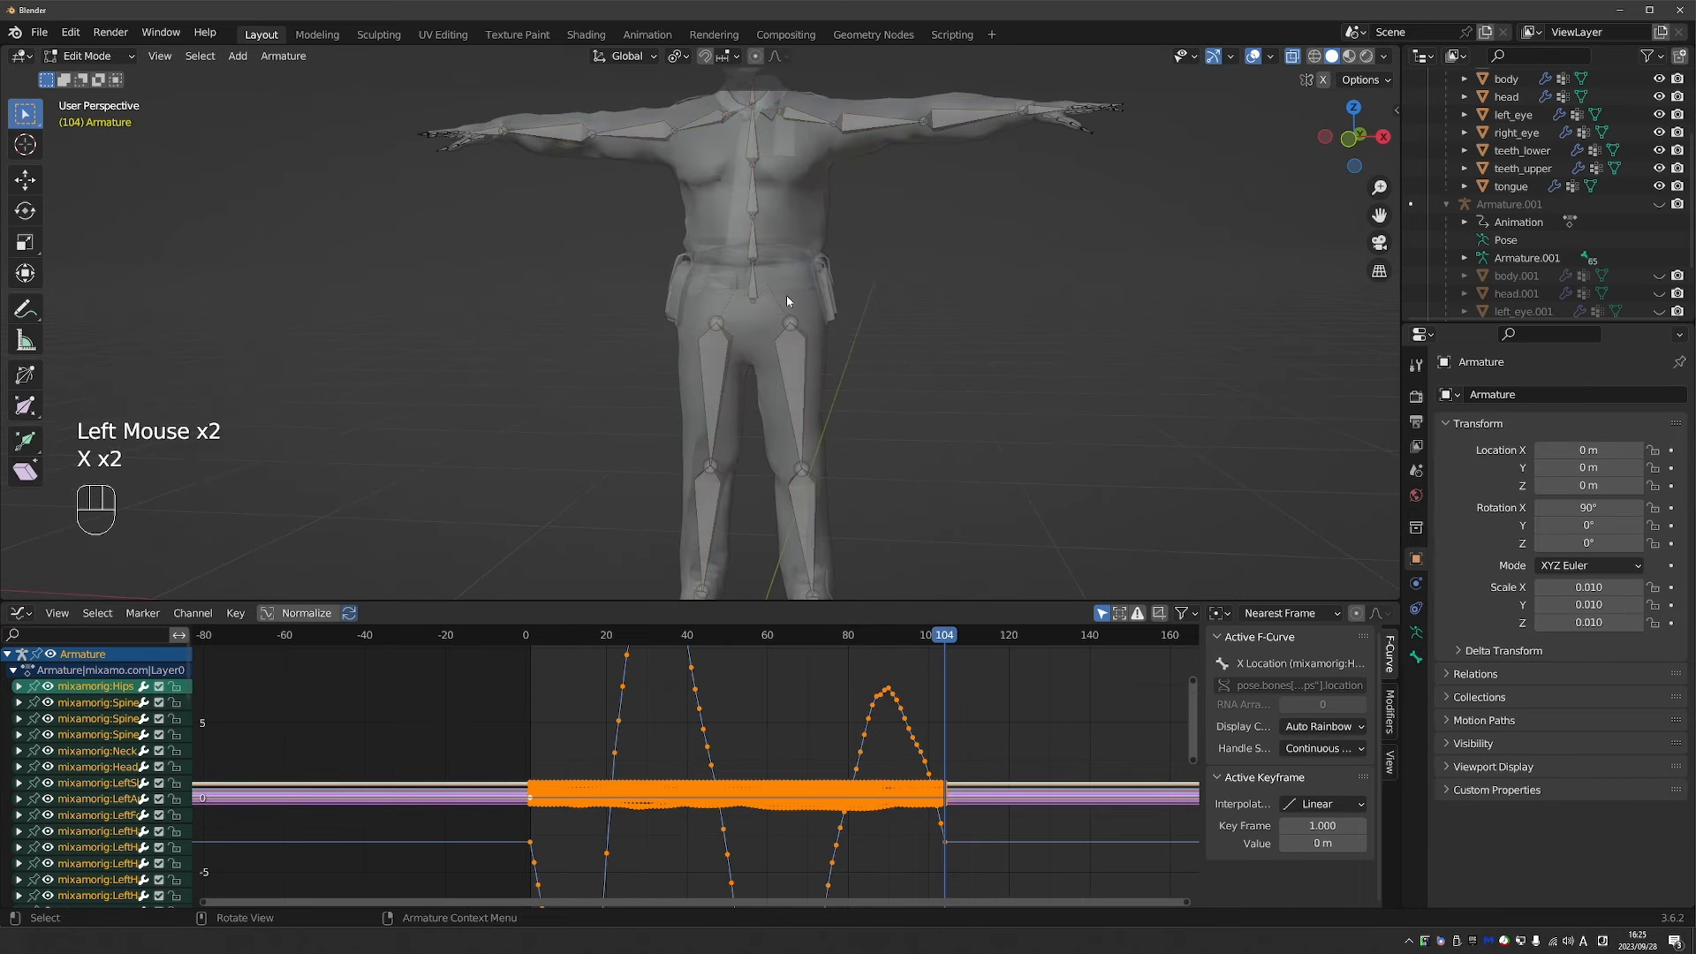
Return to Pose Mode and play the baked animation from frame 1 to check it without the duplicate bone.
key(Tab)
scroll(786, 295, down, 2)
click(529, 636)
key(space)
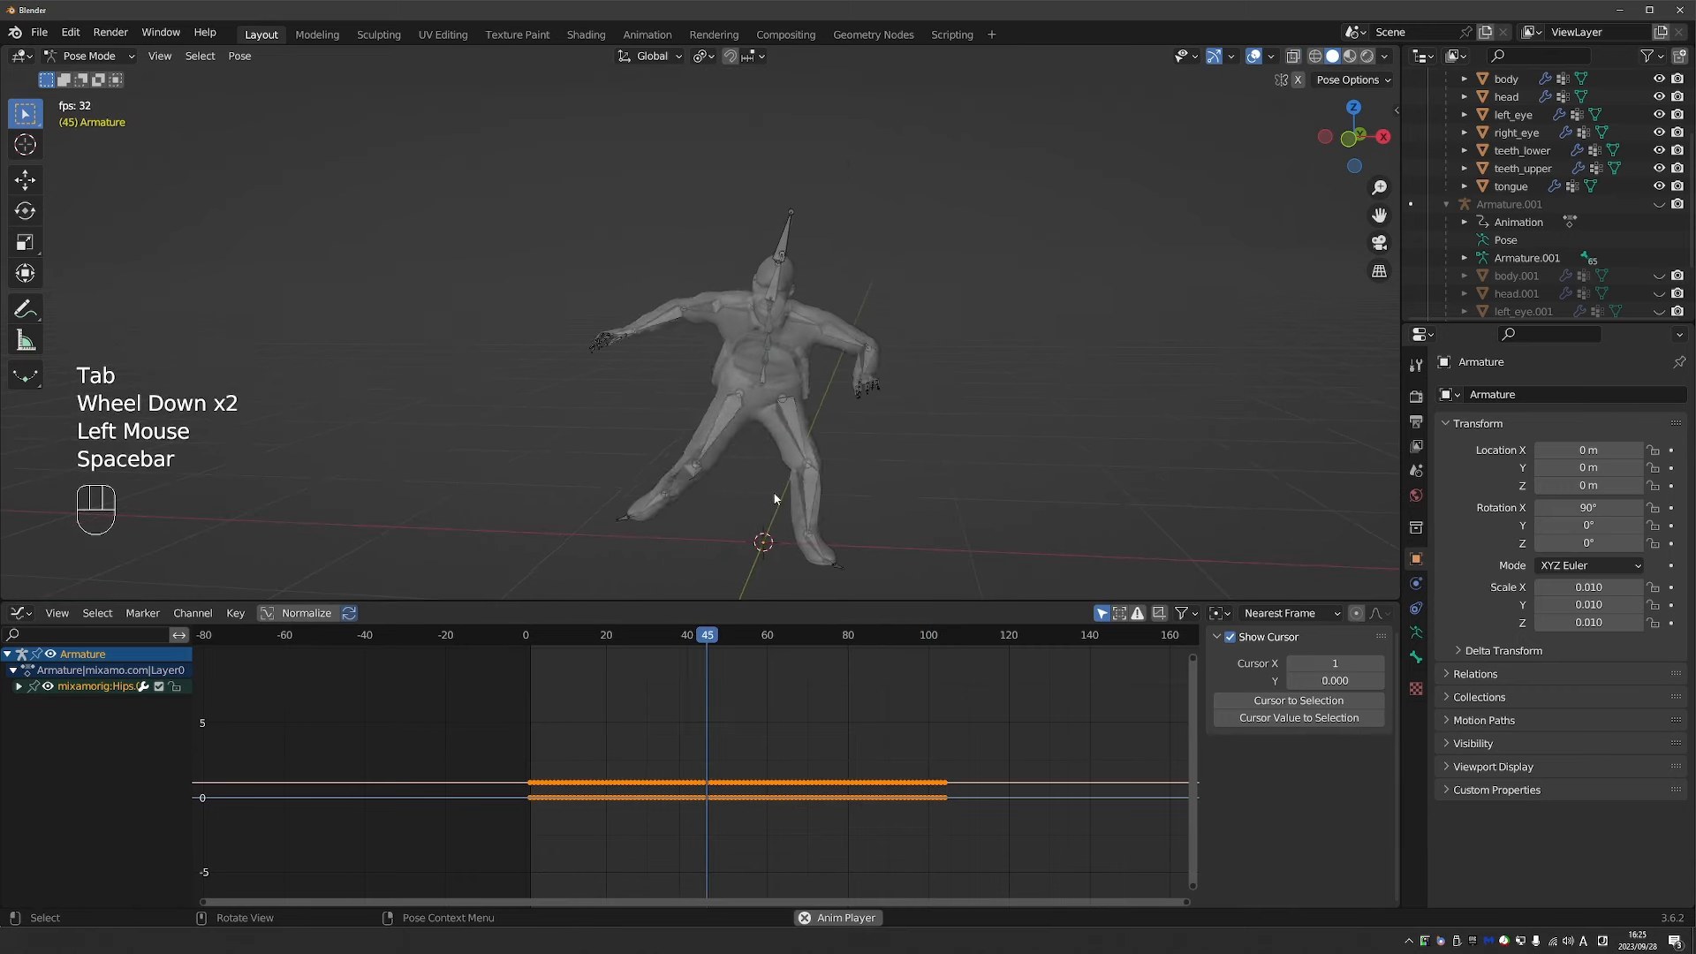
key(space)
key(space)
key(space)
Select all of Armature's bones in Pose Mode and make their F-curves cyclic.
key(Tab)
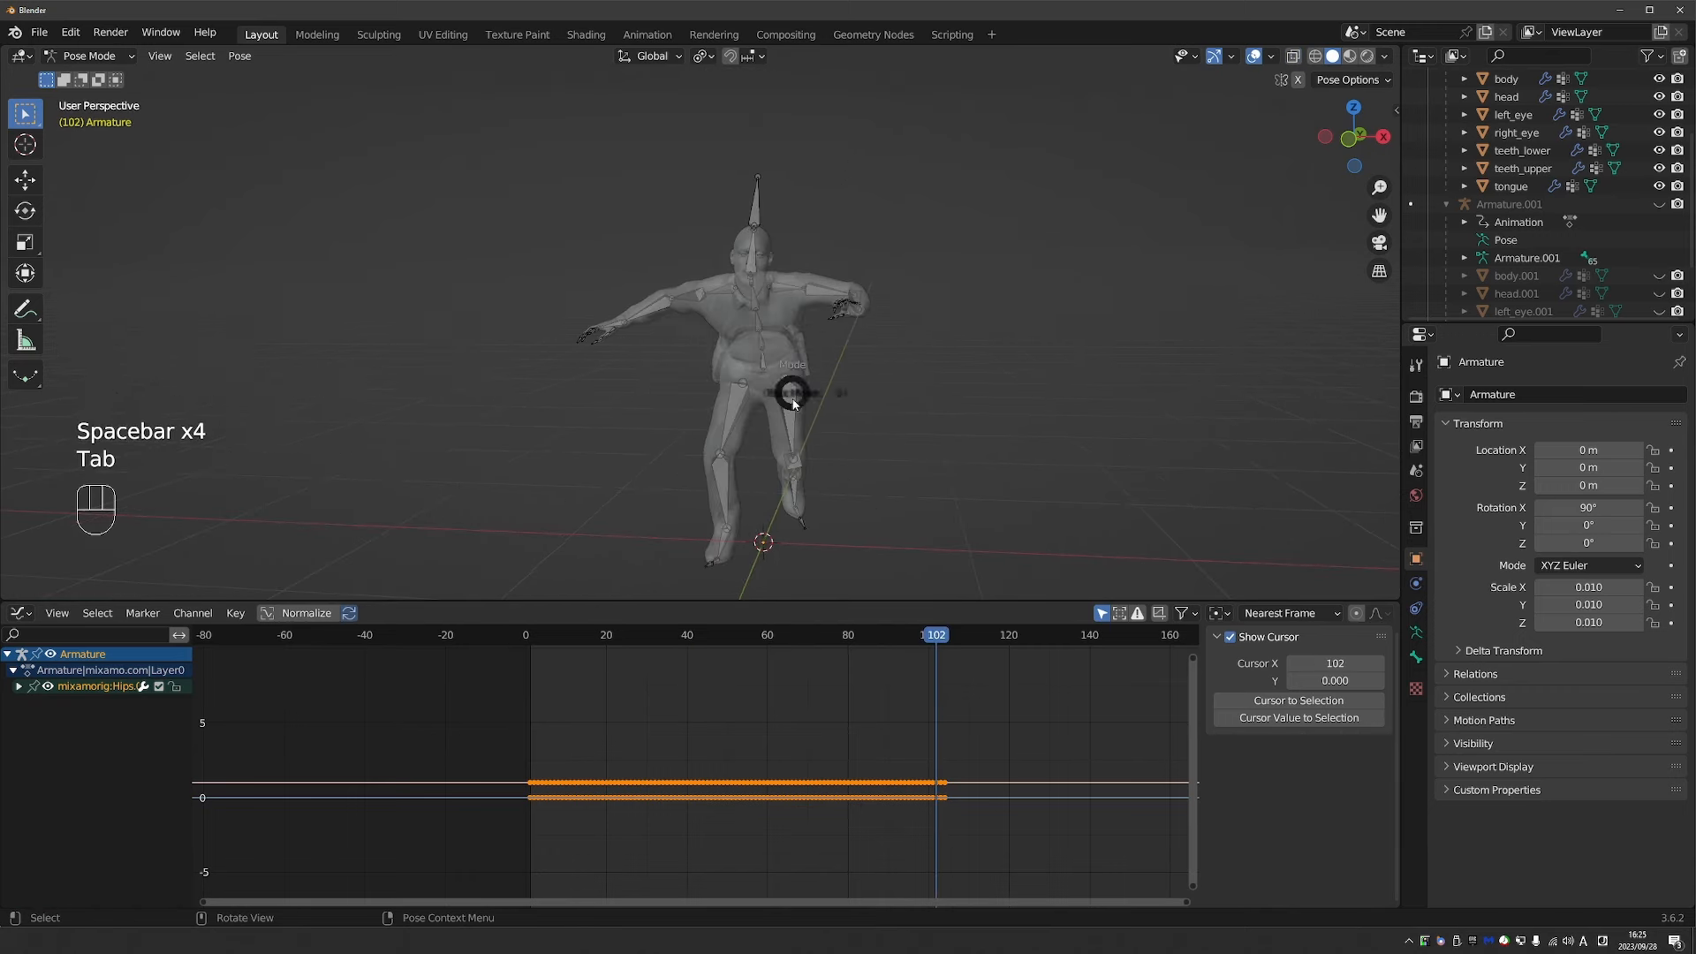
click(784, 405)
key(a)
click(193, 612)
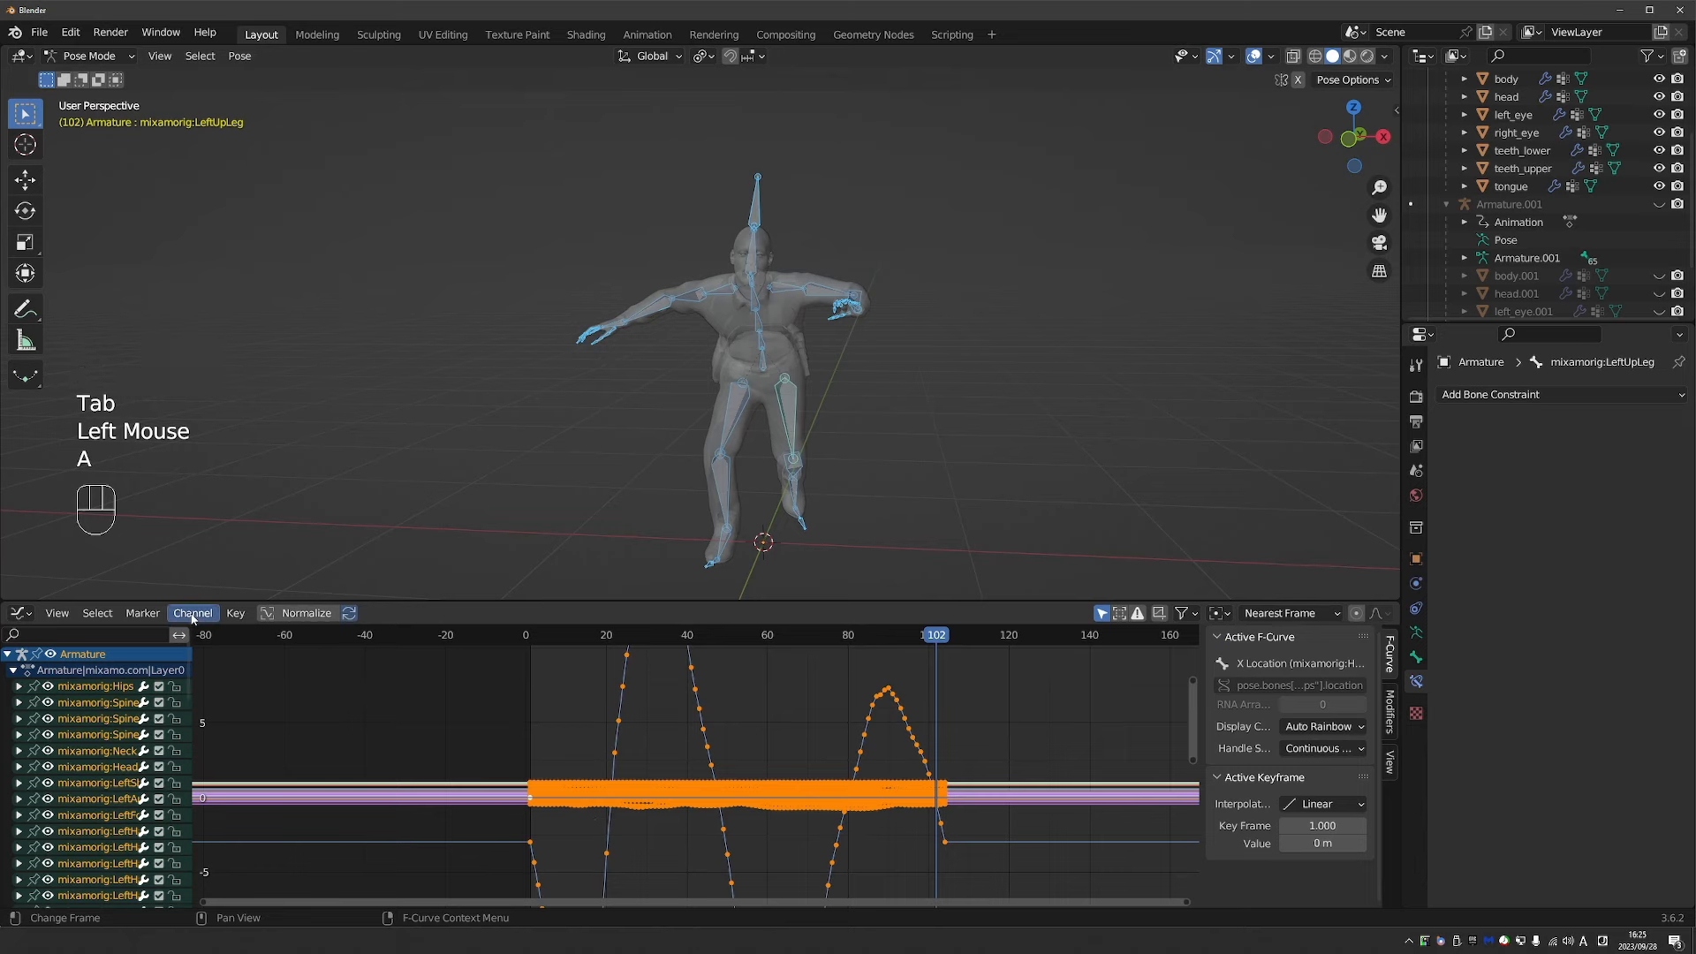
mouse_move(260, 449)
click(472, 462)
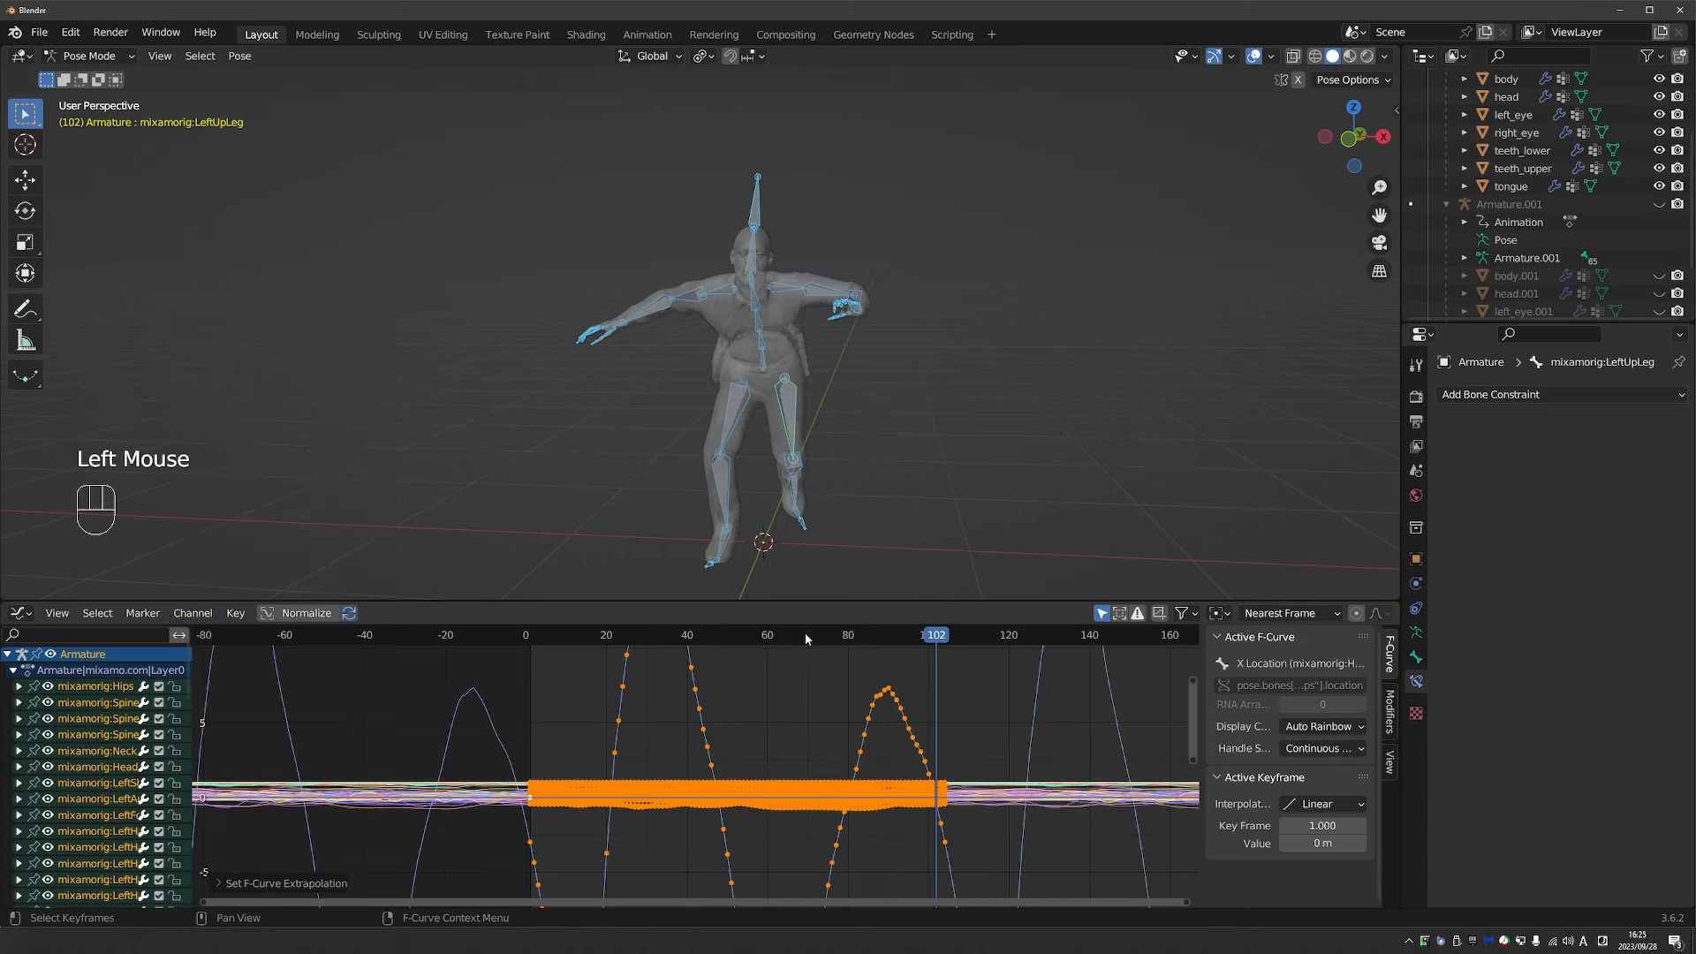
Play the animation past its last keyframe to check that it loops.
click(813, 633)
key(space)
scroll(850, 494, down, 2)
Return to Object Mode and turn off X-ray display to view the character as solid.
key(Tab)
key(z)
middle_drag(795, 459, 764, 451)
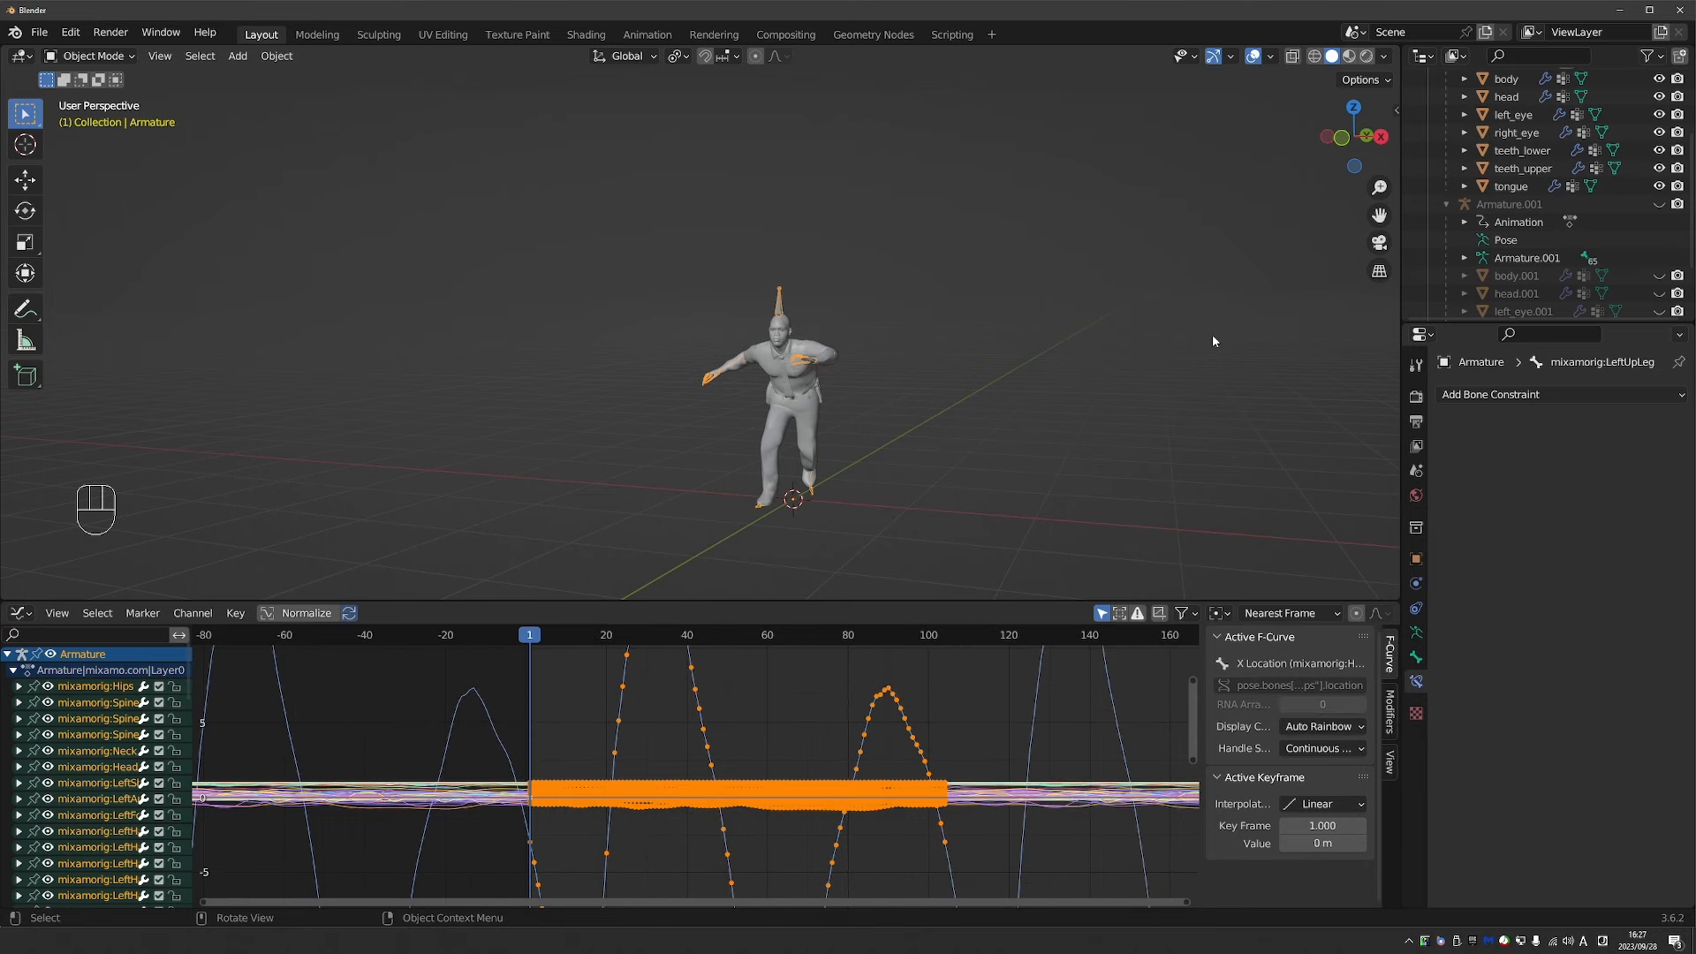
Create a Mixamo control rig for Armature with Apply Animation, IK Arms and IK Legs enabled.
key(n)
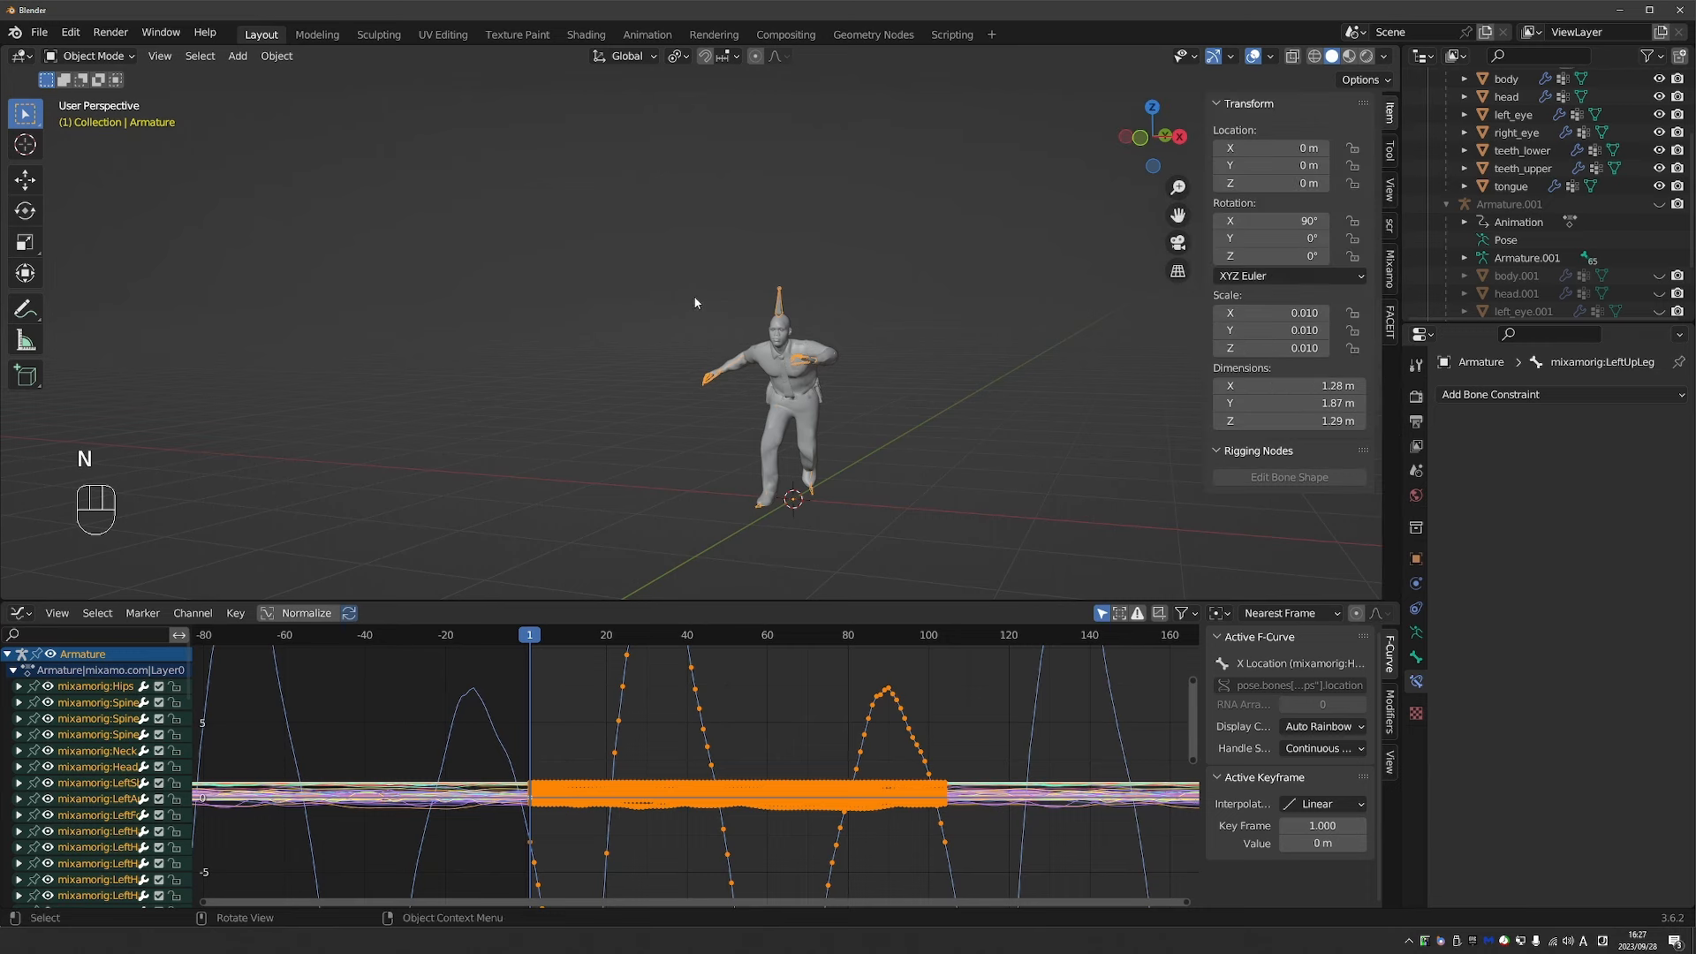
scroll(778, 328, up, 2)
click(1390, 270)
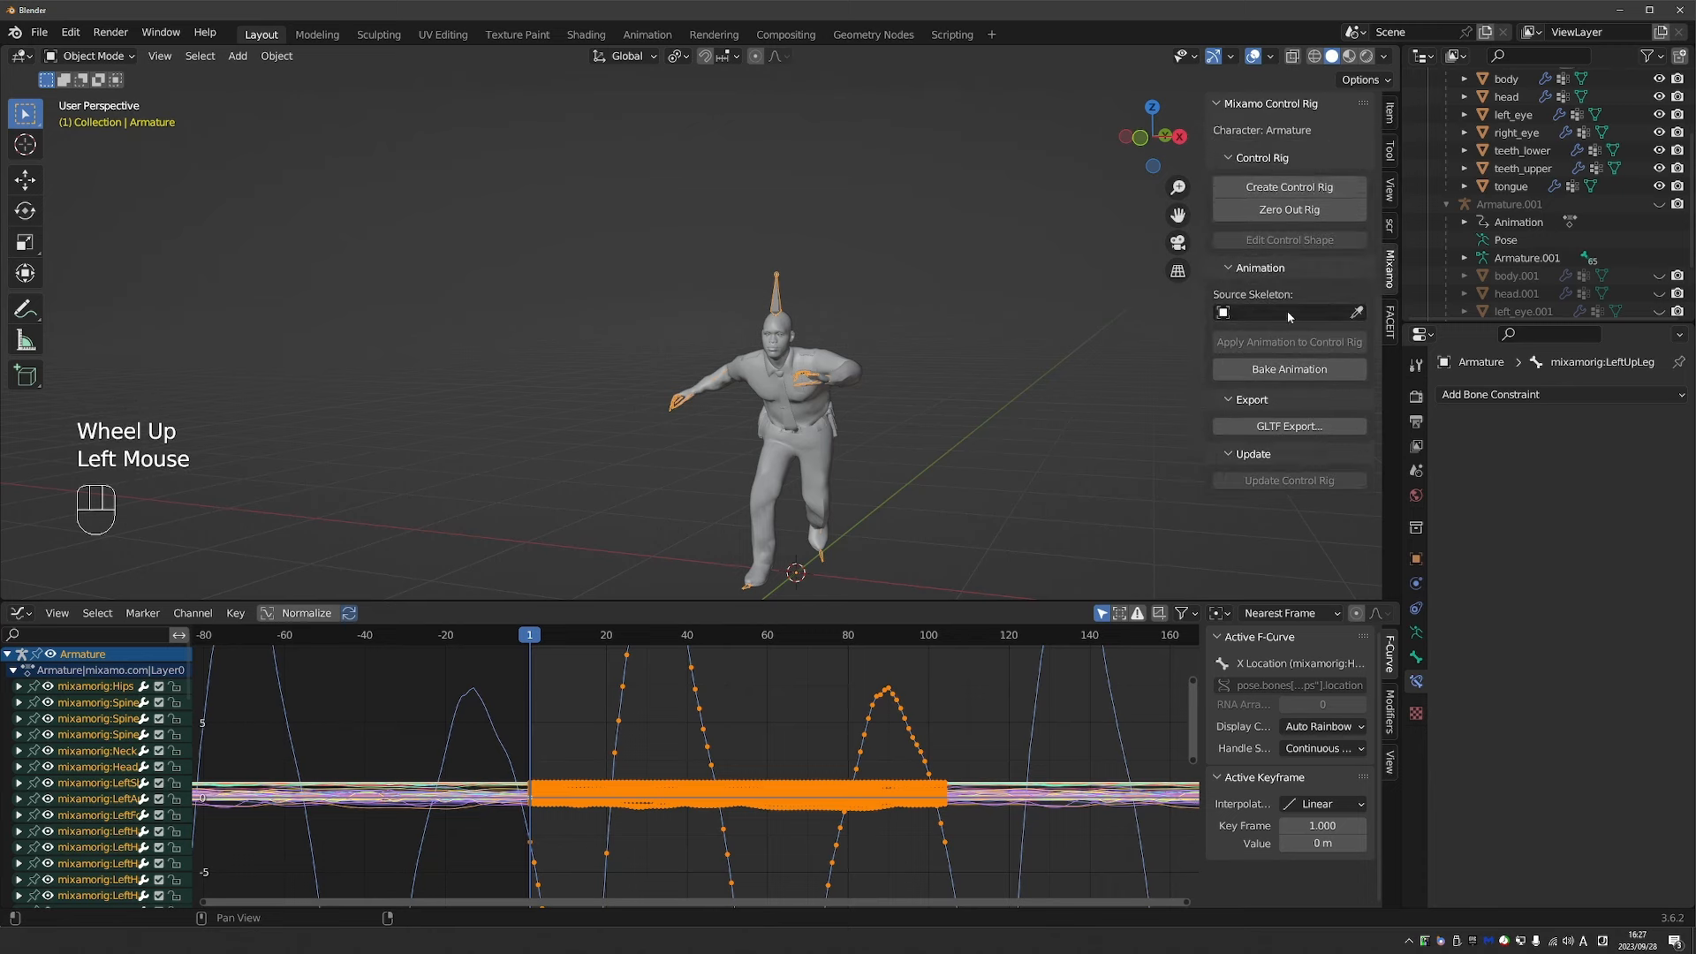
click(1289, 187)
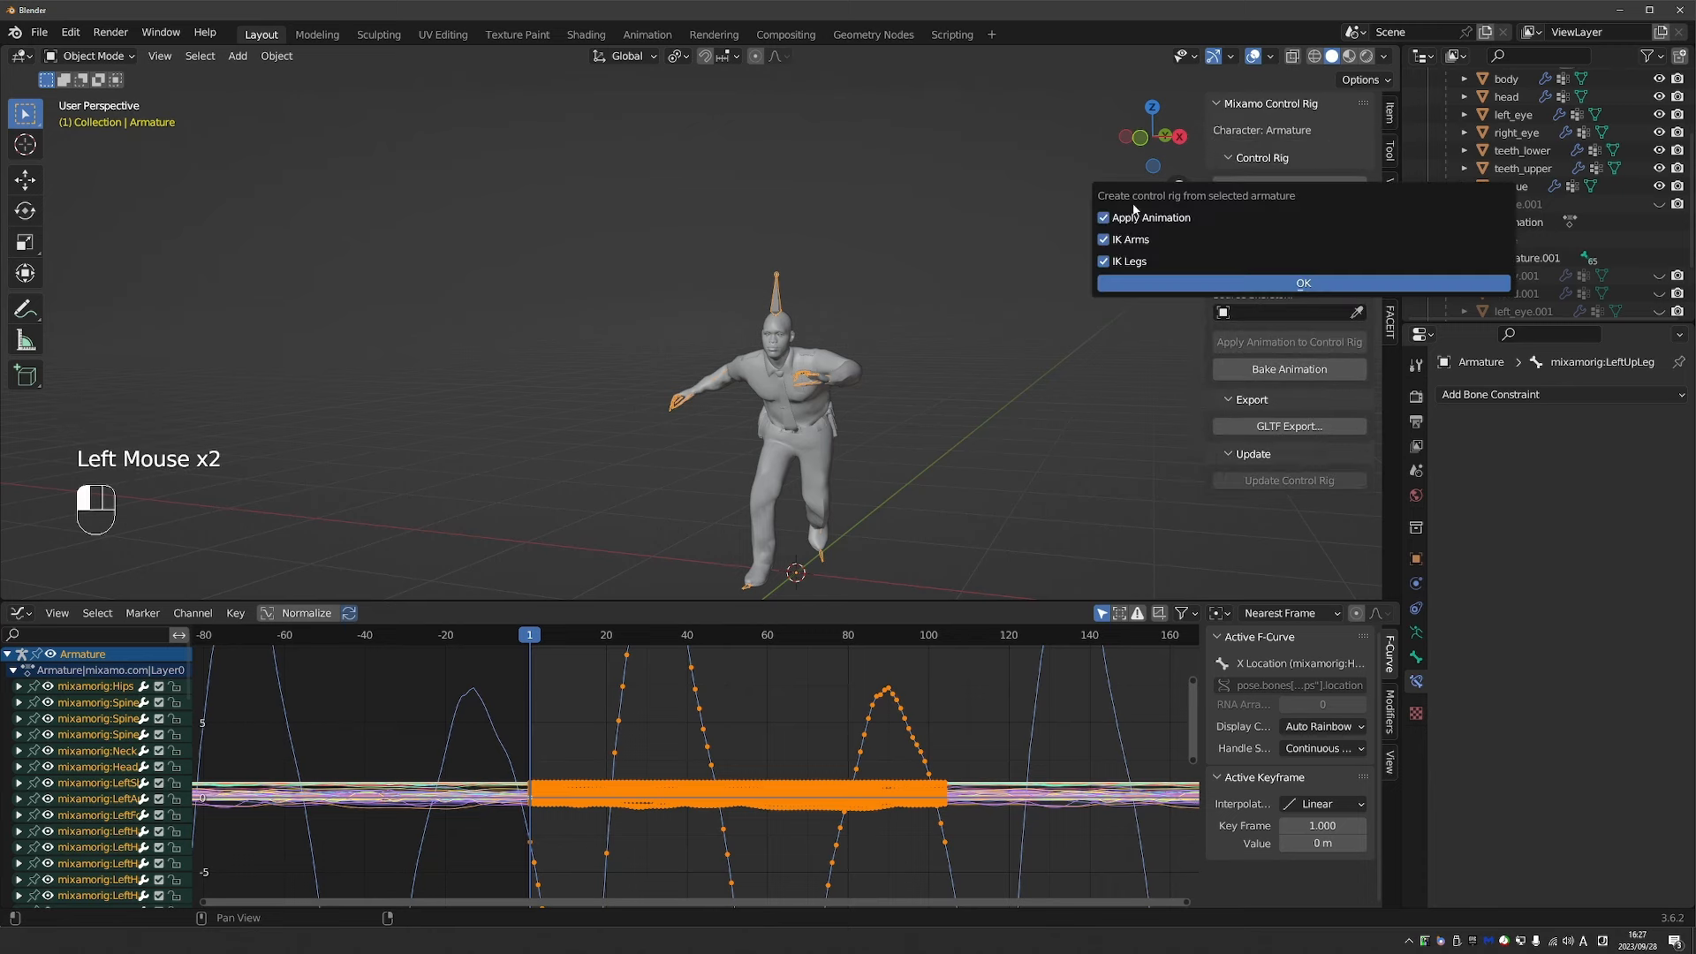
click(1168, 280)
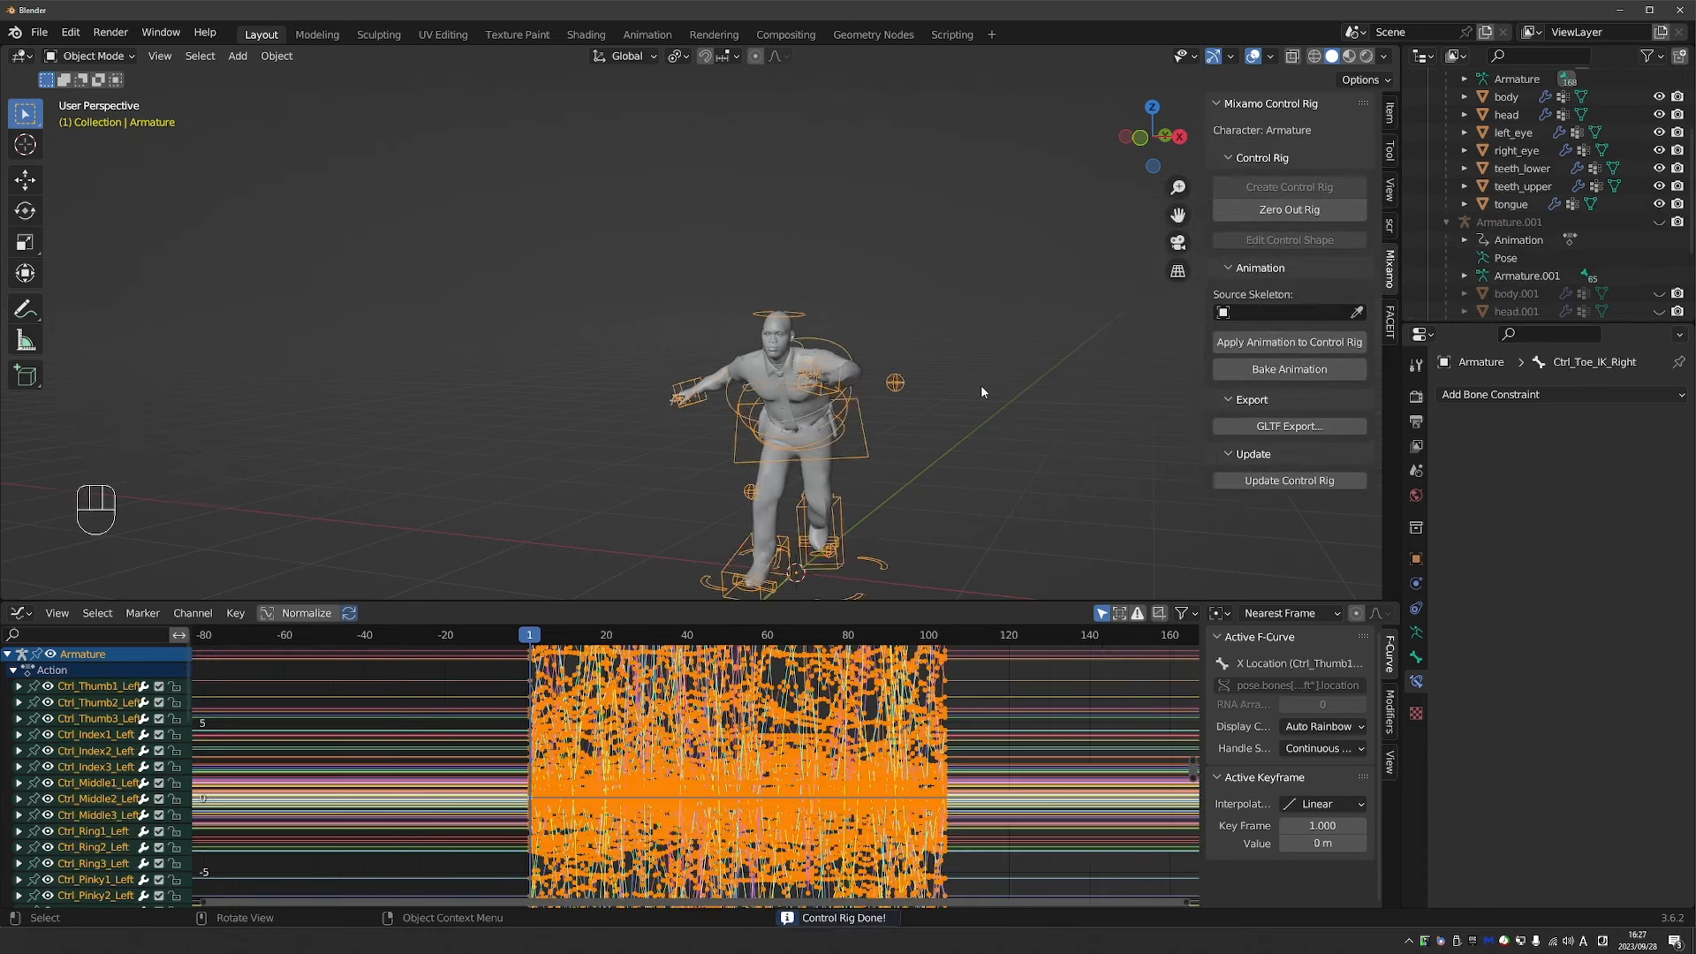
Play the animation from frame 1 to check how the control rig follows it.
middle_click(895, 444)
key(space)
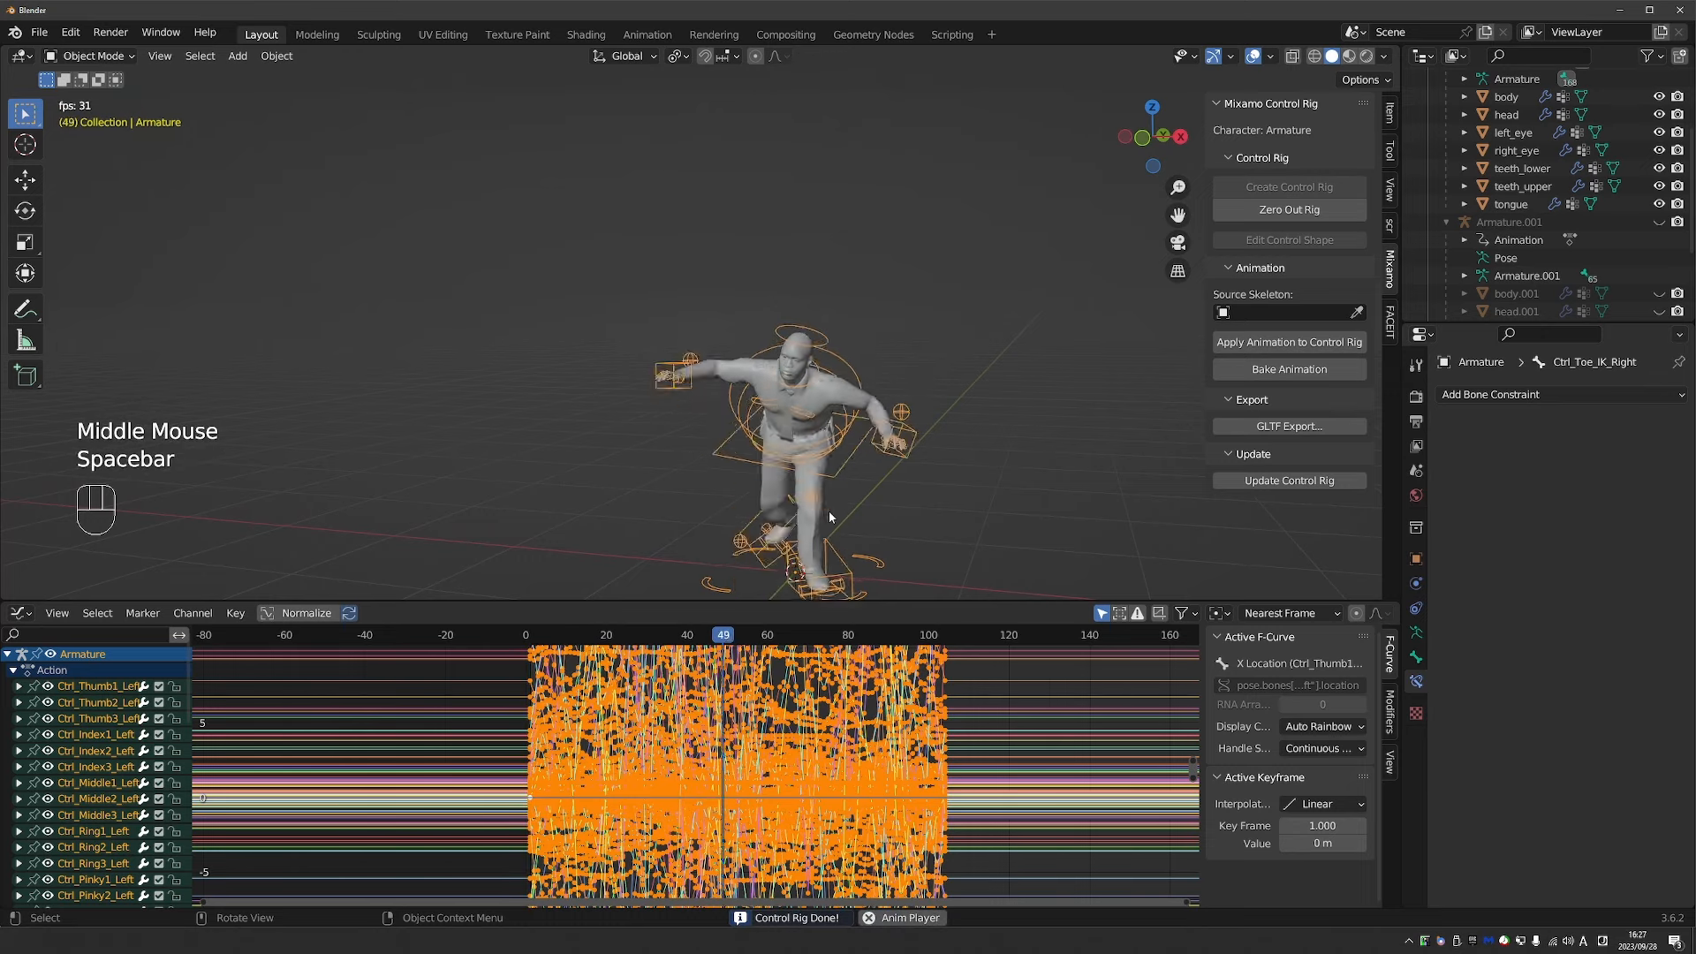
click(532, 634)
key(space)
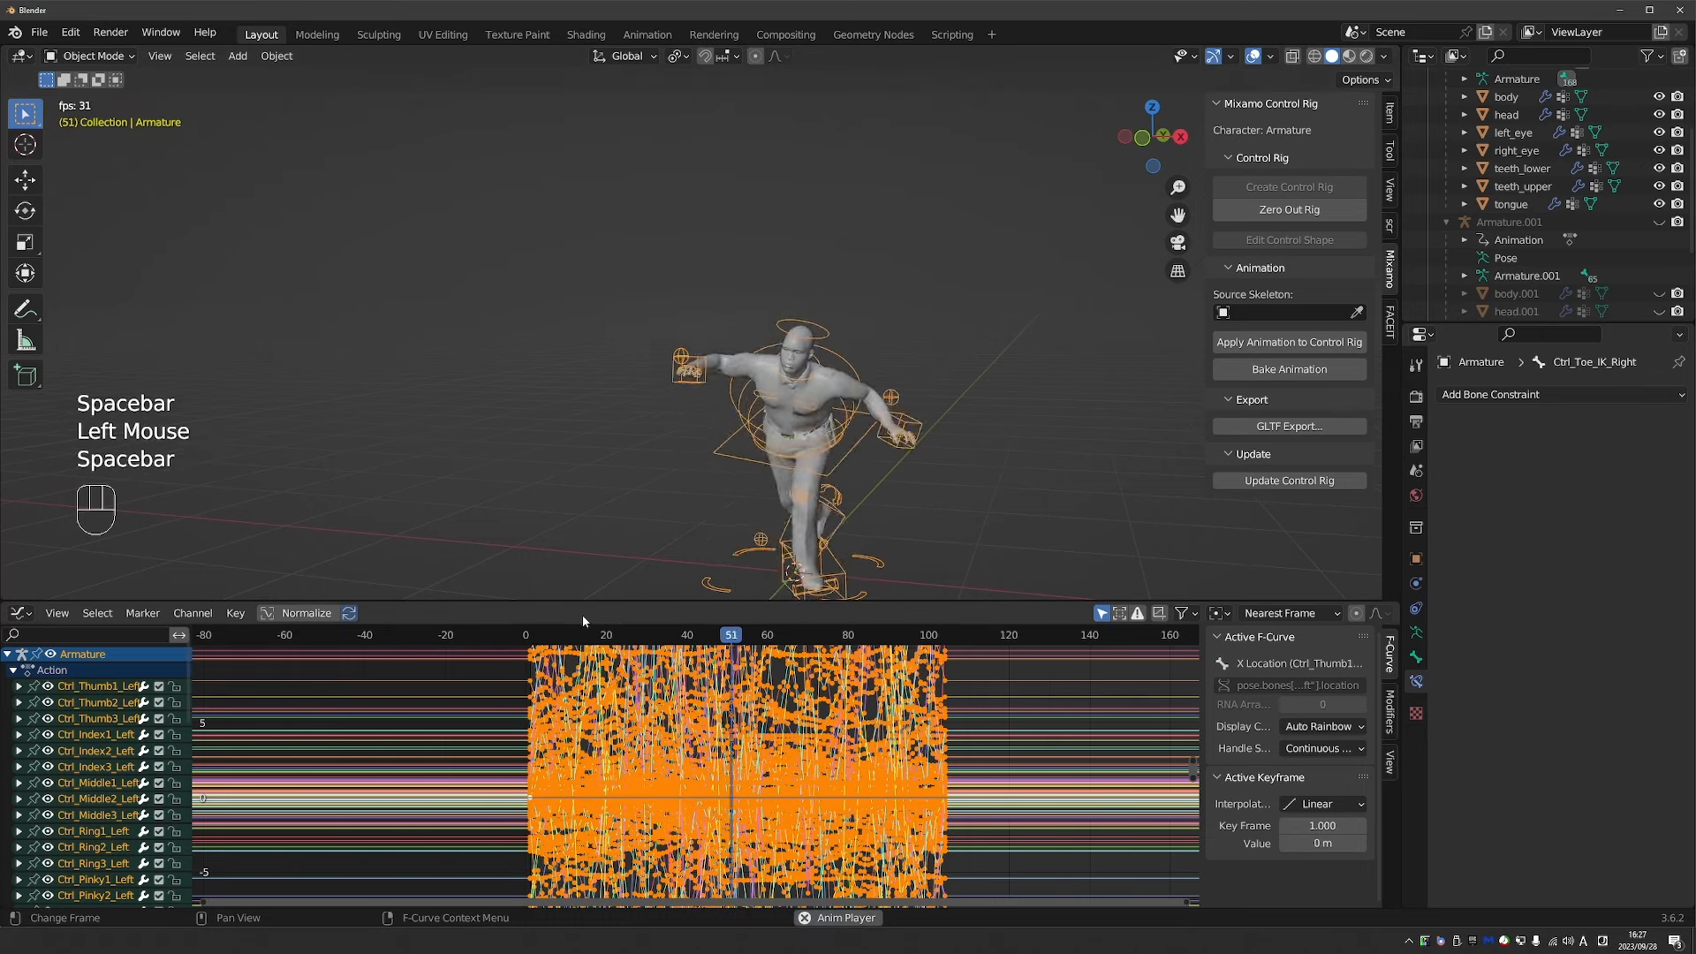
key(space)
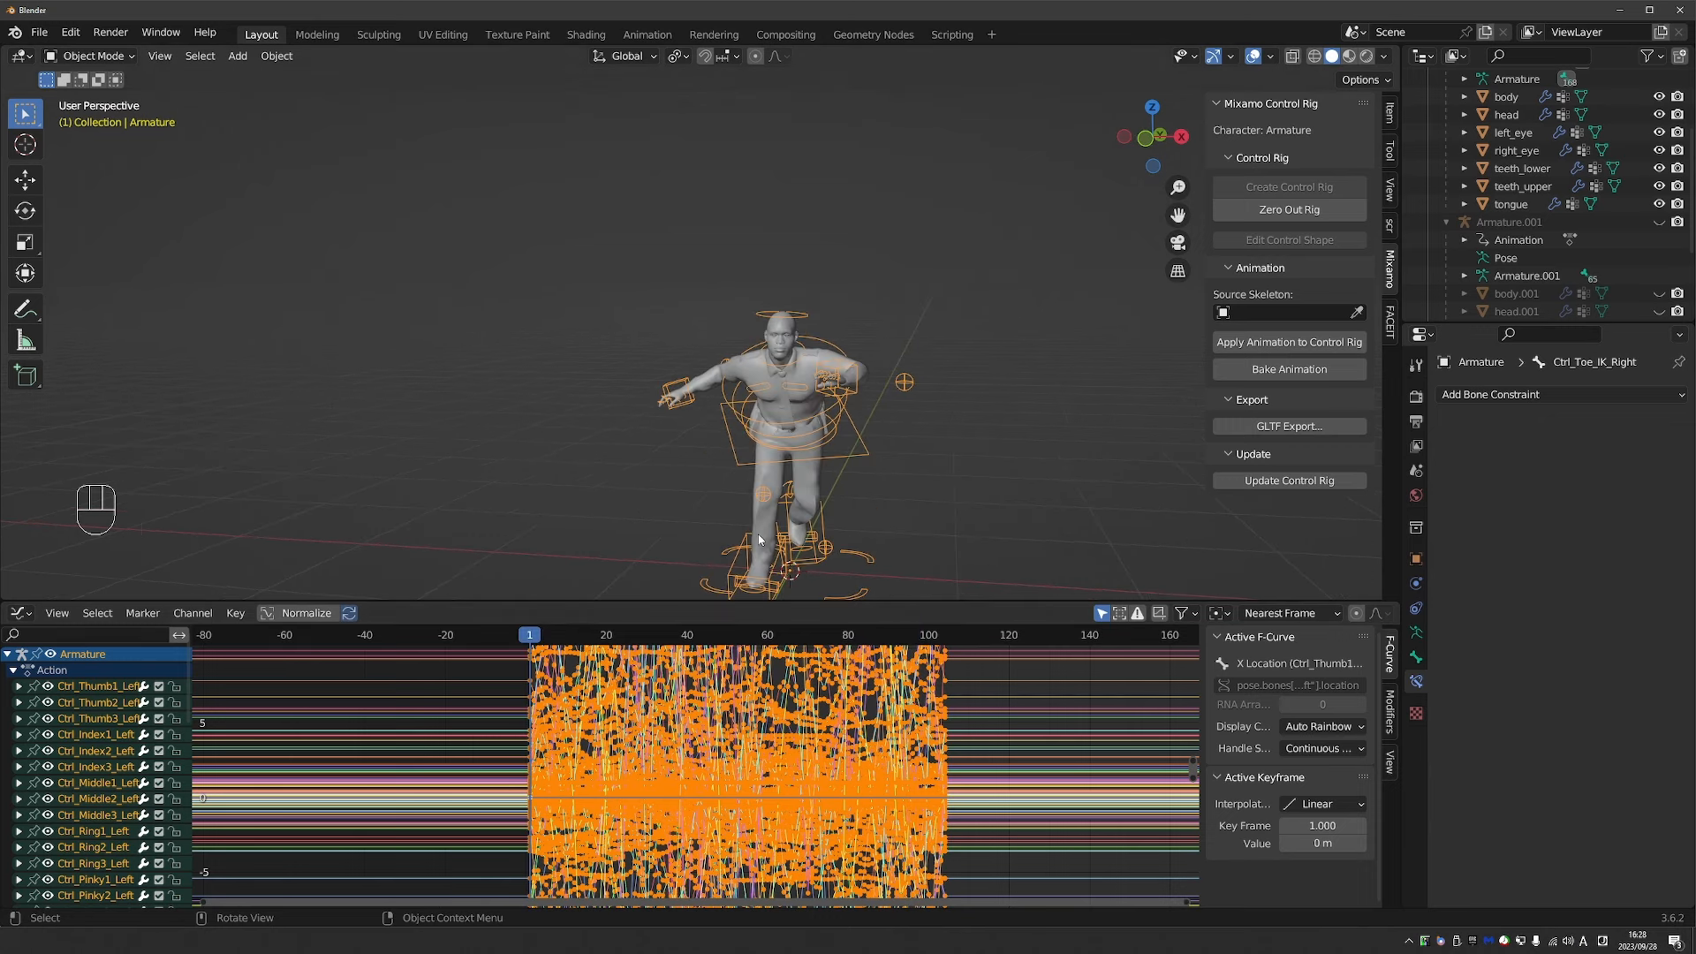
Unhide Armature.001 and pick it as the source skeleton for the Mixamo control rig.
click(1658, 223)
mouse_move(846, 295)
middle_down()
mouse_move(830, 287)
mouse_move(831, 313)
middle_up()
click(814, 265)
click(1356, 312)
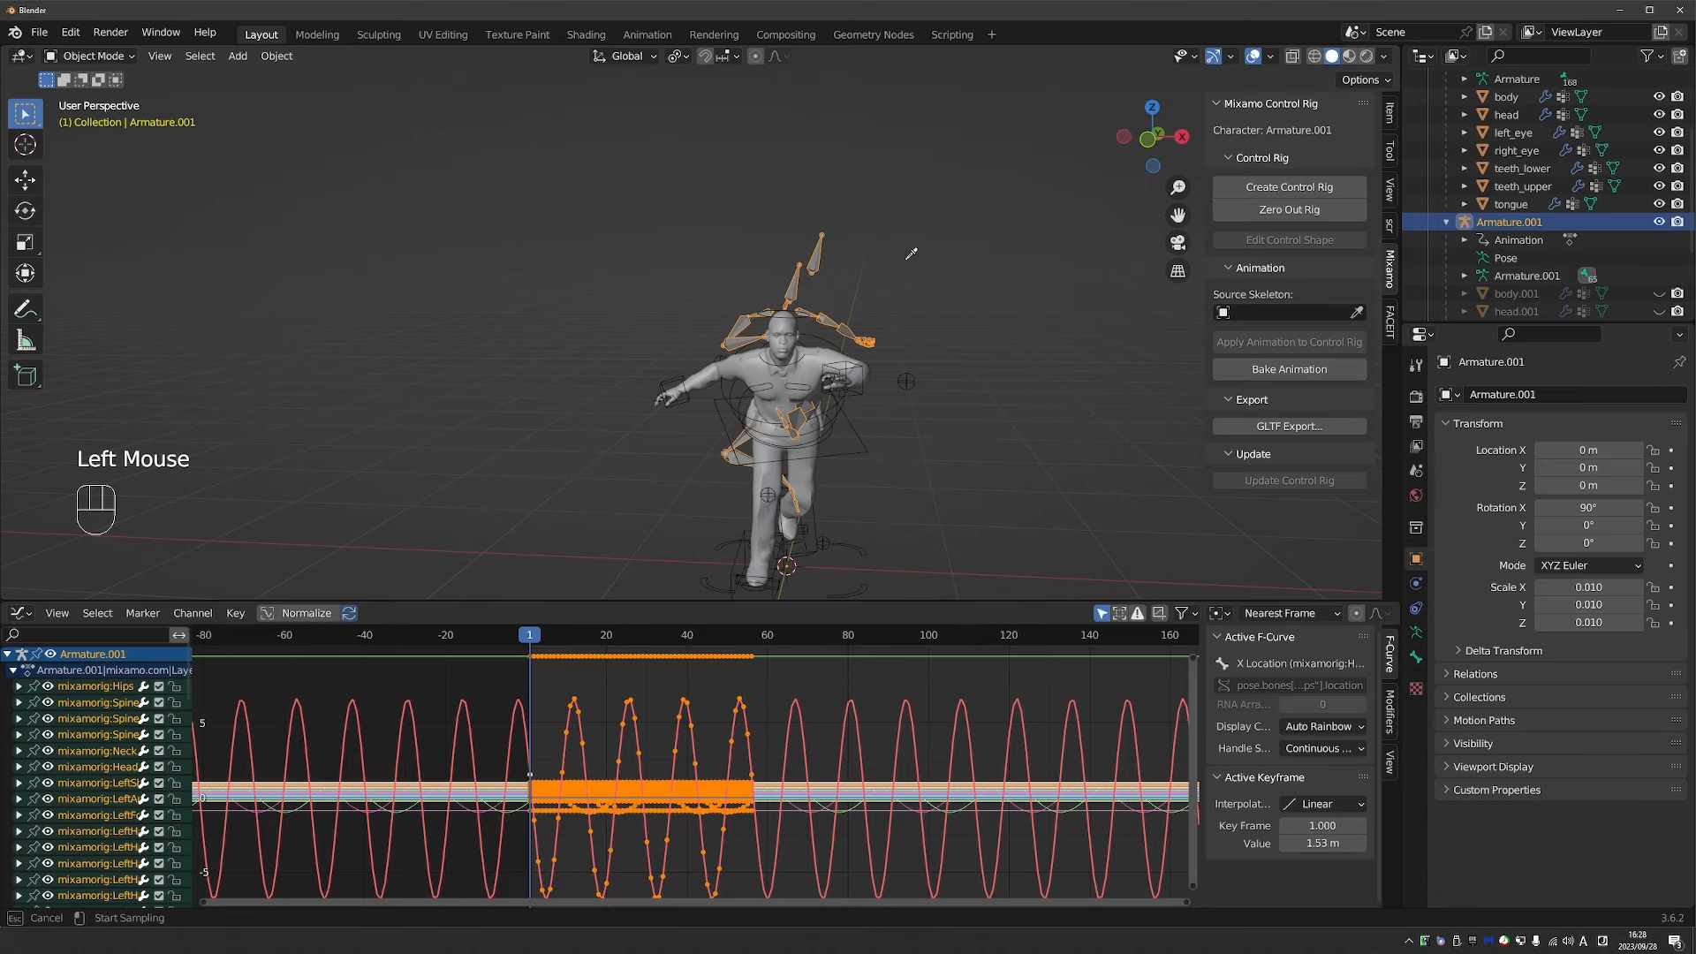
click(806, 325)
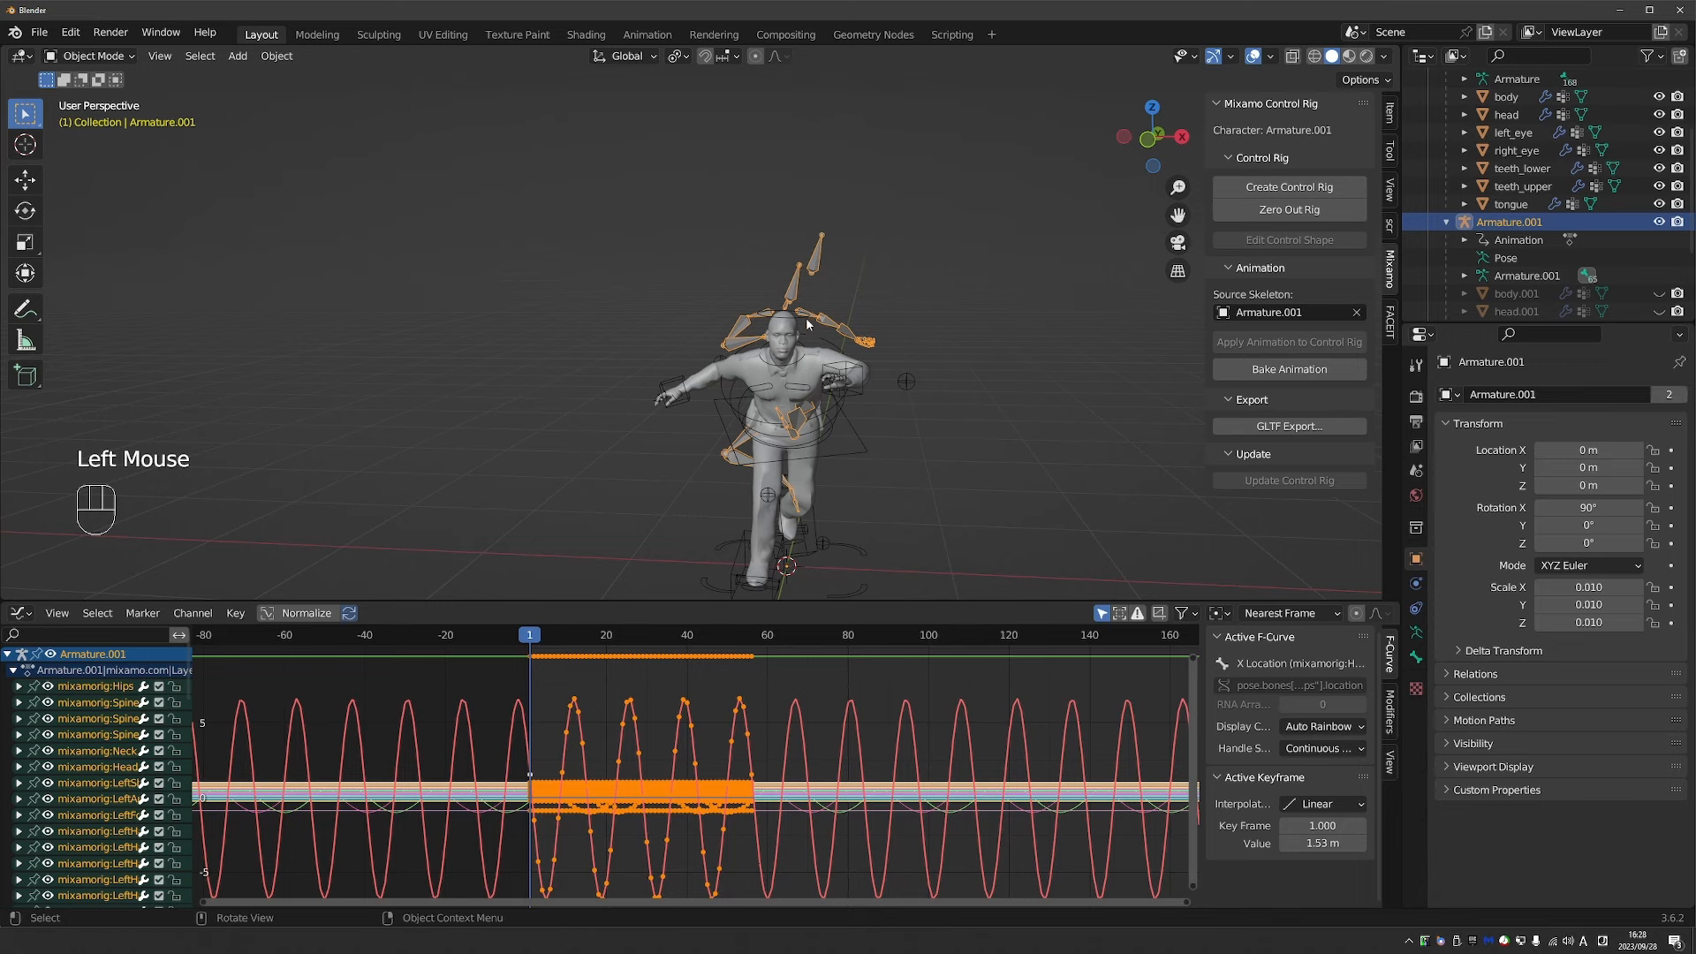
Select Armature, apply the source skeleton's animation to its control rig, and play the result.
click(1289, 187)
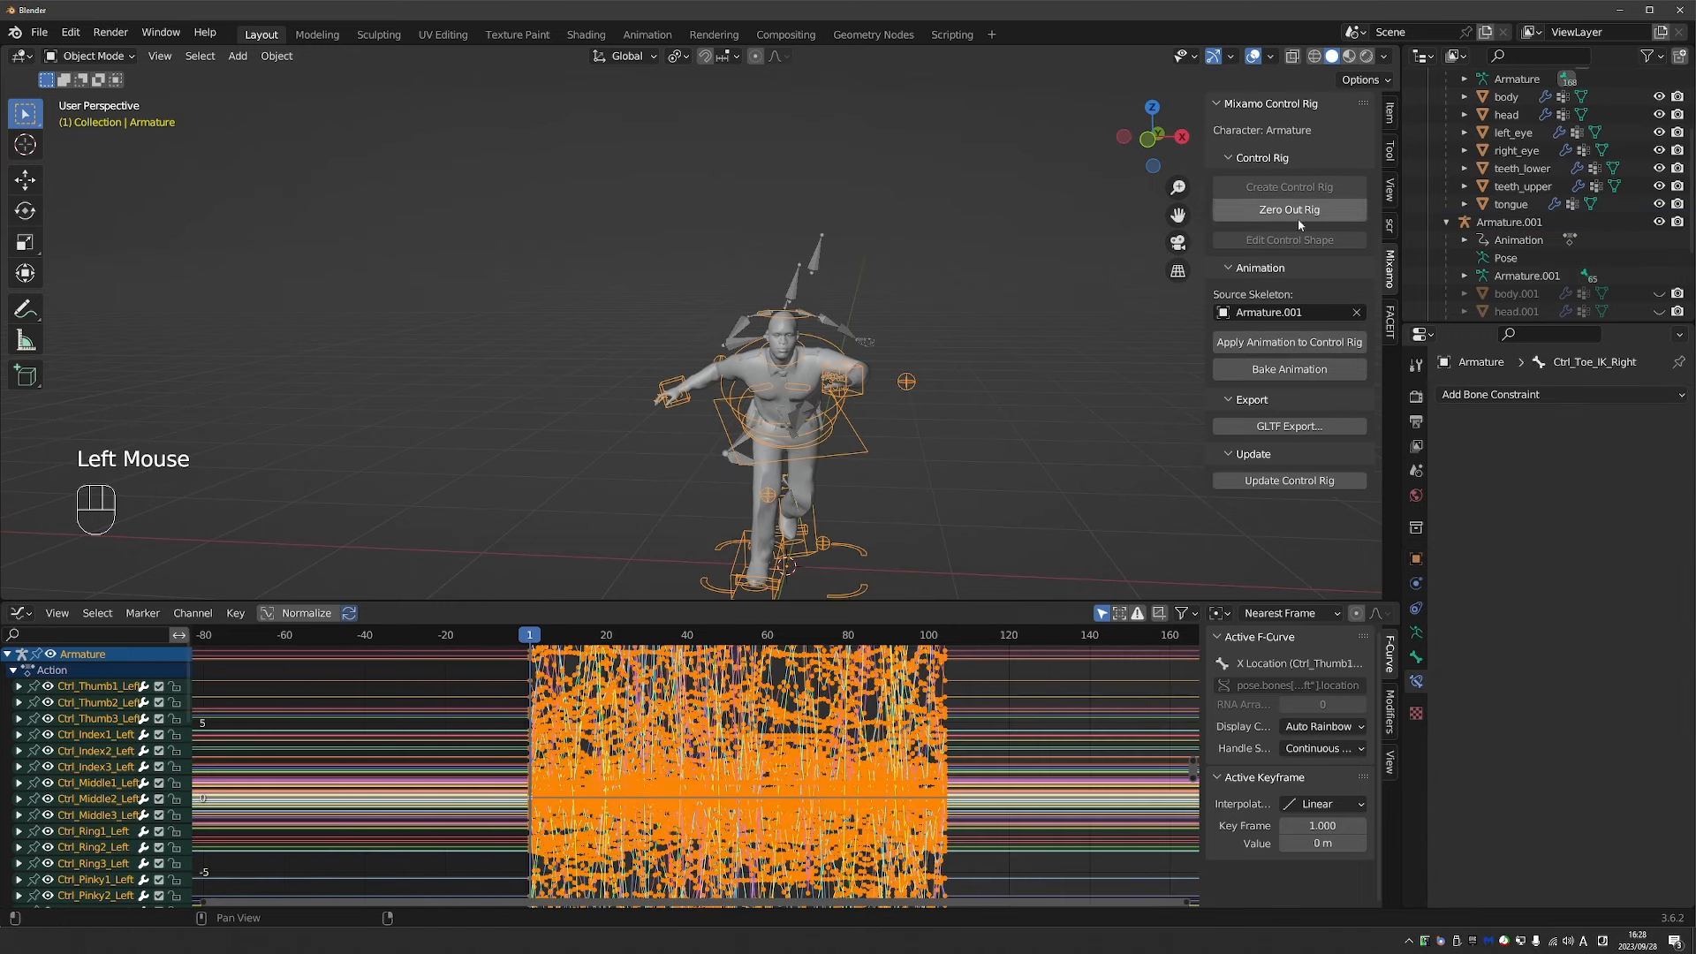
click(1275, 349)
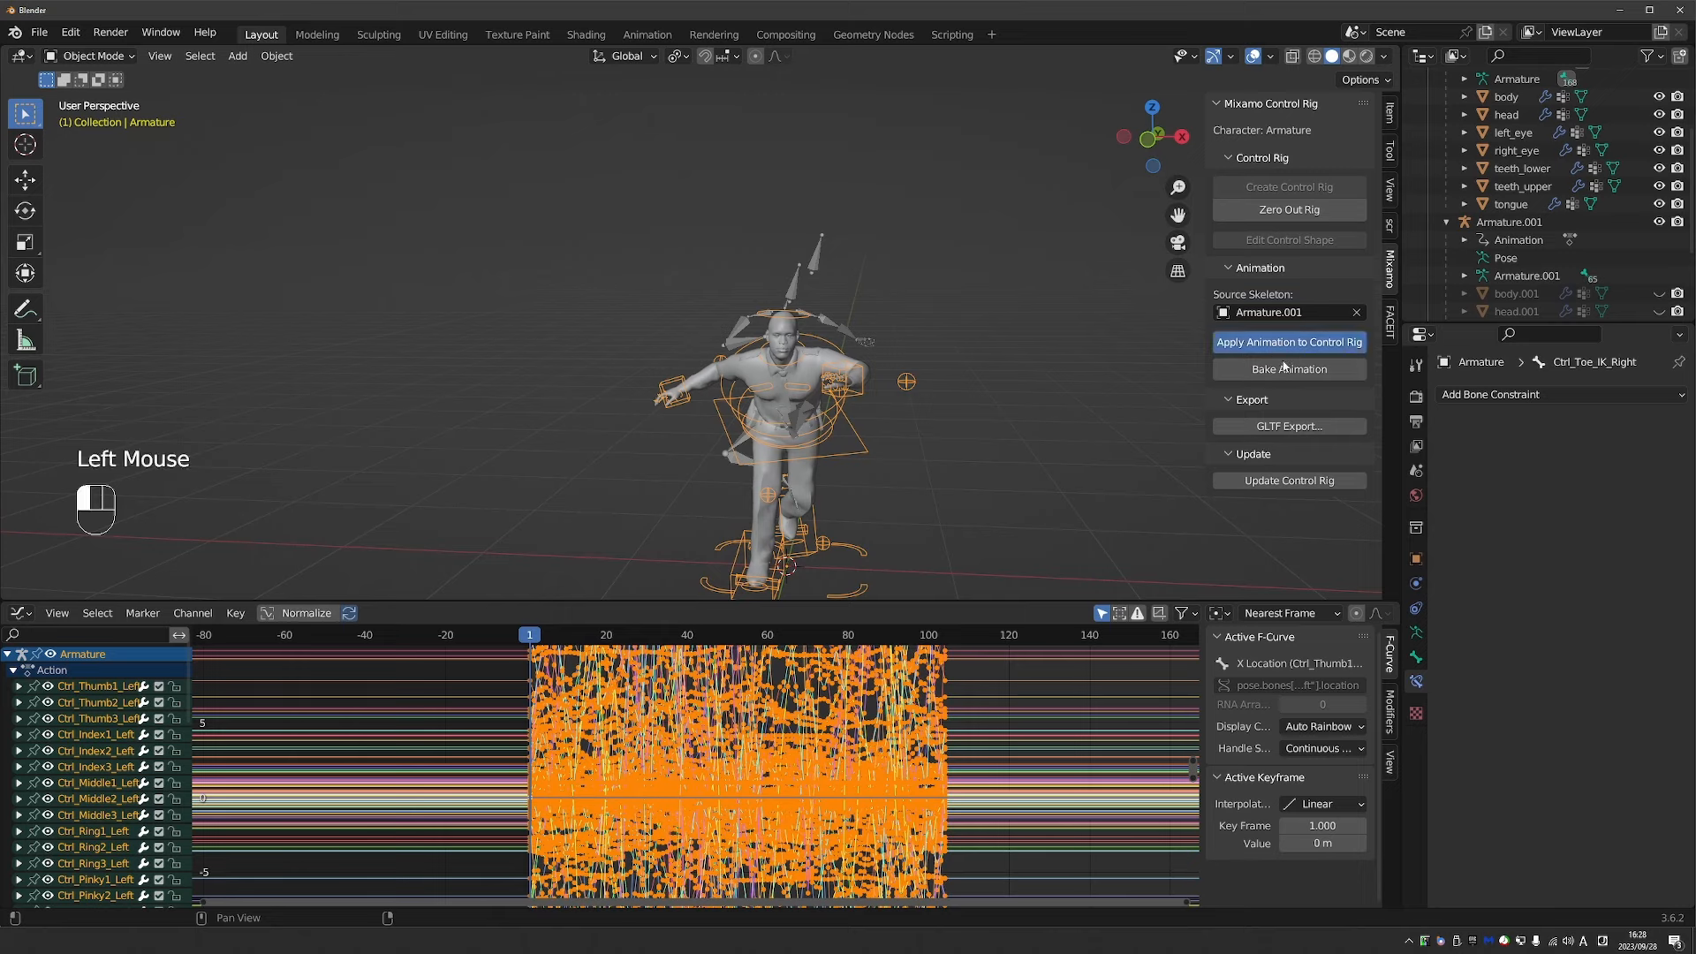
key(space)
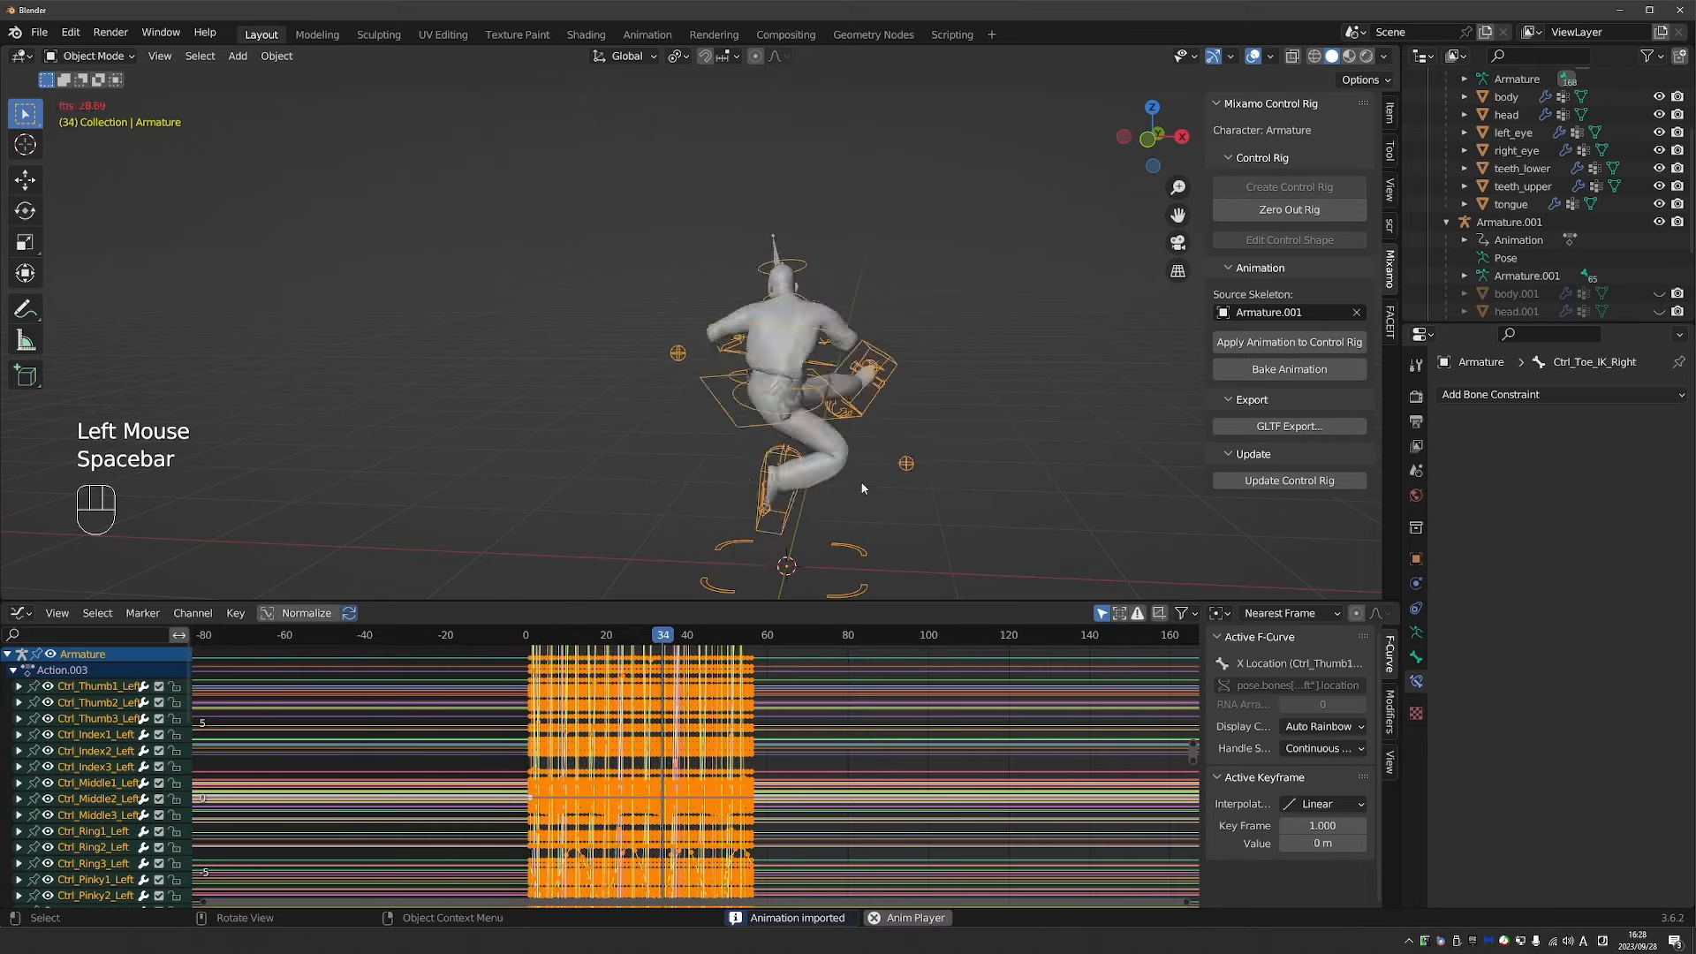
key(space)
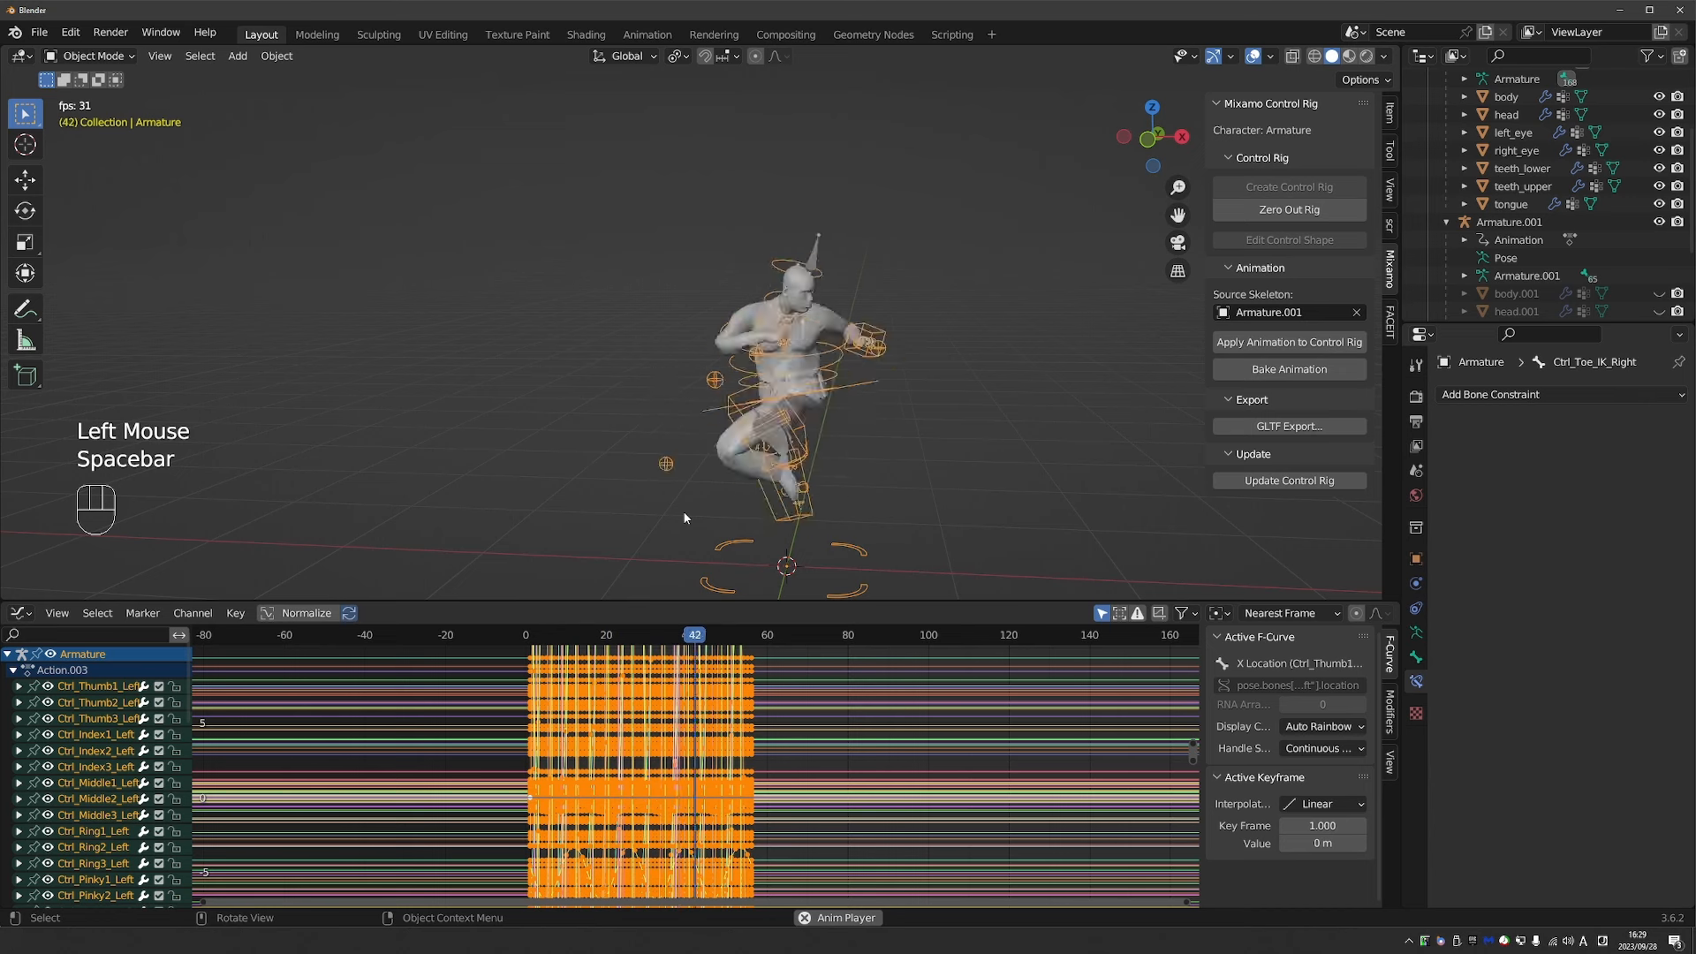
key(space)
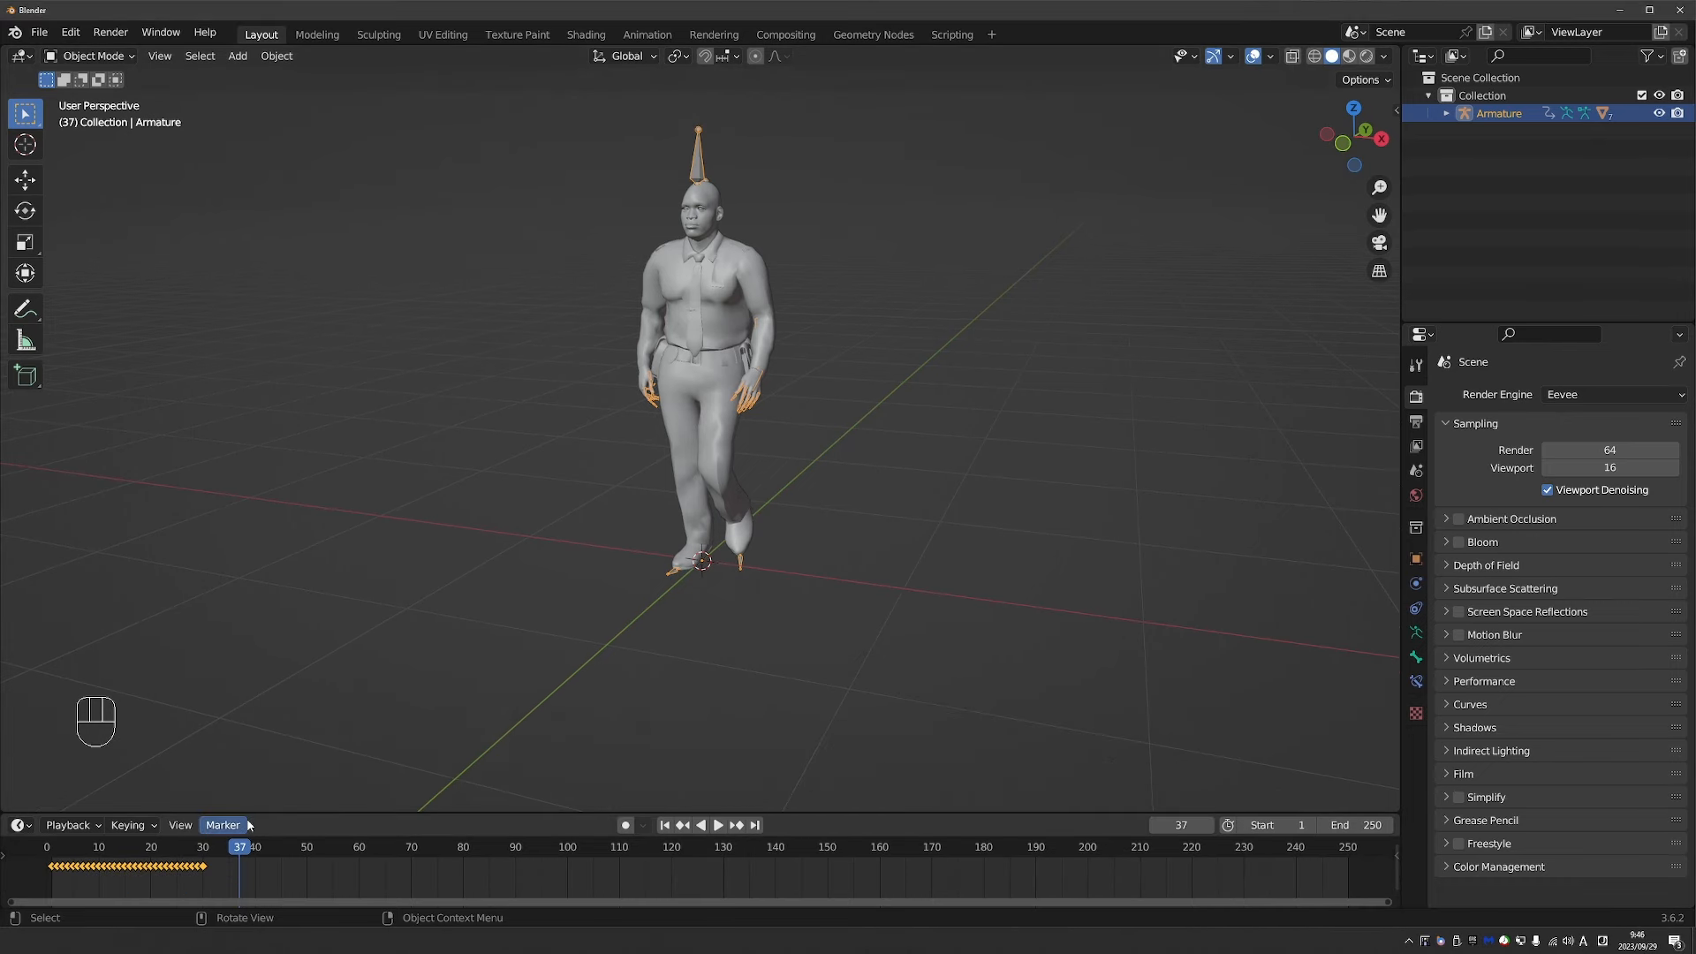
Play the walking animation, enlarge the timeline area, and turn it into a Graph Editor.
click(67, 844)
key(space)
drag(287, 810, 287, 594)
click(20, 605)
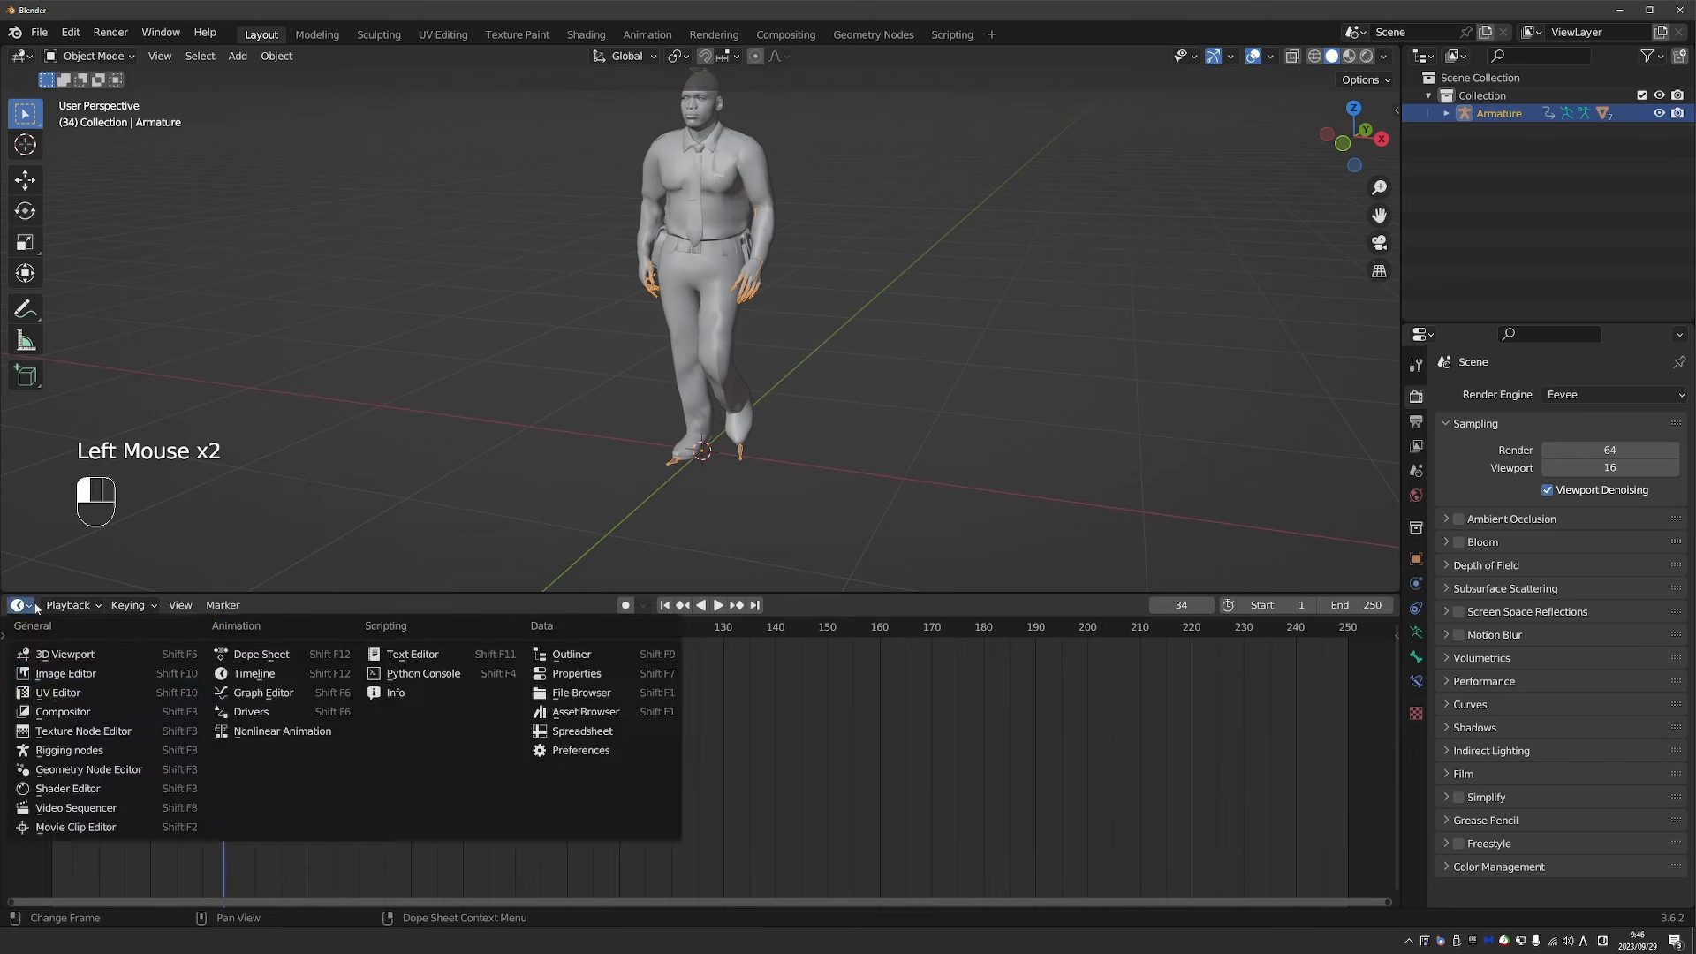
click(302, 699)
scroll(361, 736, down, 2)
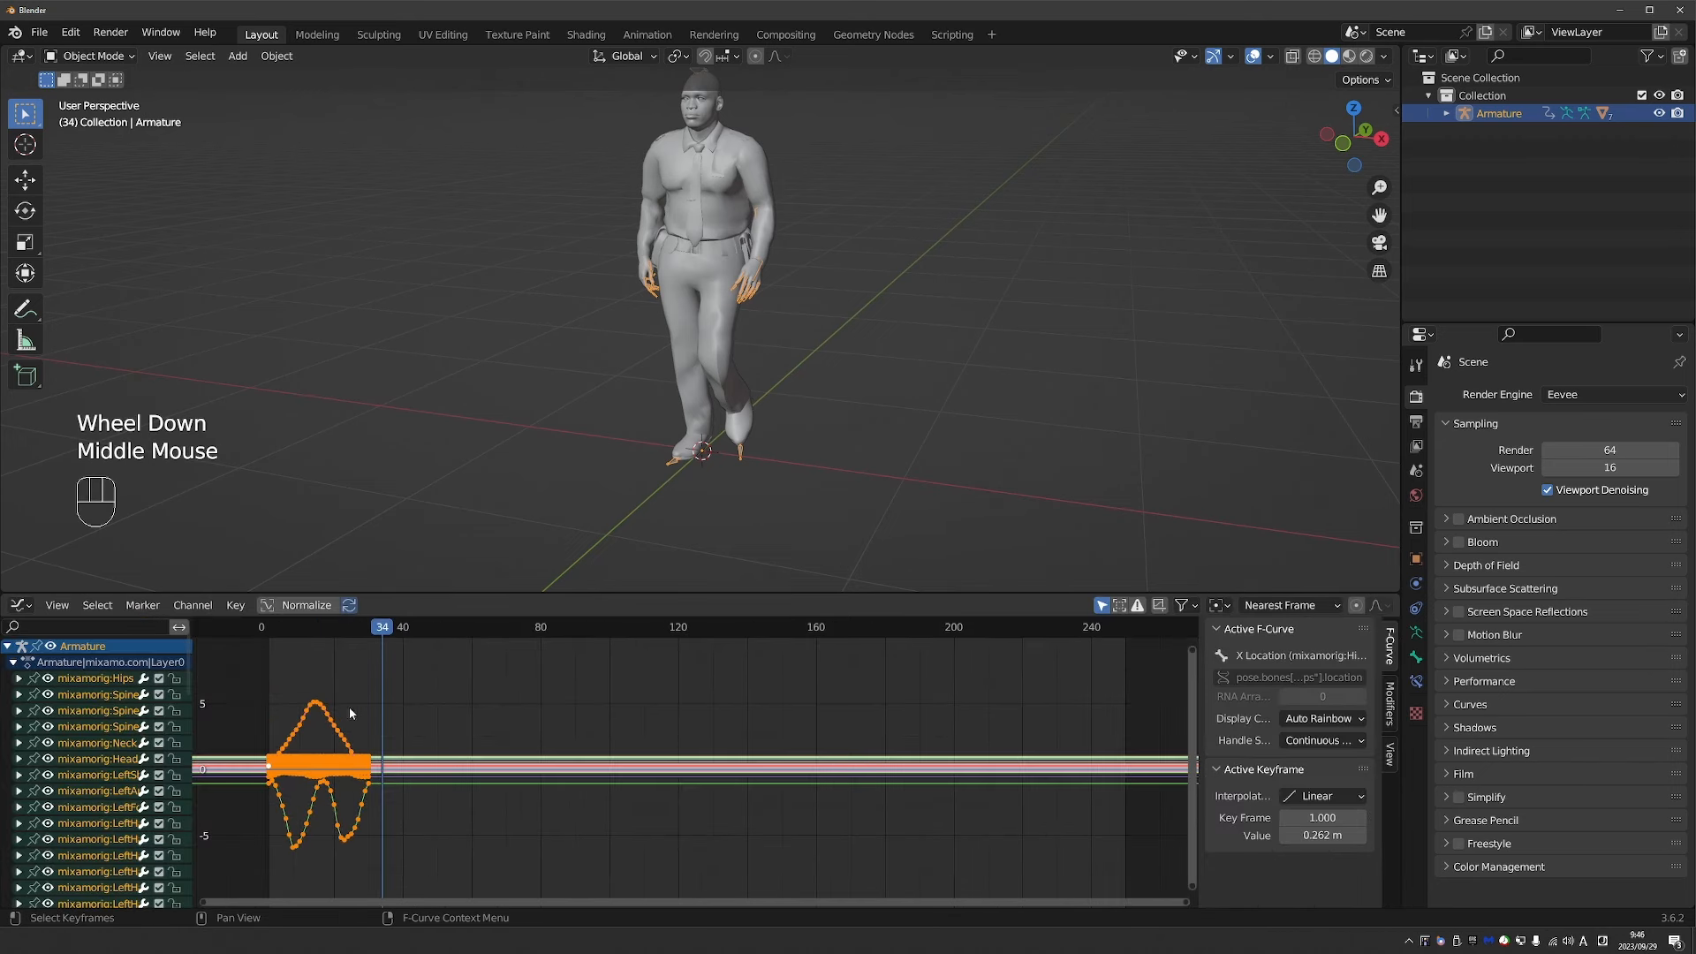
Make all of the walking armature's F-curves cyclic.
key(shift+e)
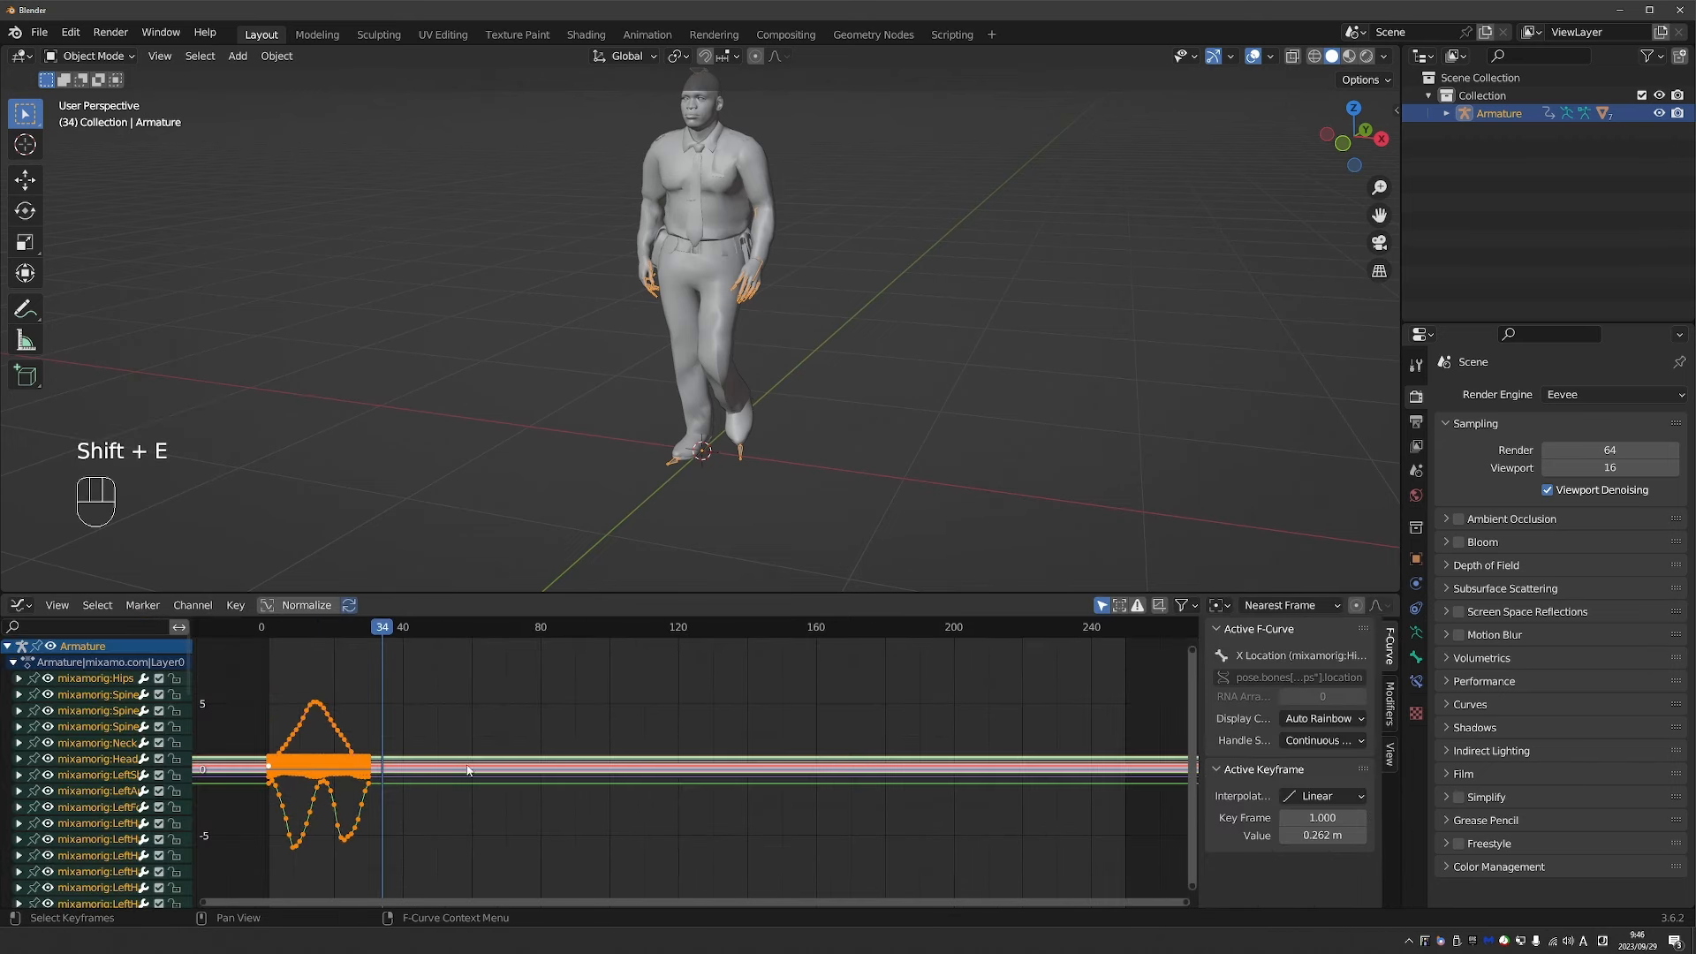
click(208, 609)
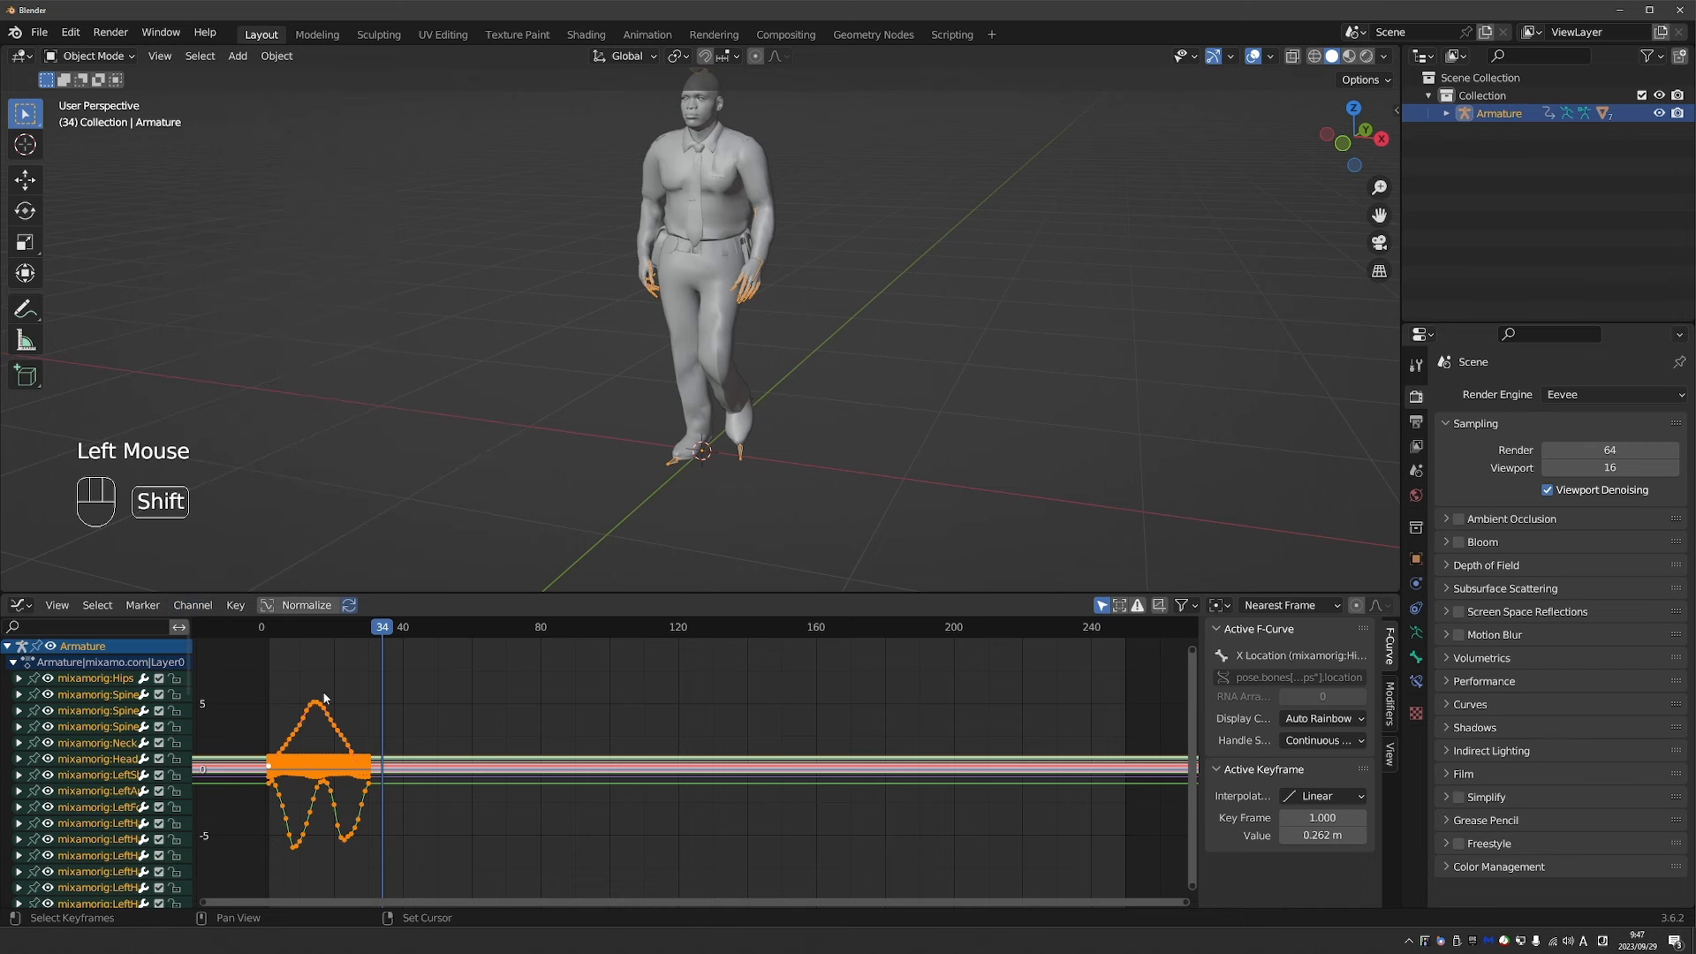
key(shift+e)
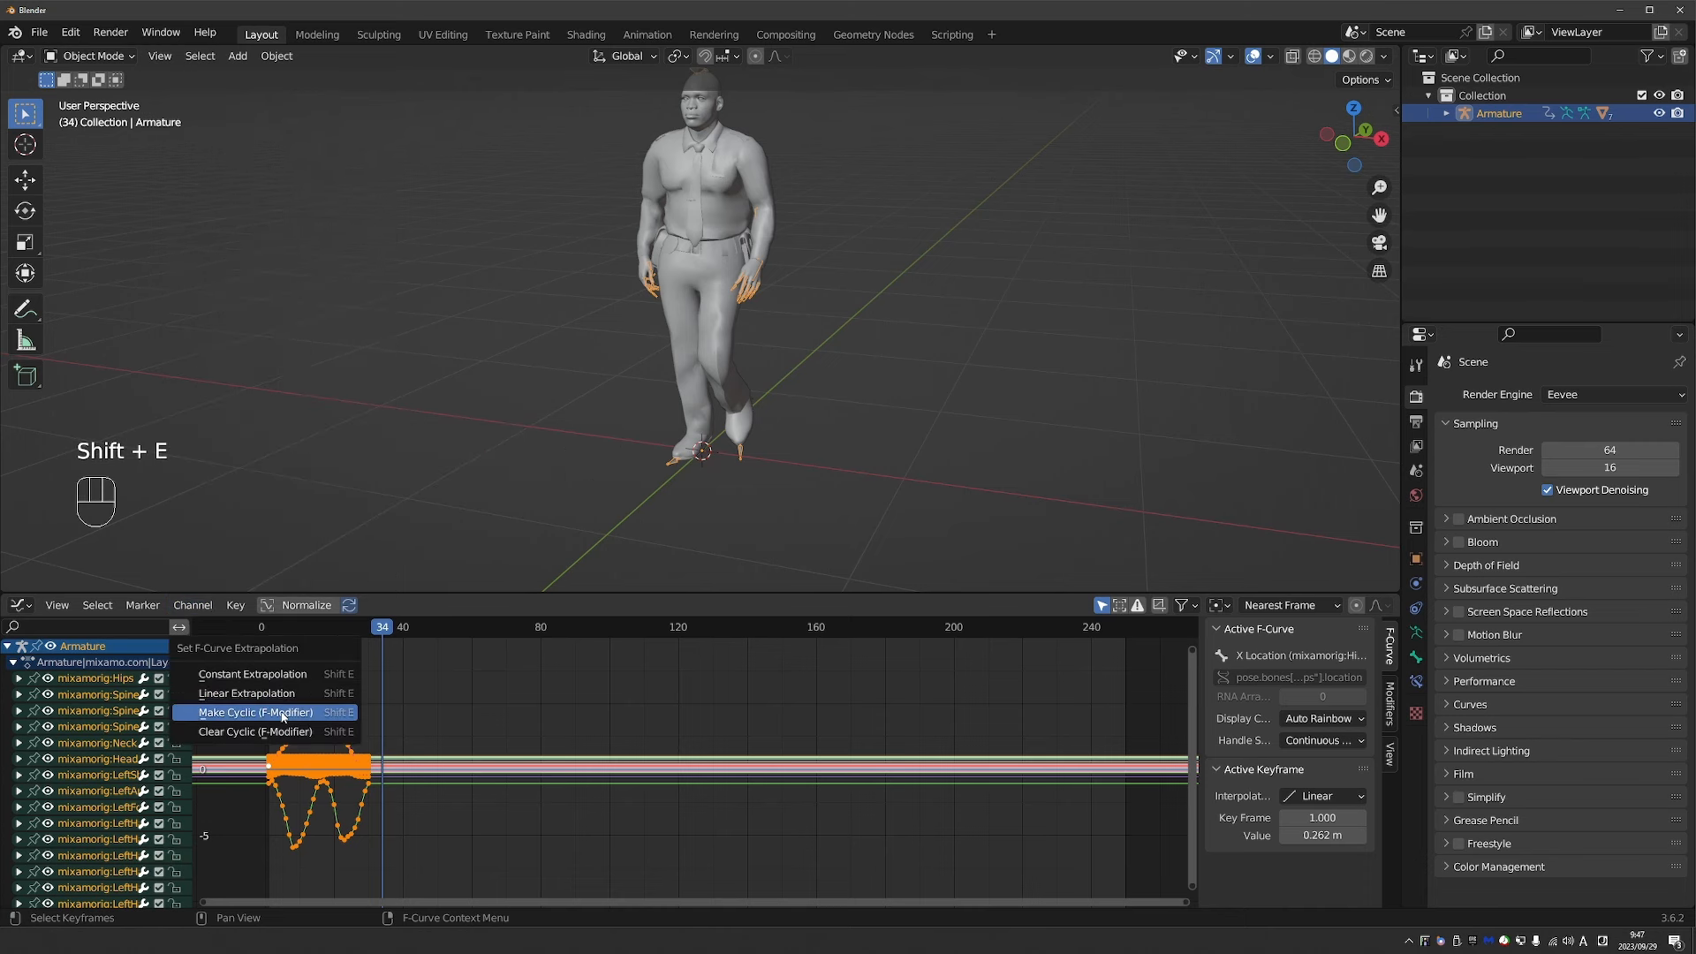
click(318, 715)
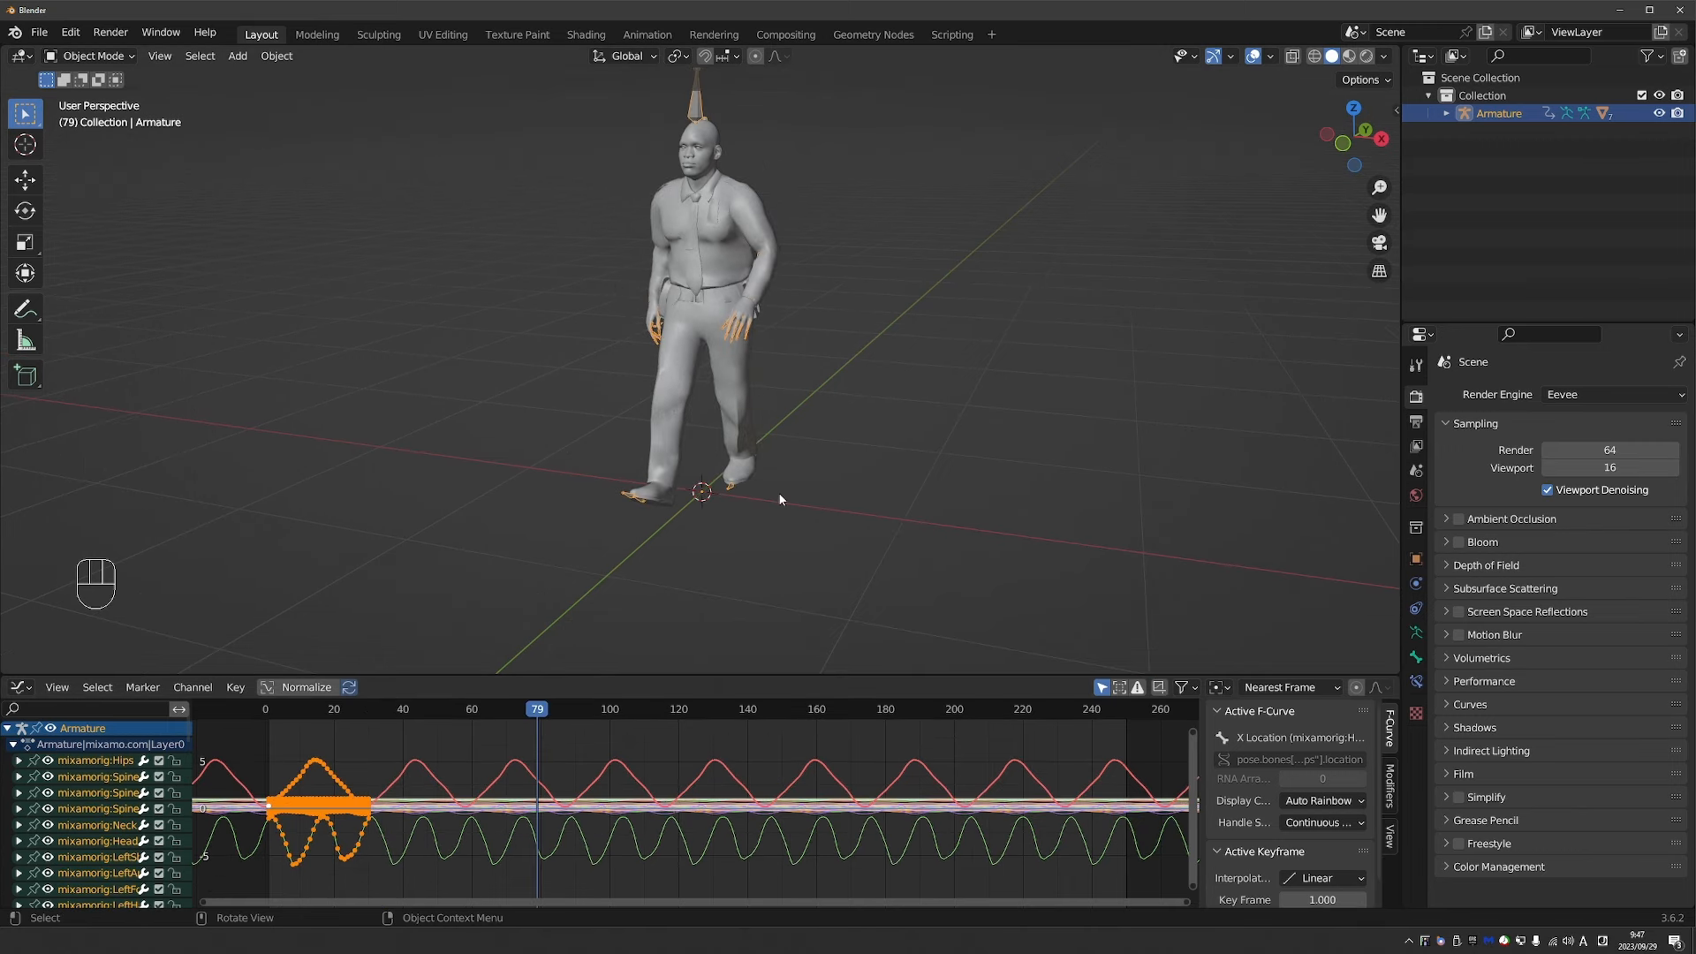
Switch the armature to Pose Mode and turn on X-ray display to reveal the bones inside the character.
middle_drag(778, 500, 735, 375)
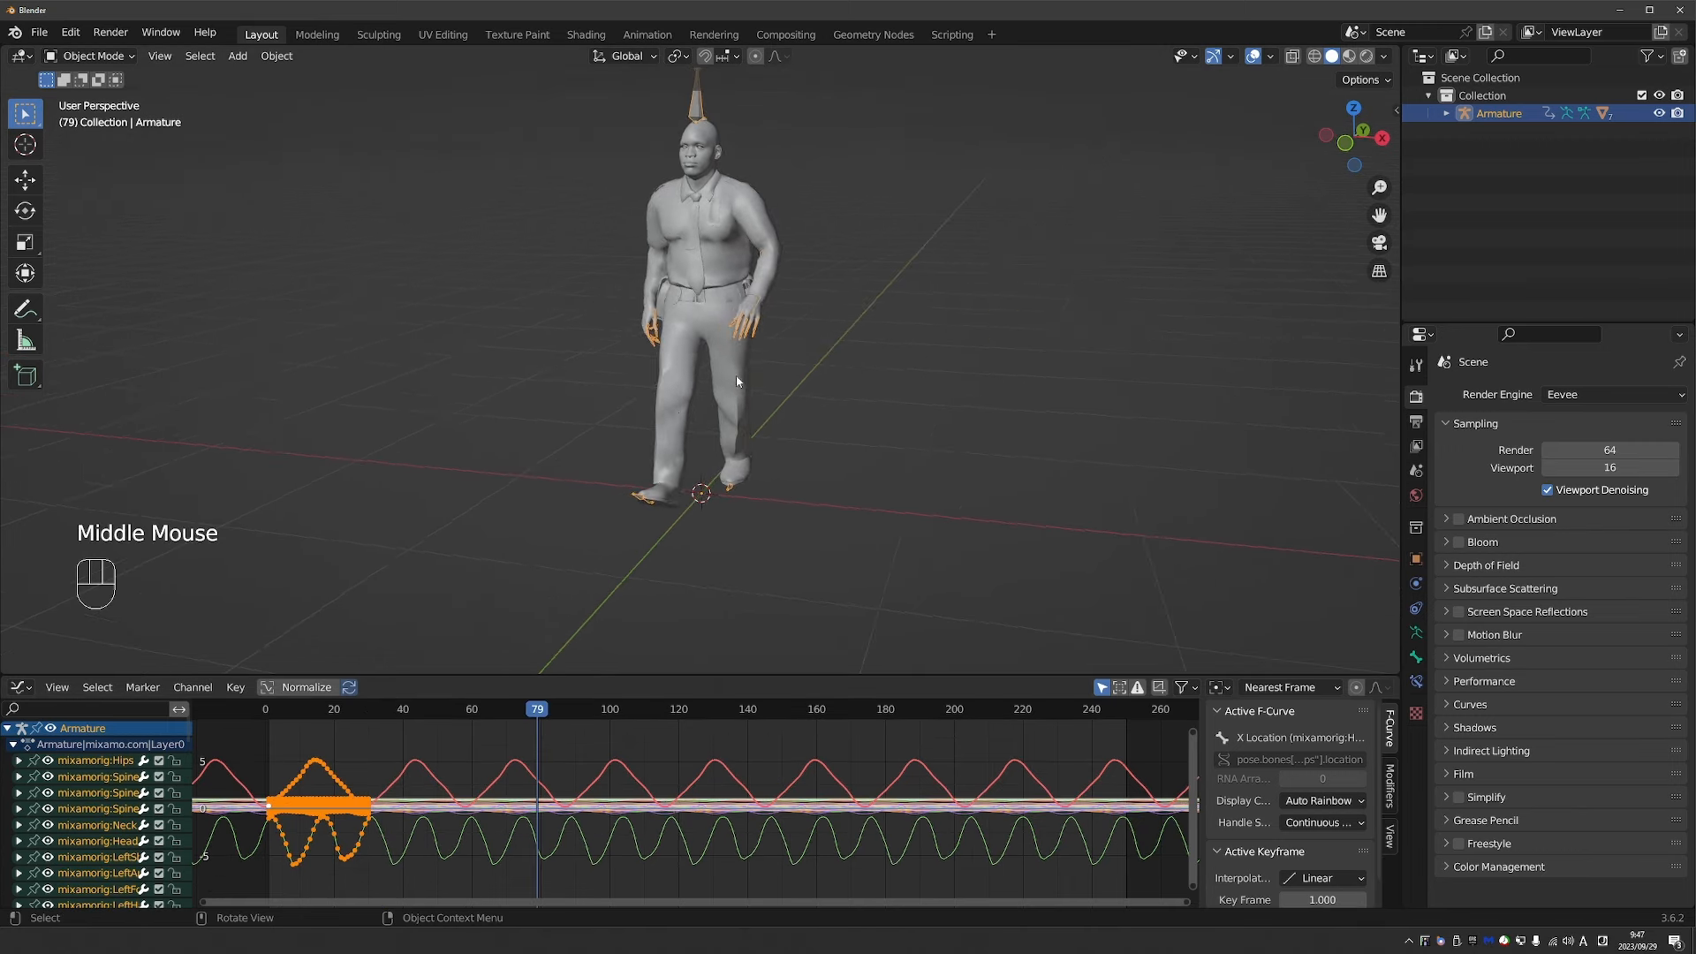
key(Tab)
middle_drag(735, 442, 705, 292)
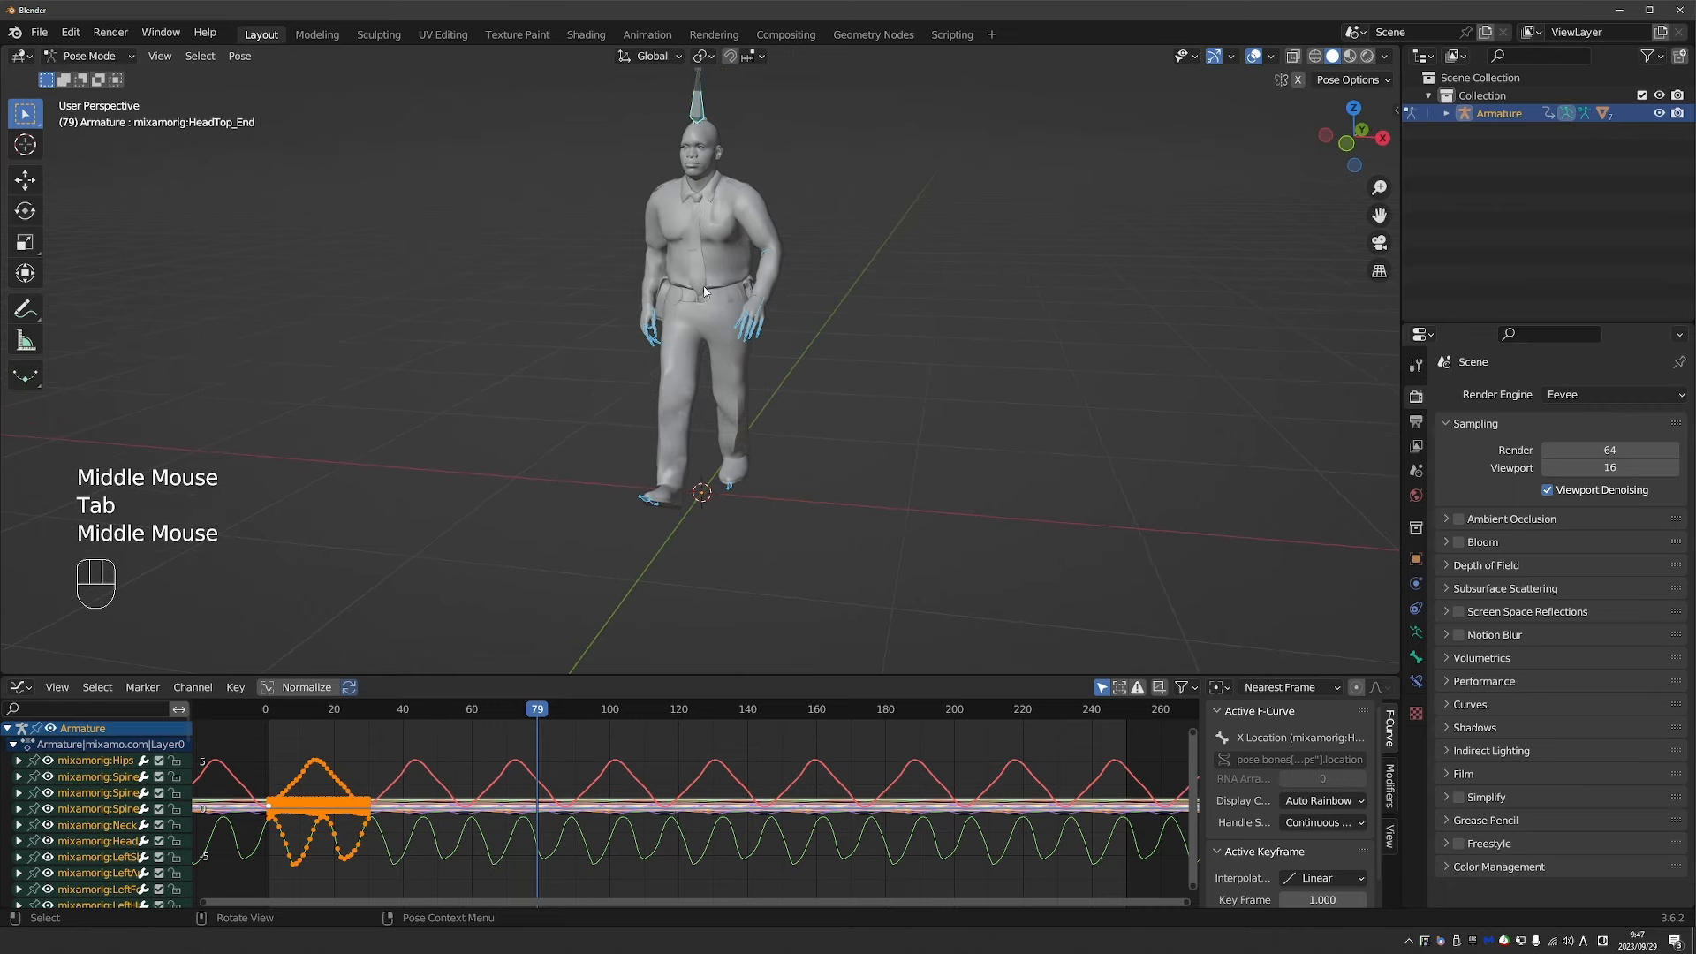
click(1295, 57)
Try moving the mixamorig:Hips bone freely in Pose Mode, cancelling each move.
click(707, 291)
key(g)
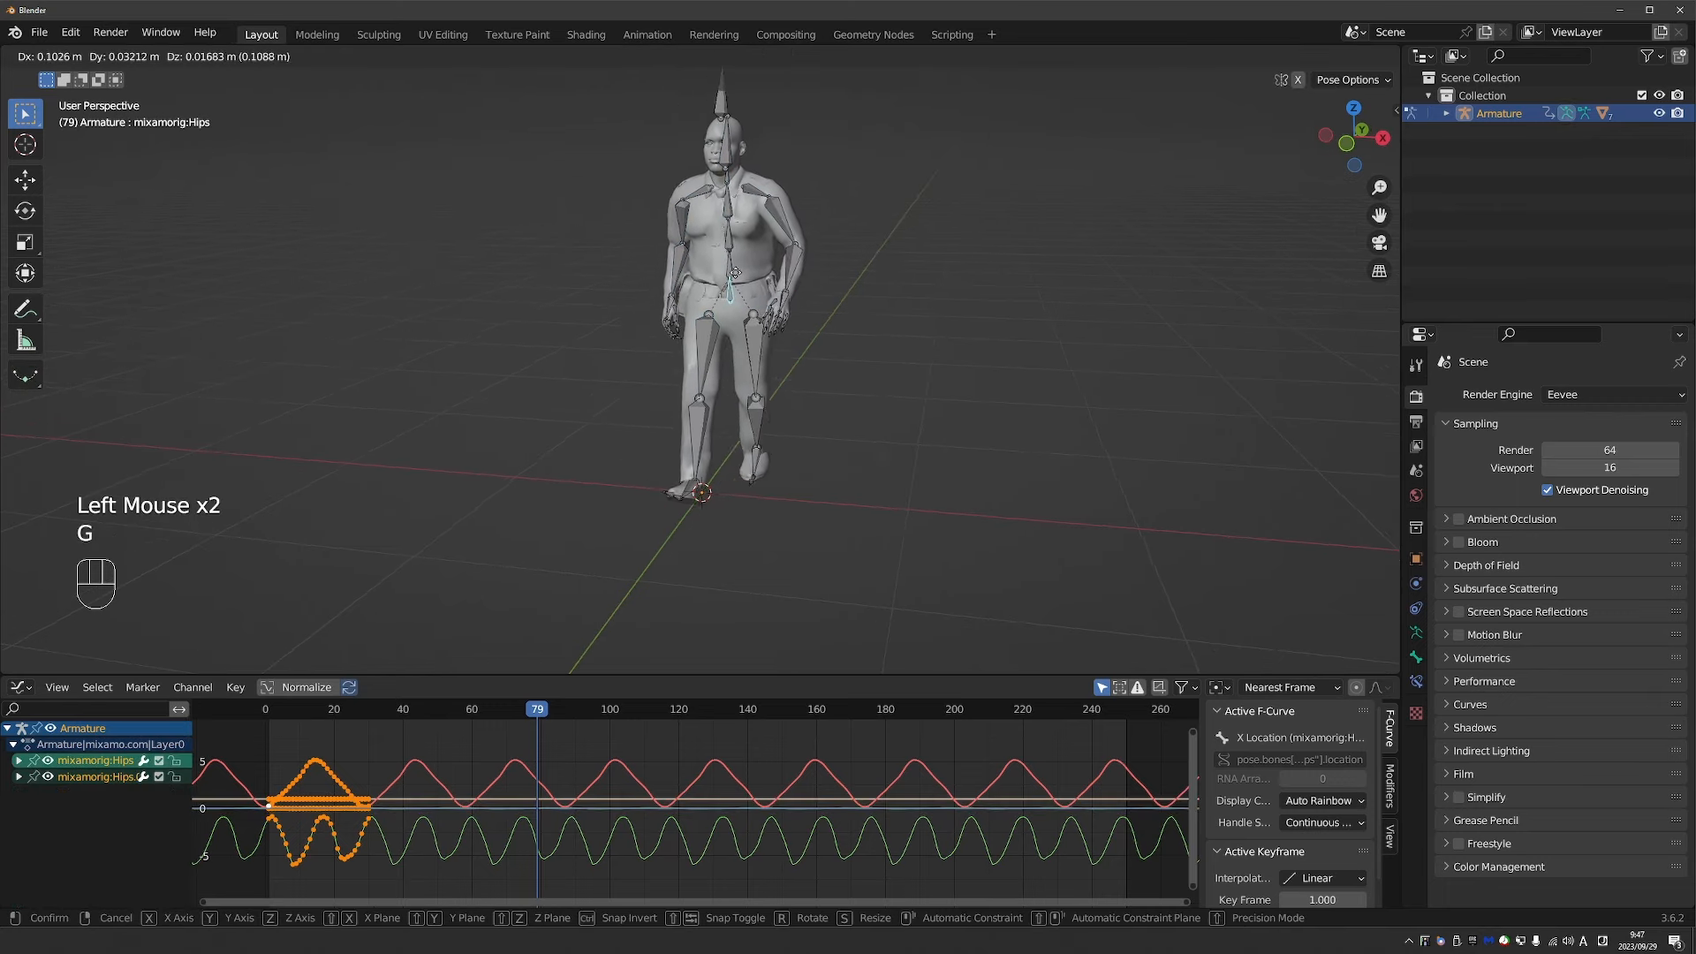
right_click(734, 310)
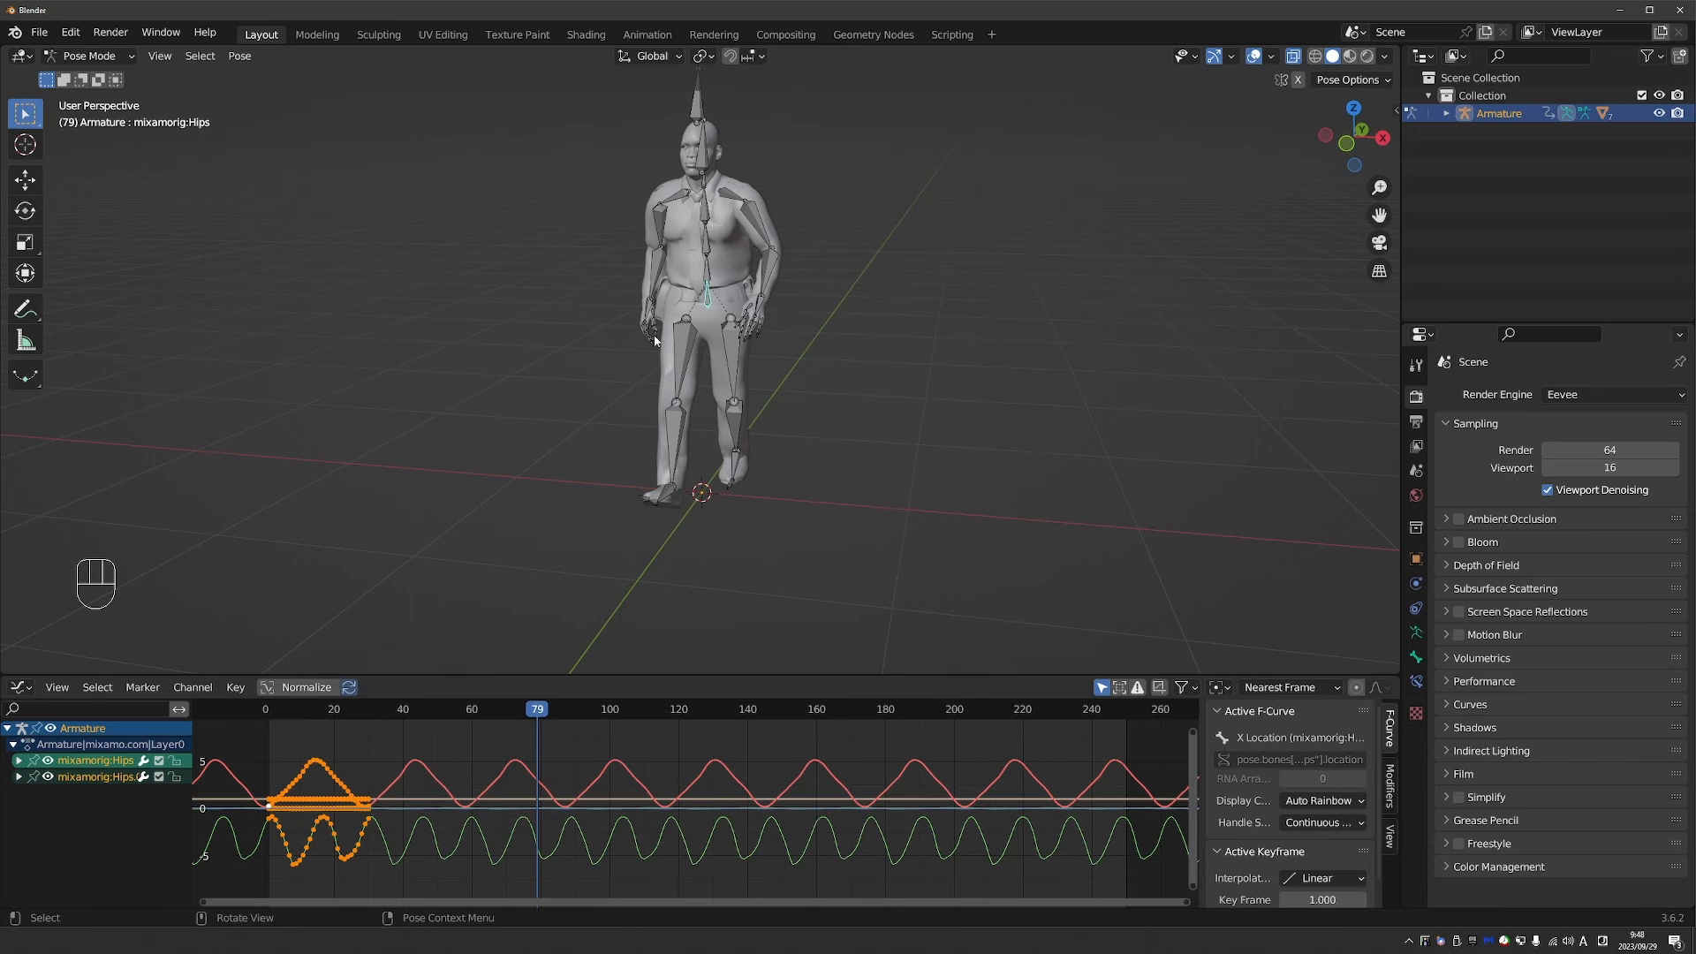
key(g)
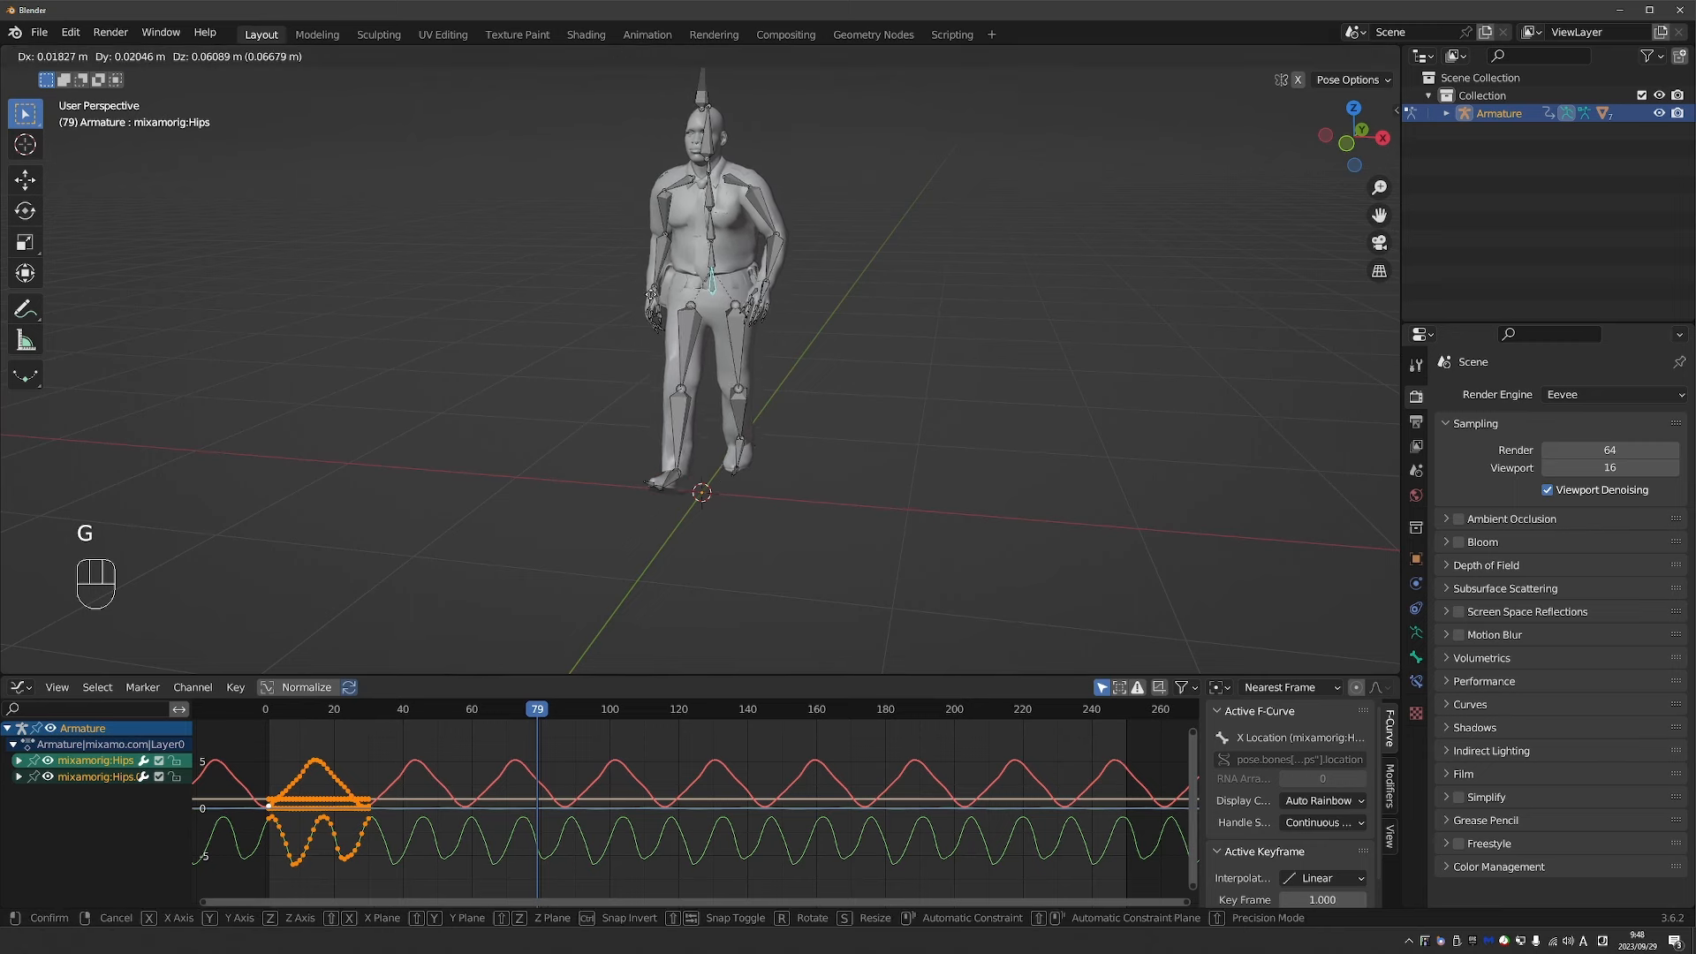
right_click(655, 419)
Enter Edit Mode on the armature and add a new bone at the origin between the feet.
key(Tab)
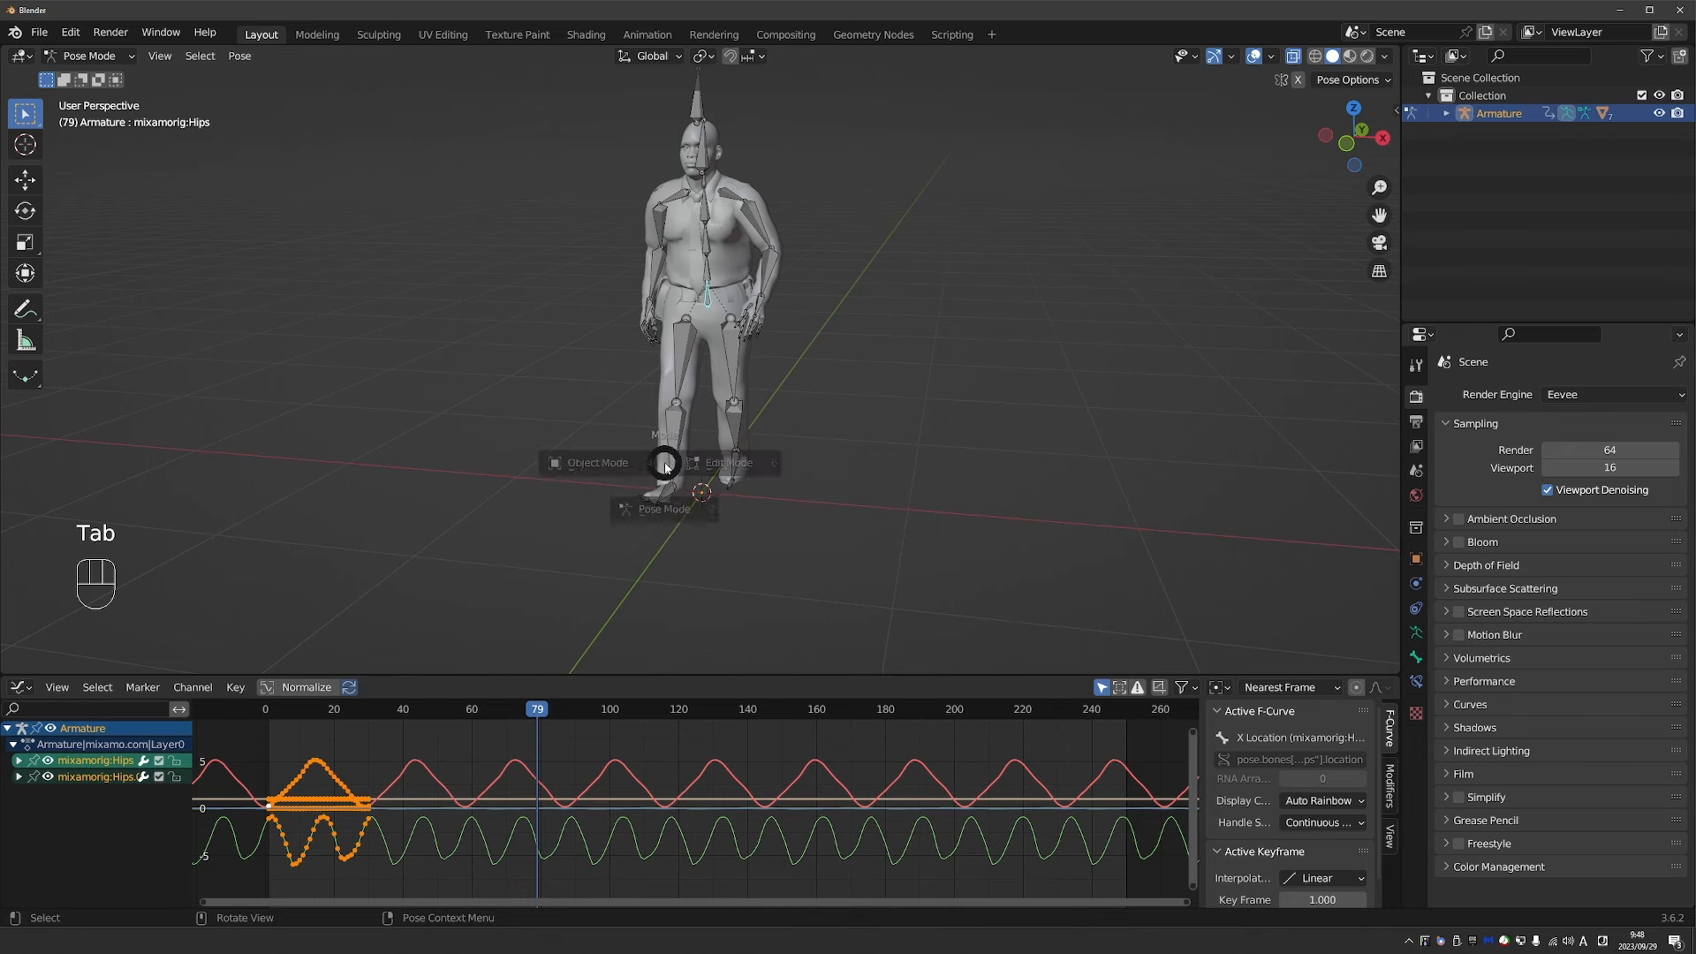
key(shift+a)
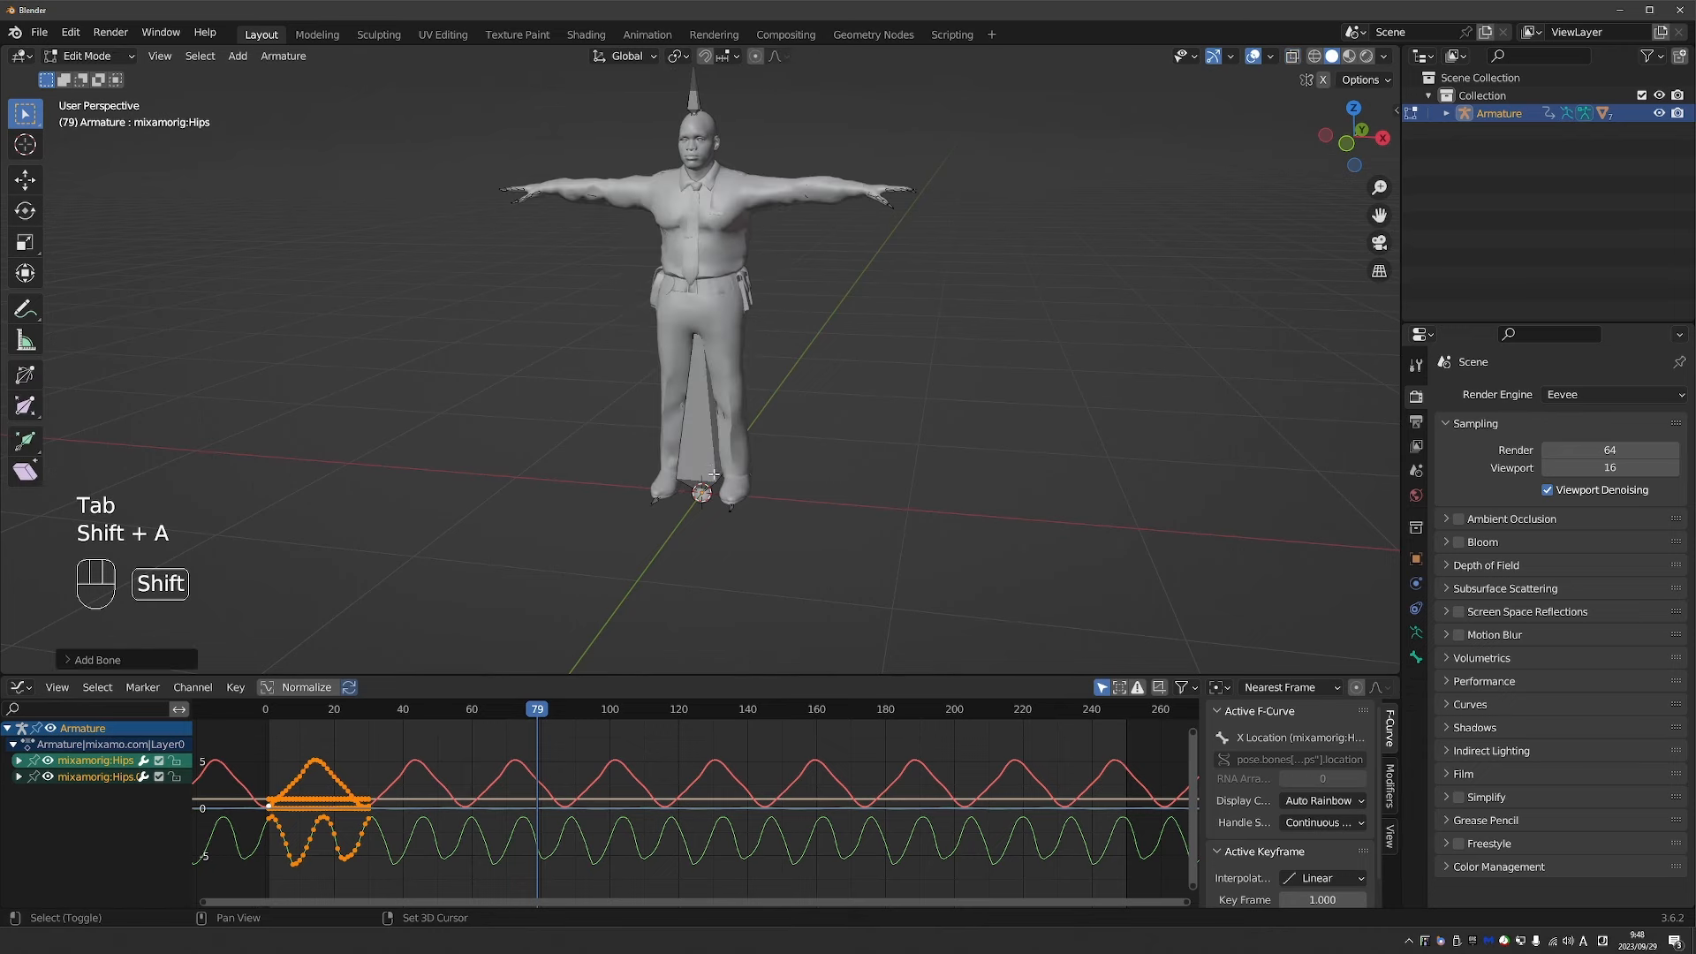
click(720, 477)
scroll(707, 481, up, 3)
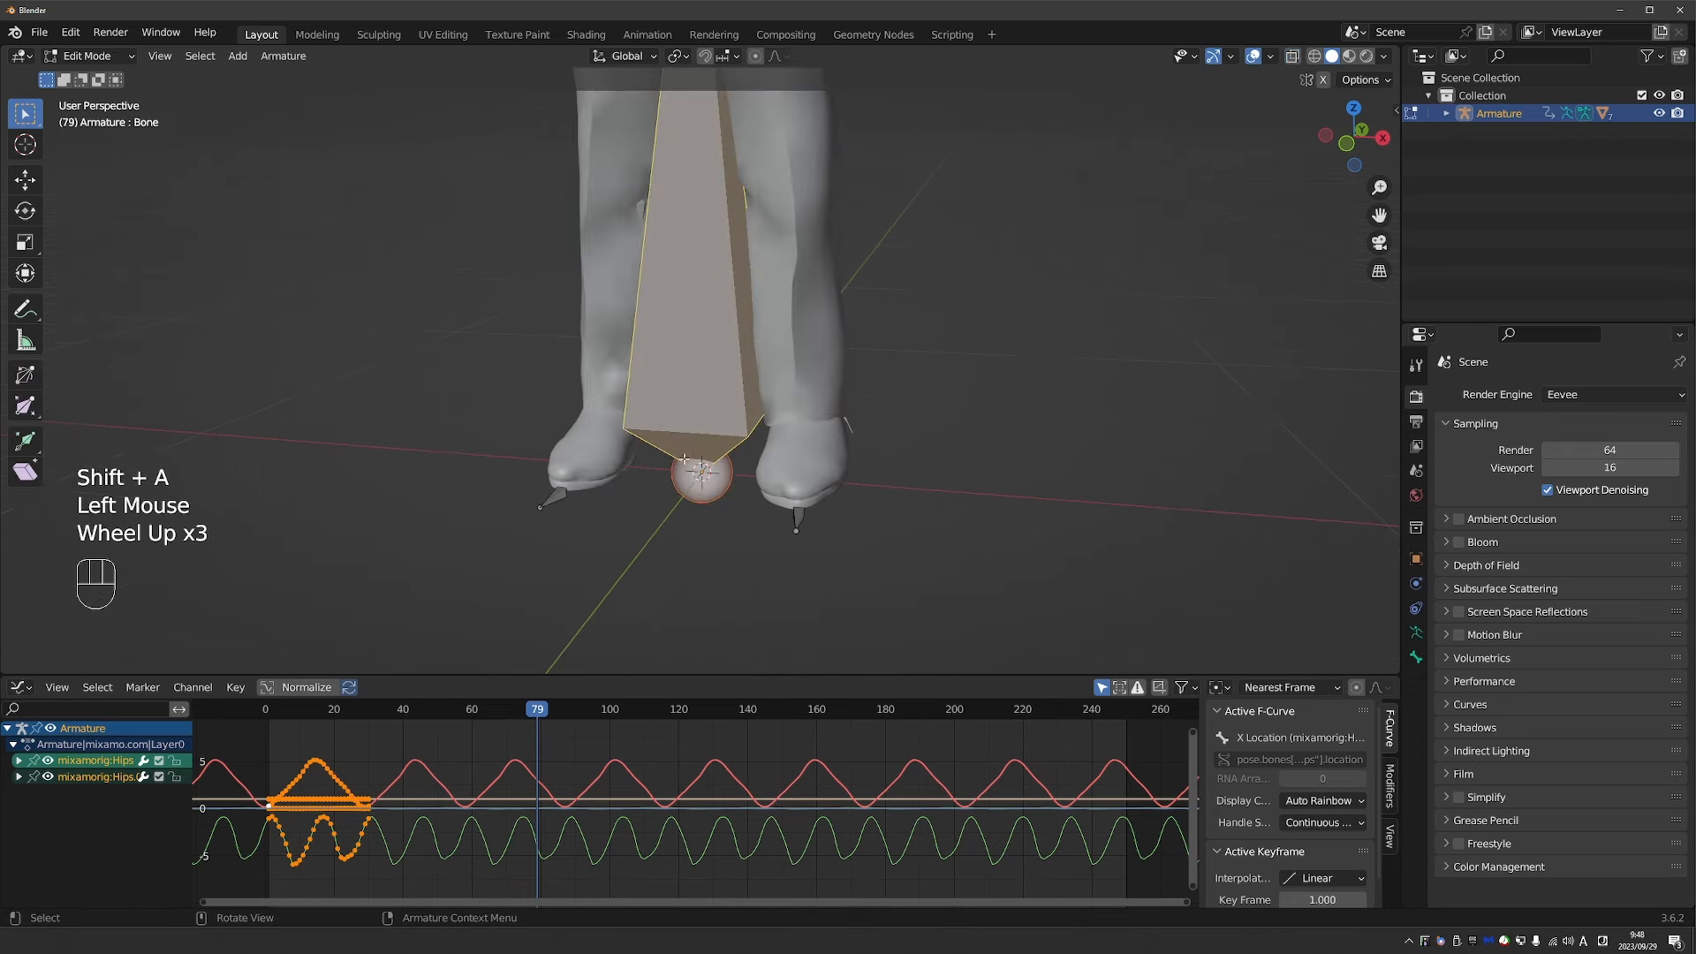
With the 3D Cursor as pivot, rotate the new bone 90° in the right view and scale it to about half size.
click(678, 56)
click(718, 116)
middle_drag(784, 243, 774, 244)
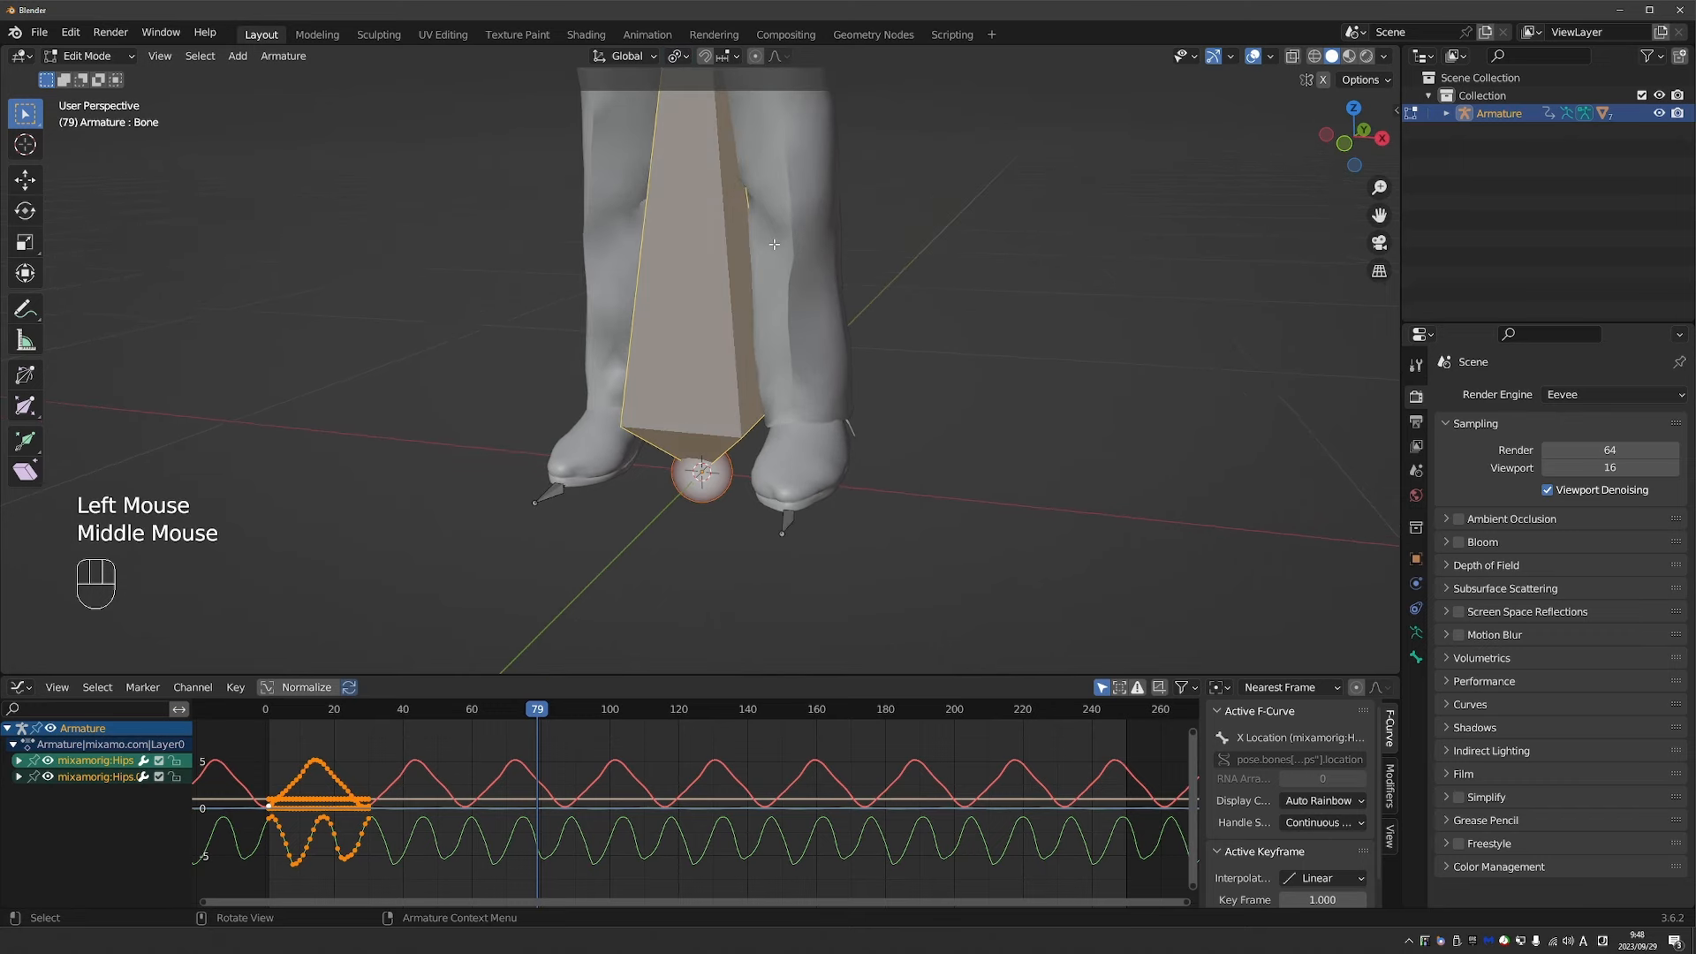
key(KP_3)
scroll(884, 398, down, 2)
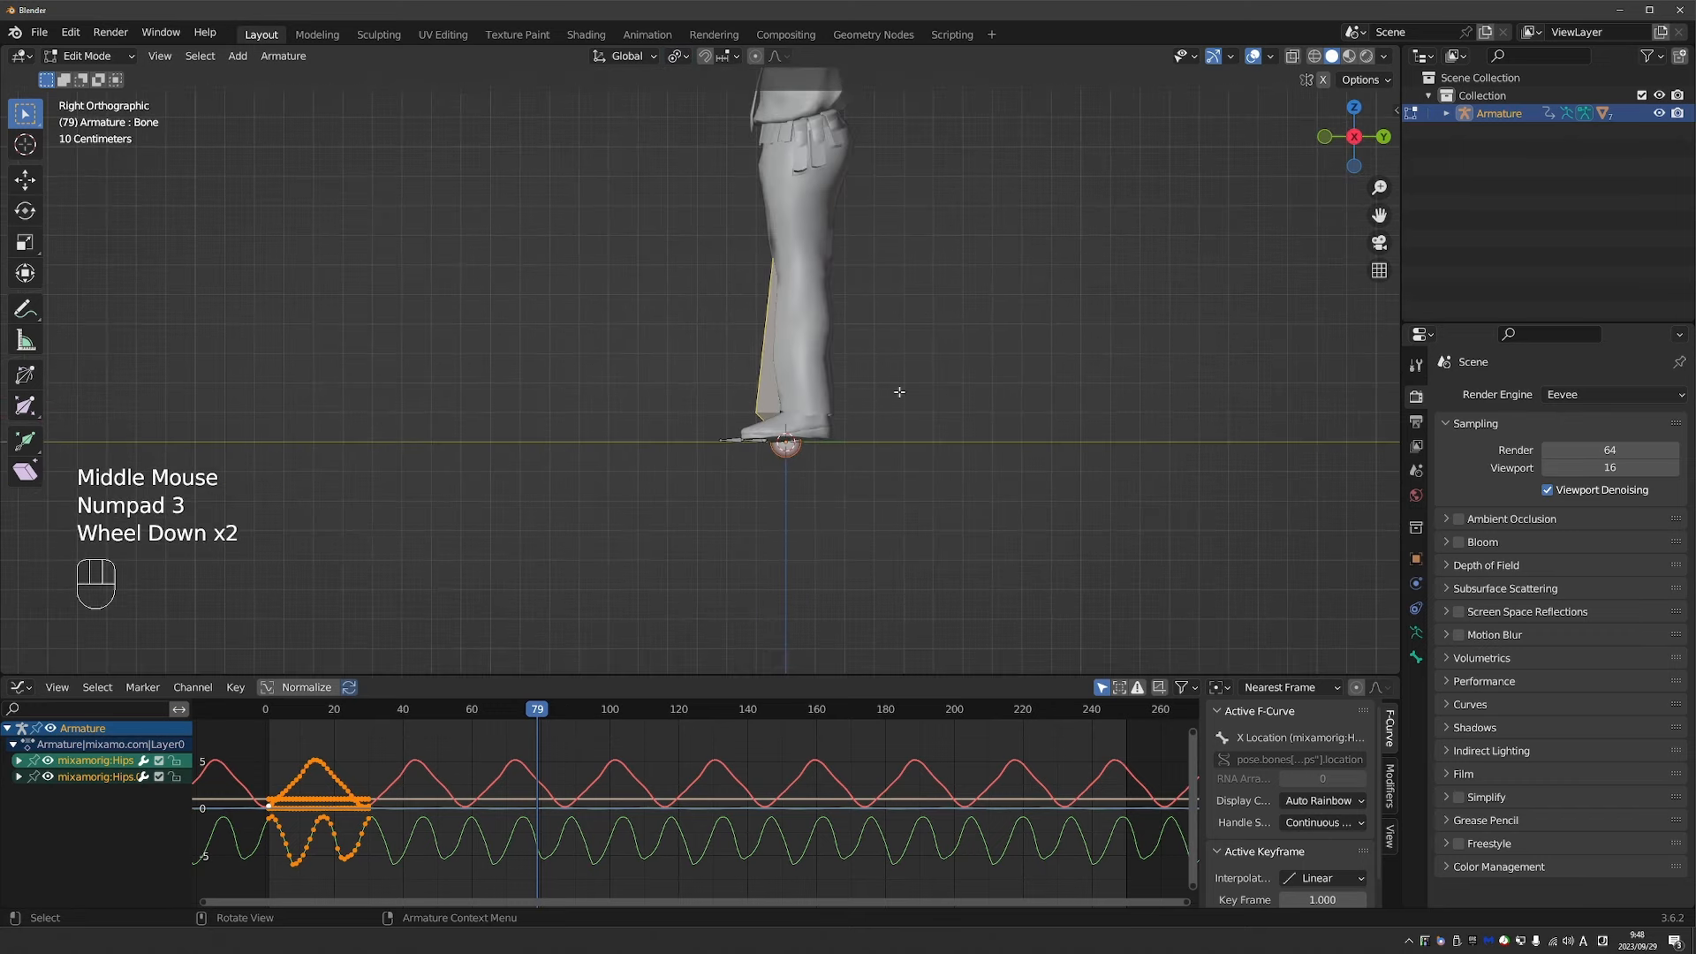
text(r90)
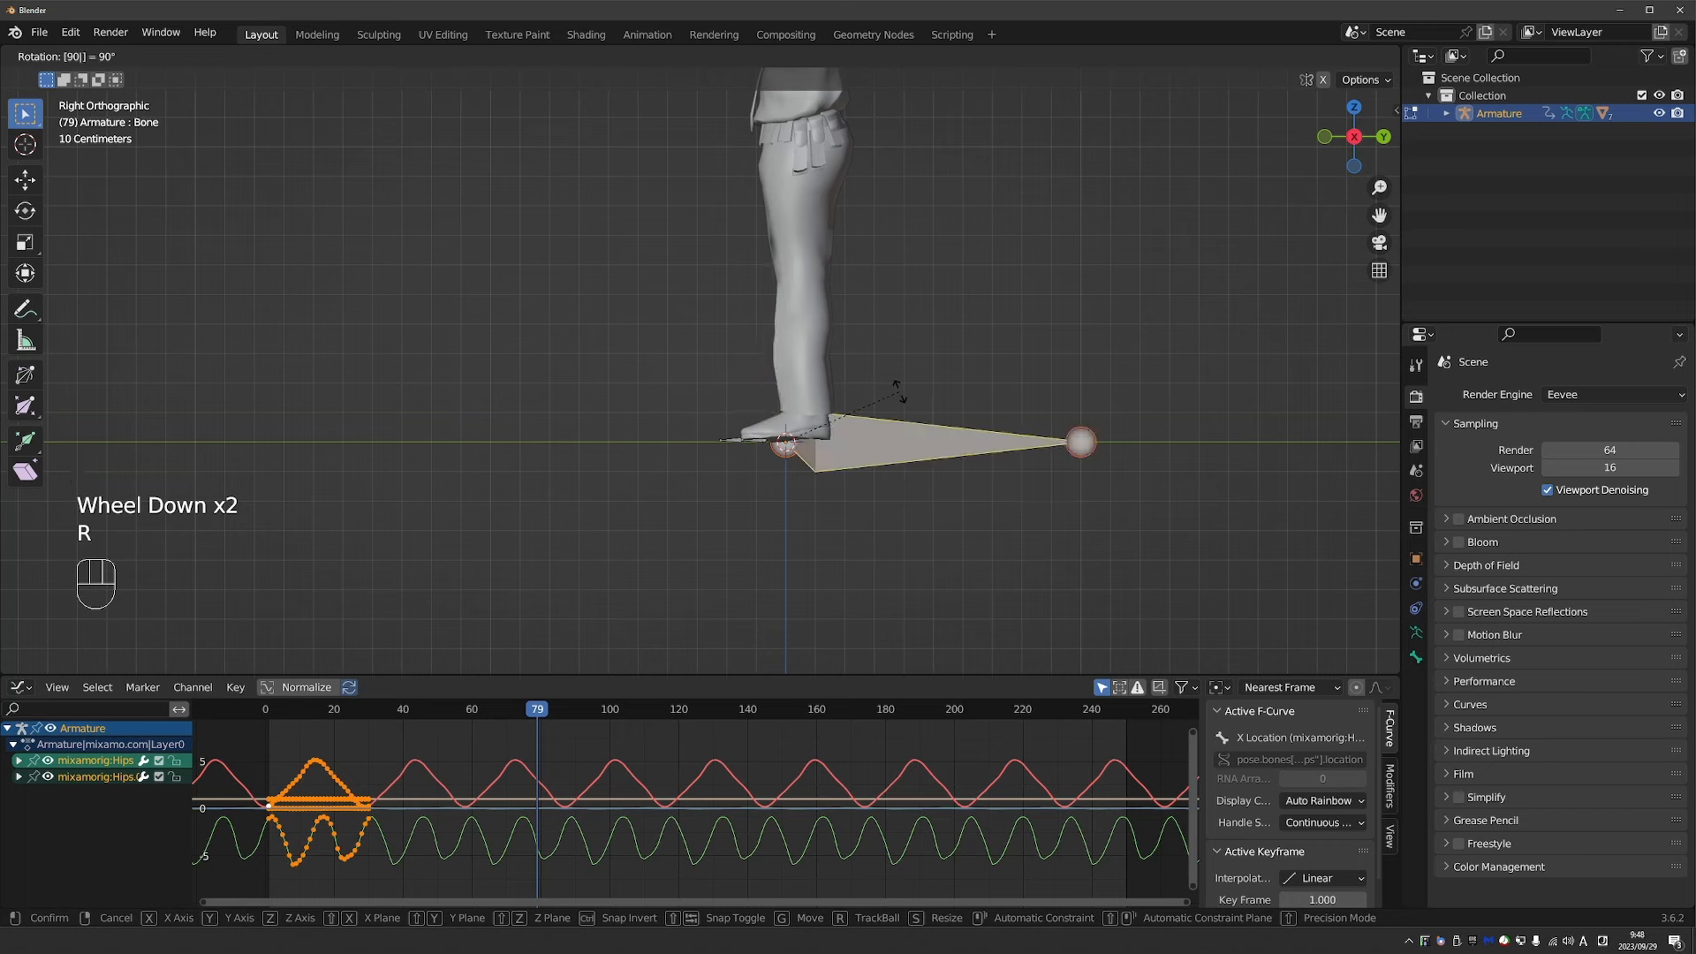
key(Return)
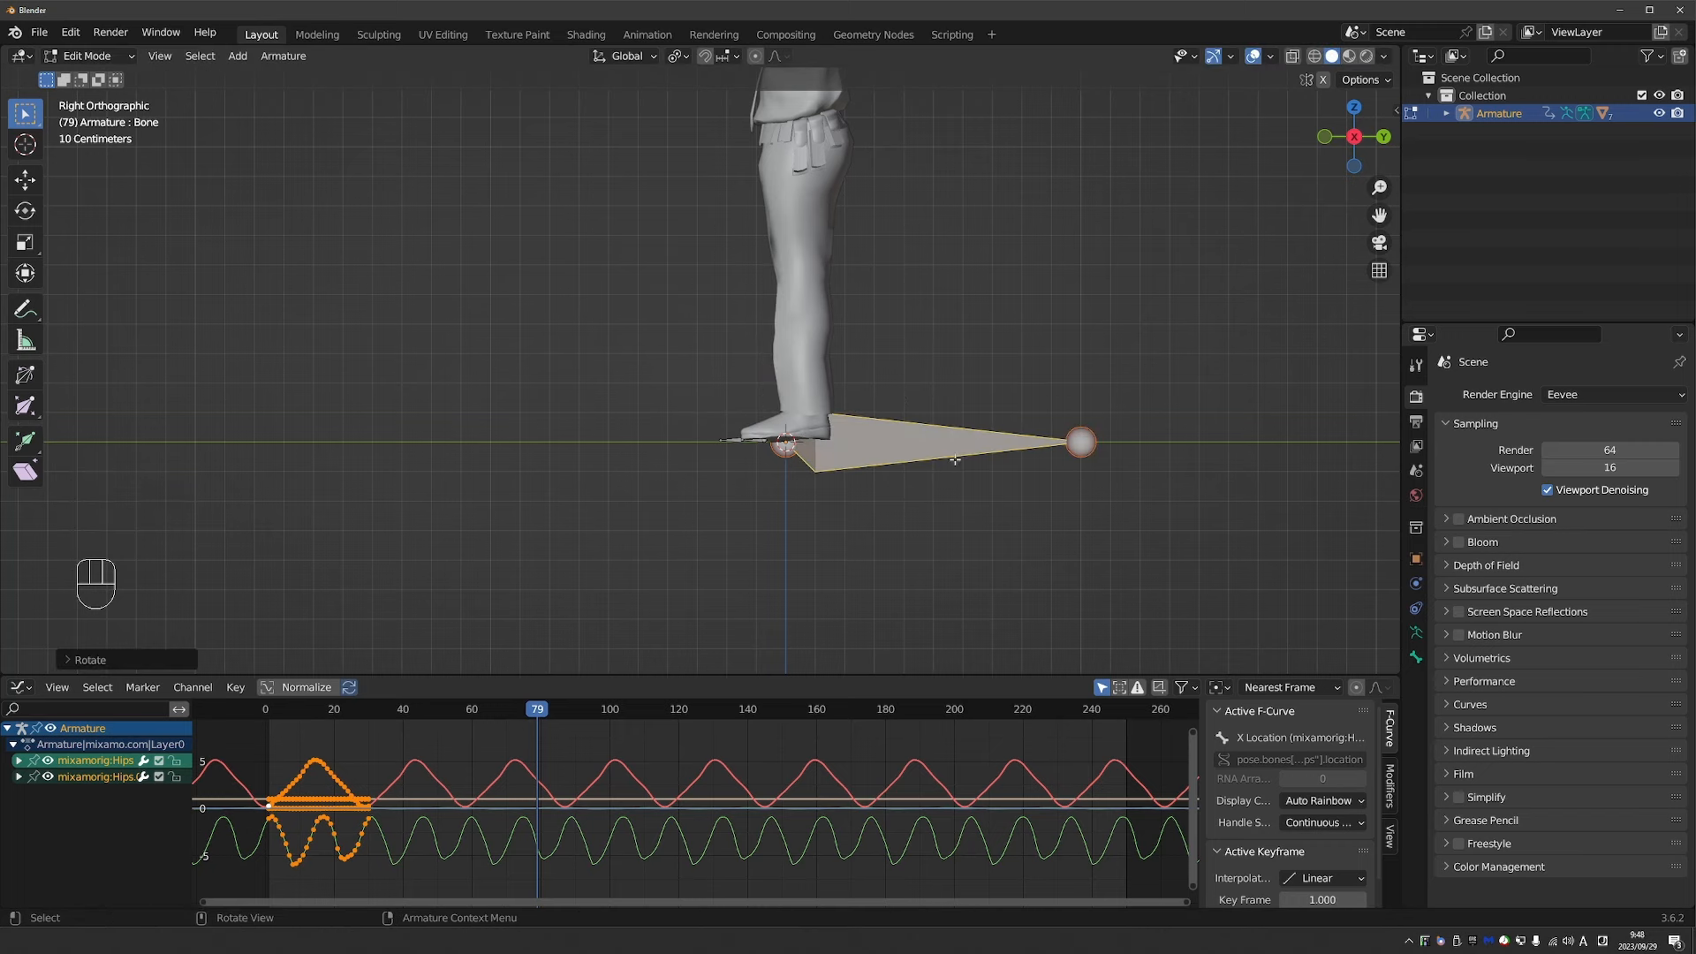
key(s)
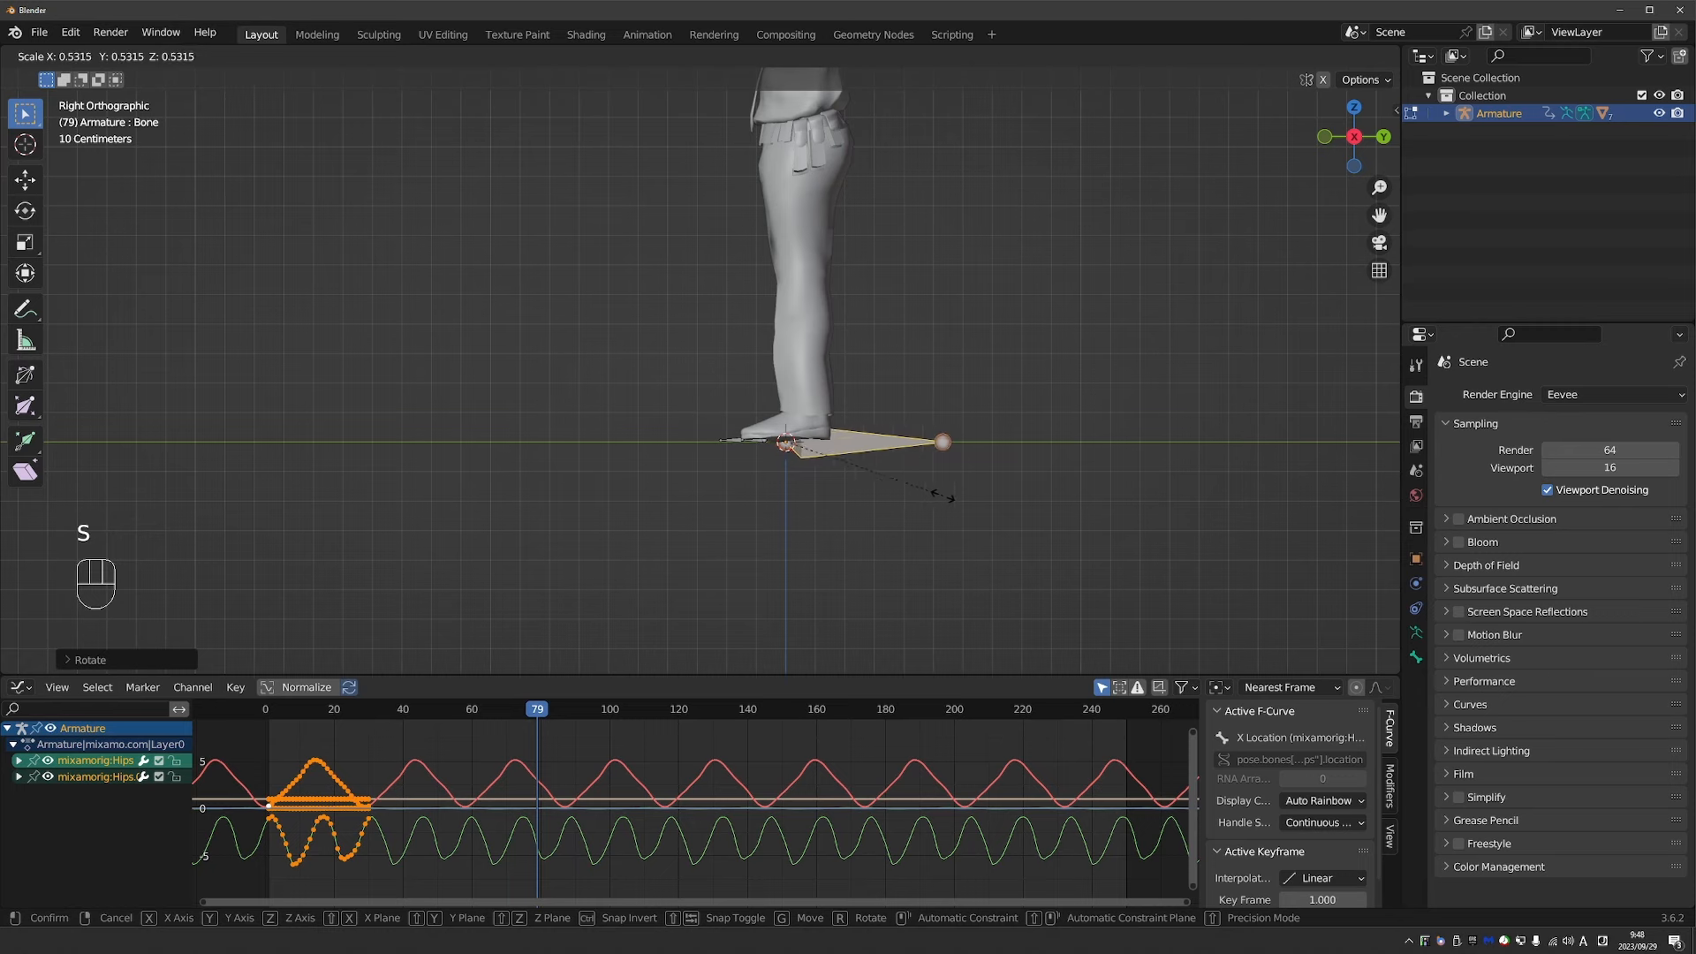
click(935, 496)
Rename the new bone at the character's feet as root.
key(F2)
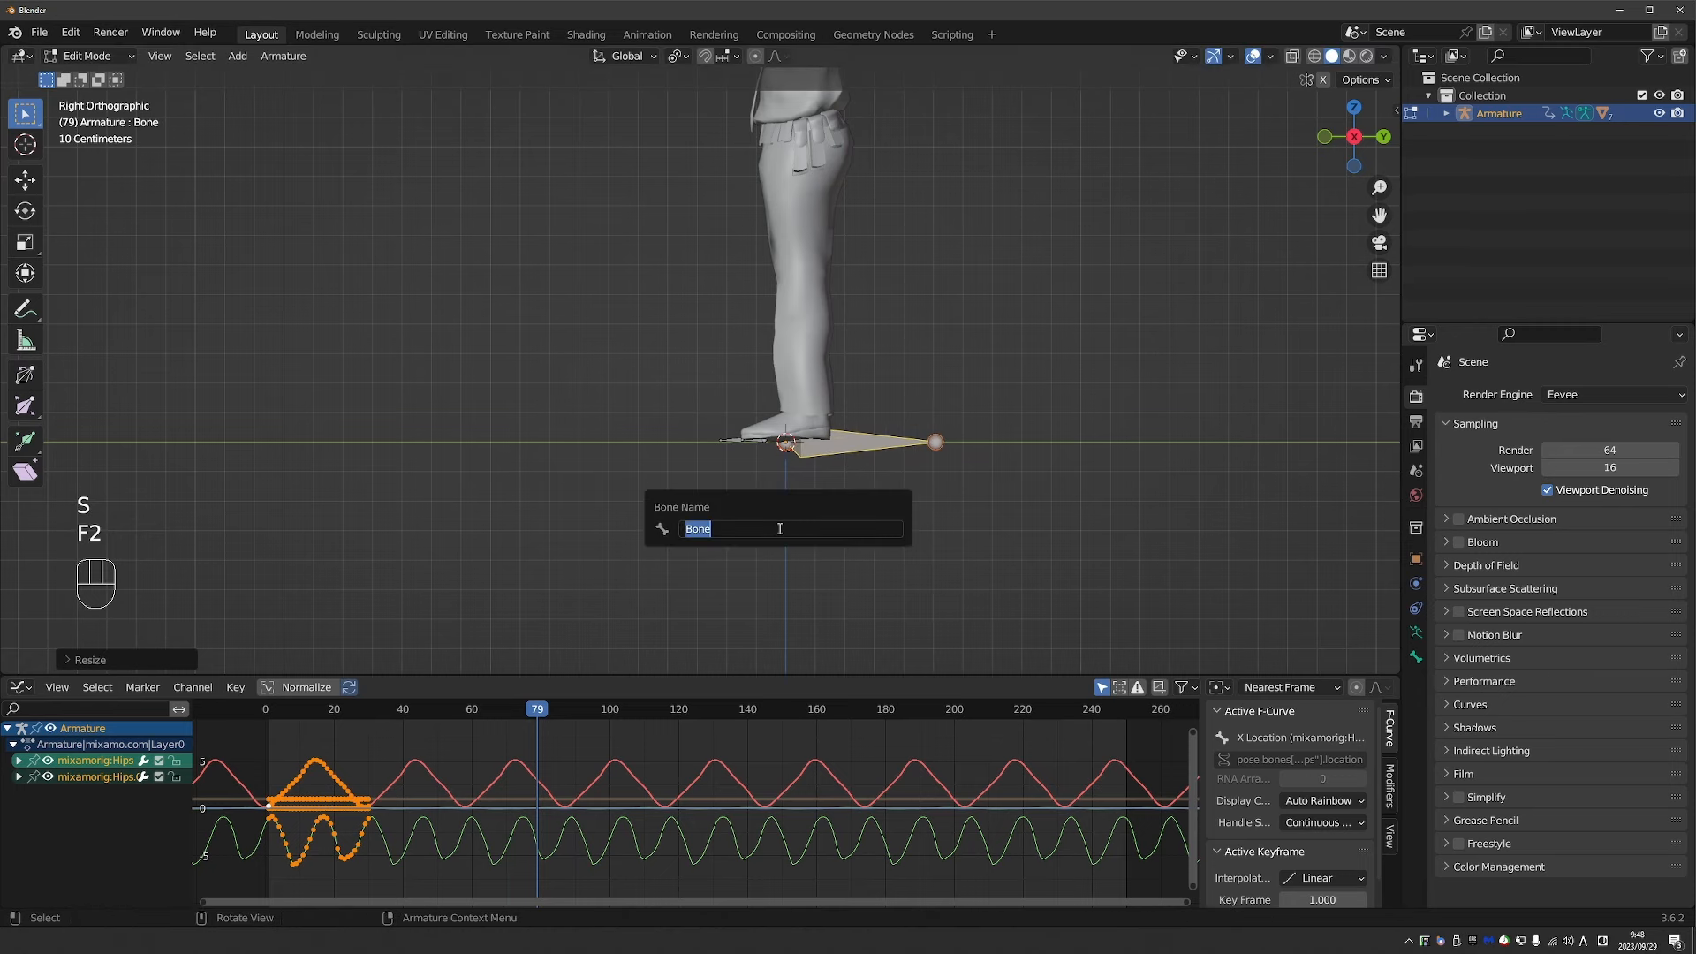
text(root)
key(Return)
middle_drag(777, 528, 971, 354)
shift+middle_drag(971, 353, 1202, 144)
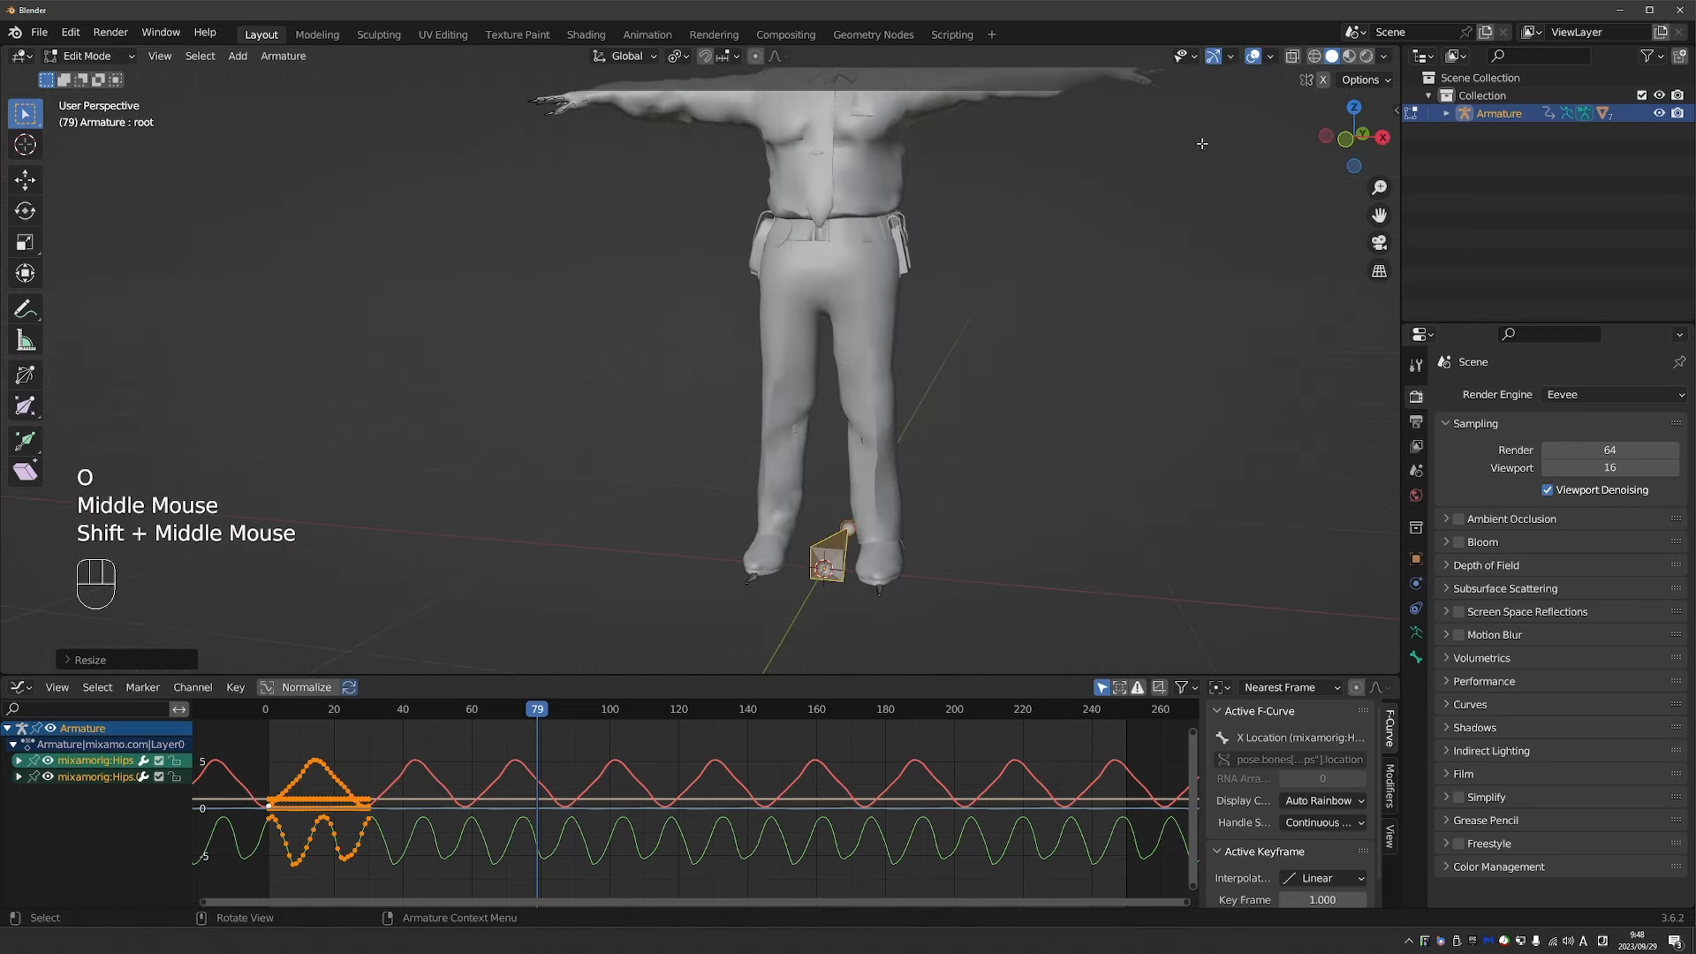
Parent the mixamorig:Hips bone to the root bone with Keep Offset, showing the armature through the mesh.
click(1292, 55)
click(830, 239)
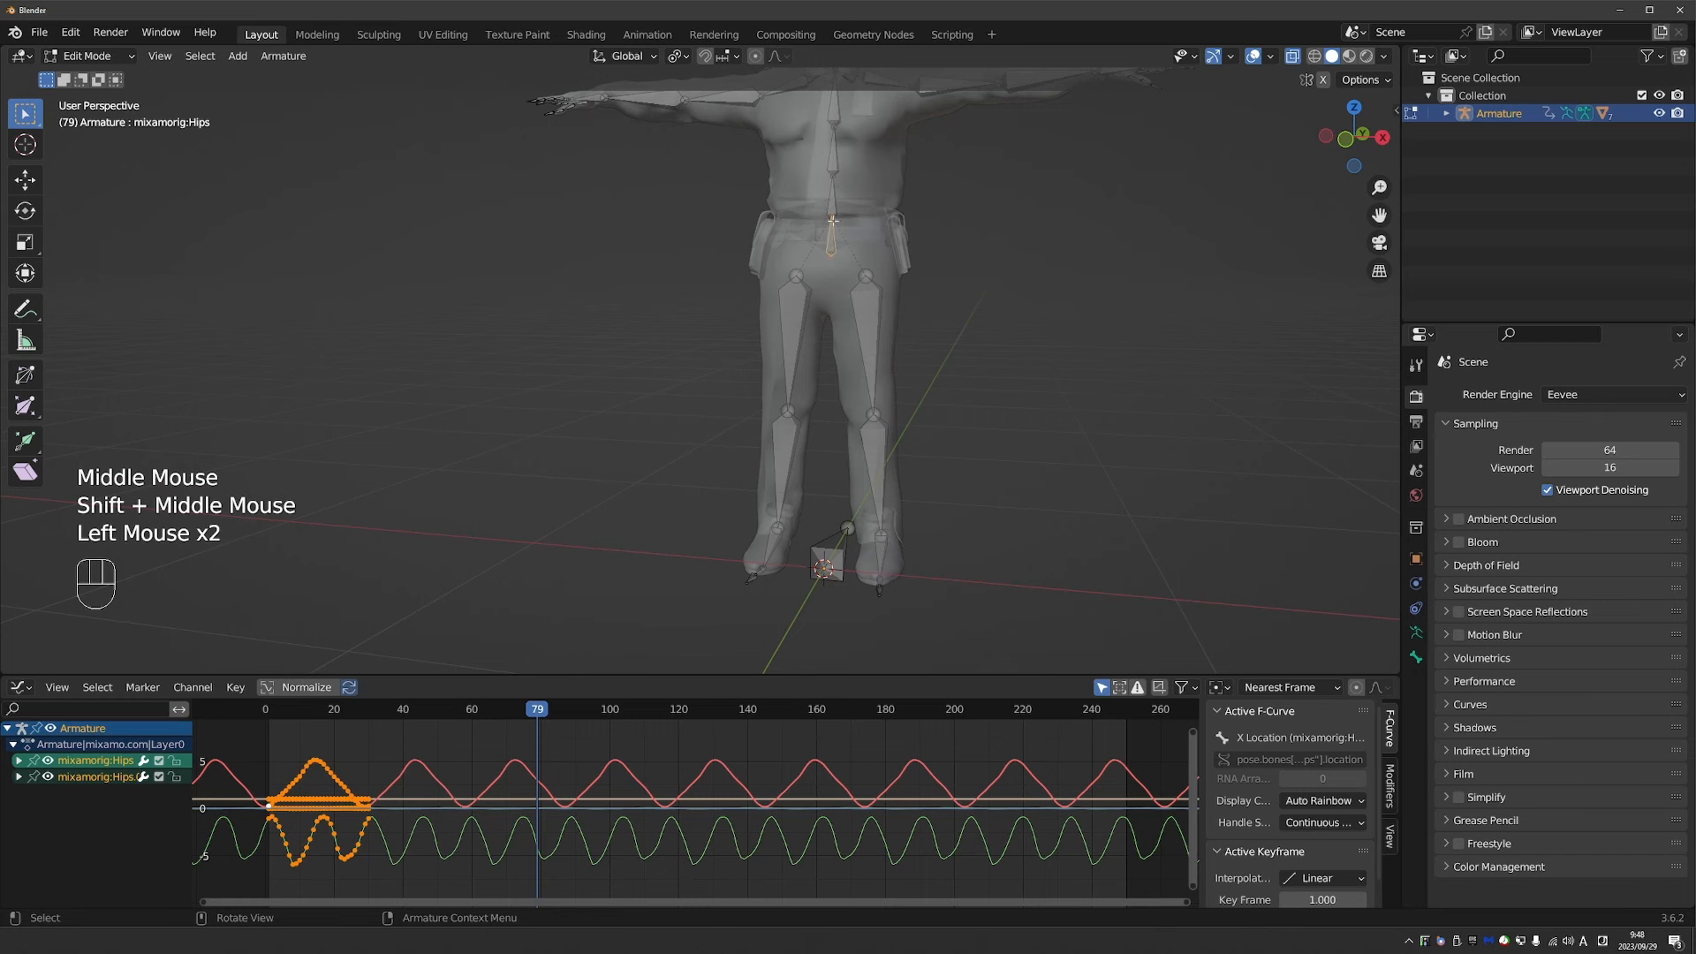
shift+click(836, 541)
key(ctrl+p)
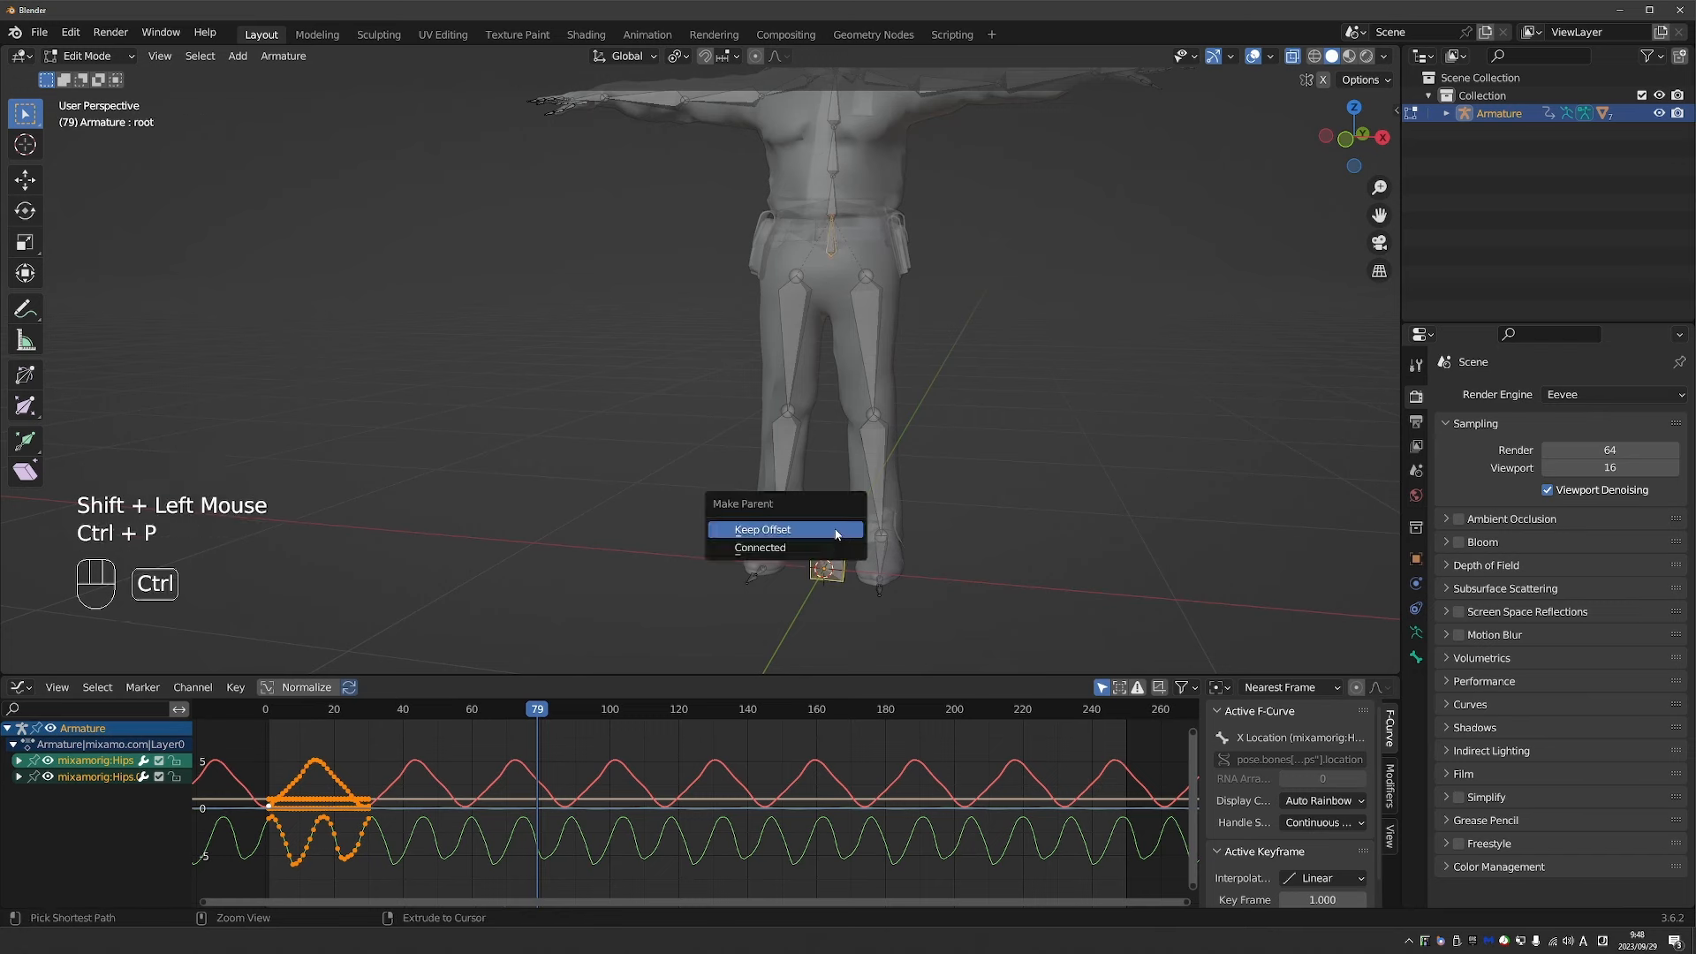
click(810, 529)
scroll(817, 543, down, 3)
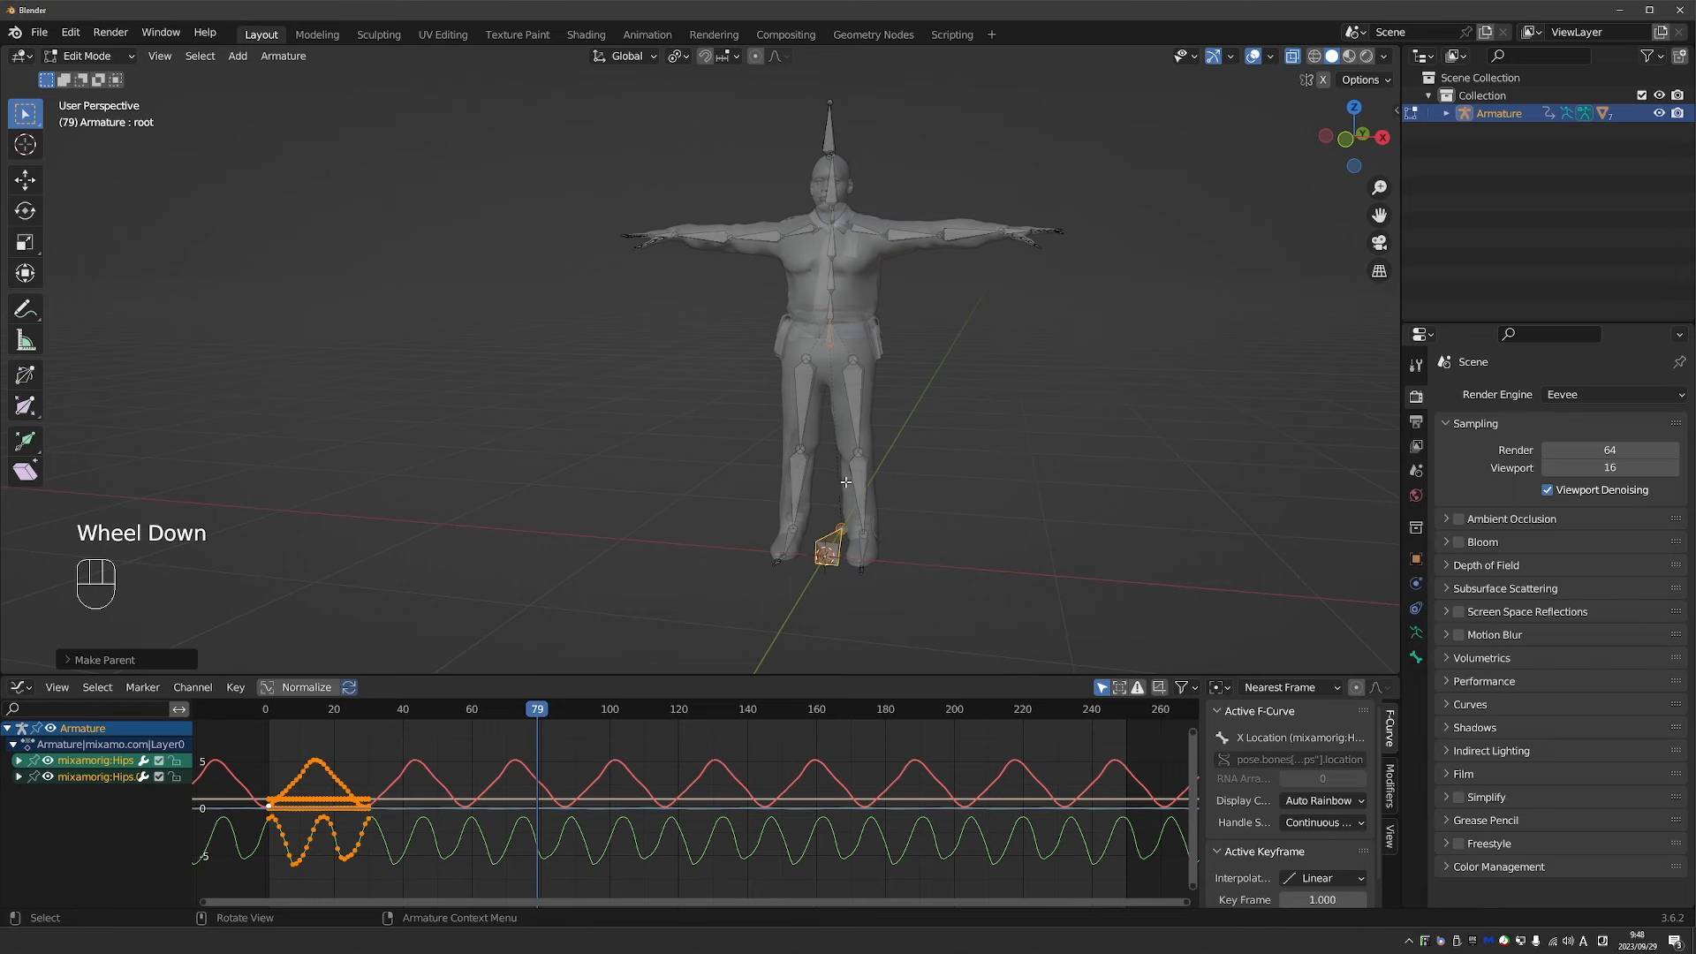
Try moving the root bone in Pose Mode to test whether the whole character follows it.
key(Tab)
click(826, 549)
key(g)
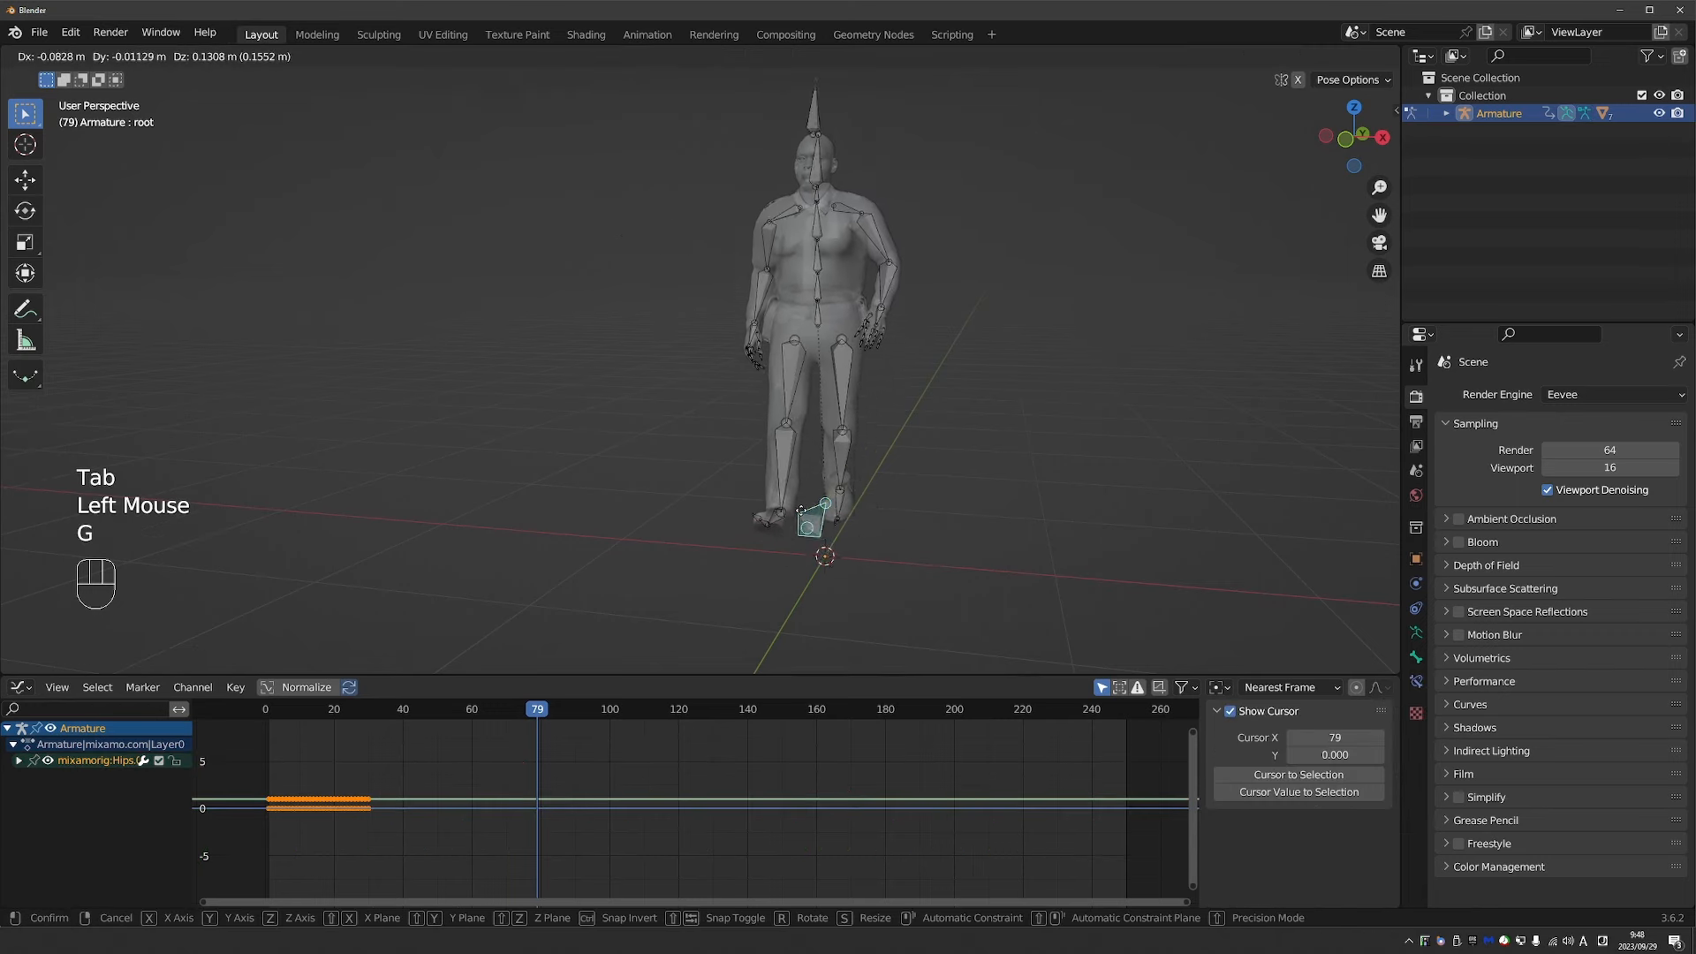
click(821, 529)
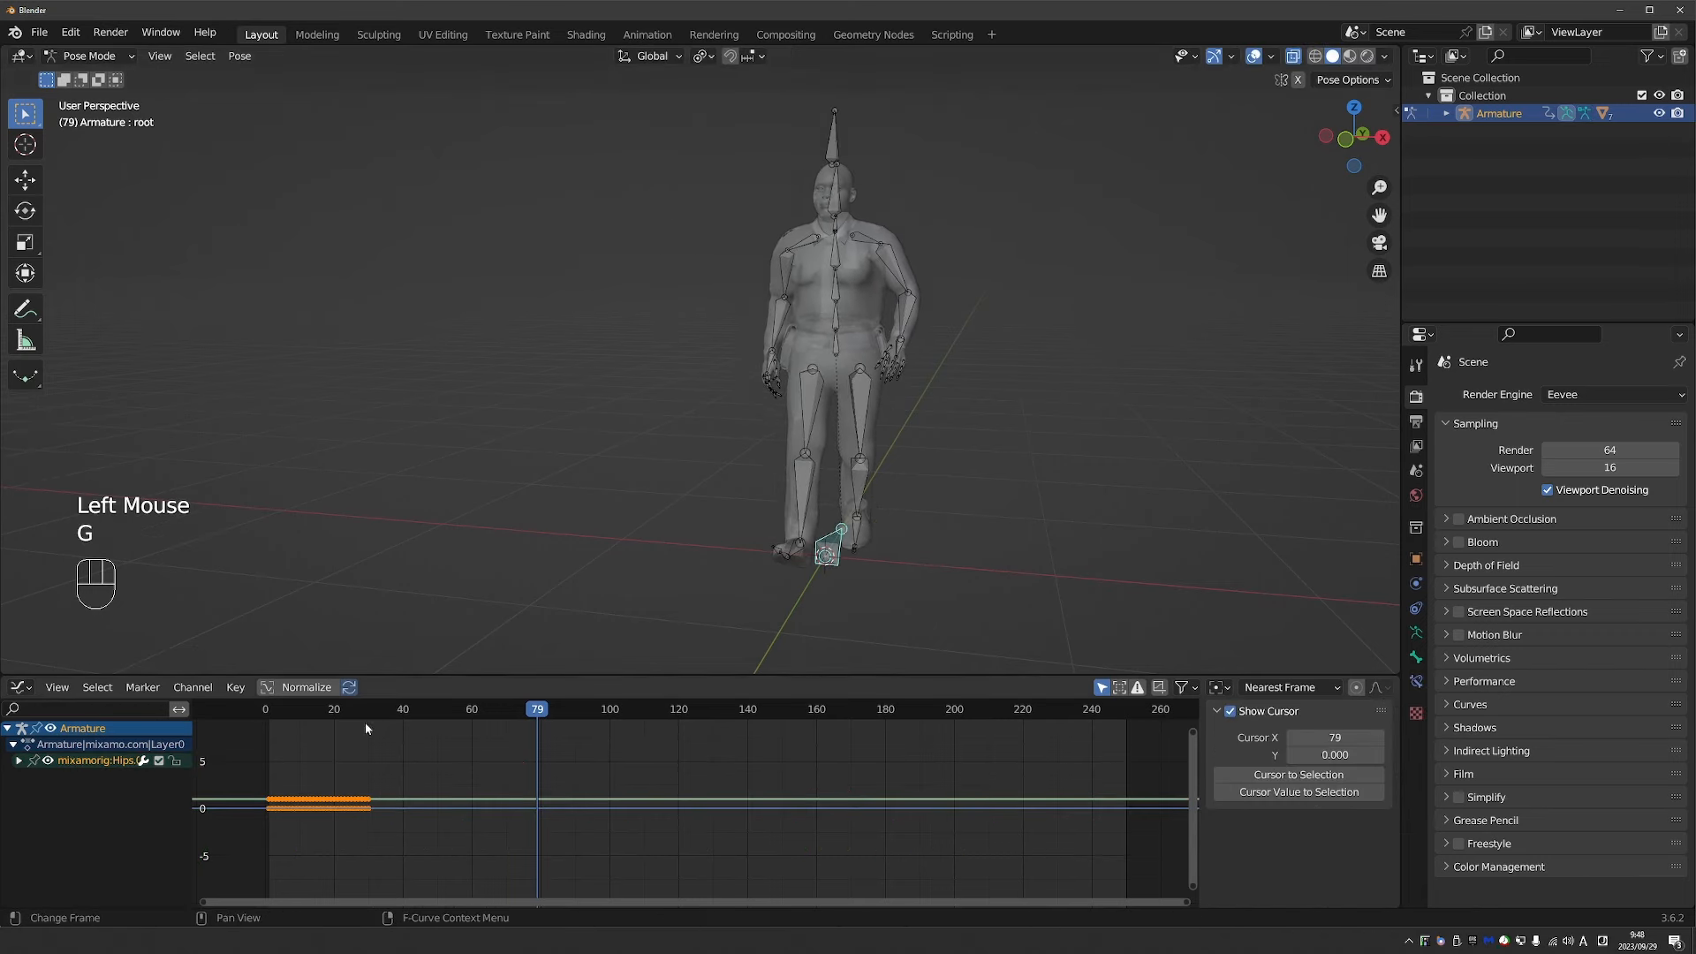
Insert a Location & Rotation keyframe for the root bone at frame 1.
click(269, 711)
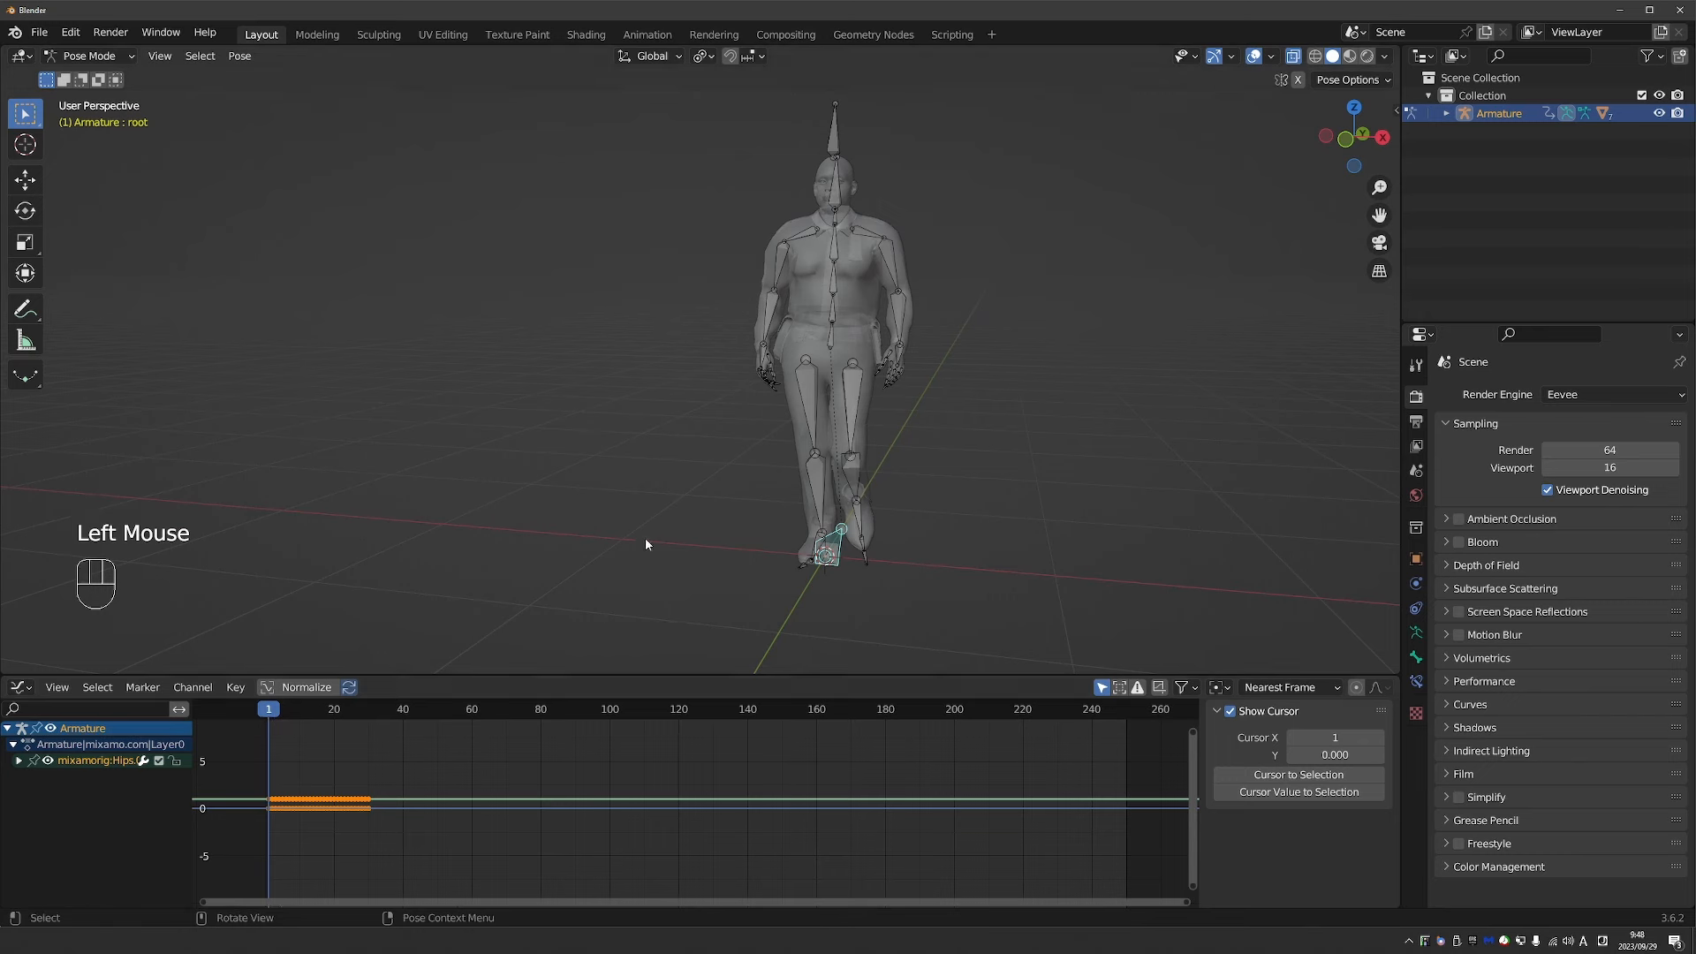
key(i)
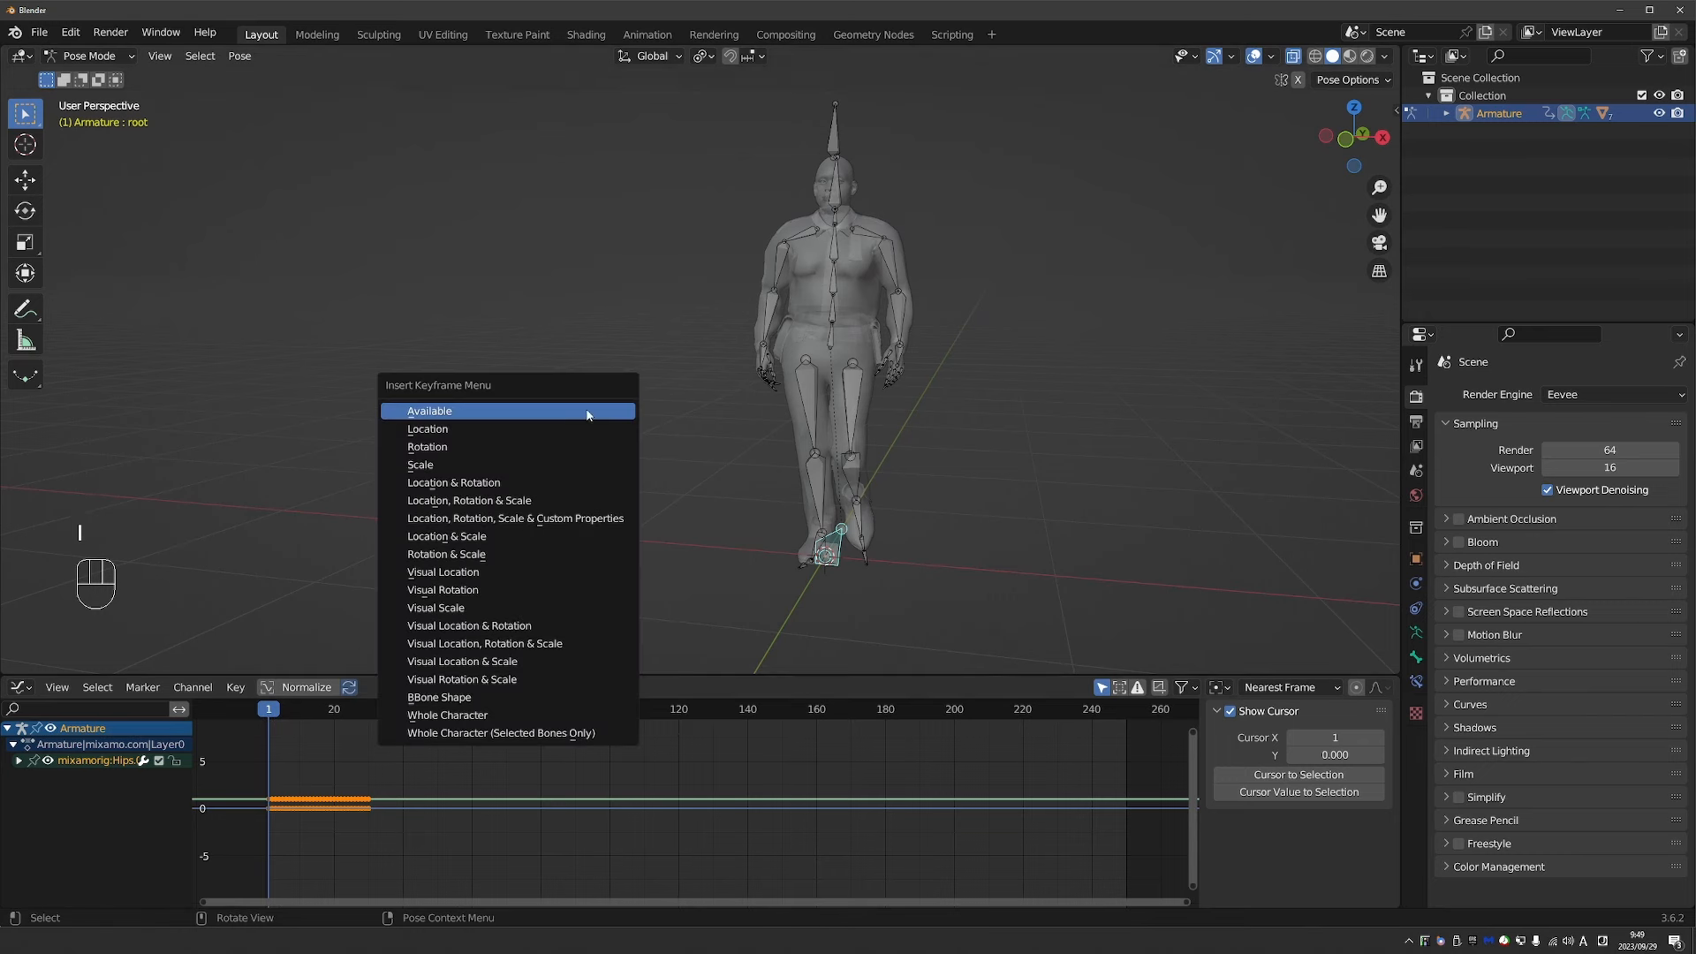
click(503, 482)
At frame 53 in the top view, move the root bone away from the origin, rotate it and keyframe it.
key(KP_7)
shift+middle_drag(676, 636, 658, 431)
drag(380, 712, 448, 712)
shift+middle_drag(621, 575, 706, 495)
scroll(739, 461, down, 3)
key(g)
click(713, 586)
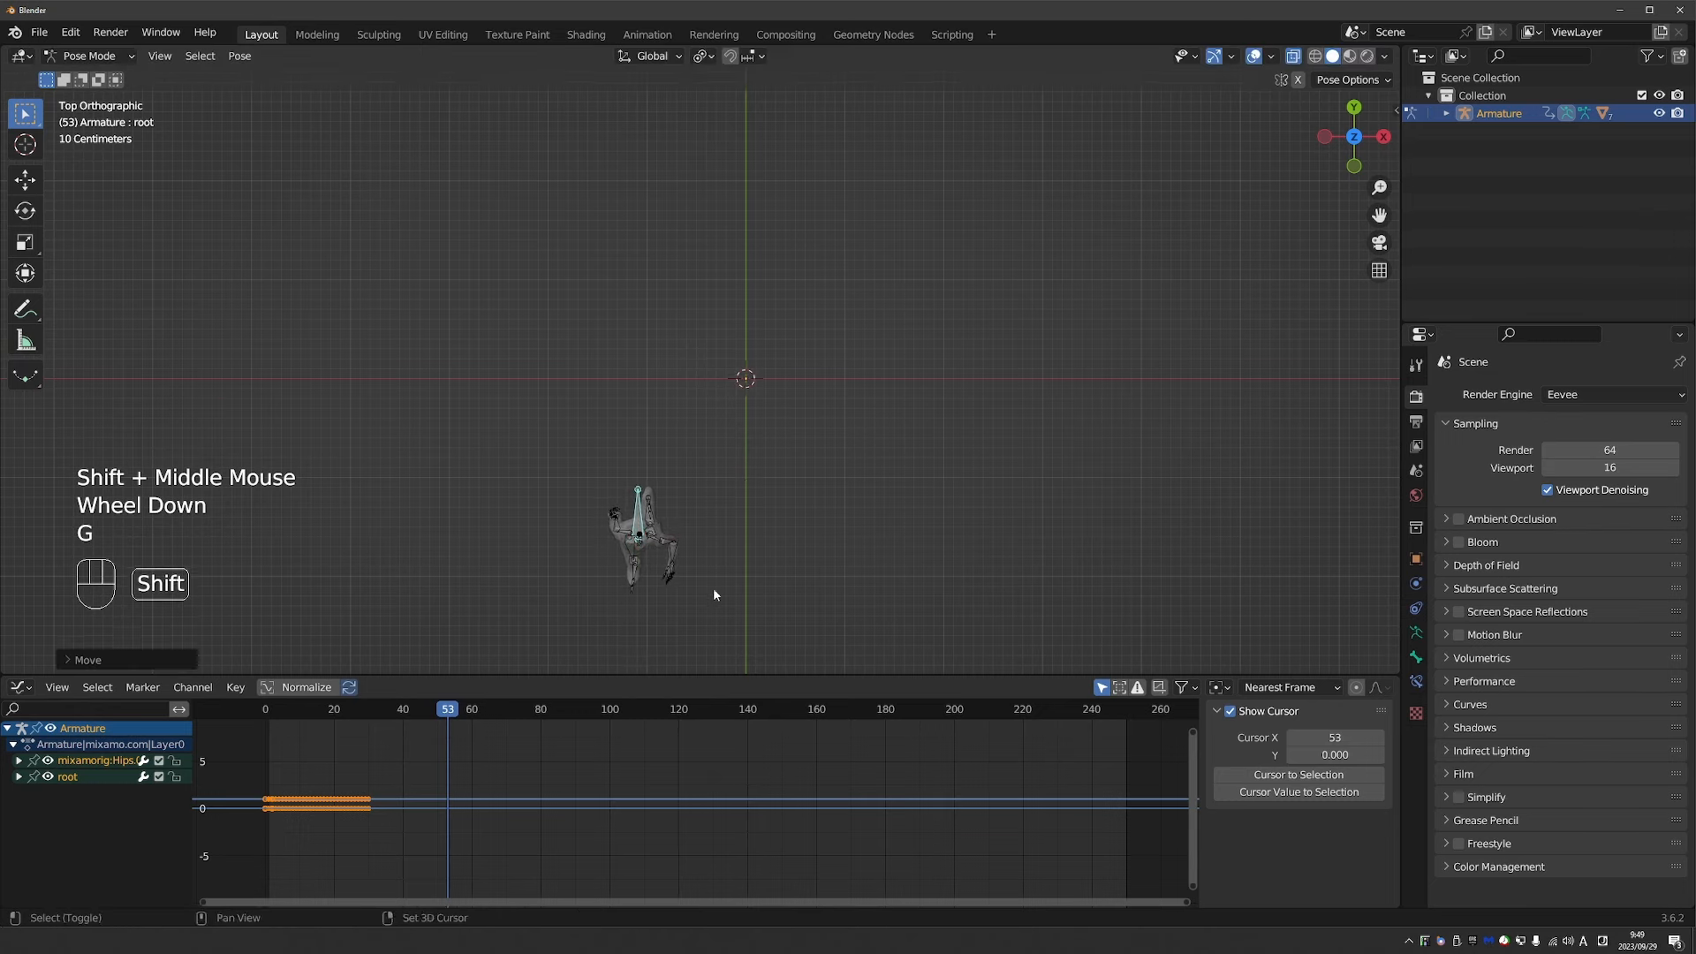
shift+middle_drag(713, 586, 784, 521)
key(r)
click(731, 609)
key(g)
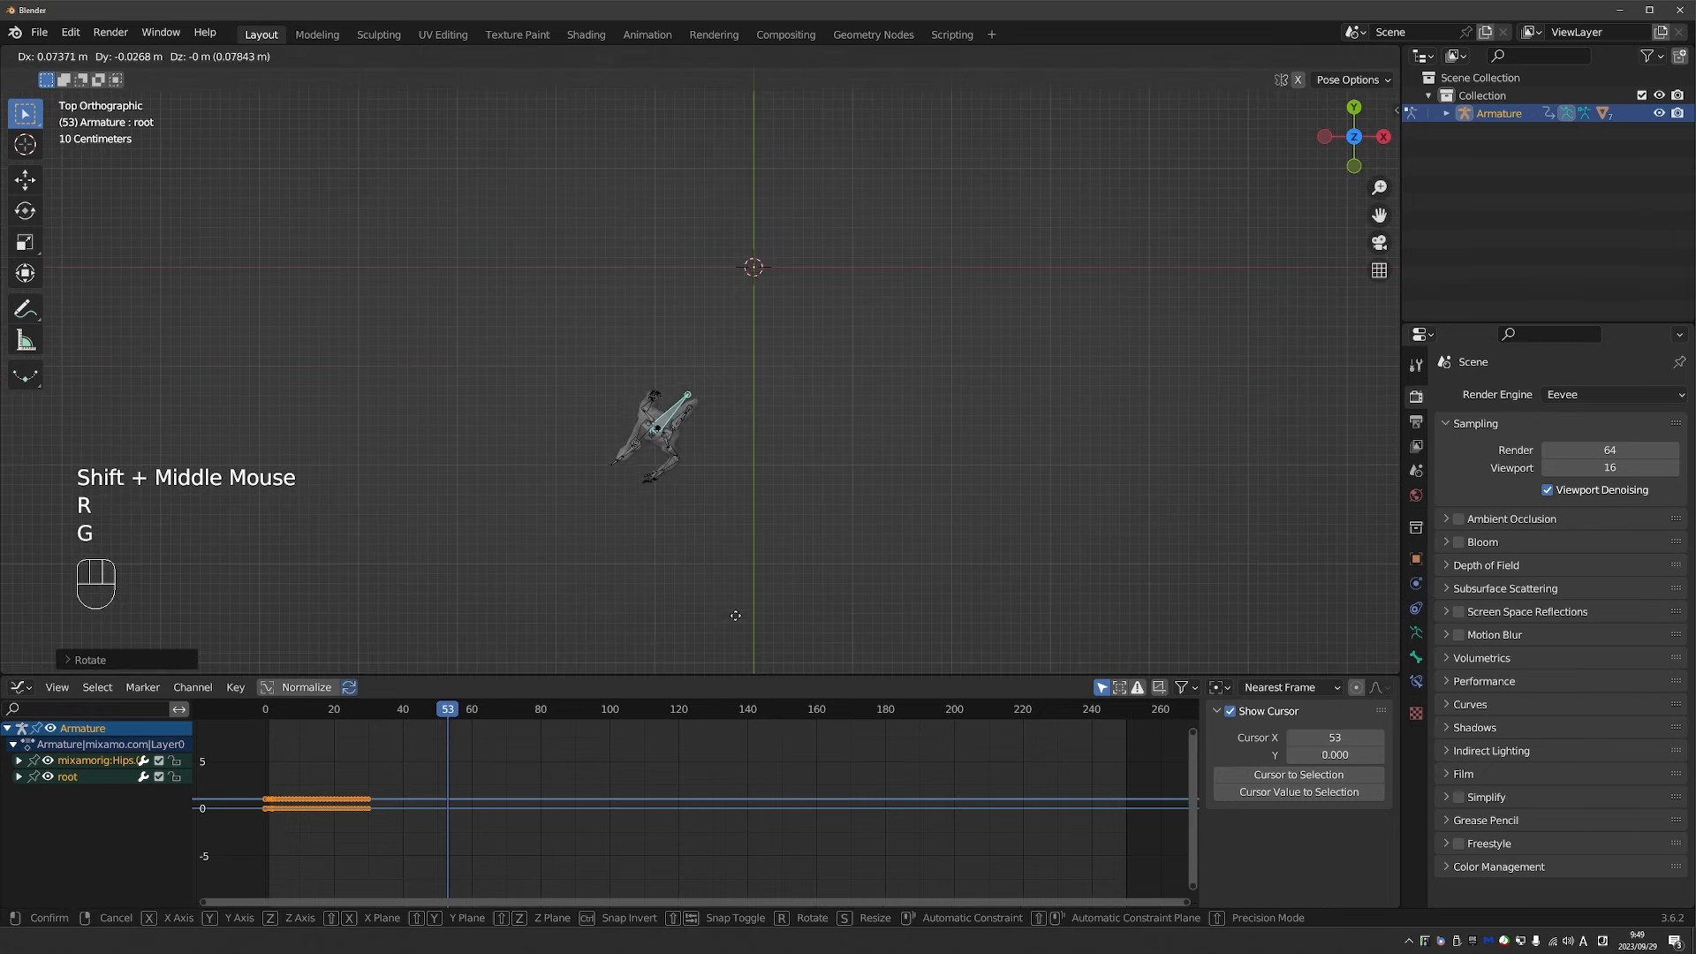
click(735, 615)
key(i)
click(653, 542)
At frame 103, move the root bone farther along the path, turn it more and keyframe it.
scroll(753, 562, down, 2)
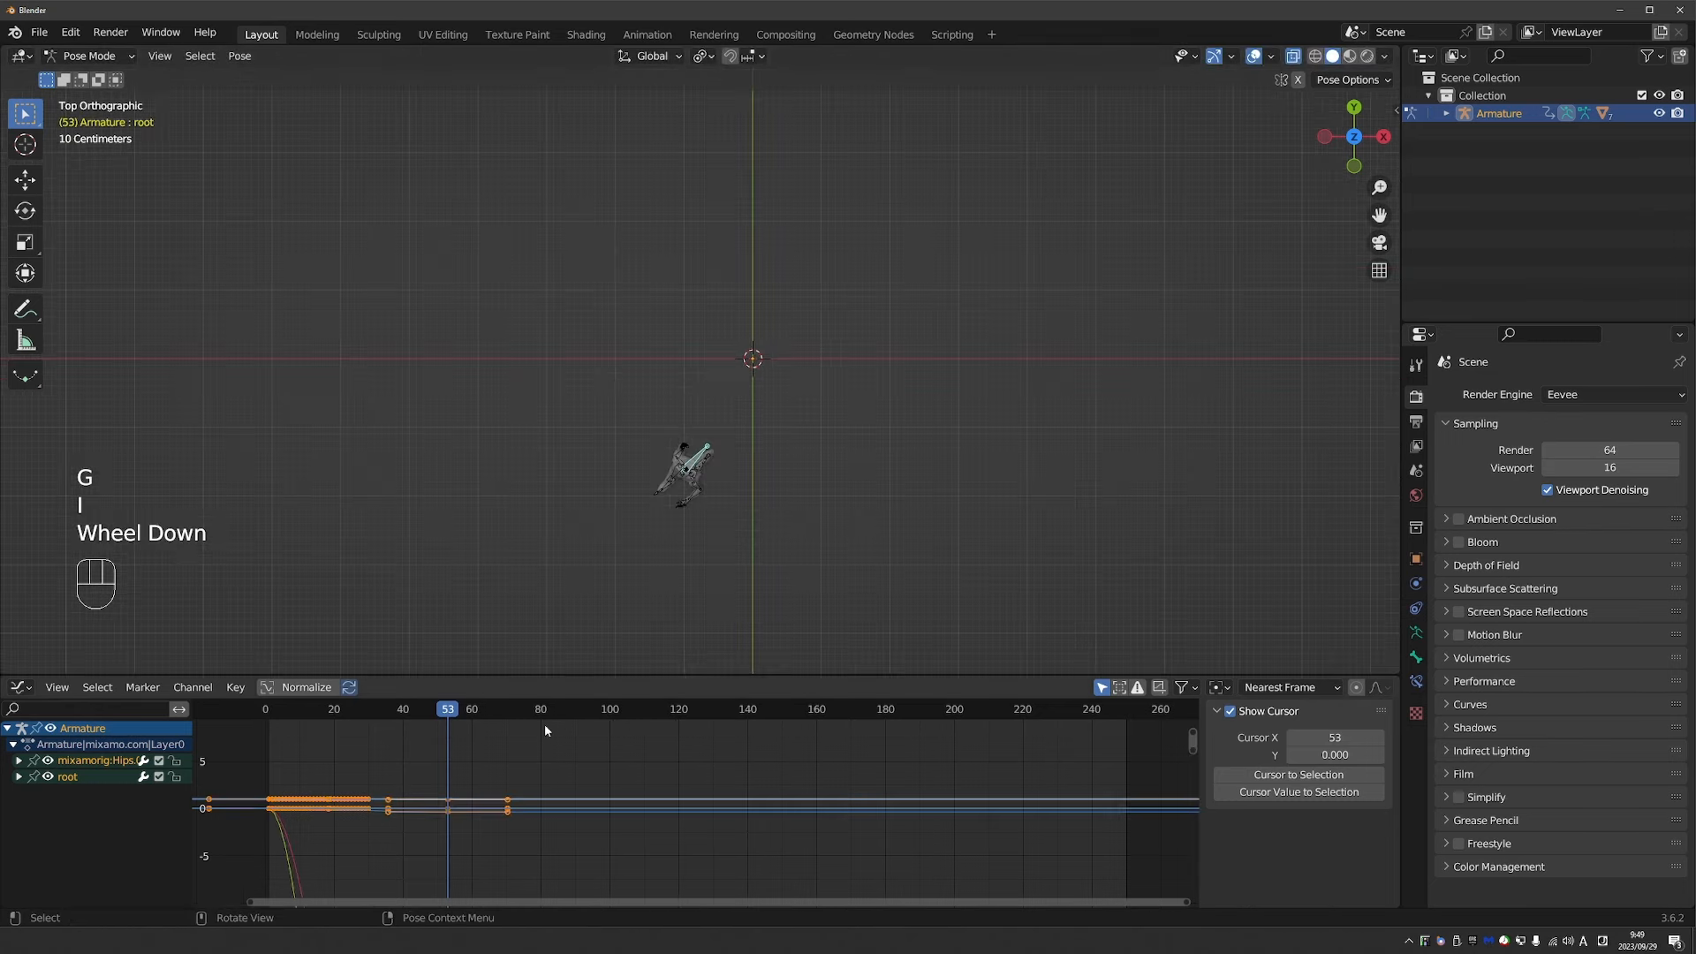
scroll(528, 770, down, 3)
shift+scroll(521, 786, up, 1)
shift+middle_drag(499, 863, 480, 791)
click(522, 695)
drag(532, 710, 555, 712)
key(g)
click(699, 574)
key(r)
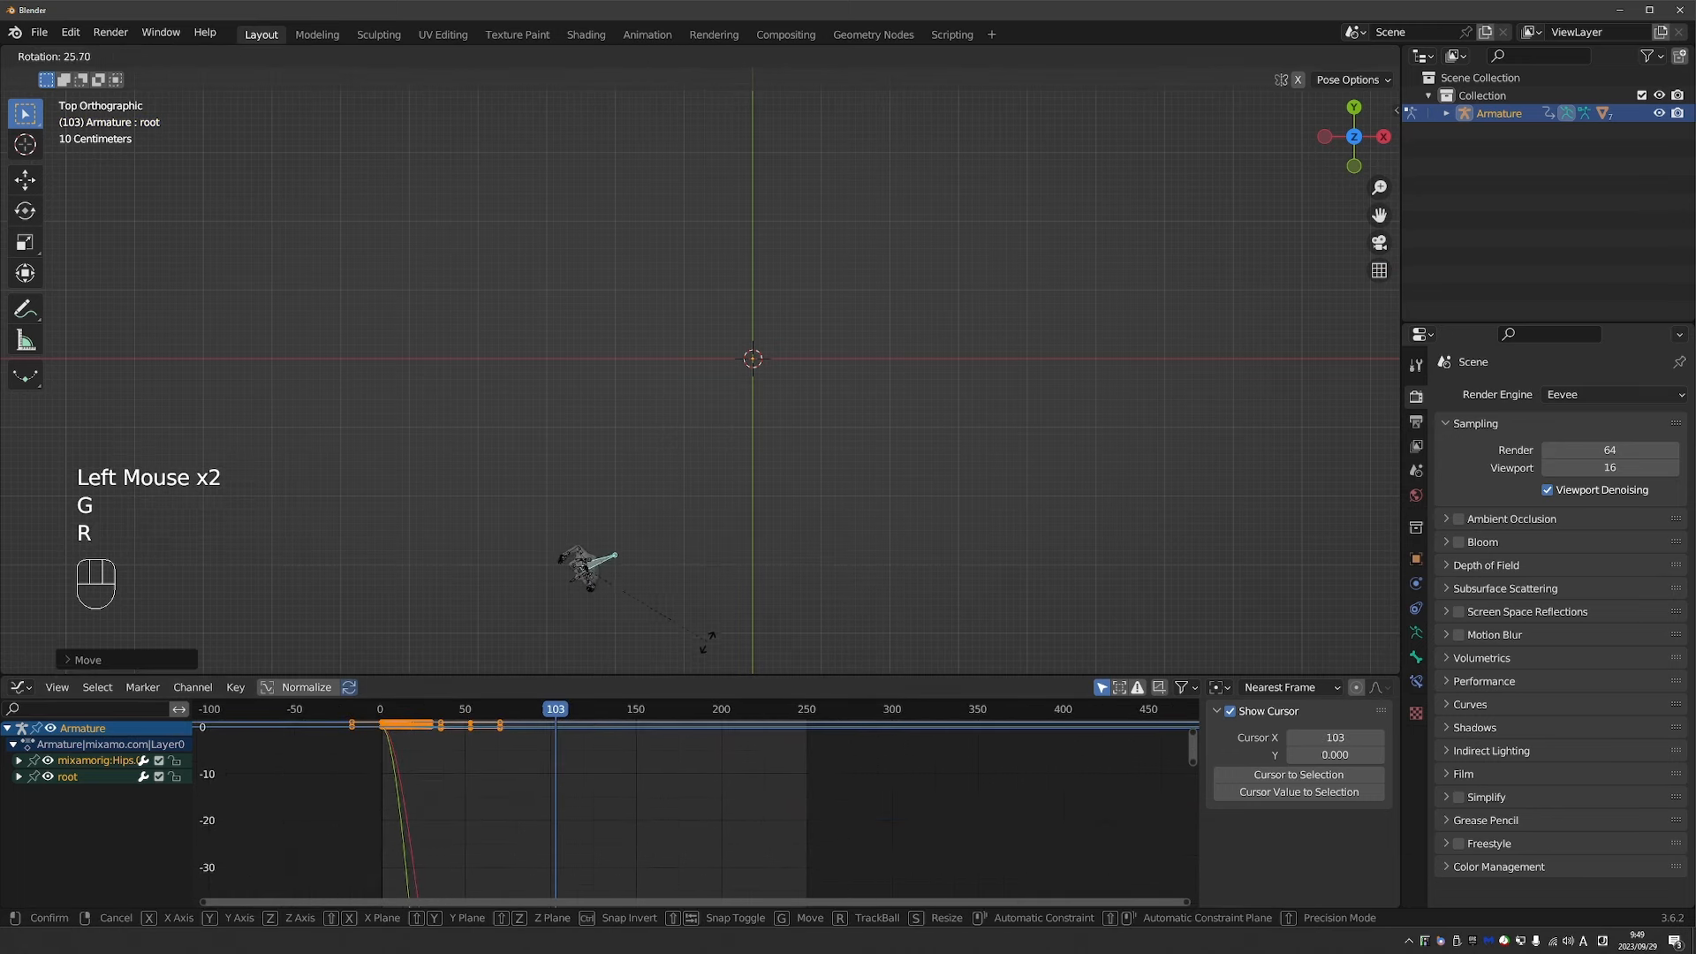
click(707, 642)
key(g)
click(678, 661)
key(i)
click(684, 656)
Return to Object Mode with X-ray off and play the animation from the start to check the walk.
scroll(673, 599, down, 1)
middle_drag(685, 655, 664, 565)
scroll(655, 537, up, 1)
shift+middle_drag(664, 565, 821, 461)
scroll(644, 502, up, 1)
key(Tab)
key(z)
click(383, 709)
key(space)
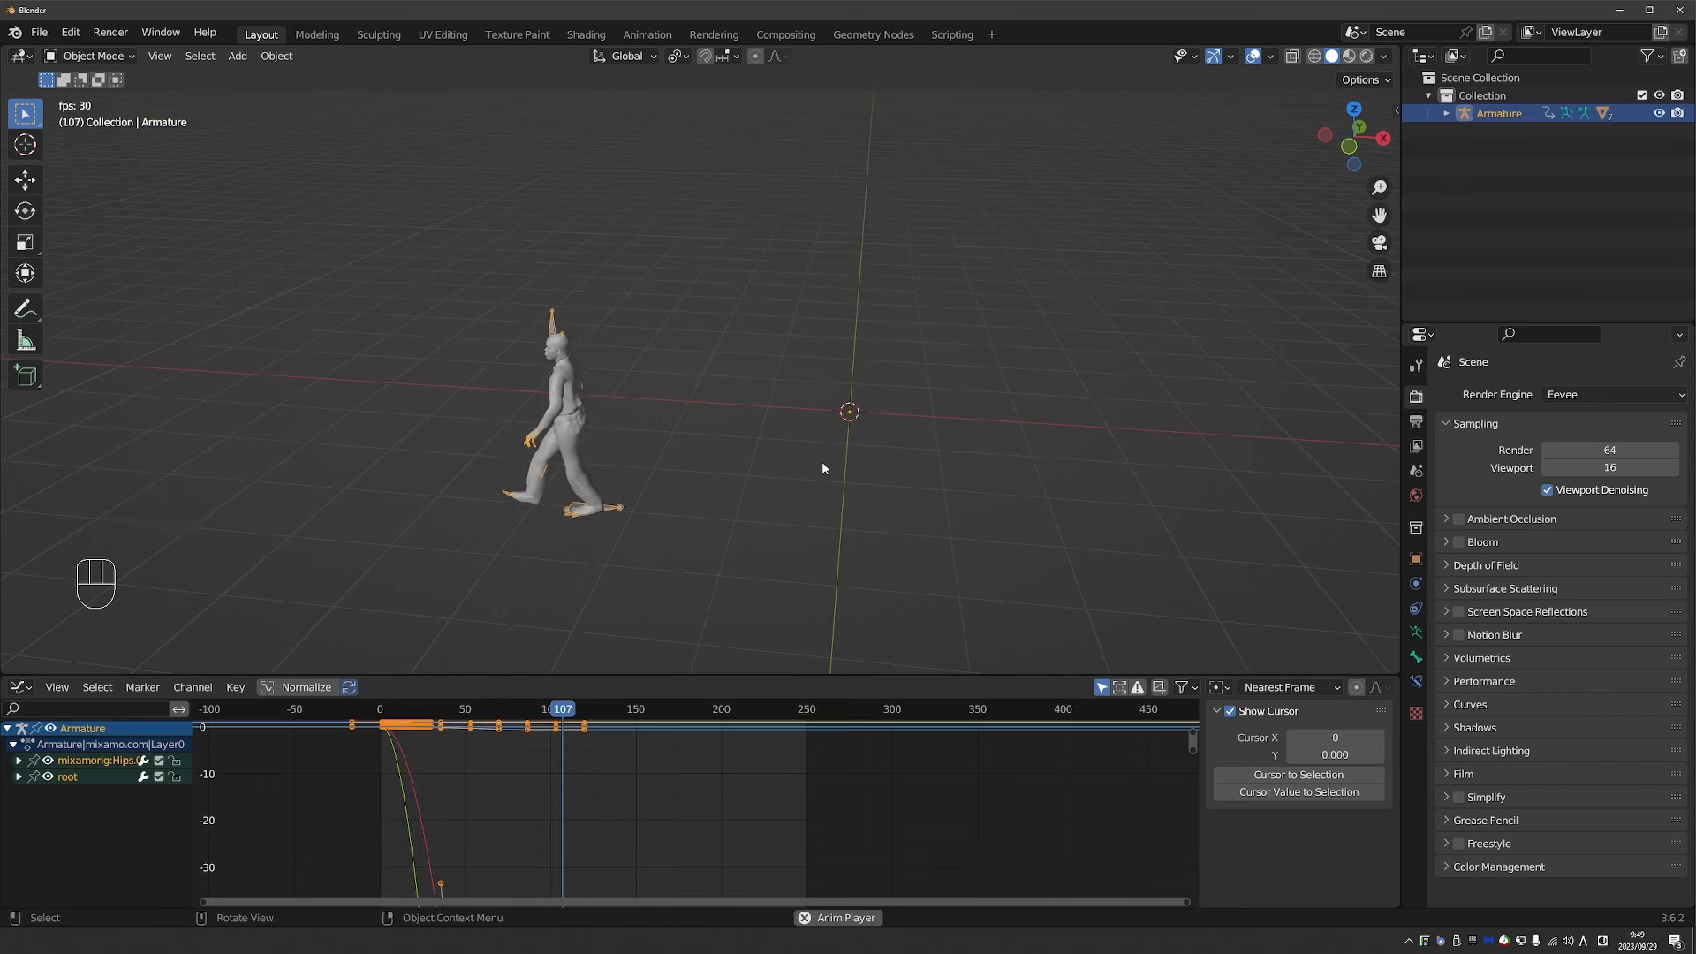
key(space)
key(space)
key(space)
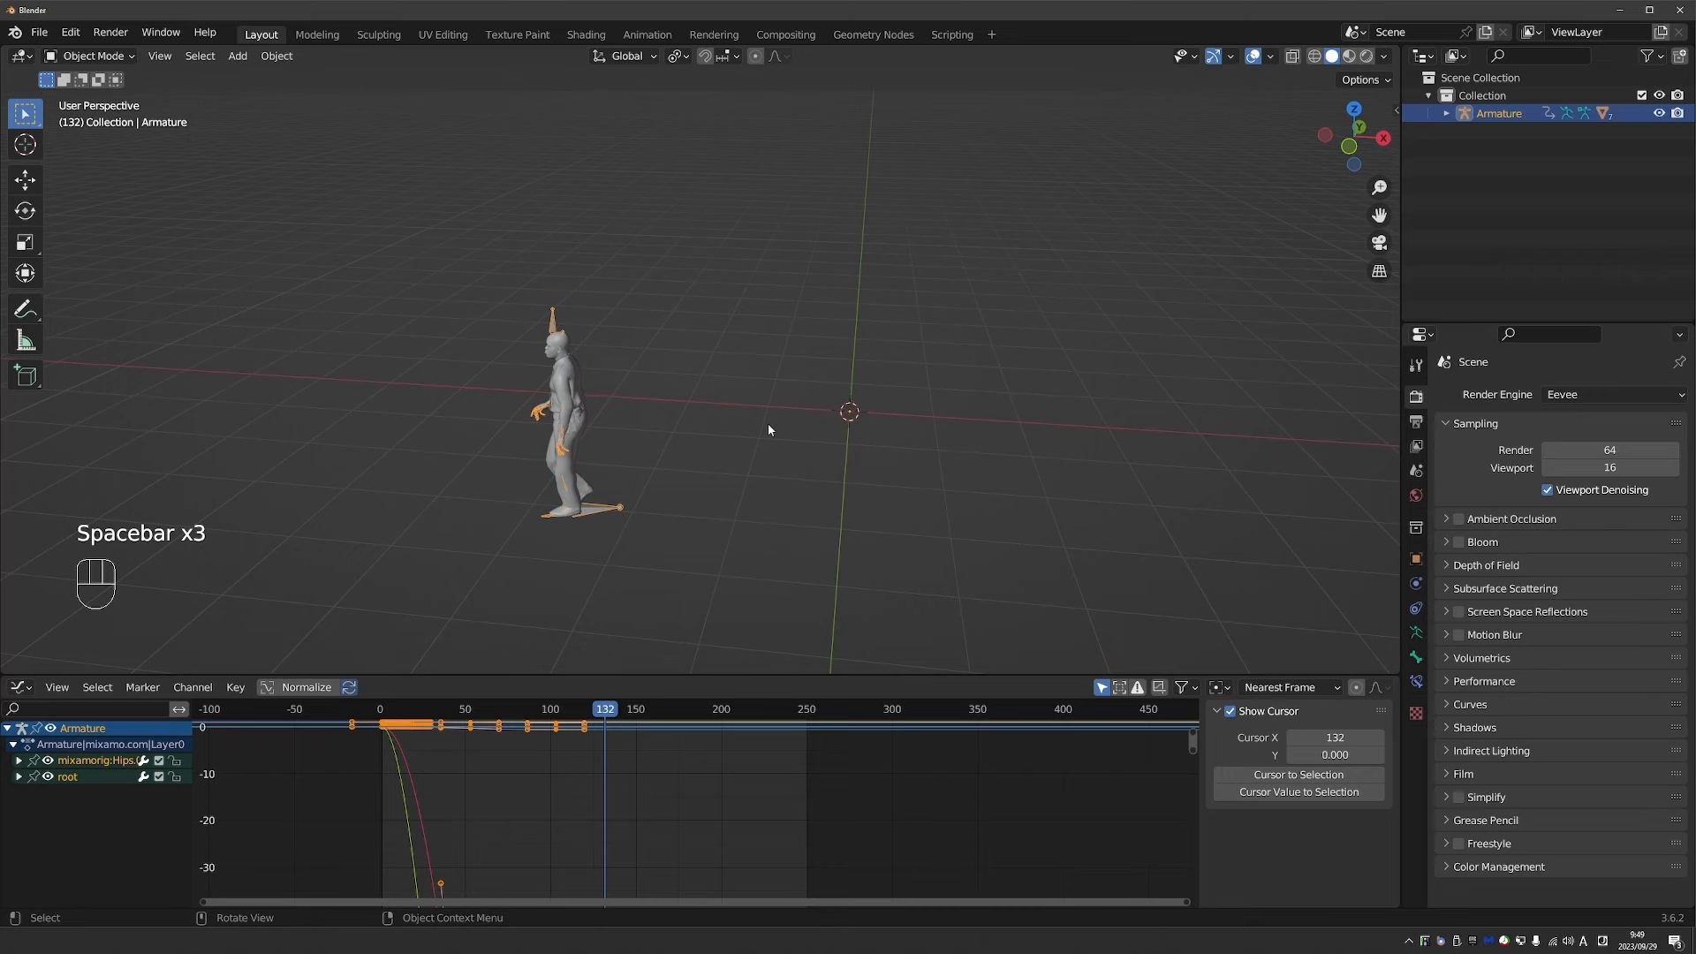
Replay the walk from frame 0 from a different viewing angle.
click(380, 709)
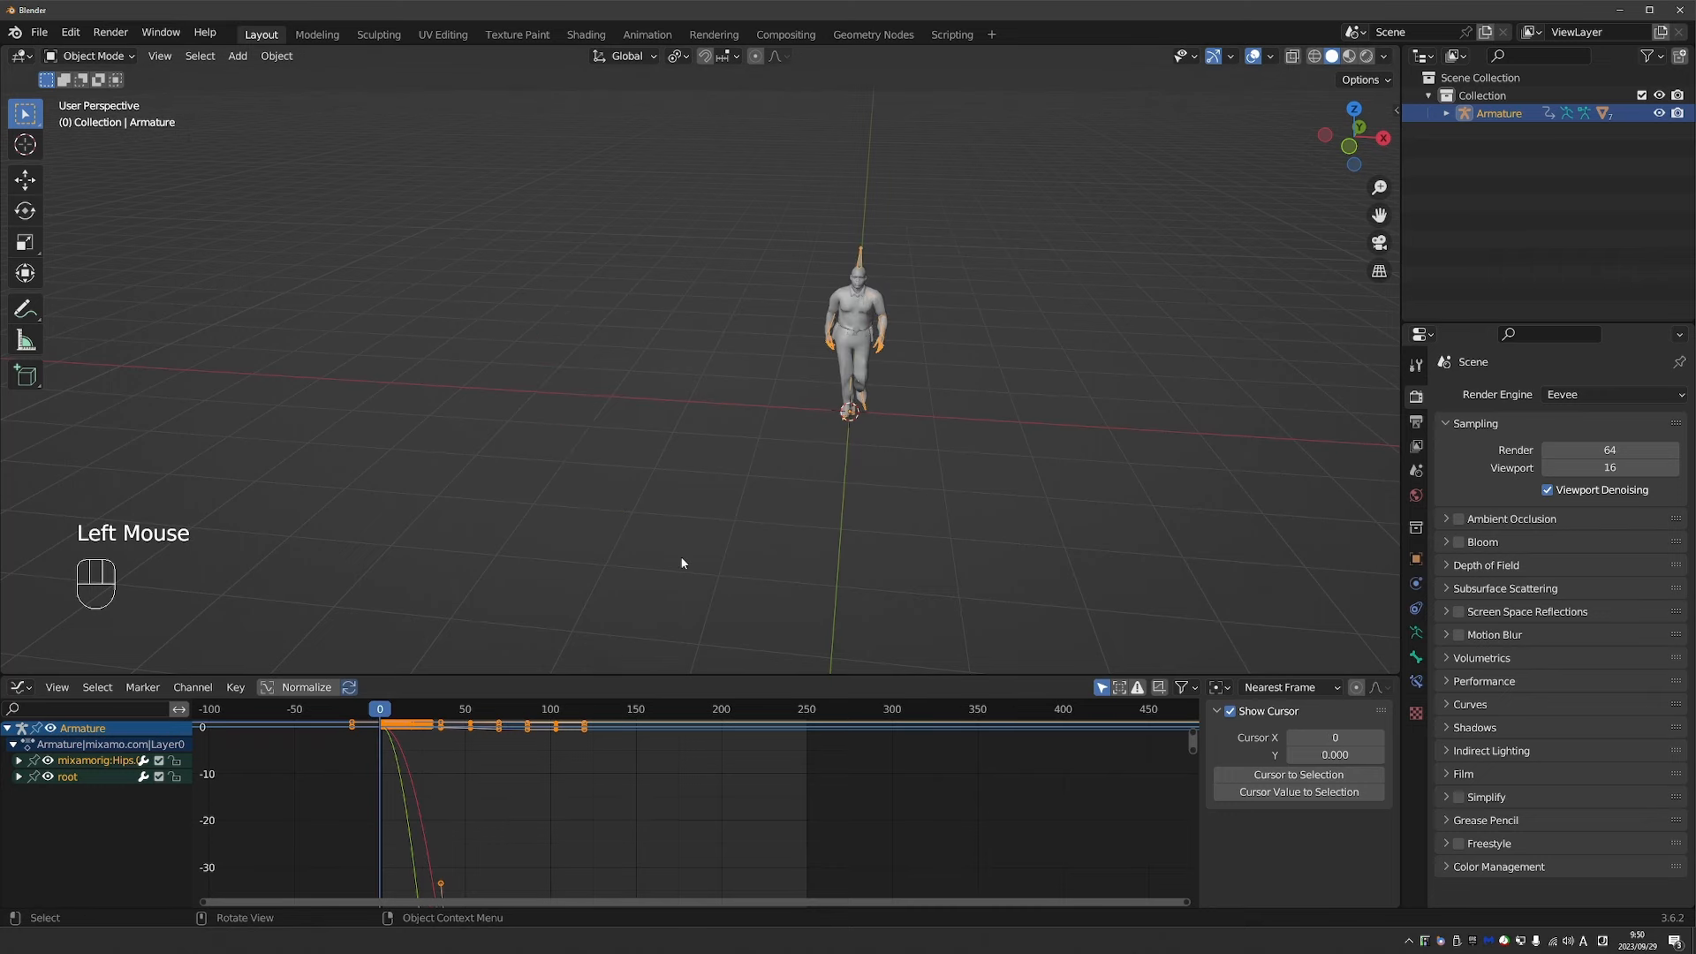
middle_drag(681, 563, 657, 468)
key(space)
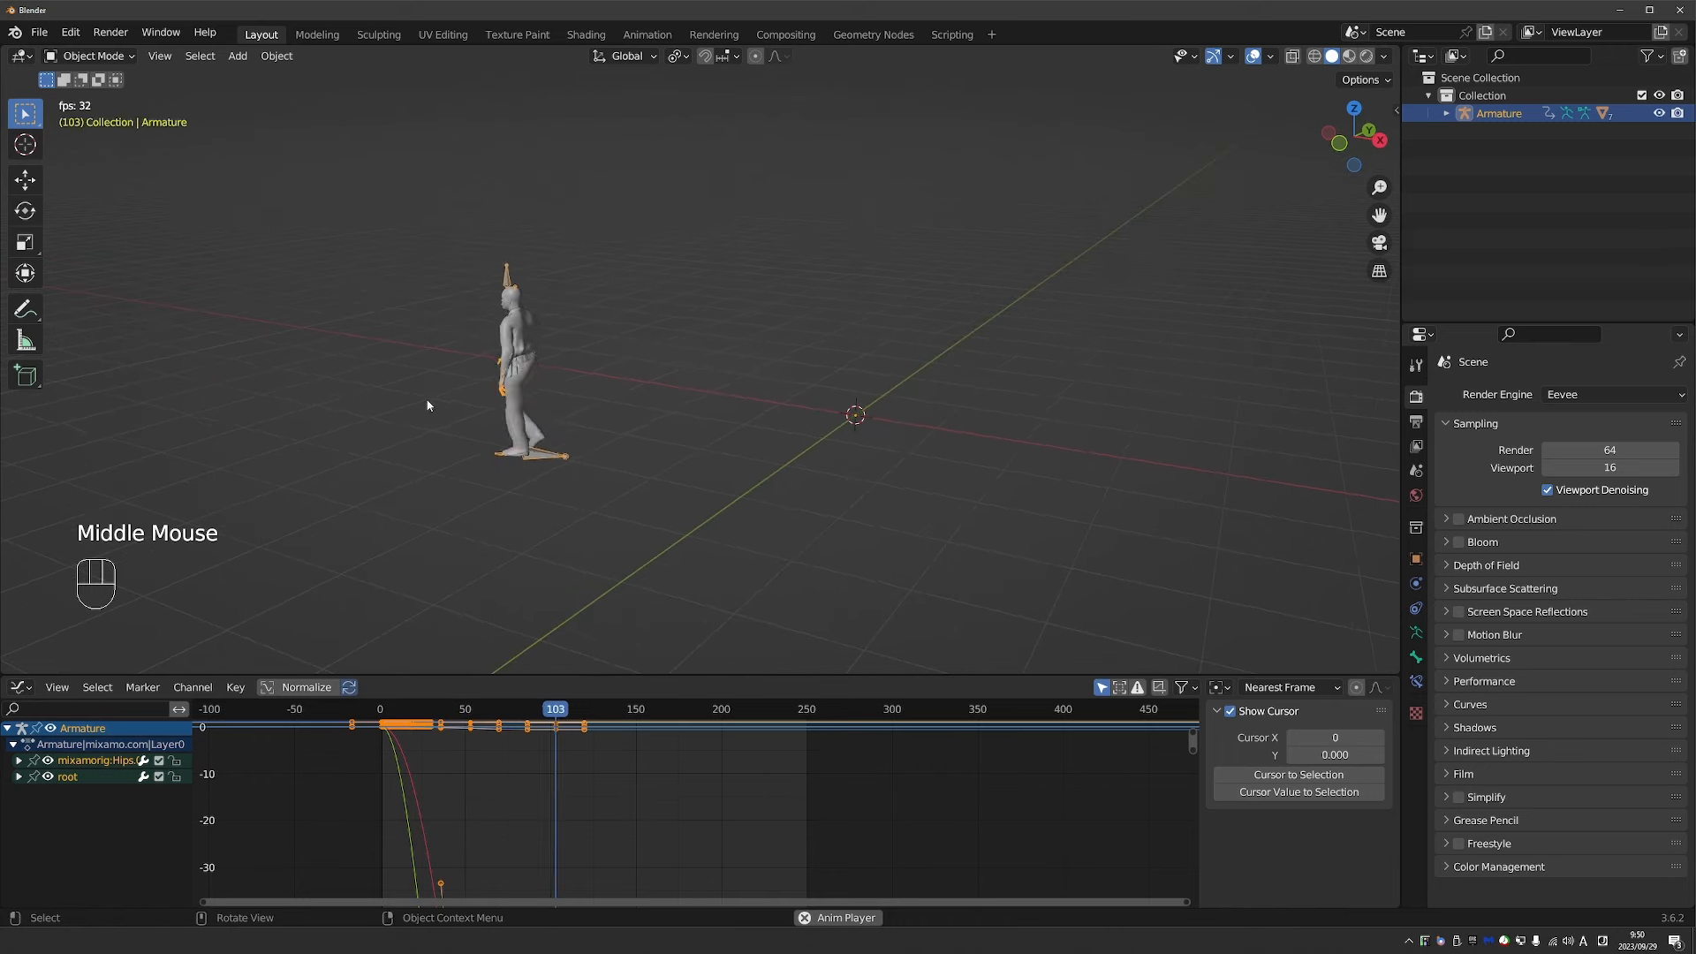
key(space)
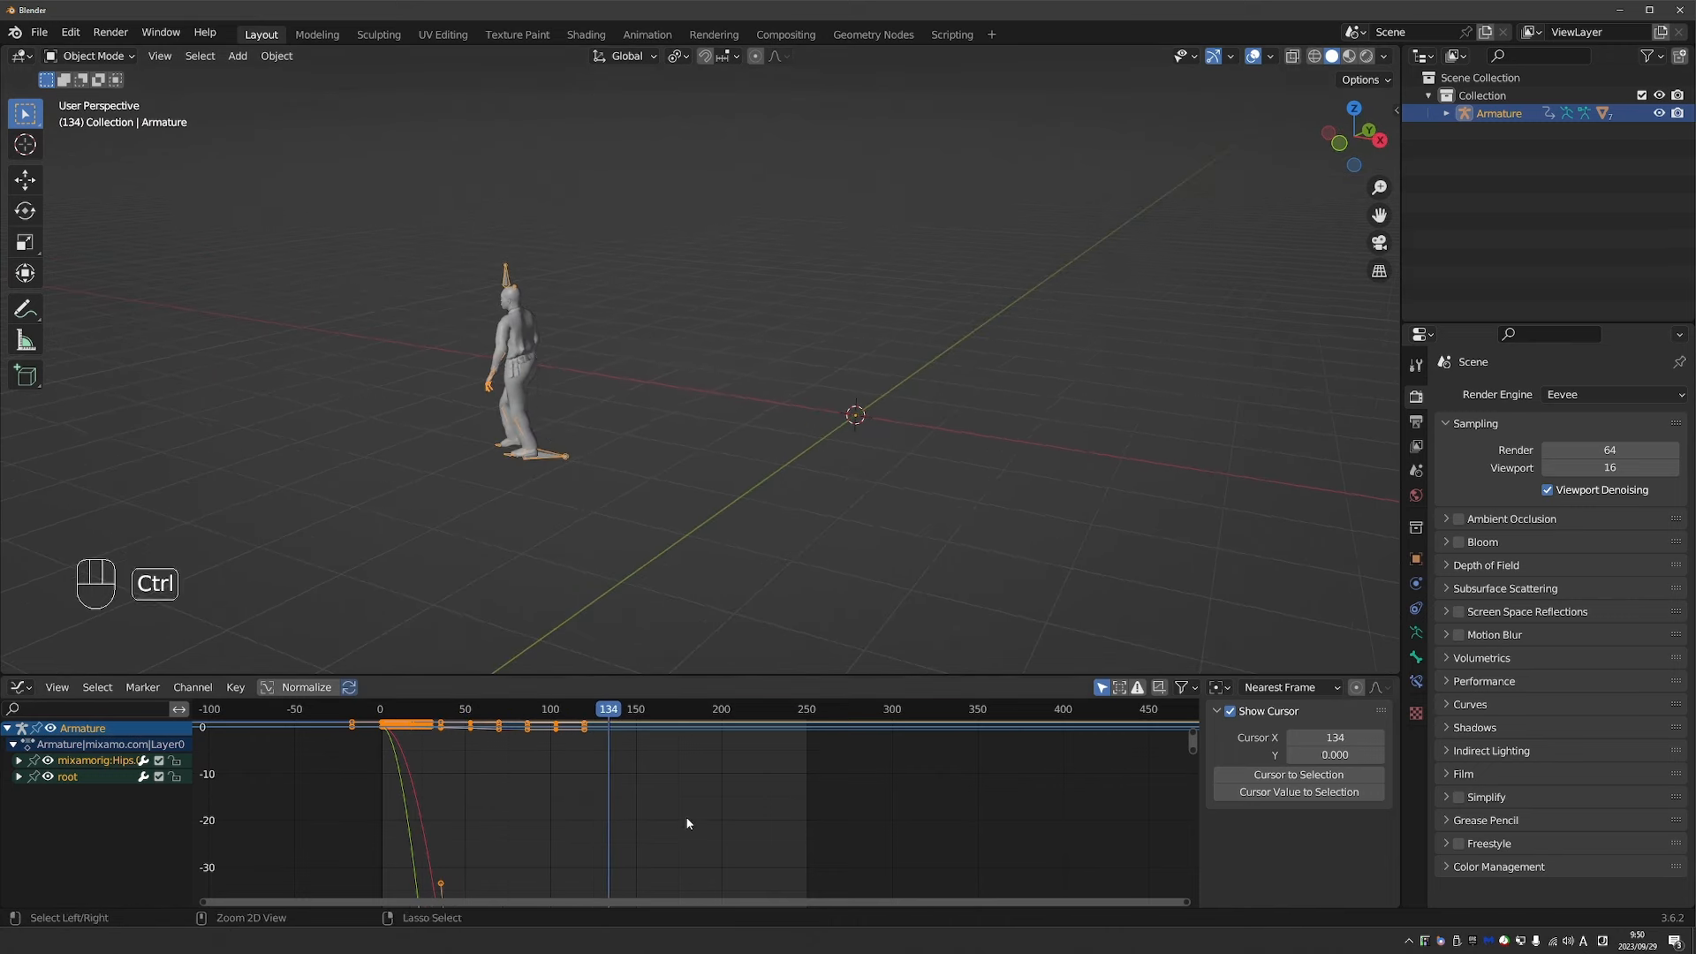
Select and frame all keyframes in the Graph Editor to examine the root bone's curves.
ctrl+middle_drag(697, 816, 658, 786)
scroll(645, 785, down, 3)
key(a)
key(KP_Decimal)
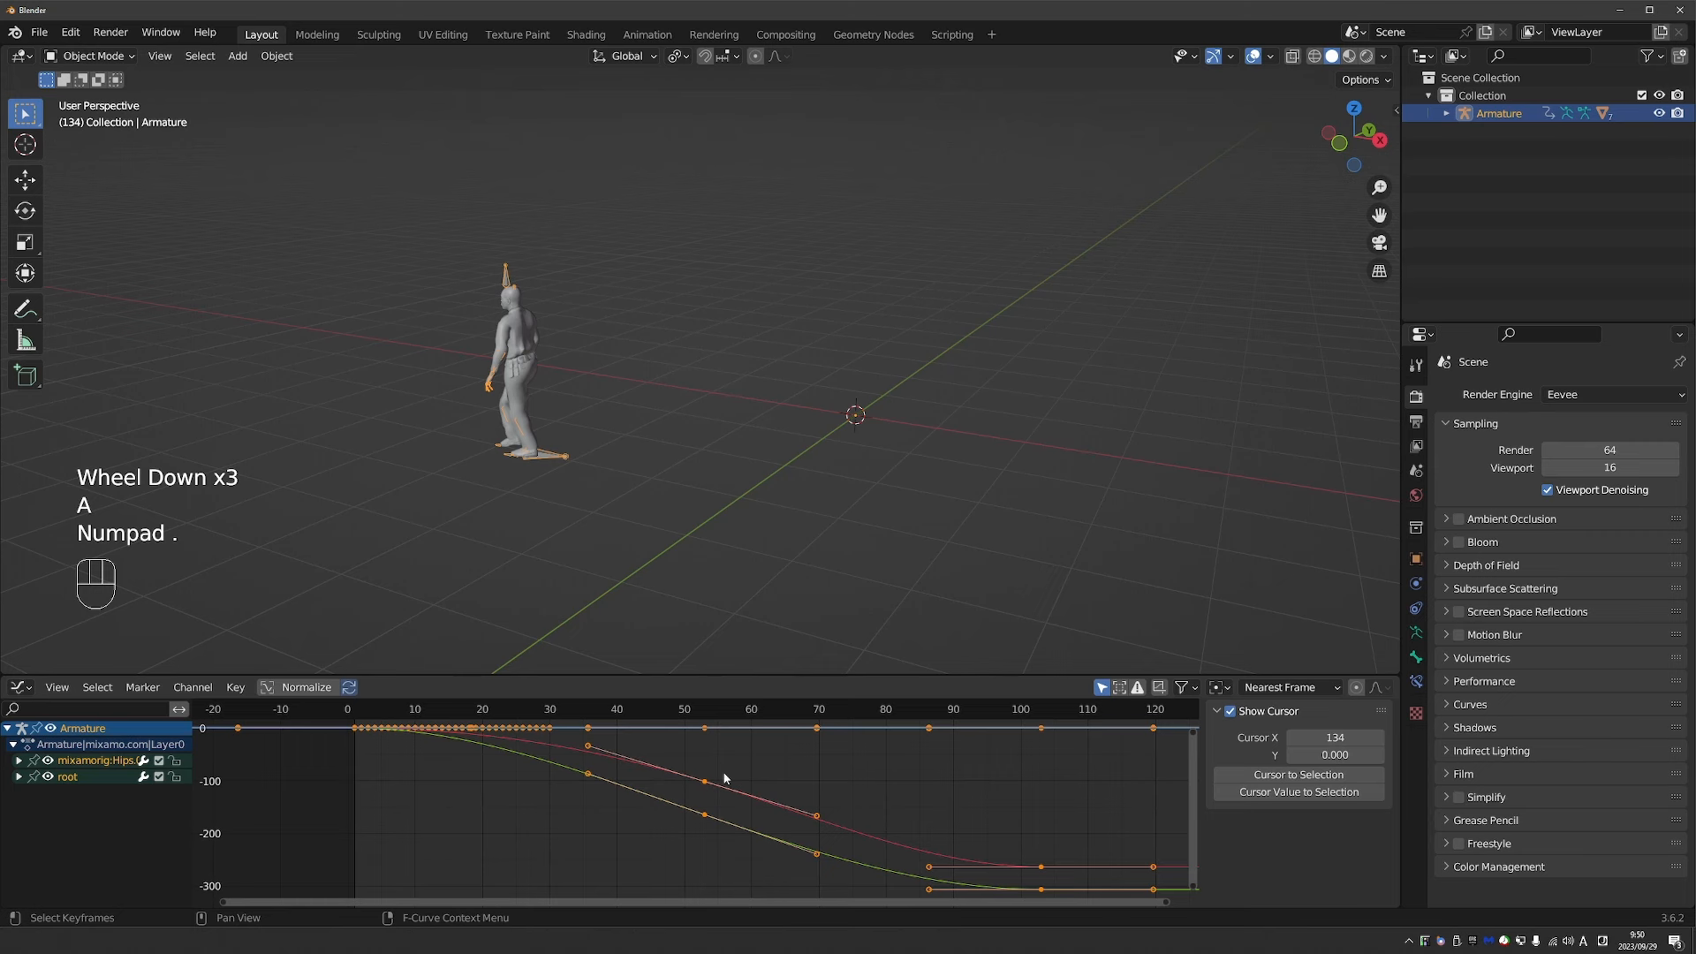
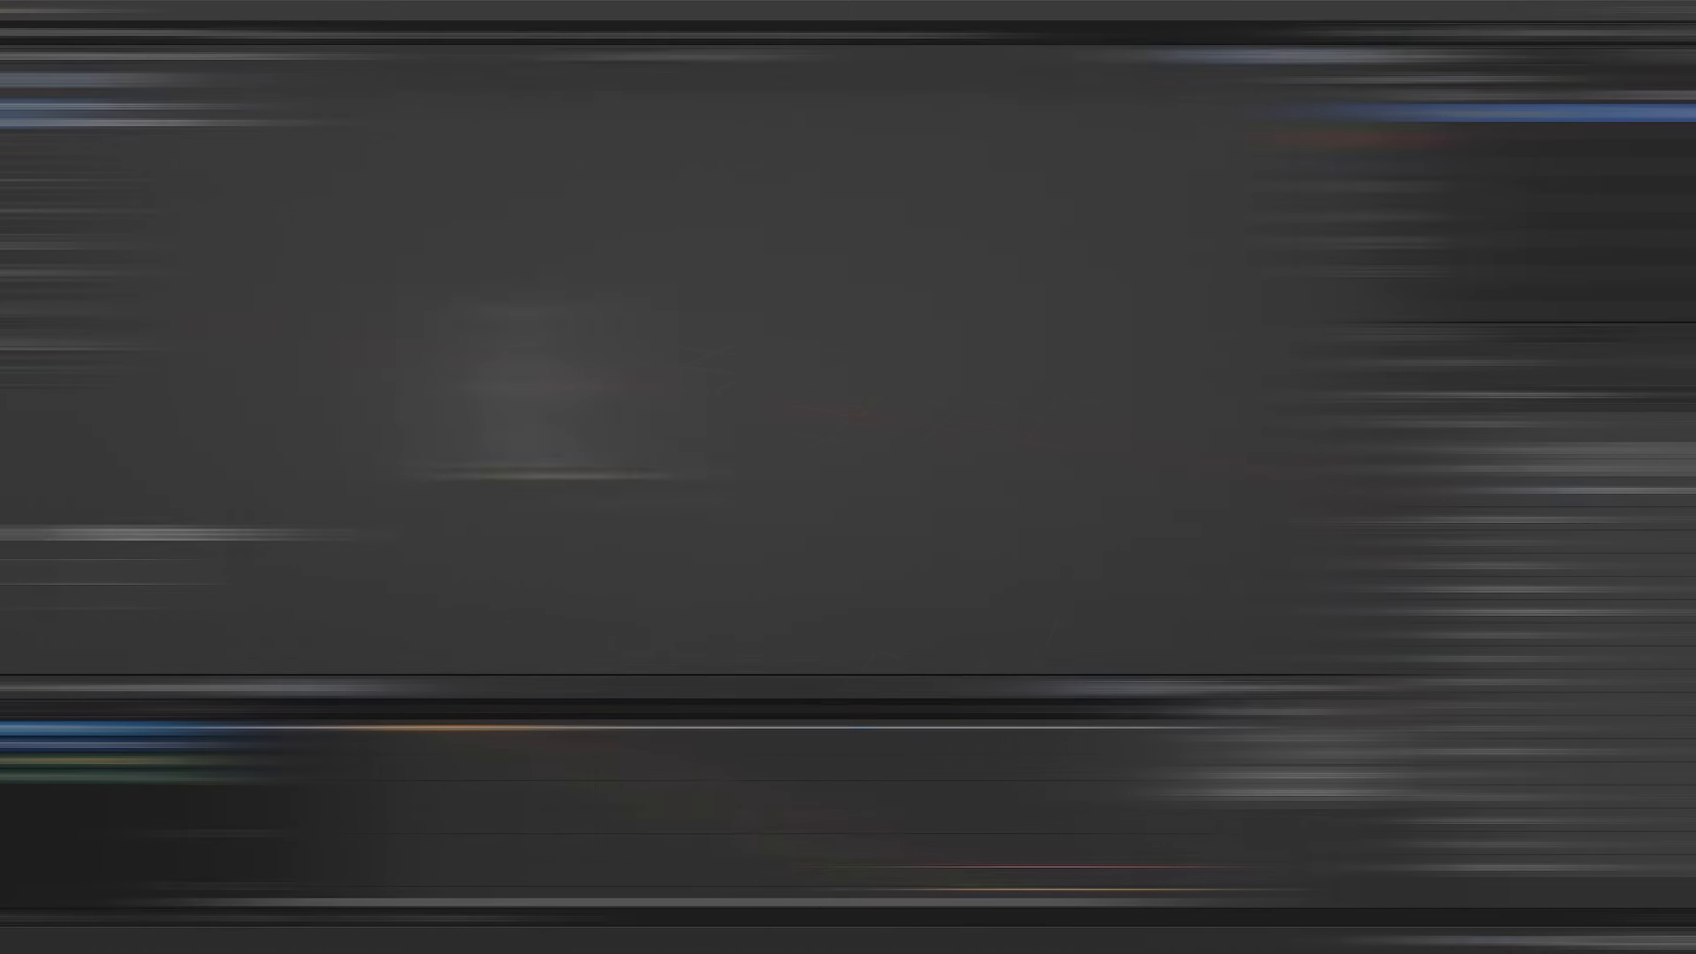
Delete the root bone in Edit Mode and return to Object Mode.
key(Tab)
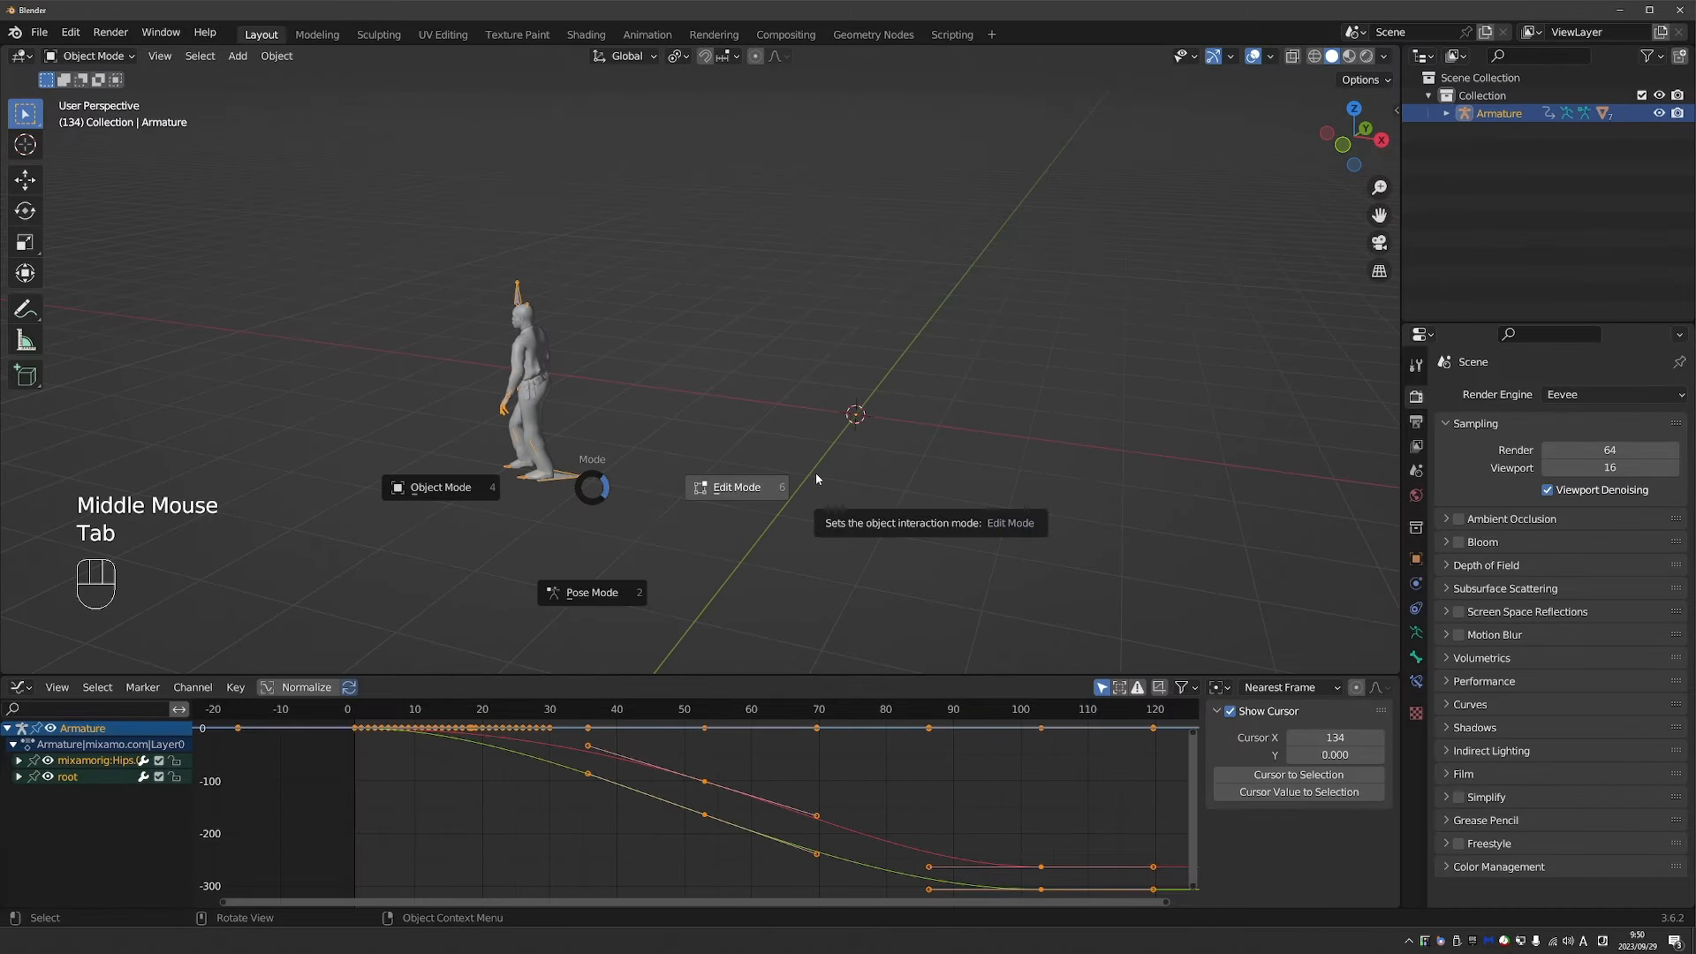
click(734, 498)
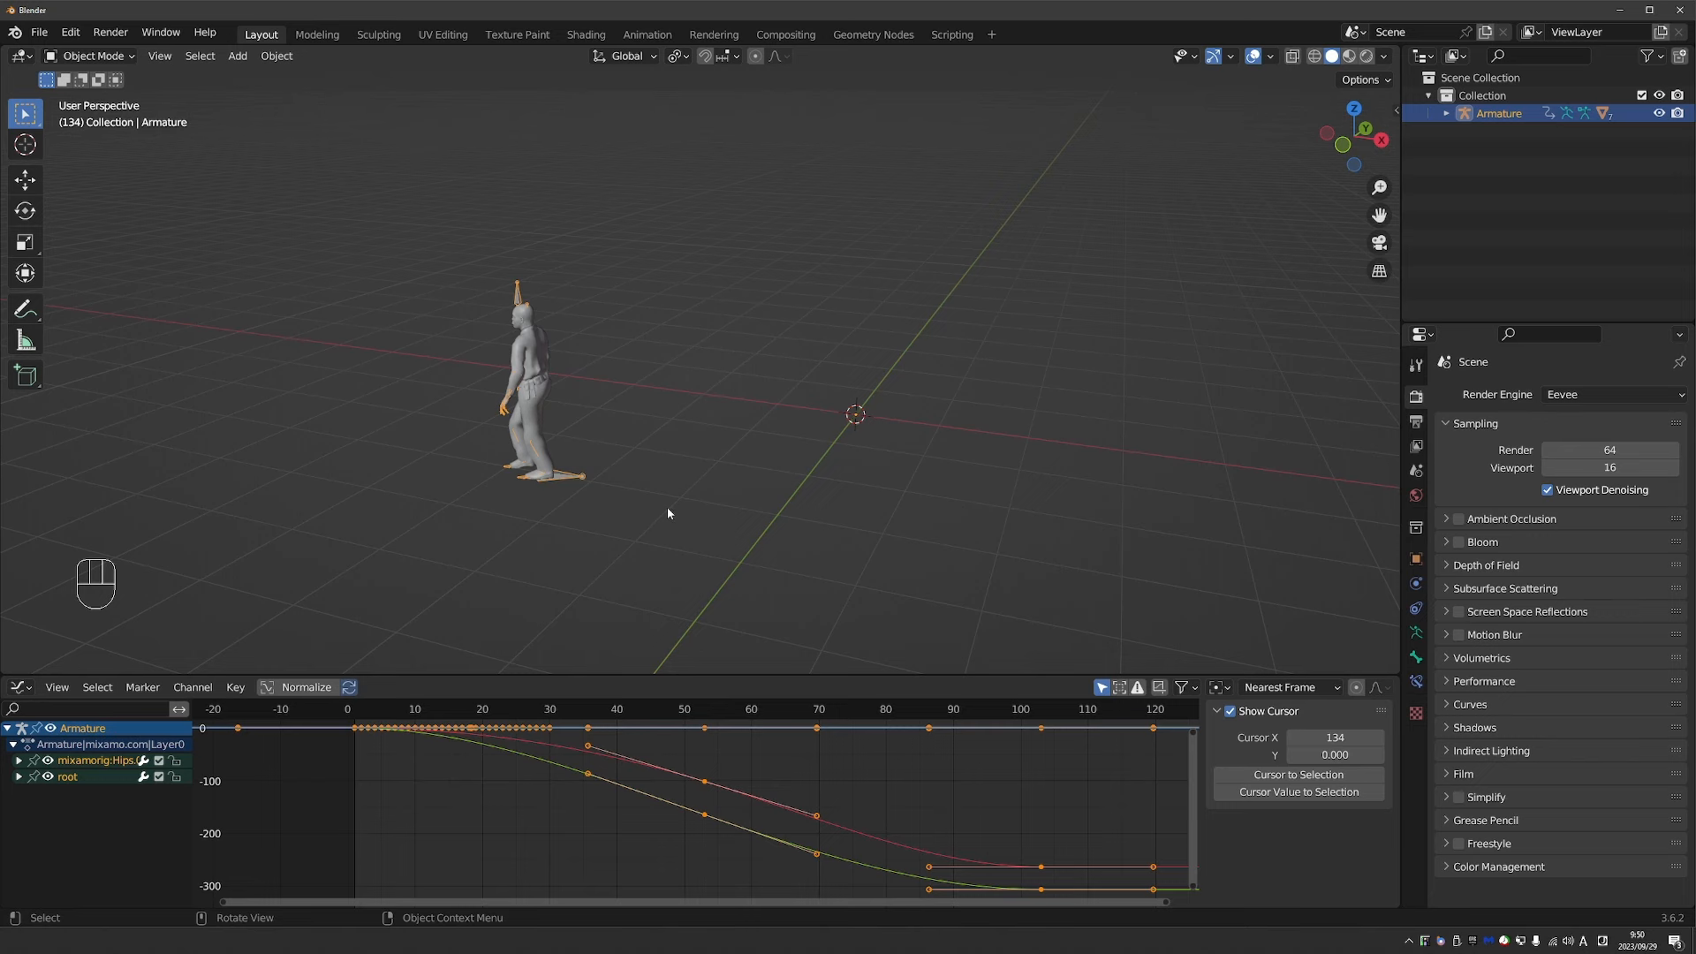
key(Tab)
click(856, 485)
scroll(857, 485, up, 3)
click(861, 361)
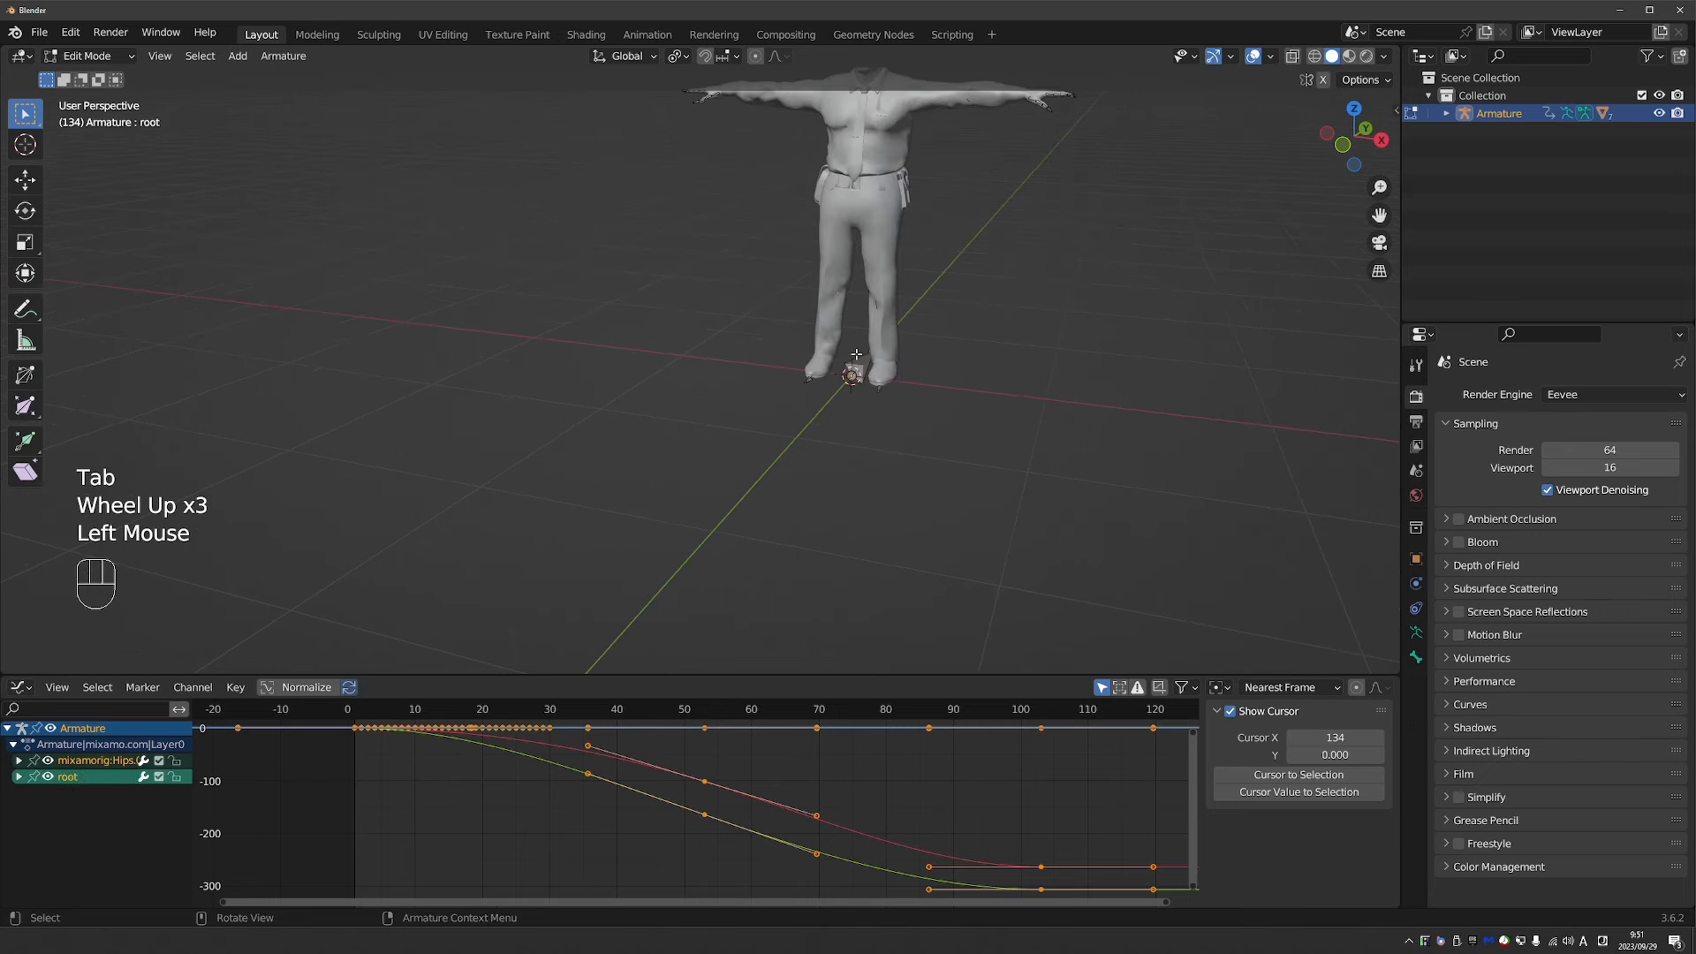
click(861, 361)
key(x)
key(Tab)
Play the animation briefly, then delete the leftover root channel group from the armature's action.
scroll(794, 454, down, 1)
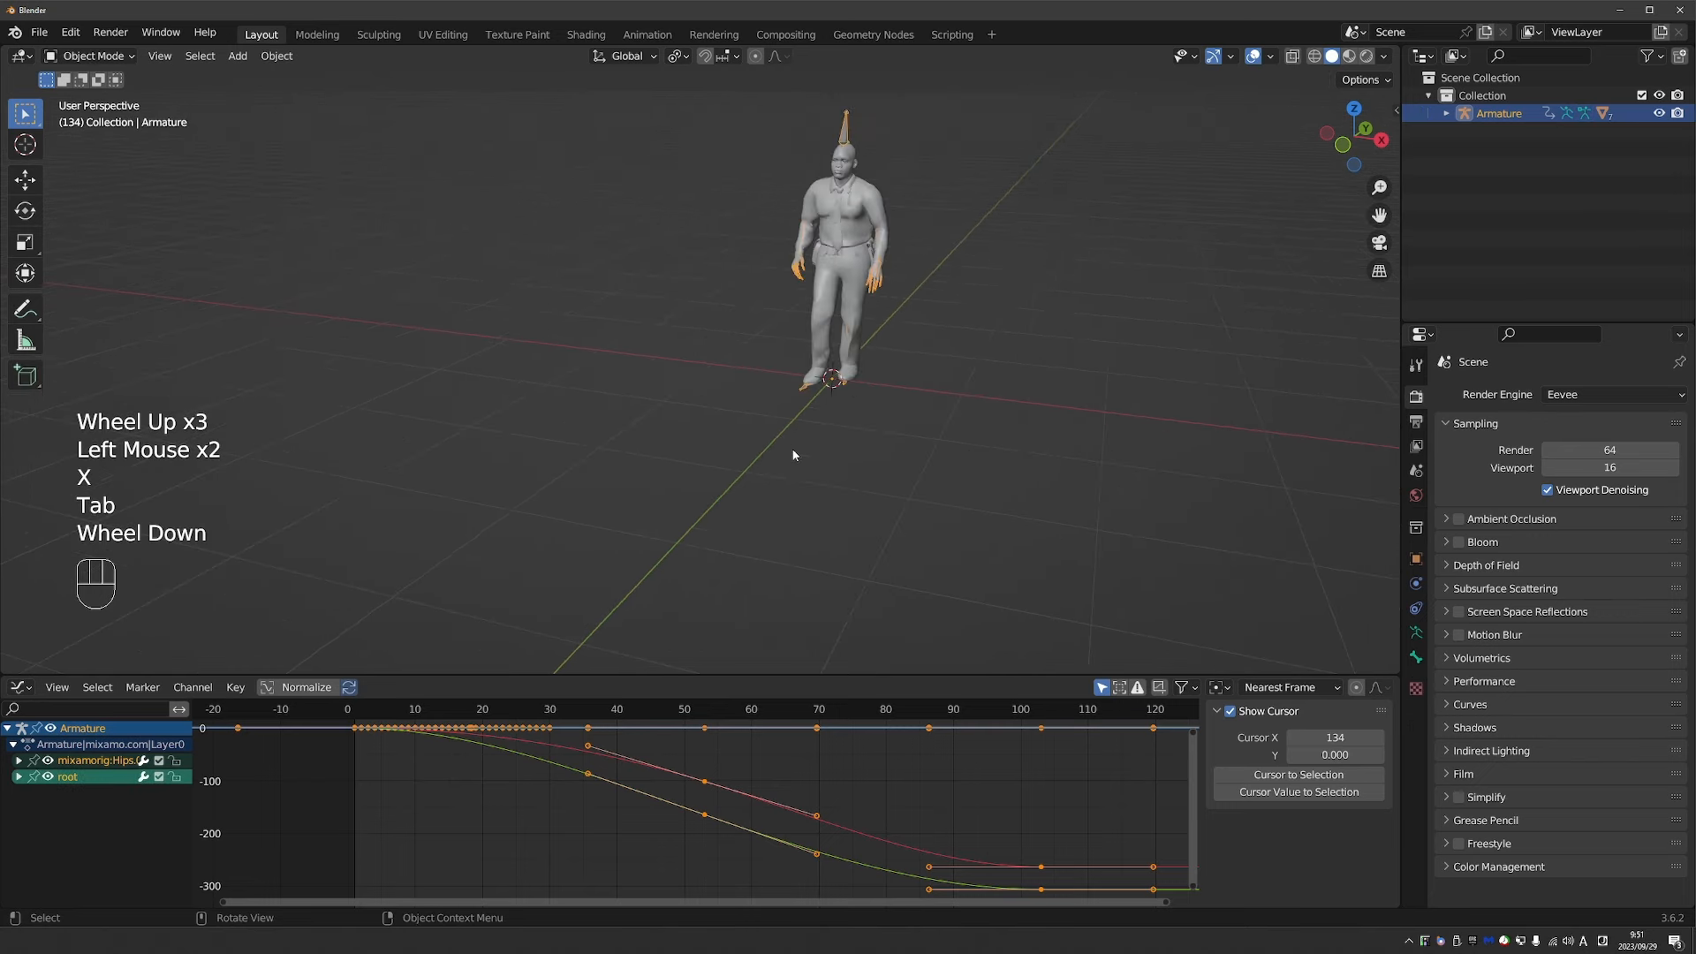
key(space)
key(space)
middle_drag(833, 503, 488, 664)
click(126, 777)
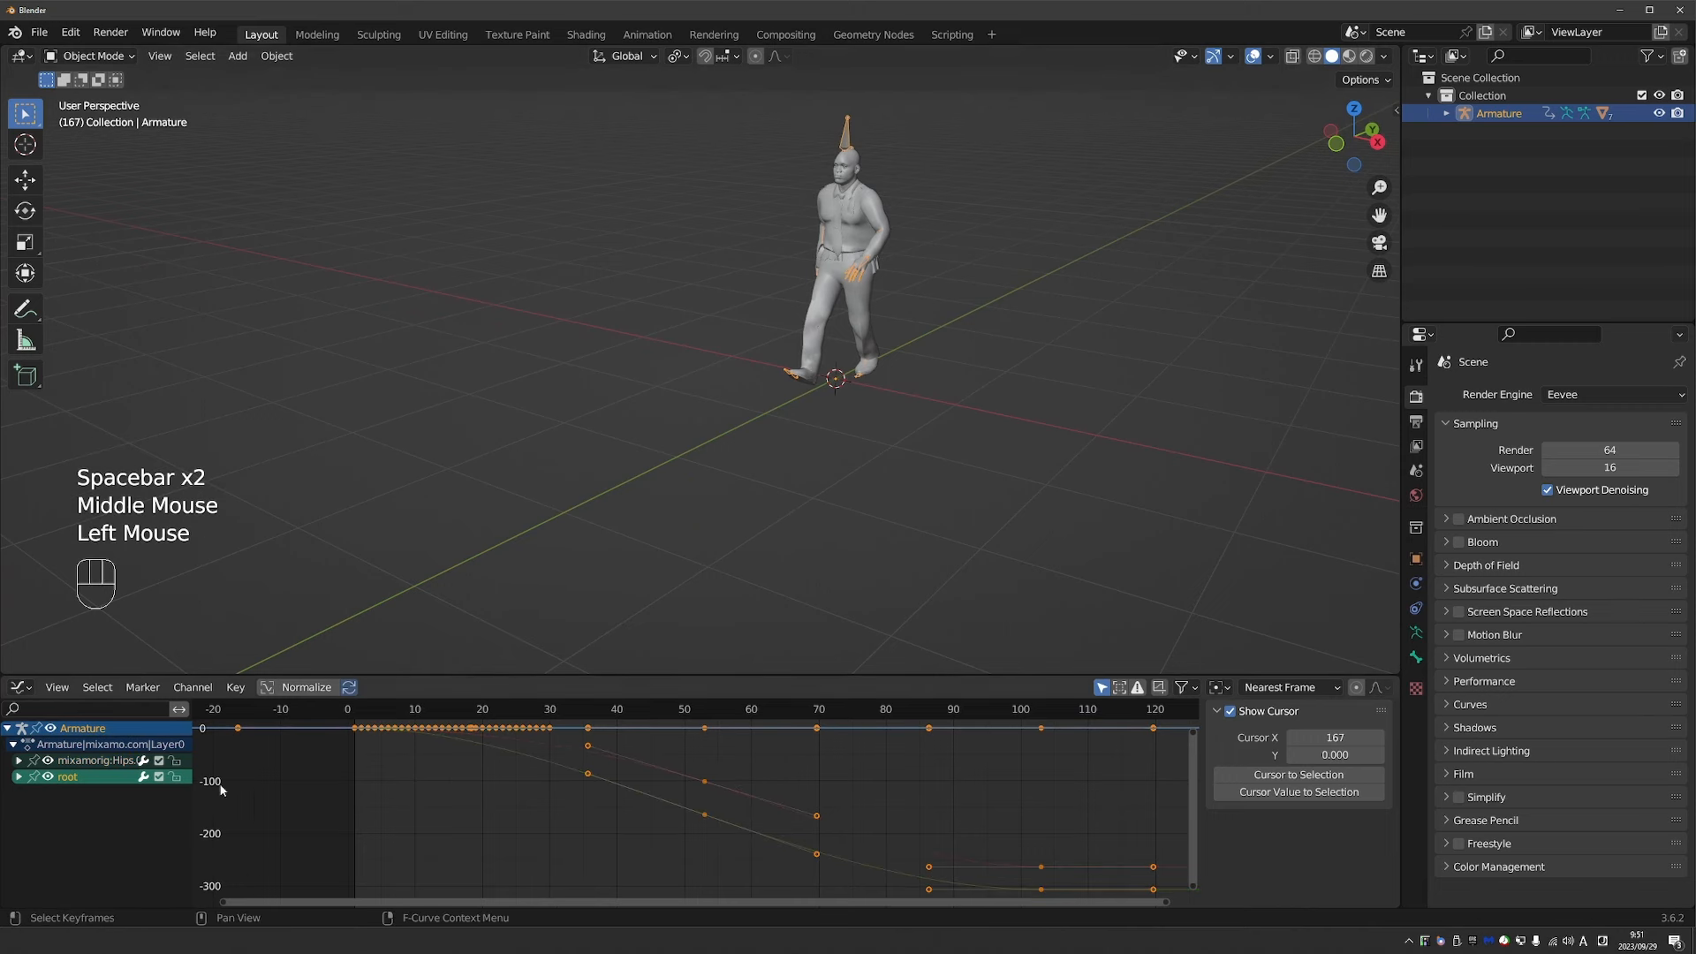
key(Delete)
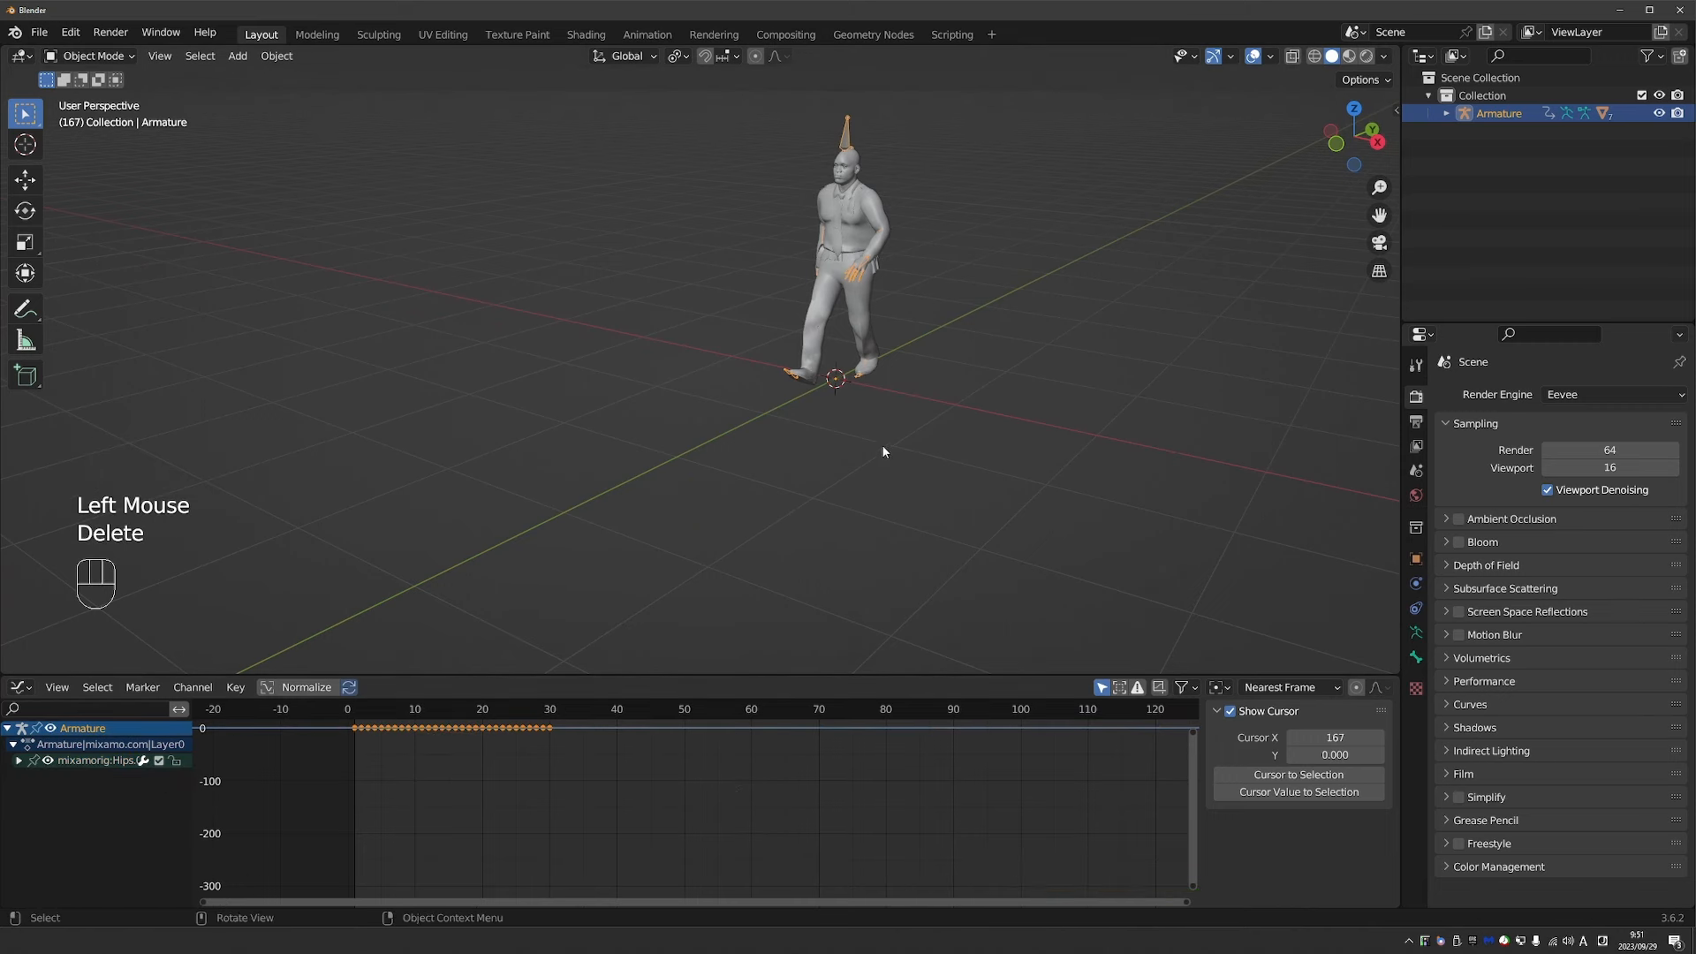
Try moving the whole armature in Object Mode from the top view.
shift+middle_drag(878, 313, 878, 346)
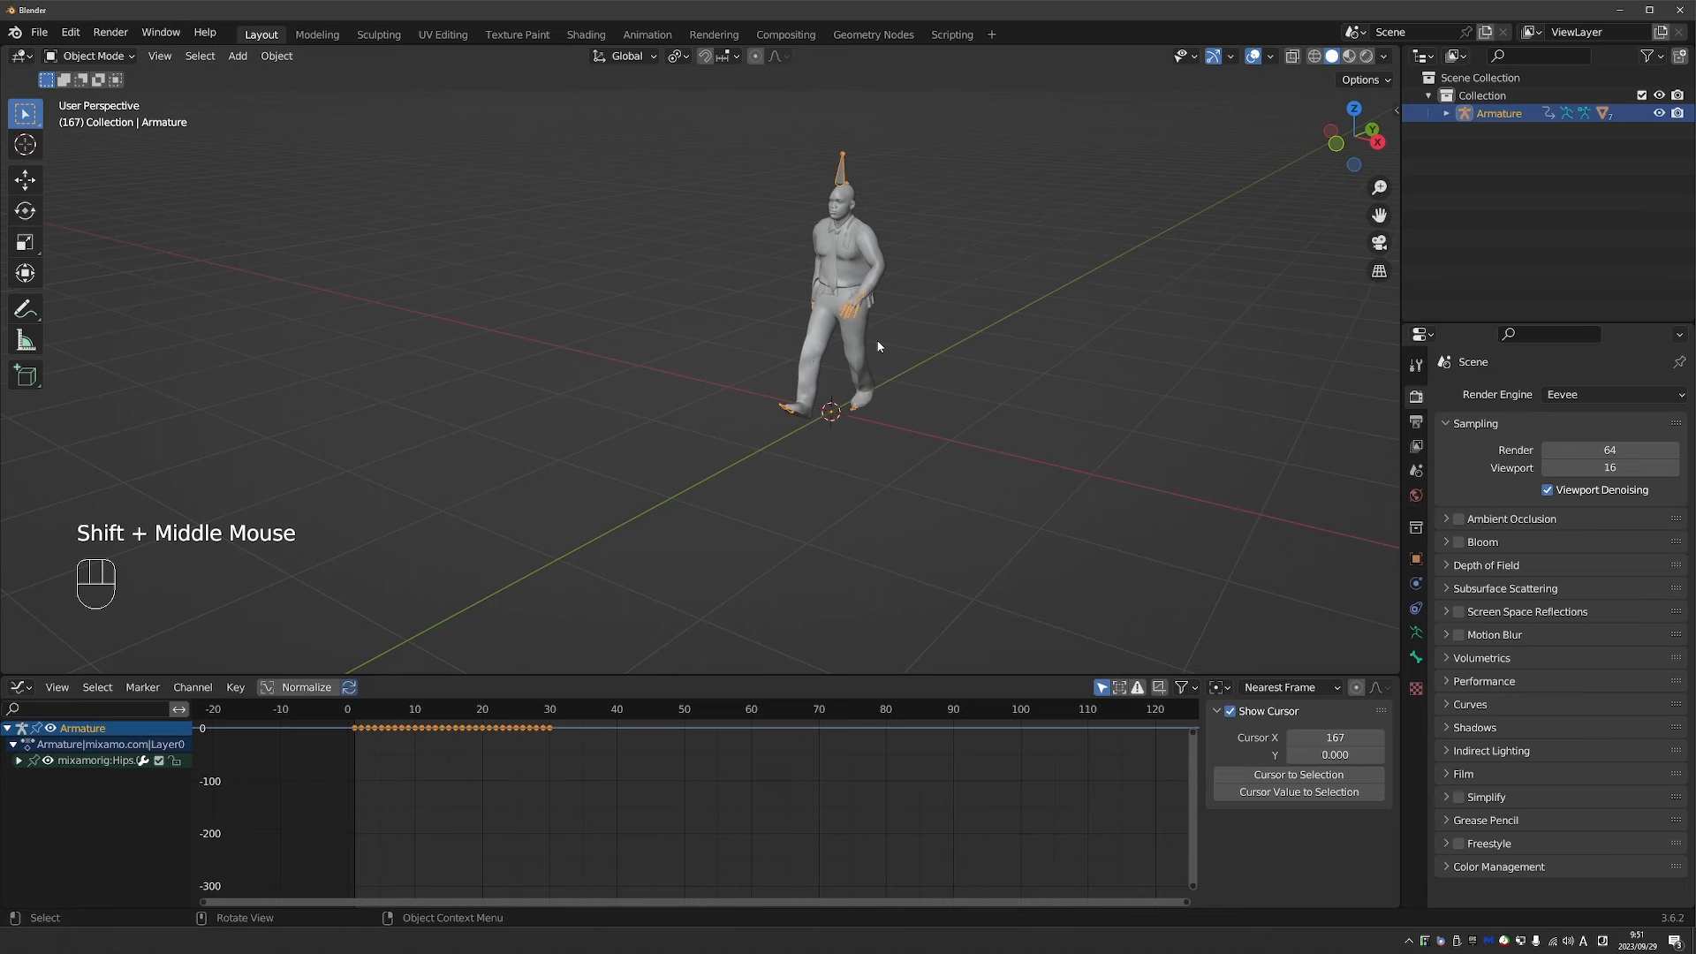
click(92, 55)
click(97, 77)
middle_click(615, 311)
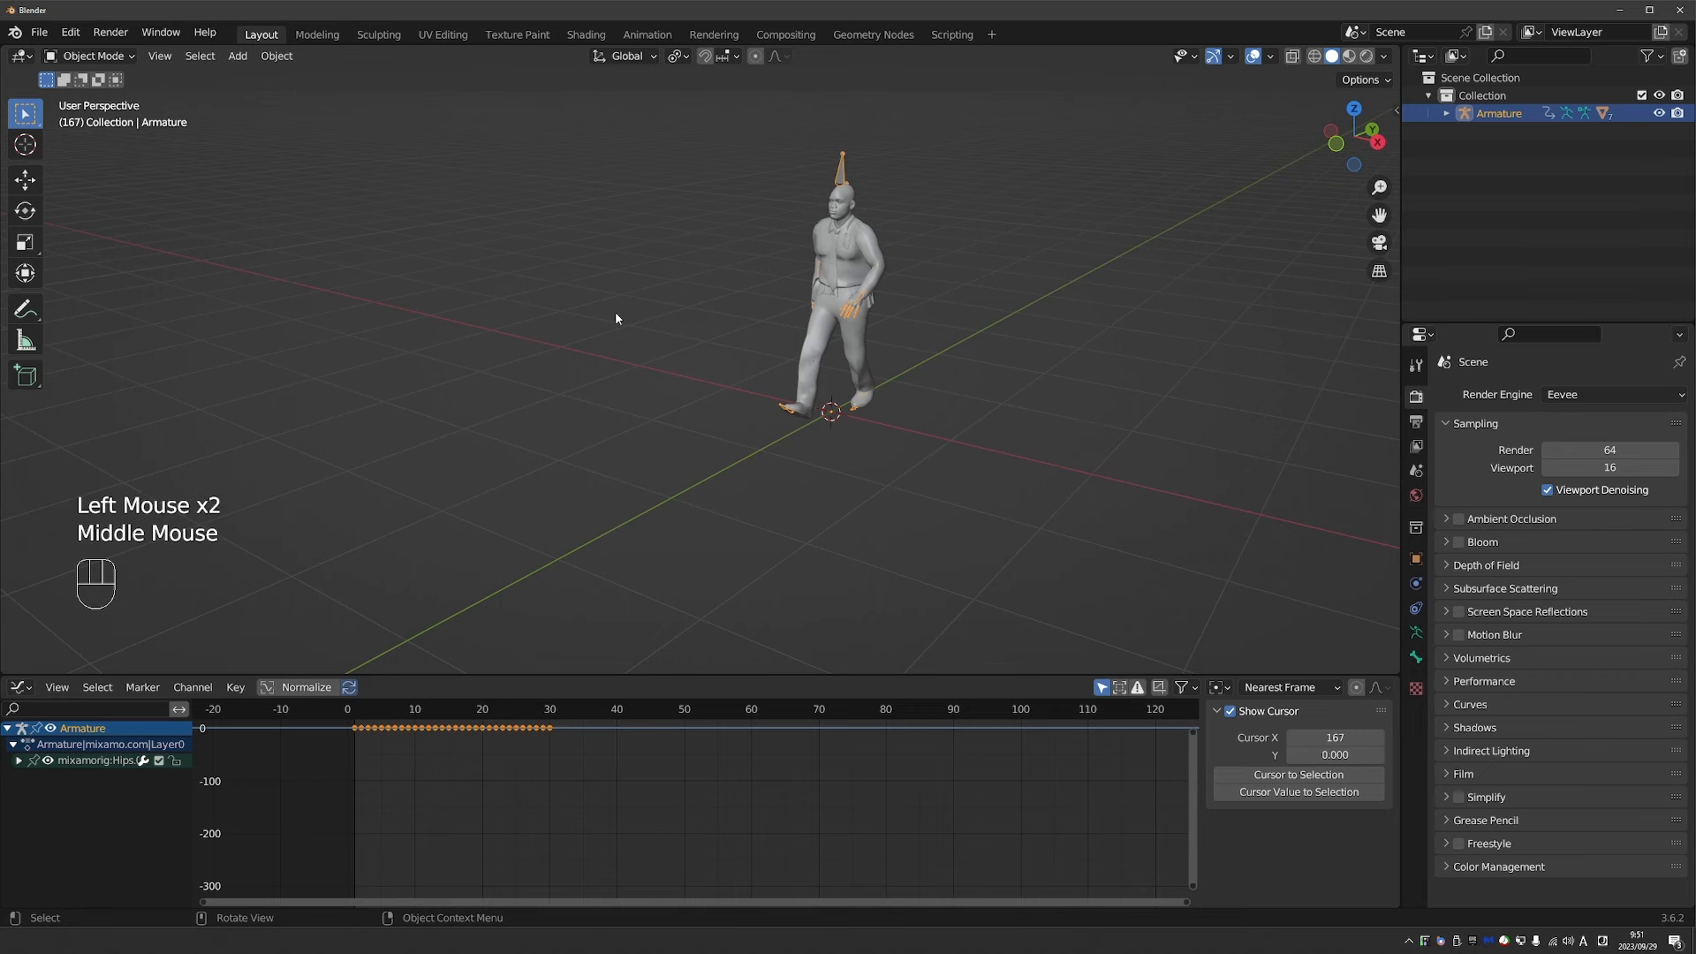
key(KP_7)
shift+middle_drag(866, 241, 859, 256)
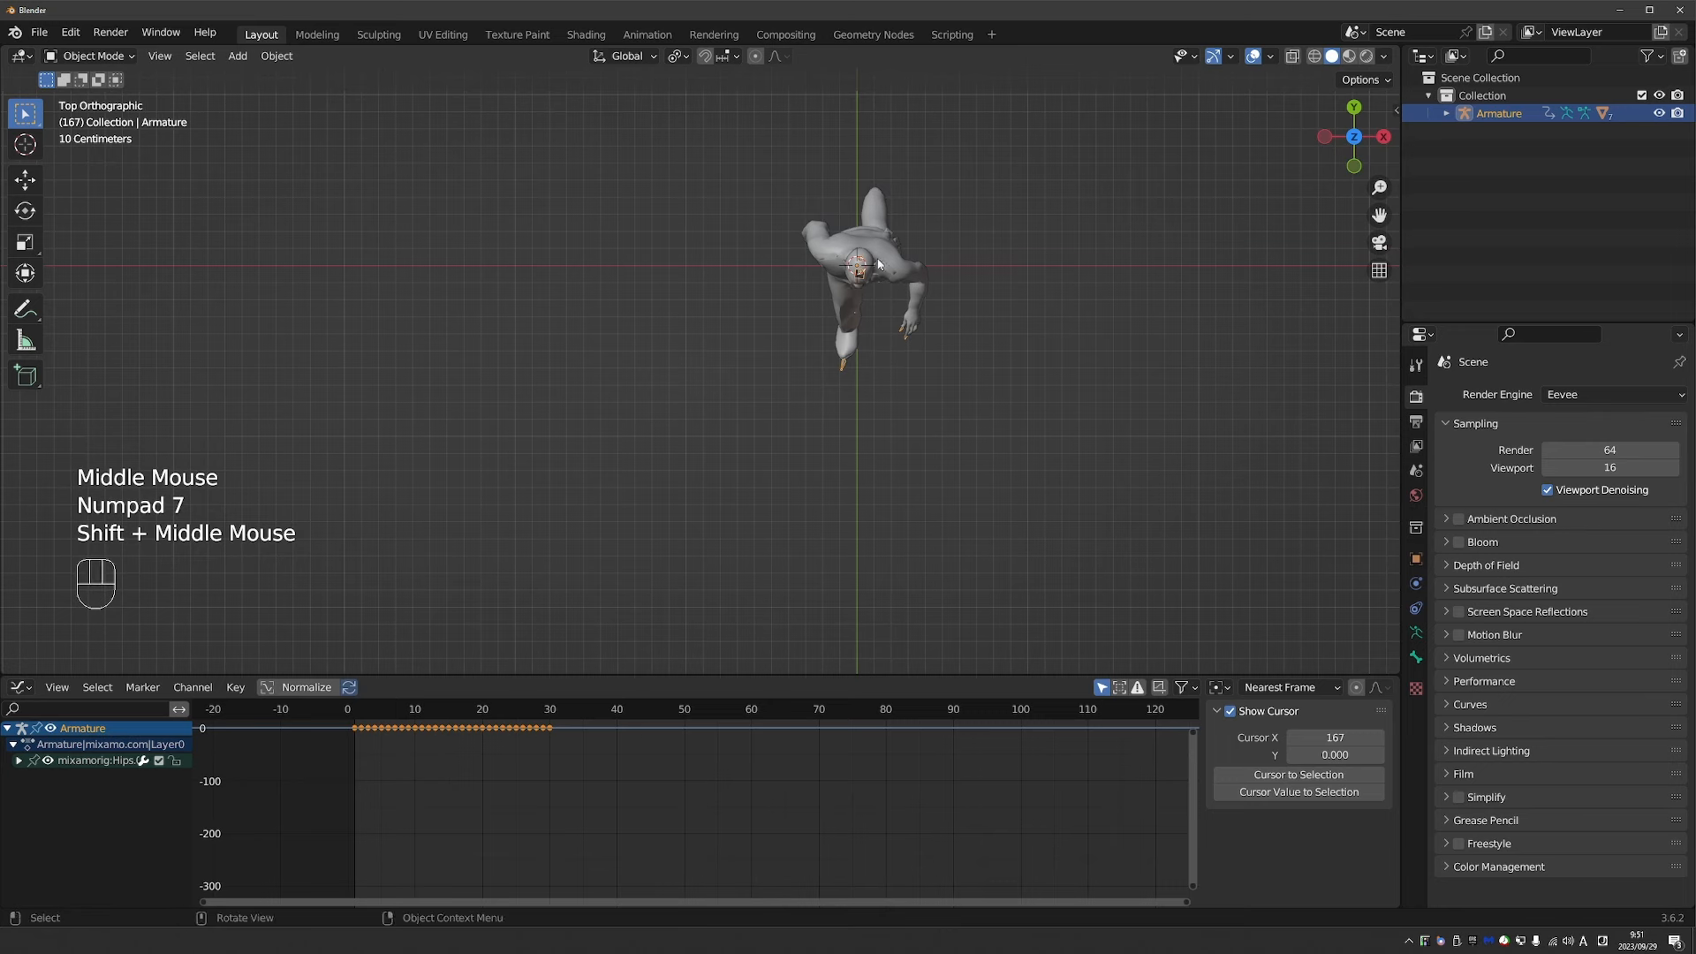
key(g)
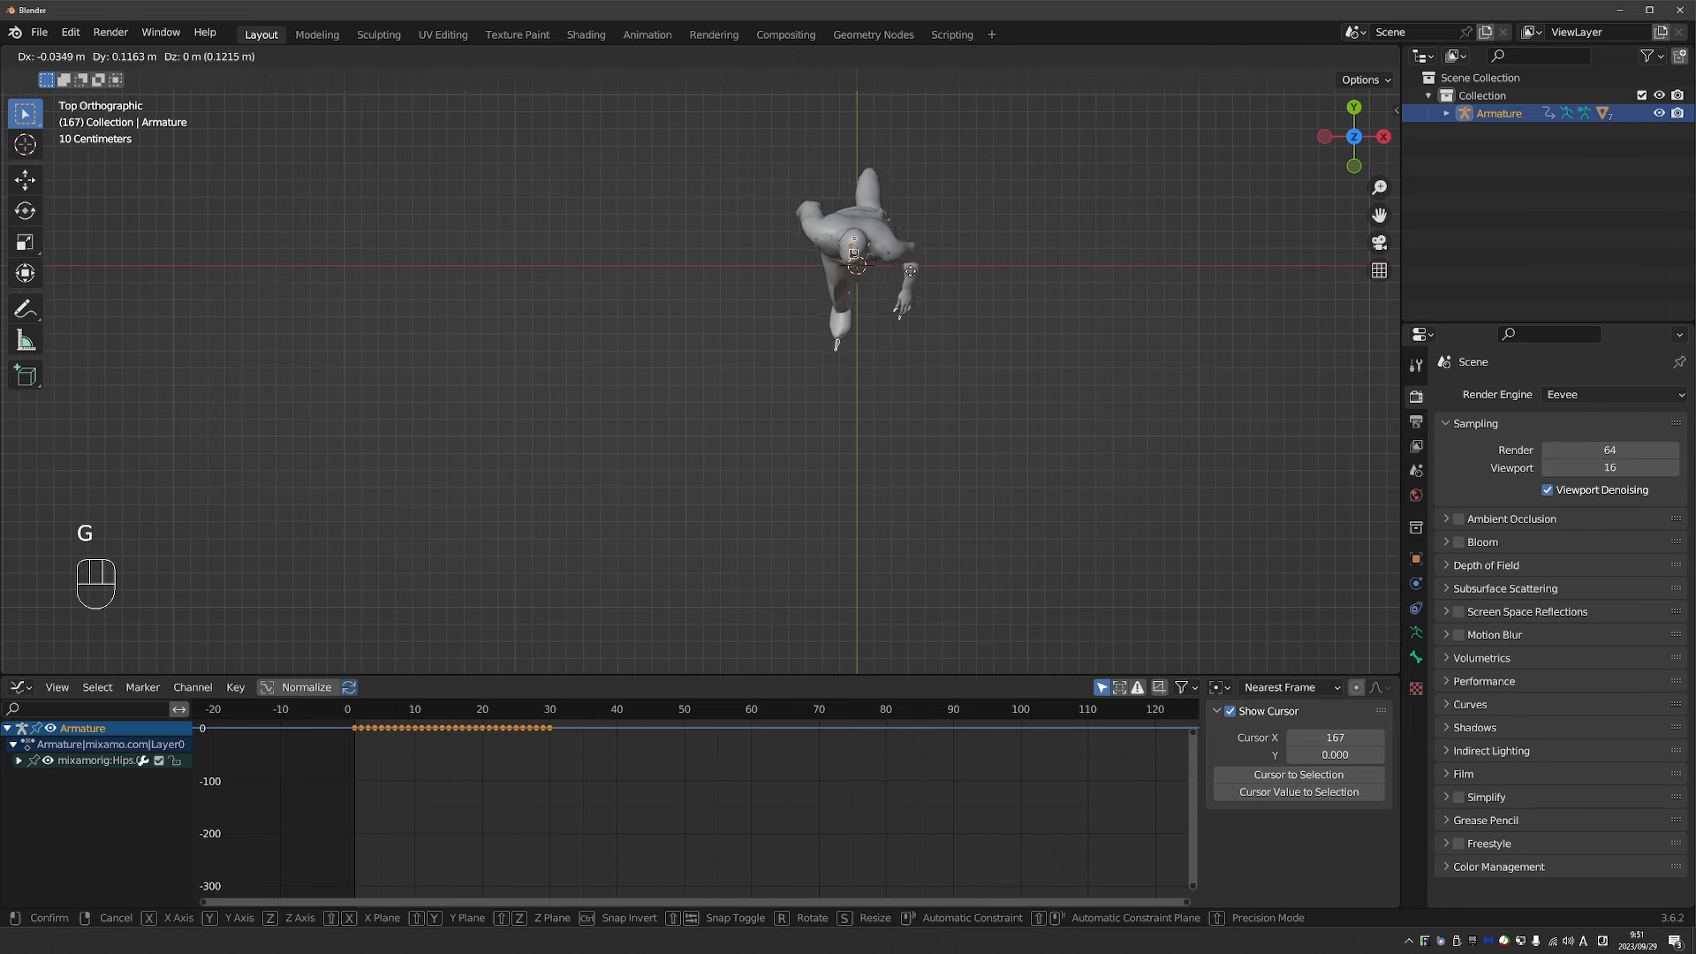
right_click(922, 273)
key(i)
click(888, 279)
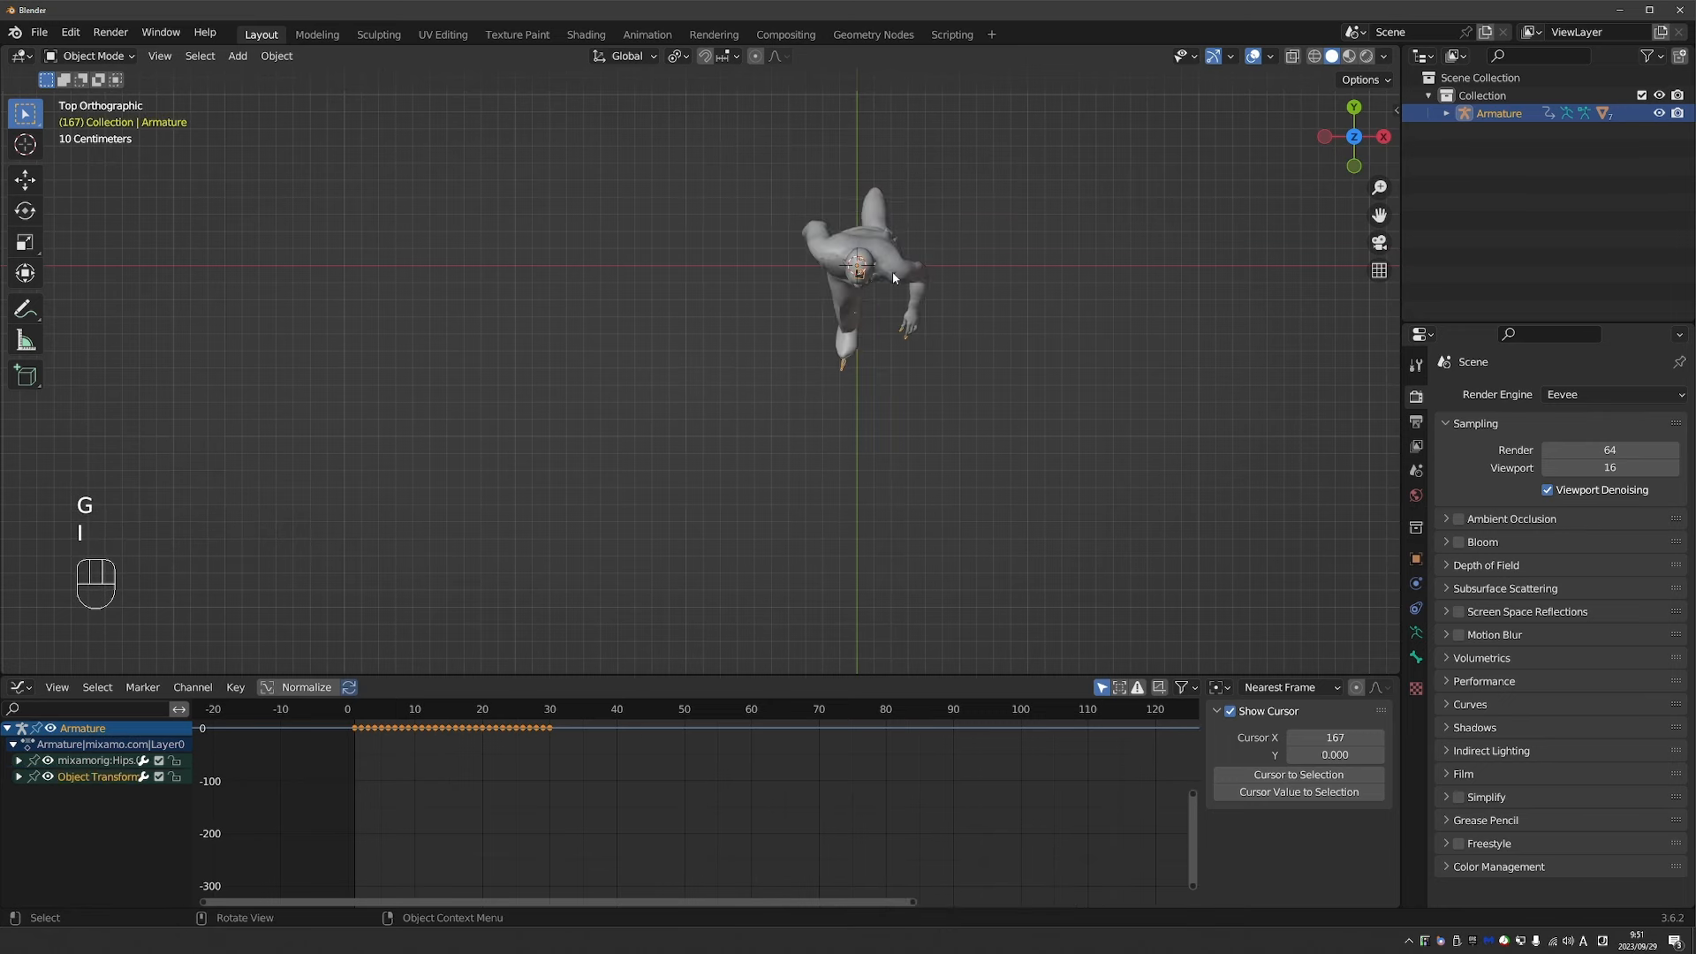
scroll(500, 730, down, 1)
click(462, 726)
click(548, 720)
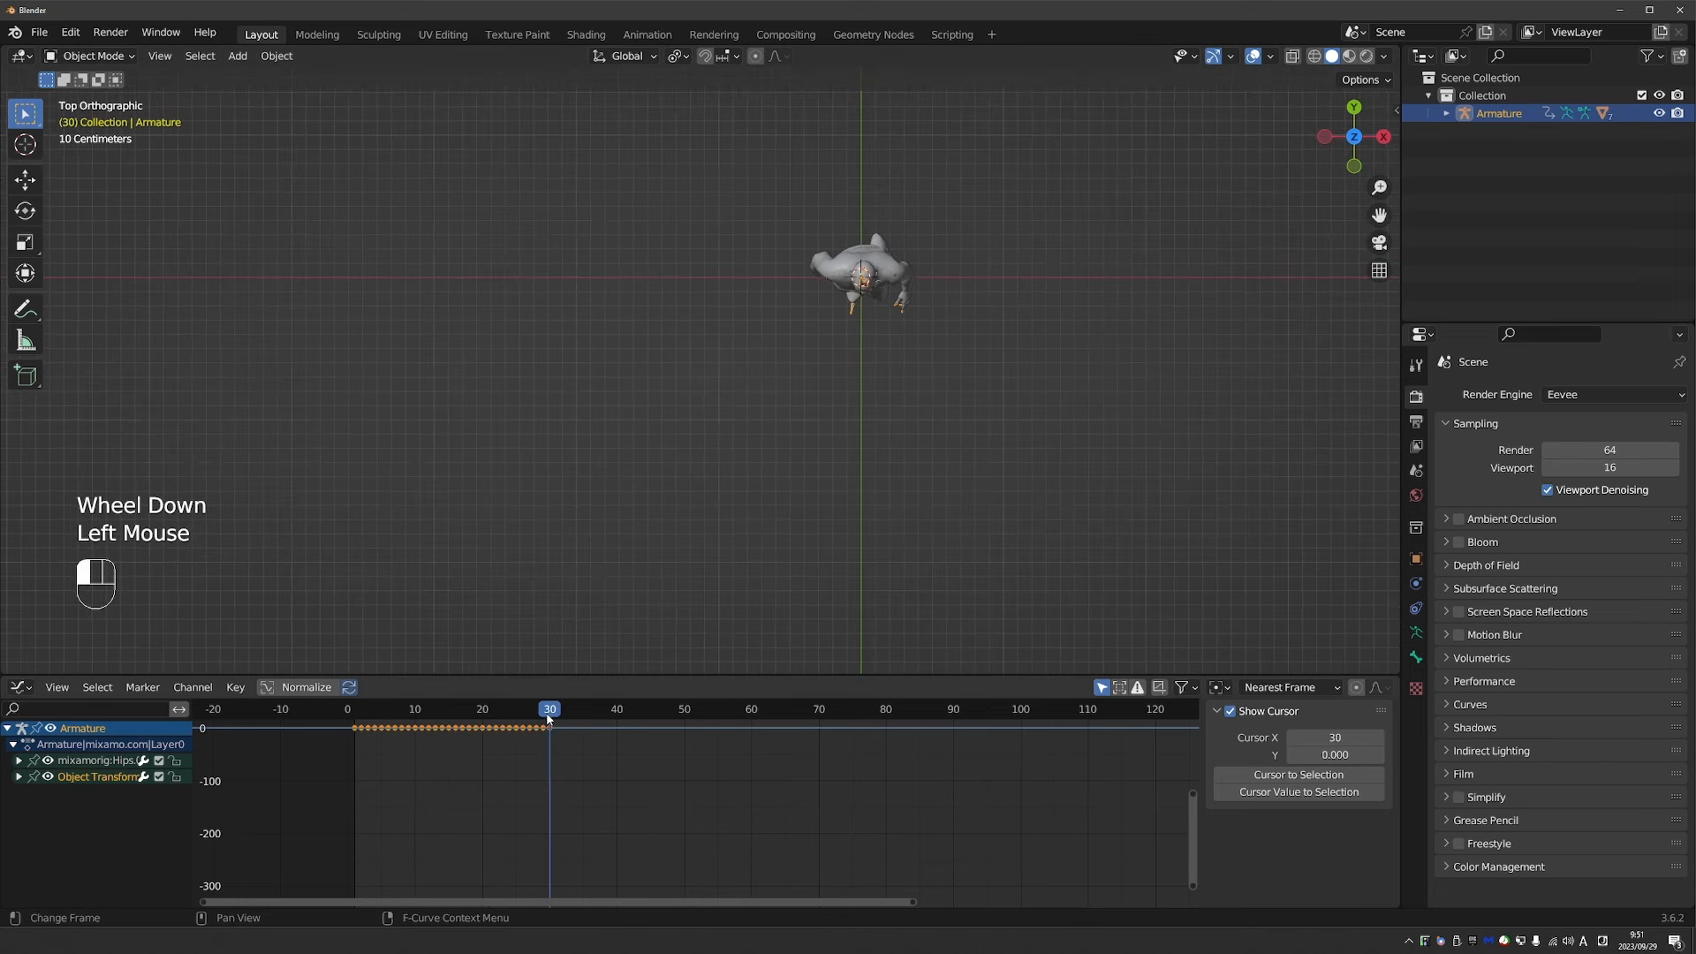
scroll(938, 795, down, 4)
scroll(938, 794, up, 1)
drag(1042, 733, 1143, 813)
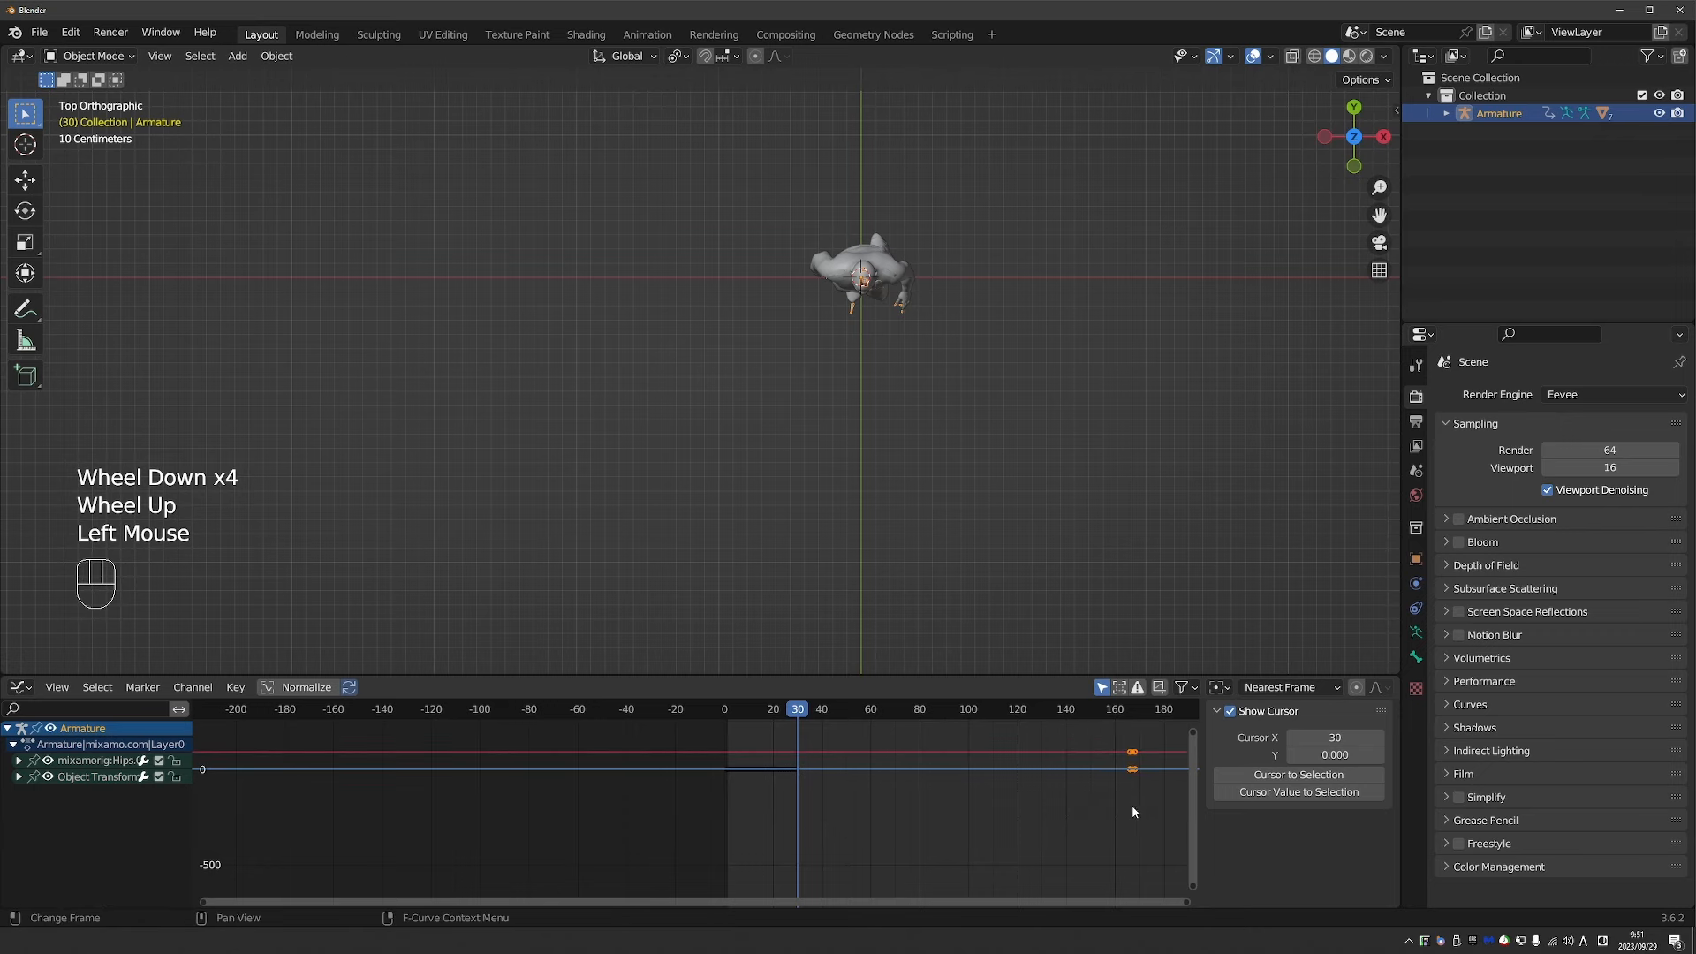
key(Delete)
Insert a Location, Rotation & Scale keyframe on the armature object at frame 0.
click(724, 720)
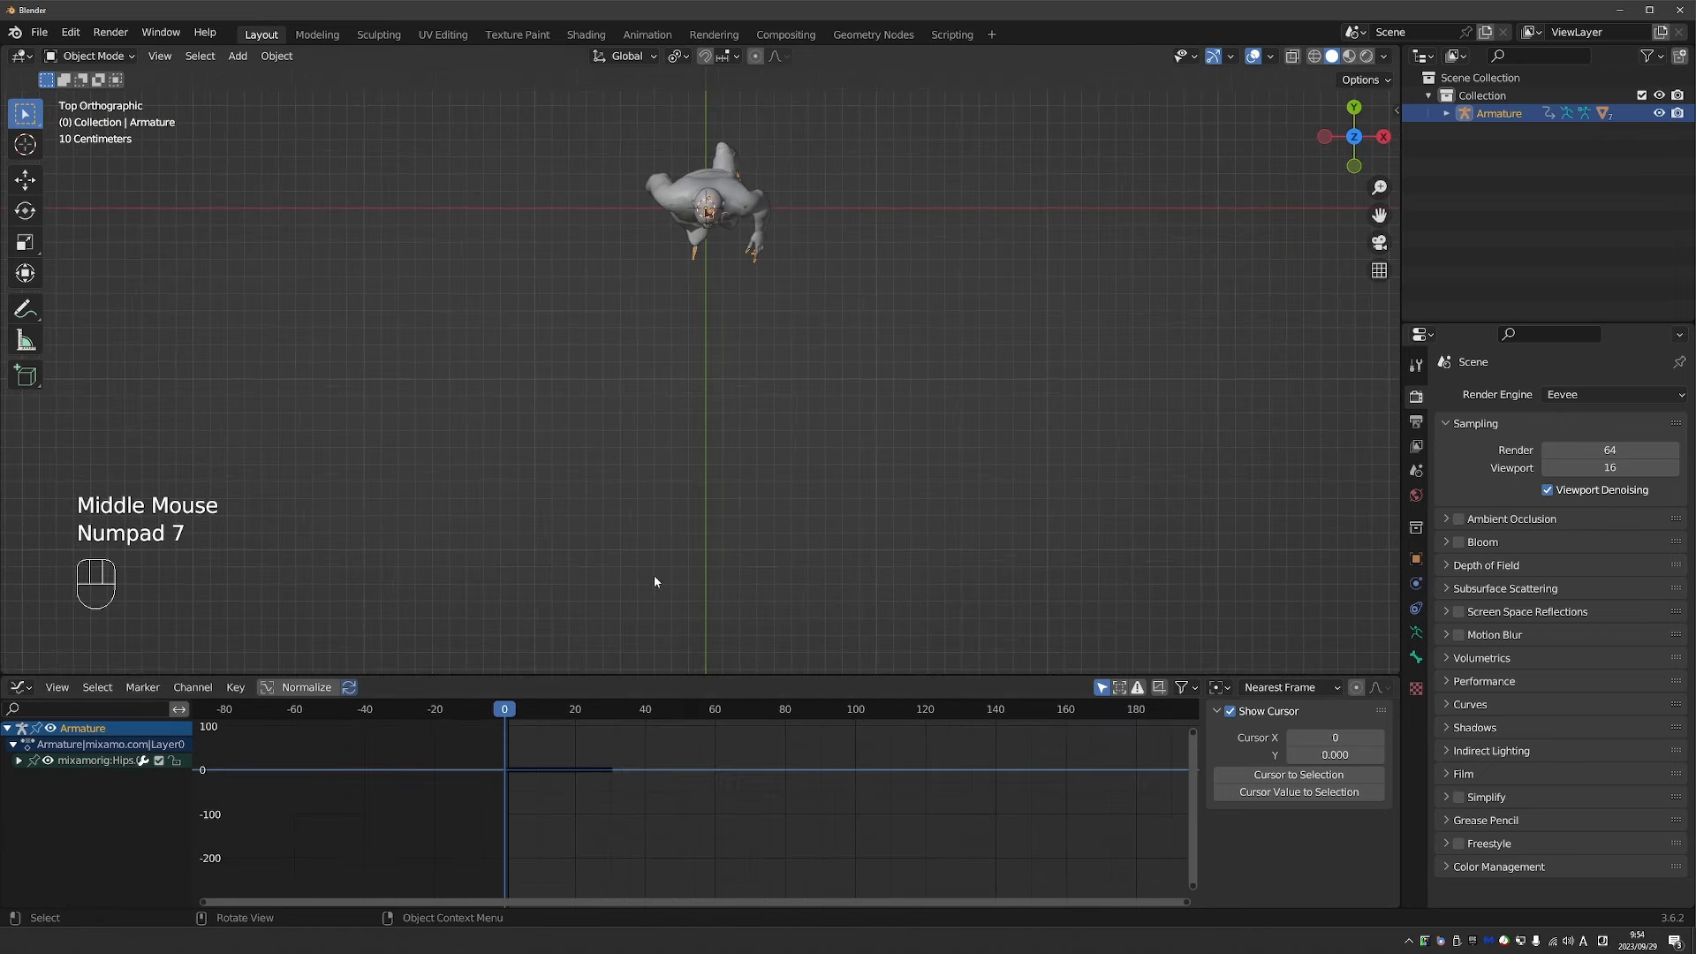
key(i)
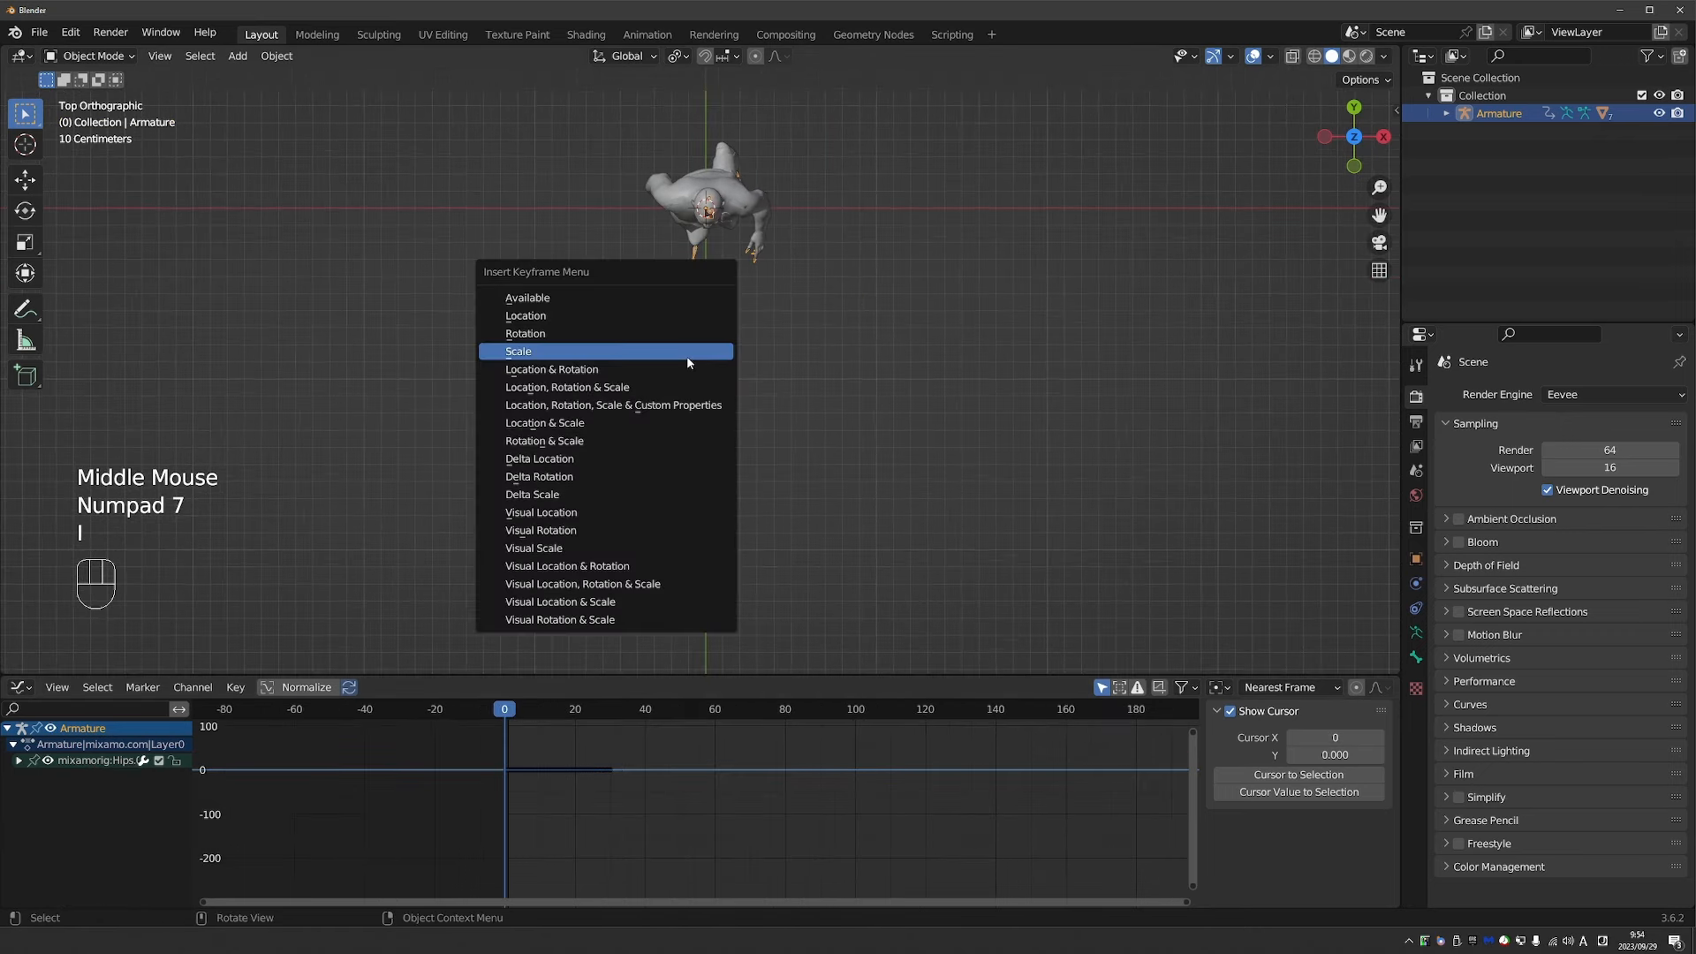
click(649, 386)
At frame 37, move and turn the armature along a curved path in the top view and keyframe its location and rotation.
click(634, 707)
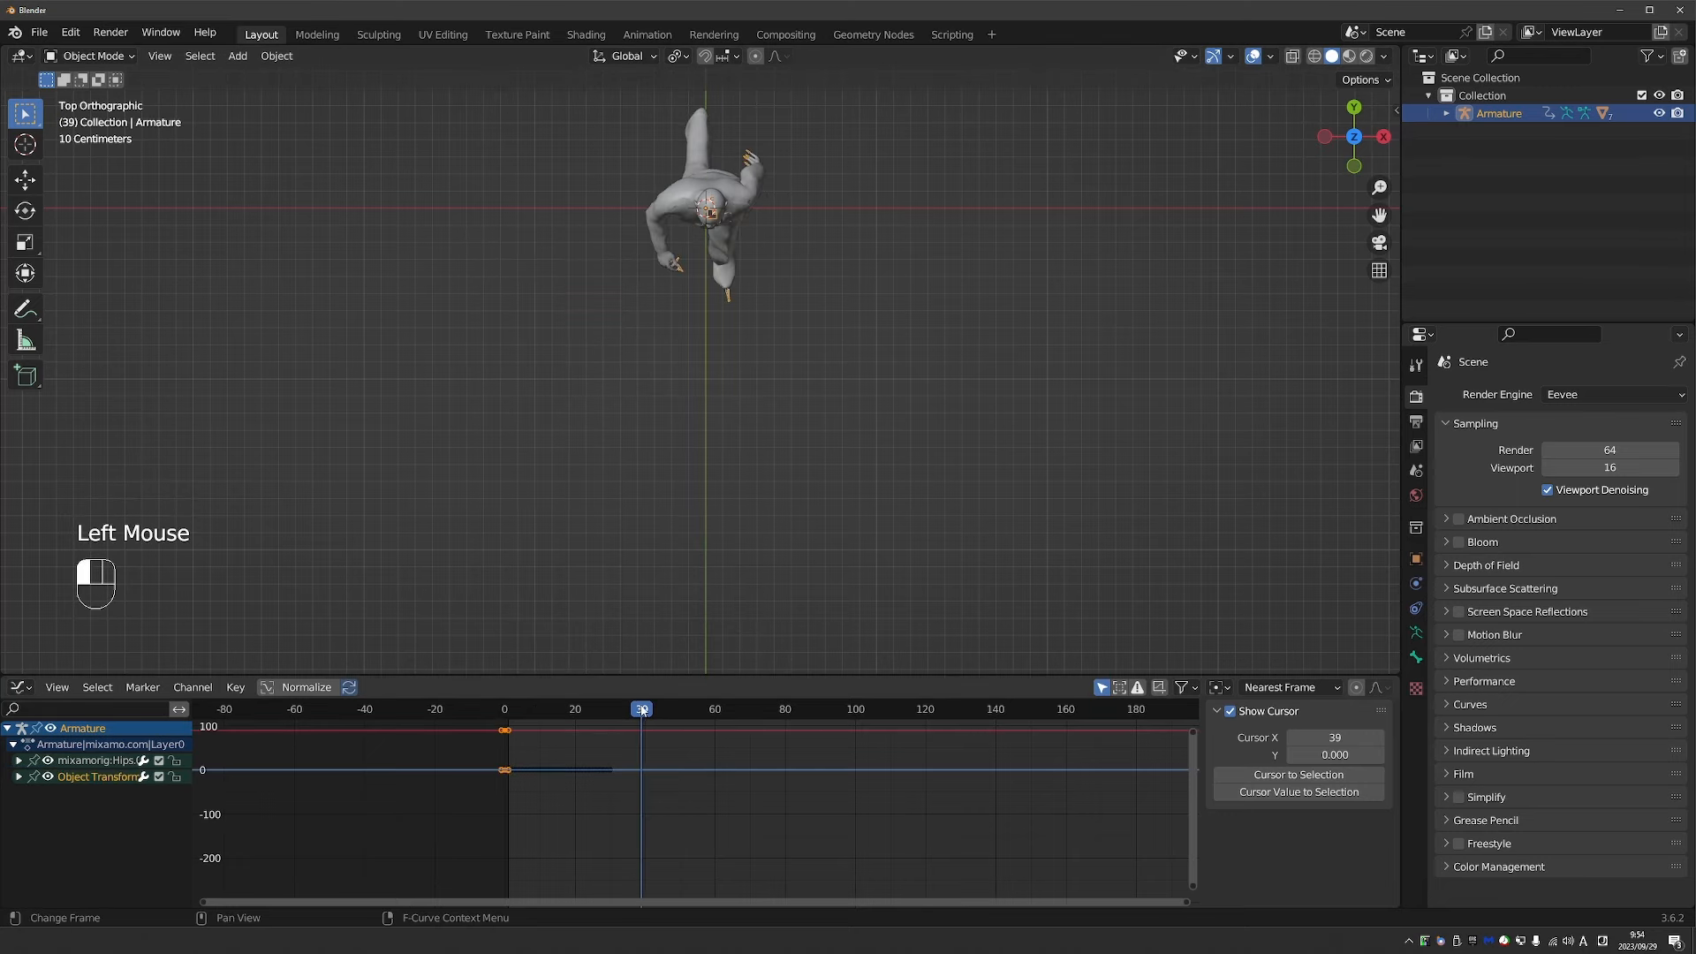
scroll(673, 525, down, 2)
key(g)
click(619, 585)
key(r)
click(727, 600)
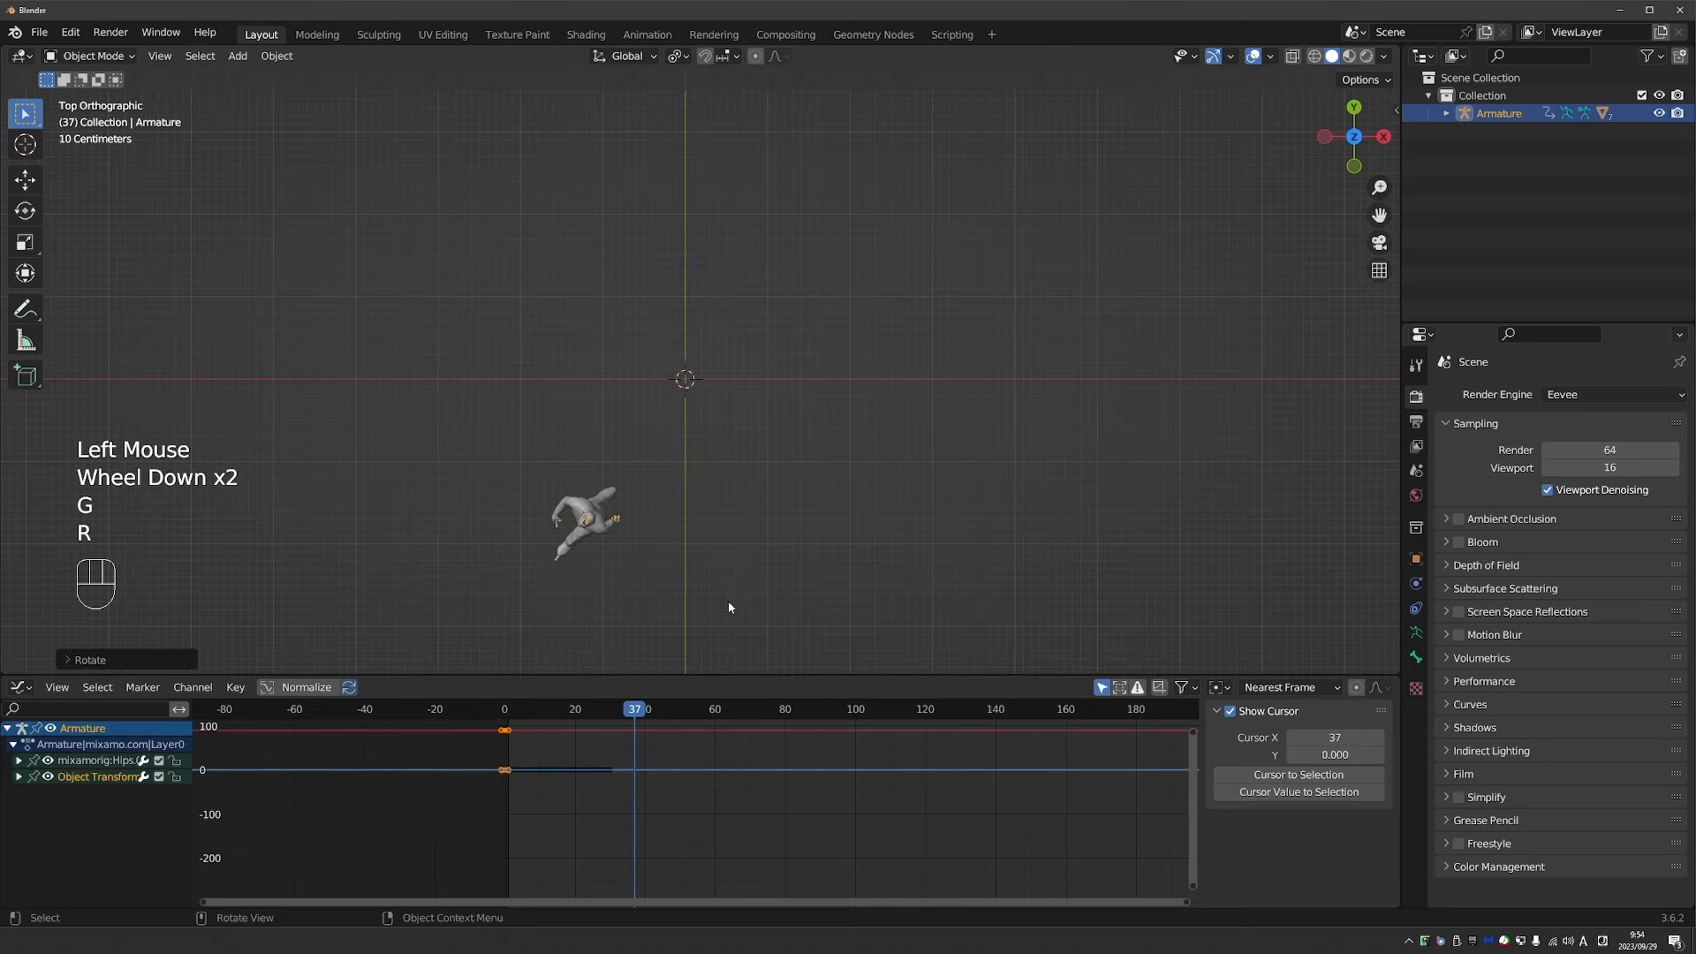
shift+middle_drag(728, 586, 728, 493)
key(g)
click(703, 543)
key(i)
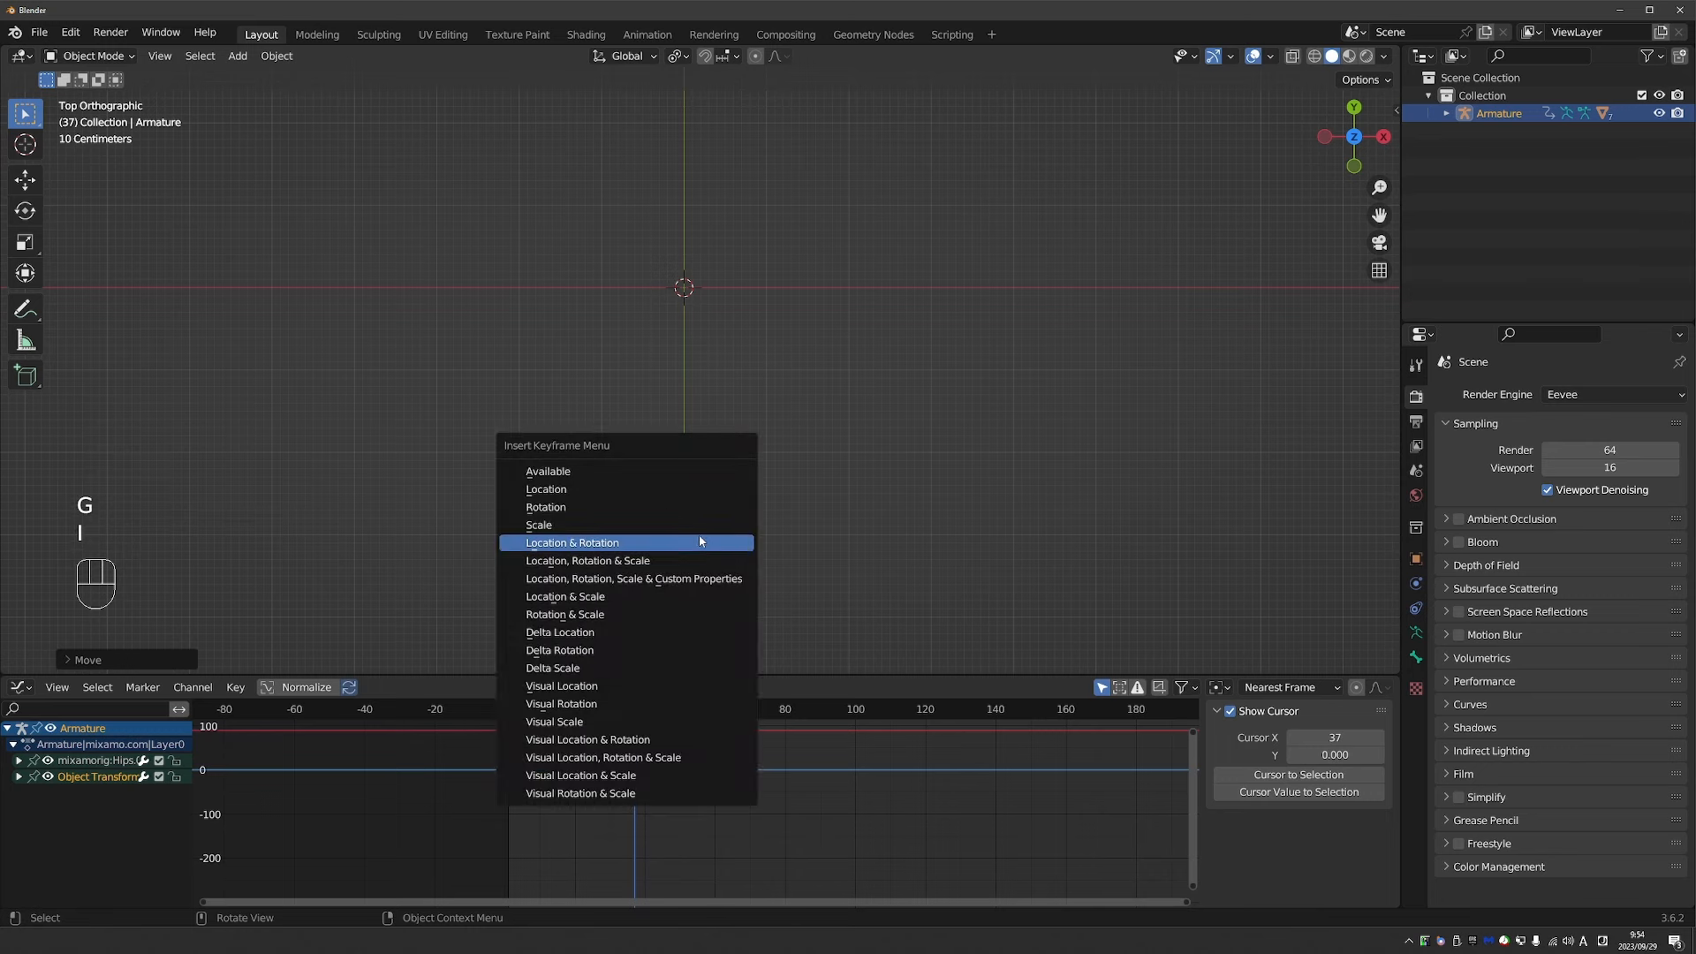
click(700, 543)
At frame 80, move and rotate the armature farther along the path and insert a keyframe.
click(785, 708)
key(g)
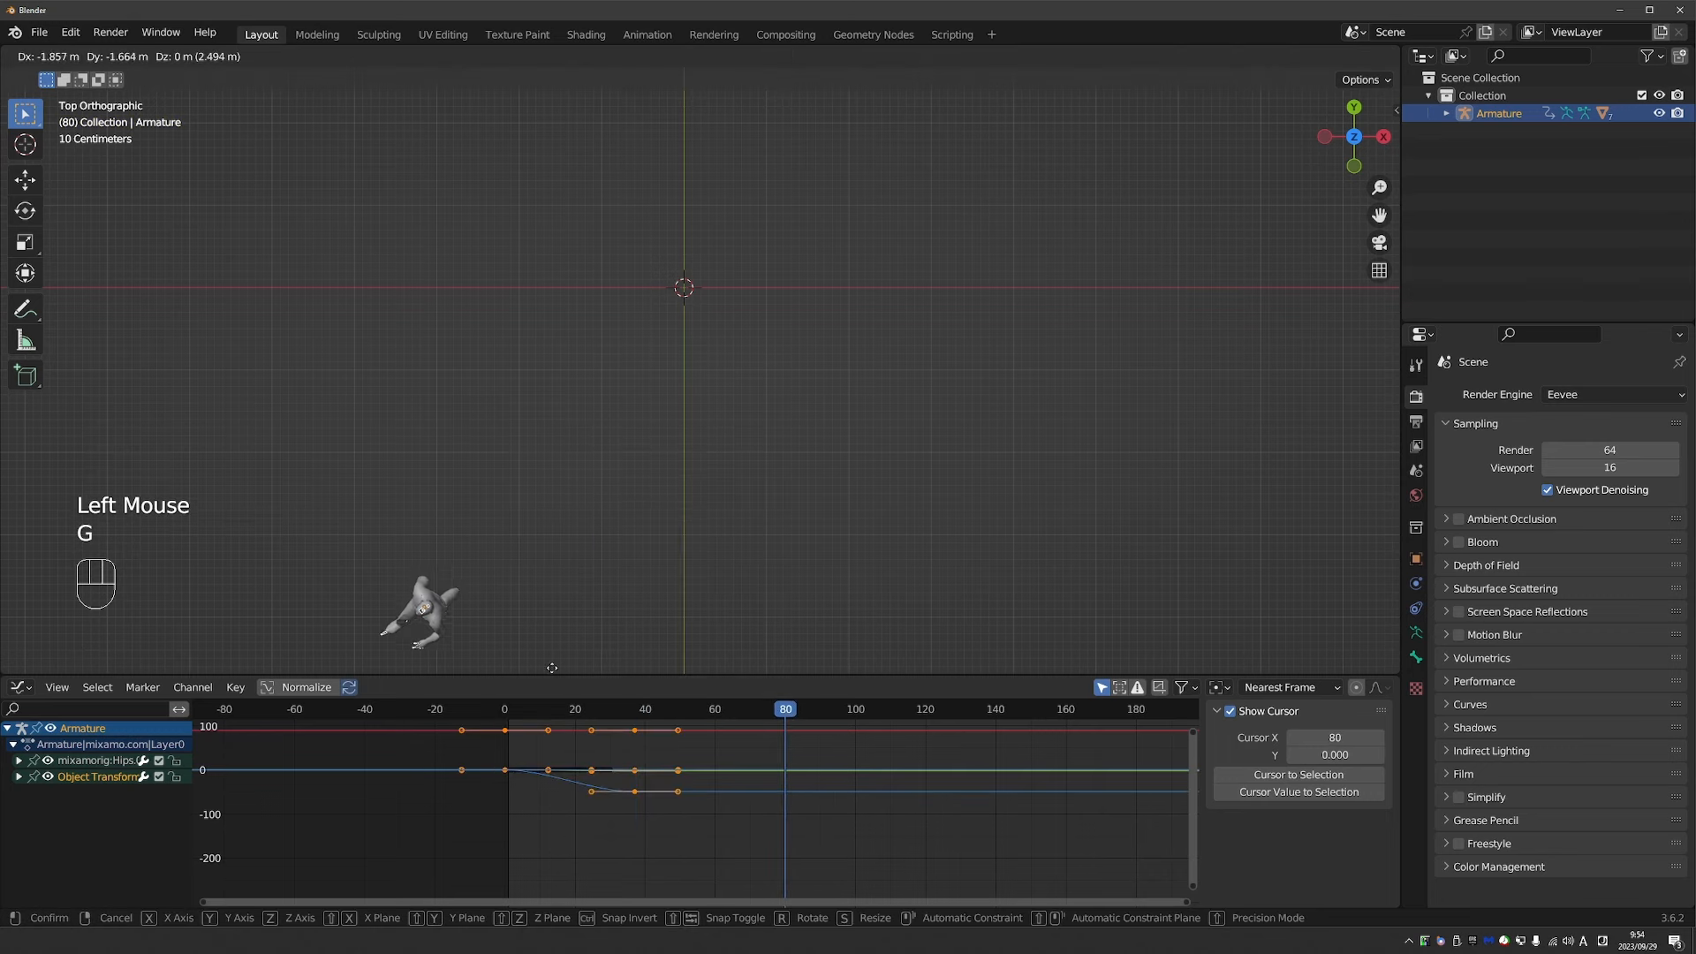
key(r)
click(590, 659)
key(g)
click(528, 653)
key(i)
click(534, 656)
At frame 122, rotate and move the armature to continue the turn and keyframe the pose.
click(936, 712)
drag(937, 712, 933, 711)
shift+middle_drag(510, 640, 516, 531)
key(r)
click(437, 563)
key(g)
click(345, 461)
key(i)
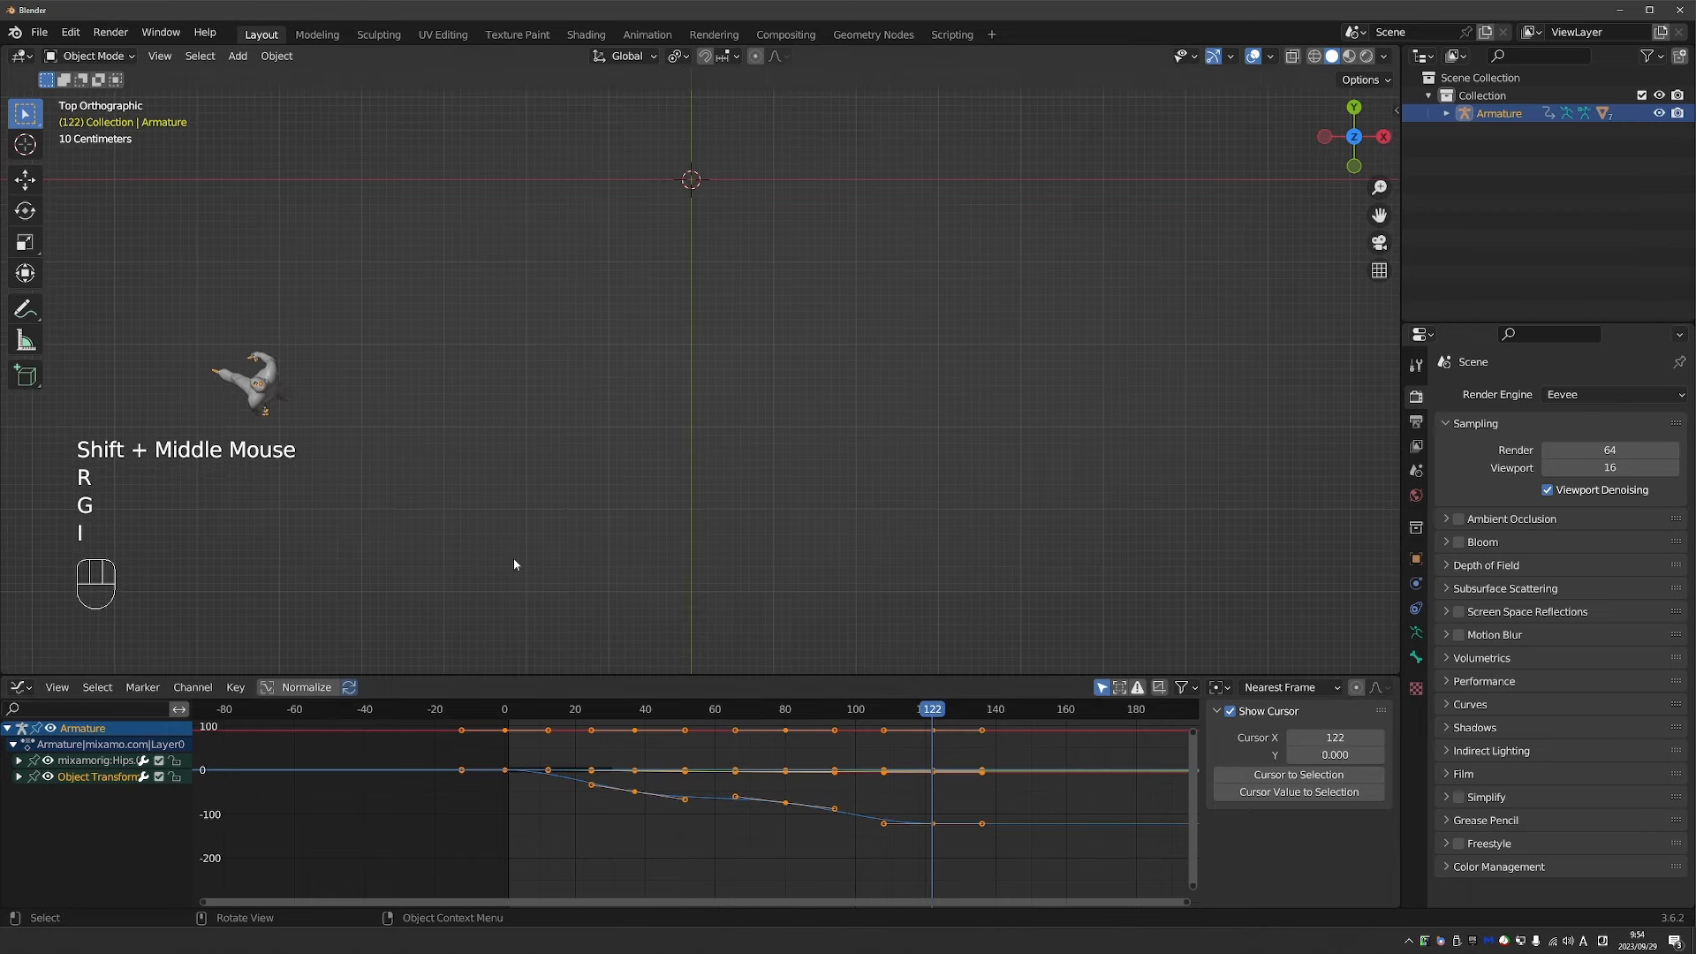
Play the walk from the start in a perspective view to check the keyframed path.
click(487, 714)
key(space)
middle_drag(696, 527, 629, 458)
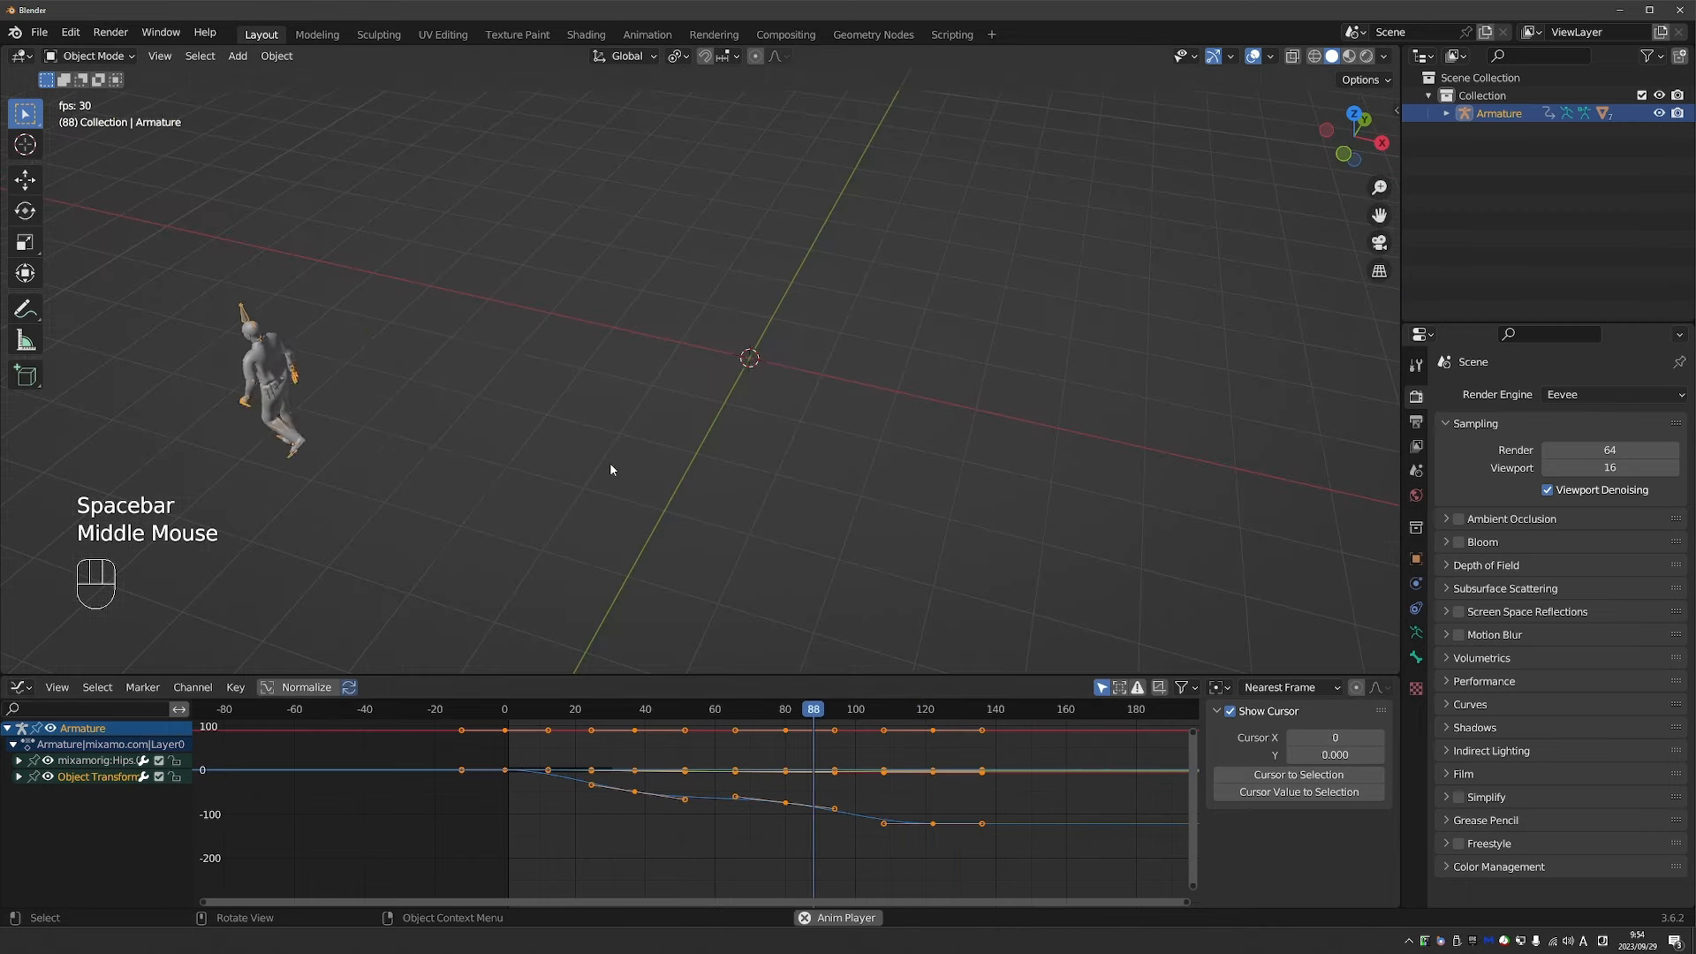
key(space)
Correct the armature's rotation at the frame 80 keyframe in the top view and re-key it.
click(901, 697)
key(alt+a)
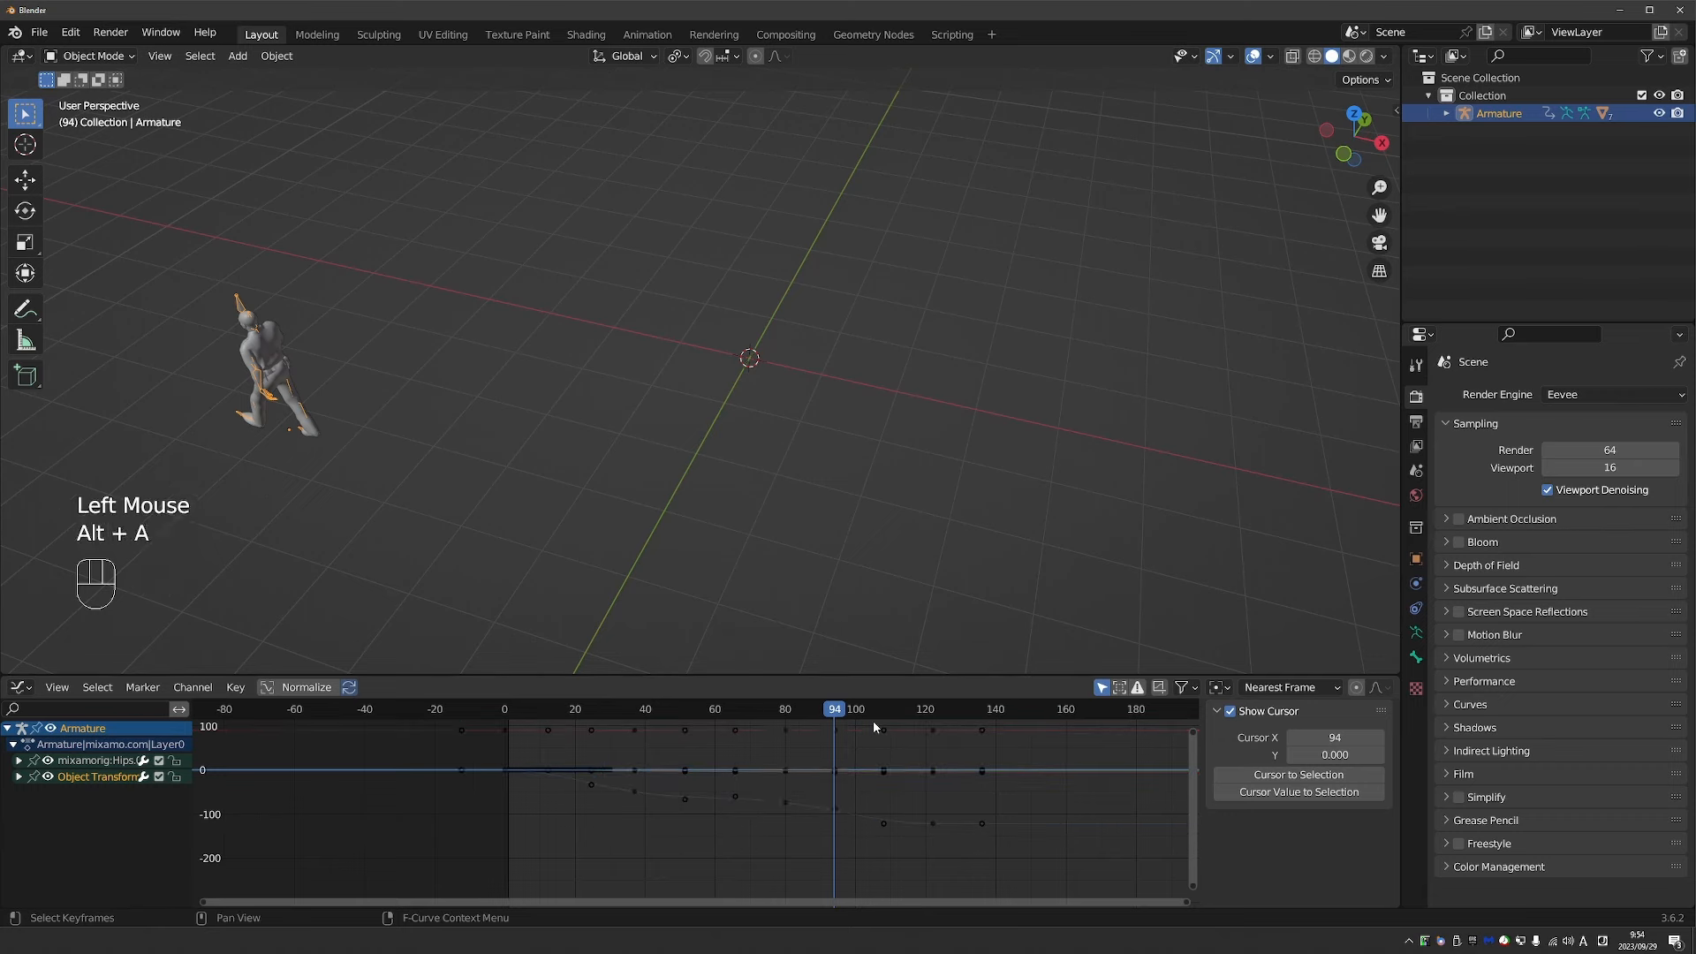
key(Down)
key(KP_7)
key(r)
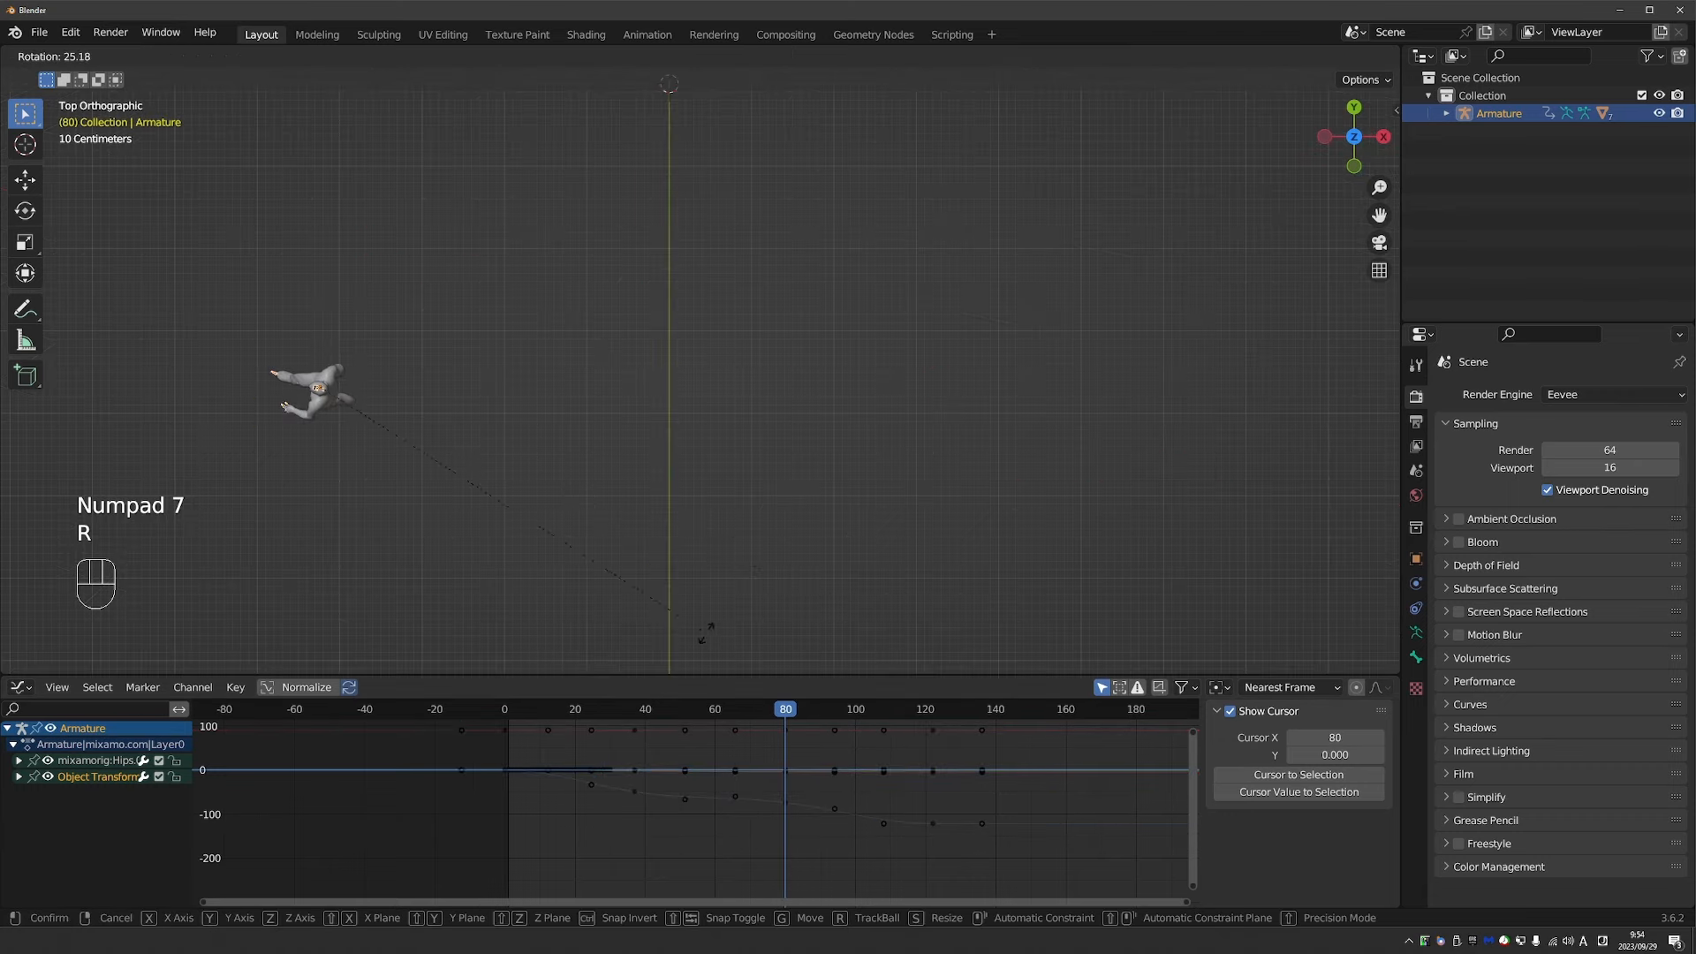
click(703, 636)
key(i)
Replay the walk in perspective to check the corrected turn.
click(712, 706)
key(space)
middle_drag(678, 512, 643, 413)
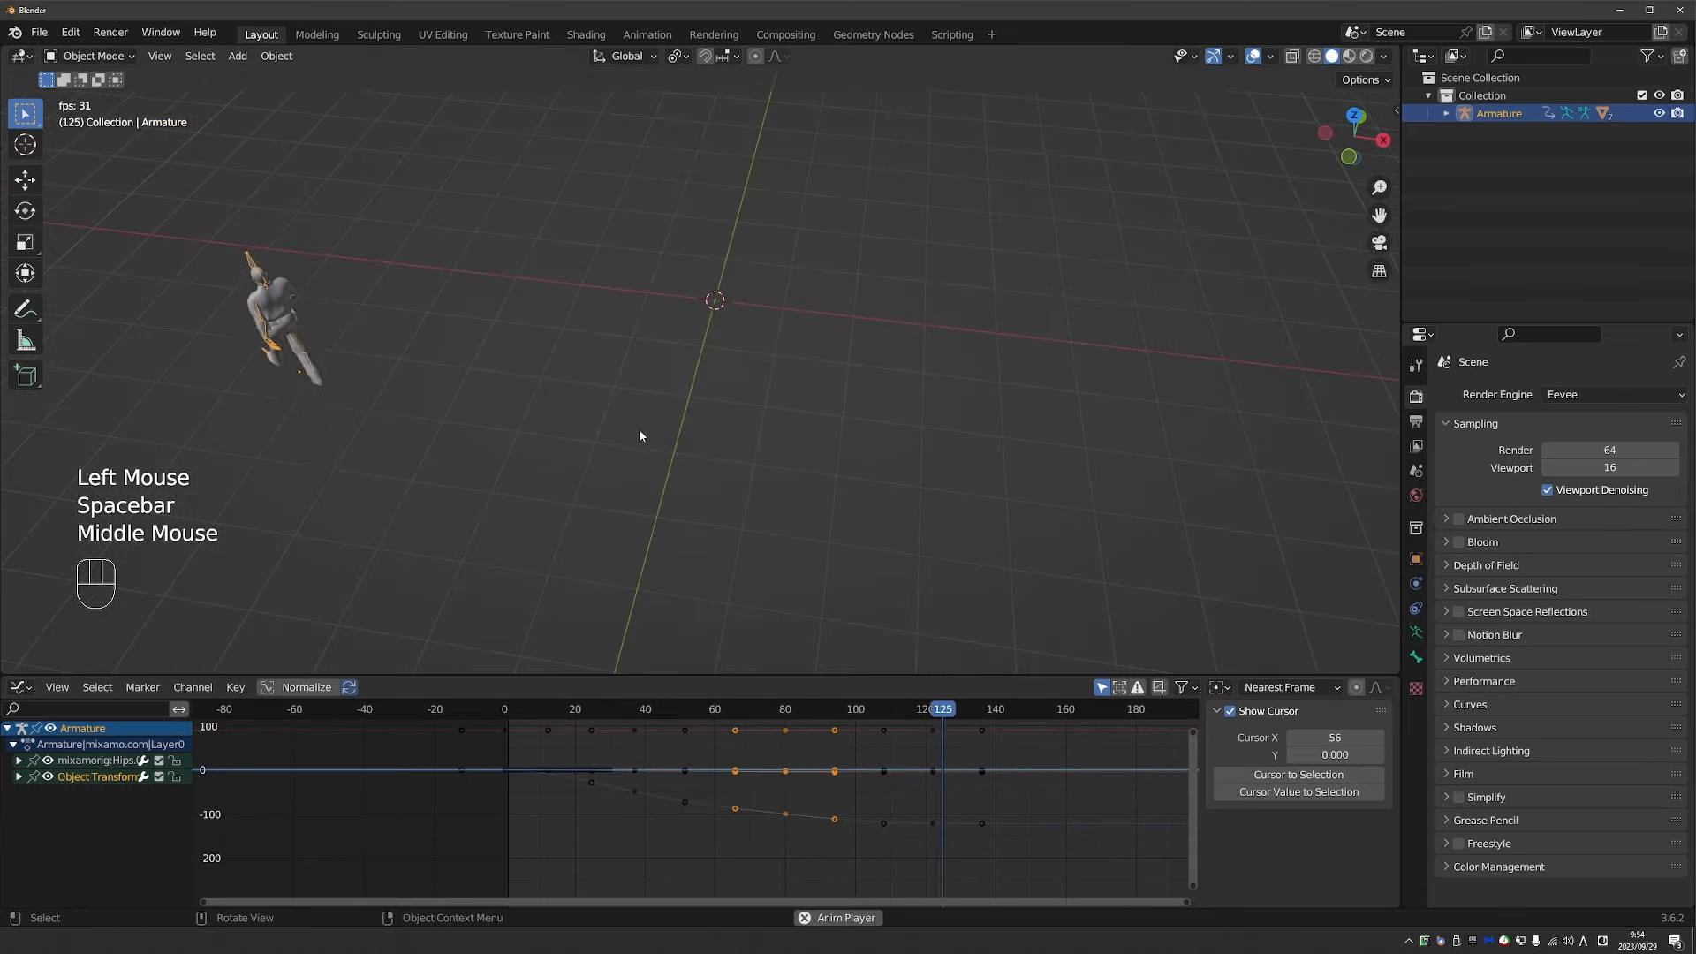
key(space)
Adjust the armature's rotation at the last keyframe, frame 122, and key it again.
click(930, 711)
drag(931, 716, 934, 715)
key(KP_7)
key(r)
click(507, 469)
key(i)
click(507, 469)
Hide the viewport overlays and play the animation to examine the finished walking path.
click(749, 711)
key(alt+shift+z)
key(space)
middle_drag(791, 507, 765, 445)
key(space)
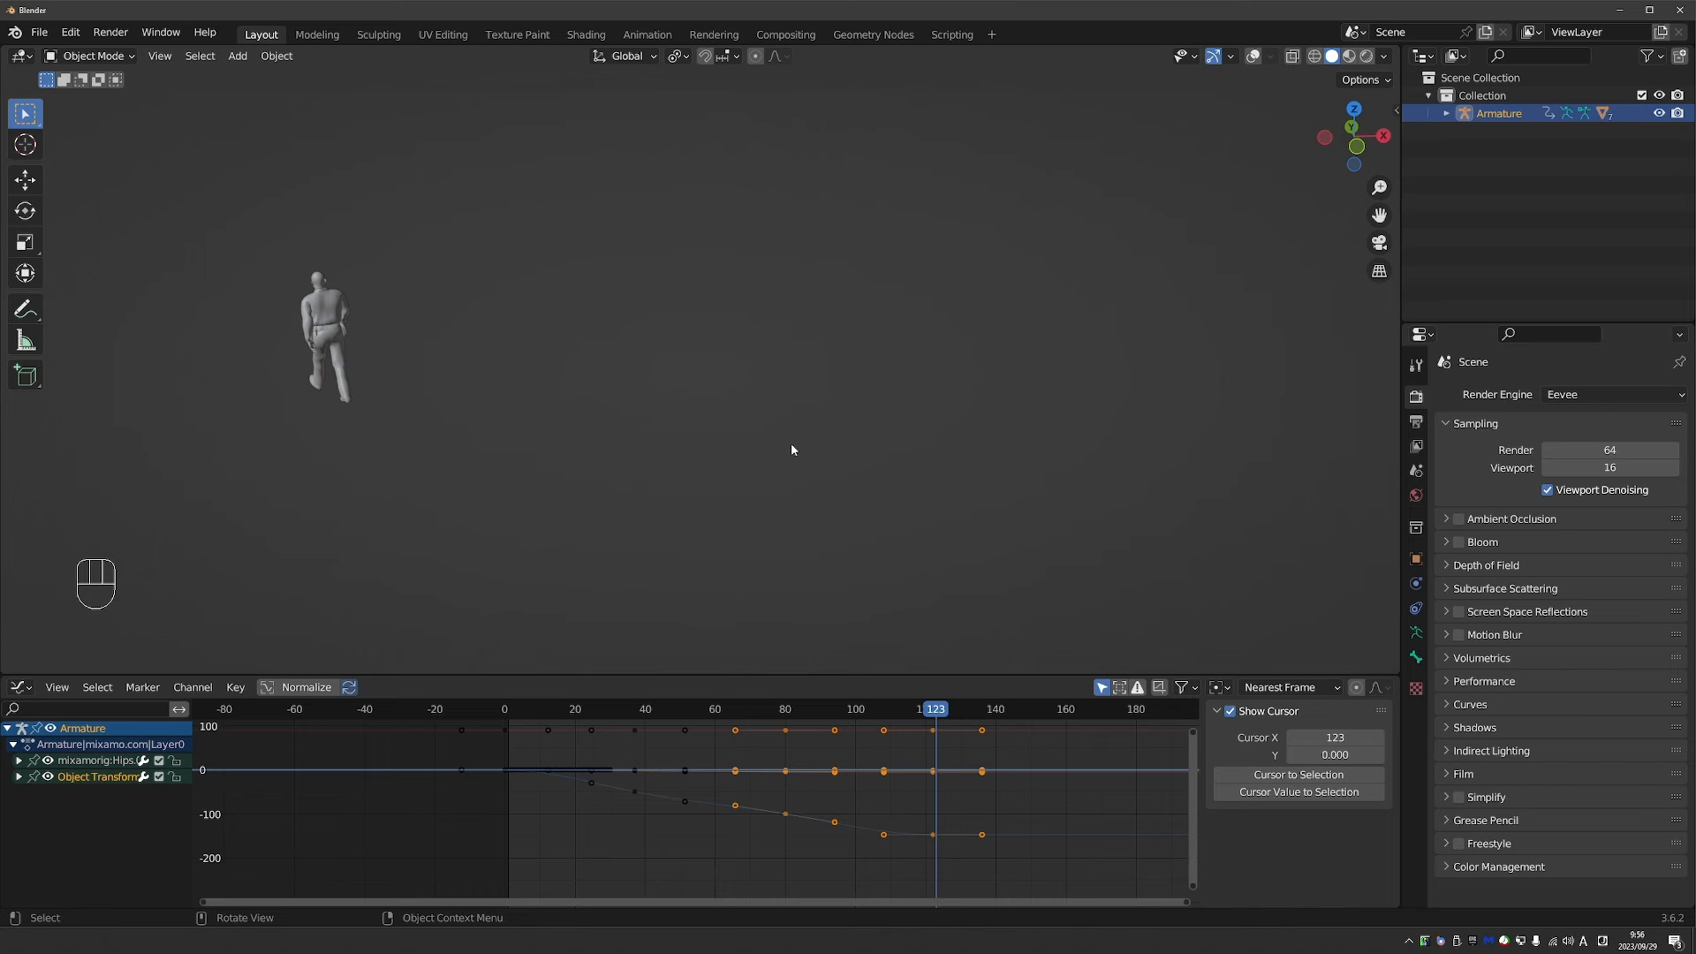
Return to frame 0 with overlays shown and delete the Object Transforms channel group from the armature's action.
click(506, 711)
click(506, 711)
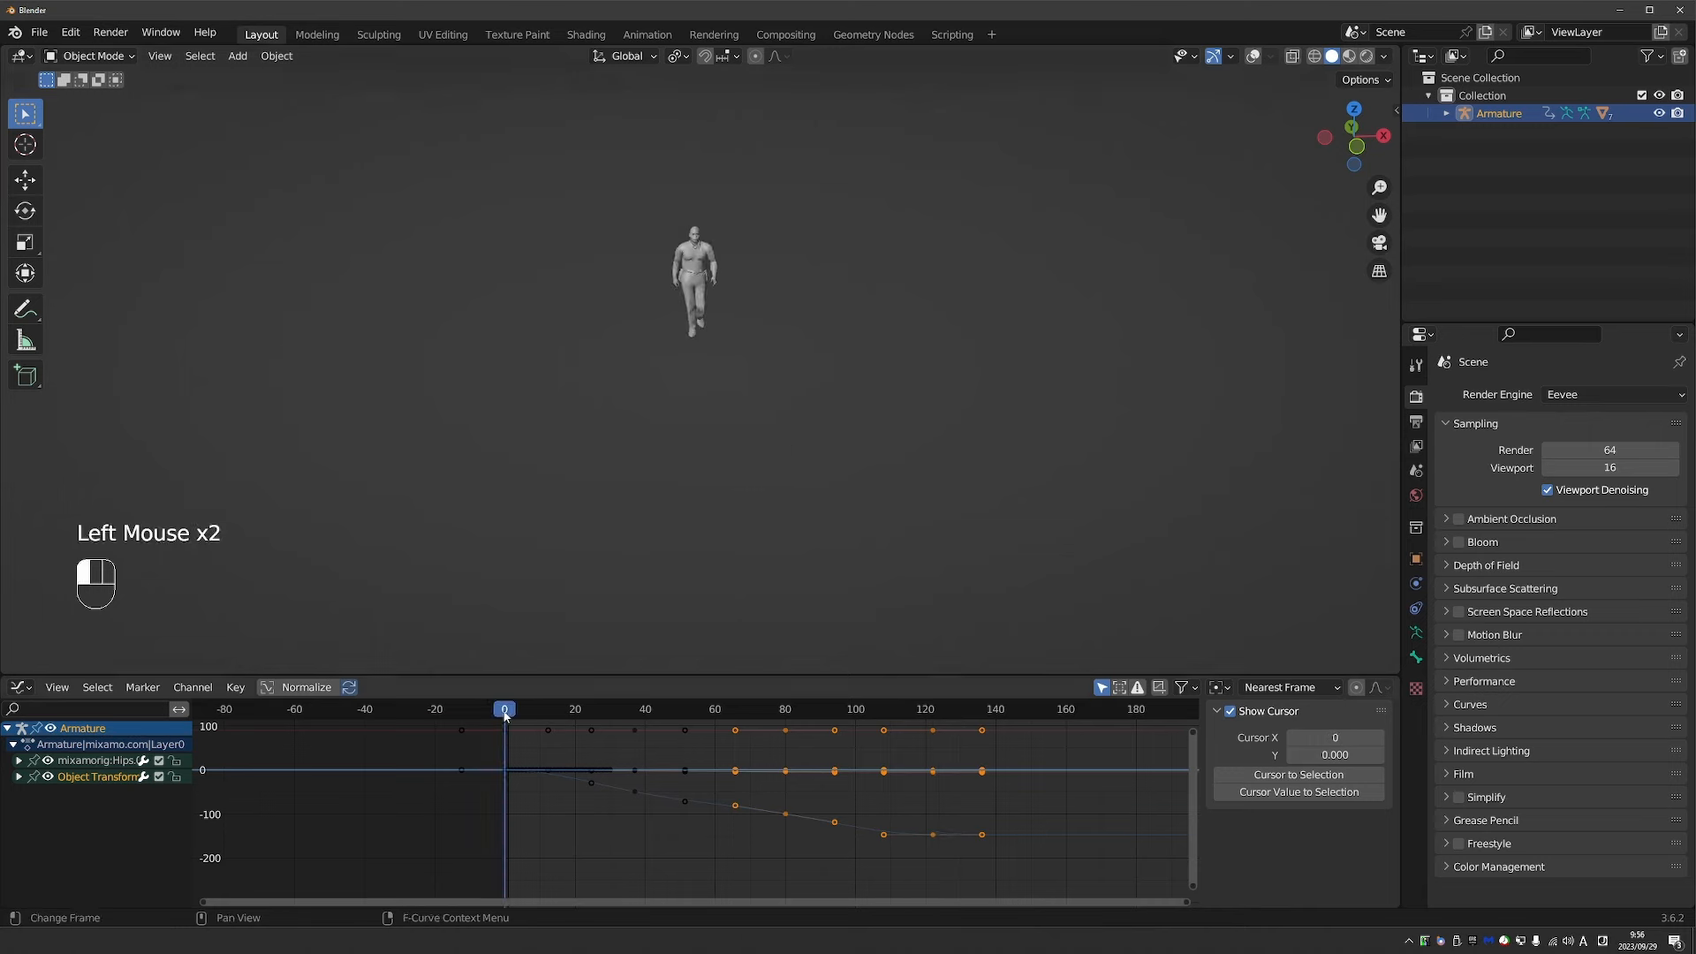
key(z)
scroll(674, 281, up, 2)
shift+scroll(674, 283, up, 1)
shift+middle_drag(673, 283, 650, 337)
scroll(612, 757, up, 2)
click(100, 778)
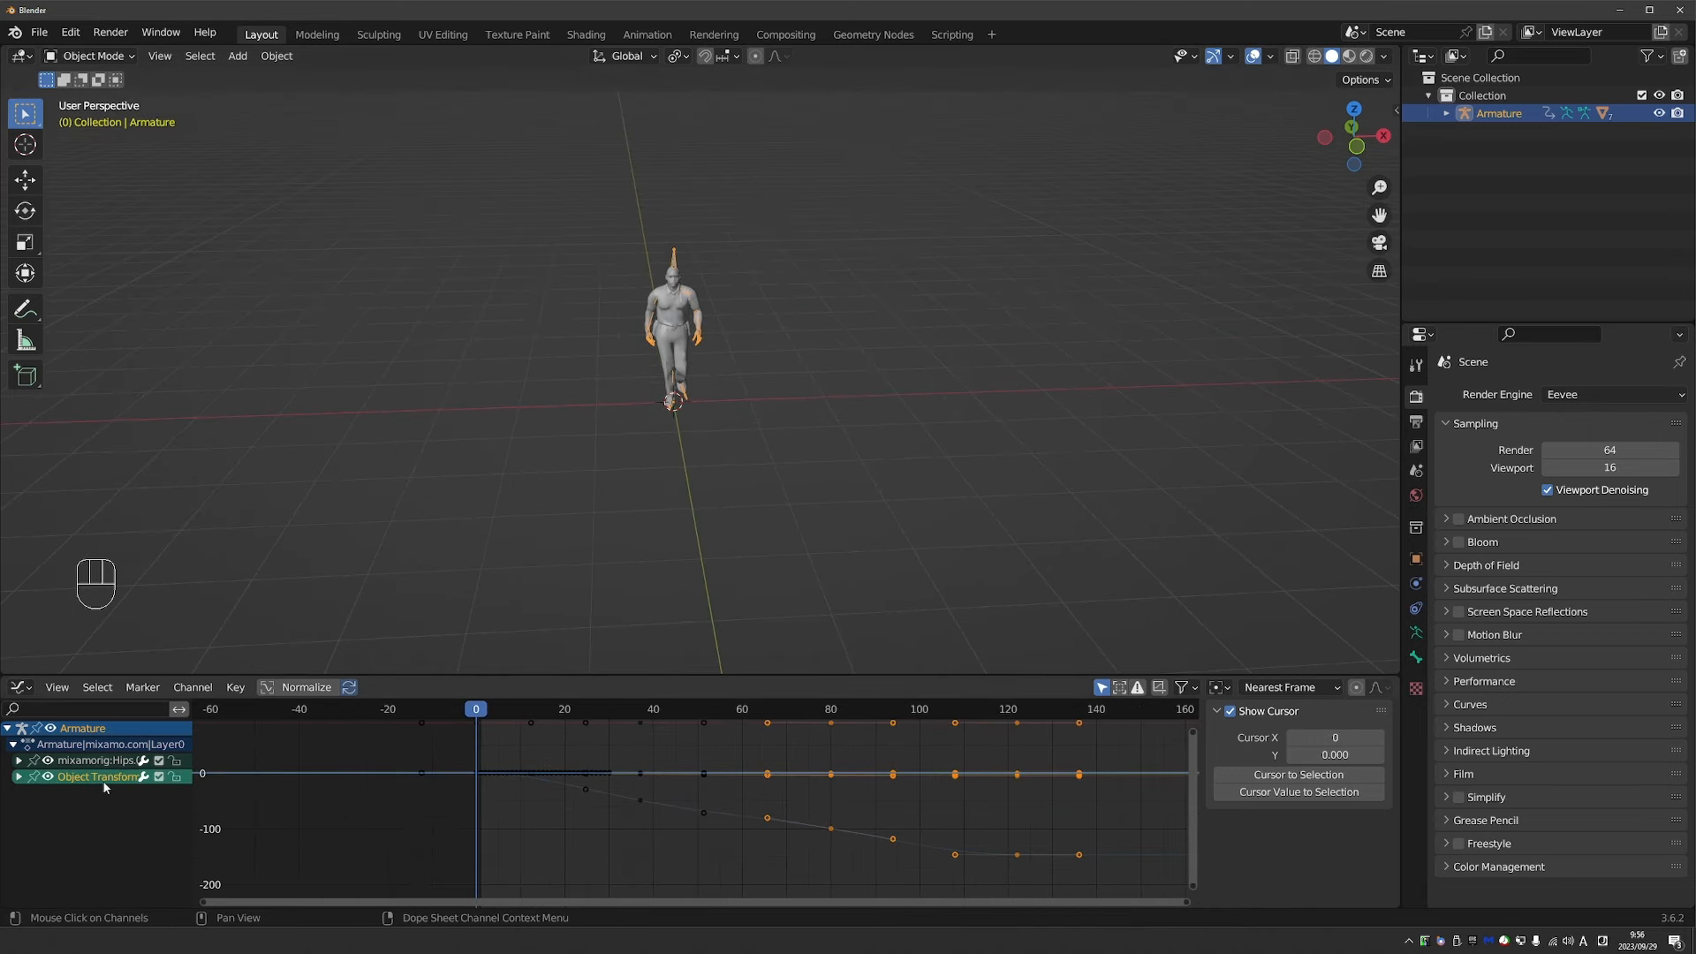
key(Delete)
Create a Mixamo control rig for the armature with the existing animation applied.
scroll(723, 404, up, 2)
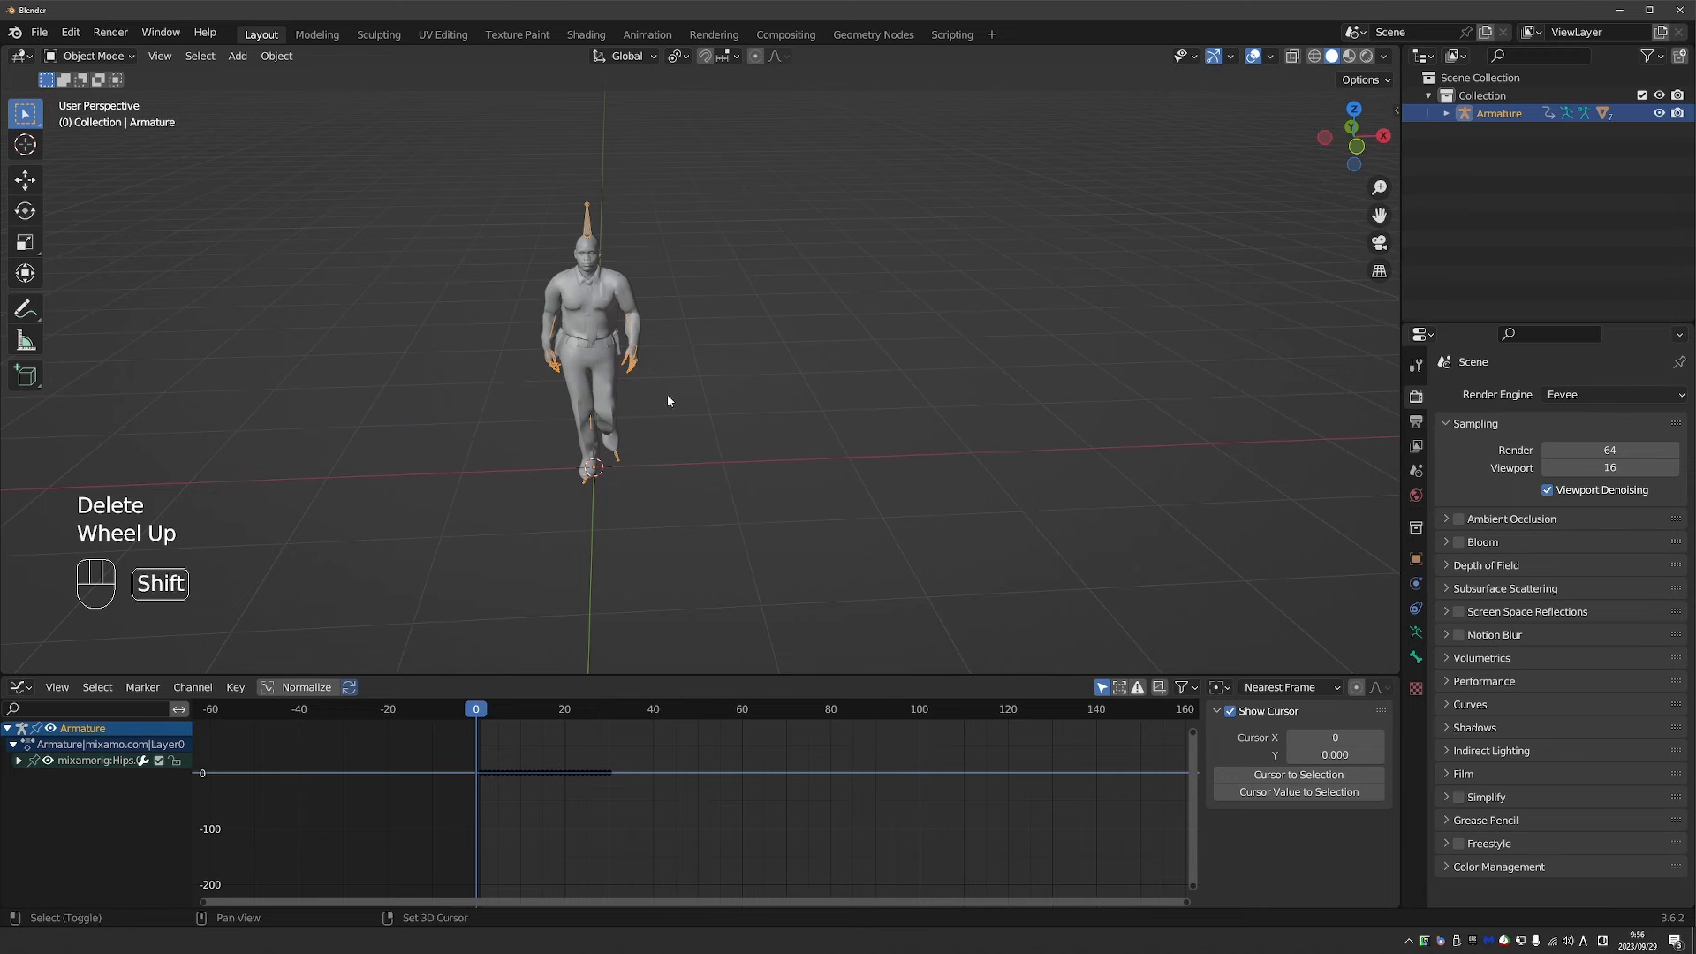
shift+middle_drag(666, 394, 734, 426)
key(n)
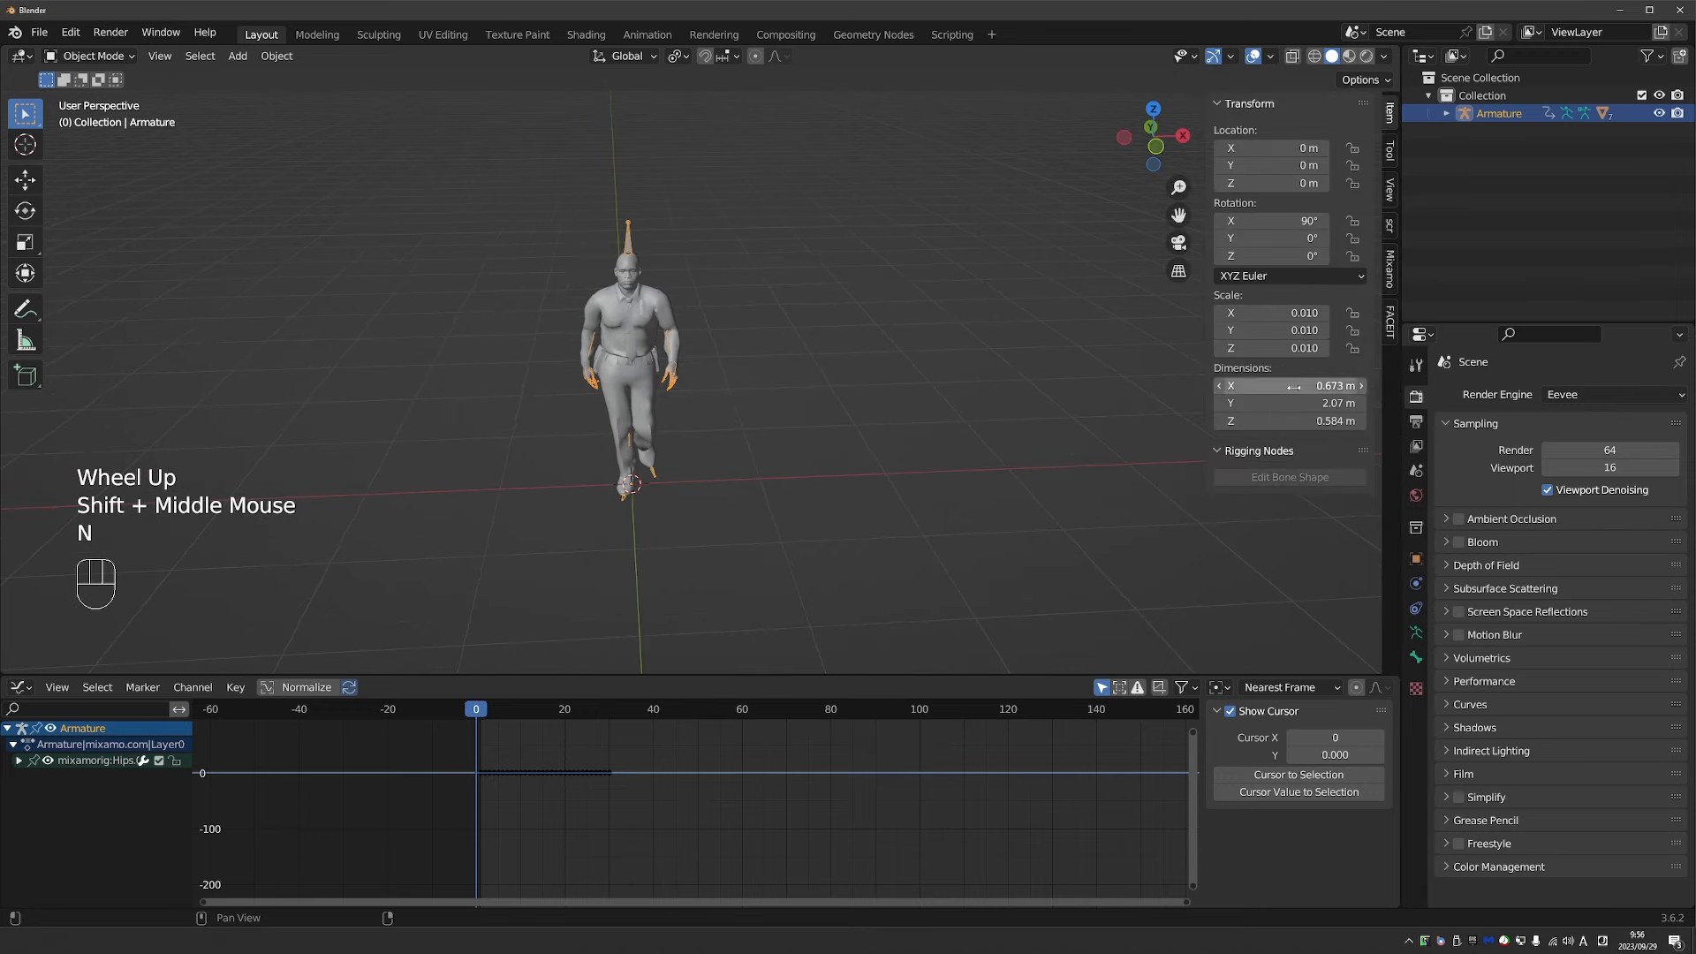
click(1389, 268)
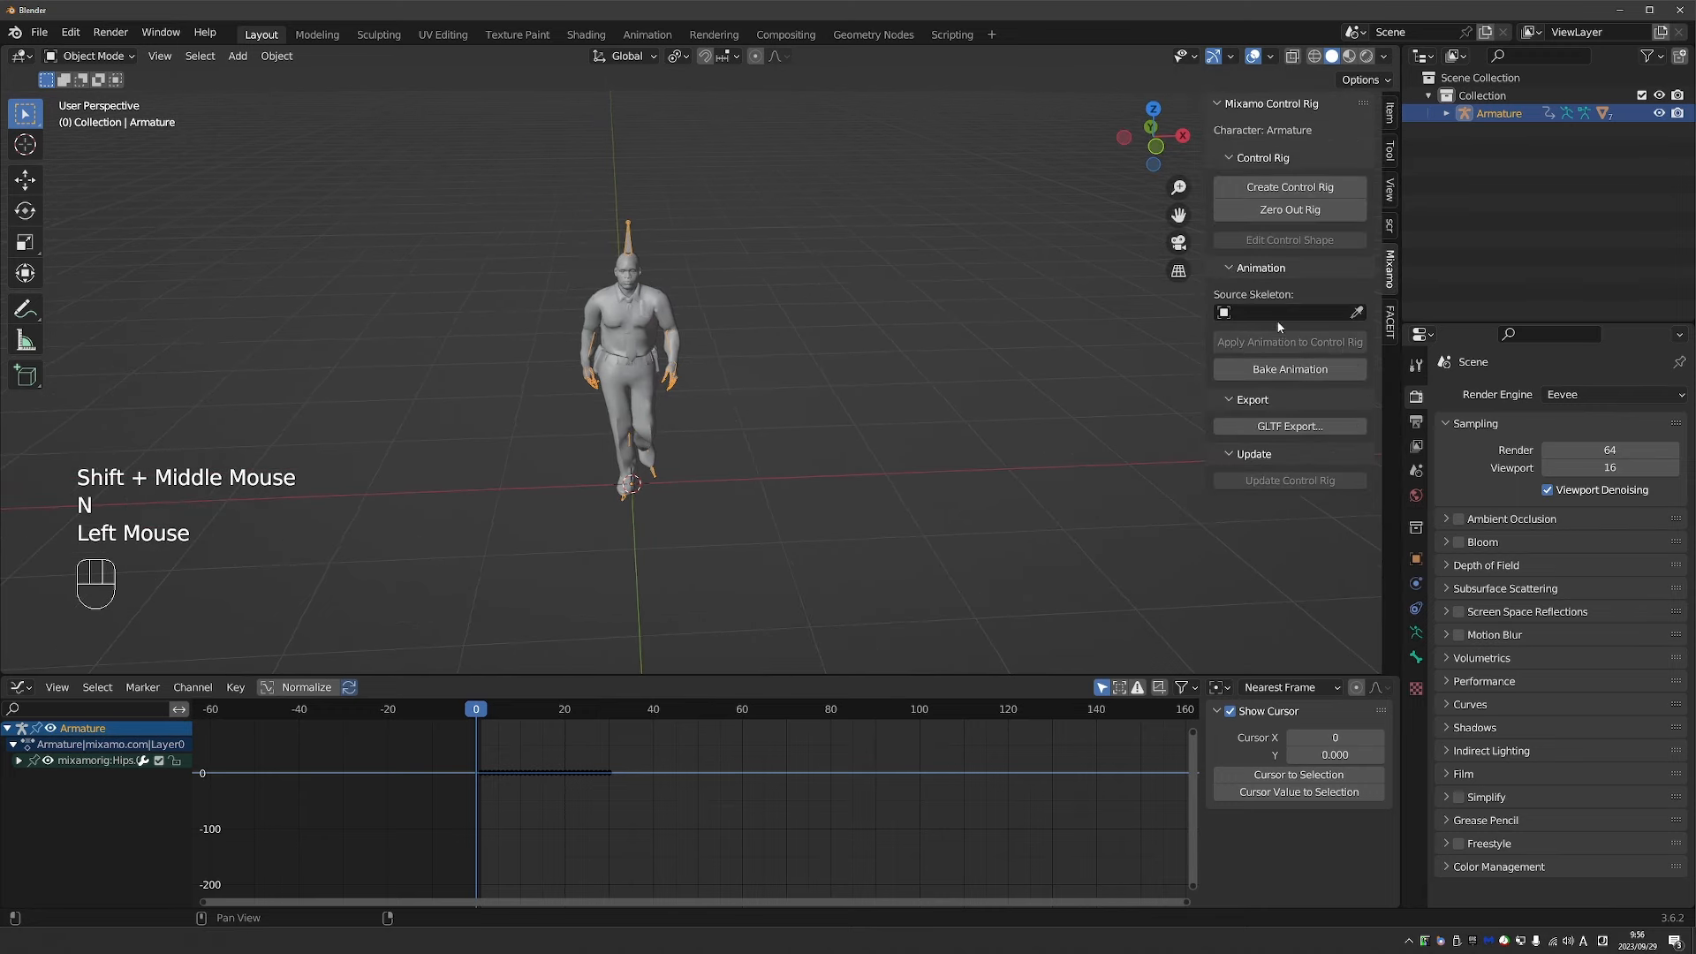
click(1289, 187)
click(1188, 280)
Select all control bones in Pose Mode, make their animation curves cyclic, and play the looped walk.
key(space)
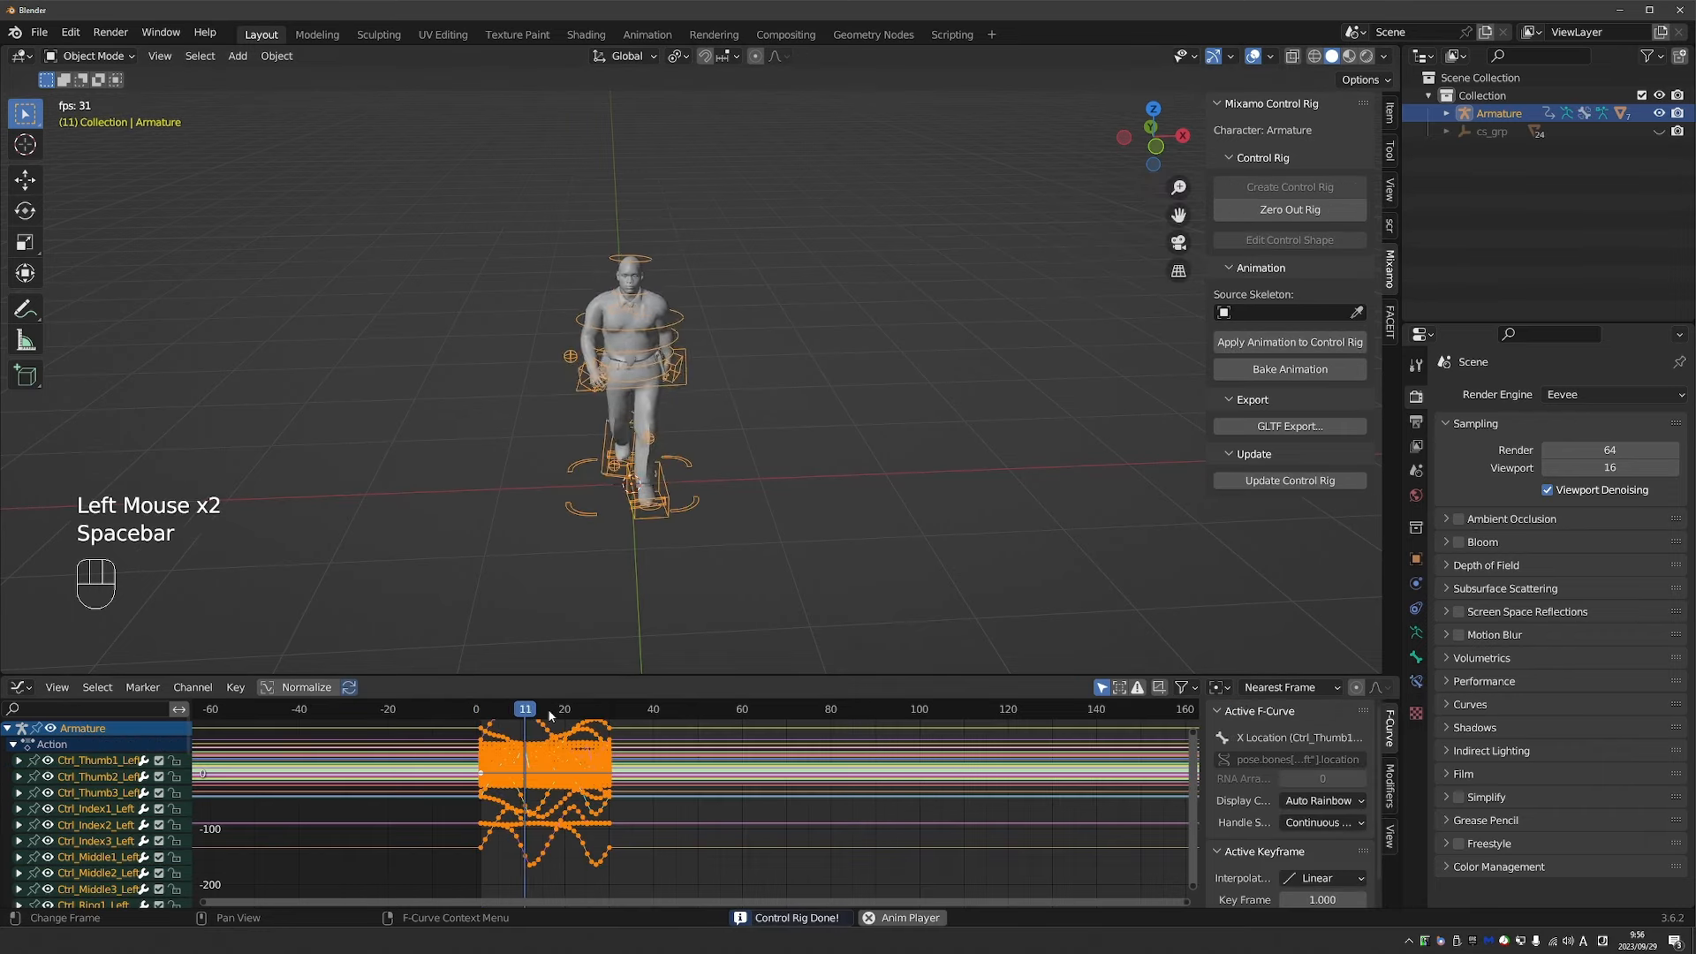
key(shift+e)
key(Tab)
scroll(718, 447, up, 2)
middle_drag(717, 448, 671, 468)
key(a)
key(shift+e)
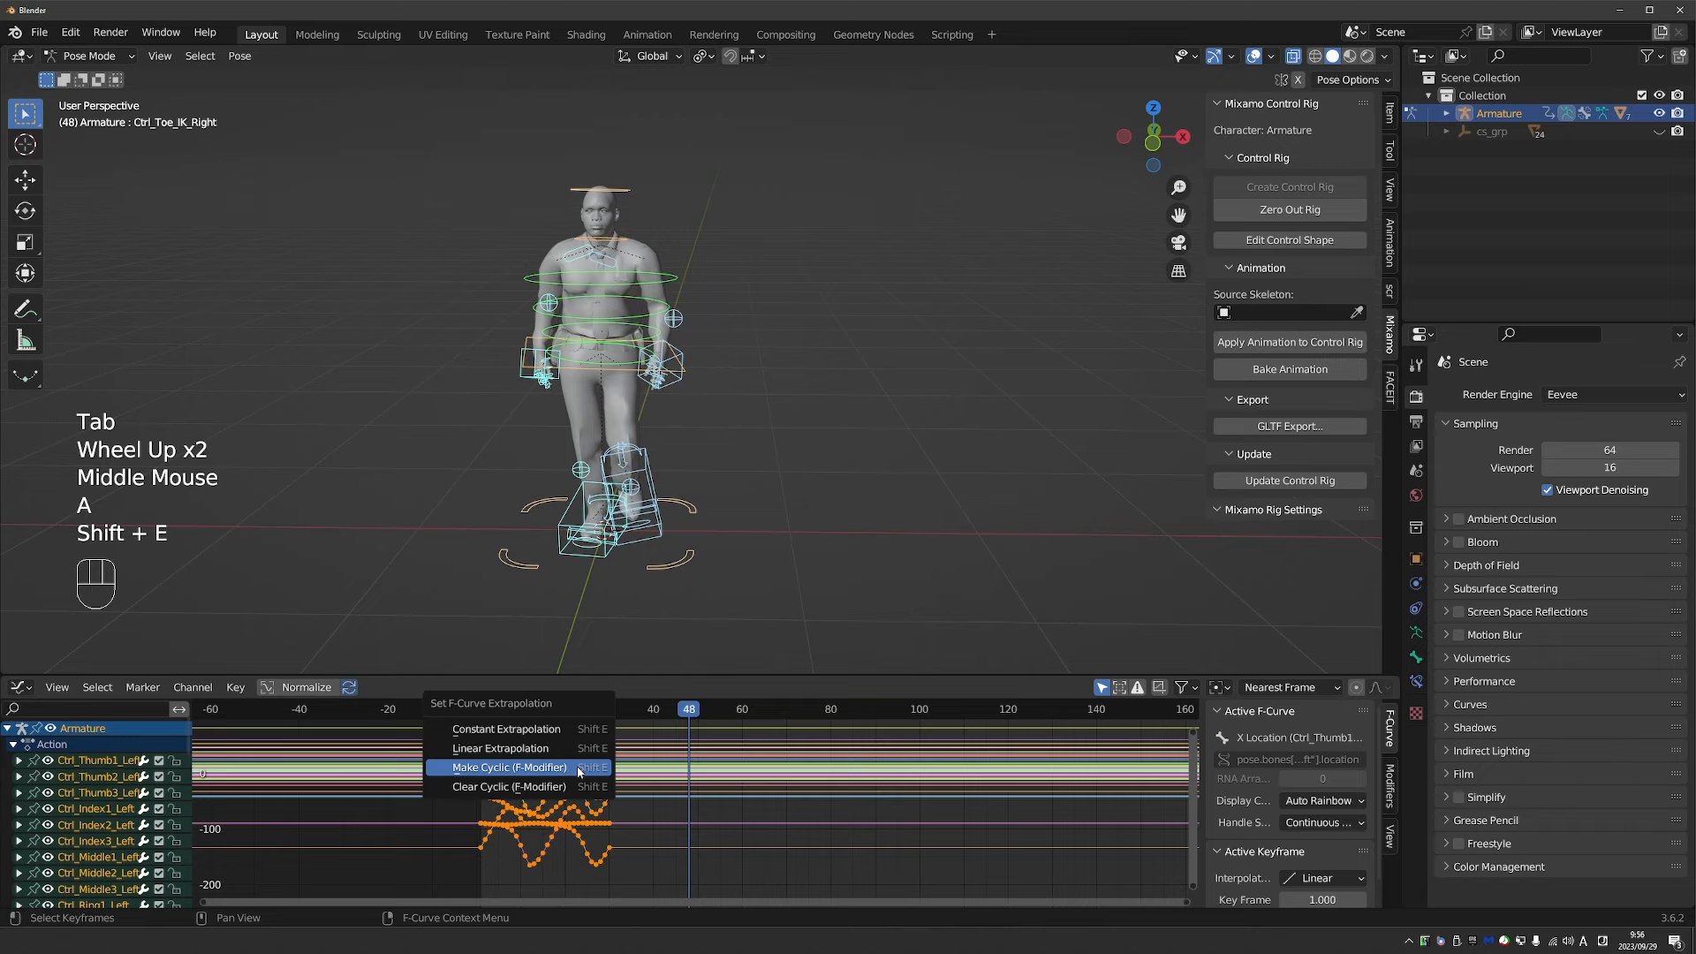
click(576, 765)
key(space)
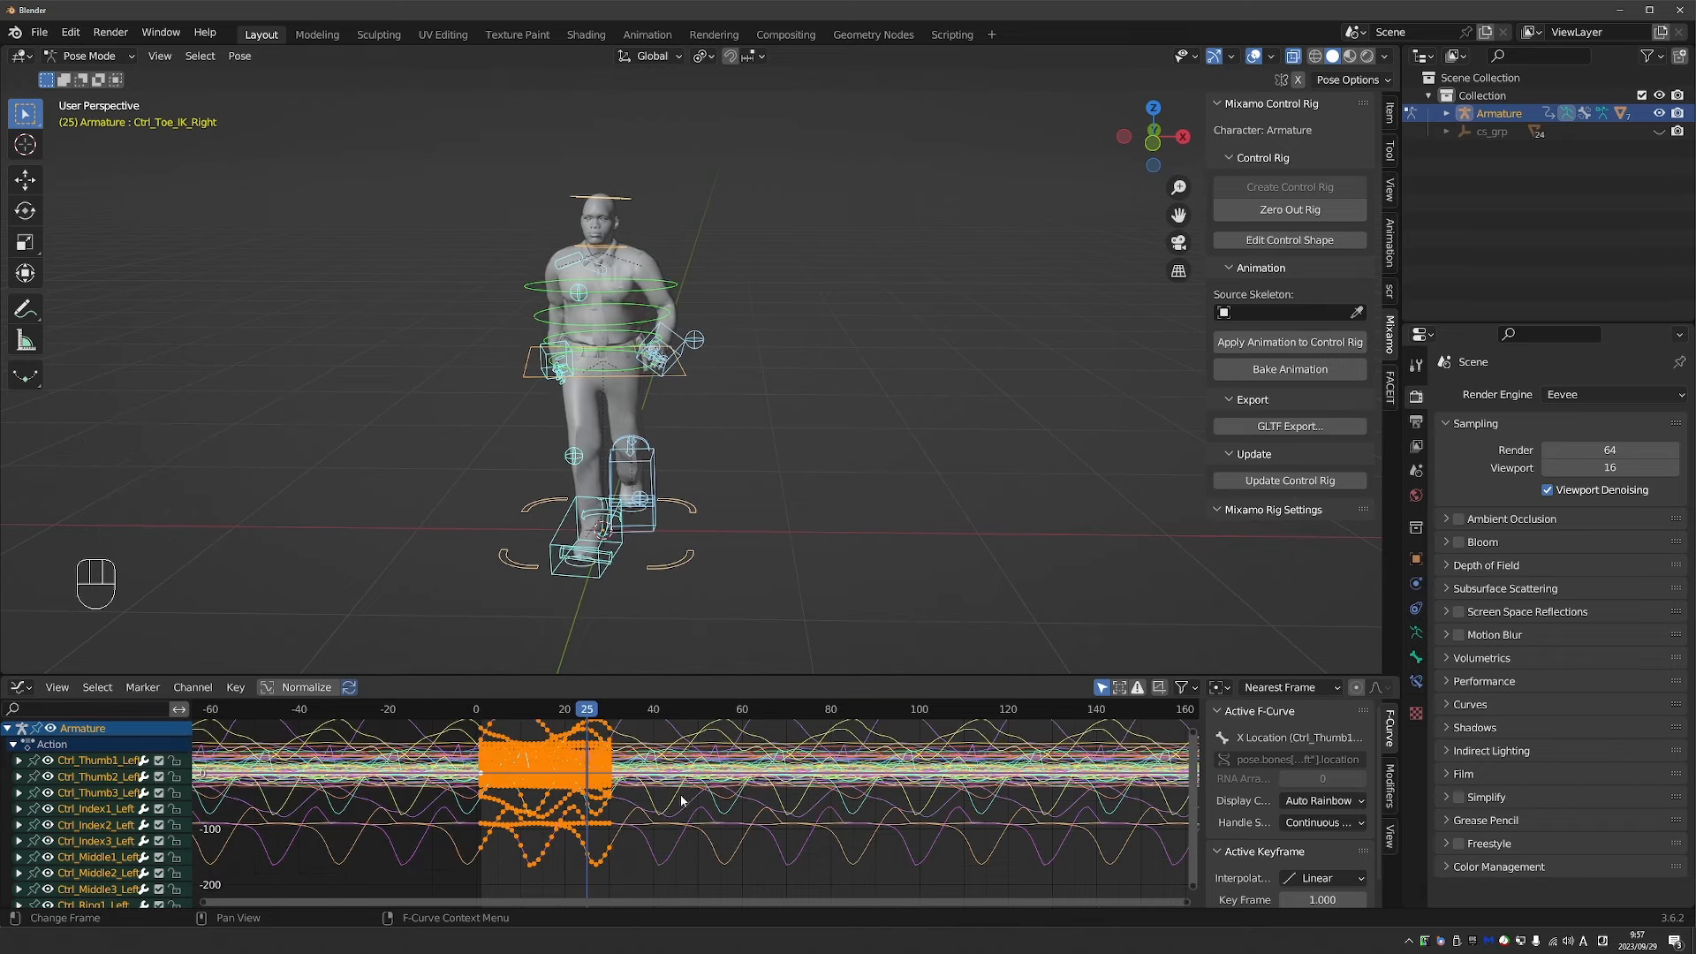
Select the character's master control, try moving the whole rig with it, and look at the scene from the top.
click(671, 568)
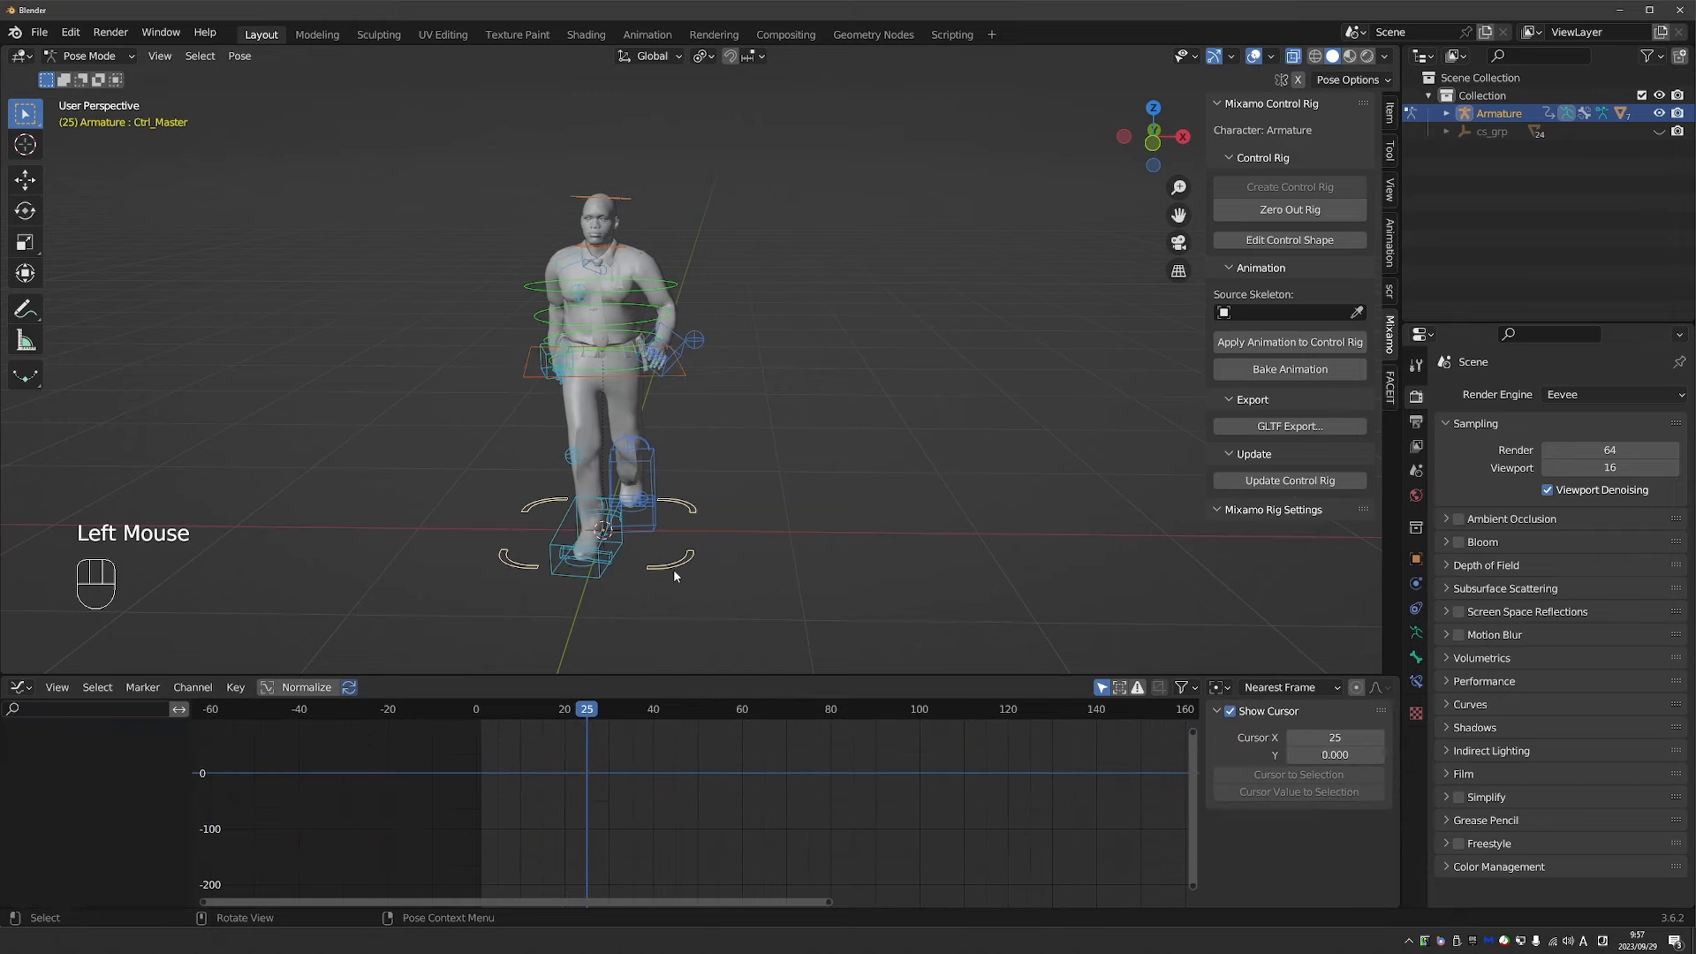
key(g)
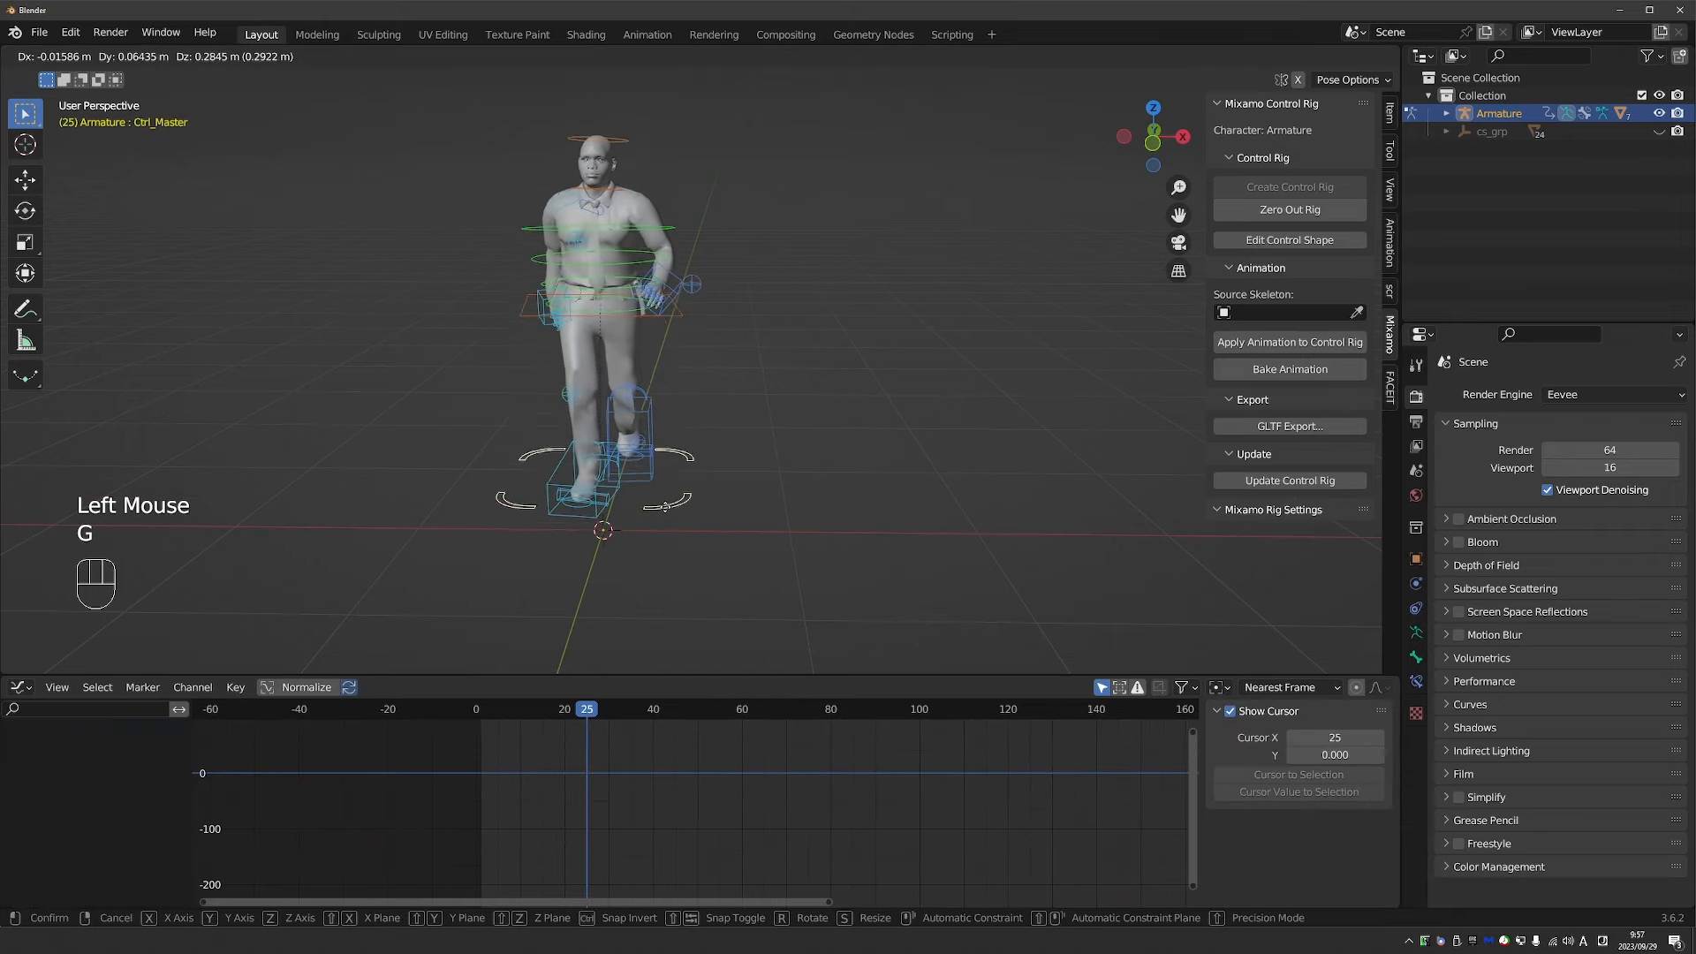
click(722, 579)
scroll(733, 572, down, 1)
key(KP_7)
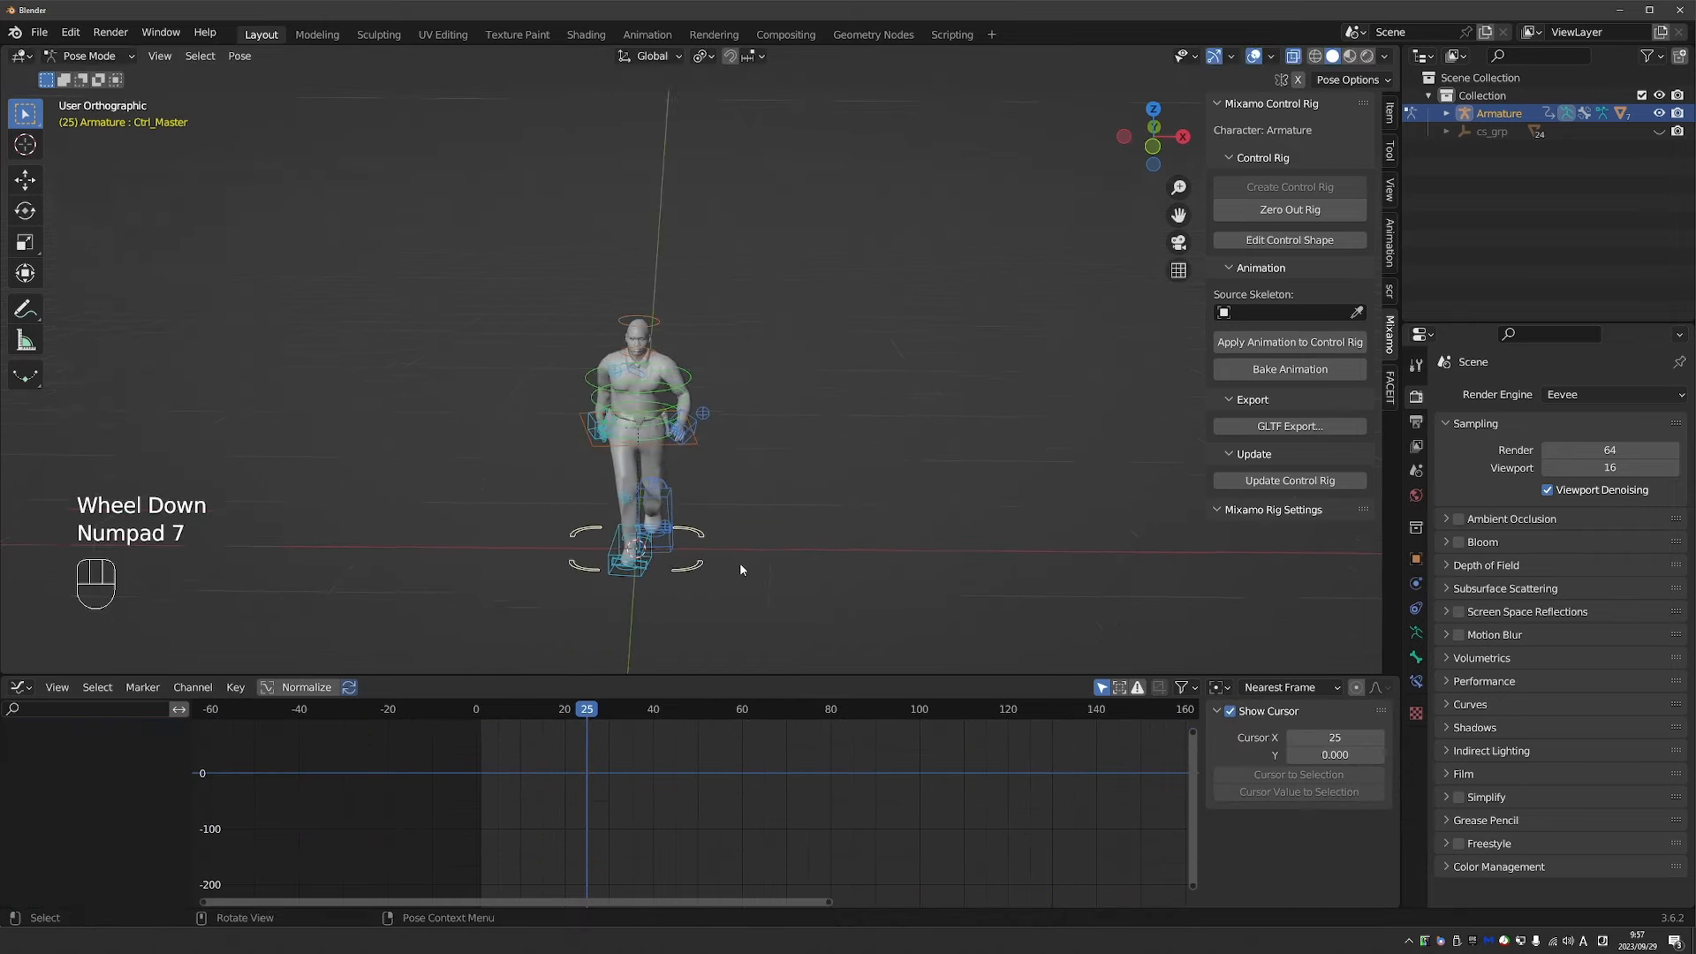
Insert a Location & Rotation keyframe for the master control at frame 1.
shift+middle_drag(738, 568, 651, 185)
scroll(636, 187, down, 2)
key(i)
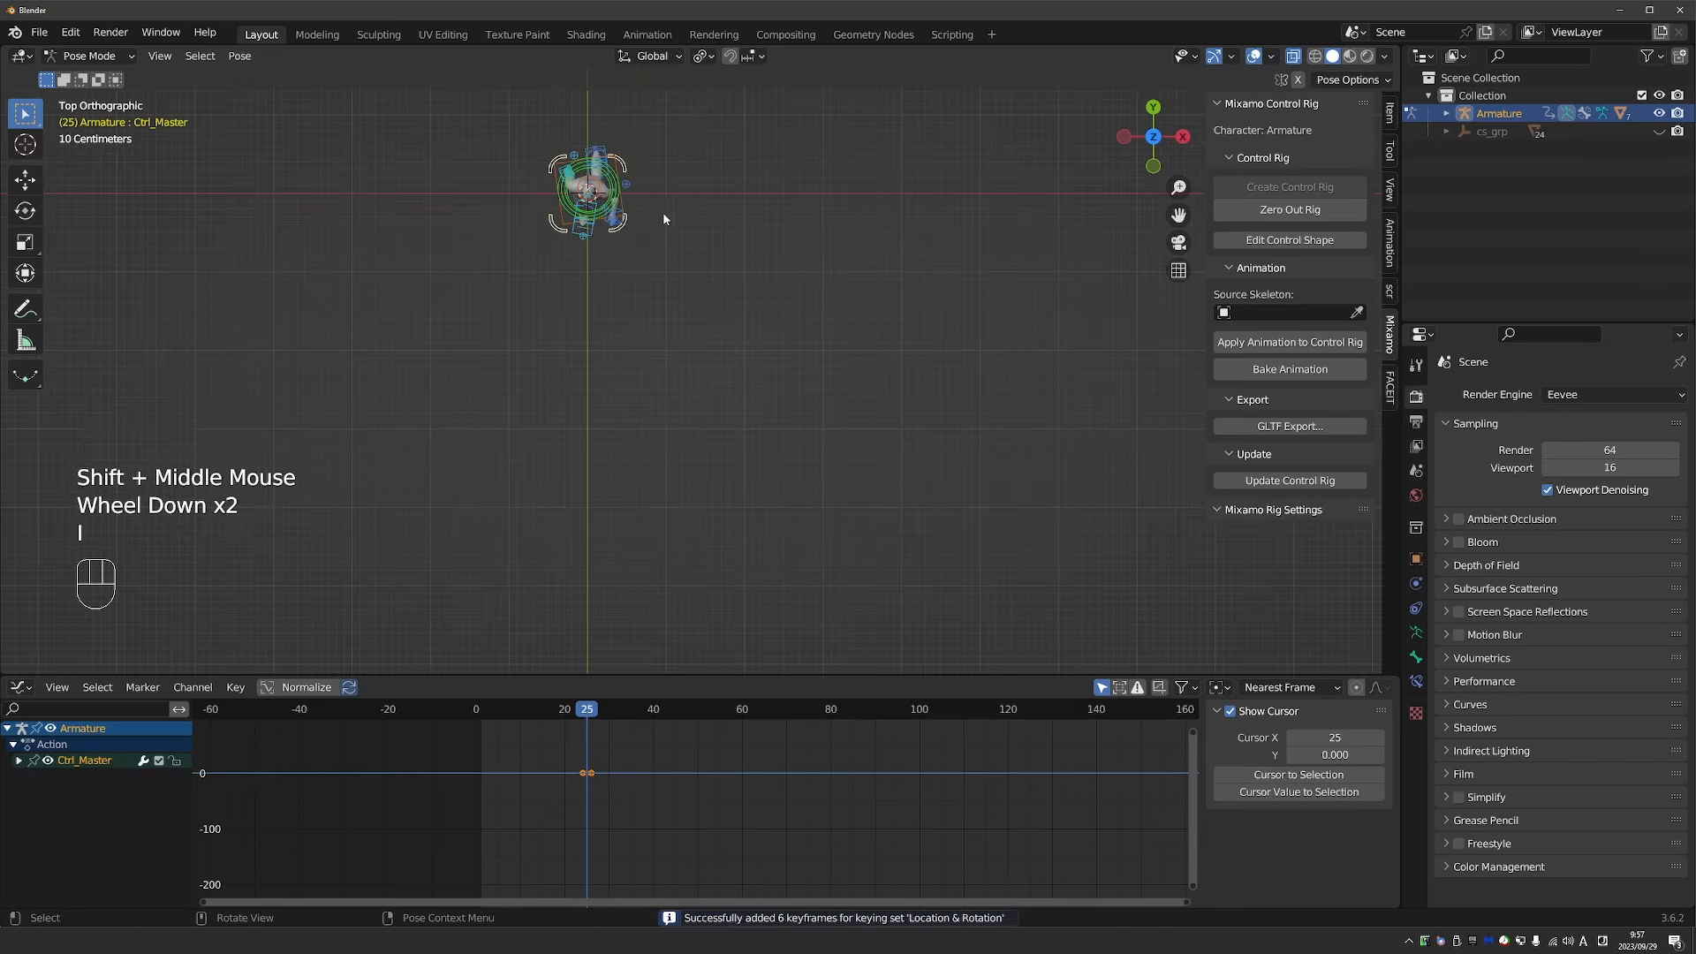
key(ctrl+z)
click(485, 713)
click(481, 712)
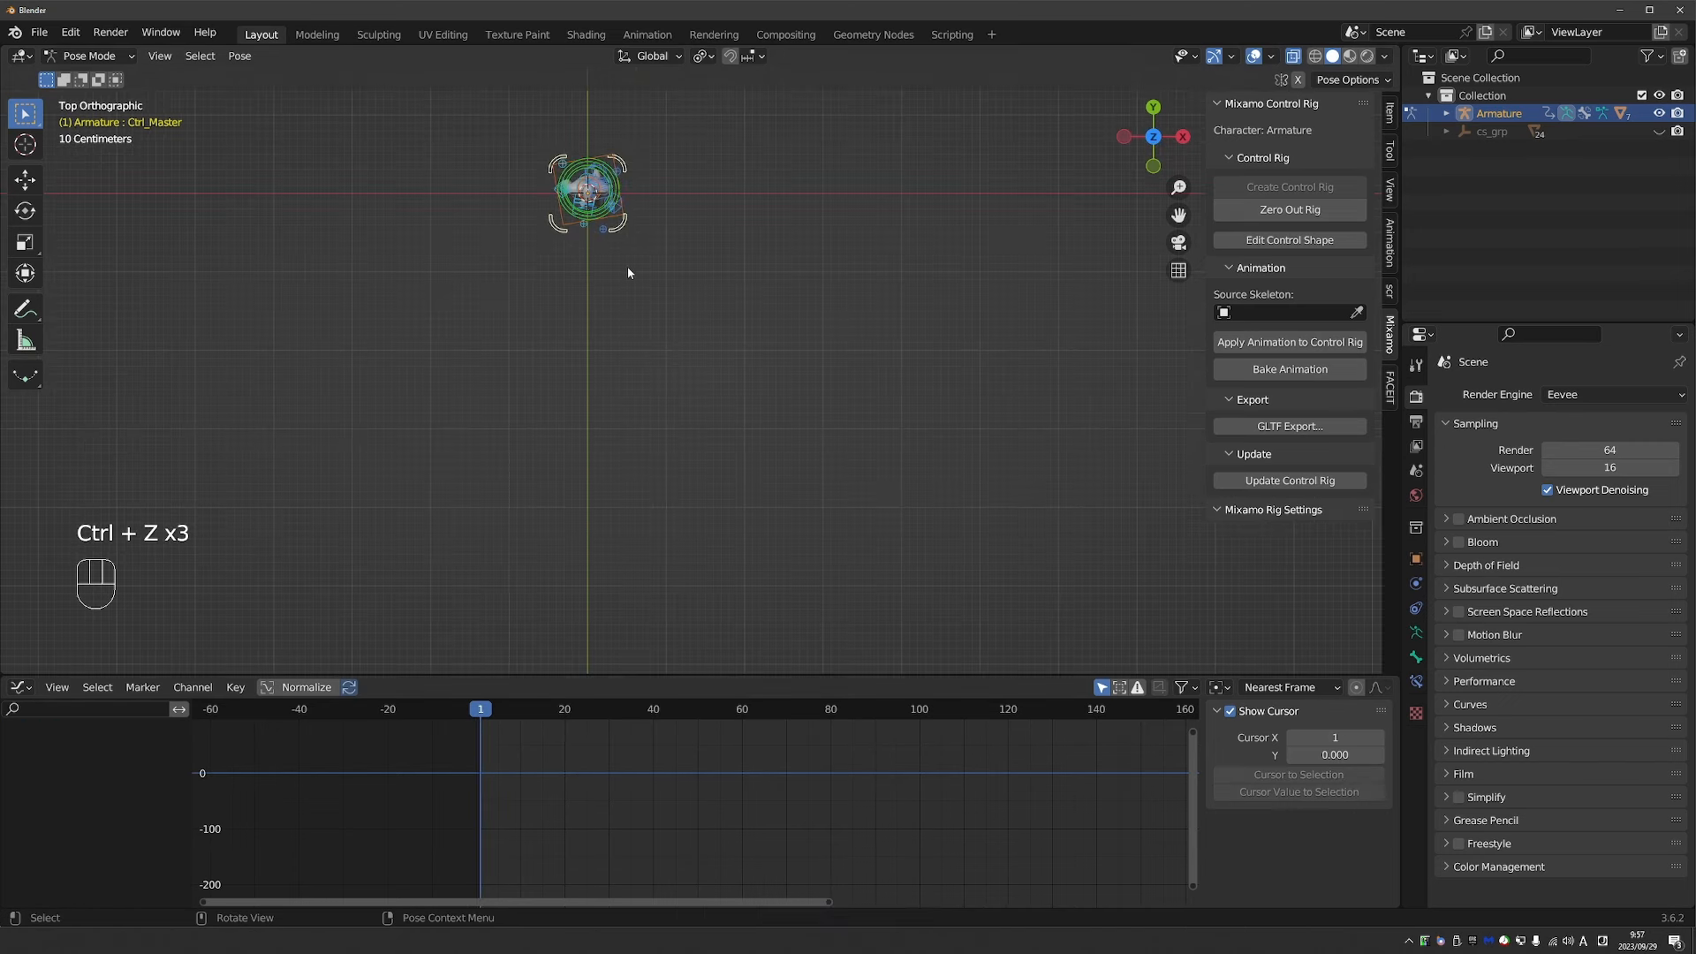
key(i)
Change the graph editor area to the Timeline and clear the Location & Rotation active keying set.
click(16, 687)
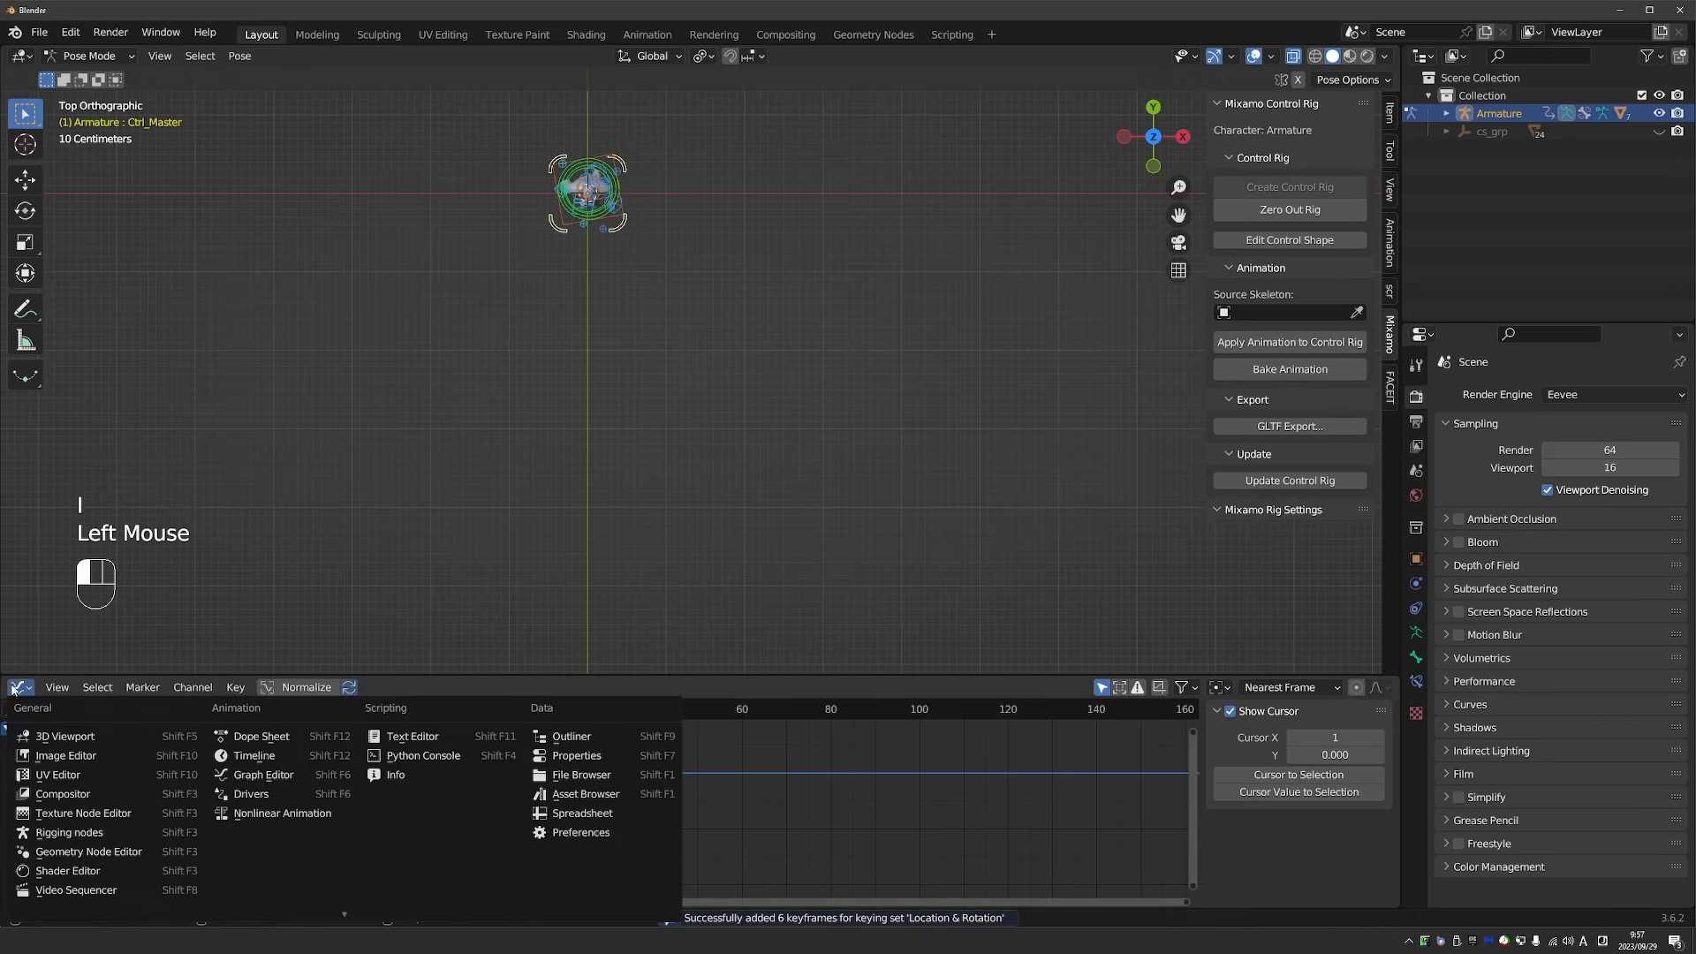
click(265, 755)
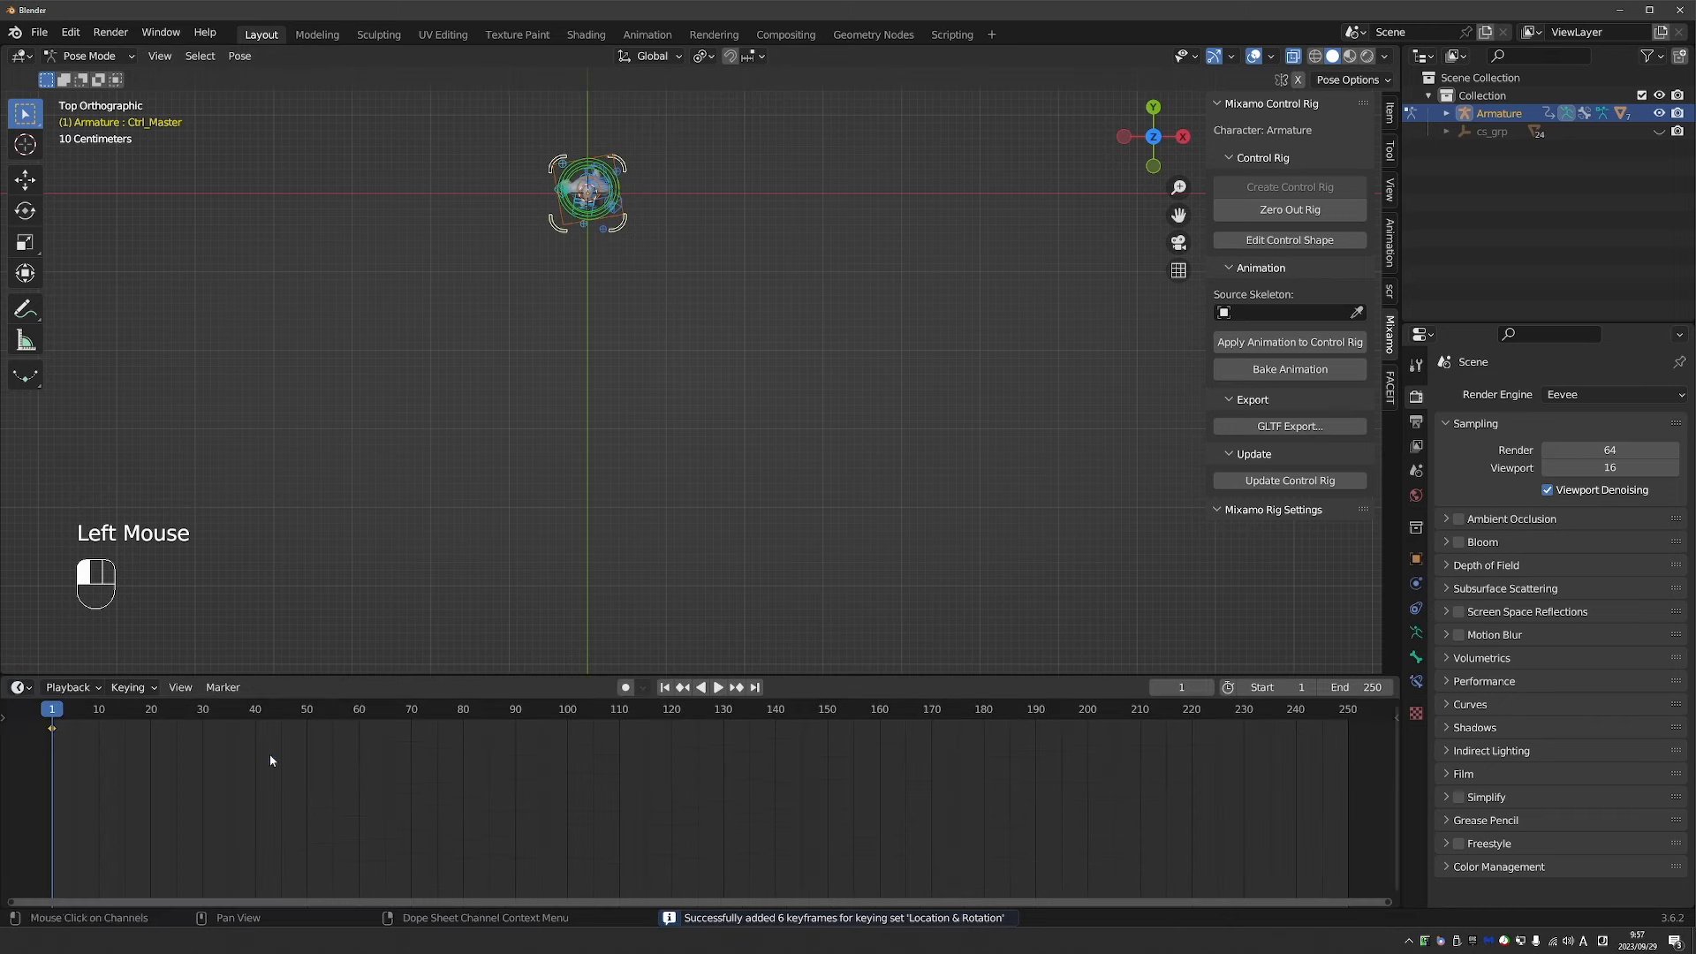
click(137, 690)
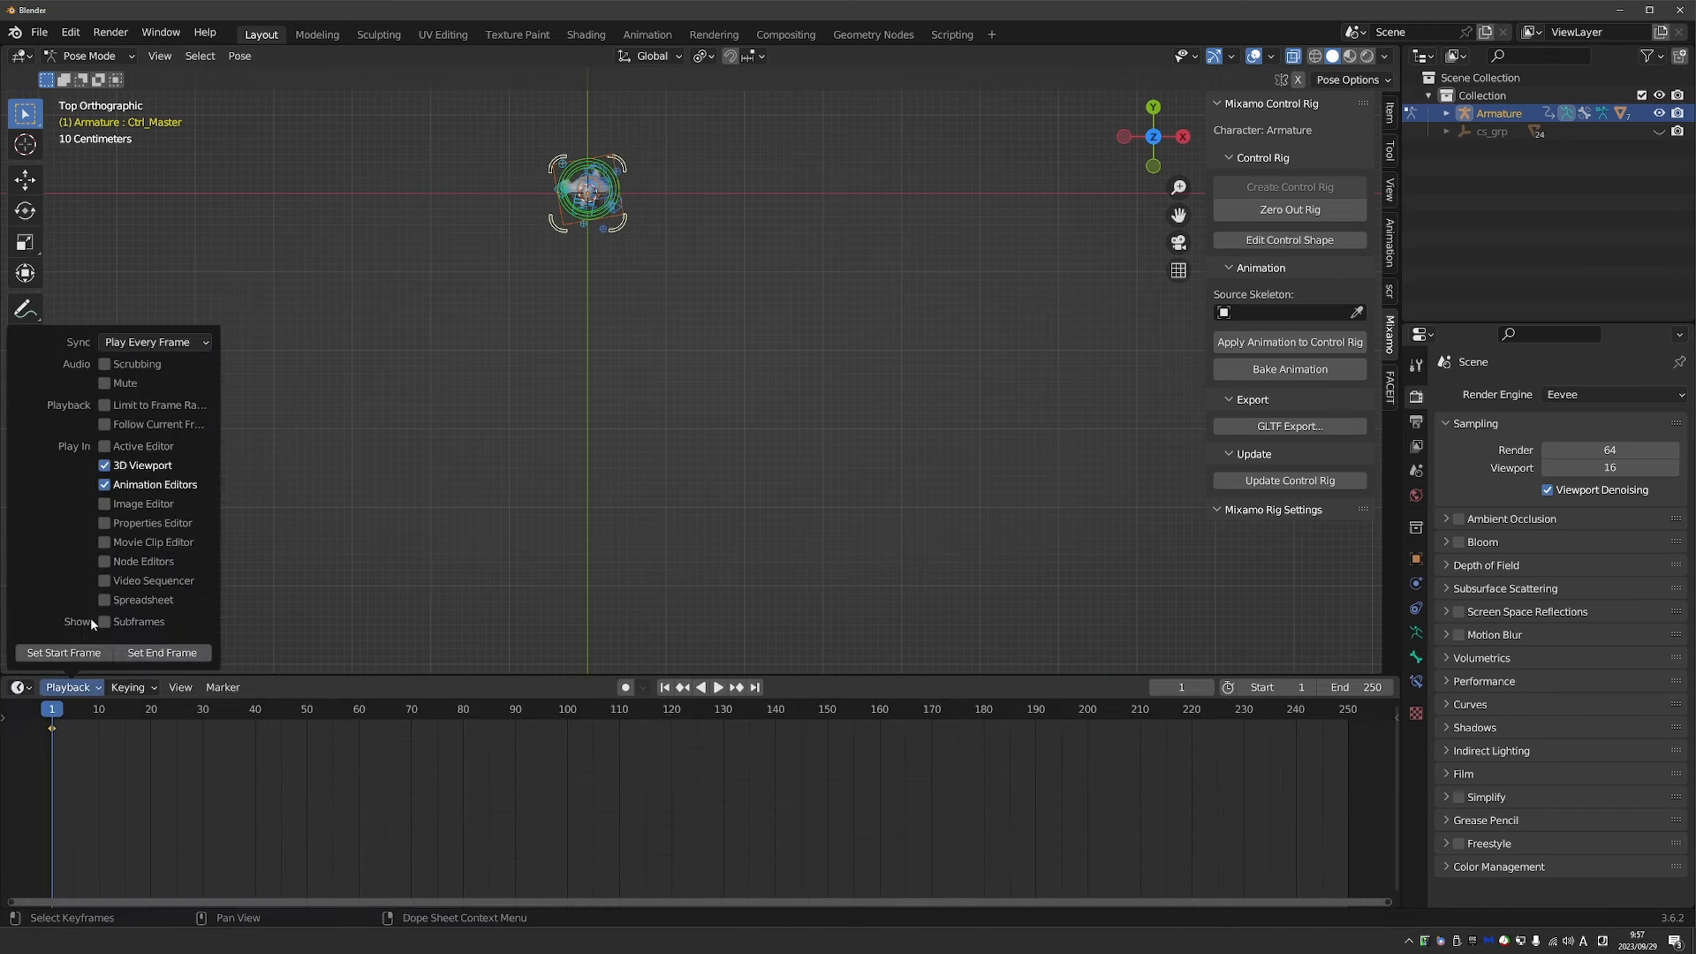
click(123, 693)
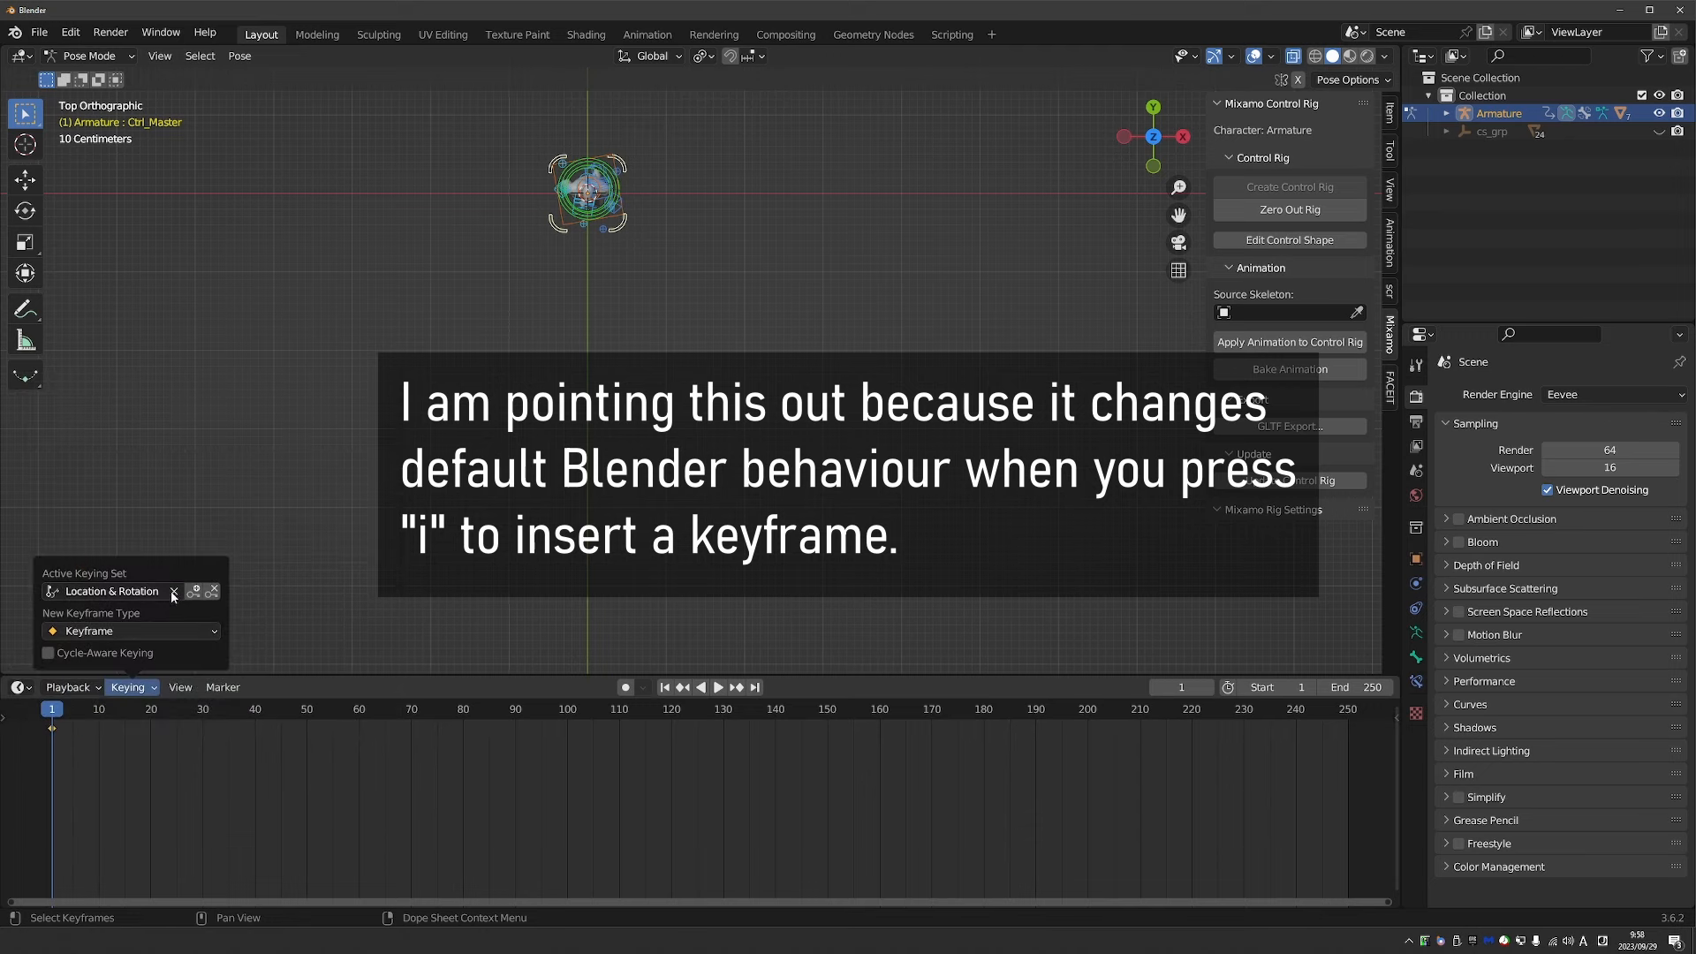
click(21, 688)
click(254, 755)
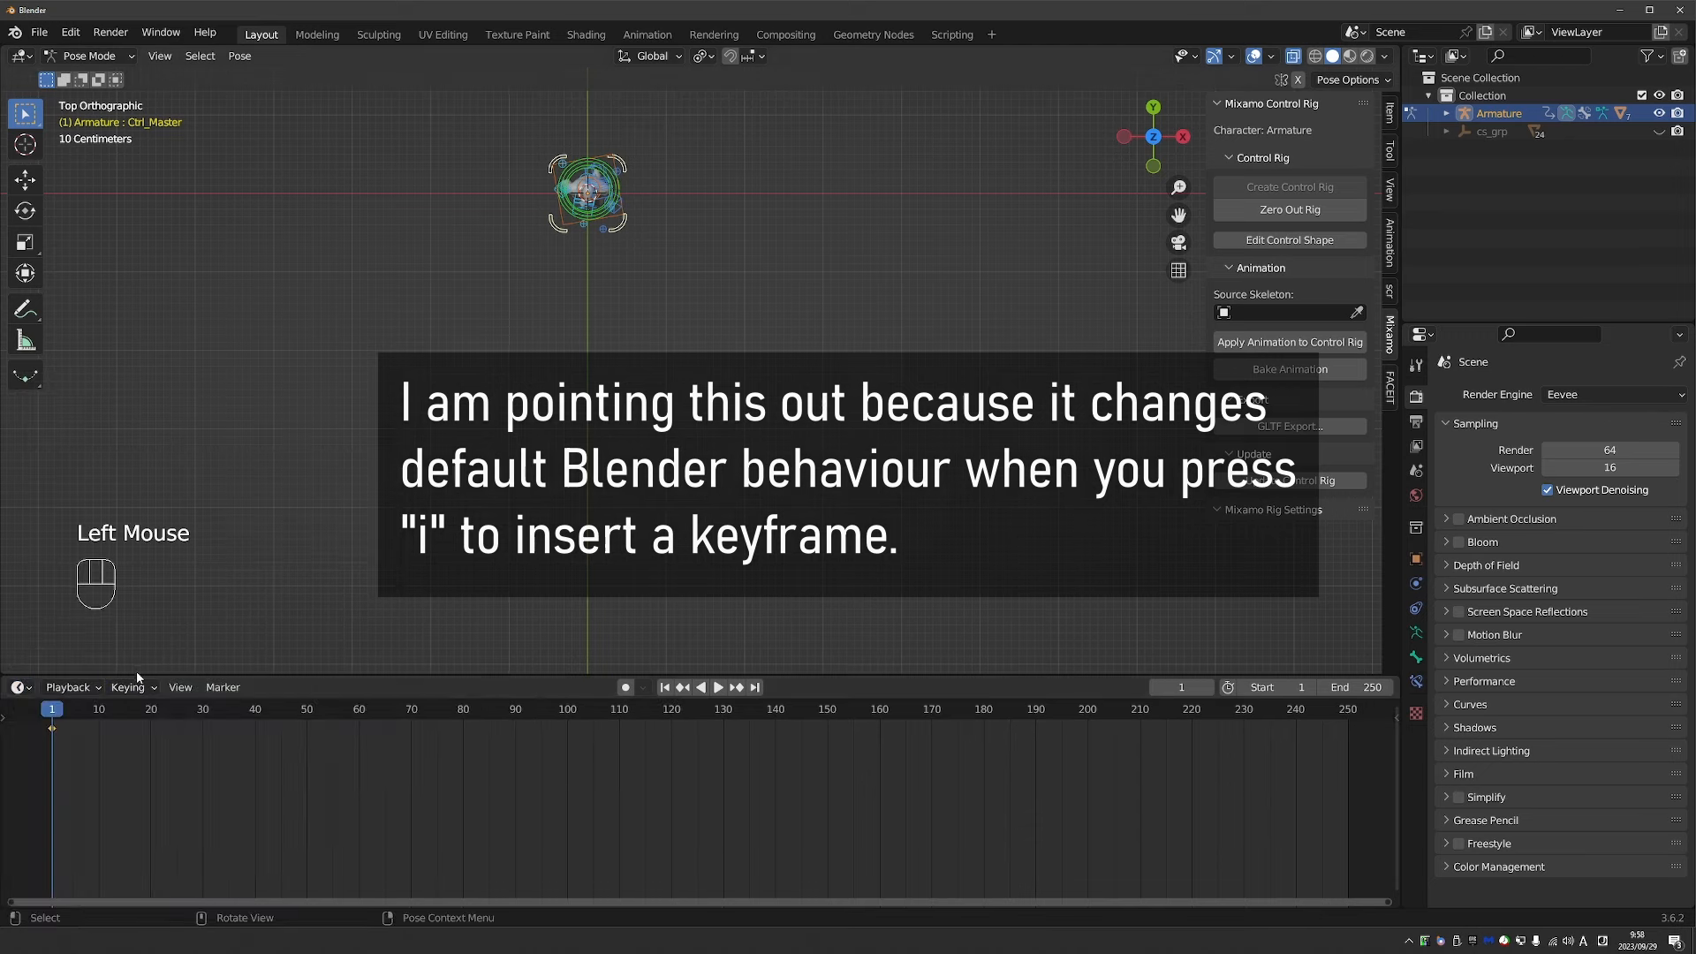
click(144, 692)
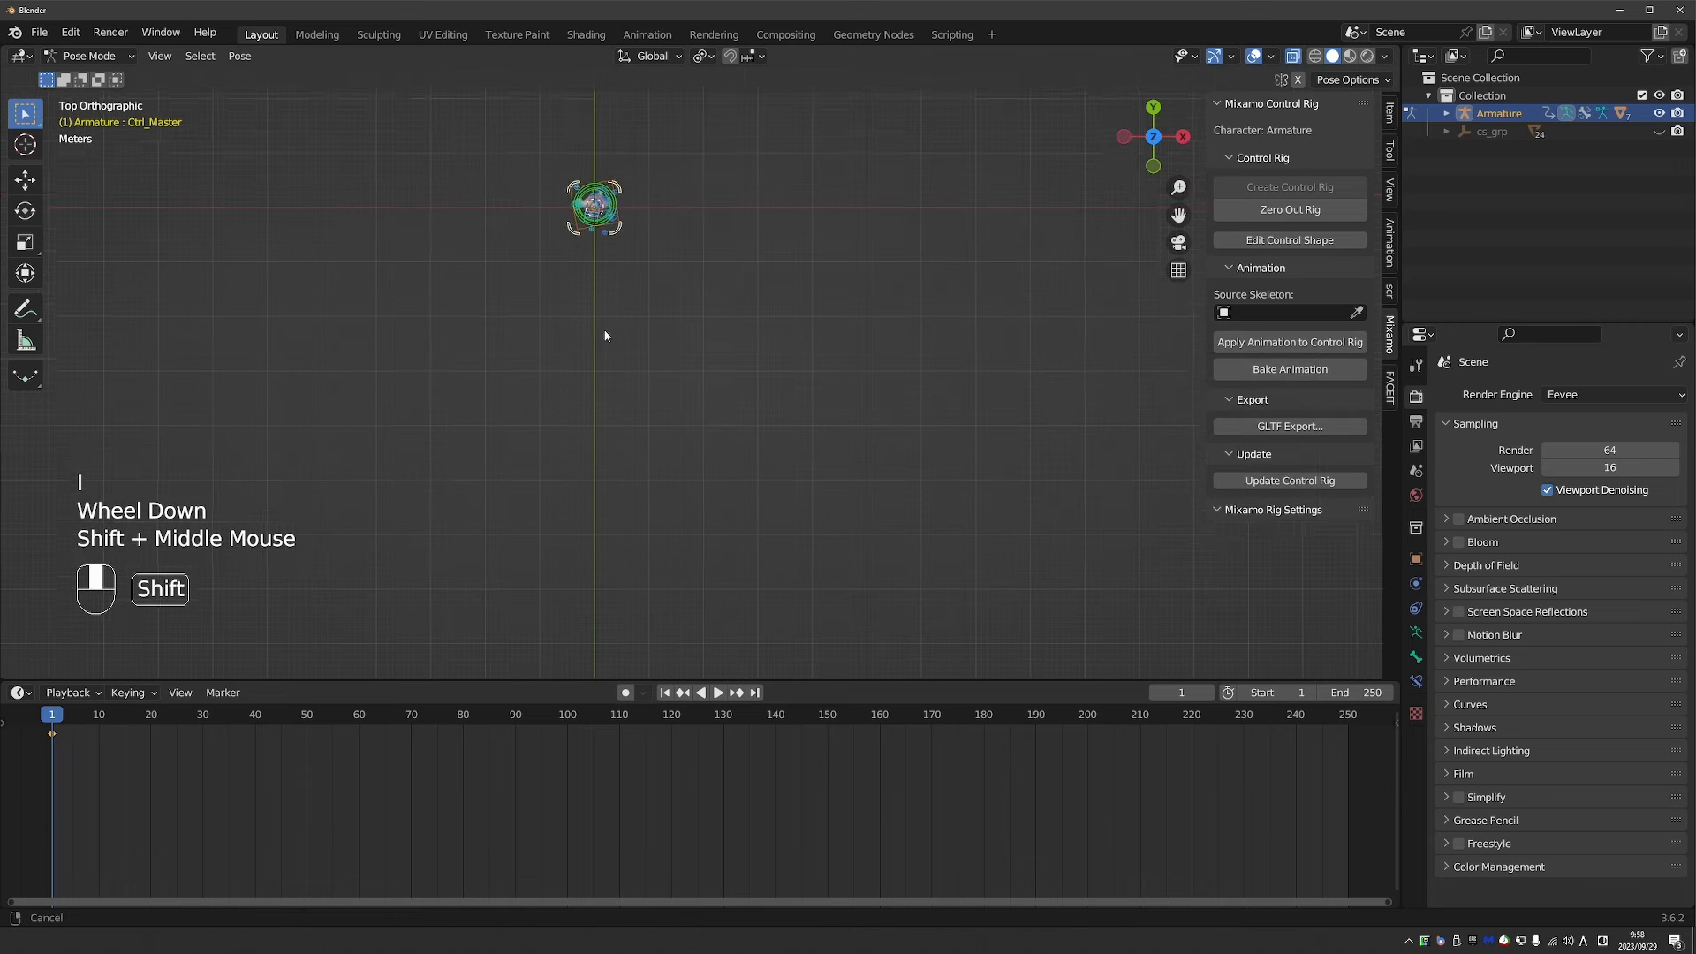
At frame 40, move the master control diagonally forward, rotate it towards its path, and insert a Location & Rotation keyframe.
shift+middle_drag(606, 333, 604, 320)
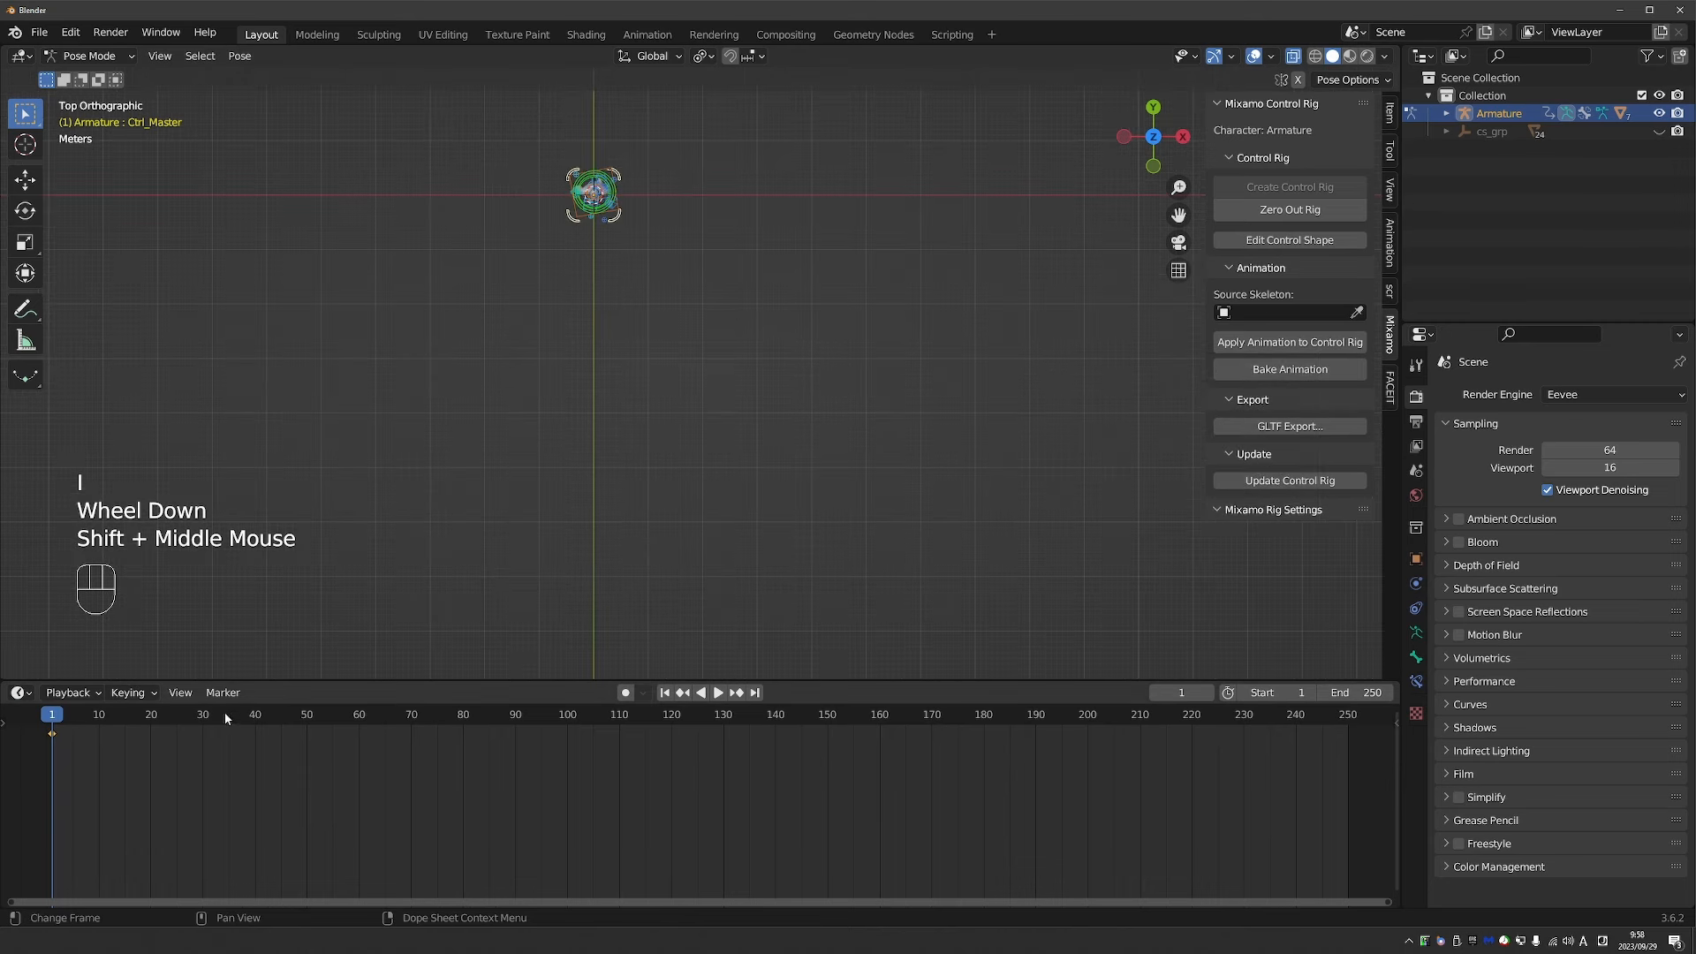
click(206, 713)
drag(207, 714, 256, 715)
key(g)
key(r)
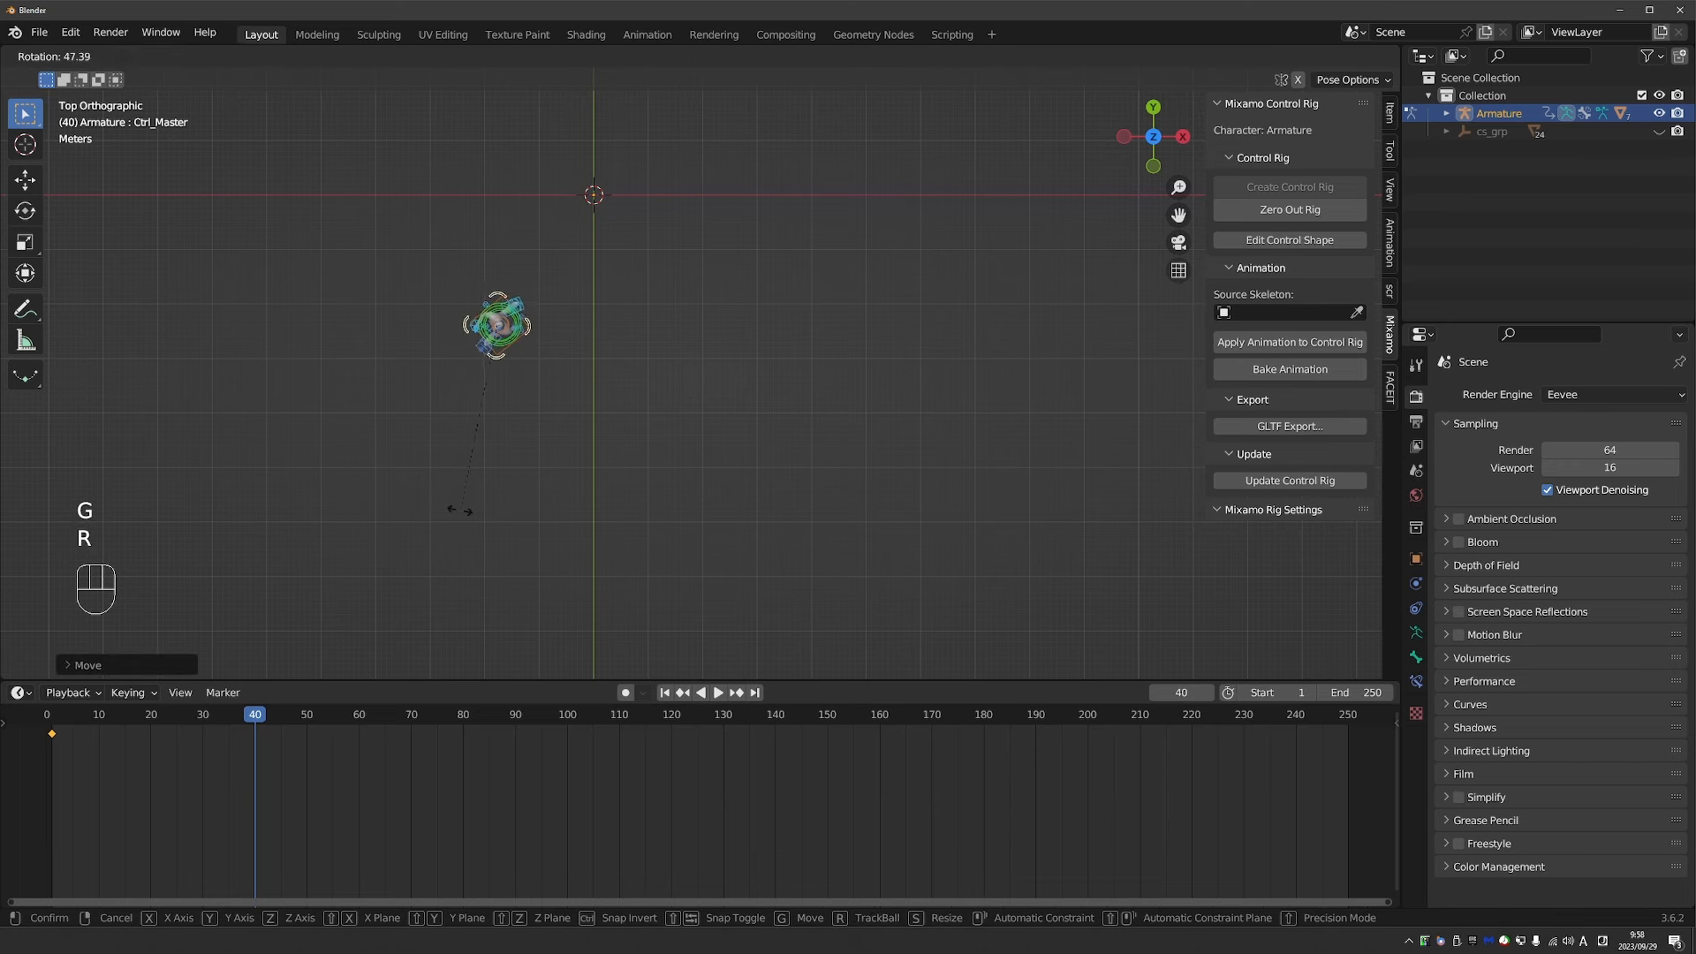
key(g)
click(460, 488)
key(i)
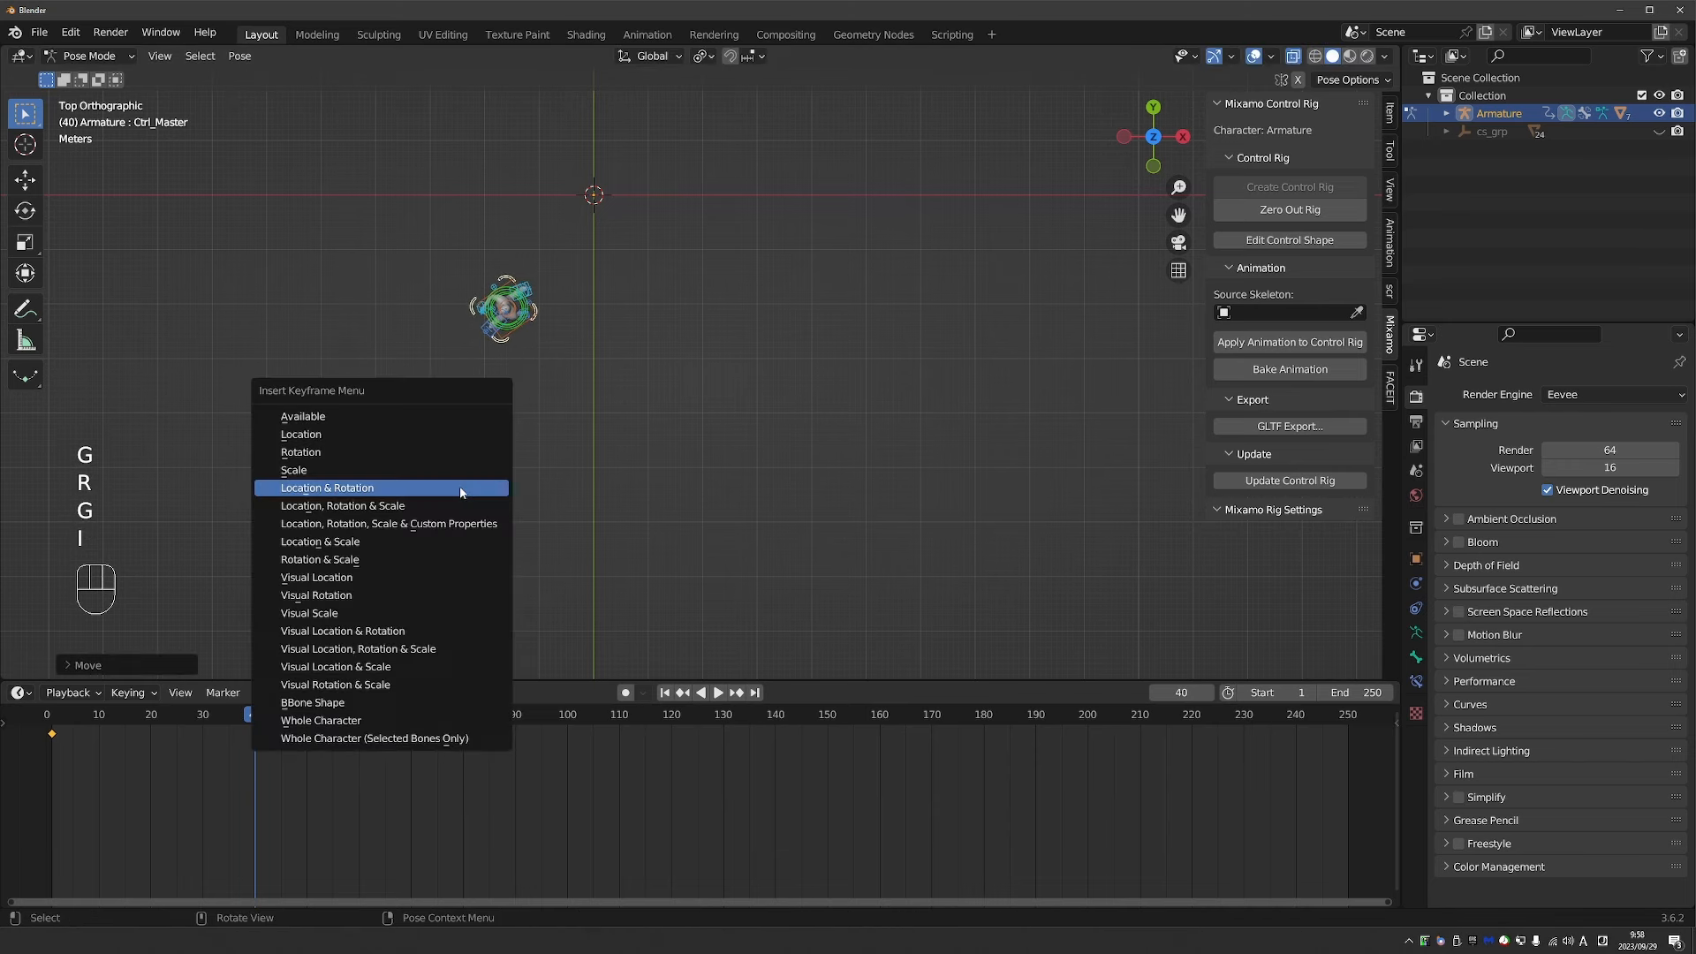
click(459, 485)
Enable auto keying, then move the master control farther along the path and rotate it at frame 83.
scroll(632, 711, up, 1)
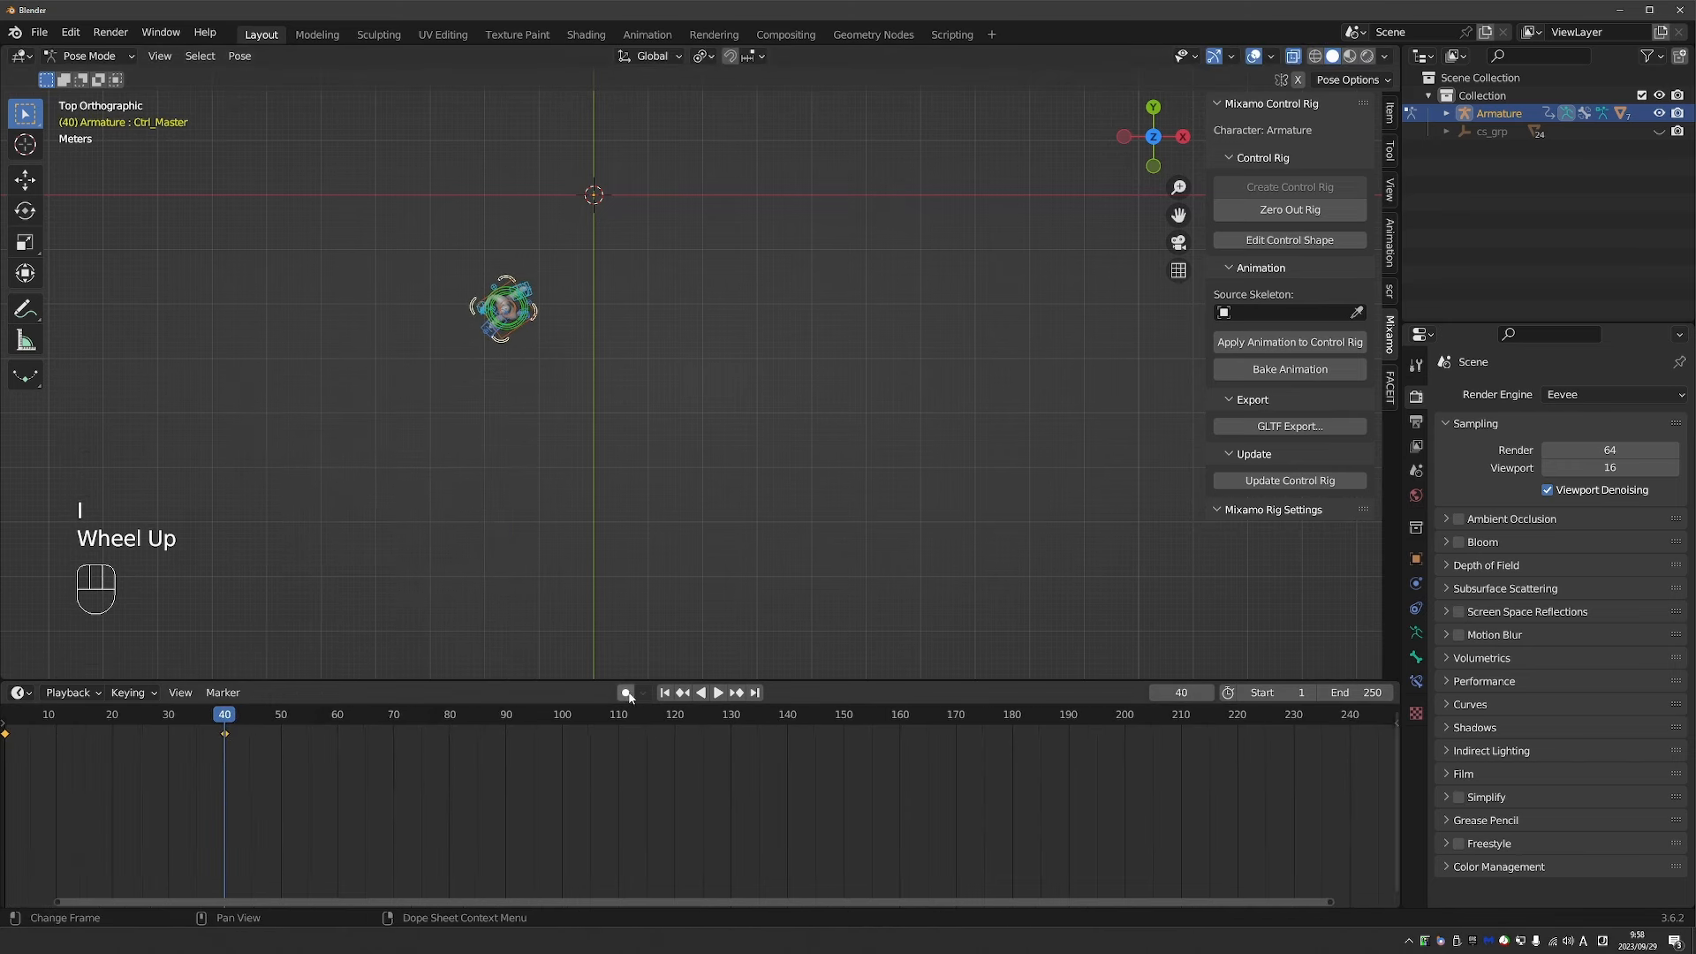
click(626, 692)
drag(298, 714, 467, 722)
key(g)
click(406, 548)
key(r)
click(357, 606)
click(463, 744)
key(g)
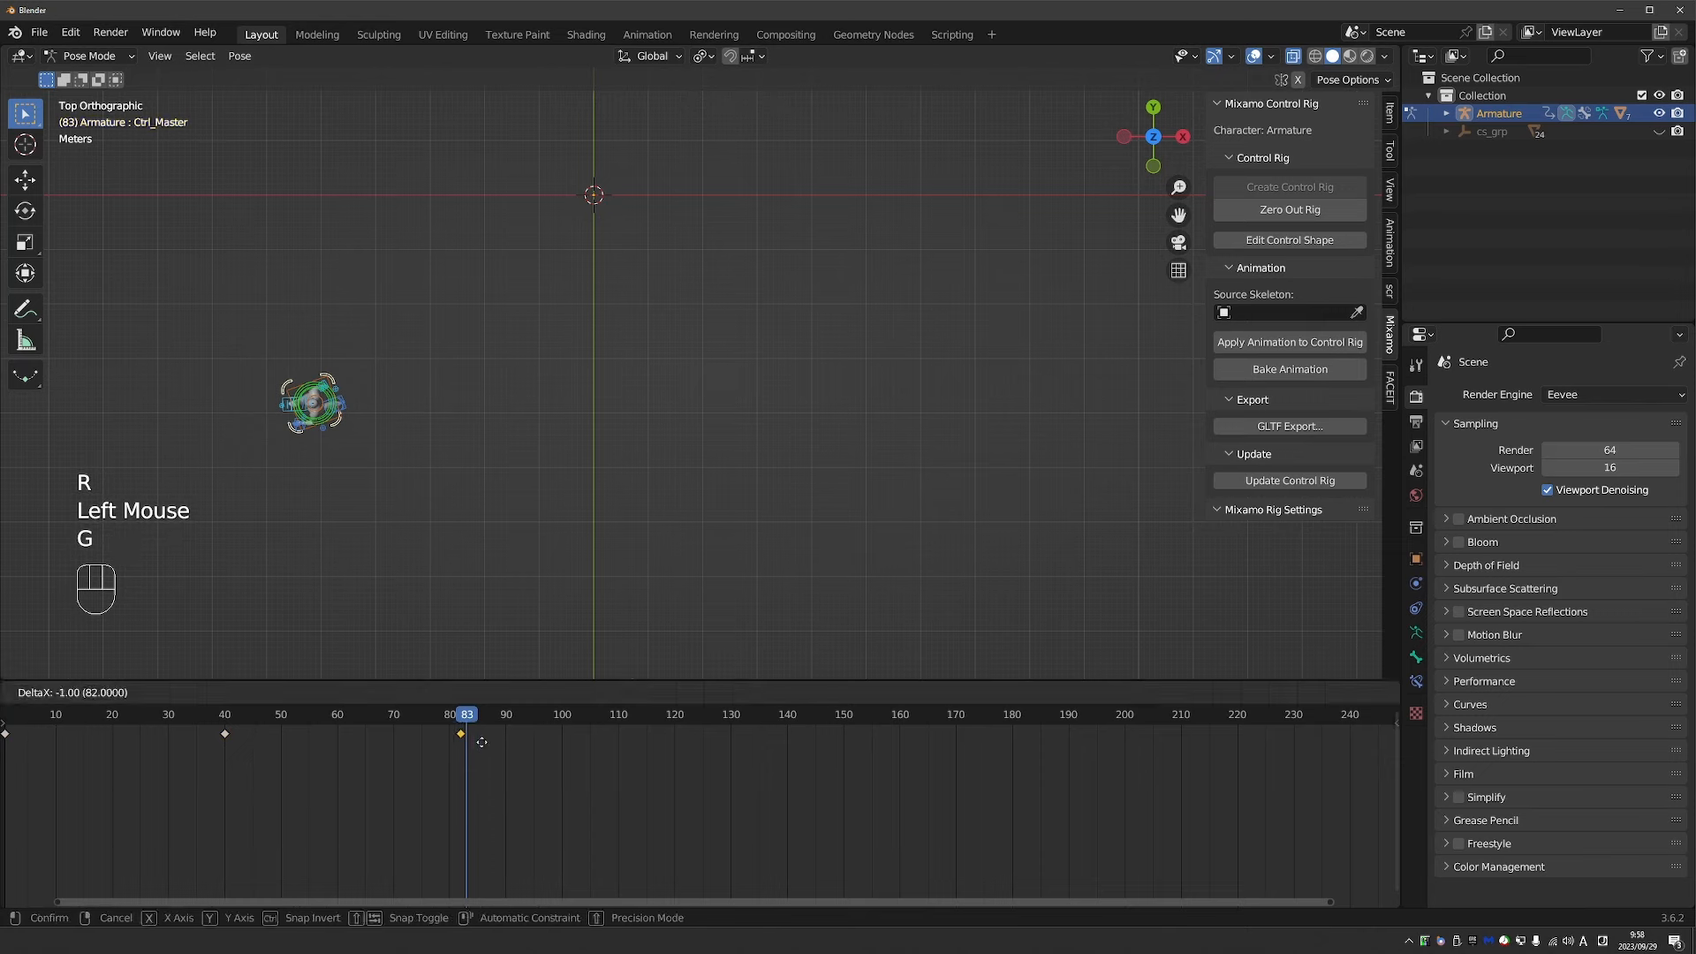
right_click(472, 741)
Play the character's walk from the start of the timeline and watch it in perspective.
drag(467, 720, 3, 722)
key(space)
key(z)
click(757, 402)
middle_drag(765, 422, 635, 303)
key(space)
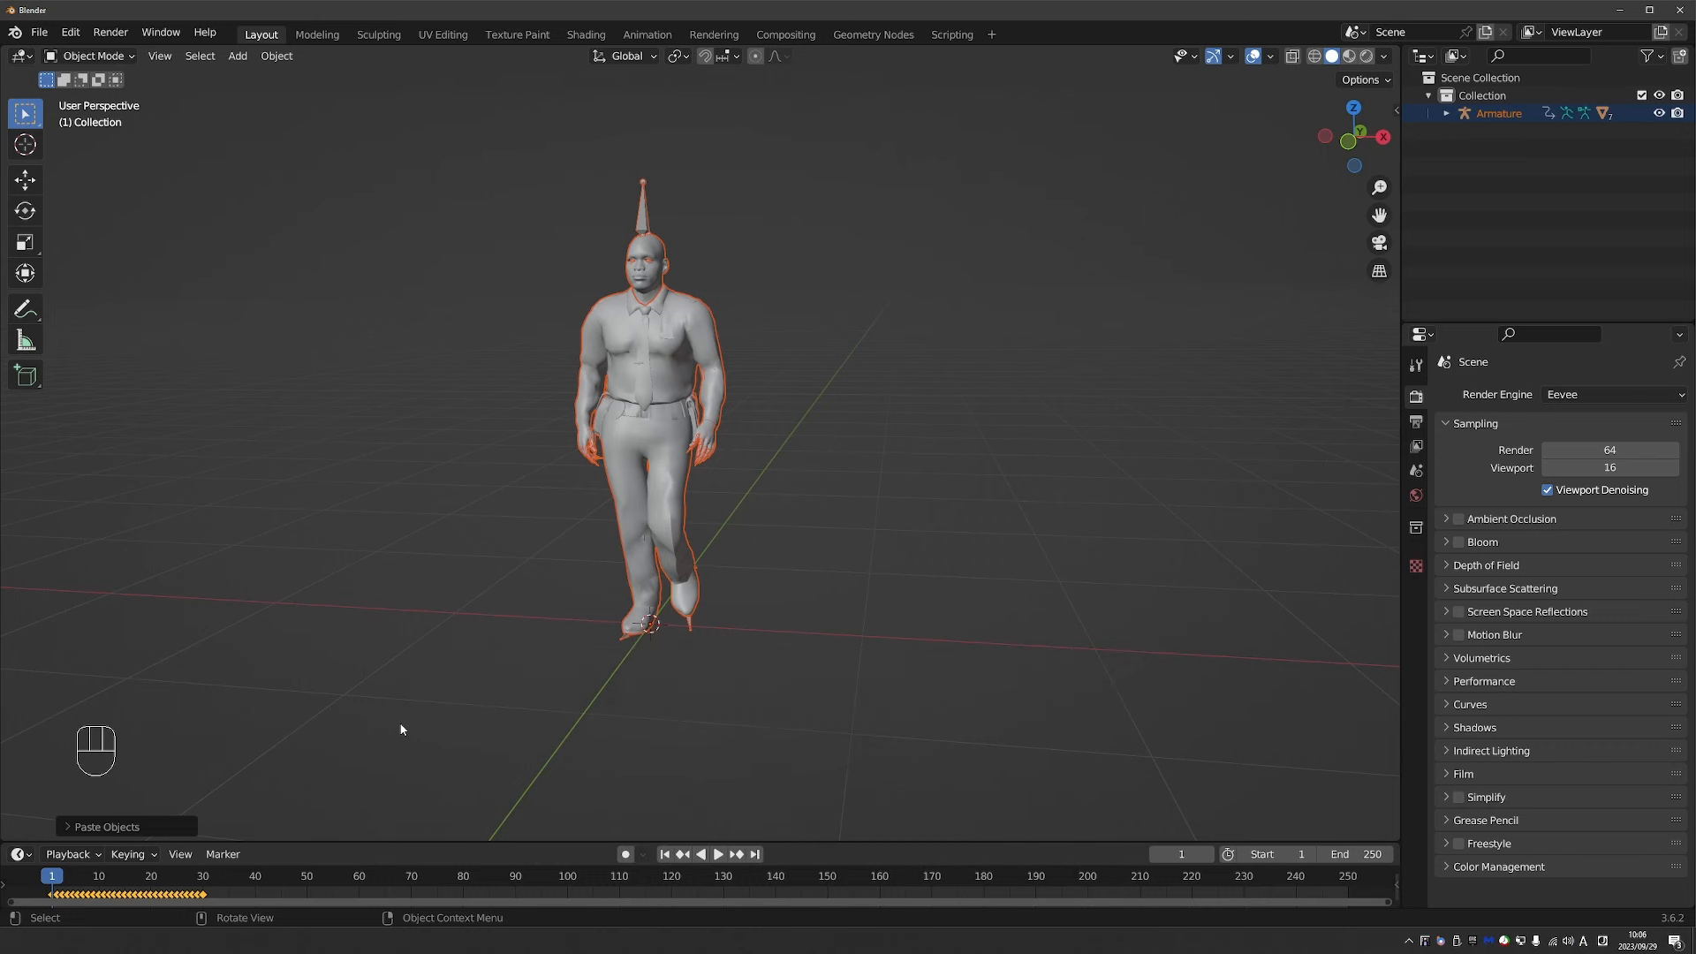
Enlarge the timeline area and play the walk cycle of the pasted Mixamo armature.
drag(531, 839, 531, 801)
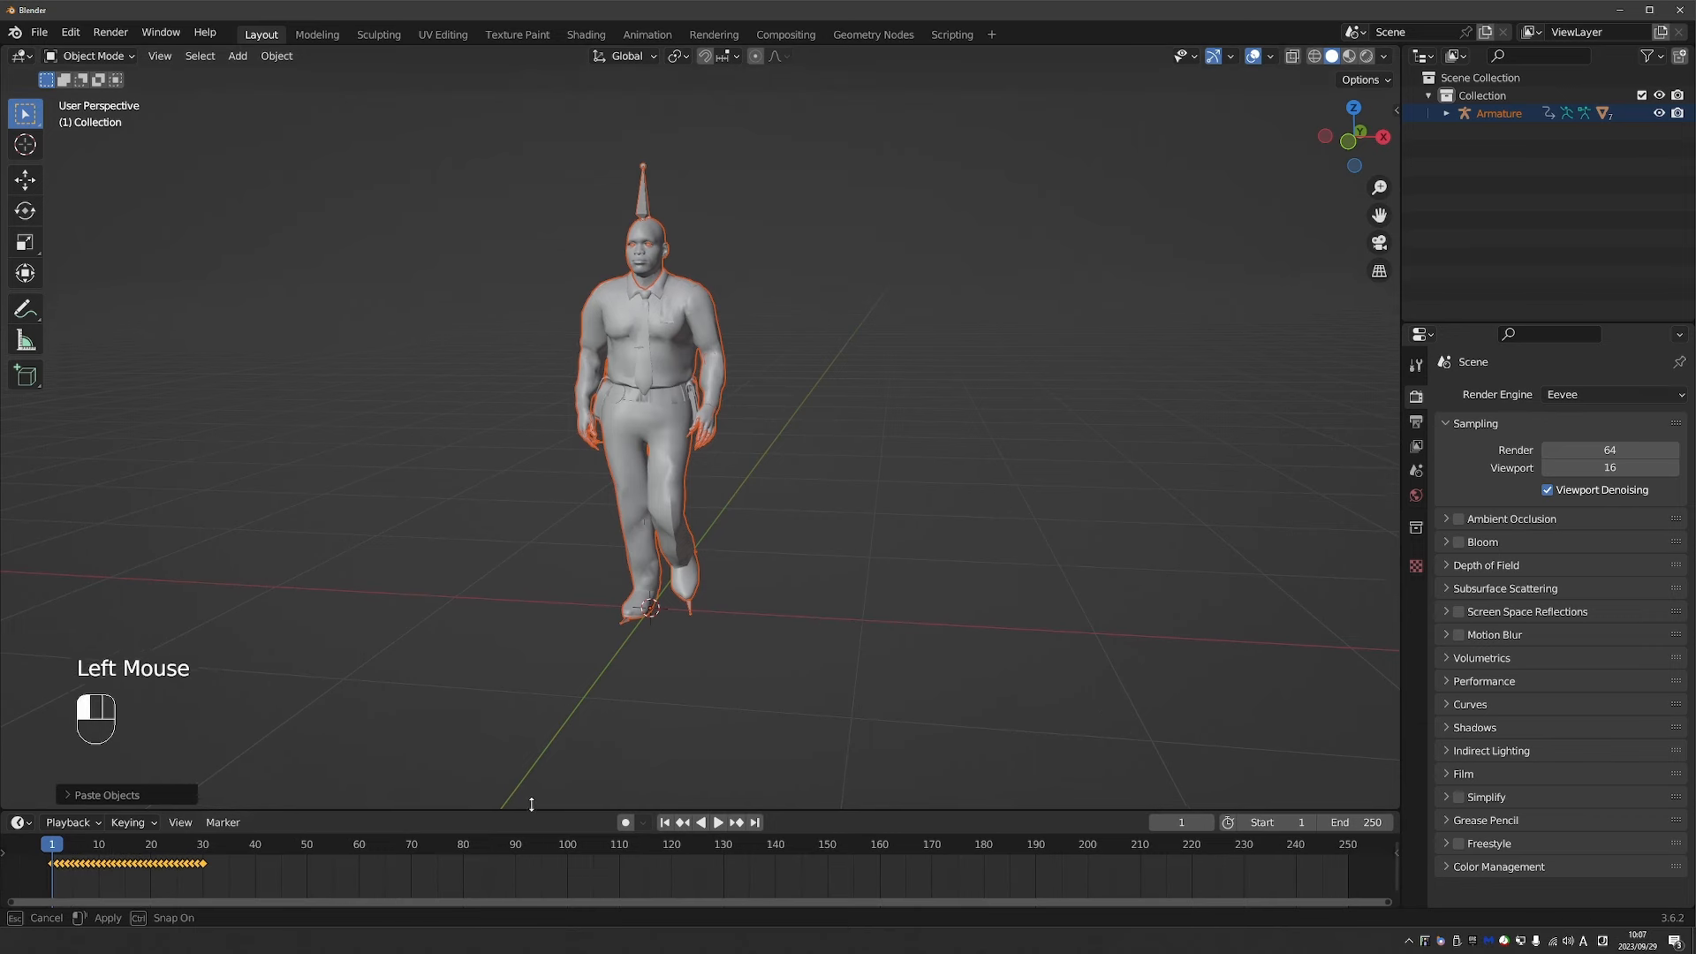
key(space)
key(space)
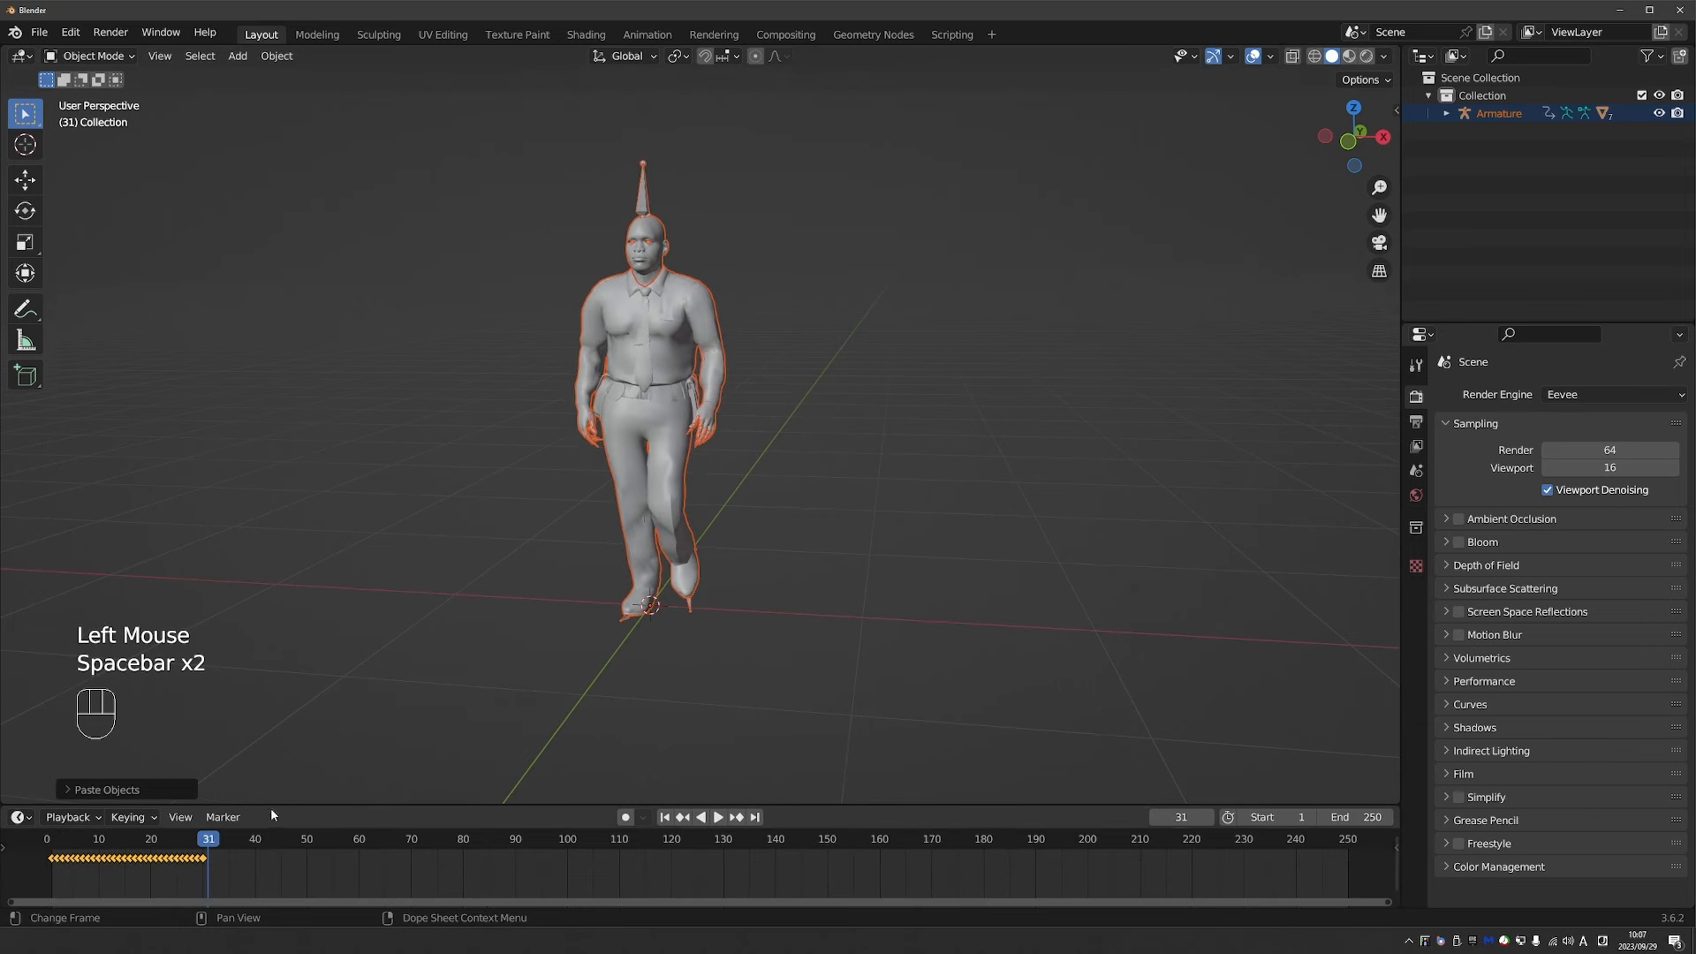
Show the walk animation in an enlarged Graph Editor, make its F-curves cyclic, and play it to check the loop.
drag(272, 808, 272, 623)
click(19, 631)
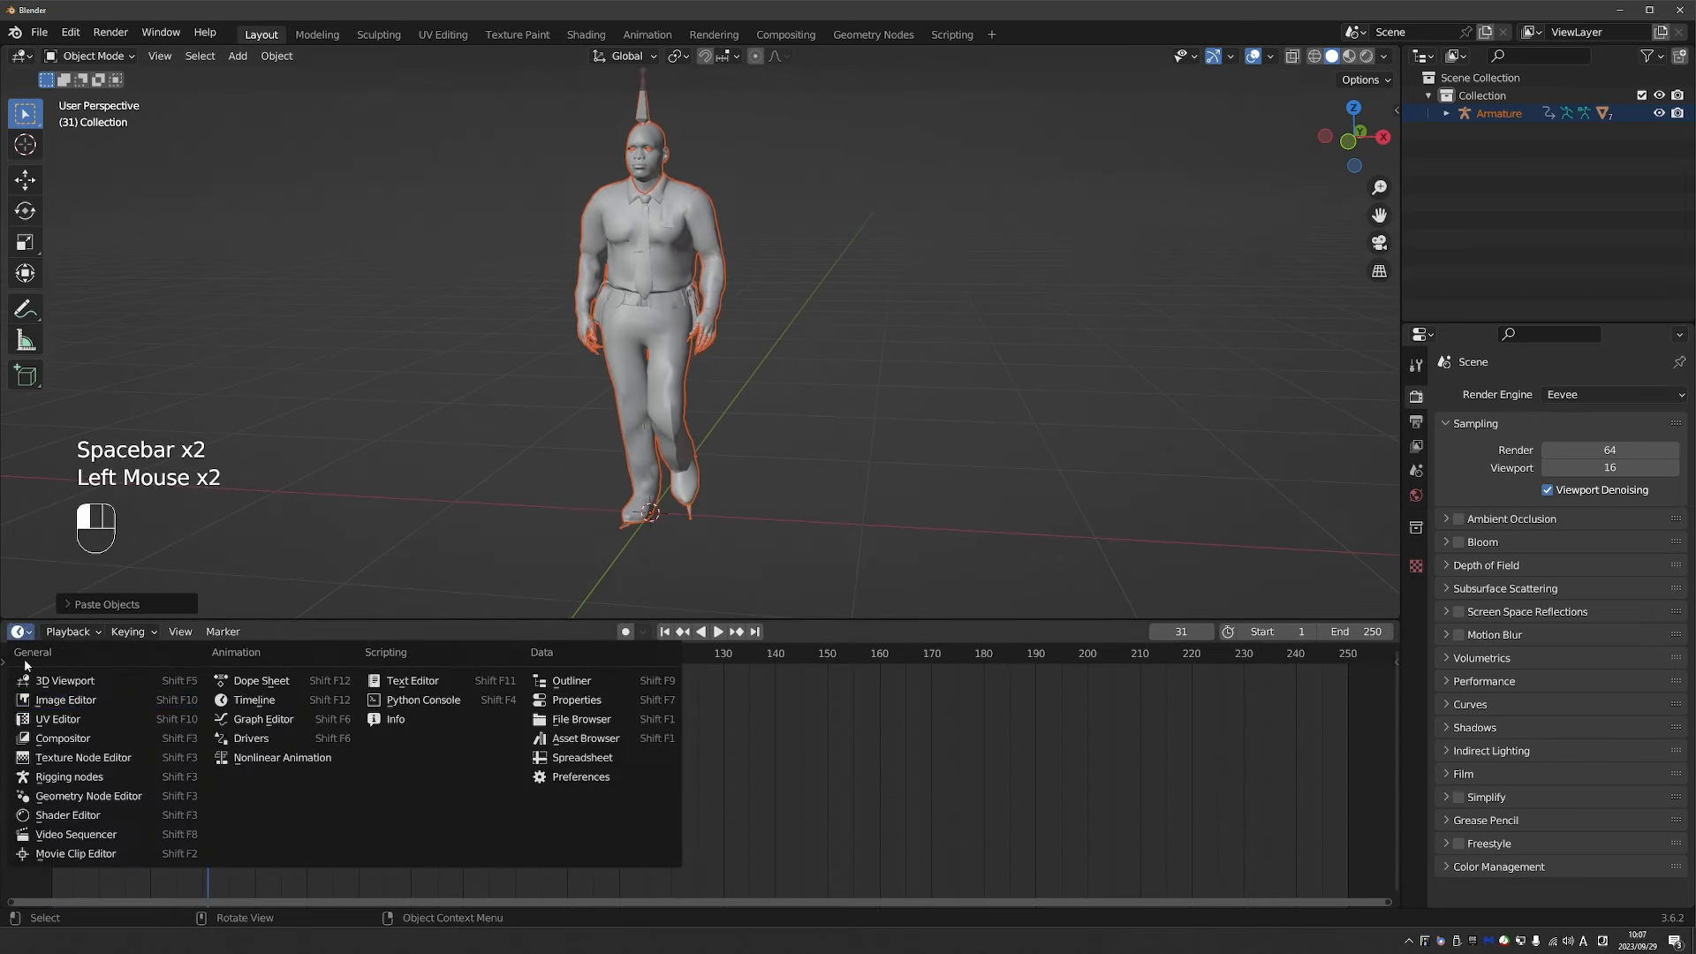
click(310, 726)
middle_drag(311, 726, 303, 771)
key(shift+e)
click(303, 772)
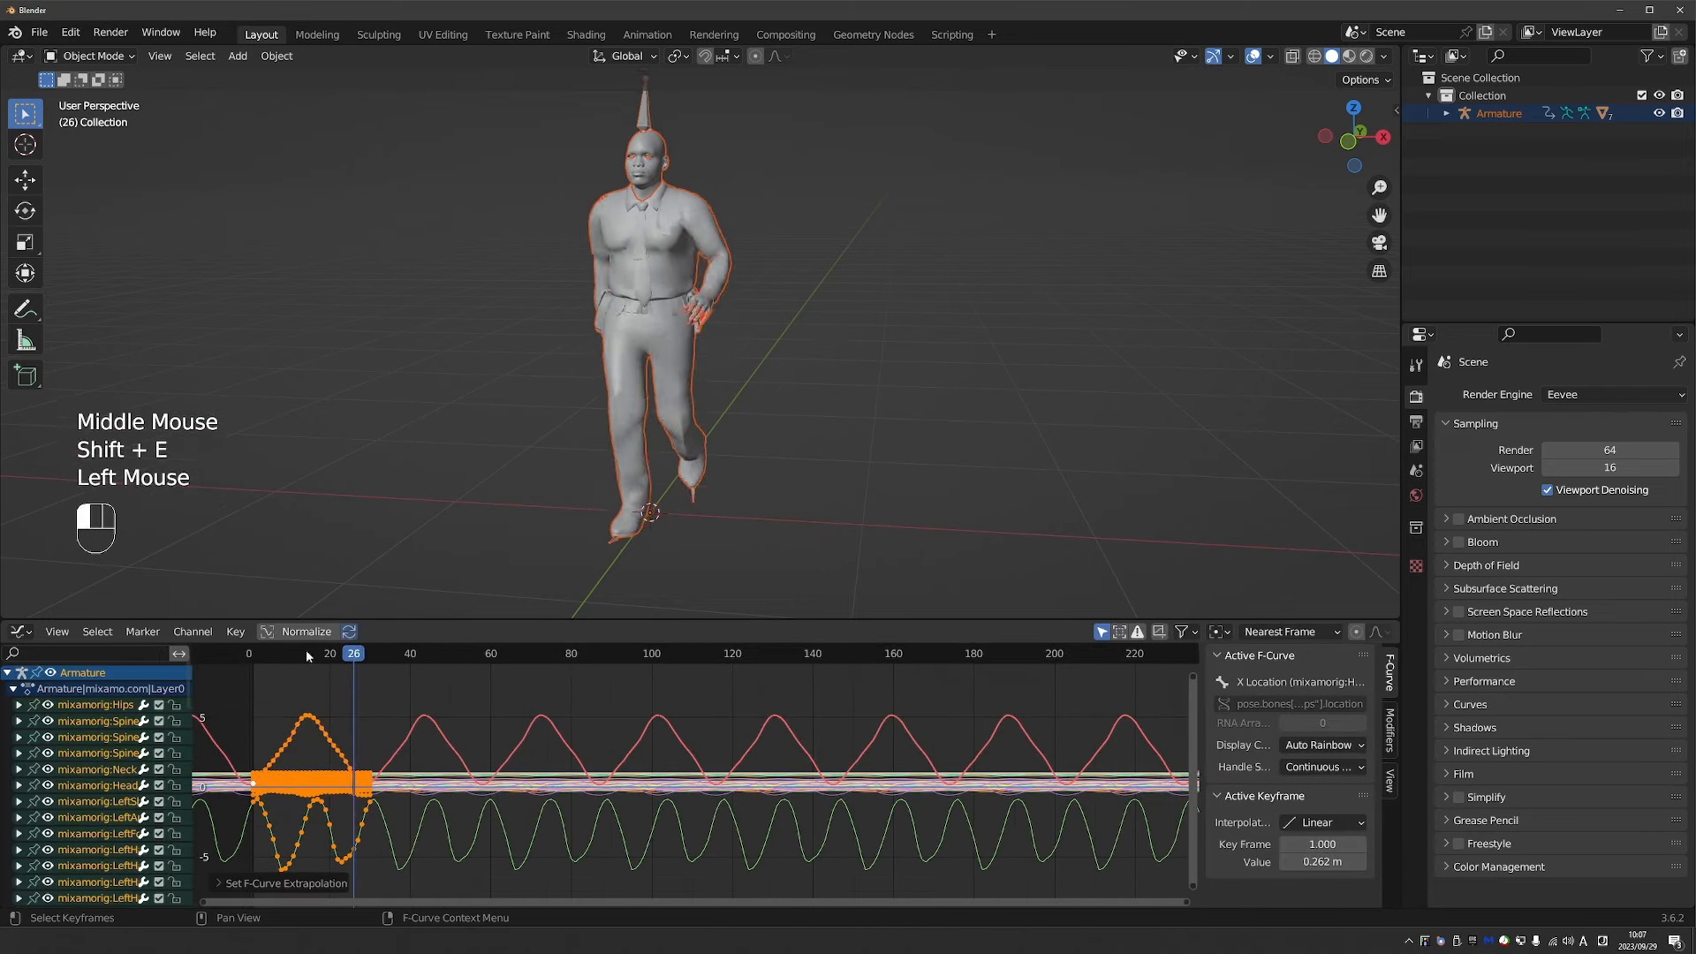
key(space)
key(space)
Deselect the armature and add a Bezier curve at the character's feet.
scroll(728, 442, down, 2)
middle_drag(728, 441, 719, 475)
key(a)
click(614, 464)
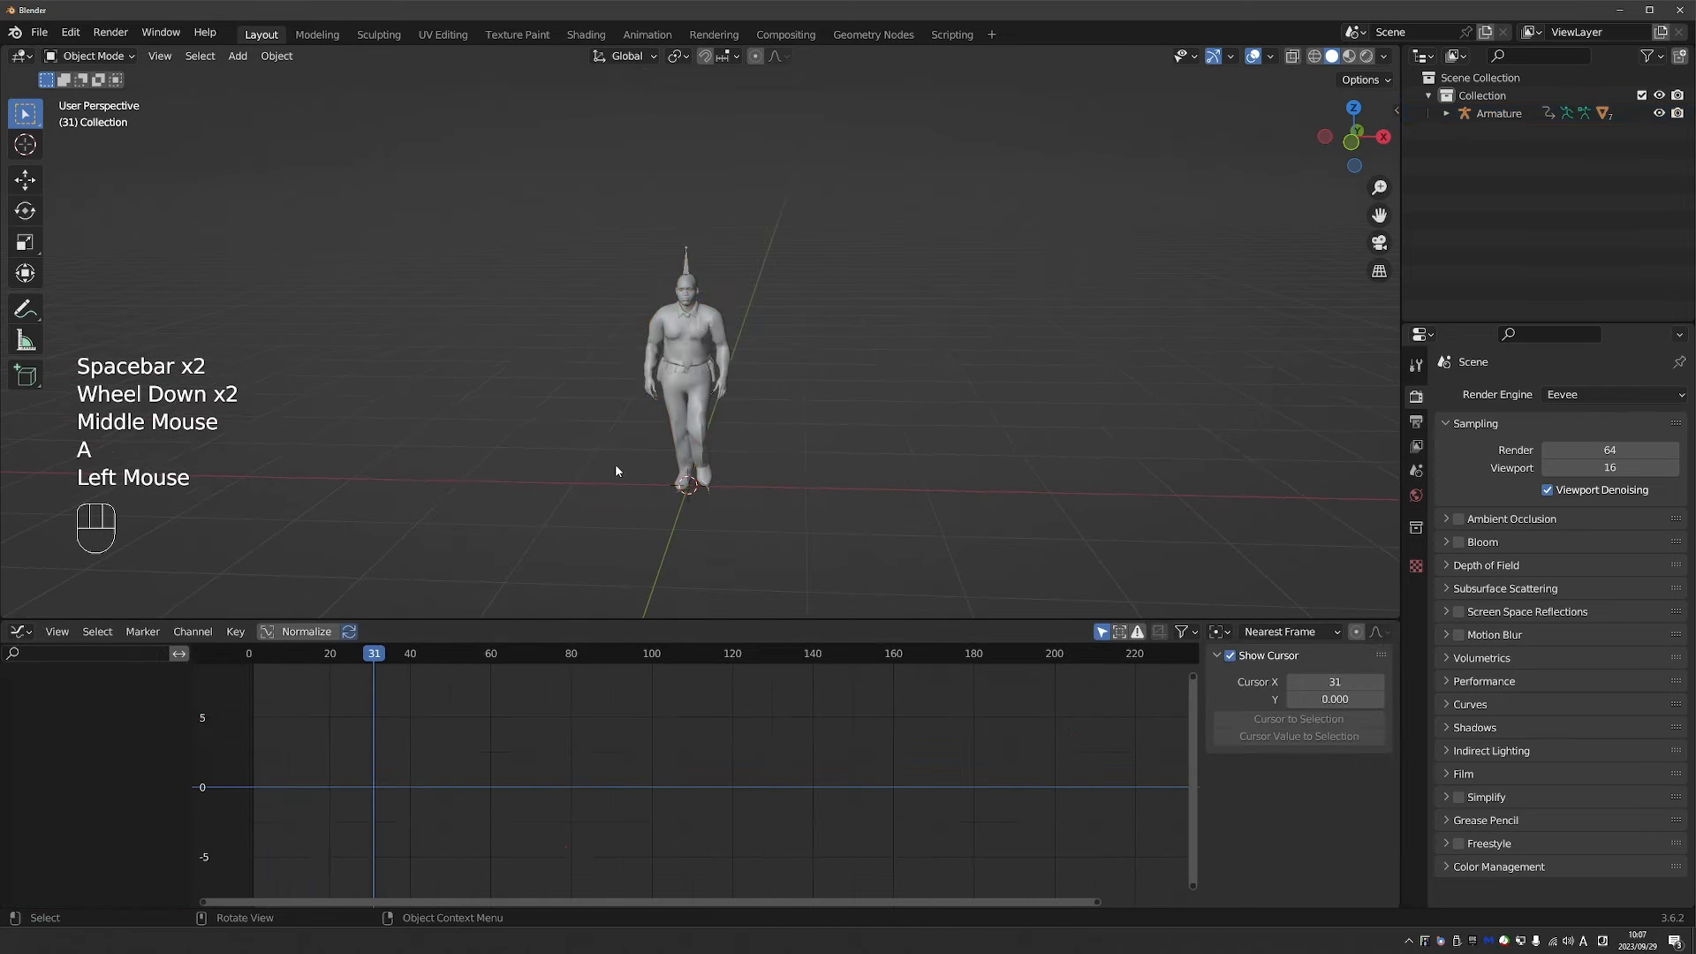
key(shift+a)
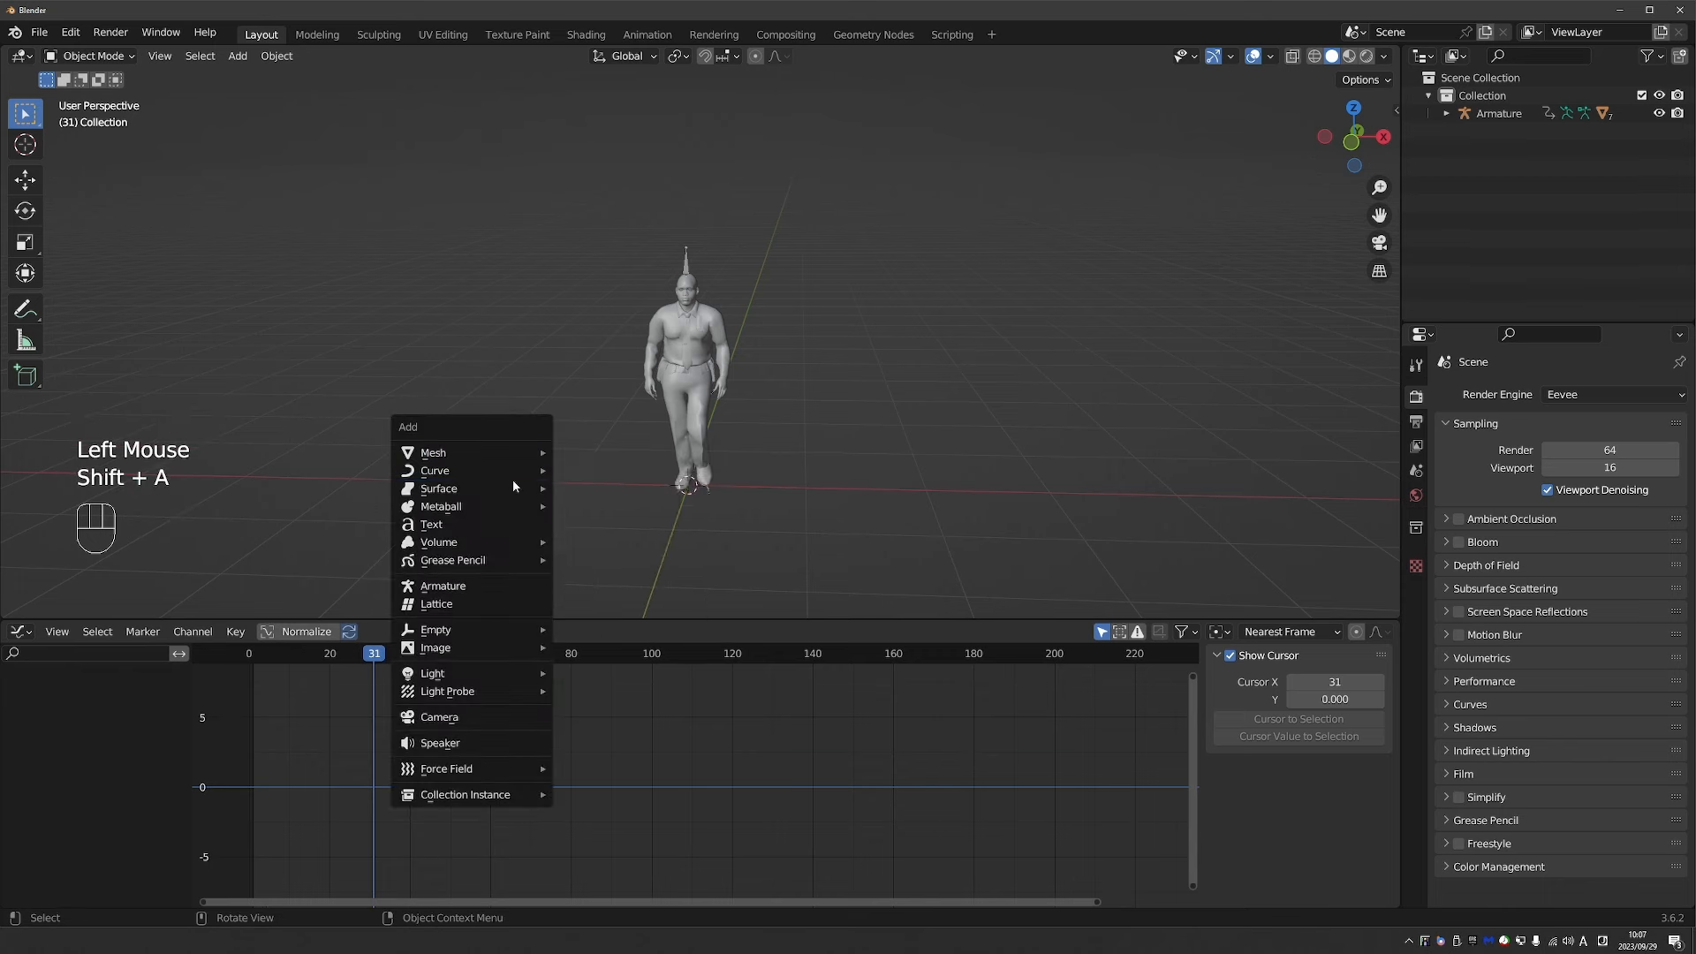
mouse_move(514, 478)
click(649, 467)
shift+middle_drag(669, 503, 667, 509)
middle_drag(667, 509, 643, 438)
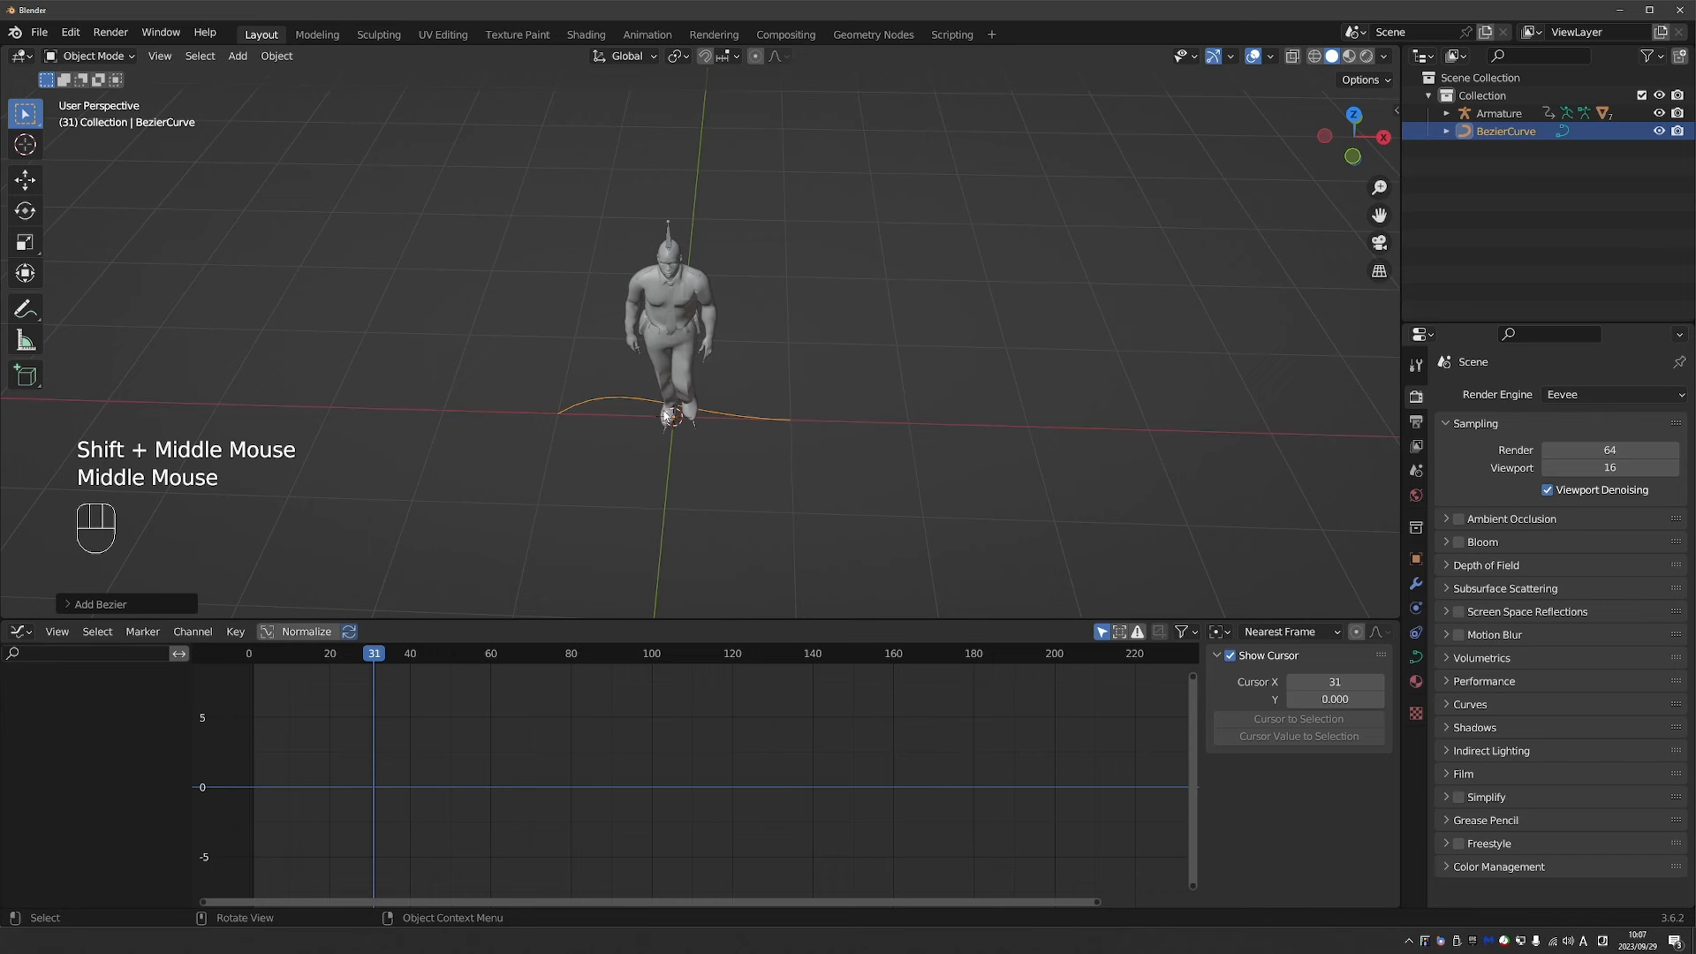
Enter Edit Mode on the Bezier curve and enable the display of curve normals to see its direction.
key(Tab)
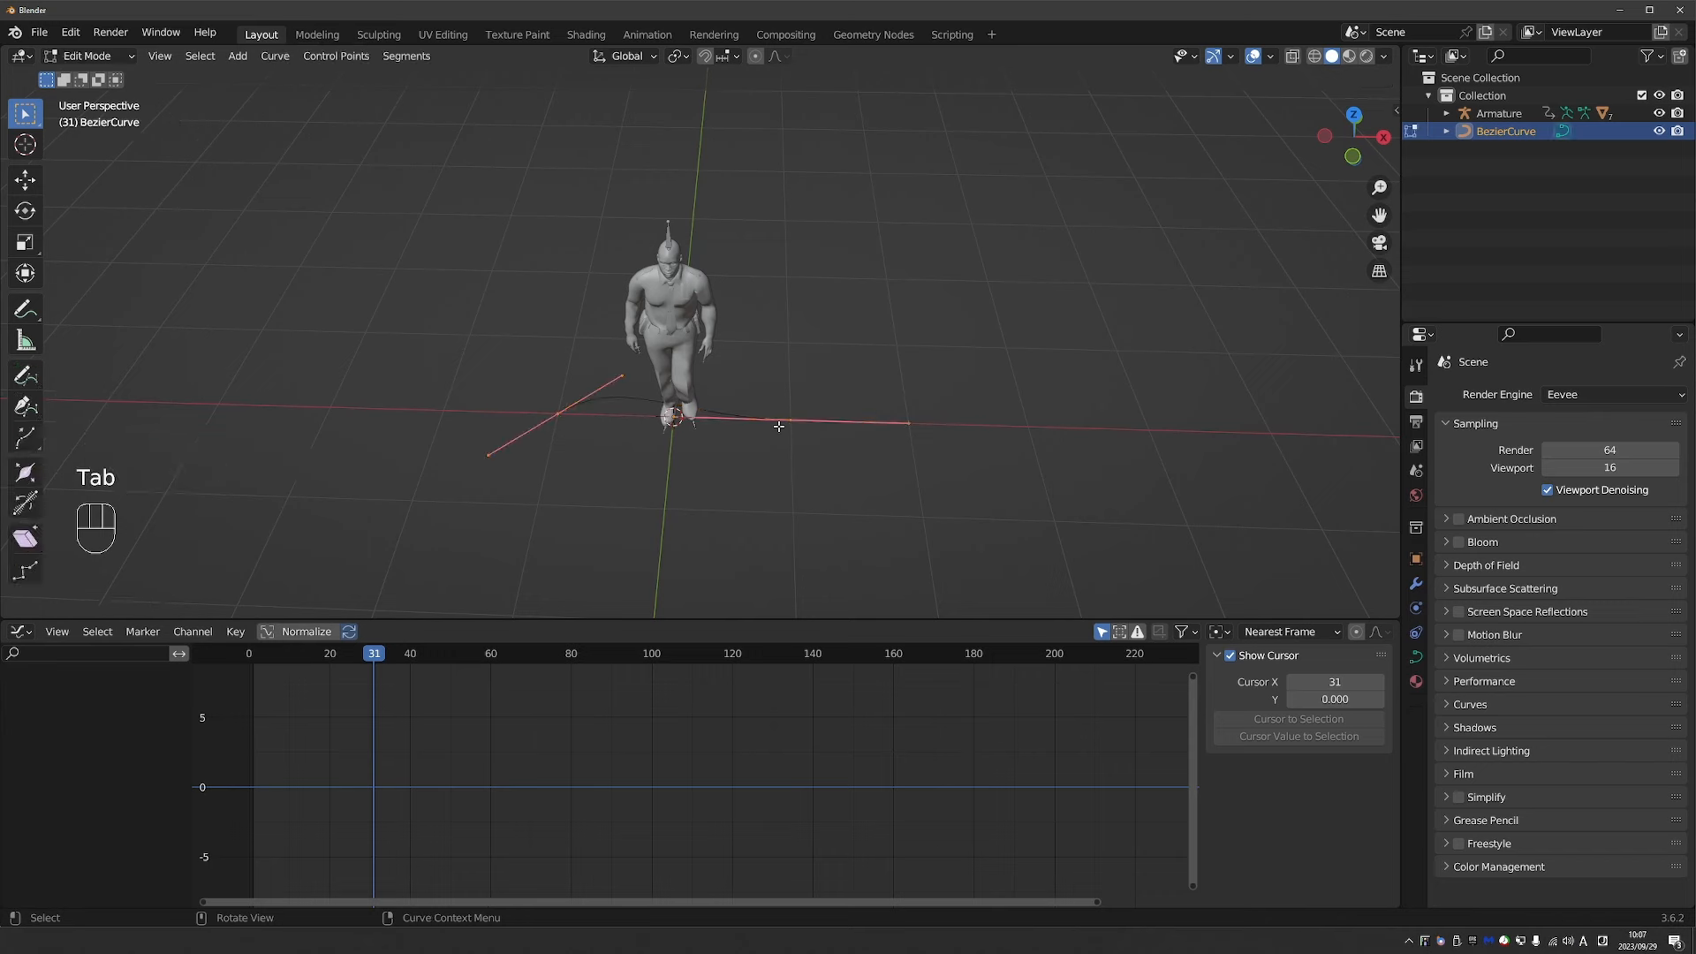
click(1269, 58)
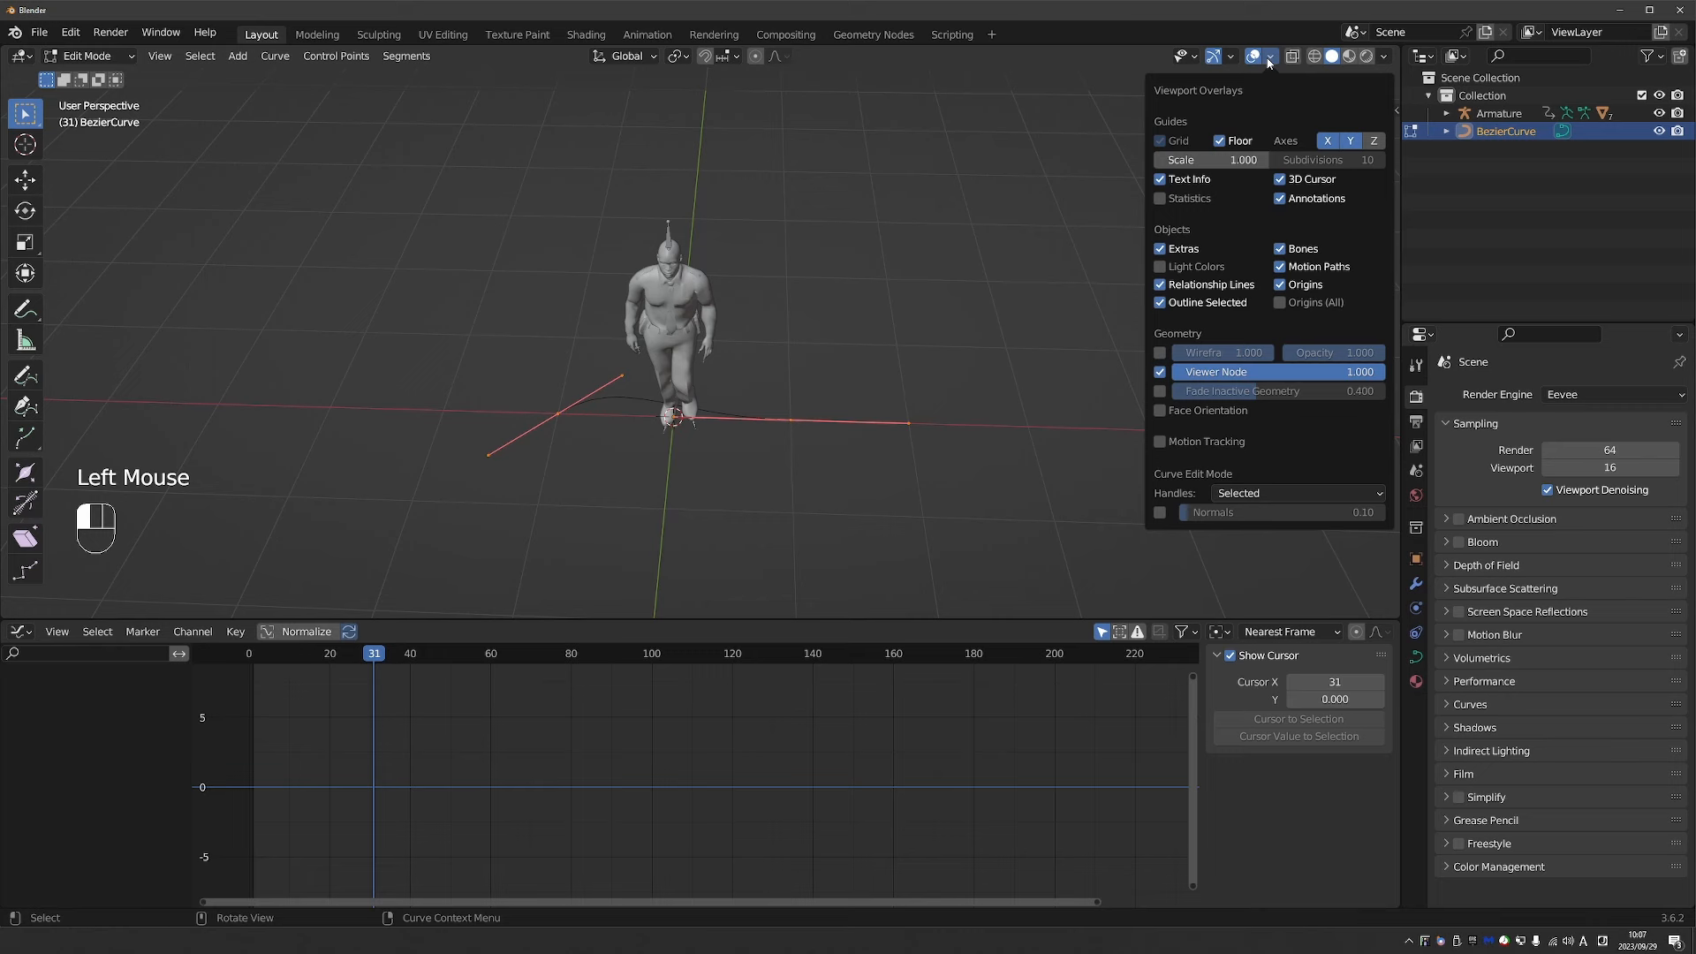
click(1160, 512)
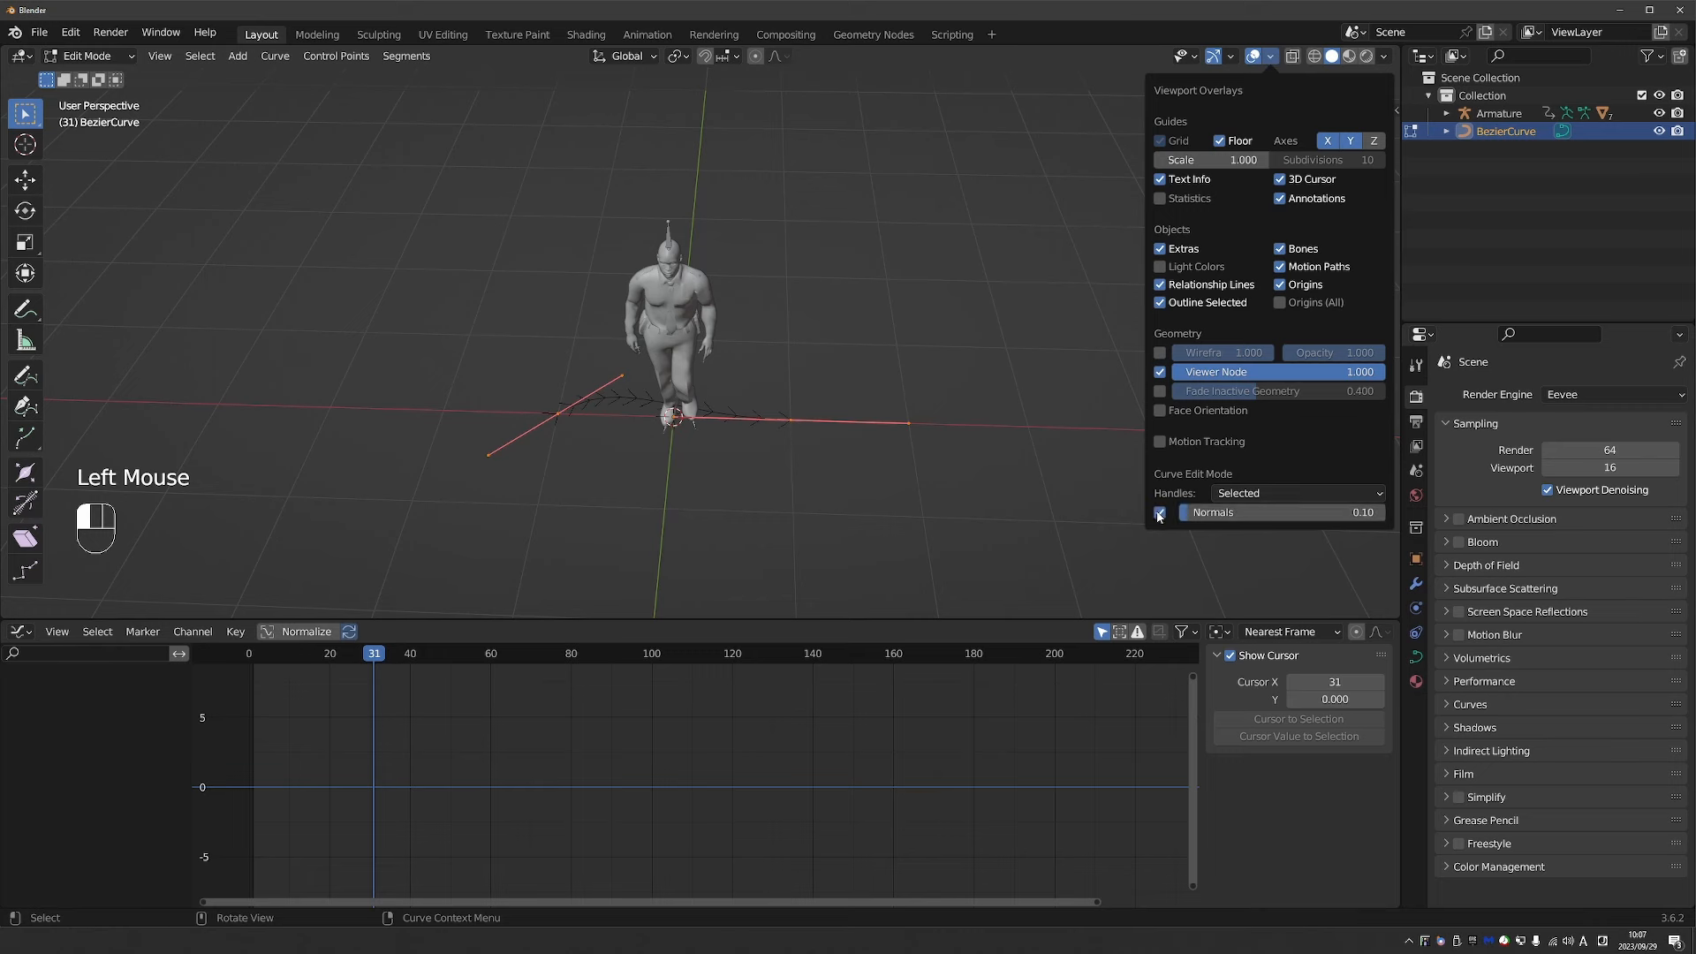
scroll(540, 512, up, 2)
middle_drag(565, 508, 540, 512)
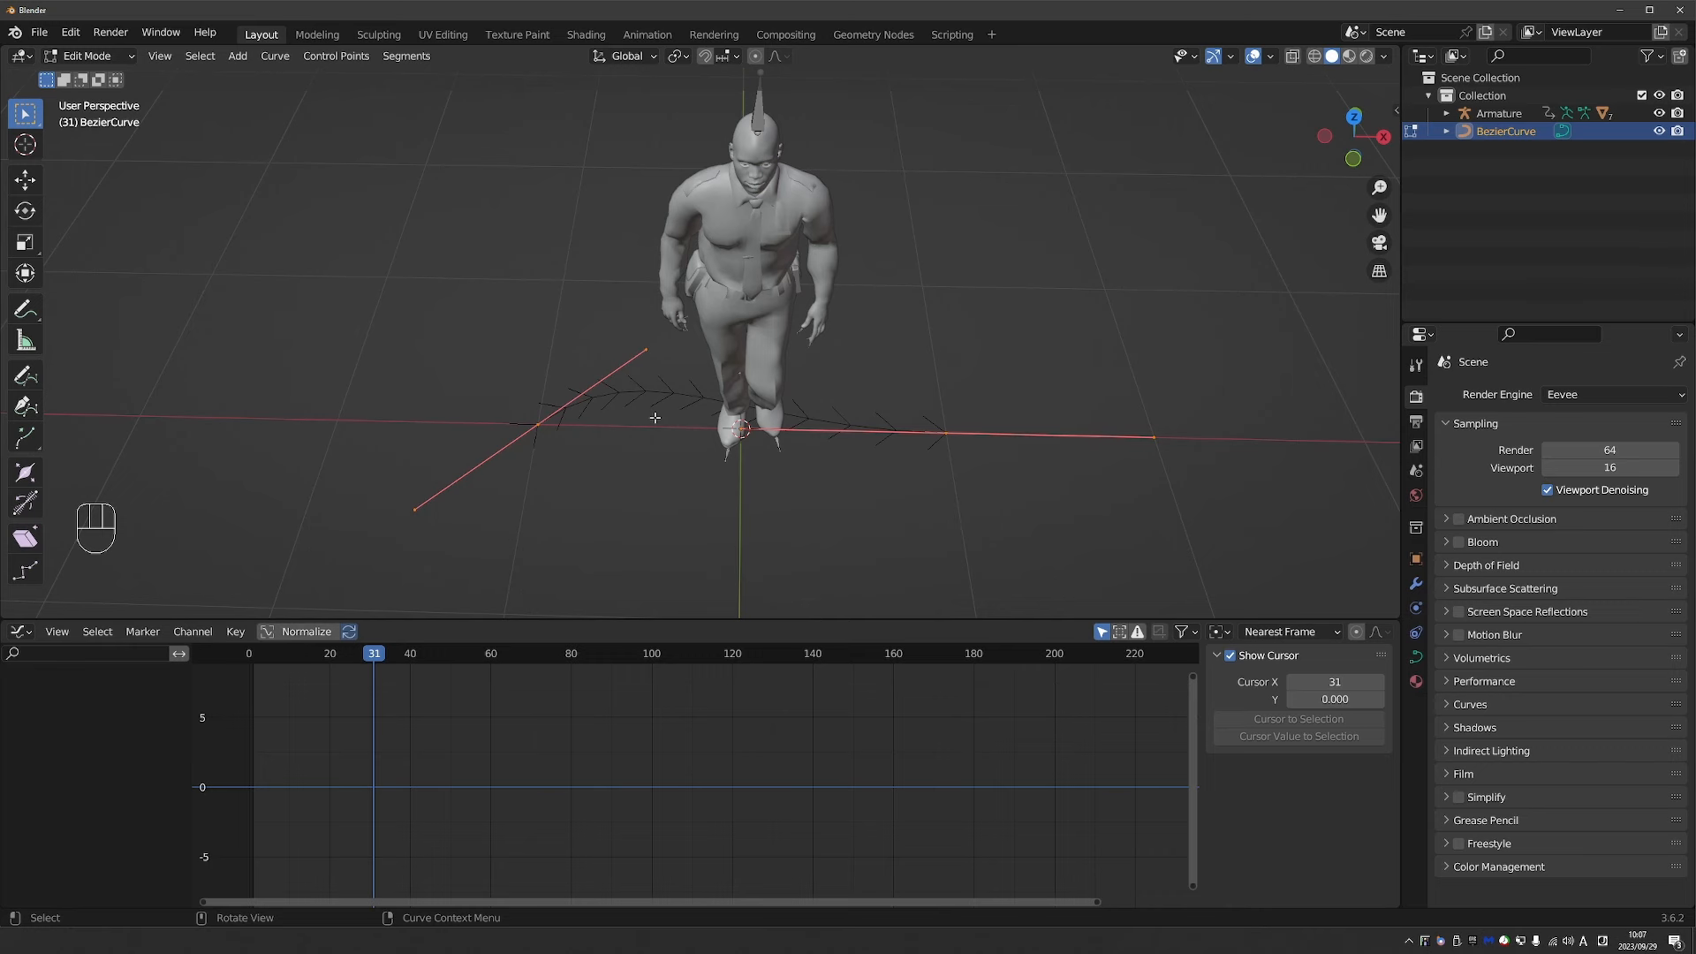
From the top view, move all the curve's control points so its starting point sits on the world origin.
scroll(676, 409, down, 2)
key(KP_7)
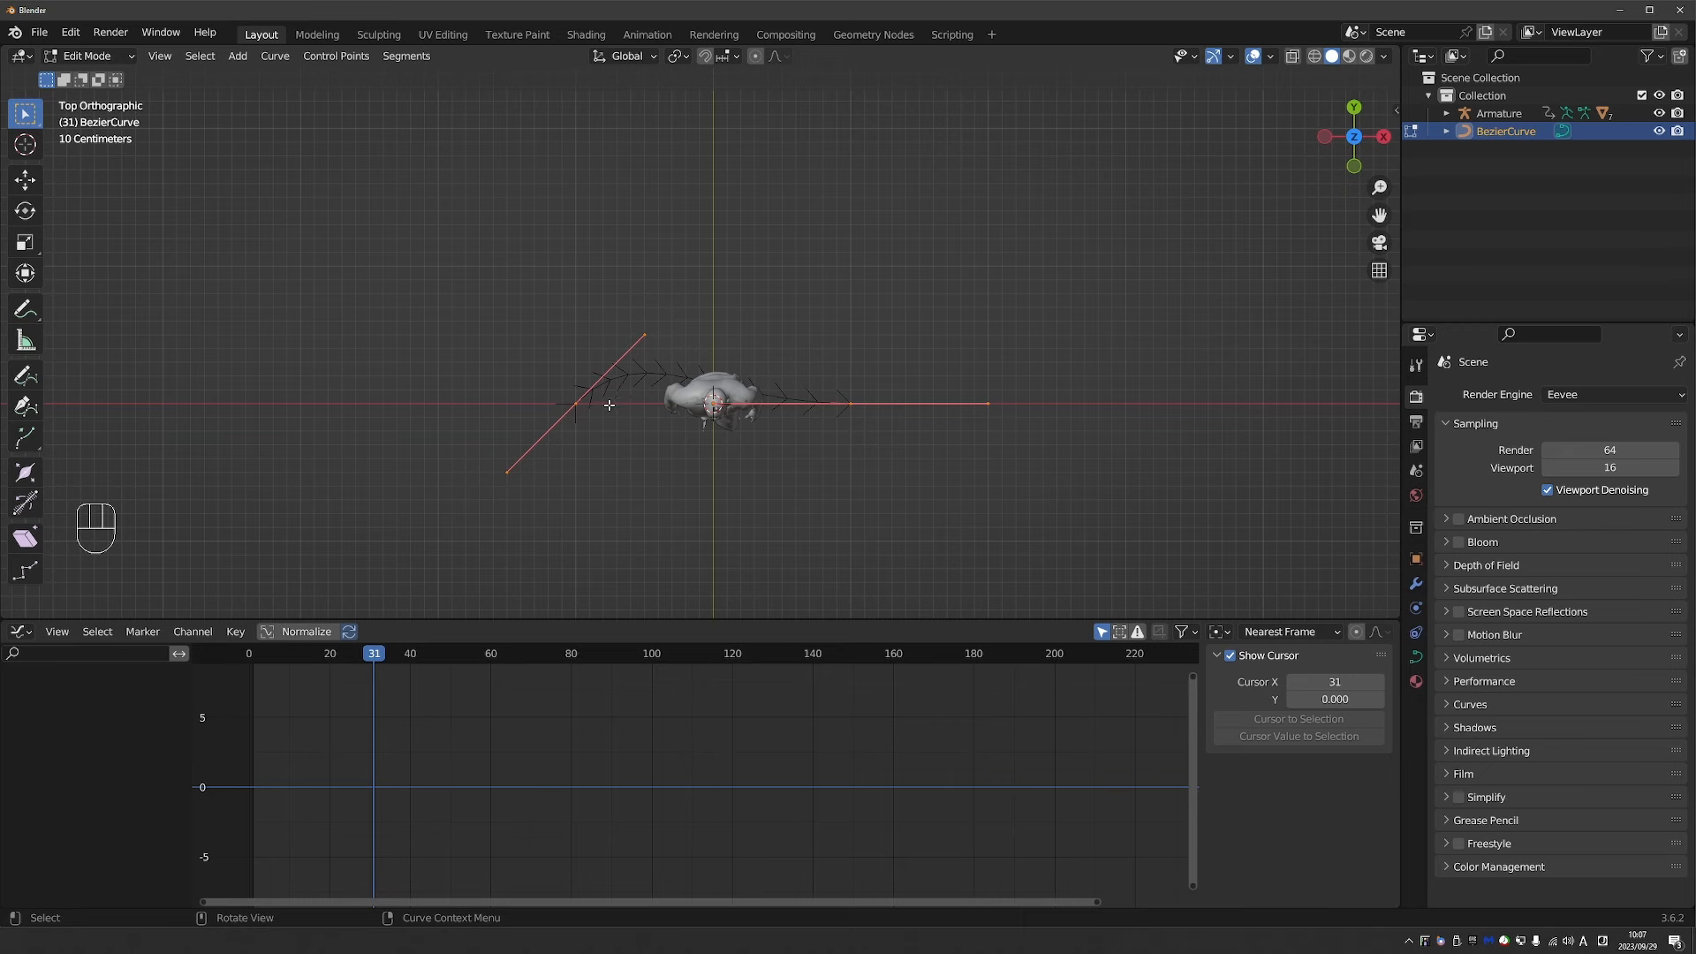
scroll(580, 402, up, 2)
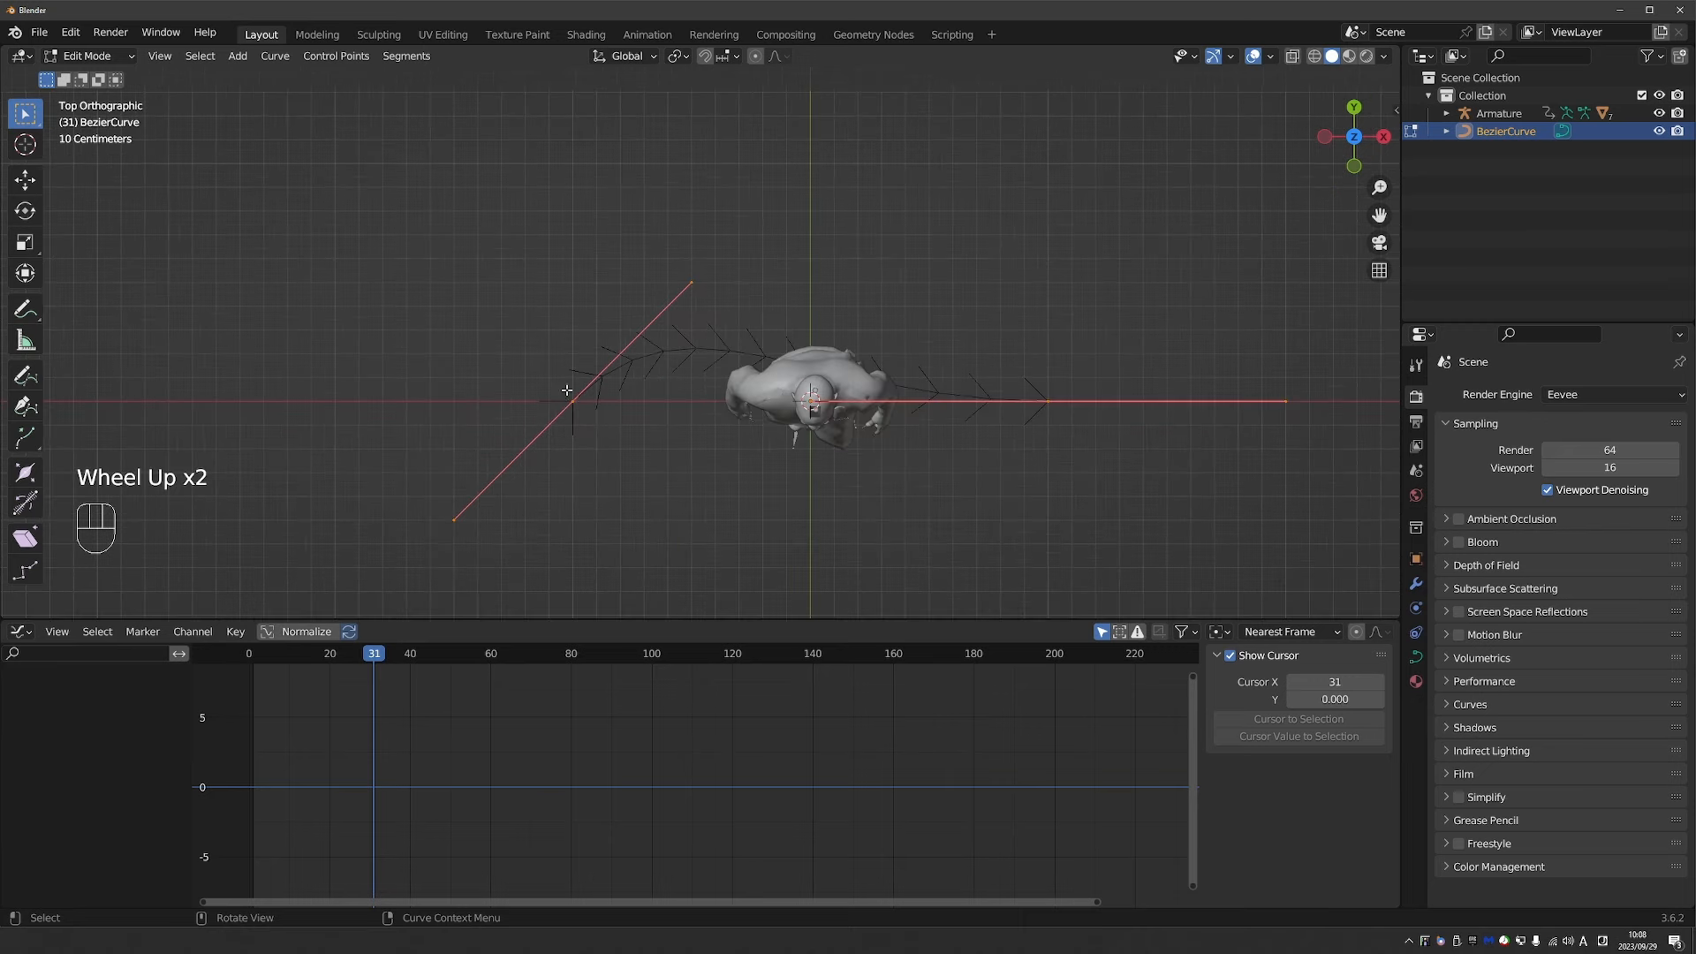
key(g)
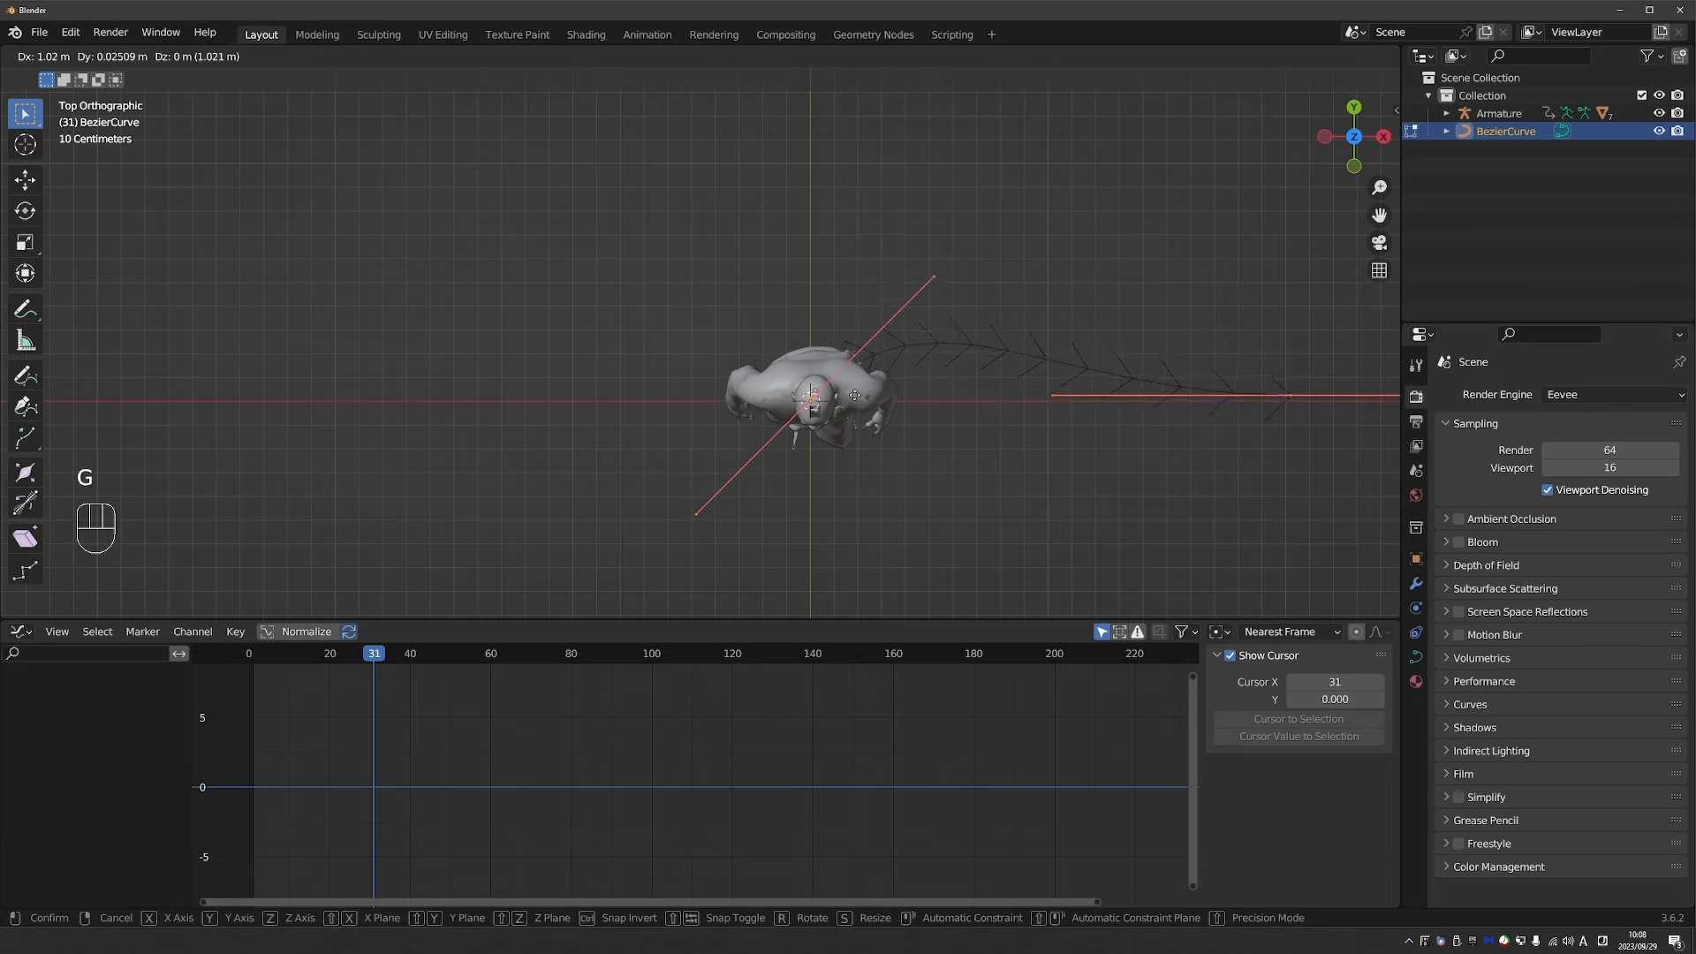
scroll(743, 288, up, 6)
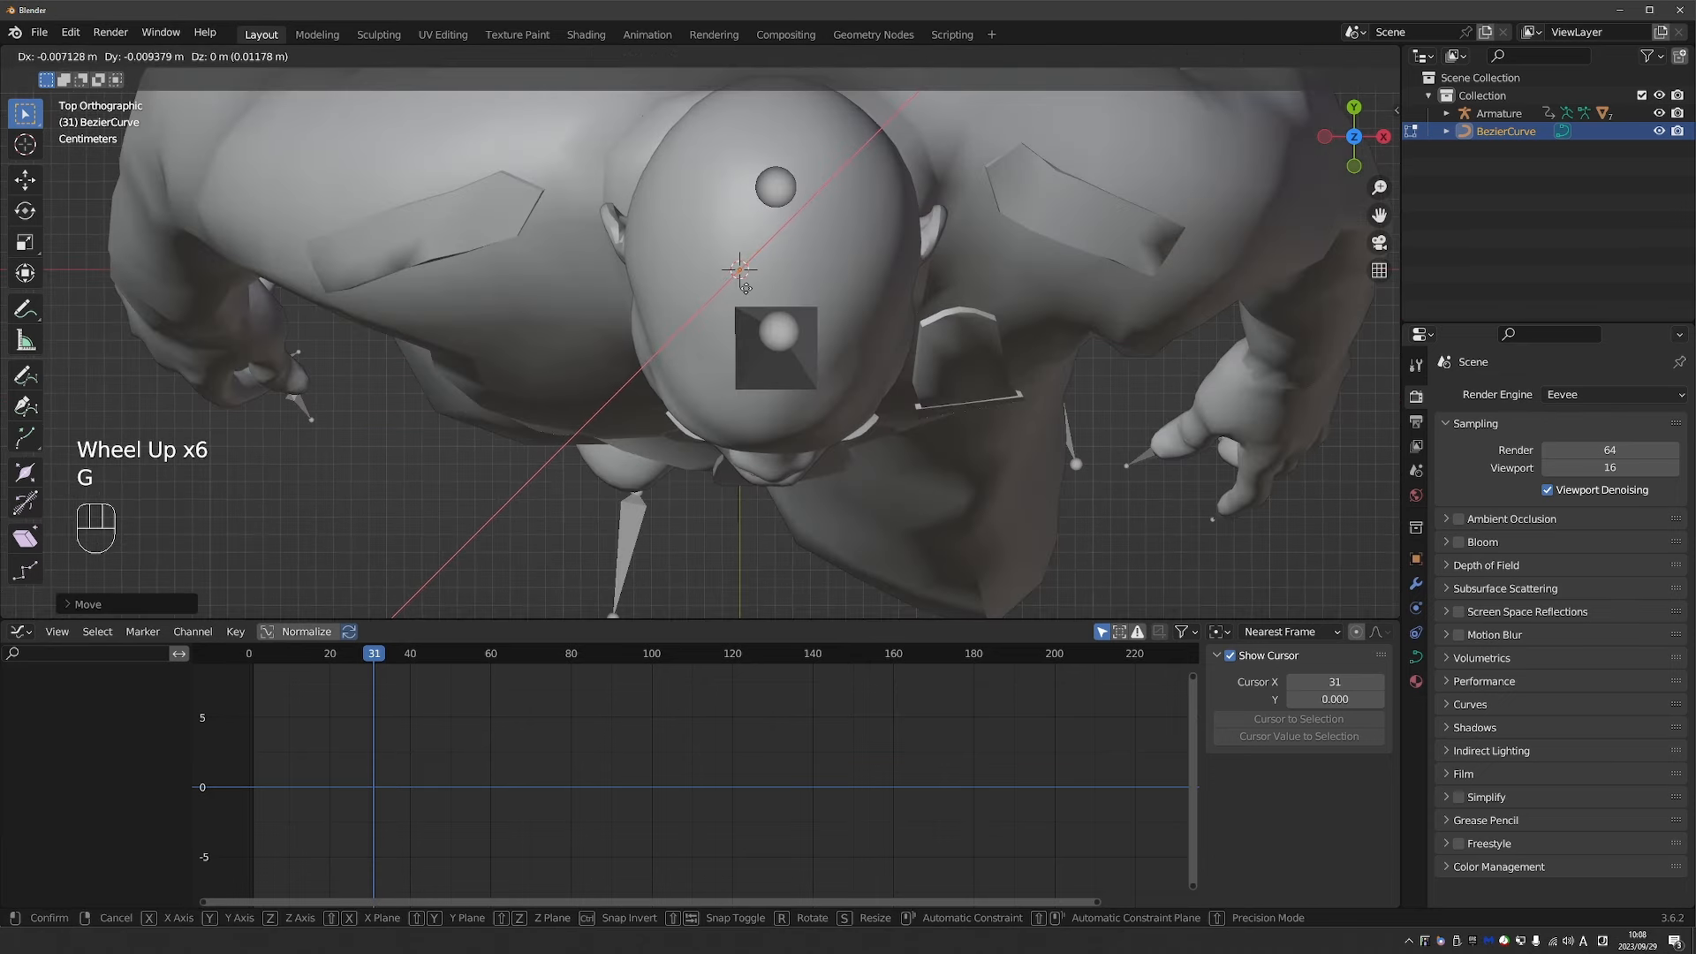
click(746, 285)
scroll(747, 286, down, 3)
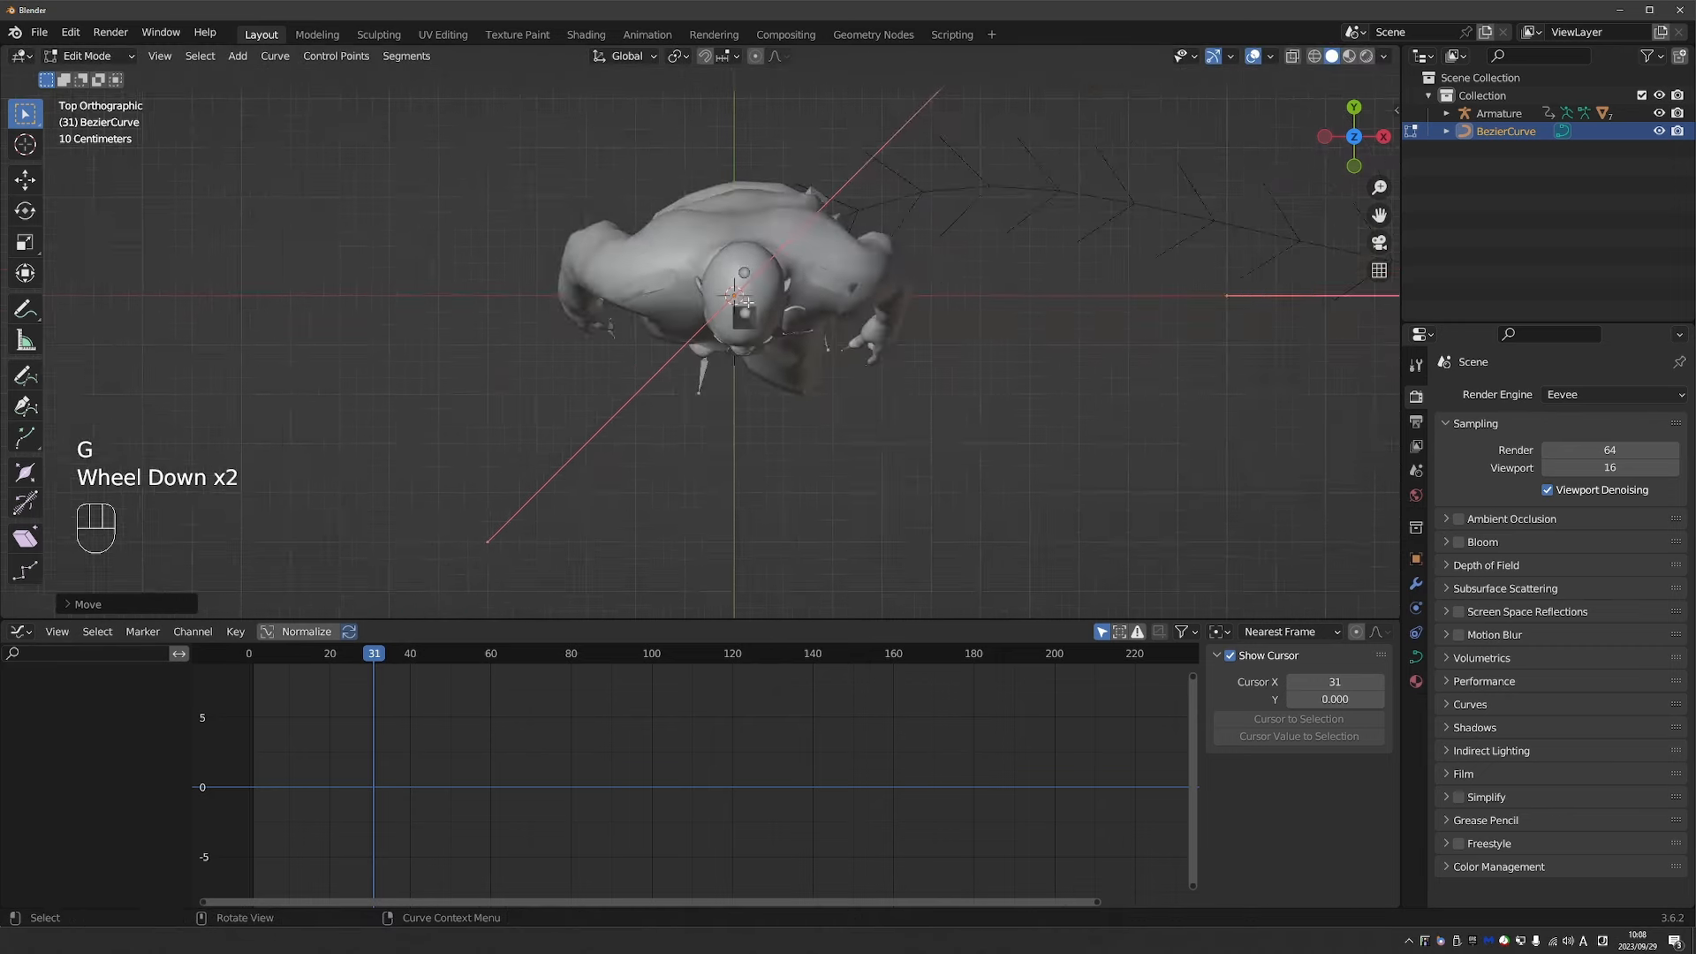
Set the pivot point to 3D Cursor and rotate the curve around it so it leads out in front of the character.
click(677, 56)
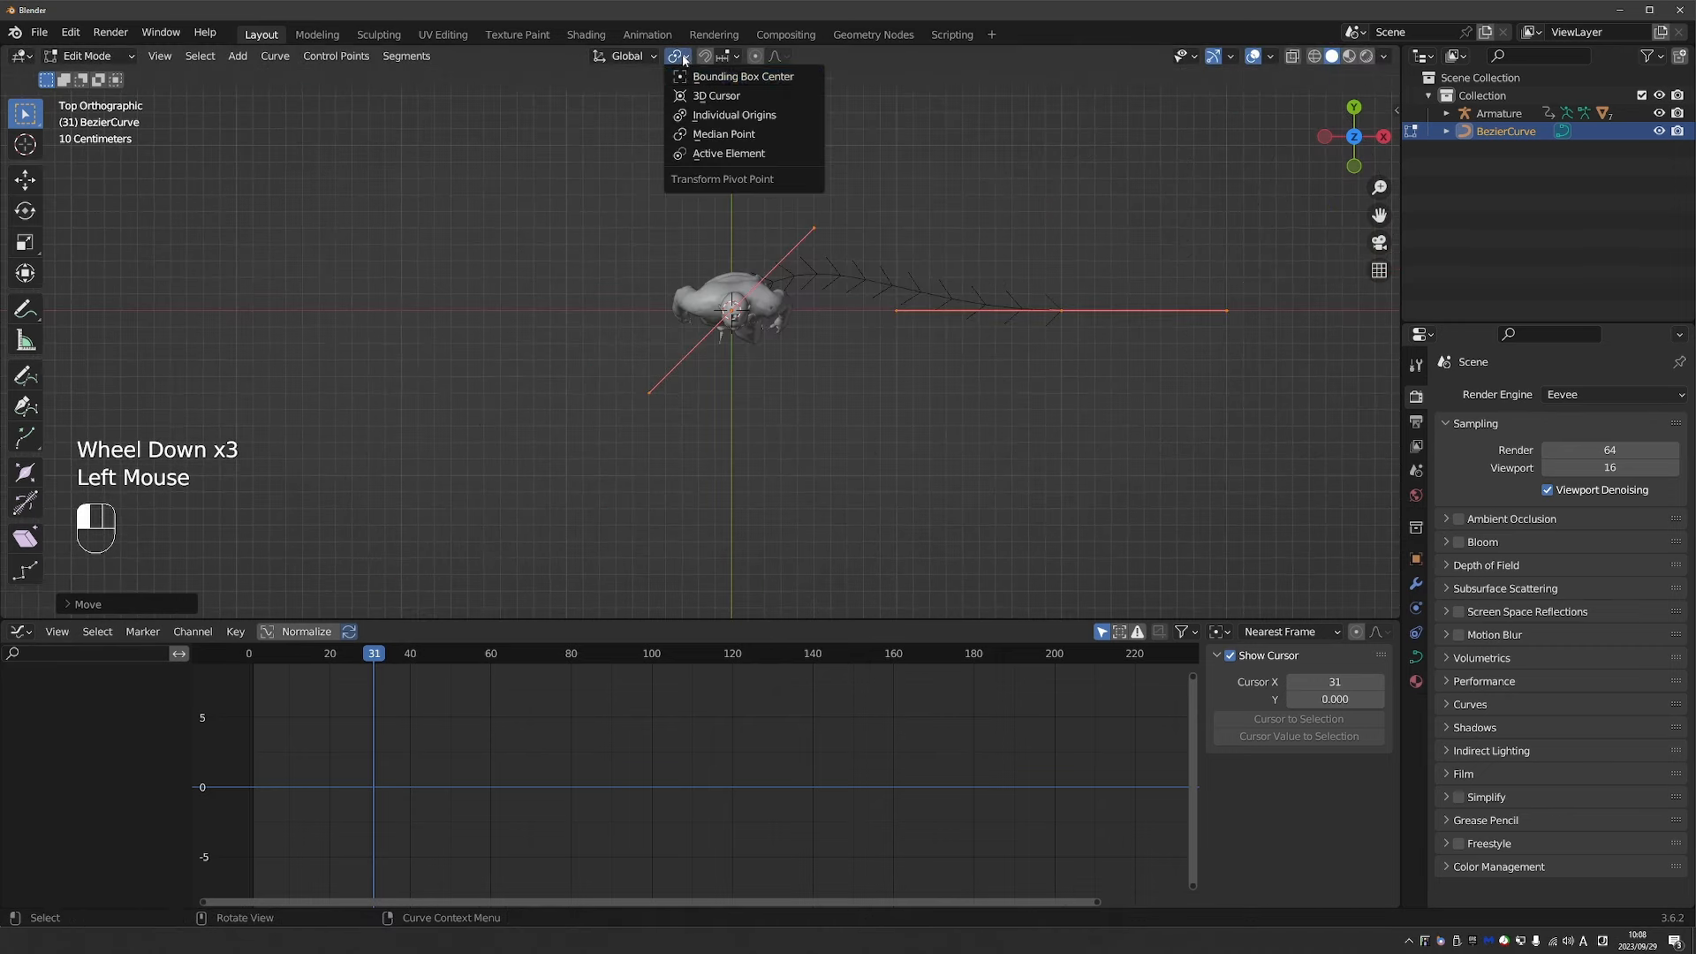
click(718, 95)
key(r)
click(664, 516)
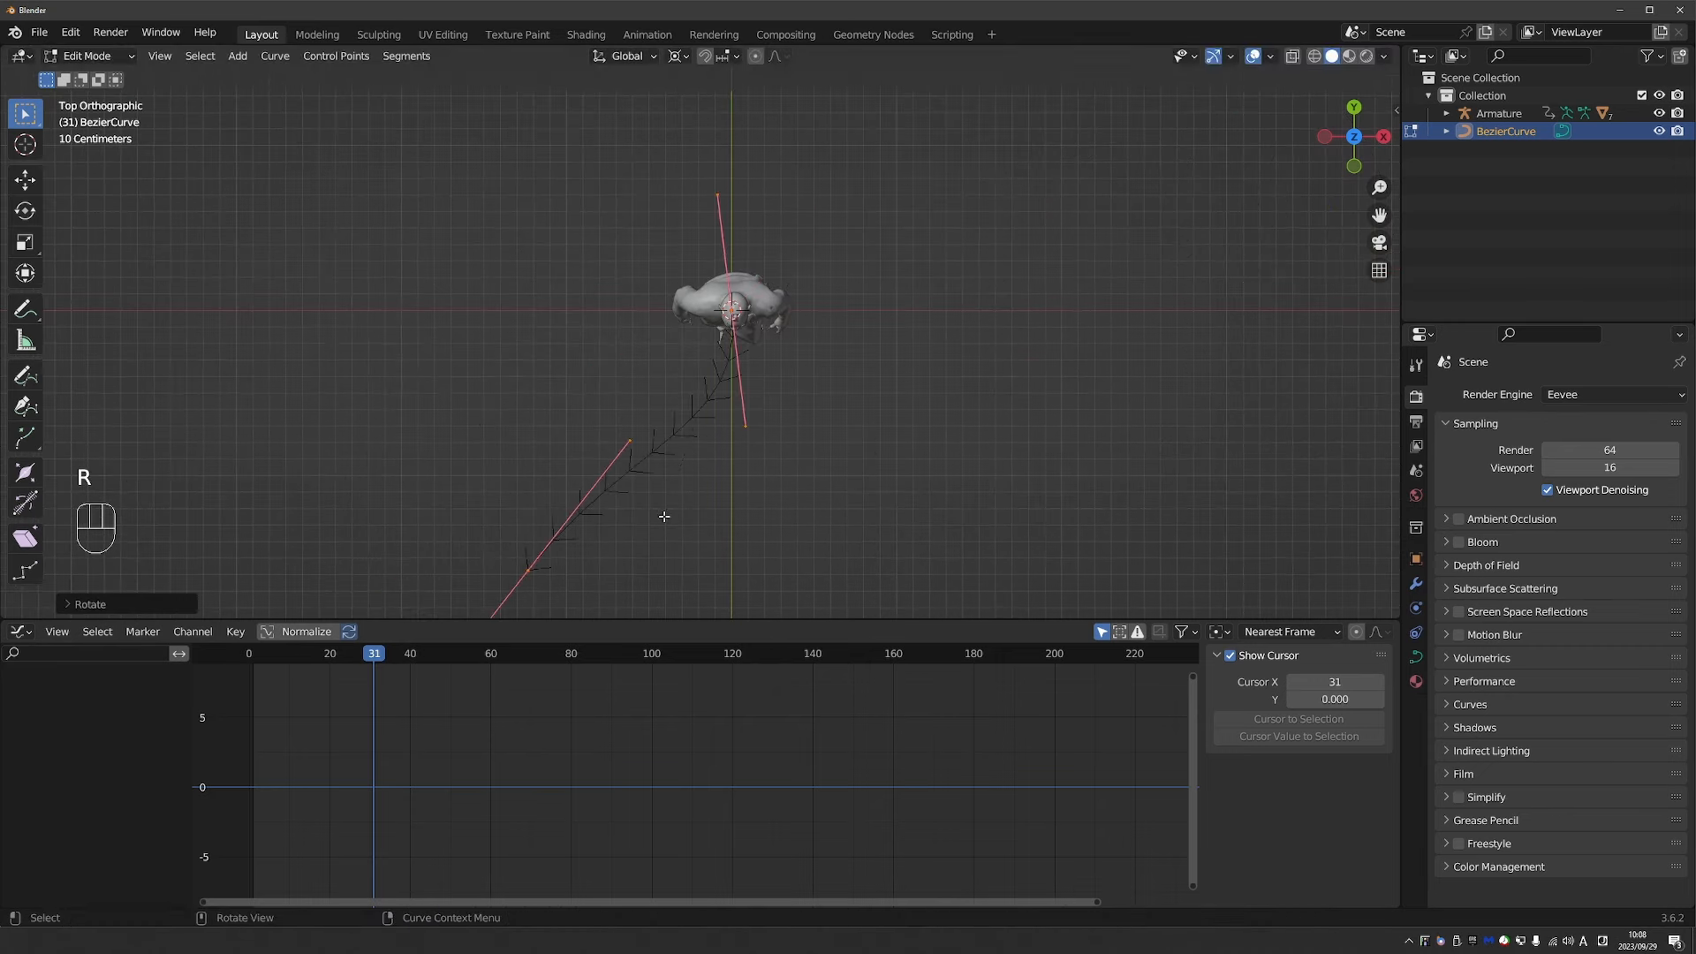
Set the pivot point to Bounding Box Center and rotate, move and scale the curve's end control point to bend the path.
click(678, 56)
click(748, 136)
click(677, 56)
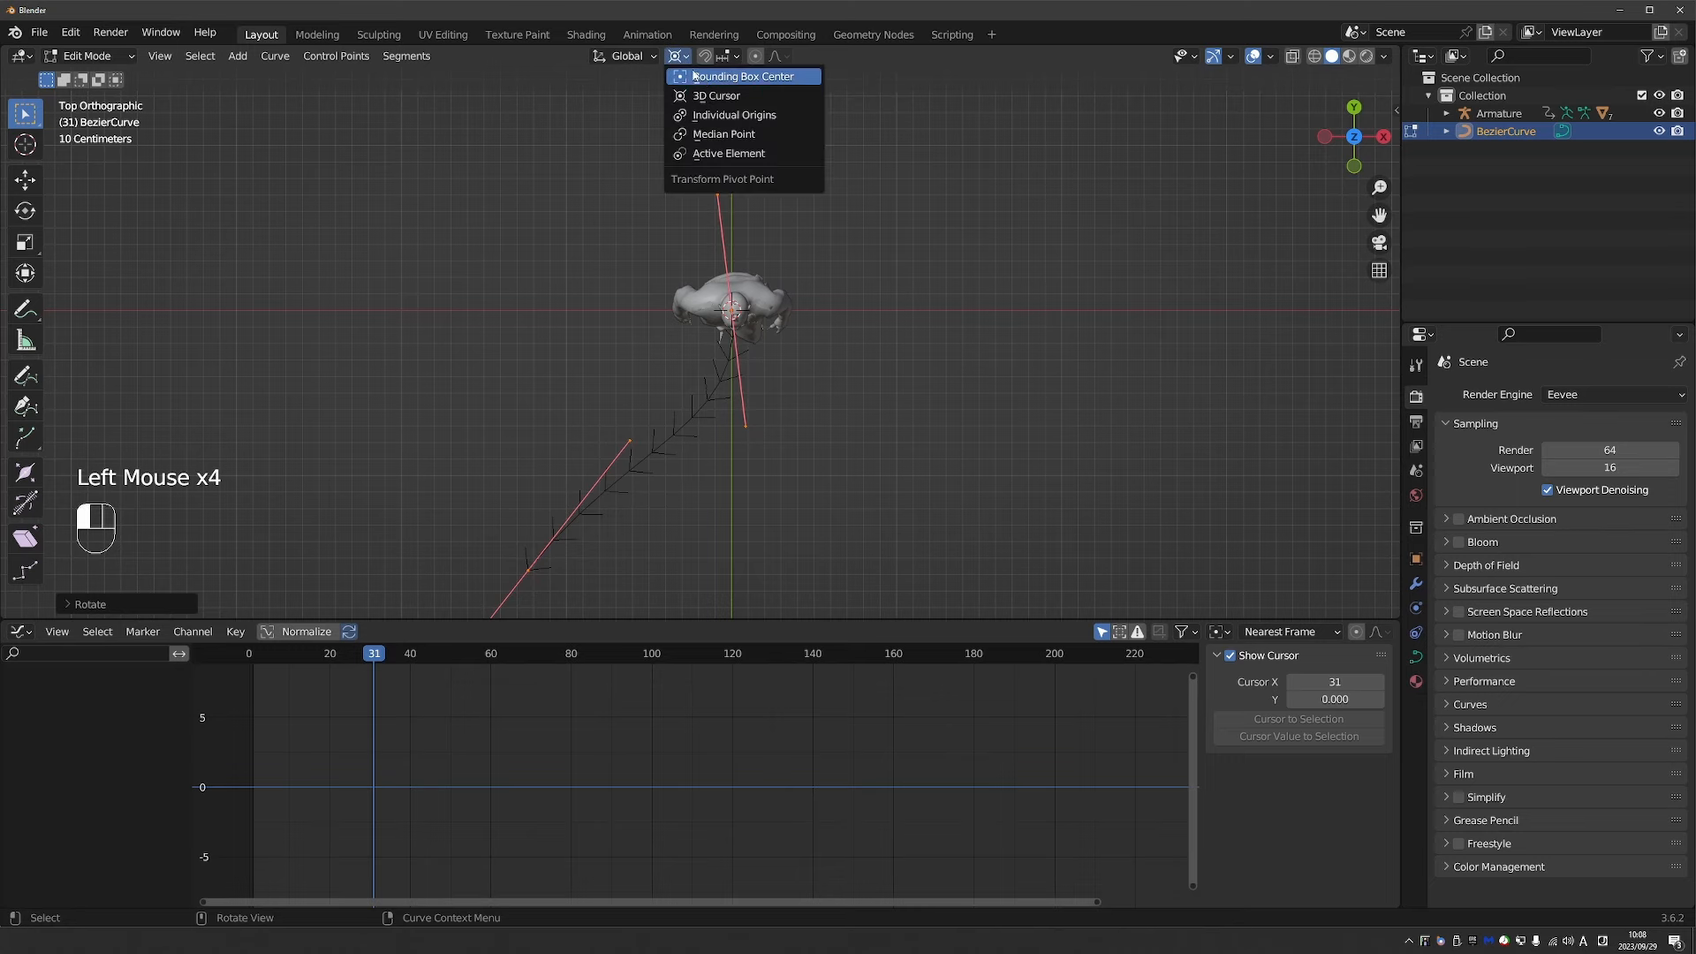
scroll(707, 309, down, 2)
shift+middle_drag(700, 492, 701, 386)
click(700, 386)
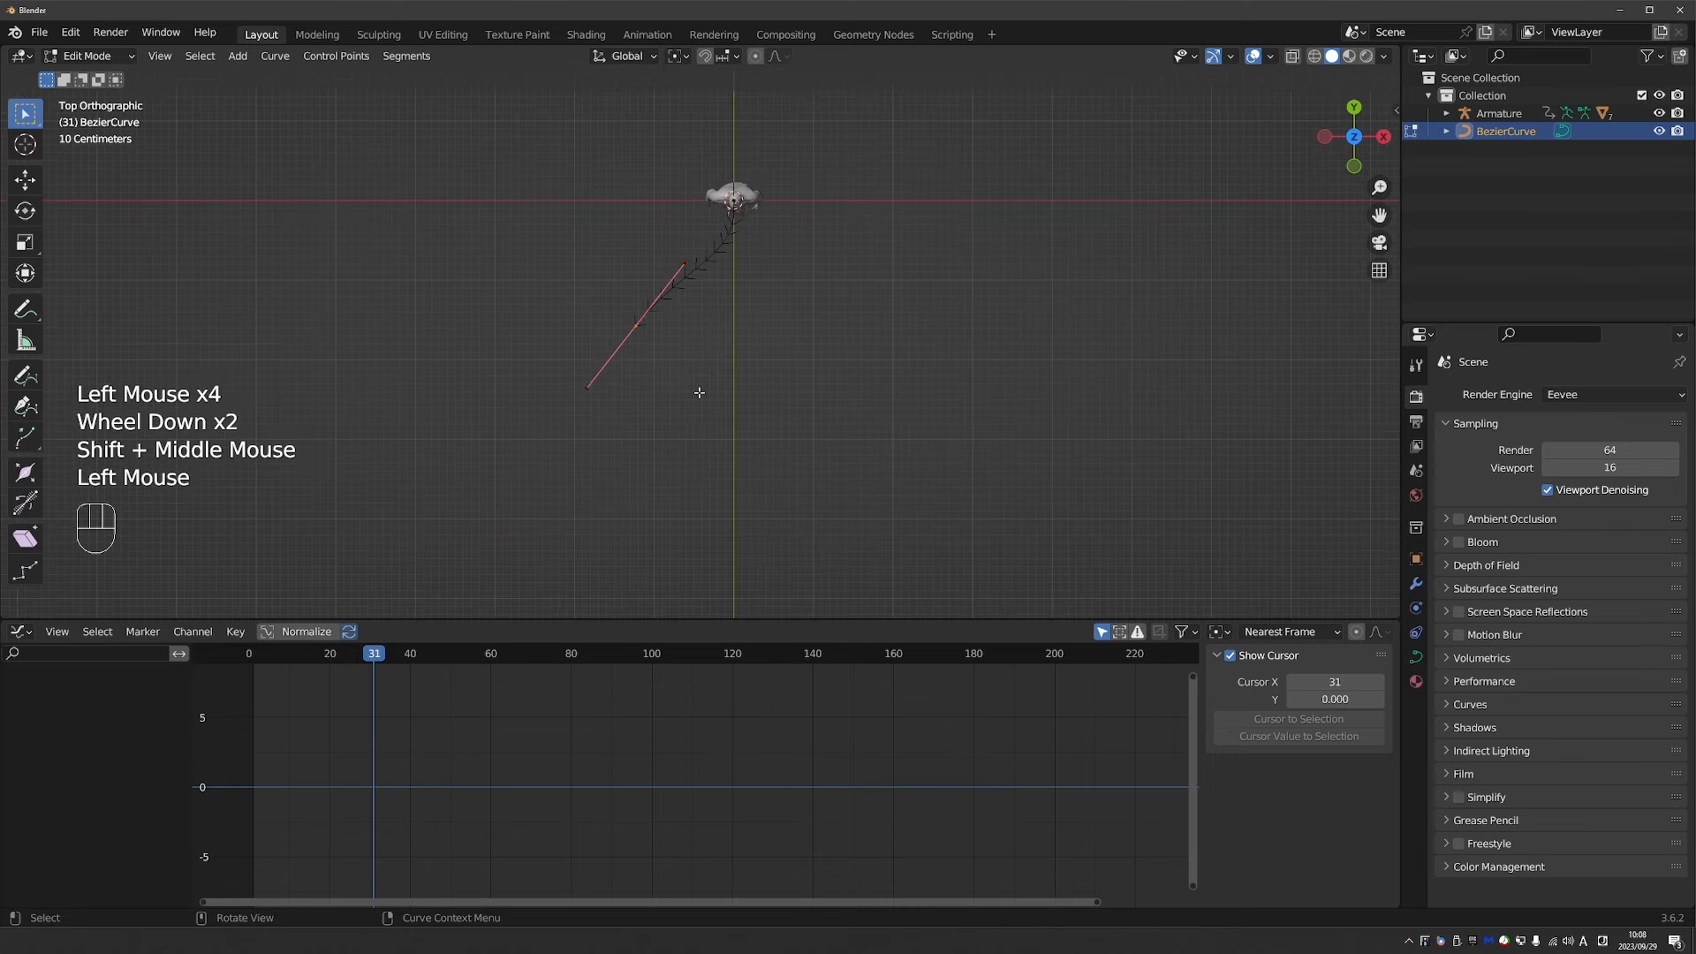
key(r)
key(g)
key(s)
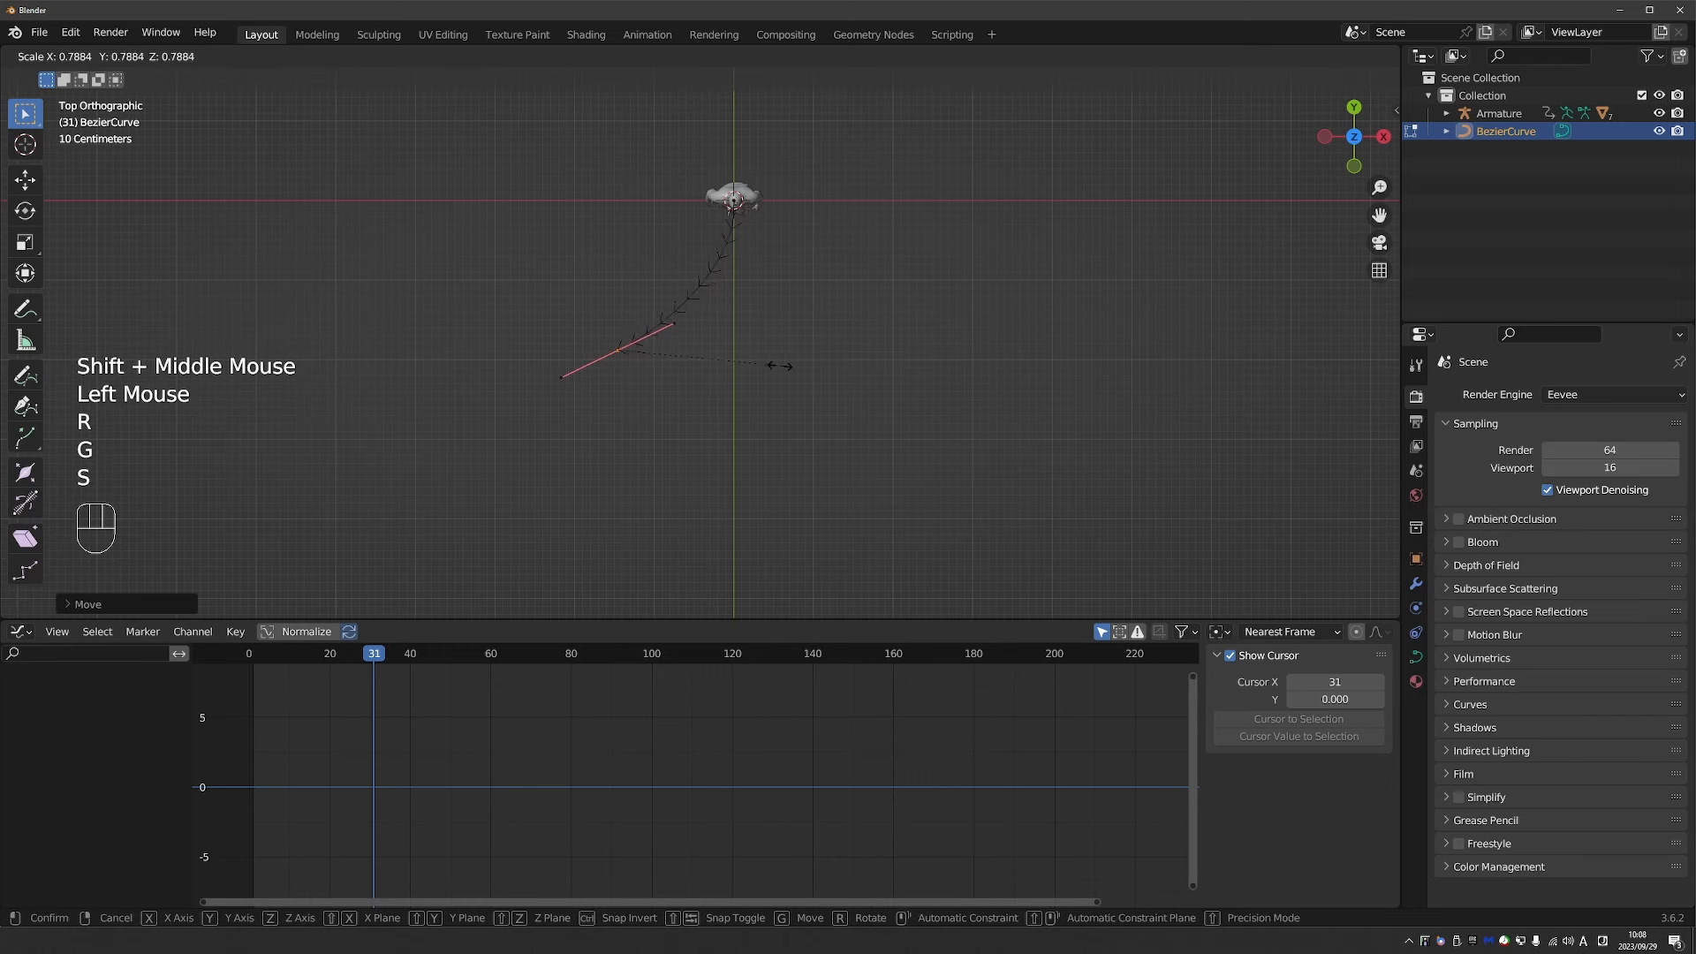
click(773, 363)
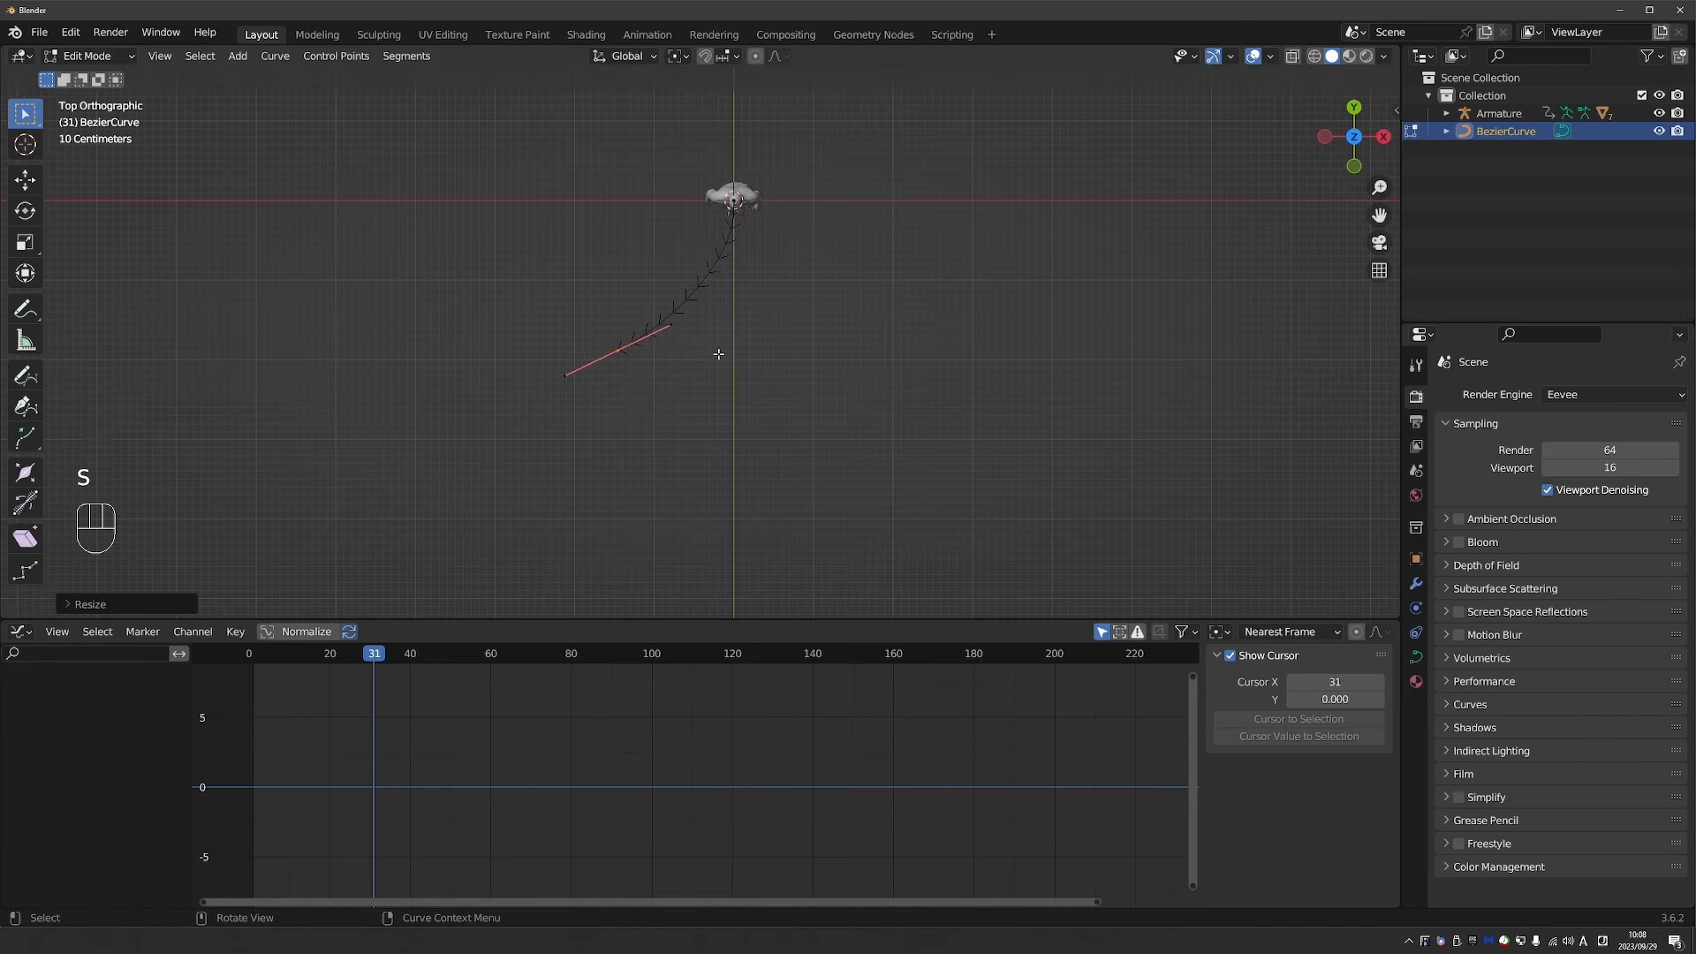
Extrude a new control point from the curve's end, positioning and rotating it to continue the path.
key(e)
click(615, 294)
key(r)
key(g)
click(618, 420)
key(r)
click(620, 264)
Extrude another control point further from the character and rotate and scale the handles to form an S-shaped path.
key(e)
click(423, 462)
key(r)
click(346, 227)
click(377, 327)
key(s)
key(r)
click(576, 323)
In perspective, scale and rotate the path's second control point to smooth the bend nearest the character, and return to Object Mode.
key(Tab)
middle_drag(409, 462, 424, 397)
scroll(424, 397, down, 1)
middle_drag(424, 397, 563, 325)
click(508, 324)
key(Tab)
click(547, 340)
key(s)
key(r)
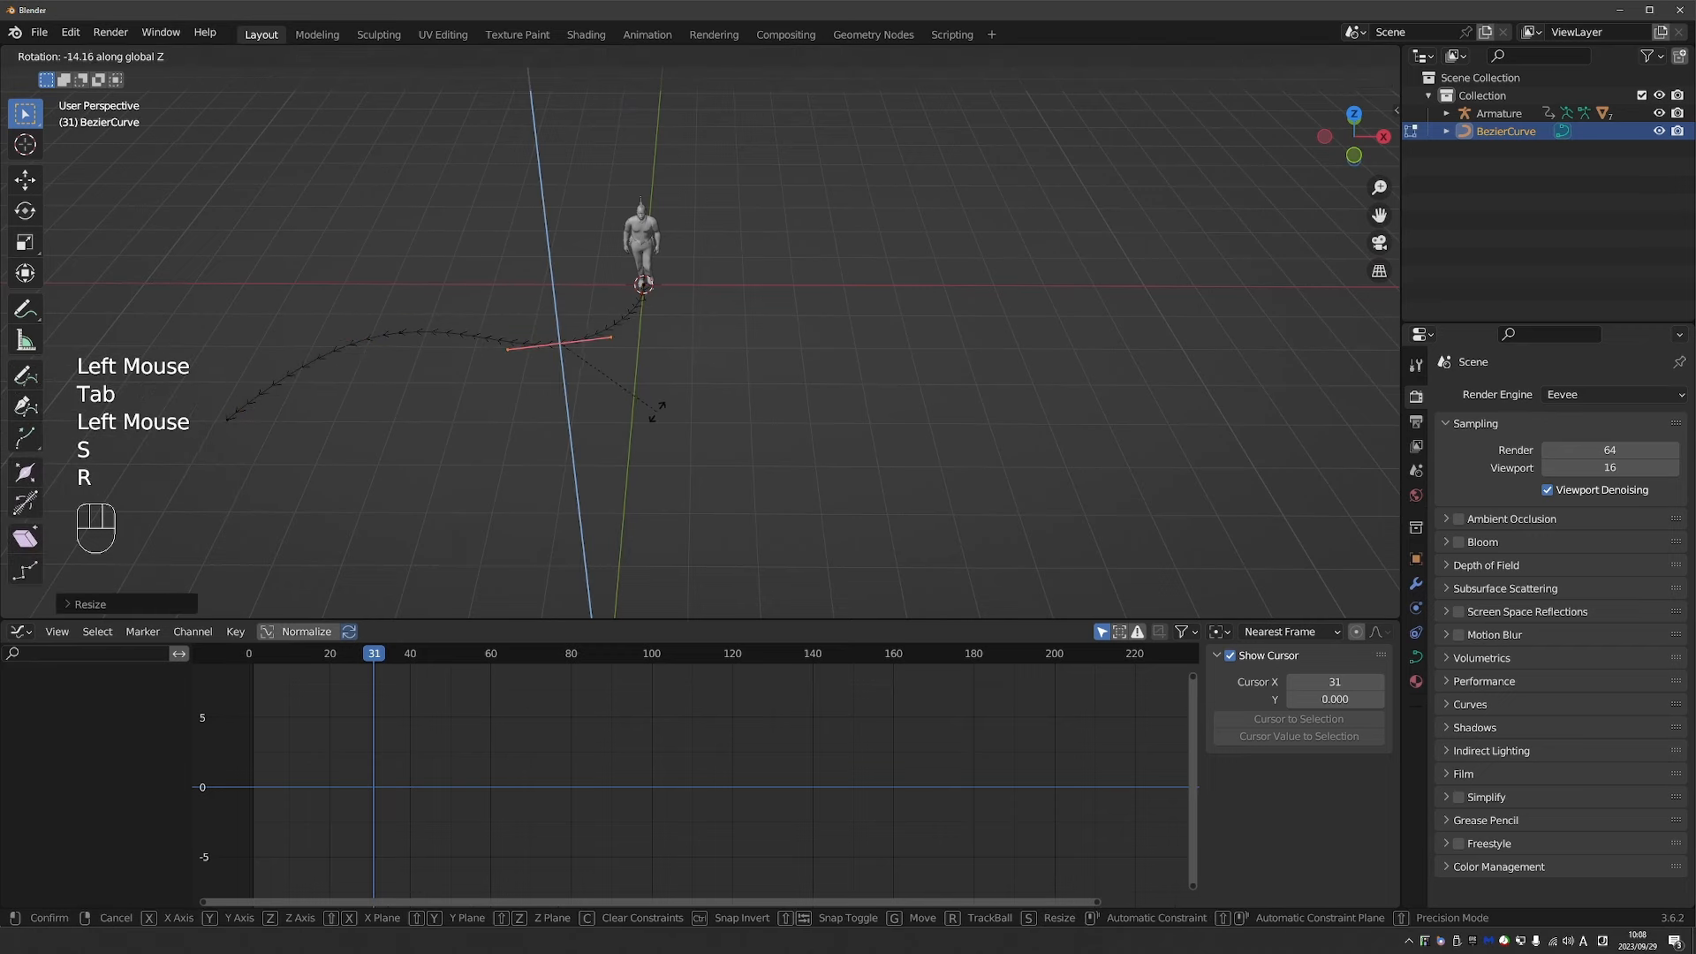
key(Tab)
Select the character's armature, enter Edit Mode and add a new bone at the 3D cursor.
middle_drag(650, 409, 565, 362)
scroll(568, 359, up, 2)
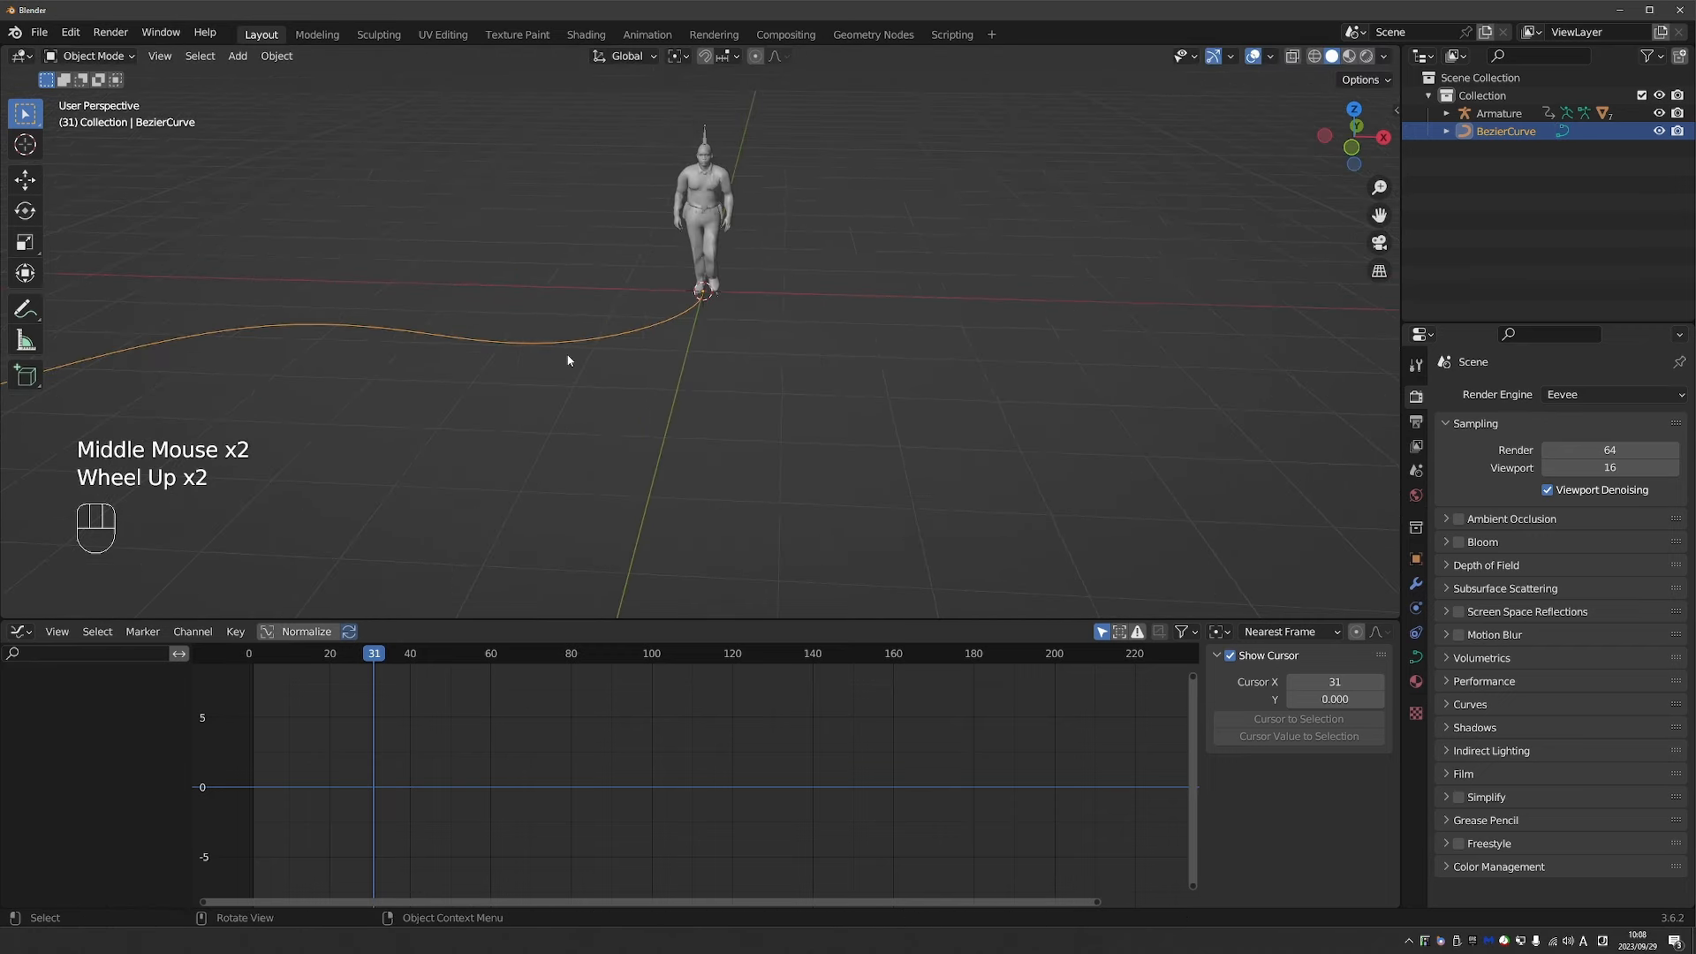
middle_drag(729, 279, 712, 222)
click(717, 146)
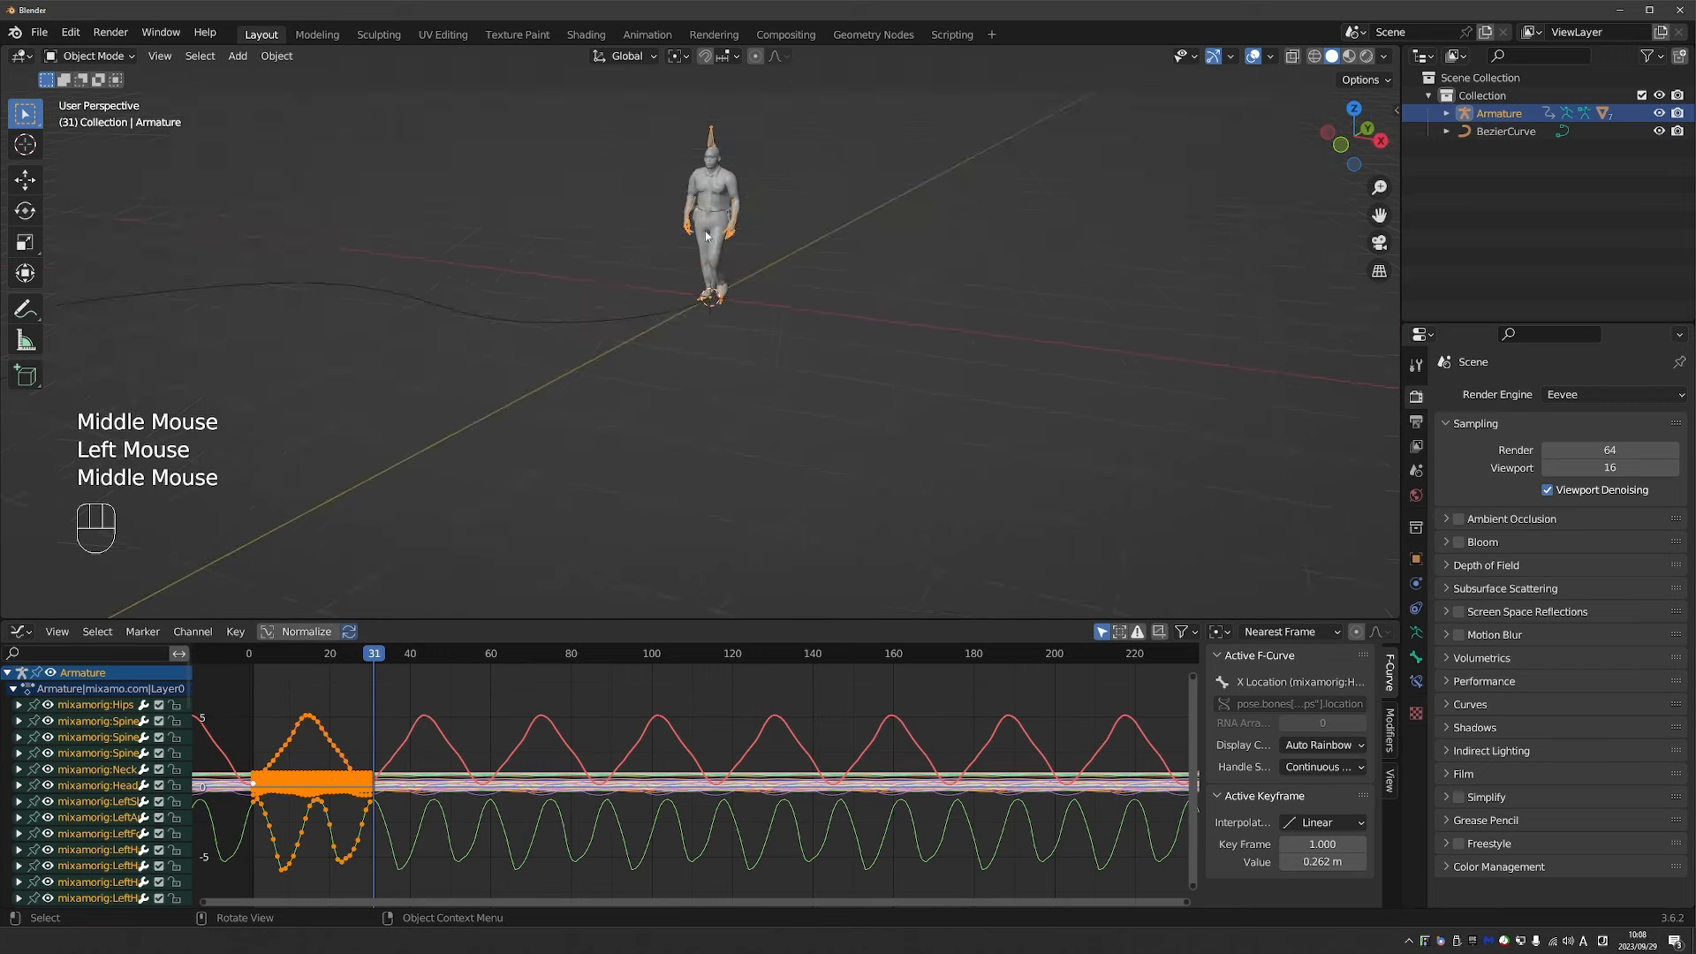
key(Tab)
scroll(733, 285, up, 1)
key(shift+a)
click(756, 288)
From the side view, rotate the new bone around the 3D cursor until it lies flat behind the character, and scale it.
key(KP_3)
click(678, 258)
click(678, 55)
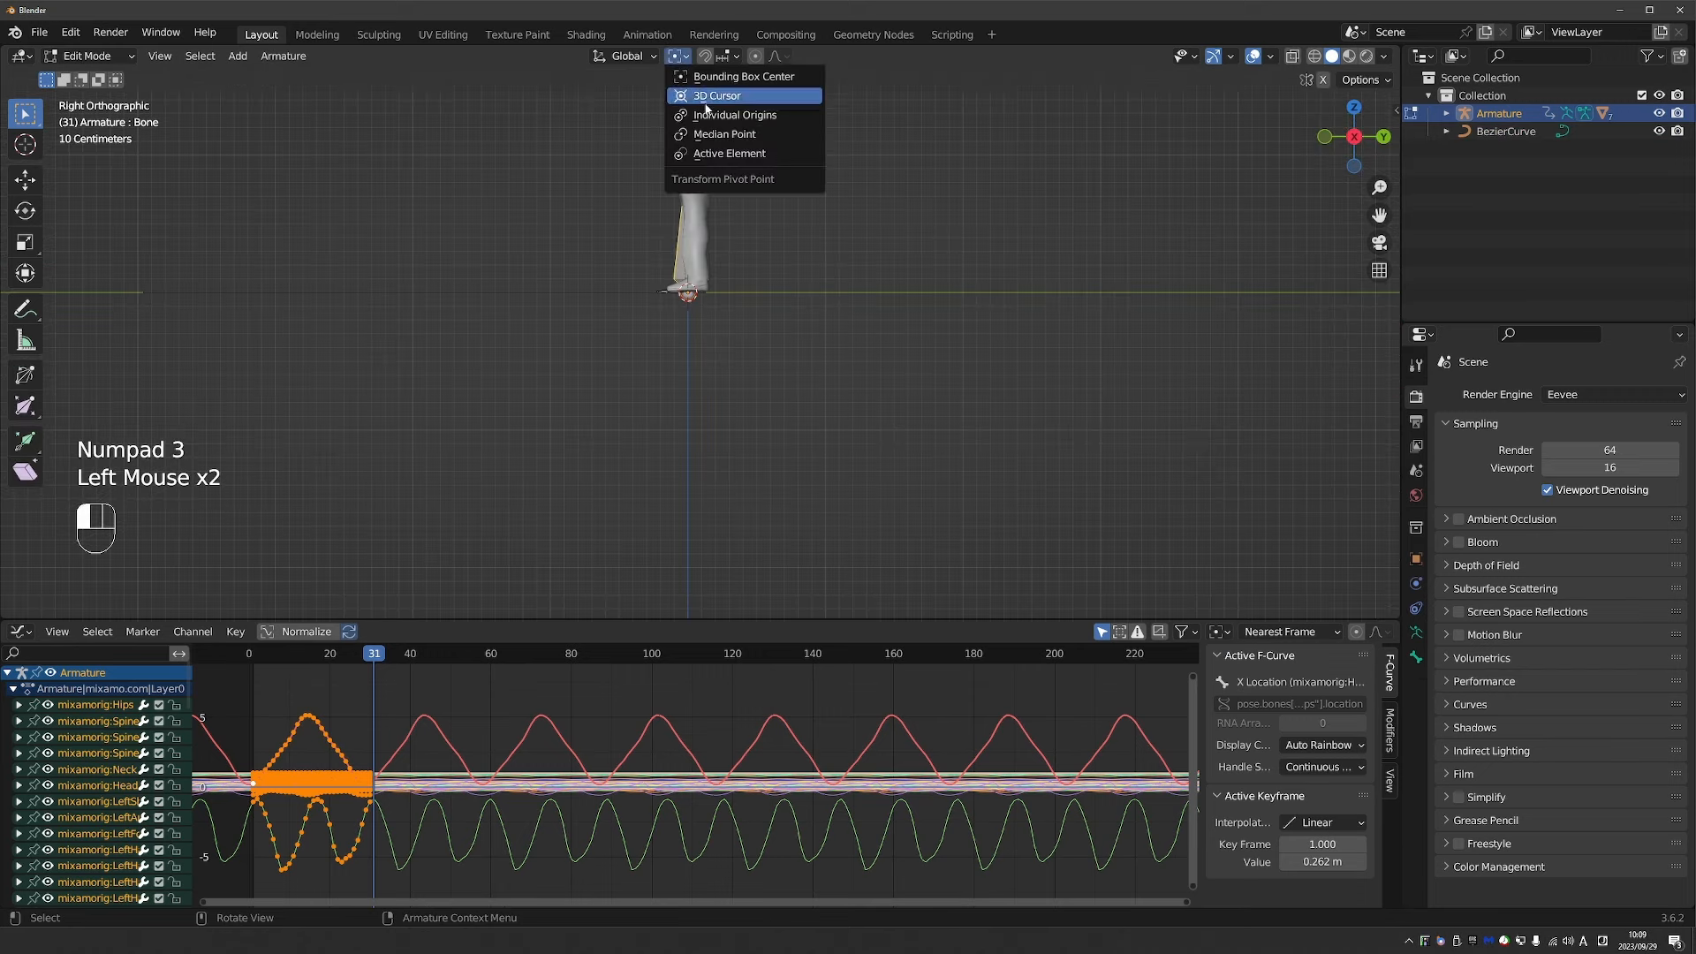
shift+middle_drag(814, 219, 778, 310)
key(r)
click(854, 366)
key(s)
click(783, 382)
Rename the new bone to root.
key(F2)
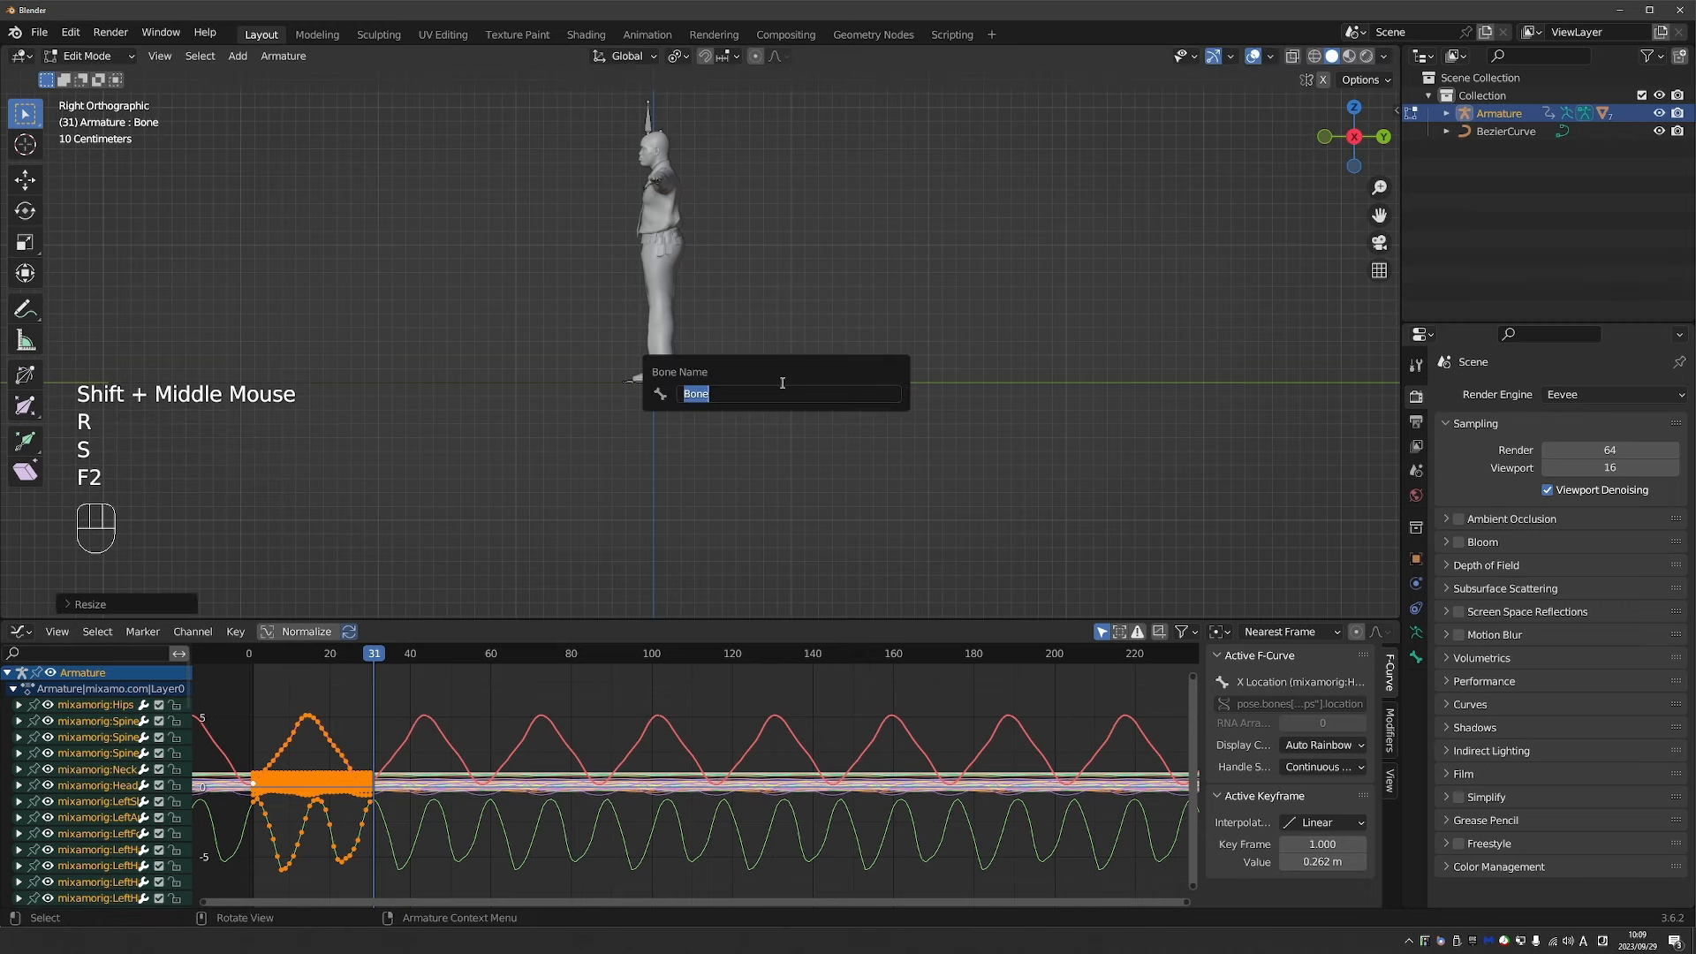
text(root)
key(Return)
Turn on X-ray display and parent the mixamorig:Hips bone to the root bone, keeping its offset.
scroll(715, 195, up, 1)
middle_drag(637, 171, 706, 210)
key(Tab)
key(z)
click(673, 216)
shift+click(721, 427)
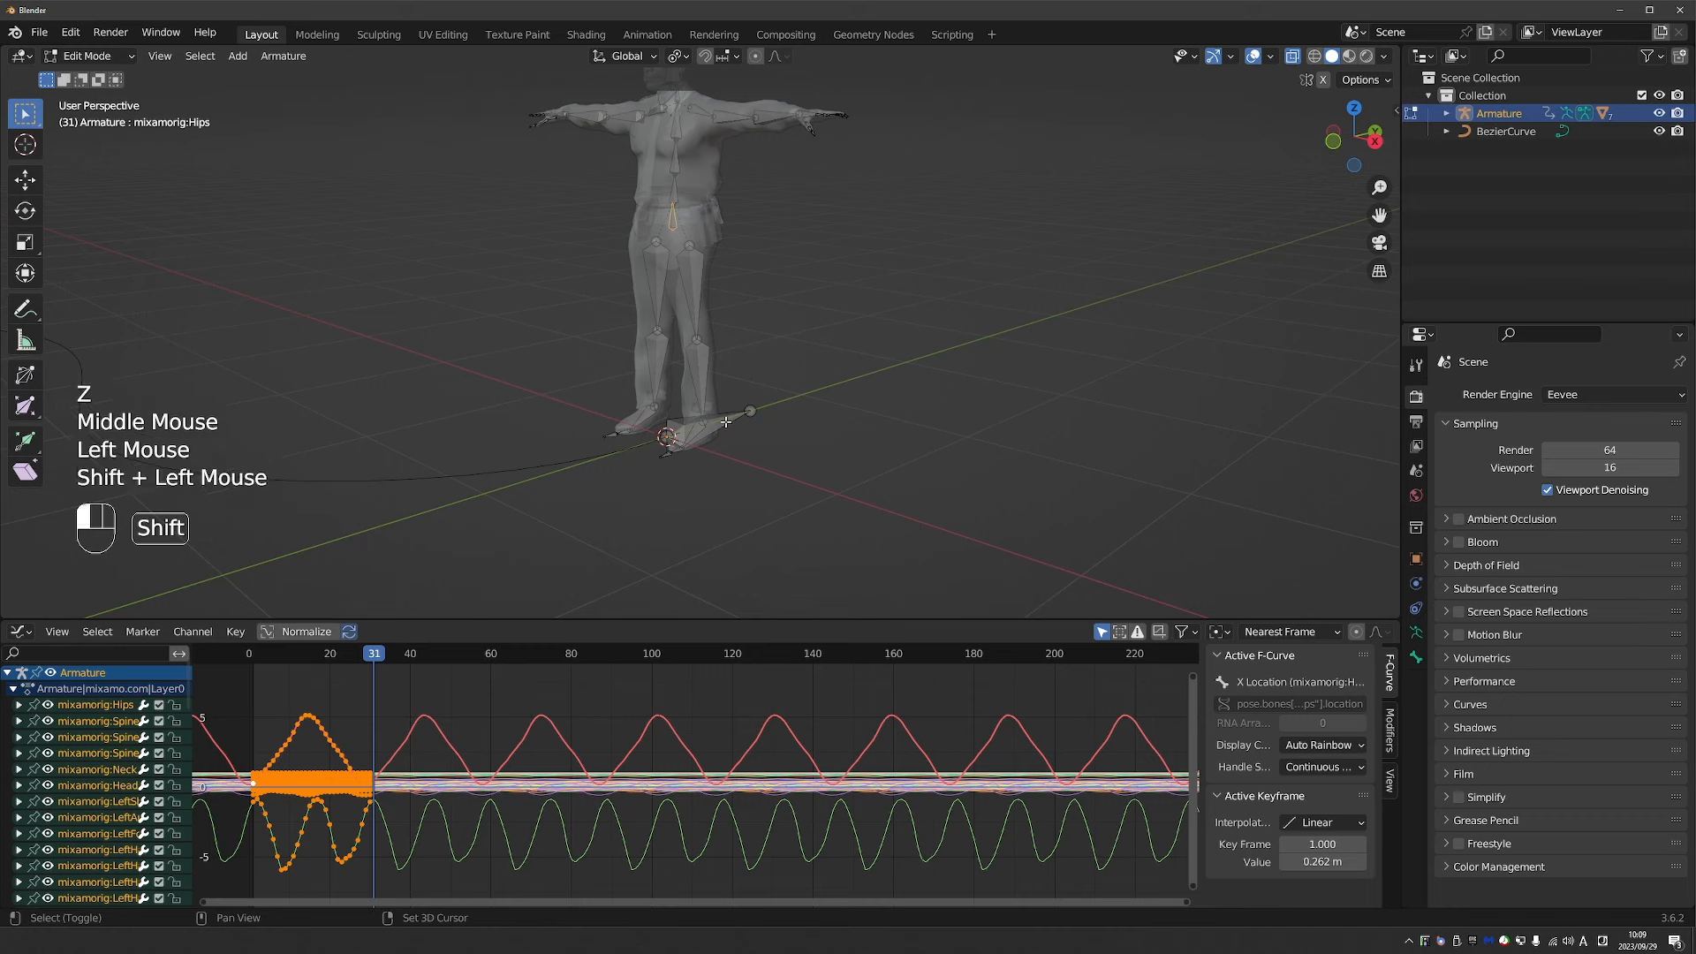
key(ctrl+p)
click(731, 416)
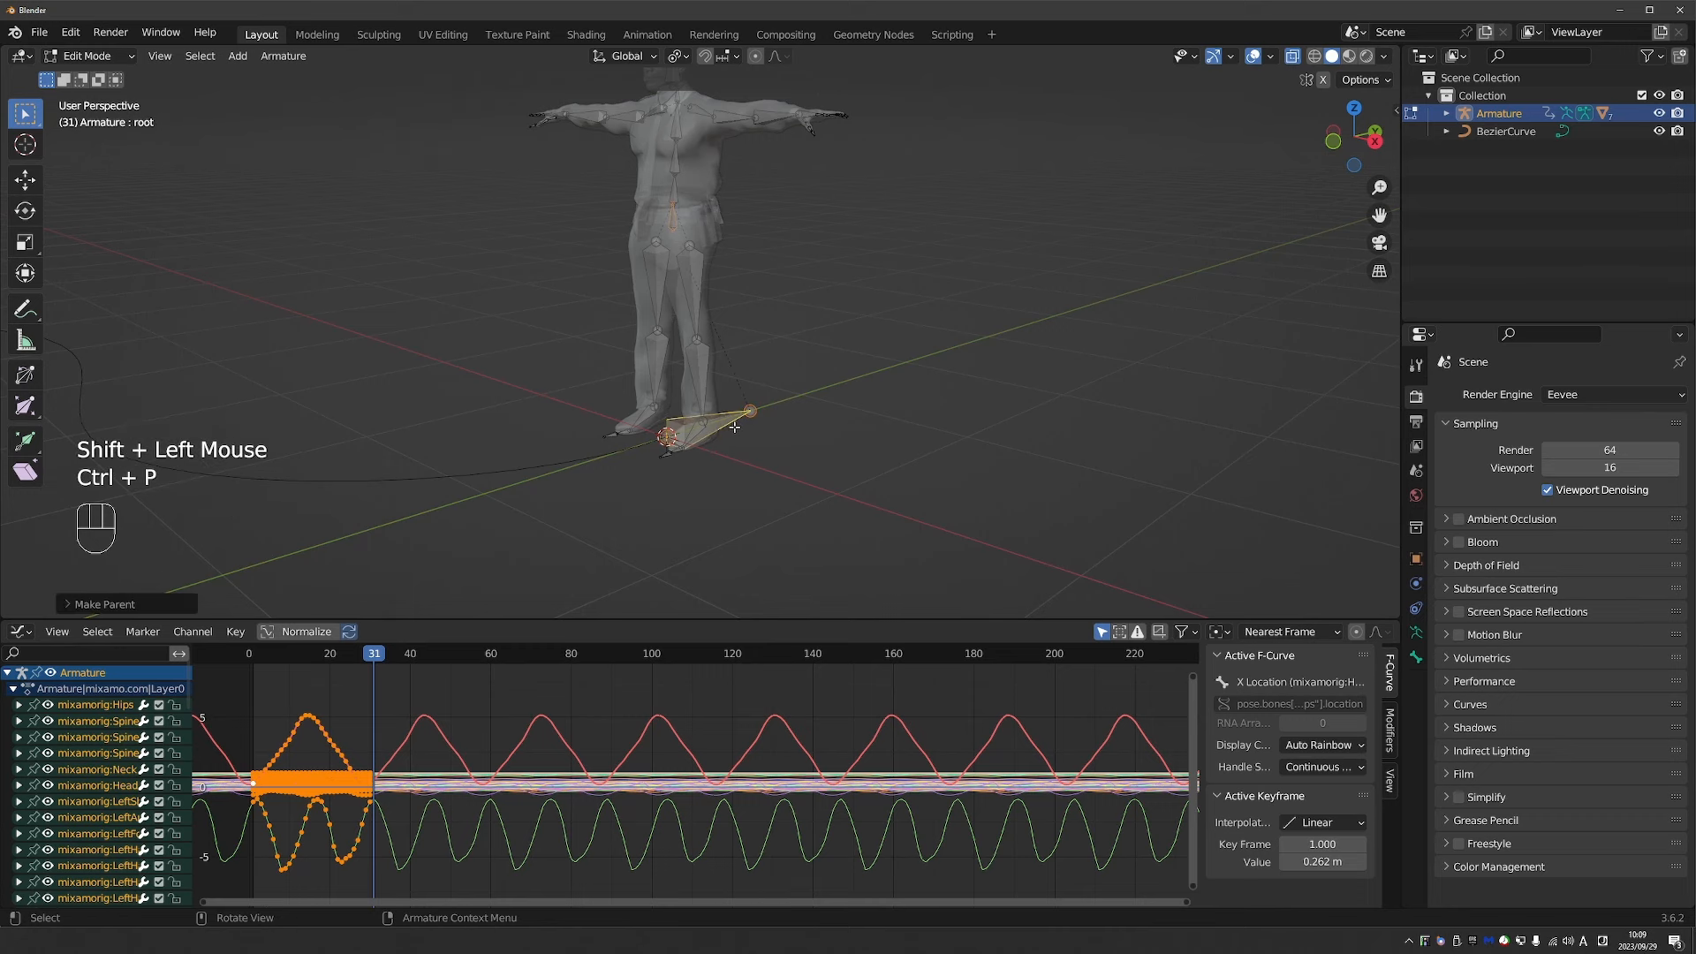
In Pose Mode, add a Follow Path bone constraint to the root bone with BezierCurve as its target.
key(Tab)
click(717, 541)
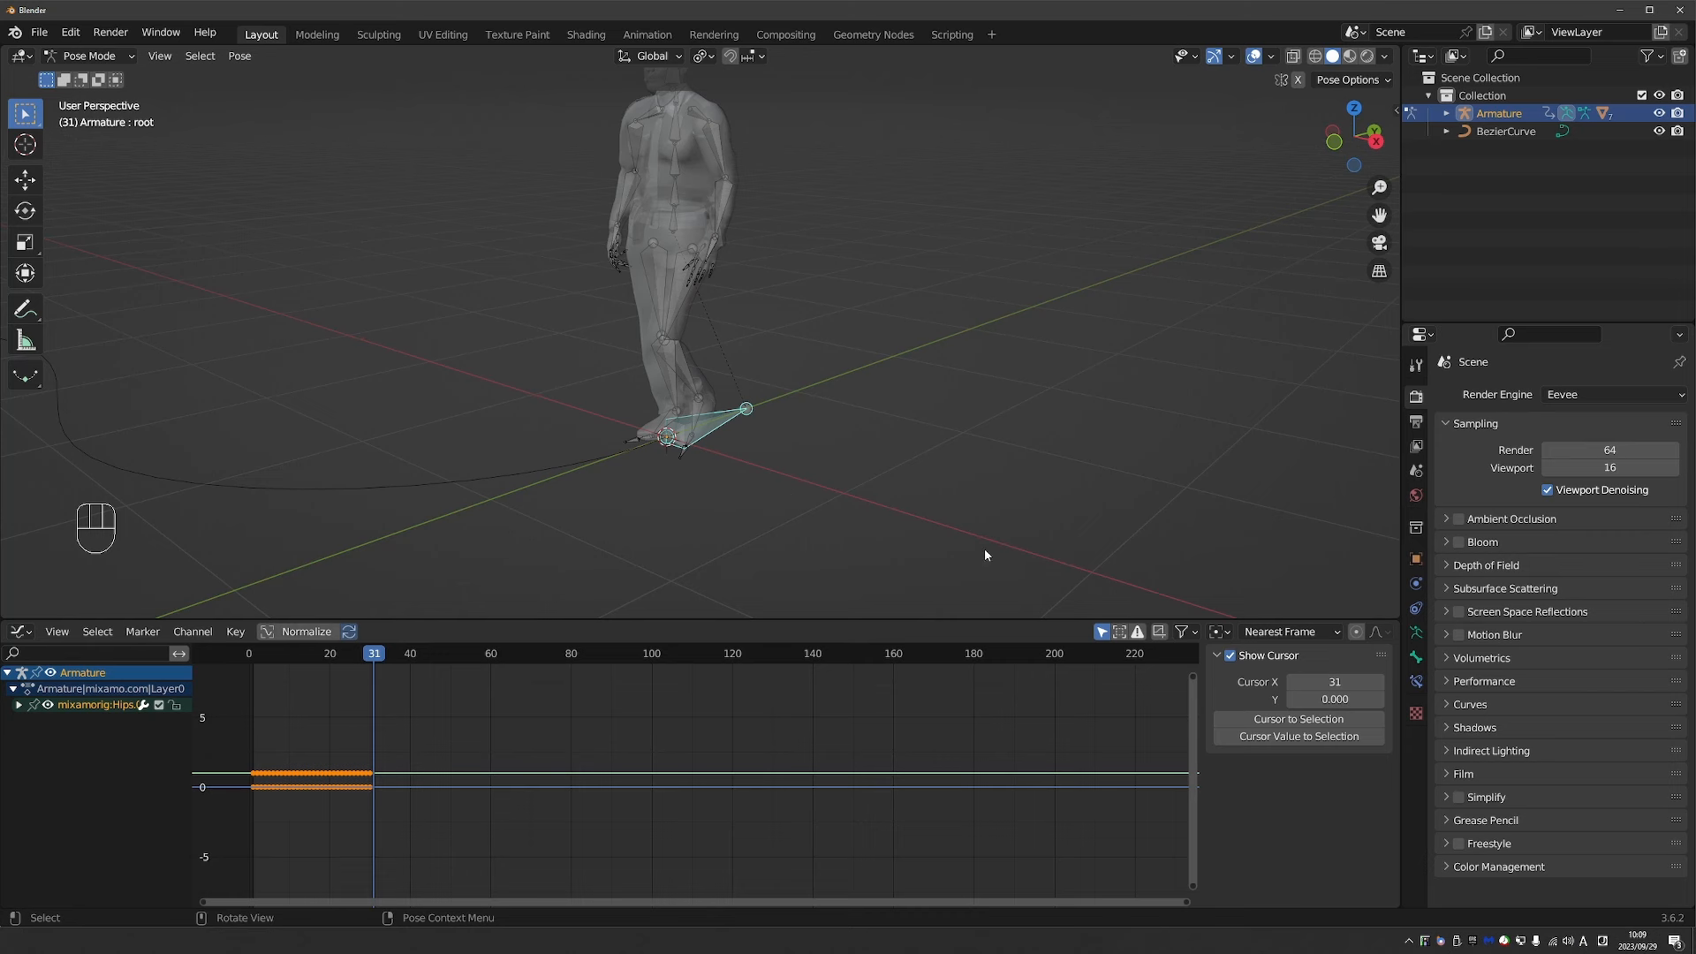
click(1416, 682)
click(1415, 609)
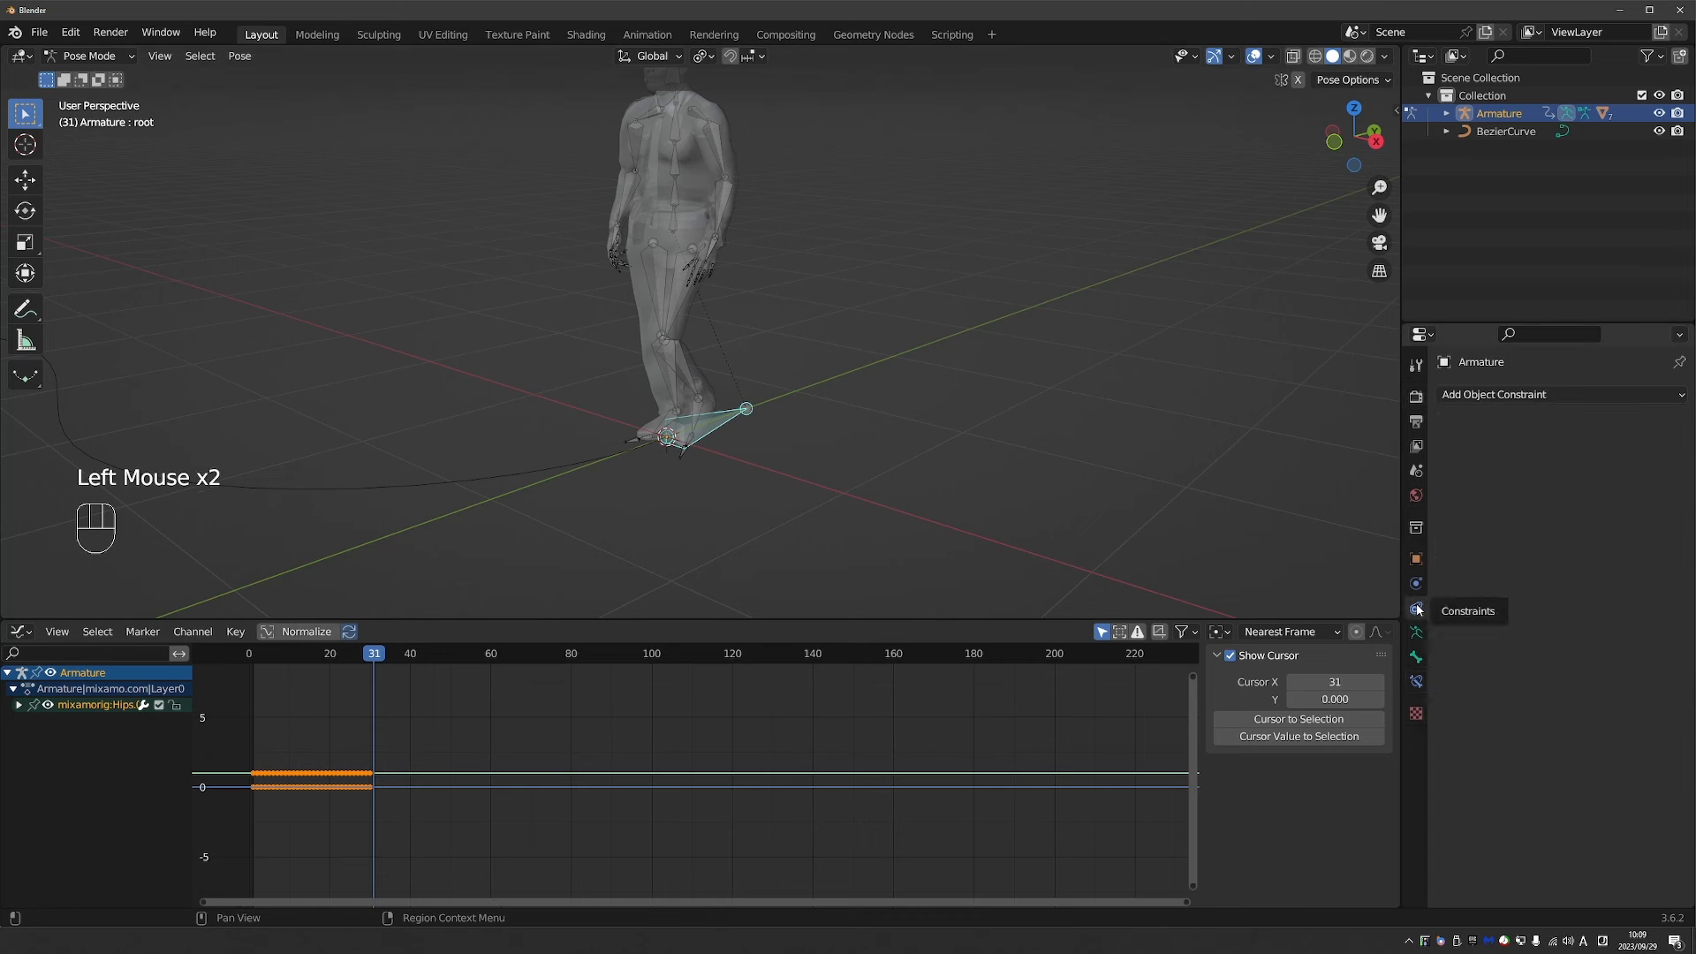
click(1417, 692)
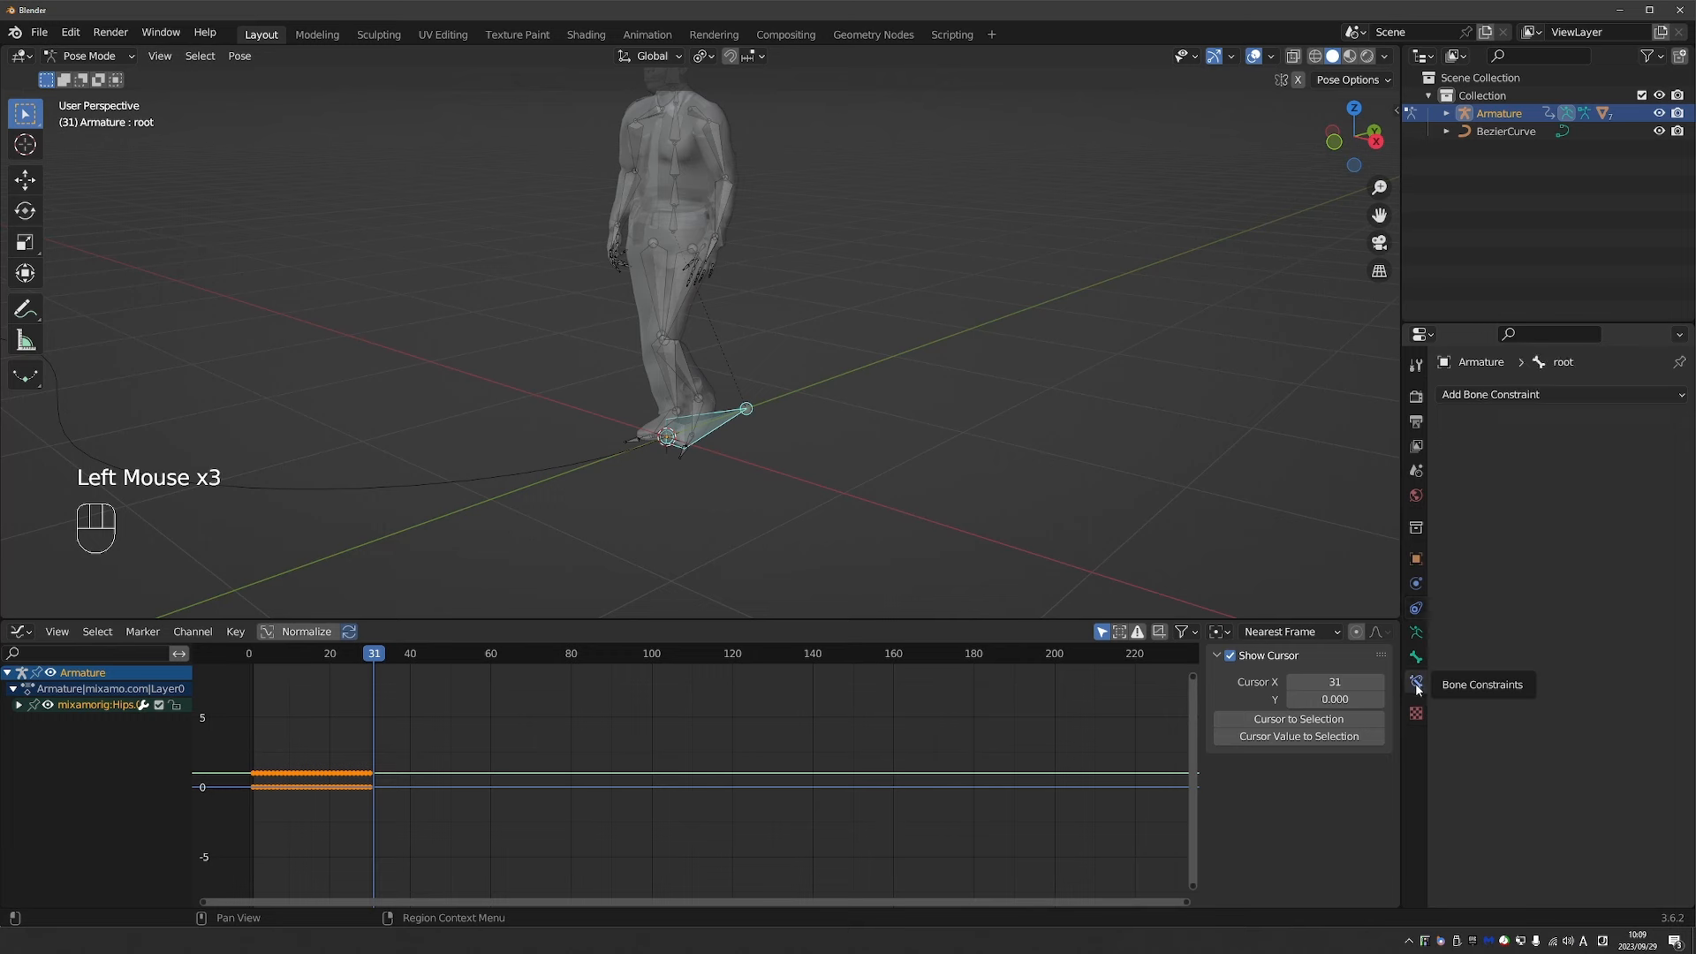
click(1546, 394)
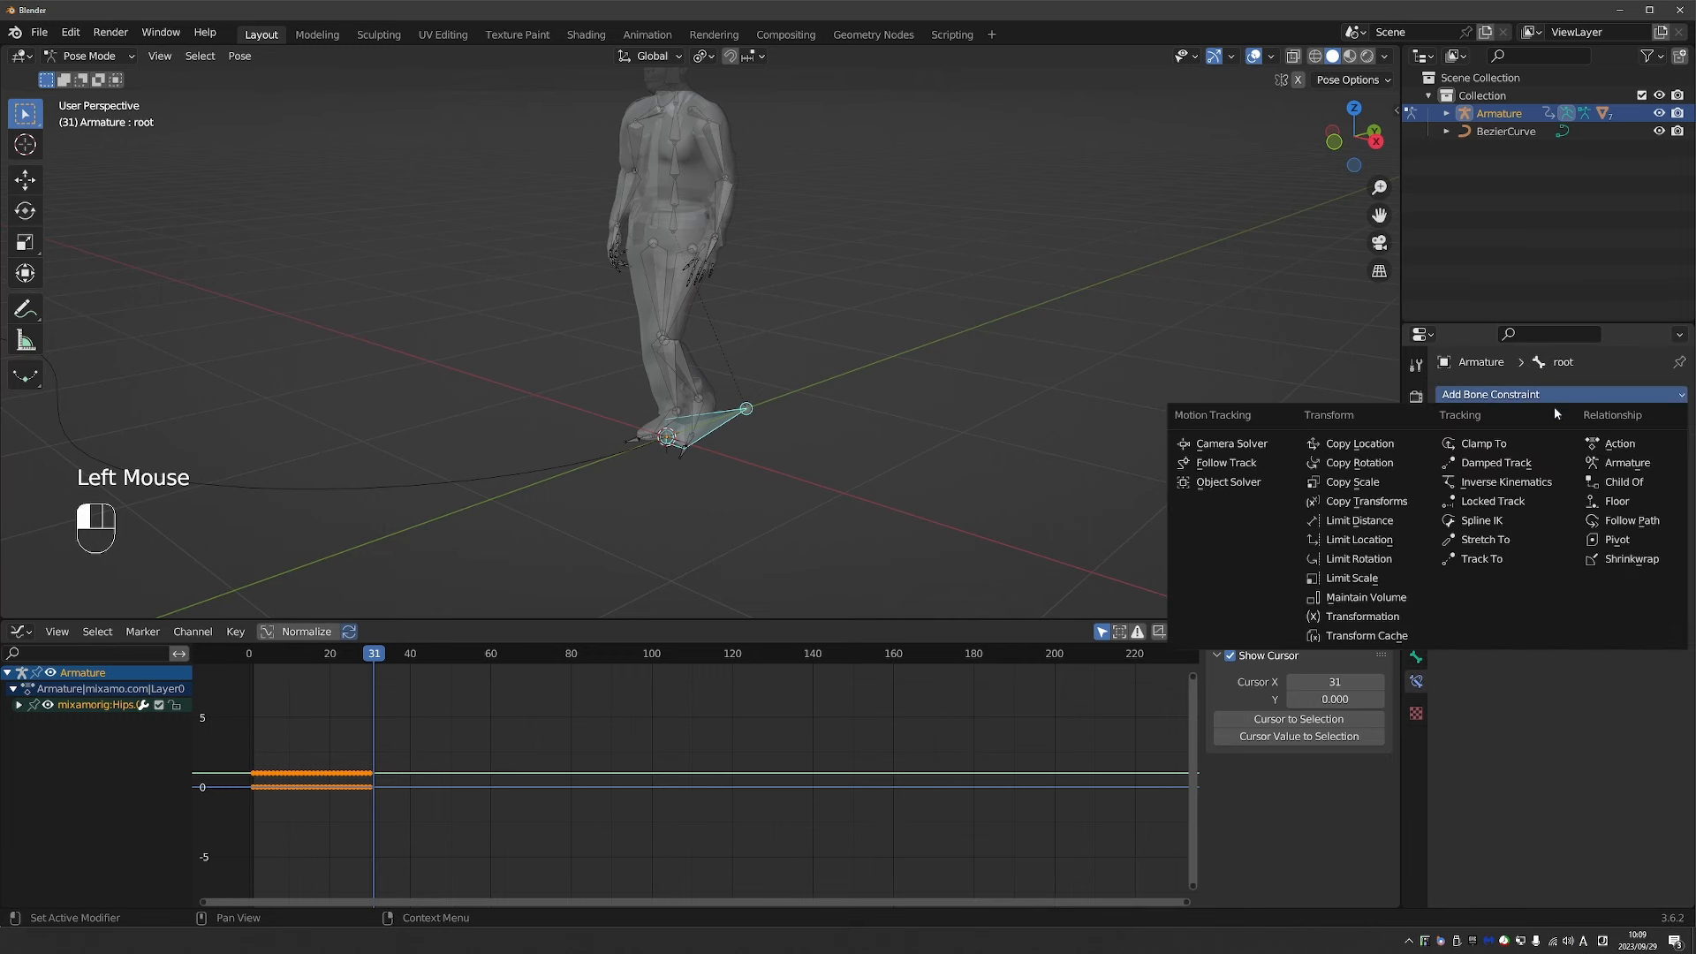
click(1650, 521)
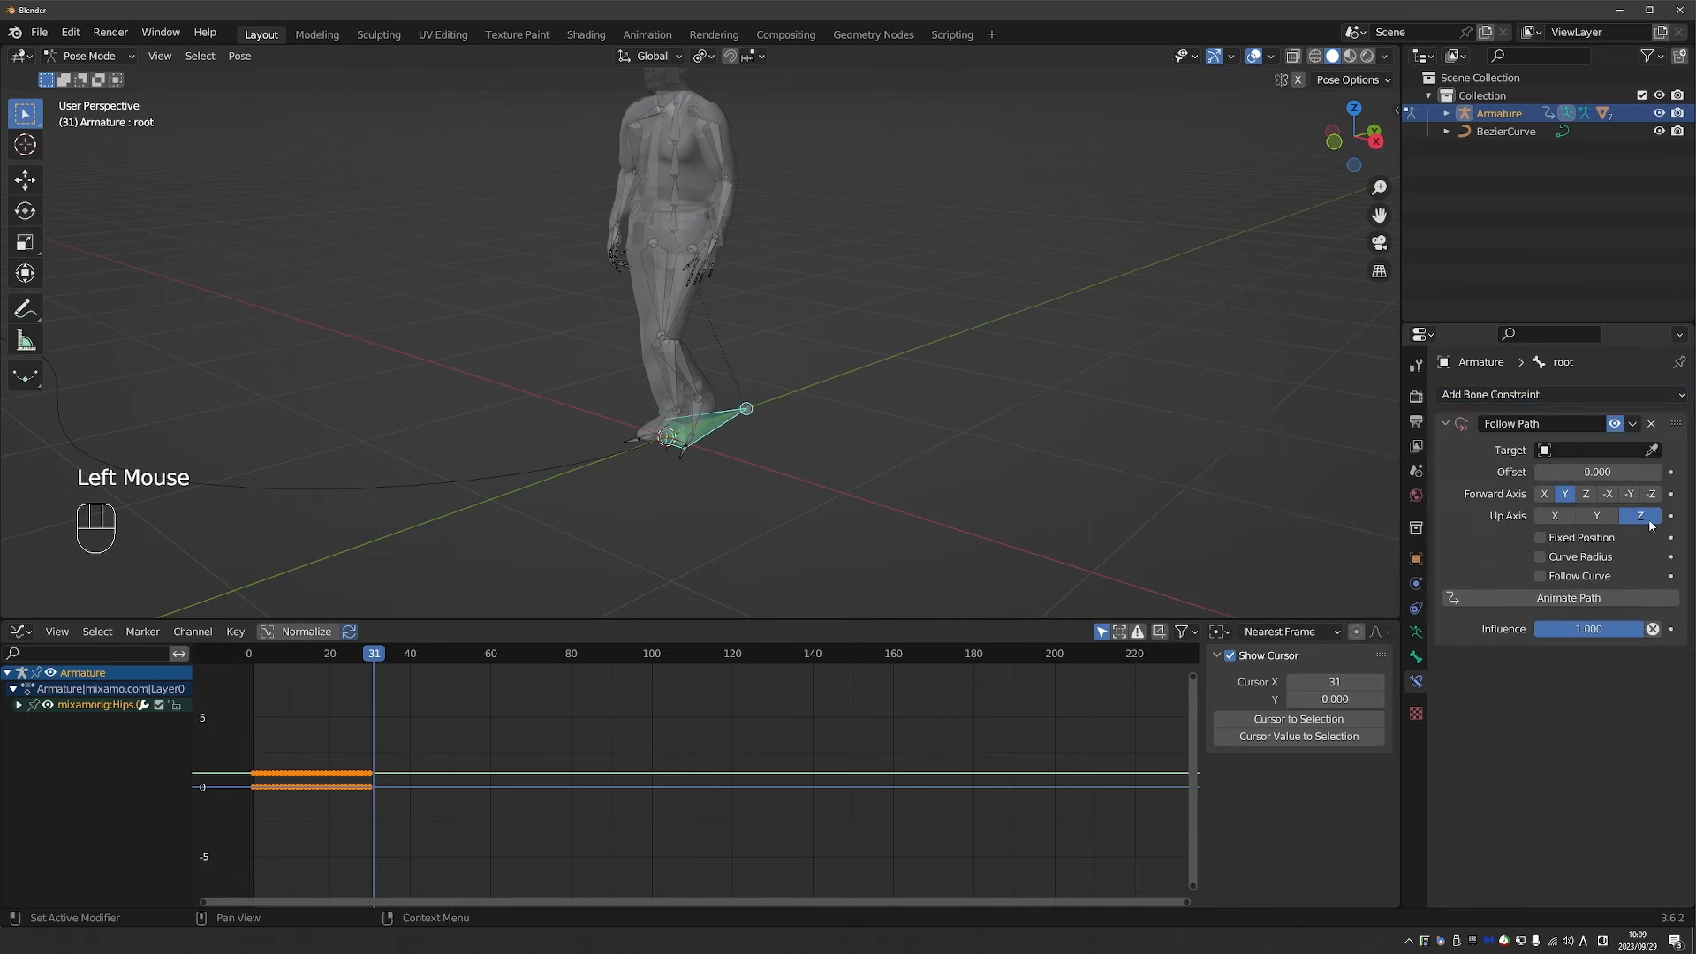
double_click(1582, 449)
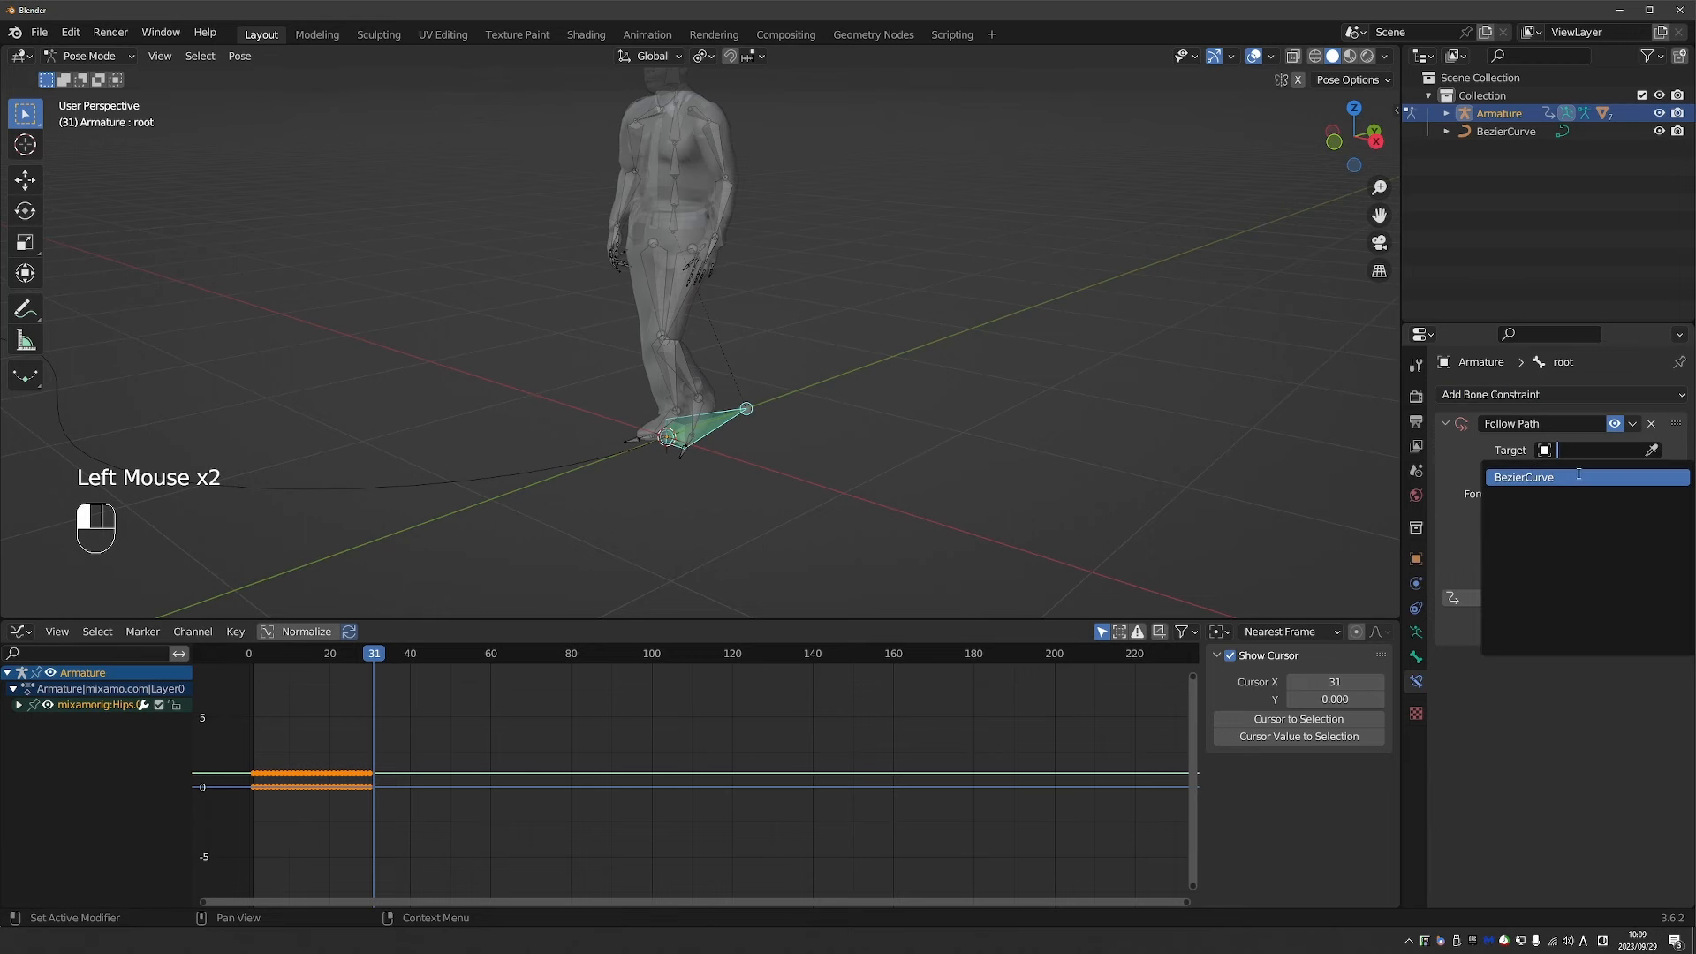
click(1571, 476)
Enable Follow Curve on the Follow Path constraint and set its Forward Axis to -Y.
middle_drag(1068, 465, 1007, 452)
scroll(1007, 452, down, 2)
shift+middle_drag(1007, 452, 945, 443)
scroll(1154, 500, down, 1)
shift+middle_drag(1155, 499, 925, 418)
scroll(924, 418, down, 2)
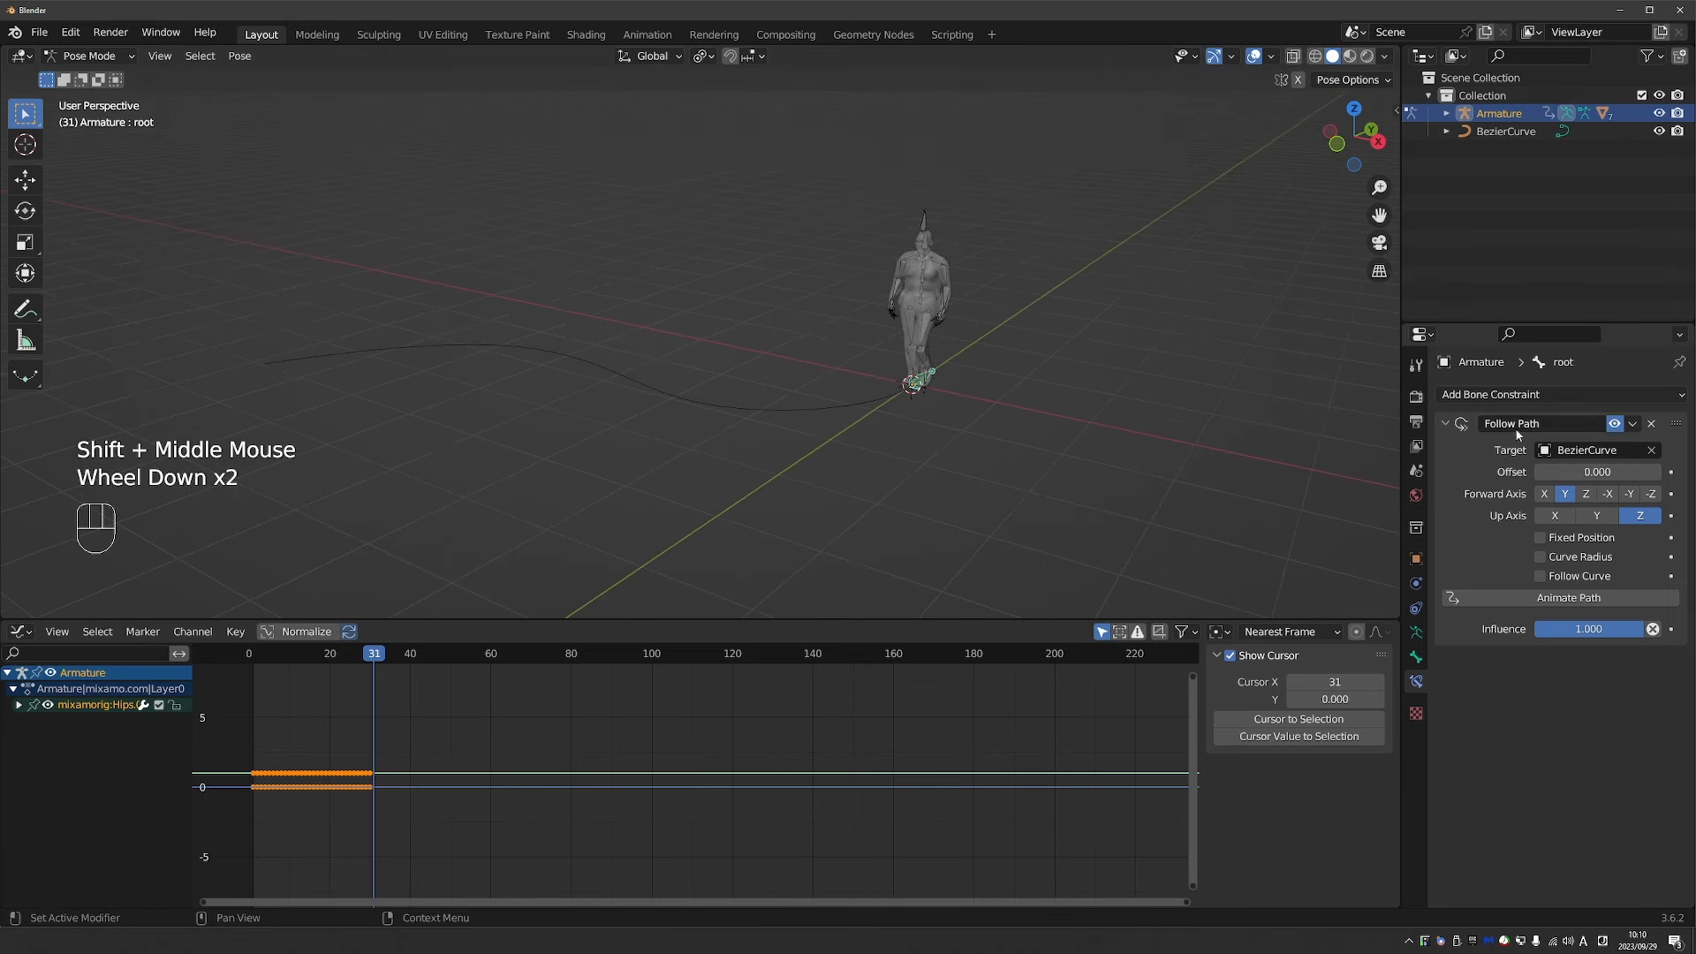
mouse_move(1597, 471)
mouse_down()
mouse_move(1625, 472)
mouse_move(1541, 471)
mouse_move(1597, 472)
mouse_up()
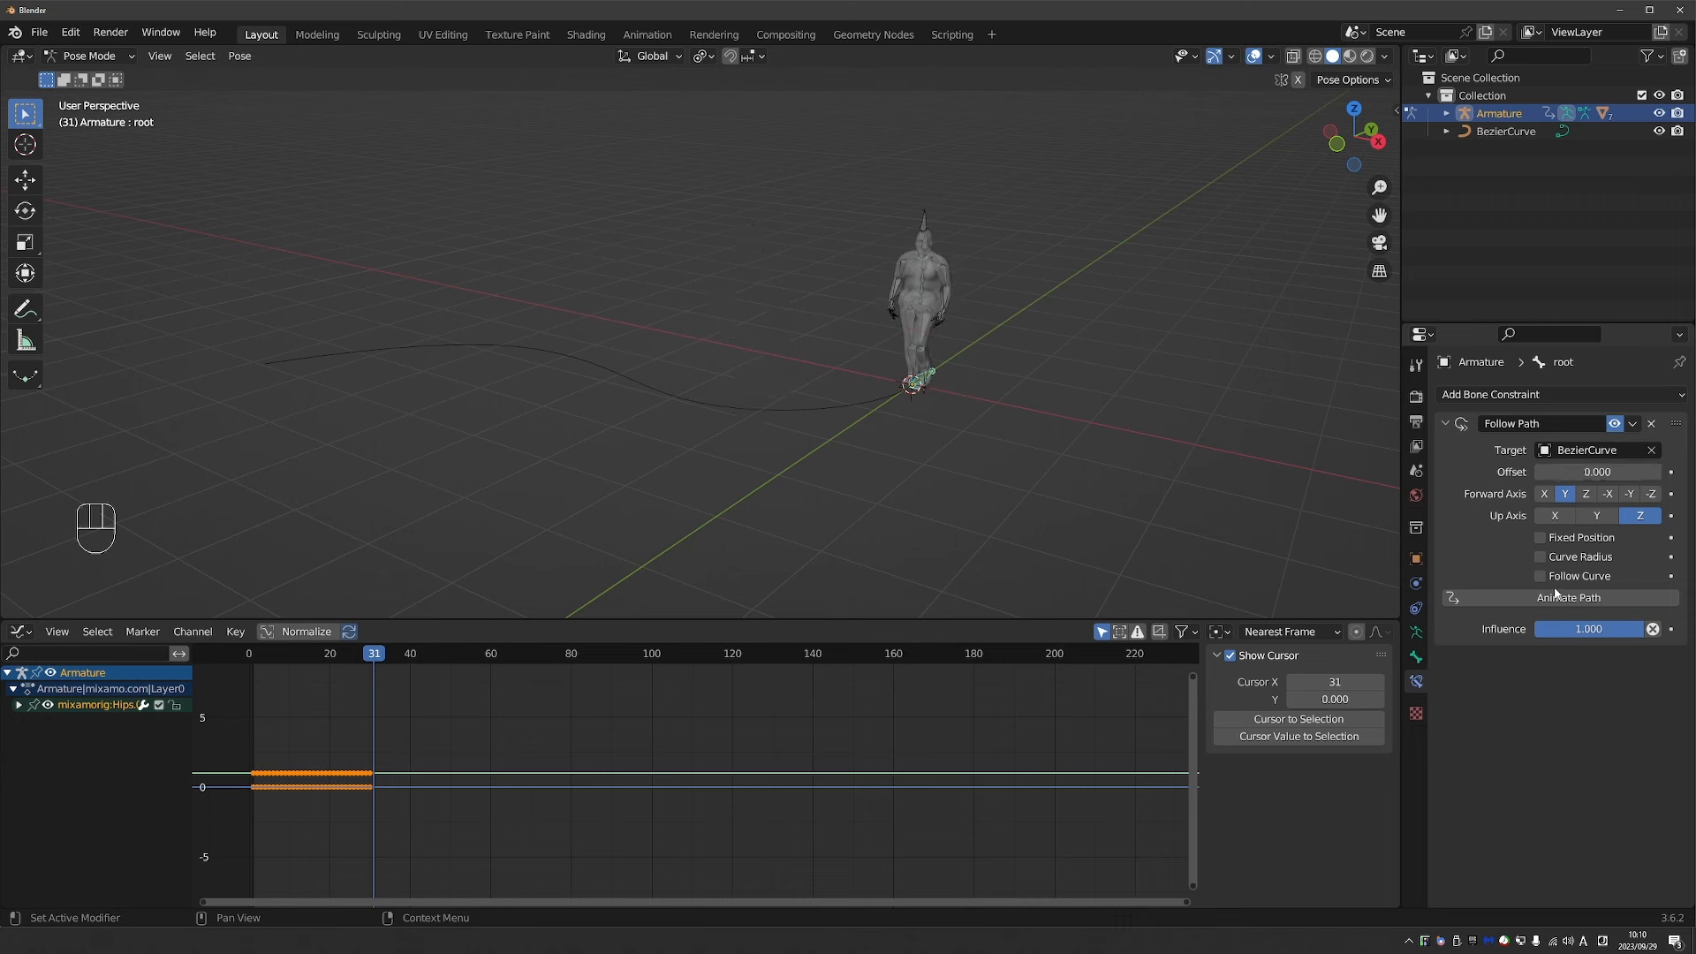
click(1541, 576)
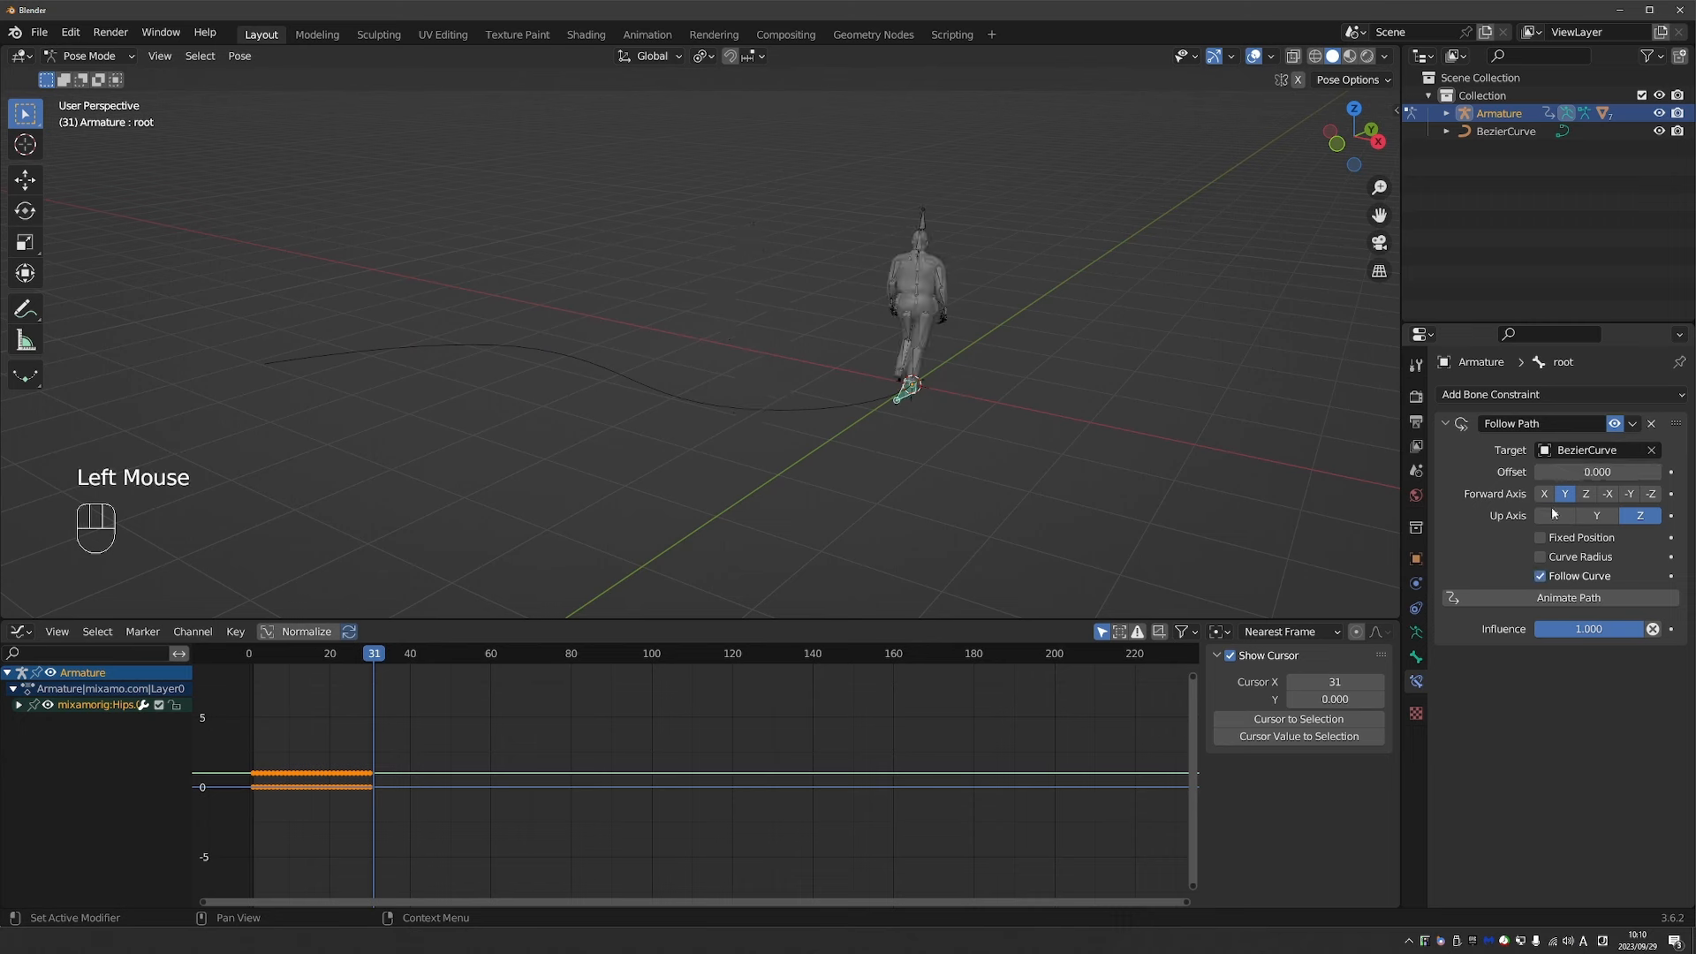
drag(1597, 472, 1339, 480)
click(1630, 493)
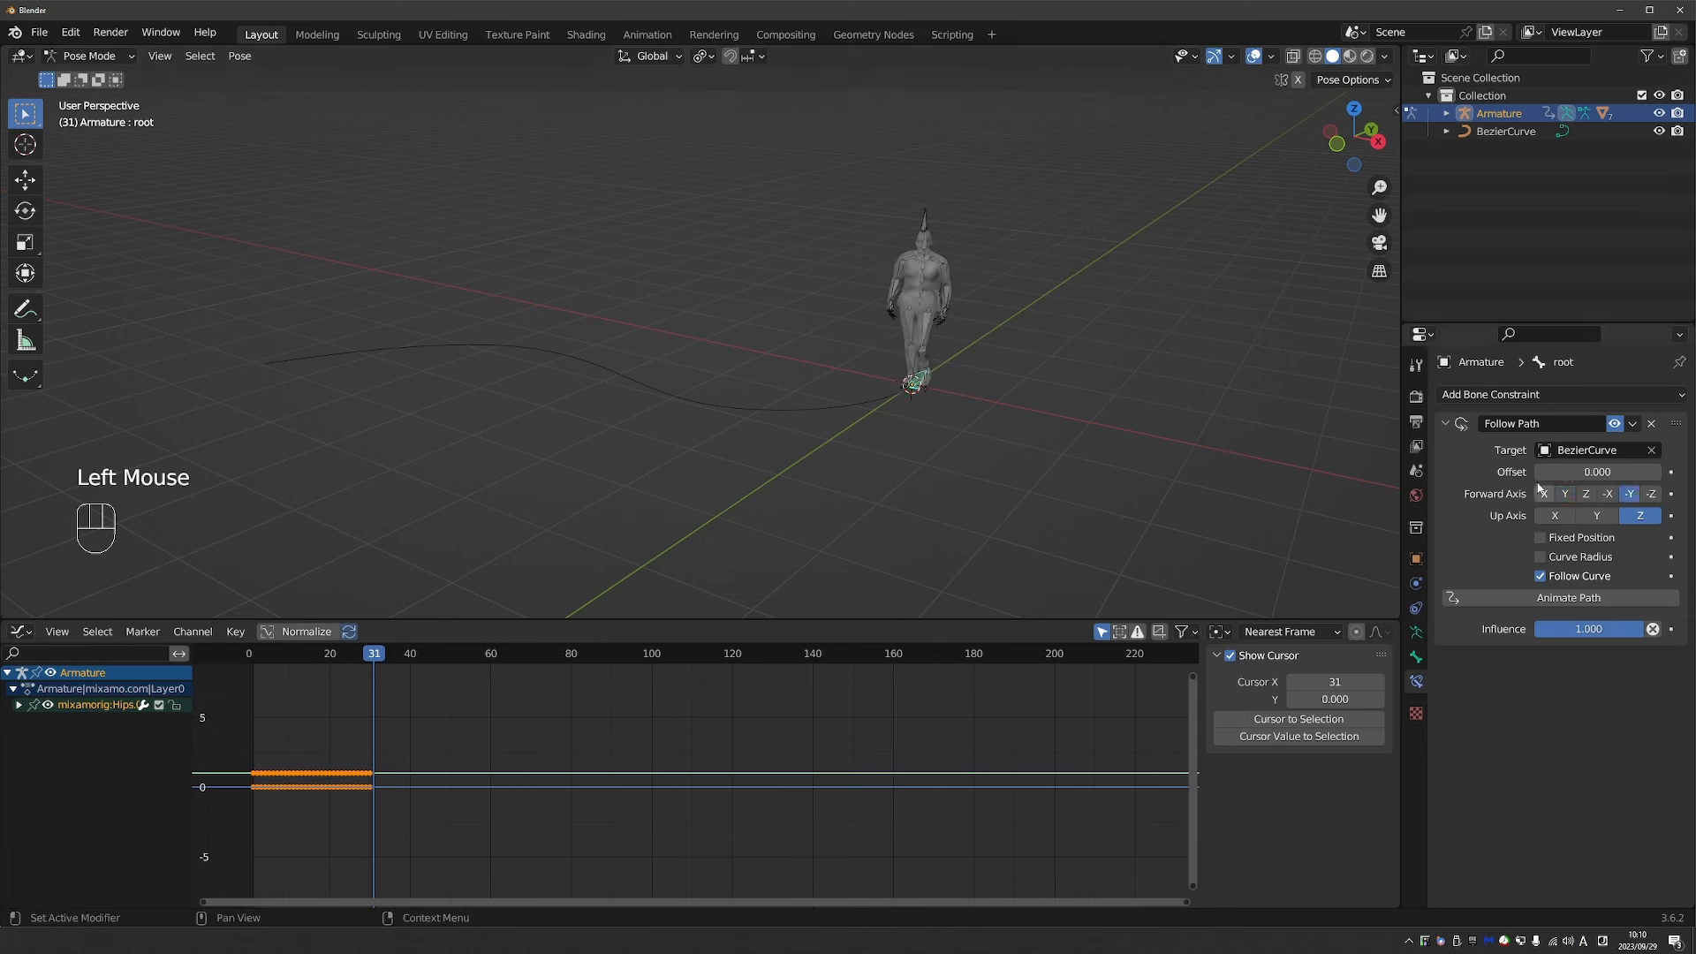
Preview the character's movement along the path by varying the constraint's offset, cancelling each change.
drag(1645, 472, 1183, 471)
right_click(1632, 465)
drag(1632, 465, 1498, 465)
right_click(1632, 466)
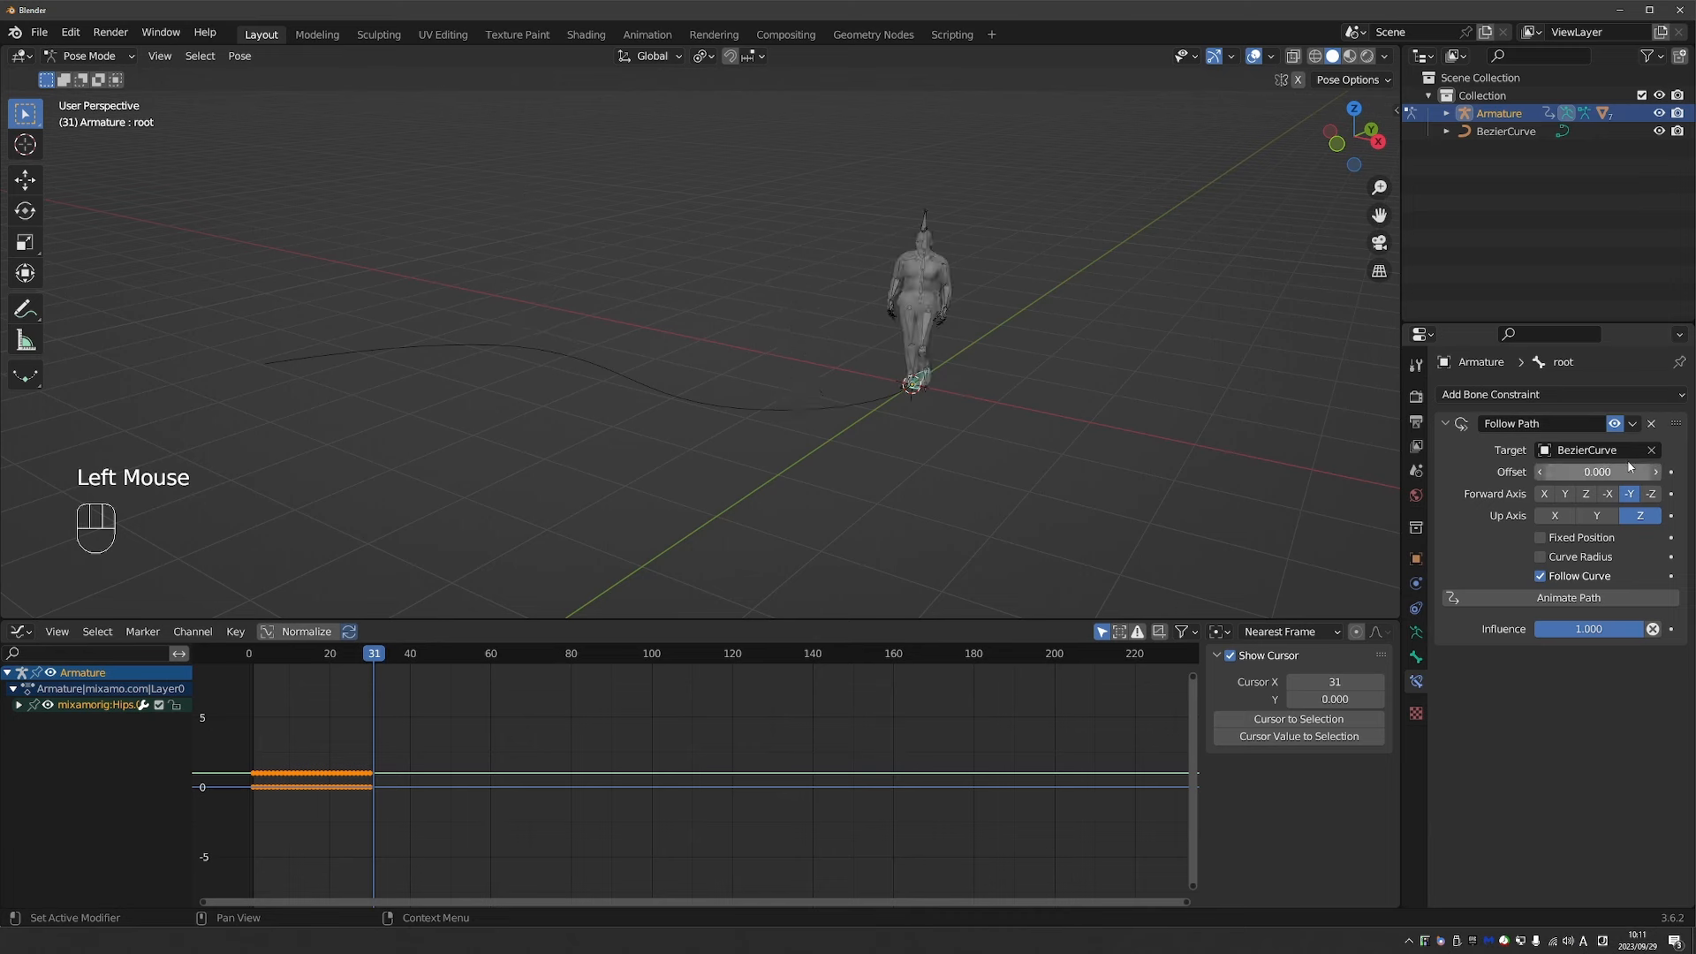
drag(1634, 470, 1557, 470)
right_click(1634, 470)
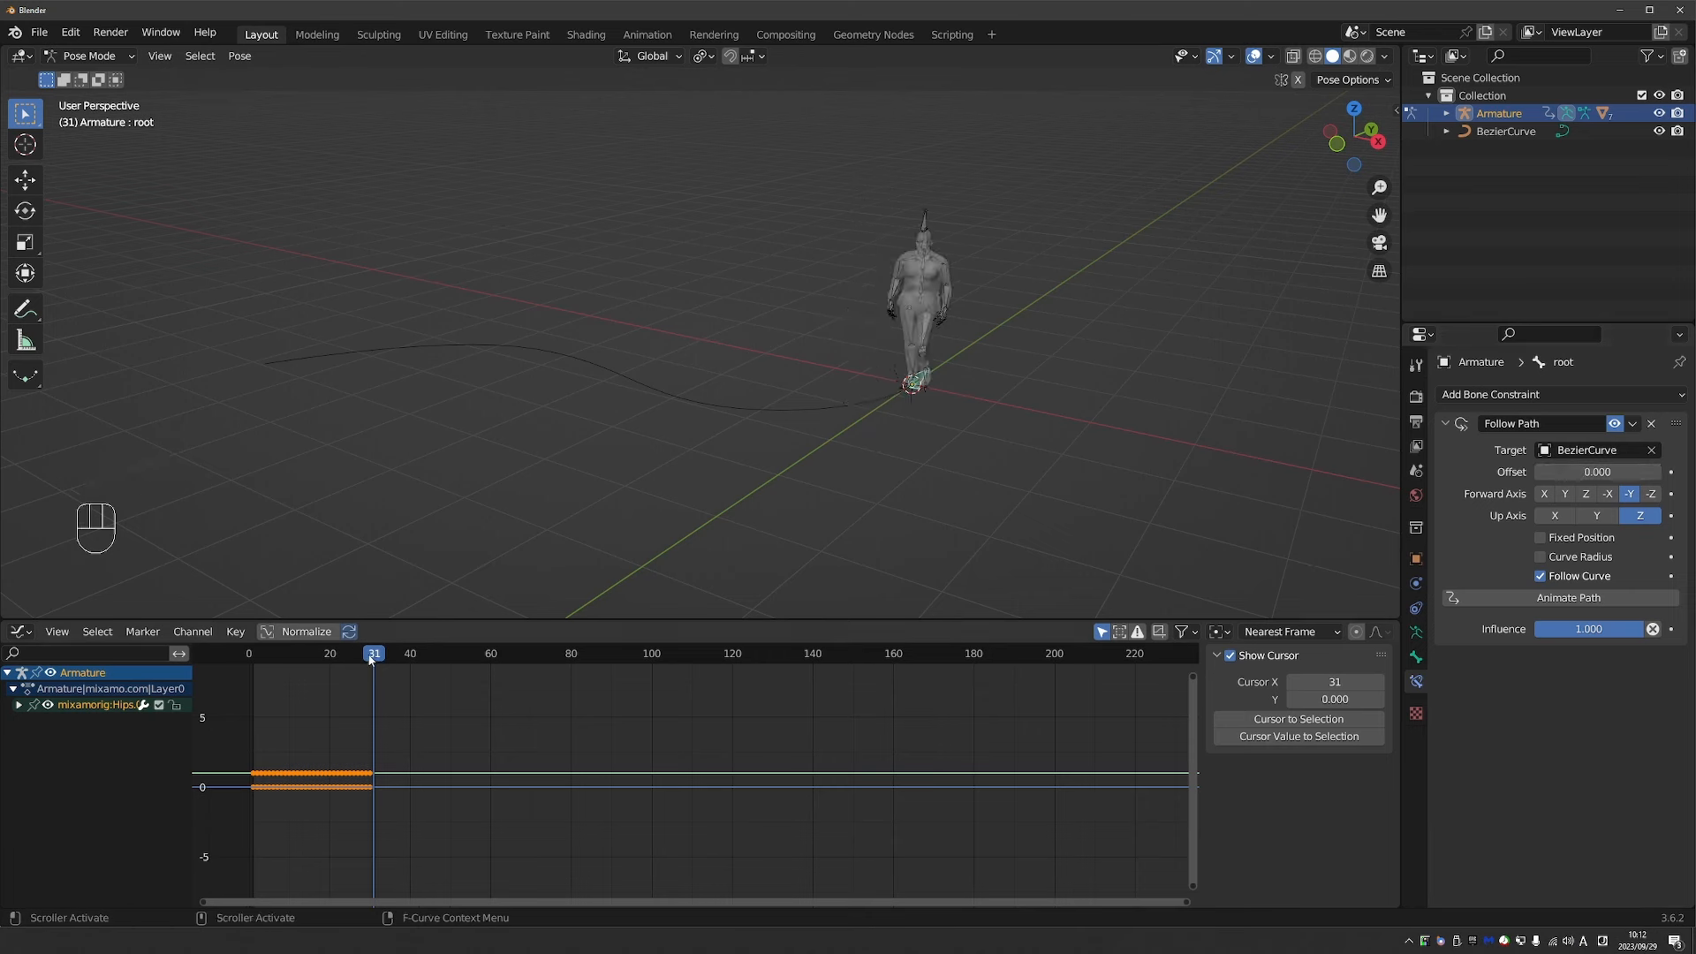
Keyframe the Follow Path offset at 0 on frame 0.
drag(371, 660, 249, 664)
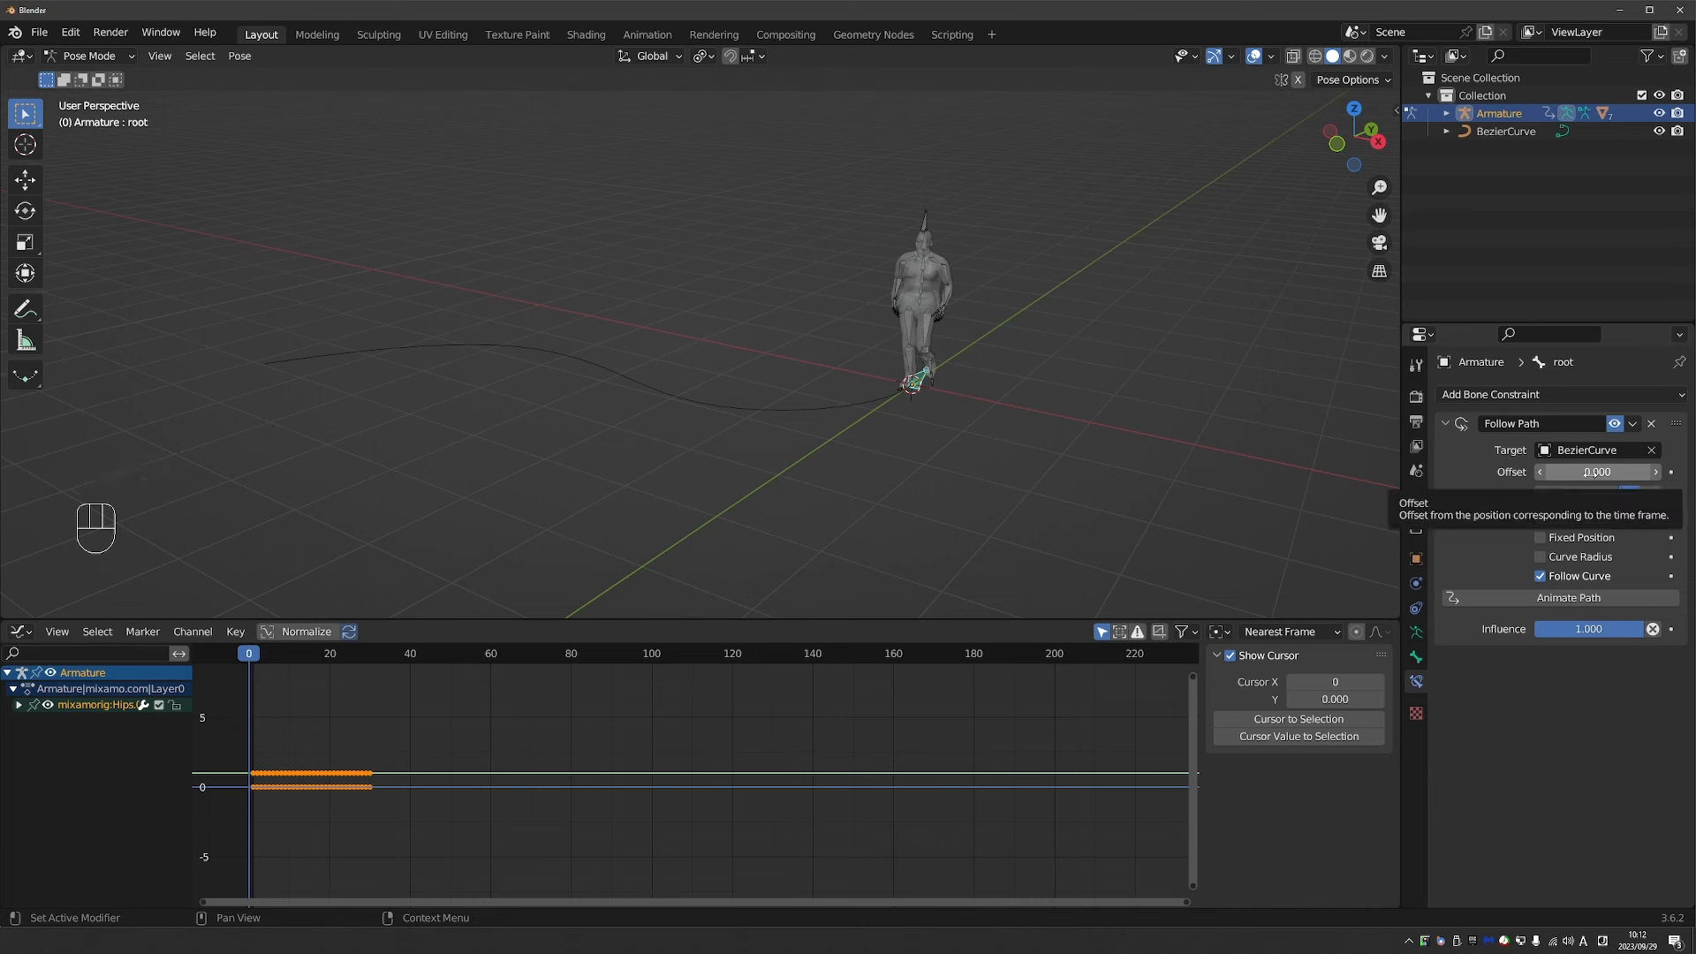
key(i)
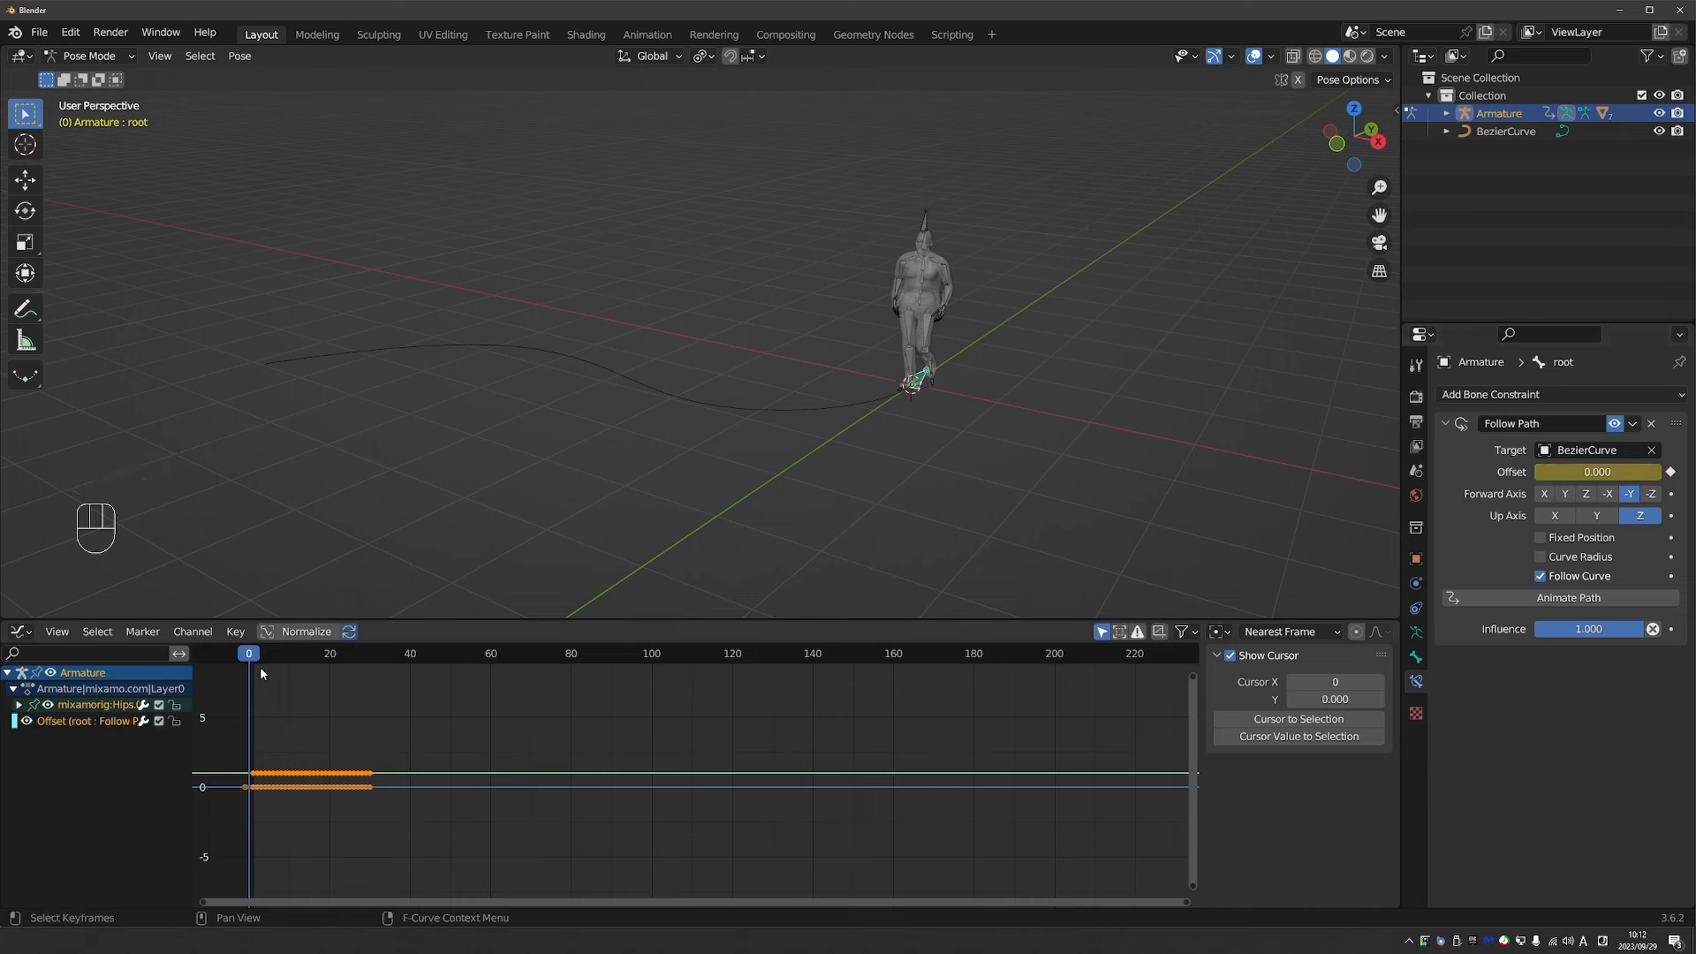
Try keyframing the Follow Path offset at -78.9 on frame 90, play the walk back, and undo that keyframe.
drag(251, 657, 611, 671)
drag(1597, 471, 1515, 472)
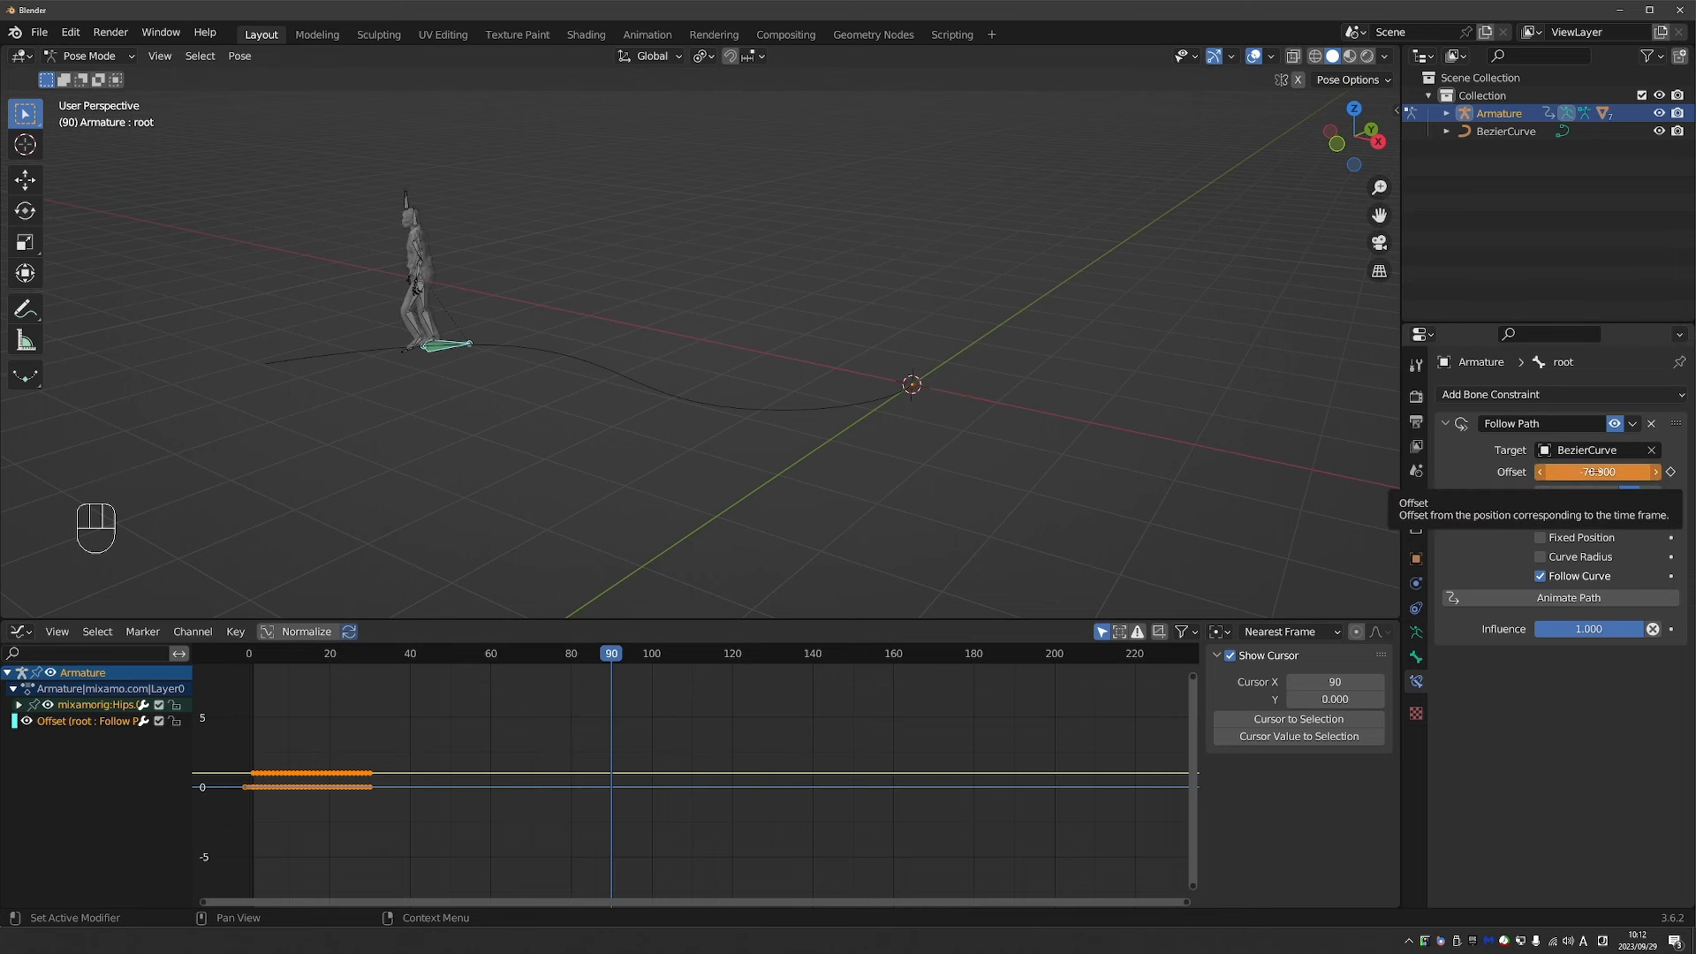
key(i)
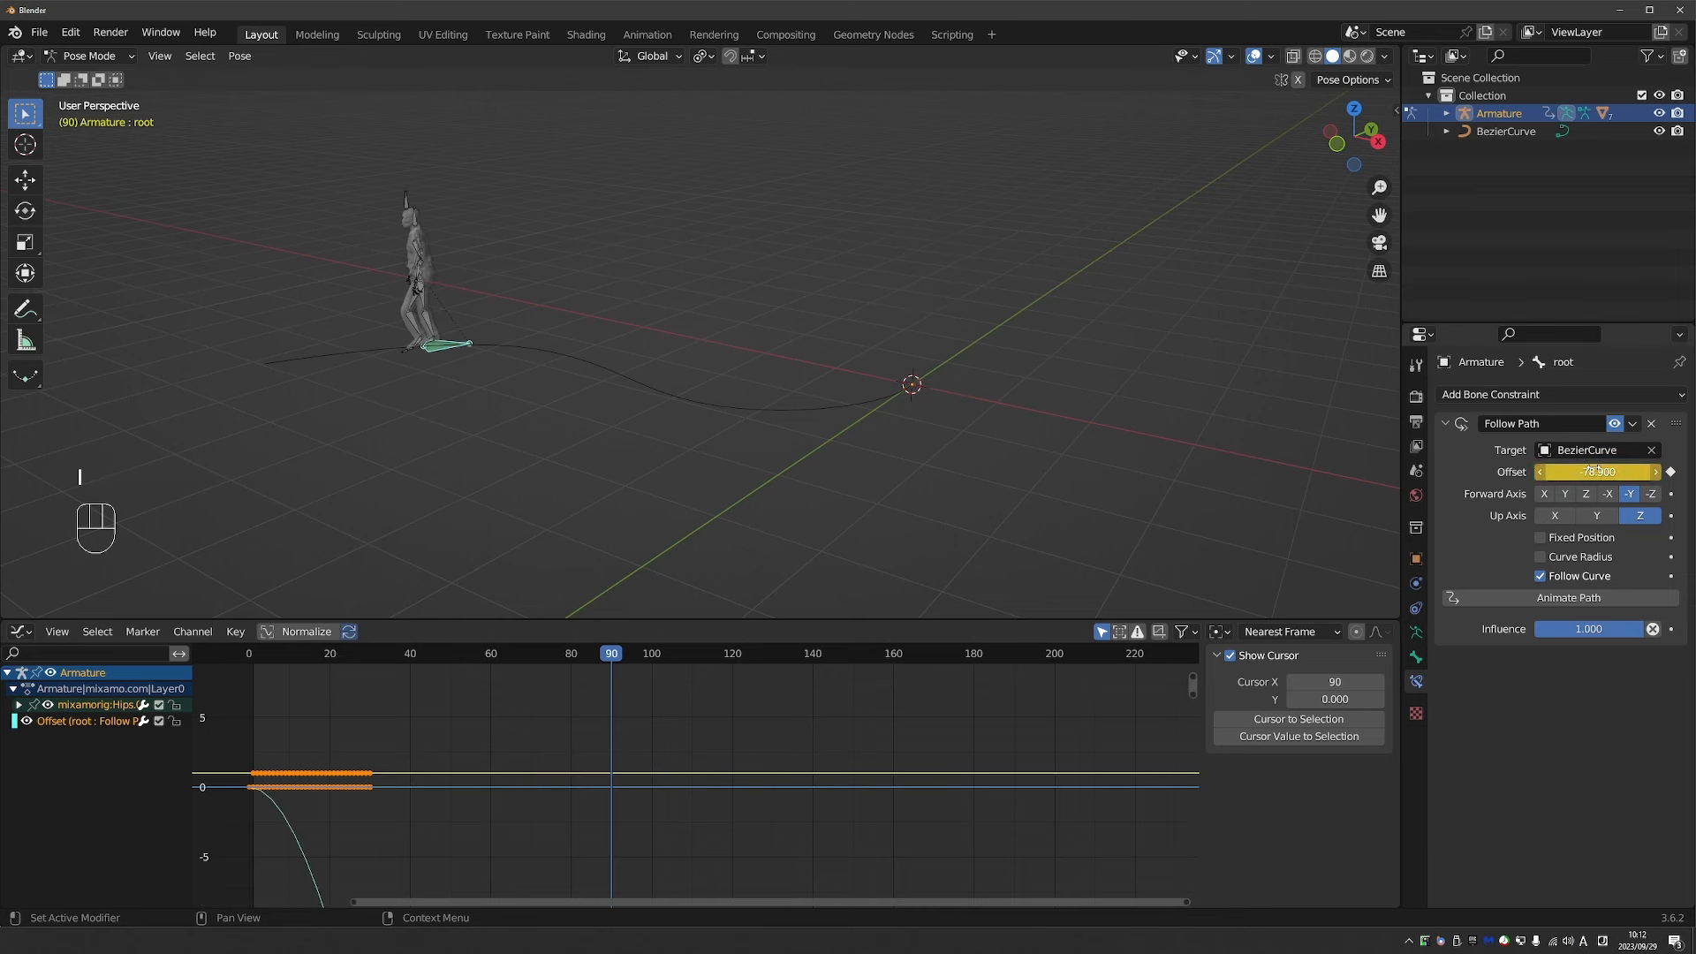
click(287, 655)
key(space)
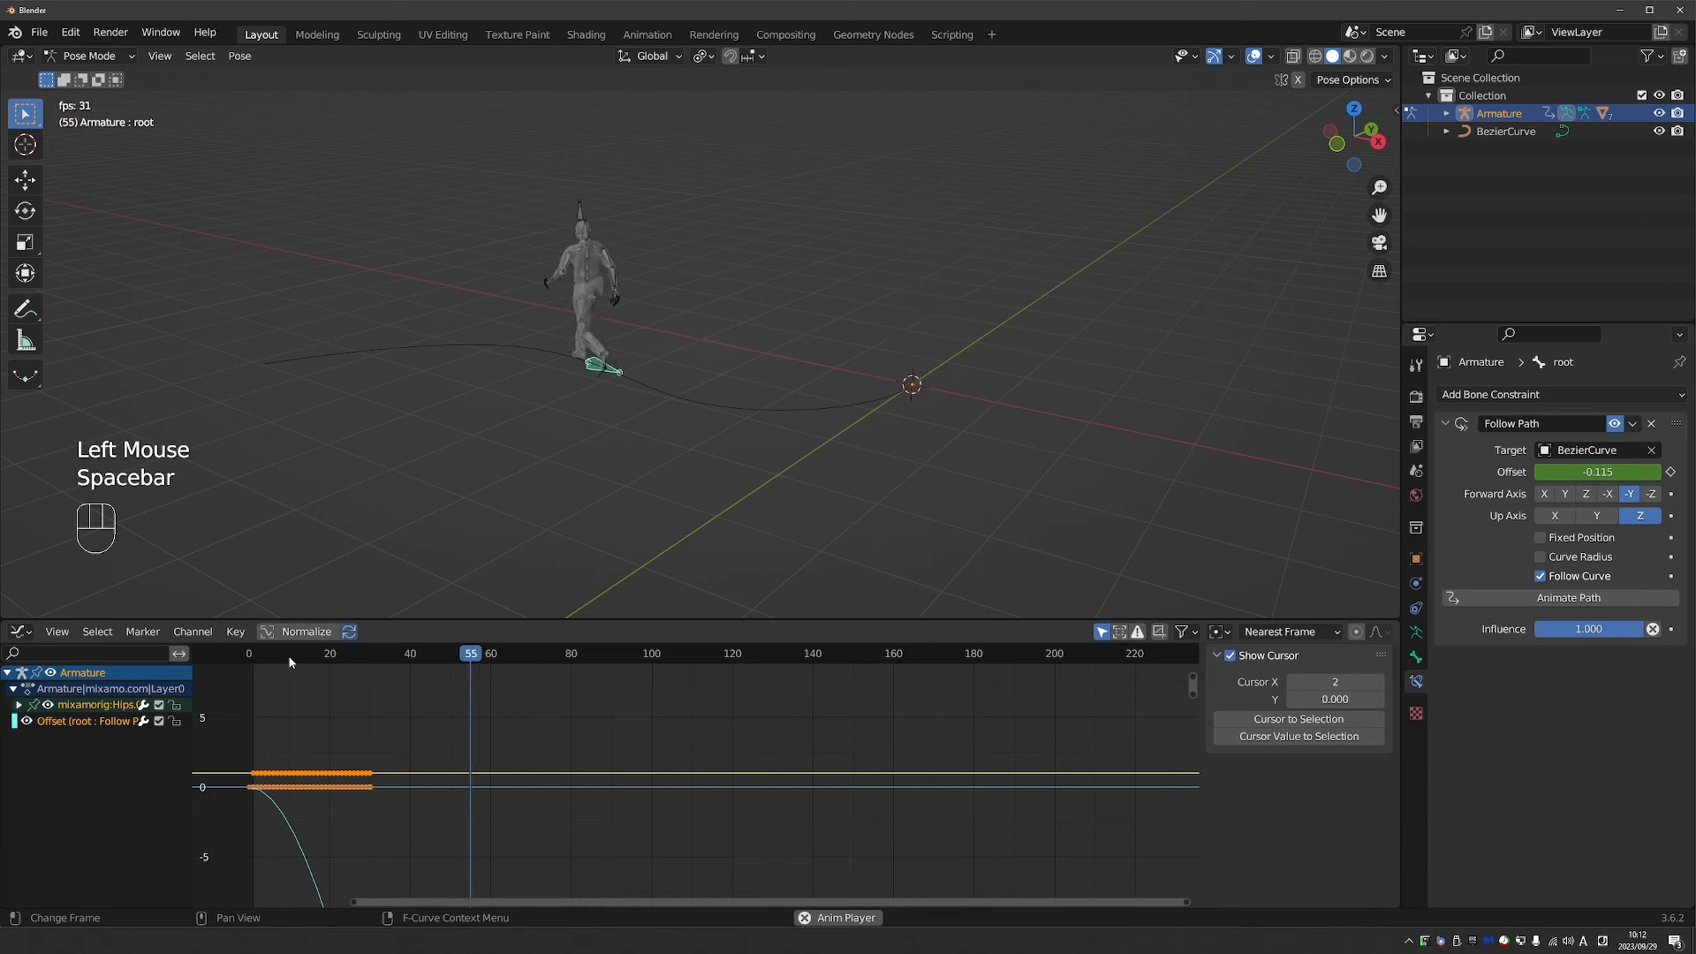
key(space)
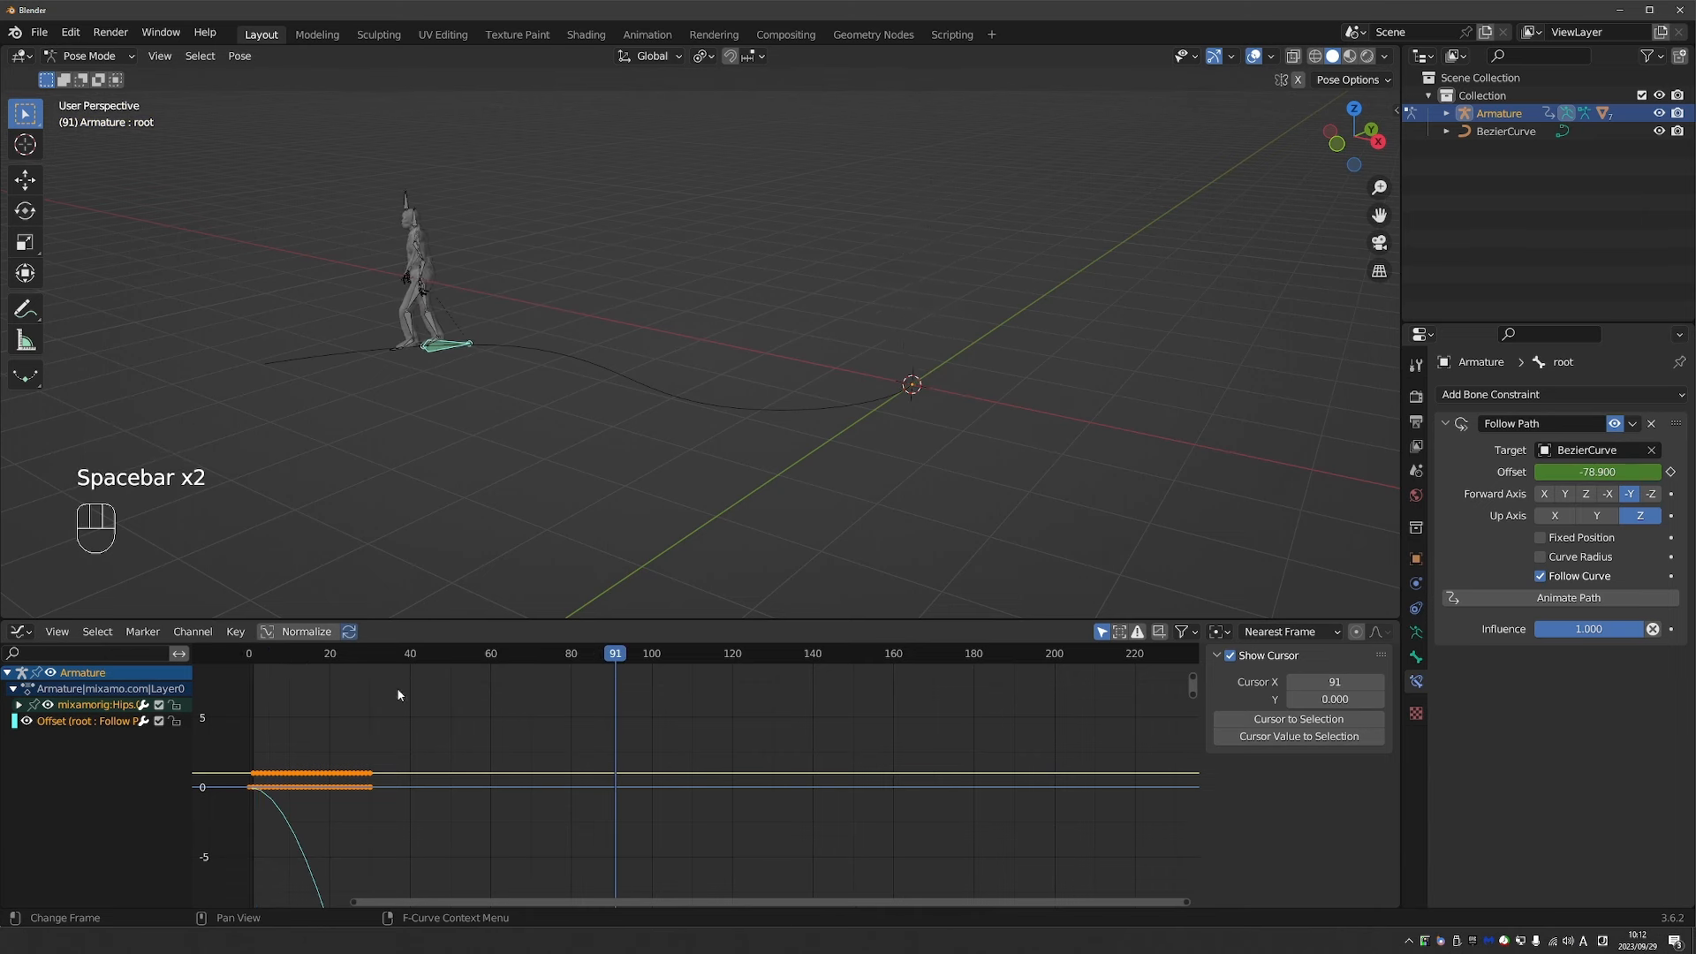
key(ctrl+z)
key(ctrl+z)
Check the scene's frame rate in the output settings and set the current frame to 30.
click(360, 657)
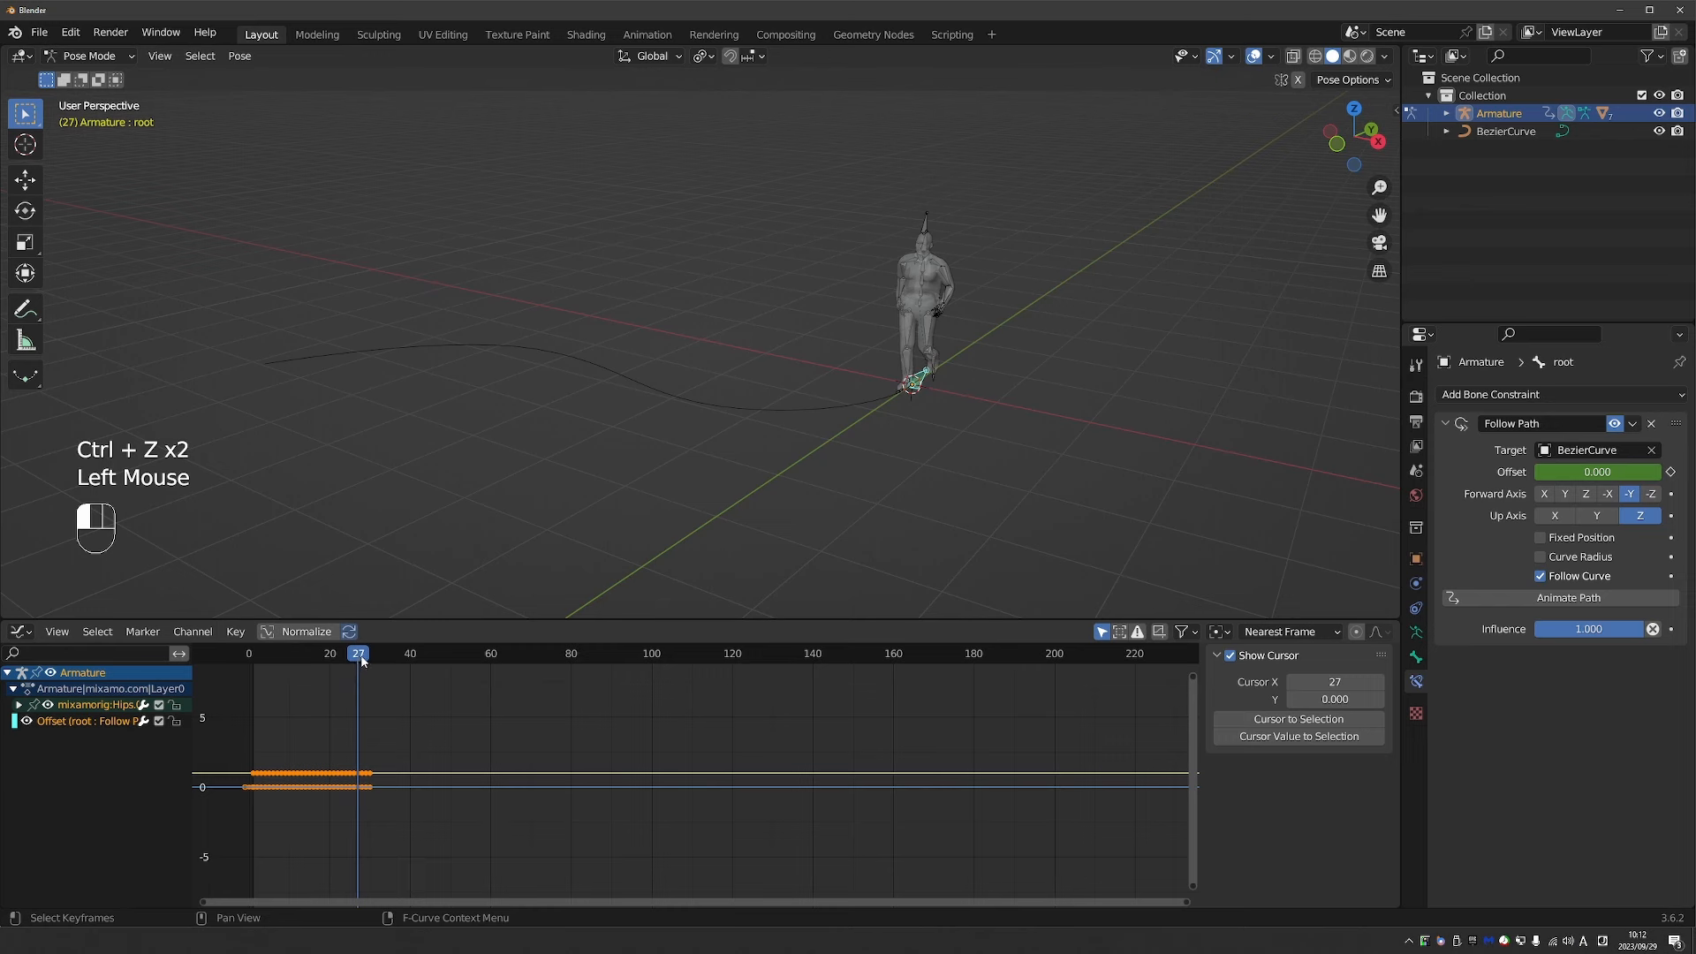
drag(363, 660, 370, 661)
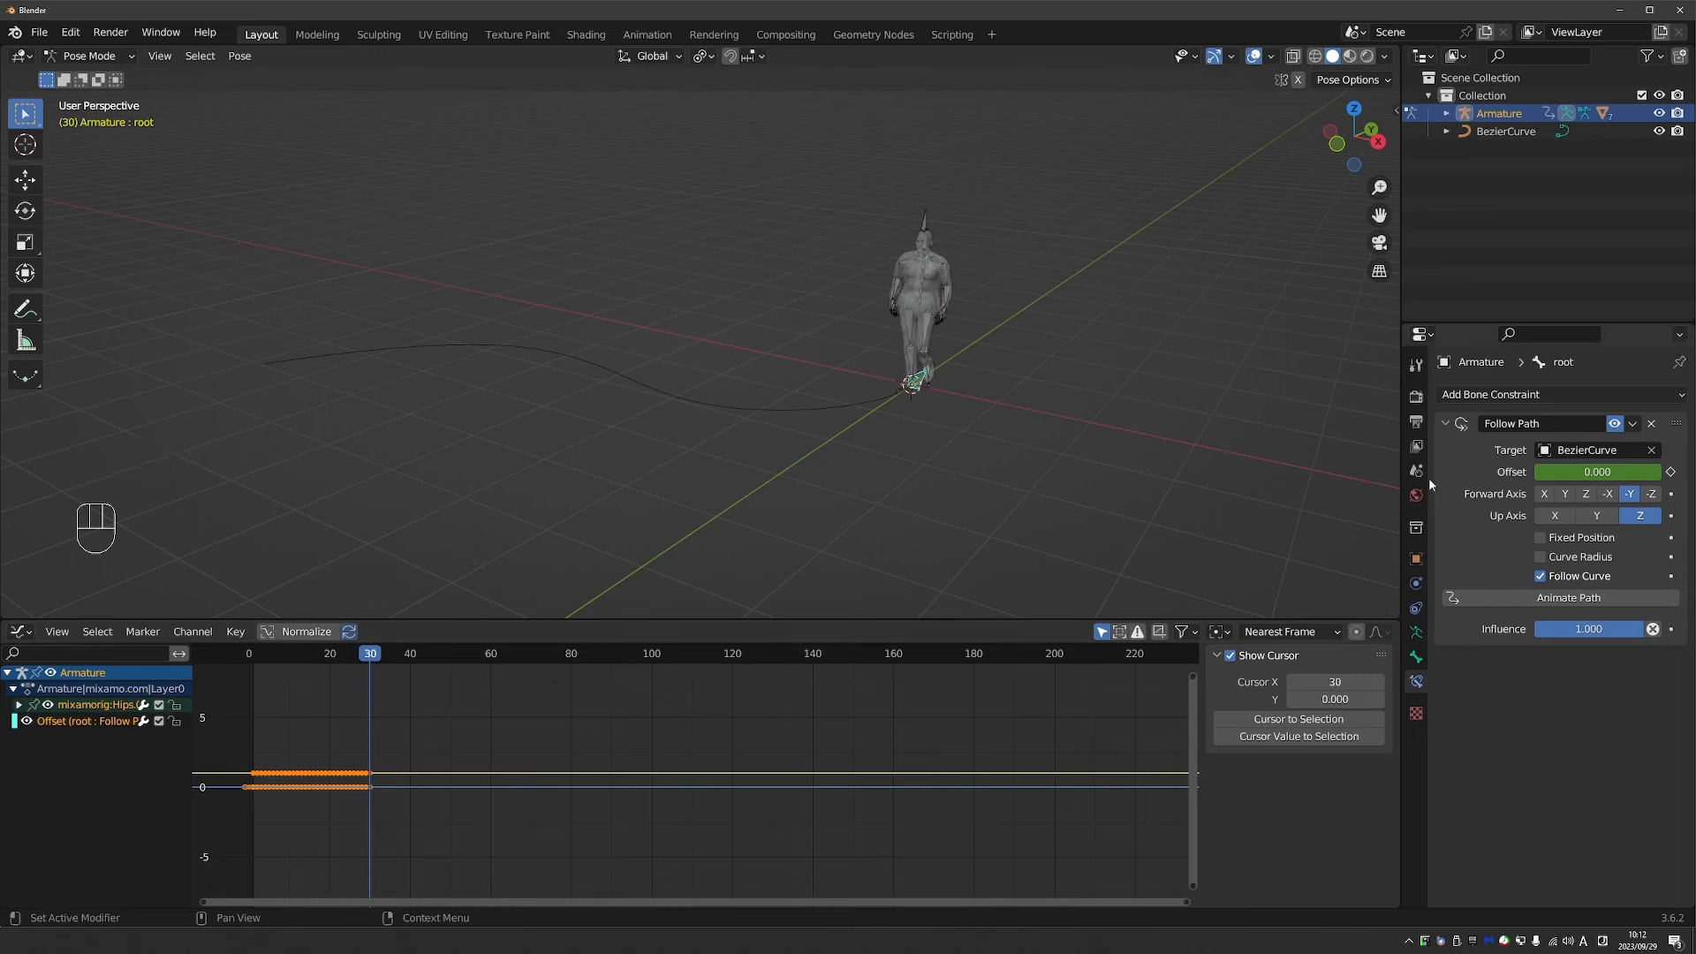
click(1414, 421)
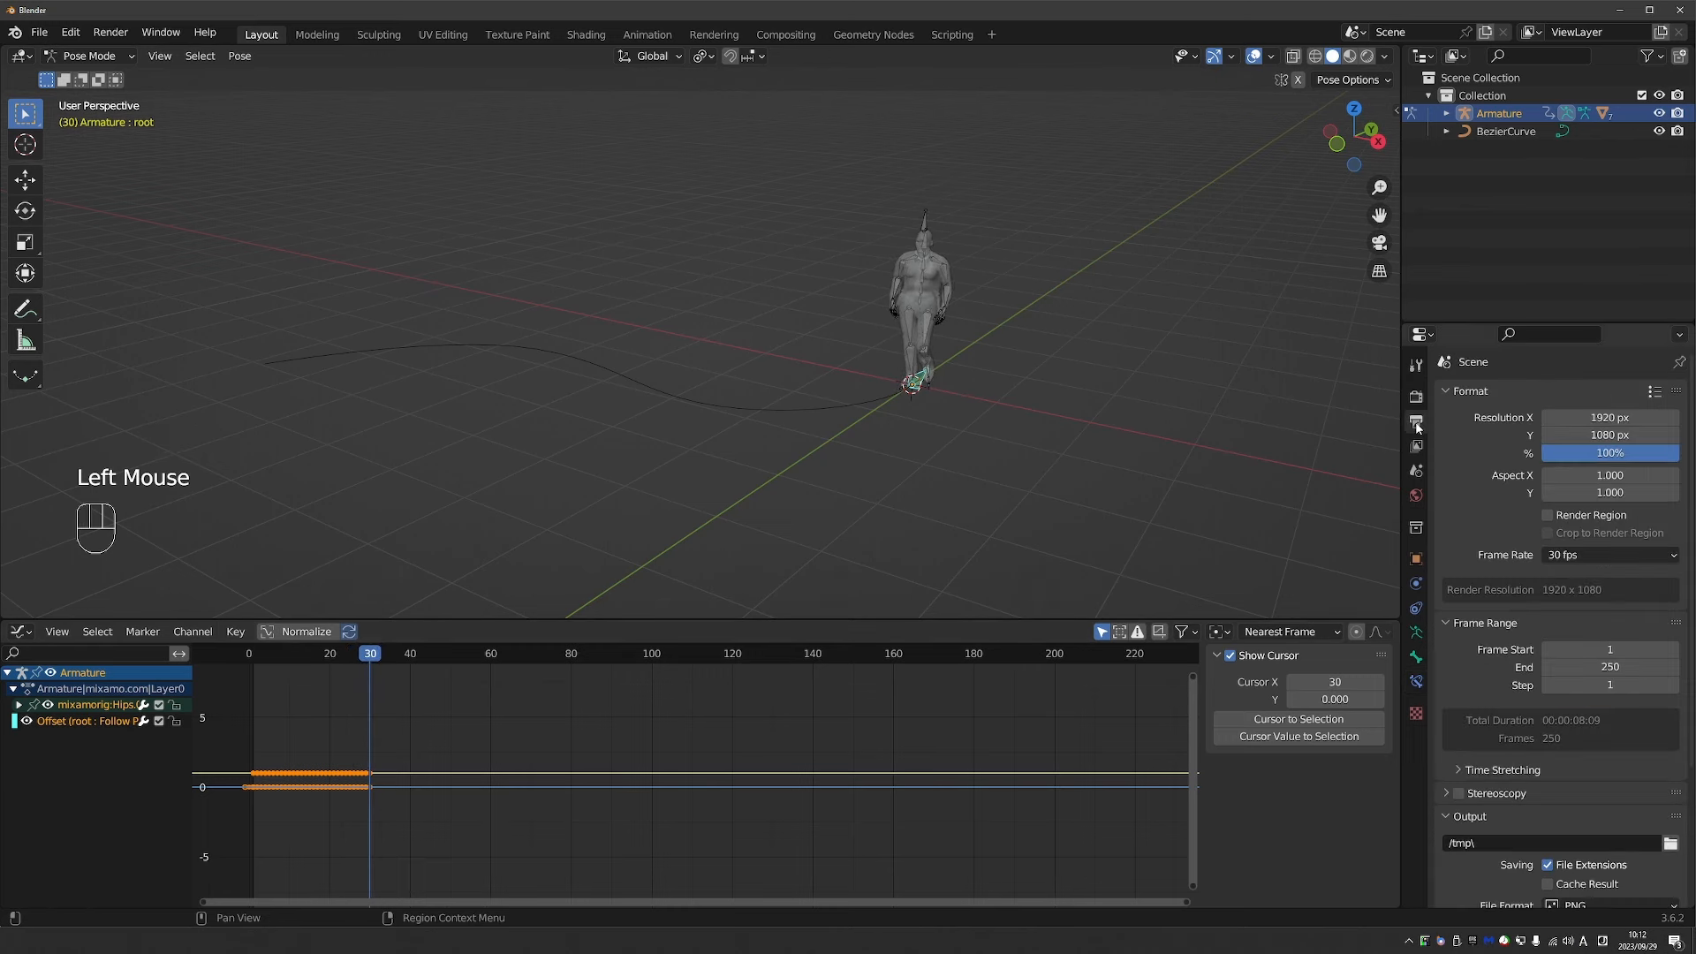
click(1560, 556)
drag(375, 660, 349, 659)
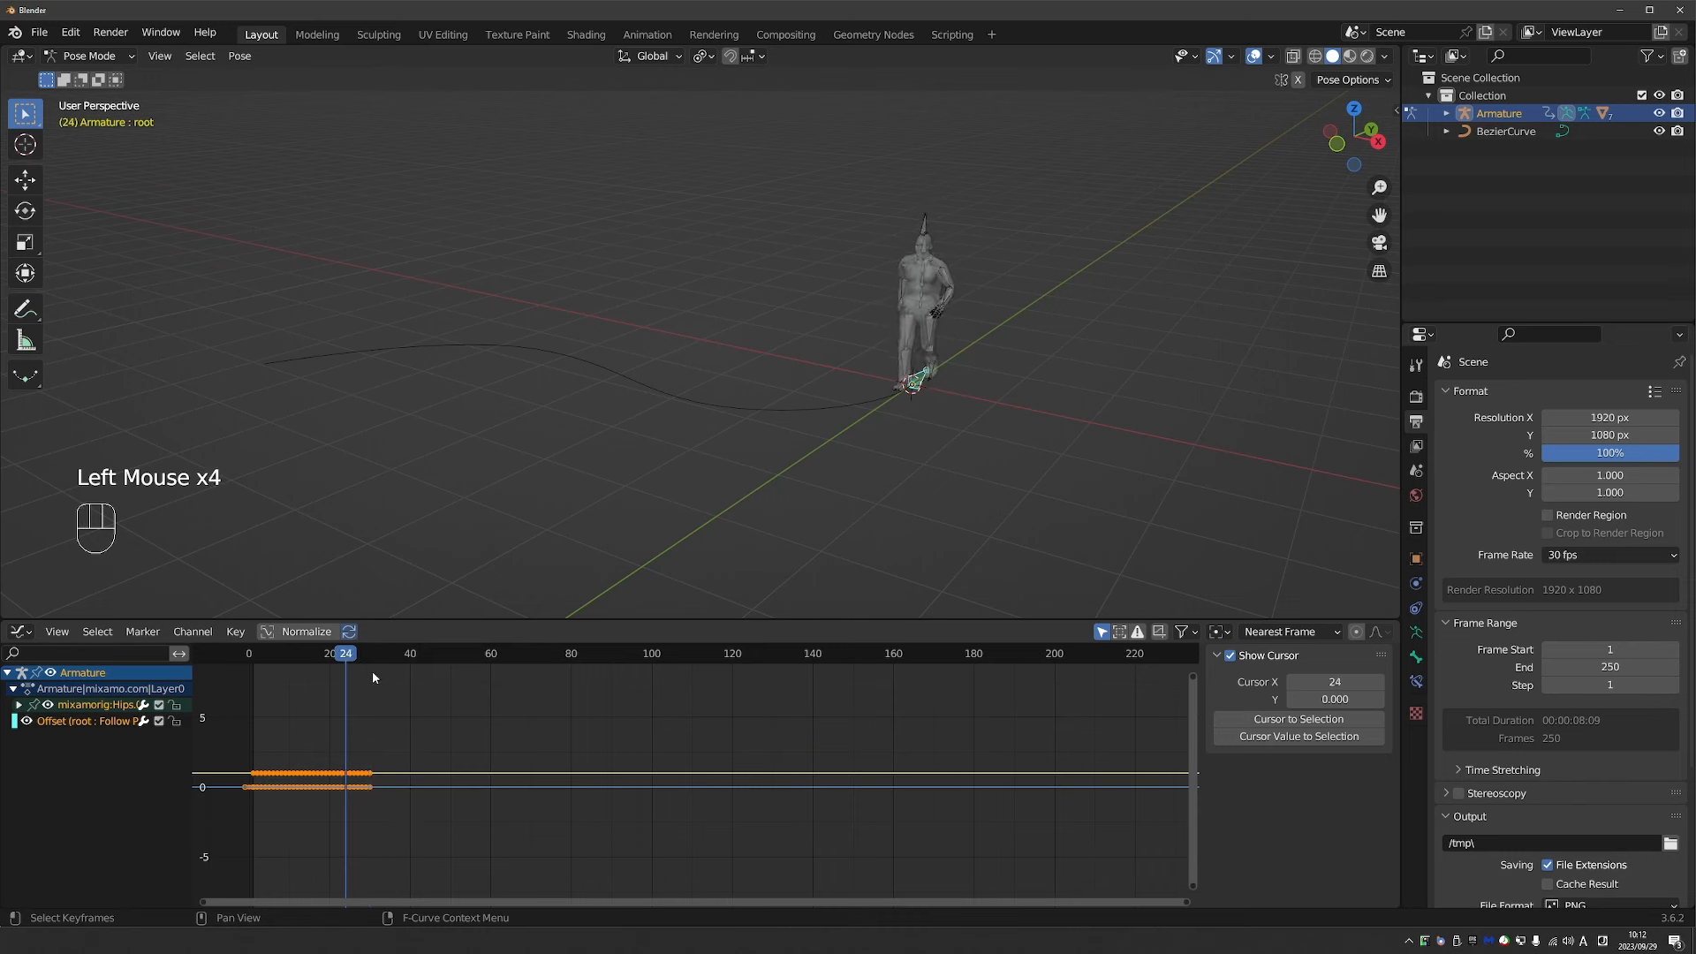
click(371, 659)
Keyframe the root bone's Follow Path offset at -13 on frame 30.
click(1416, 682)
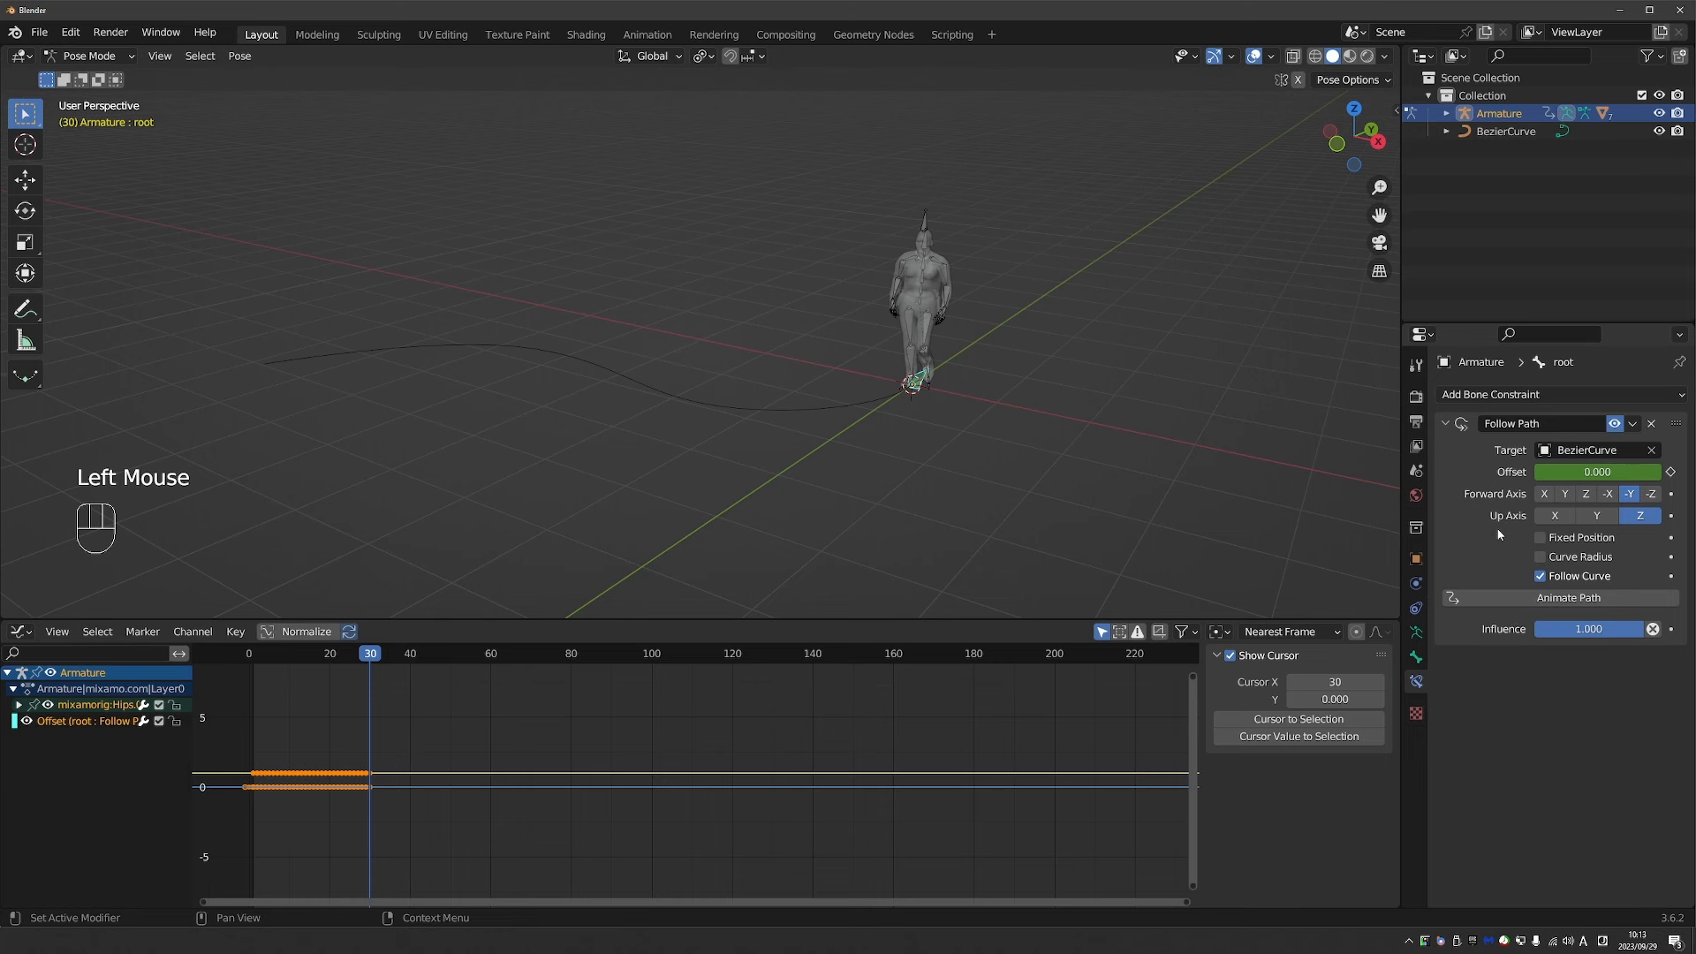
click(1587, 472)
key(Return)
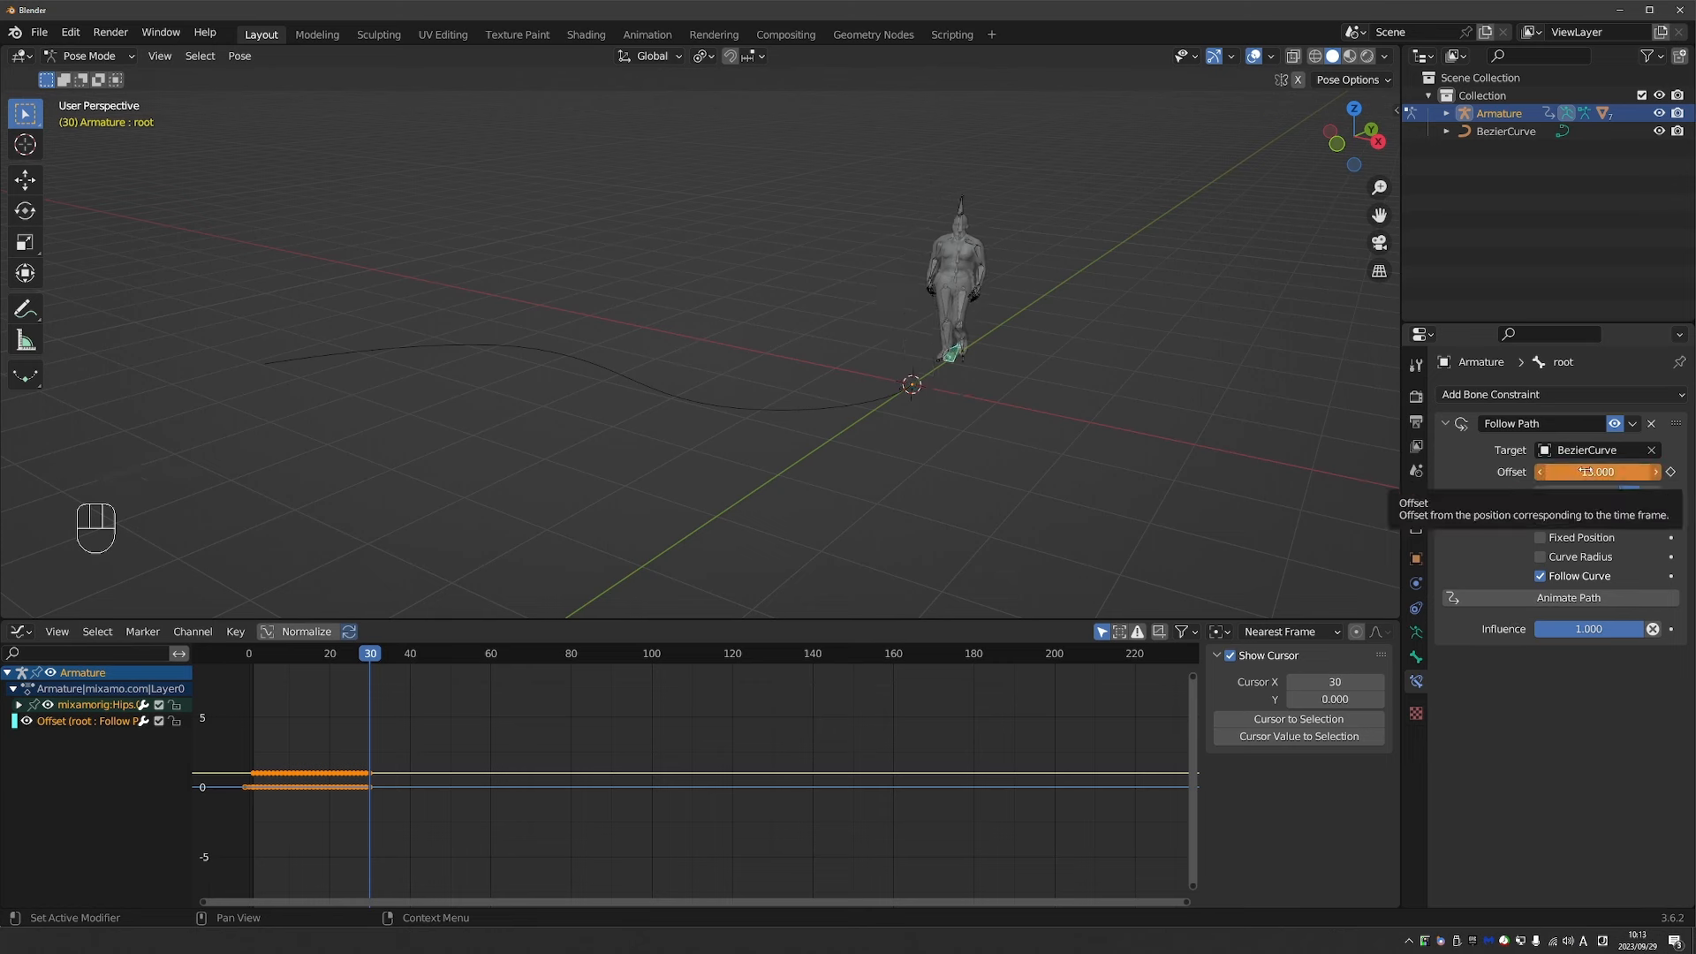
click(1587, 471)
text(-)
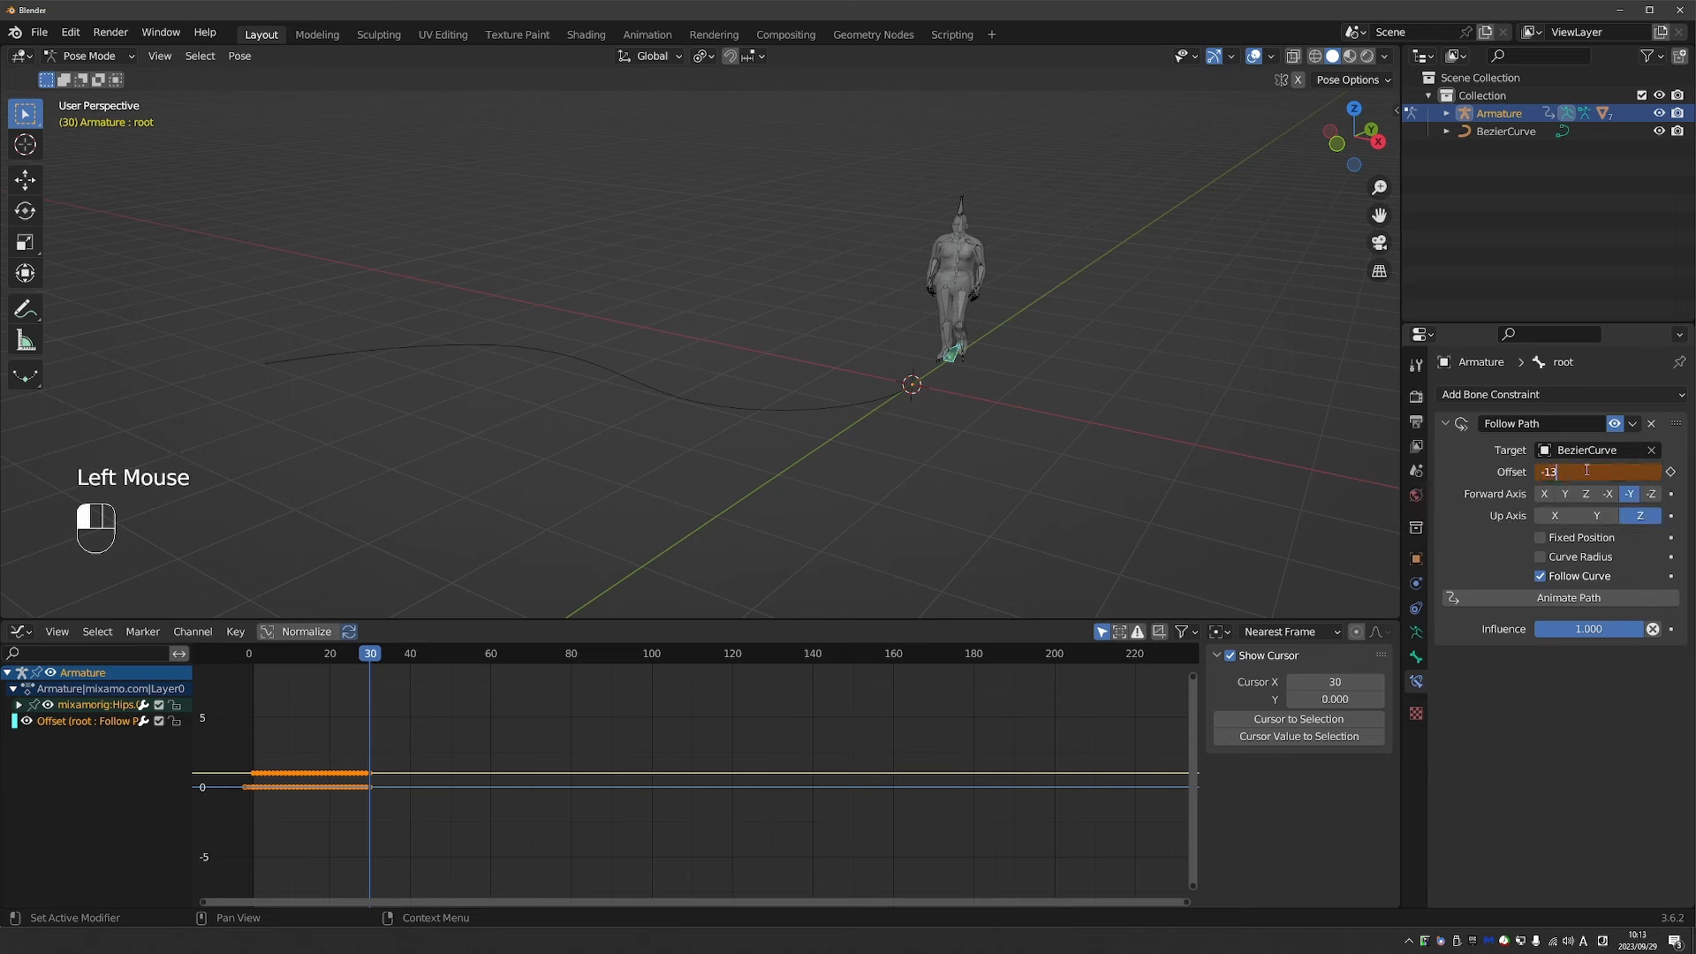
text(13)
key(Return)
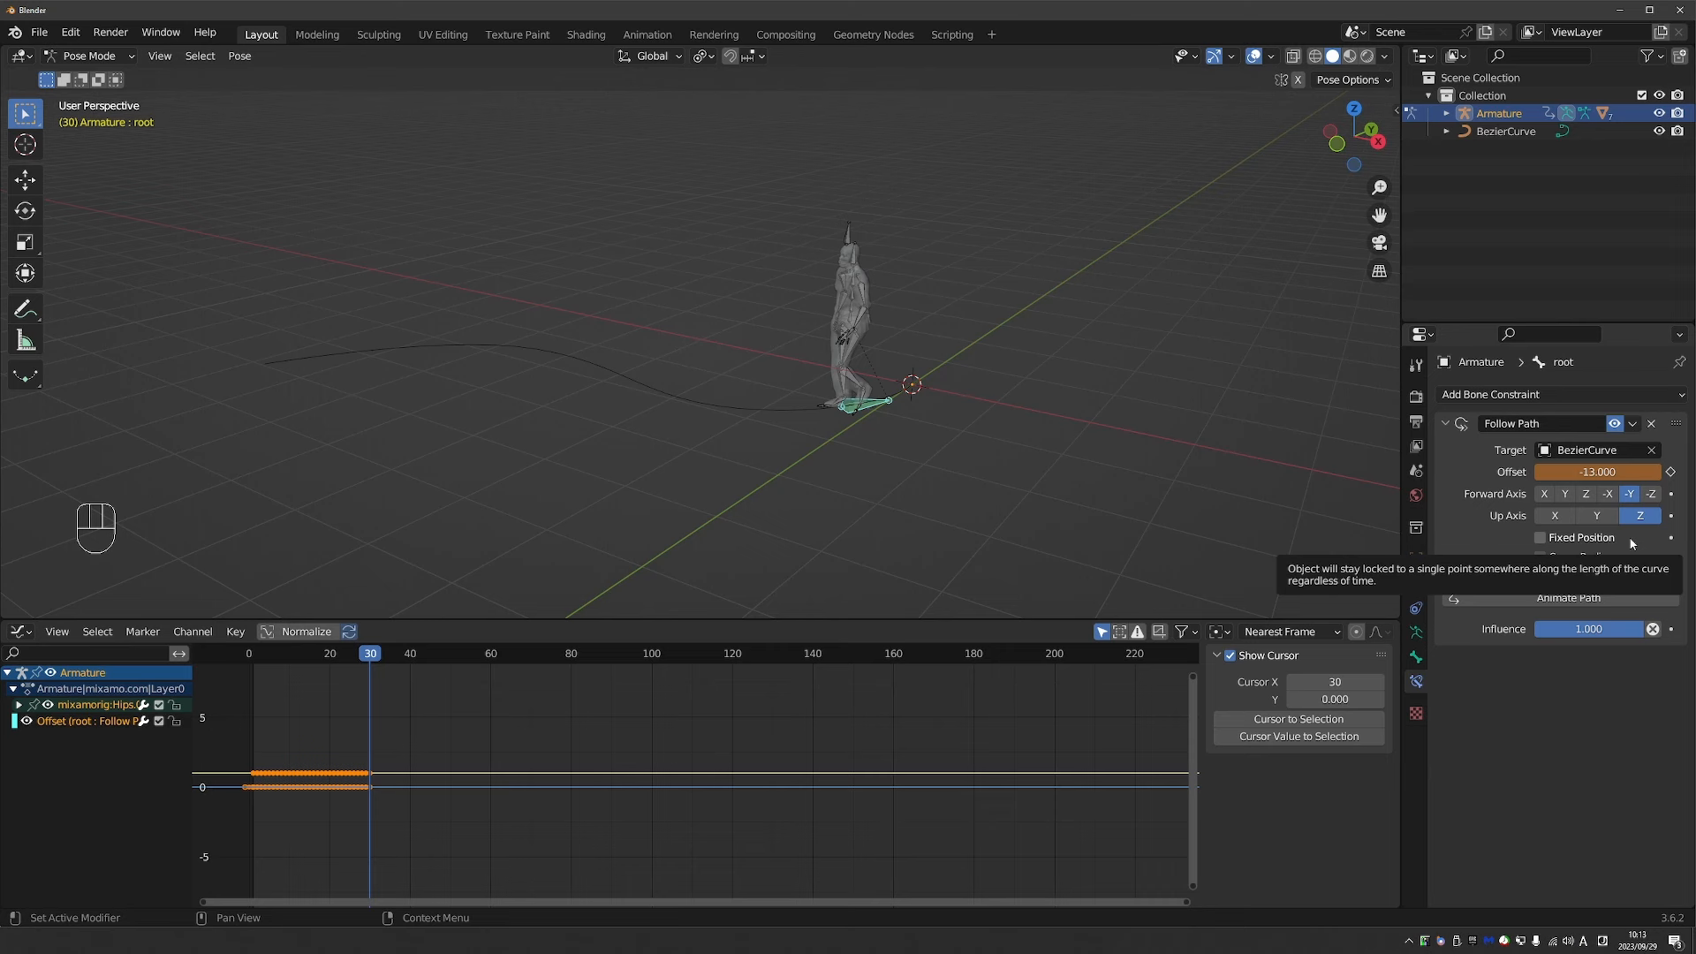
key(i)
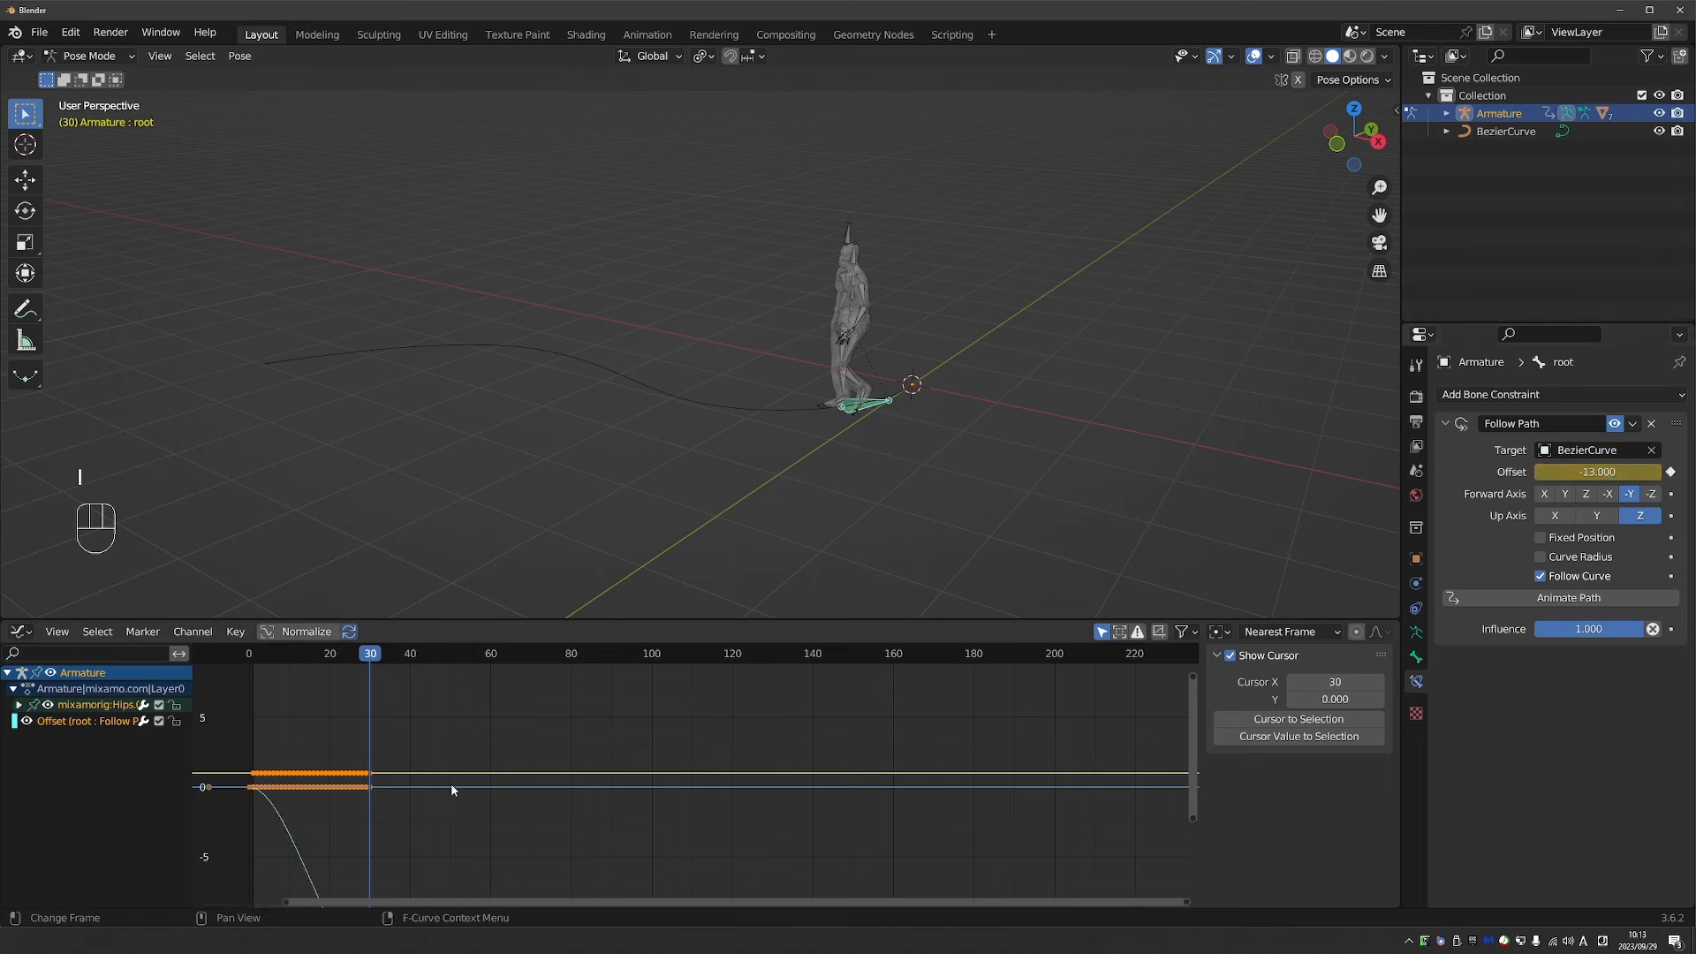
Isolate the Follow Path Offset curve in the graph by hiding all other animation curves.
middle_drag(451, 782, 413, 739)
scroll(413, 738, down, 2)
shift+middle_drag(315, 840, 349, 771)
scroll(349, 772, up, 1)
click(383, 824)
click(383, 821)
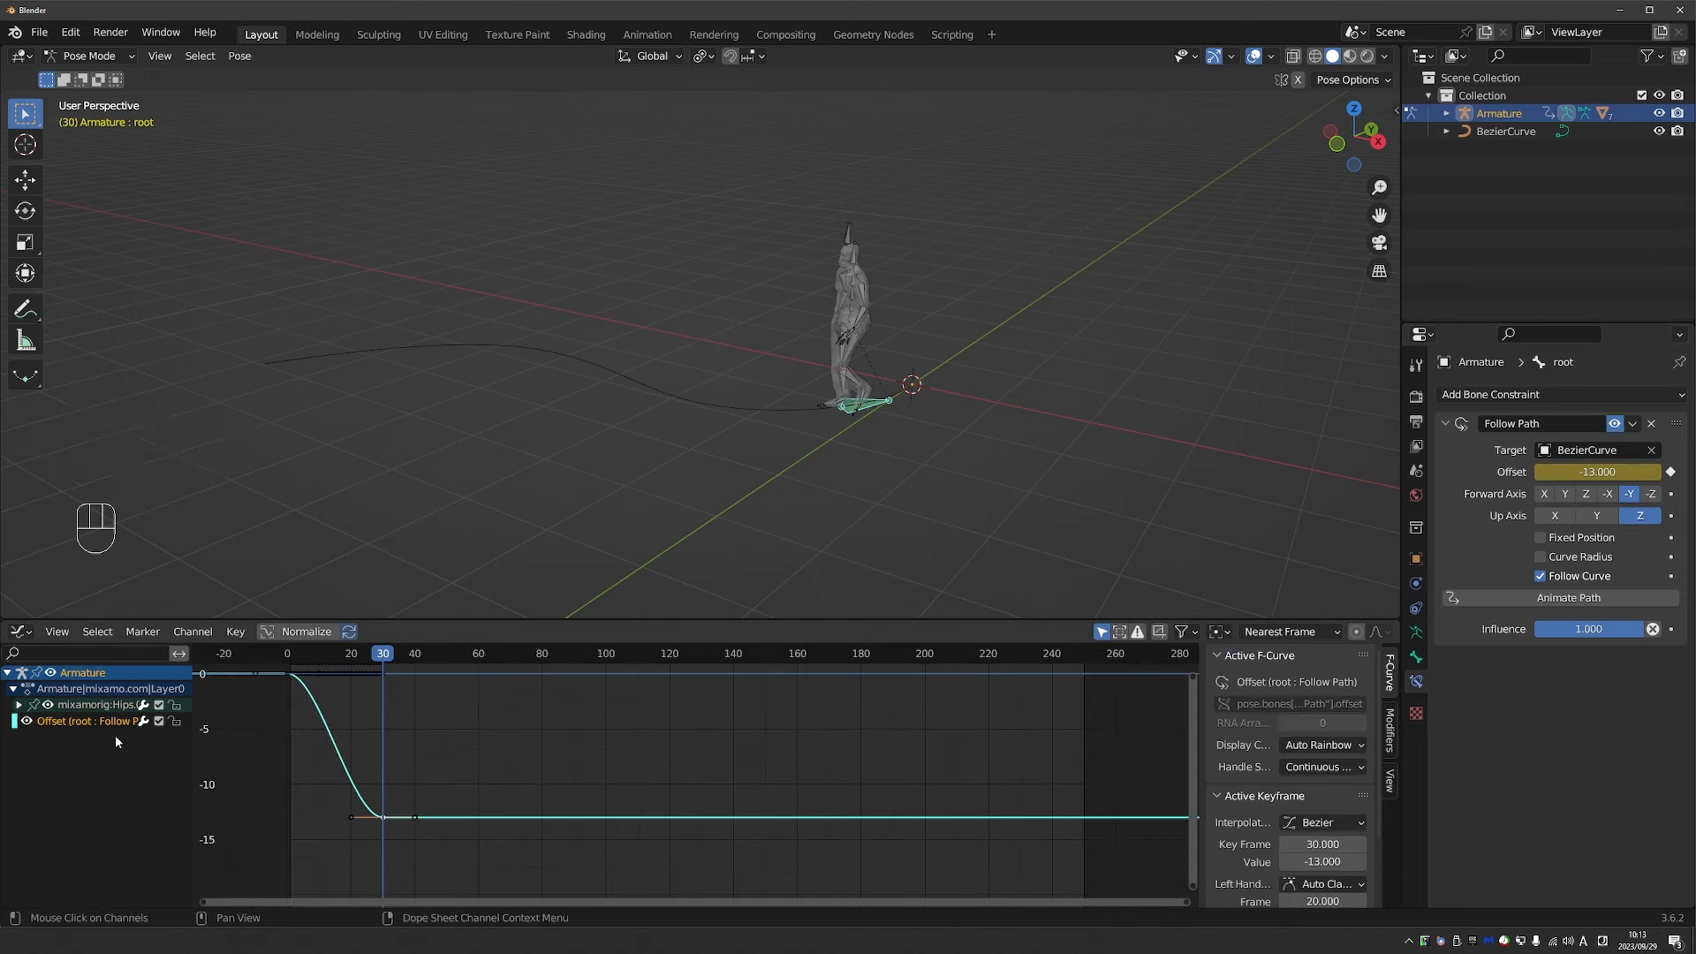
click(83, 721)
key(shift+h)
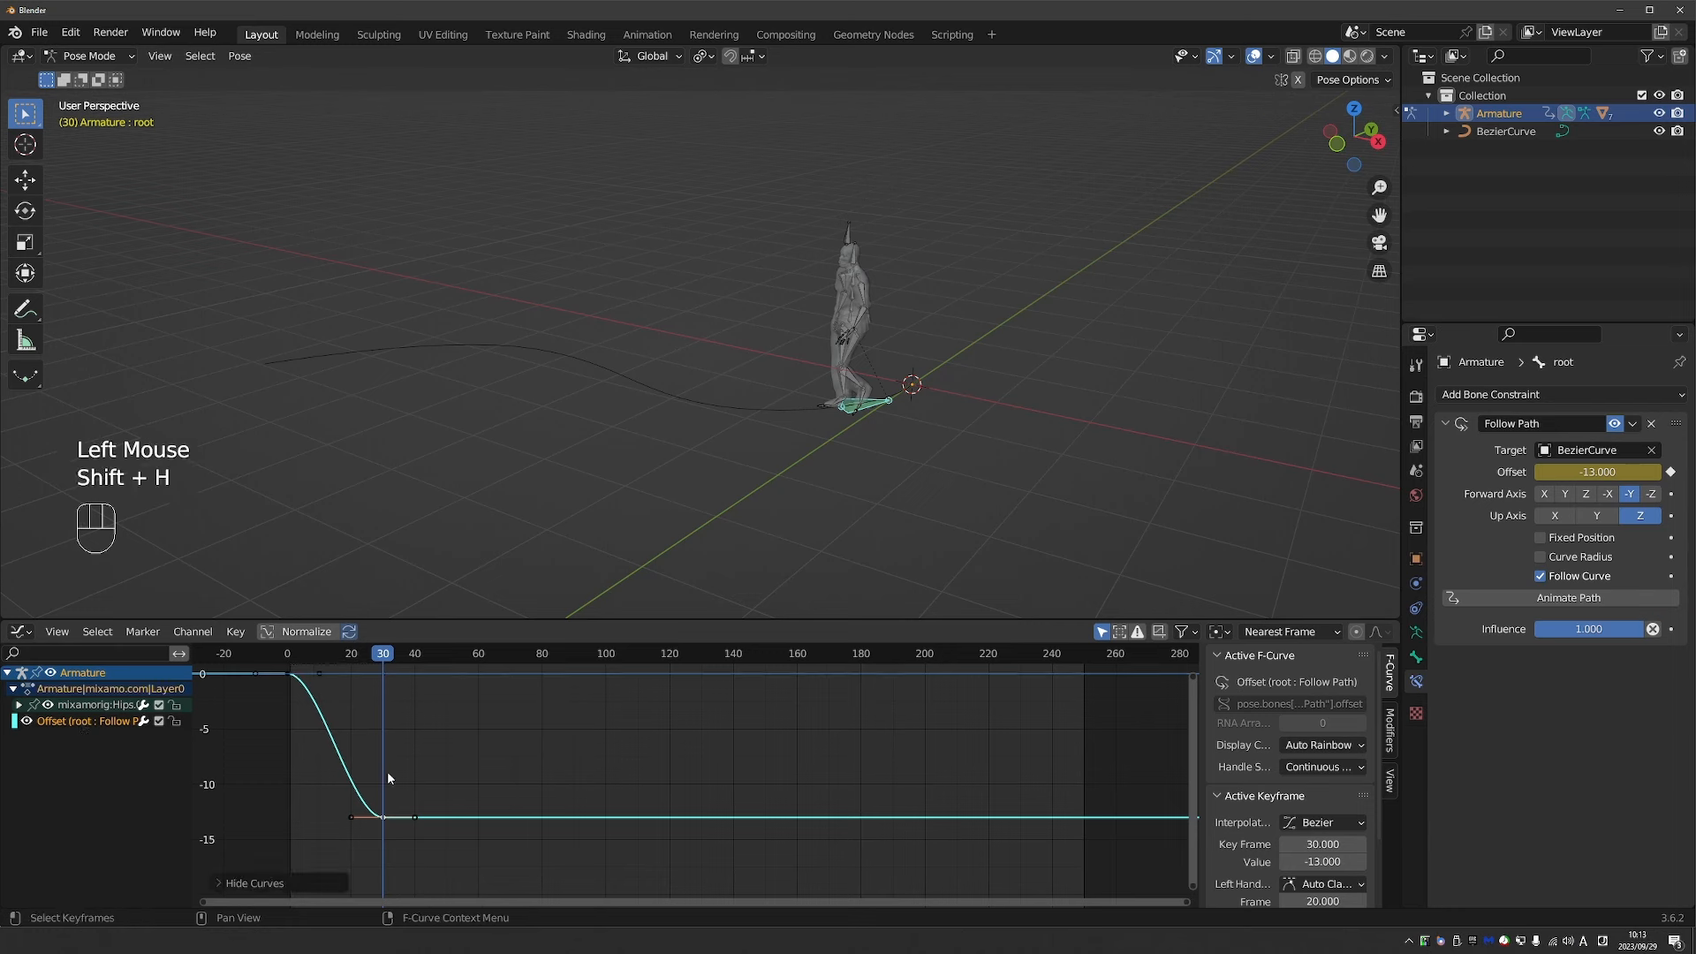
middle_drag(387, 771, 383, 796)
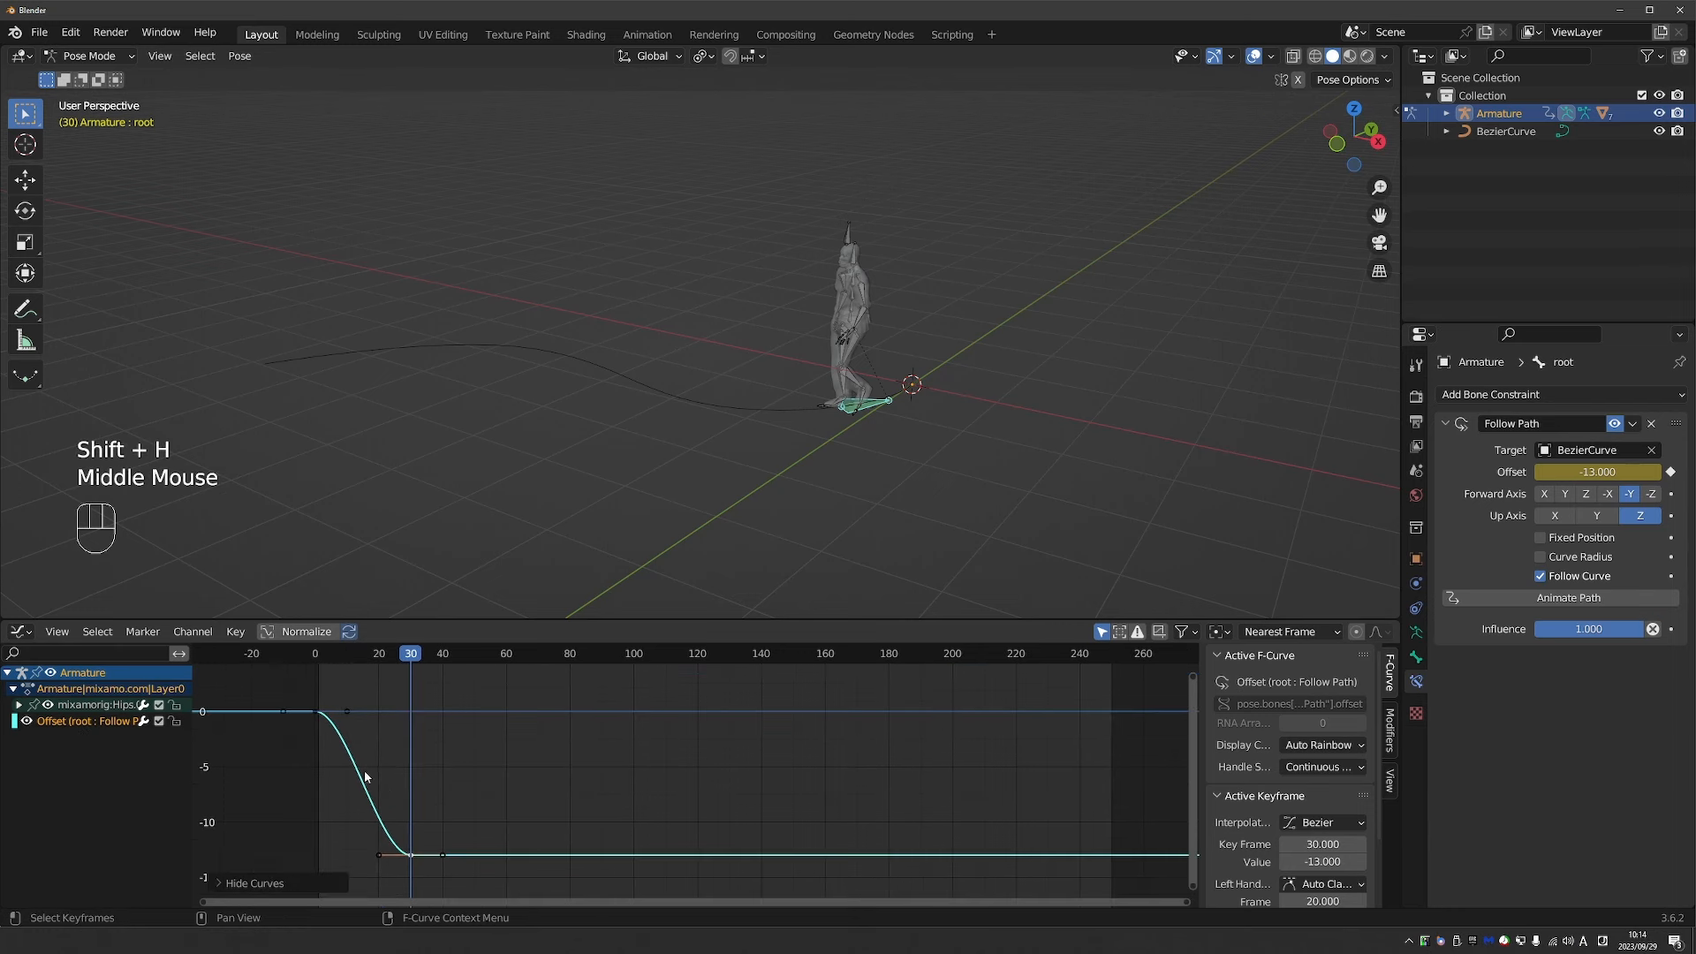
Set all Offset keyframes to linear interpolation and the Offset curve to linear extrapolation.
key(a)
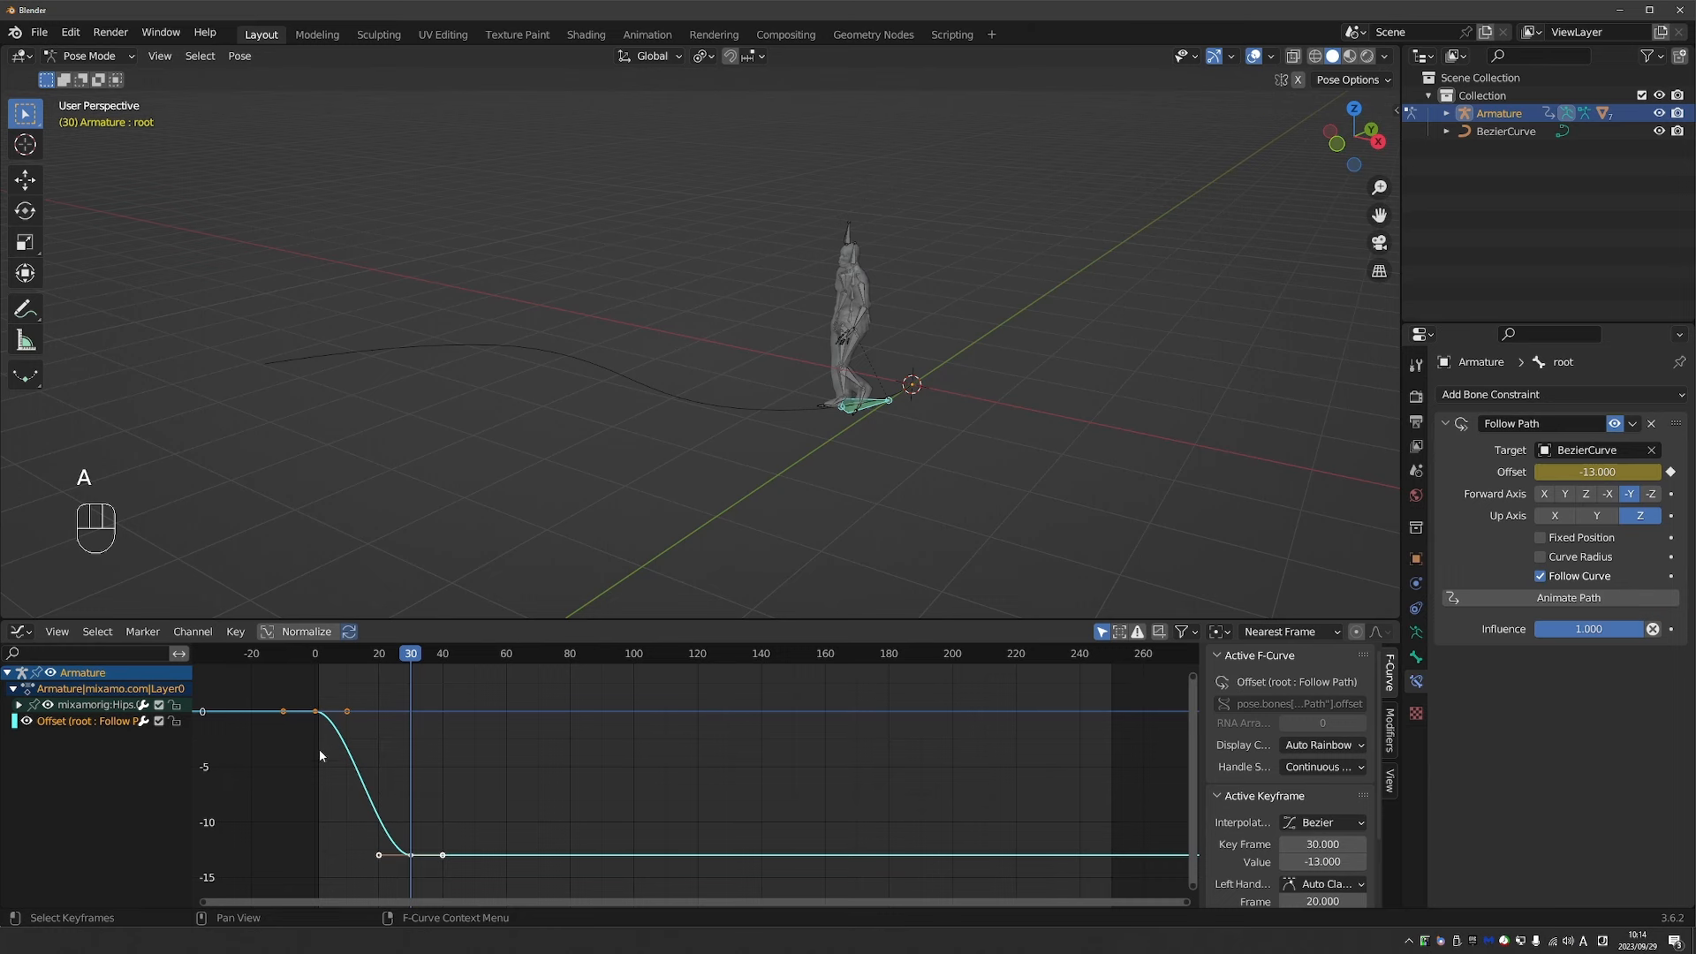
key(t)
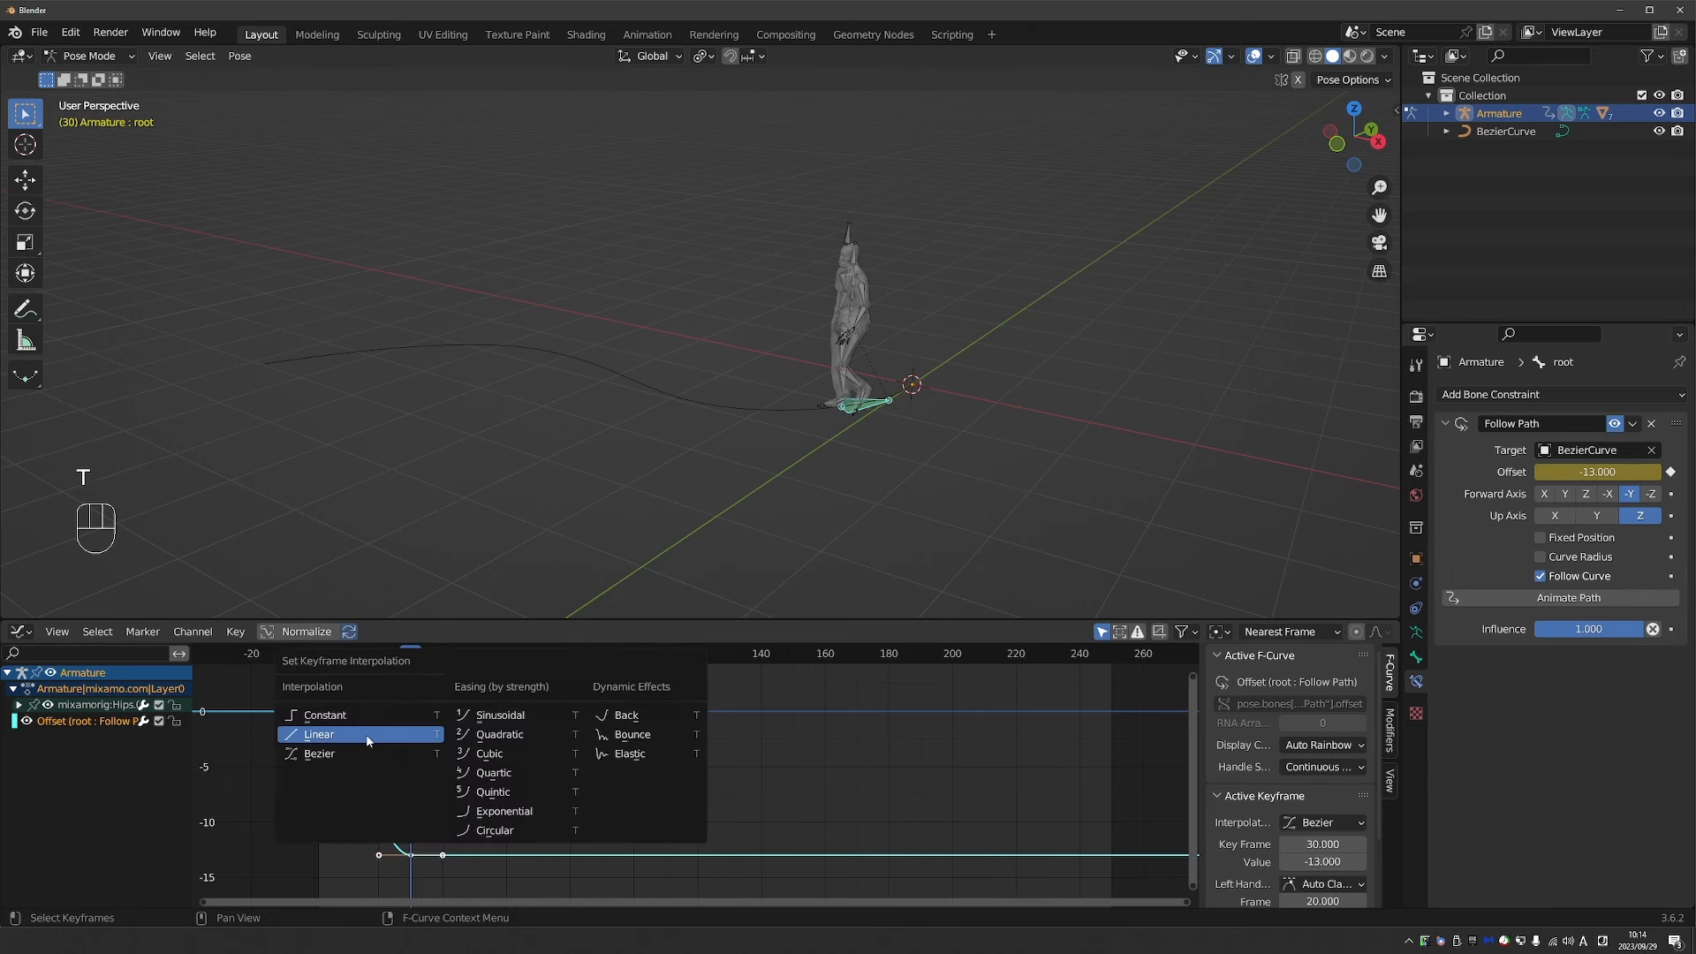
click(369, 740)
click(316, 655)
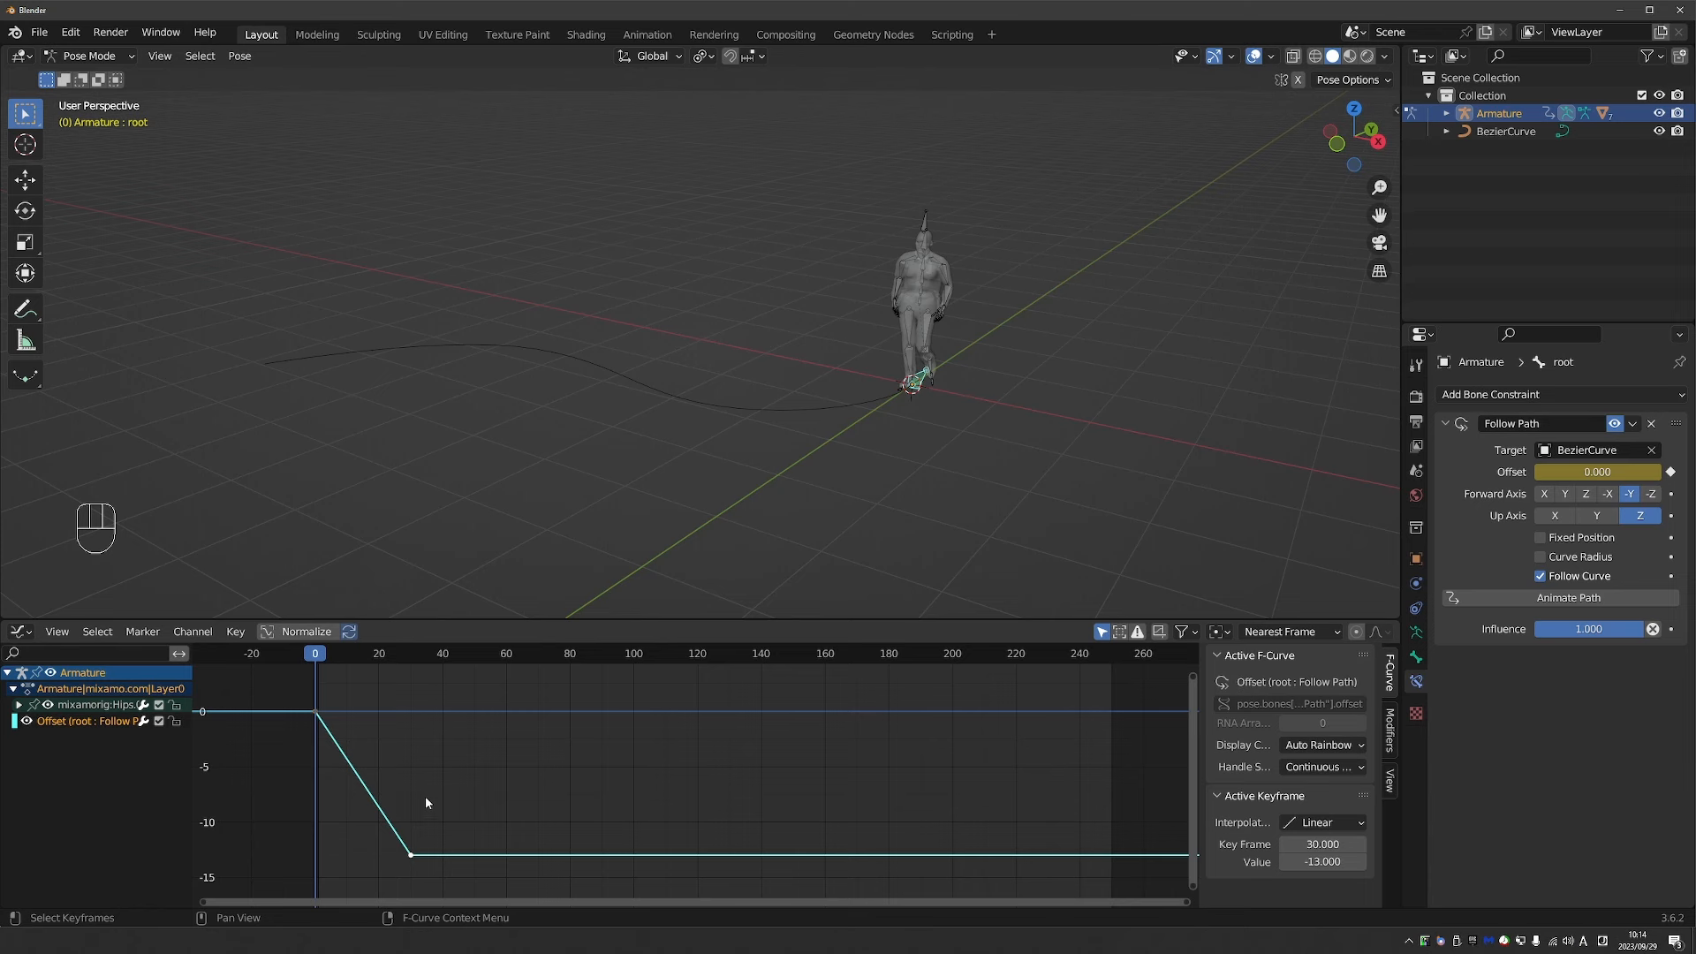
key(shift+e)
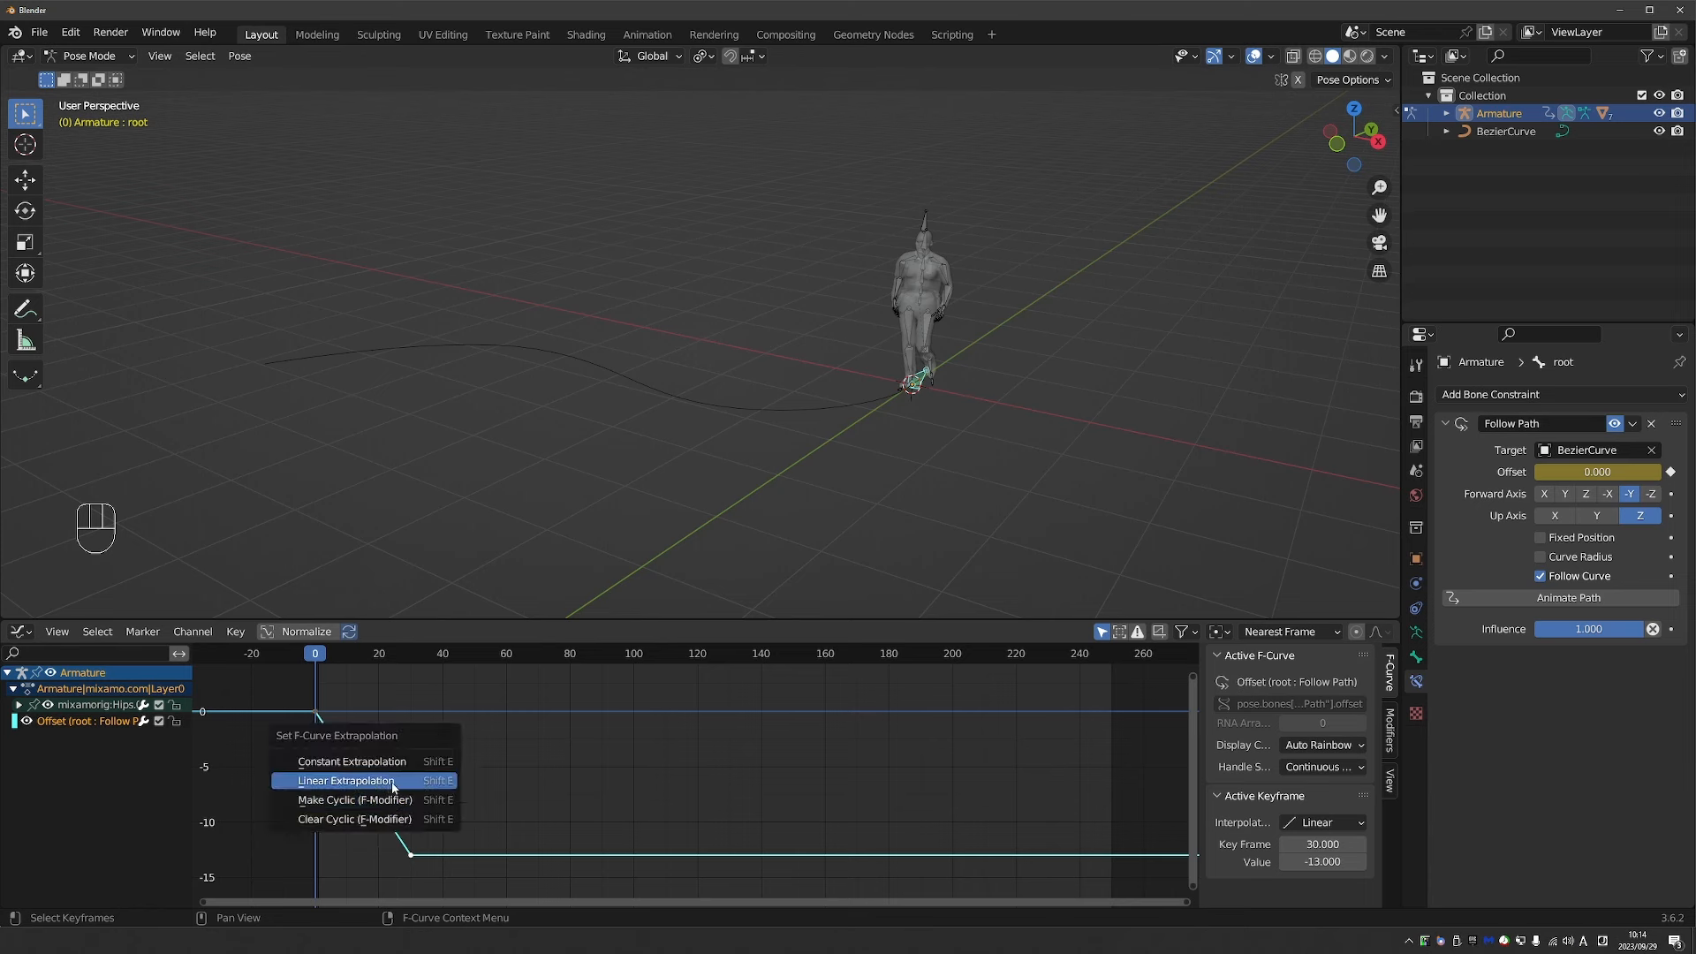
click(393, 782)
scroll(441, 802, down, 3)
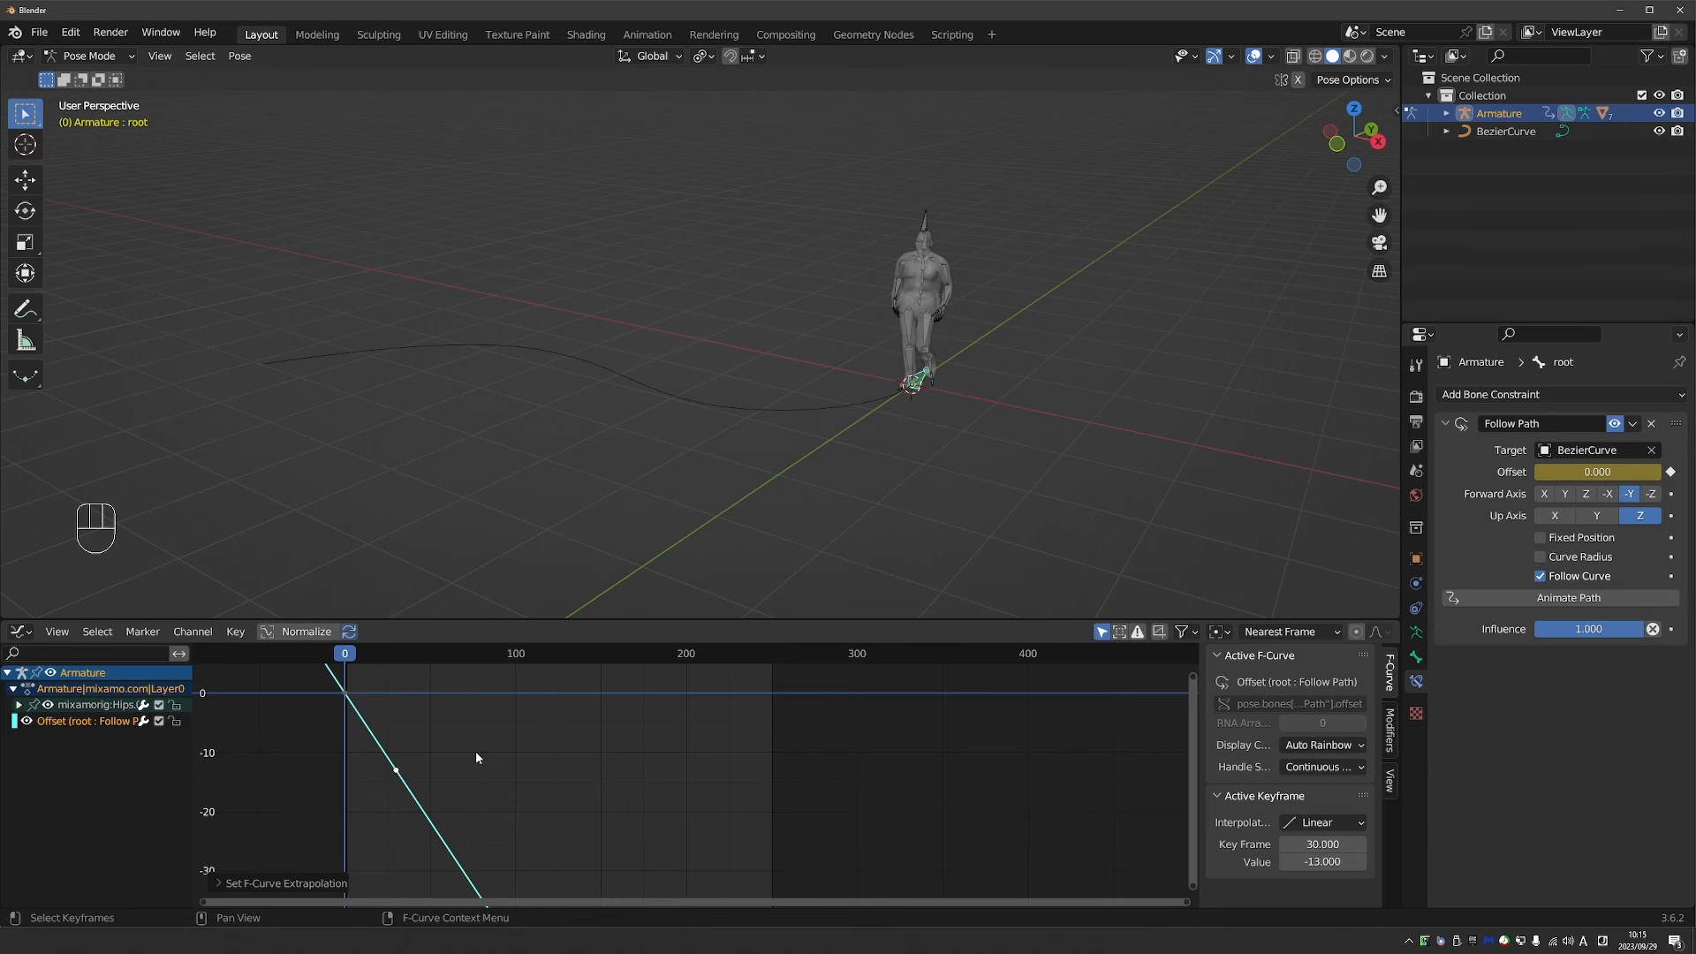
Return to Object Mode and play back the walk along the curve to check for foot sliding.
key(Tab)
key(z)
middle_click(628, 369)
key(space)
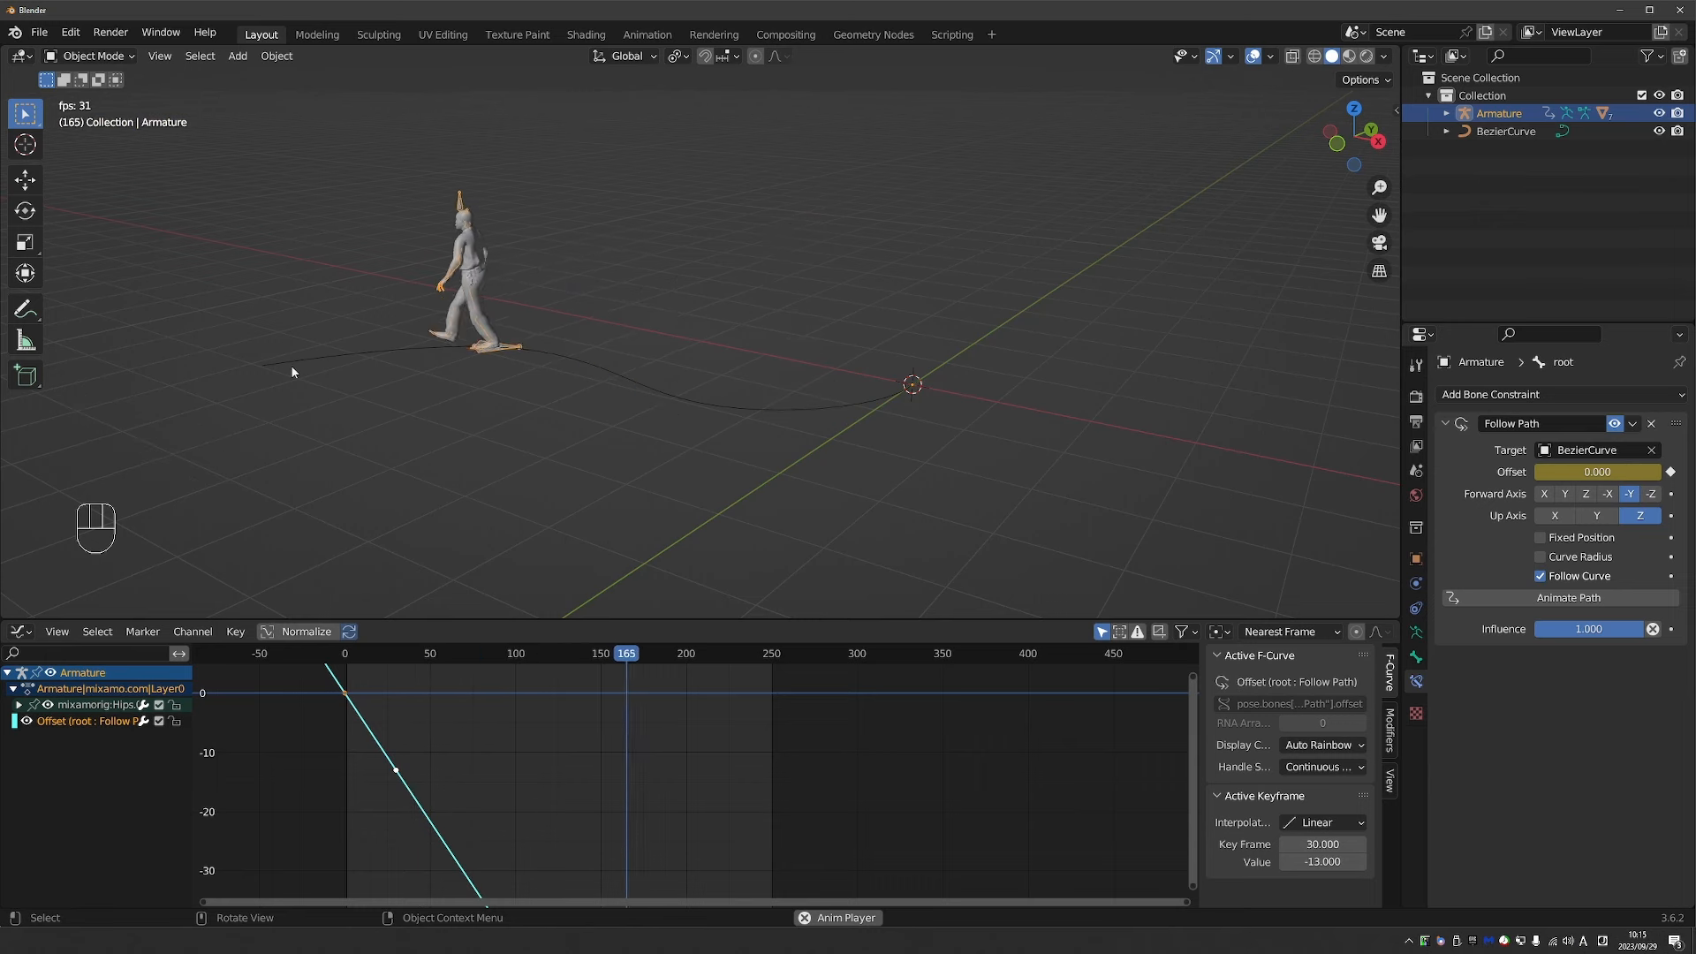
key(space)
Lower the frame 30 Offset keyframe by about 3.7 along the value axis to speed up travel along the path.
middle_drag(380, 768, 574, 780)
scroll(528, 763, up, 2)
click(549, 780)
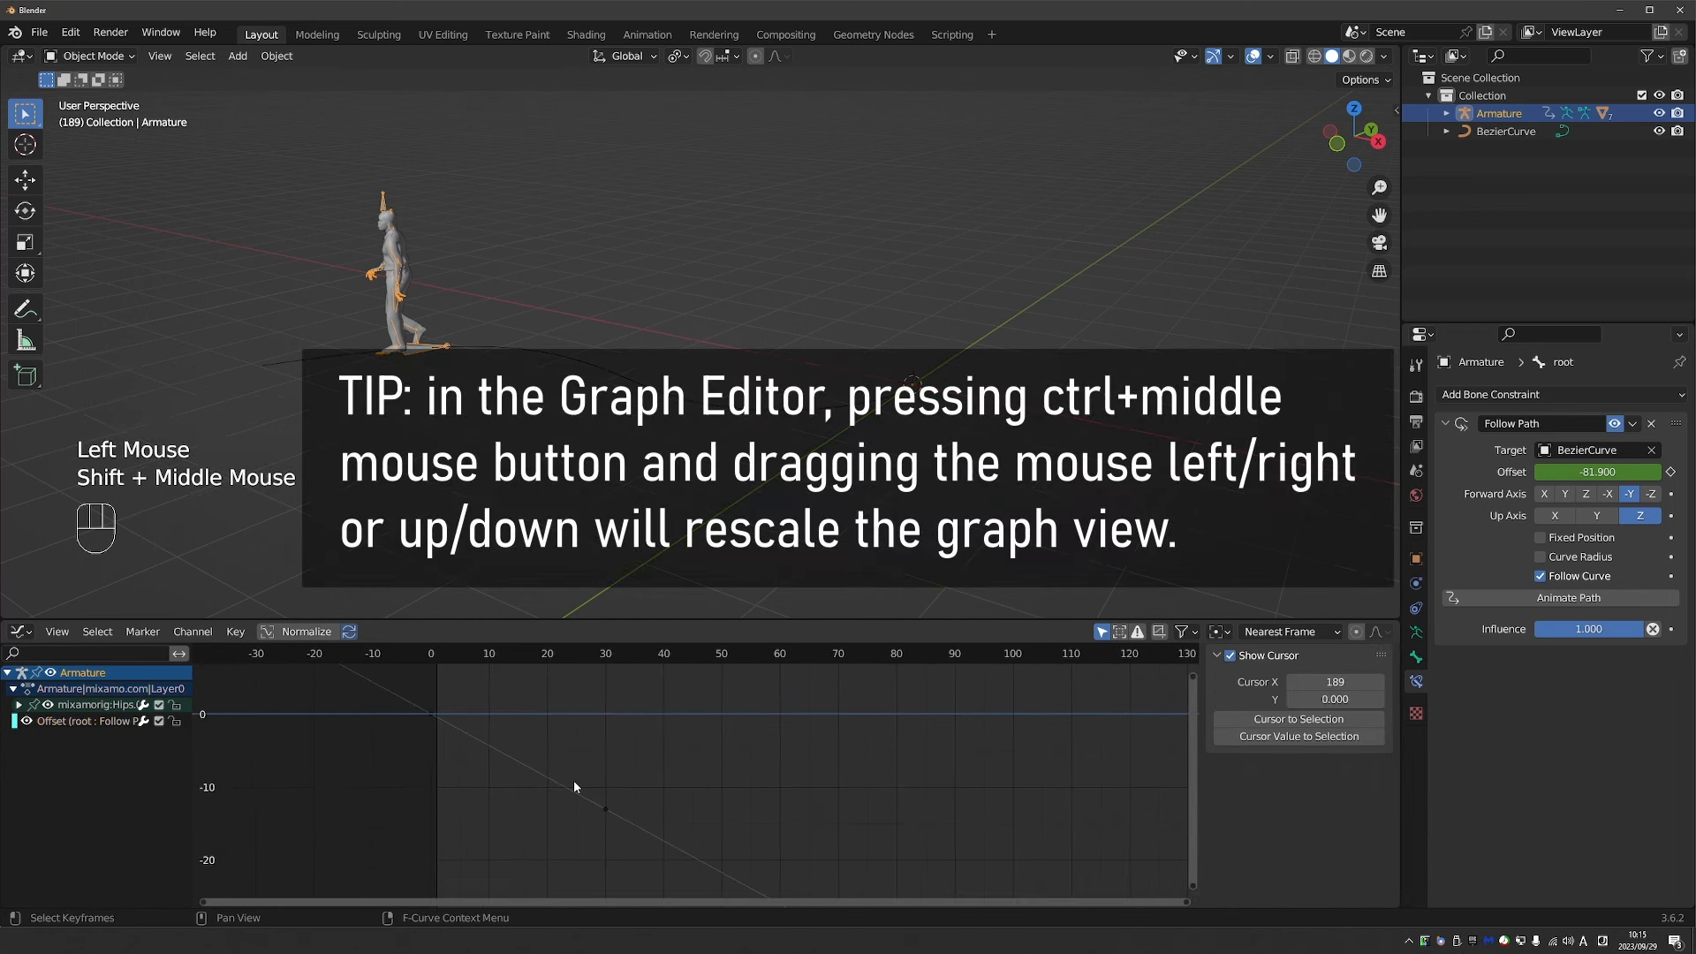
drag(581, 775, 633, 846)
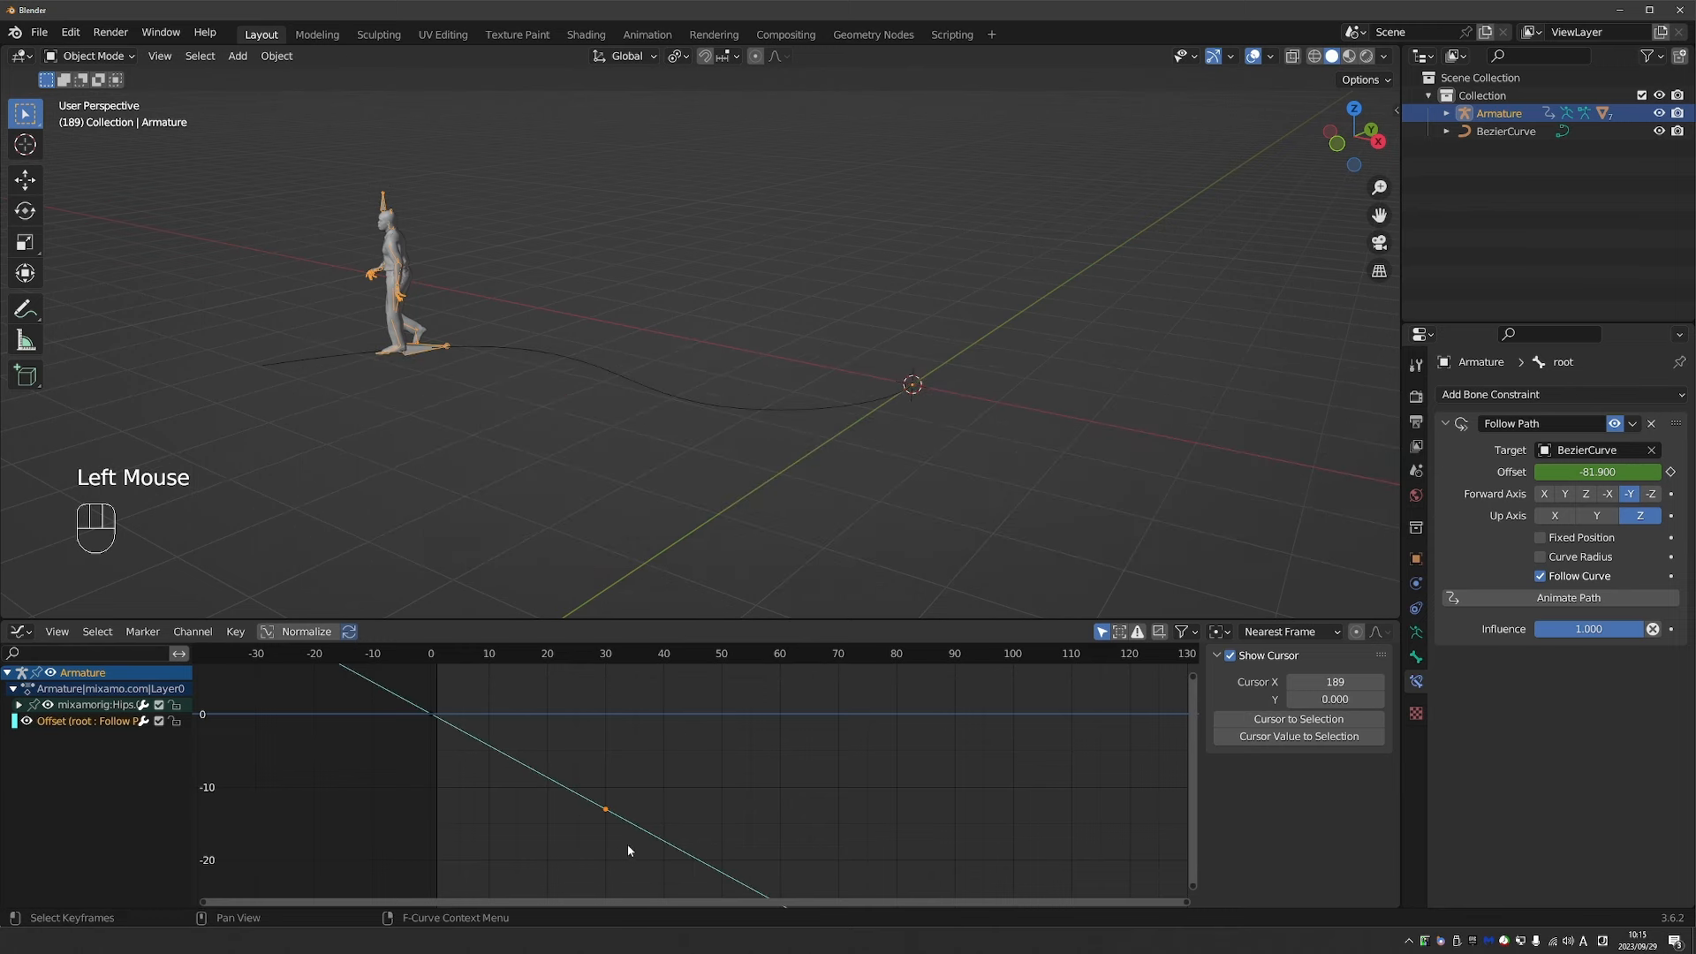
key(g)
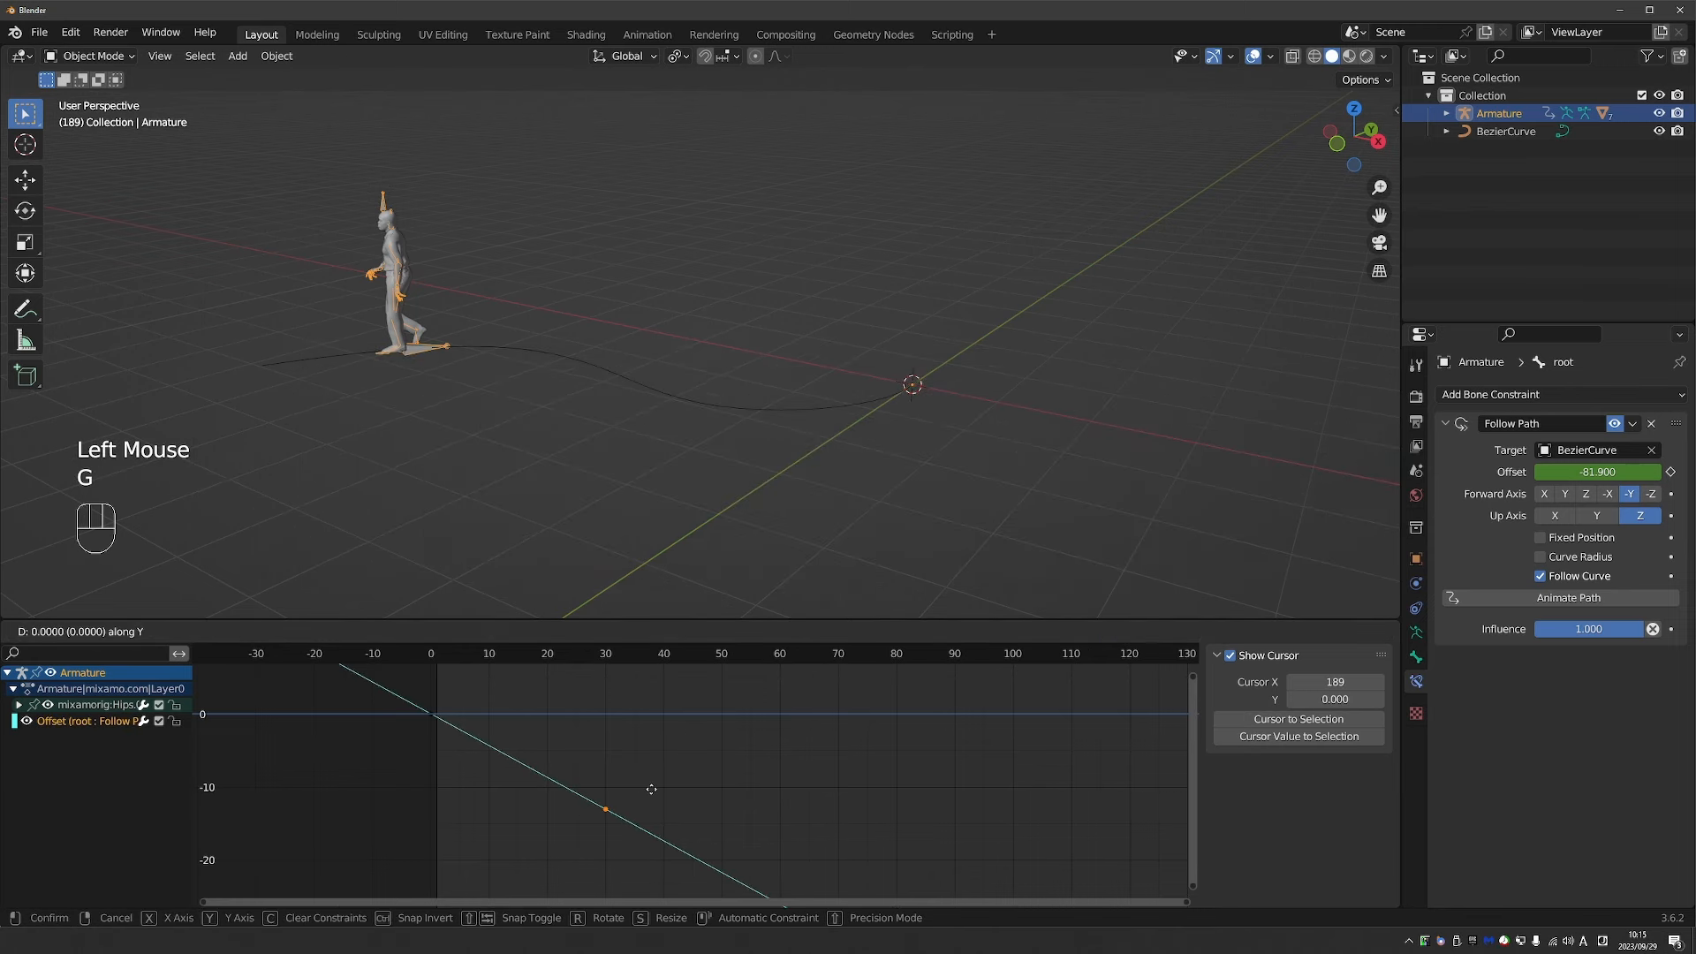
click(653, 793)
key(g)
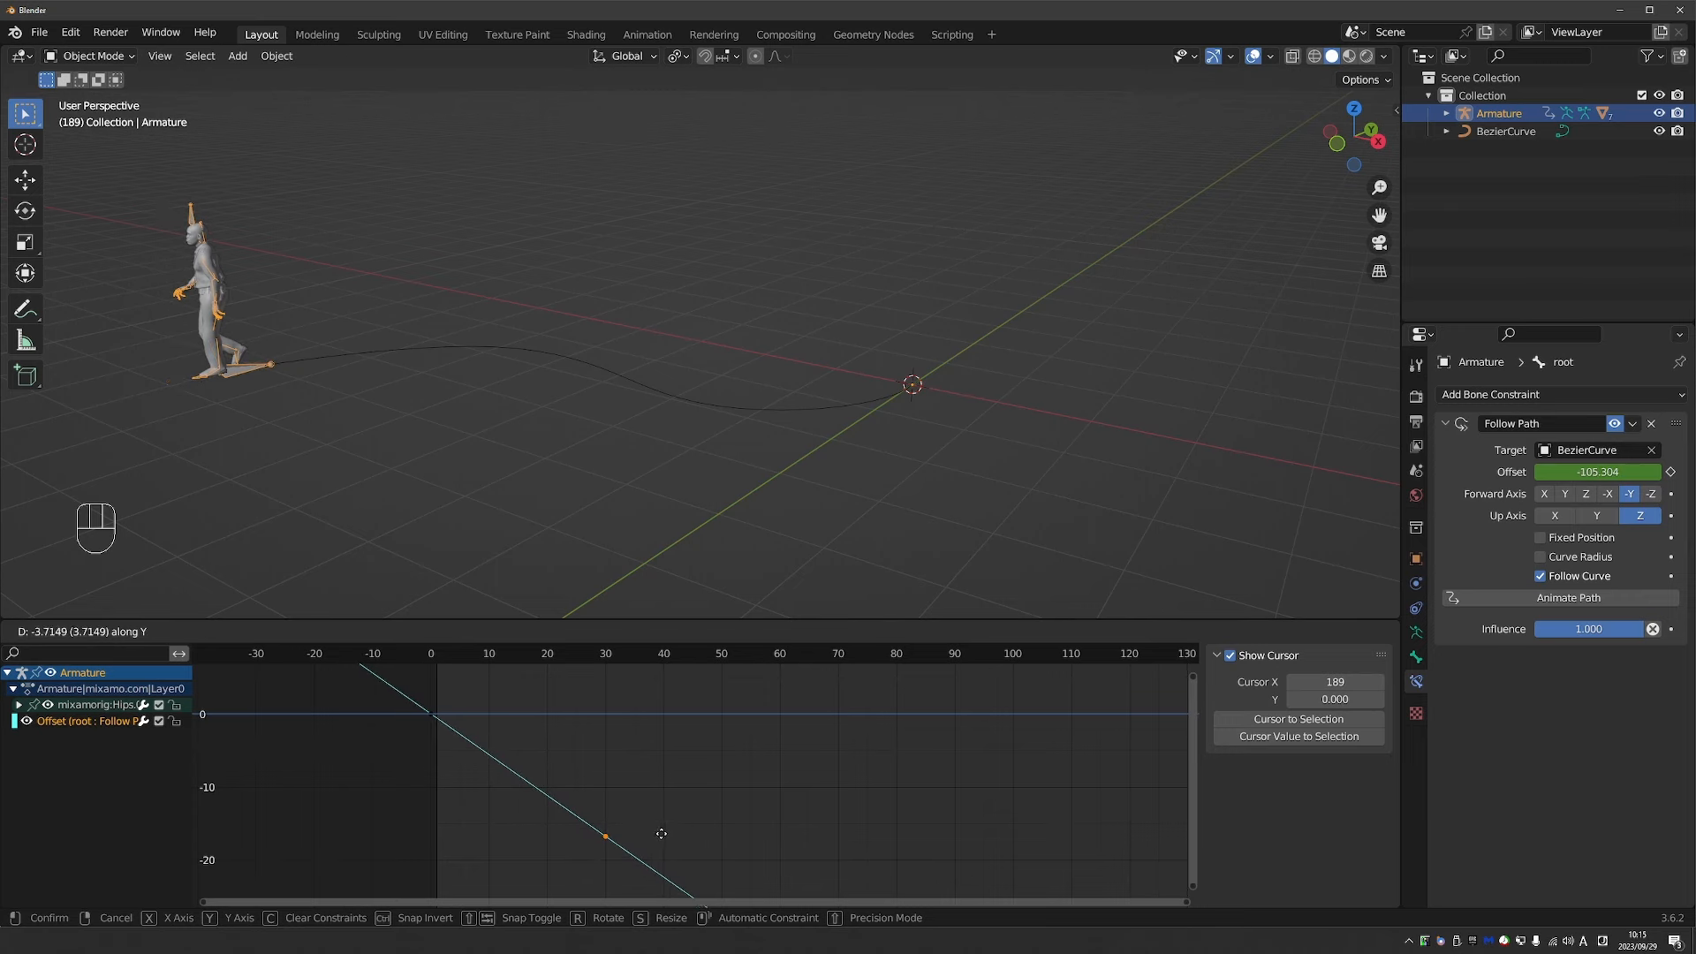
click(661, 834)
Play back the walk with the steeper Offset curve to judge its speed along the path.
key(space)
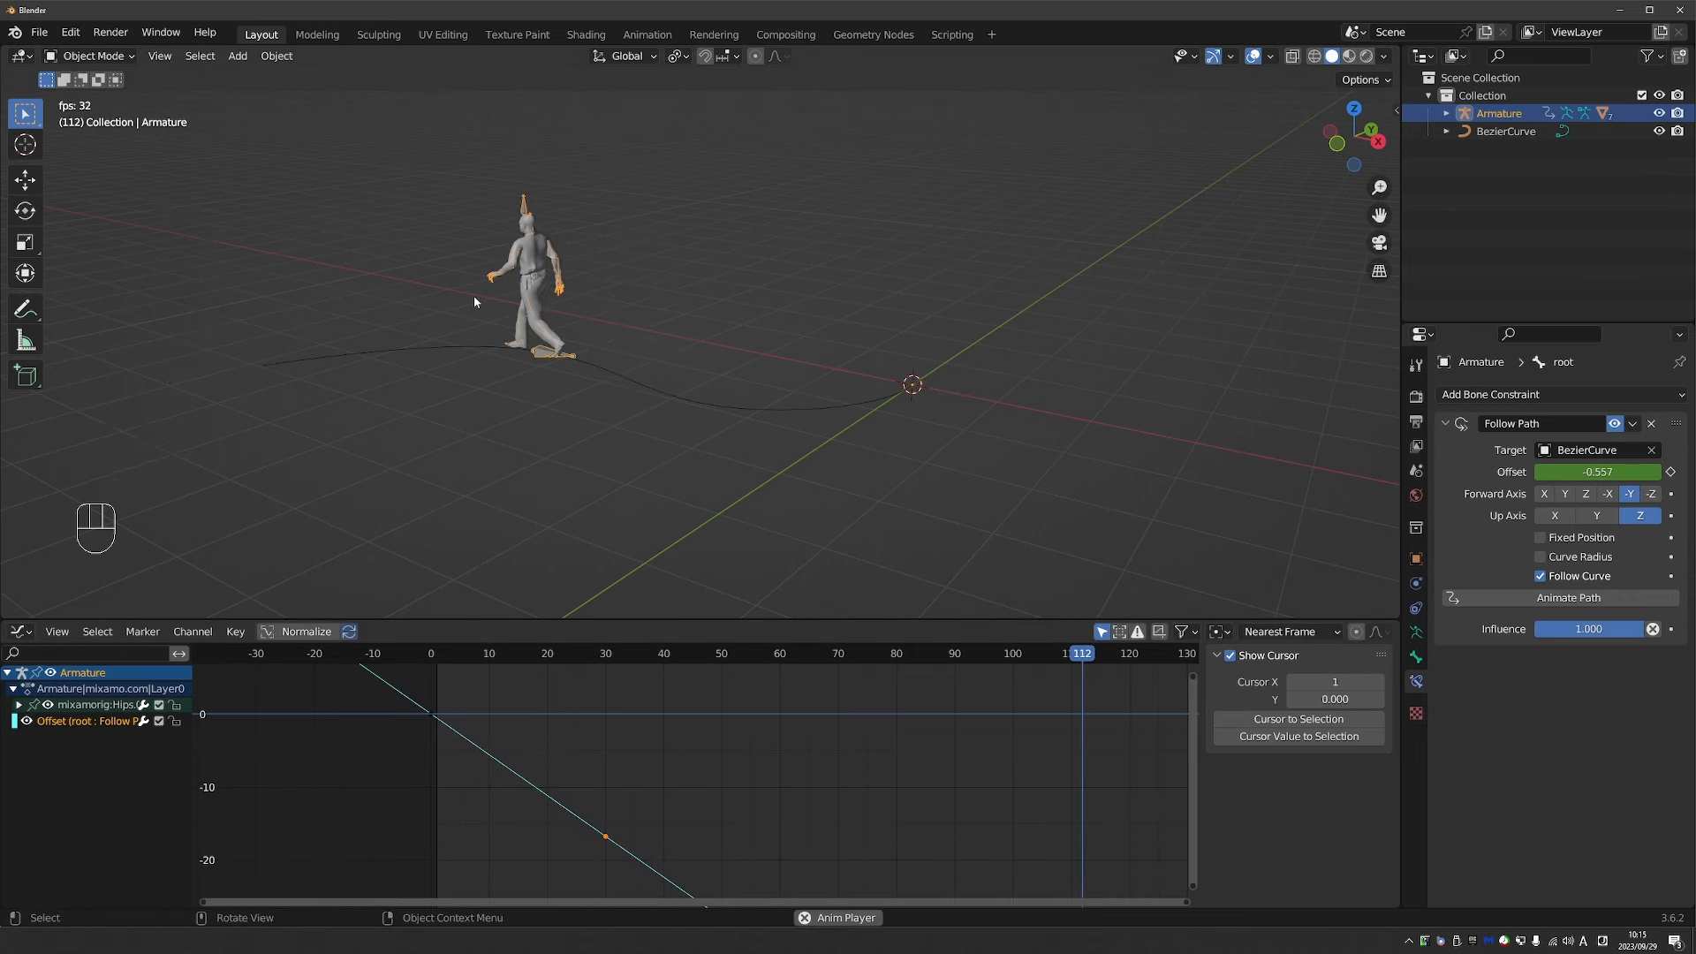
key(space)
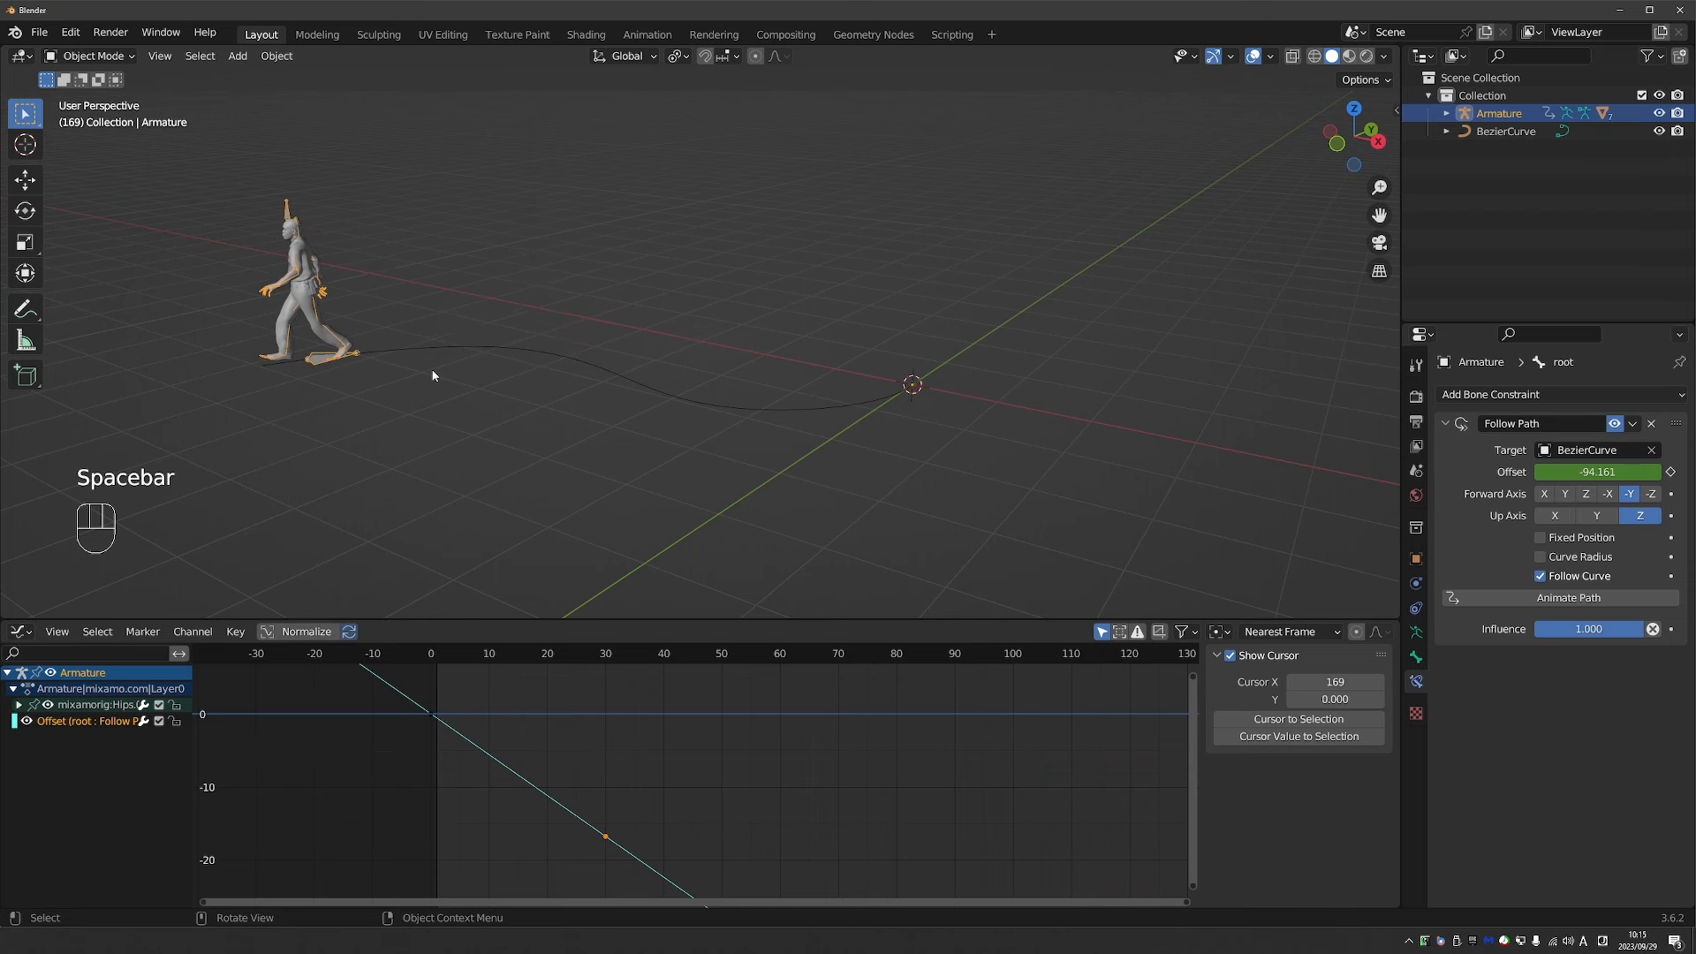
middle_drag(433, 375, 582, 421)
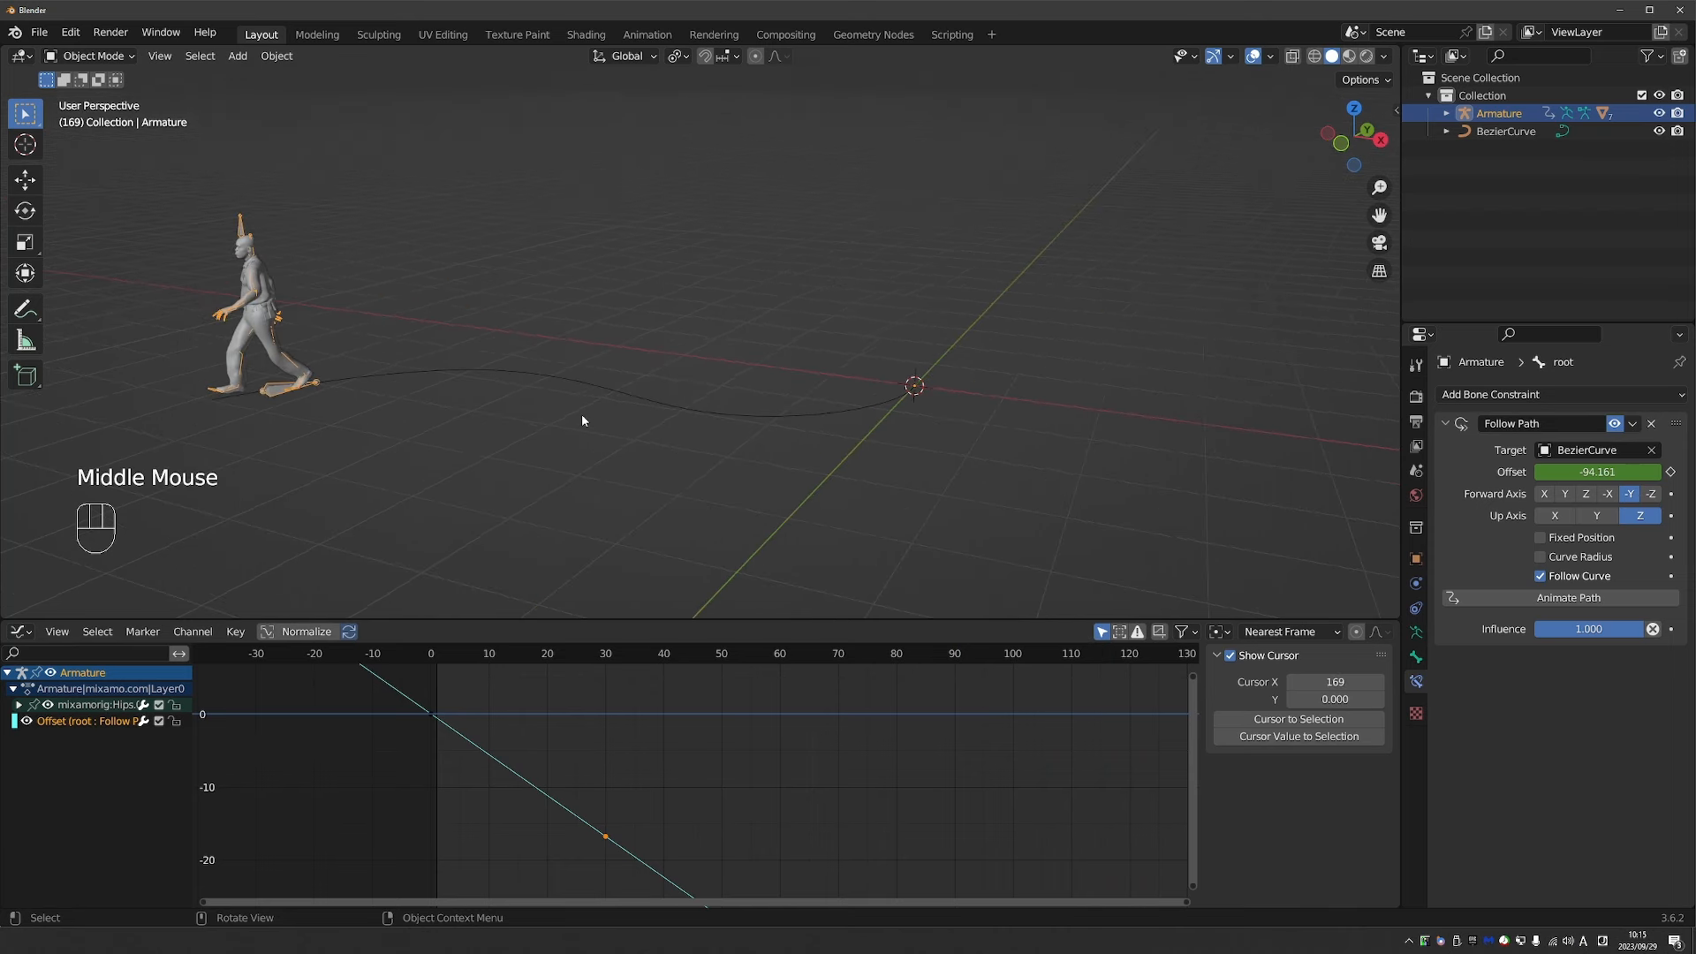
Add a mesh plane as ground and scale its geometry up in Edit Mode to extend beneath the path.
key(Tab)
key(shift+a)
mouse_move(760, 332)
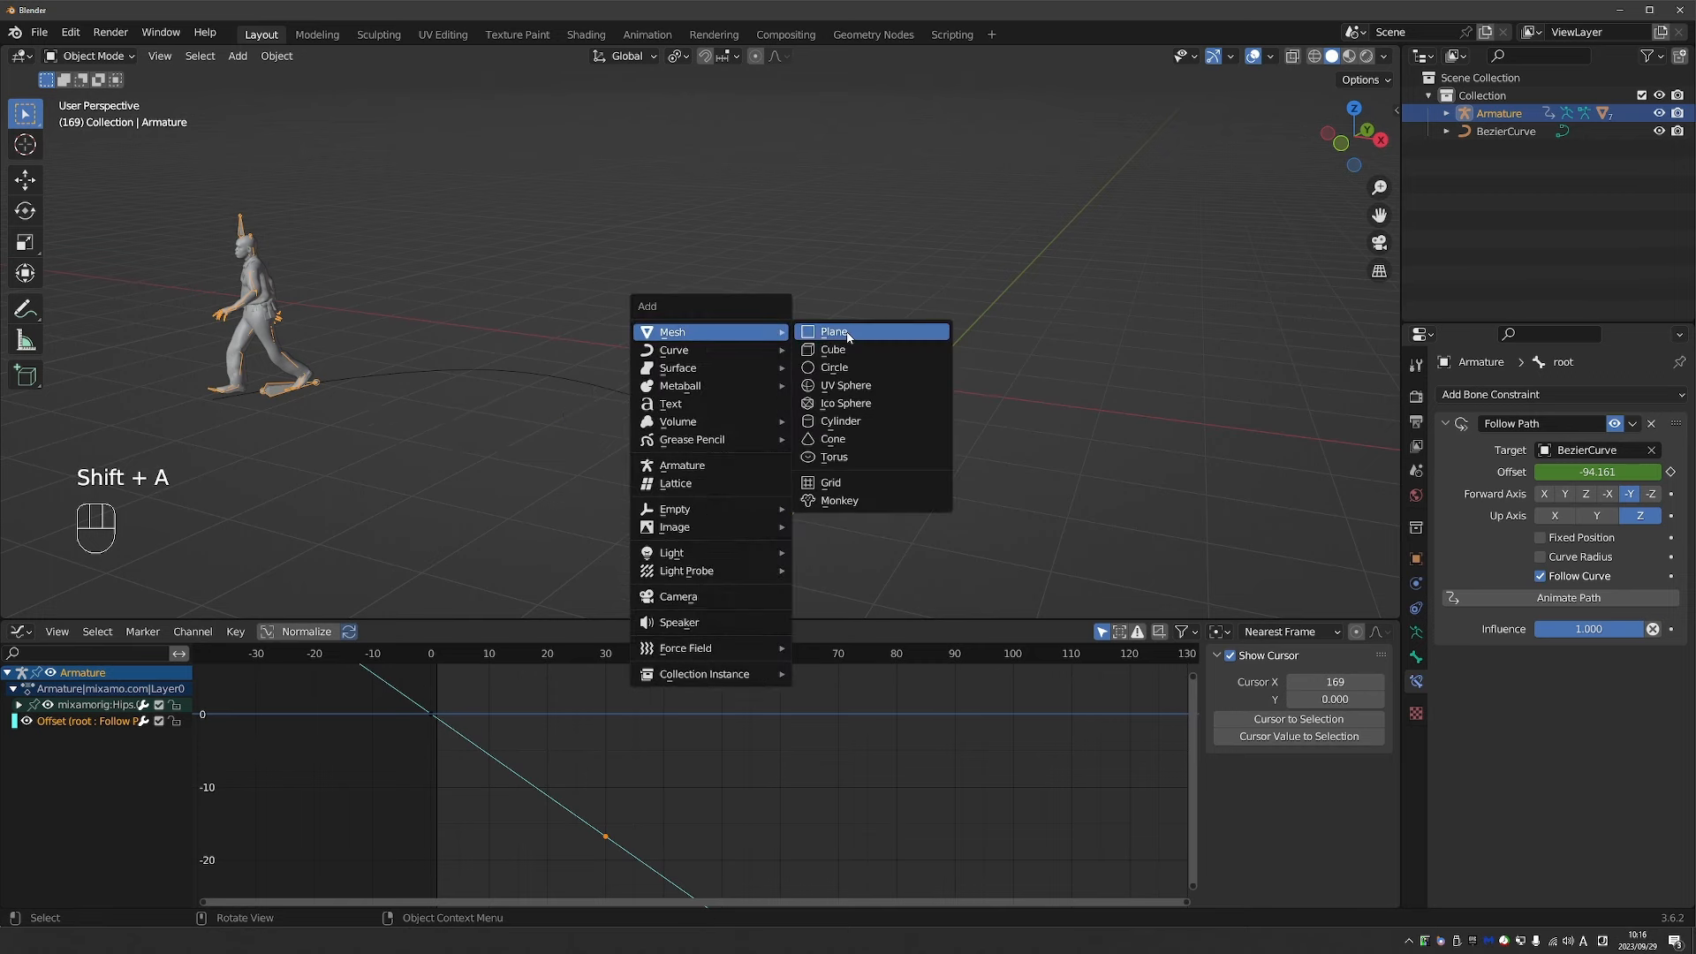
click(848, 336)
key(Tab)
right_click(883, 316)
key(s)
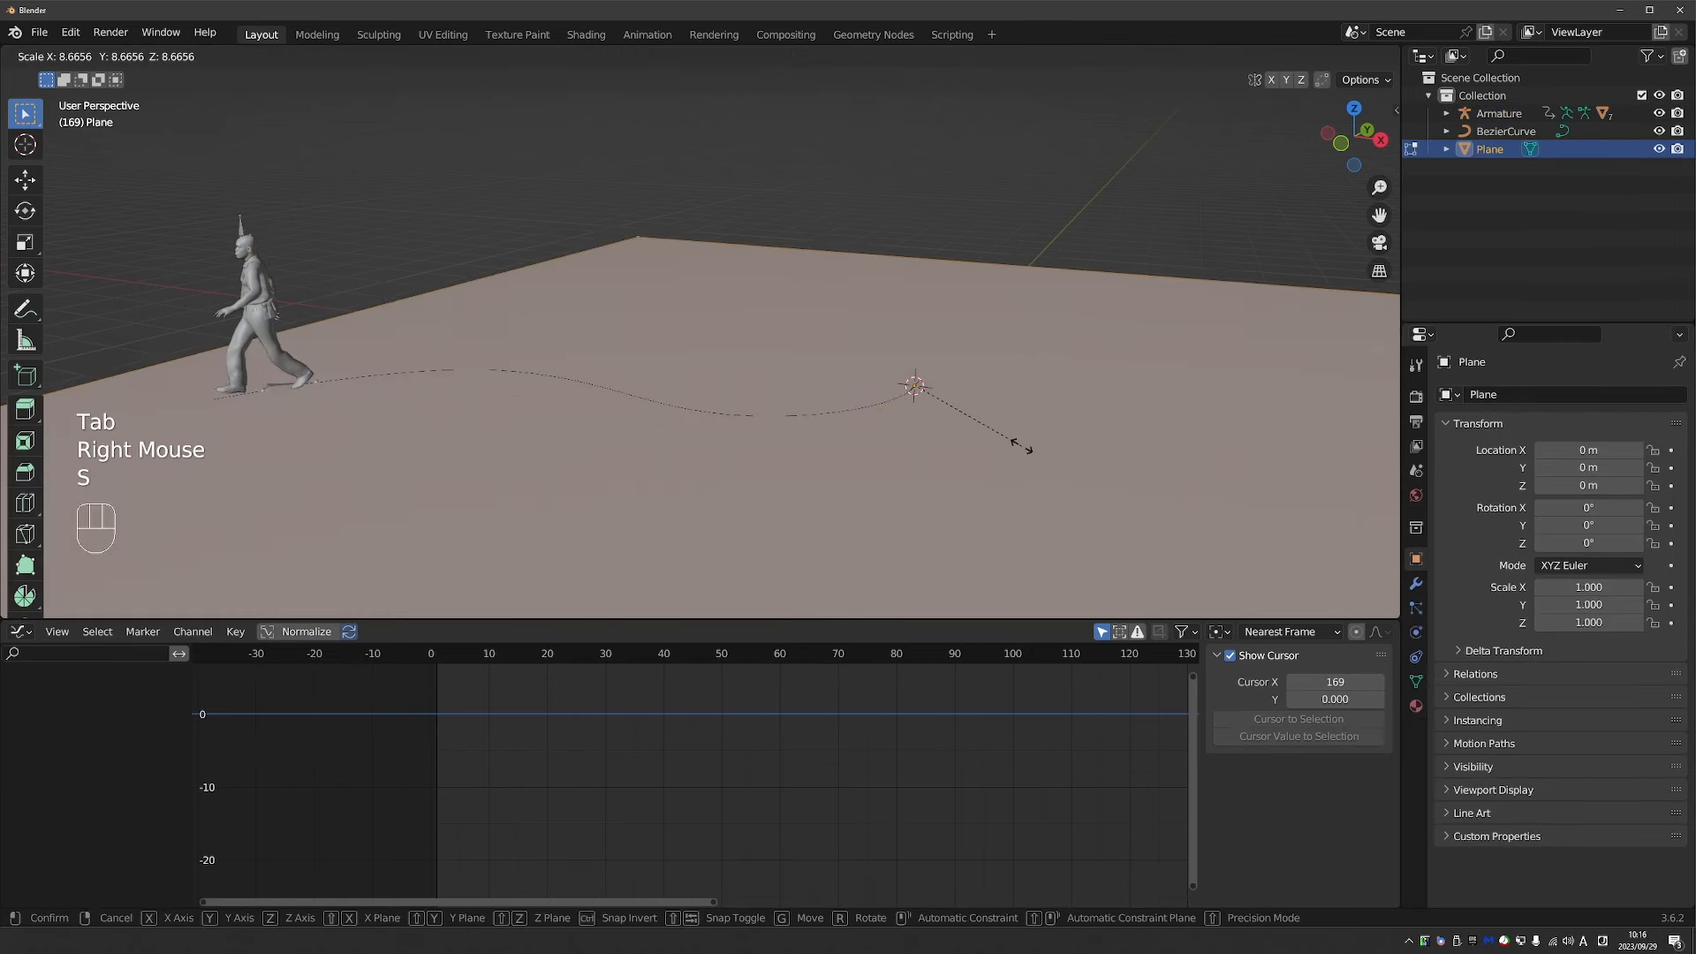
click(1022, 446)
Subdivide the ground plane repeatedly into a dense grid, setting the last subdivision to 7 cuts.
right_click(998, 404)
click(954, 433)
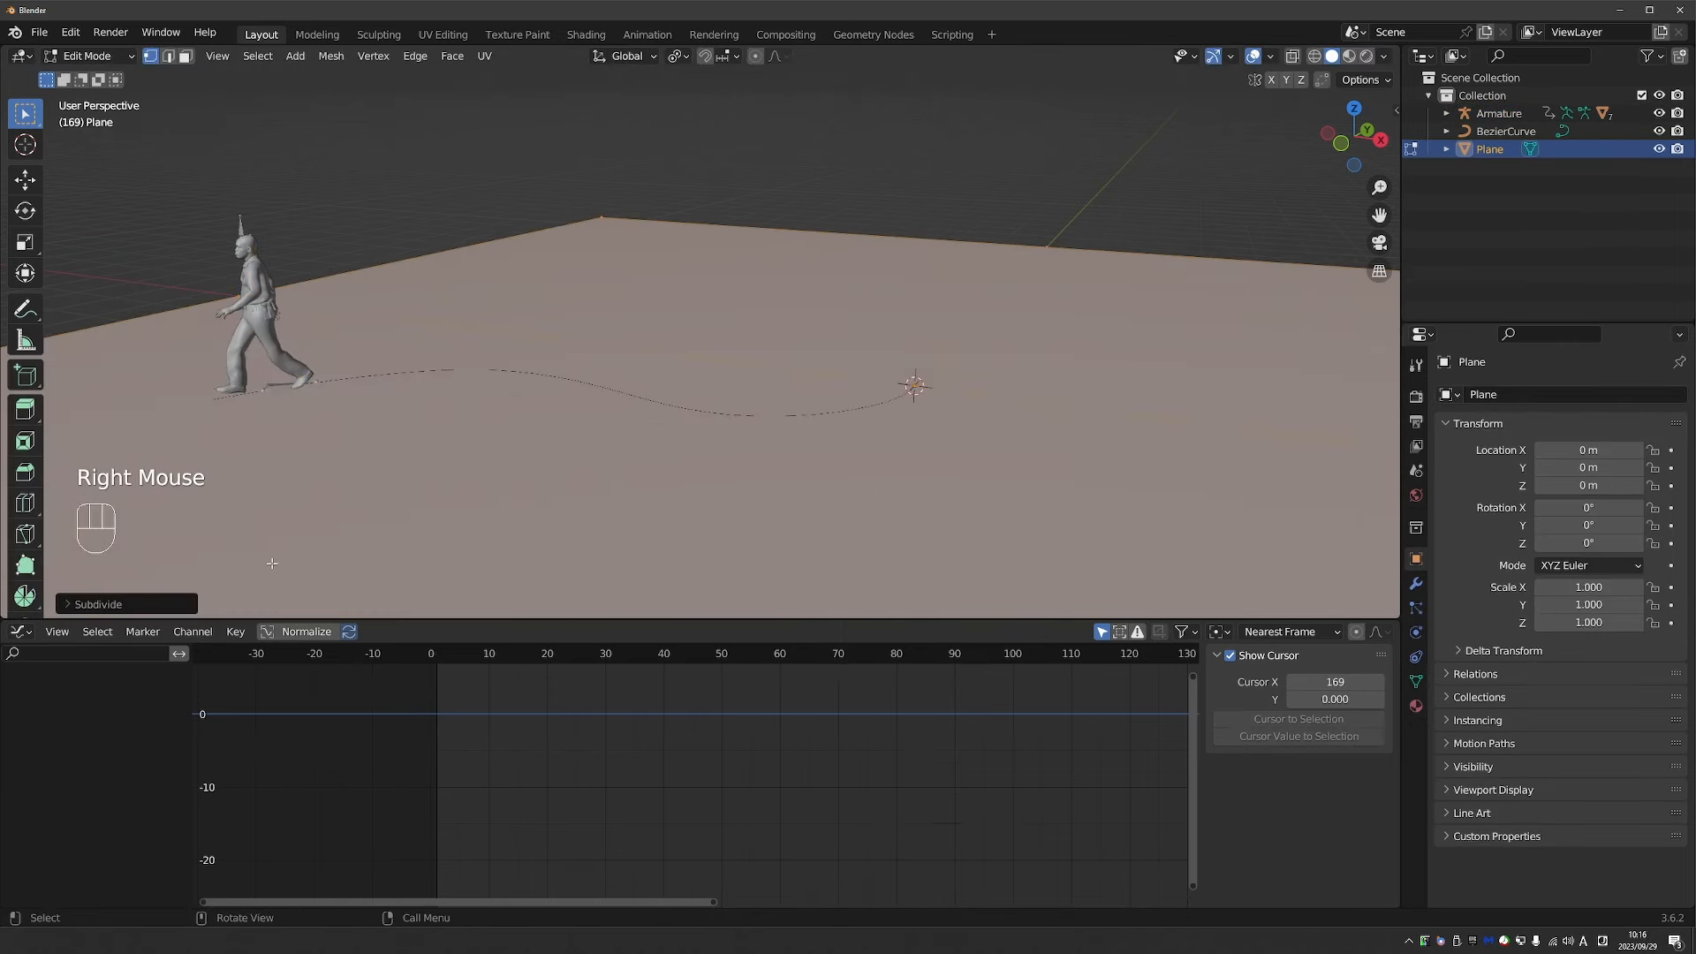
click(149, 608)
mouse_move(216, 483)
mouse_down()
mouse_move(257, 484)
mouse_move(212, 483)
mouse_up()
right_click(428, 454)
click(428, 454)
scroll(596, 433, down, 3)
scroll(596, 434, up, 1)
double_click(290, 483)
double_click(290, 483)
middle_drag(707, 415, 760, 442)
Move the ground plane in top view to about X -6.02 m, Y -6.91 m.
key(KP_7)
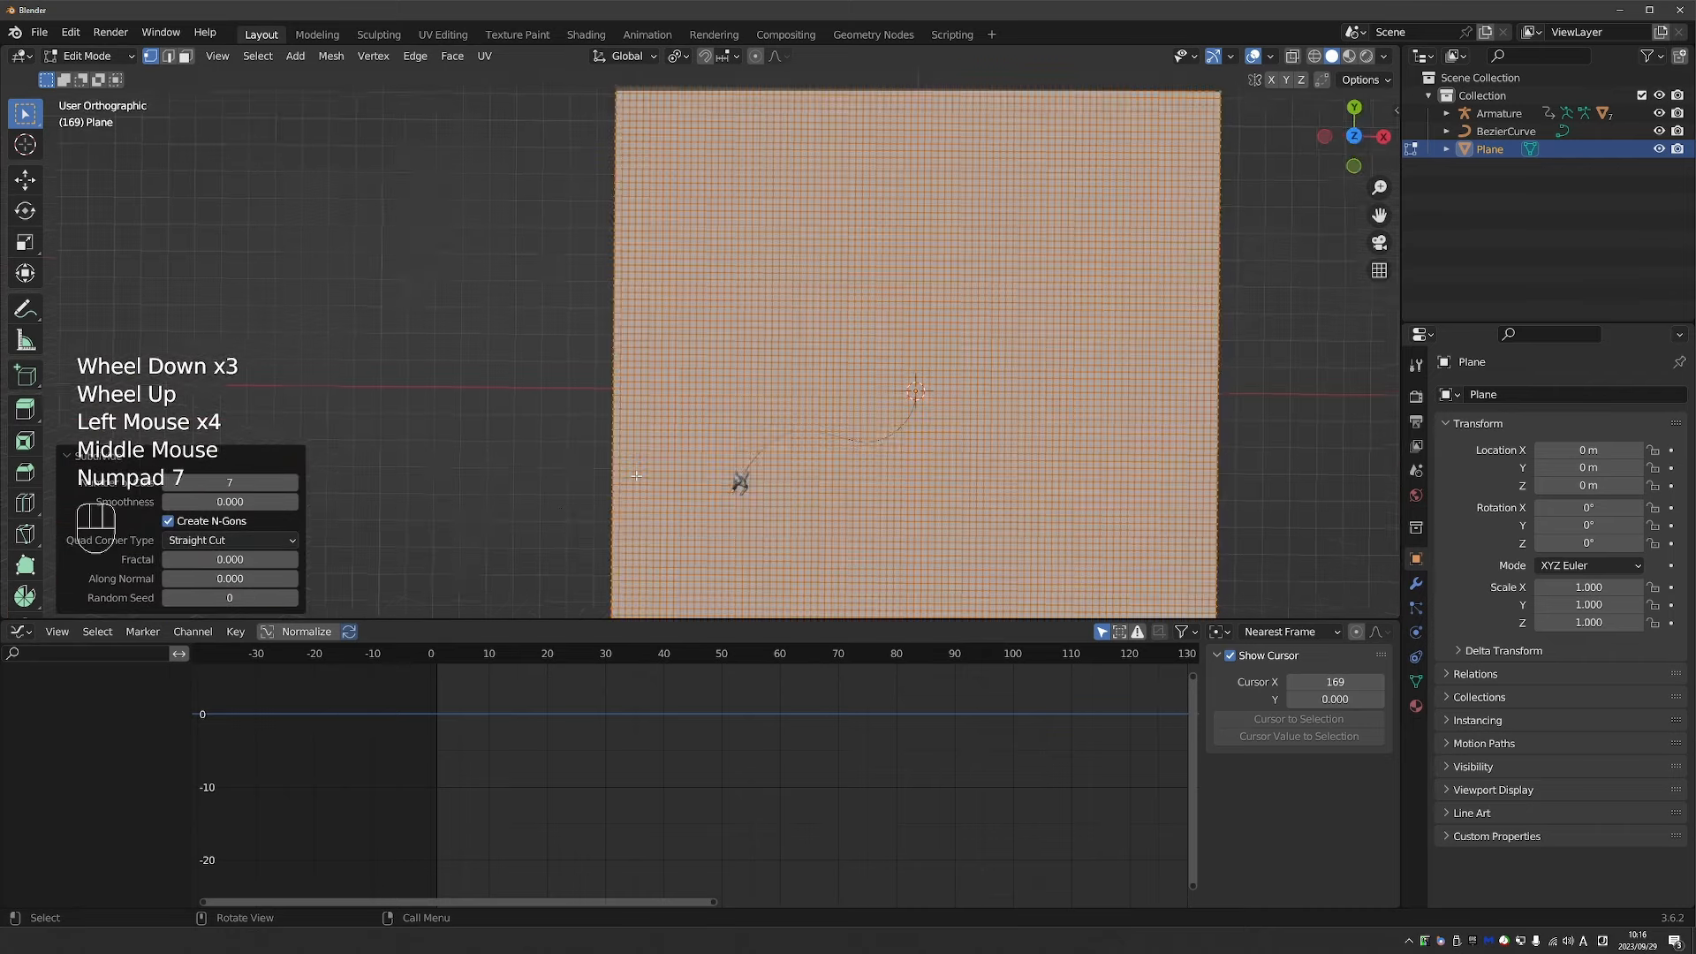
key(Tab)
key(g)
click(763, 542)
shift+middle_drag(799, 560, 788, 422)
Scale down the ground plane's mesh in Edit Mode and reposition it around the path.
key(Tab)
key(s)
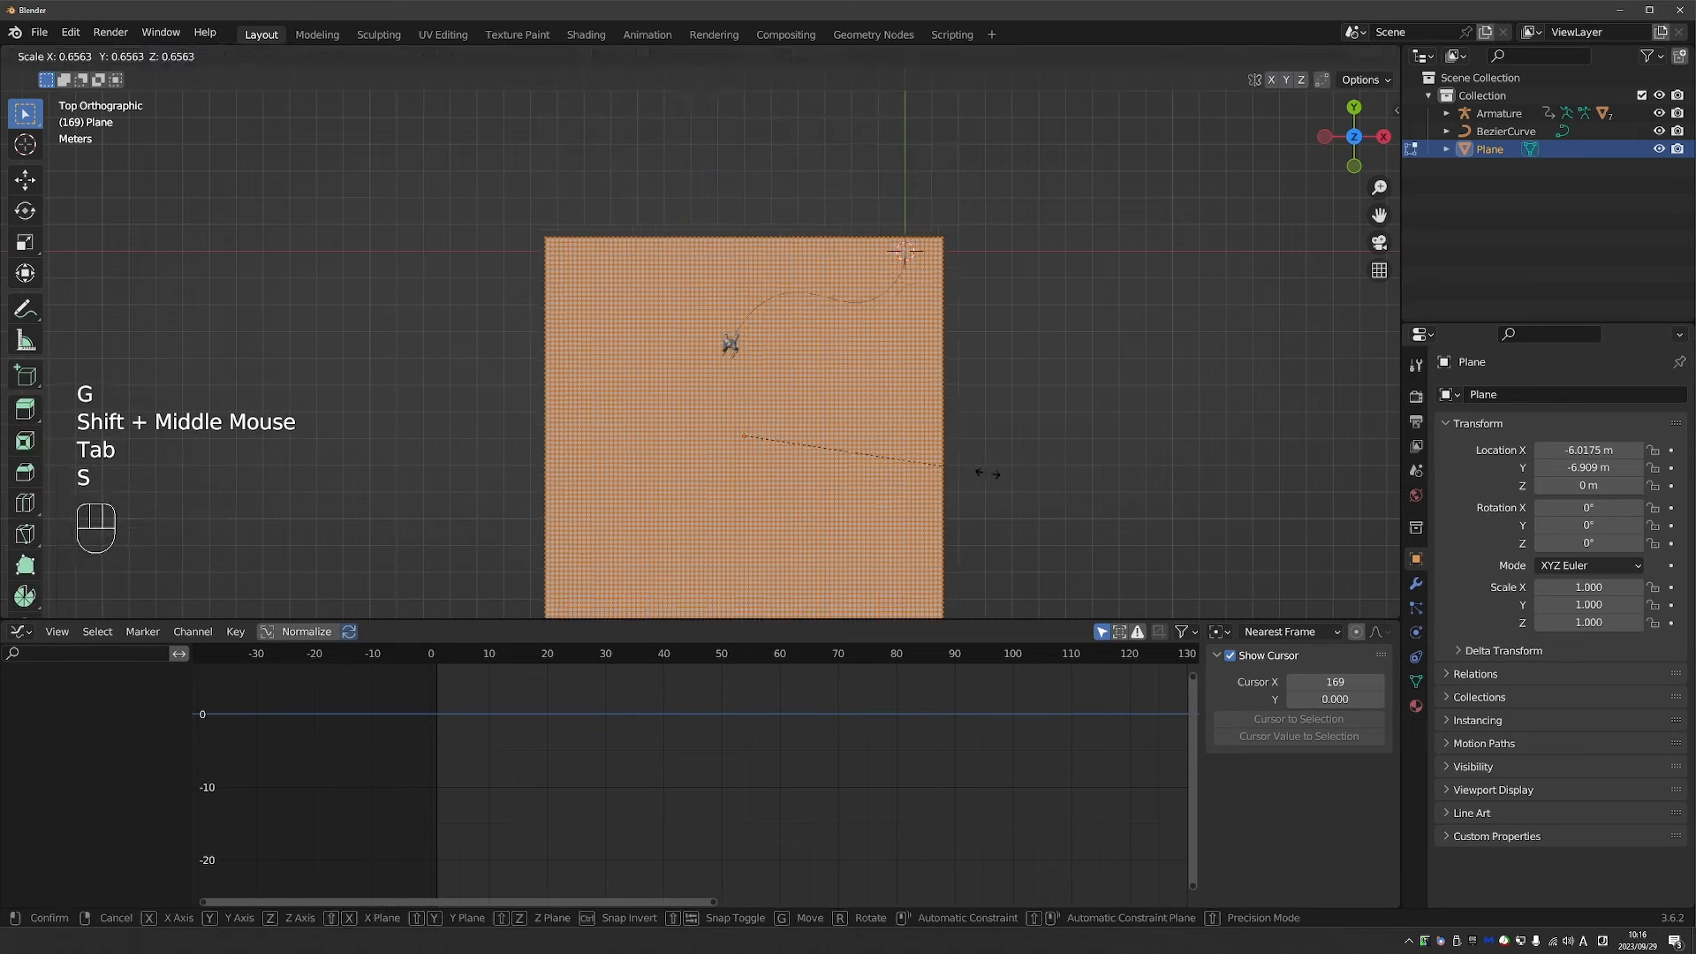
click(992, 471)
key(g)
click(1064, 387)
key(s)
click(998, 447)
Sculpt gentle hills and hollows into the ground plane around the path, adjusting the brush size first.
key(Tab)
middle_drag(935, 507, 890, 467)
key(f)
click(772, 299)
drag(786, 309, 847, 319)
drag(848, 319, 888, 340)
drag(887, 340, 809, 321)
middle_drag(810, 362, 825, 305)
drag(826, 326, 883, 349)
drag(883, 349, 897, 358)
mouse_move(830, 468)
middle_down()
mouse_move(821, 405)
mouse_move(852, 402)
middle_up()
ctrl+drag(839, 315, 883, 329)
ctrl+drag(816, 316, 879, 335)
drag(746, 375, 808, 393)
mouse_move(795, 389)
mouse_down()
mouse_move(730, 367)
mouse_move(803, 388)
mouse_up()
middle_drag(786, 340, 799, 331)
drag(800, 330, 751, 320)
drag(751, 320, 808, 353)
key(Tab)
Subdivide all segments of the Bezier curve with 1 cut and return to Object Mode.
scroll(840, 340, up, 2)
middle_drag(830, 401, 827, 357)
click(840, 338)
mouse_move(827, 358)
middle_down()
mouse_move(813, 379)
mouse_move(879, 415)
middle_up()
key(Tab)
right_click(742, 334)
click(743, 81)
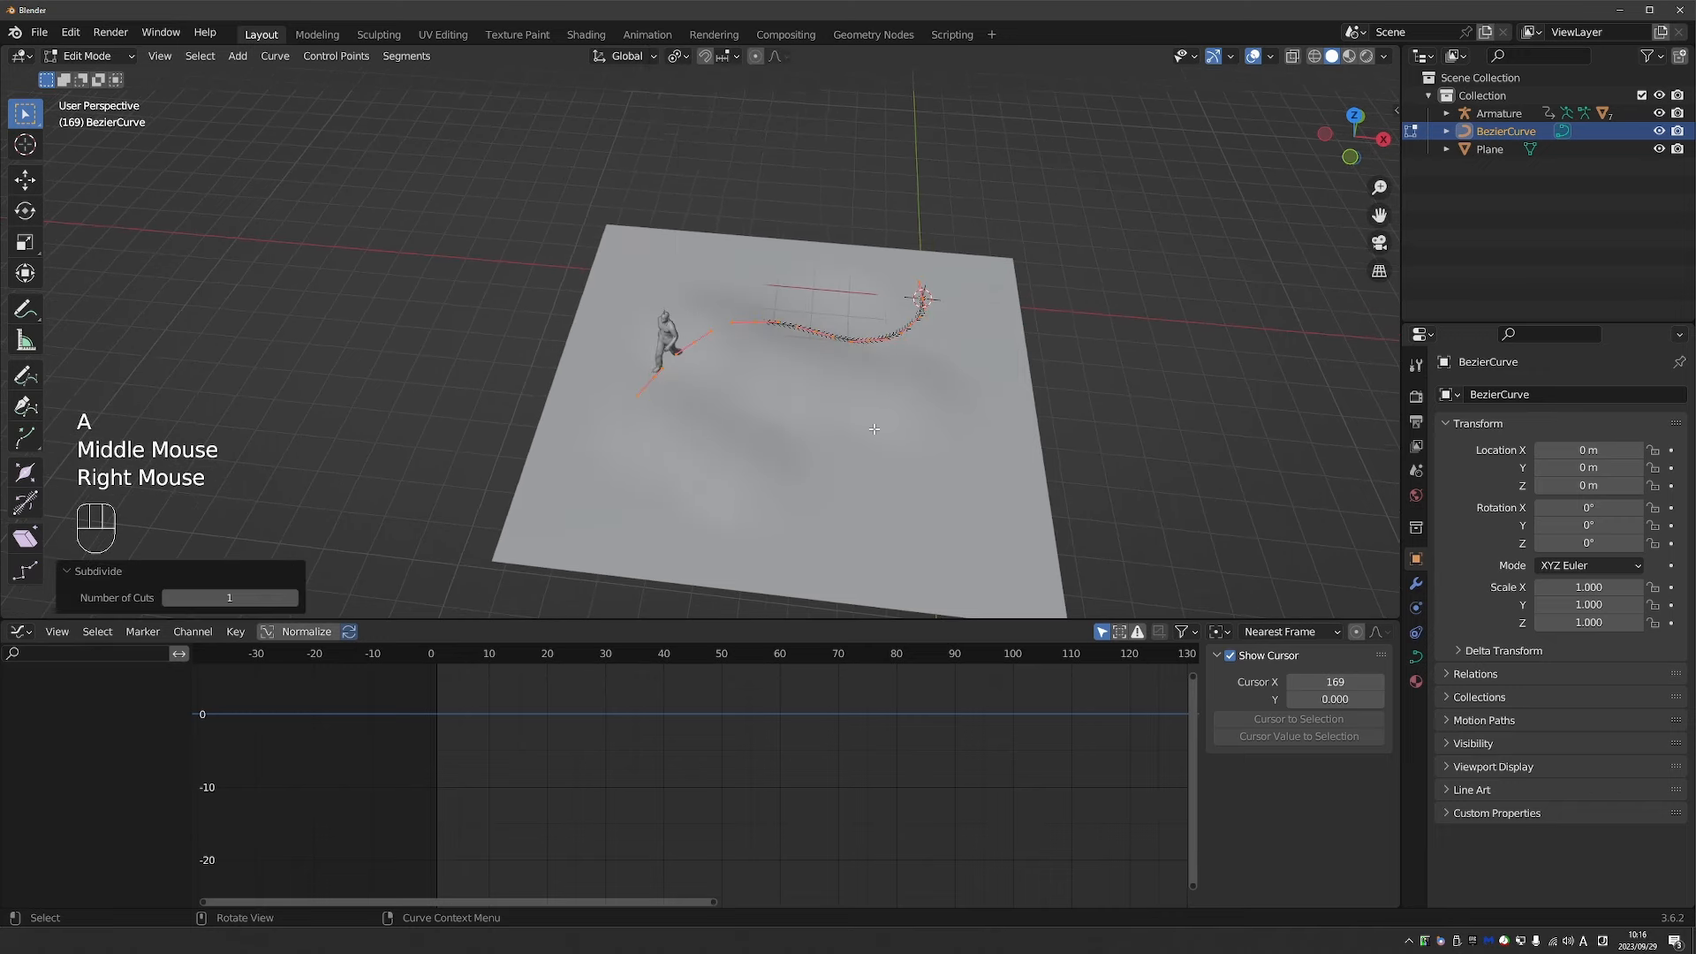
scroll(774, 406, up, 2)
key(Tab)
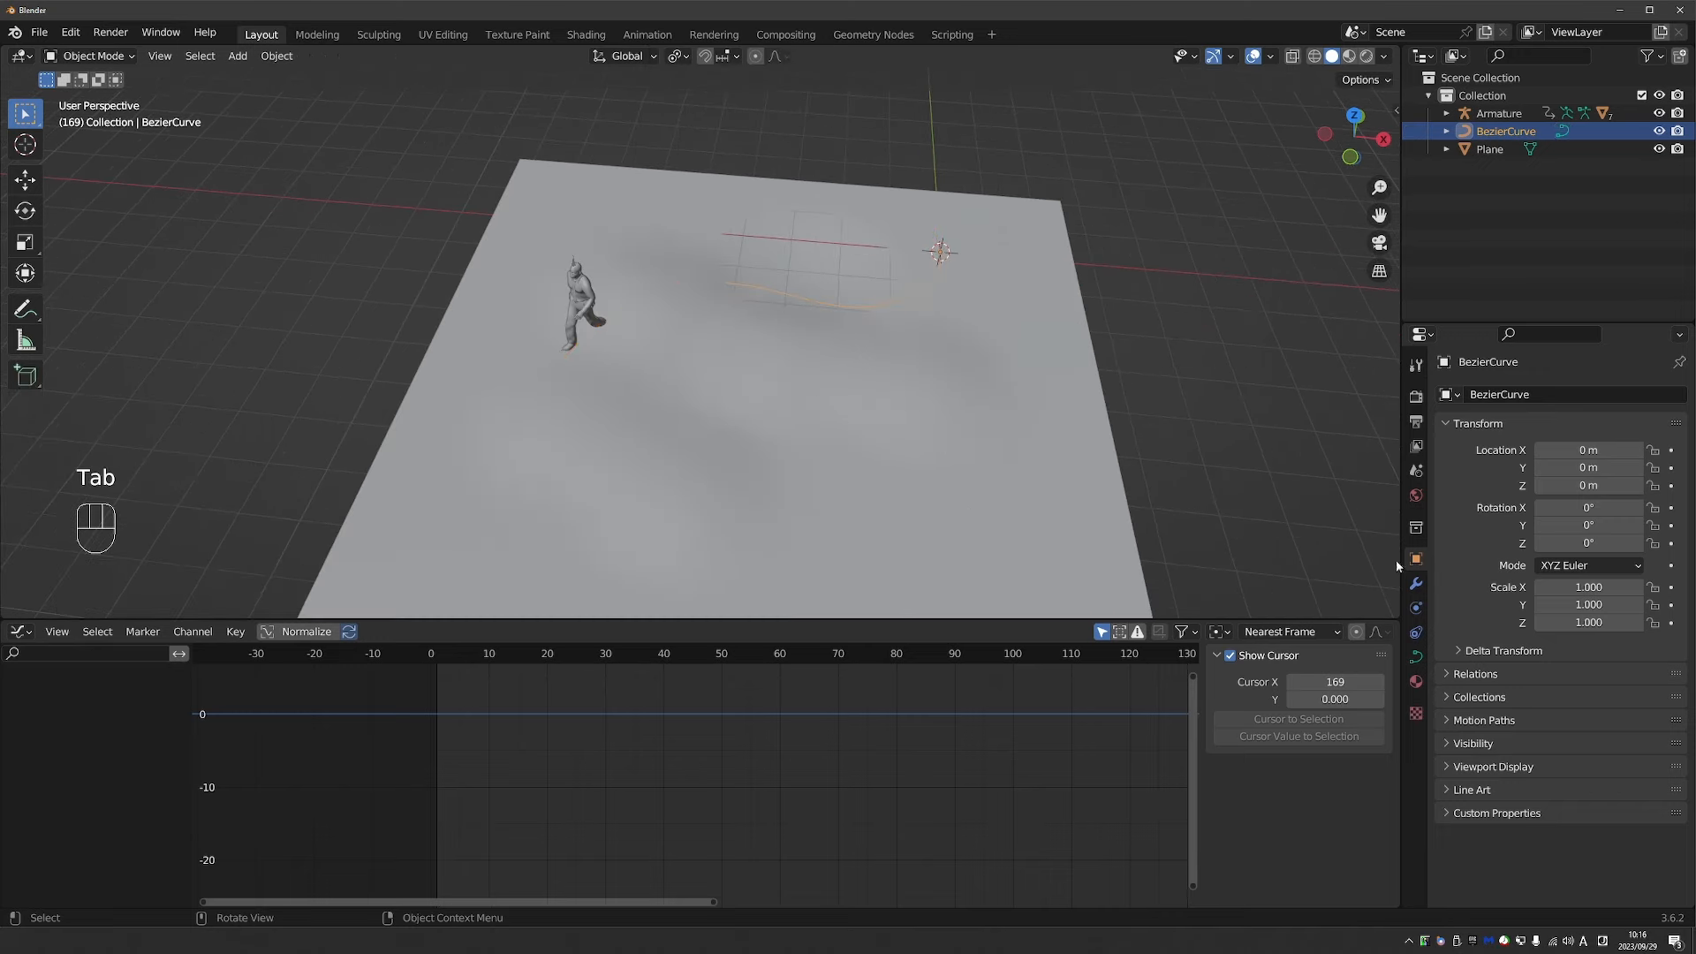
Add a Shrinkwrap modifier to the Bezier curve with the ground plane as its target.
click(1416, 584)
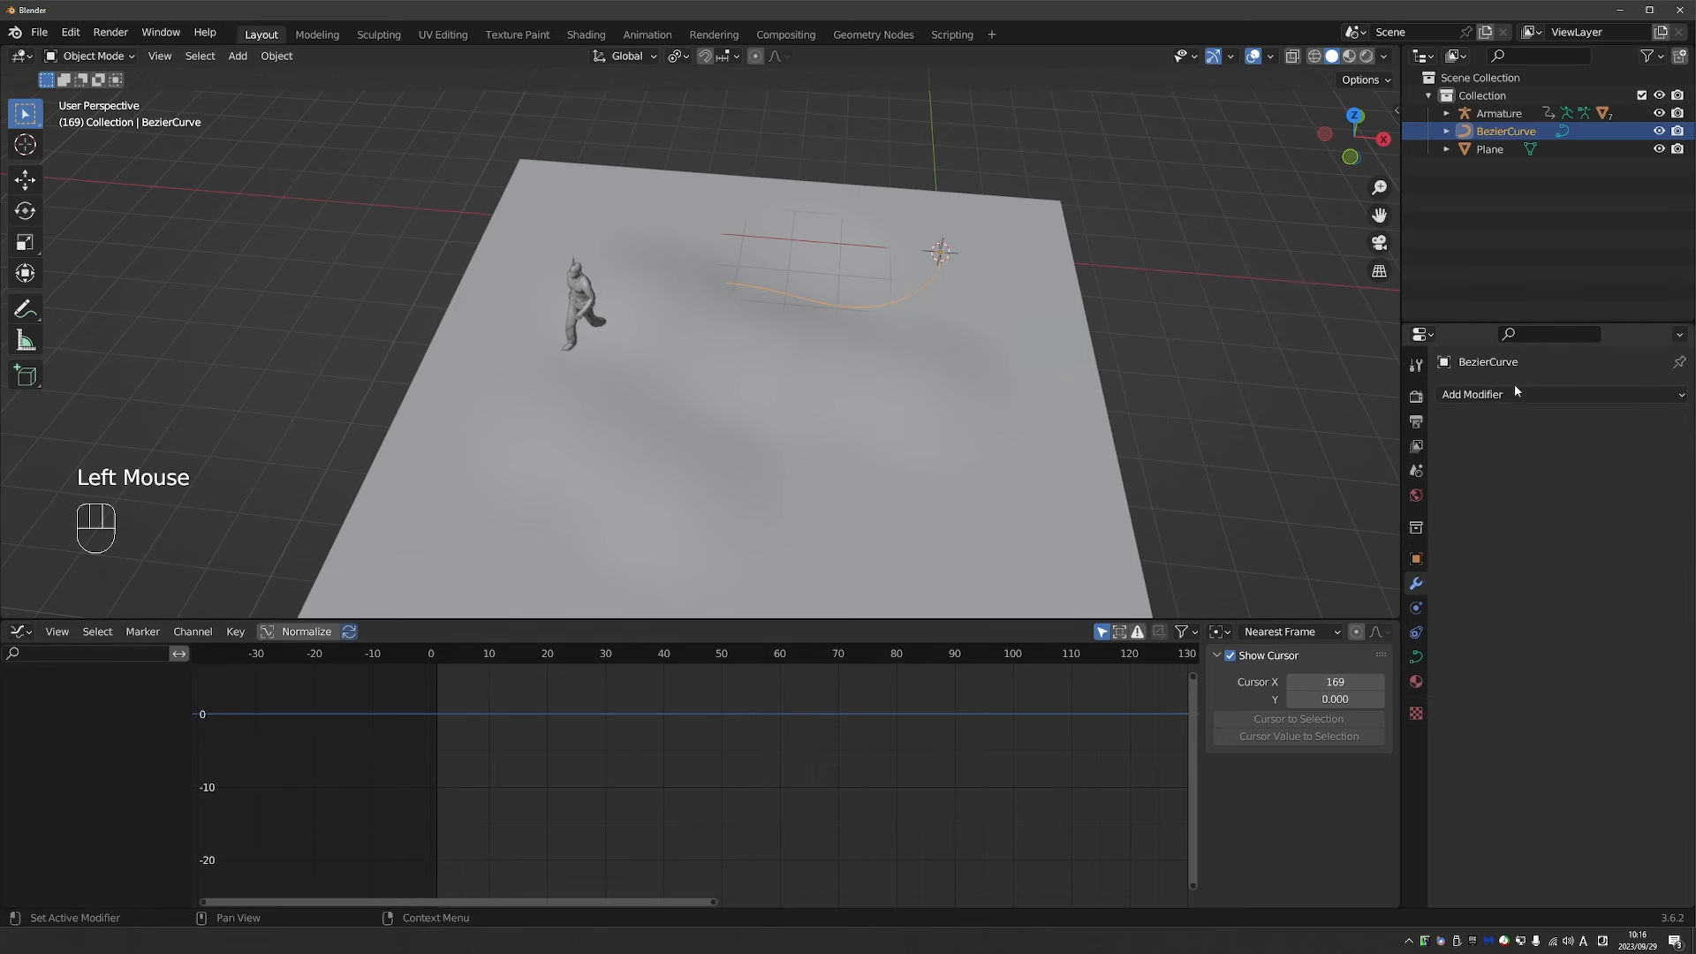
click(1512, 394)
click(1563, 556)
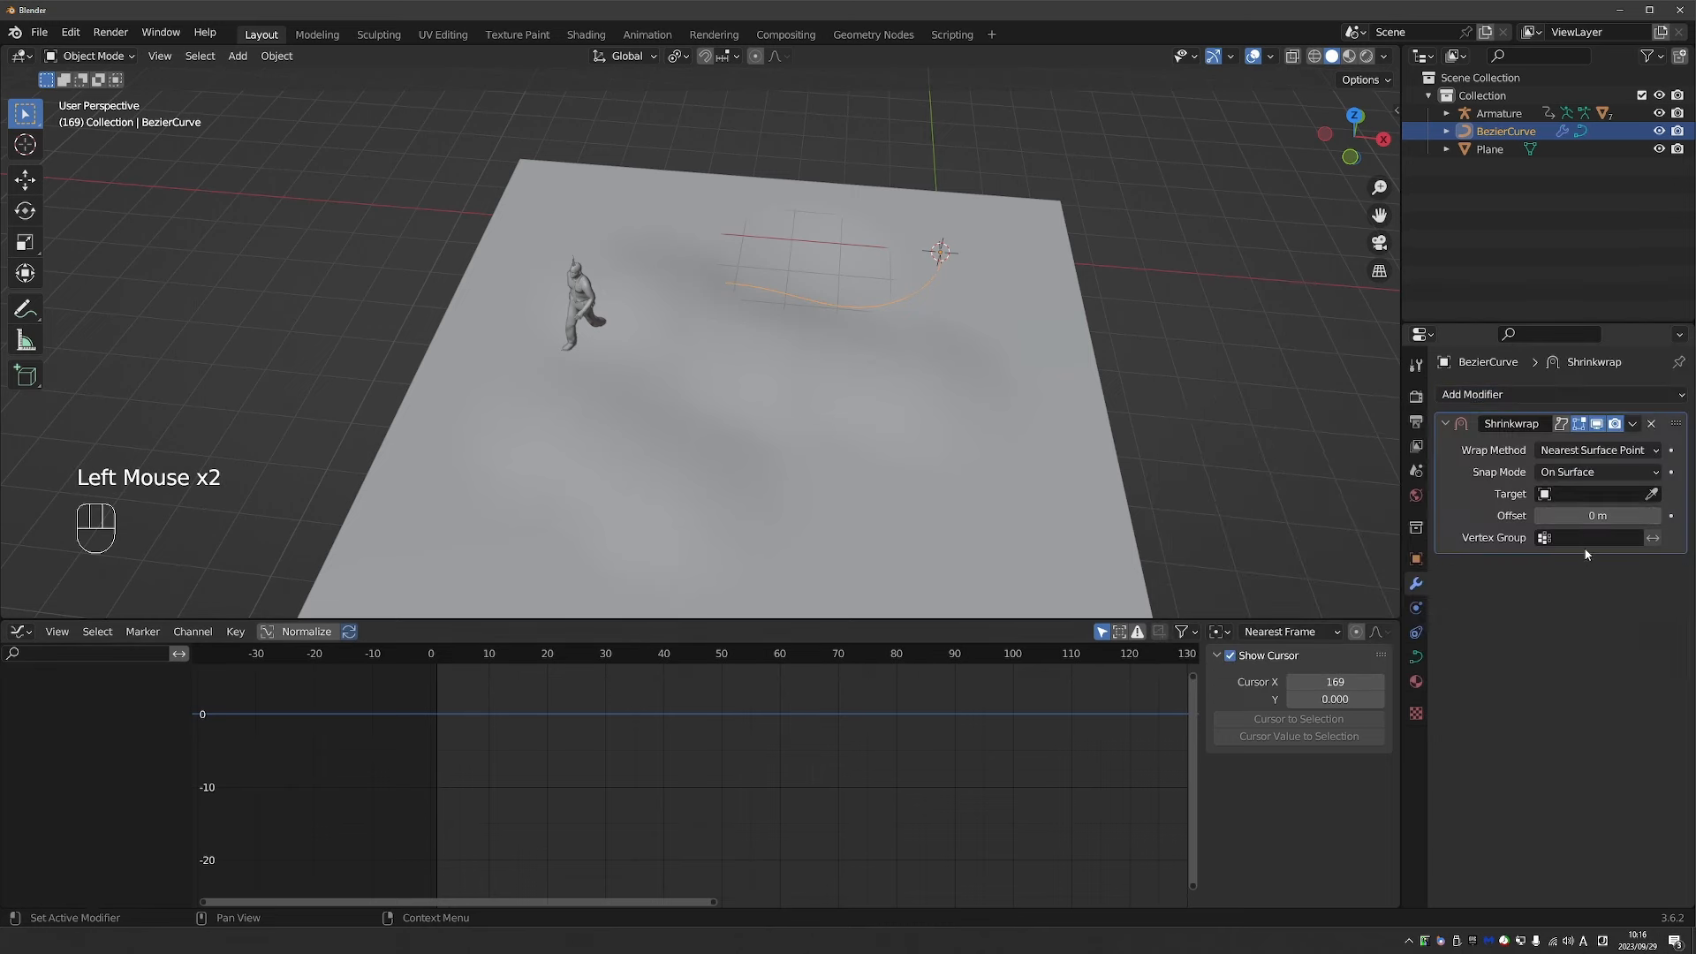
click(1650, 495)
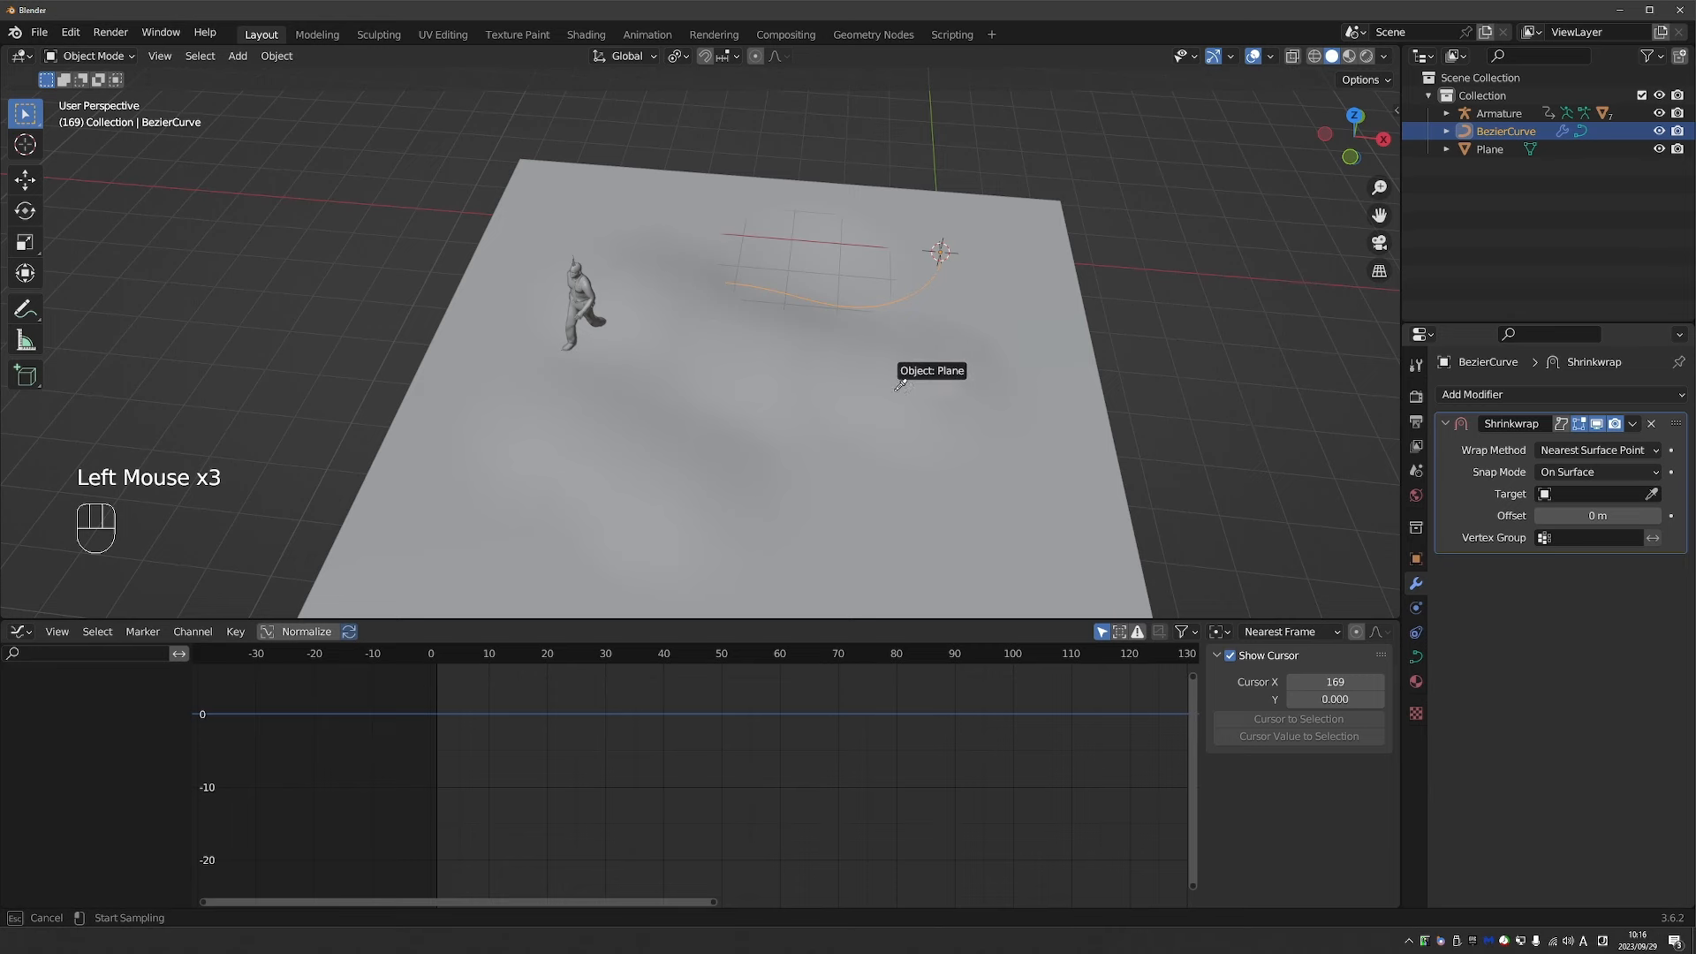
click(883, 358)
middle_drag(884, 358, 893, 314)
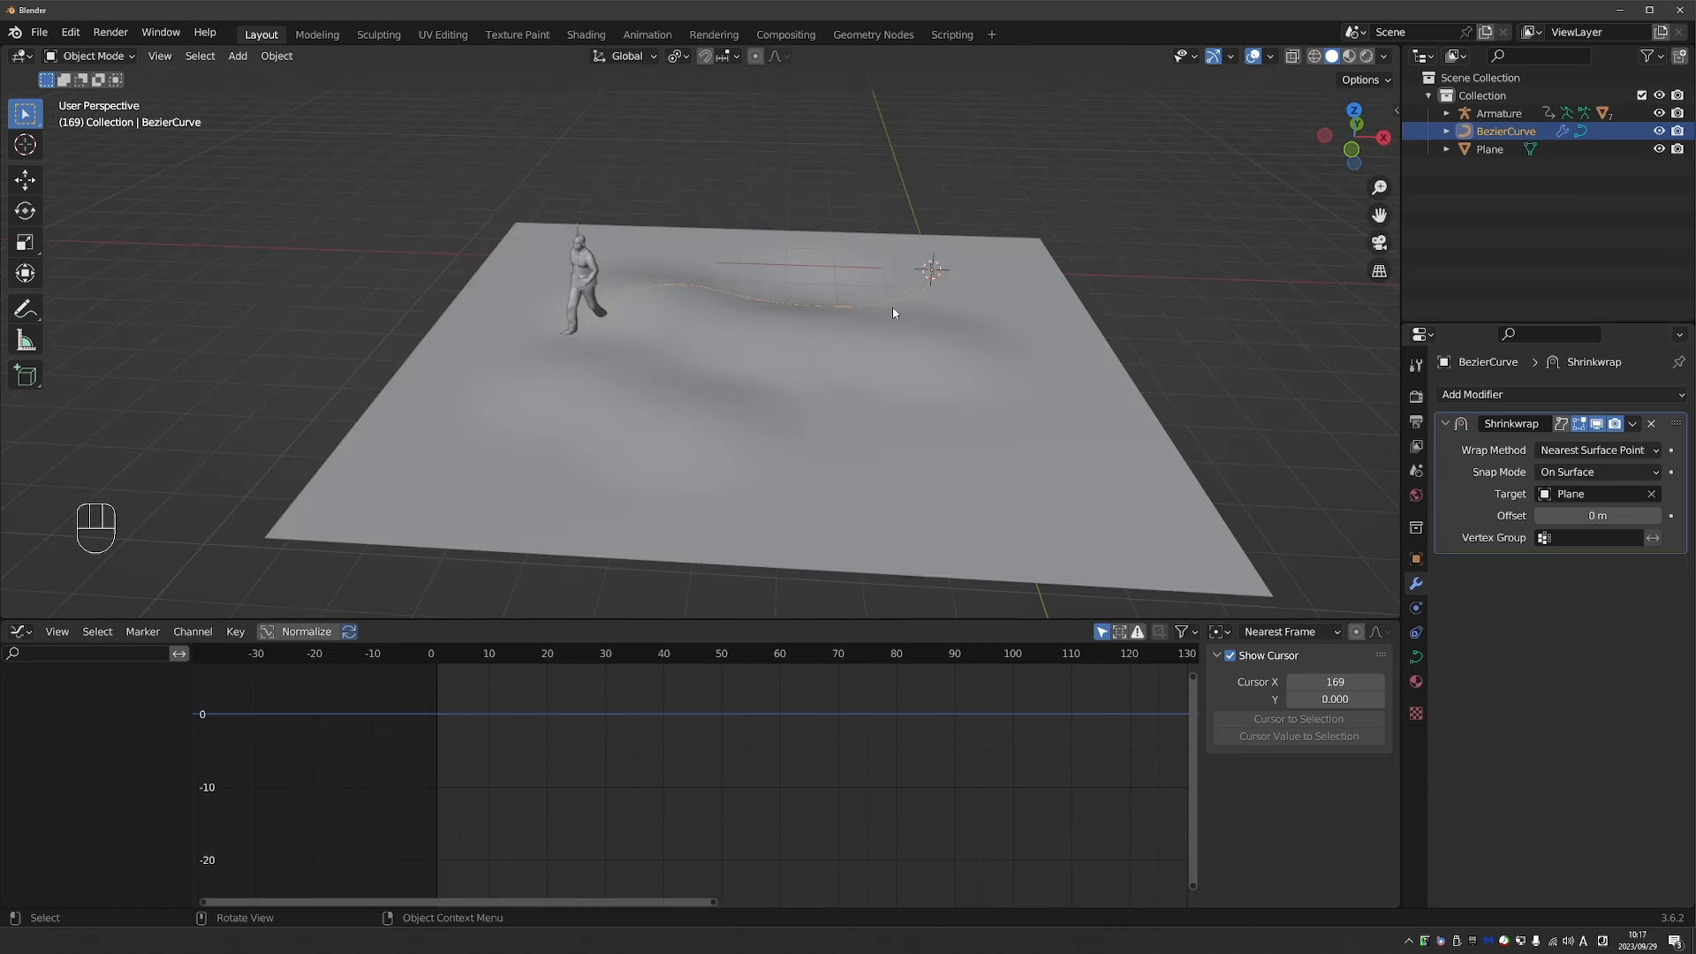
Scrub the animation to frame 116 and apply the Bezier curve's Shrinkwrap modifier.
drag(420, 658, 1107, 651)
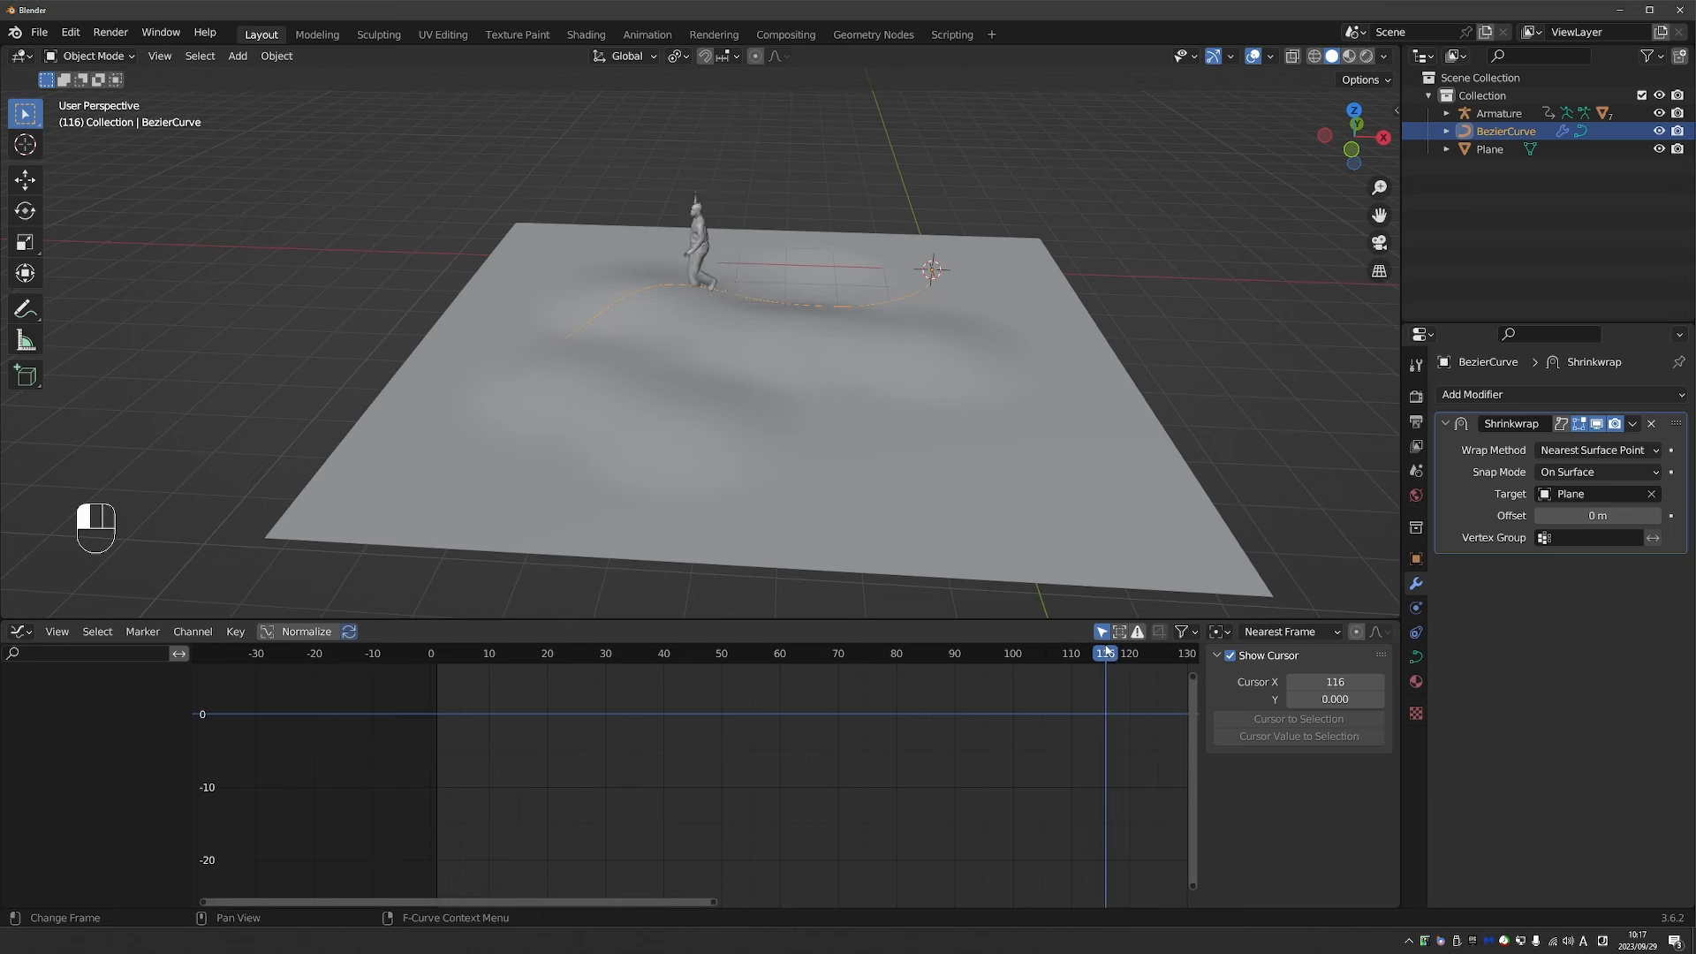
click(1633, 425)
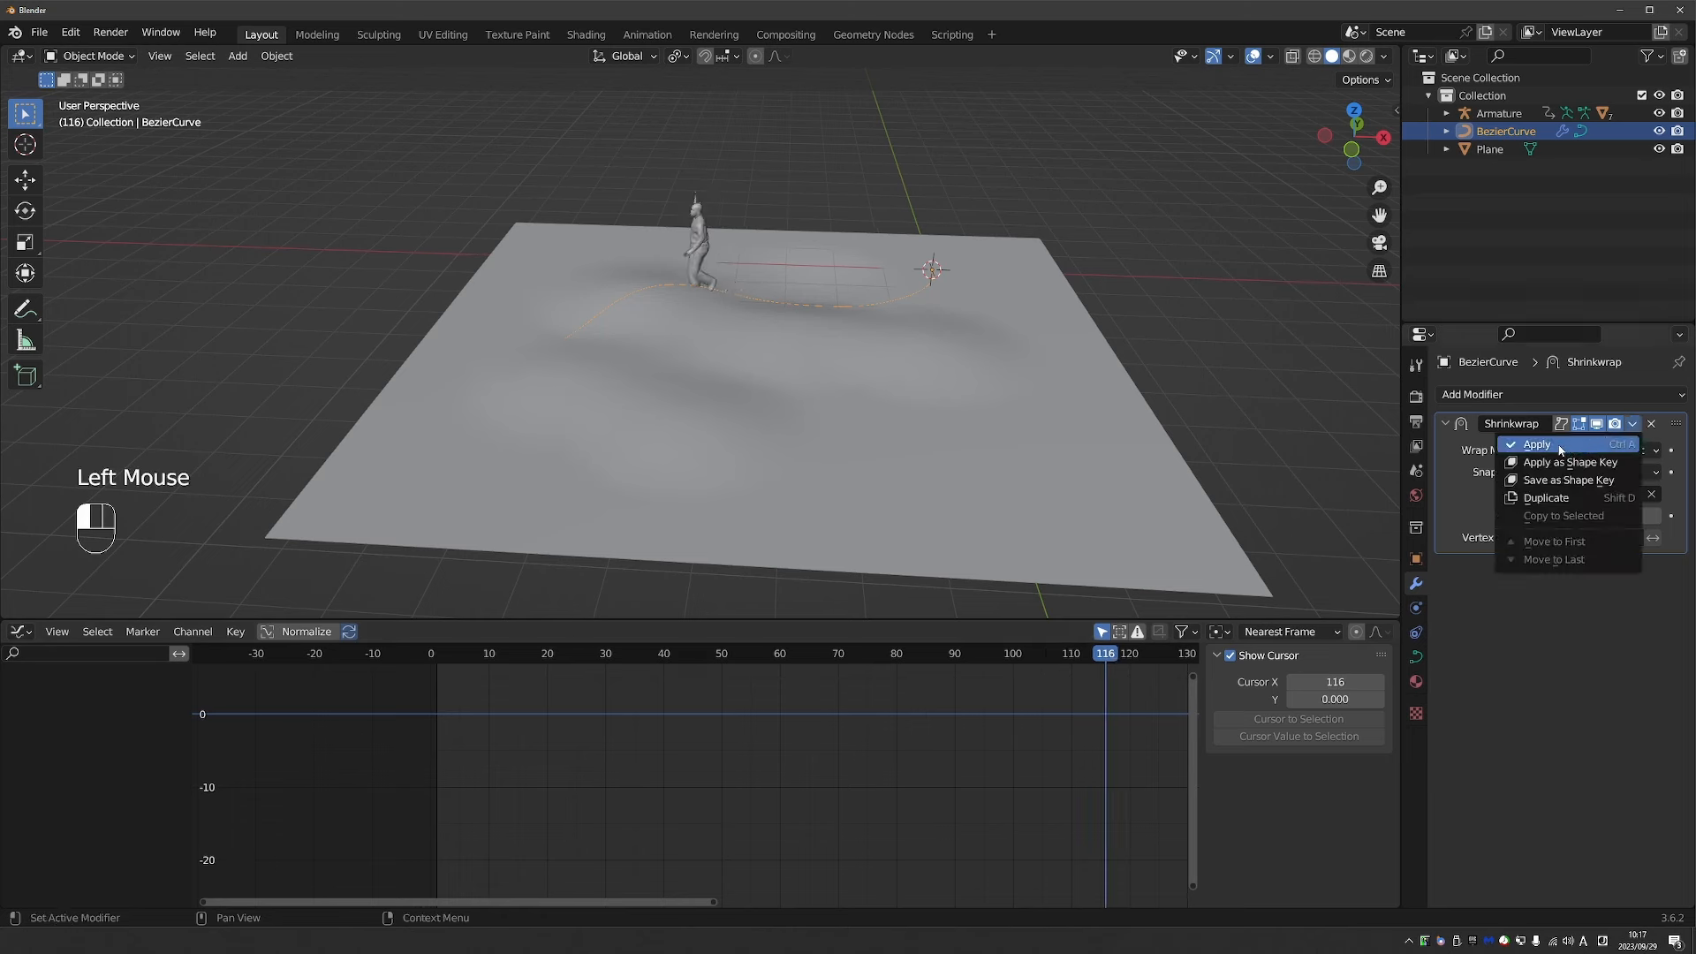
click(1600, 452)
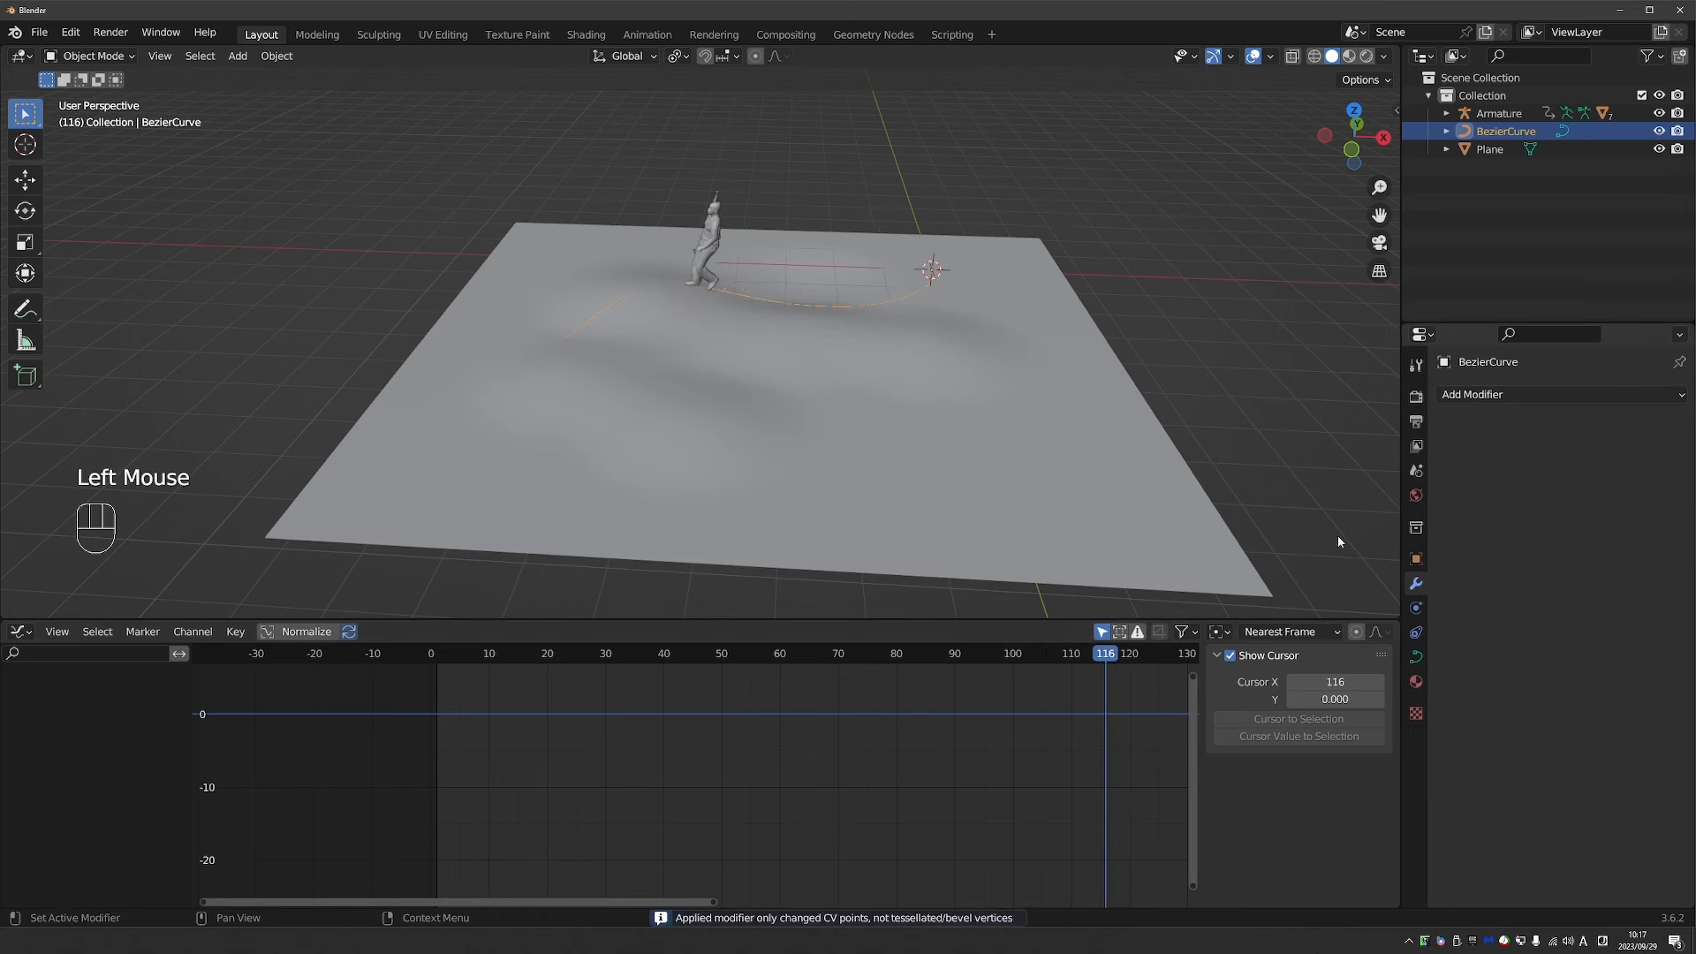
Play the walk from frame 0 and examine how the character and its feet meet the sloped ground along the curve.
double_click(431, 655)
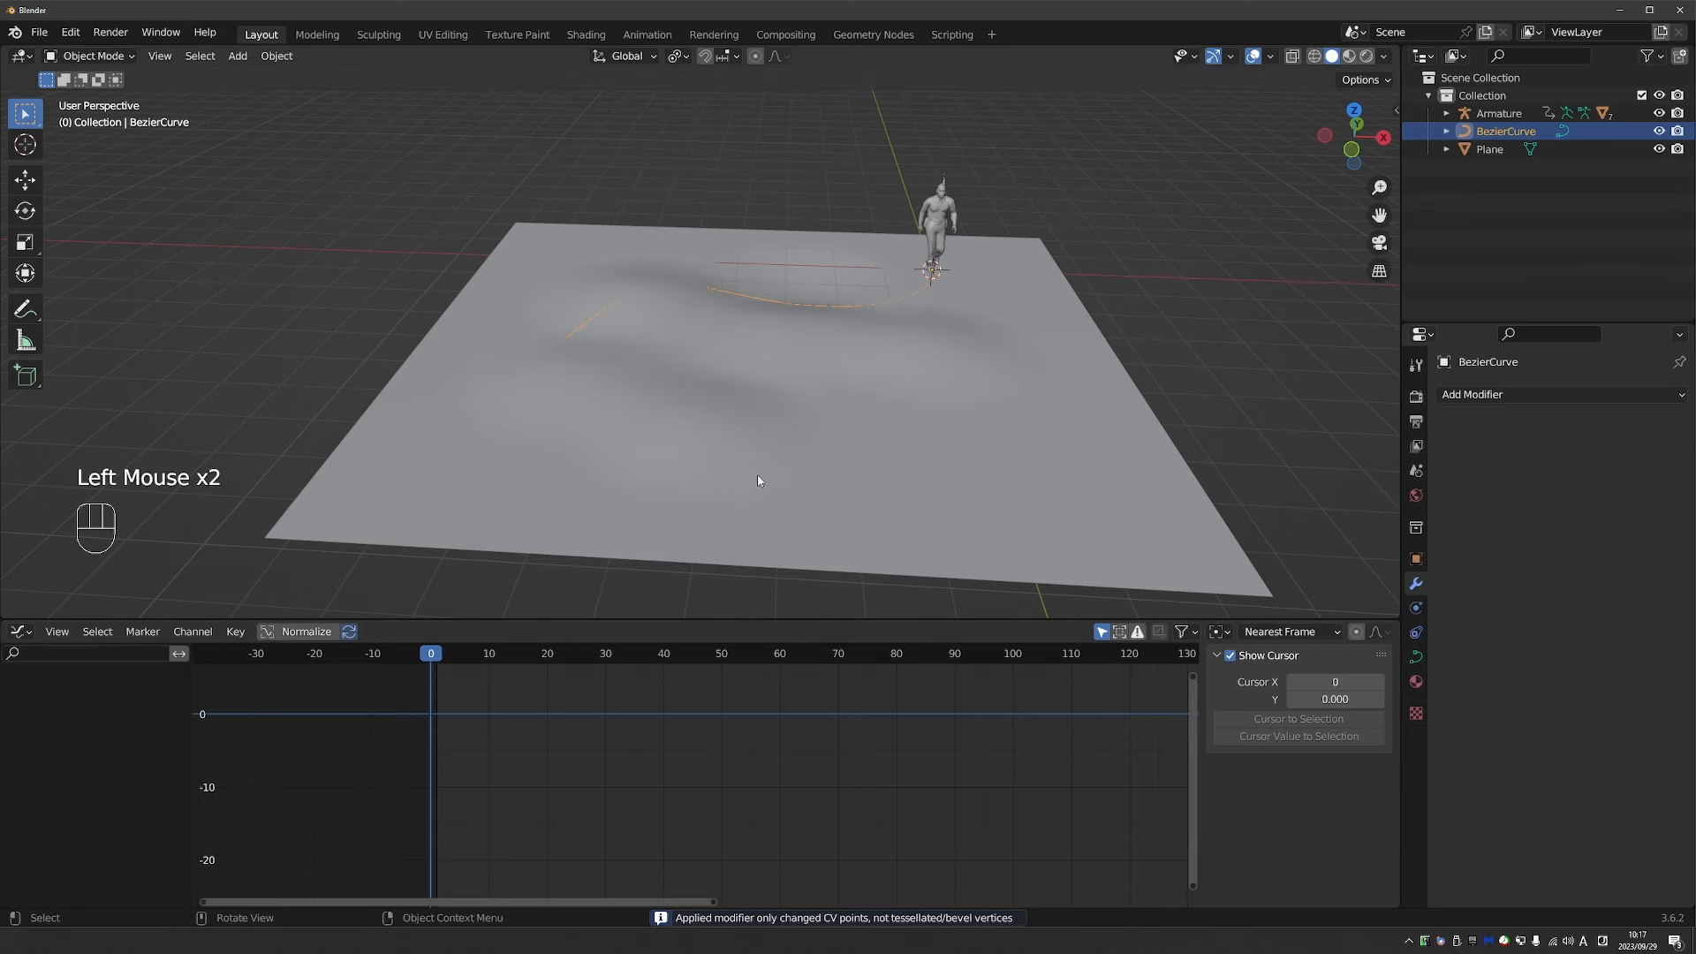
middle_drag(758, 480, 745, 469)
key(space)
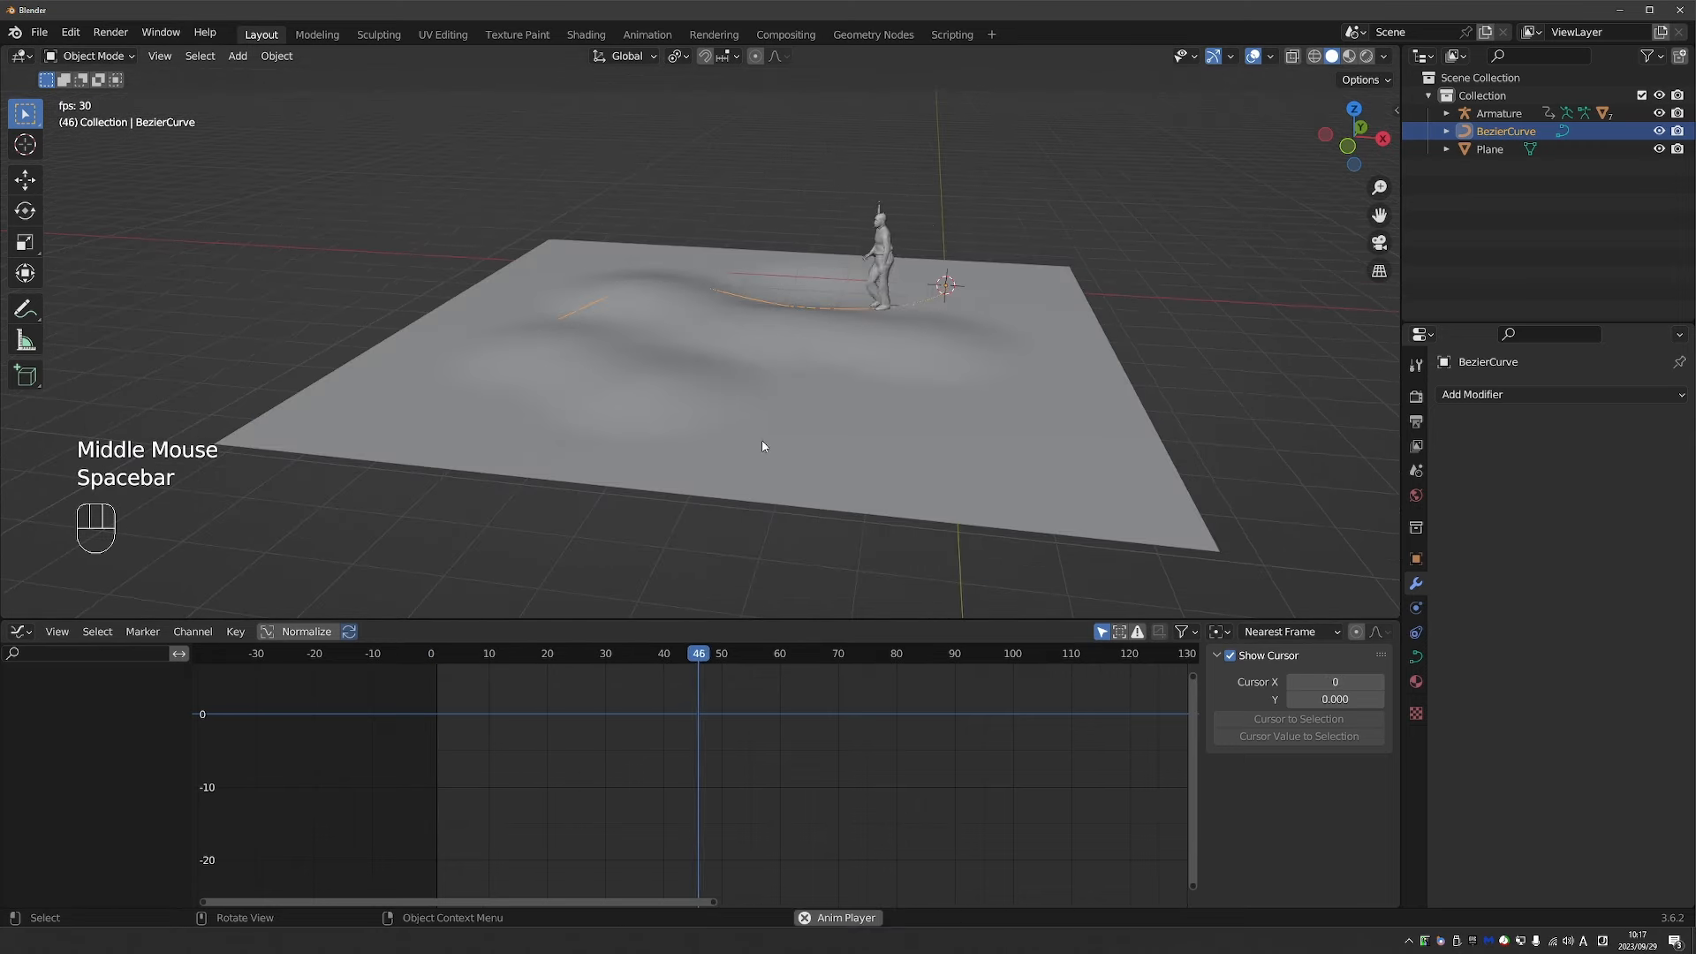
scroll(742, 312, up, 2)
middle_drag(778, 314, 557, 265)
scroll(705, 265, up, 2)
key(space)
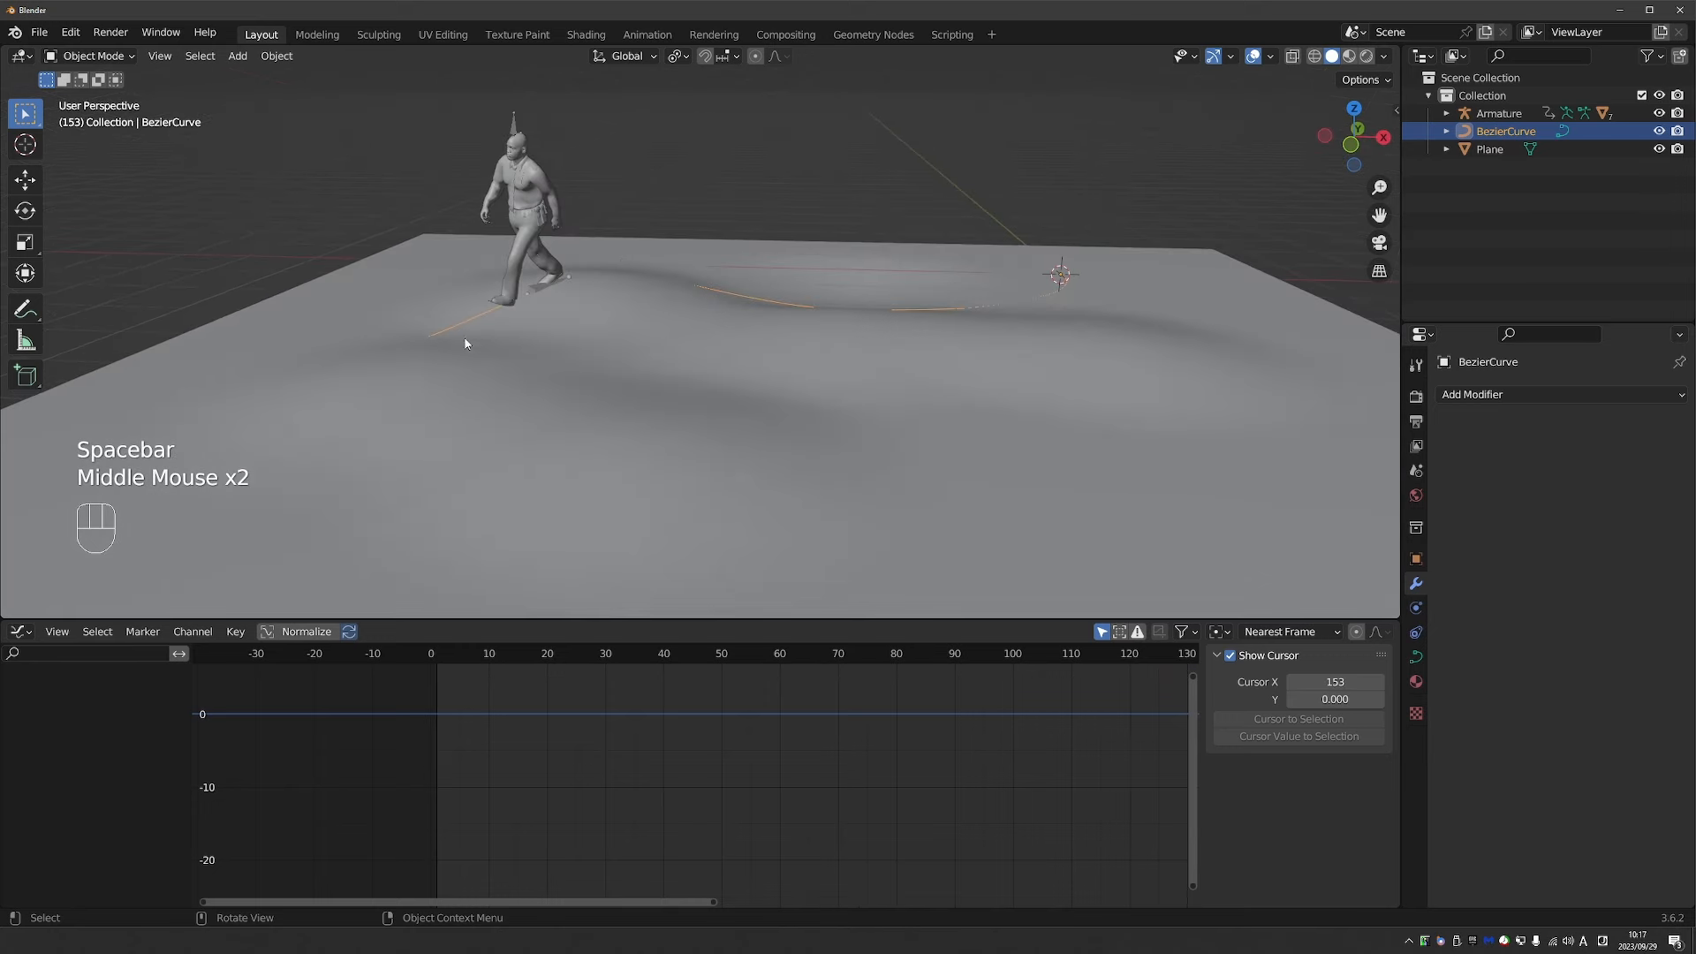
middle_drag(467, 342, 531, 405)
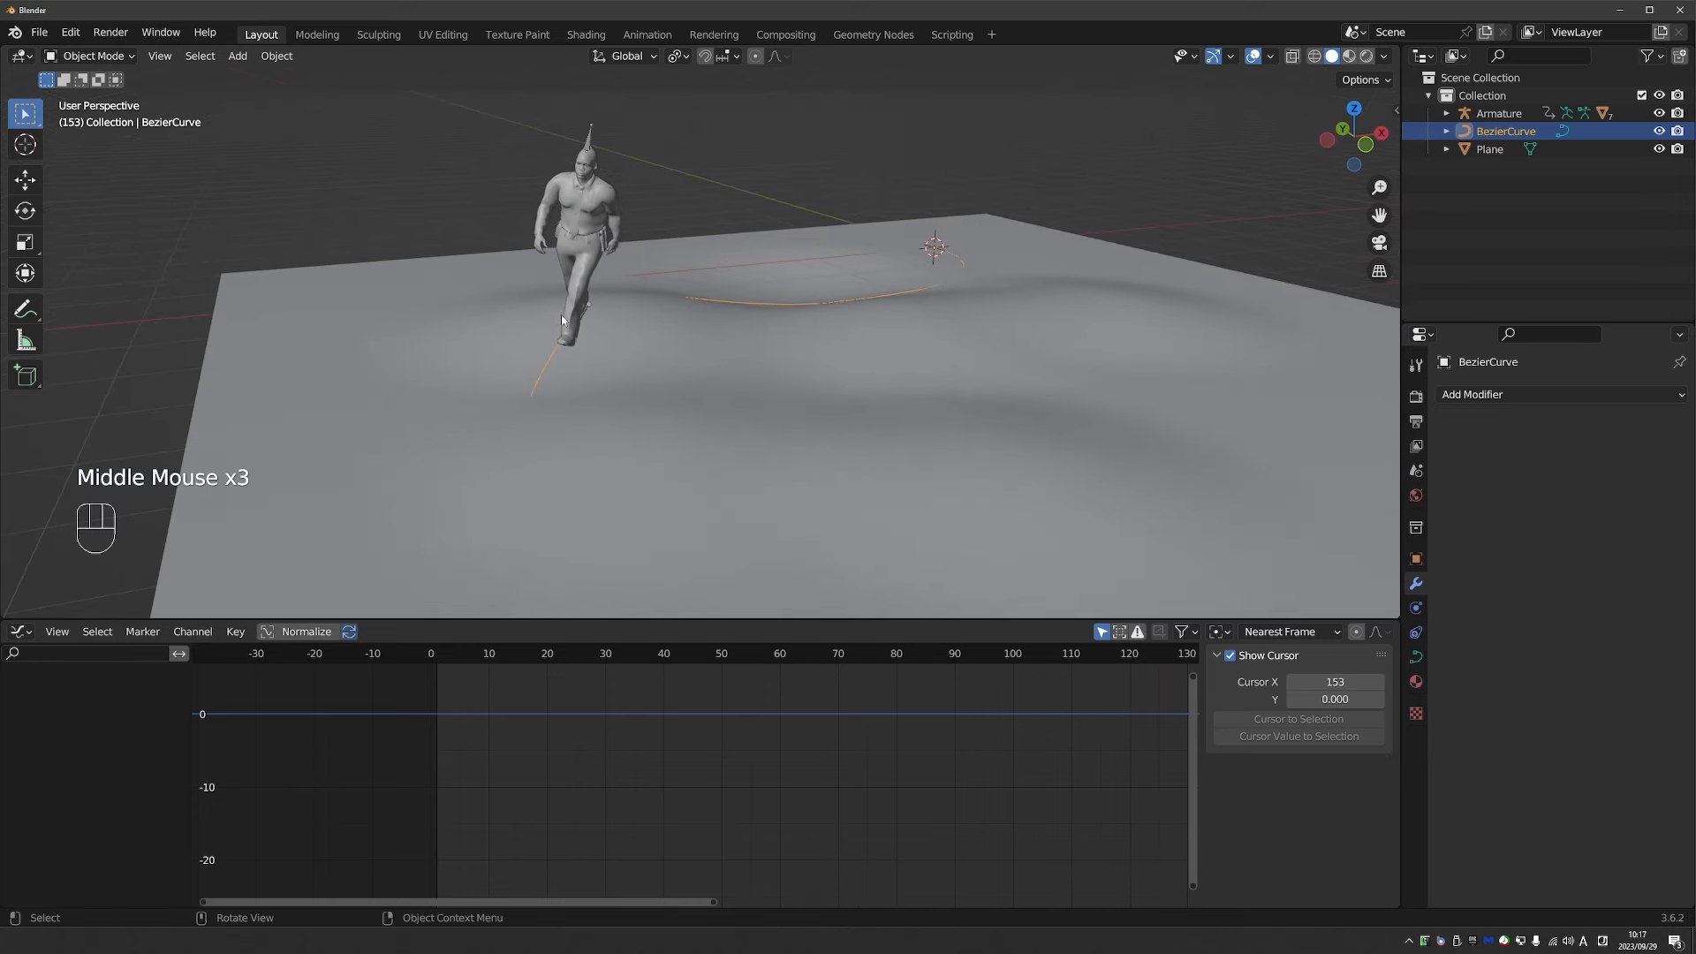
middle_drag(562, 320, 568, 367)
scroll(573, 364, up, 1)
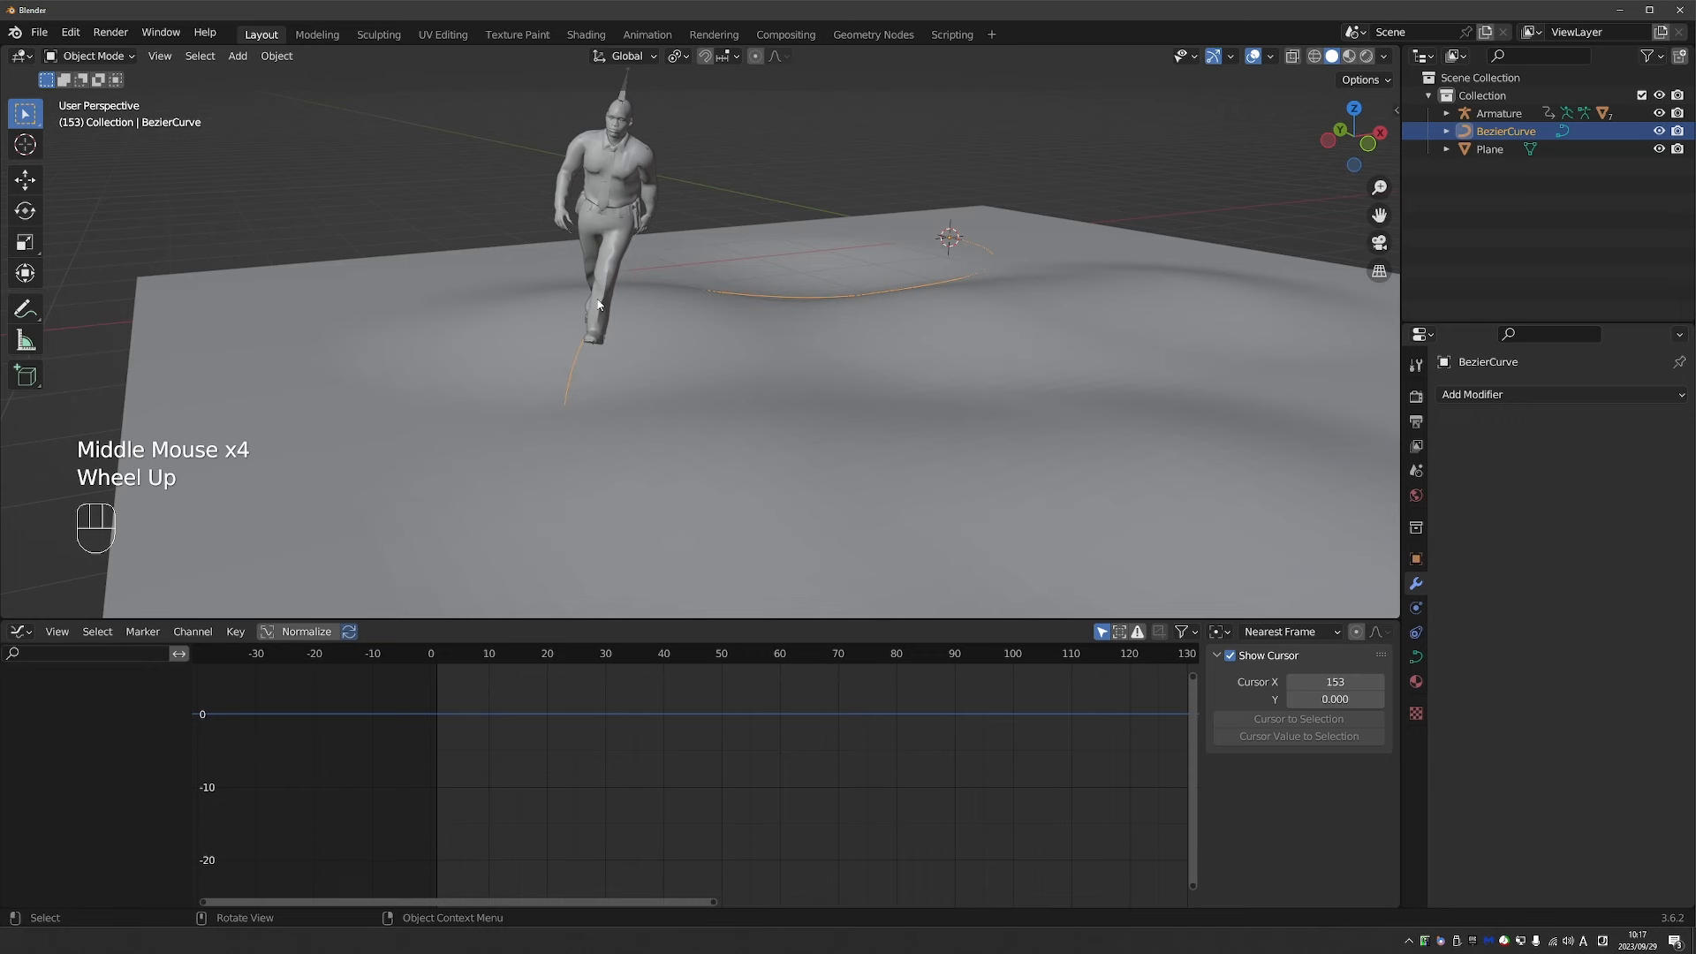
drag(637, 165, 680, 186)
right_drag(680, 212, 610, 168)
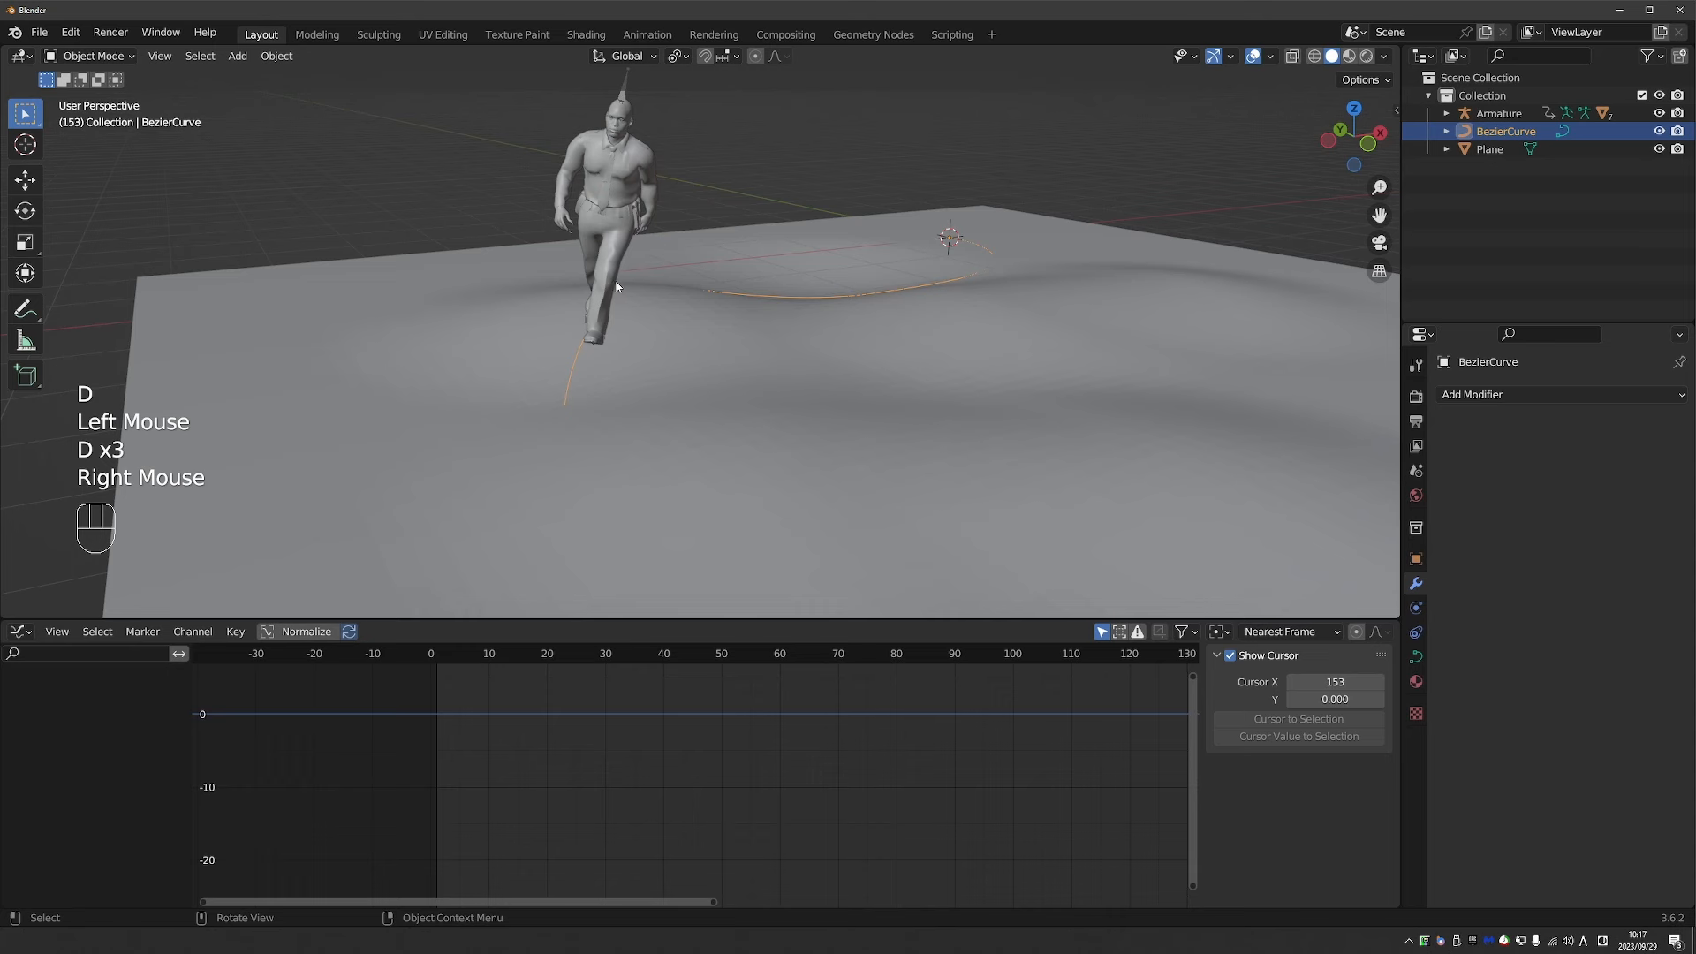
In Edit Mode, adjust the tilt of the Bezier curve's control points near its far end, with 8.59° on the last point.
key(Tab)
middle_drag(594, 318, 574, 310)
click(574, 311)
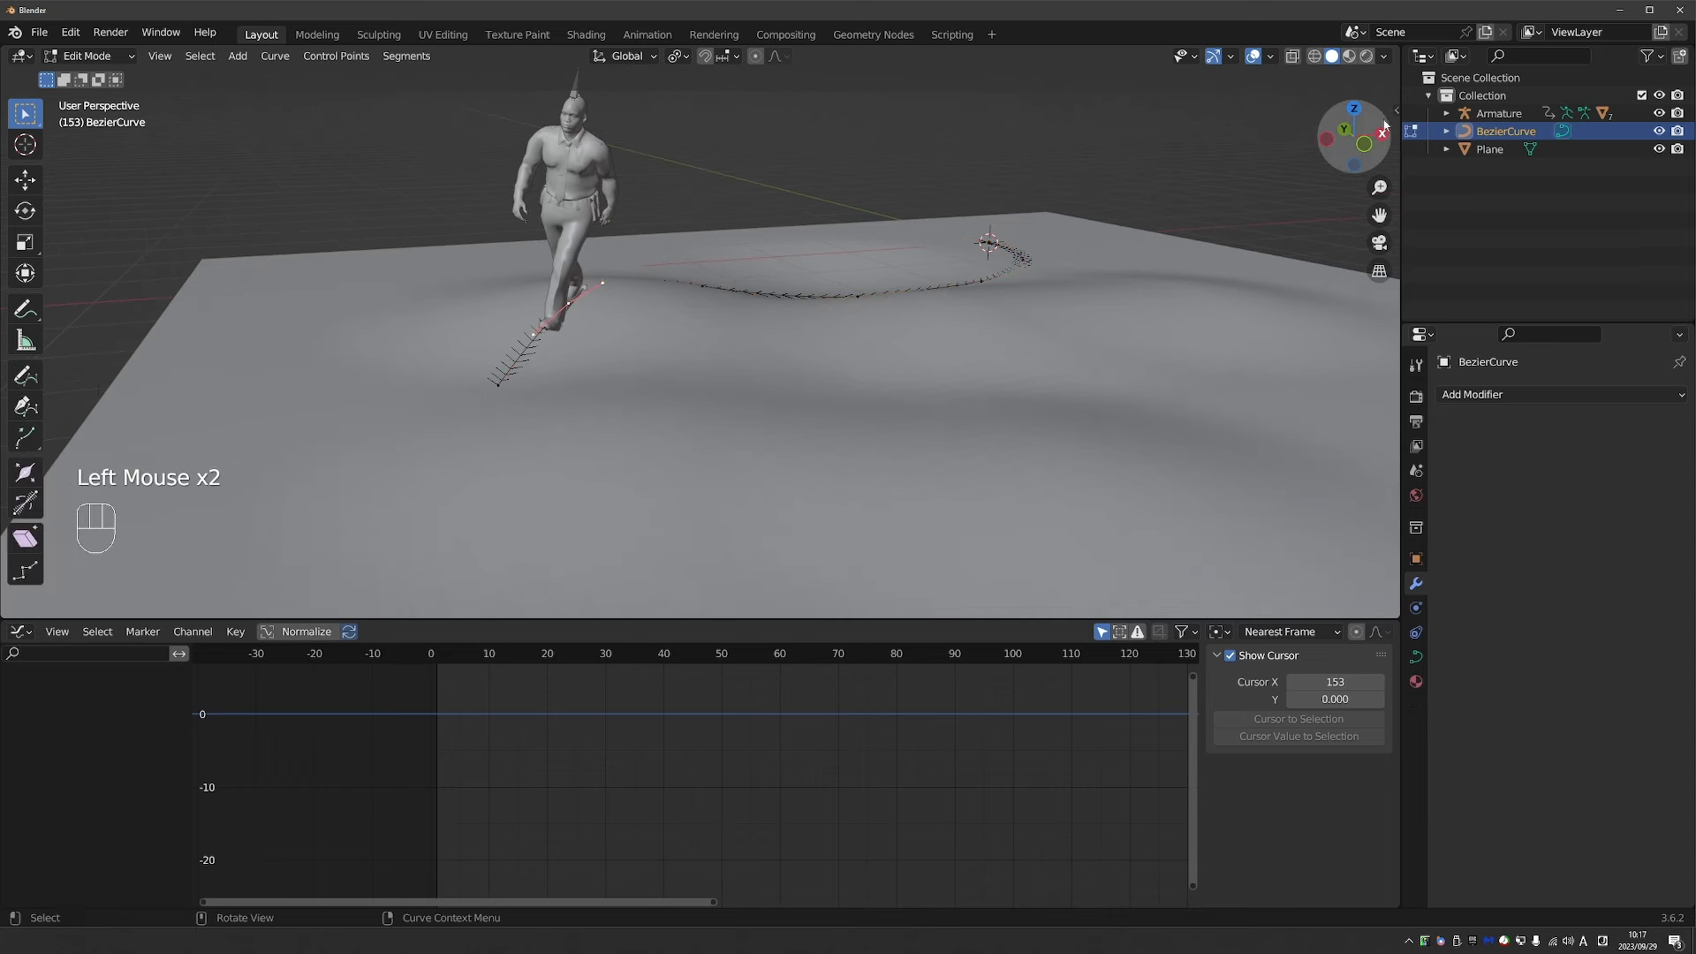
click(1394, 111)
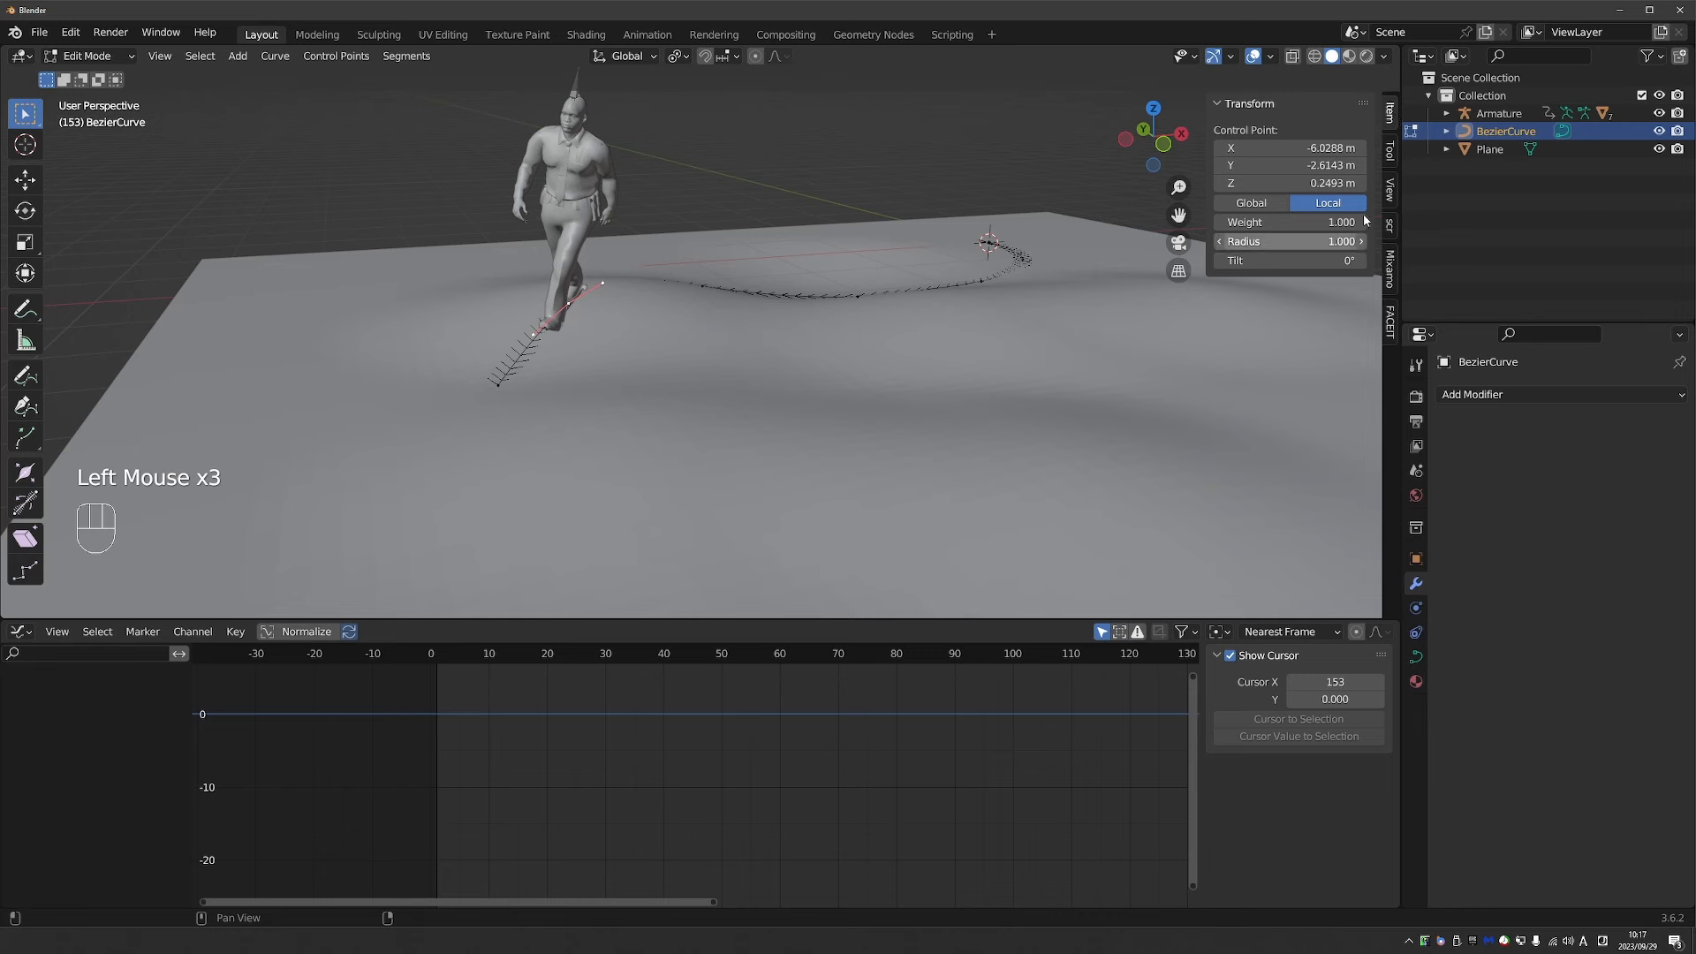
click(1392, 123)
drag(1280, 260, 1315, 260)
key(space)
key(space)
click(498, 386)
Play the walk along the tilted path to check the character's lean, returning the curve to Object Mode.
key(space)
middle_drag(918, 464, 881, 469)
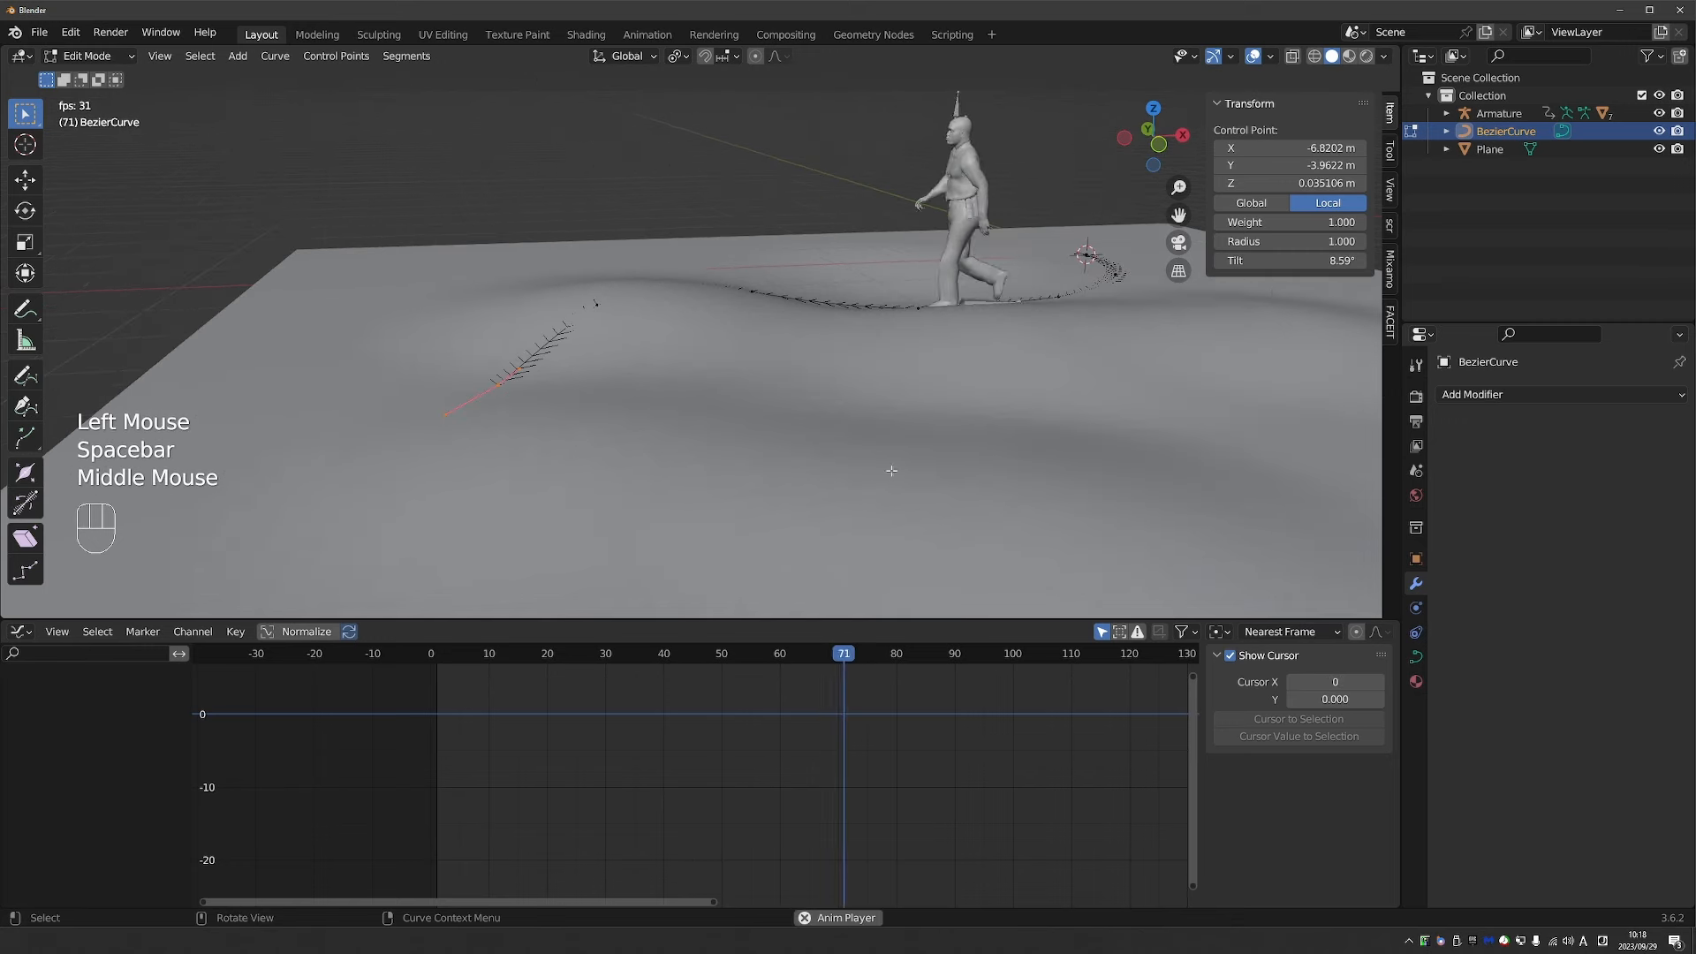
key(Tab)
shift+middle_drag(532, 441, 533, 496)
key(space)
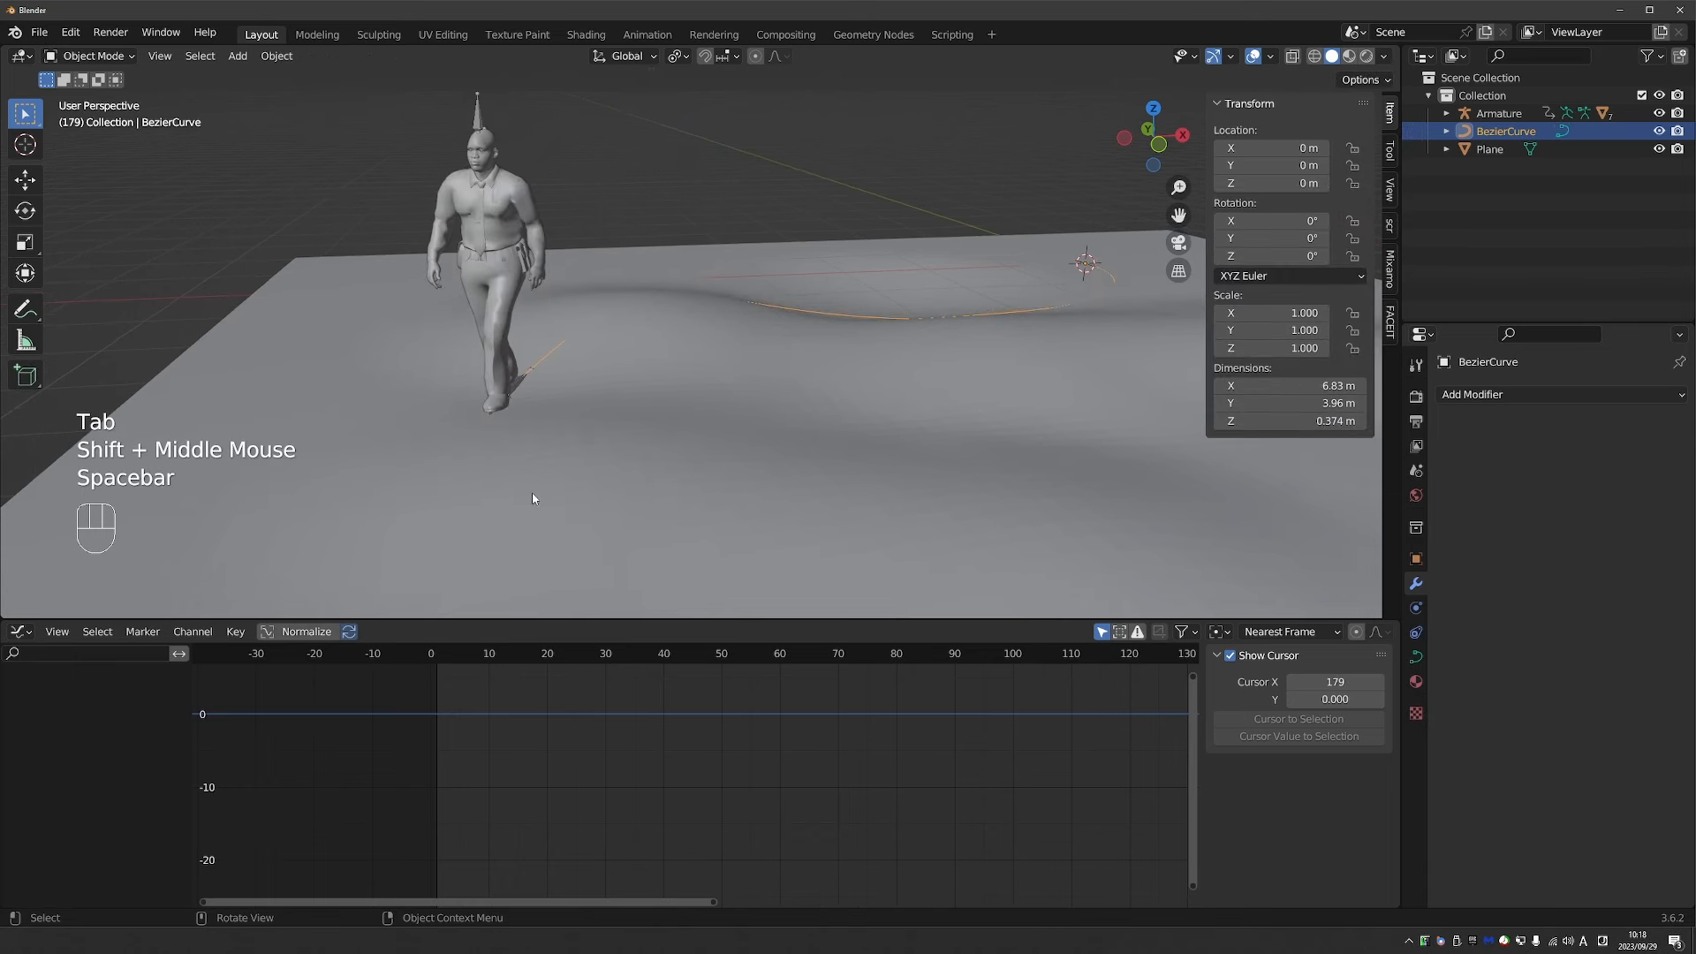
Rewind to frame 0, delete the armature's root bone in Edit Mode and return to Object Mode.
drag(477, 657, 431, 662)
shift+middle_drag(671, 494, 552, 575)
scroll(1034, 367, up, 1)
shift+middle_drag(1033, 368, 700, 458)
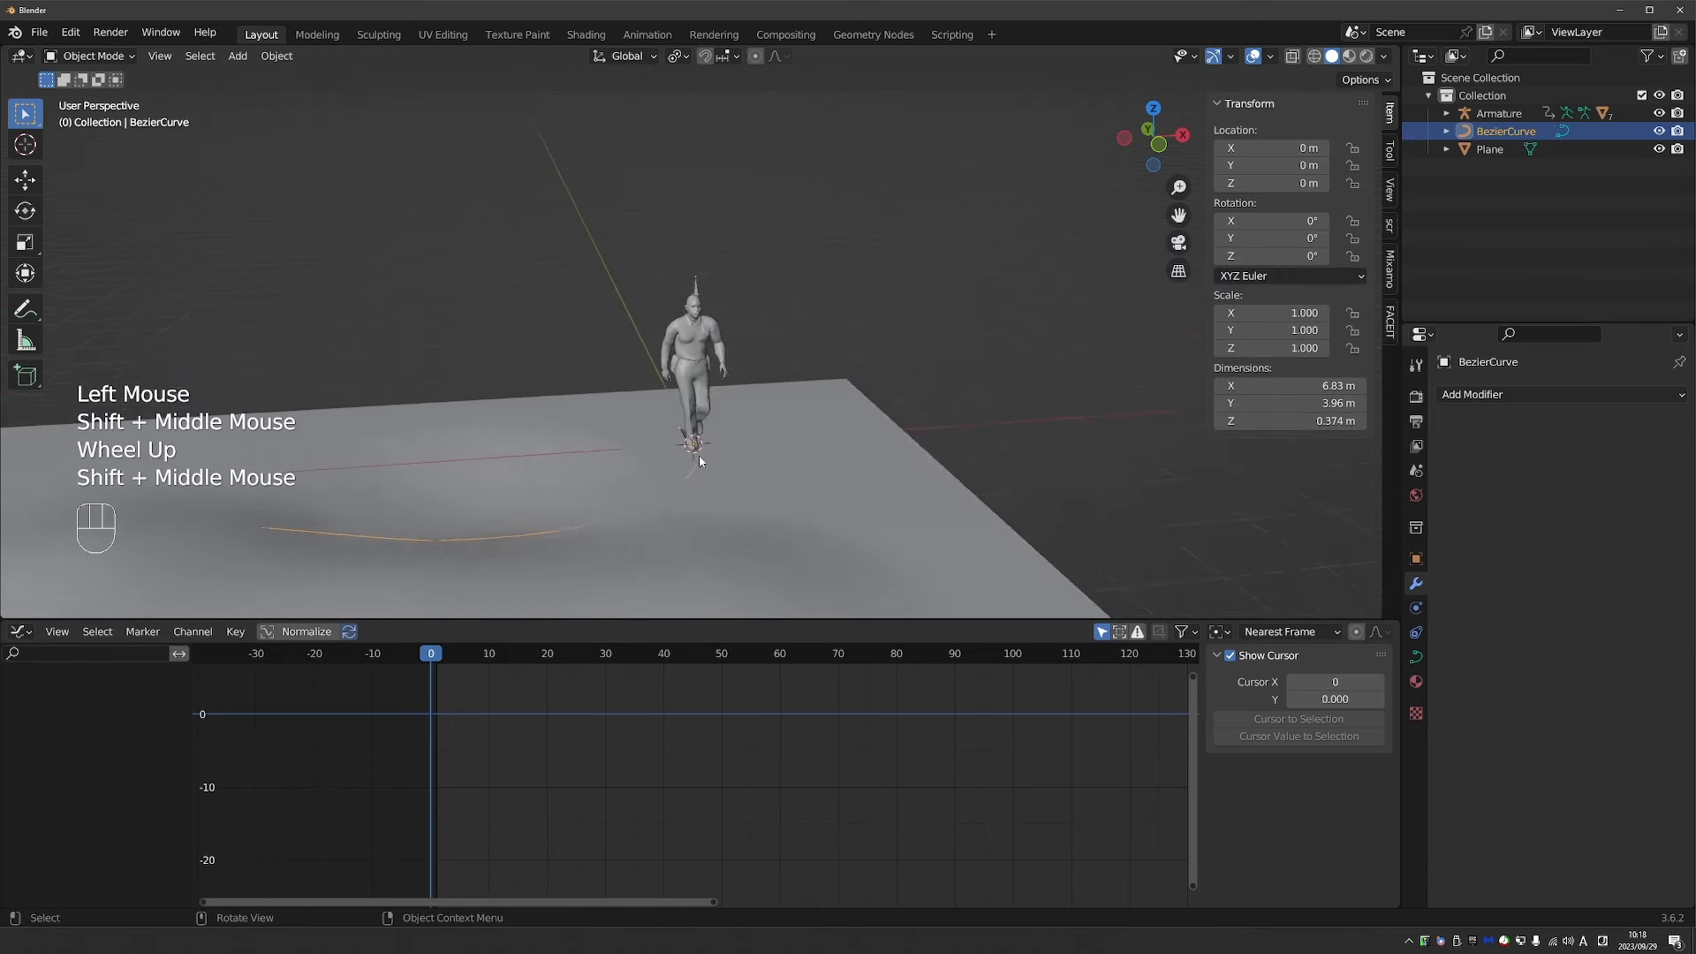
scroll(700, 458, up, 3)
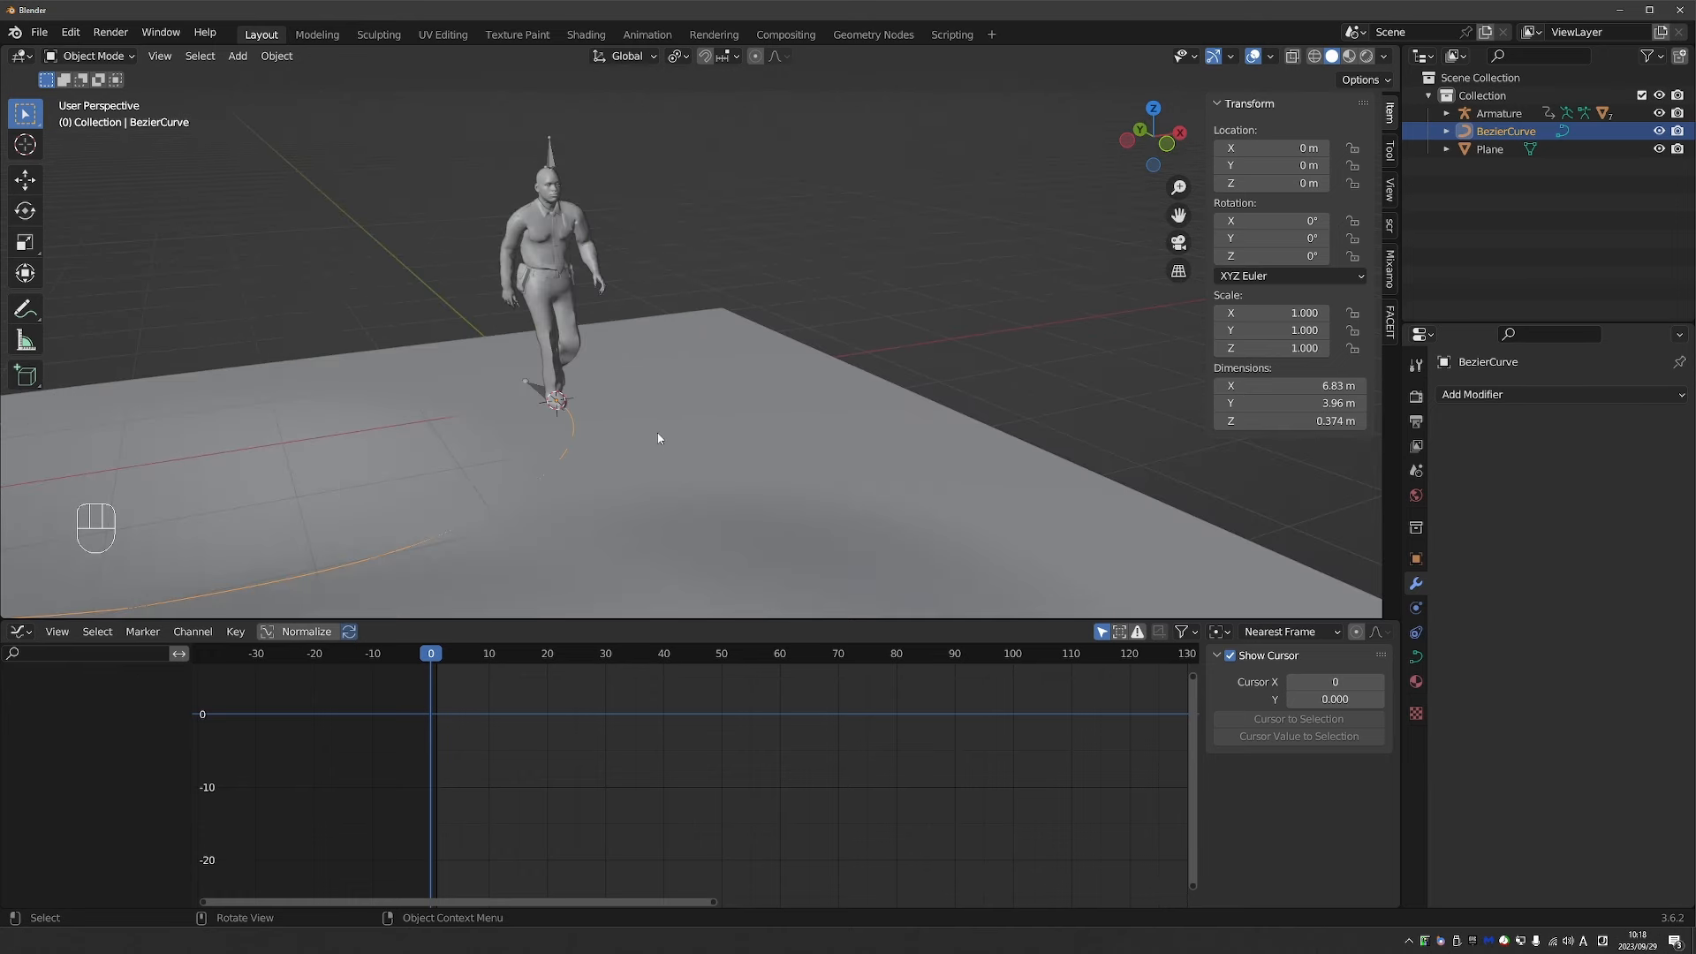
click(537, 389)
click(537, 389)
key(Tab)
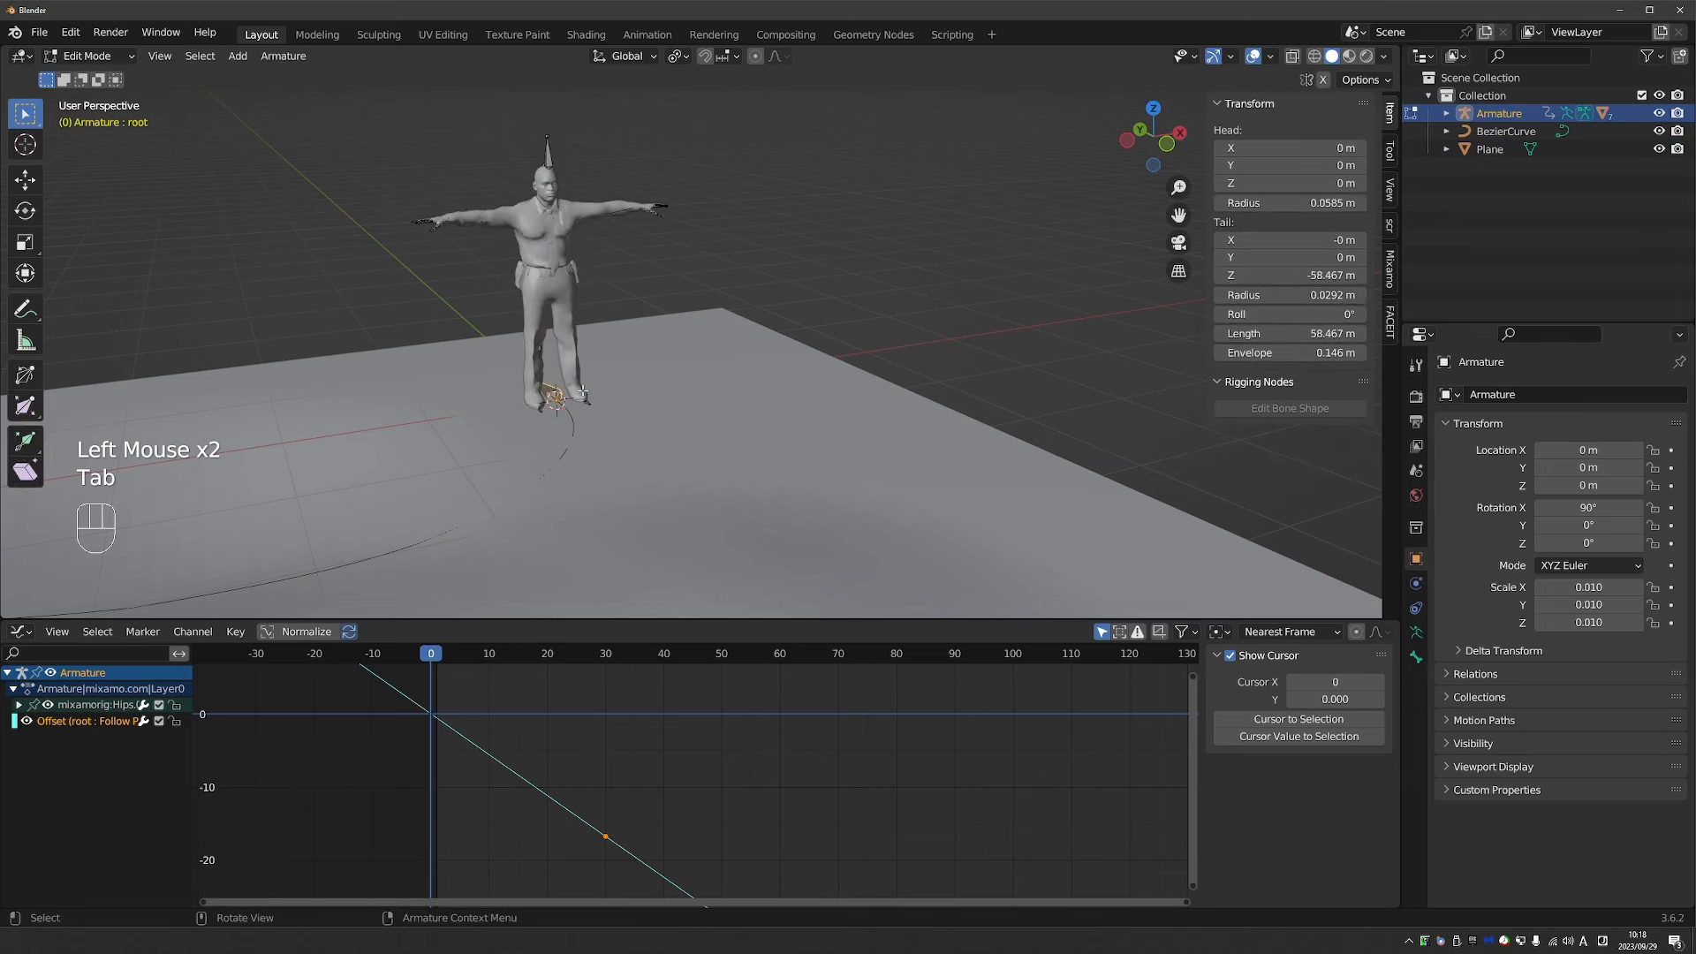
click(554, 385)
key(x)
click(554, 384)
key(Tab)
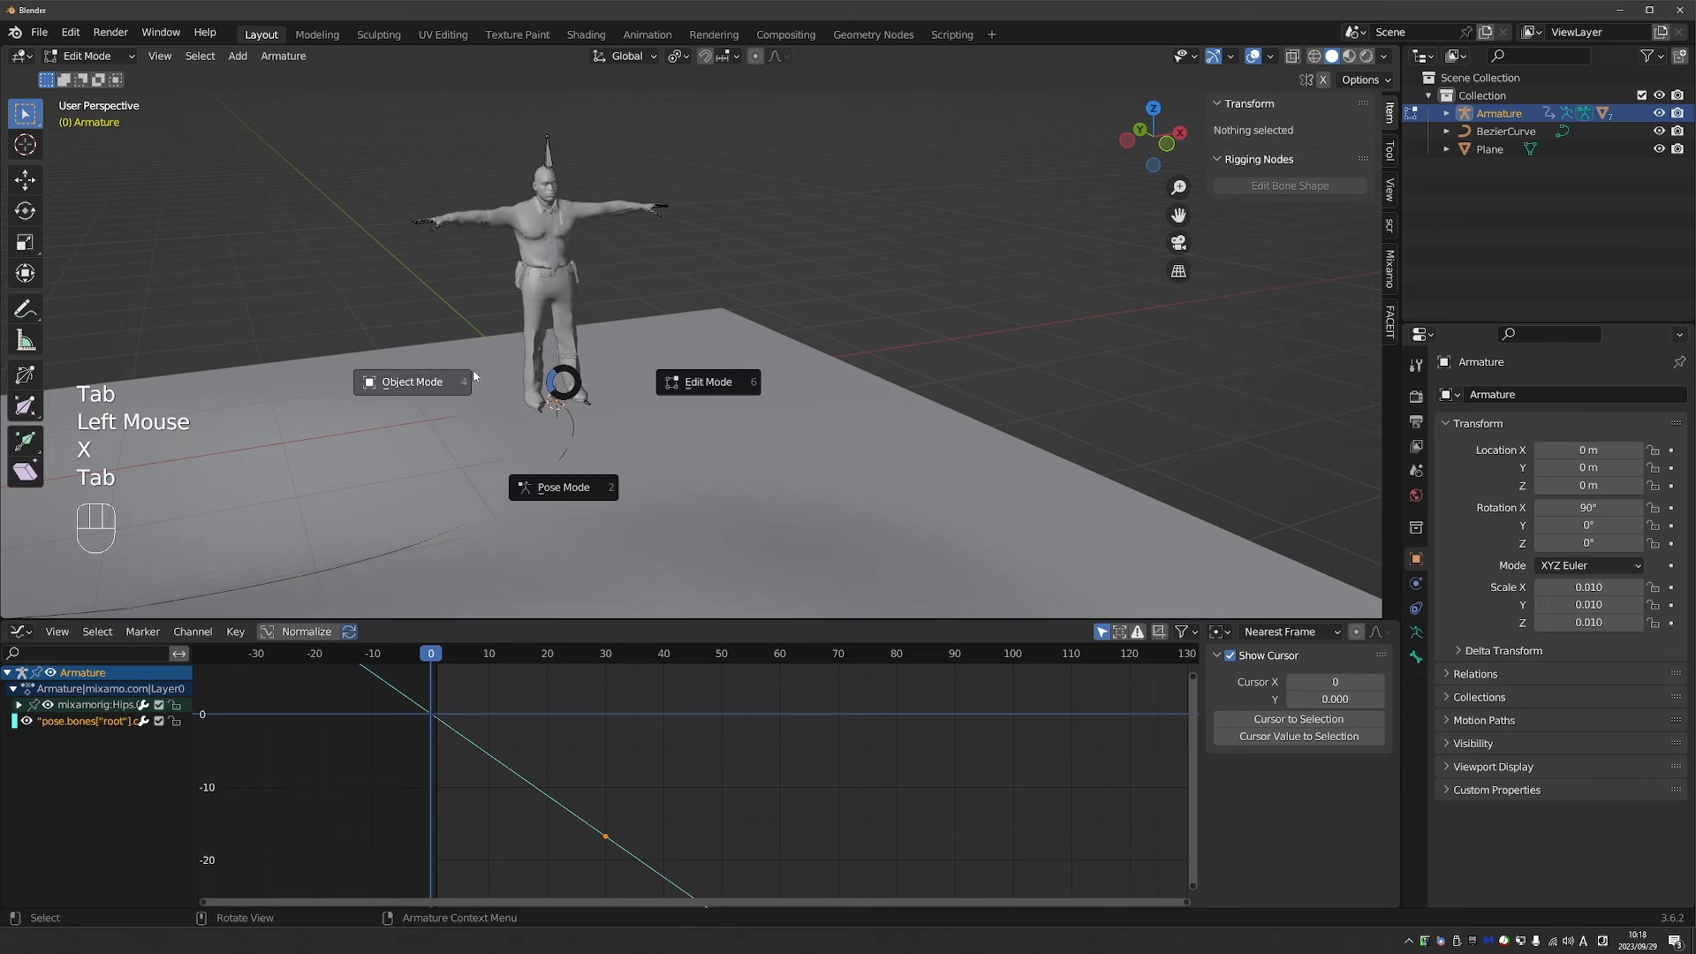
click(550, 152)
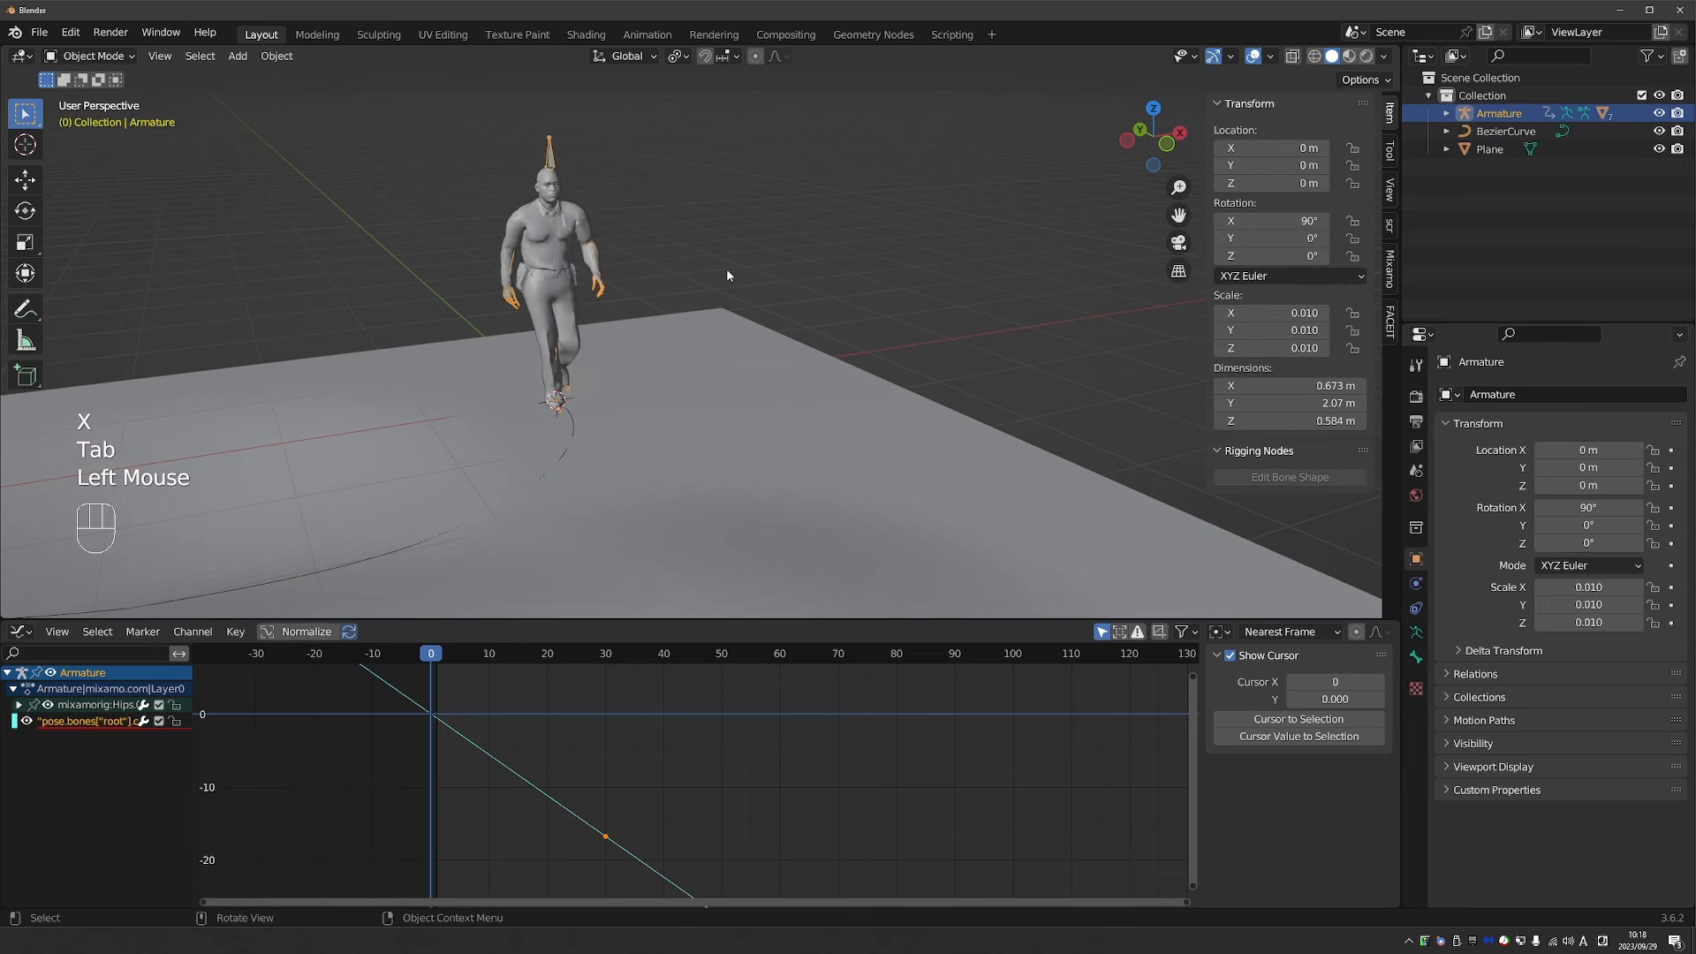
Add a Follow Path object constraint to the armature targeting BezierCurve, with Follow Curve enabled and -Y as the forward axis.
click(1416, 609)
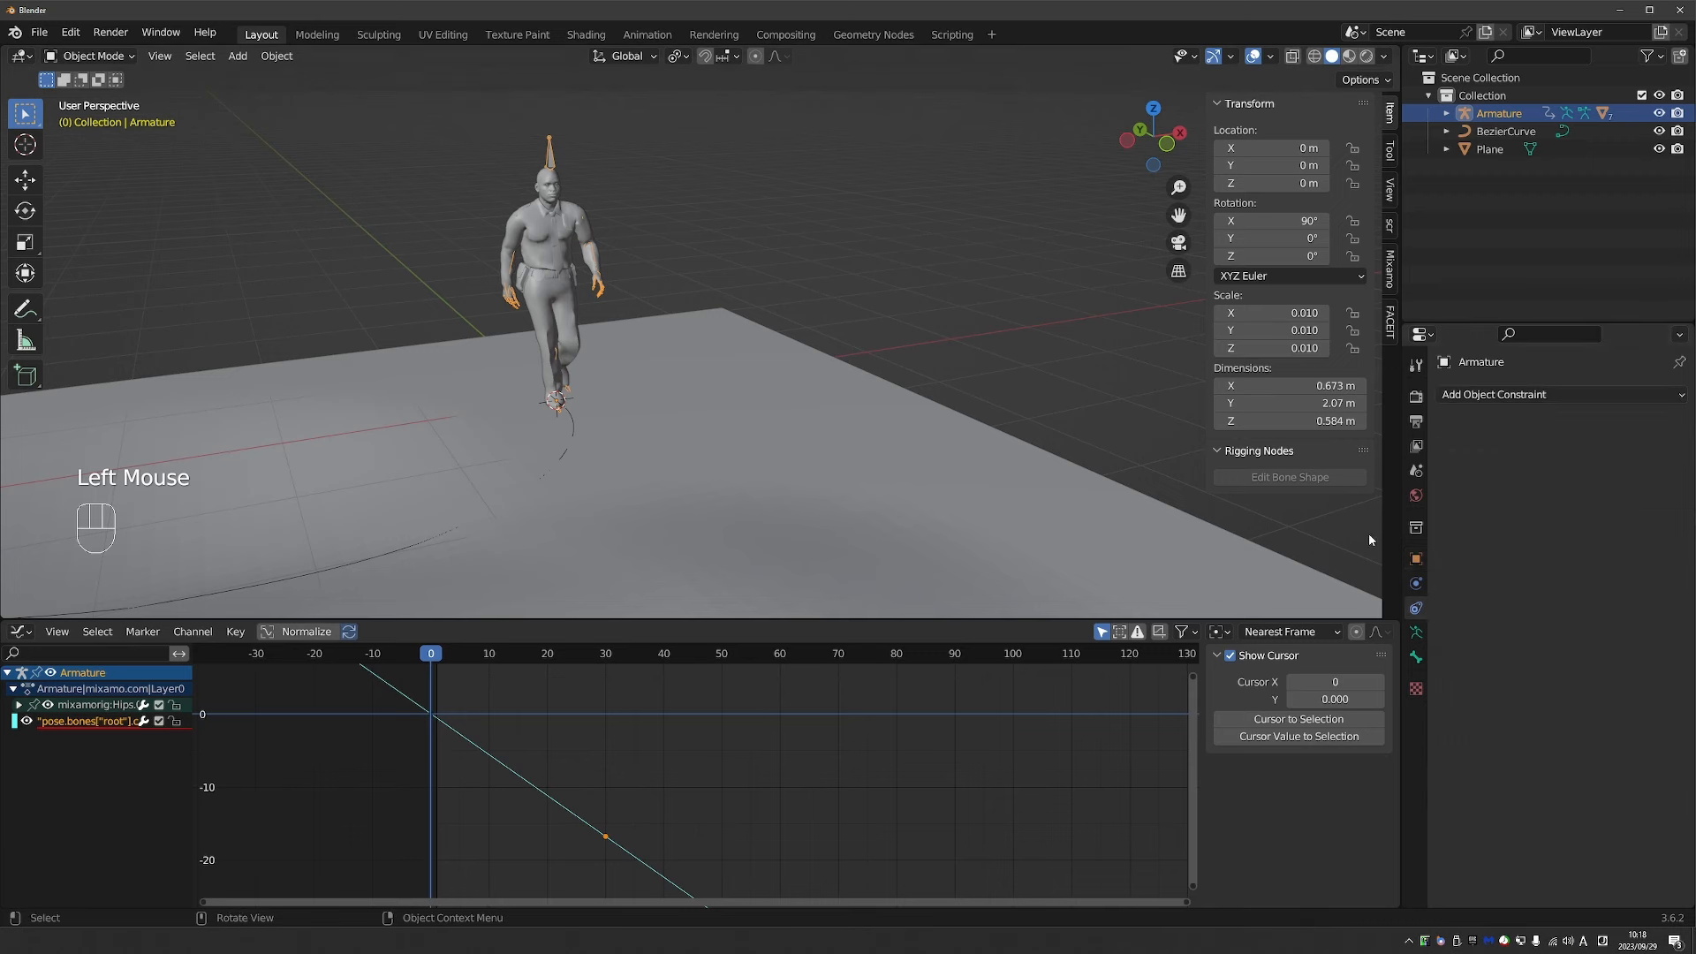
click(1543, 397)
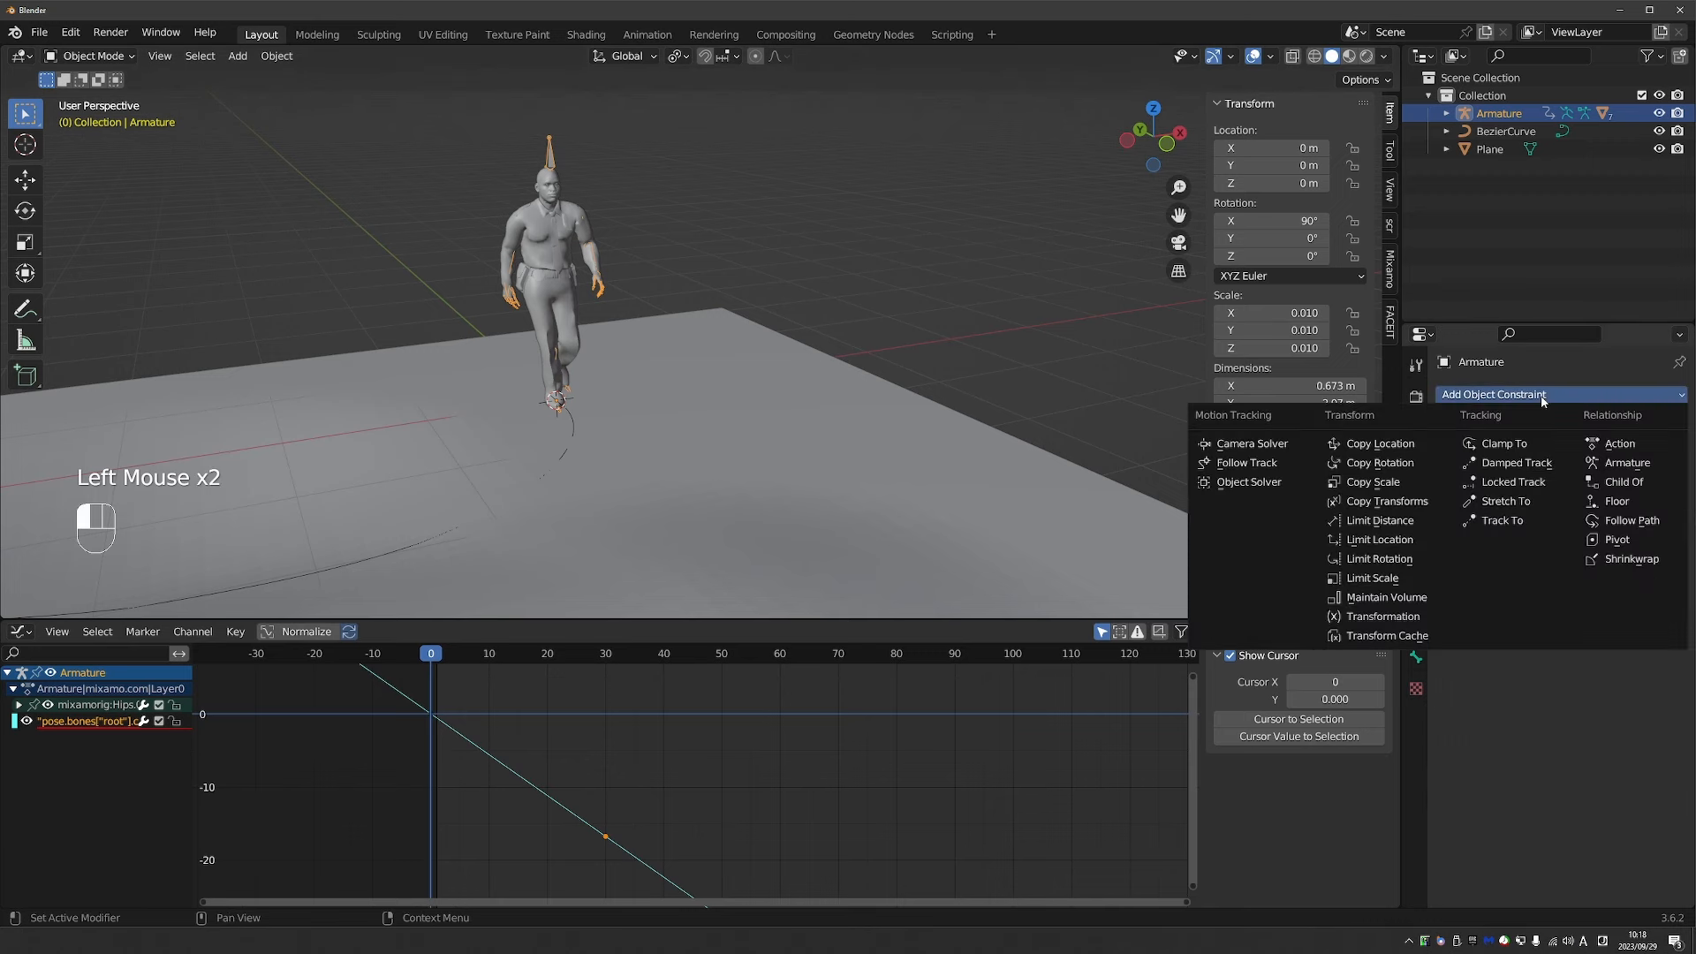
click(1656, 520)
click(1597, 431)
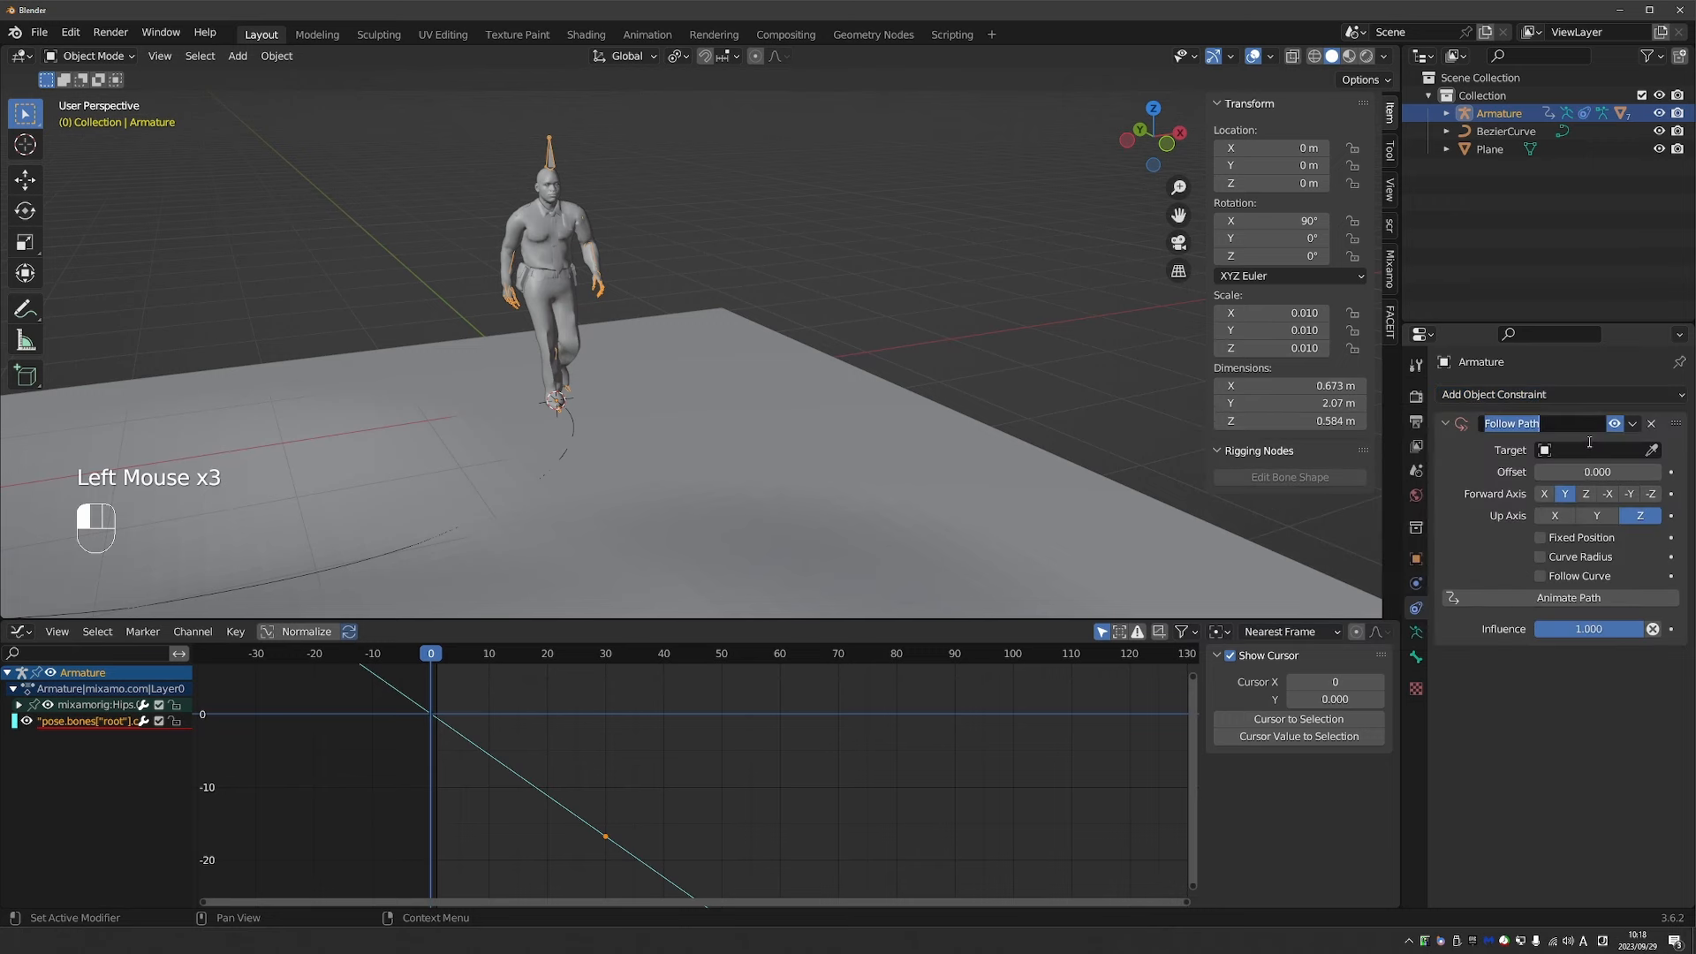
click(1593, 450)
click(1593, 451)
click(1597, 478)
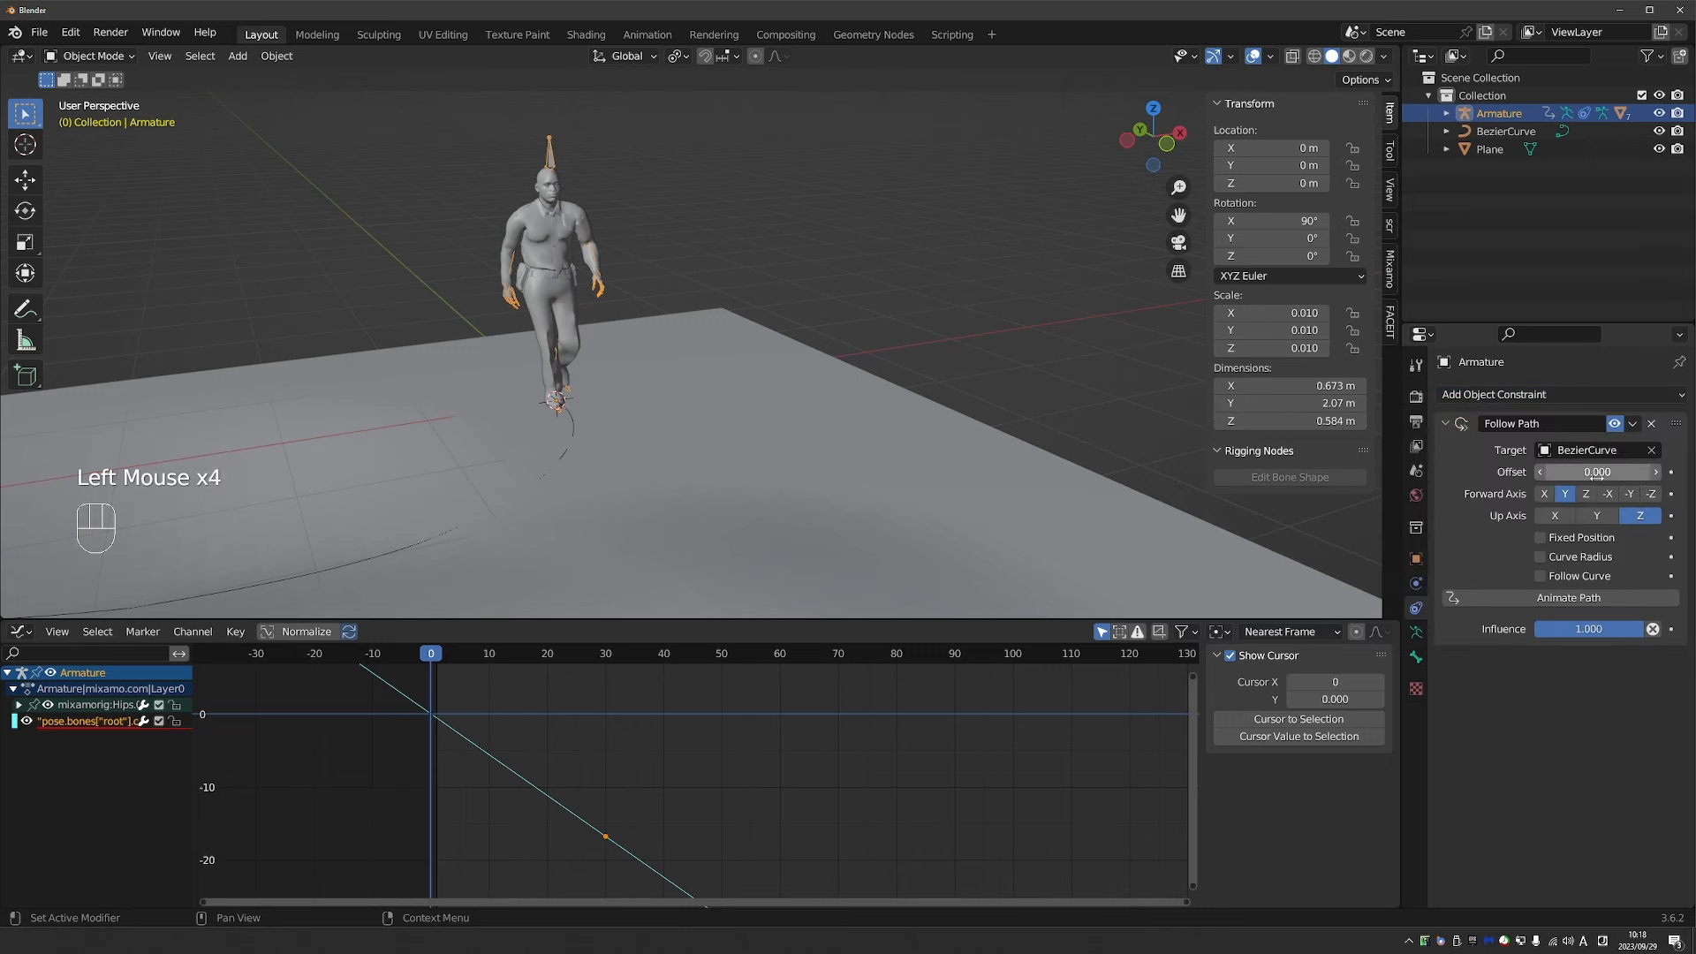
click(1541, 575)
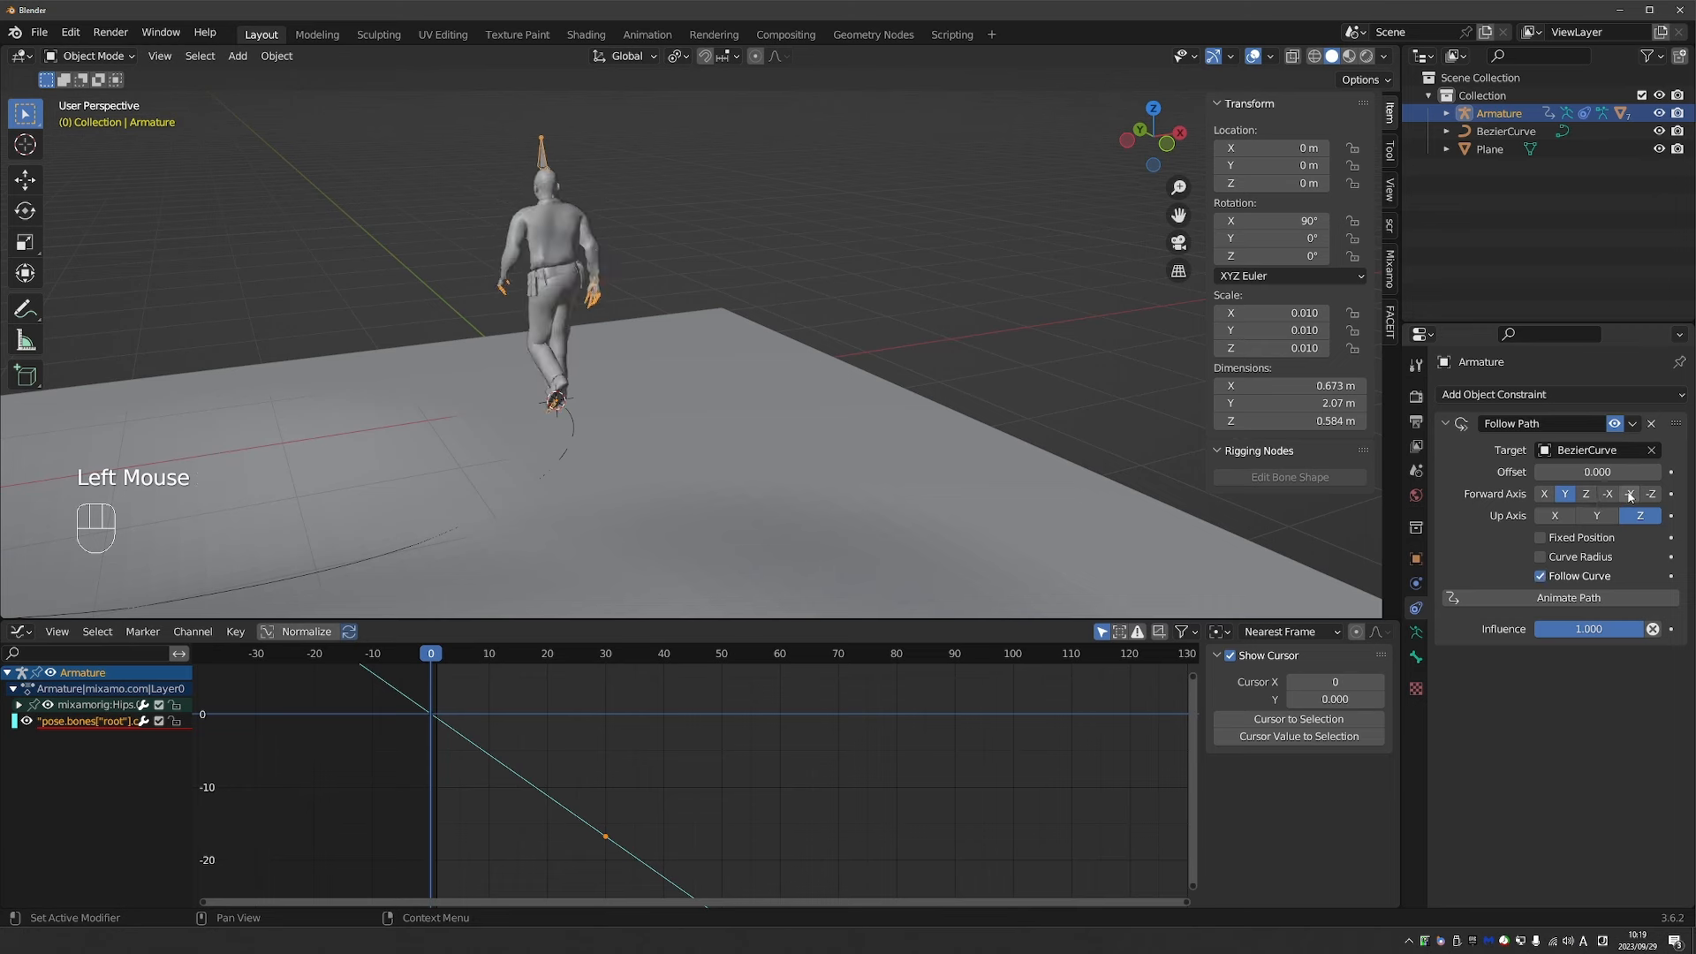
click(1627, 494)
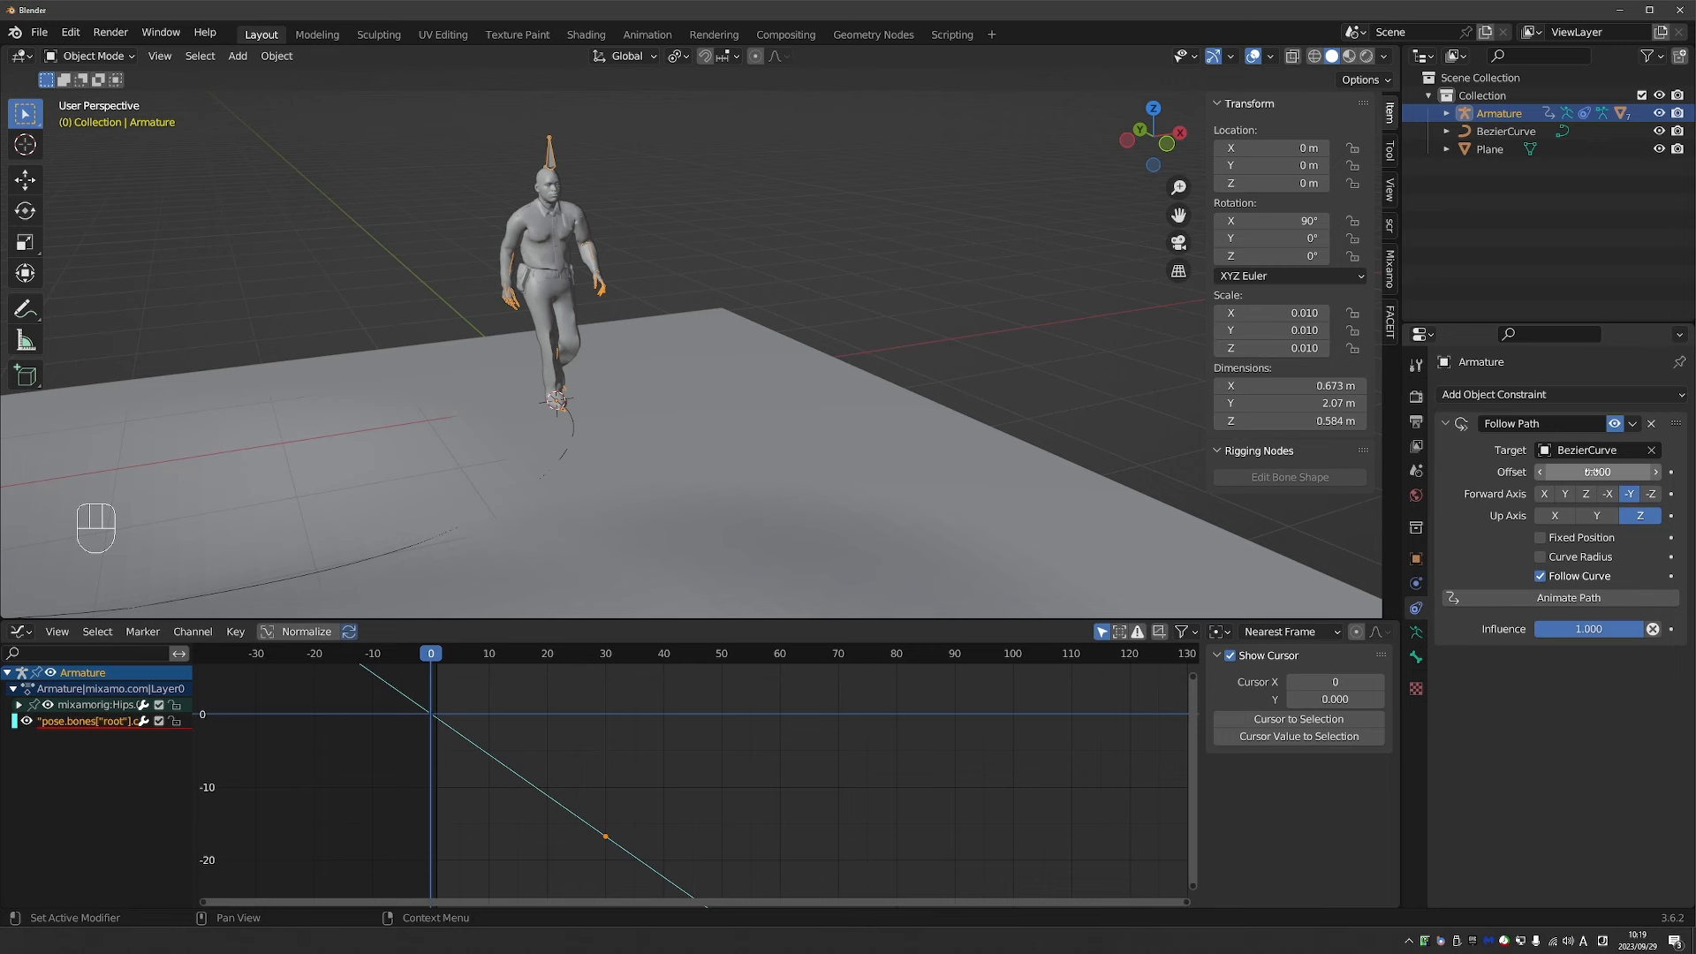
Keyframe the armature's Follow Path offset at 0 on frame 0 and at -13 on frame 30.
key(i)
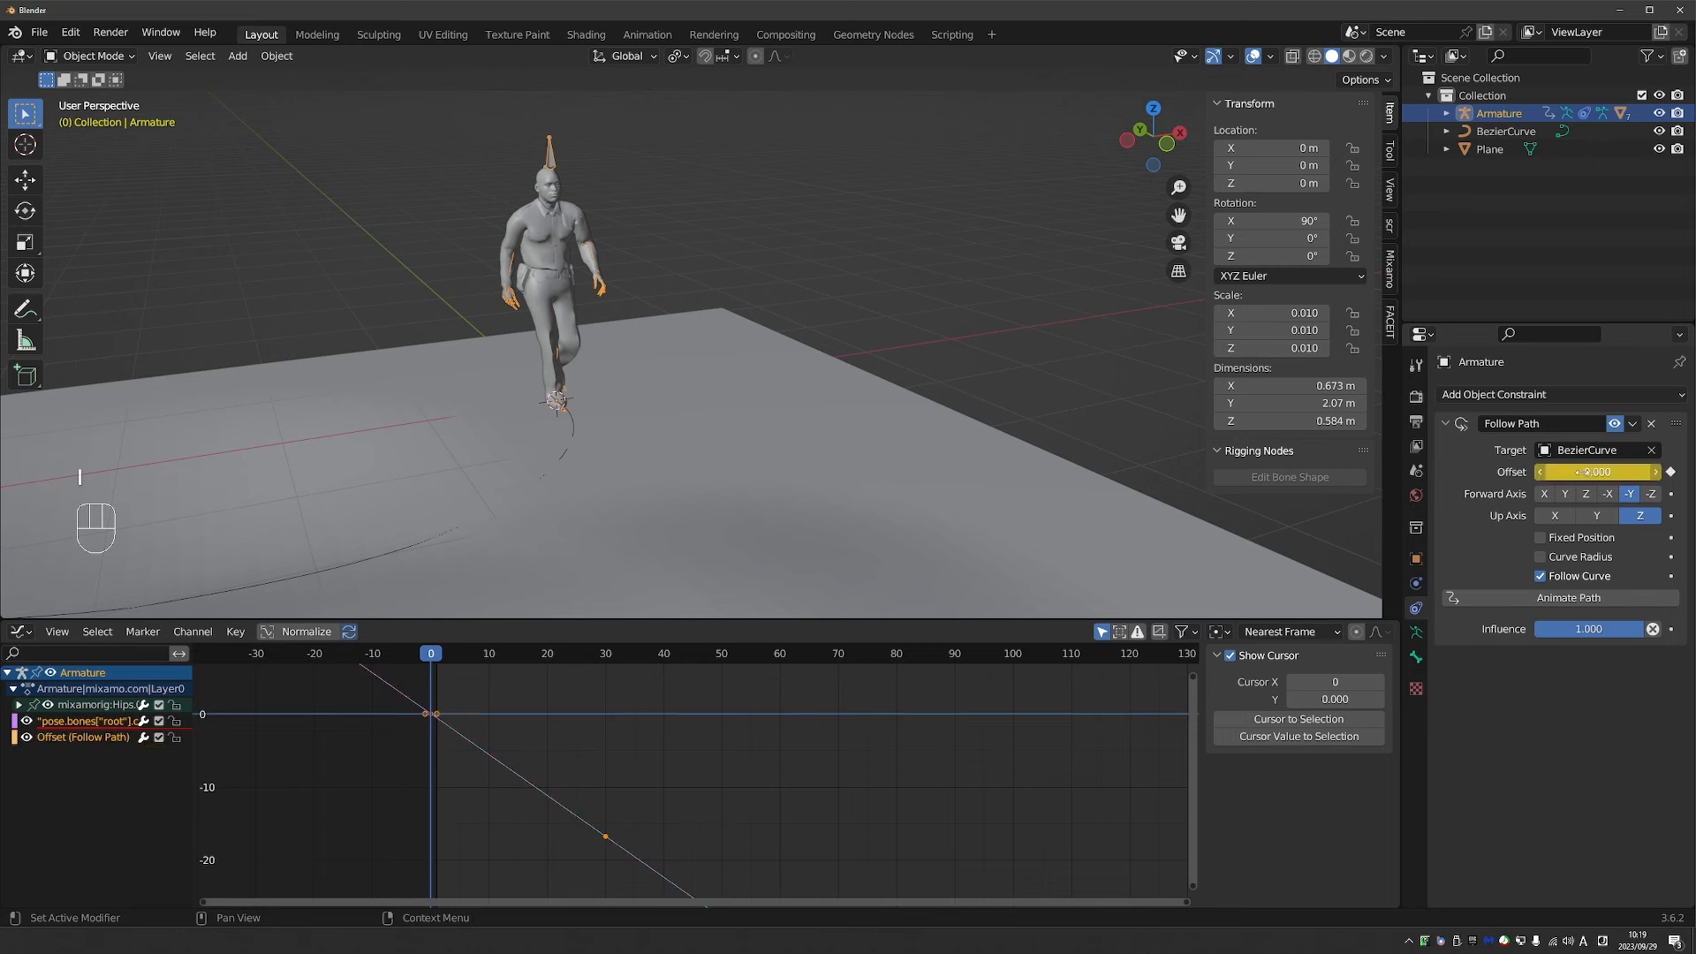
drag(548, 656, 600, 655)
key(Right)
click(1594, 474)
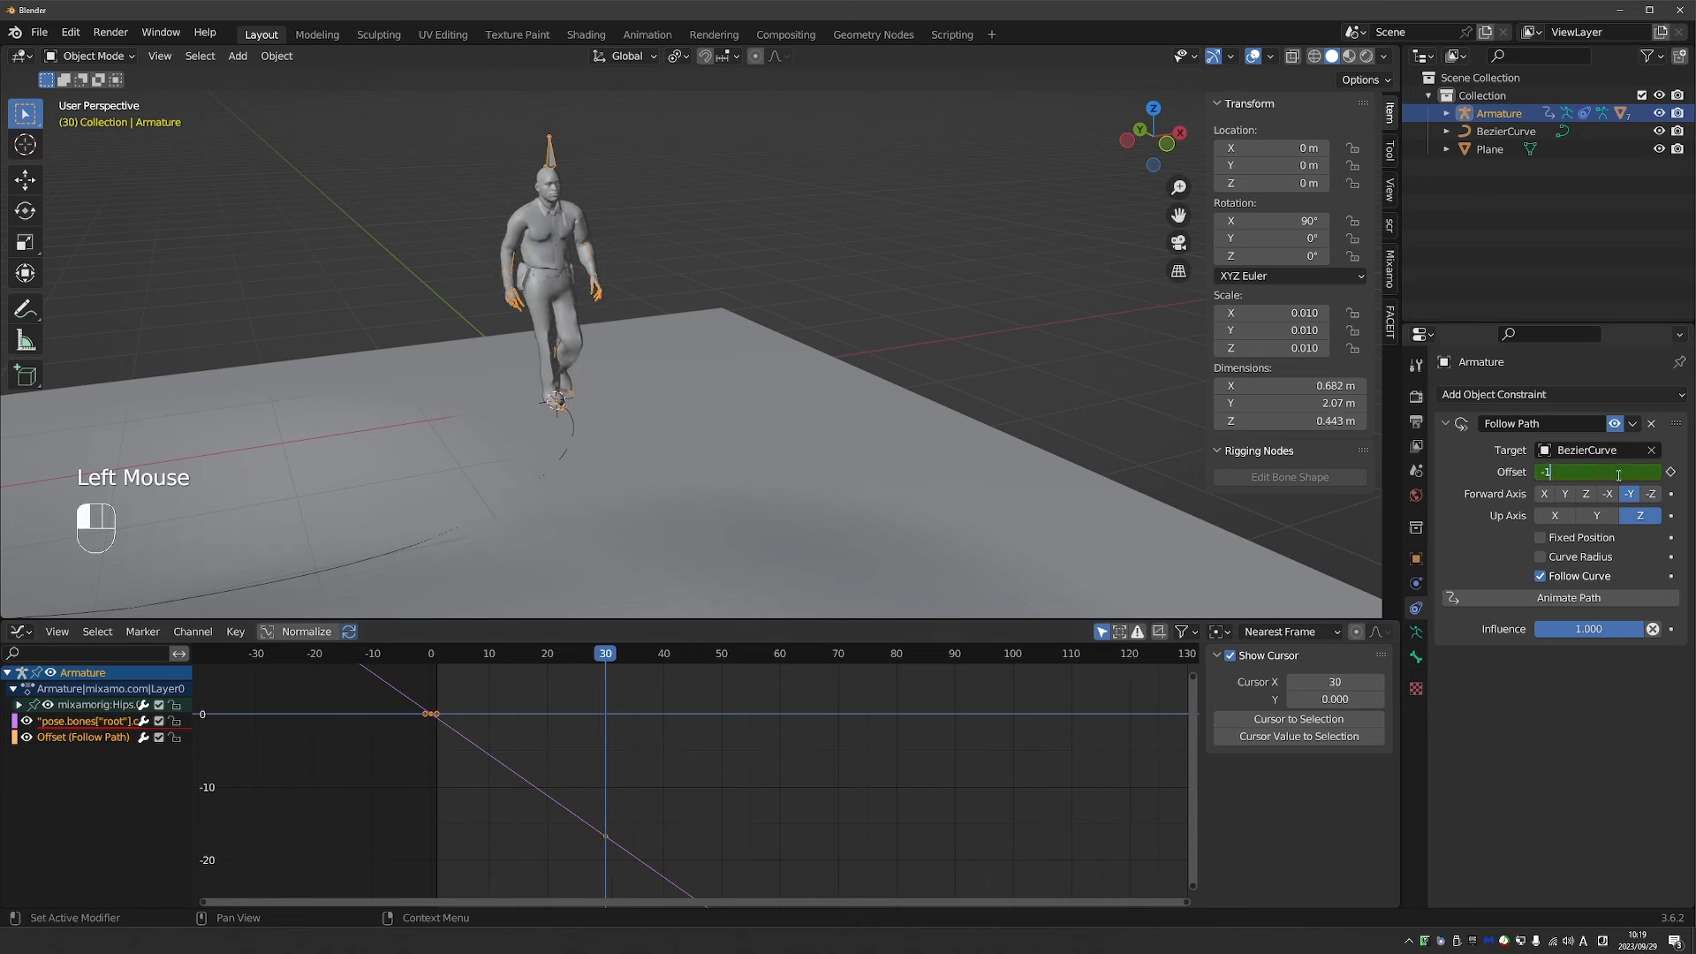
text(-13)
key(Return)
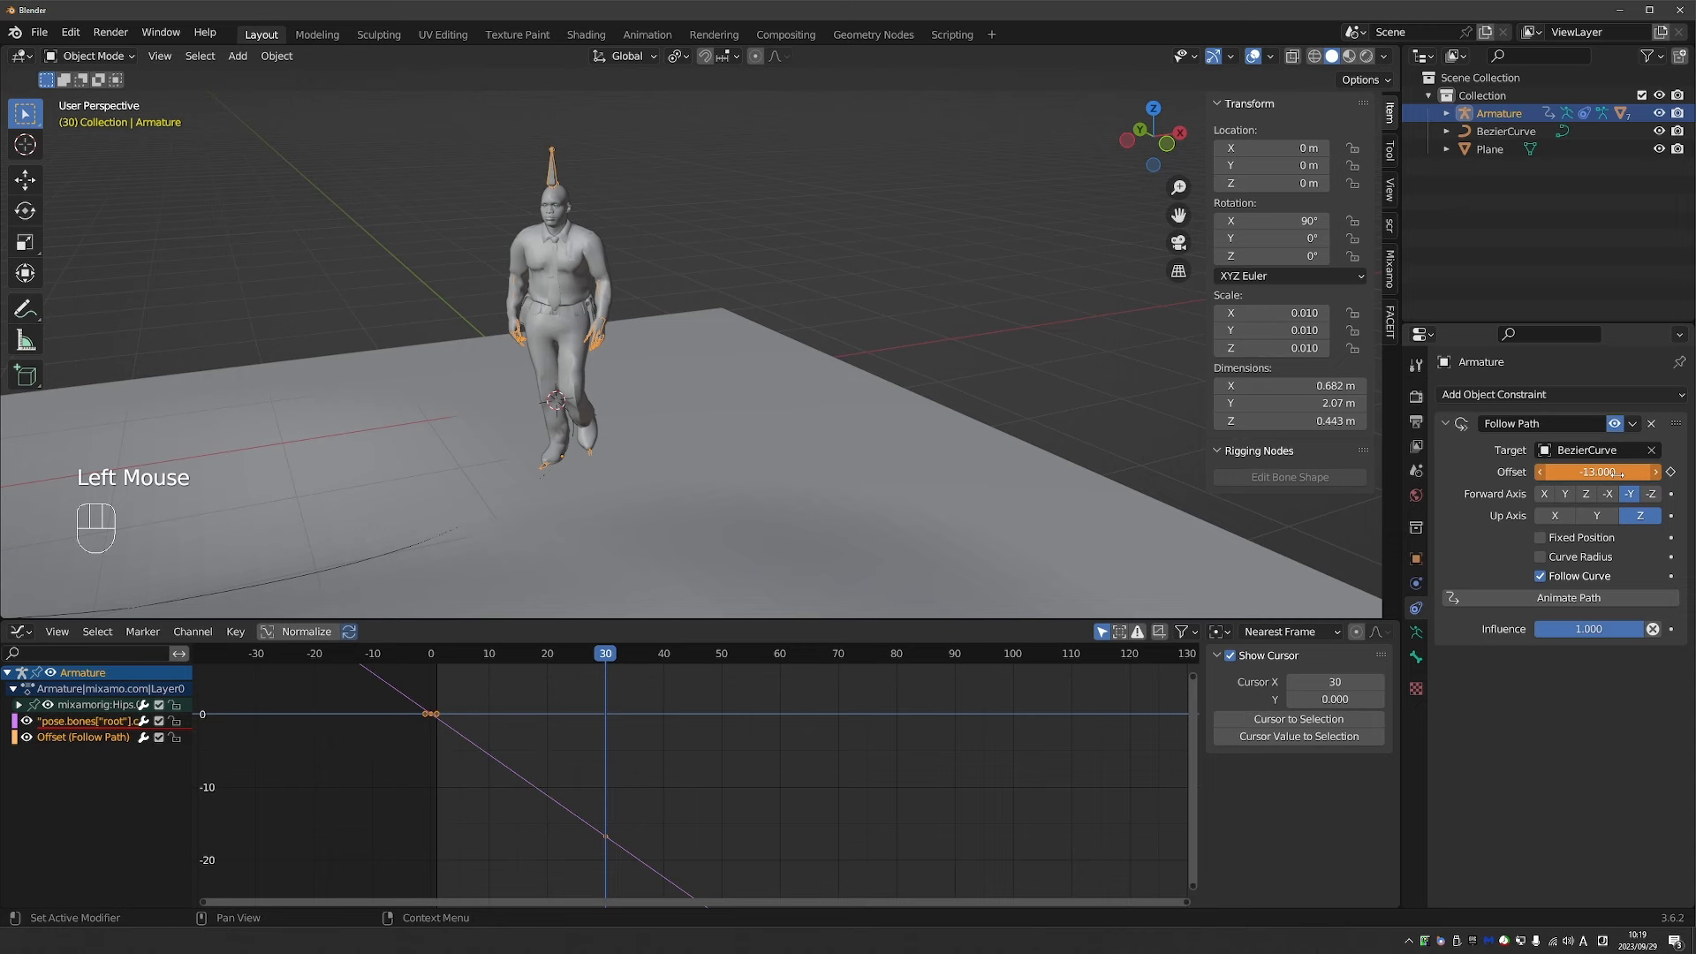
key(i)
Delete the leftover root bone offset channel from the Graph Editor and select the armature's Follow Path offset channel.
scroll(575, 795, down, 1)
click(568, 768)
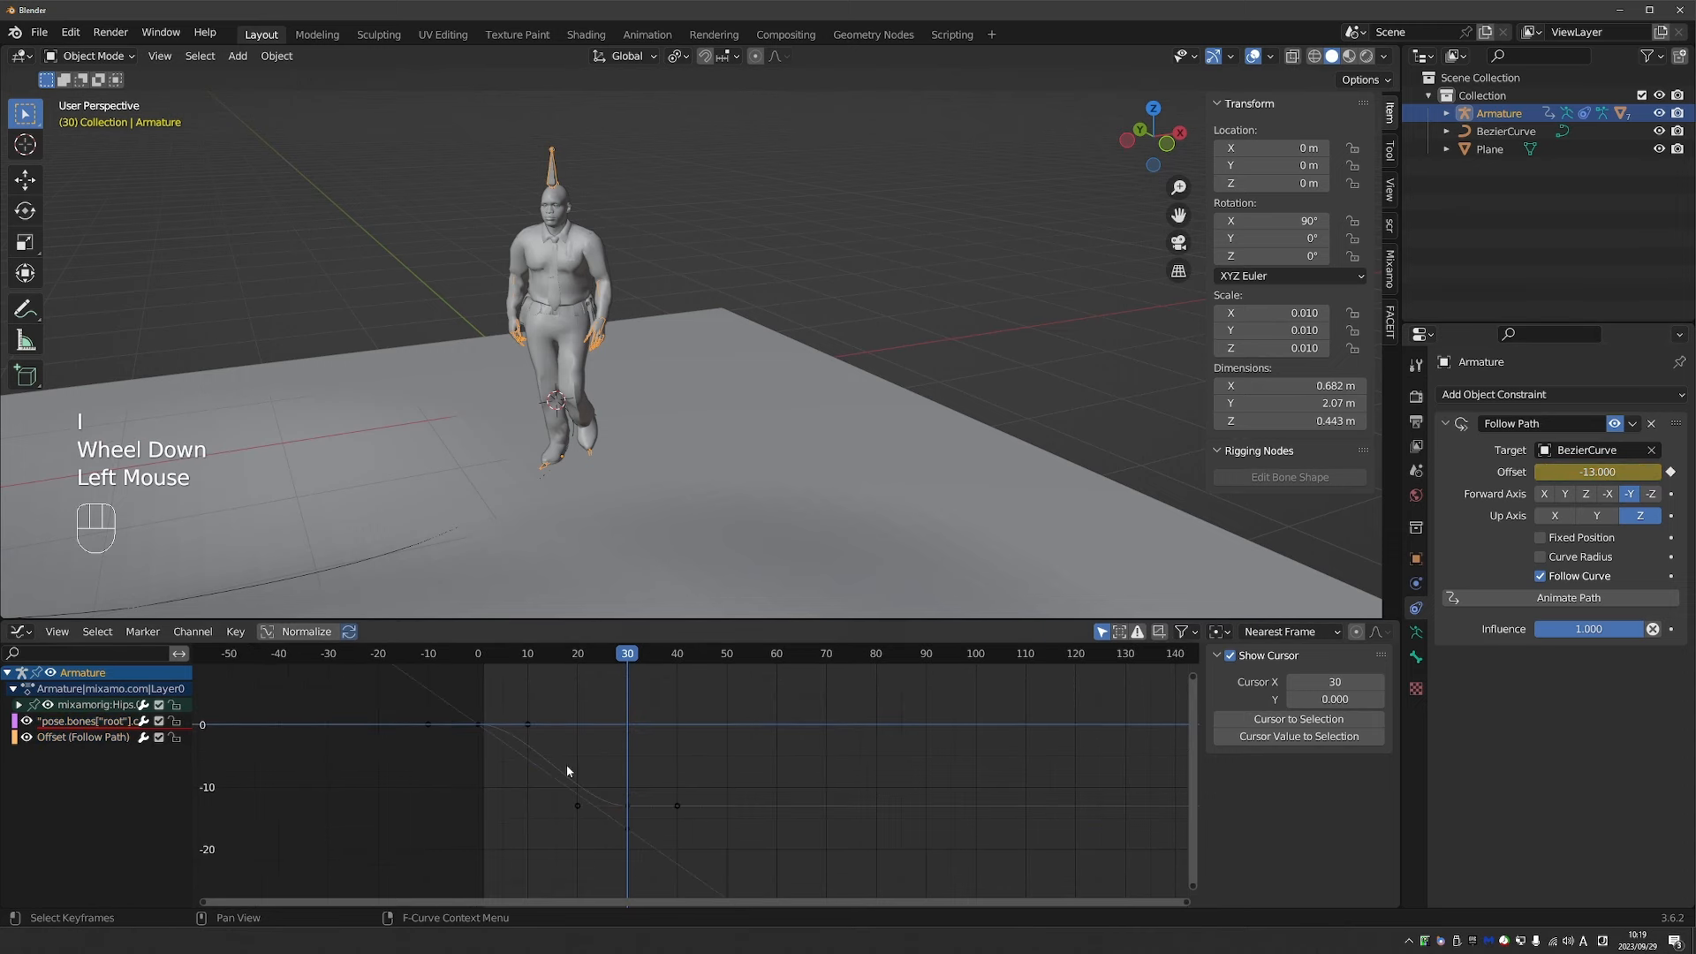
click(63, 725)
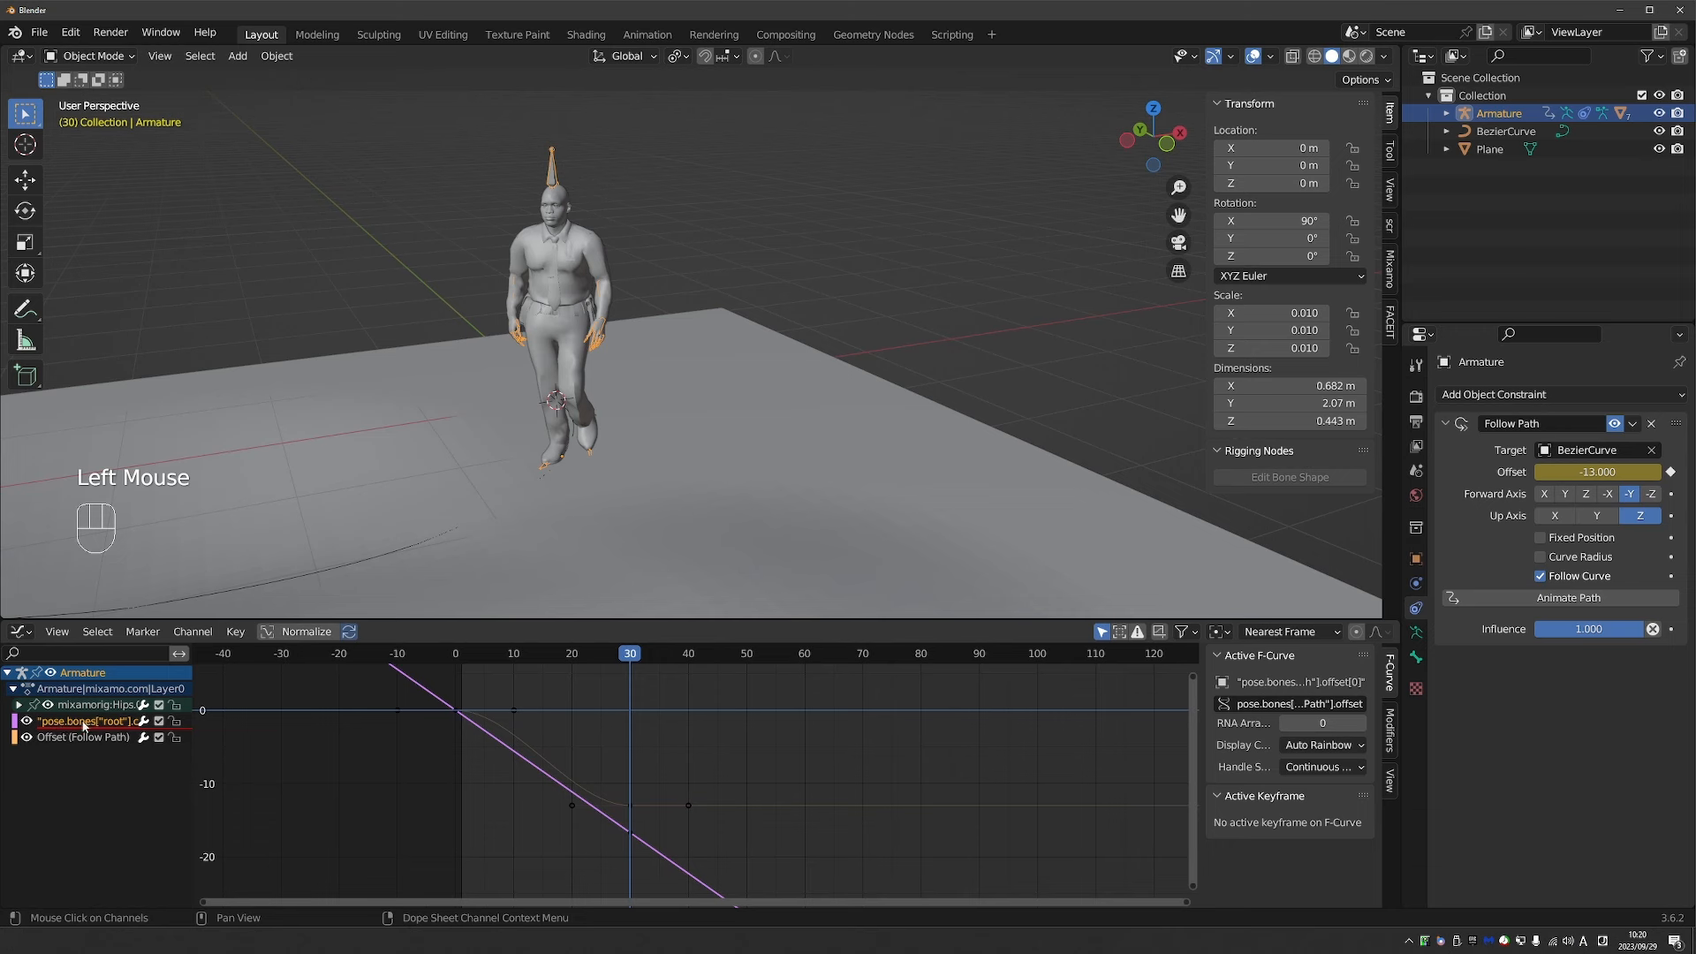
click(67, 724)
key(Delete)
click(72, 721)
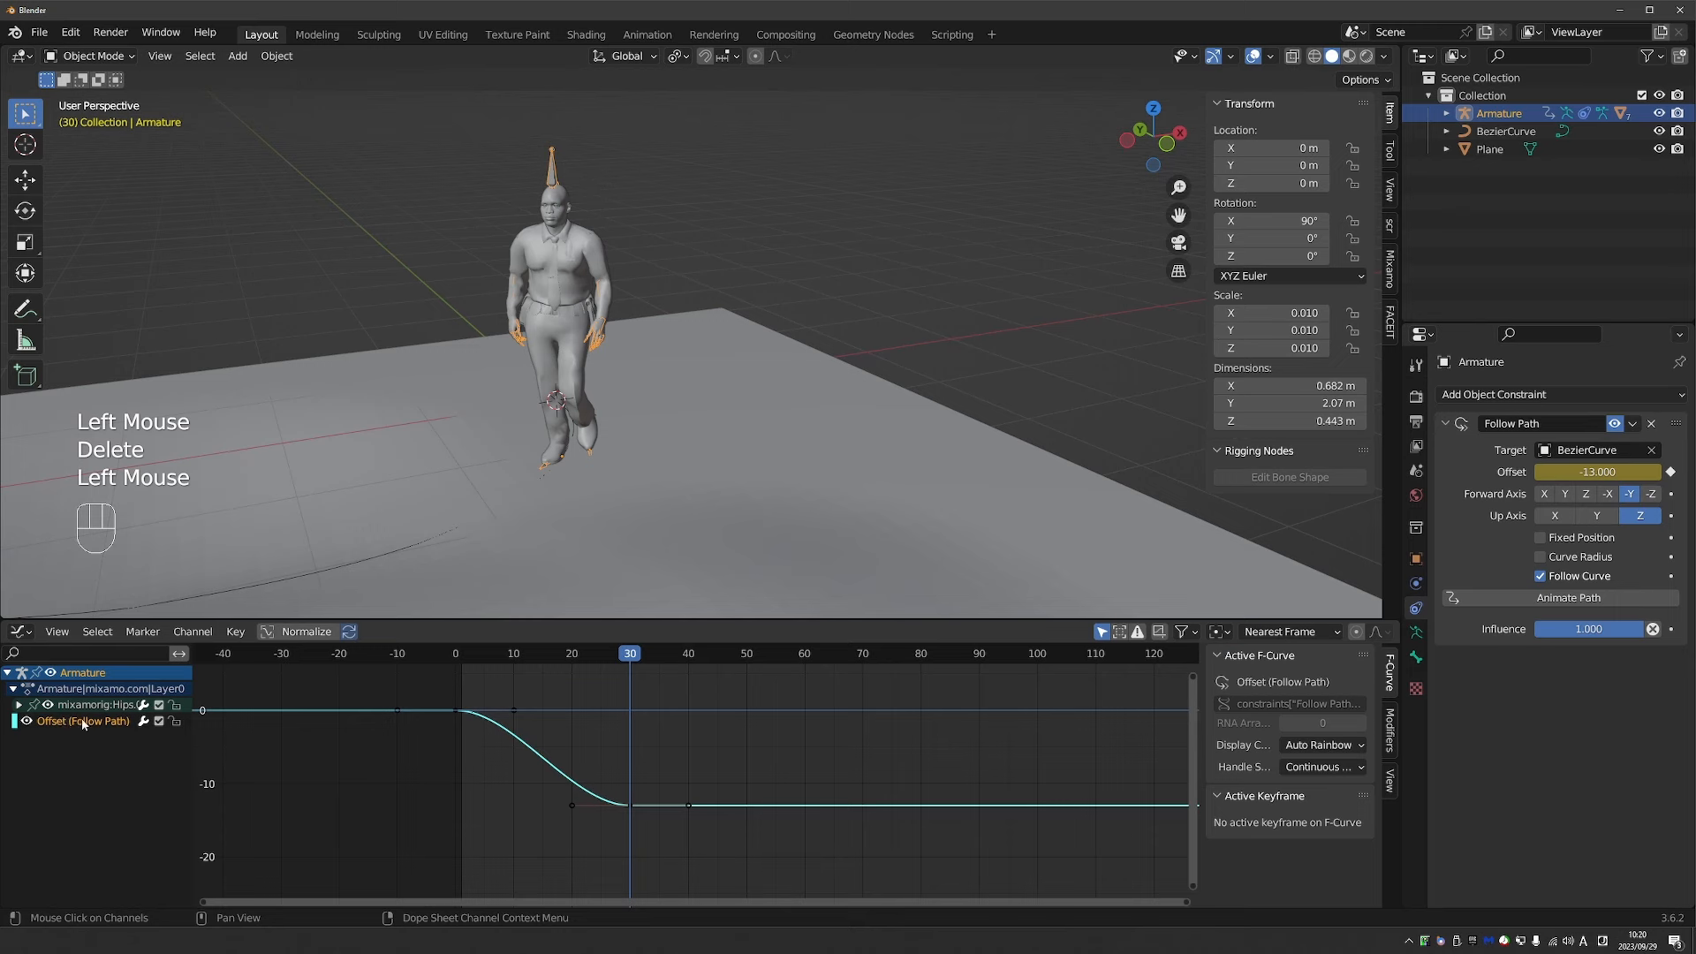
Set the Follow Path offset keyframes to linear interpolation and linear extrapolation.
drag(417, 694, 778, 897)
key(t)
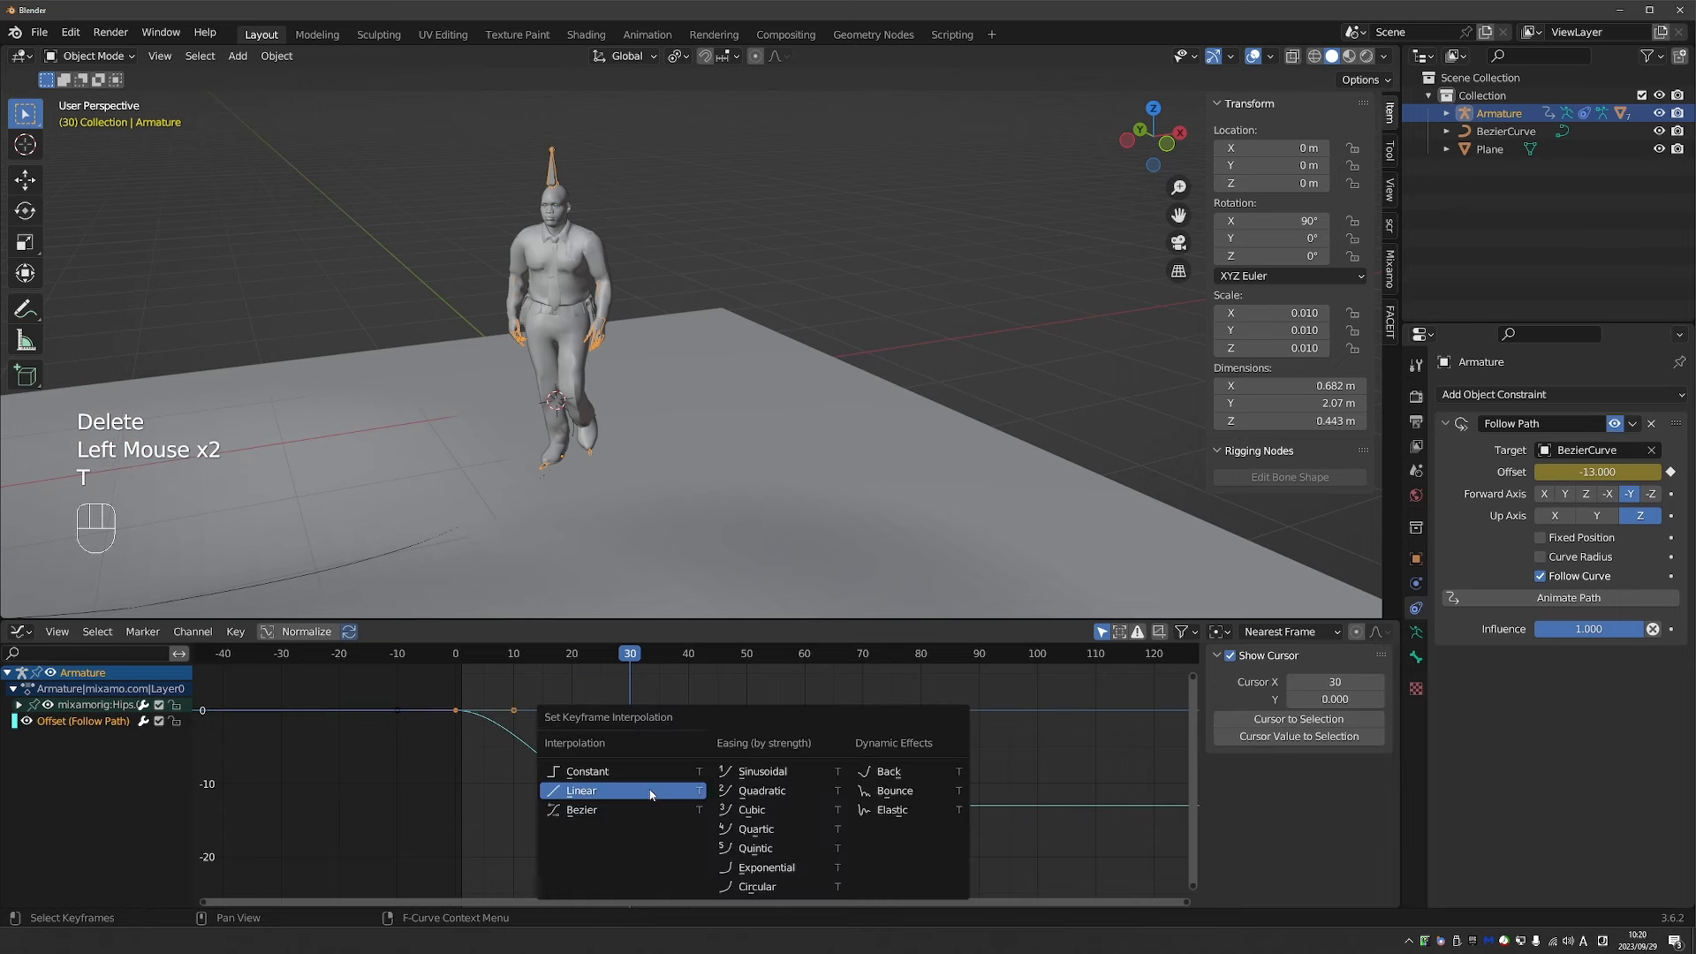
click(643, 790)
key(shift+e)
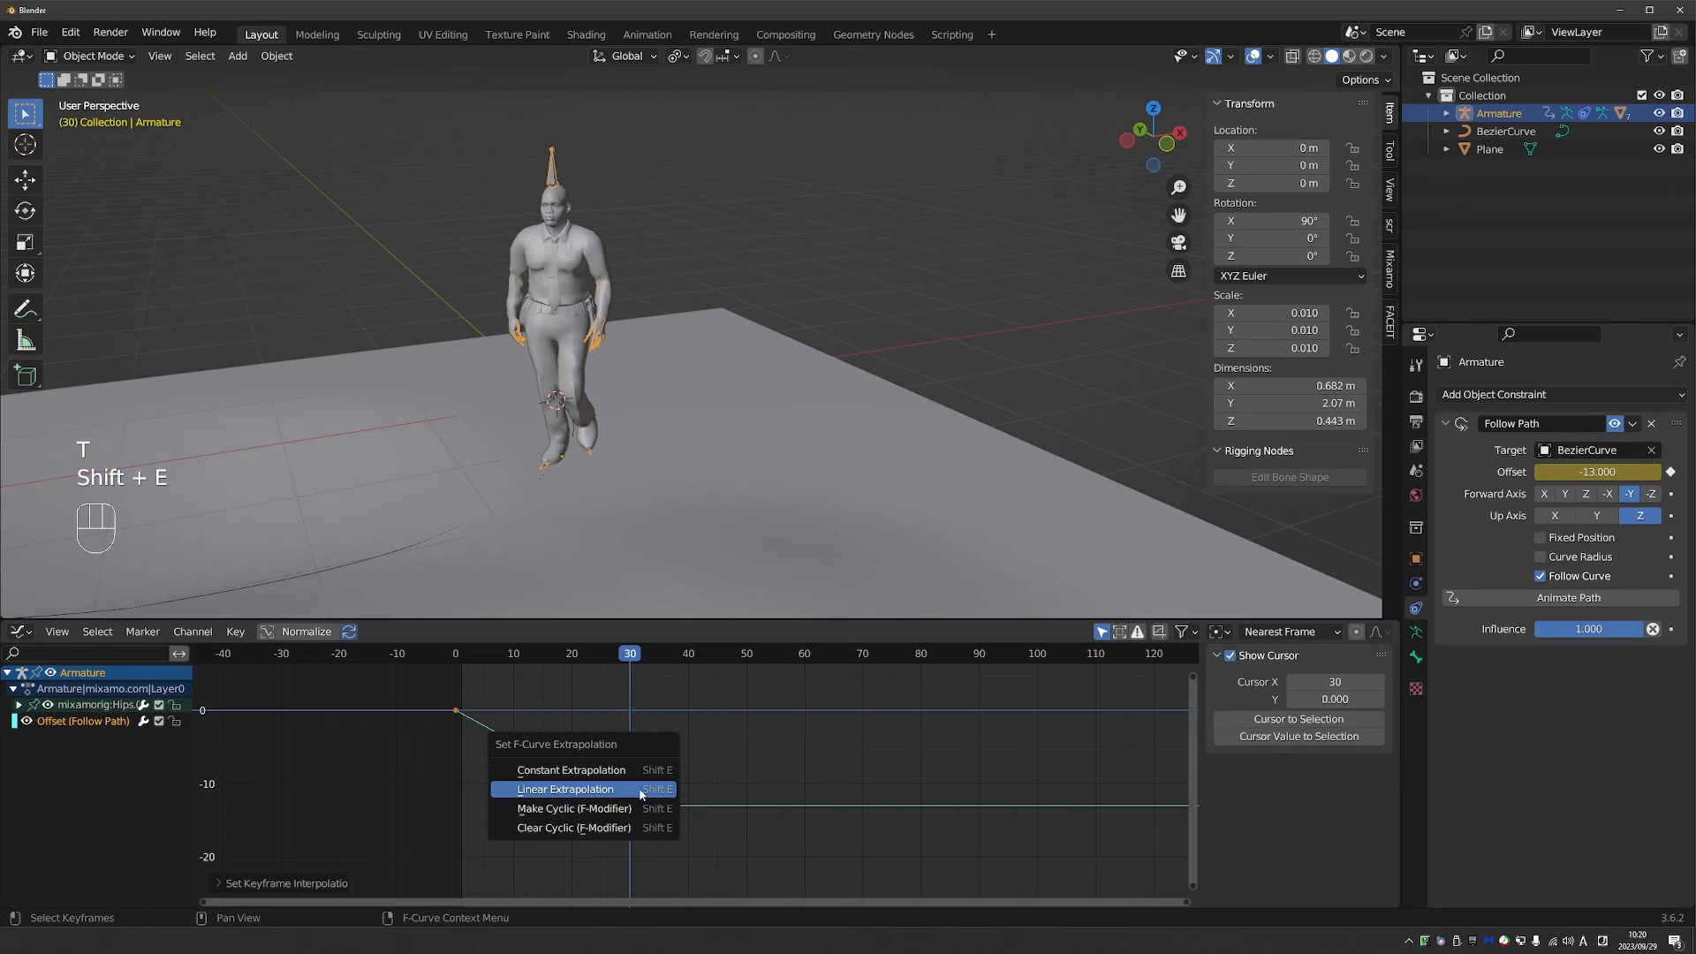
click(642, 791)
Play the animation from frame 20 to check how the constrained armature travels along the curve.
click(576, 659)
key(space)
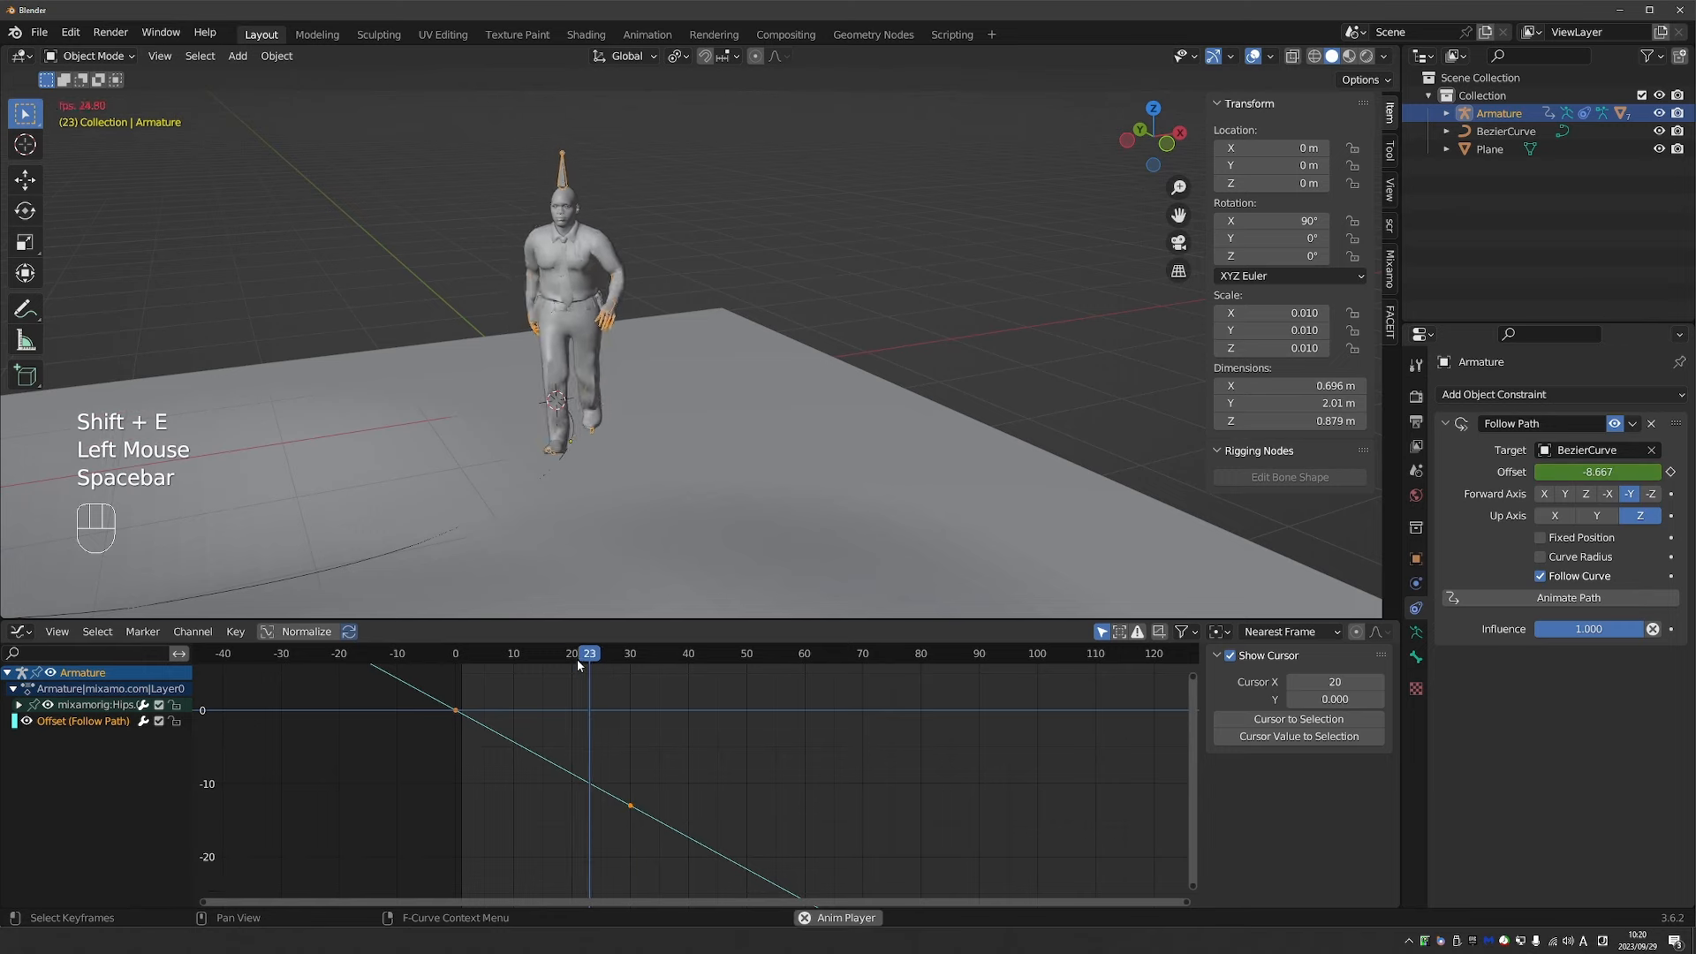
scroll(566, 503, down, 2)
middle_drag(565, 504, 631, 479)
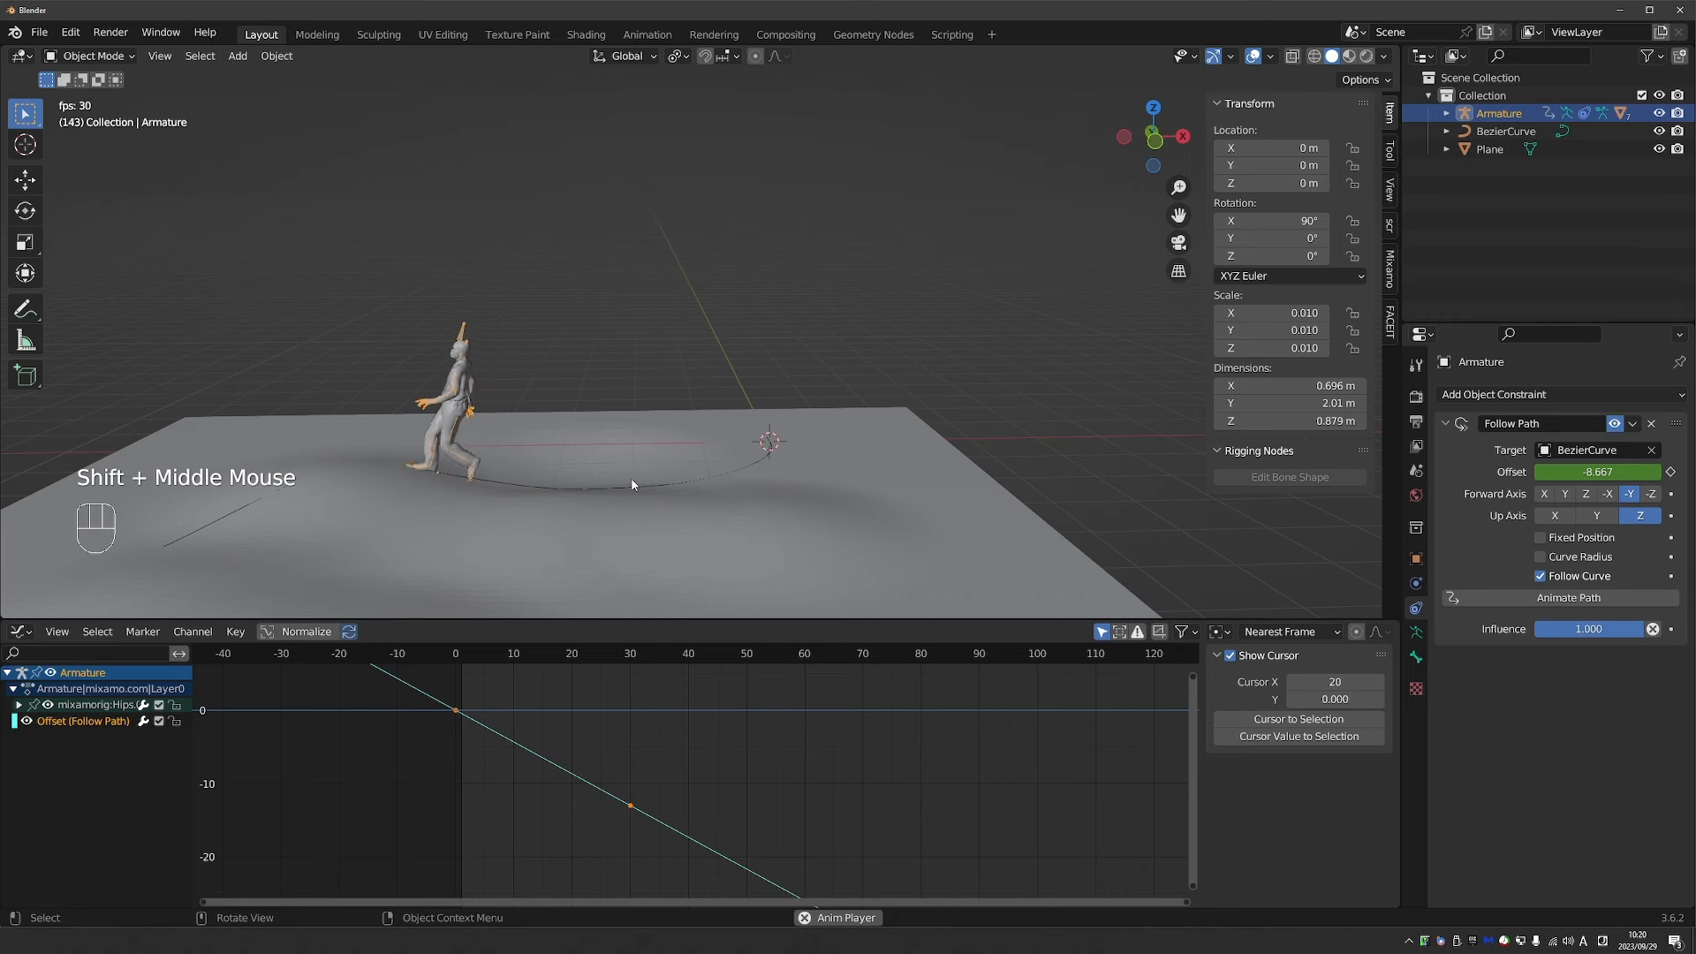
Remove the armature's Follow Path constraint and create a Mixamo control rig with applied animation, IK arms and IK legs, in Pose Mode.
click(1651, 423)
click(1391, 277)
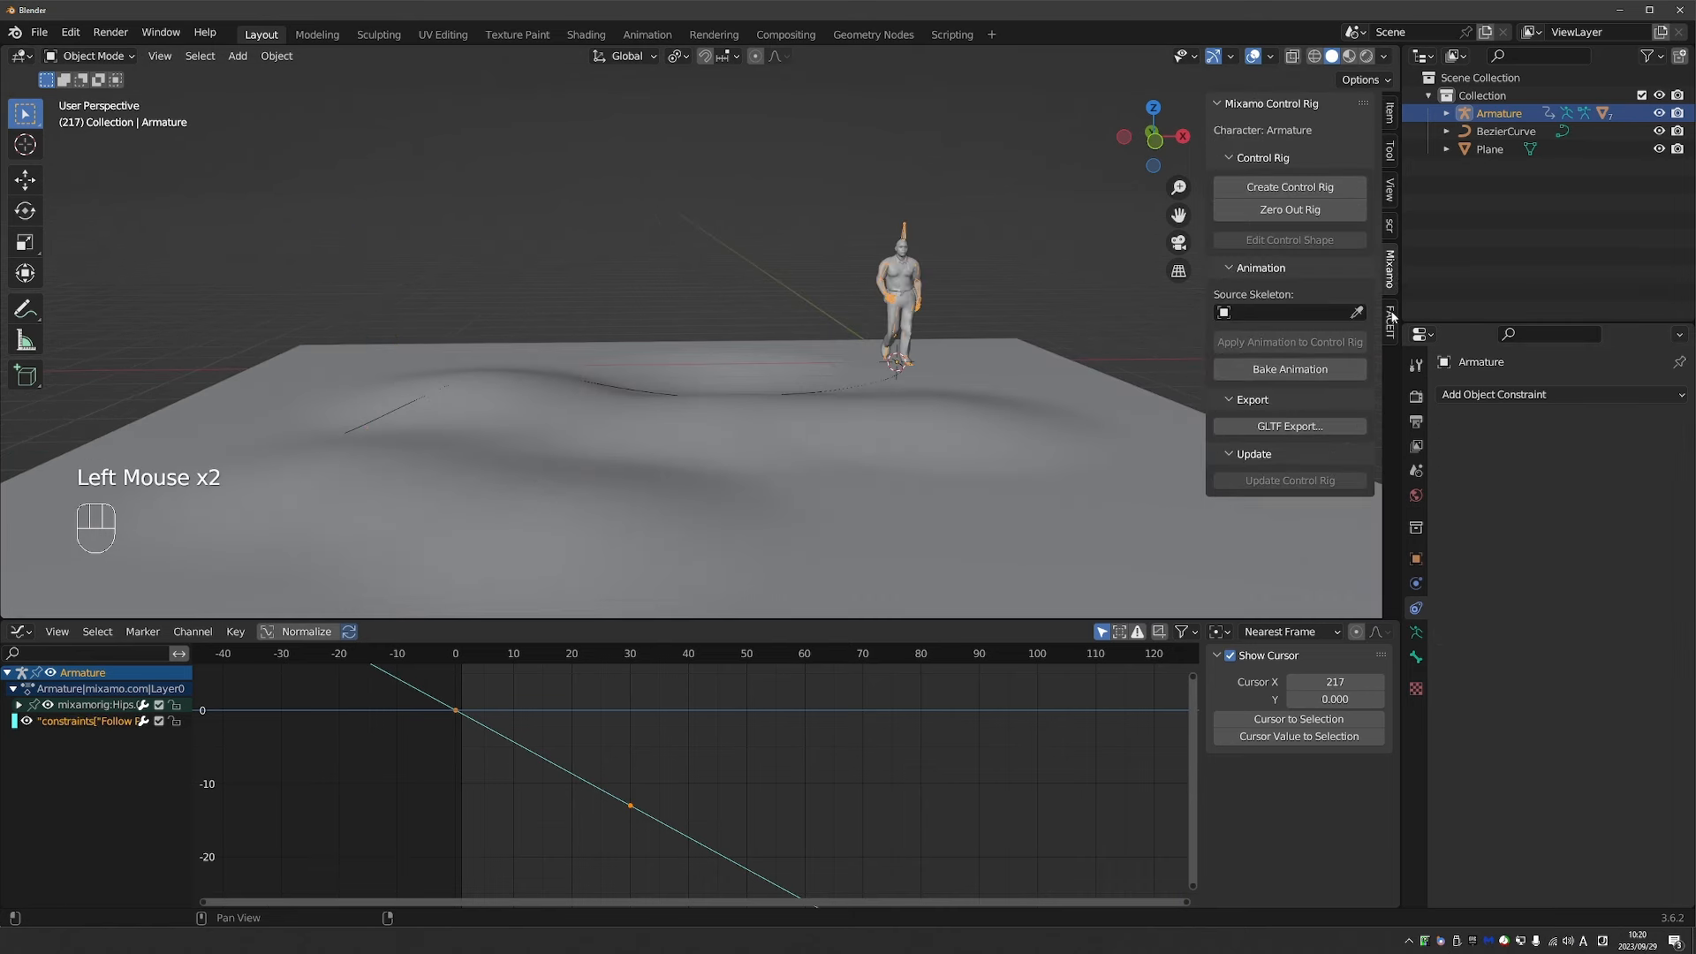
click(1245, 186)
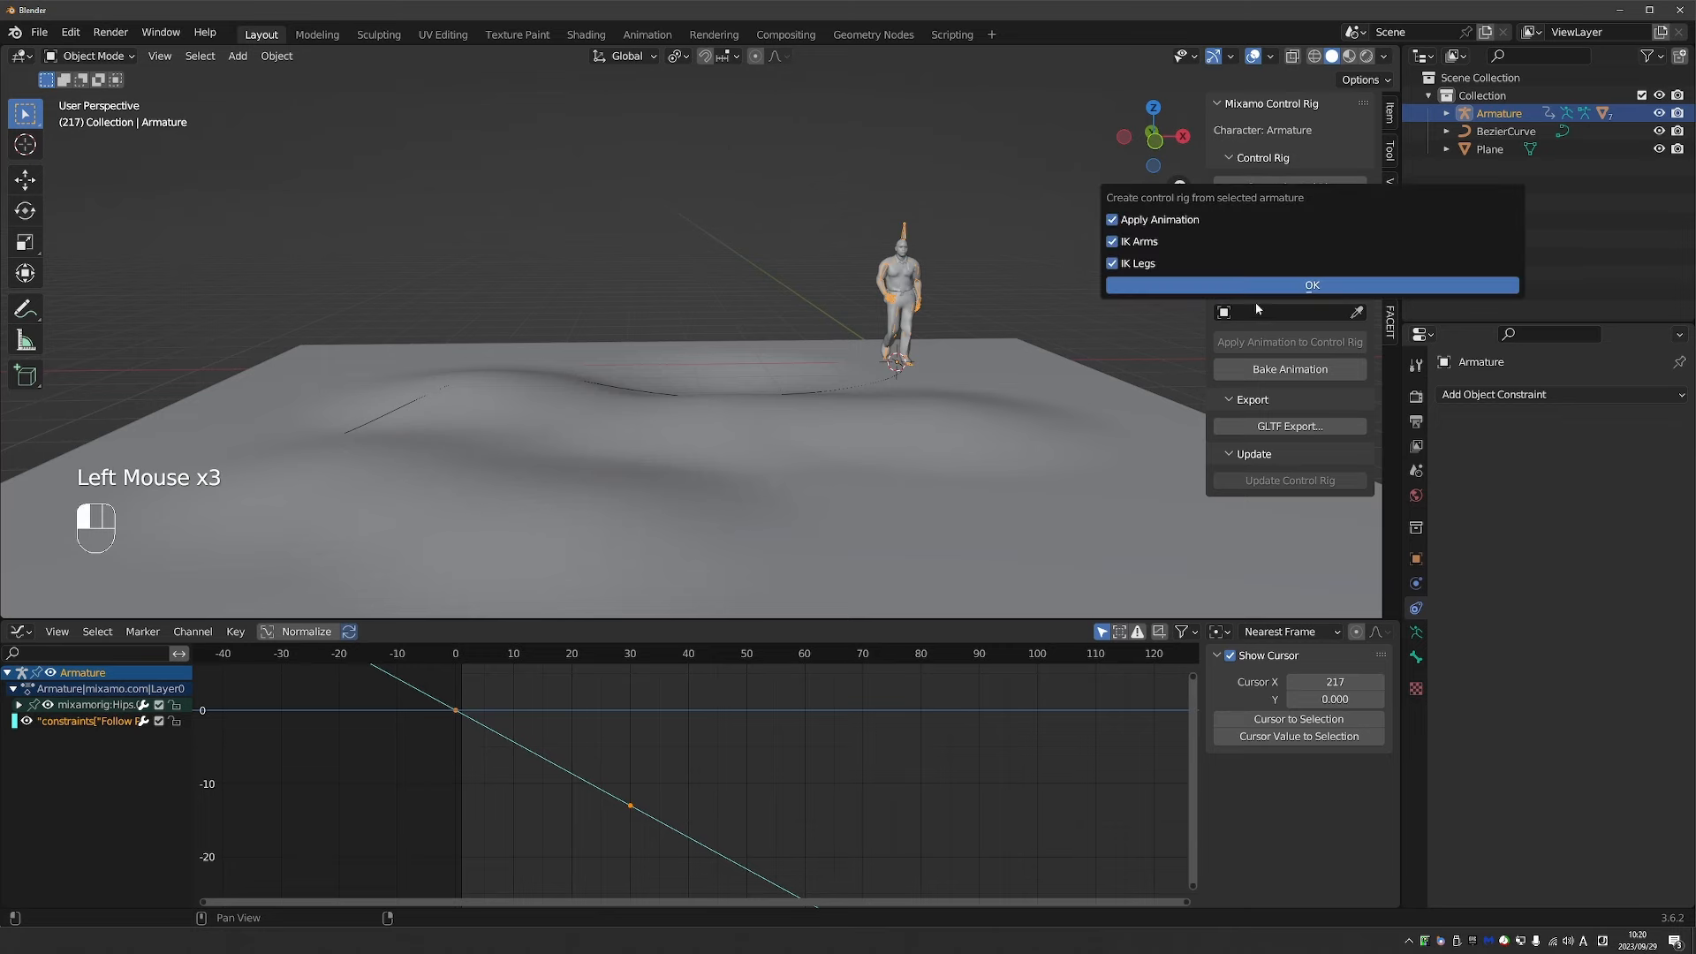
click(1247, 287)
middle_drag(1025, 327, 1012, 320)
key(Tab)
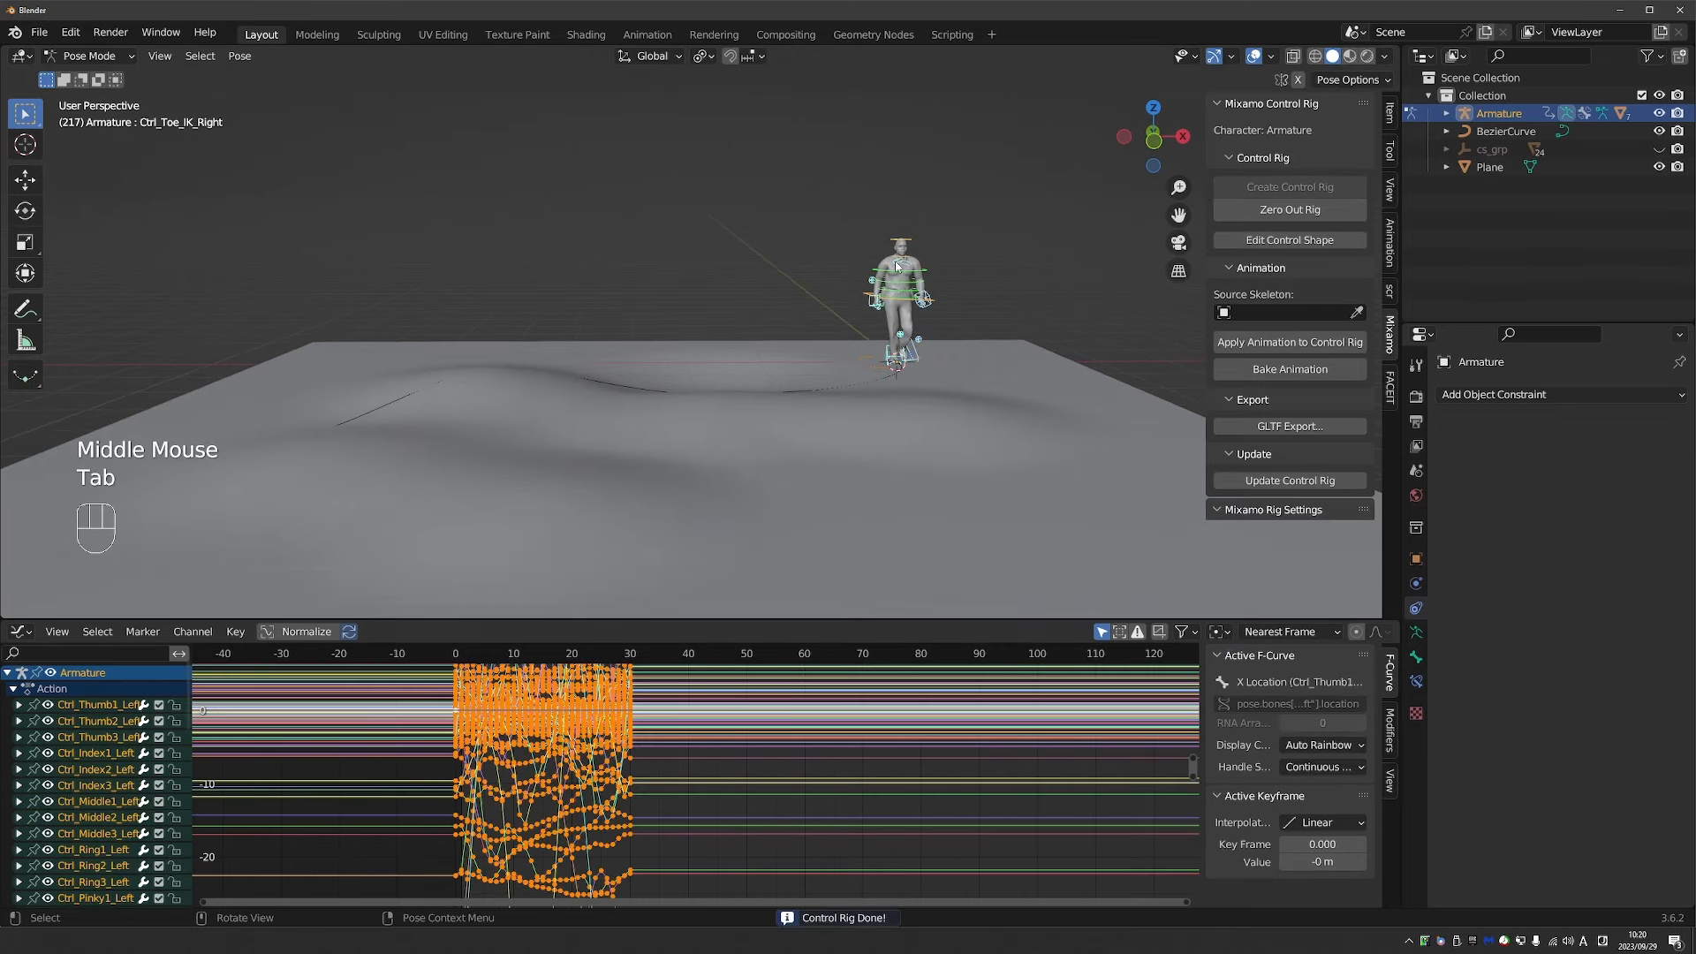
Make all of the control rig's selected animation curves cyclic with the F-Modifier.
scroll(896, 265, up, 2)
key(a)
key(shift+e)
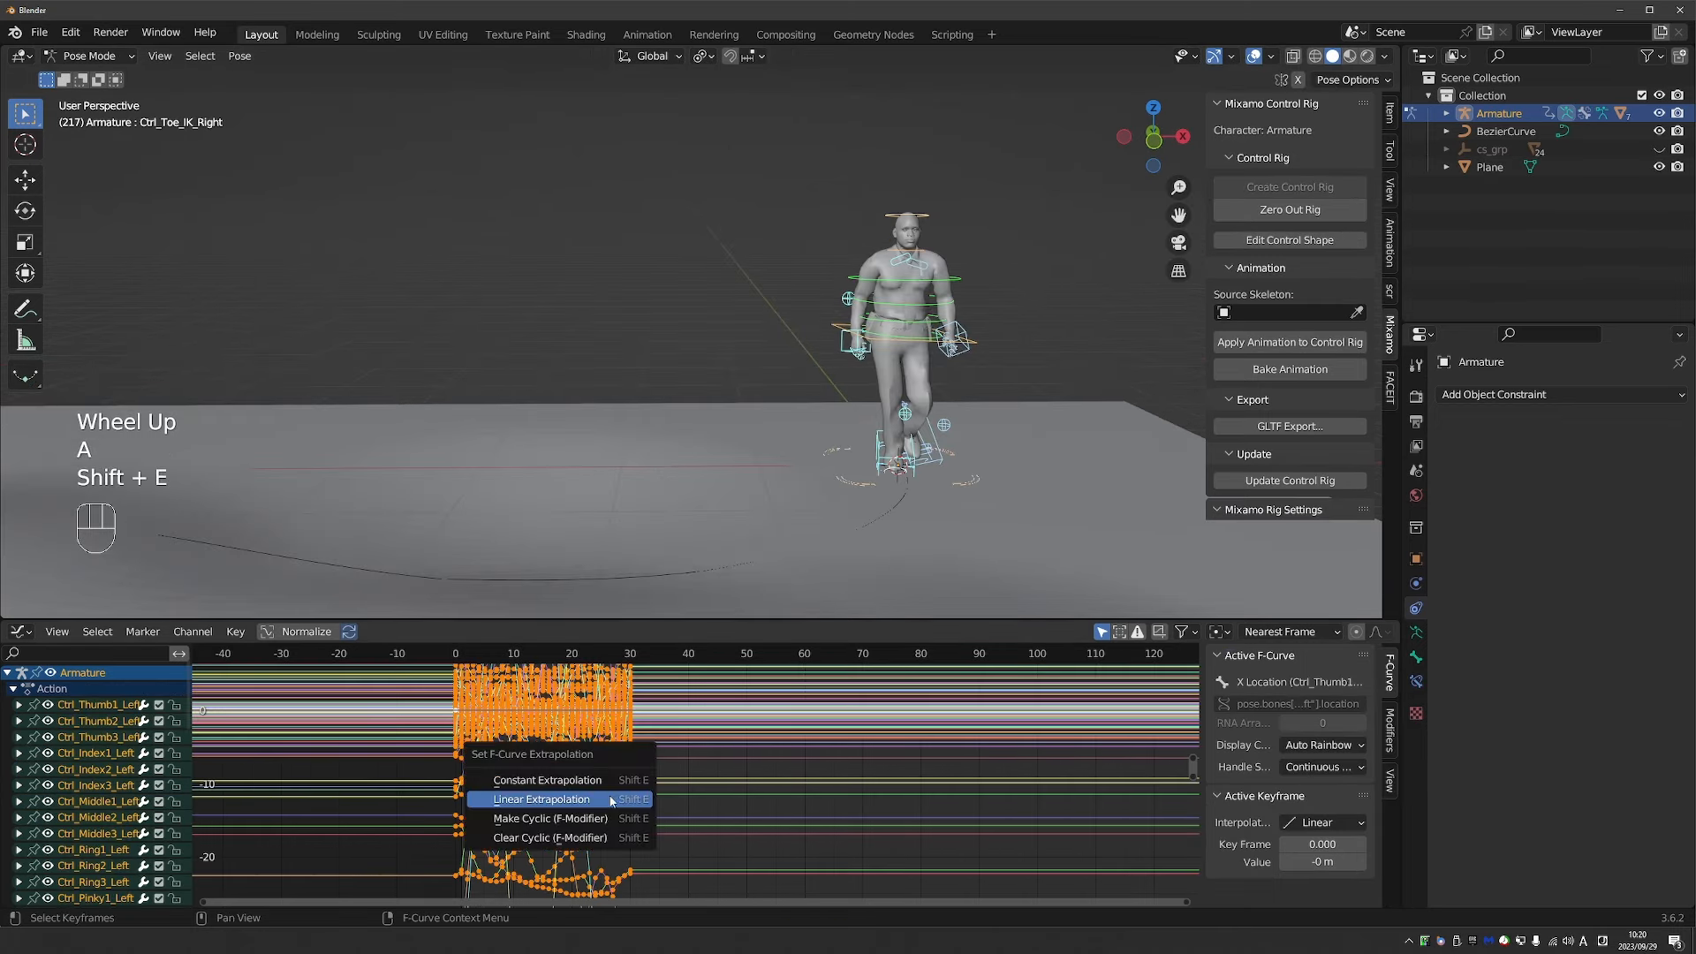
click(583, 818)
scroll(587, 699, down, 3)
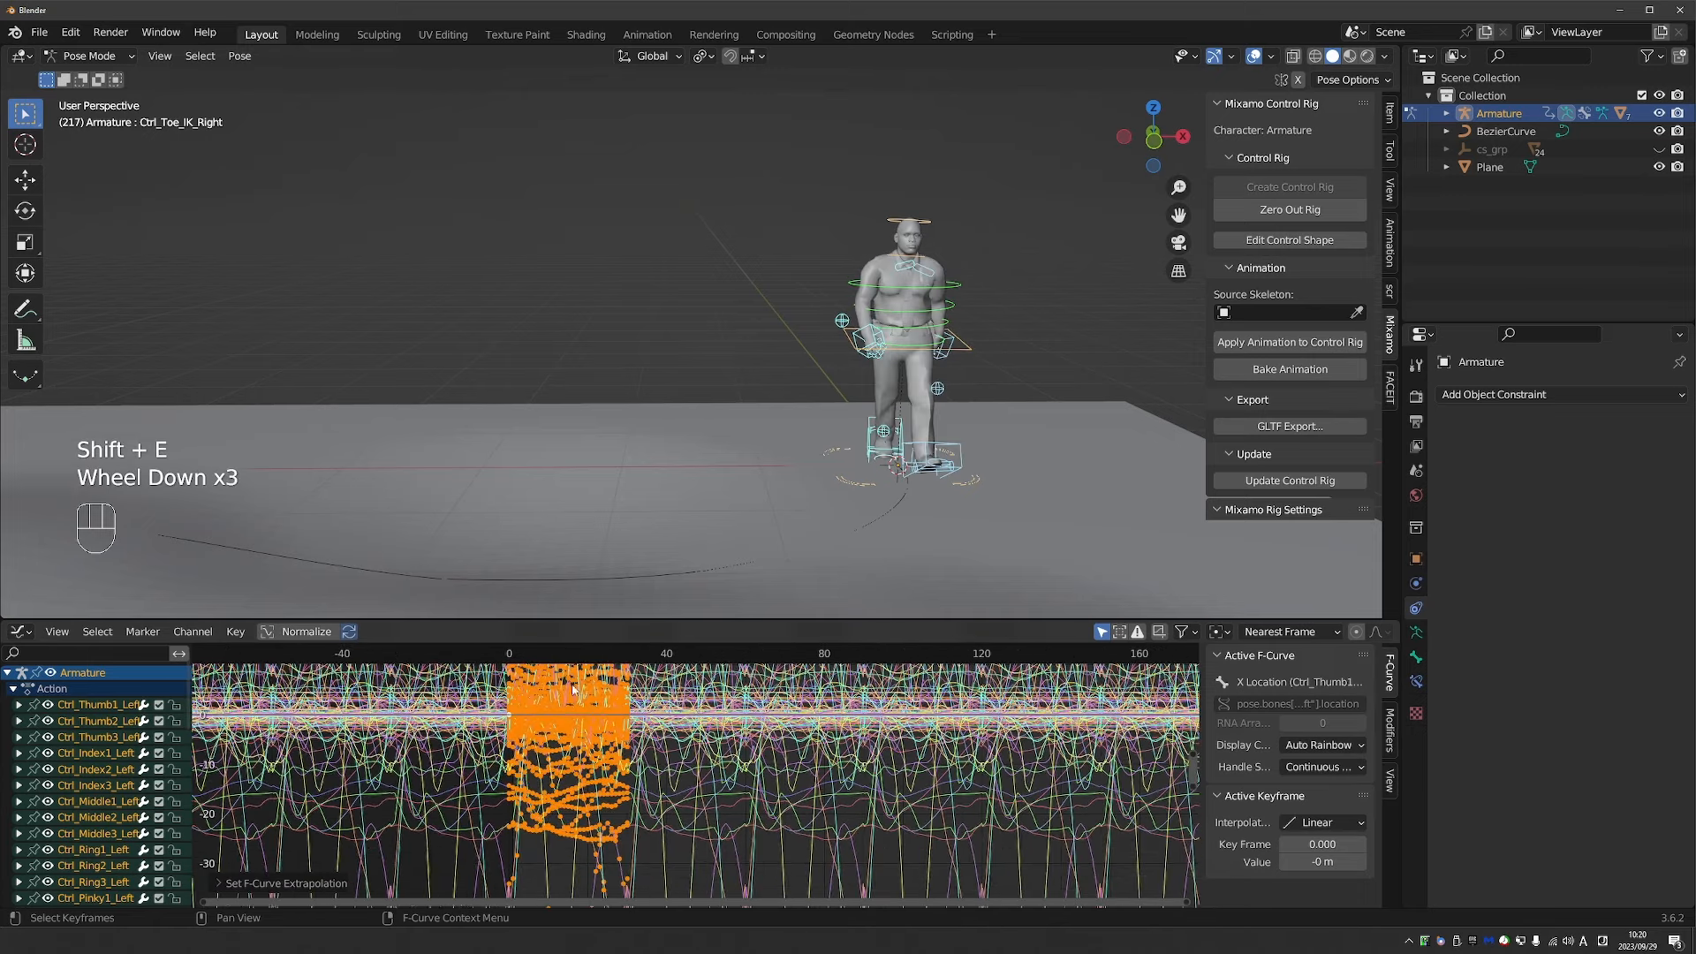
Select the Ctrl_Master bone around the character's feet and test moving and rotating it.
key(Tab)
scroll(874, 477, down, 2)
middle_drag(875, 477, 887, 480)
scroll(888, 479, up, 2)
middle_click(887, 480)
key(Tab)
click(890, 511)
key(g)
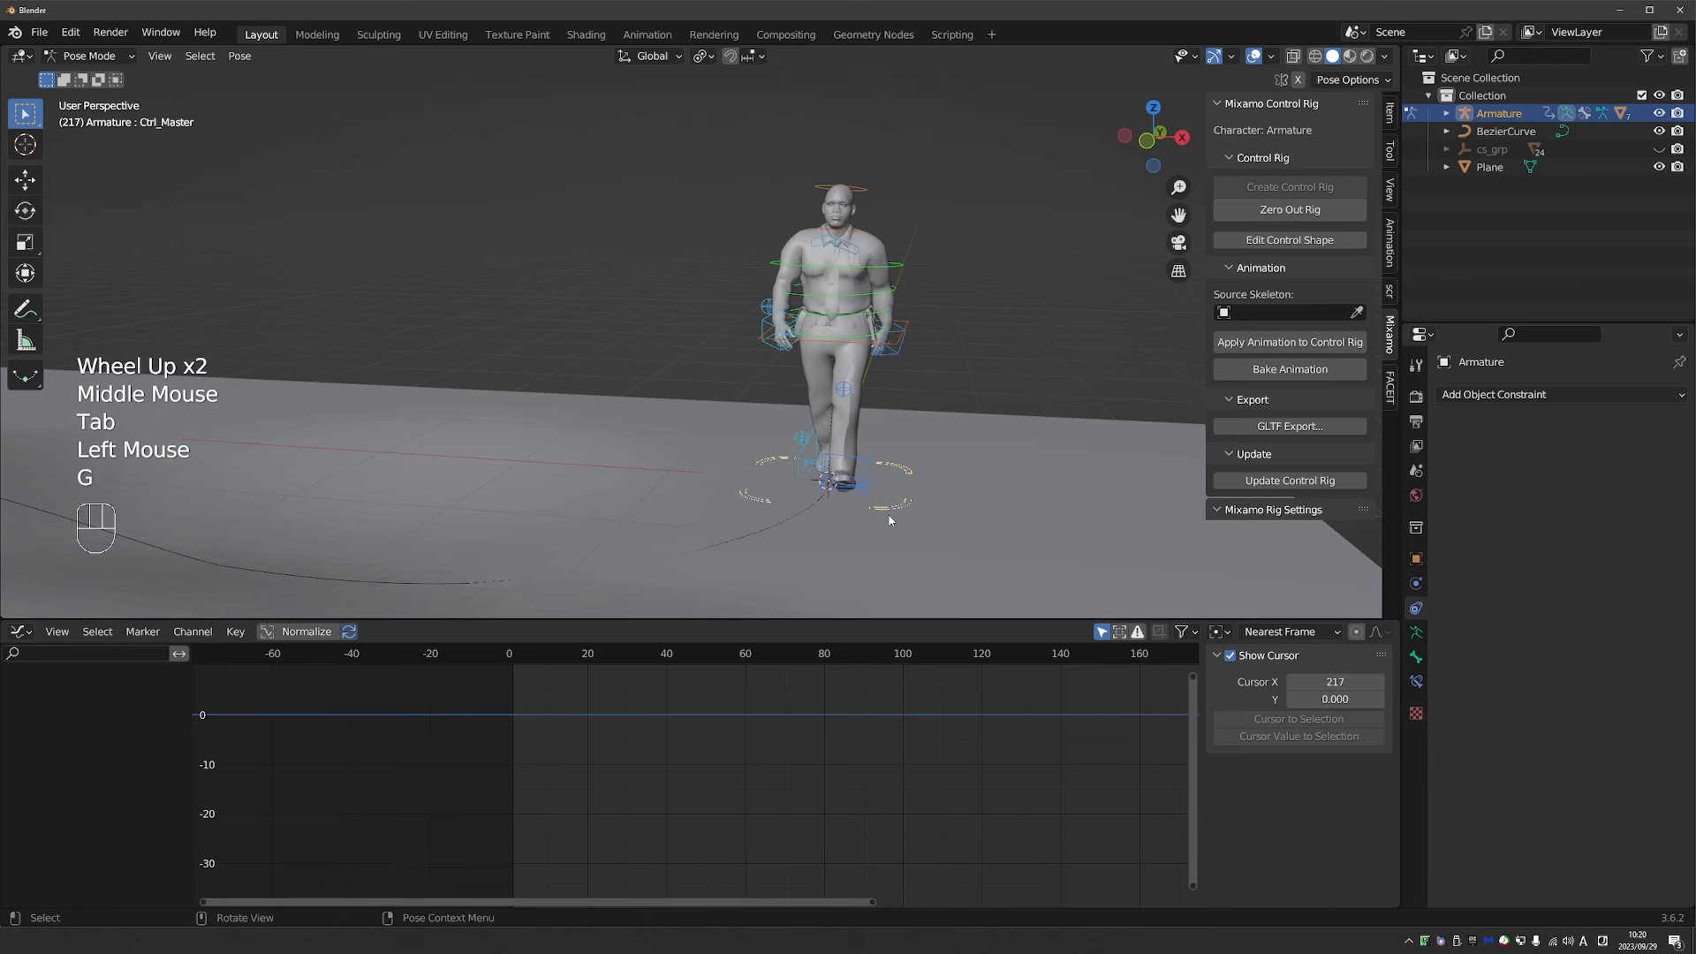
key(r)
right_click(938, 521)
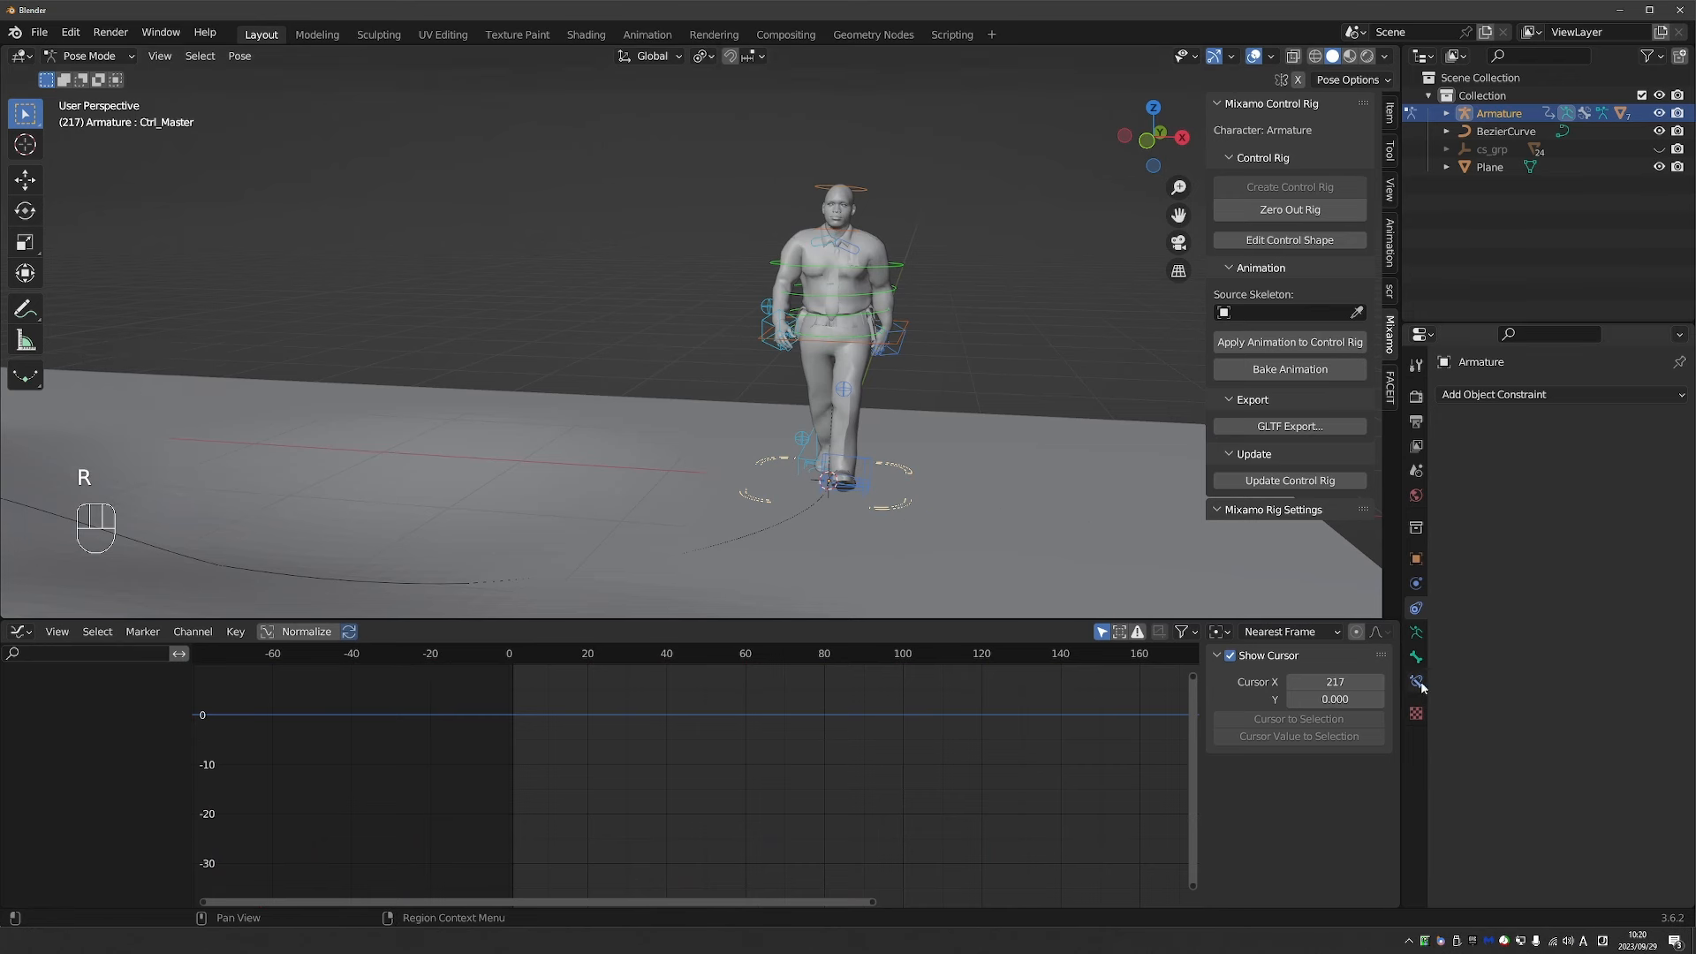
Add a Follow Path bone constraint to Ctrl_Master targeting BezierCurve, with Follow Curve enabled and -Y as the forward axis.
click(1416, 681)
click(1625, 394)
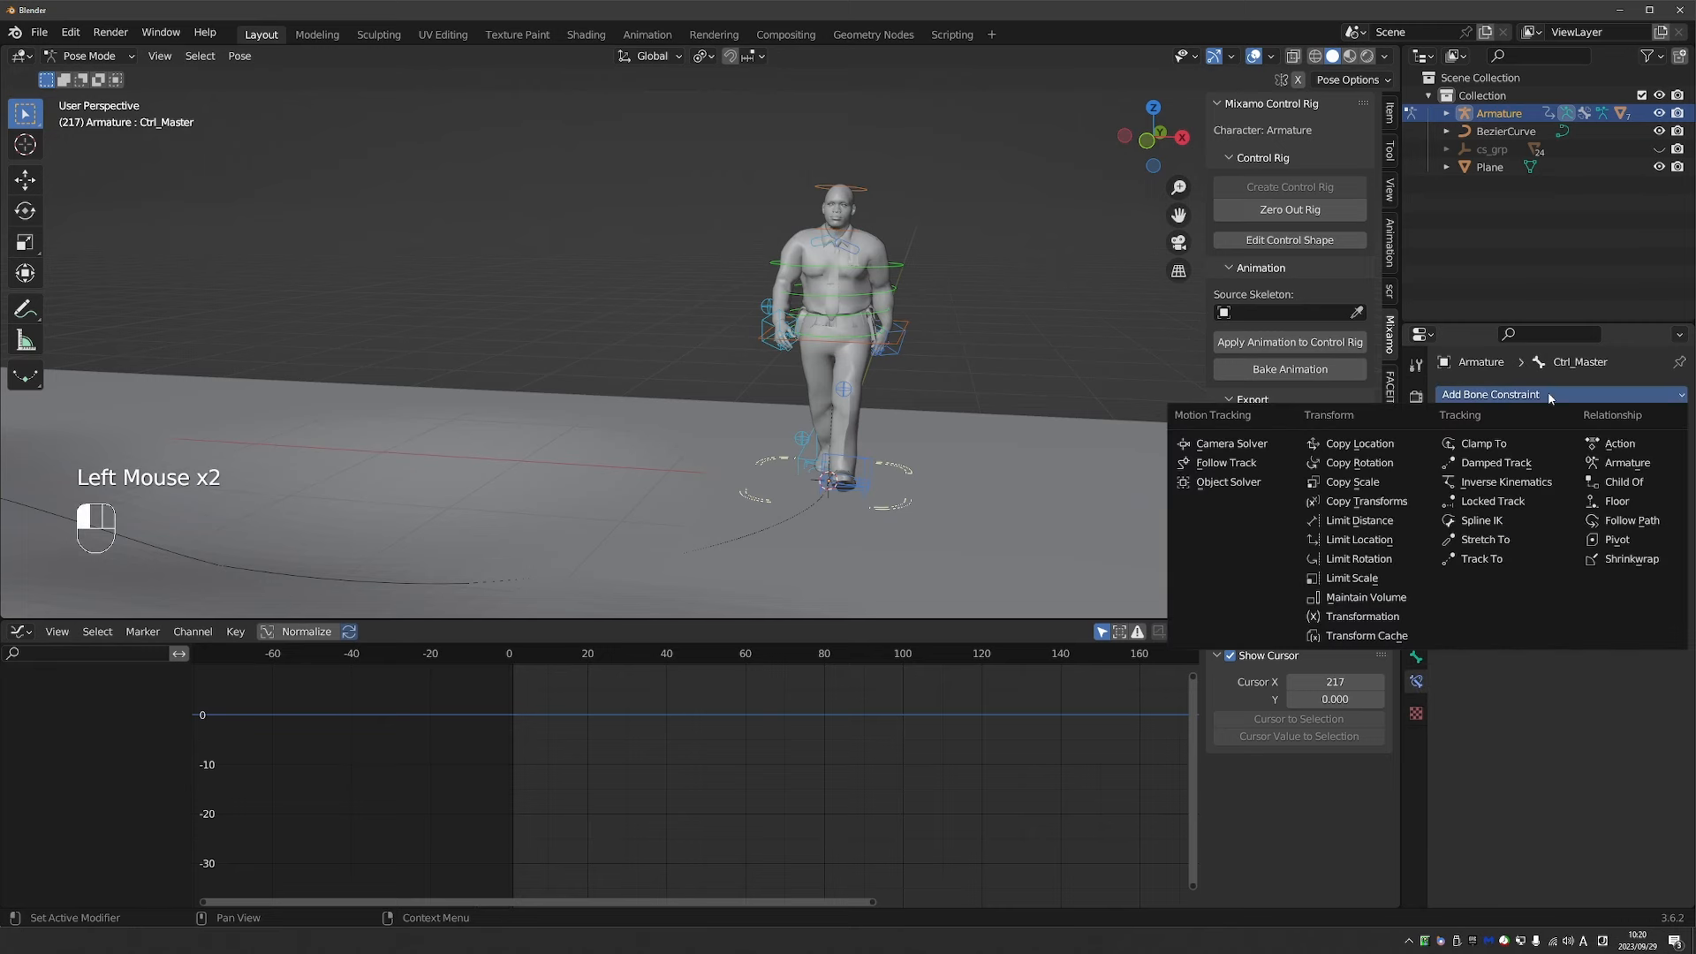
click(1631, 520)
click(1594, 450)
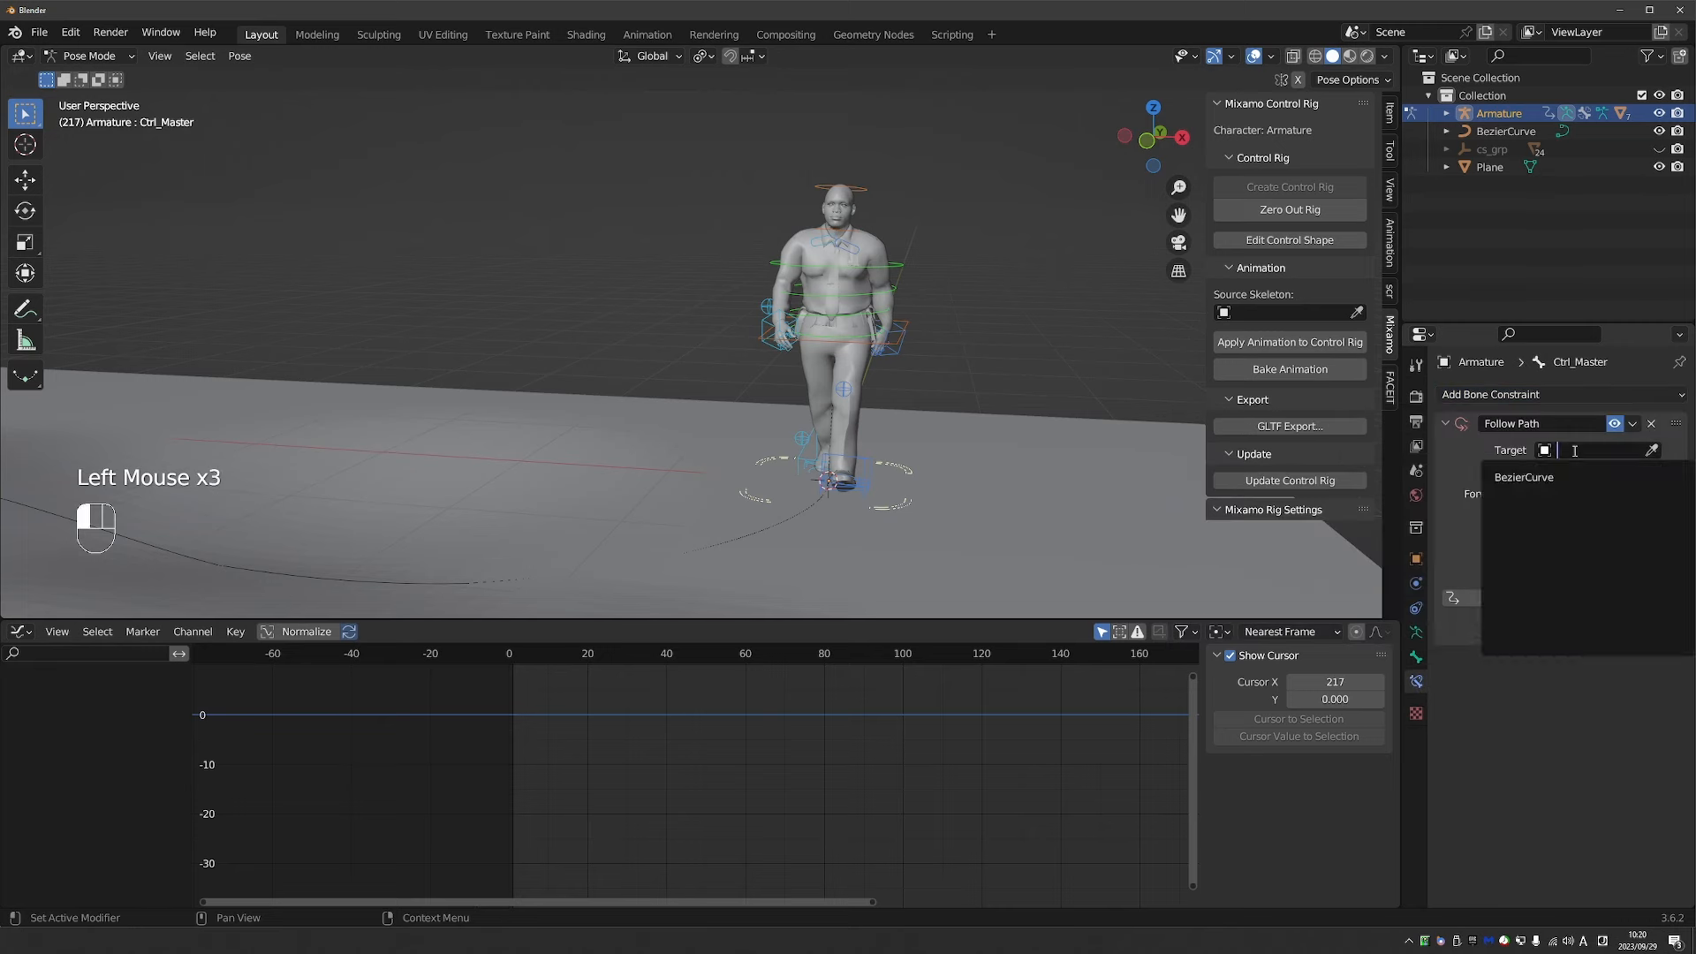
click(1593, 476)
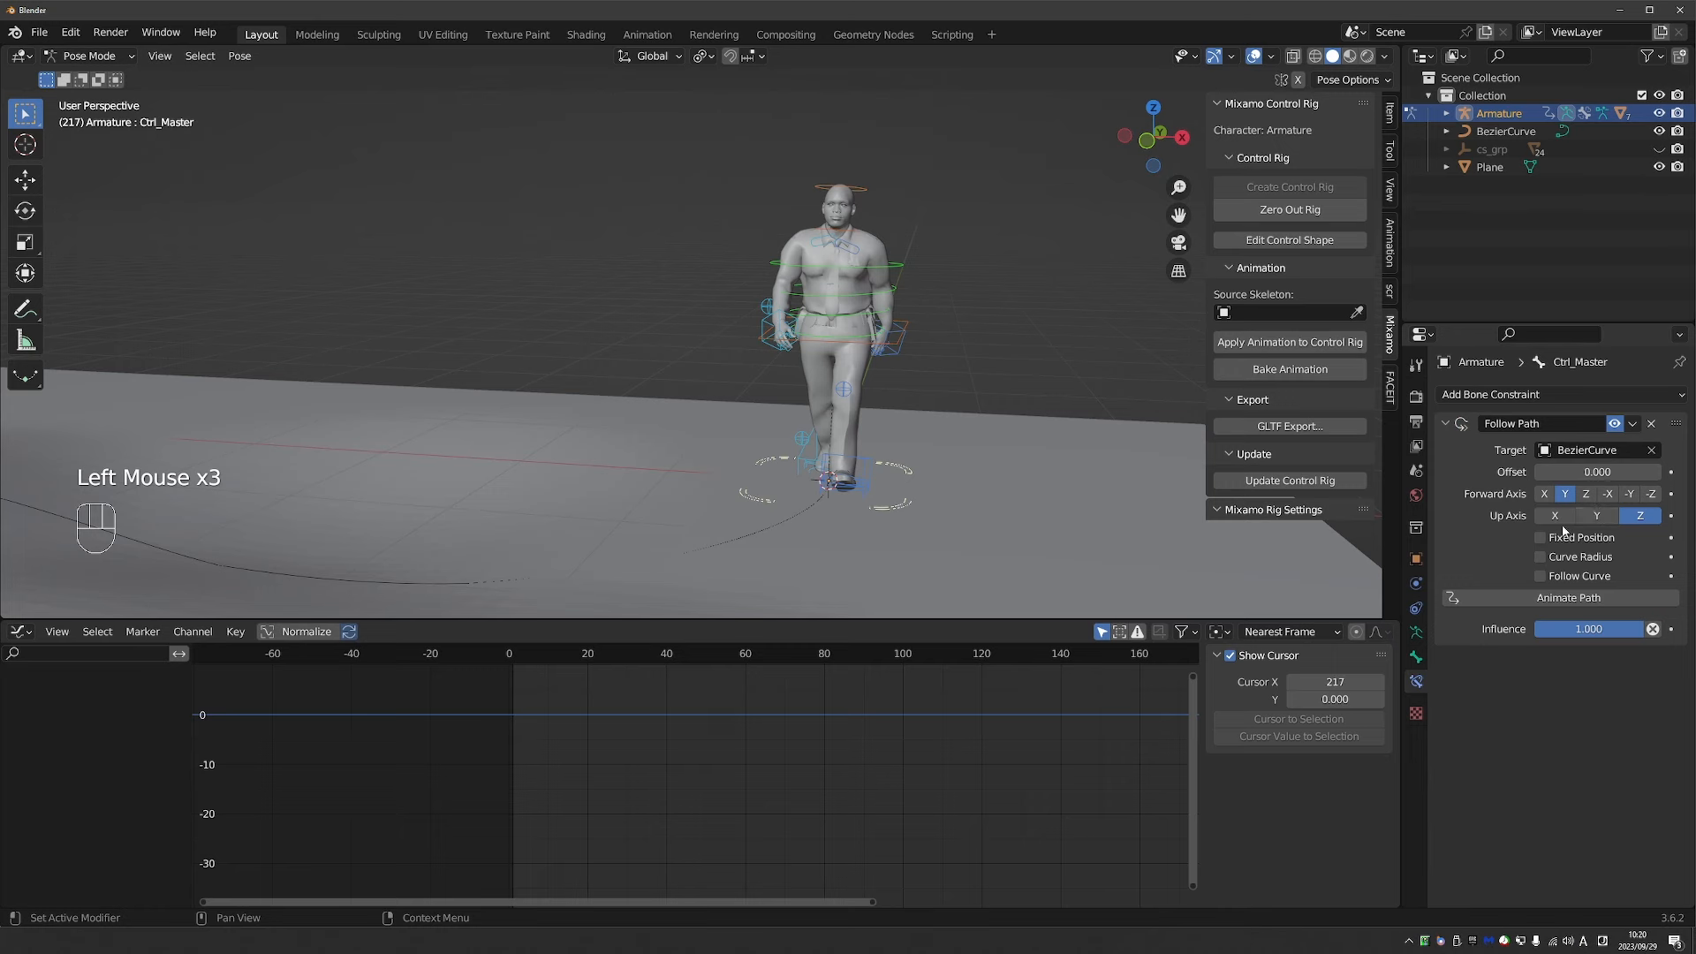
click(1550, 581)
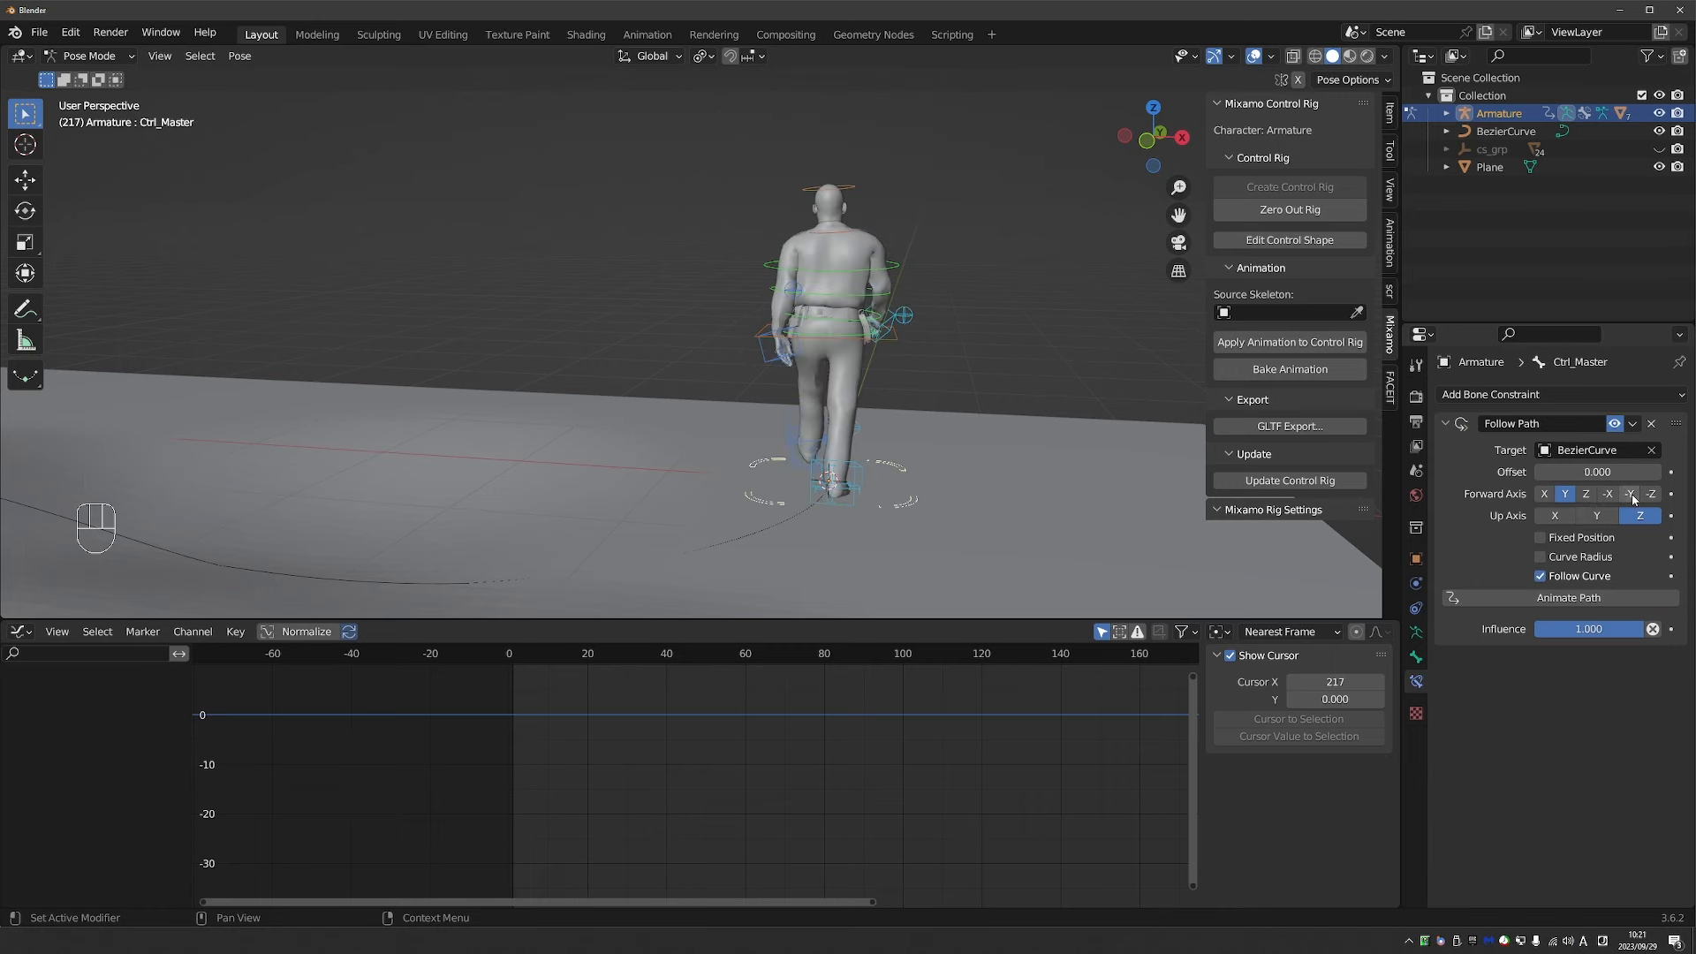
click(1630, 495)
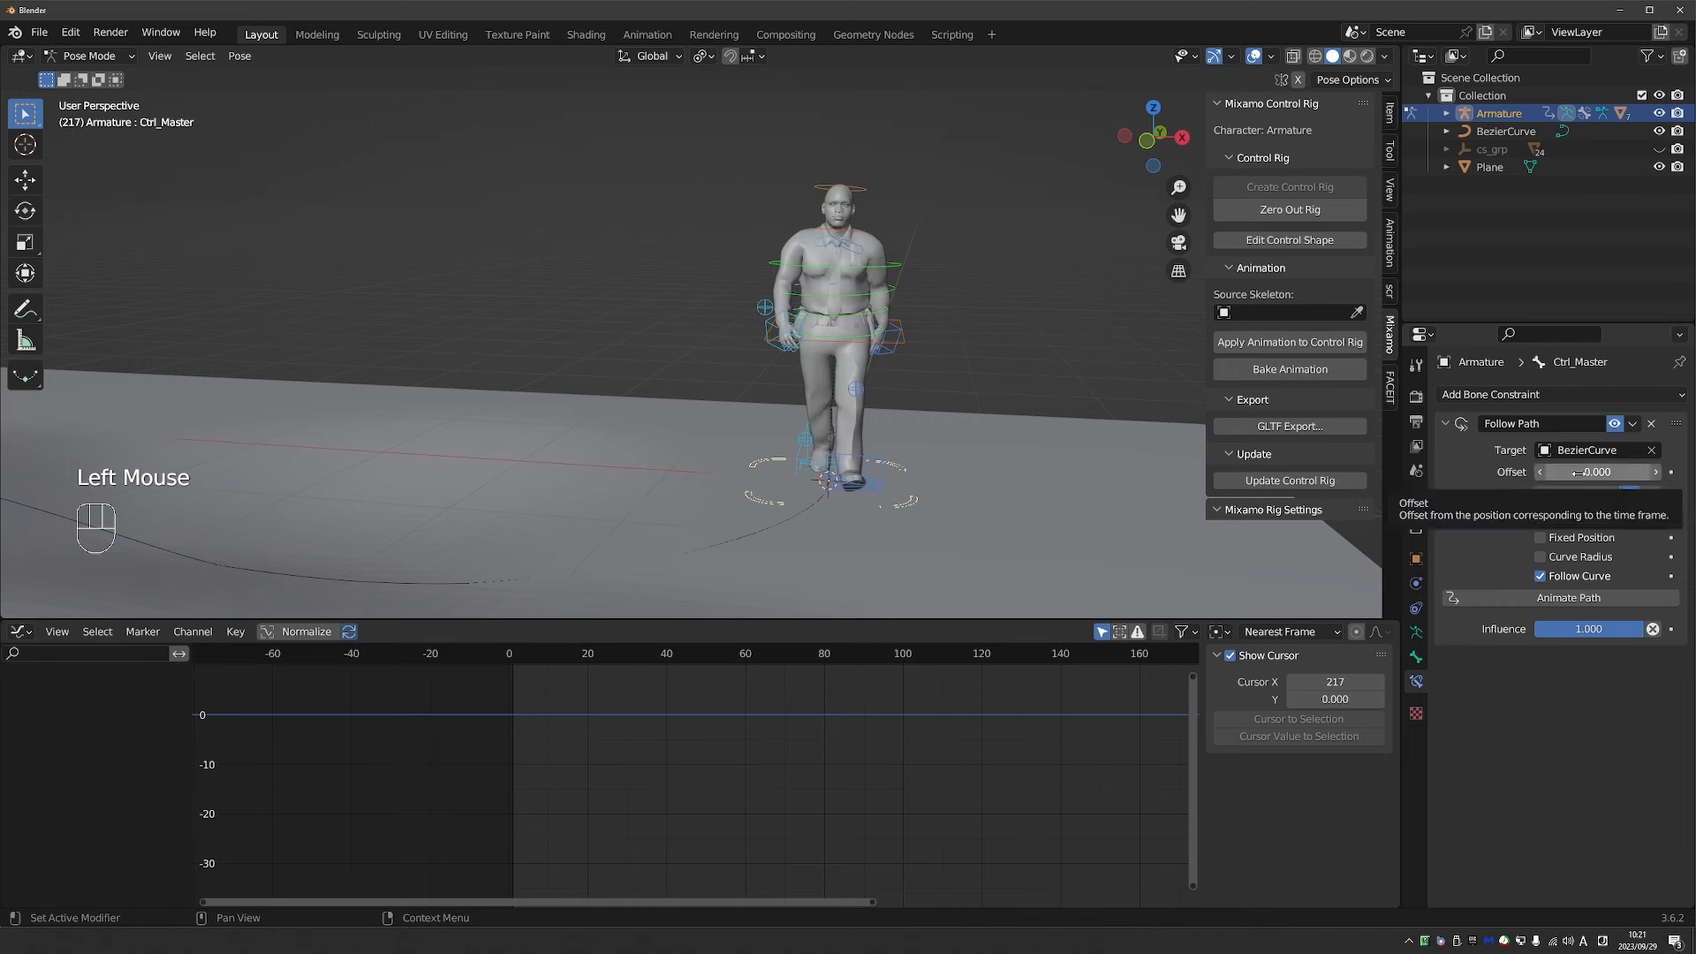
Keyframe the Ctrl_Master Follow Path offset at 0 on frame 0 and -13 on frame 30.
key(i)
key(ctrl+z)
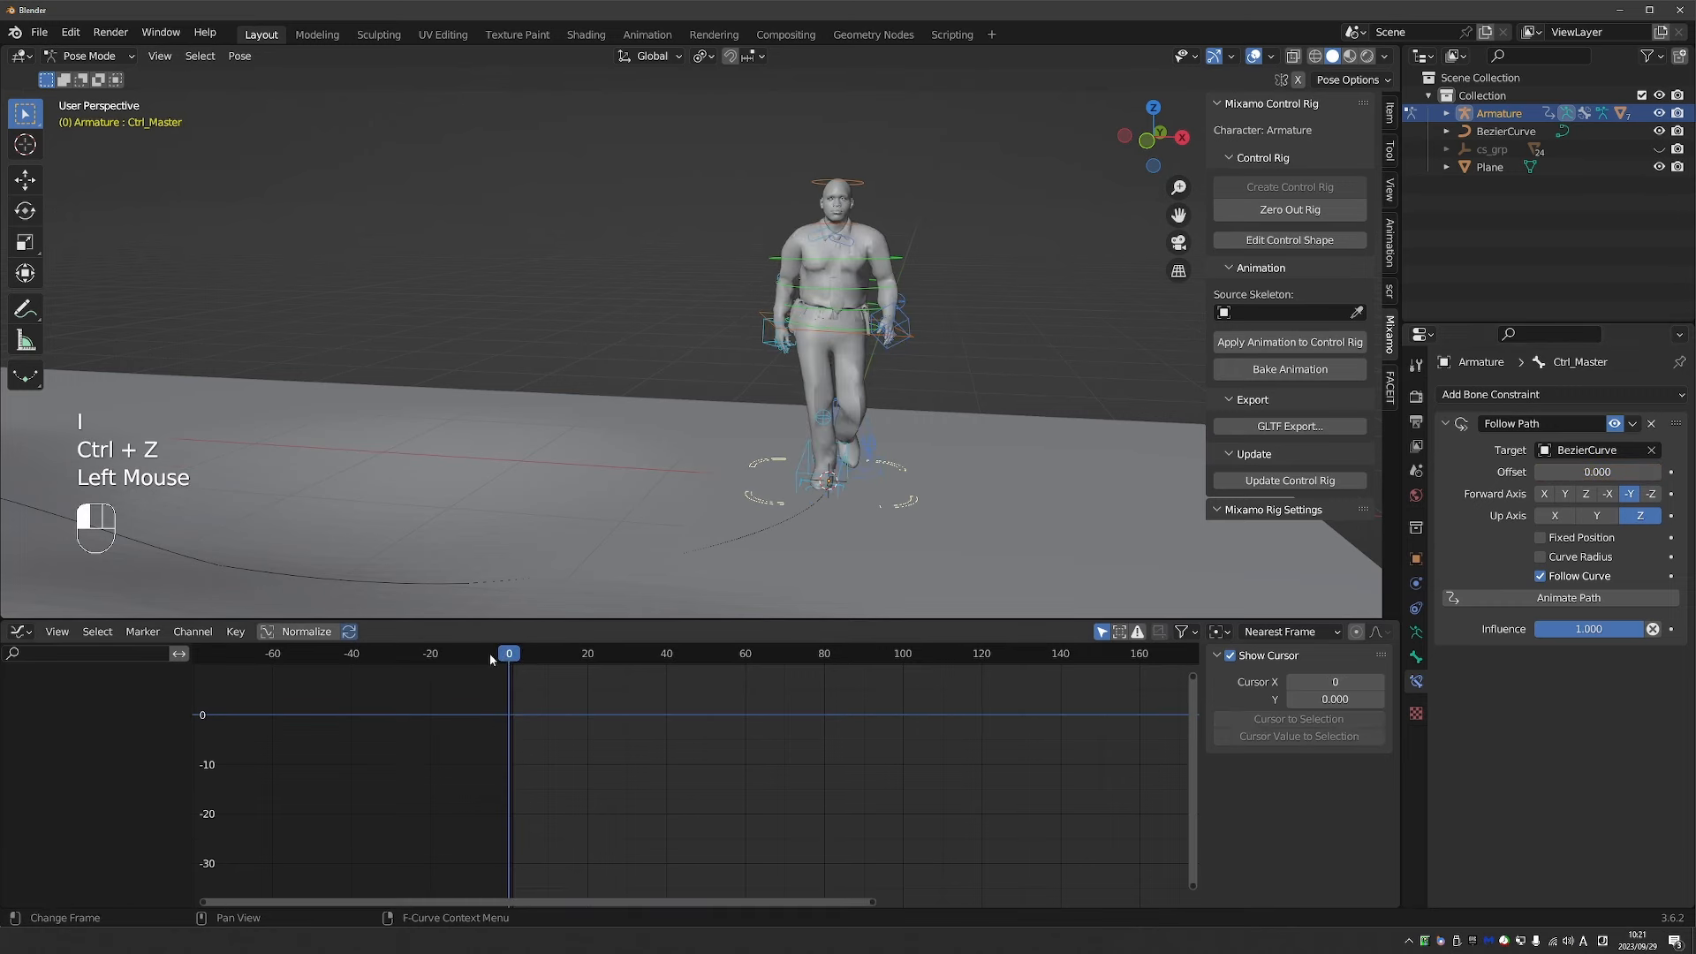
key(i)
drag(678, 655, 629, 663)
click(1588, 472)
text(-13)
key(Return)
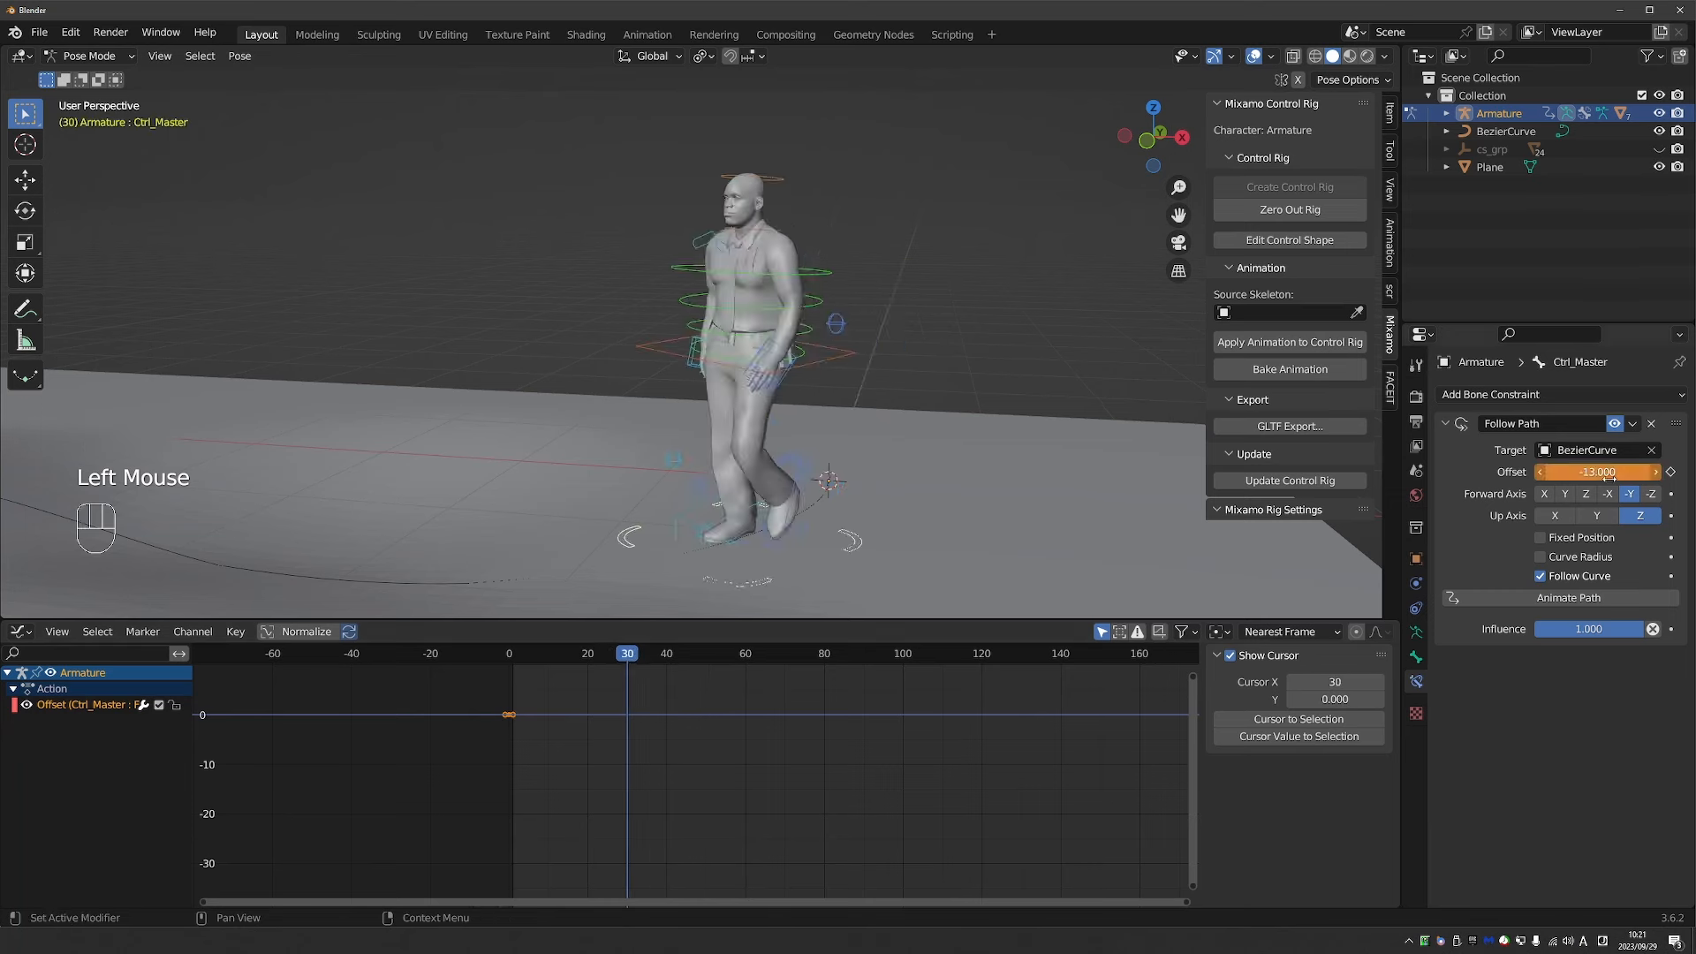
key(i)
Set the Ctrl_Master offset keyframes to linear interpolation and linear extrapolation.
scroll(603, 775, down, 2)
click(710, 858)
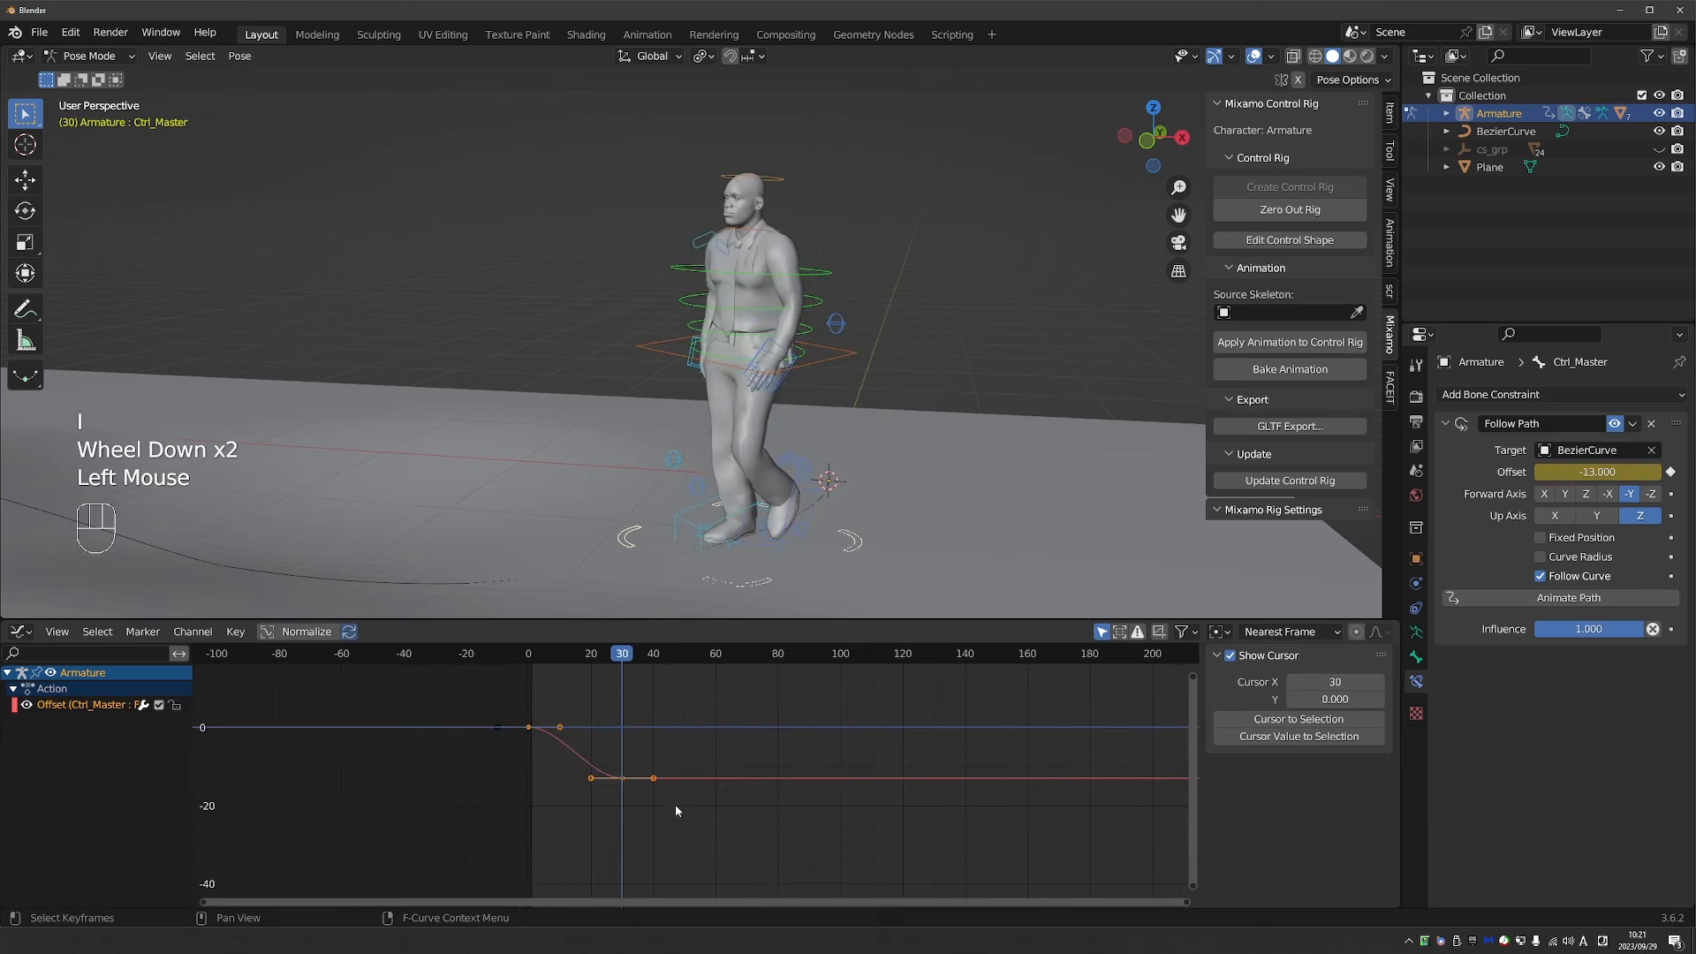
key(t)
click(629, 730)
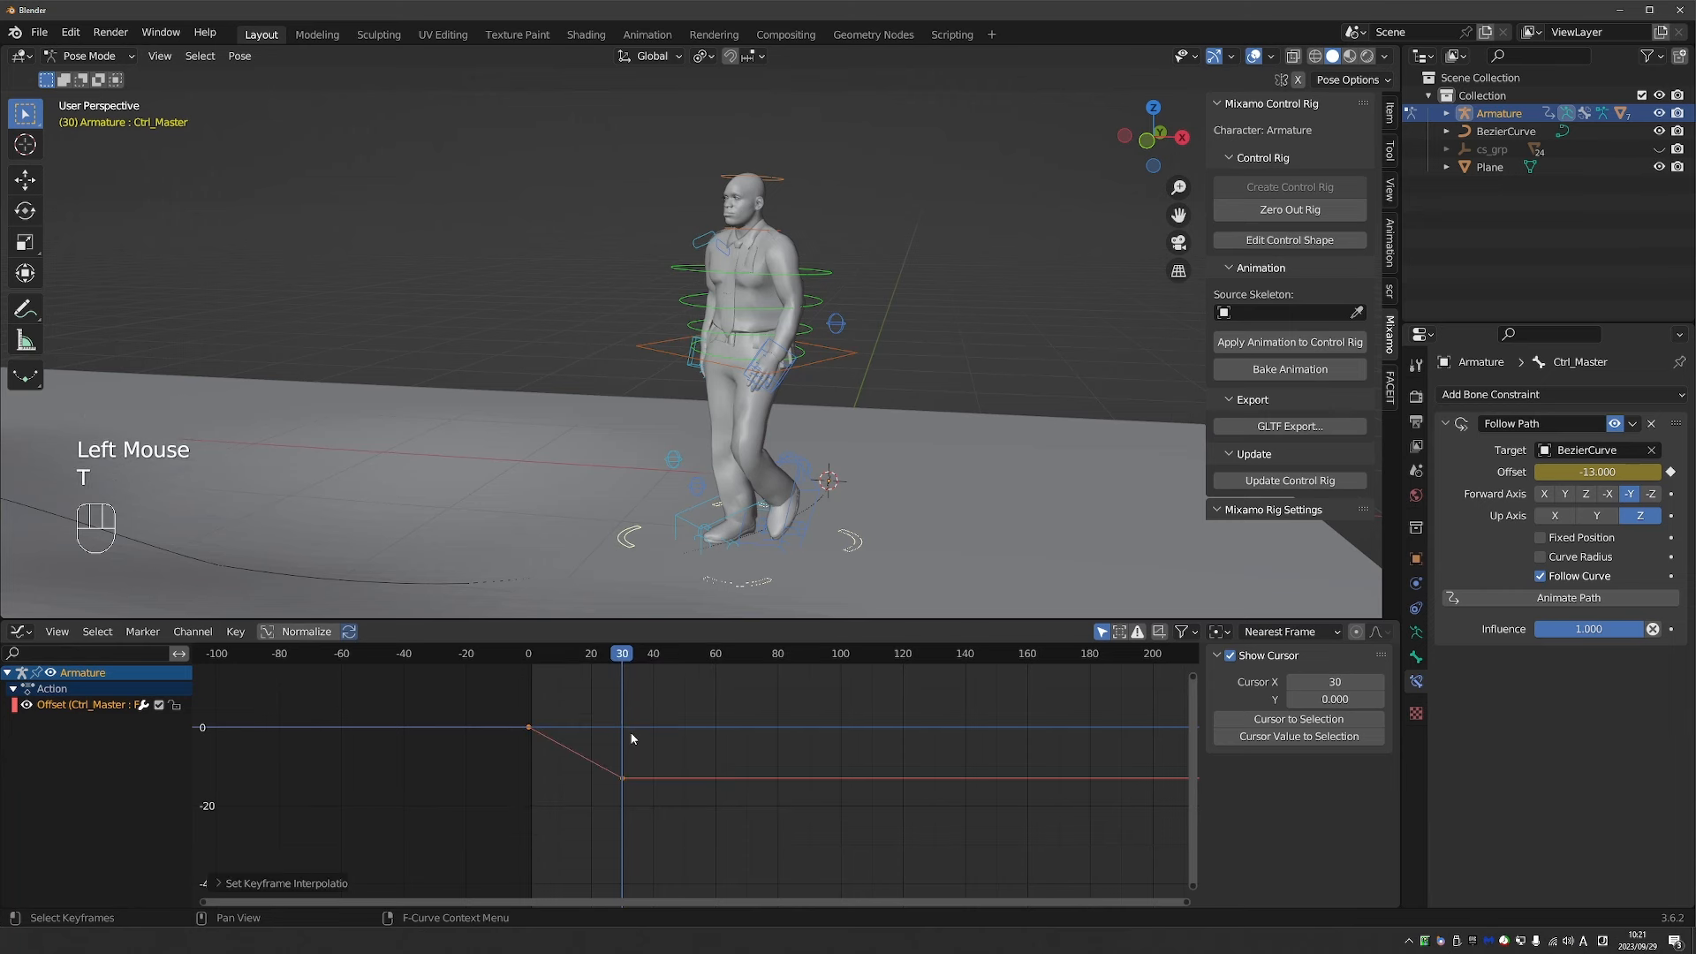
key(shift+e)
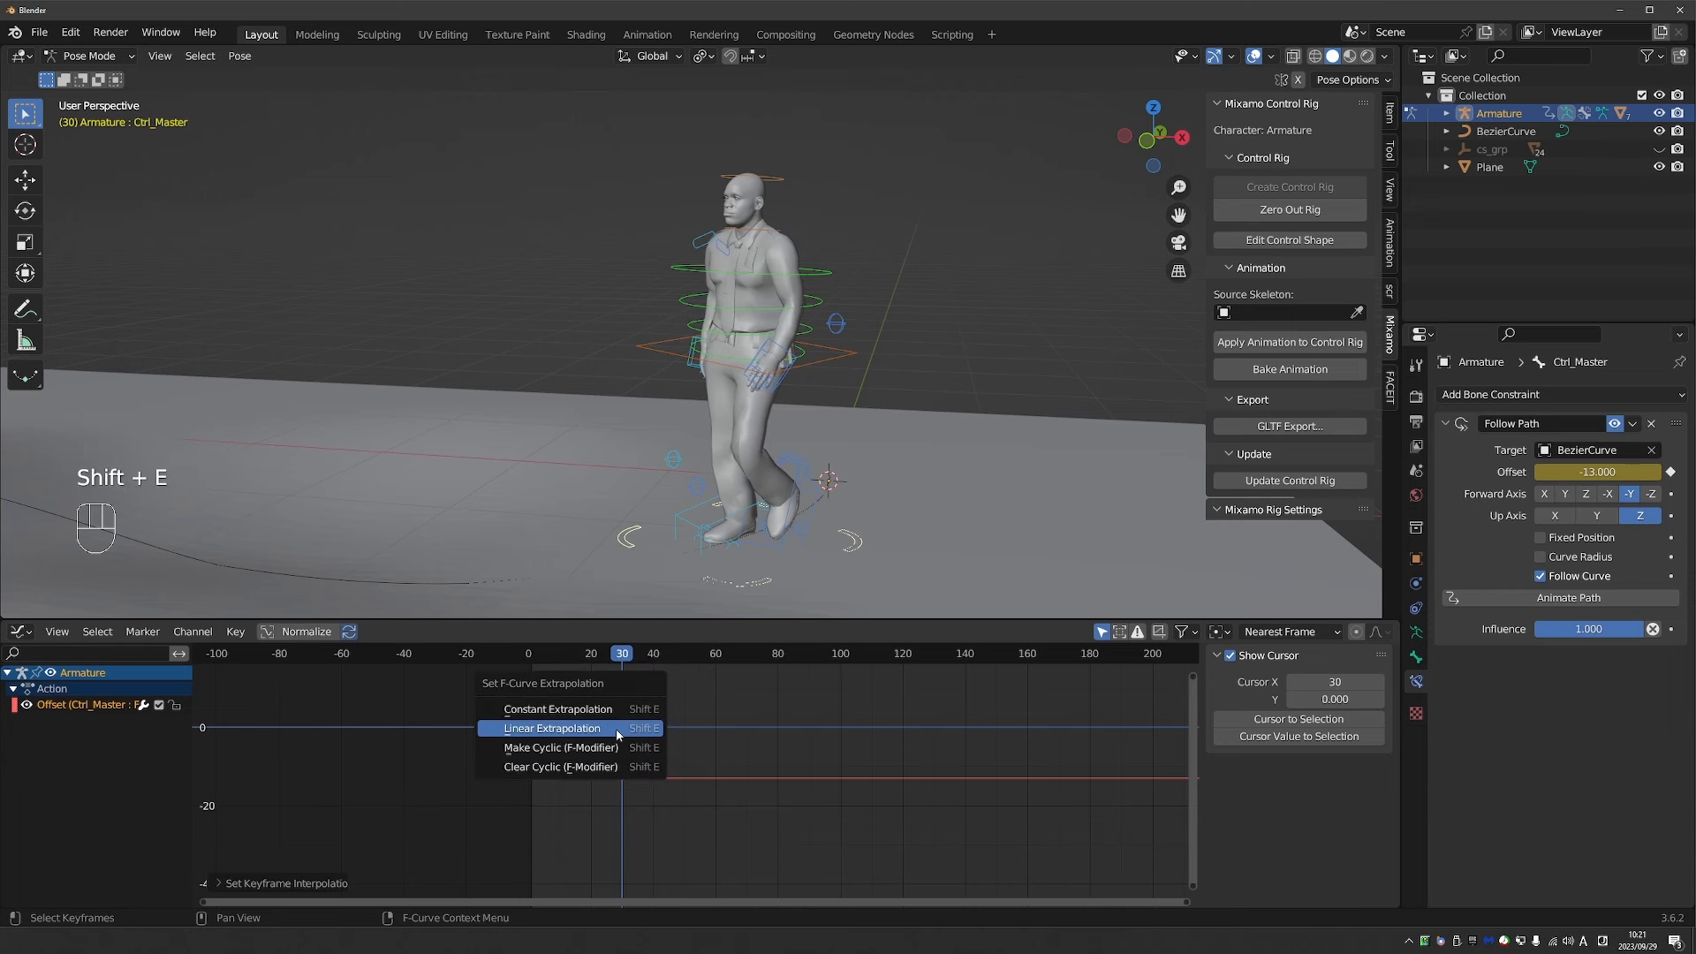
click(629, 726)
Play the animation and switch the viewport shading to check how the control rig walks along the curve.
click(564, 581)
key(space)
scroll(793, 491, down, 2)
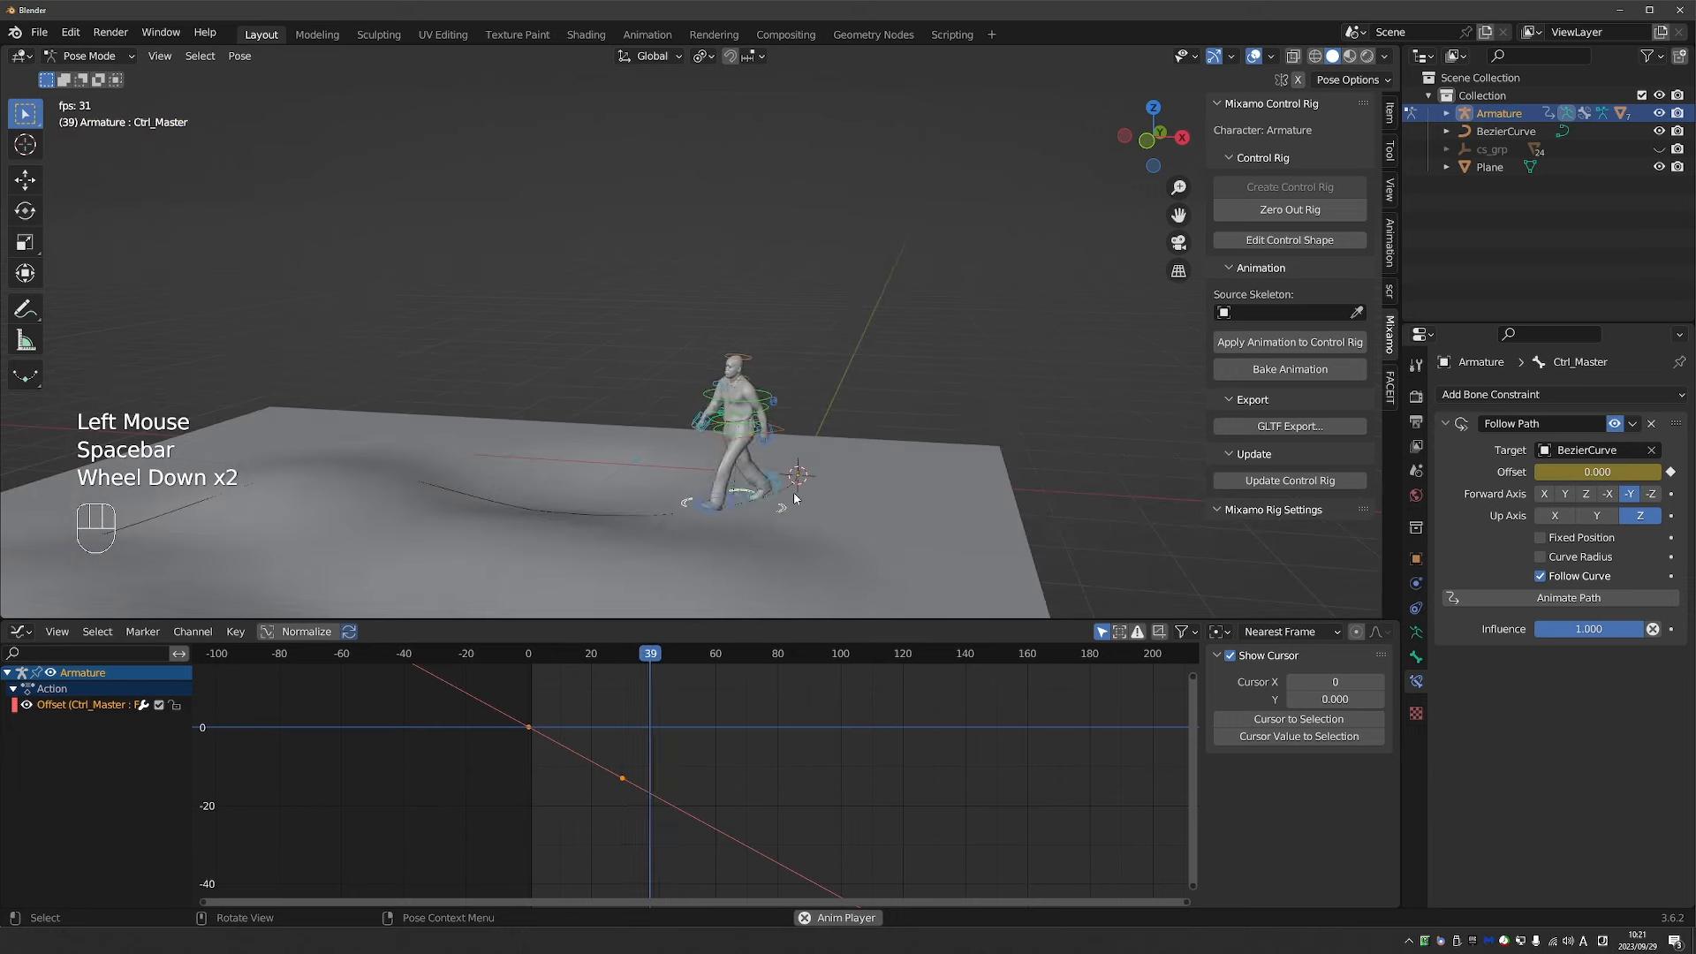
key(z)
key(z)
key(z)
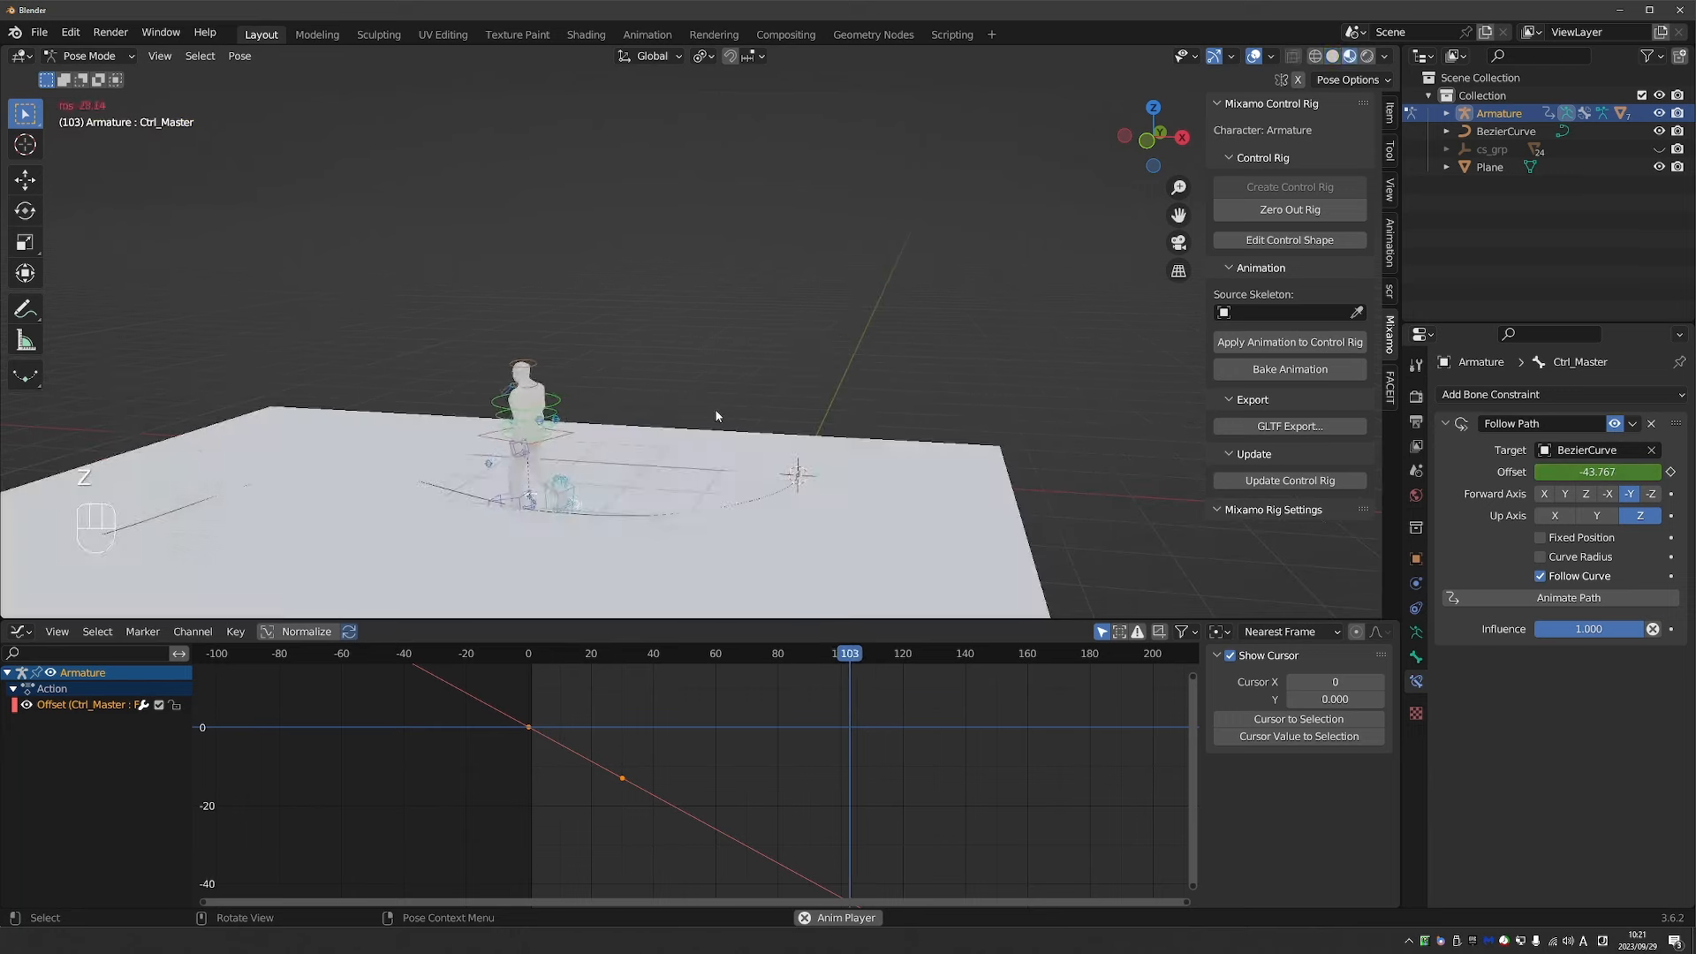
middle_drag(728, 424, 674, 409)
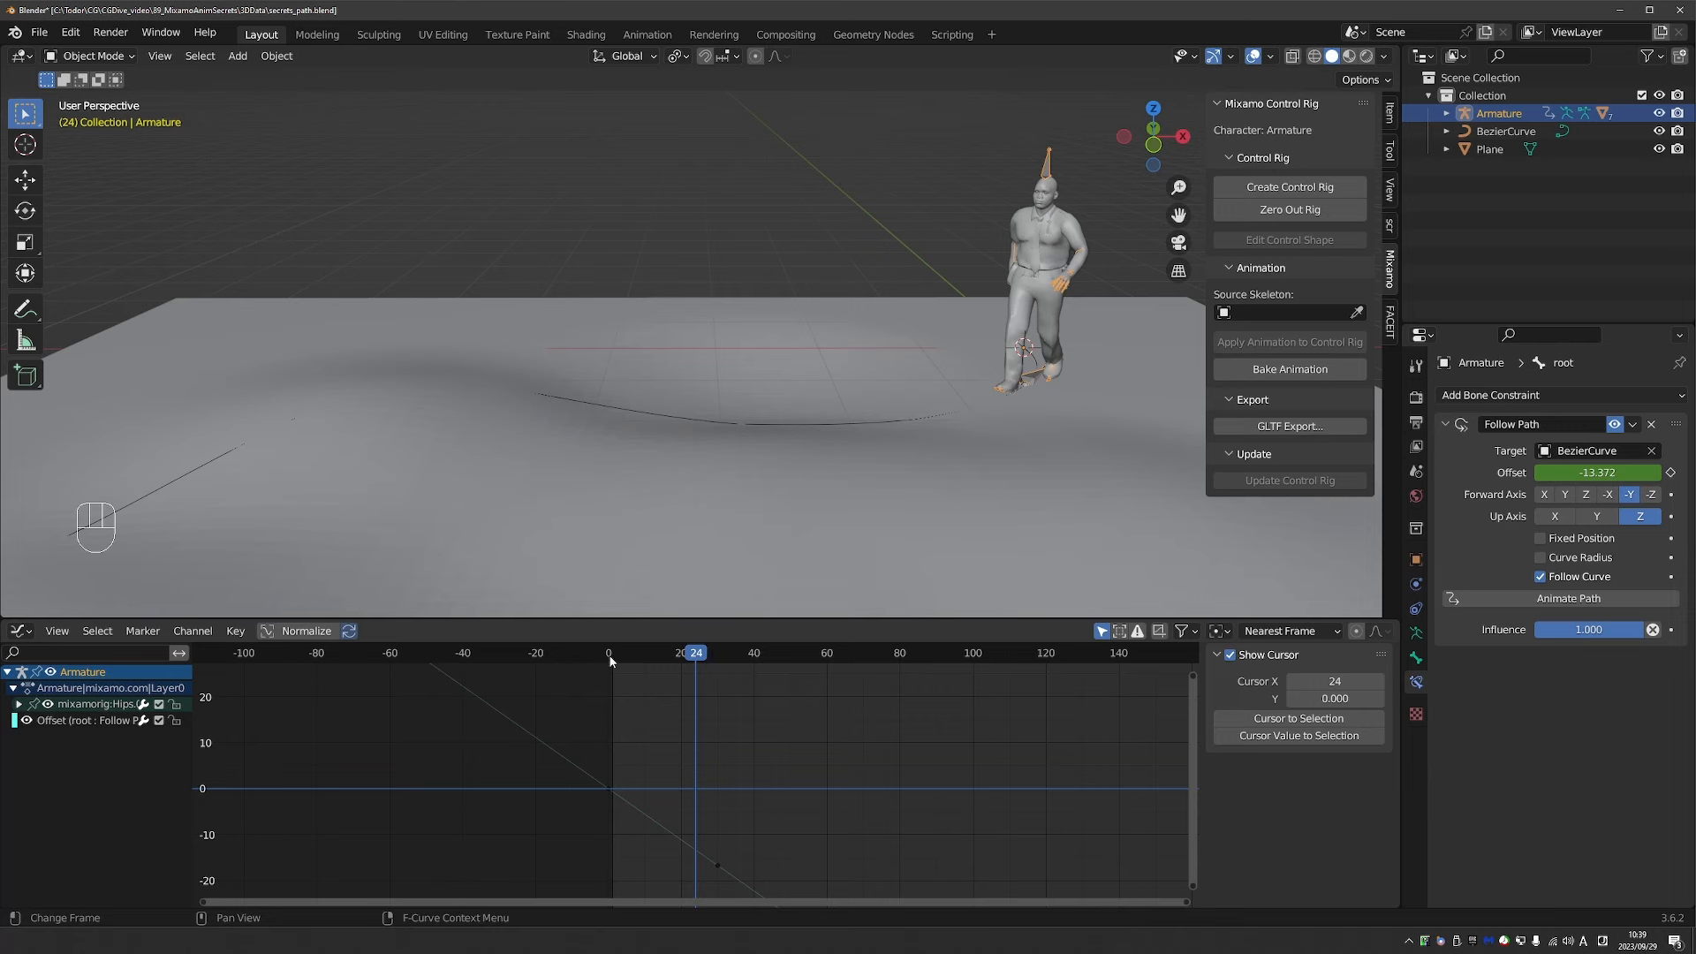
Scrub the root bone walk to frame 134 and import the FBX animation Telling A Secret.fbx.
drag(610, 661, 1096, 654)
middle_drag(345, 340, 389, 196)
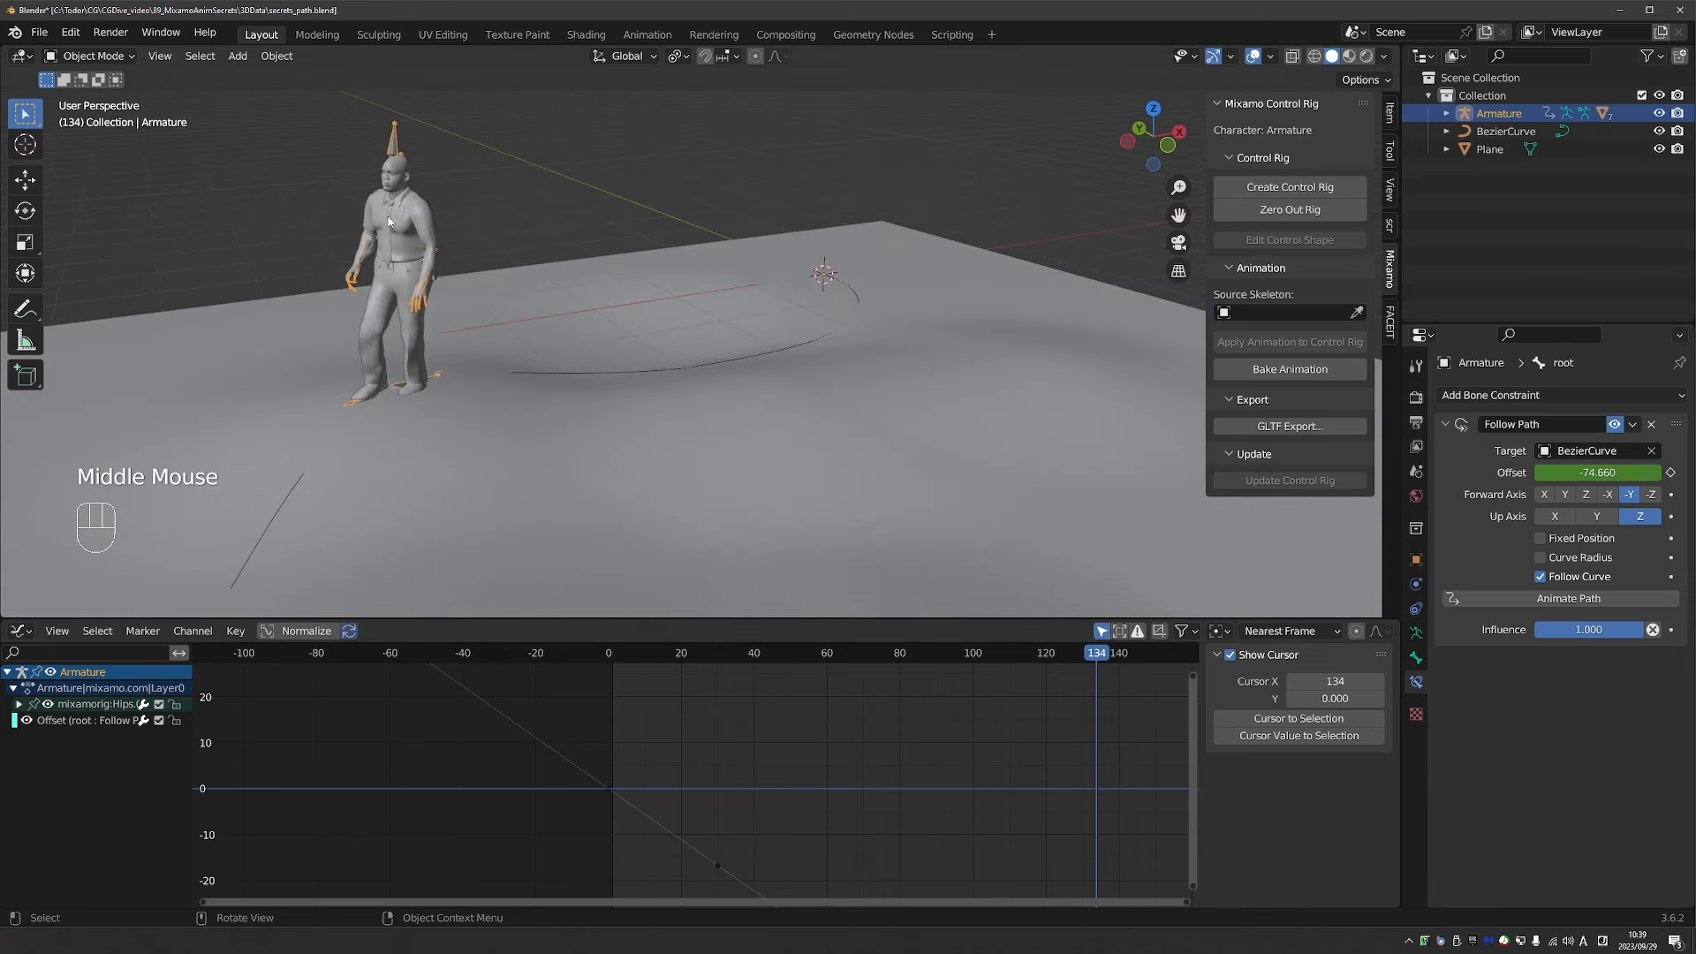
click(39, 31)
mouse_move(119, 280)
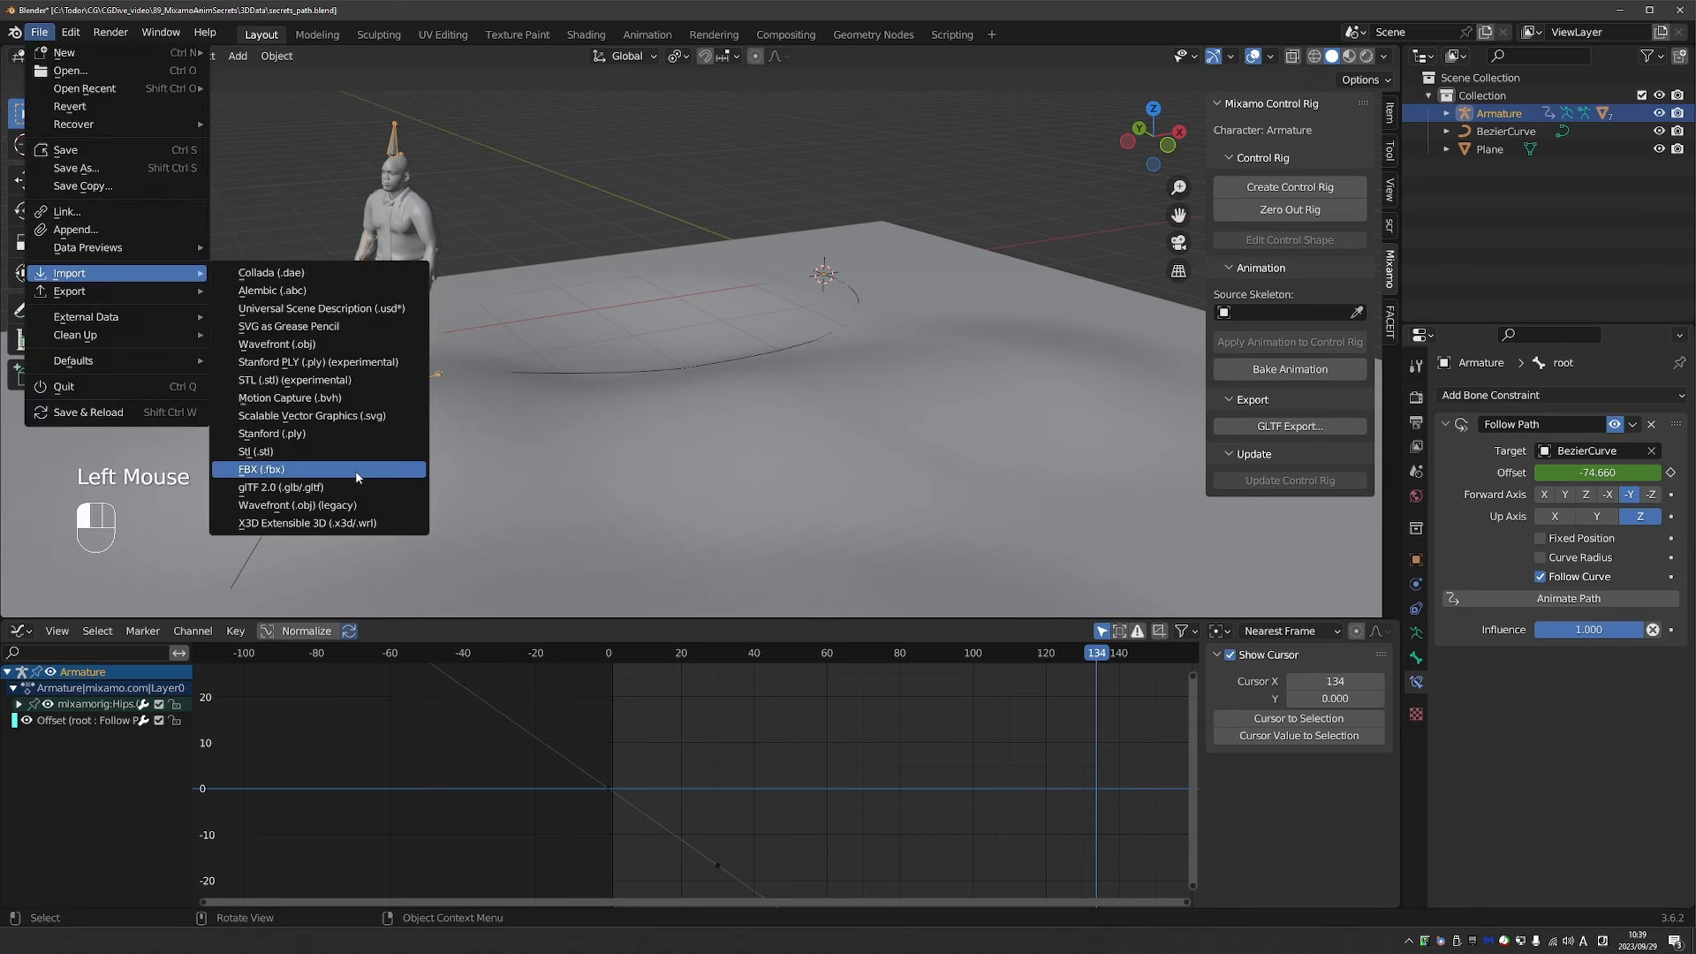
click(262, 469)
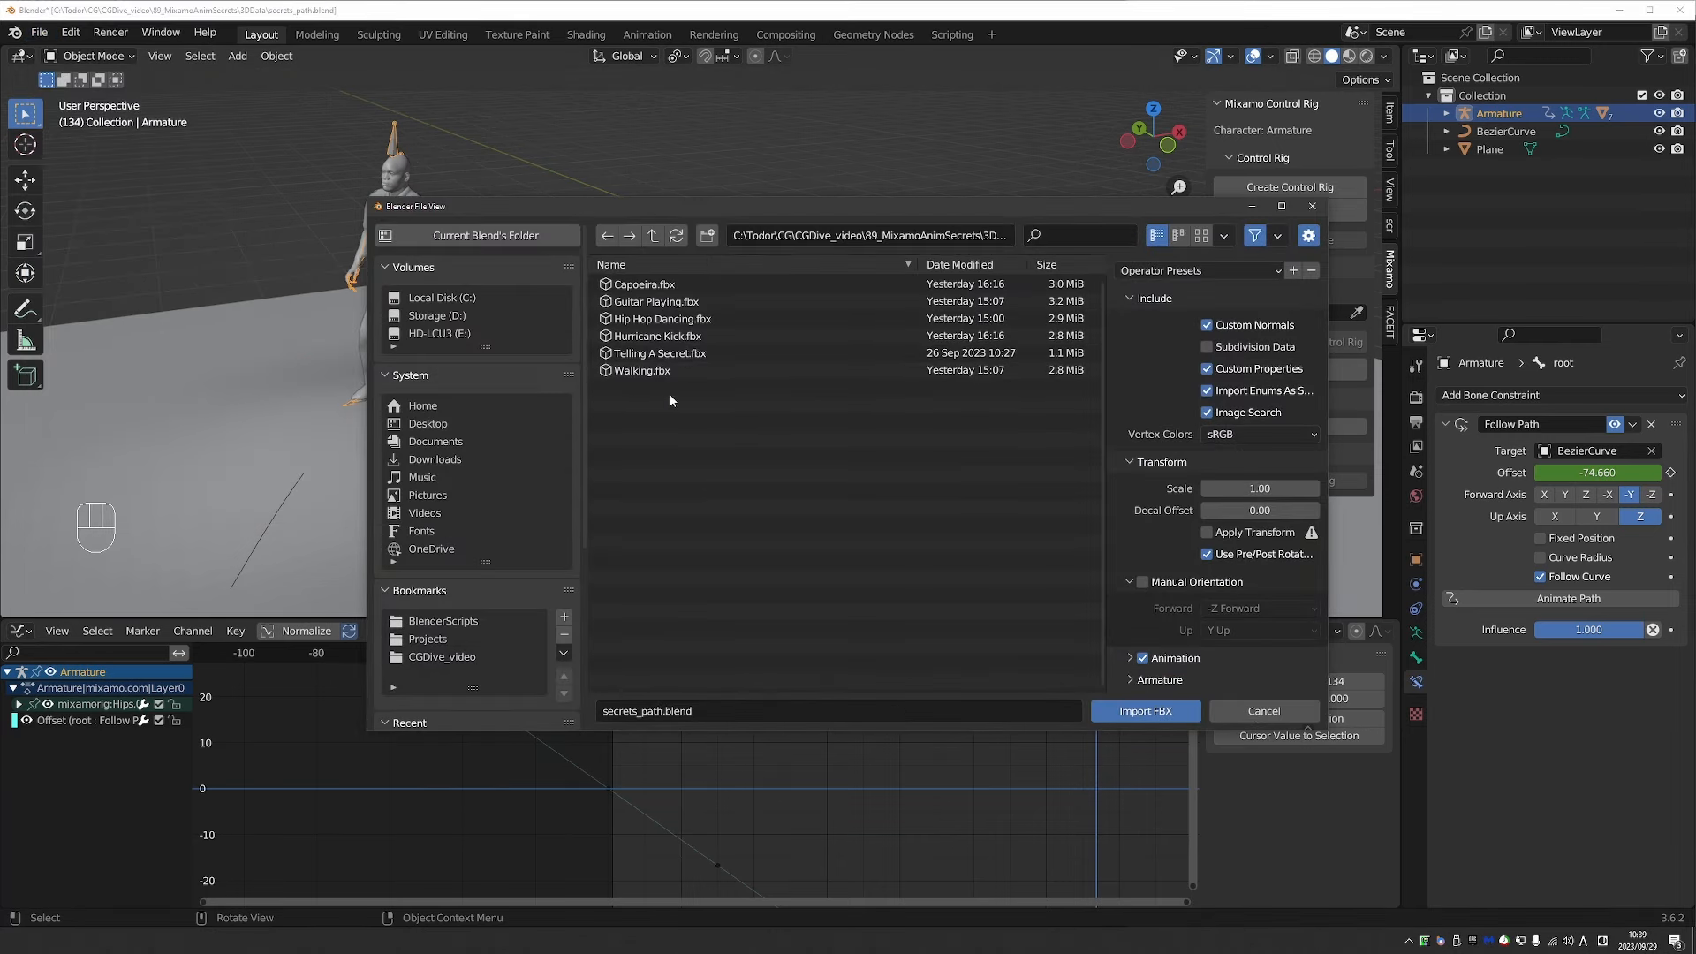
click(678, 355)
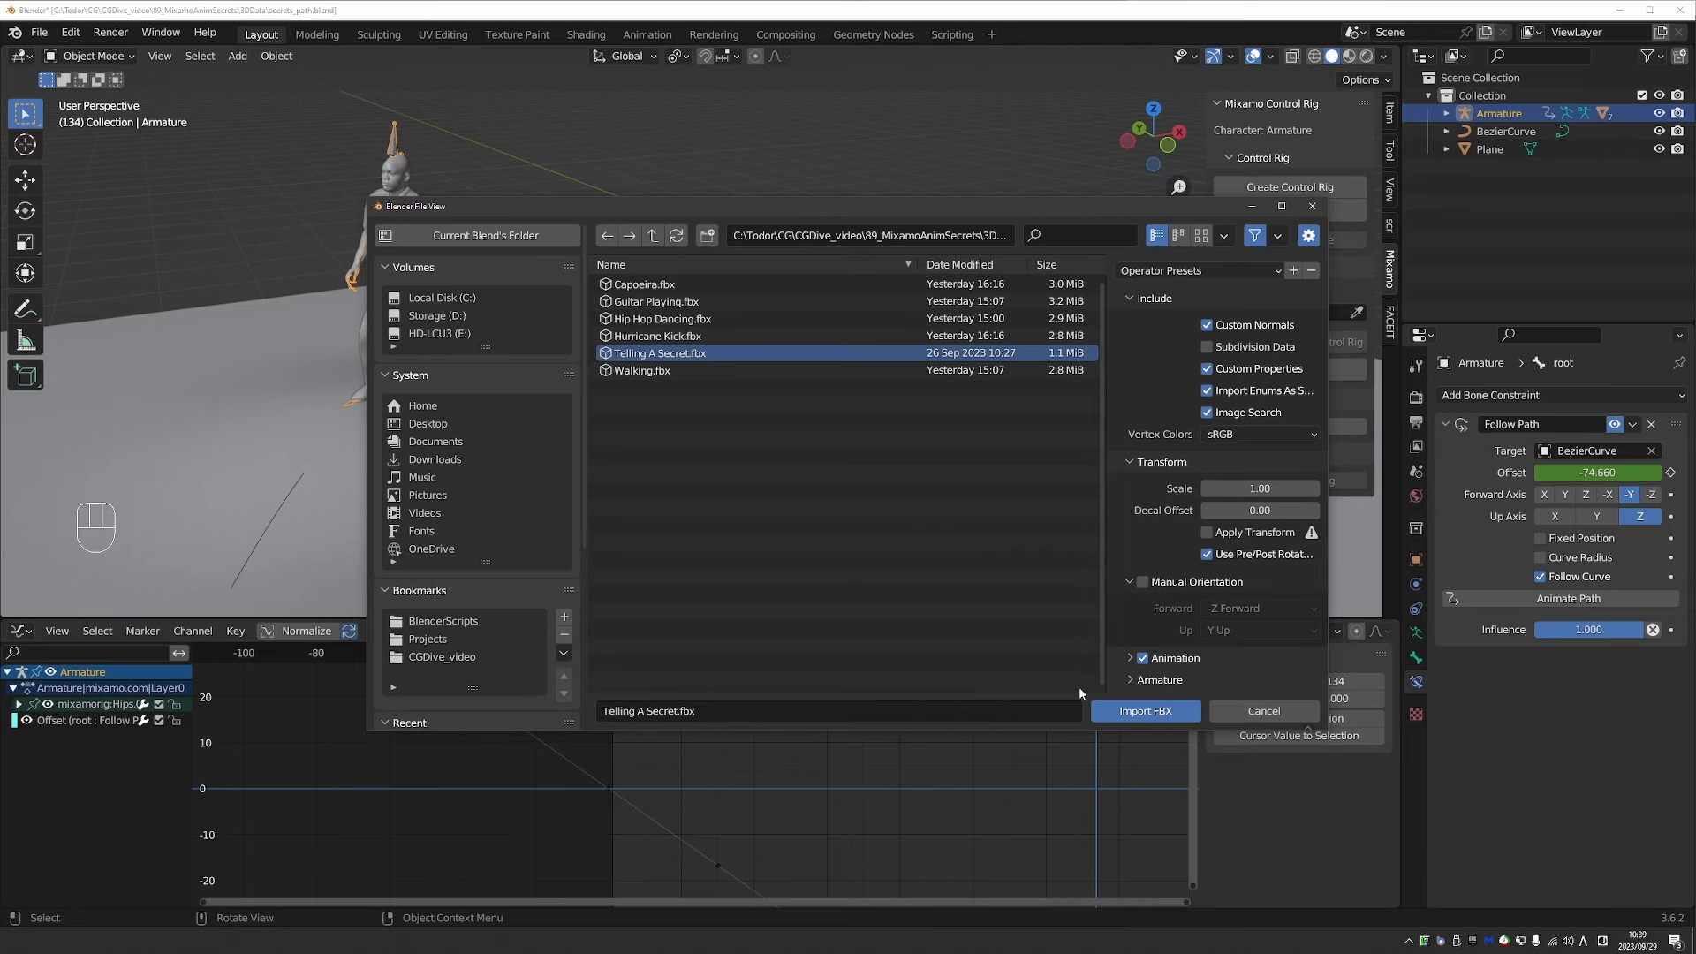
click(1145, 711)
middle_drag(583, 216, 592, 210)
scroll(593, 212, down, 1)
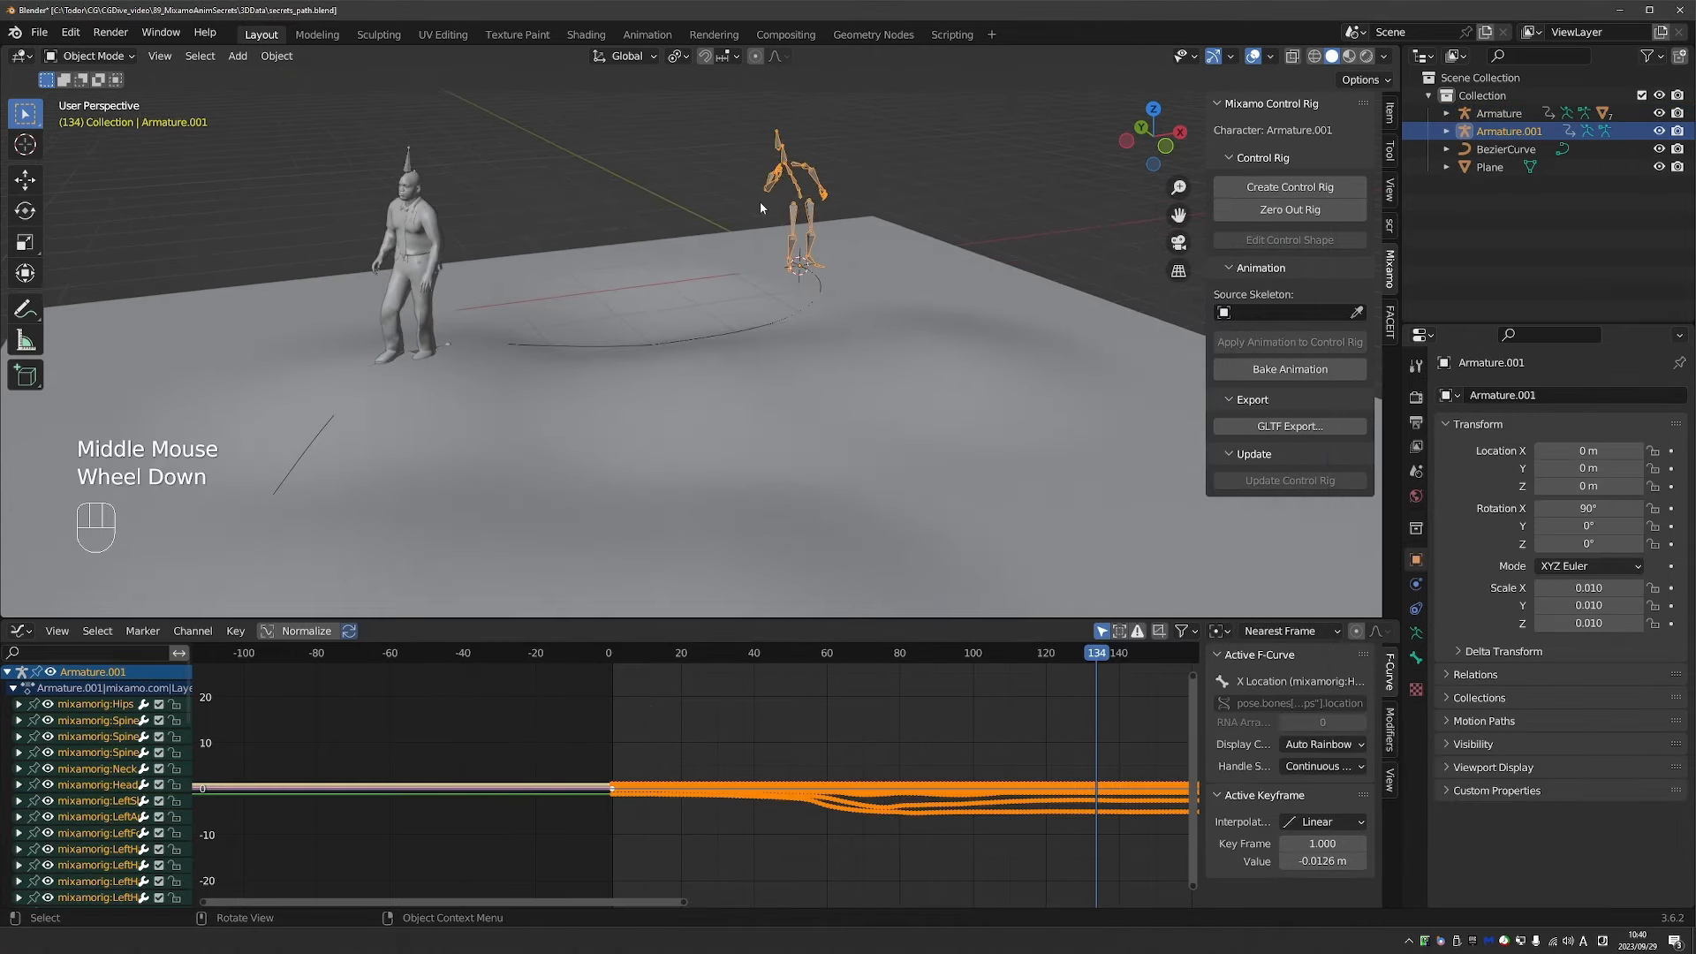
middle_drag(761, 201, 757, 202)
click(791, 155)
key(g)
right_click(789, 158)
key(g)
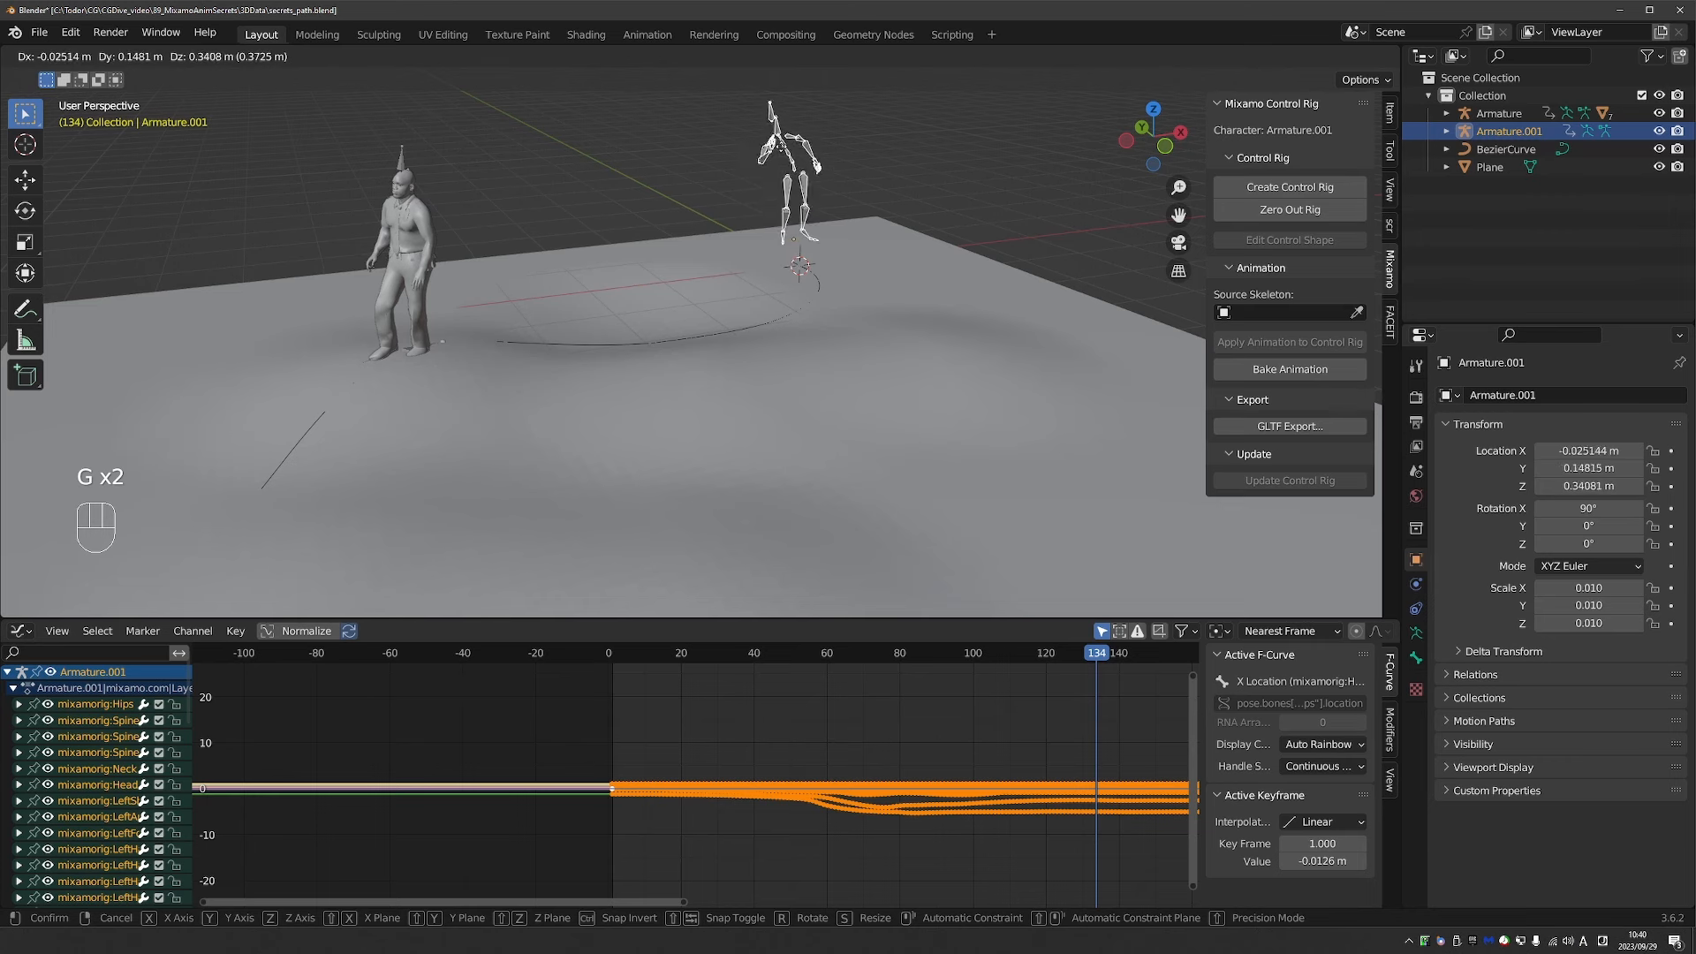
right_click(785, 139)
middle_drag(726, 342, 720, 339)
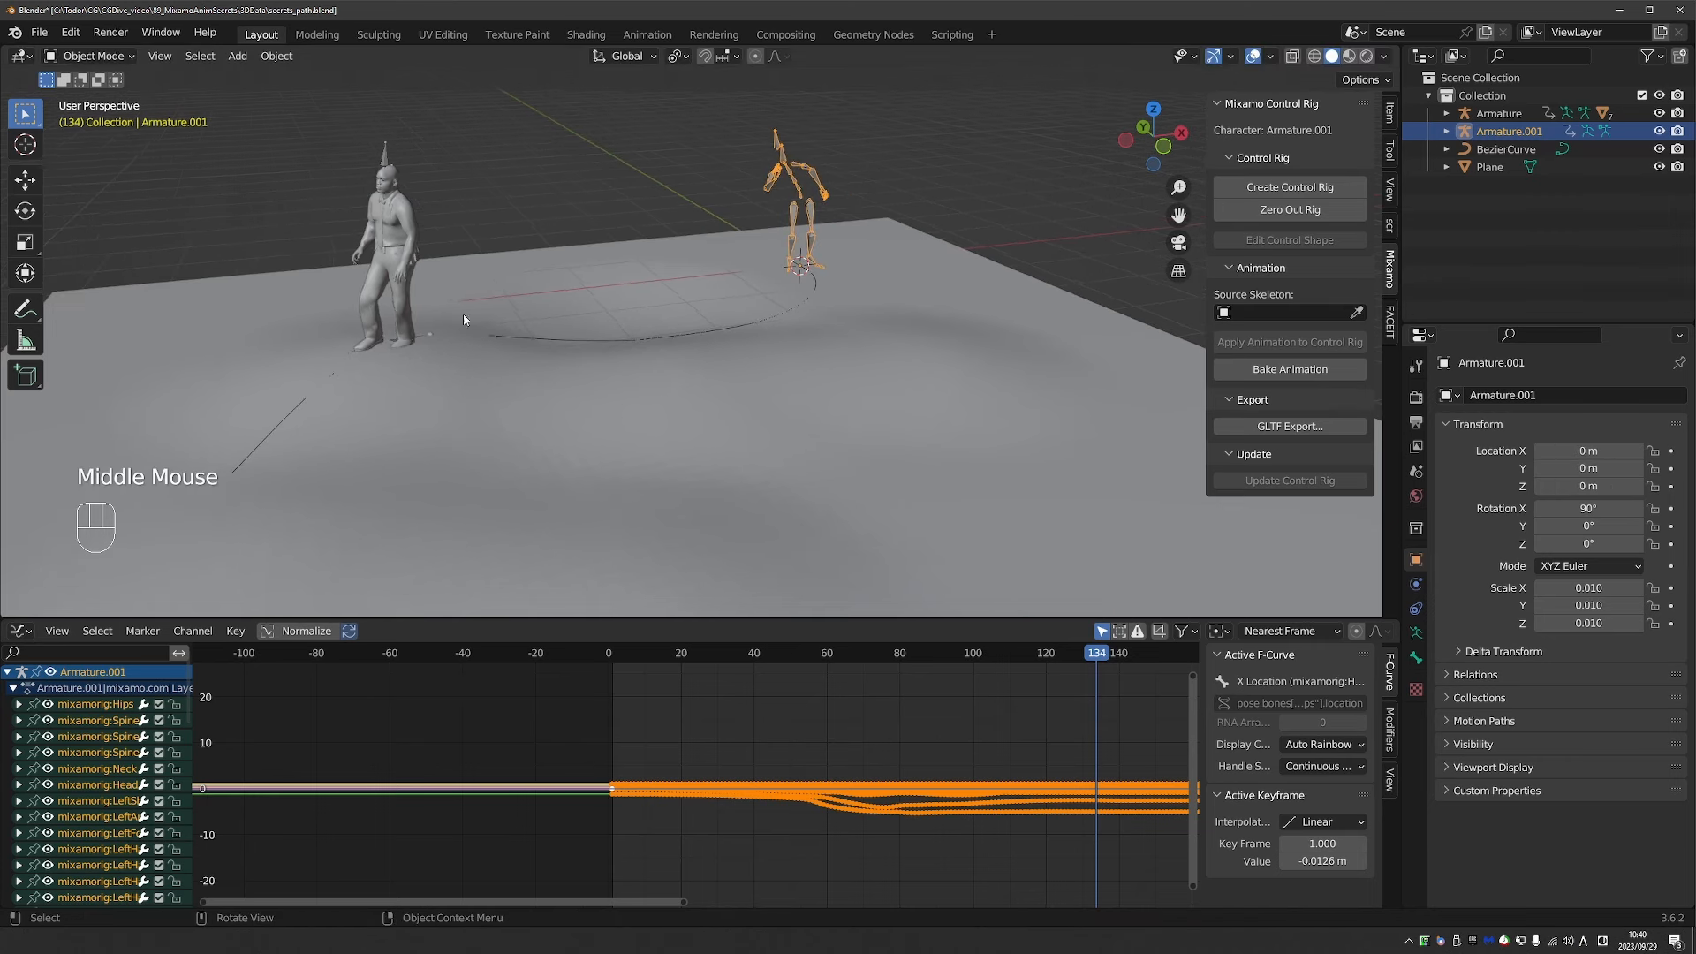
Set up Bake Action for all bones of the walking armature, frames 1 to 250, with Visual Keying and Clear Constraints enabled.
click(408, 180)
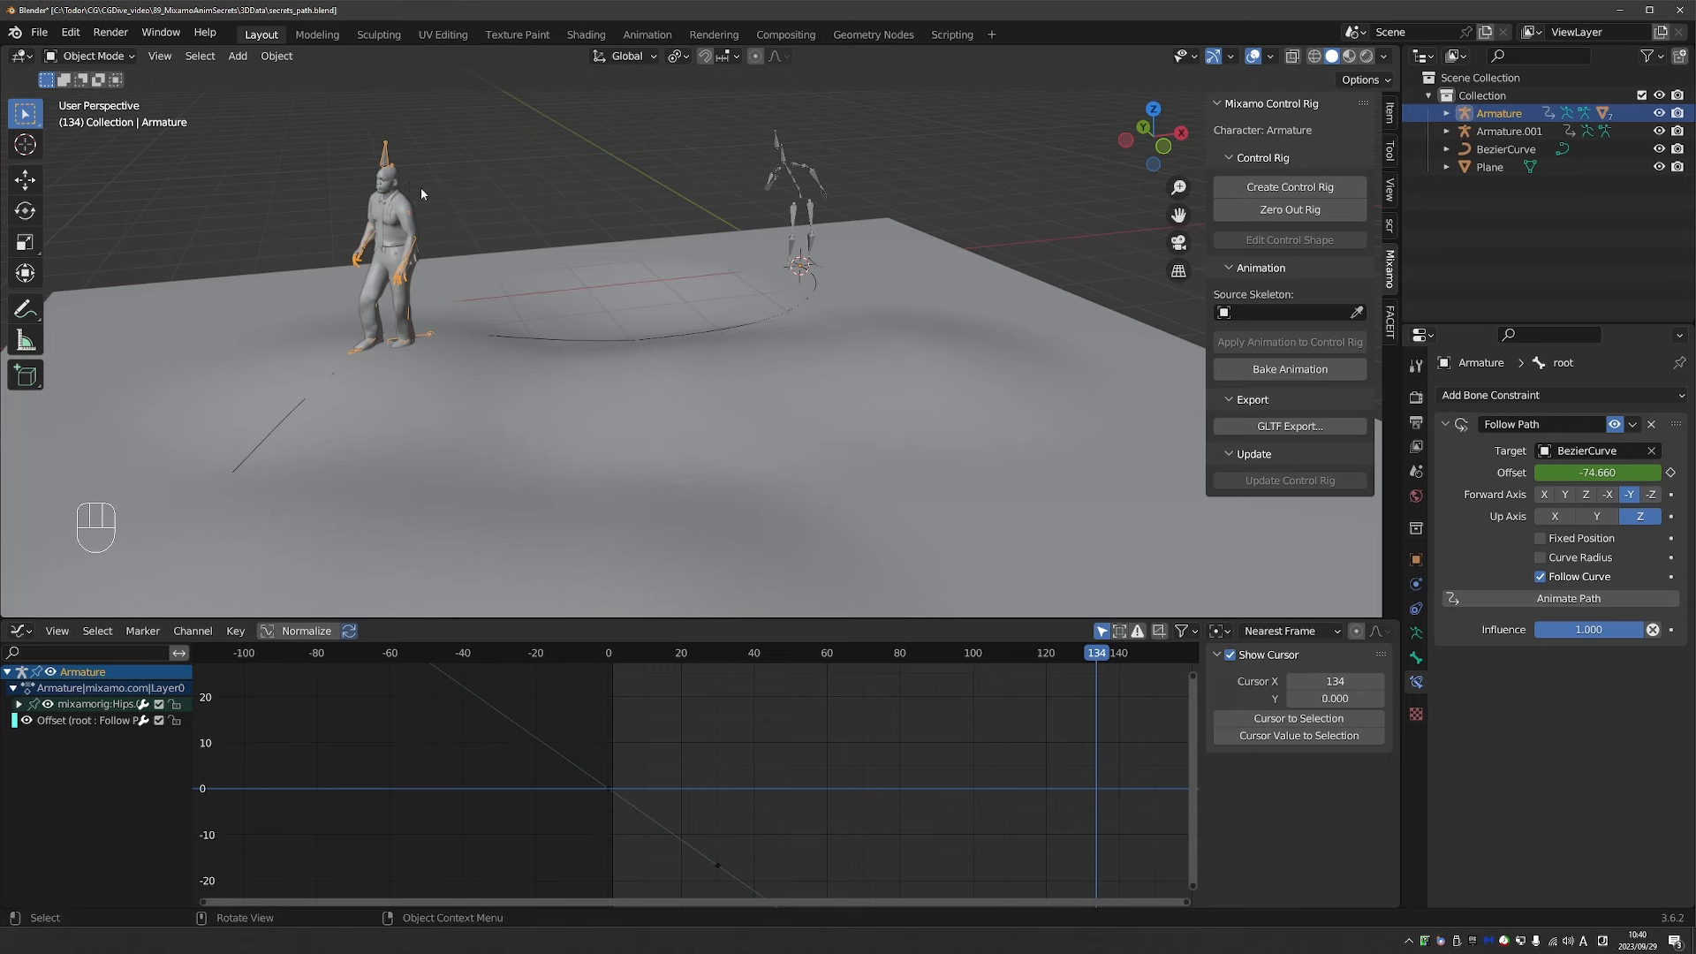
key(Tab)
key(a)
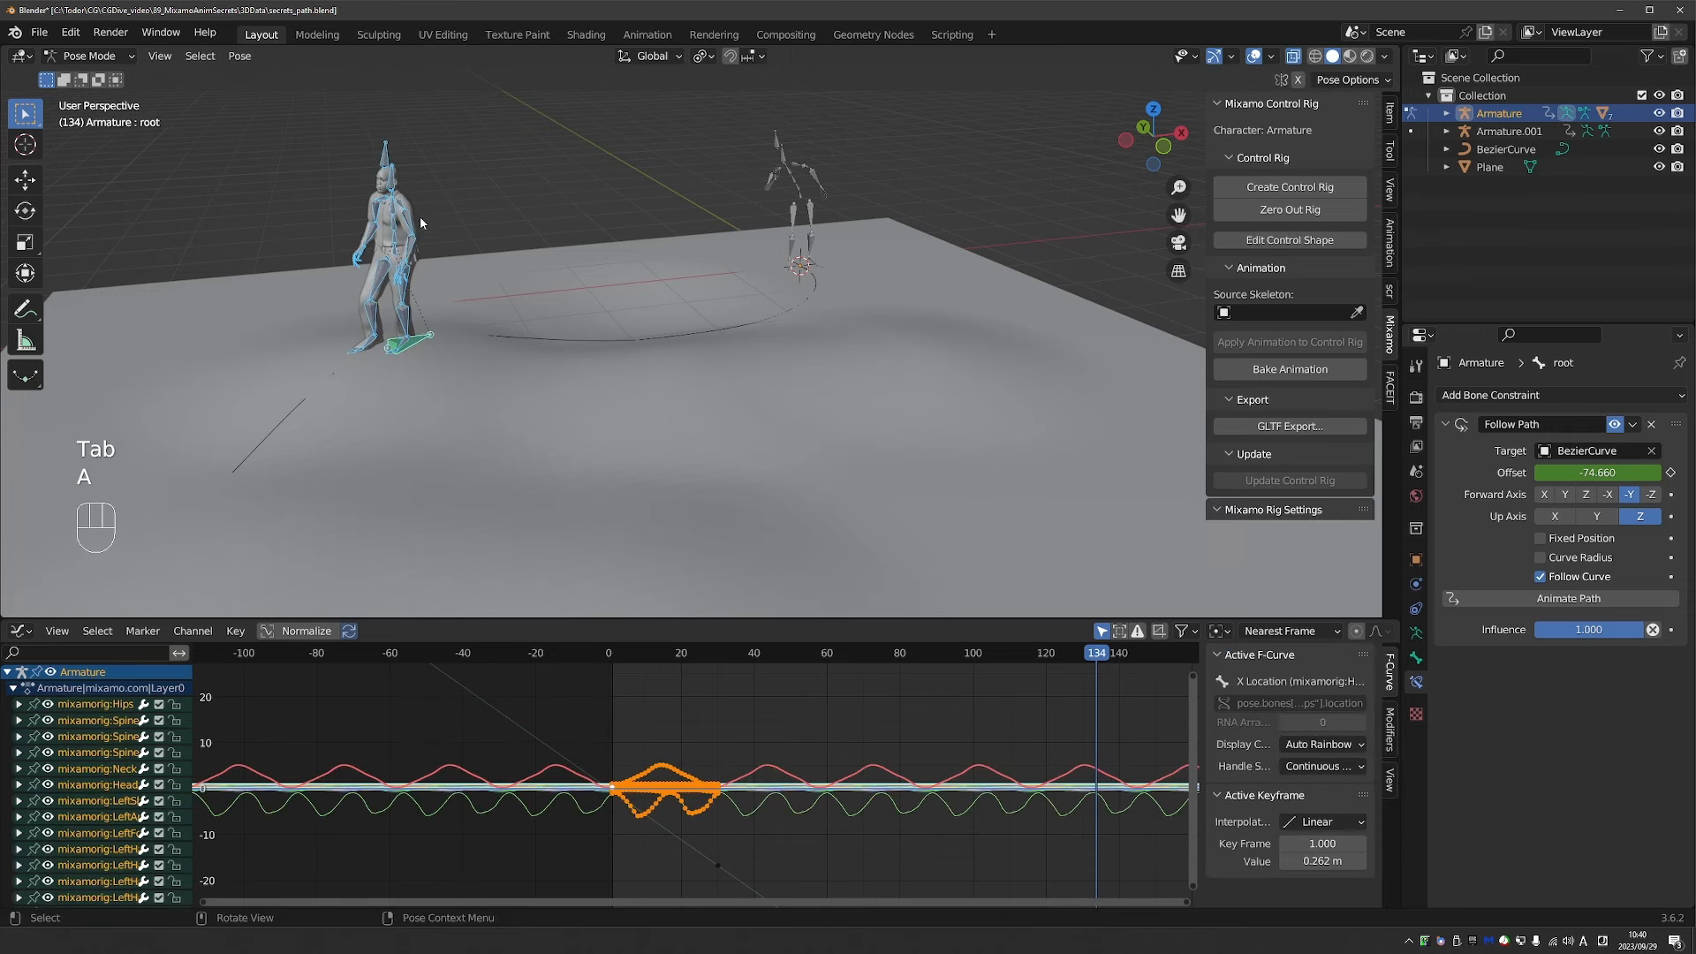
click(240, 55)
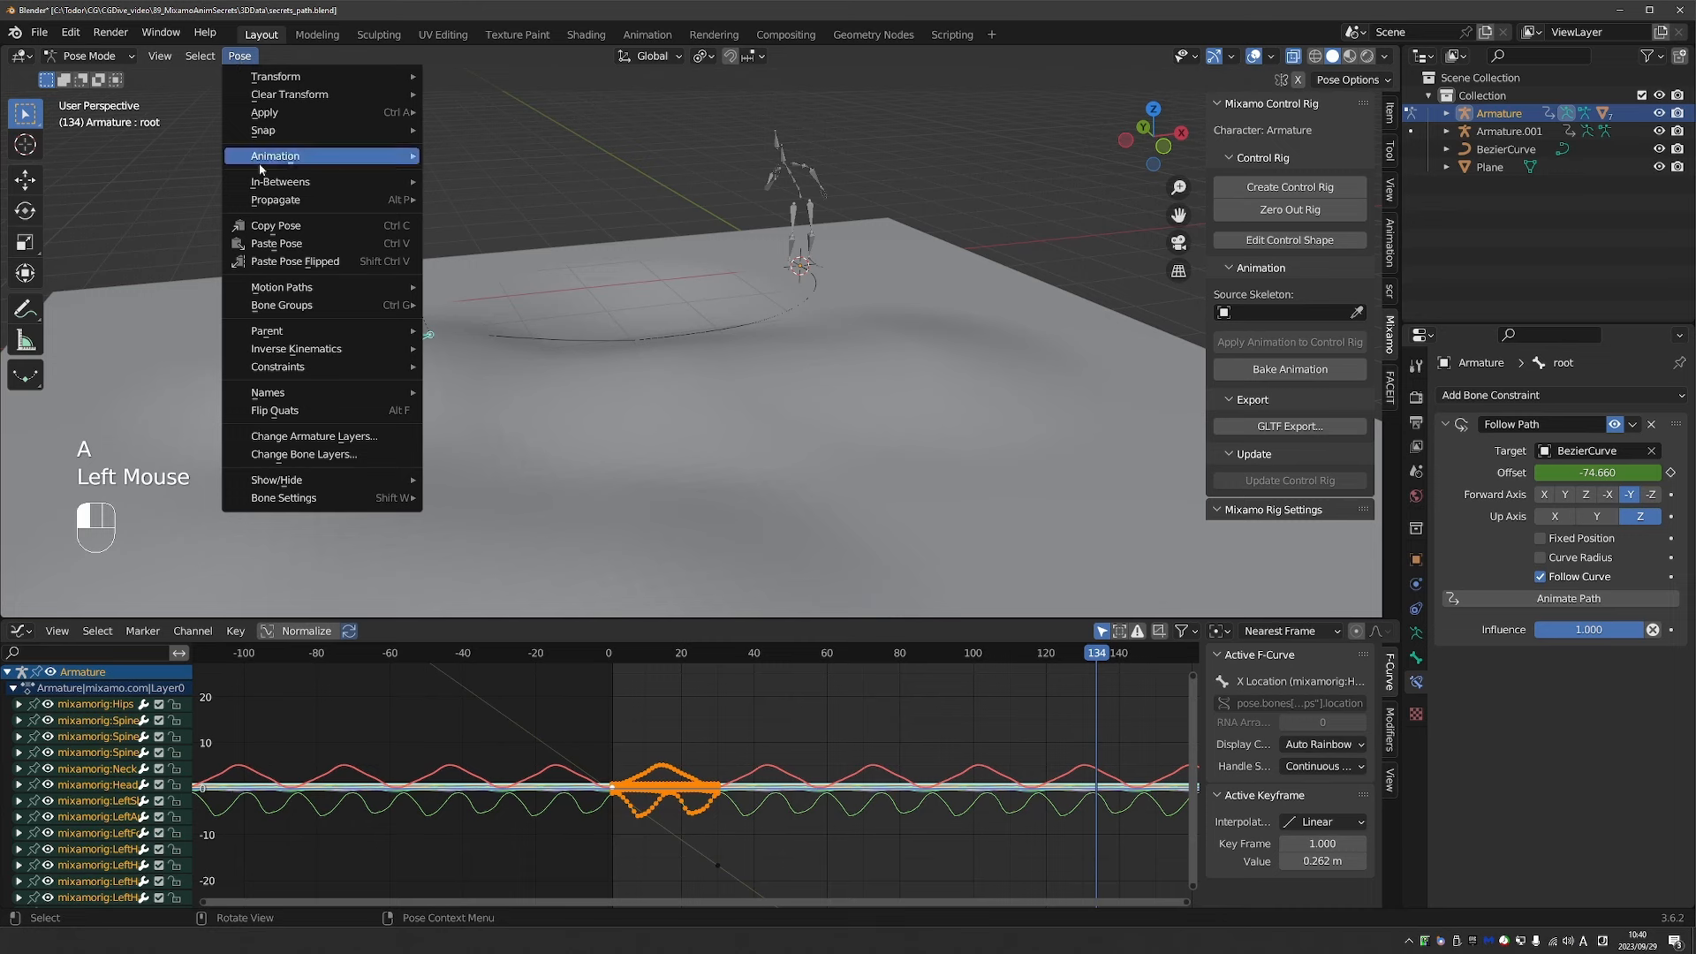
mouse_move(375, 157)
click(484, 234)
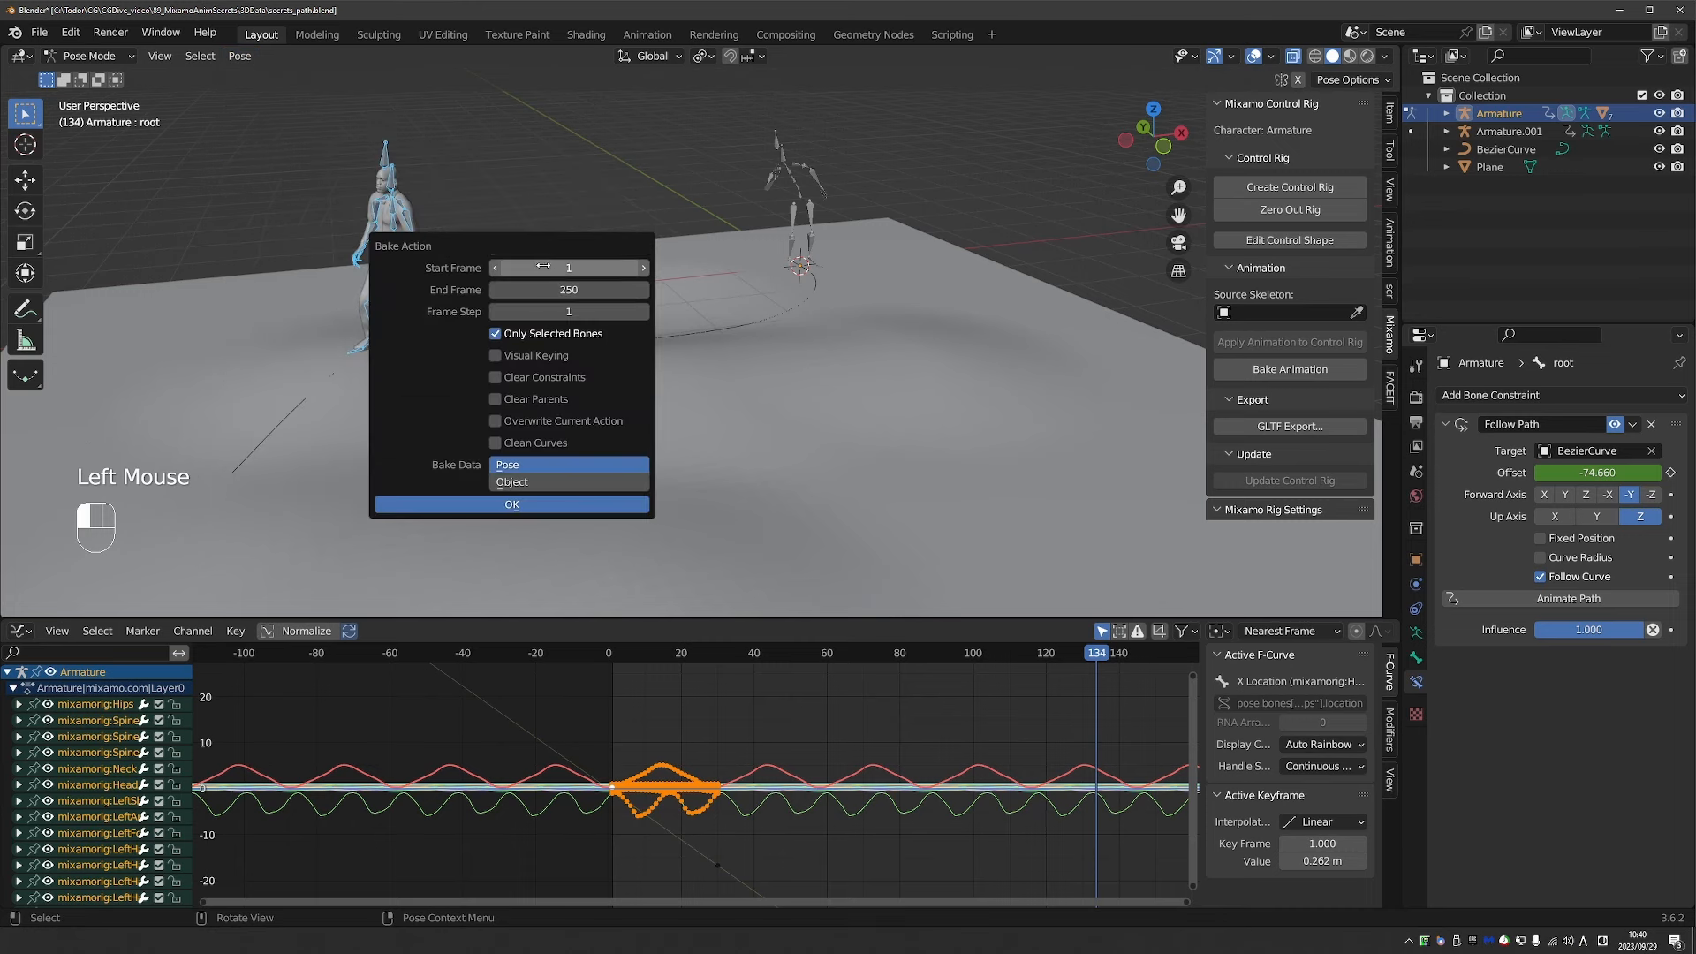
drag(545, 259, 726, 224)
click(704, 322)
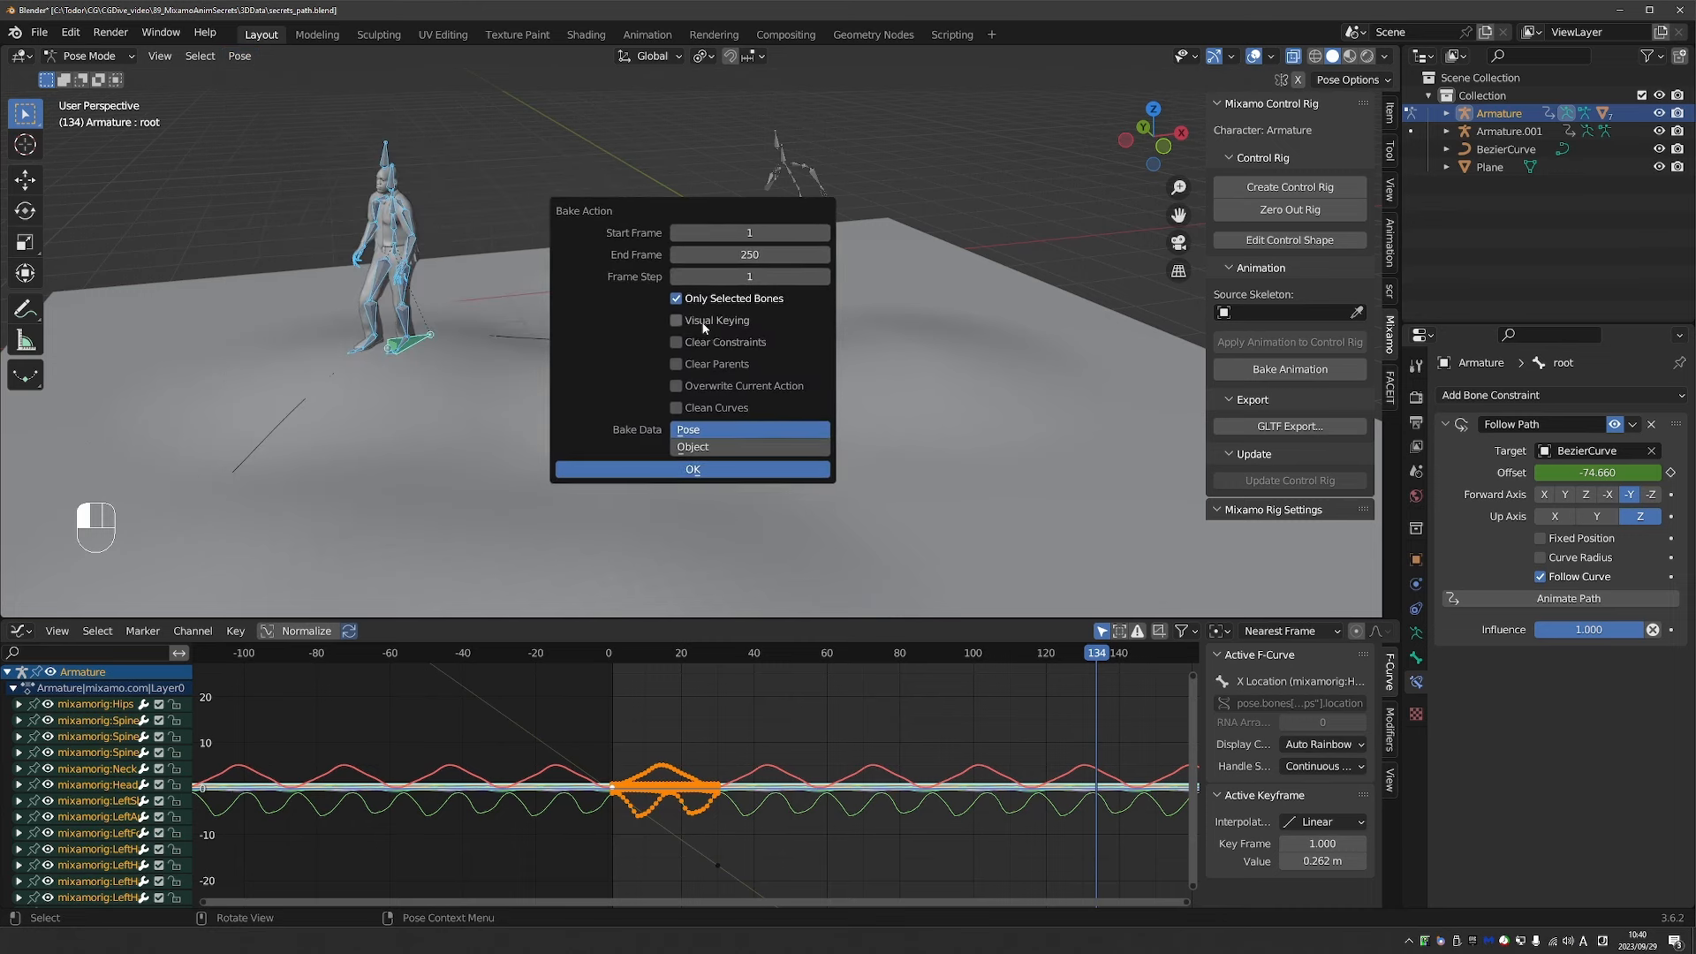
click(675, 344)
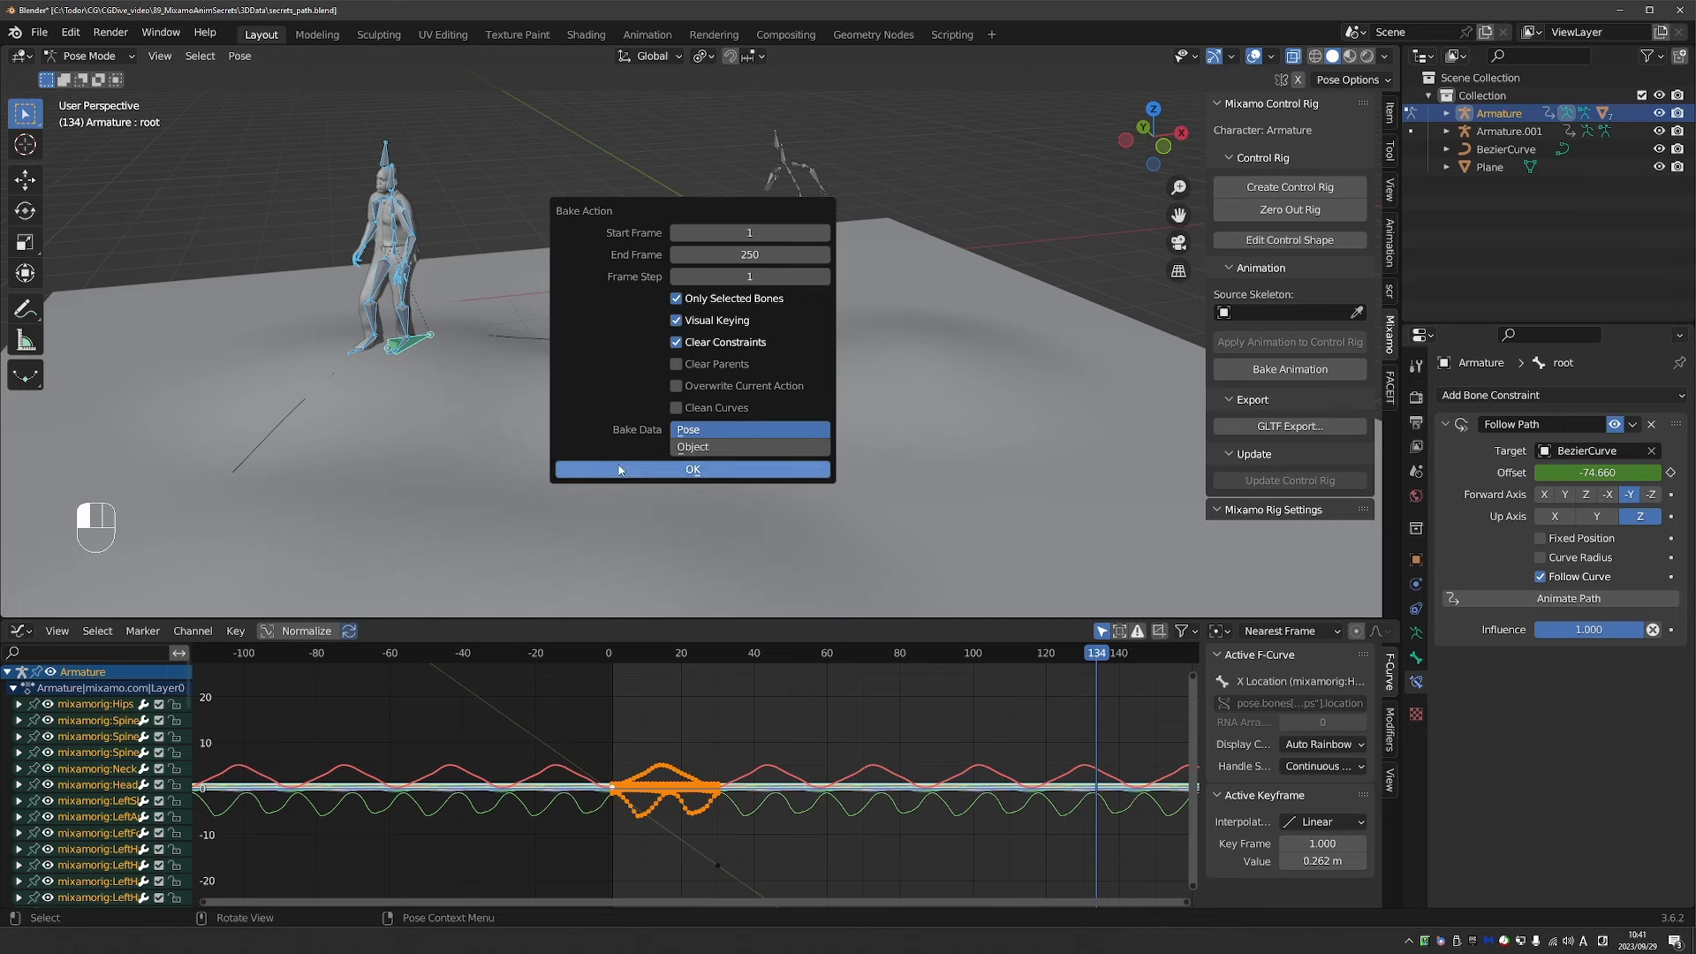
click(676, 386)
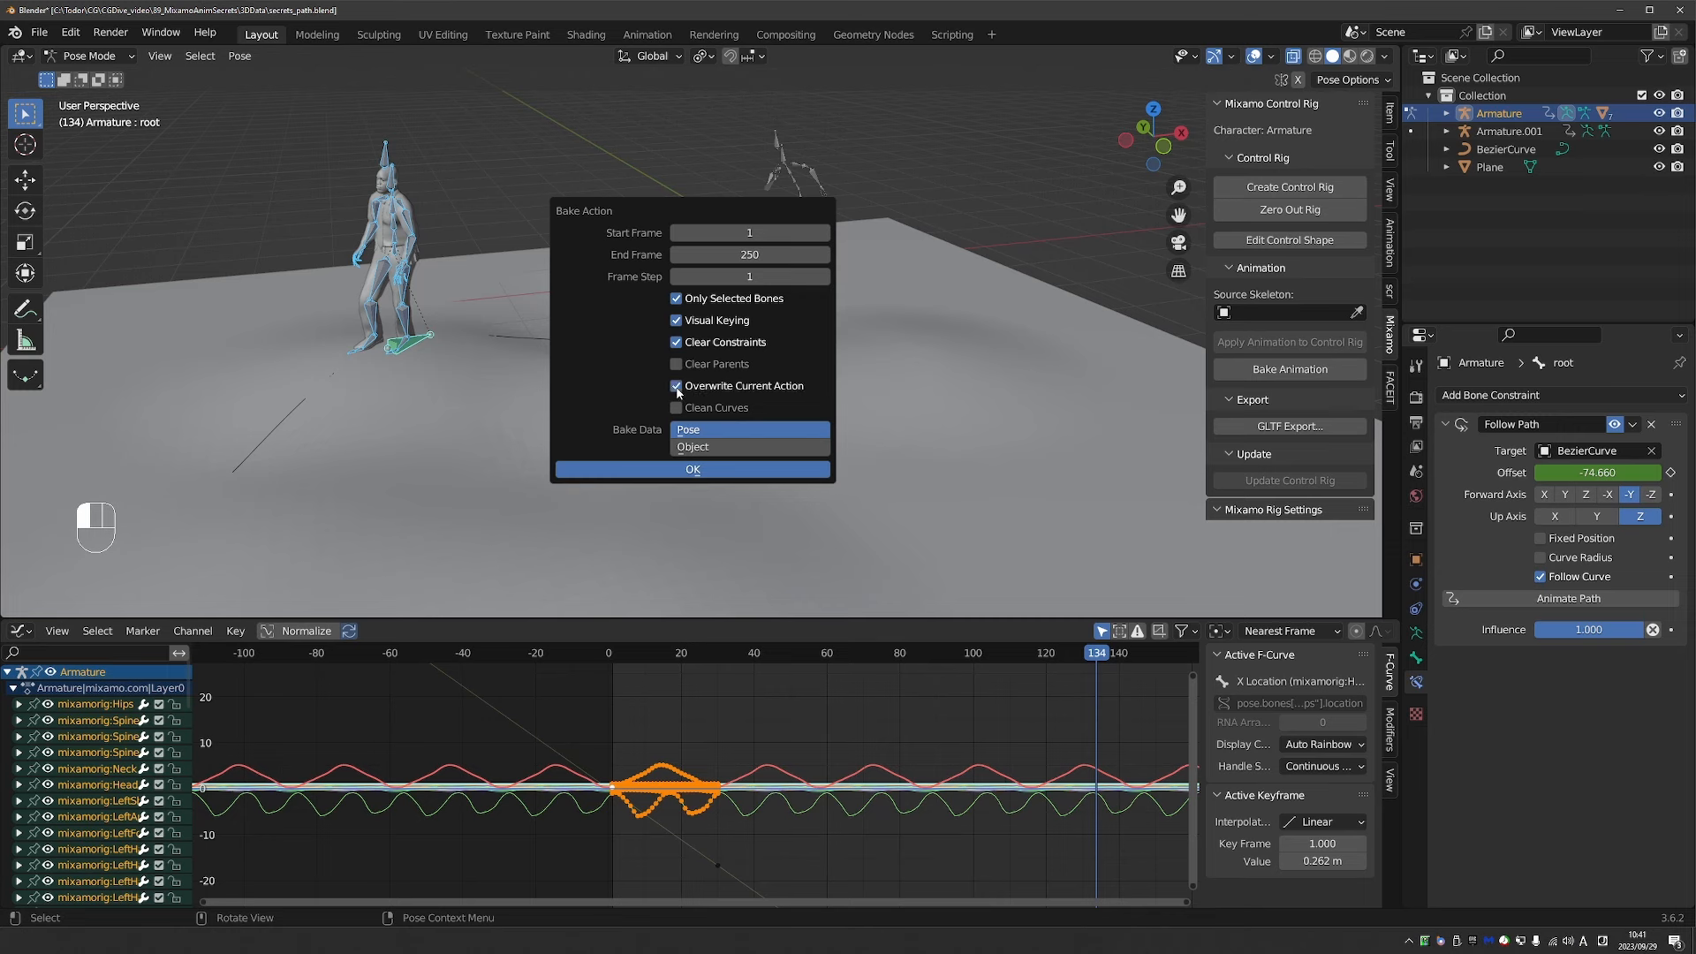
click(677, 387)
shift+click(685, 448)
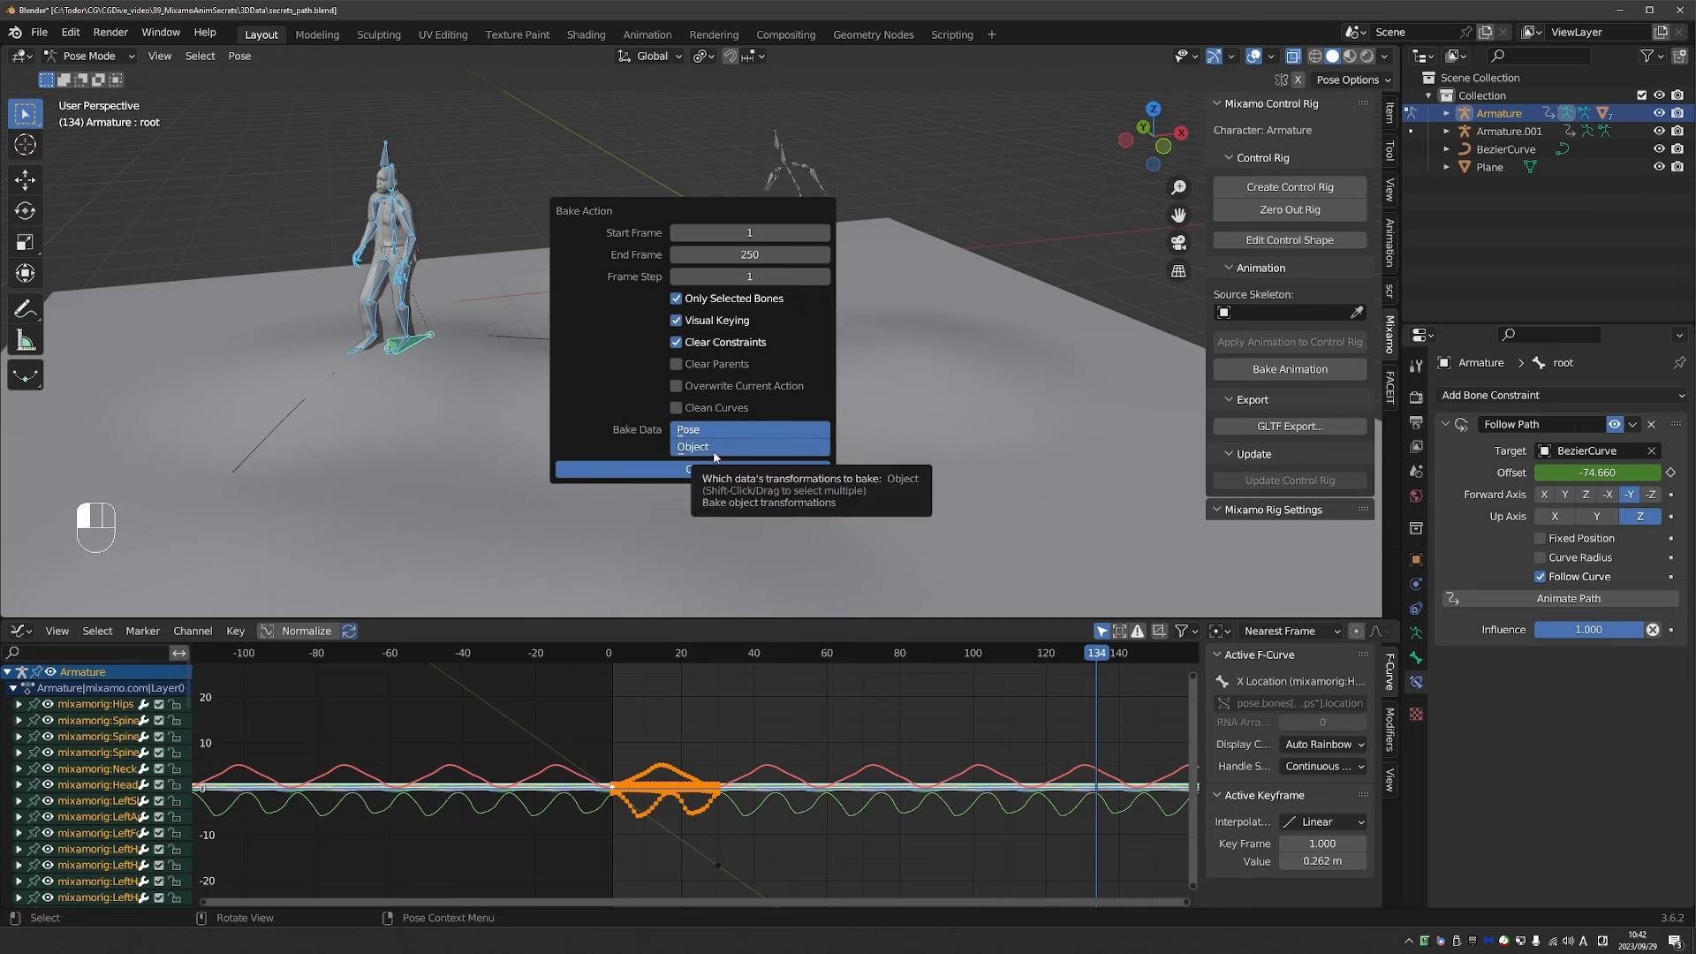
shift+click(712, 450)
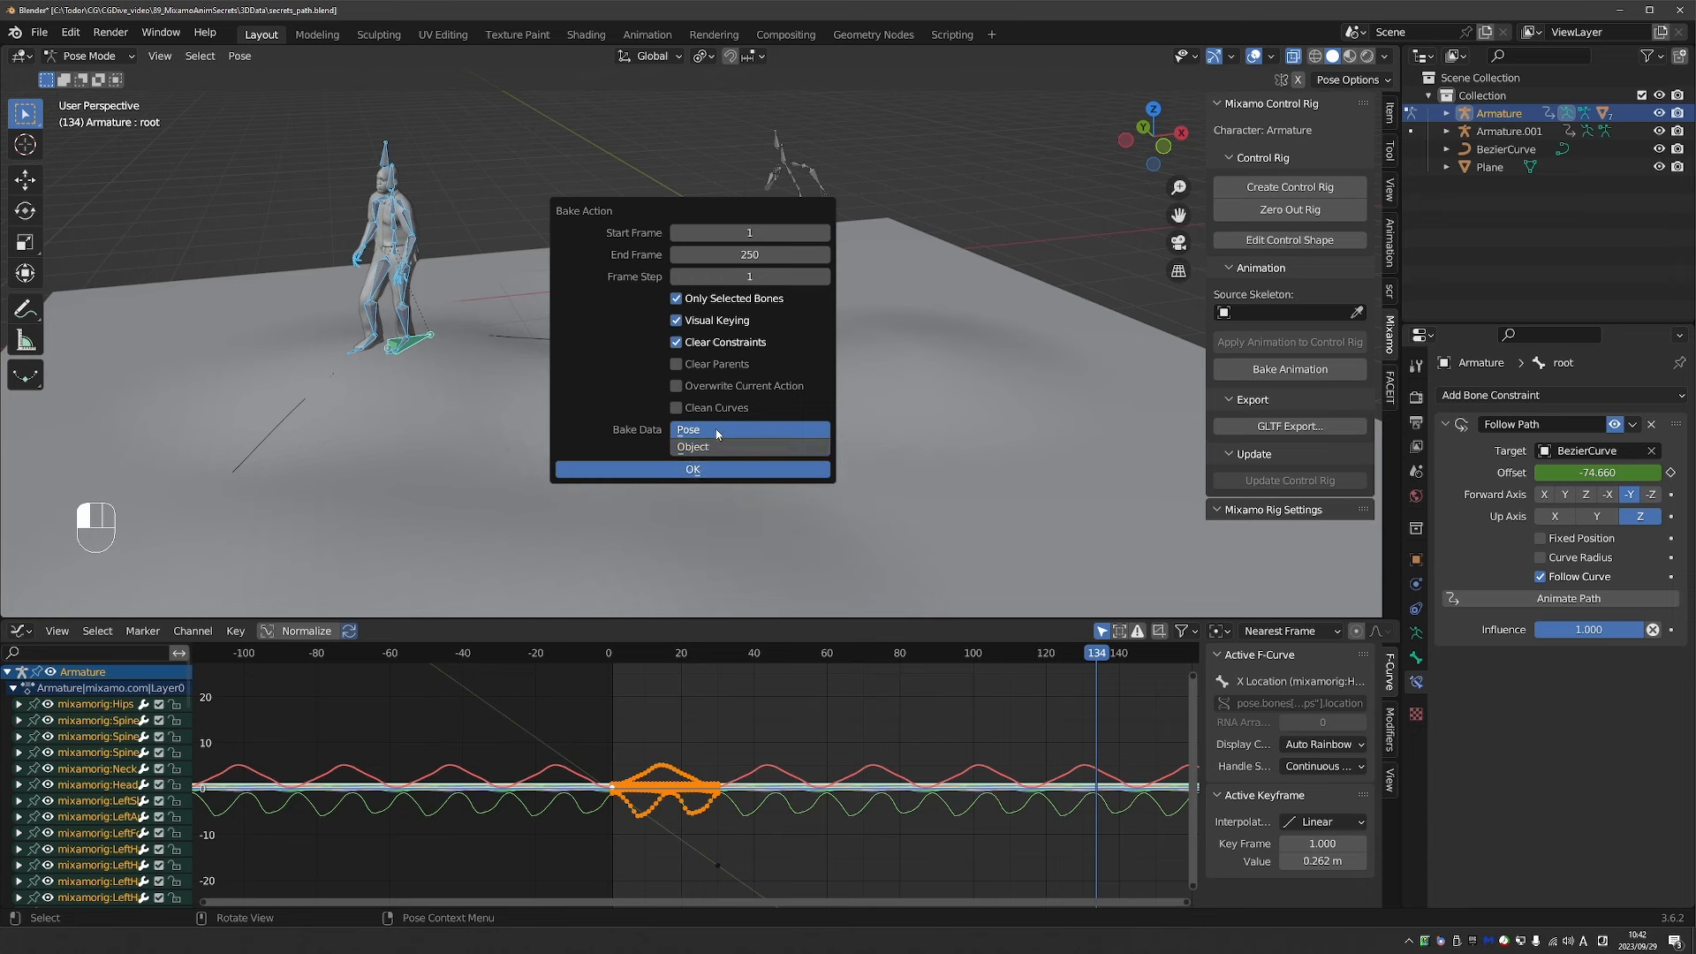
Run the bake on pose data and play the result, checking the baked curves in the Graph Editor.
click(675, 471)
key(space)
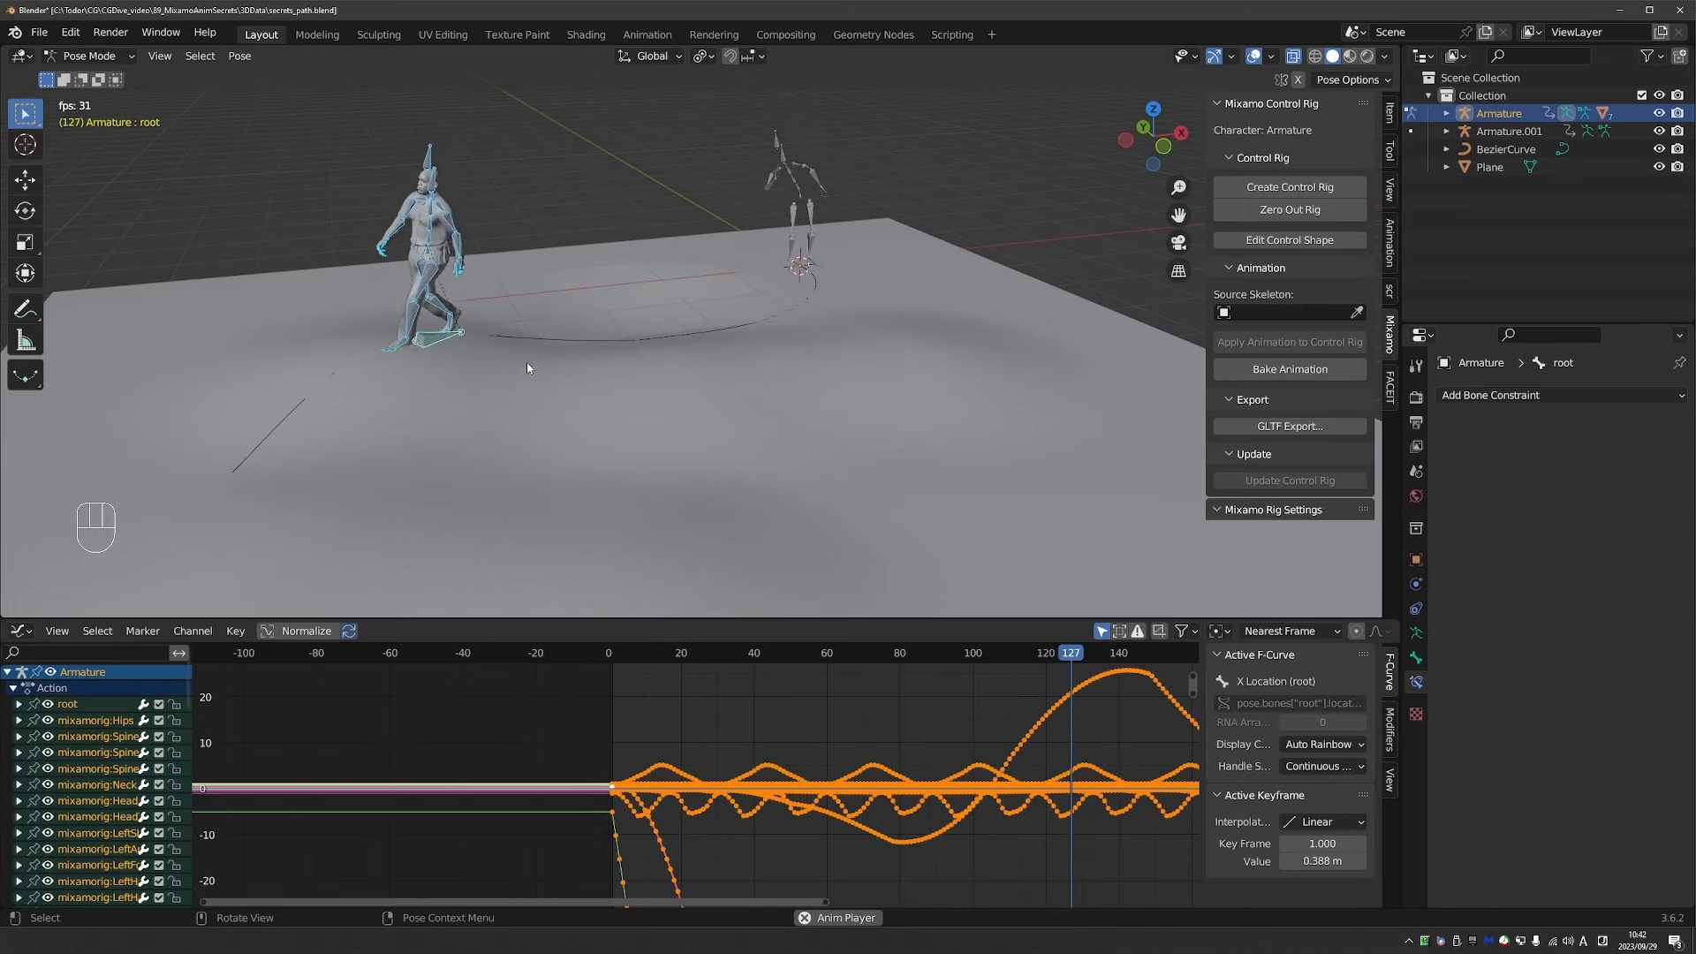
key(space)
middle_drag(759, 740, 725, 730)
middle_drag(942, 734, 704, 765)
scroll(704, 765, down, 2)
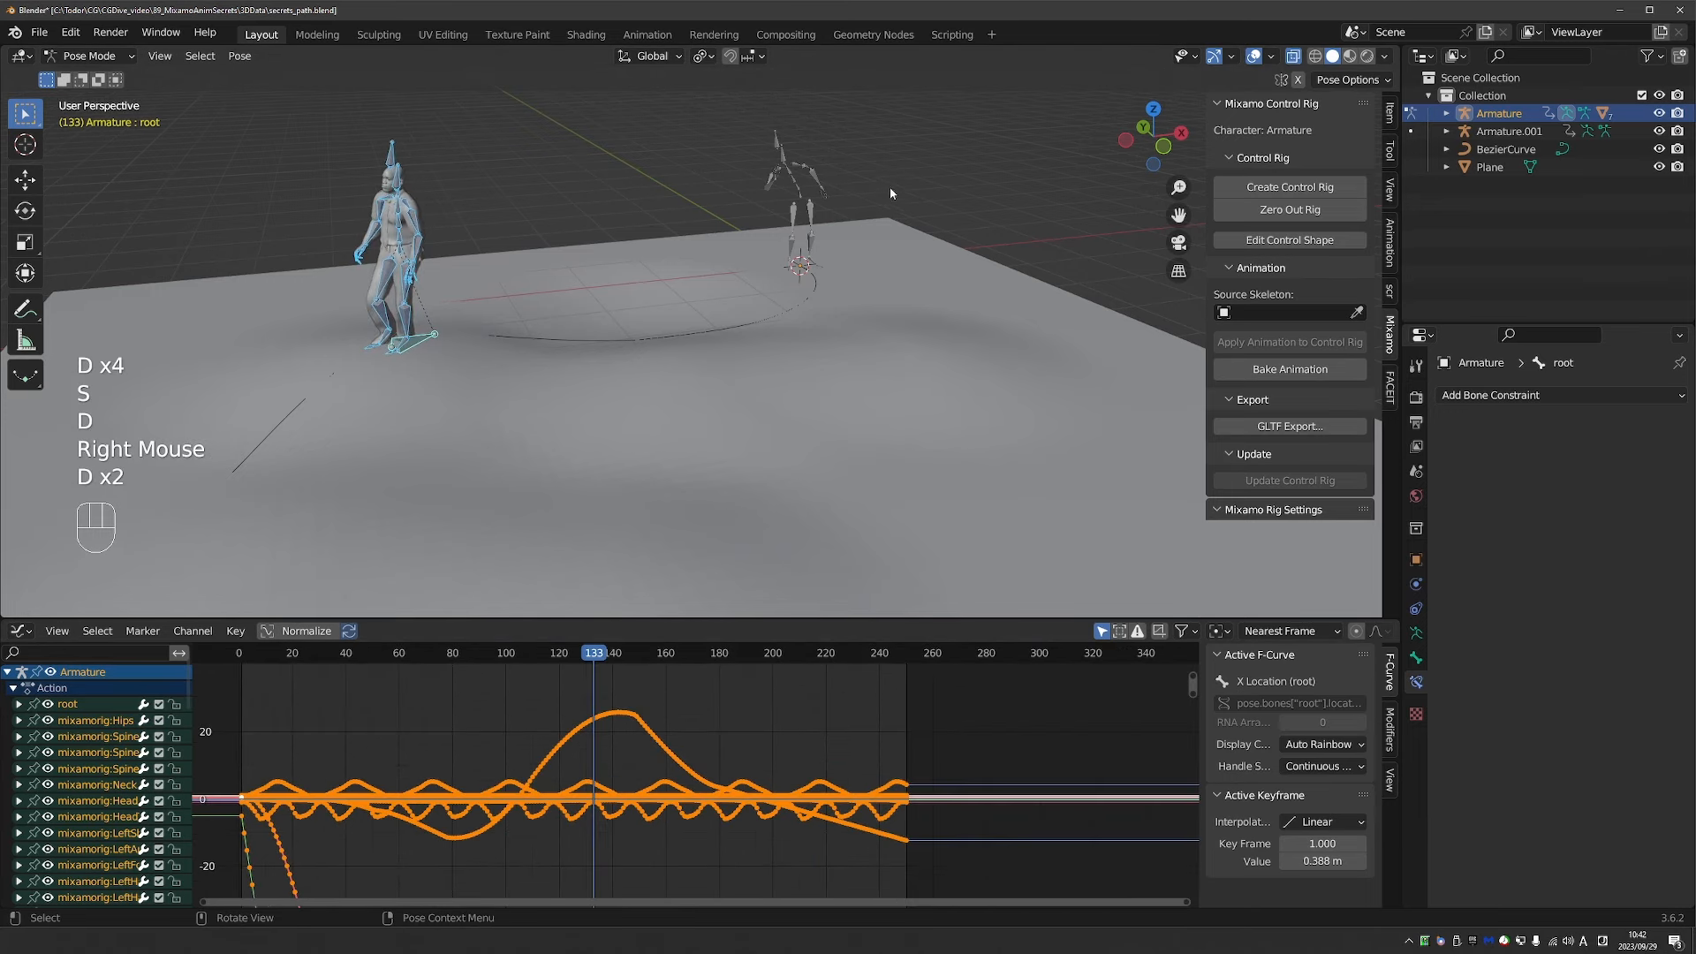
key(d)
mouse_move(872, 161)
mouse_down()
mouse_move(728, 120)
mouse_move(863, 177)
mouse_up()
key(d)
mouse_move(703, 221)
right_down()
mouse_move(719, 197)
mouse_move(679, 361)
right_up()
key(d)
Delete the baked keyframes from frame 133 onward in the Graph Editor and move to frame 136.
drag(990, 669, 609, 879)
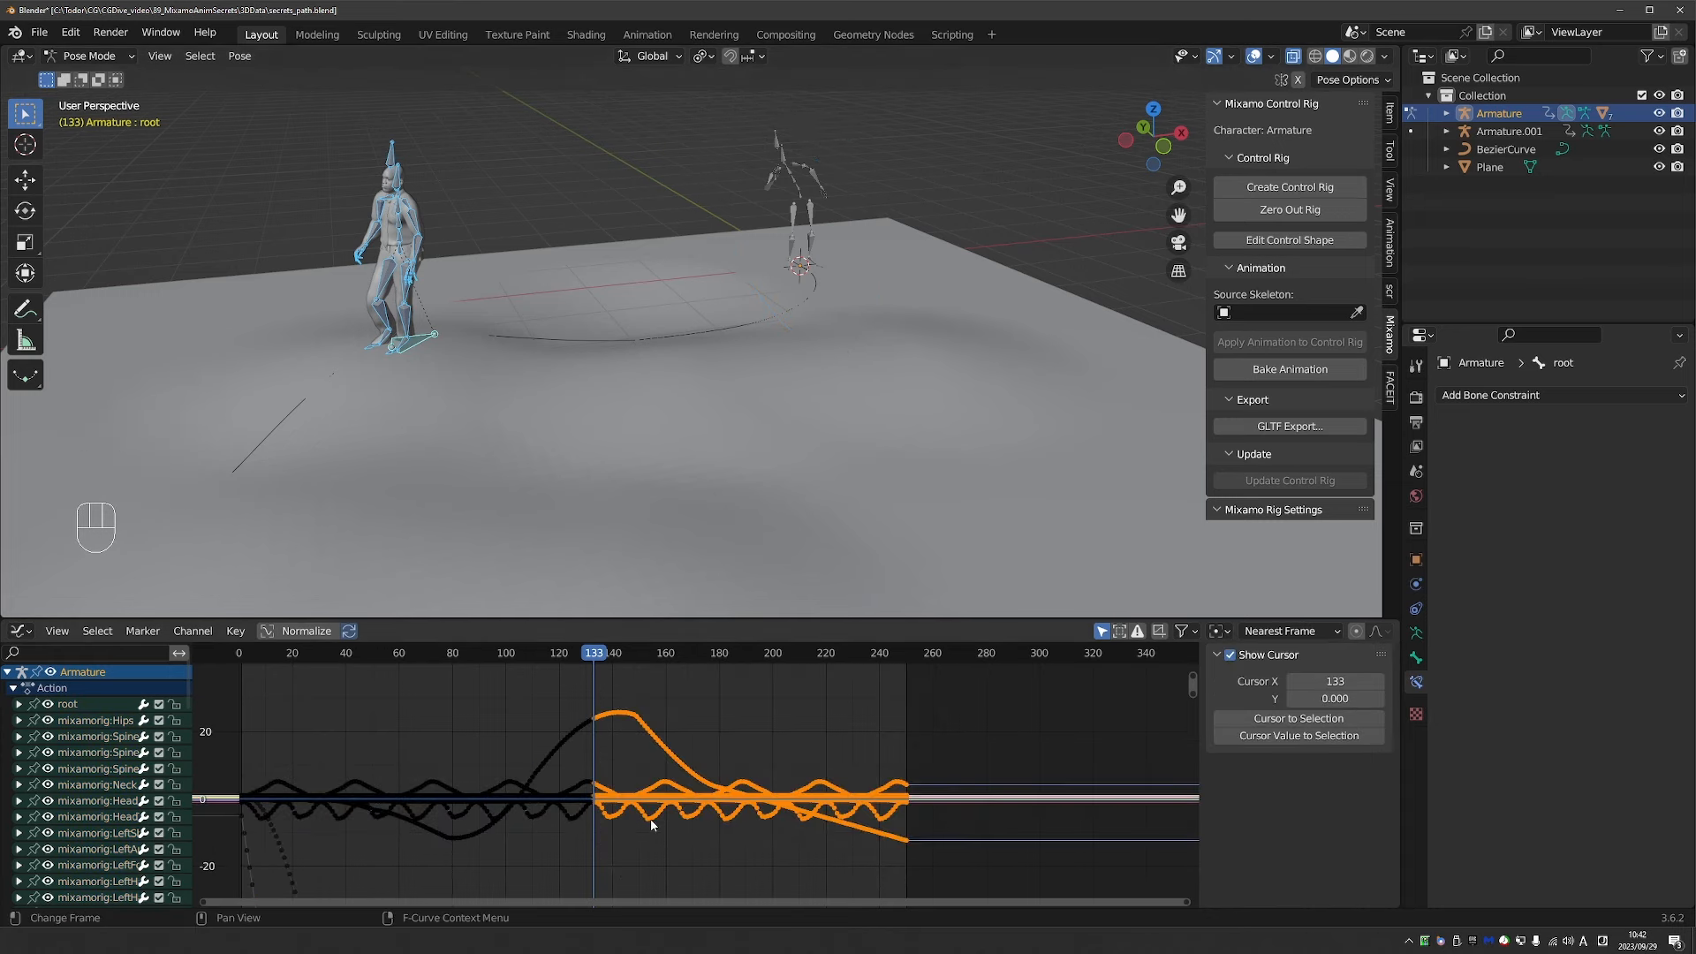
key(Delete)
drag(570, 655, 523, 655)
Isolate the root bone's curves and delete its leftover location keyframes beyond frame 136.
scroll(465, 703, down, 2)
scroll(465, 703, down, 2)
click(422, 337)
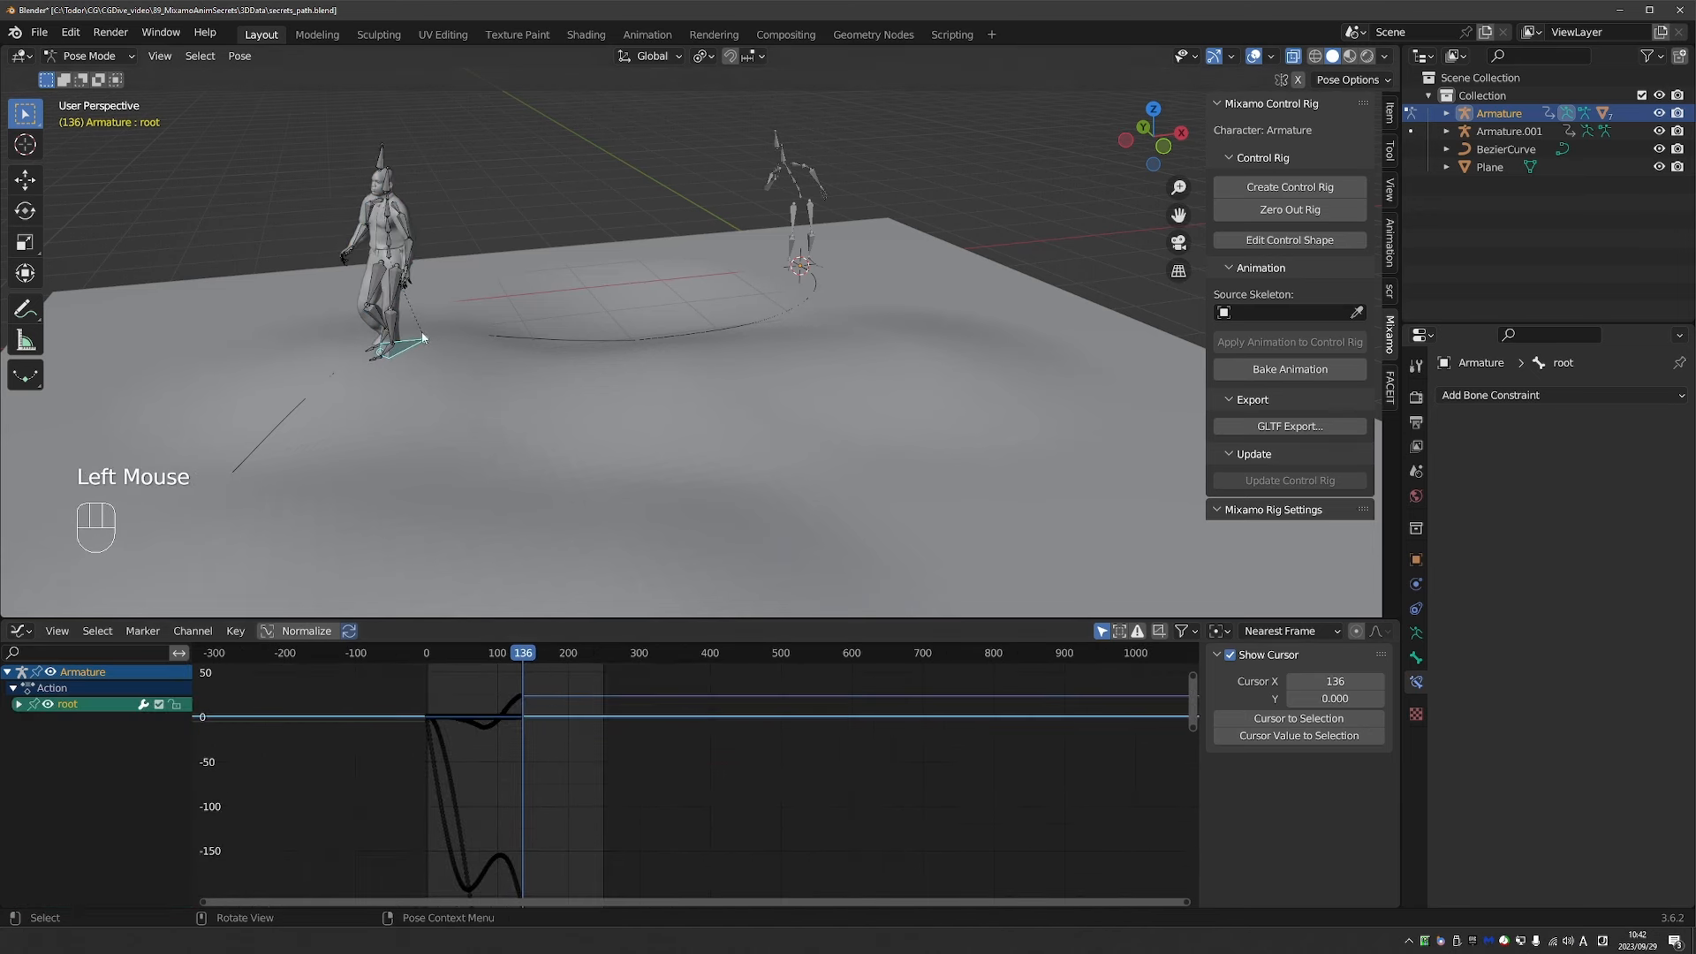
click(19, 694)
click(19, 704)
scroll(557, 821, down, 1)
shift+middle_drag(556, 822, 541, 749)
scroll(542, 749, down, 3)
key(a)
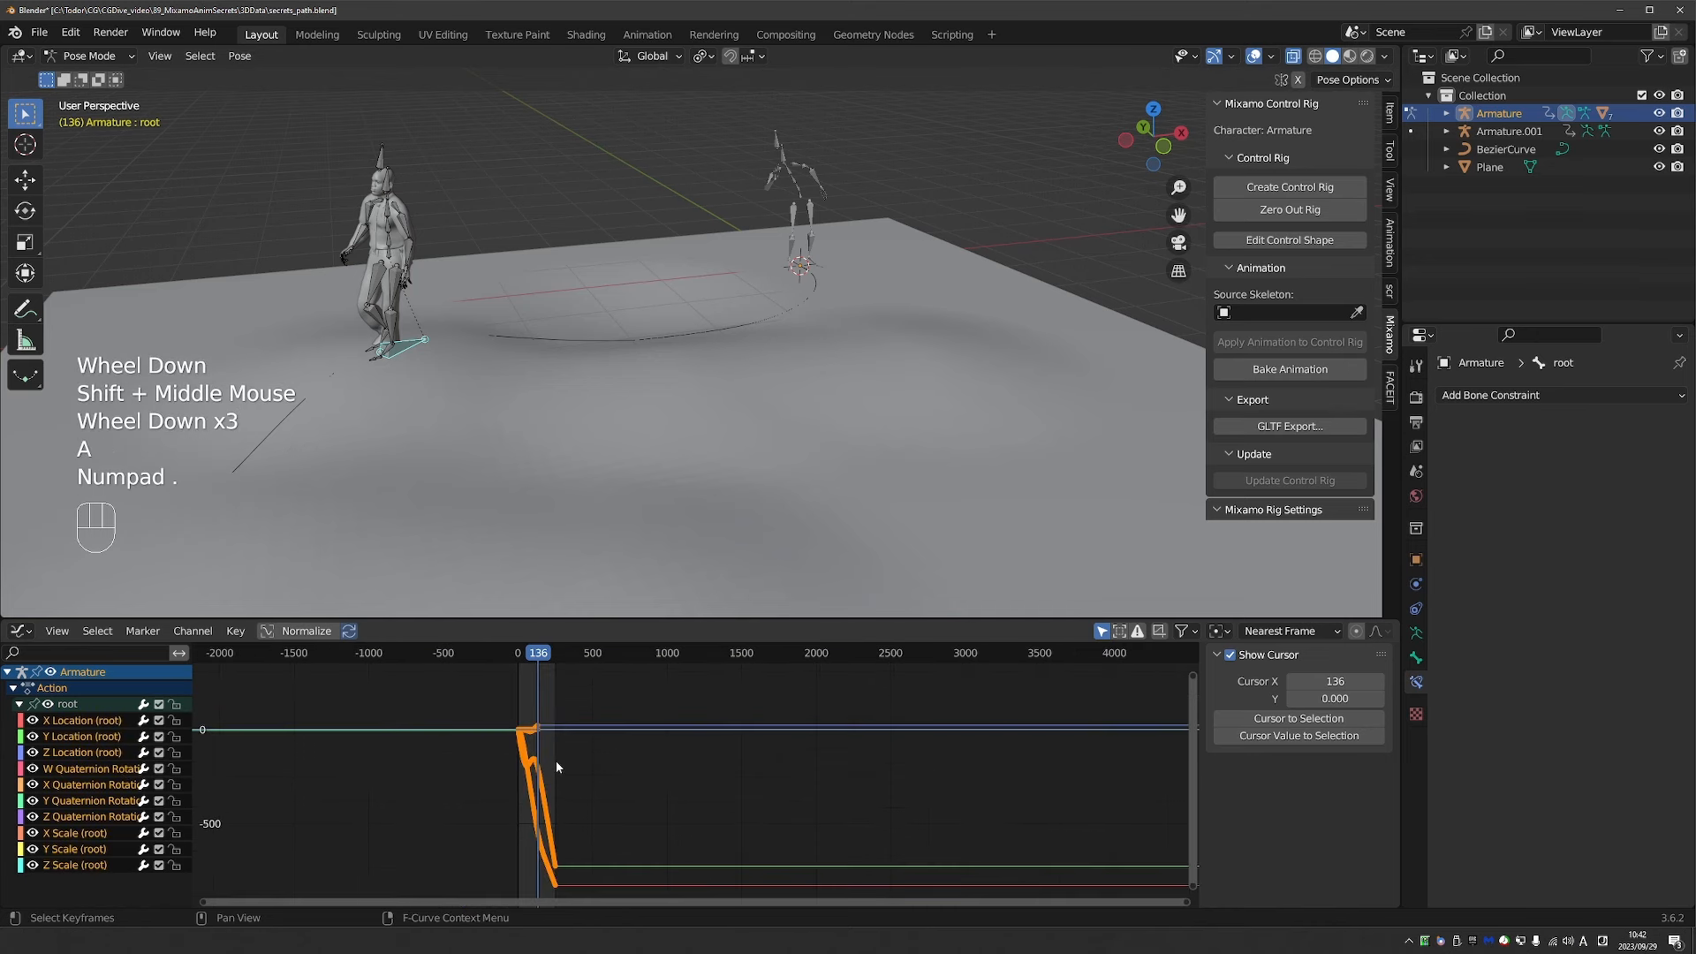
key(KP_Decimal)
scroll(565, 764, down, 2)
drag(933, 681, 841, 809)
drag(789, 863, 651, 908)
key(Delete)
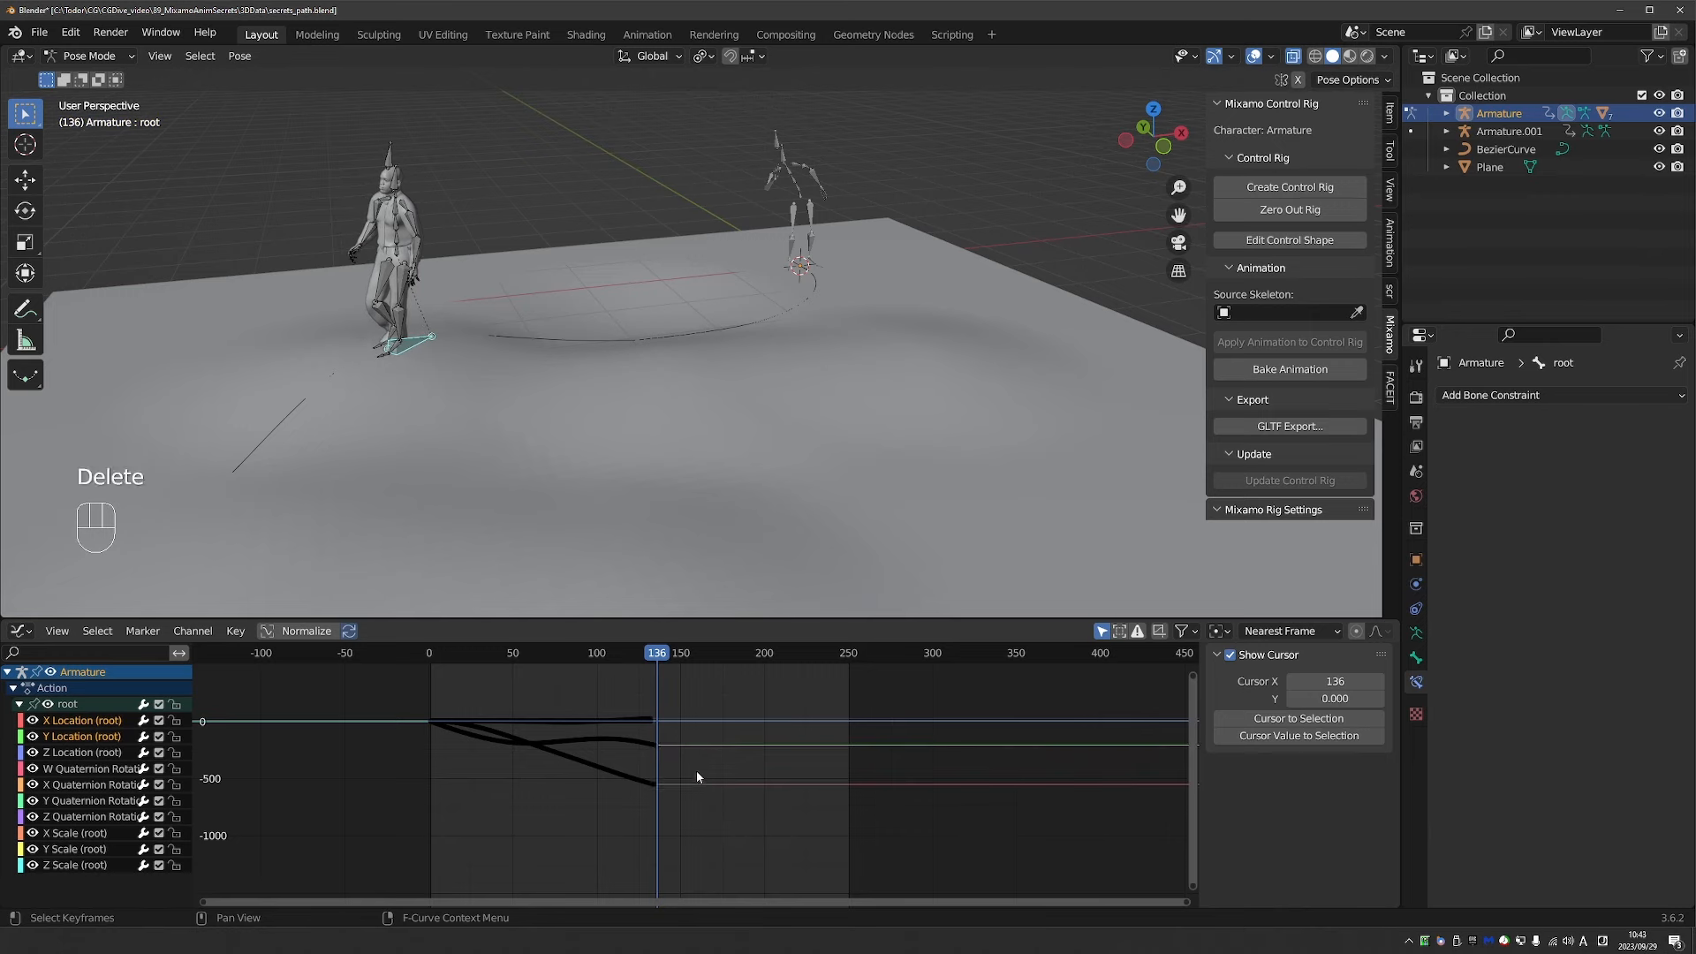
With all bones of the walking armature selected, delete the last few keyframes just before frame 136.
key(a)
key(a)
scroll(659, 769, up, 4)
middle_drag(659, 769, 653, 787)
key(a)
scroll(699, 731, down, 1)
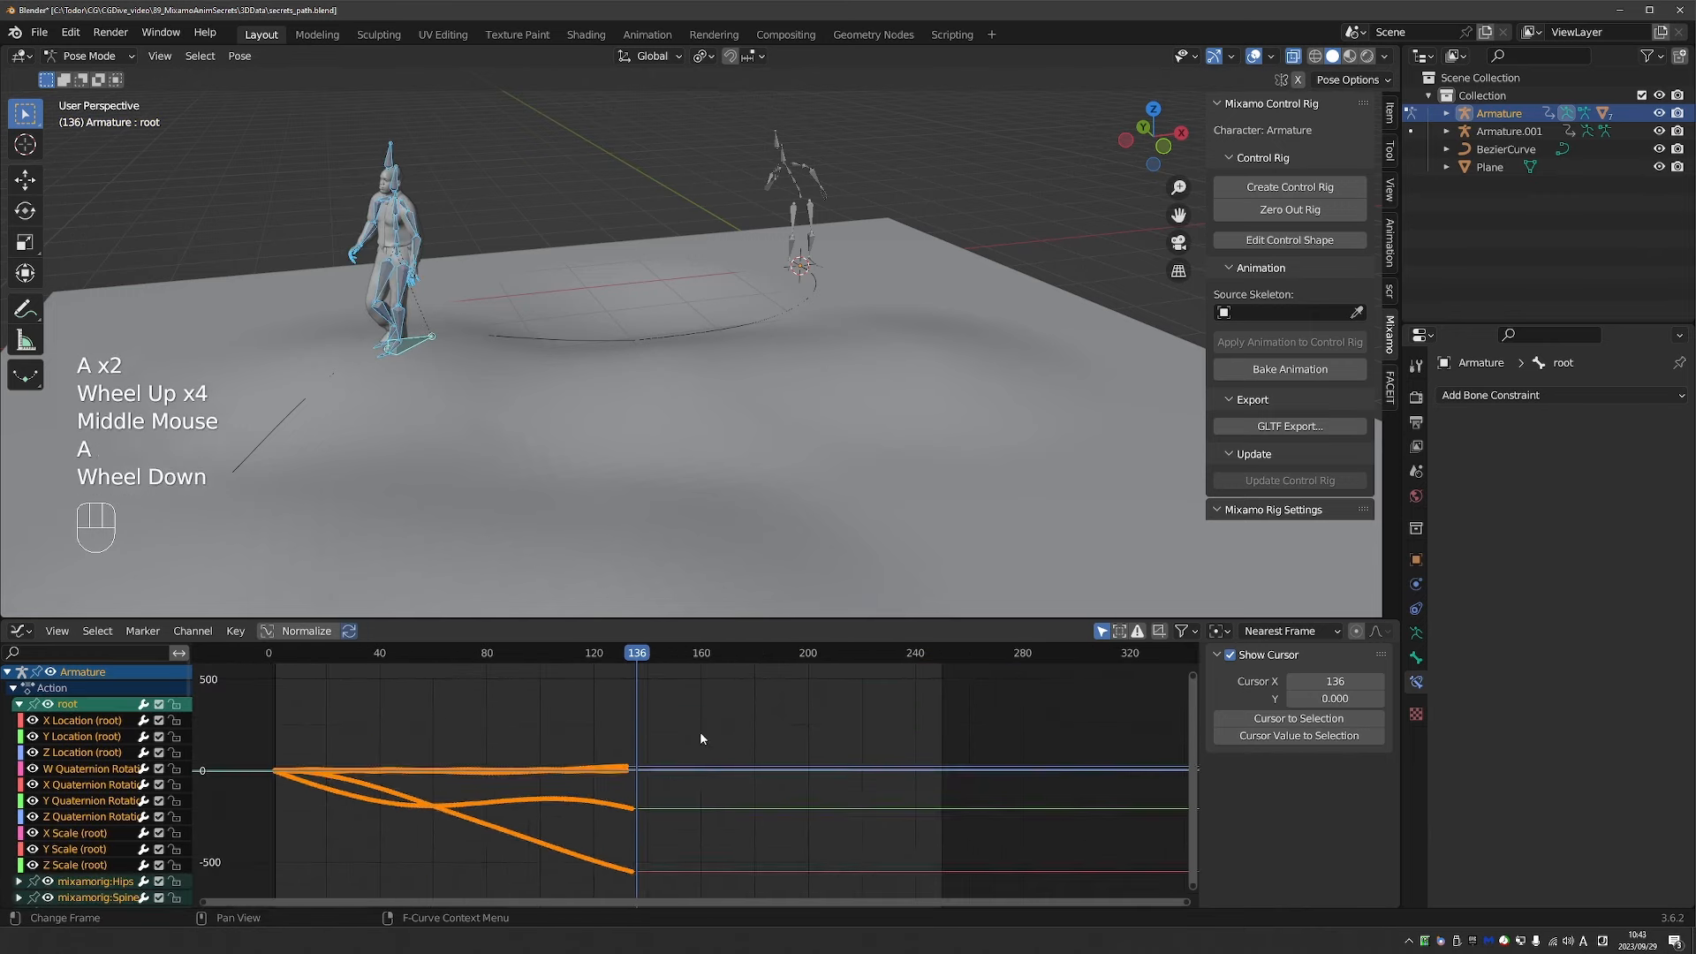
drag(701, 730, 625, 909)
key(Delete)
mouse_move(636, 658)
mouse_down()
mouse_move(602, 656)
mouse_move(637, 662)
mouse_up()
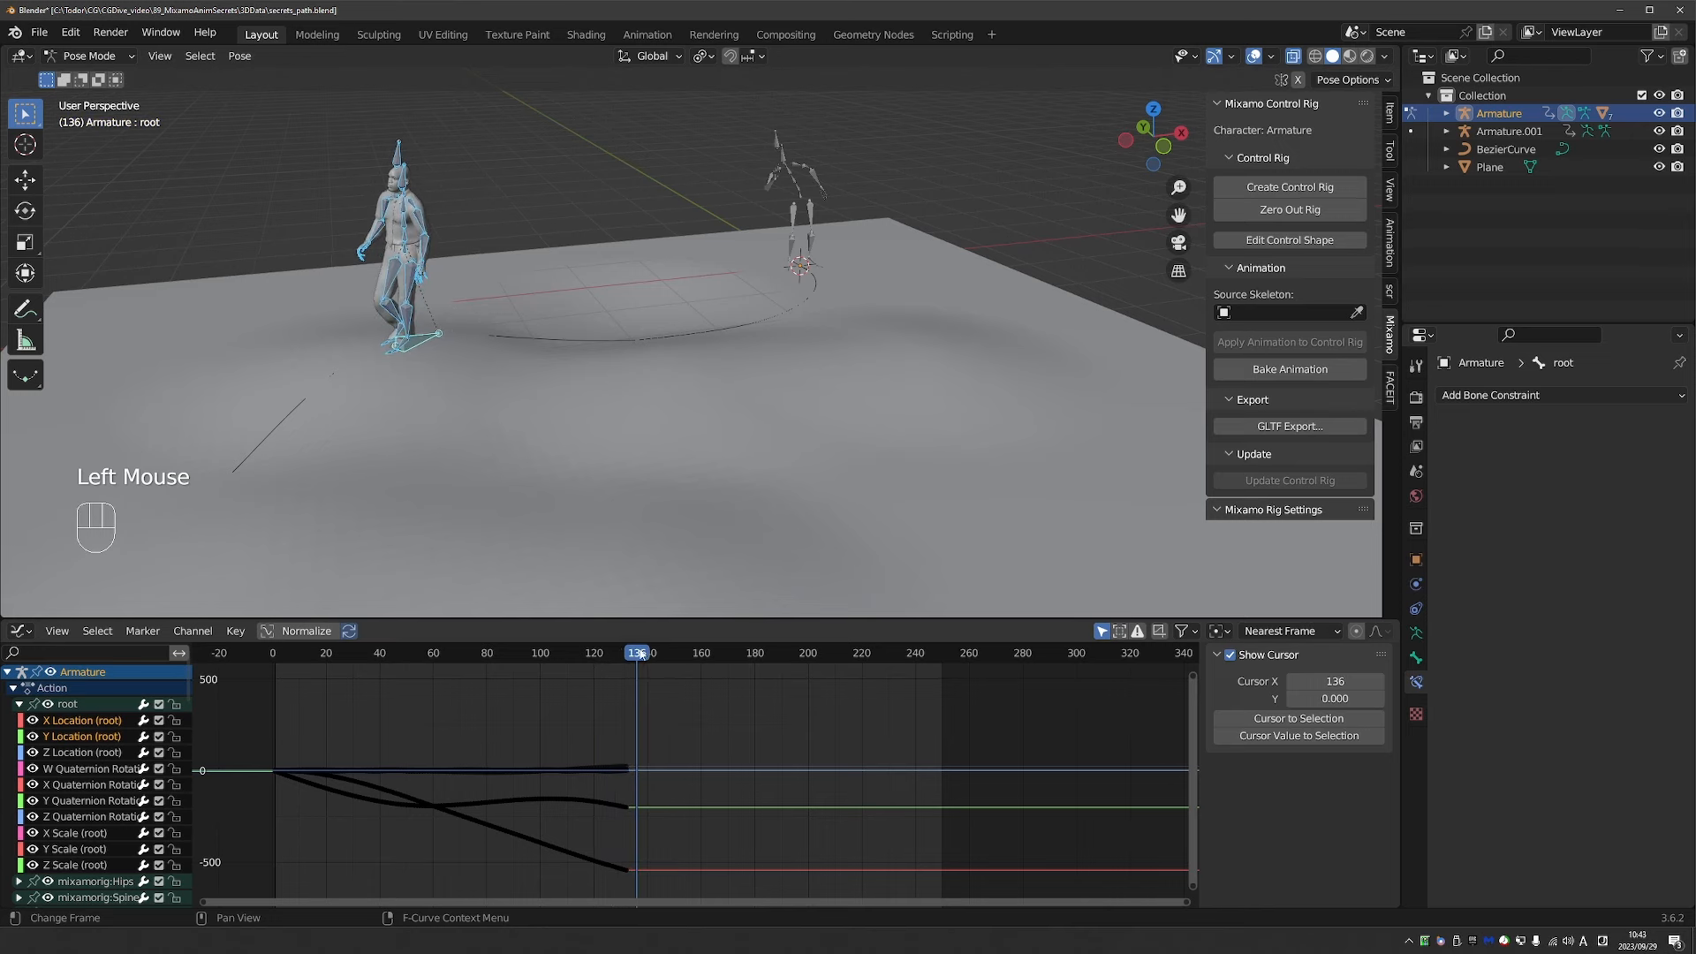
Put Armature.001 into Pose Mode and copy all keyframes of all its bones.
key(Tab)
key(Tab)
key(Tab)
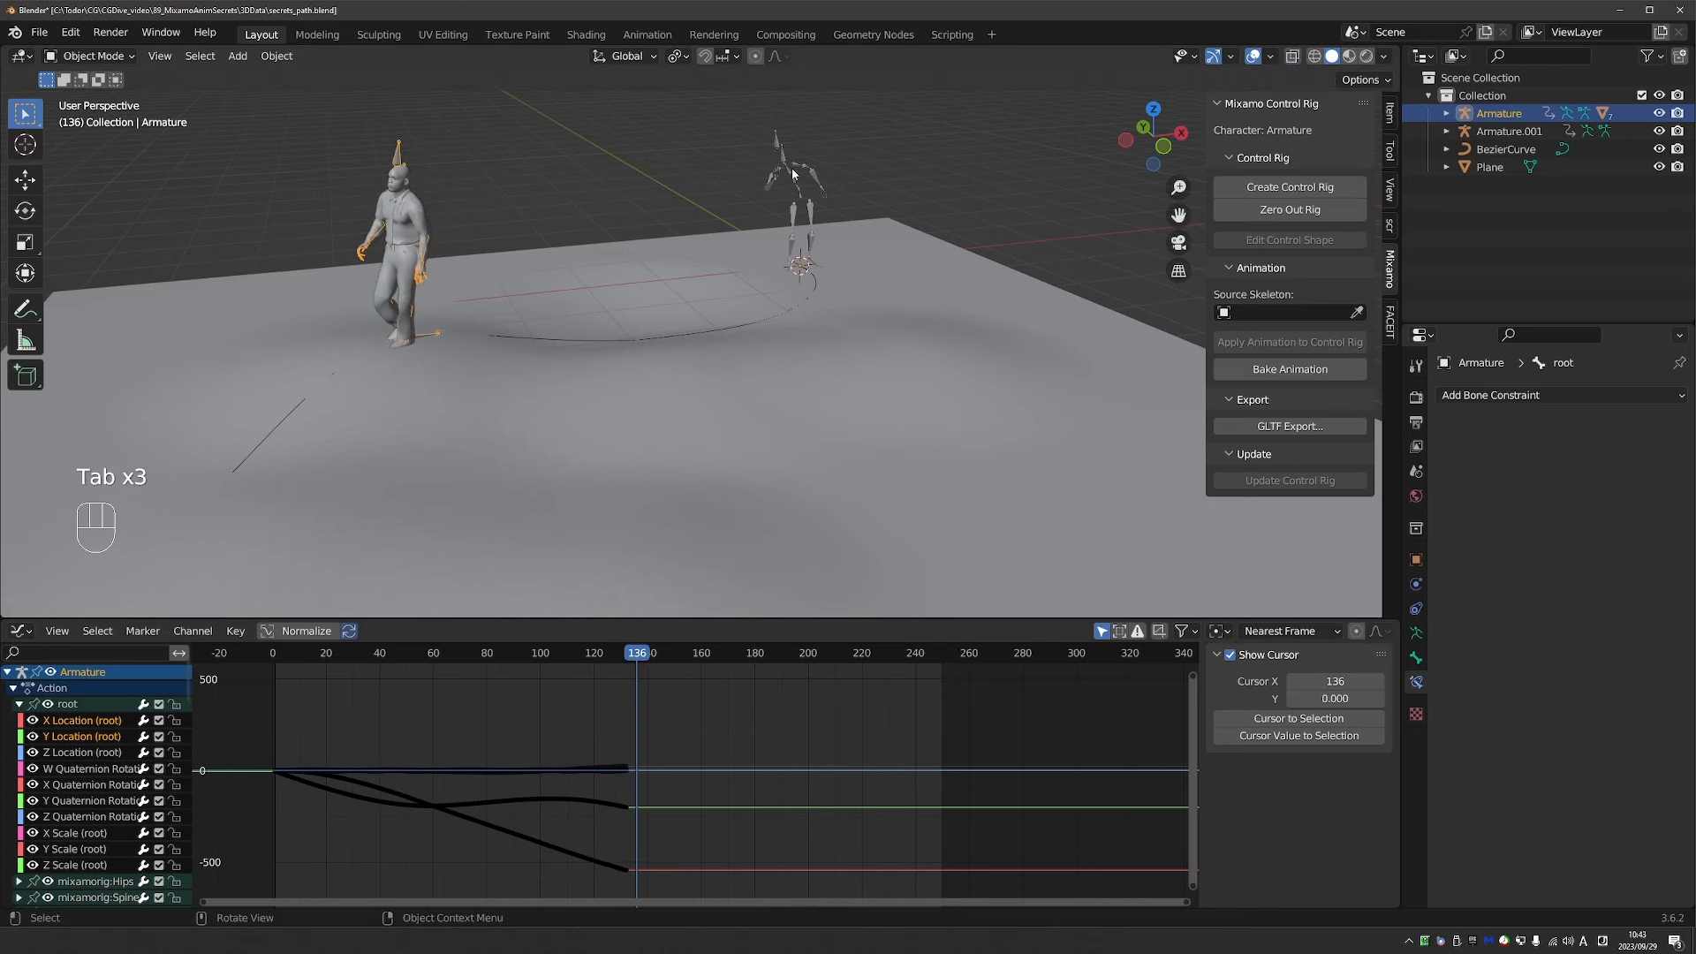
click(799, 193)
key(Tab)
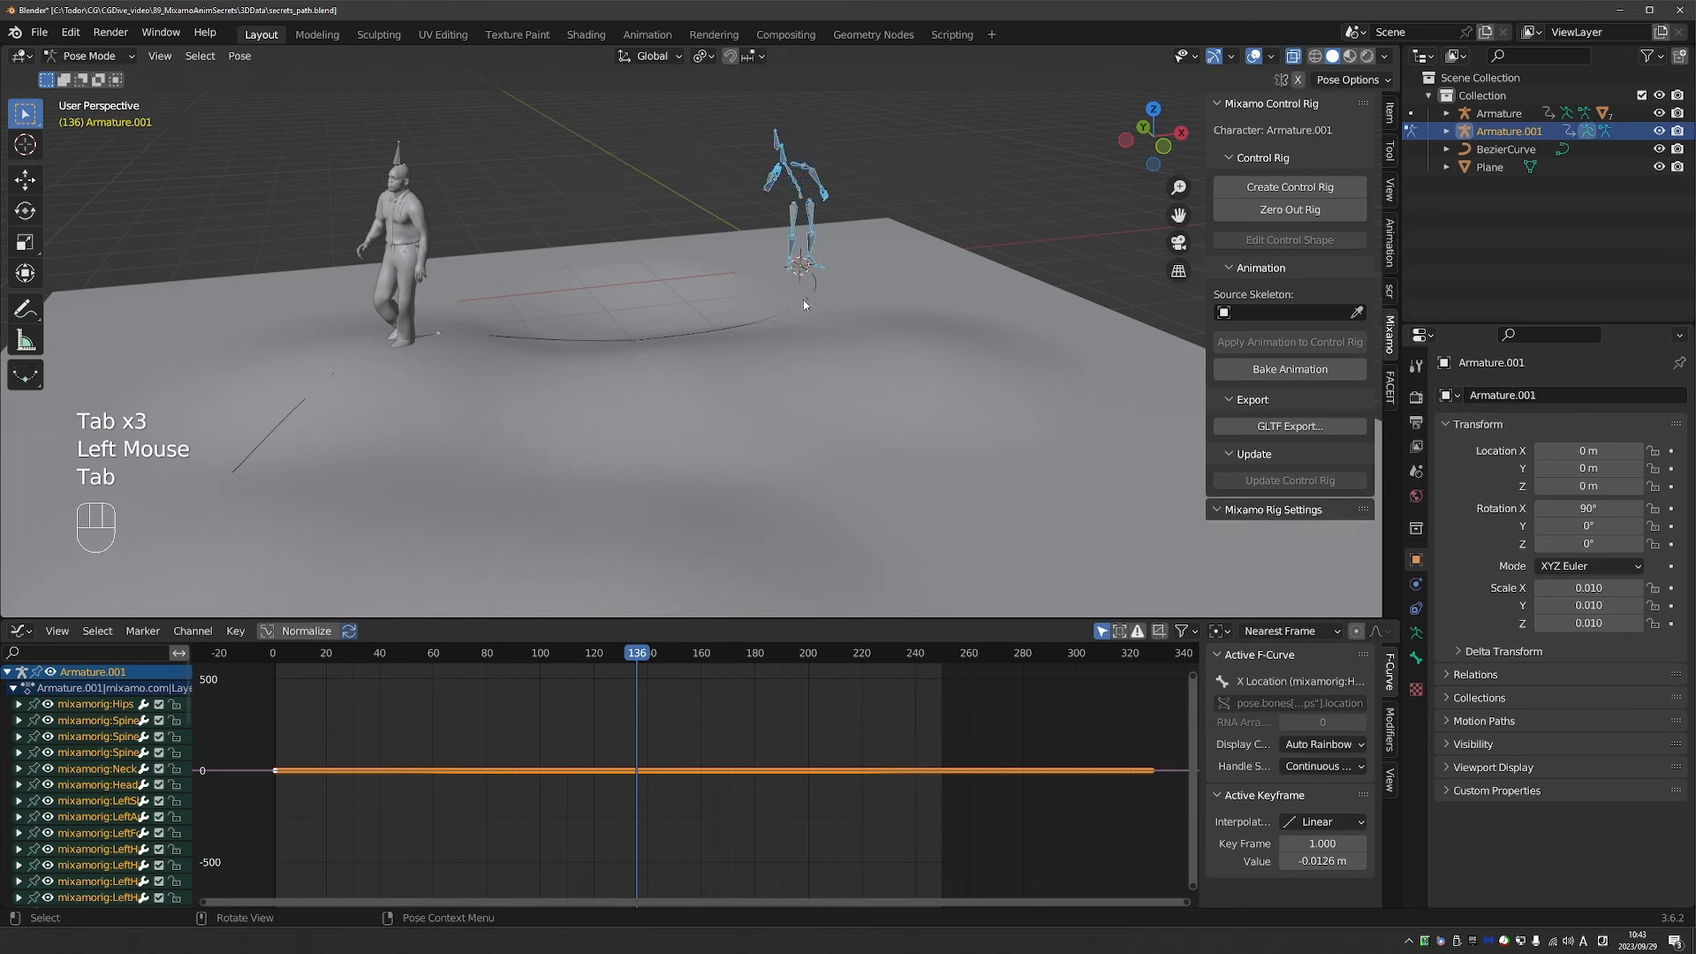
key(a)
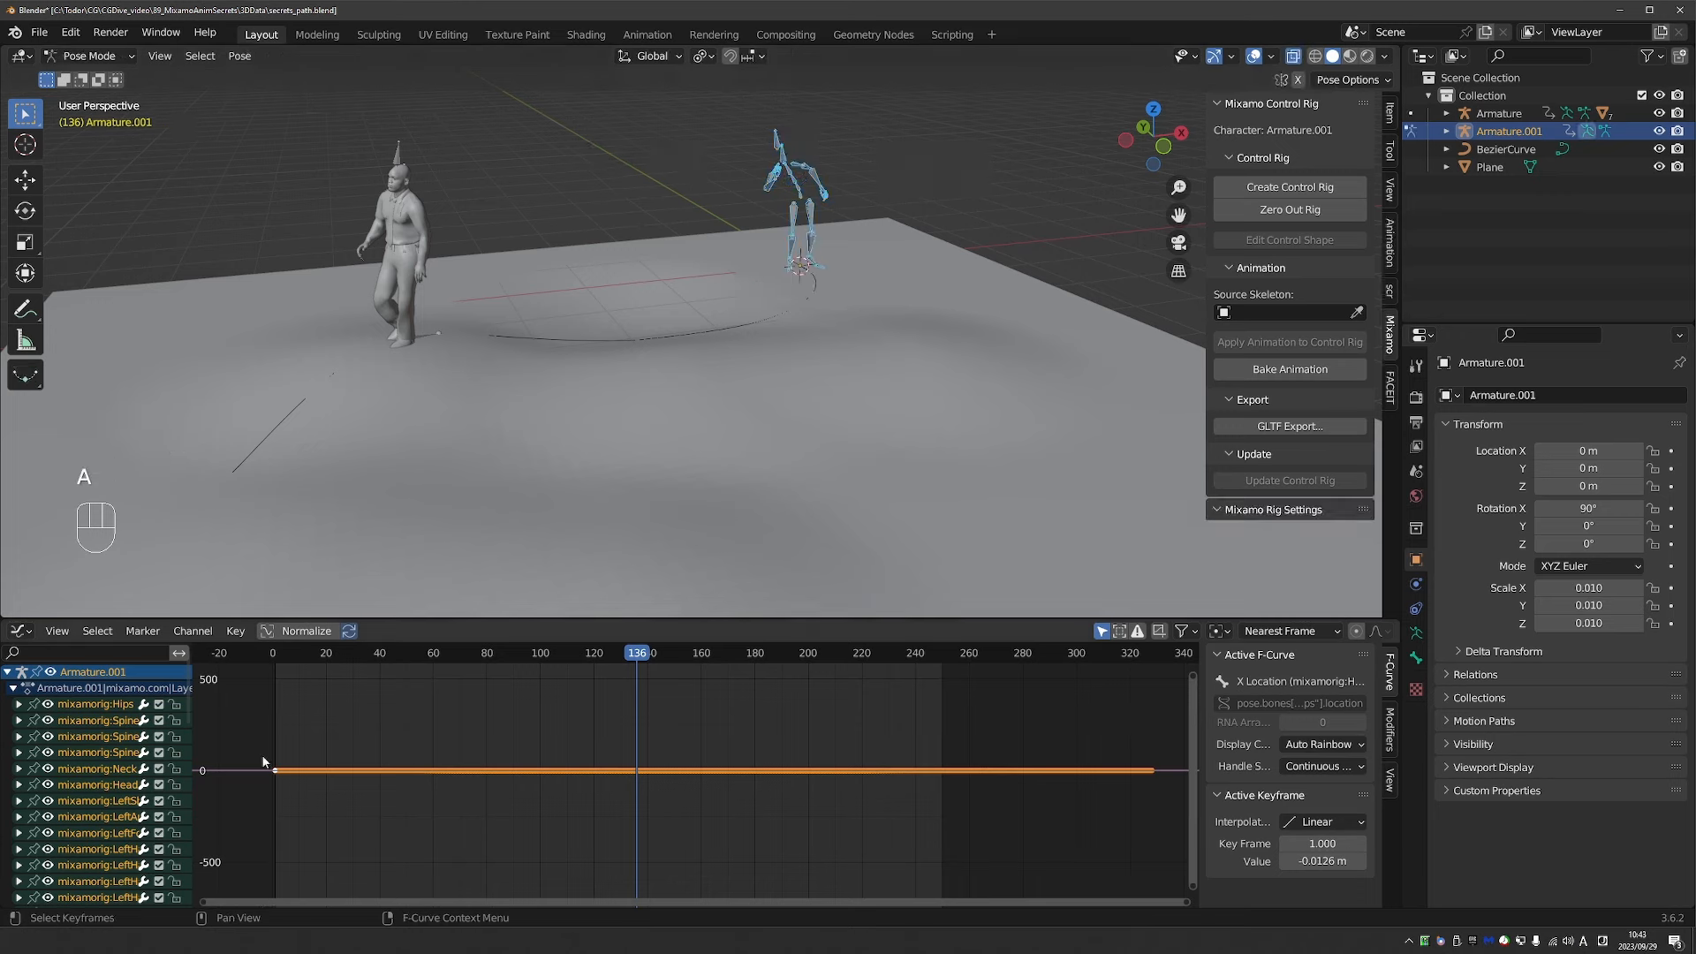
ctrl+middle_drag(419, 724, 416, 716)
key(a)
key(KP_Decimal)
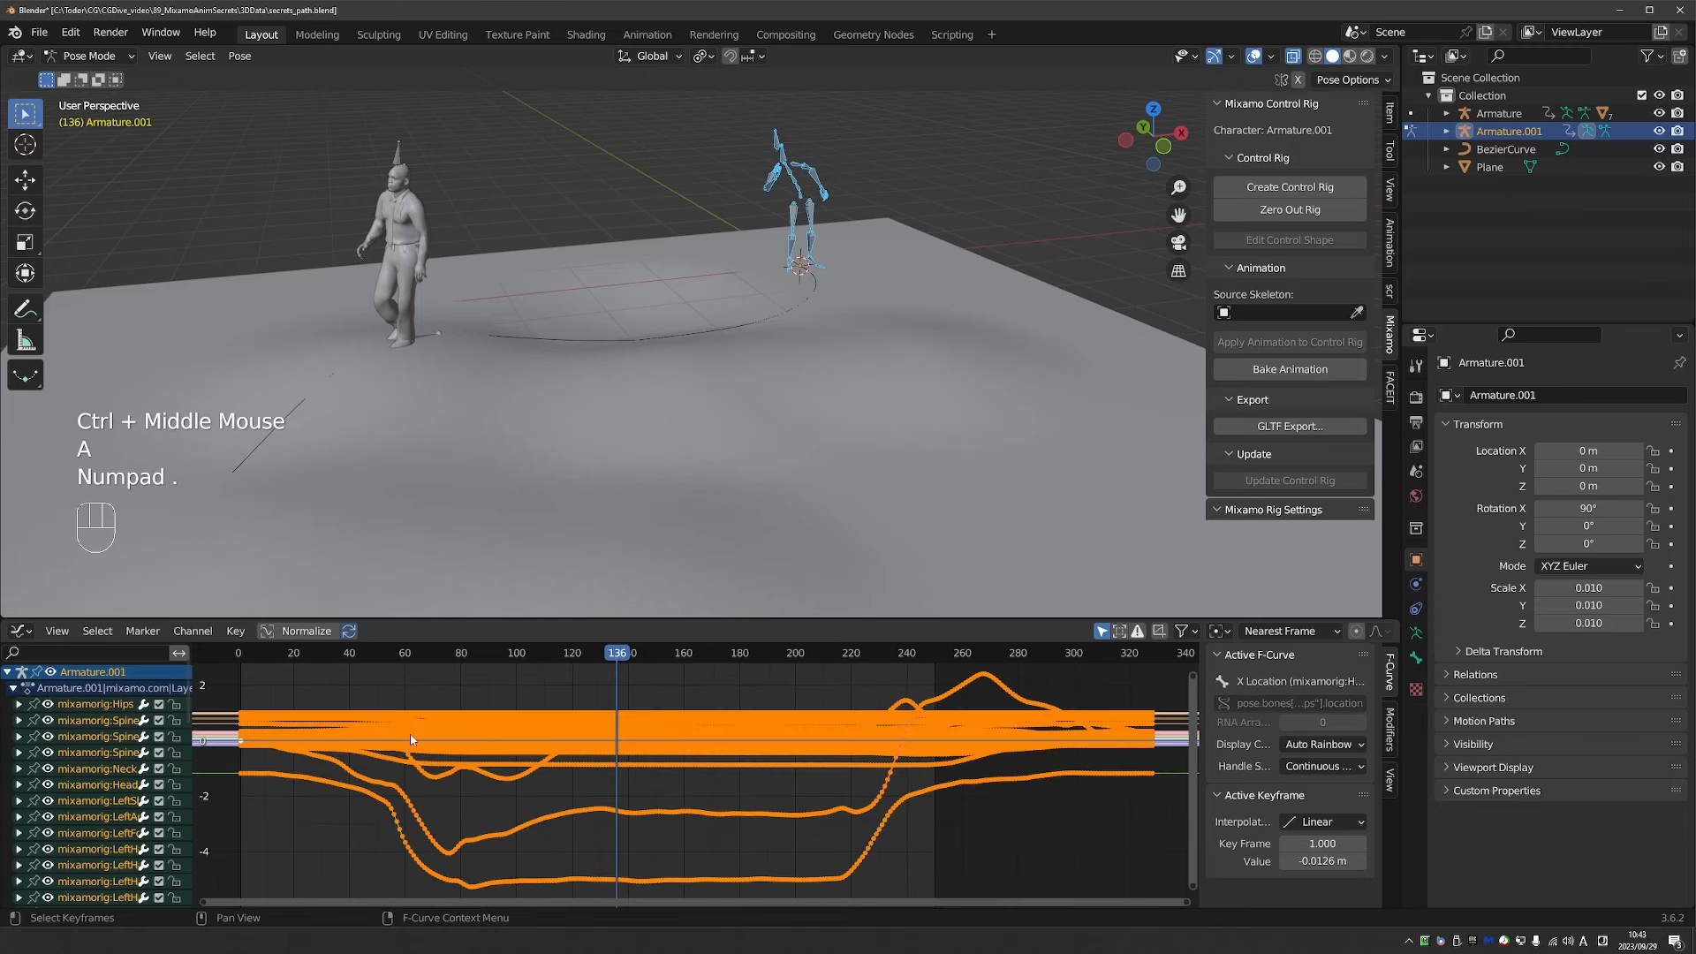
scroll(406, 714, down, 2)
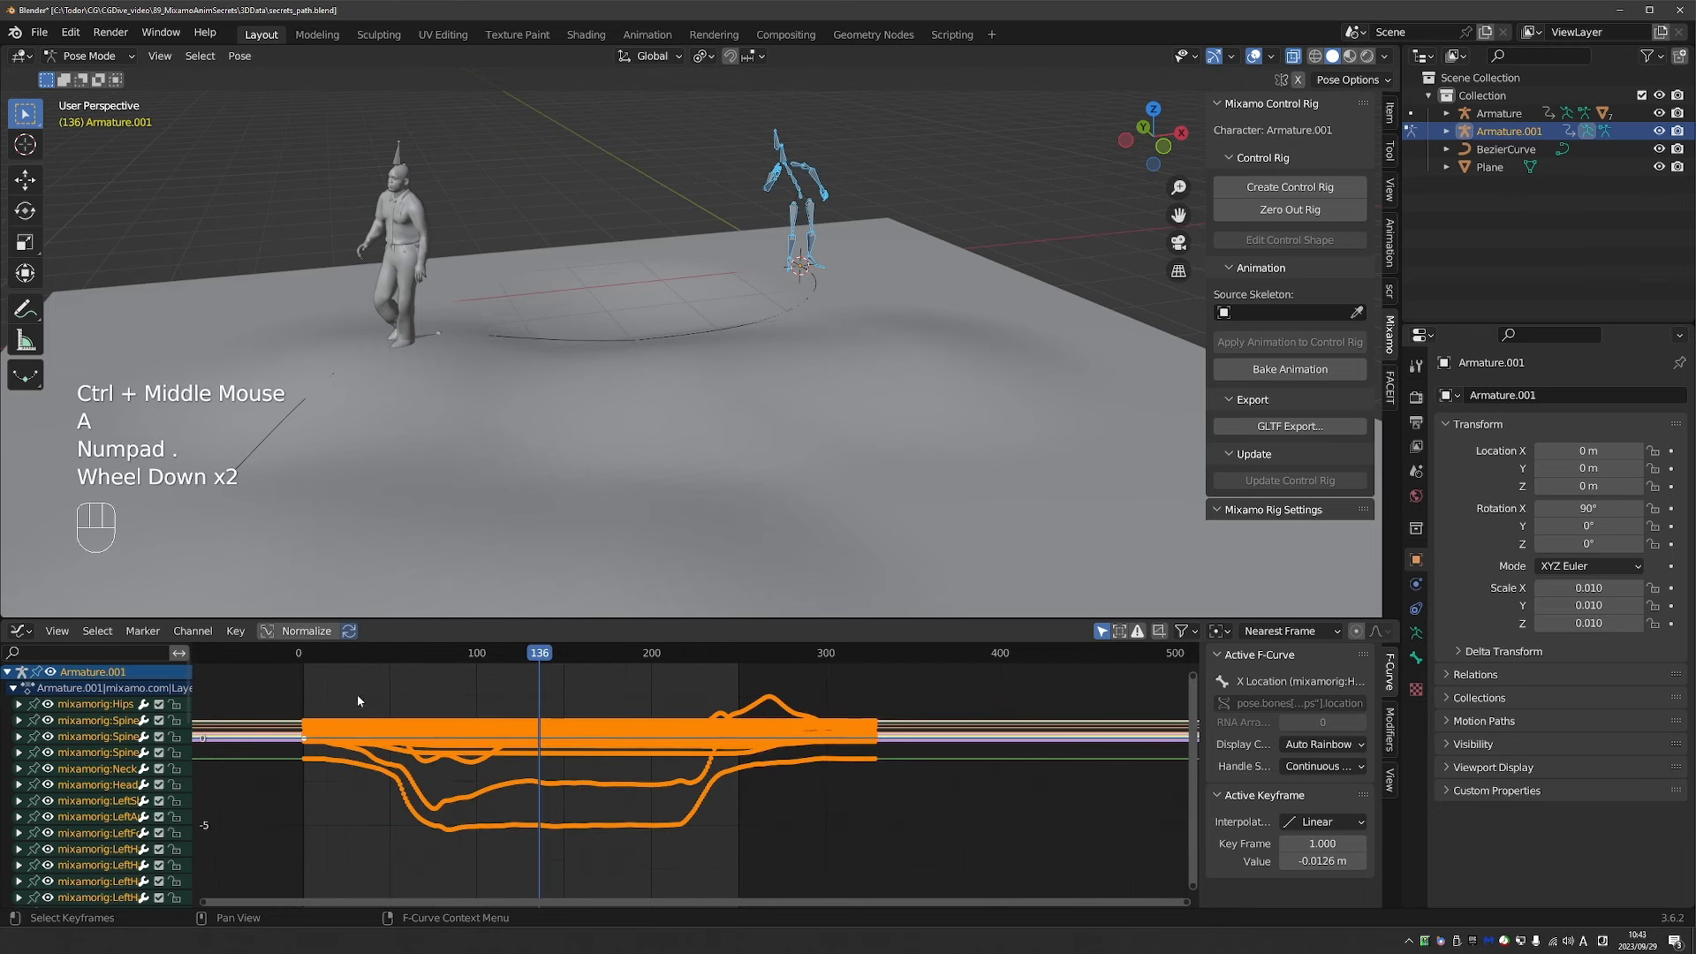
key(ctrl)
key(ctrl+c)
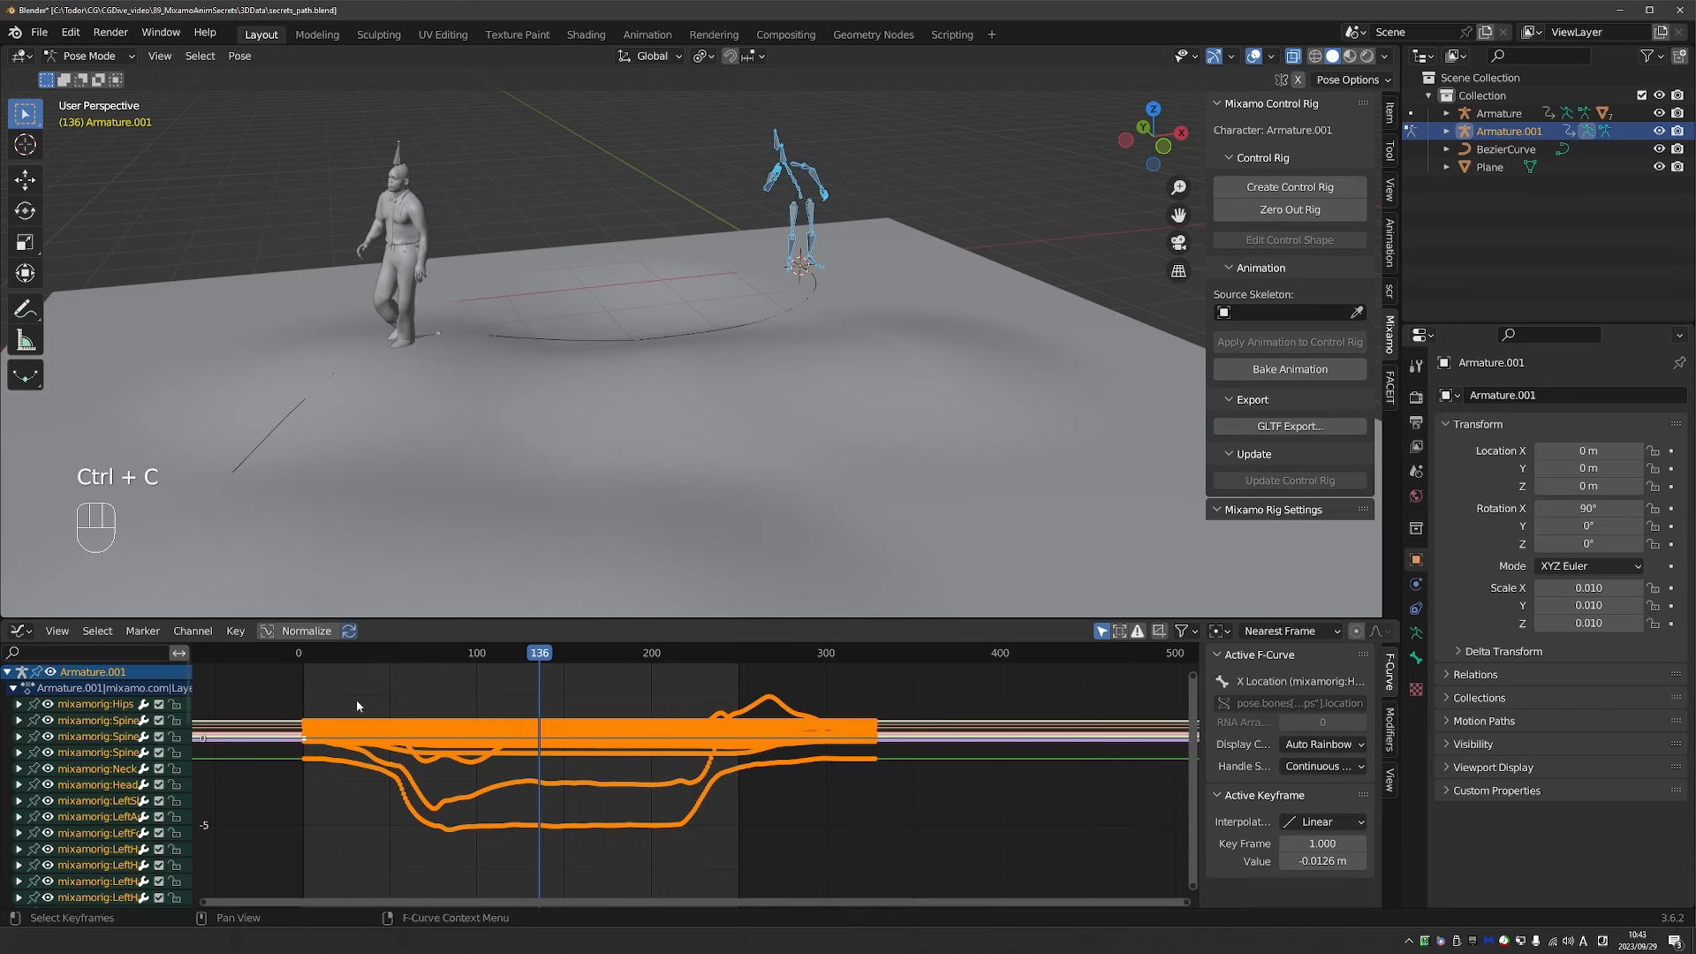
Paste the copied keyframes at frame 136 onto all bones of the walking armature except the root.
click(395, 158)
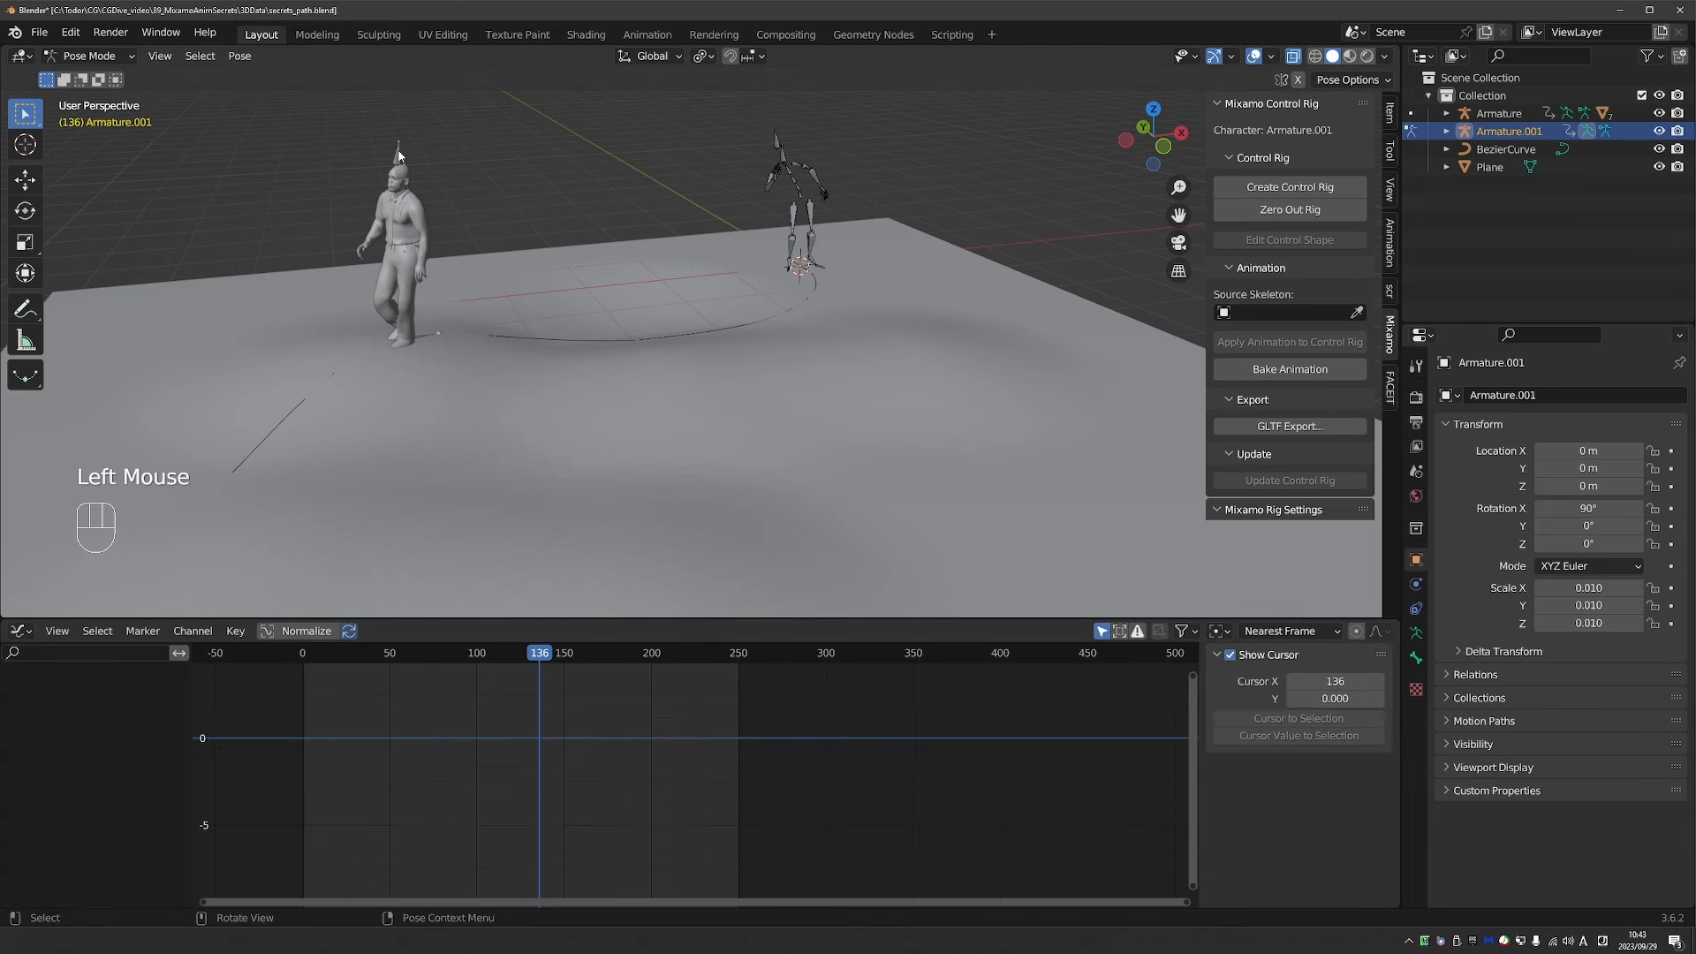
key(Tab)
click(406, 150)
click(399, 155)
key(Tab)
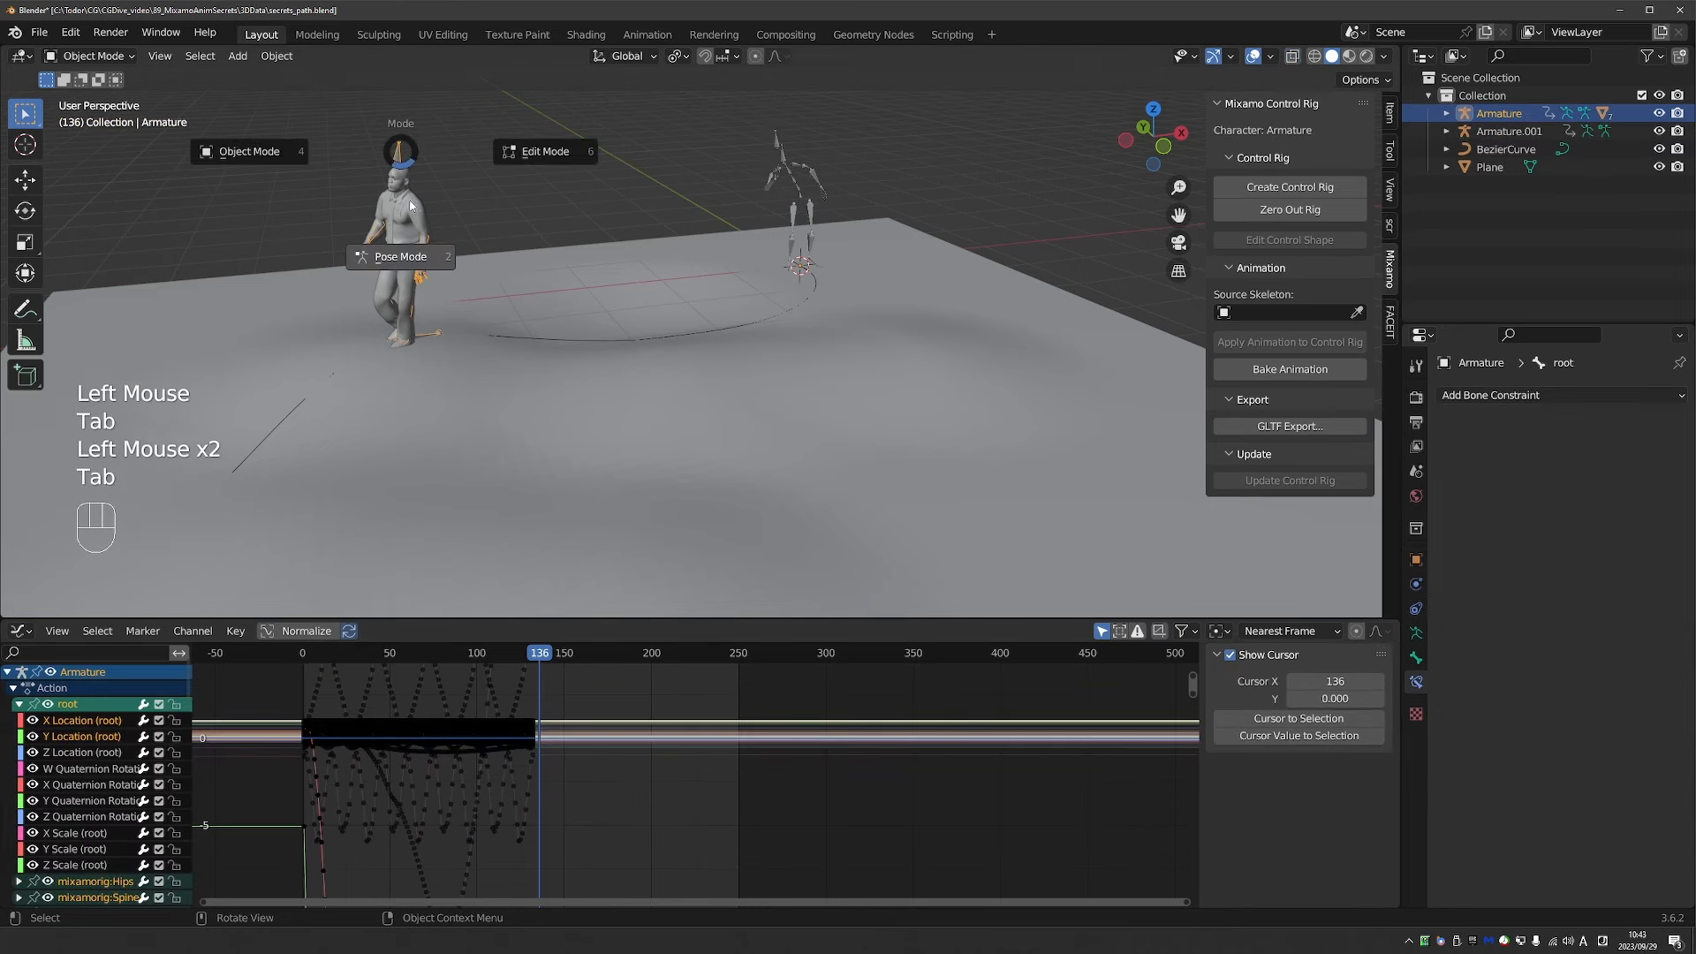
click(408, 280)
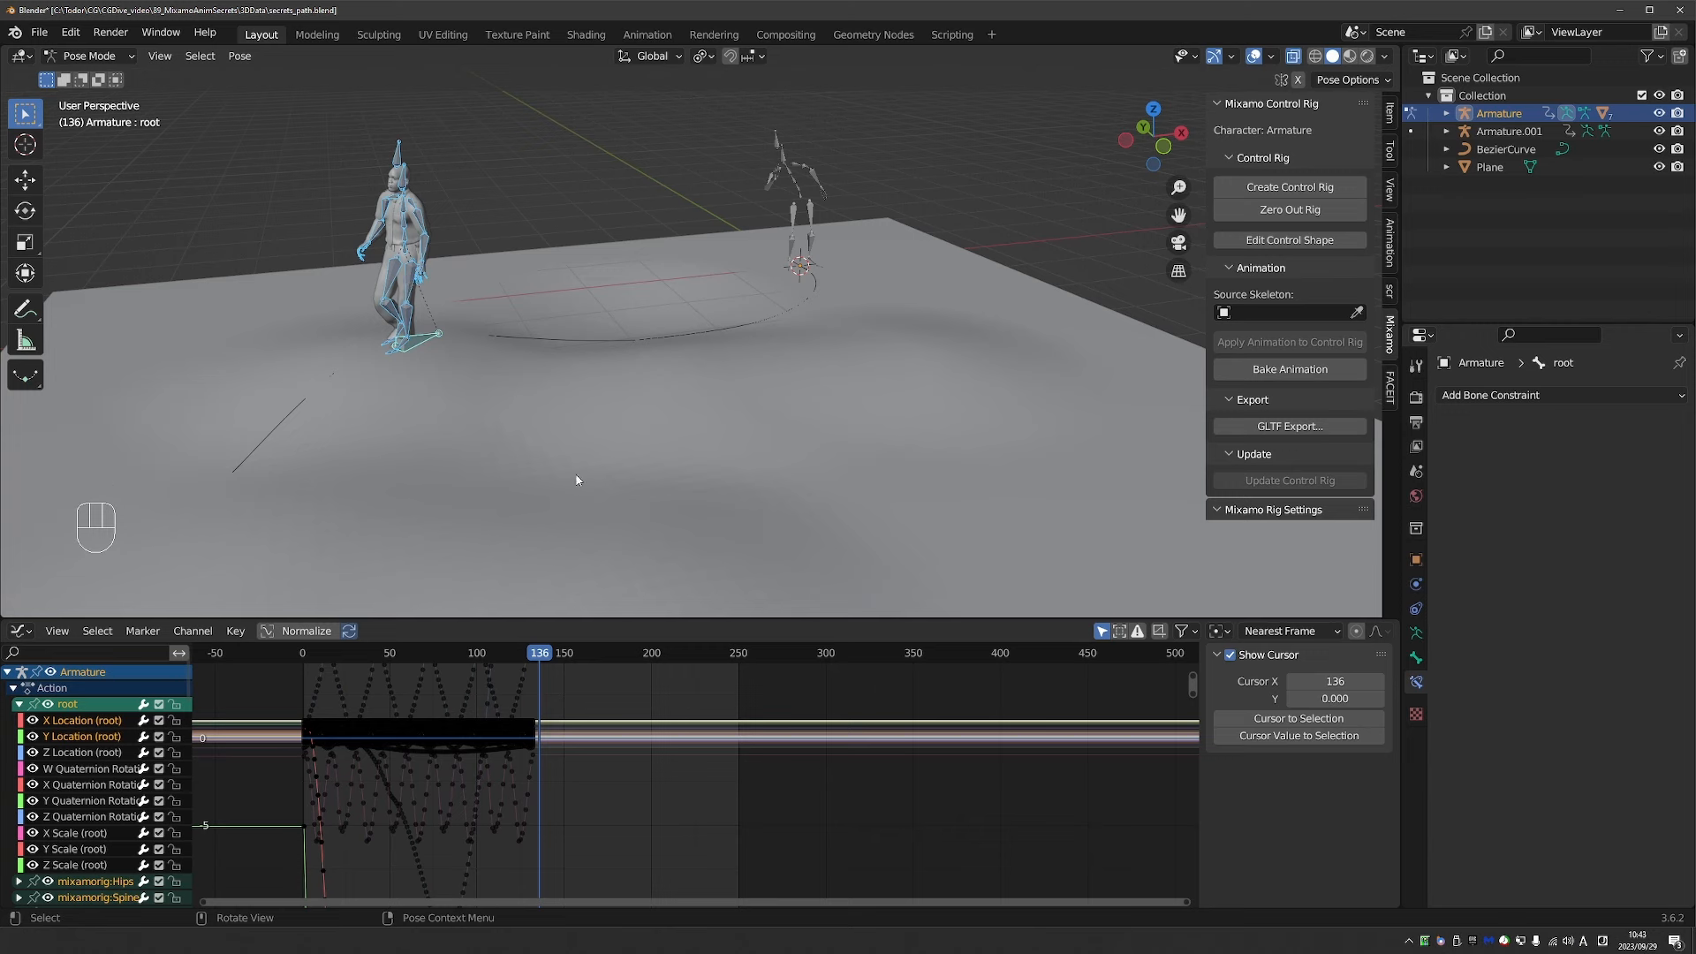
middle_click(537, 688)
shift+click(544, 692)
ctrl+drag(420, 322, 479, 378)
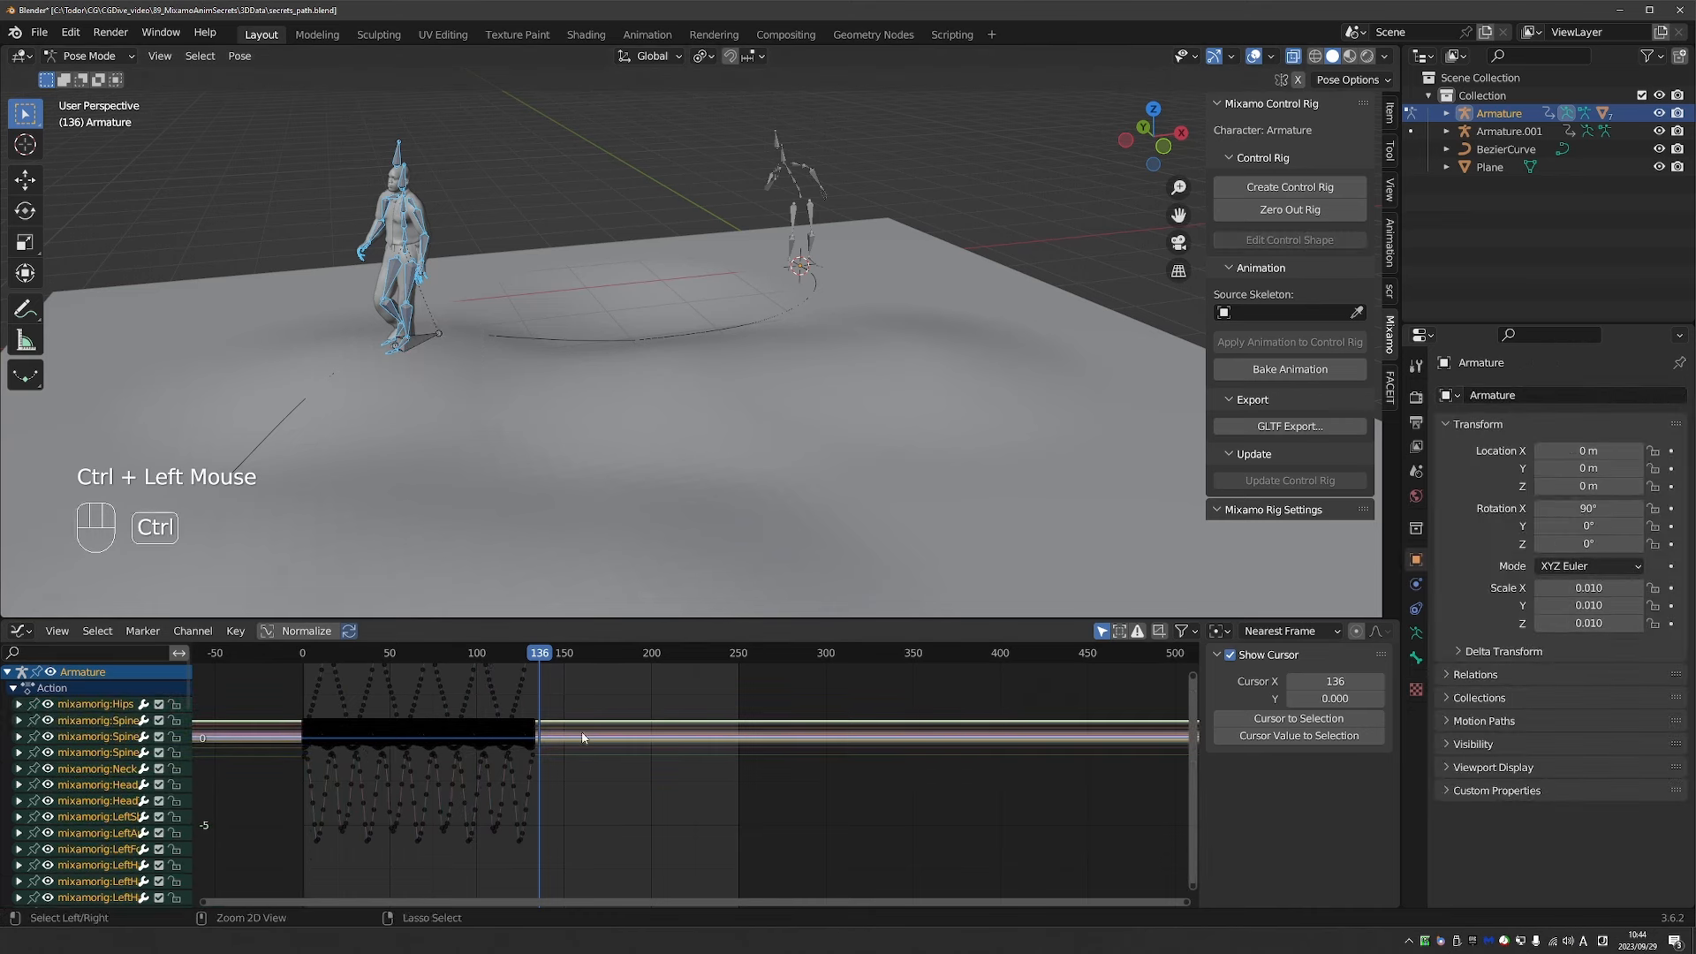
key(ctrl+v)
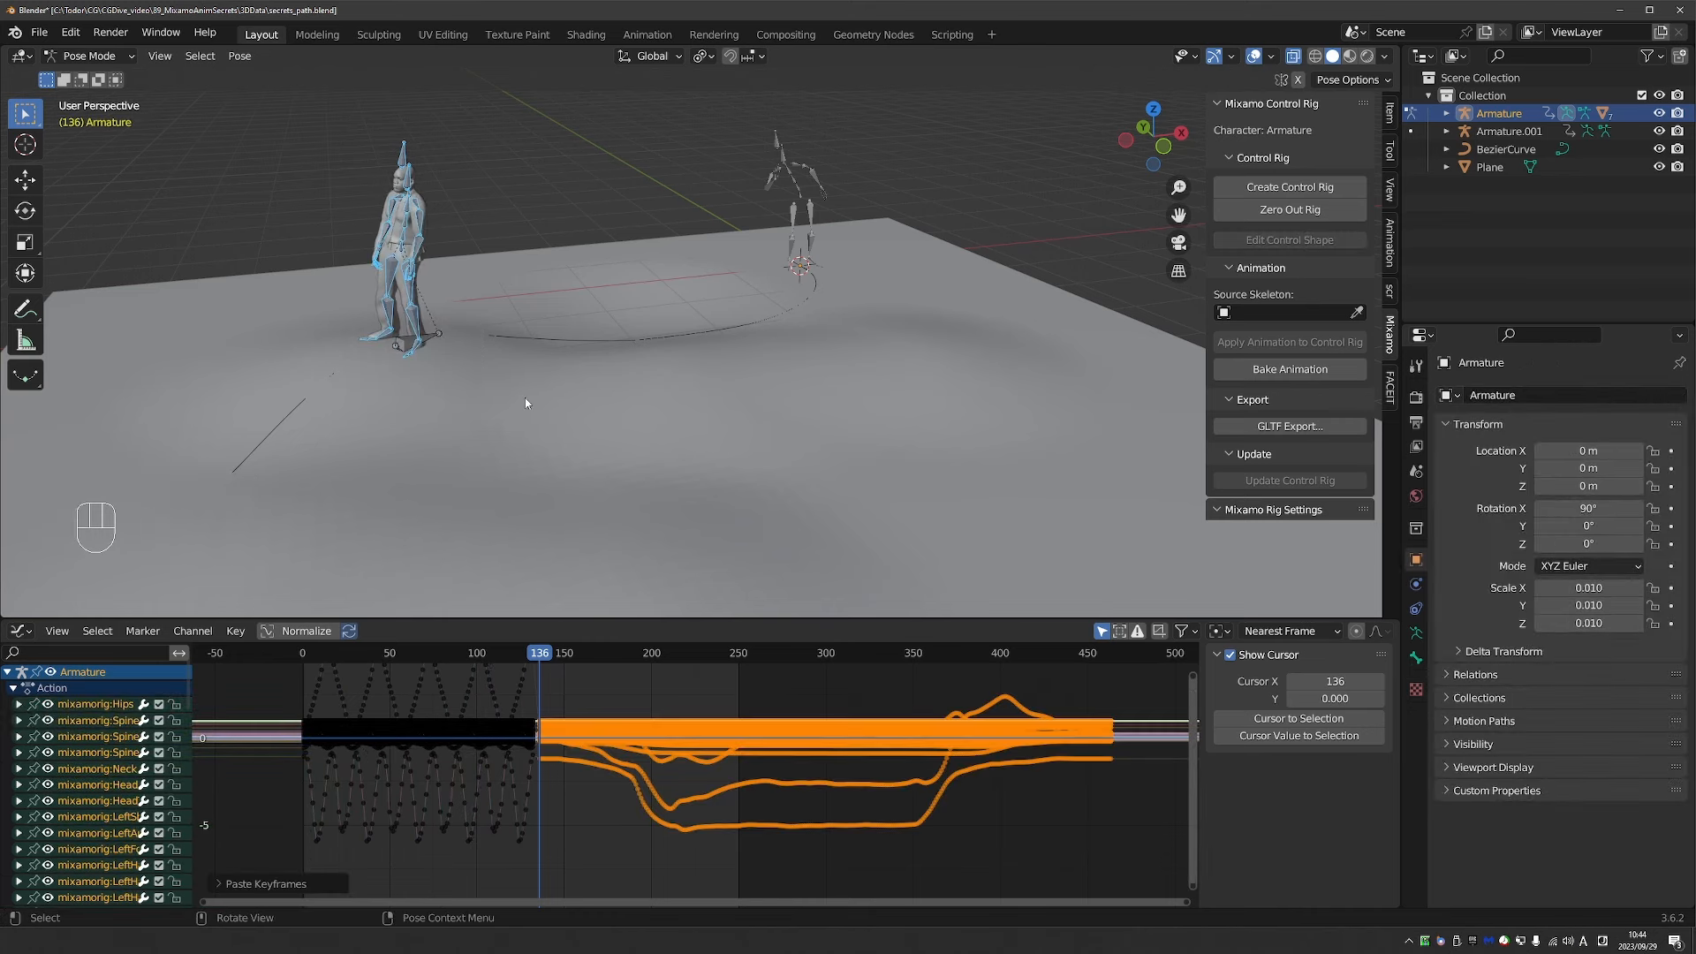
Play the combined animation with viewport overlays hidden to check the transition from walking to telling a secret.
scroll(545, 692, up, 6)
middle_drag(545, 698, 539, 658)
mouse_move(521, 655)
mouse_down()
mouse_move(430, 657)
mouse_move(602, 663)
mouse_up()
key(space)
key(z)
click(532, 359)
middle_drag(534, 353, 583, 332)
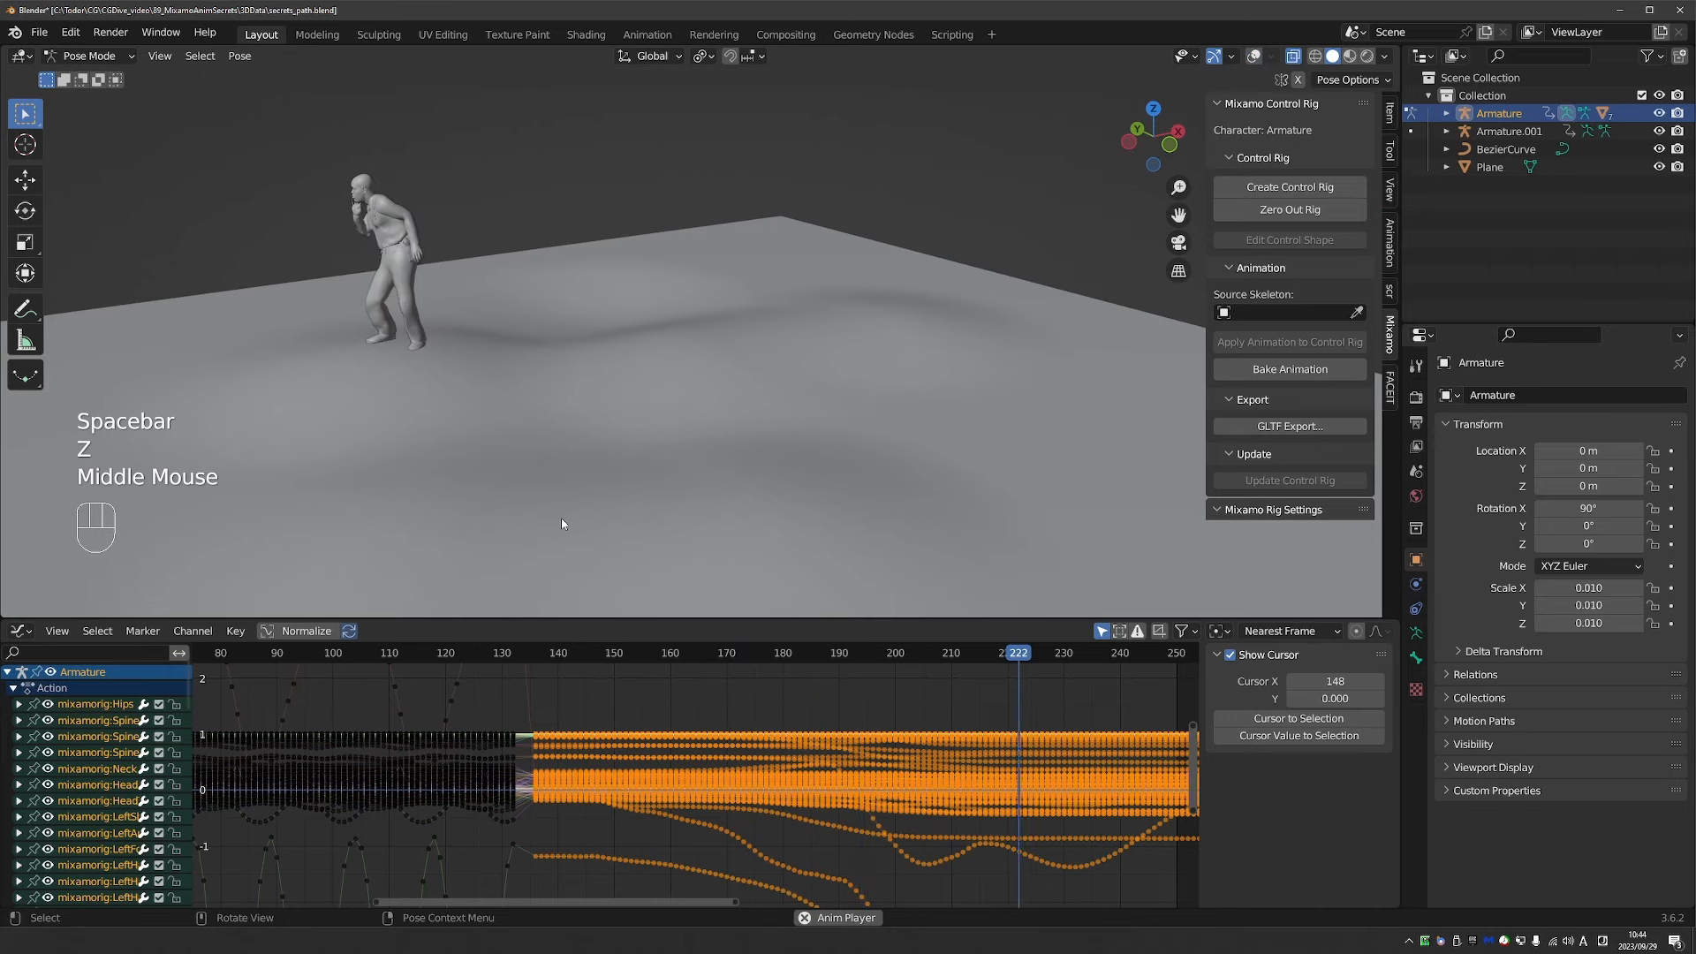
key(space)
click(397, 654)
key(space)
key(space)
click(216, 656)
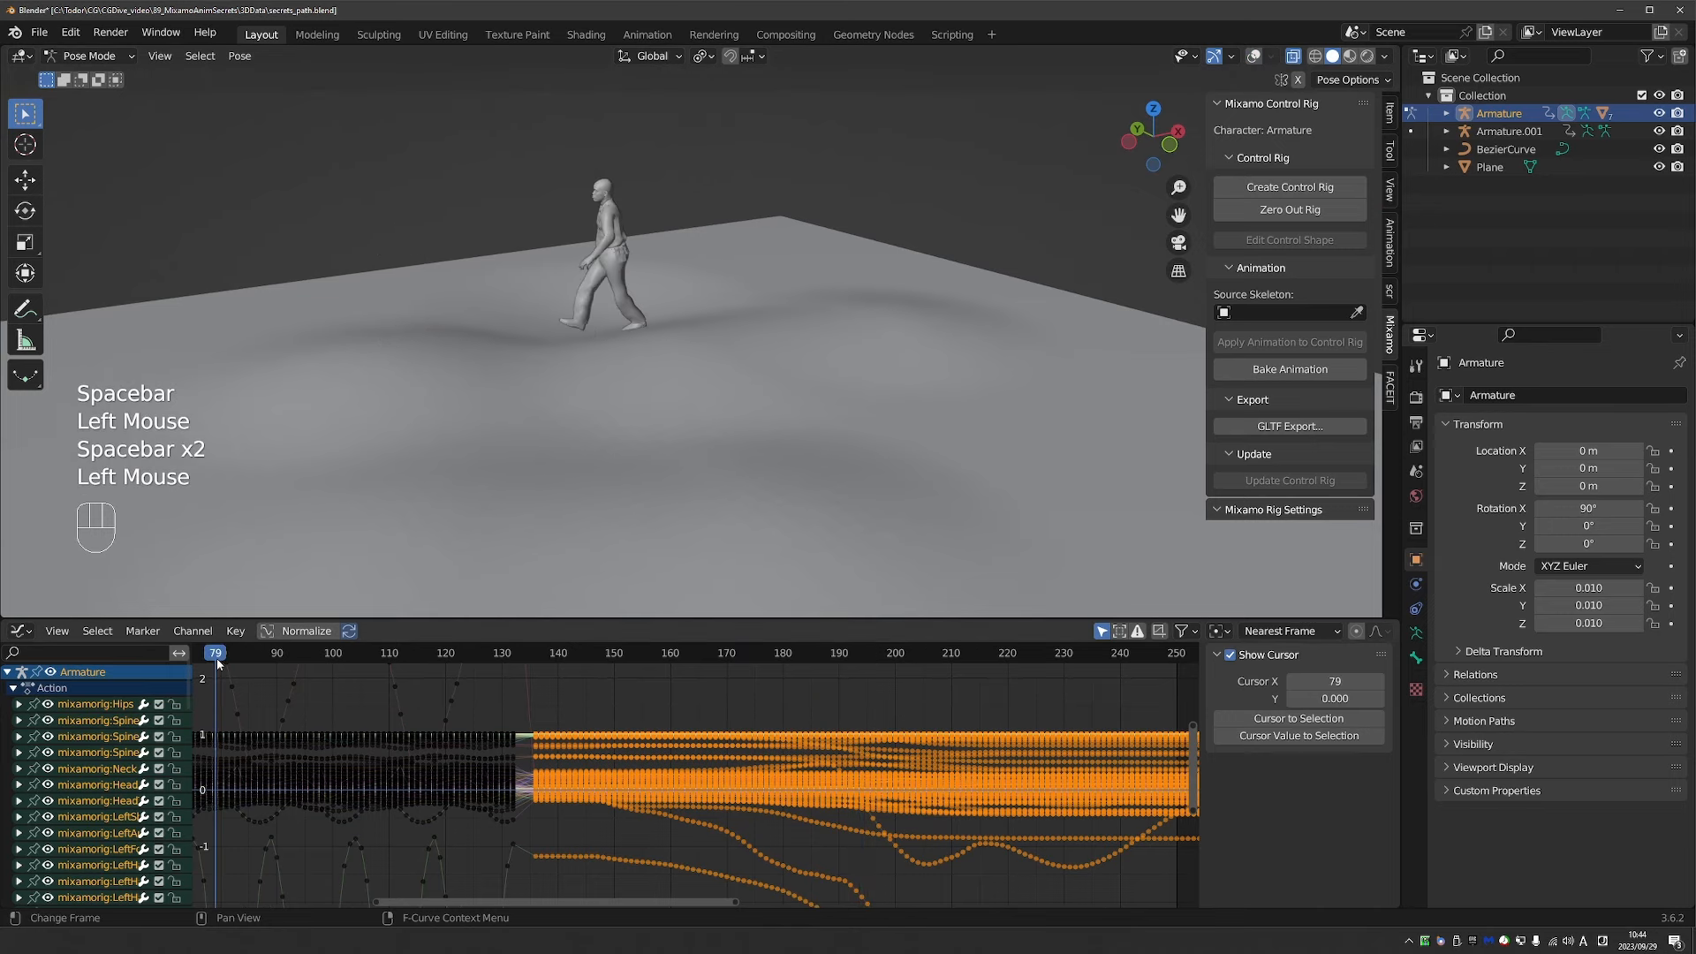
key(space)
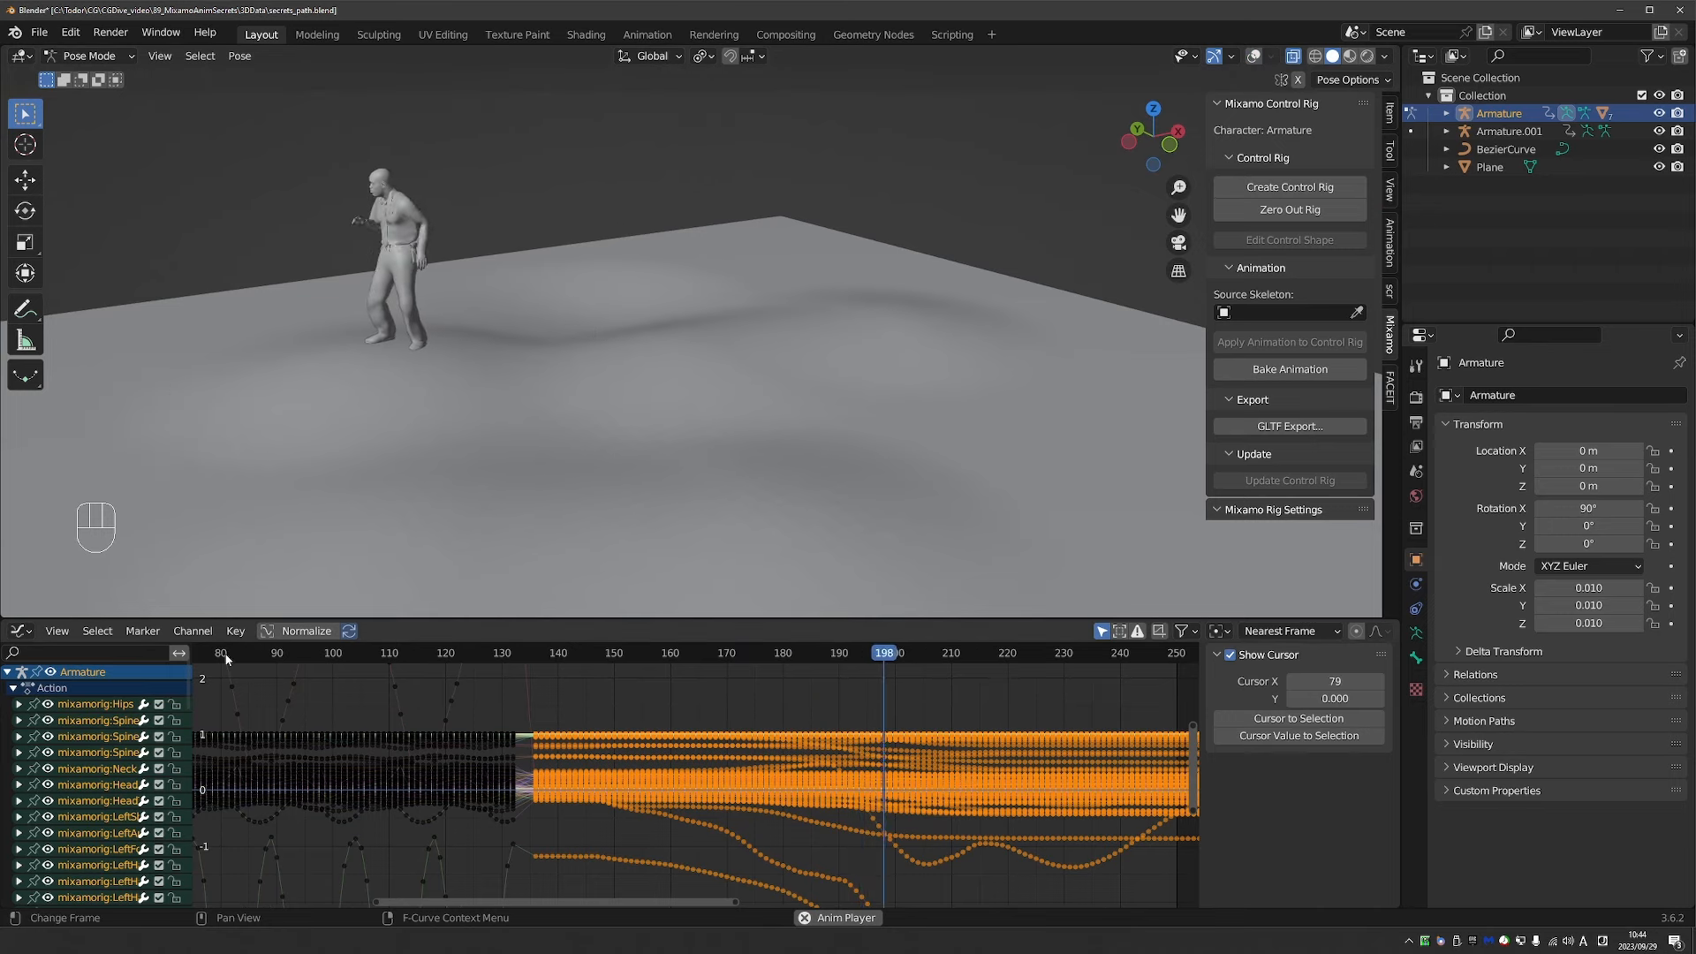
key(space)
Extend the playback range so the scene ends at frame 366.
scroll(1117, 677, down, 5)
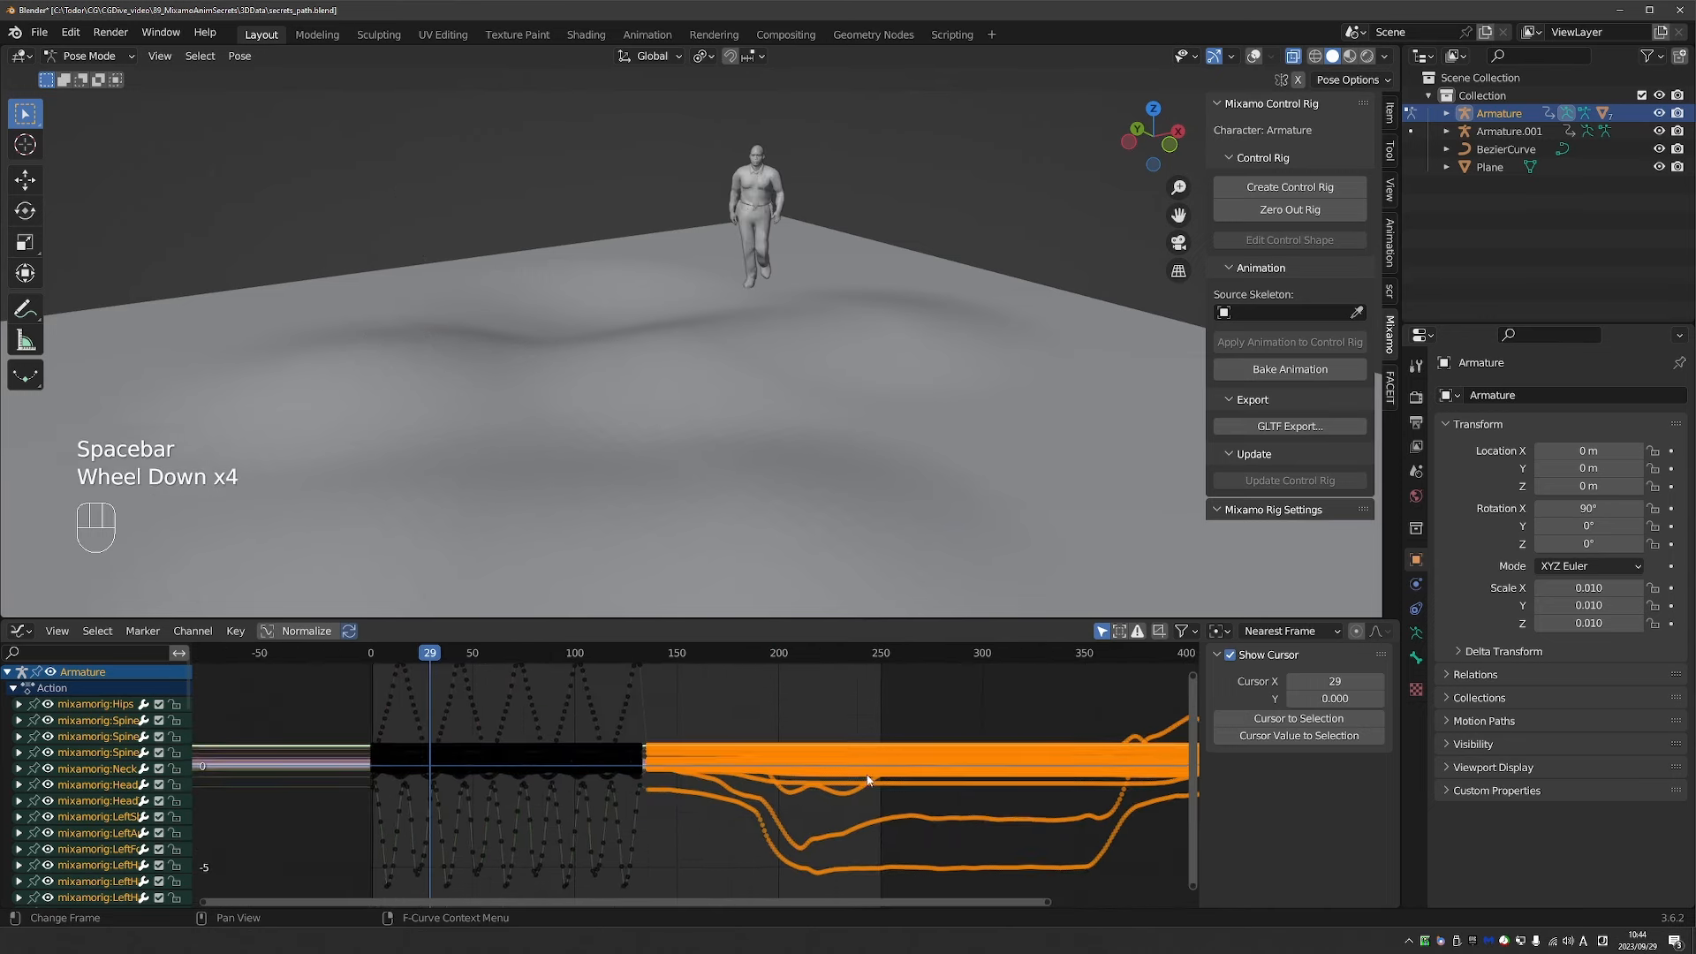
scroll(1117, 677, up, 1)
drag(1104, 670, 1117, 677)
click(1118, 655)
key(ctrl+End)
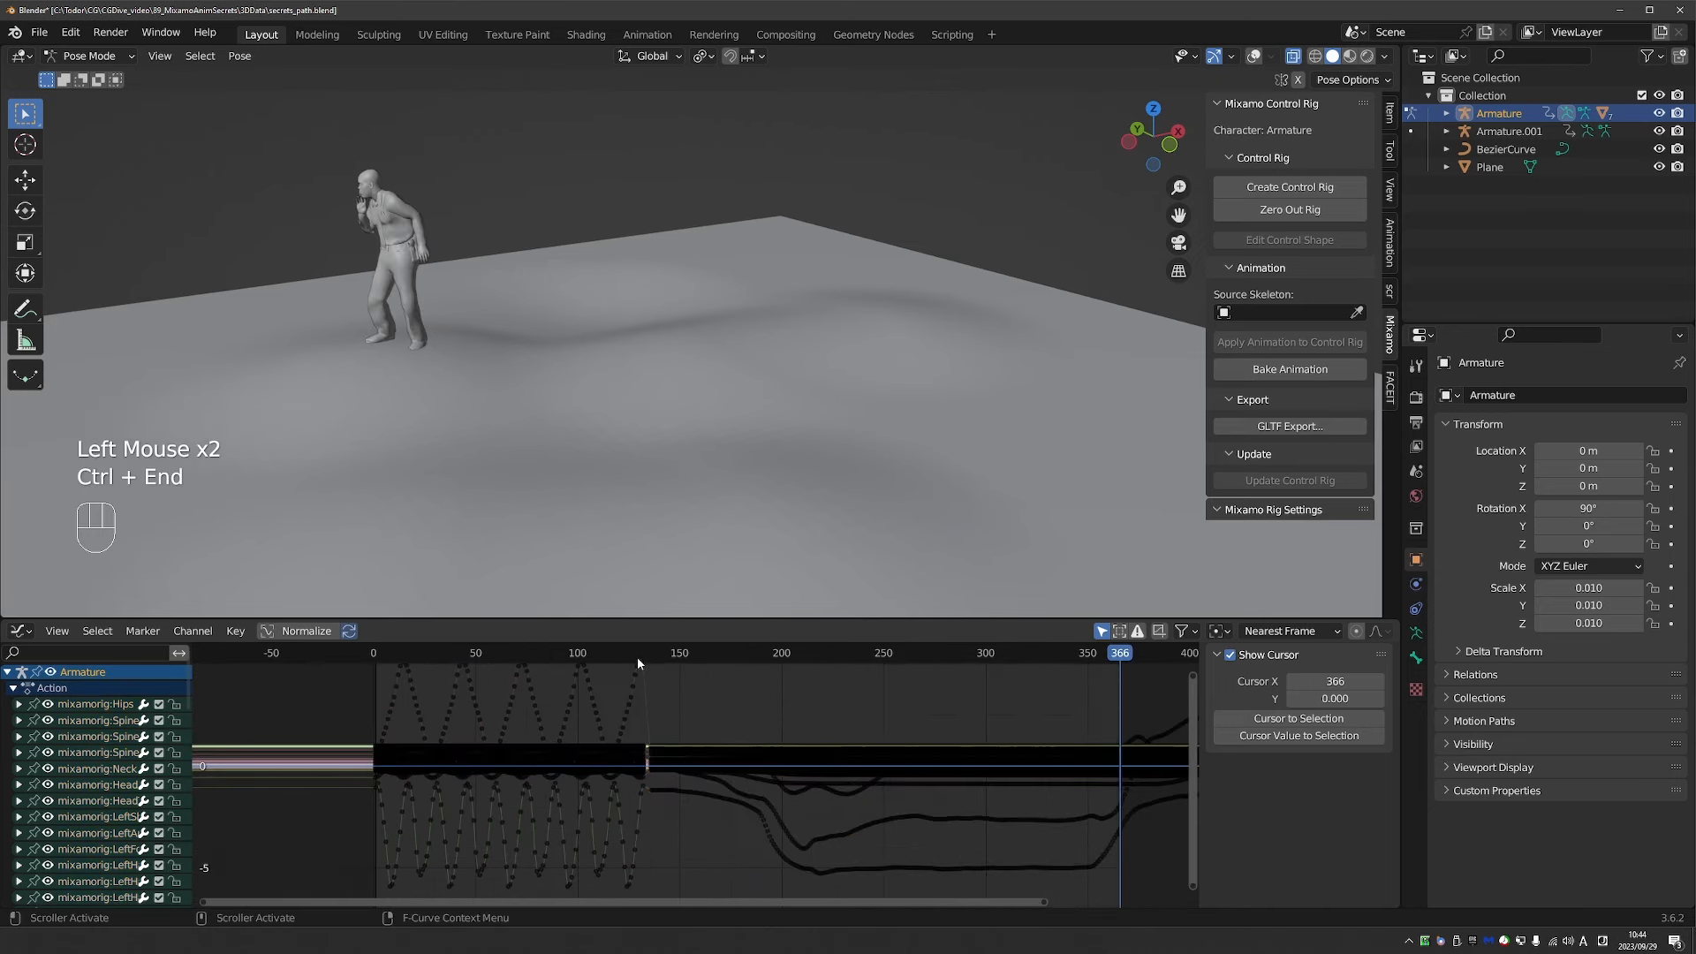
drag(518, 667, 846, 650)
key(shift+ctrl+z)
key(ctrl+z)
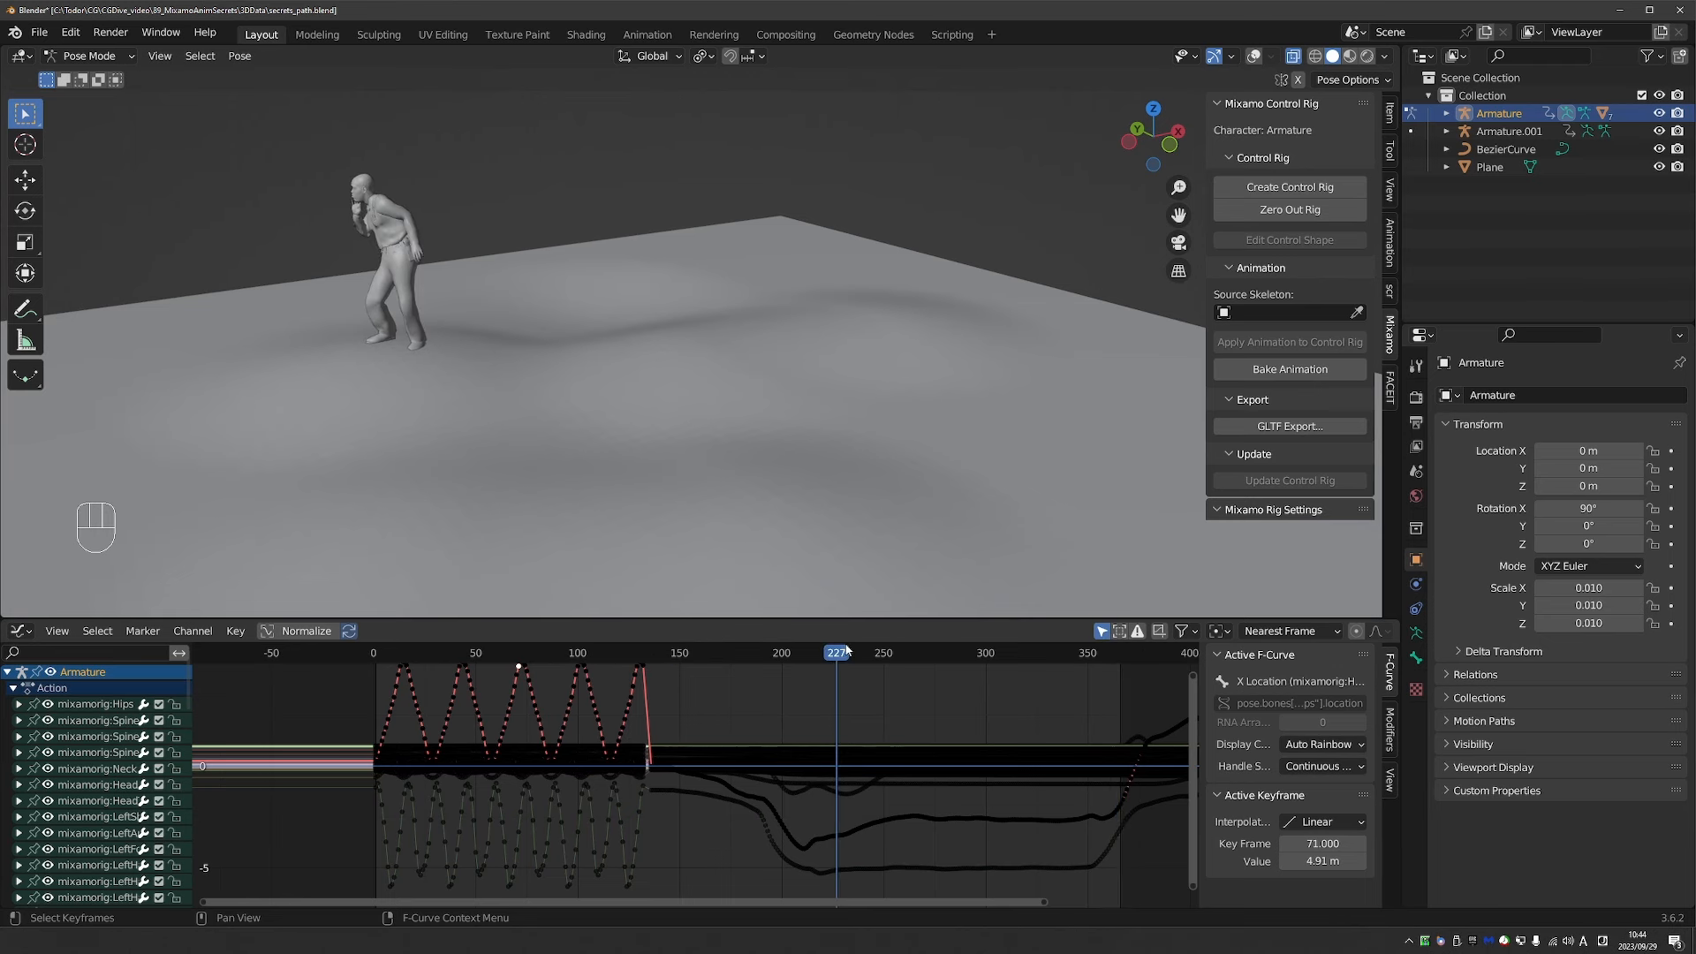
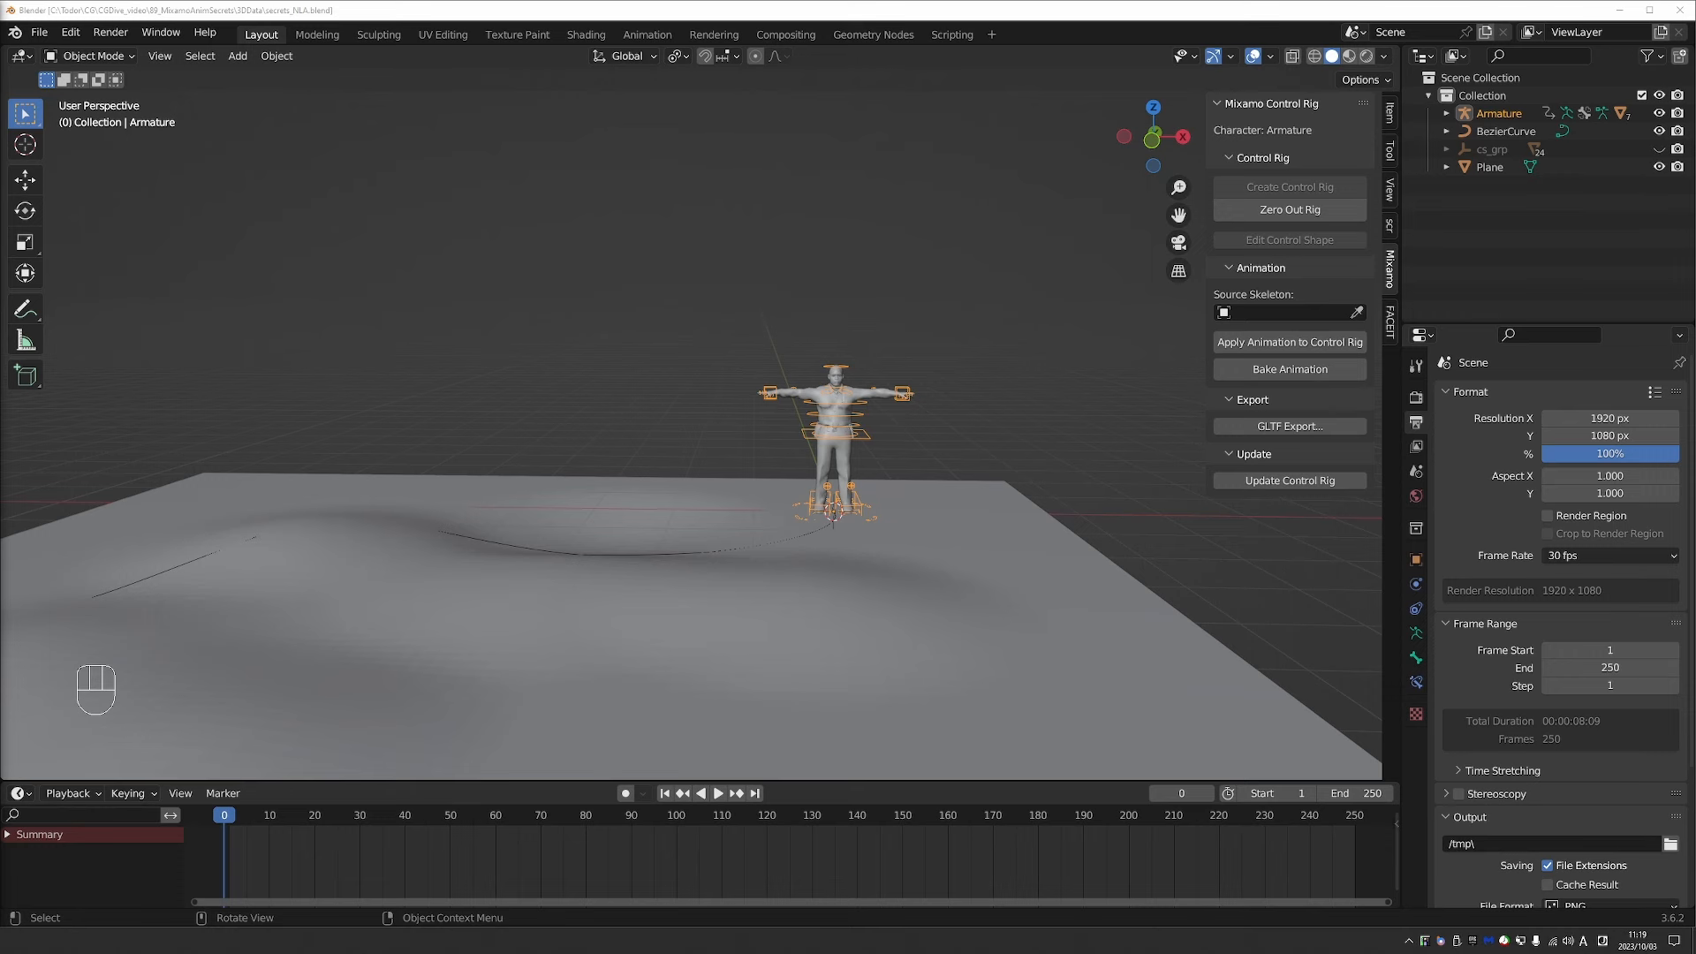
Import the FBX animations Walking_in_place.fbx and Telling A Secret.fbx into the secrets_NLA scene.
scroll(858, 378, up, 2)
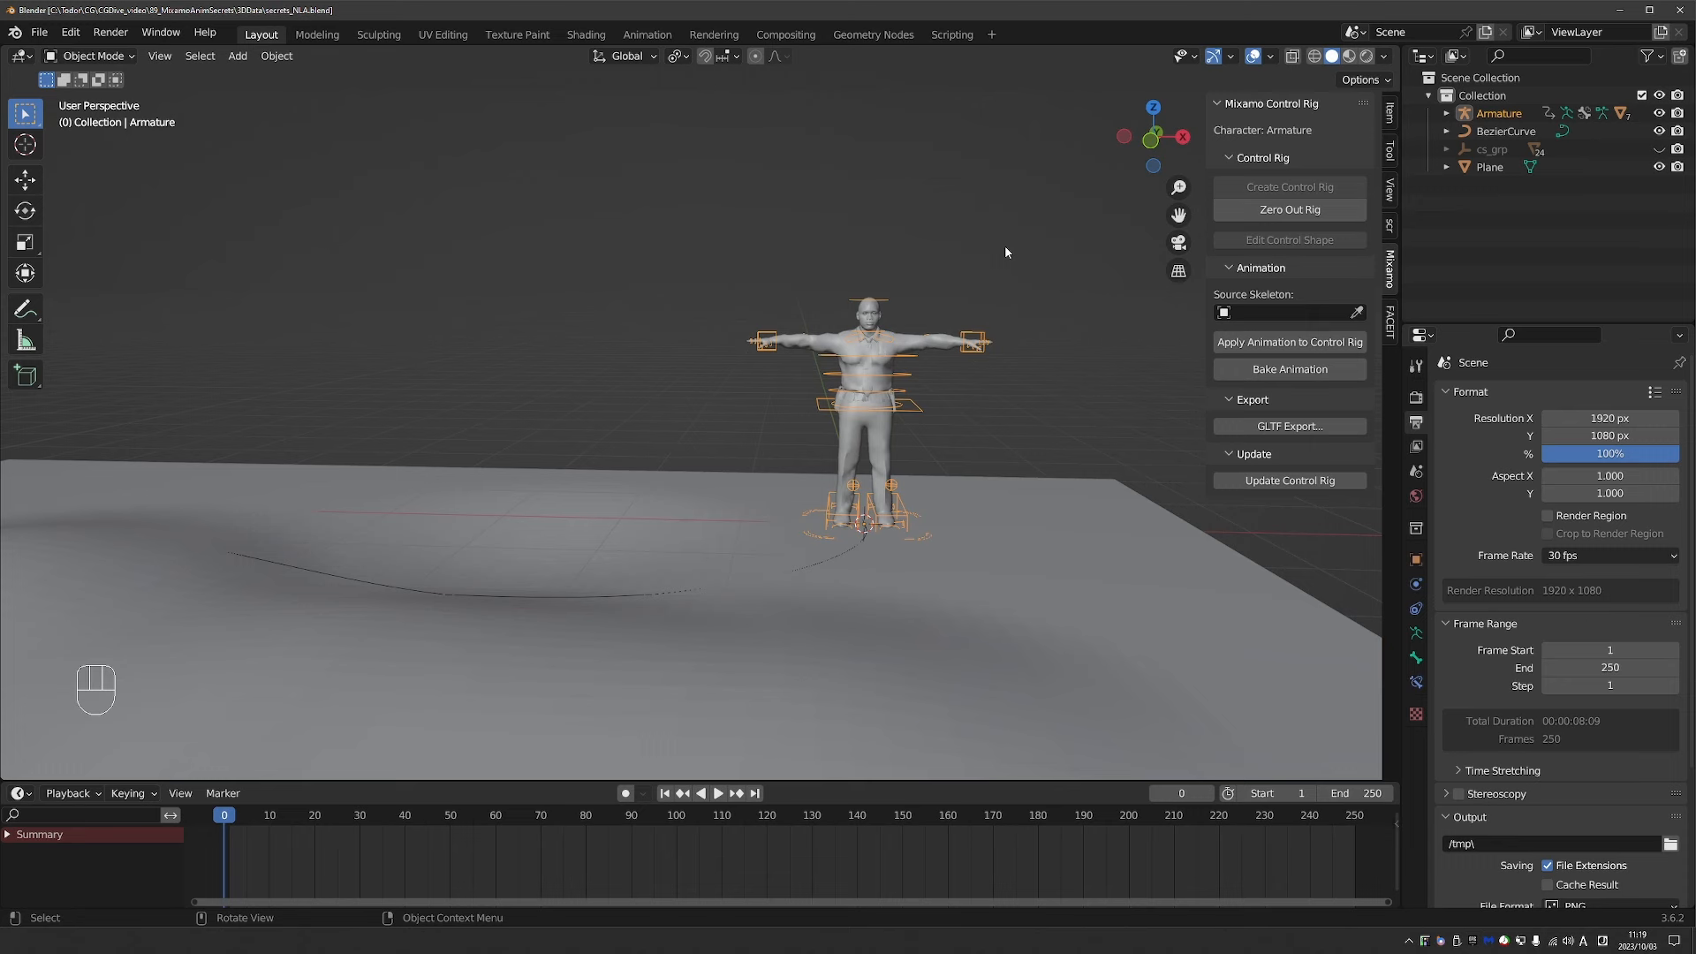
middle_drag(909, 435, 874, 419)
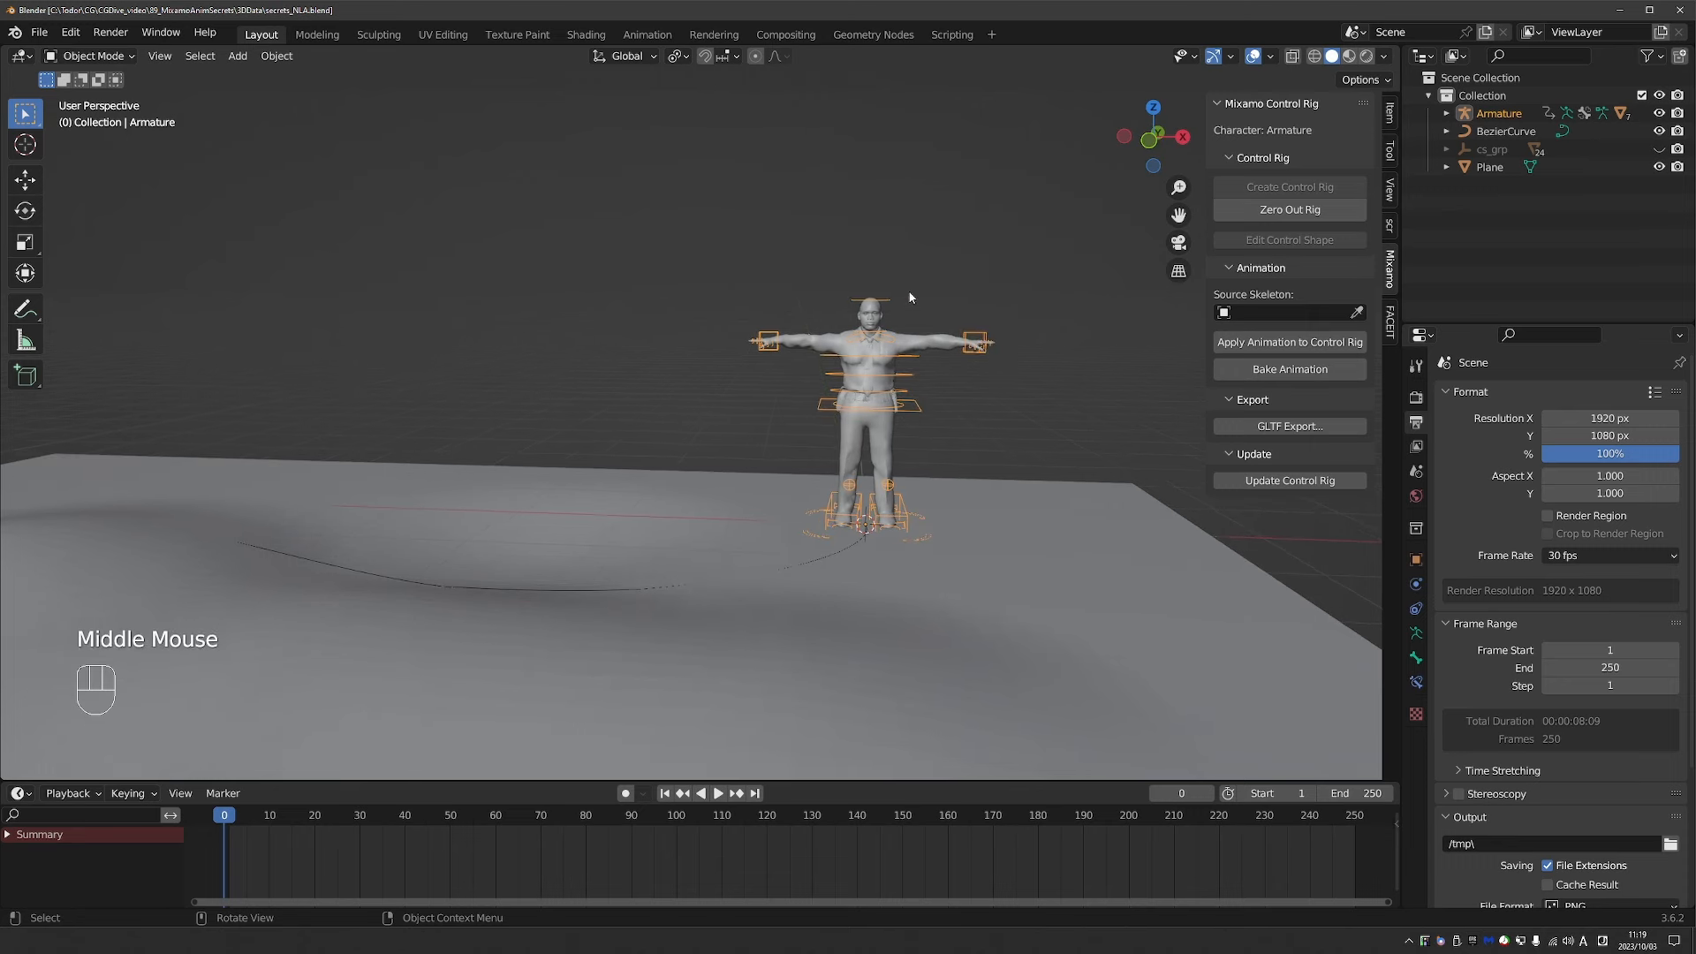
key(Tab)
key(Tab)
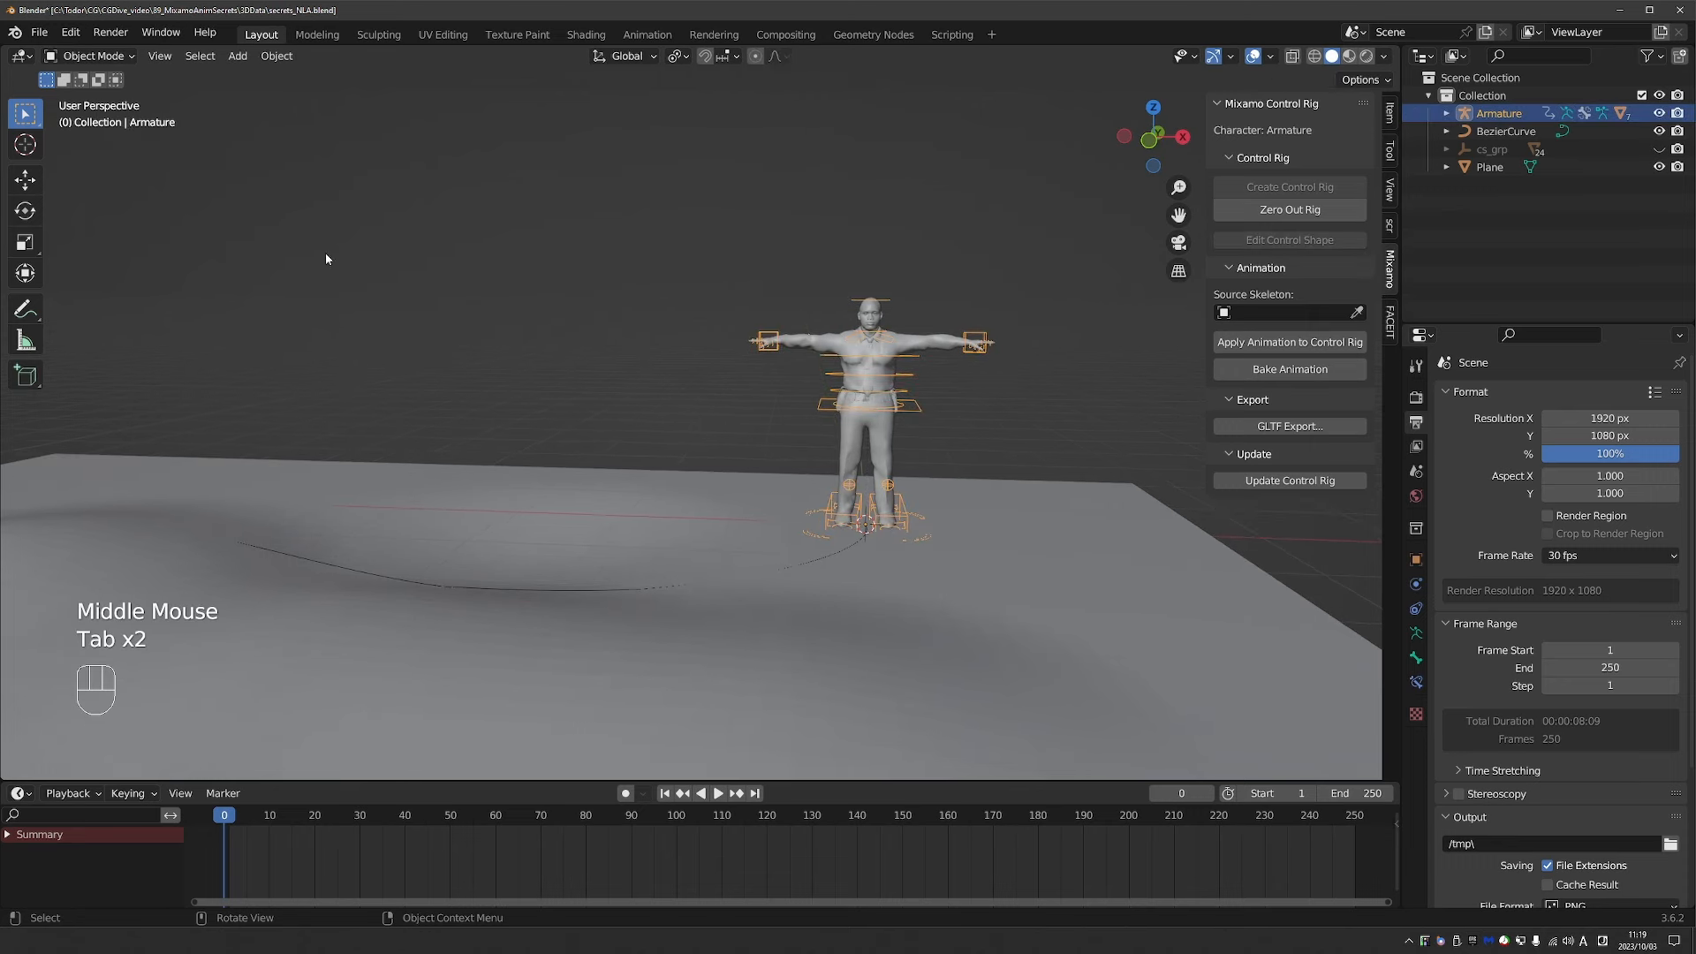
click(39, 32)
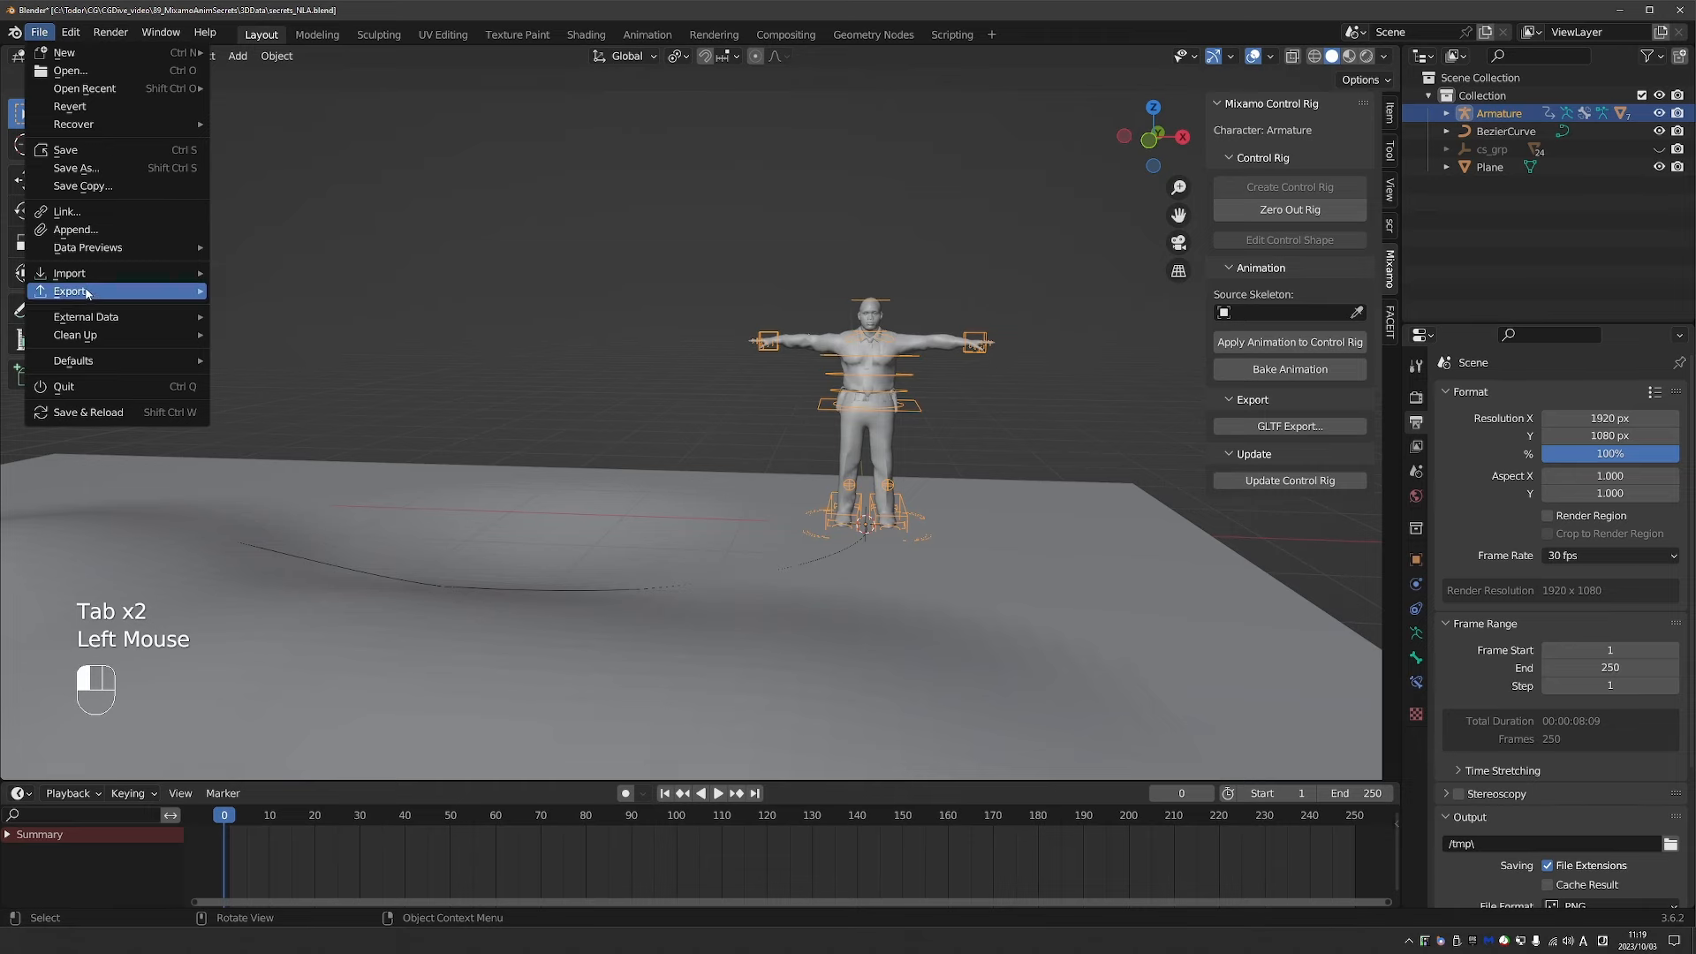
mouse_move(177, 273)
click(323, 478)
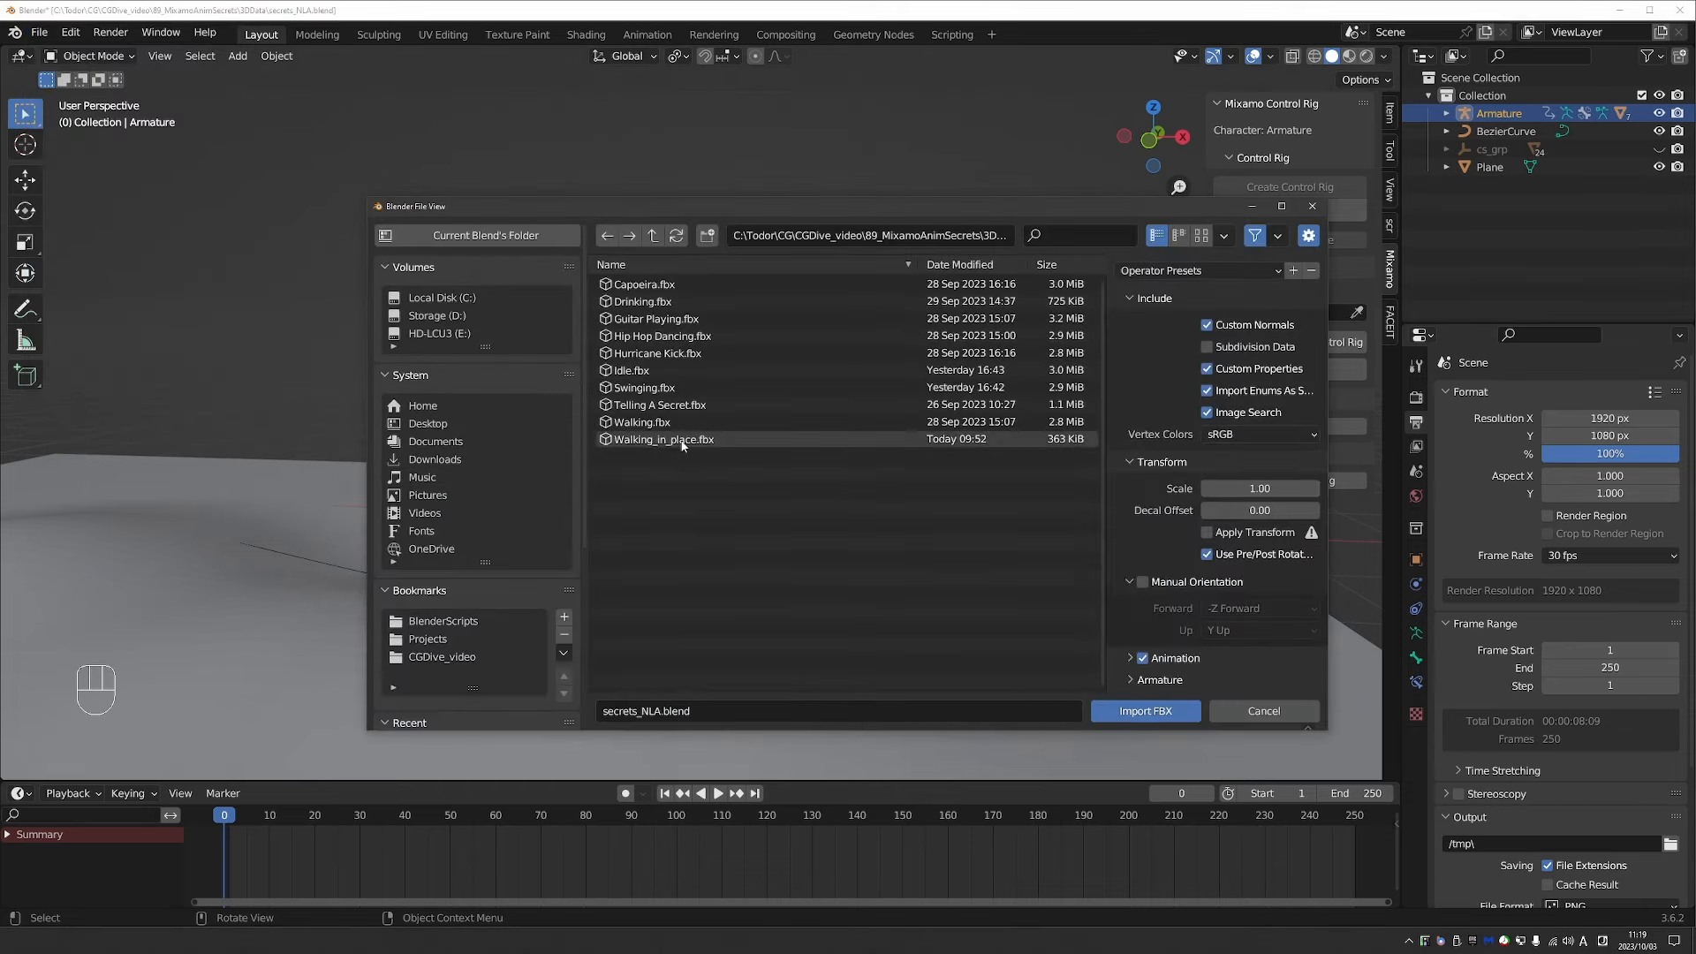
click(680, 439)
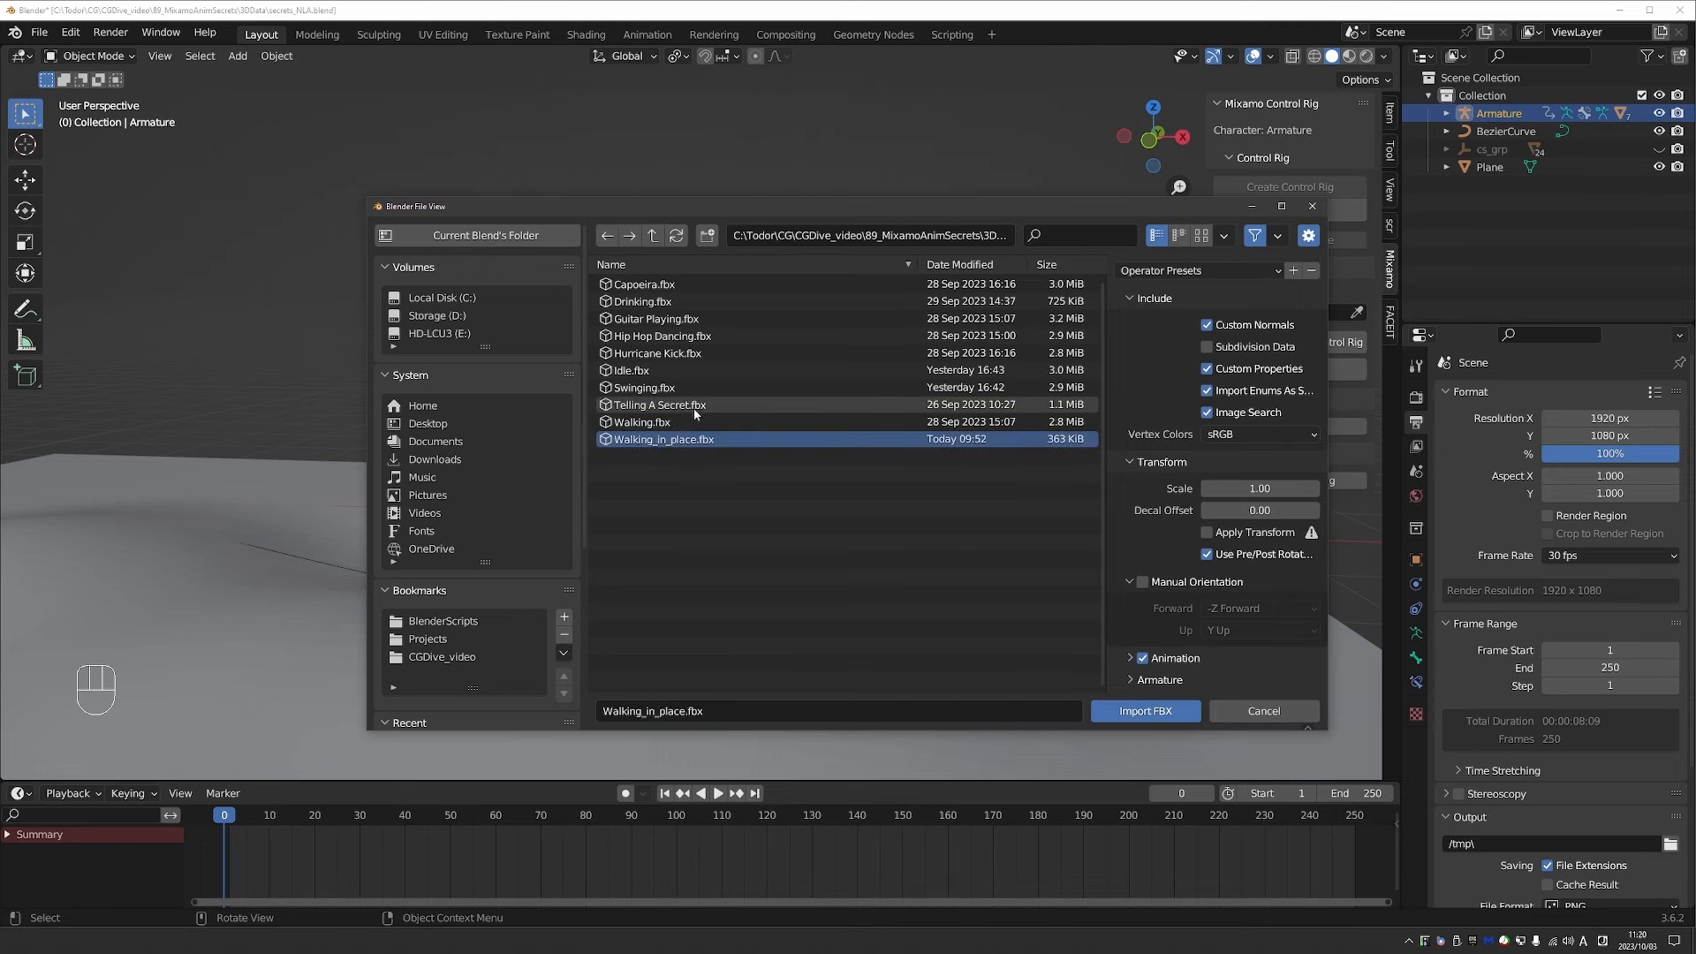
click(671, 421)
click(1145, 710)
Move both imported armatures together along negative X so they stand beside the character.
key(g)
right_click(914, 441)
shift+click(1509, 131)
key(g)
key(x)
click(971, 364)
scroll(971, 364, up, 1)
Move Armature.002 about -1.18 m along X, away from the other skeleton, and go to frame 10.
click(584, 322)
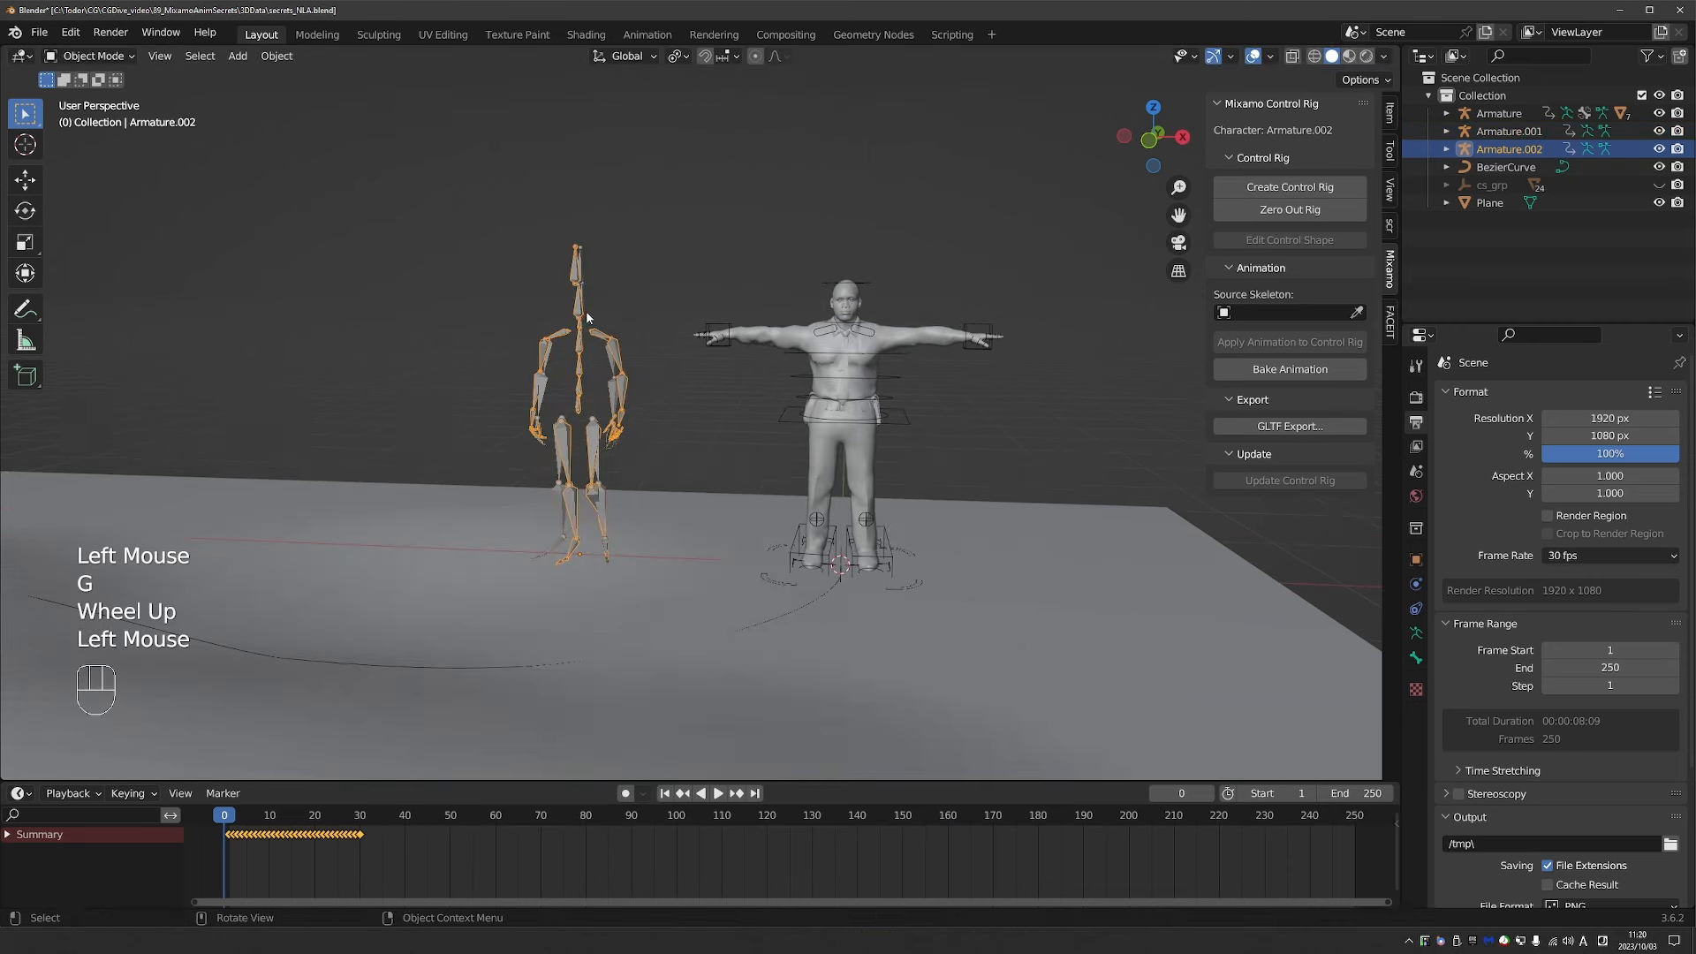
key(g)
key(x)
click(417, 344)
click(269, 816)
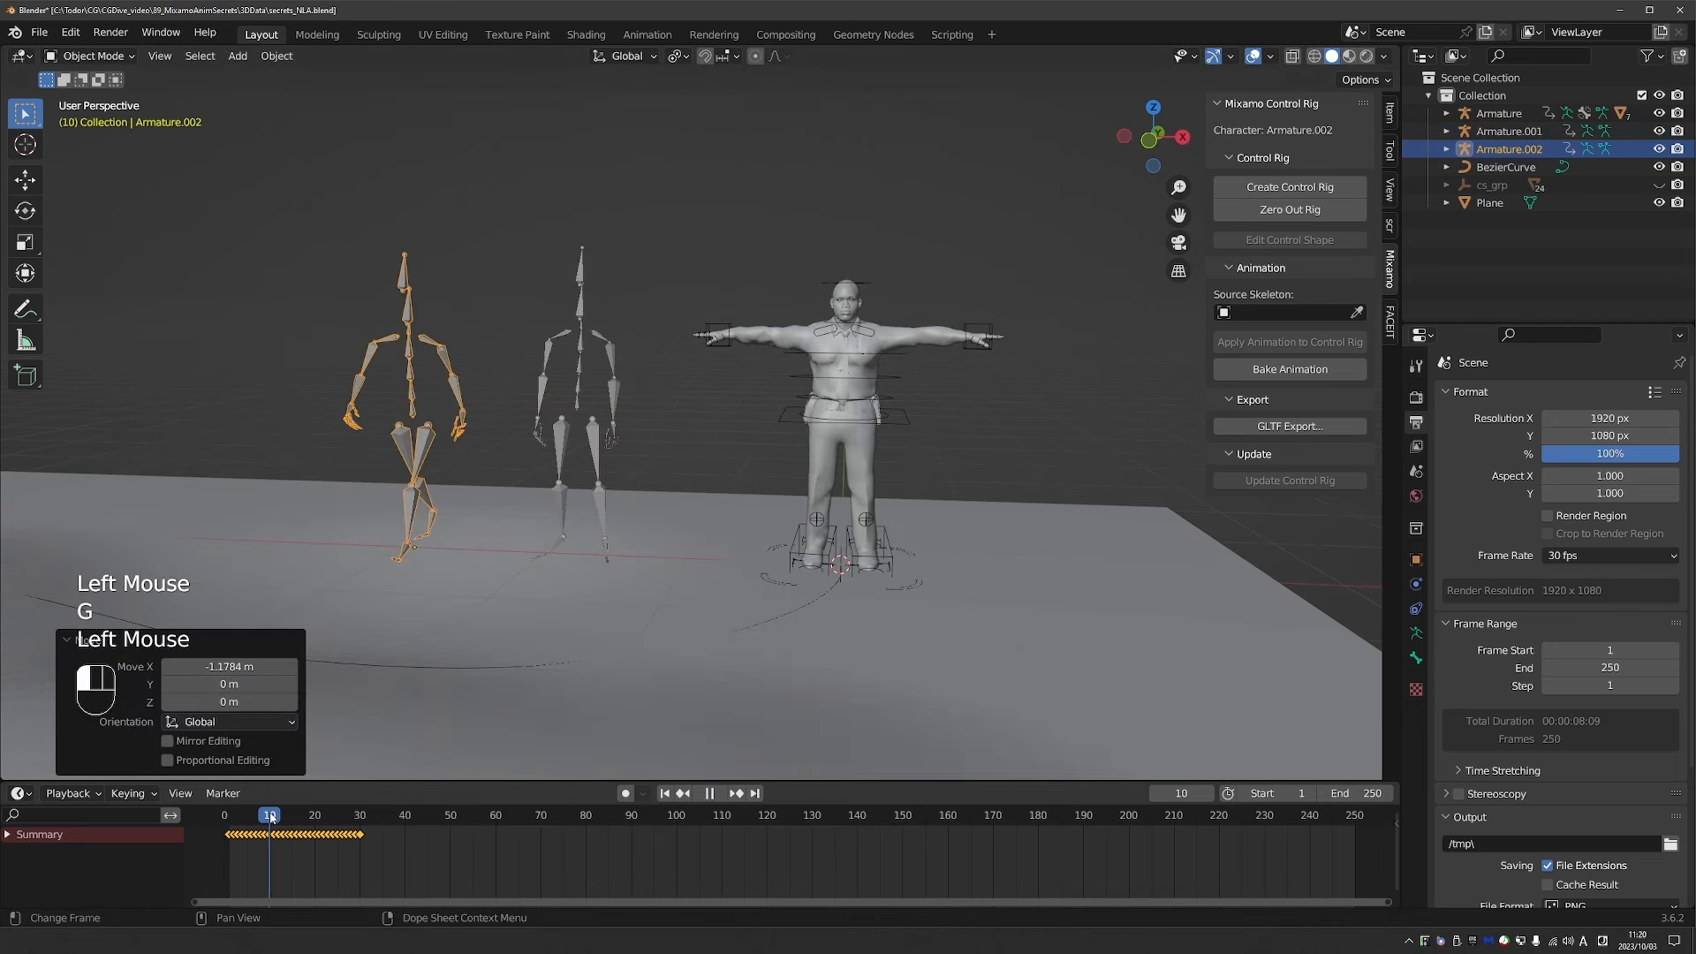
Set Armature.002 as the source skeleton and apply its walk animation to the character's Mixamo control rig.
click(1356, 312)
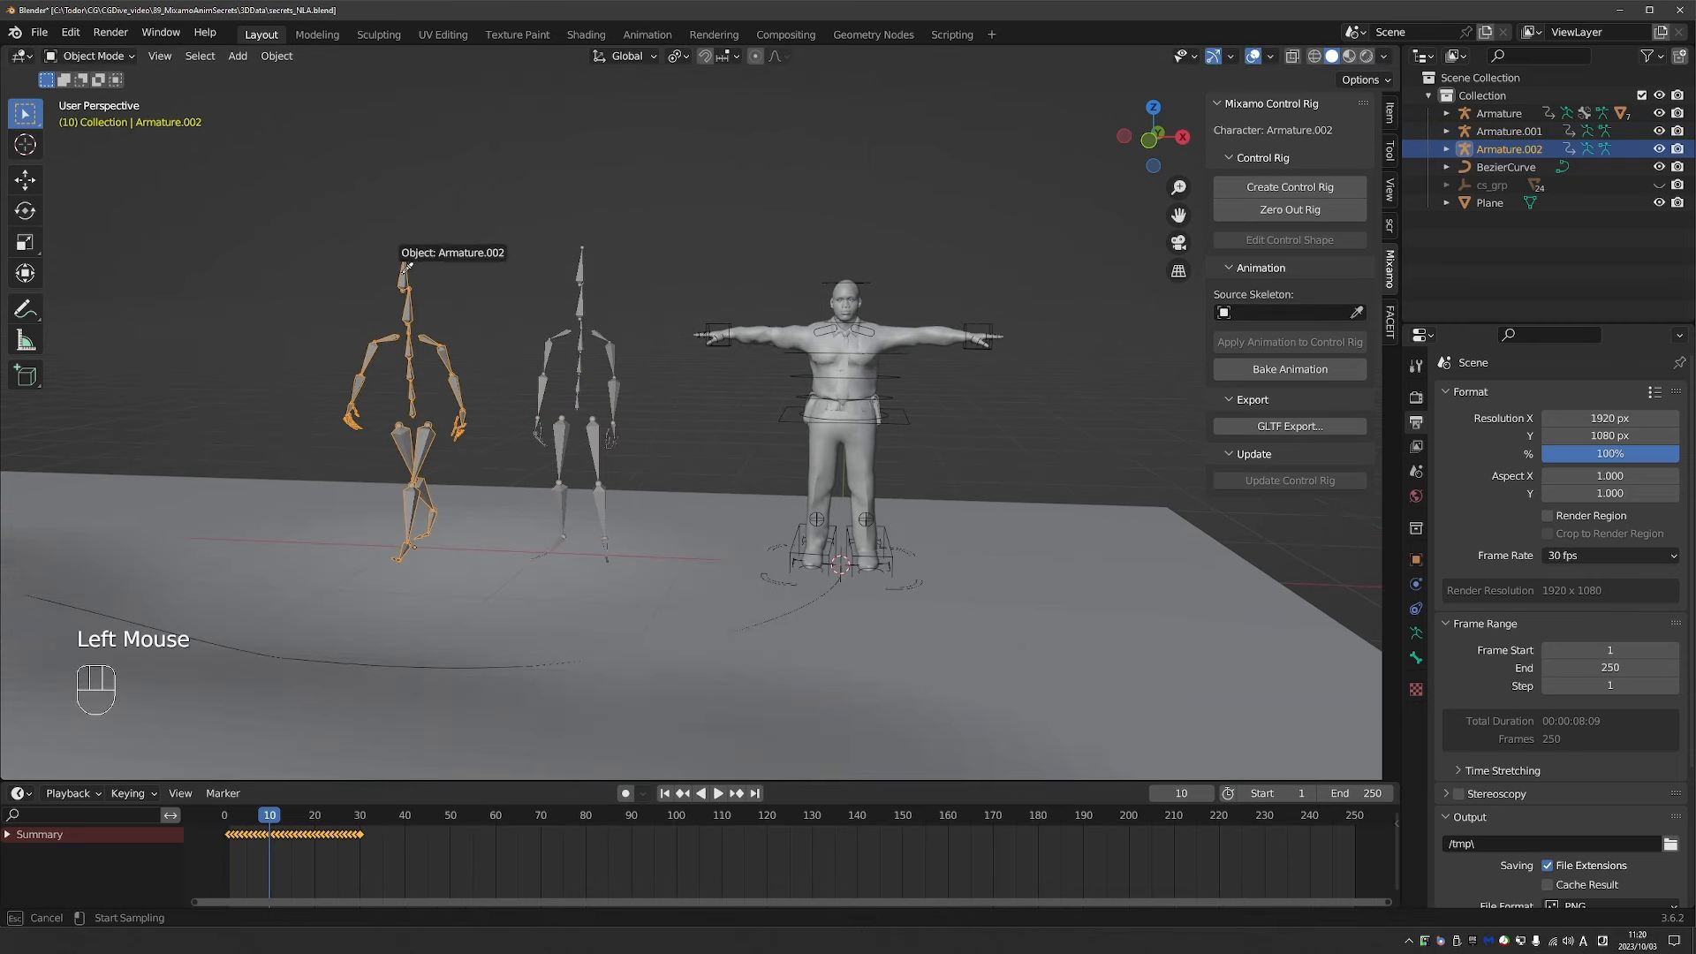
click(433, 270)
click(875, 291)
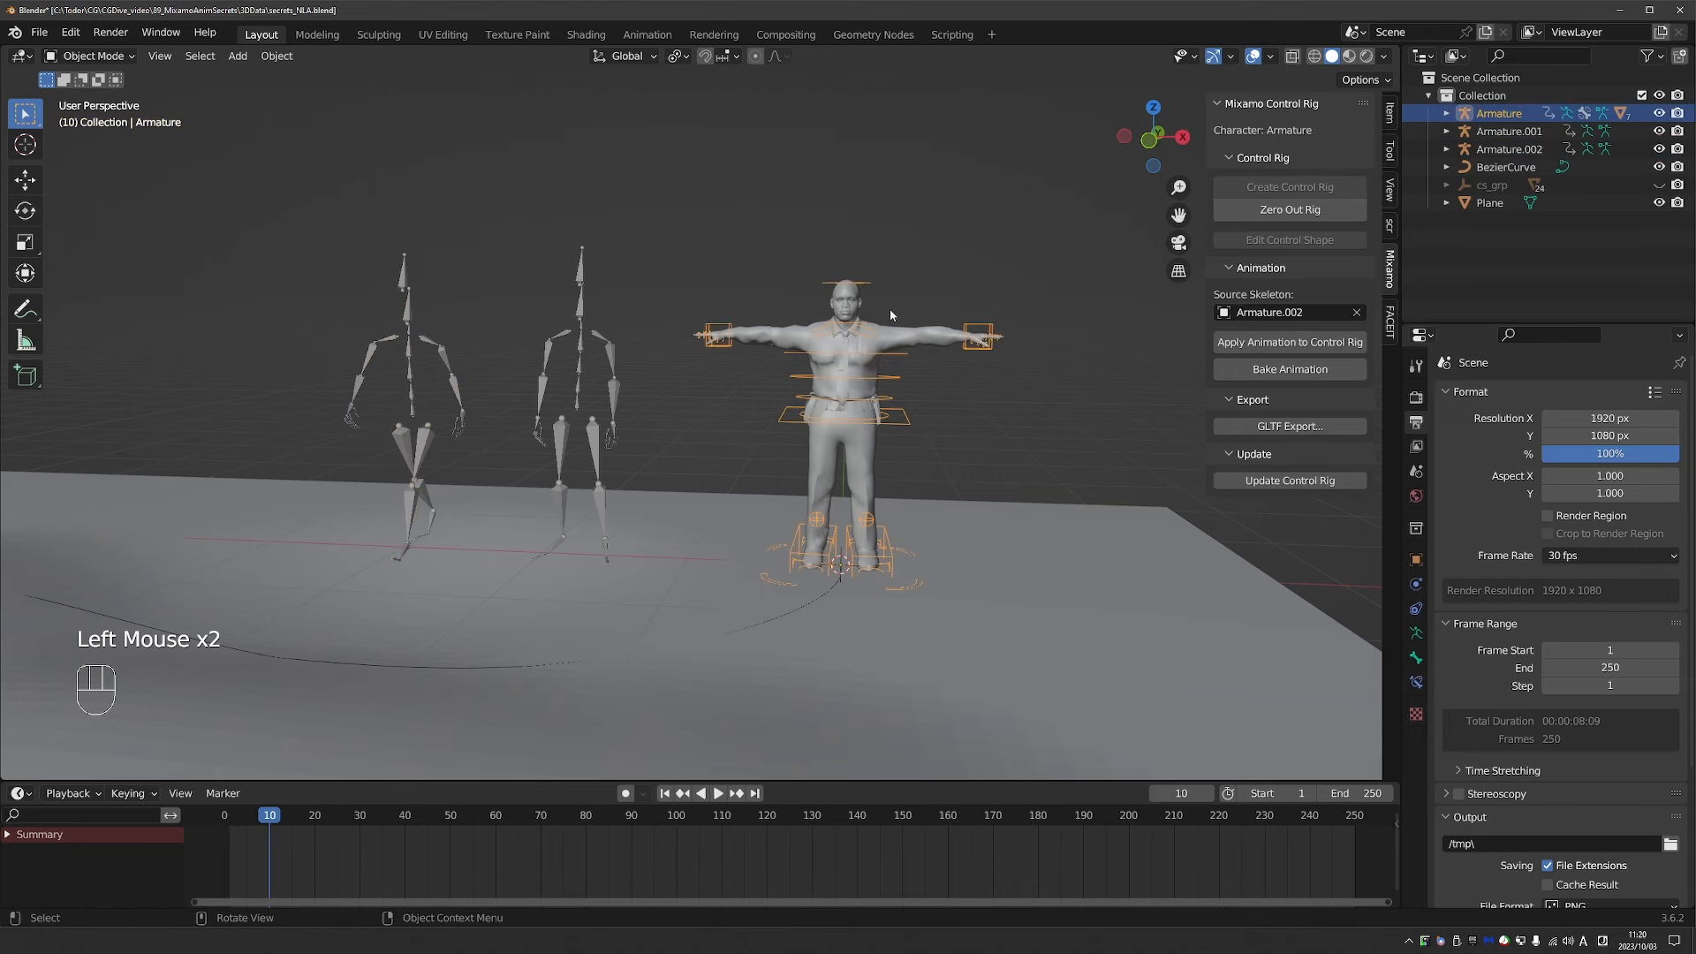
click(1269, 343)
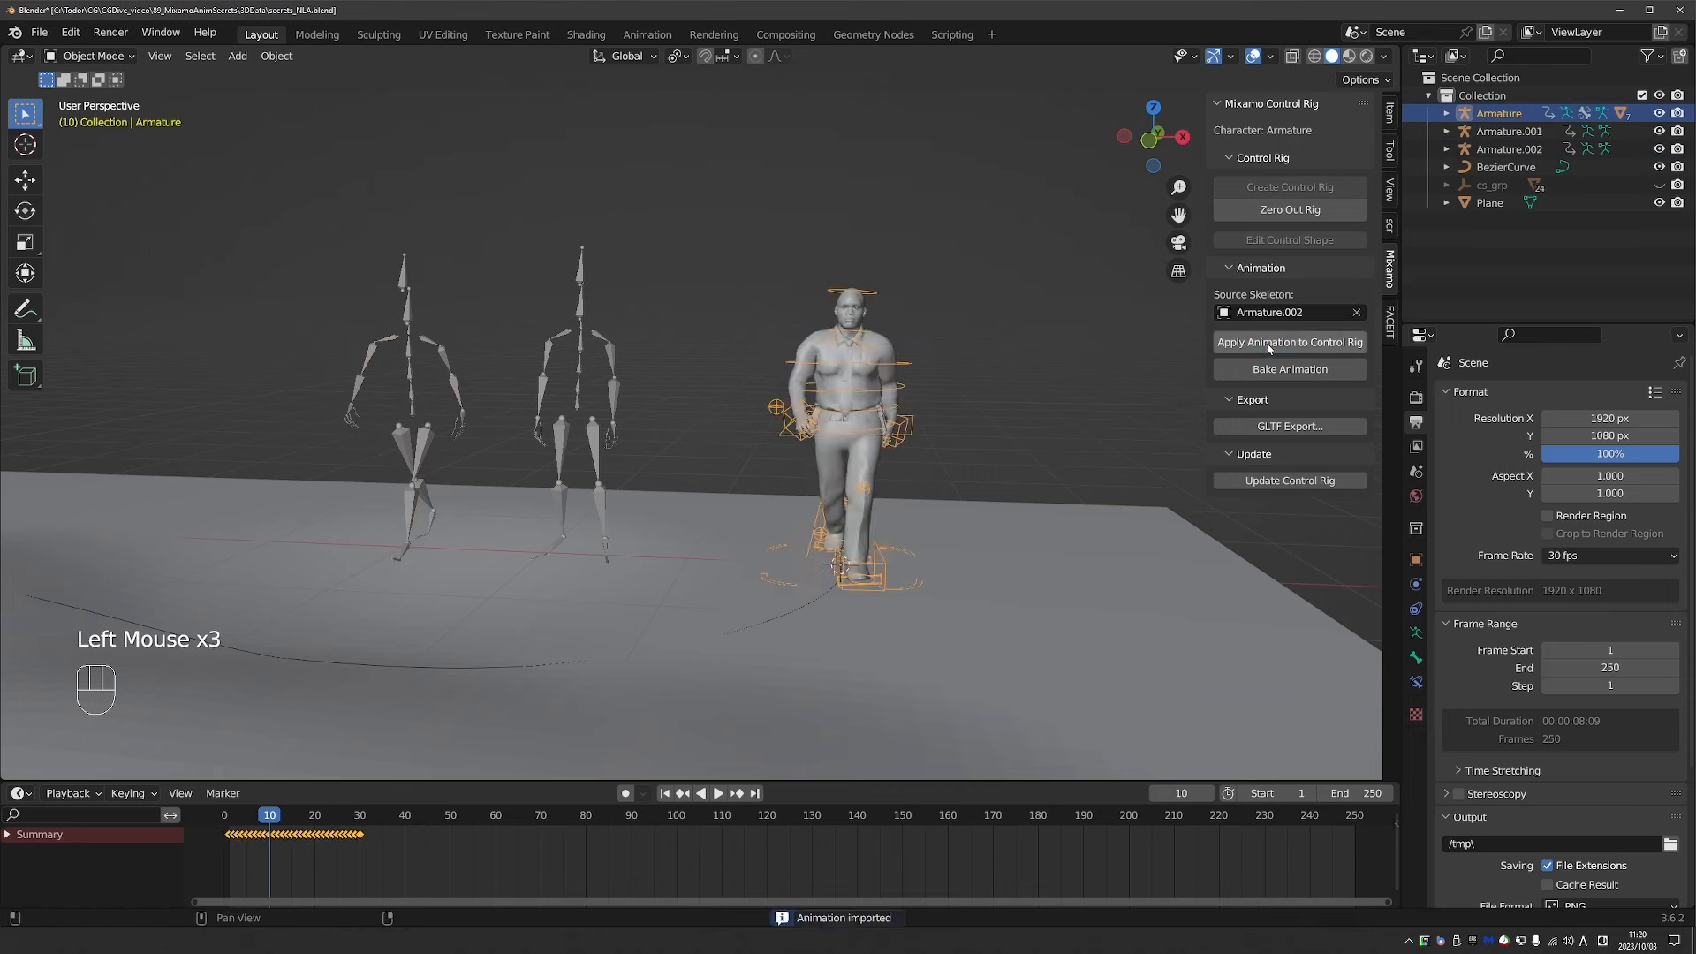
Set Armature.001 as the source skeleton, apply its animation to the character's control rig, and go to frame 97.
click(1356, 312)
click(1357, 312)
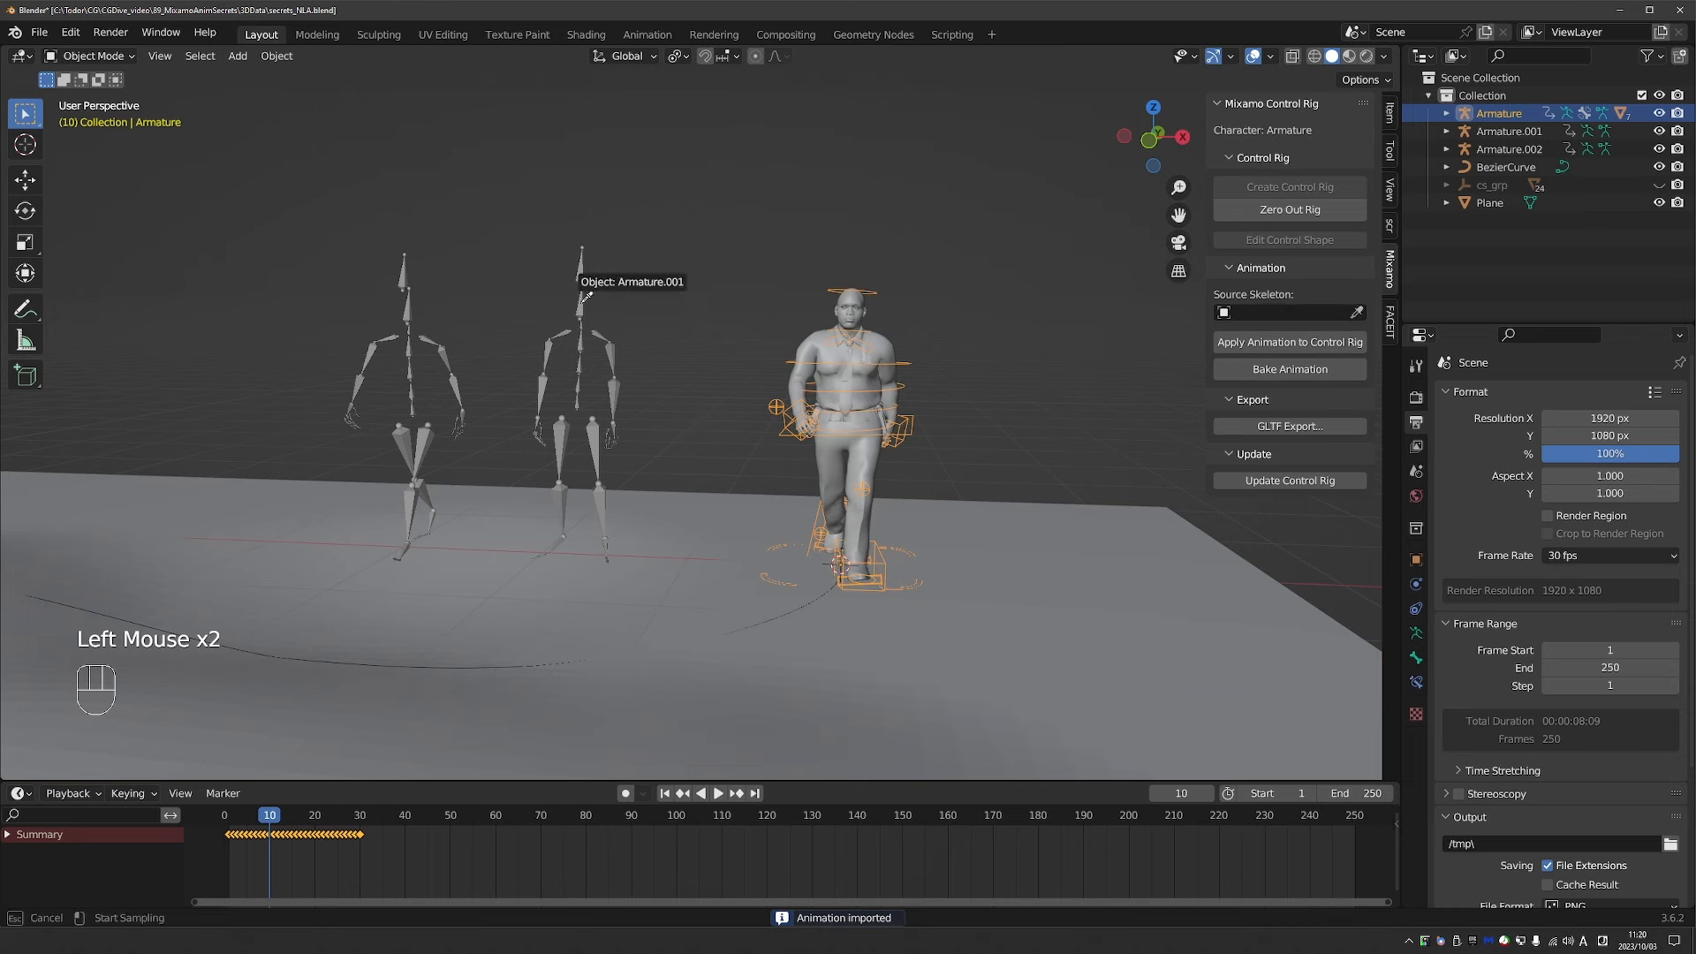
click(574, 305)
click(717, 793)
drag(469, 816, 622, 815)
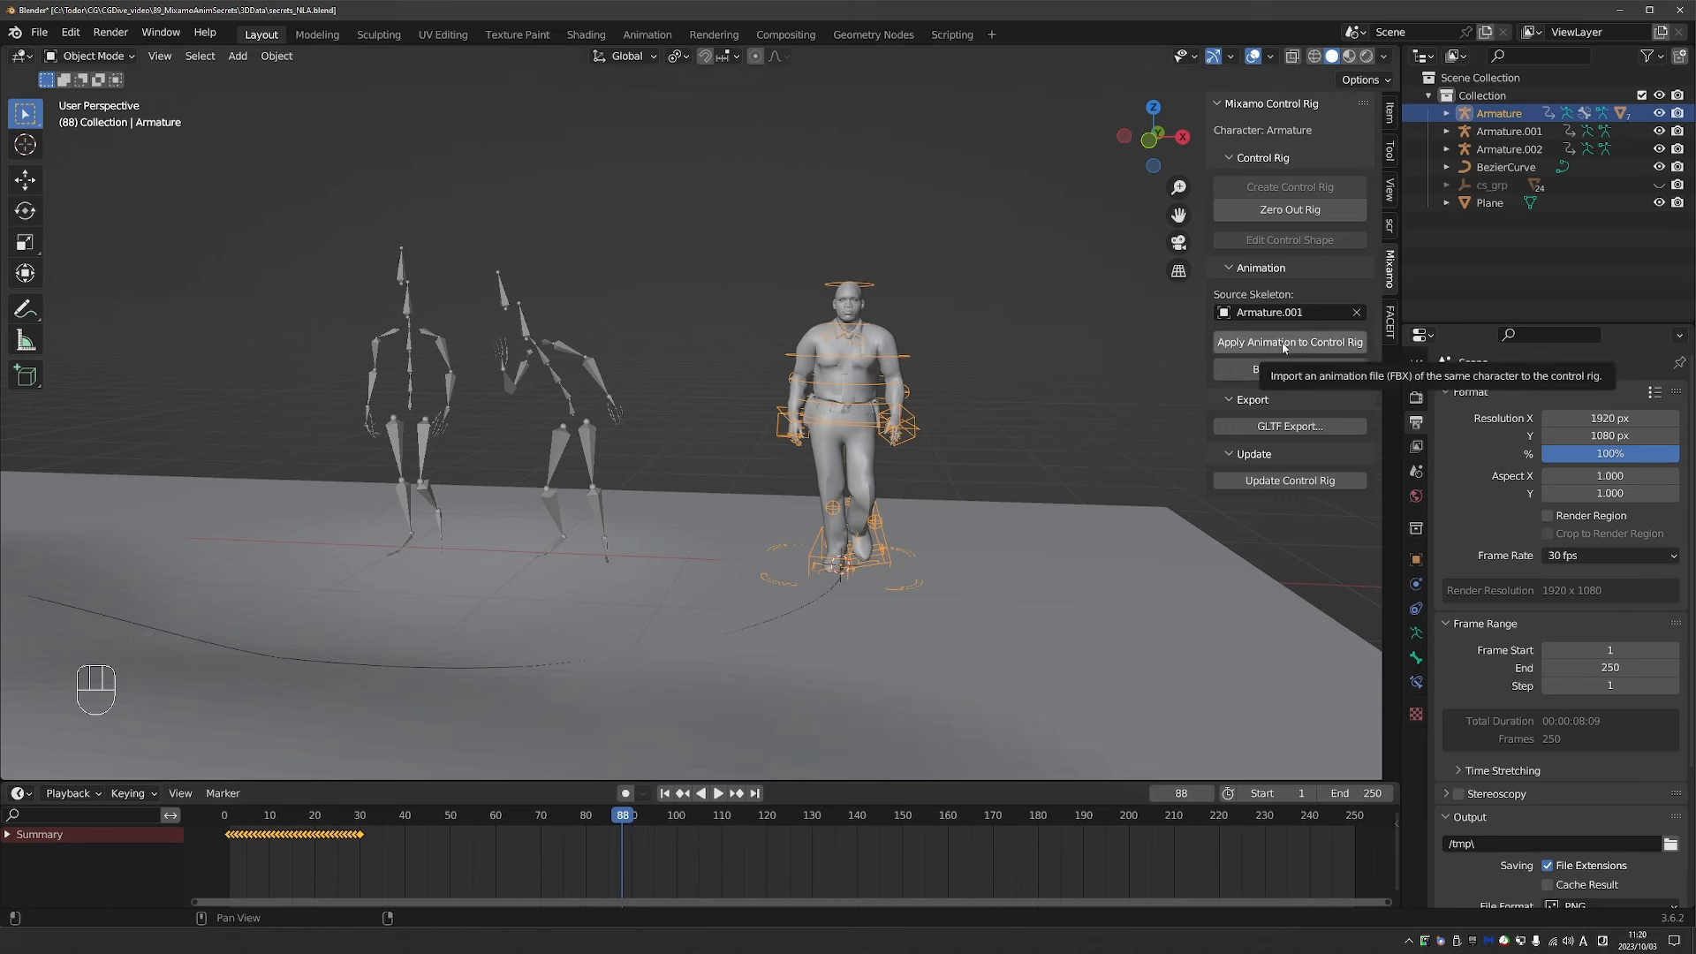
click(1285, 343)
click(664, 815)
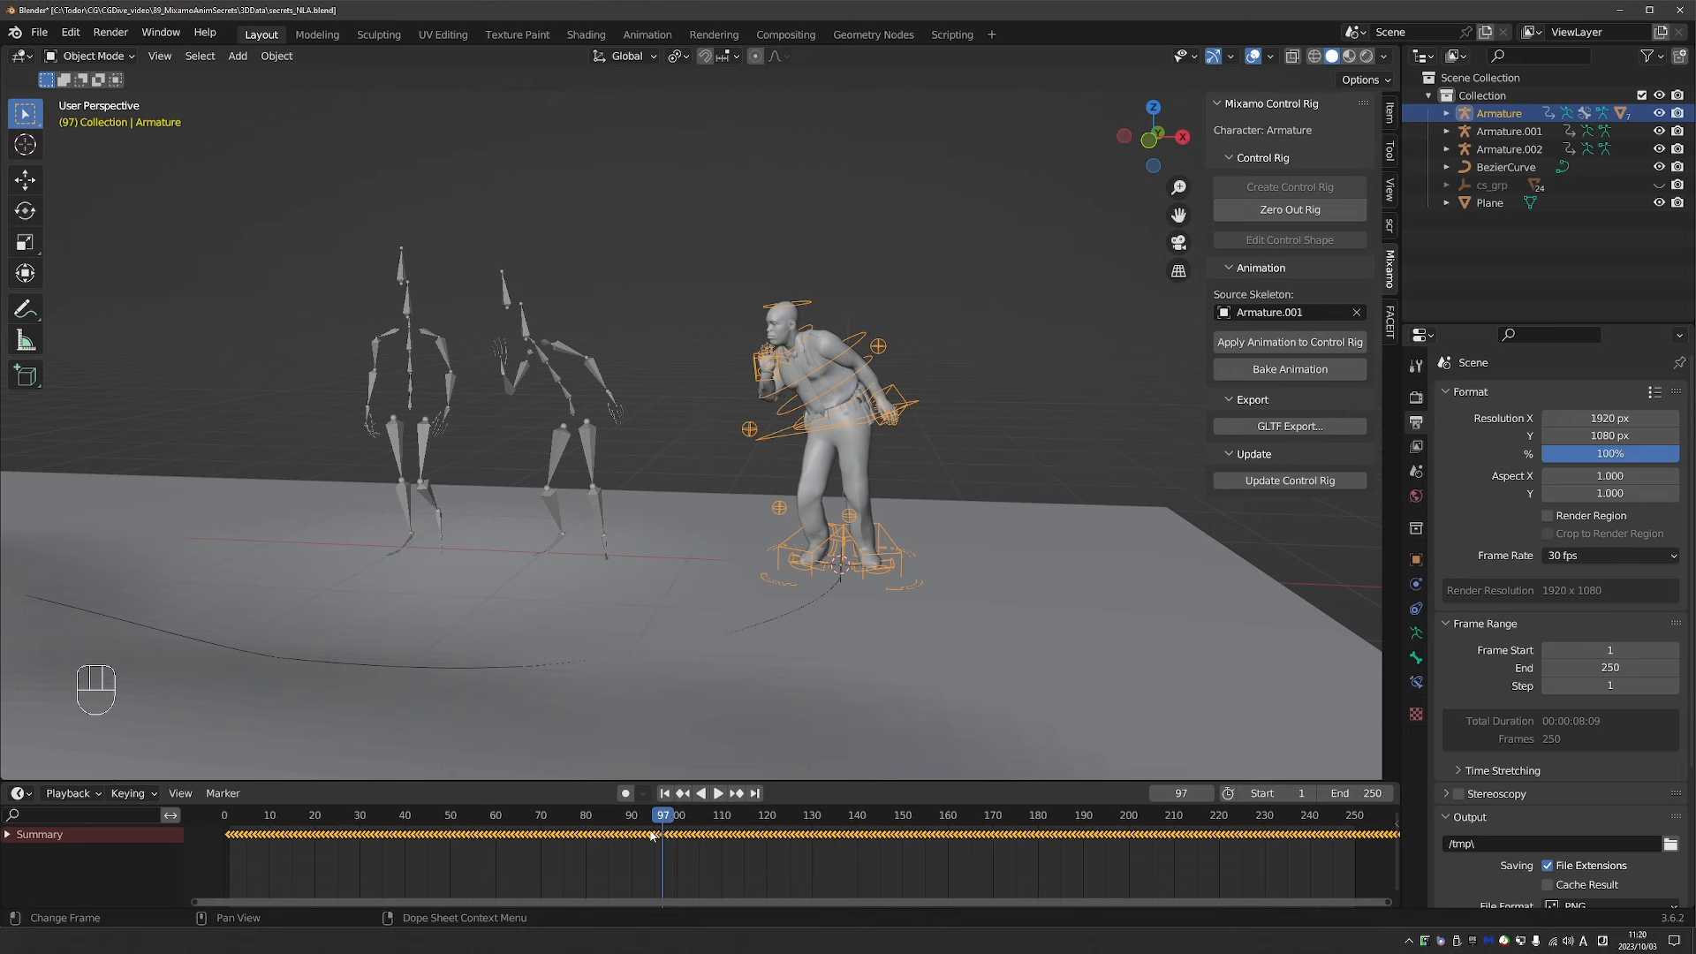
Change the timeline area into a Dope Sheet in Action Editor mode and make the area taller.
click(18, 793)
click(257, 599)
click(125, 793)
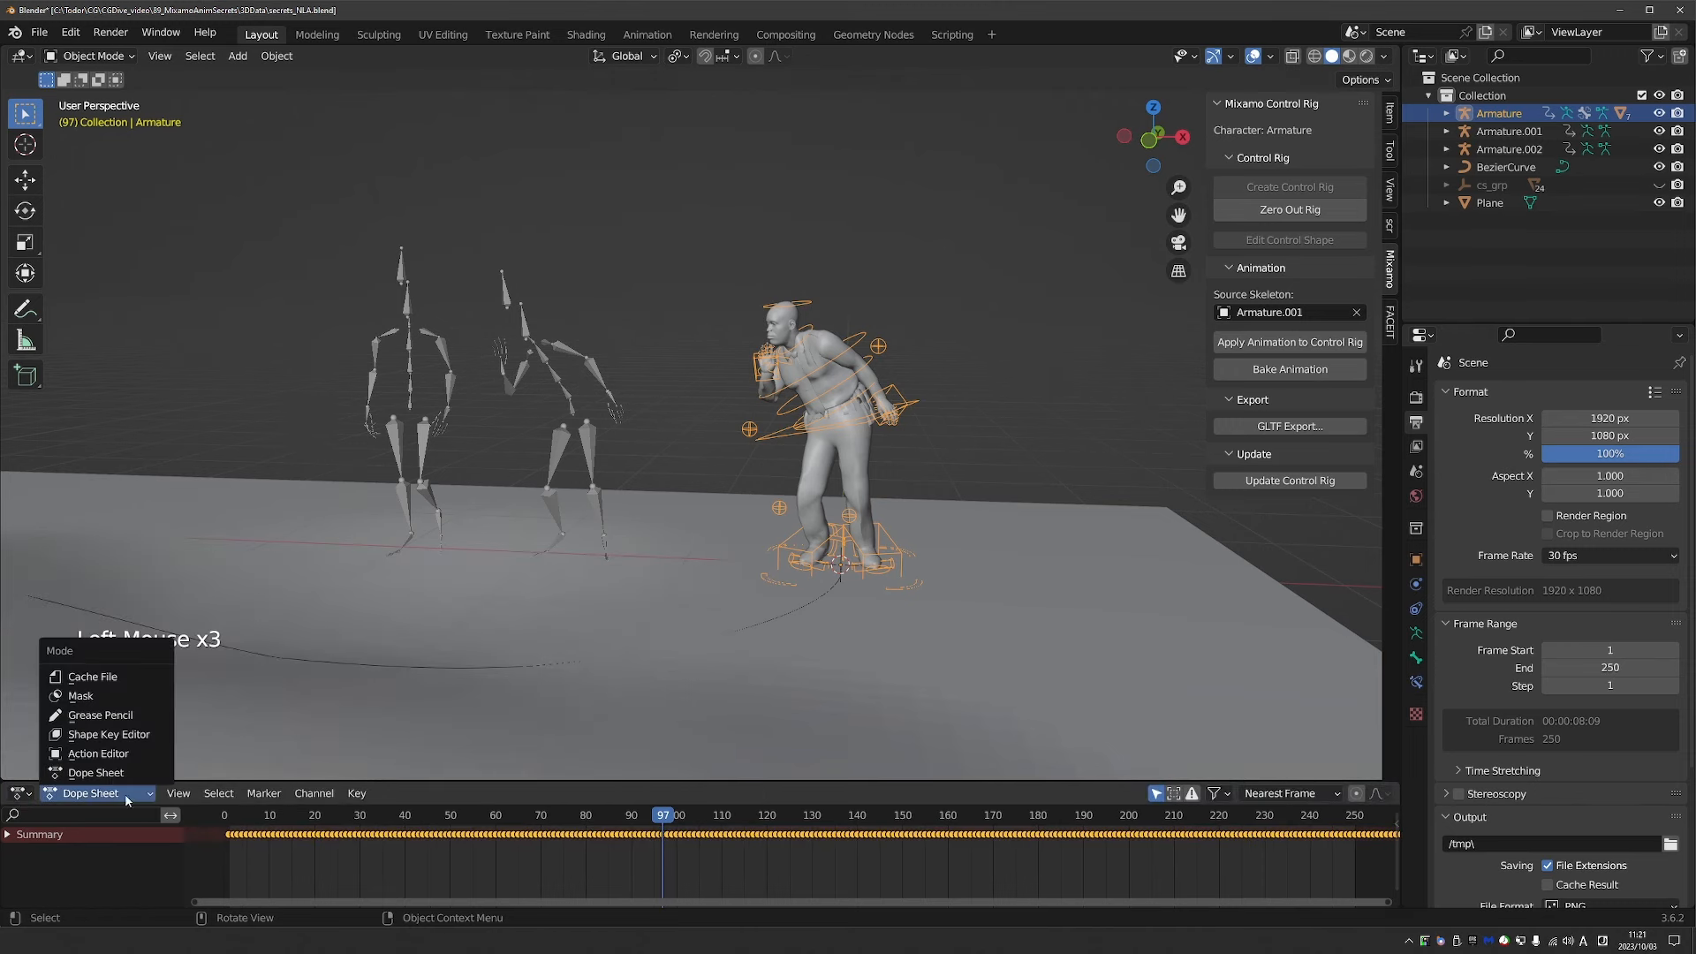
click(98, 754)
drag(685, 782, 659, 672)
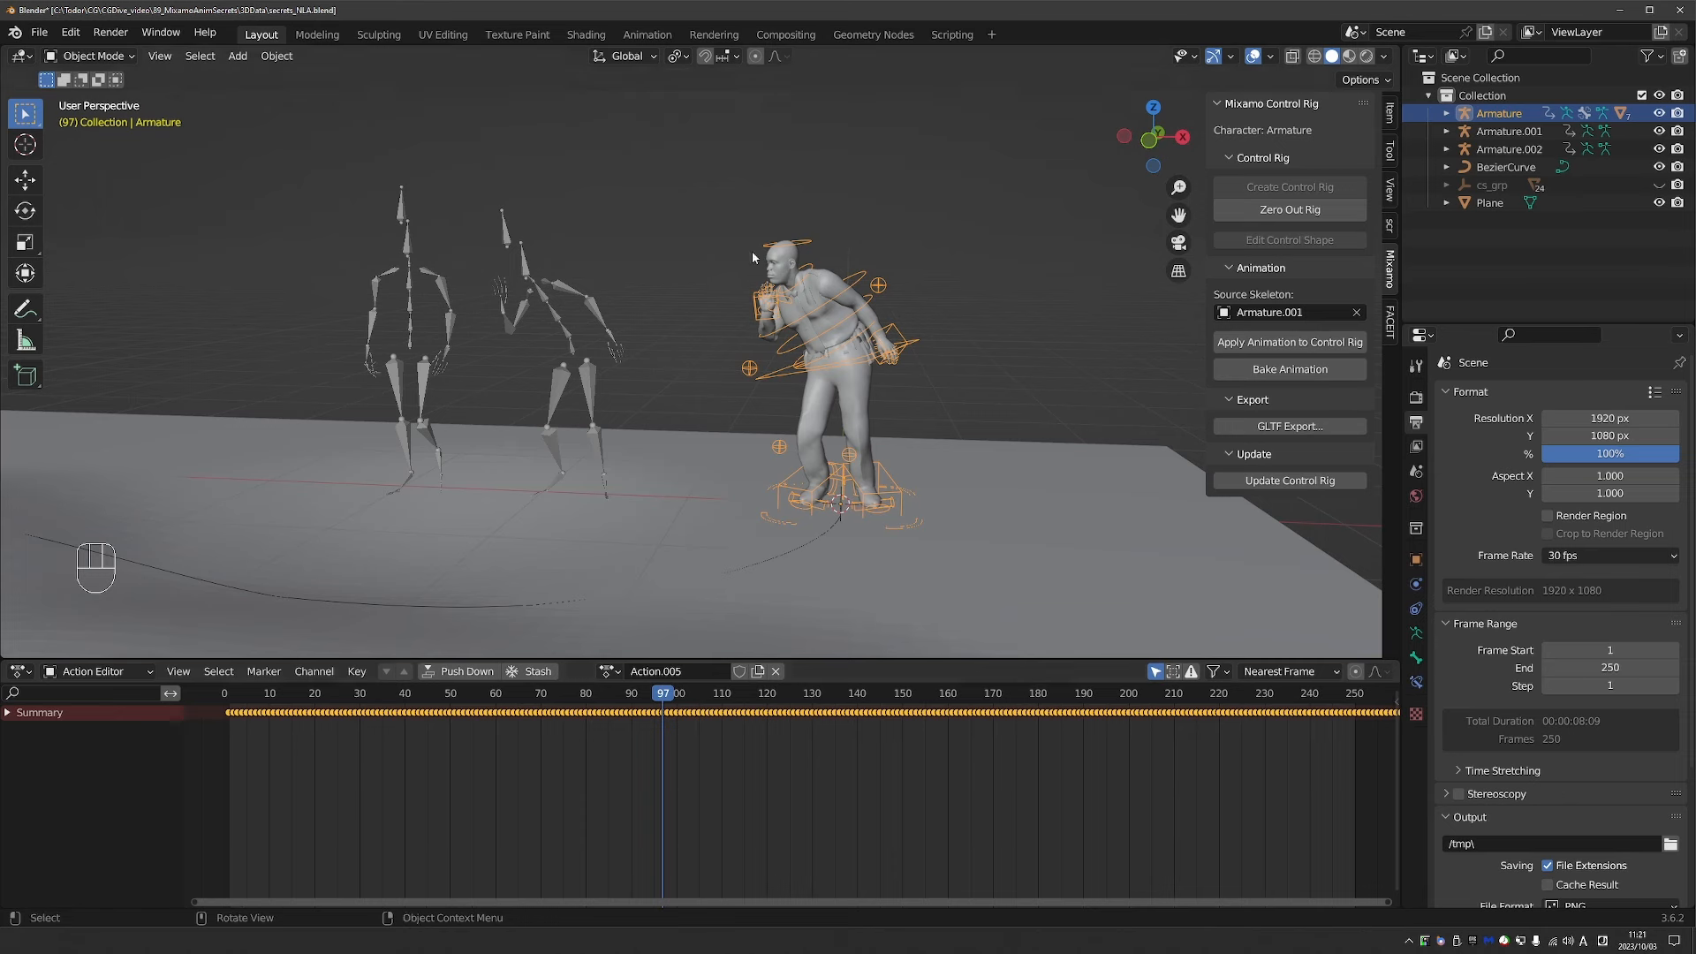
Rename the character's current action as secret and give it a fake user.
click(1064, 693)
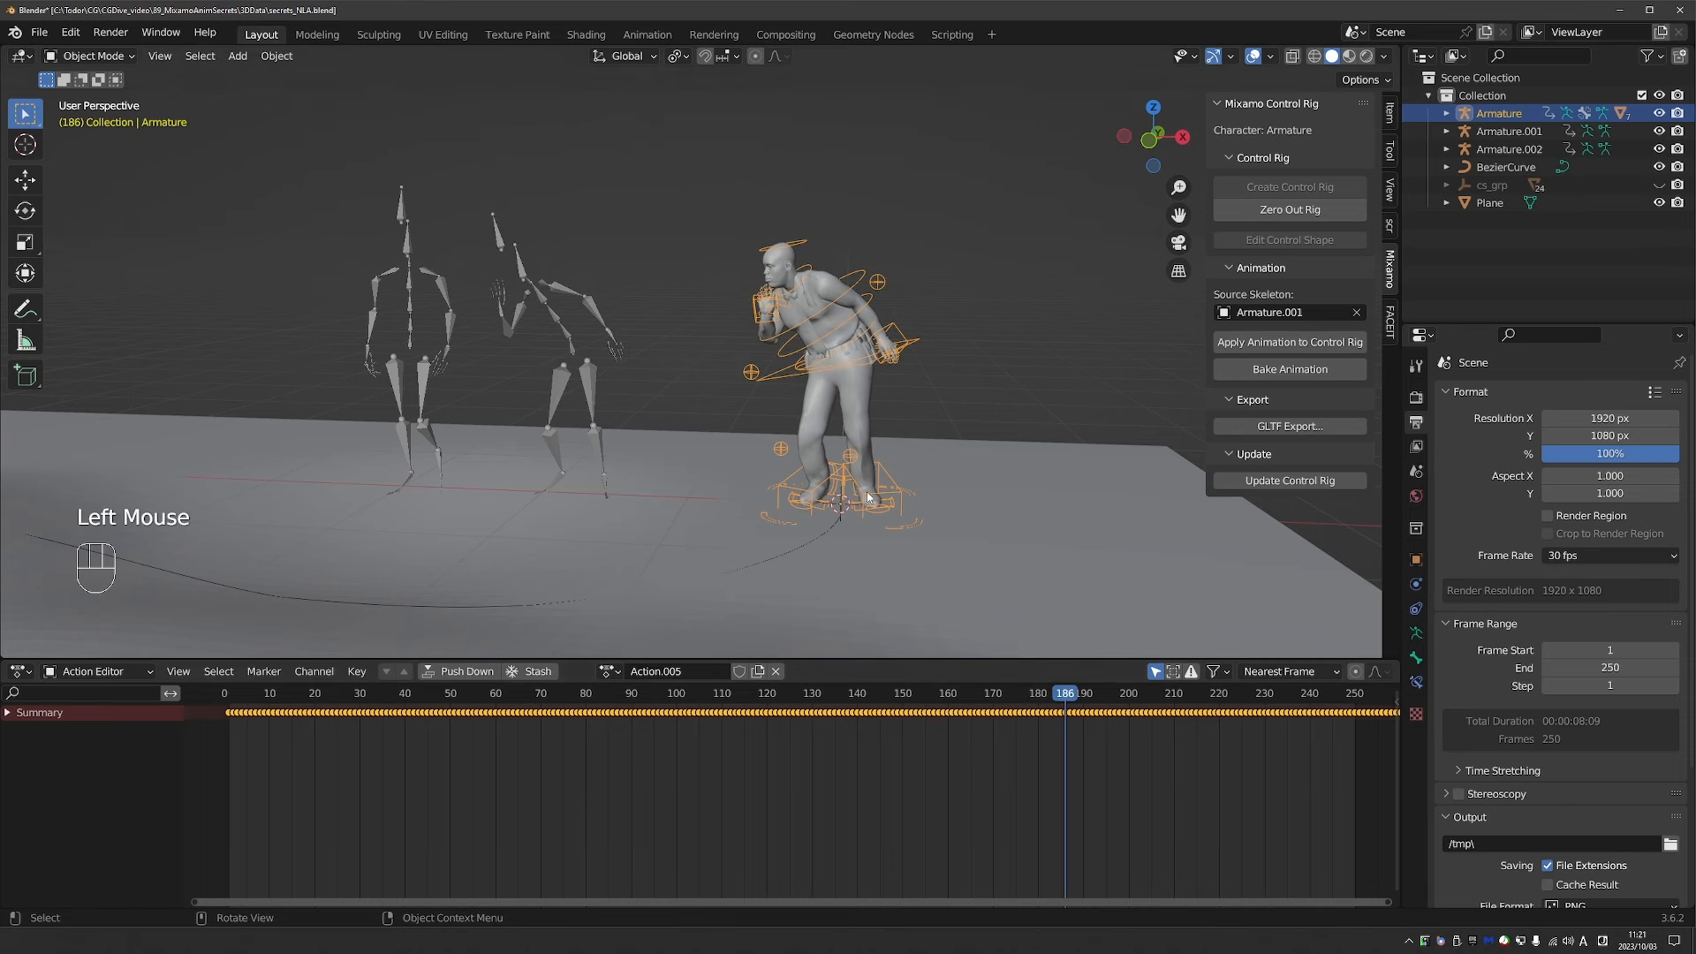
click(684, 671)
text(s)
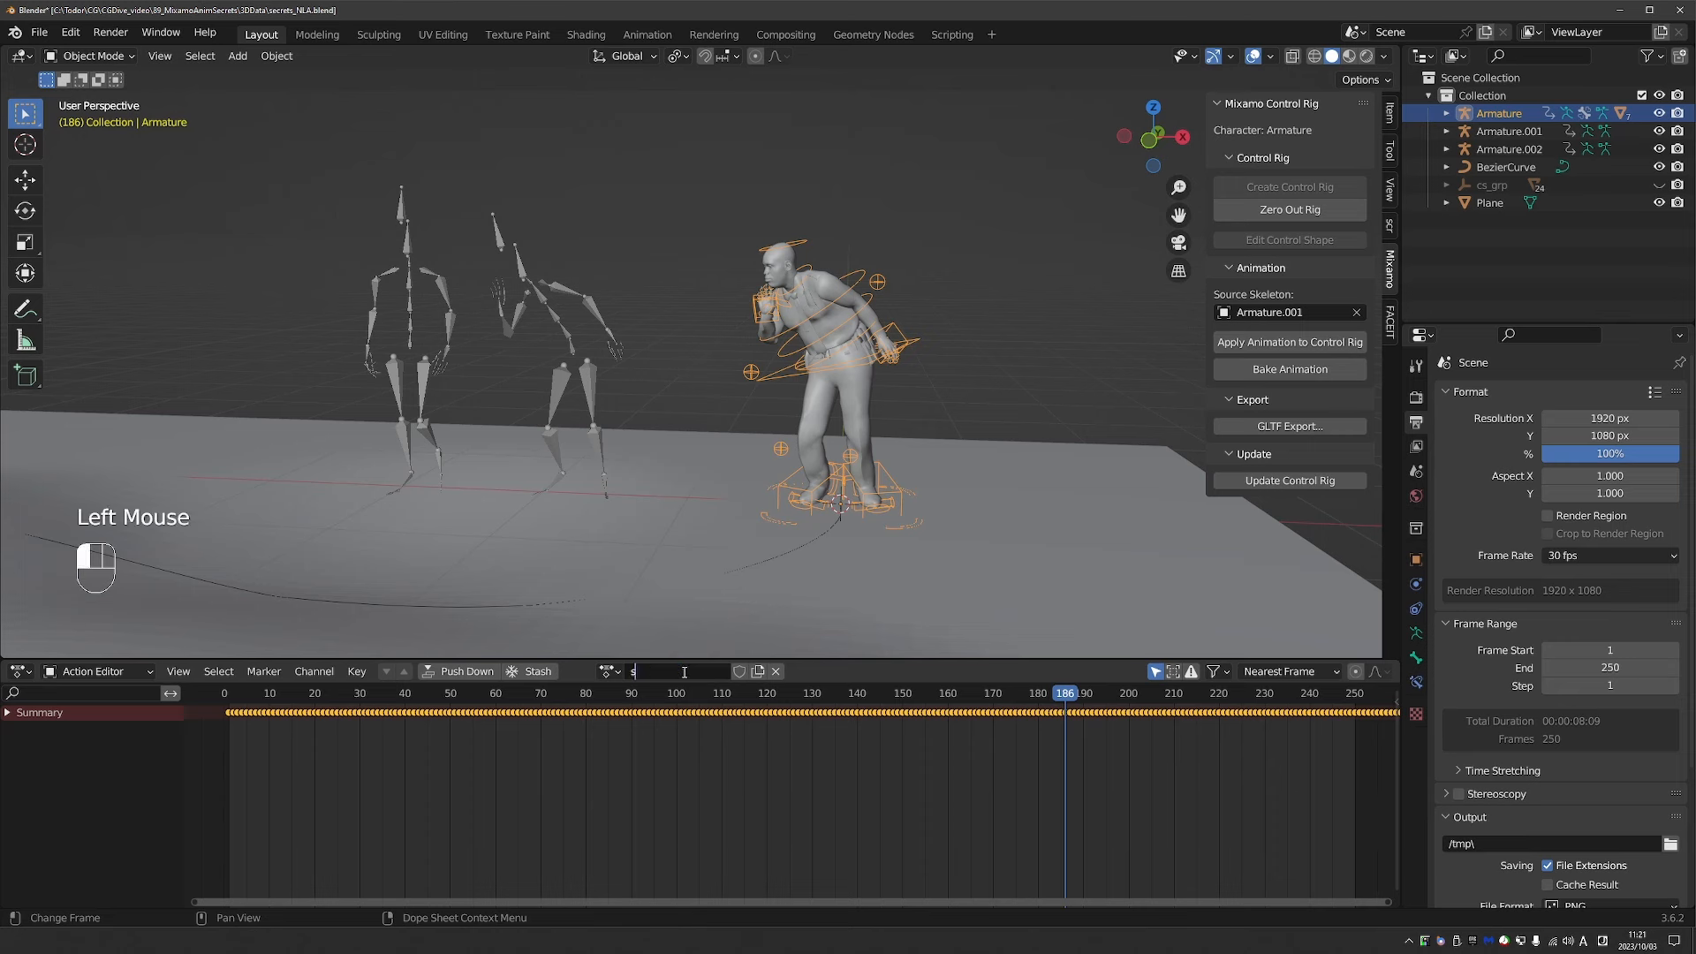
text(ecret)
key(Return)
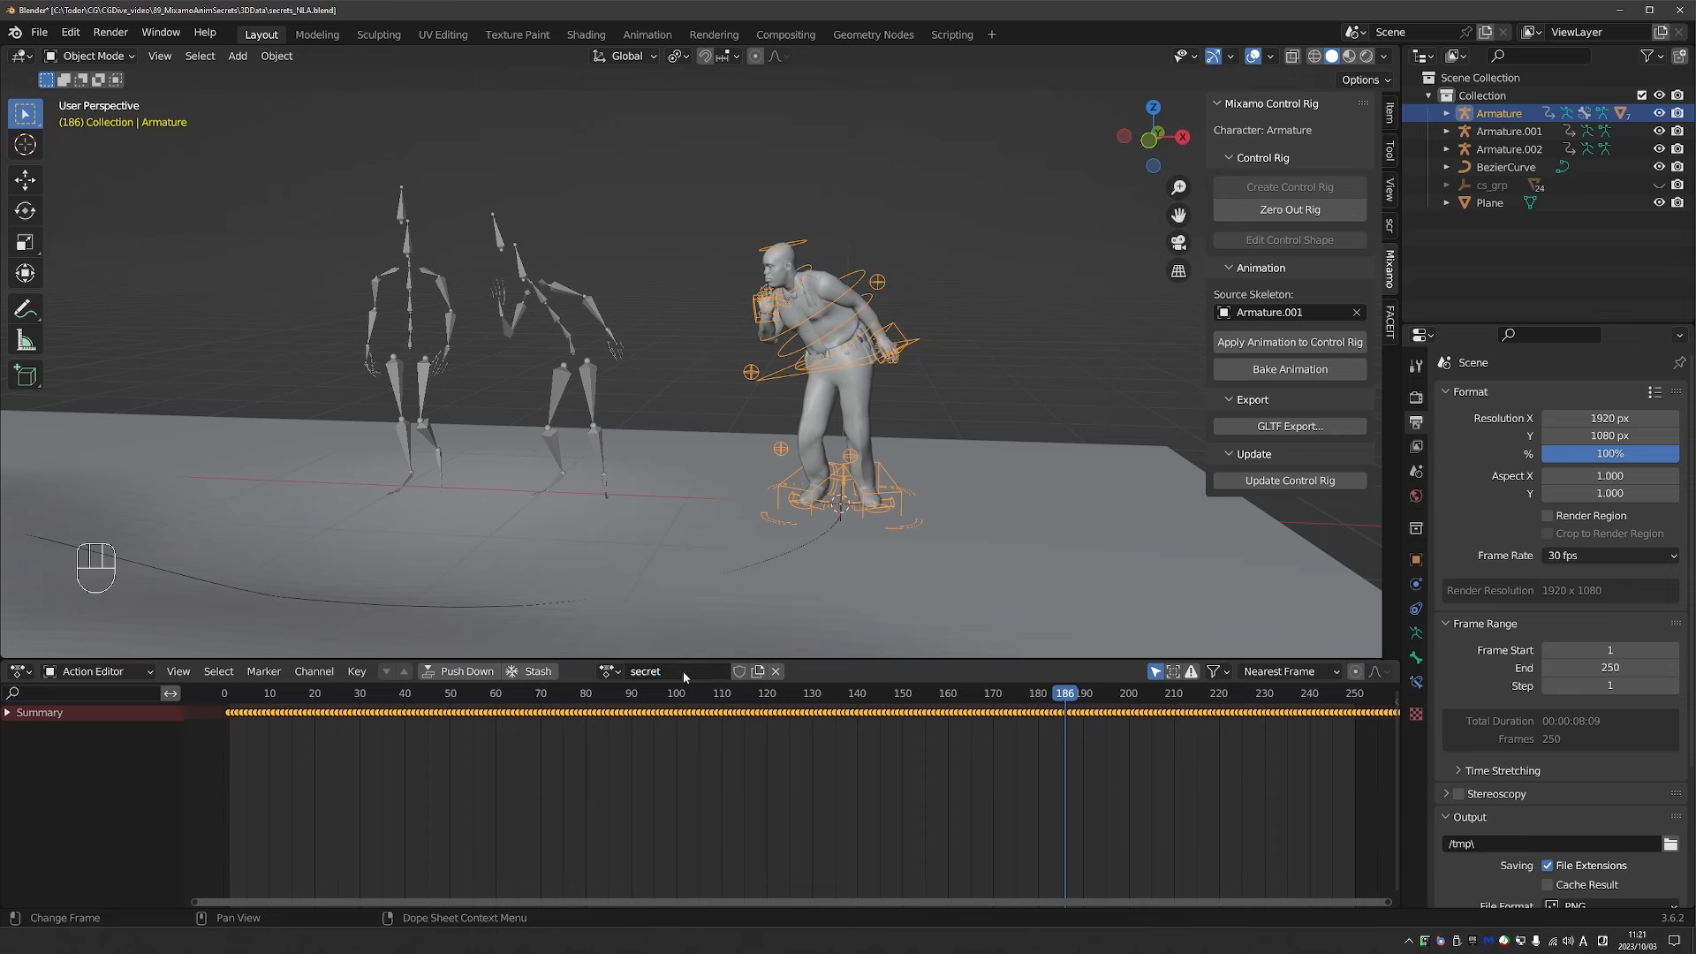
click(739, 672)
Load the walk cycle Action.002 on the character, check it up to frame 30, and rename it walk.
click(610, 673)
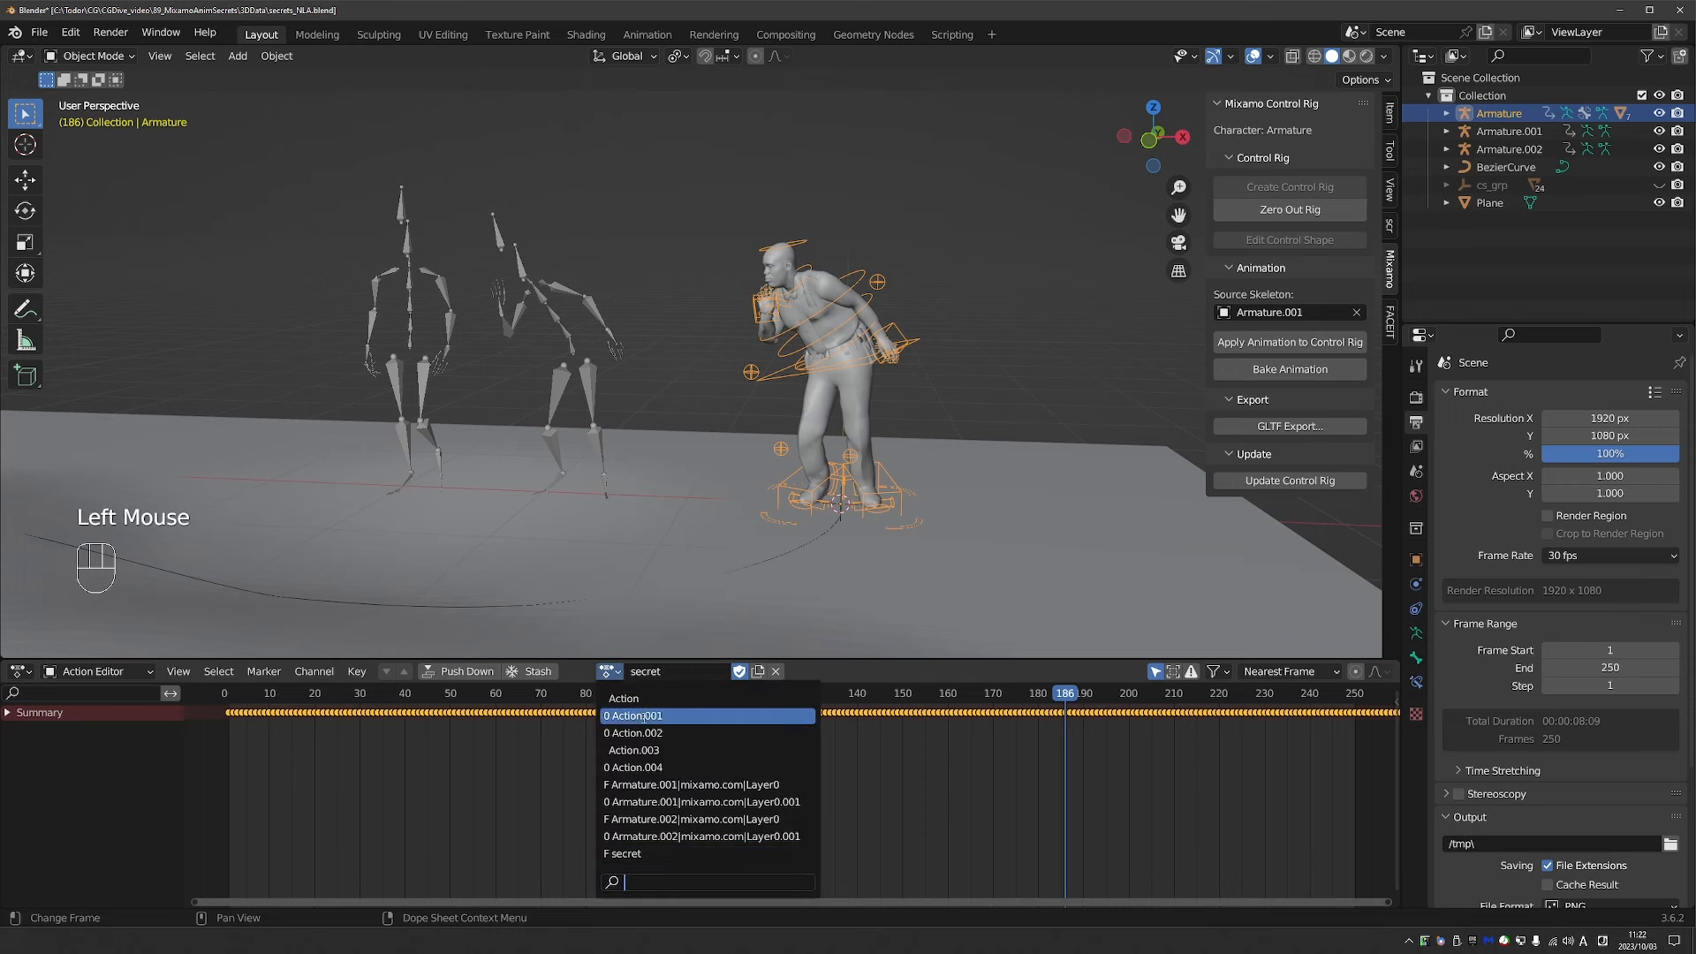
click(624, 699)
click(604, 672)
click(632, 722)
click(609, 674)
click(637, 718)
click(610, 674)
click(627, 732)
drag(237, 699, 360, 704)
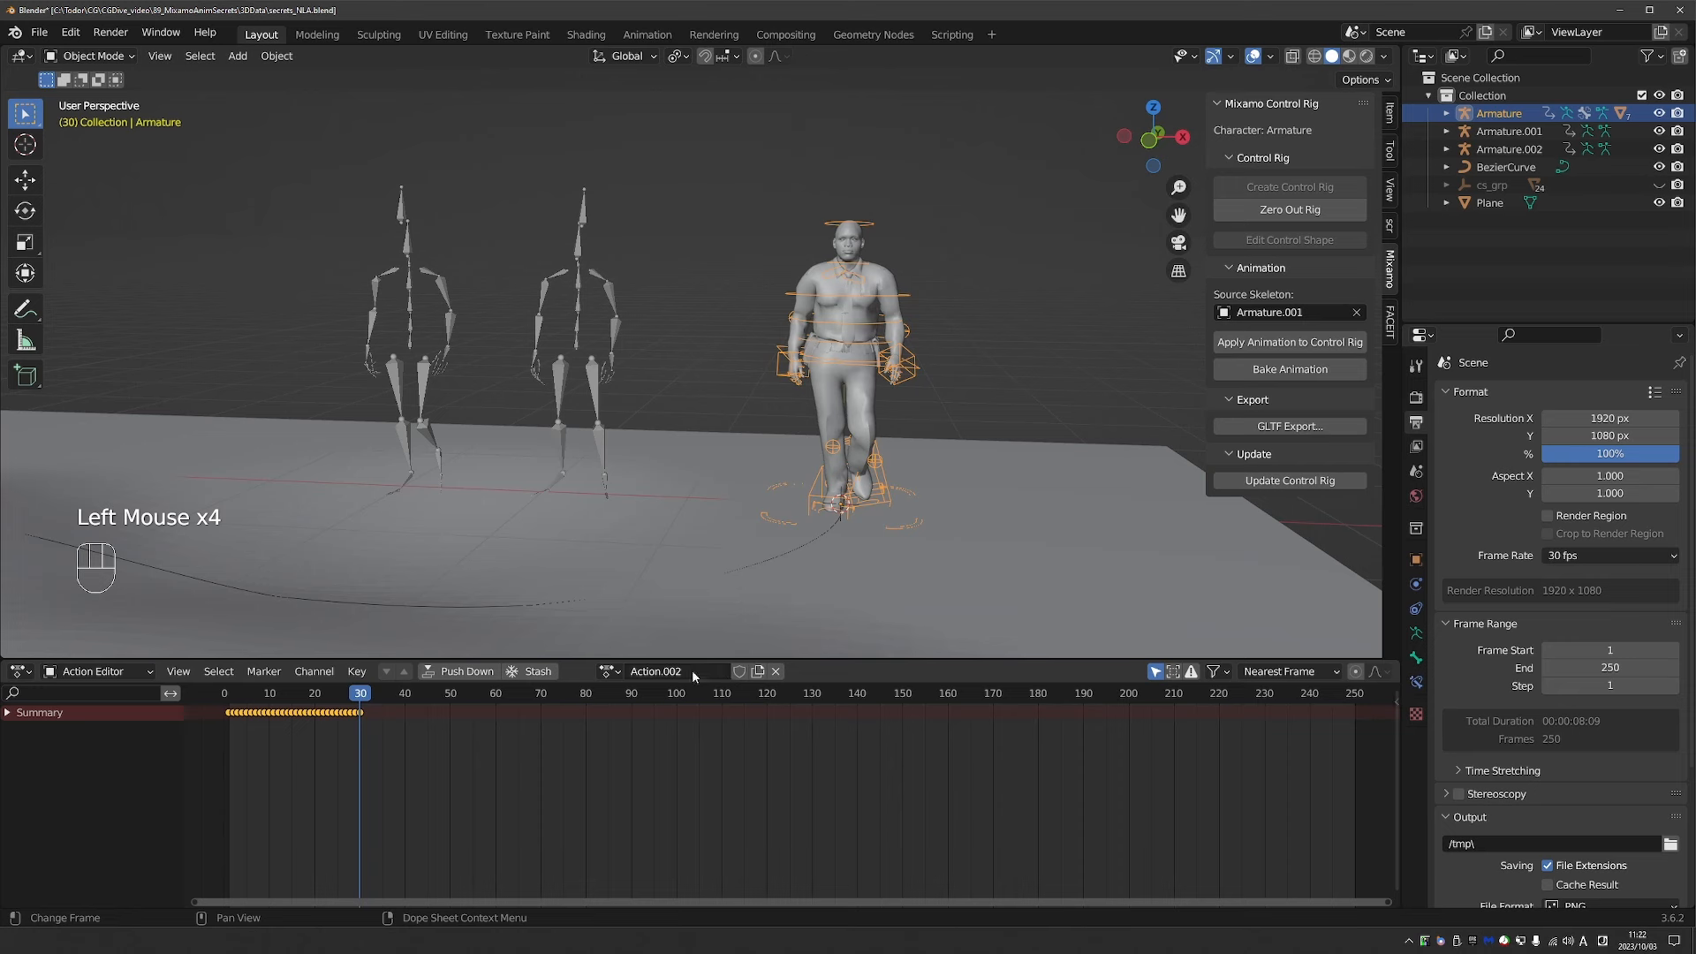
click(691, 669)
text(walk)
key(Return)
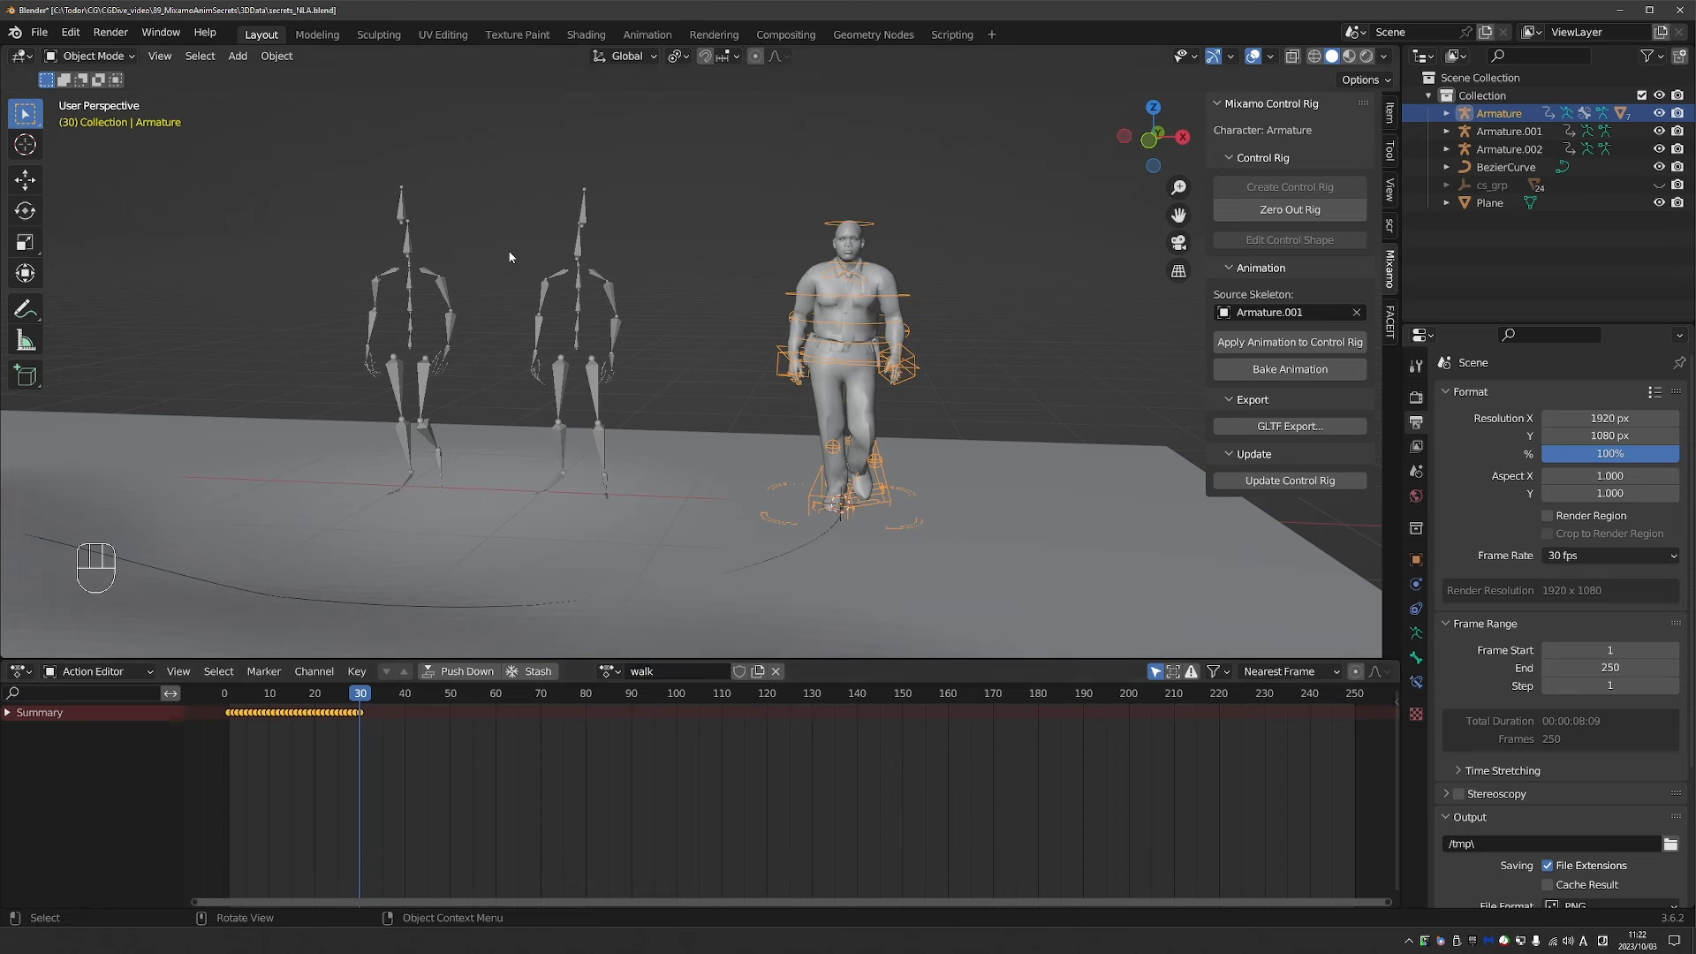
Delete the two imported skeletons, Armature.001 and Armature.002, from the scene.
double_click(514, 232)
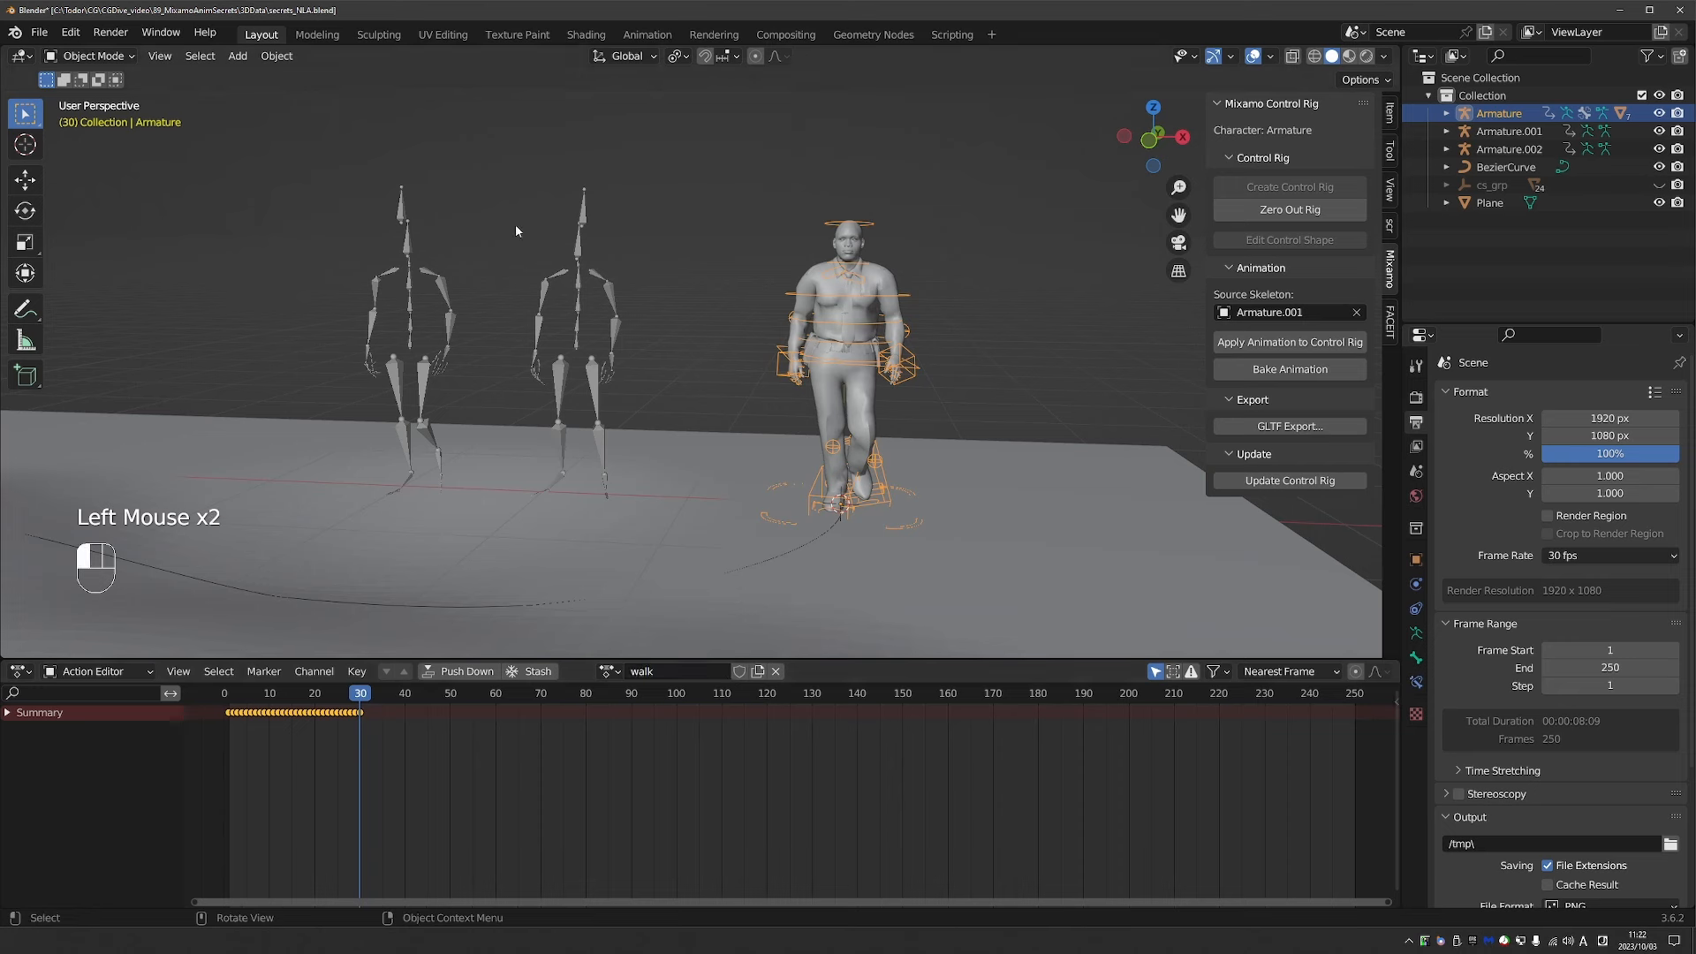
drag(347, 162, 656, 297)
key(x)
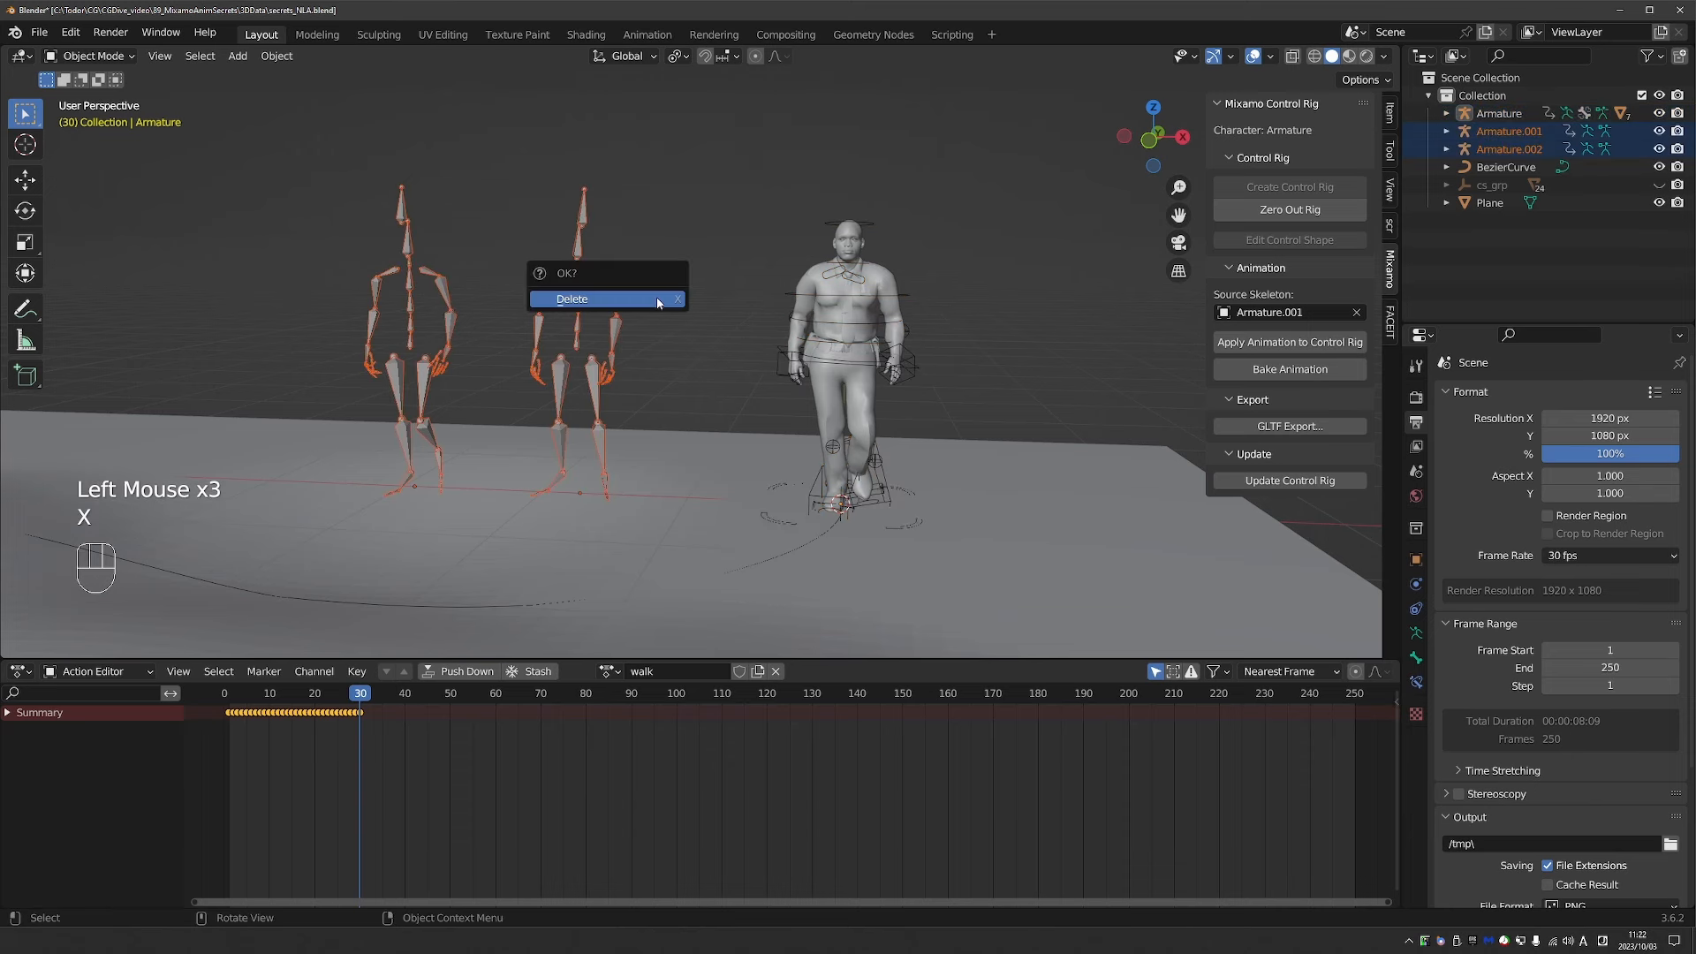
click(655, 297)
Give the walk action a fake user and check the list of available actions.
click(609, 671)
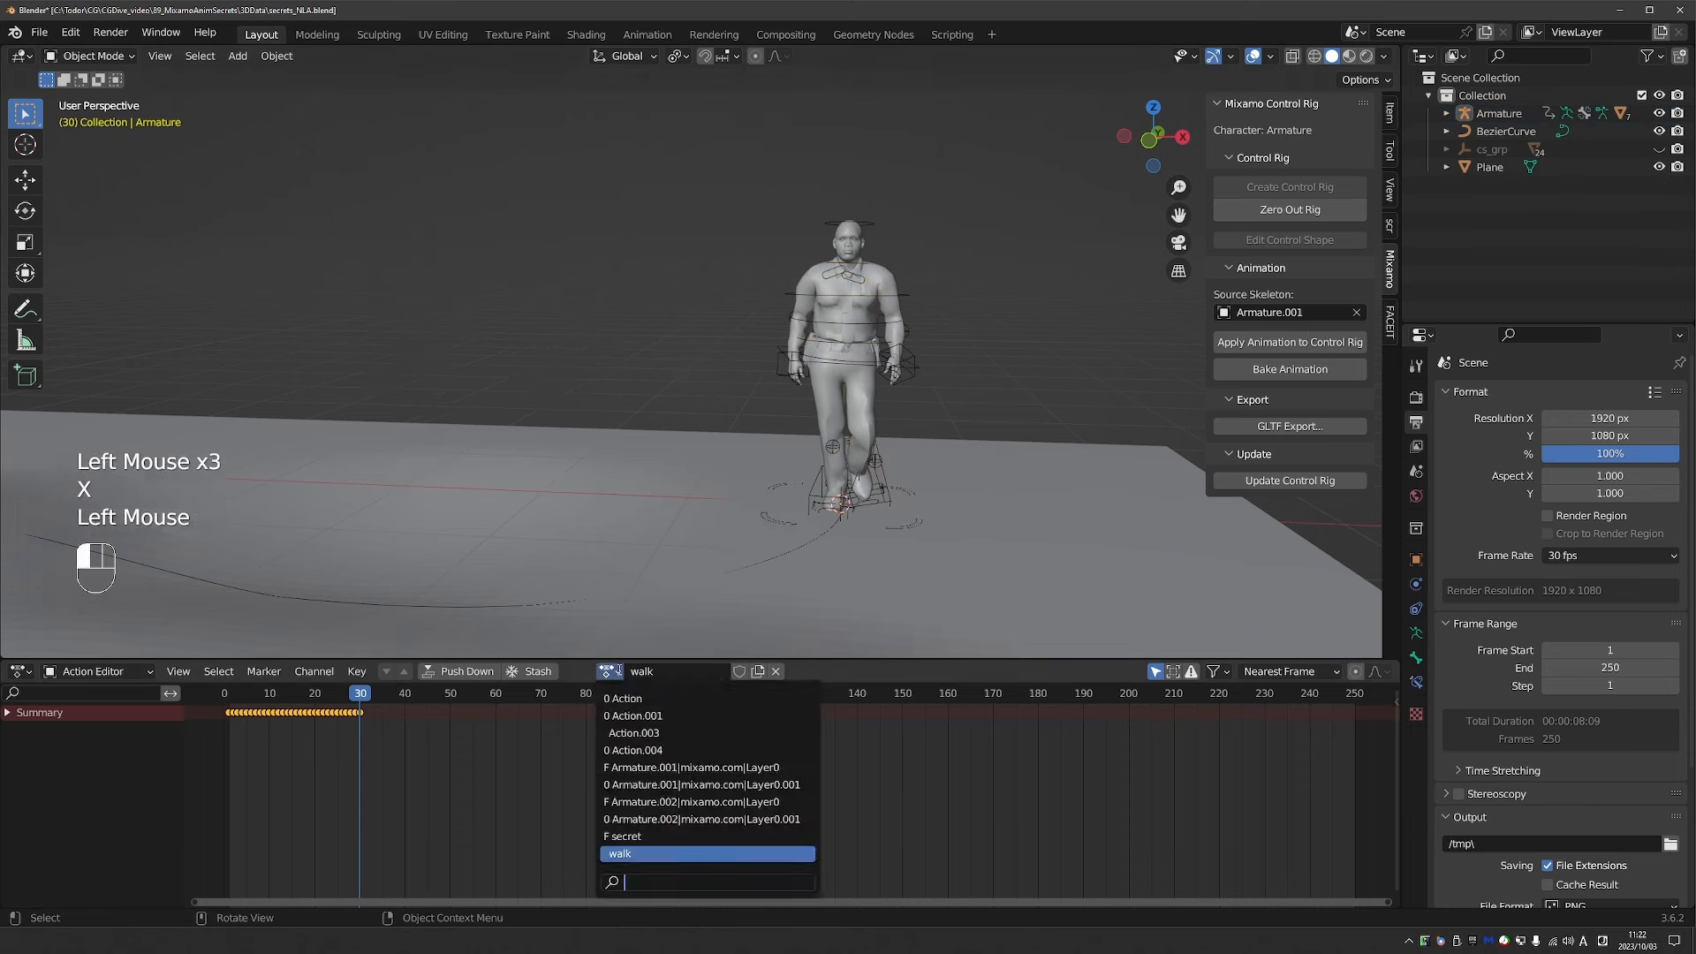
click(739, 672)
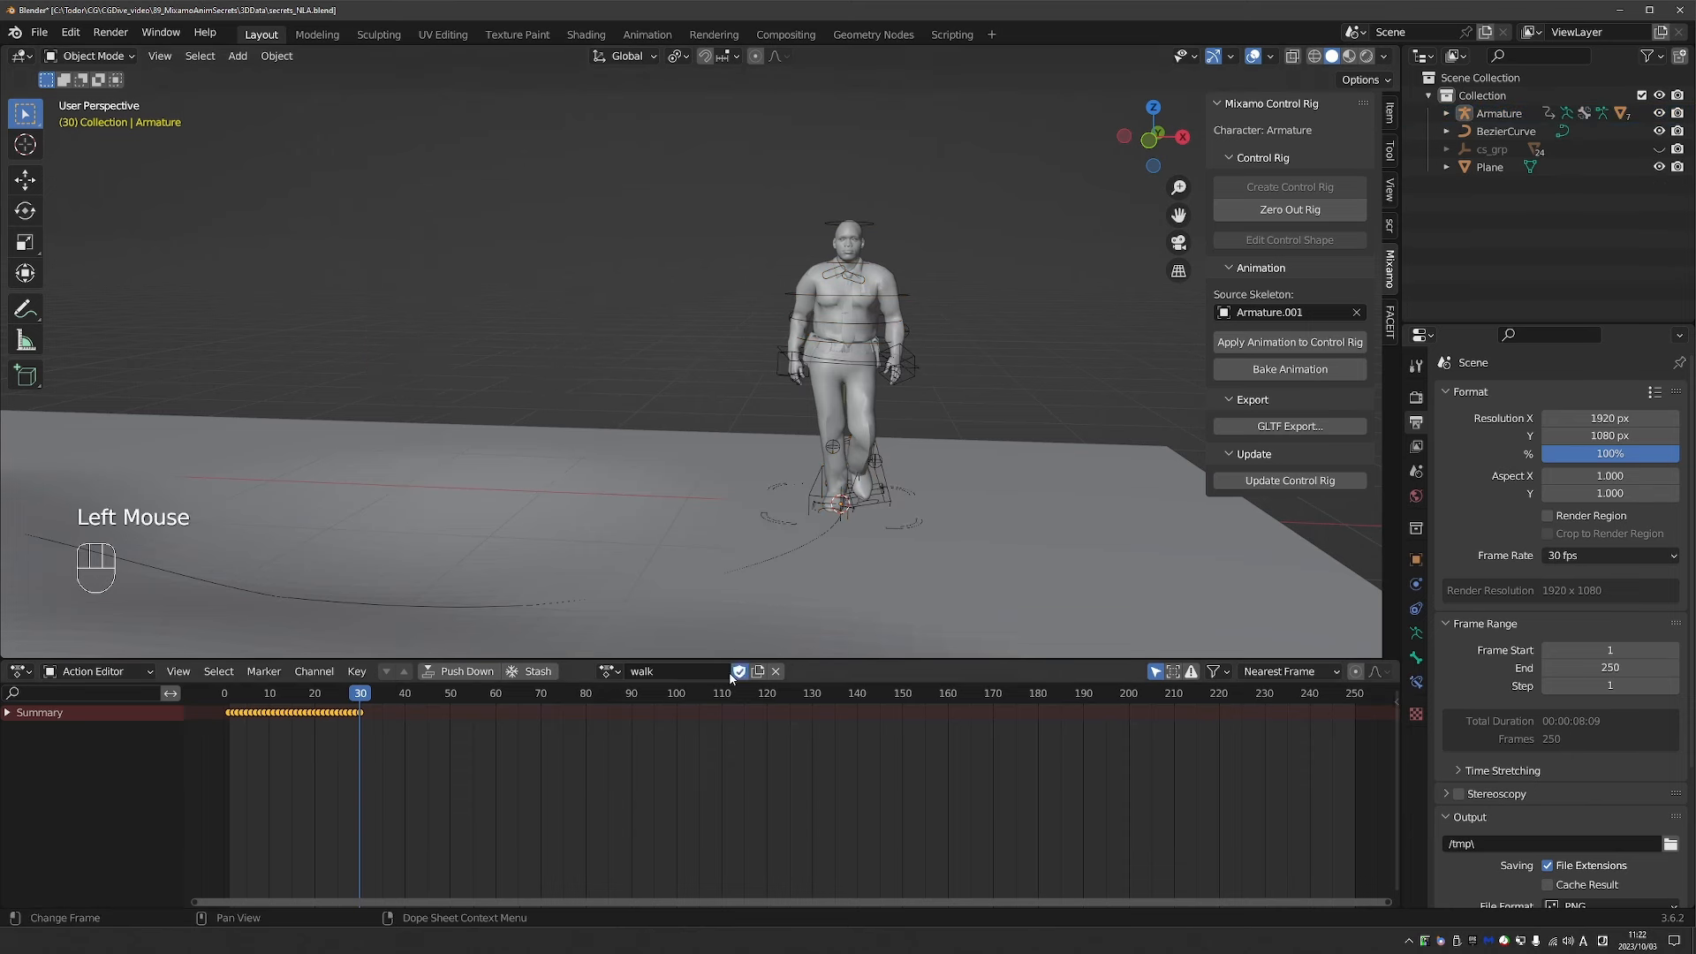
click(609, 671)
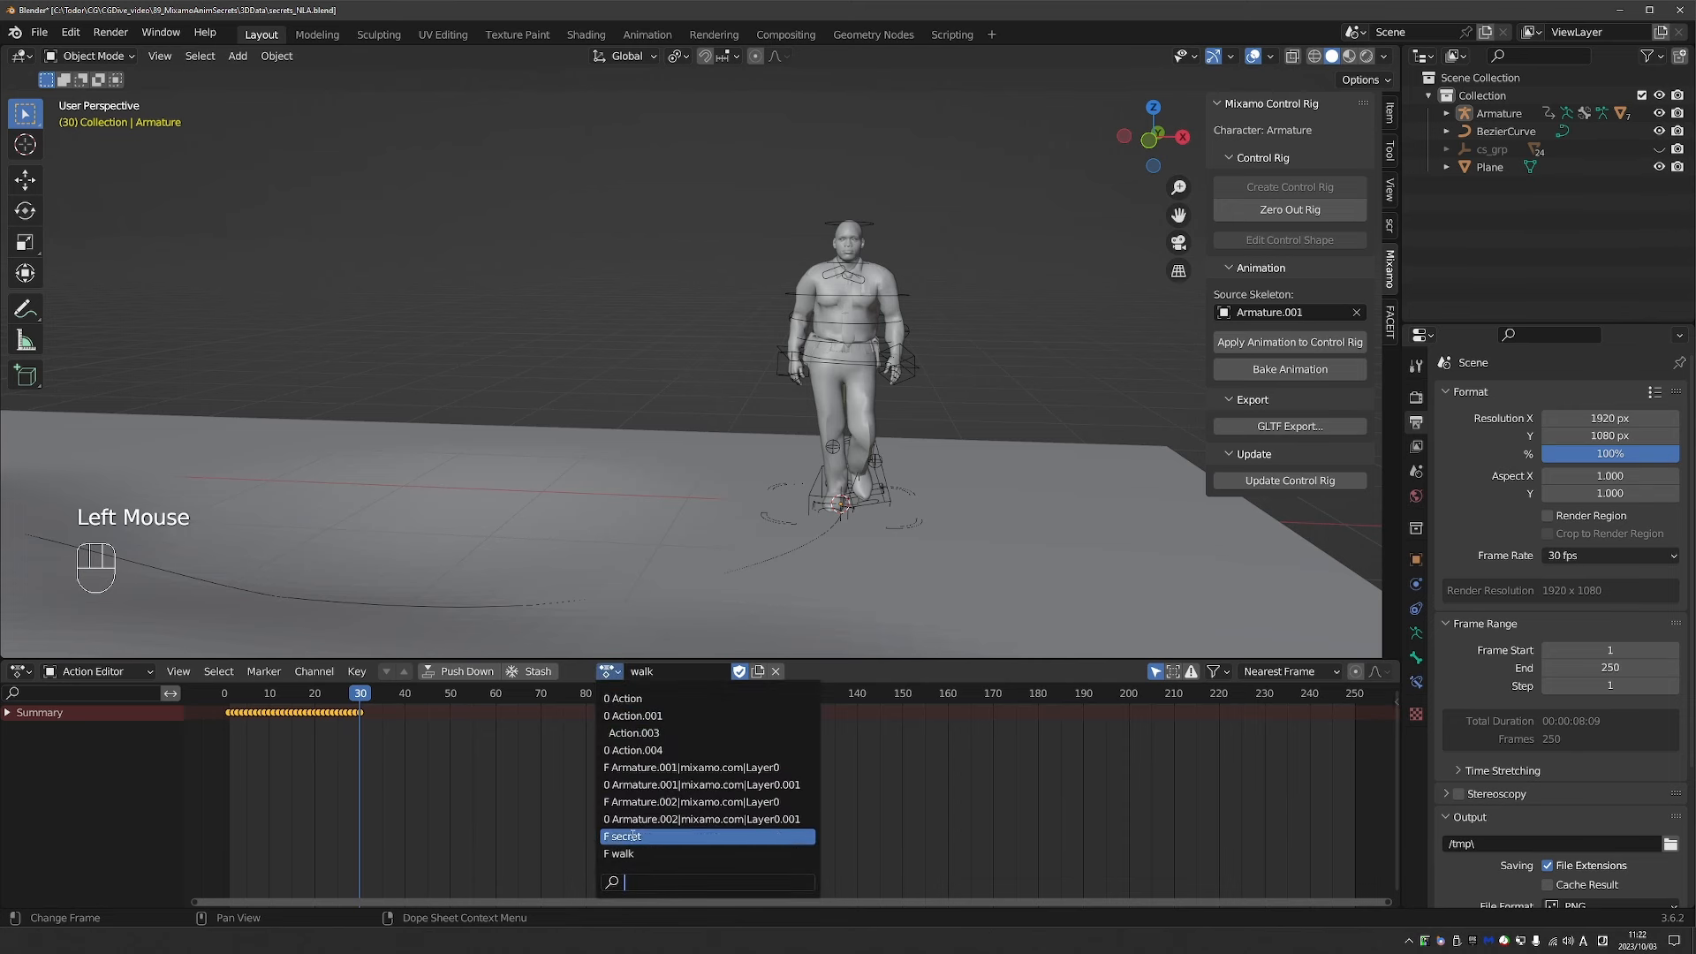
click(545, 818)
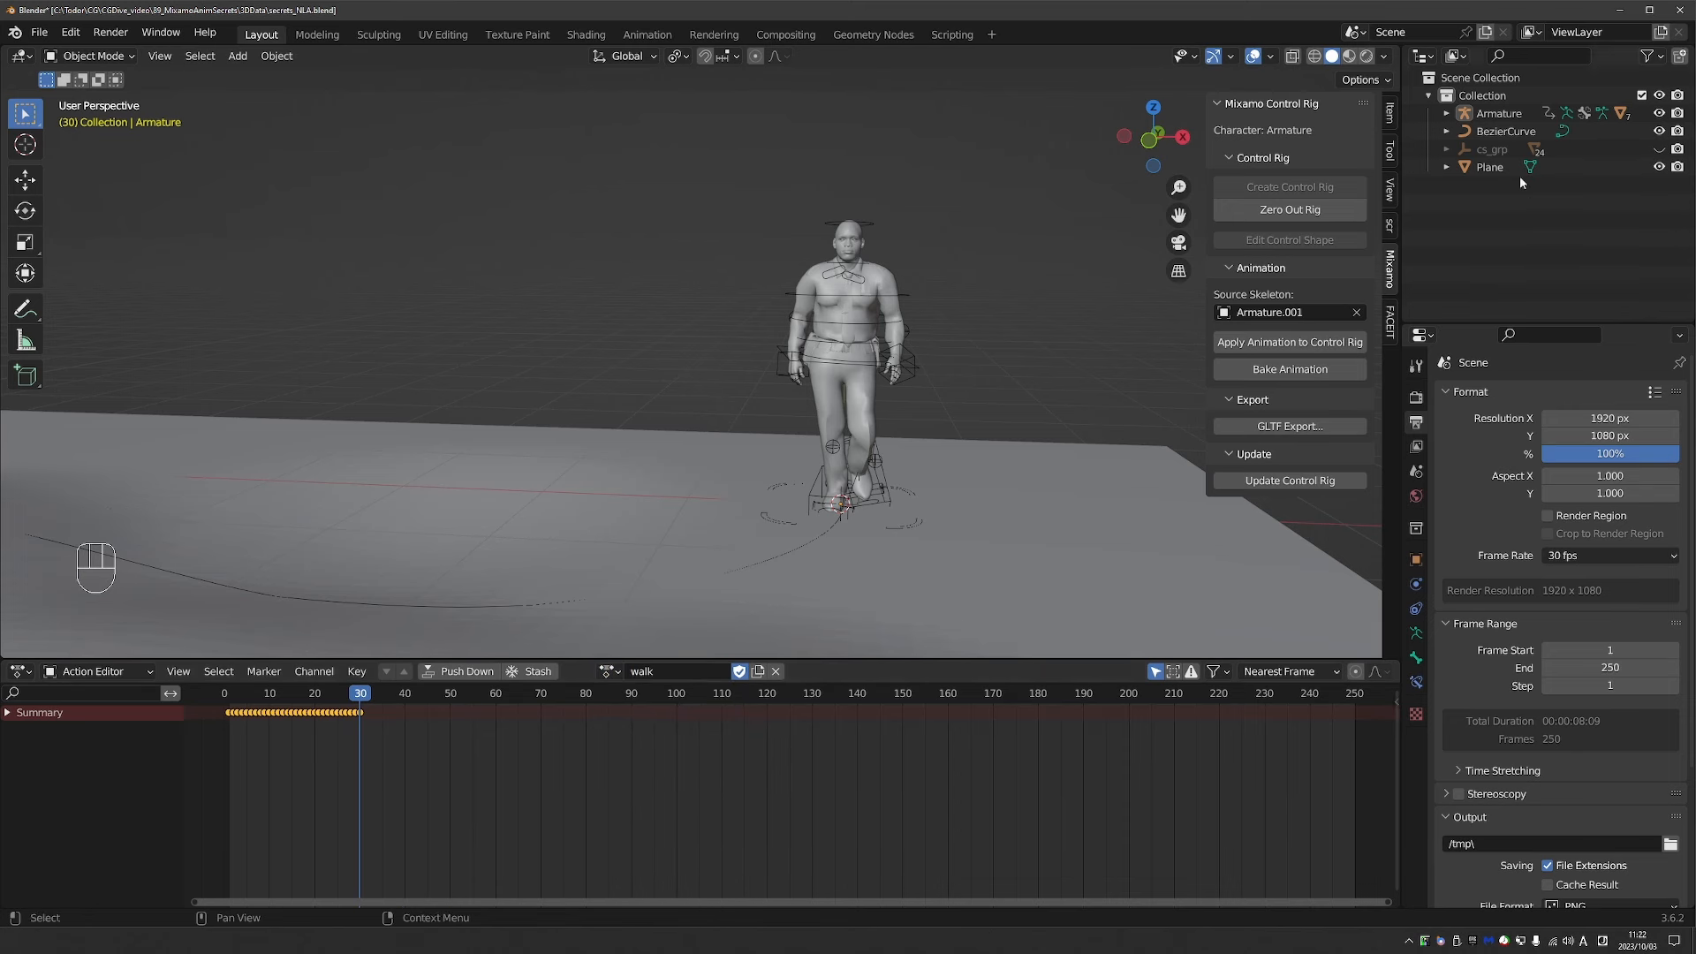
Show the Blender File data in the outliner and delete every action except secret and walk.
click(1457, 56)
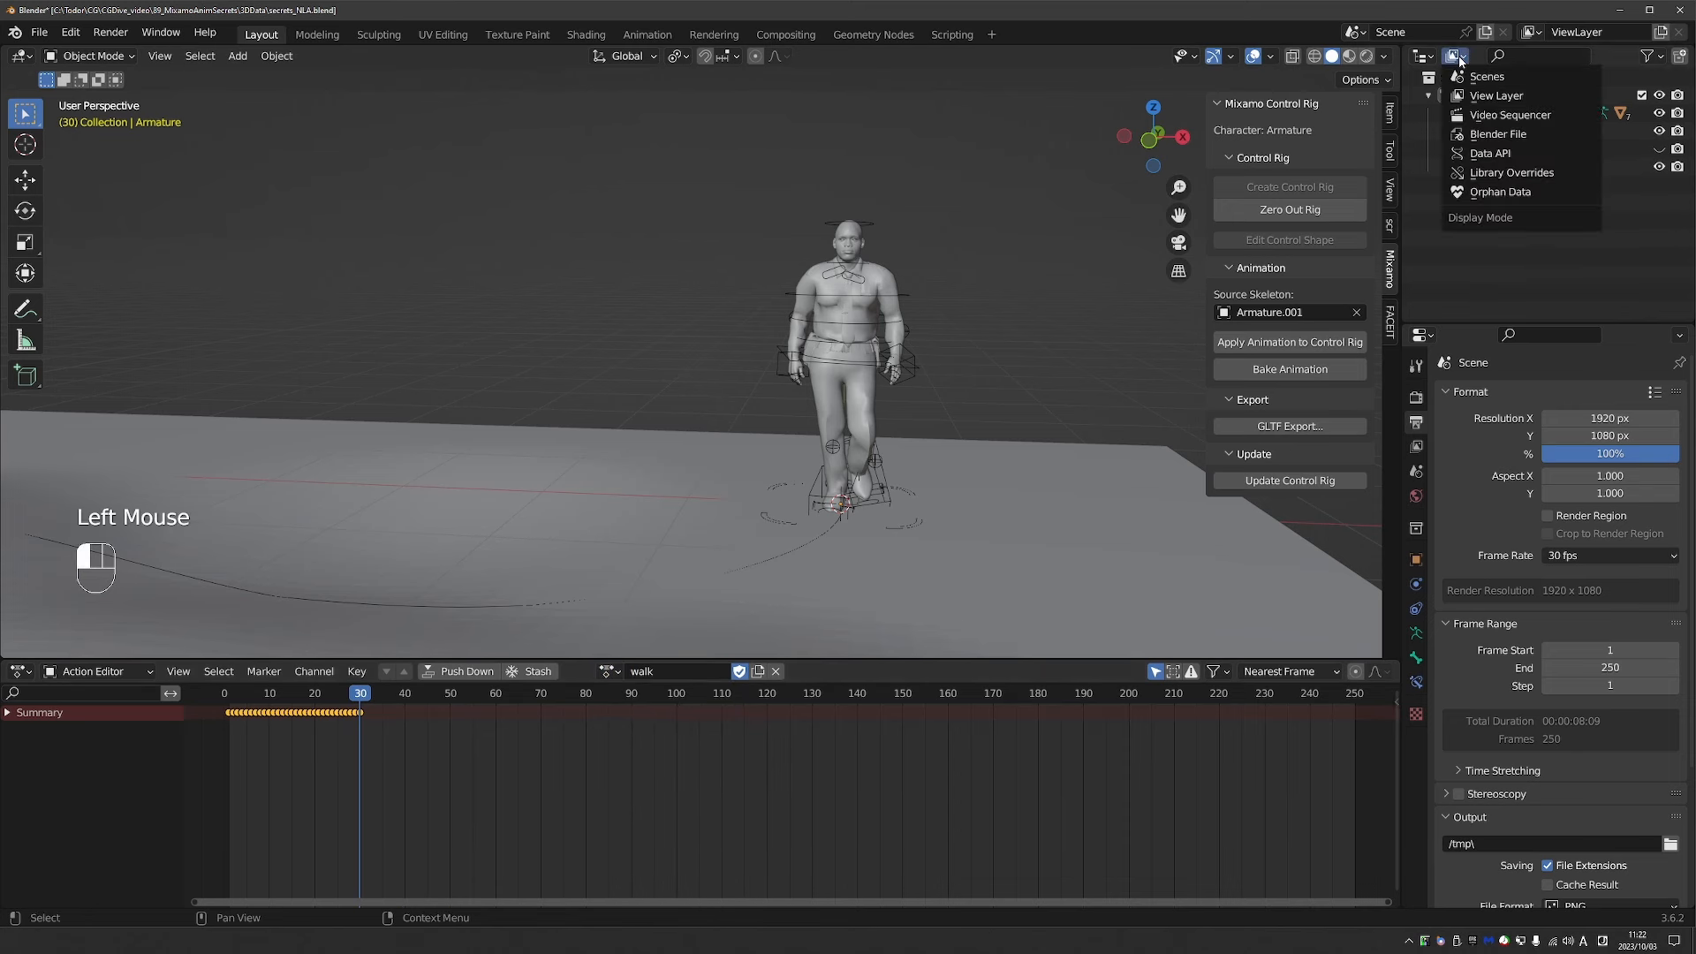
click(1513, 138)
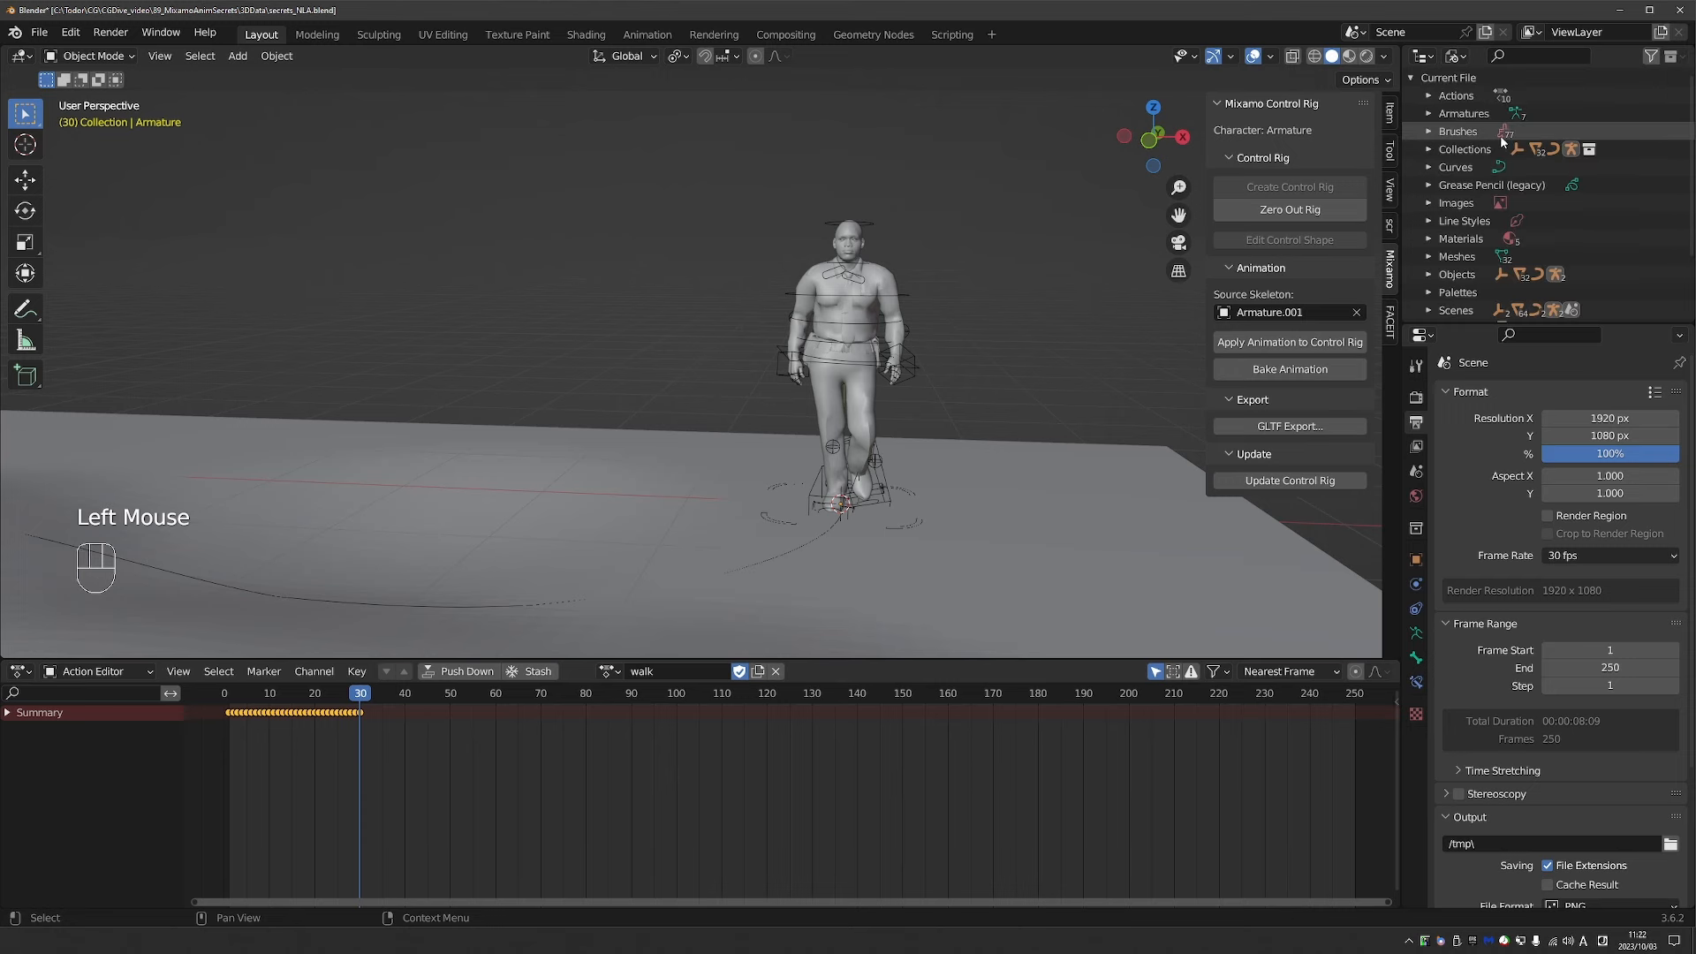
click(1429, 96)
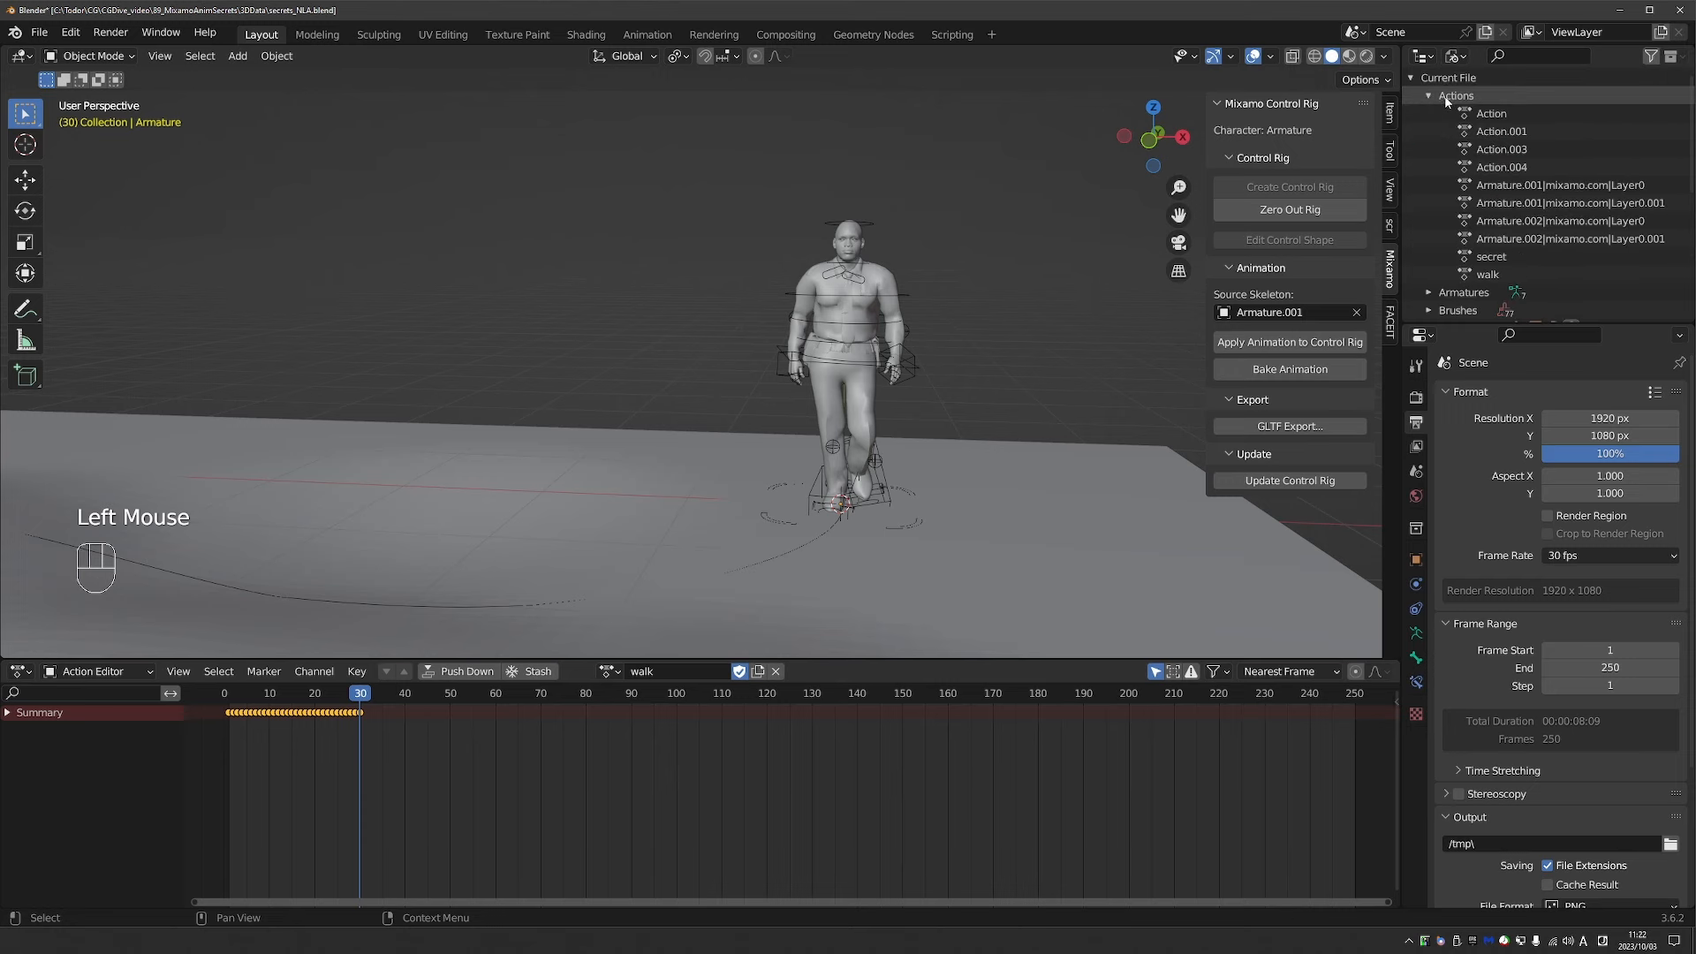
click(1533, 240)
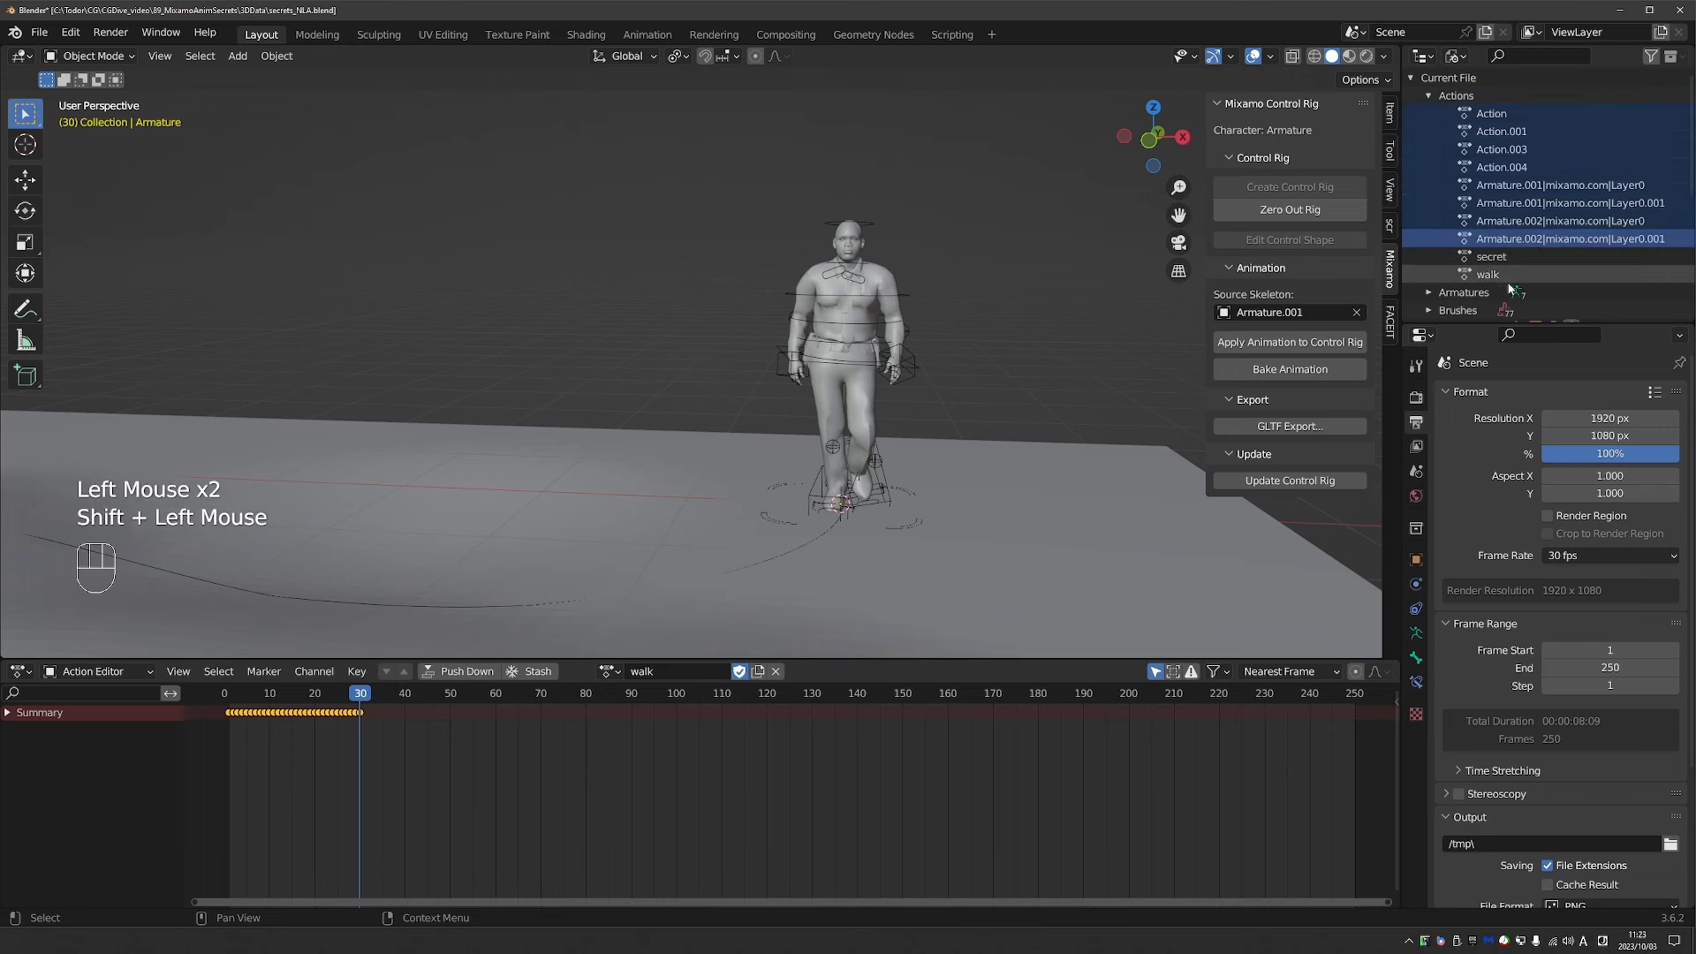
right_click(1519, 167)
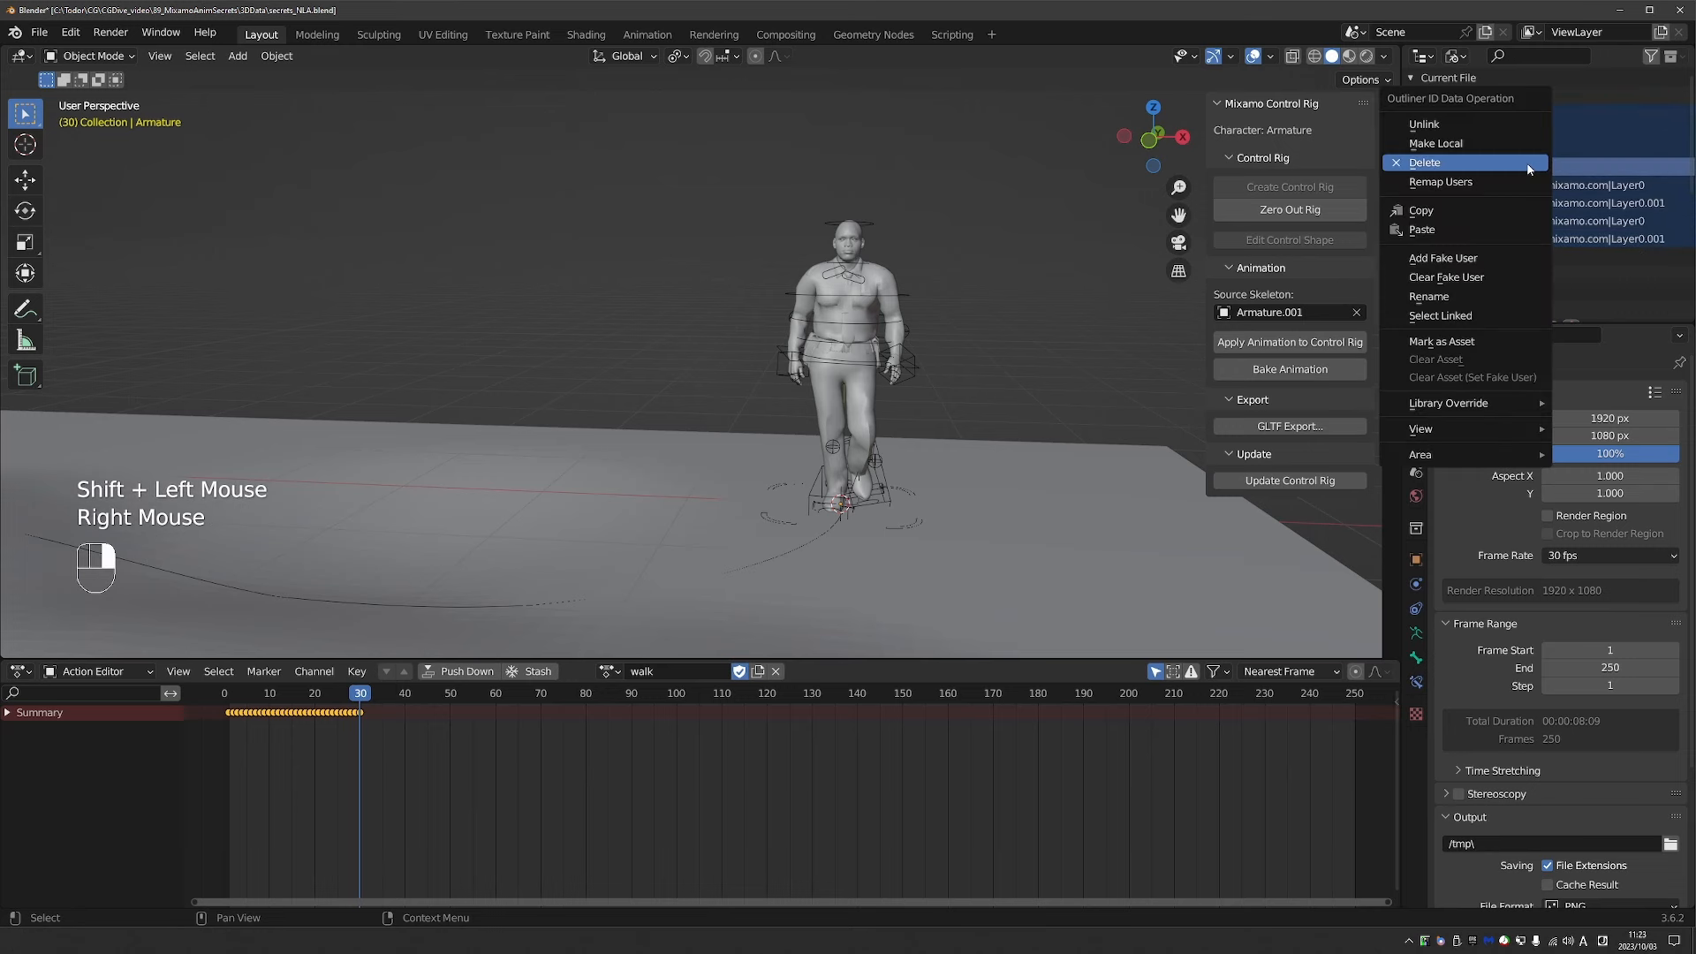
click(1529, 164)
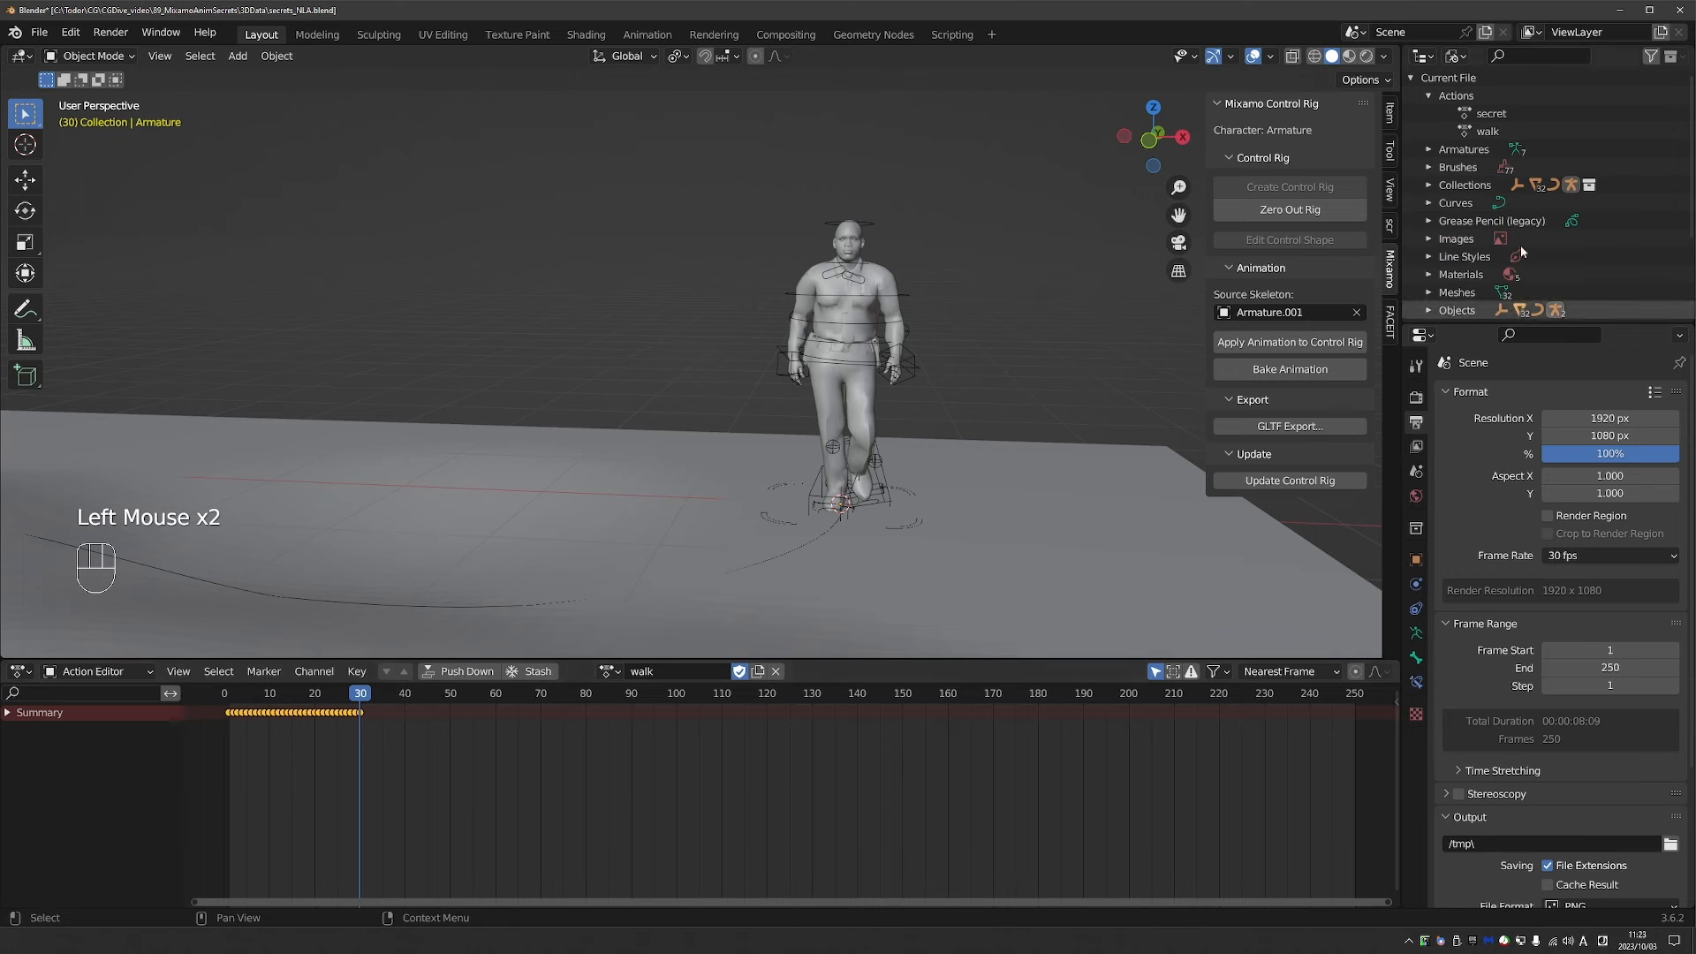
Assign walk as the character's active action and return the outliner to View Layer display.
click(606, 672)
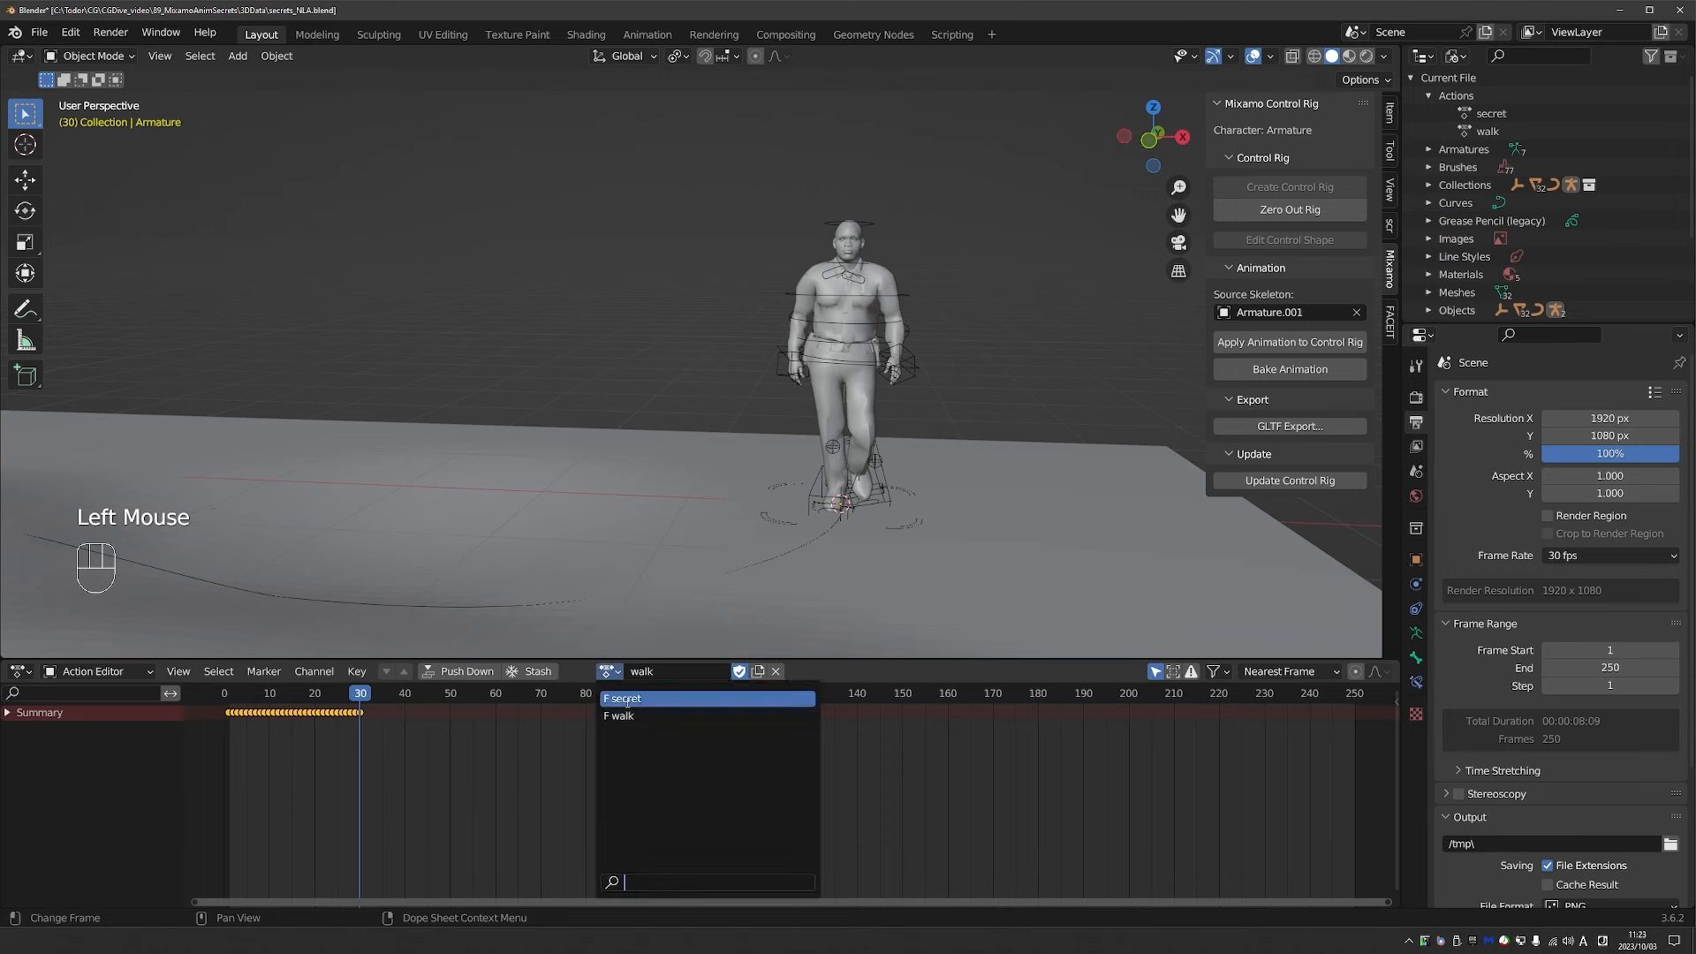
click(618, 716)
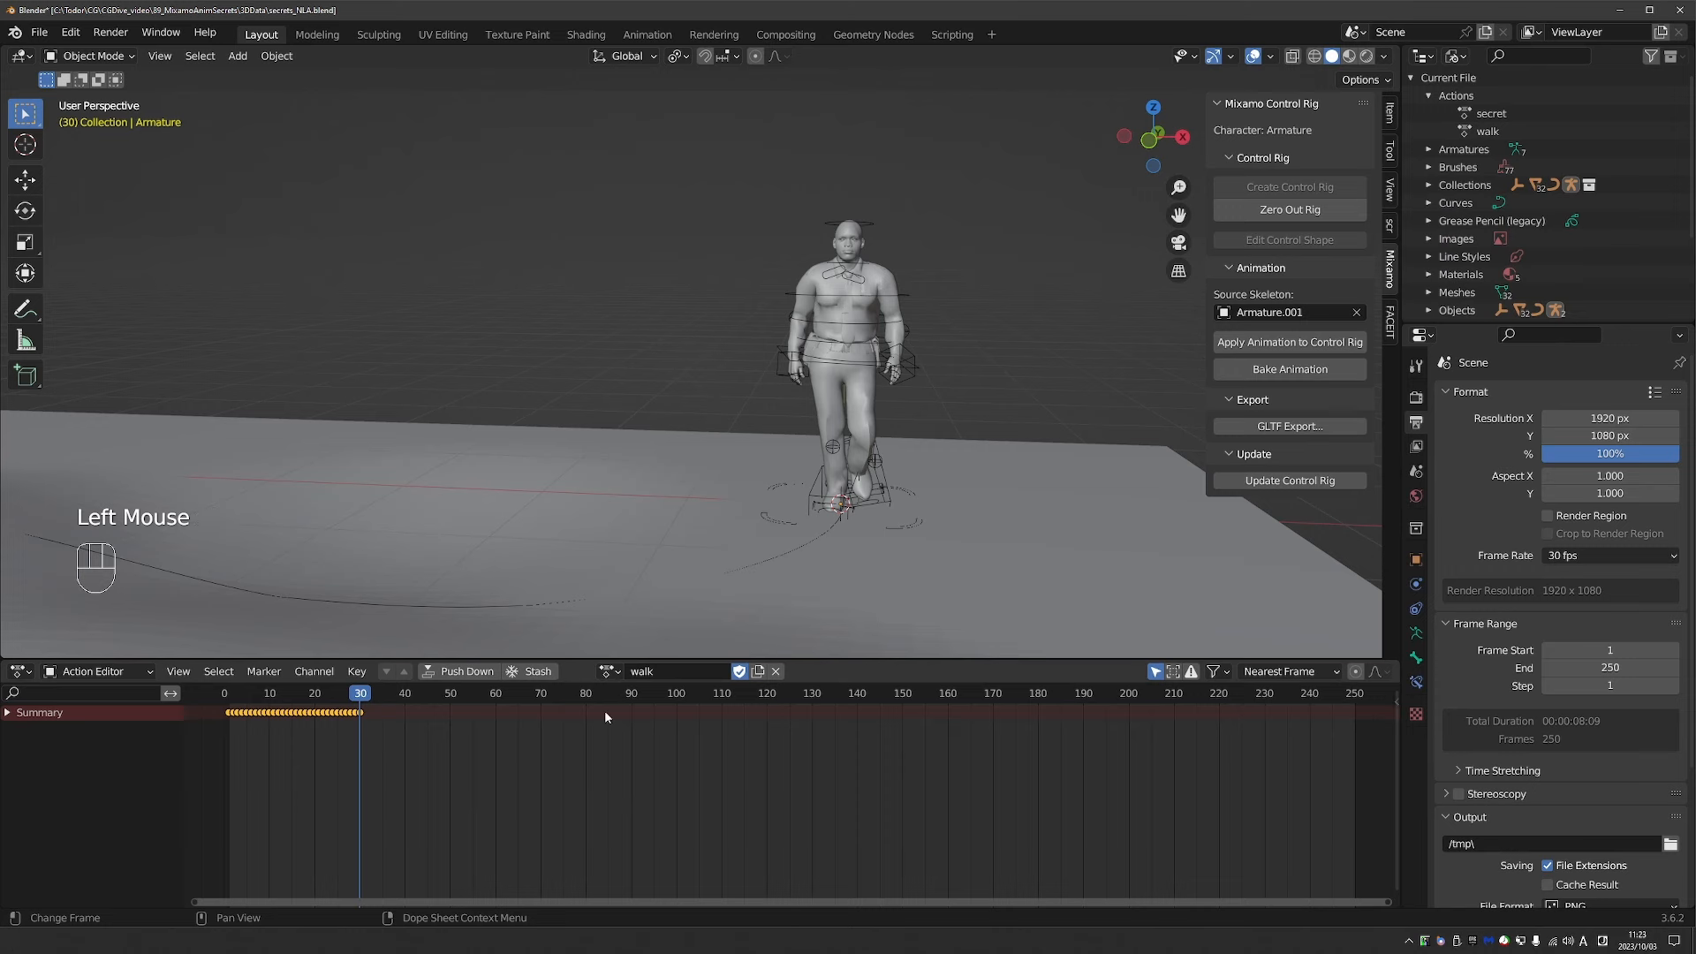
click(1455, 56)
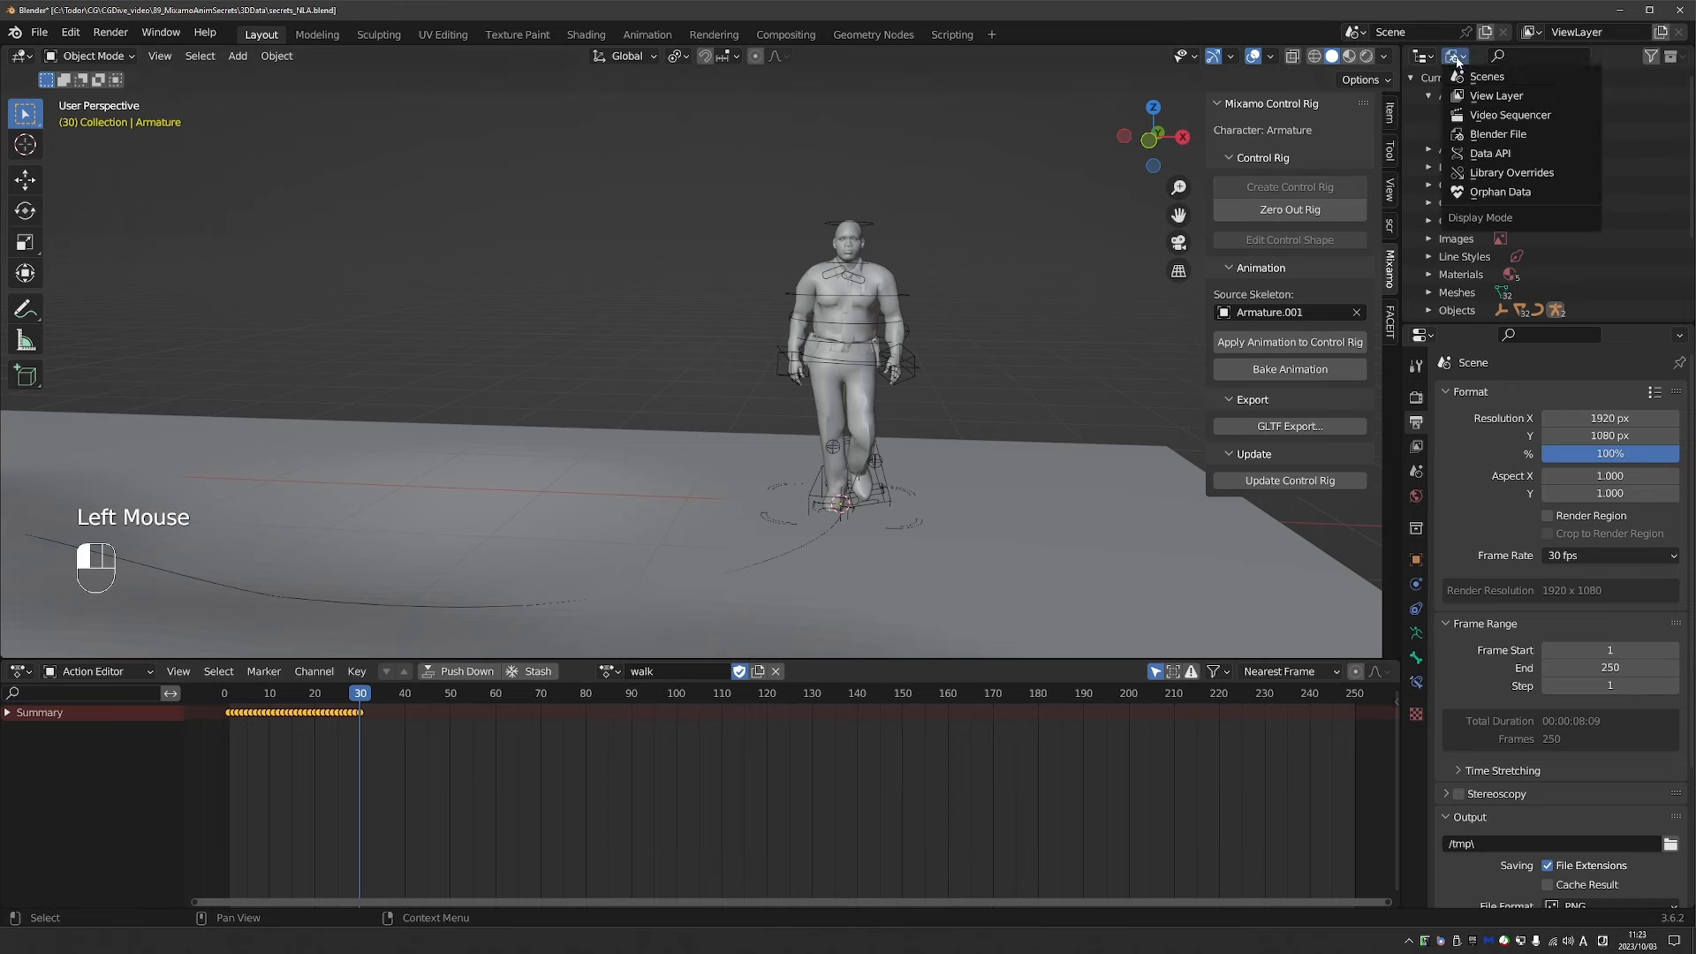
click(1494, 95)
Split the Action Editor horizontally and turn the lower area into a Nonlinear Animation editor.
mouse_move(1396, 660)
mouse_down()
mouse_move(1397, 600)
mouse_move(1386, 671)
mouse_up()
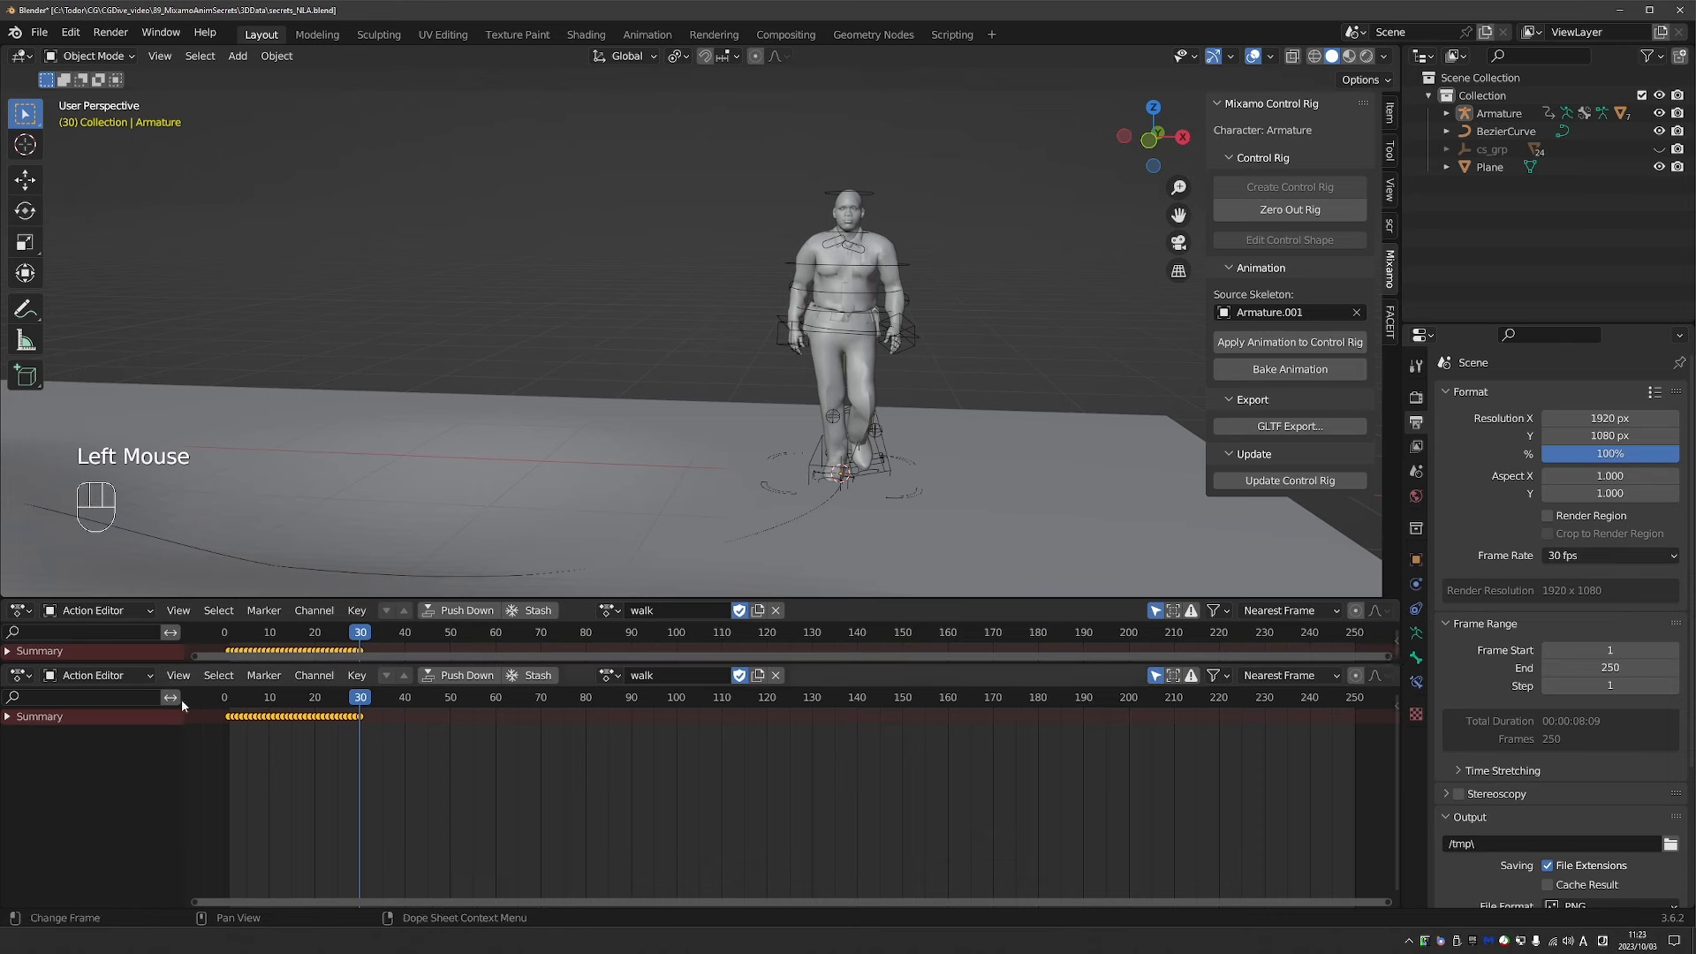
click(20, 675)
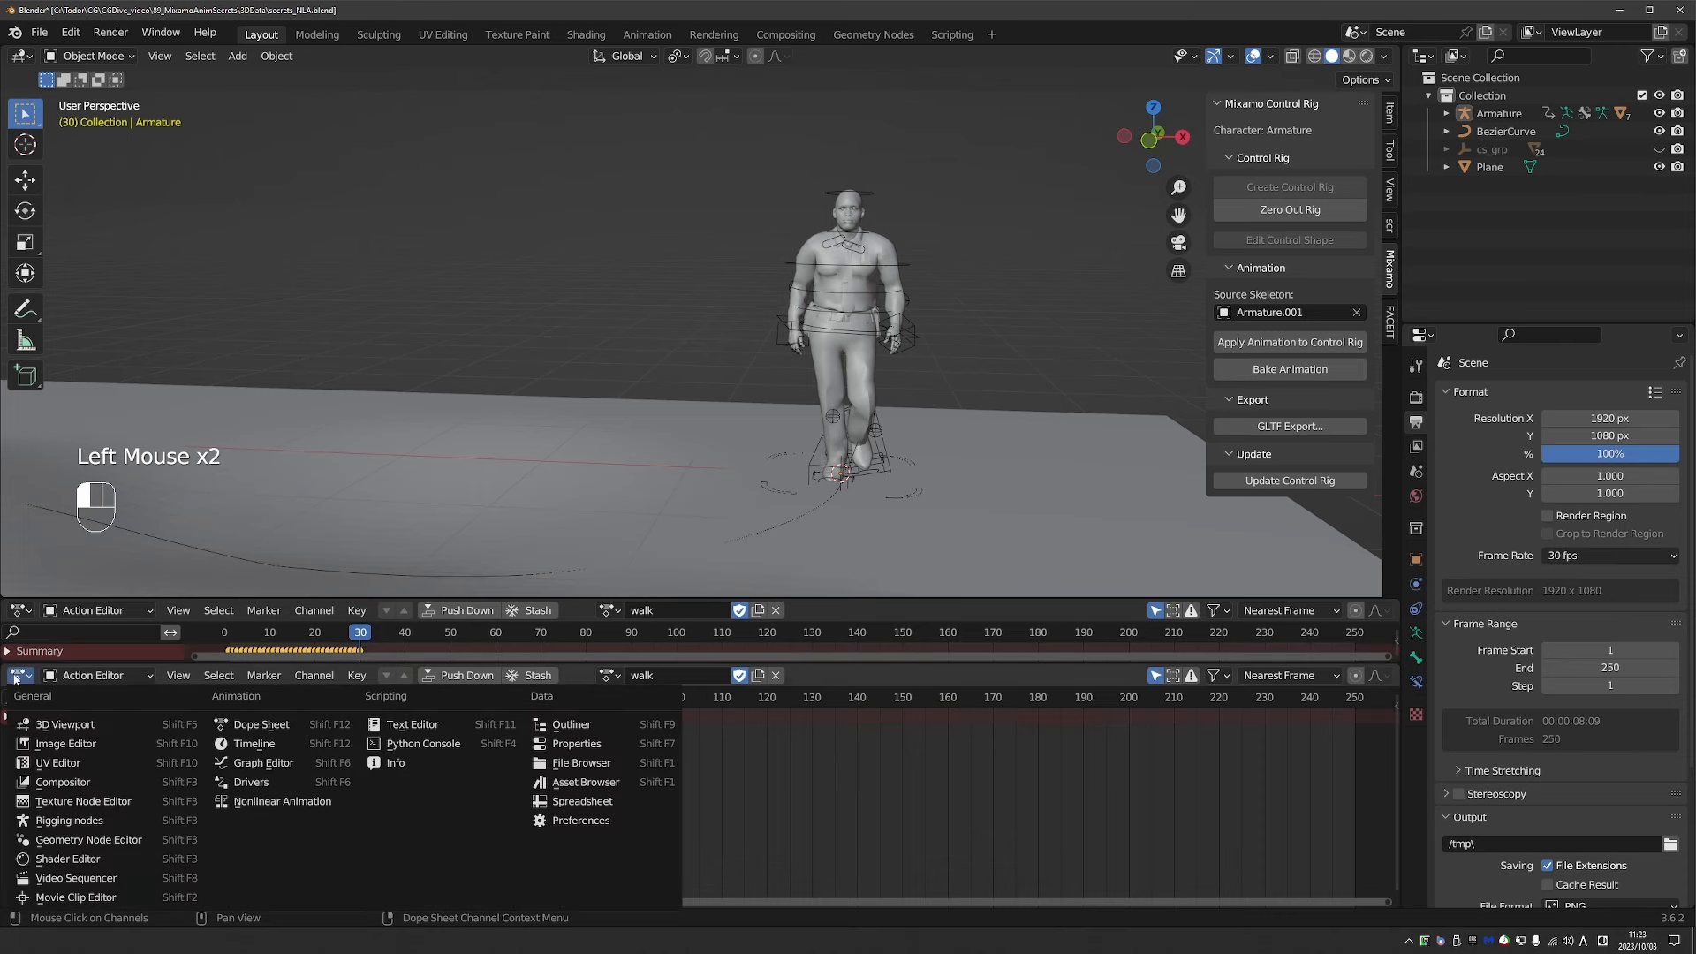
click(295, 805)
Split off a thin Timeline below the Nonlinear Animation editor and make the Action Editor slightly taller.
click(1397, 666)
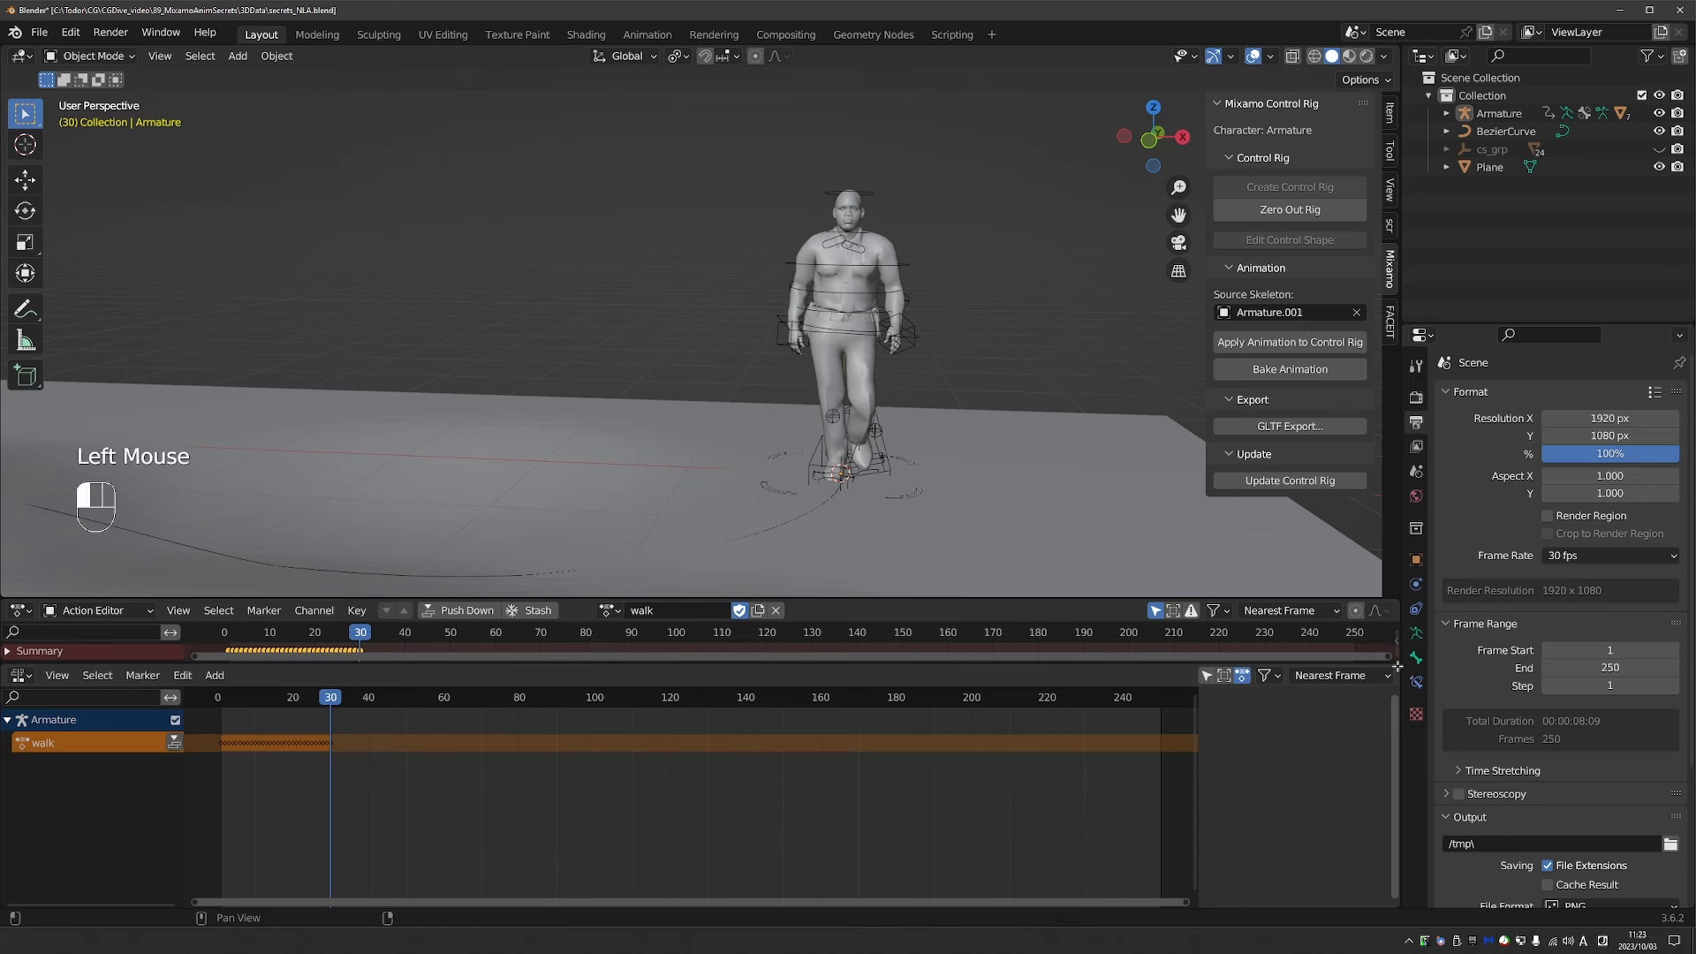
mouse_move(1401, 753)
mouse_down()
mouse_move(1398, 892)
mouse_move(1038, 949)
mouse_up()
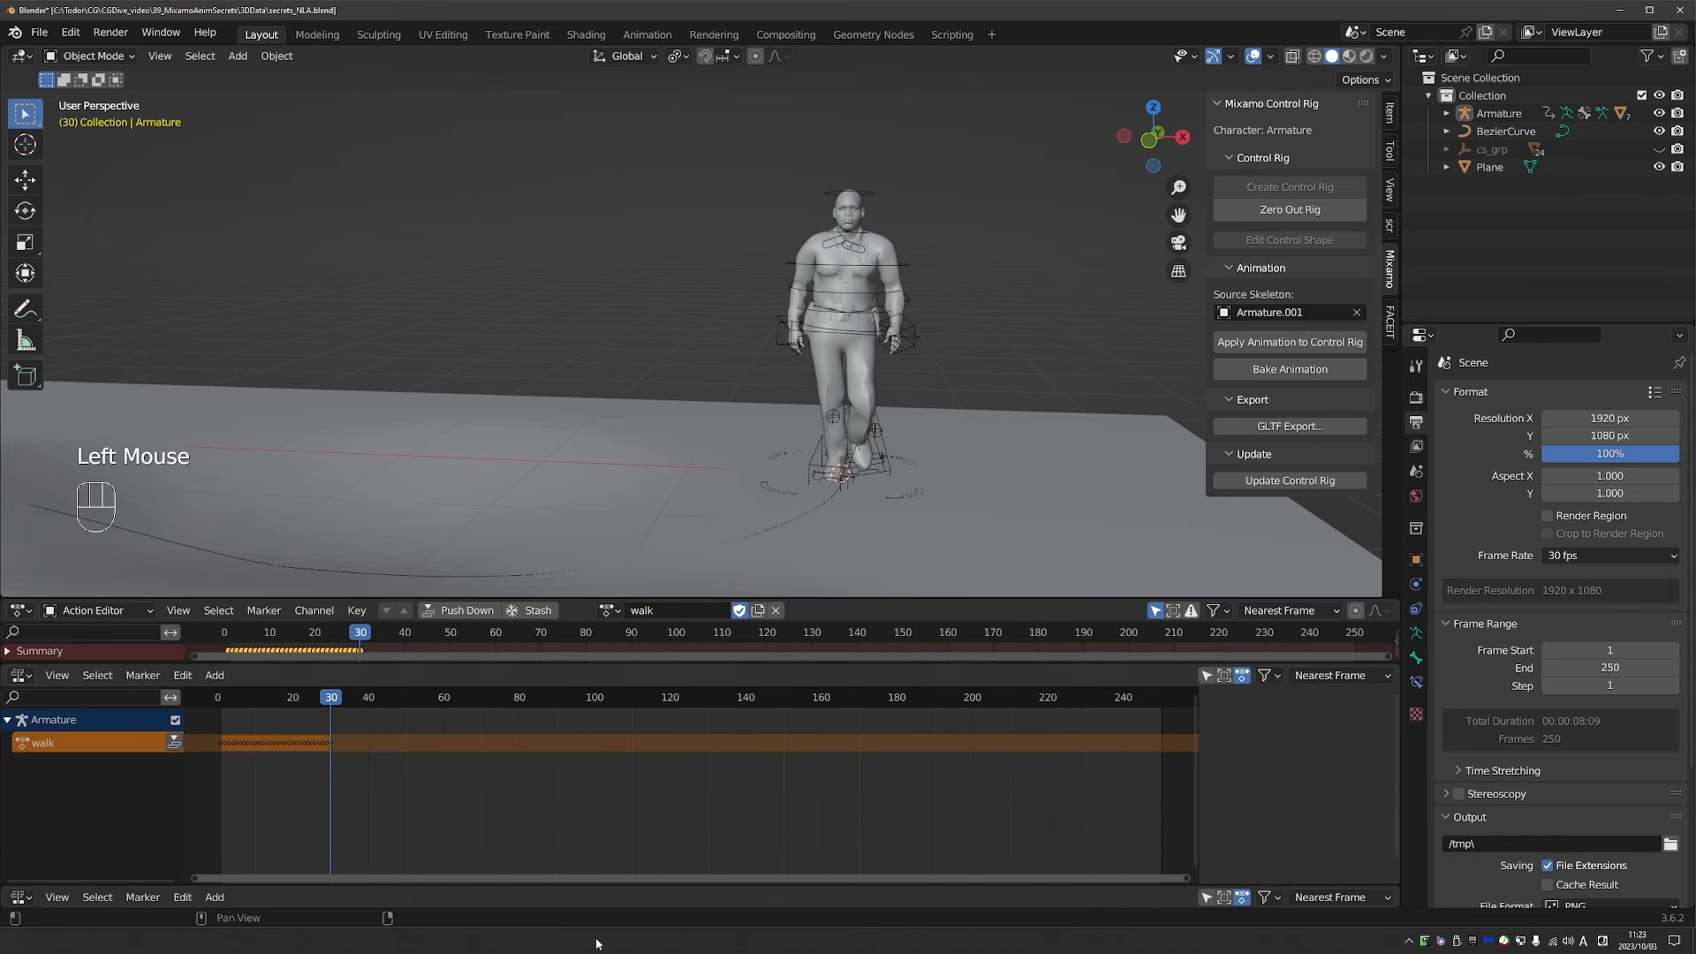
click(31, 906)
click(269, 728)
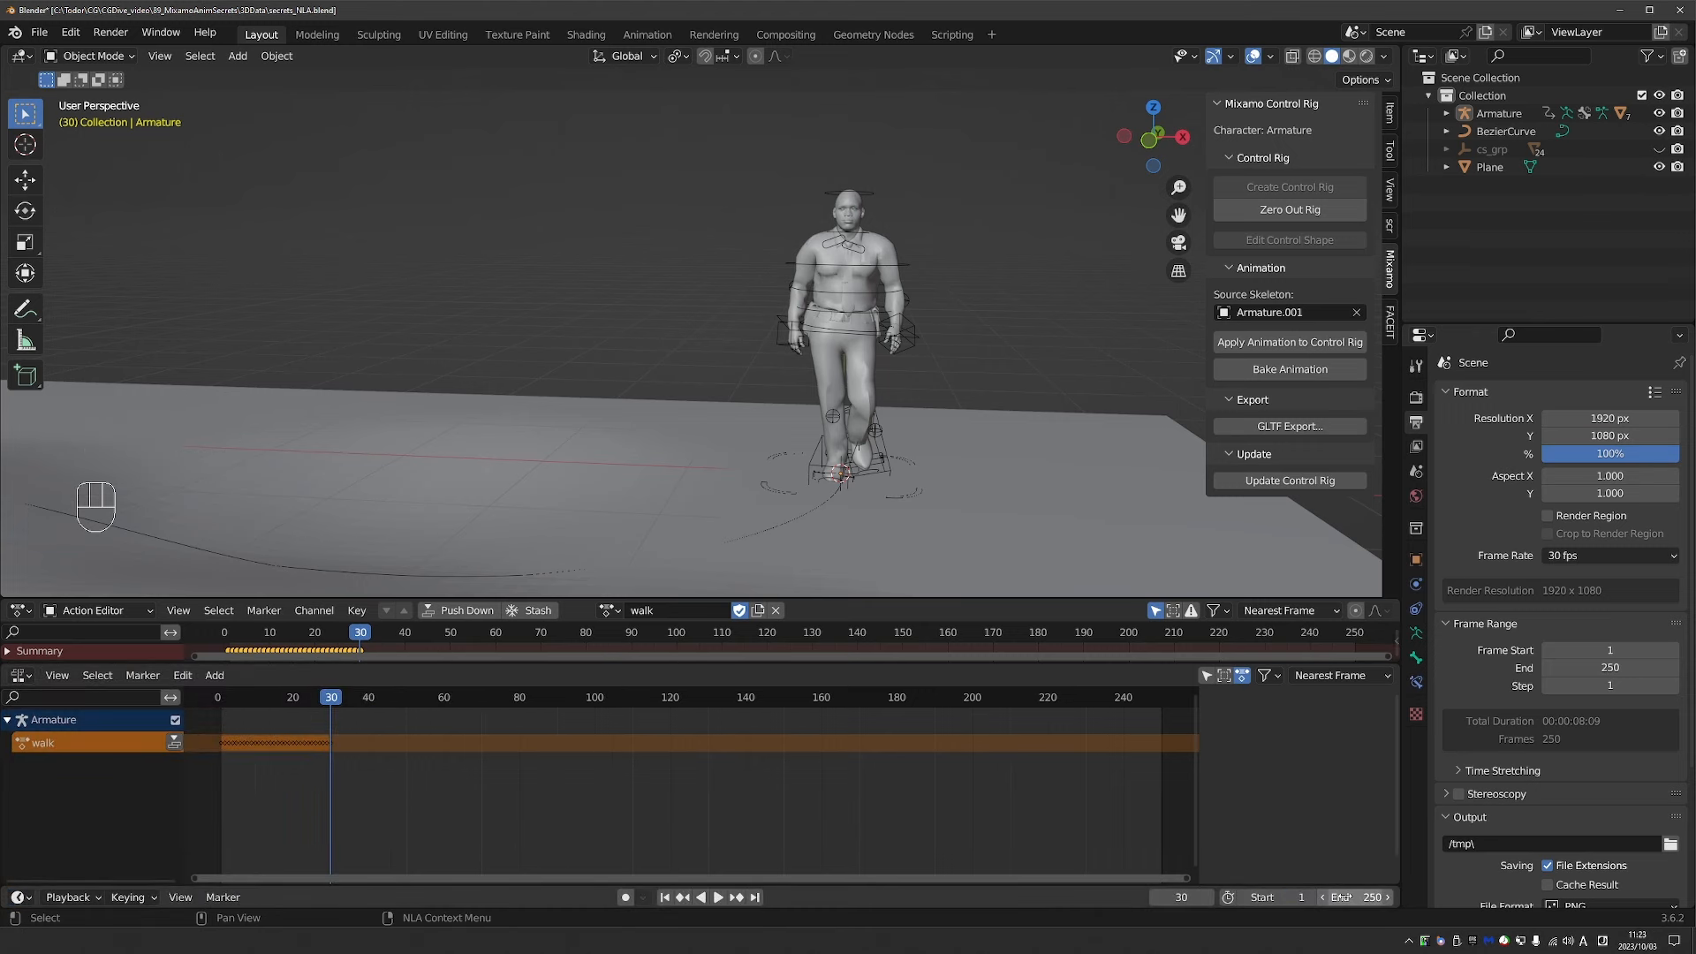
drag(1346, 901, 1343, 899)
drag(1275, 898, 1351, 898)
scroll(775, 749, down, 2)
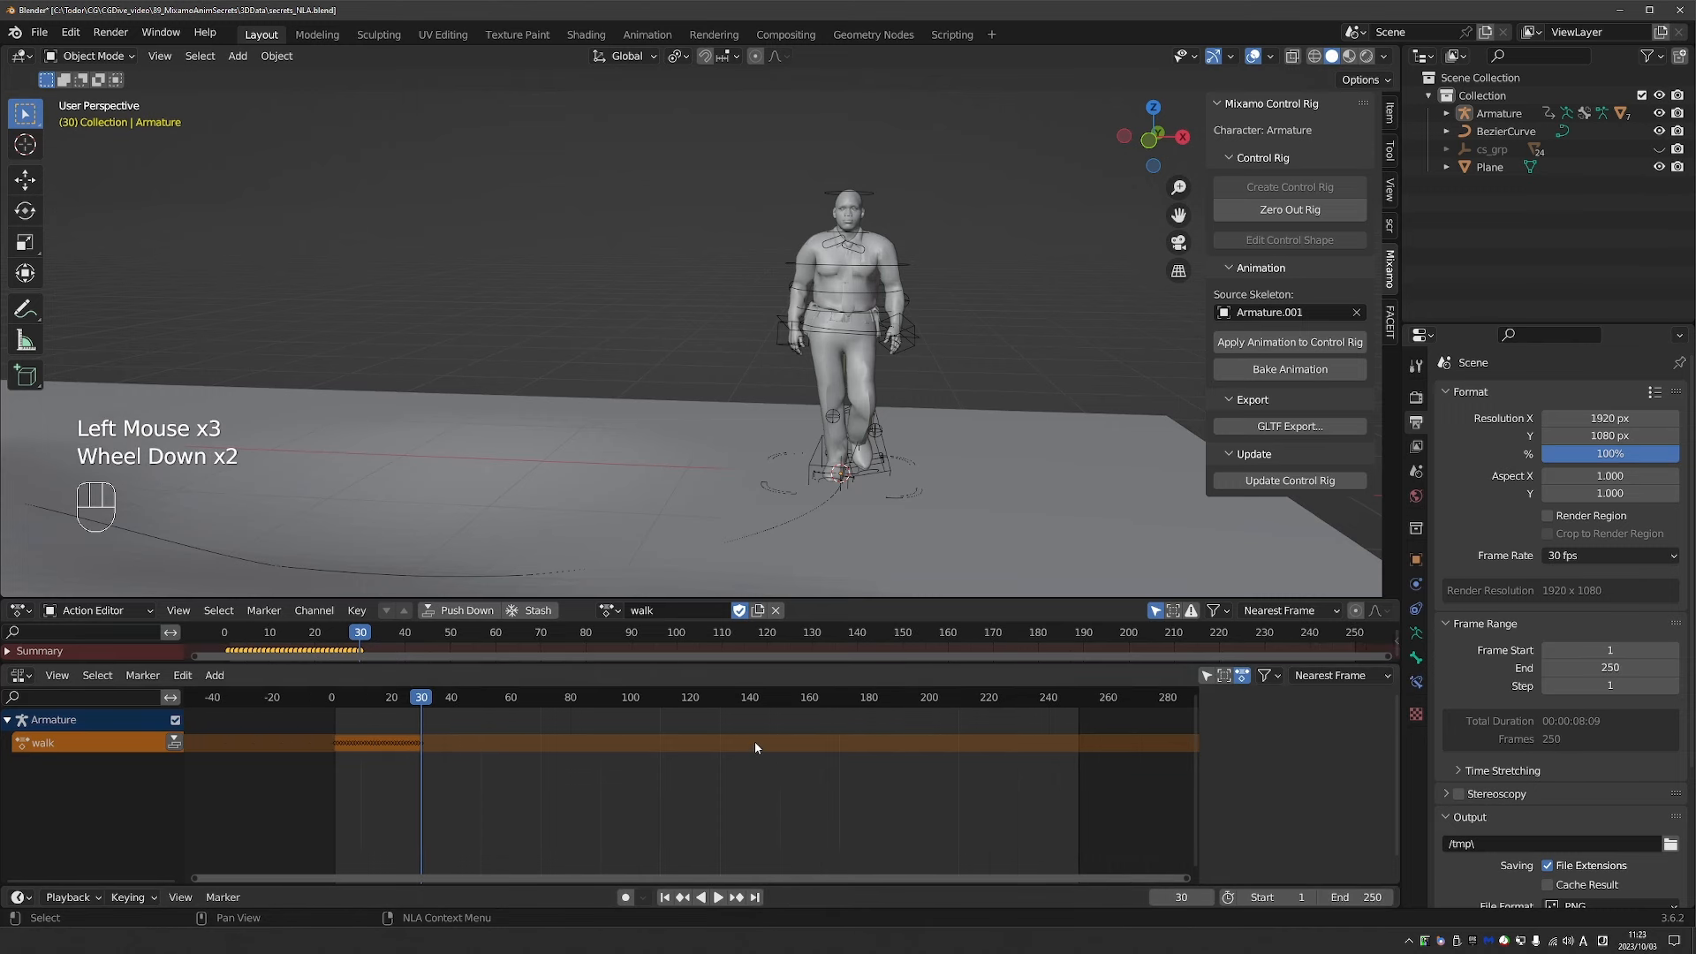
drag(651, 664, 657, 684)
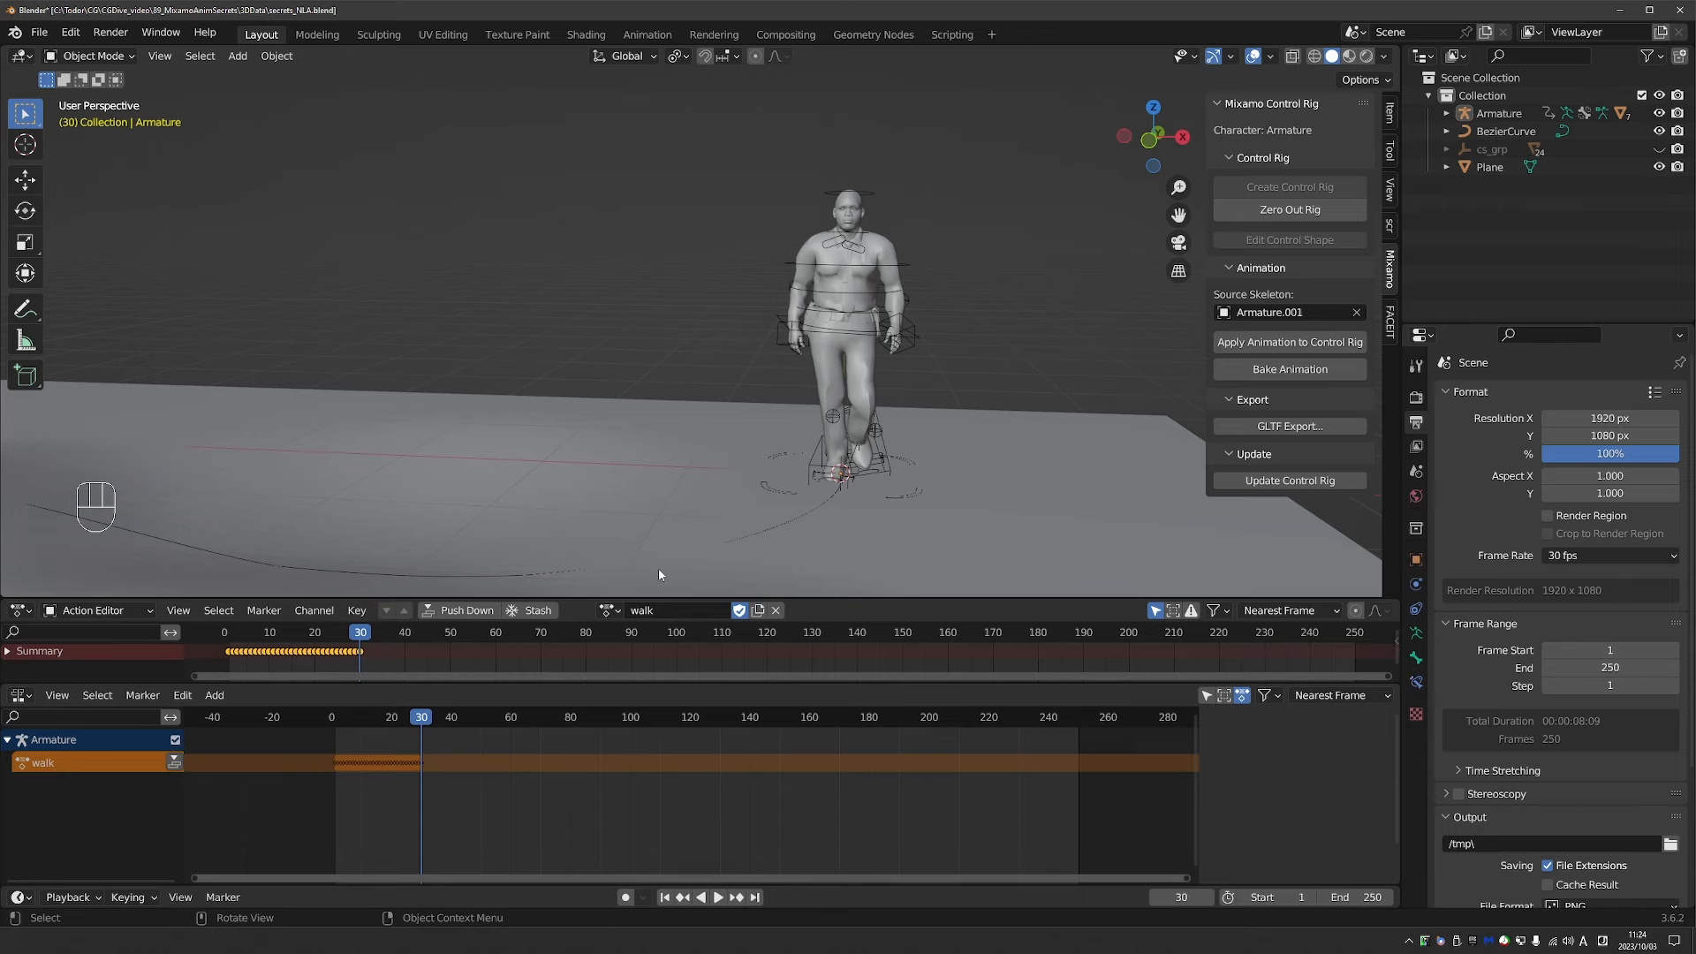
Split the 3D viewport vertically into two halves and turn the new area into a Graph Editor.
click(1397, 49)
drag(1397, 48, 785, 56)
click(813, 56)
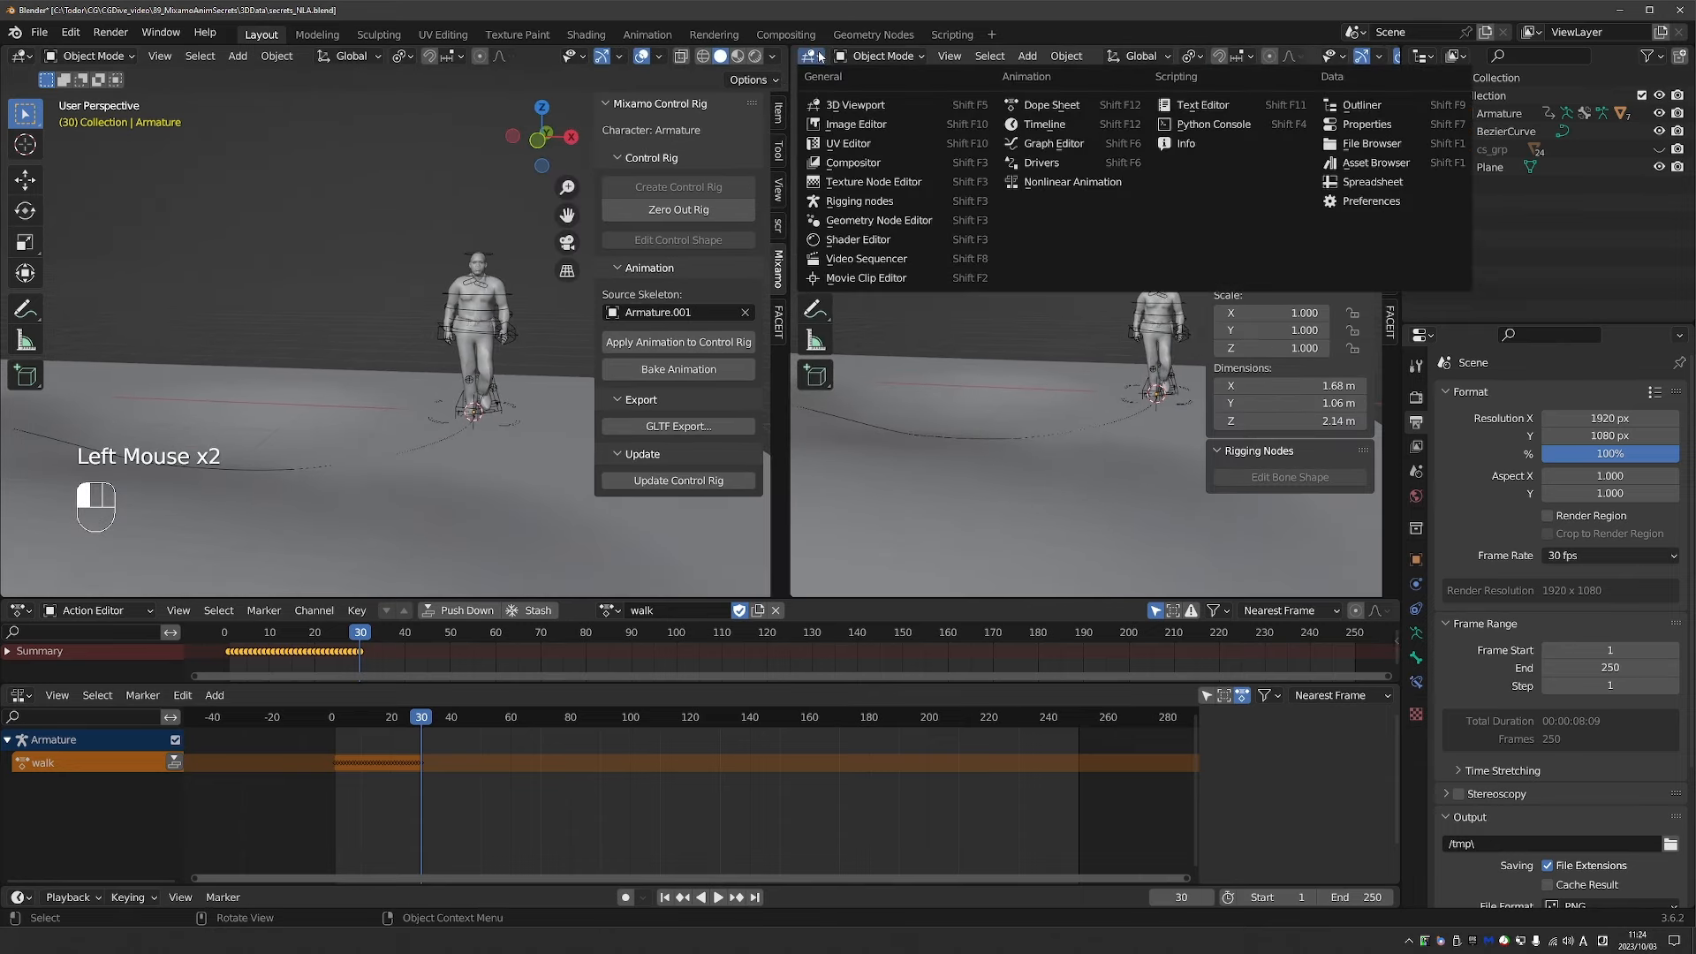
click(1053, 143)
middle_drag(415, 455, 430, 458)
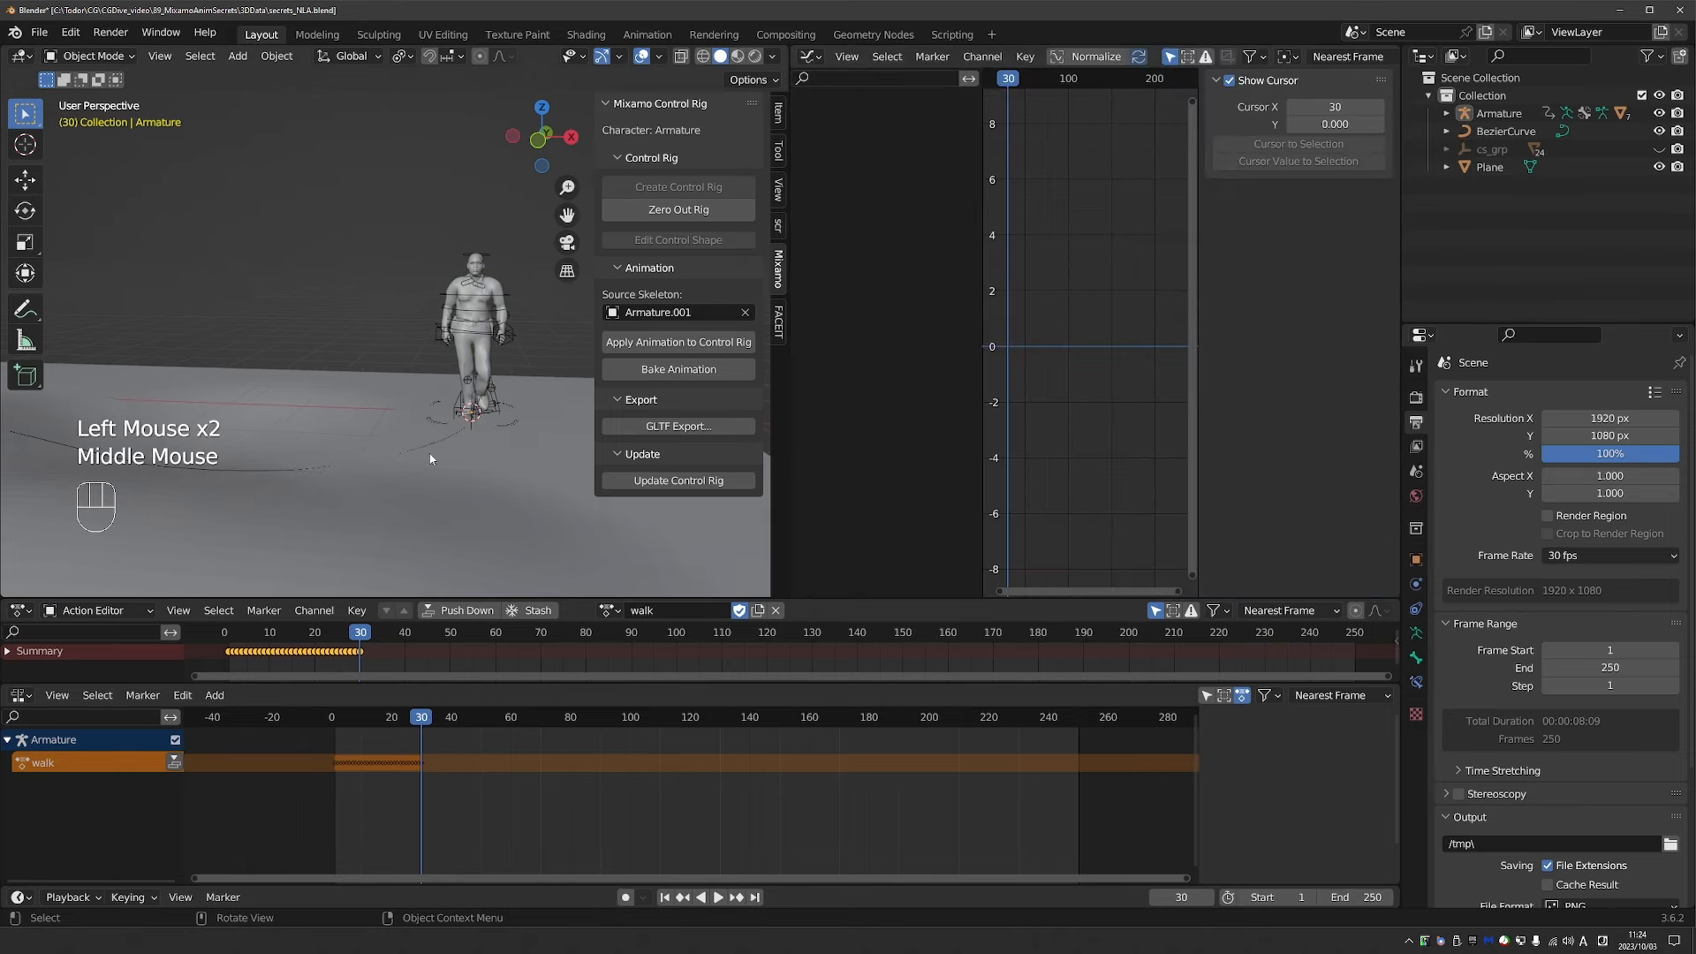
Switch the armature to Pose Mode and make all of the walk action's F-curves cyclic in the Graph Editor.
key(Tab)
key(a)
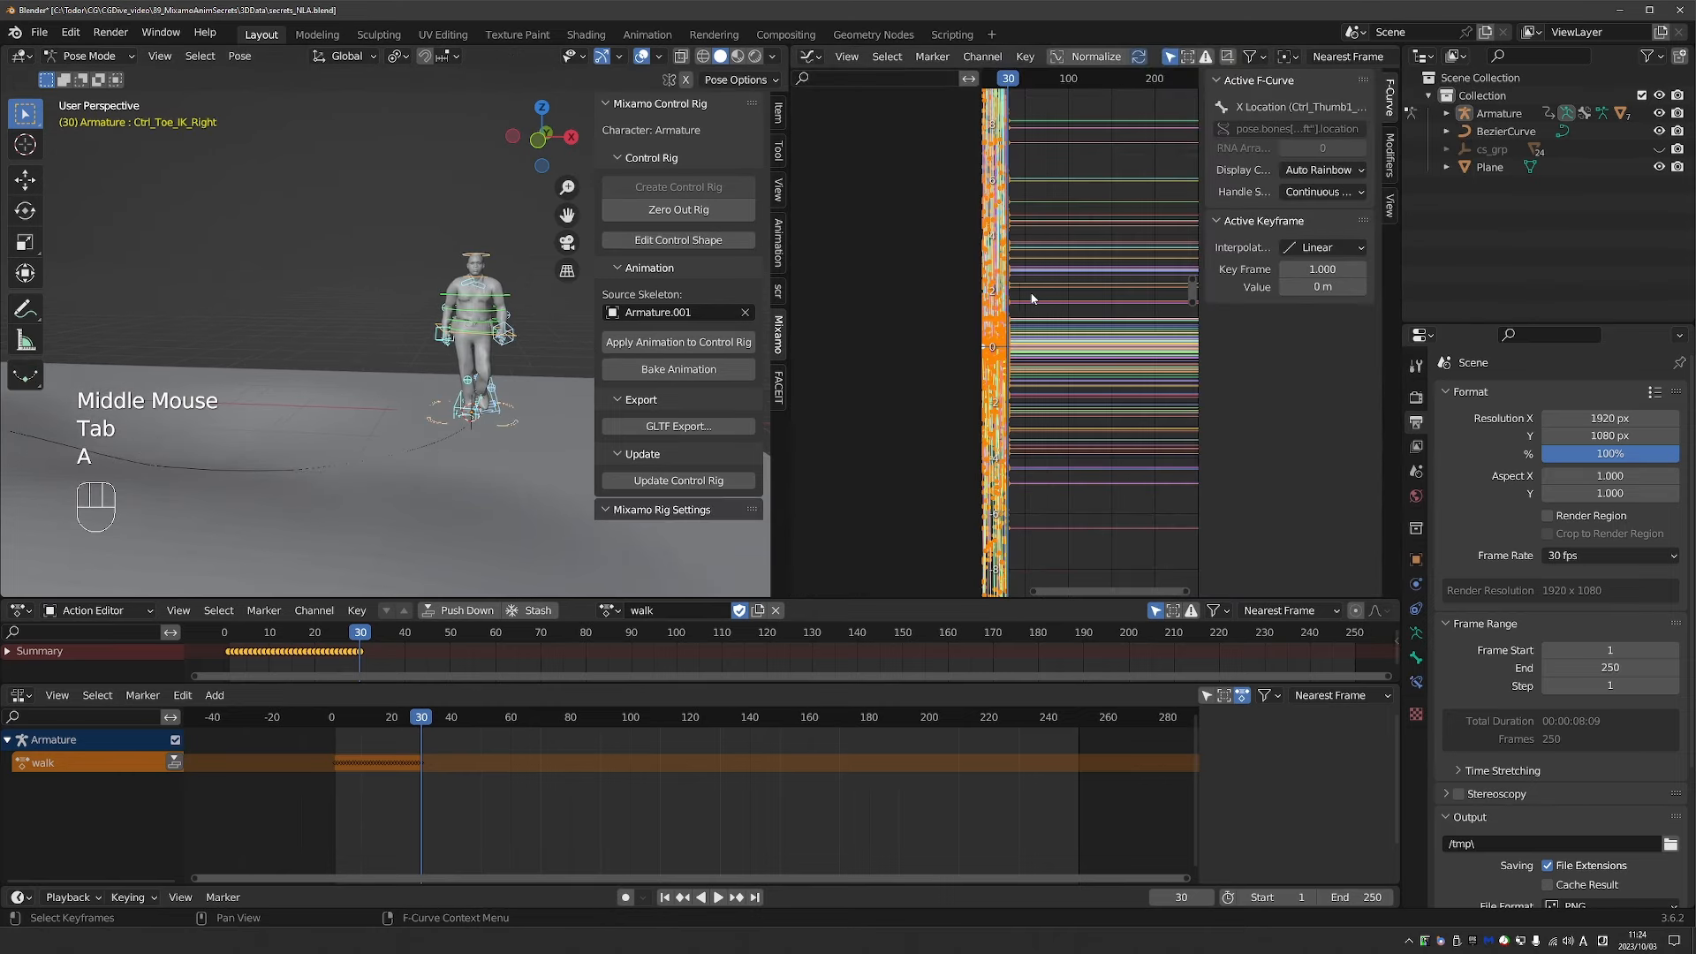
middle_drag(1031, 299, 1082, 263)
ctrl+middle_drag(1082, 263, 1095, 541)
middle_drag(1052, 349, 1073, 357)
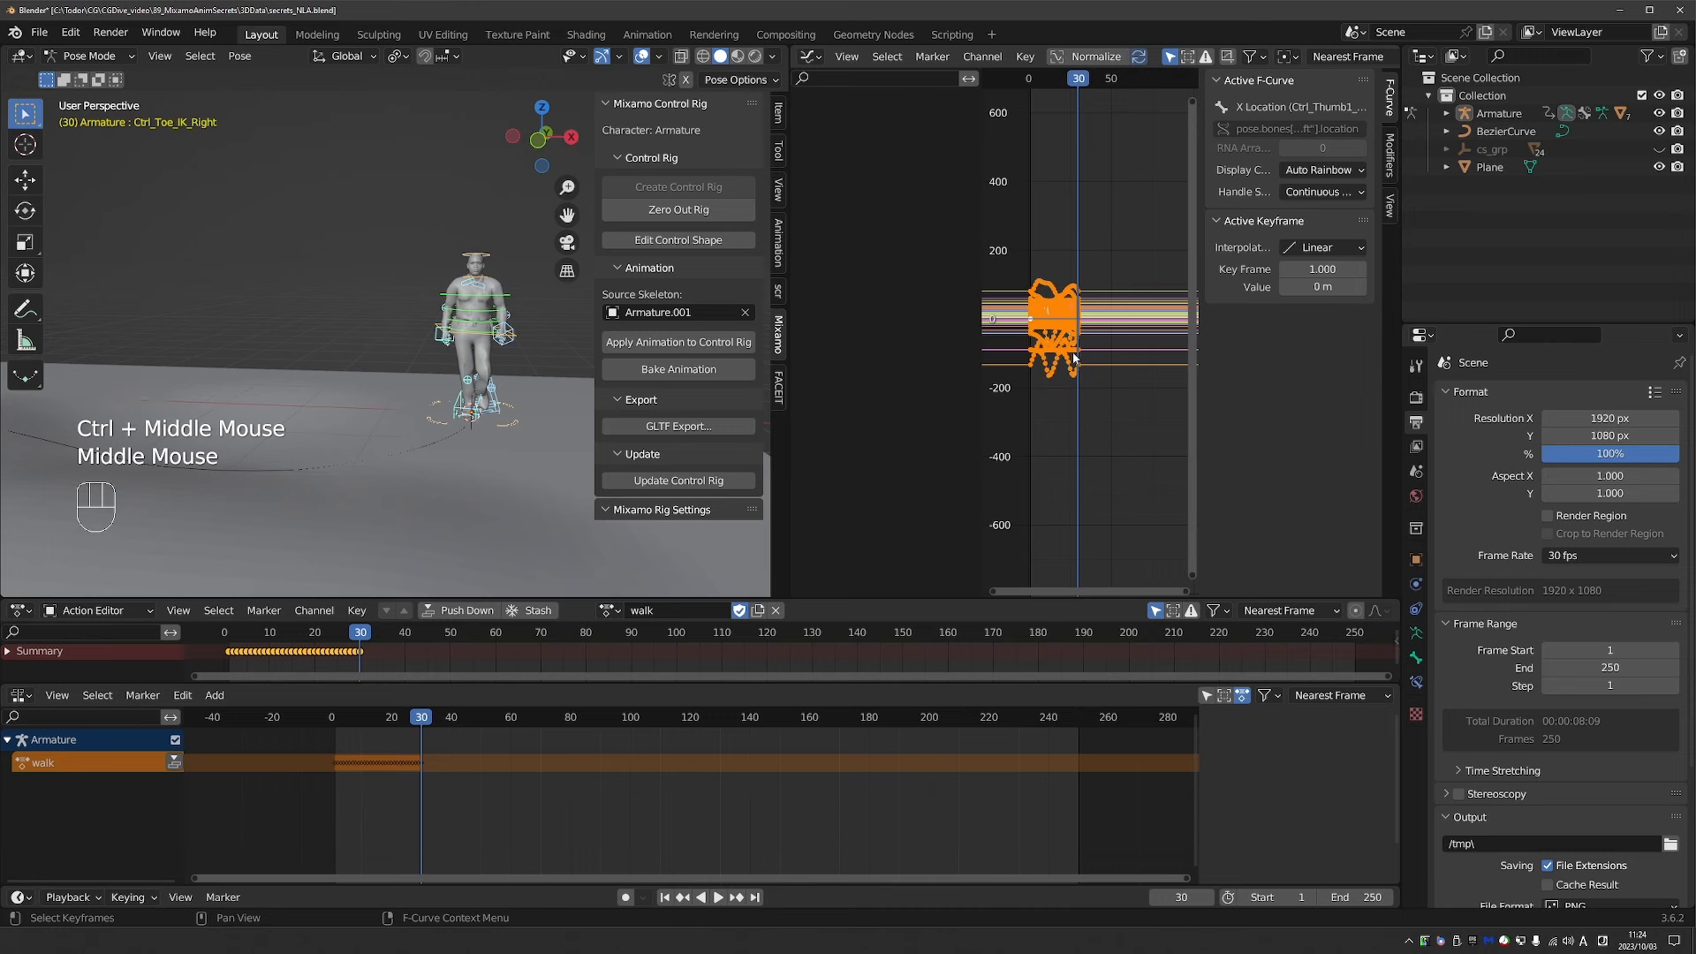
key(shift+e)
click(1060, 277)
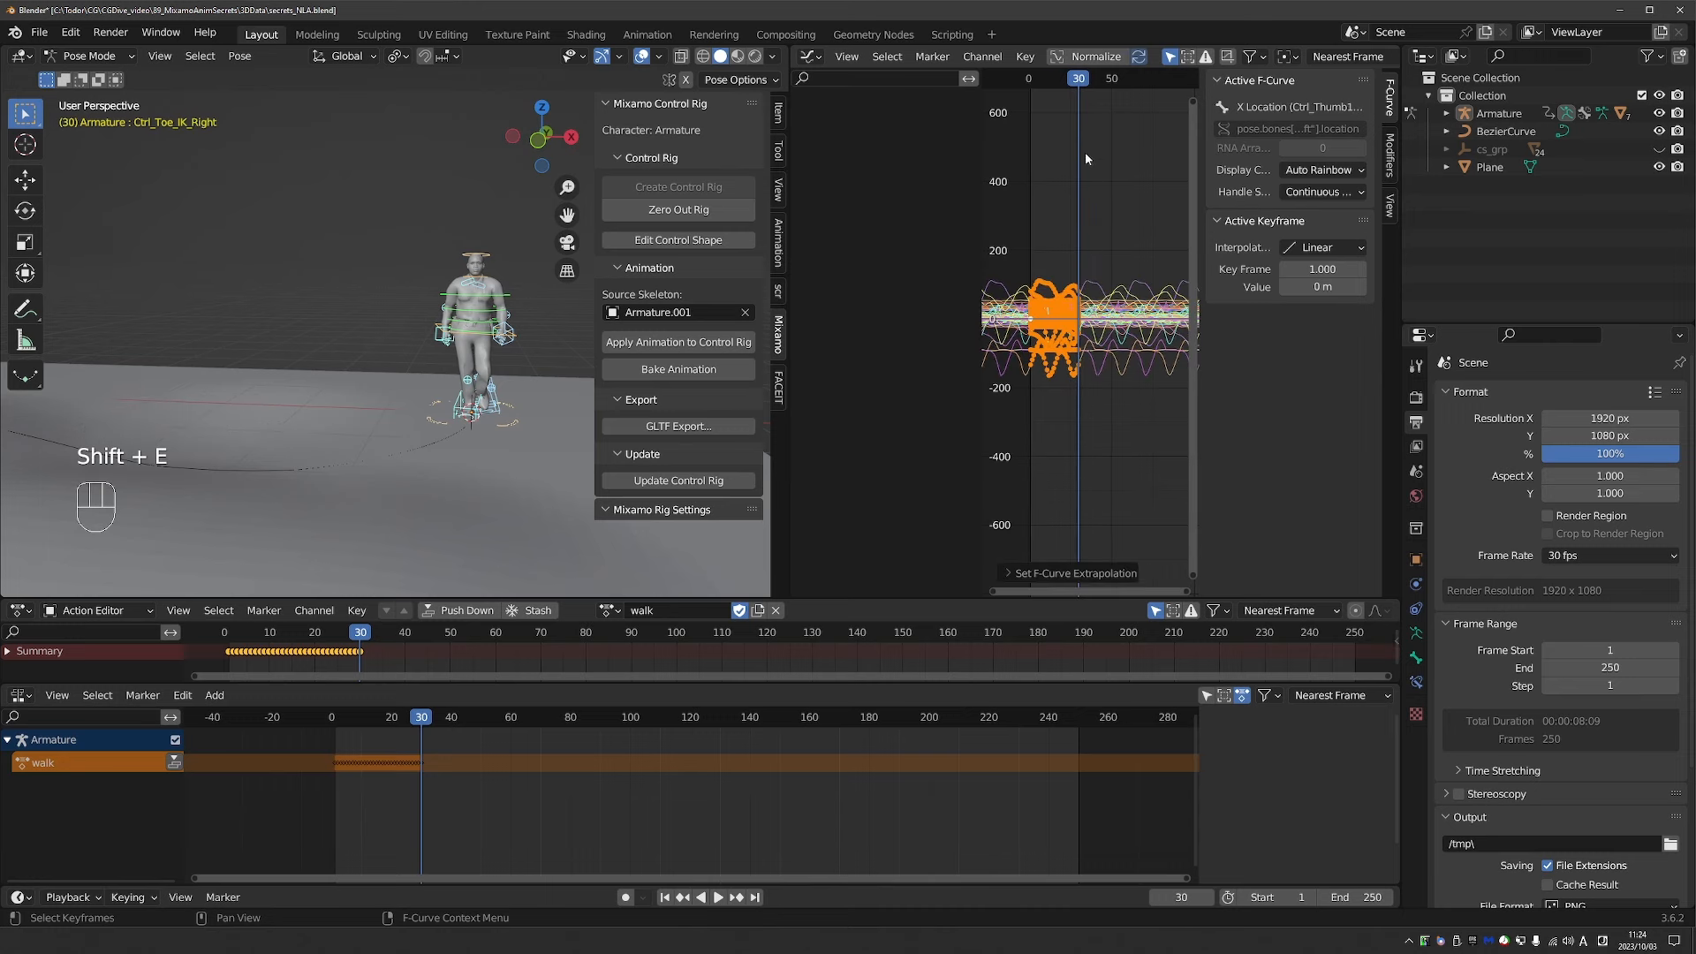
click(1086, 157)
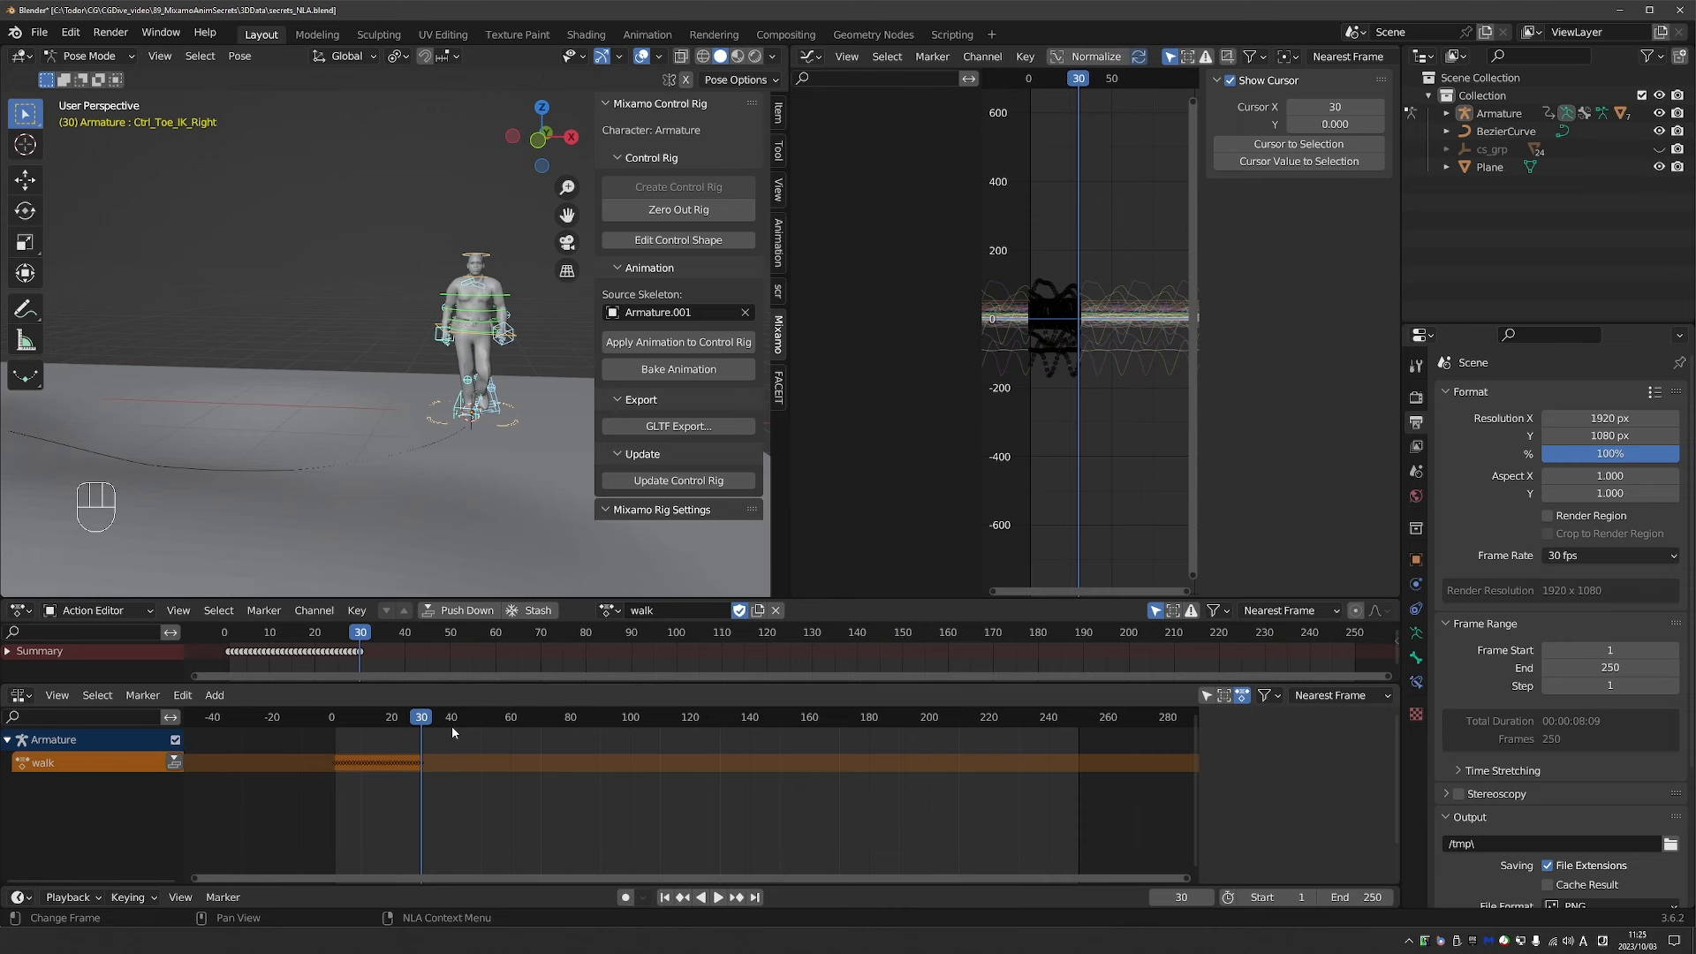
Push the walk action down into an NLA strip and scrub past its end to frame 46.
click(466, 611)
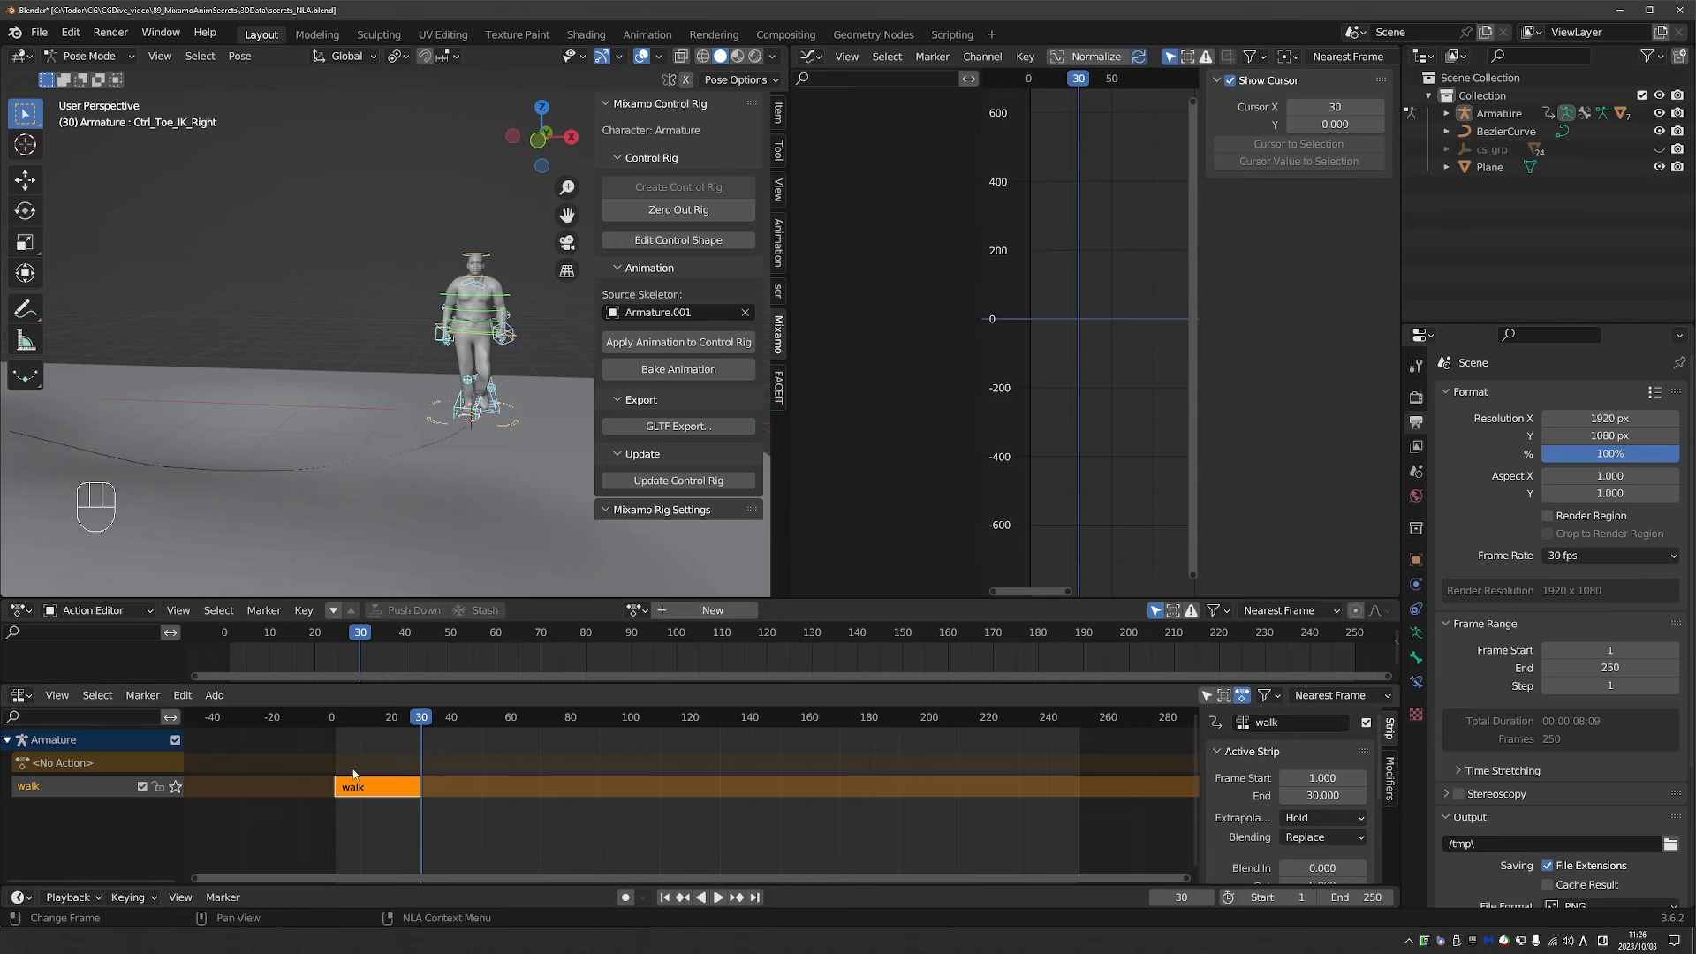
drag(341, 717, 470, 726)
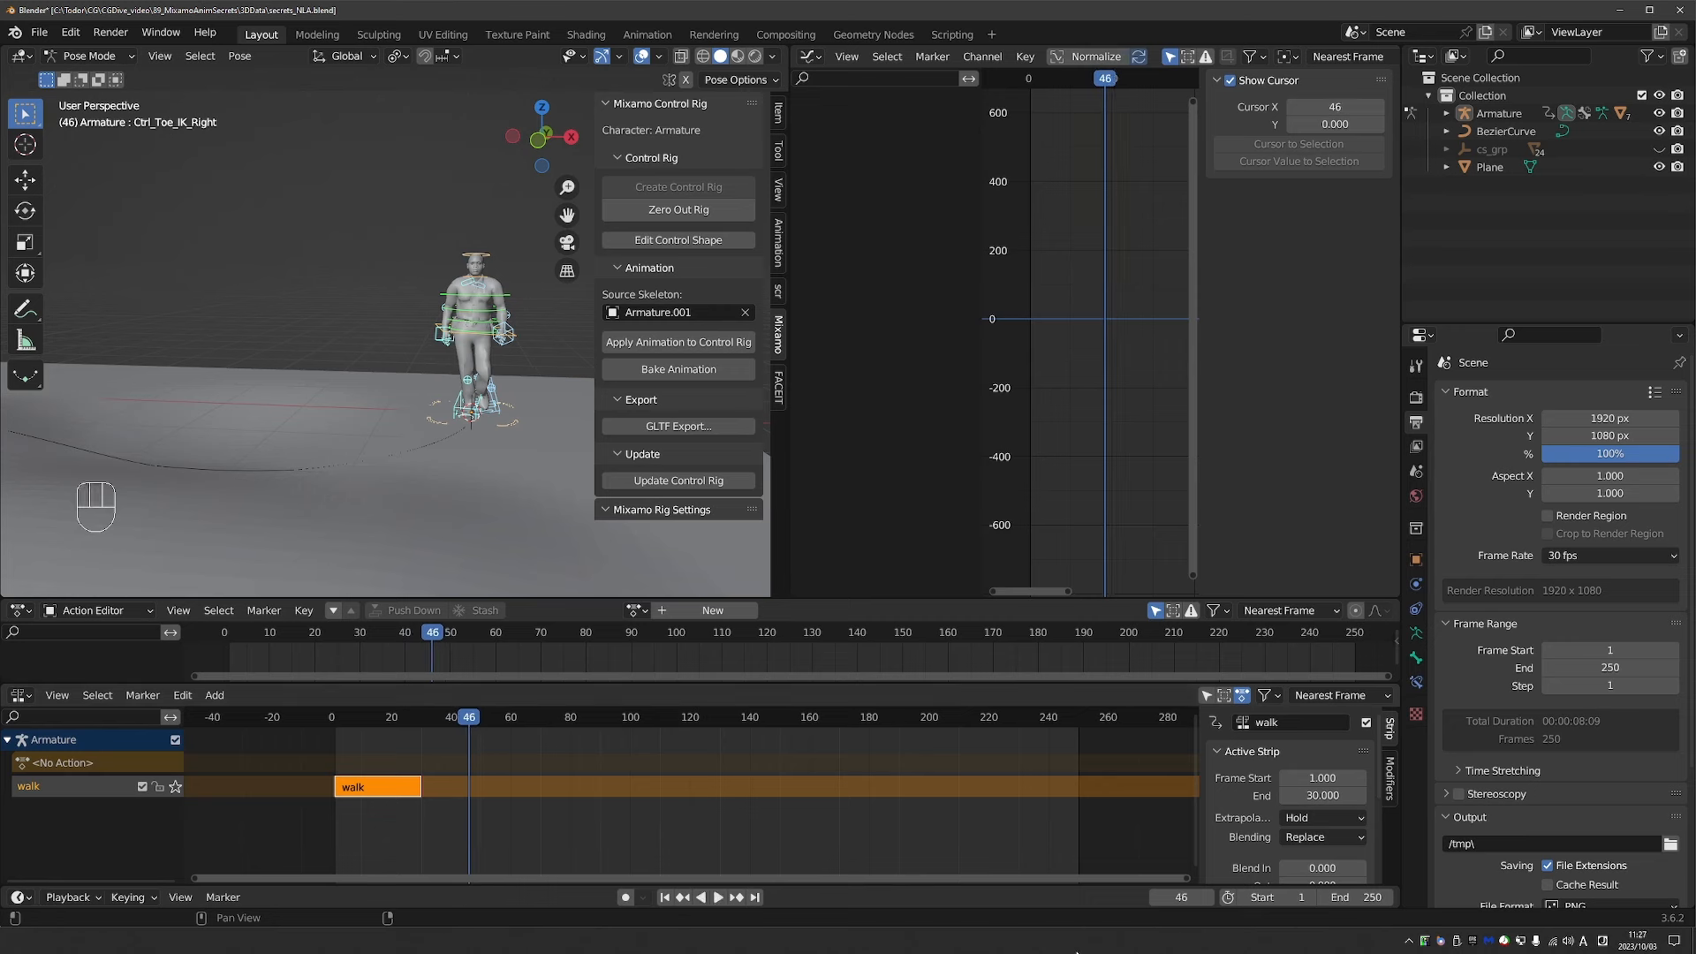
Try extending the walk strip's end to frame 96.4 with playback, and reset the end to 30.
drag(1313, 795, 1478, 795)
key(space)
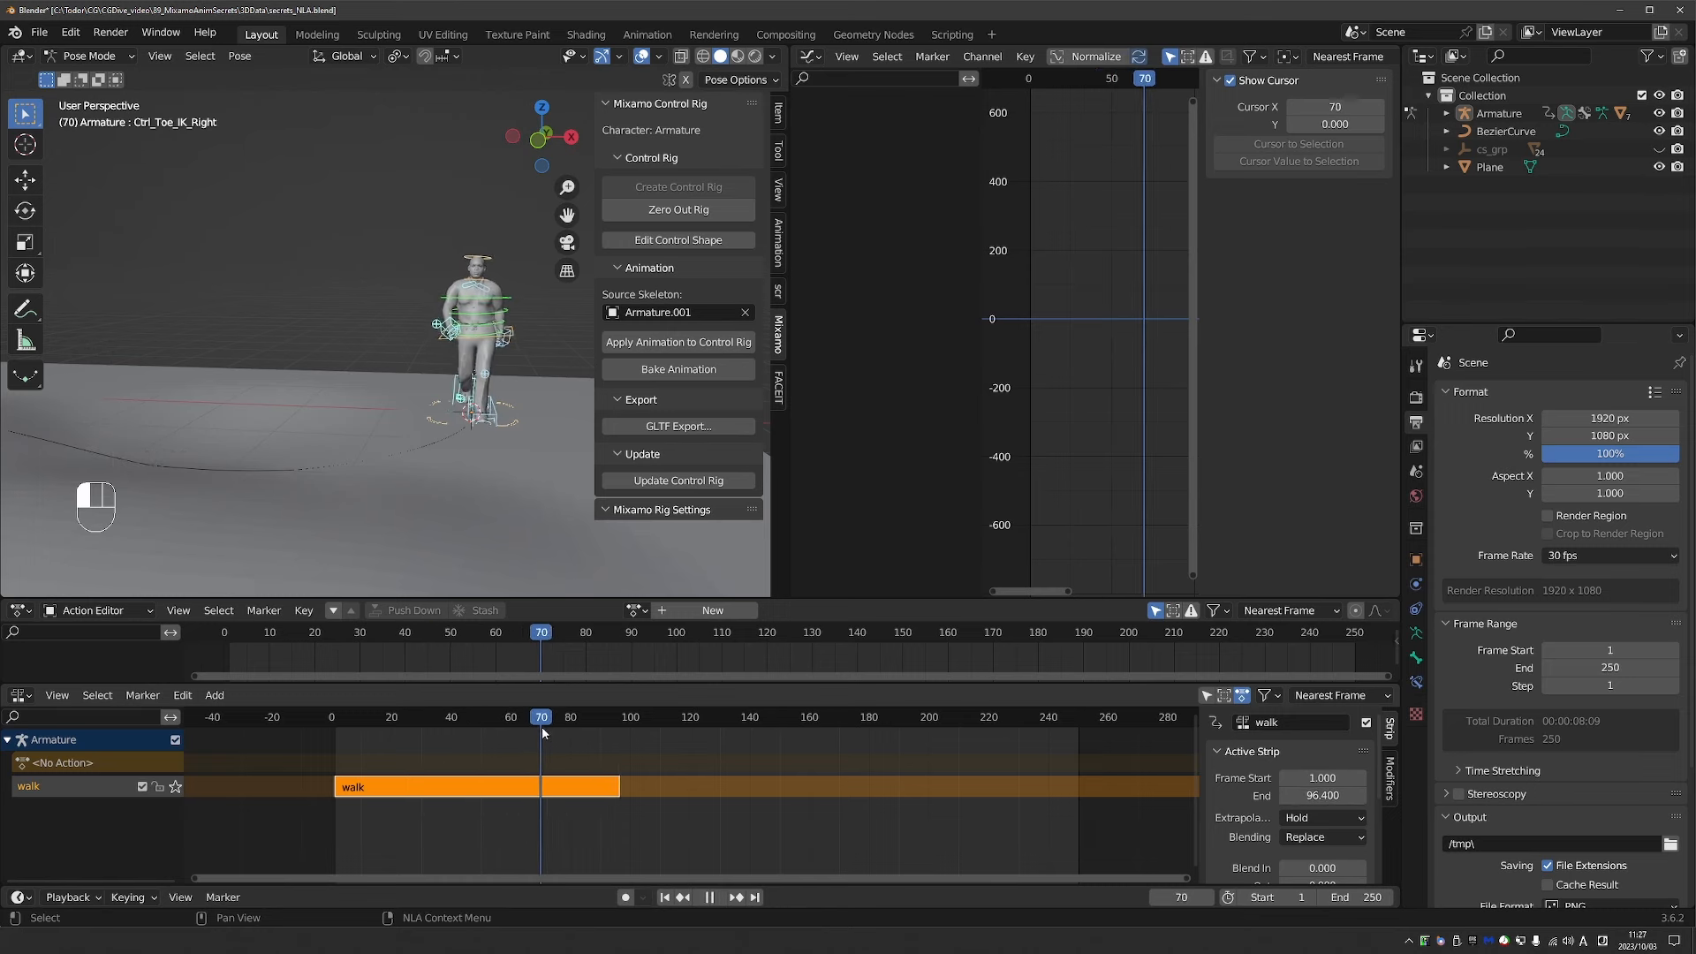
drag(604, 732, 712, 740)
key(space)
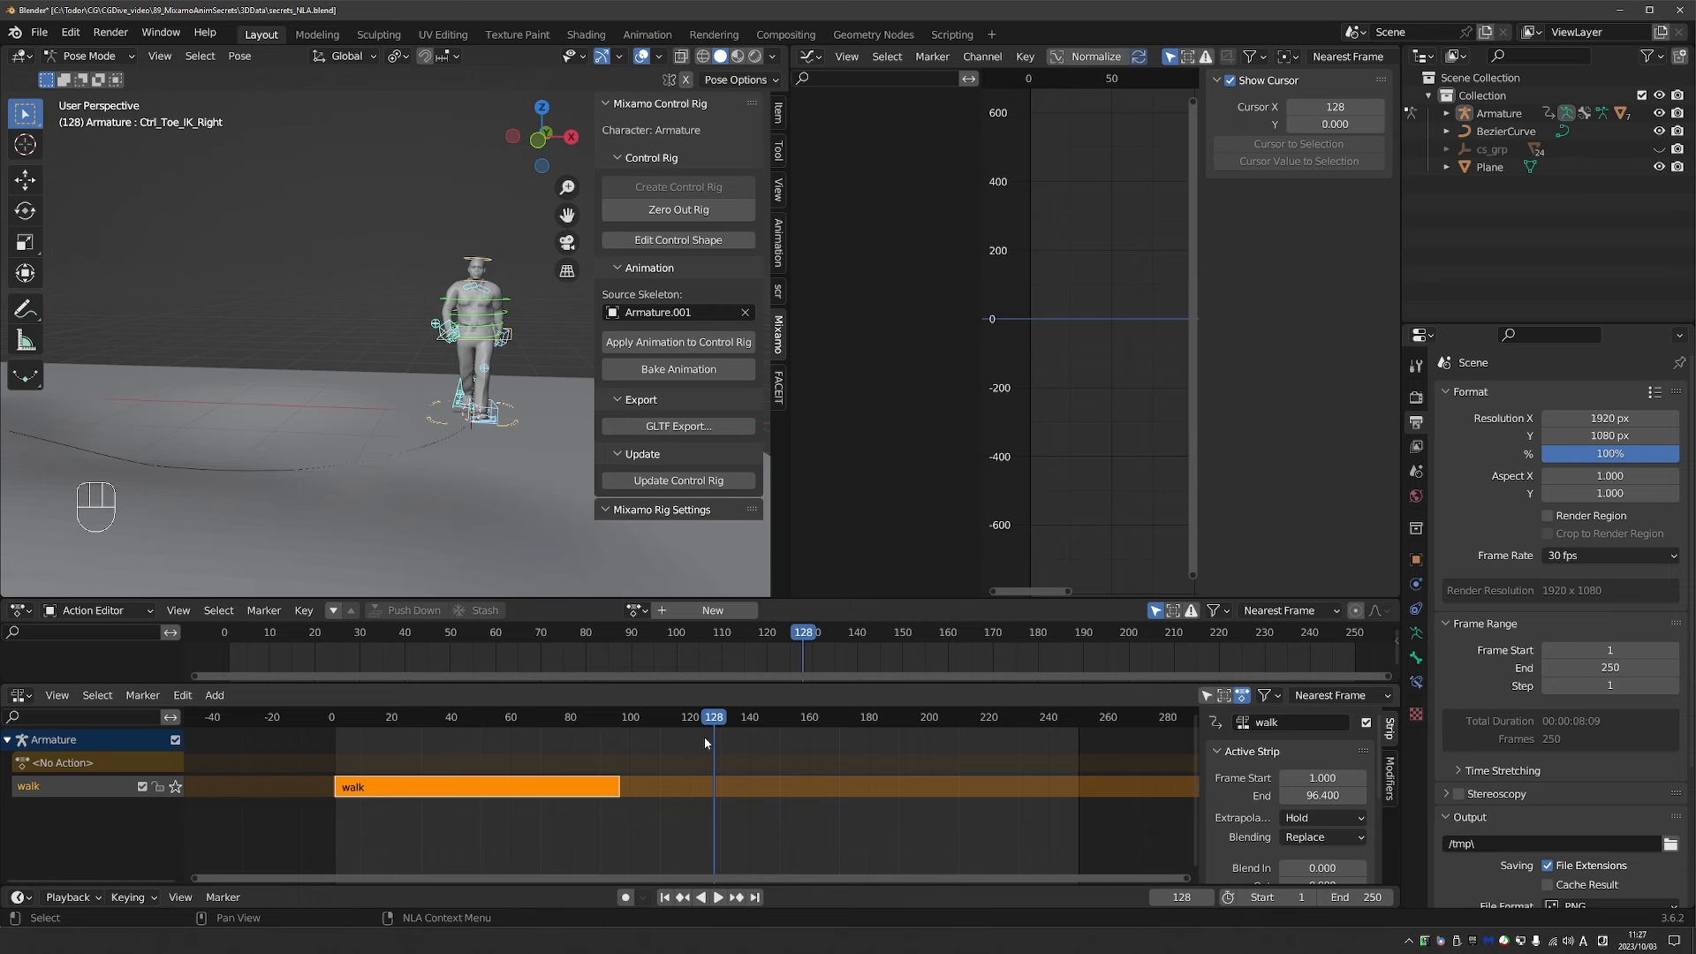
click(1342, 795)
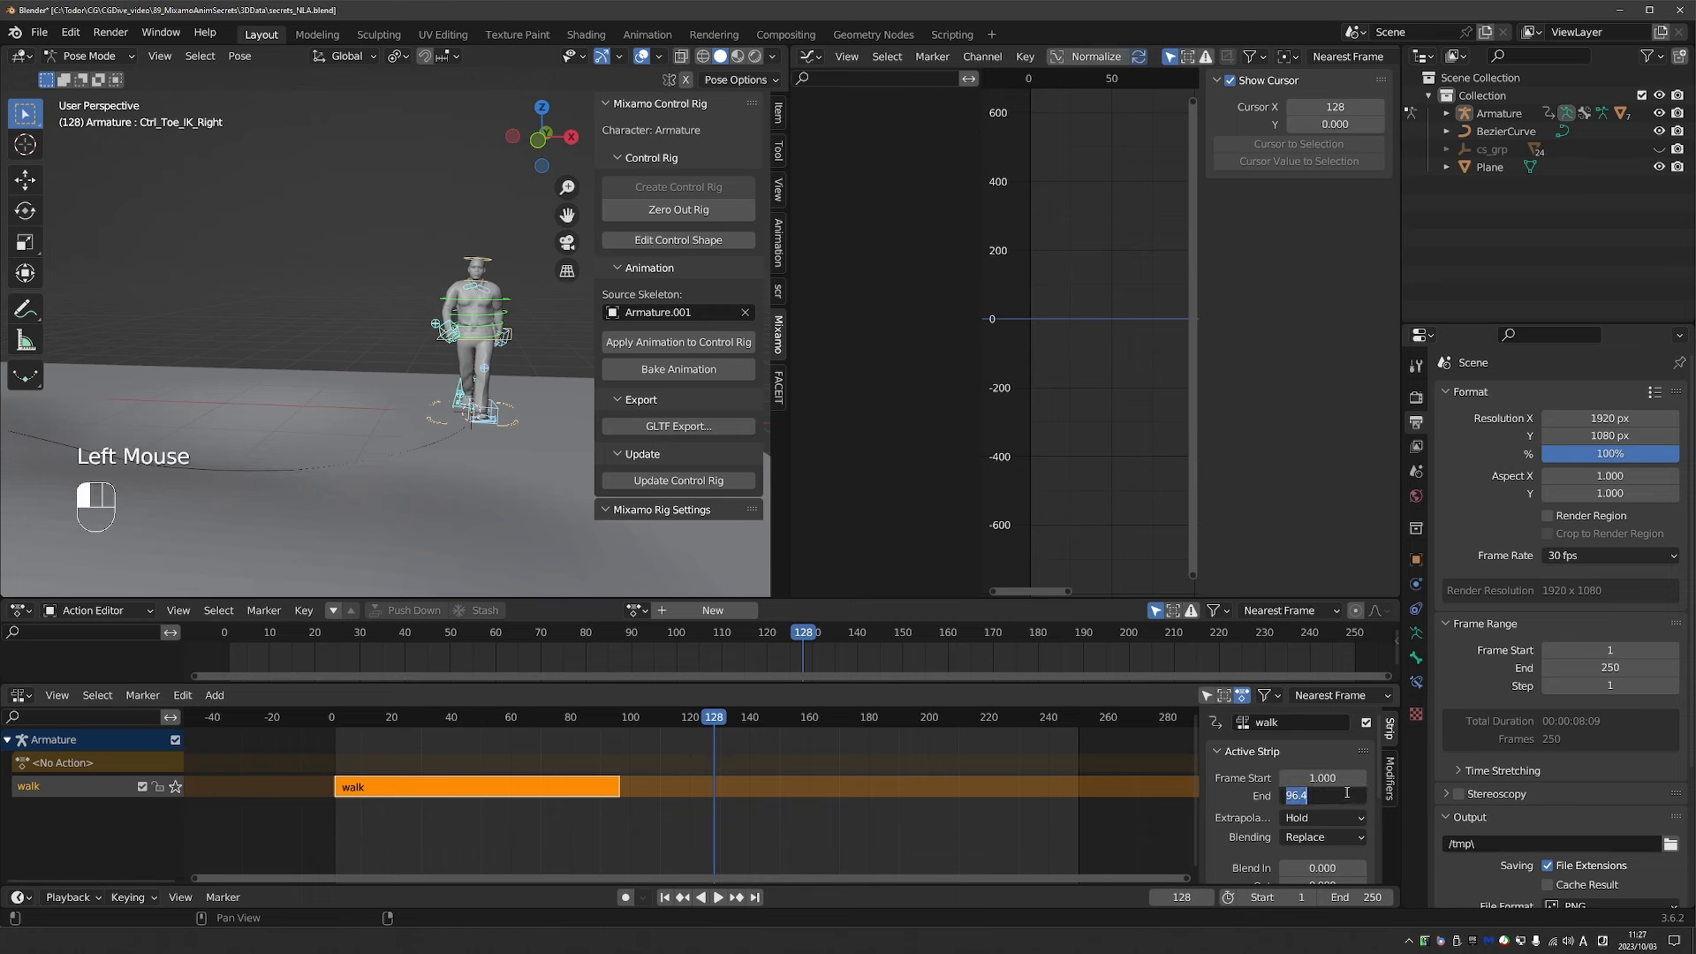
text(30)
key(Return)
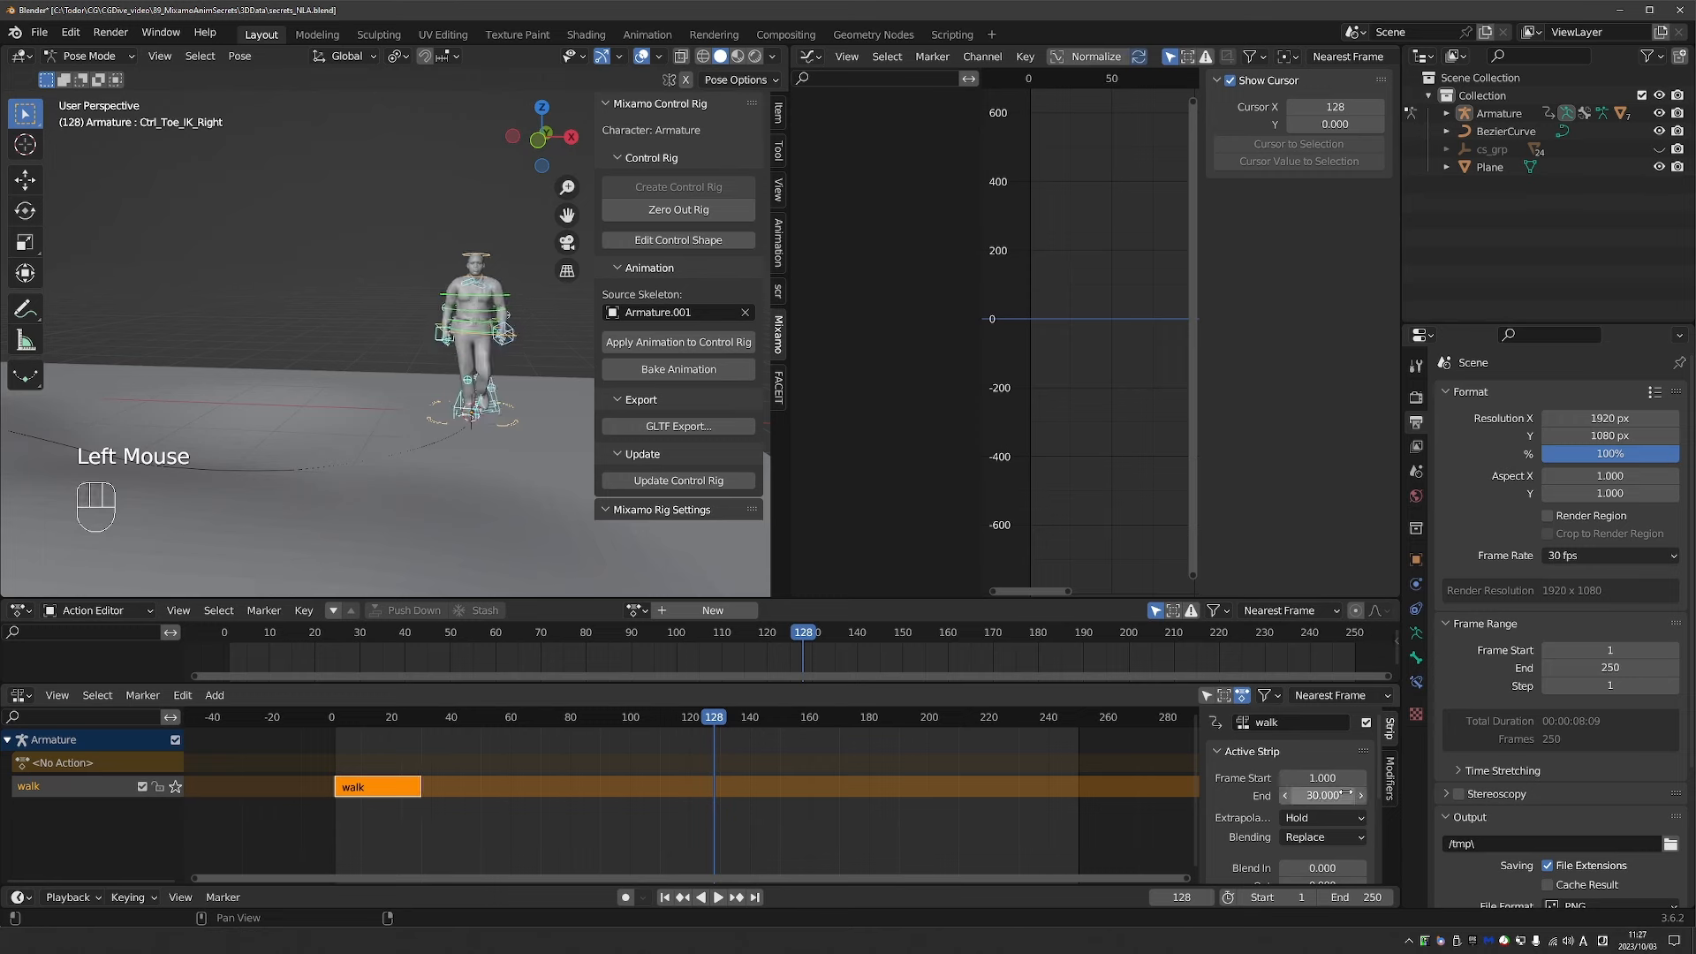
Clear the cyclic modifier from all of the walk strip's curves in tweak mode, and leave tweak mode.
click(369, 792)
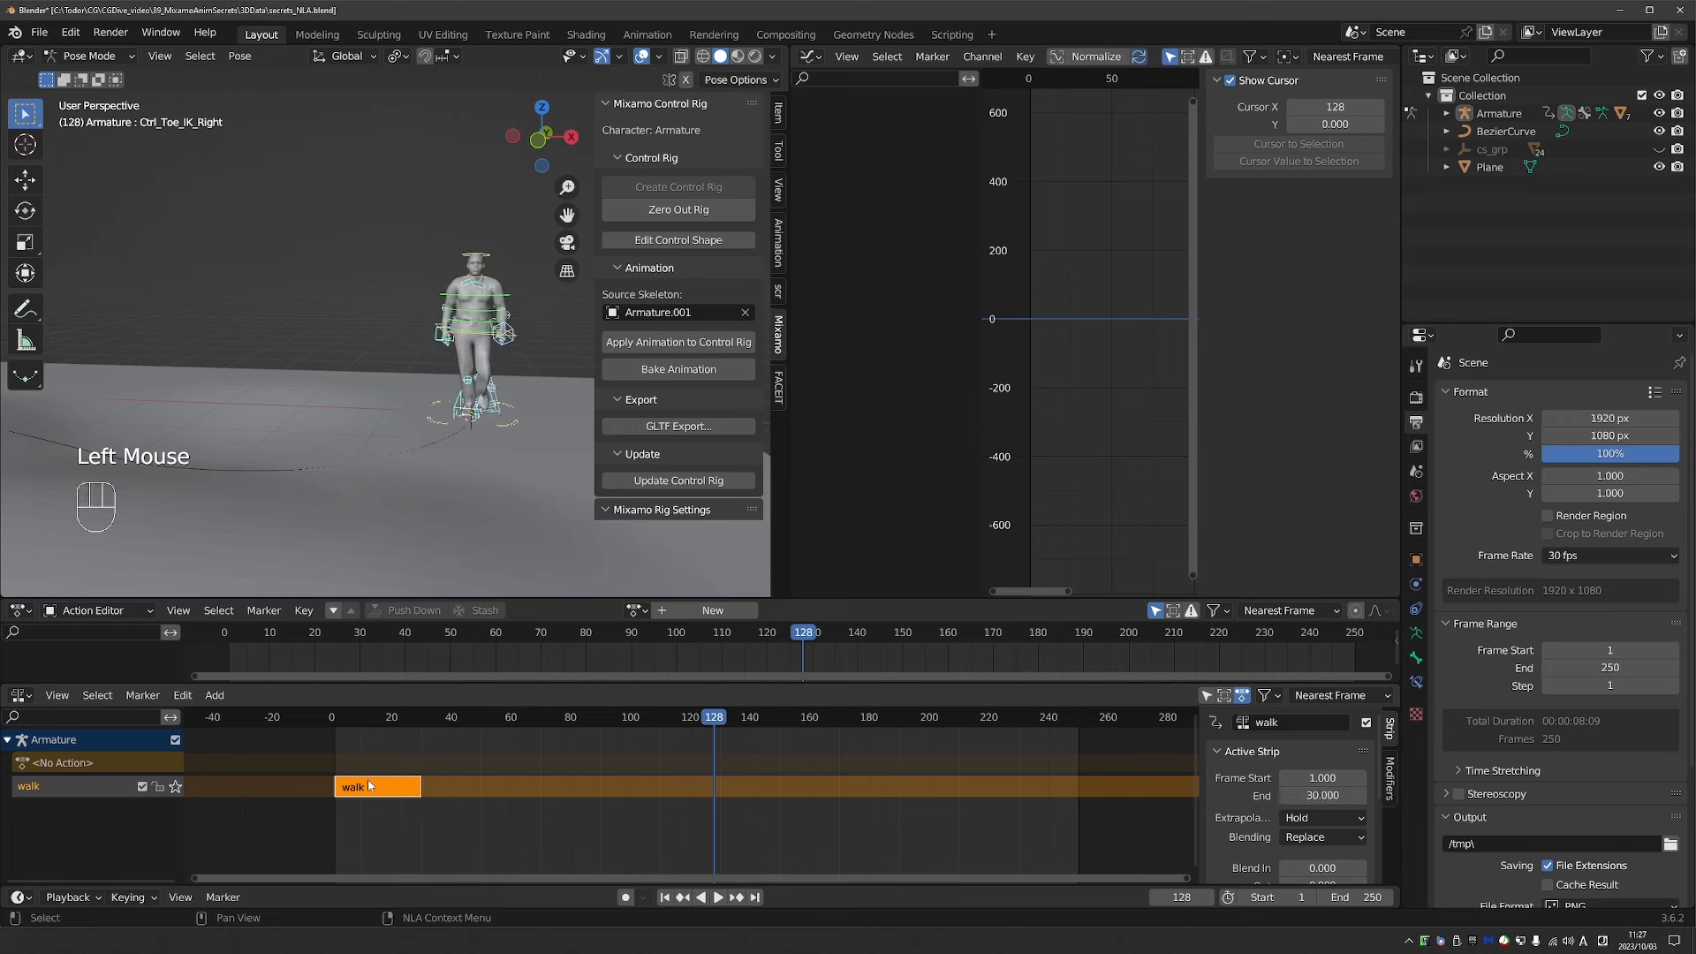
key(Tab)
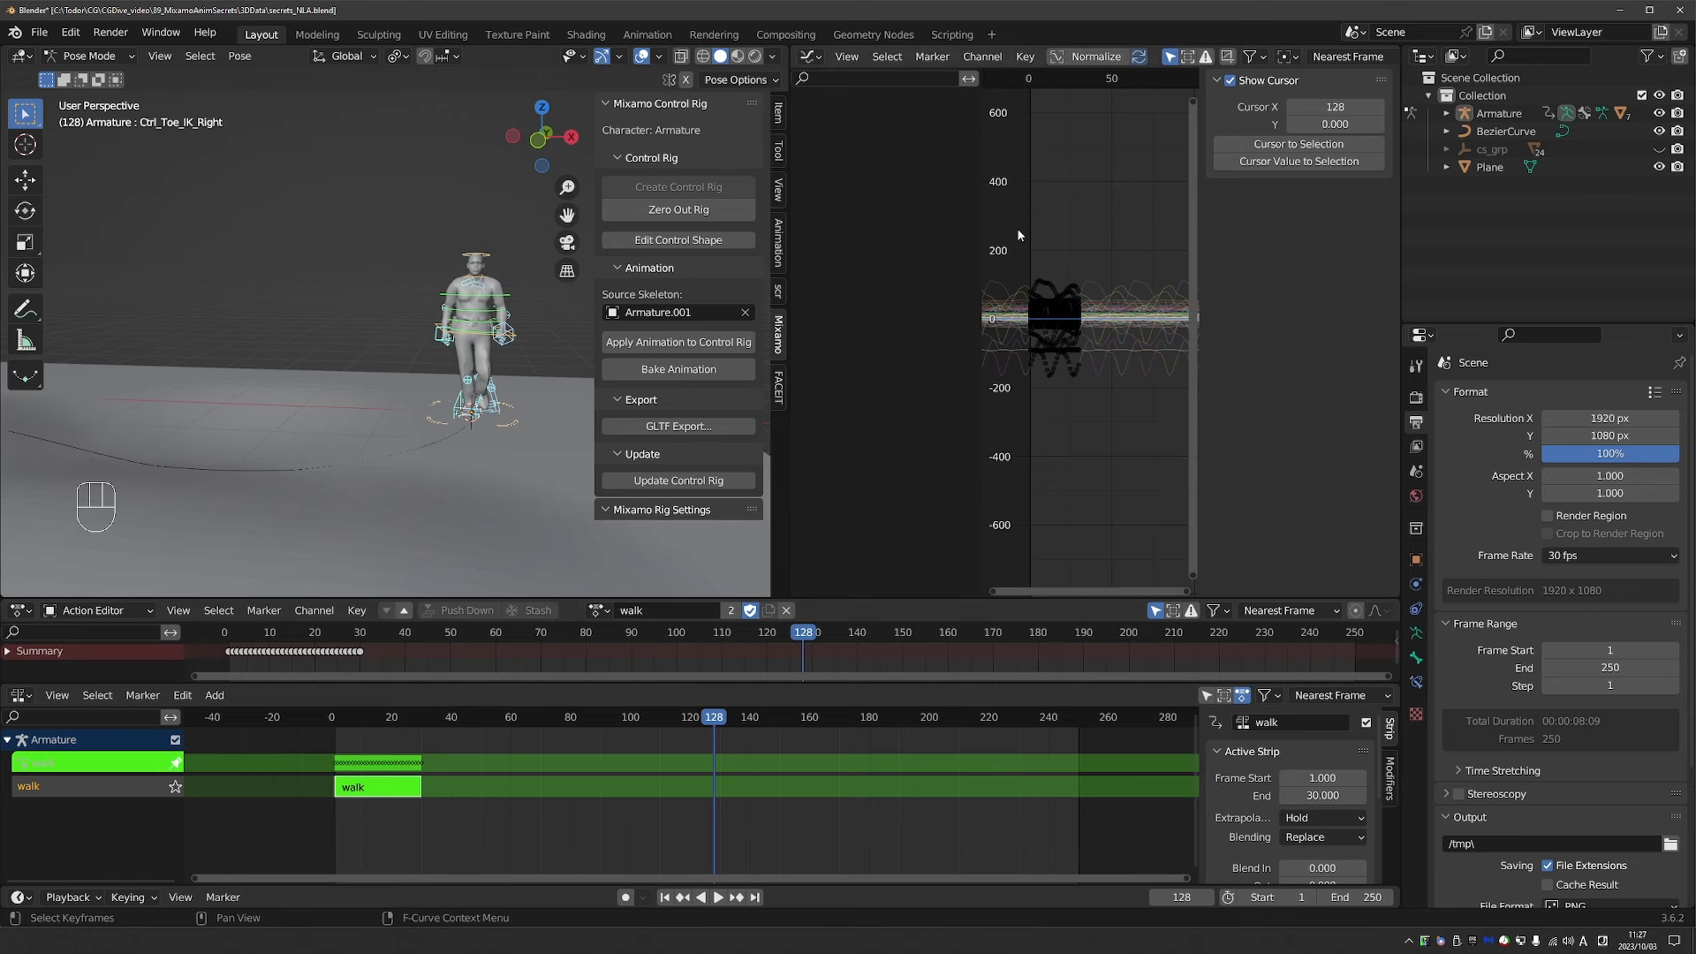
key(a)
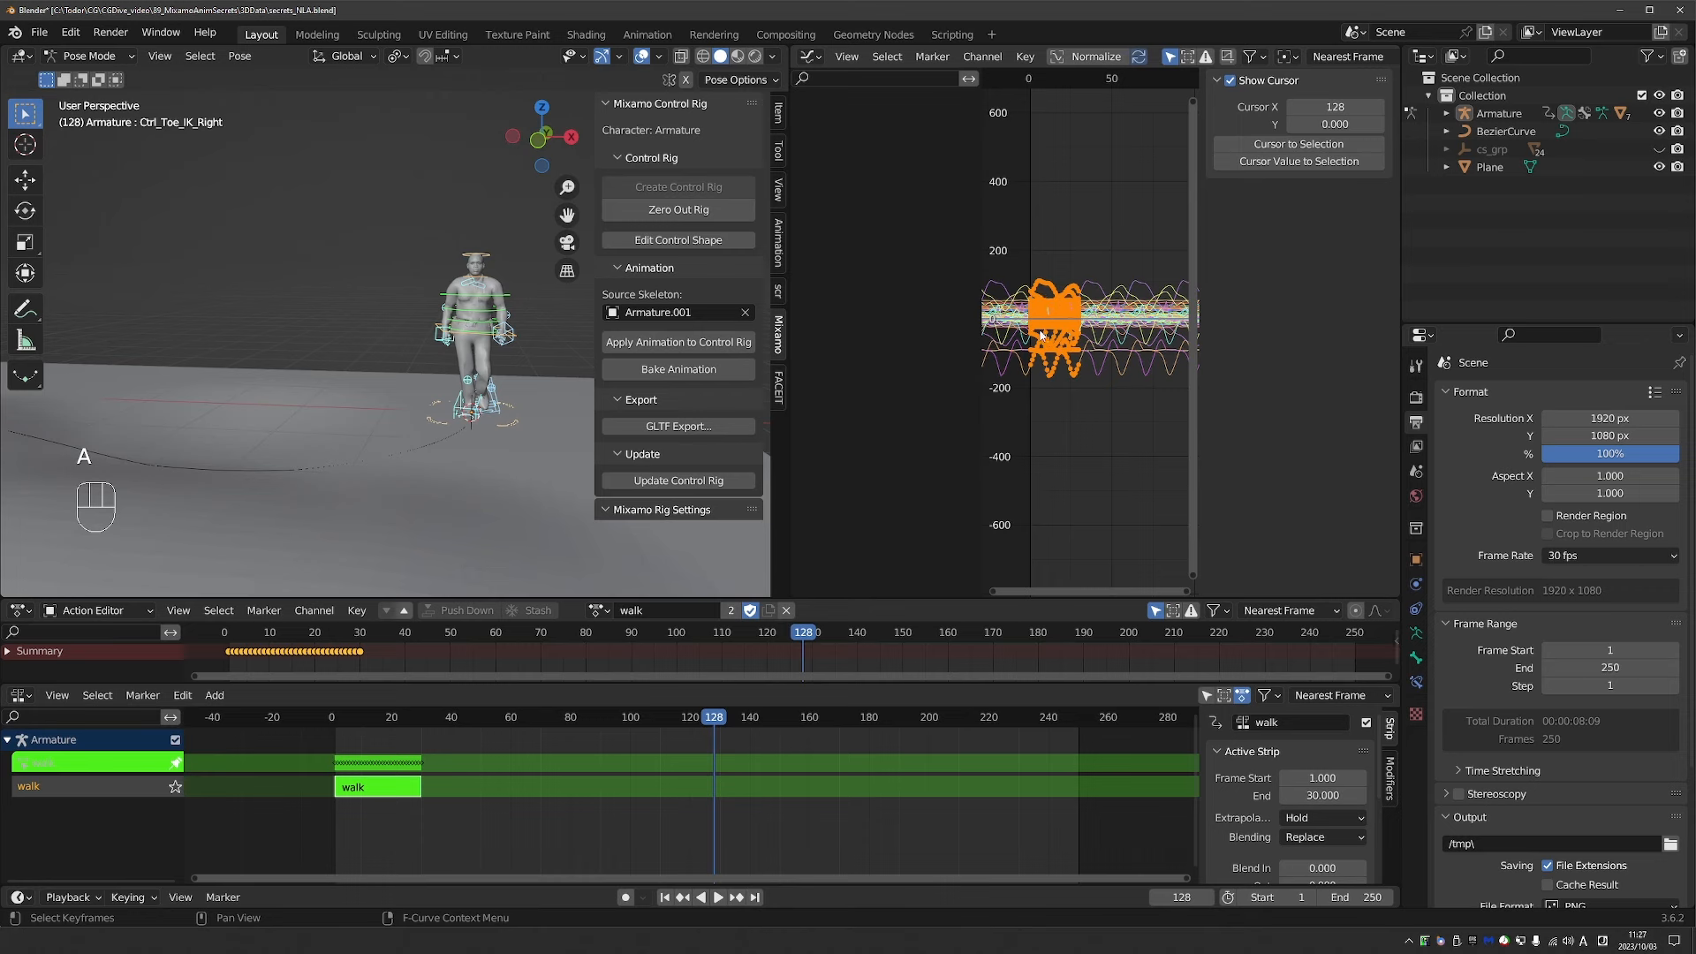
key(shift)
key(shift+e)
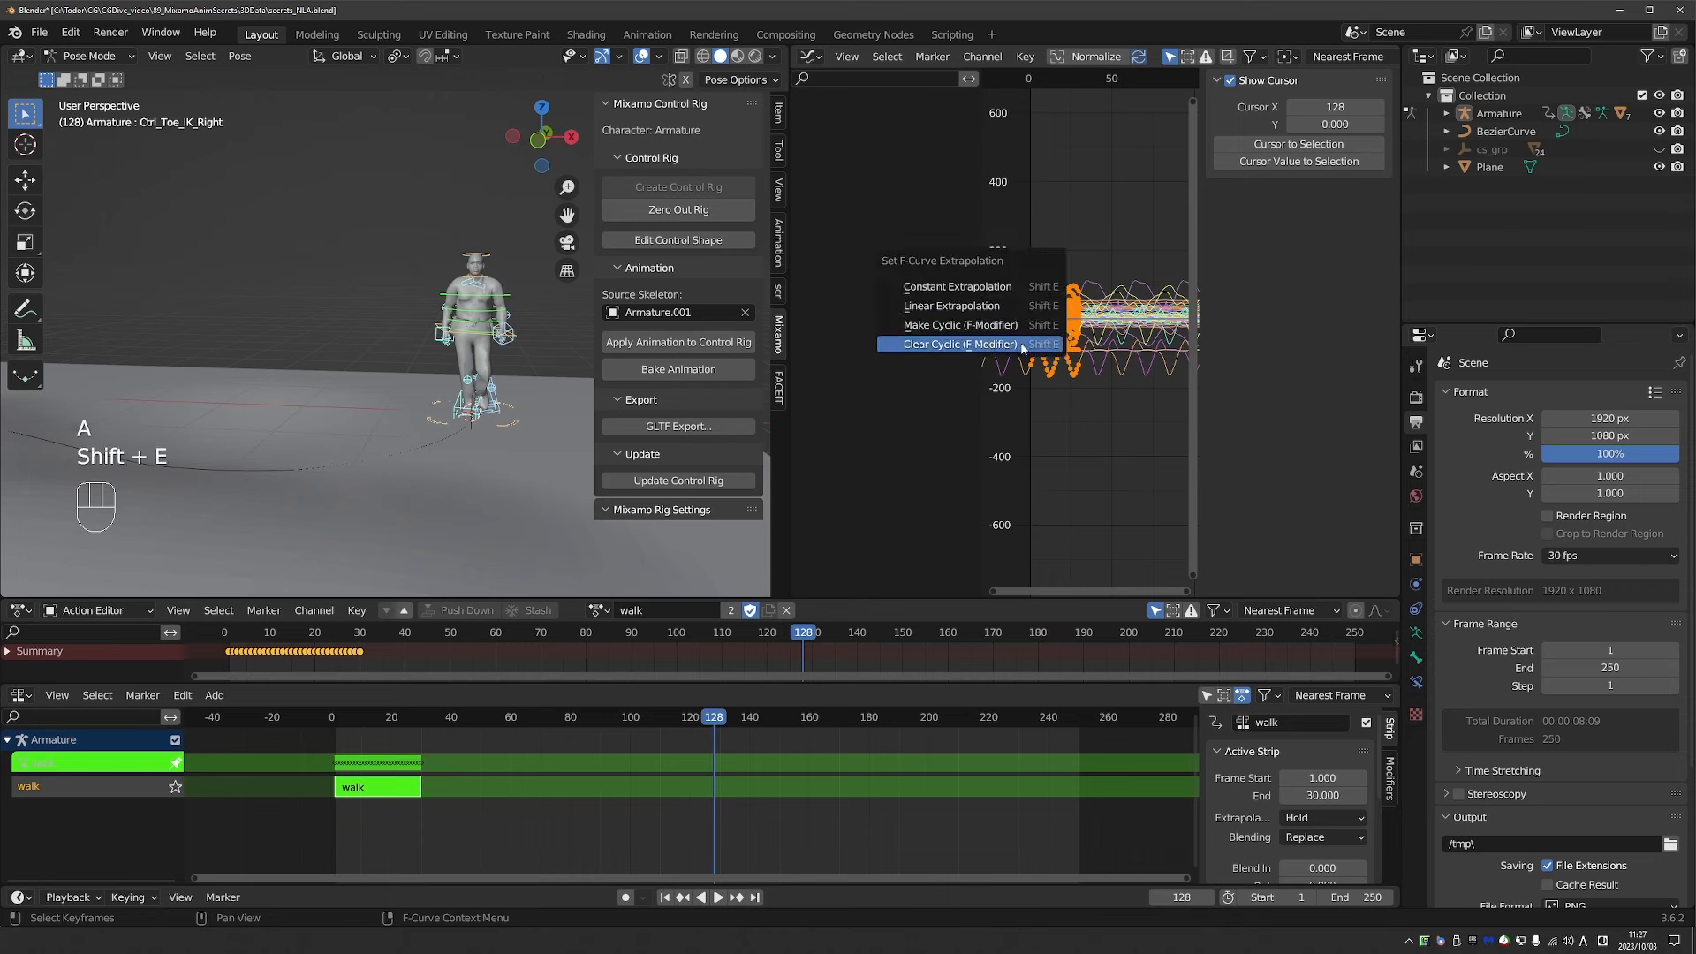
click(1003, 348)
drag(1029, 82, 1080, 81)
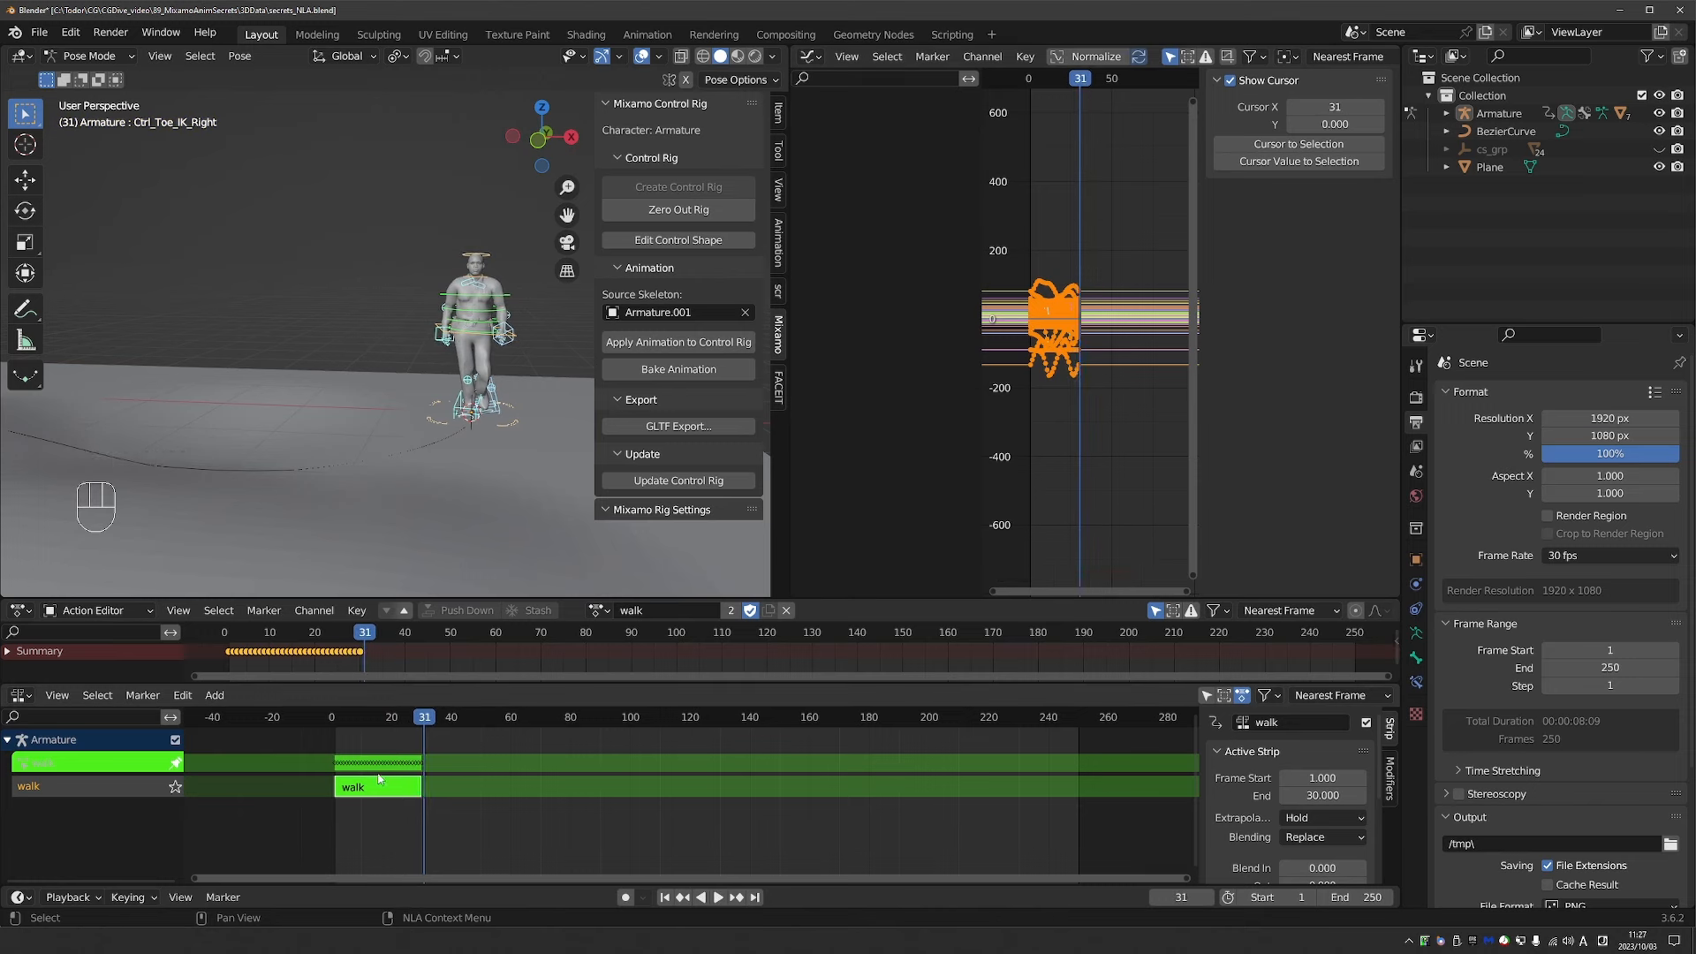
key(Tab)
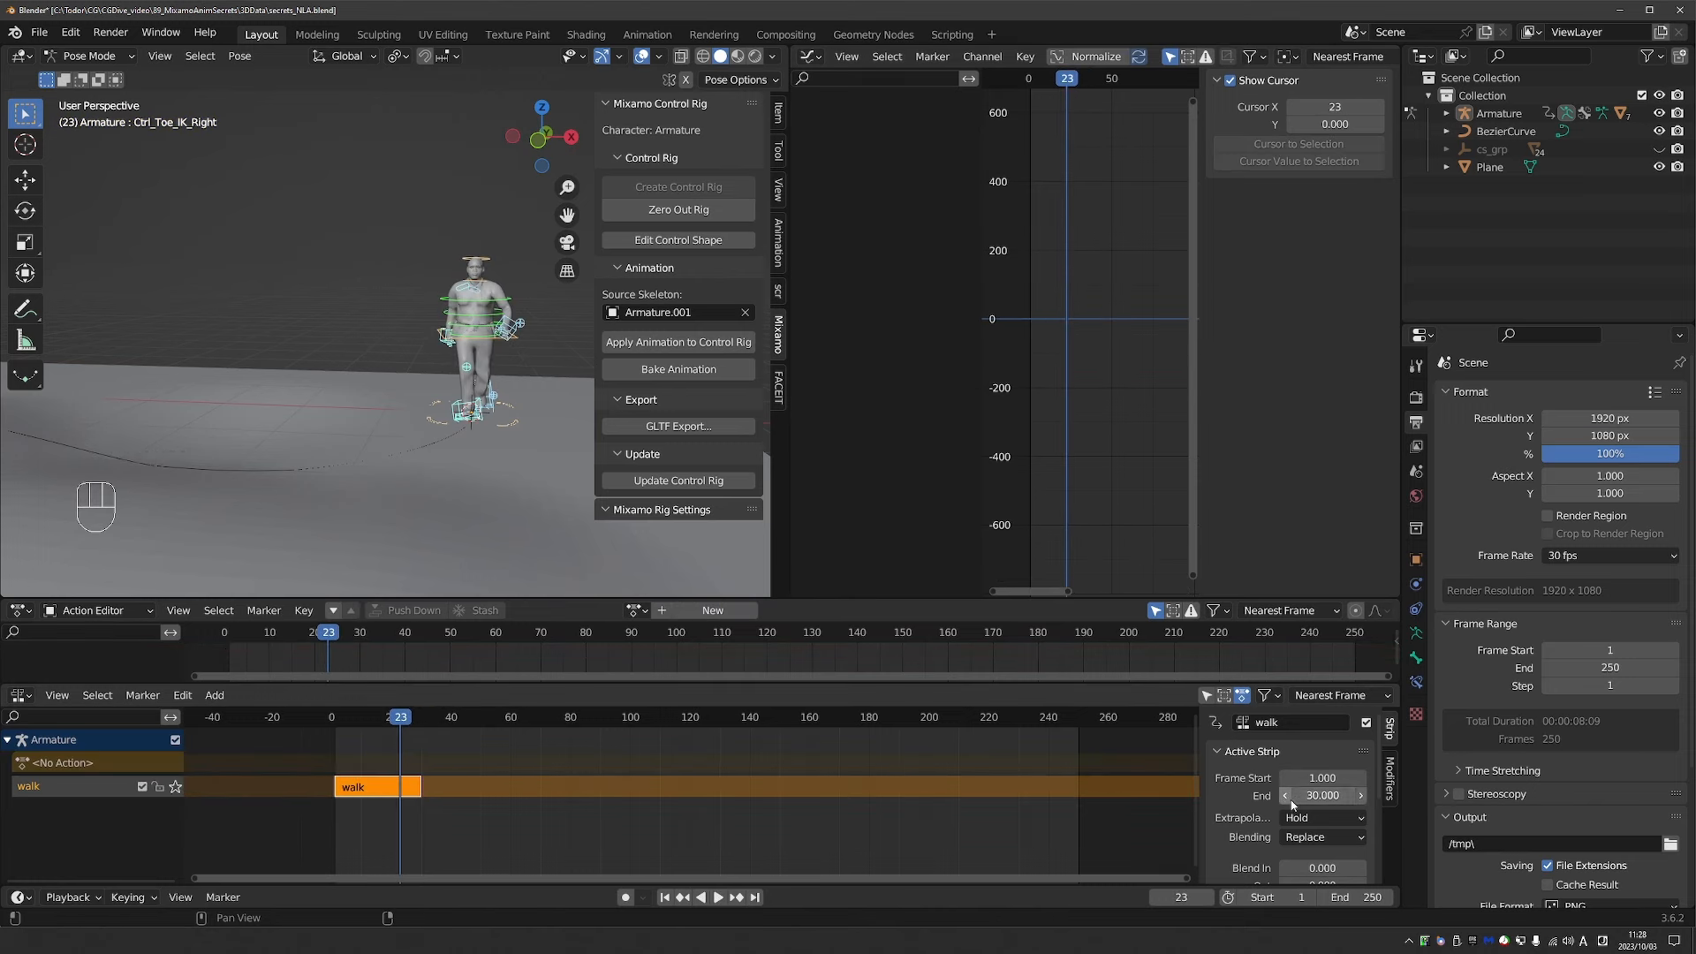
Try stretching the walk strip's end to frame 63 while scrubbing, and restore the end to 30.
drag(1320, 795, 1448, 795)
drag(401, 719, 379, 718)
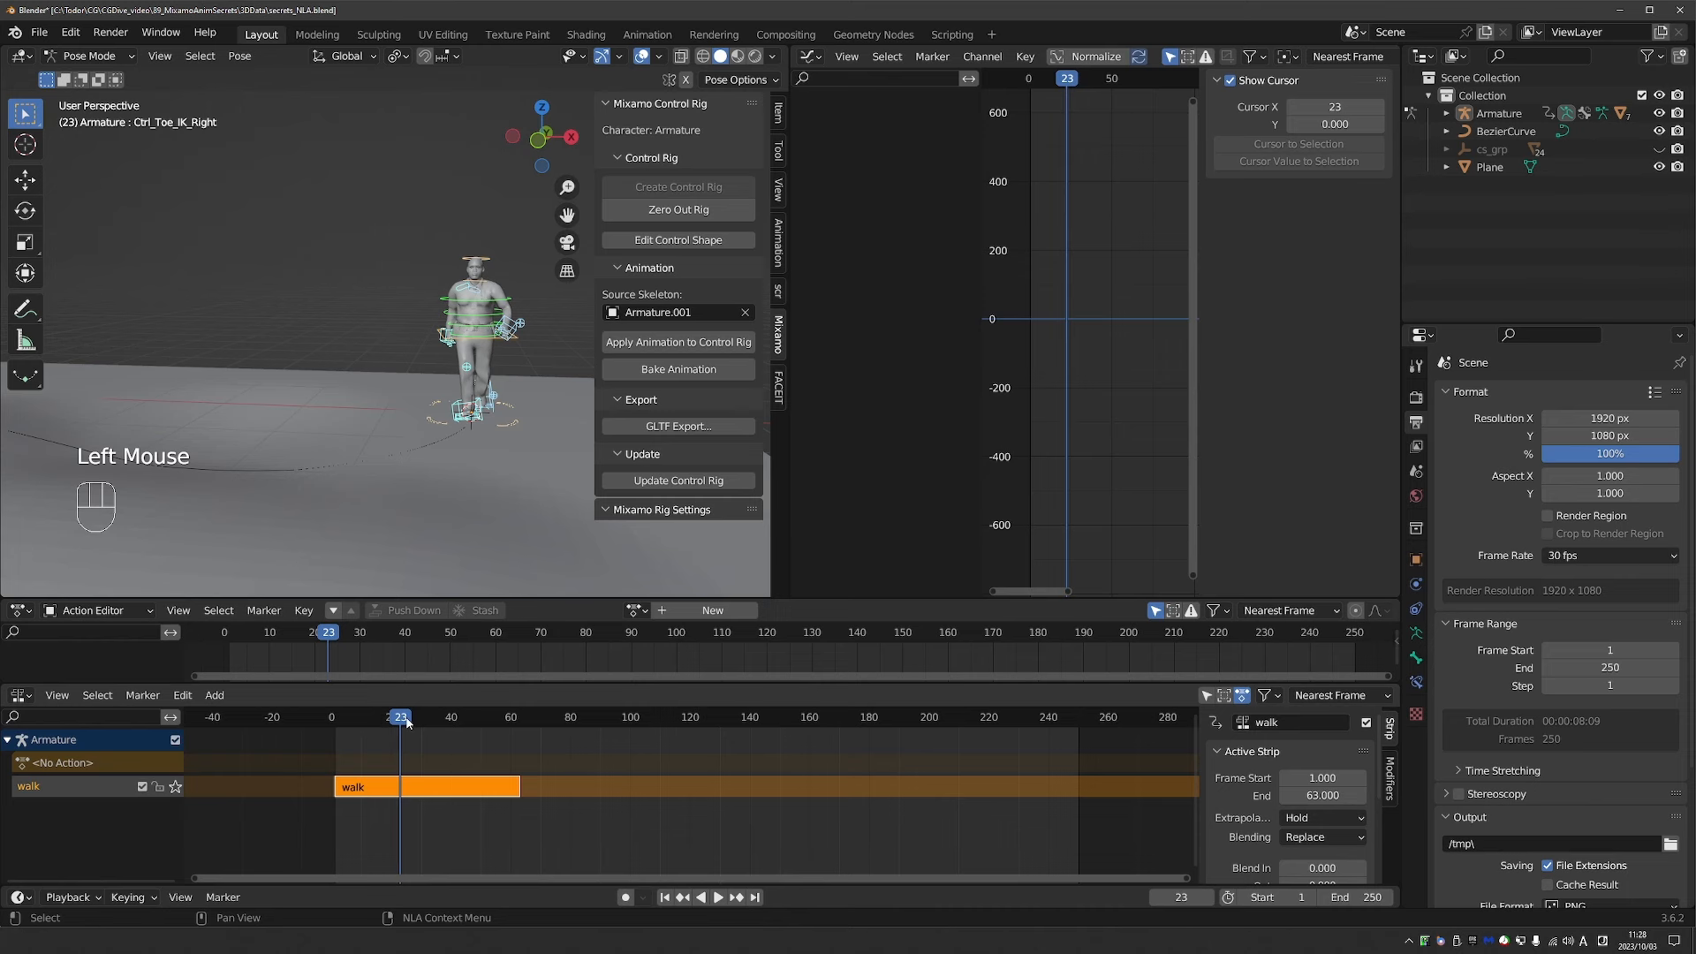
mouse_move(408, 722)
mouse_down()
mouse_move(484, 728)
mouse_move(430, 724)
mouse_up()
click(1351, 792)
text(30)
key(Return)
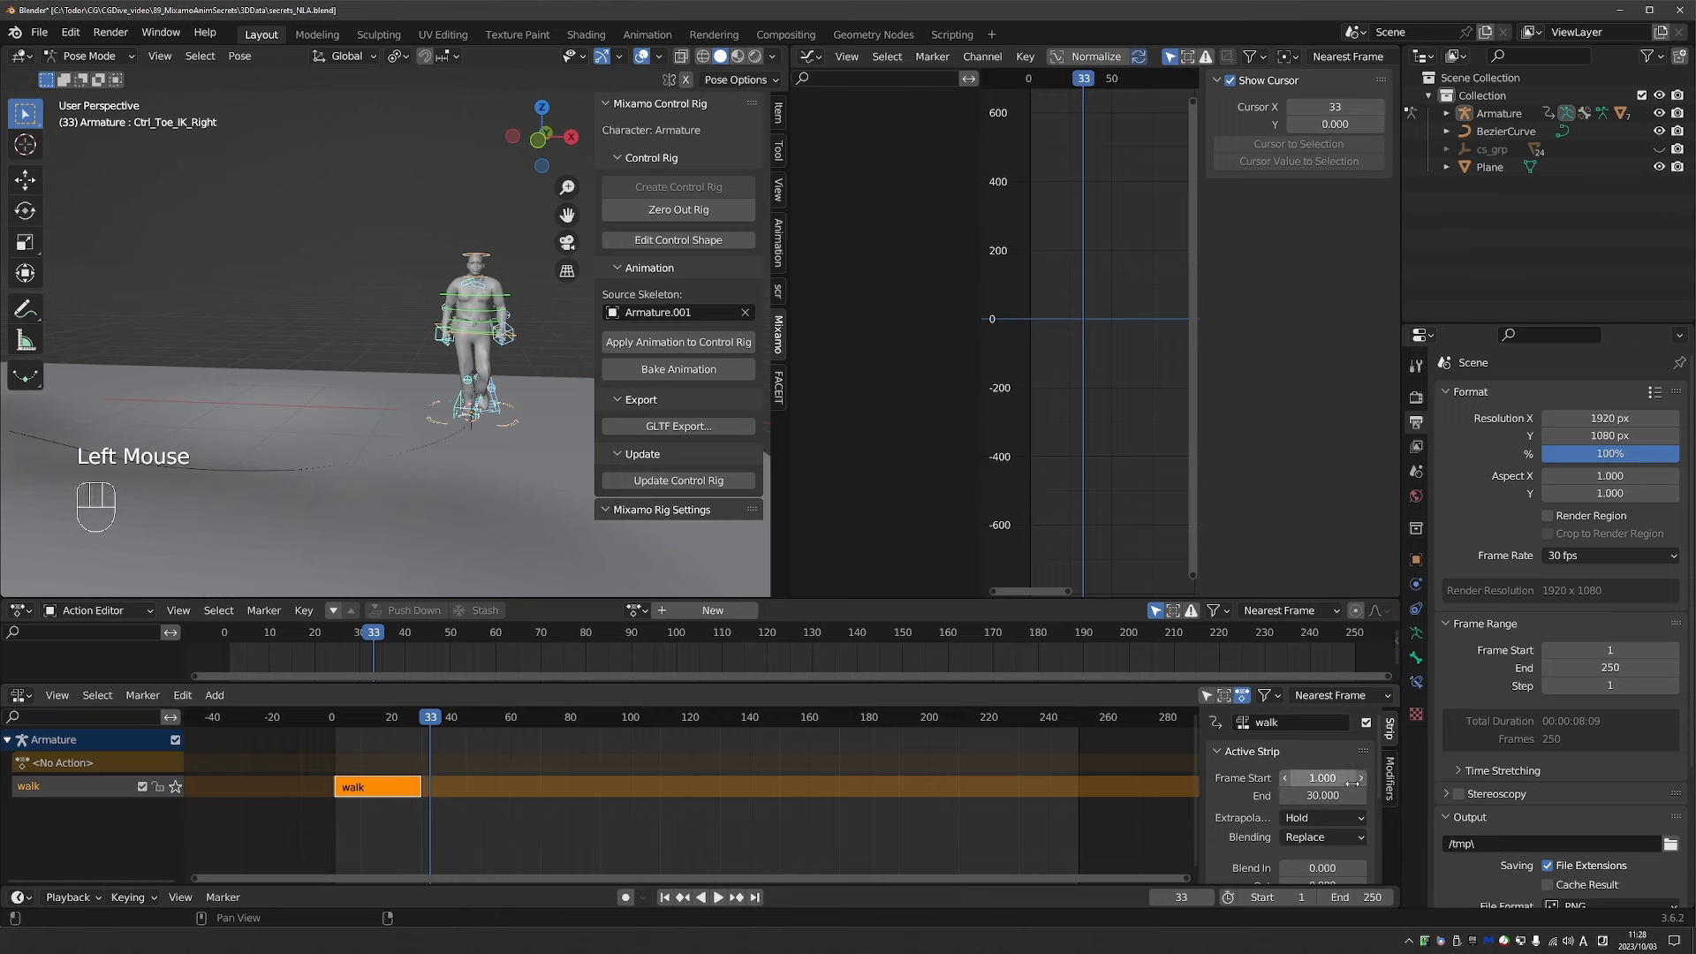
Set the walk strip's Repeat to 5 in its Action Clip settings and play back the repeated walk.
scroll(1340, 781, down, 2)
scroll(1340, 781, down, 2)
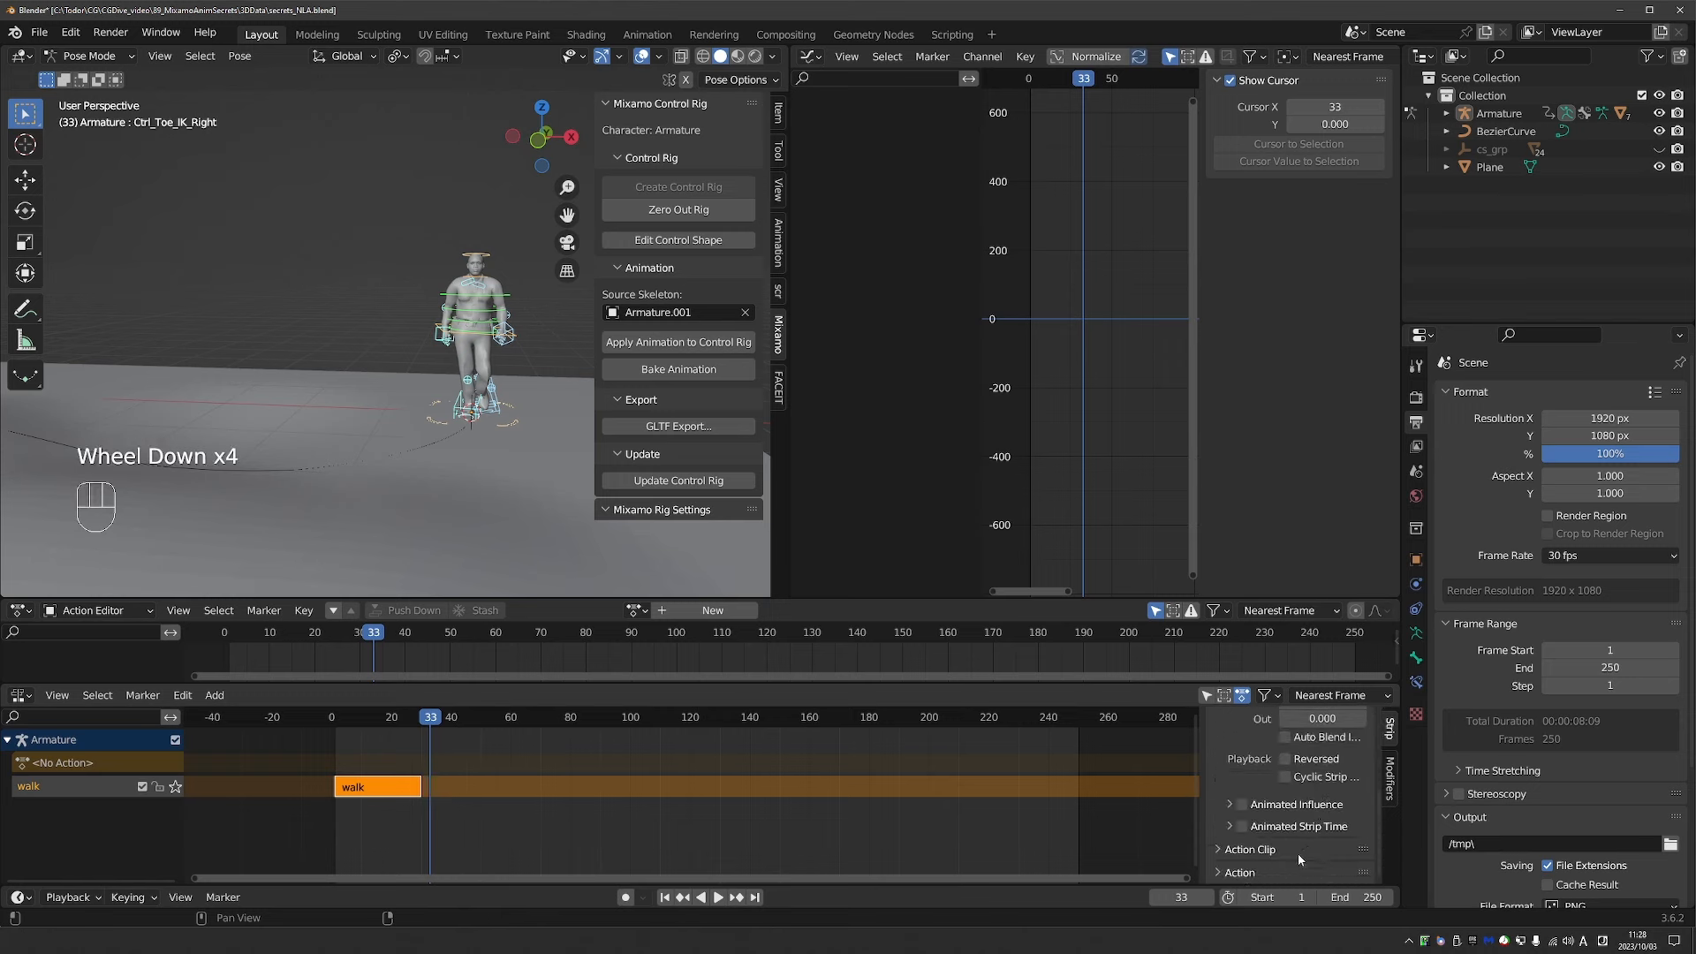
click(1265, 850)
scroll(1265, 849, down, 4)
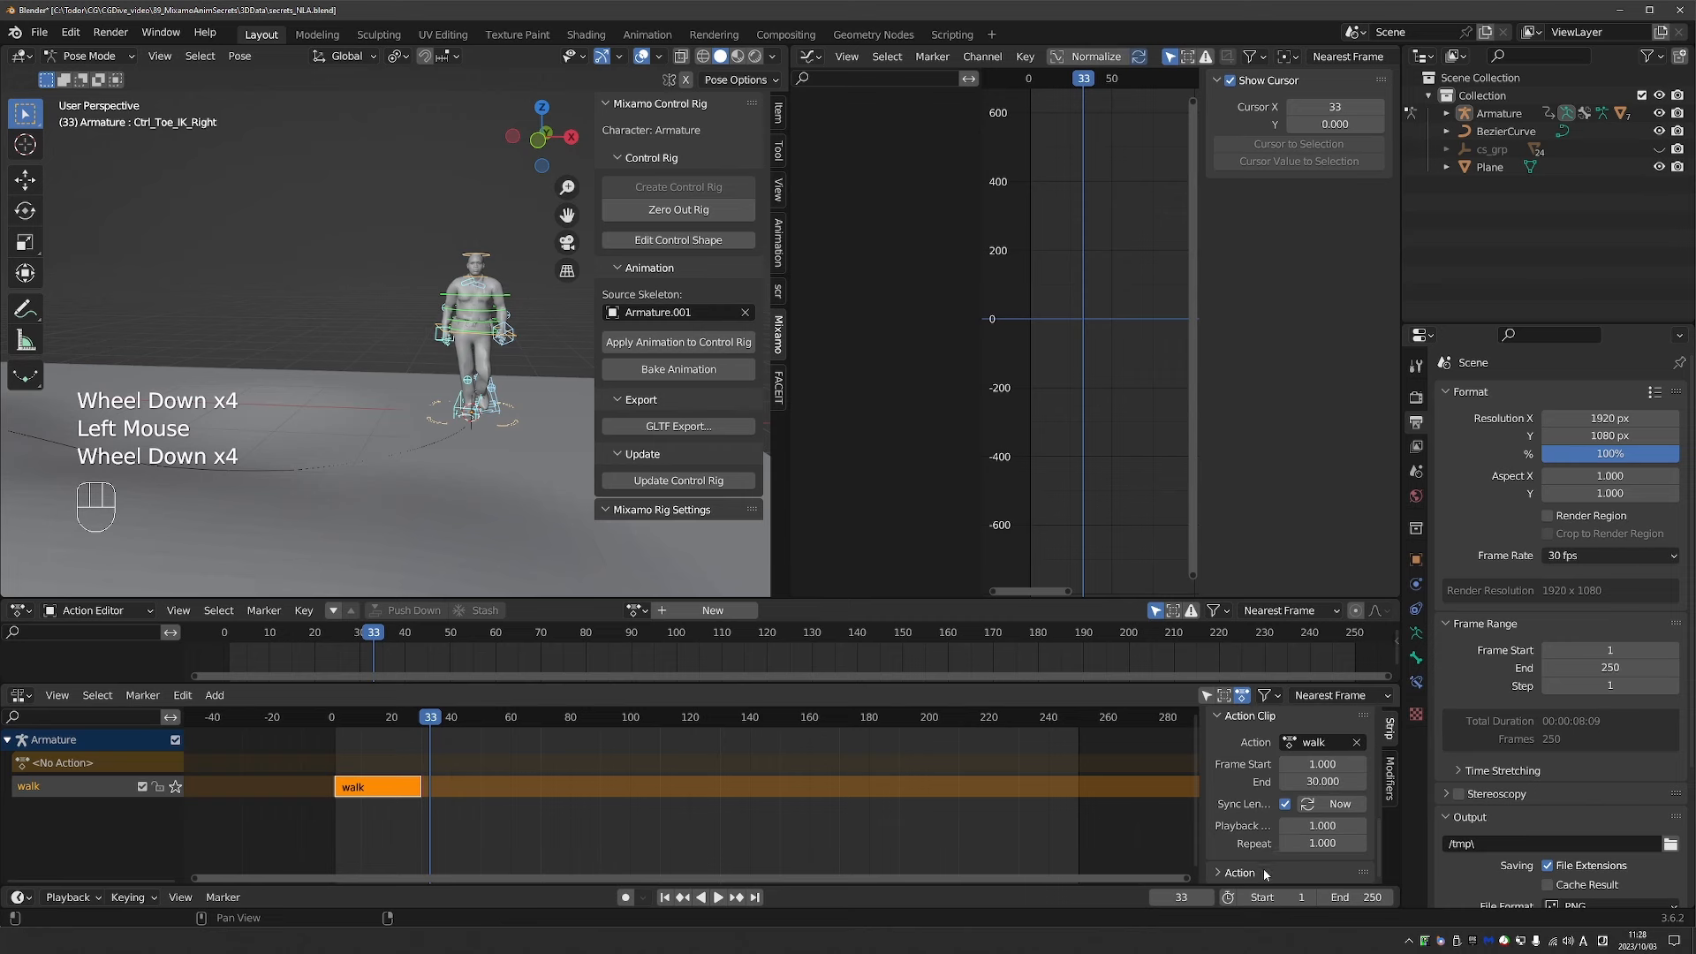
click(1321, 854)
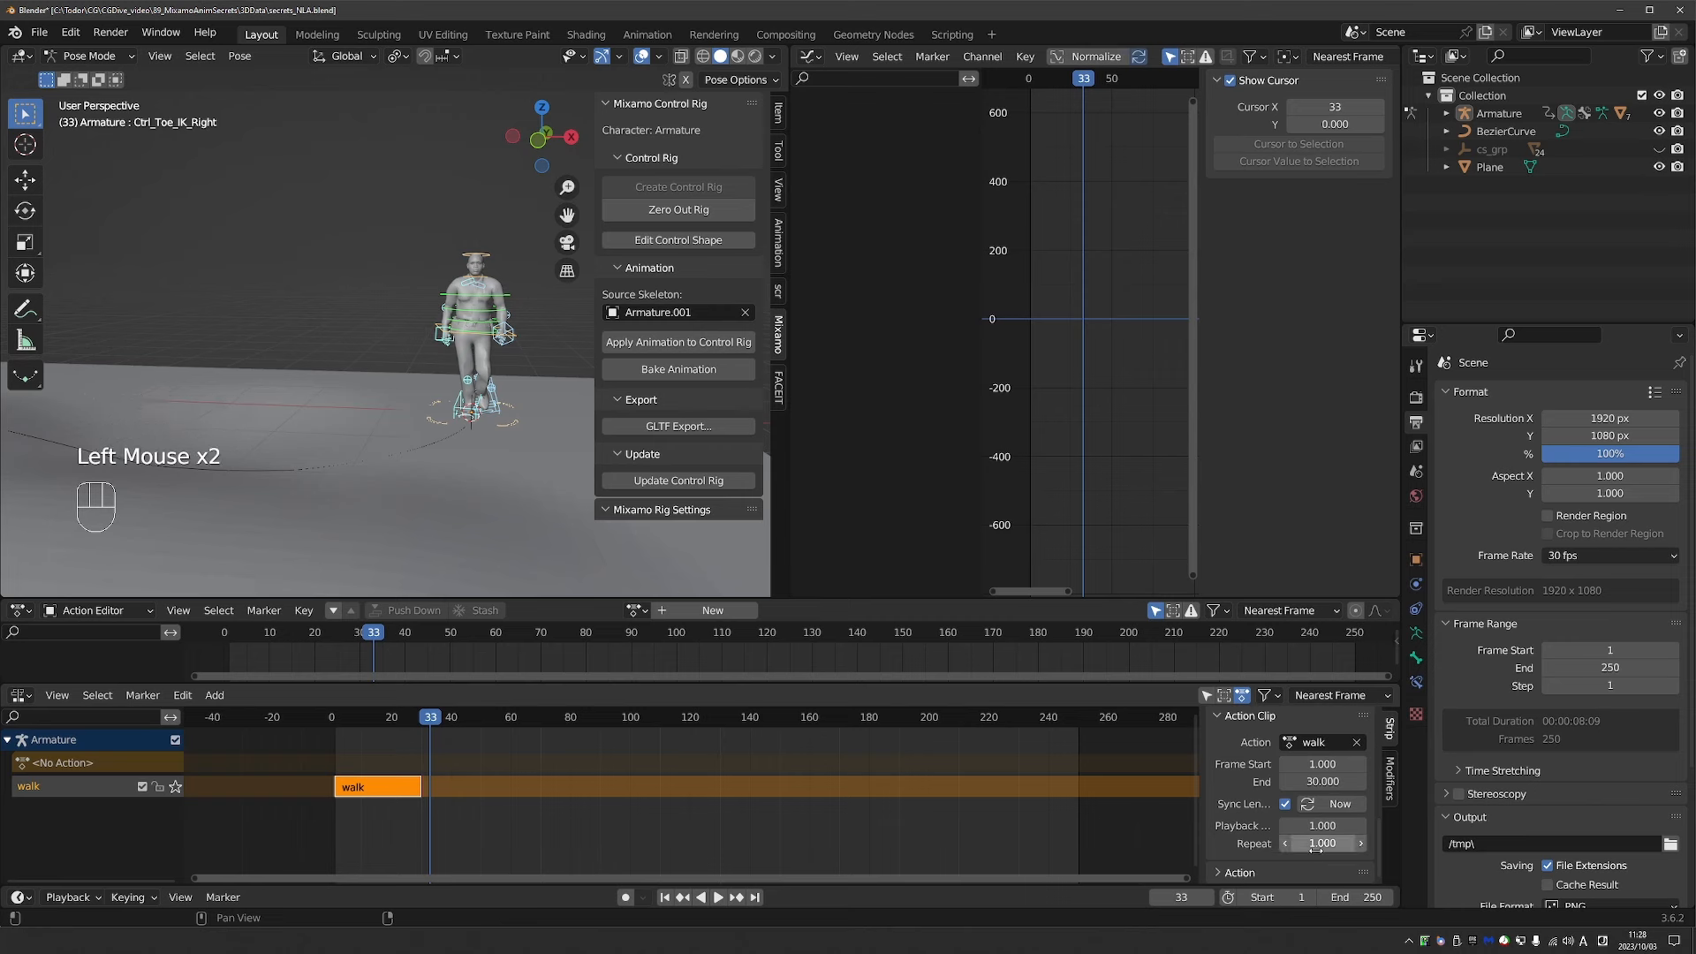
drag(1323, 843, 1357, 843)
click(1323, 843)
text(5)
key(Return)
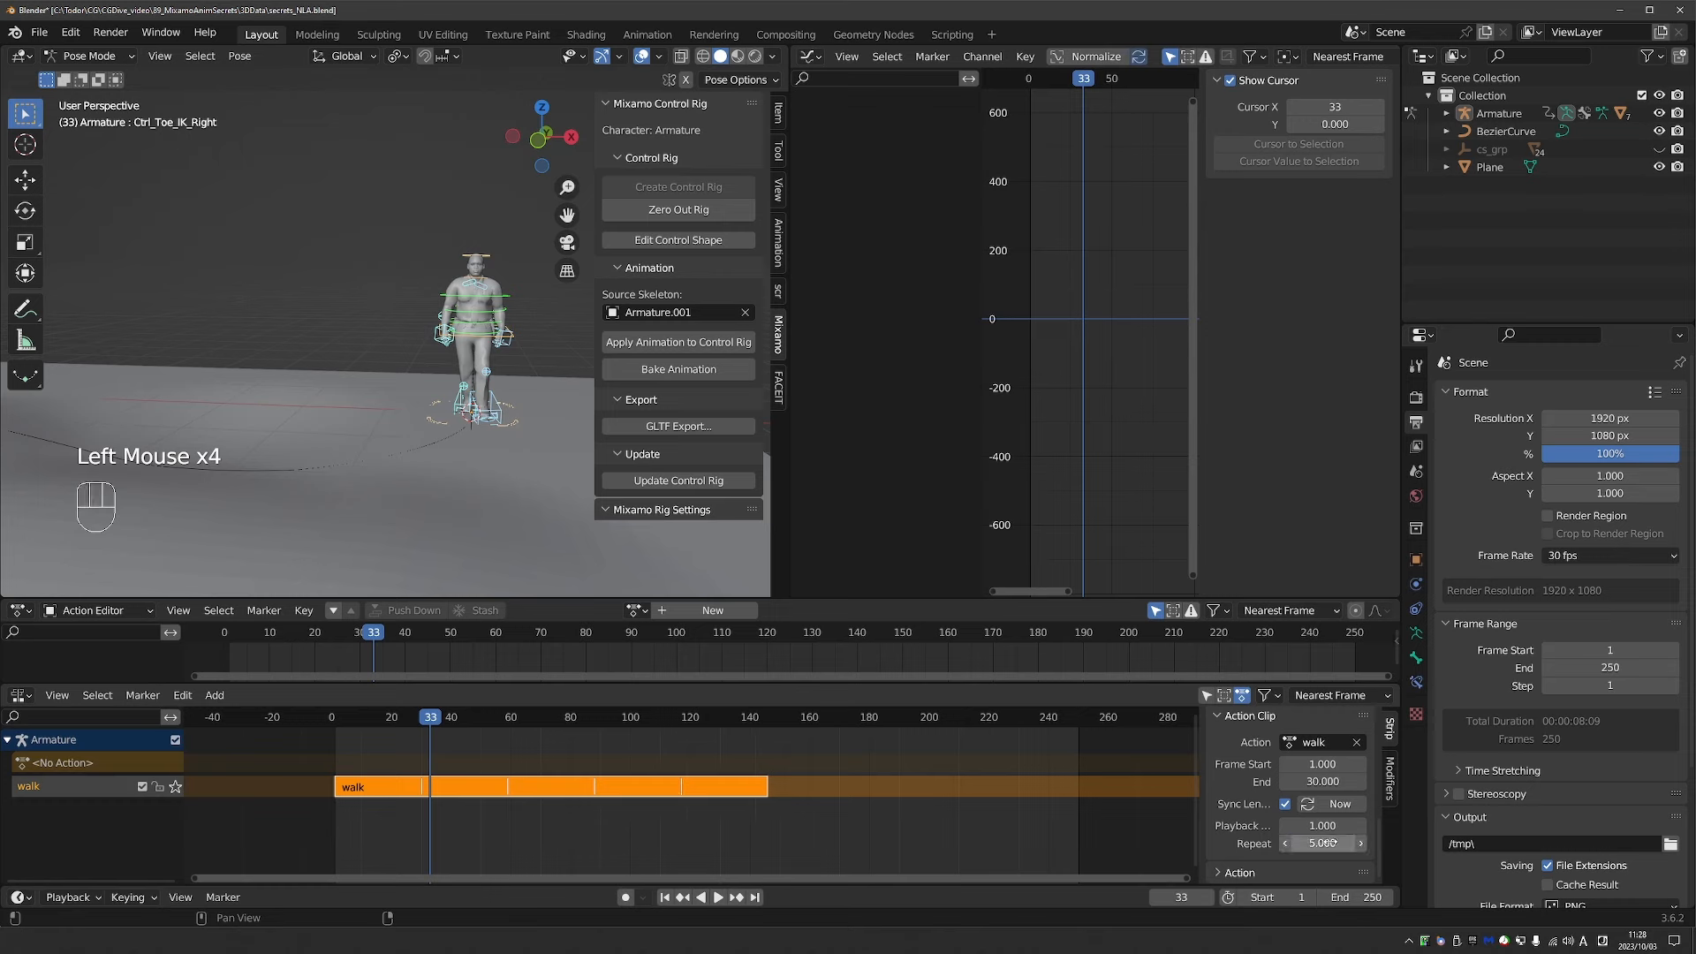
click(398, 733)
key(space)
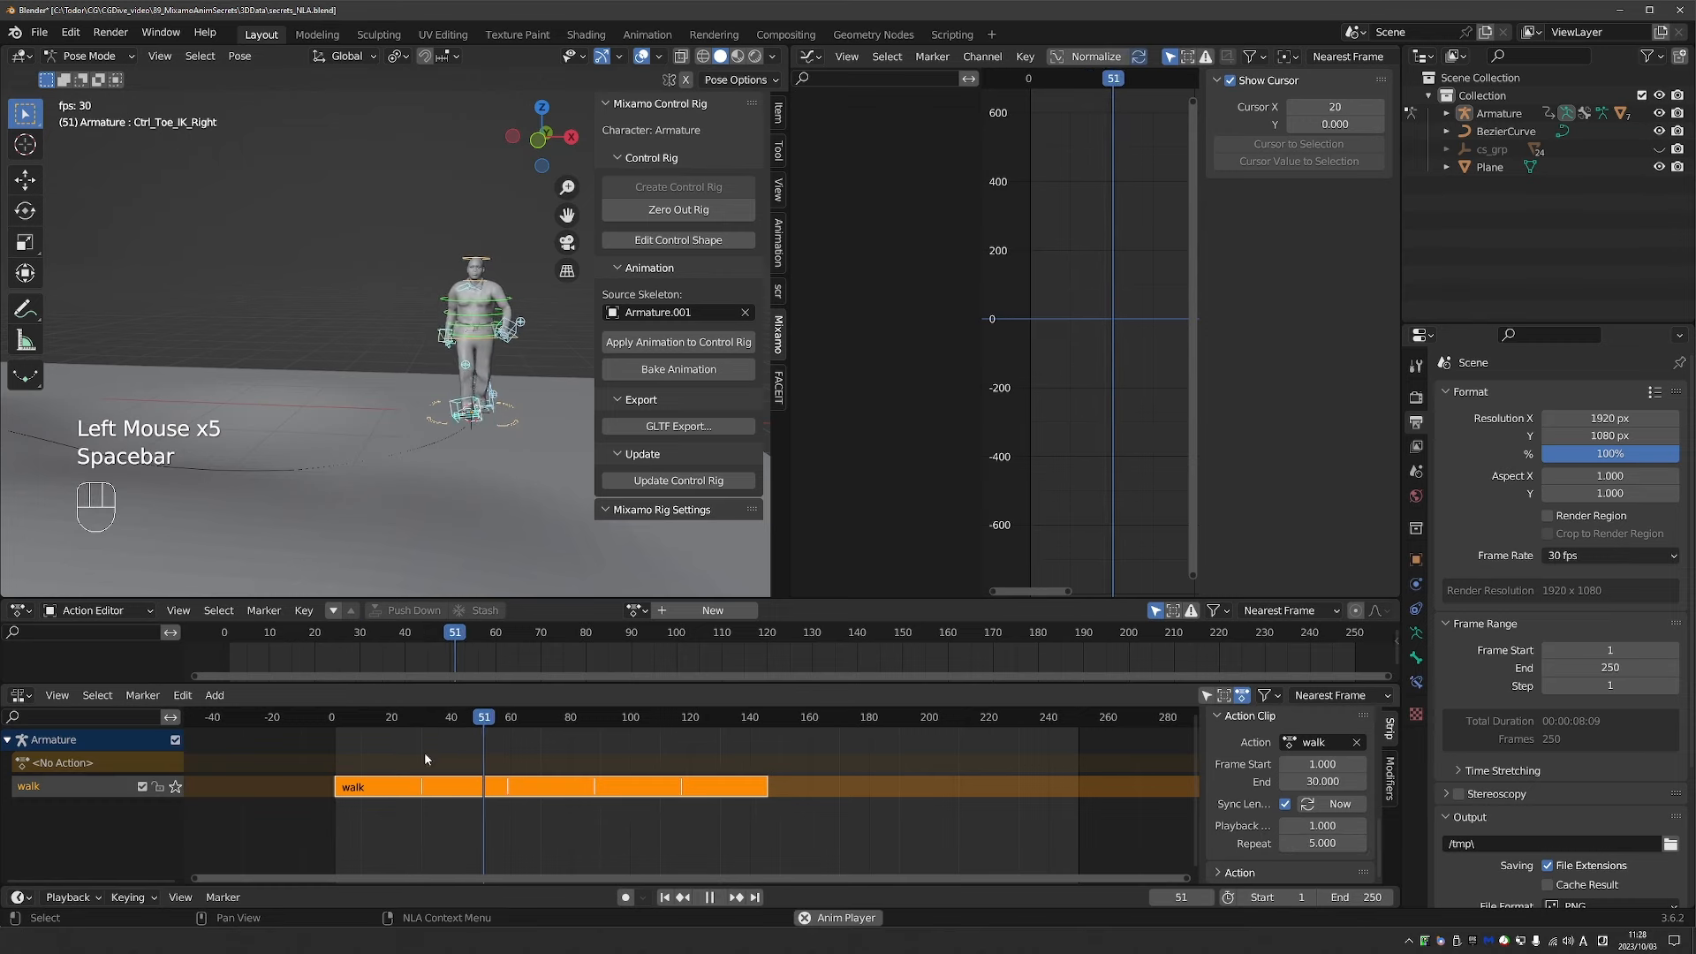
key(space)
Examine the walk strip's original action curves in tweak mode, and leave tweak mode.
key(Tab)
right_click(437, 766)
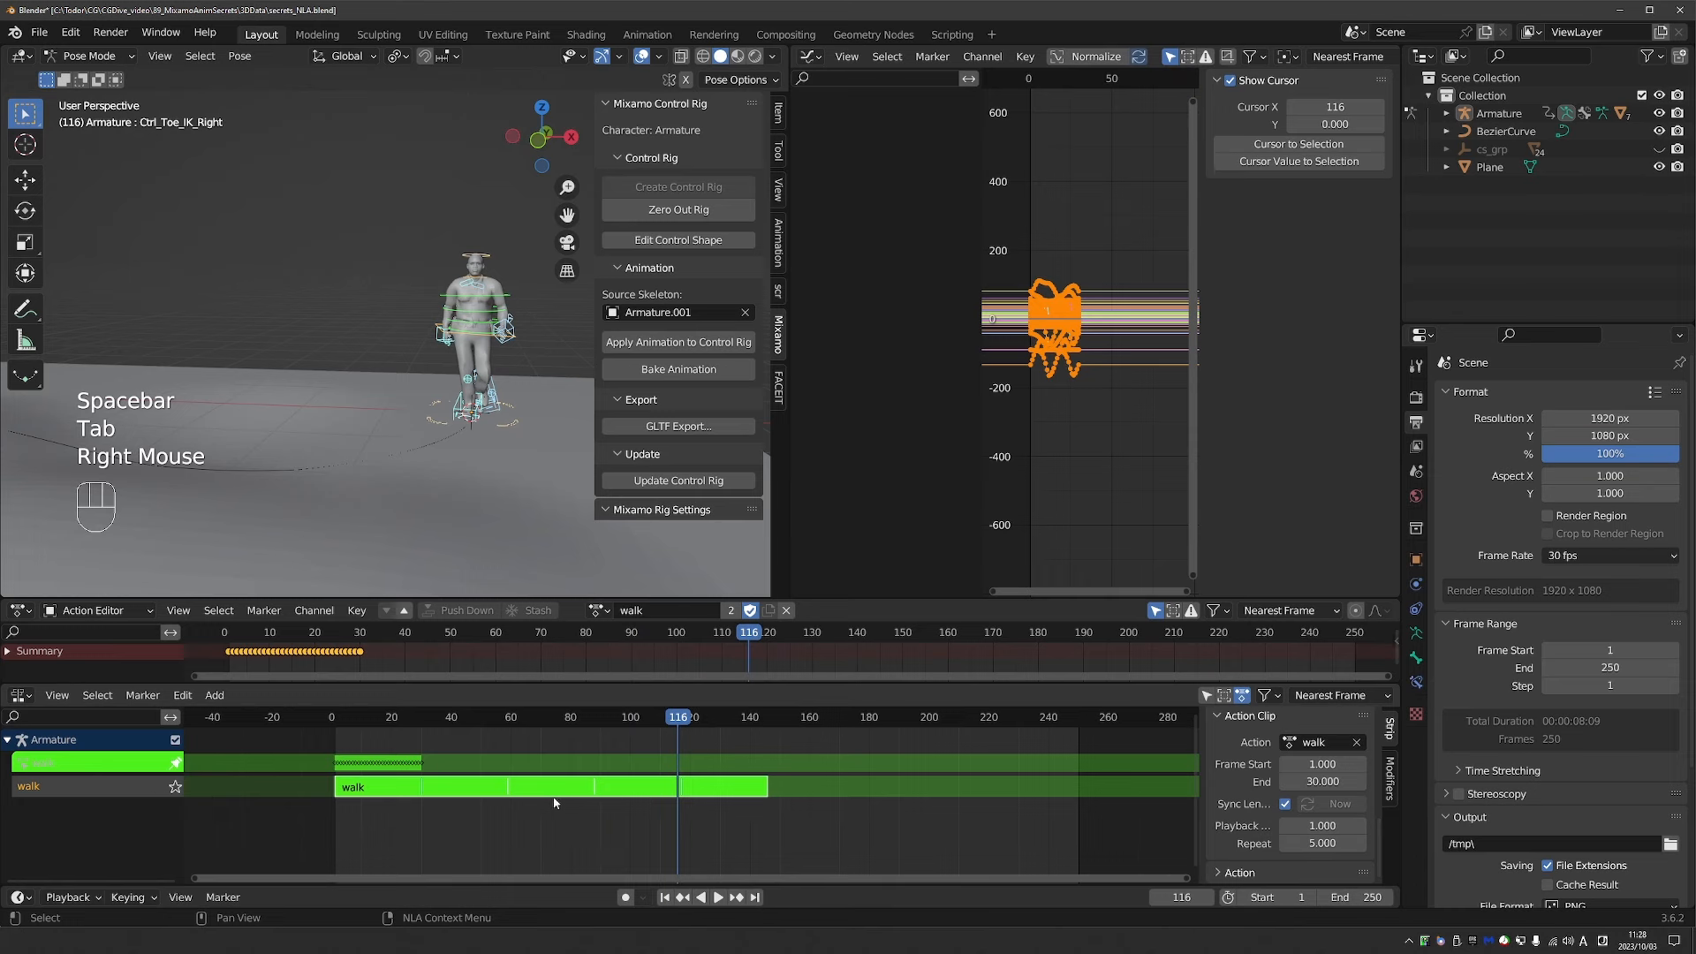
key(Tab)
key(Tab)
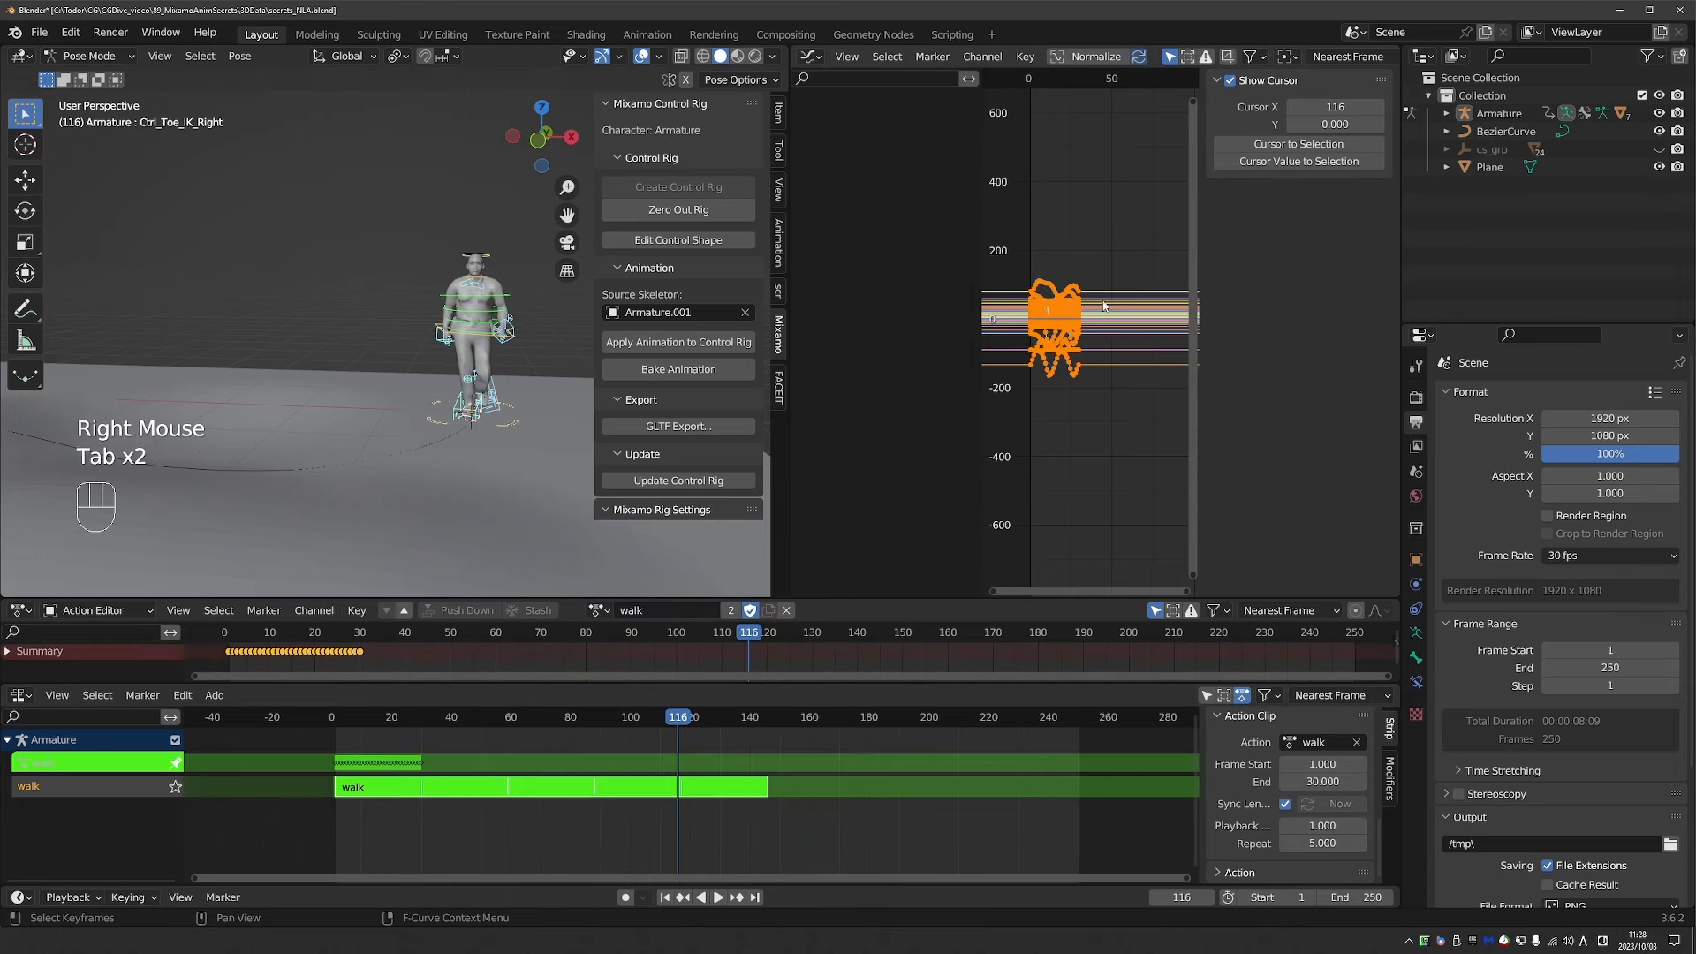
scroll(1051, 291, up, 7)
middle_drag(1045, 294, 1059, 238)
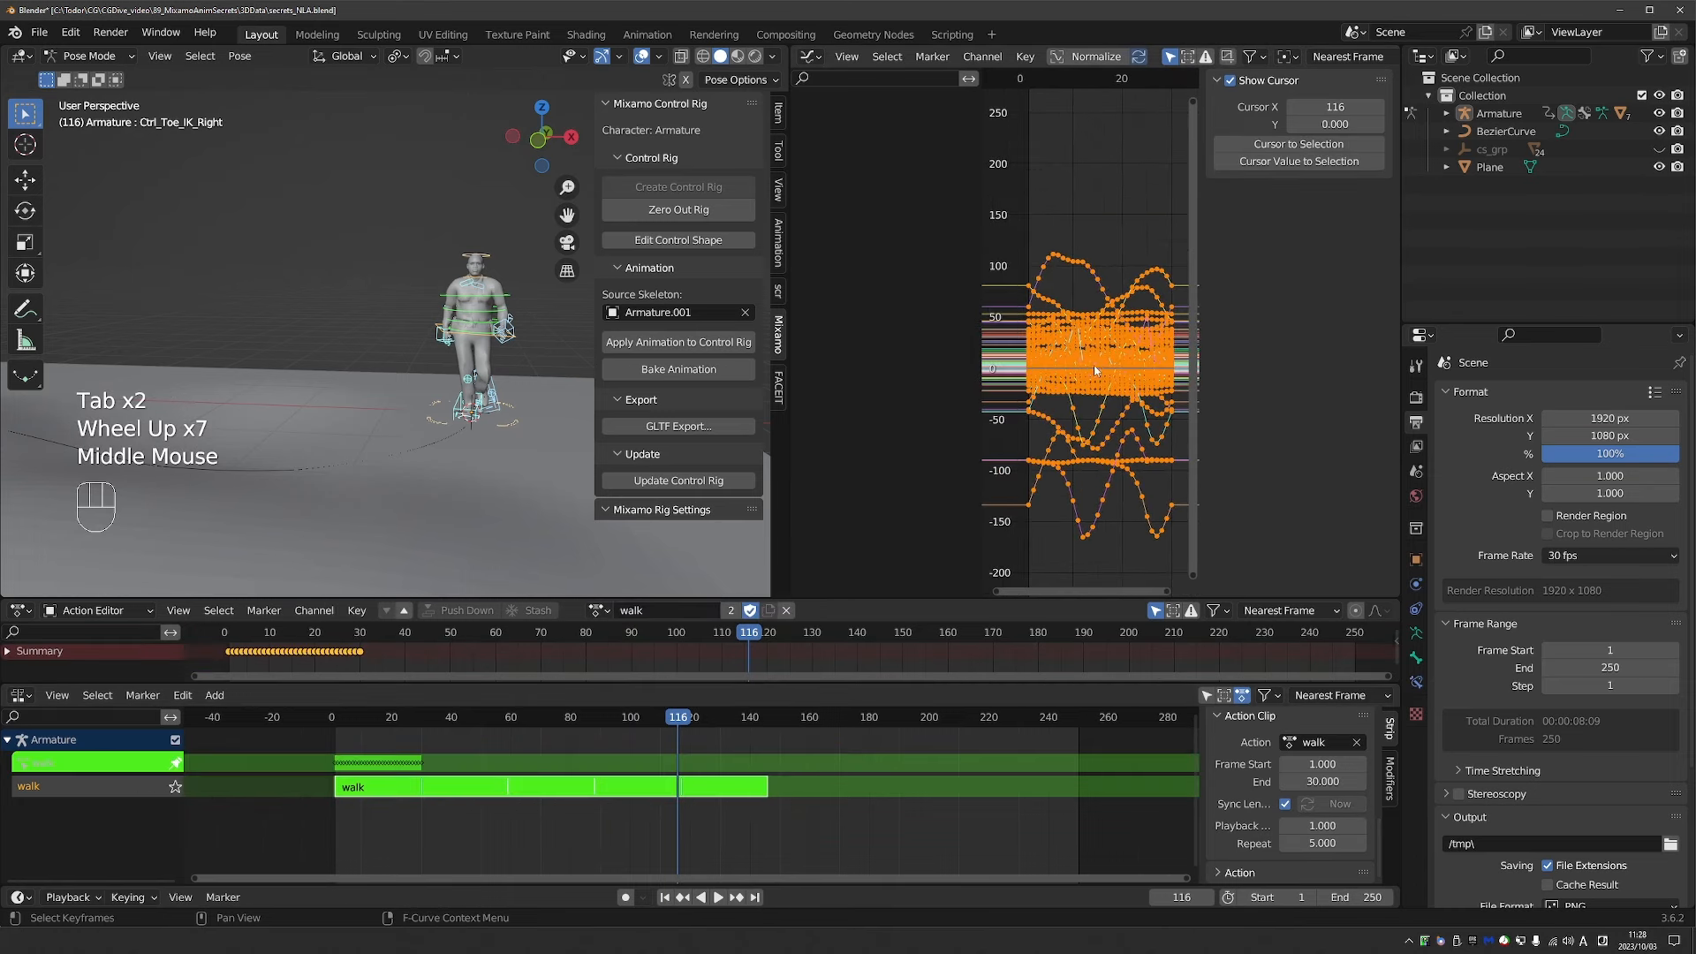
scroll(1095, 369, down, 1)
key(Tab)
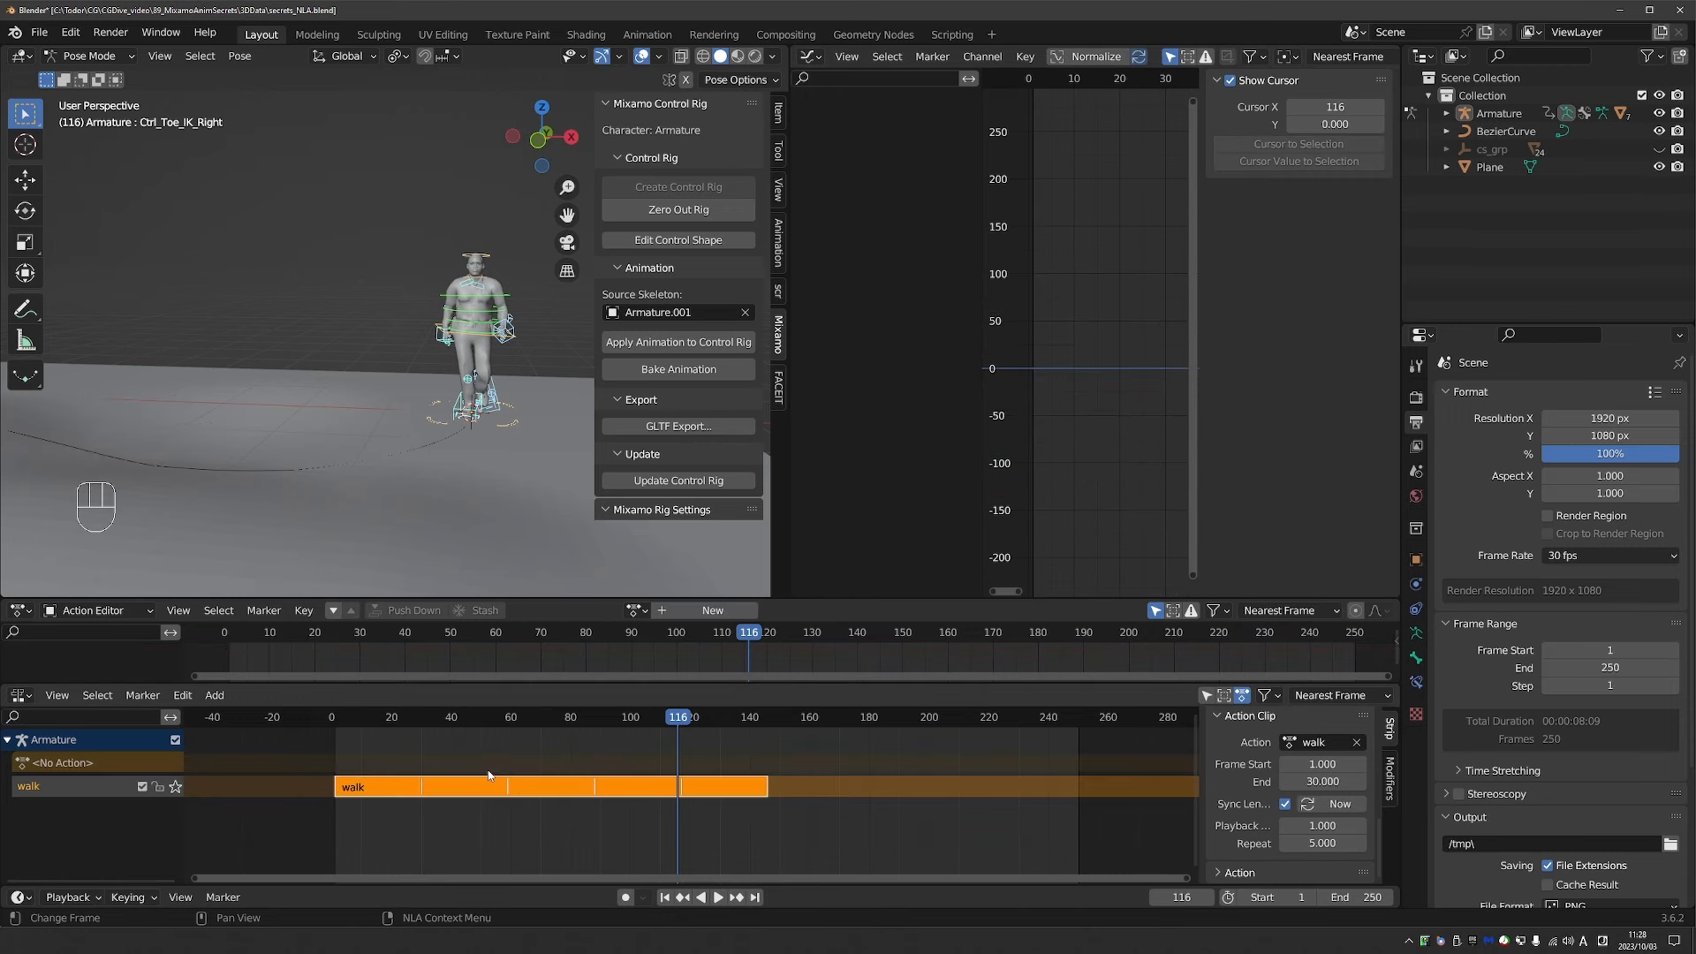
Set the walk strip's Repeat to 5.5 and scrub back through the strip to frame 27.
click(1322, 843)
text(5.)
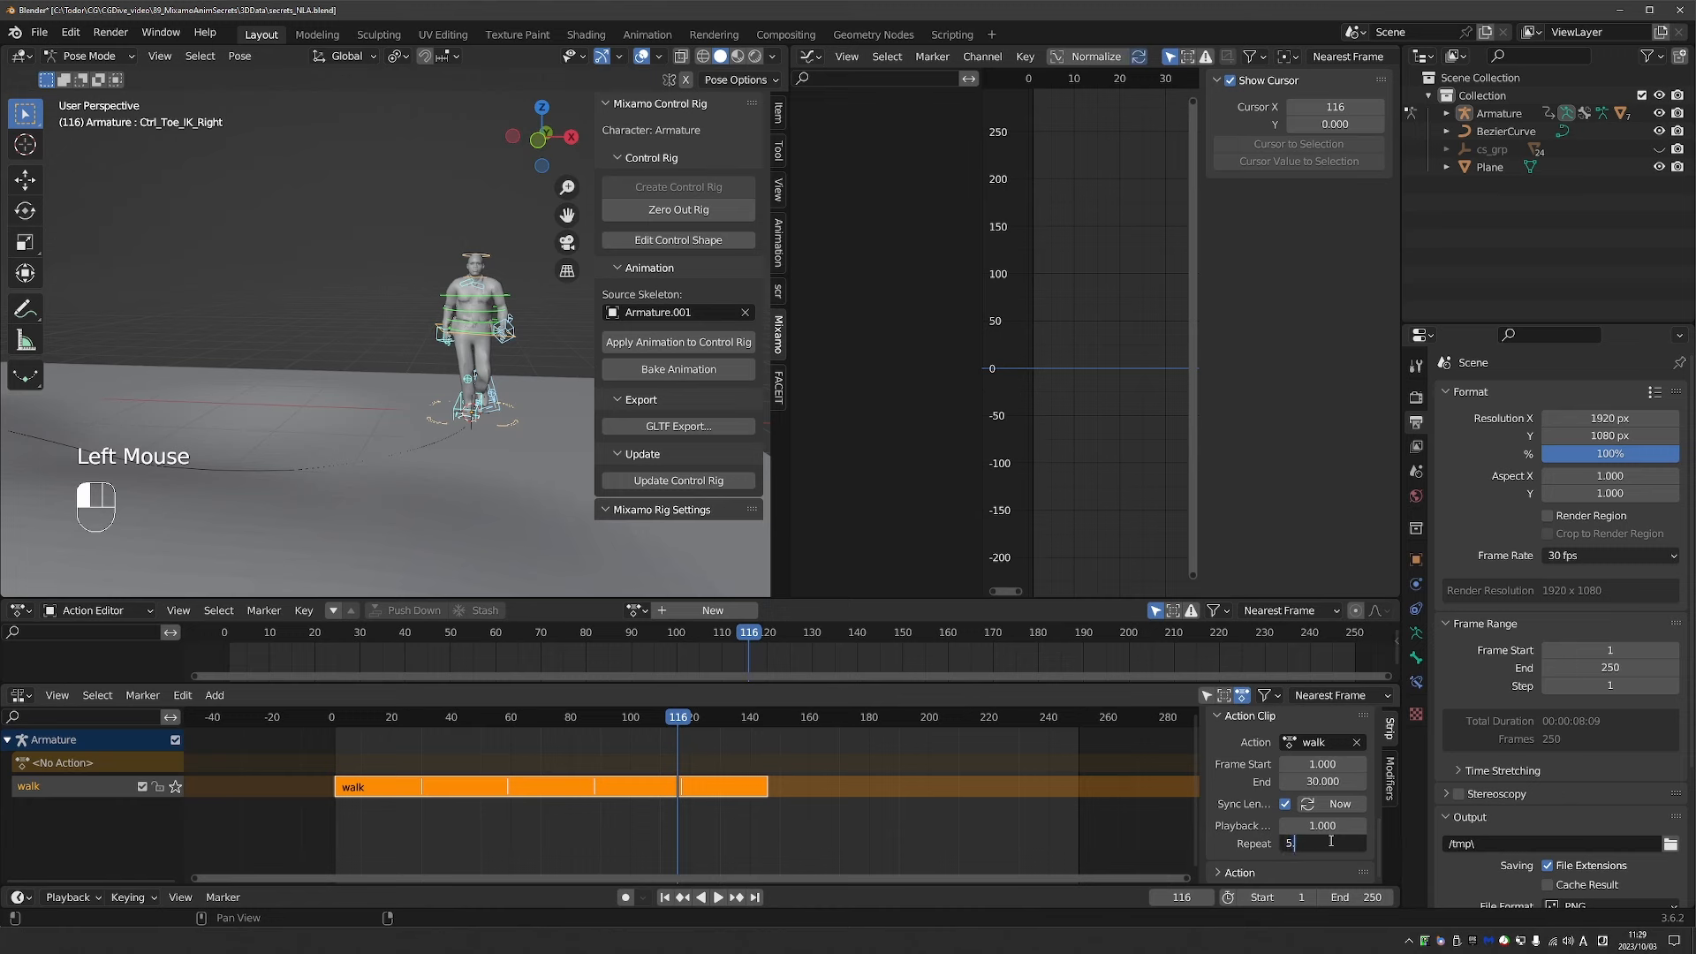
text(5)
key(Return)
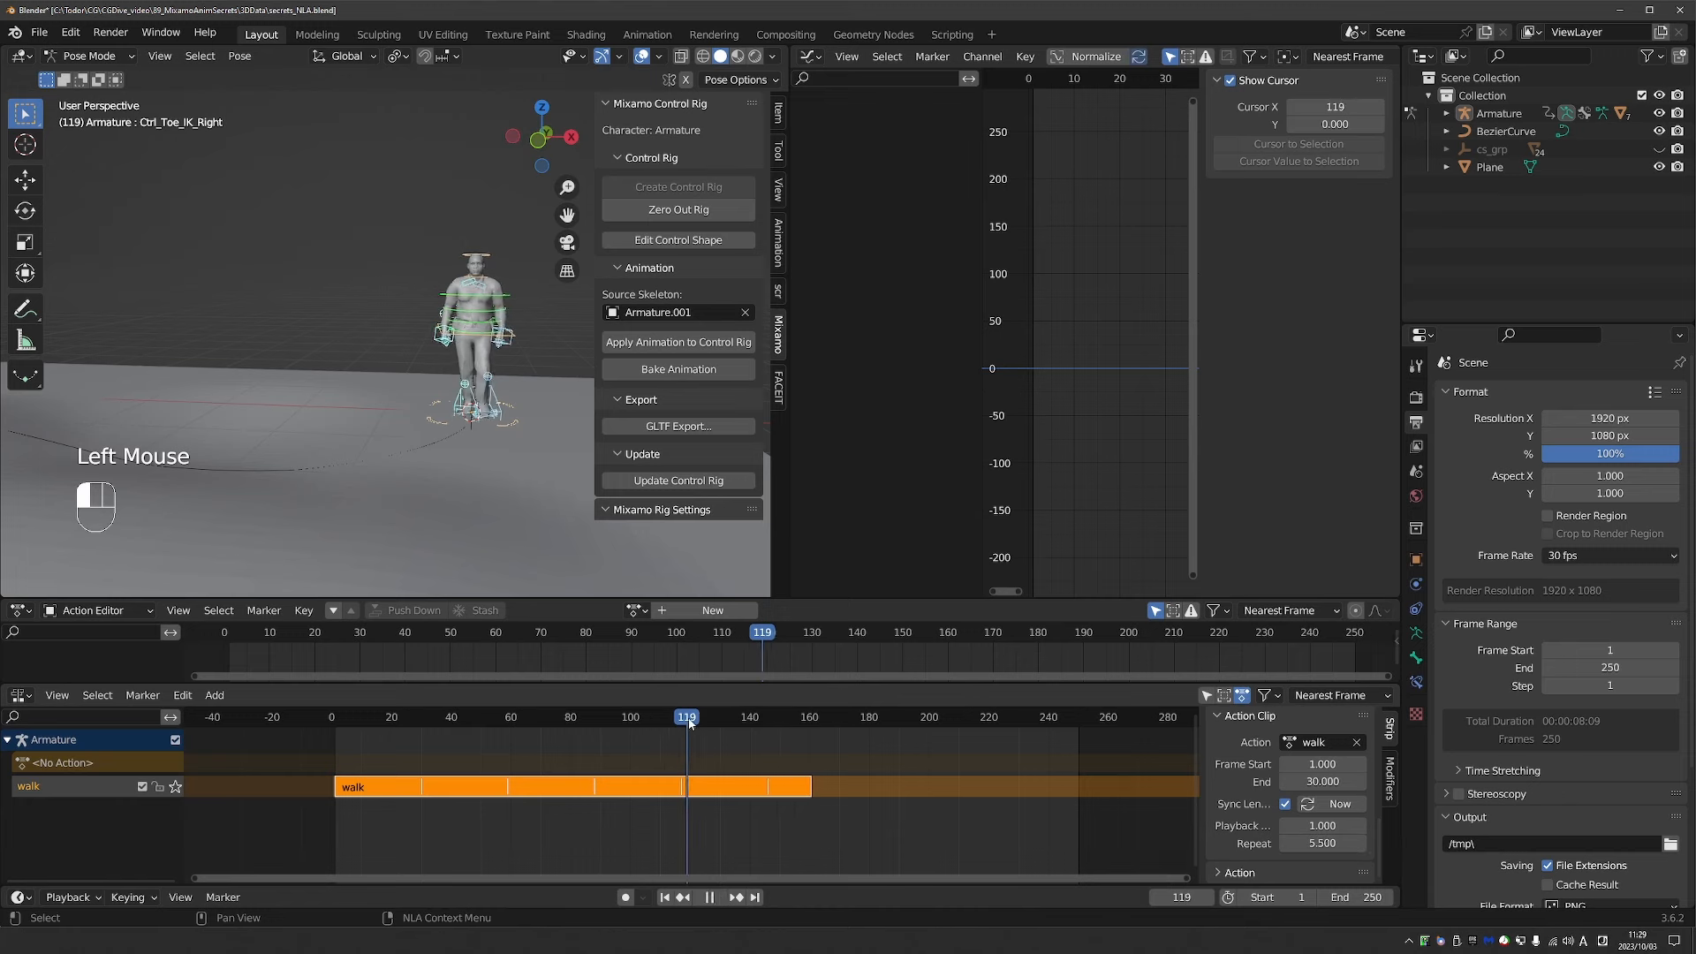
drag(681, 722, 414, 721)
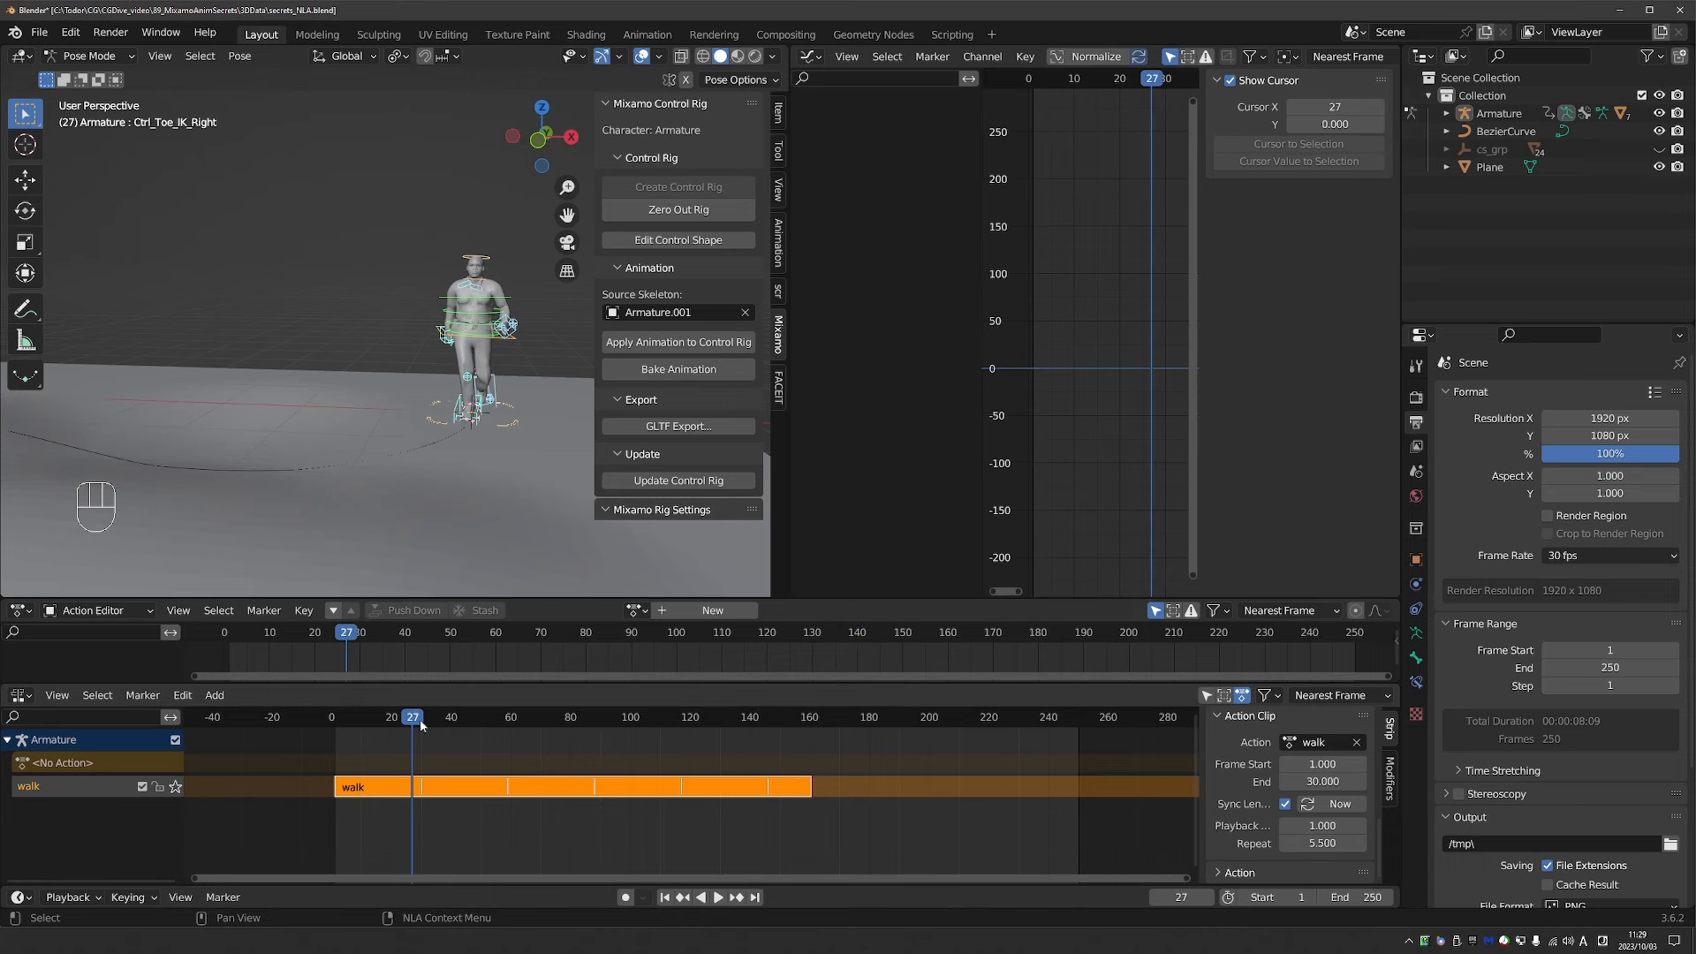
Assign the secret action to the armature and push it down into an NLA strip above walk.
click(633, 612)
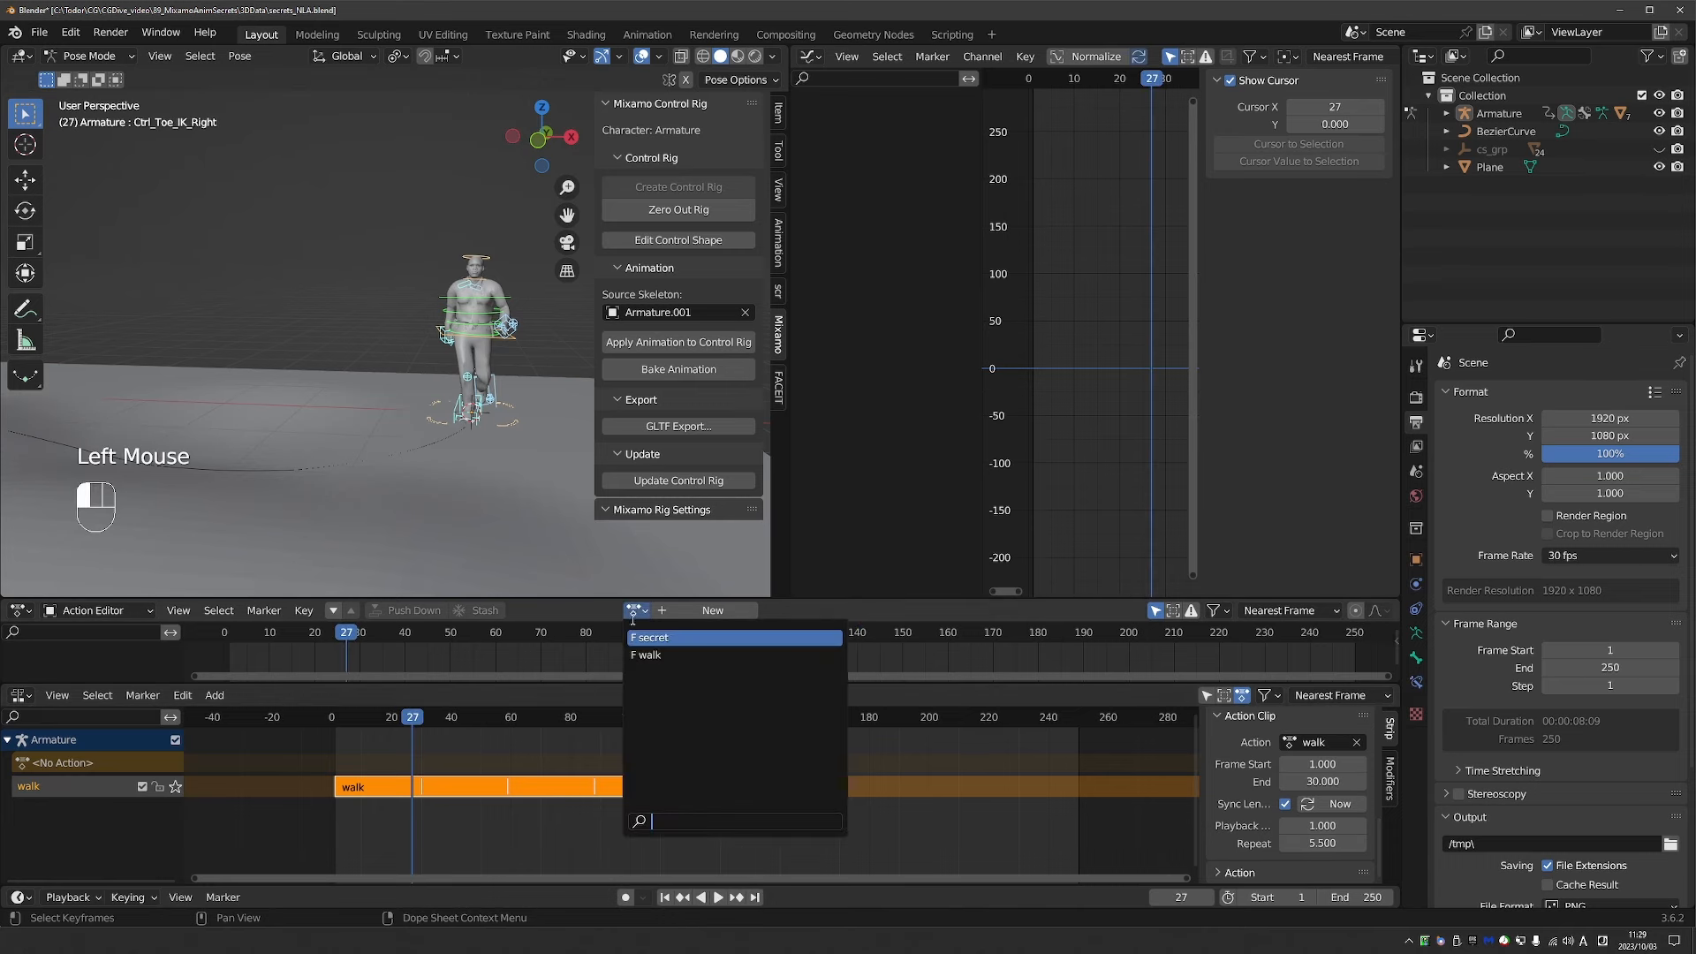
click(681, 643)
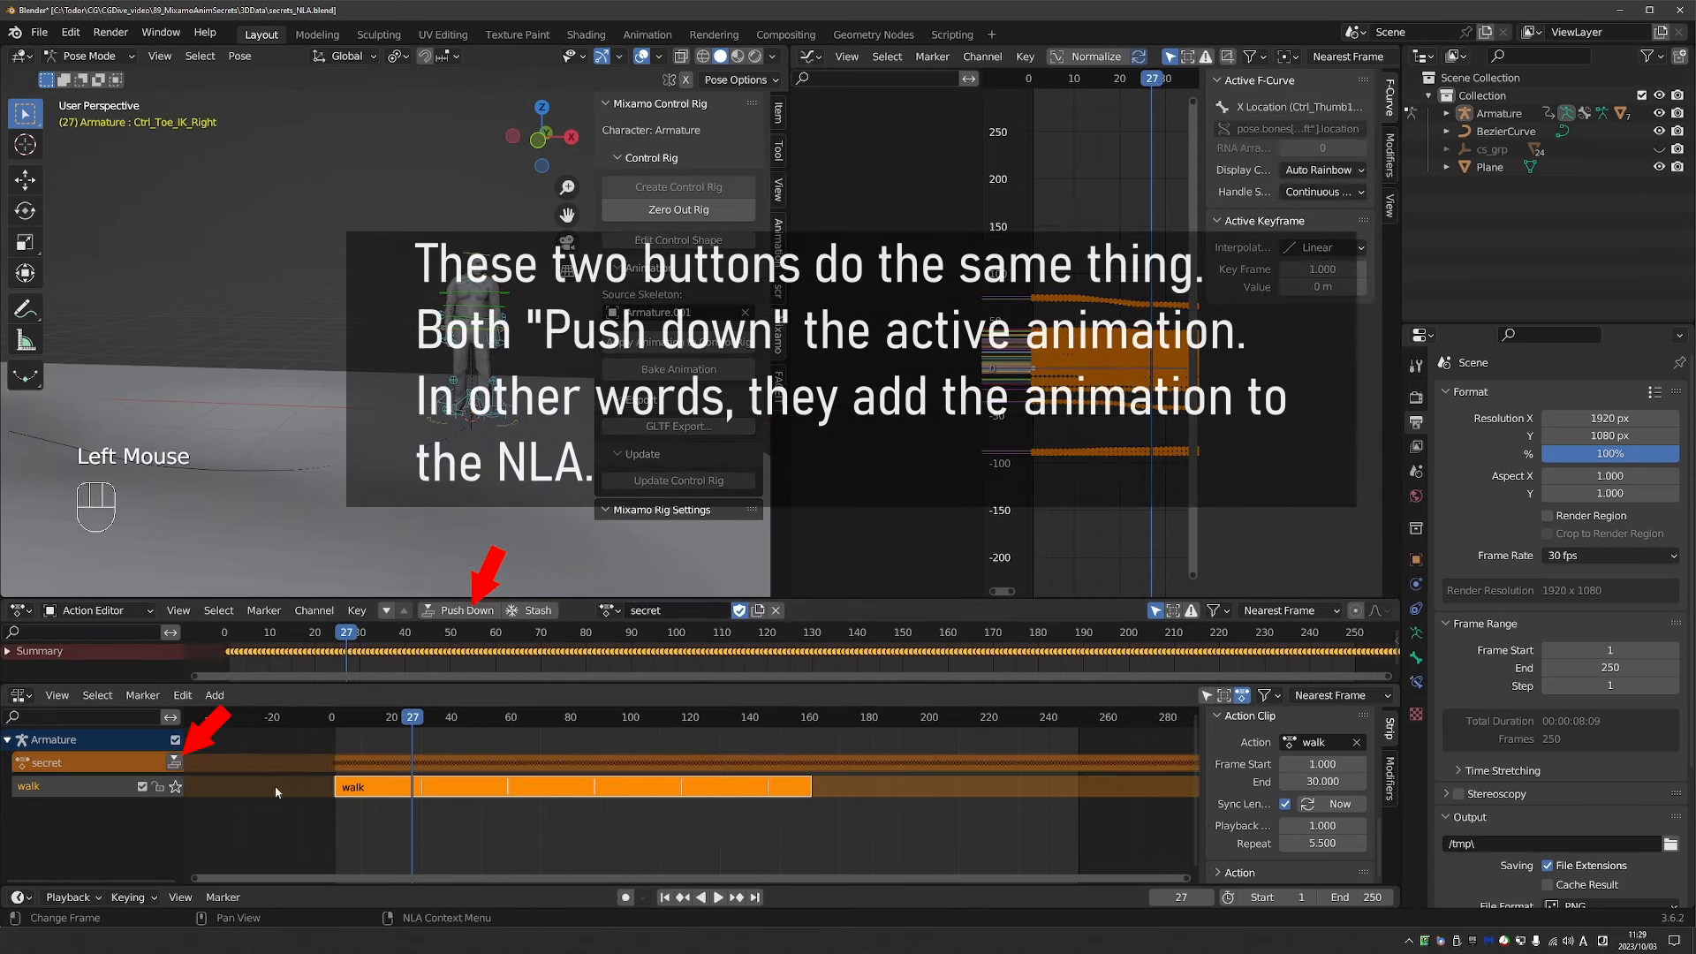
click(174, 762)
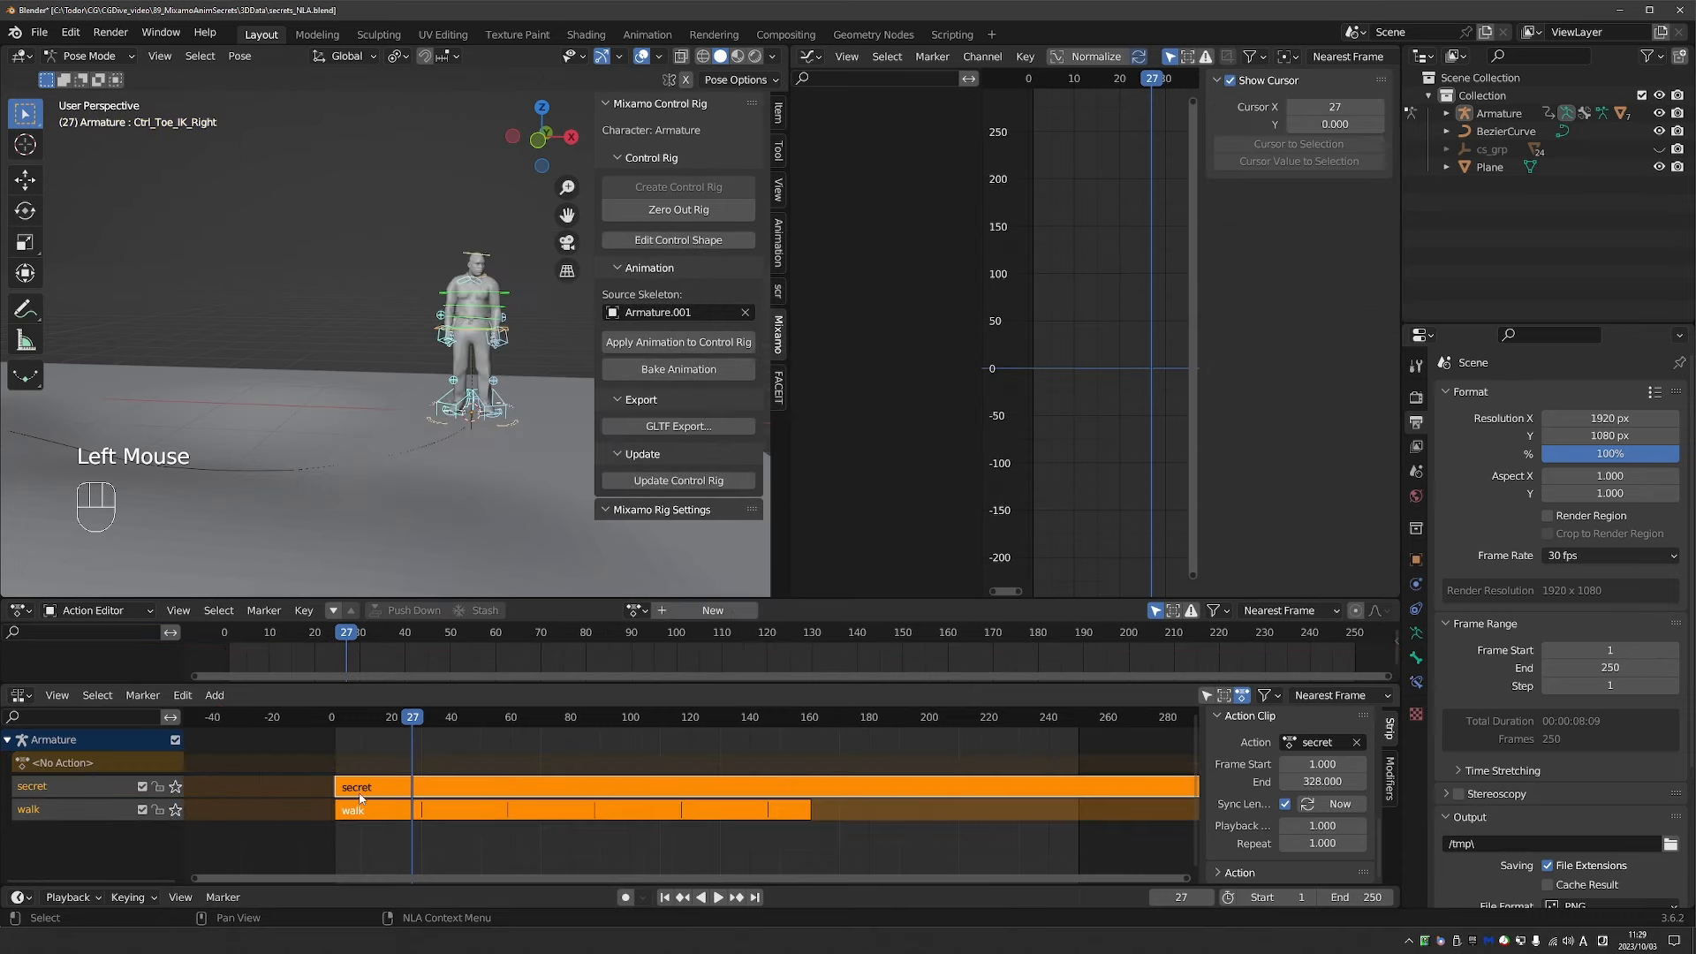
Move only the secret strip so it starts at frame 151, slightly overlapping the end of the walk strip.
click(301, 778)
click(426, 791)
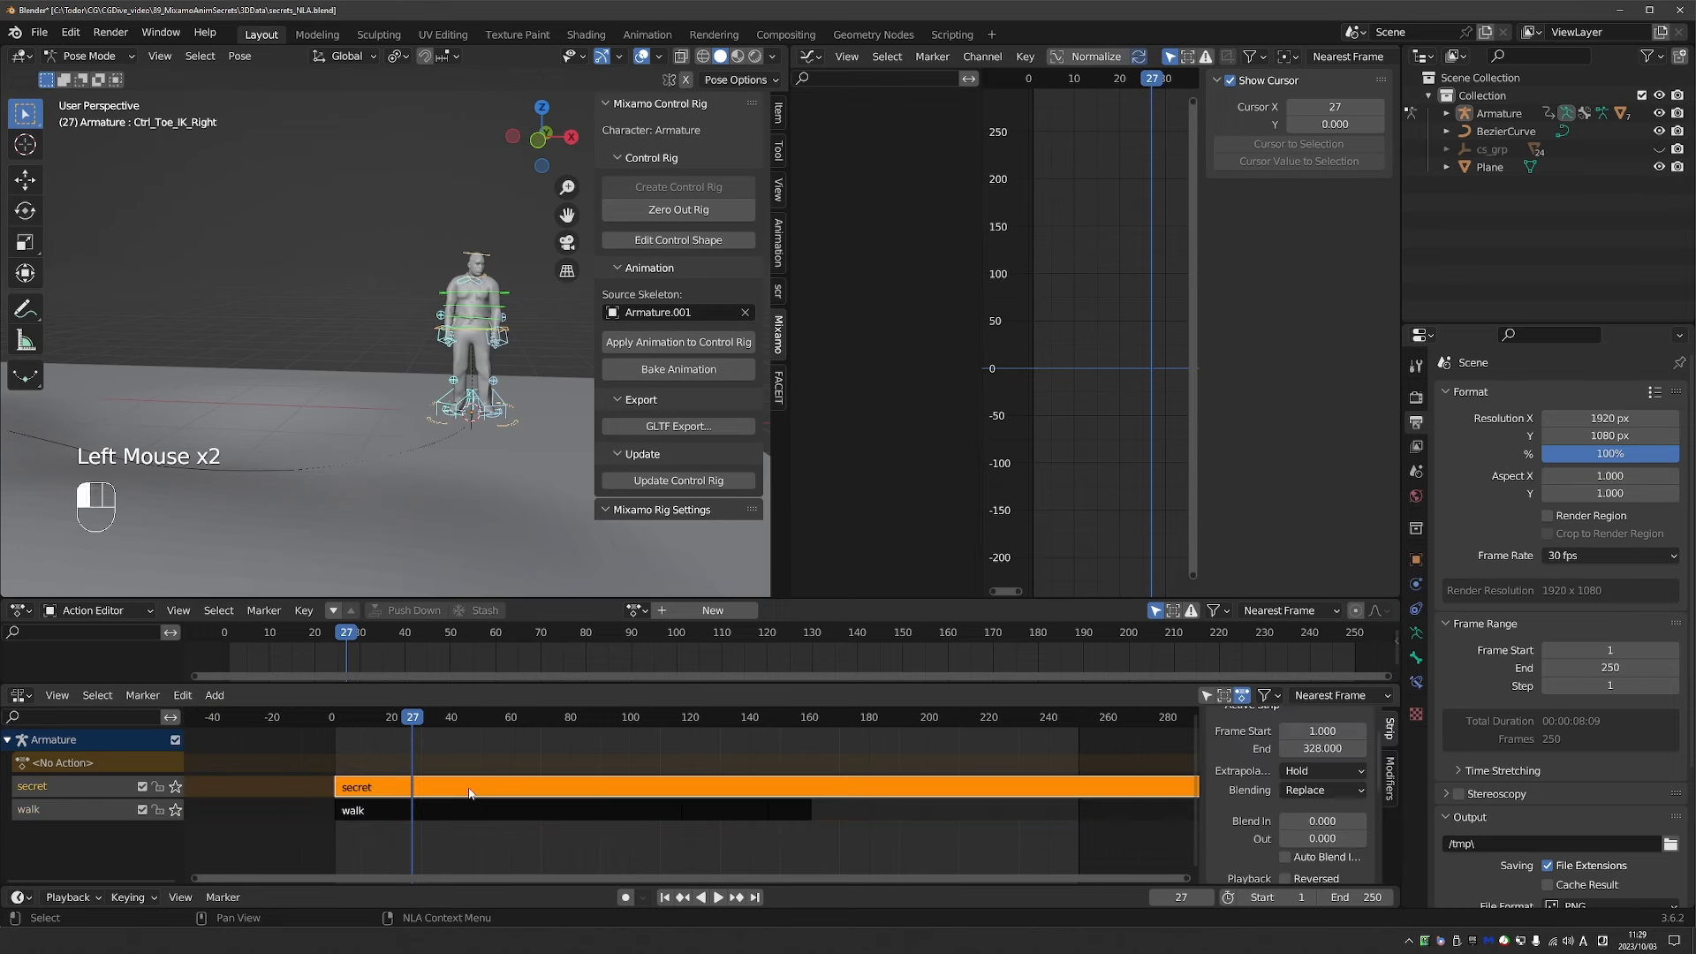
drag(424, 792, 874, 795)
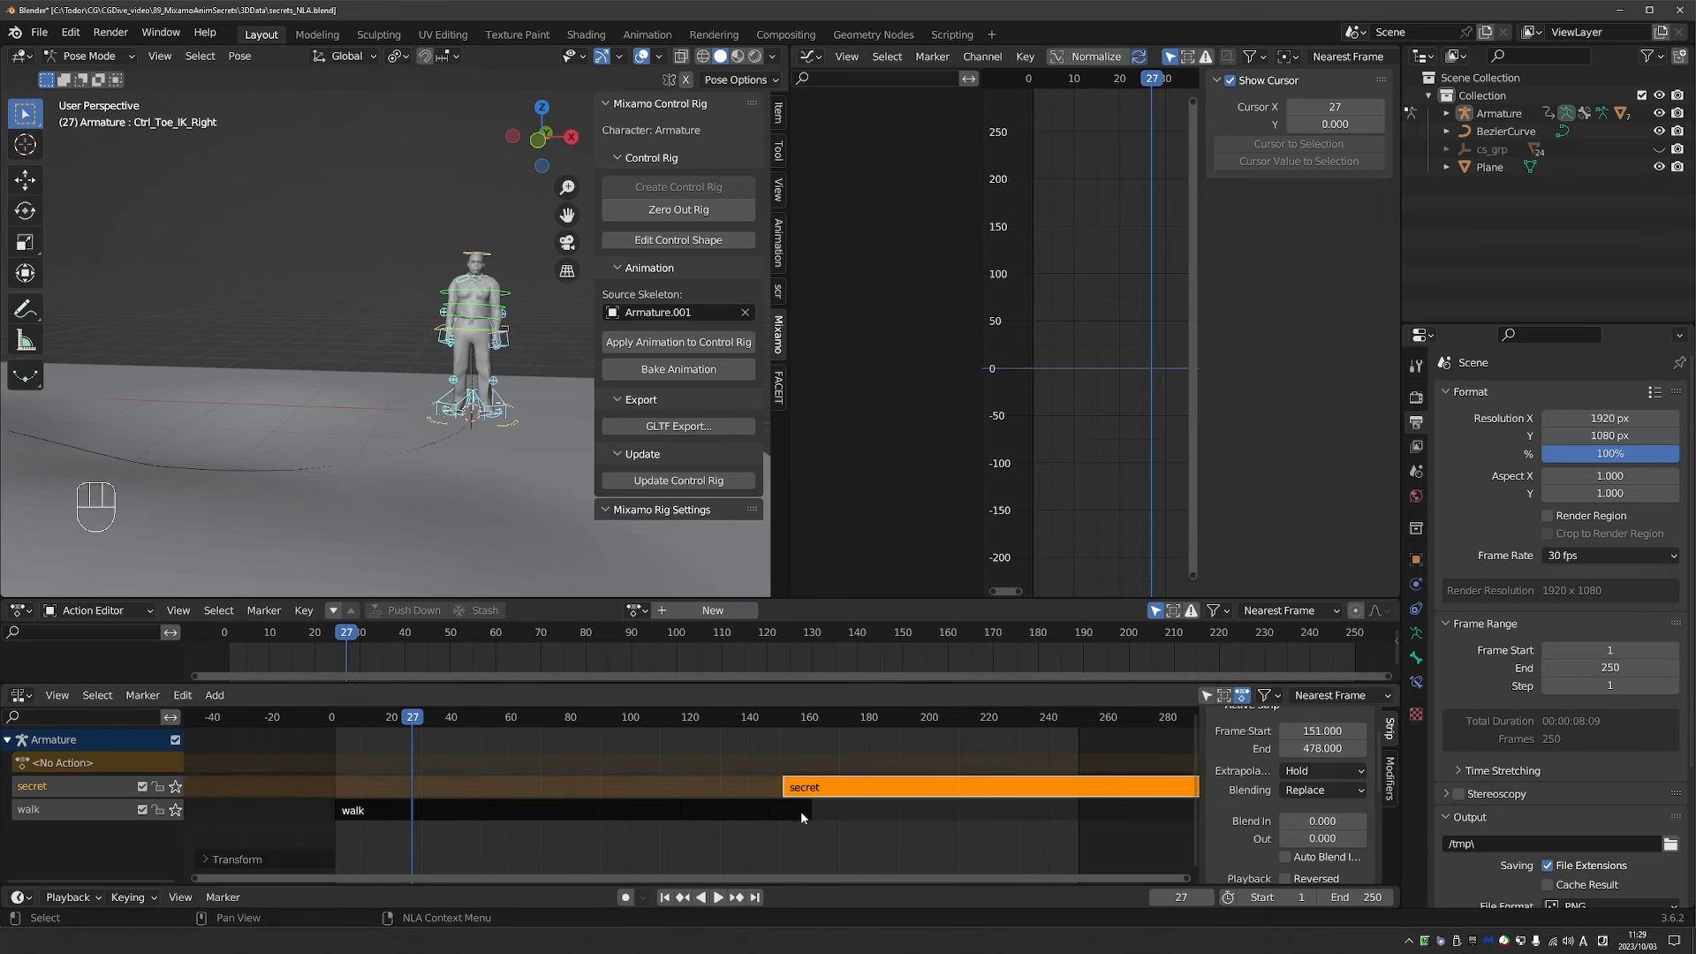
Set the secret strip's Extrapolation to Nothing and scrub through the walk and secret strips to frame 246.
click(356, 718)
drag(349, 720, 726, 766)
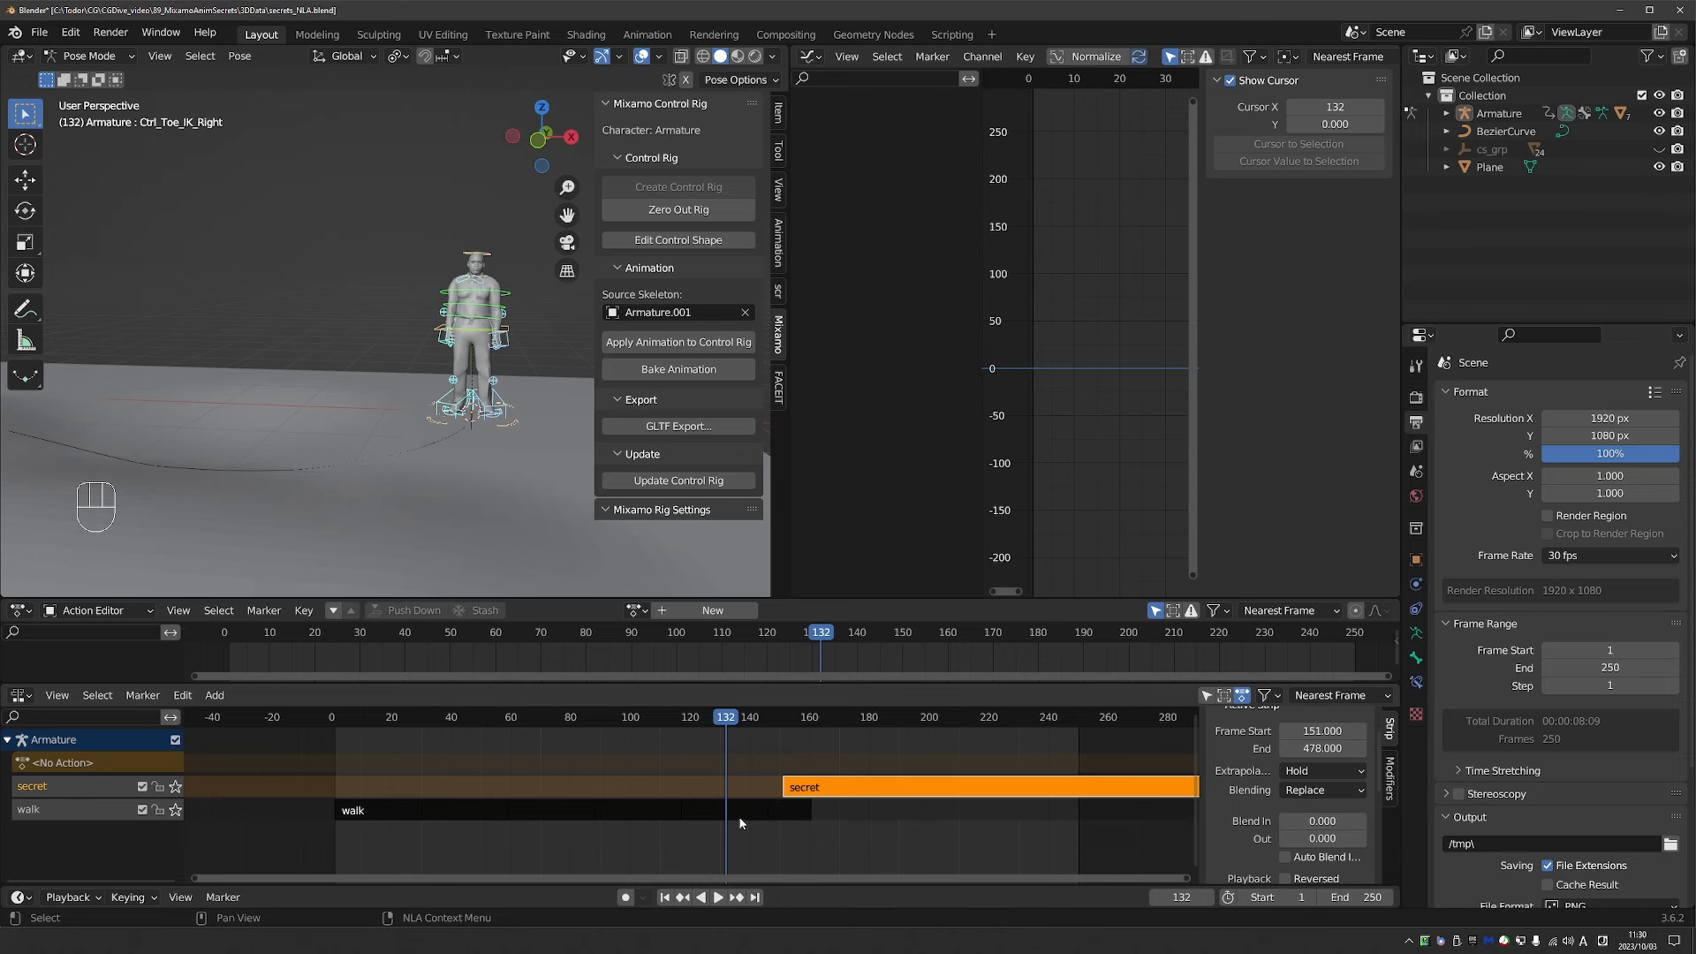
scroll(748, 788, down, 5)
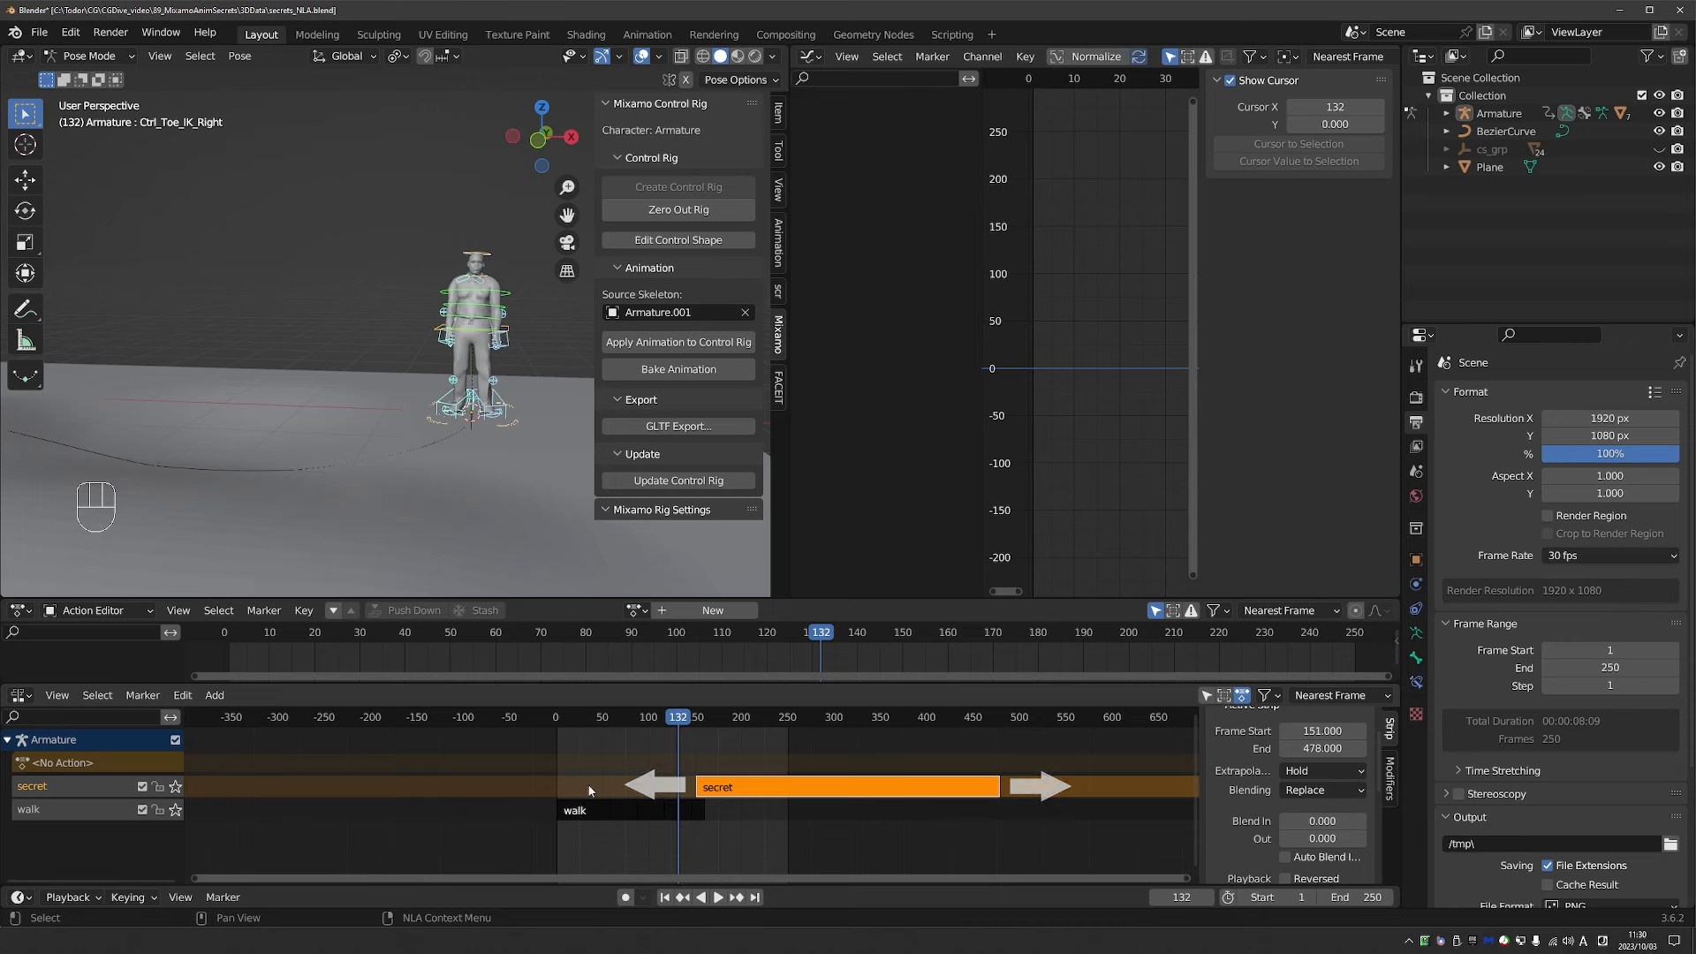
click(1322, 770)
click(1305, 790)
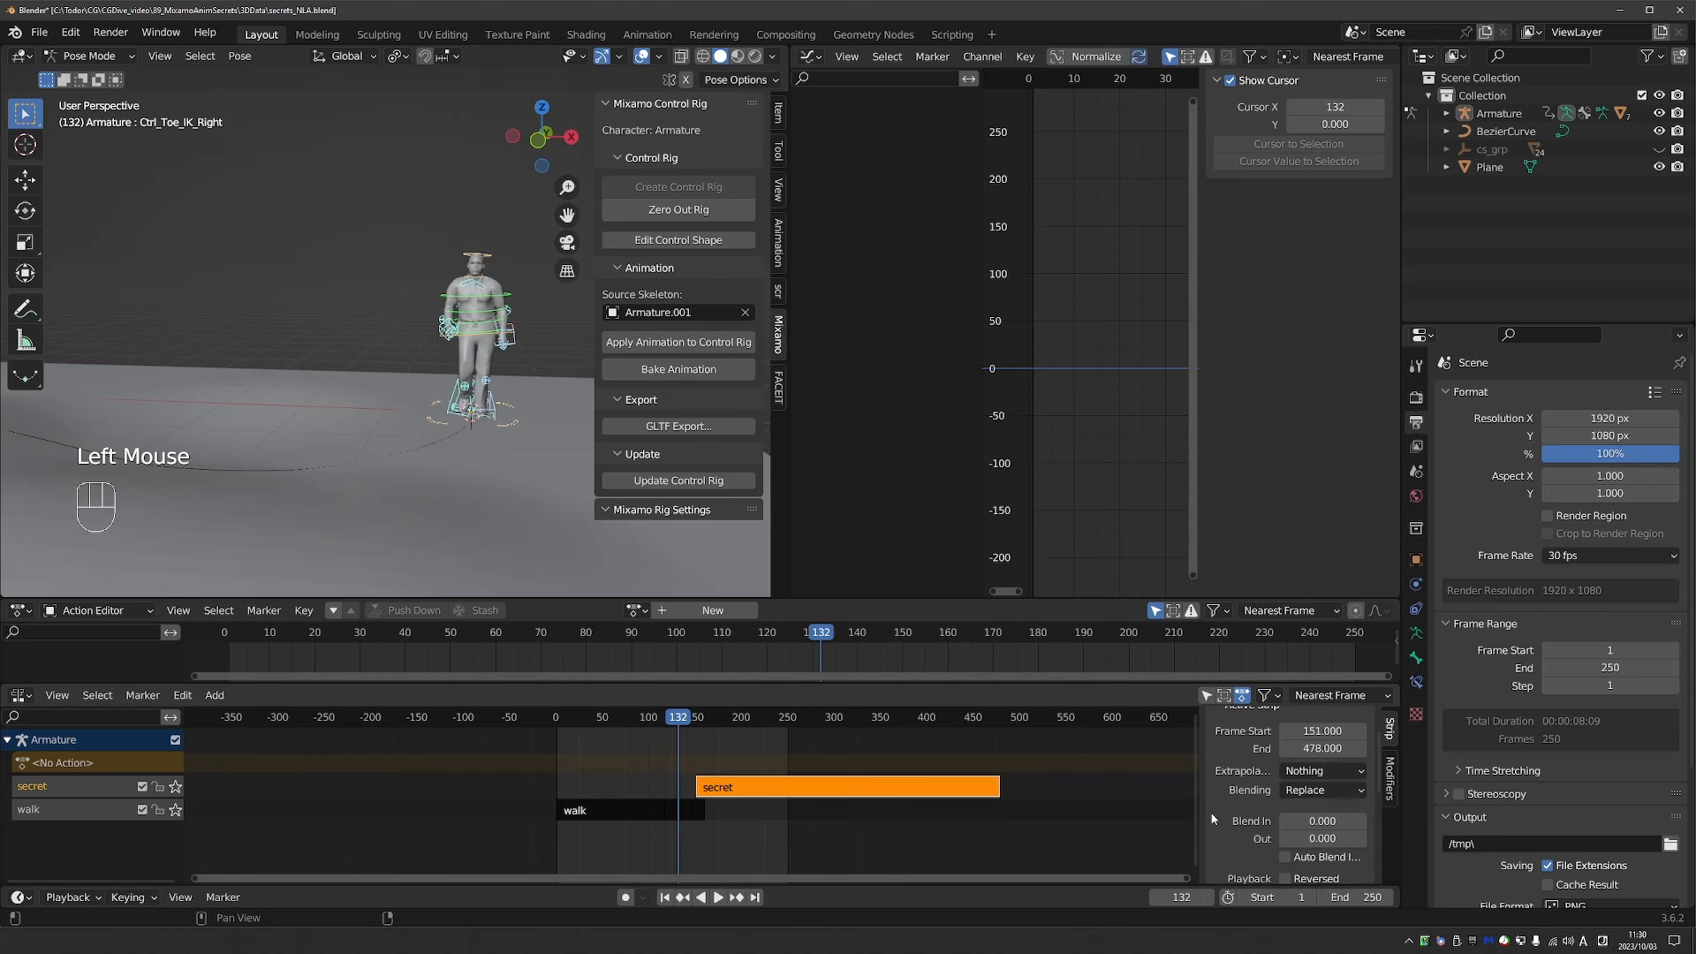
click(569, 717)
drag(575, 728, 783, 737)
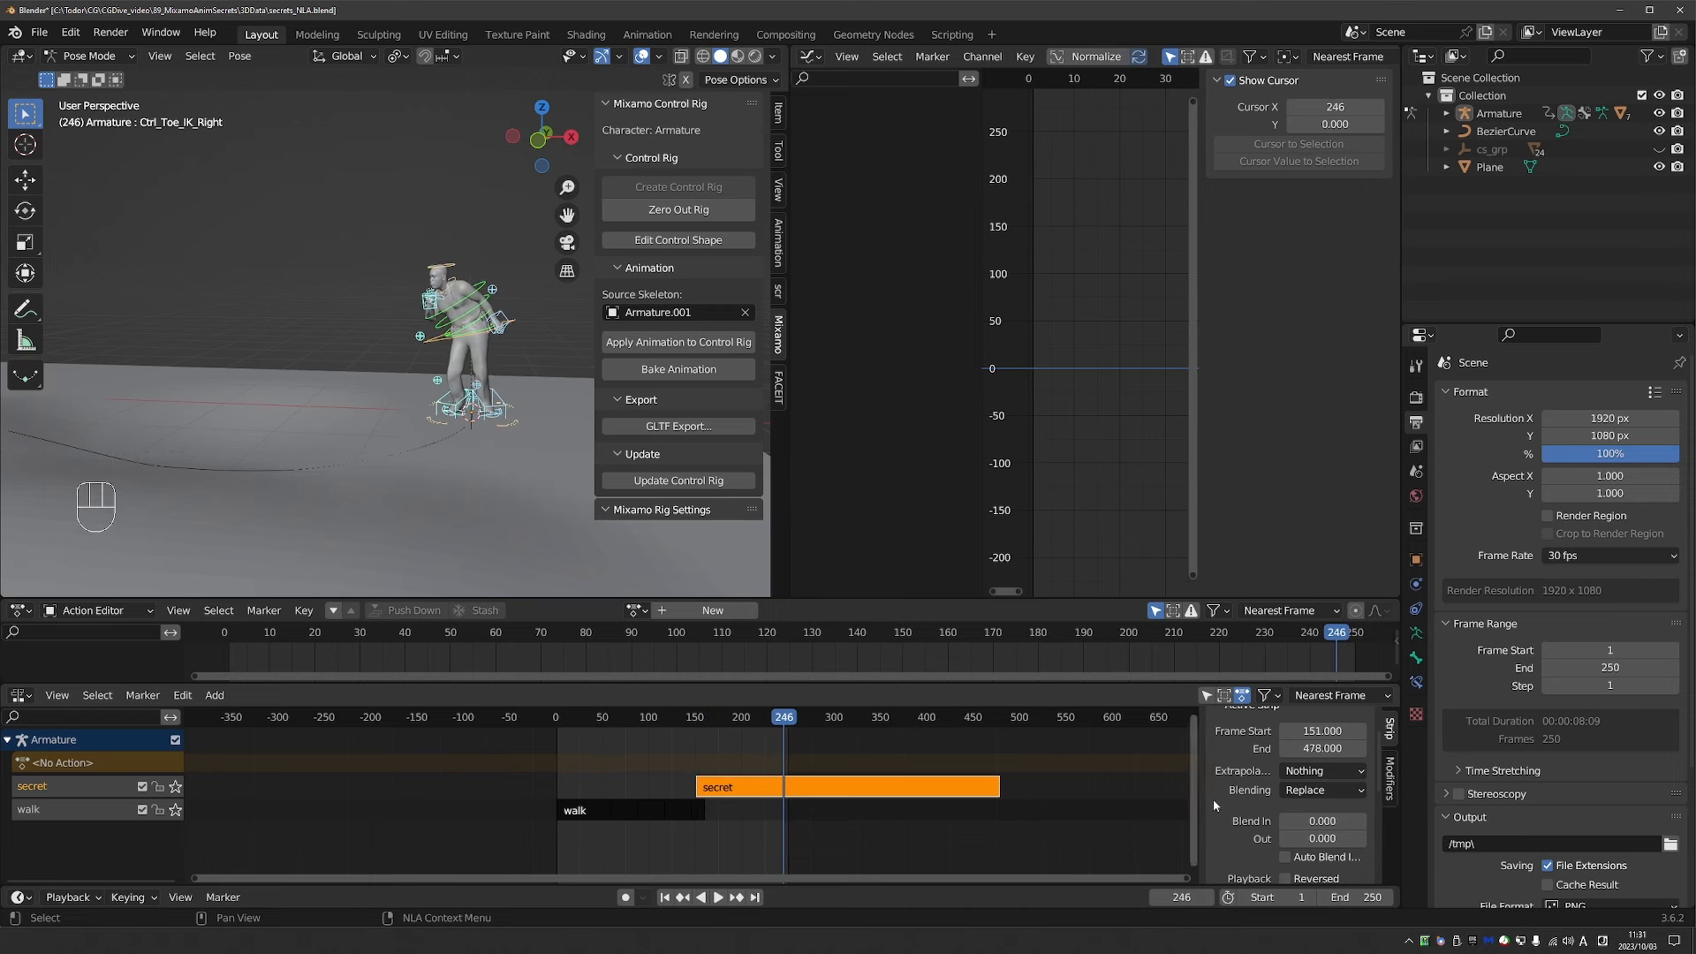
Set the secret strip's Extrapolation to Hold Forward and scrub the walk section to frame 143.
click(1310, 771)
click(1318, 830)
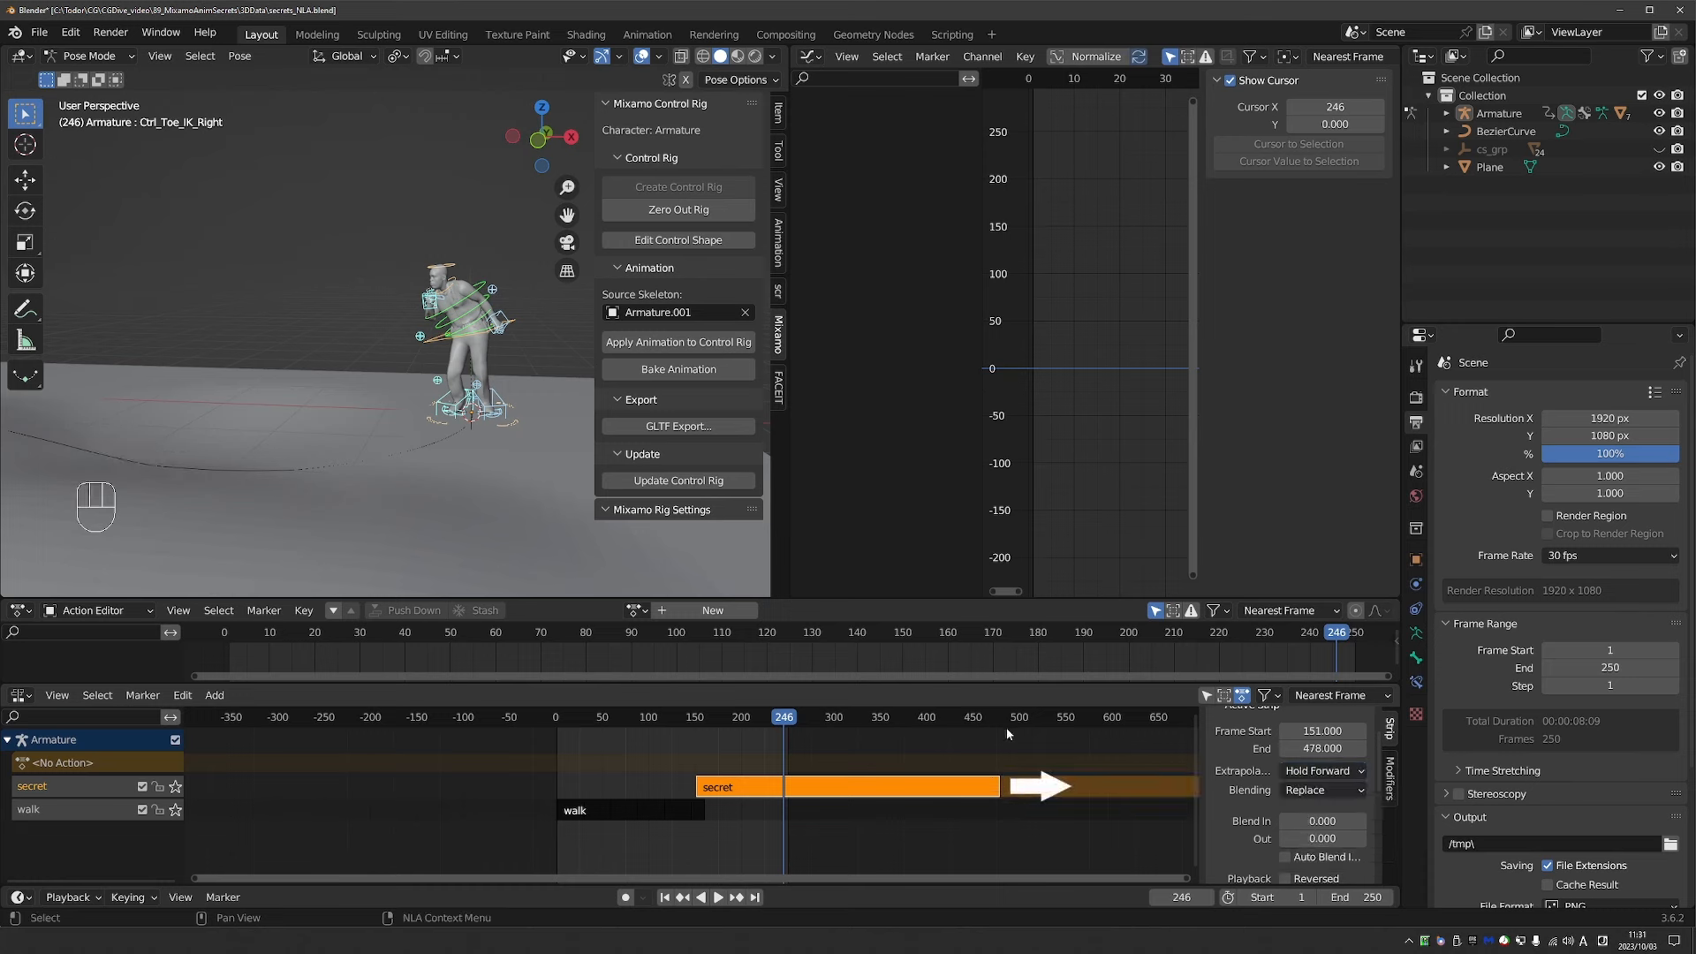
drag(606, 719, 680, 747)
scroll(744, 798, up, 2)
scroll(744, 802, up, 4)
click(554, 721)
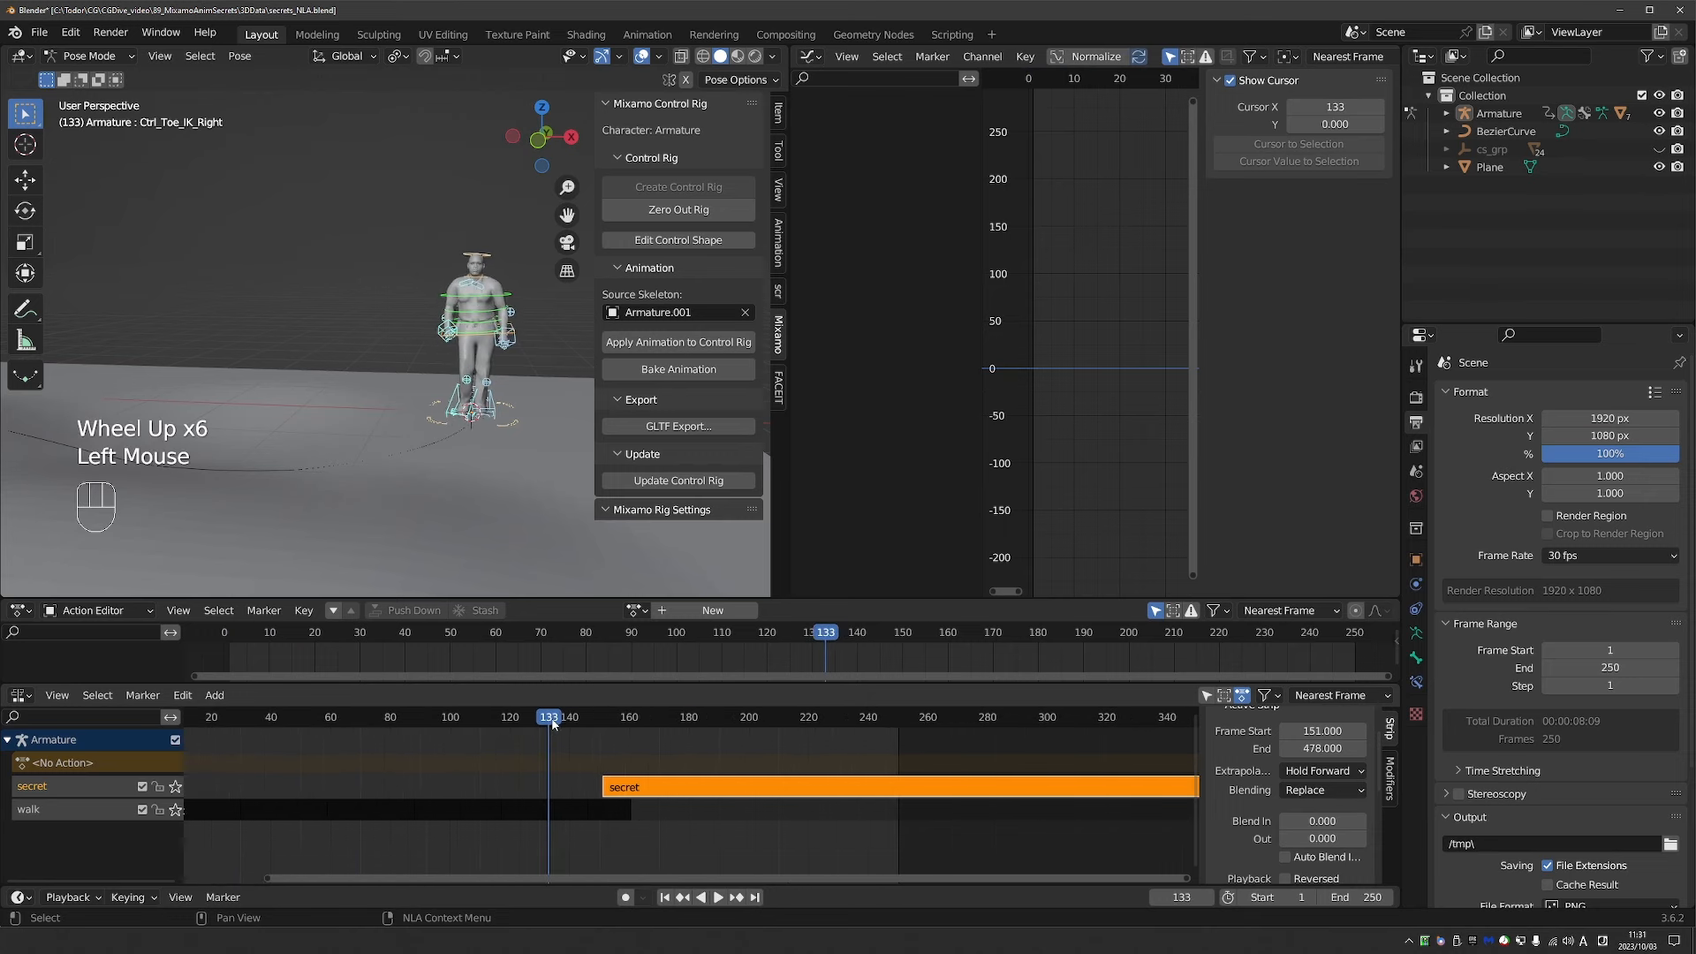
mouse_move(553, 721)
mouse_down()
mouse_move(607, 729)
mouse_move(577, 740)
mouse_up()
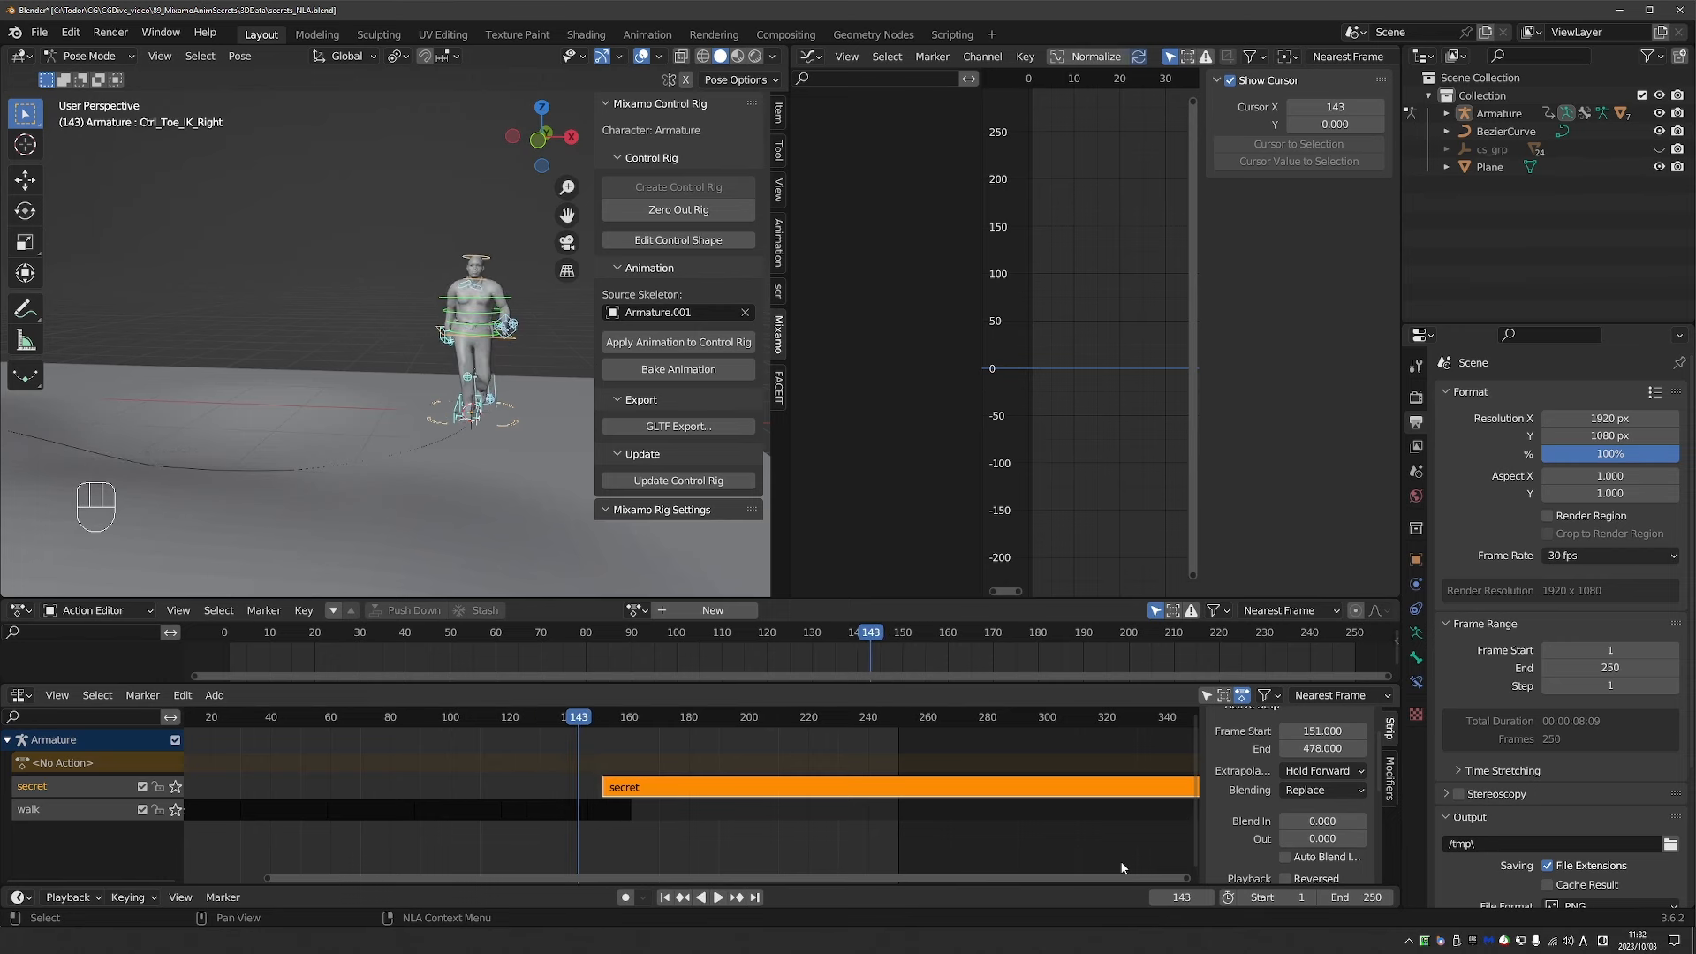
Set the secret strip's Blend In to 11.3 and play back the transition from the walk strip.
drag(1300, 823, 1335, 823)
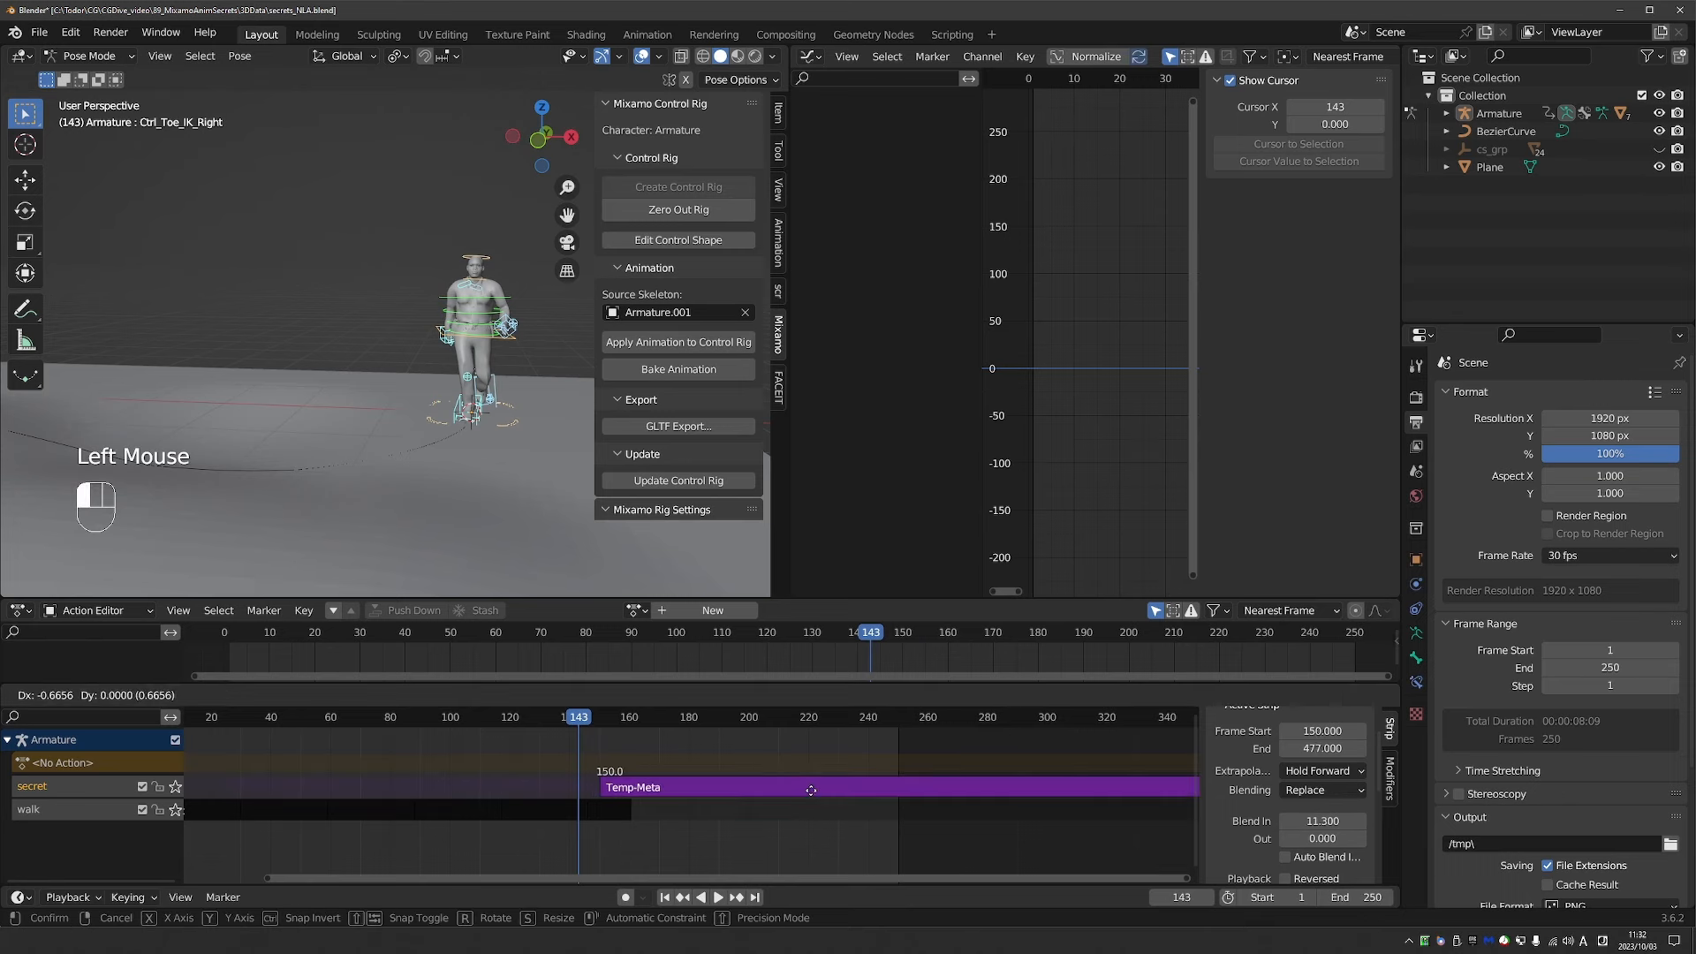
drag(593, 728, 570, 733)
key(space)
key(space)
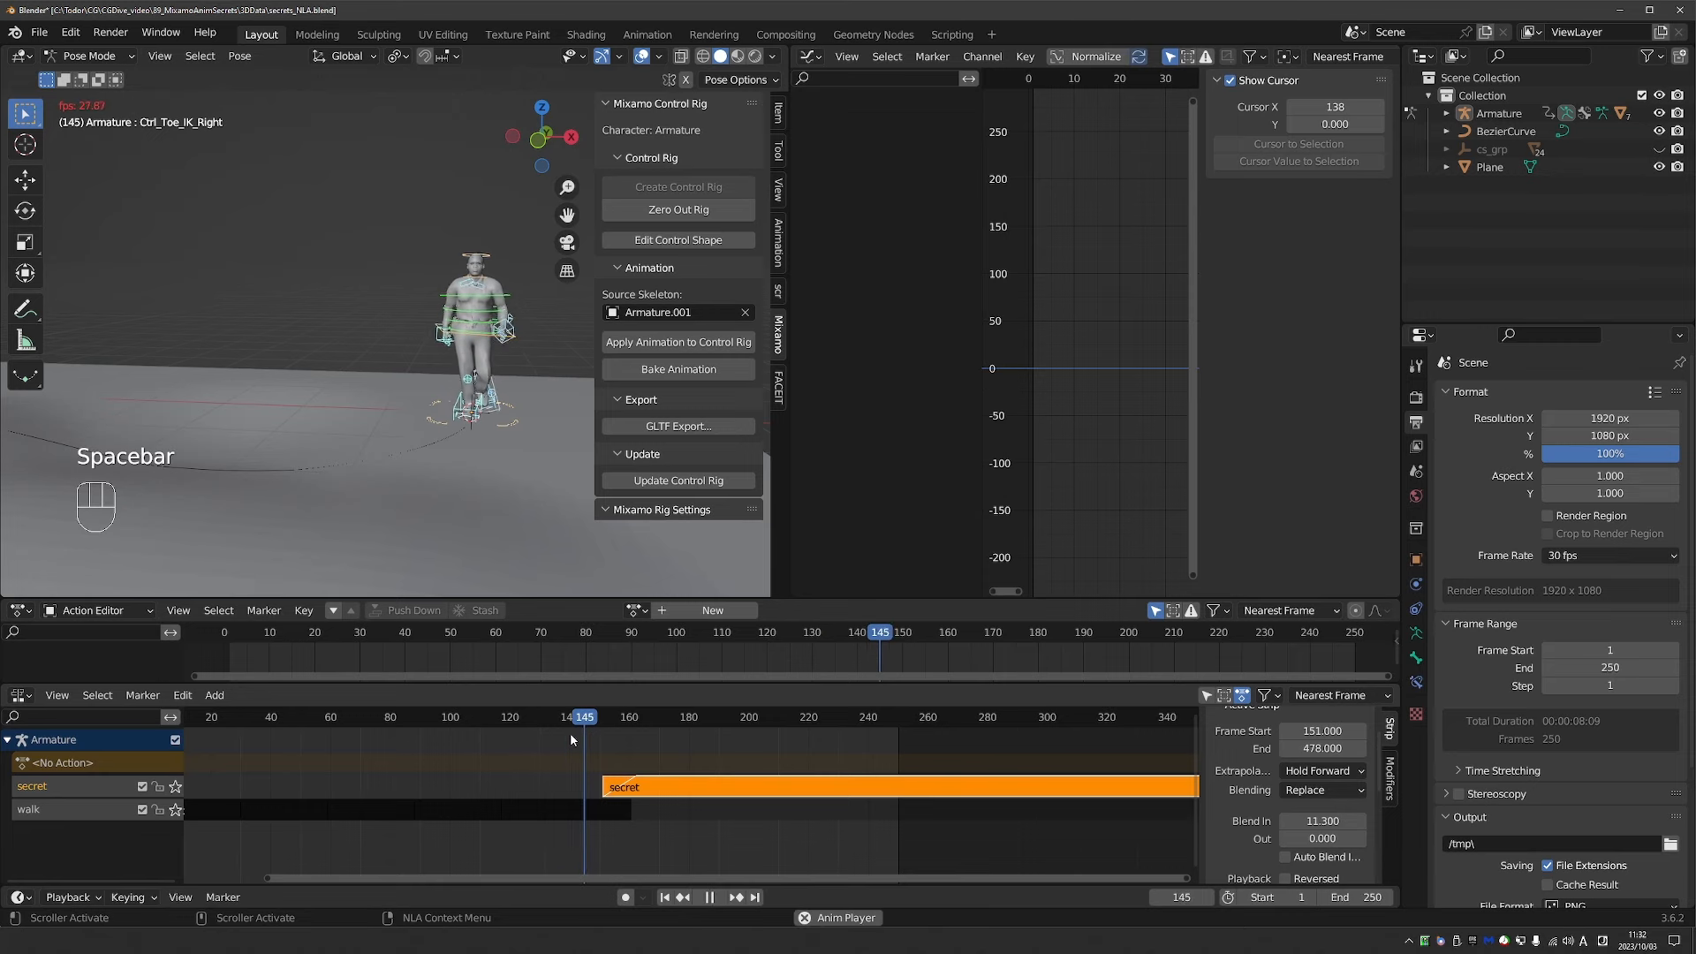
click(562, 722)
key(space)
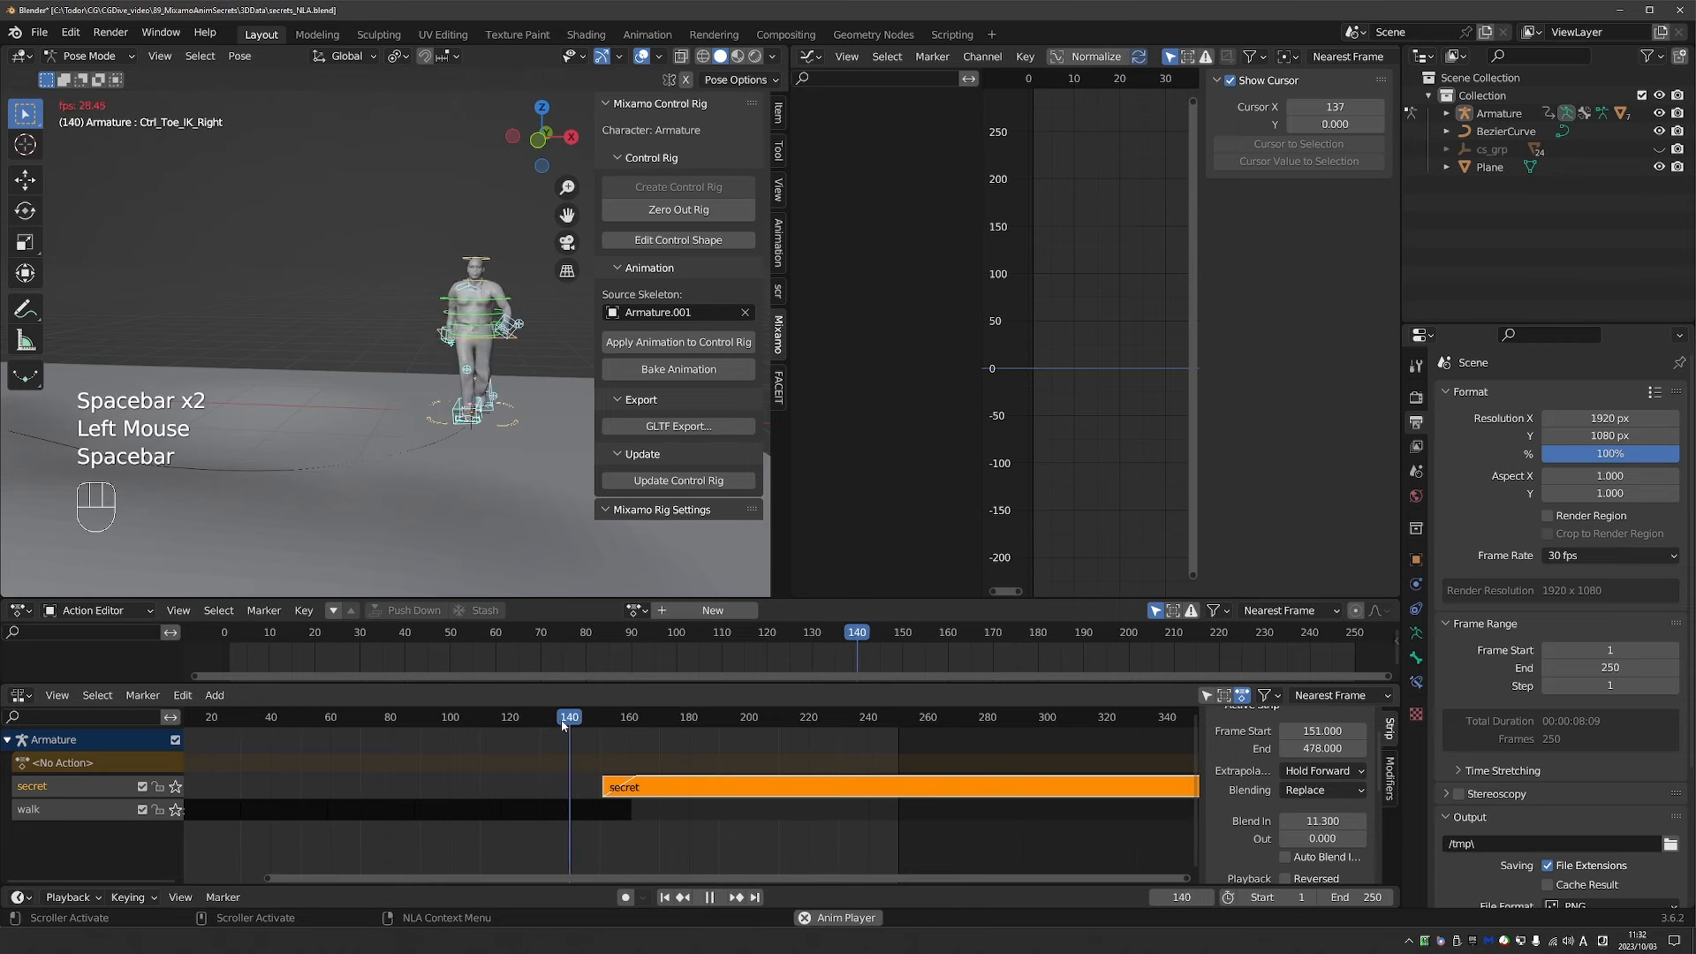
key(space)
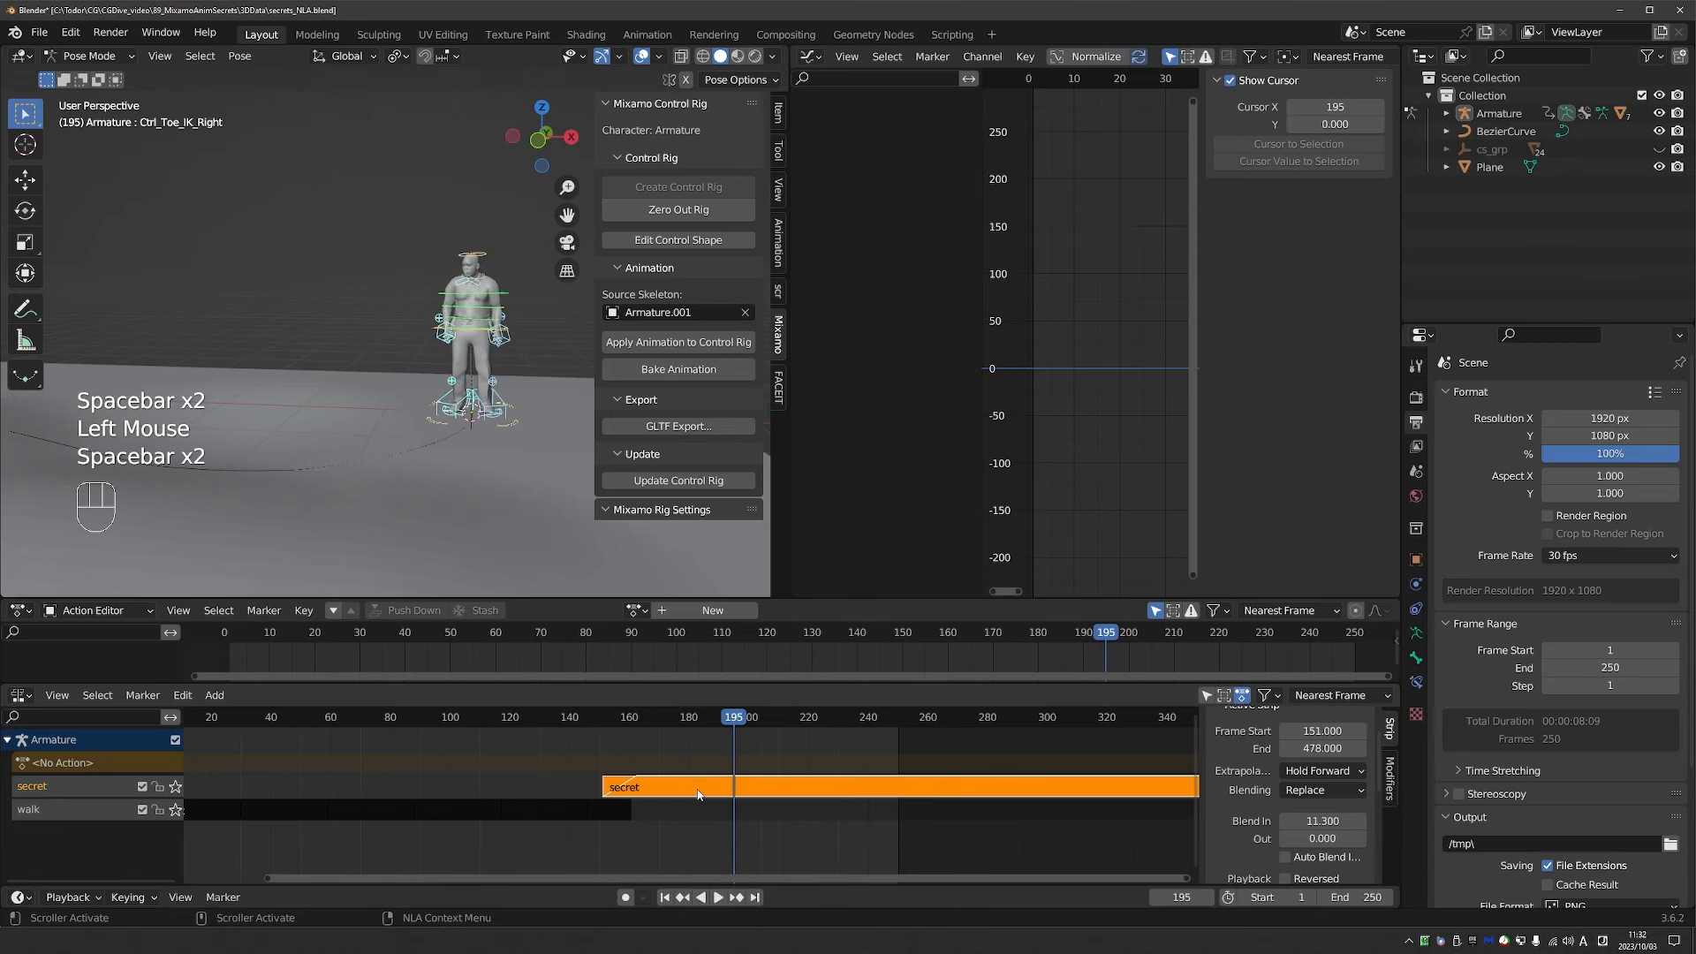
key(ctrl+z)
key(ctrl+z)
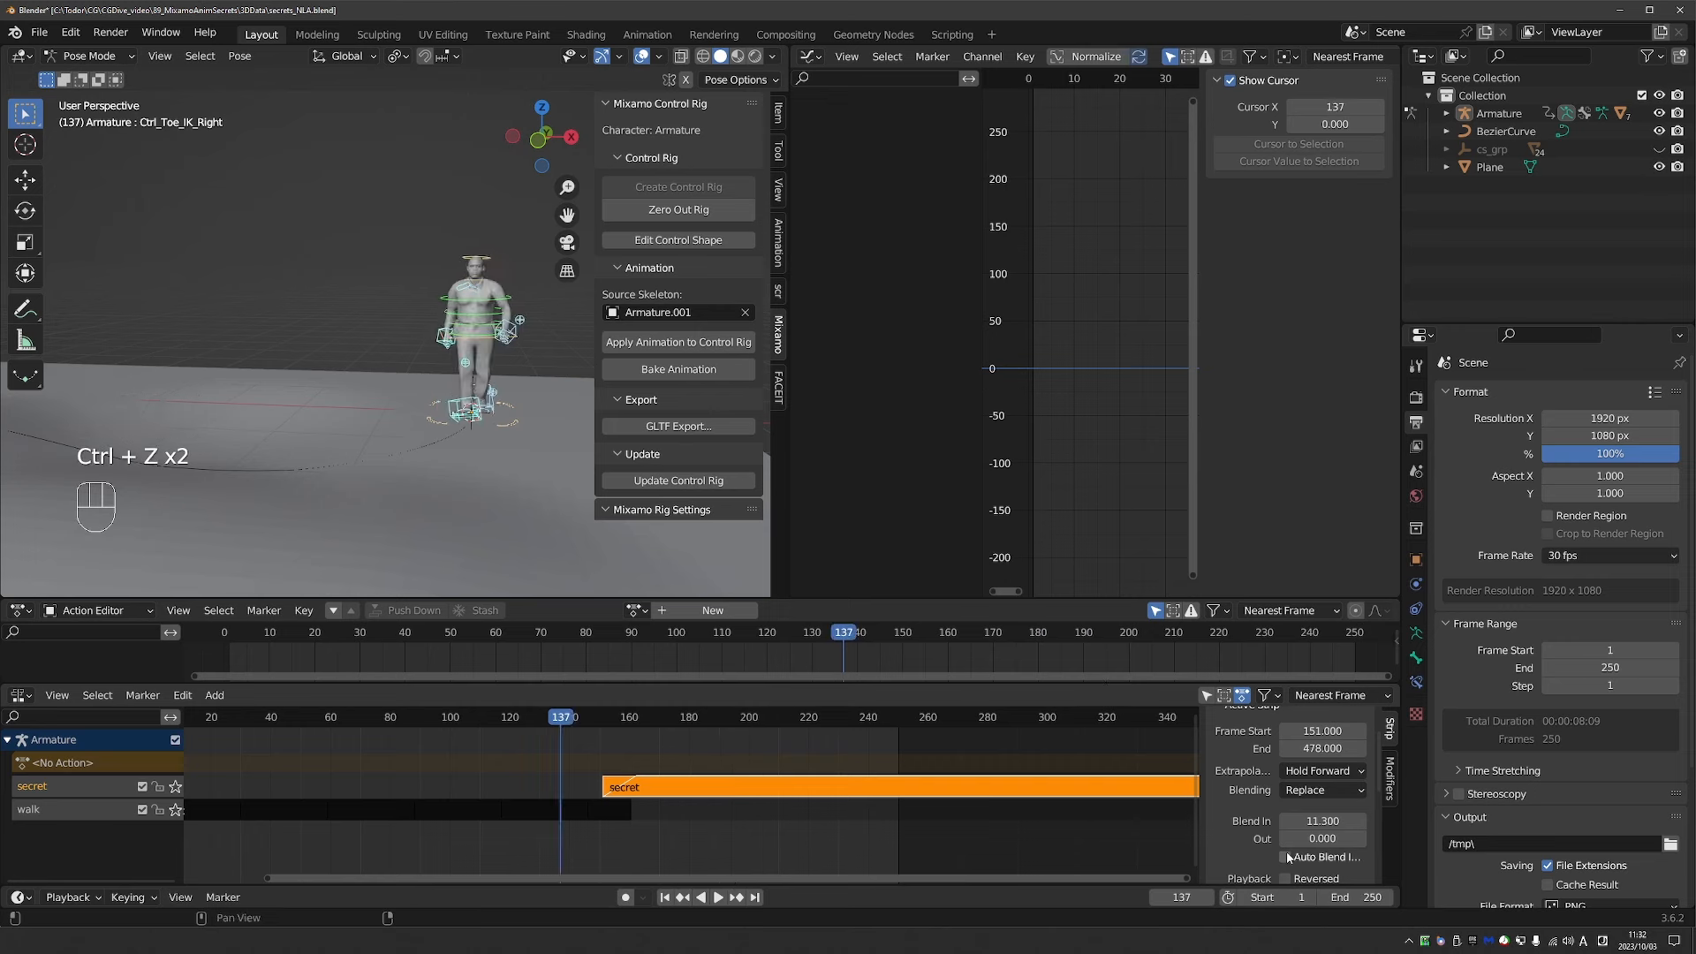
Enable Auto Blend In/Out for the secret strip and move it to start at frame 147, checking the transition in playback.
click(1285, 856)
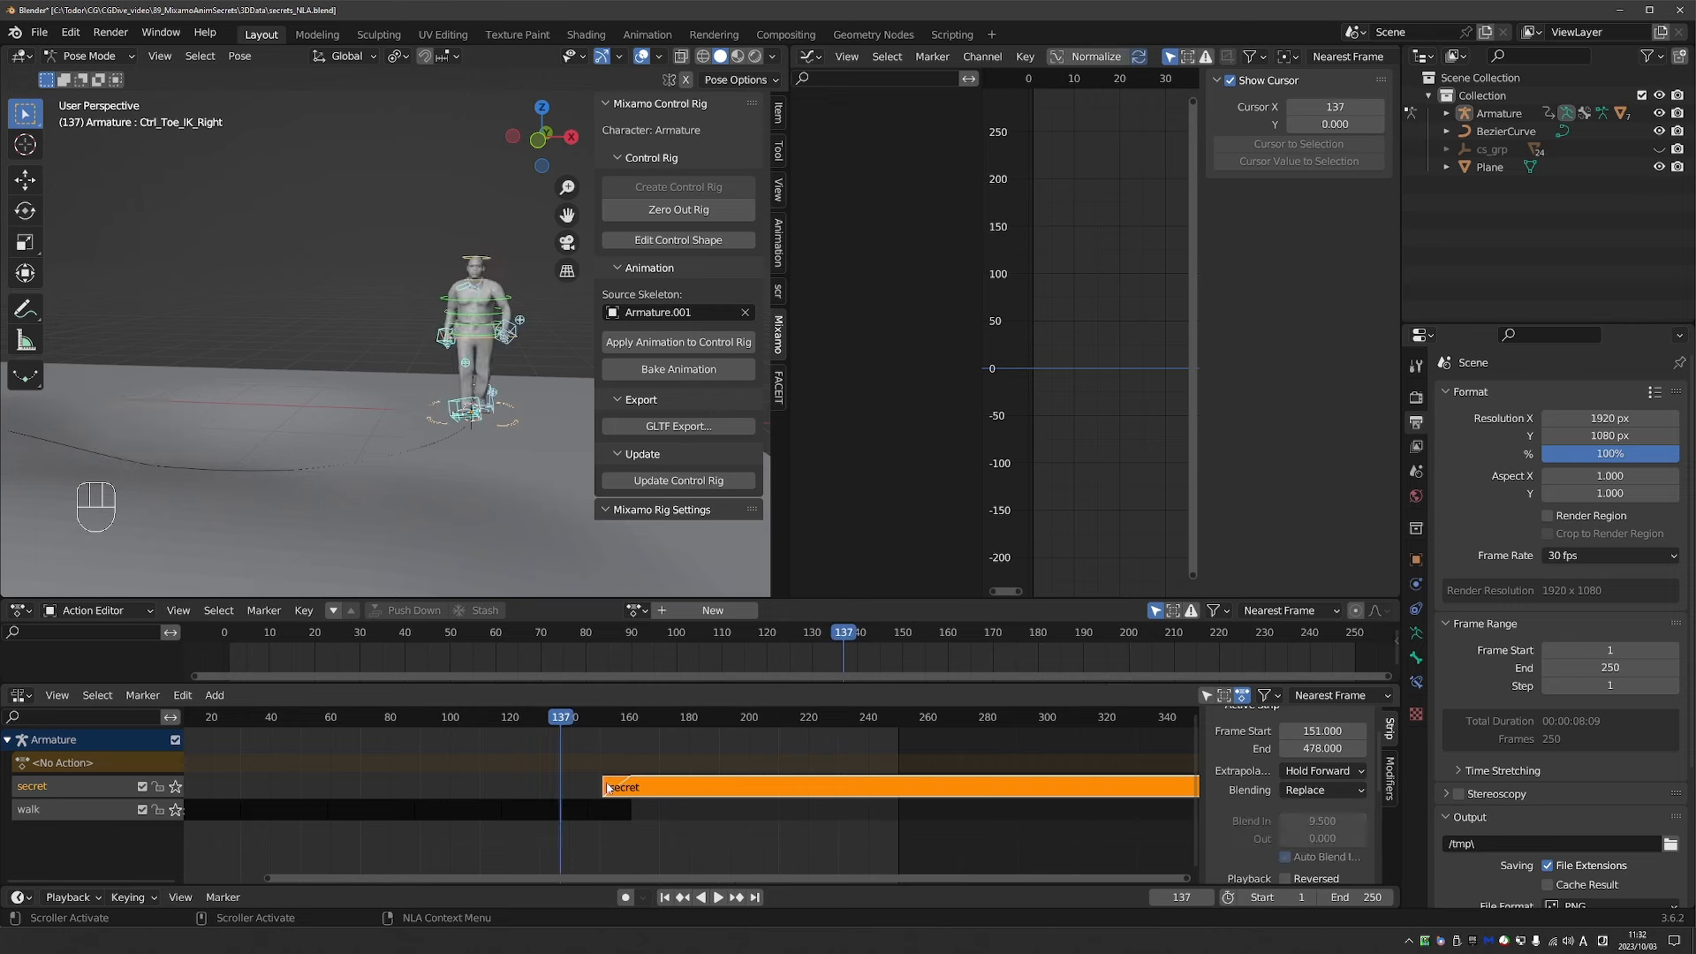
drag(631, 793, 666, 786)
key(space)
key(space)
key(space)
key(space)
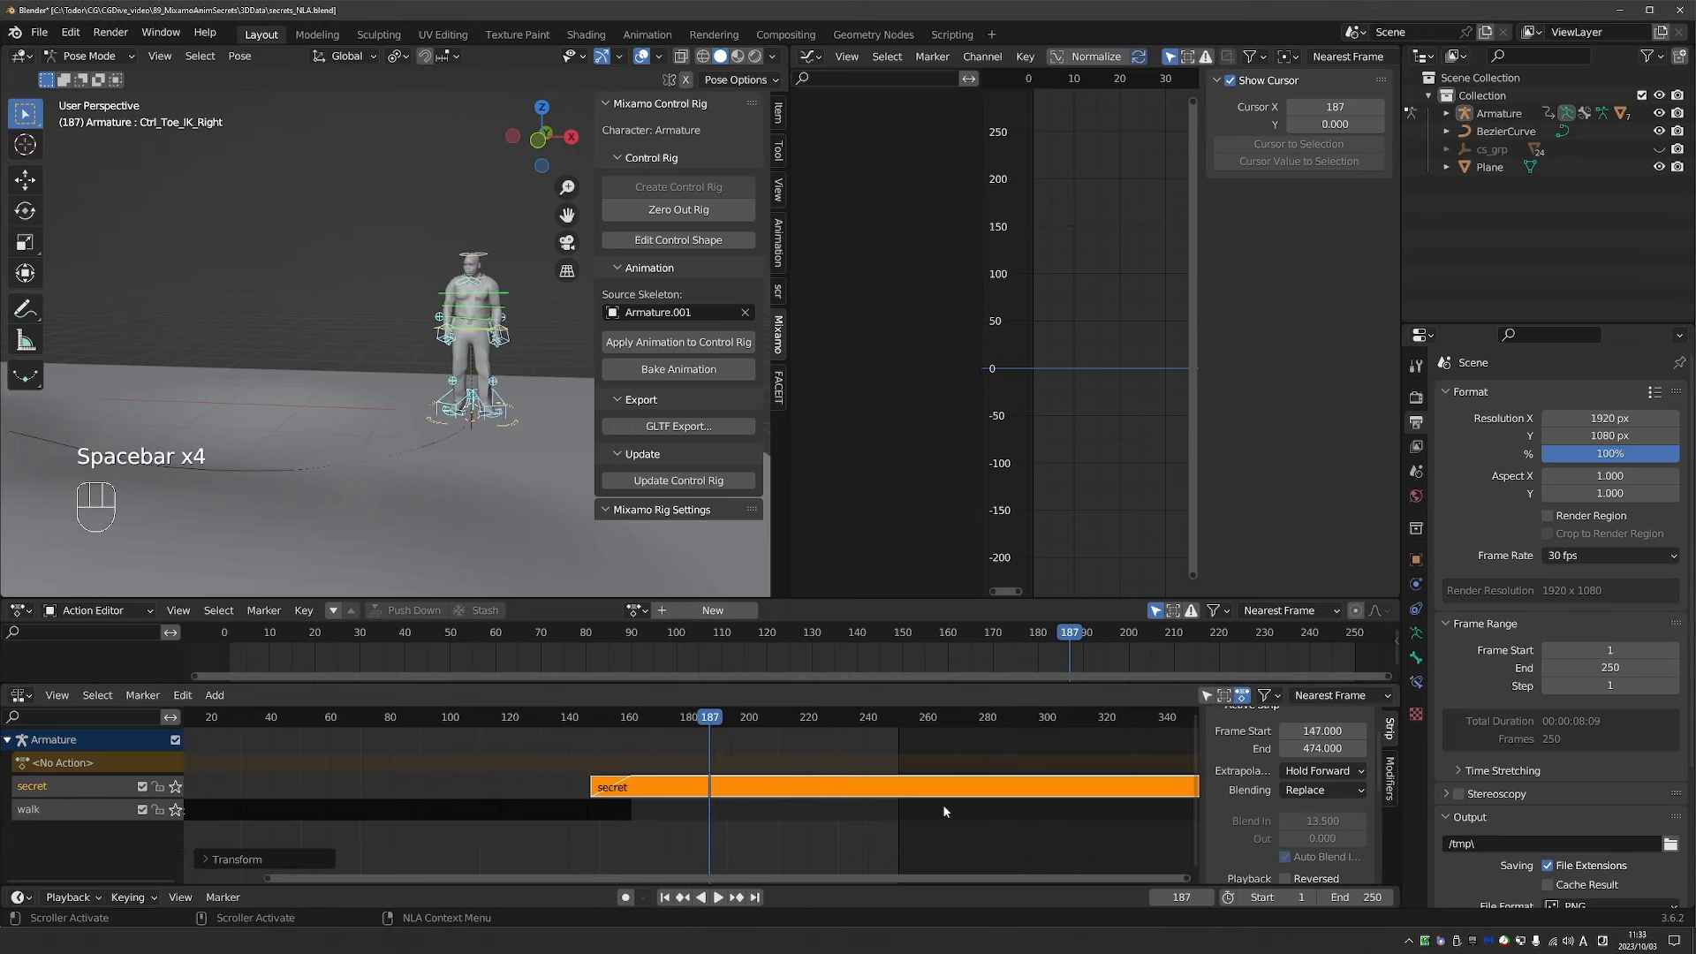
Extend the scene's end frame to 475 so the playback range covers the whole secret strip.
scroll(945, 806, down, 4)
middle_drag(941, 807, 772, 804)
scroll(772, 805, down, 1)
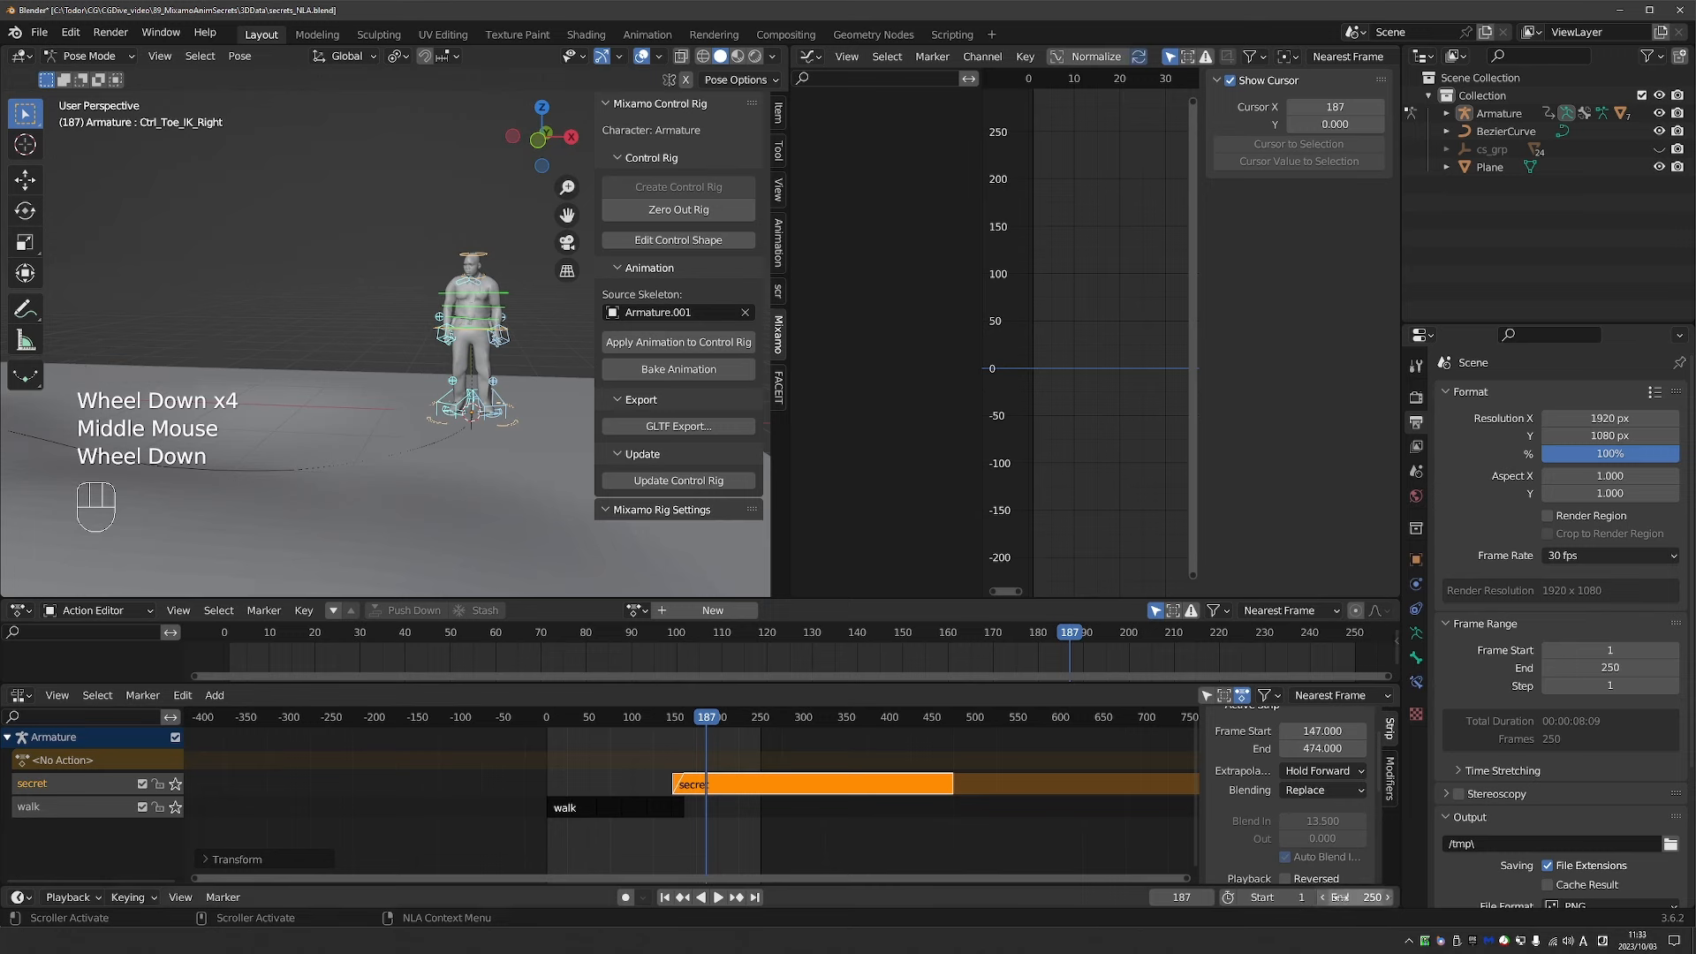
drag(1324, 905, 1439, 905)
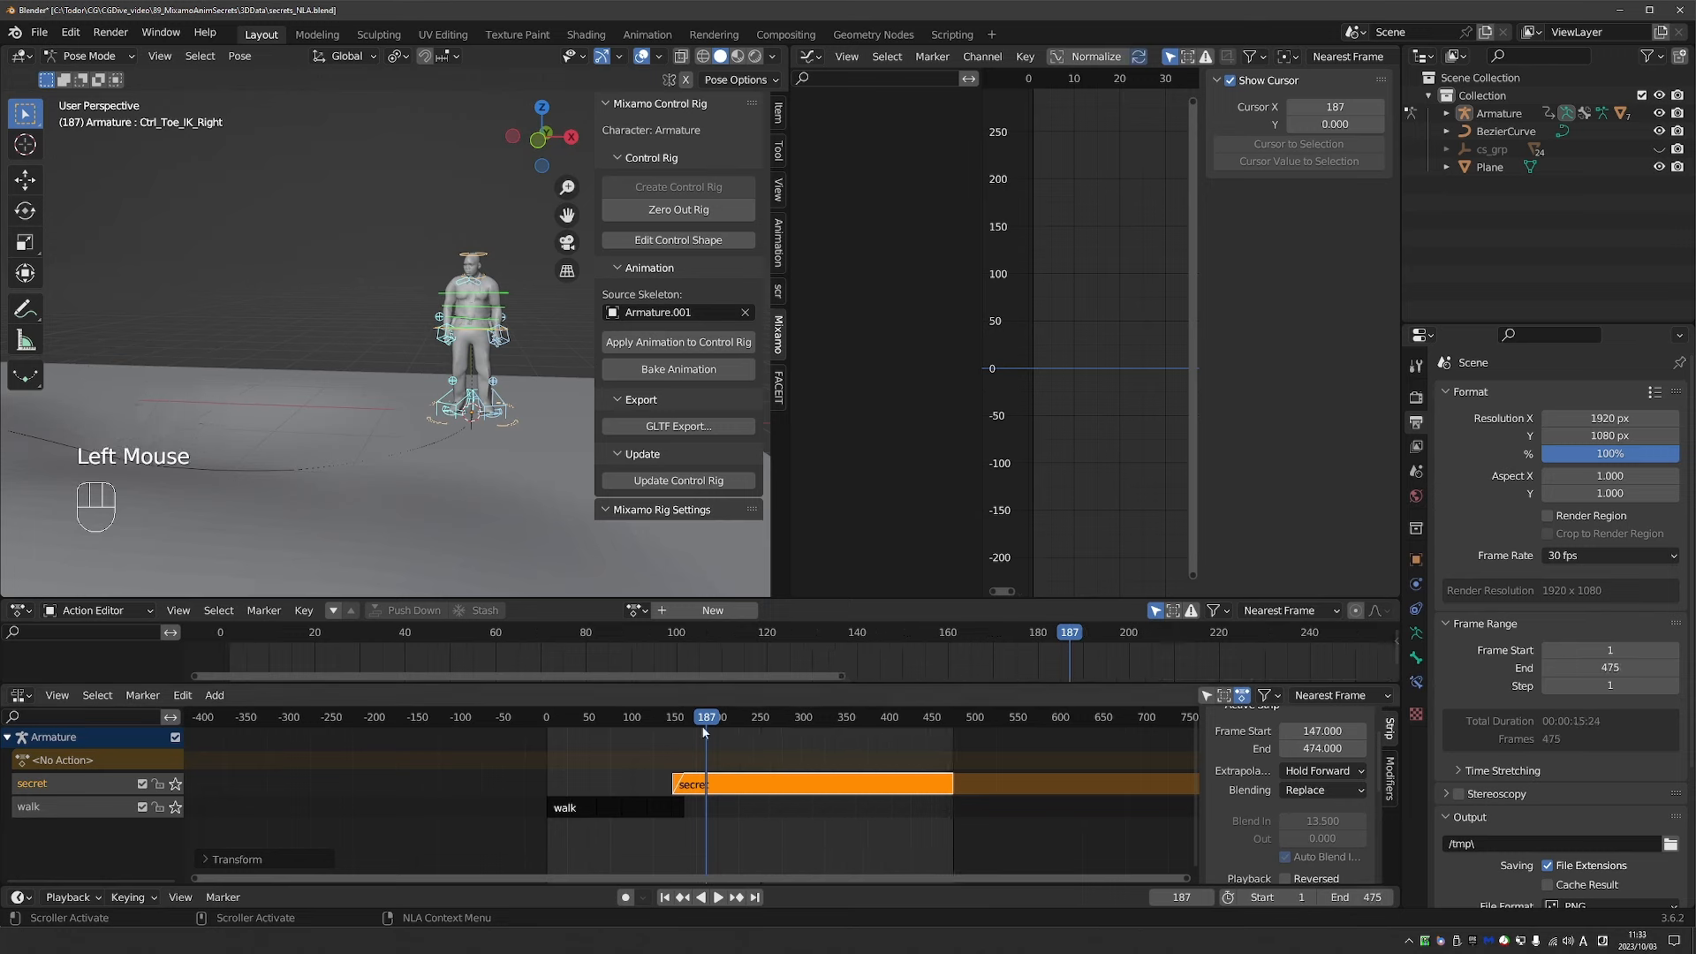
Go to frame 0 and create a new action named "movement" for the armature.
drag(701, 724, 552, 722)
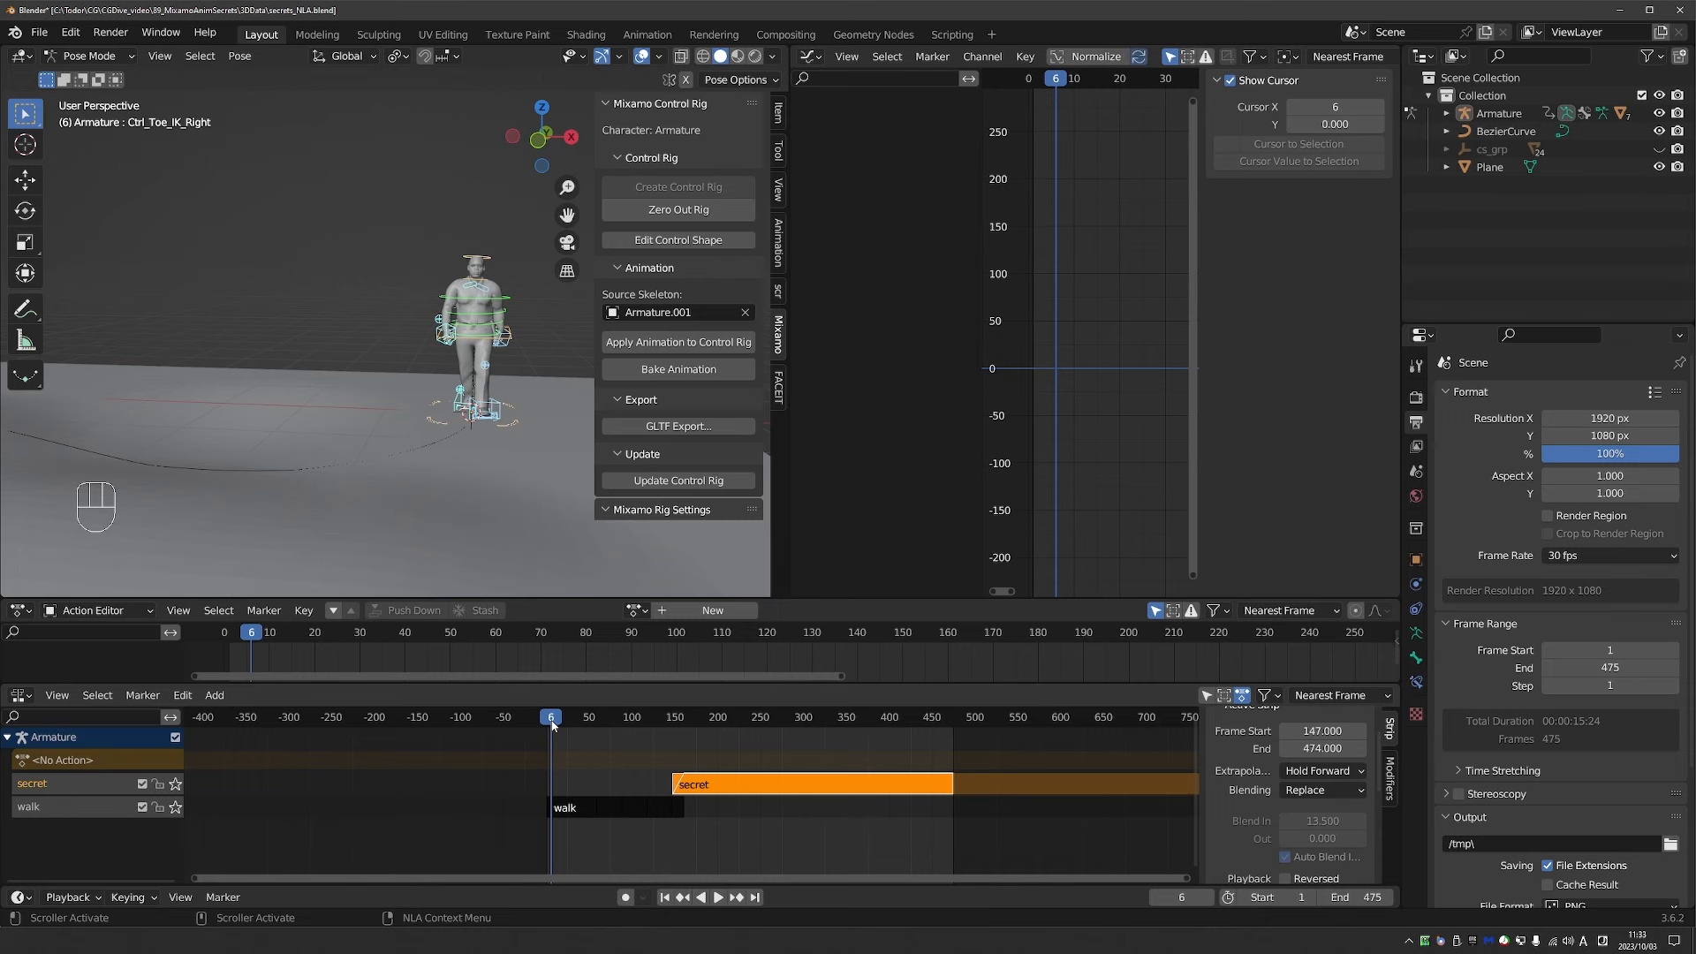
mouse_move(552, 723)
mouse_down()
mouse_move(606, 719)
mouse_move(546, 720)
mouse_up()
click(695, 613)
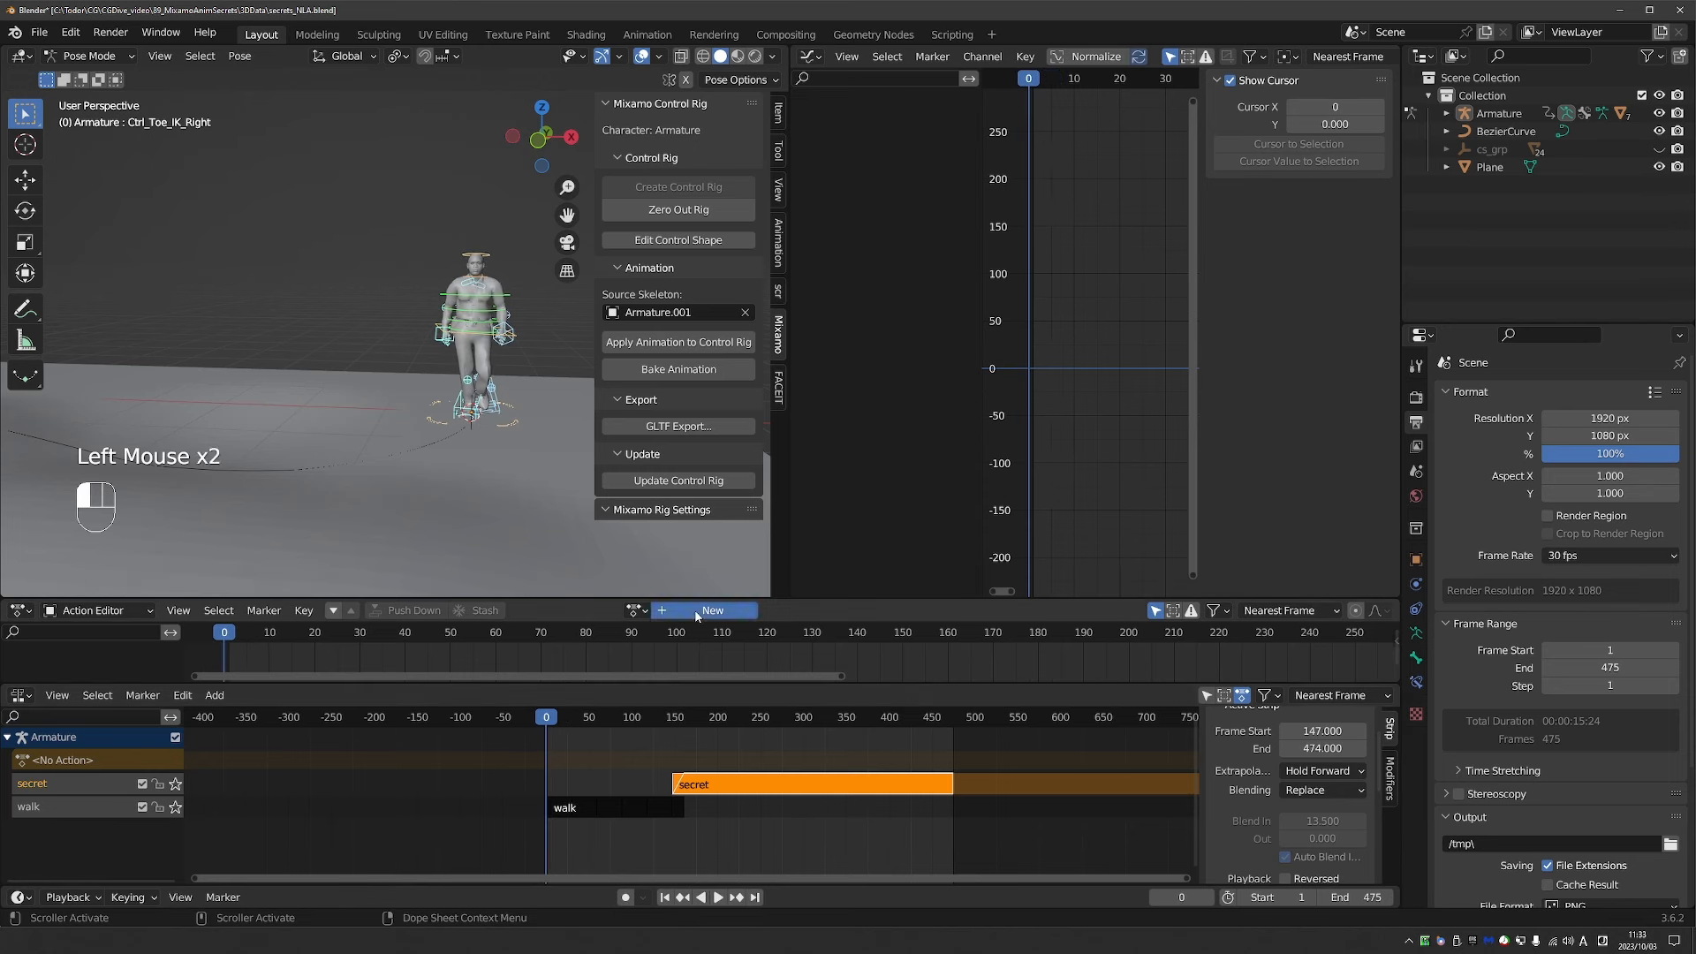
click(690, 609)
text(mov)
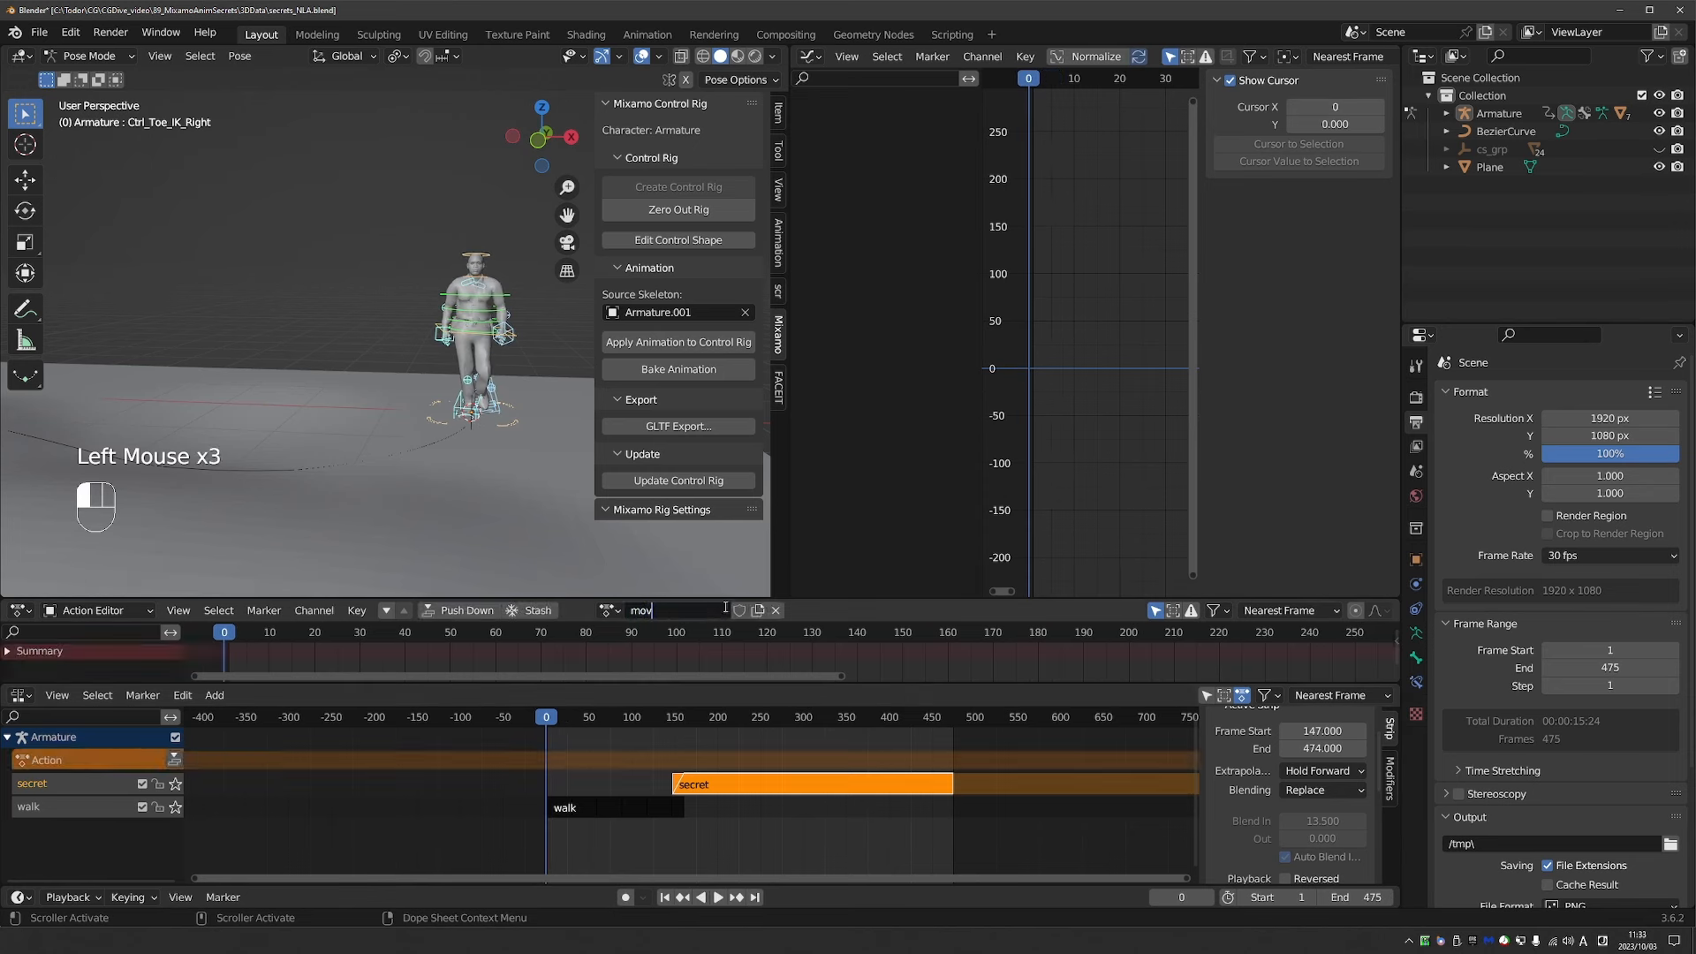
text(ement)
key(Return)
click(558, 494)
key(ctrl+z)
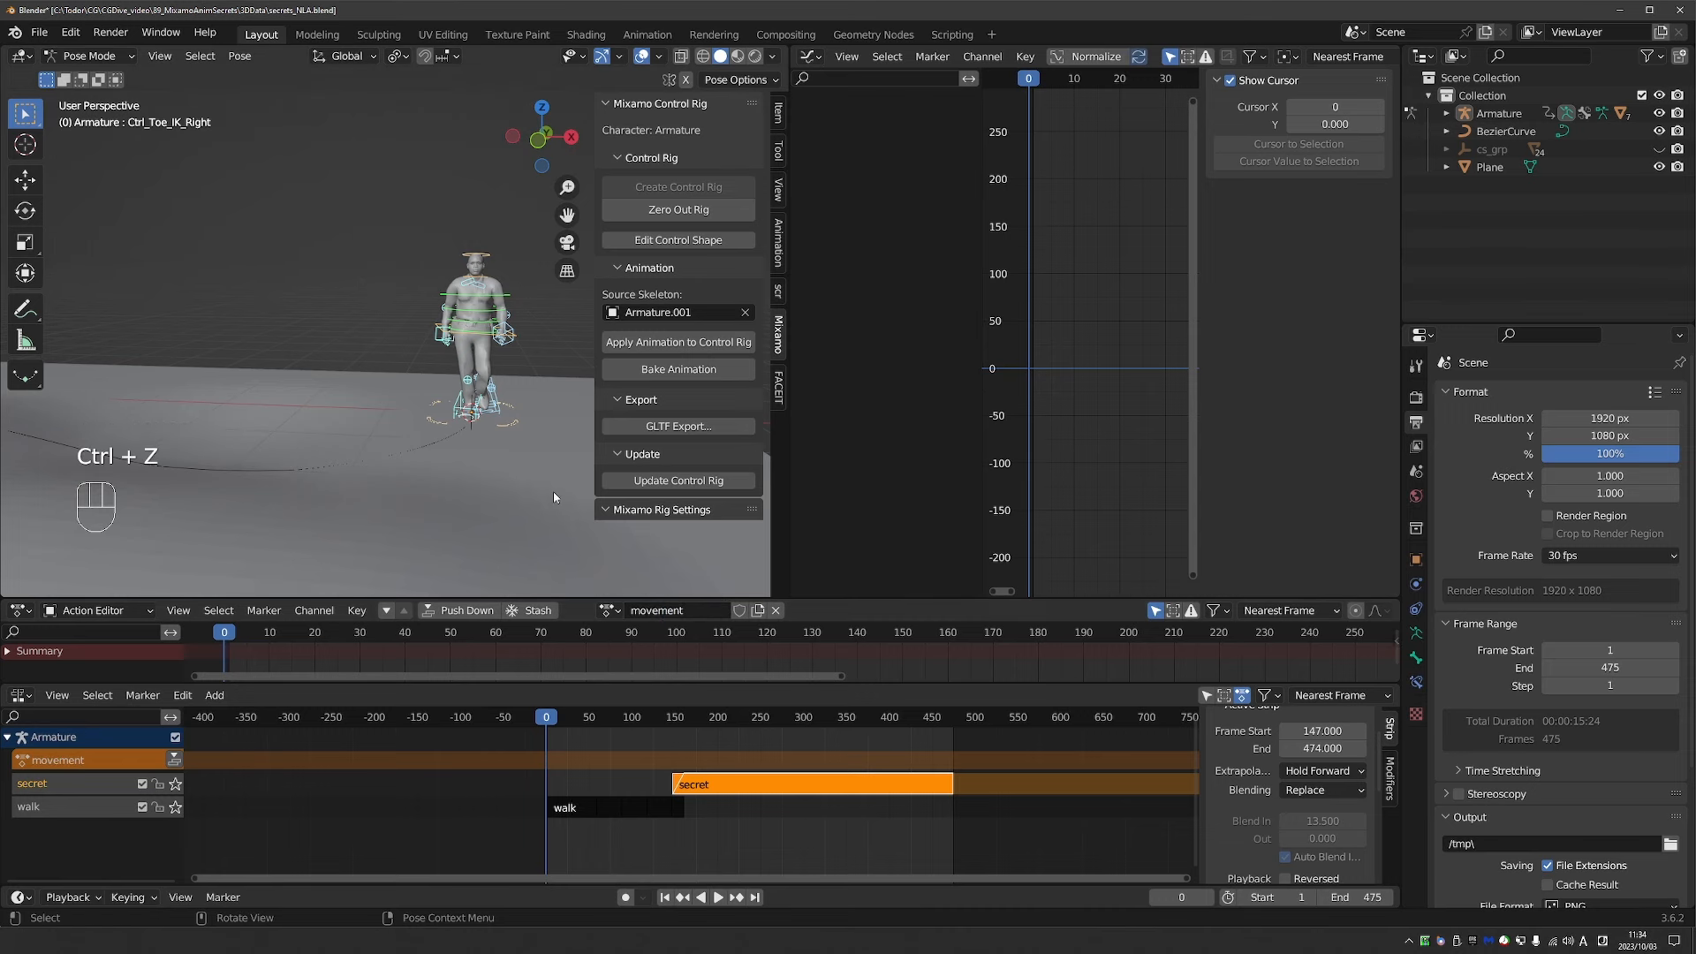
Select the master control at the character's feet and insert a Location & Rotation keyframe at frame 0.
click(513, 425)
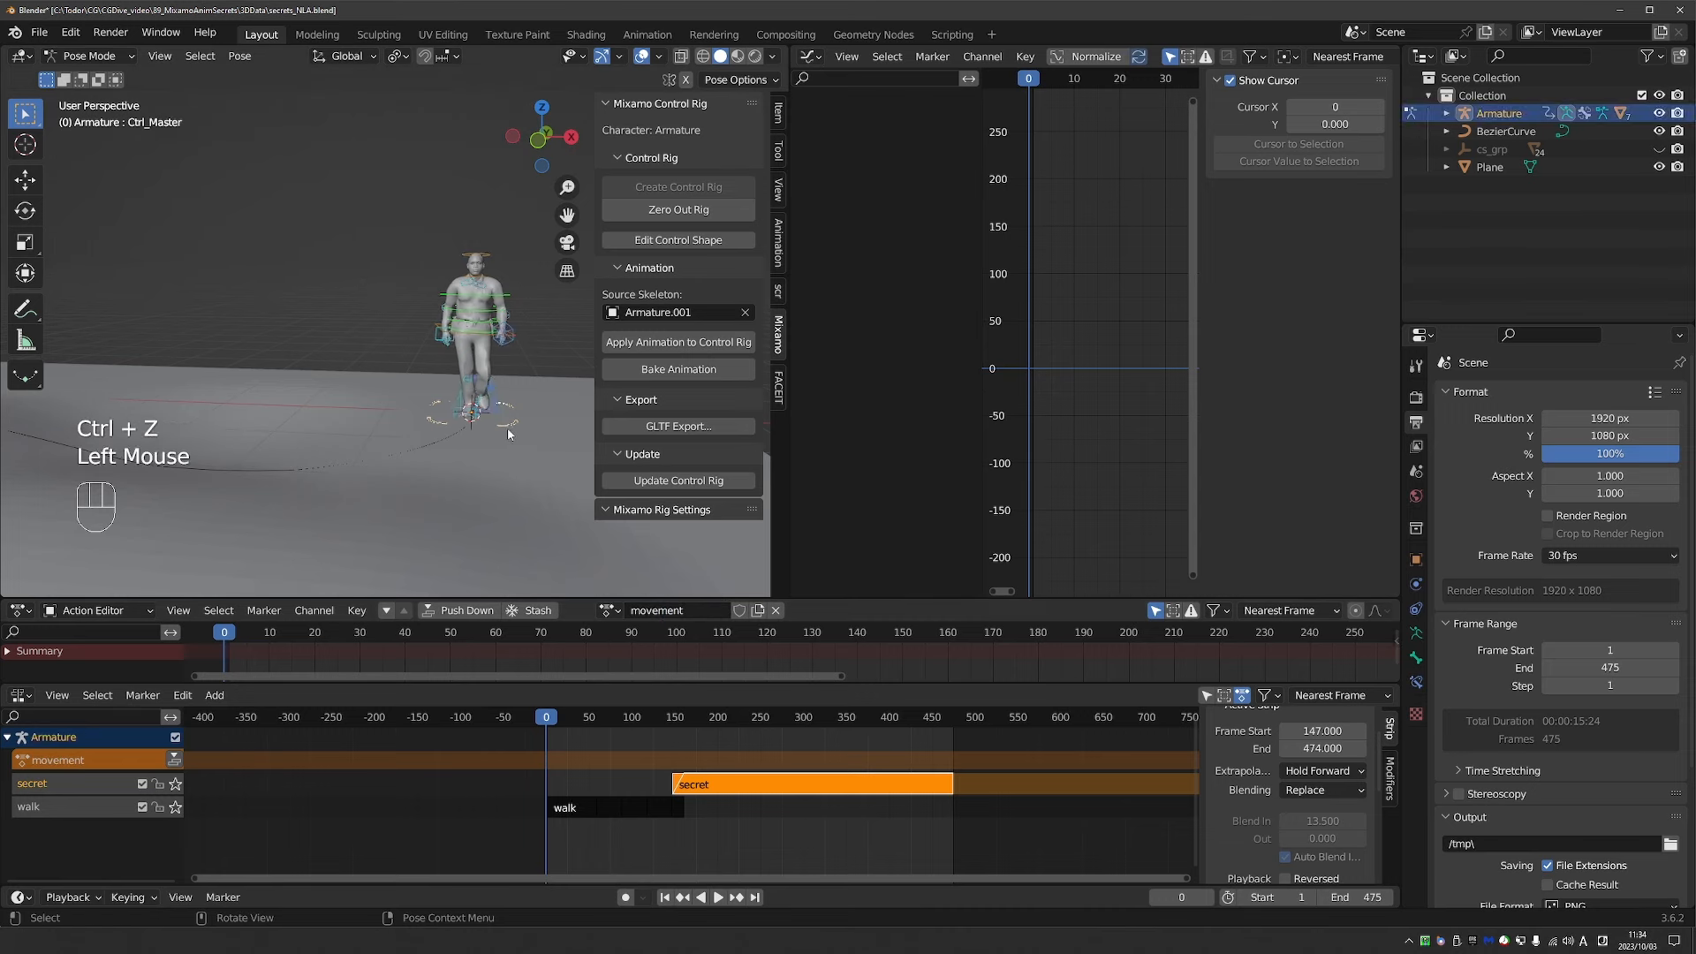
key(i)
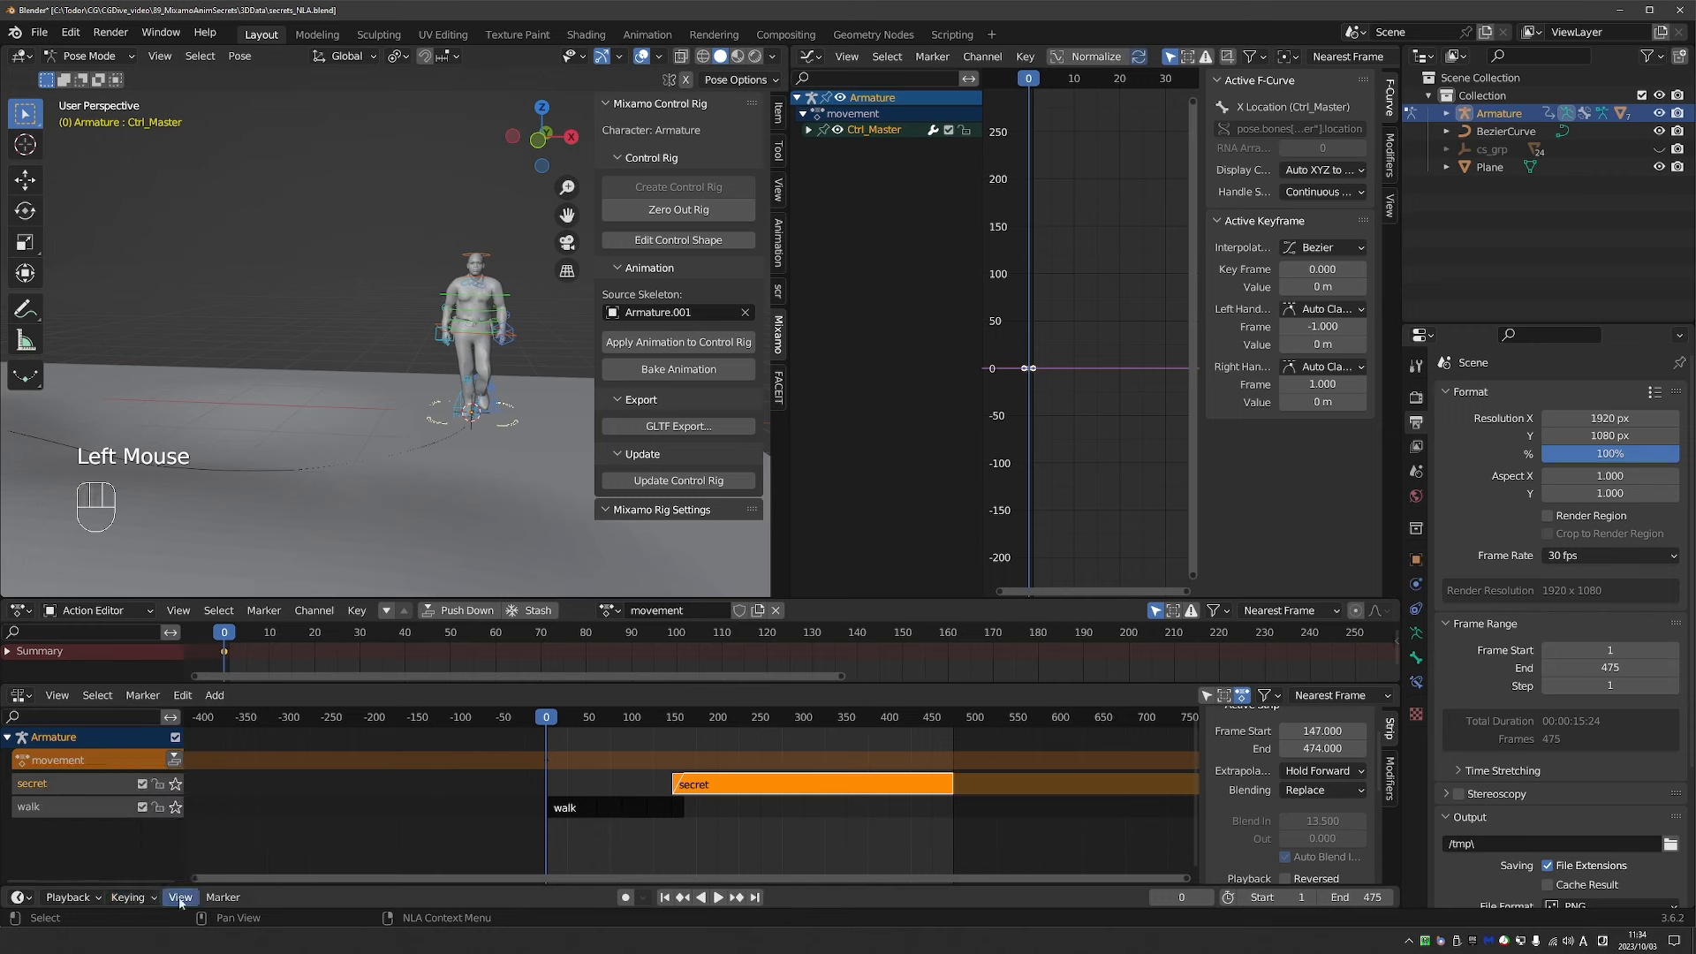
click(128, 897)
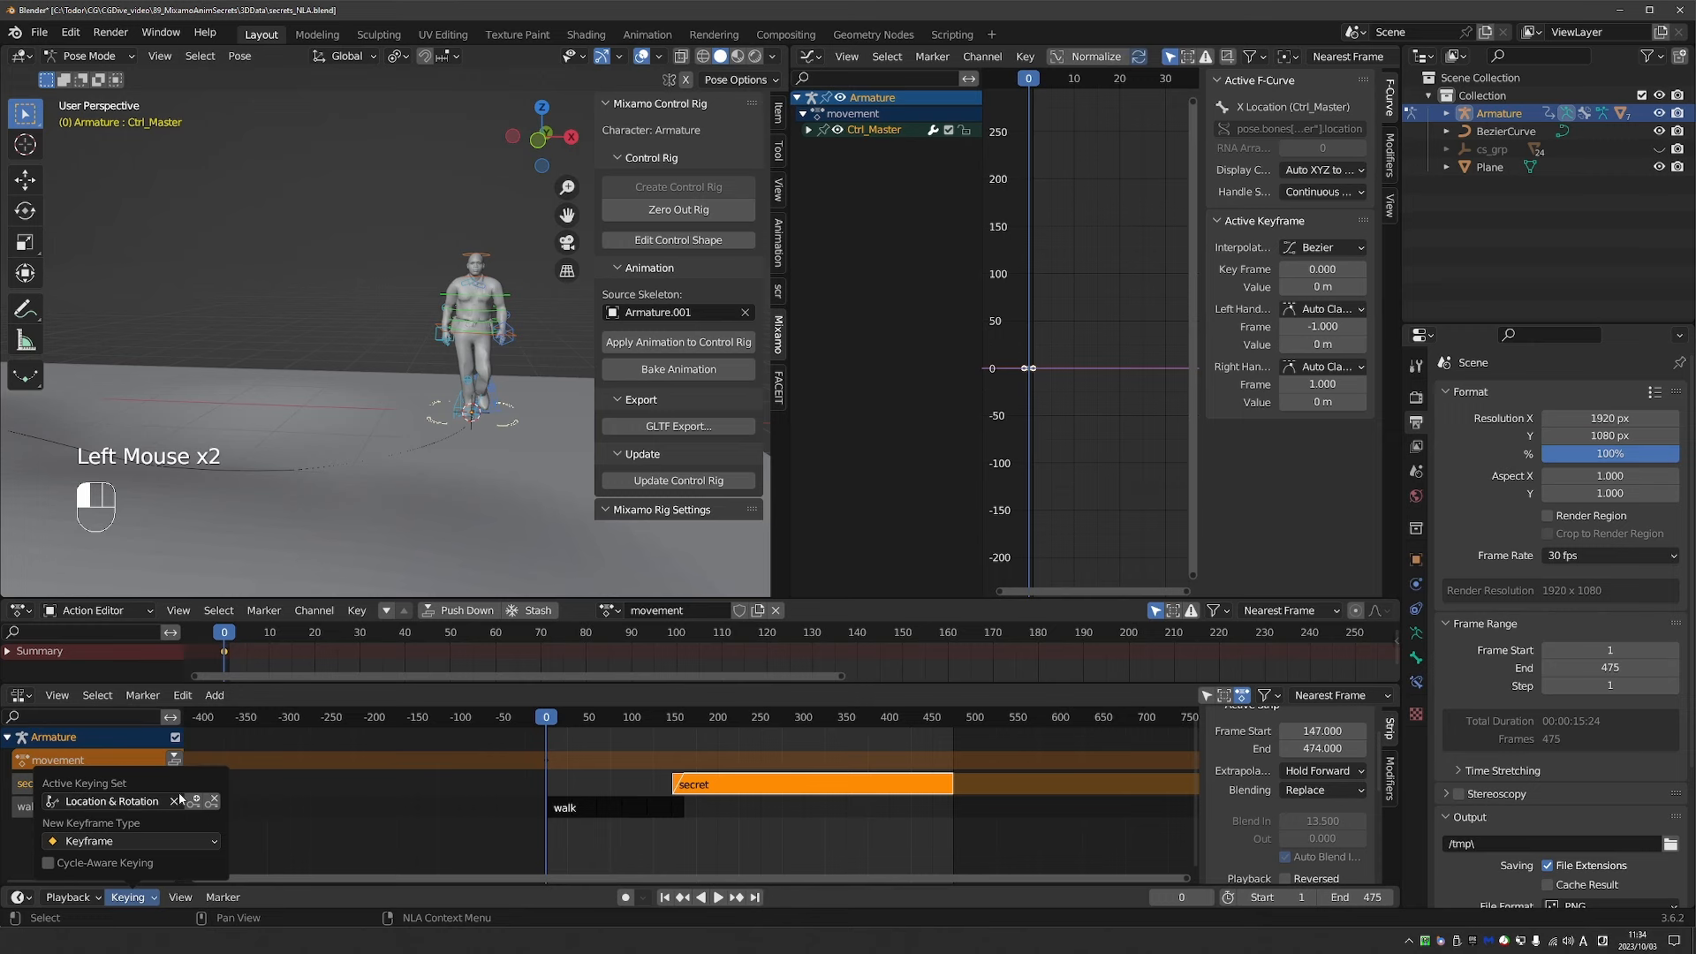
middle_click(406, 332)
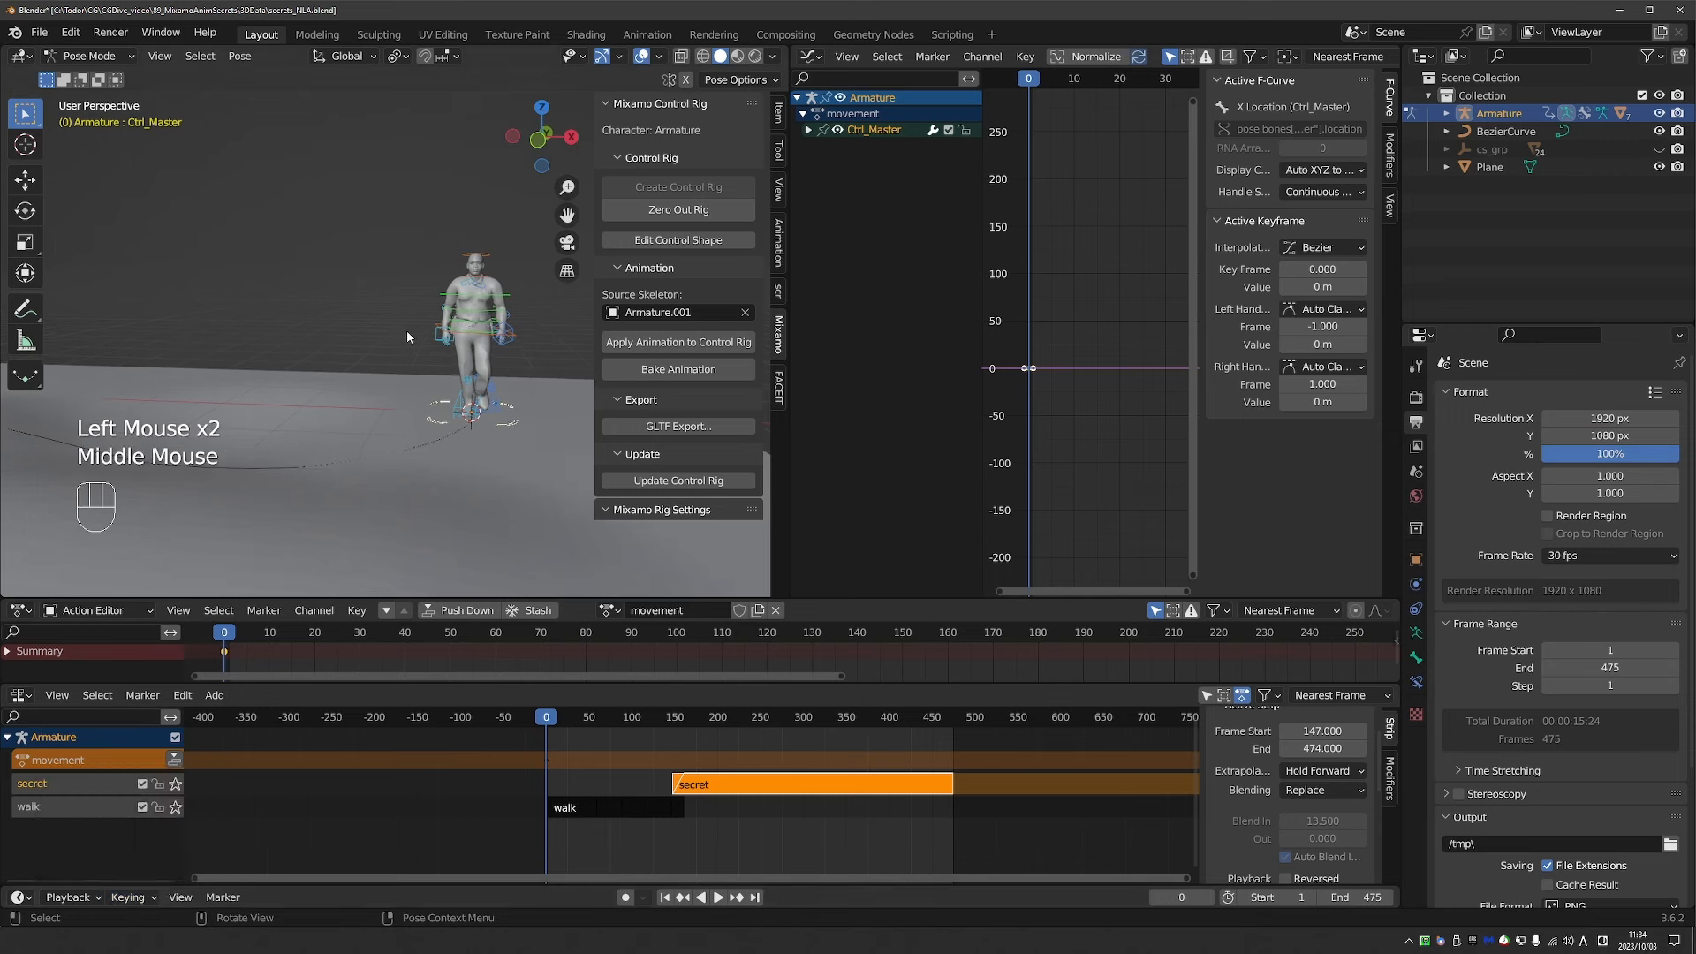
key(i)
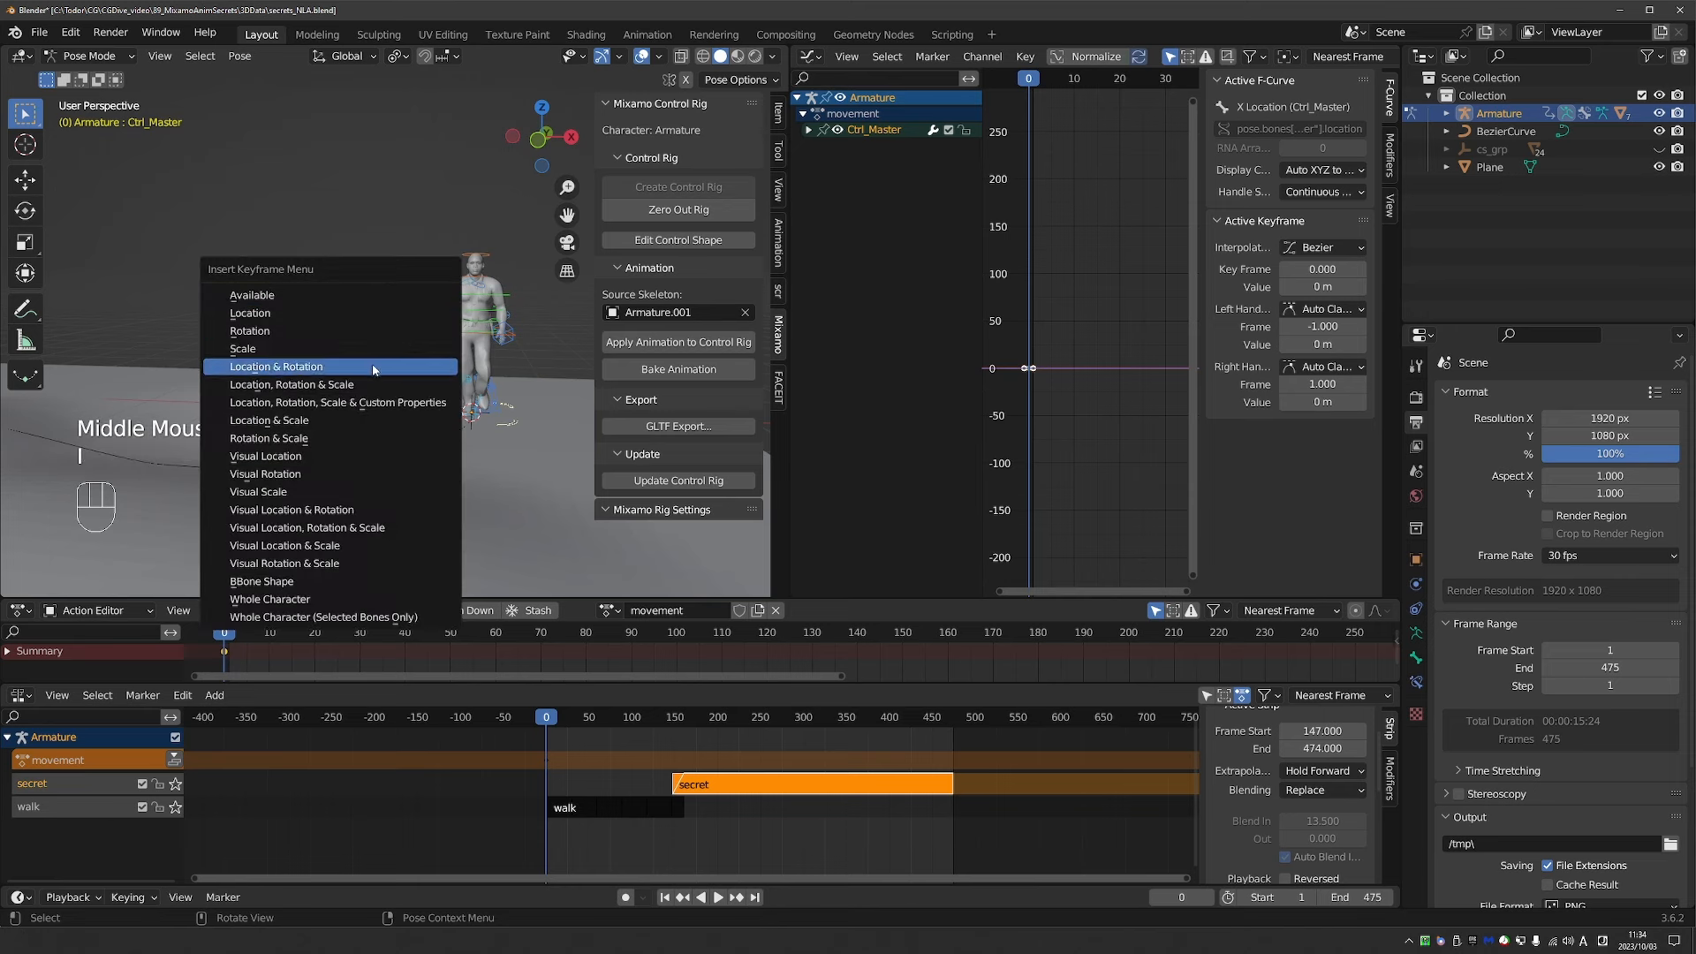
click(347, 366)
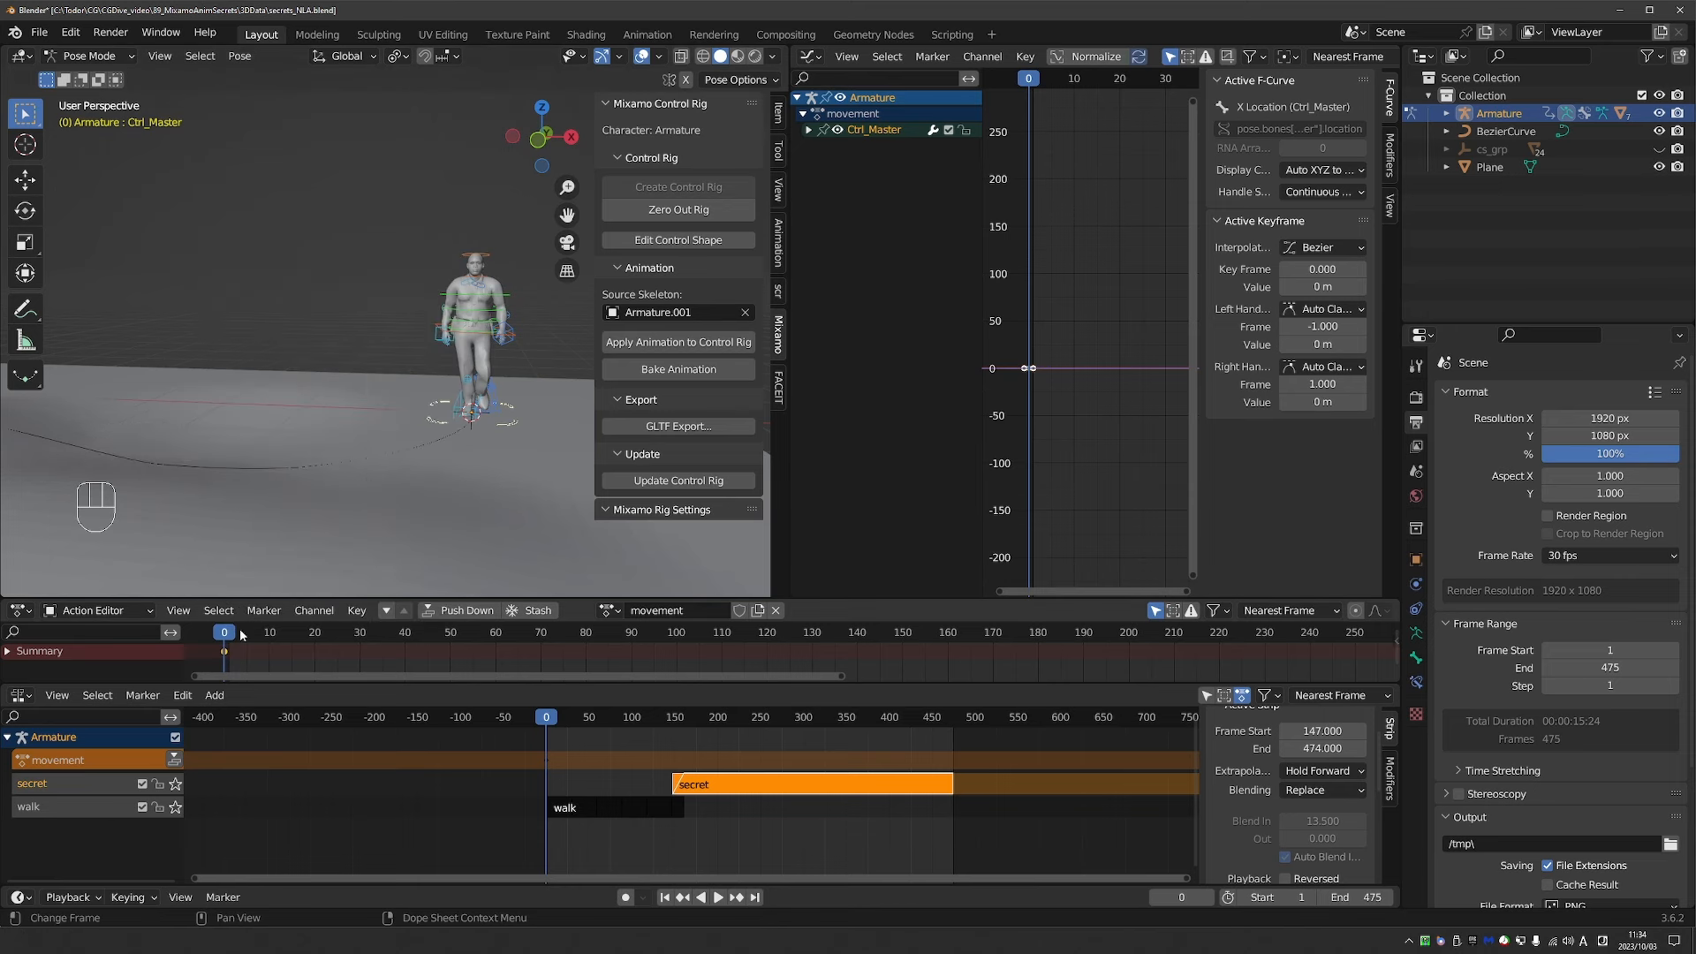
At frame 155, move the master control in top view by about -3.1 m in X and -5.3 m in Y, and rotate it about 38°.
key(space)
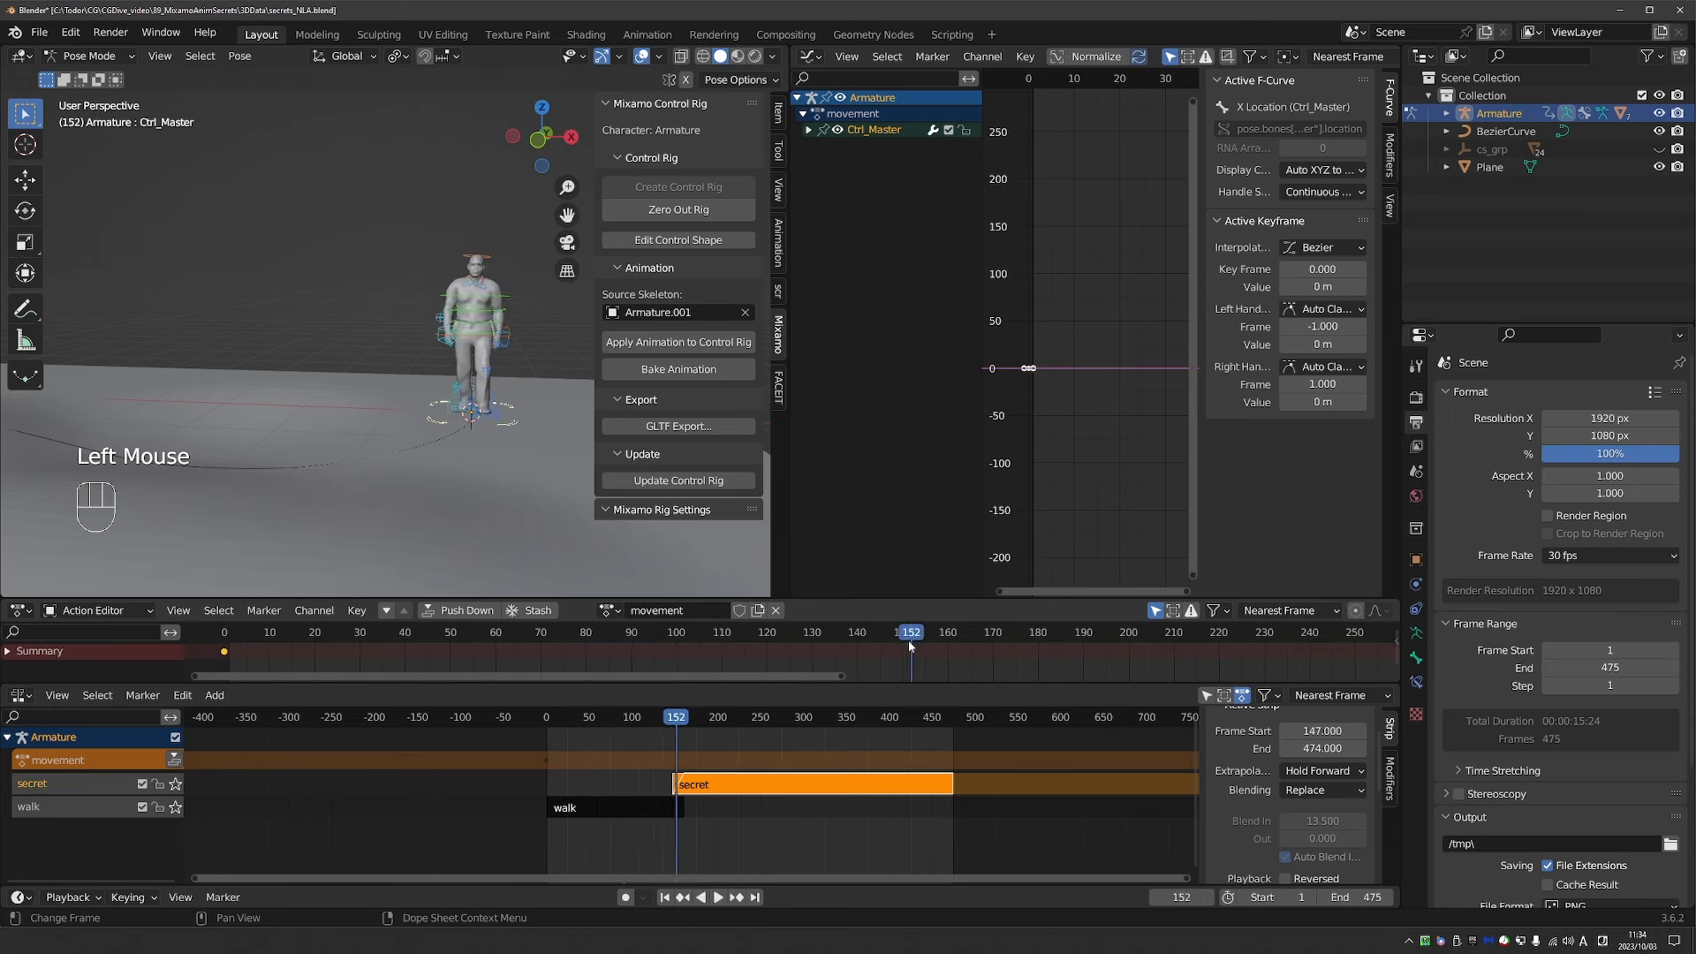
drag(902, 637, 924, 639)
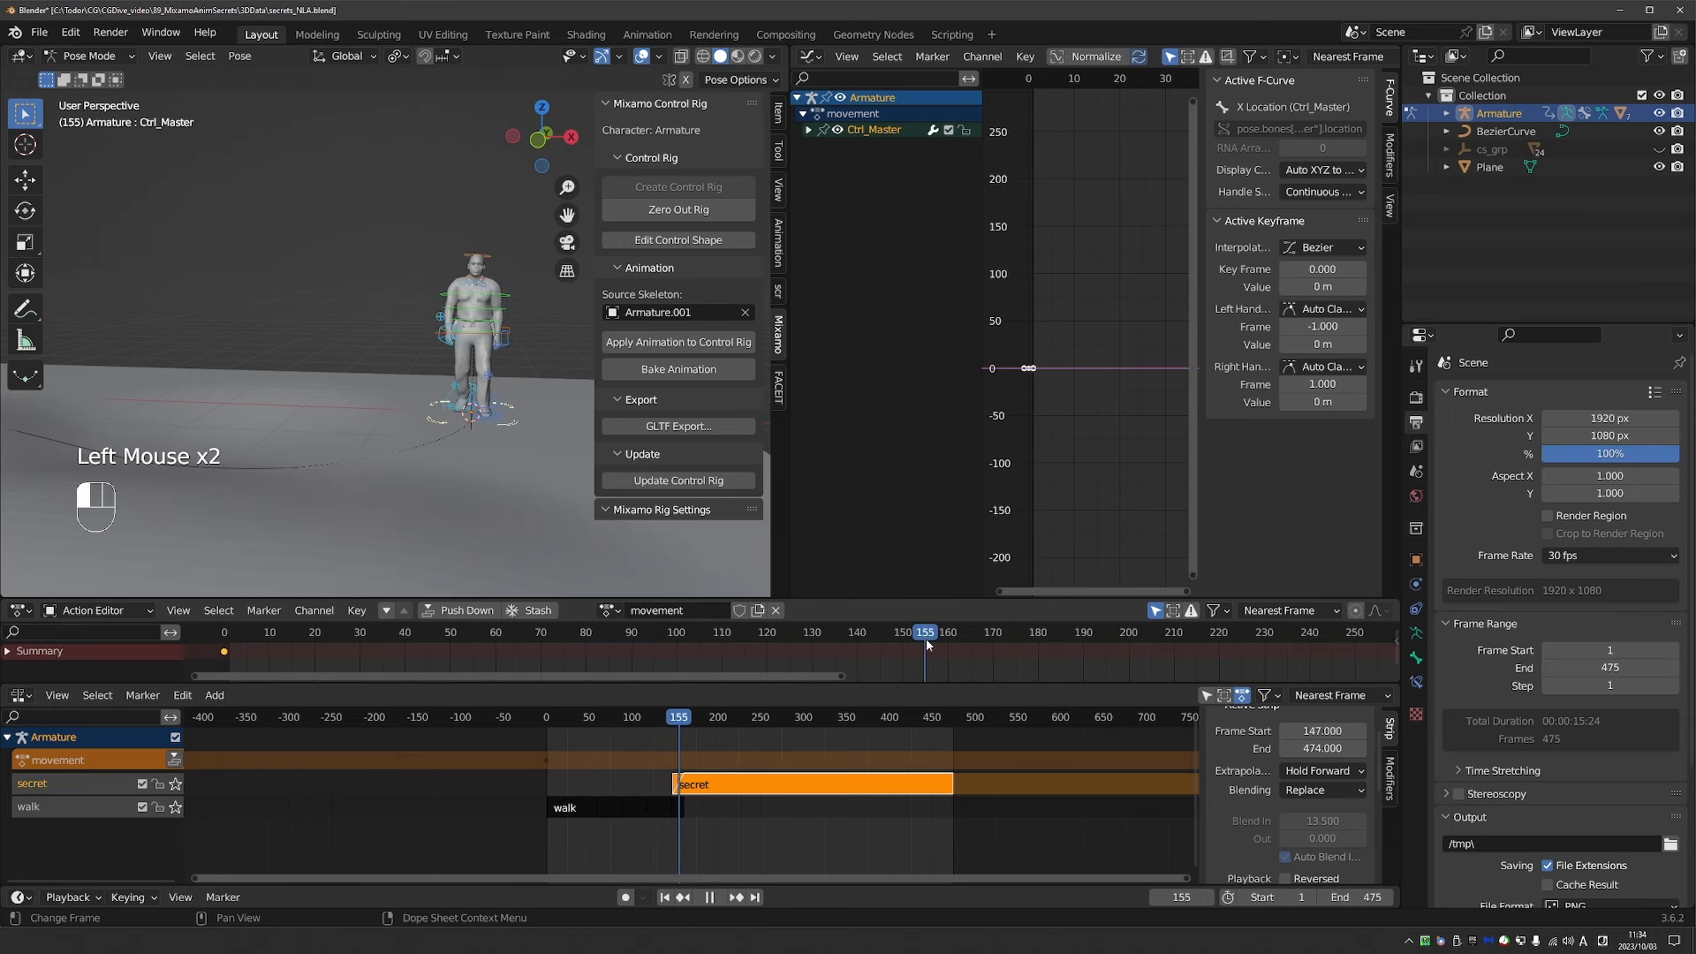
scroll(291, 362, down, 2)
scroll(273, 400, up, 1)
middle_drag(281, 345, 285, 216)
key(KP_7)
key(KP_8)
key(KP_7)
scroll(285, 216, down, 1)
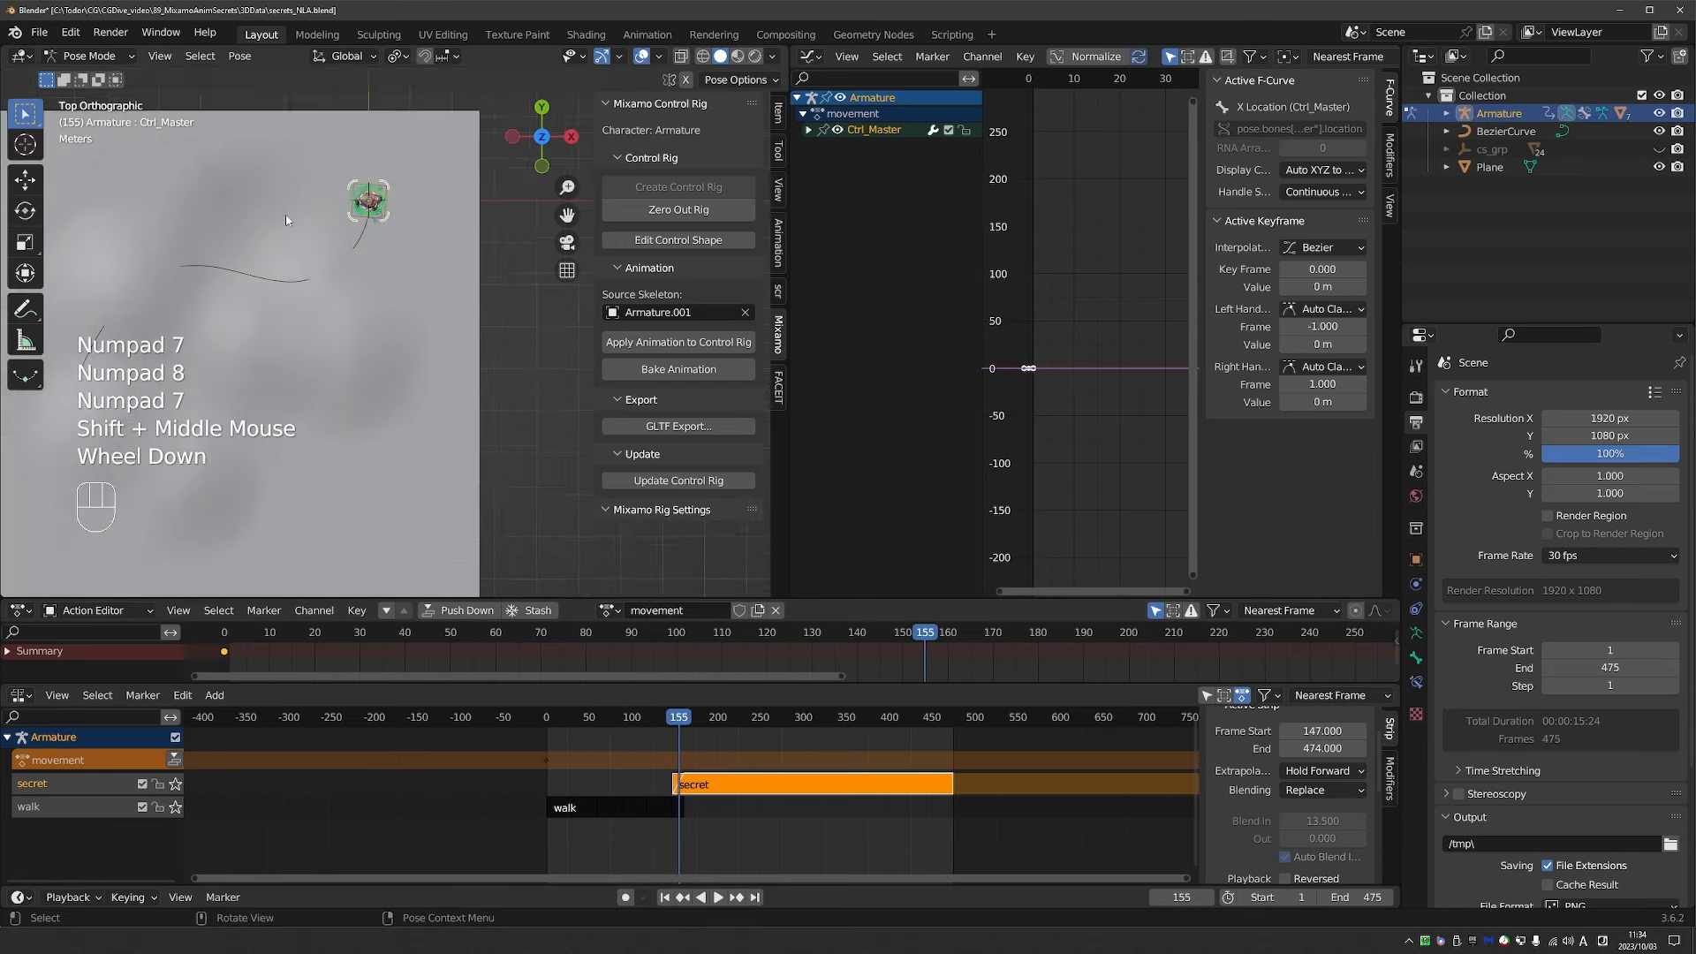
key(g)
click(162, 404)
key(r)
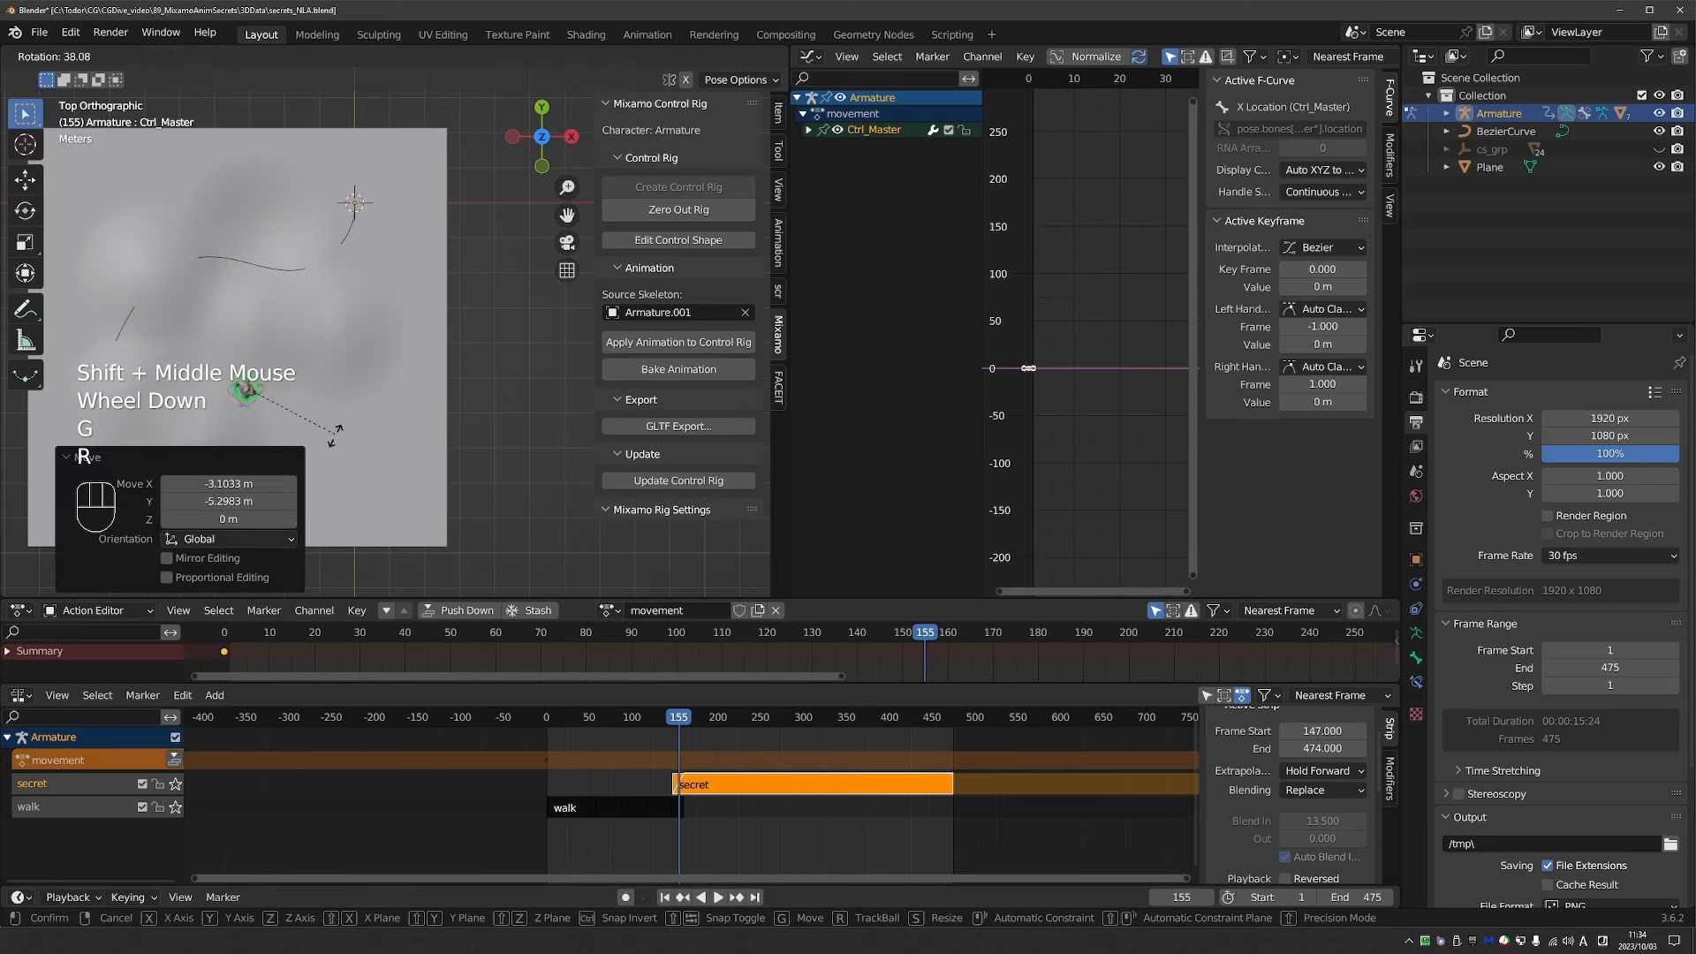
click(334, 433)
Insert a Location & Rotation keyframe for the master control at frame 155 and set the movement keyframes' interpolation to Linear.
key(i)
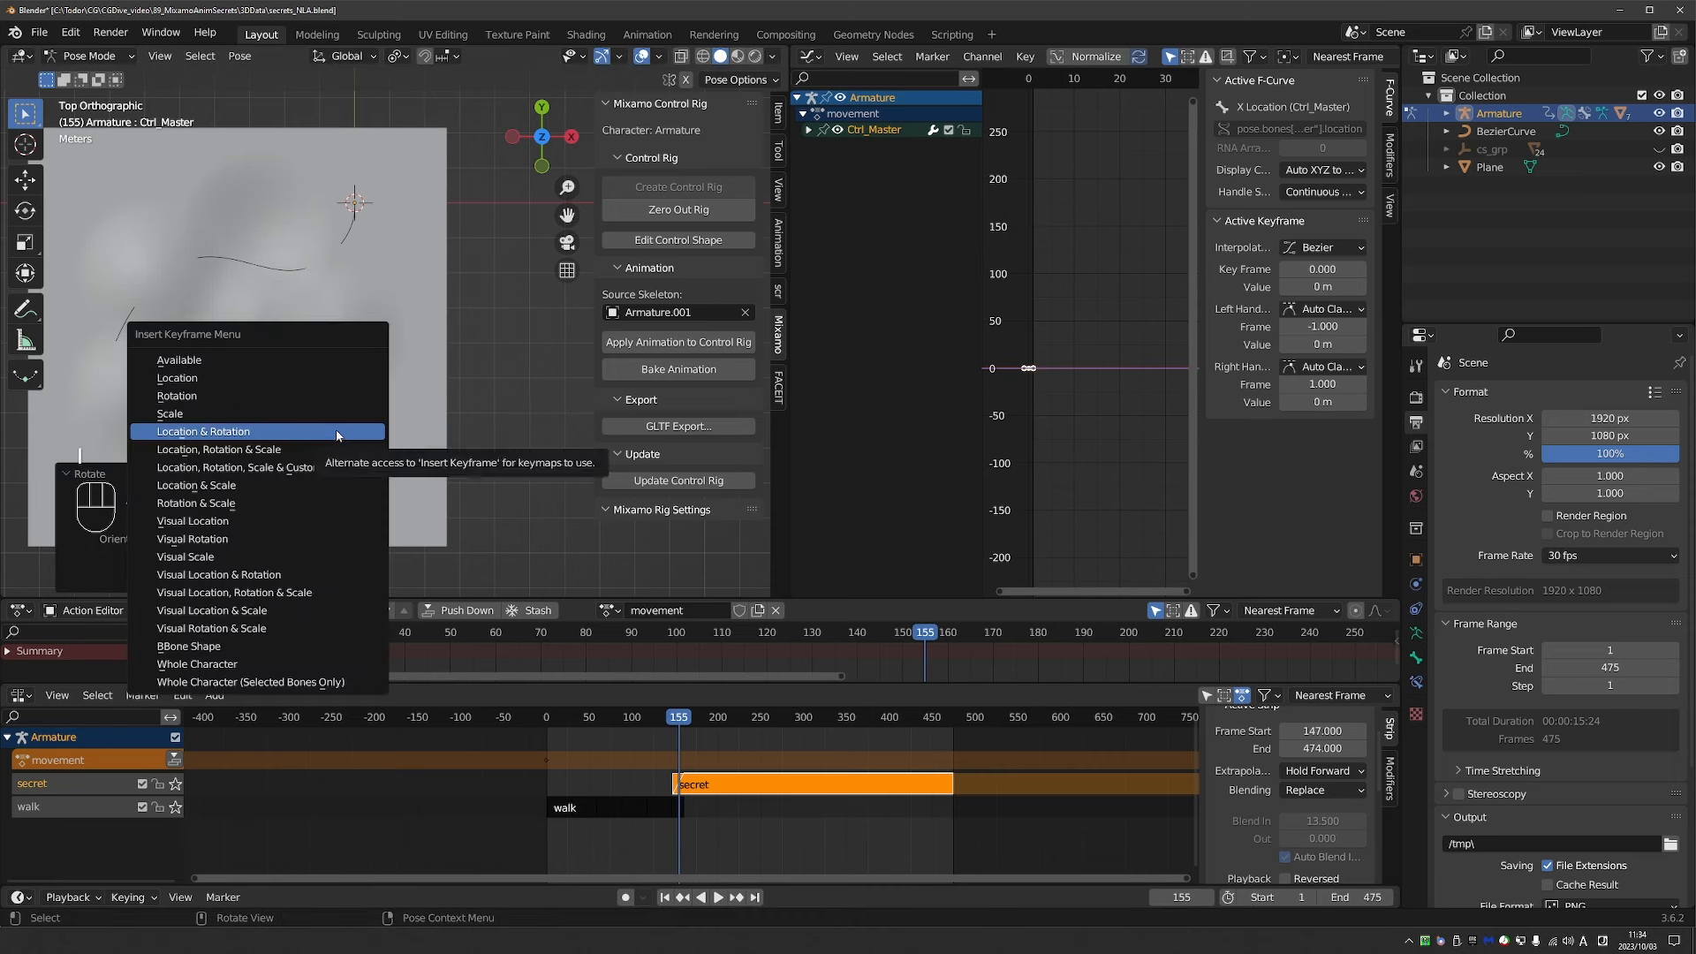
click(335, 431)
click(203, 664)
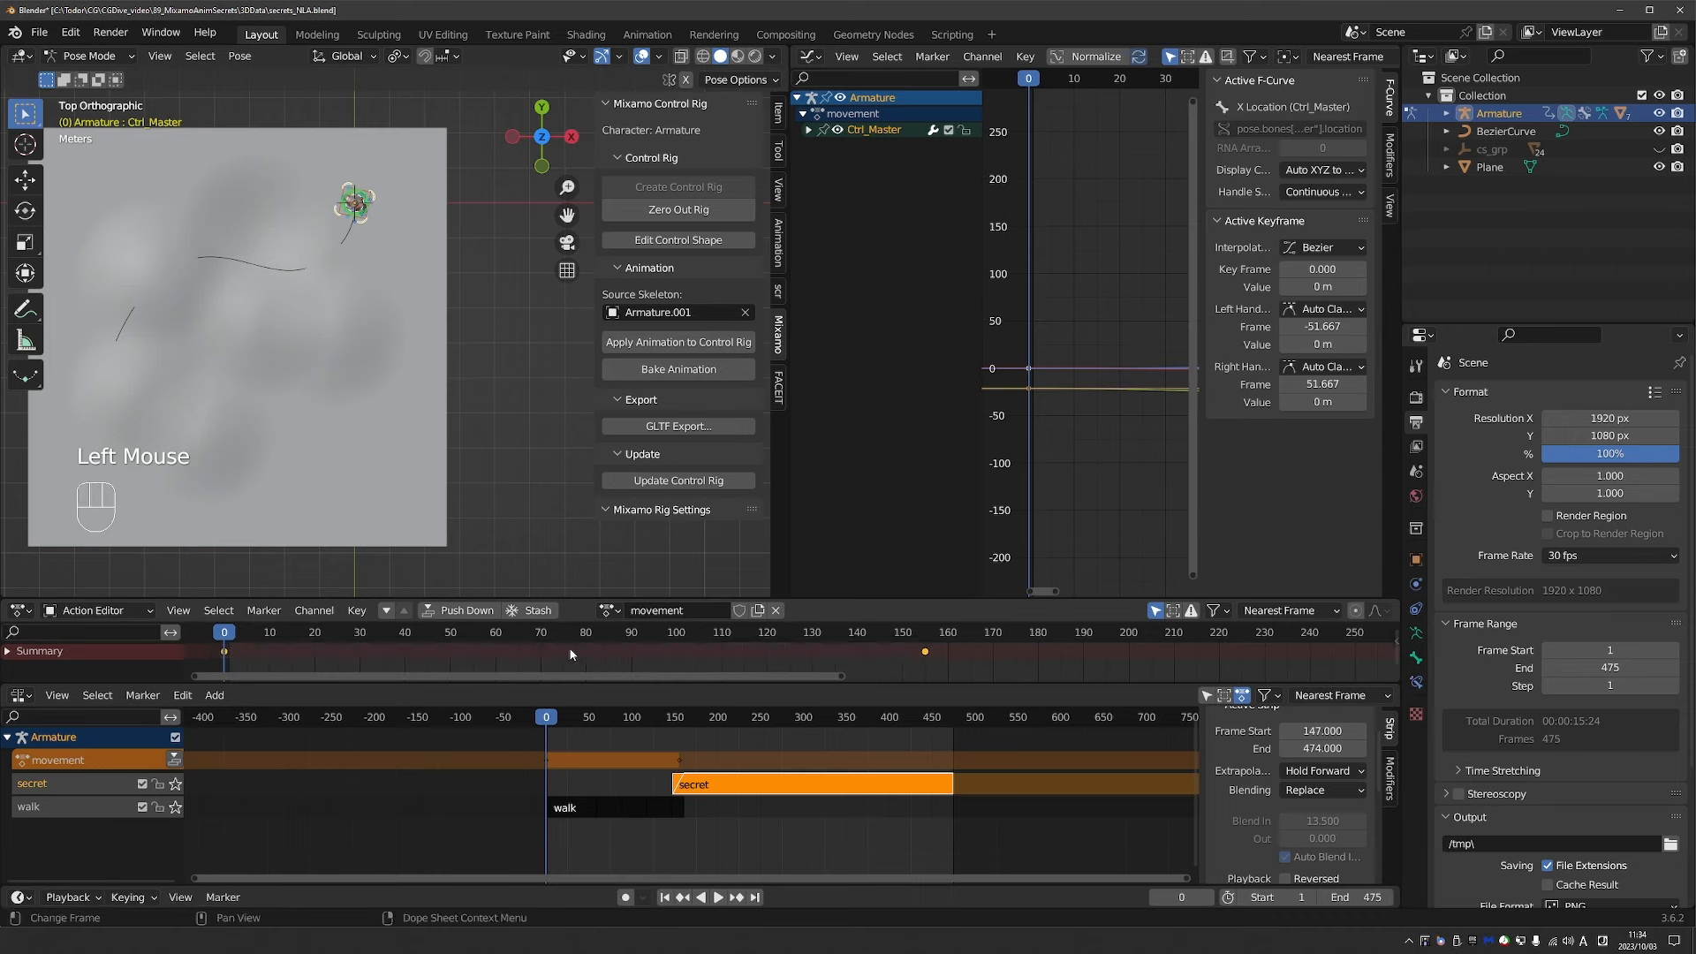
key(t)
click(494, 637)
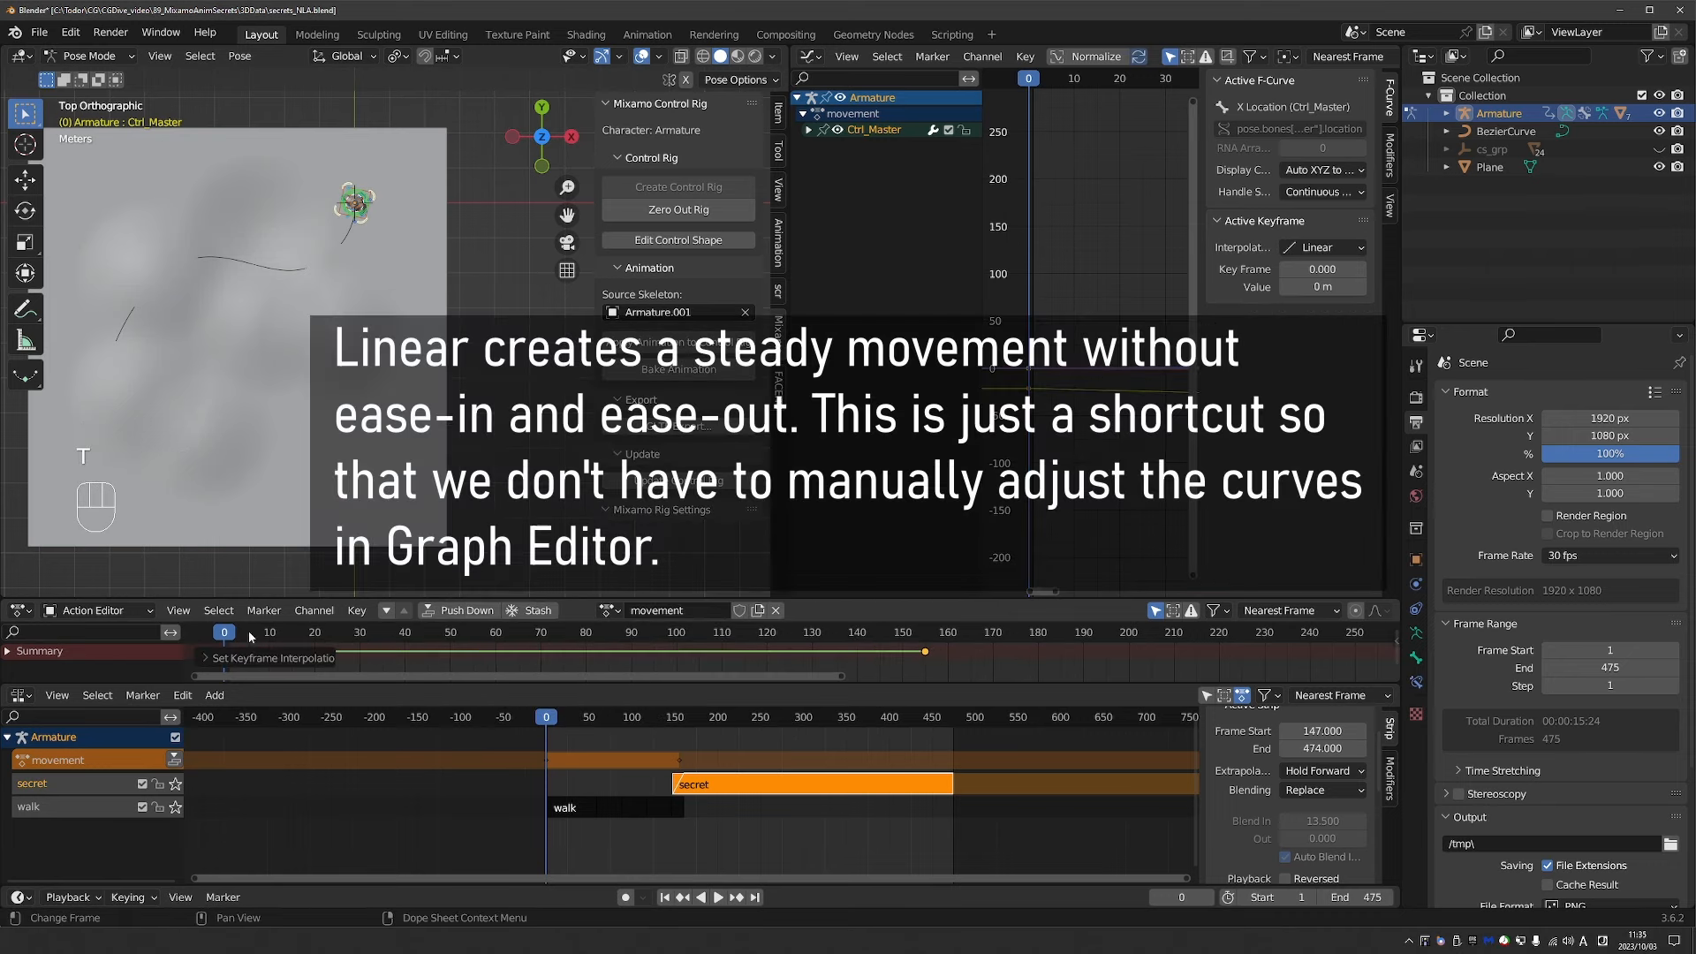
Play back the animation in perspective and examine the character's travel and the transition from walk to secret.
middle_drag(336, 547, 363, 446)
key(space)
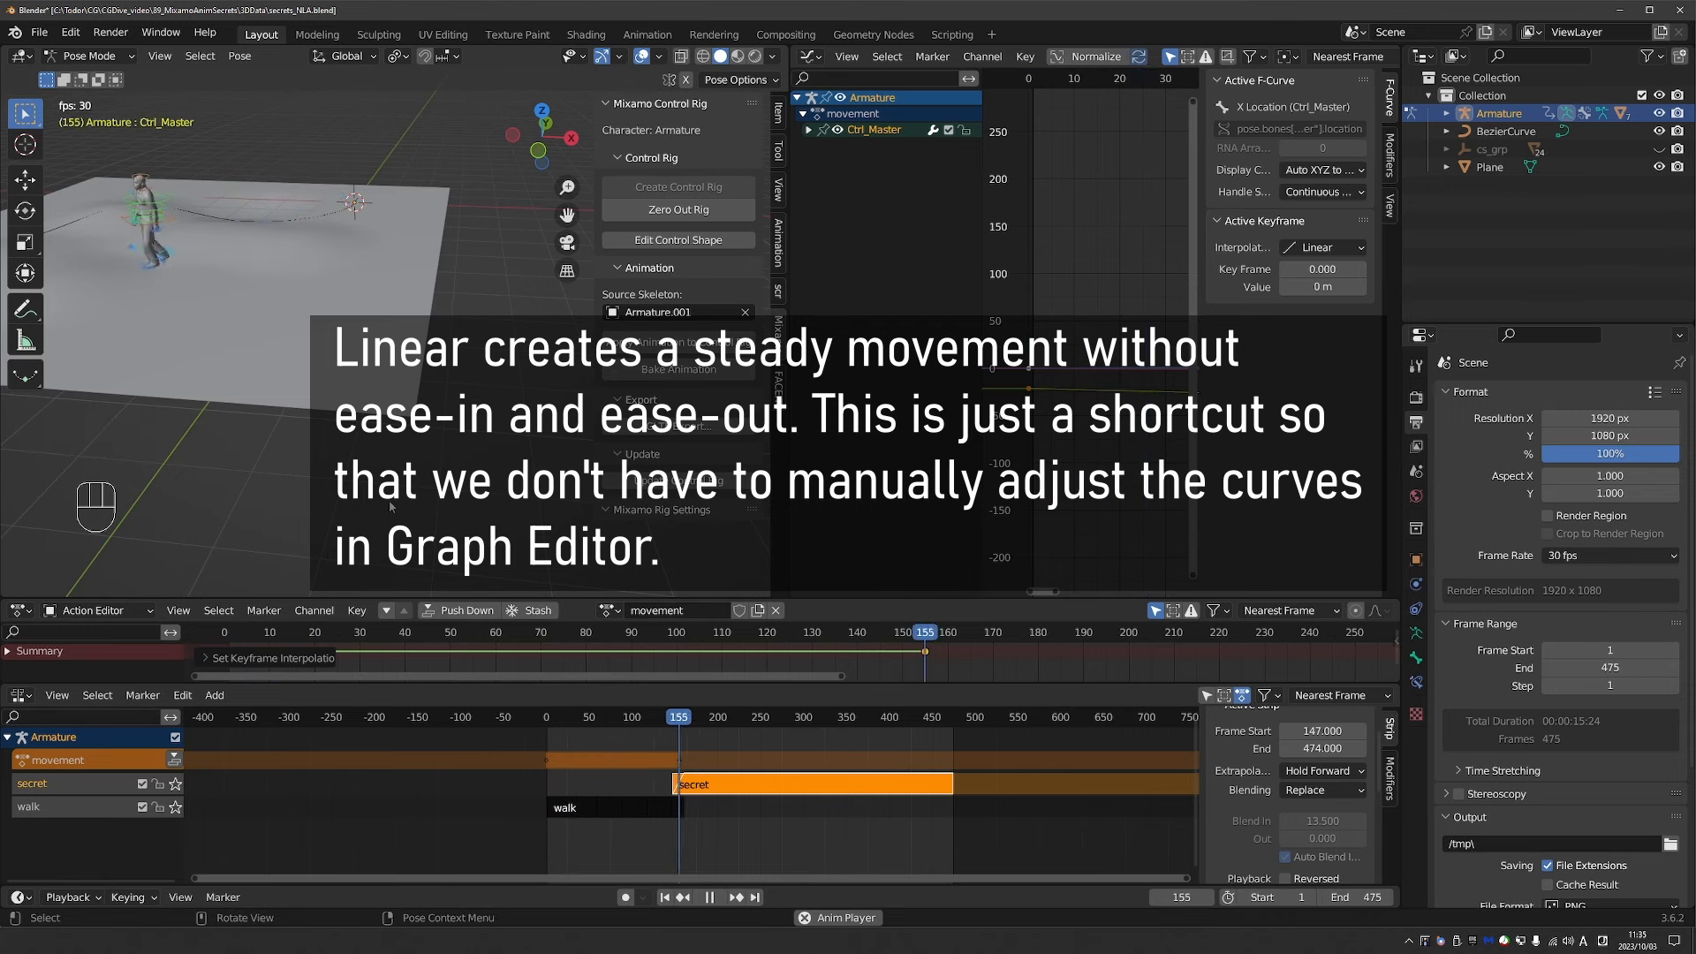
key(space)
key(space)
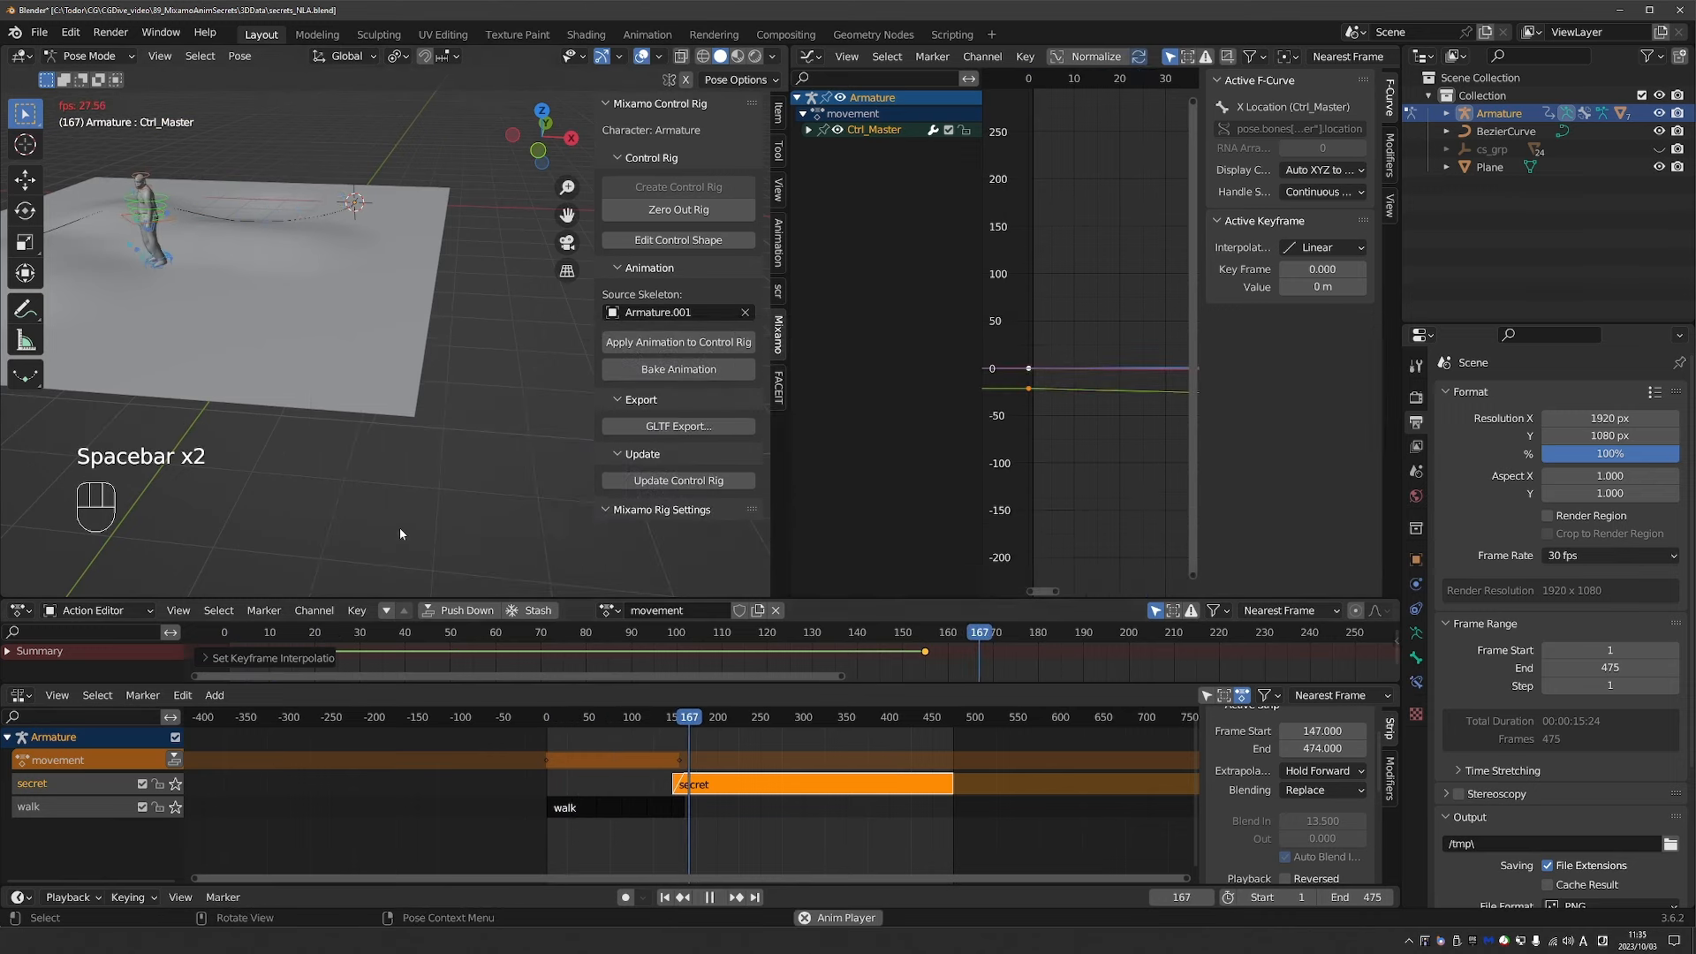
middle_drag(184, 400, 203, 261)
key(space)
middle_drag(203, 261, 371, 327)
scroll(371, 327, up, 2)
middle_drag(371, 327, 332, 346)
scroll(332, 346, down, 1)
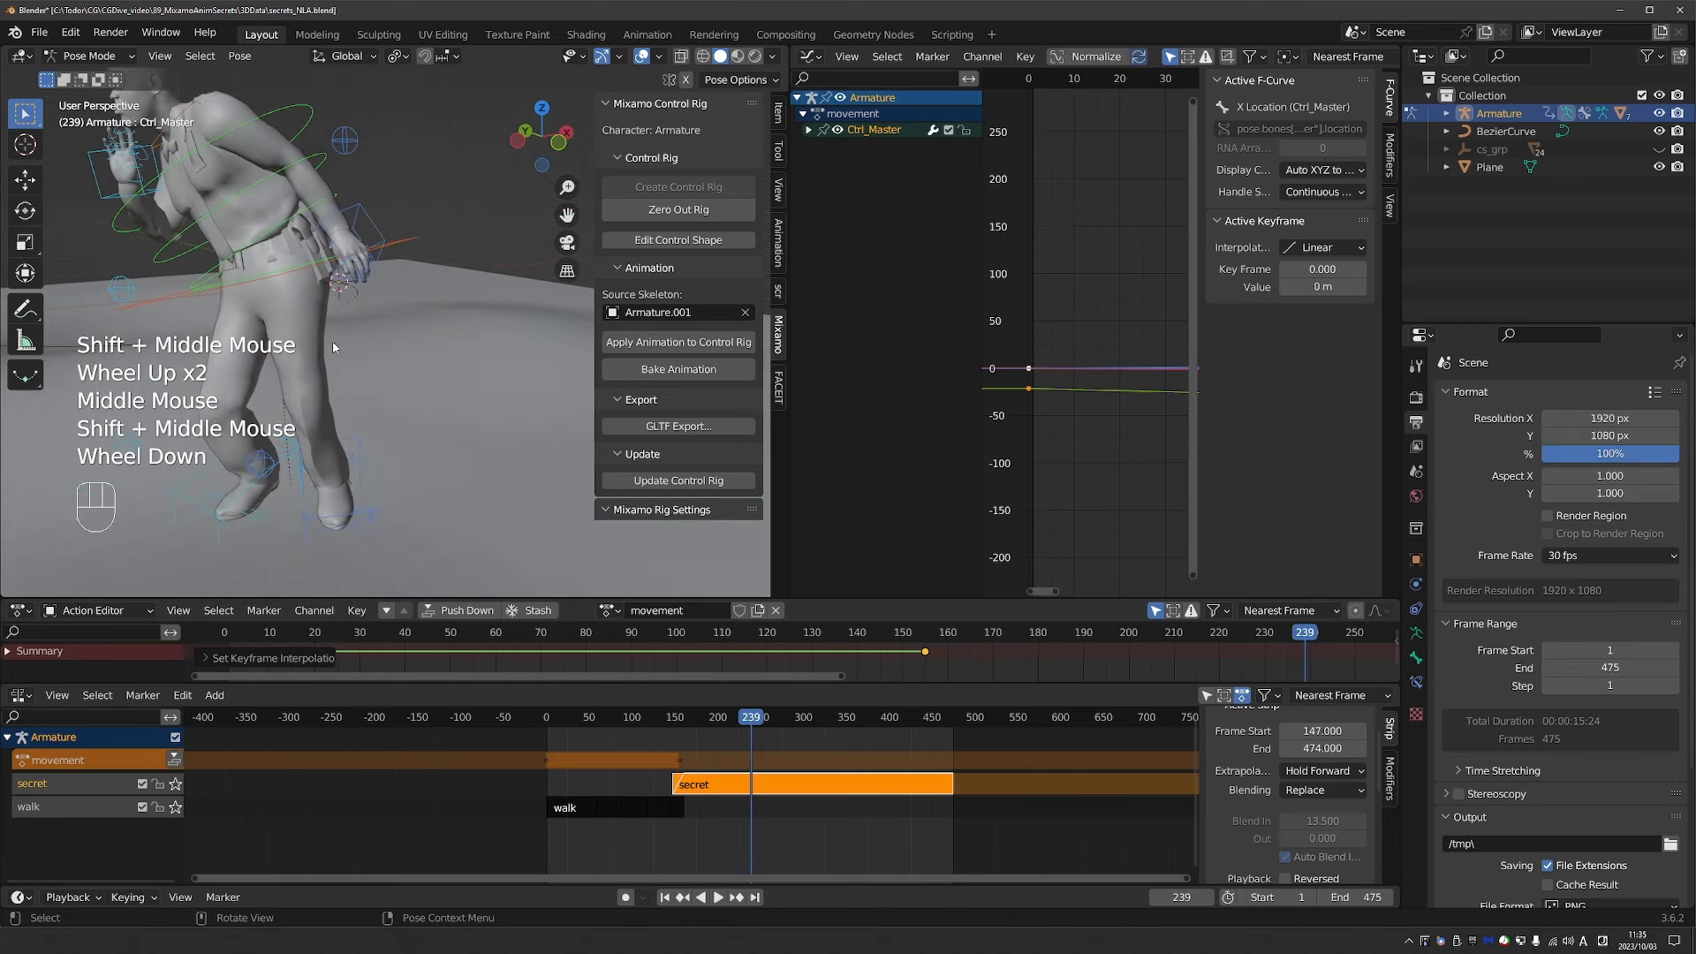
Toggle the X-ray display in the viewport and show the bone constraints of the master control.
scroll(334, 347, down, 3)
shift+middle_drag(436, 425, 394, 443)
key(z)
click(399, 516)
click(1416, 685)
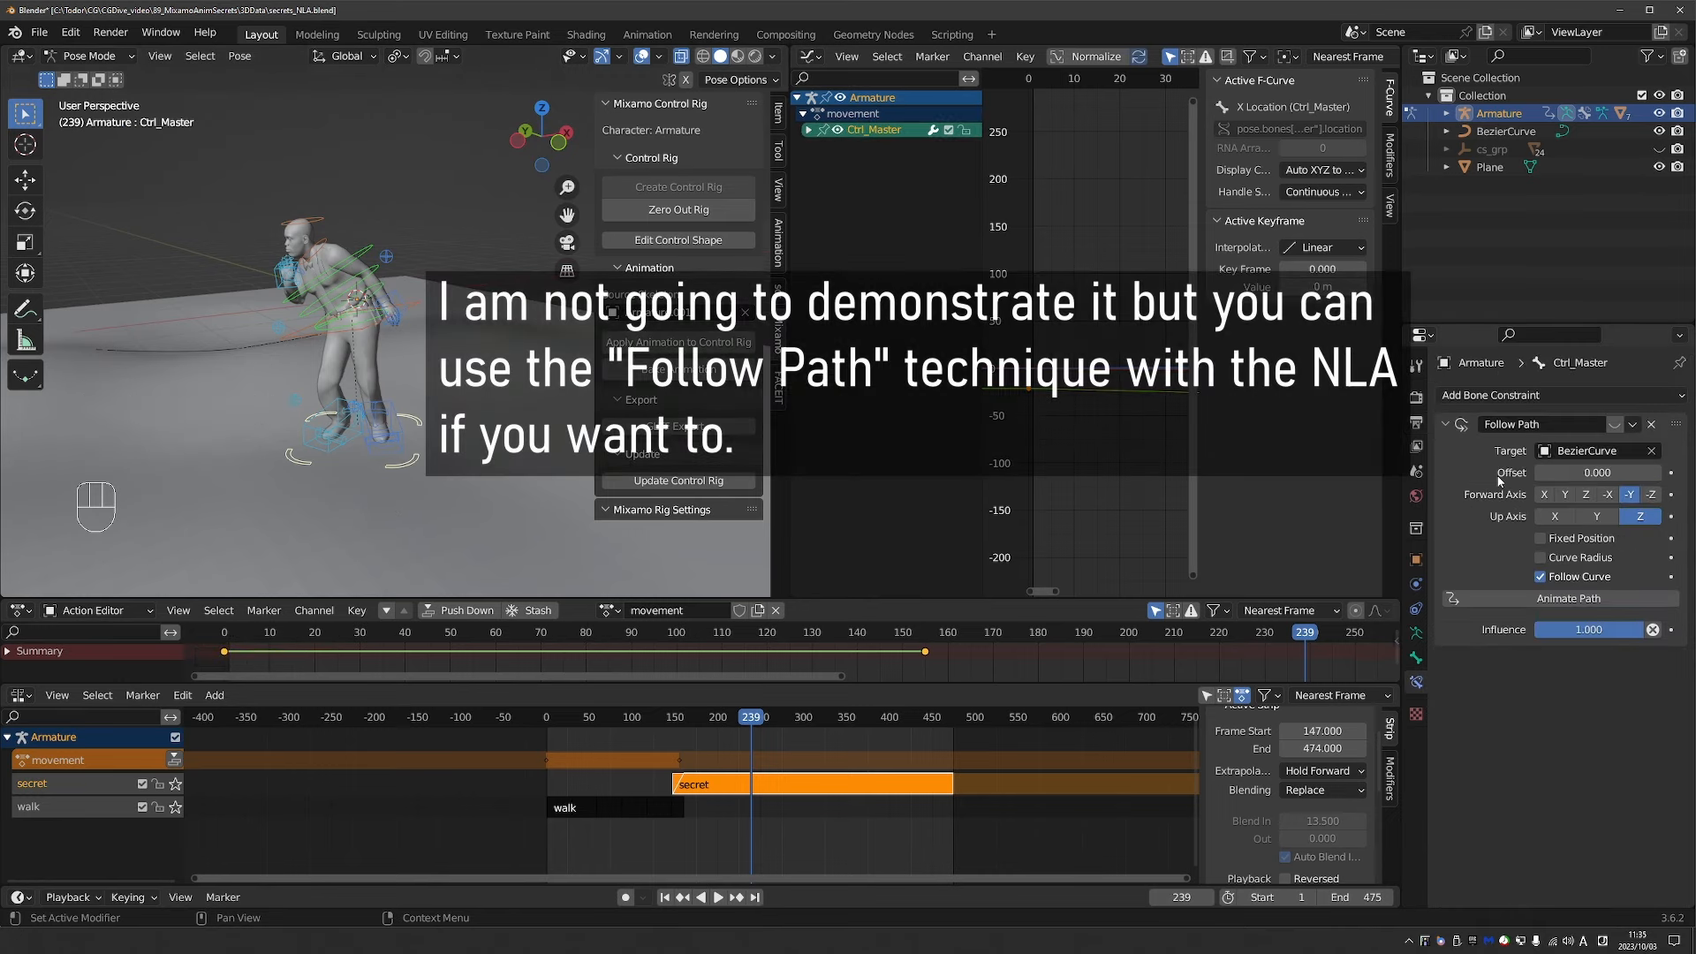
Push the movement action down onto the NLA stack from frame 0, and move the playhead to frame 242.
key(shift+Left)
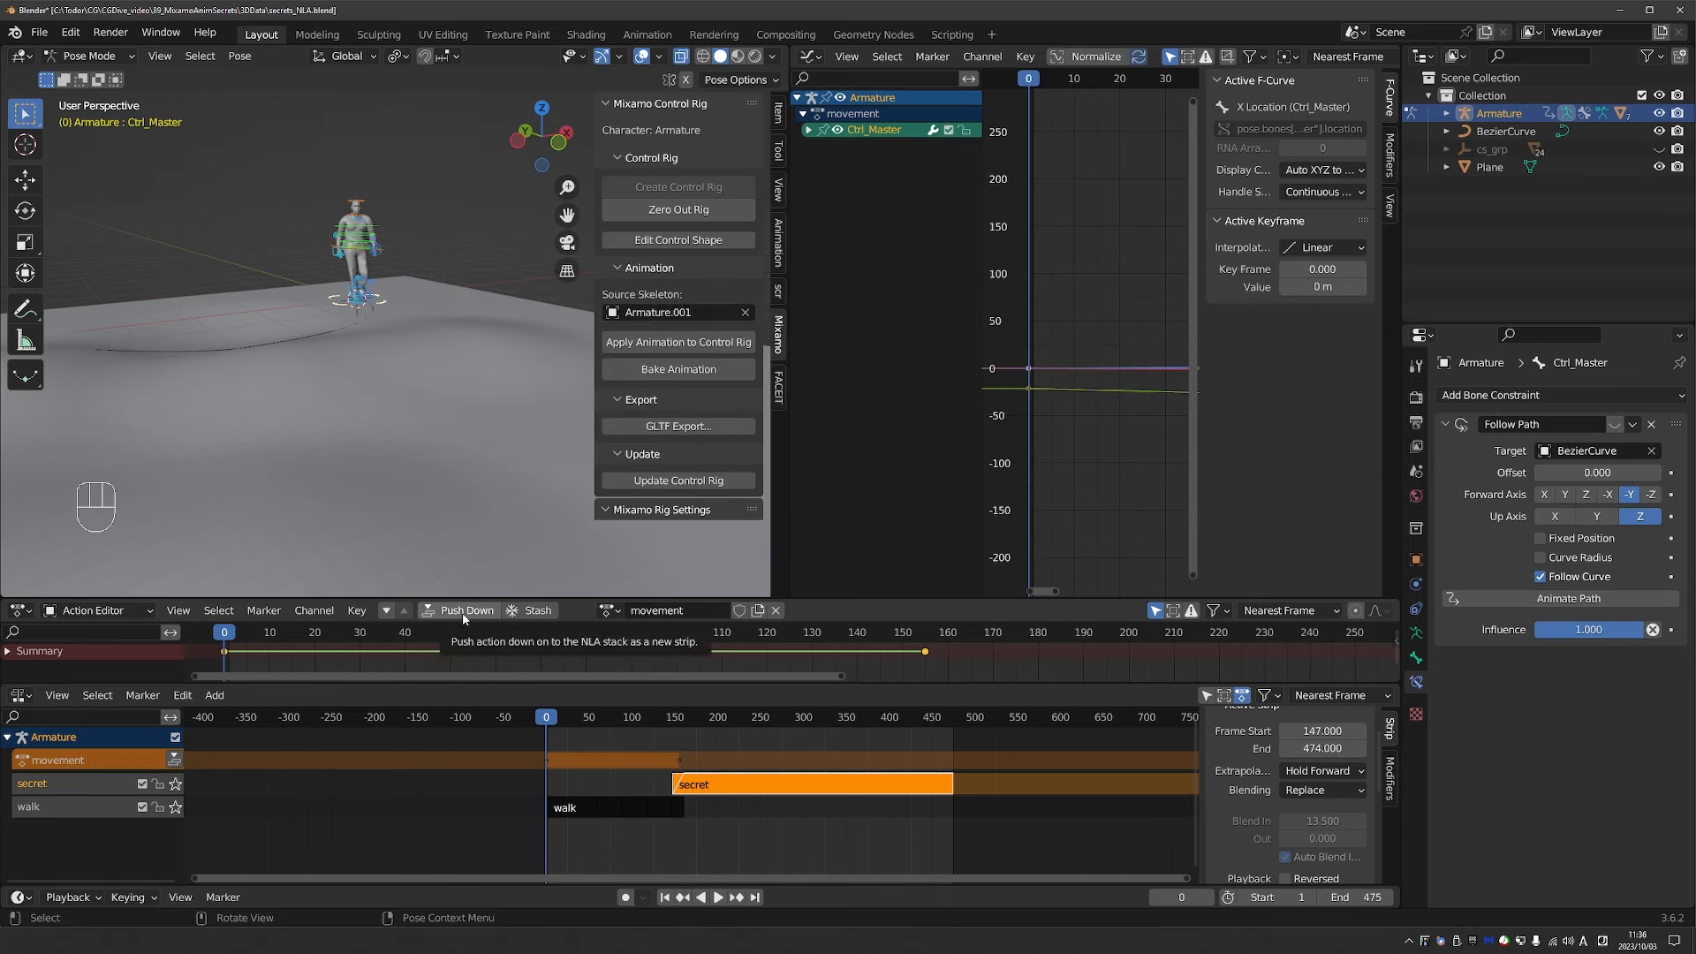
click(465, 610)
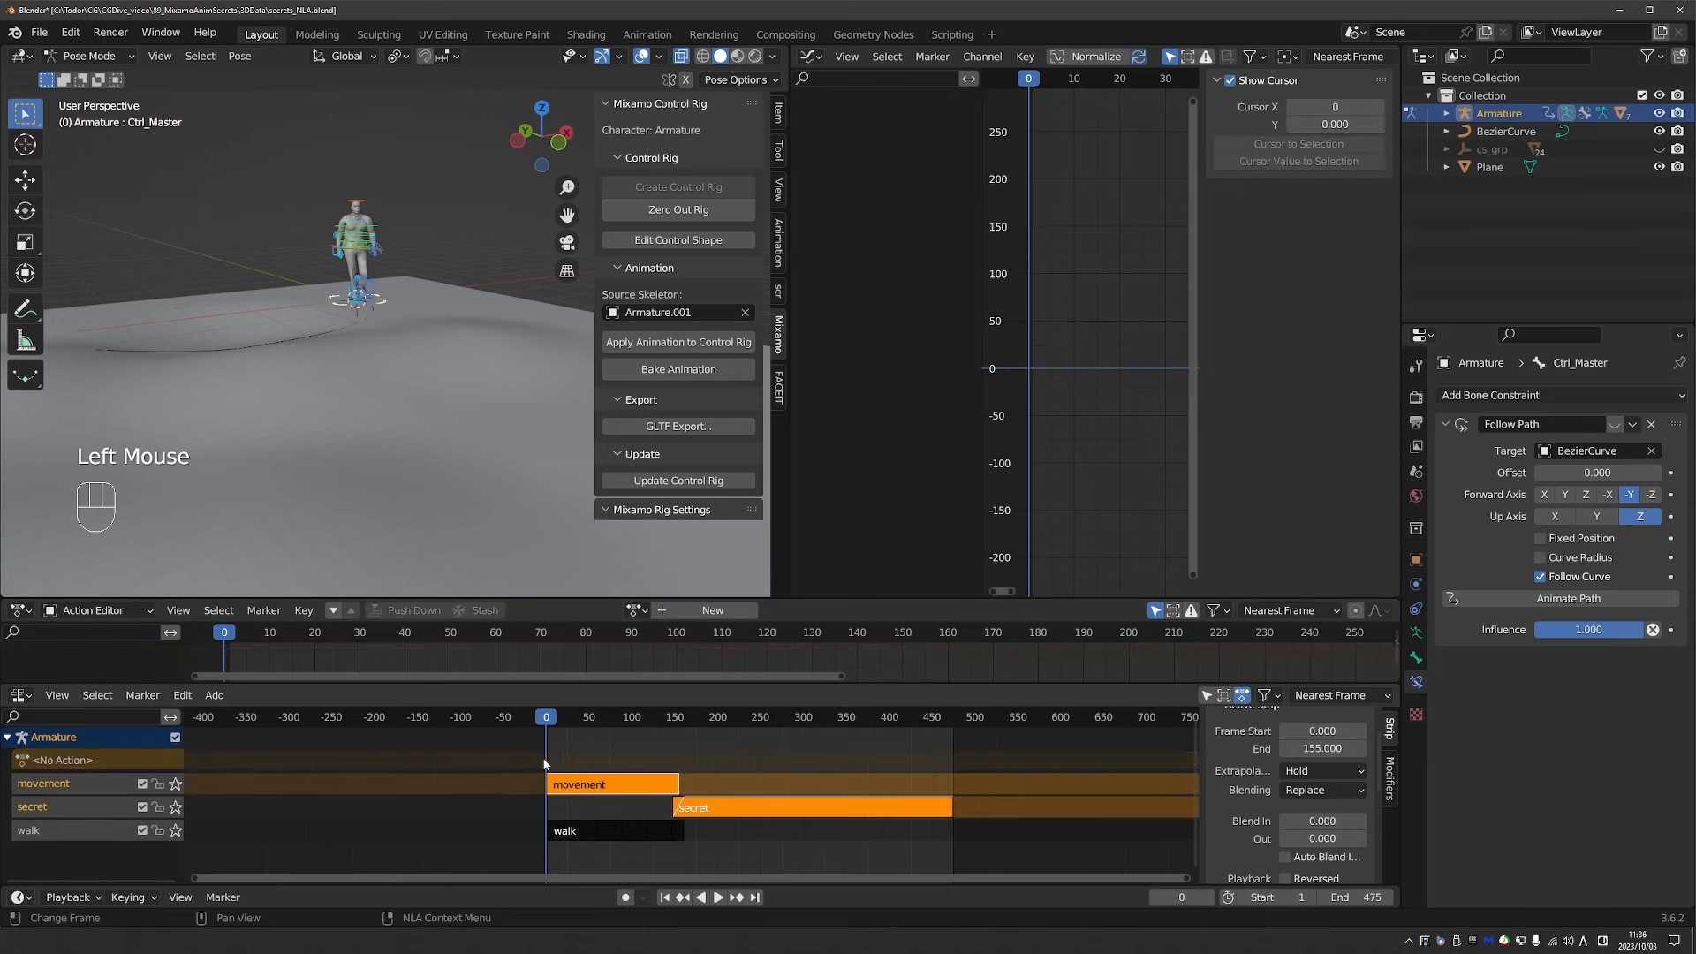
drag(554, 733, 753, 767)
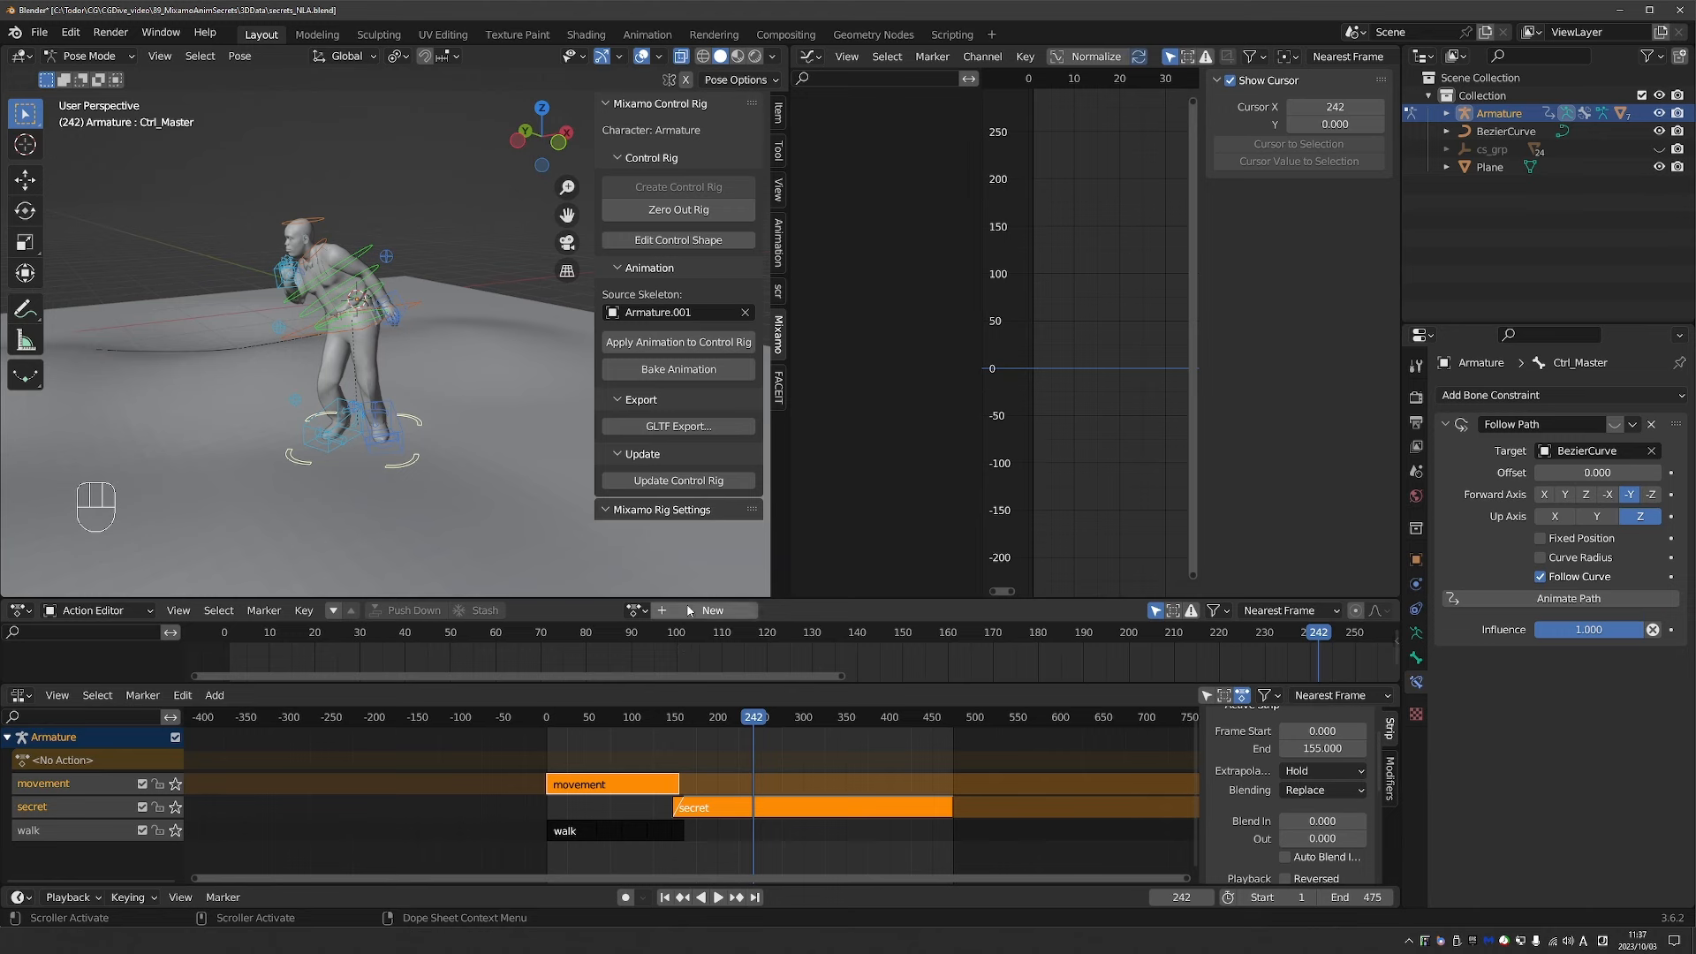
Create another new action for the armature and name it "animation_tweak".
click(707, 610)
click(707, 613)
text(anima)
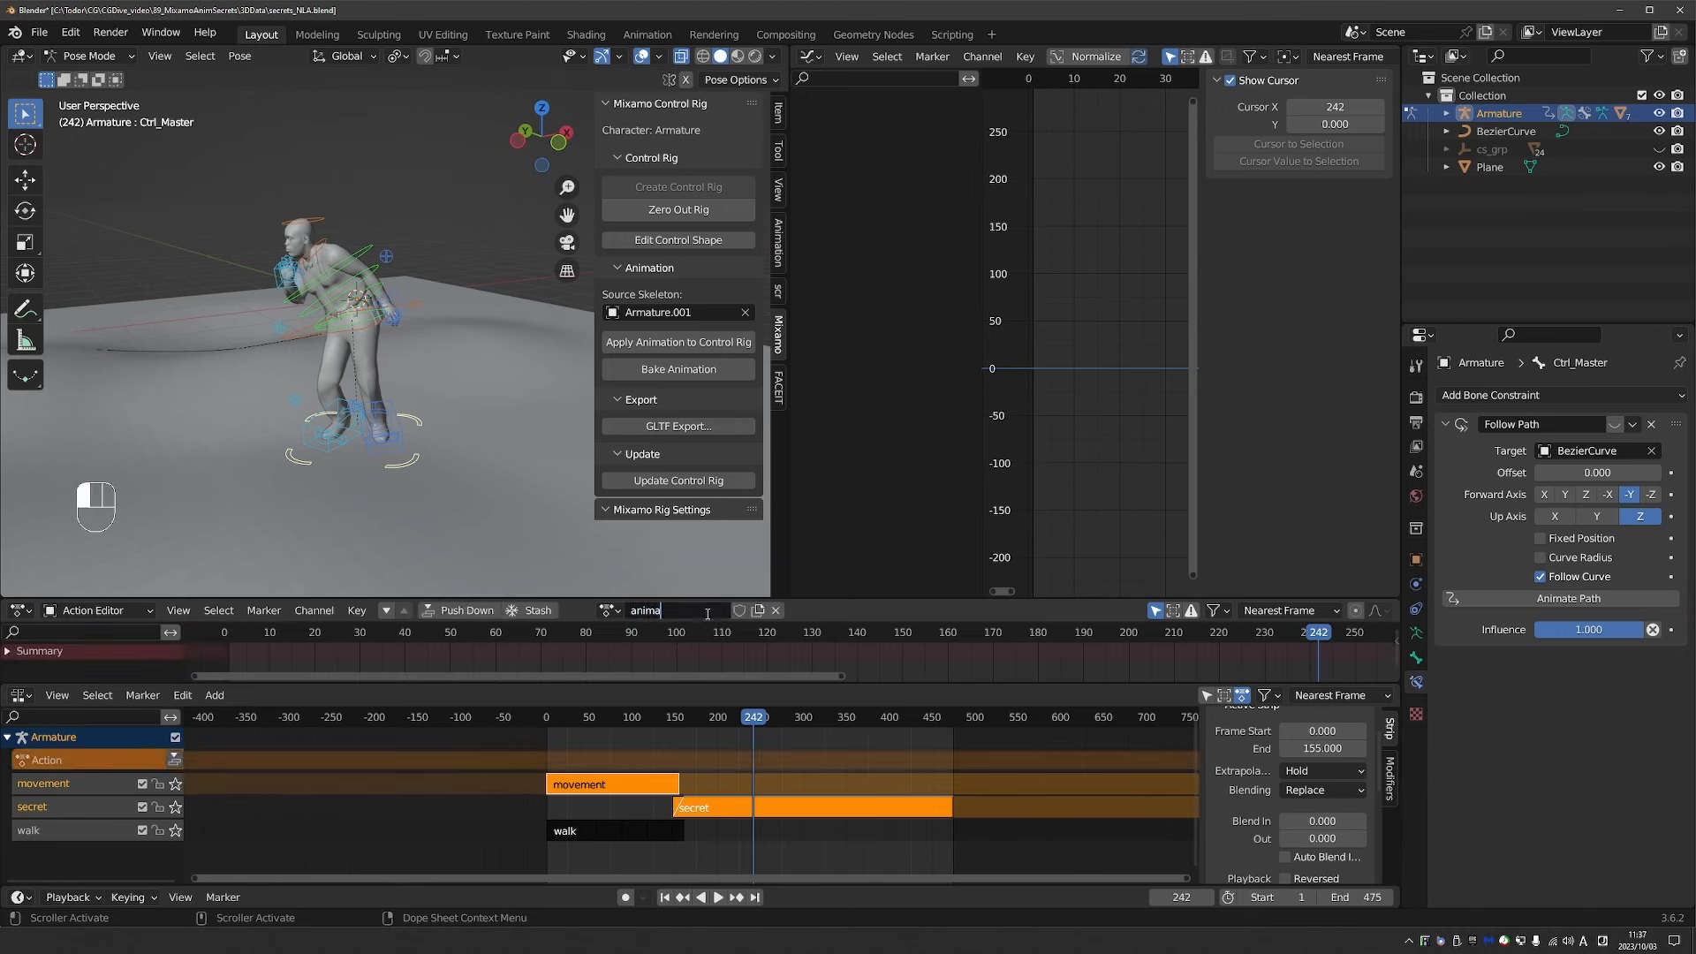
text(tion_tweal)
key(Return)
double_click(722, 613)
double_click(722, 613)
click(722, 613)
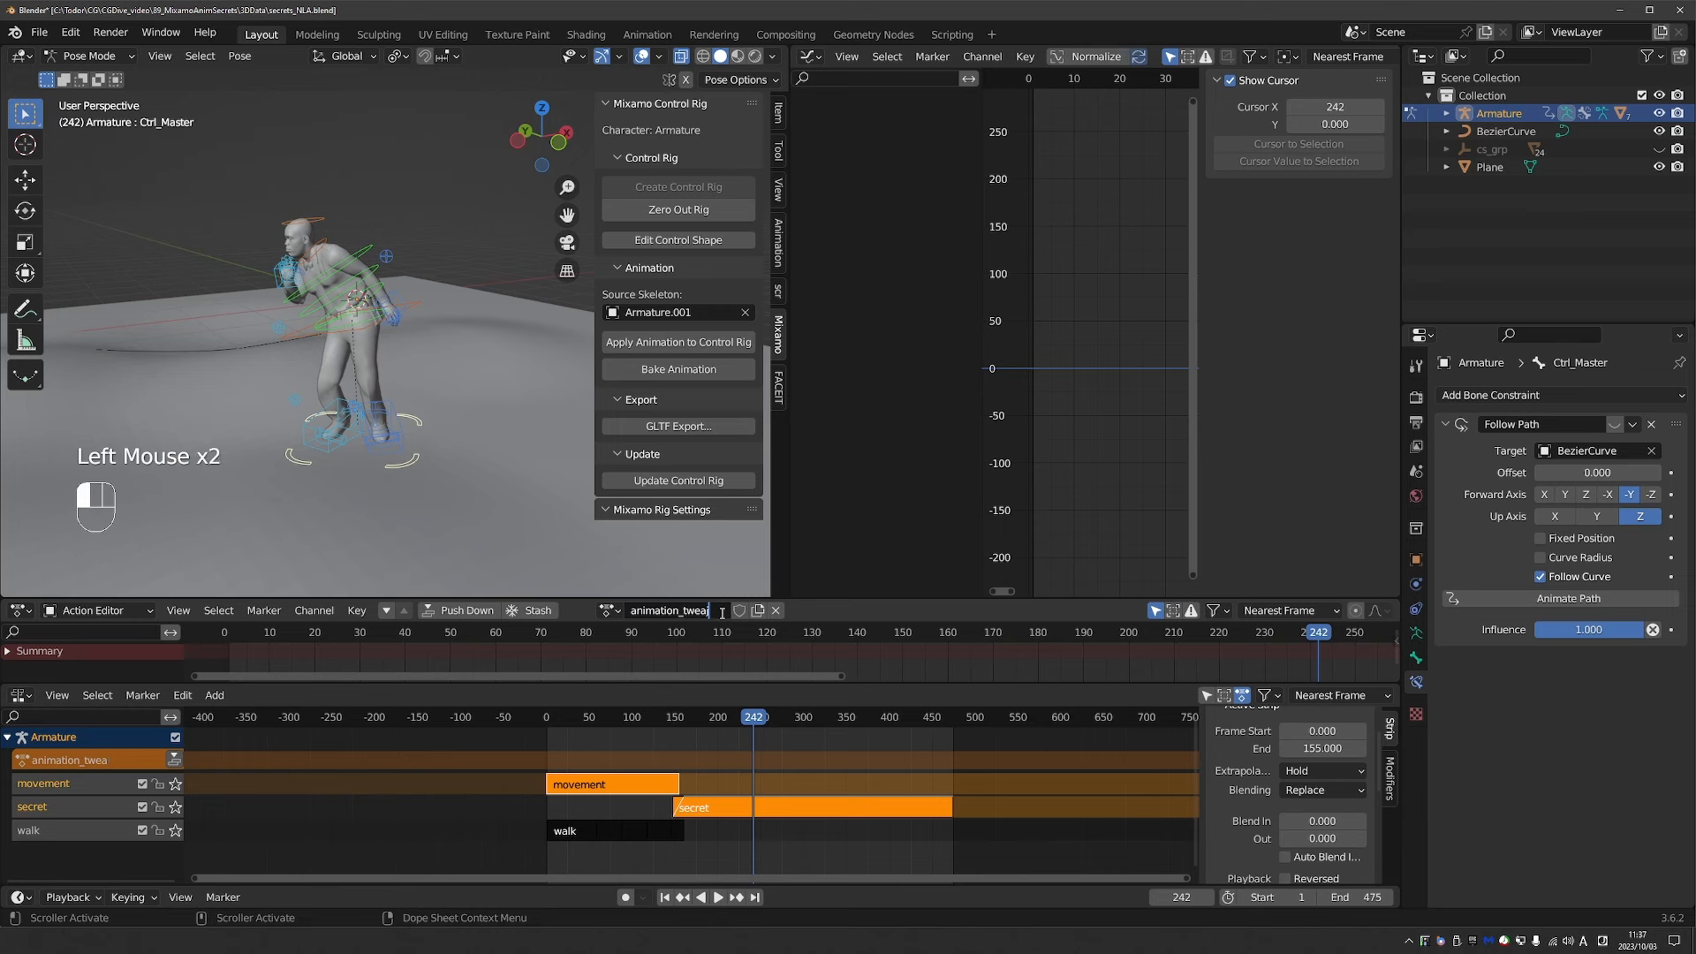
key(BackSpace)
text(k)
key(Return)
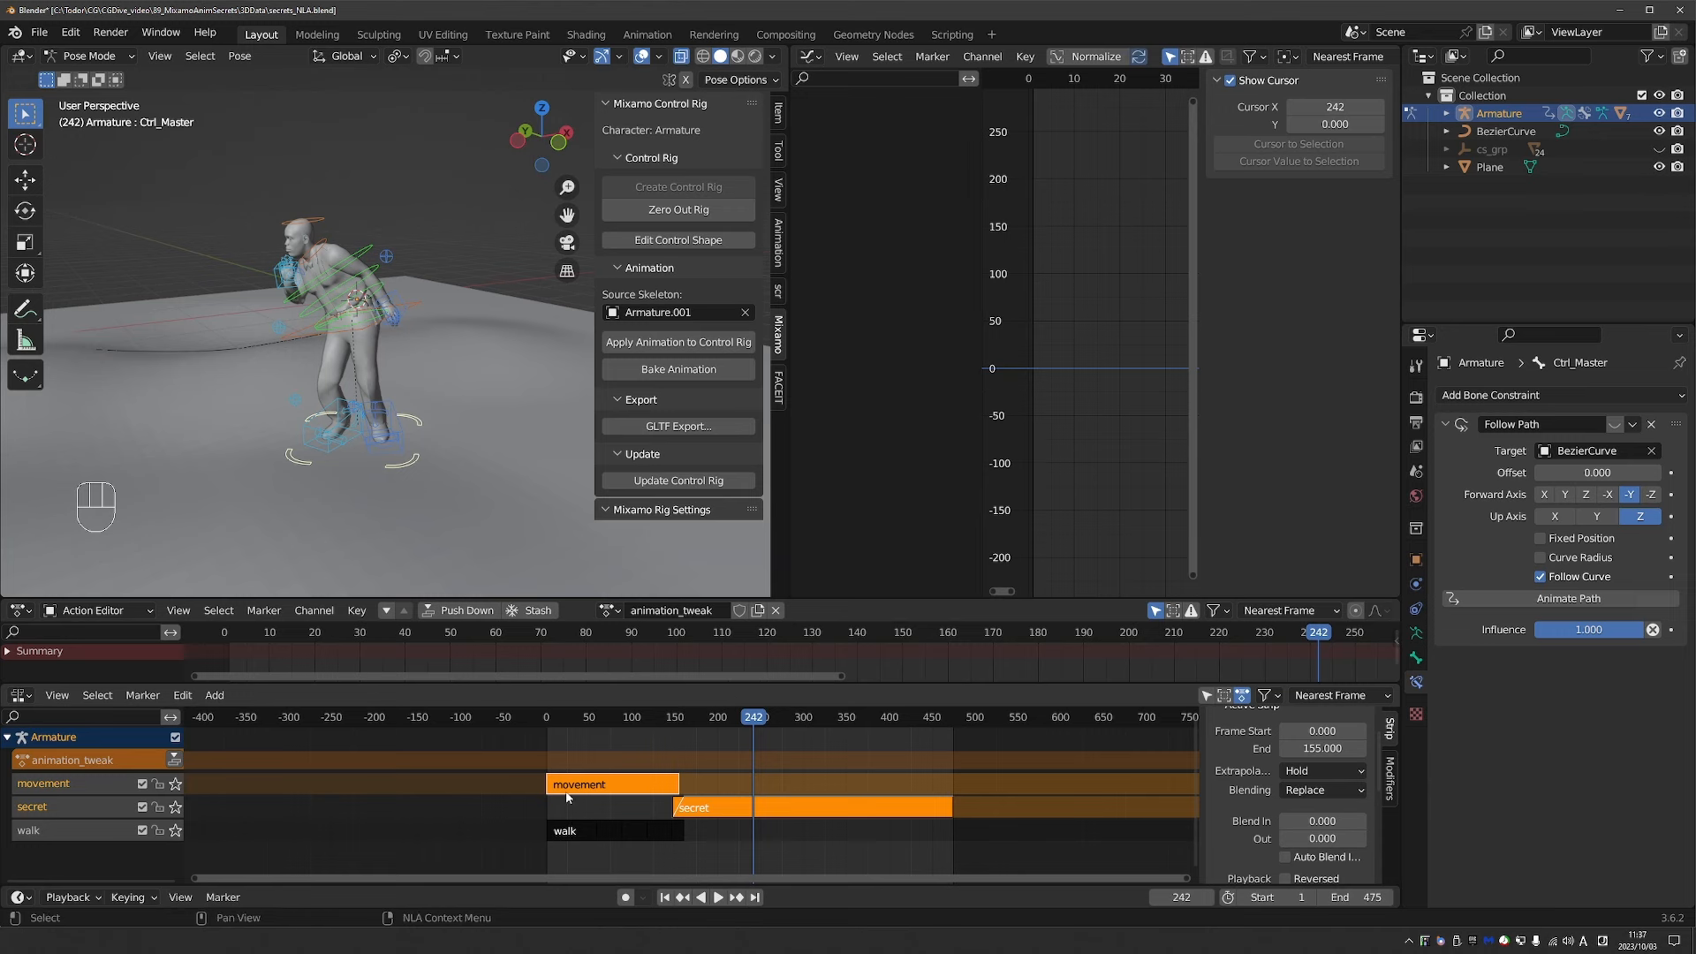
Set the blending of the animation_tweak action to Combine.
click(53, 762)
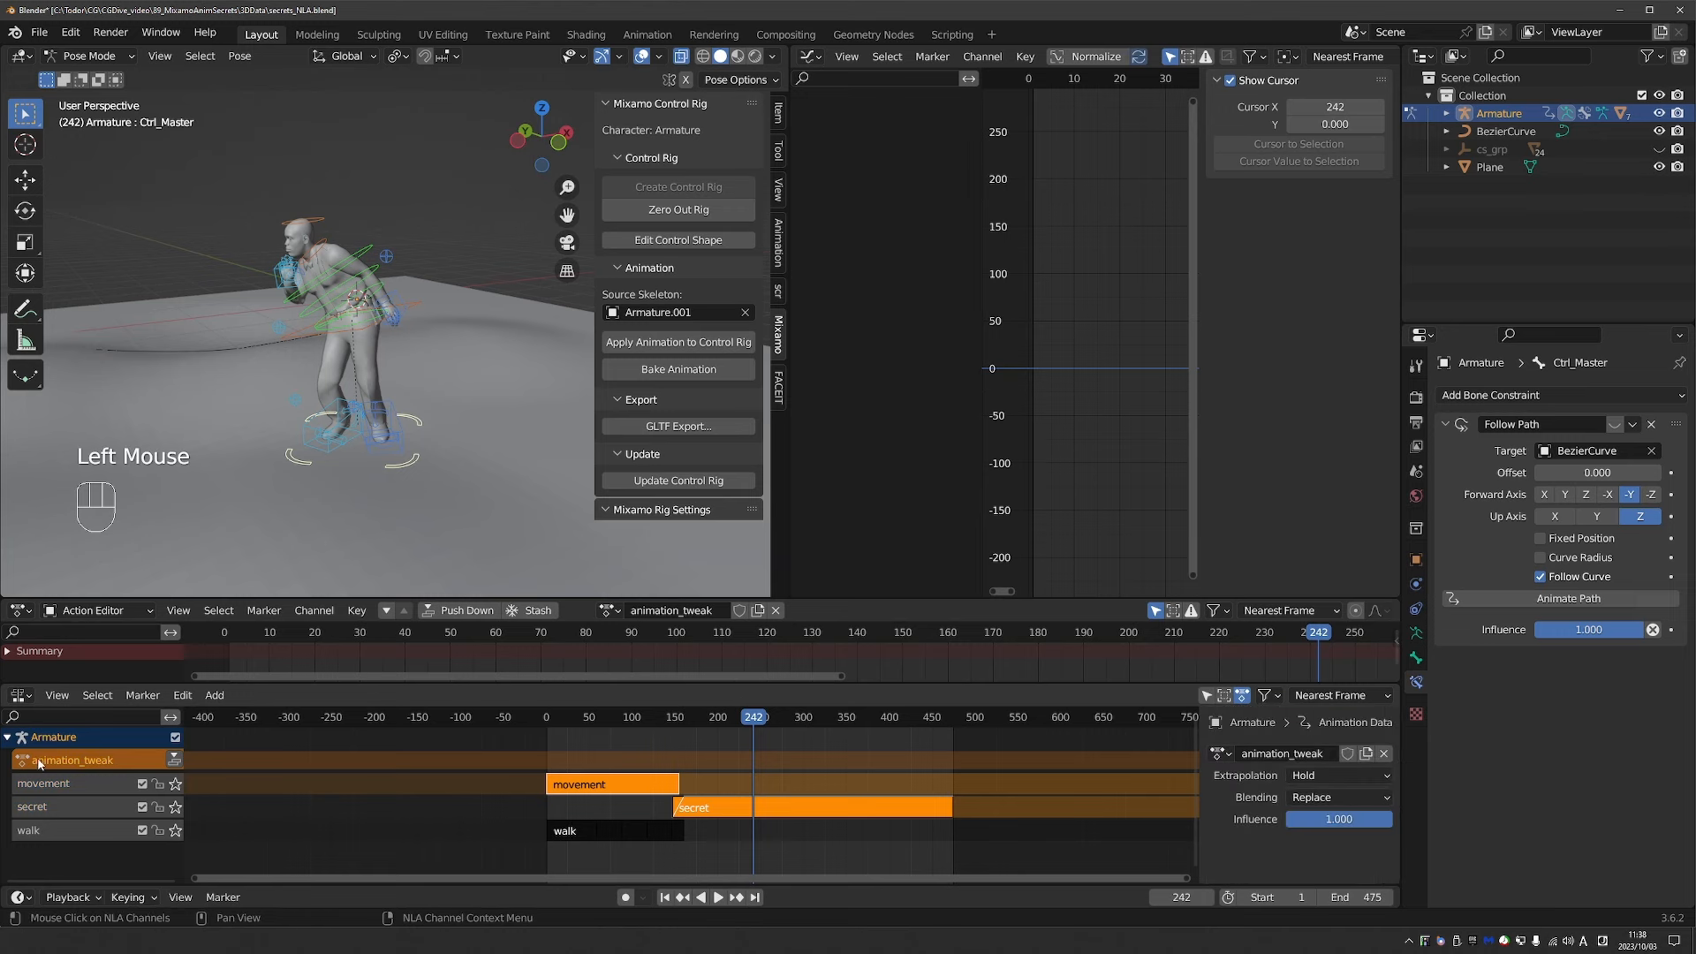
click(78, 768)
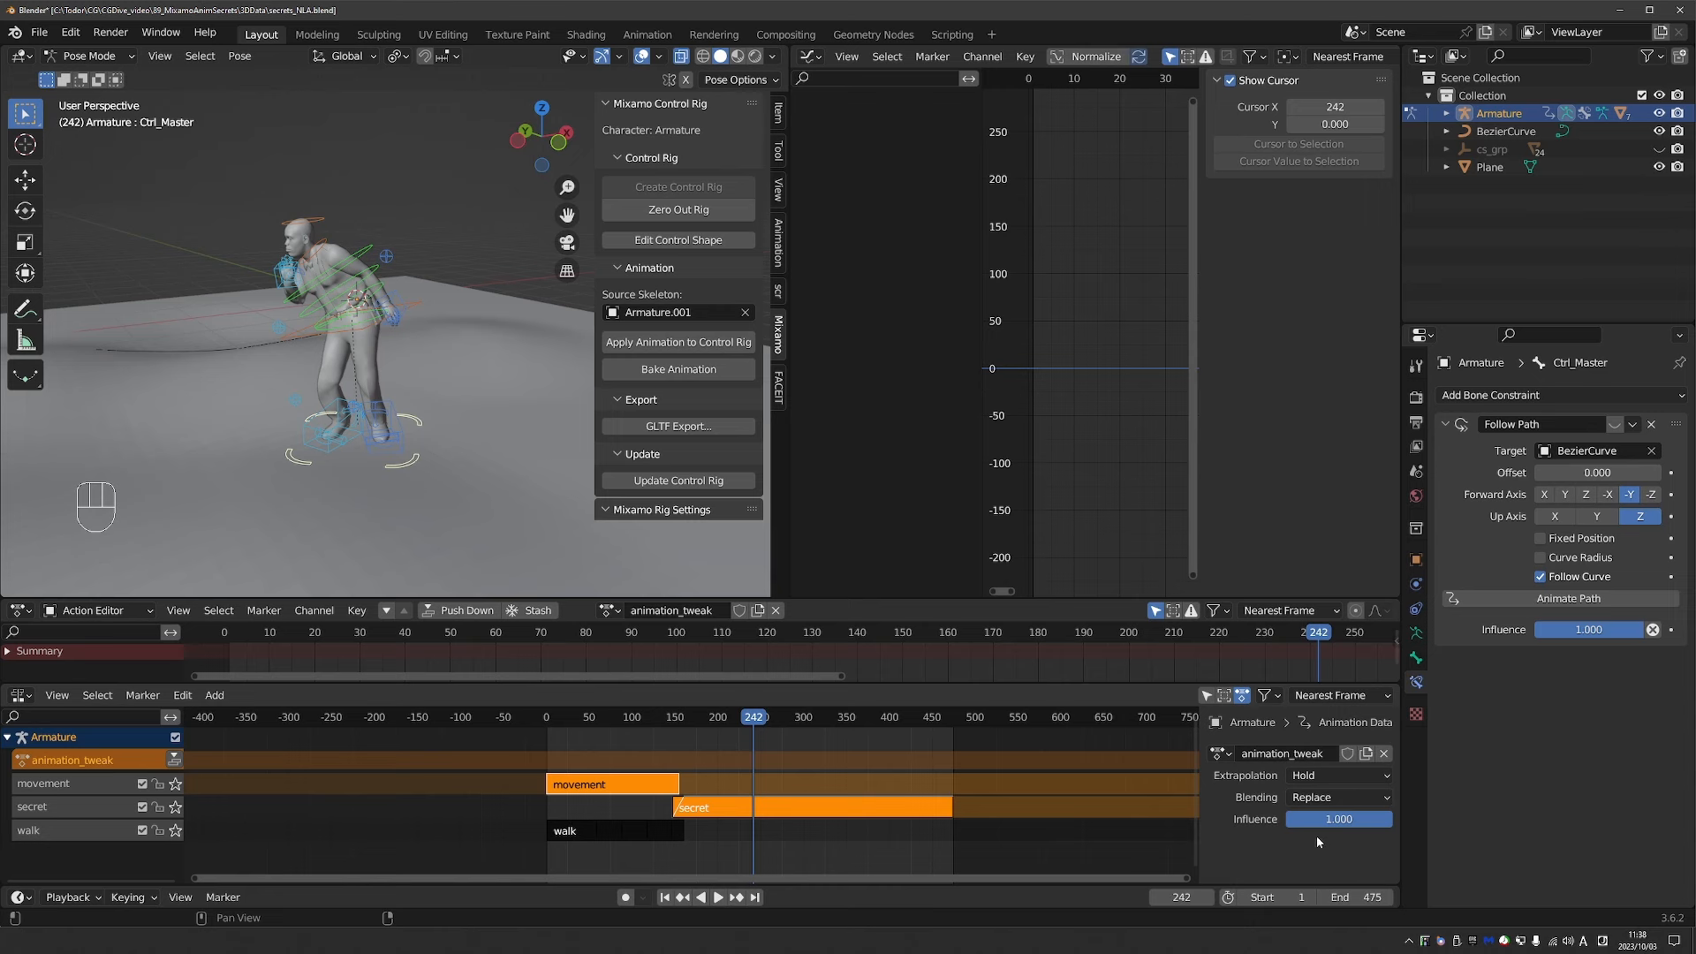
click(1328, 799)
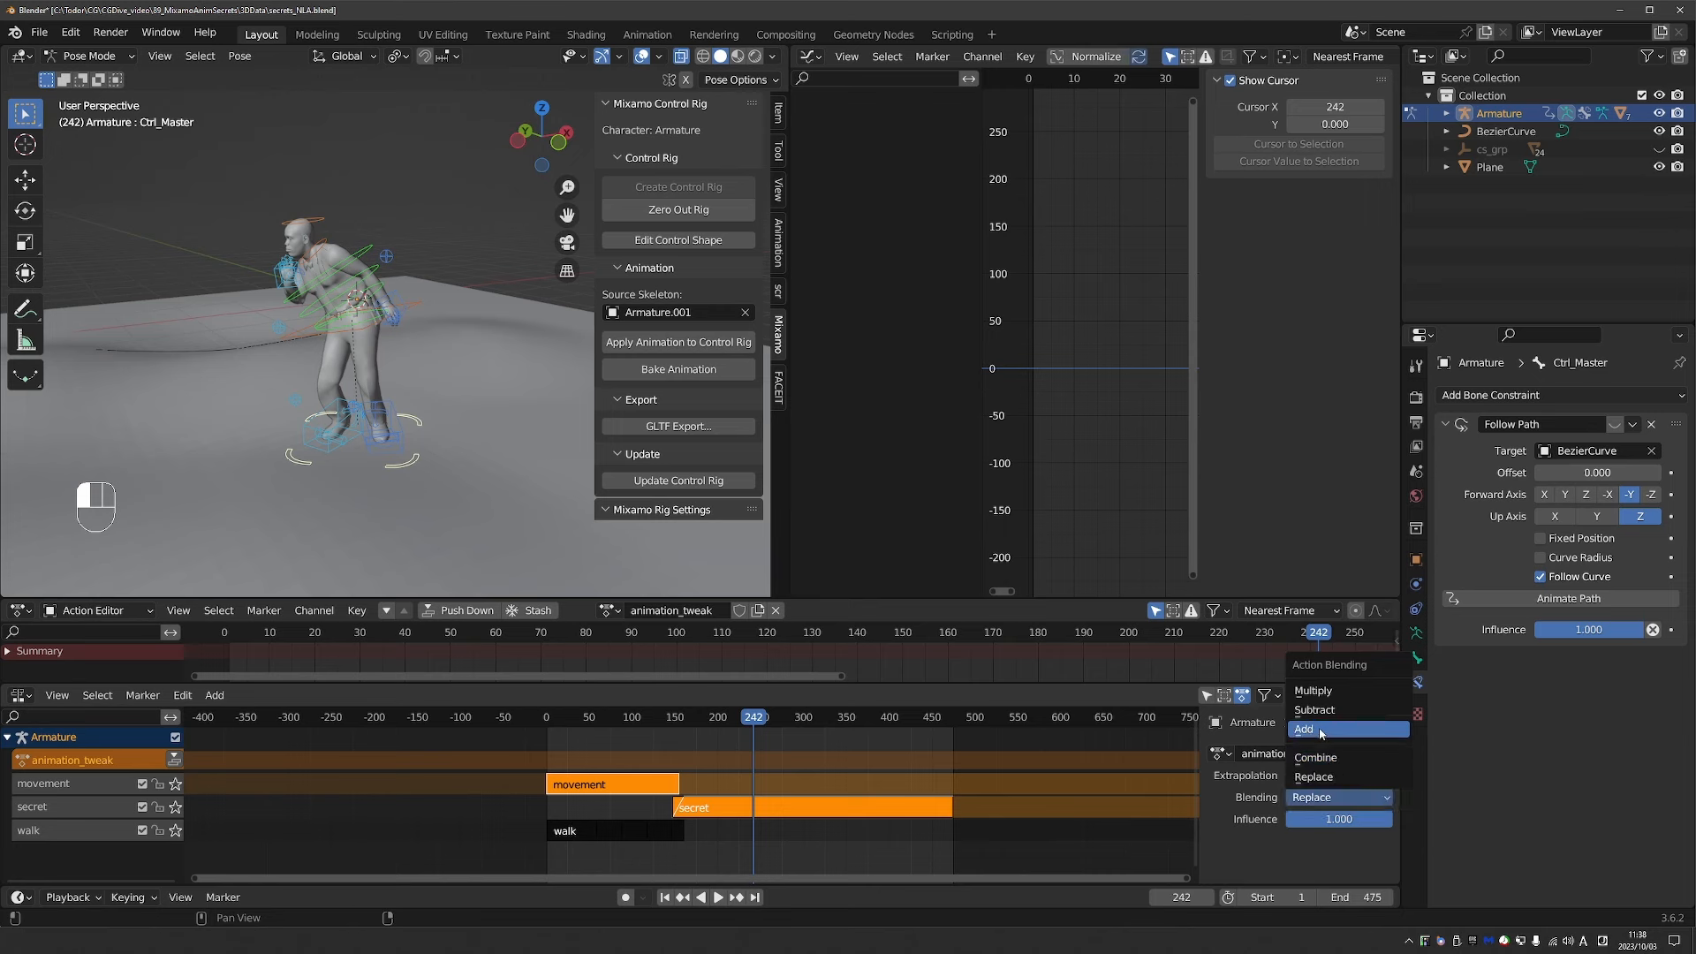
click(1356, 760)
At frame 1, select the hips control and insert a Location & Rotation keyframe for it in the animation_tweak action.
click(547, 720)
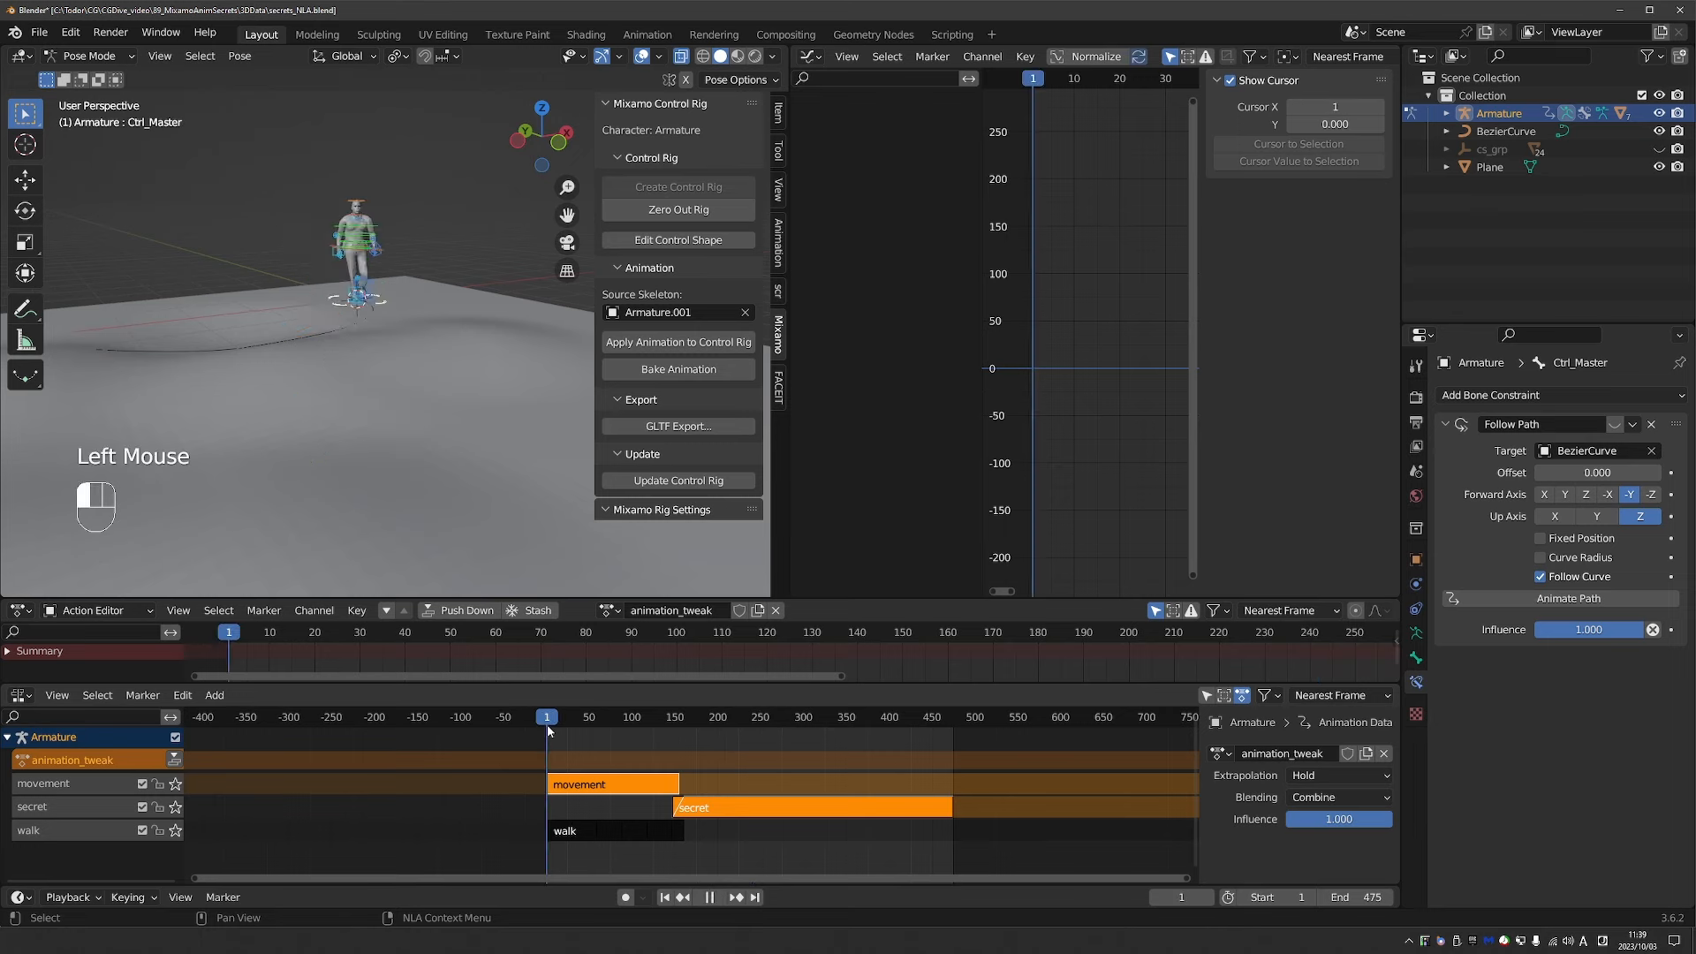
scroll(371, 304, up, 4)
middle_drag(388, 318, 371, 304)
scroll(371, 304, up, 1)
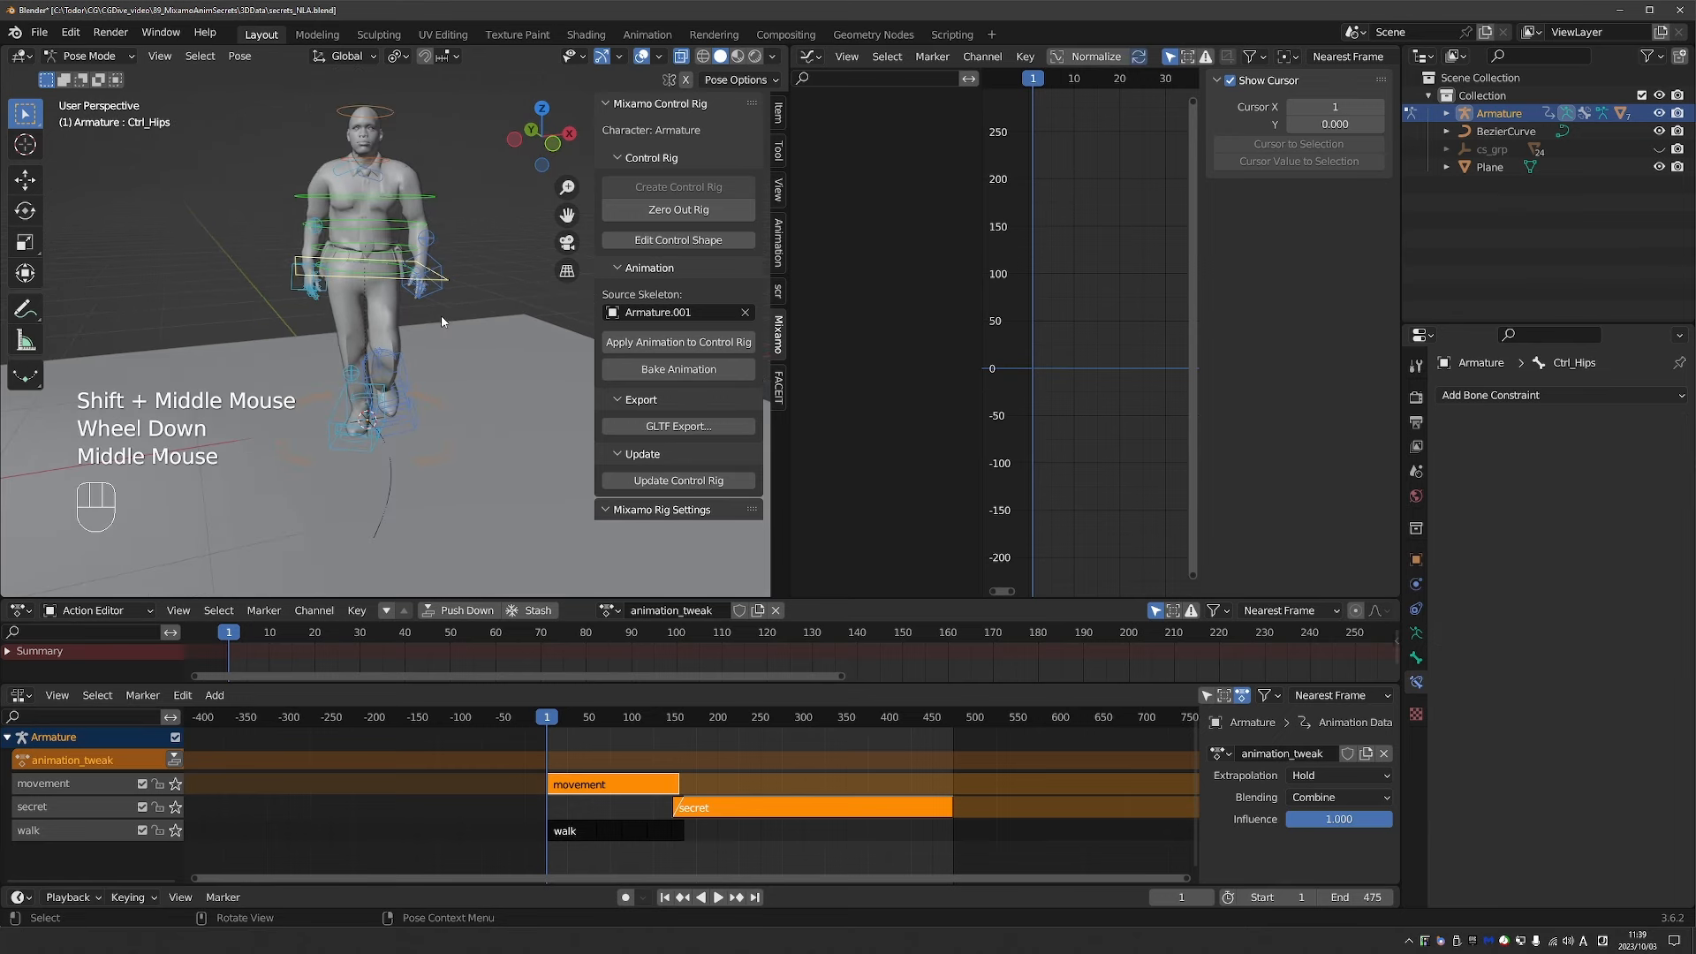
key(g)
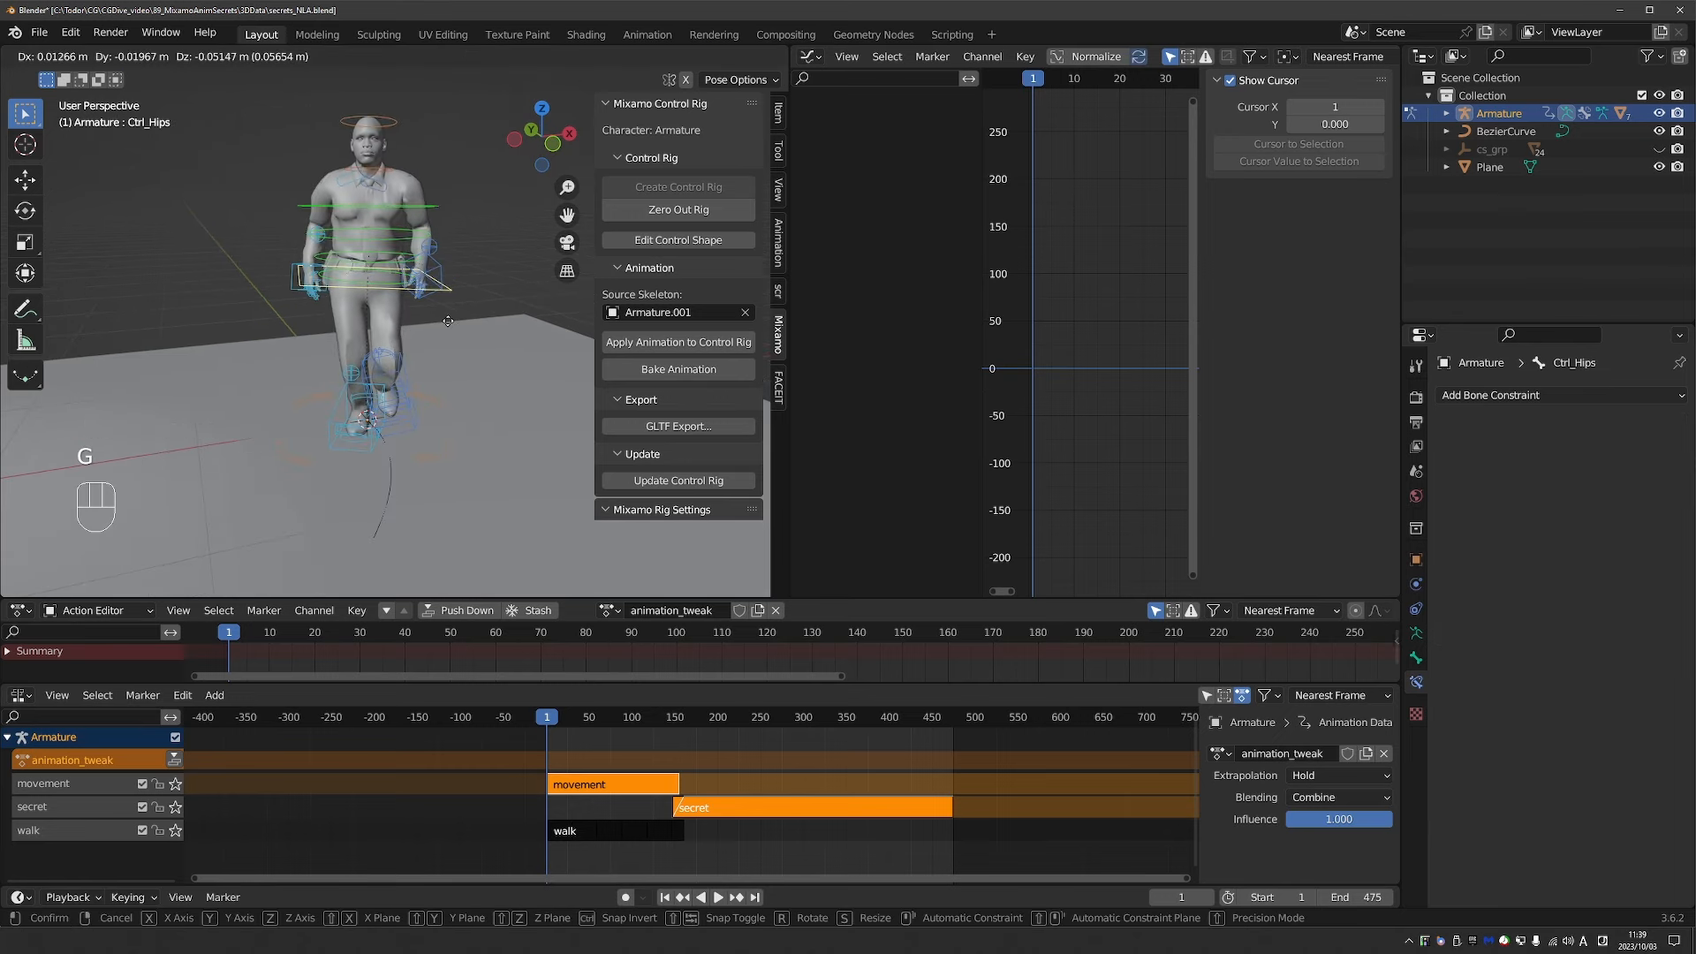
right_click(448, 320)
key(i)
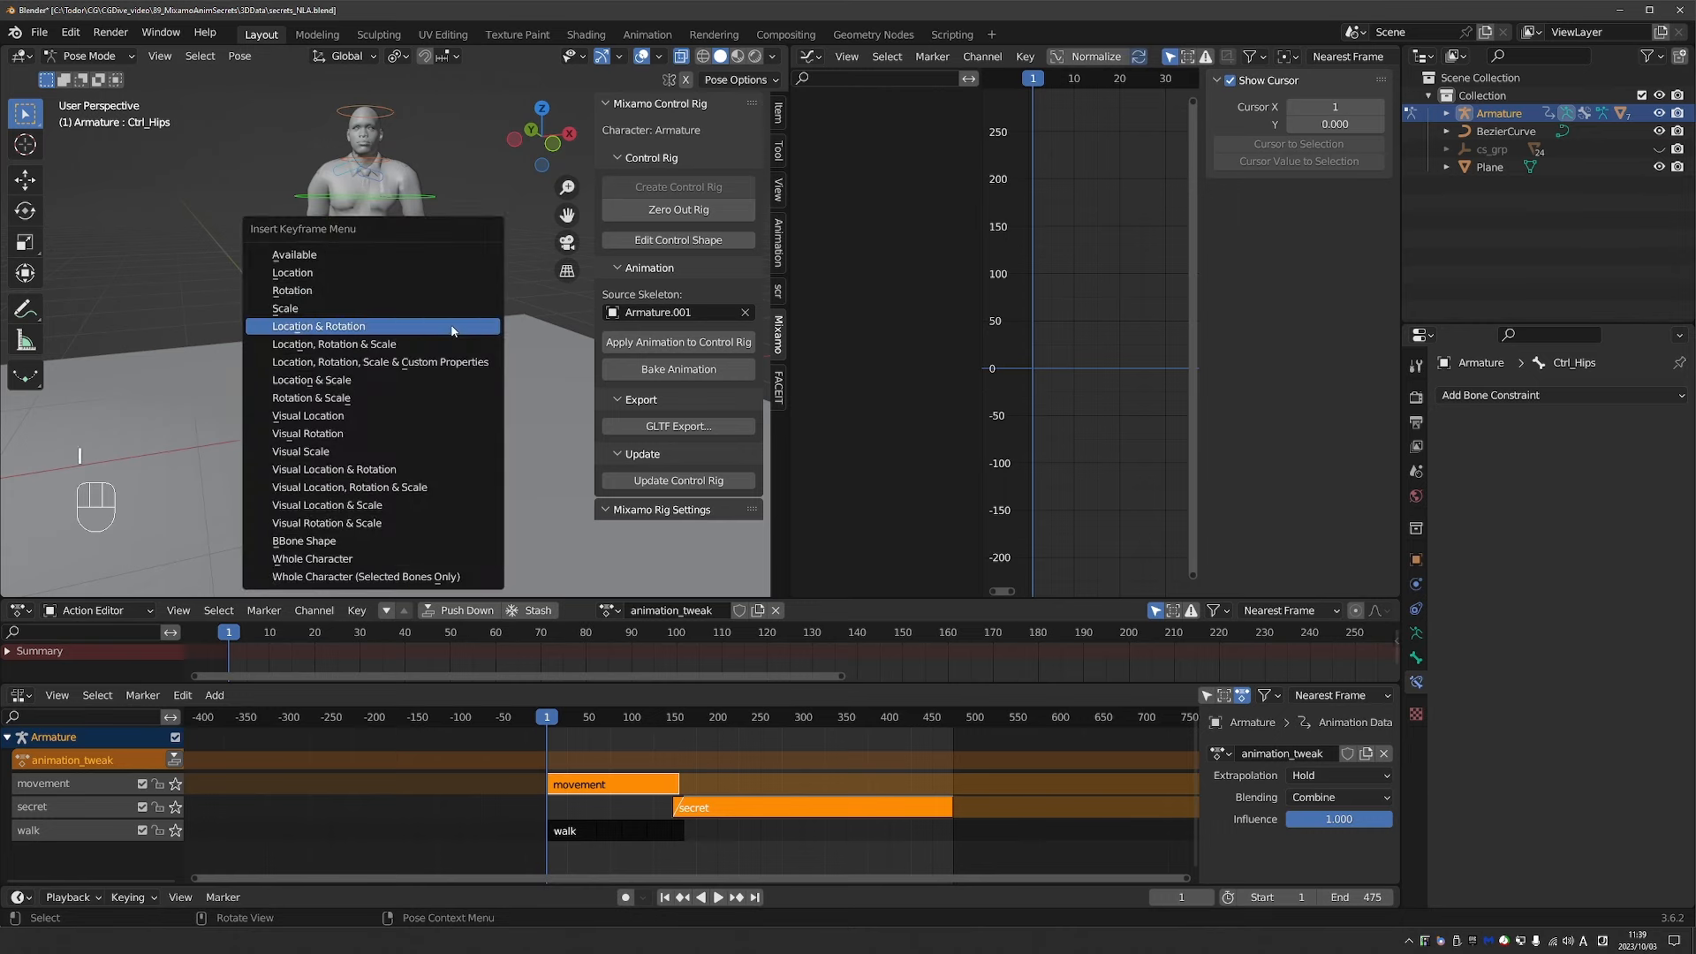
click(449, 328)
At frame 37, lower the hips control about 0.22 m along the global Z axis and keyframe its location and rotation.
click(579, 717)
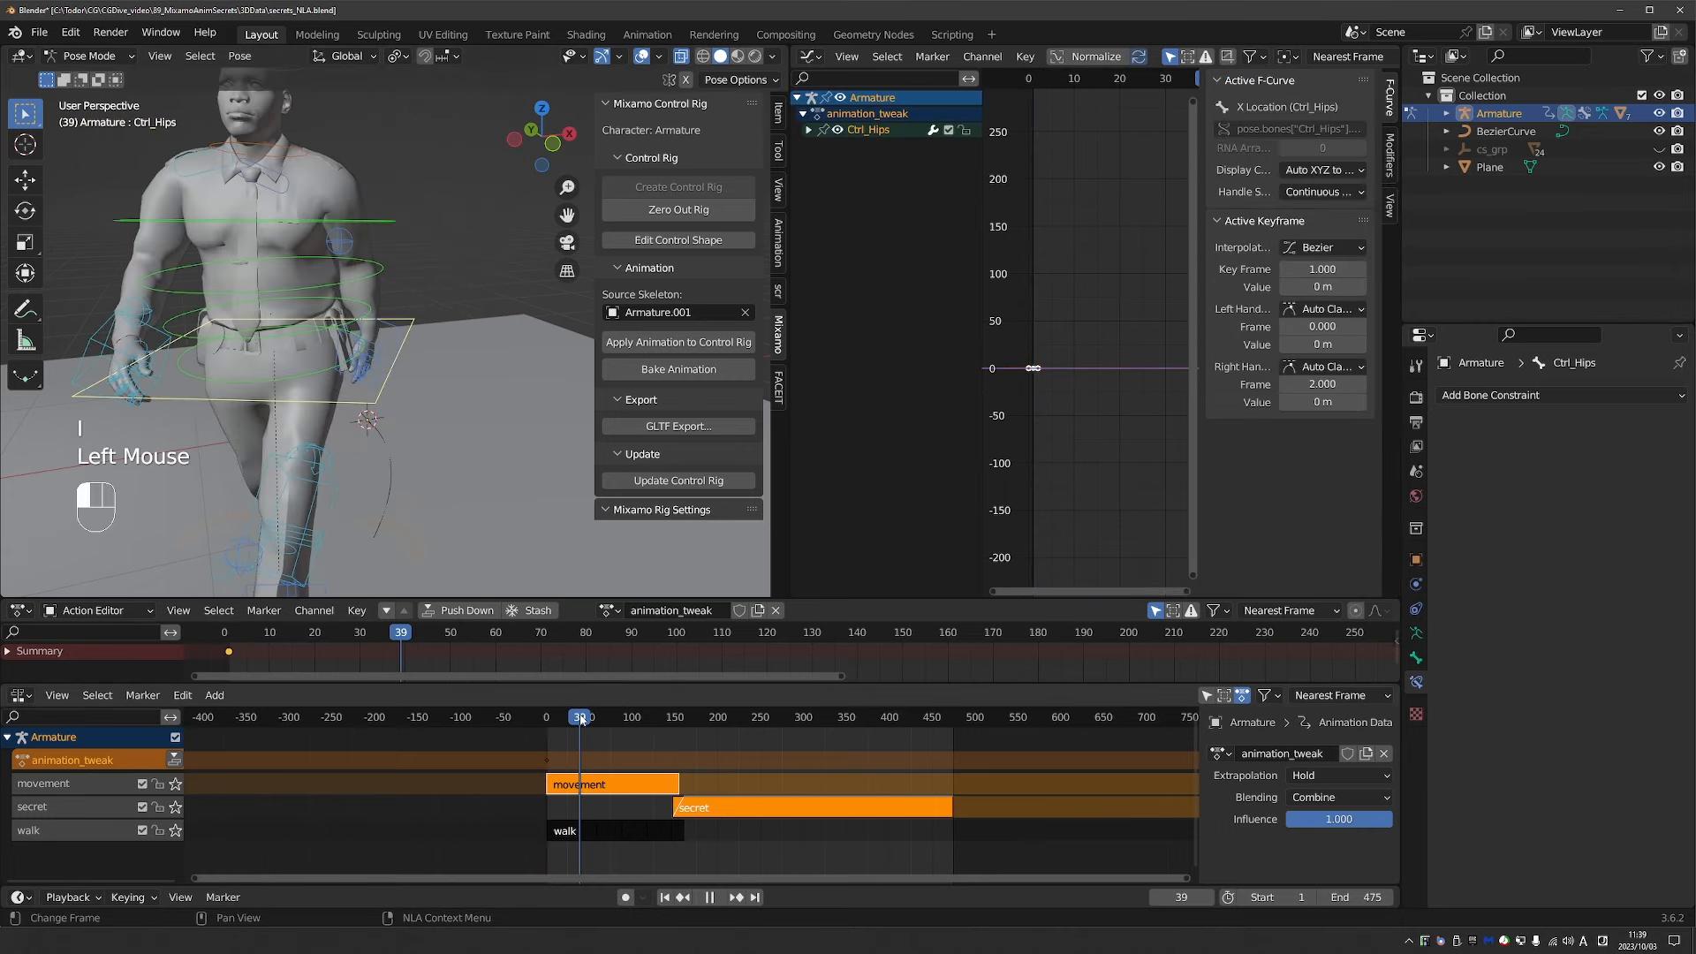
shift+middle_drag(444, 433, 441, 366)
middle_drag(429, 304, 439, 298)
key(g)
key(z)
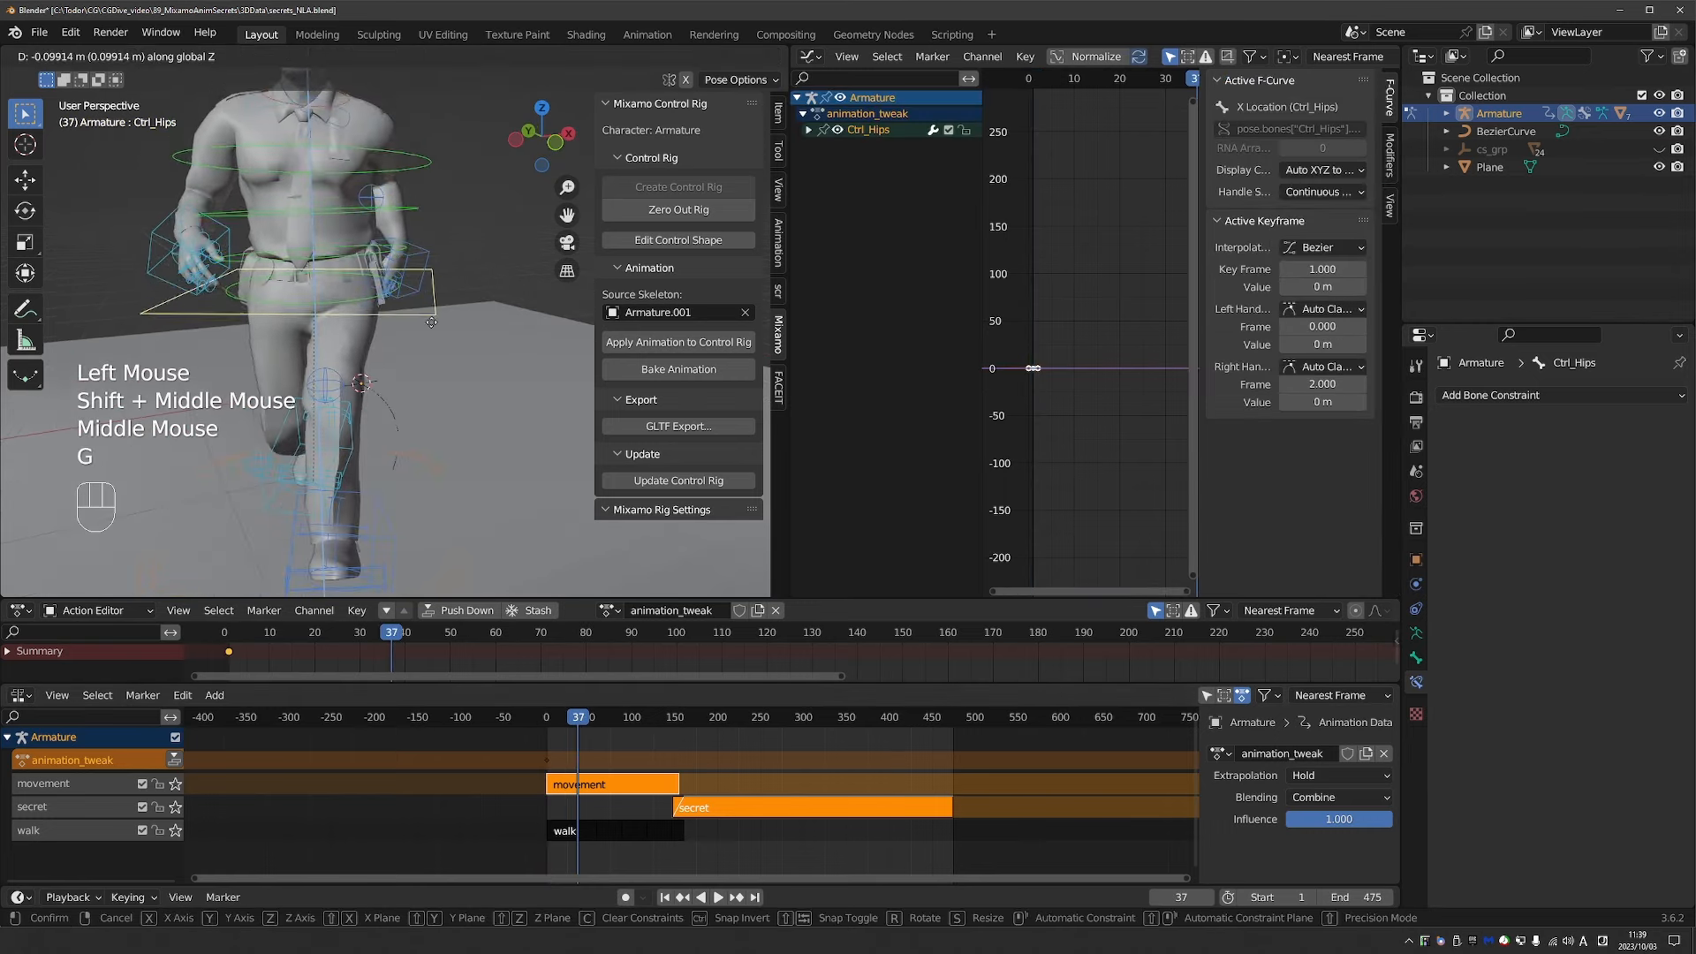
click(426, 361)
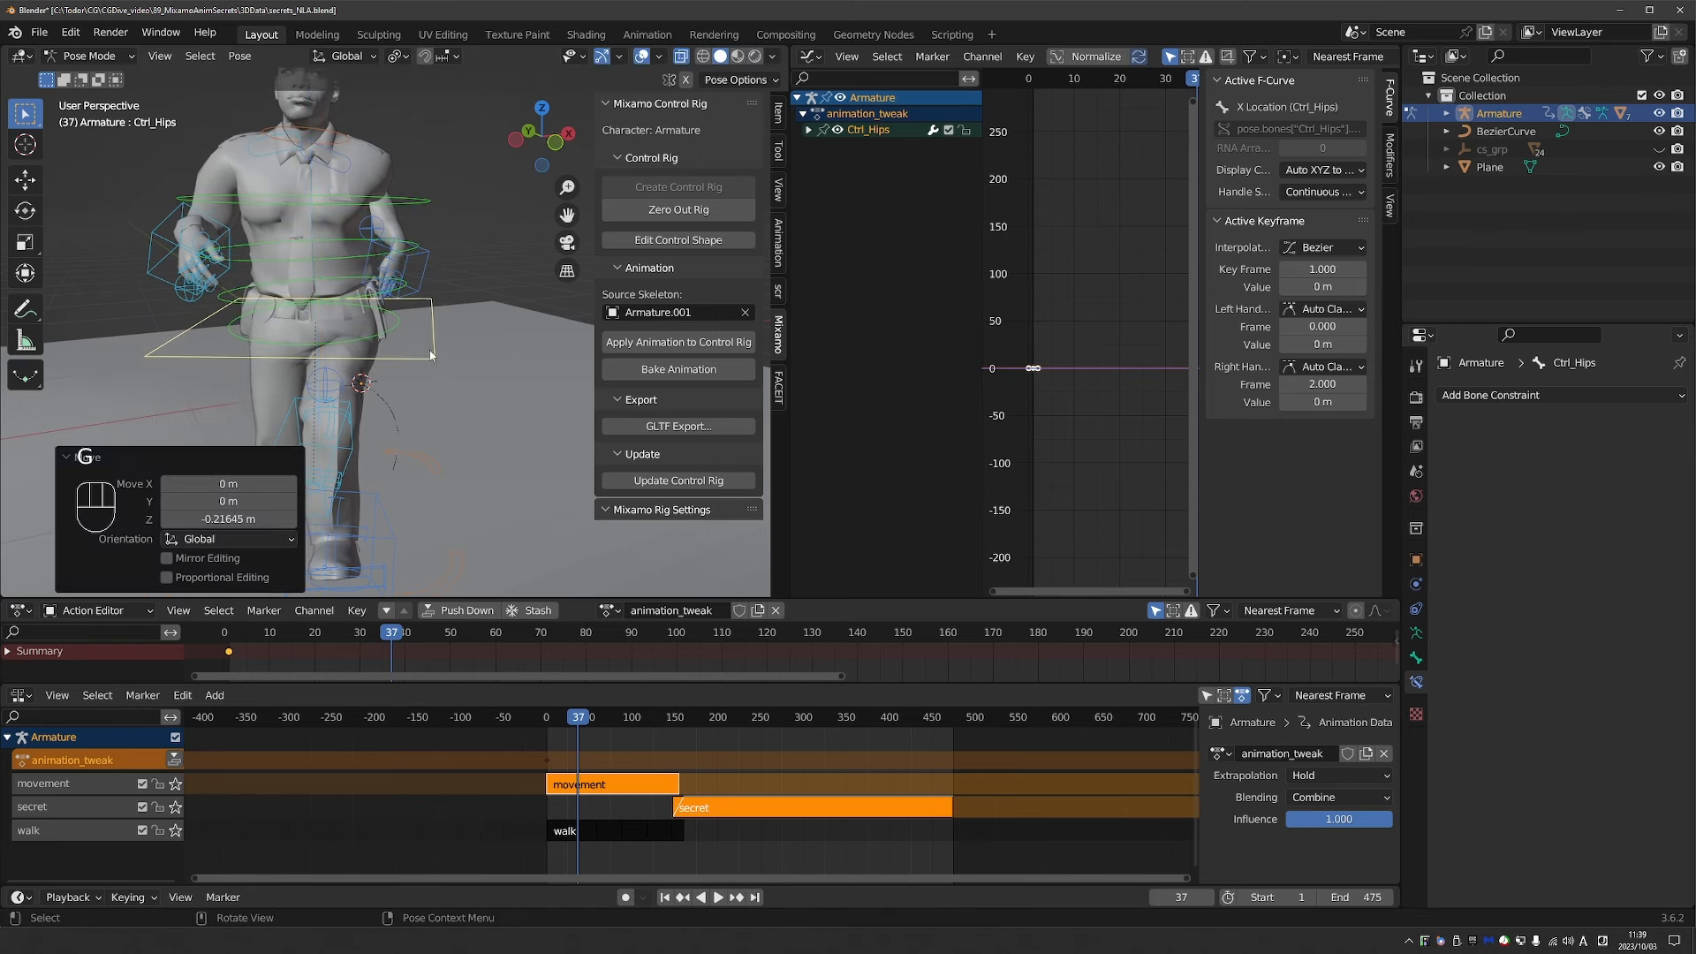
key(i)
click(430, 353)
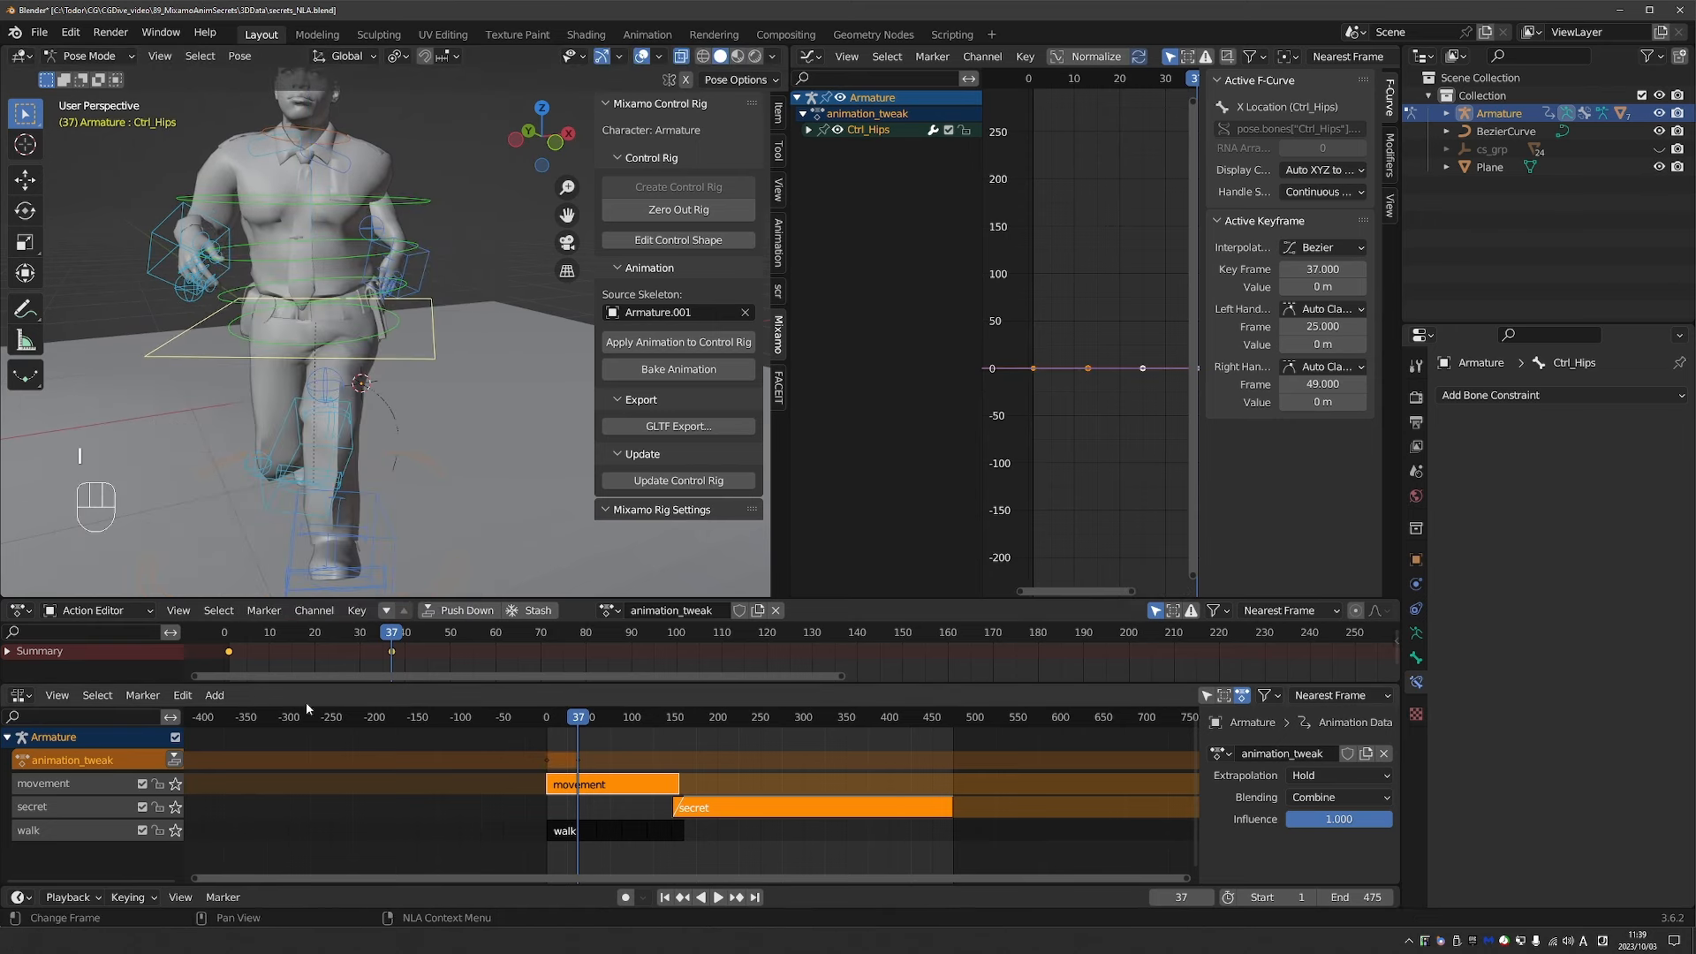
Duplicate the hips control's first keyframe to about frame 80 and play back the tweaked walk.
scroll(269, 653, down, 3)
click(231, 655)
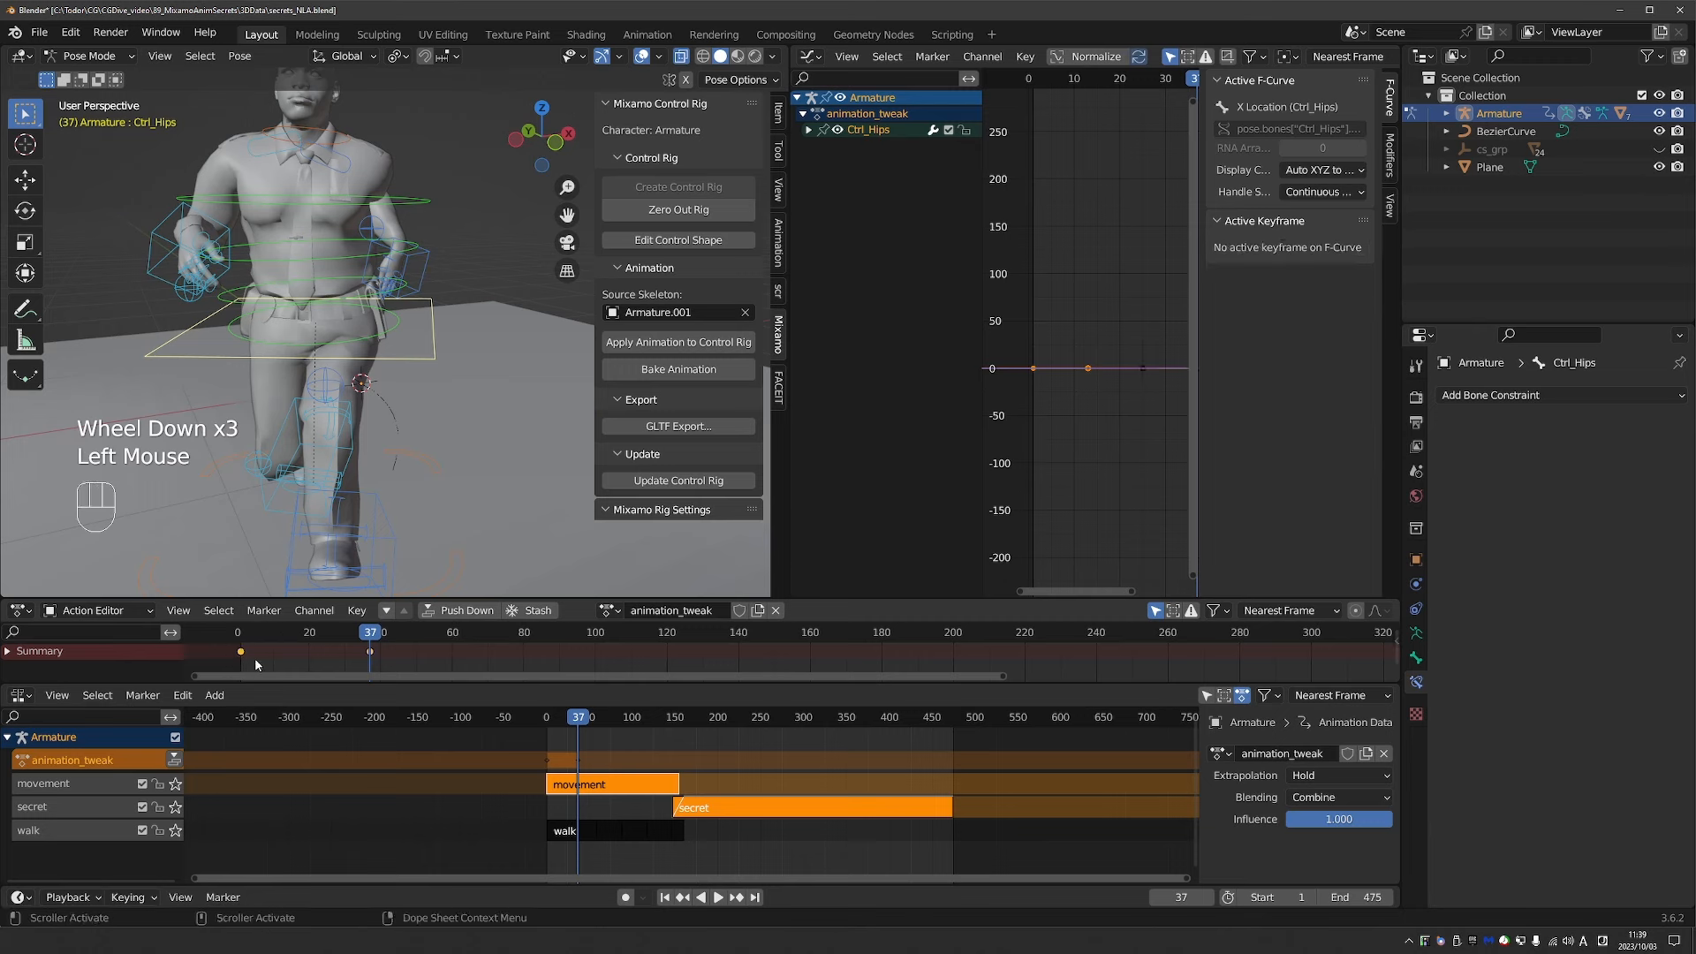
key(shift+d)
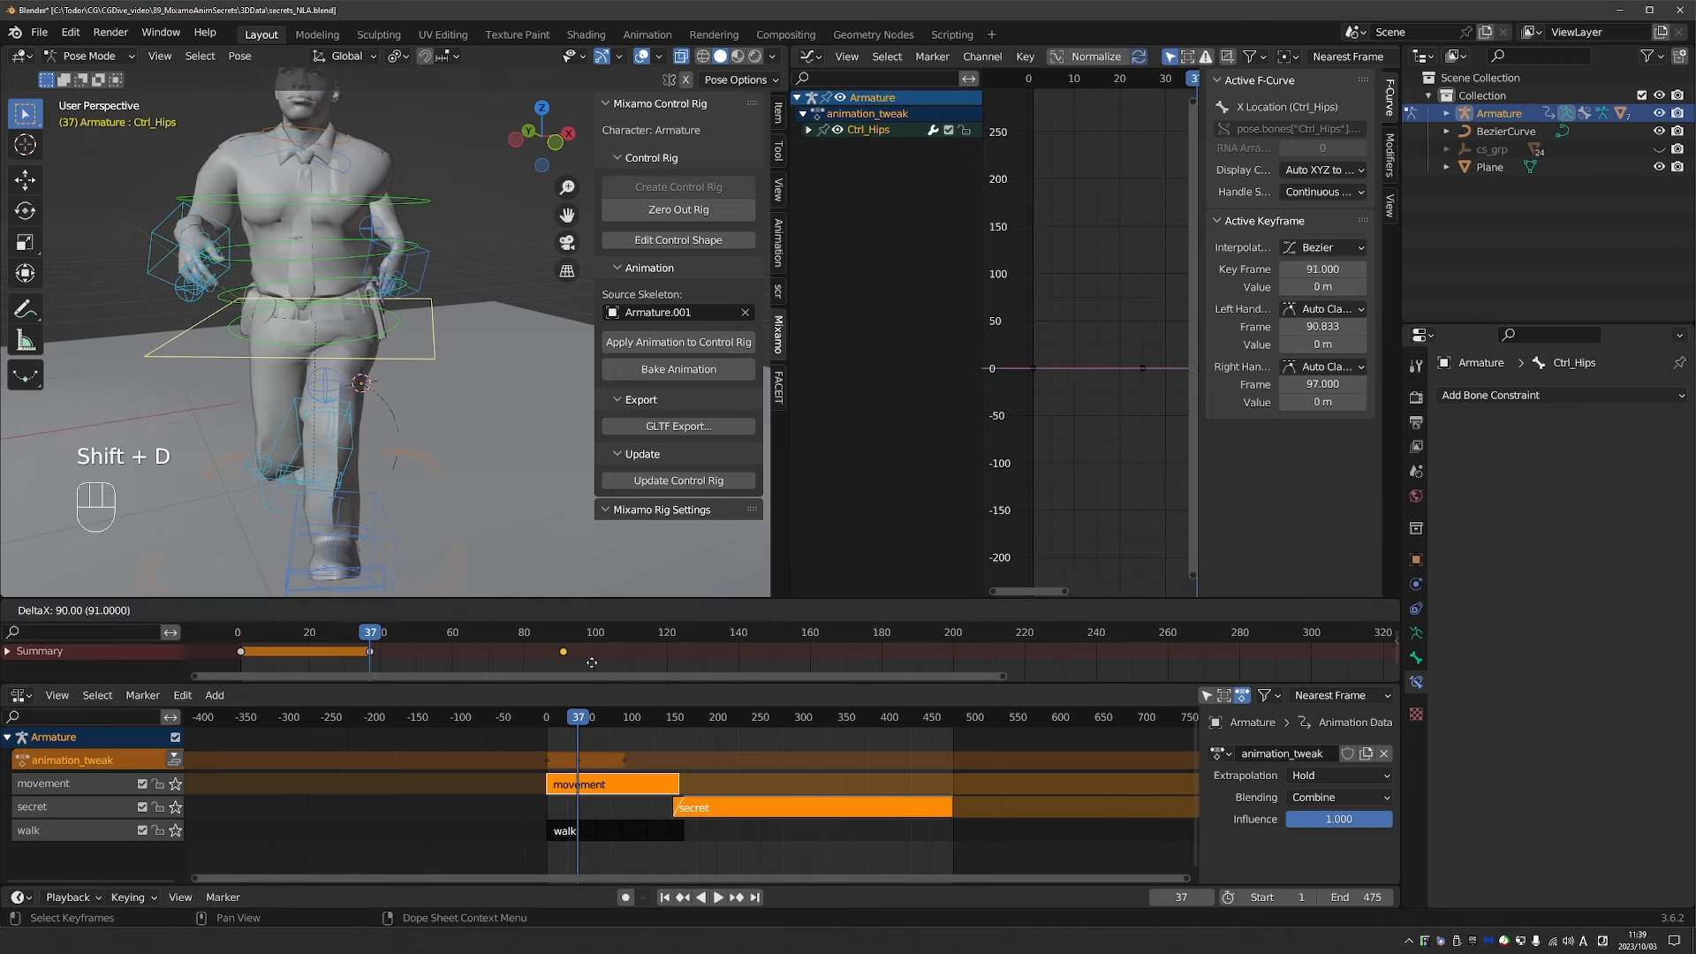
click(547, 659)
scroll(344, 645, down, 2)
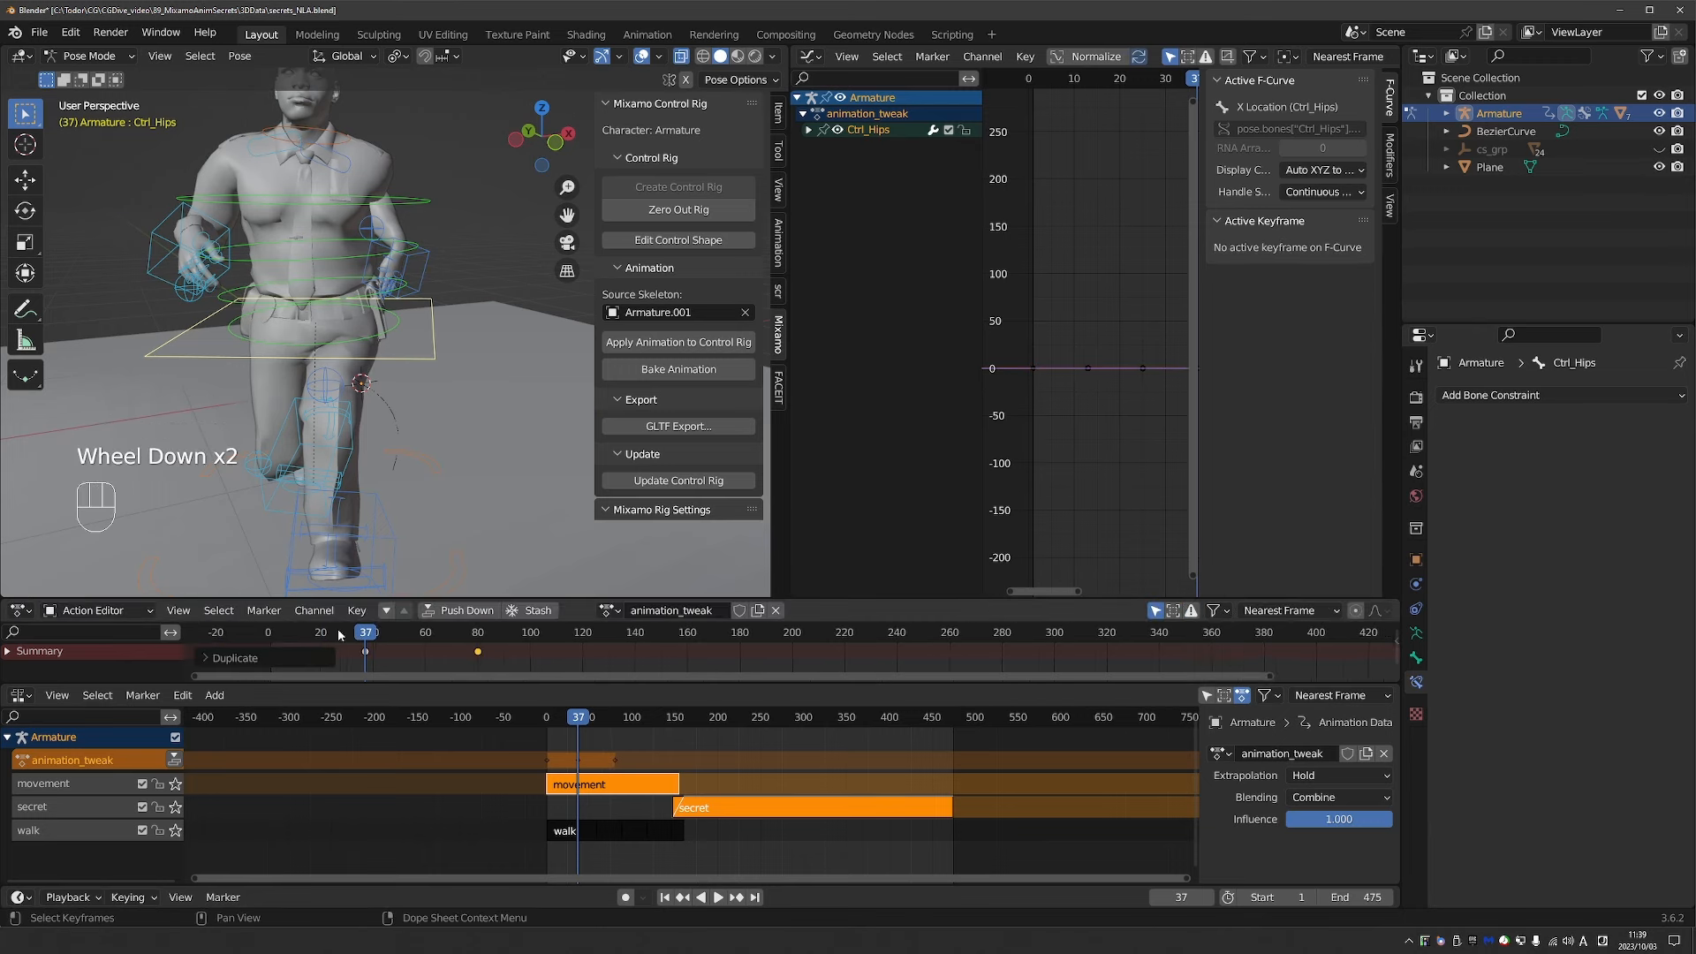
drag(338, 628, 240, 637)
scroll(375, 356, down, 1)
middle_drag(376, 356, 365, 367)
key(space)
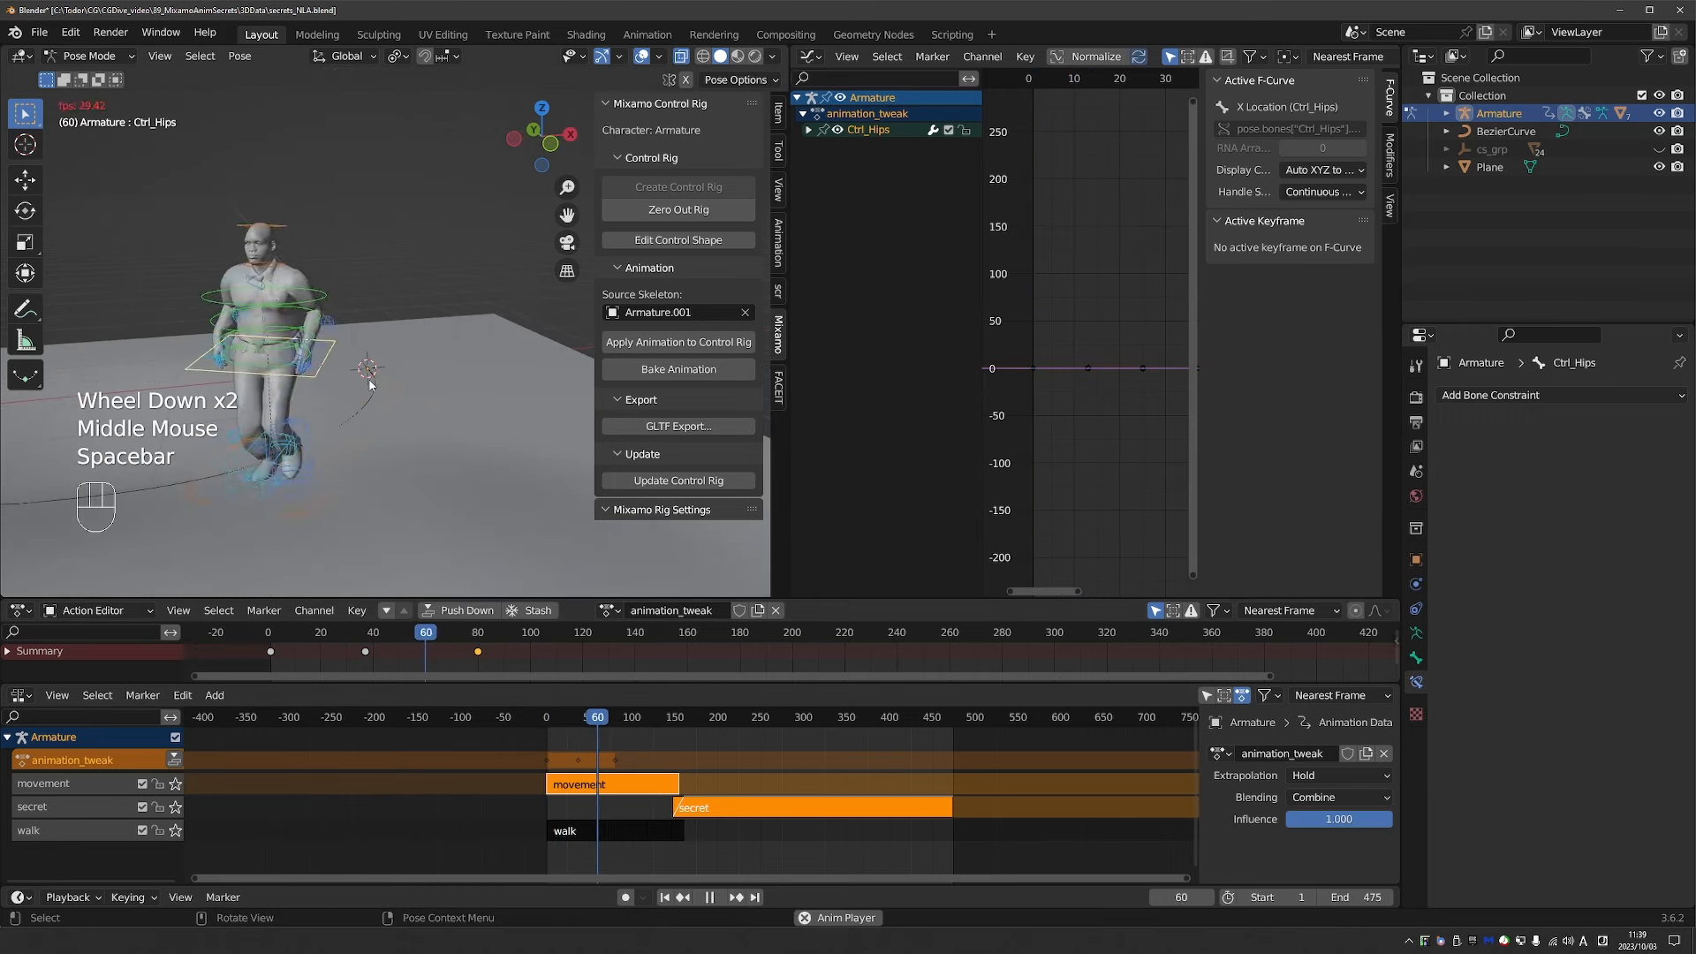
key(space)
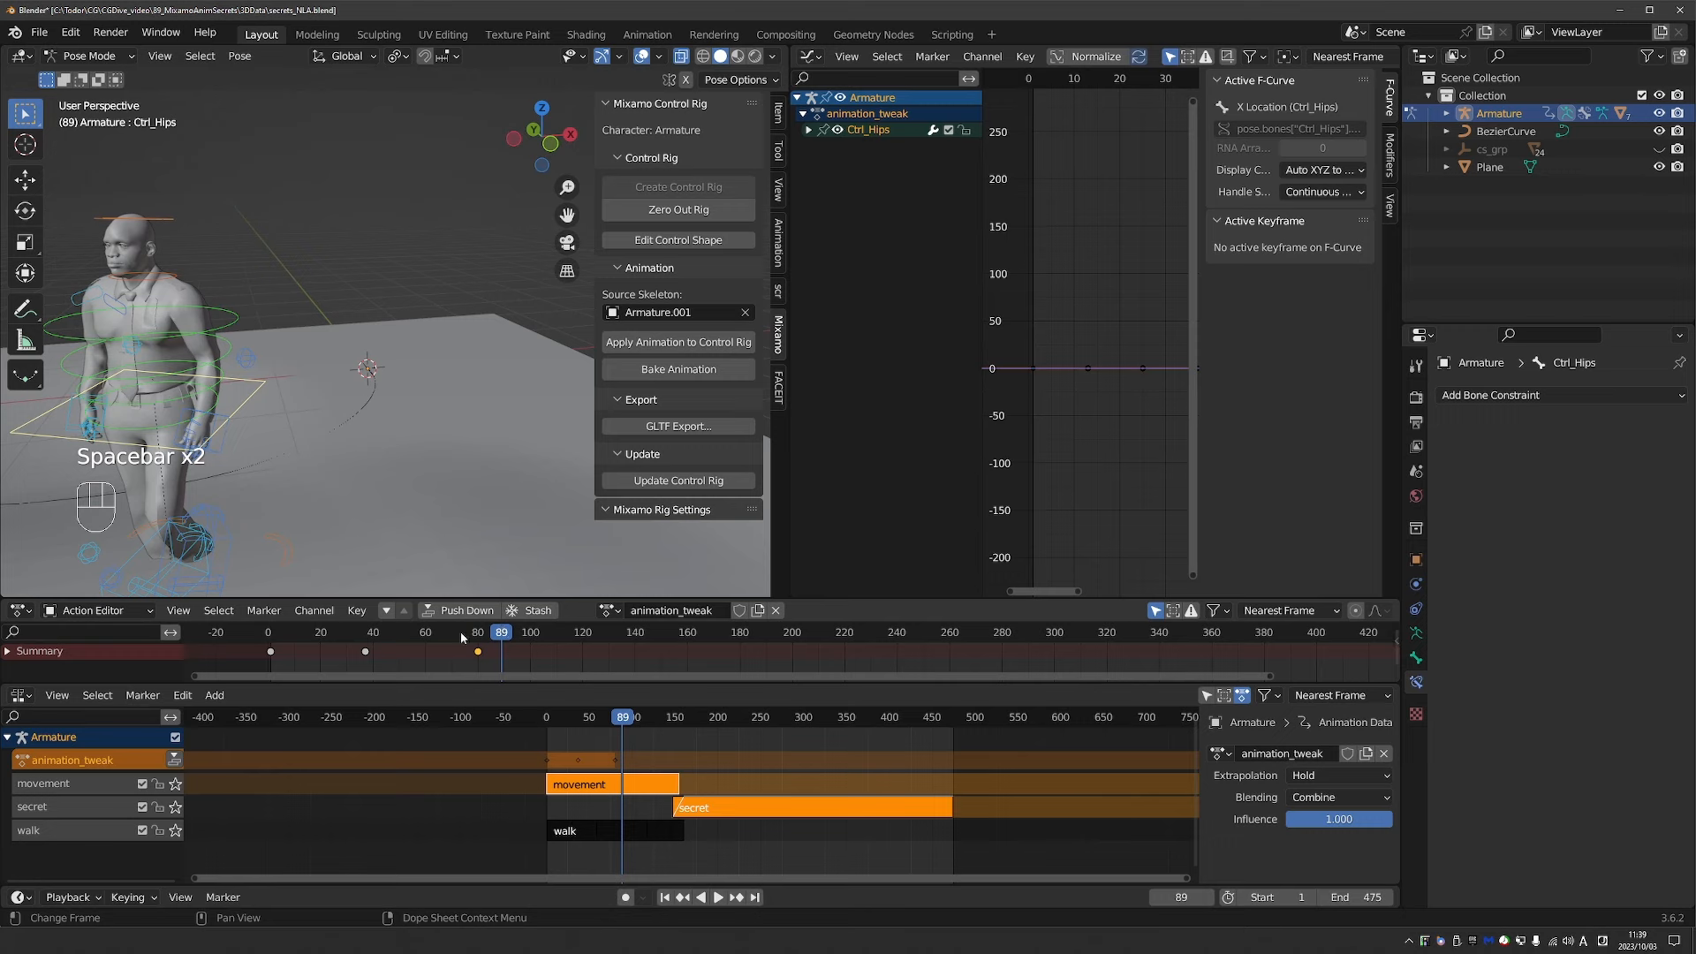
Select the left hand IK control and keyframe its starting pose at frame 1.
drag(500, 632, 383, 633)
middle_drag(337, 309, 385, 306)
scroll(378, 311, up, 1)
click(343, 337)
click(351, 337)
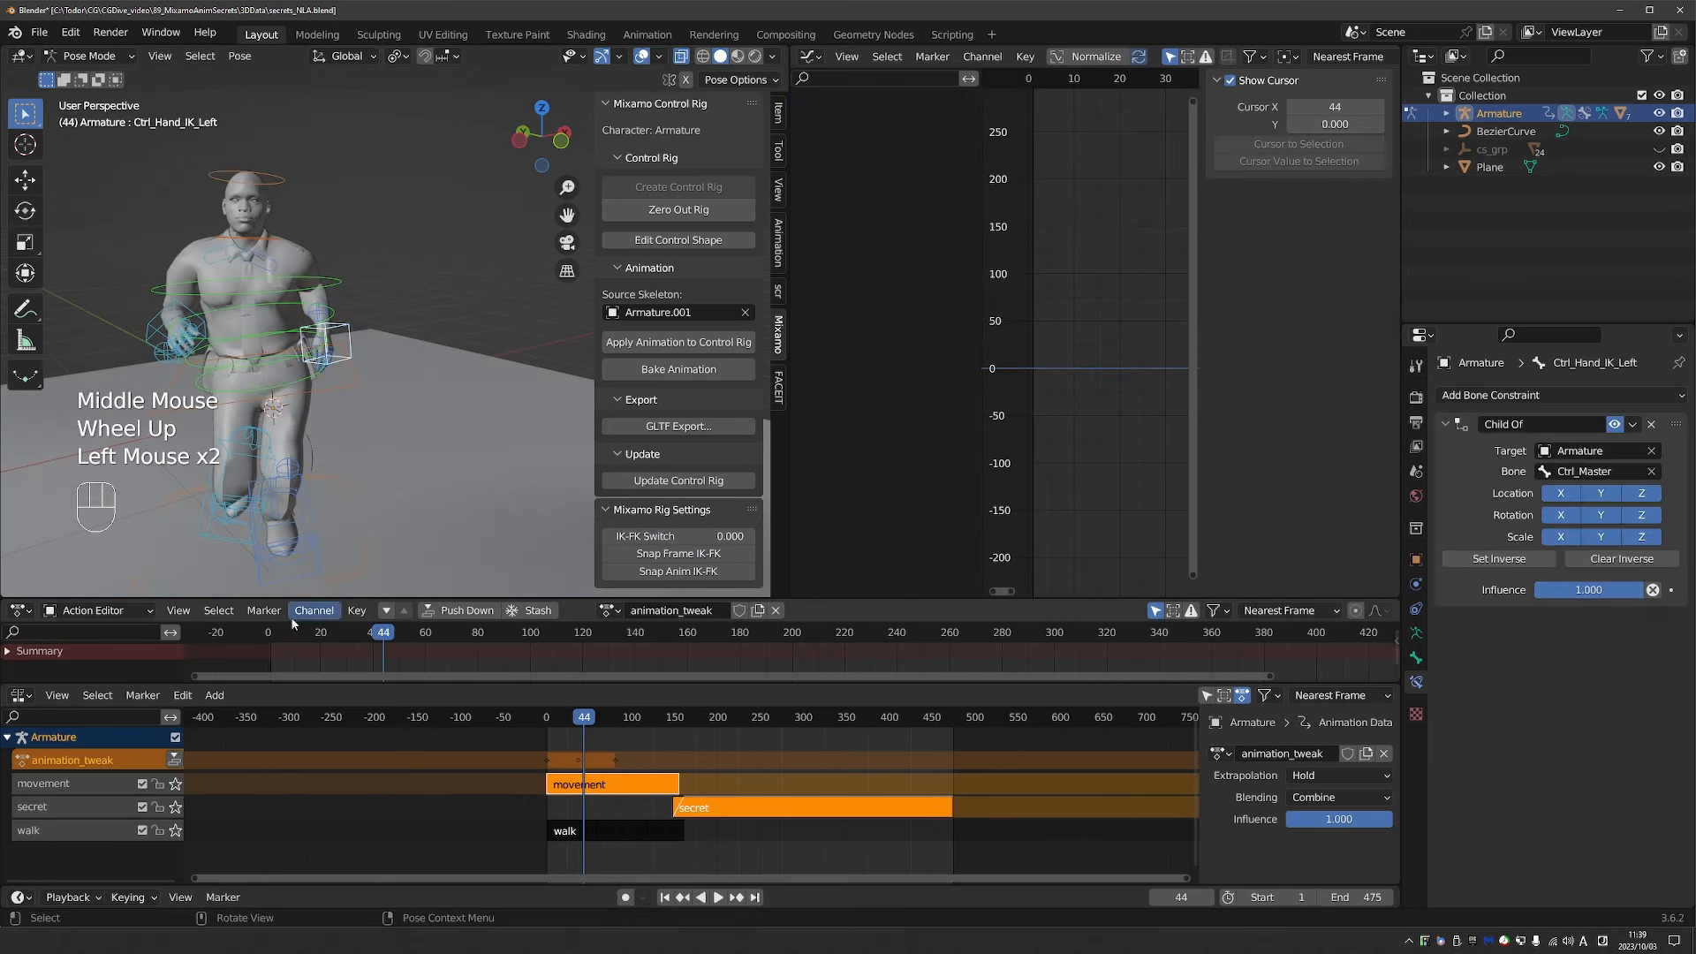
click(270, 638)
middle_drag(353, 371, 371, 351)
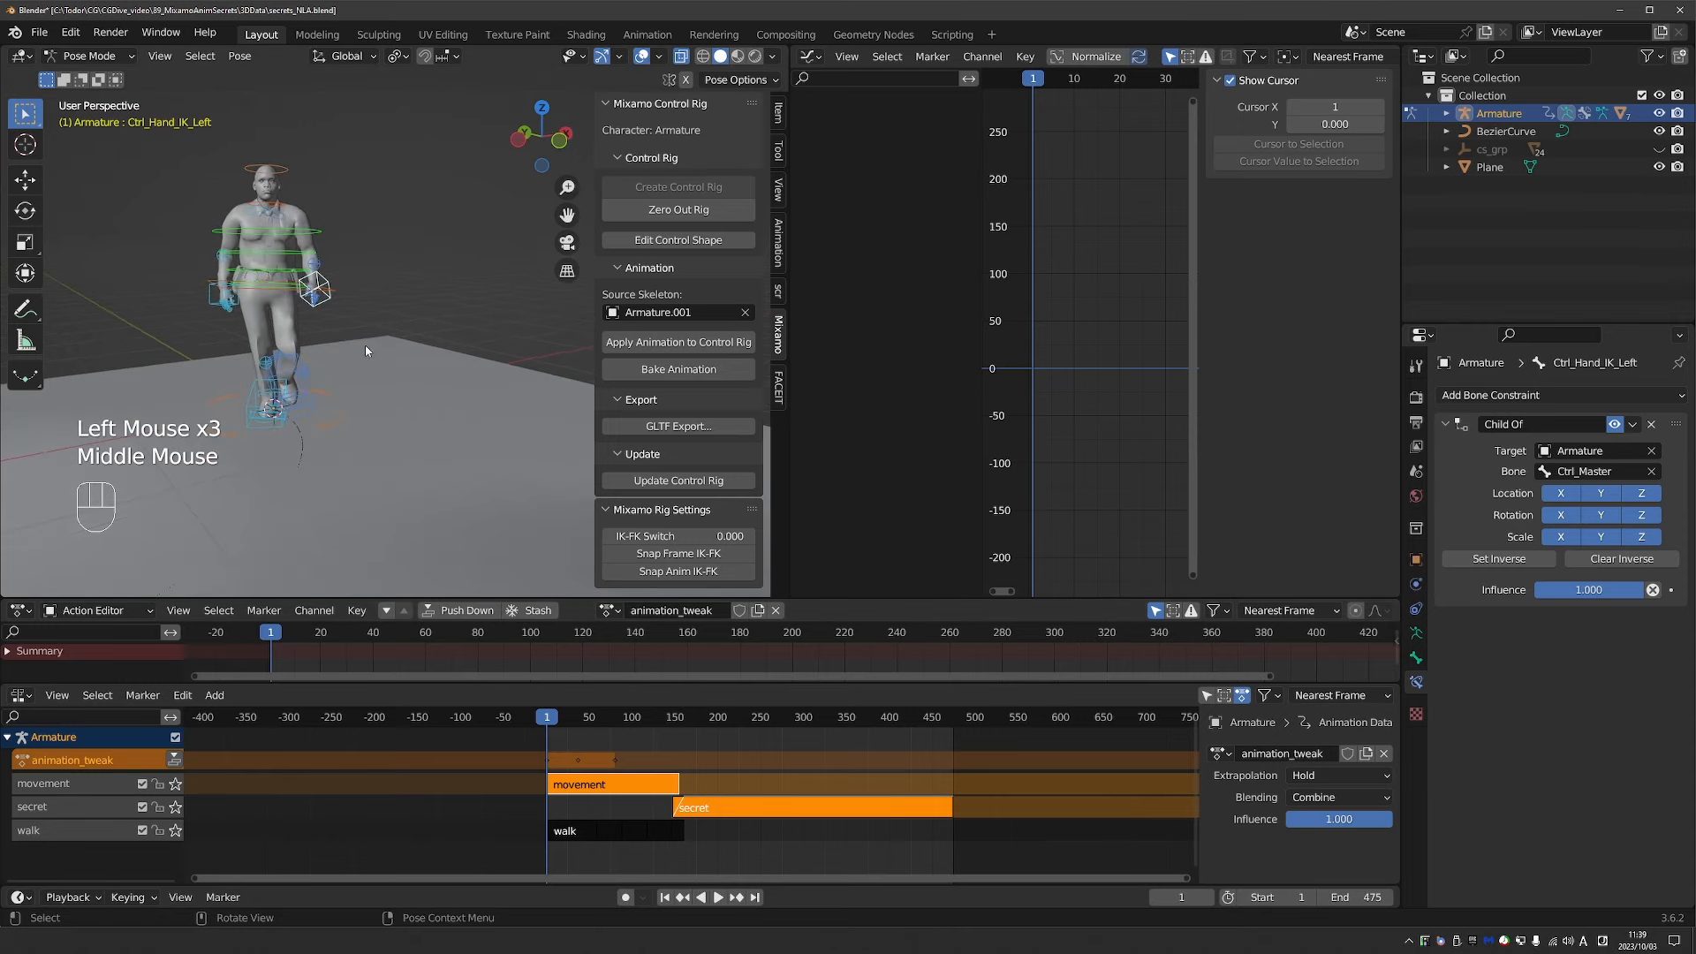
key(i)
click(283, 587)
At frame 37, move the left hand IK control outward and up, rotate it, keyframe the pose, and play back the motion.
drag(270, 637, 365, 634)
key(g)
click(455, 376)
key(r)
click(452, 215)
key(g)
click(470, 208)
key(i)
click(470, 215)
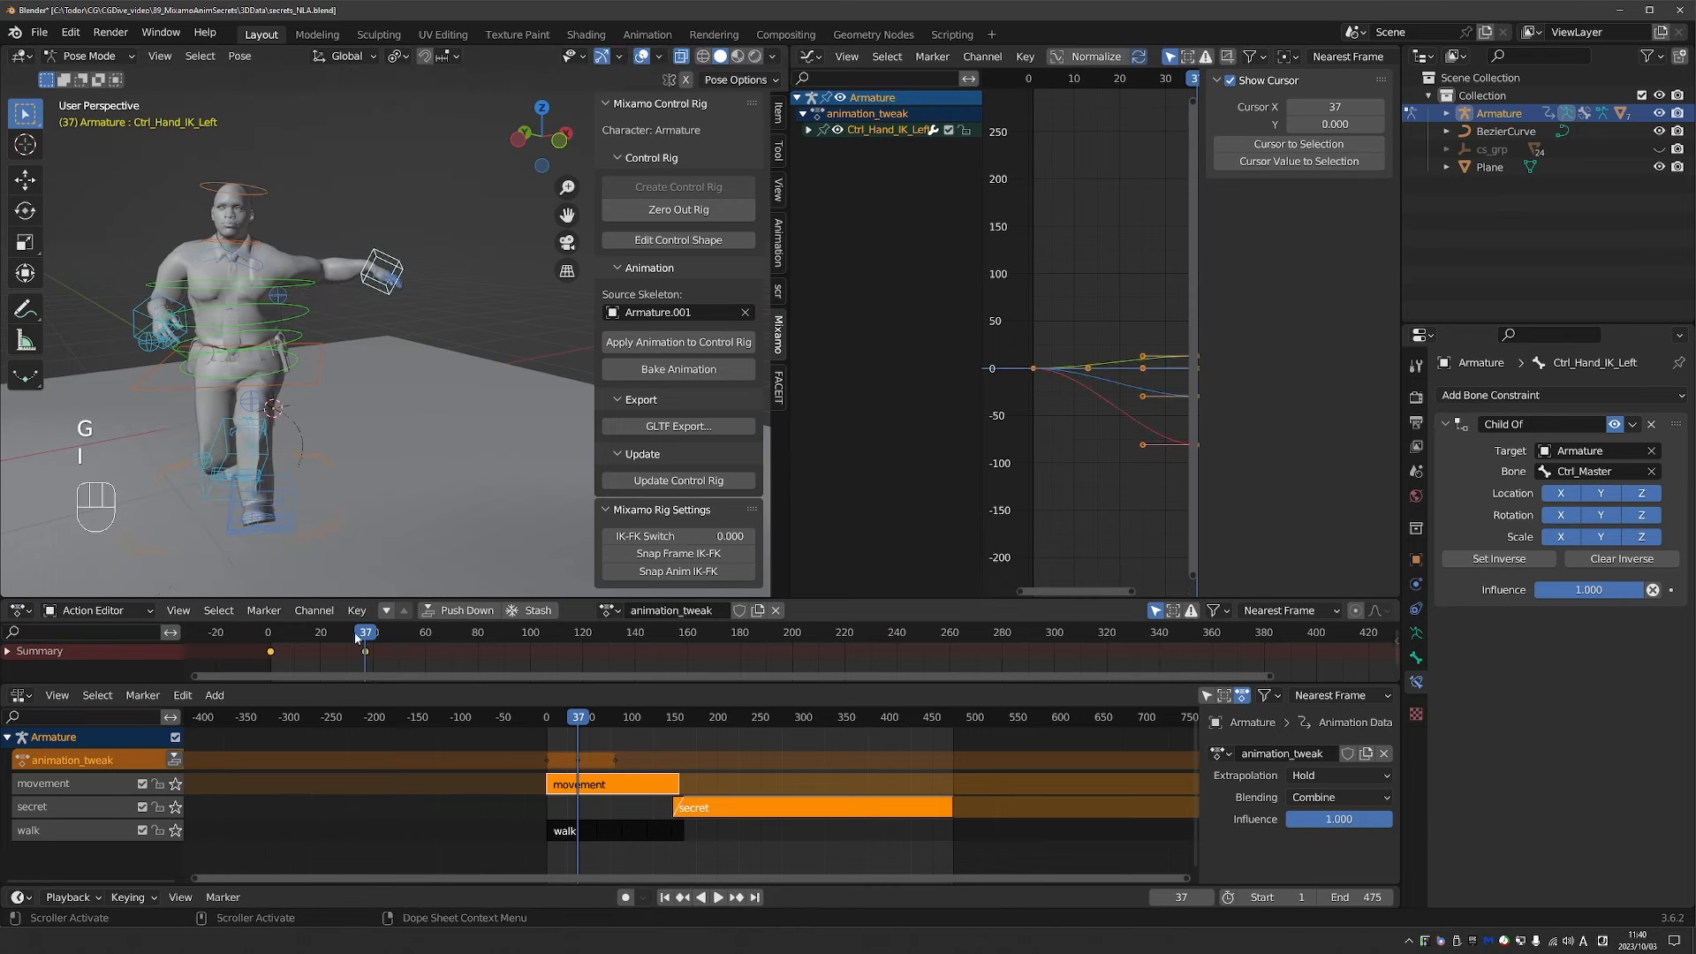
key(space)
key(space)
scroll(372, 492, down, 2)
key(space)
key(space)
Select the right hand IK control and keyframe its starting pose at frame 1.
click(270, 647)
scroll(353, 291, up, 4)
click(335, 216)
middle_click(353, 265)
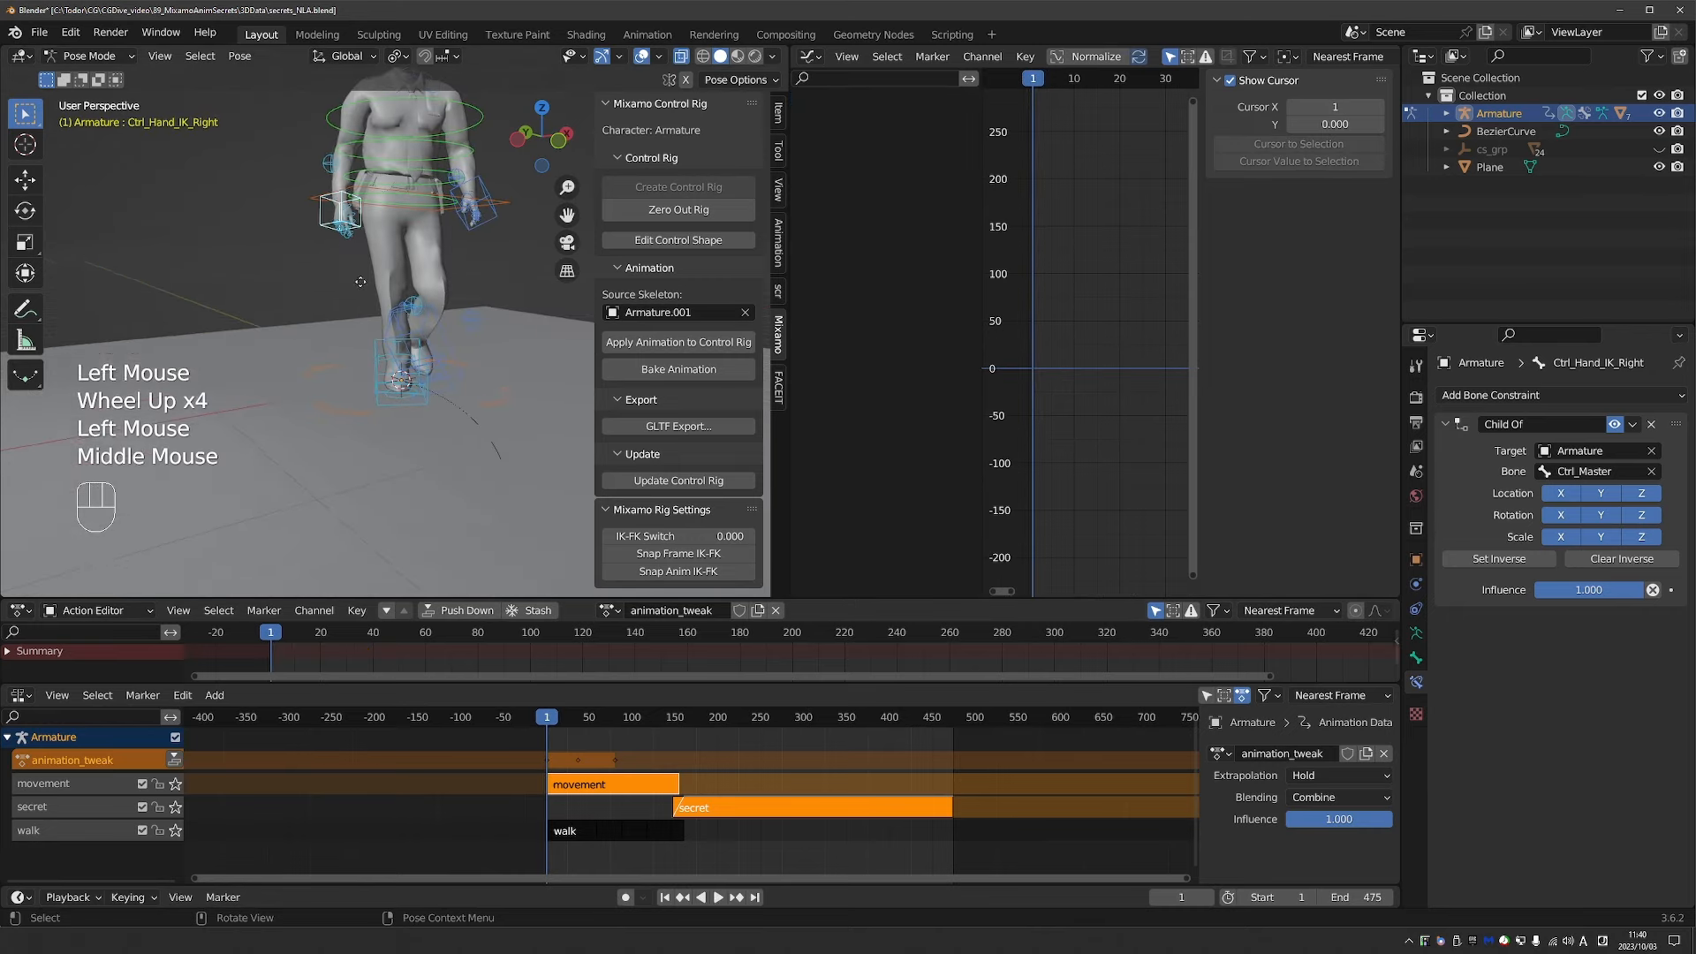
key(g)
key(i)
At frame 55, move the right hand IK control outward to shoulder height, rotate it, and keyframe the pose.
click(413, 634)
scroll(388, 397, down, 2)
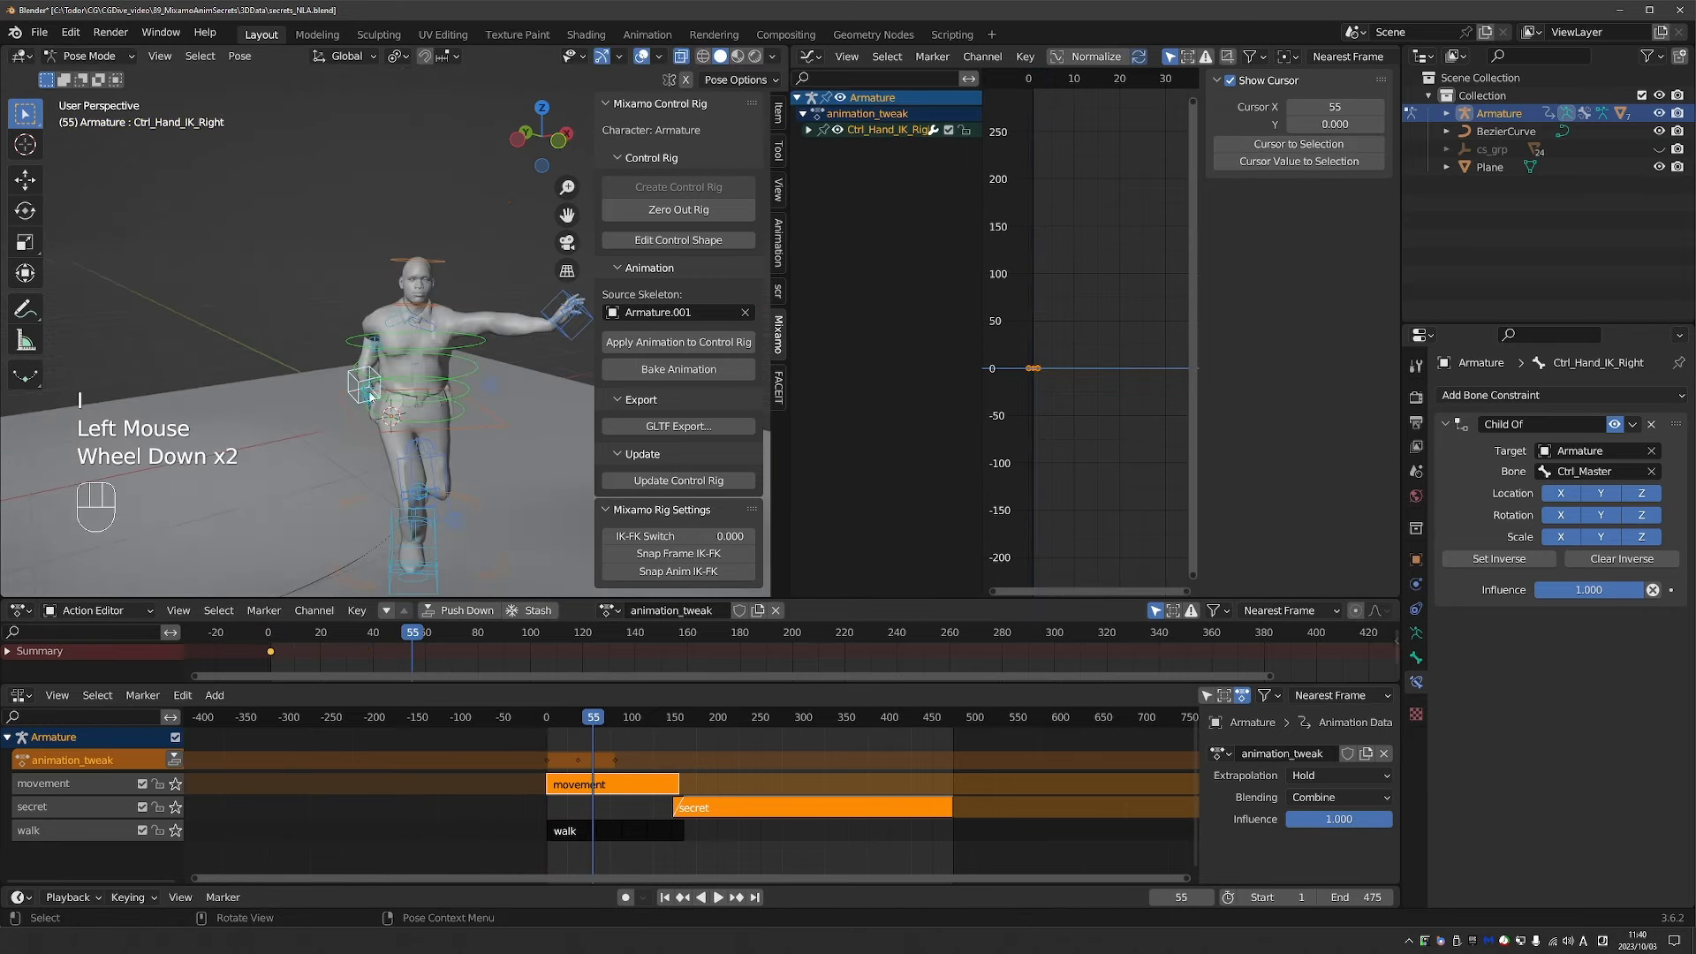
key(g)
click(344, 353)
key(r)
click(375, 327)
middle_drag(380, 322, 422, 435)
key(g)
click(532, 424)
key(r)
click(530, 420)
key(i)
Play back the animation from frame 0 to review both arm tweaks over the walk.
scroll(499, 416, down, 1)
click(271, 650)
click(268, 632)
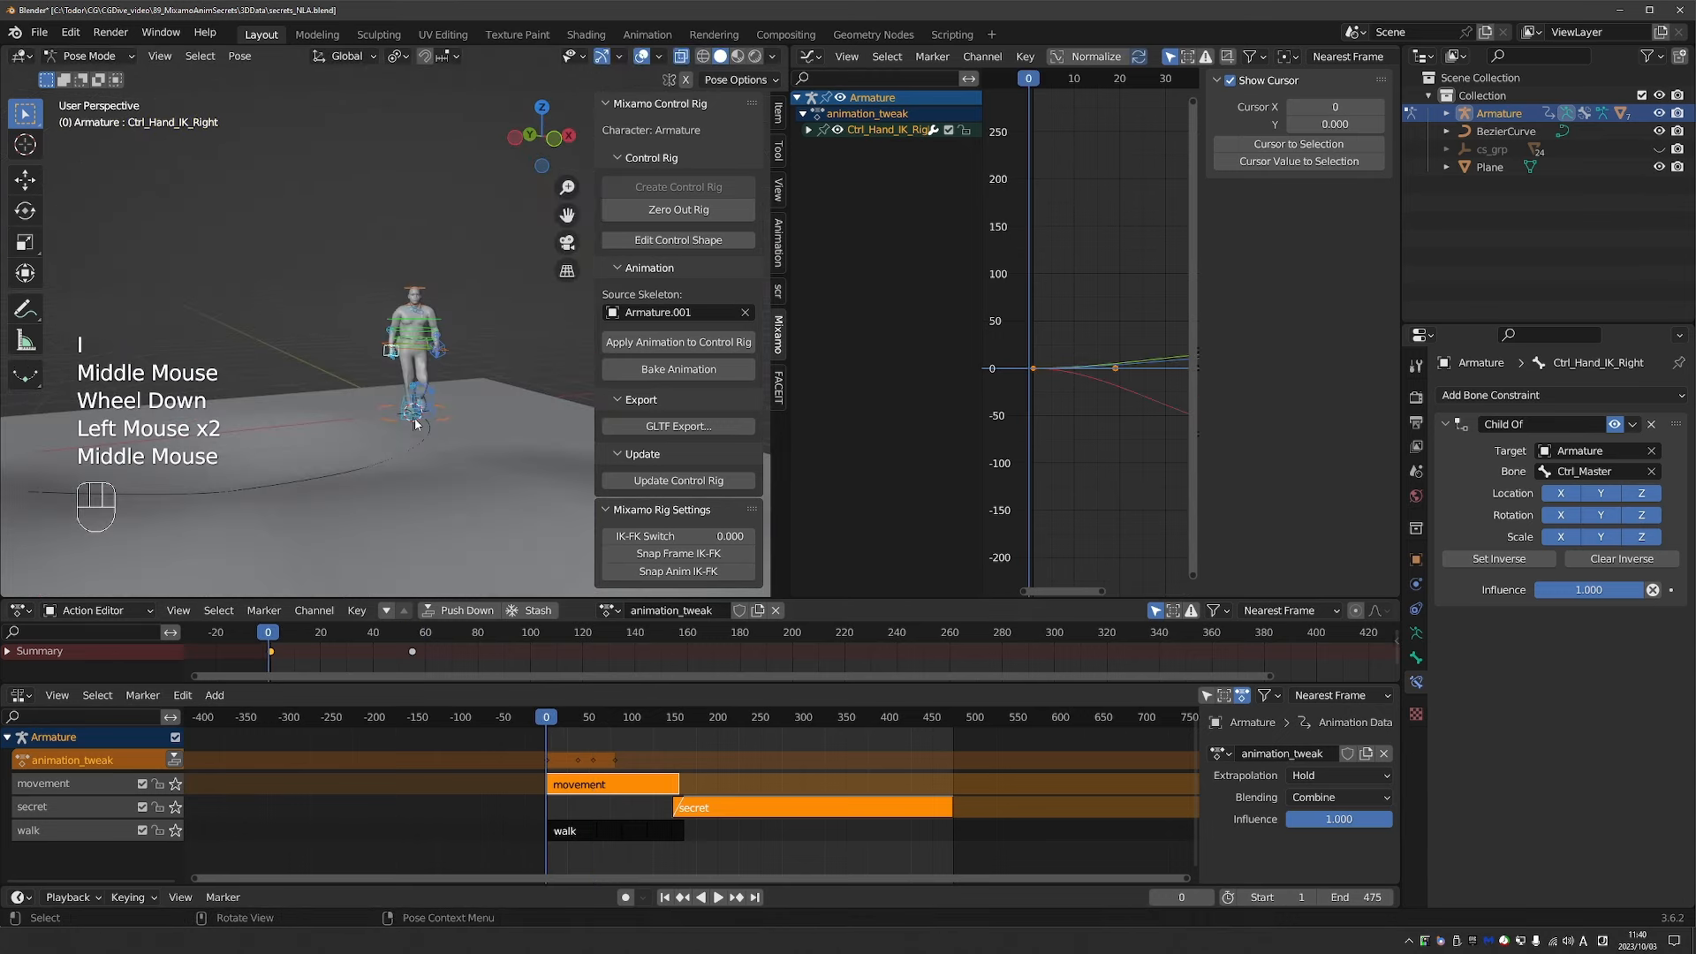
key(z)
key(space)
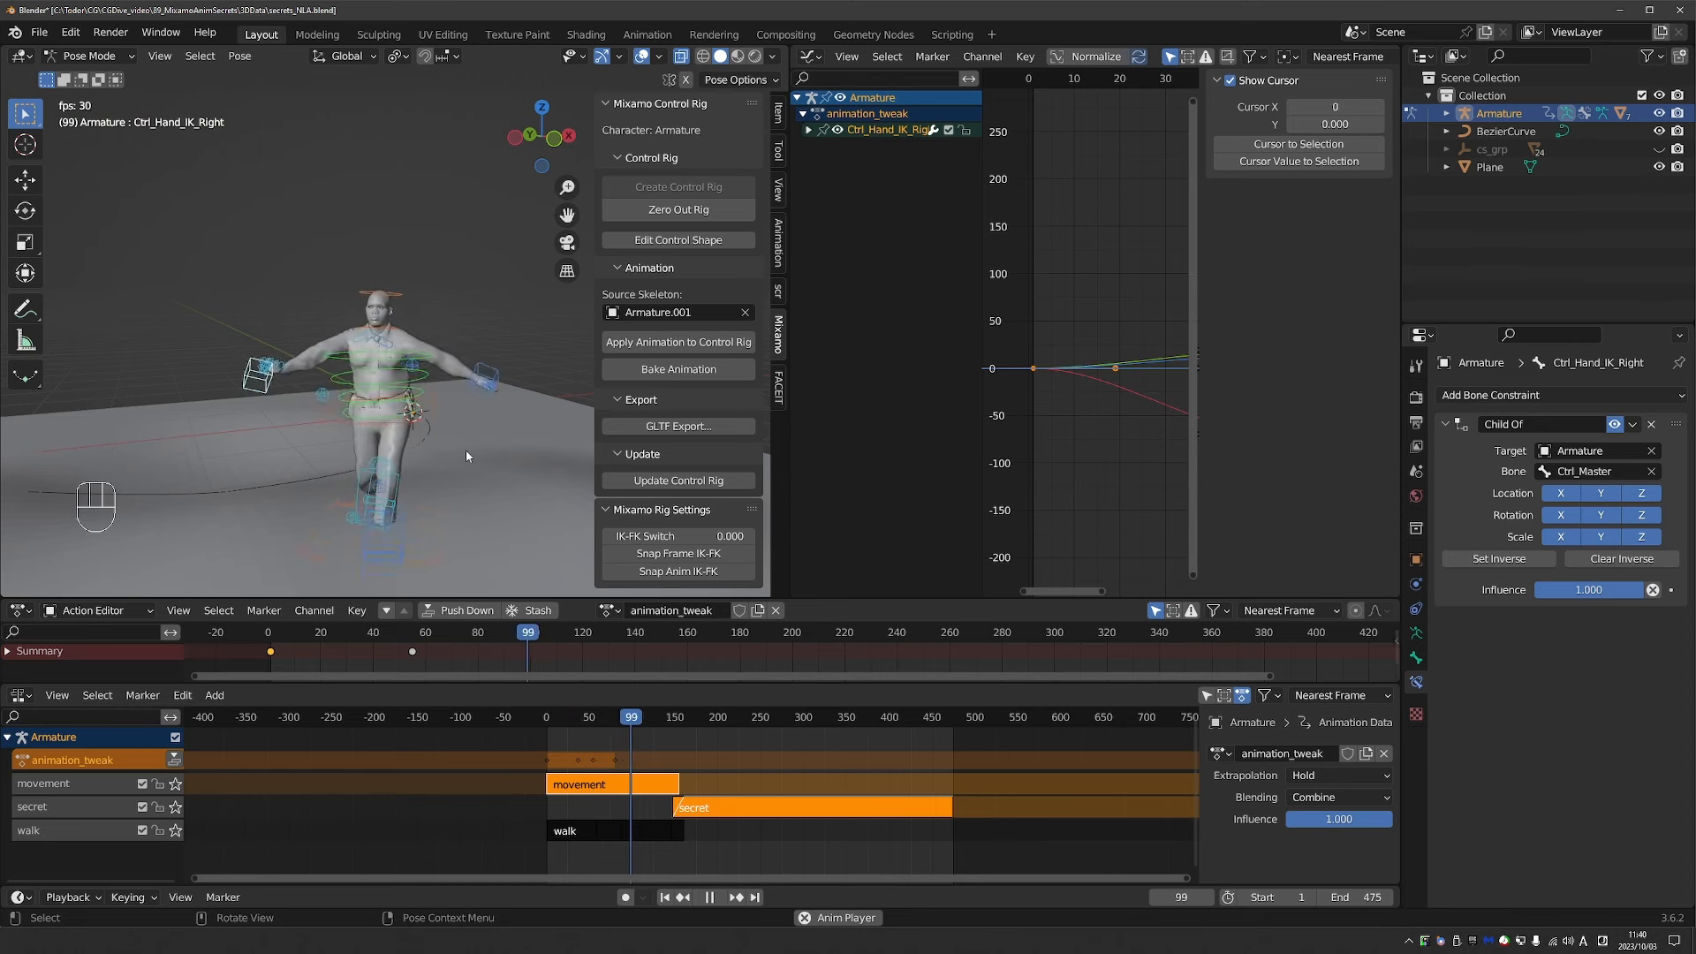
key(space)
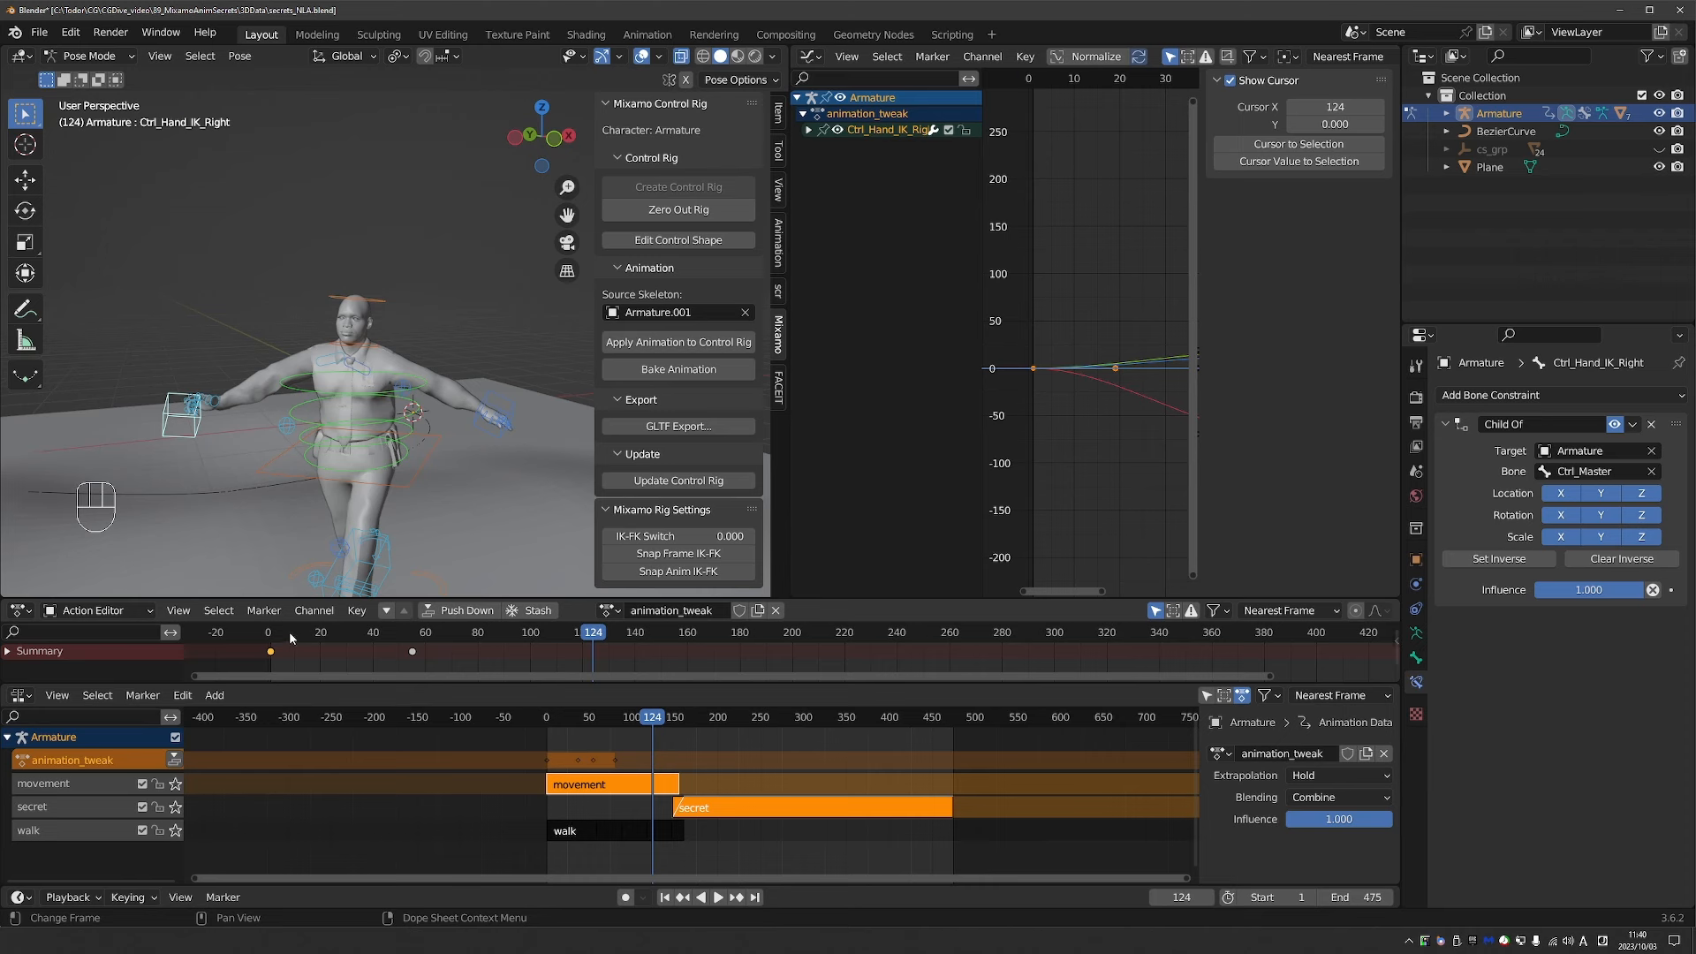
In the Graph Editor, duplicate the right hand IK control's frame 1 keyframes to about frame 130.
drag(276, 632, 270, 643)
scroll(398, 358, up, 3)
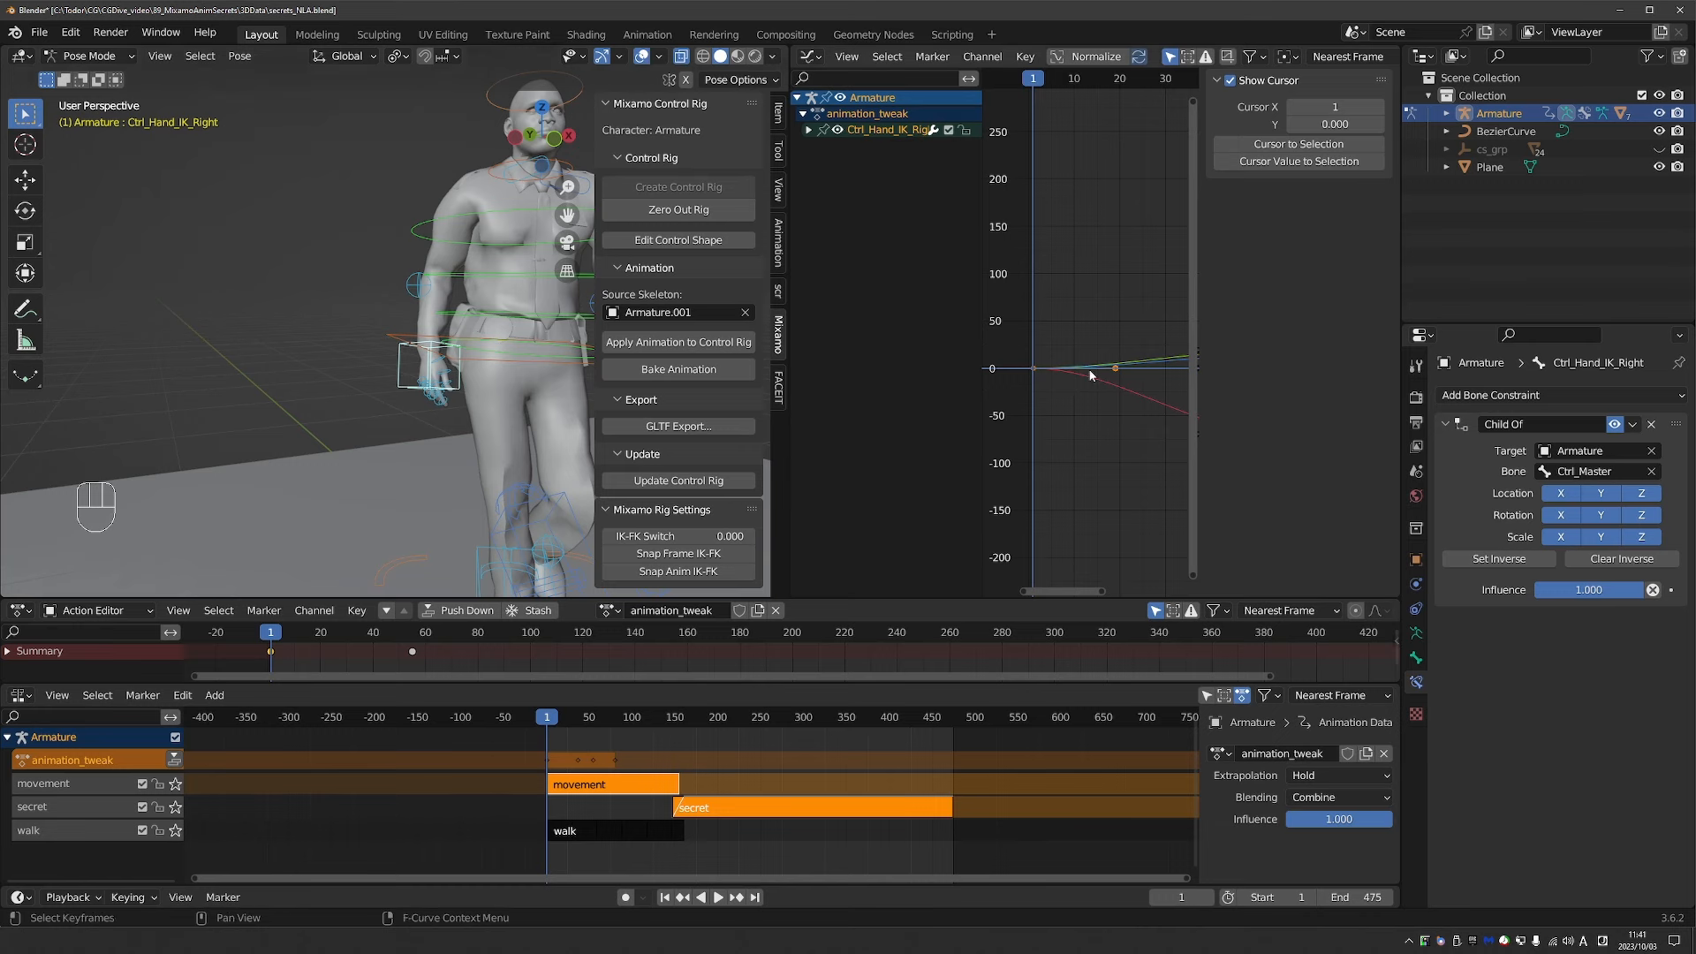
drag(1201, 366, 1383, 418)
shift+middle_drag(1316, 408, 1063, 276)
scroll(1093, 375, down, 3)
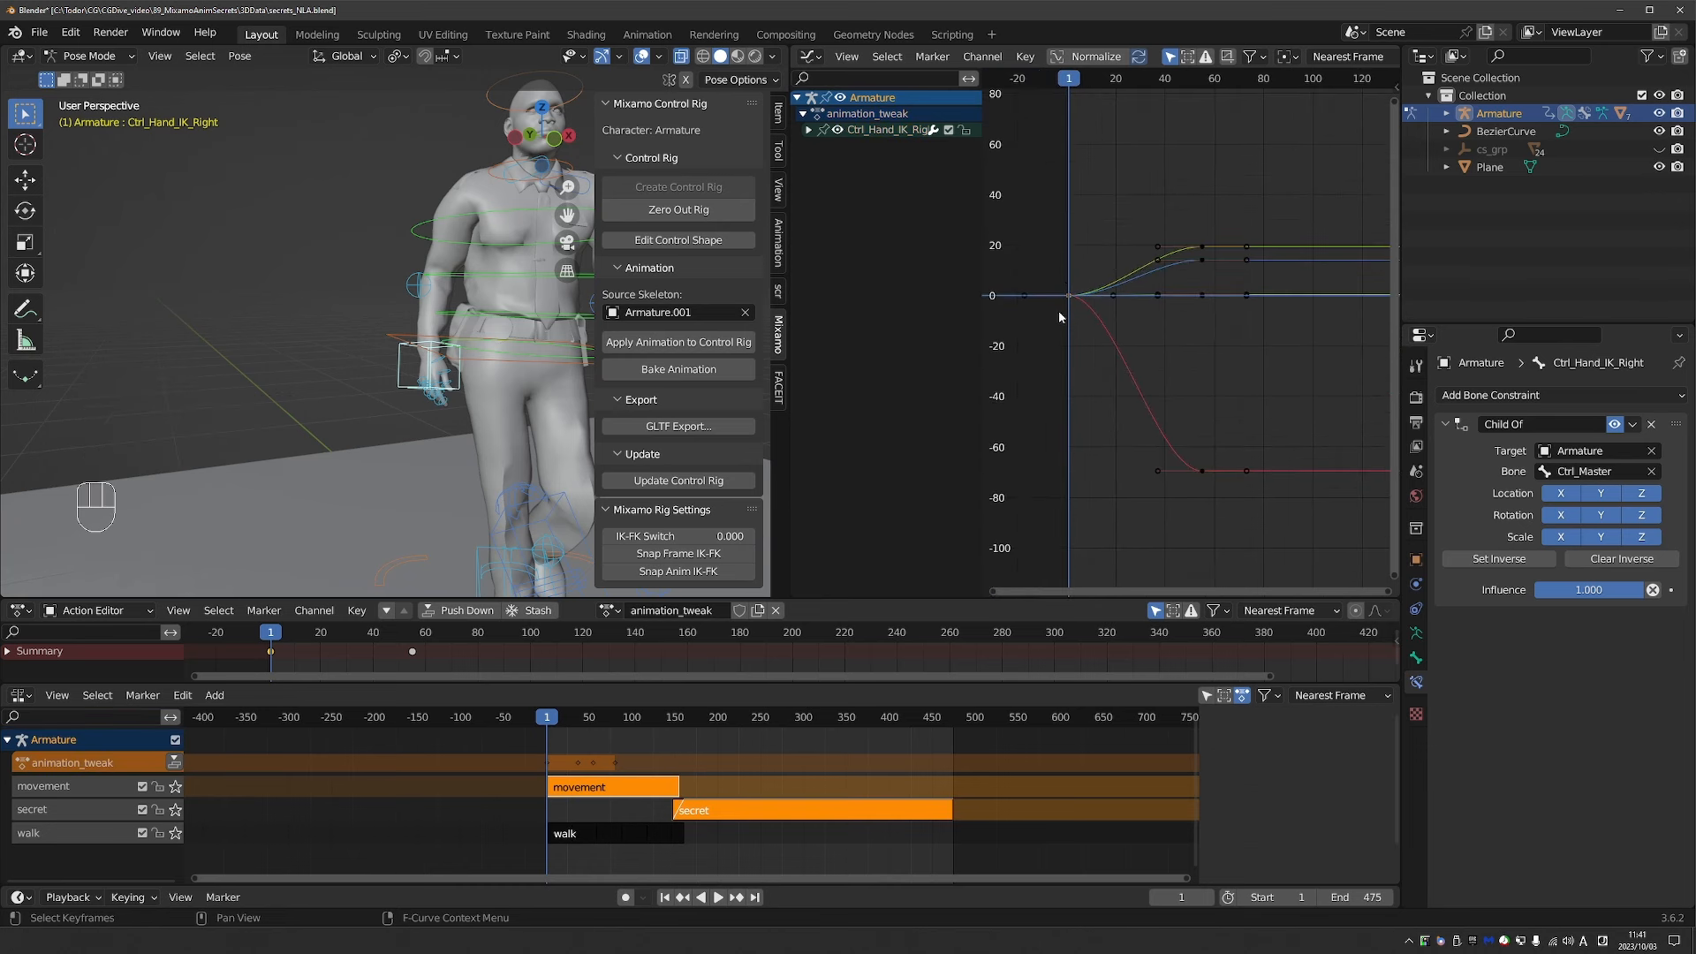
drag(1027, 353, 1080, 263)
key(shift+d)
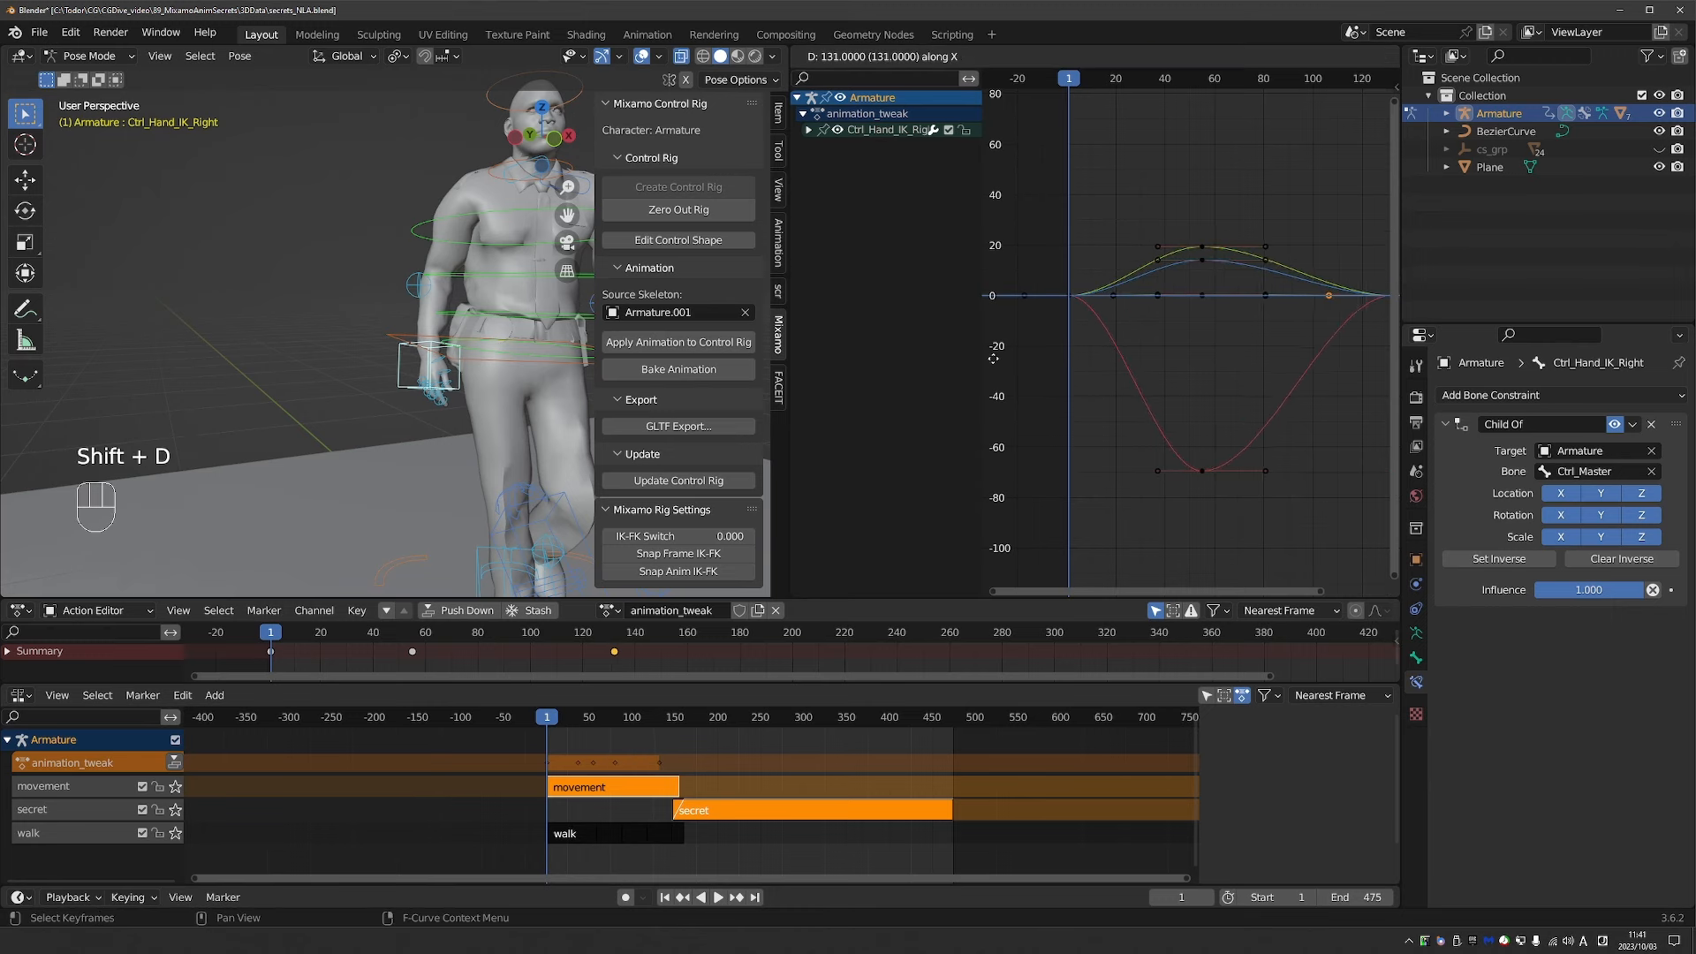
click(988, 369)
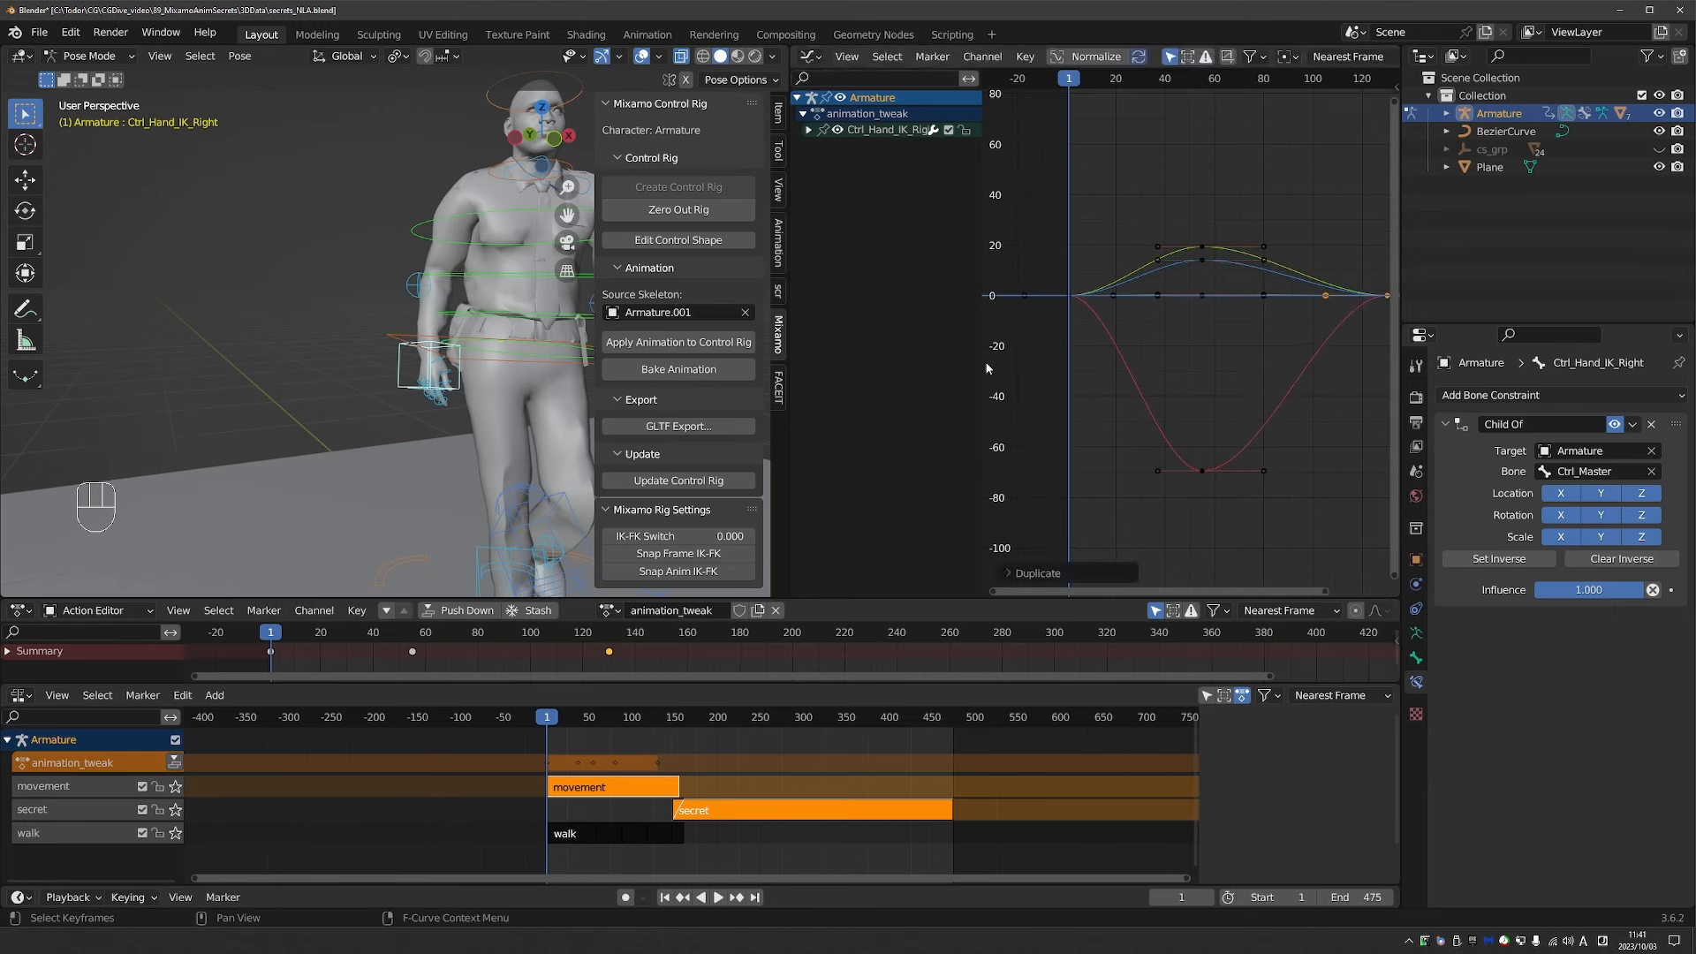
Scrub from frame 1 to frame 132 to examine how the right arm's tweak rises and fades back into the walk.
click(1070, 87)
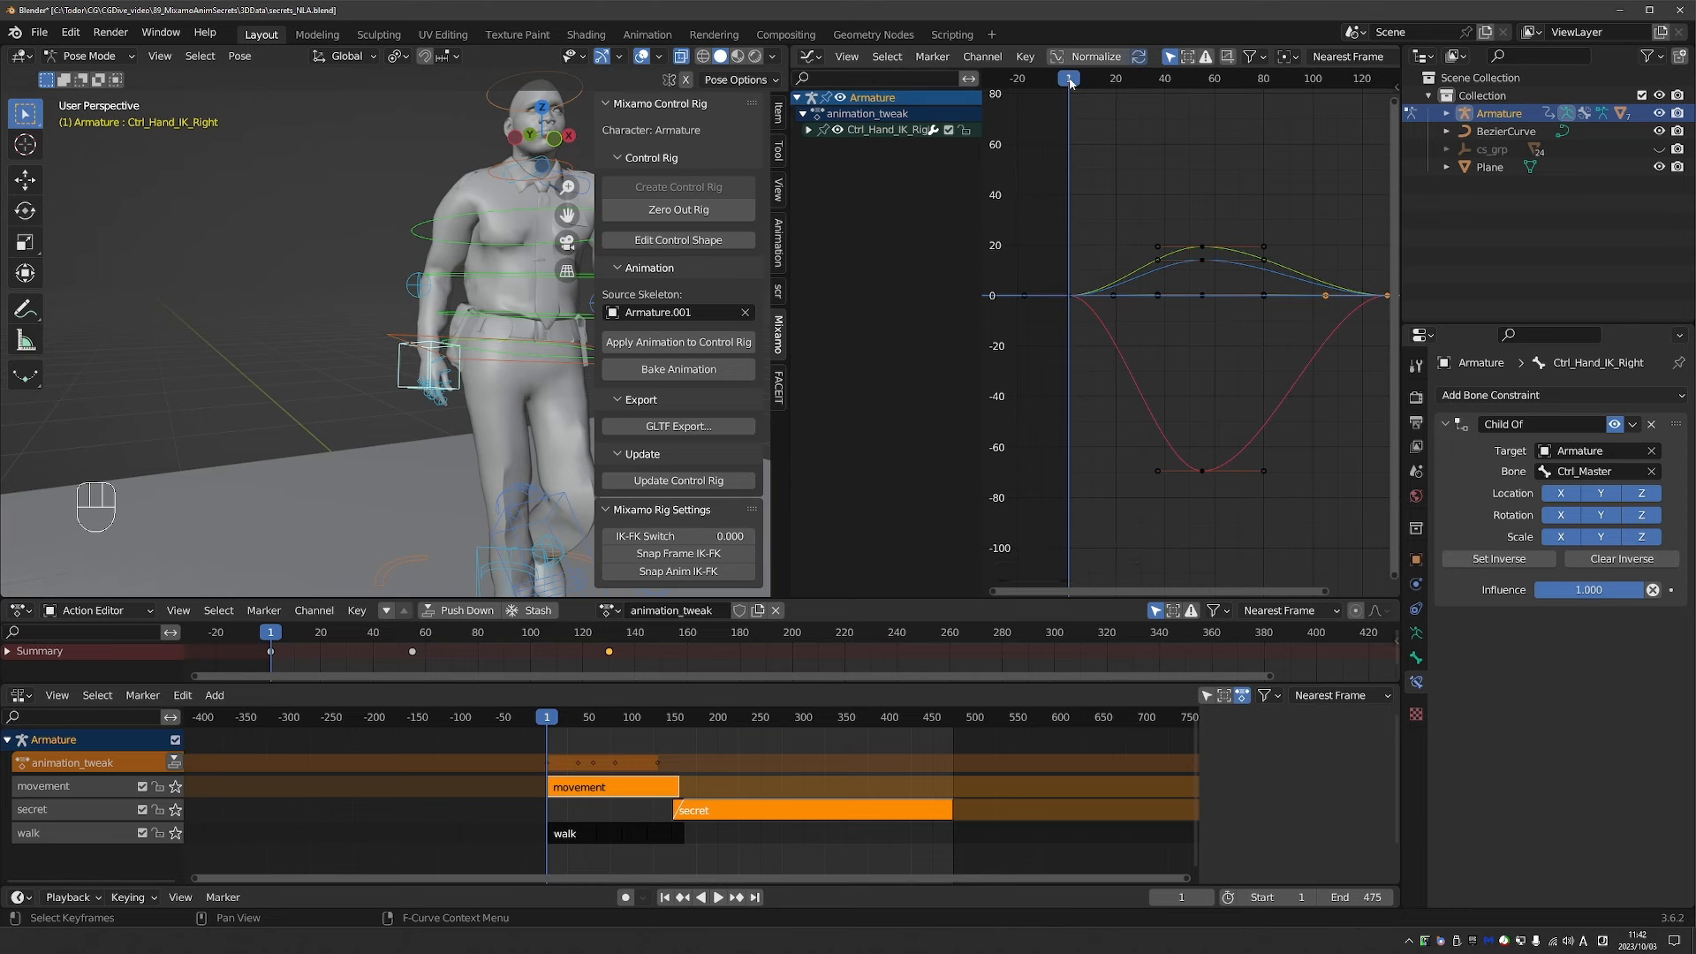
drag(1070, 87, 1185, 84)
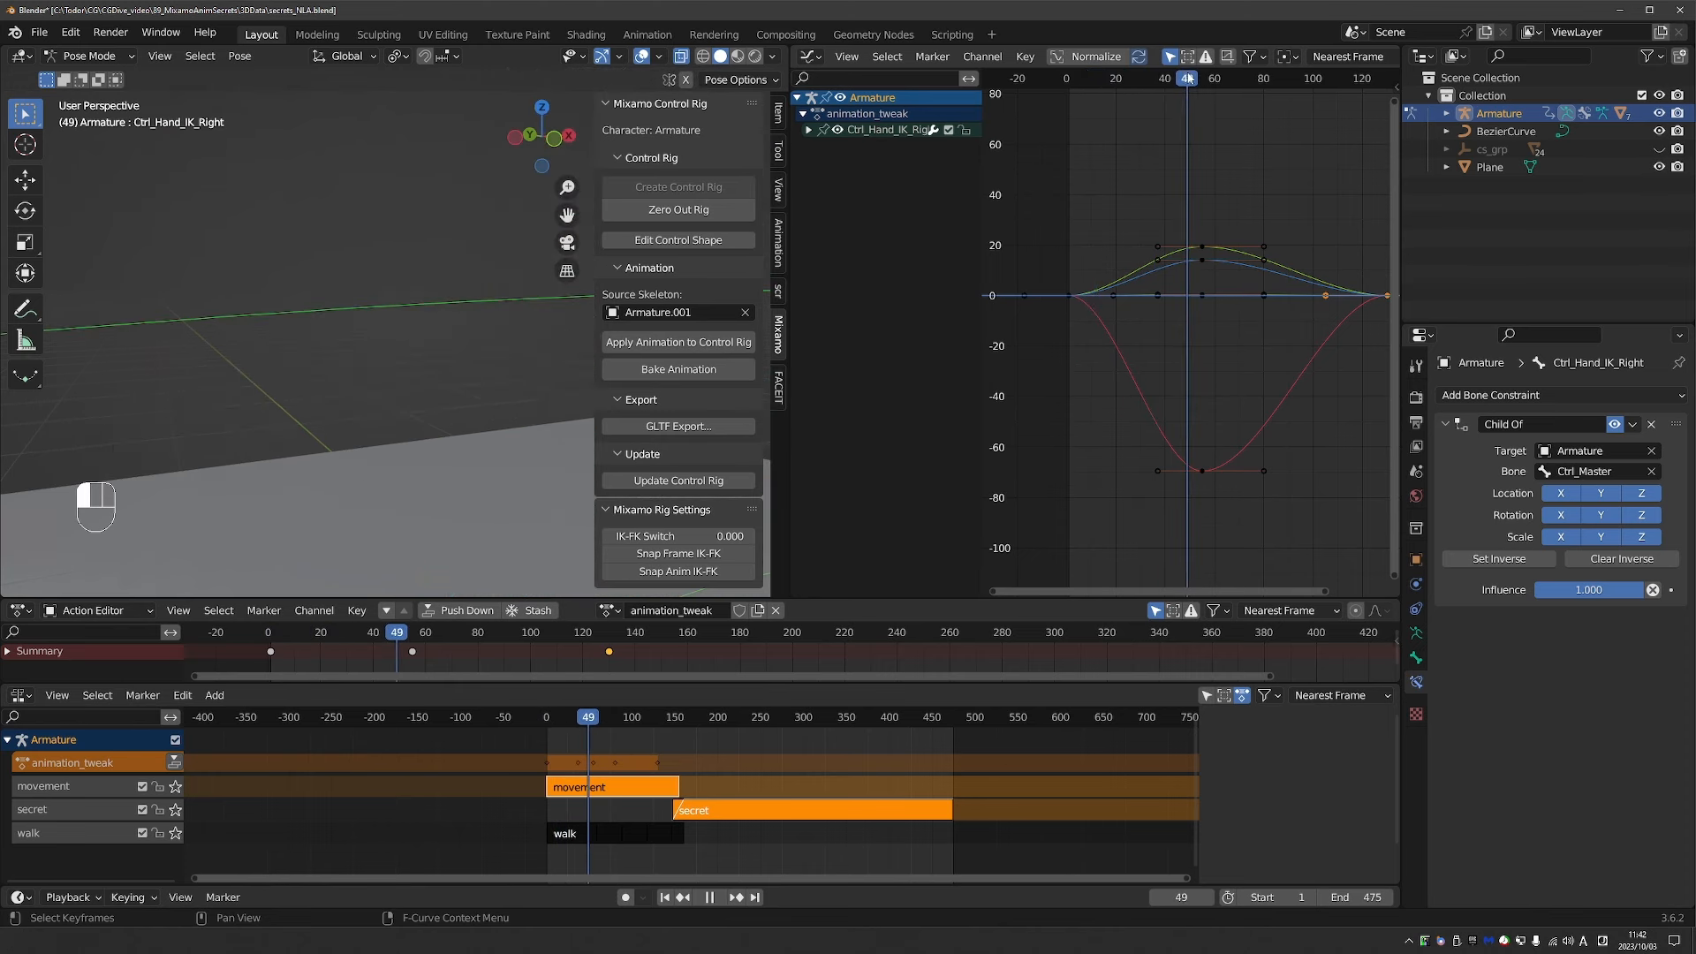
scroll(380, 197, down, 2)
scroll(380, 196, down, 4)
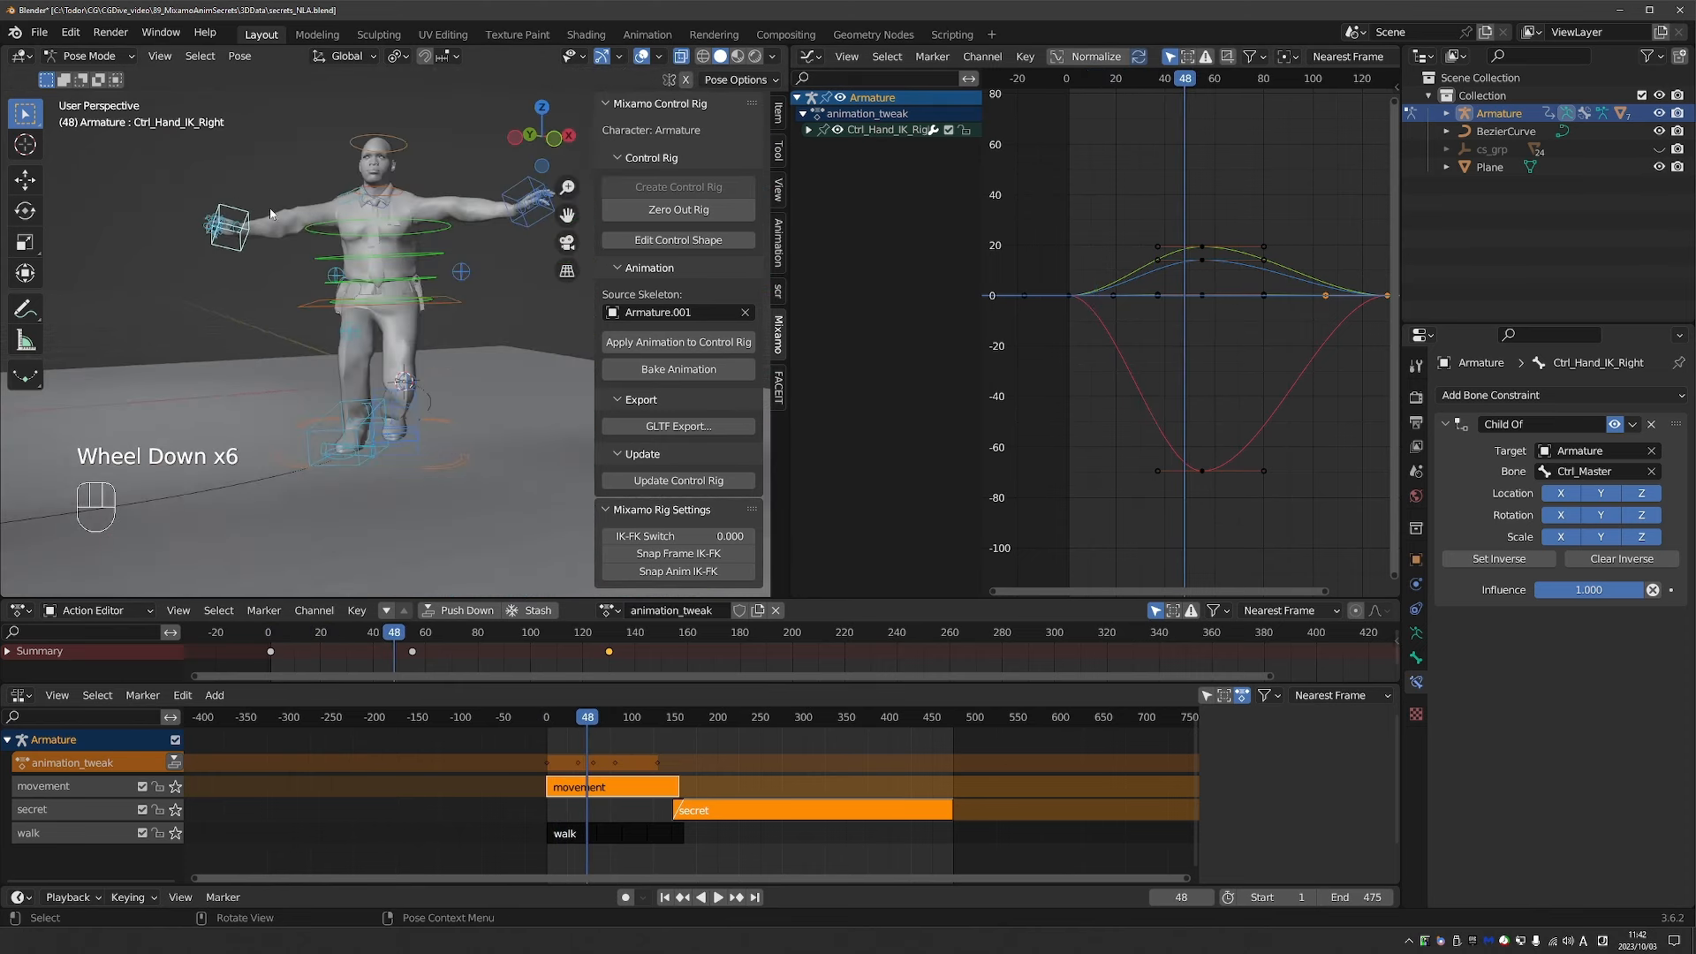
drag(1184, 84, 1255, 99)
shift+middle_drag(1255, 99, 1178, 119)
scroll(1178, 119, down, 2)
drag(1164, 81, 1267, 95)
scroll(354, 279, down, 3)
middle_drag(353, 291, 353, 279)
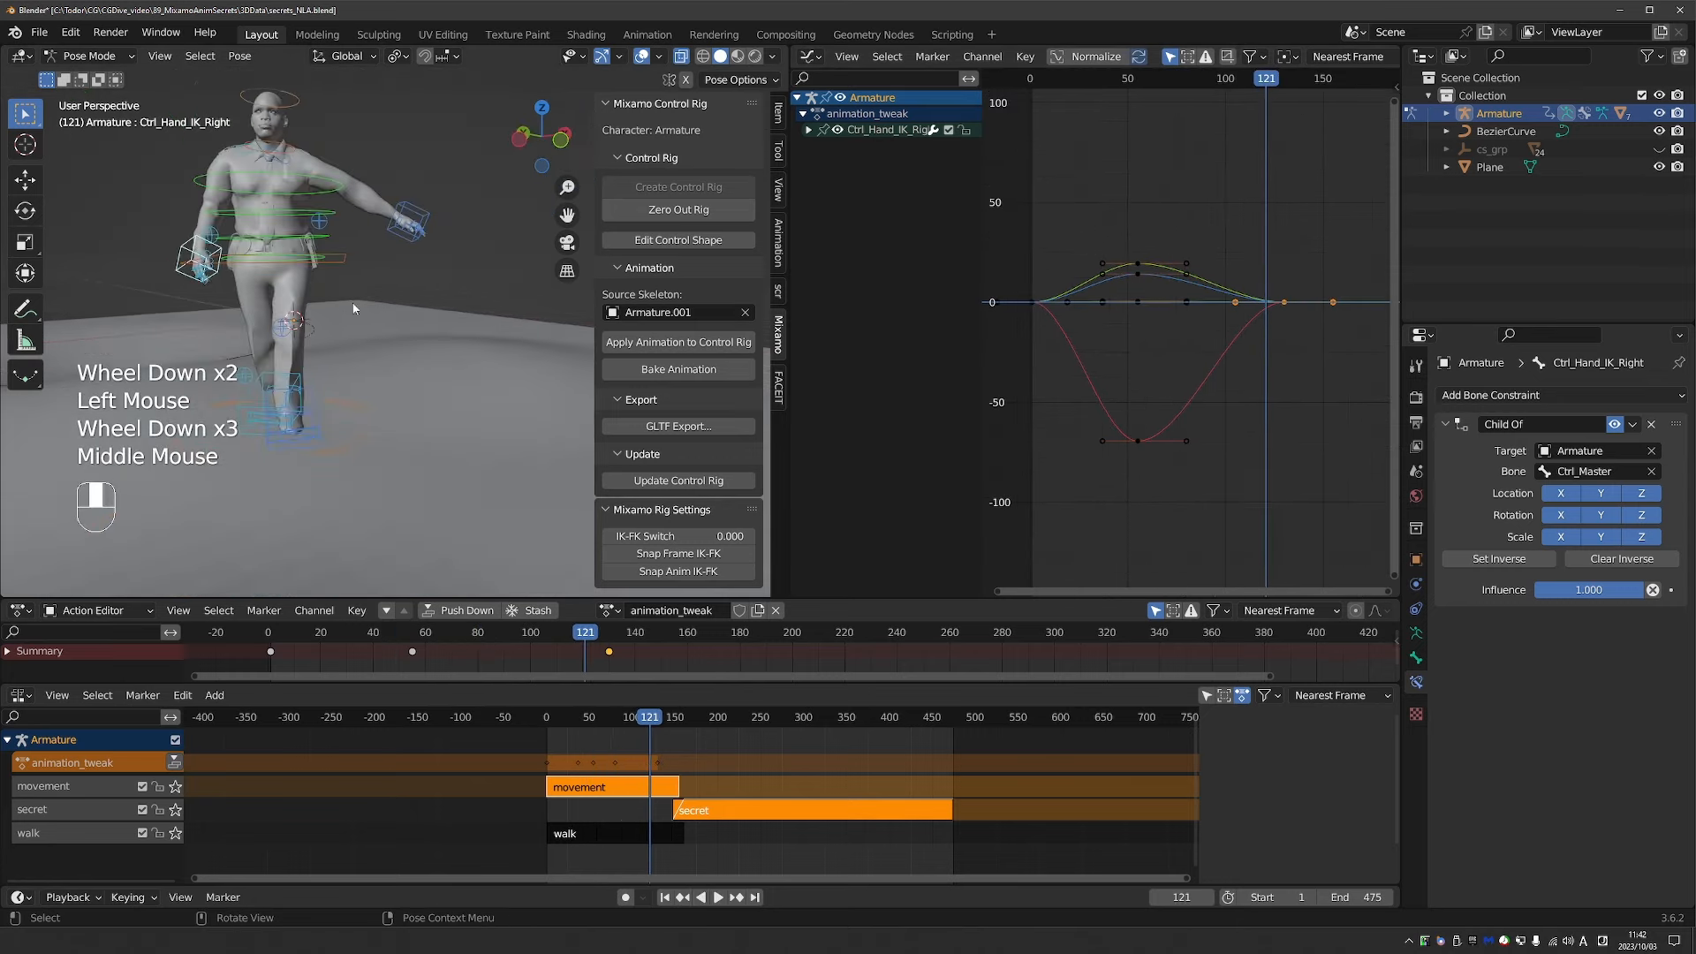
scroll(353, 279, up, 1)
scroll(368, 337, down, 1)
drag(1279, 84, 1287, 84)
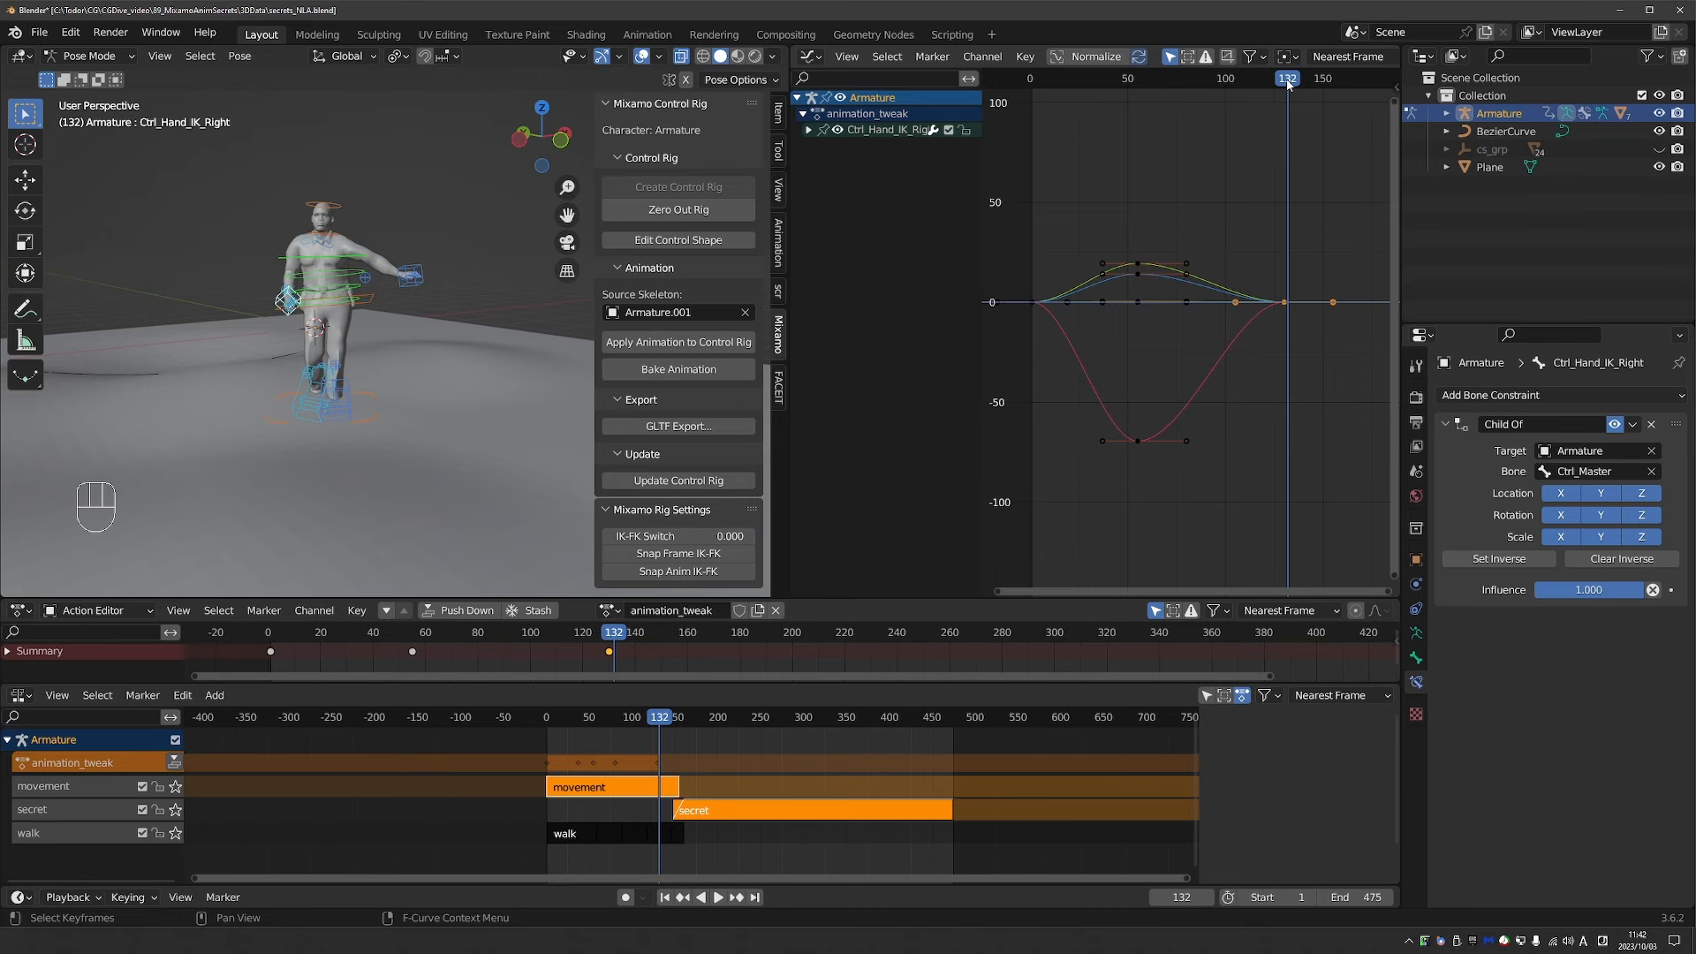
Select all the rig controls and delete the tweak keyframes of the animation_tweak action.
key(a)
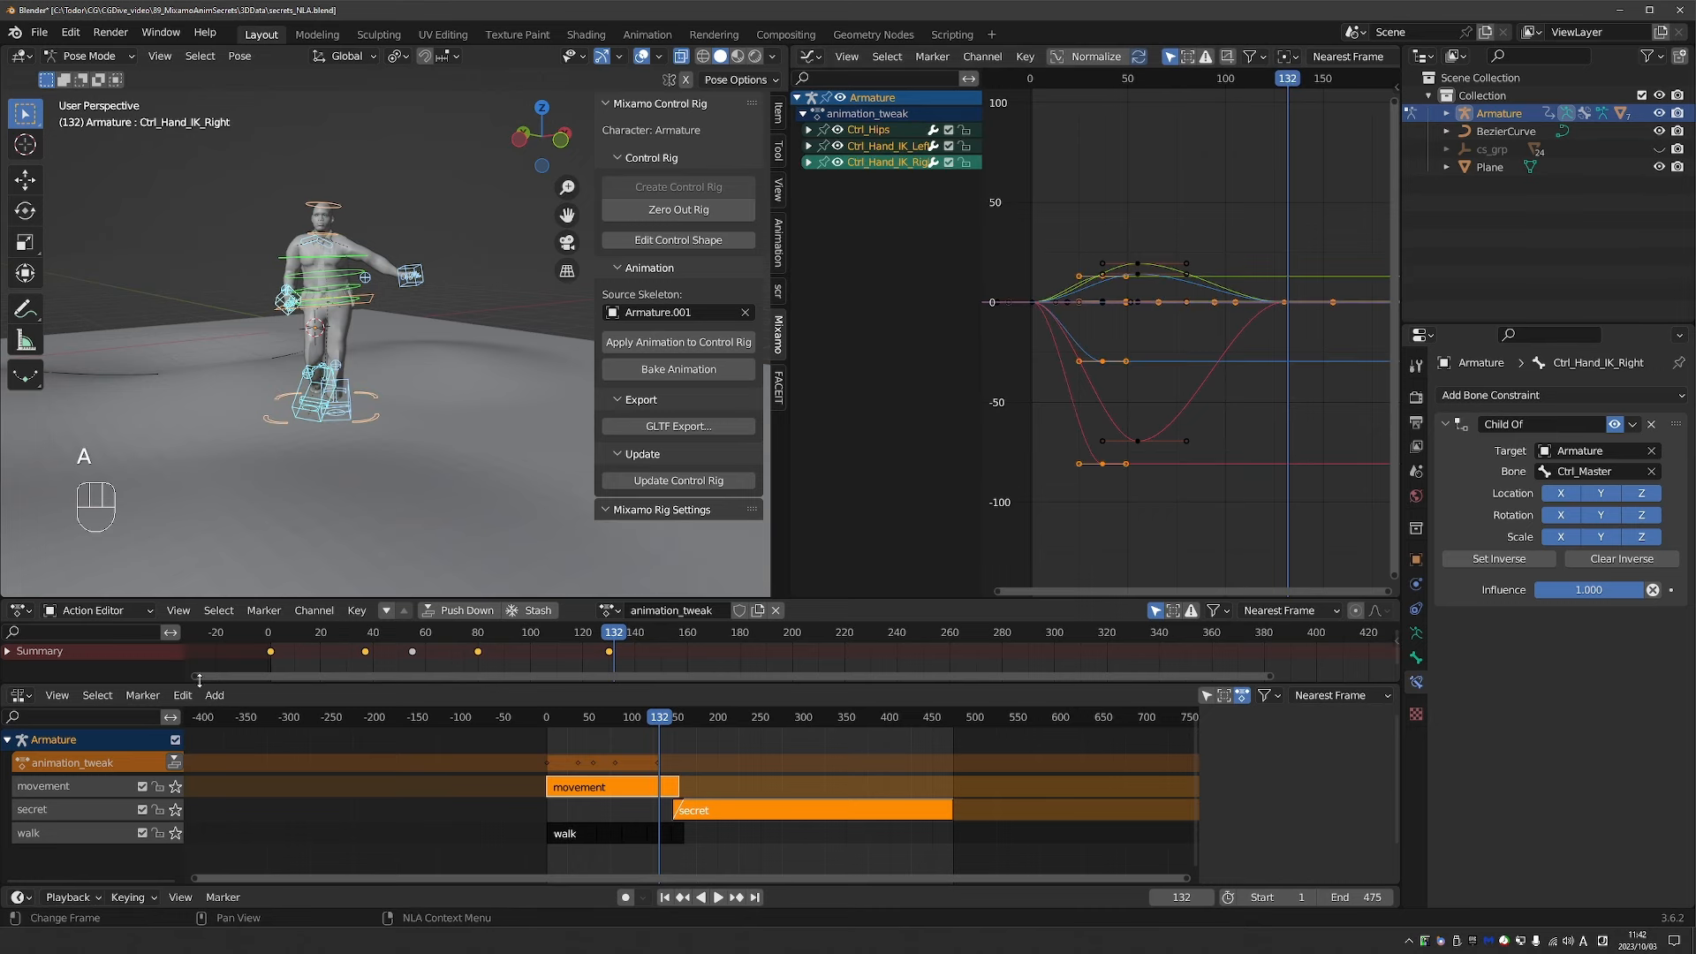
drag(234, 679, 283, 639)
key(Delete)
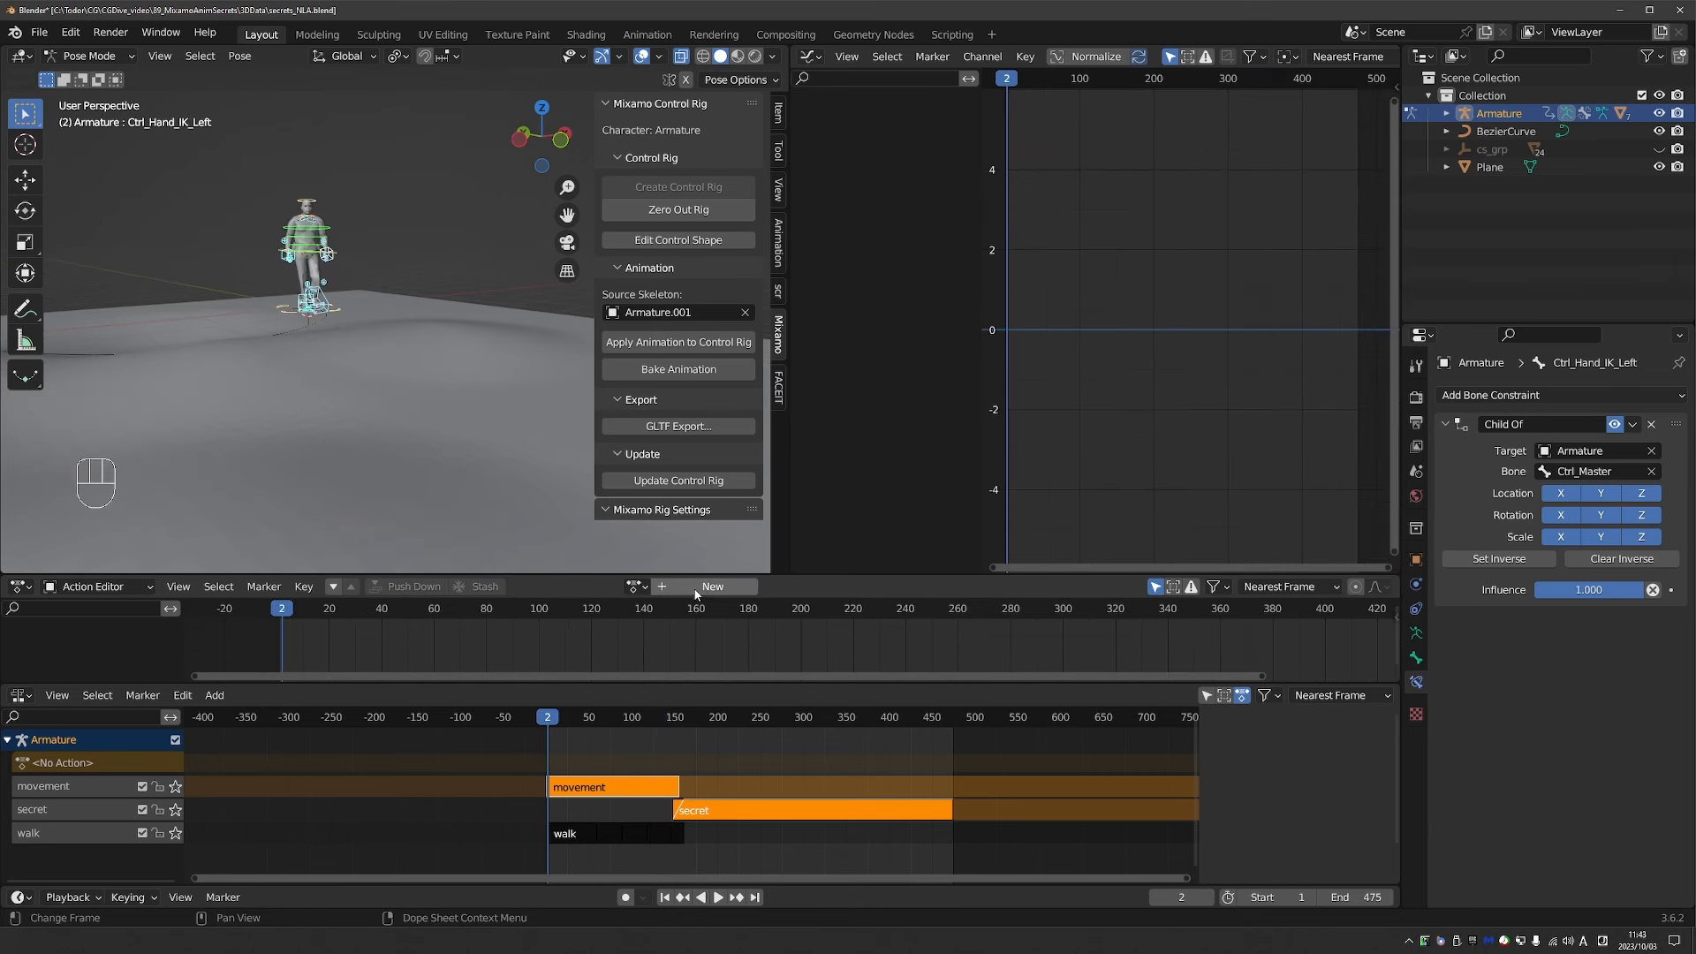
Create a new action for the armature and name it "secret_fix".
click(696, 588)
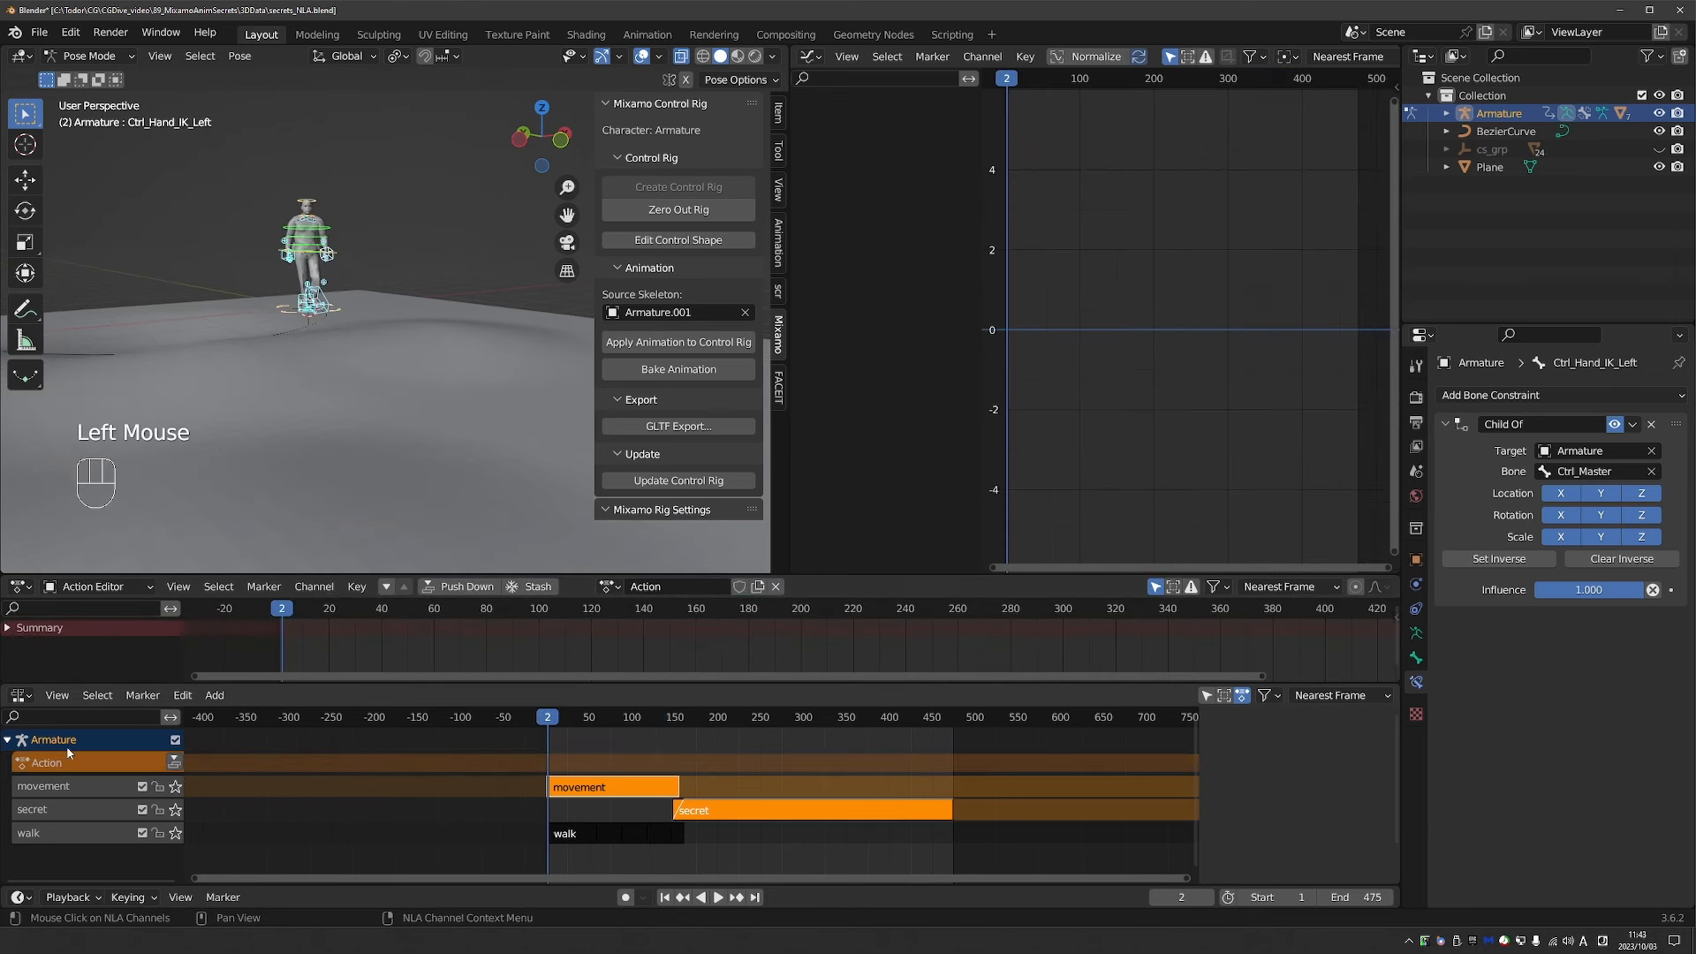
double_click(661, 590)
text(secret)
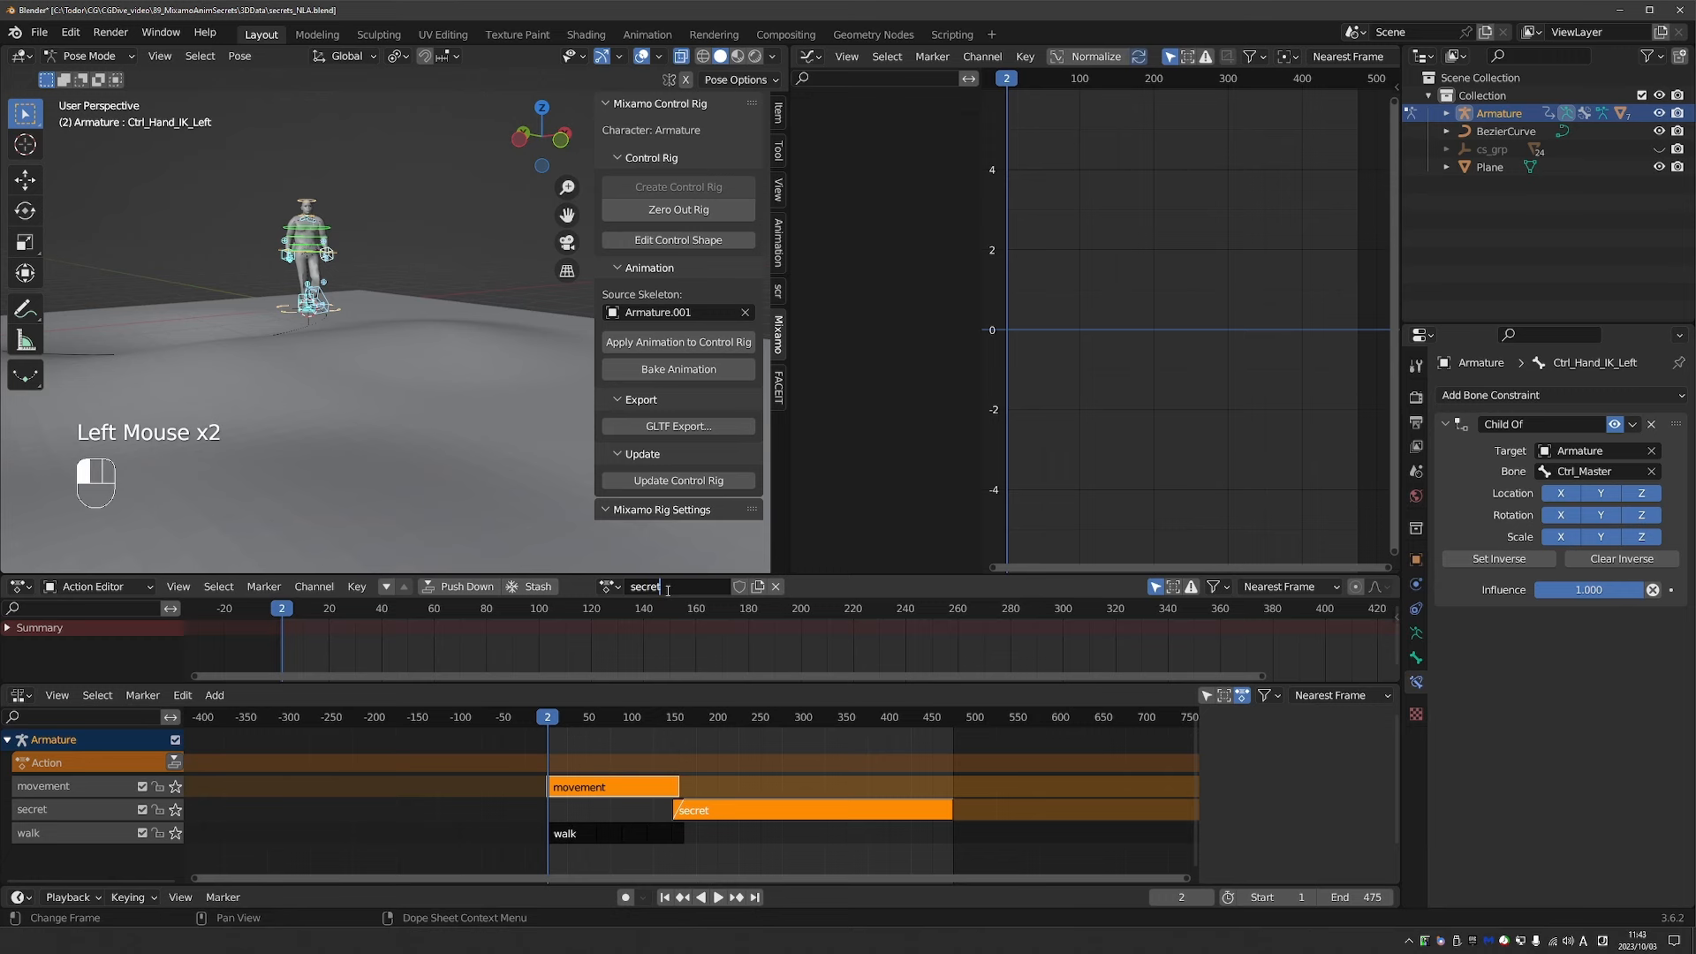
text(_fix)
key(Return)
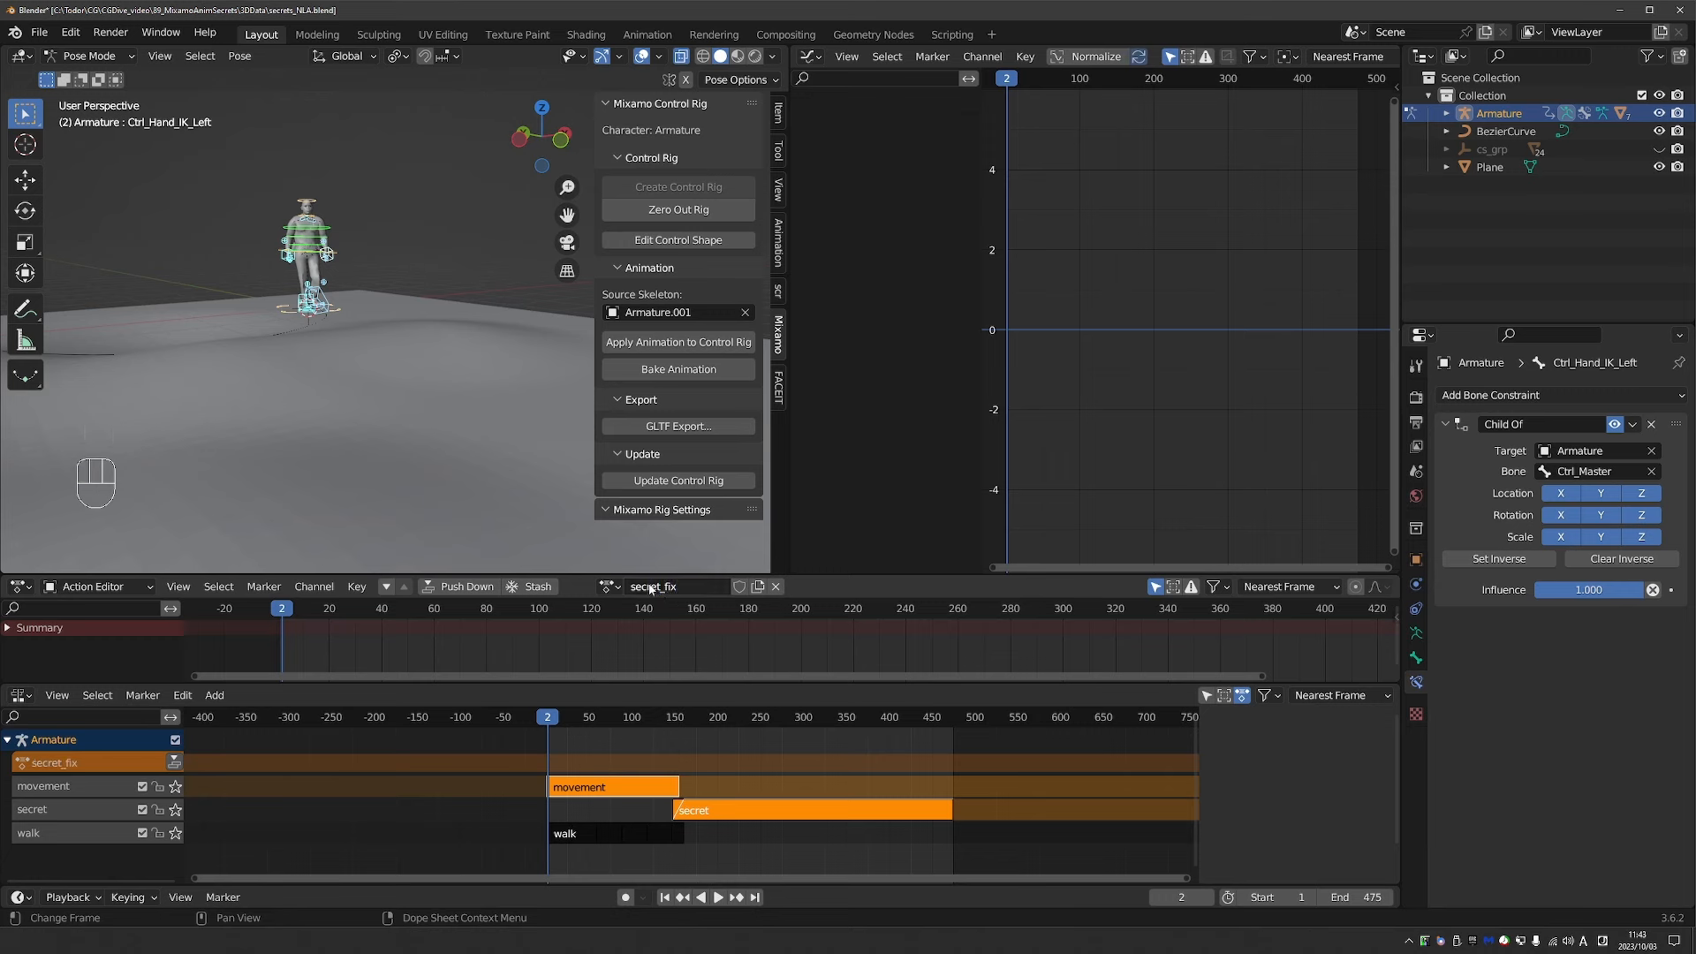
Select the secret_fix action in the NLA editor, go to frame 236 and select the right hand IK control.
click(52, 767)
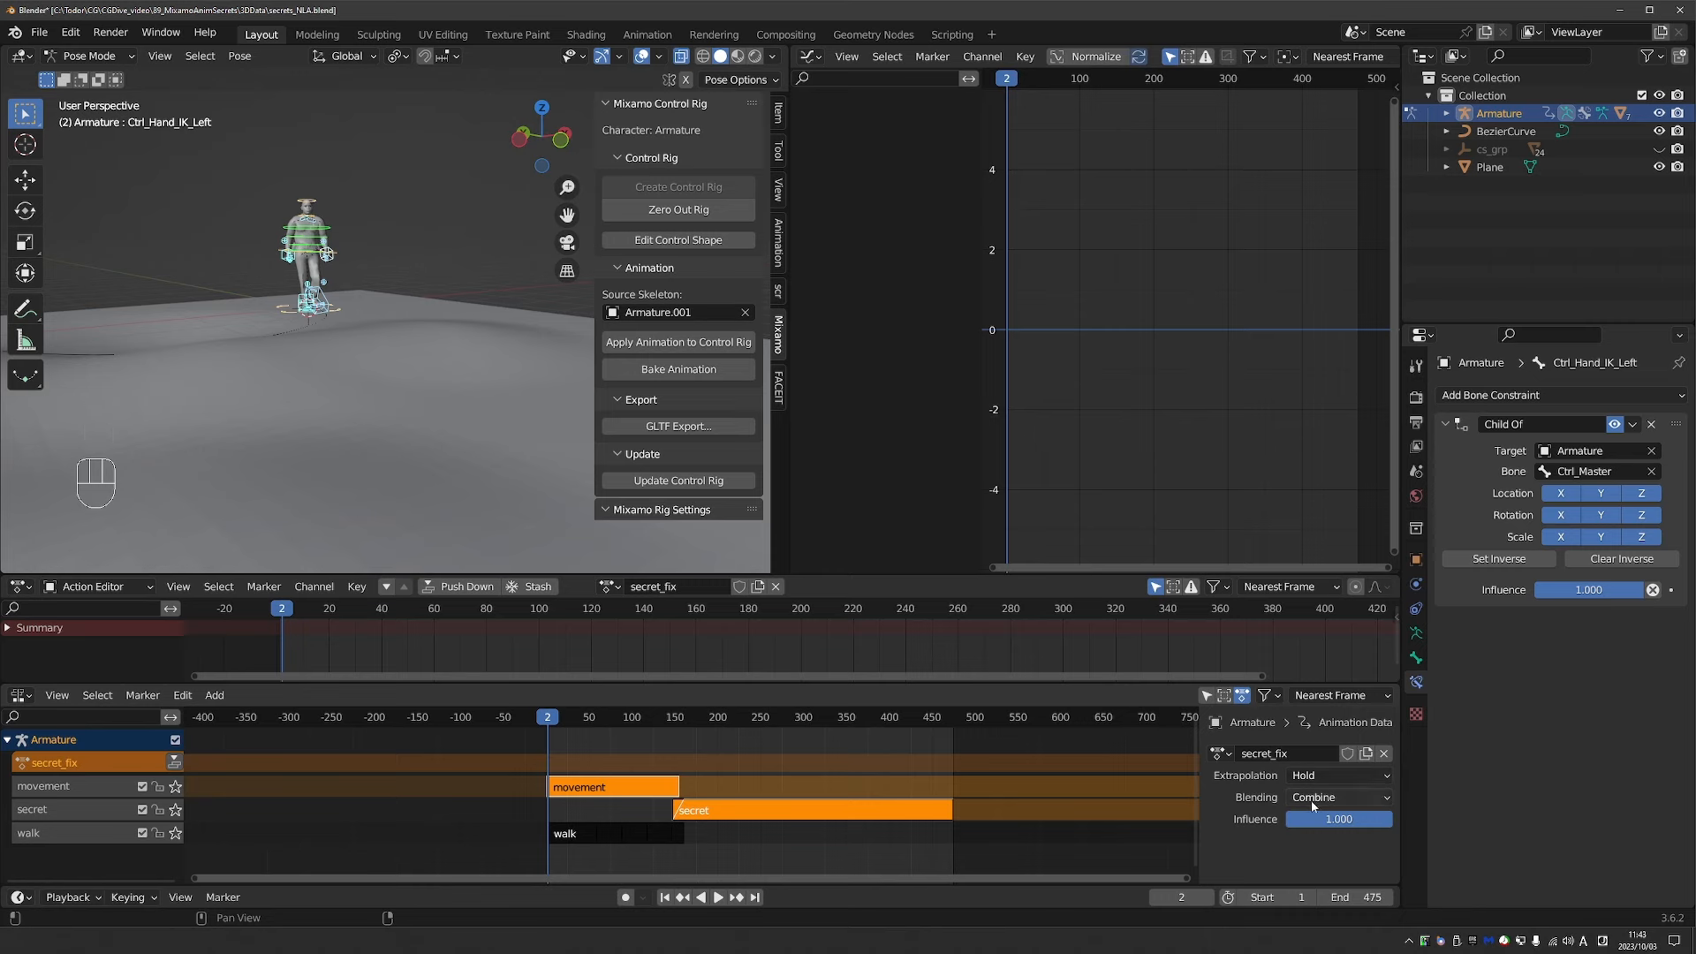
drag(547, 718, 749, 722)
middle_drag(238, 194, 371, 298)
scroll(227, 245, up, 2)
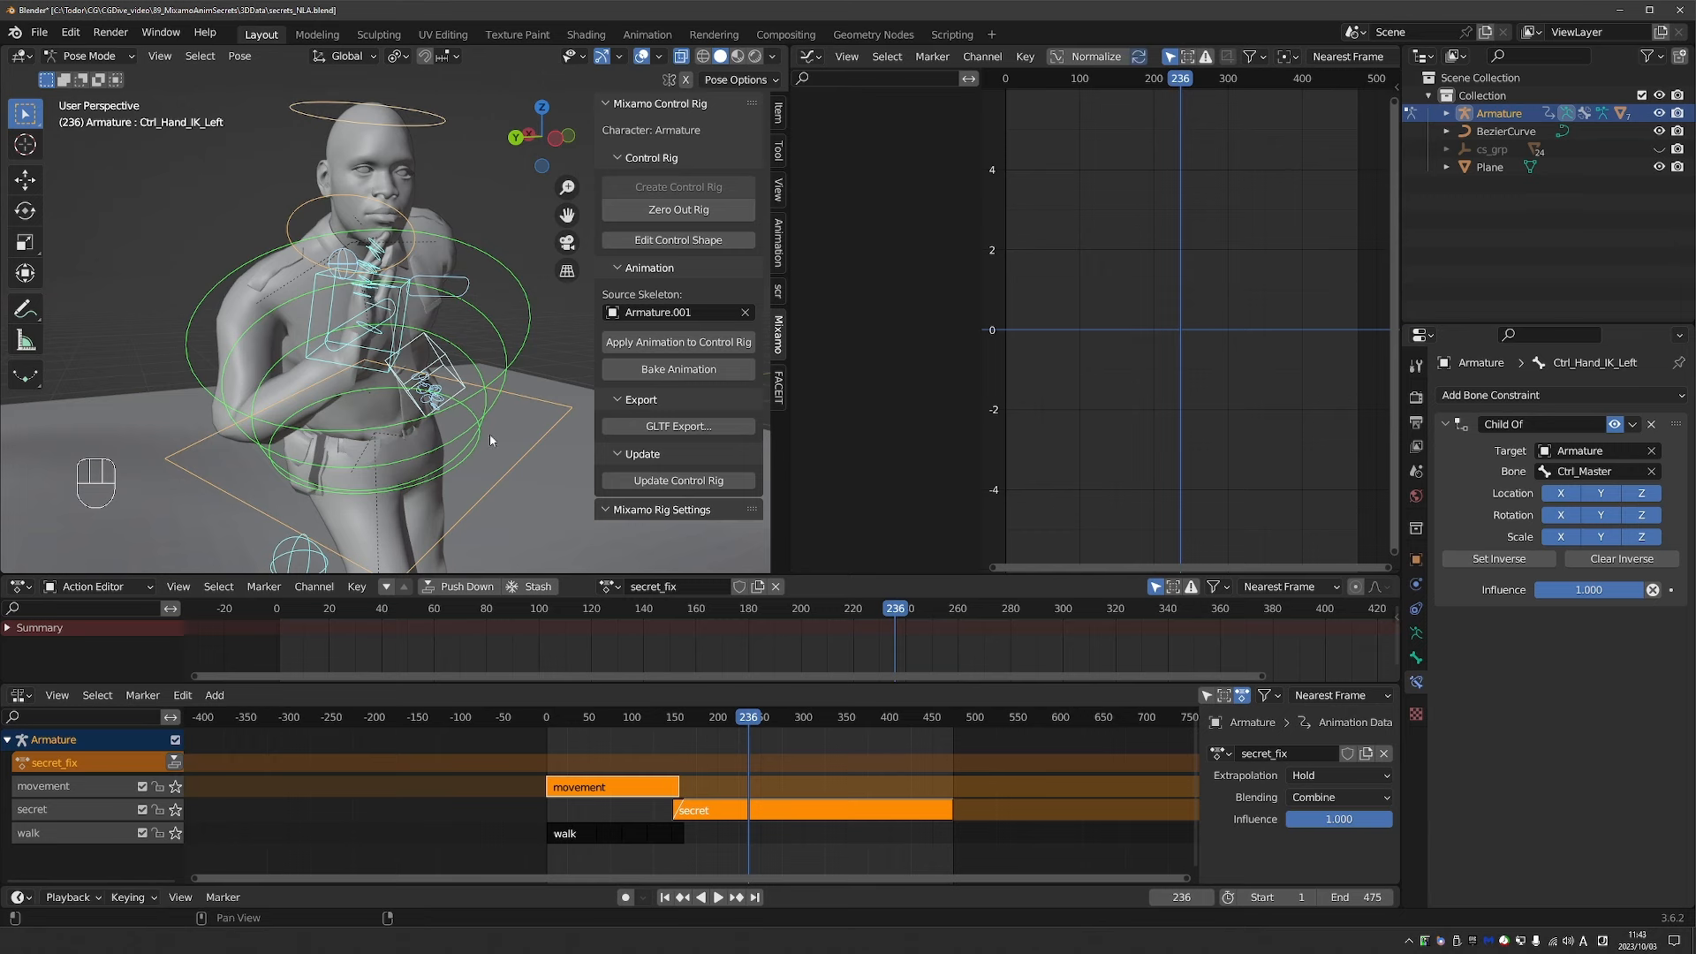
click(306, 336)
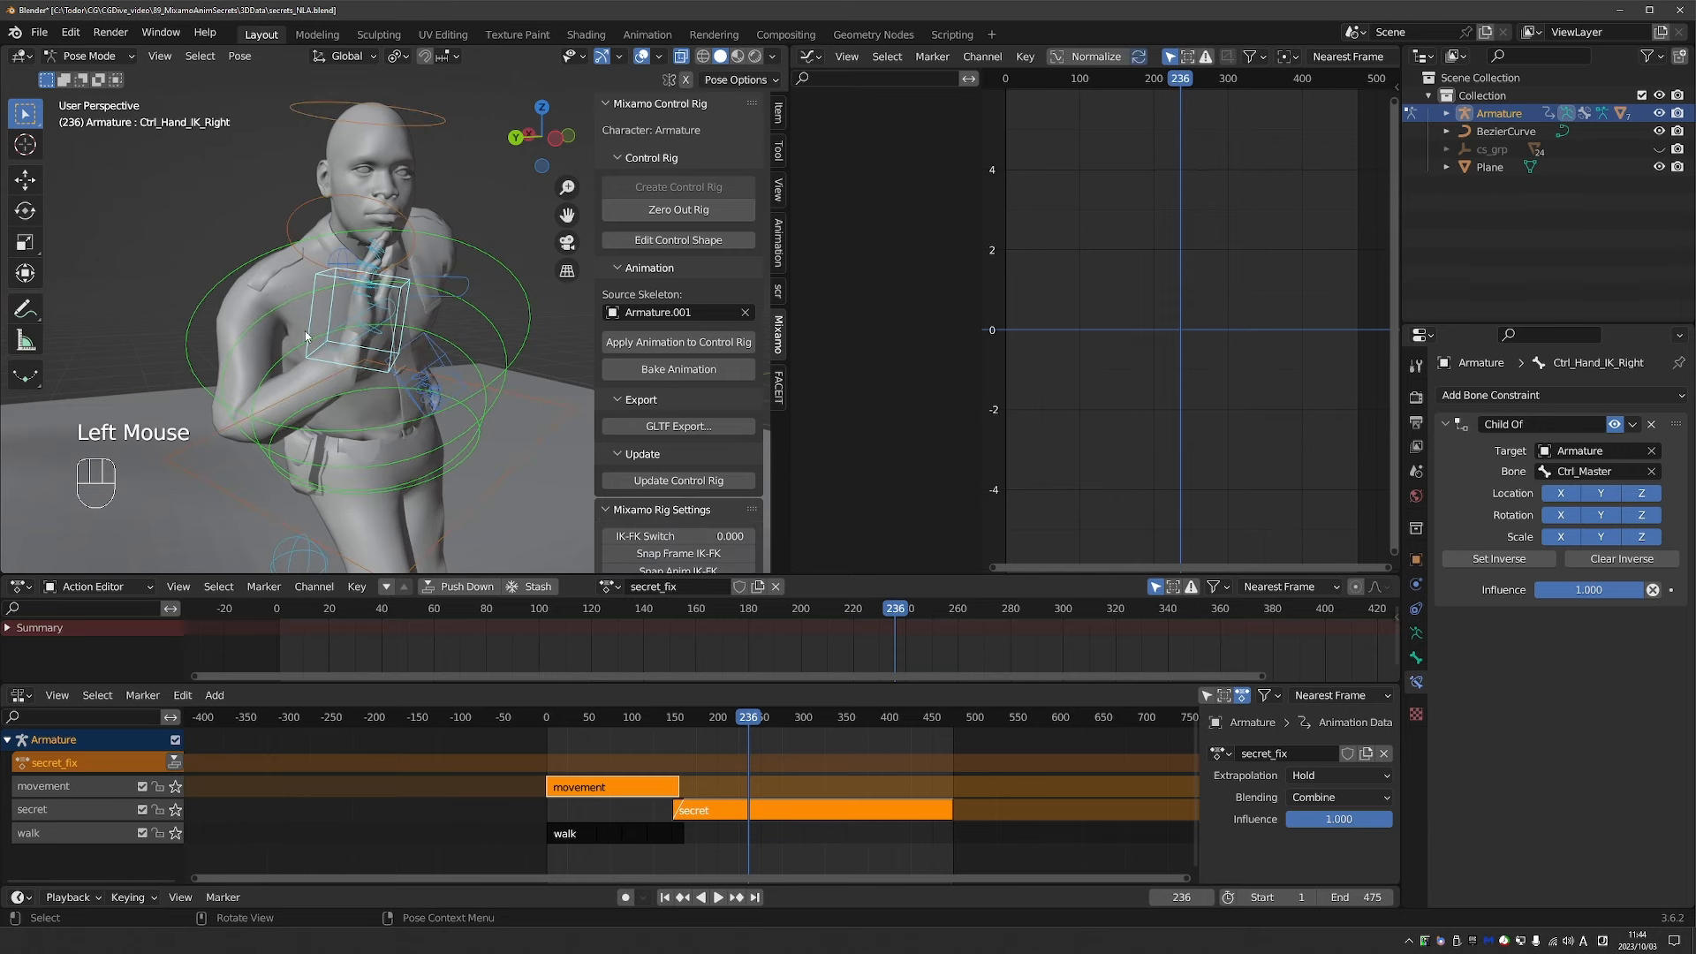
key(g)
right_click(292, 348)
drag(882, 608, 871, 608)
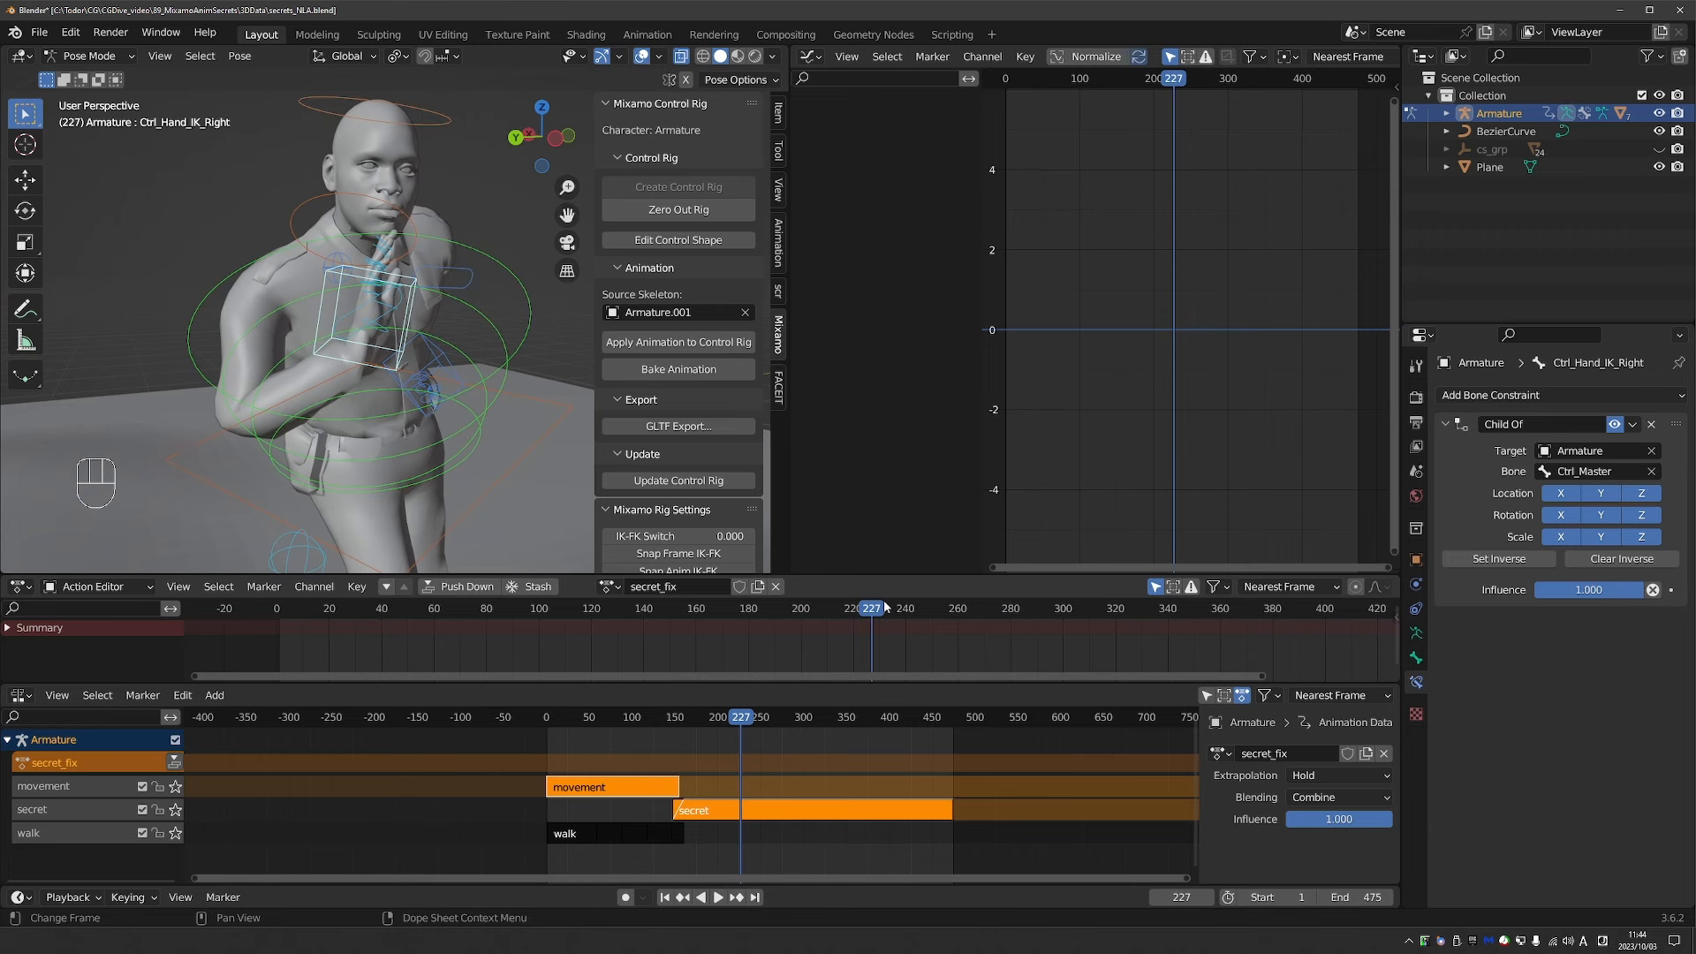
key(g)
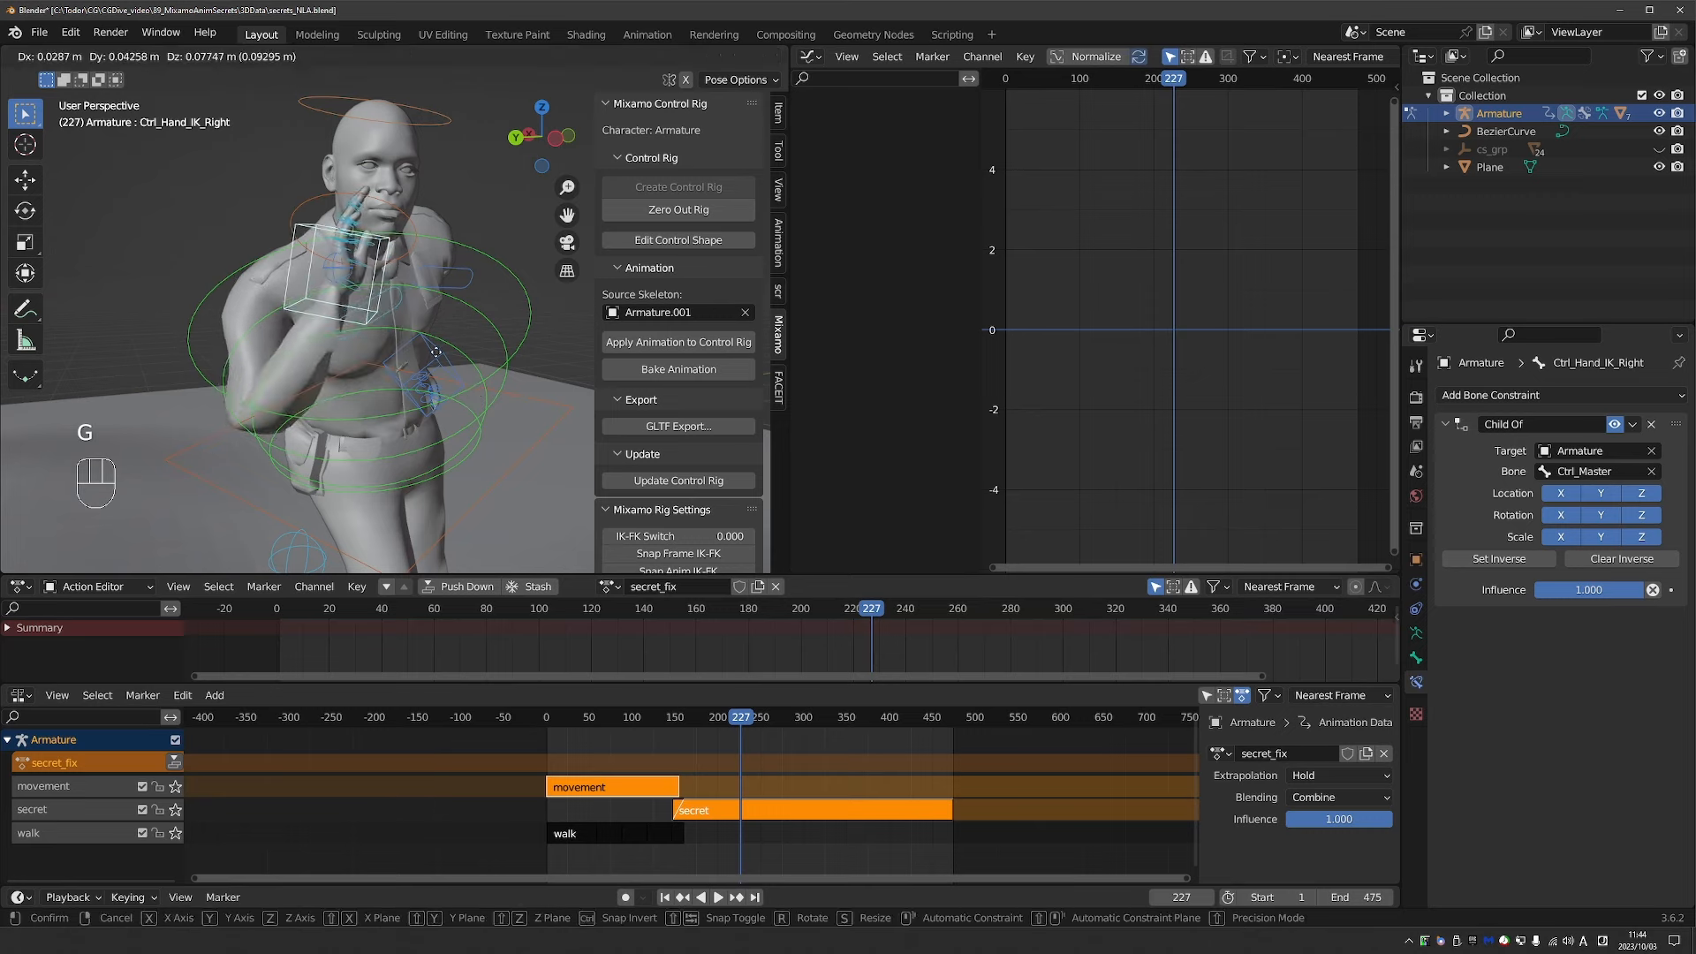
right_click(468, 393)
Insert a Location & Rotation keyframe for the right hand IK control at frame 223.
mouse_move(872, 613)
mouse_down()
mouse_move(849, 616)
mouse_move(863, 612)
mouse_up()
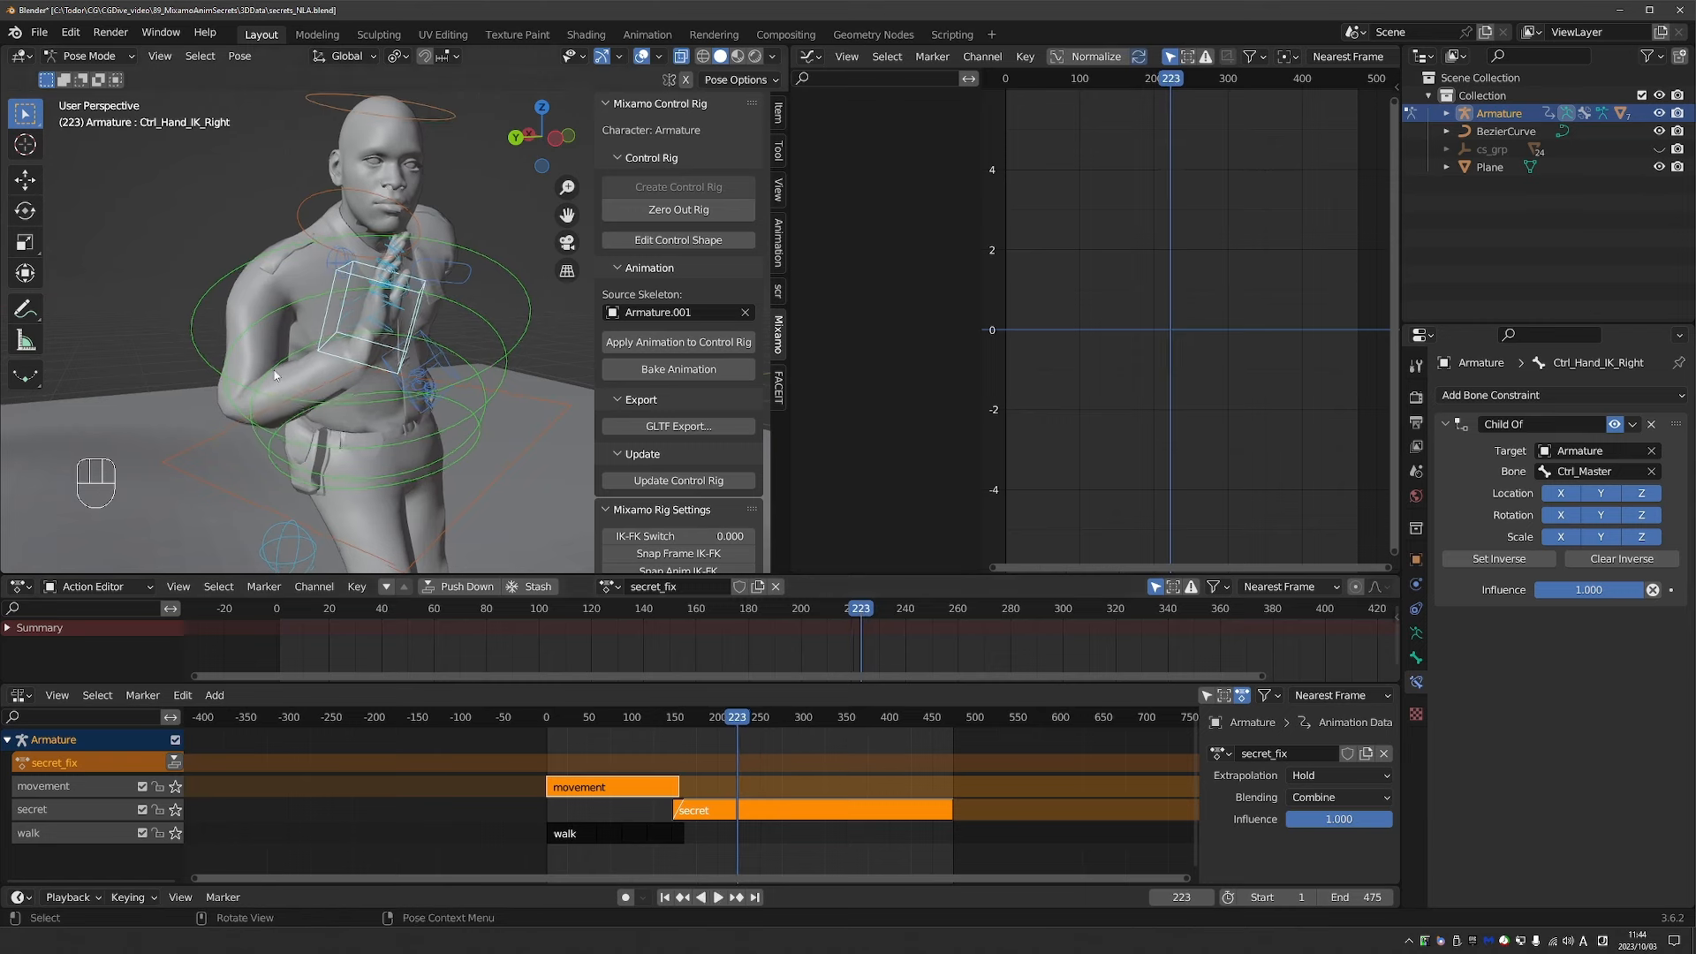
key(i)
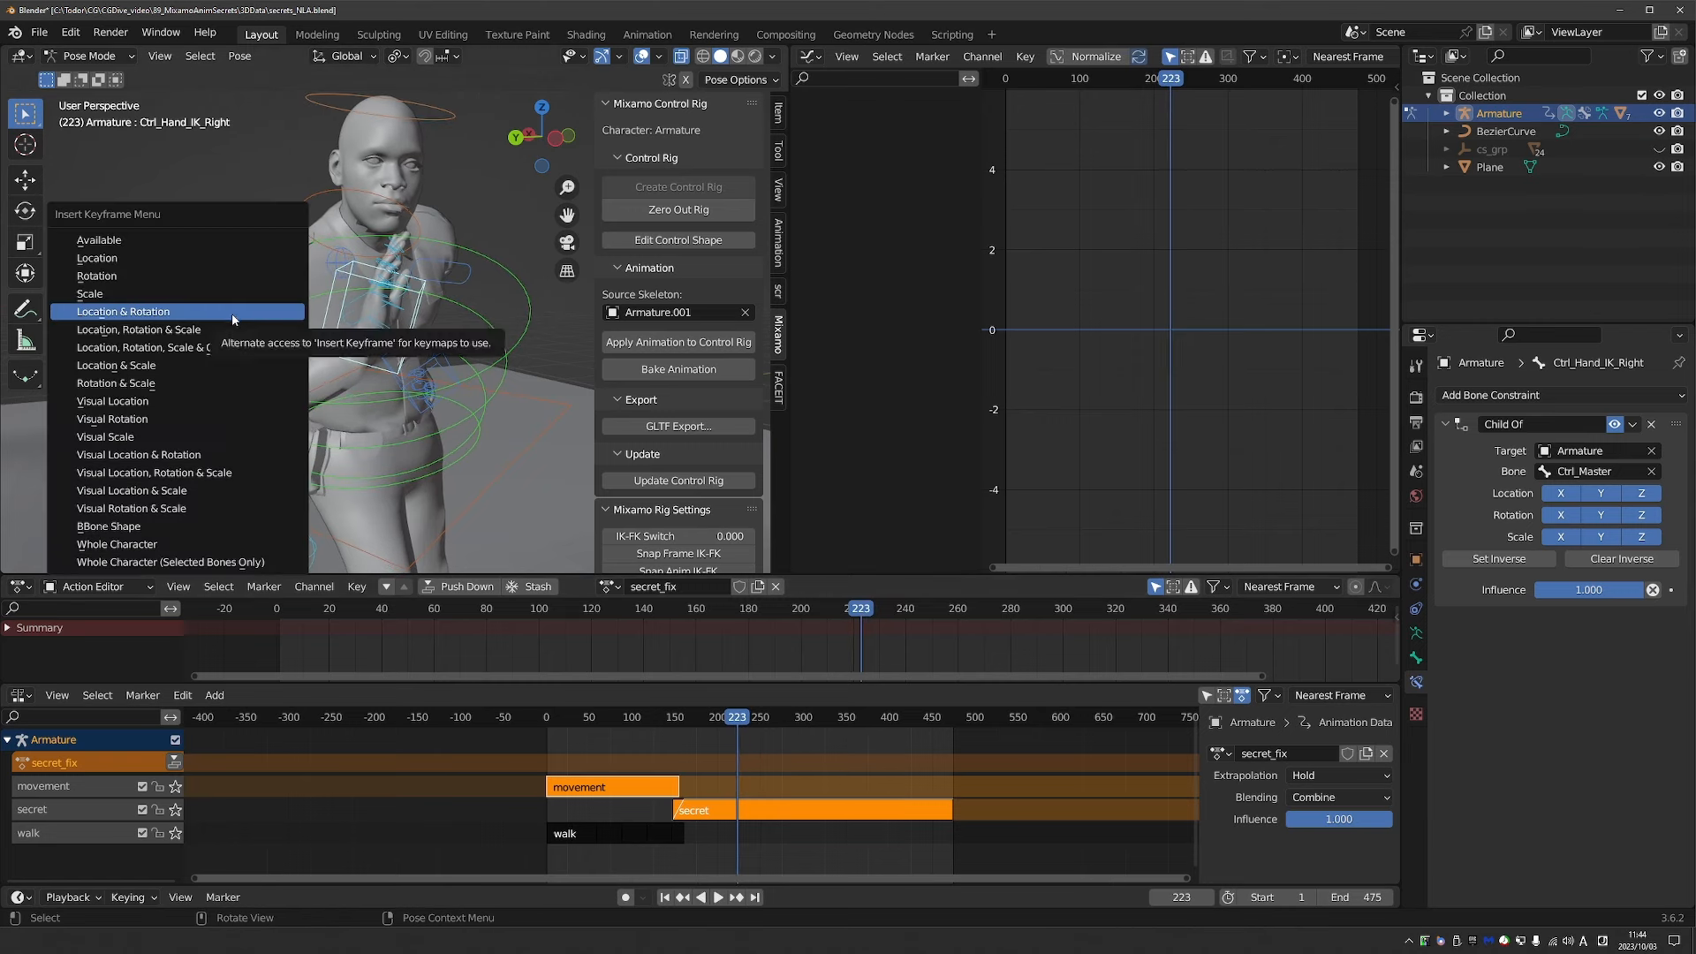
click(234, 318)
At frame 232, move and rotate the right hand IK control so the hand sits beside the character's mouth.
mouse_move(885, 621)
mouse_down()
mouse_move(870, 615)
mouse_move(884, 613)
mouse_up()
key(g)
click(419, 276)
middle_drag(419, 276, 258, 276)
key(g)
key(r)
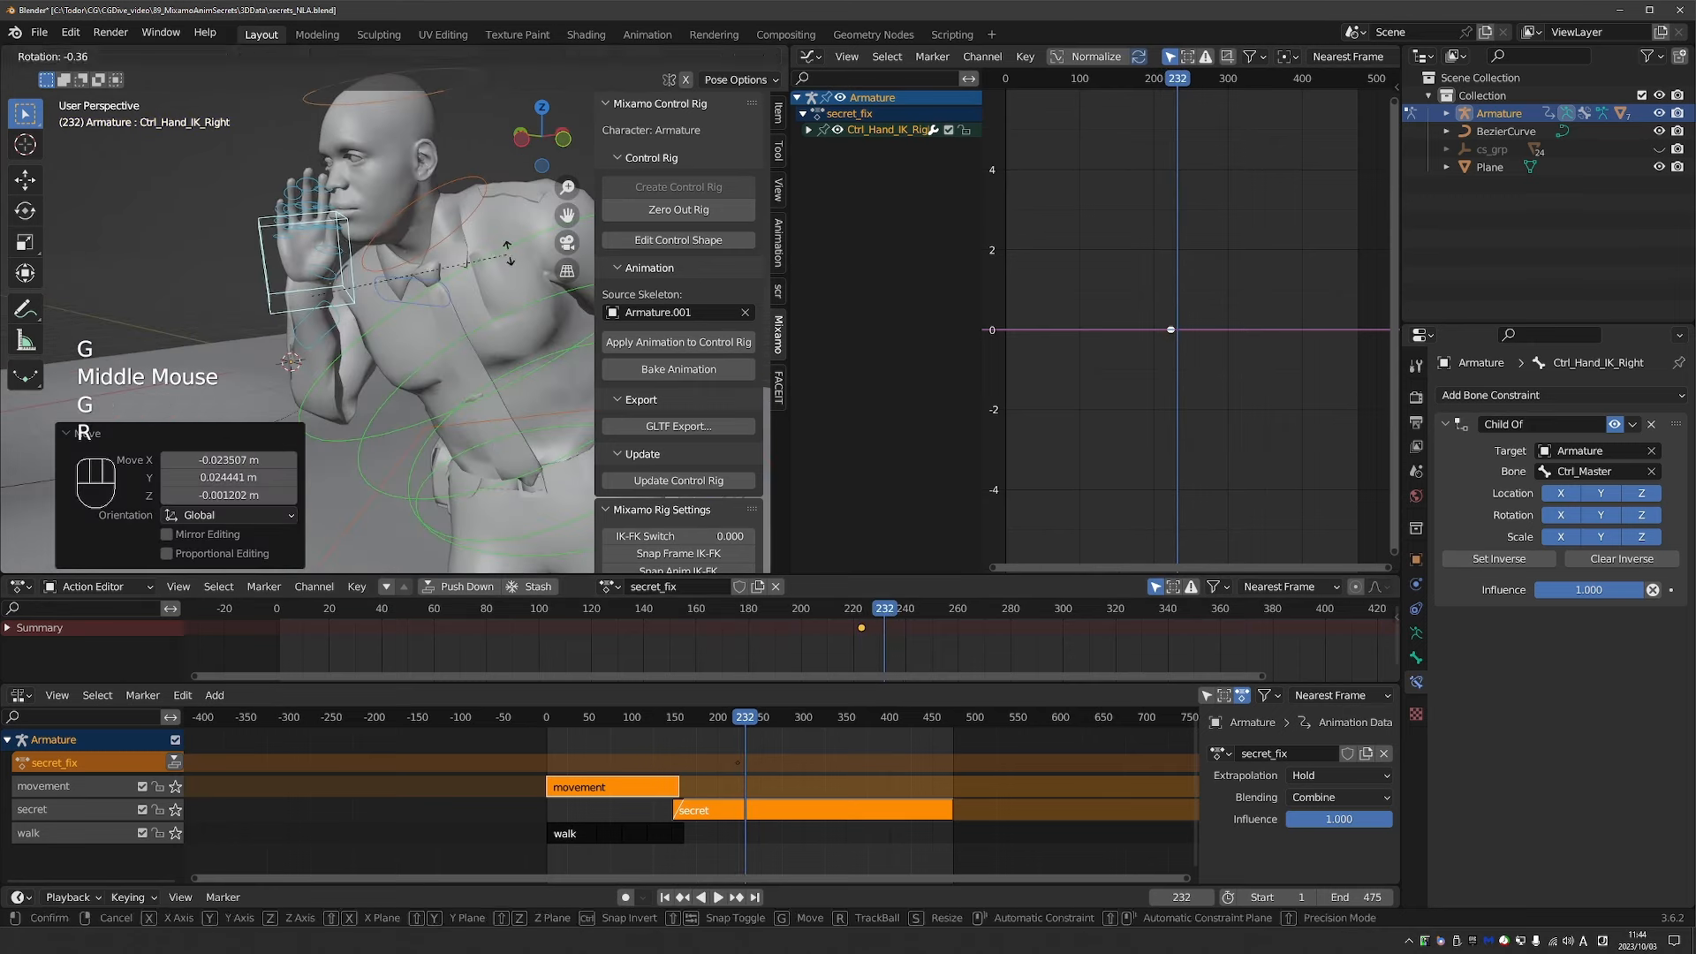
click(305, 349)
key(g)
click(311, 355)
Refine the right hand's rotation and position from another angle and insert a Location & Rotation keyframe at frame 232.
middle_drag(313, 358, 459, 411)
key(r)
key(r)
click(451, 371)
key(g)
click(450, 371)
key(r)
click(386, 341)
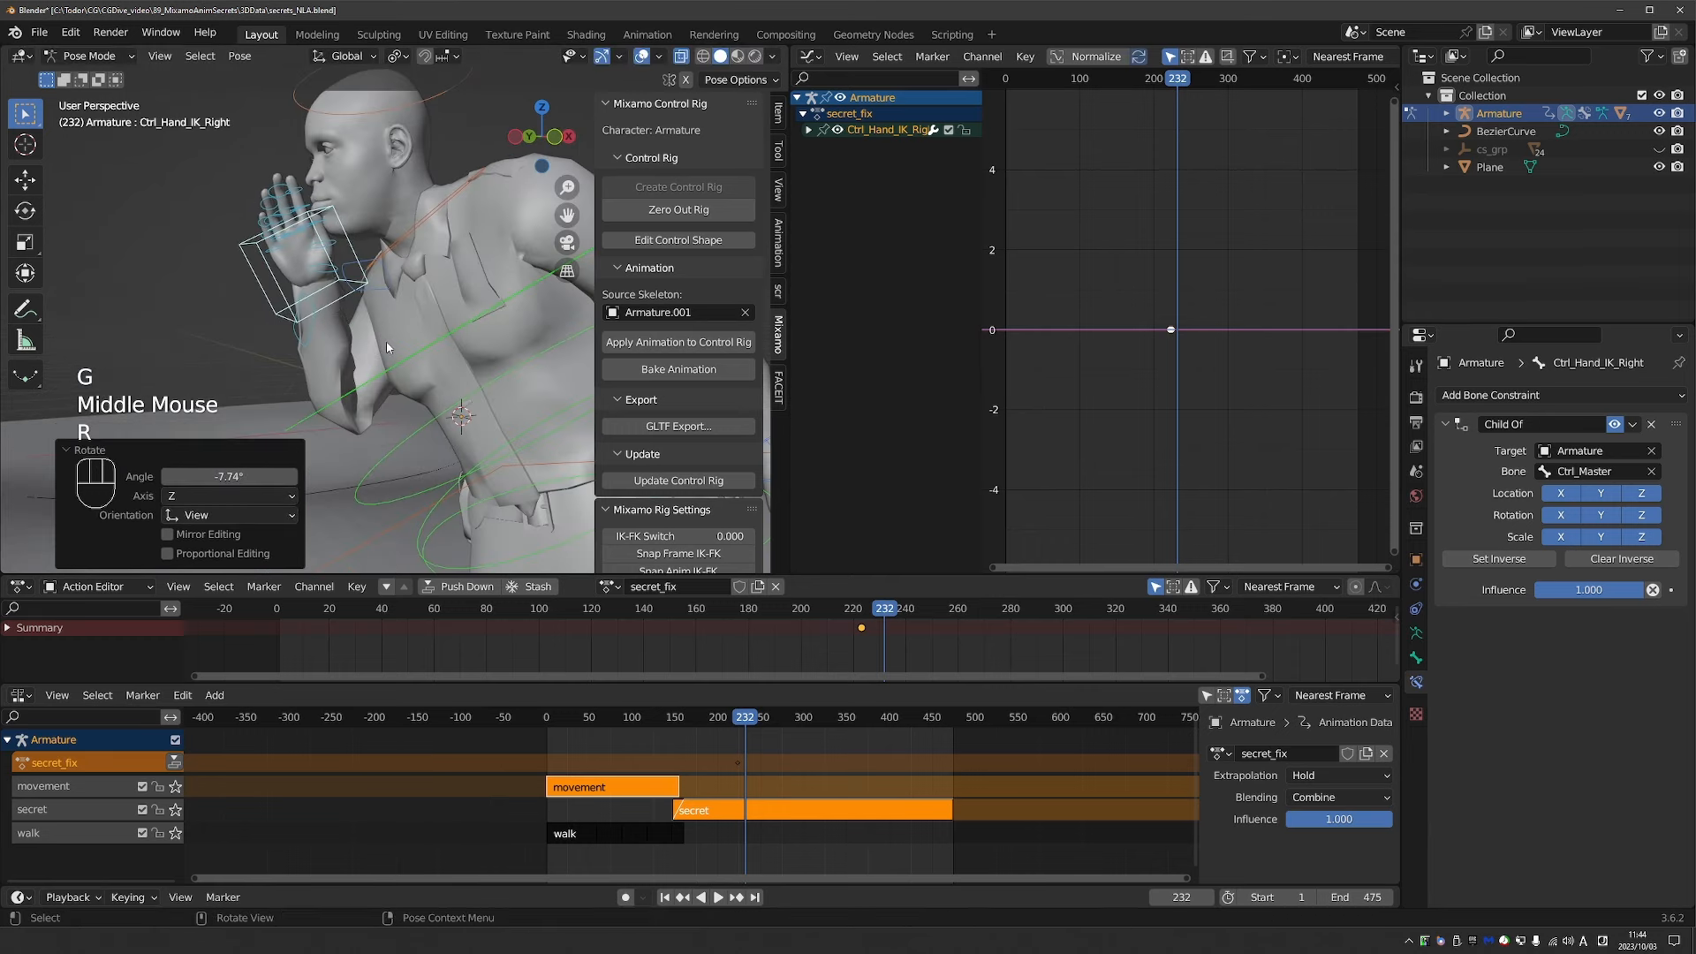
key(i)
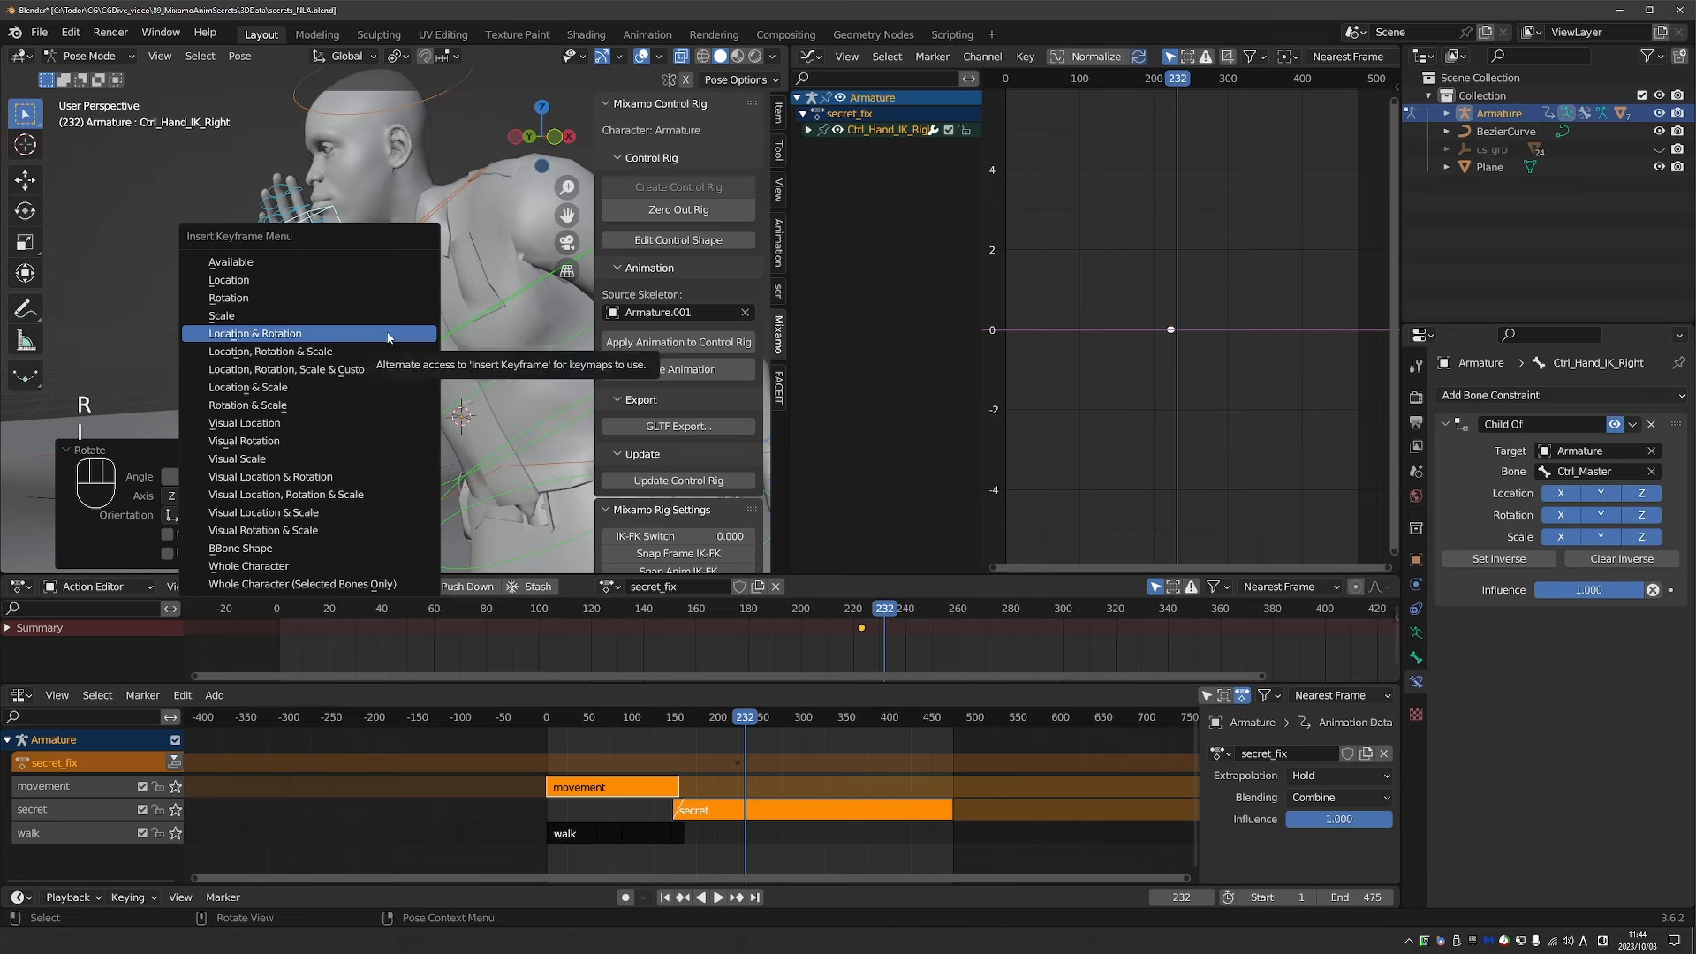
click(387, 334)
Move the hand's first keyframe earlier to frame 207 and play back the transition into the corrected pose.
mouse_move(894, 615)
mouse_down()
mouse_move(845, 609)
mouse_move(878, 609)
mouse_move(866, 624)
mouse_up()
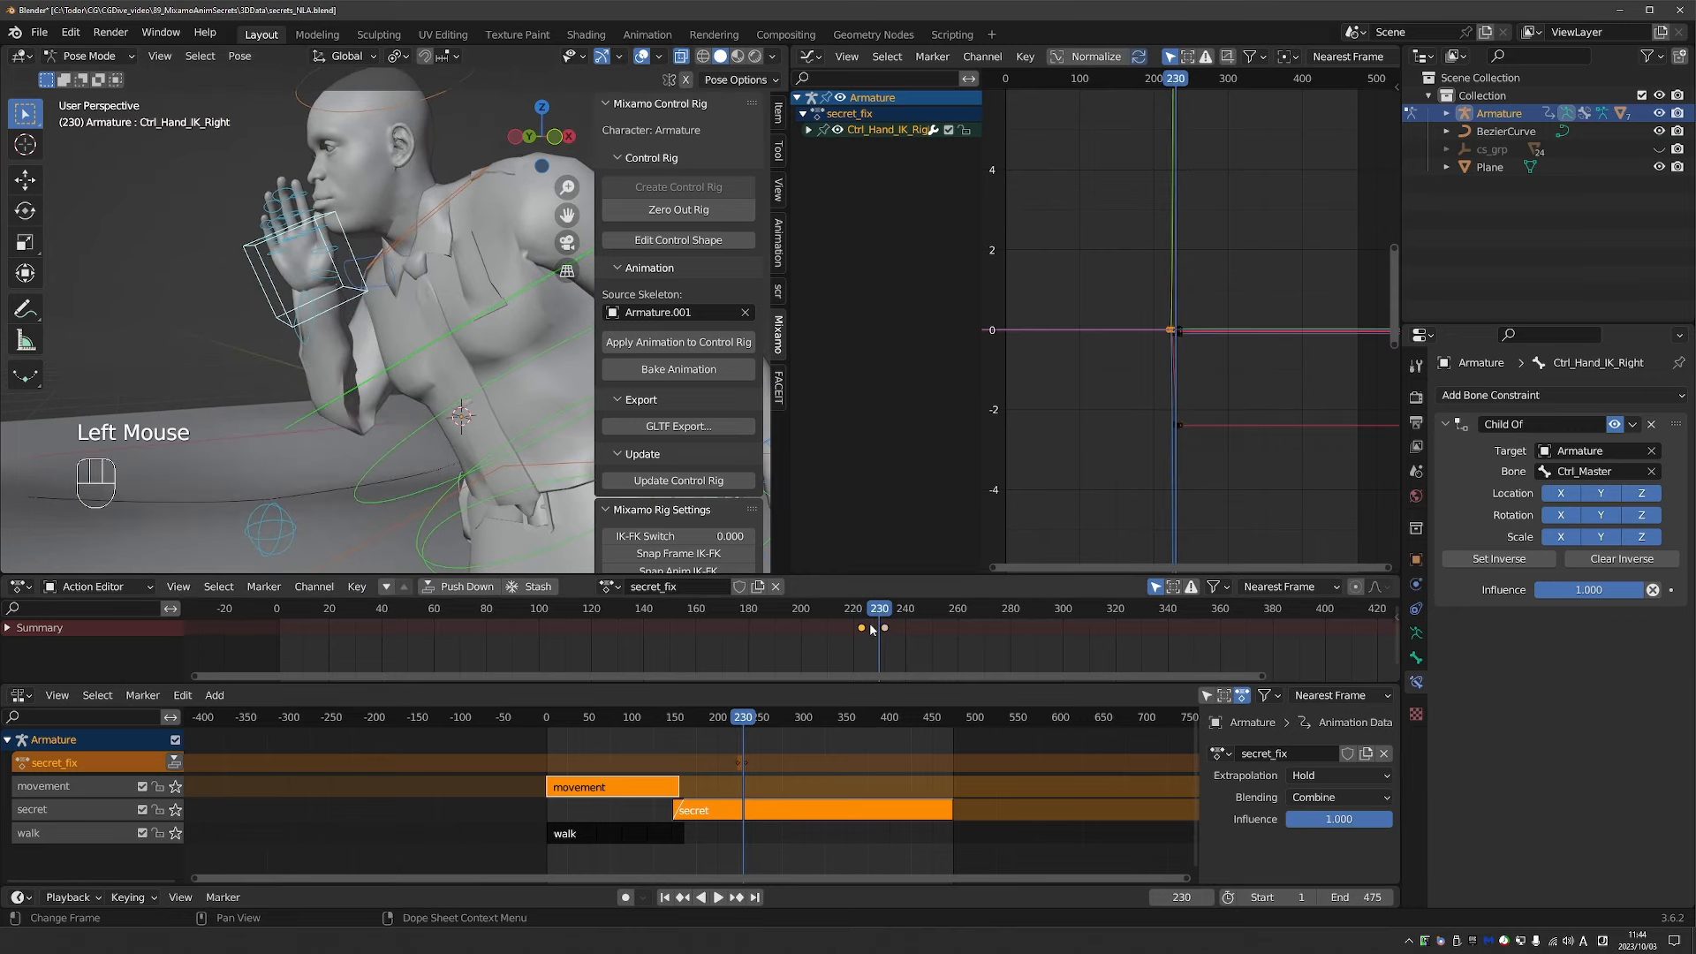
key(g)
key(g)
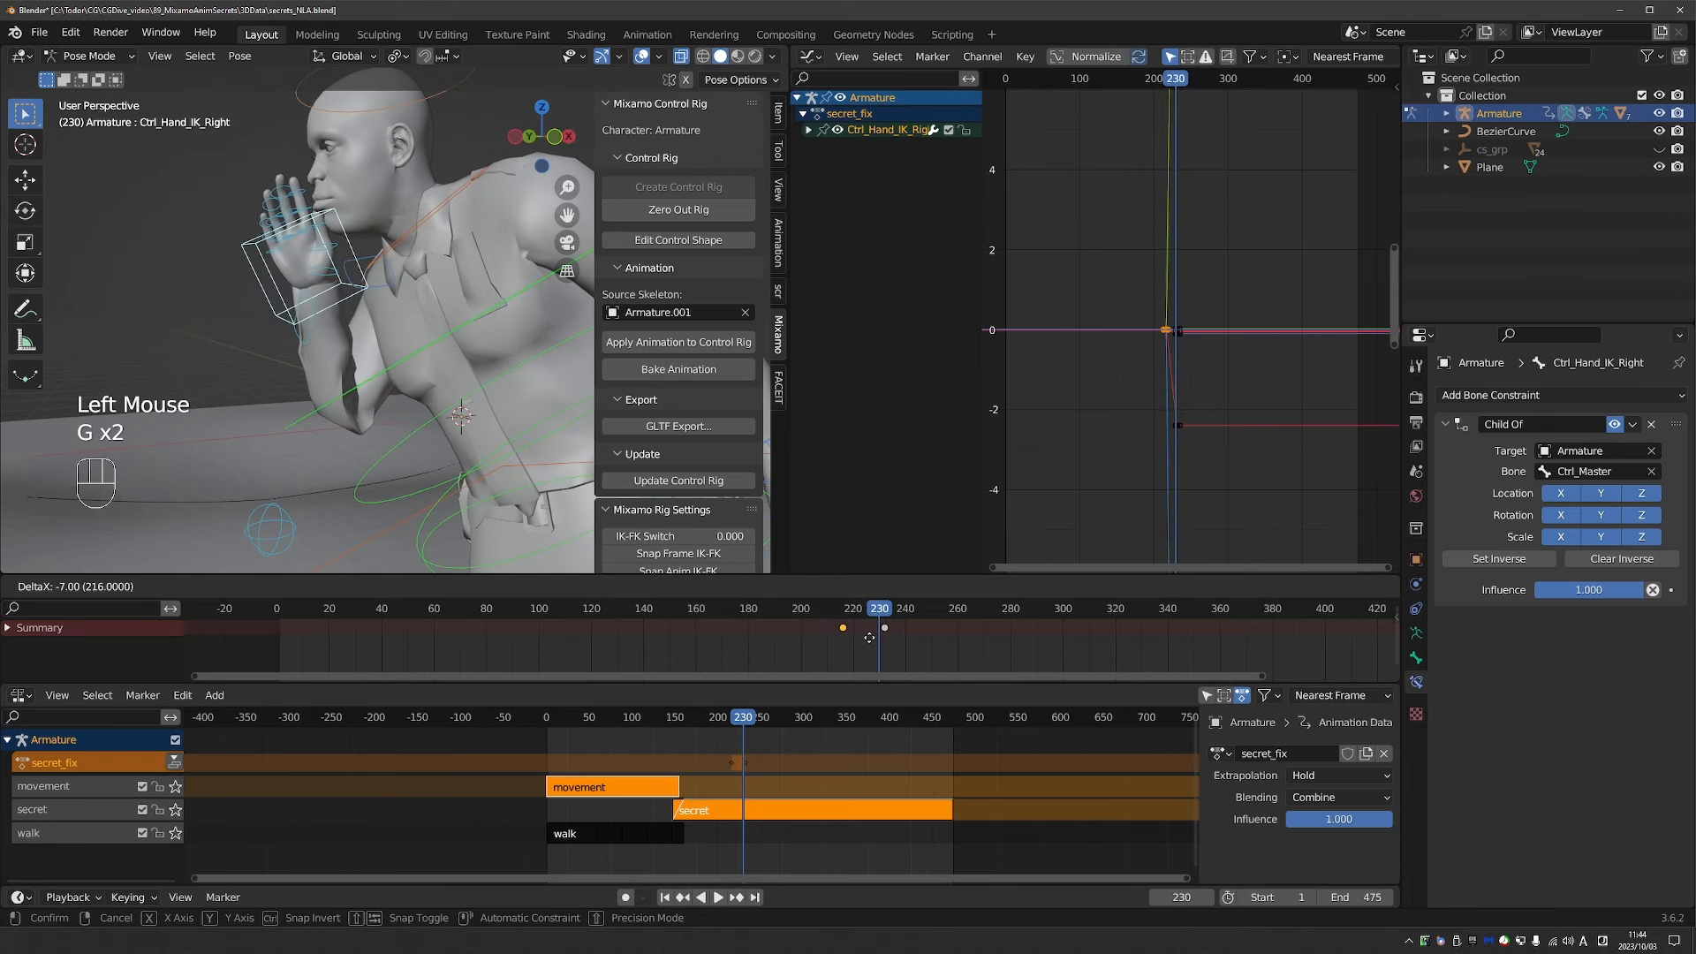
click(866, 636)
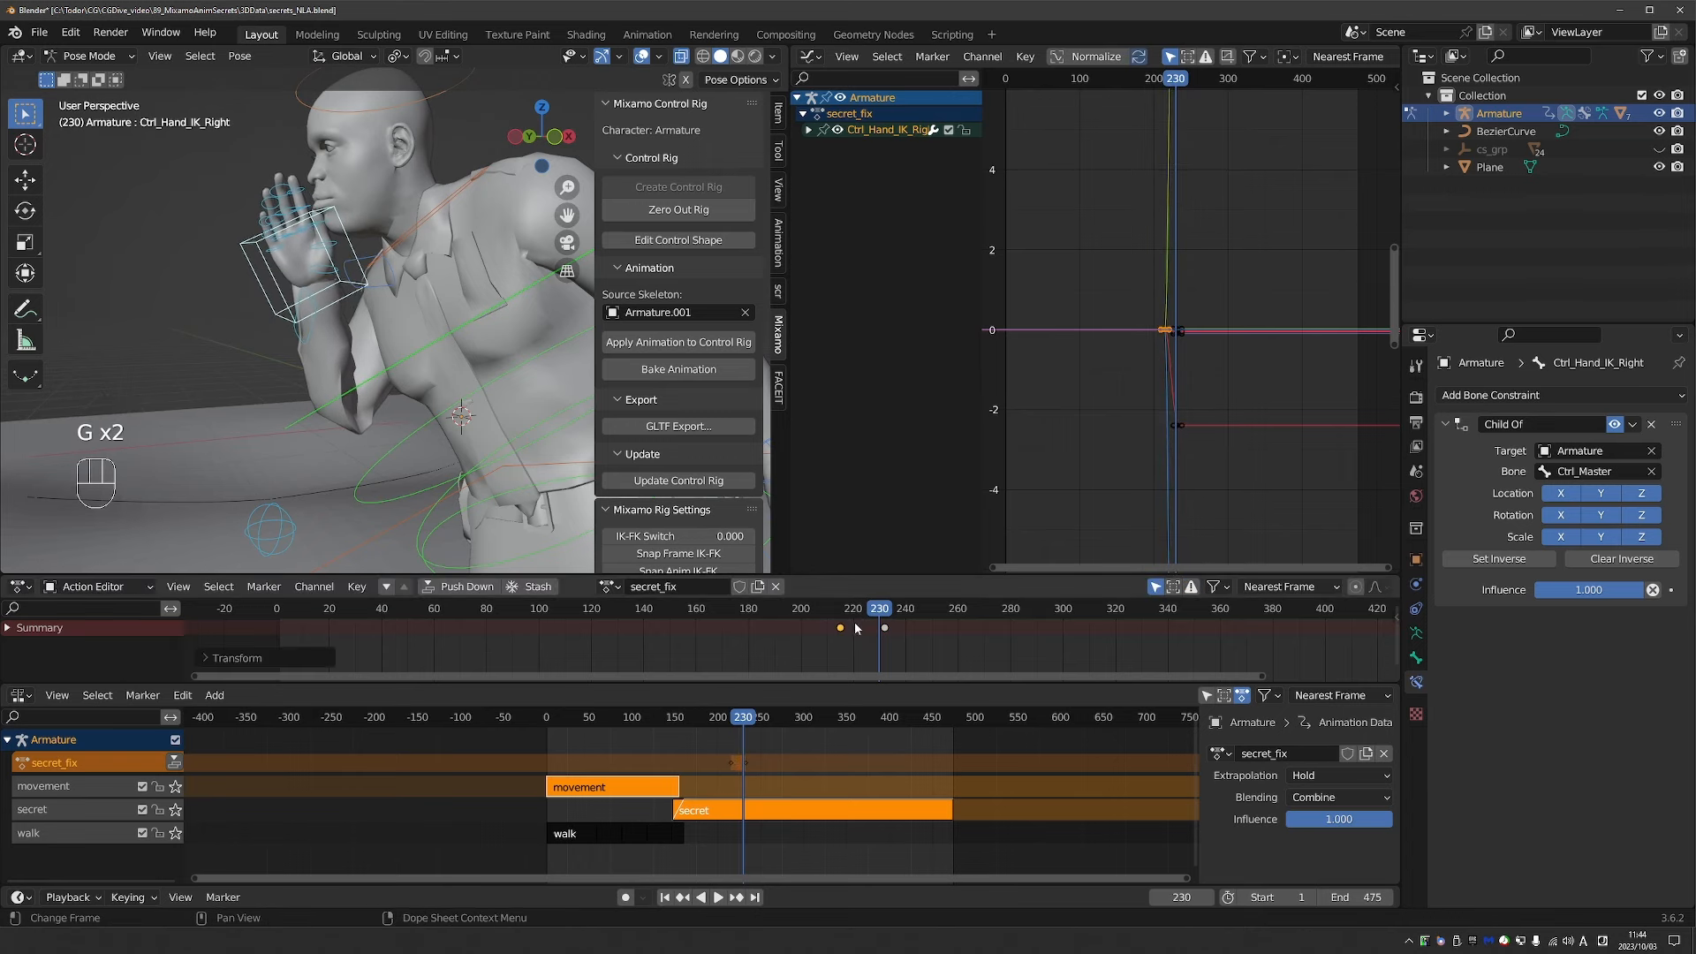
mouse_move(839, 609)
mouse_down()
mouse_move(814, 609)
mouse_move(886, 611)
mouse_move(815, 611)
mouse_up()
key(space)
double_click(841, 626)
key(g)
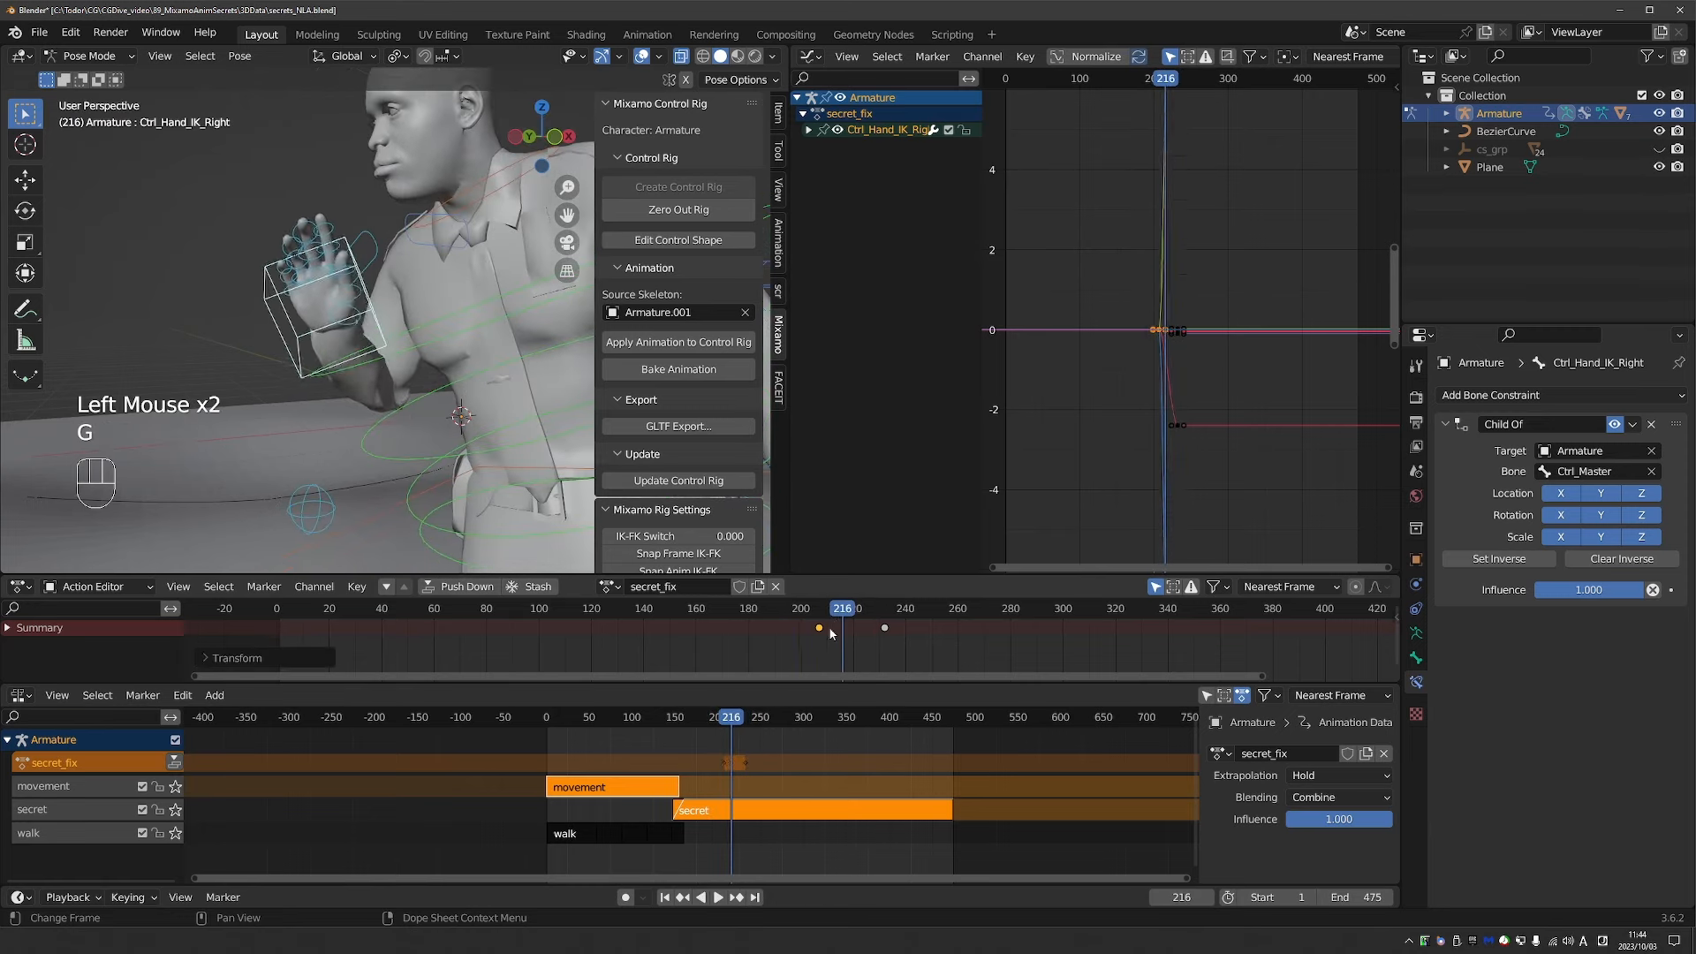
click(807, 618)
key(space)
key(space)
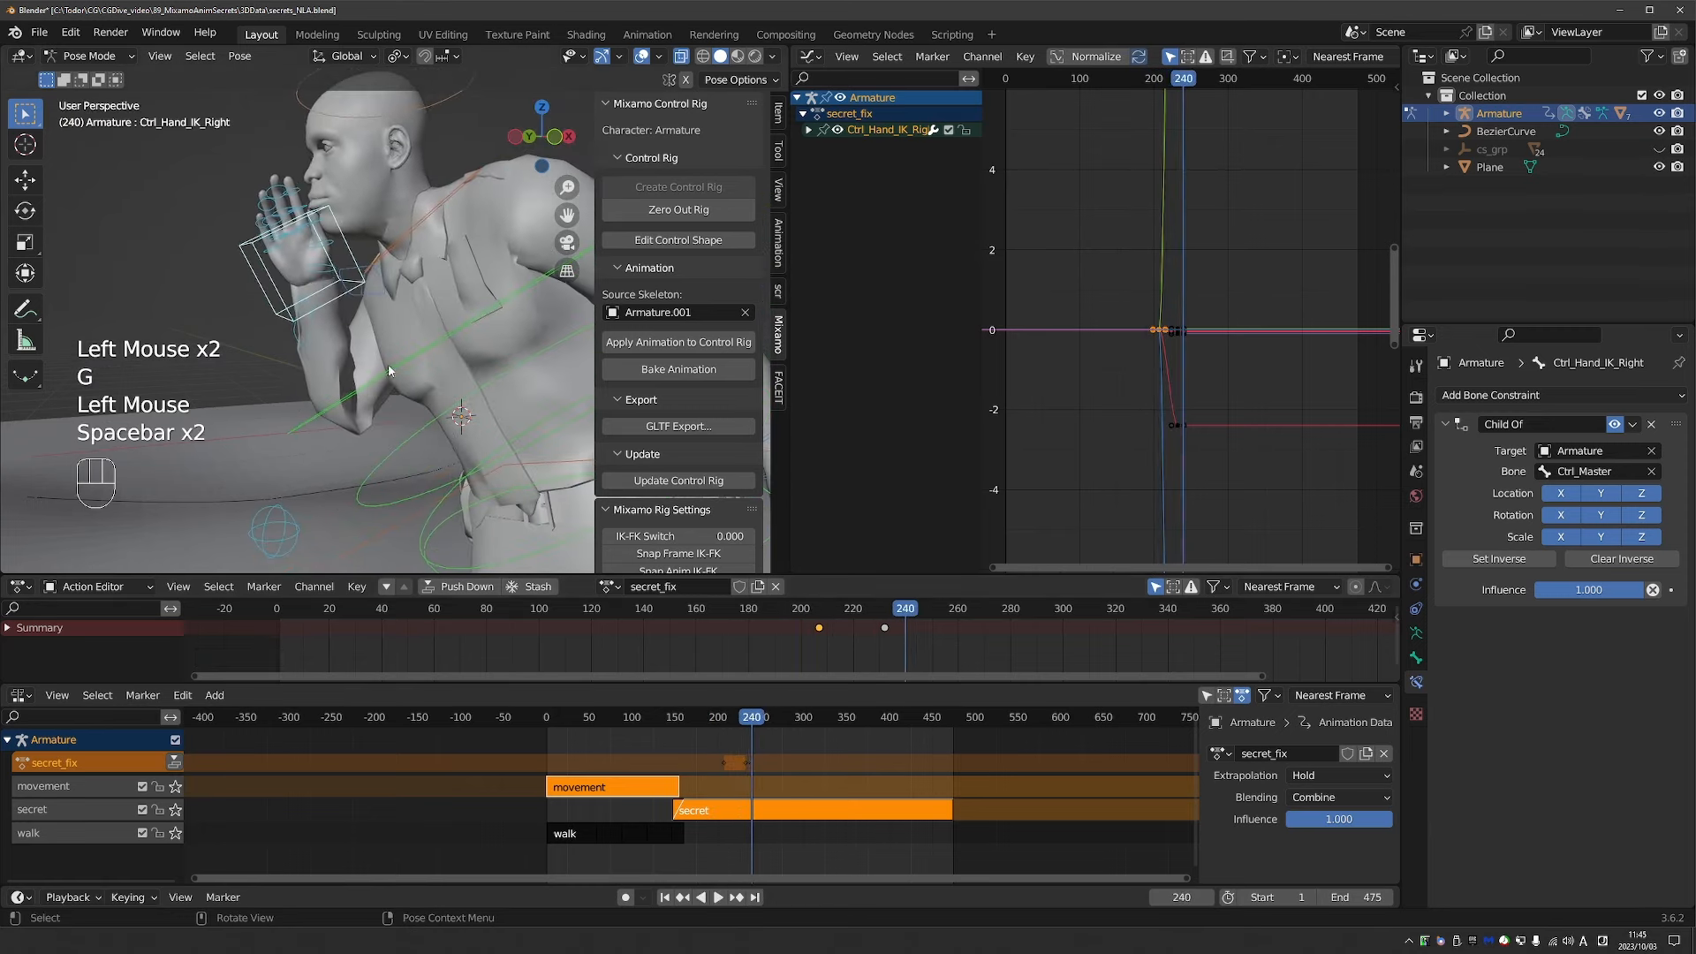
At frame 360, slightly rotate and raise the right hand IK control and insert a keyframe for it.
scroll(469, 376, down, 2)
middle_drag(389, 363, 521, 388)
drag(909, 609, 1223, 631)
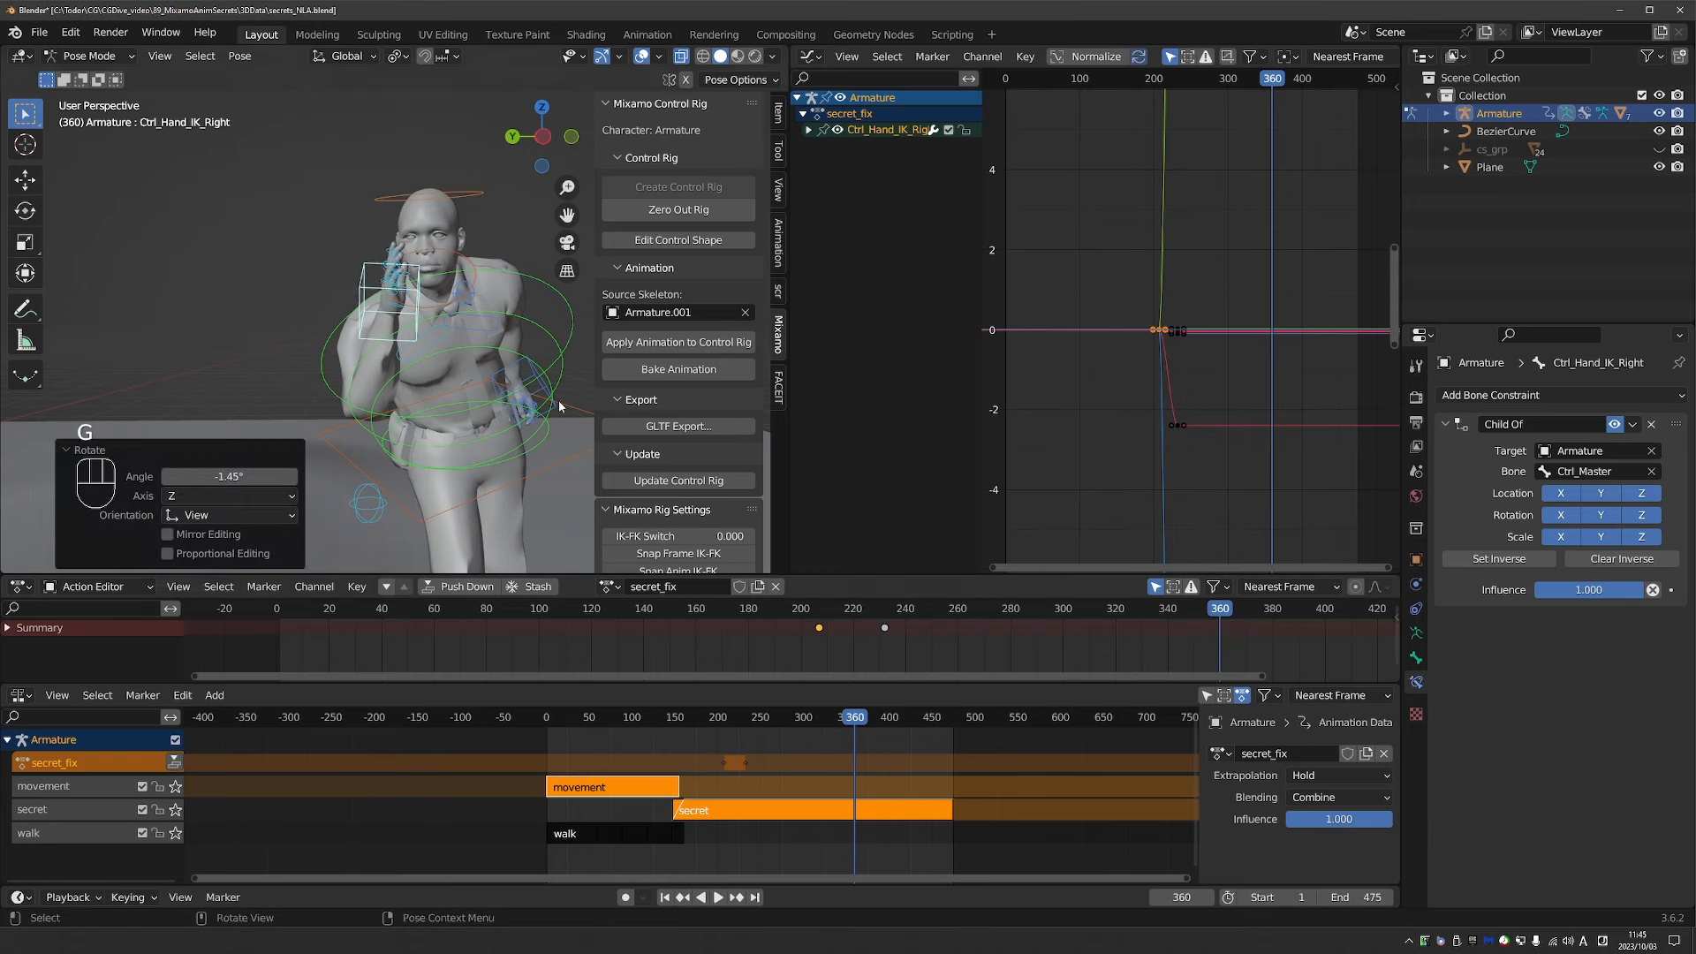
key(r)
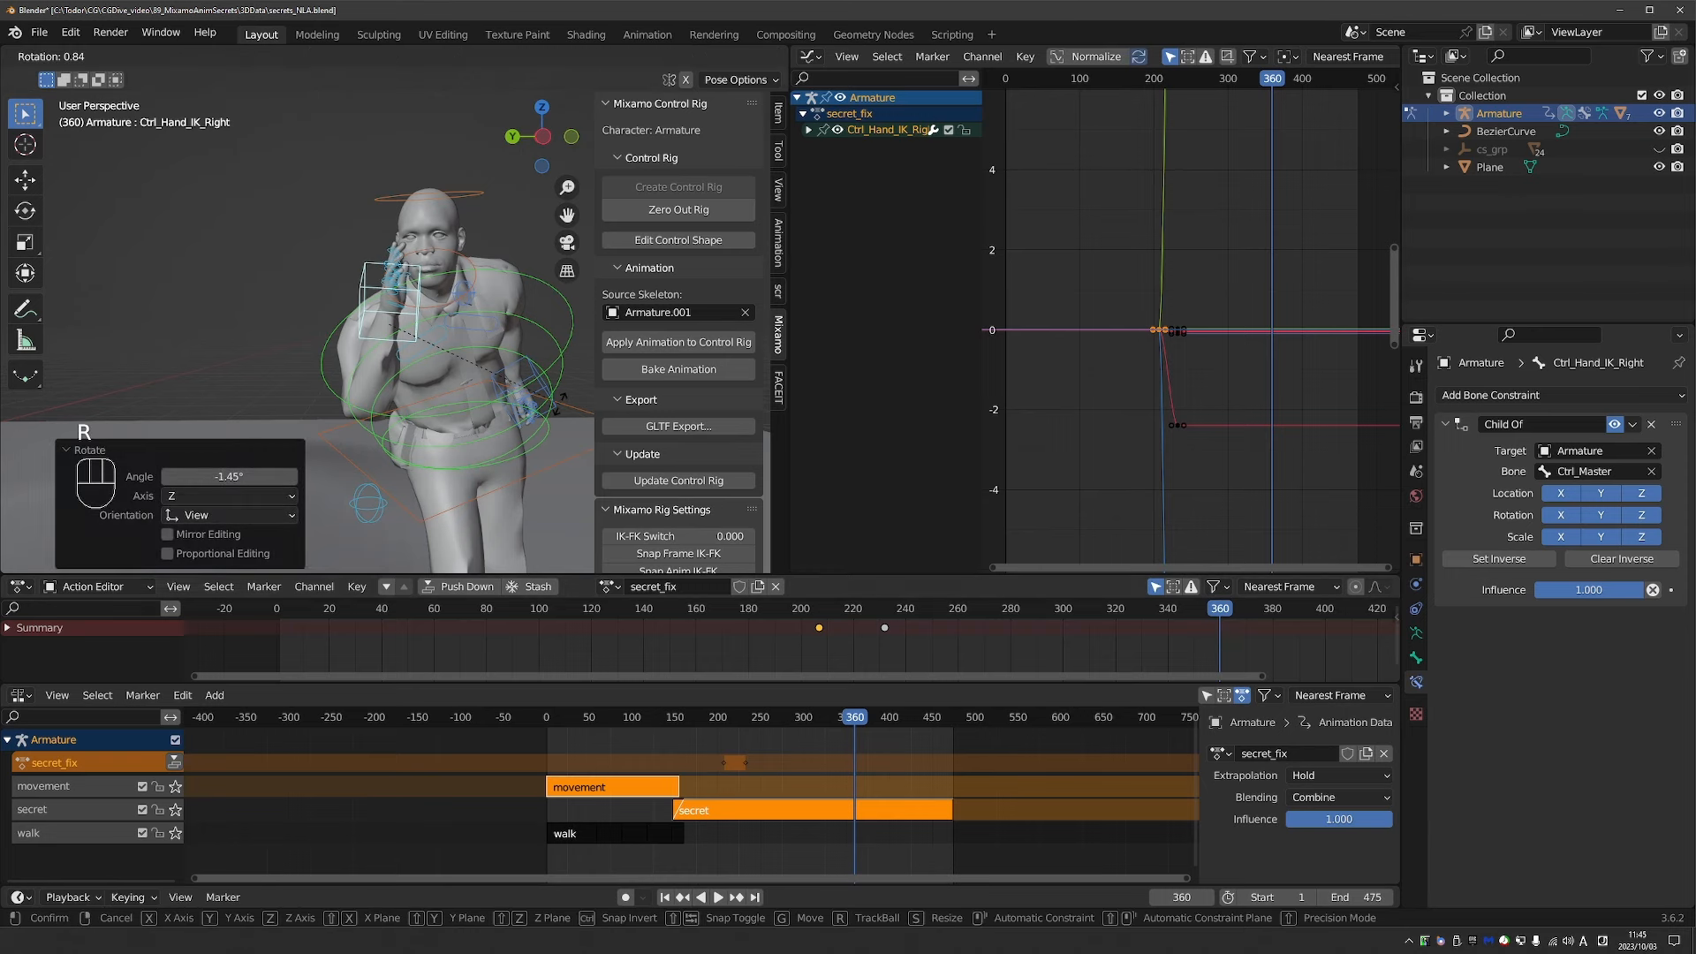
click(559, 404)
key(g)
click(560, 400)
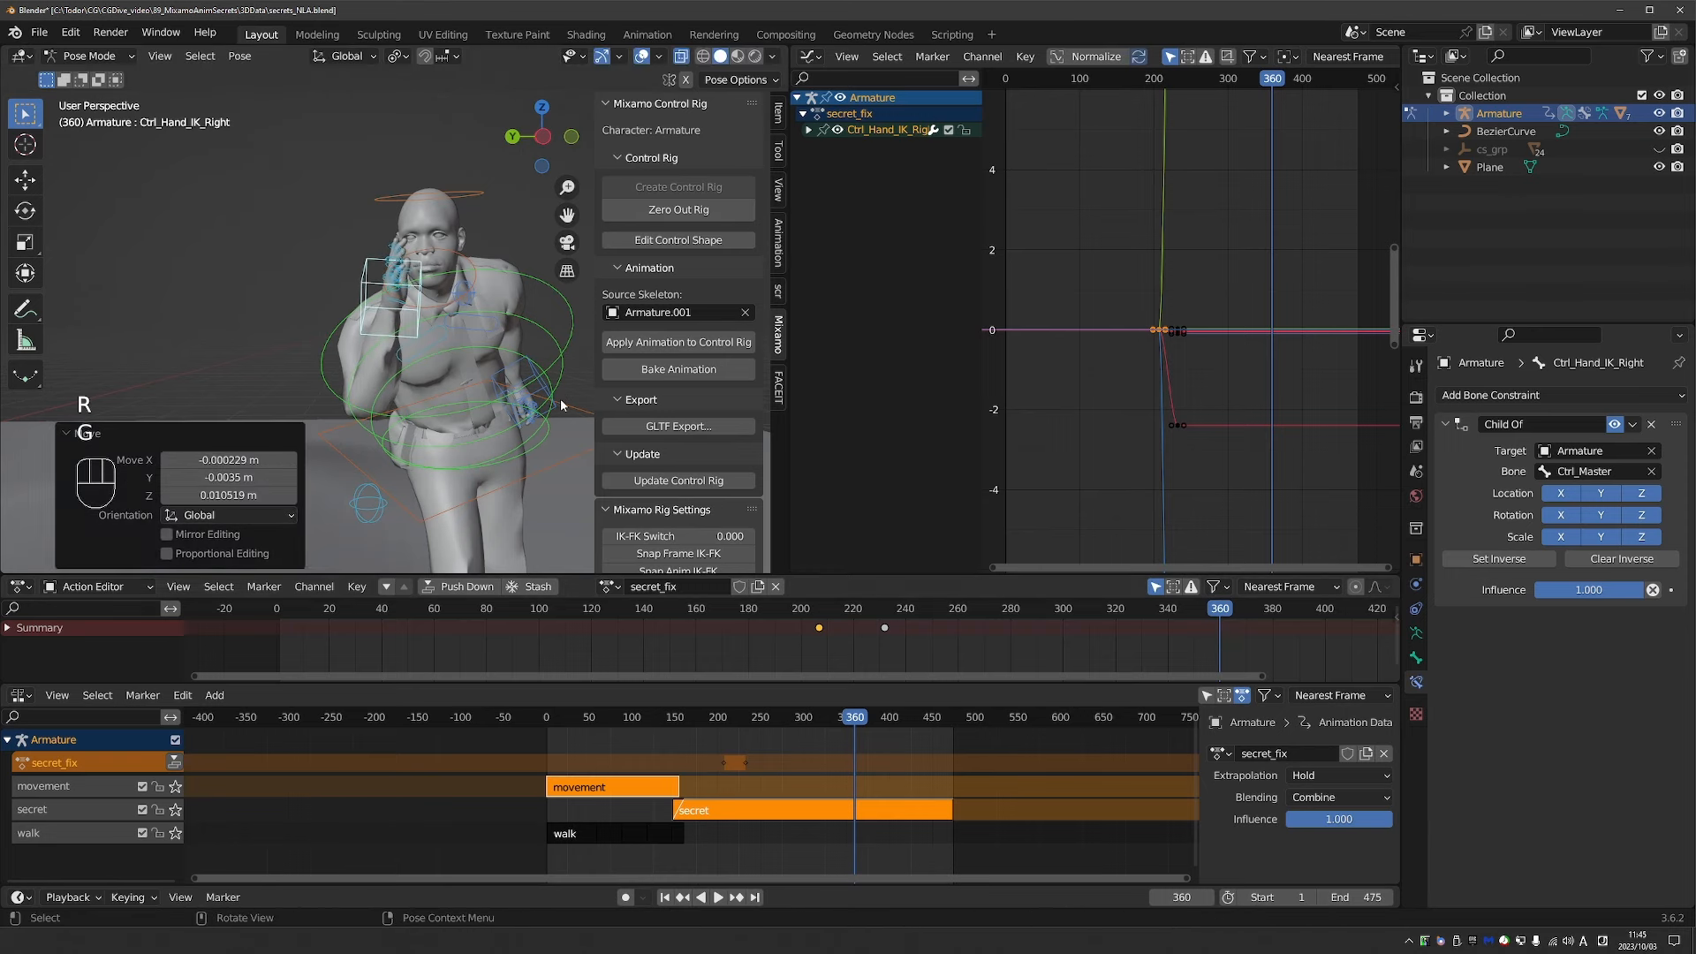
key(i)
click(560, 398)
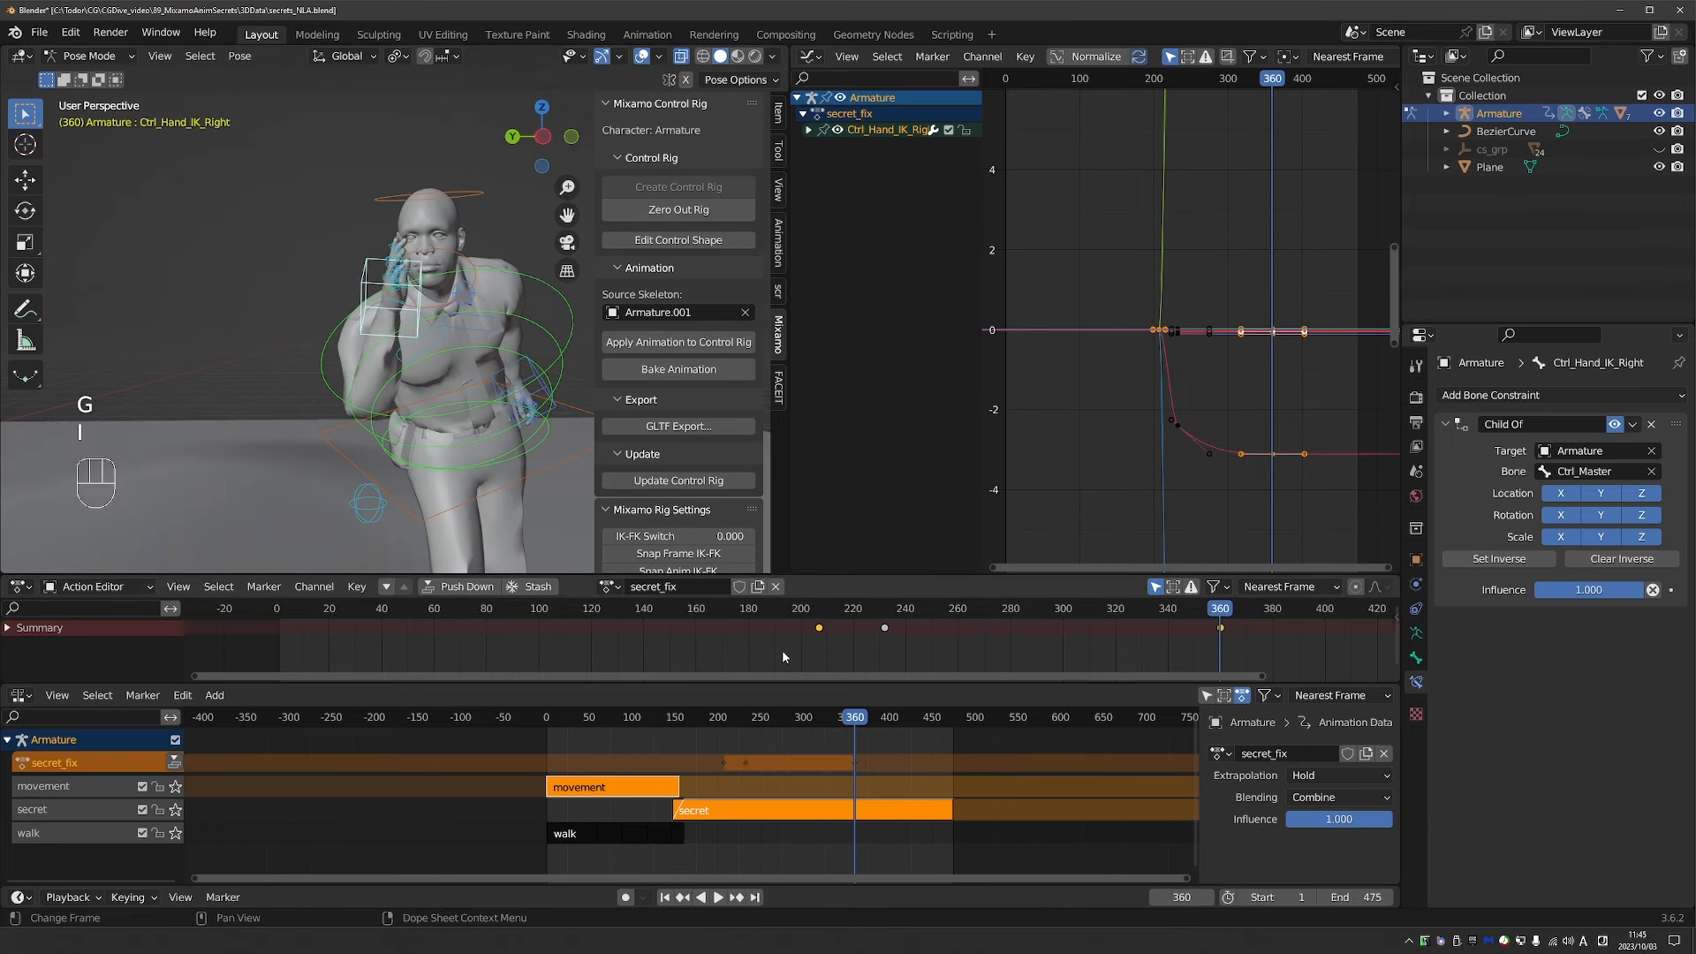
Duplicate the frame 207 keyframe to frame 379 and play back the hand's return to the original animation.
drag(777, 657, 849, 622)
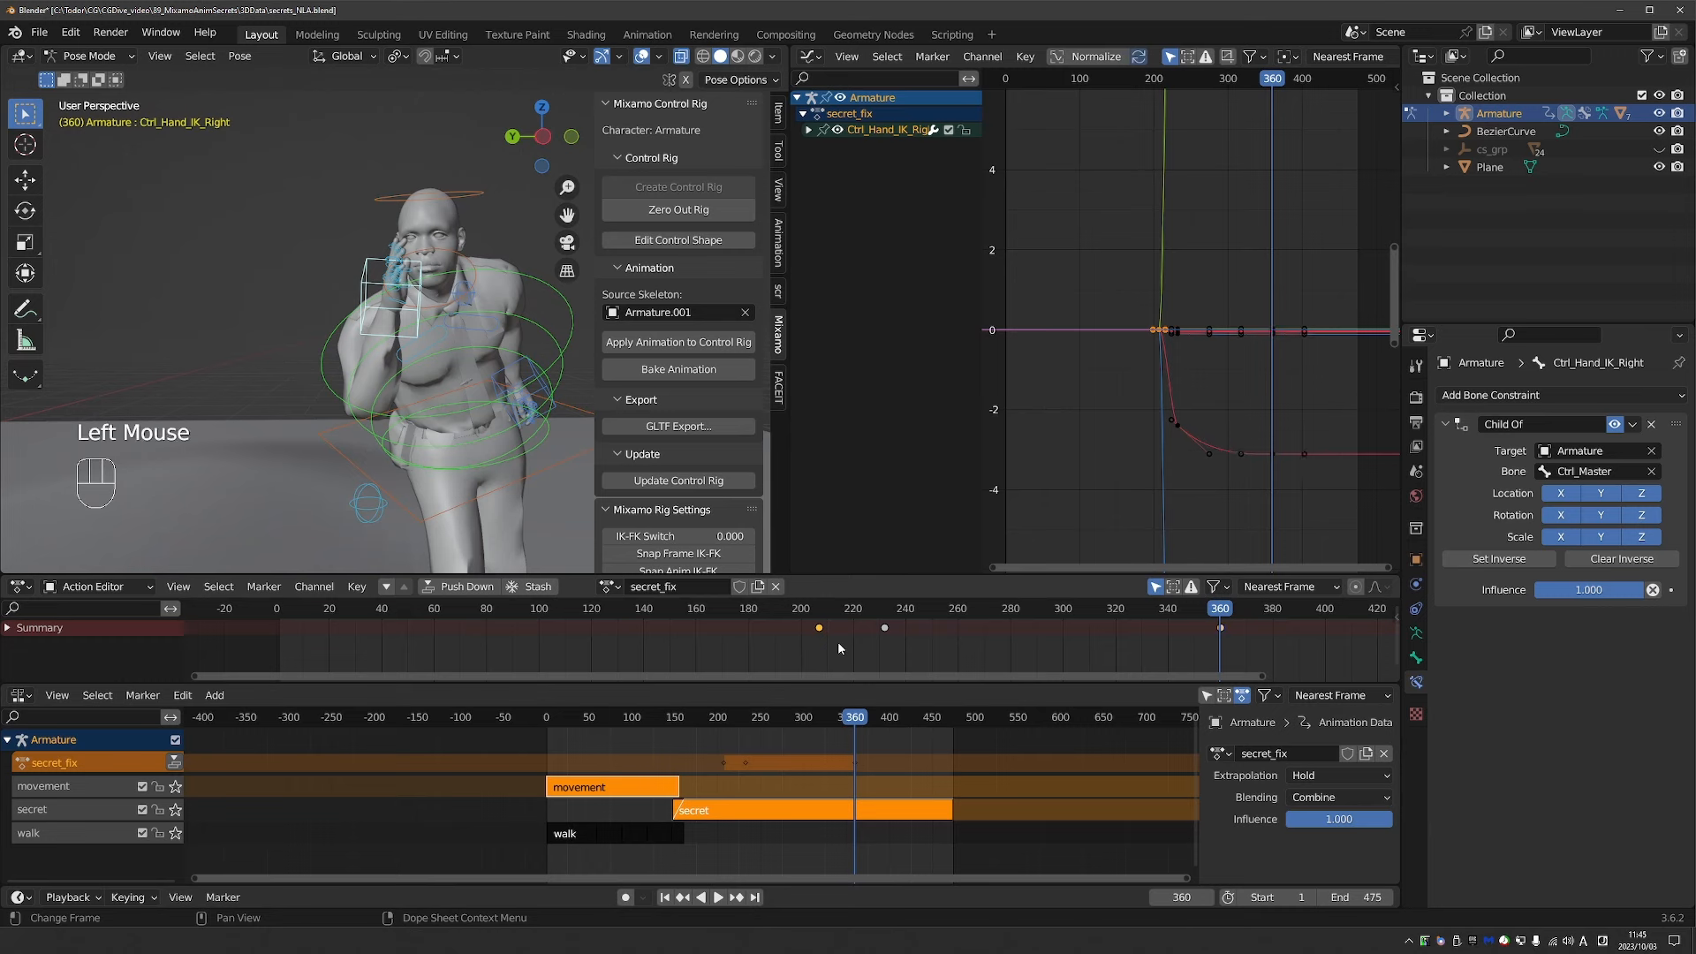
key(shift+d)
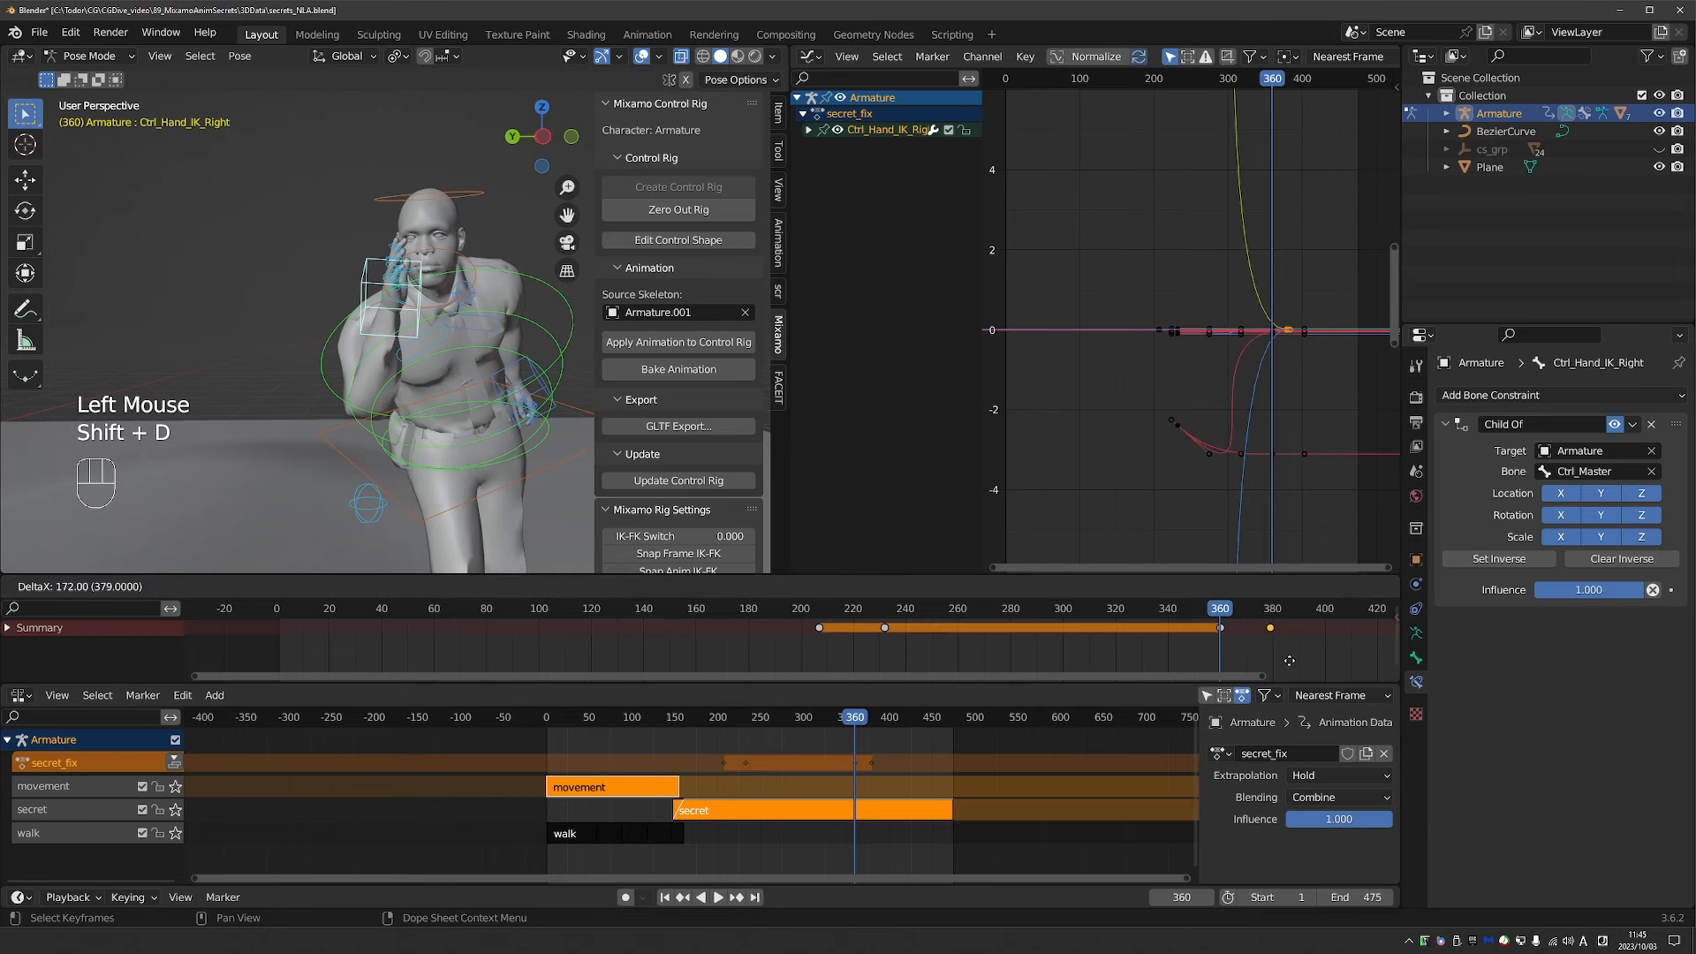
click(1289, 661)
drag(1222, 615, 1269, 609)
key(space)
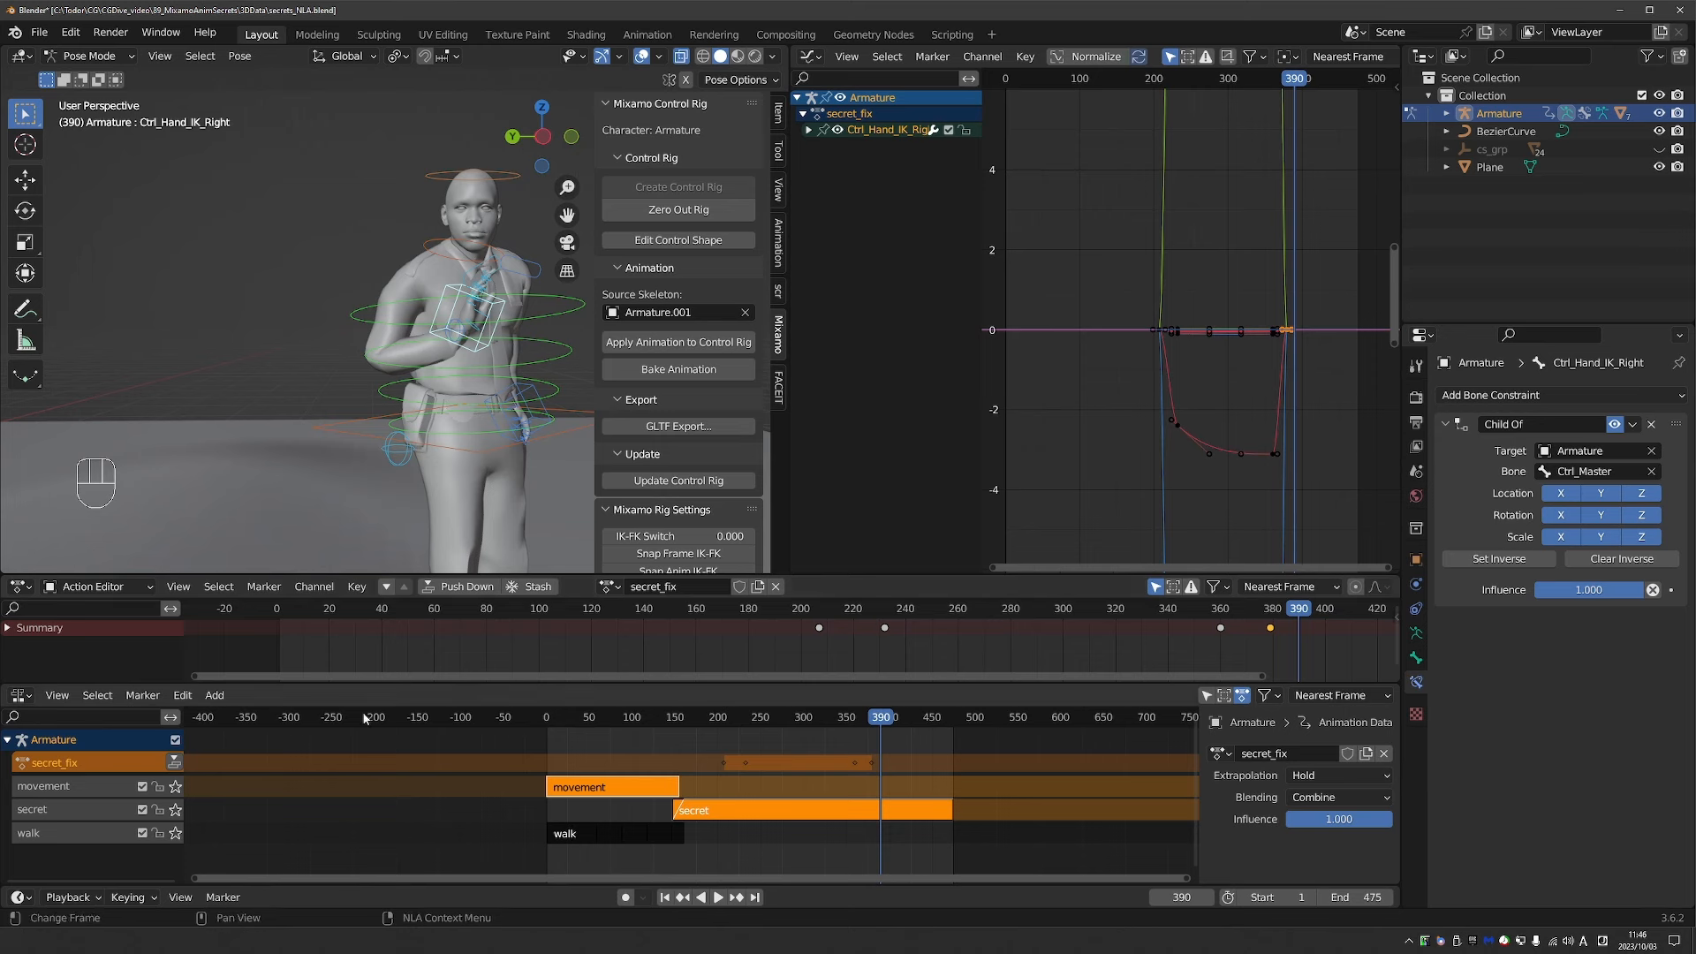
Try pushing the secret_fix action down onto the existing NLA tracks, and undo it.
click(460, 586)
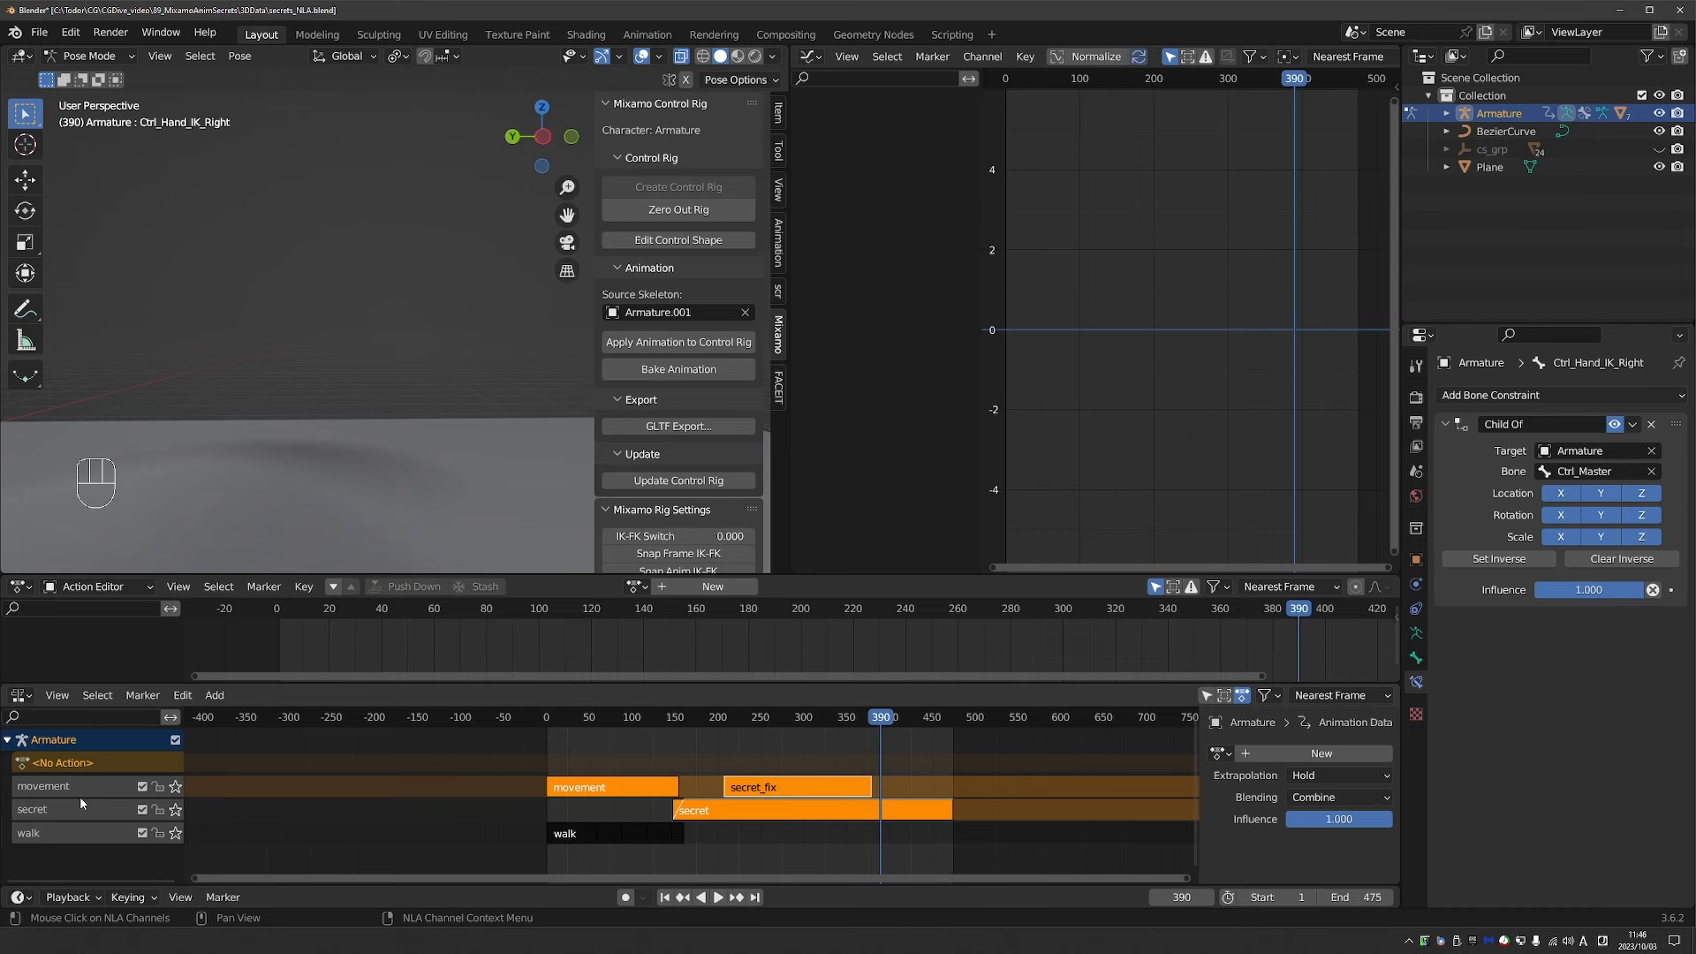
click(76, 733)
key(ctrl+z)
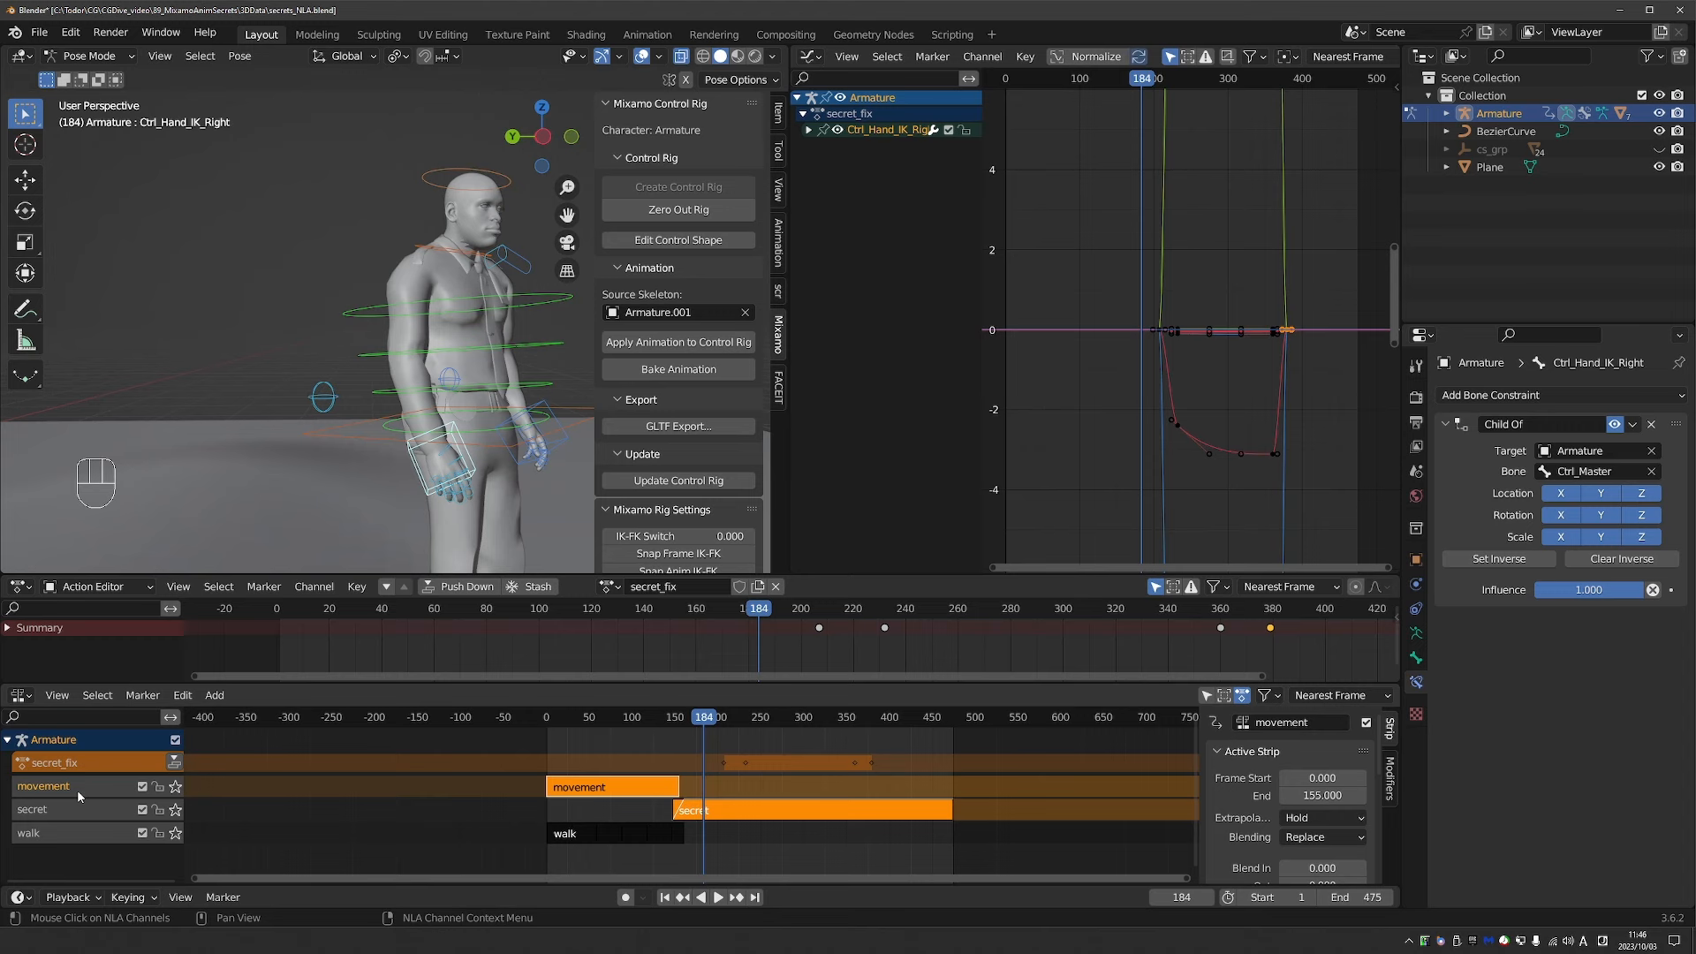
Add a new NLA track above the movement track and push the secret_fix action down onto it.
key(shift+a)
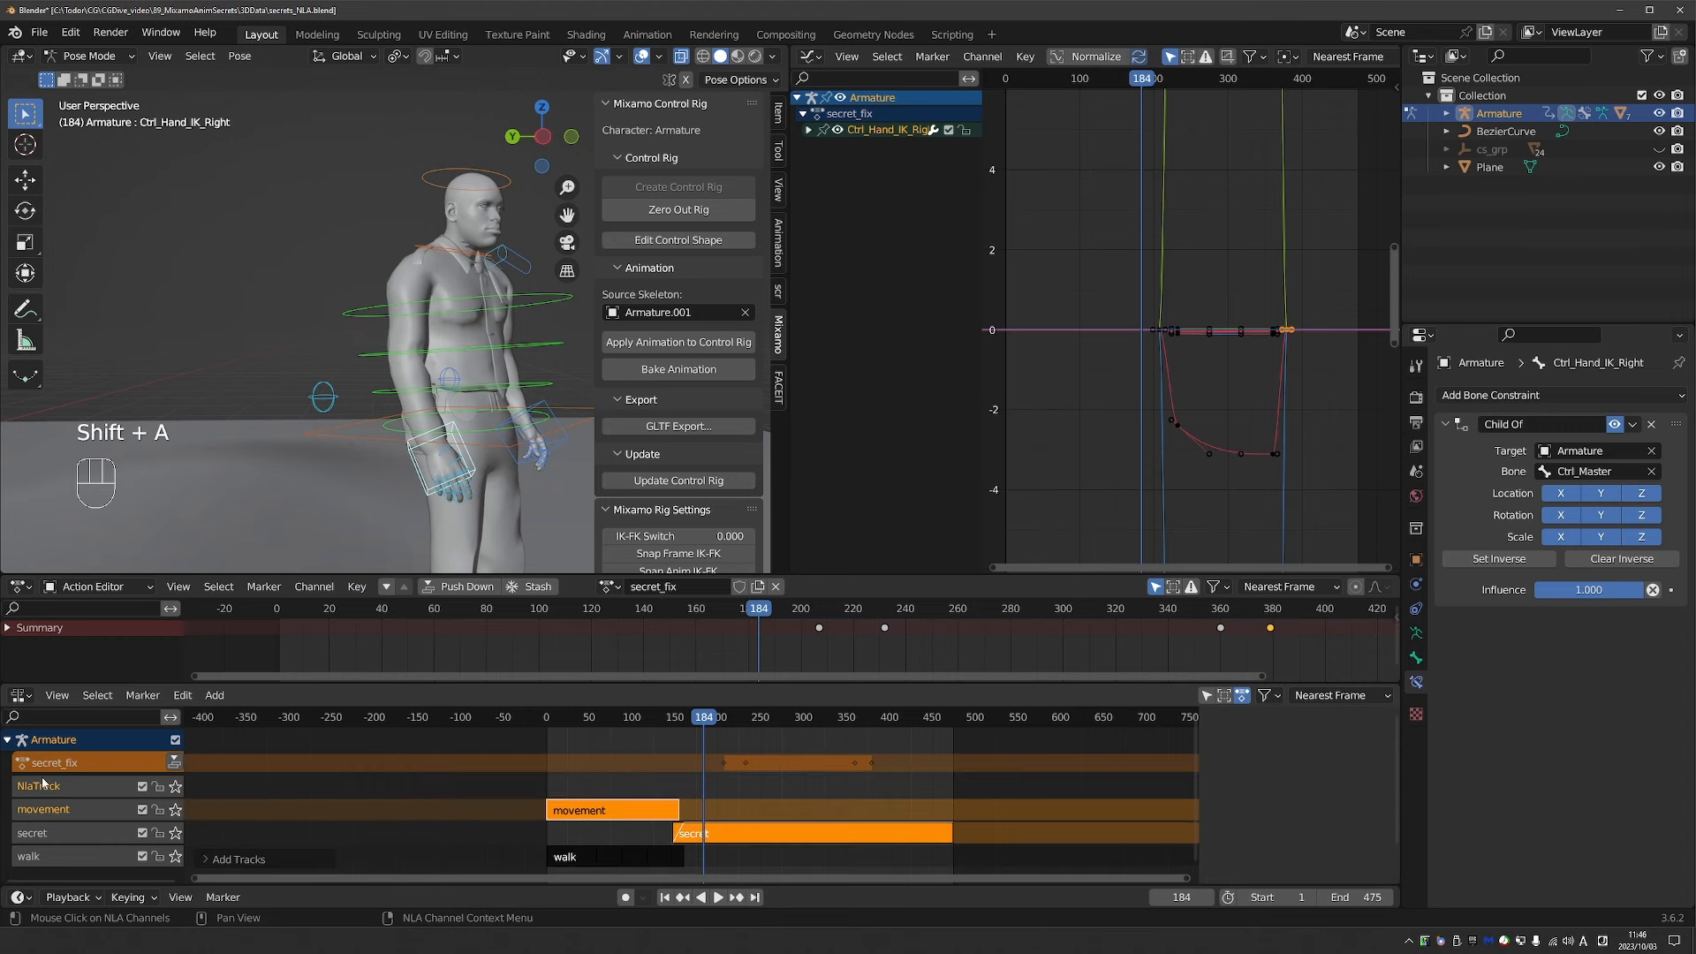
click(786, 765)
key(ctrl+z)
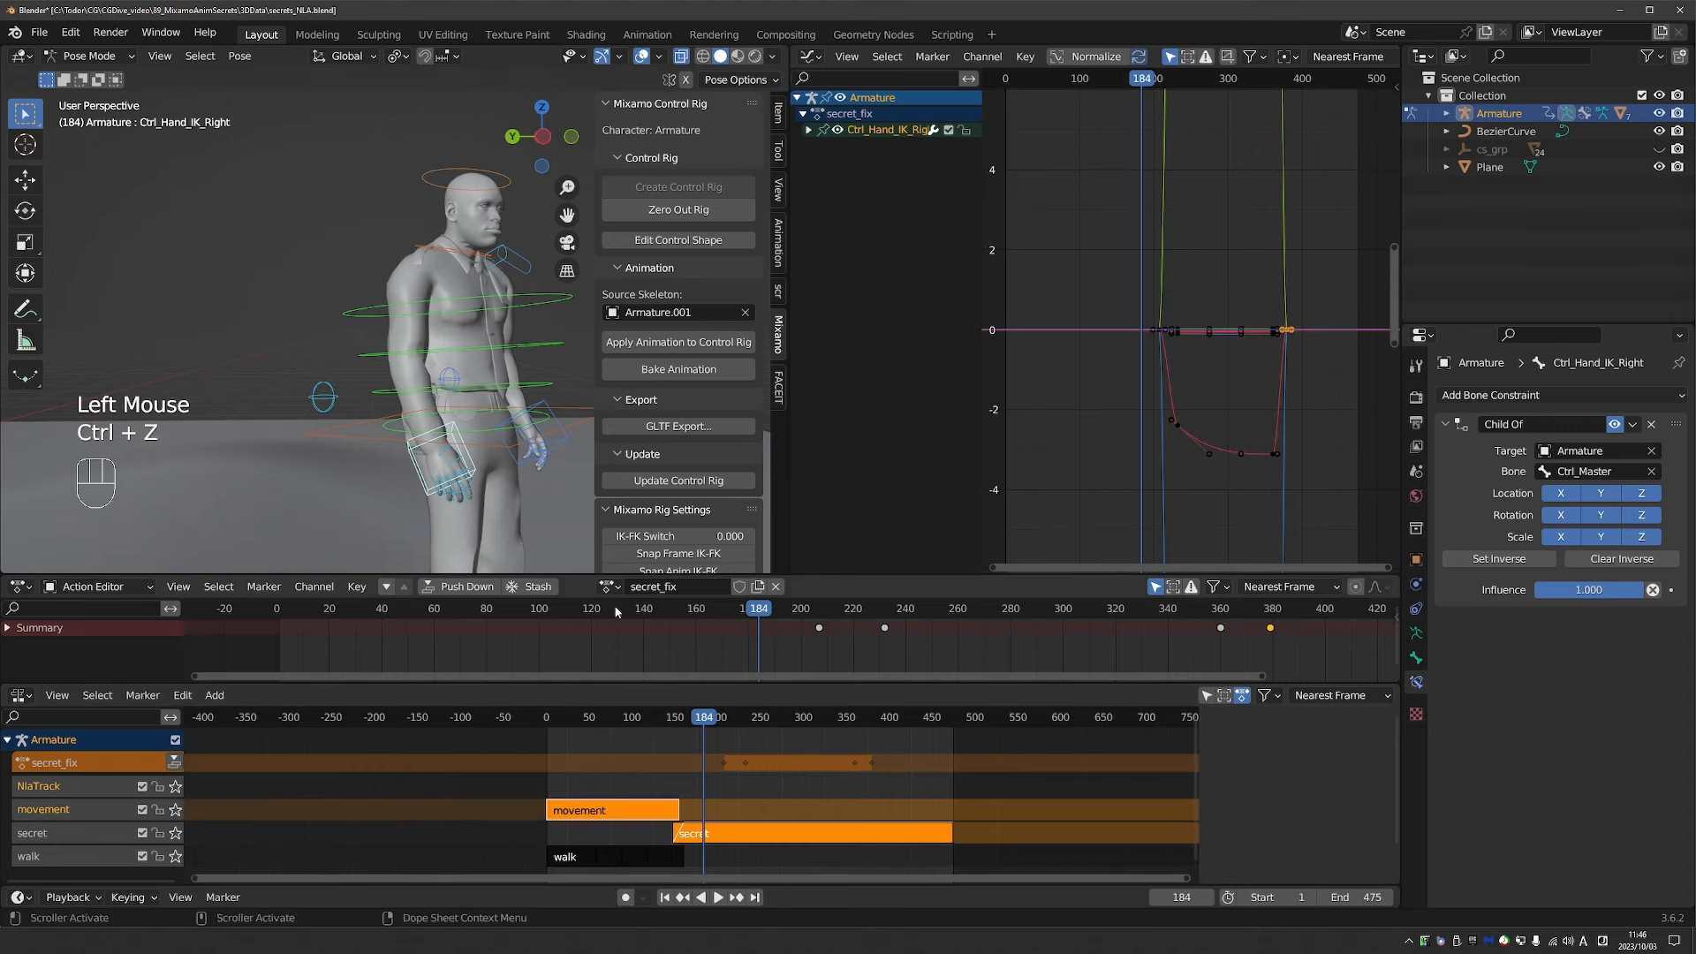
click(471, 587)
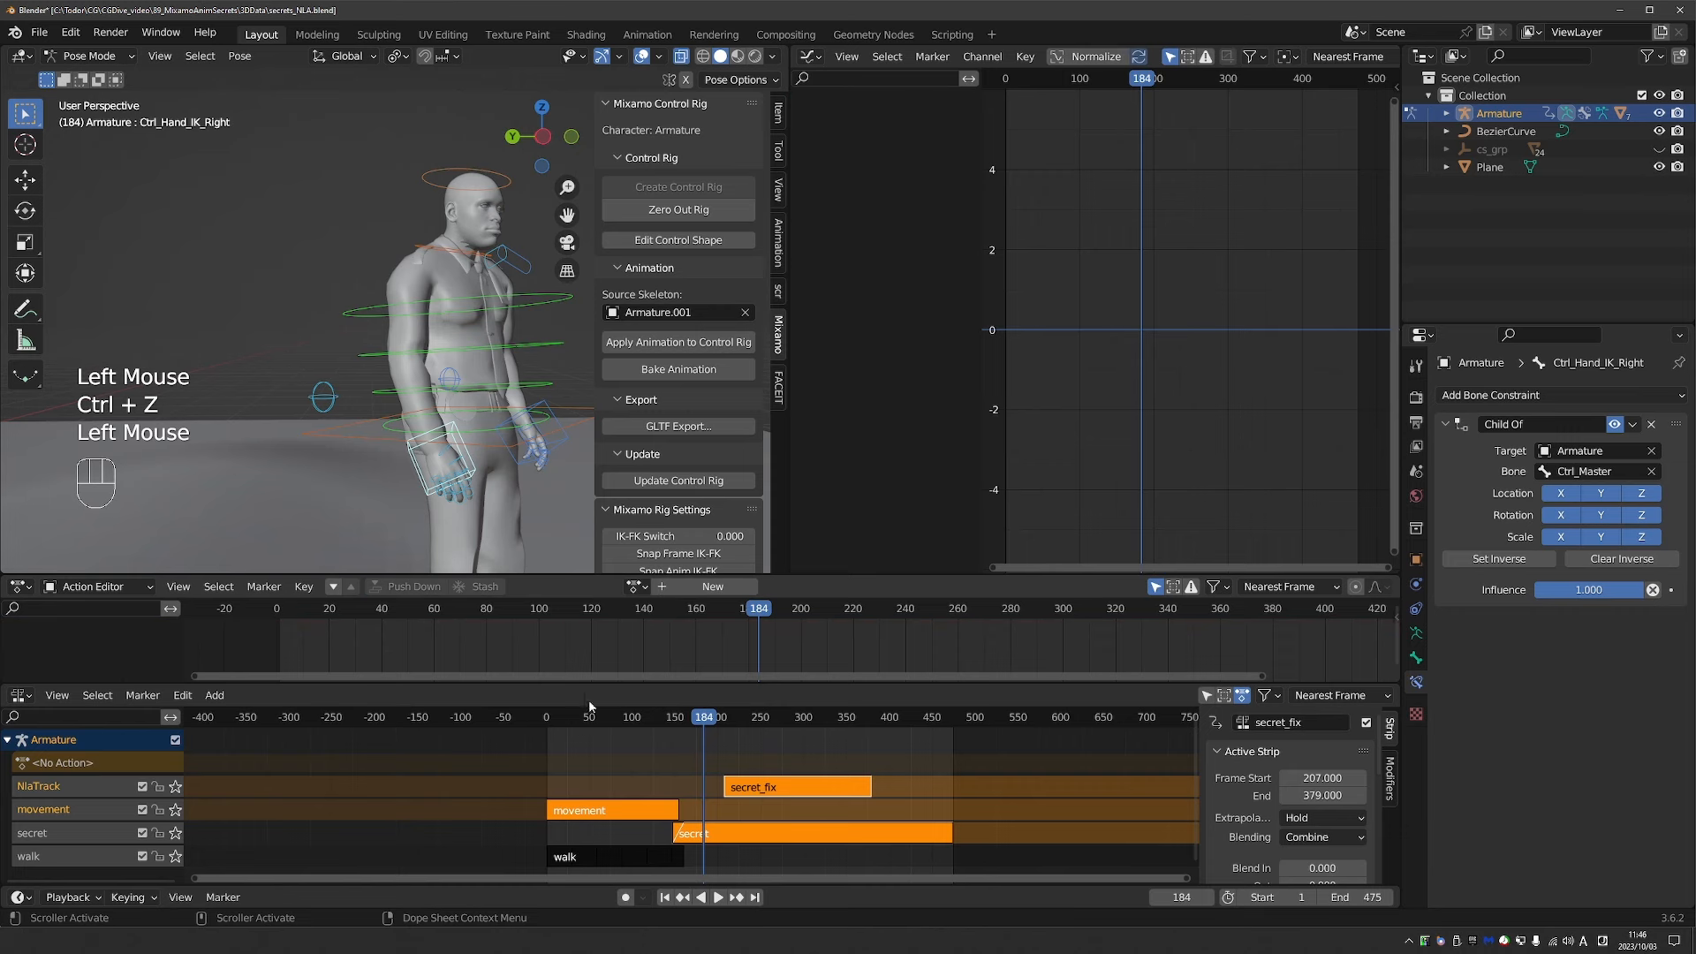
Rename the new NLA track "secret_fix" and play back the combined animation.
double_click(41, 793)
text(secr)
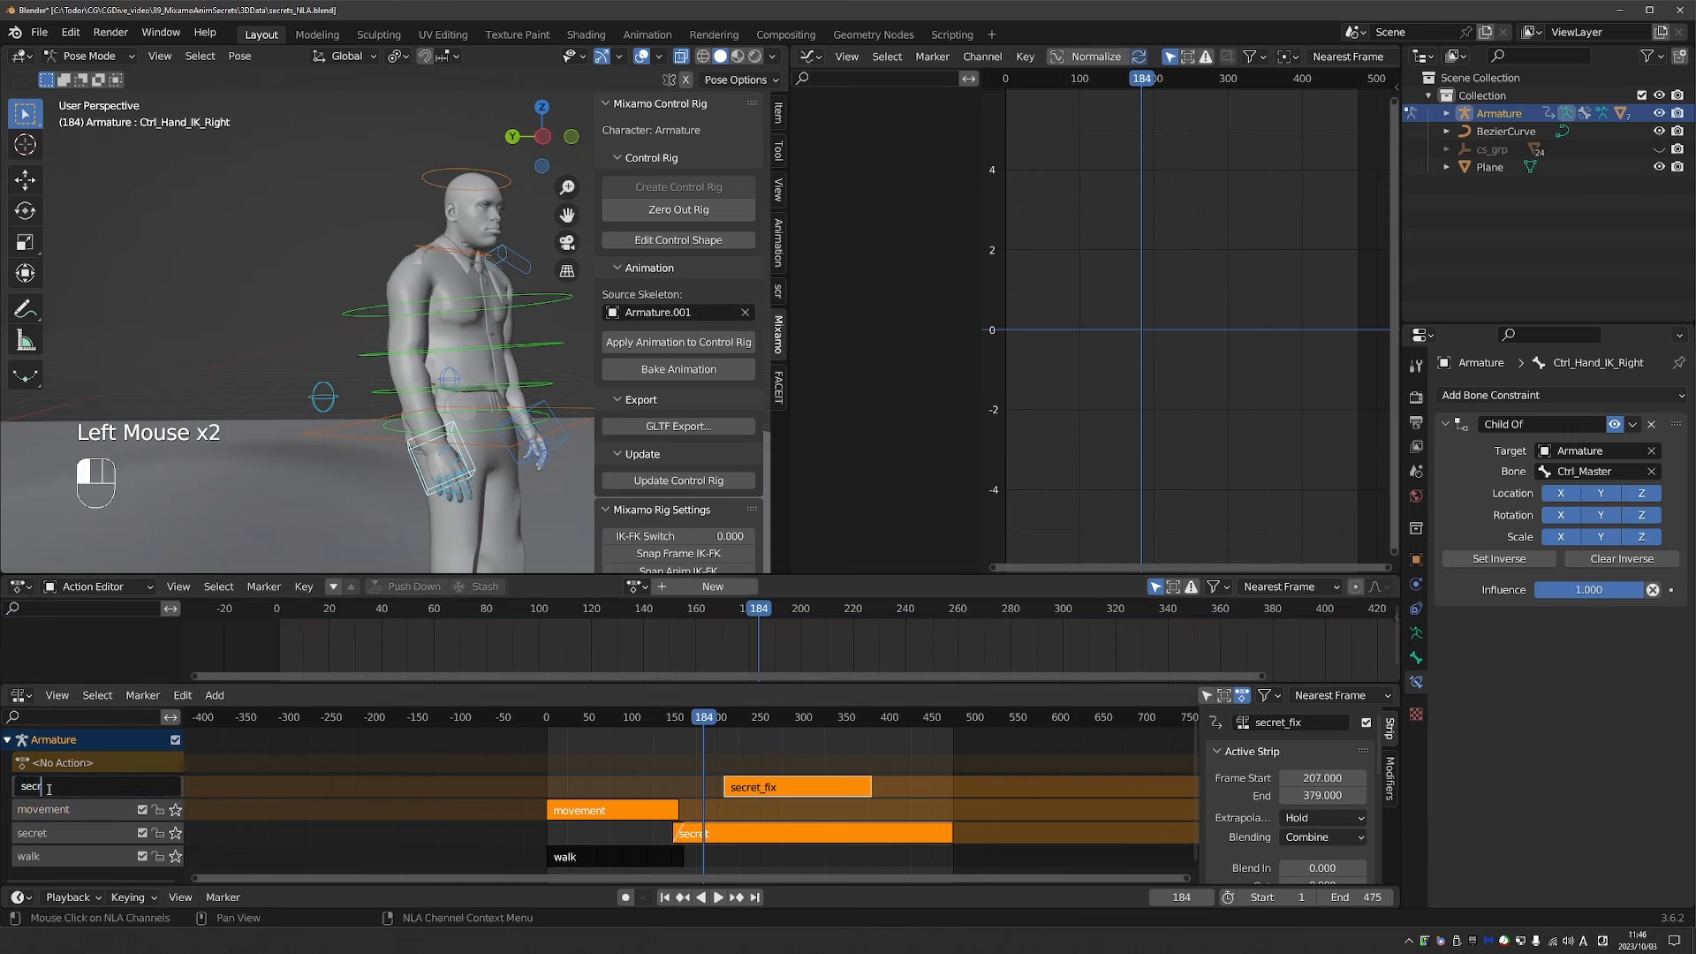
text(et)
key(Return)
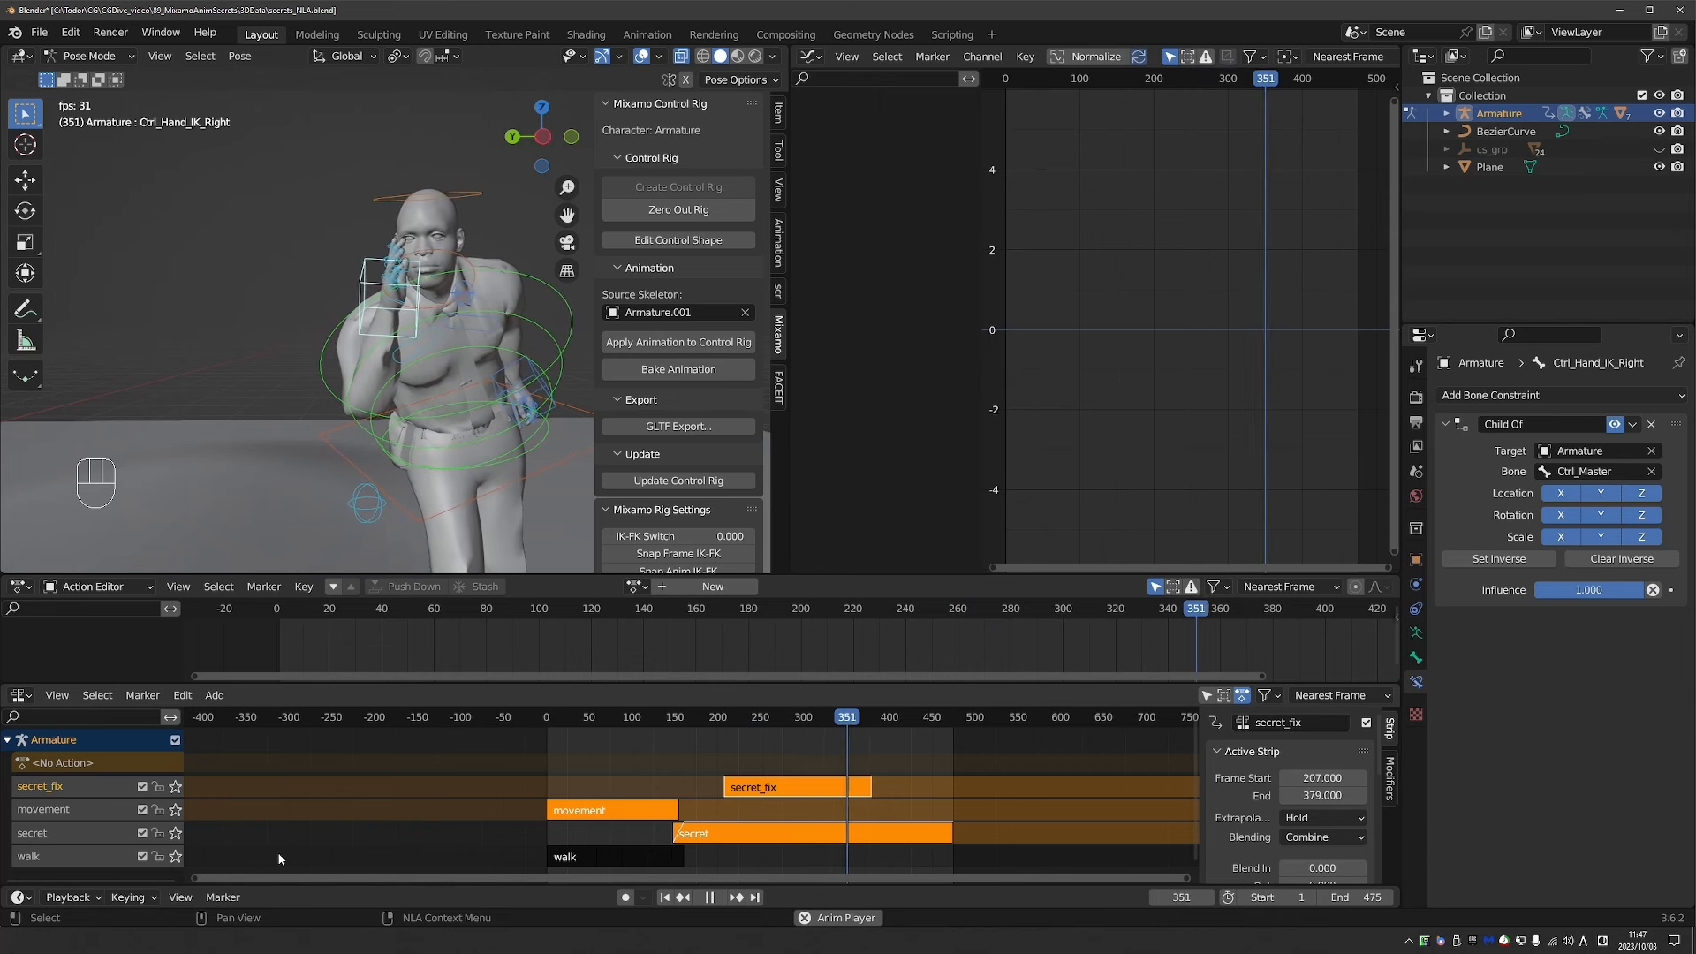
key(space)
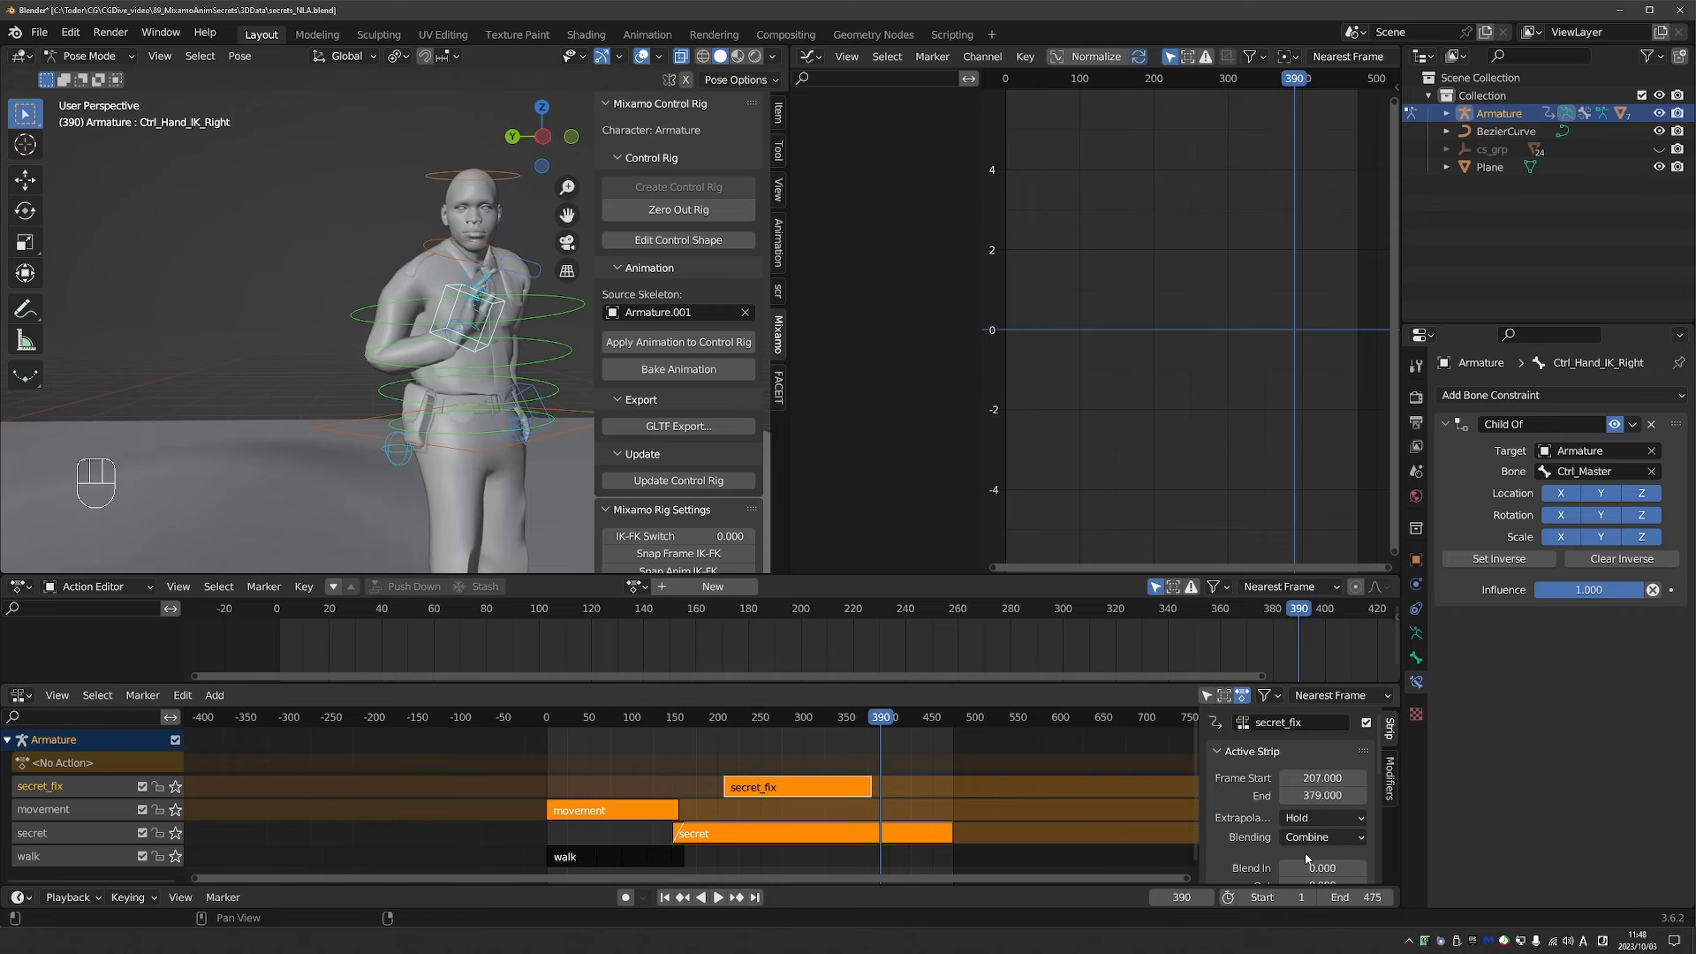
Select the secret_fix, movement, secret and walk strips in turn to compare their blending modes.
click(771, 786)
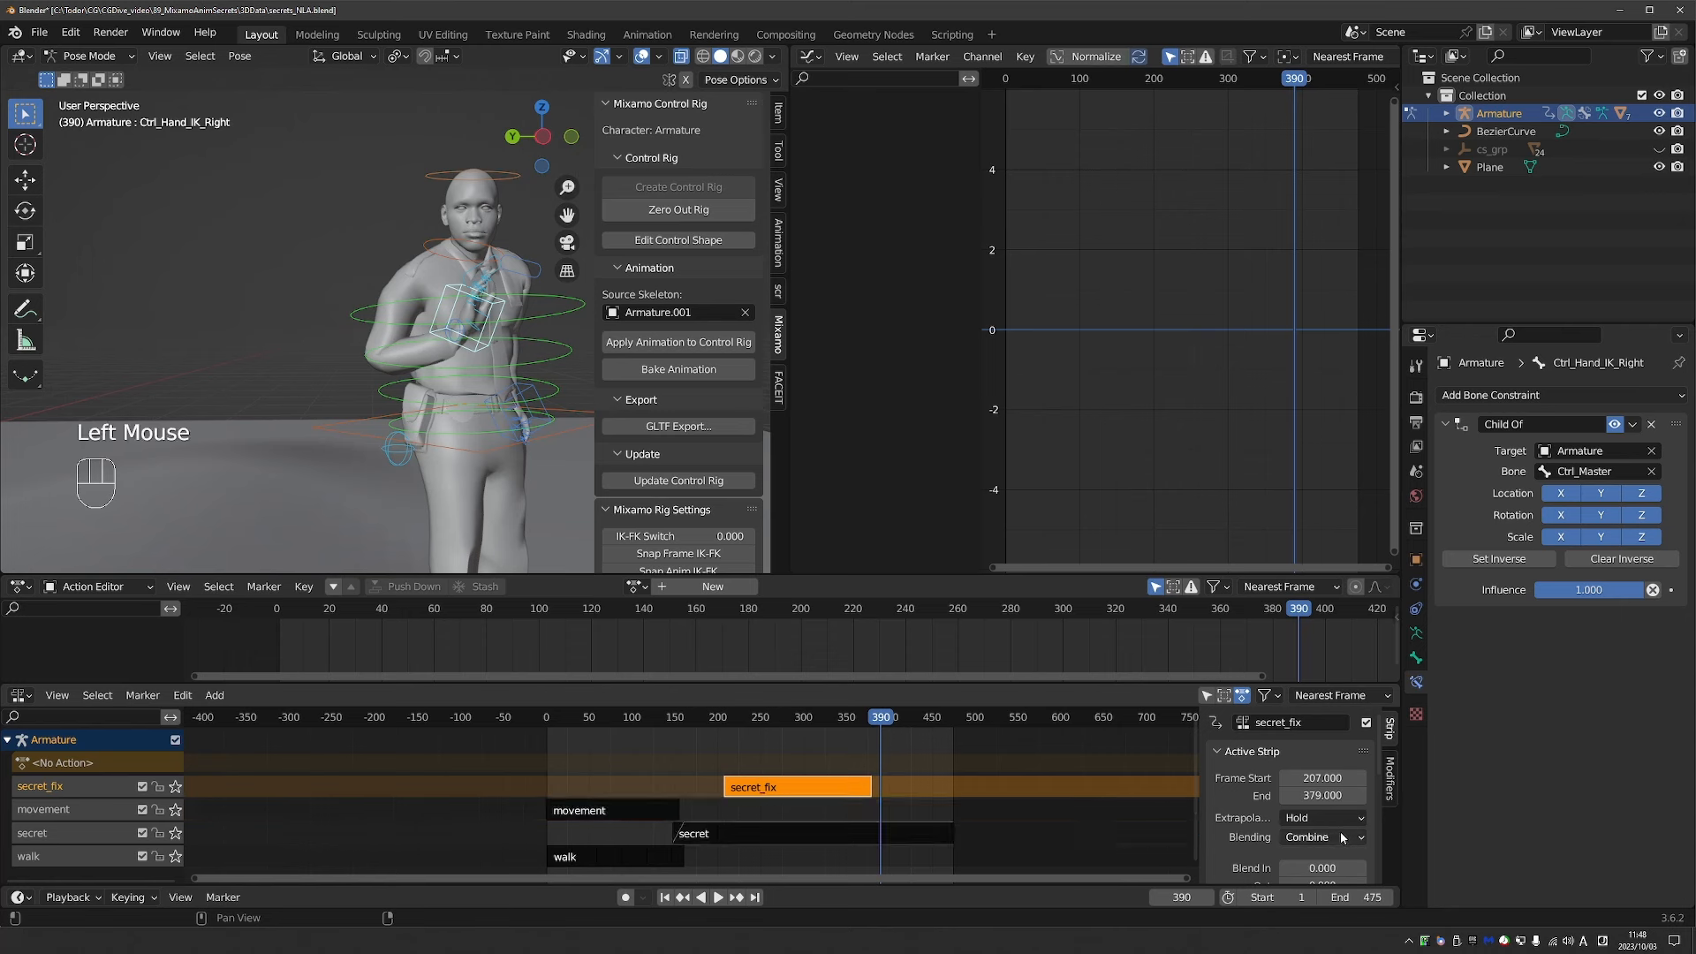
click(628, 812)
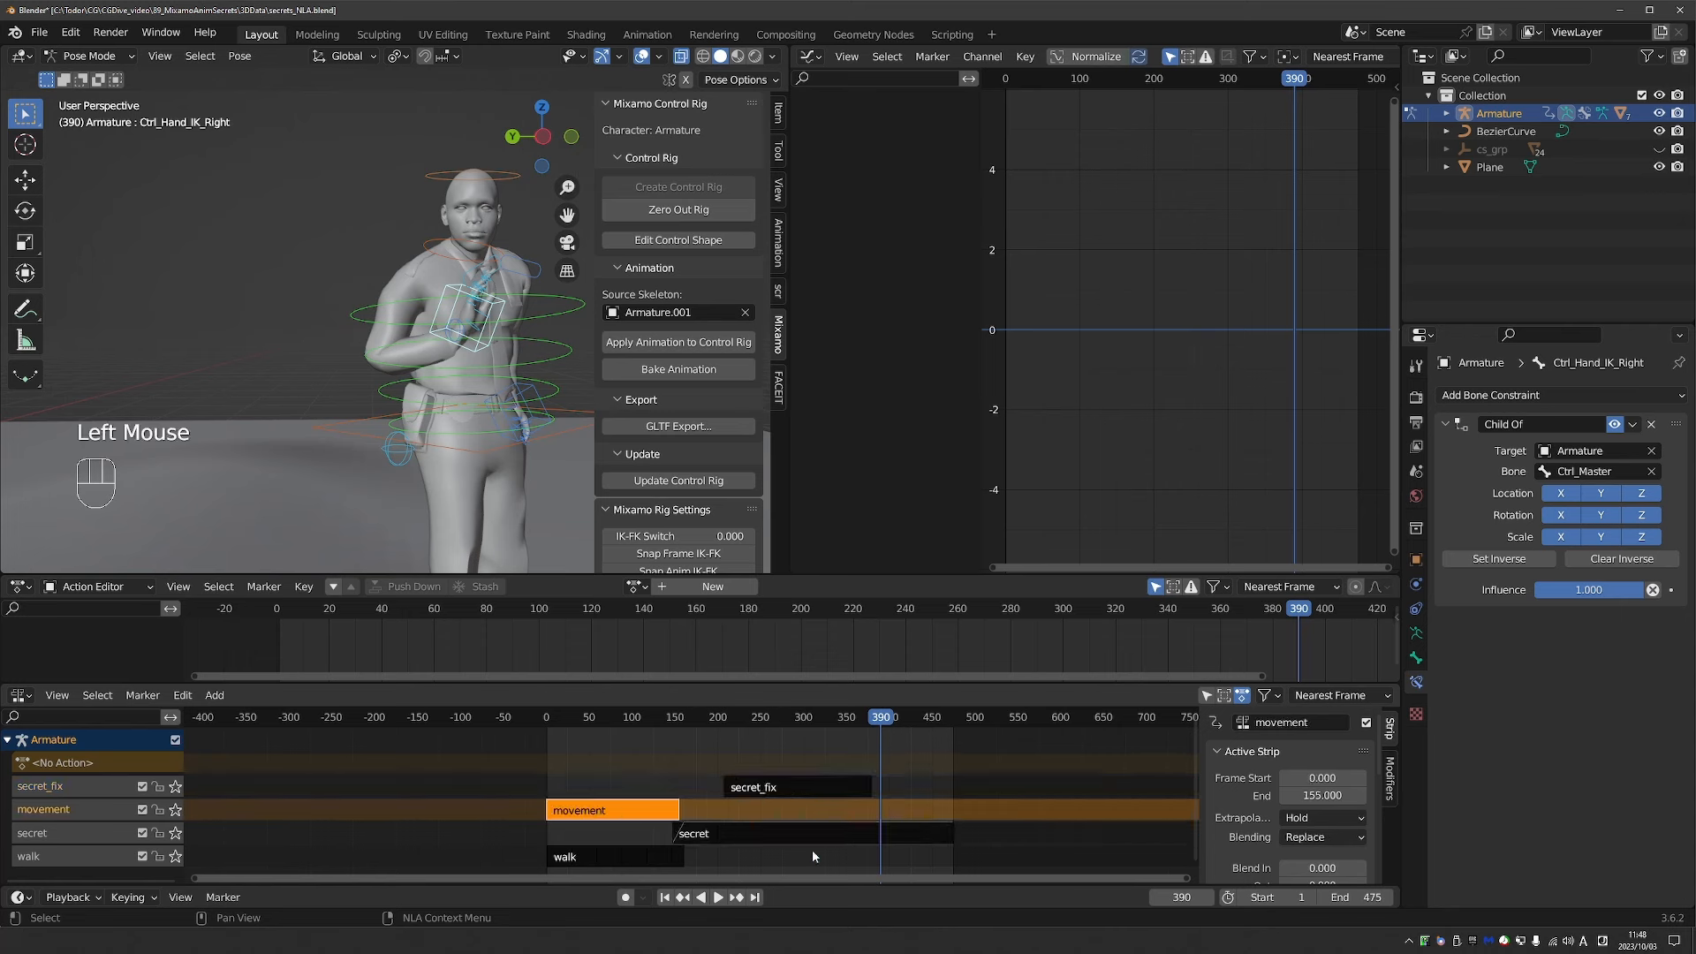
click(702, 839)
click(644, 859)
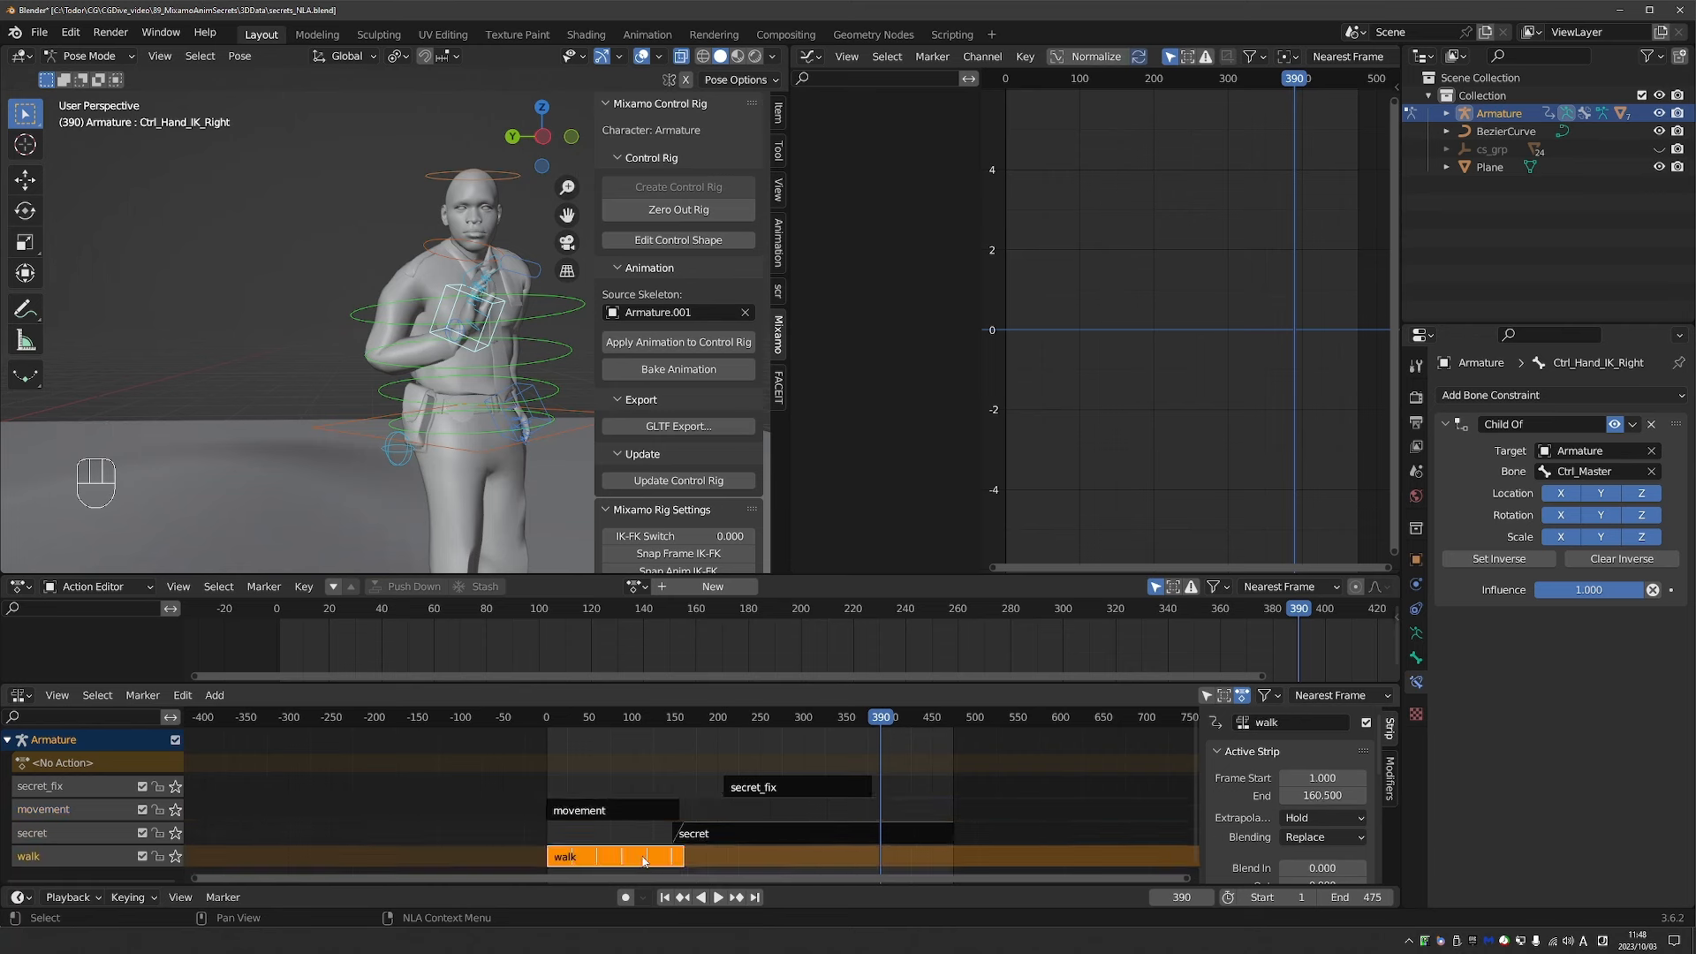
click(707, 835)
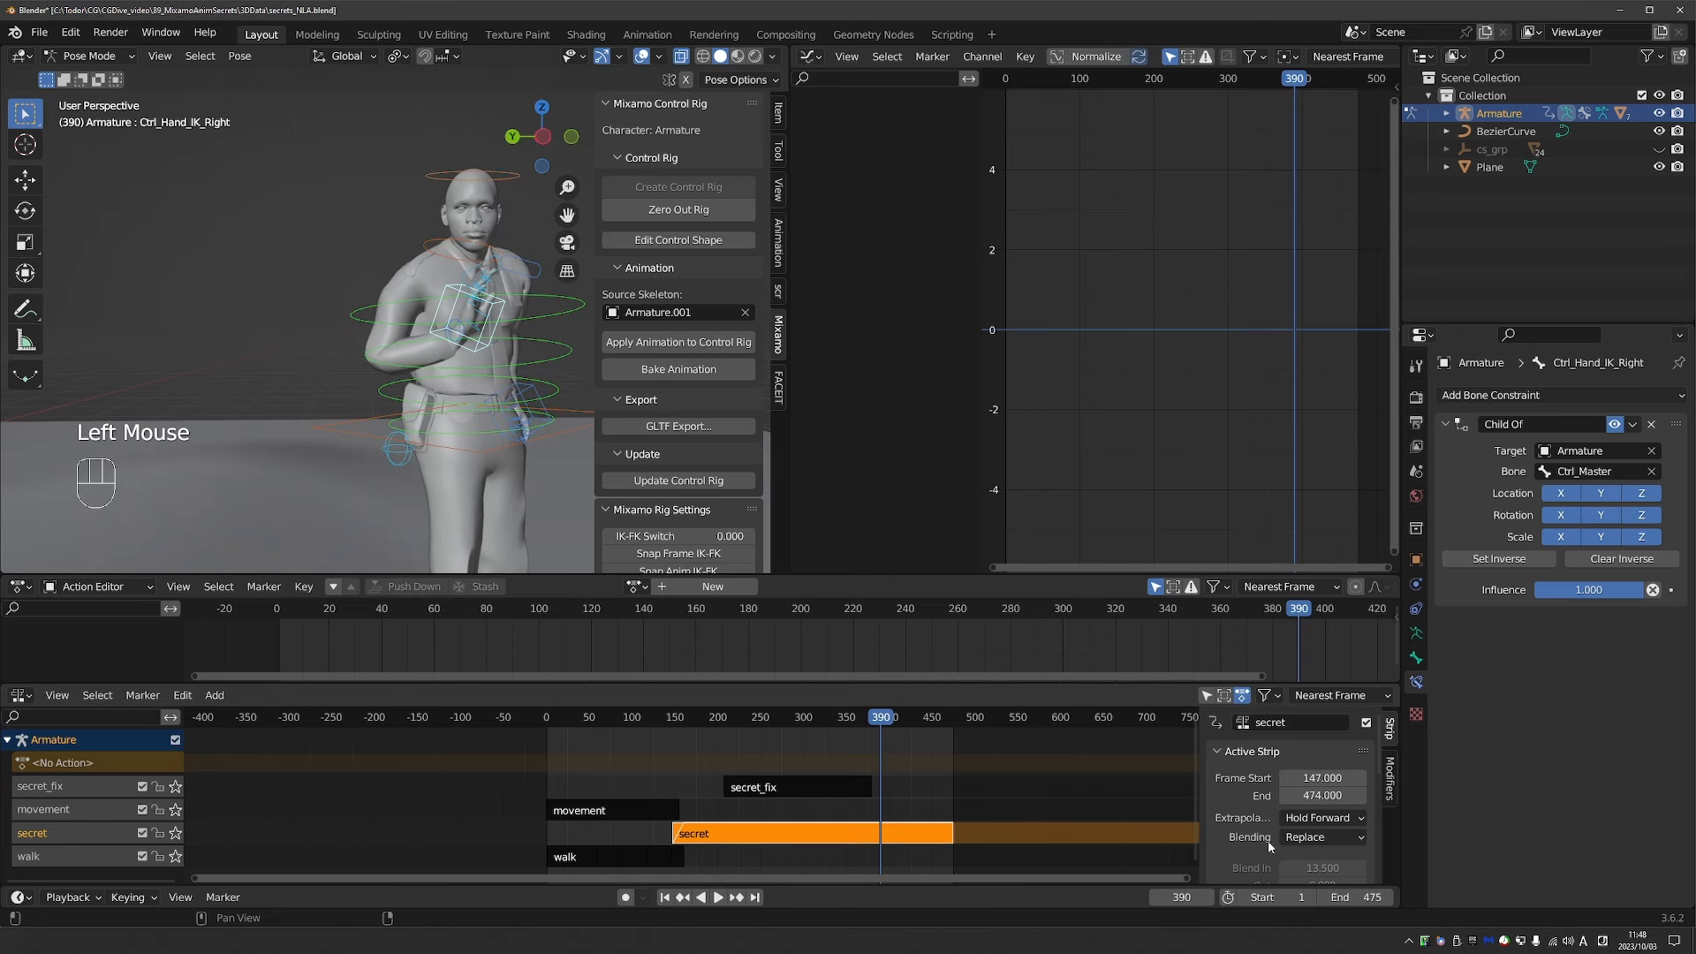
Try Combine blending on the secret strip, scrub through the animation, and return the strip to Replace.
click(1324, 839)
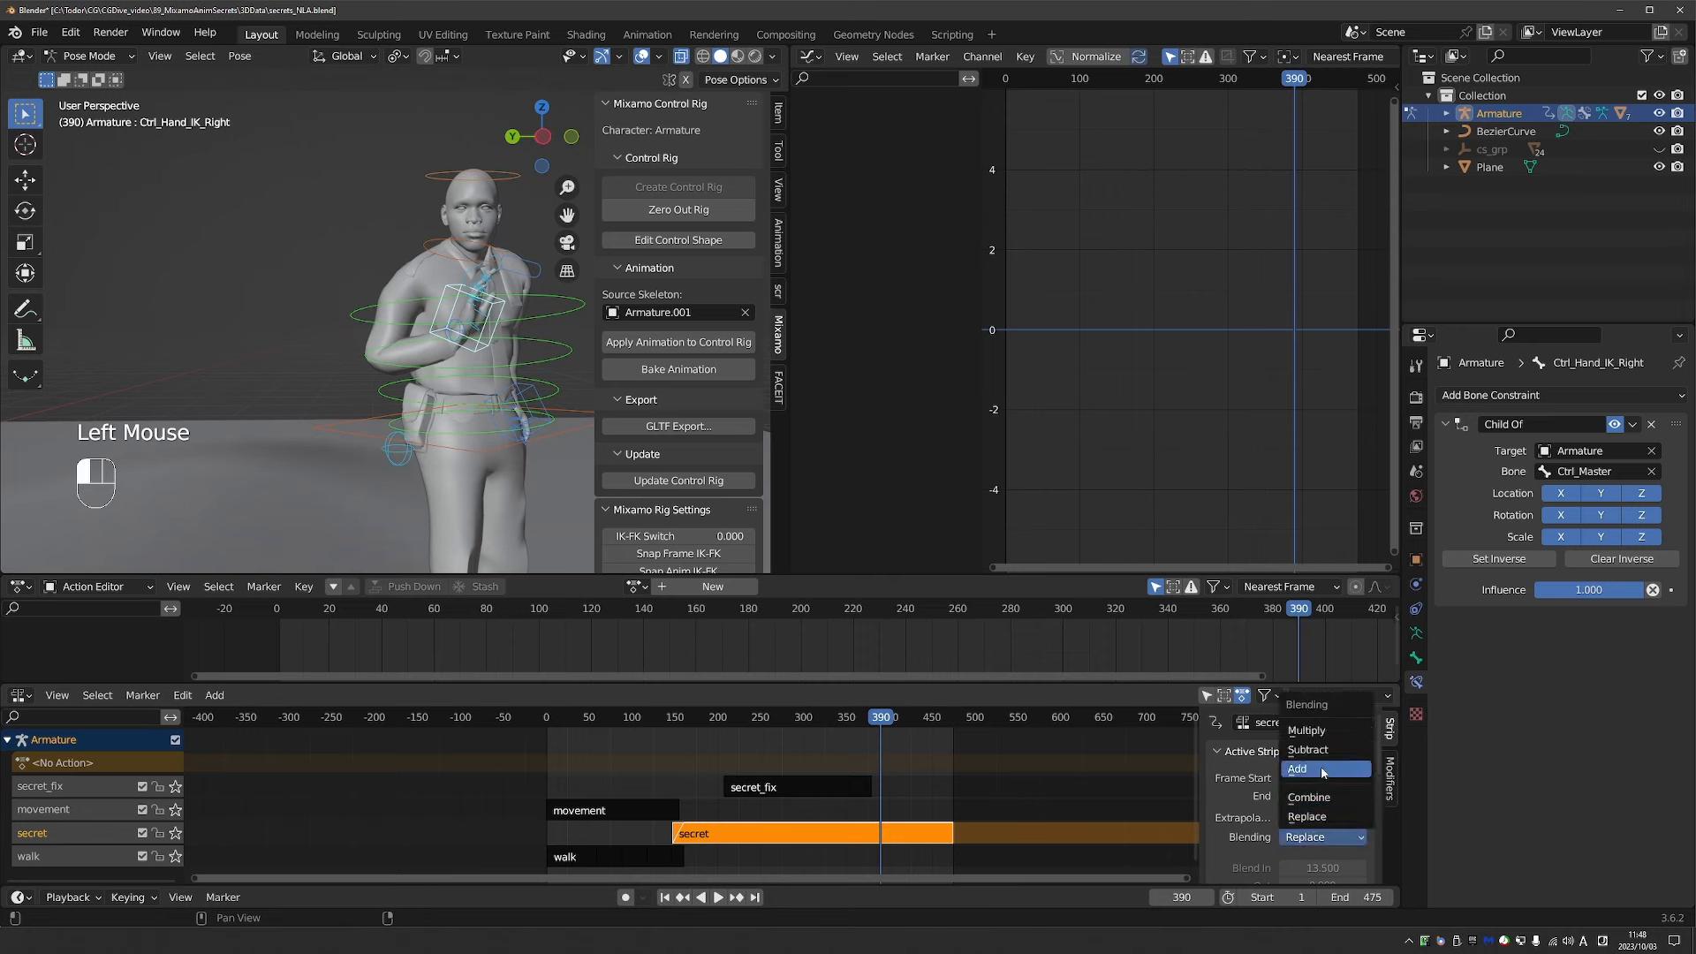
click(1309, 797)
scroll(380, 145, down, 2)
middle_drag(380, 145, 389, 150)
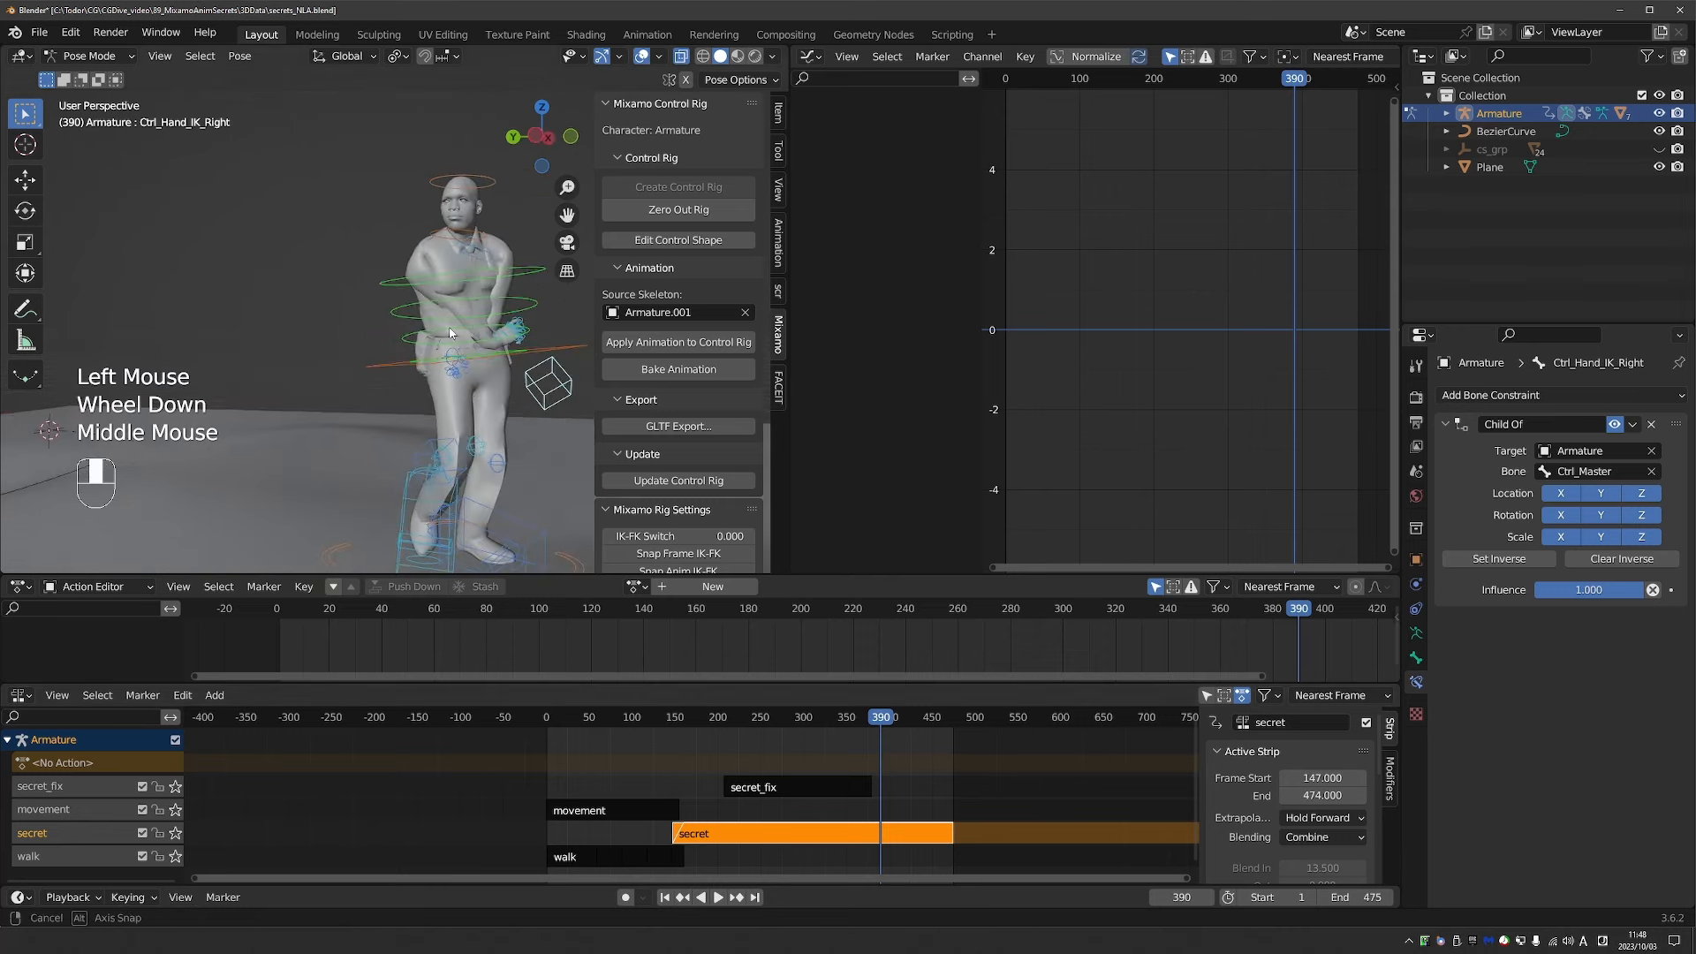
click(668, 722)
drag(669, 722, 833, 722)
click(1322, 837)
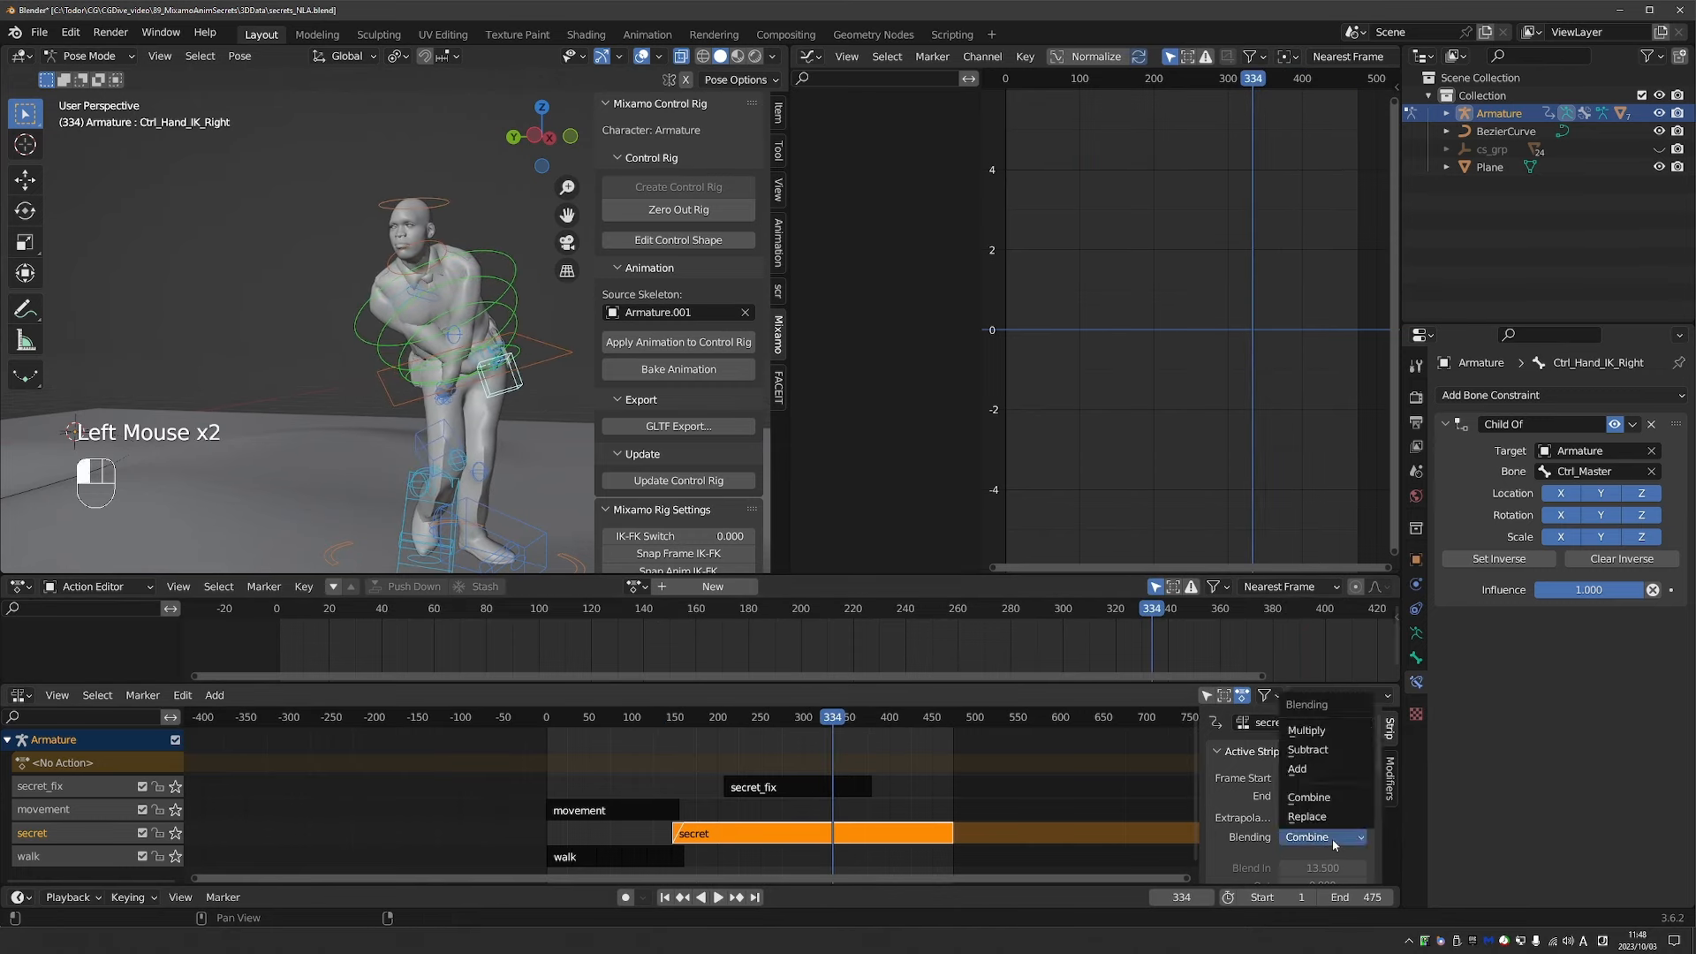
click(1324, 818)
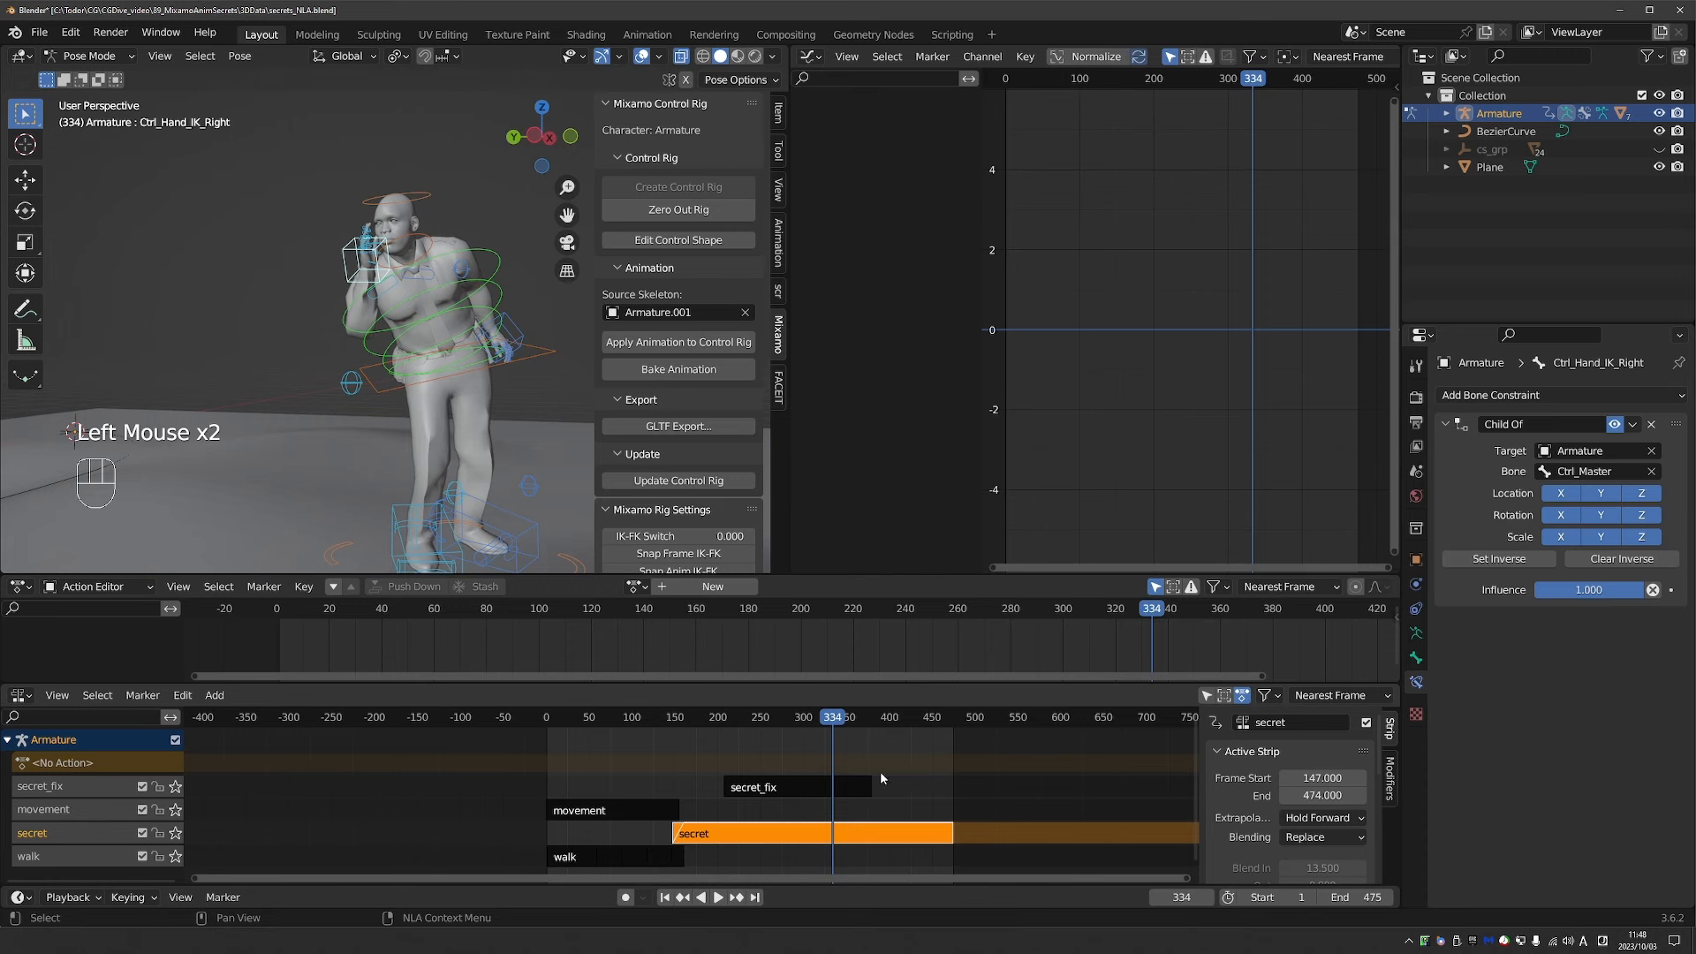
click(778, 786)
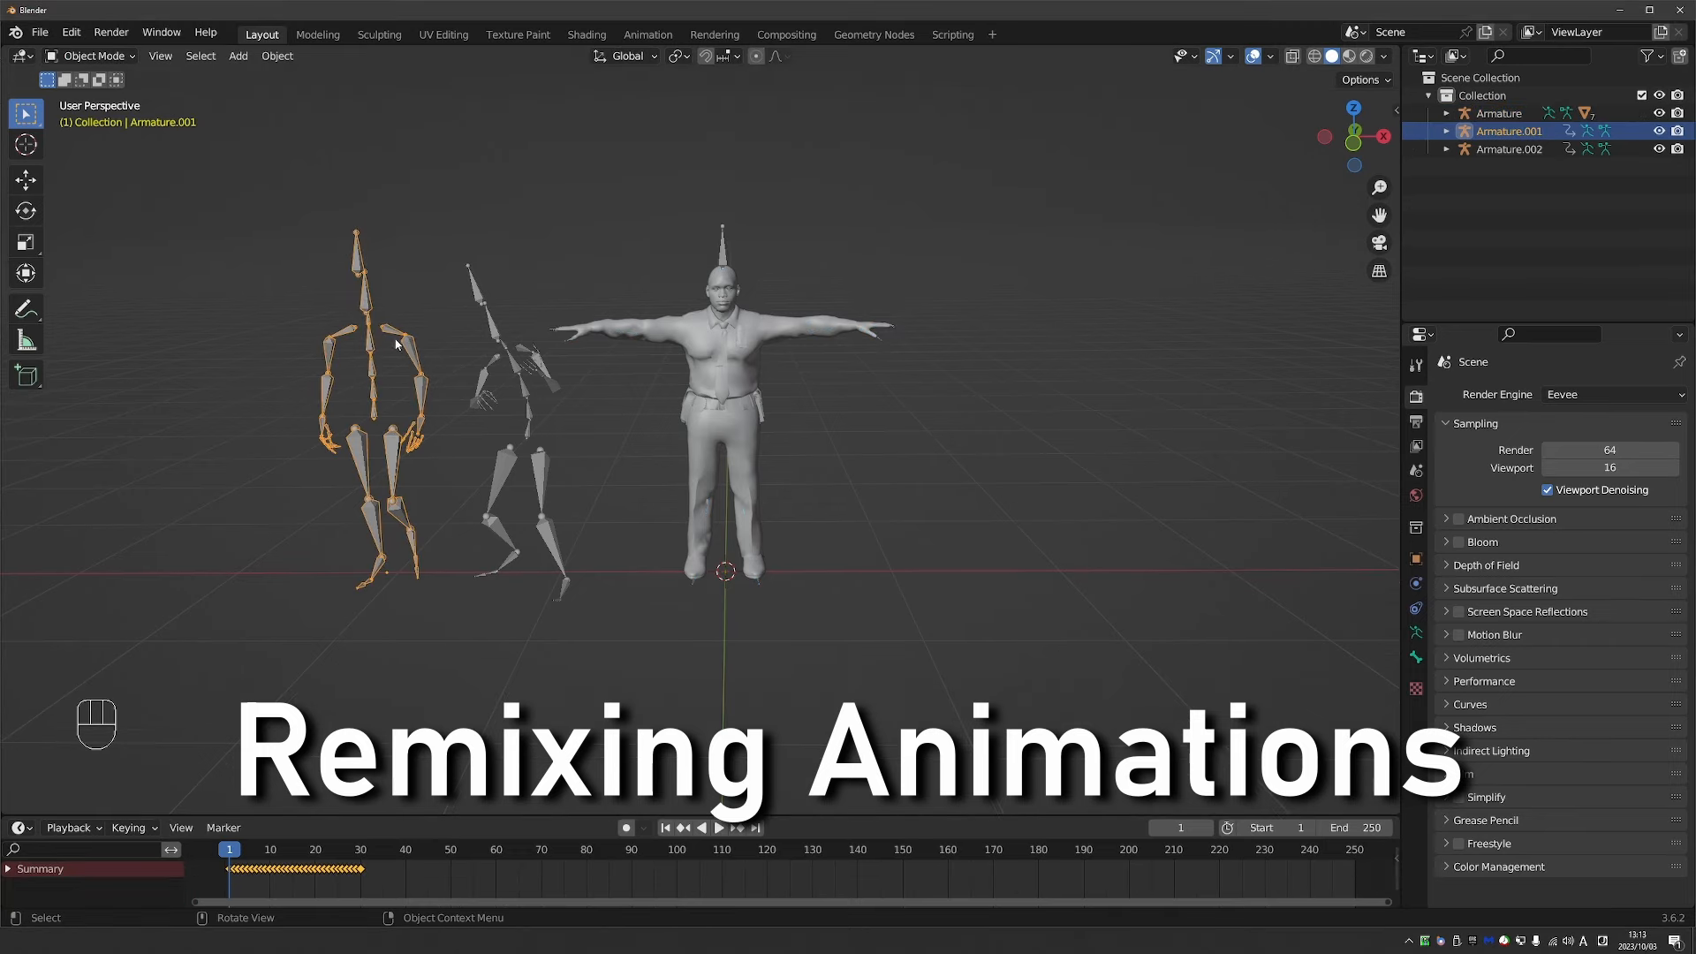
key(g)
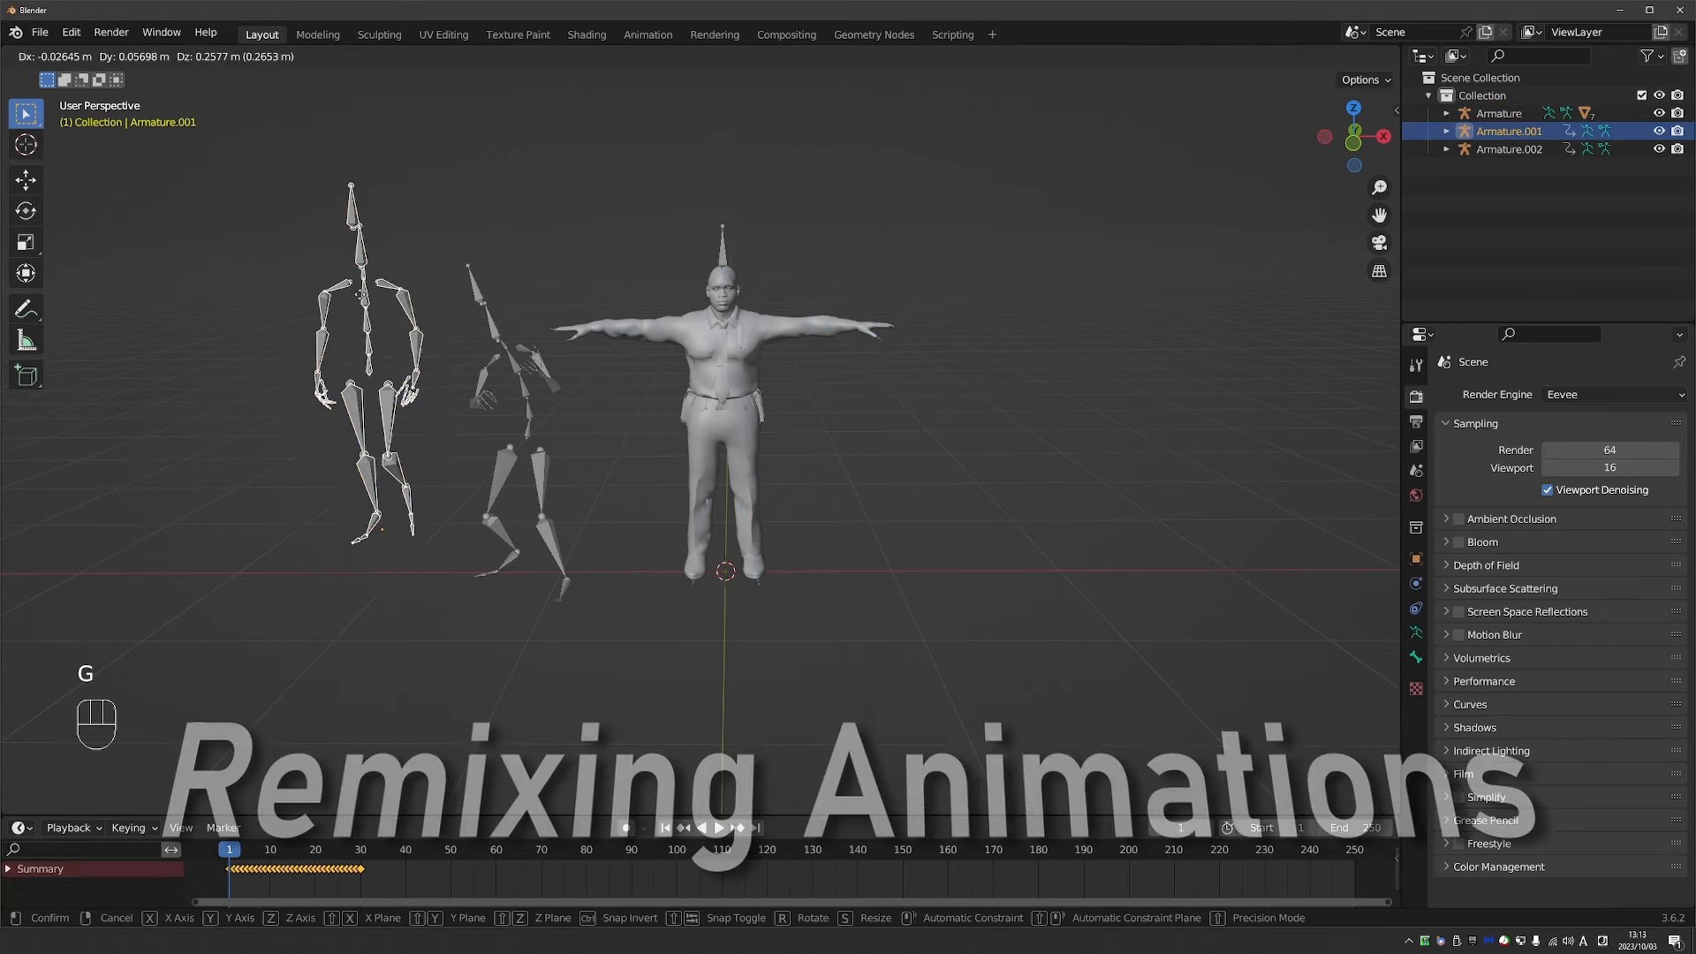
click(395, 345)
click(505, 338)
key(g)
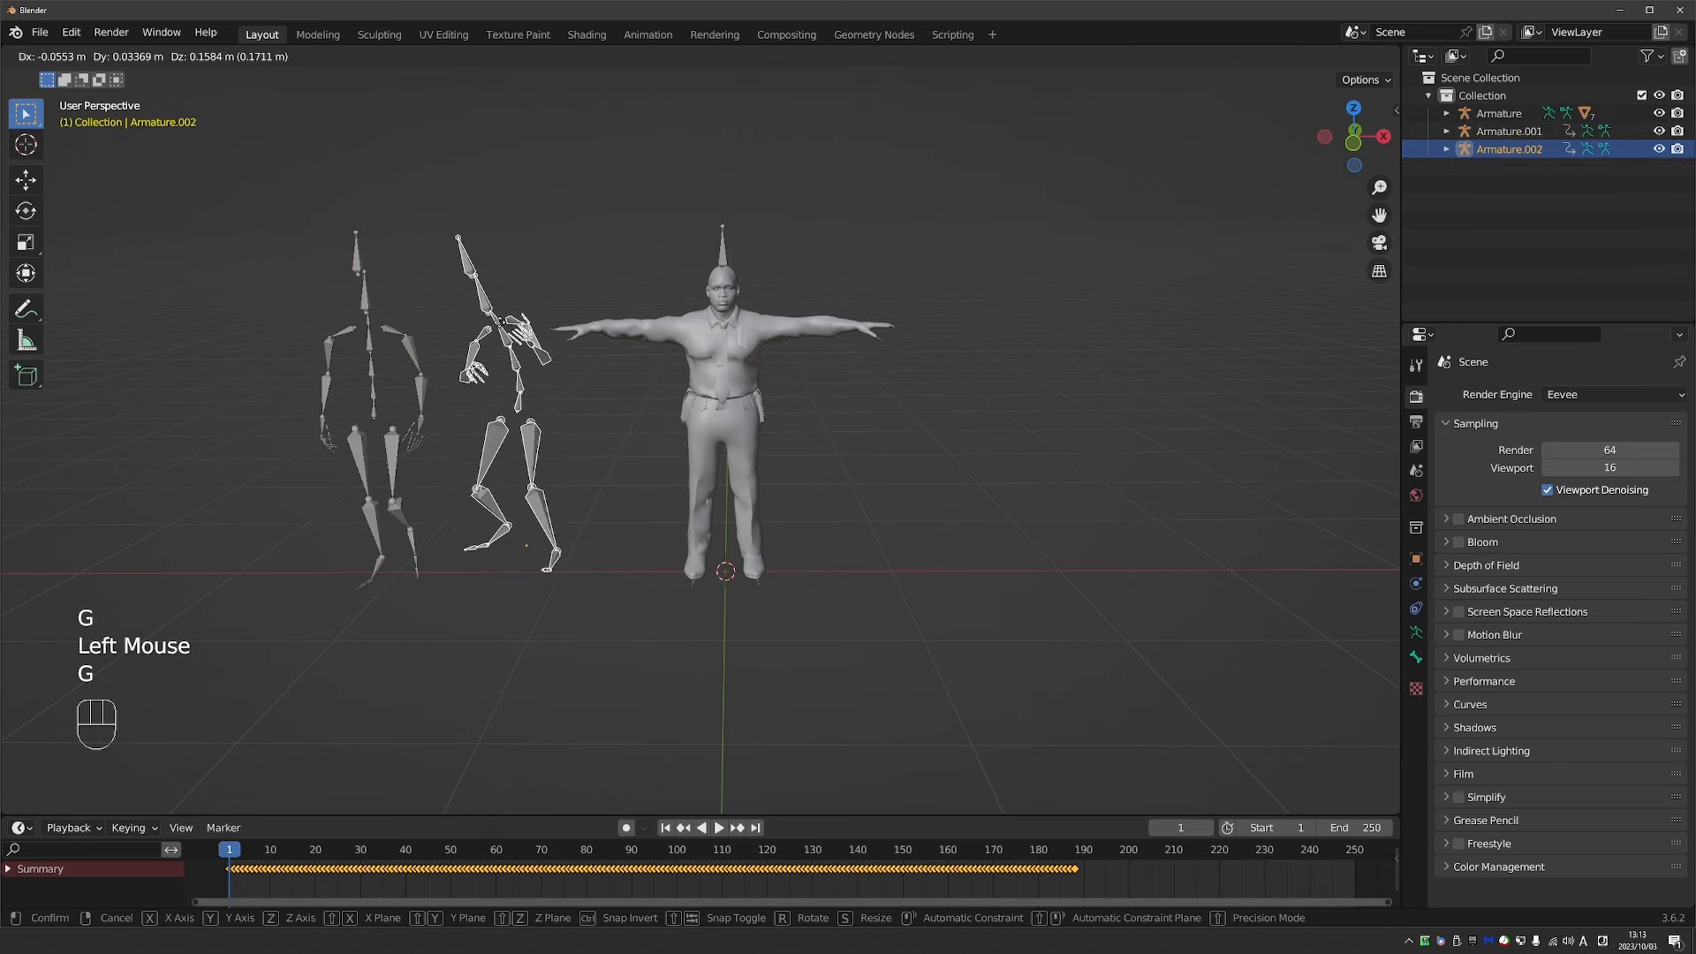
click(464, 311)
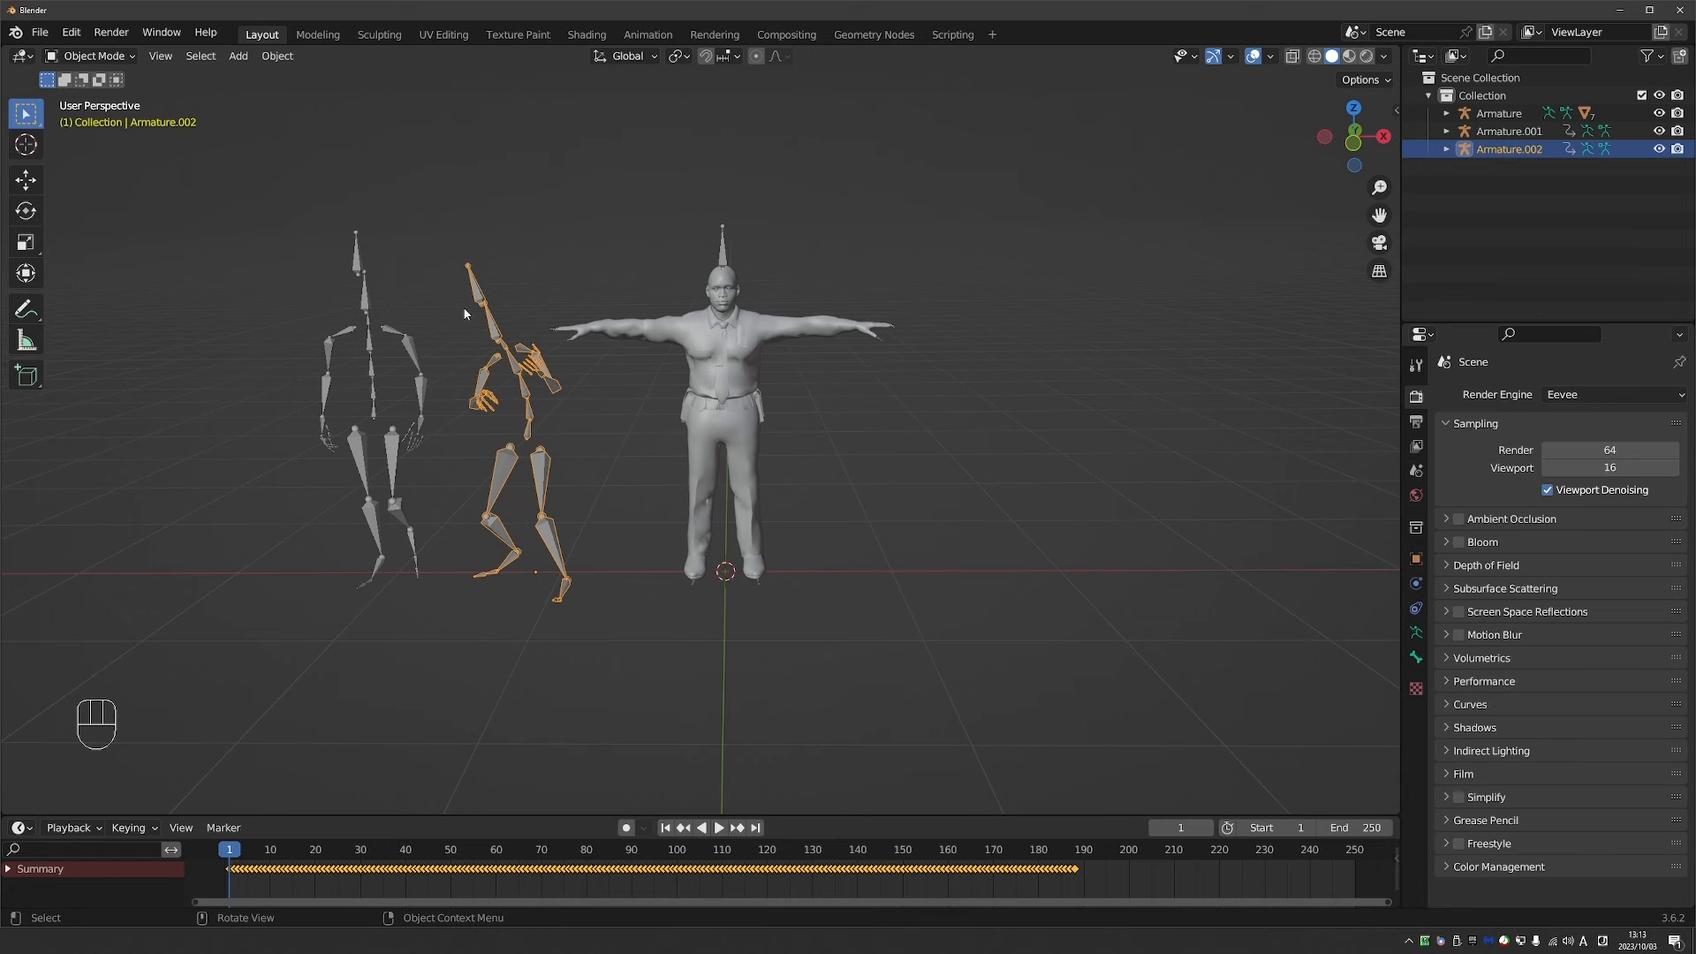
Play the two skeletons' animations briefly, and divide the enlarged timeline area into three stacked timelines.
key(space)
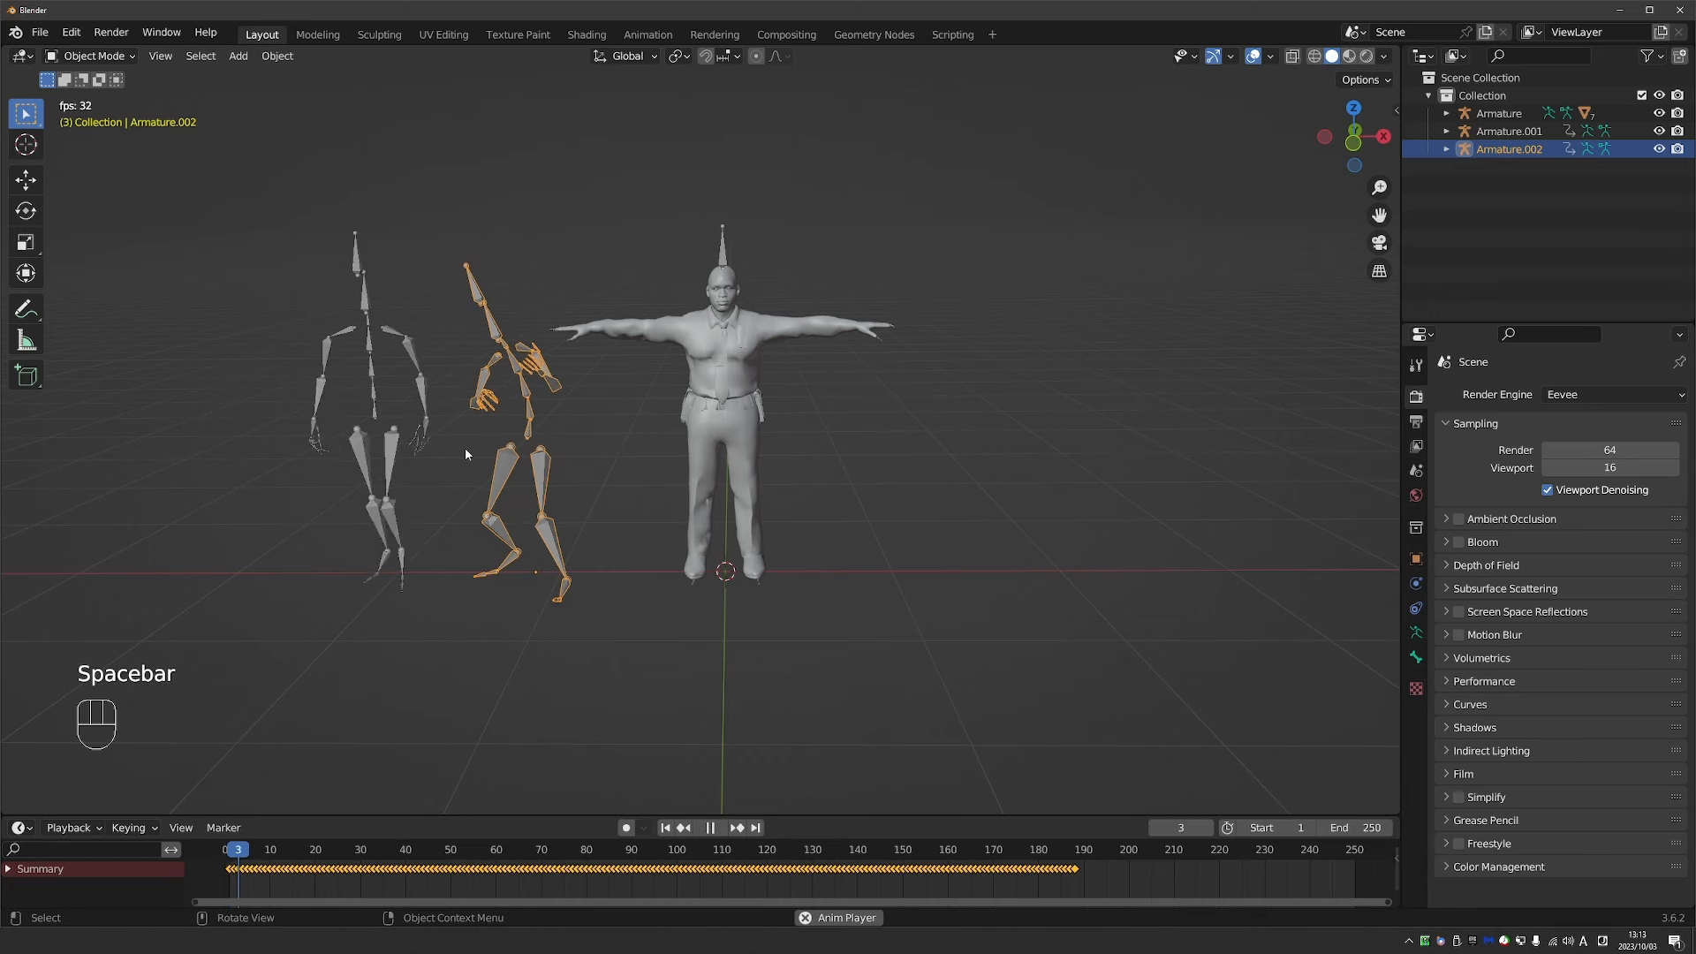
key(space)
middle_drag(464, 448, 482, 718)
drag(462, 813, 461, 609)
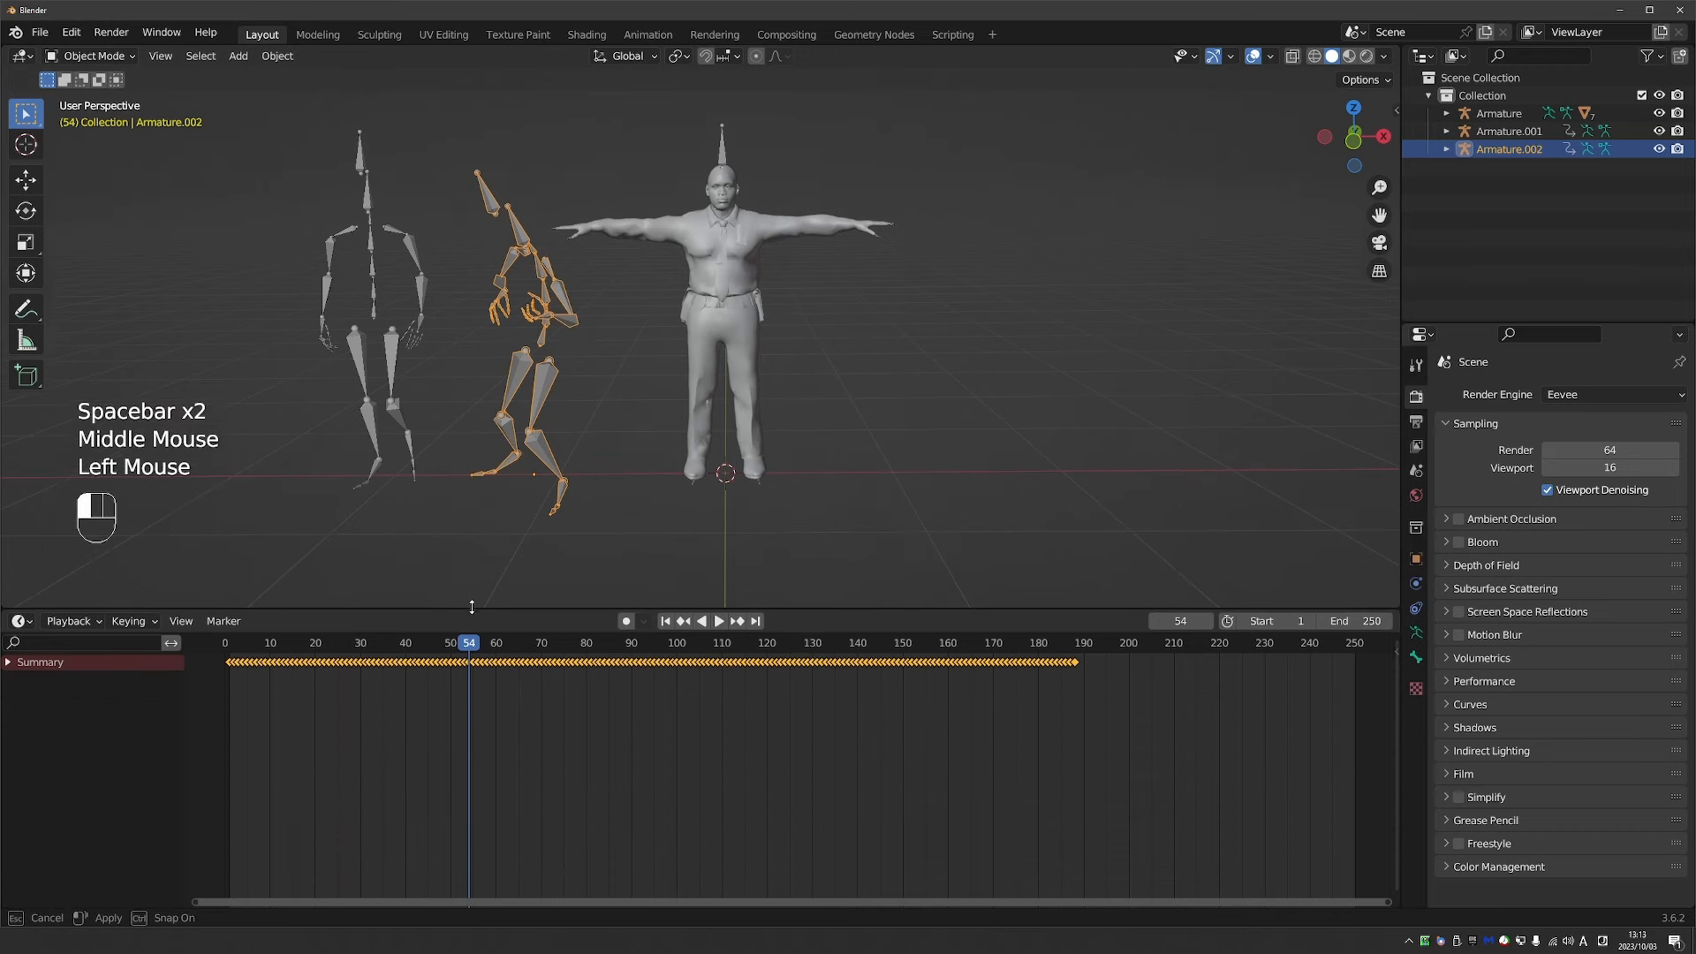
drag(1398, 611, 1388, 914)
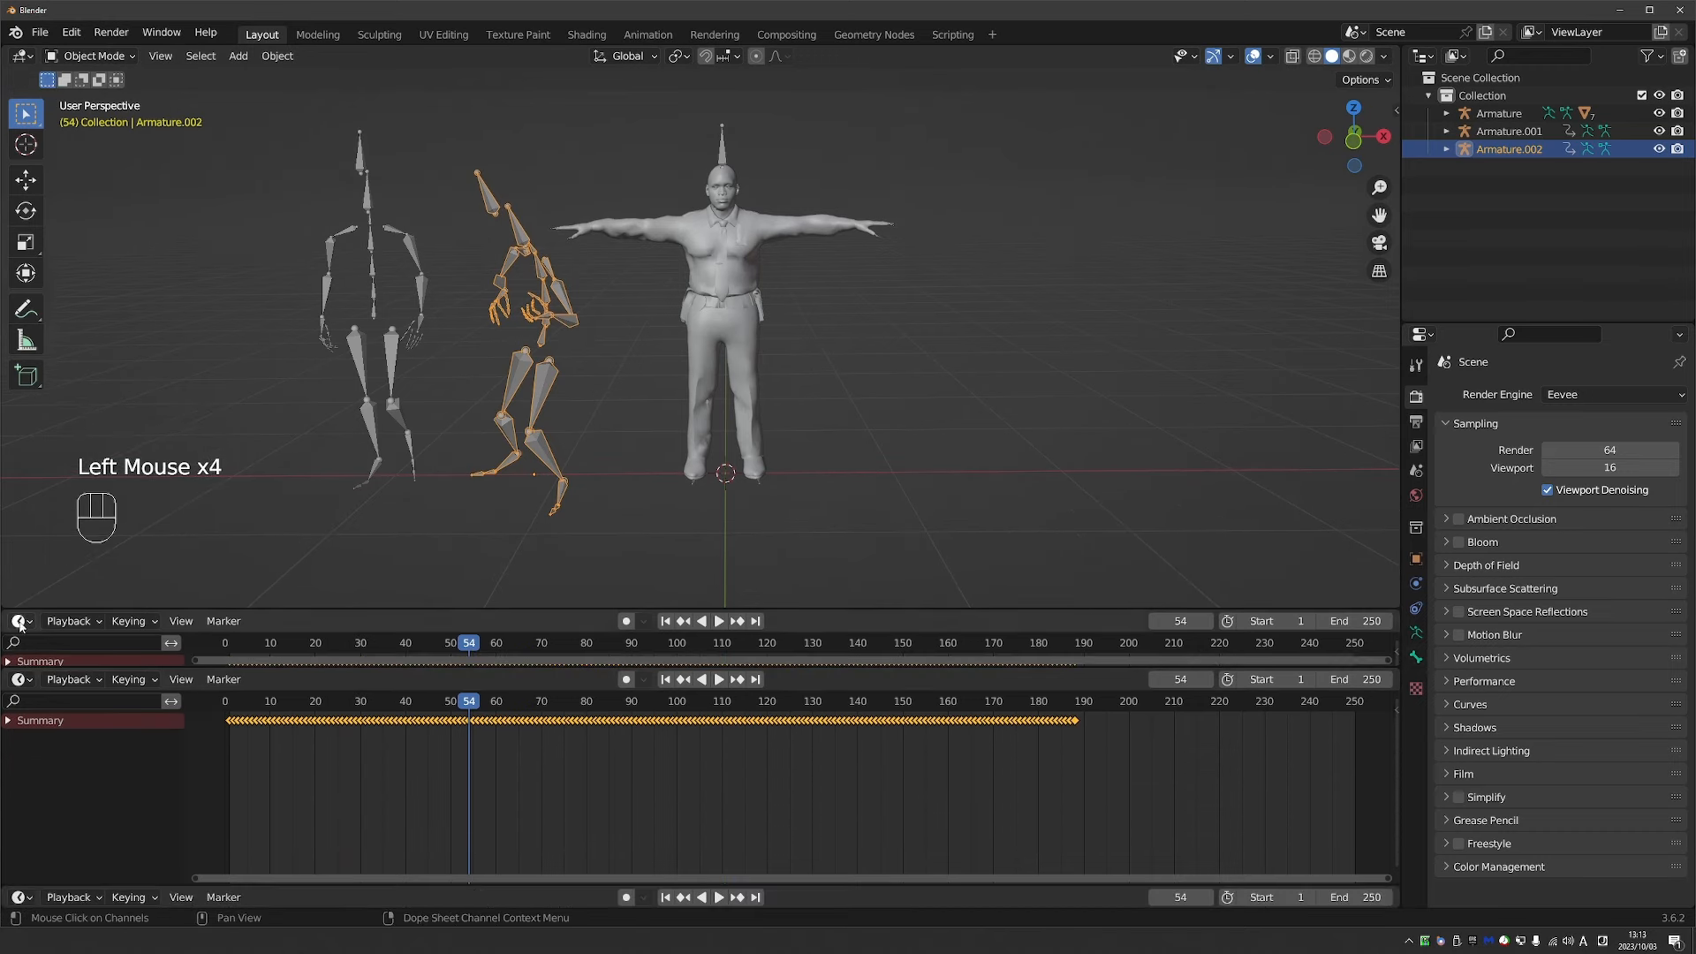
Change the uppermost timeline area to a Dope Sheet in Action Editor mode.
click(22, 622)
click(23, 623)
click(25, 626)
click(252, 670)
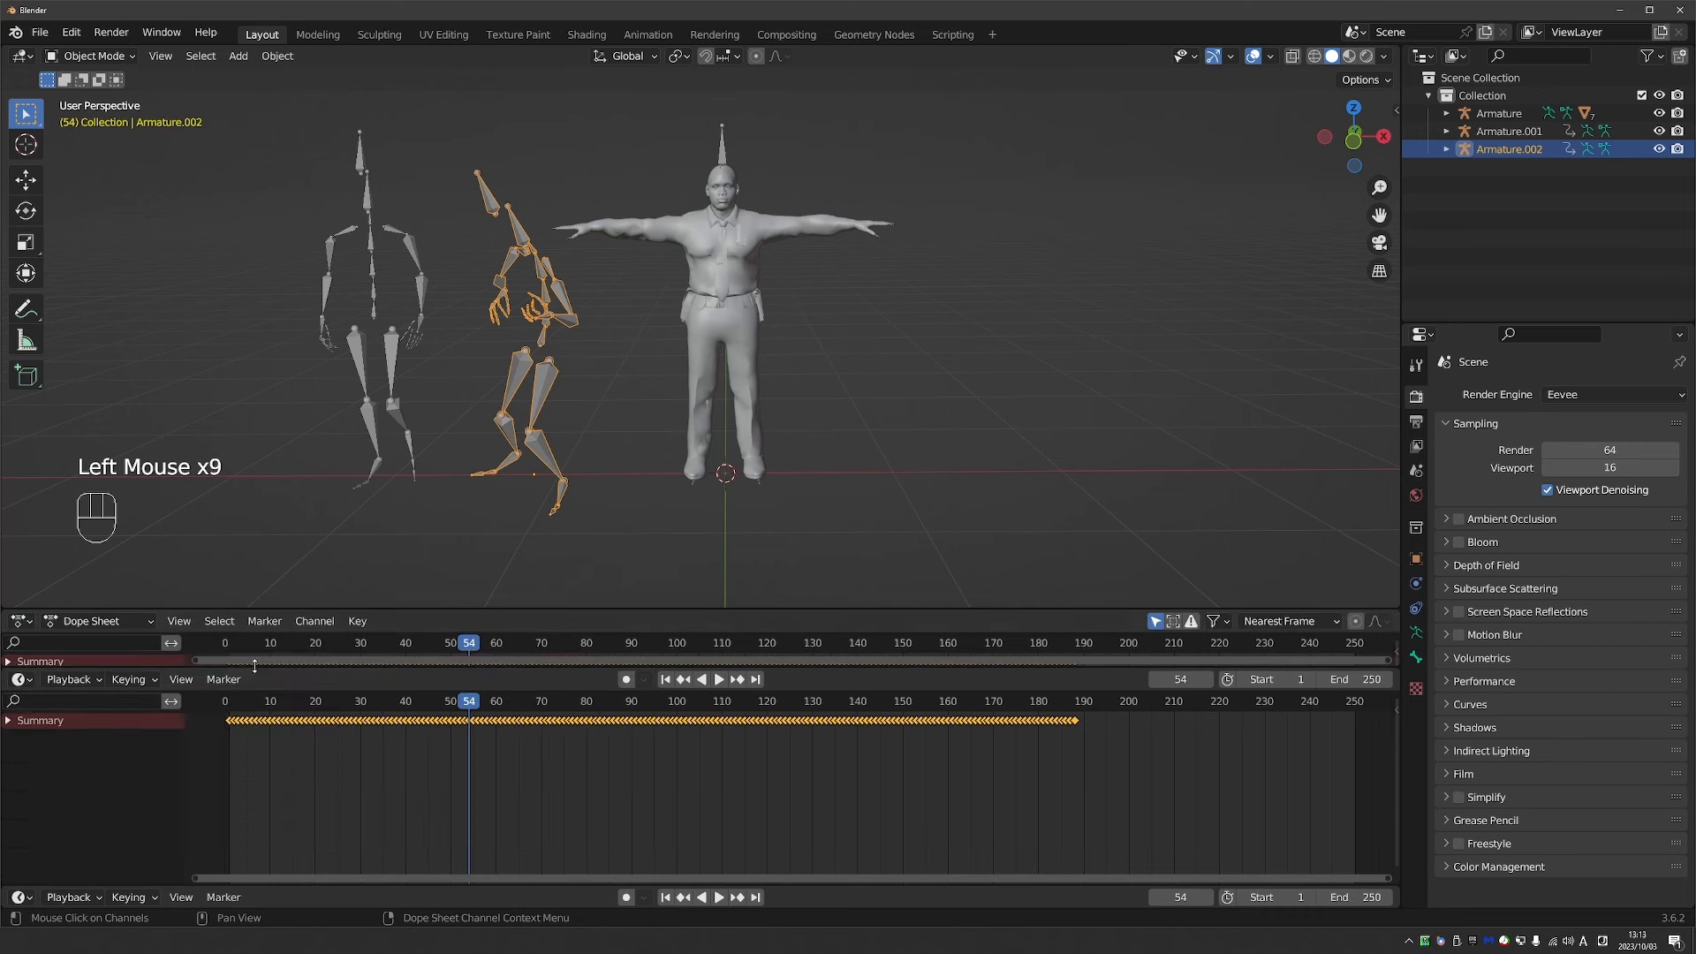
click(93, 621)
click(93, 662)
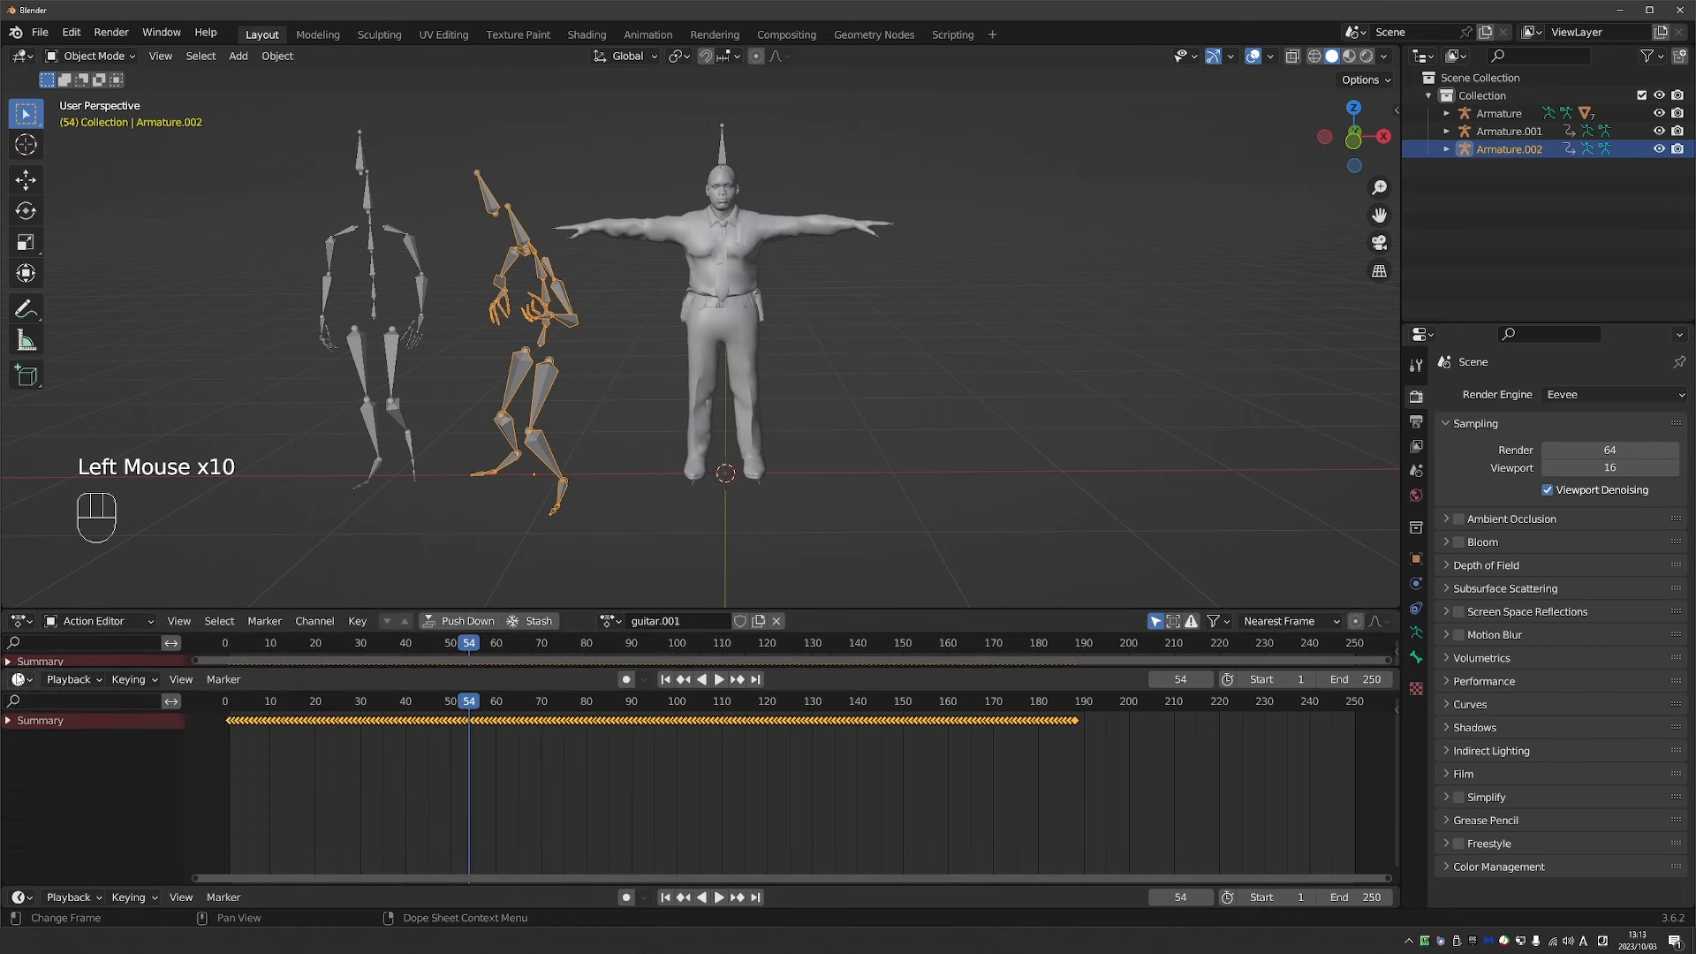
Change the middle timeline area to the Nonlinear Animation editor and limit it to selected objects.
click(20, 679)
click(287, 805)
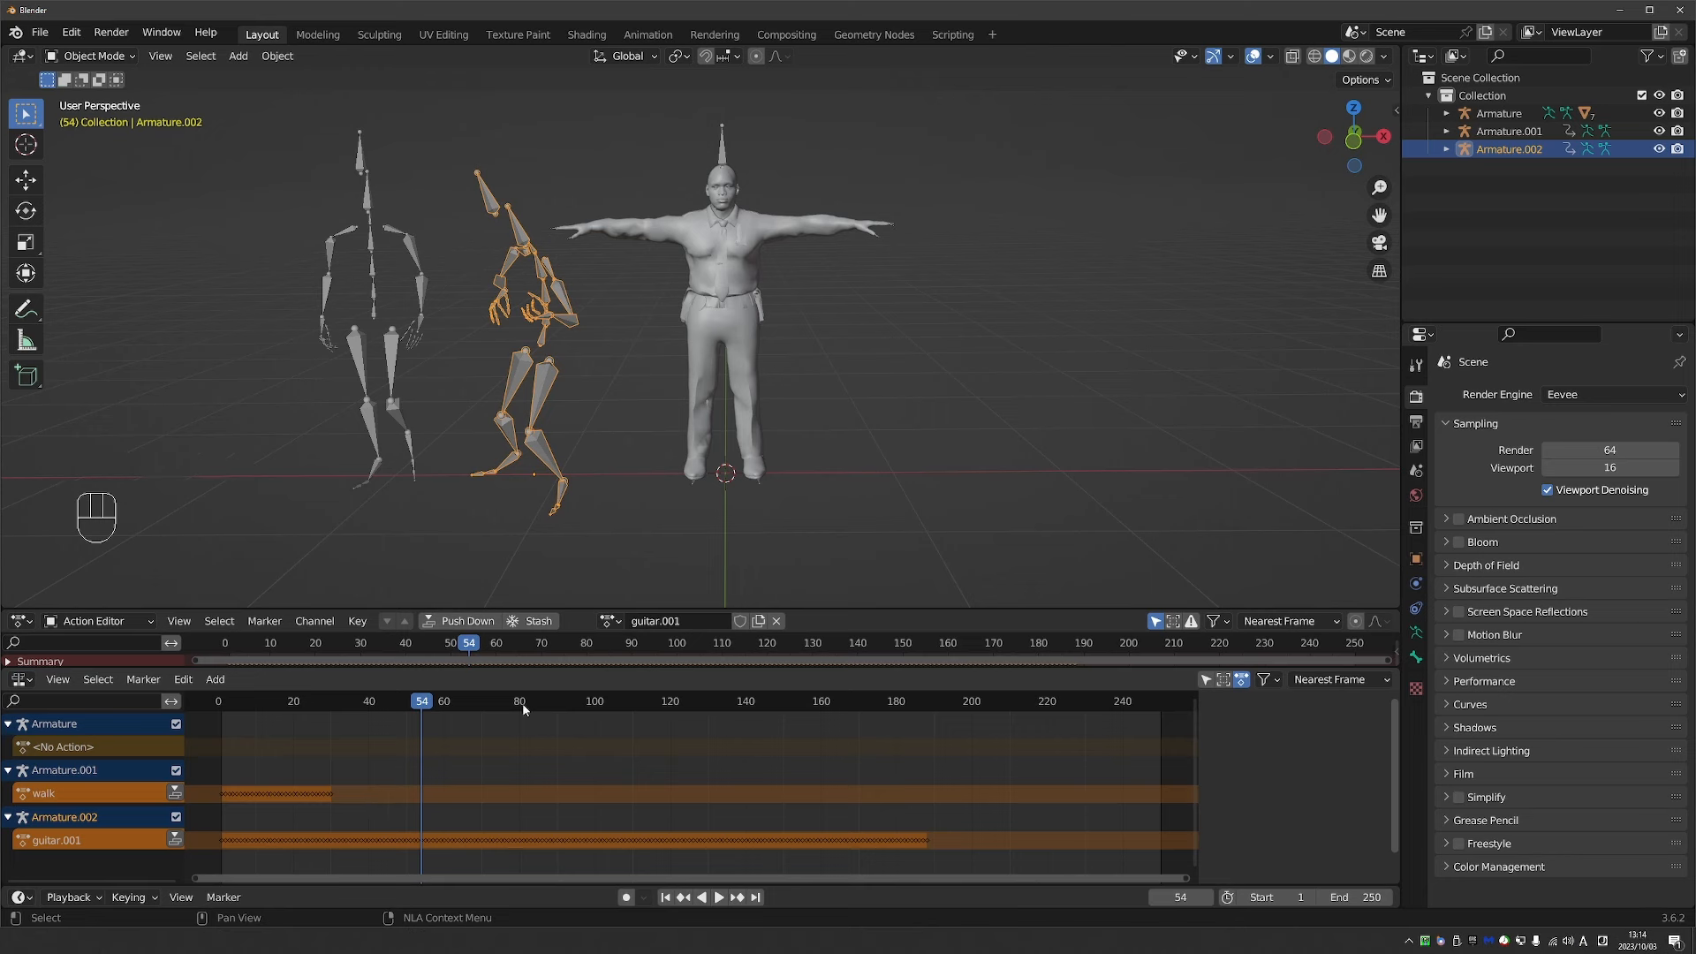
click(1206, 680)
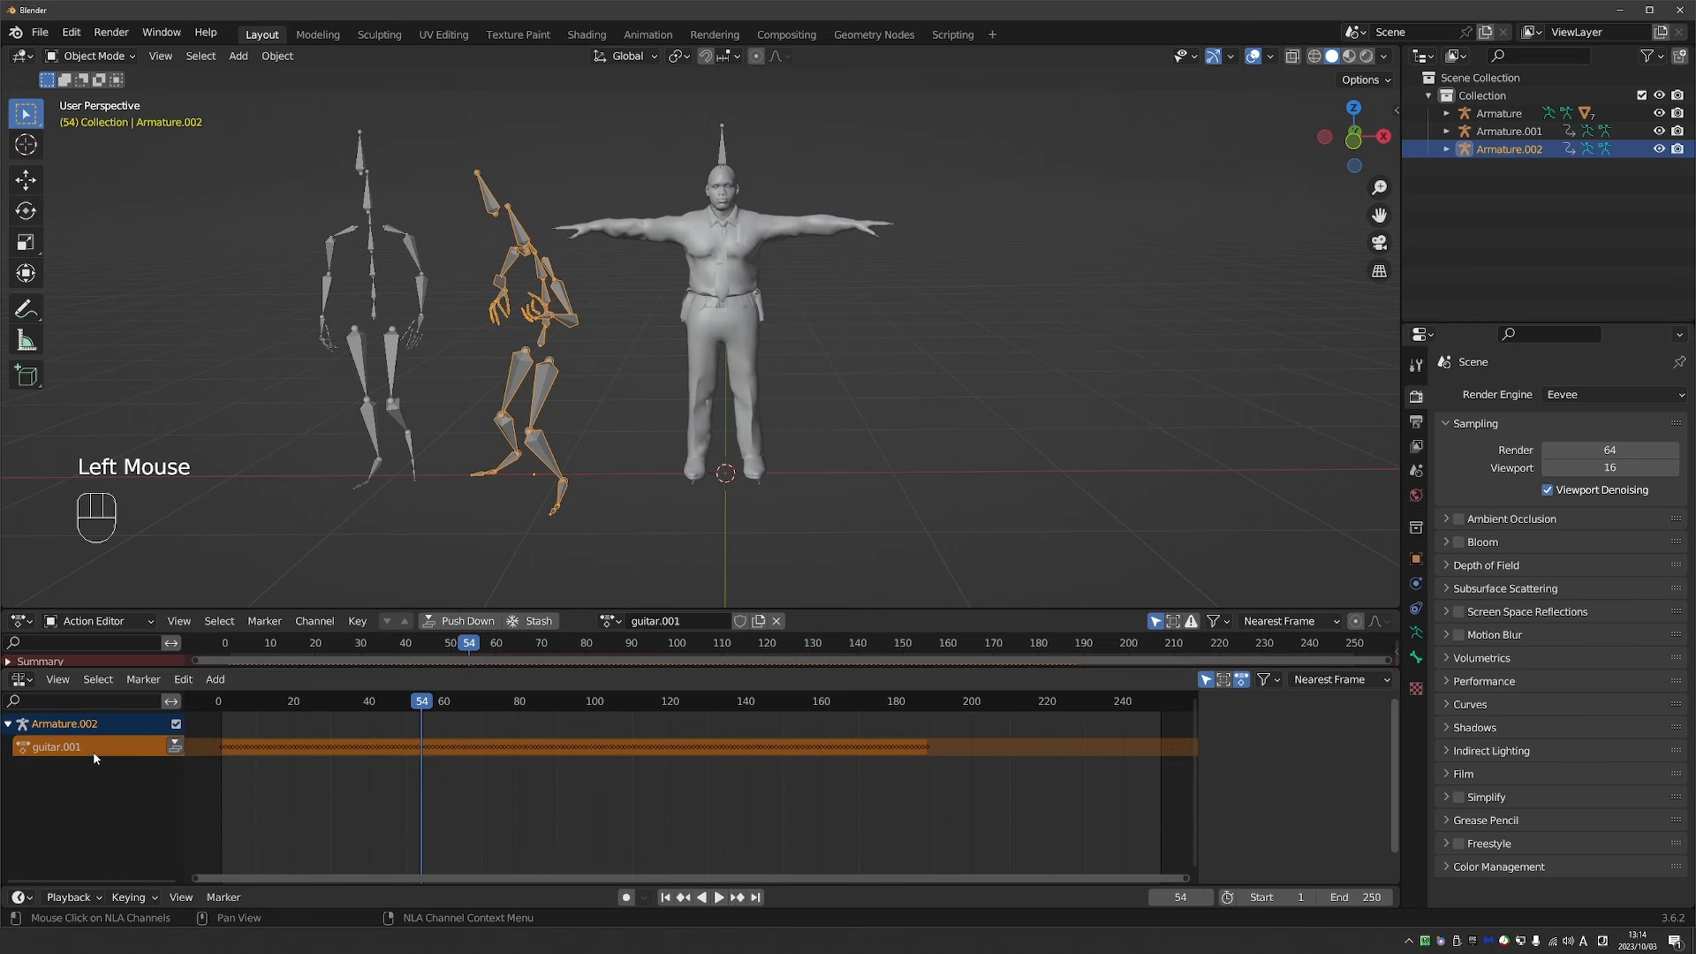
Assign the walk action to the character mesh's armature and push it down as an NLA strip.
click(724, 150)
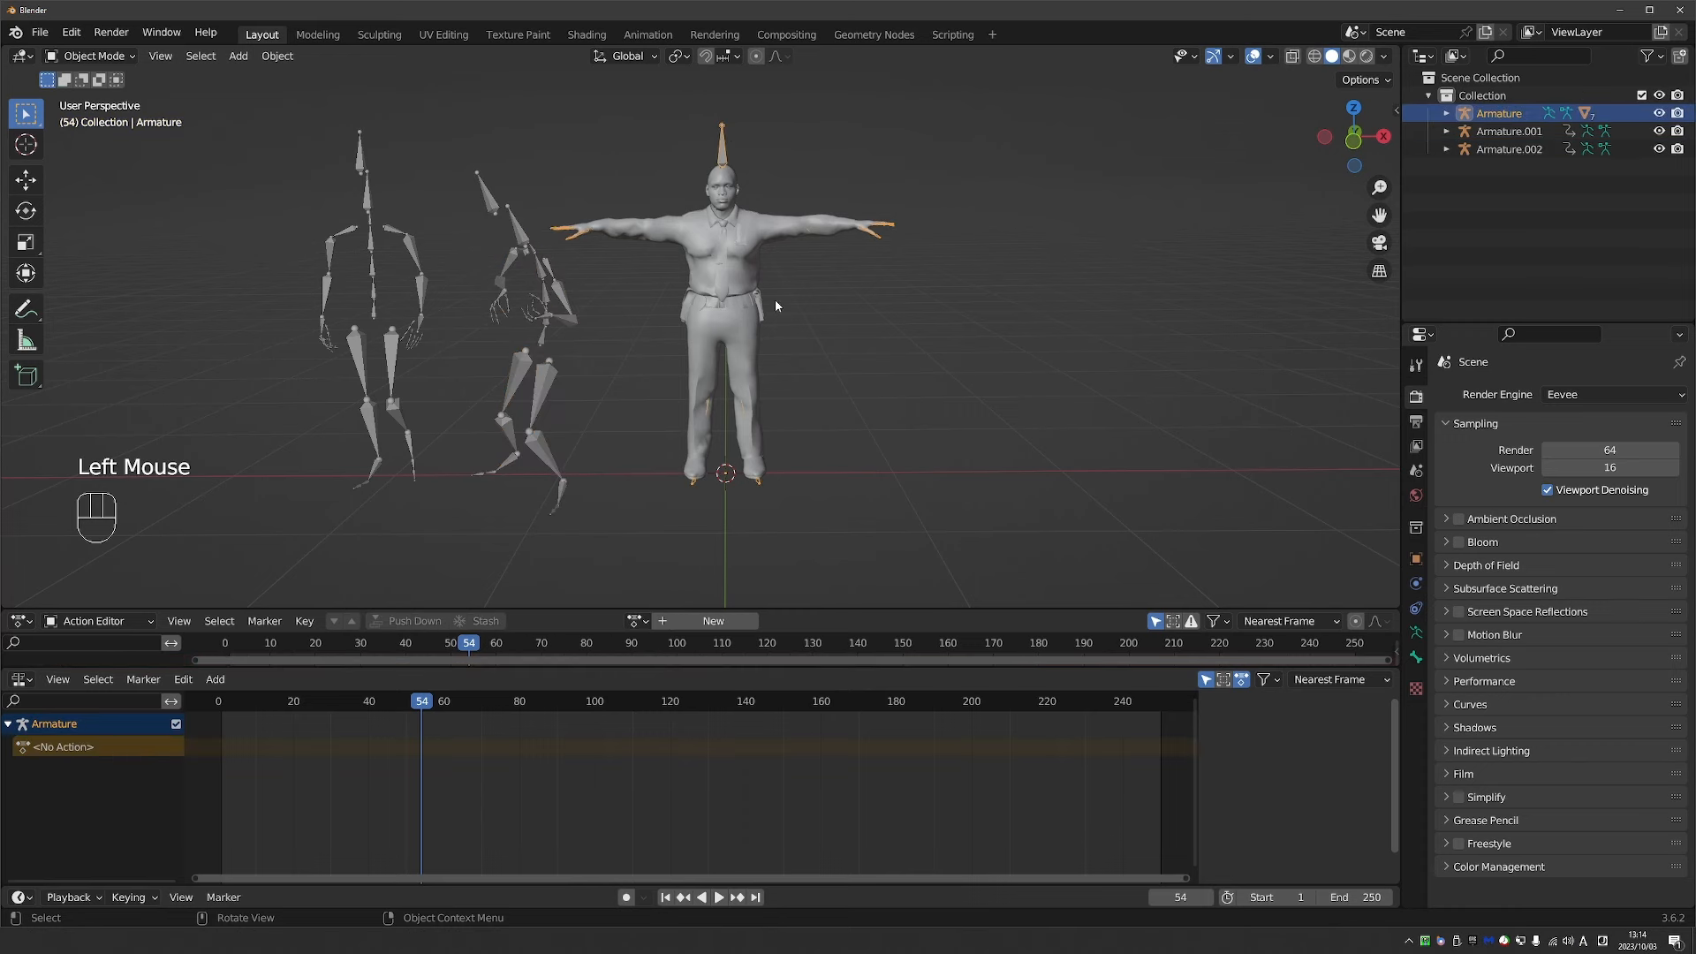
click(635, 620)
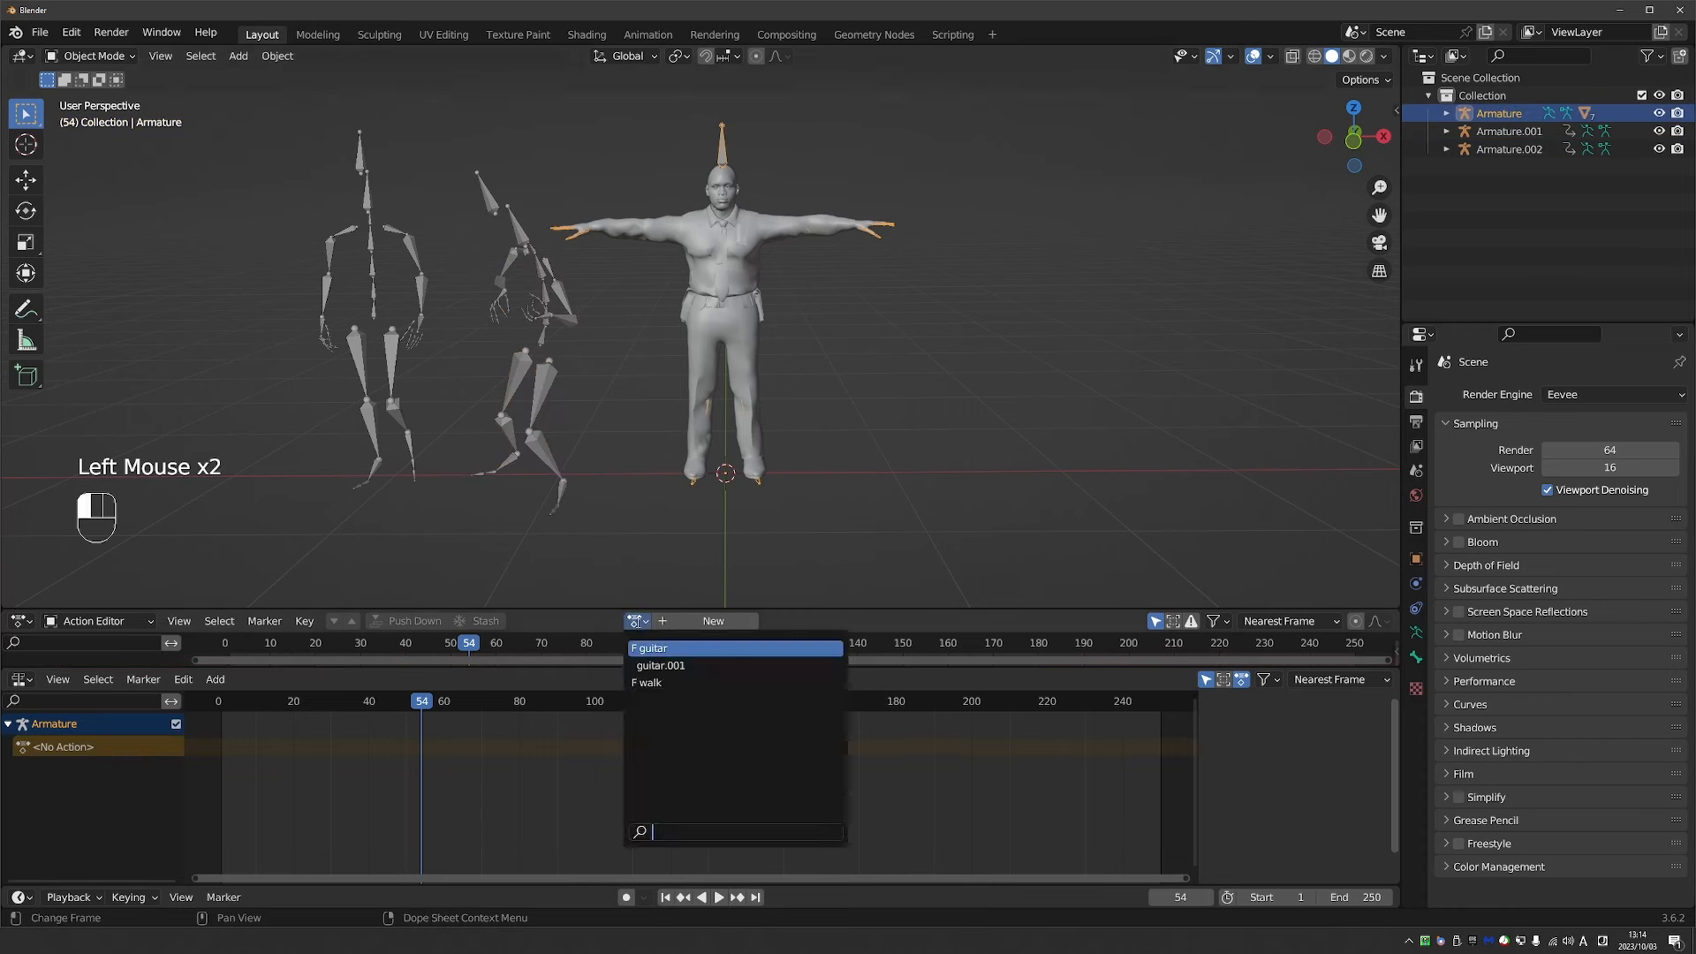
click(672, 682)
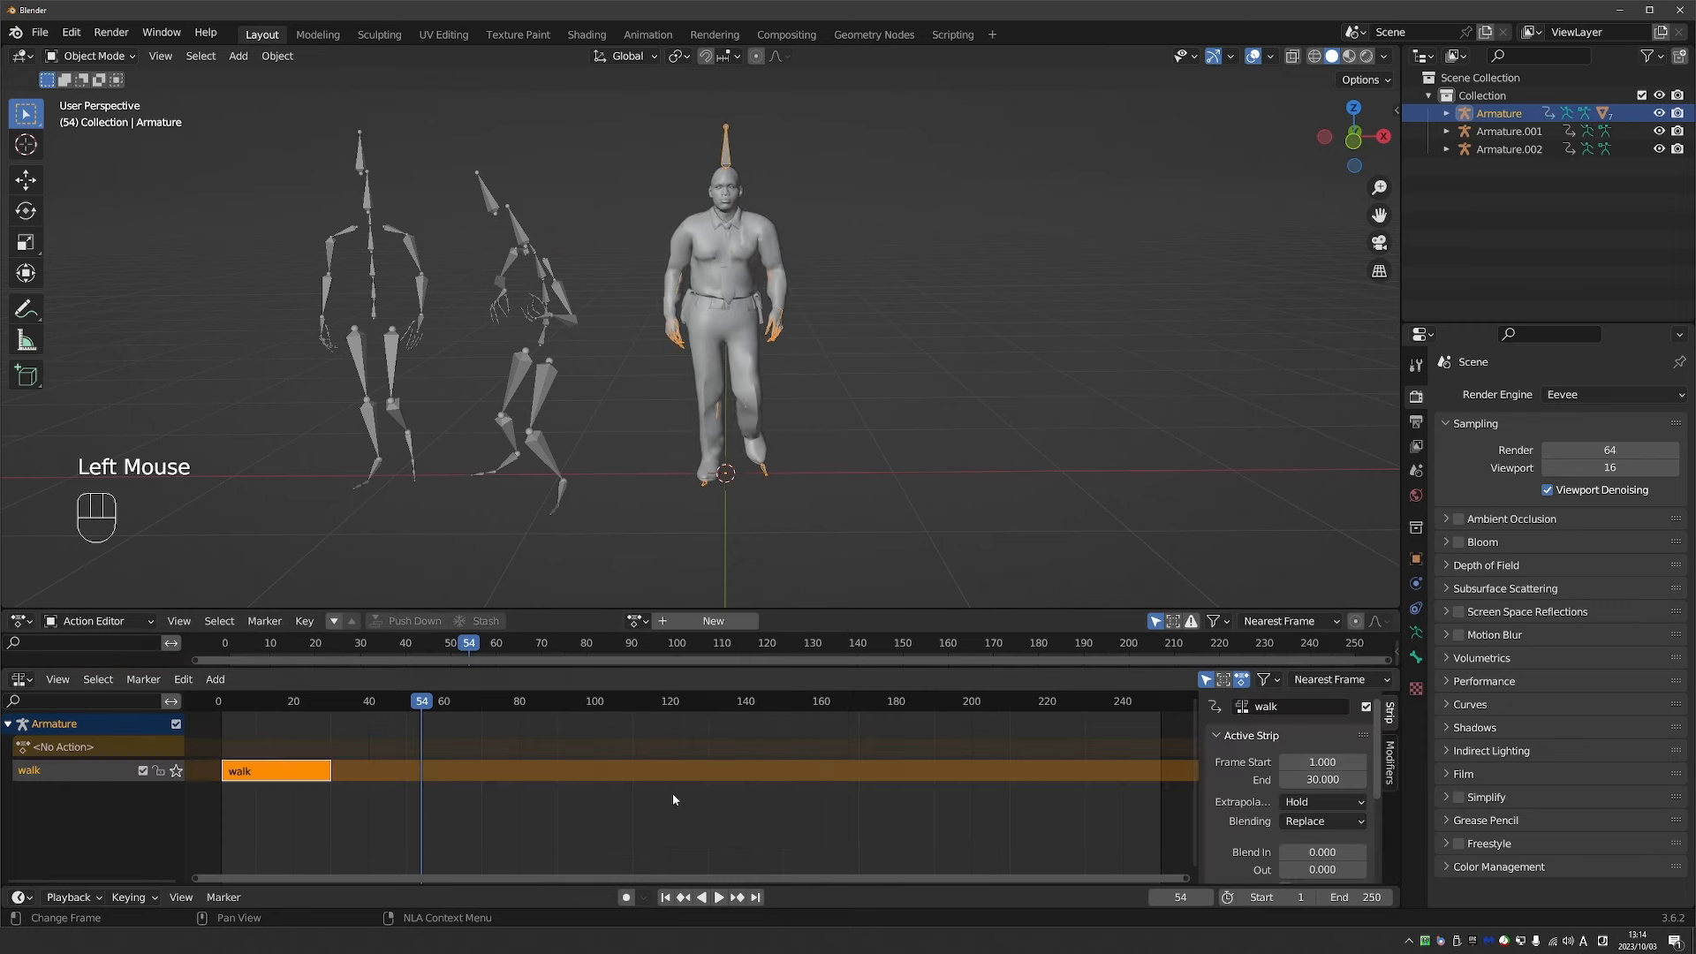
Set the walk strip's repeat to 7 in its action clip settings.
scroll(1293, 835, down, 4)
click(1265, 850)
scroll(1276, 850, down, 1)
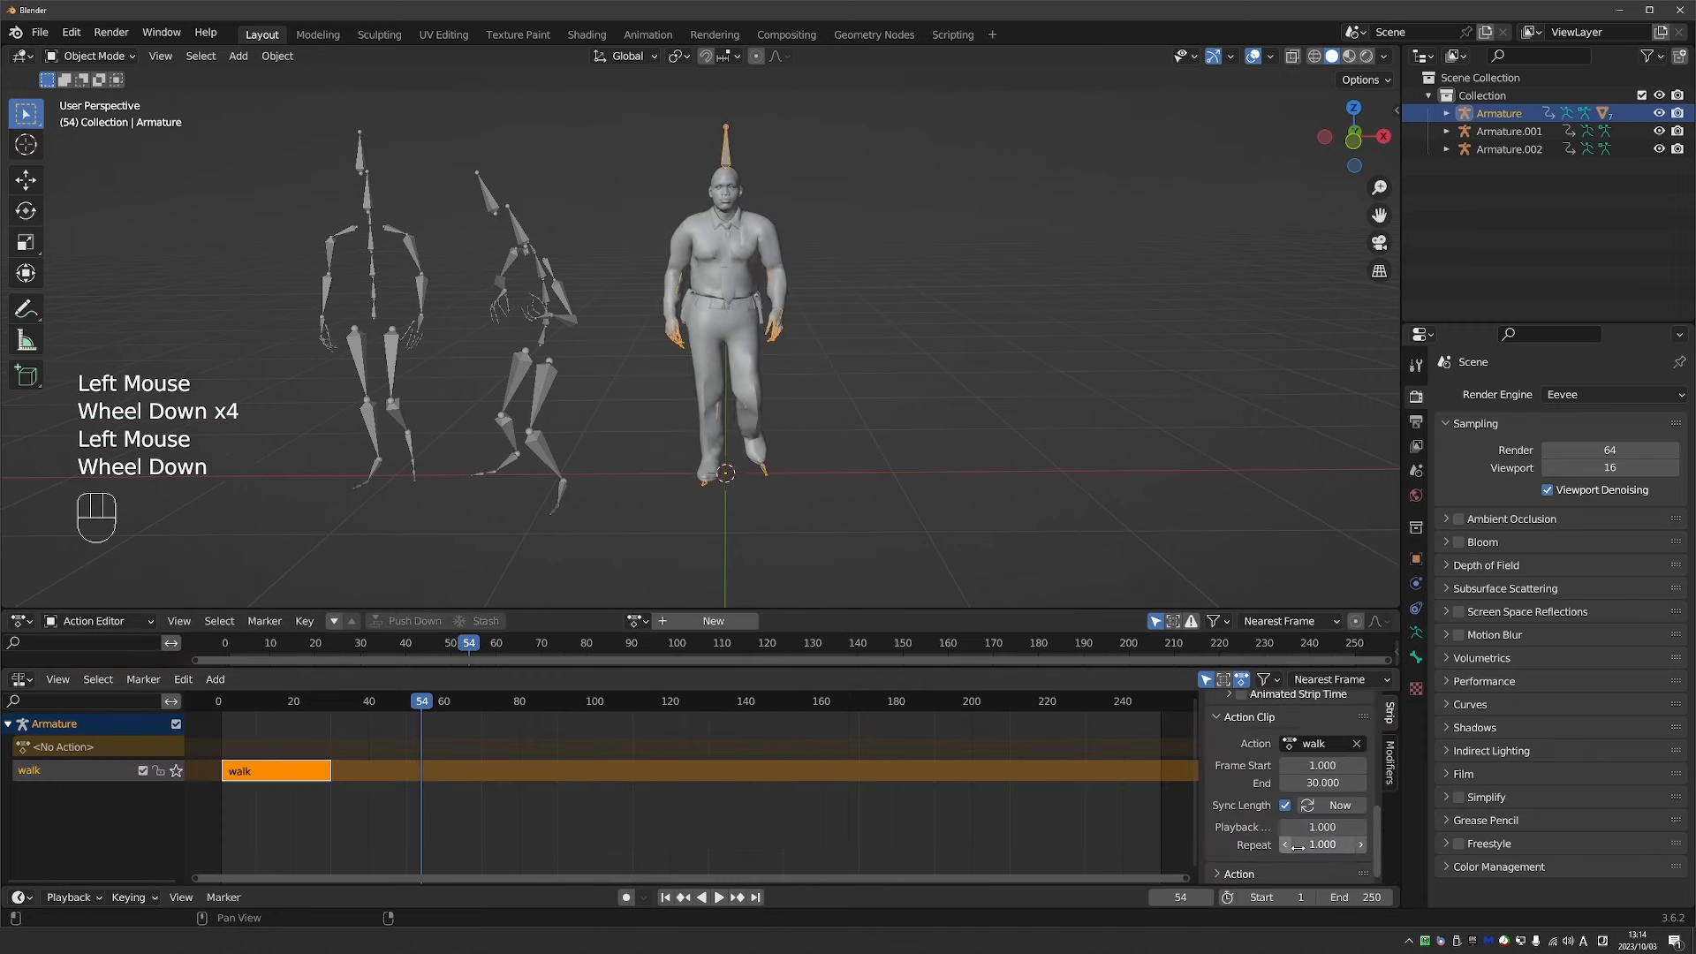
drag(1280, 846, 1337, 846)
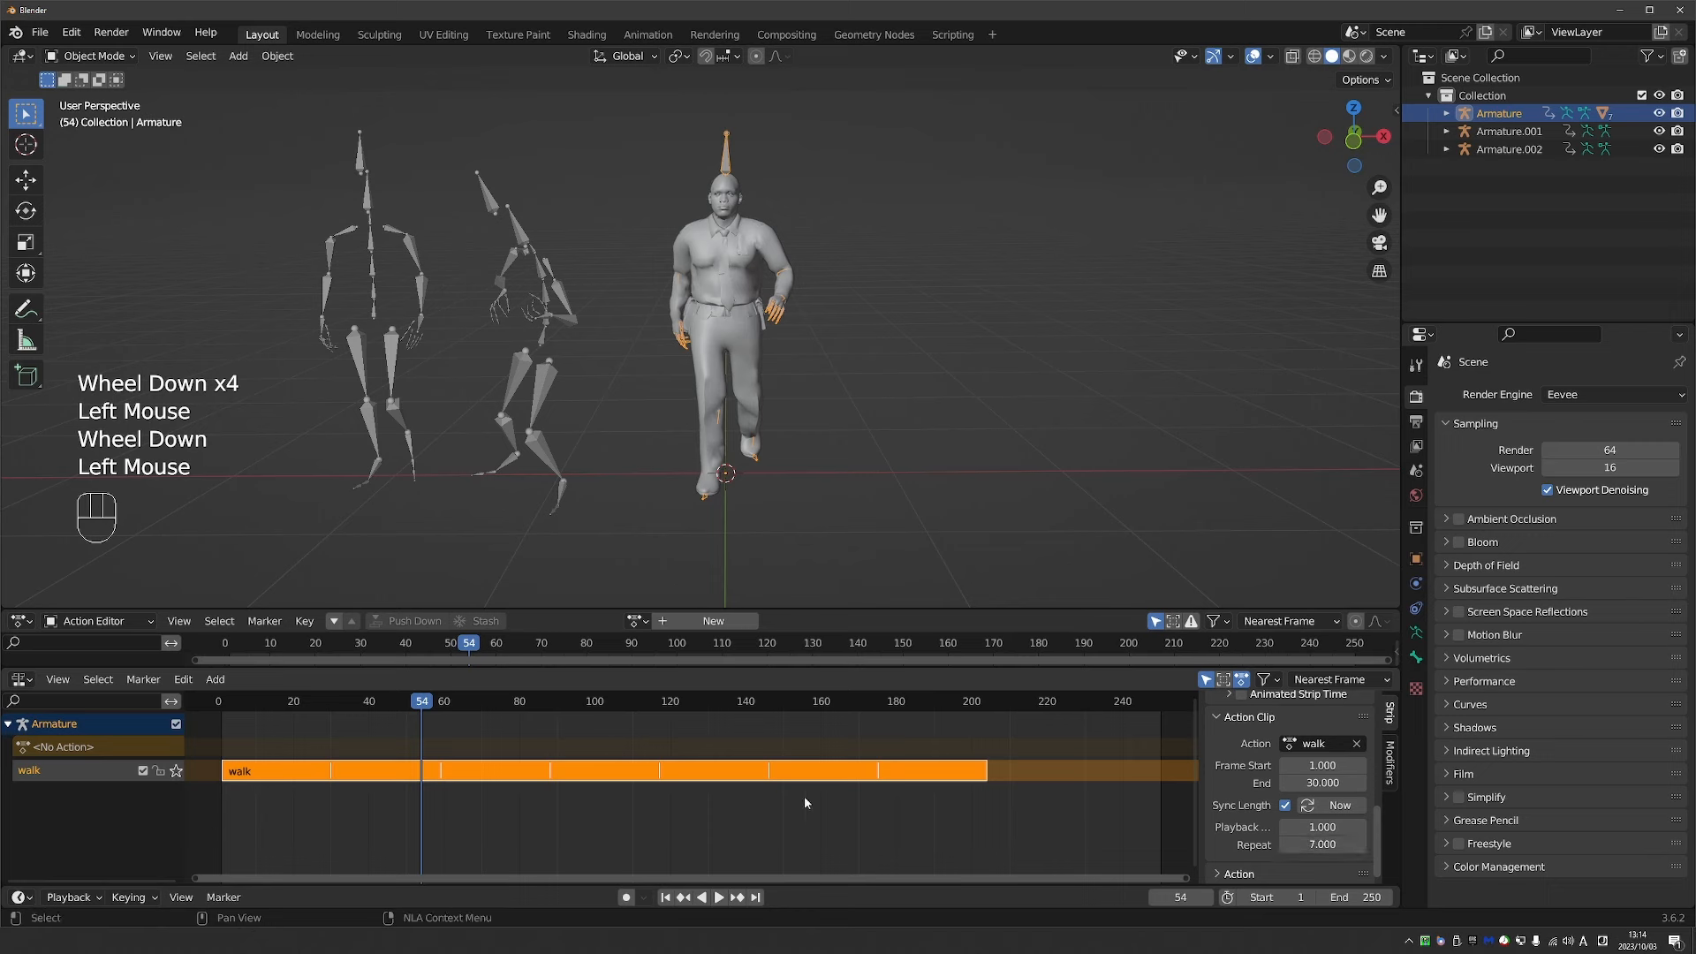
Assign the guitar action to the character's armature and push it down onto a track above walk.
click(634, 621)
click(667, 651)
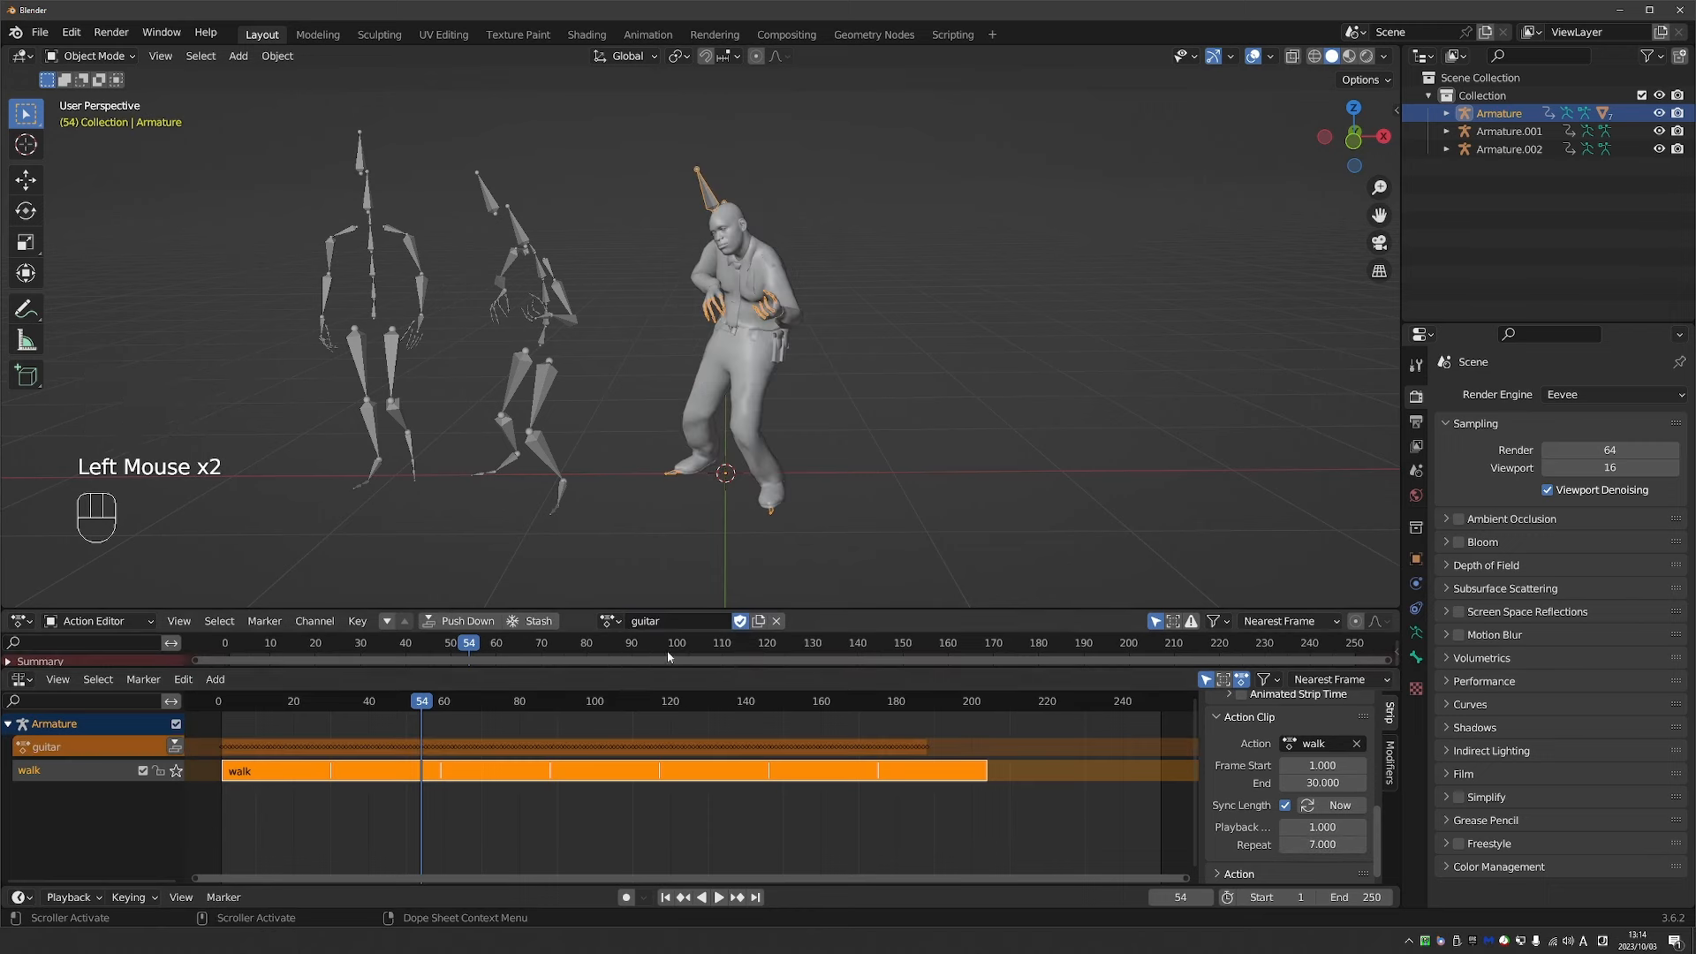
click(460, 621)
click(568, 766)
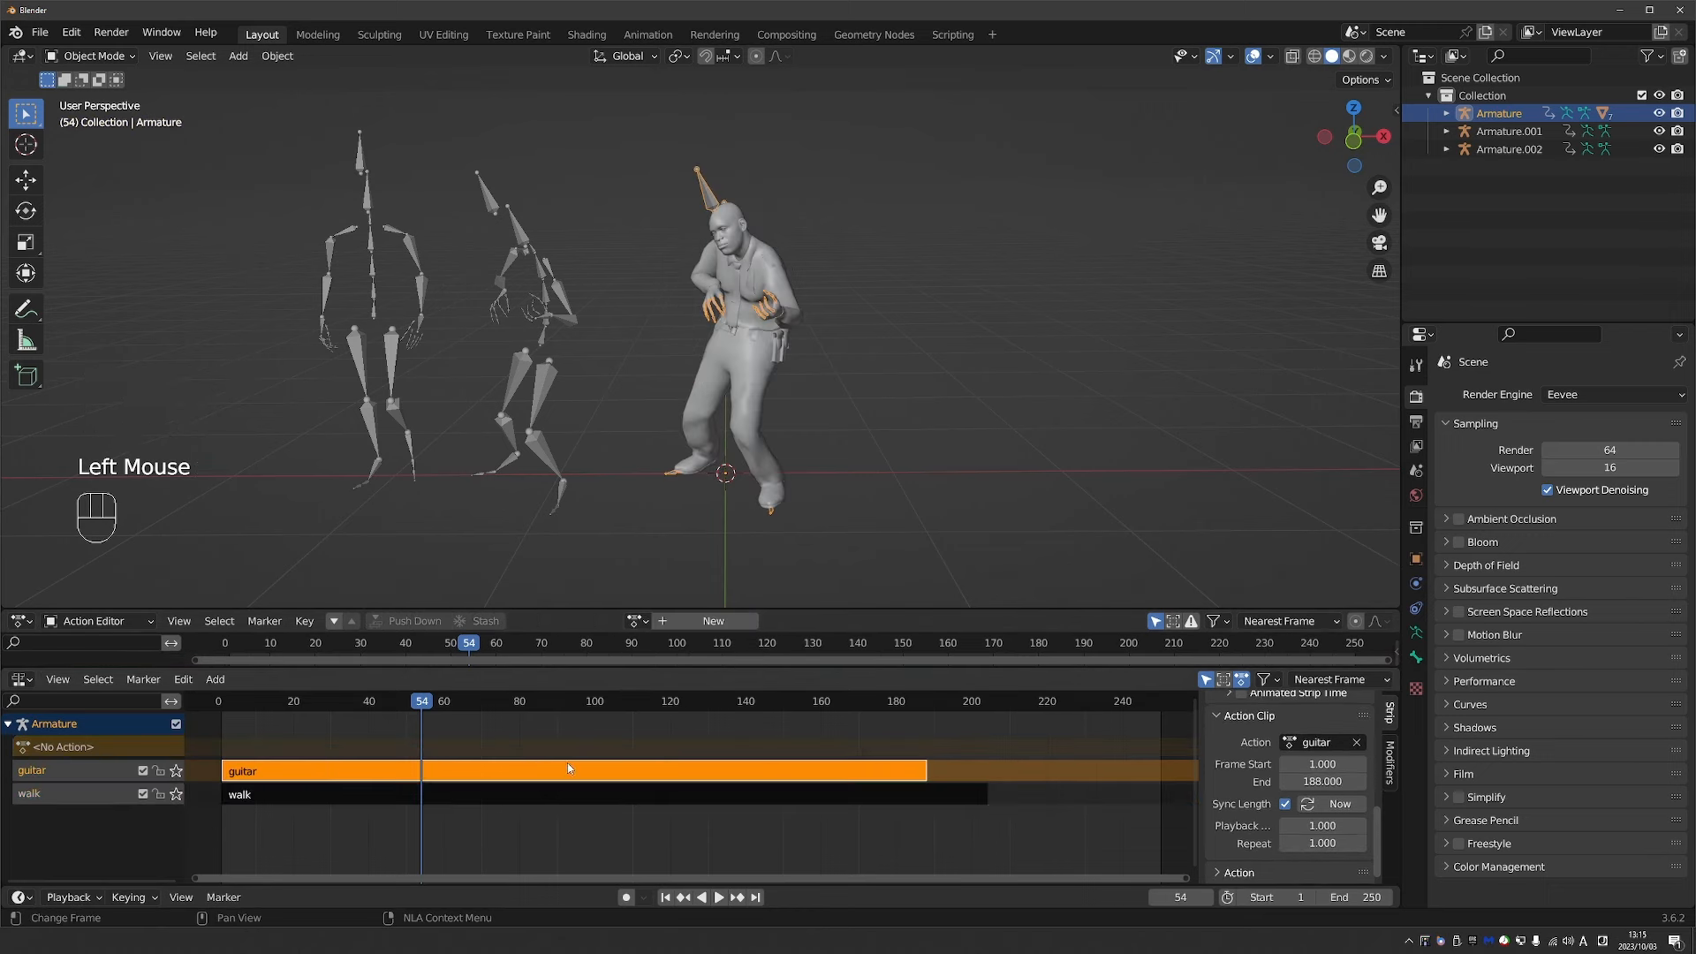
Fine-tune the walk strip's repeat to 6.45 so it ends together with the guitar strip.
click(546, 792)
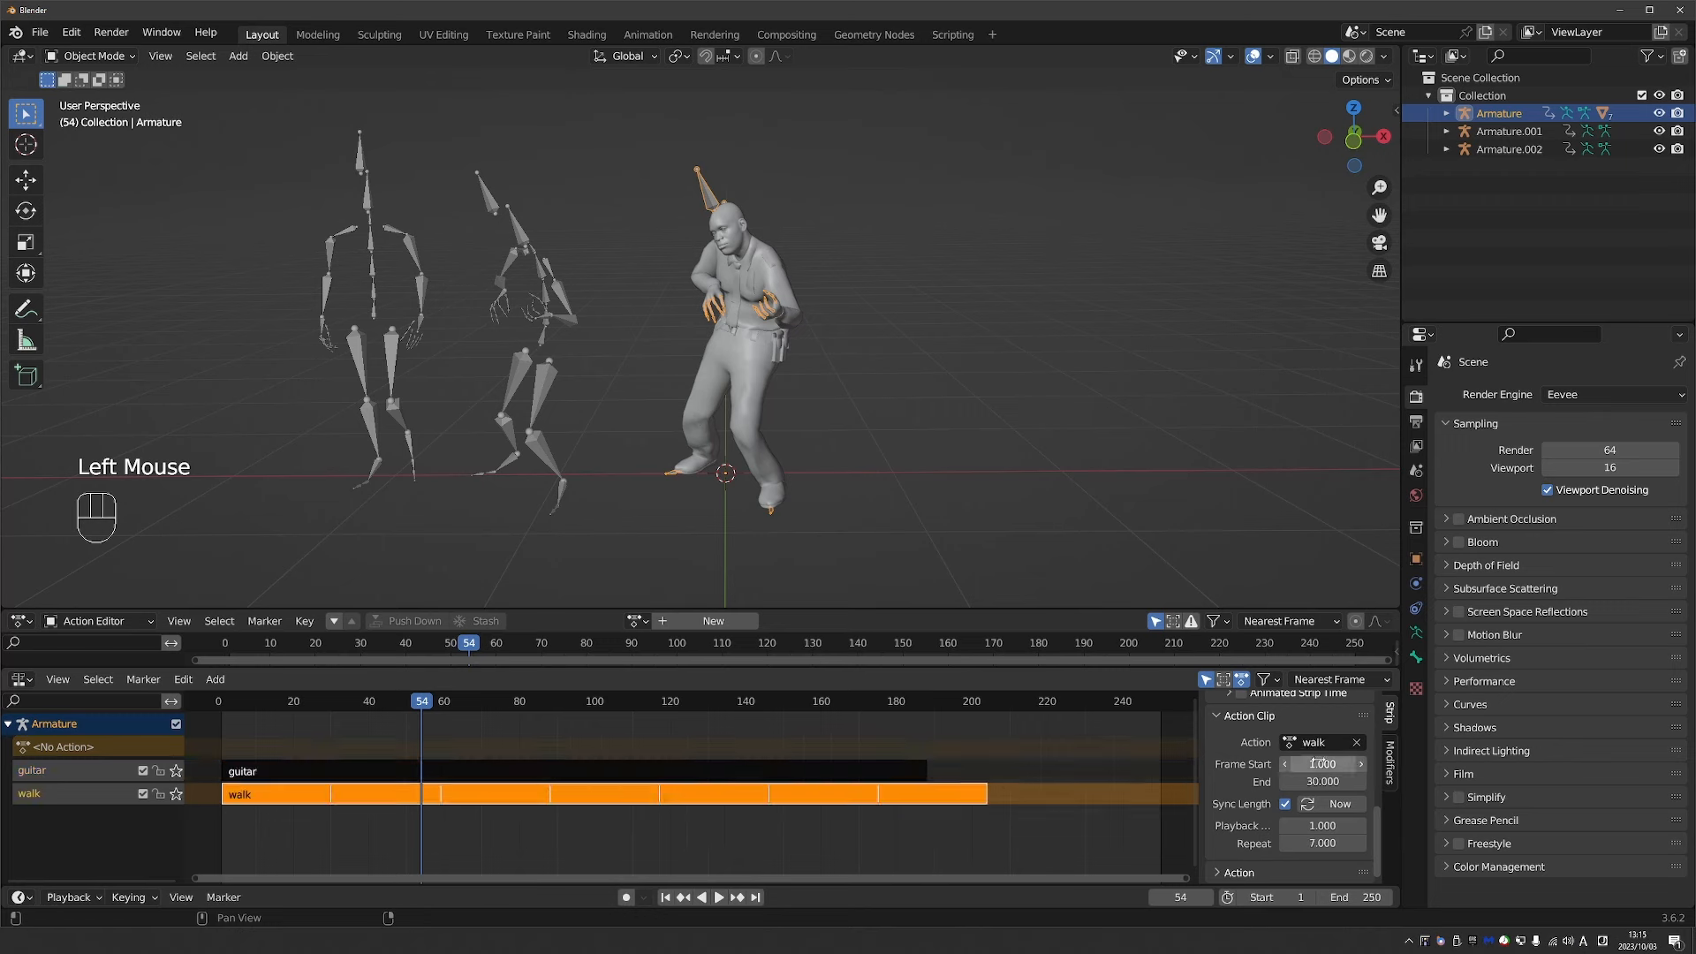
scroll(1290, 828, down, 1)
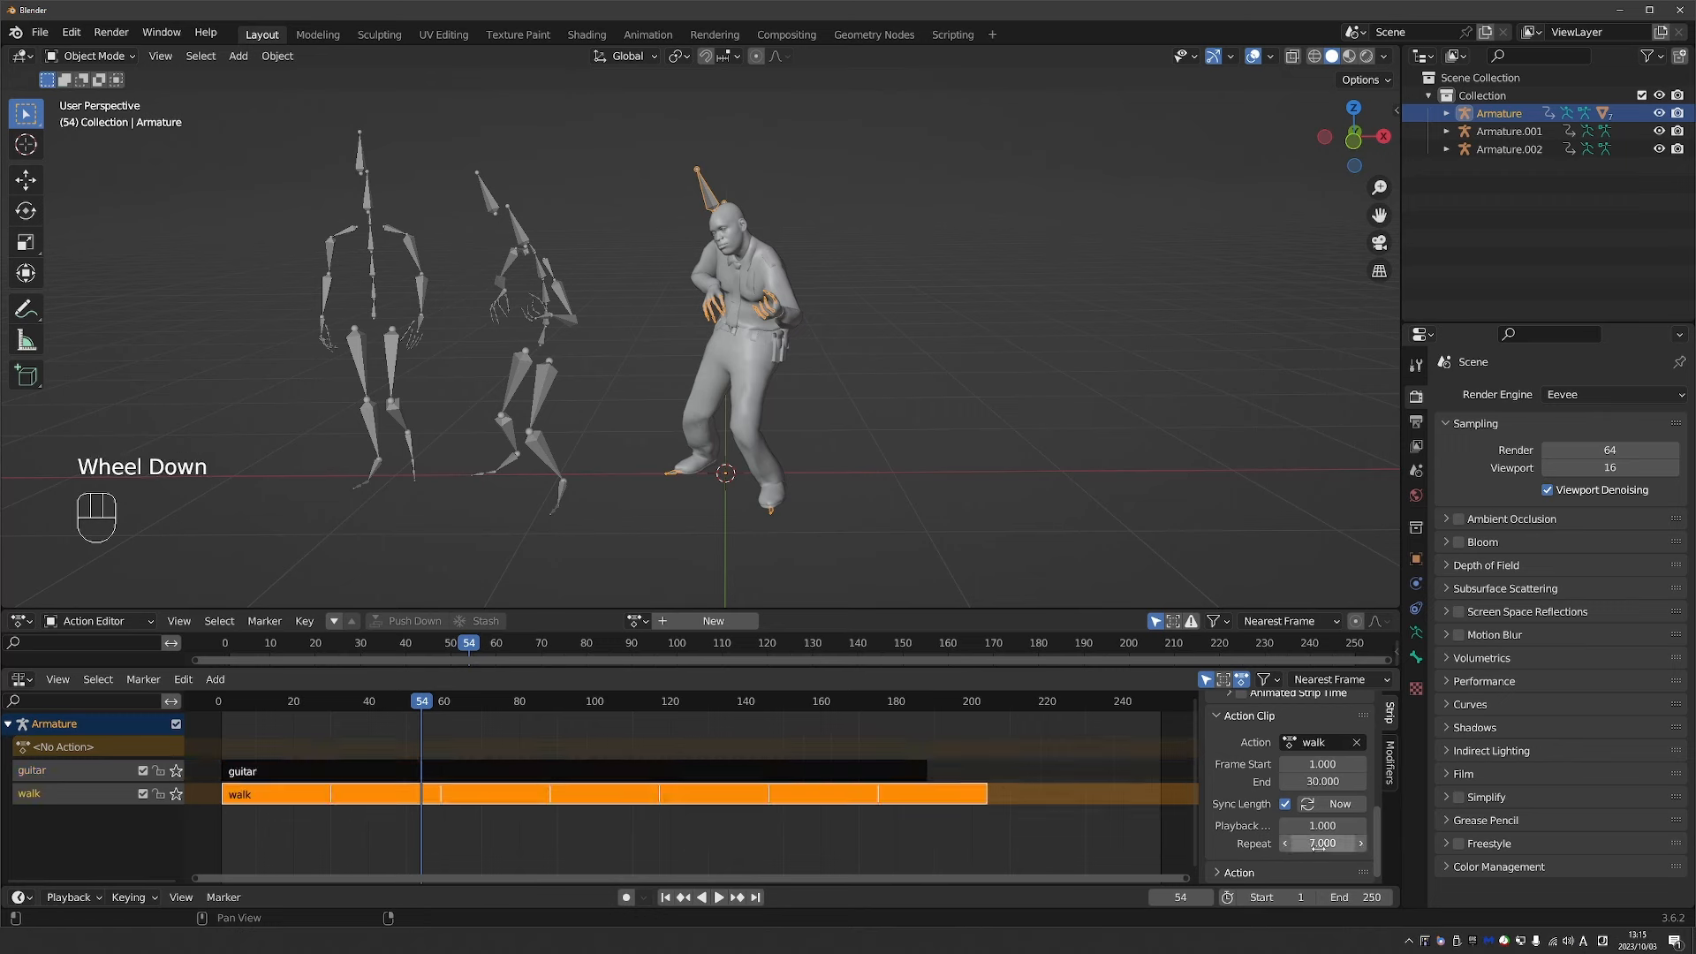
shift+drag(1331, 844, 1195, 836)
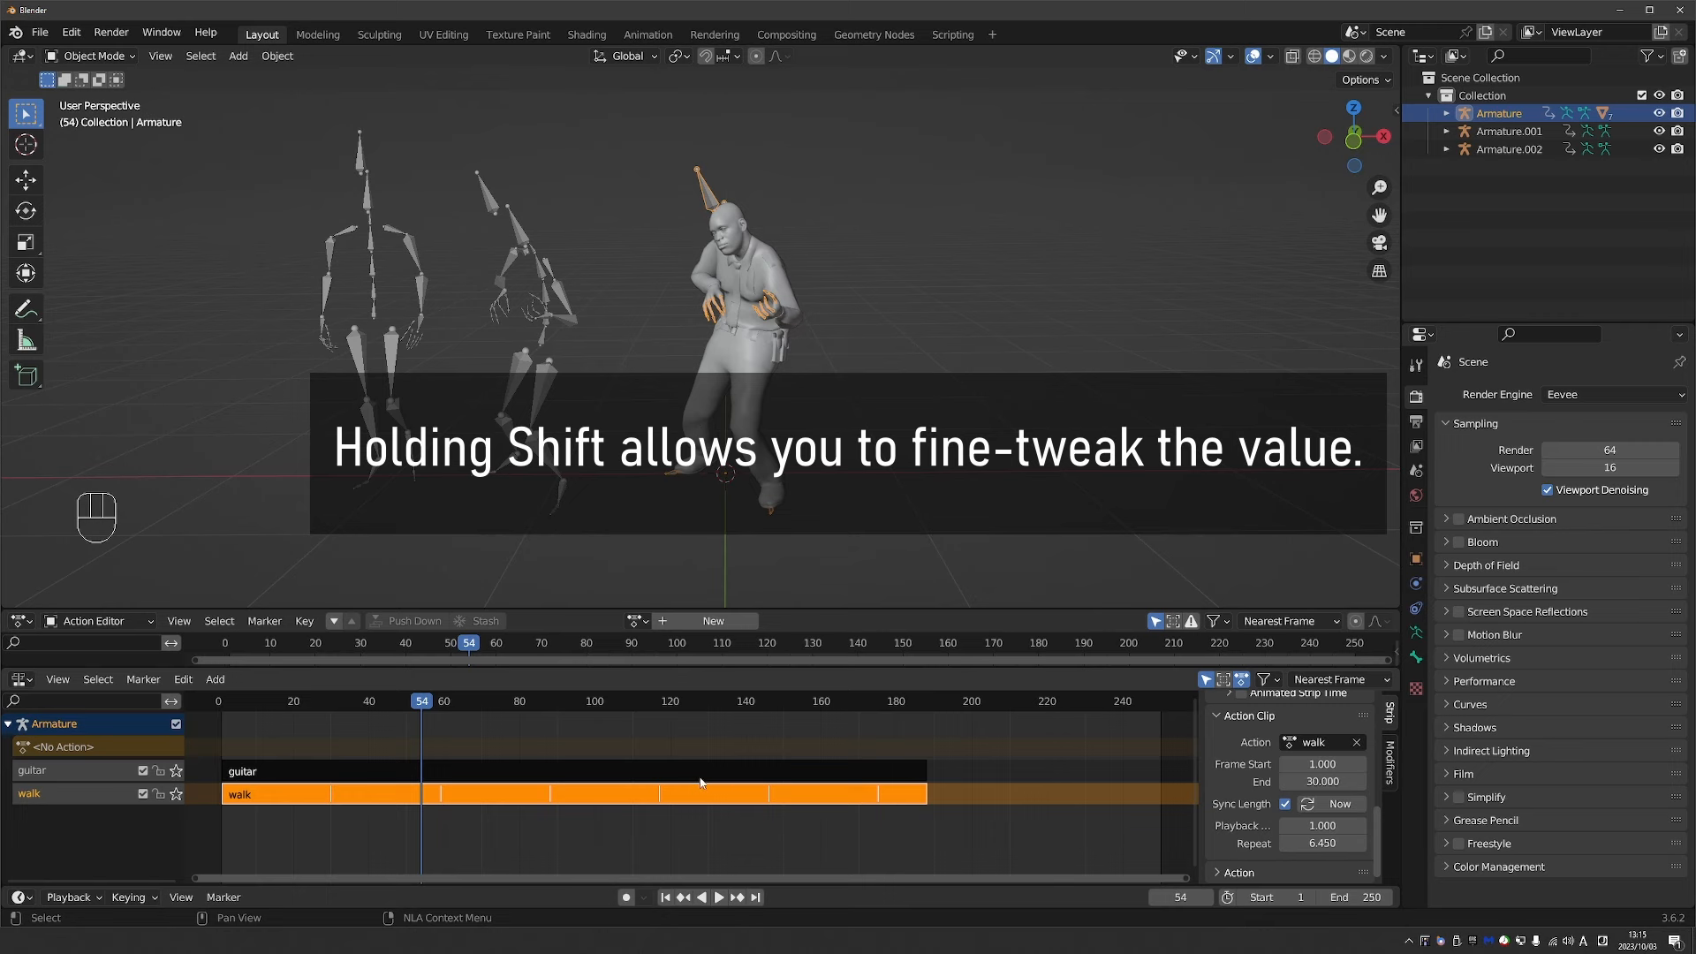
Play back the layered guitar and walk strips from near the start of the animation.
click(283, 703)
key(space)
key(space)
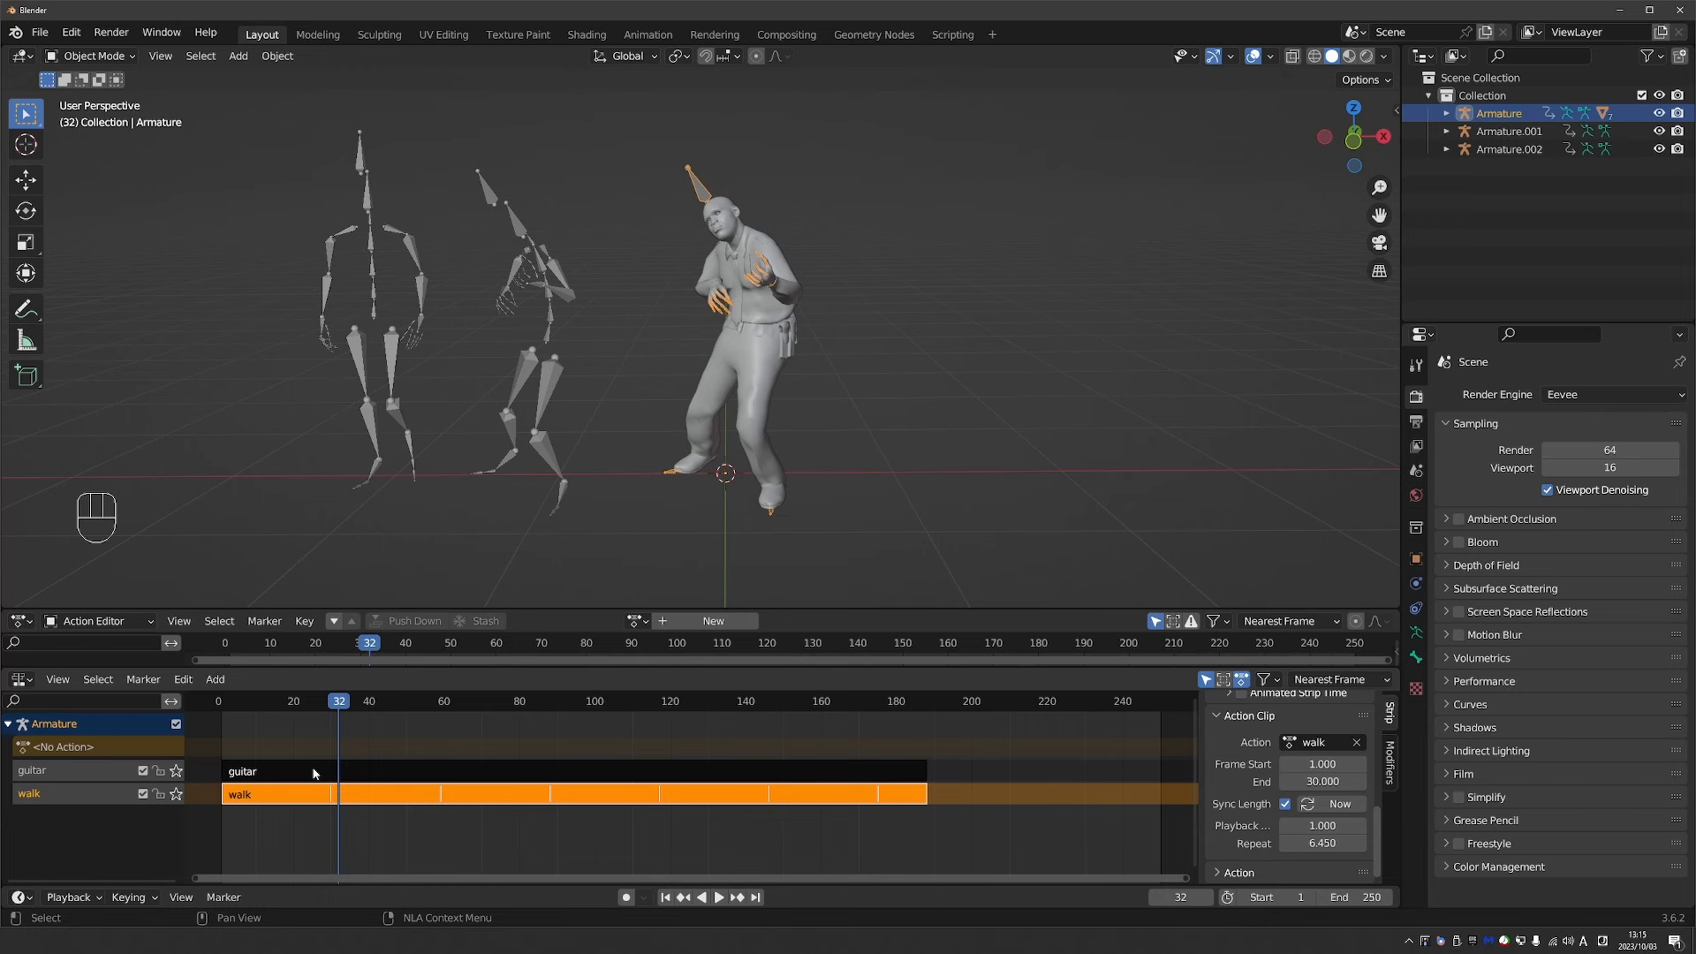
Open the guitar strip for tweaking in an enlarged Action Editor, with the character's armature in Pose Mode.
click(316, 773)
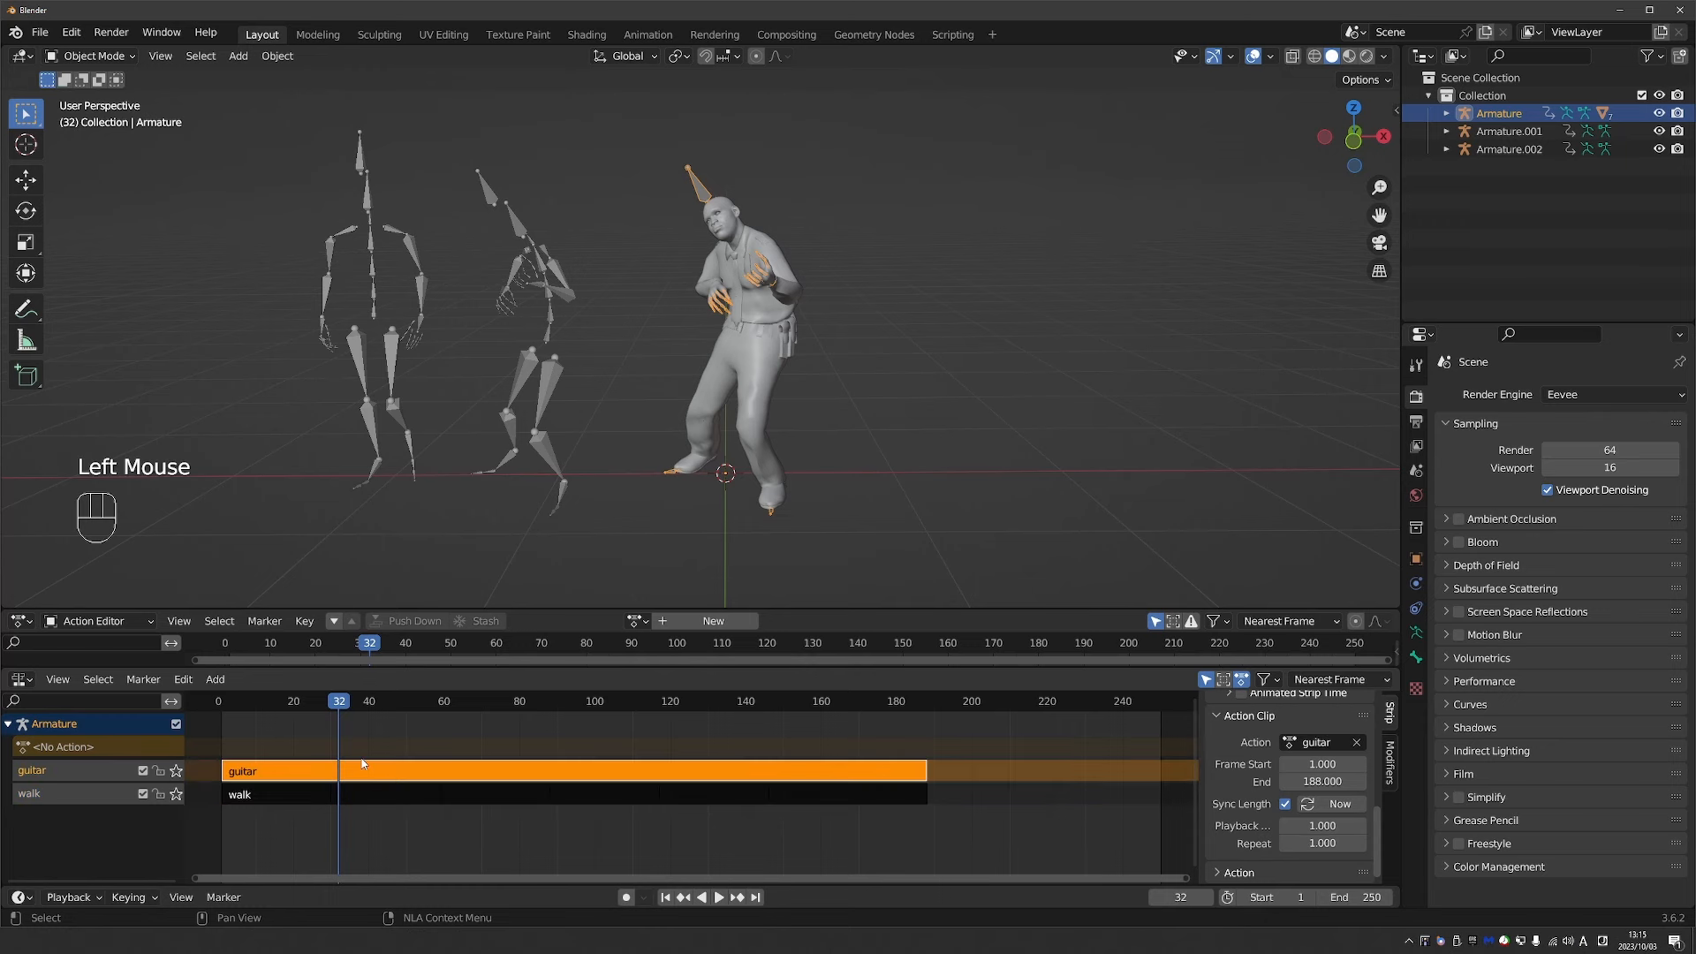
key(Tab)
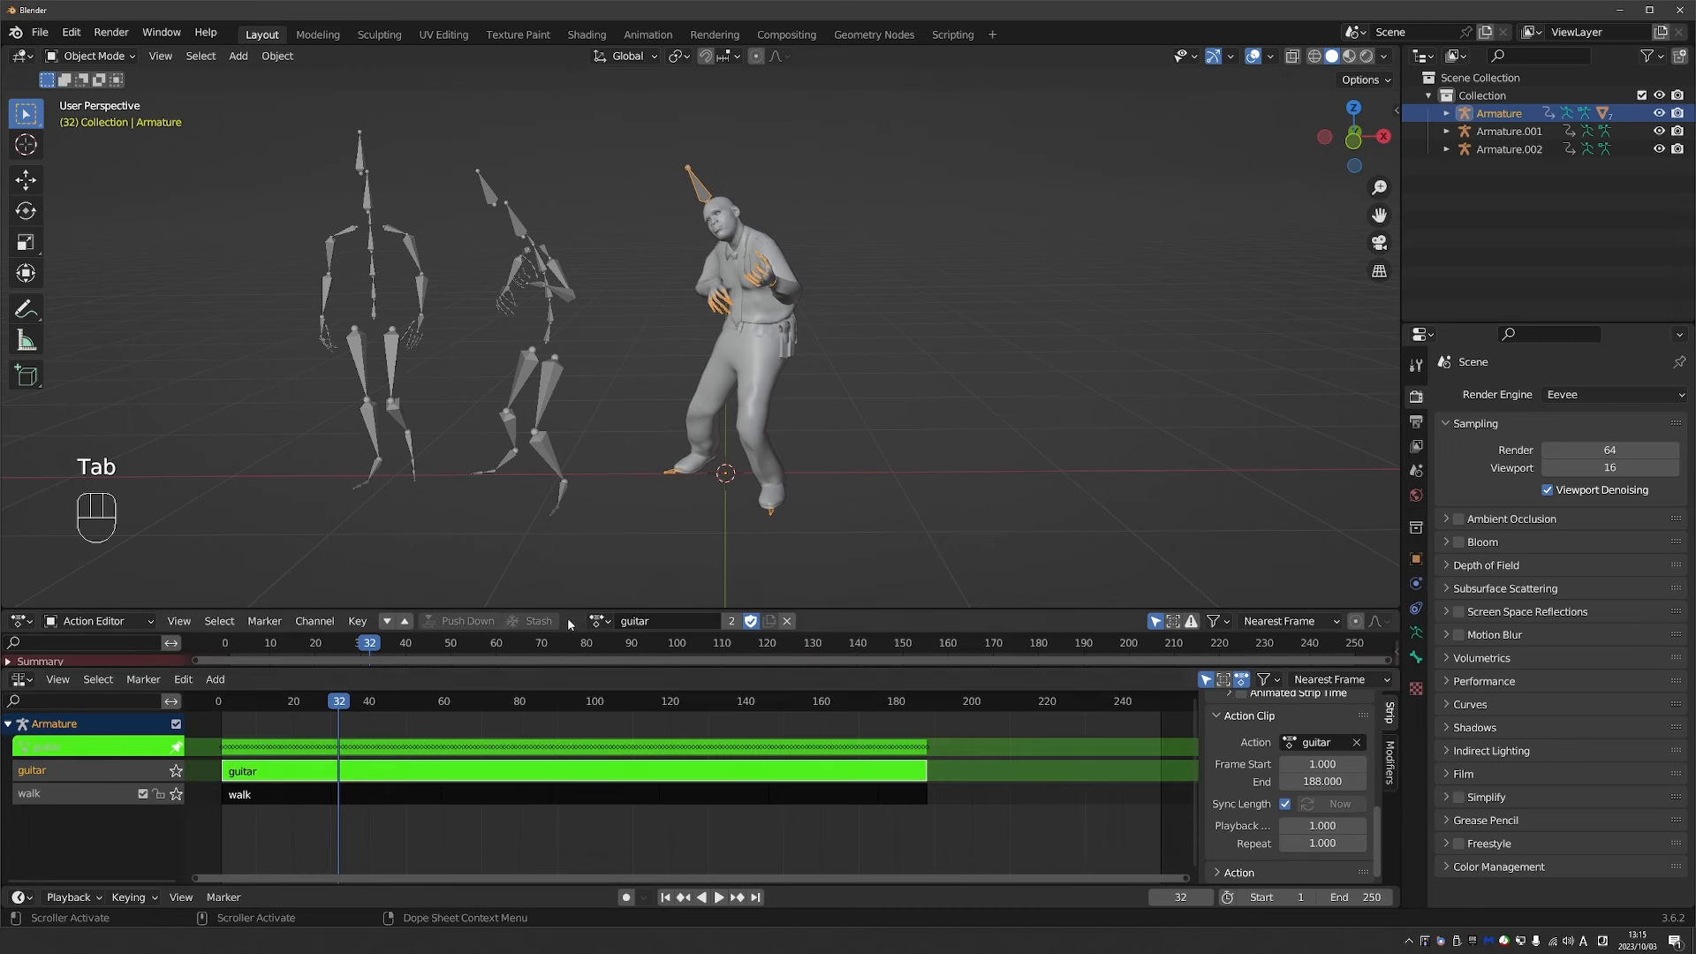
drag(565, 609, 566, 413)
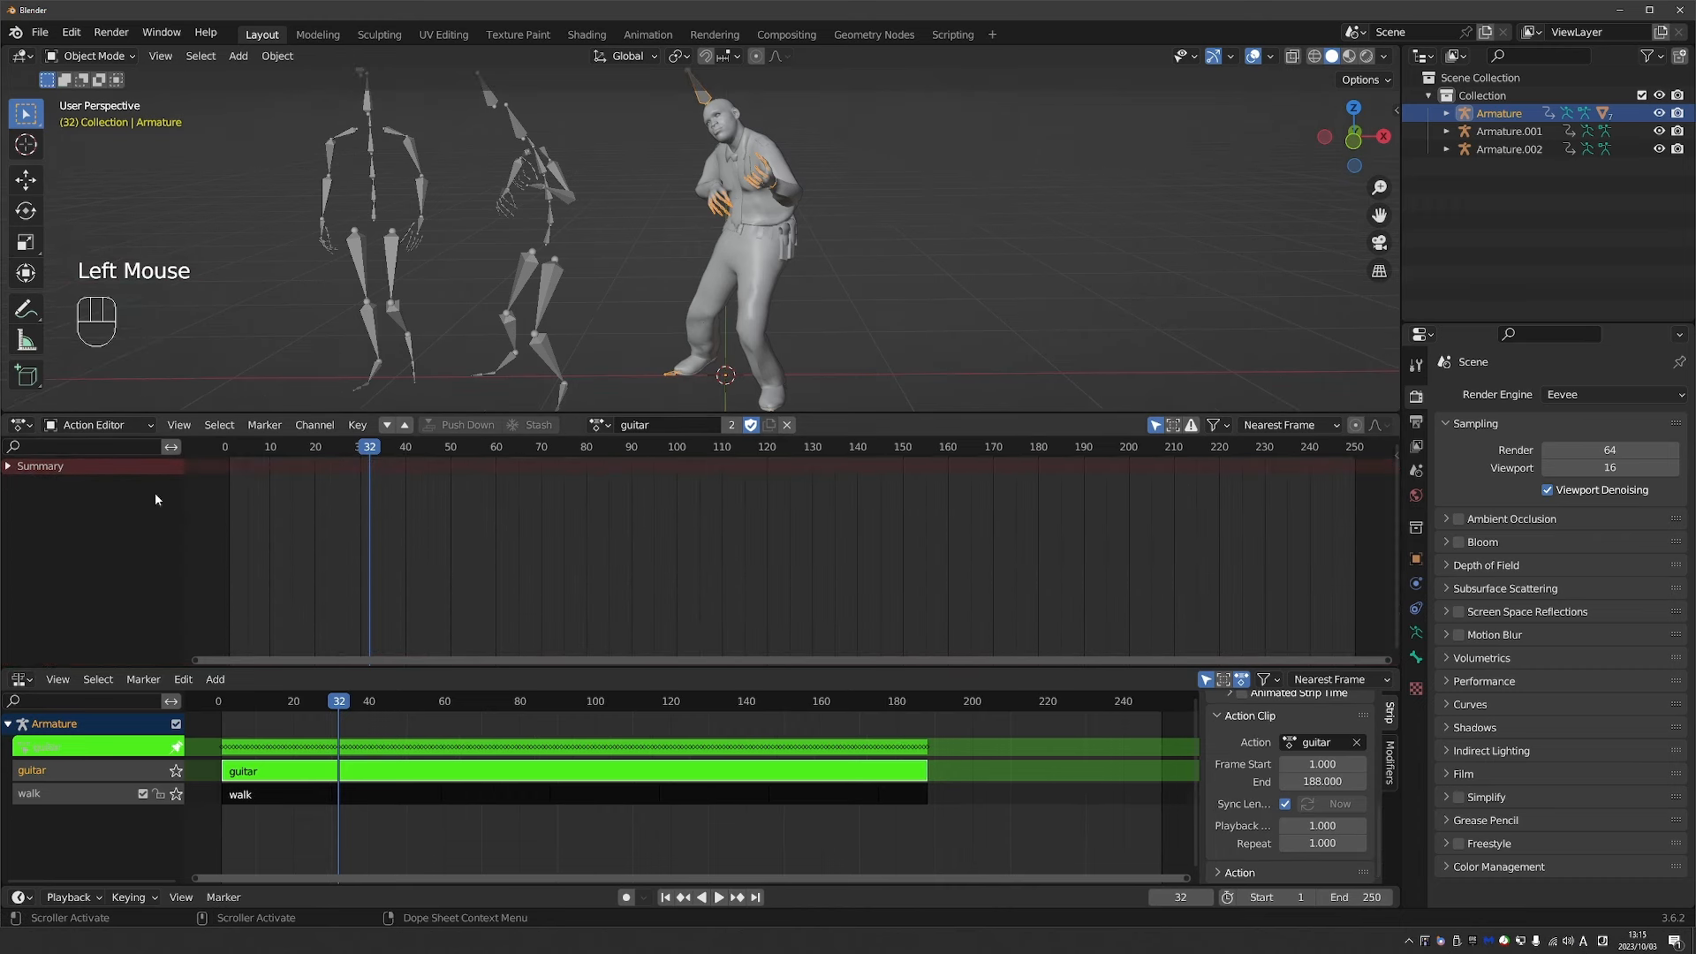
click(7, 467)
click(7, 466)
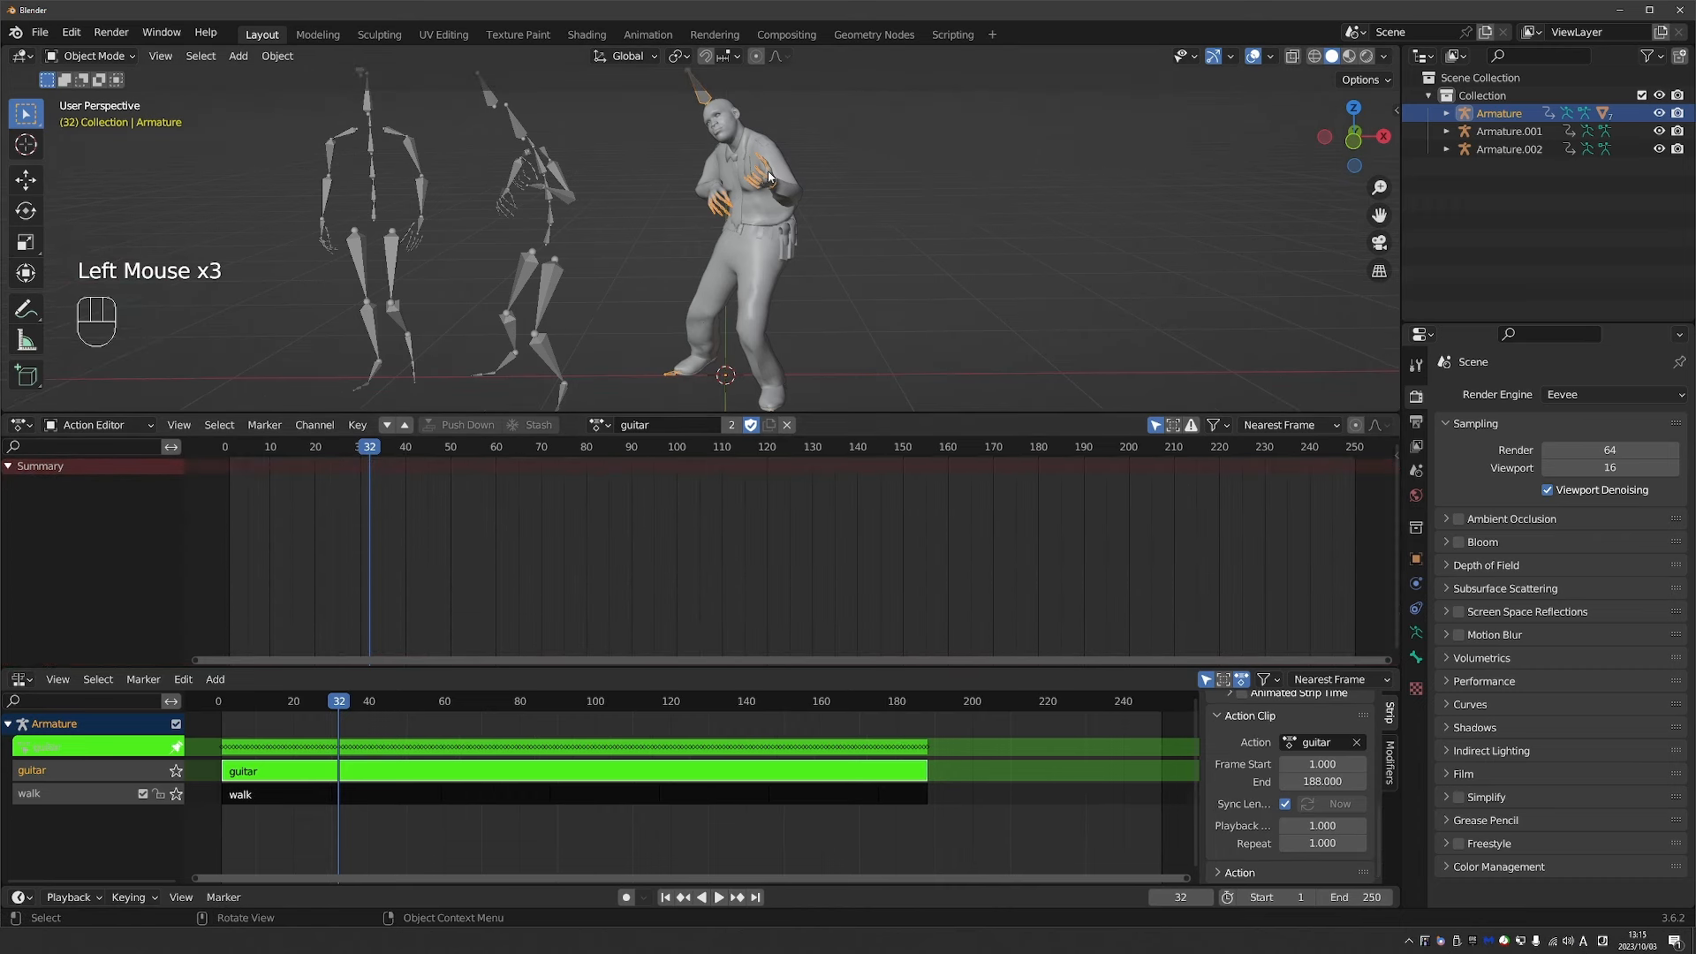
key(ctrl+Tab)
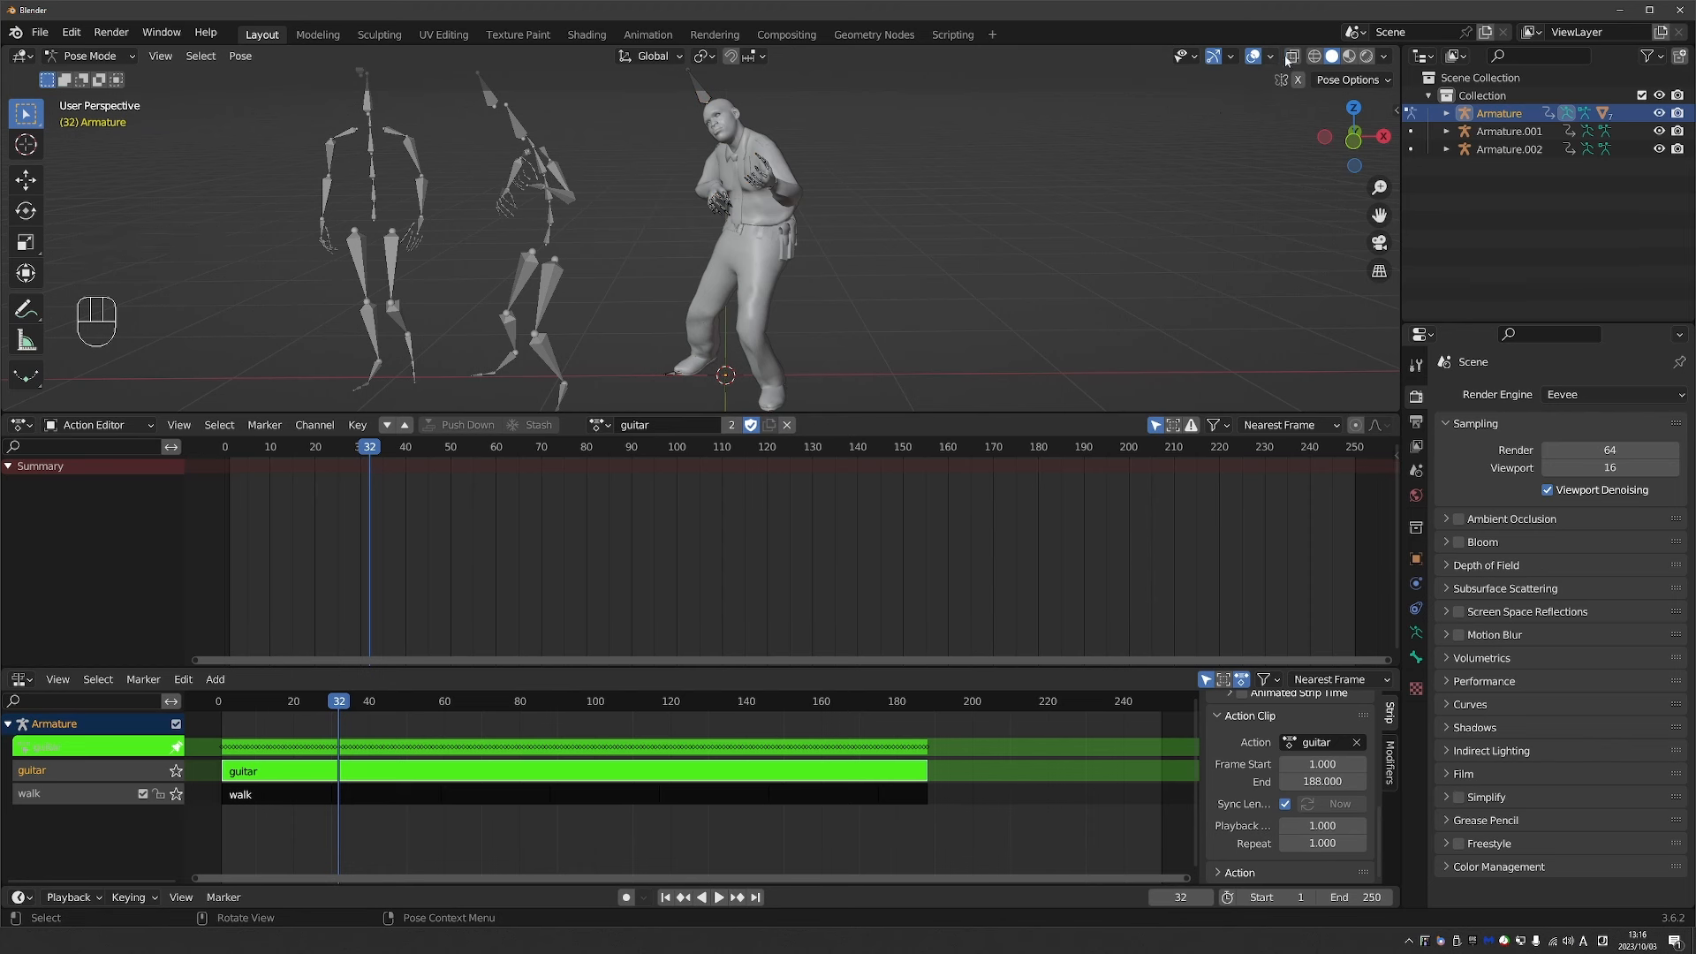
Enable X-ray and select the upper leg, lower leg, foot and toe bones of both legs on the character.
click(1291, 57)
click(720, 290)
shift+click(759, 315)
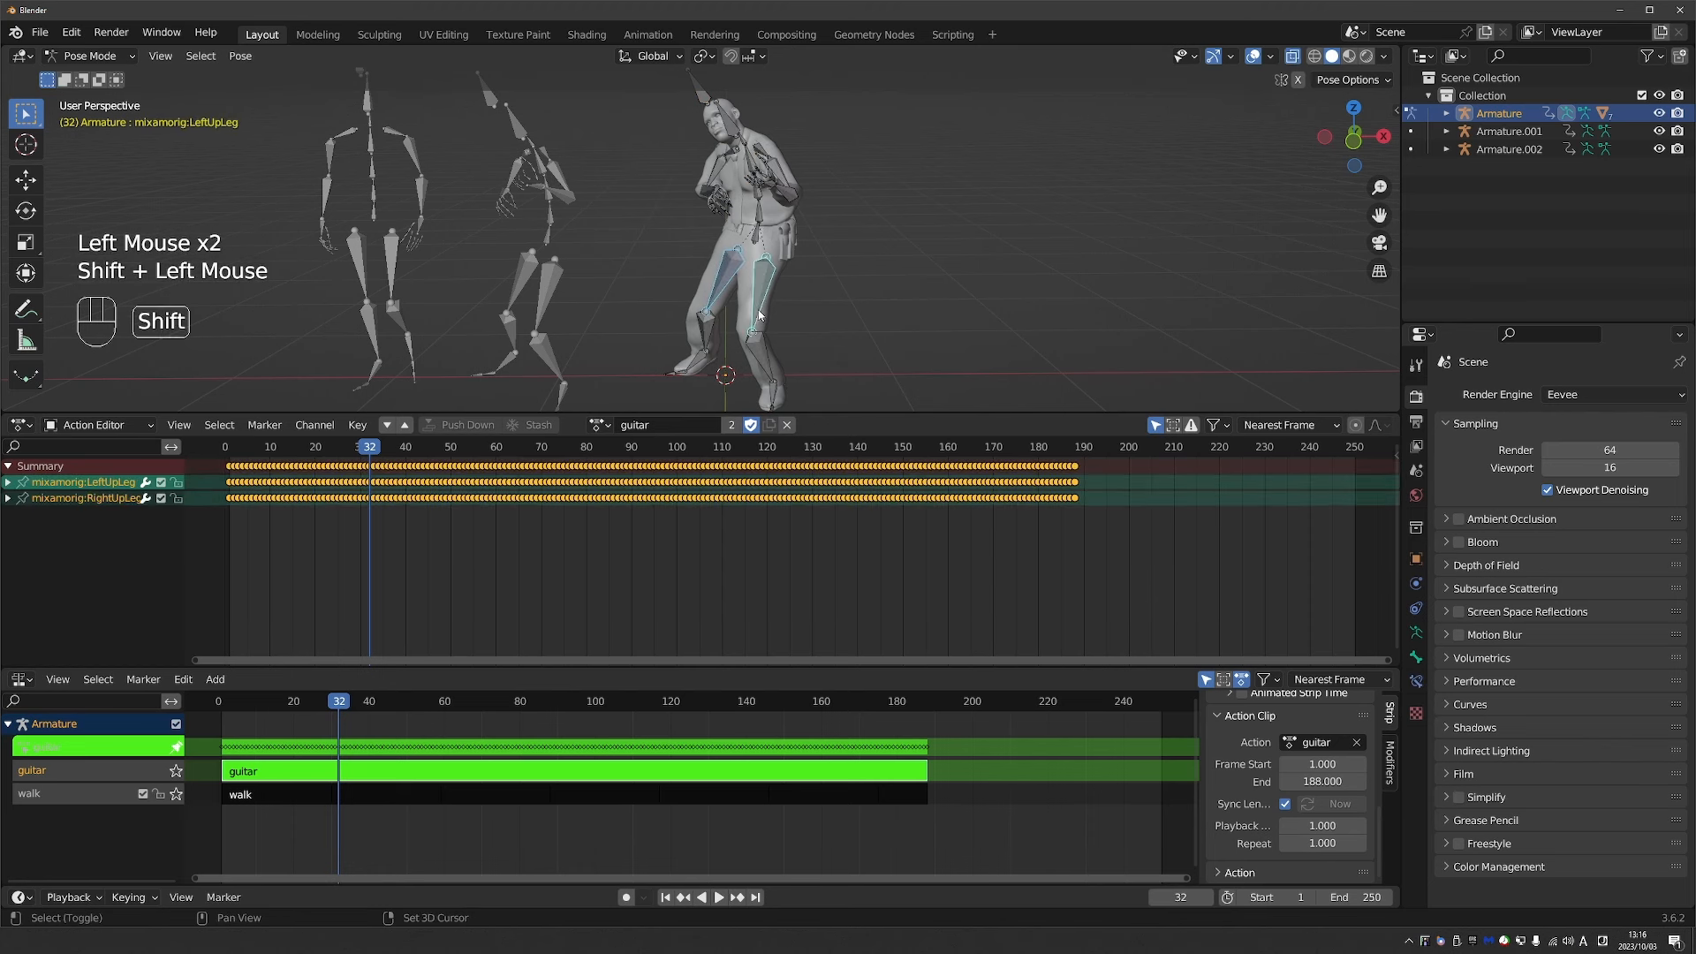
shift+click(749, 364)
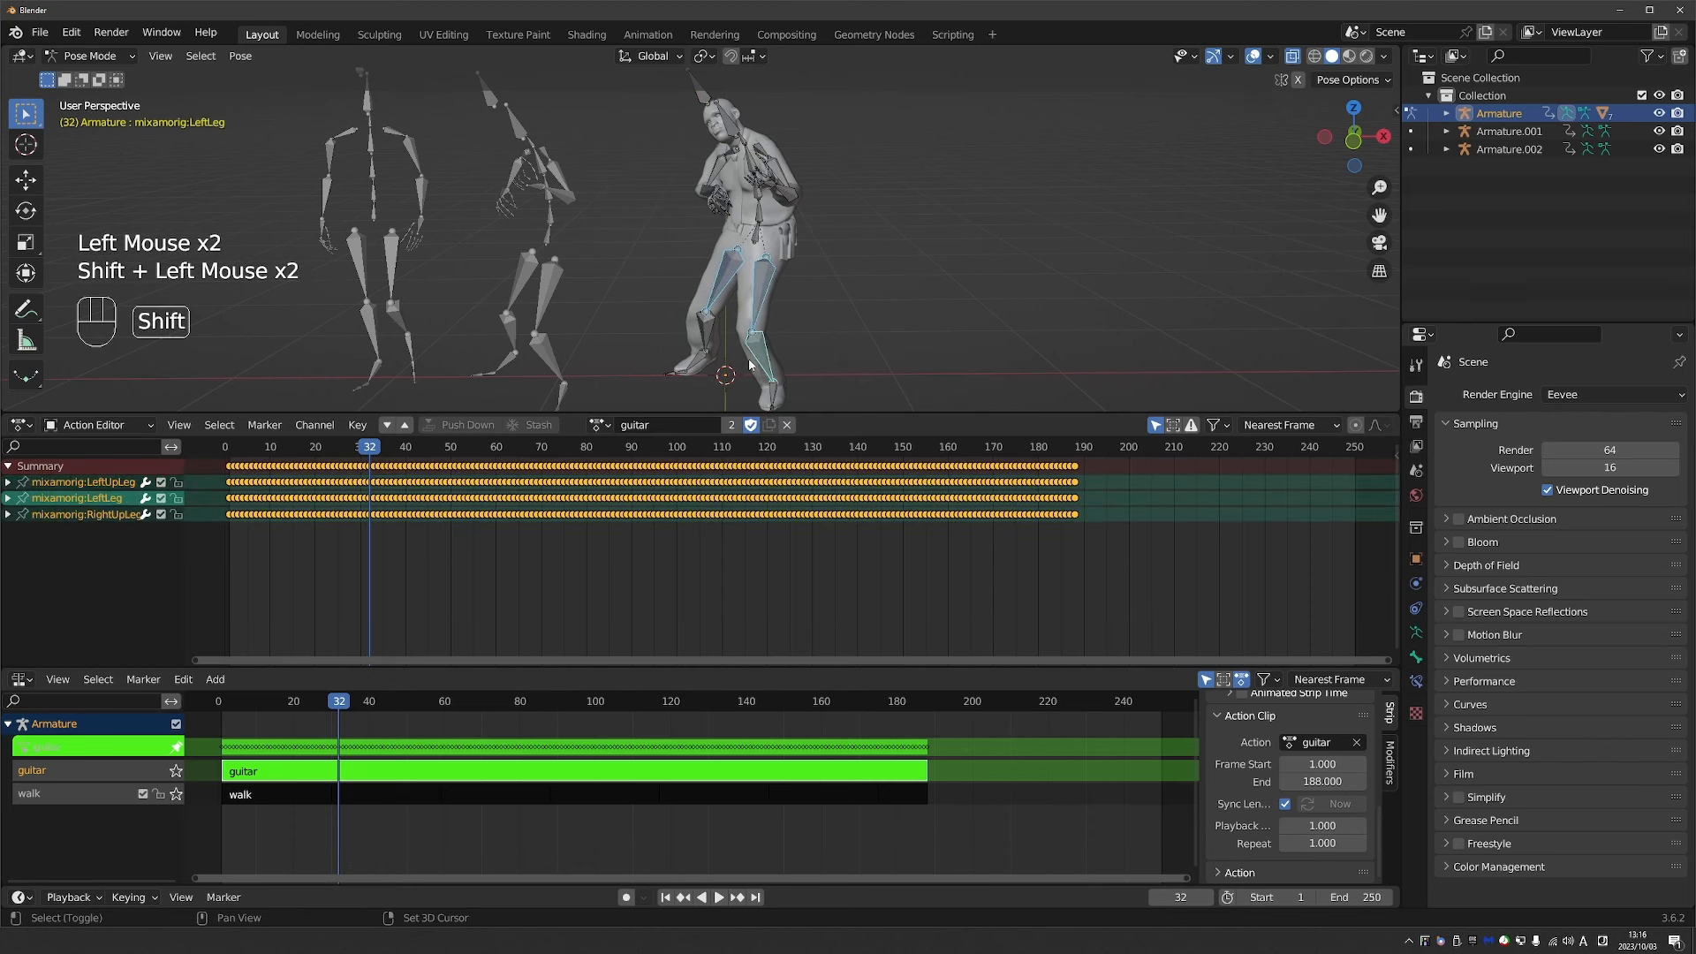
shift+click(705, 338)
shift+click(695, 362)
shift+click(682, 371)
shift+click(773, 406)
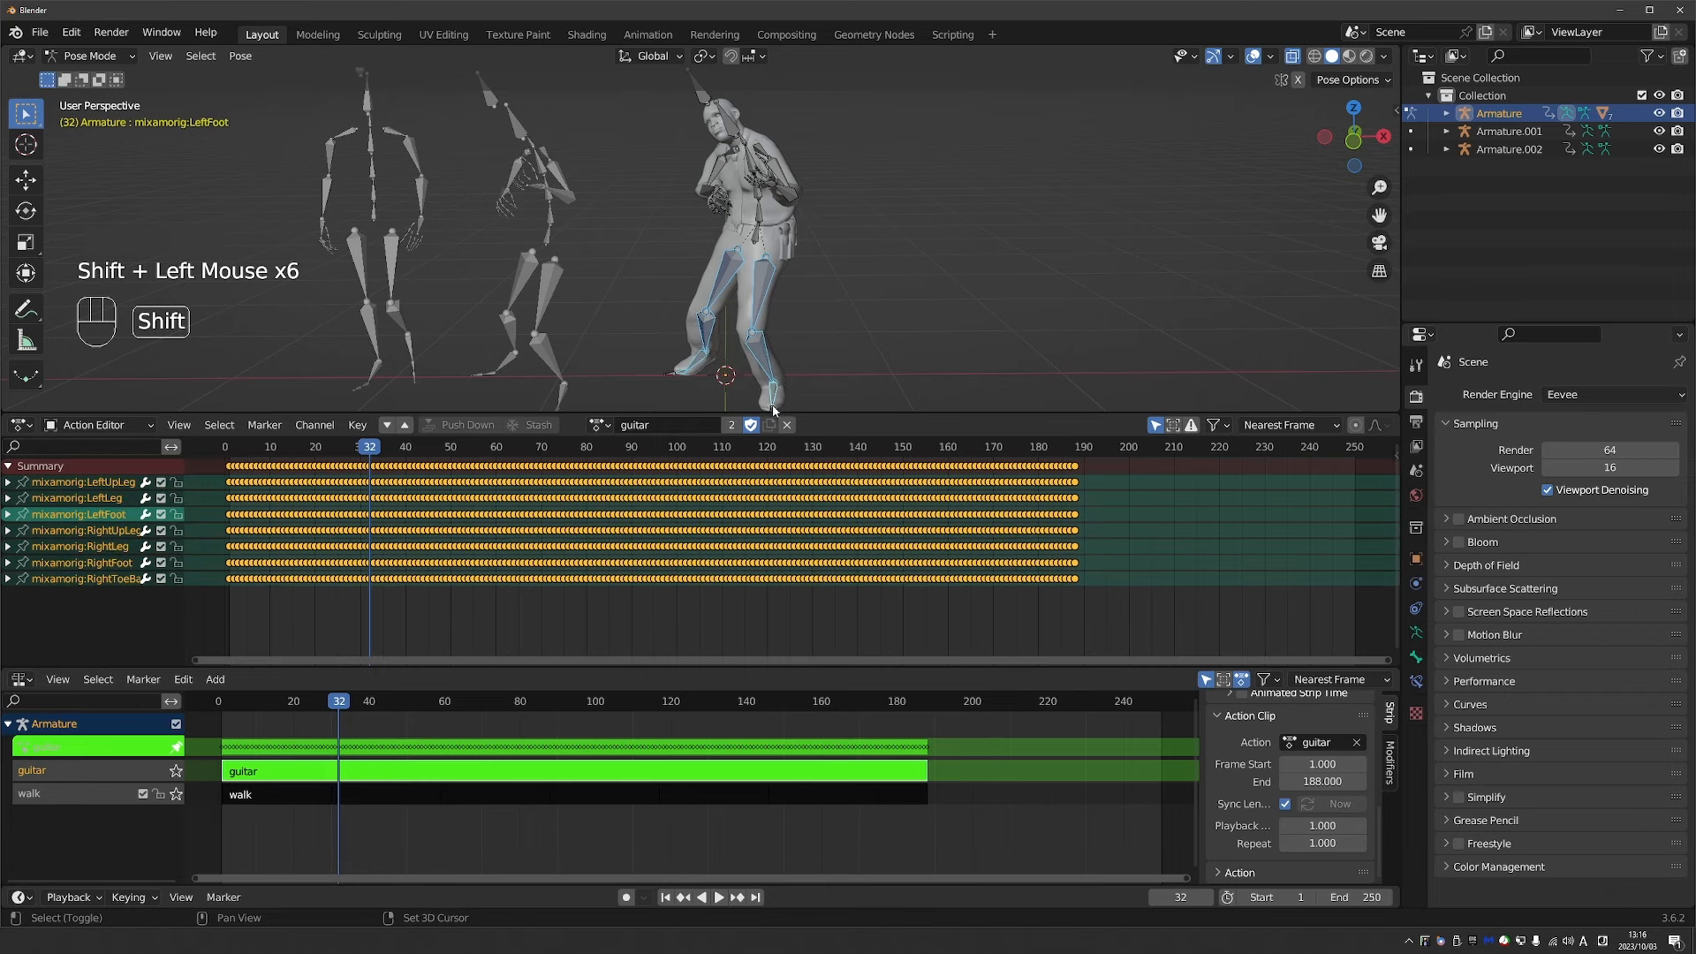
shift+click(774, 408)
Delete all keyframes of the selected leg bones from the guitar action.
drag(212, 638, 1162, 468)
key(x)
click(862, 523)
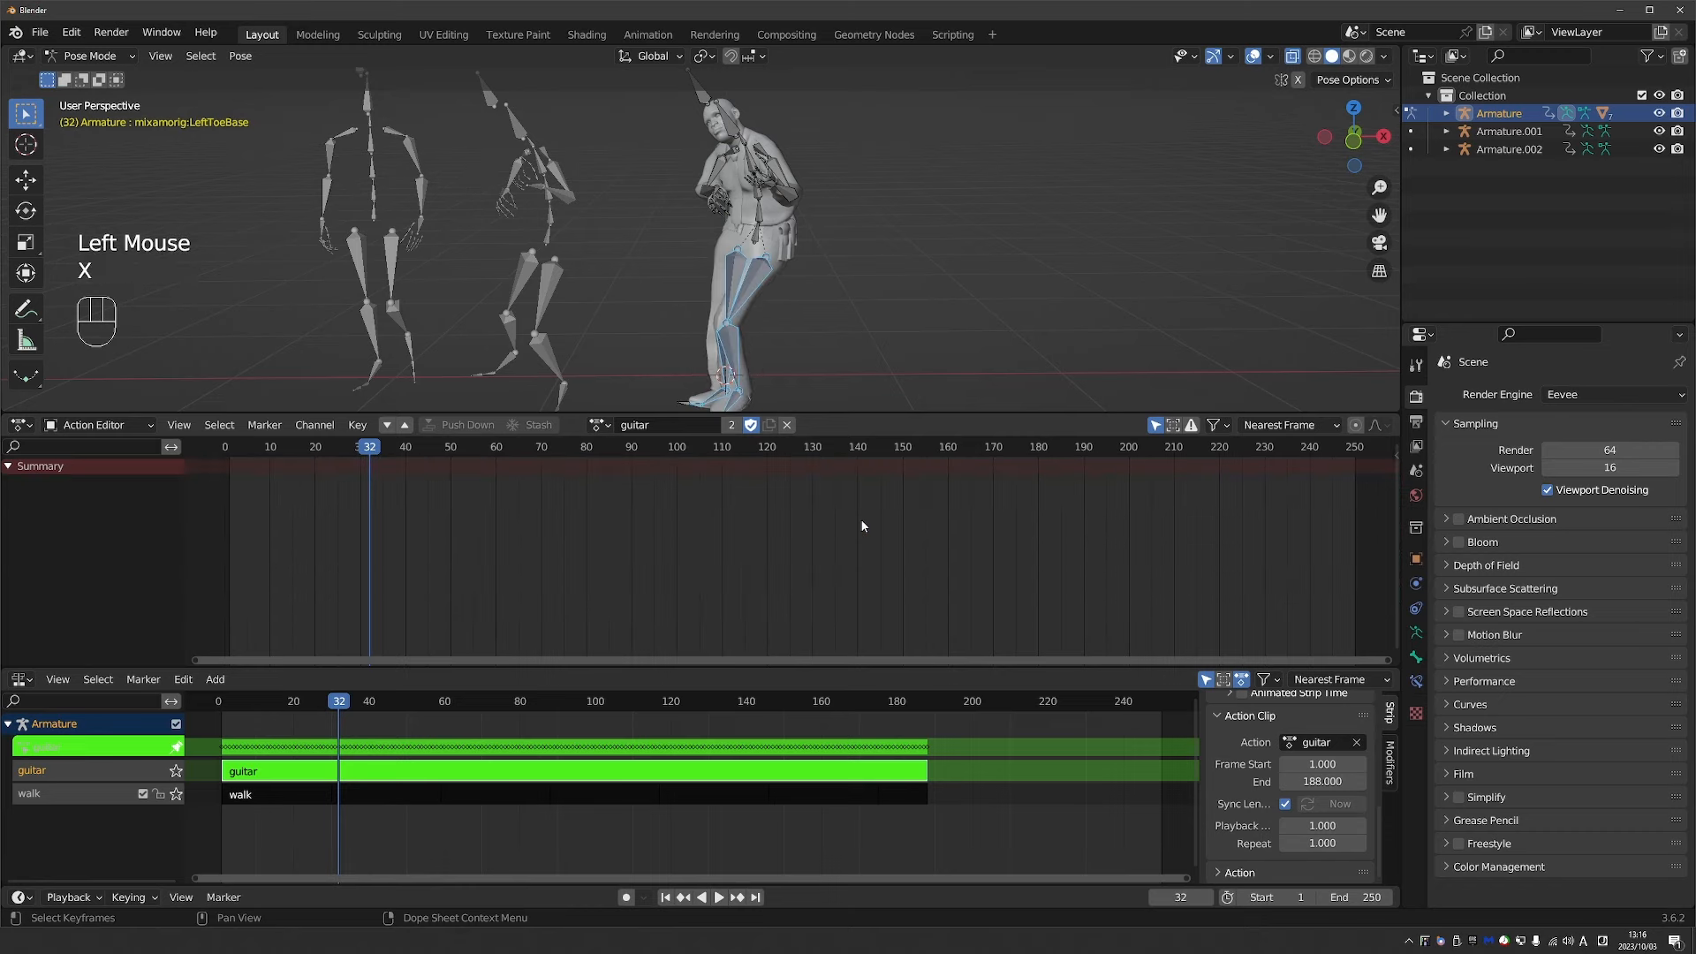
Play back the animation to check the legs, and undo the leg keyframe deletion.
key(space)
middle_click(855, 194)
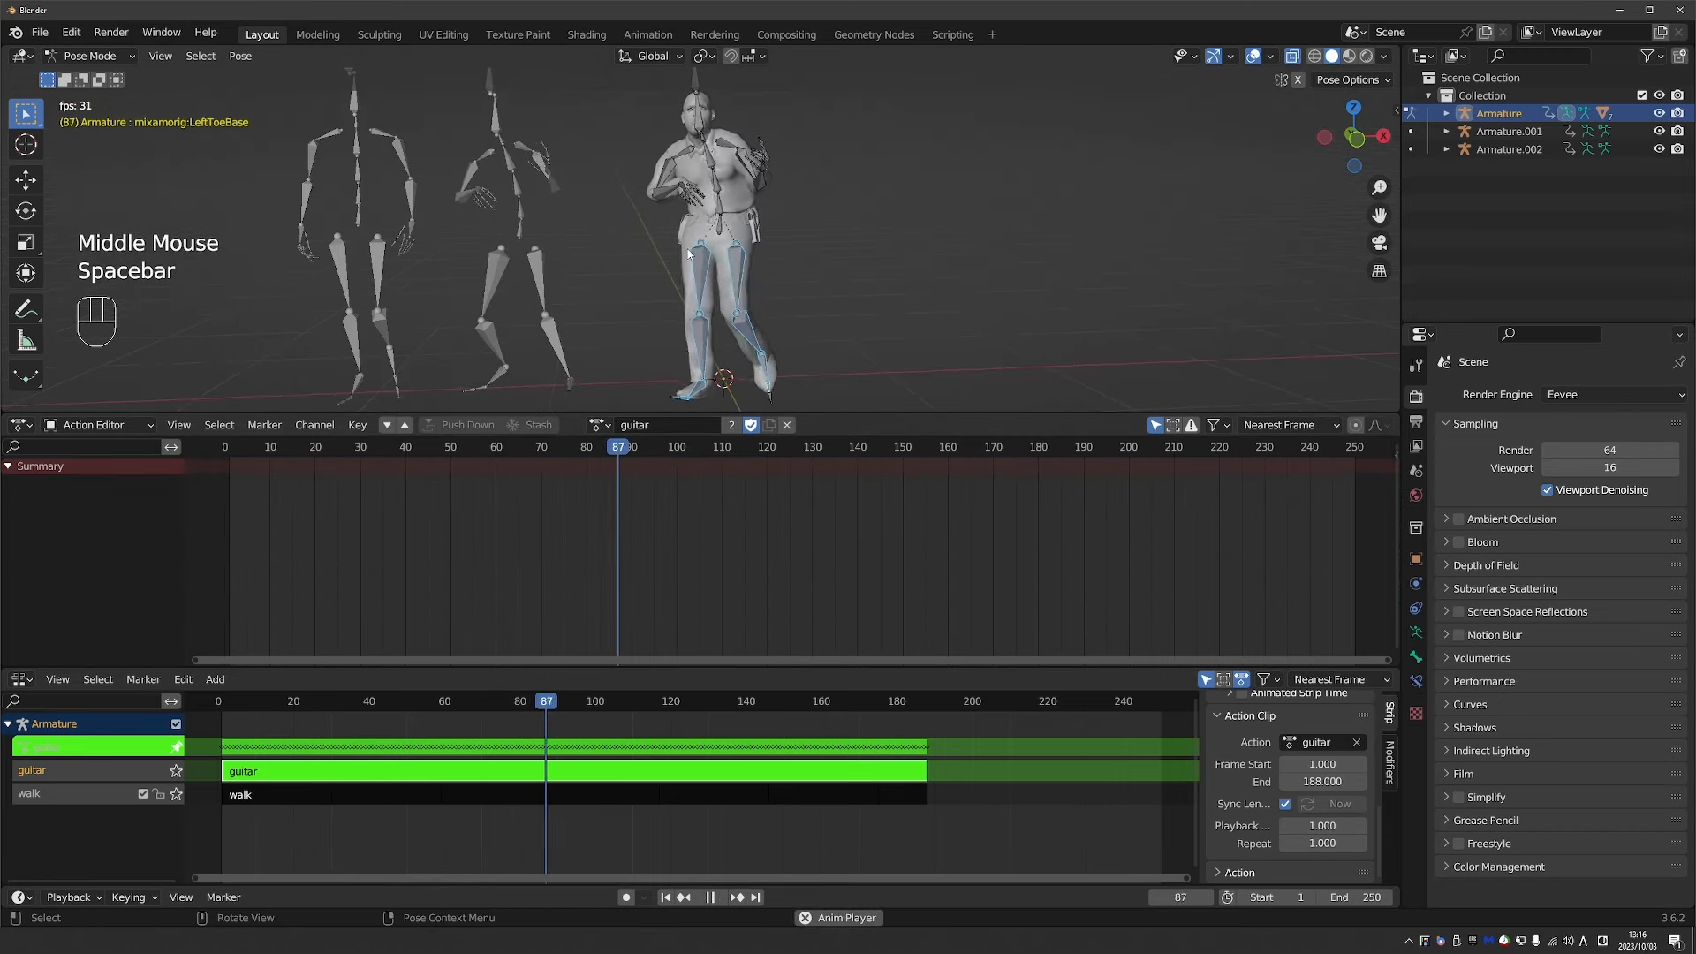
key(space)
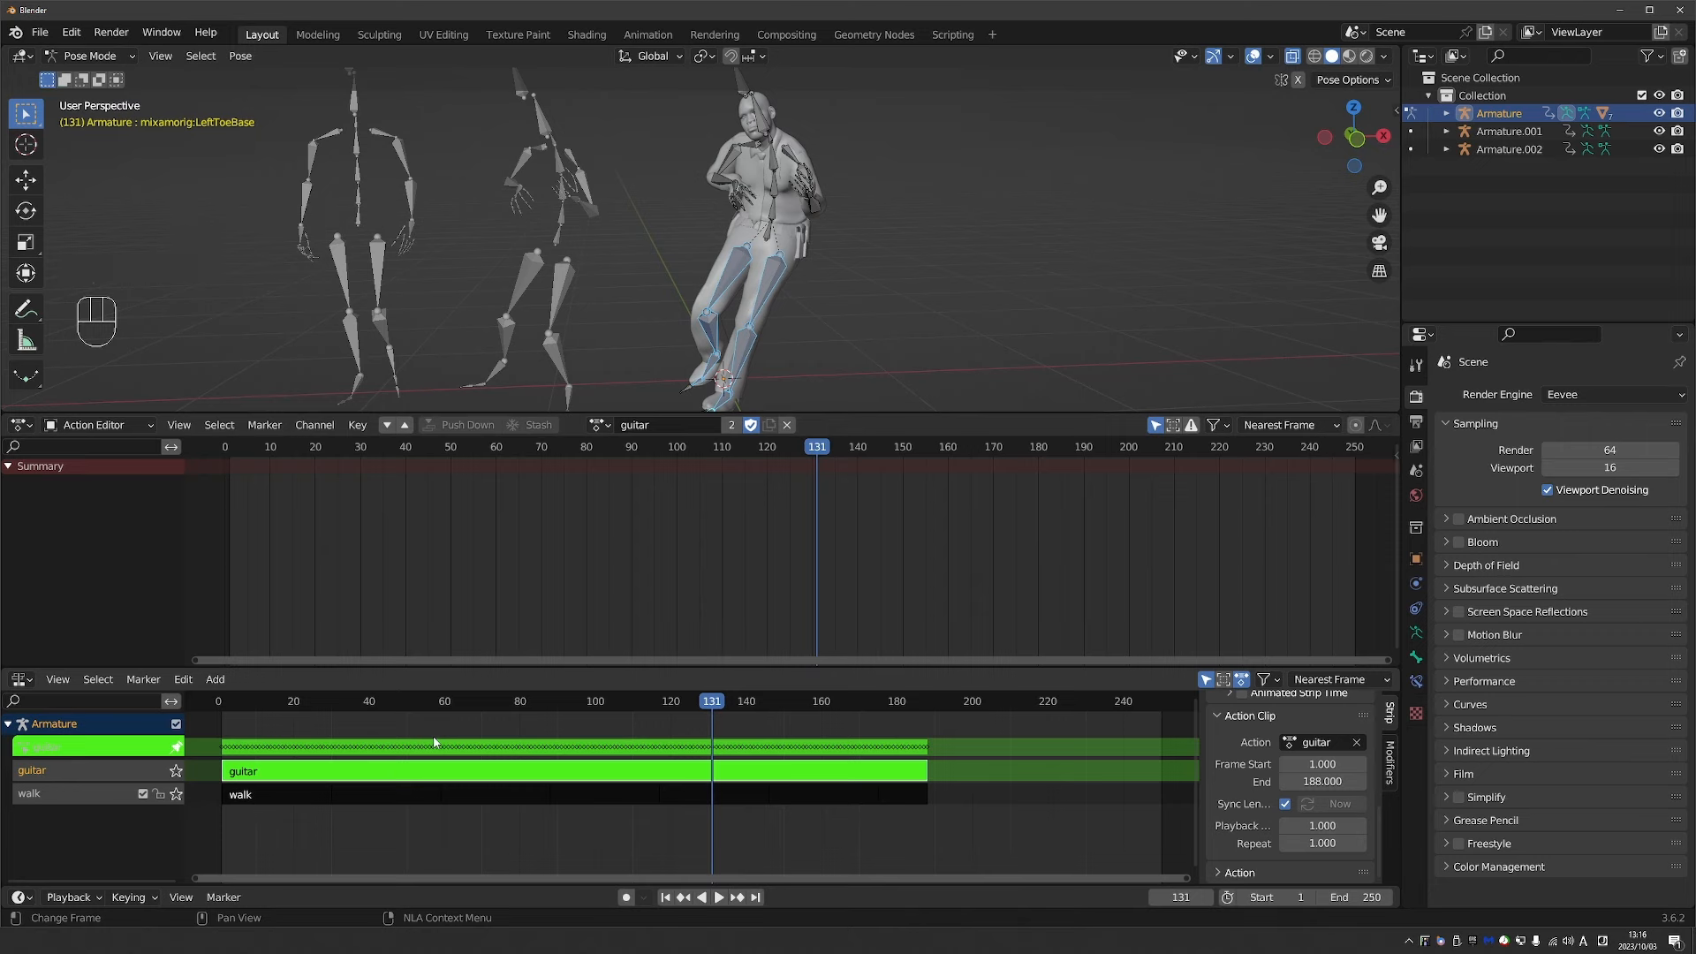
key(ctrl+z)
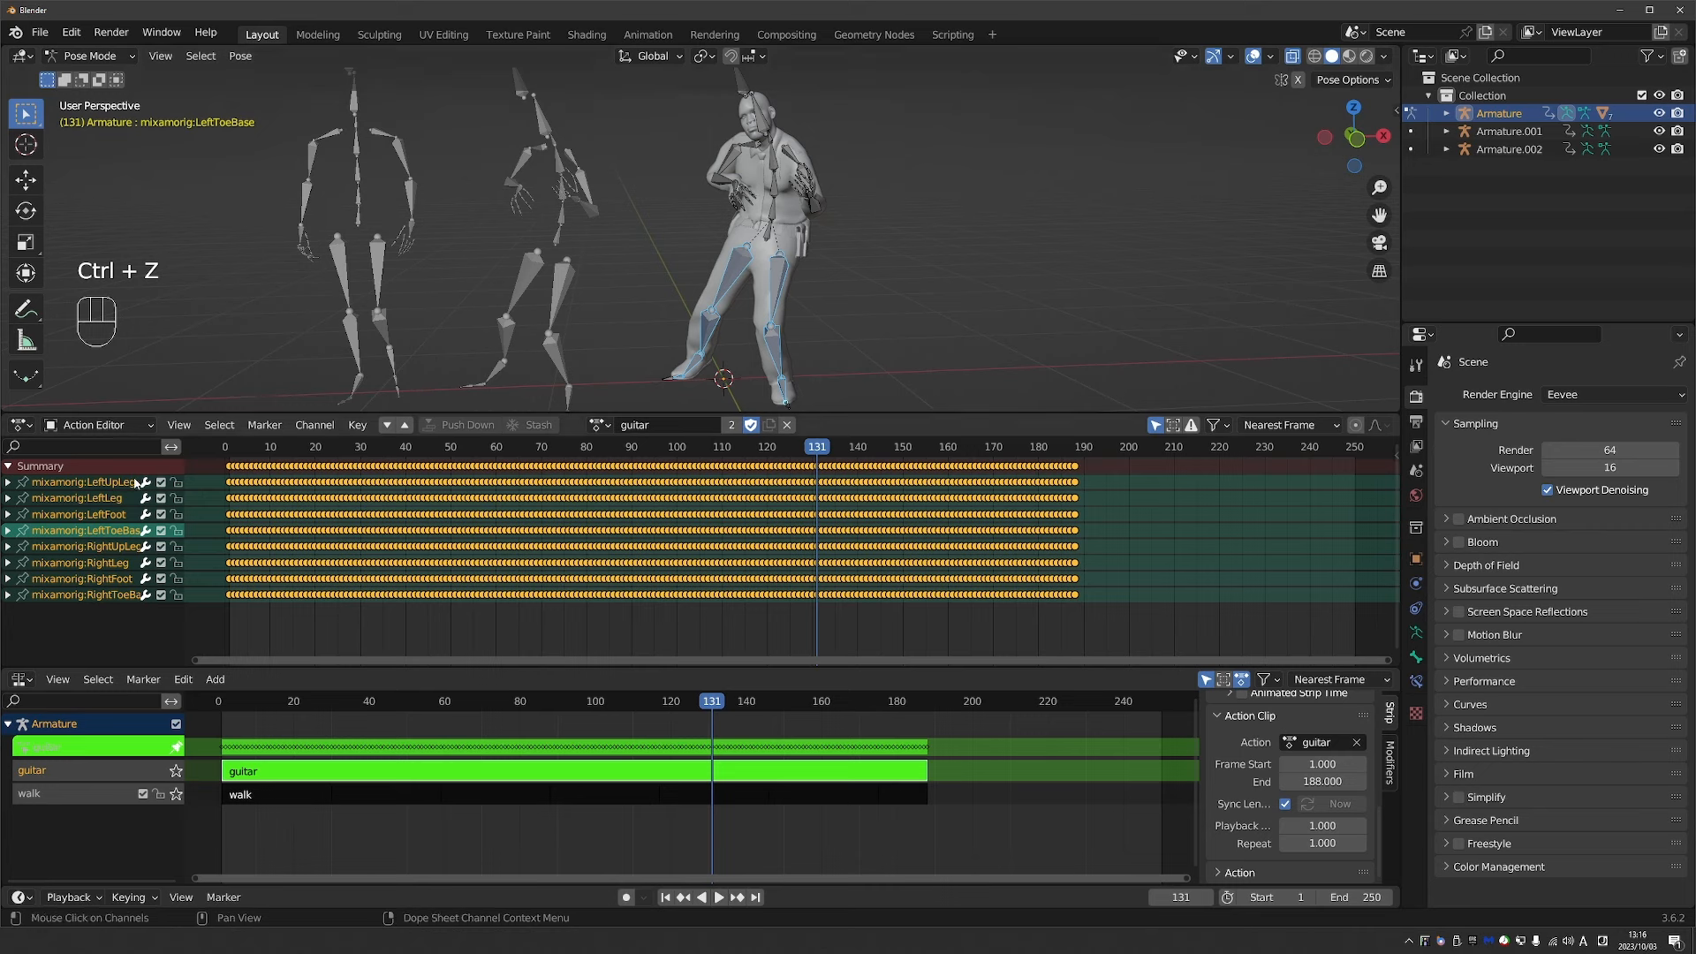
Disable the guitar action's eight leg channels, from LeftUpLeg through RightToeBase, keeping their keyframes.
click(162, 482)
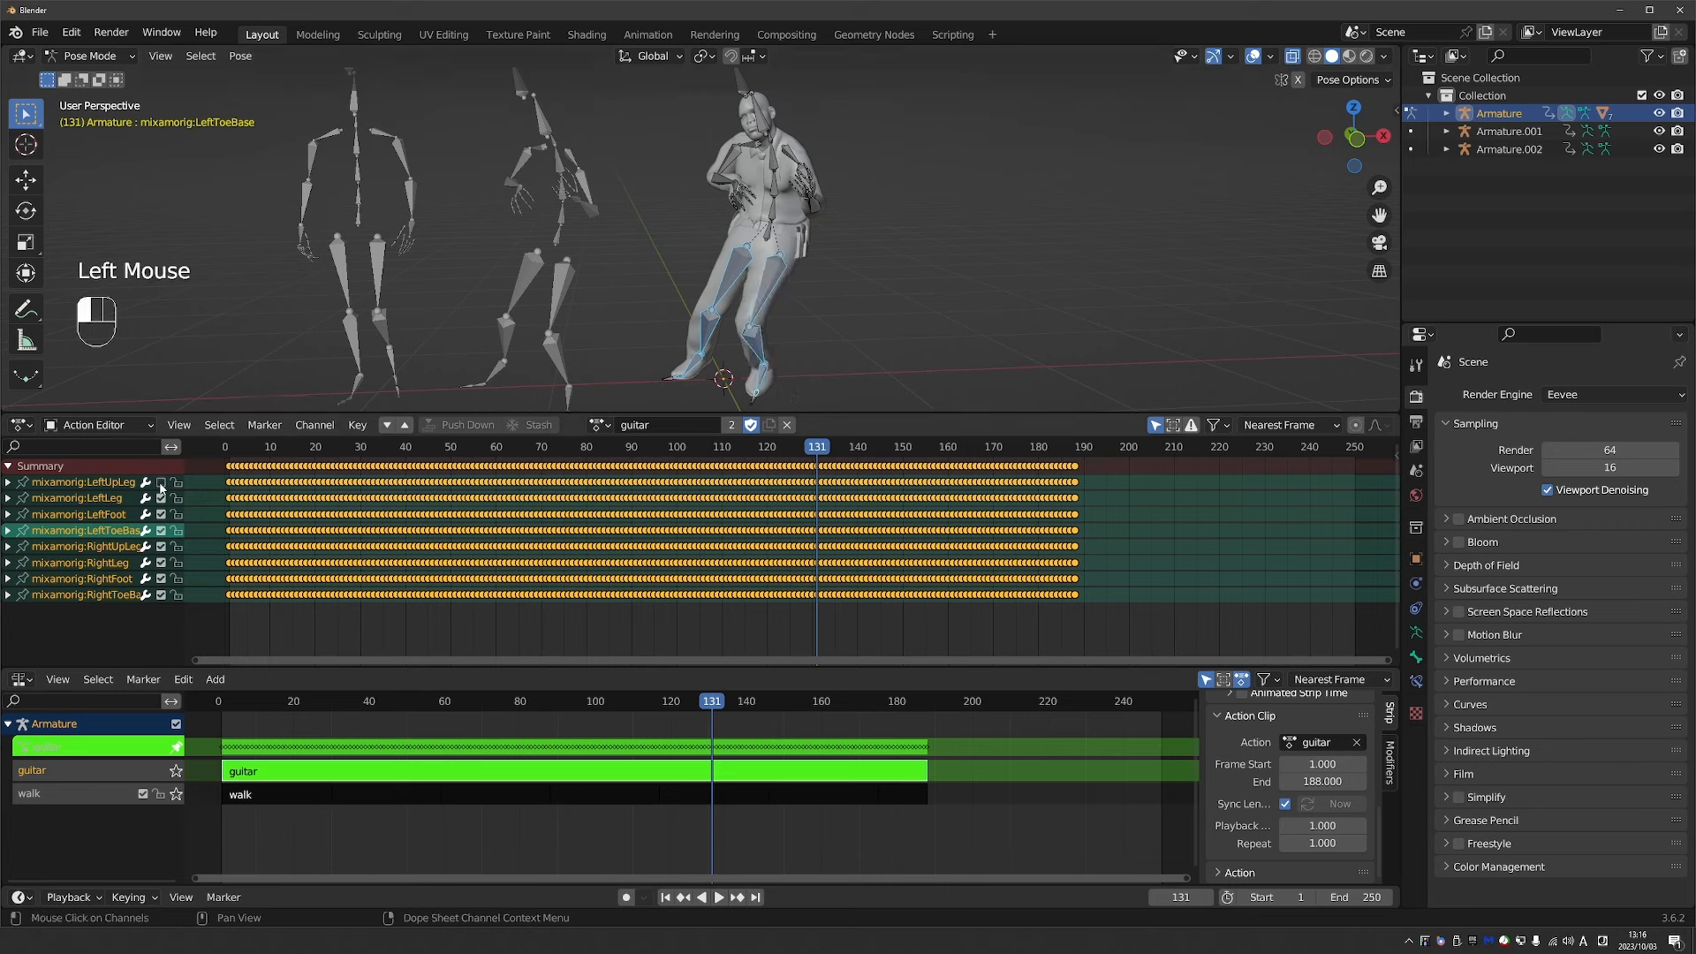
click(162, 498)
click(162, 514)
click(162, 530)
click(161, 547)
click(161, 562)
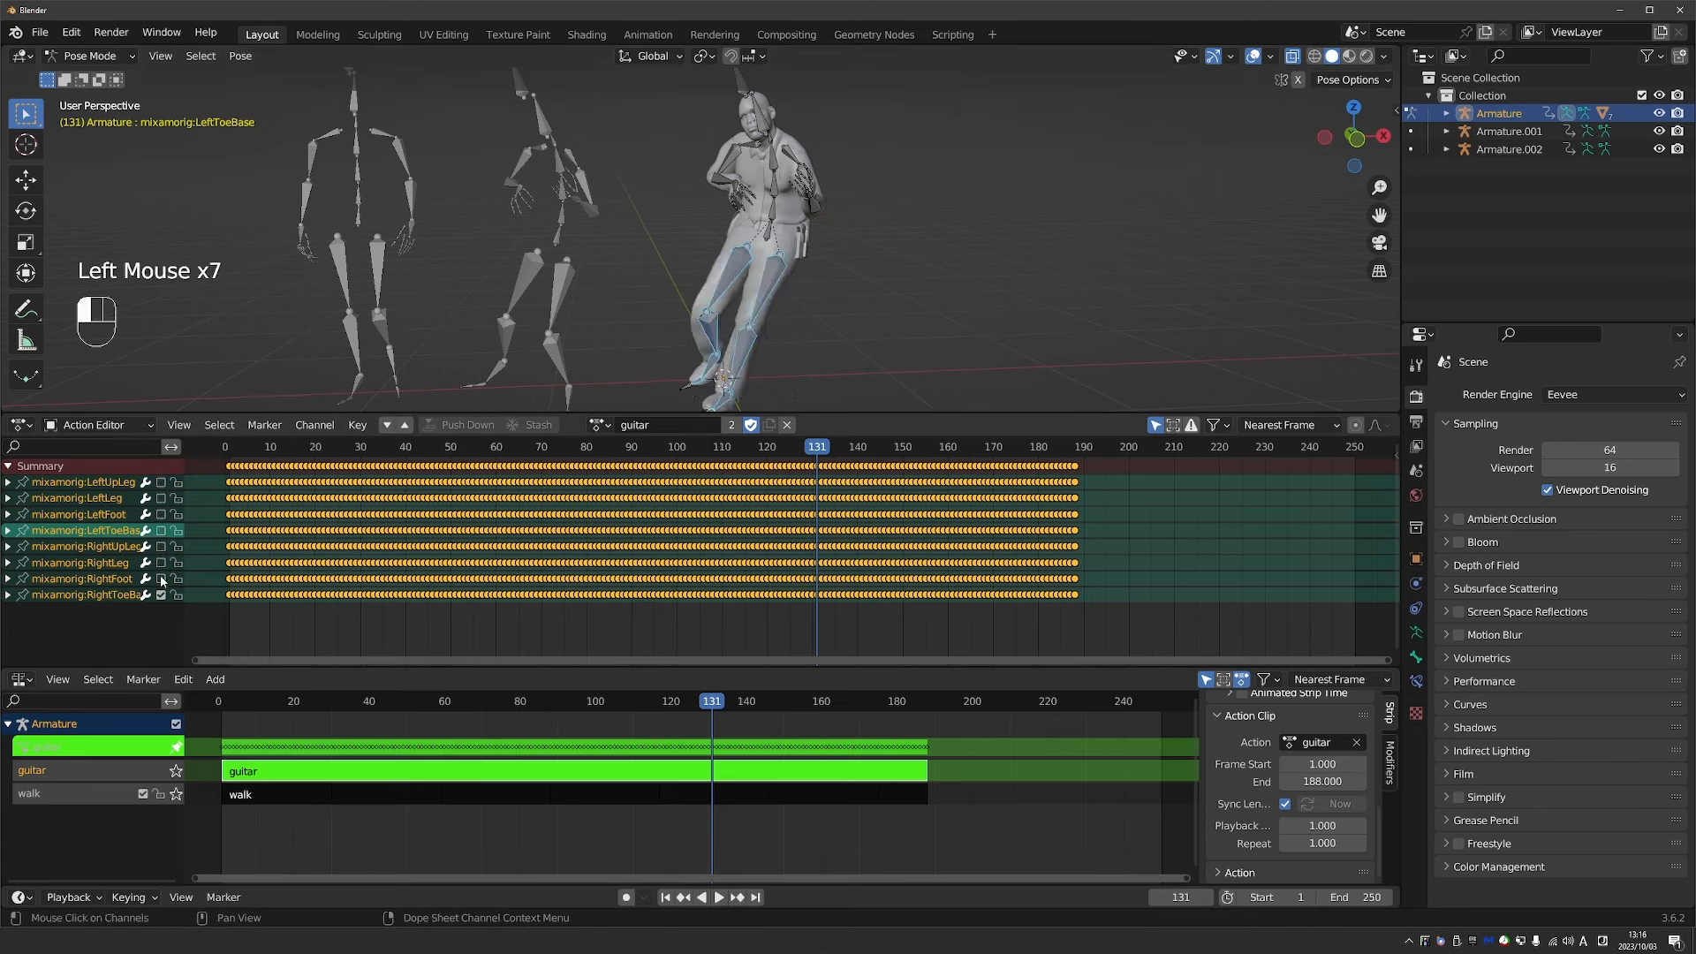
click(161, 578)
click(161, 595)
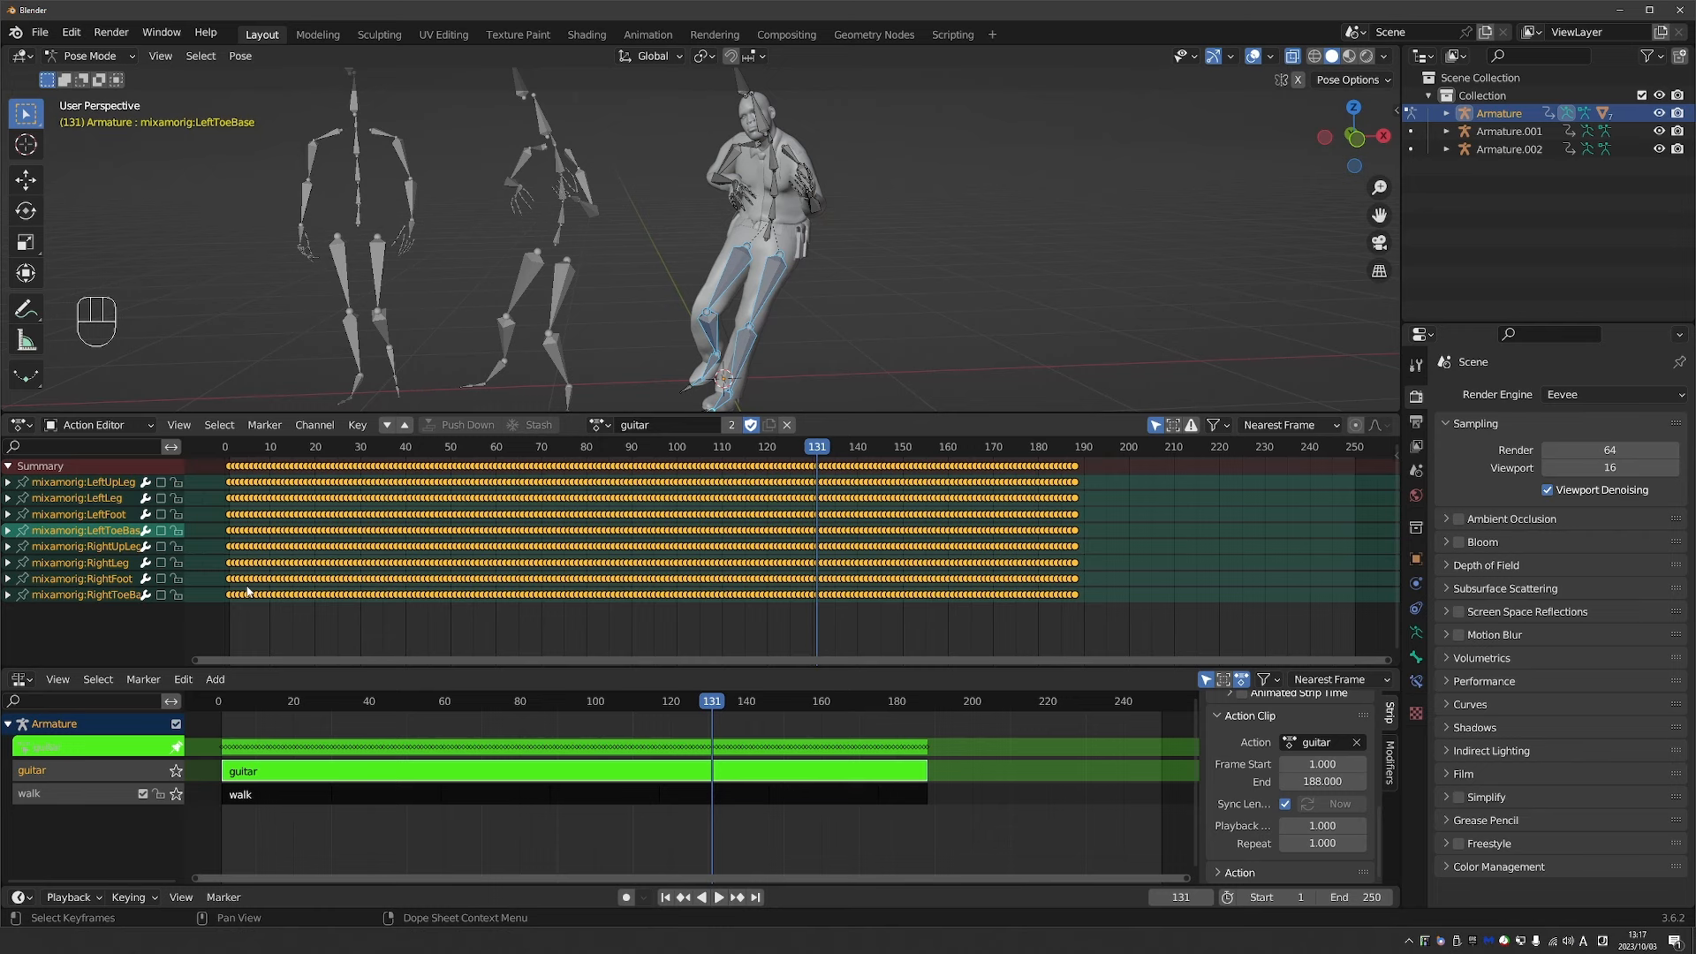
Play back the animation from frame 1 to check the legs and hips with the leg channels disabled.
click(722, 362)
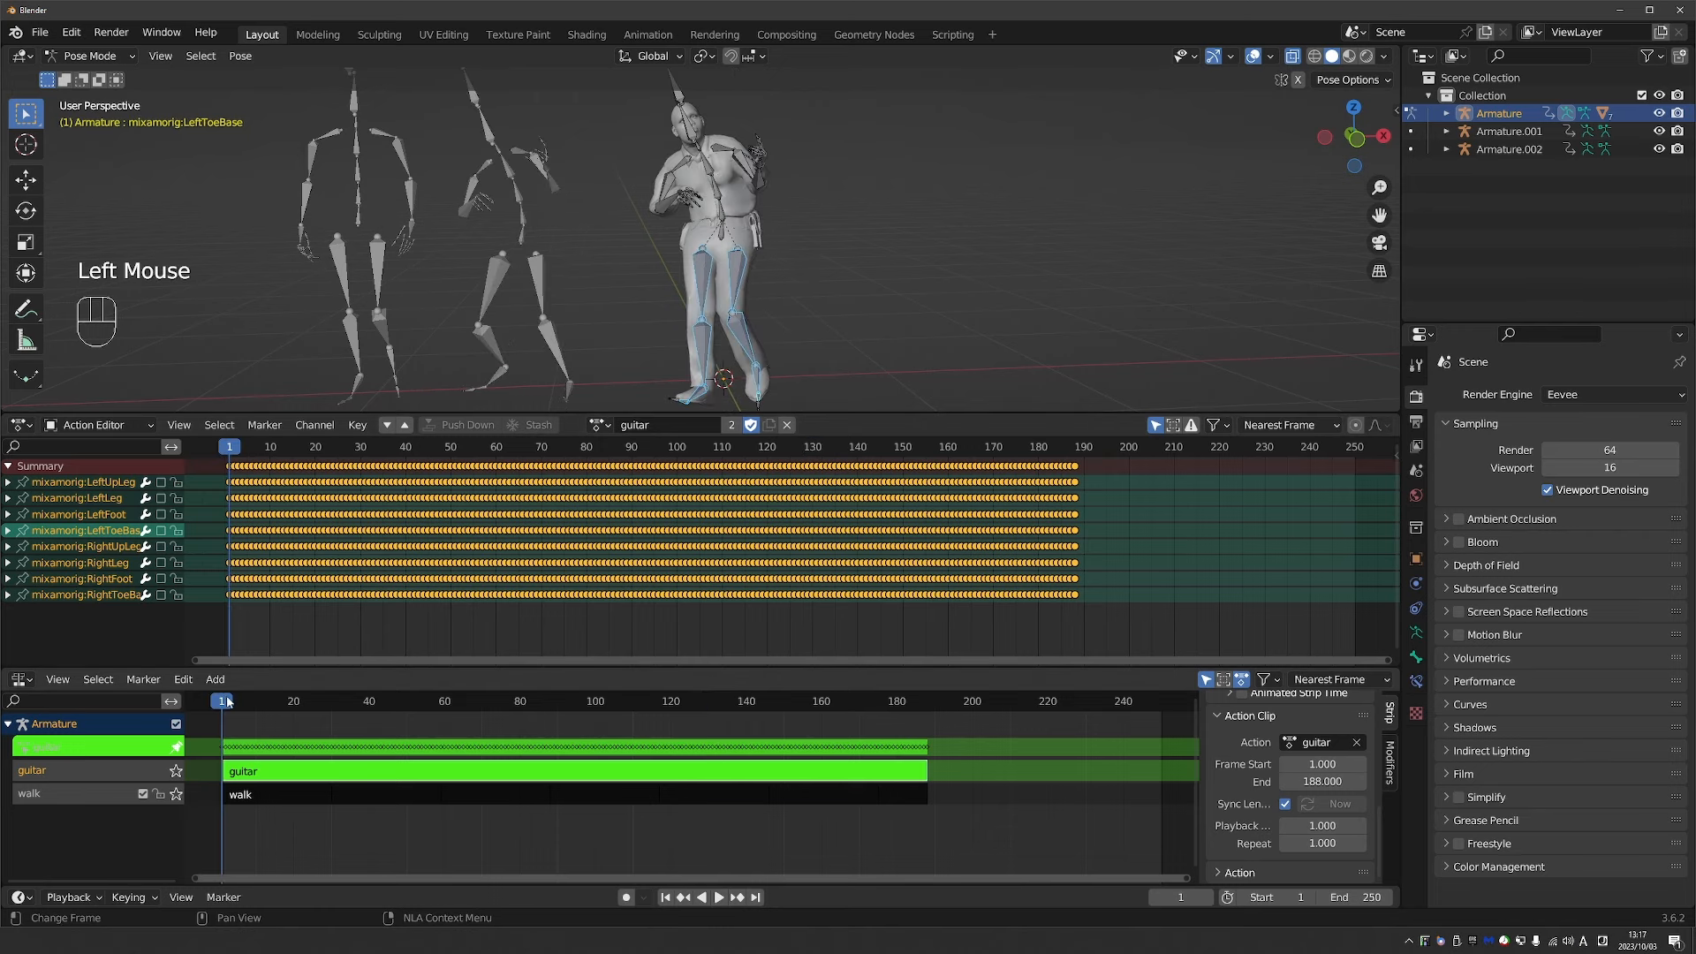
key(space)
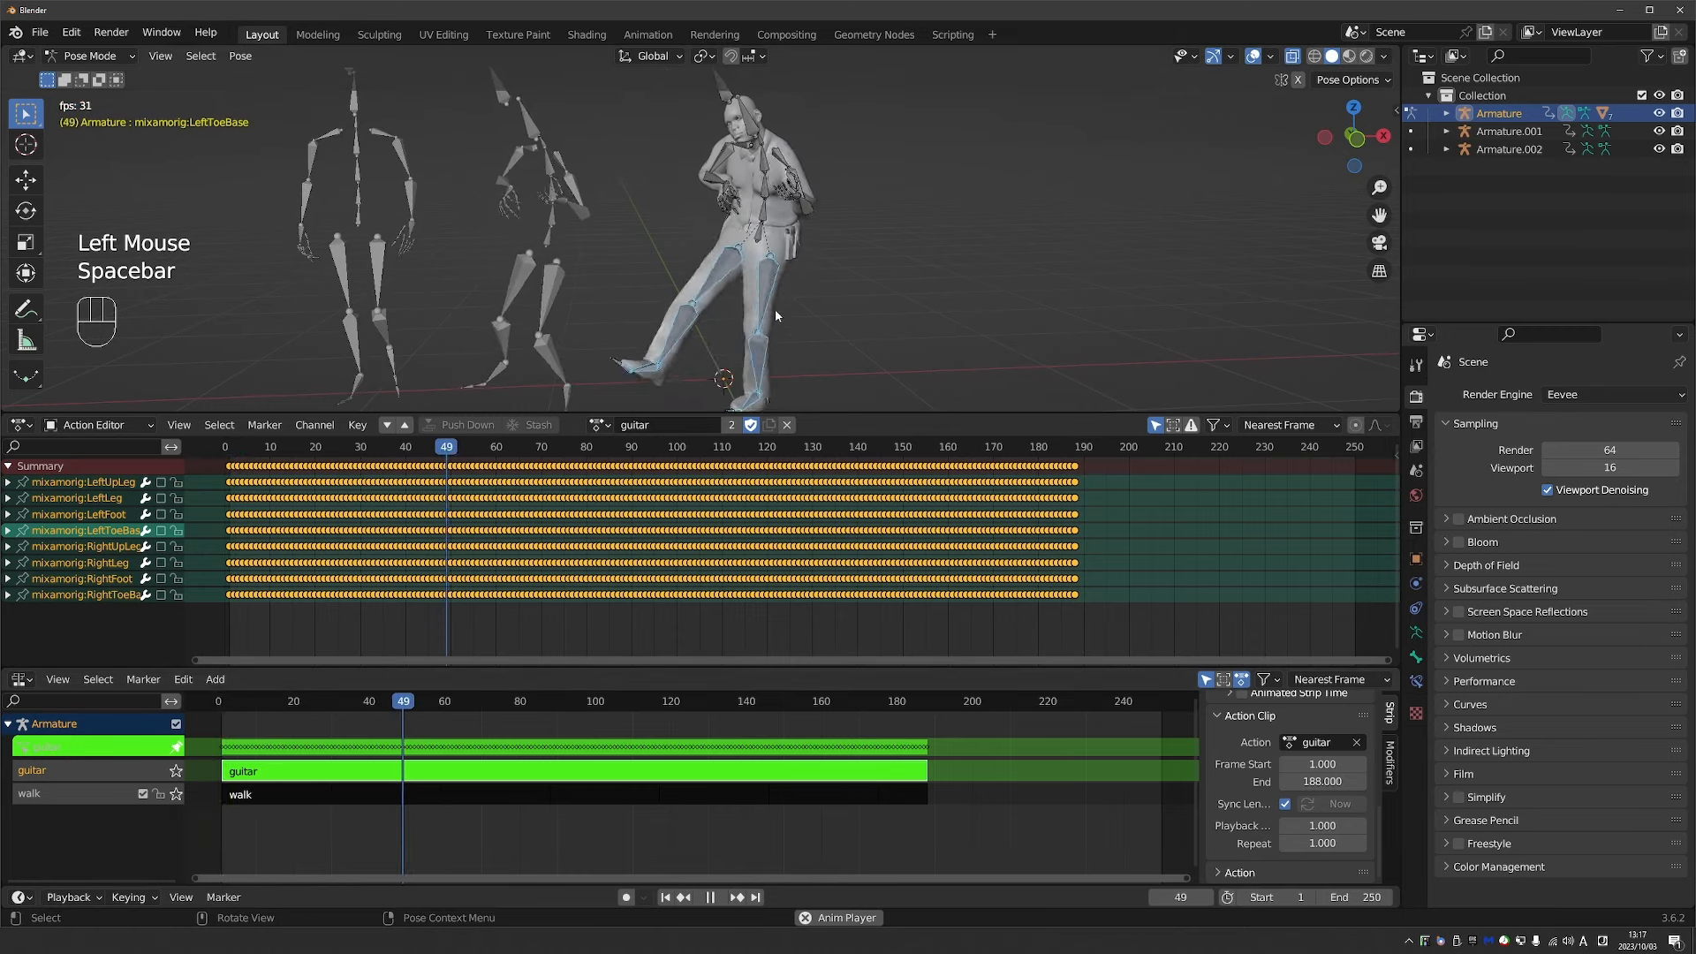
key(space)
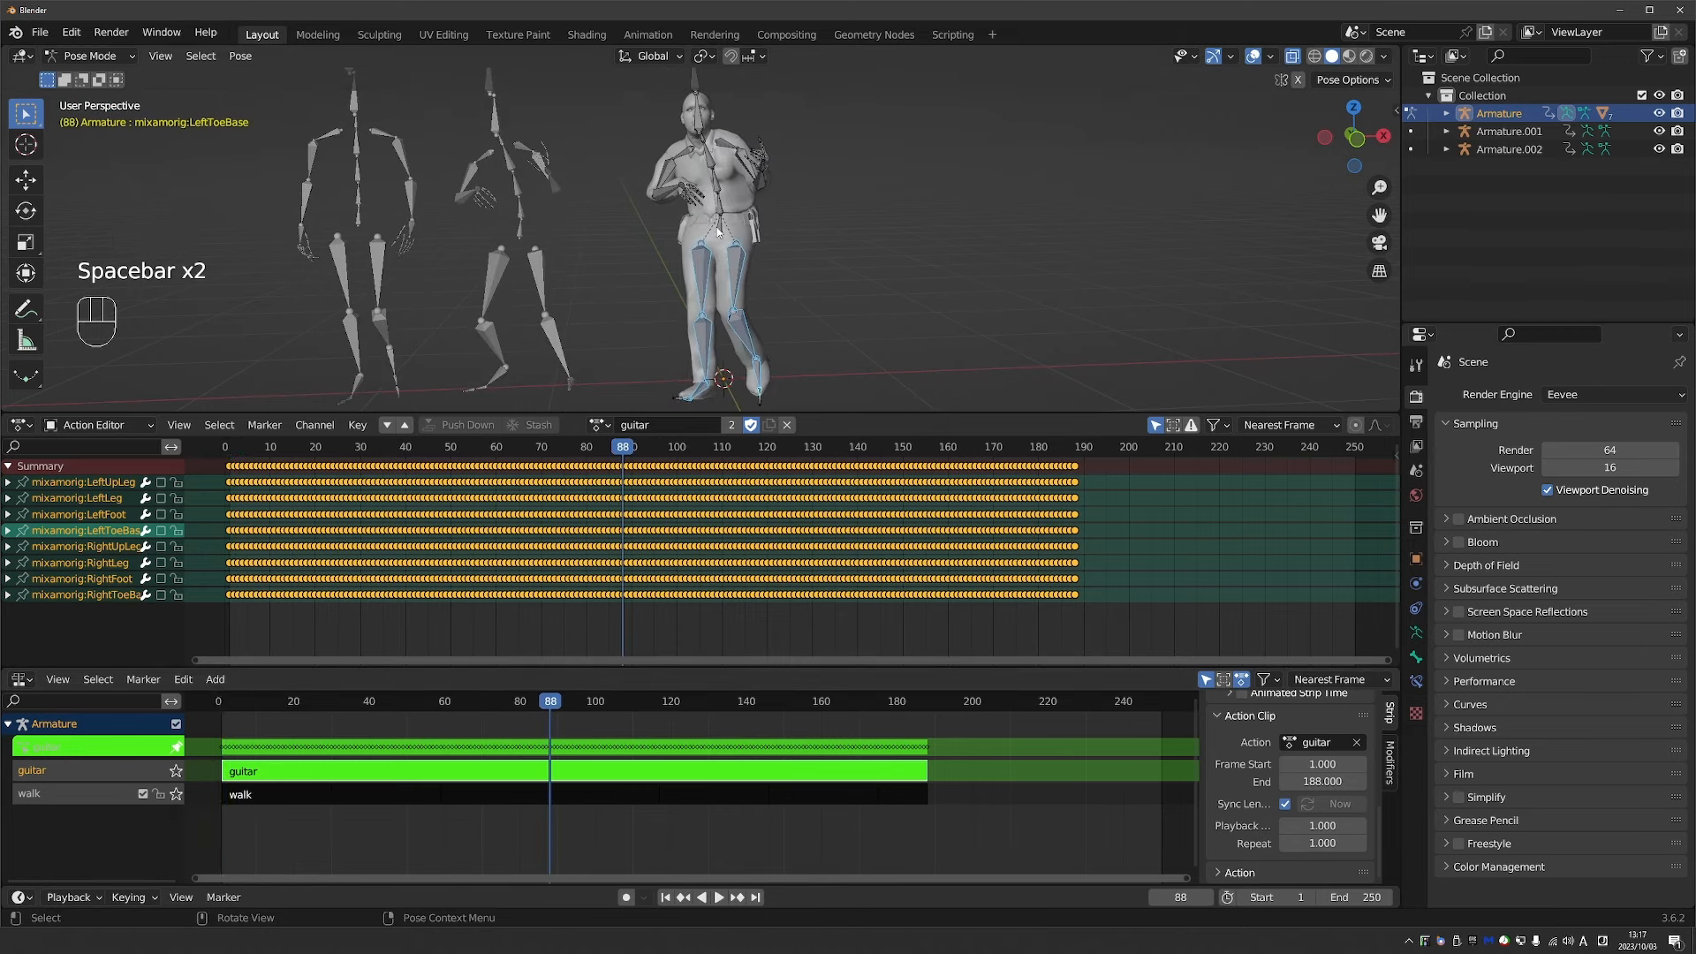
Disable the Hips bone's channel in the guitar action and exit tweak mode.
click(717, 235)
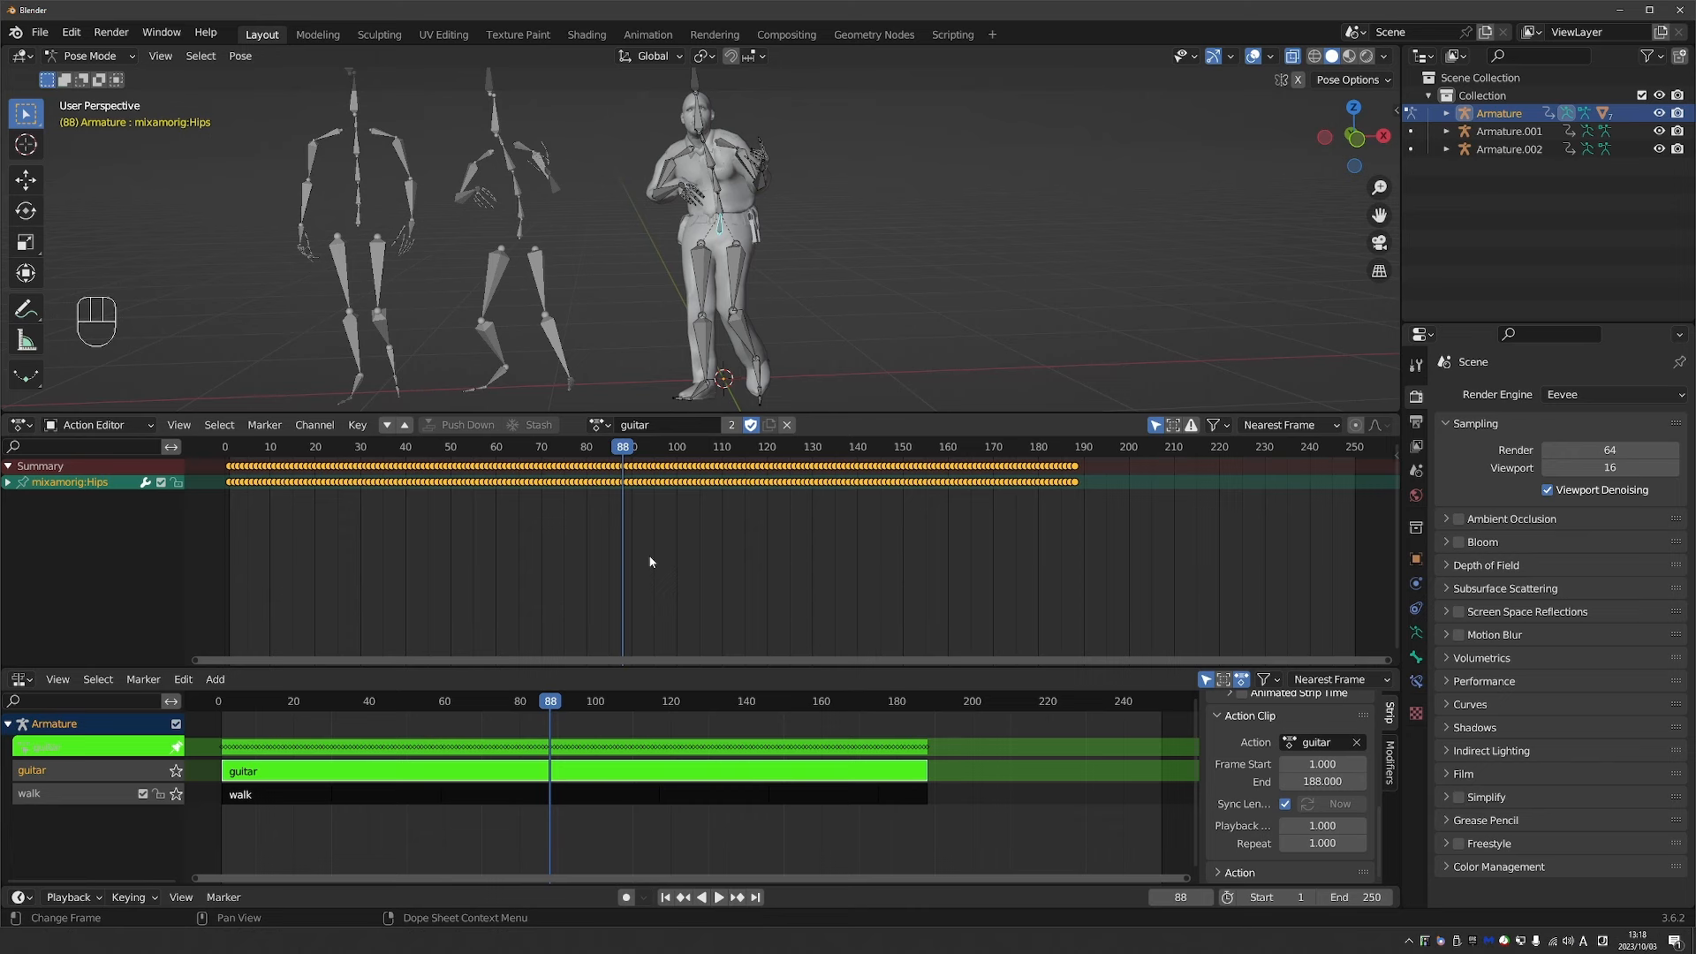
click(162, 483)
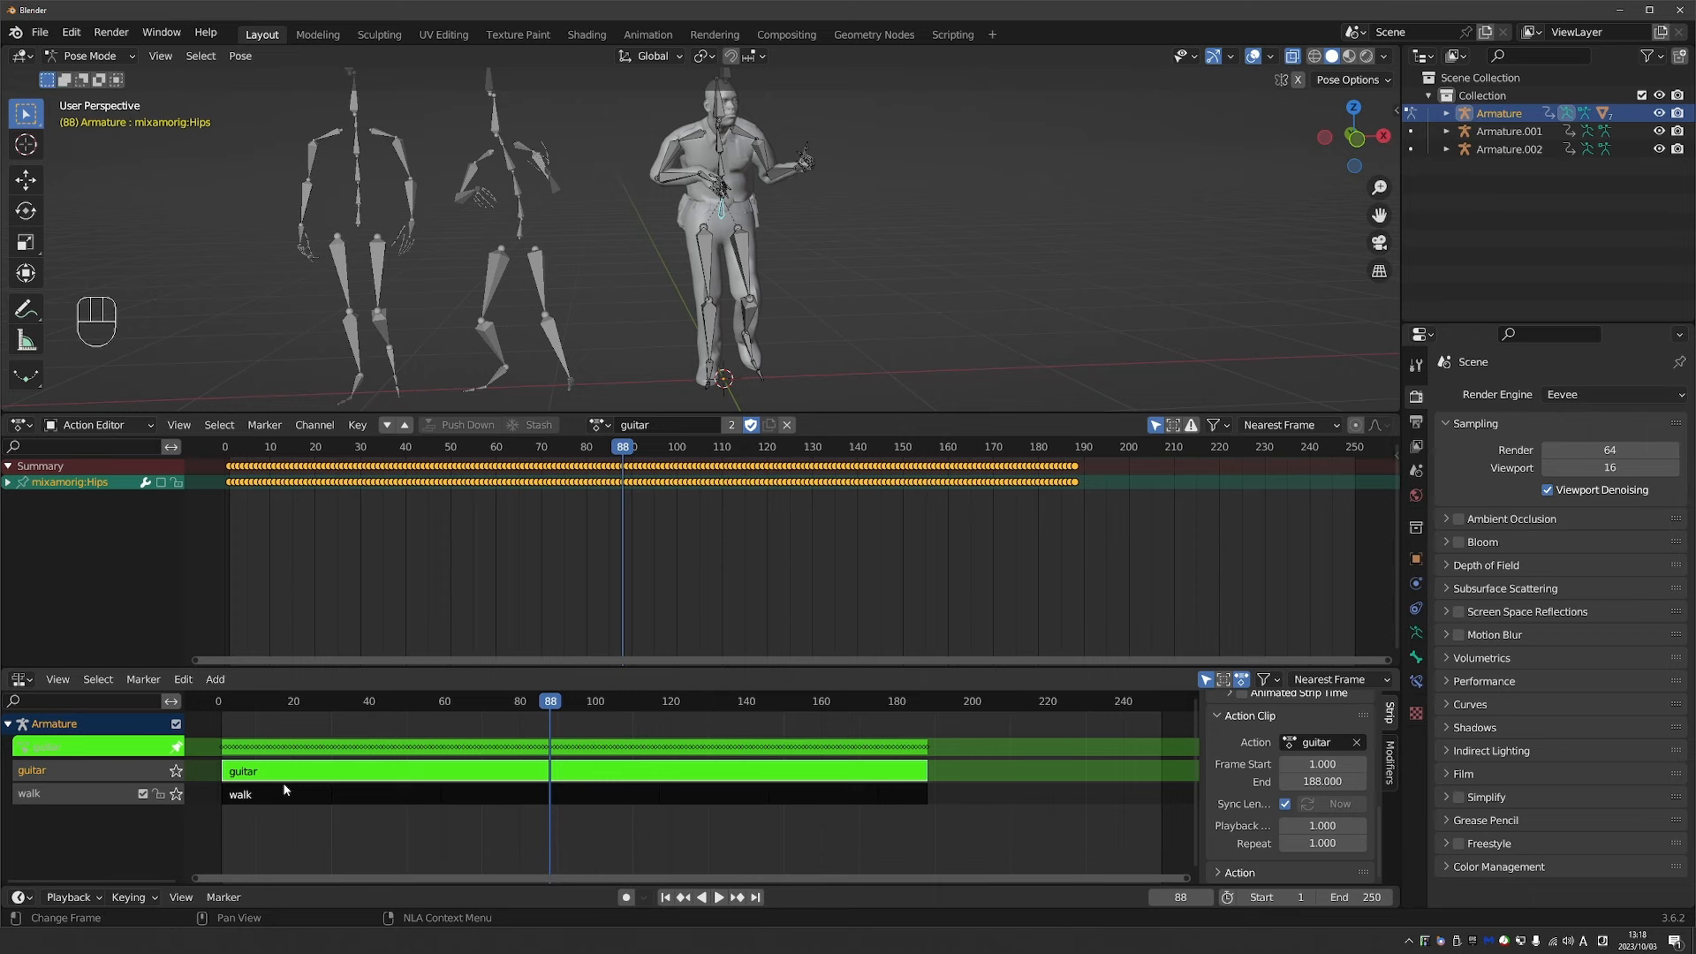
key(Tab)
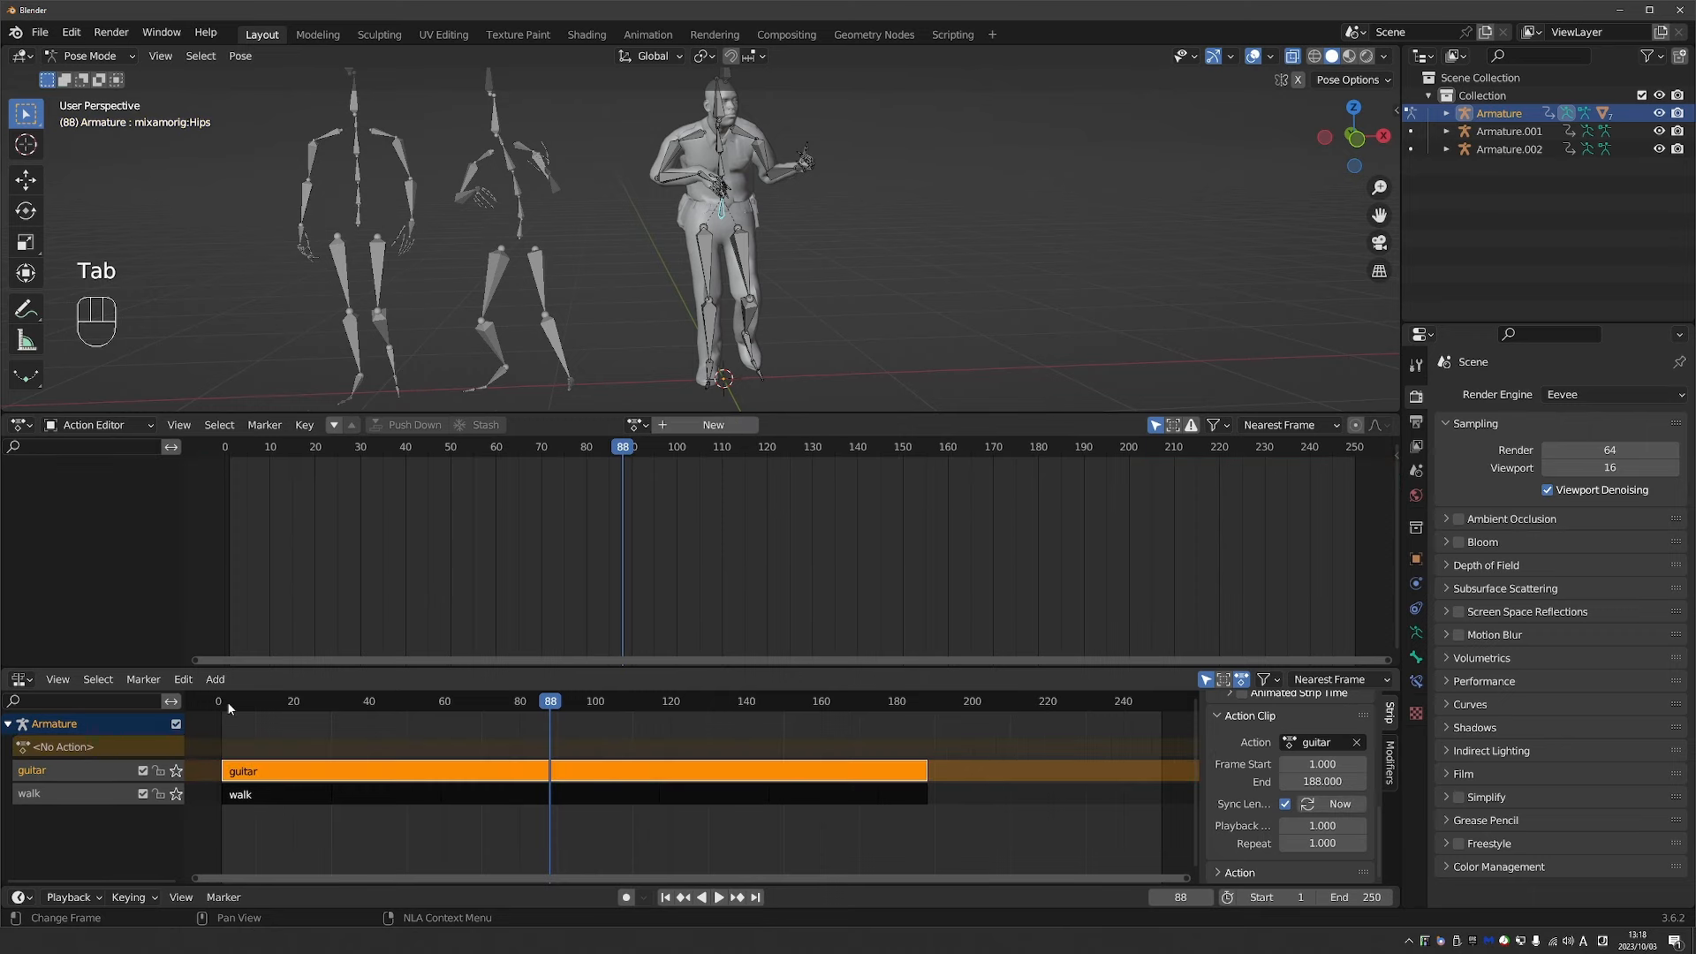
Play back the combined guitar and walk animation from near the start and inspect the character's posture.
click(226, 702)
key(space)
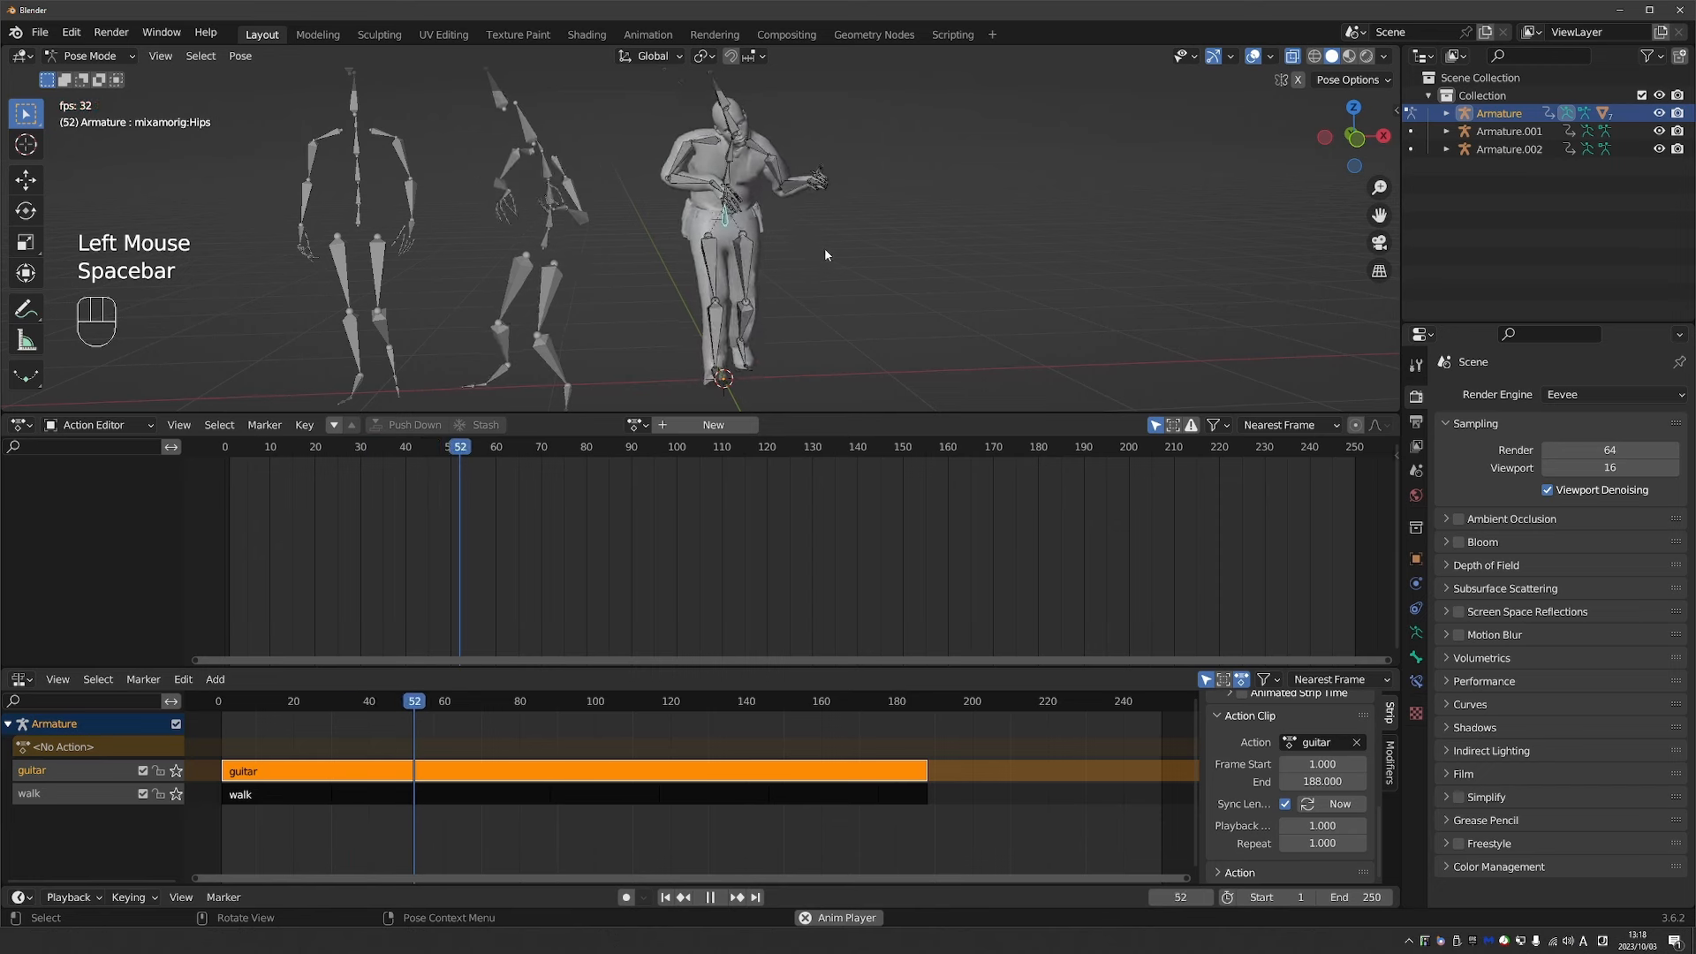
key(space)
middle_drag(818, 294, 798, 347)
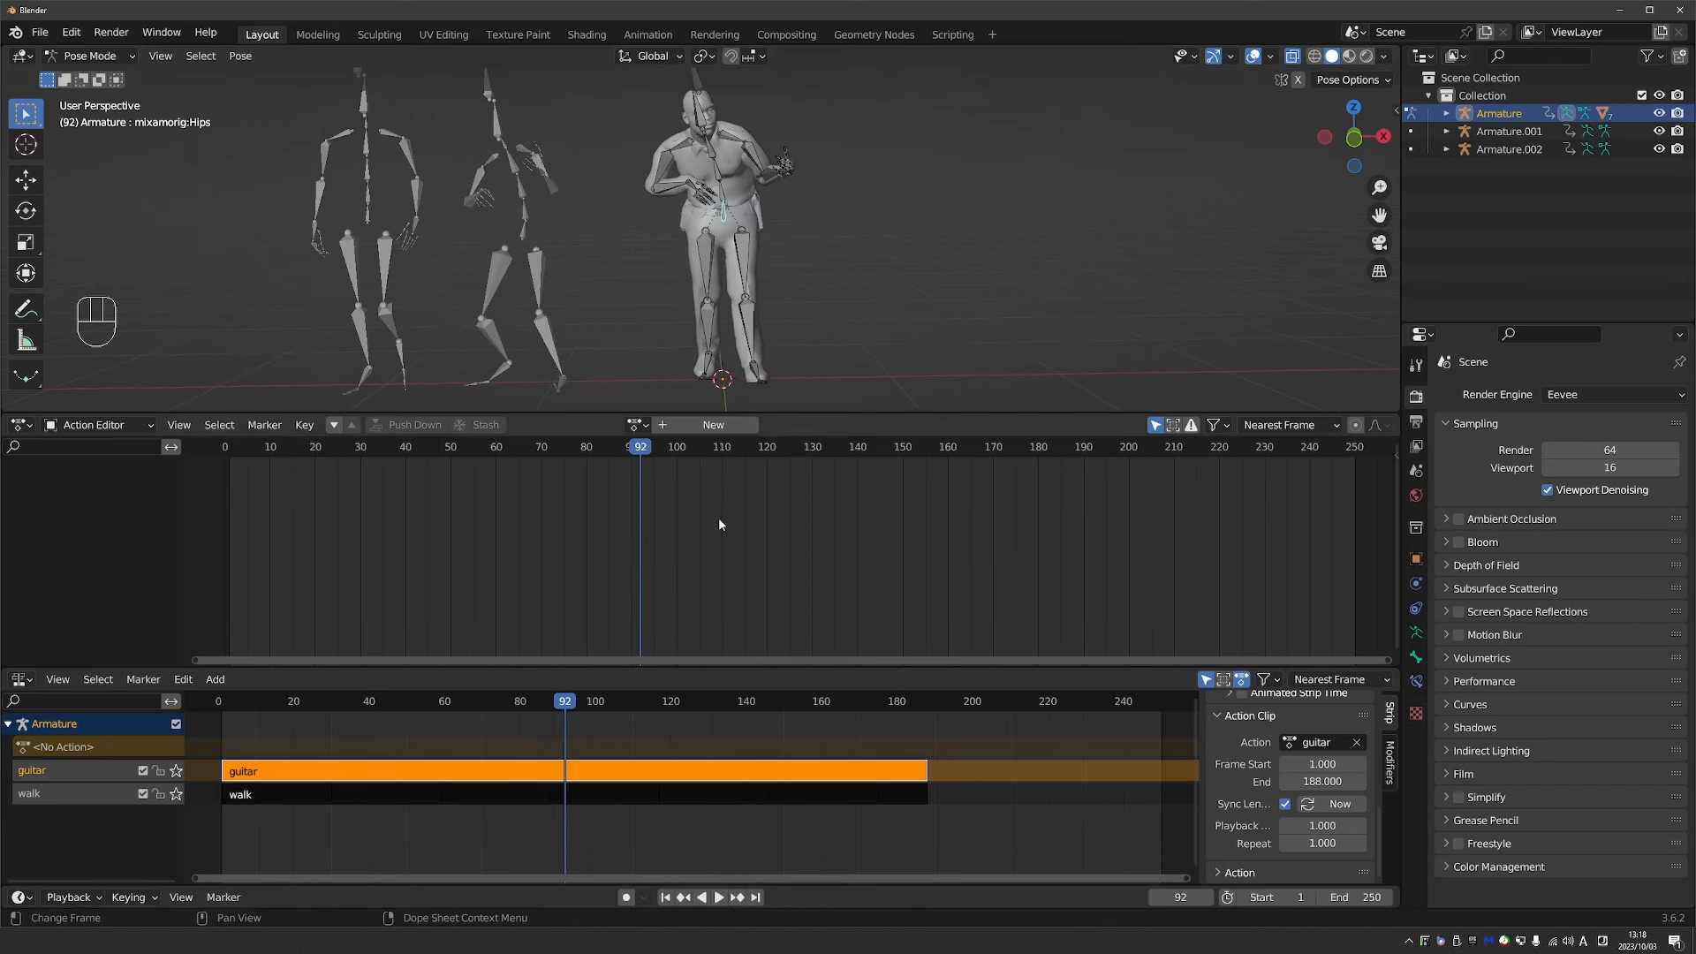
Reopen the guitar strip for tweaking and disable the channels of the Spine, Spine1 and Spine2 bones.
key(Tab)
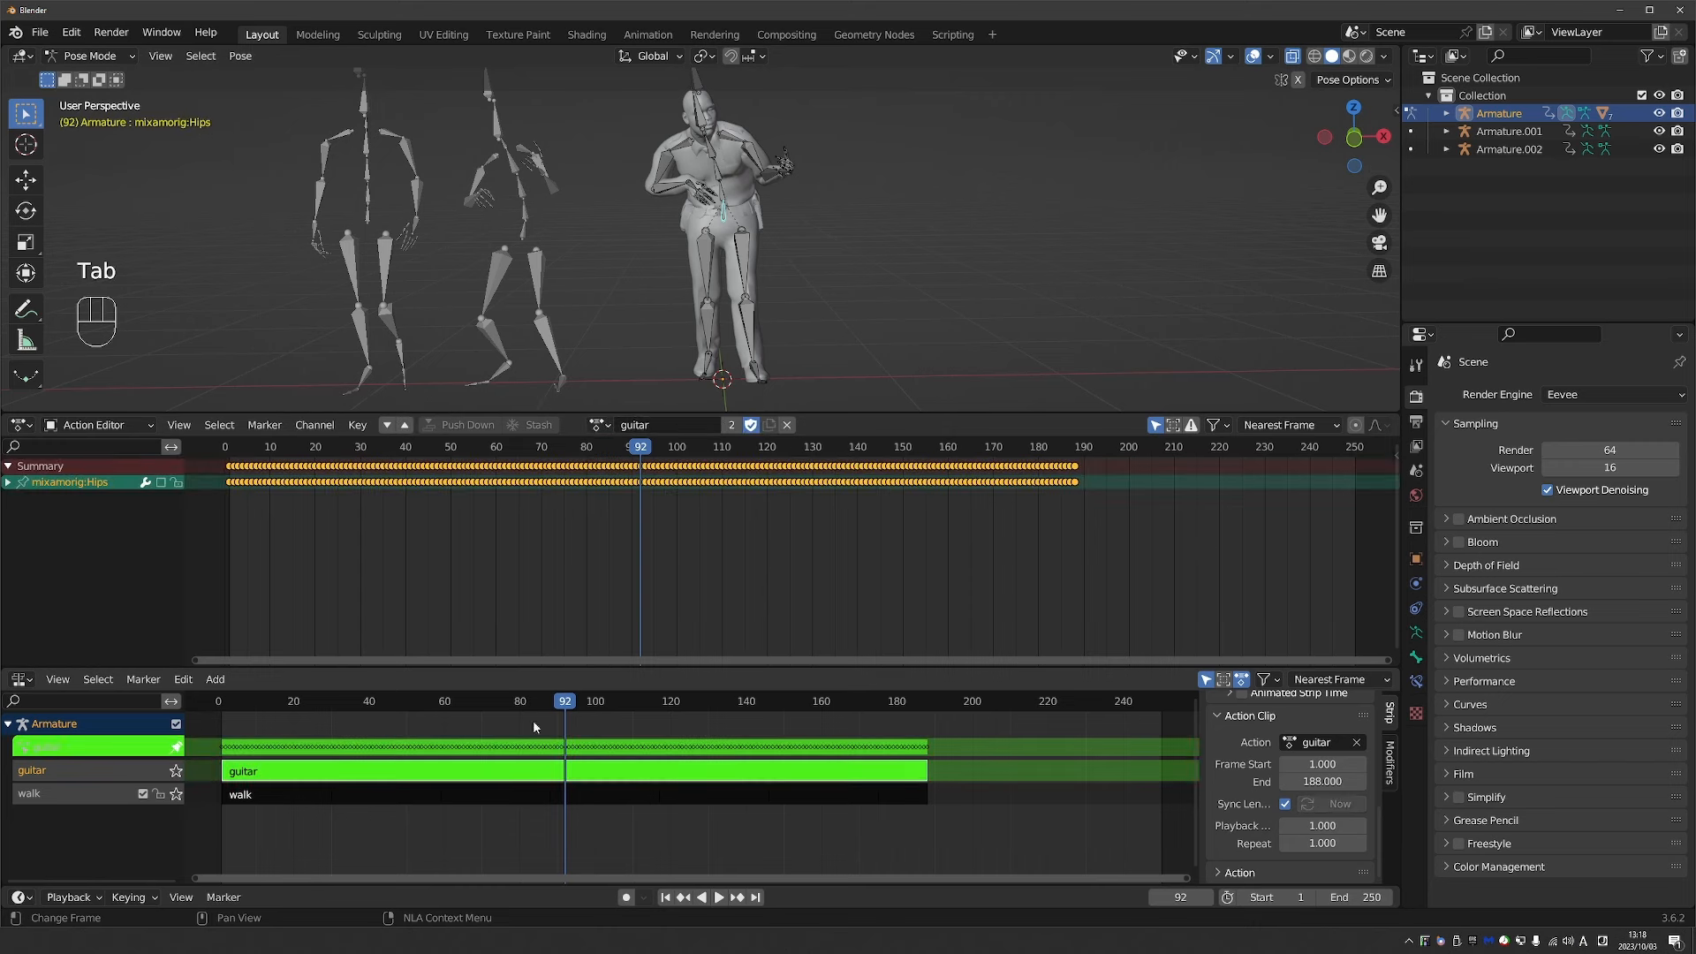
click(726, 182)
click(725, 182)
shift+click(724, 175)
shift+click(718, 165)
shift+click(717, 162)
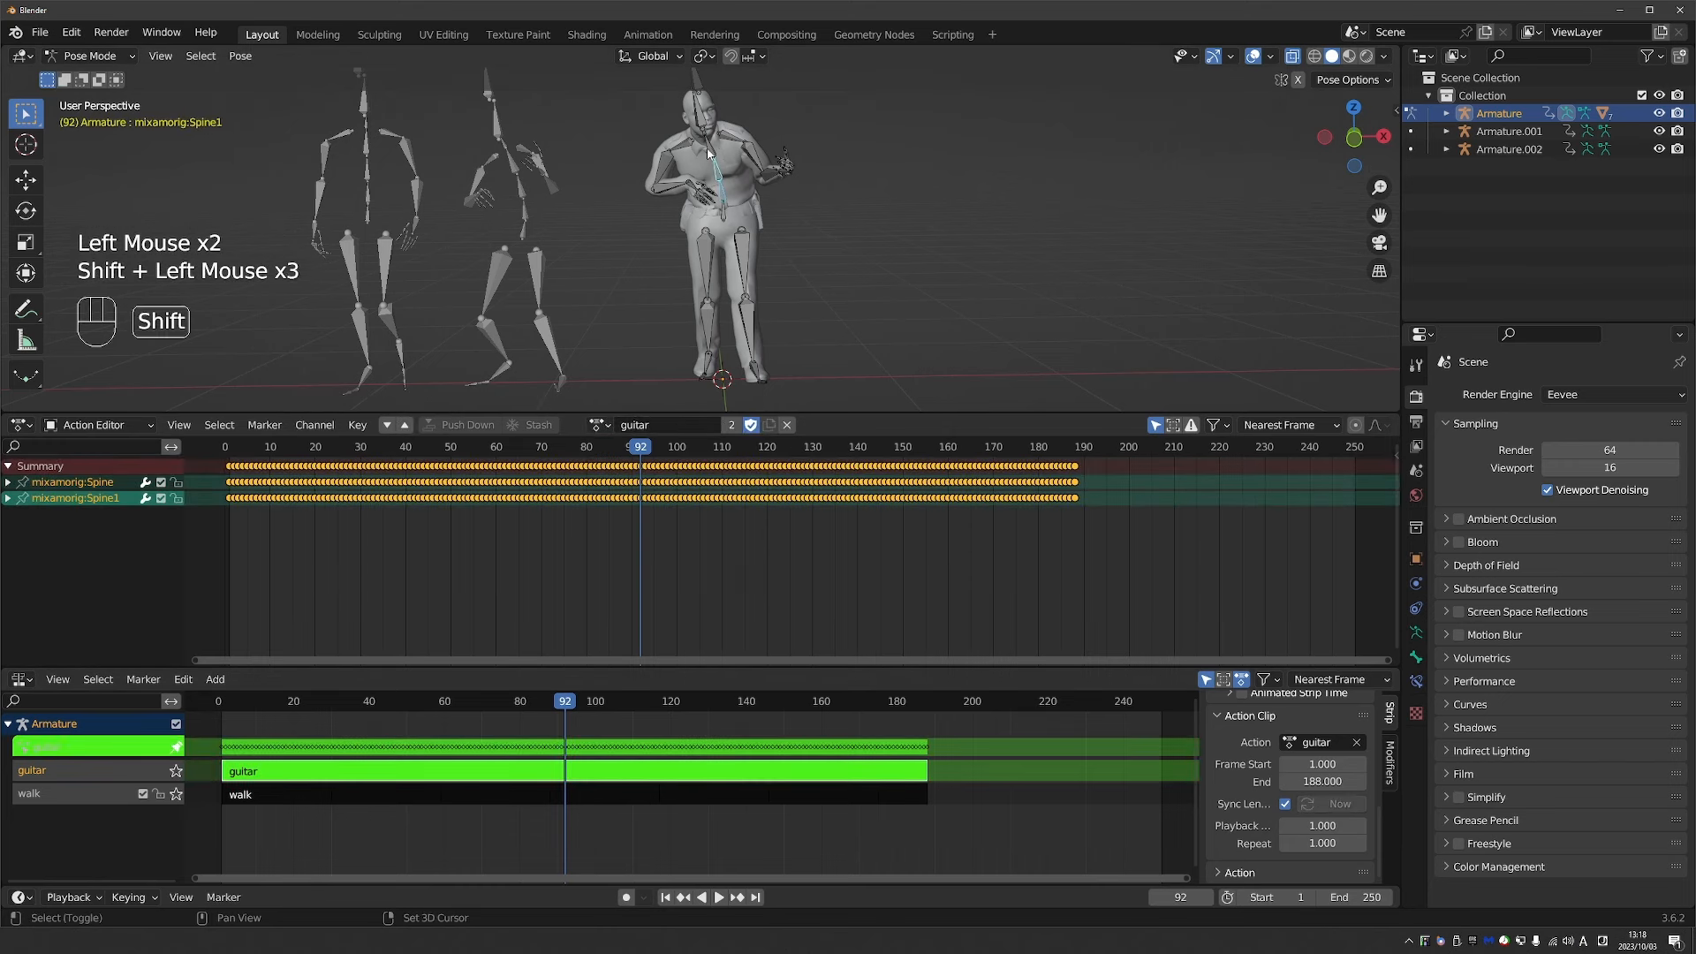
shift+click(712, 146)
drag(160, 483, 162, 516)
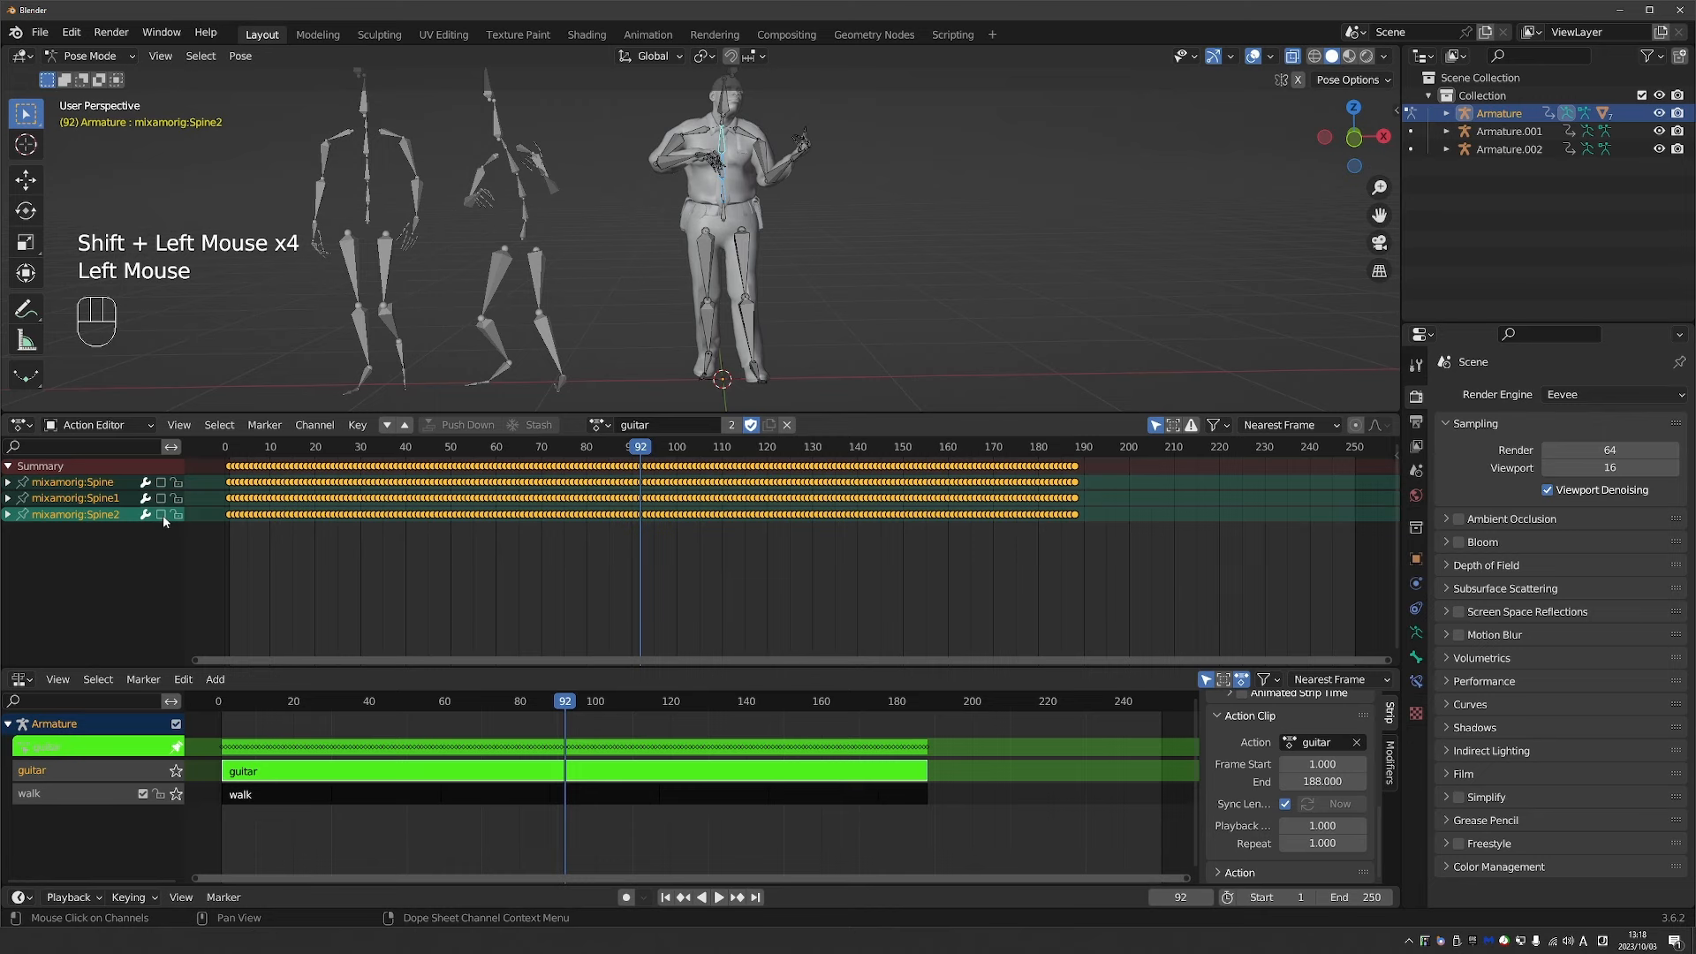
Hide the viewport overlays and play back the guitar-walk mix from near the start.
middle_drag(666, 300, 659, 301)
key(z)
scroll(658, 300, down, 1)
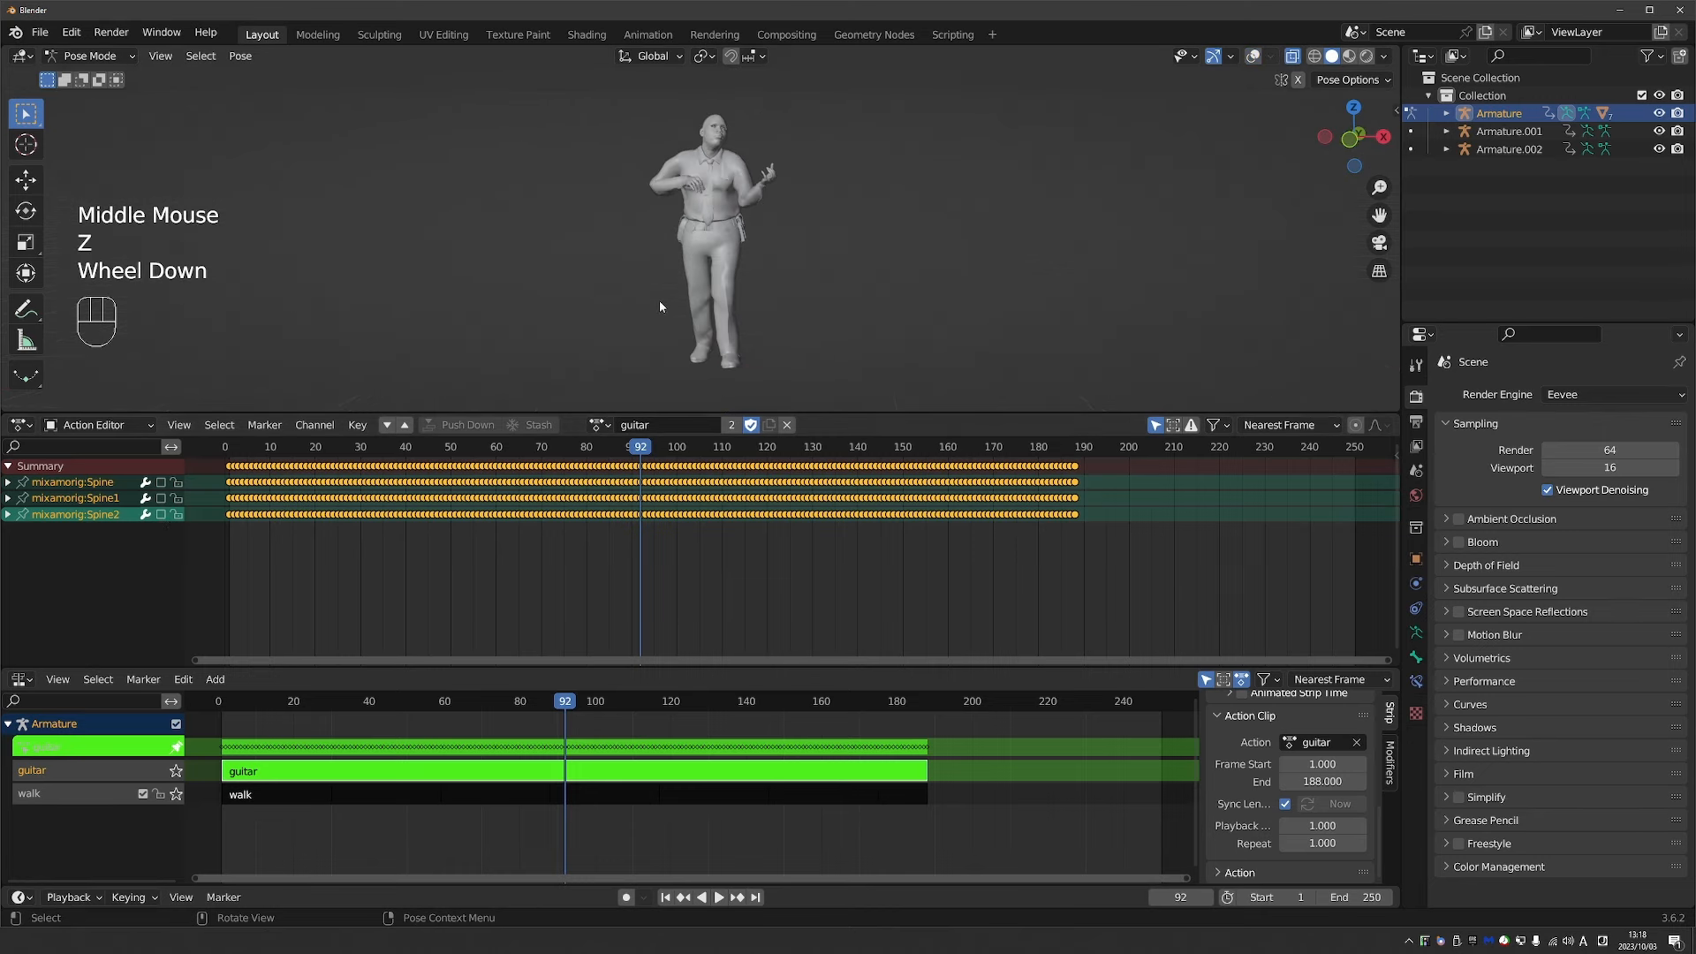
click(232, 702)
key(space)
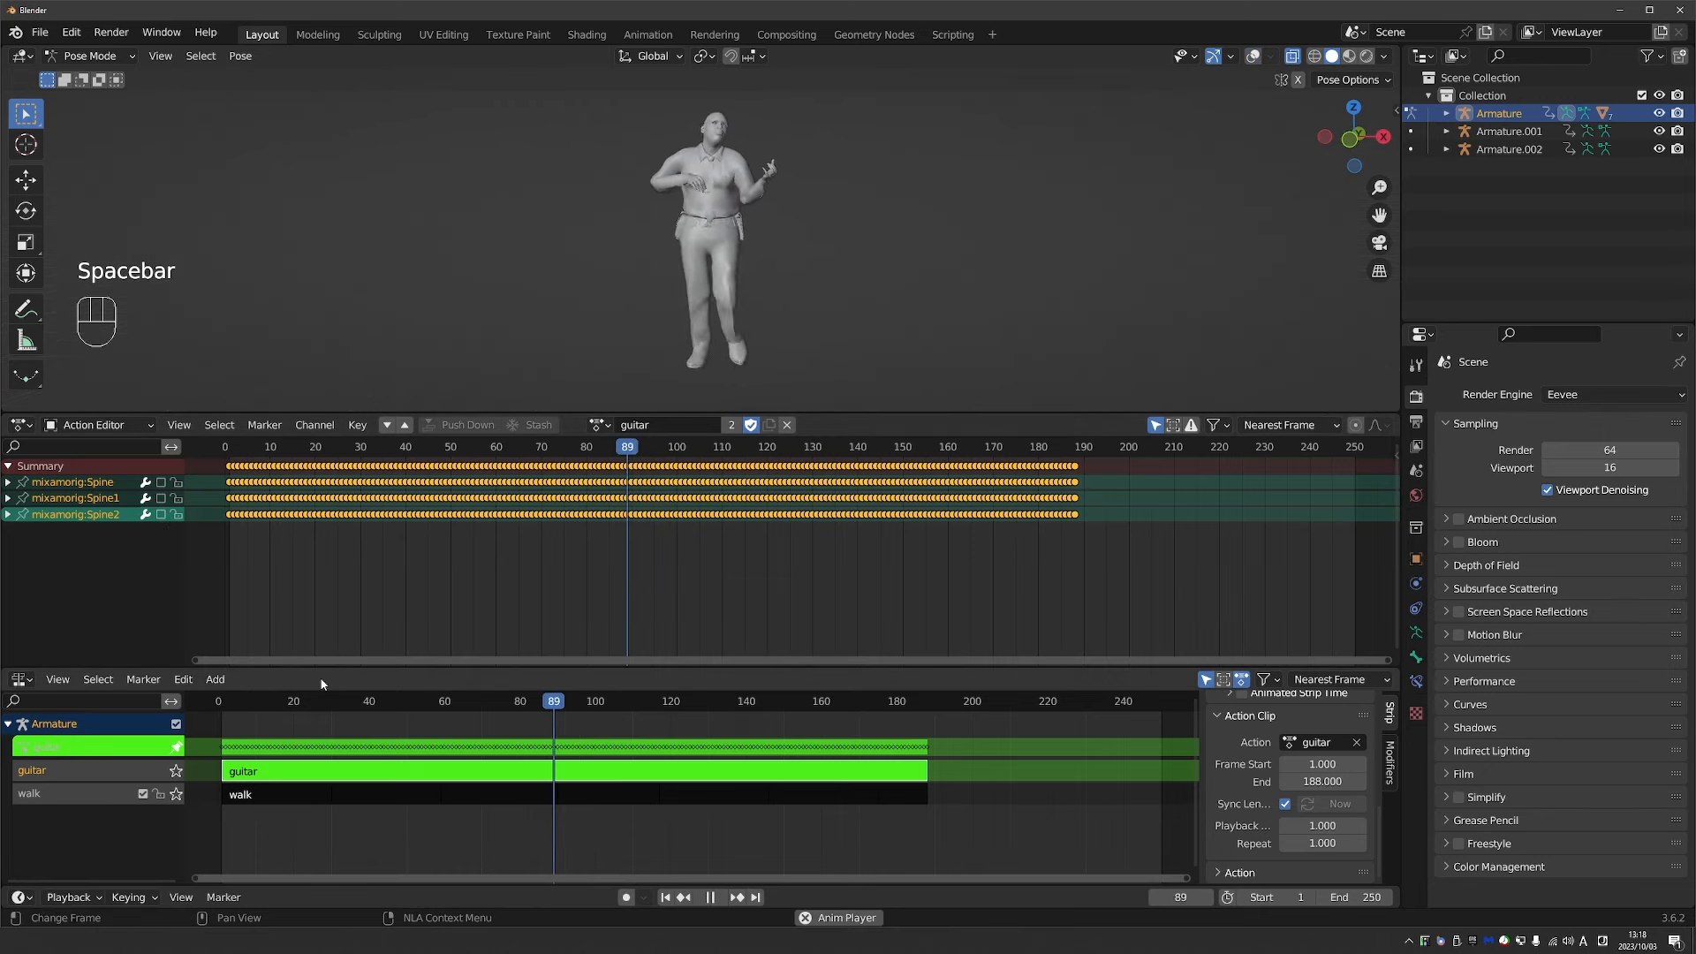
key(space)
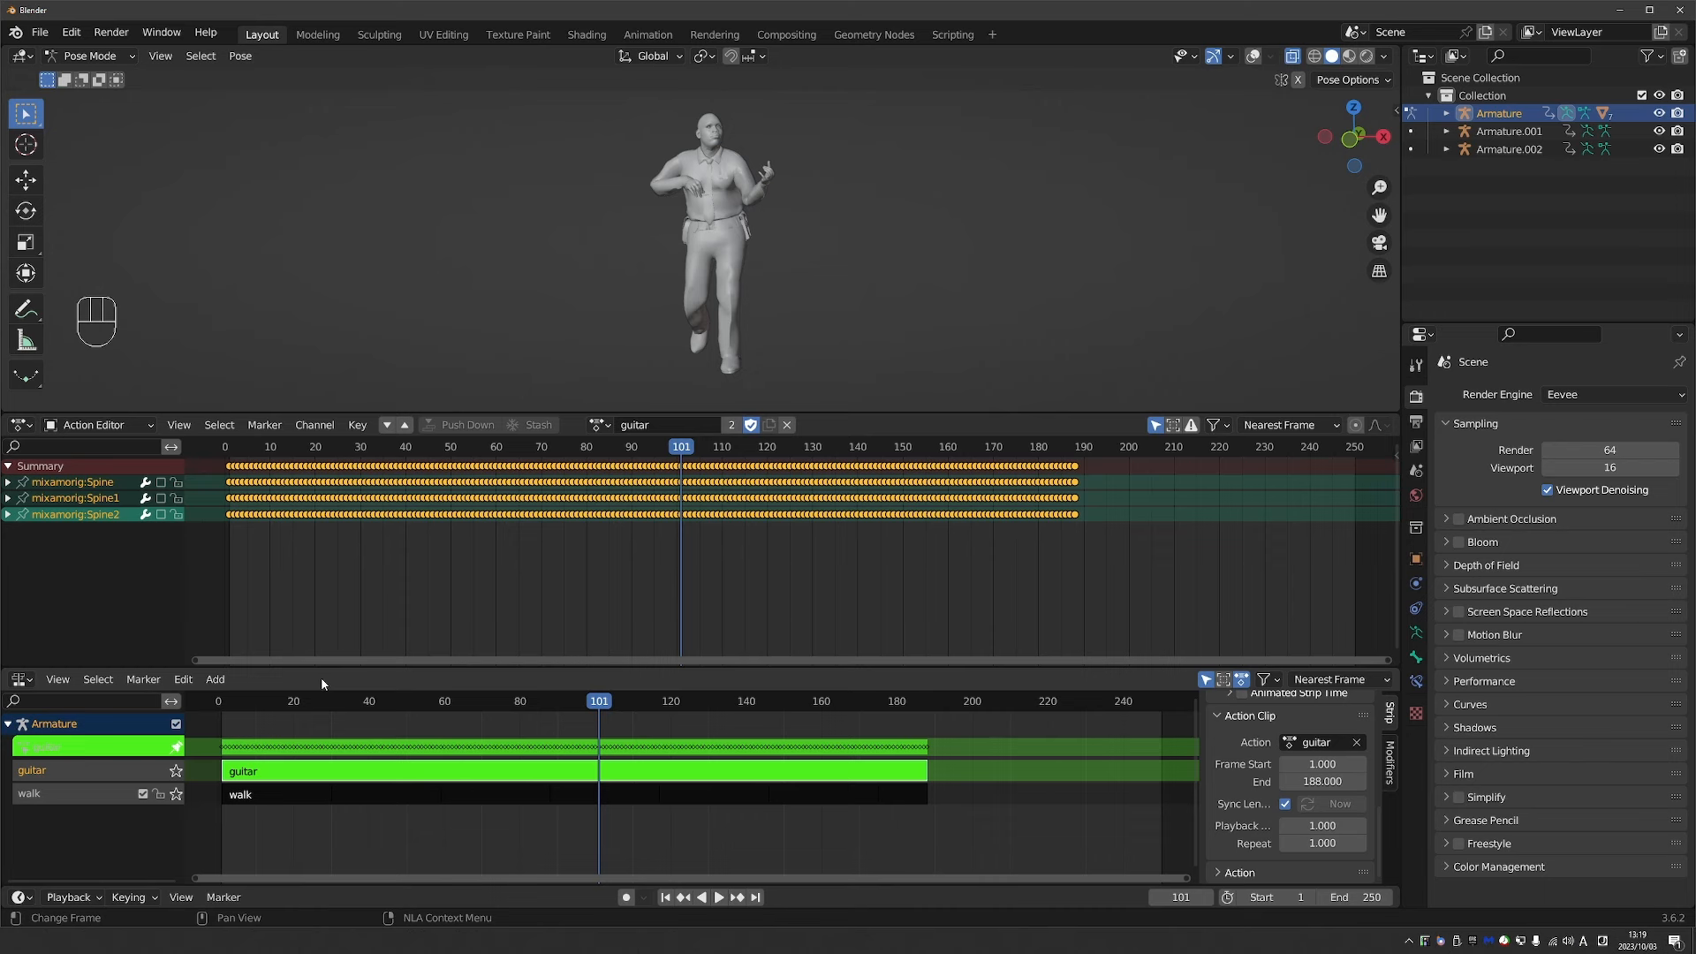
Exit tweak mode and add a new NLA track above the guitar track.
key(Tab)
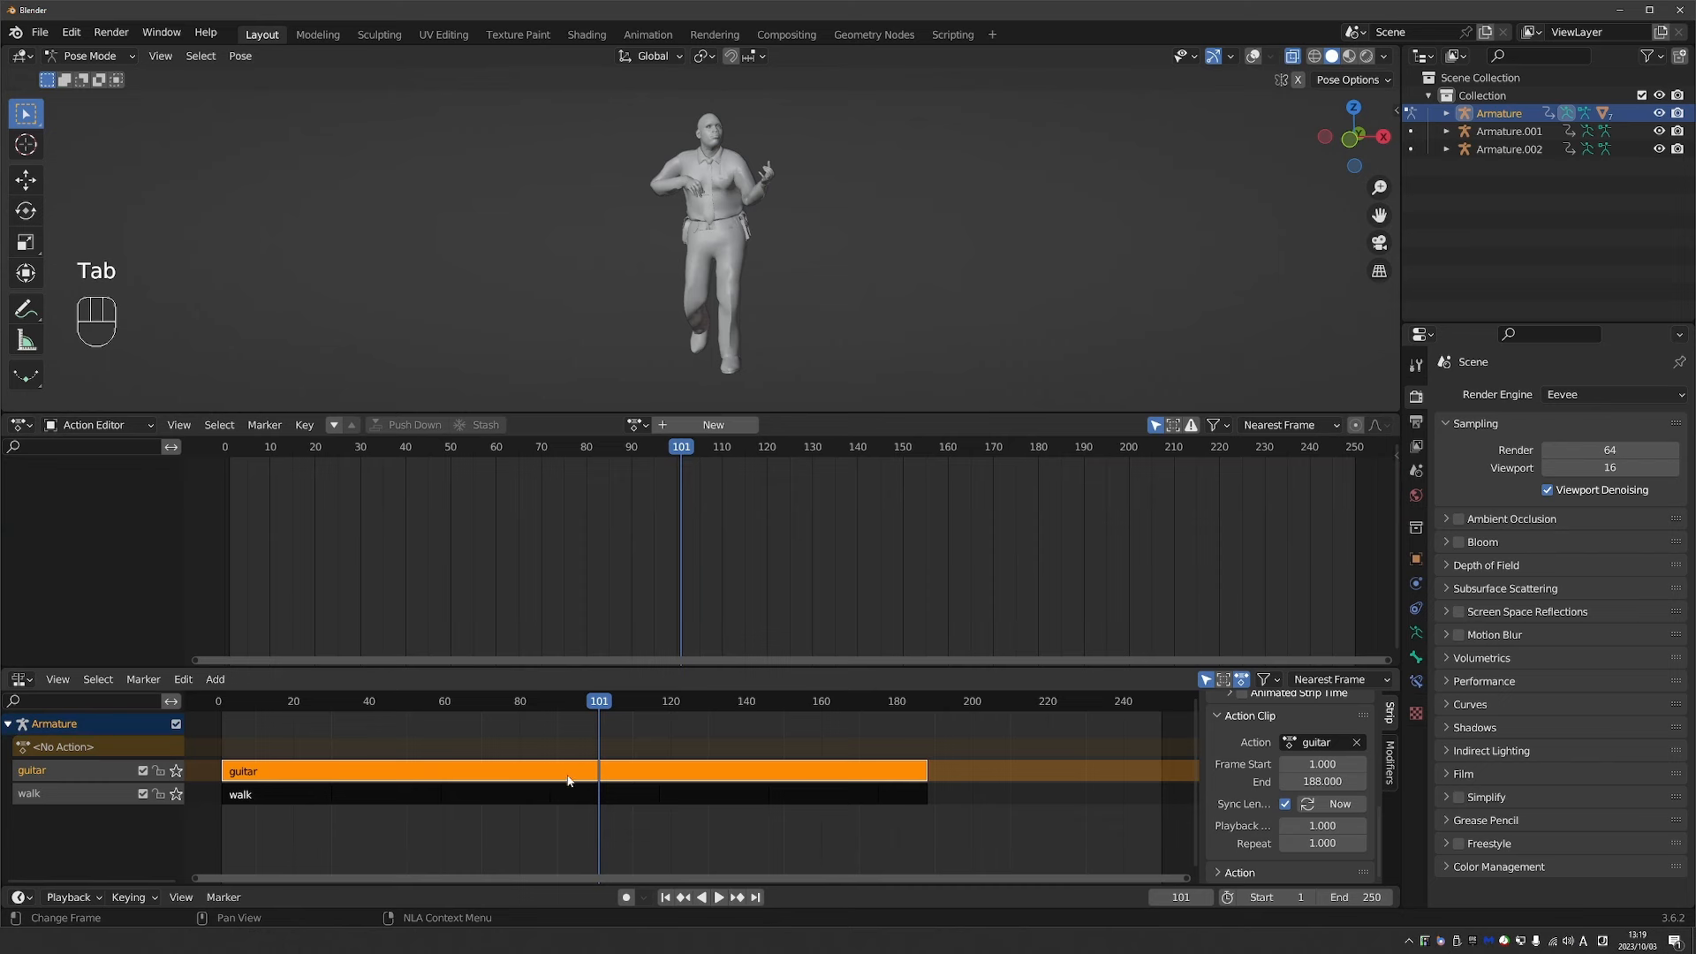
click(49, 771)
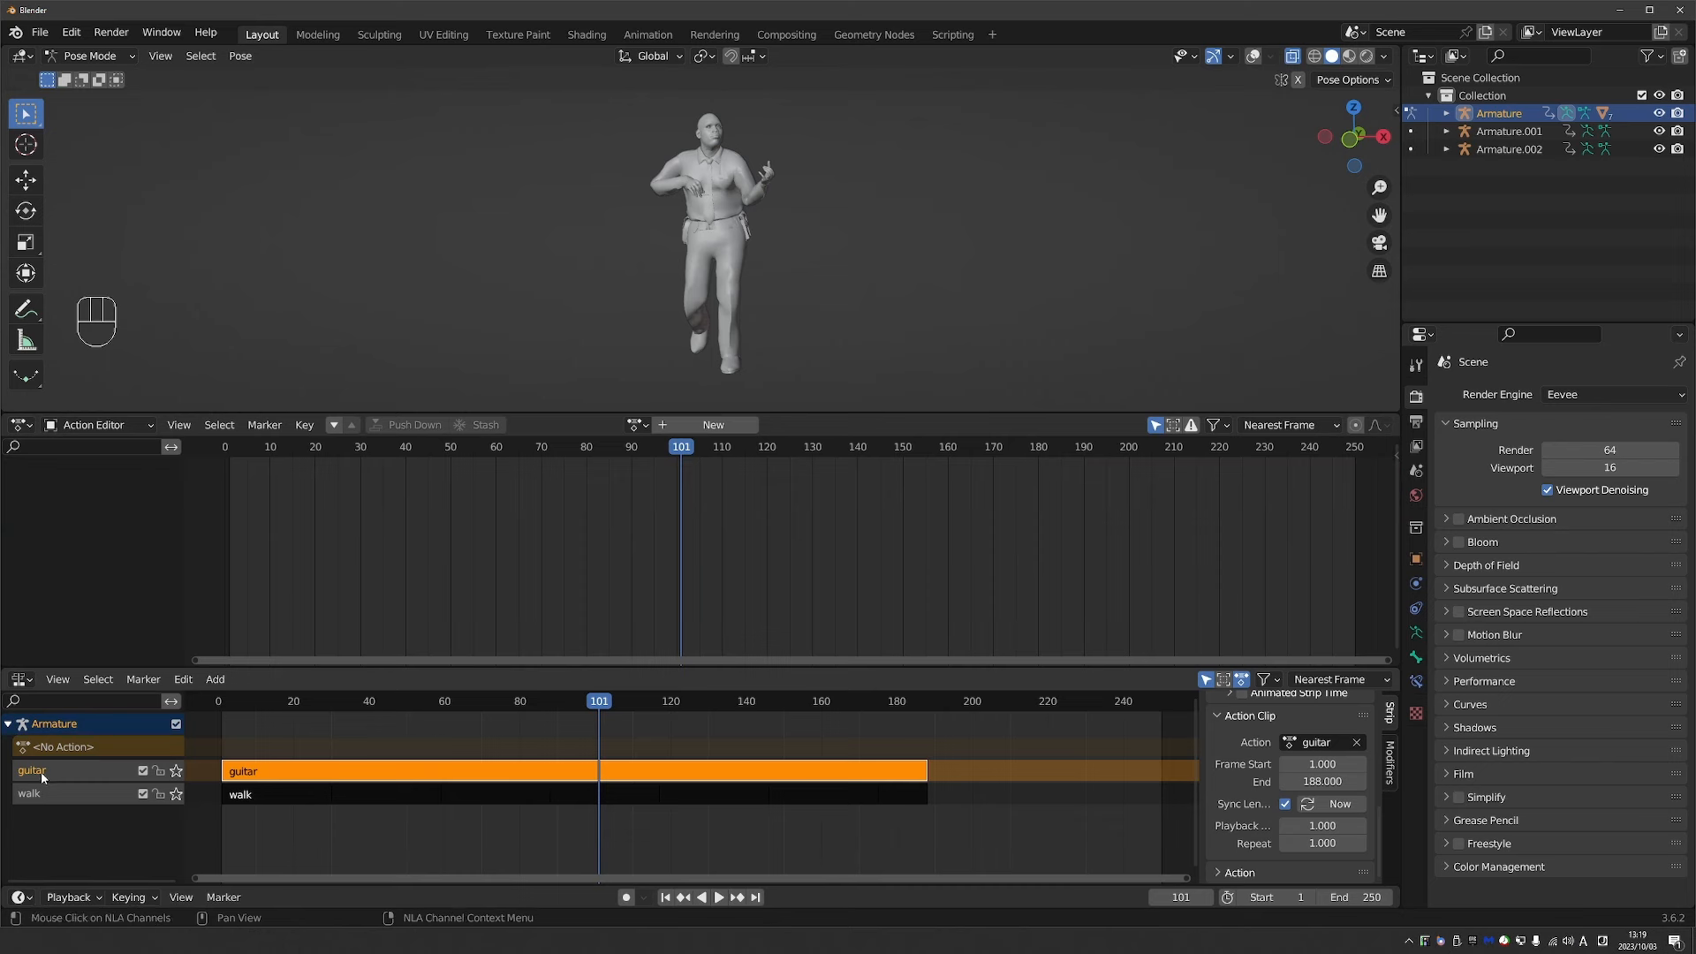
key(shift+a)
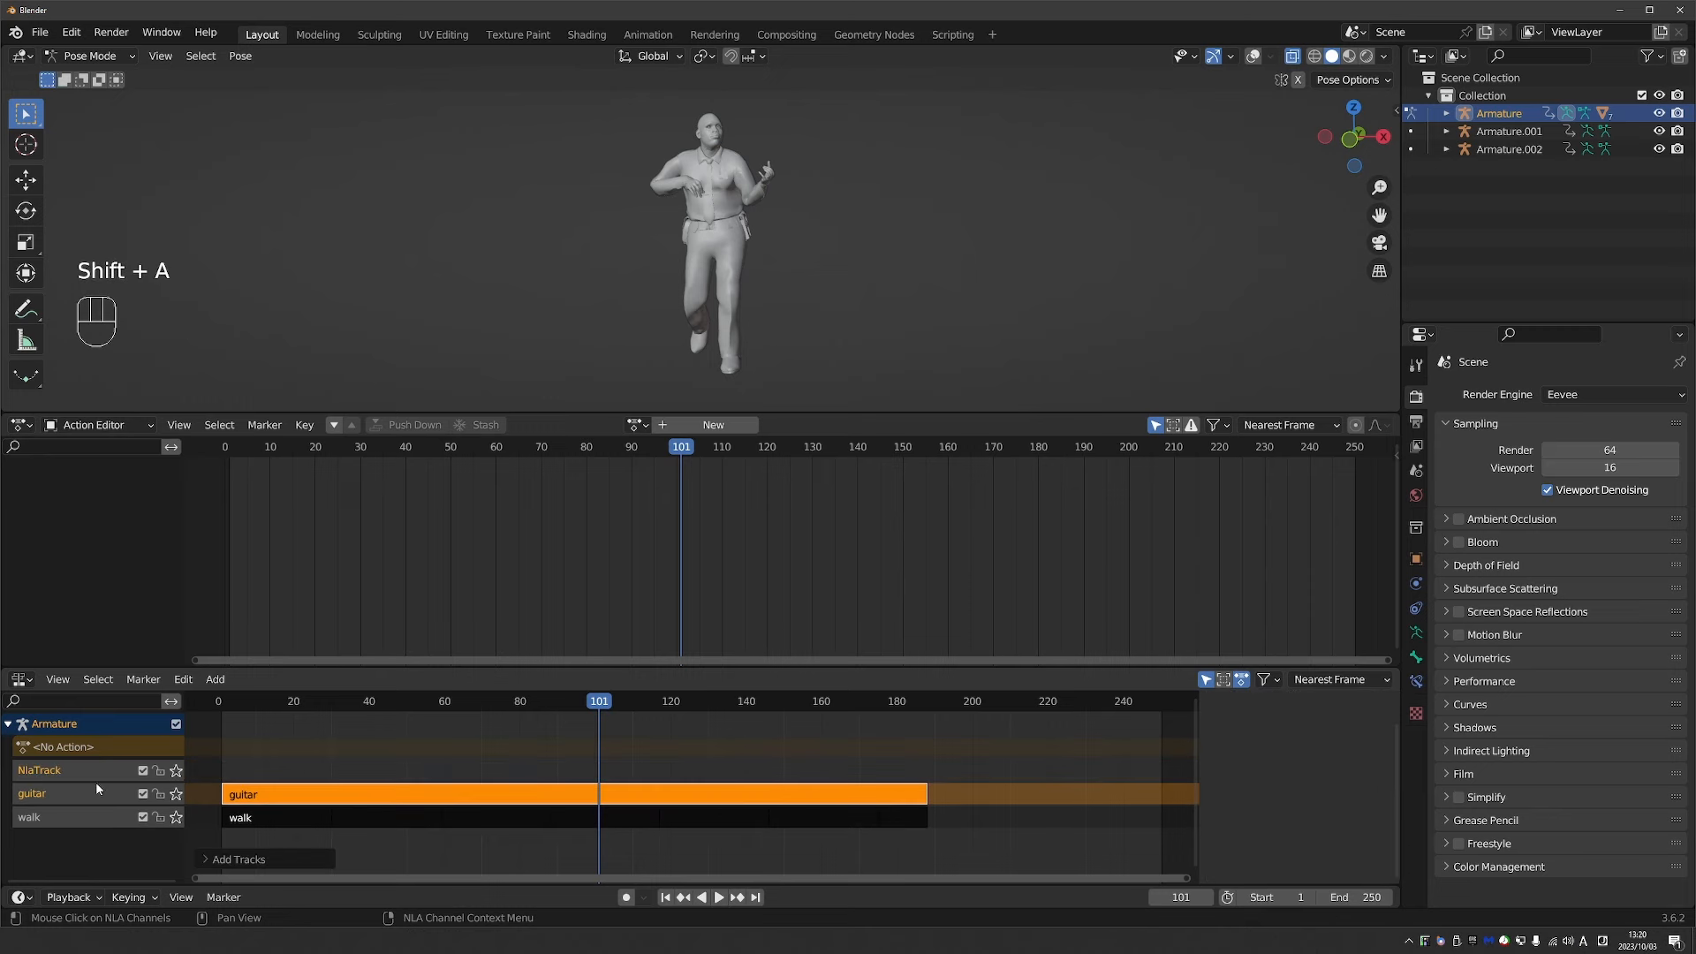
Return to frame 1 and duplicate the guitar strip onto the empty track above, keeping its start at frame 1.
click(295, 798)
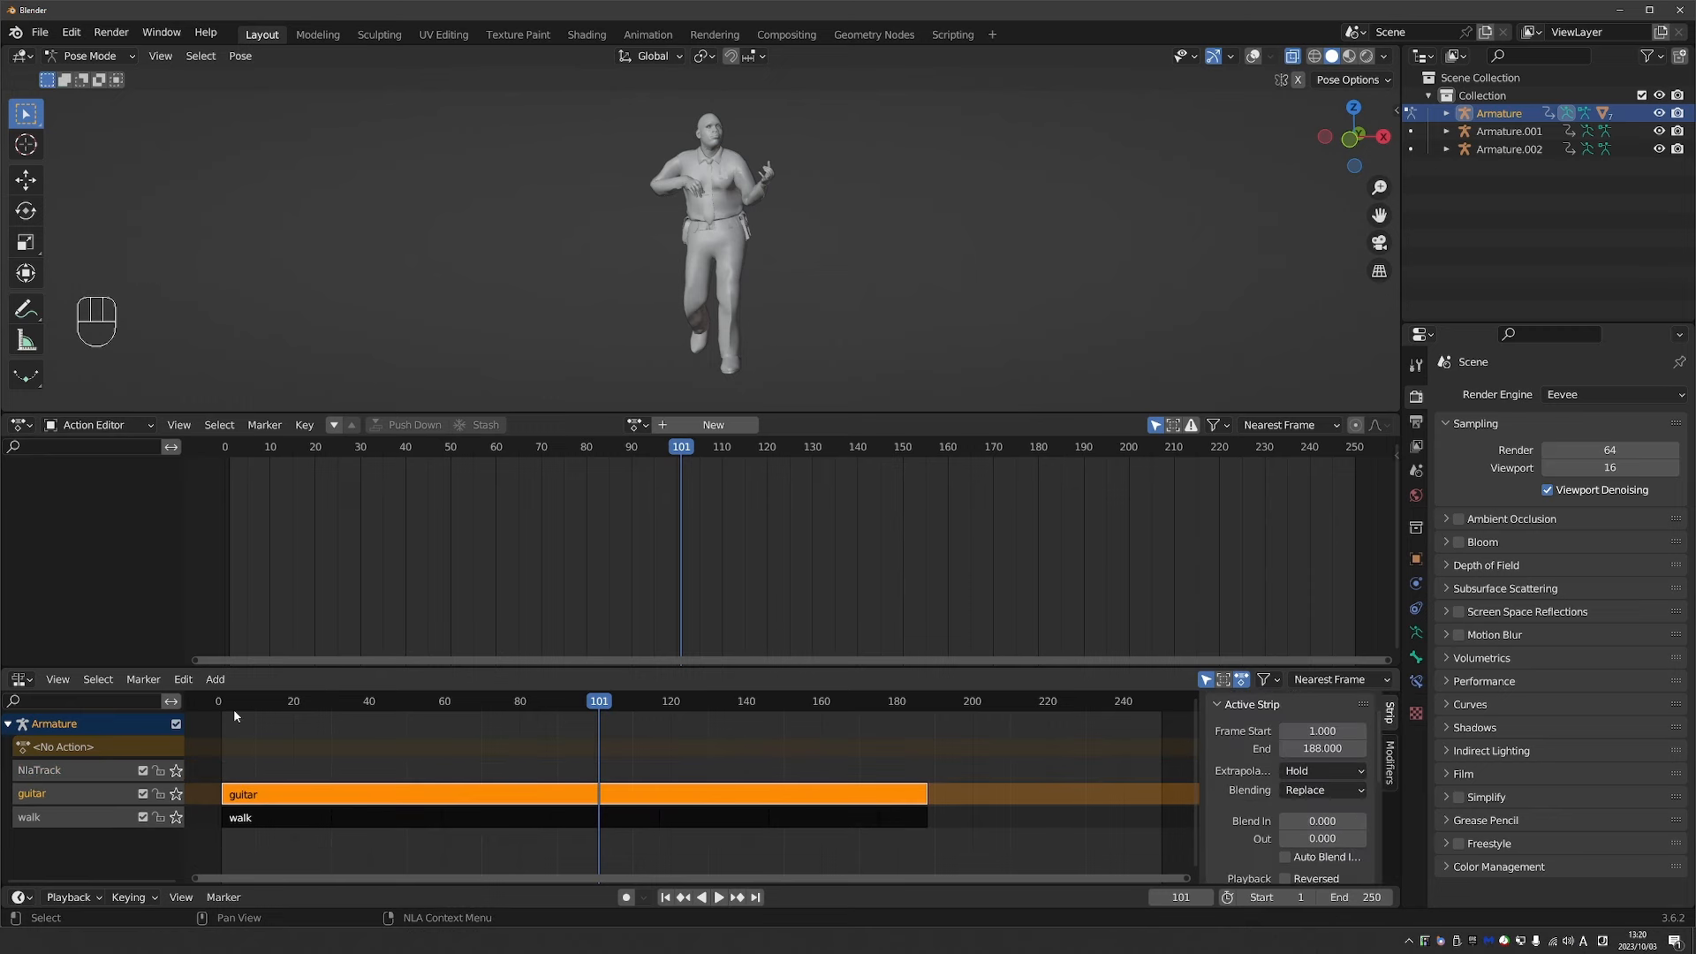
drag(233, 708, 222, 712)
key(ctrl+z)
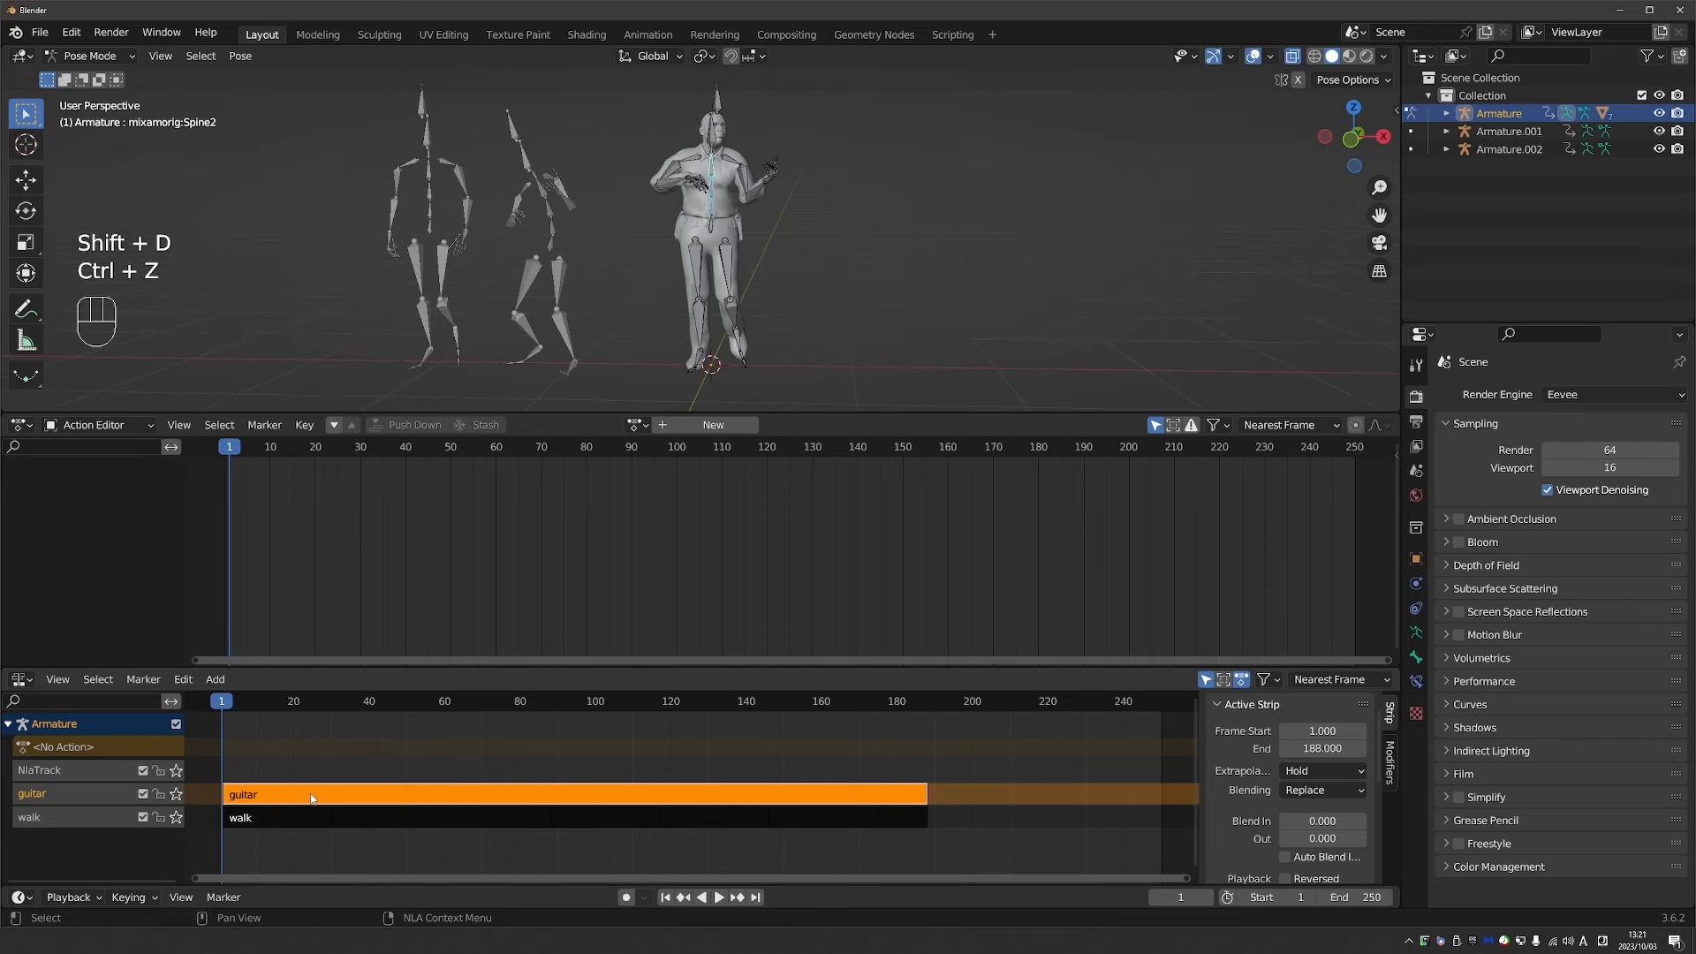
key(shift+d)
key(y)
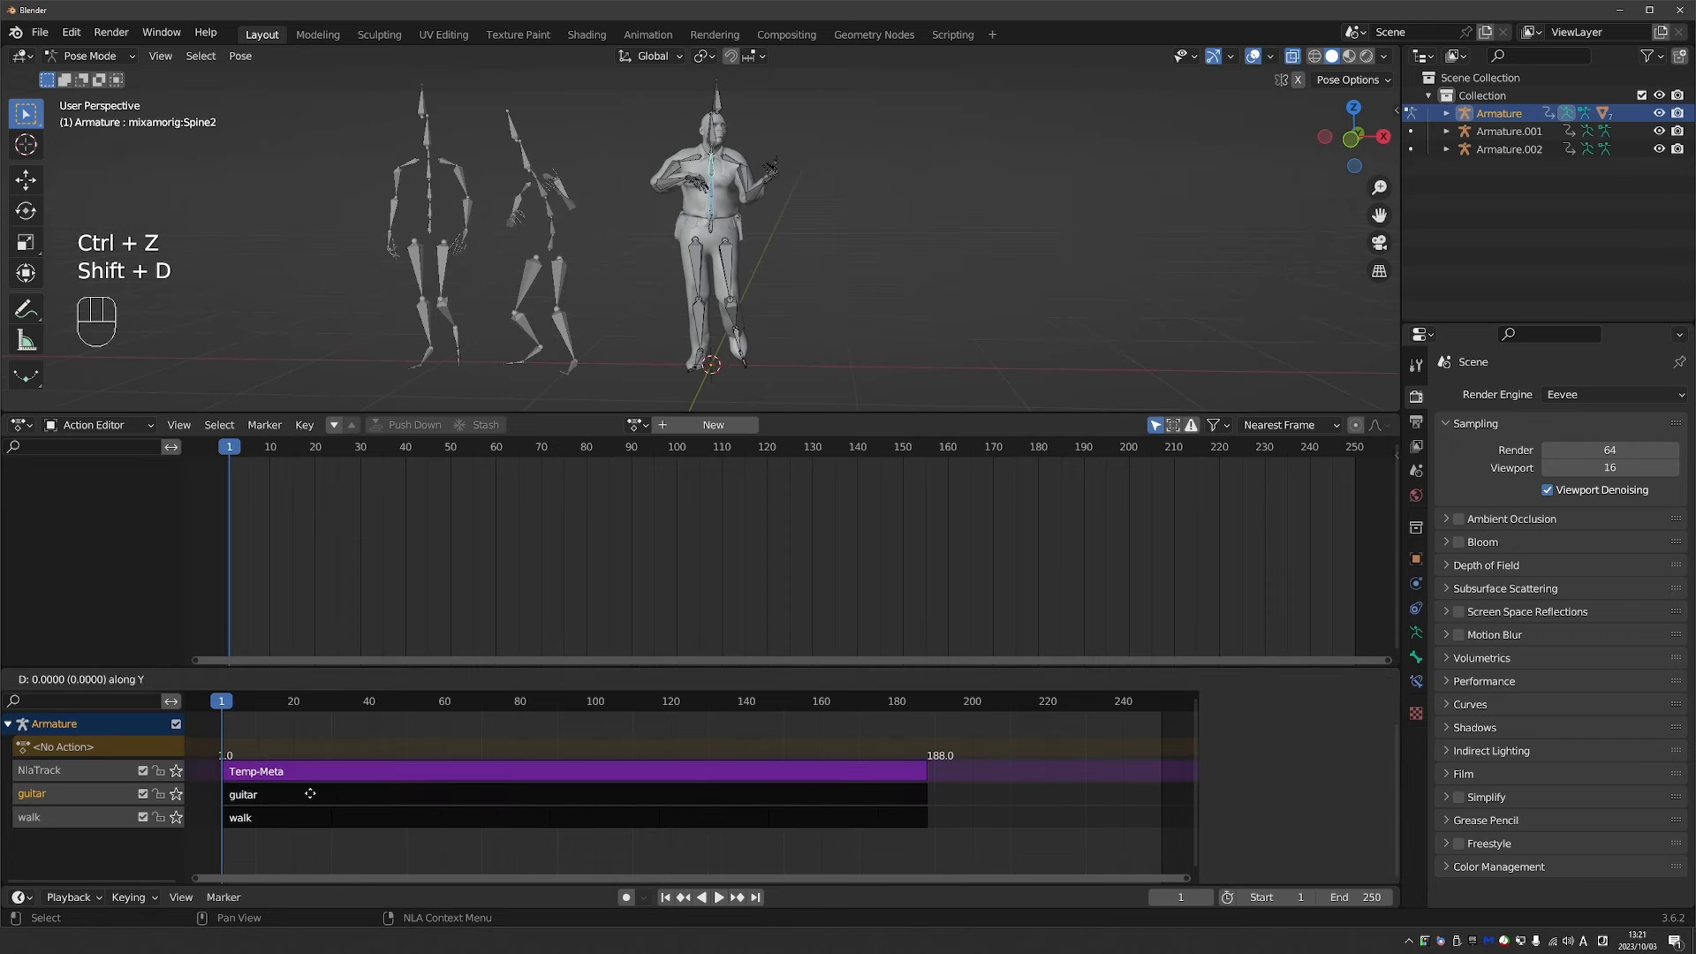
click(312, 771)
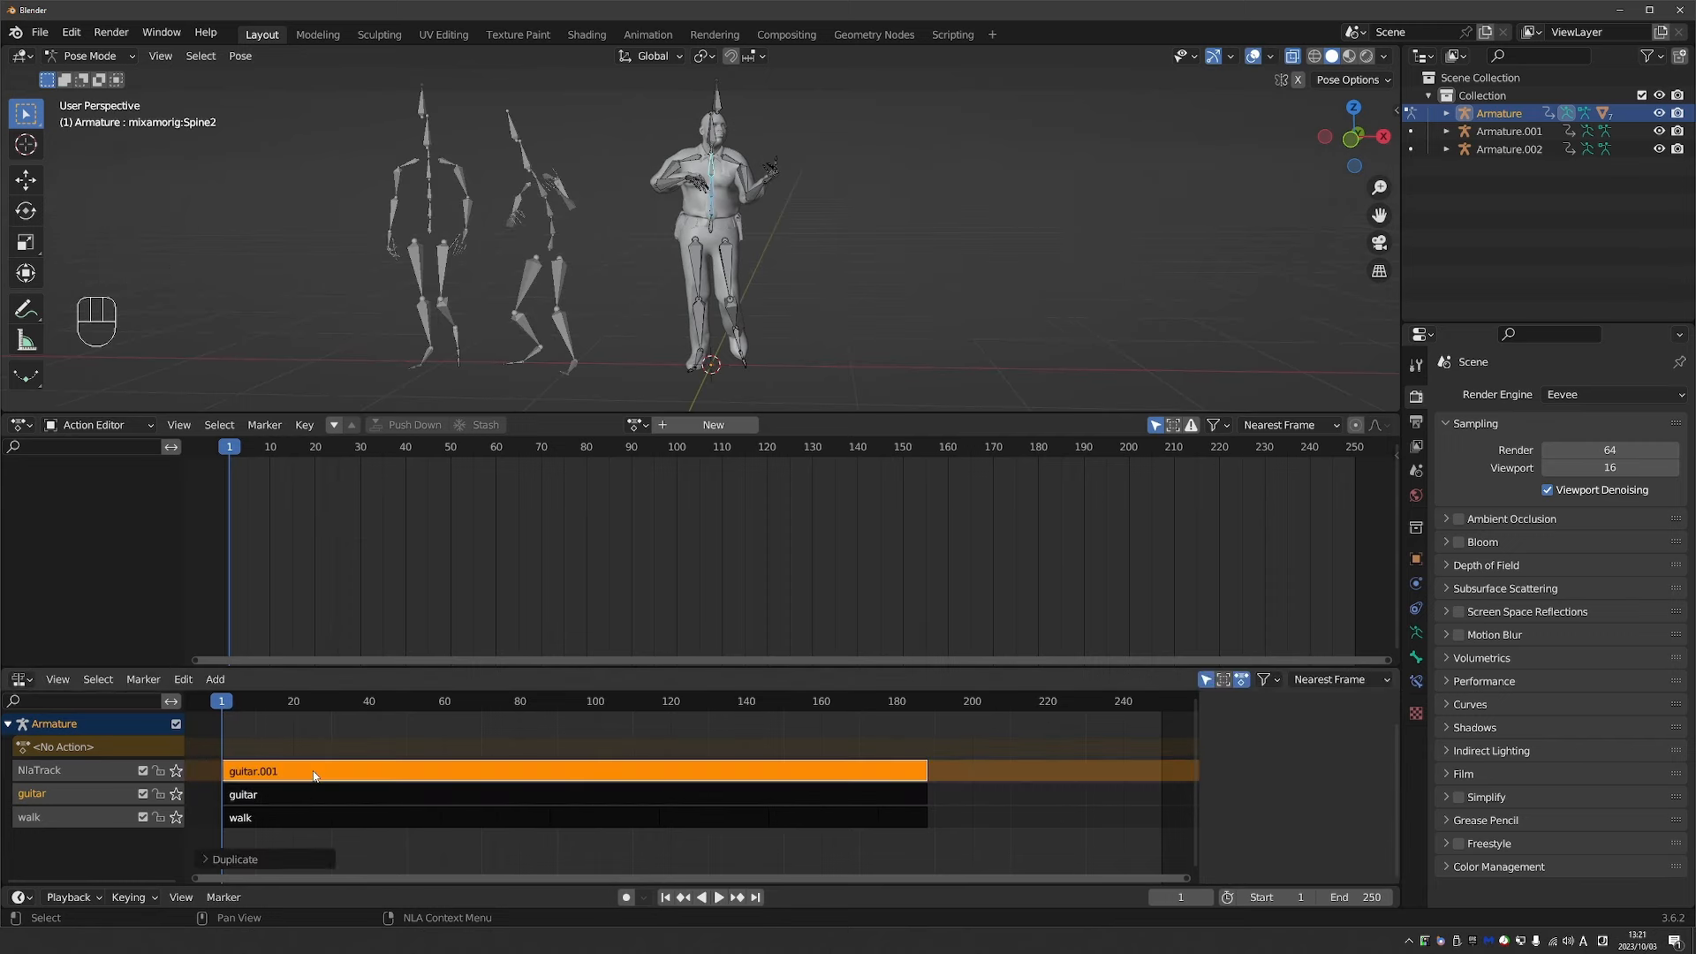
Make the duplicated guitar.001 strip active and open it for tweaking.
key(Tab)
middle_click(371, 778)
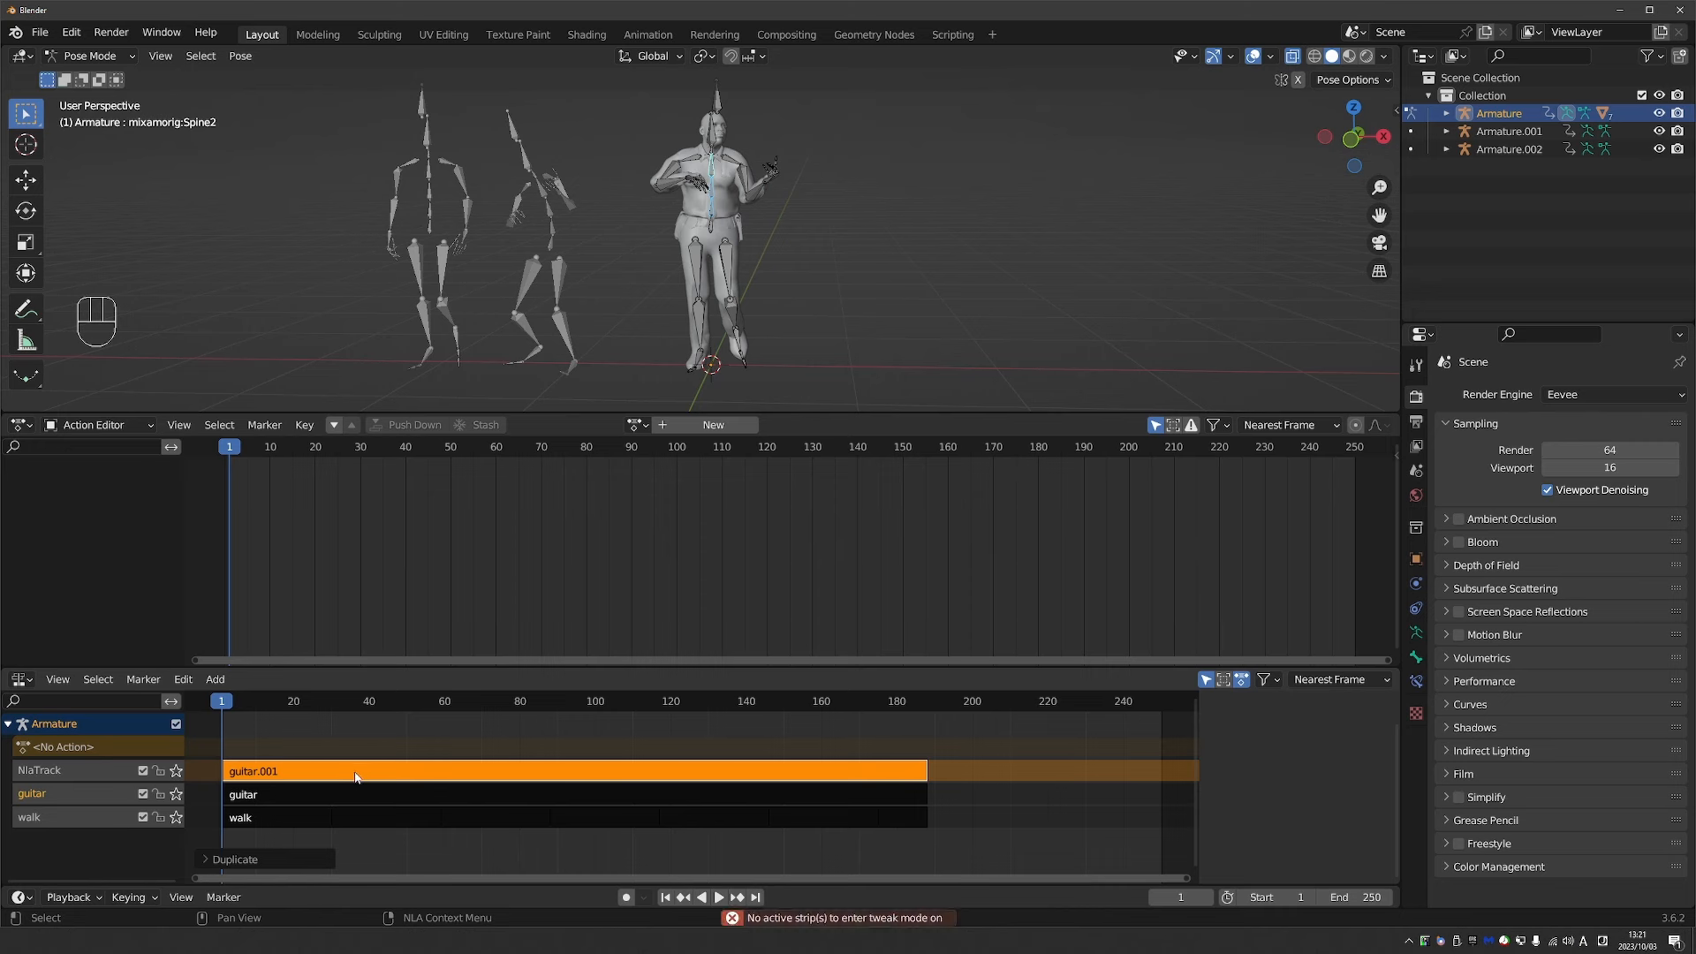
key(Tab)
double_click(424, 765)
key(Tab)
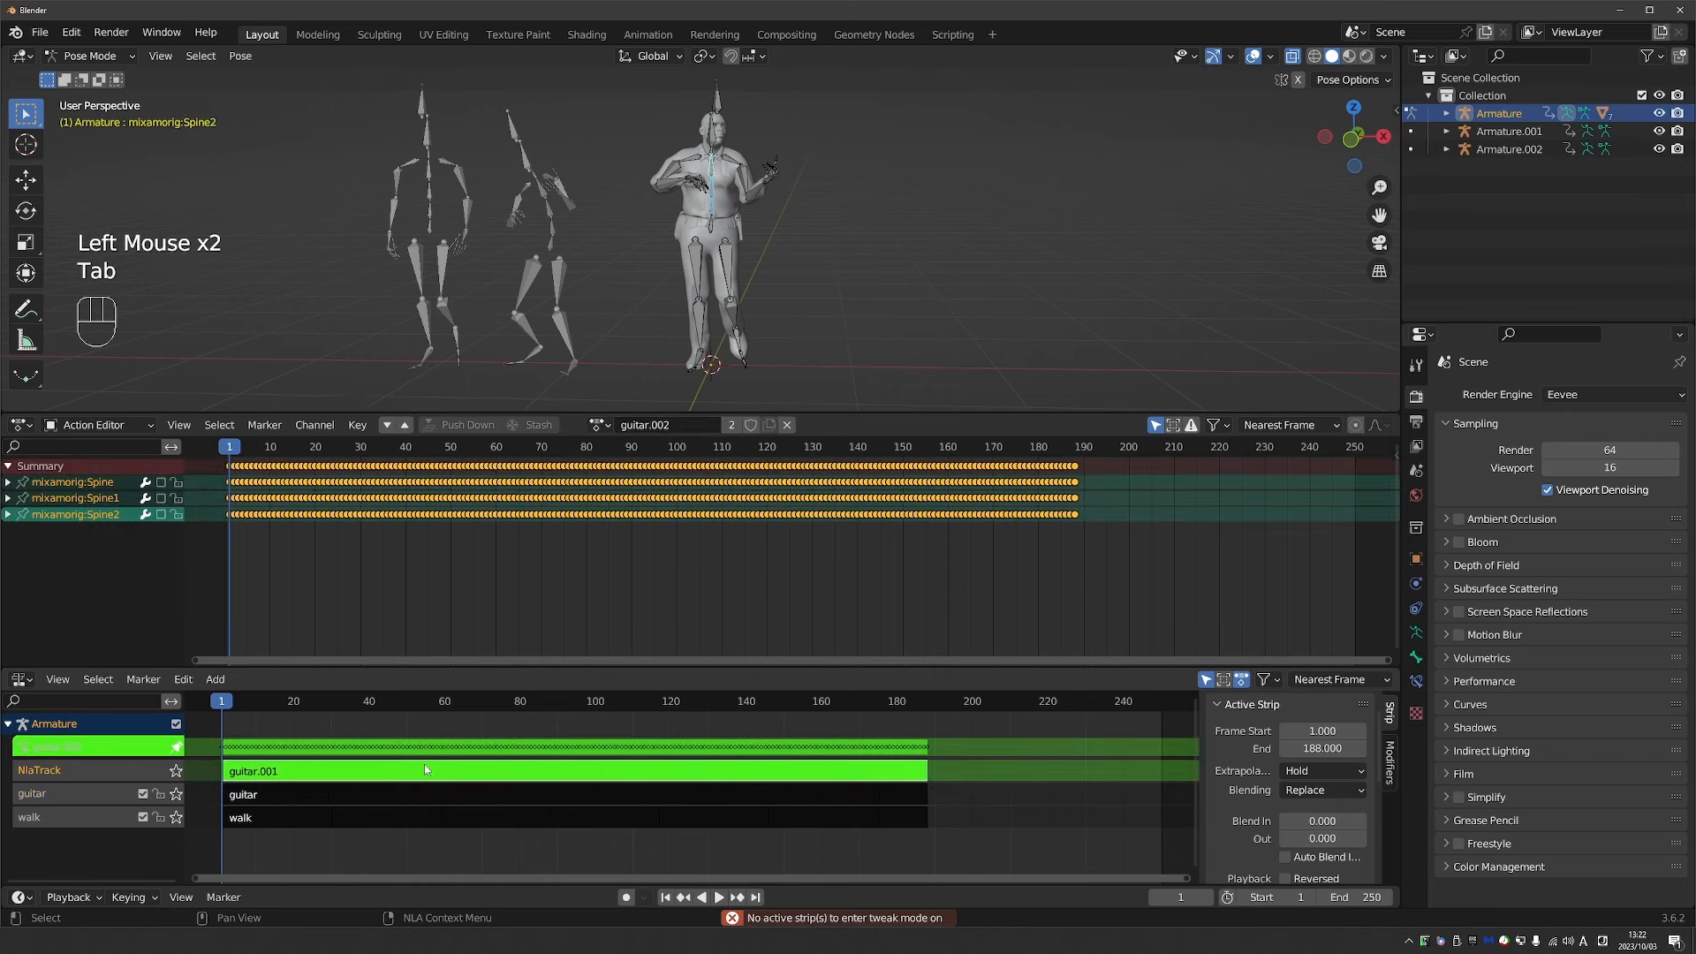
Select all bones and disable every remaining enabled bone channel in the guitar.002 action.
key(a)
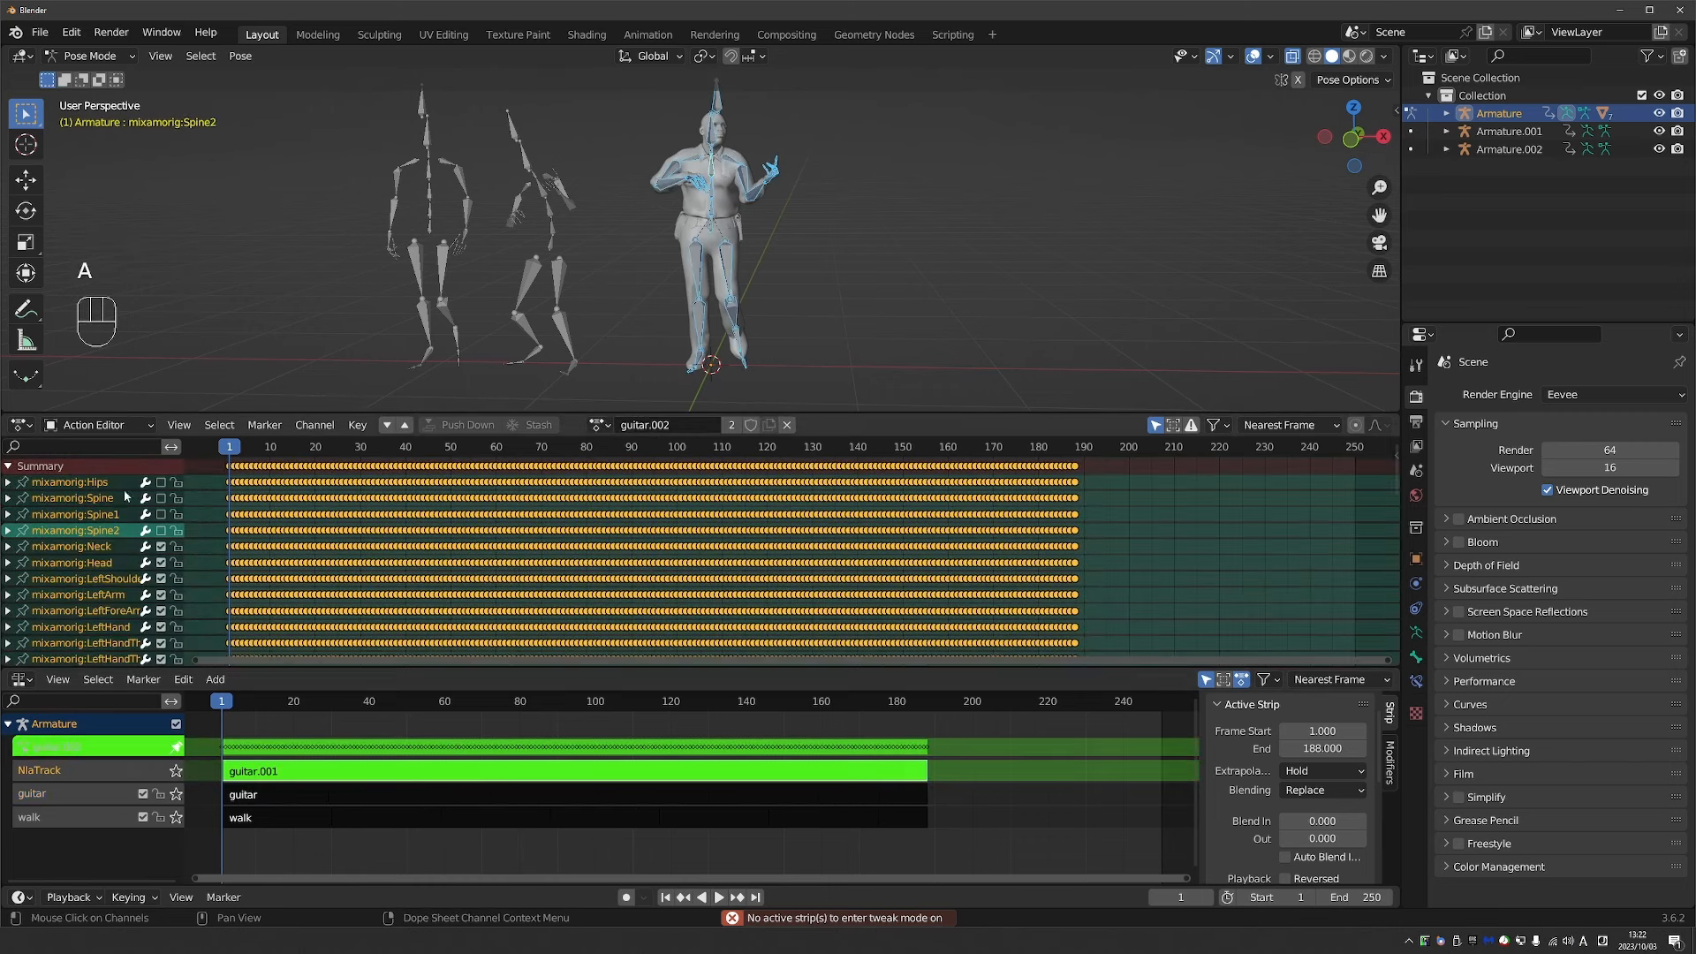
drag(160, 546, 162, 644)
scroll(161, 585, down, 2)
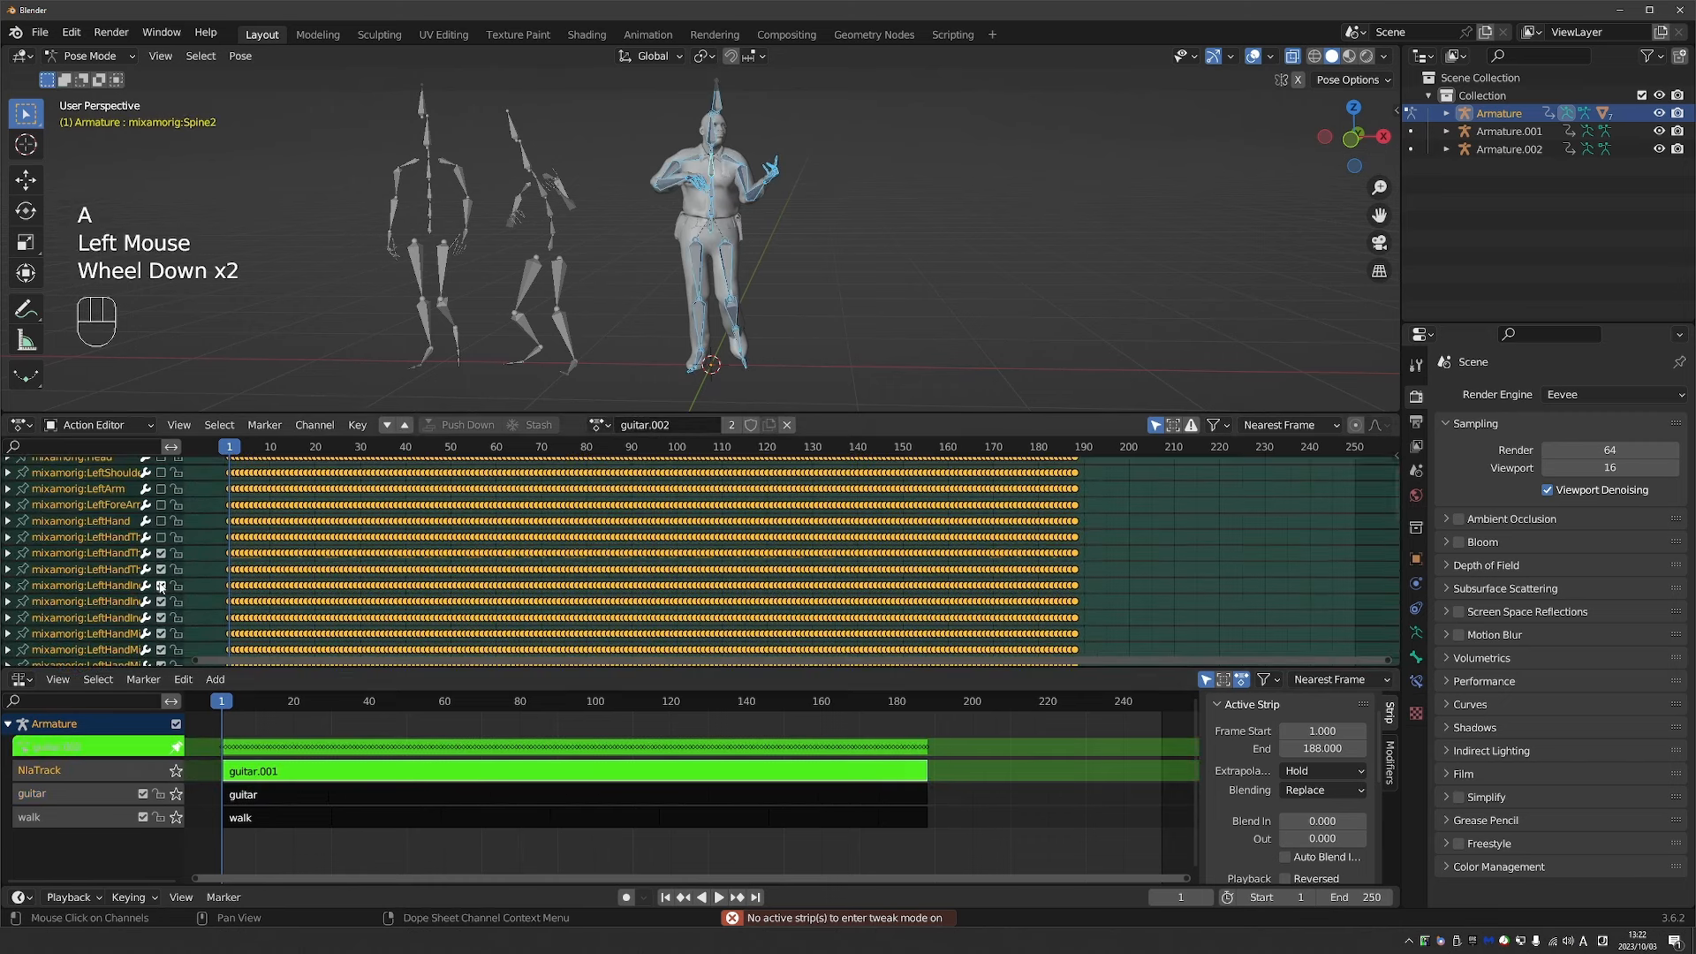
click(161, 585)
scroll(161, 584, down, 1)
click(163, 586)
scroll(163, 590, down, 2)
drag(162, 566, 161, 654)
scroll(162, 613, down, 1)
drag(161, 566, 162, 655)
scroll(160, 618, down, 2)
drag(161, 484, 160, 659)
scroll(153, 620, down, 4)
scroll(153, 620, up, 11)
Select the Spine, Spine1 and Spine2 bones, enable only their channels in guitar.002, and exit tweak mode.
click(718, 205)
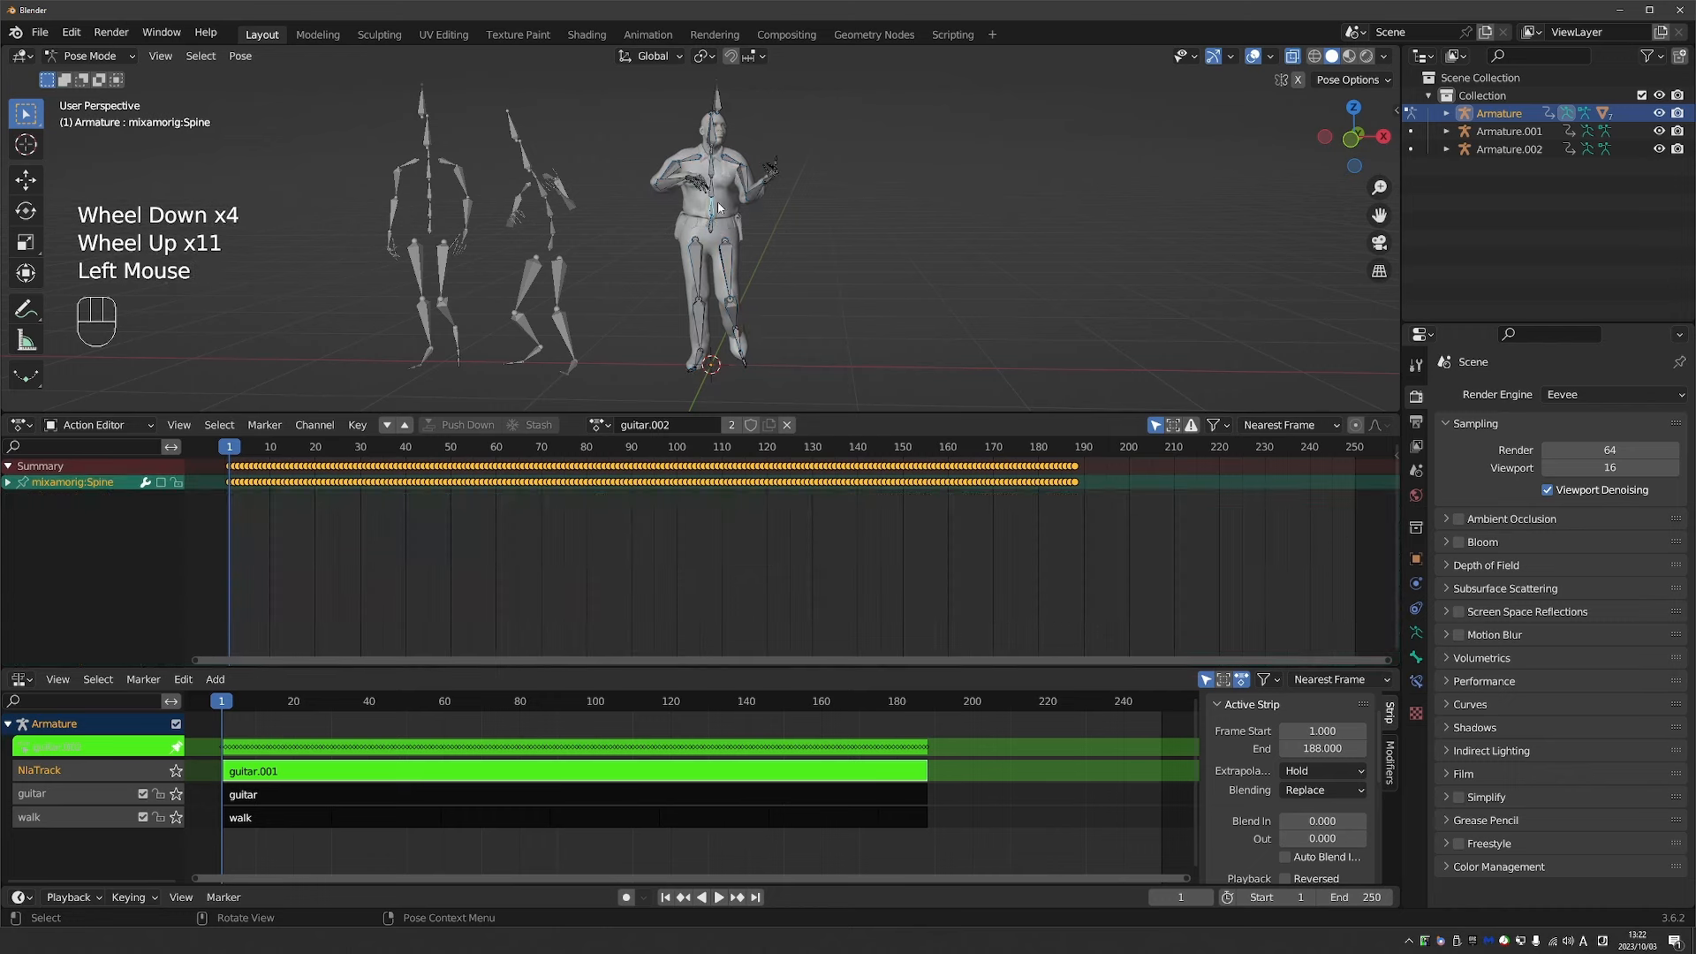
shift+click(718, 187)
shift+click(718, 175)
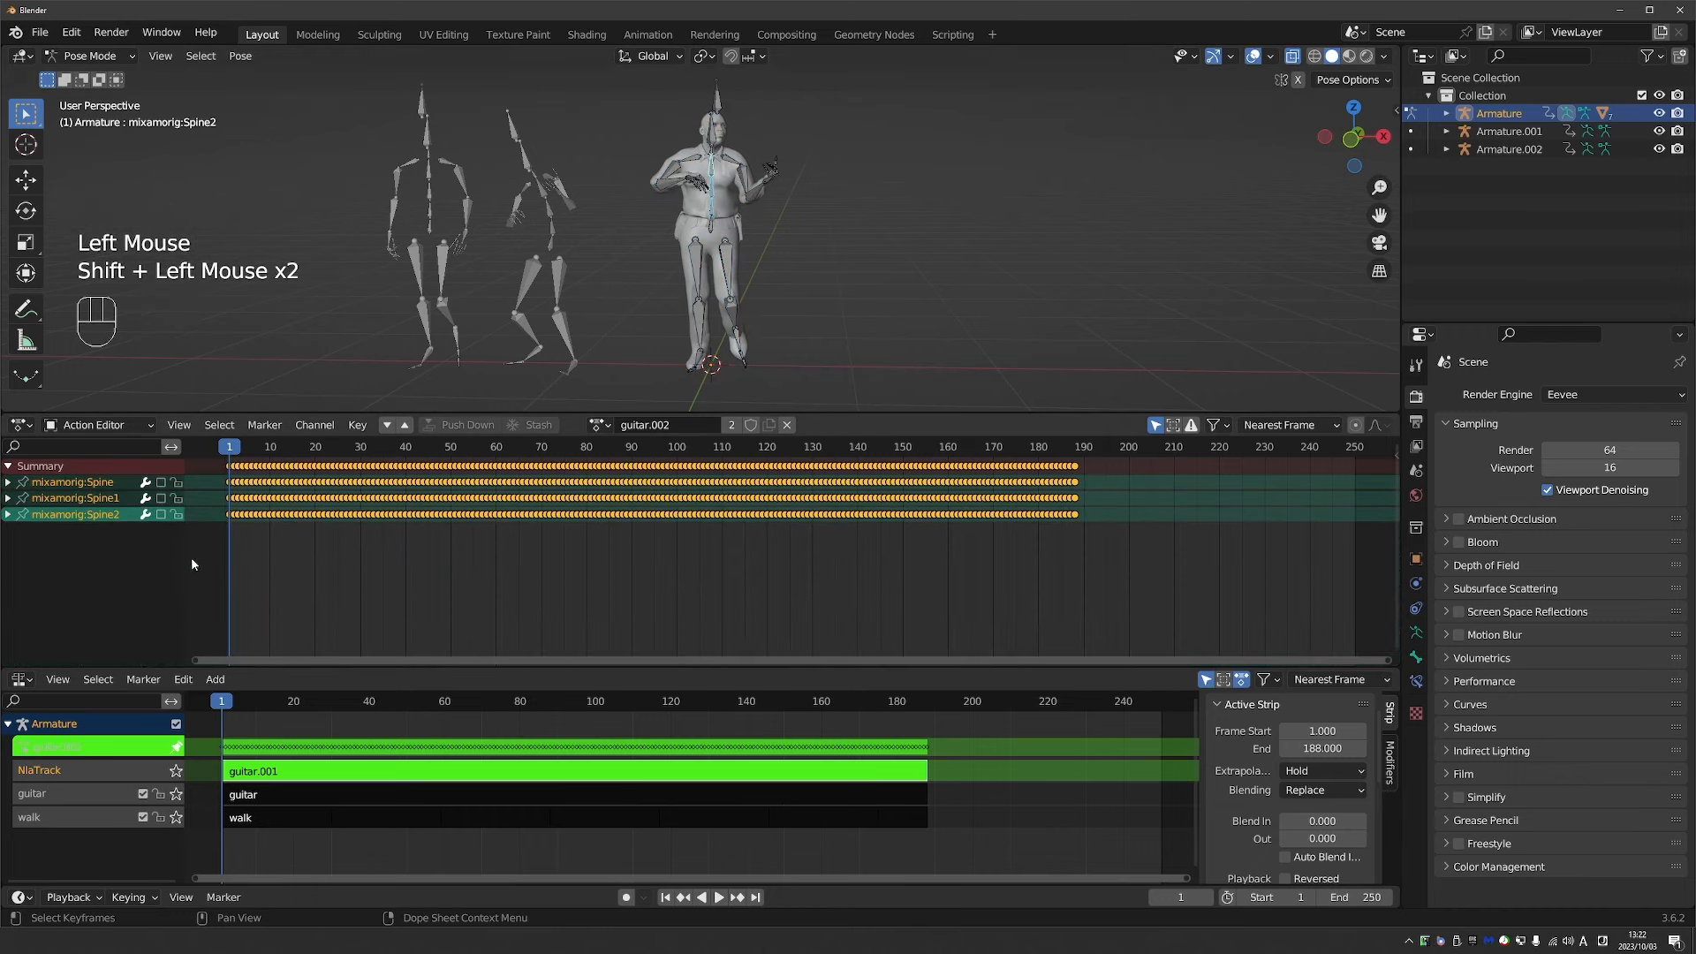
drag(162, 482, 162, 515)
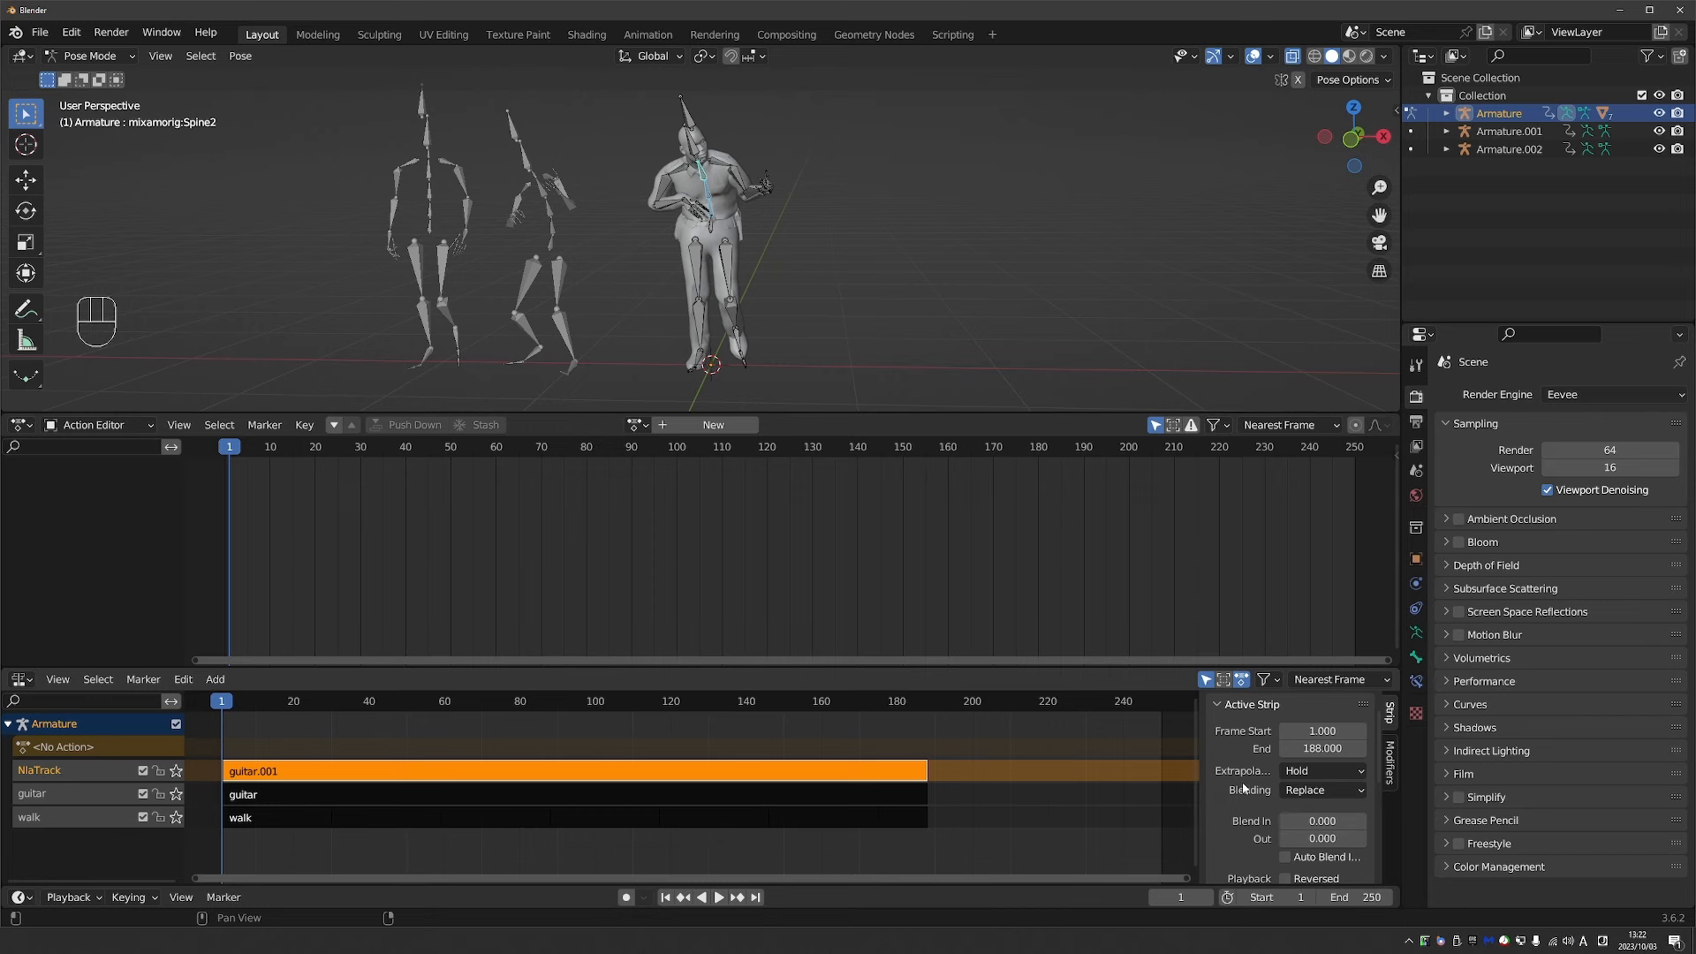
Enable Animated Influence for the guitar.001 strip and expand its settings.
scroll(1289, 749, down, 3)
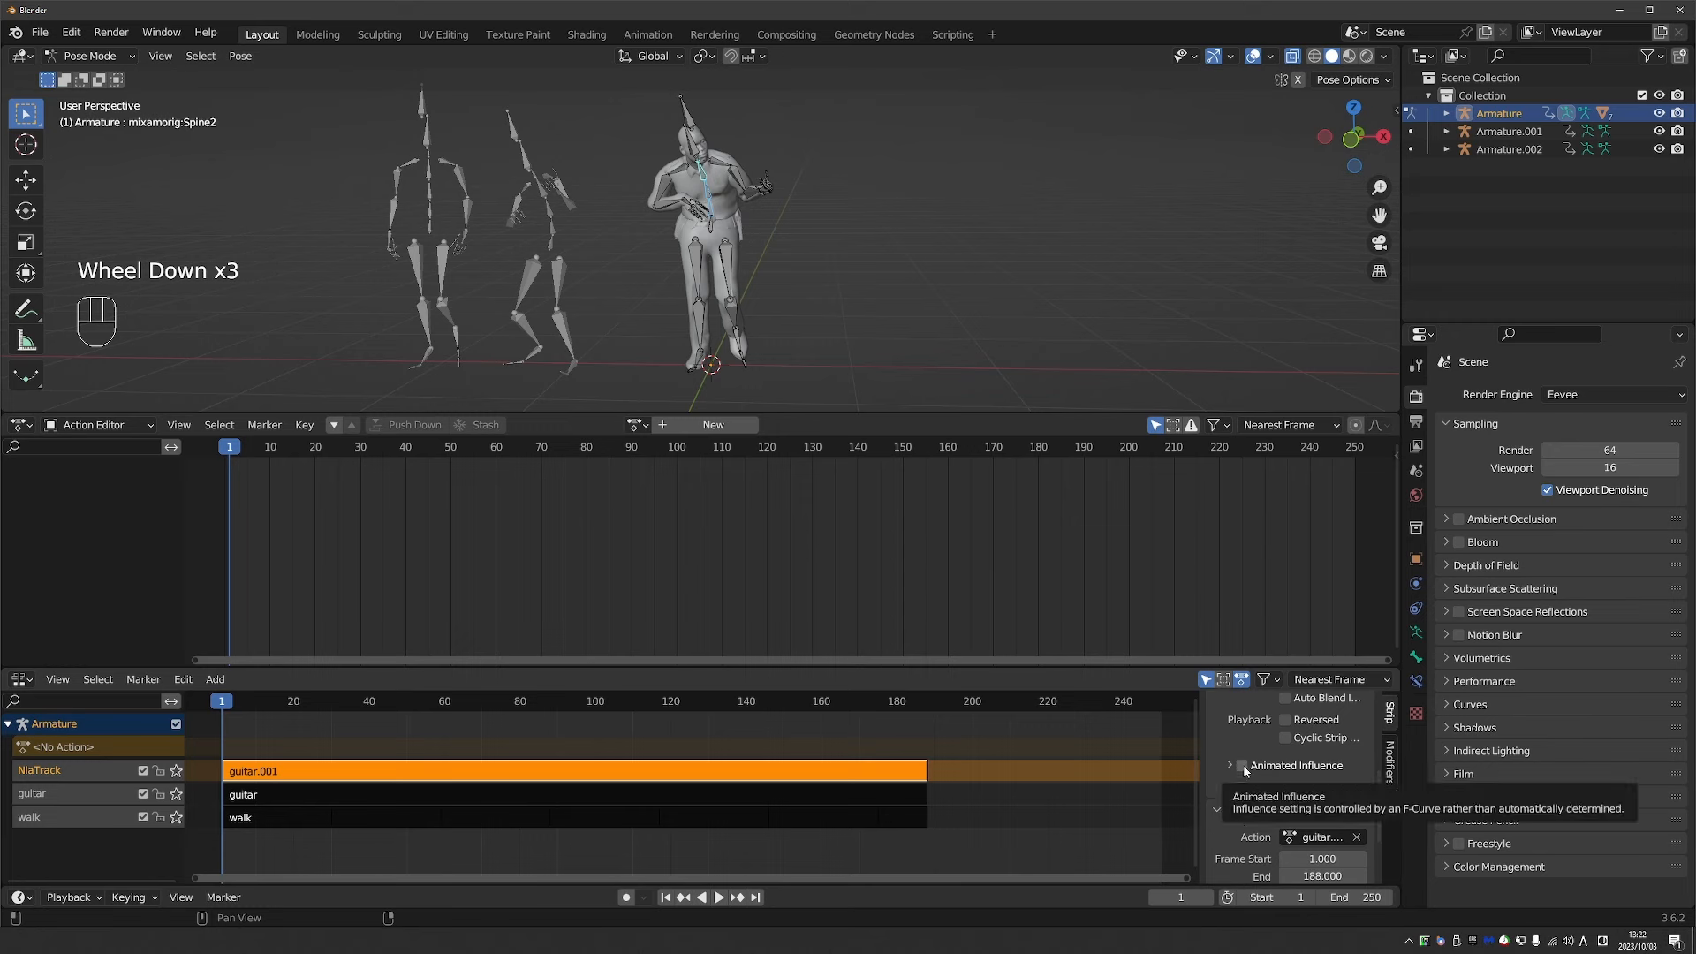
click(1242, 766)
click(1241, 767)
click(1242, 767)
click(1242, 767)
click(1242, 767)
click(1230, 766)
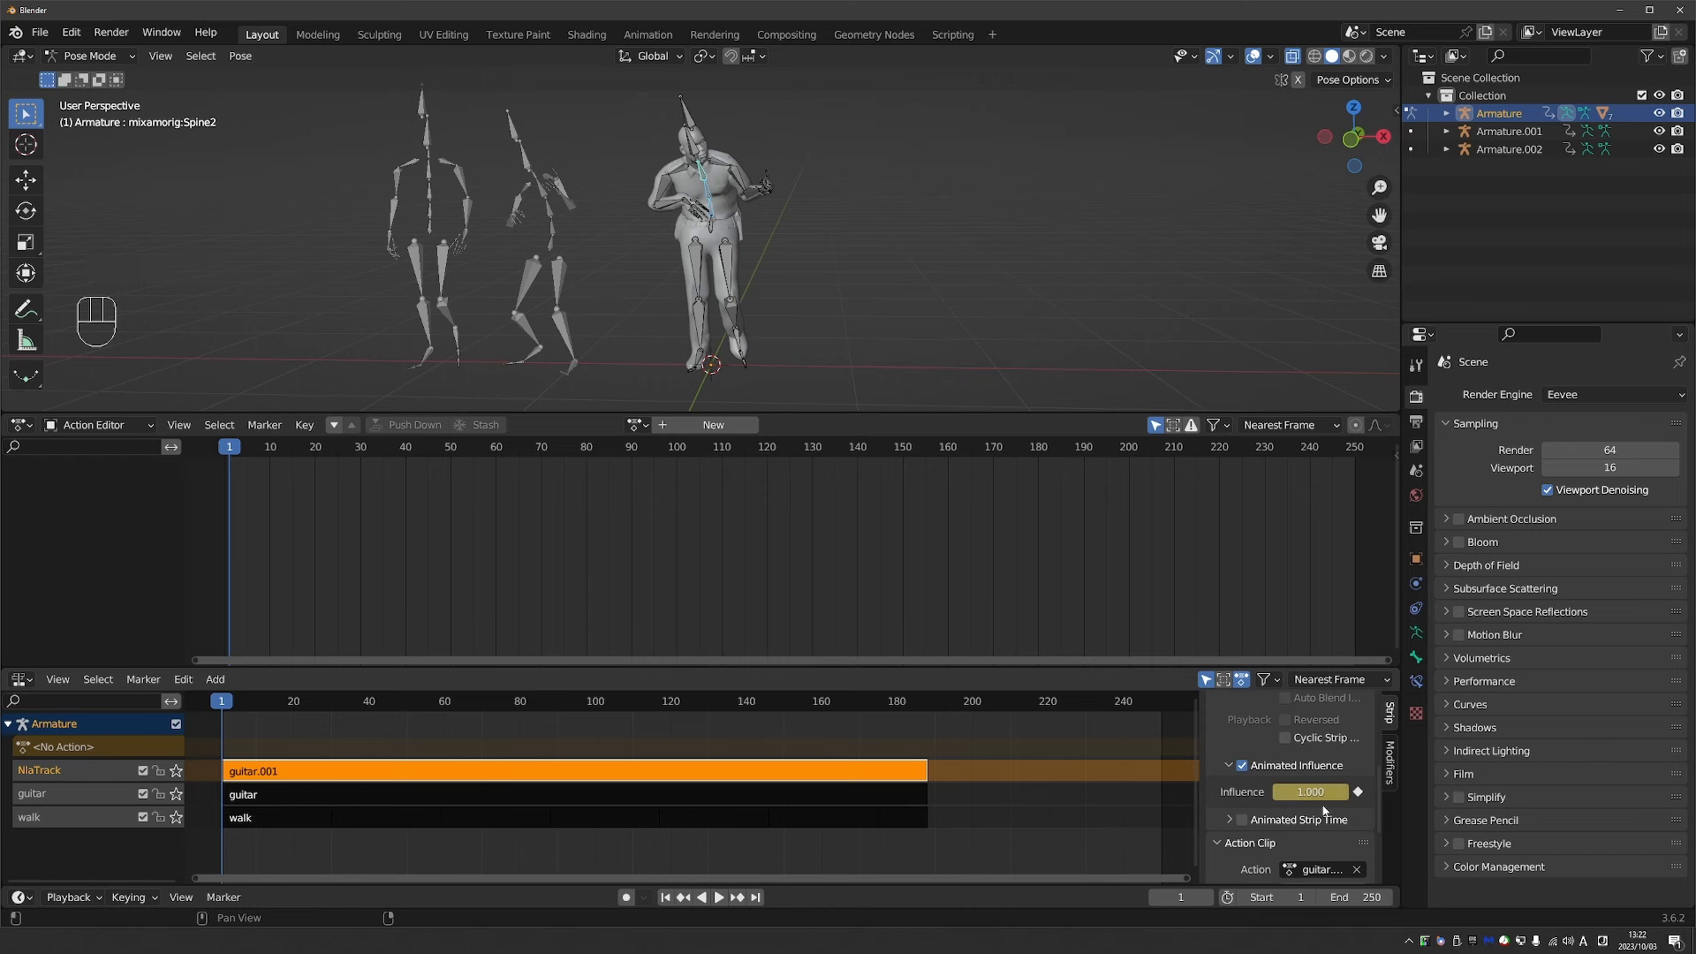
Return to frame 1 and key the guitar.001 strip's influence at 0.5.
drag(1331, 794, 1305, 793)
drag(392, 703, 219, 728)
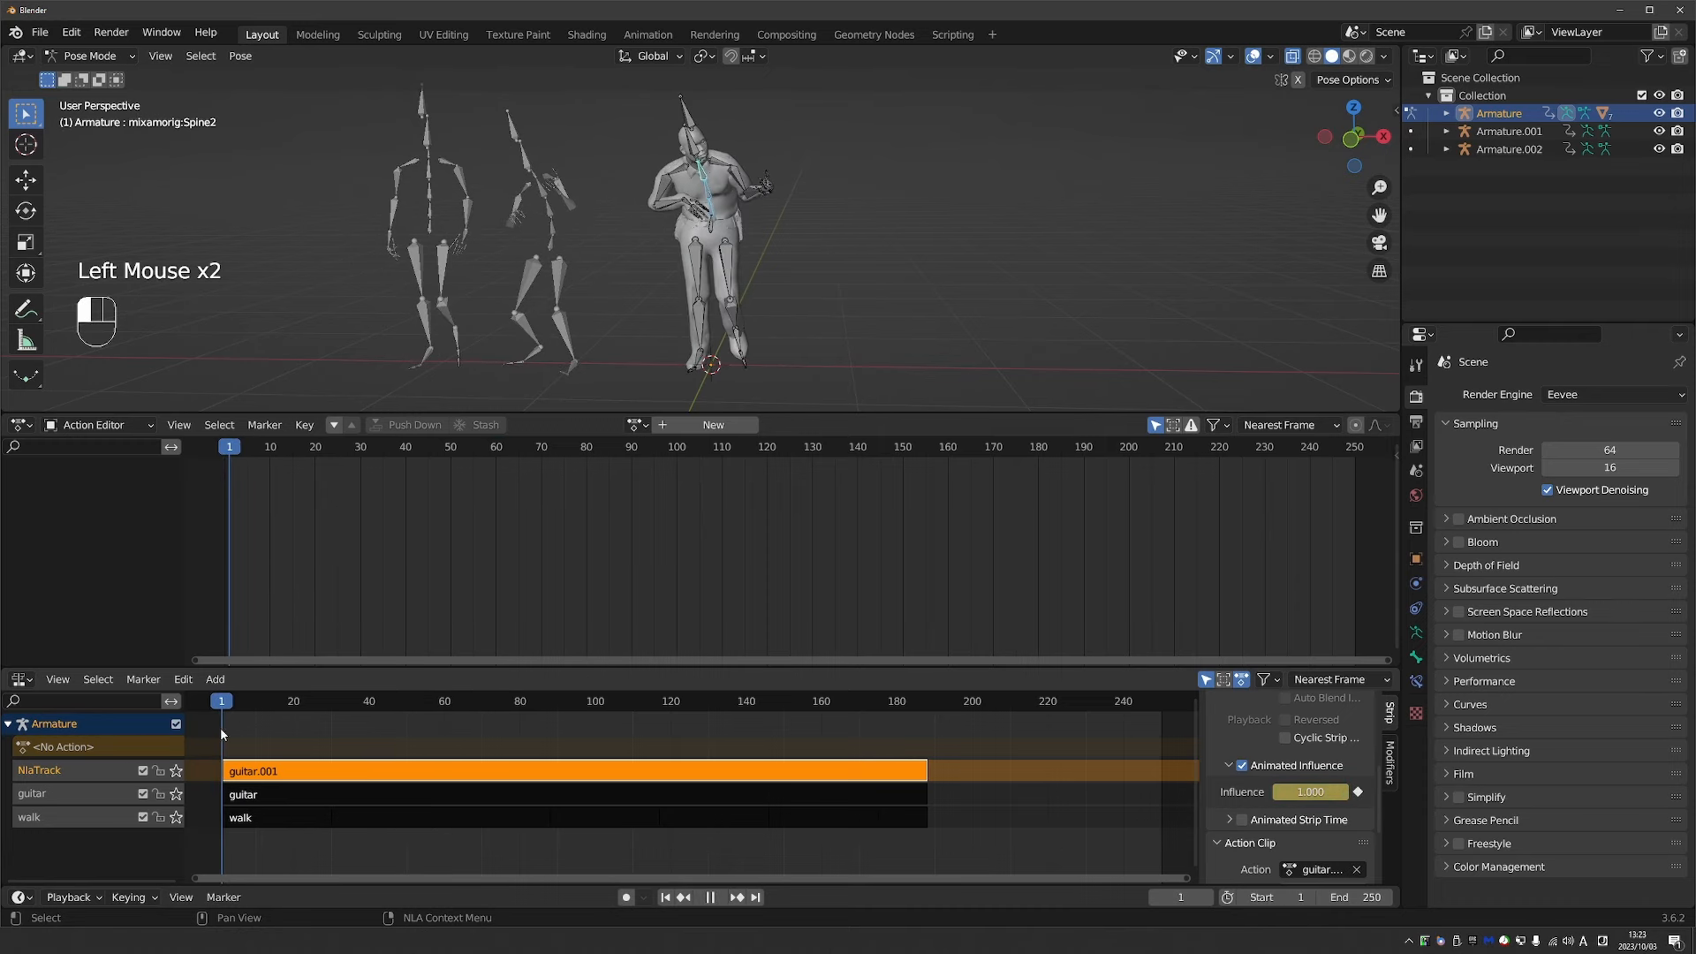
key(Right)
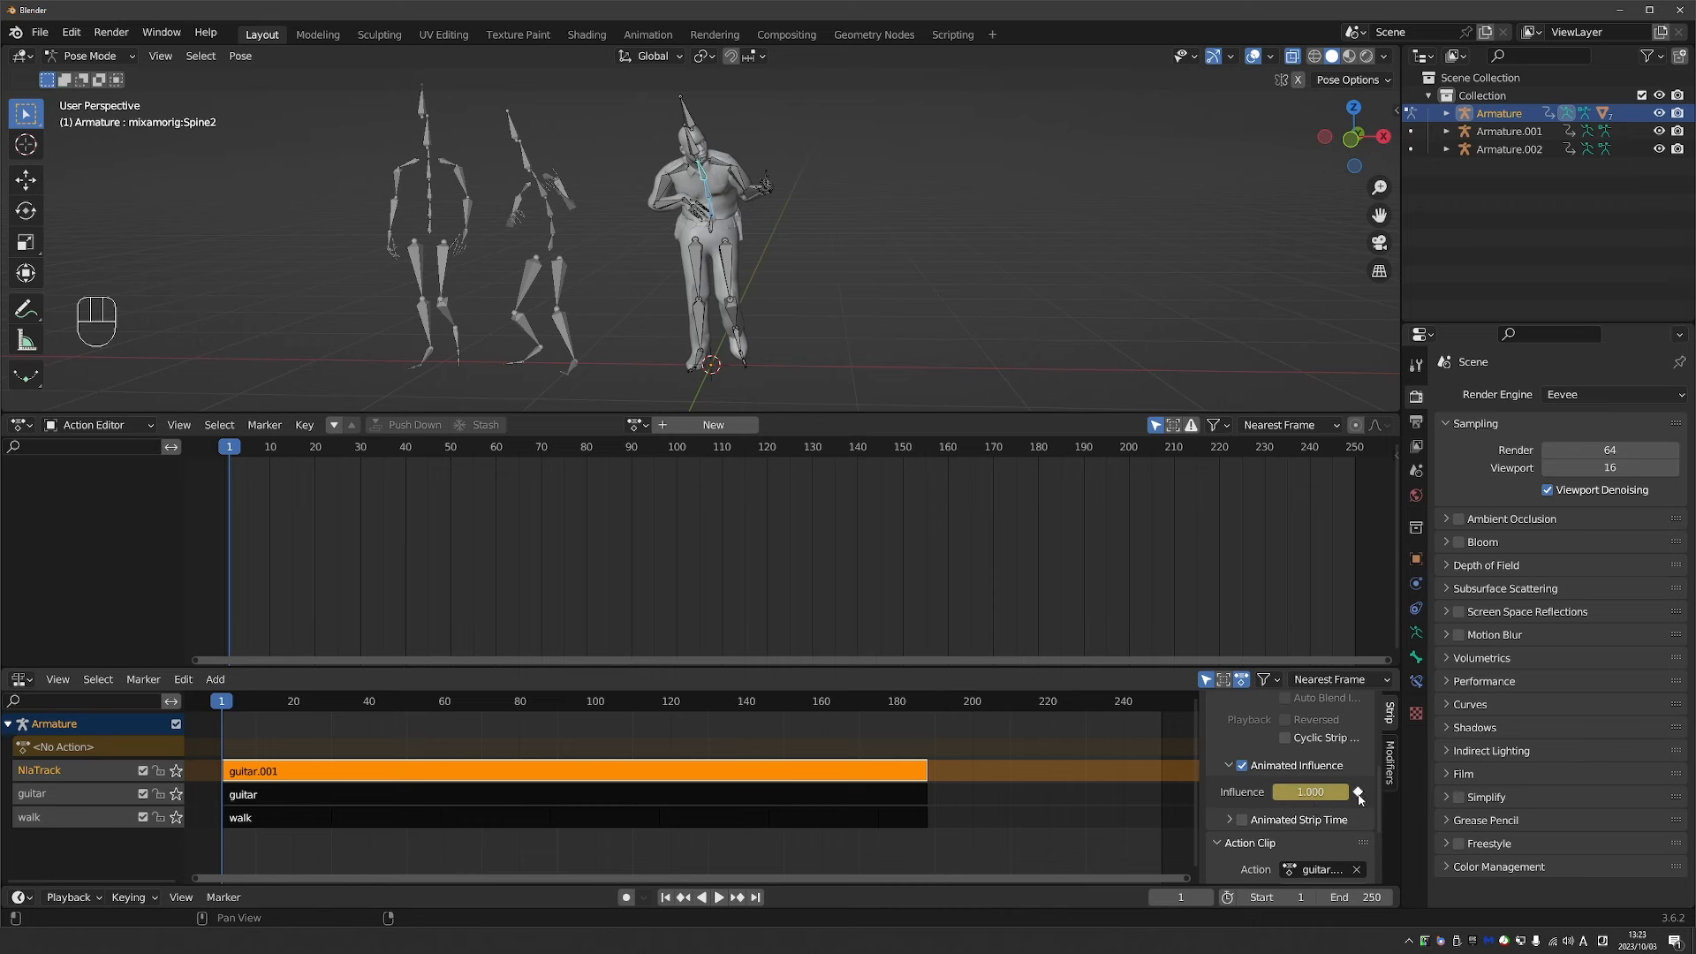
click(1322, 798)
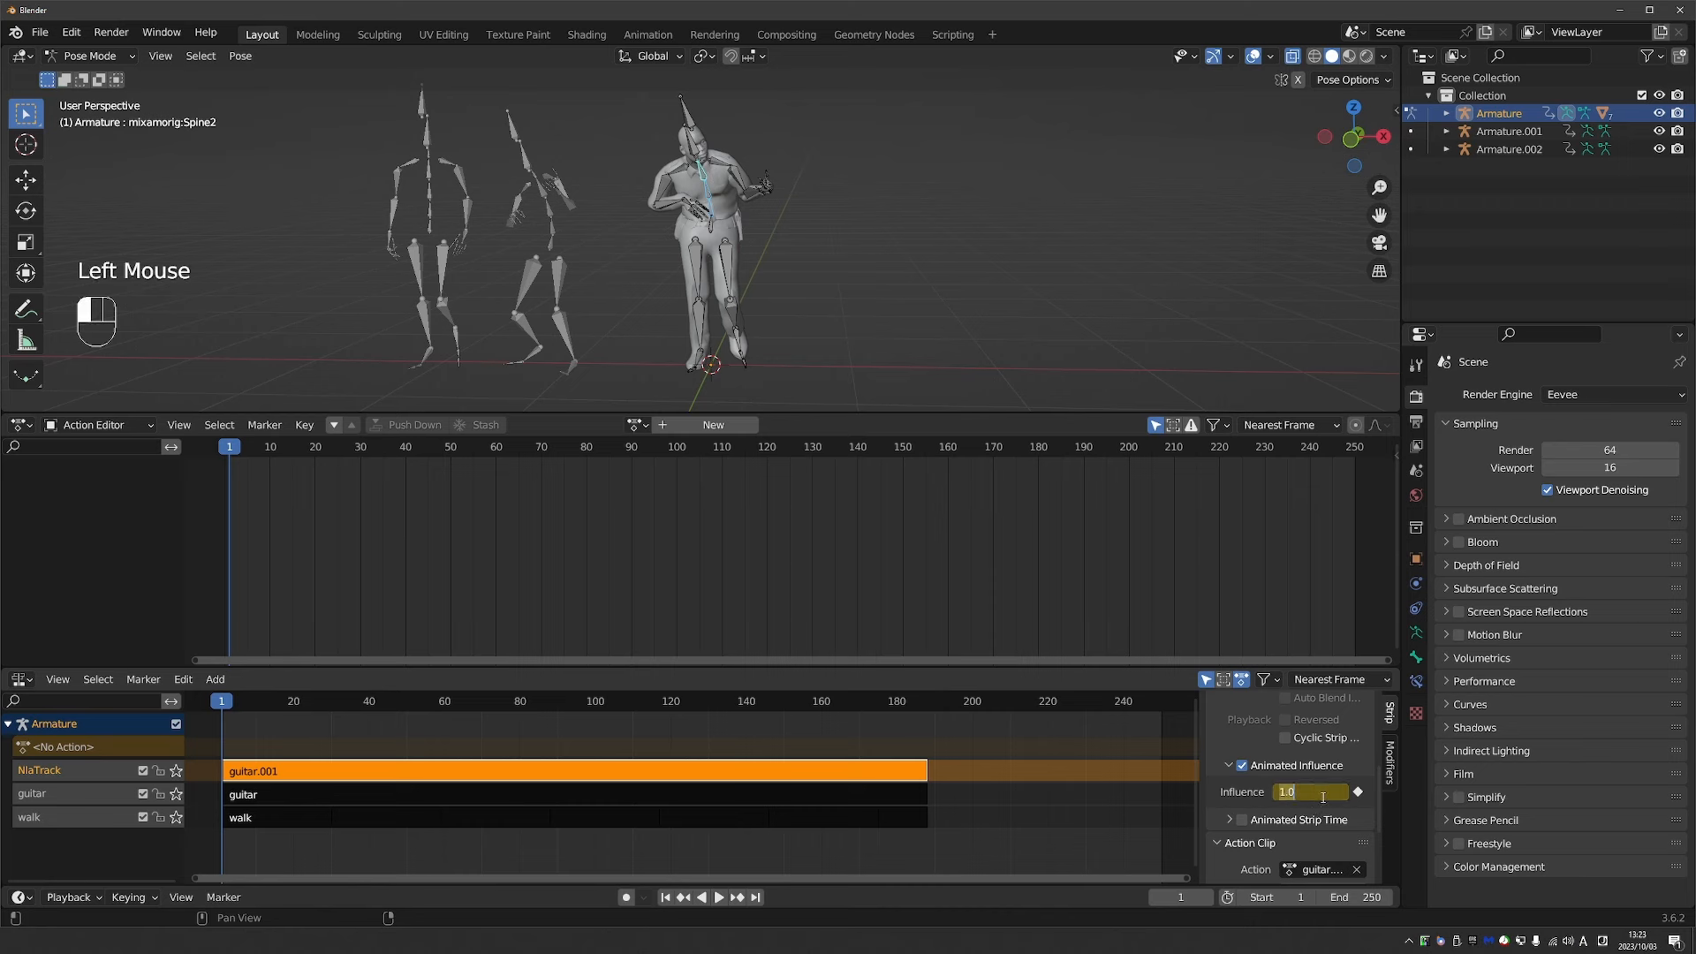
text(0.5)
key(Return)
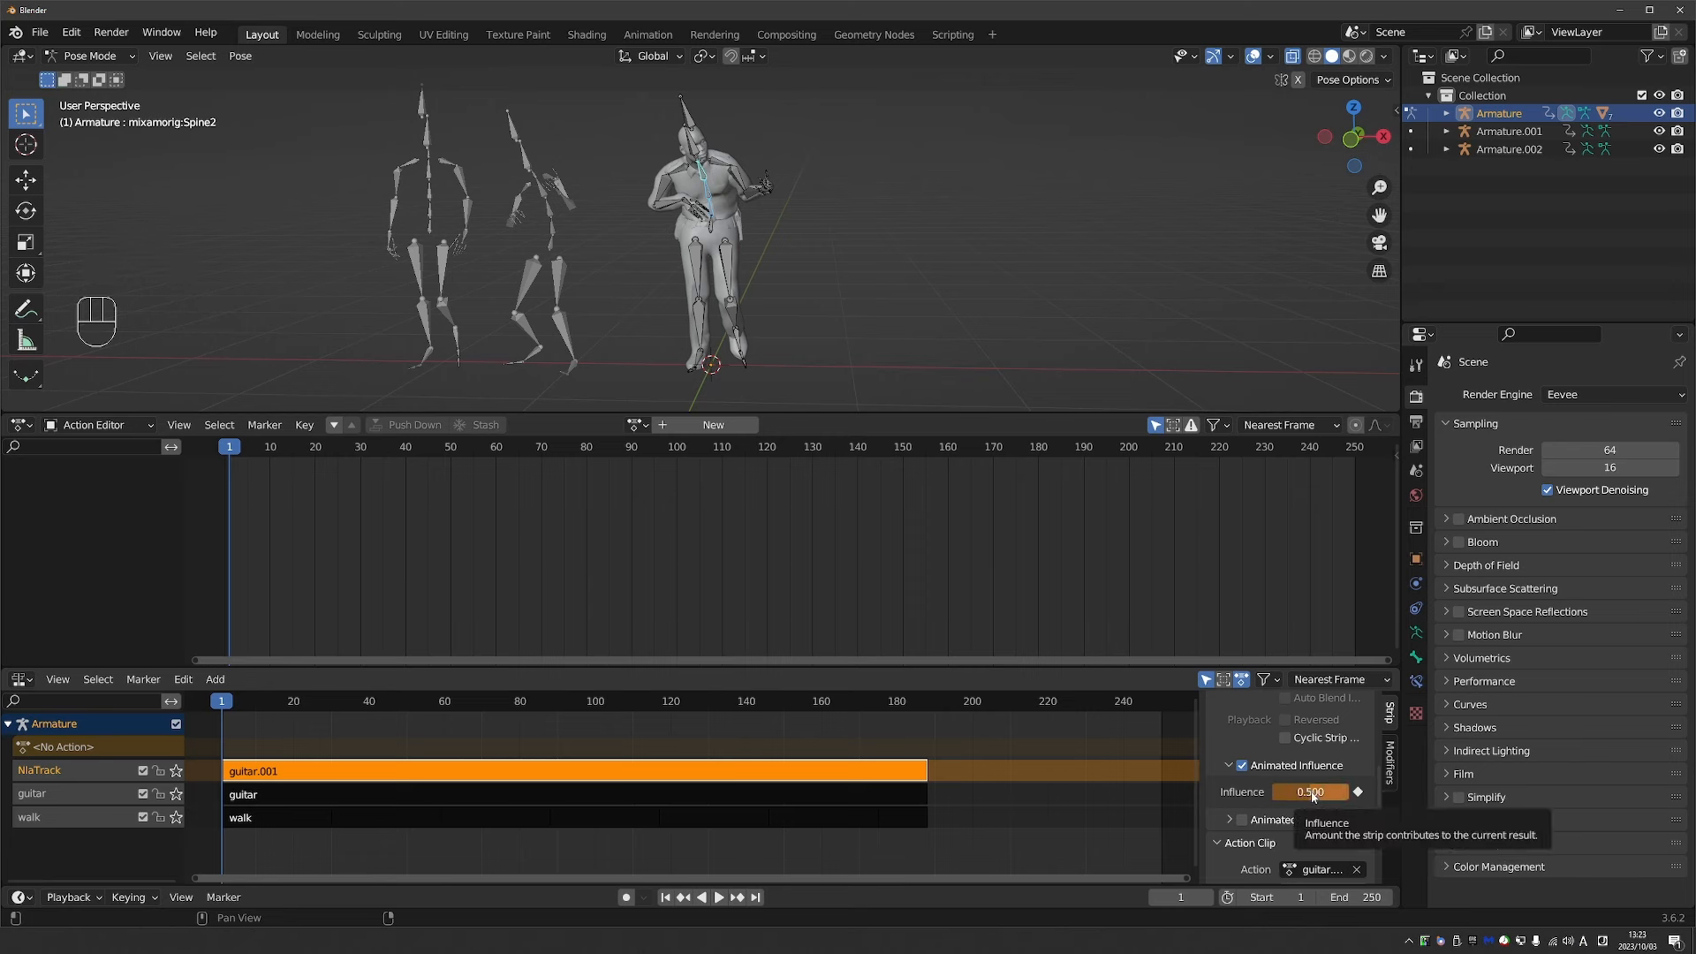
key(i)
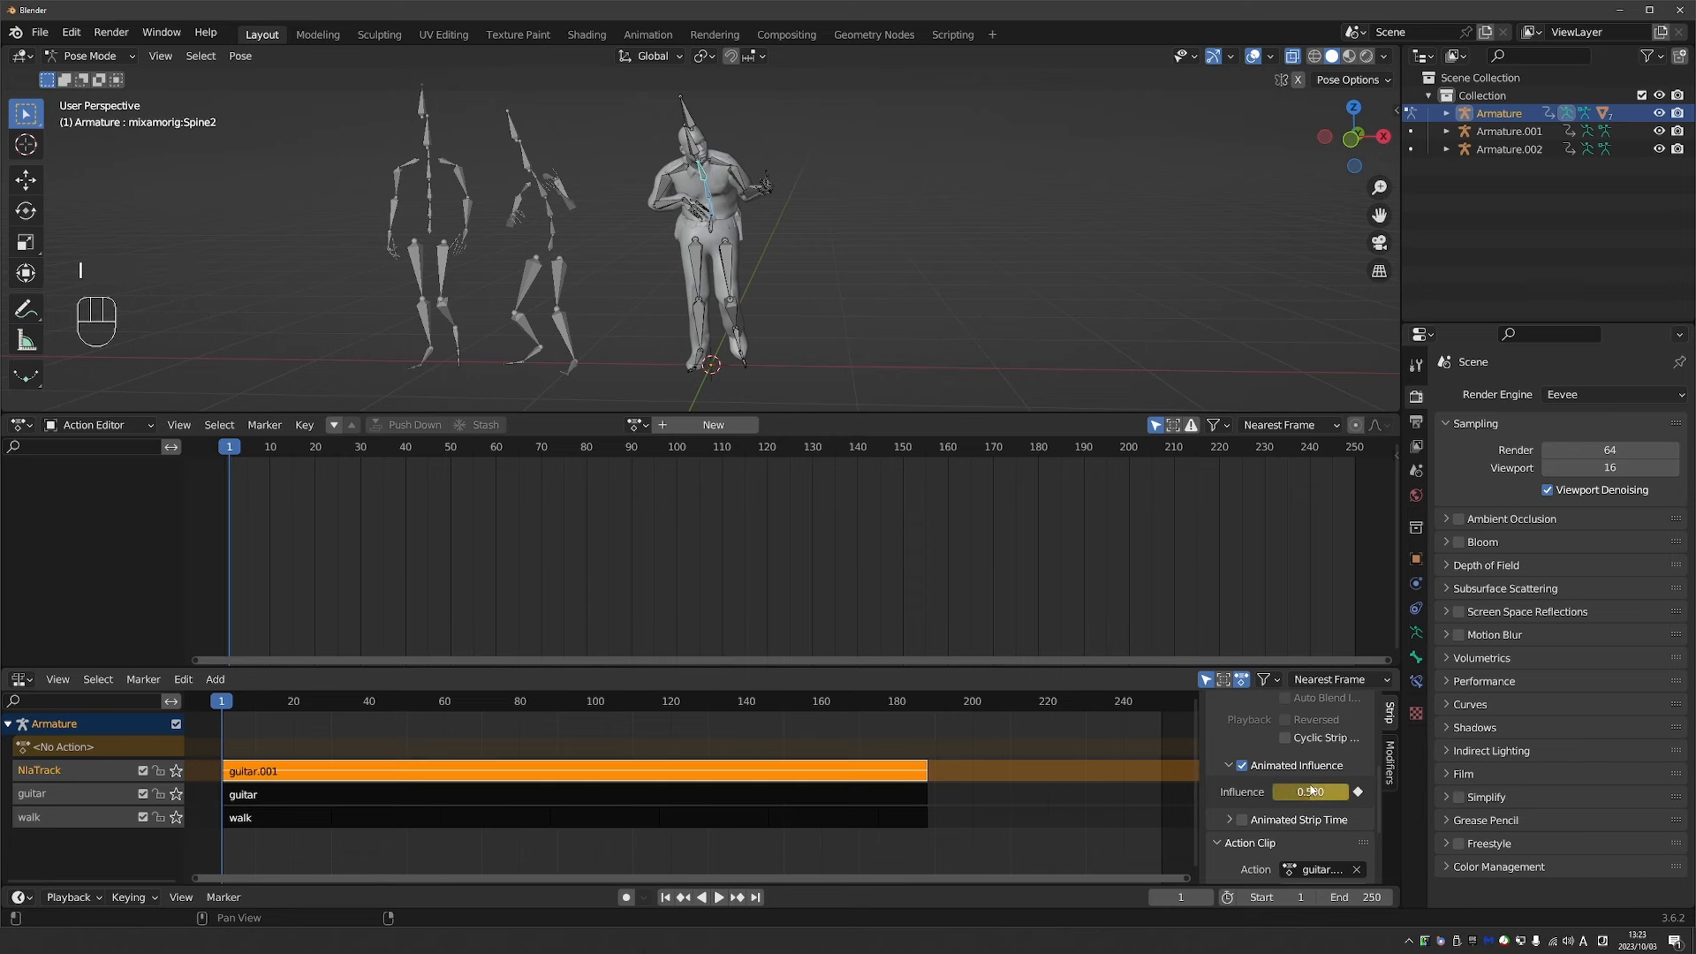
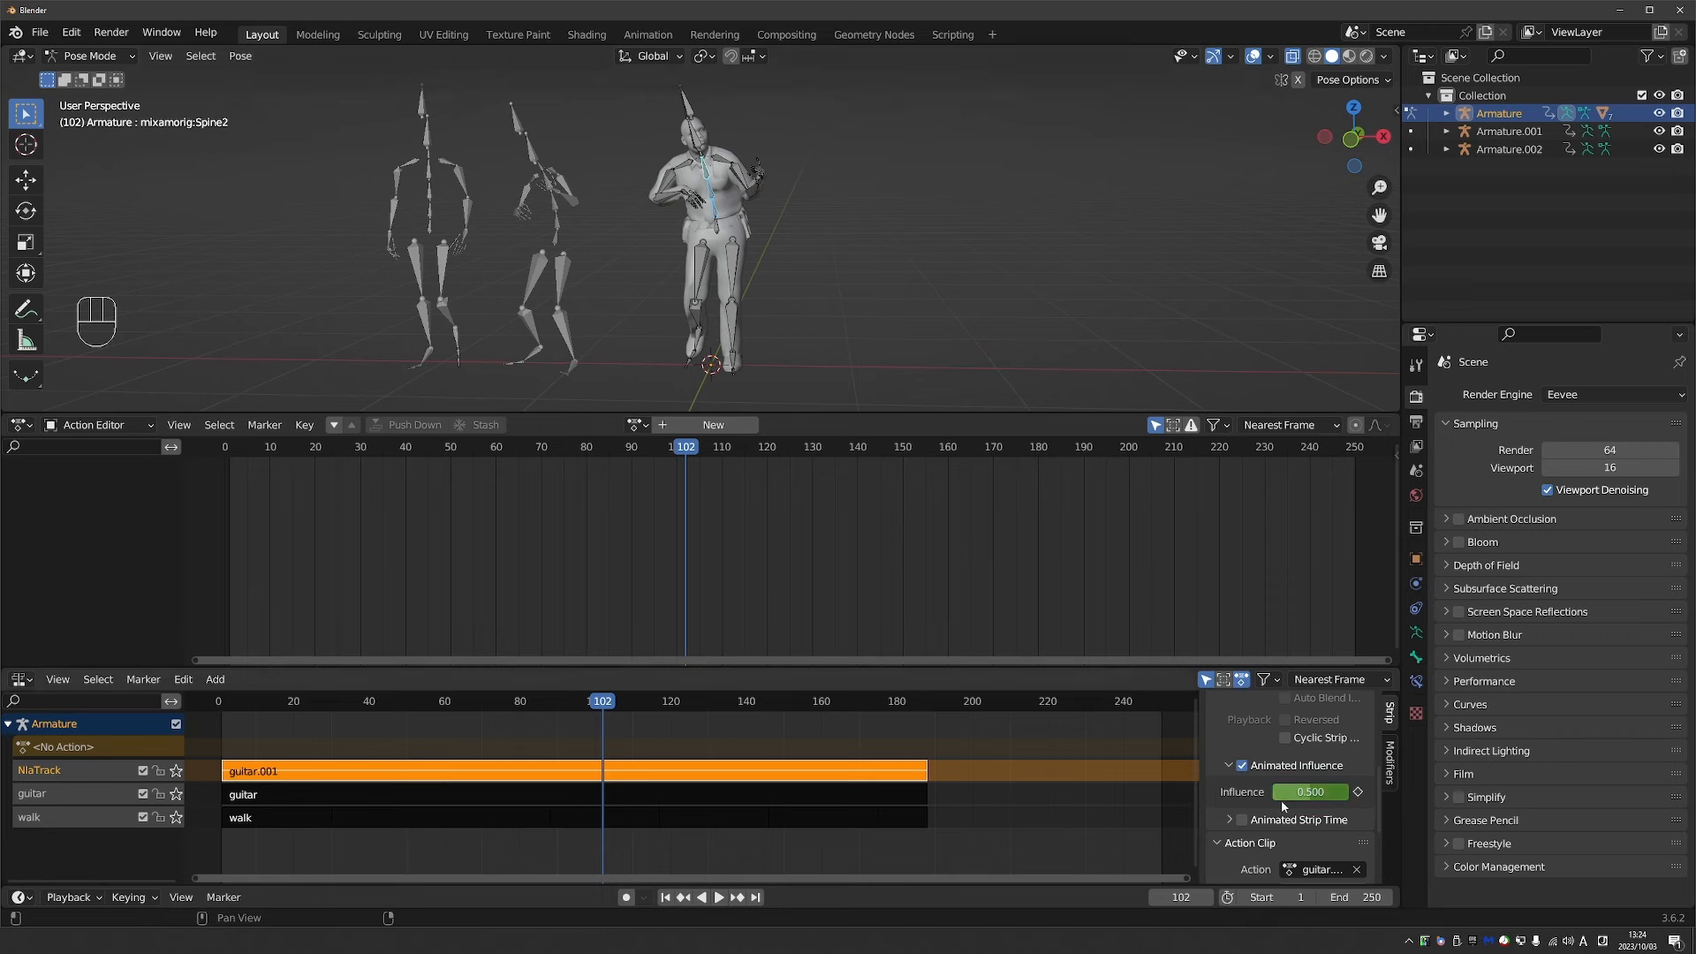
Key the guitar.001 strip's influence at 0.3 on frame 1 and play back the result.
drag(405, 705, 221, 703)
double_click(1325, 792)
text(0.3)
key(Return)
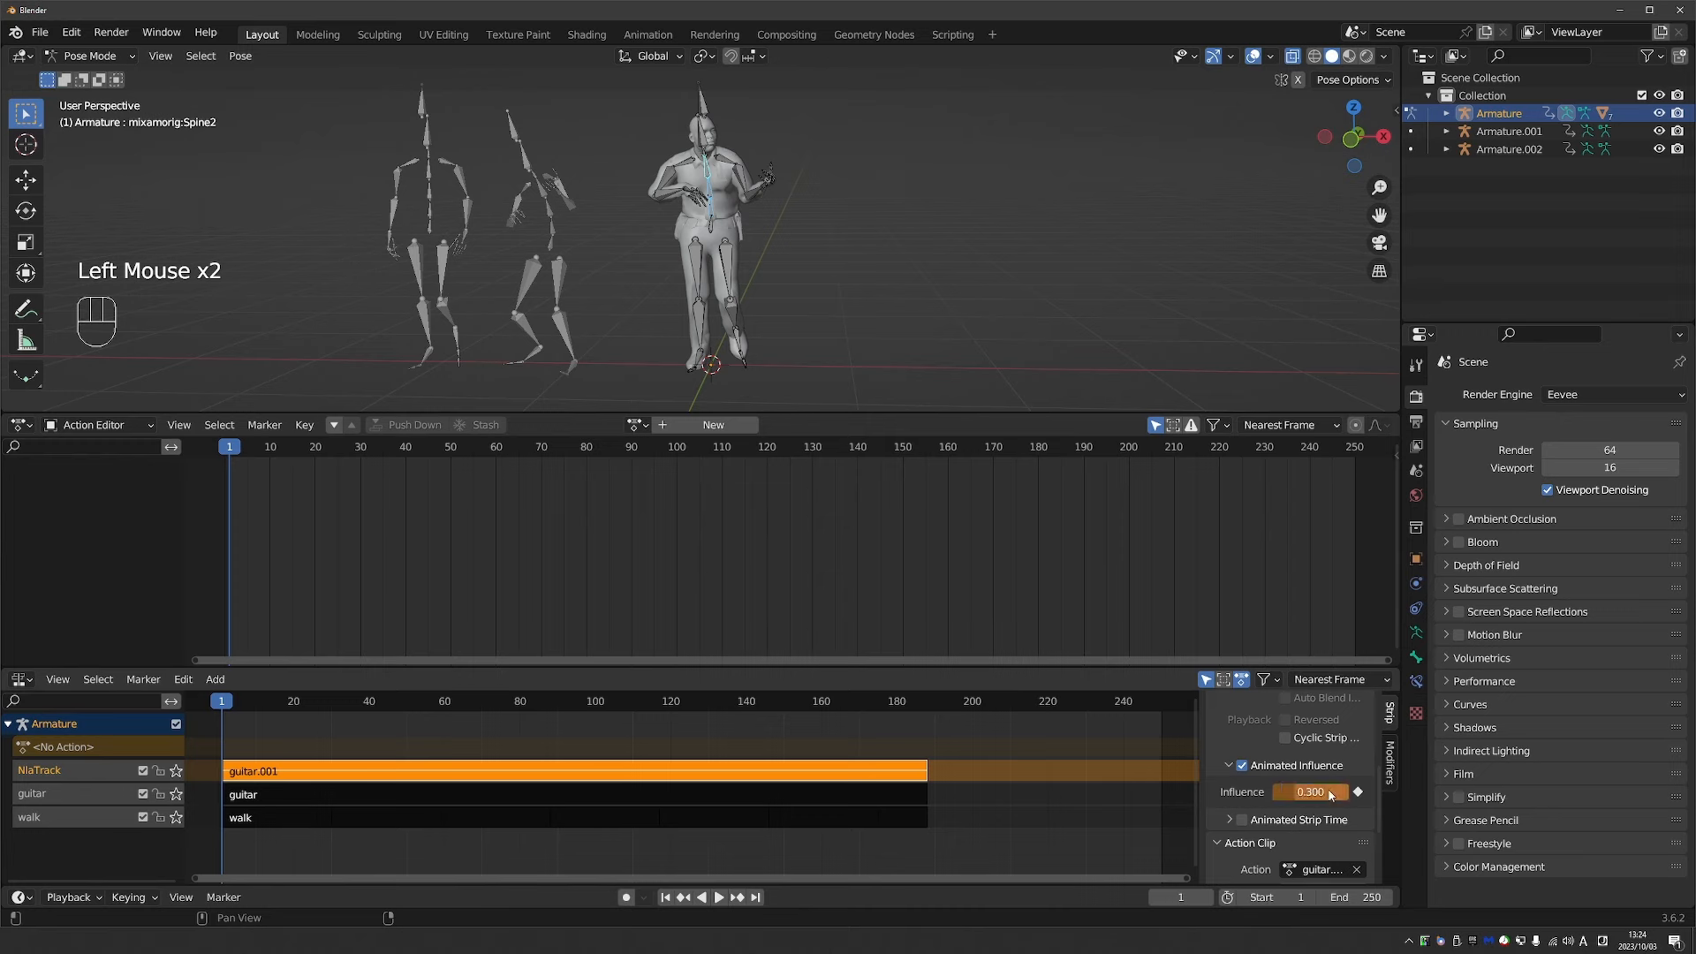
key(i)
key(space)
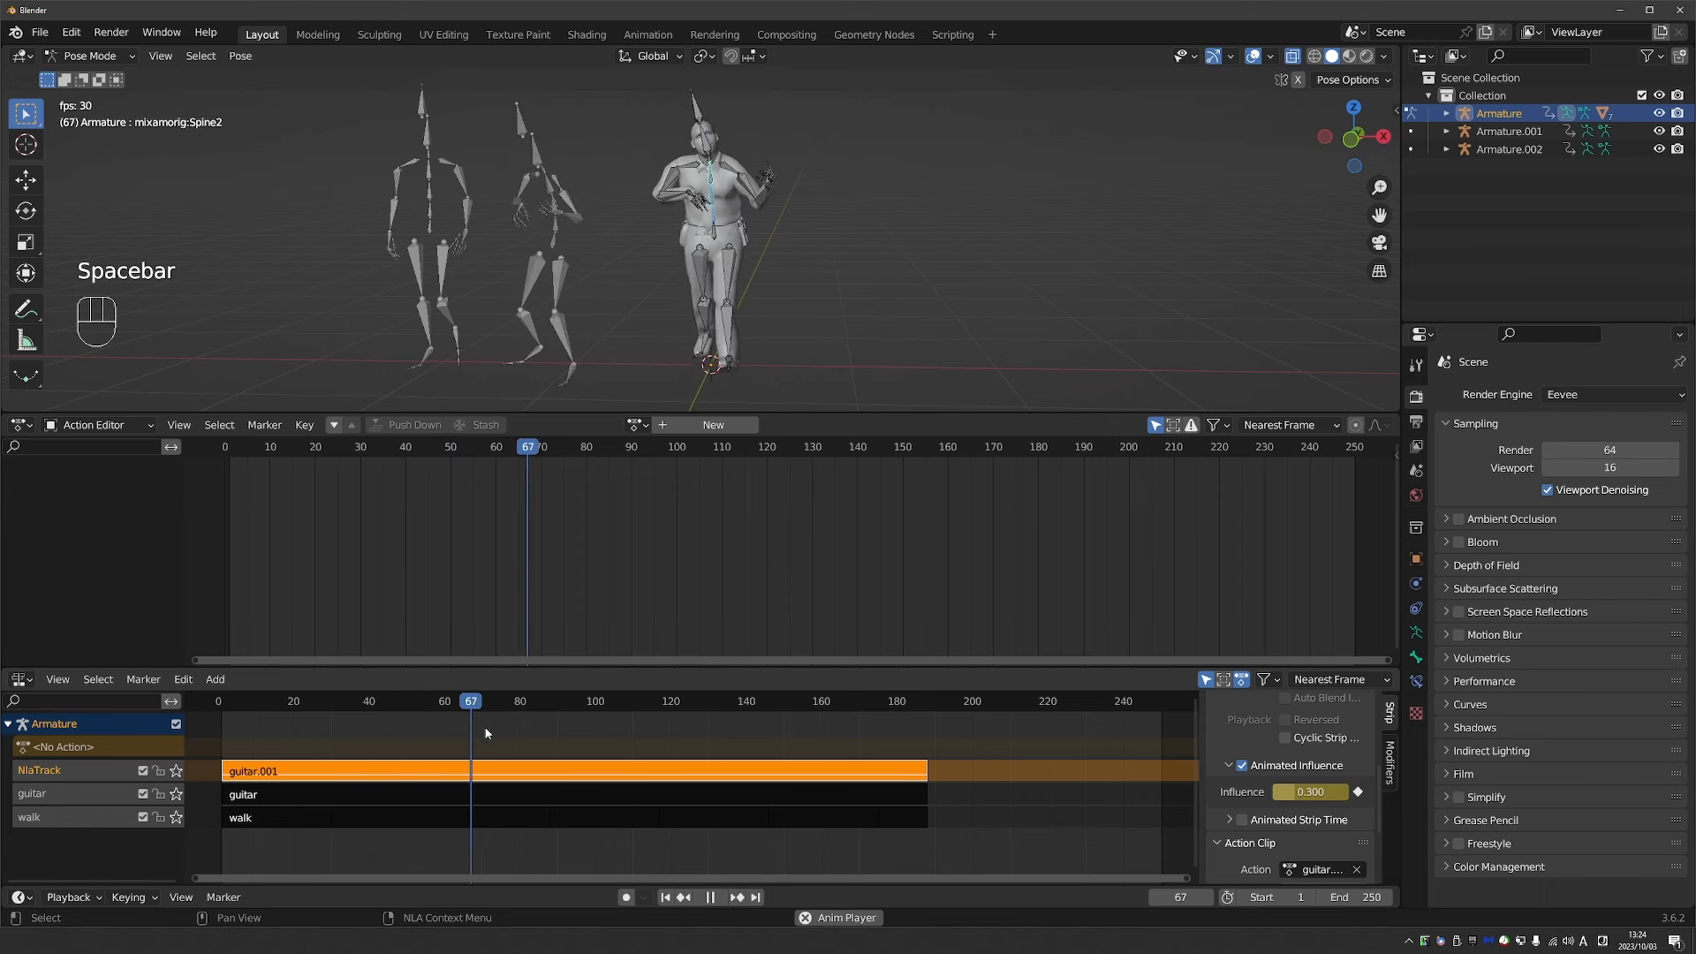
key(space)
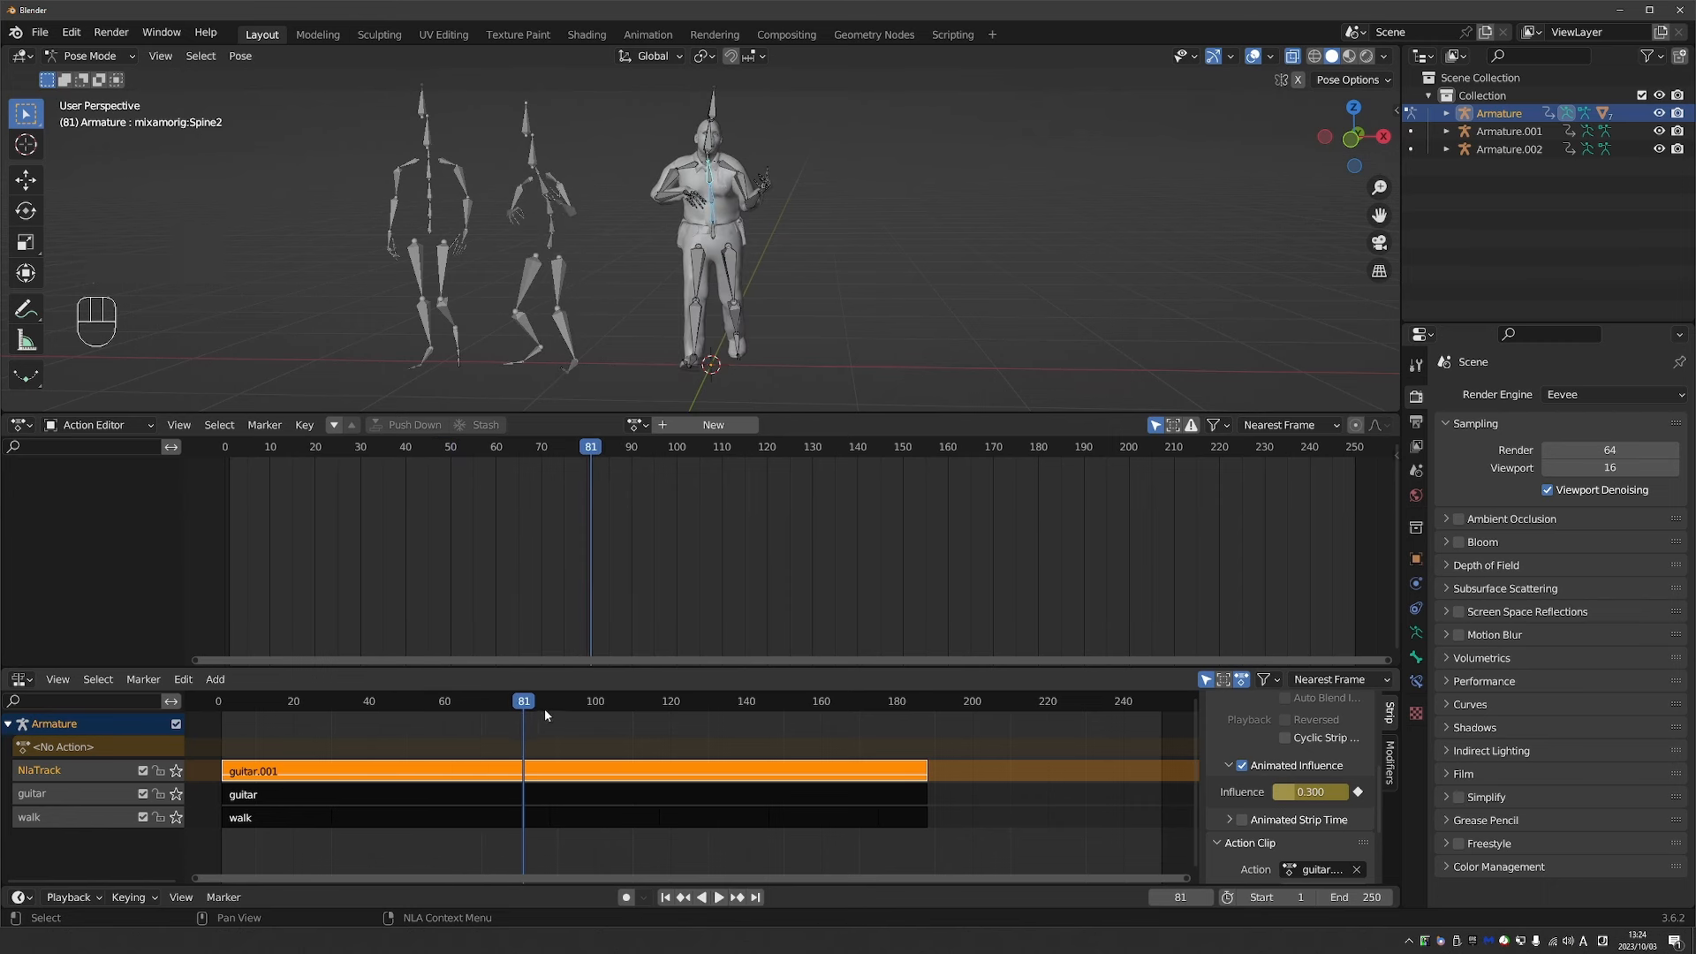
Key the guitar.001 strip's influence at 1.0 on frame 81 and 0.35 on frame 157.
key(alt+i)
drag(1275, 800, 1321, 796)
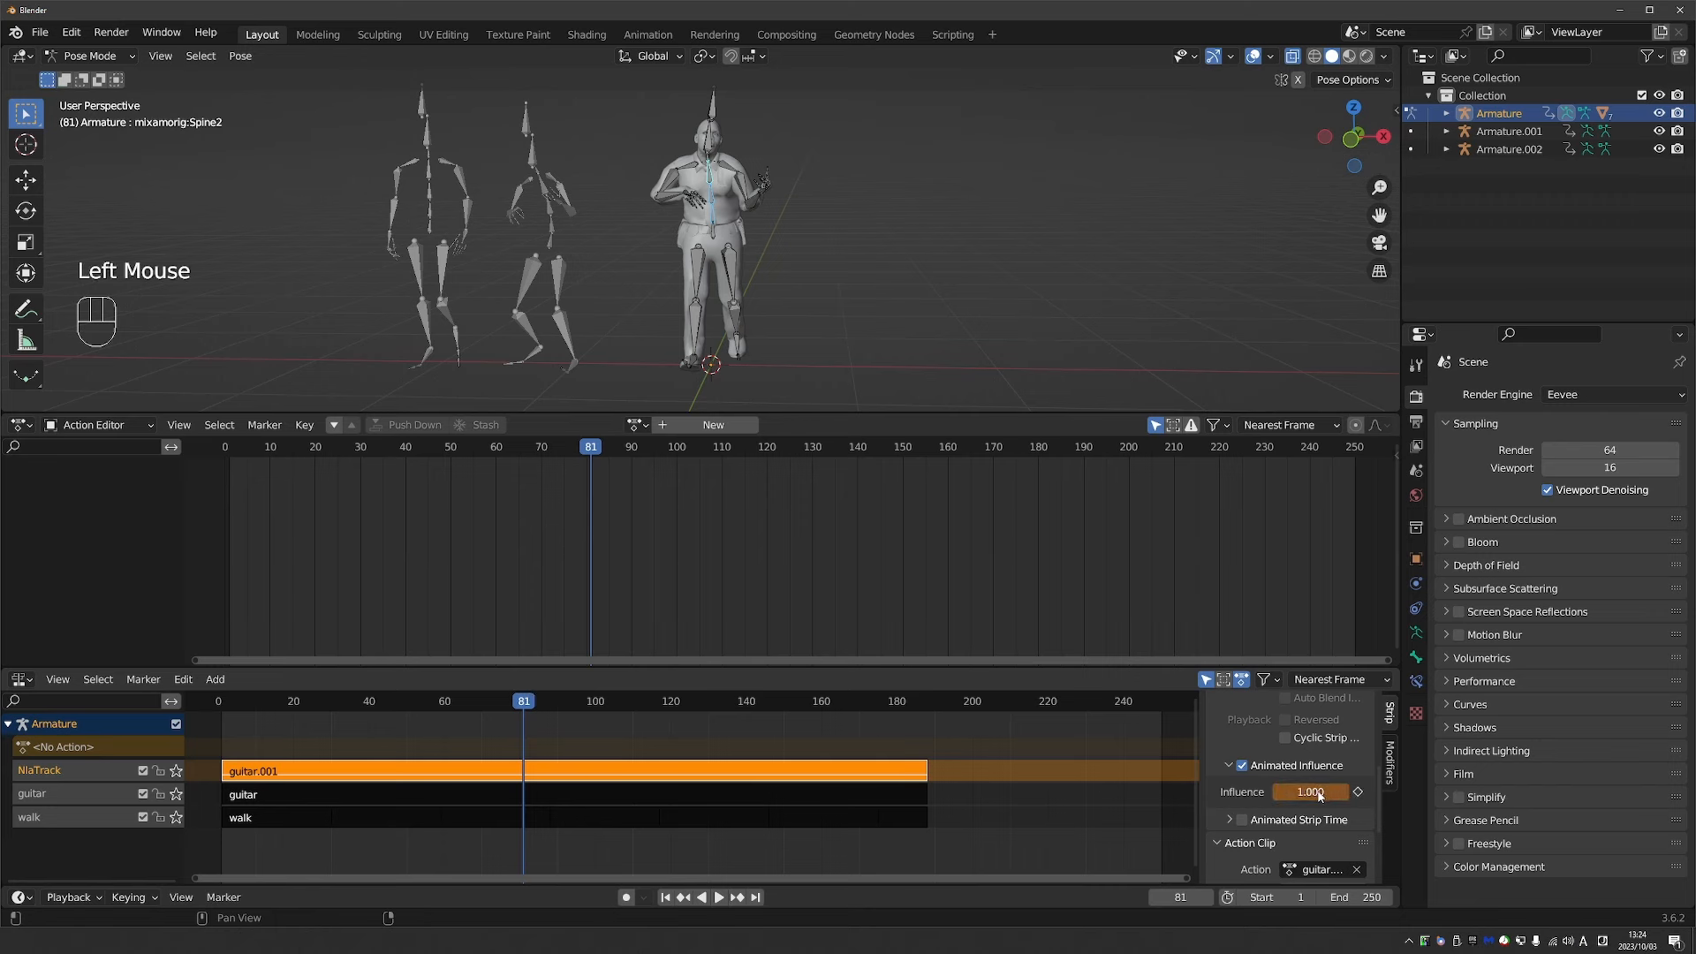
click(1357, 792)
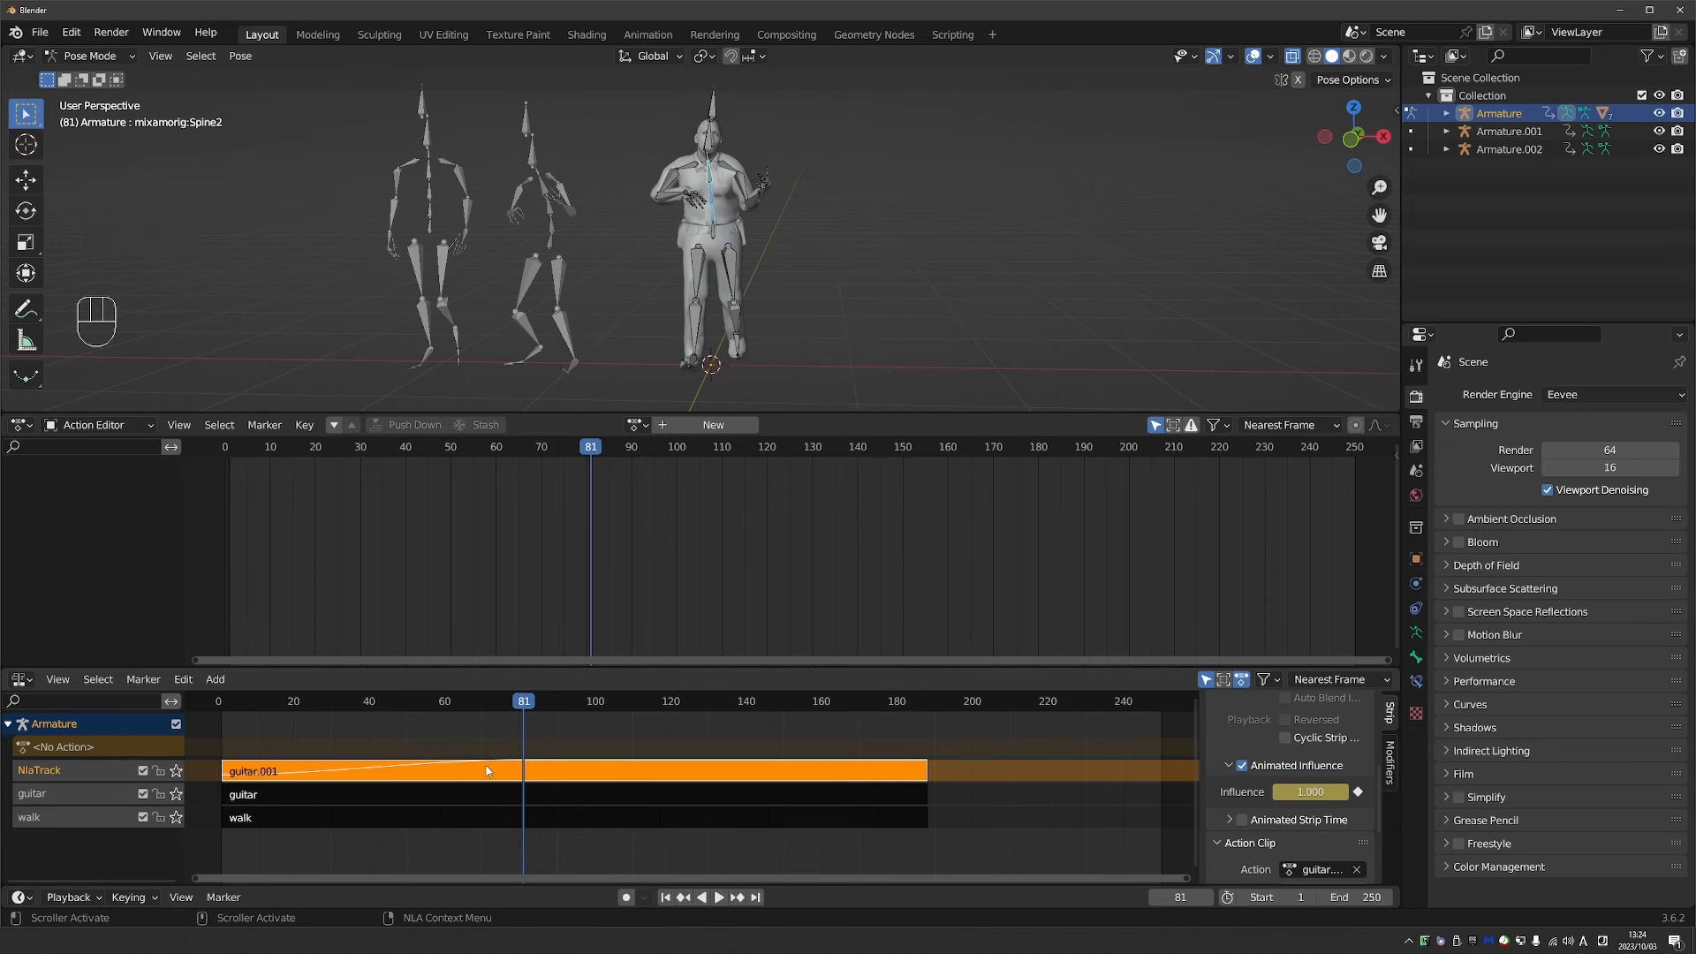
drag(531, 707, 810, 726)
drag(1311, 791, 1263, 792)
key(i)
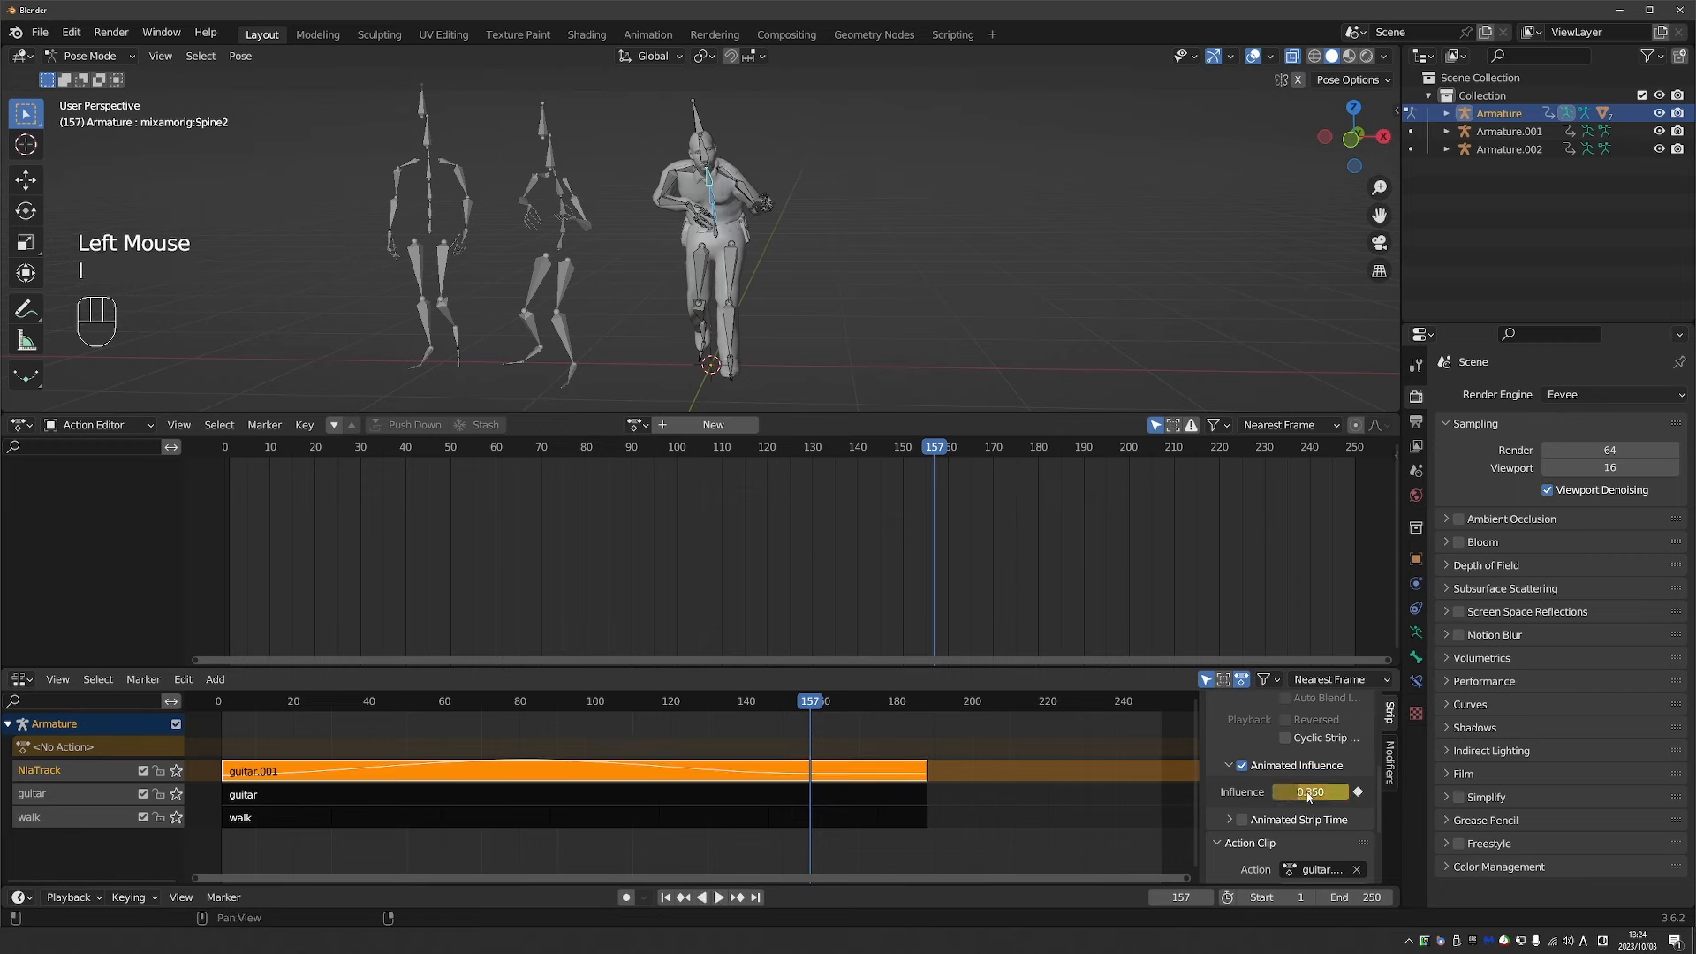
Play back and scrub the animation from the start to check the varying spine influence.
click(218, 706)
key(space)
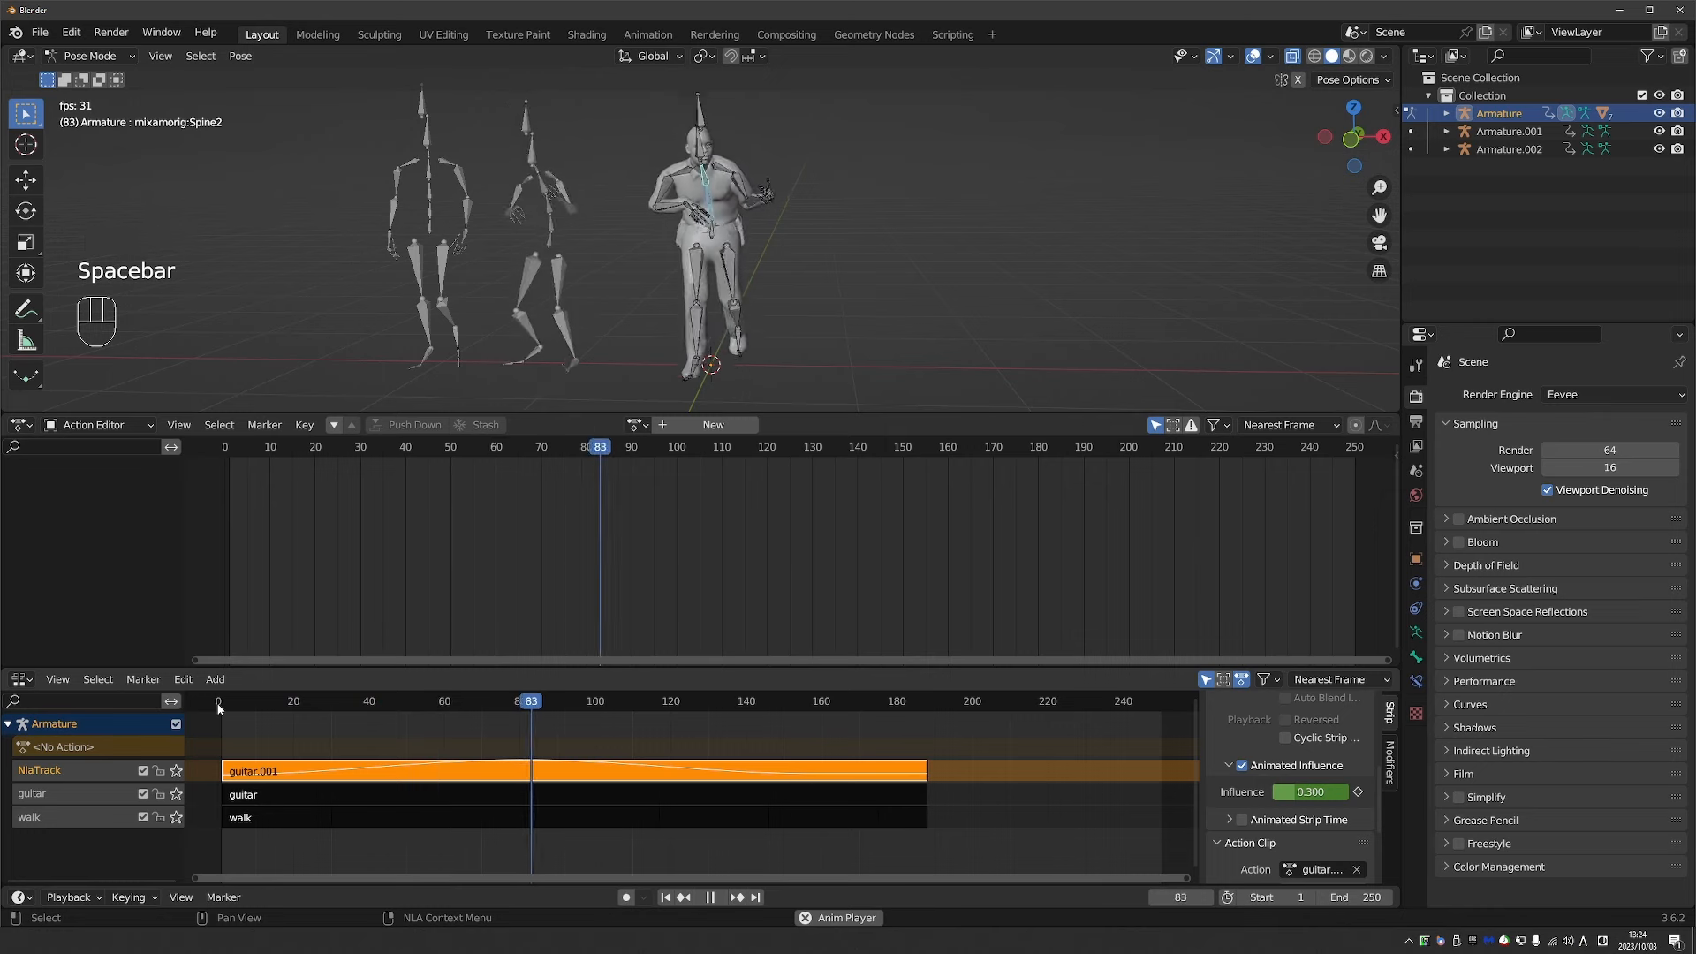
drag(218, 706, 892, 779)
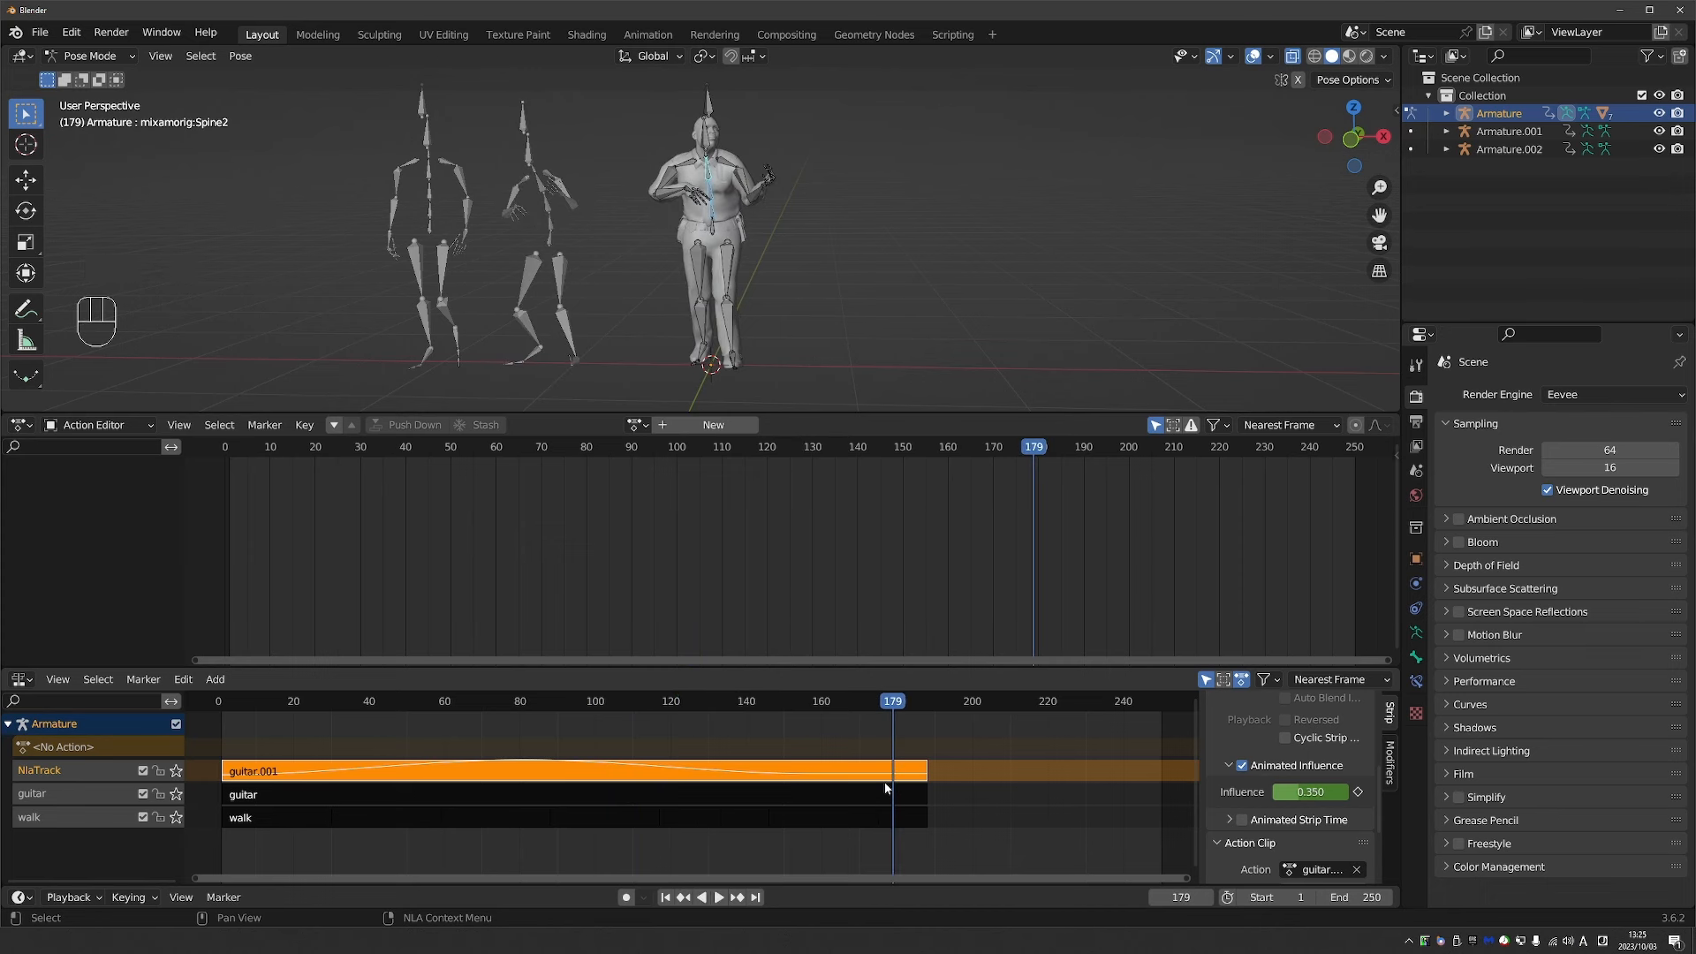
Show the guitar.001 influence curve in the Graph Editor and delete its keyframes at frames 81 and 157.
click(22, 427)
click(291, 519)
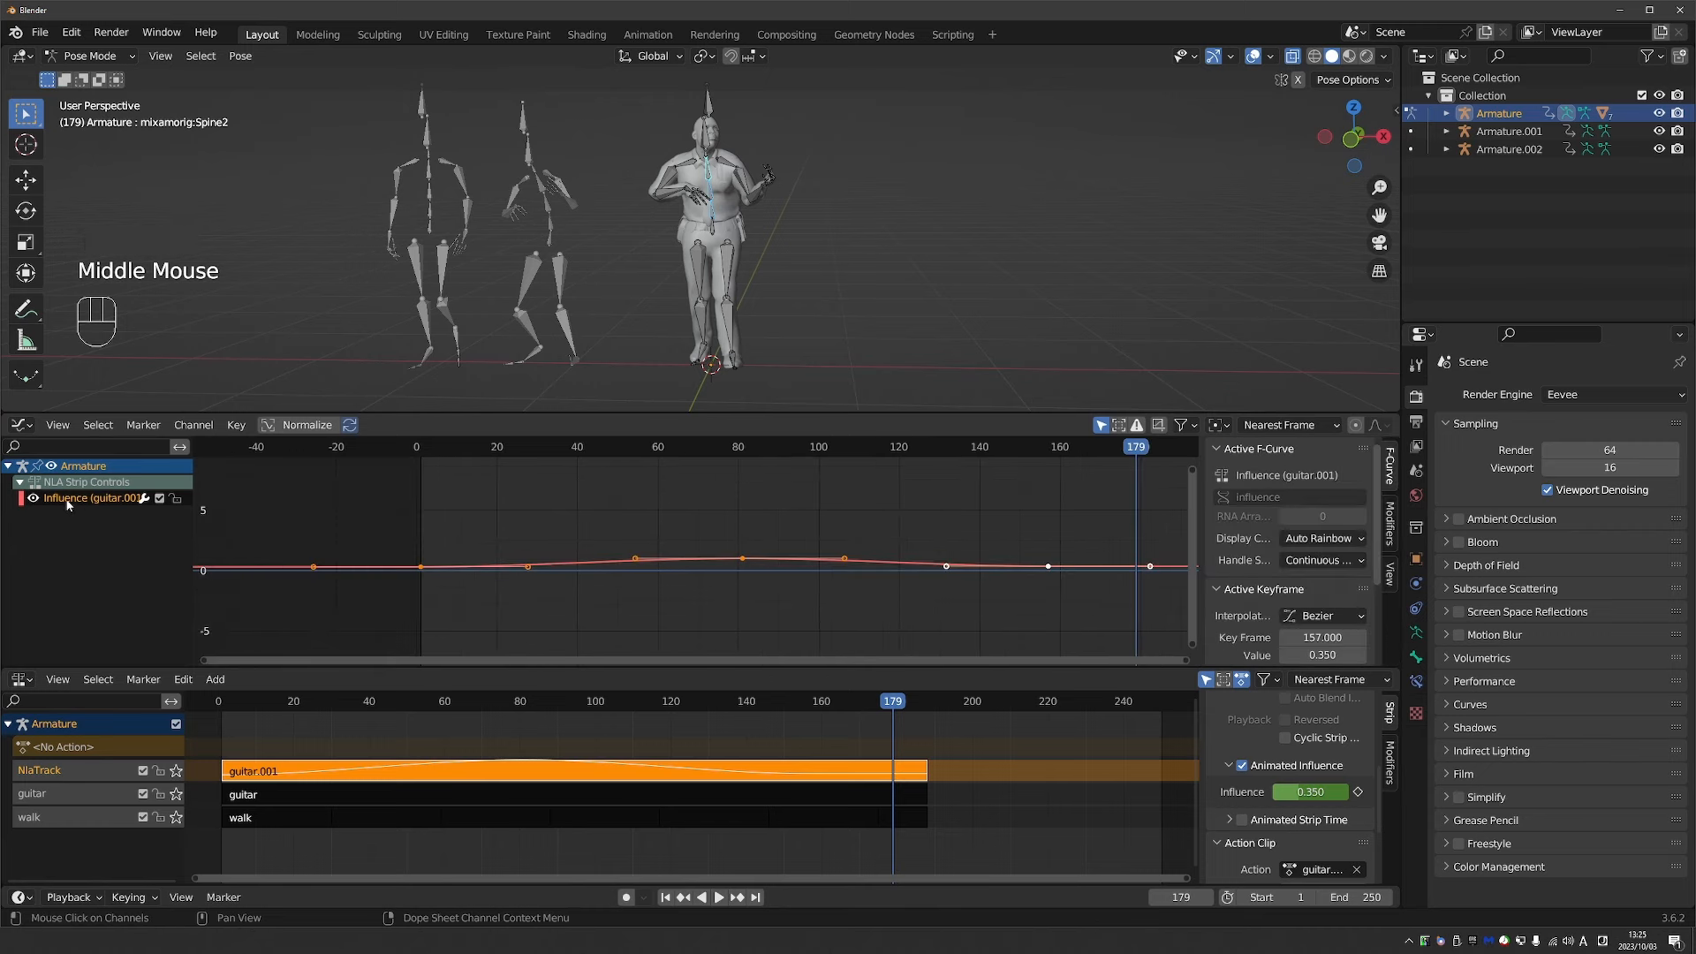
click(67, 501)
scroll(501, 571, down, 3)
ctrl+middle_drag(503, 571, 545, 491)
click(533, 531)
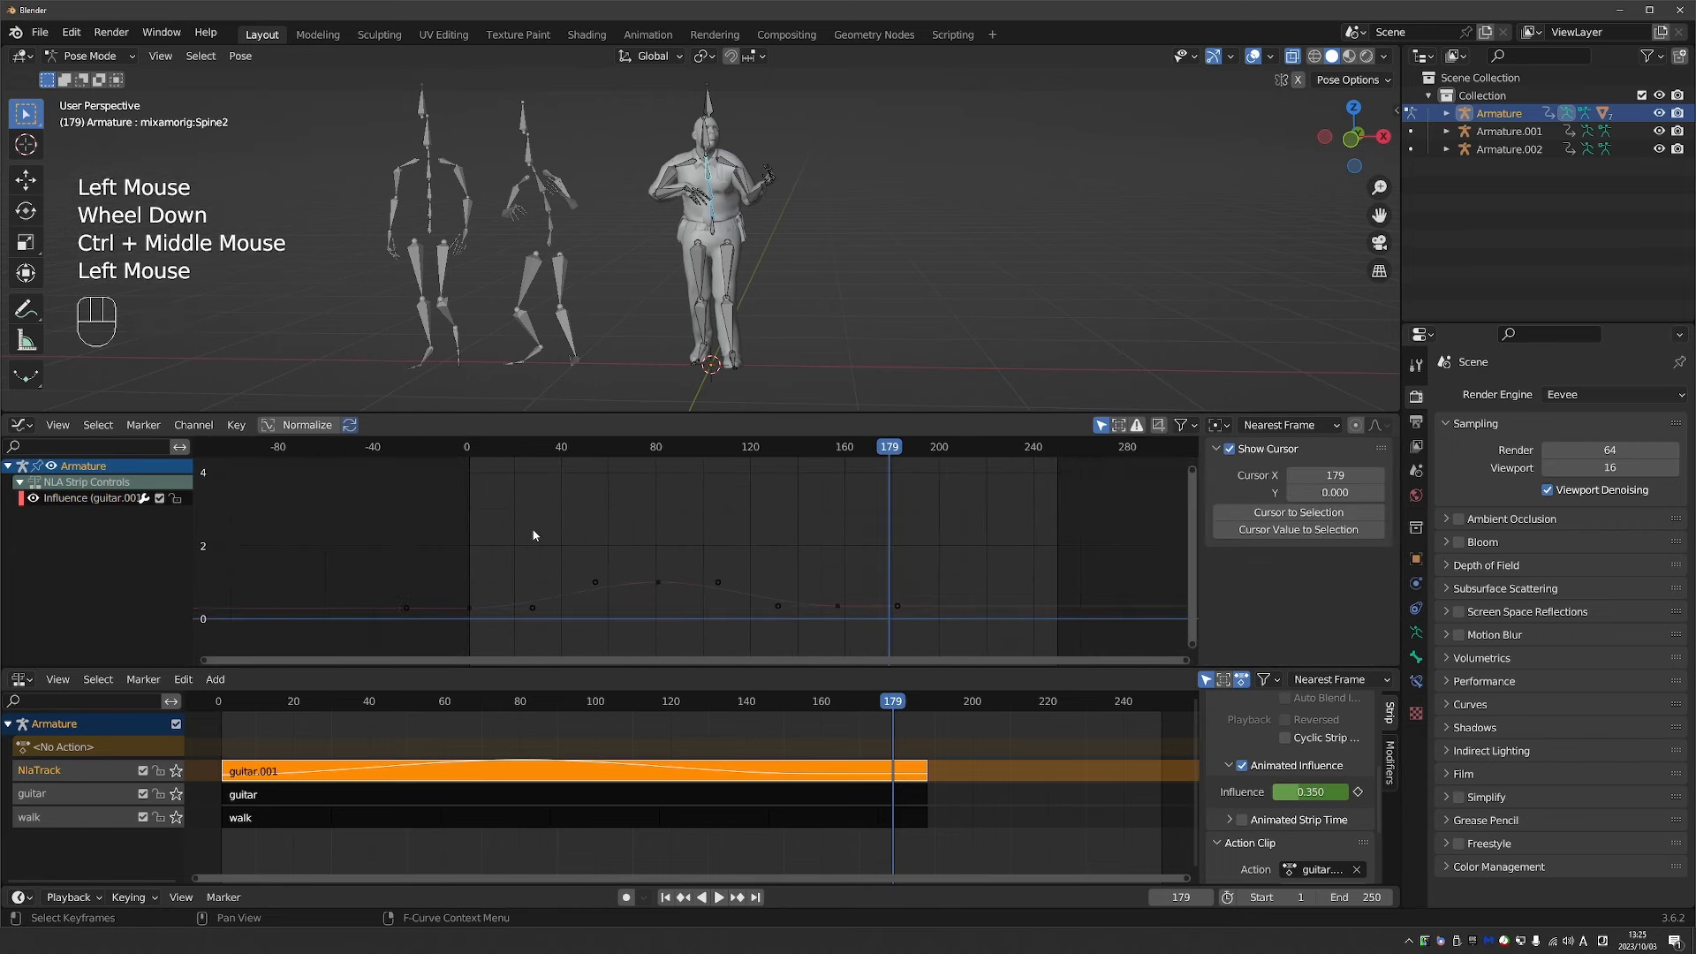
drag(532, 534, 904, 620)
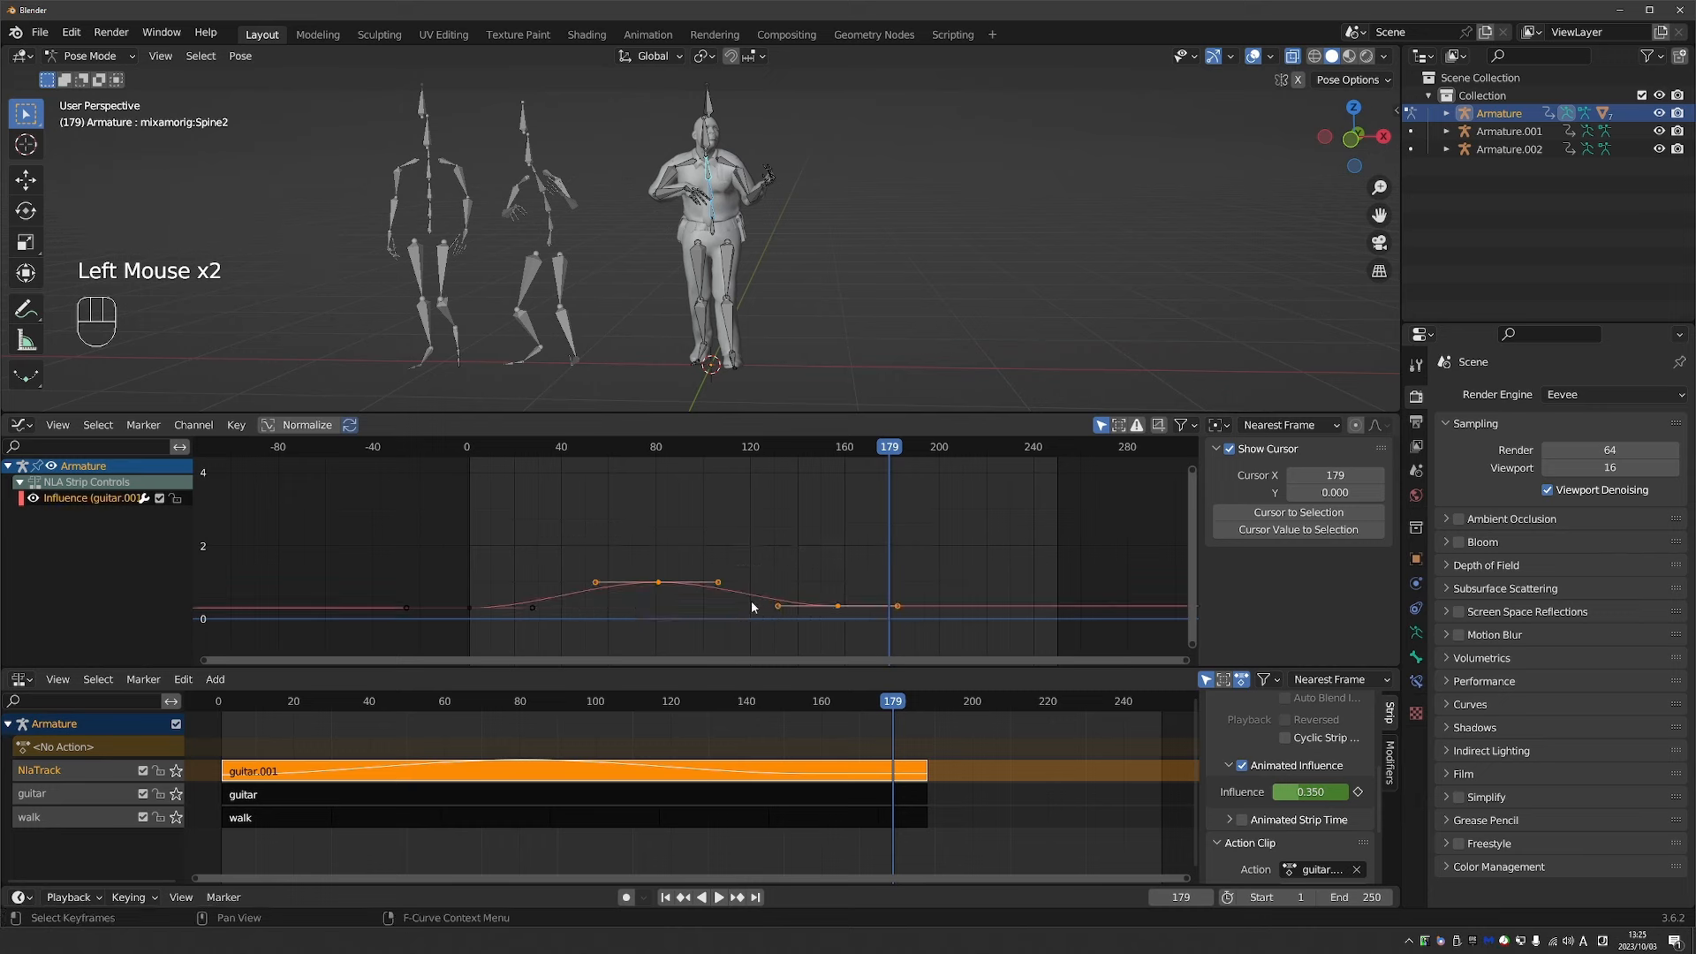
key(Delete)
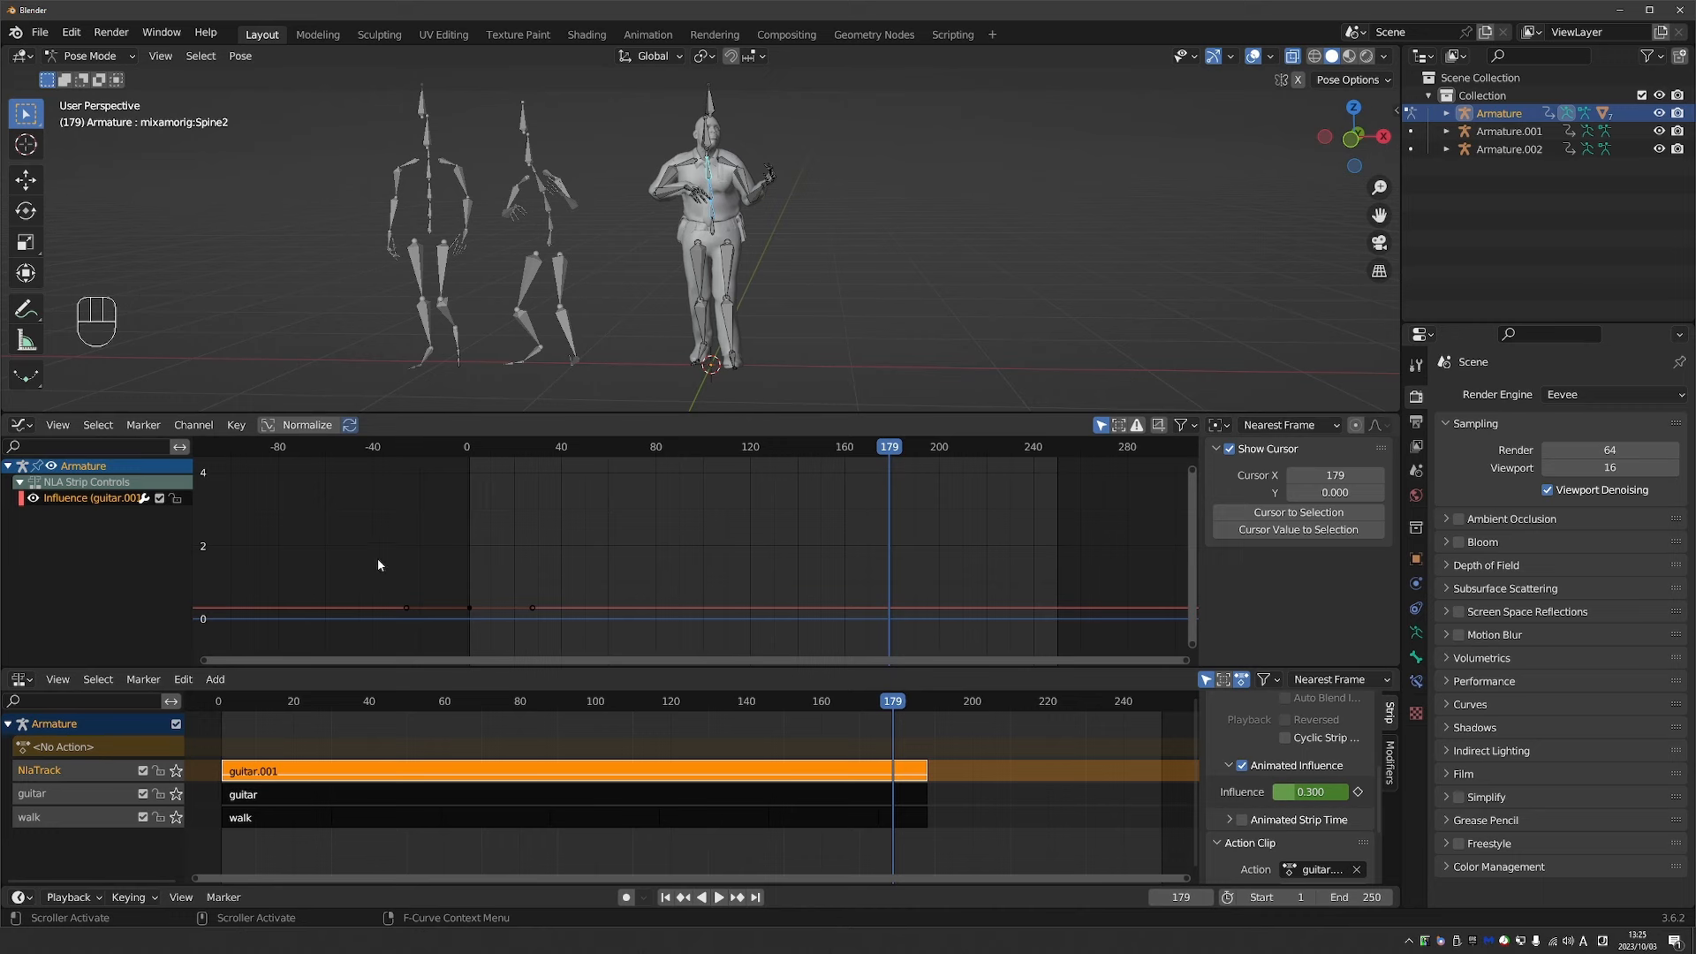
Move the remaining influence keyframe at frame 1 vertically to a value of about 0.46.
drag(411, 565, 497, 627)
key(g)
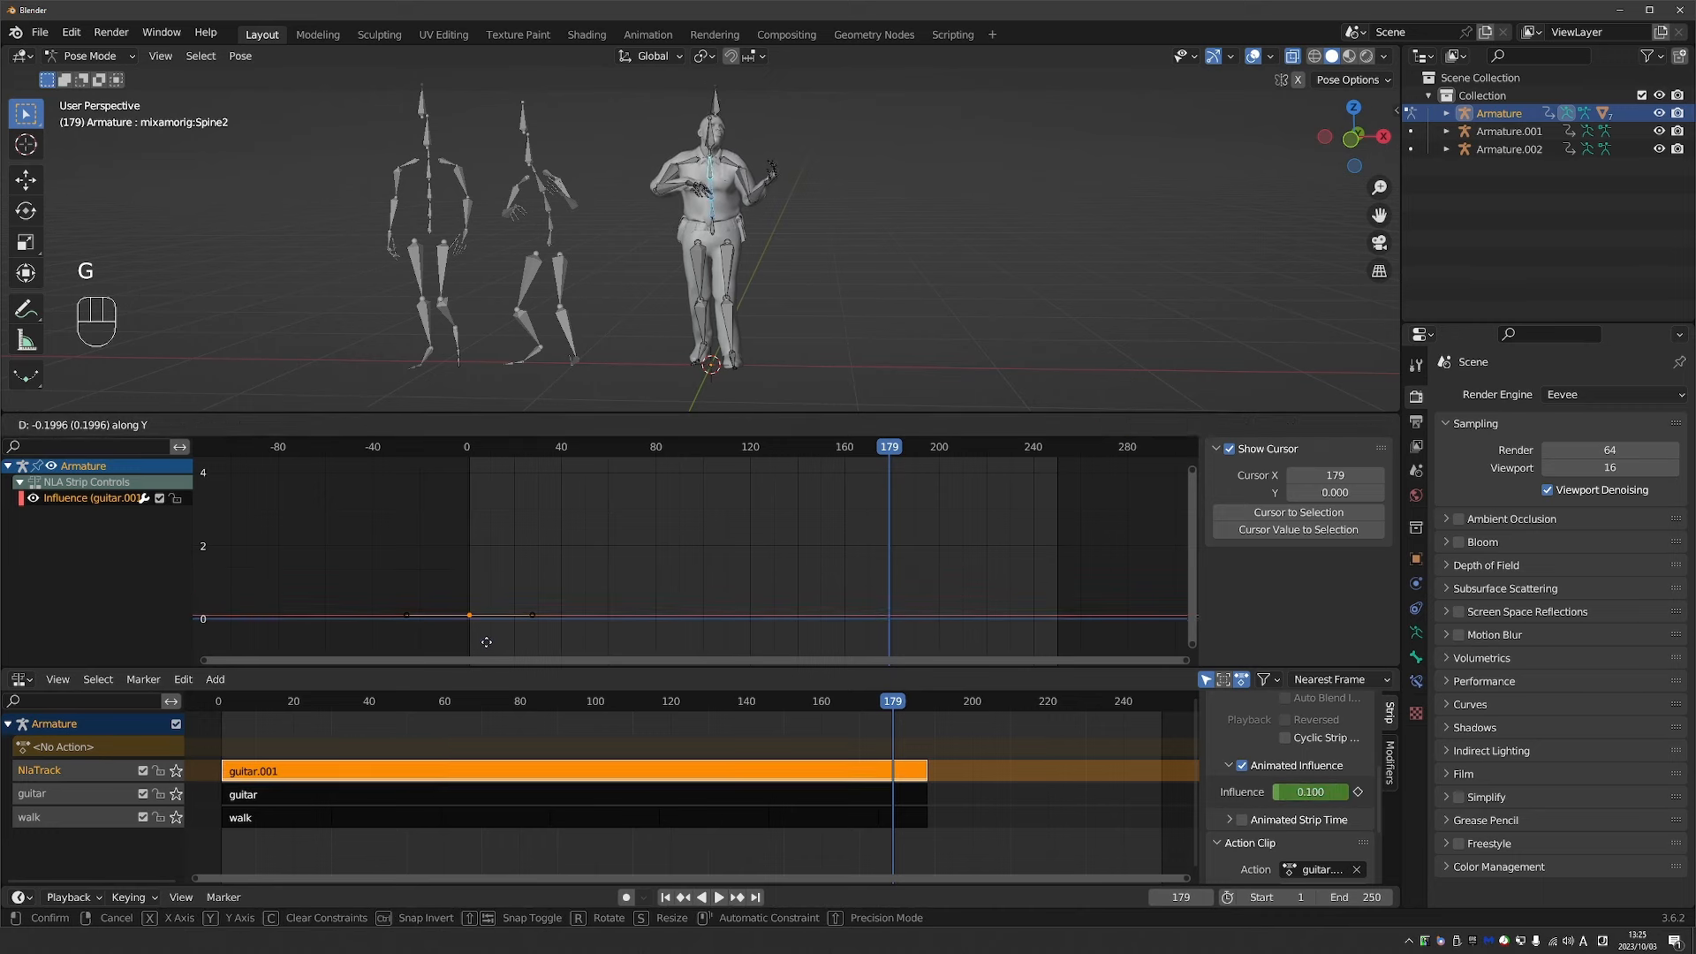
click(482, 626)
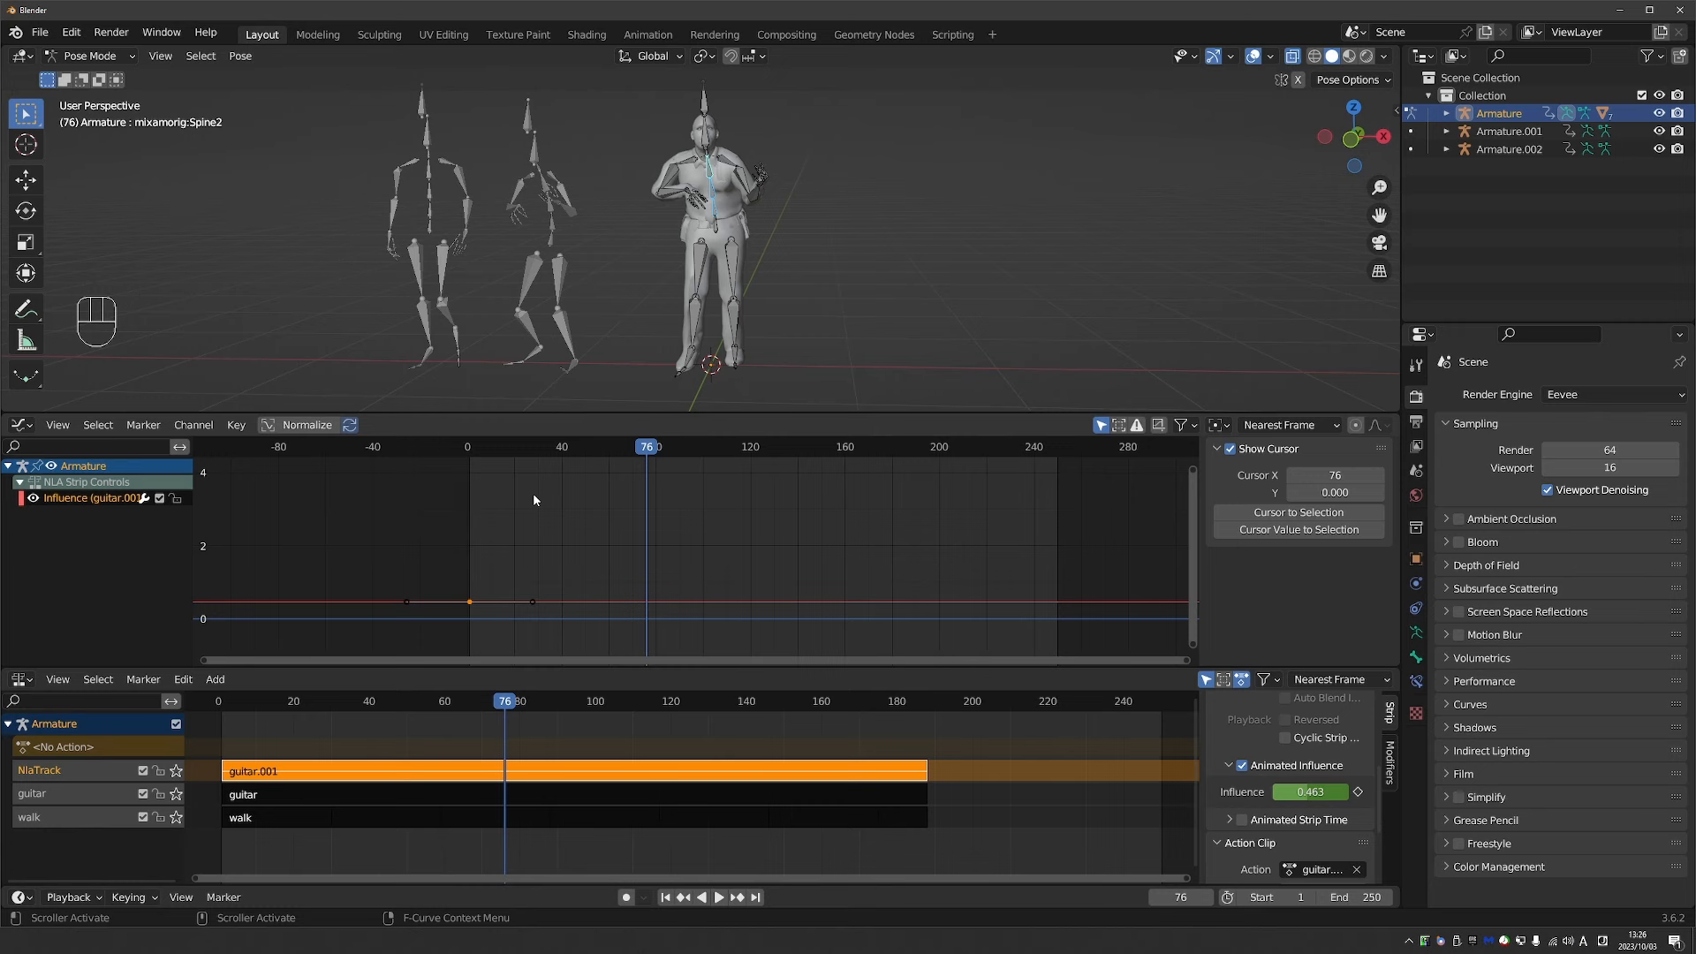
Select all the character's bones and bake their pose action from frame 1 to 190 with Visual Keying enabled.
shift+middle_drag(654, 279, 688, 177)
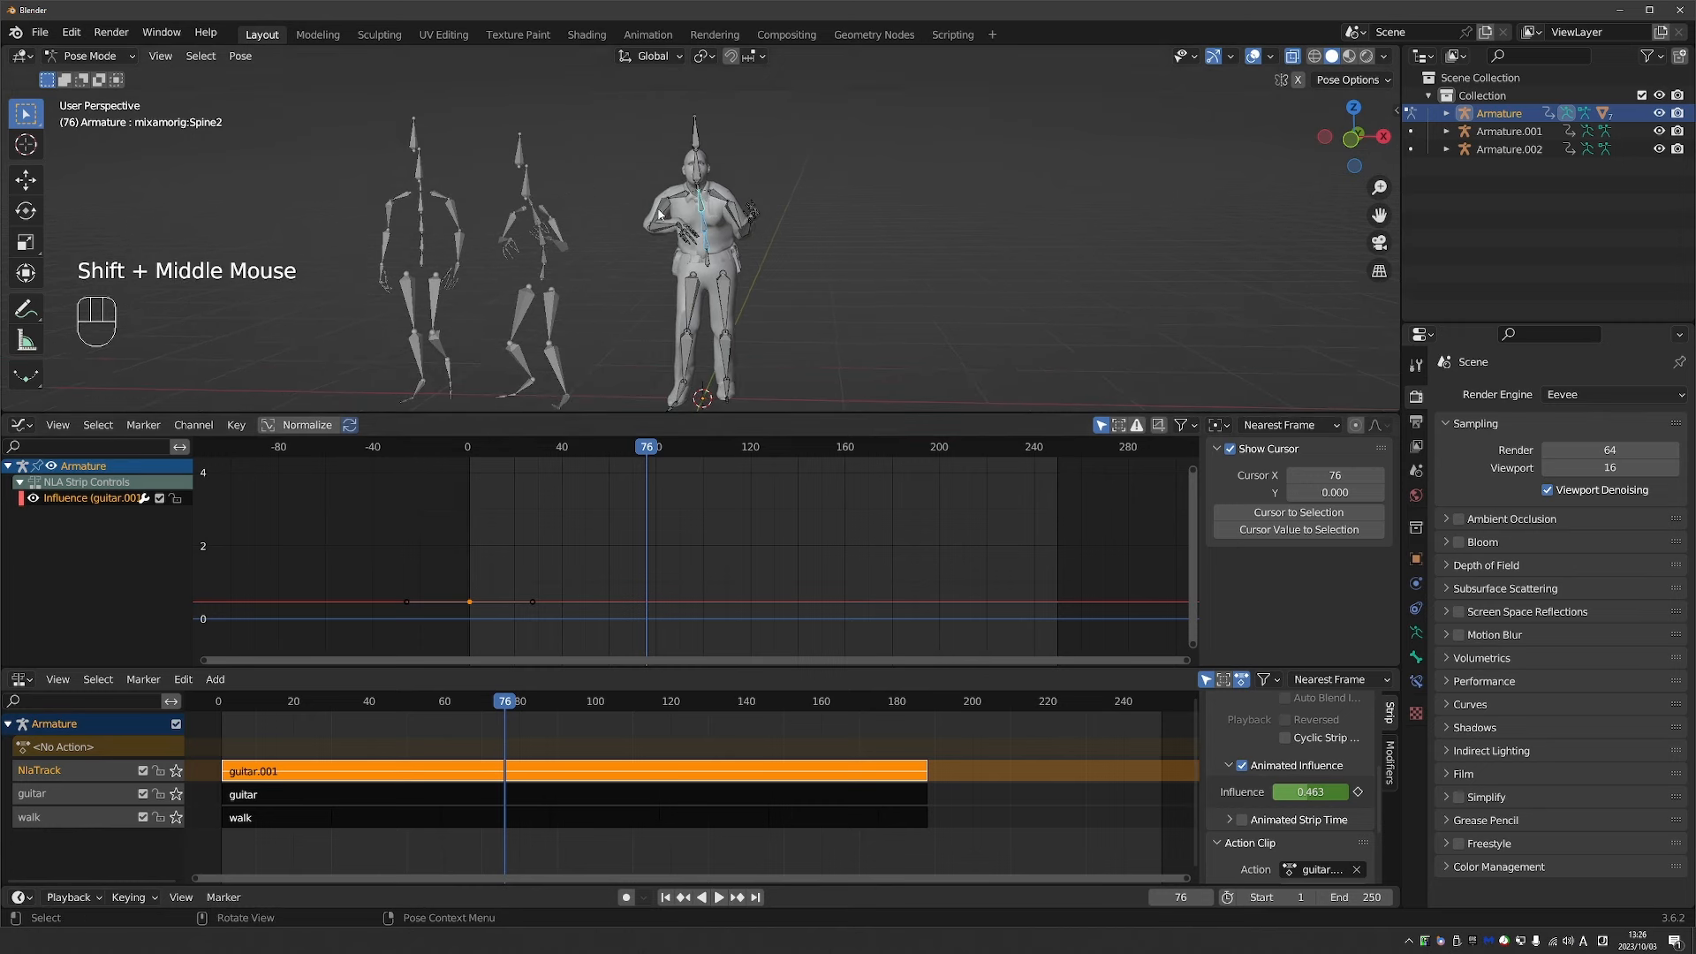
scroll(723, 83, down, 2)
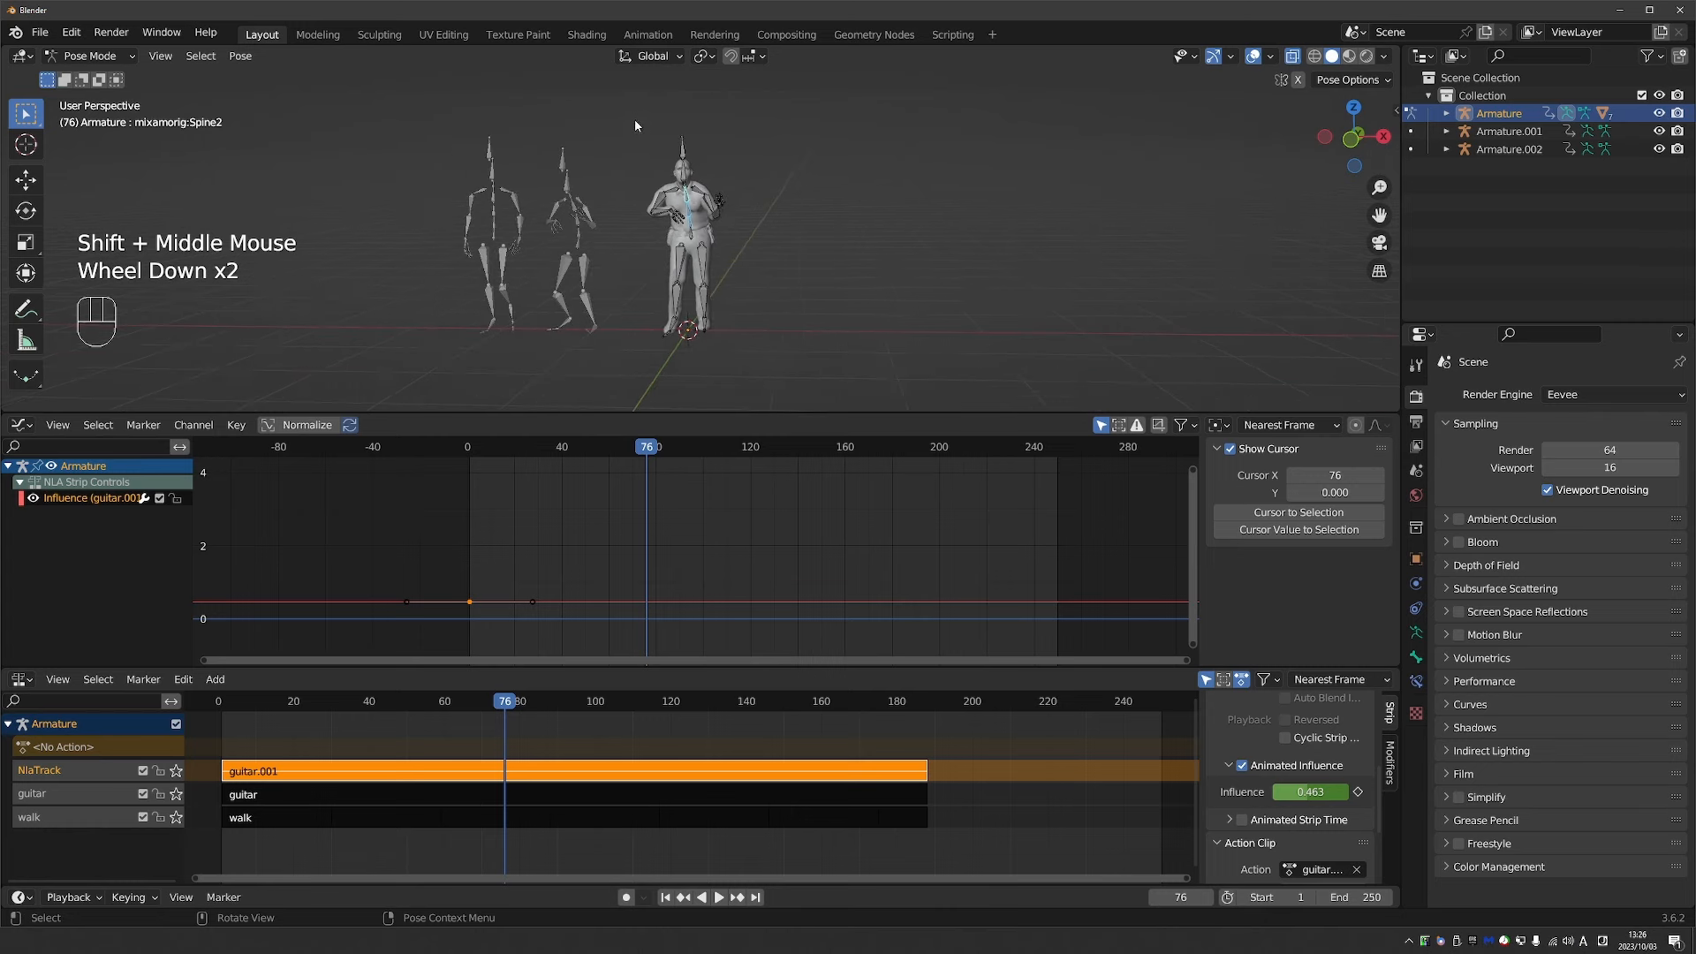
drag(638, 108, 775, 321)
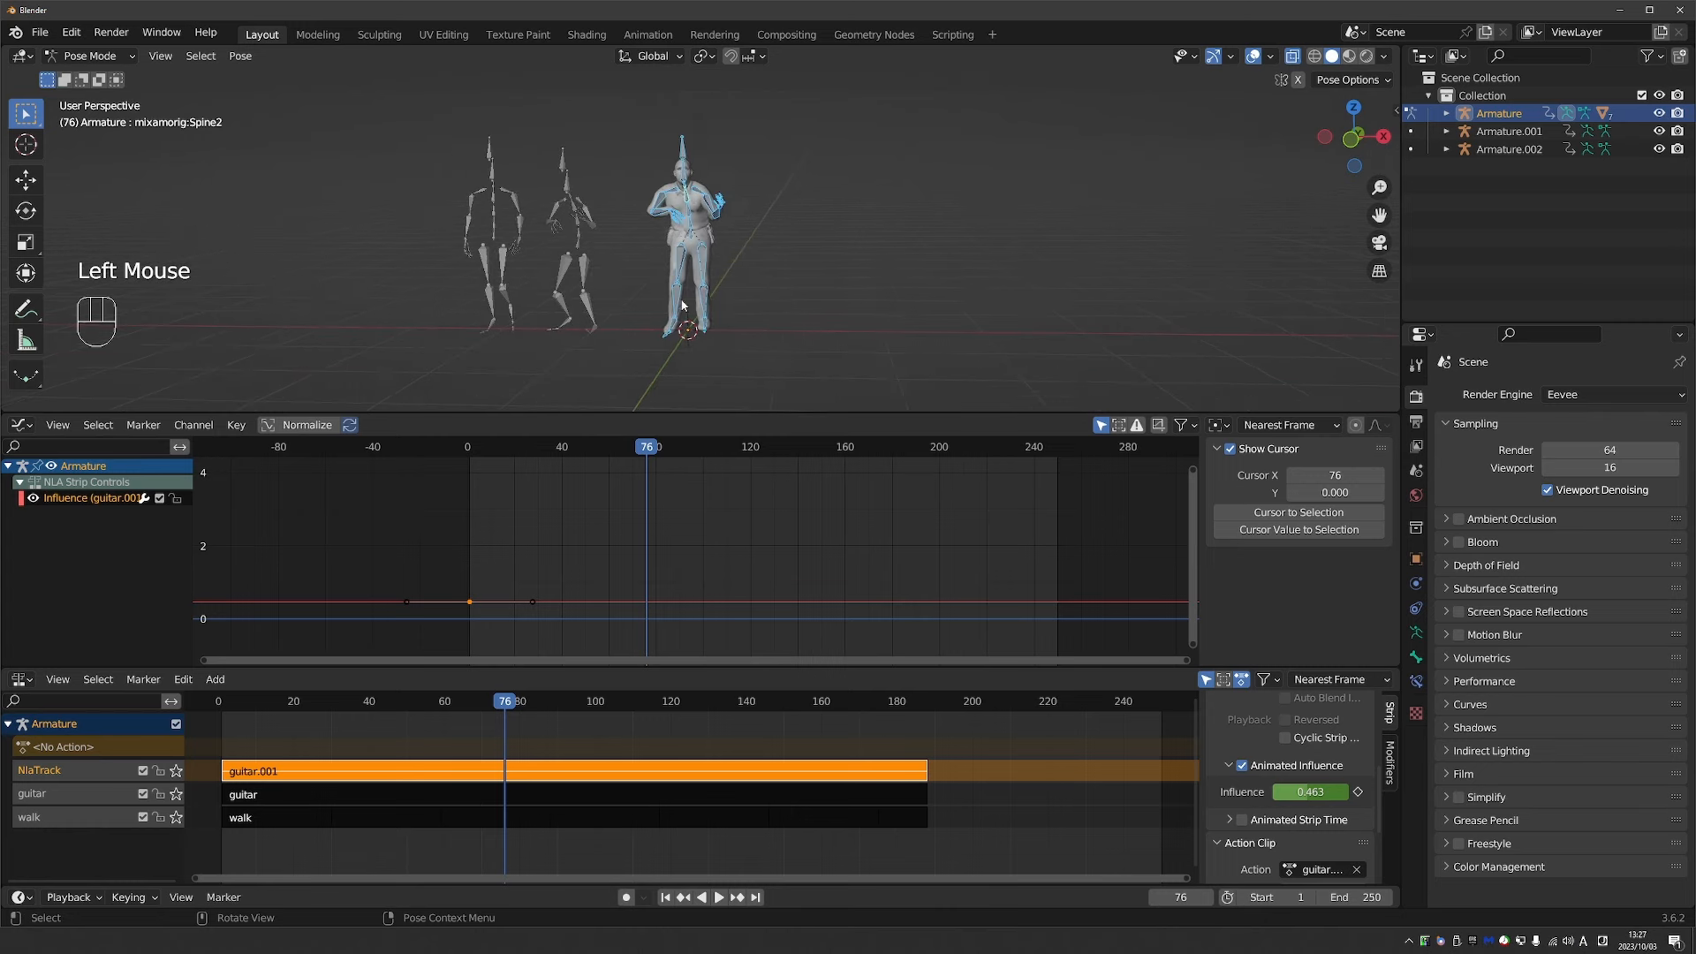
click(240, 56)
mouse_move(291, 158)
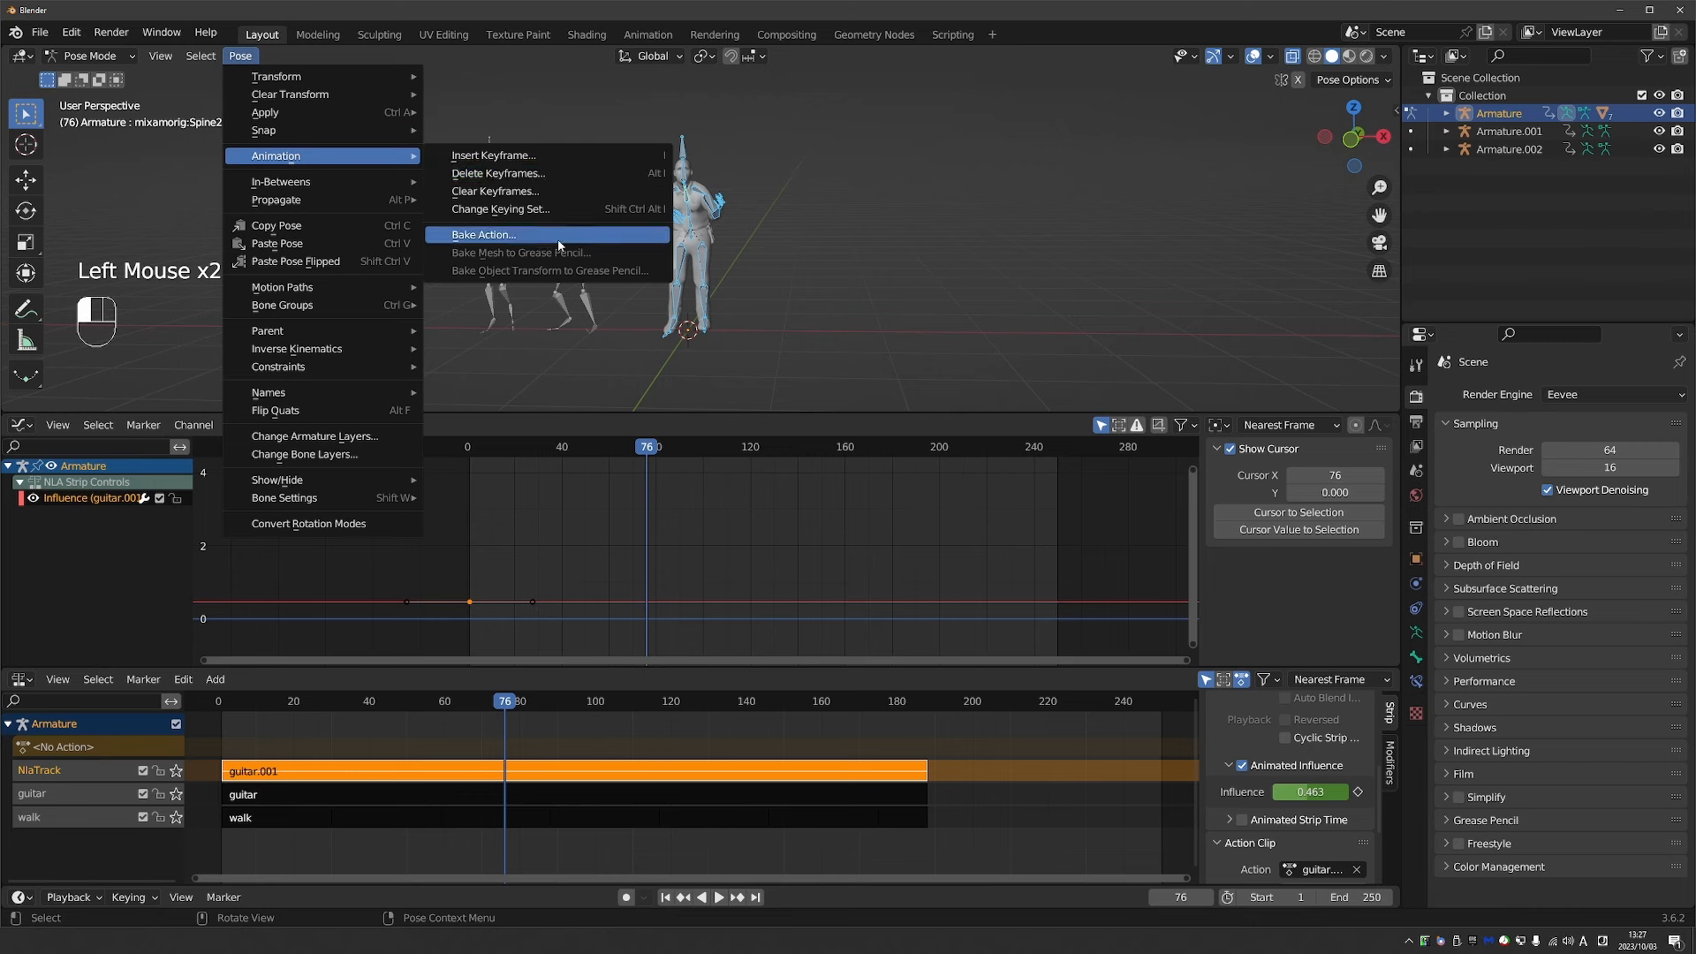
click(484, 234)
click(583, 360)
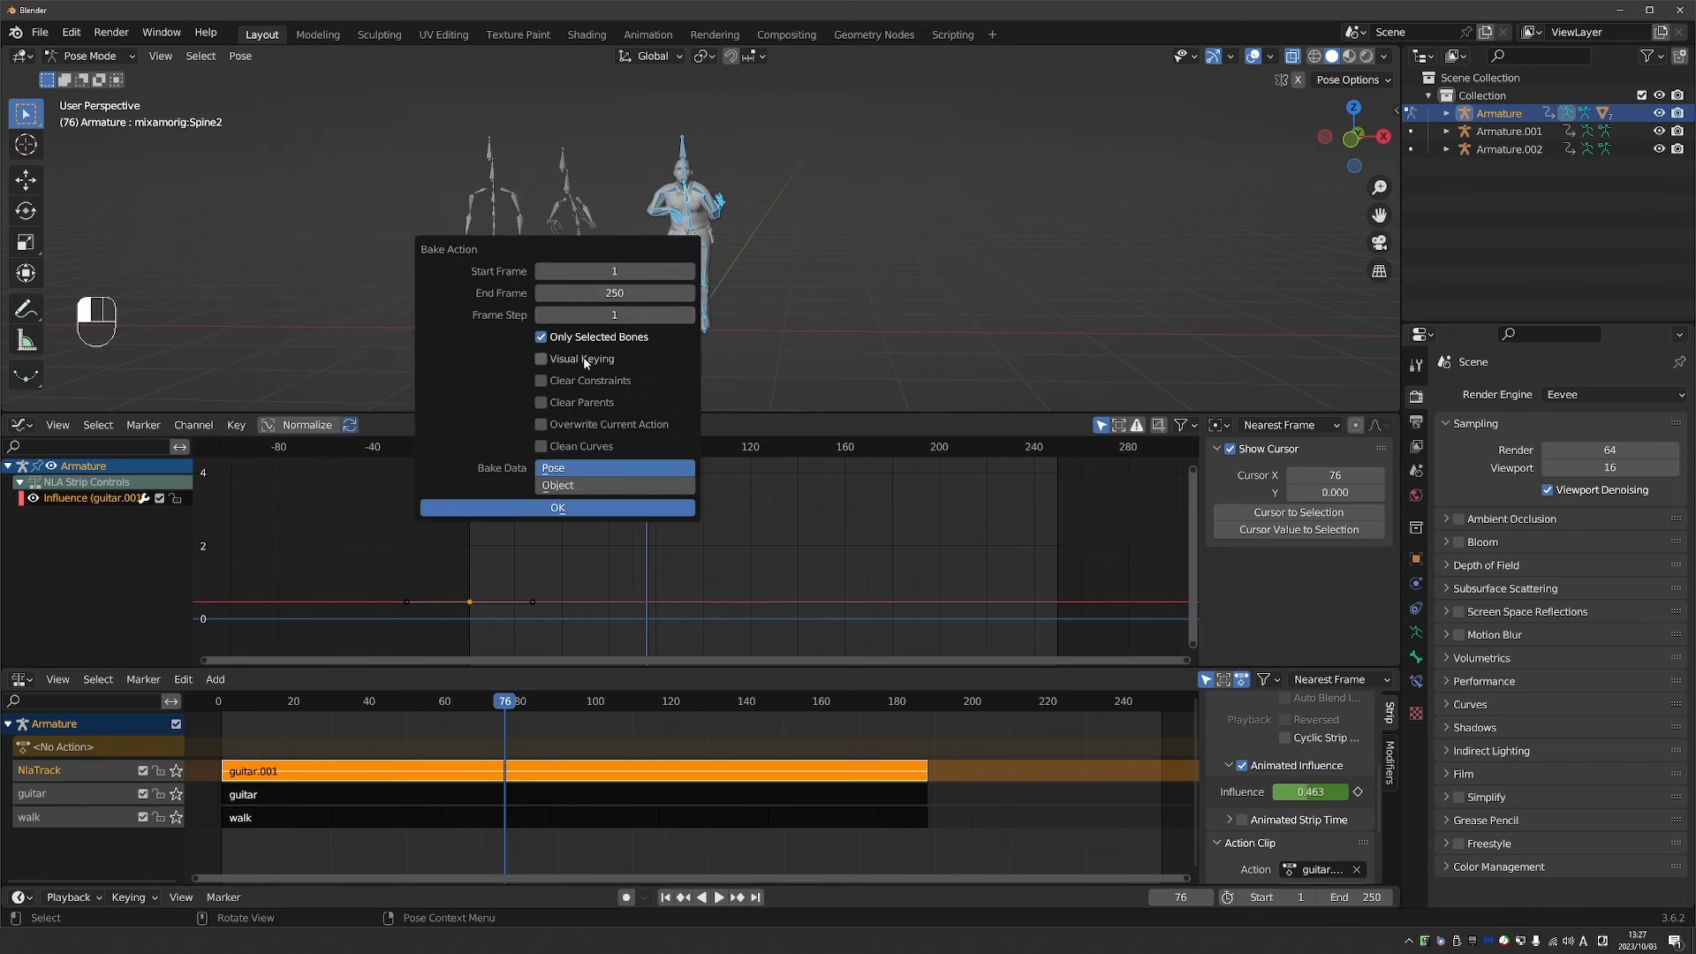
click(649, 293)
text(190)
key(Return)
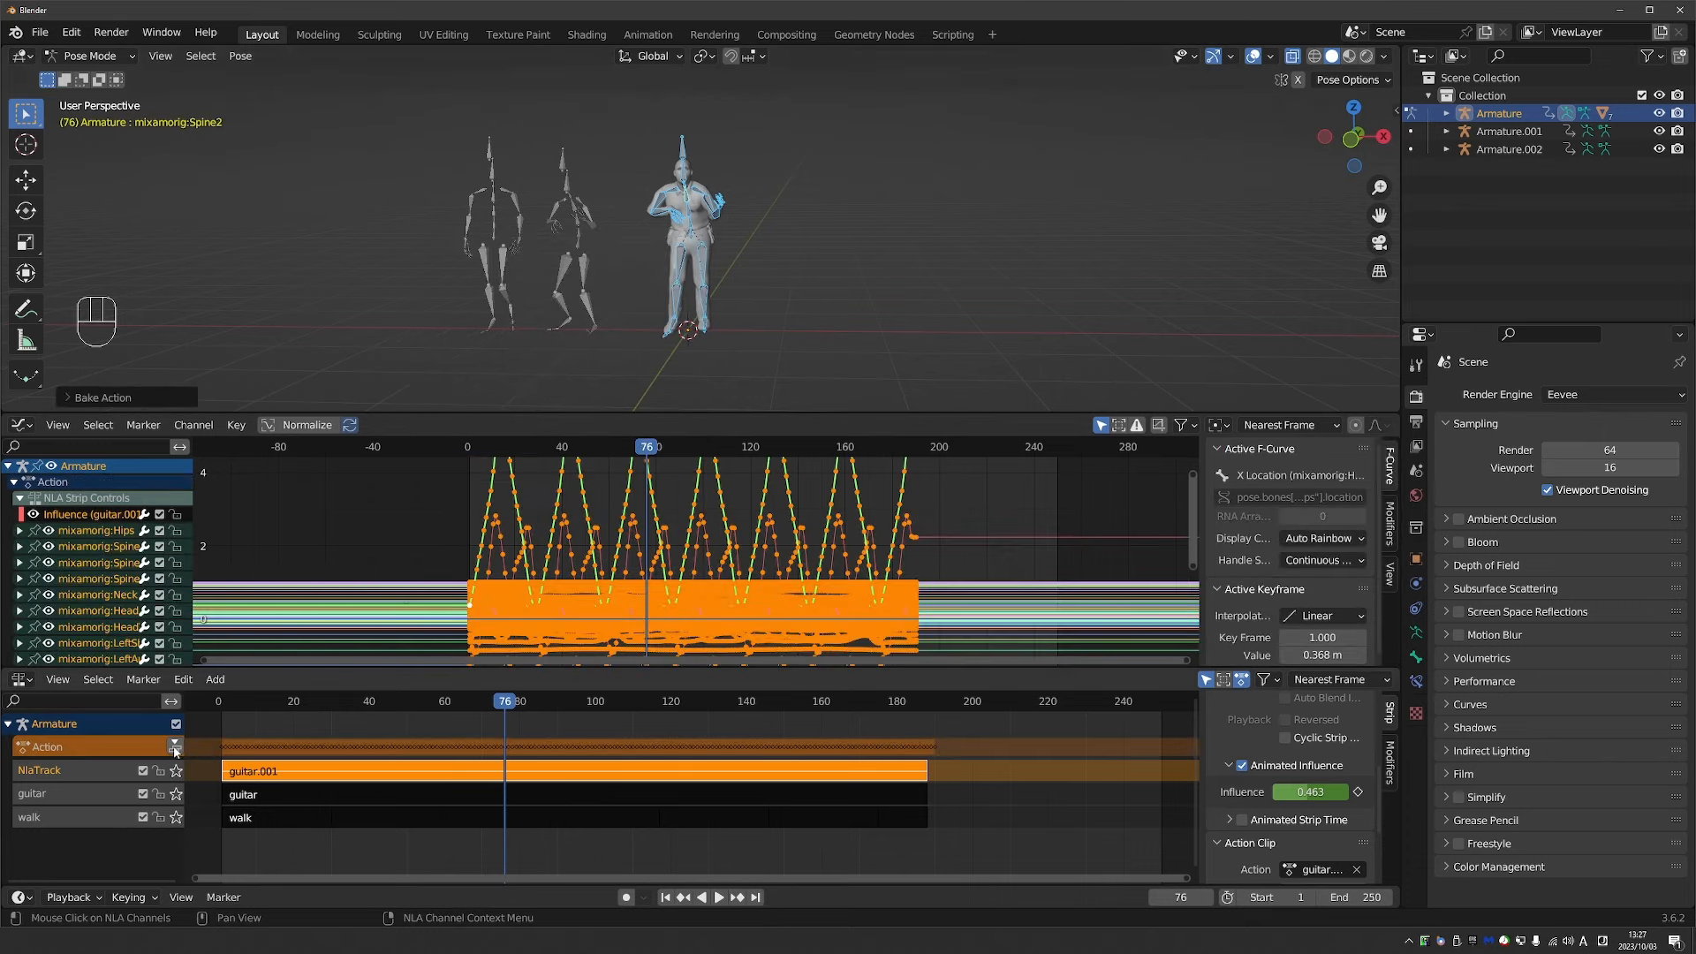
Disable the guitar.001, guitar and walk NLA tracks and play back the baked action from frame 1.
click(144, 771)
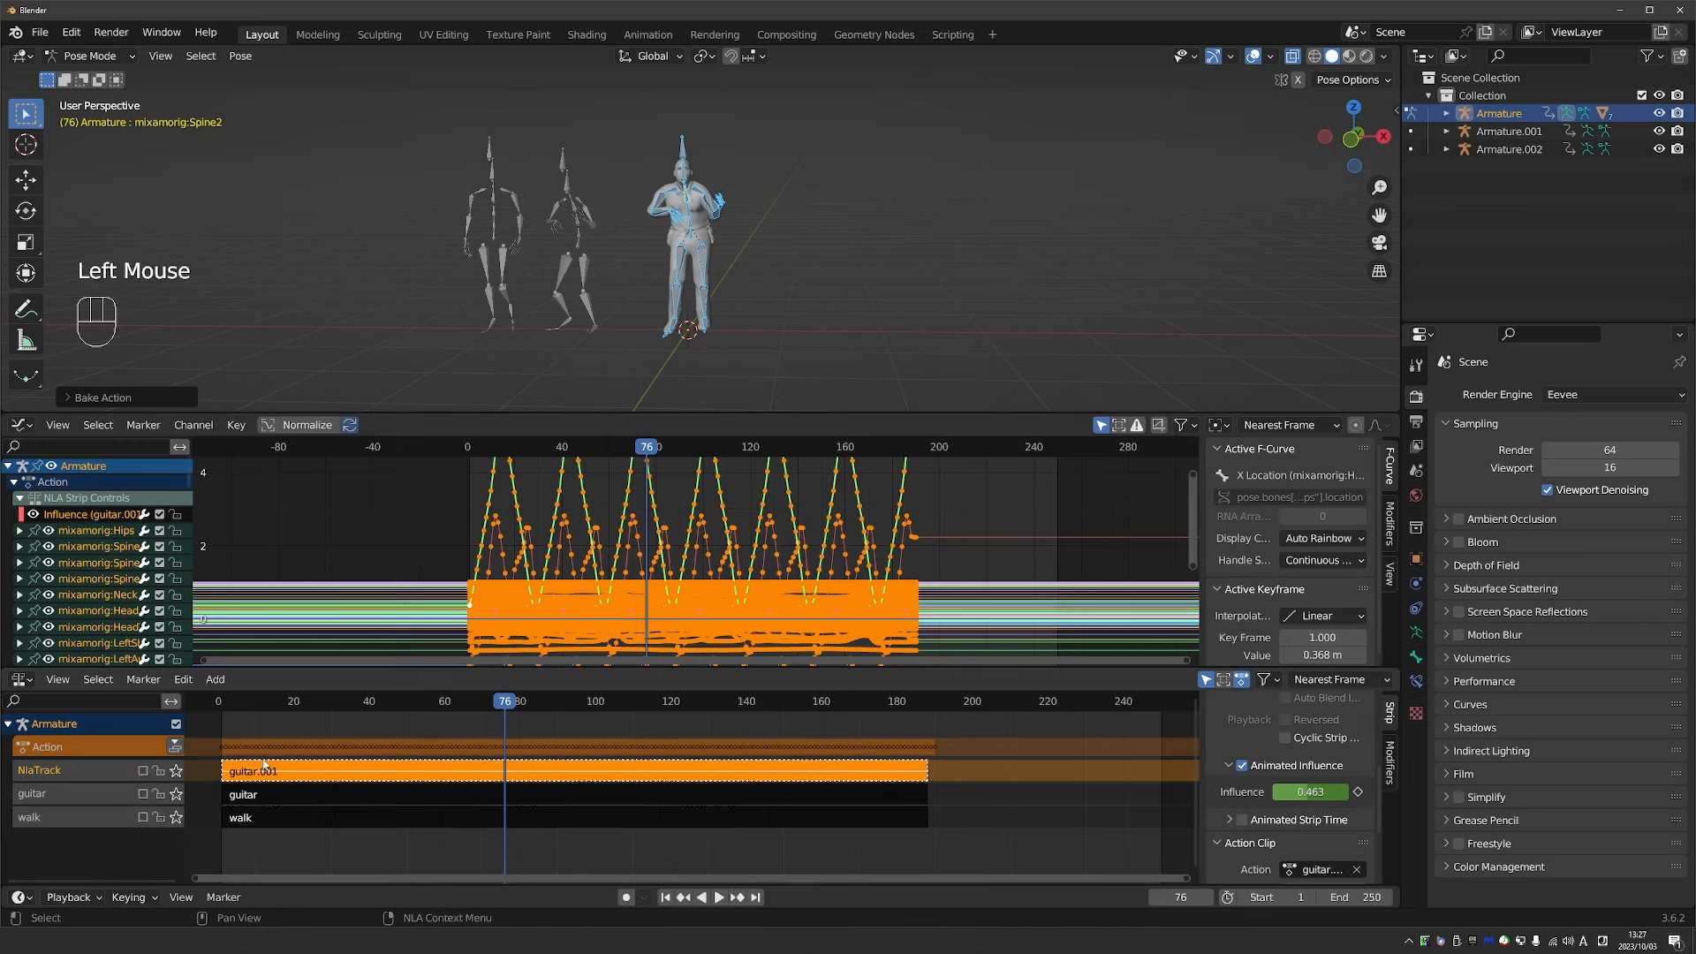
double_click(223, 709)
key(space)
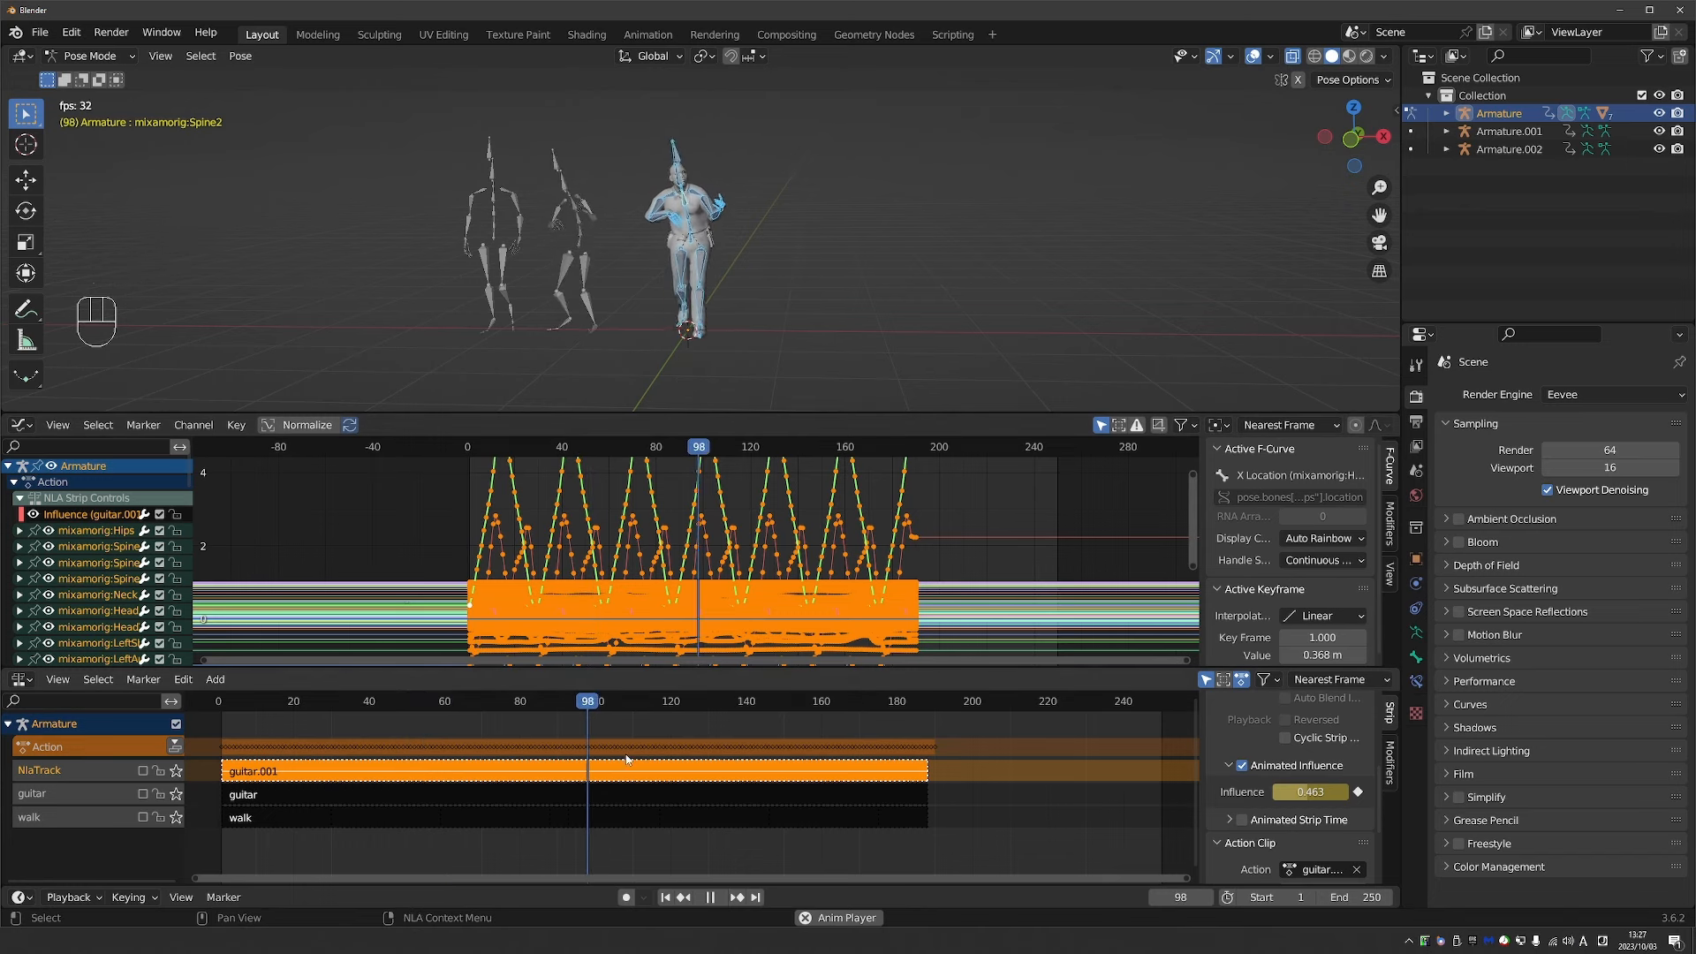
Create a Mixamo control rig for the character with Apply Animation, IK Arms and IK Legs enabled, and play back the result.
key(space)
key(n)
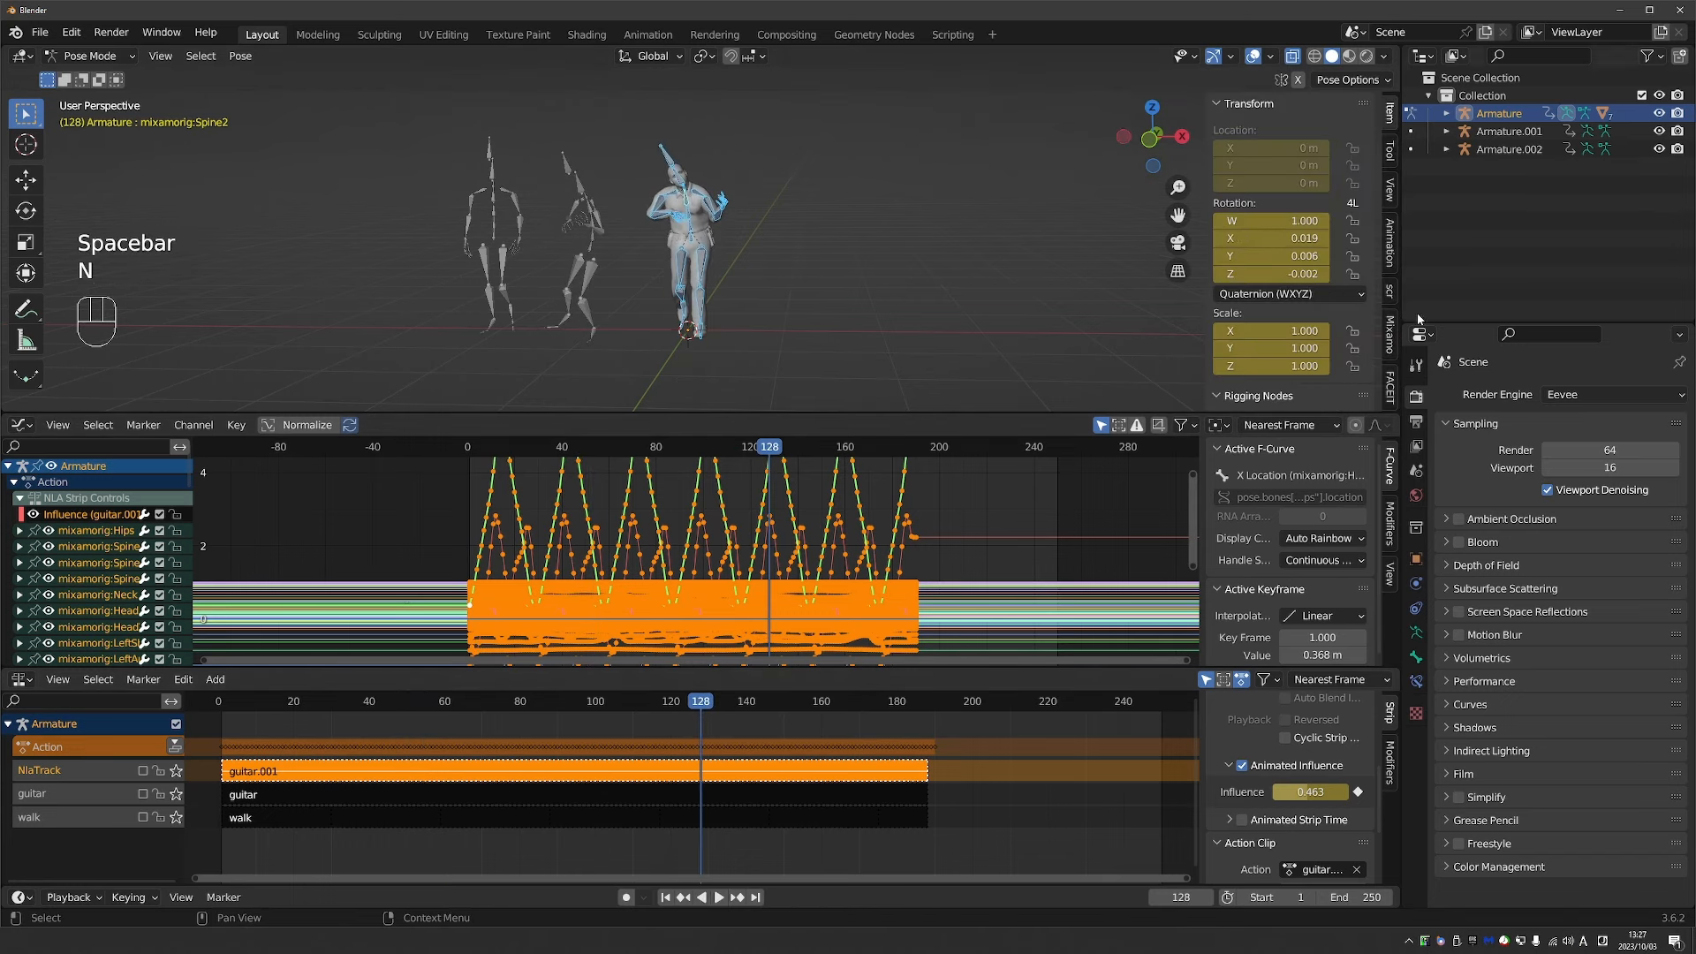
click(1390, 334)
click(1271, 187)
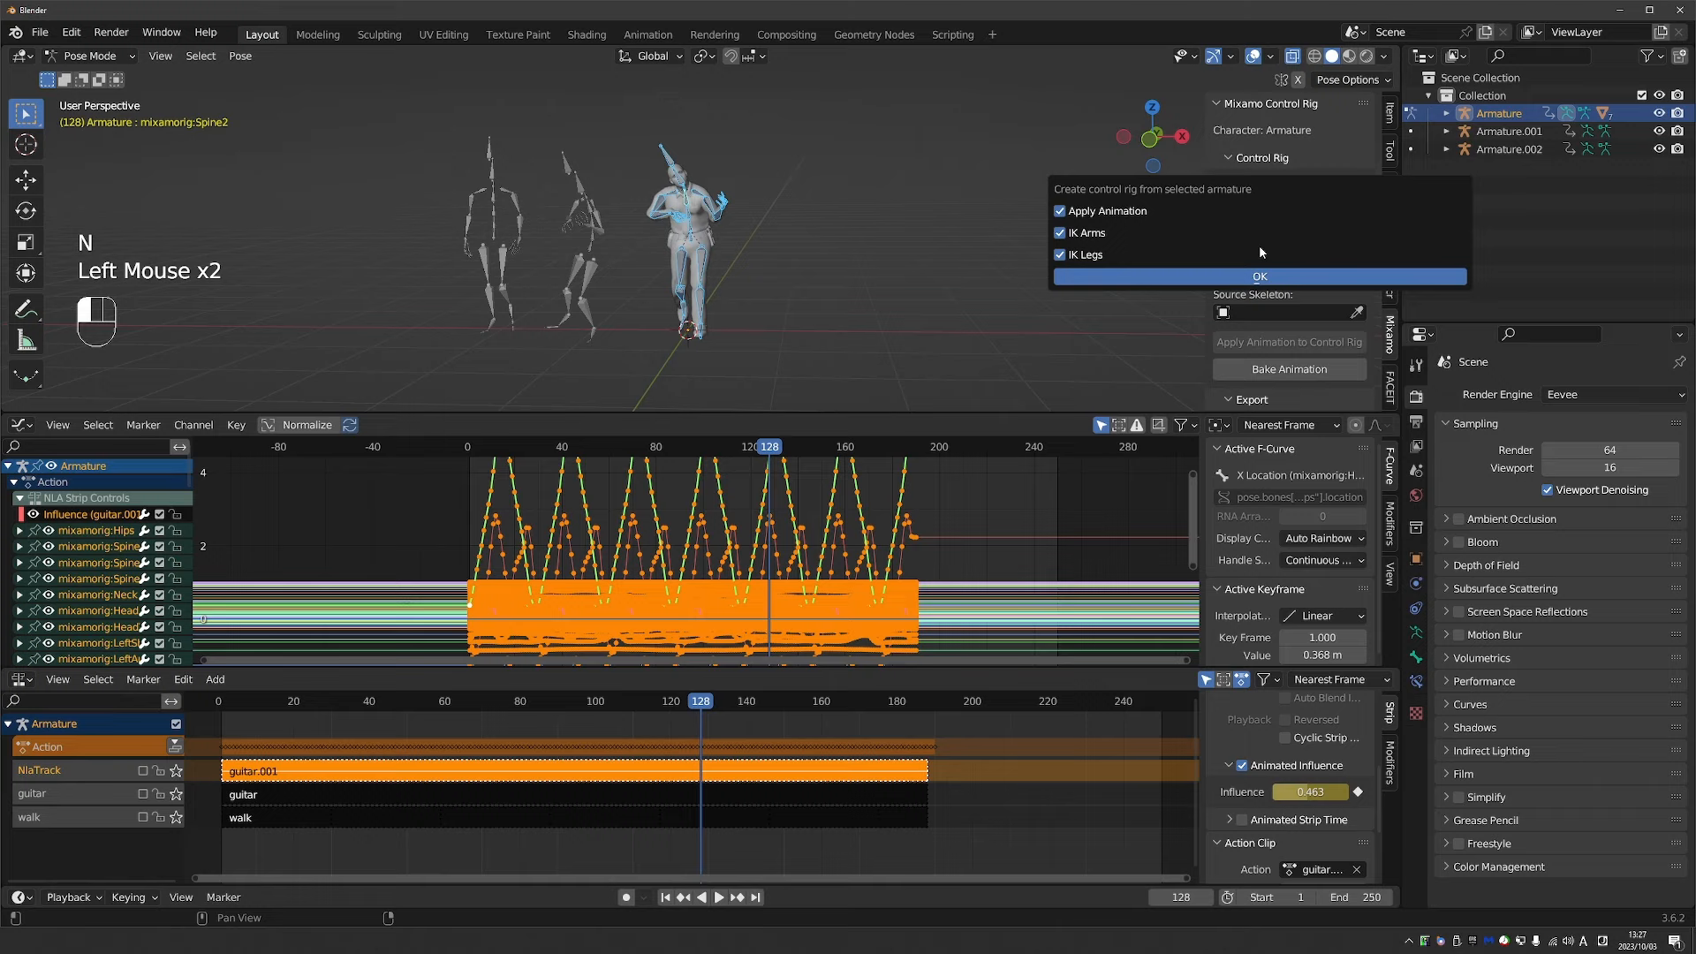
click(1209, 274)
middle_click(580, 536)
key(space)
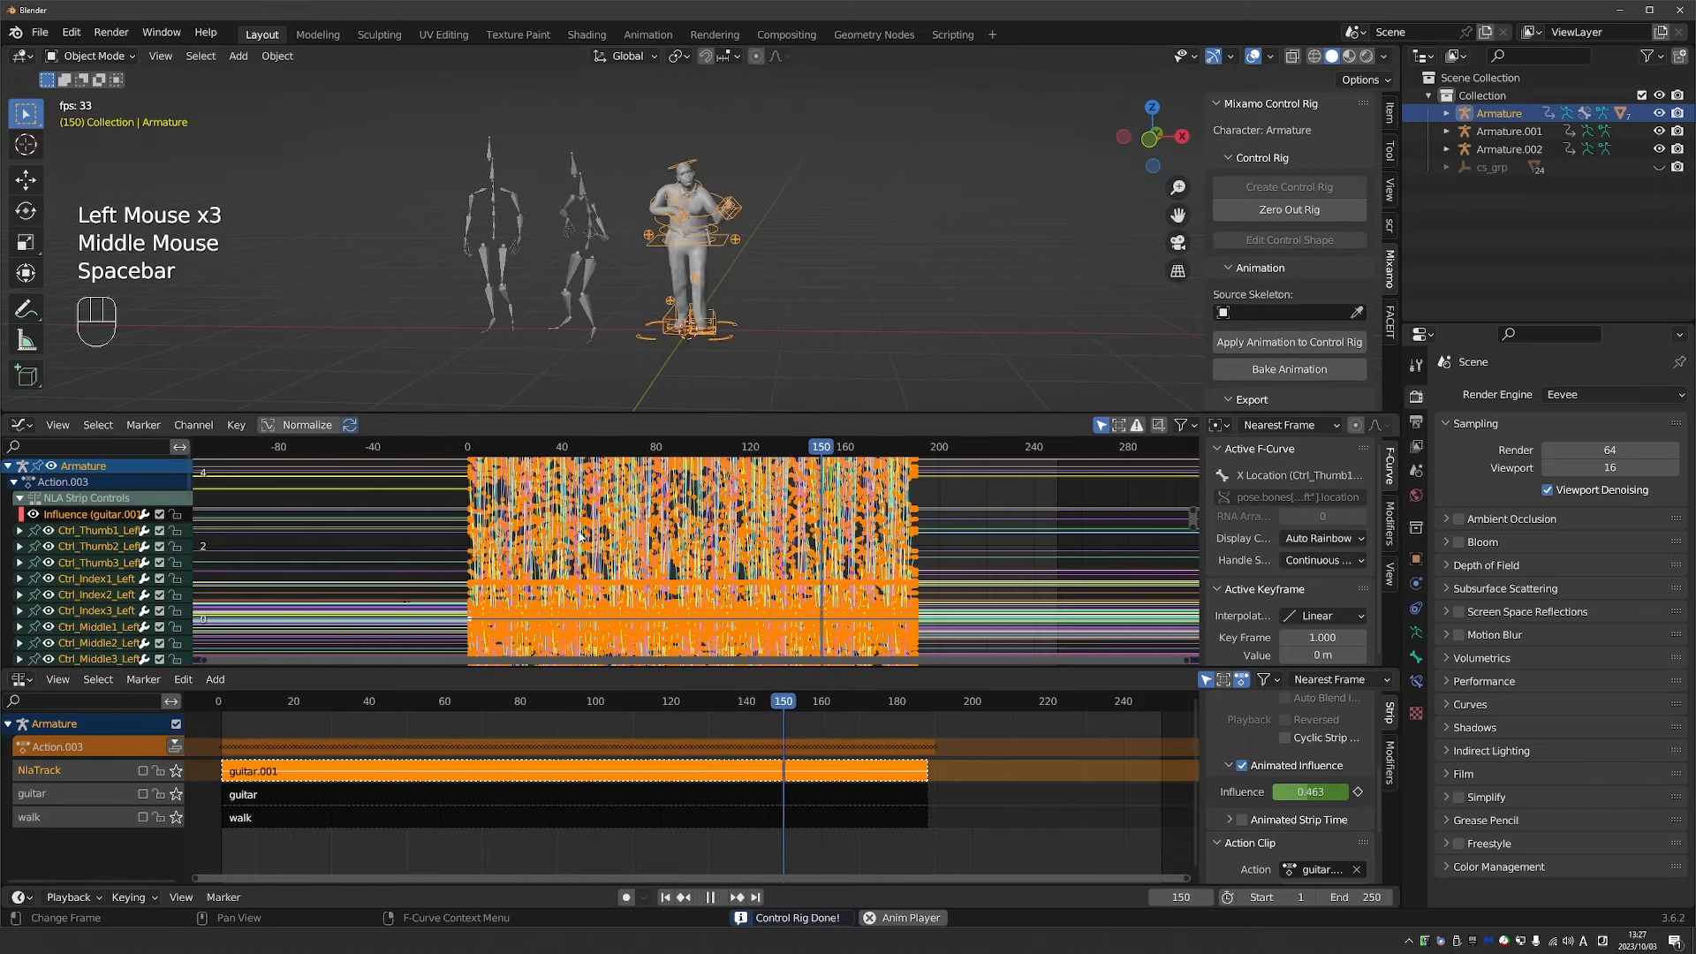
key(space)
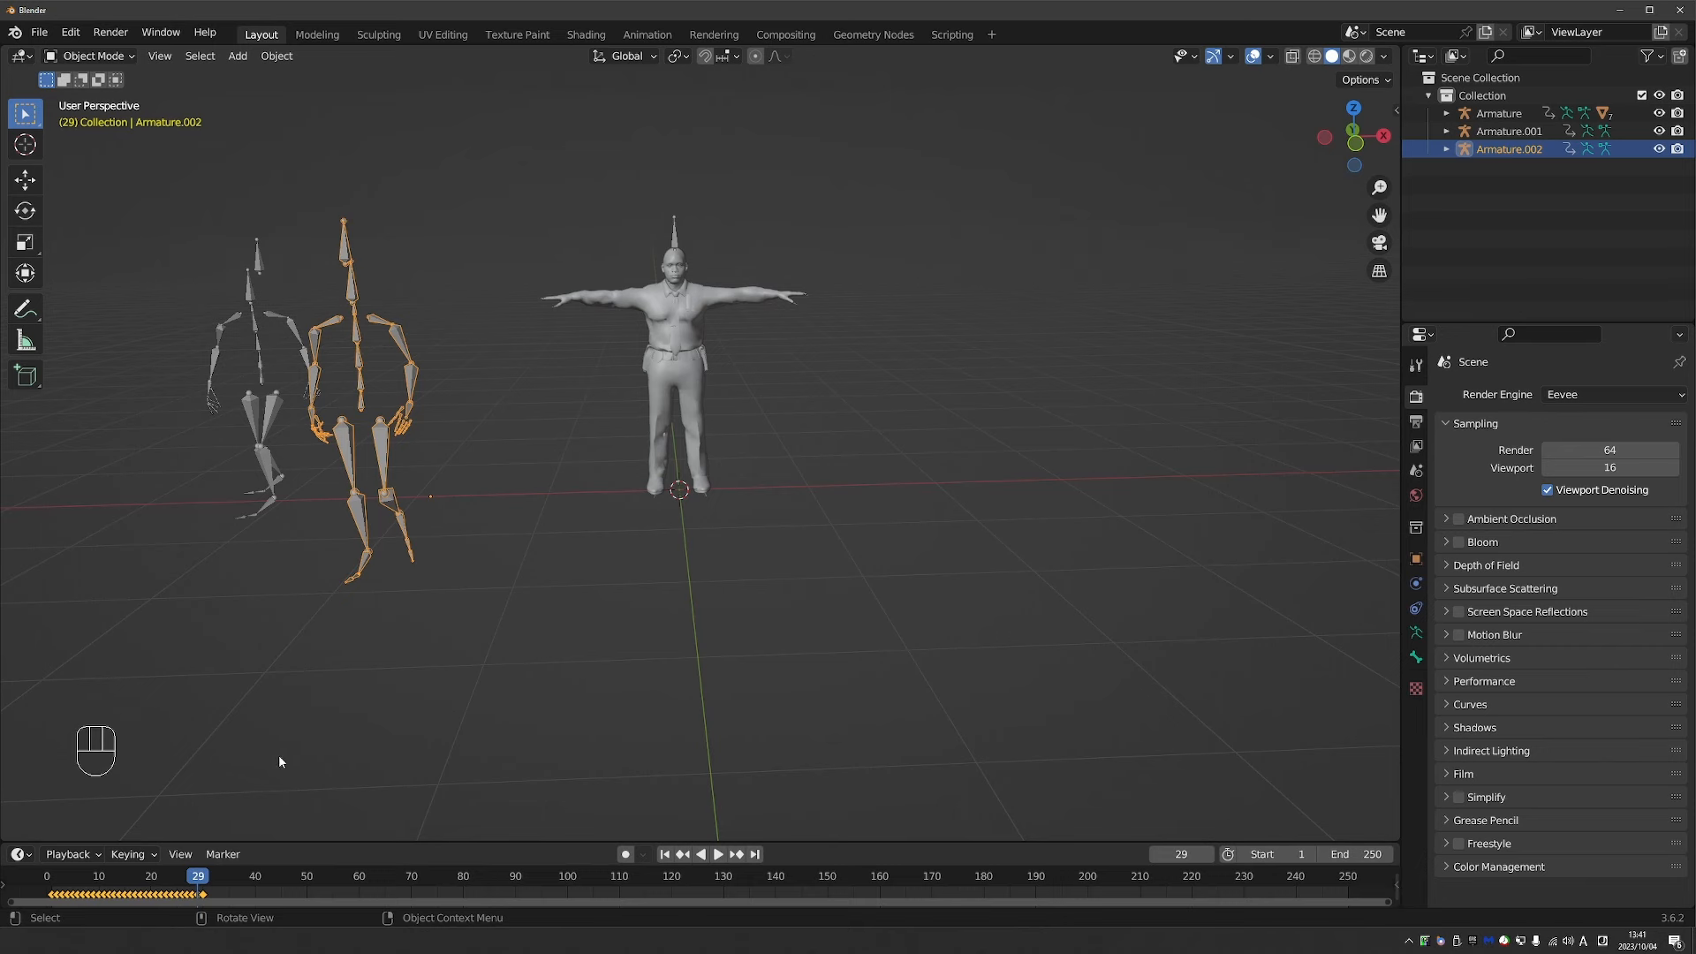
Split the area below the 3D viewport into an Action Editor with a Nonlinear Animation editor beneath it.
middle_drag(279, 758, 212, 760)
drag(58, 881, 204, 883)
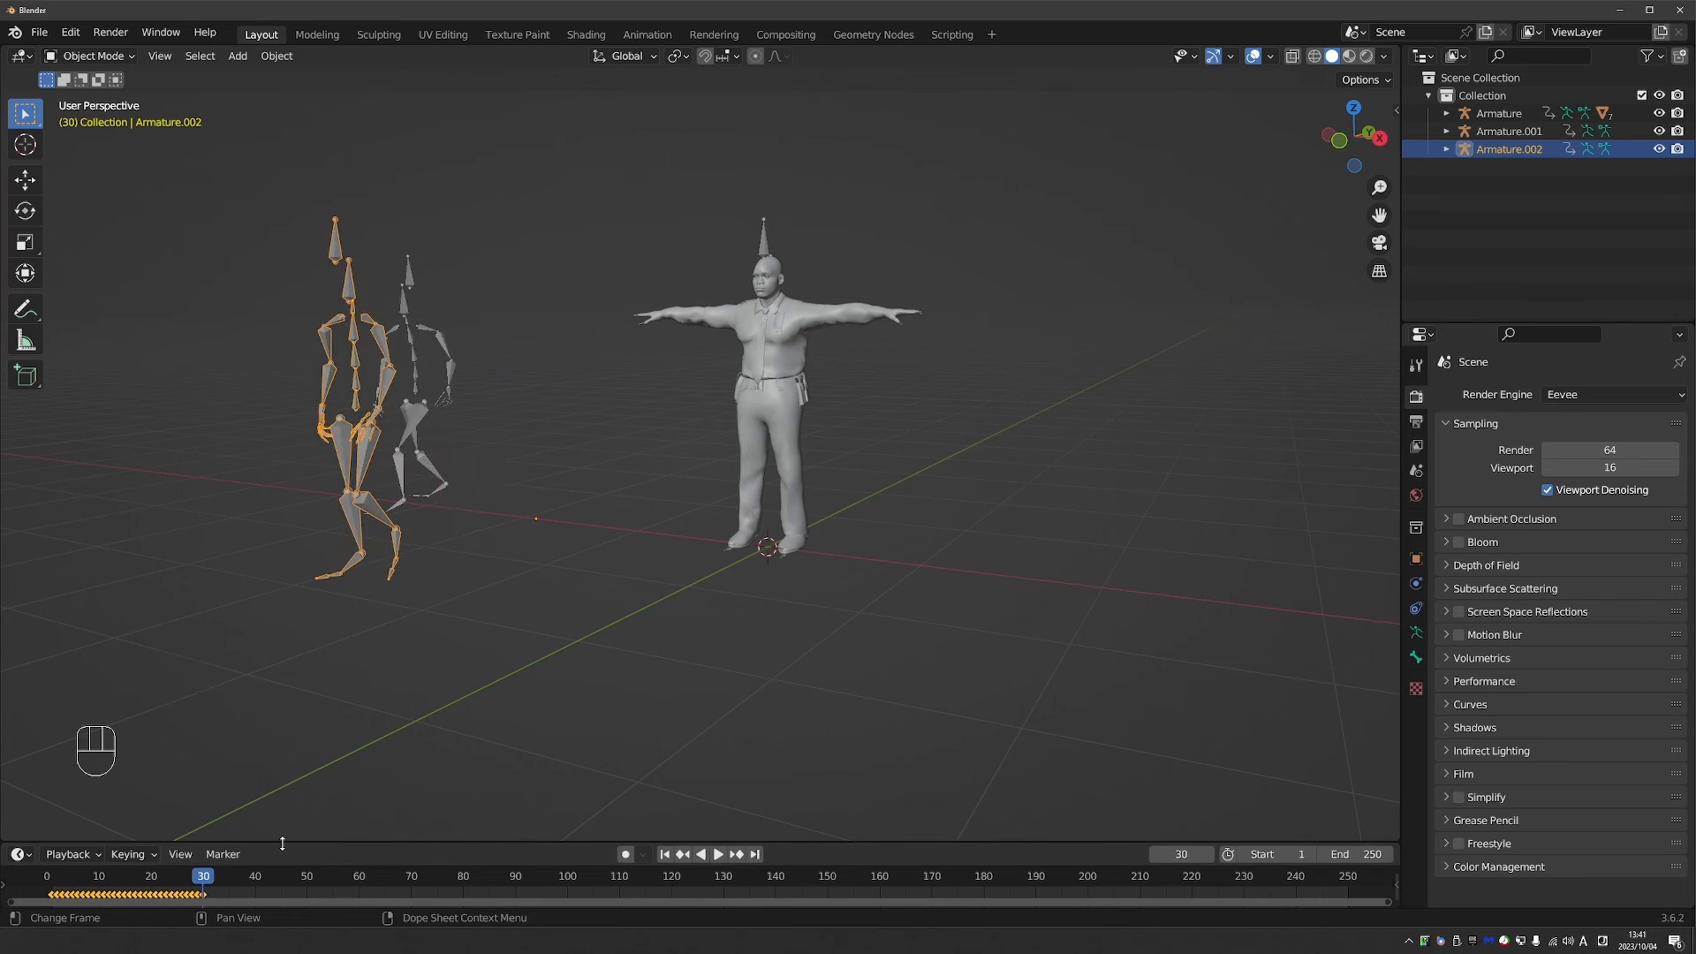
drag(282, 844, 305, 569)
drag(1396, 572, 1394, 687)
click(19, 581)
click(250, 627)
click(19, 698)
click(277, 583)
Rename the action of Armature.002 as walk.
middle_drag(431, 325, 463, 328)
shift+middle_drag(463, 329, 619, 329)
click(655, 583)
text(walk)
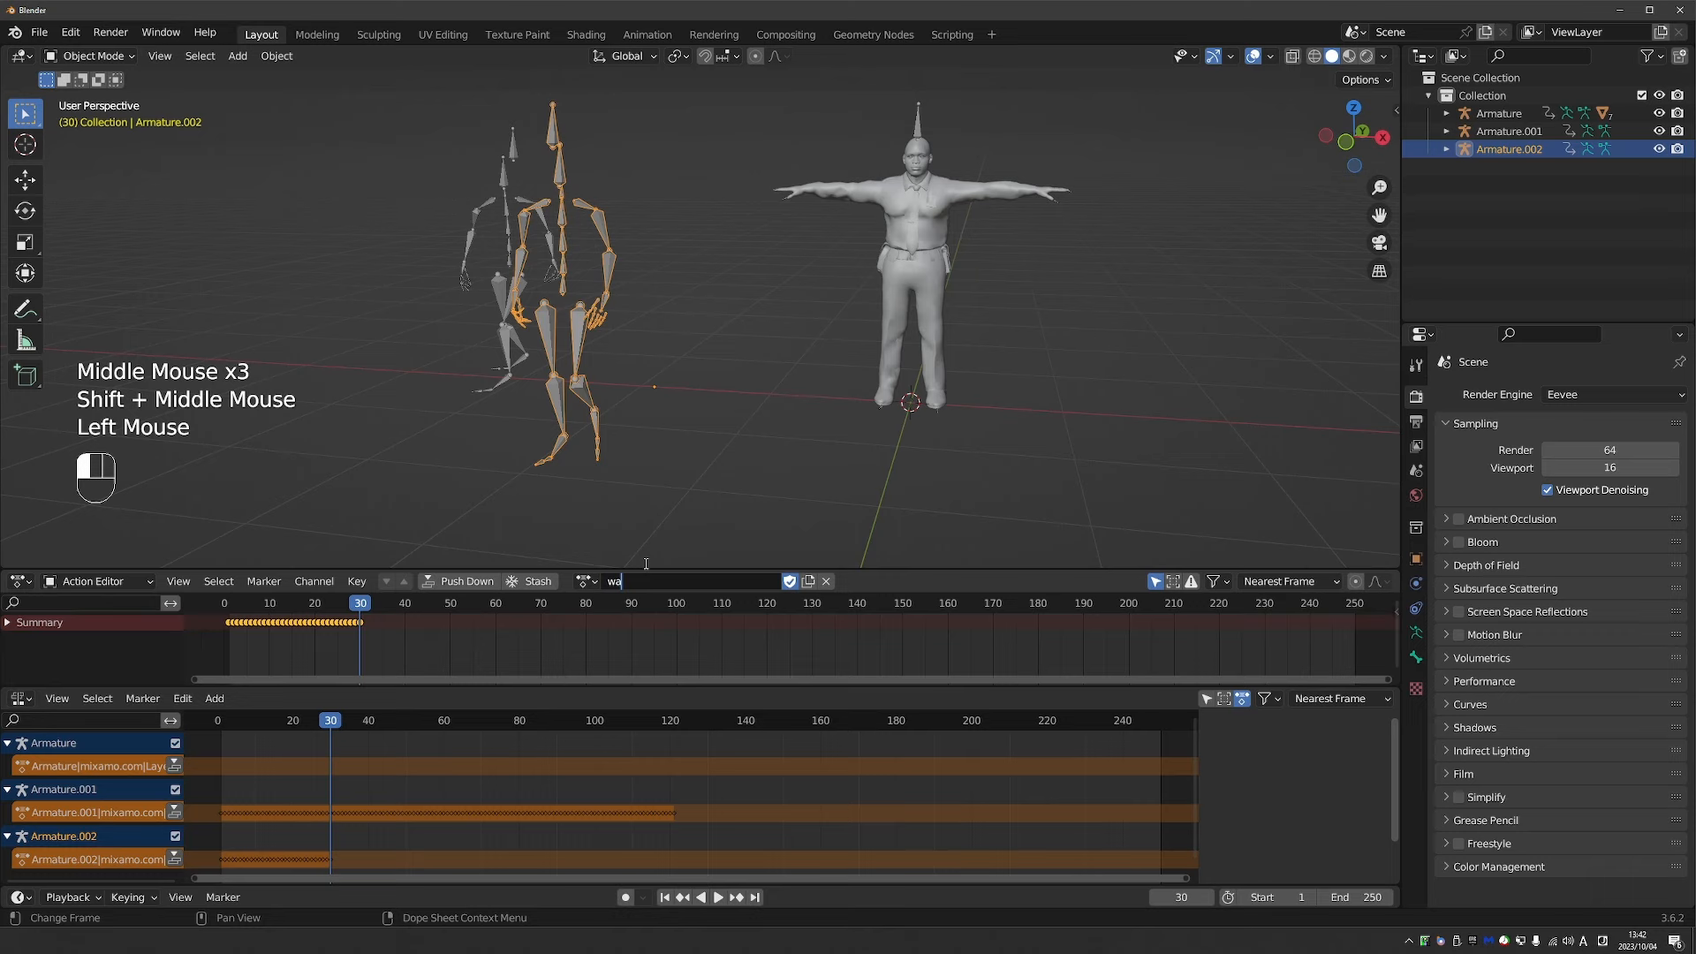
key(Return)
Rename the action of Armature.001 as idle and limit the NLA editor to showing only selected objects.
shift+middle_drag(644, 566, 737, 578)
scroll(649, 267, up, 1)
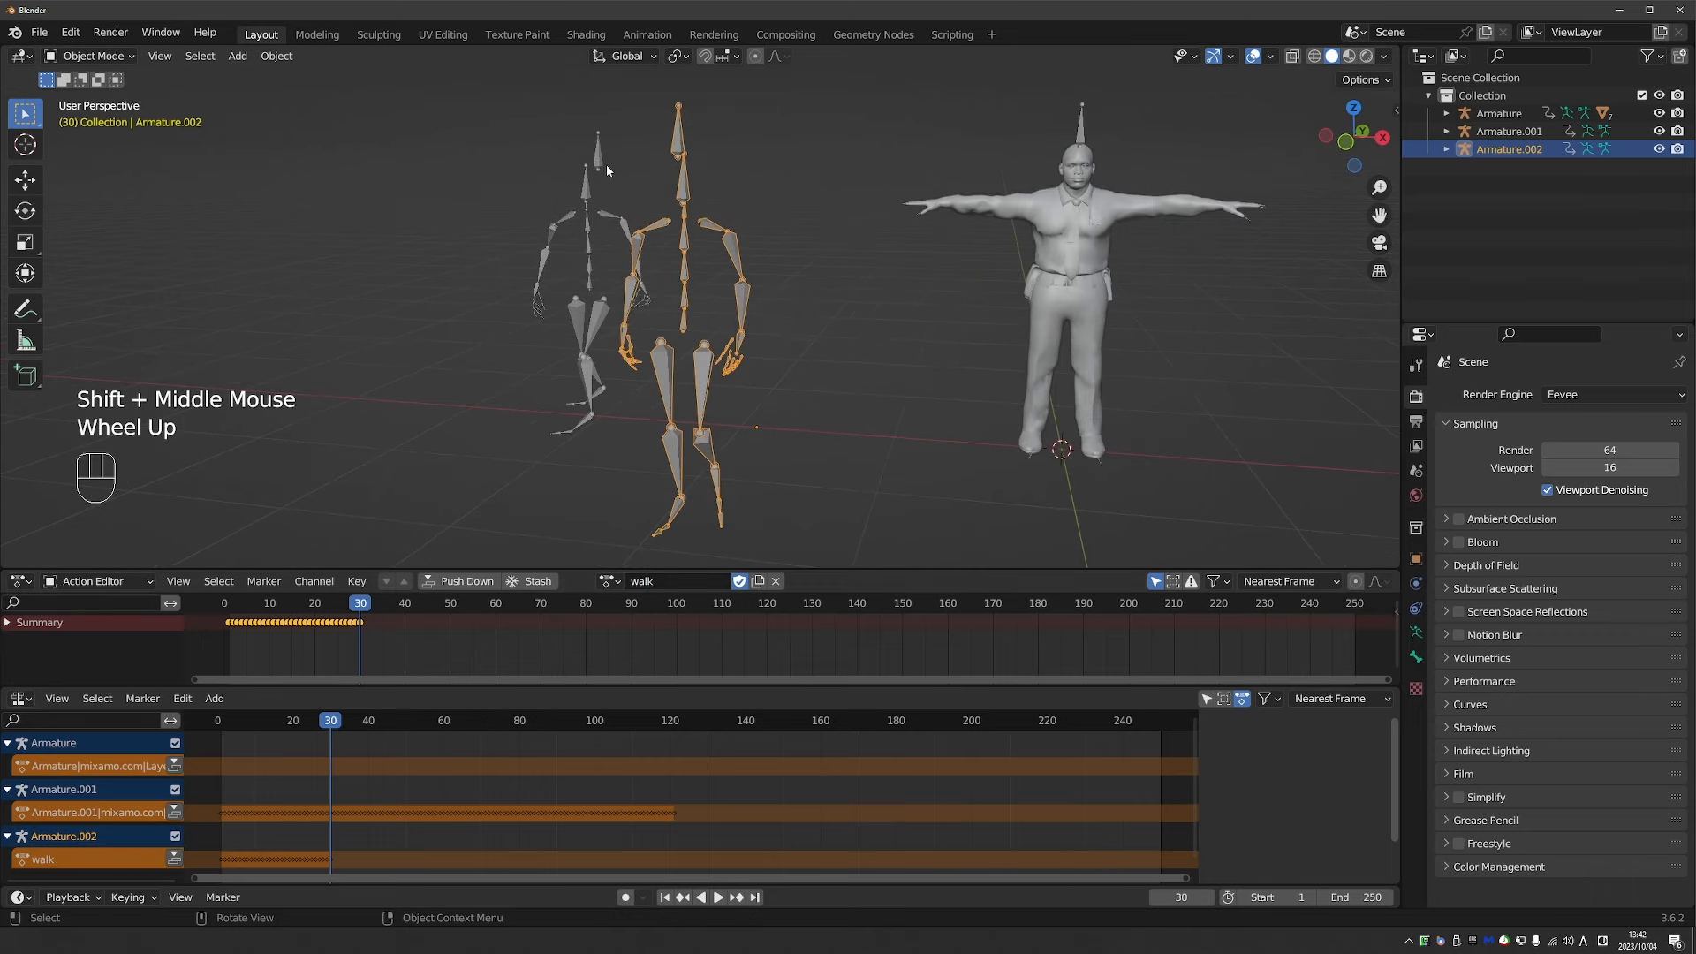
click(600, 167)
double_click(653, 581)
text(idle)
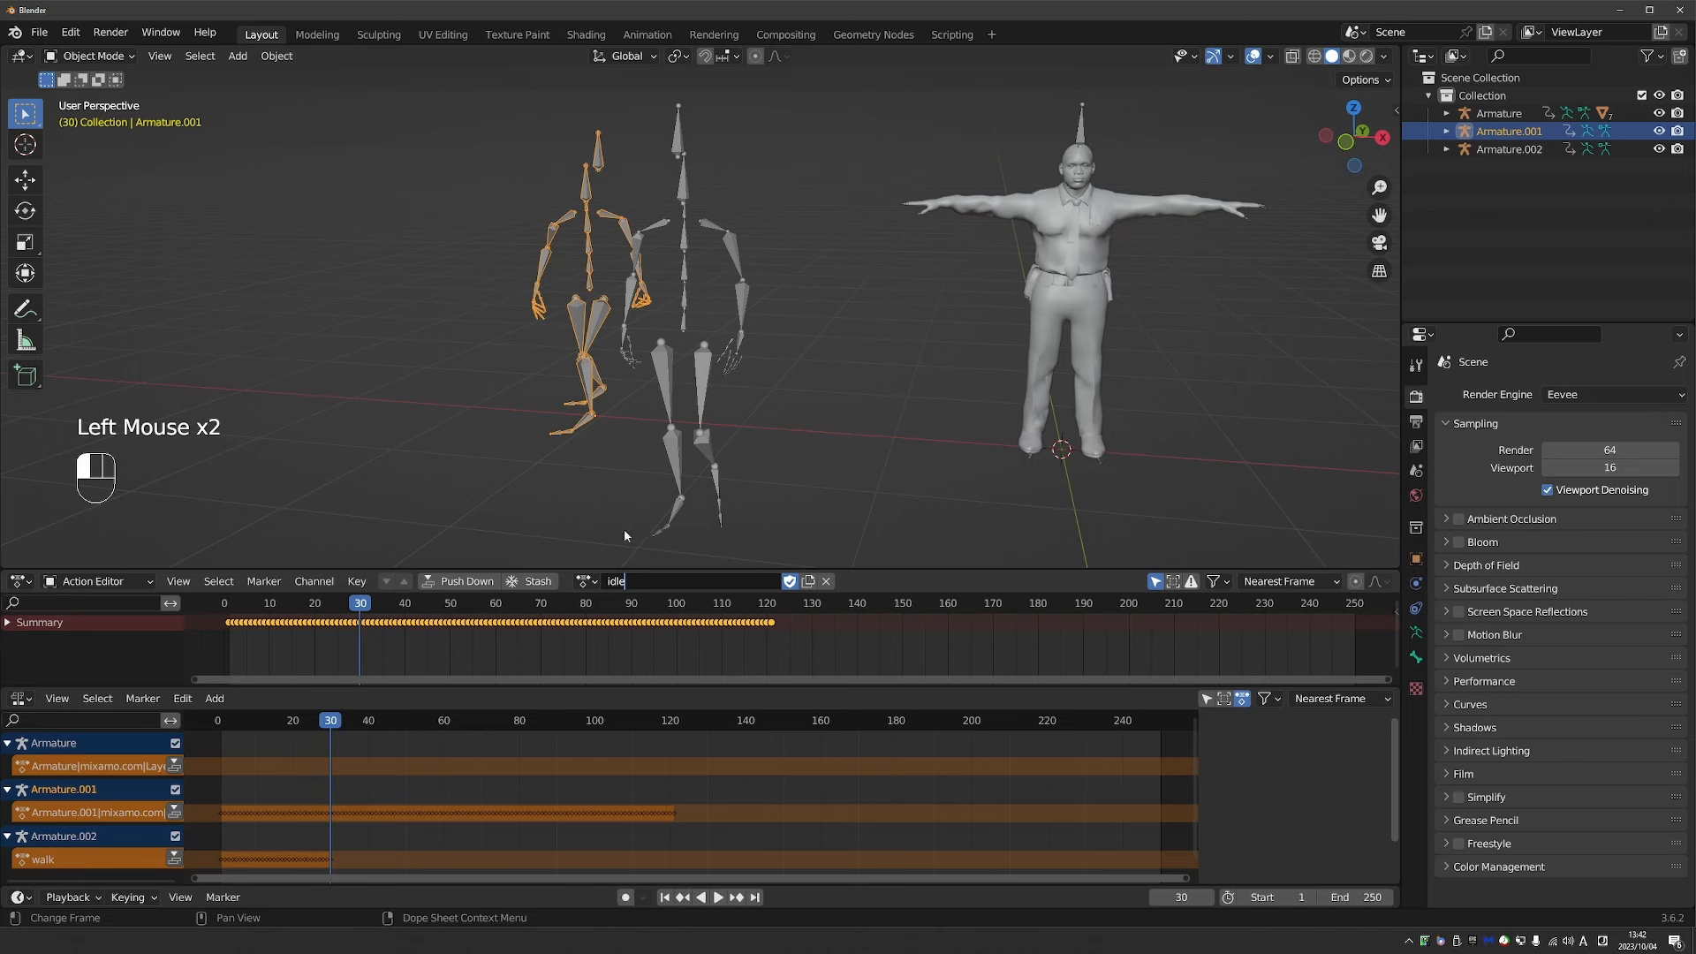
key(Return)
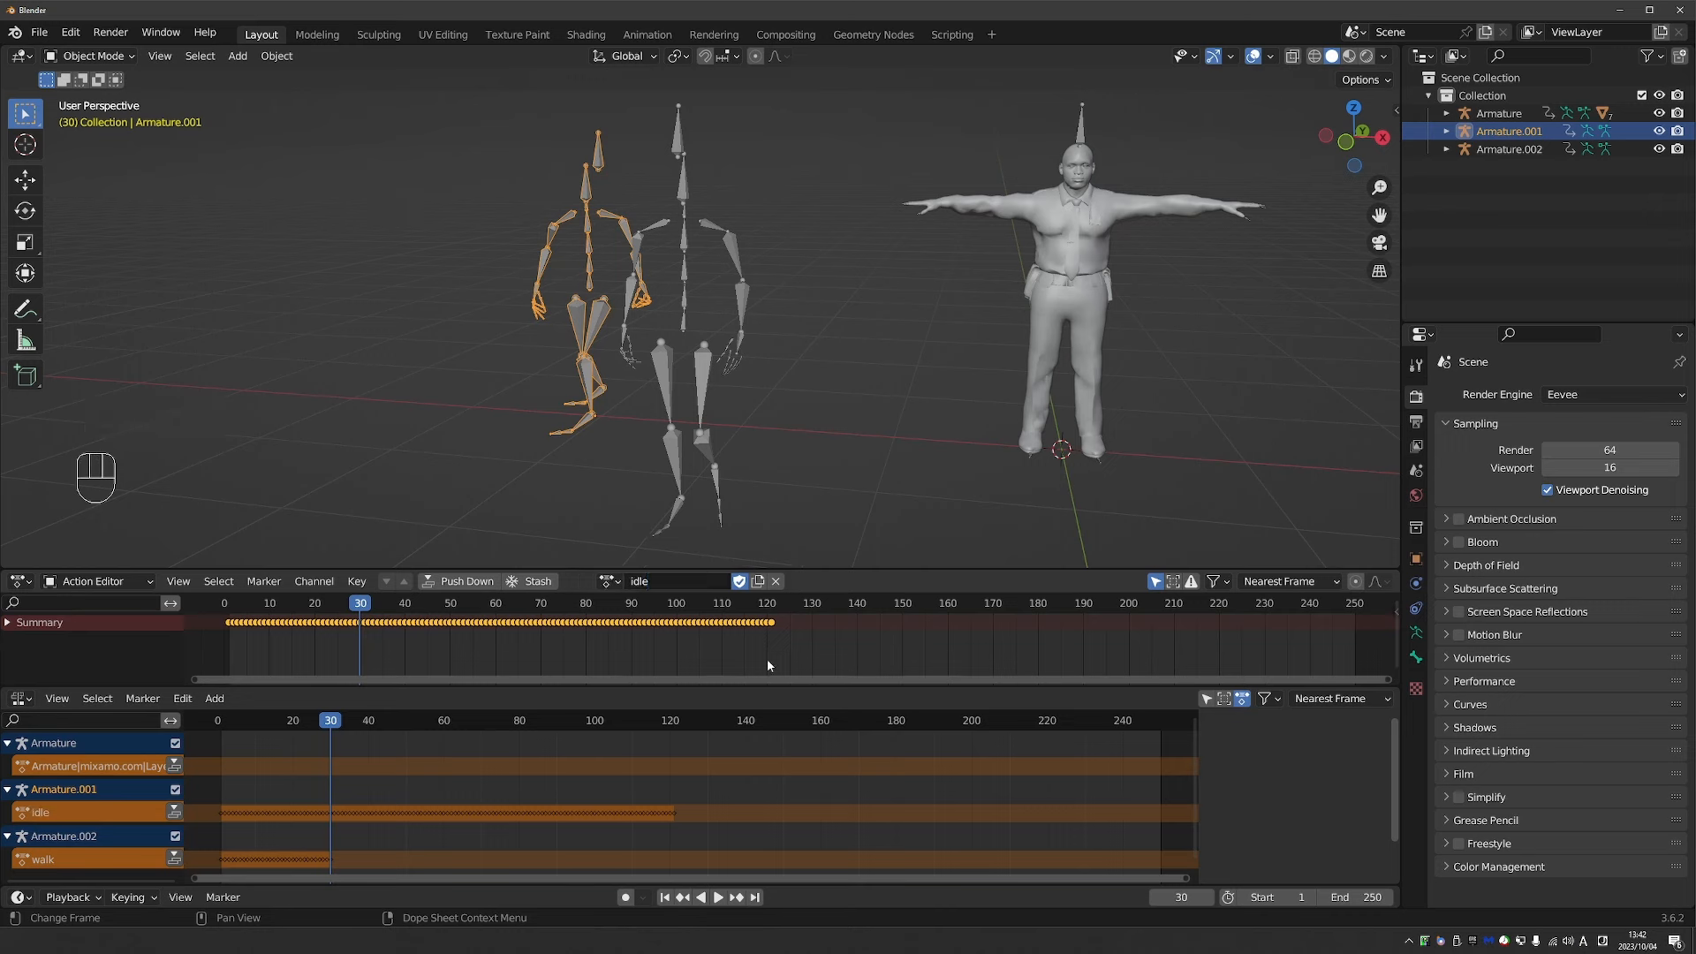
click(1206, 698)
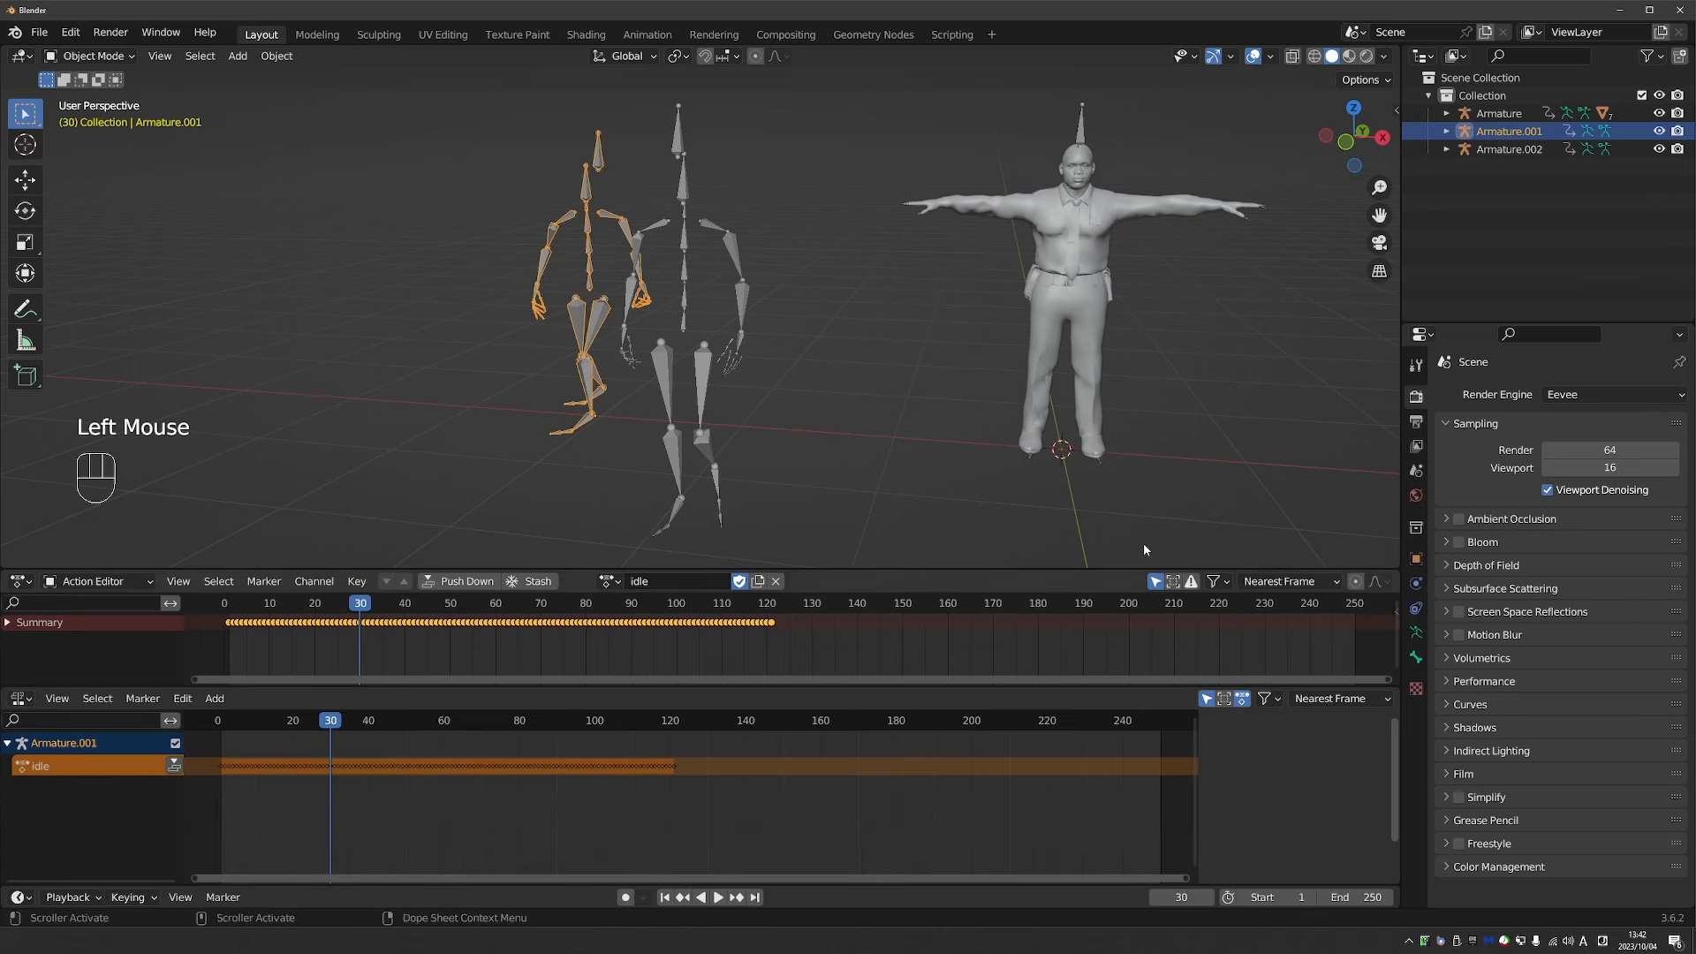
Assign the walk action and the idle action to the character's armature in turn, pushing each down into its own NLA strip.
click(1081, 125)
click(583, 581)
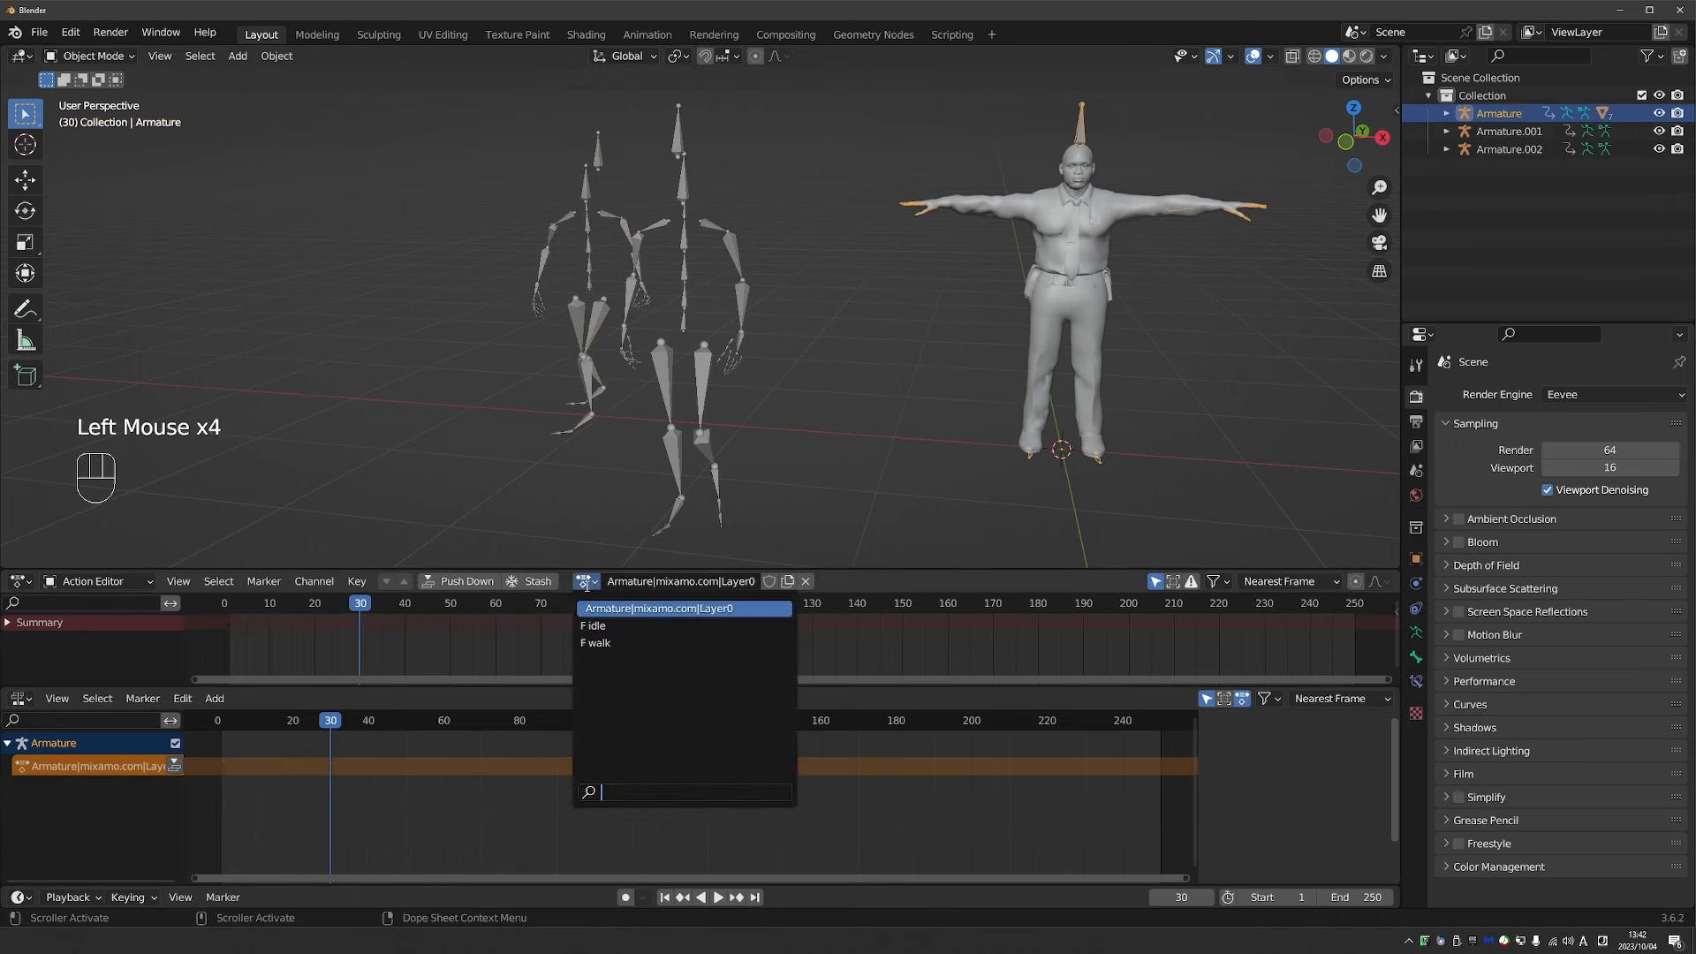
click(624, 643)
click(459, 581)
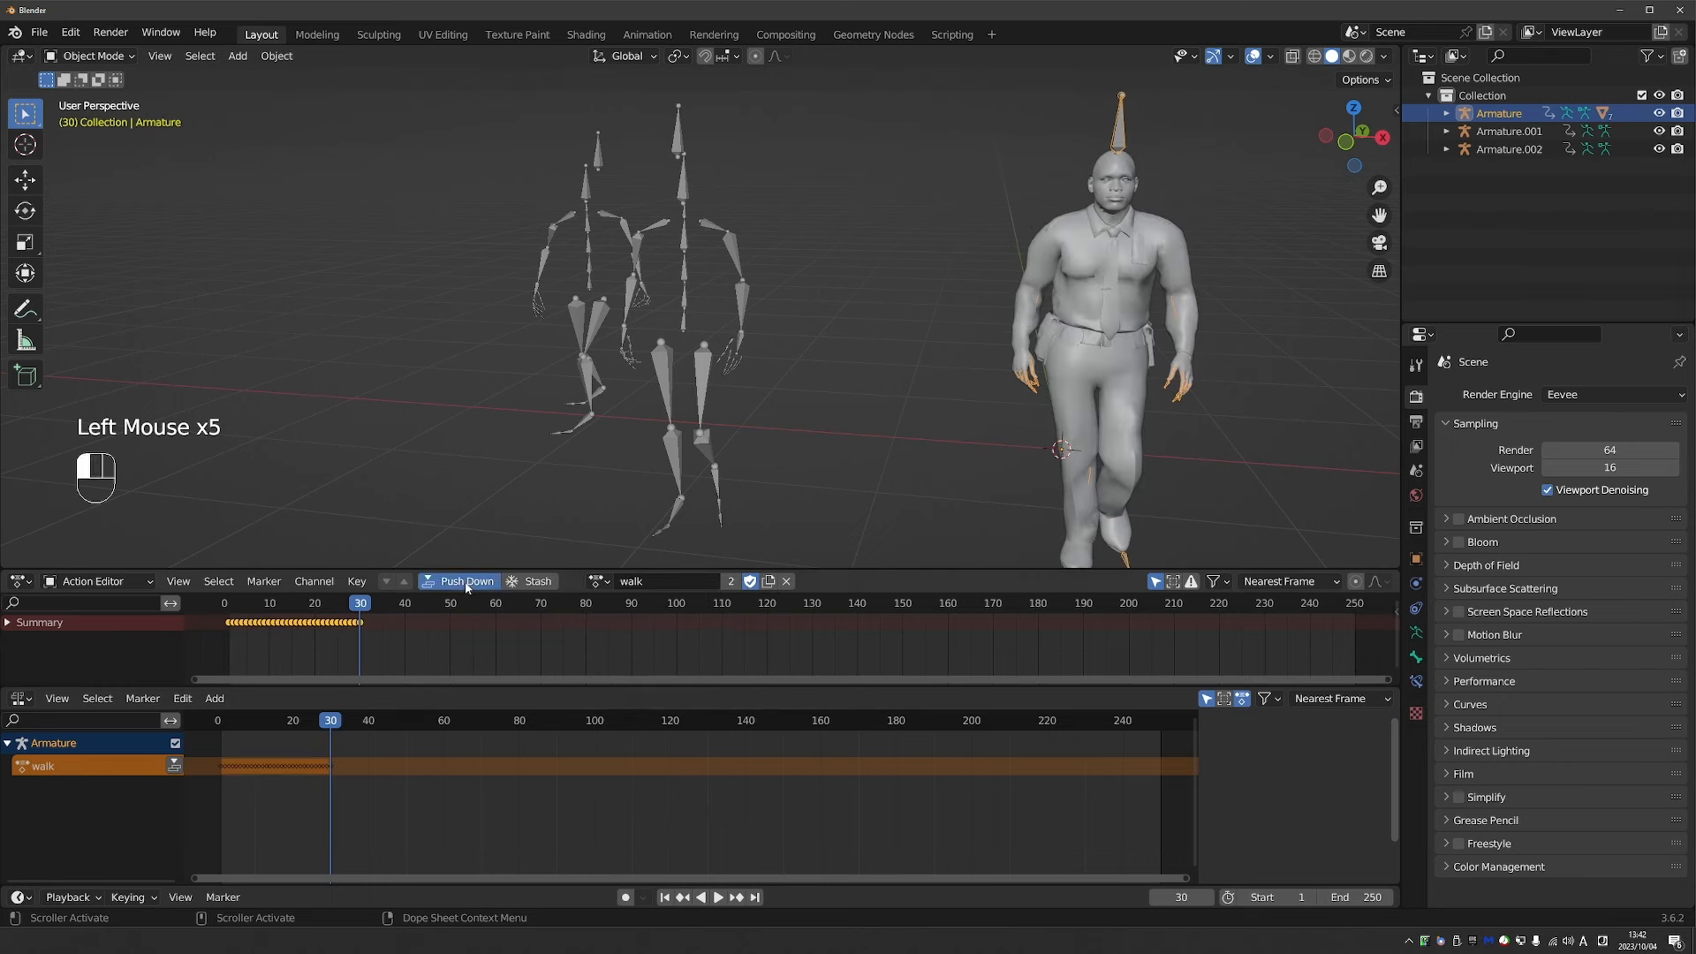
click(635, 581)
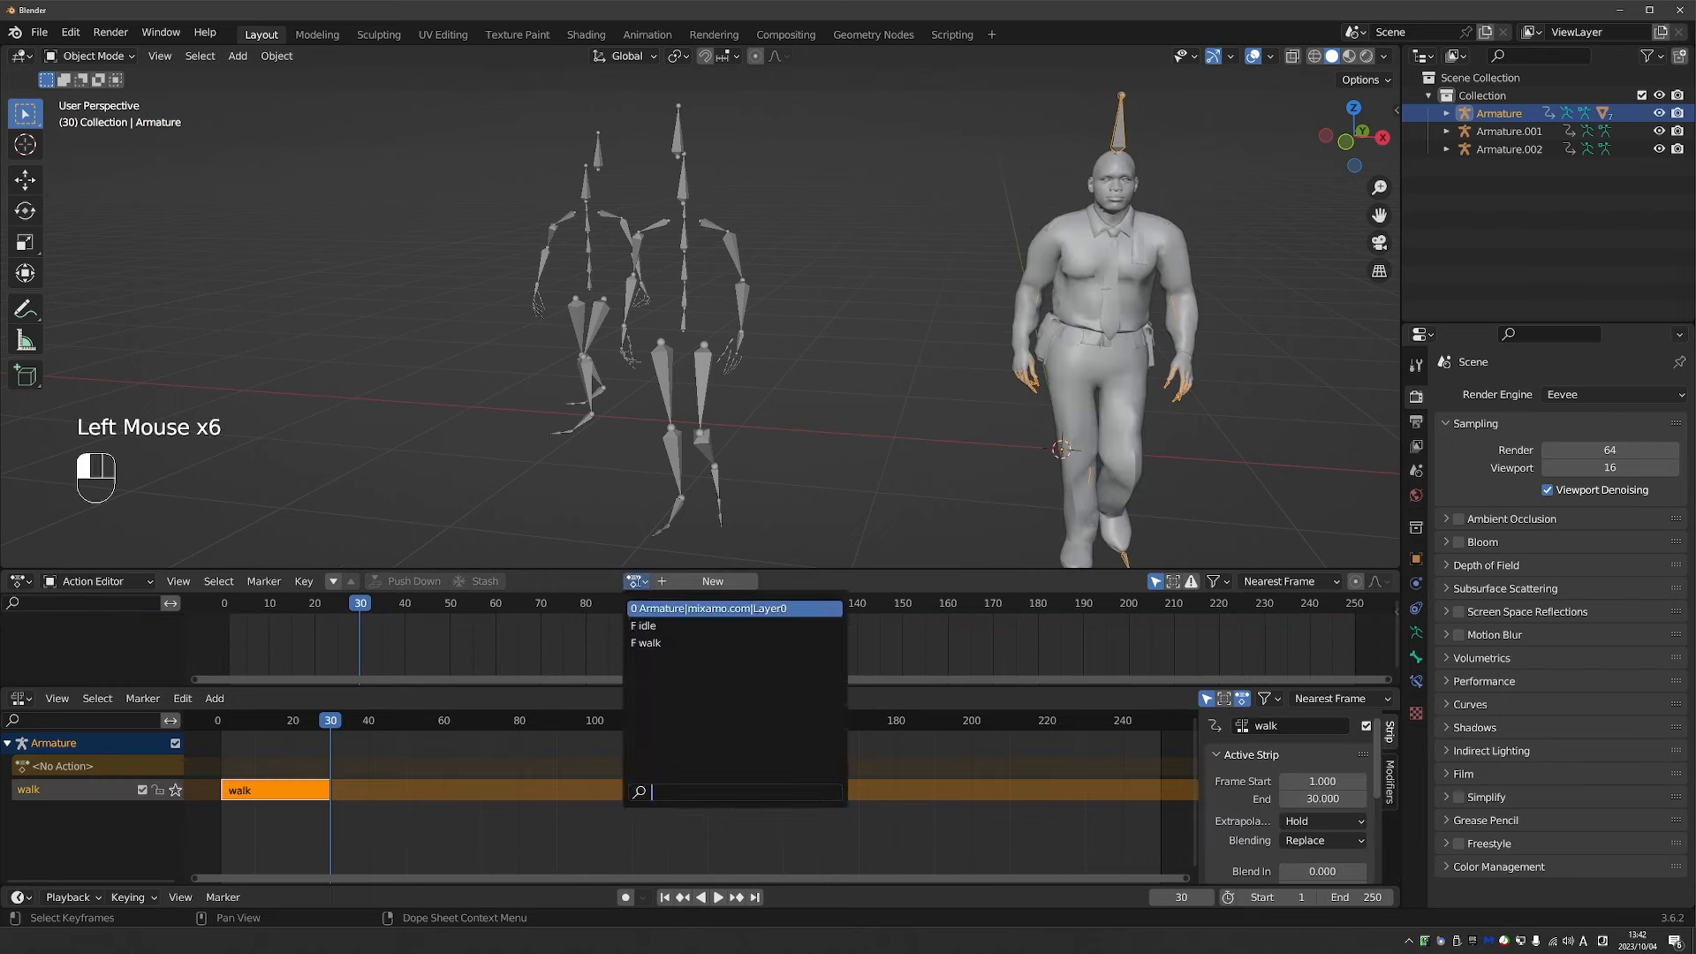
click(664, 626)
click(415, 582)
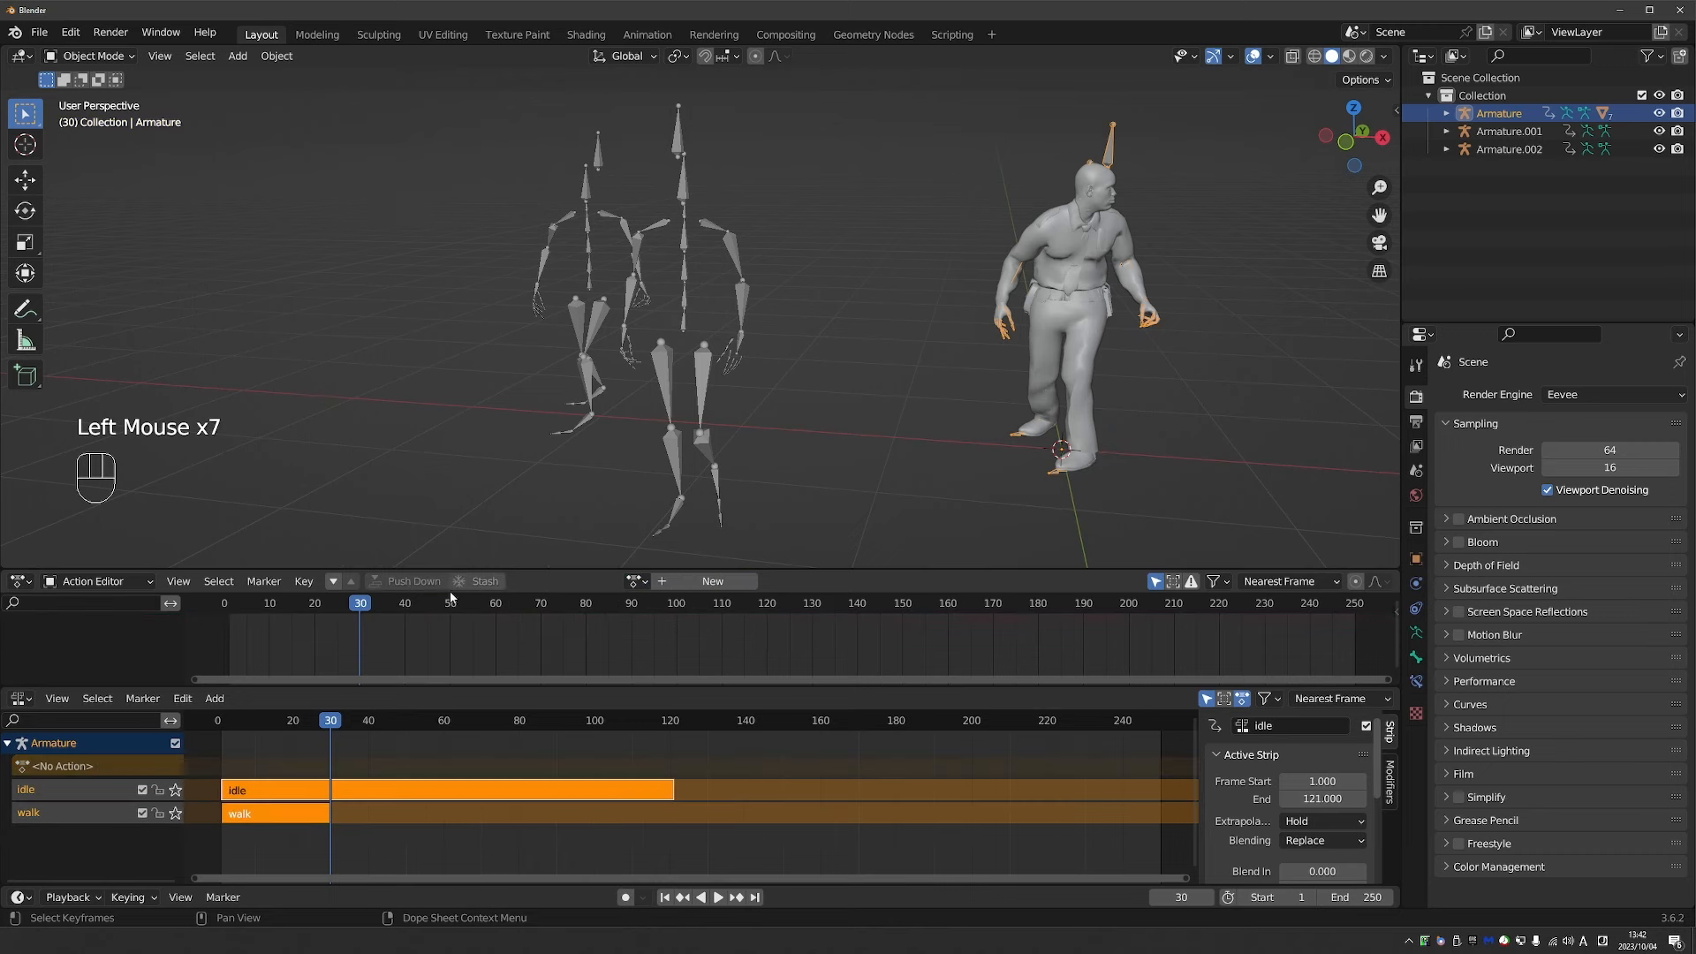
Increase the walk strip's repeat count in its action clip settings so the strip extends to about frame 88.
click(351, 810)
scroll(1280, 805, down, 2)
scroll(1270, 822, up, 1)
scroll(1267, 808, down, 2)
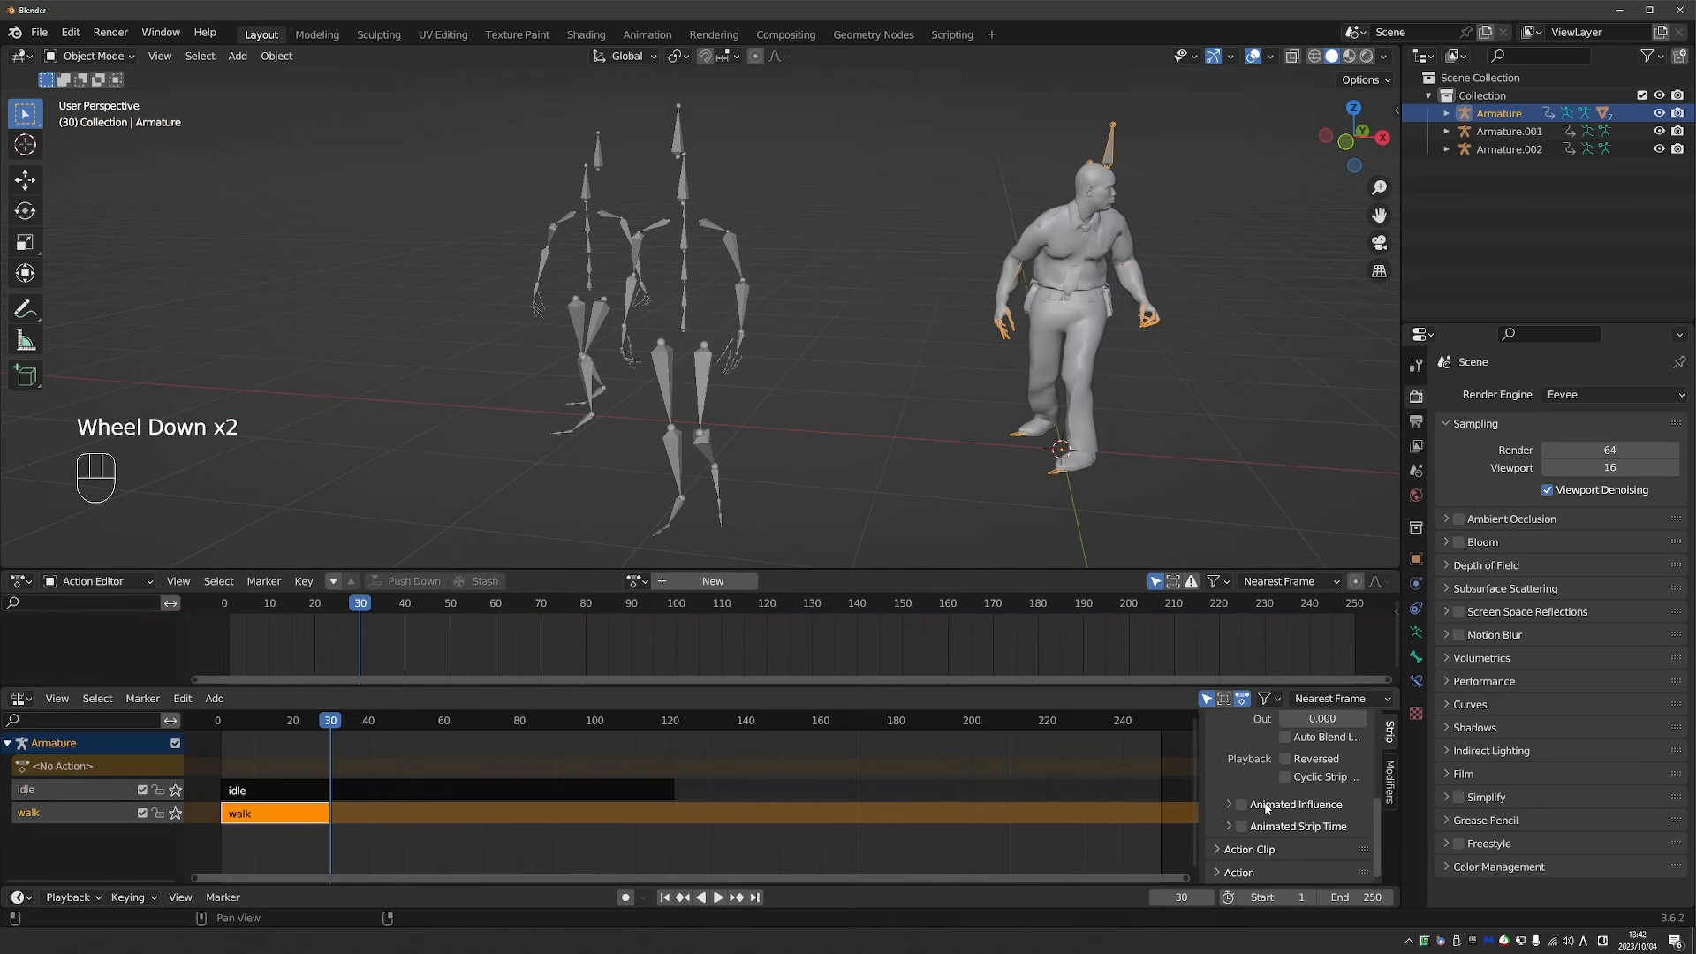
click(1261, 856)
click(1244, 851)
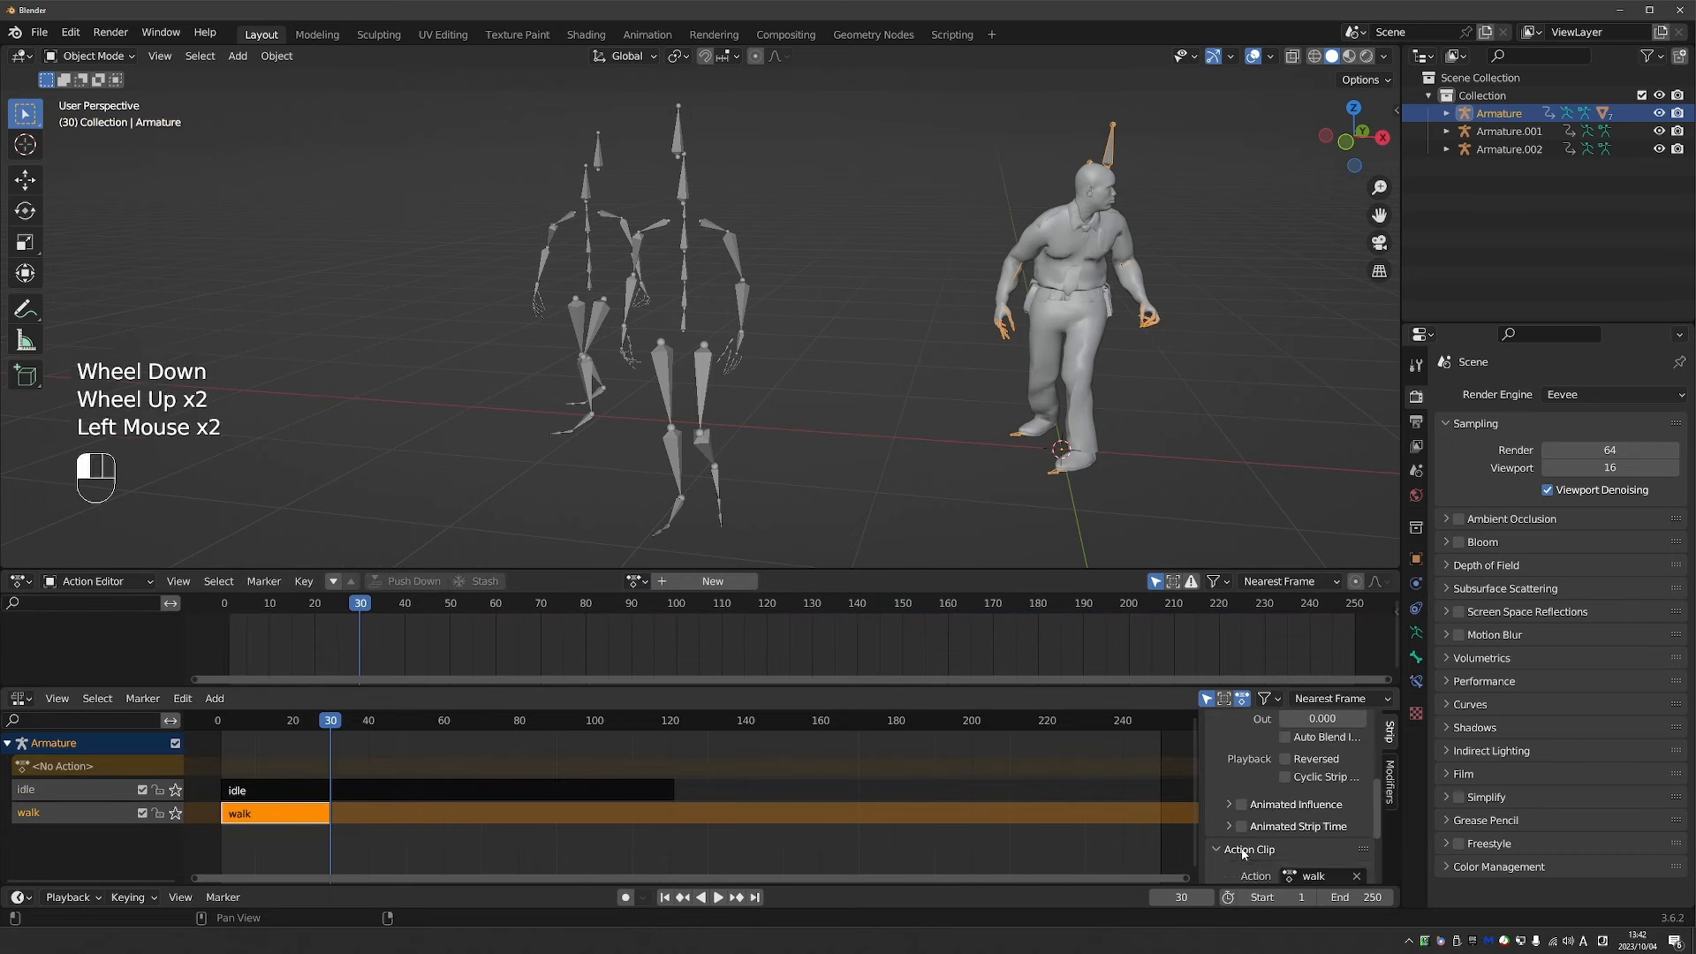
scroll(1272, 821, down, 3)
drag(1316, 842, 1316, 840)
Move the idle strip to start at frame 83, overlapping the walk strip's end, and enable Auto Blend In/Out on it.
click(454, 788)
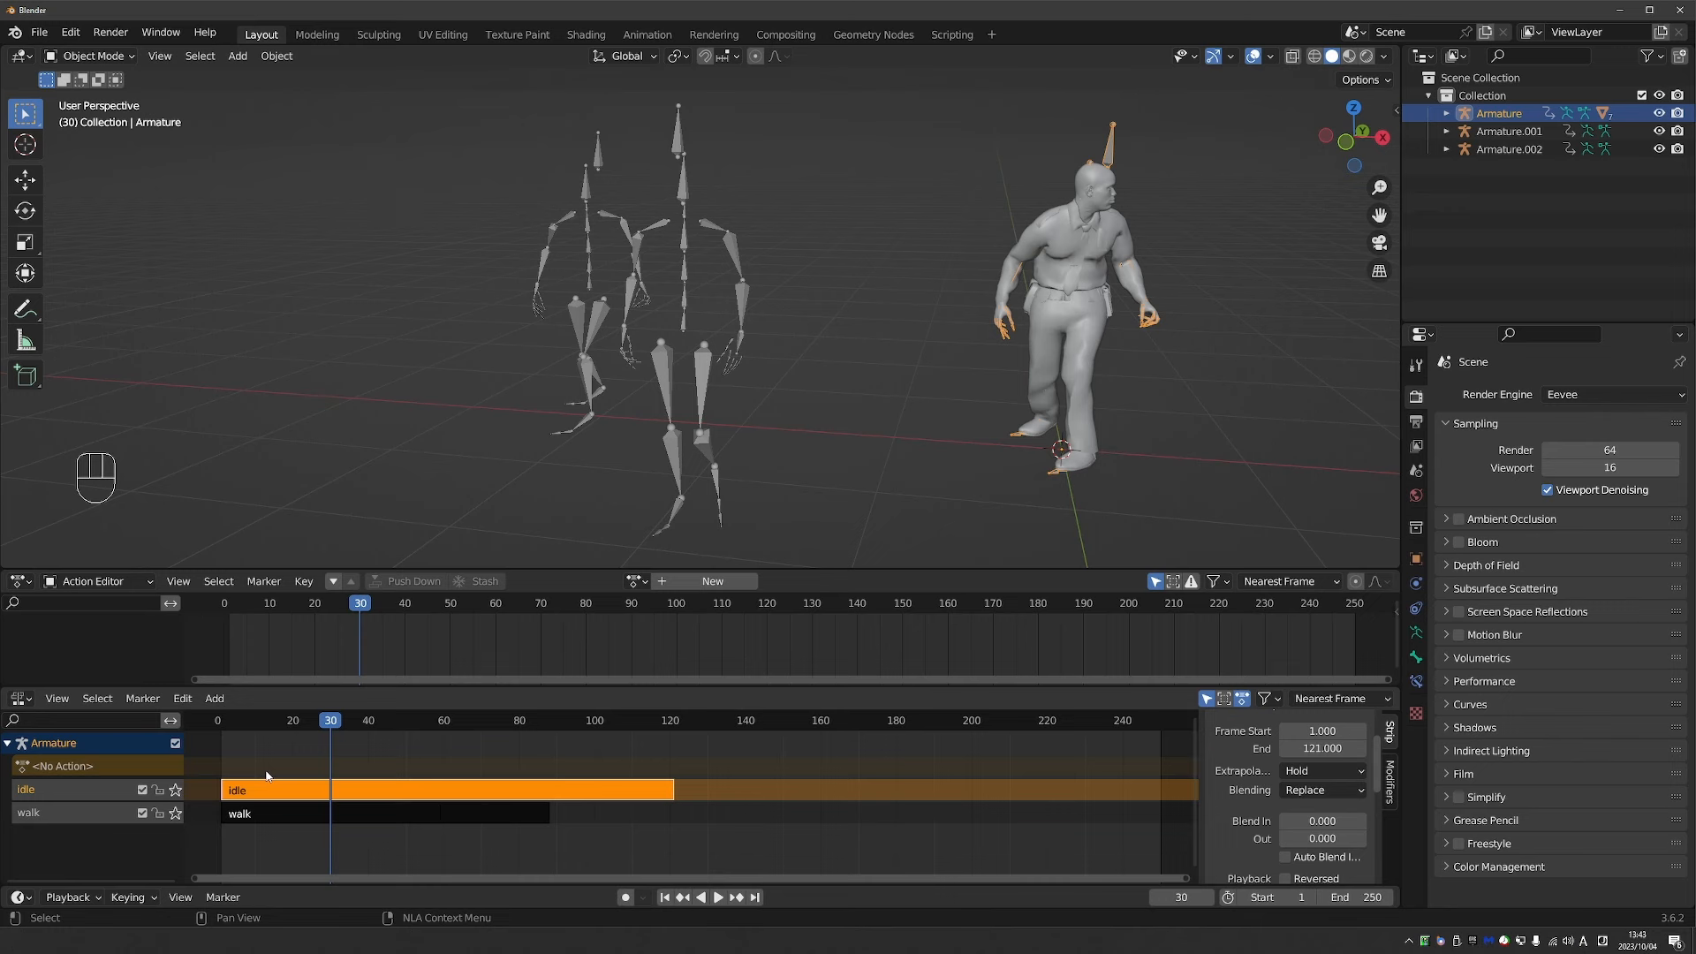
click(532, 784)
drag(373, 782, 680, 799)
click(1286, 858)
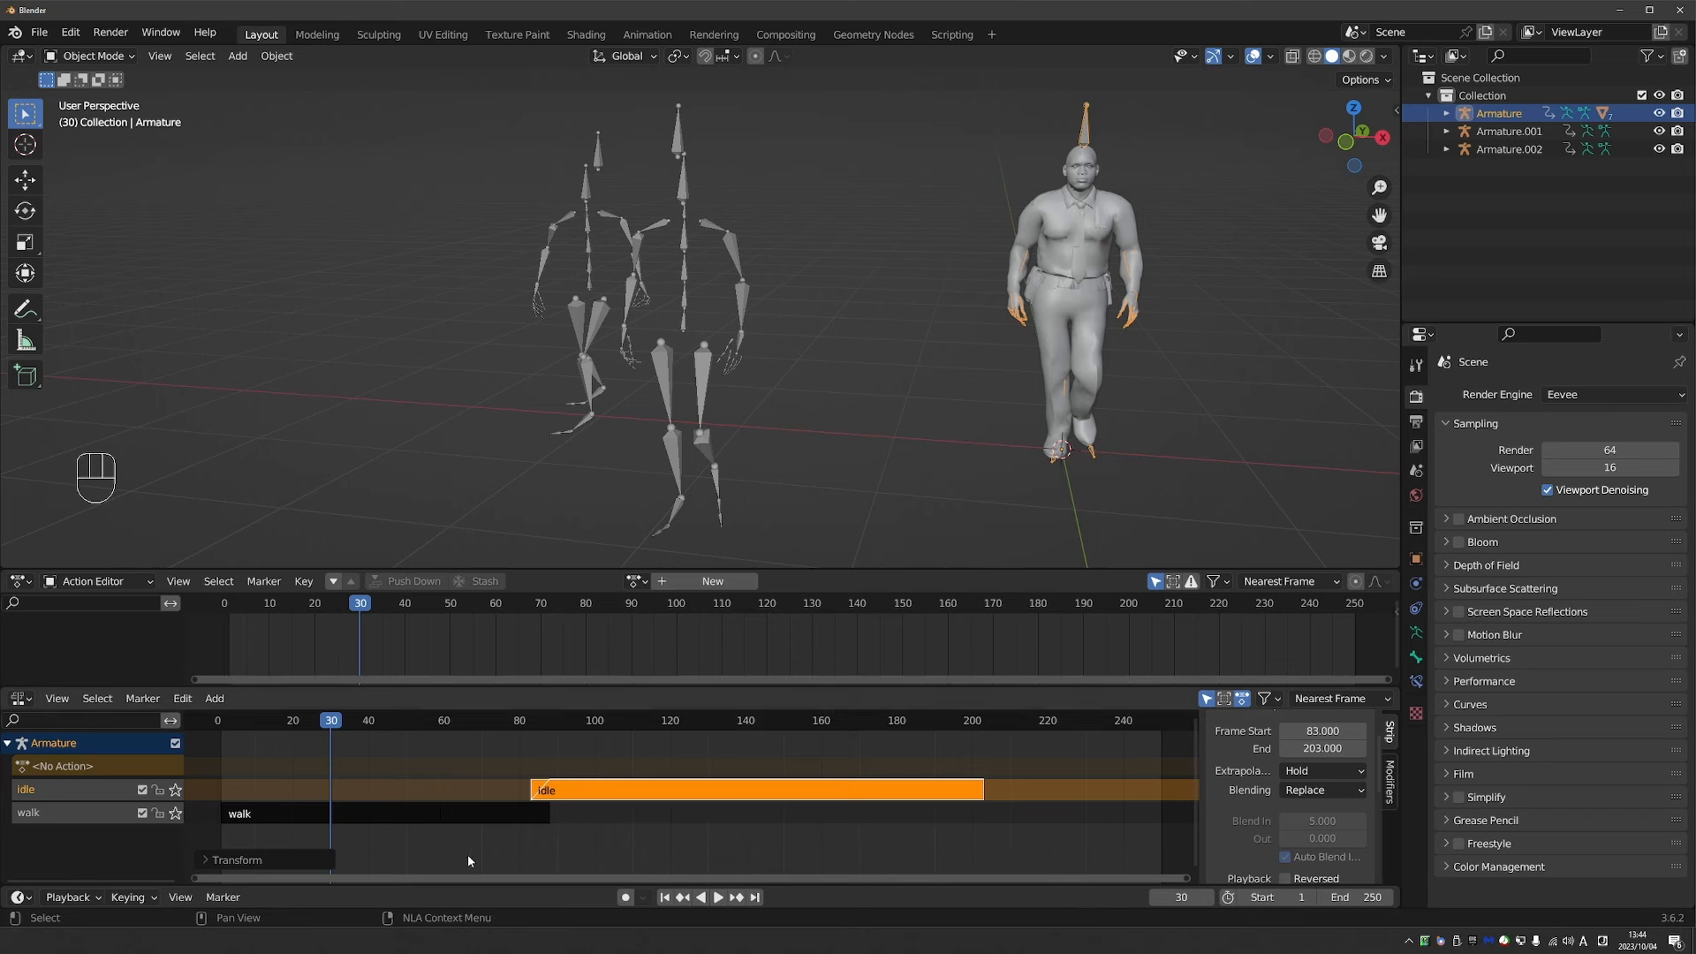
Compare the walk-to-idle transition with Auto Blend In/Out off and on by scrubbing the timeline, leaving it enabled.
click(1286, 856)
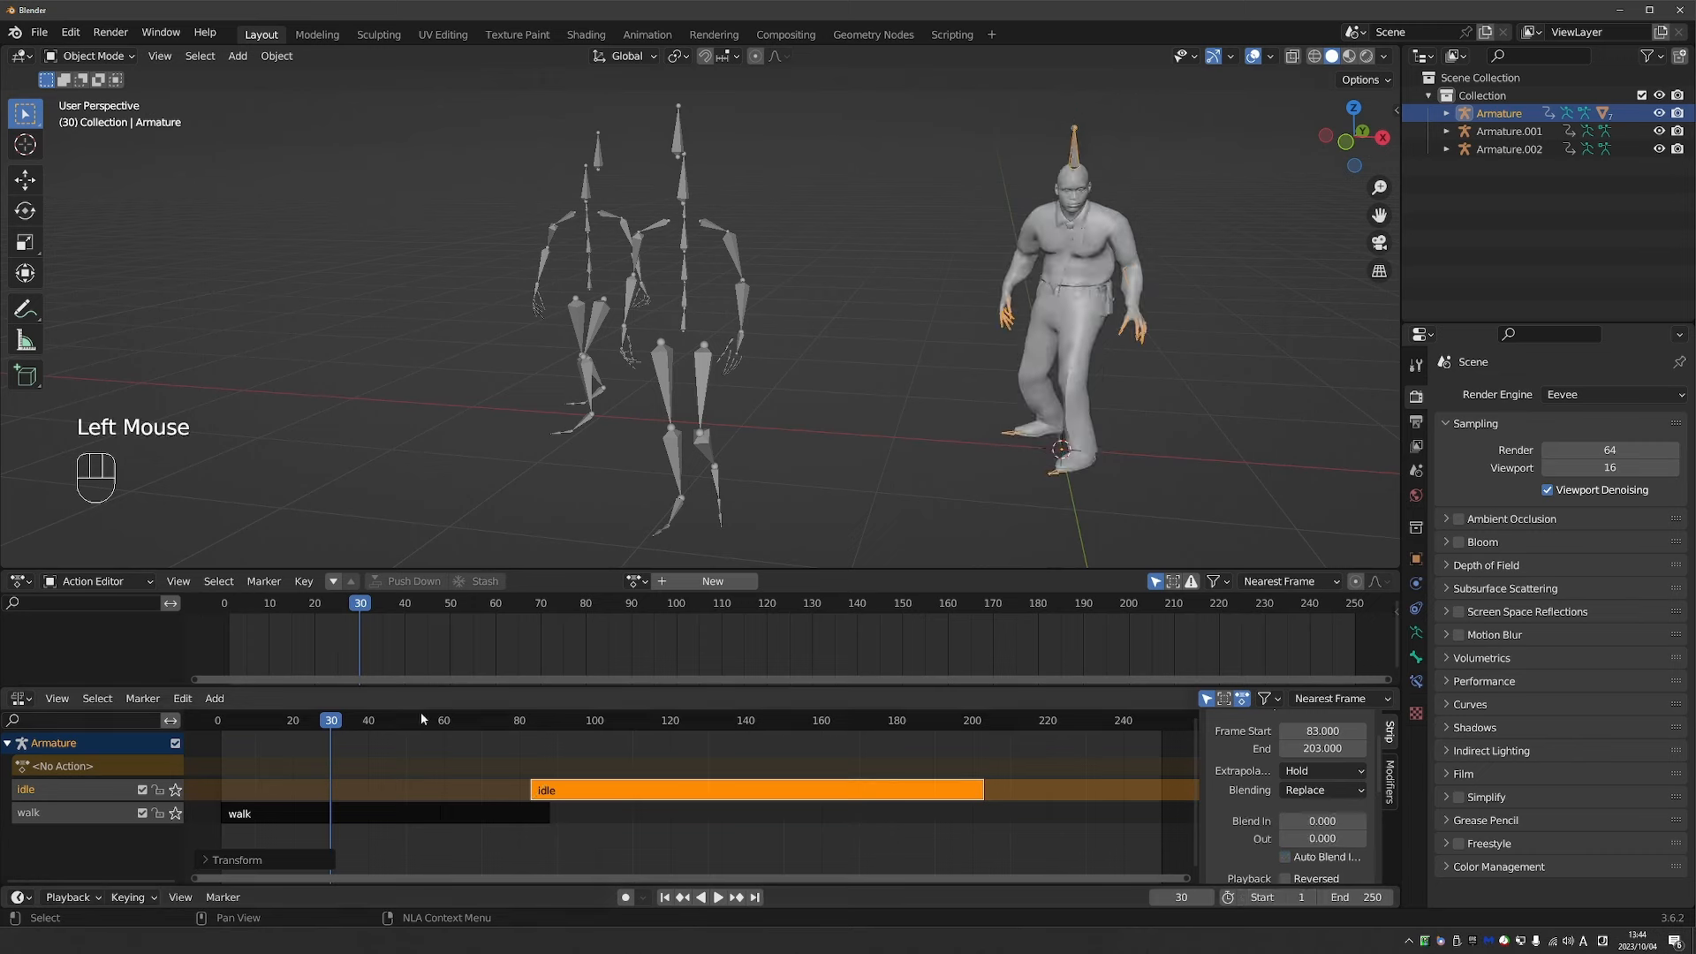
drag(338, 723, 542, 769)
key(Escape)
click(1285, 857)
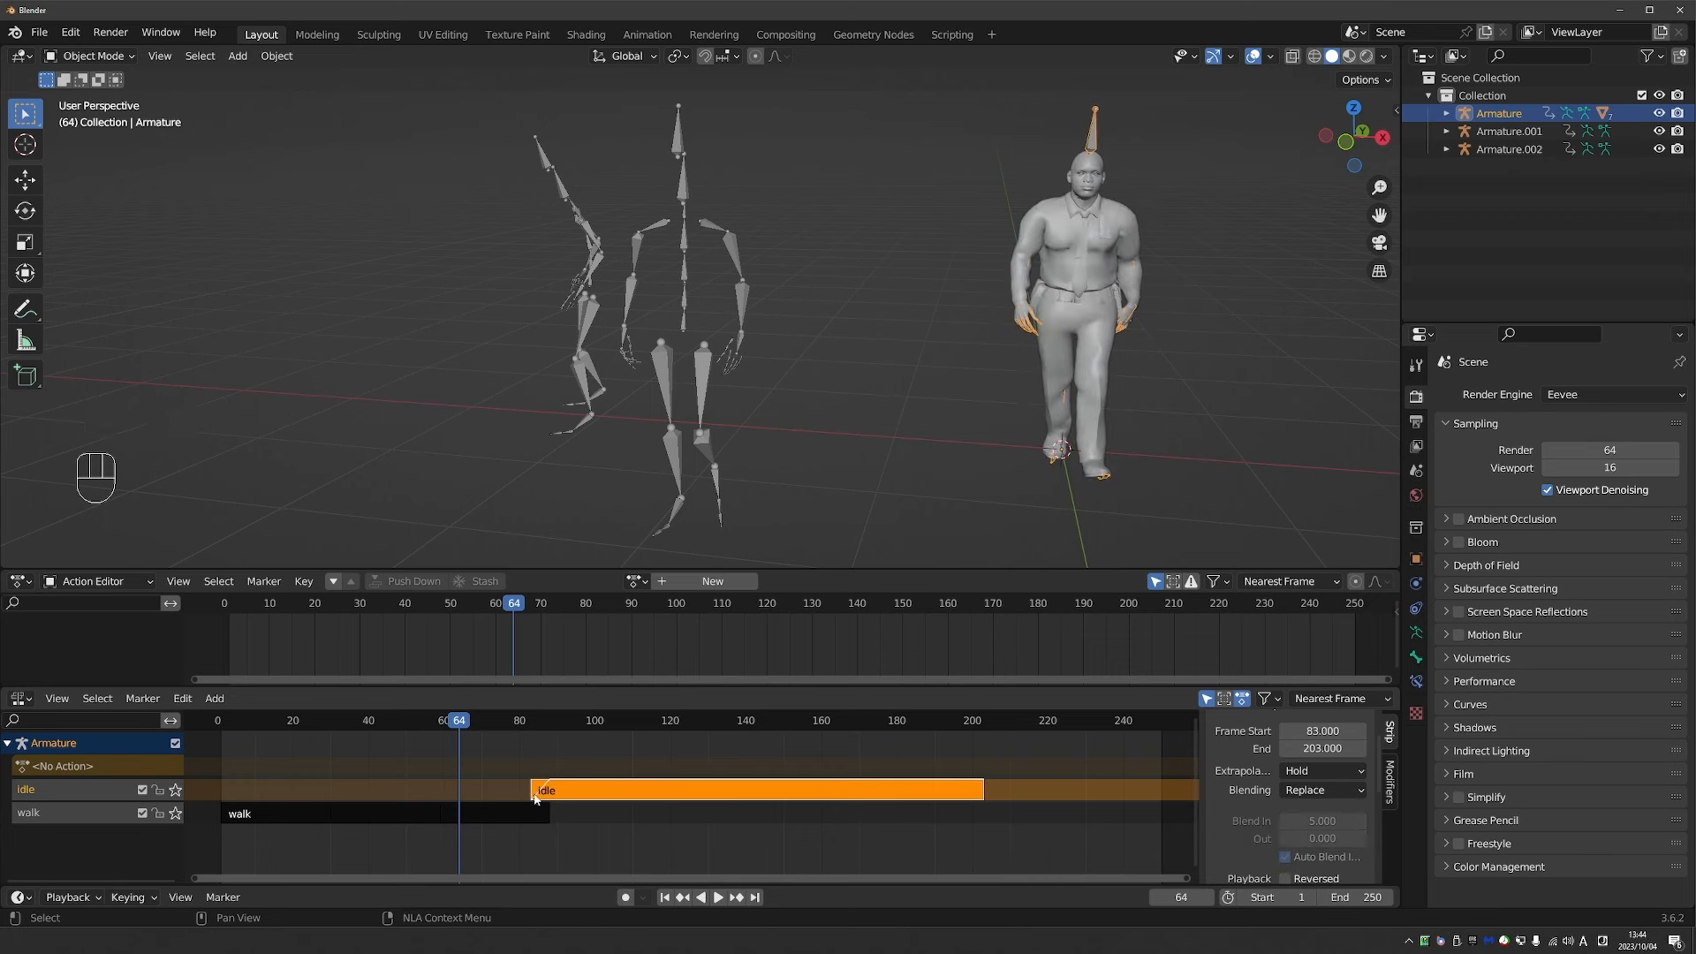
drag(522, 726, 376, 768)
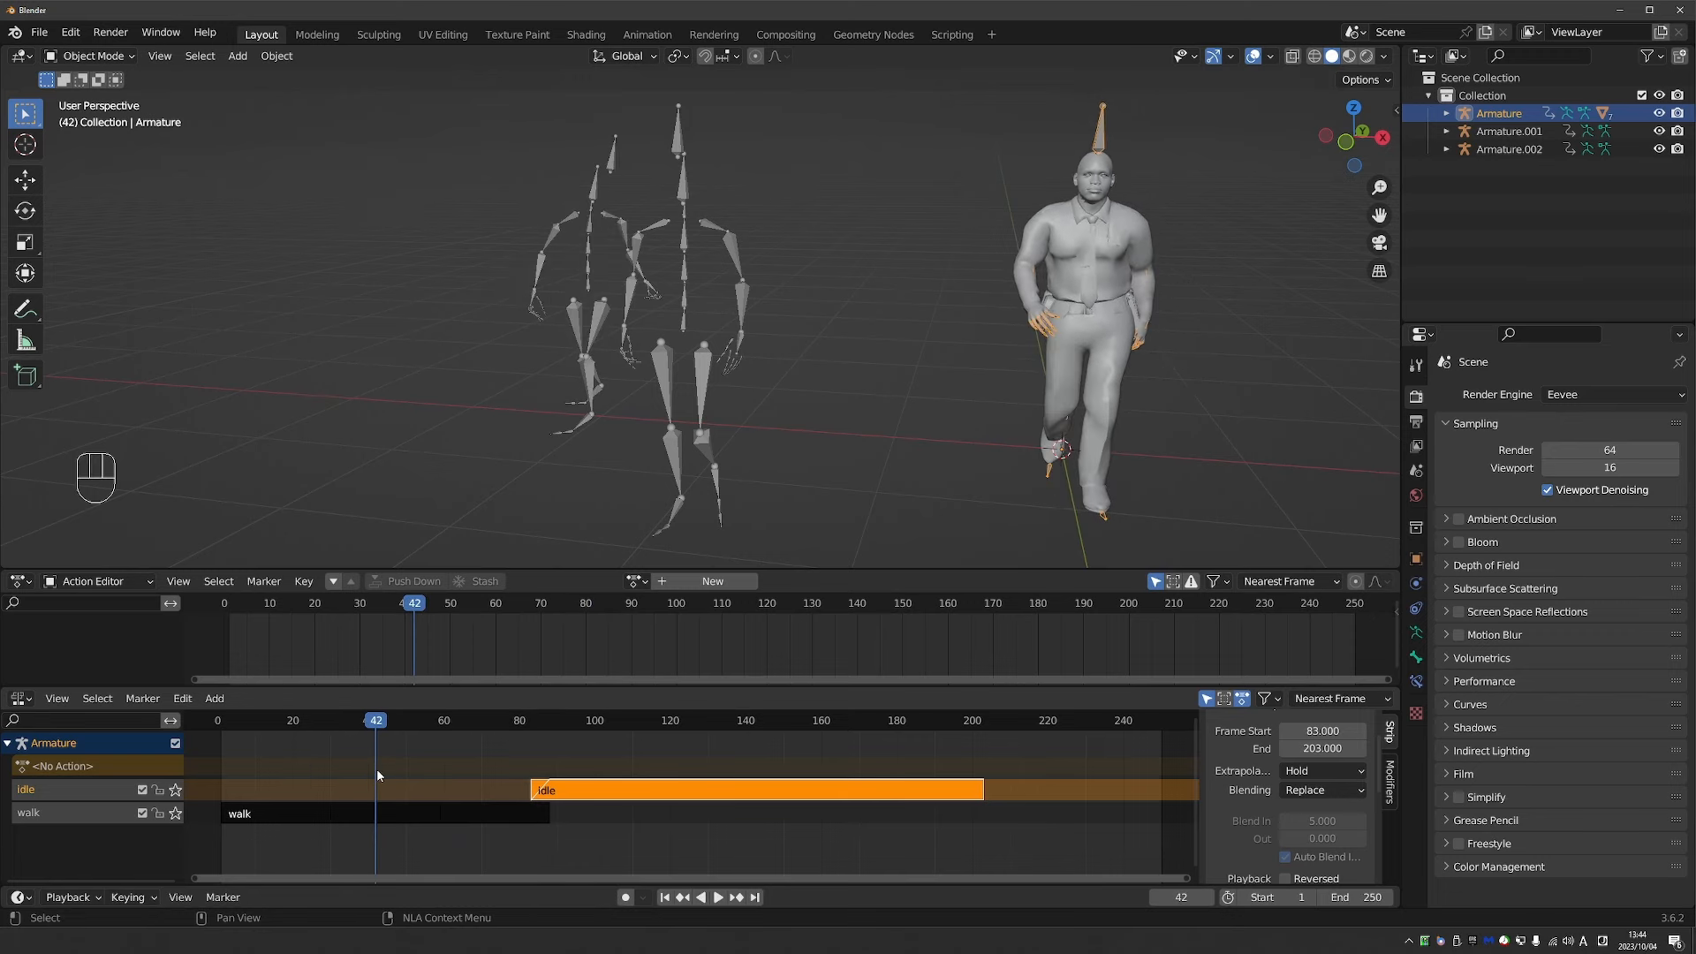
click(1313, 766)
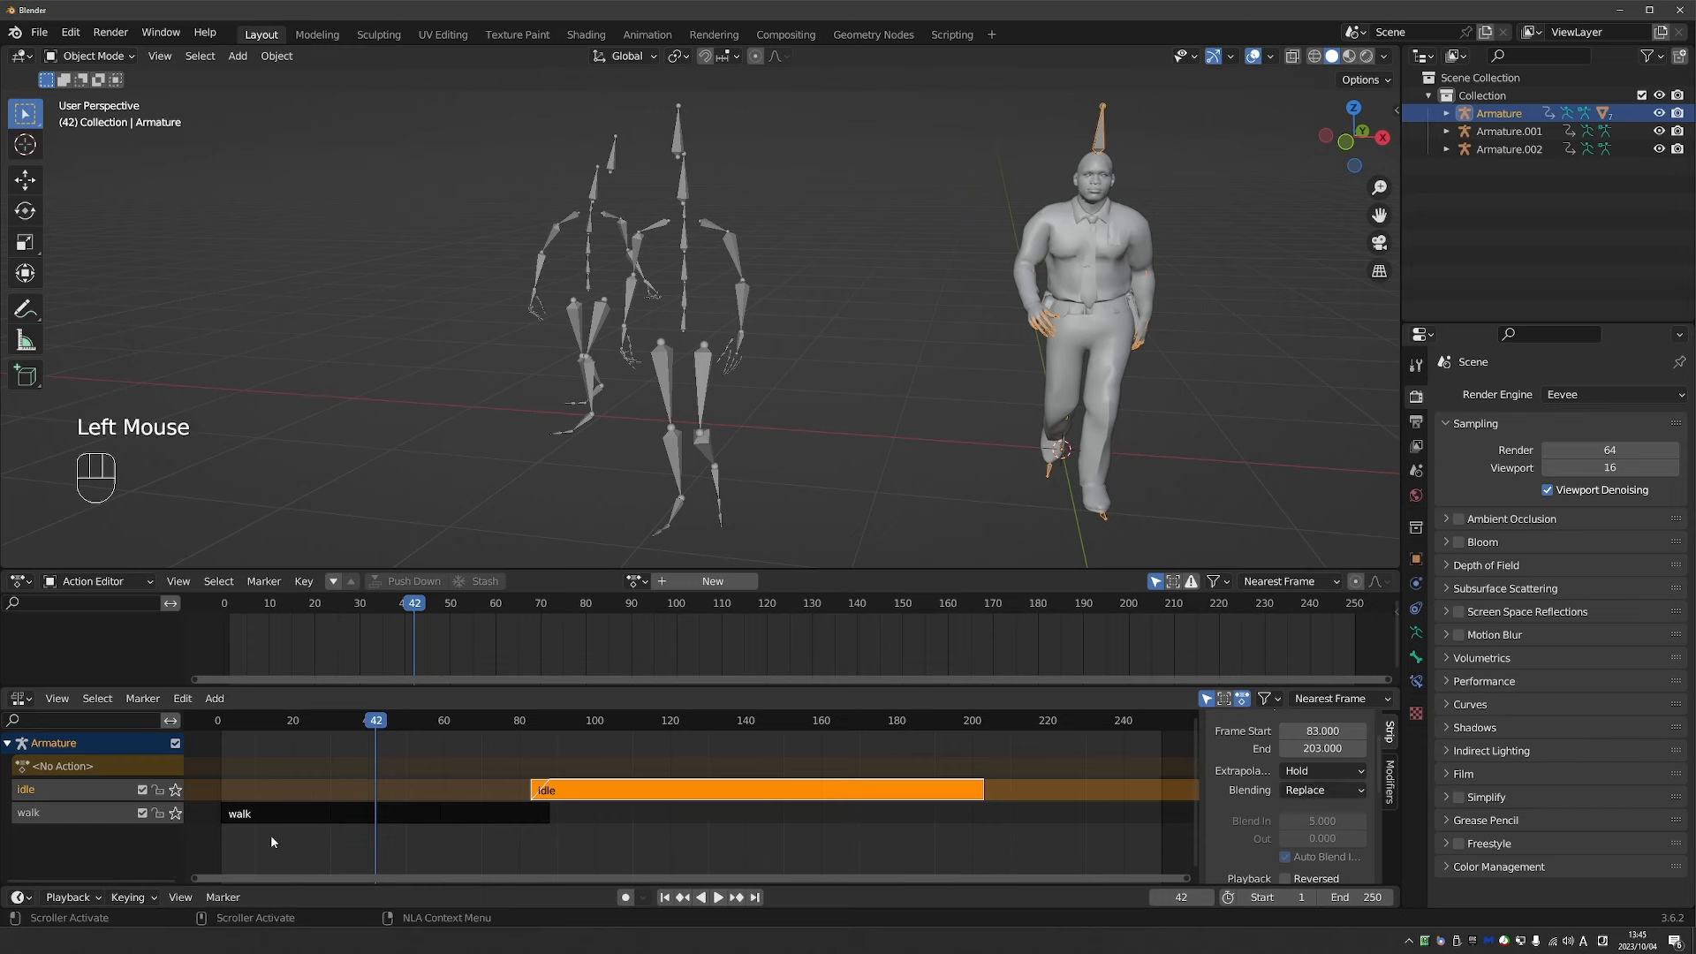
drag(248, 718, 452, 754)
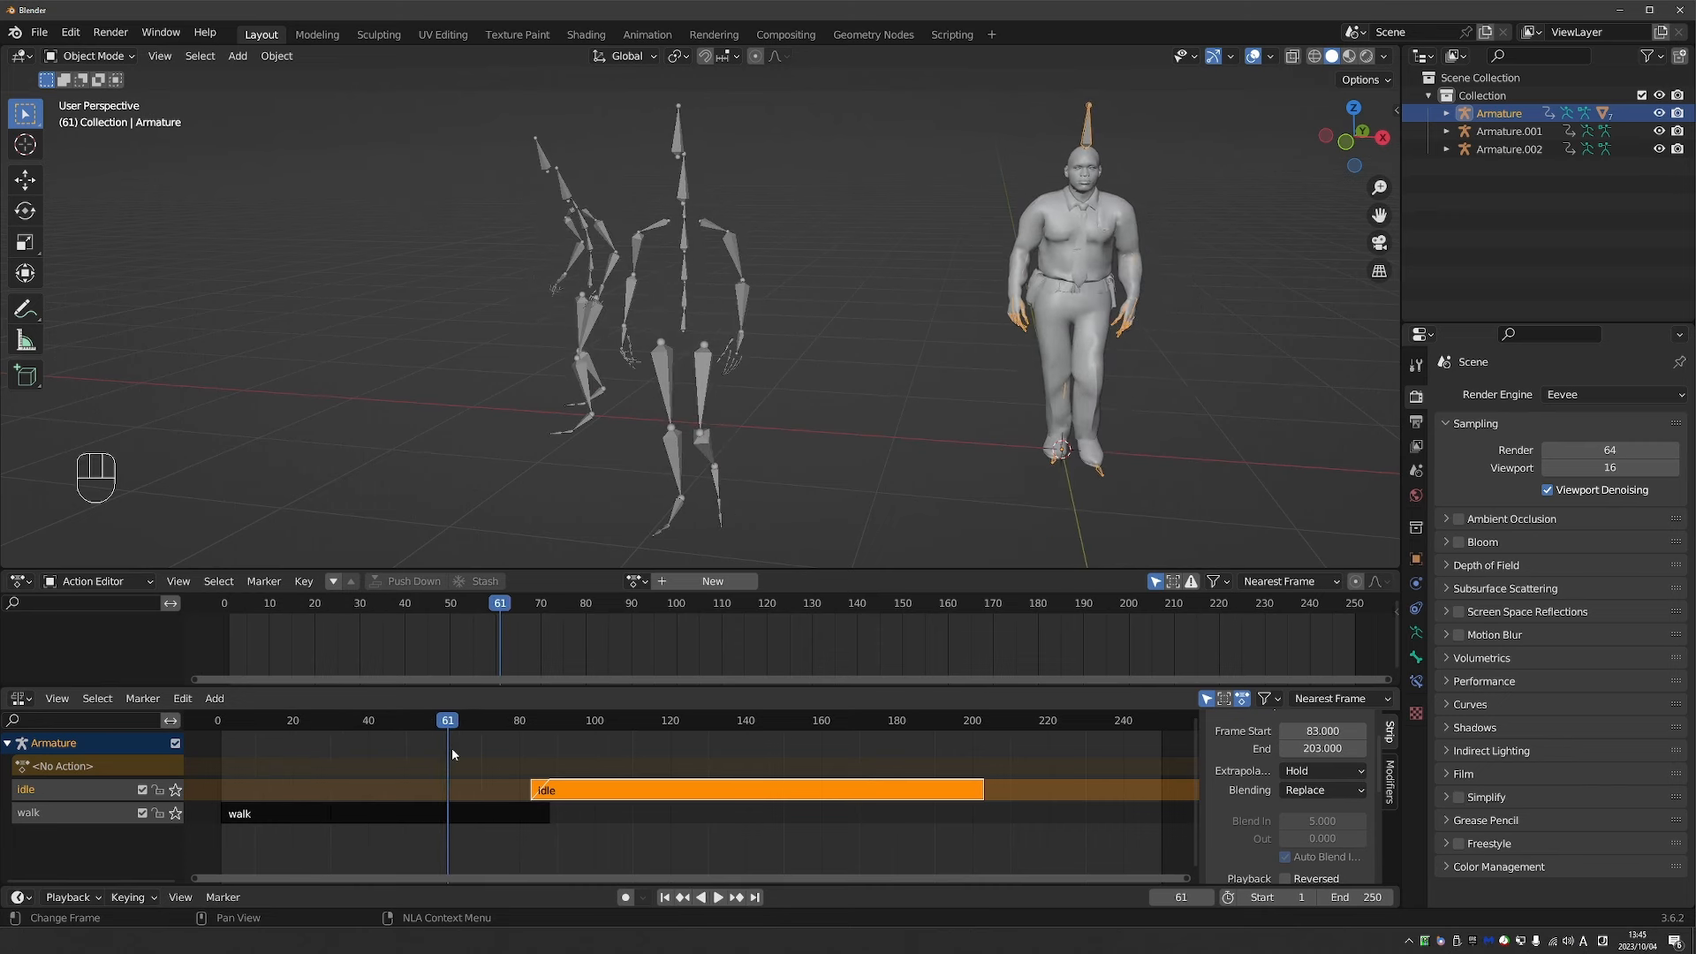
Create a new action named teleport_fix on the character's armature and select its channel in the NLA editor.
click(707, 580)
double_click(706, 581)
text(telep)
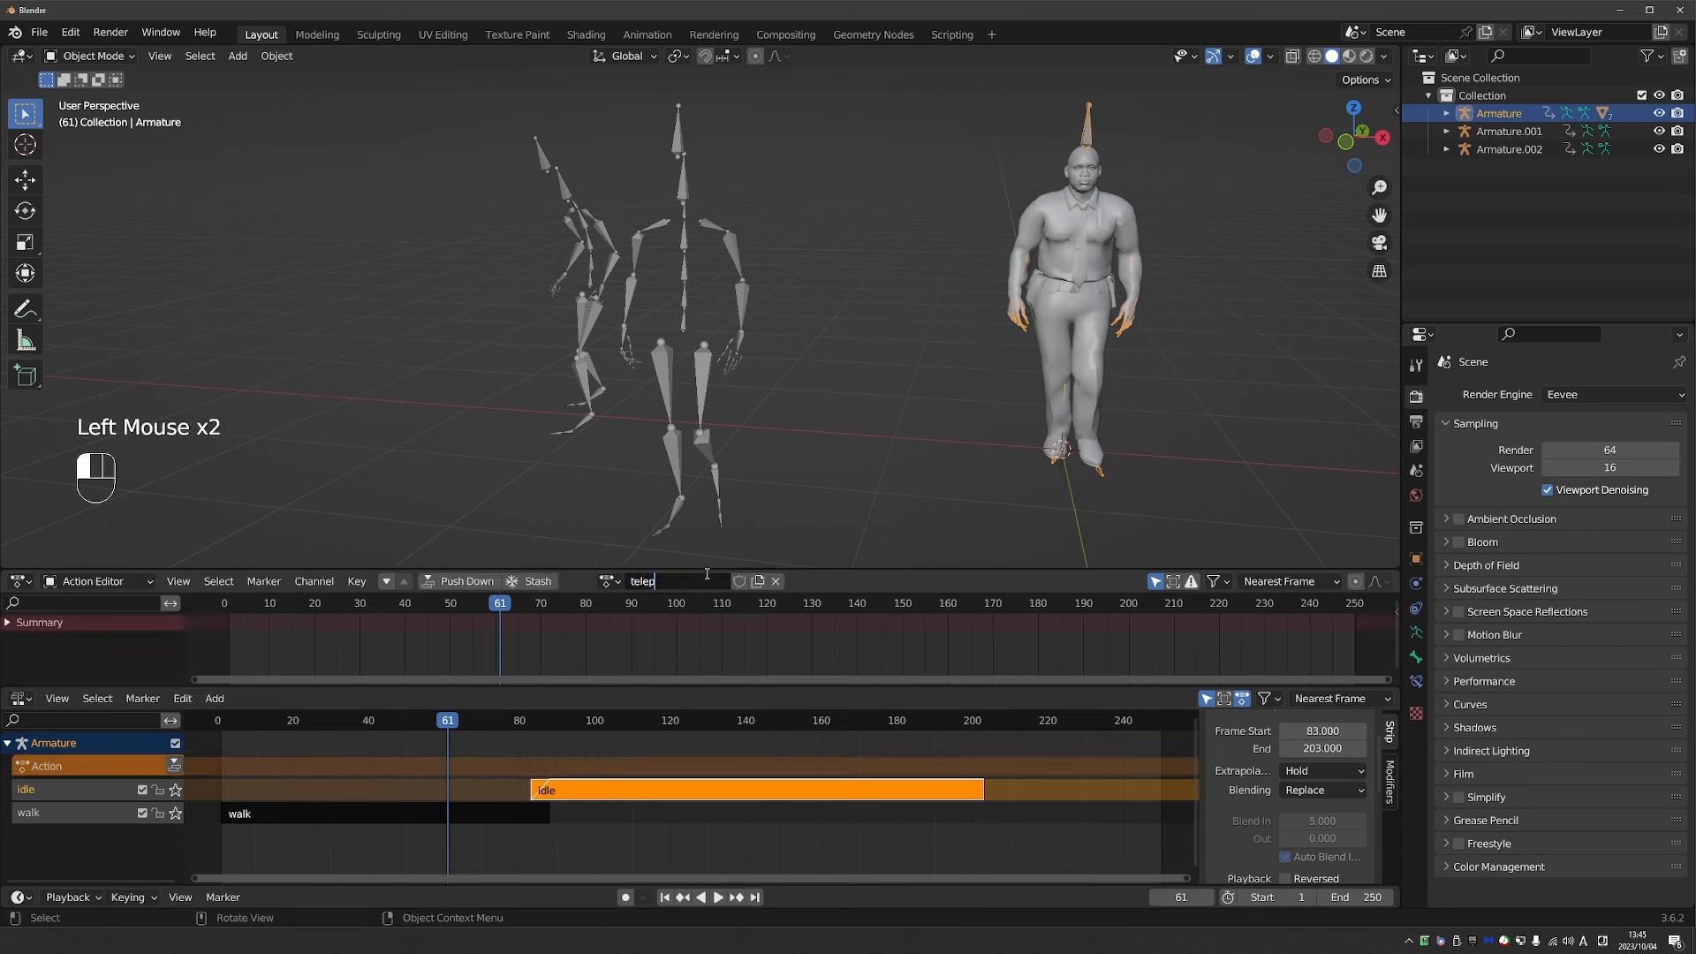
text(ort_fix)
key(Return)
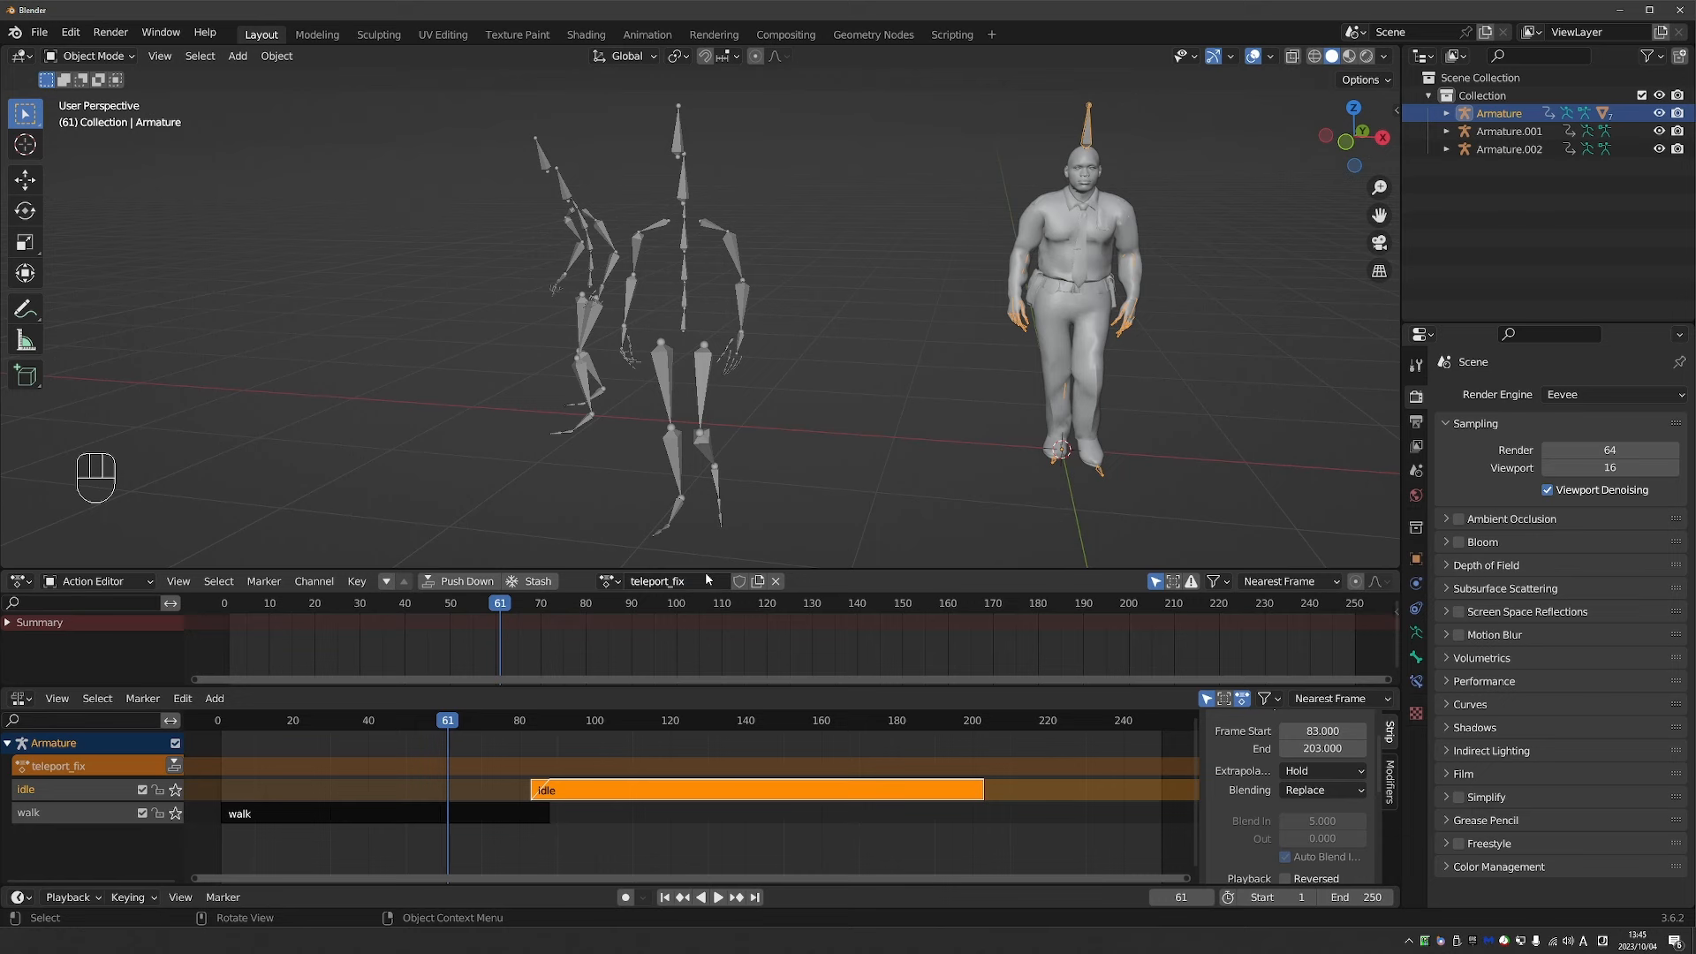
click(92, 767)
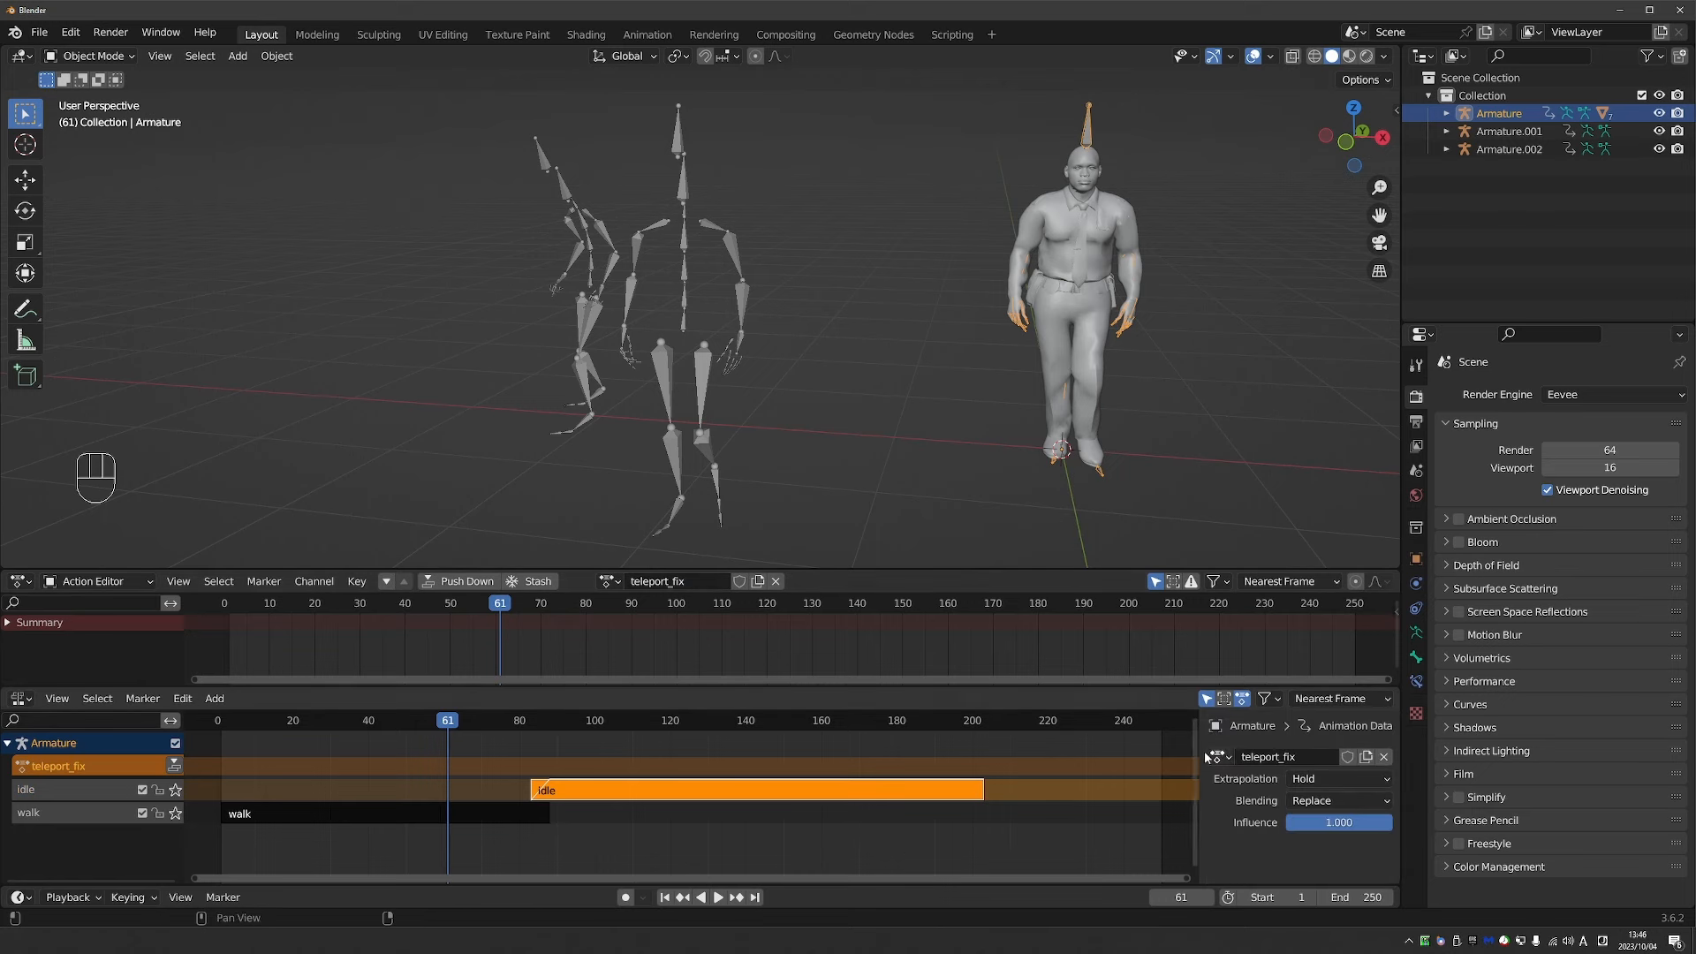
Delete Armature.001 and Armature.002 from the scene and reselect the character's armature.
drag(441, 137, 760, 330)
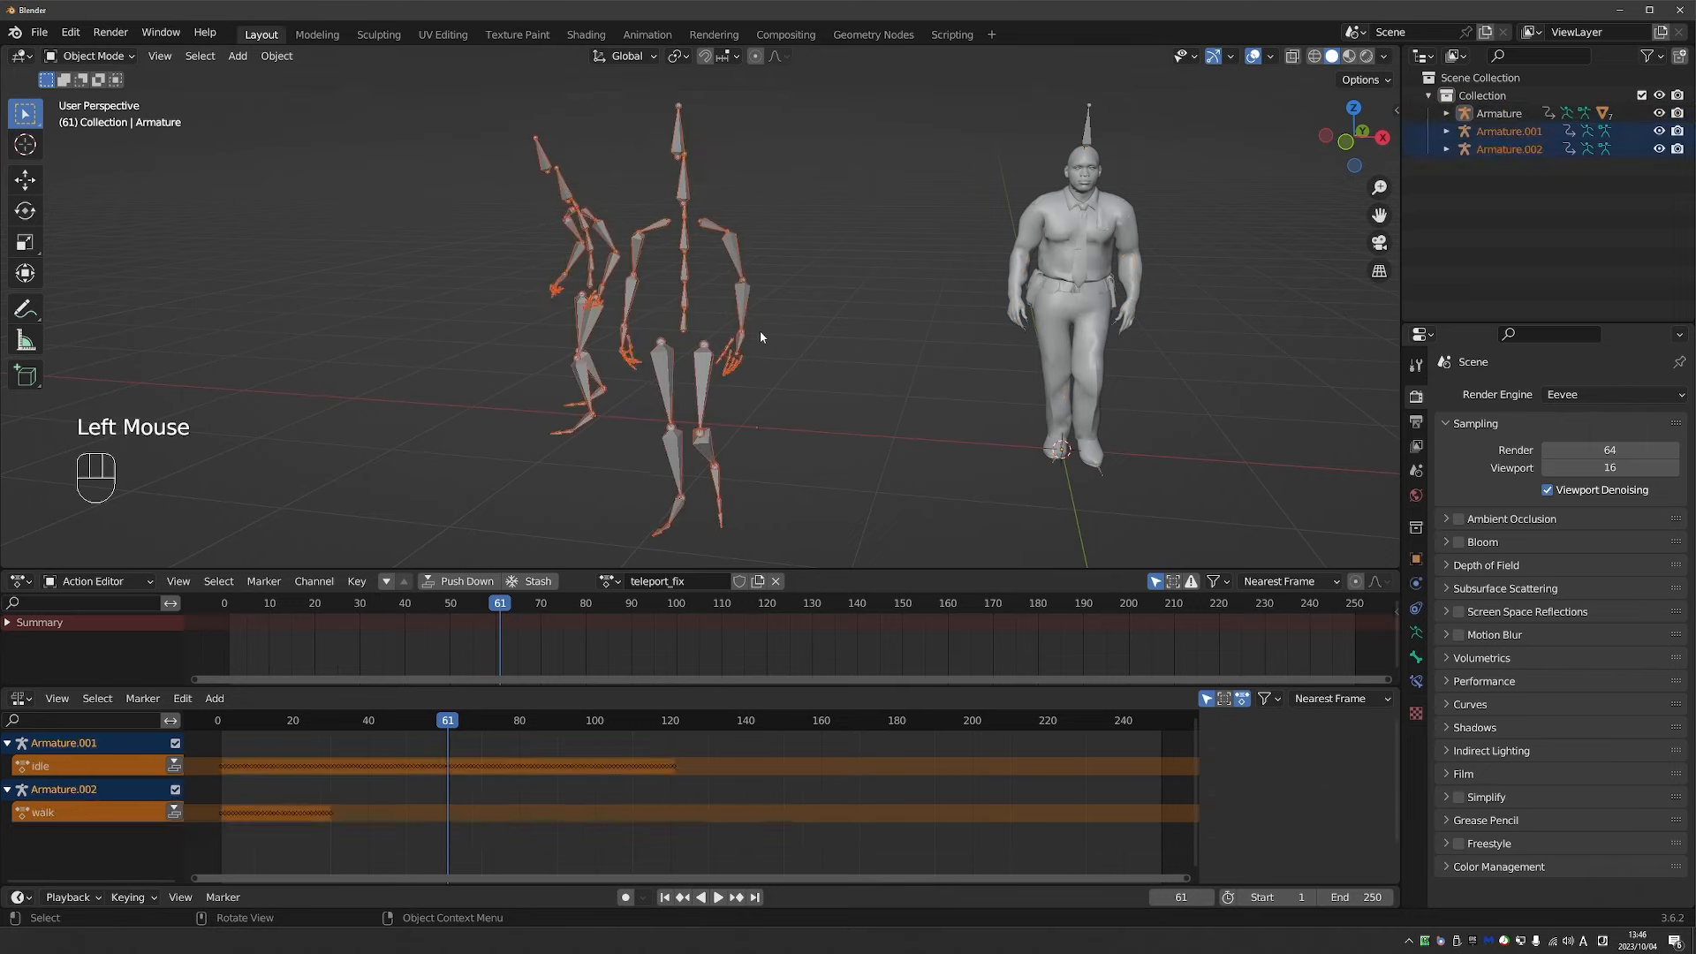
key(Delete)
scroll(1007, 247, down, 2)
click(1084, 178)
click(1085, 178)
middle_drag(1084, 181, 899, 235)
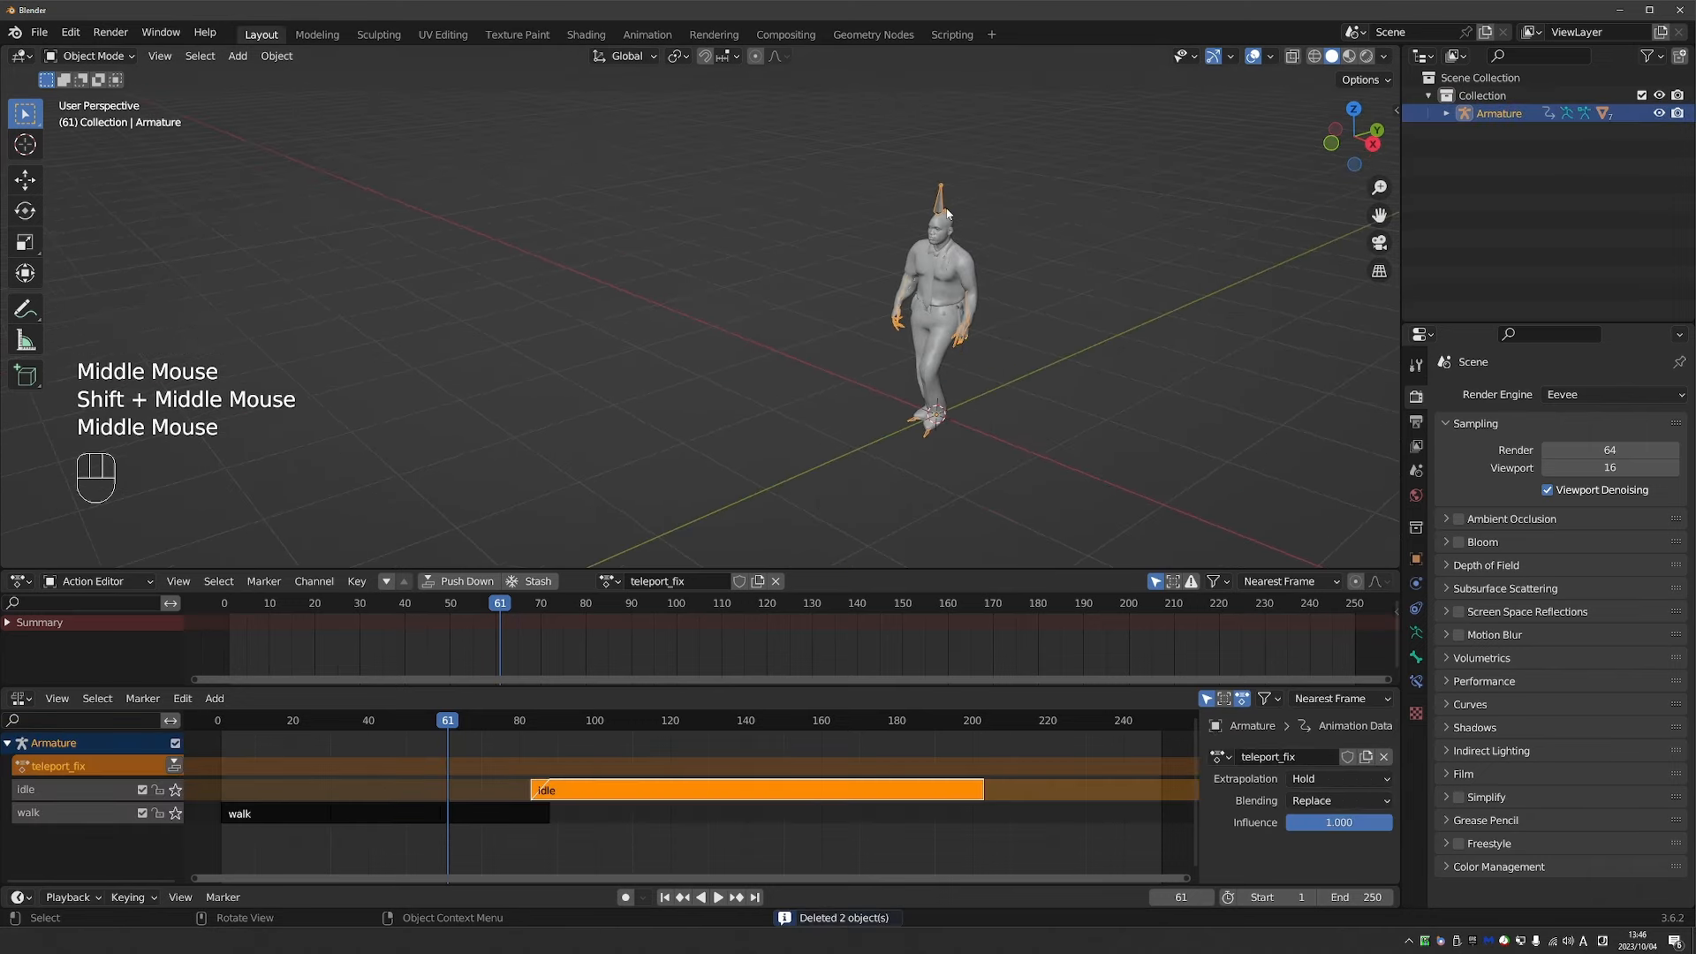
middle_click(930, 252)
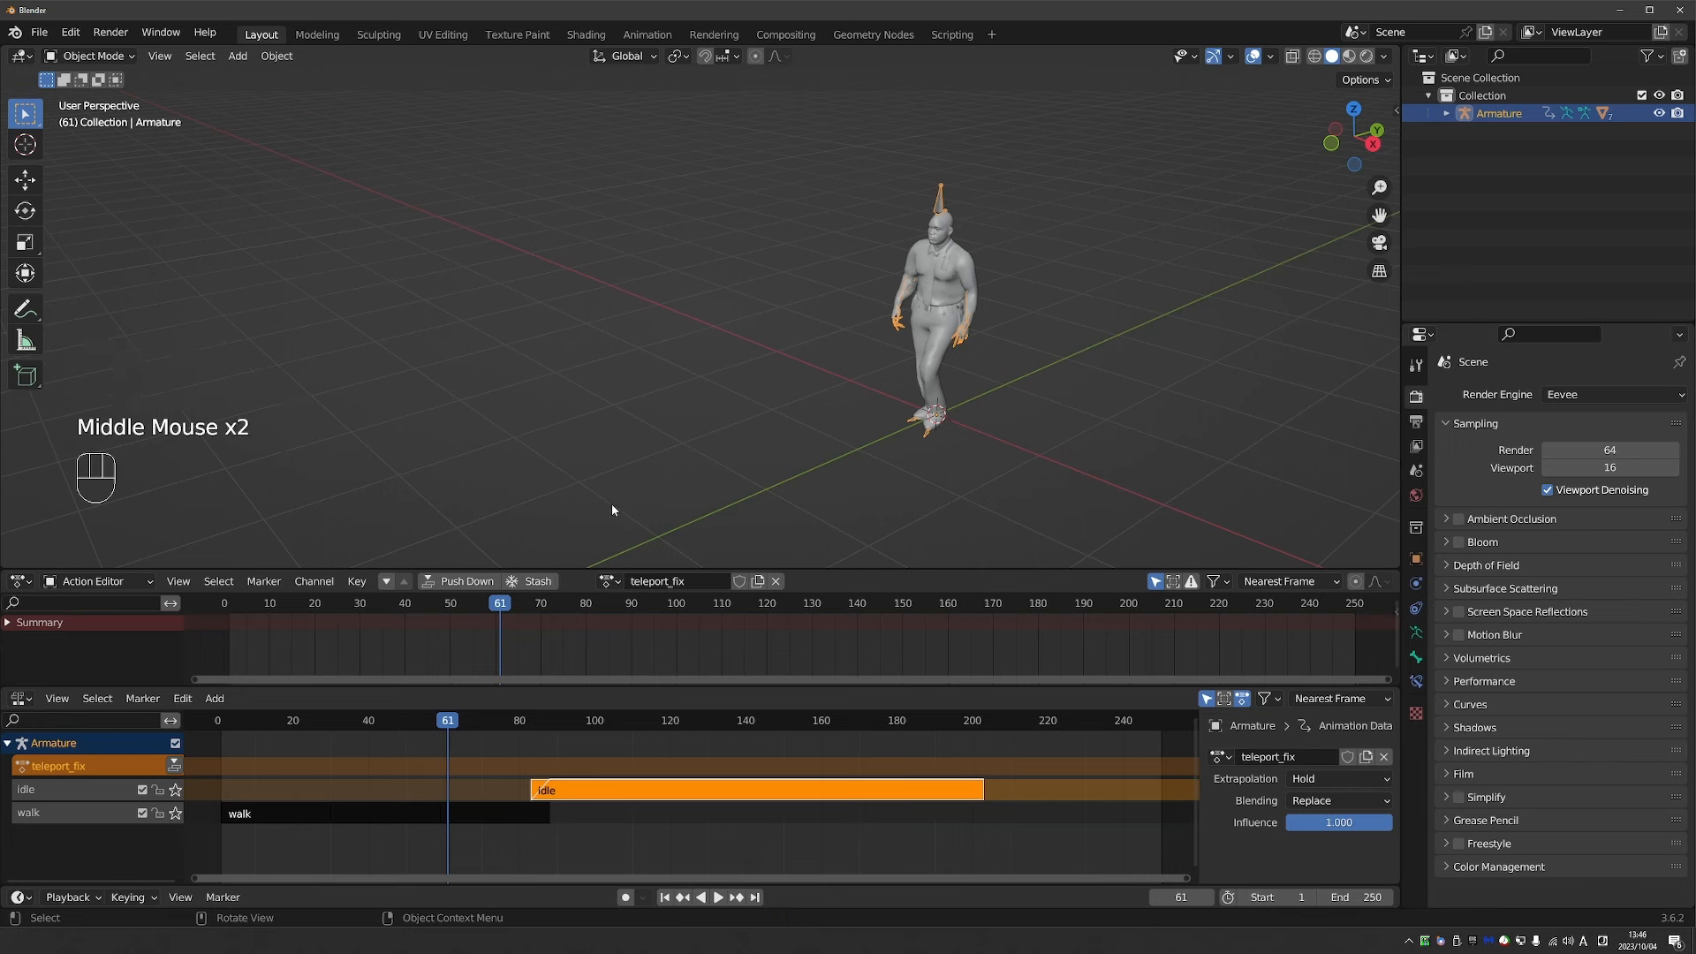
Go to frame 29 and insert Location and Location & Rotation keyframes on the character's armature in the teleport_fix action.
drag(310, 720, 328, 723)
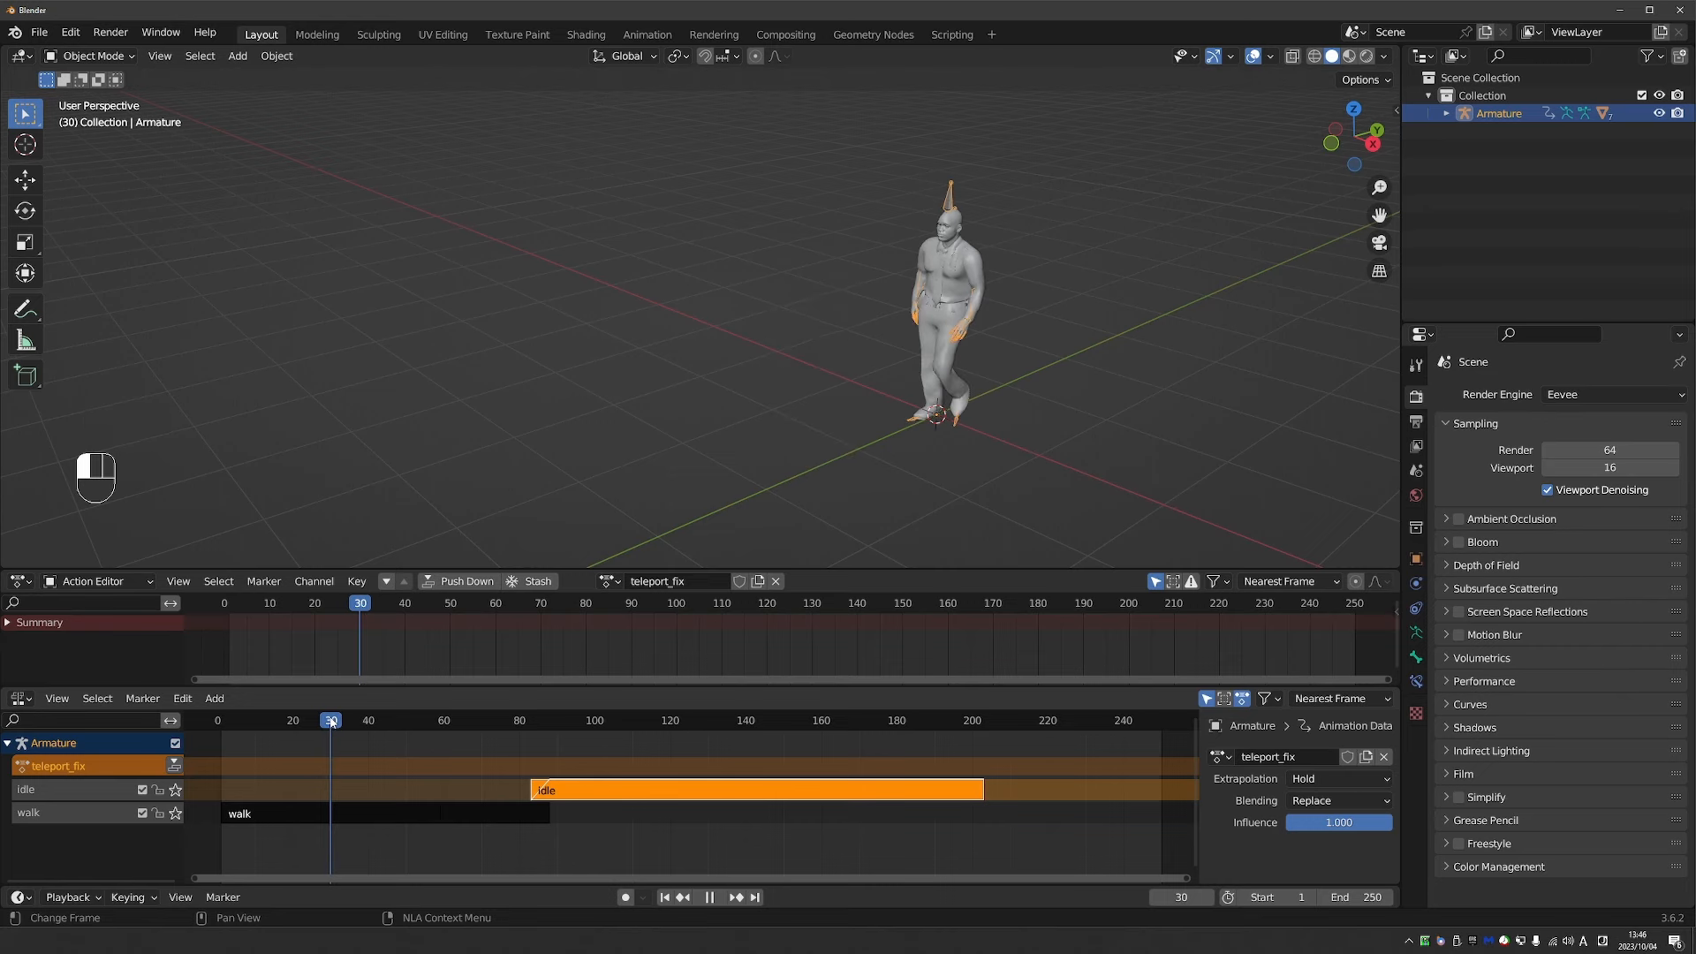
key(Escape)
middle_drag(715, 333, 818, 294)
key(i)
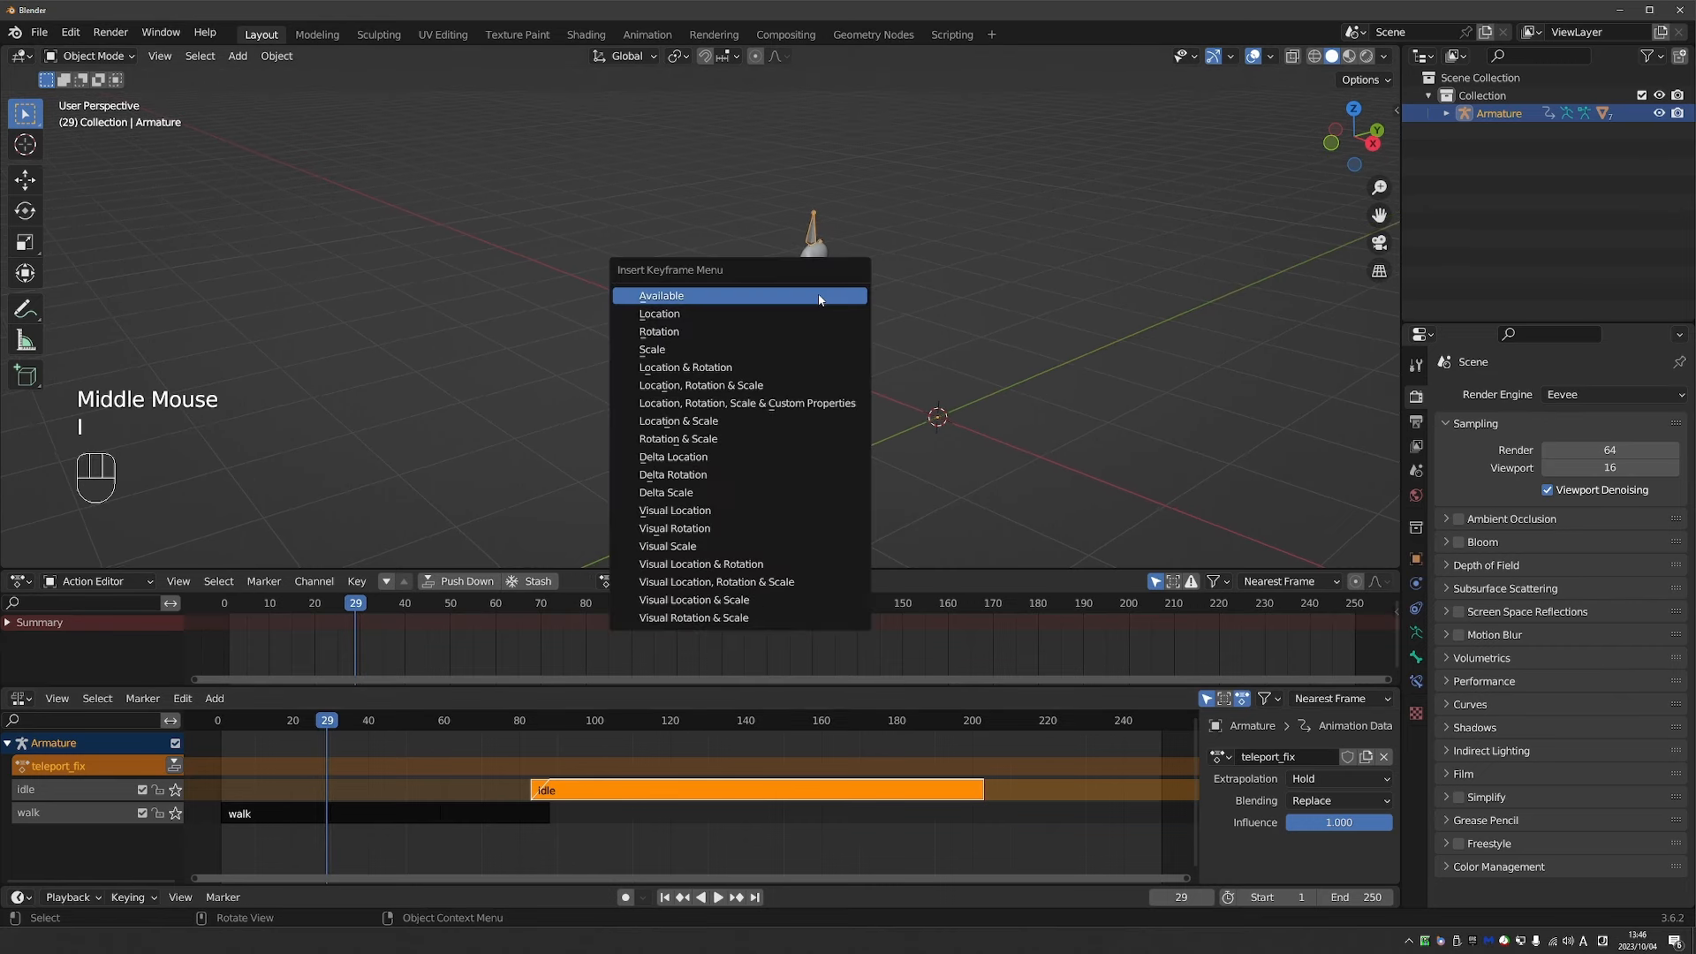
click(794, 316)
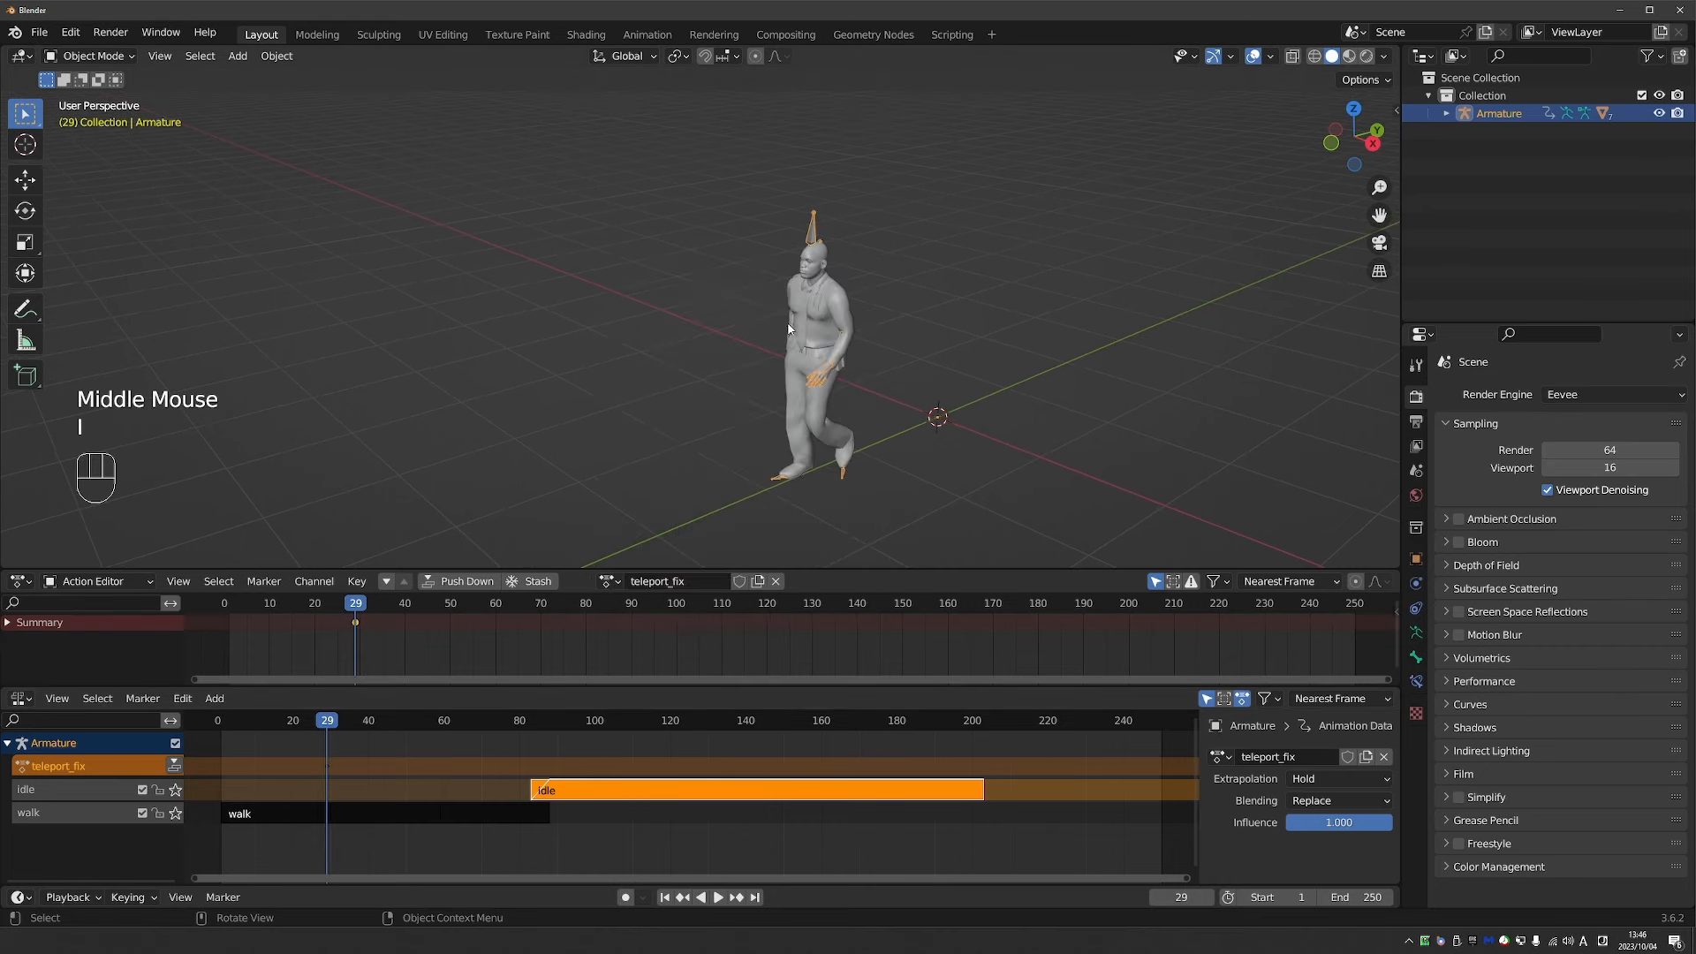
key(i)
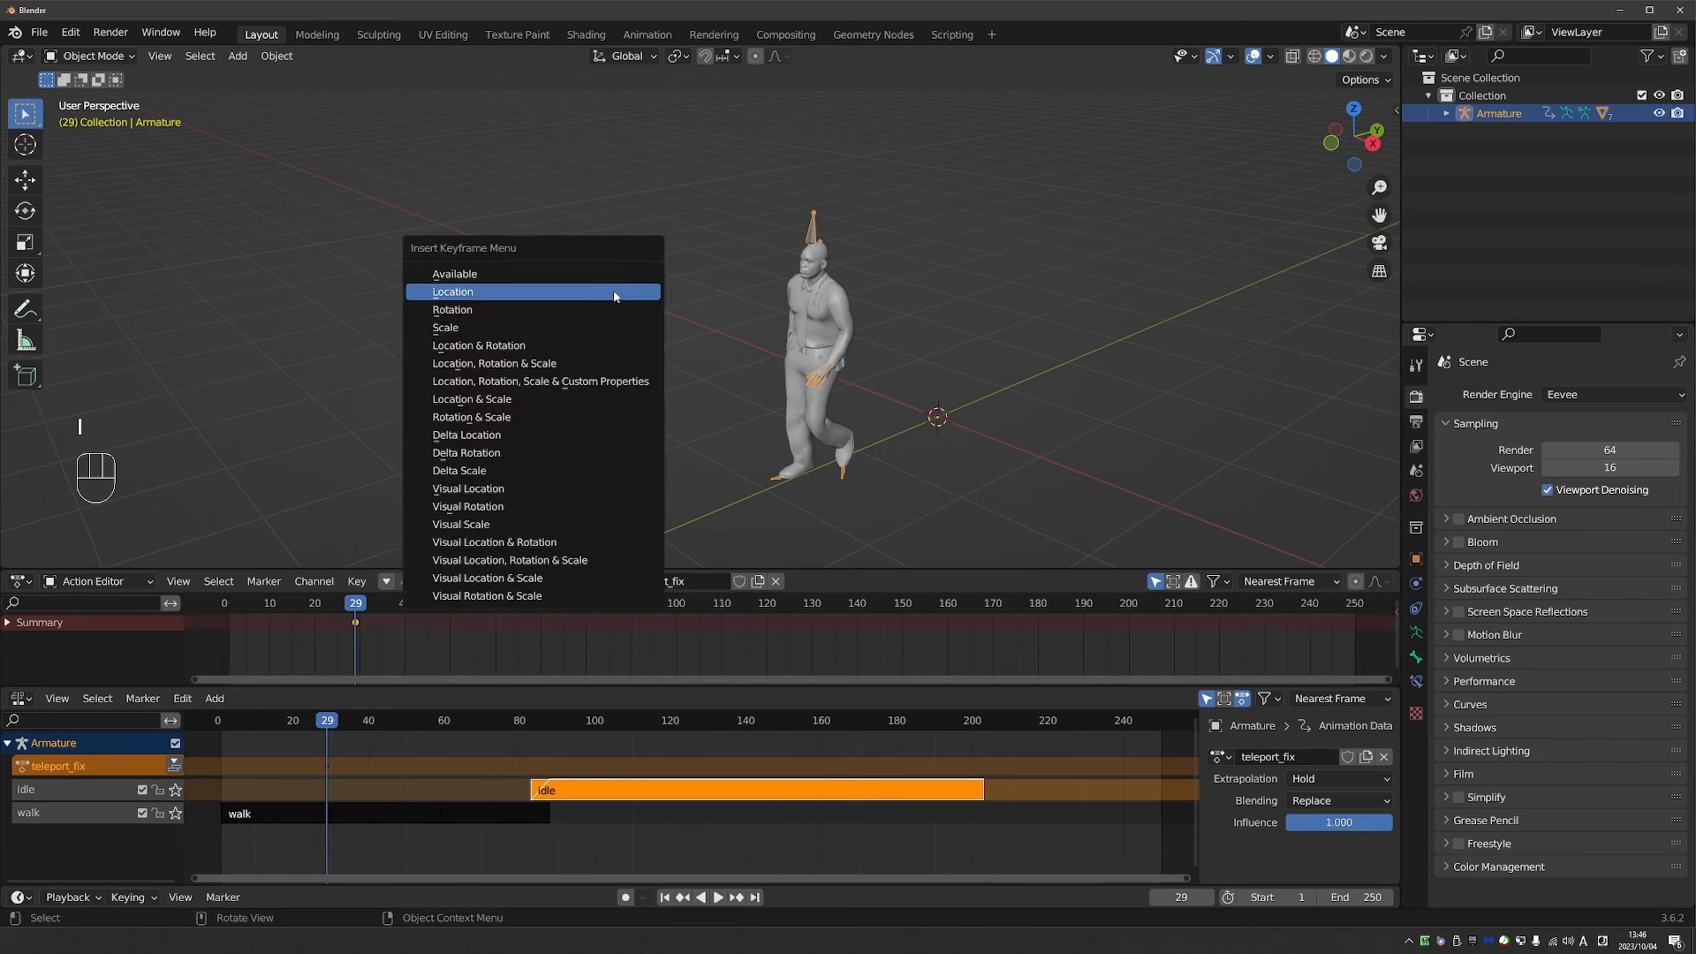
click(526, 349)
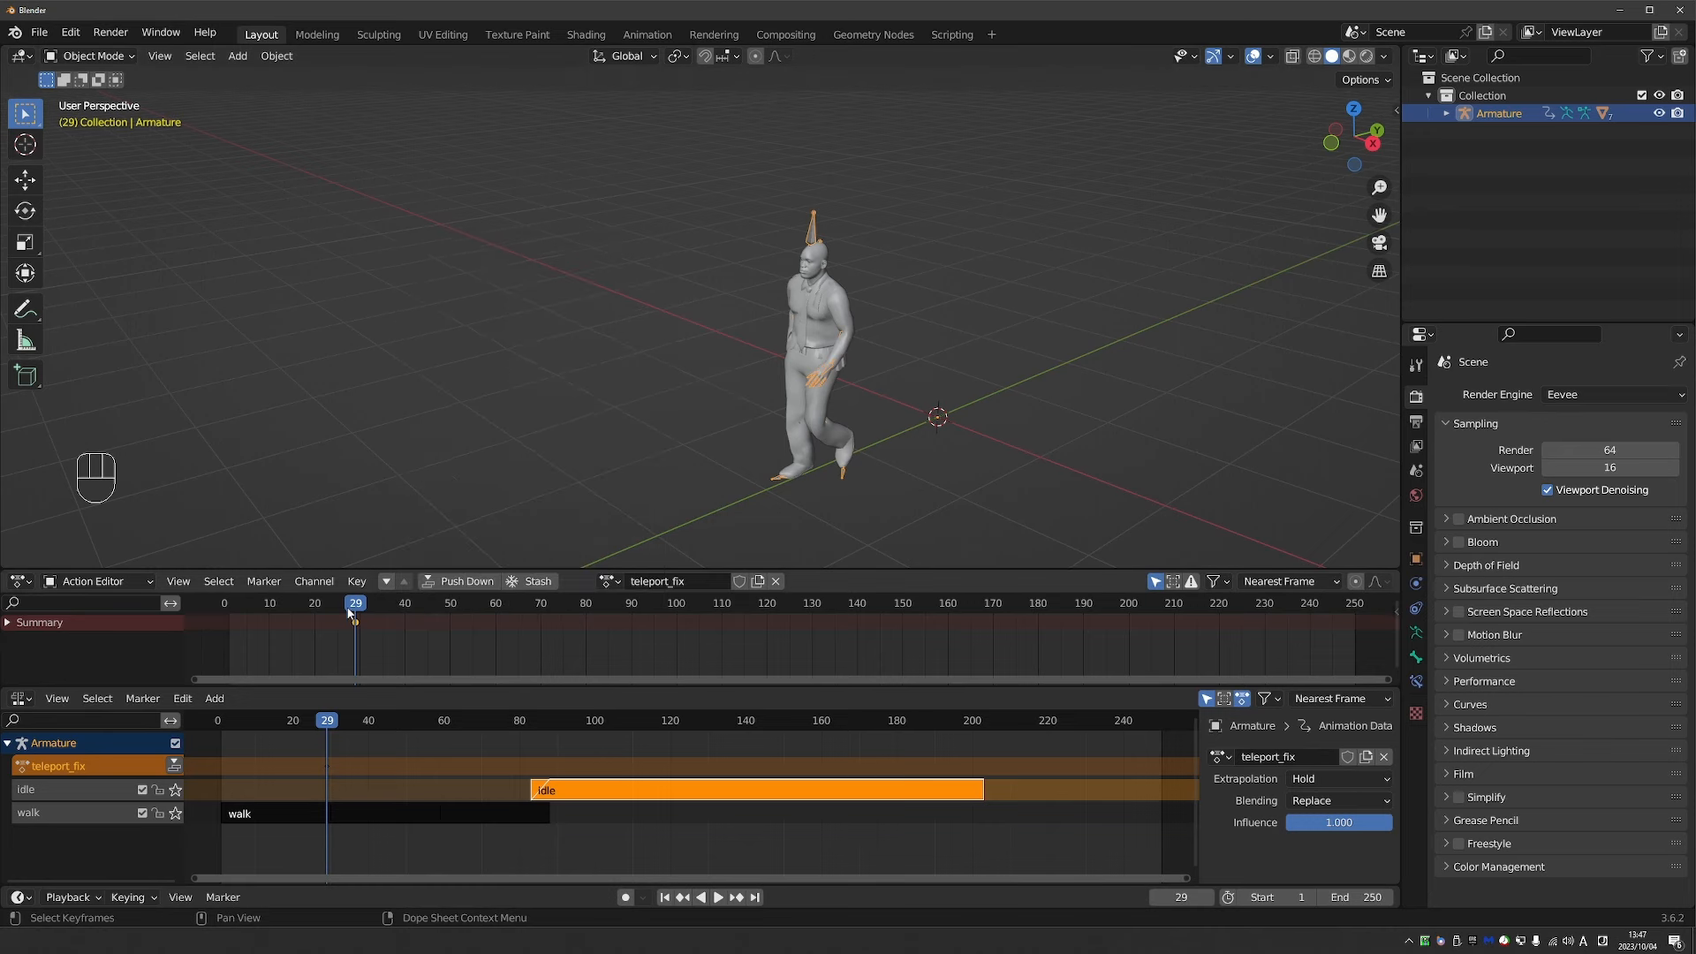
From the right orthographic view, place the 3D cursor at the planted foot's heel to mark its position at frame 29.
middle_click(566, 429)
key(KP_3)
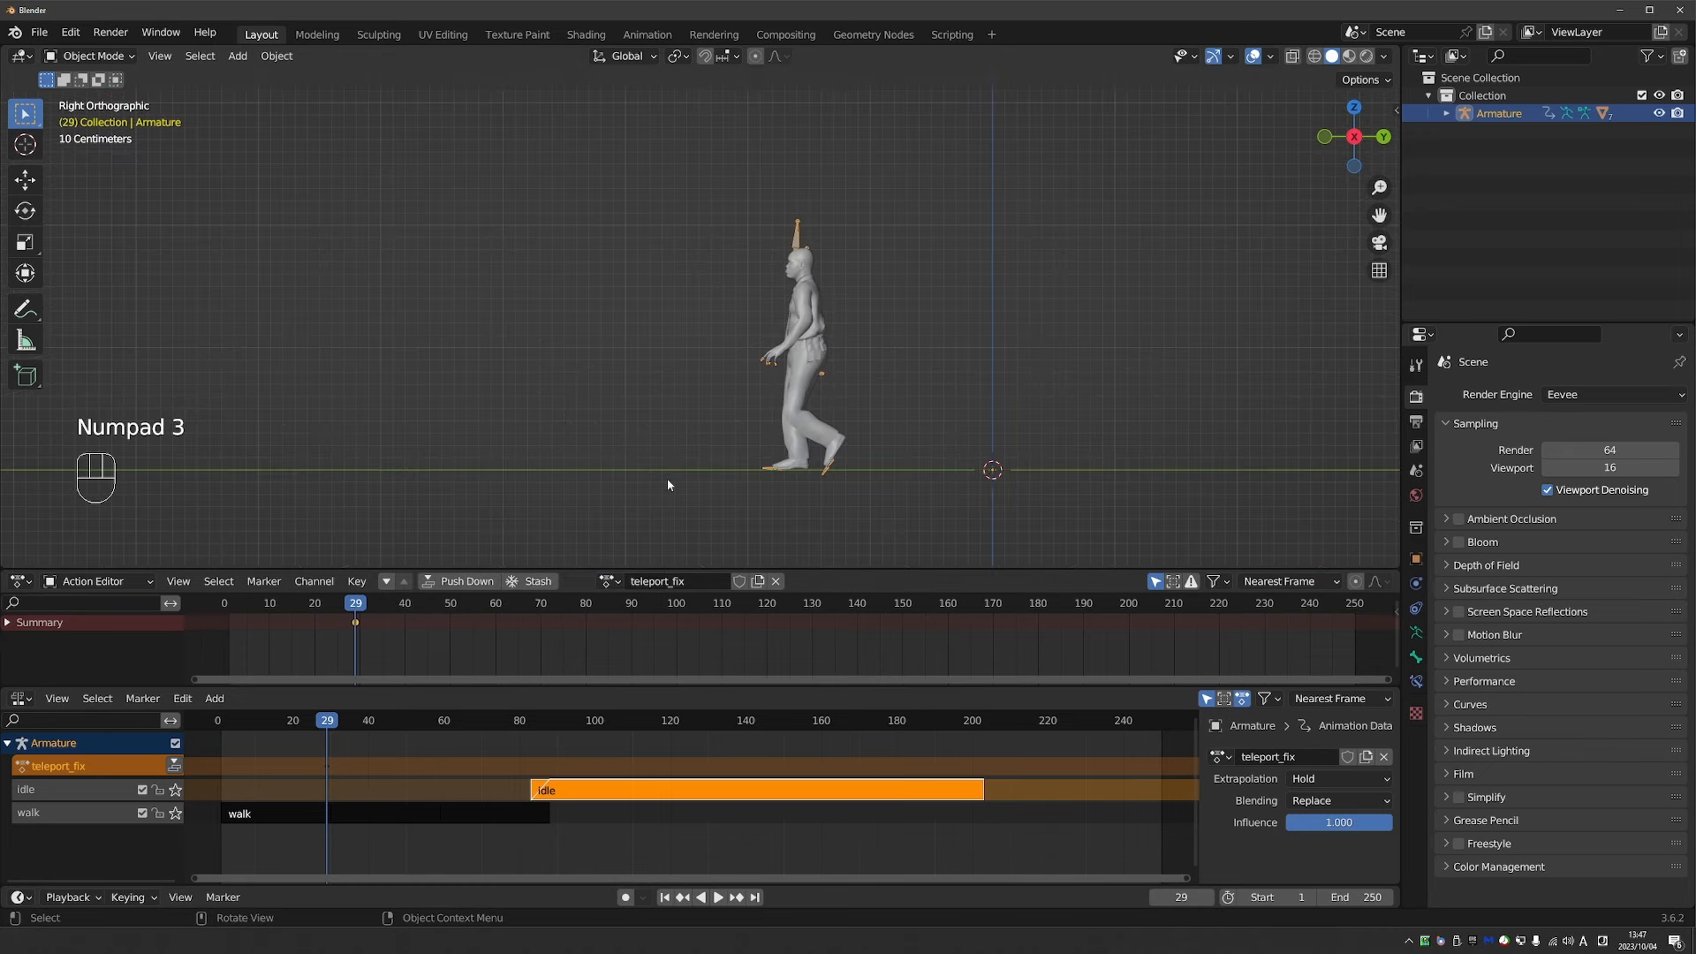
scroll(821, 477, up, 3)
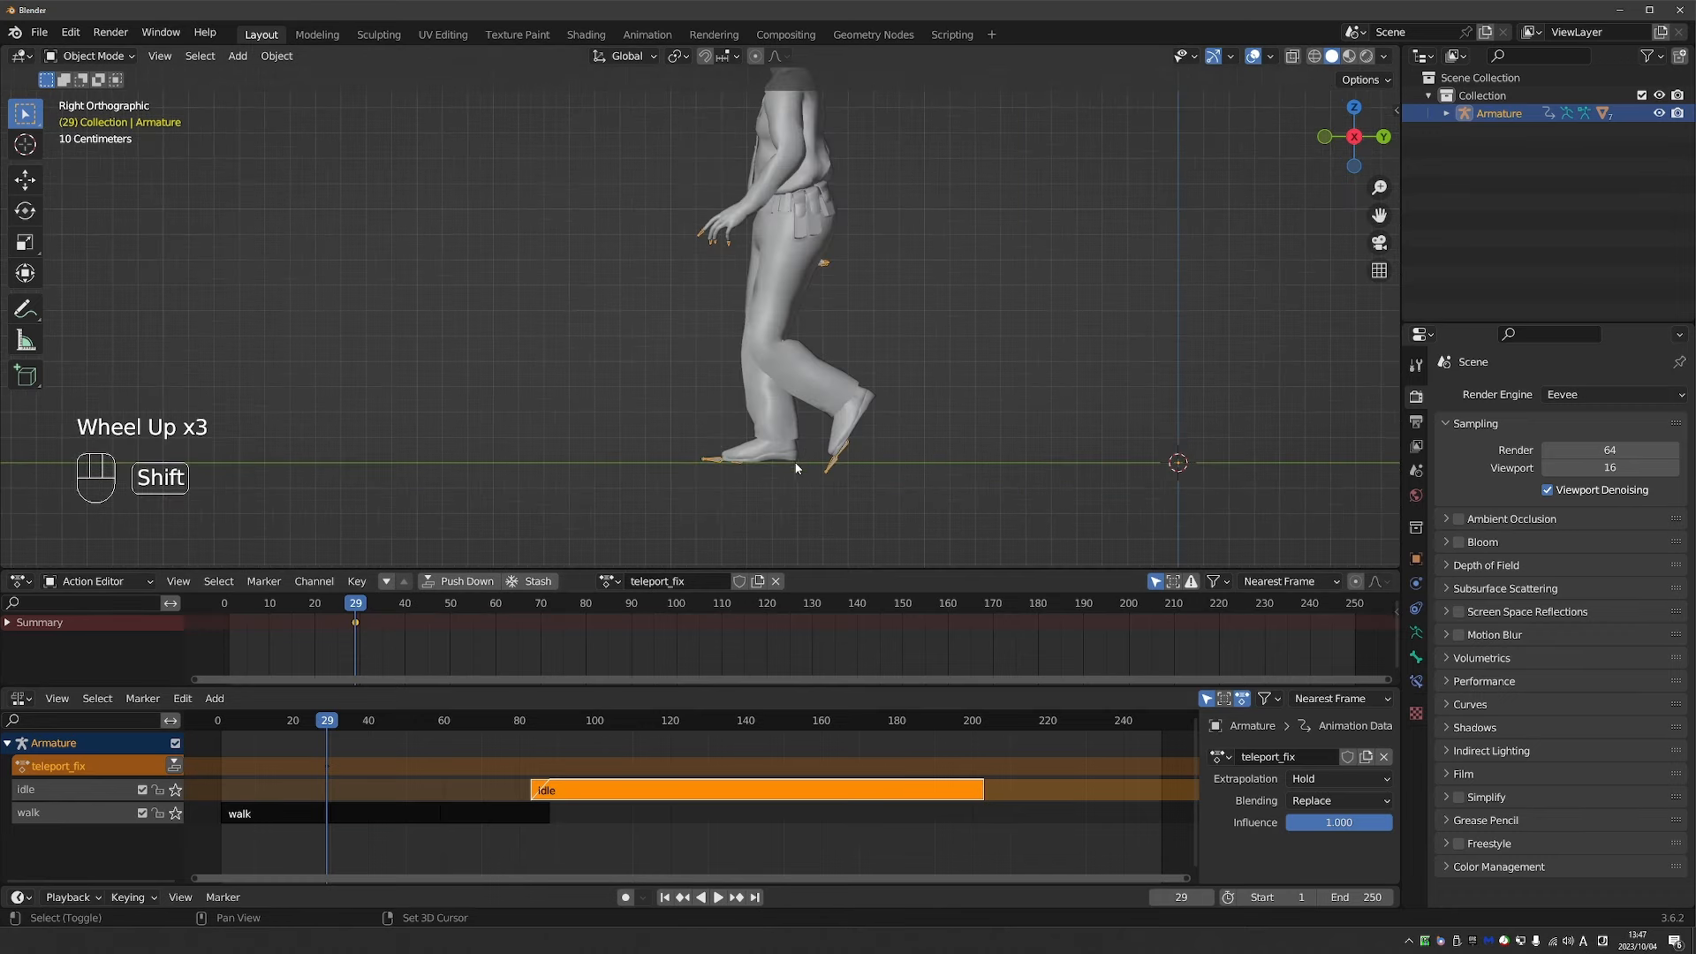
shift+right_click(796, 461)
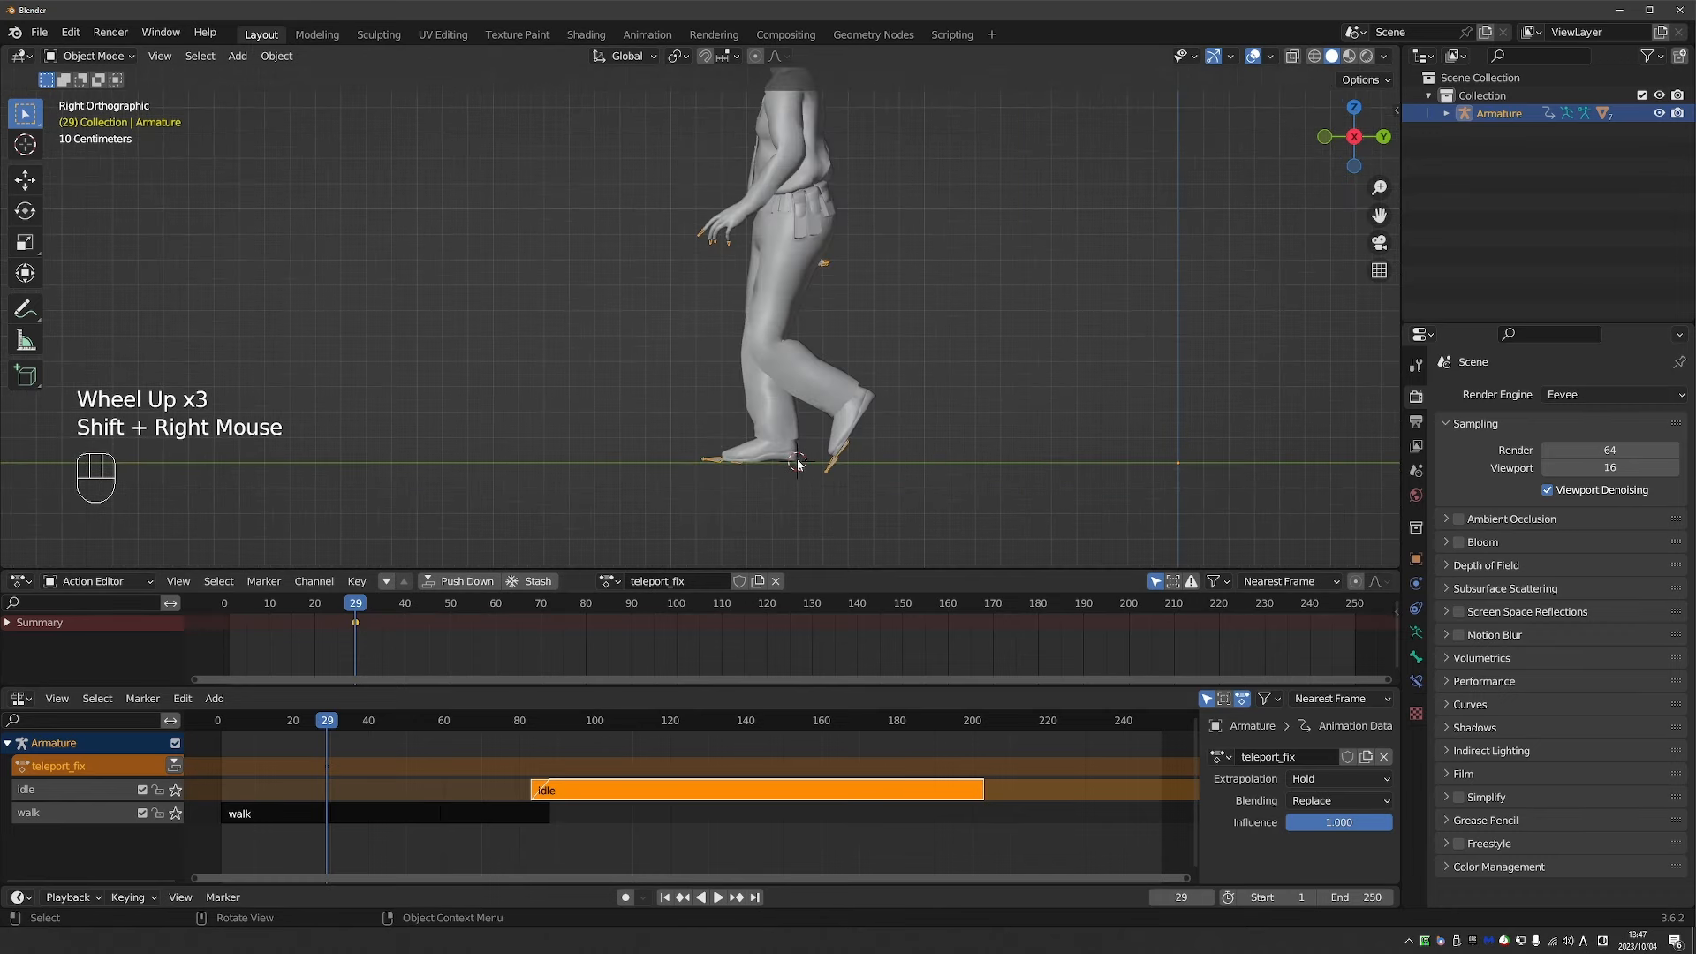
At frame 30, move the armature about -1.56 m along Y to the 3D cursor mark and insert a Location keyframe.
click(360, 604)
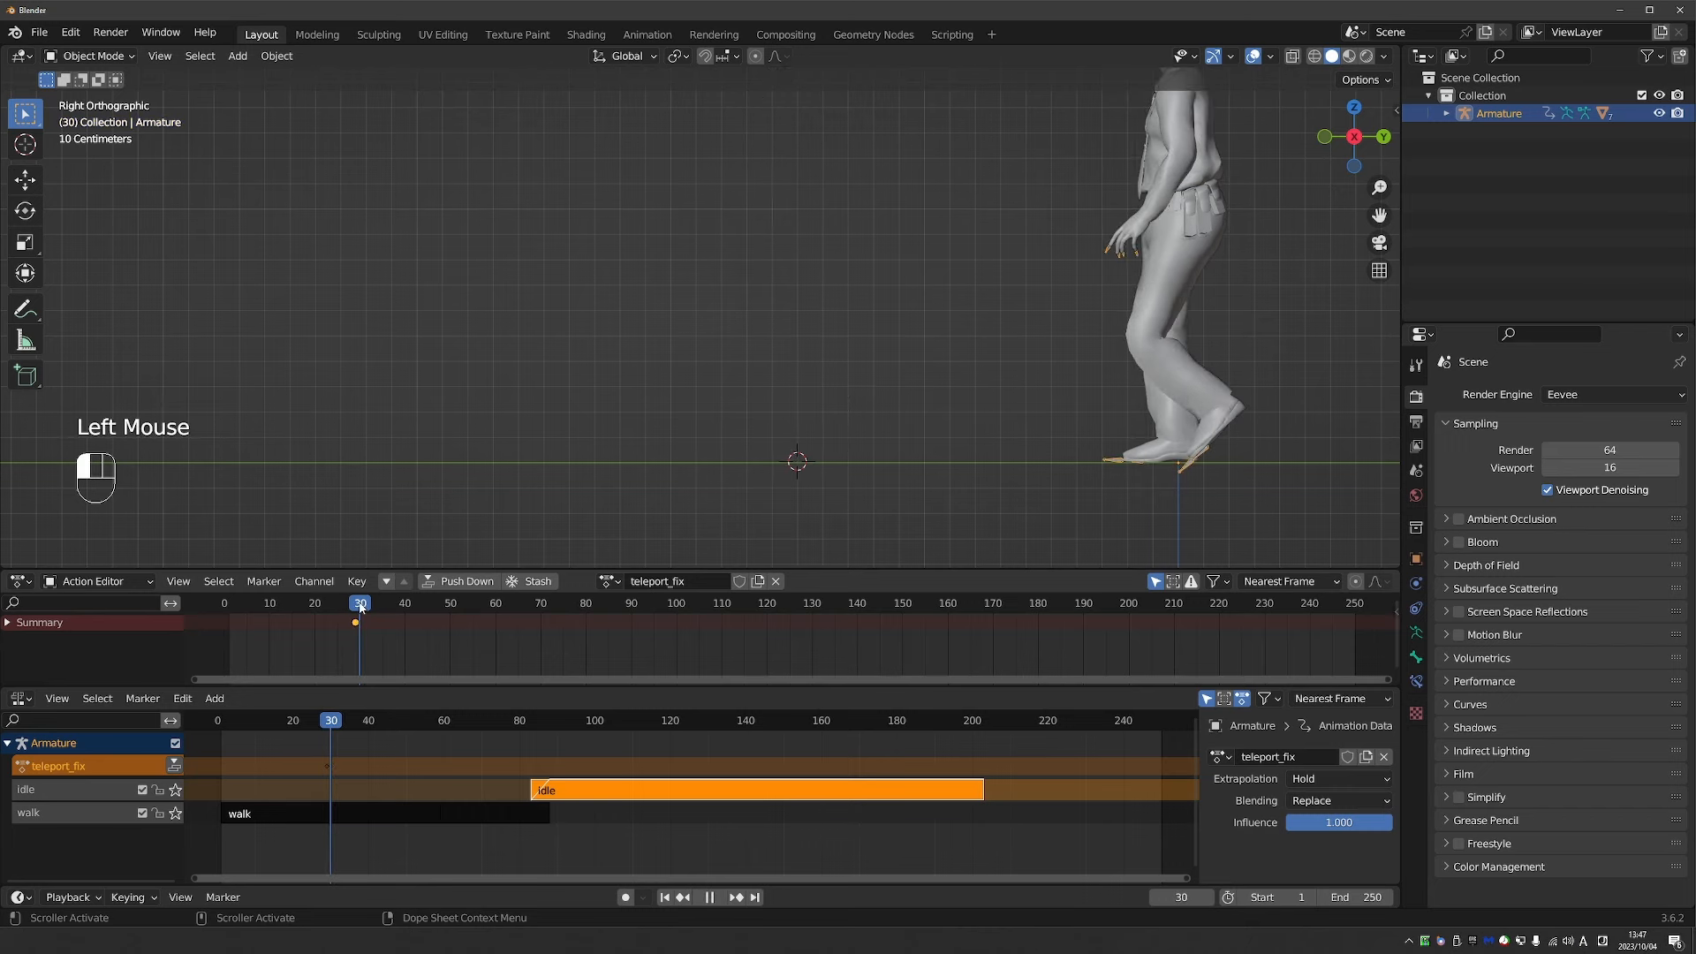
key(g)
key(g)
key(g)
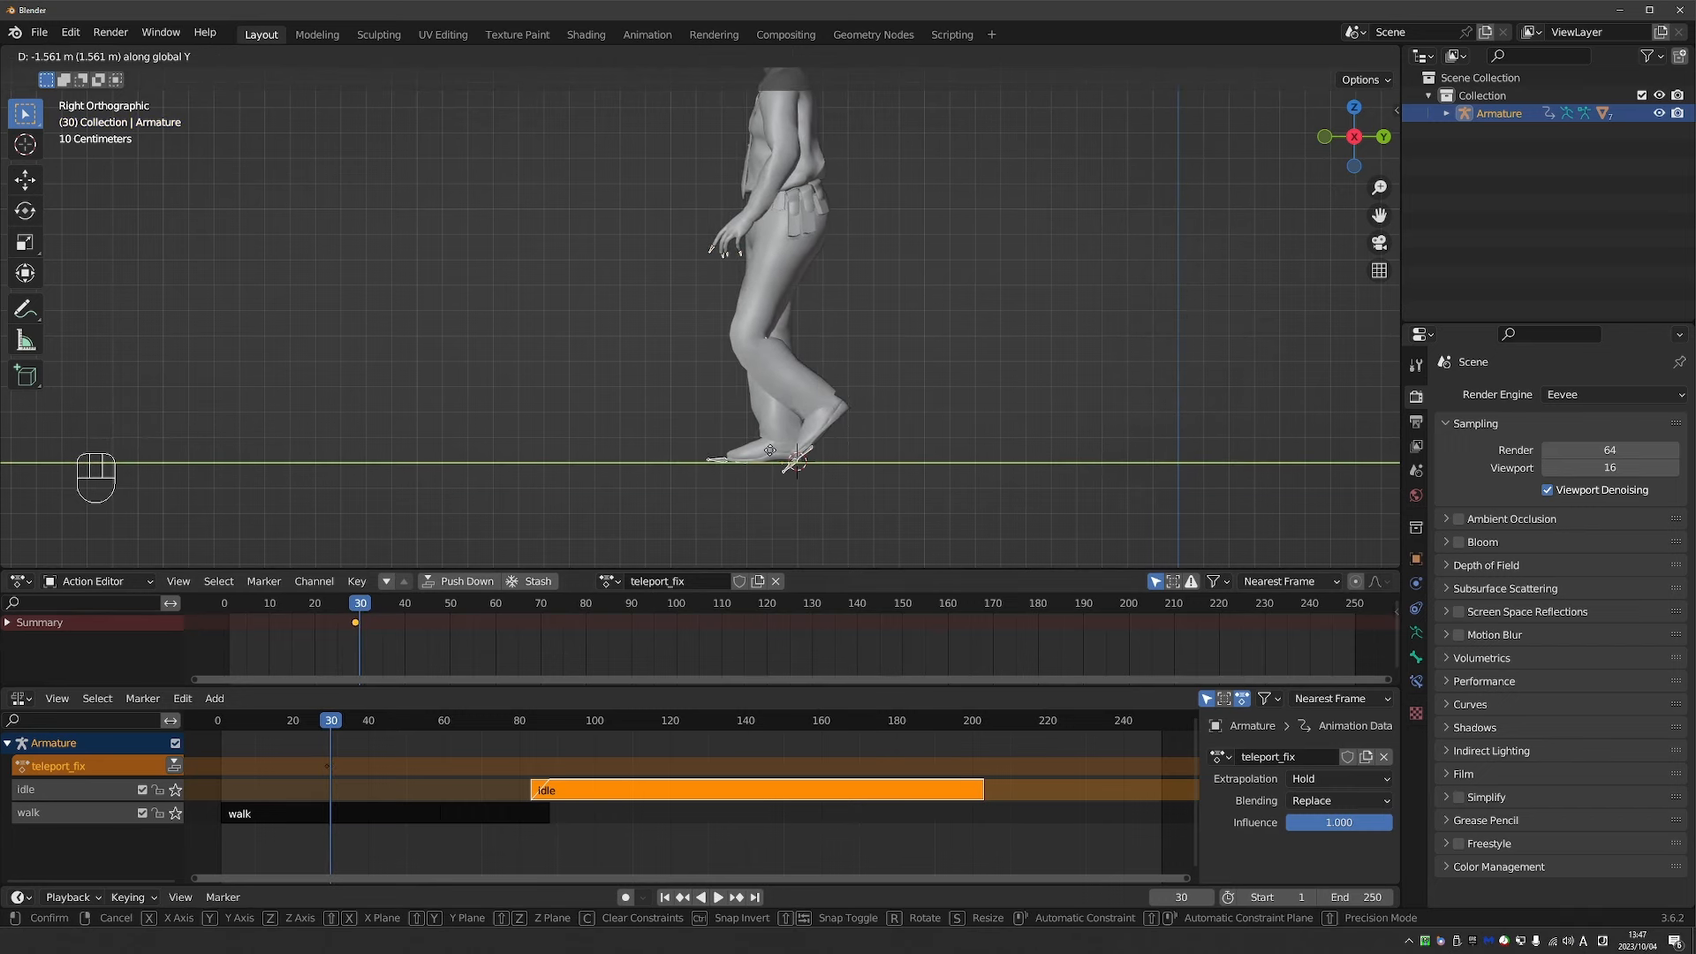
click(768, 453)
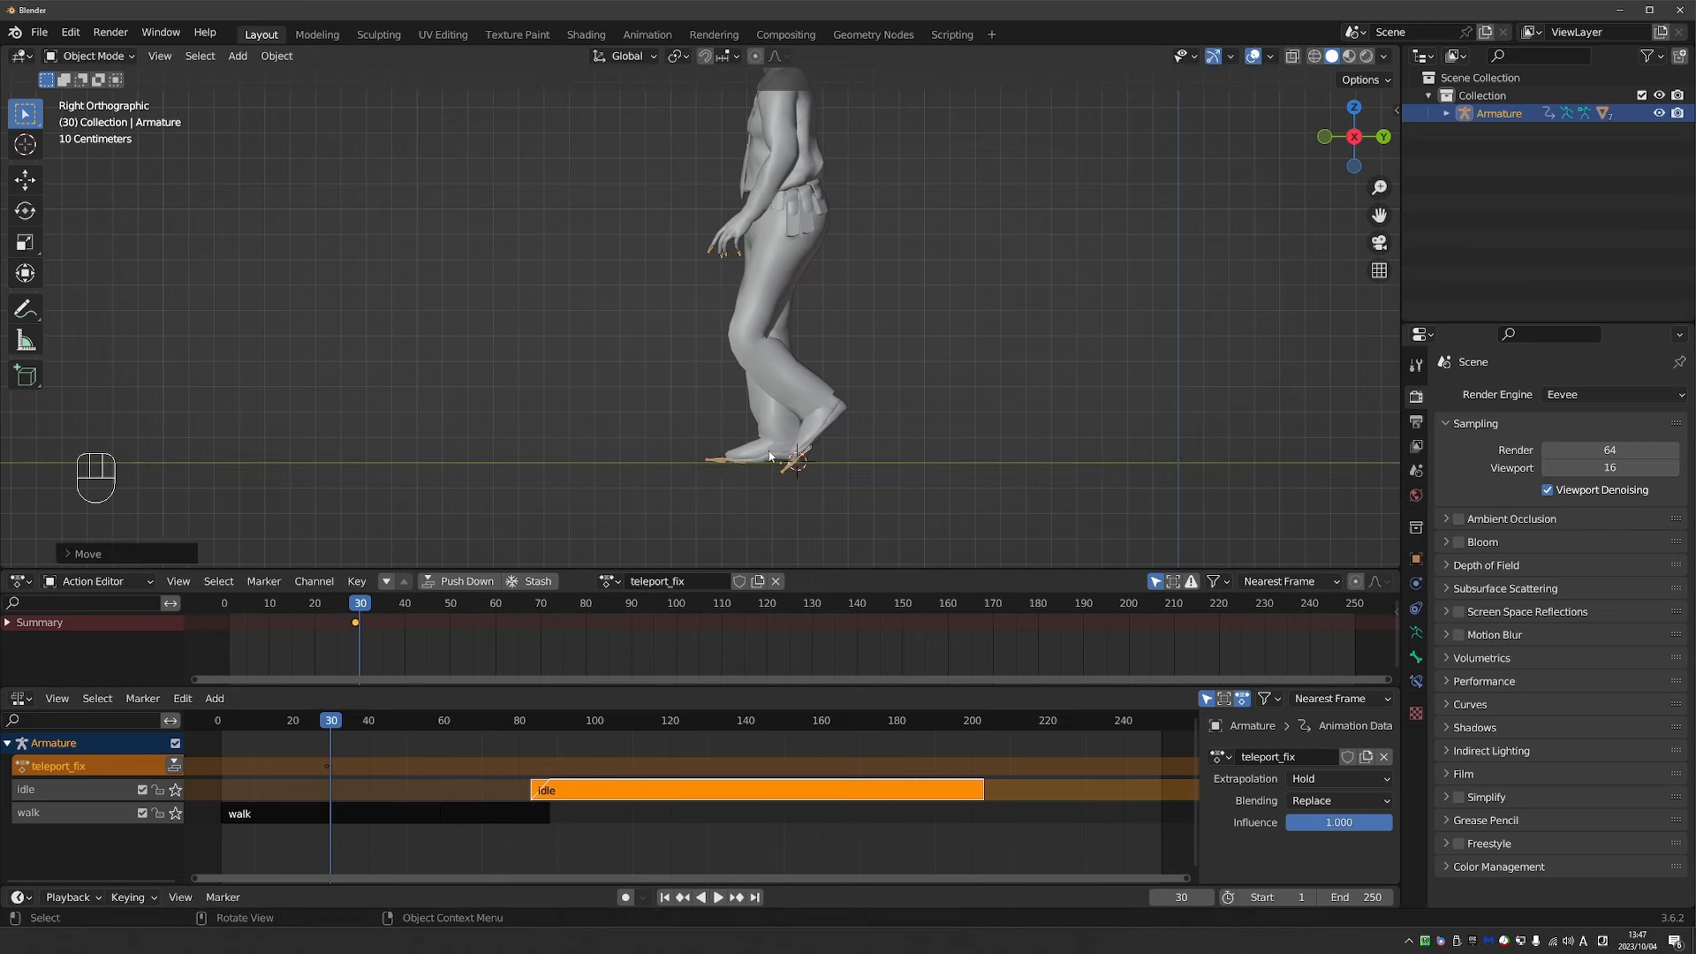
key(i)
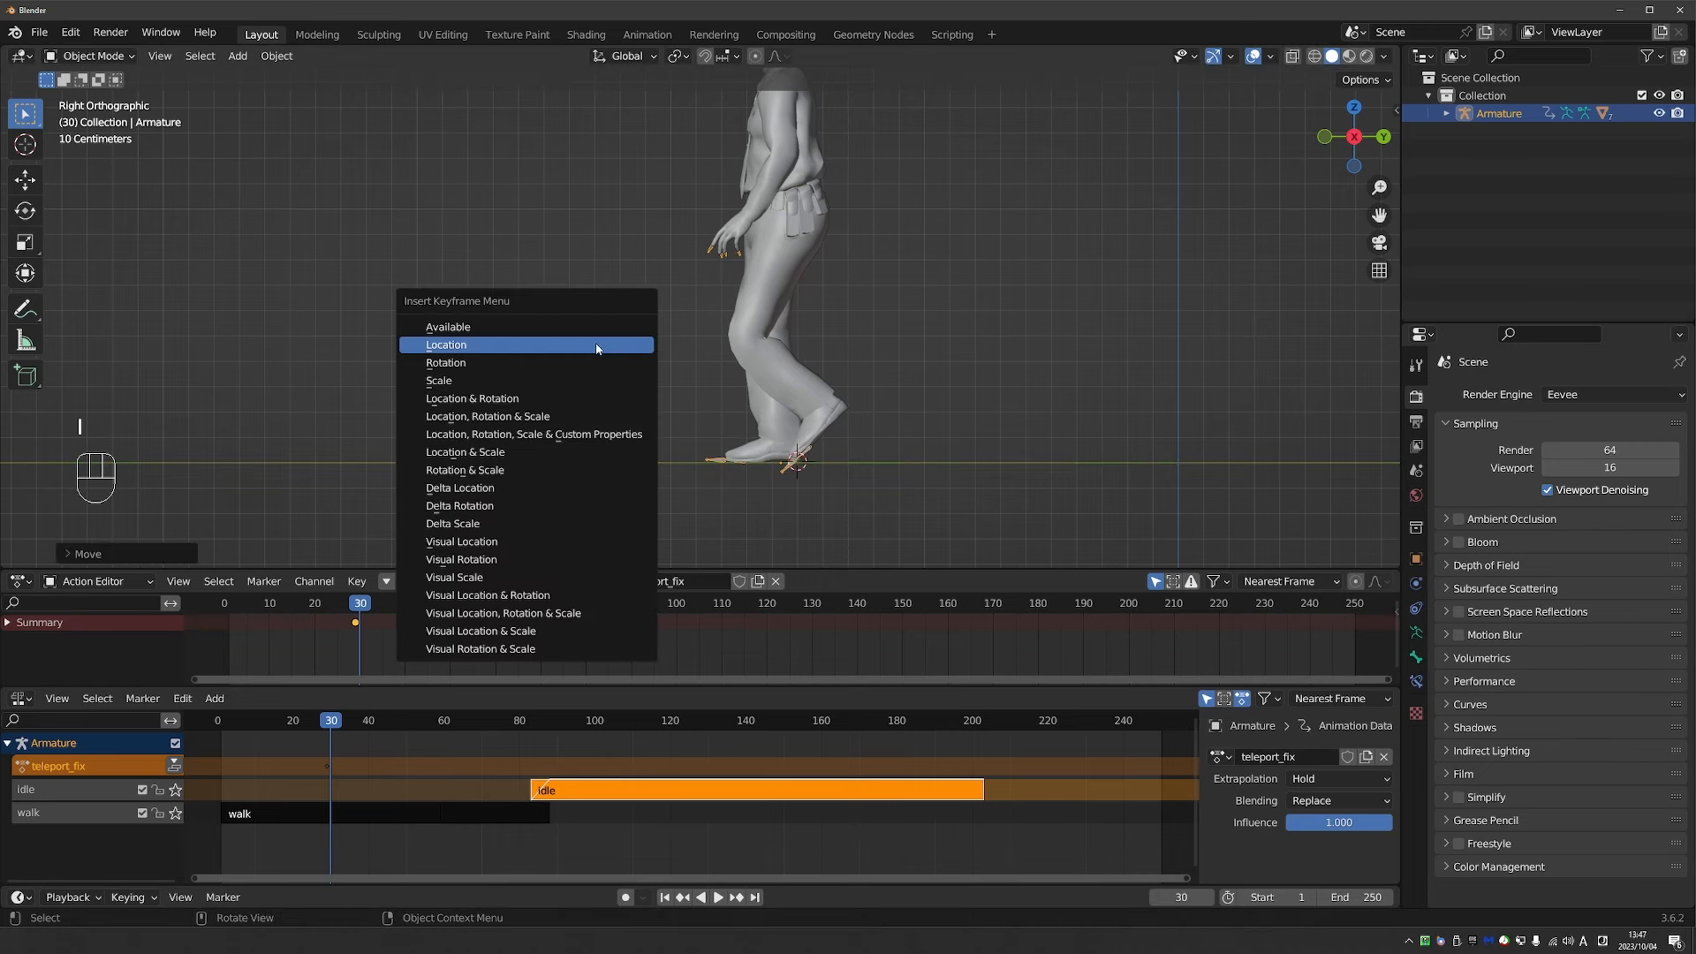
click(518, 354)
Fine-tune the armature's position at frame 30, rekey its Location, and play the walk to check the first loop junction.
mouse_move(355, 606)
mouse_down()
mouse_move(242, 609)
mouse_move(443, 622)
mouse_move(339, 613)
mouse_move(359, 617)
mouse_up()
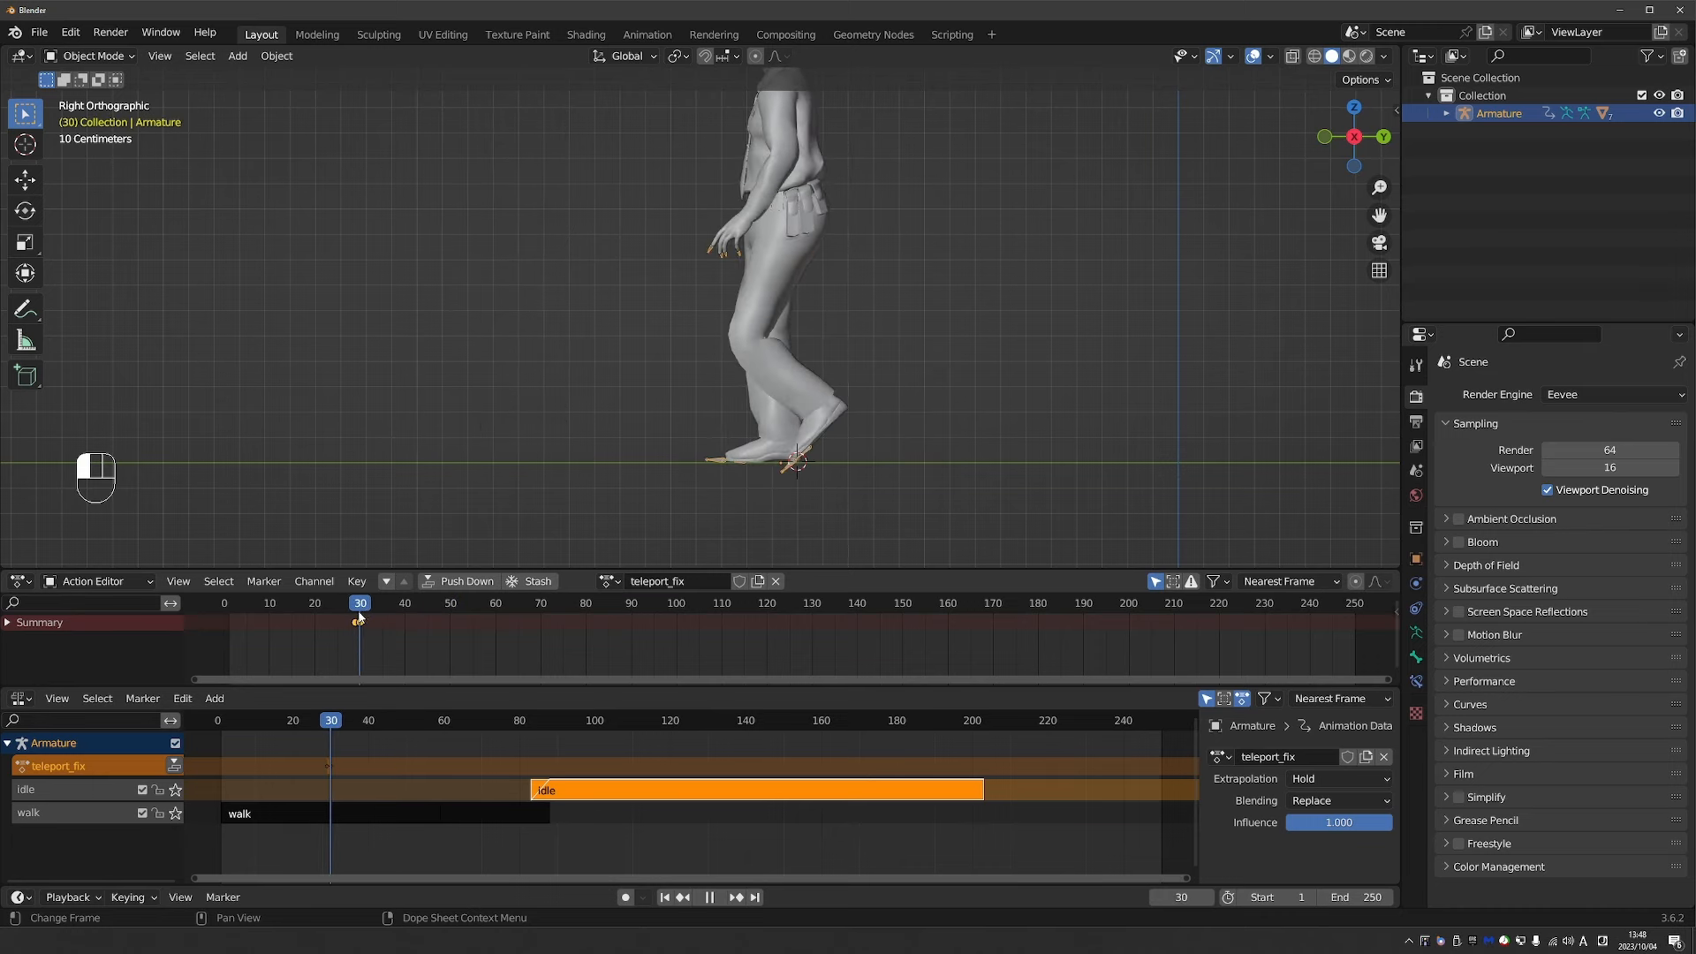
key(g)
click(908, 425)
key(i)
click(907, 426)
drag(379, 609, 318, 603)
key(space)
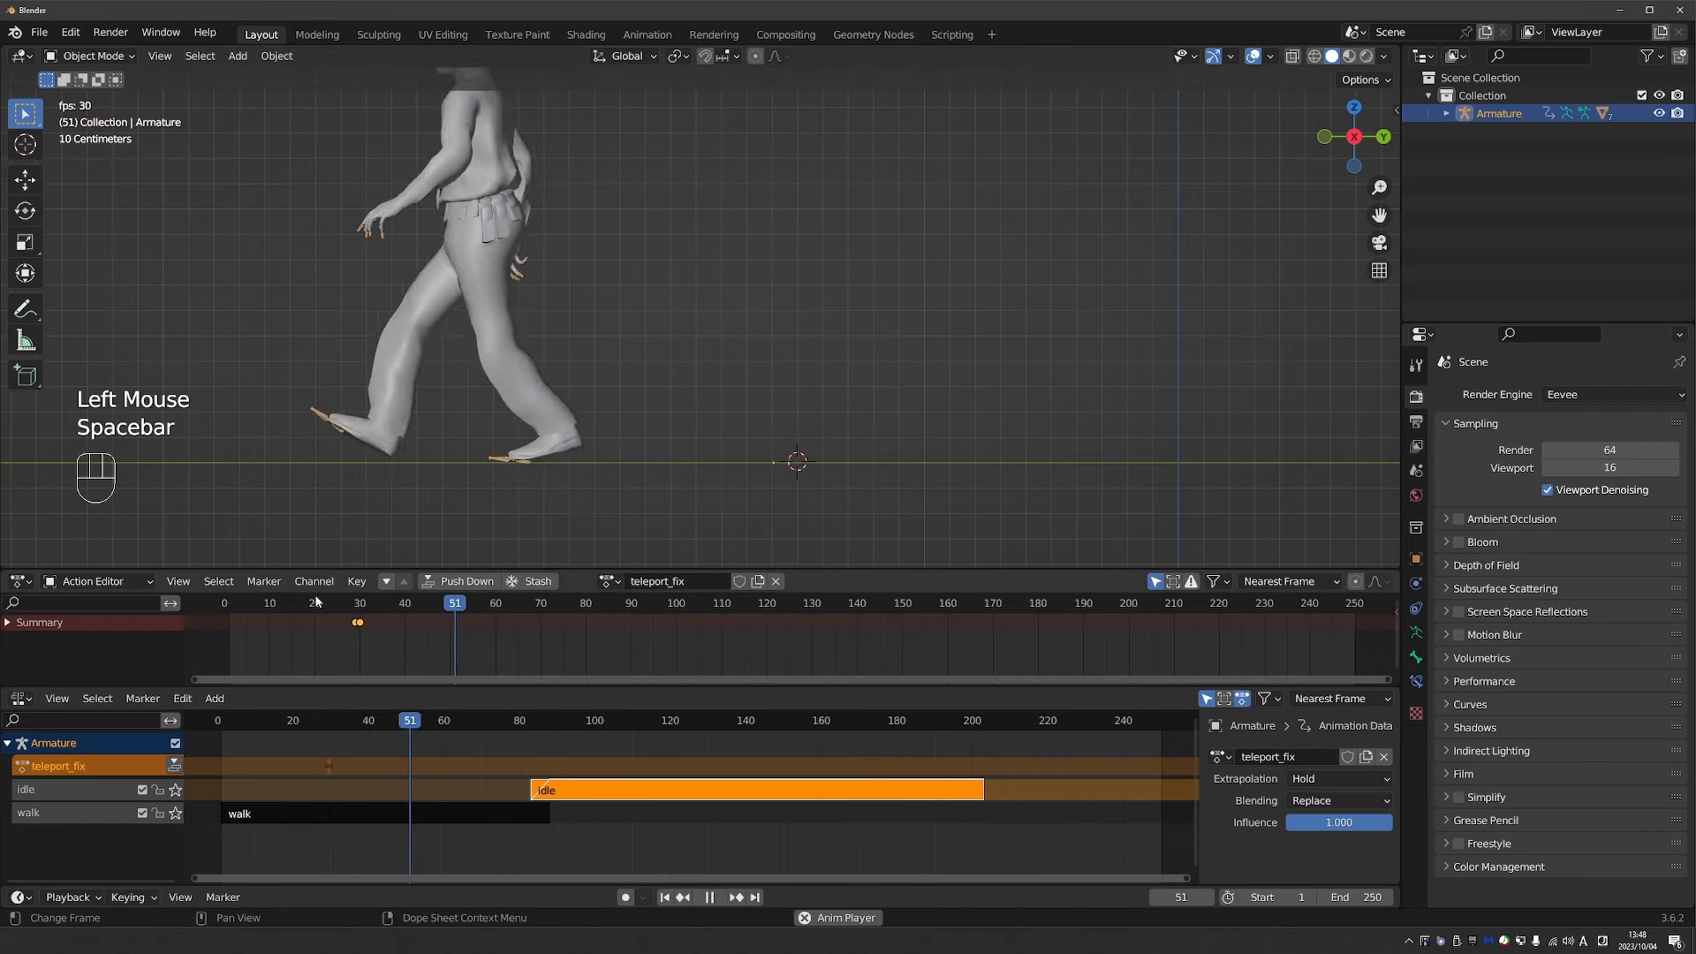
key(space)
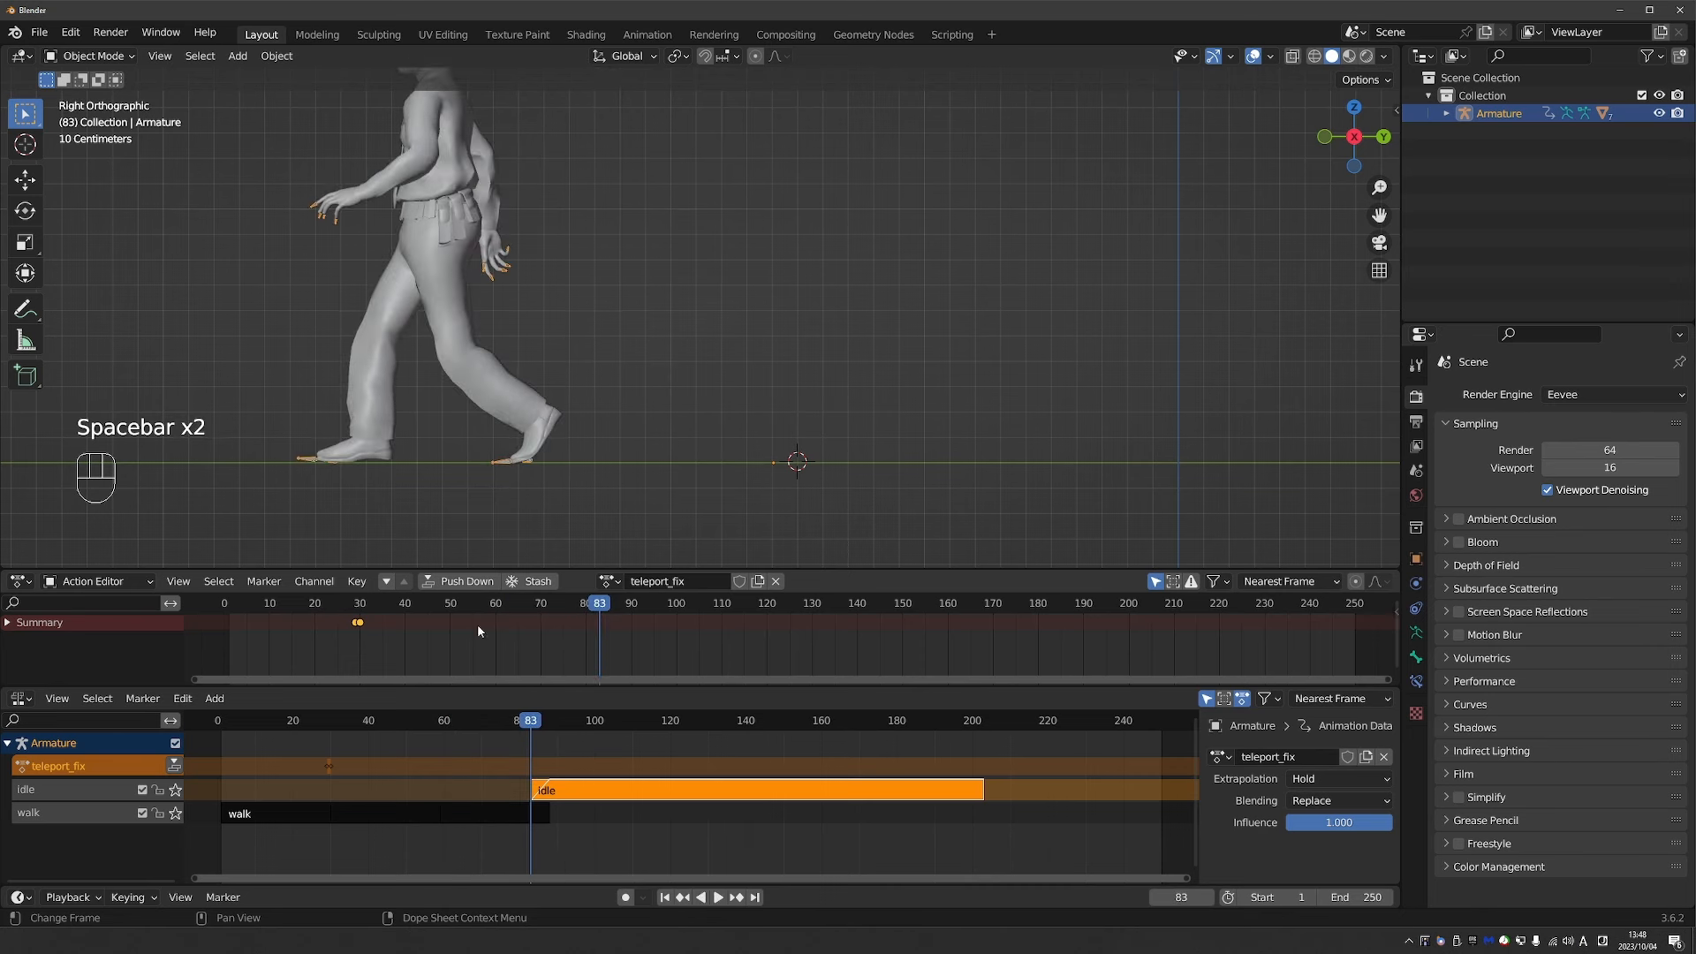
Insert a Location keyframe on the armature at frame 58 and mark the planted foot's heel with the 3D cursor.
mouse_move(474, 611)
mouse_down()
mouse_move(542, 613)
mouse_move(416, 637)
mouse_move(486, 623)
mouse_up()
key(Right)
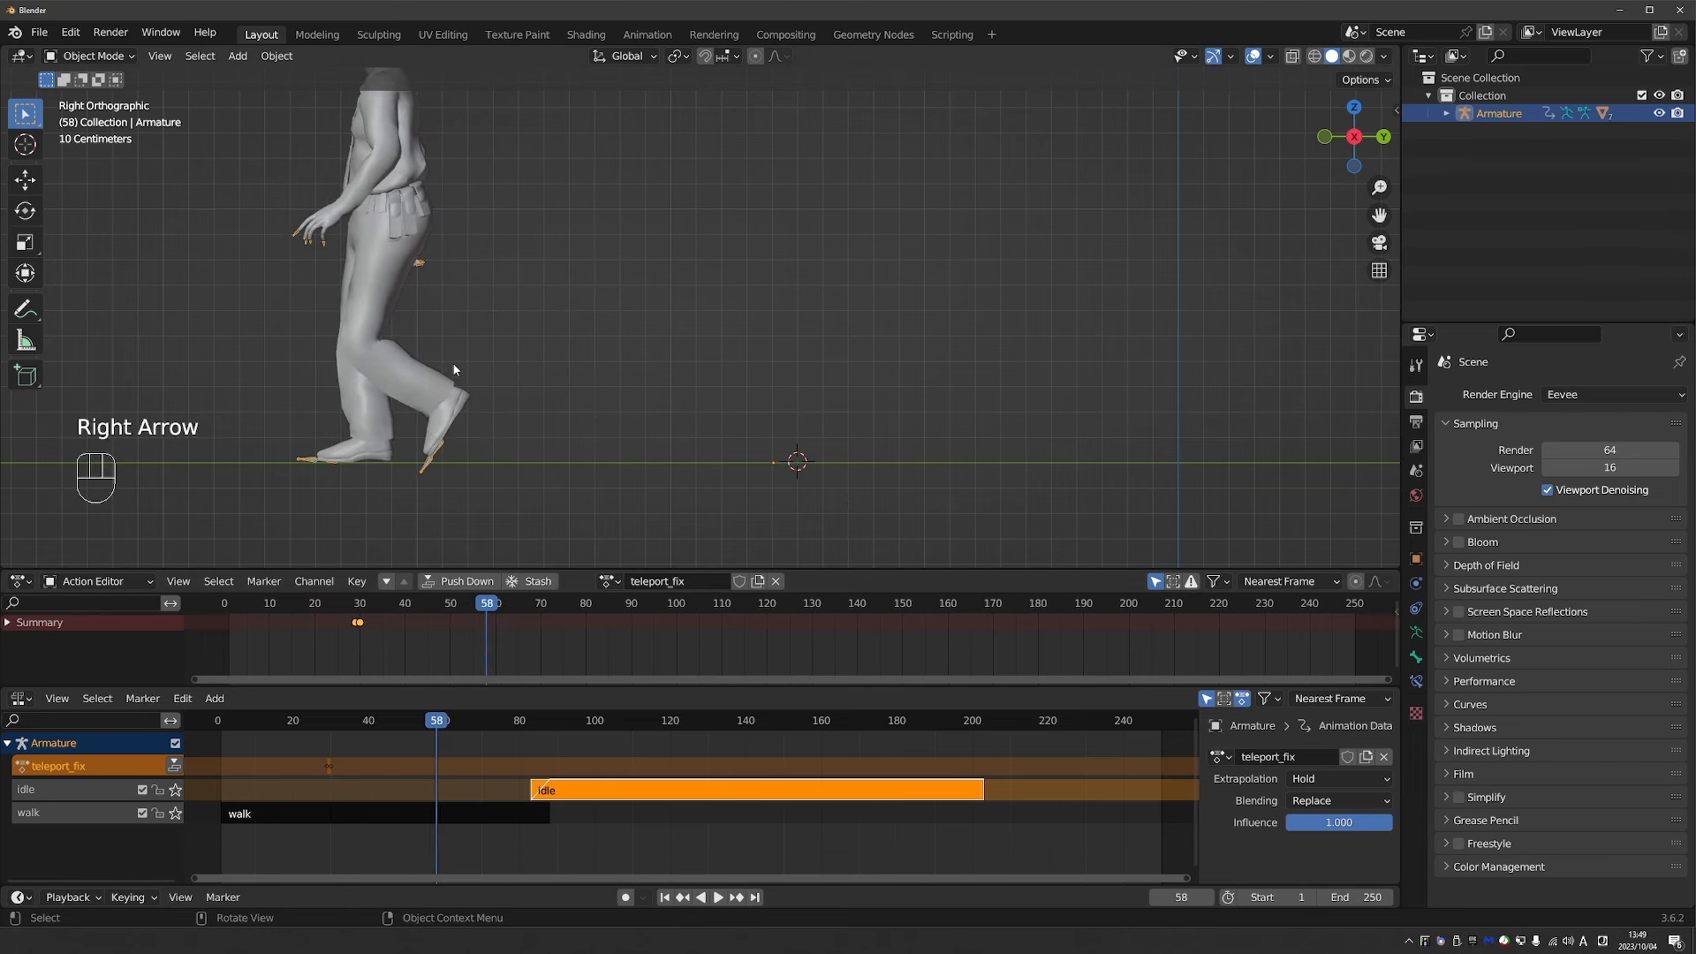
key(i)
click(455, 369)
click(431, 473)
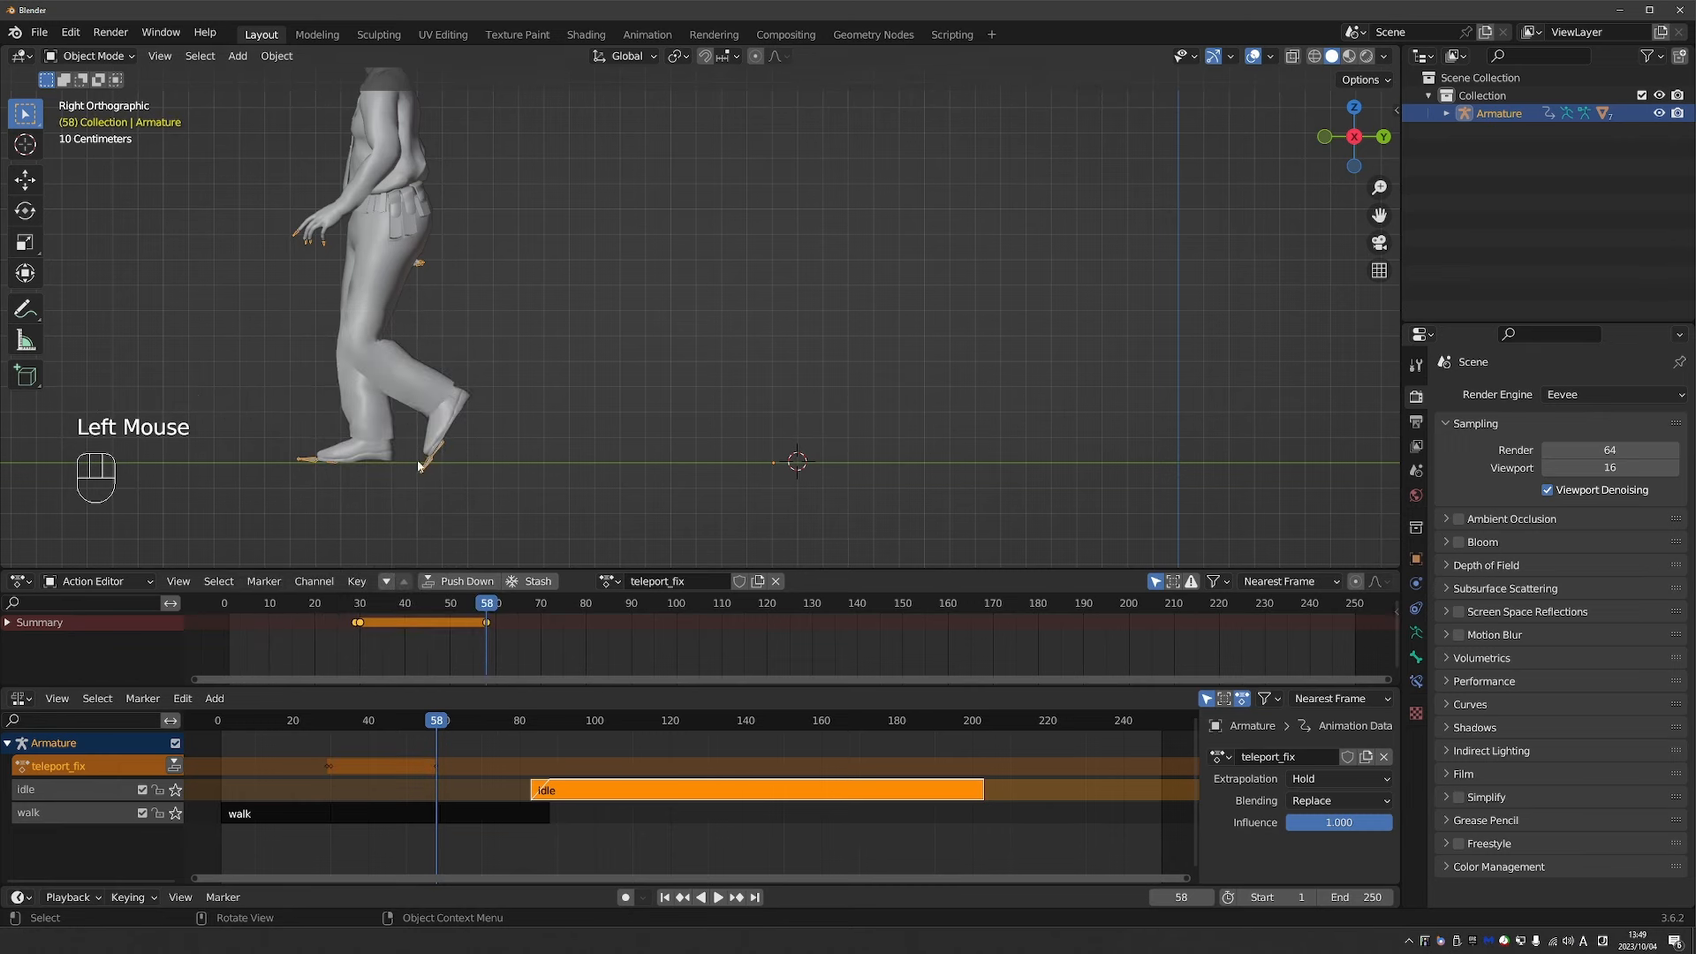
shift+right_click(390, 460)
At frame 59, move the armature along negative Y until the planted foot matches the 3D cursor, and insert a Location keyframe.
click(491, 618)
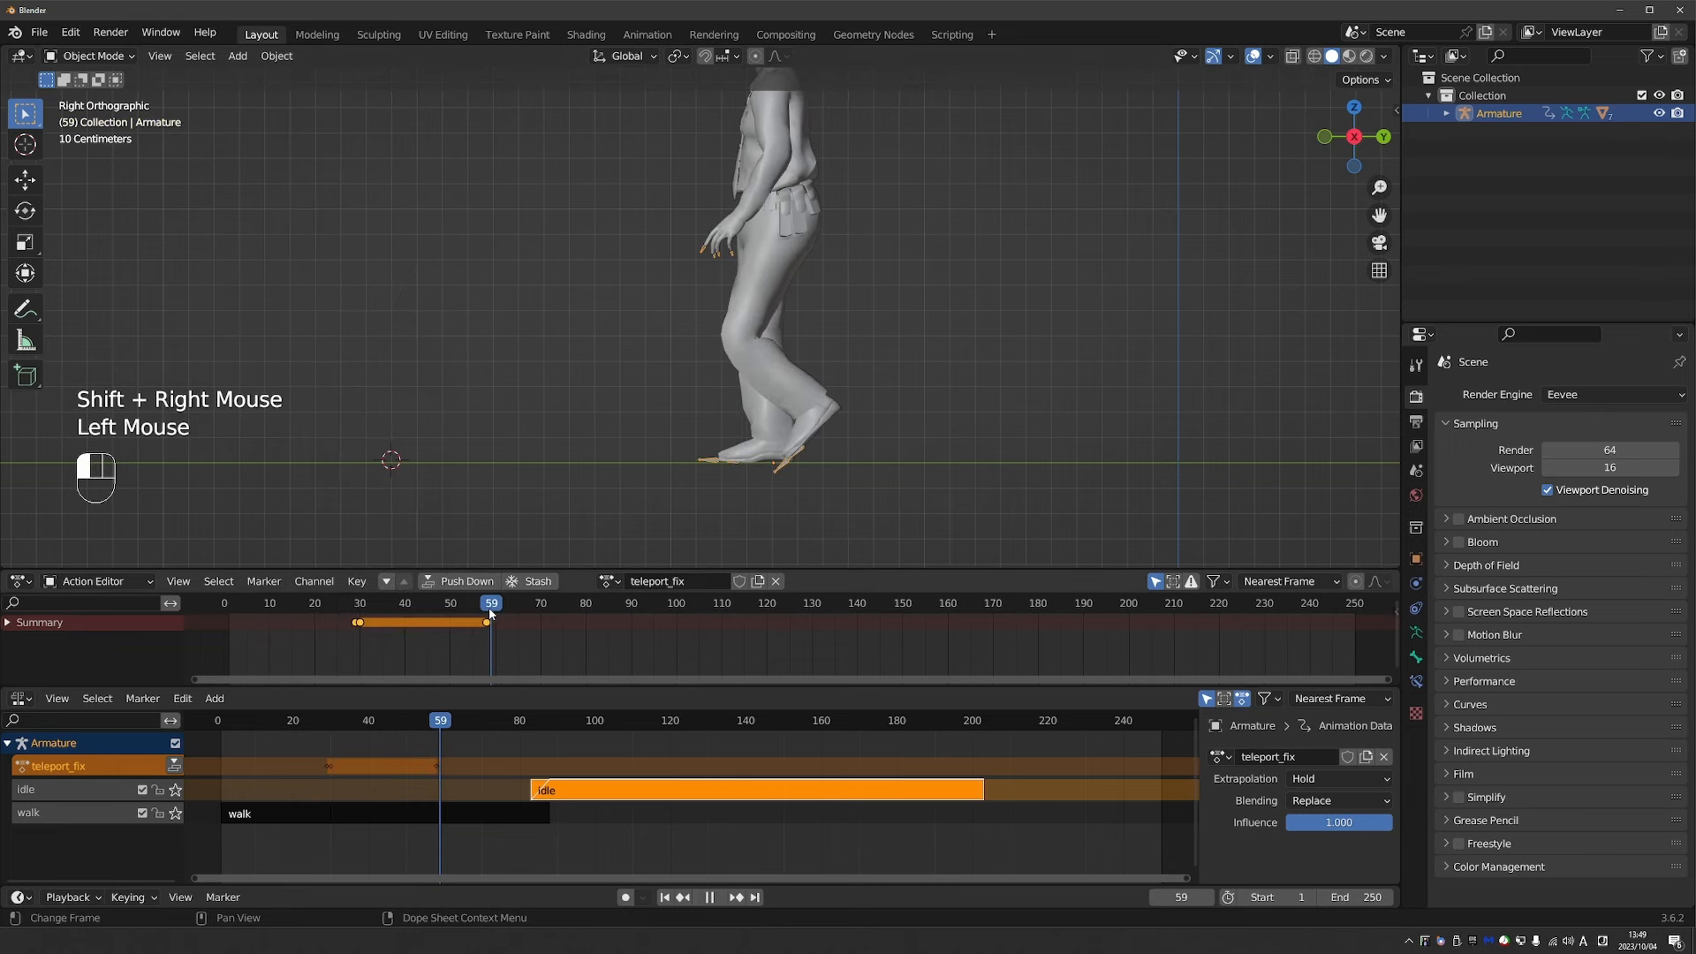
key(g)
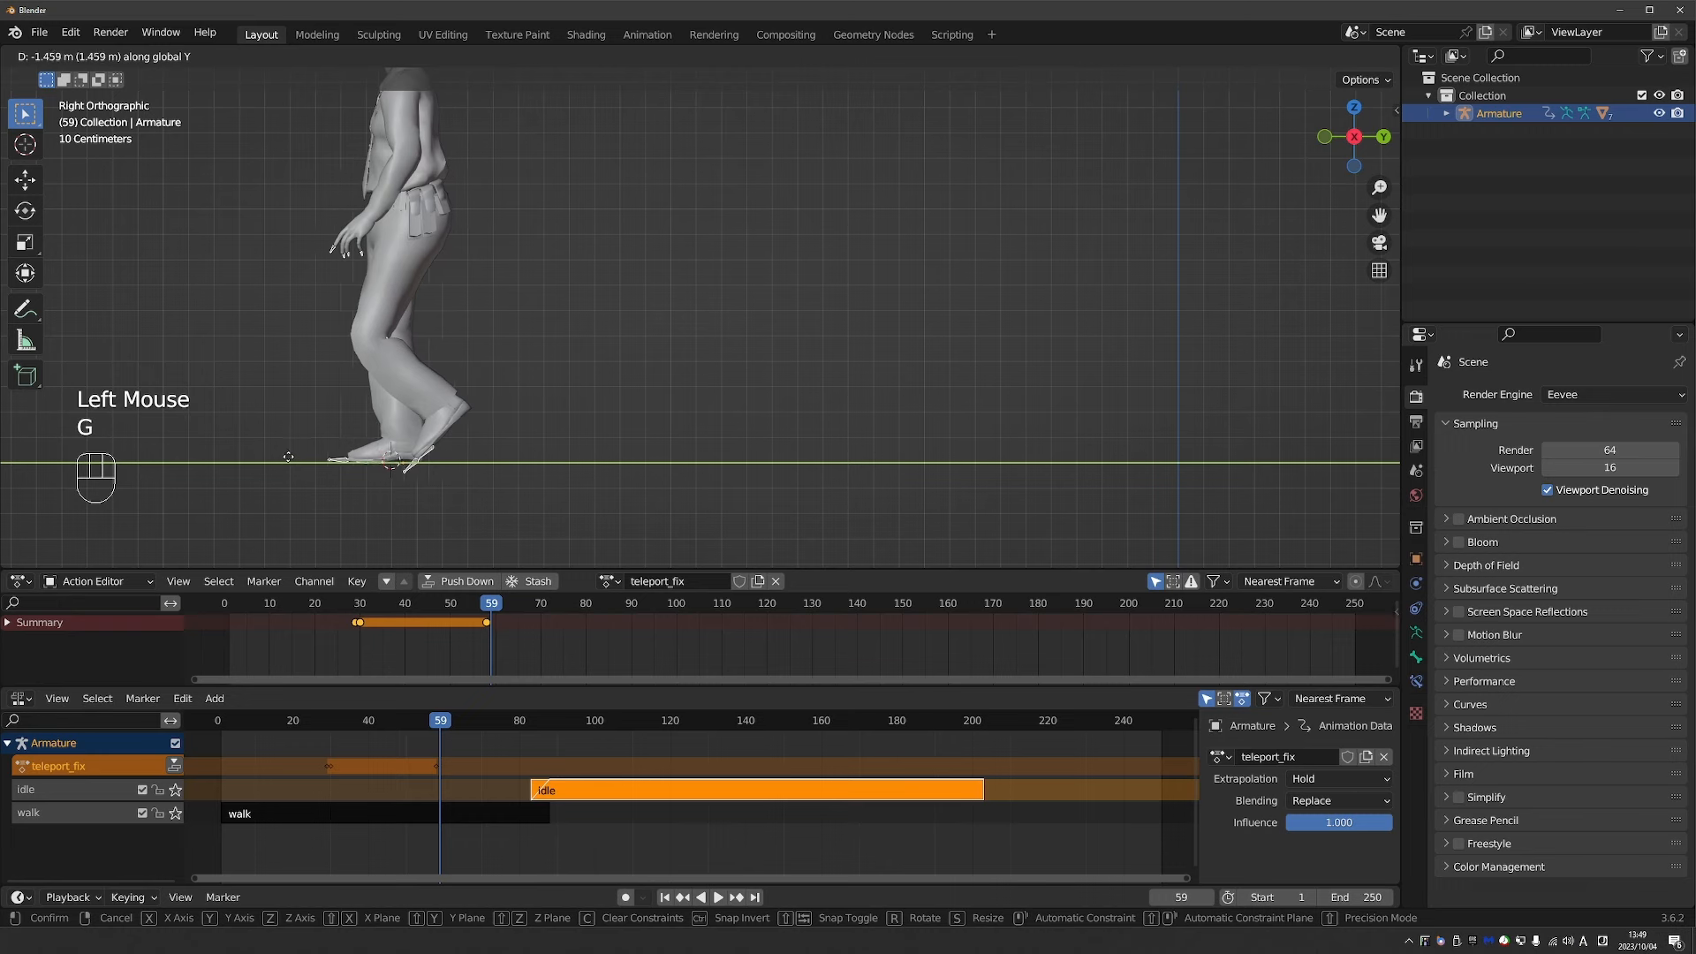
click(263, 454)
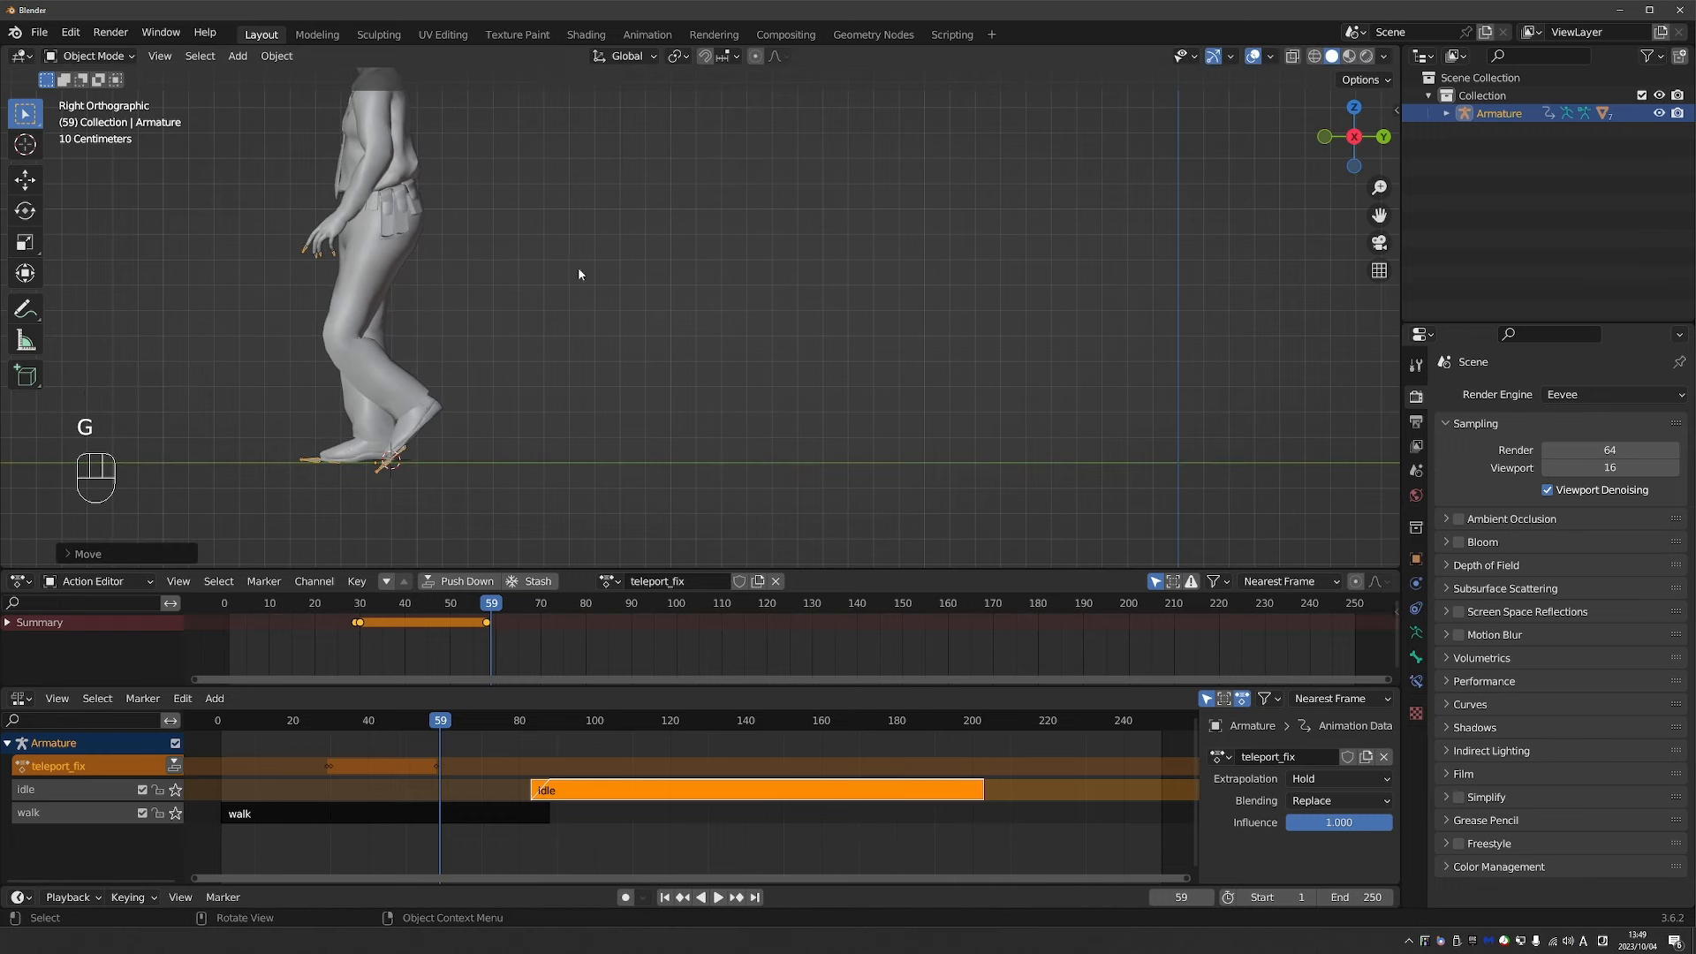
key(i)
click(567, 271)
Insert a Location keyframe at frame 83, where the idle strip starts, and mark the front foot with the 3D cursor.
drag(495, 618, 524, 619)
drag(527, 608, 545, 608)
scroll(393, 391, down, 1)
scroll(394, 390, down, 1)
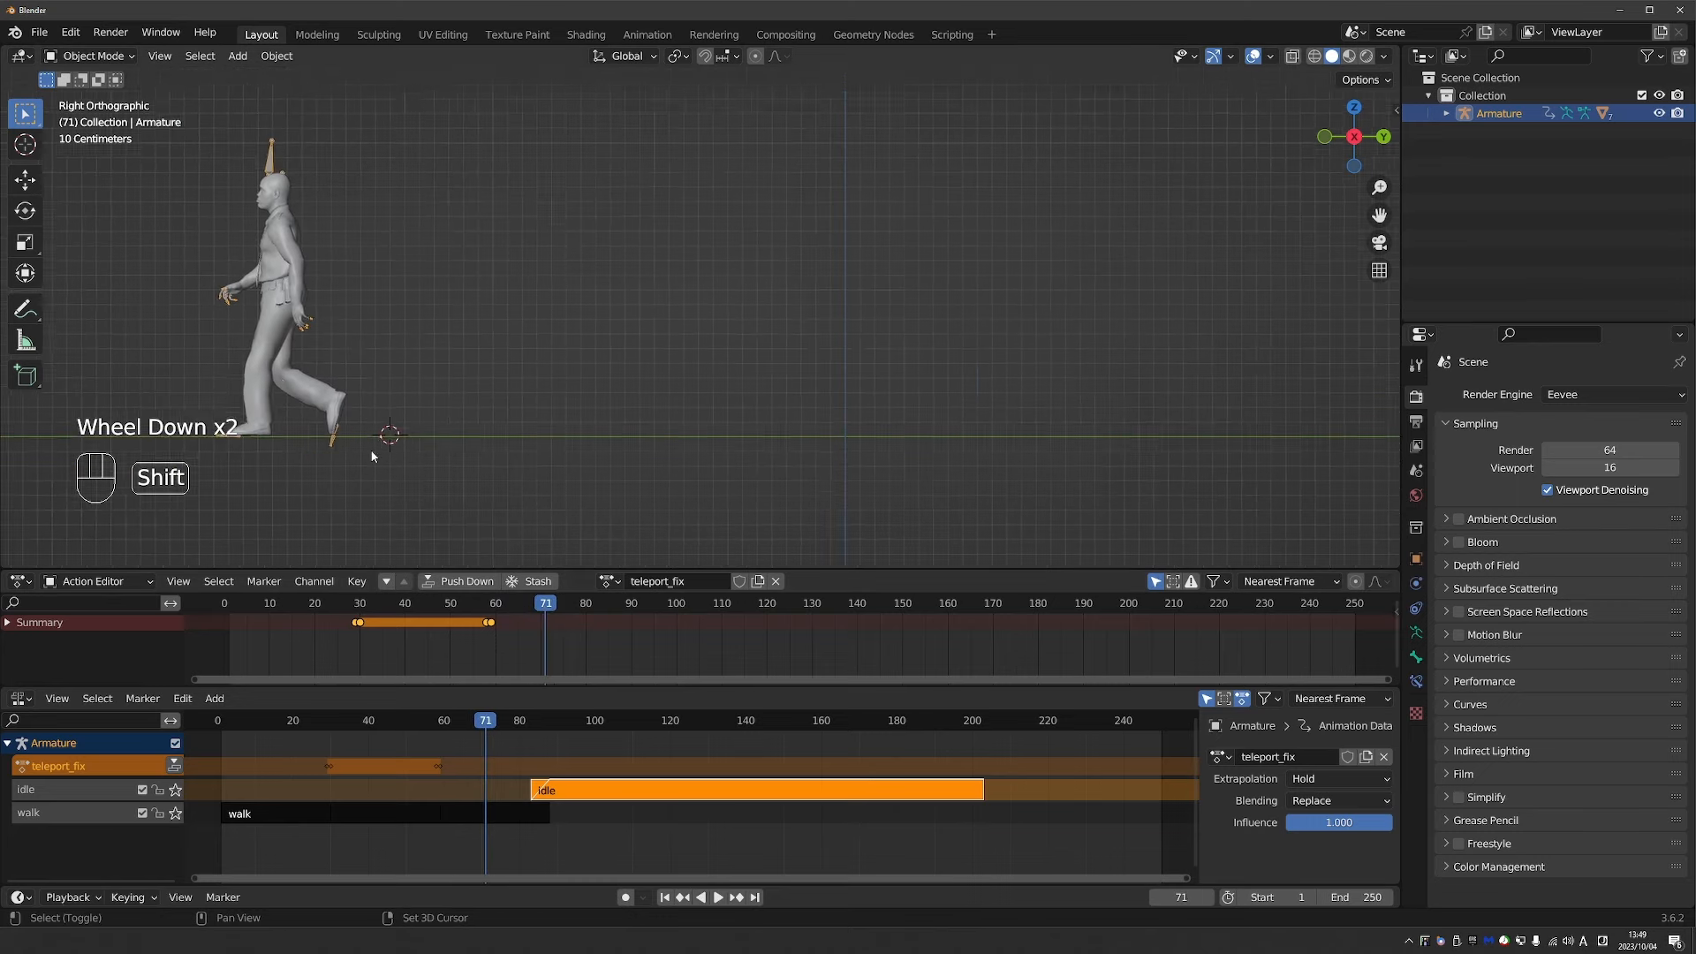
shift+middle_drag(371, 446, 388, 477)
drag(485, 723, 531, 745)
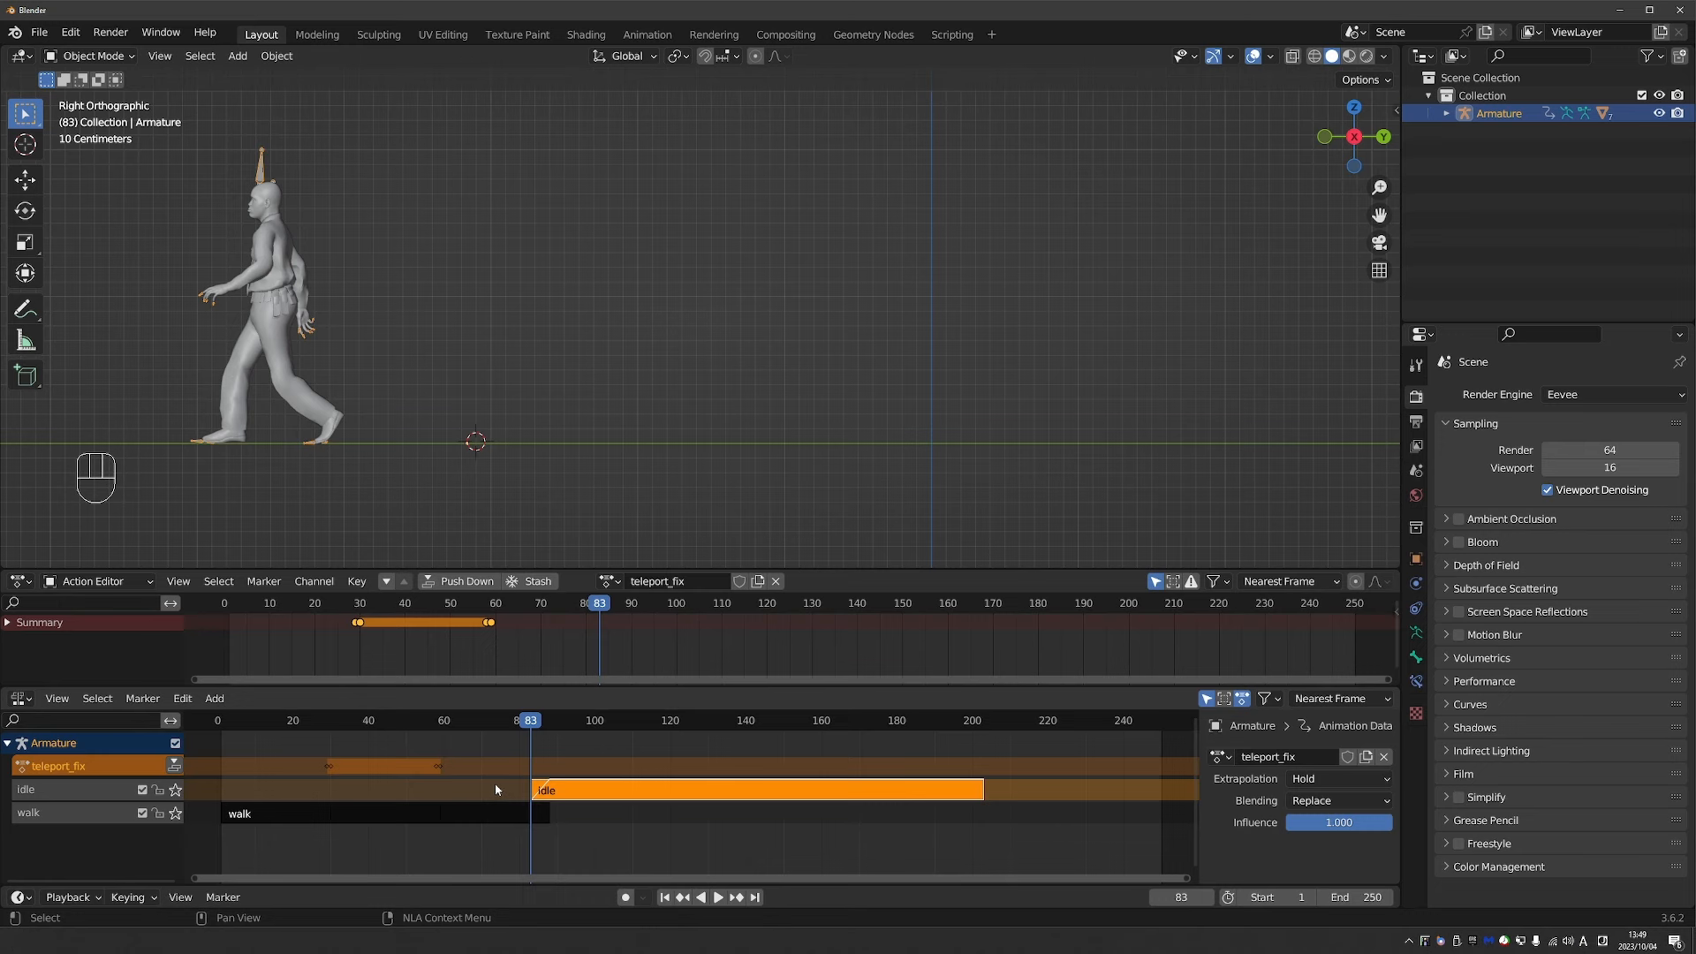
scroll(530, 796, up, 6)
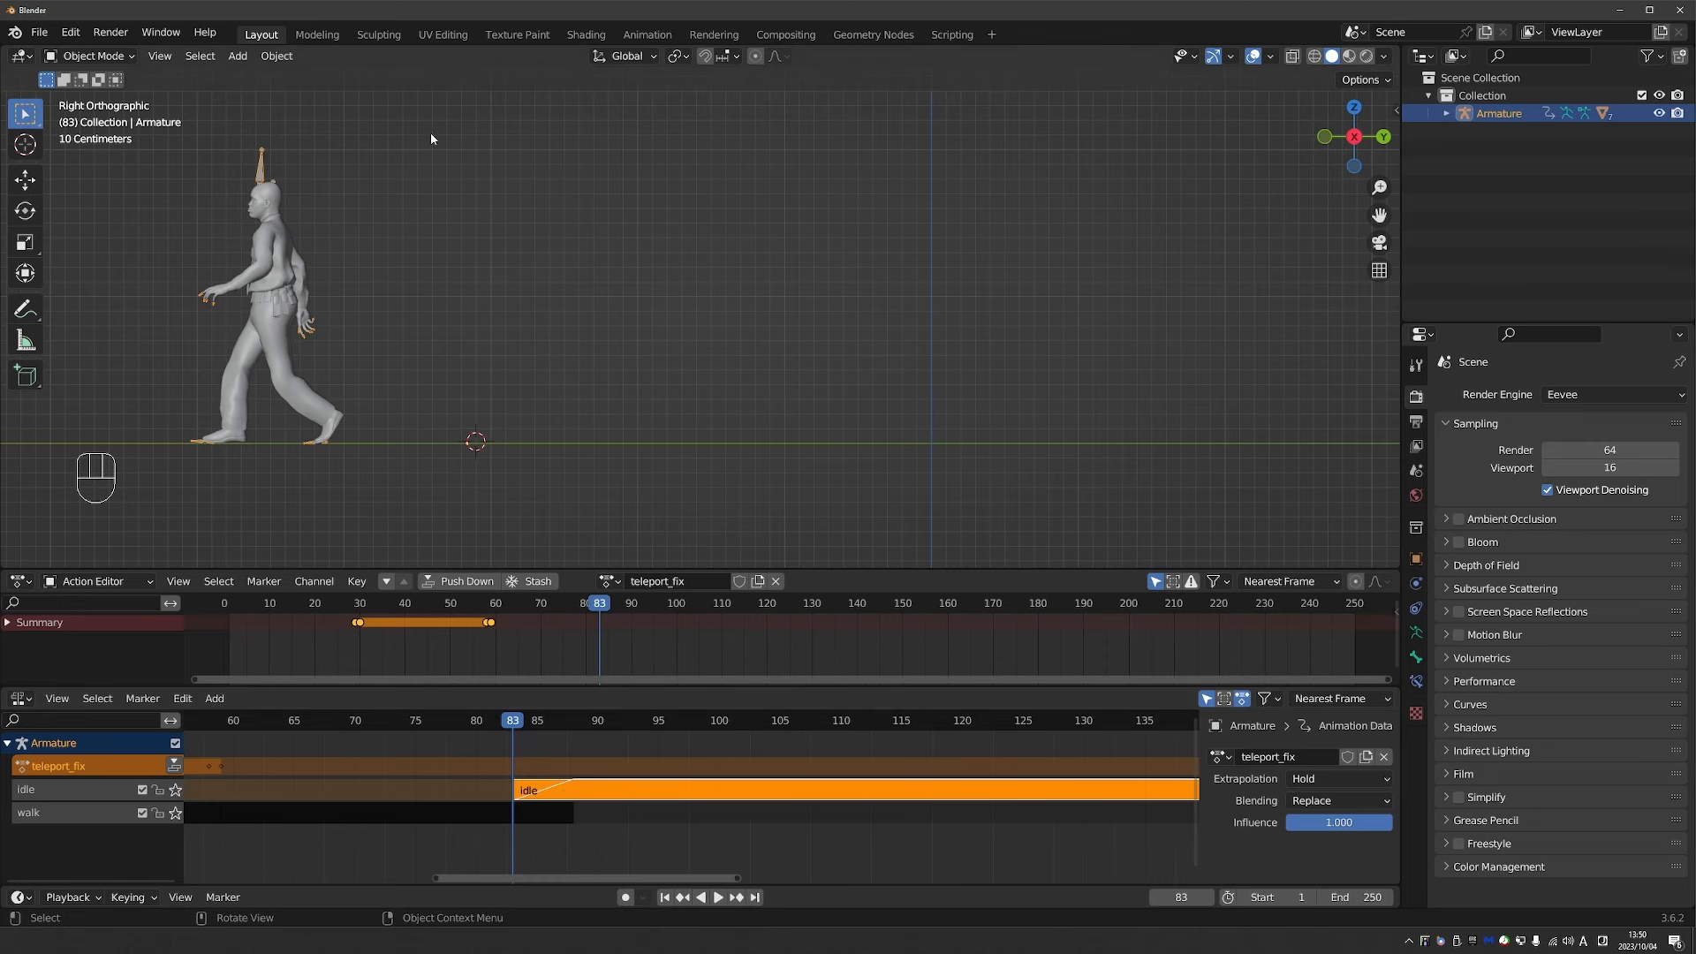
key(i)
click(422, 154)
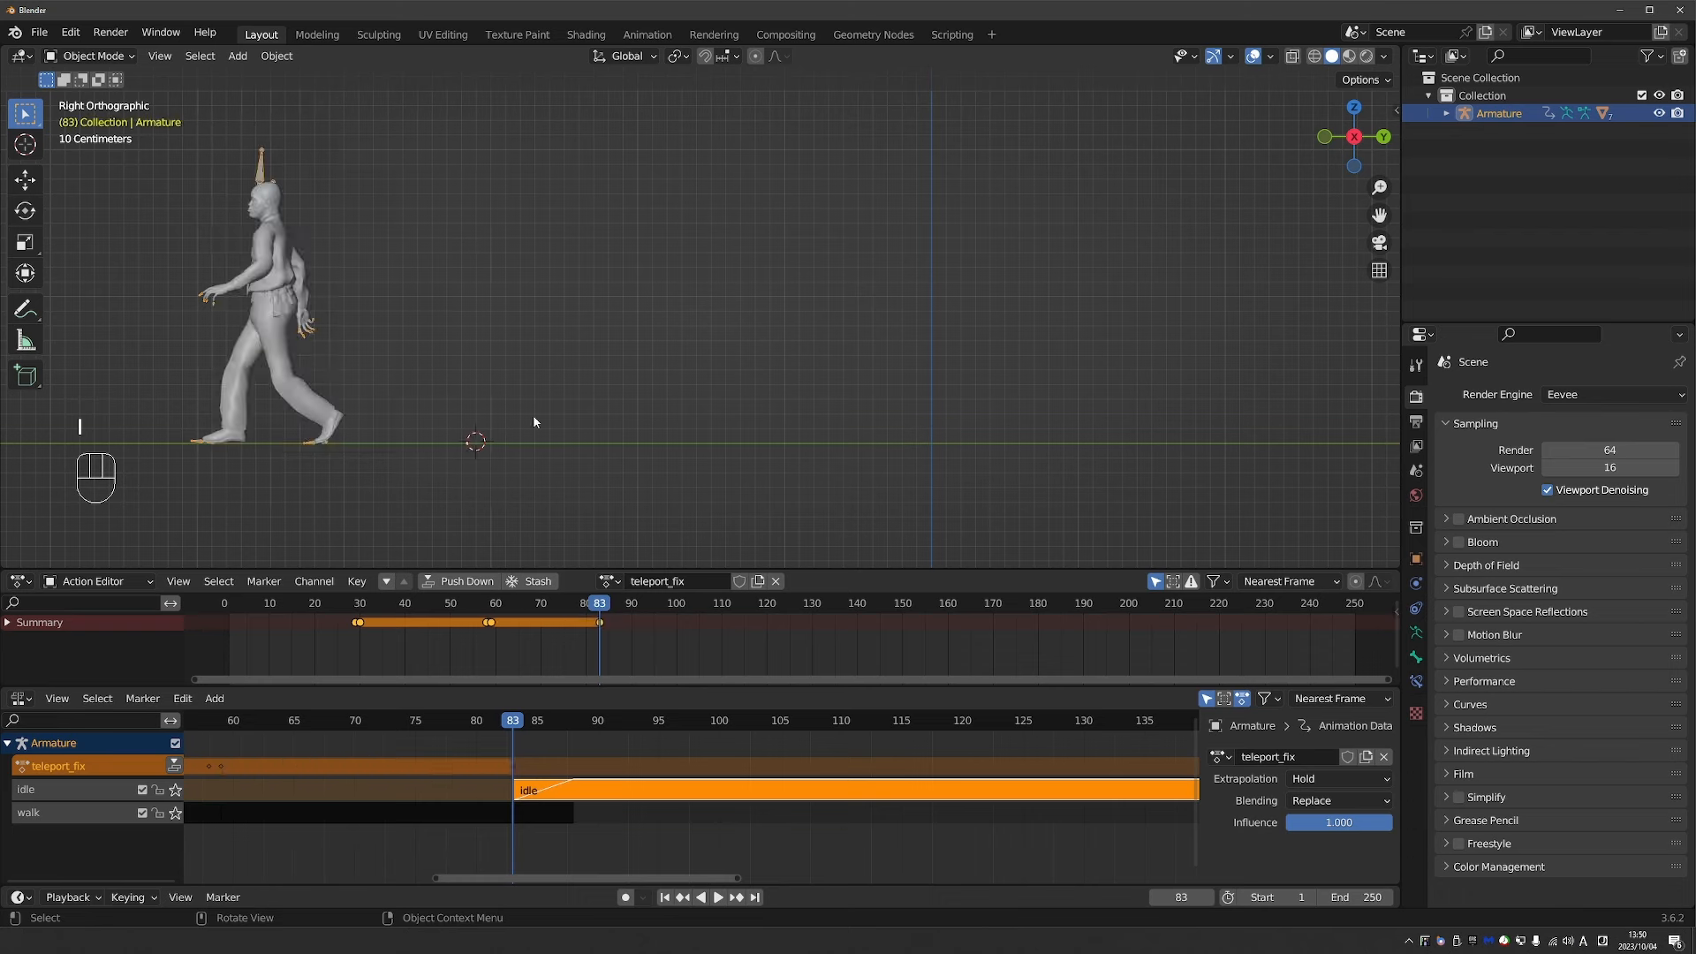
shift+right_click(245, 441)
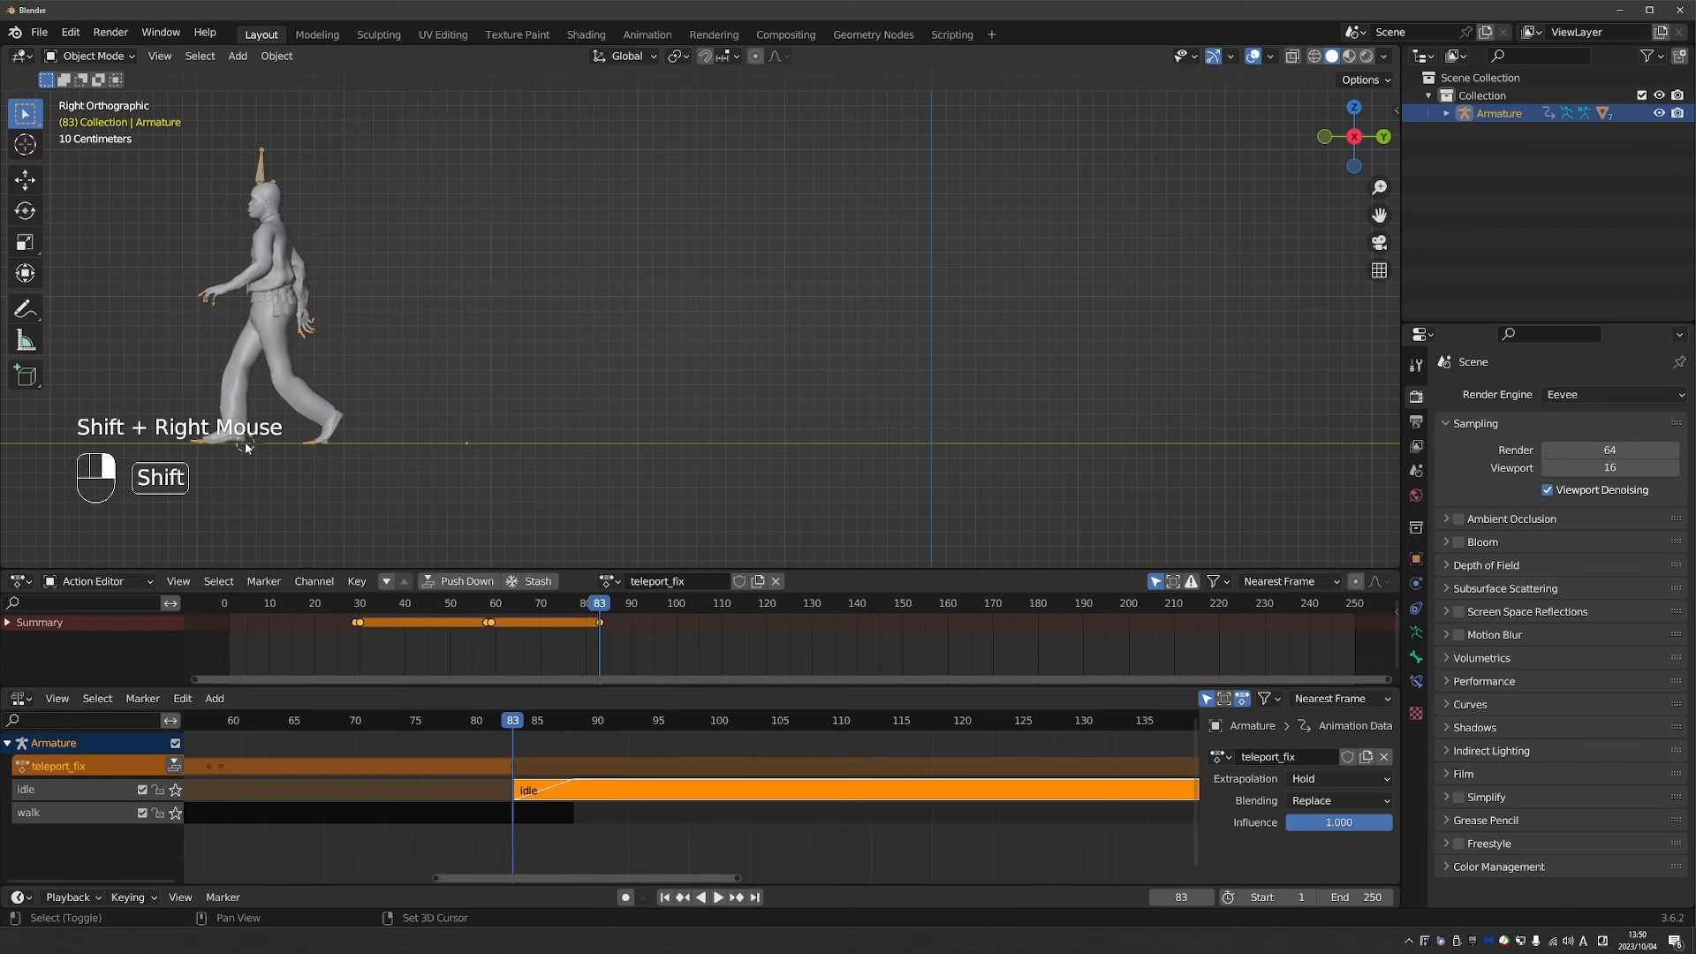
At frame 88, move the armature about -1.52 m along Y to the 3D cursor mark and insert a Location keyframe.
click(525, 727)
drag(525, 727, 571, 729)
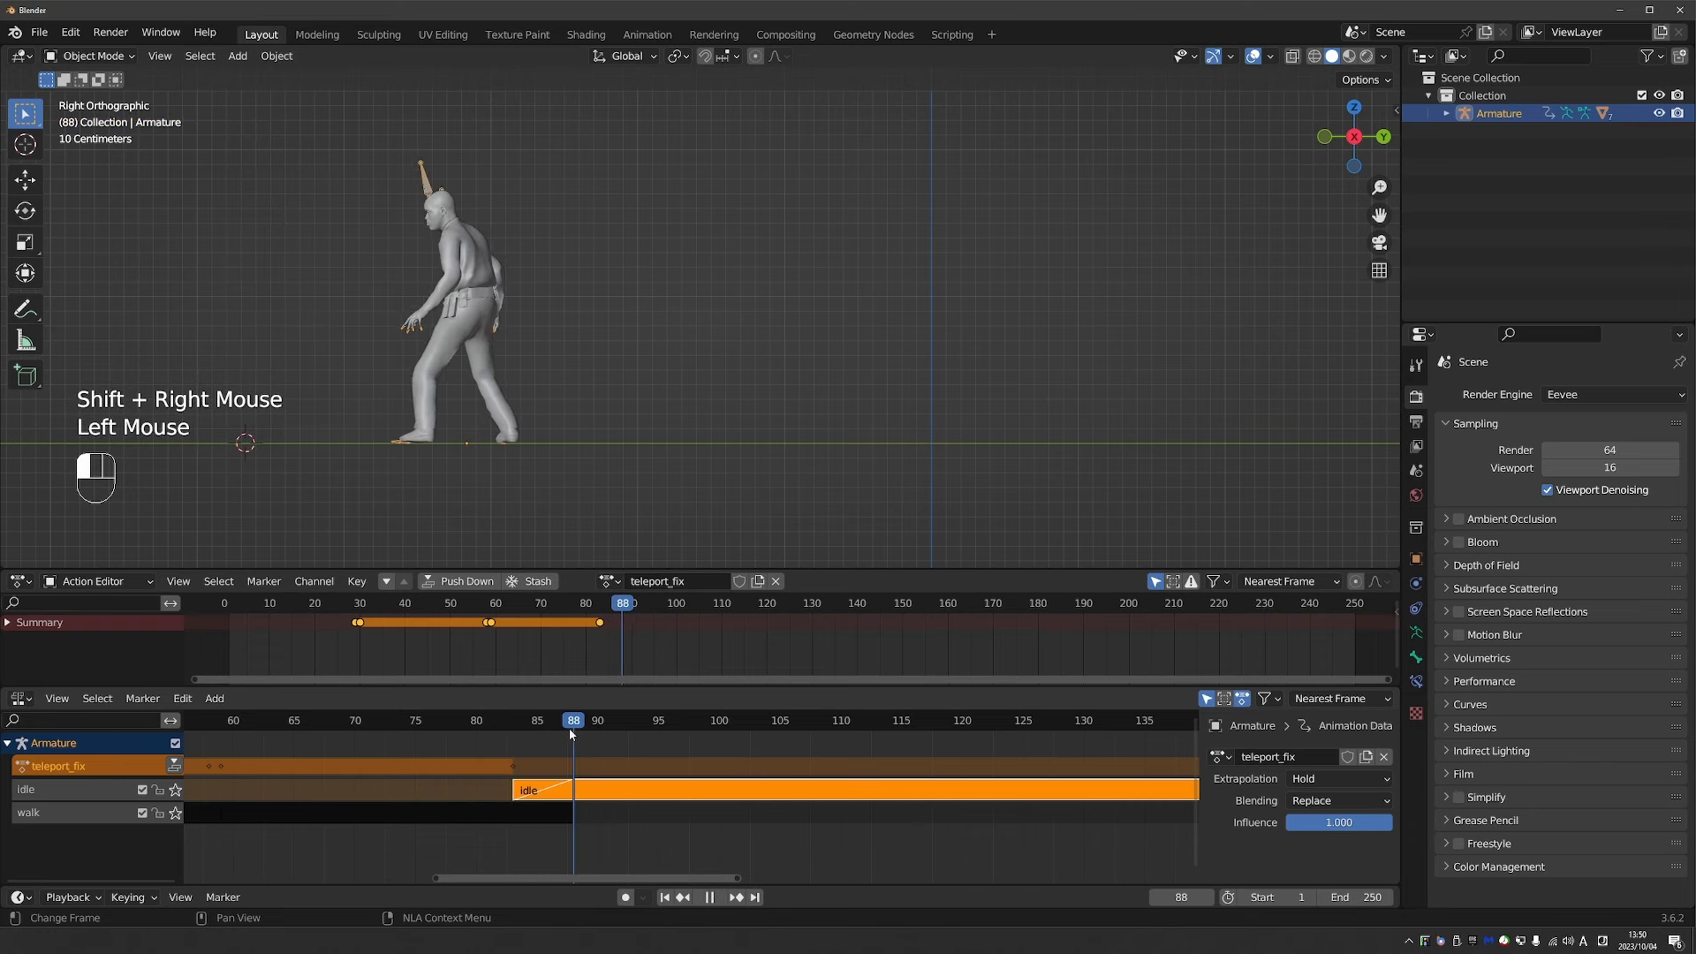
key(g)
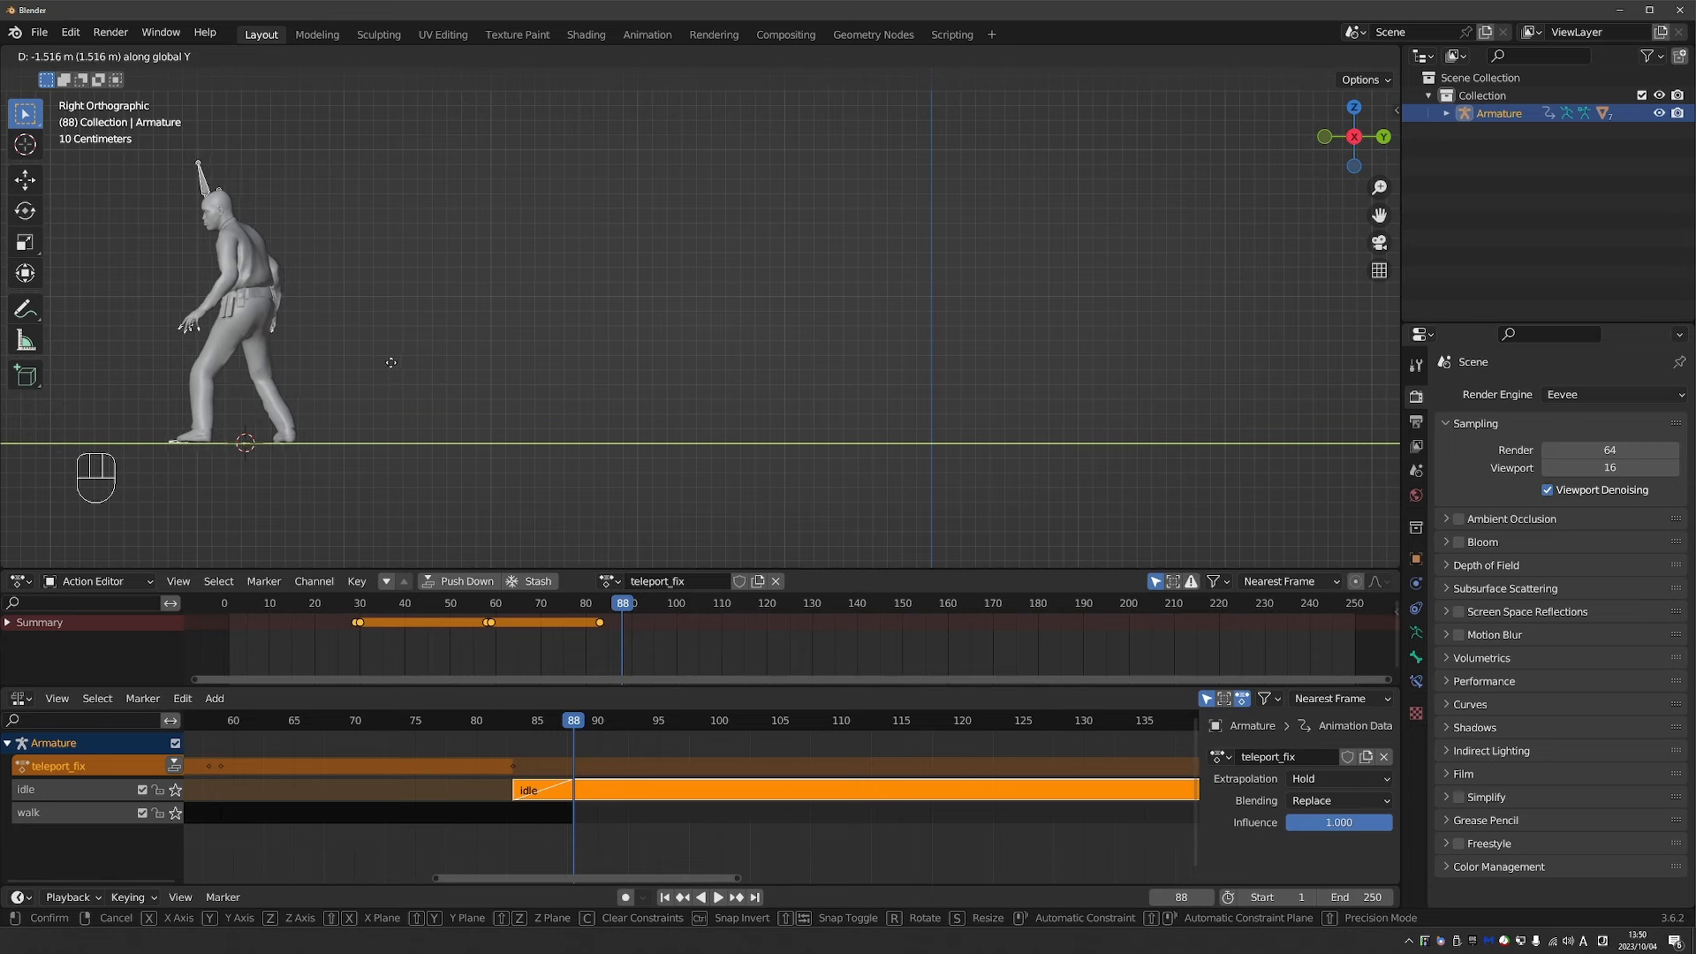
click(391, 363)
key(i)
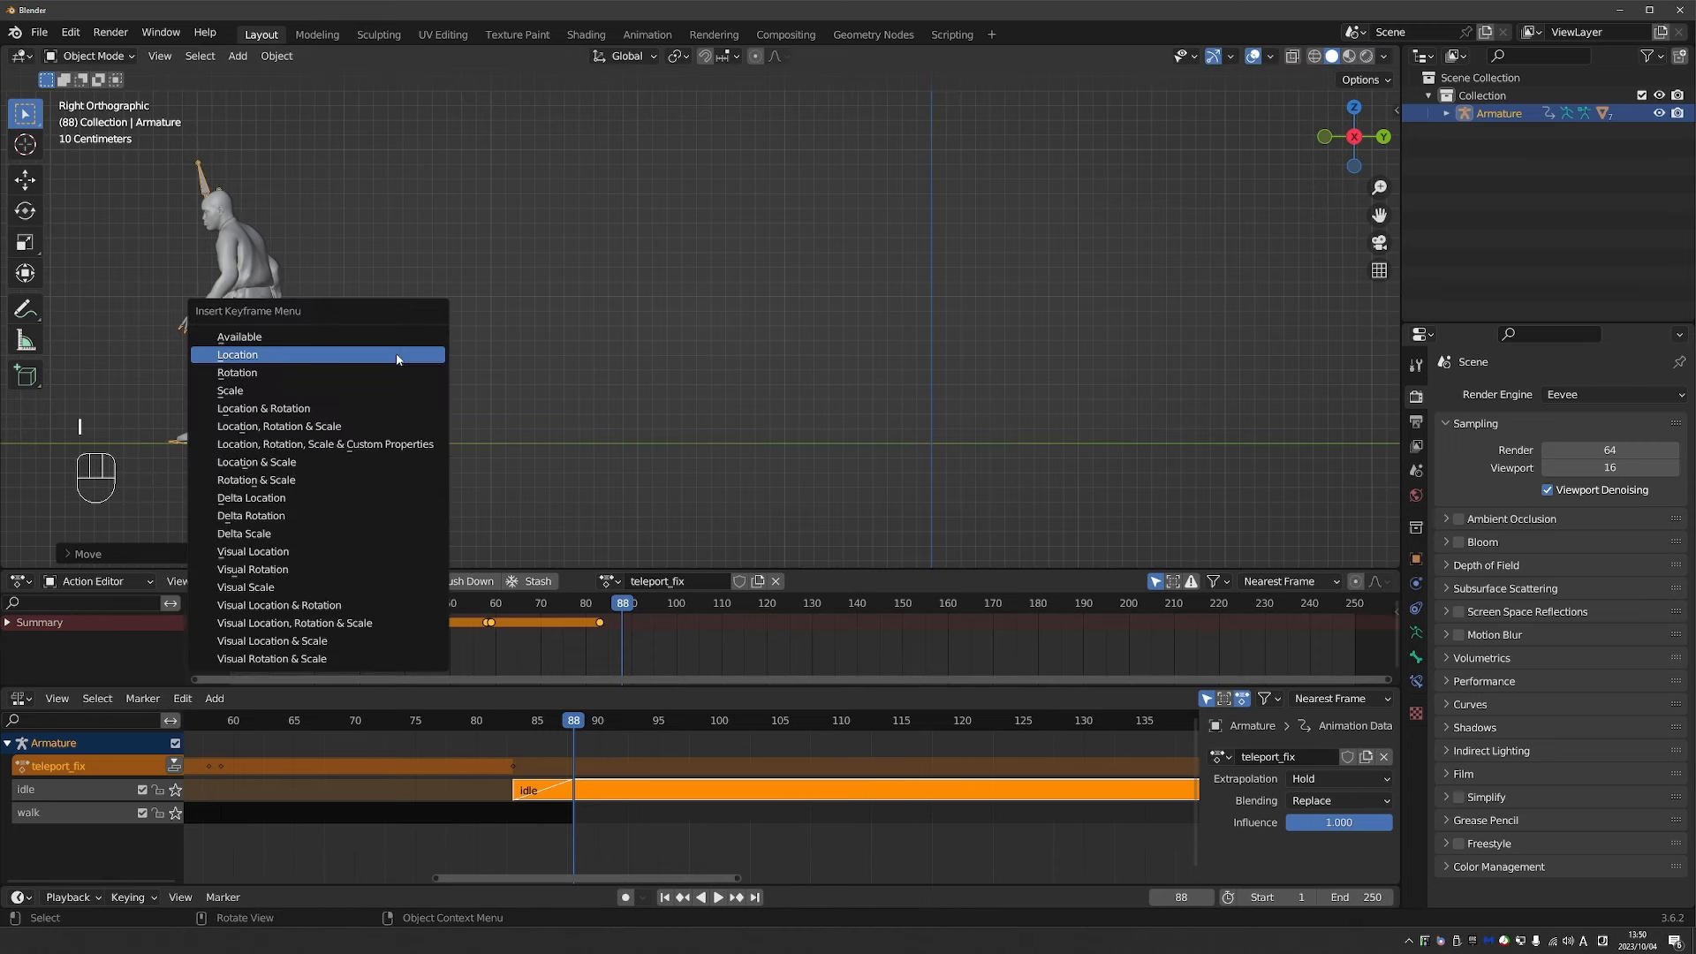
click(398, 354)
Set the frame 83 keyframe's interpolation to Linear and review the walk-to-idle transition from a perspective view.
drag(618, 603, 670, 616)
click(598, 622)
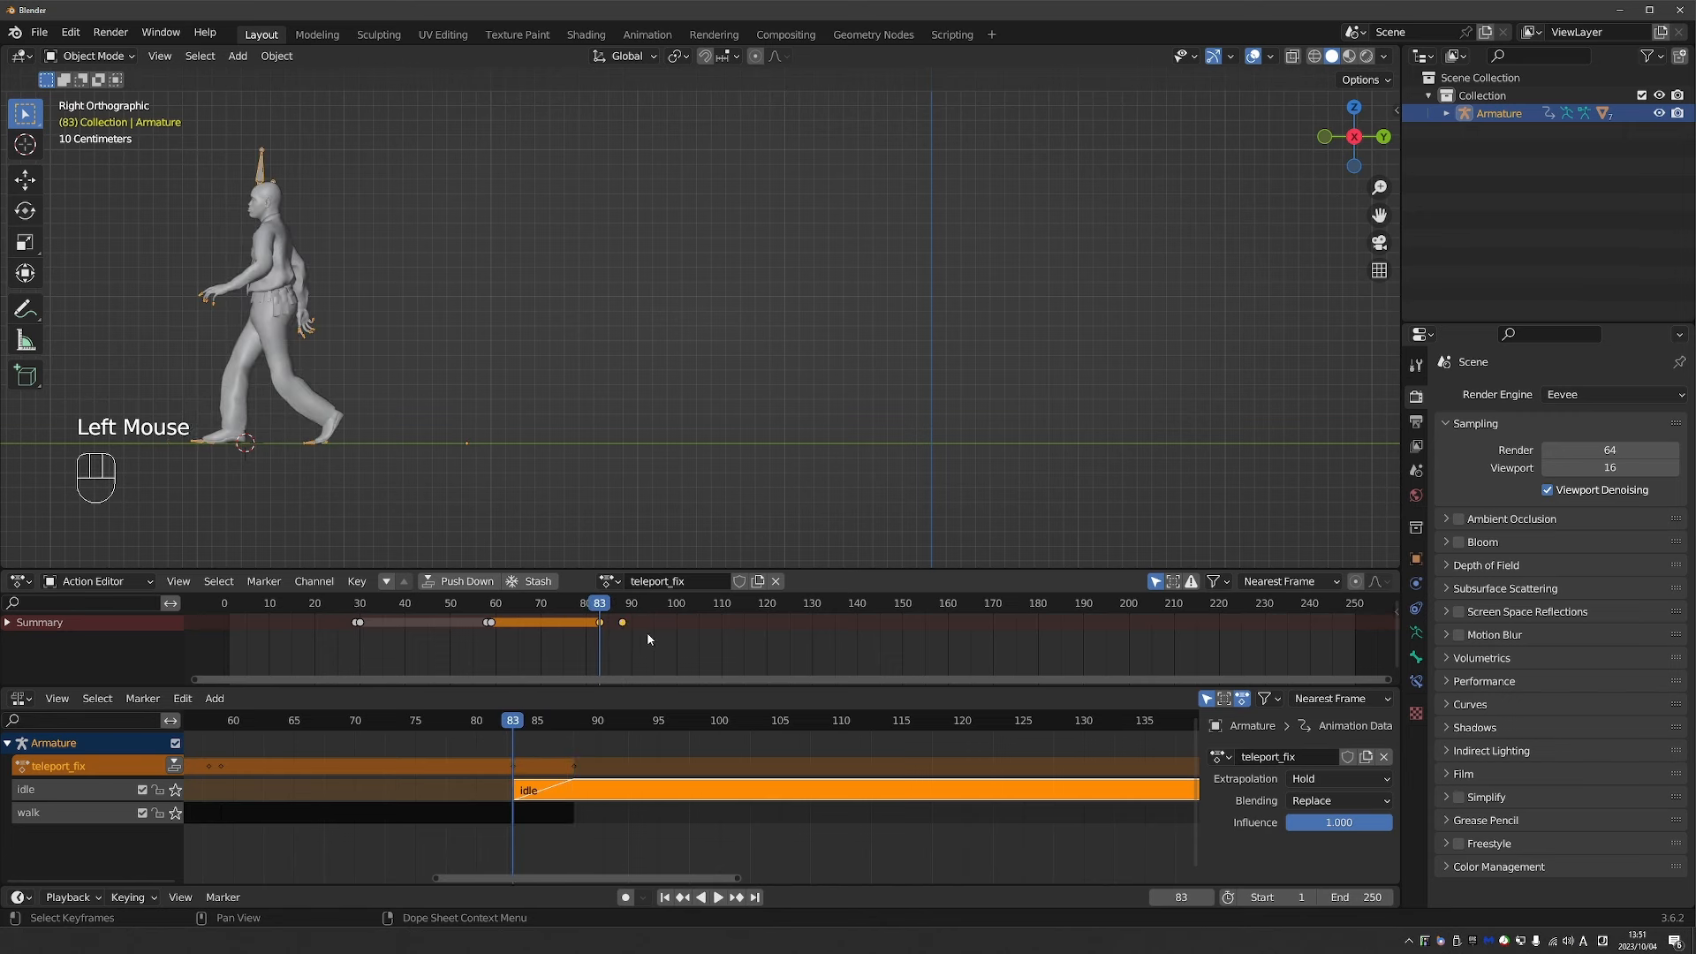
key(t)
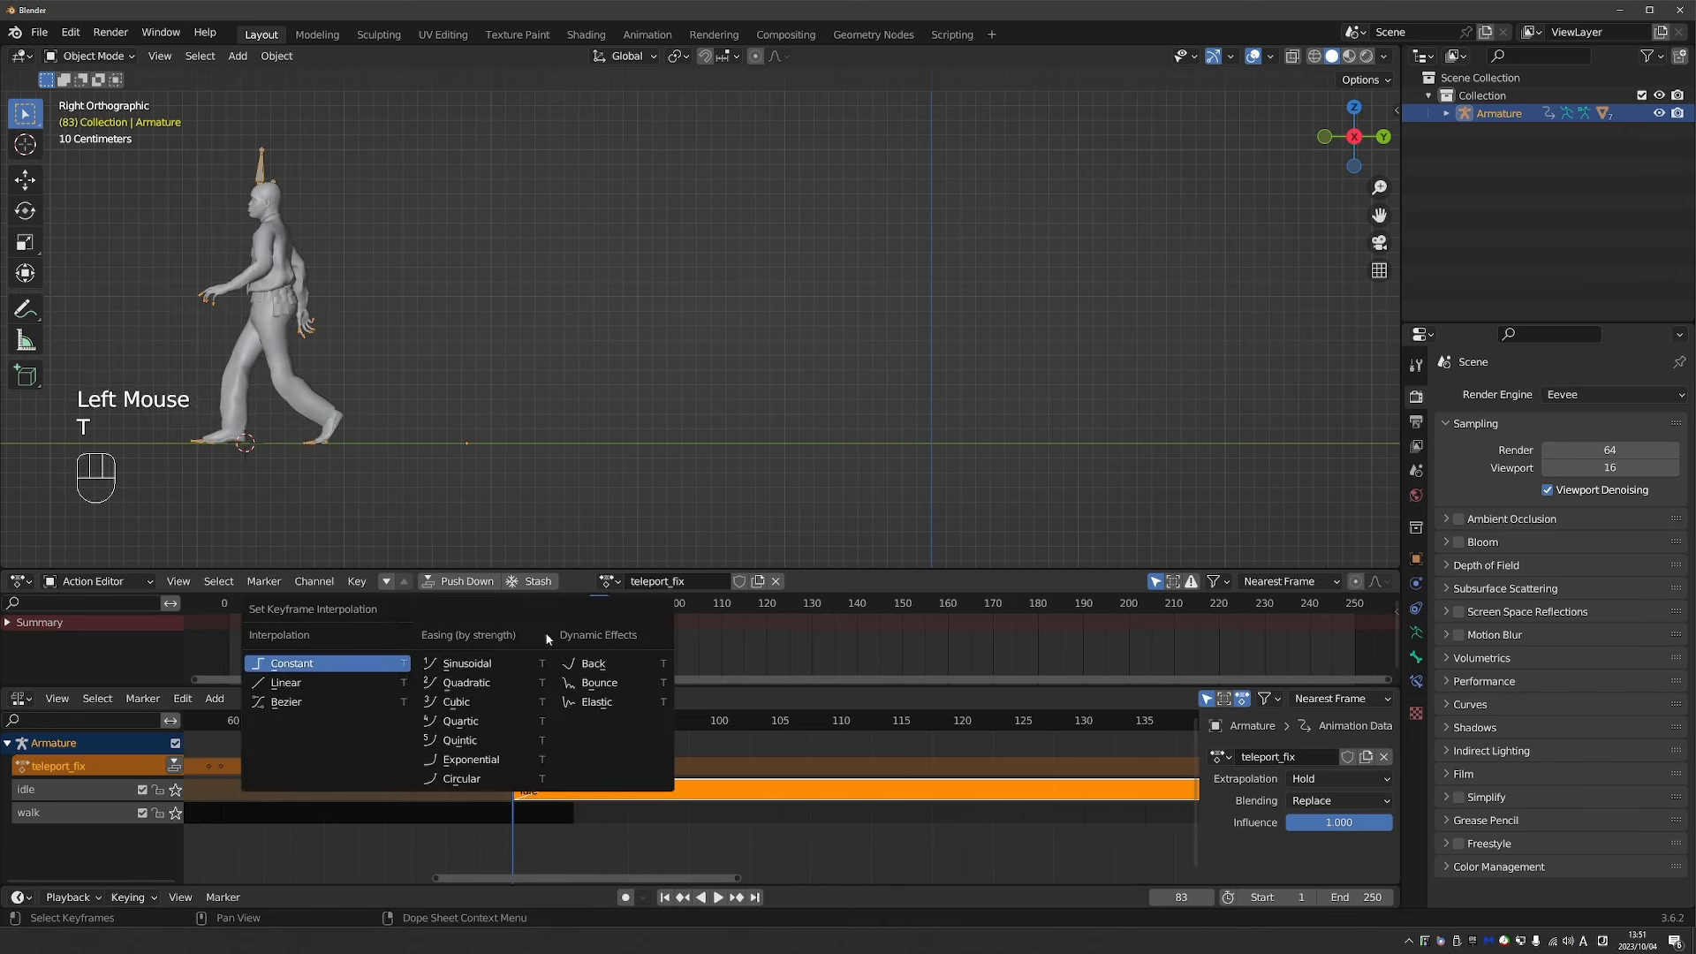
click(340, 681)
click(607, 610)
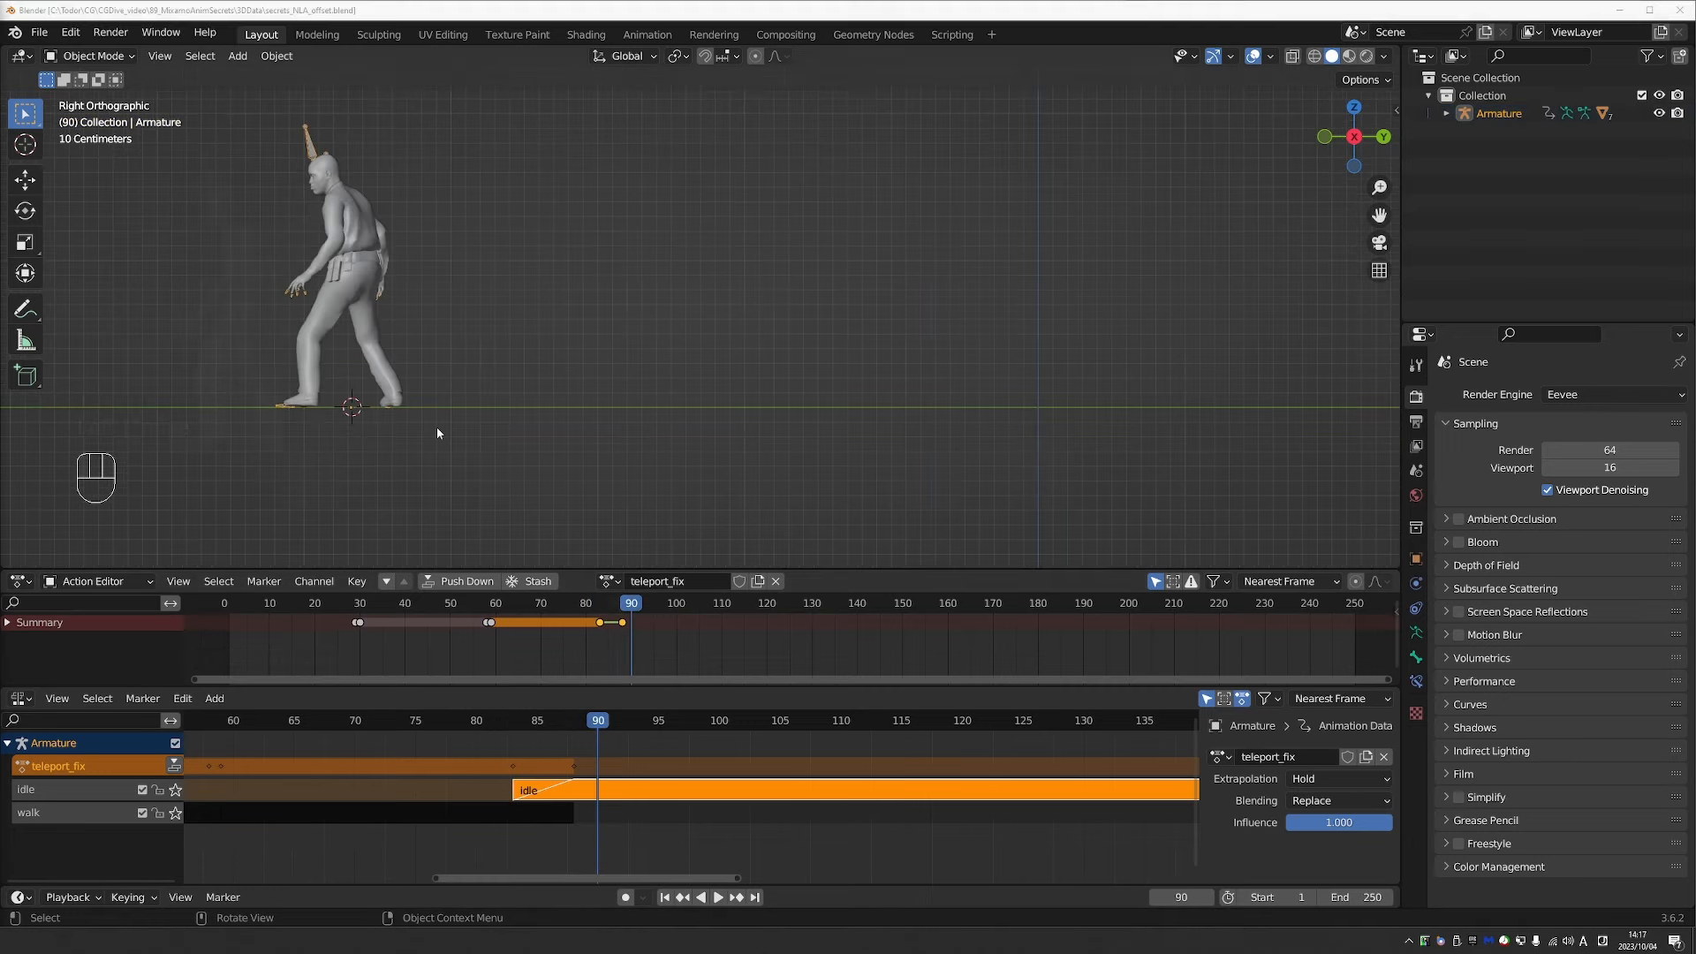
middle_drag(437, 427, 495, 441)
click(615, 610)
key(space)
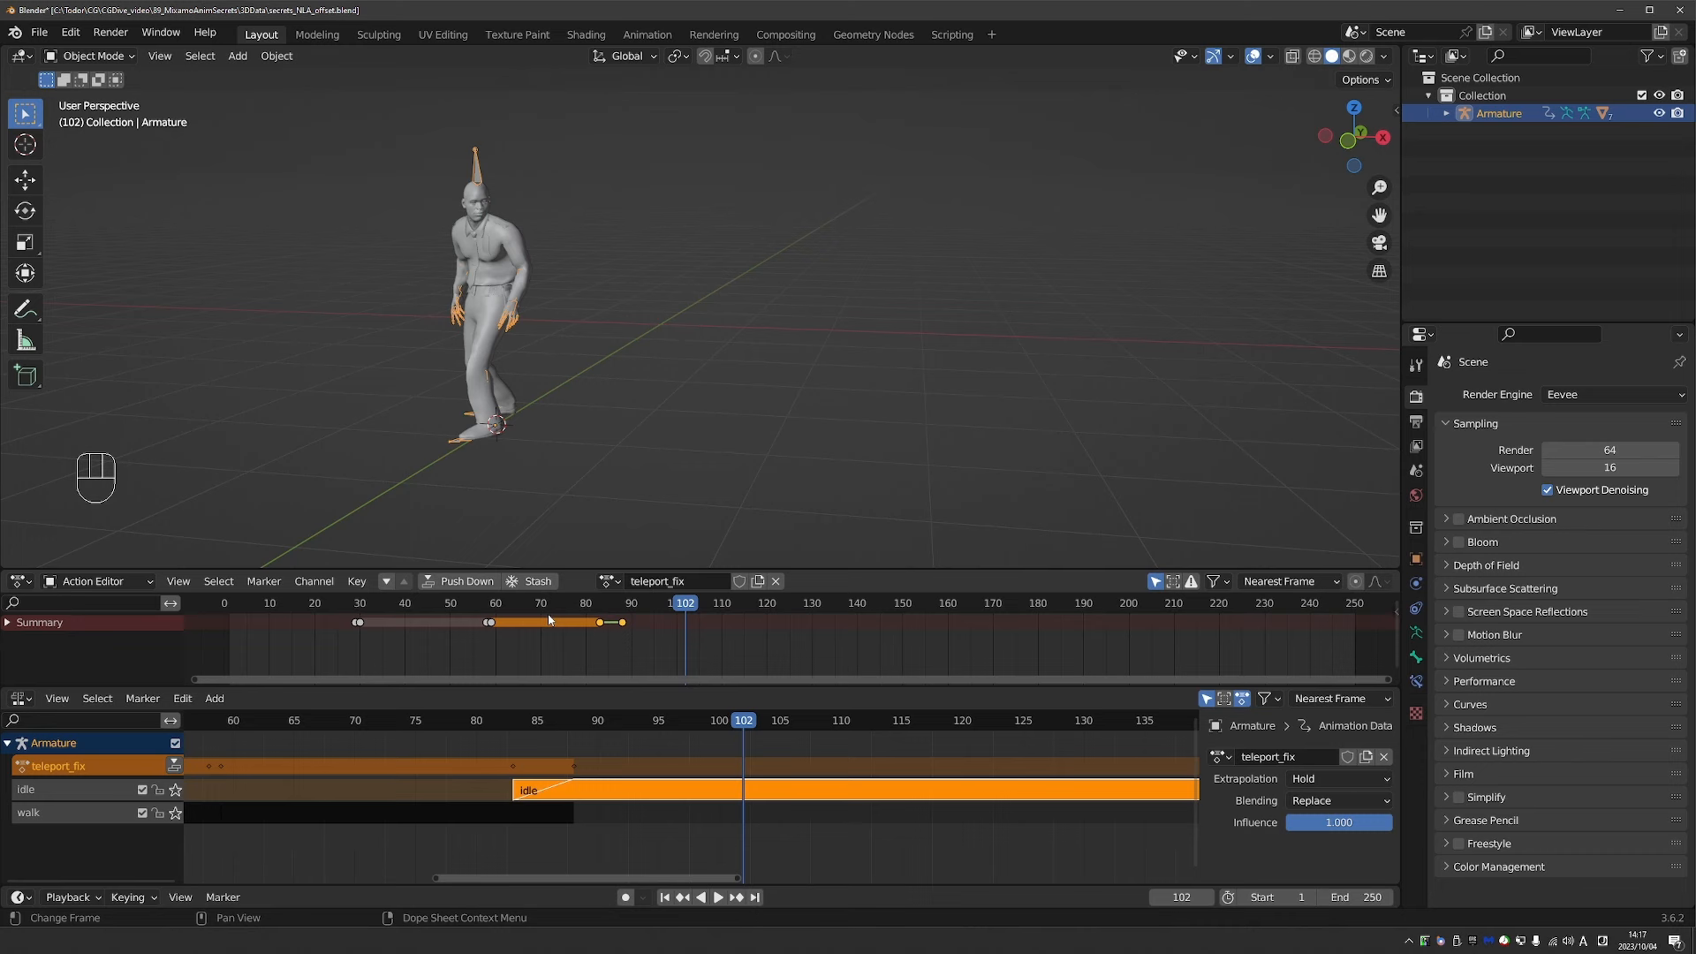
drag(468, 610, 623, 617)
Set the walk strip's Repeat to 3.5 and refresh the idle strip's automatic blend over the longer overlap.
click(449, 811)
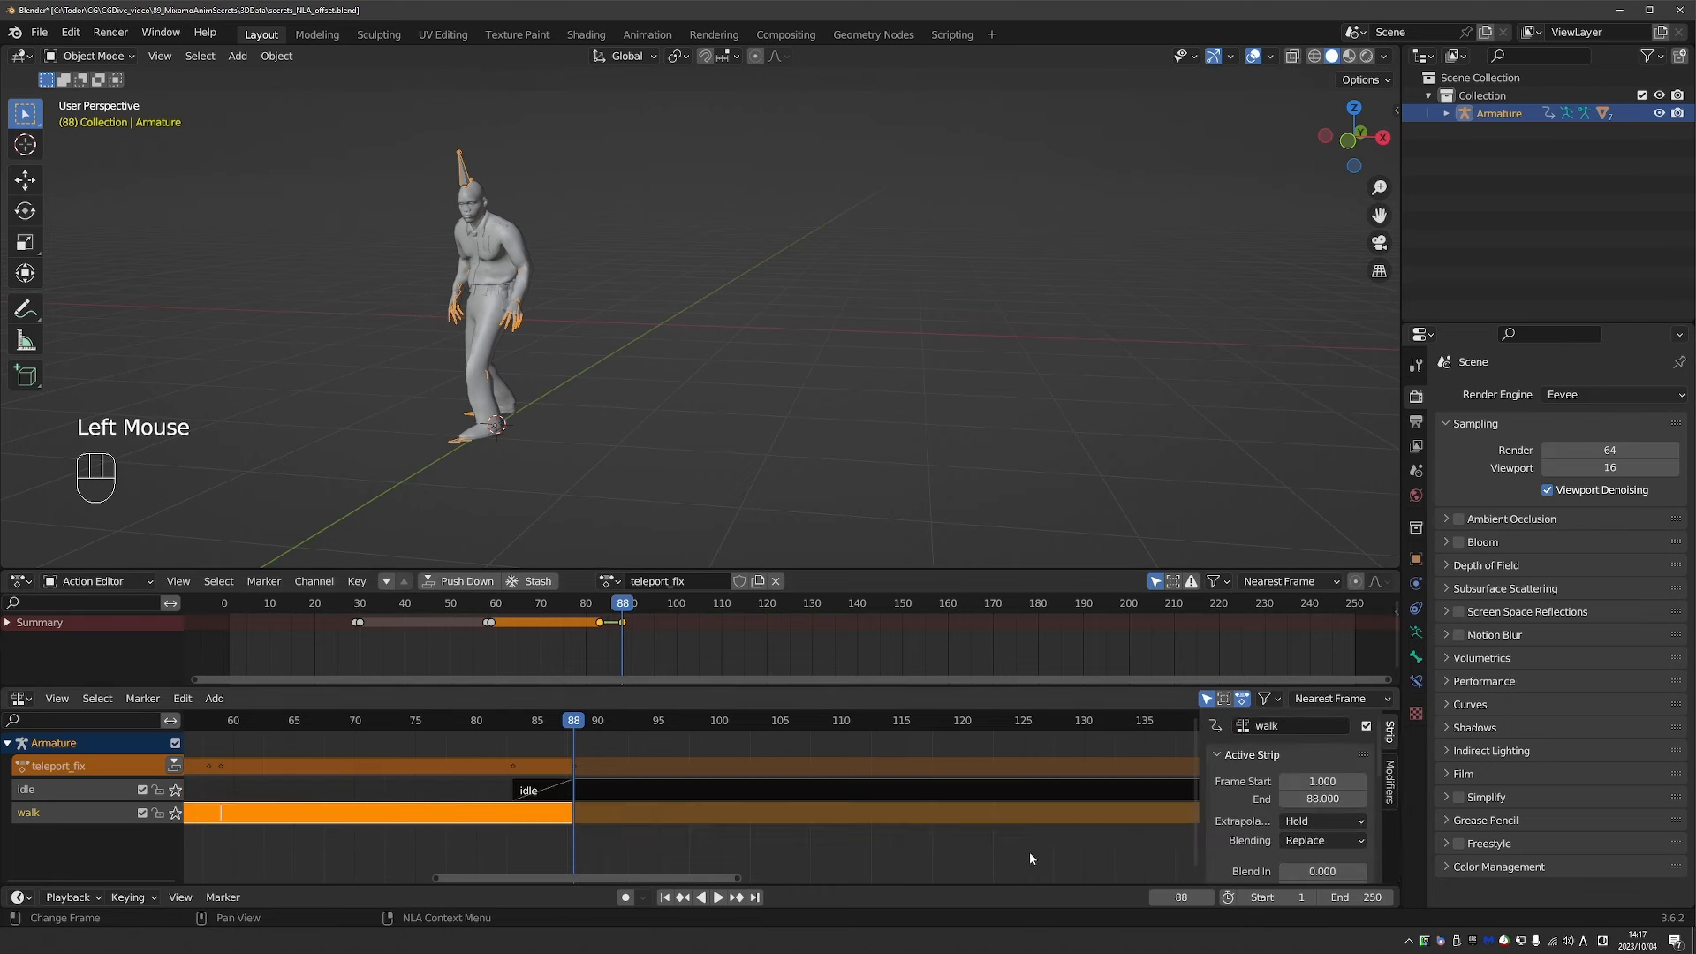
scroll(1324, 822, down, 4)
scroll(1327, 819, down, 3)
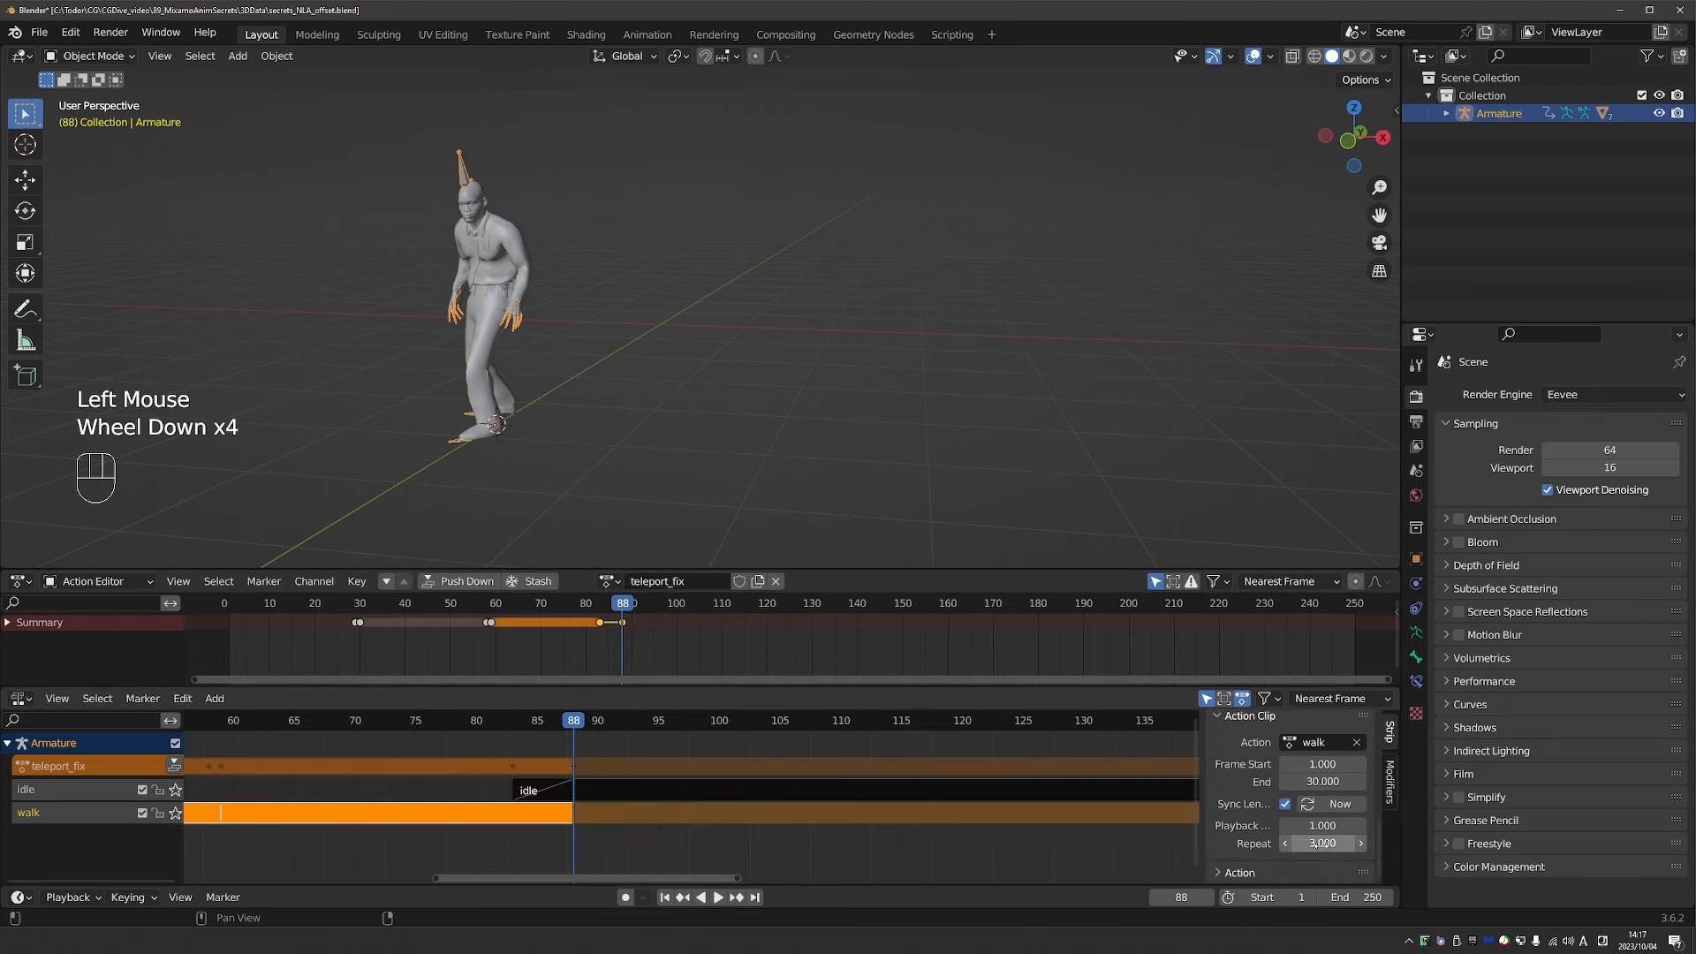
click(1290, 840)
text(1)
key(Return)
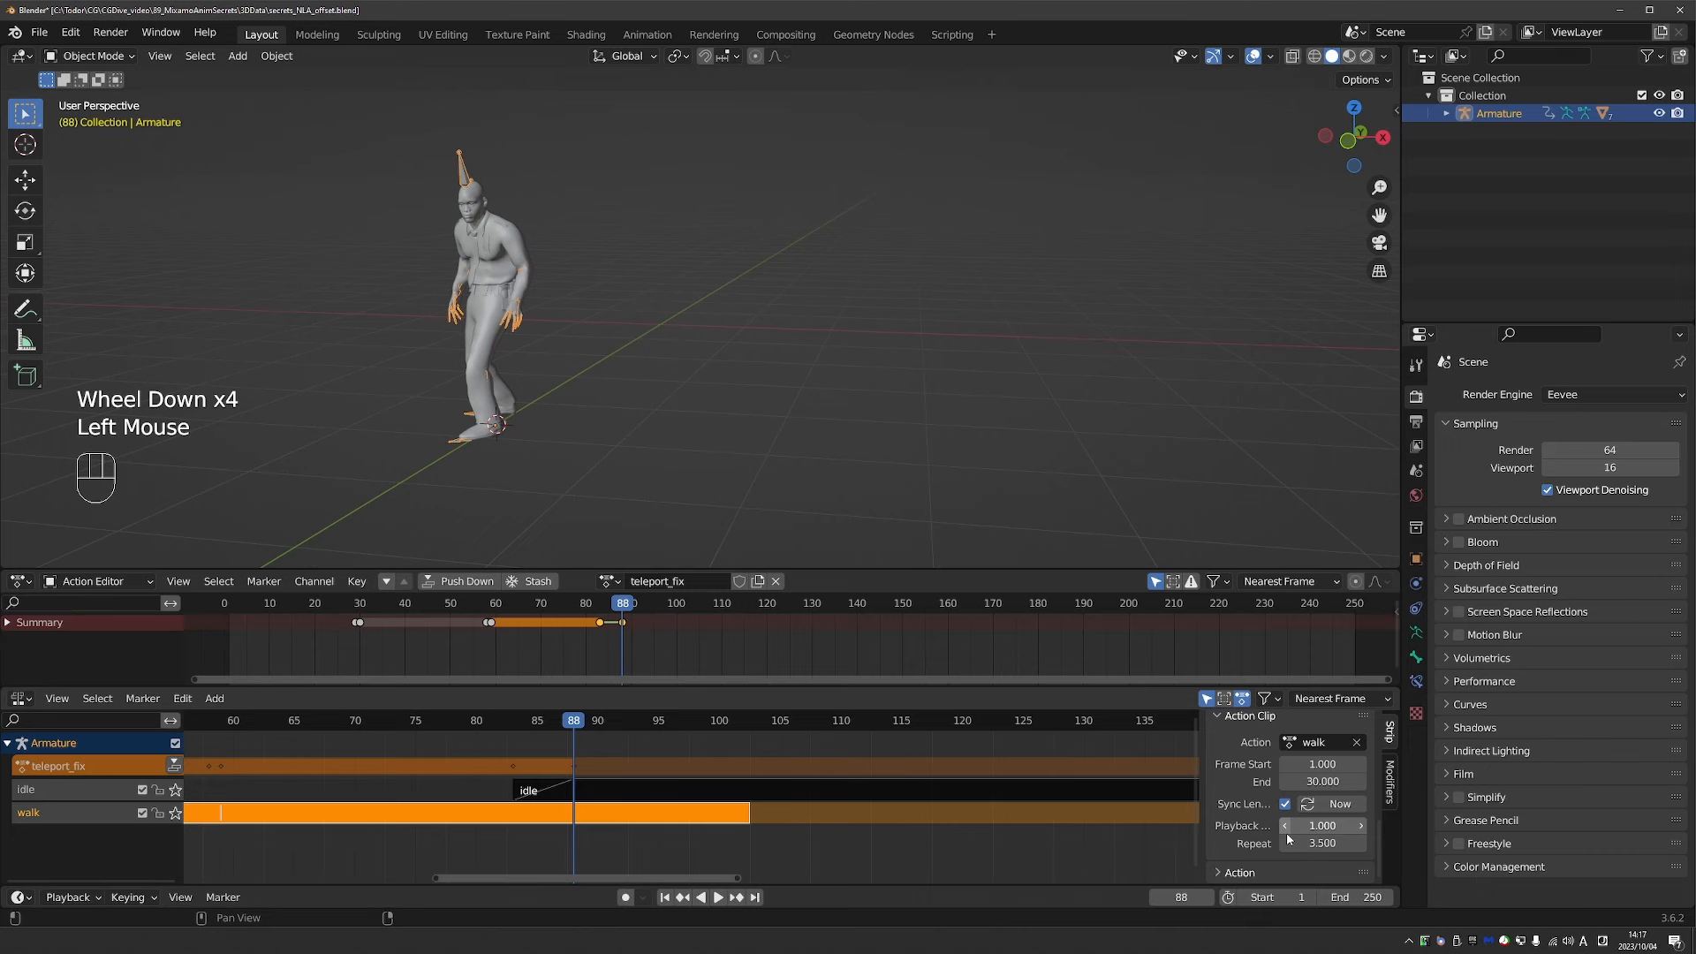
double_click(649, 798)
click(595, 818)
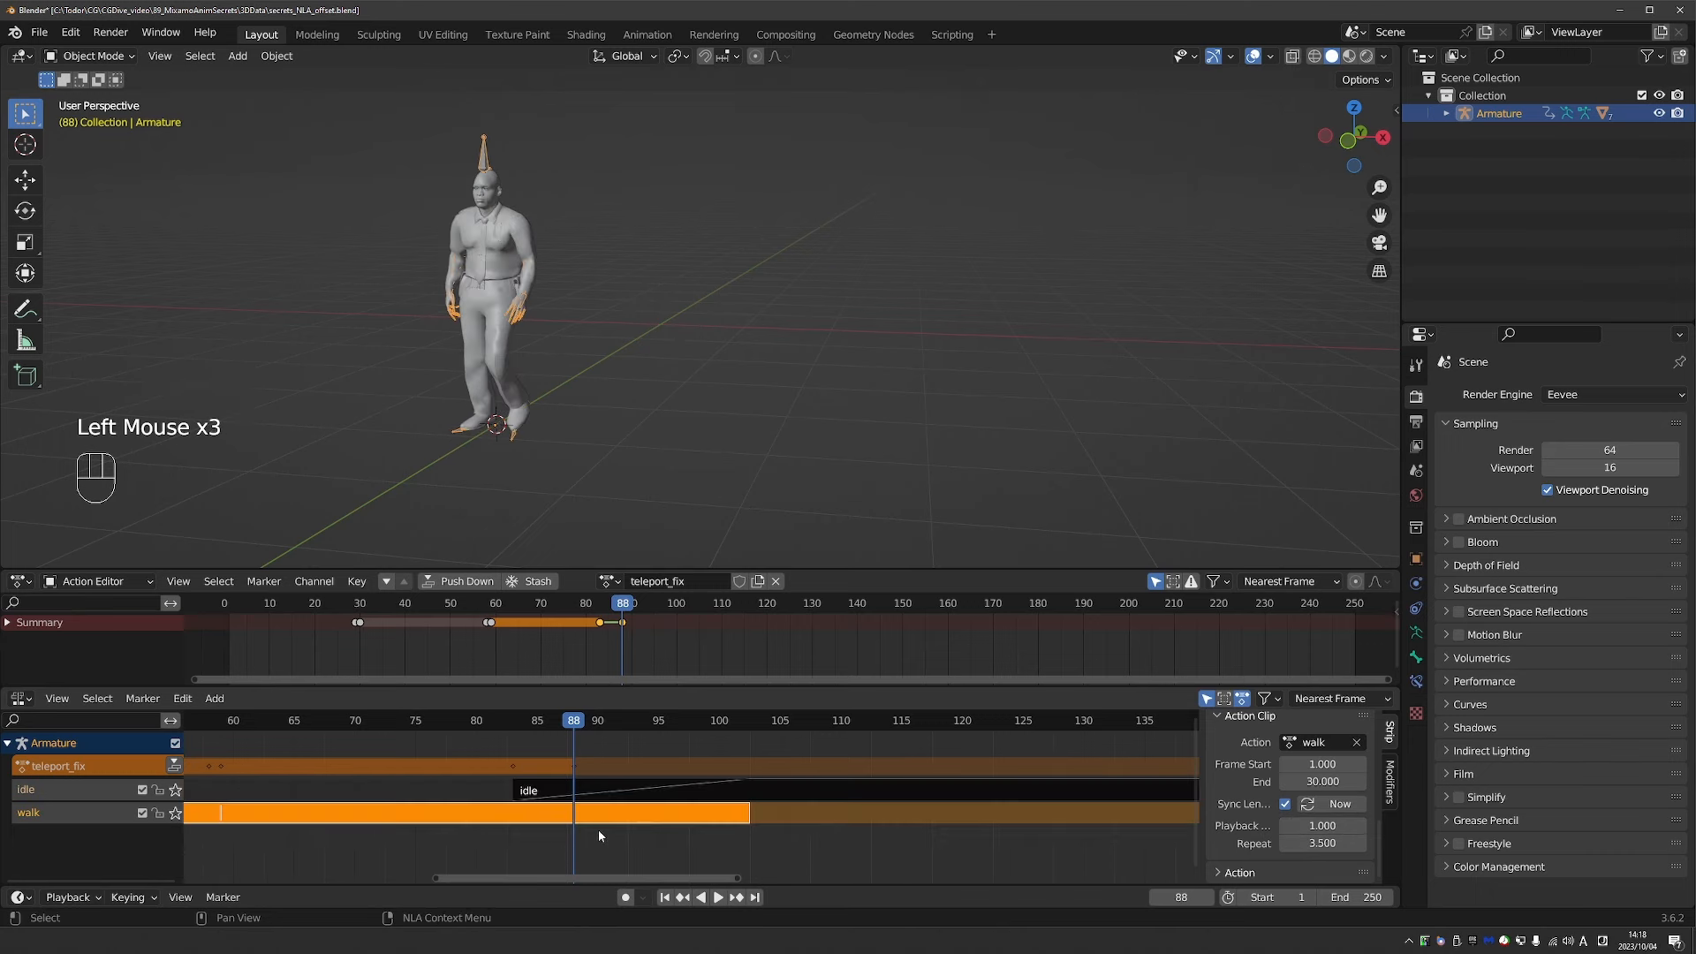
Move the idle strip so that it starts at frame 88, and go to that frame.
click(488, 721)
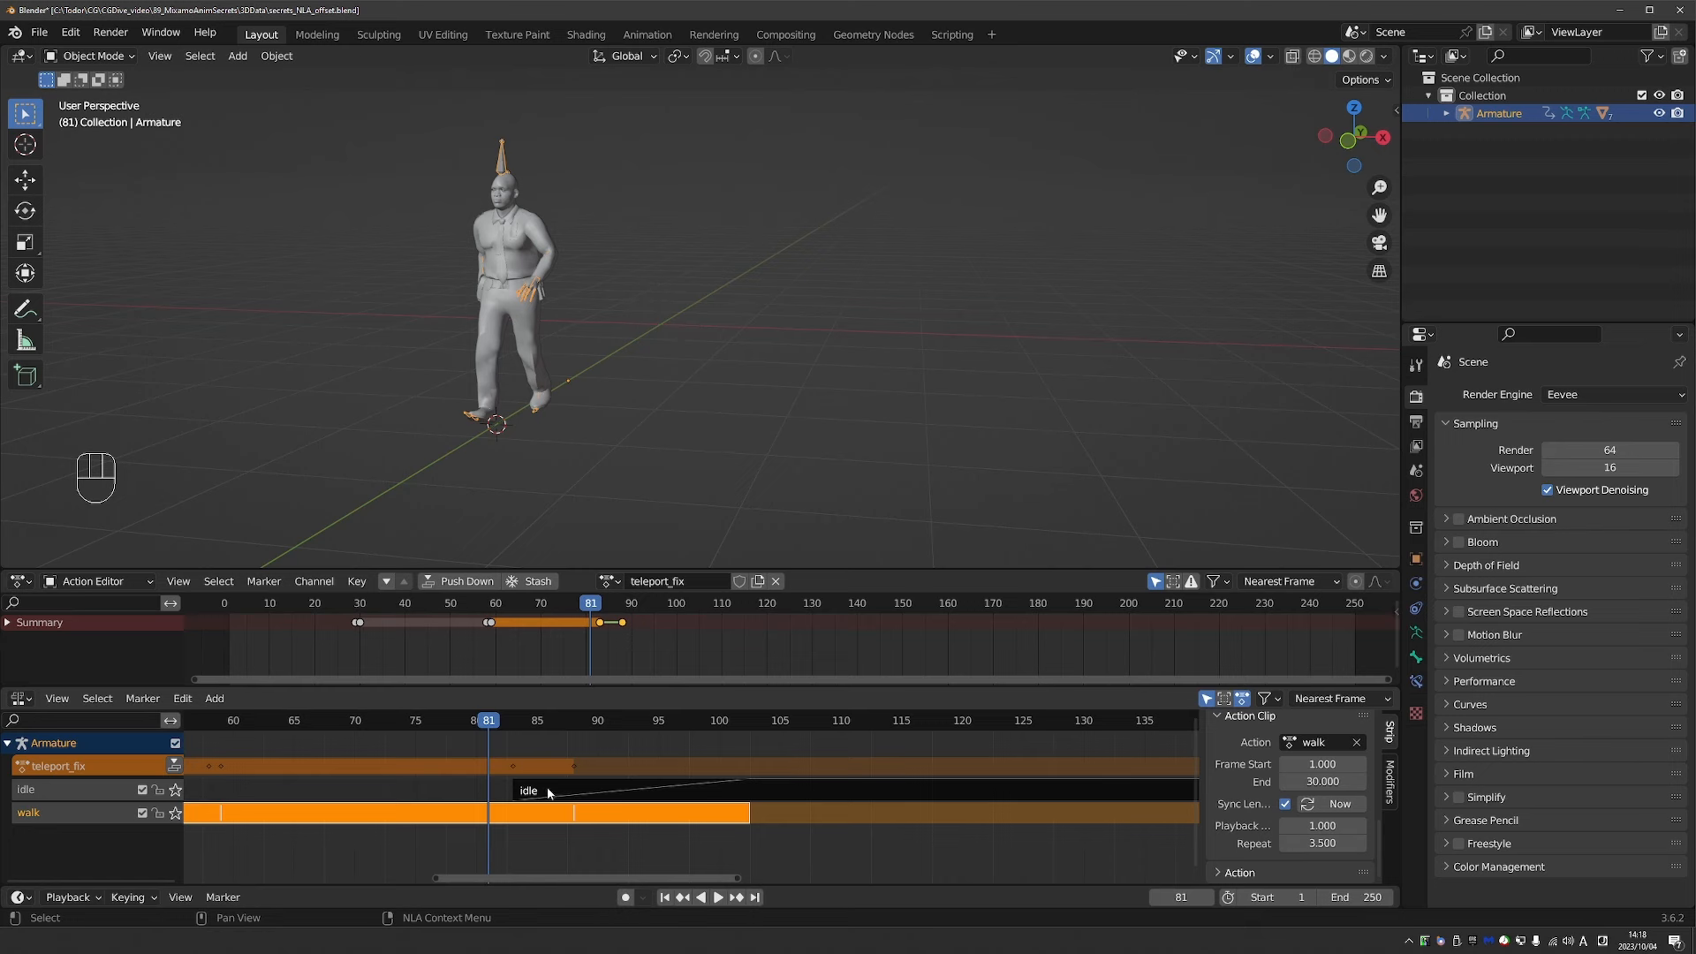
drag(547, 793, 609, 792)
click(572, 721)
click(591, 813)
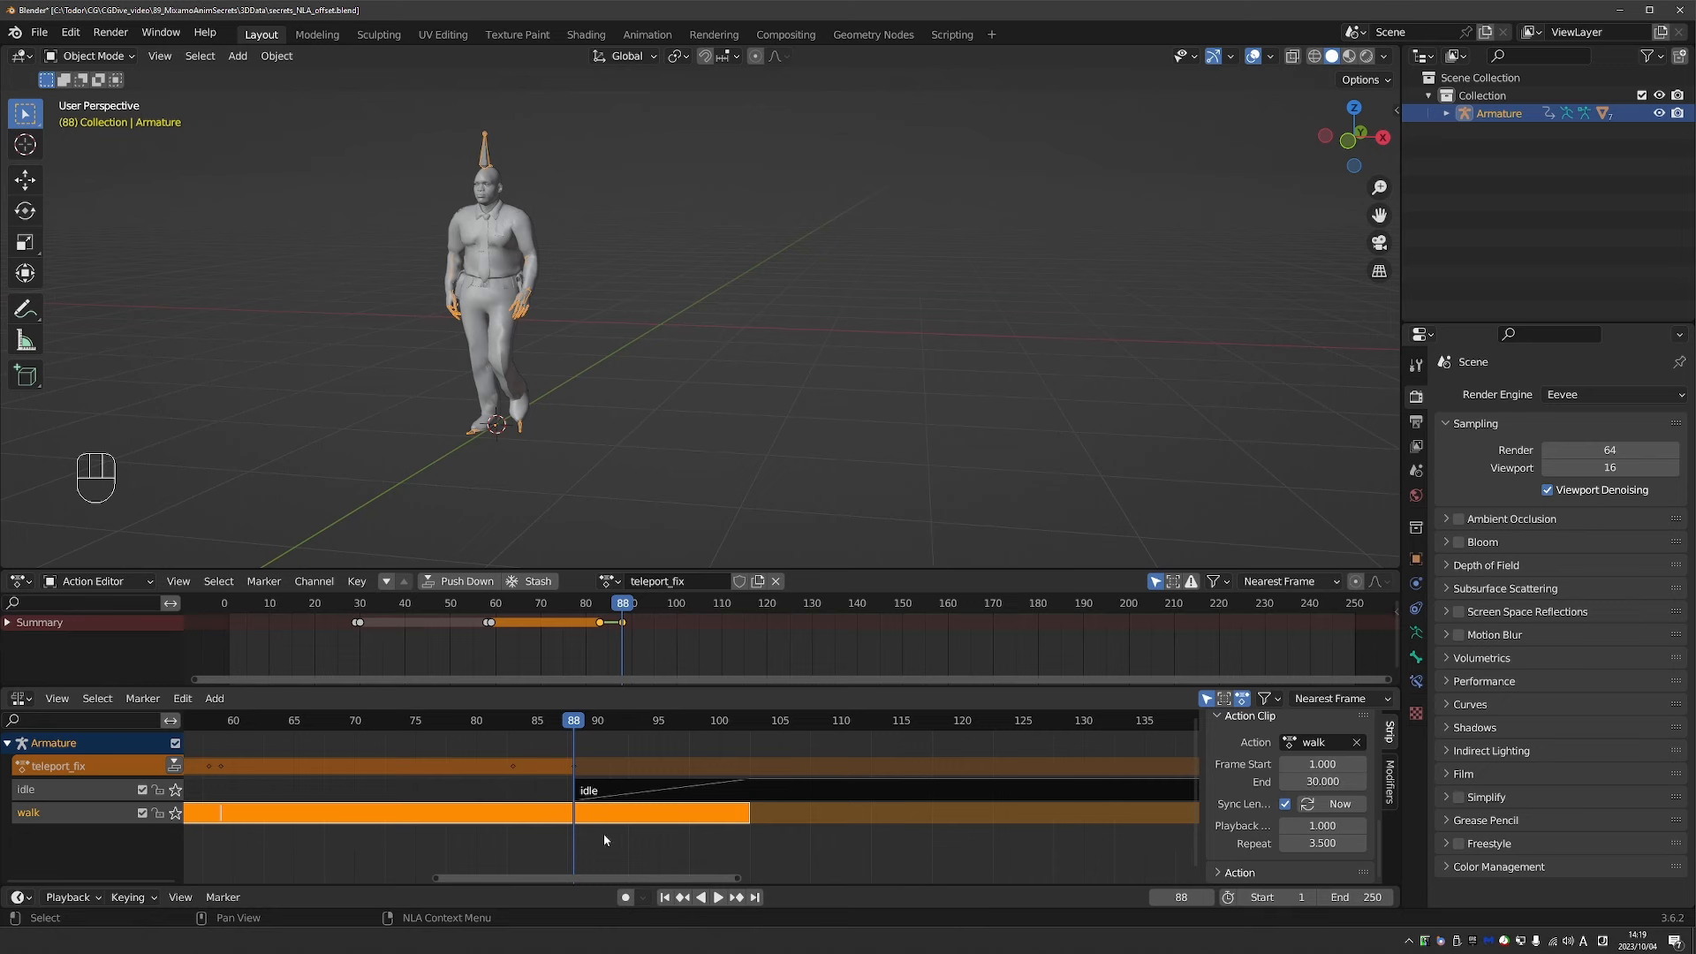
Delete the keyframes at frames 83 and 88 from the teleport_fix action.
click(680, 634)
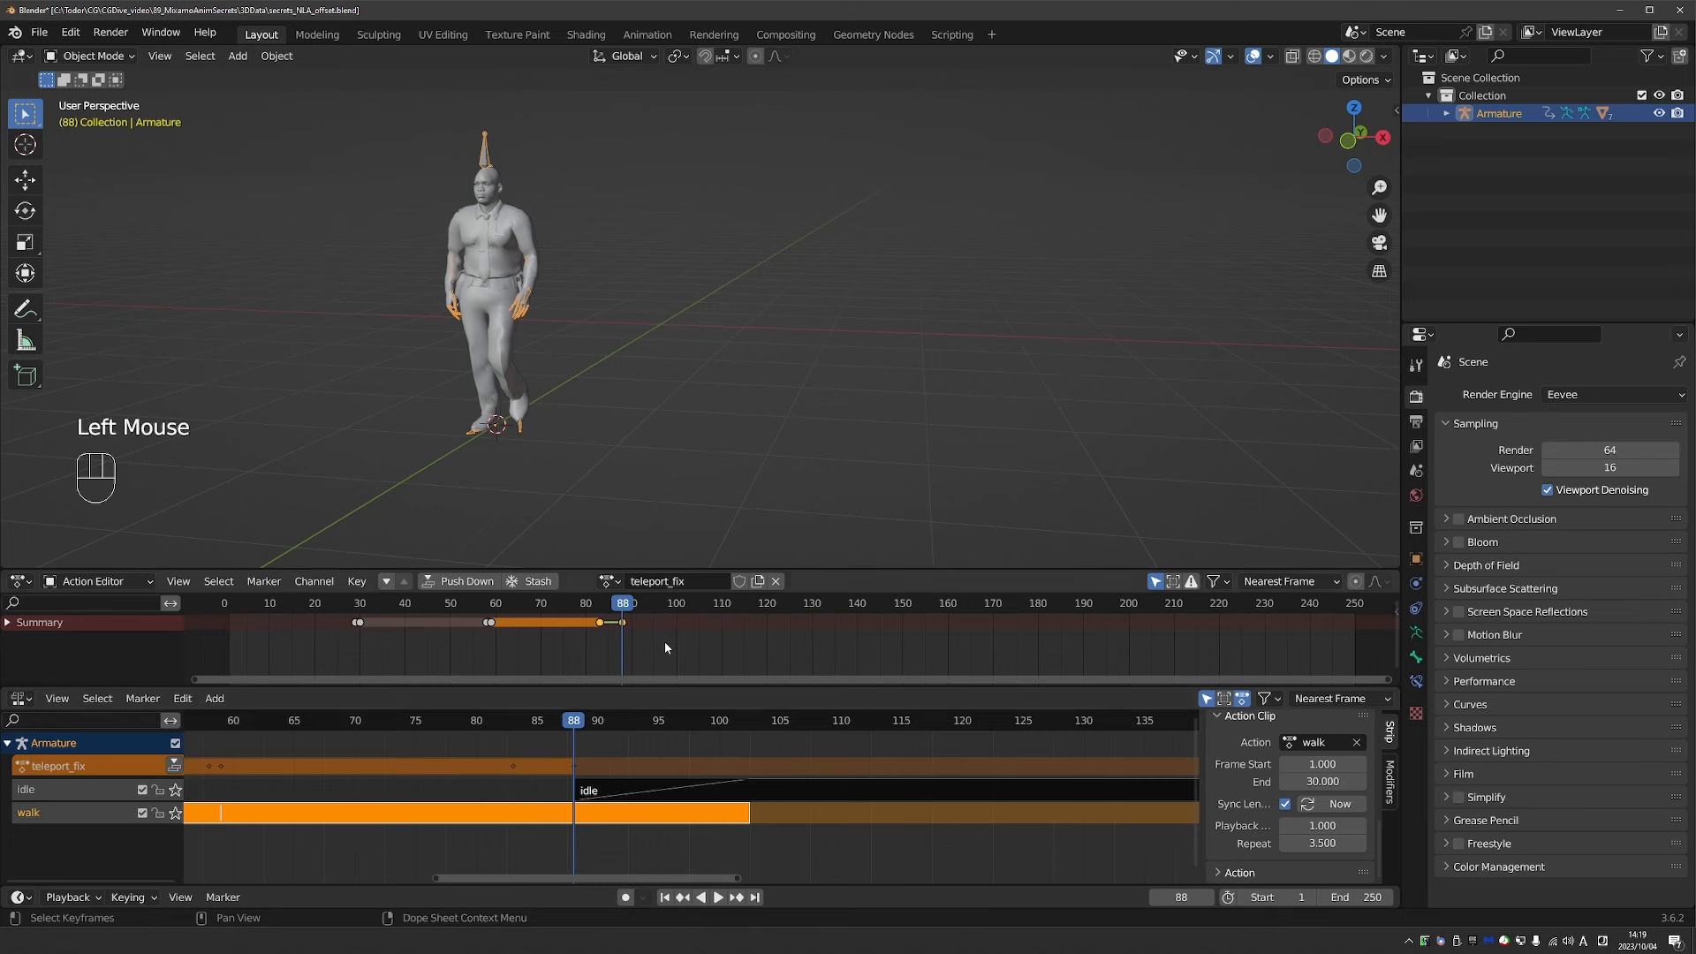
key(Delete)
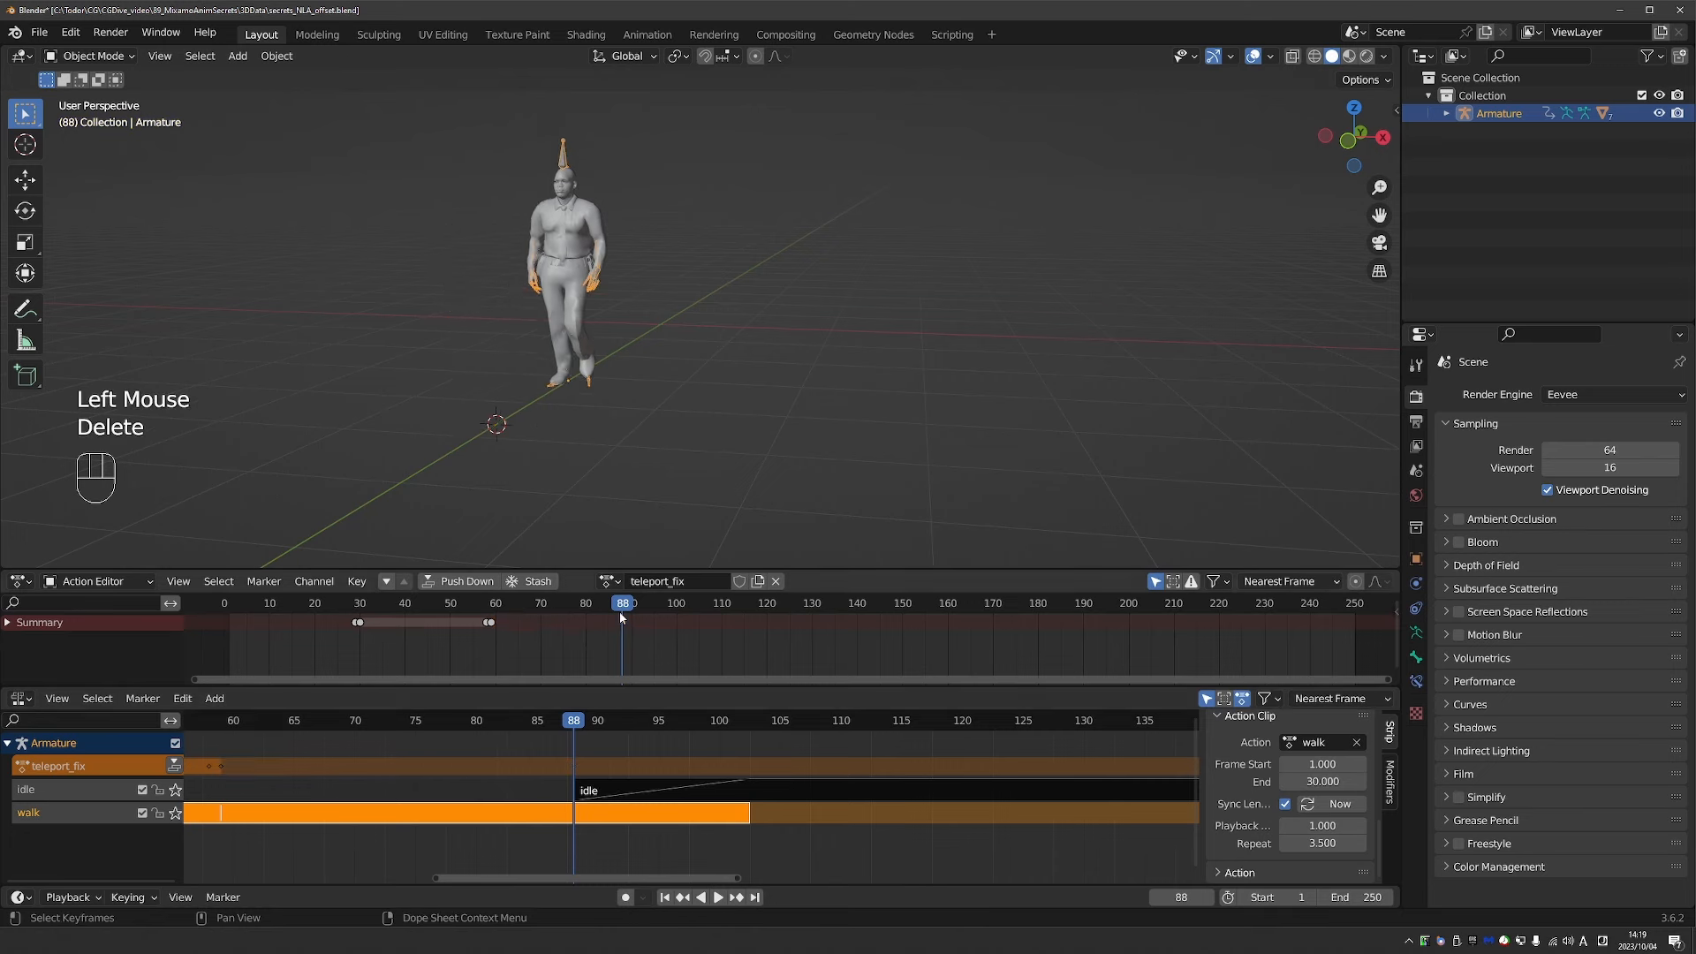
Insert a Location keyframe for the armature at frame 87, just before the idle strip starts.
click(618, 614)
middle_drag(613, 492, 503, 431)
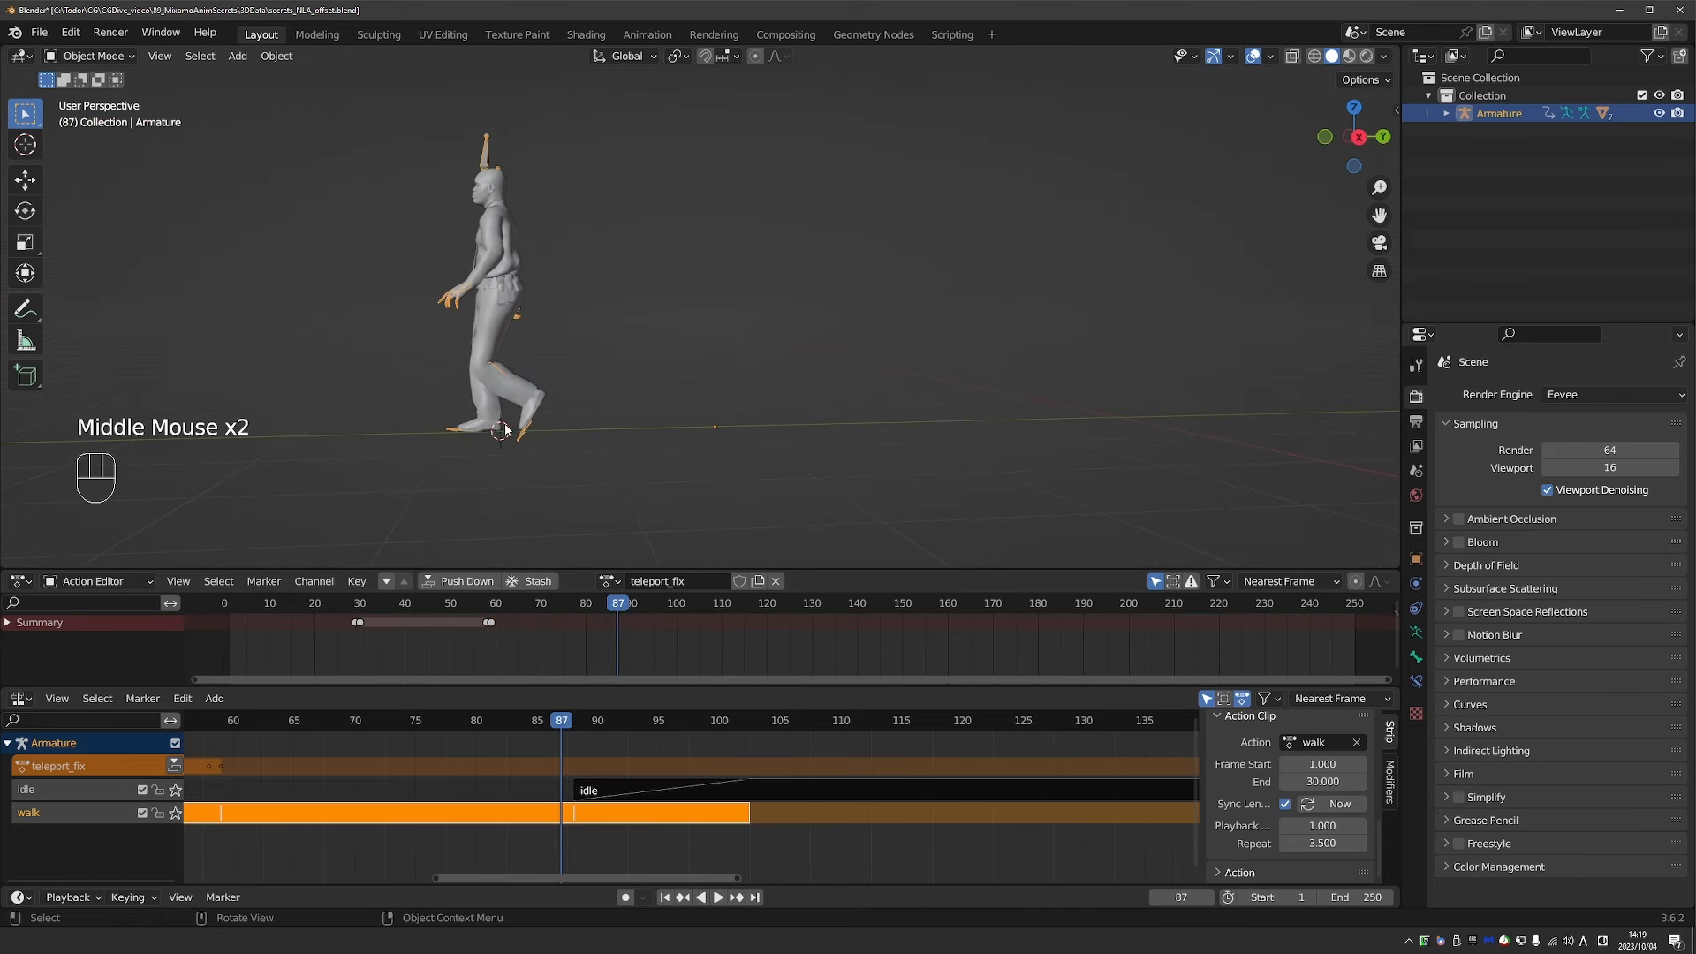
key(i)
click(506, 427)
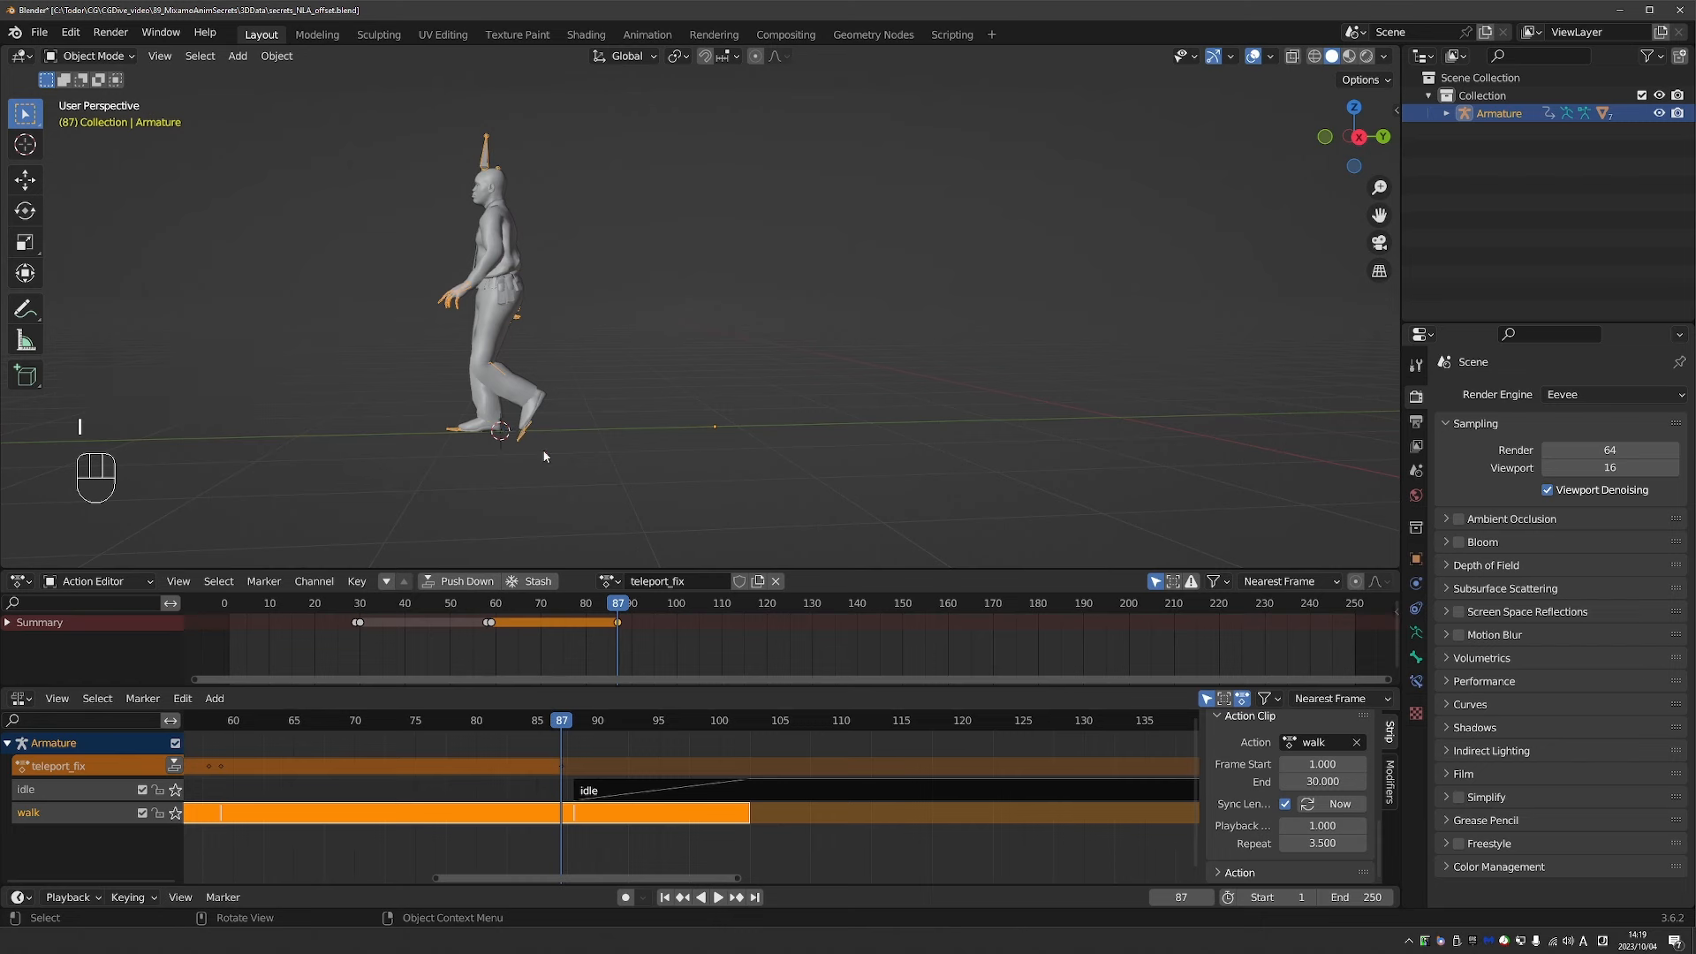
At frame 88, move the armature along Y so the feet match the previous frame, and insert a Location keyframe.
key(Right)
key(g)
key(y)
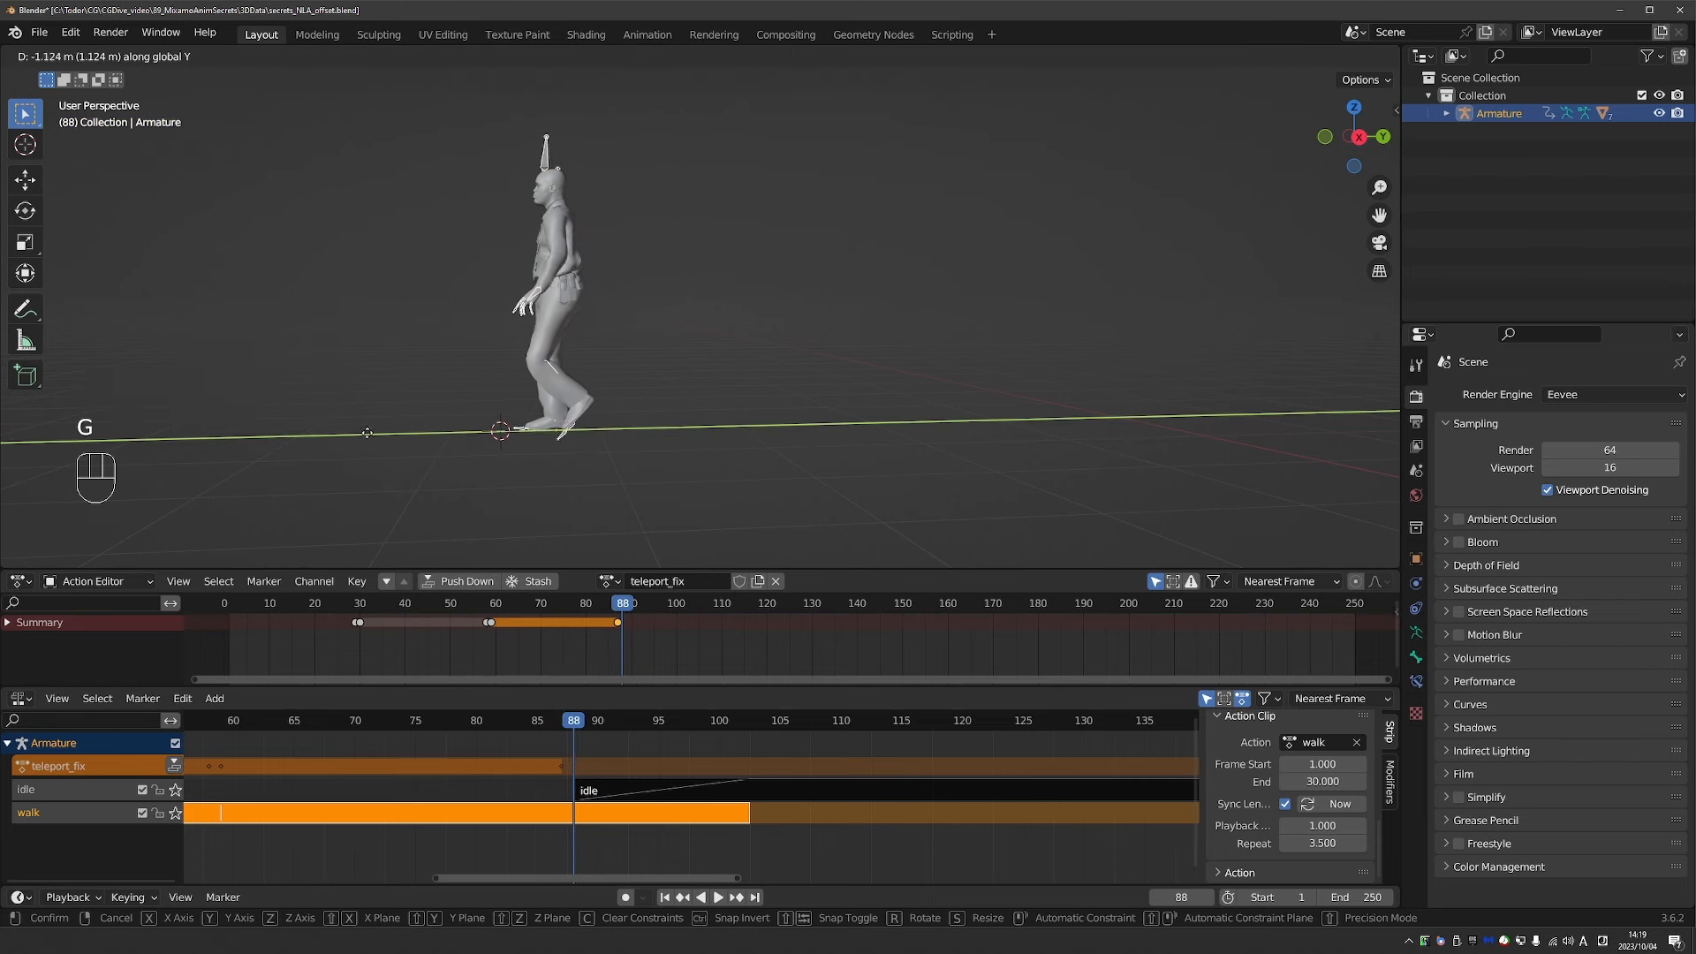
click(318, 427)
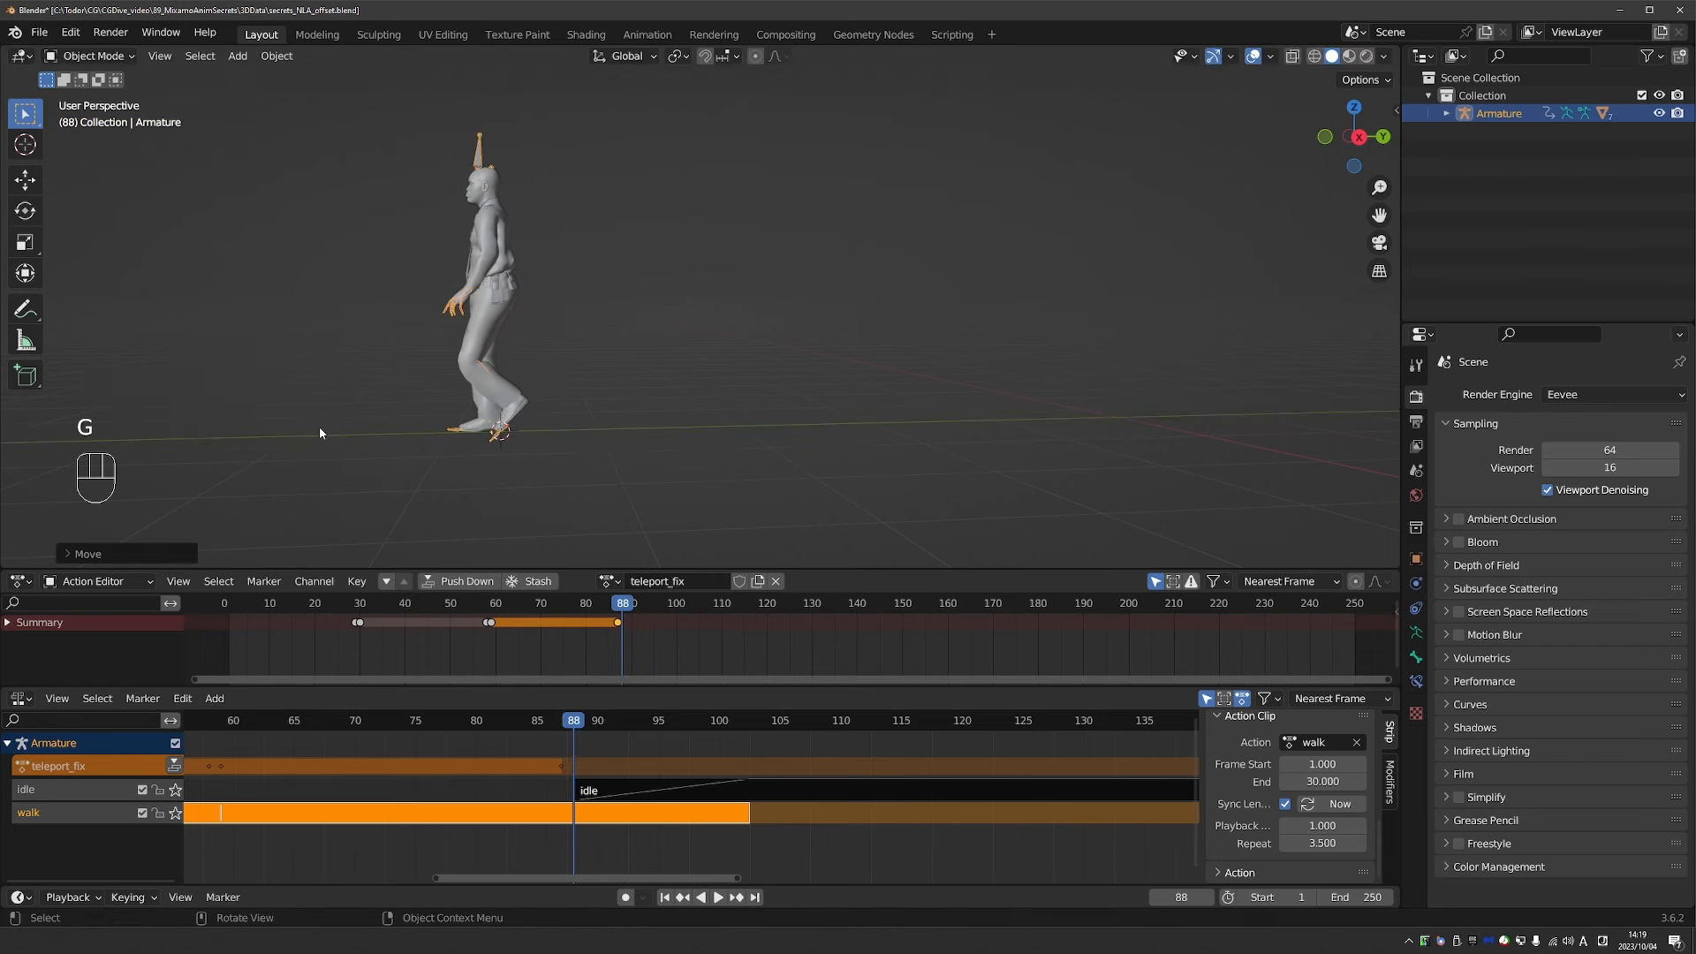
key(i)
click(611, 314)
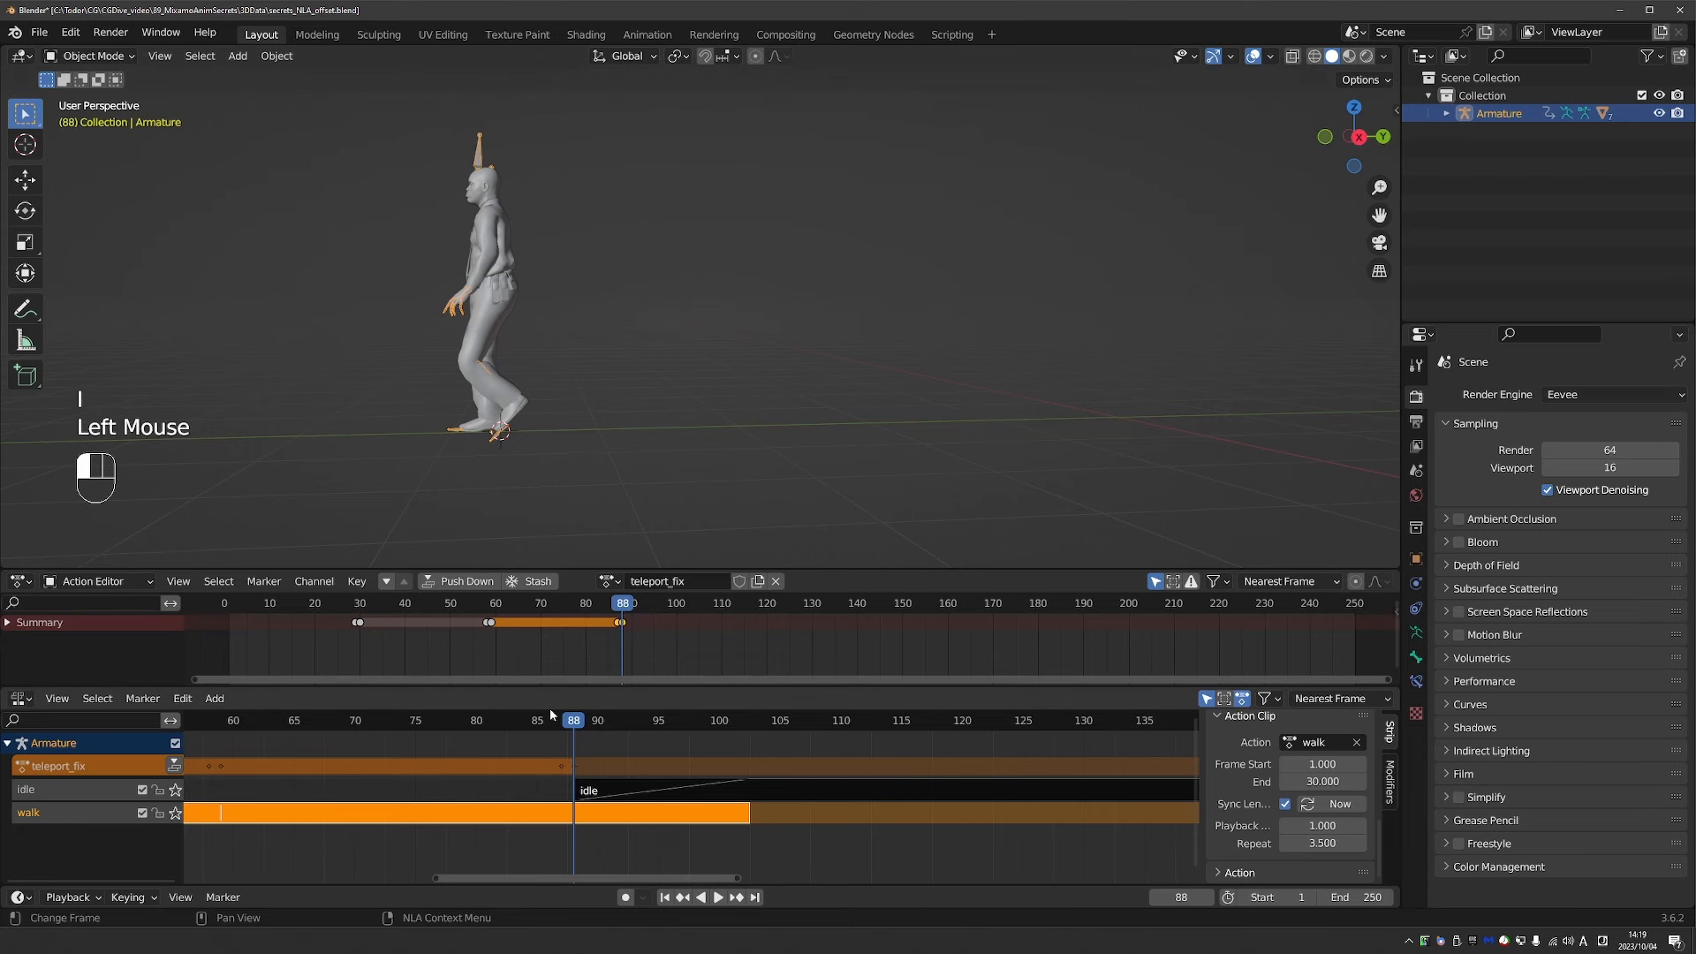
Set the walk strip's Repeat to 3.48 so that the strip ends at frame 102 with the idle blend.
drag(574, 723, 747, 736)
scroll(1322, 839, down, 3)
shift+drag(1322, 843, 1320, 843)
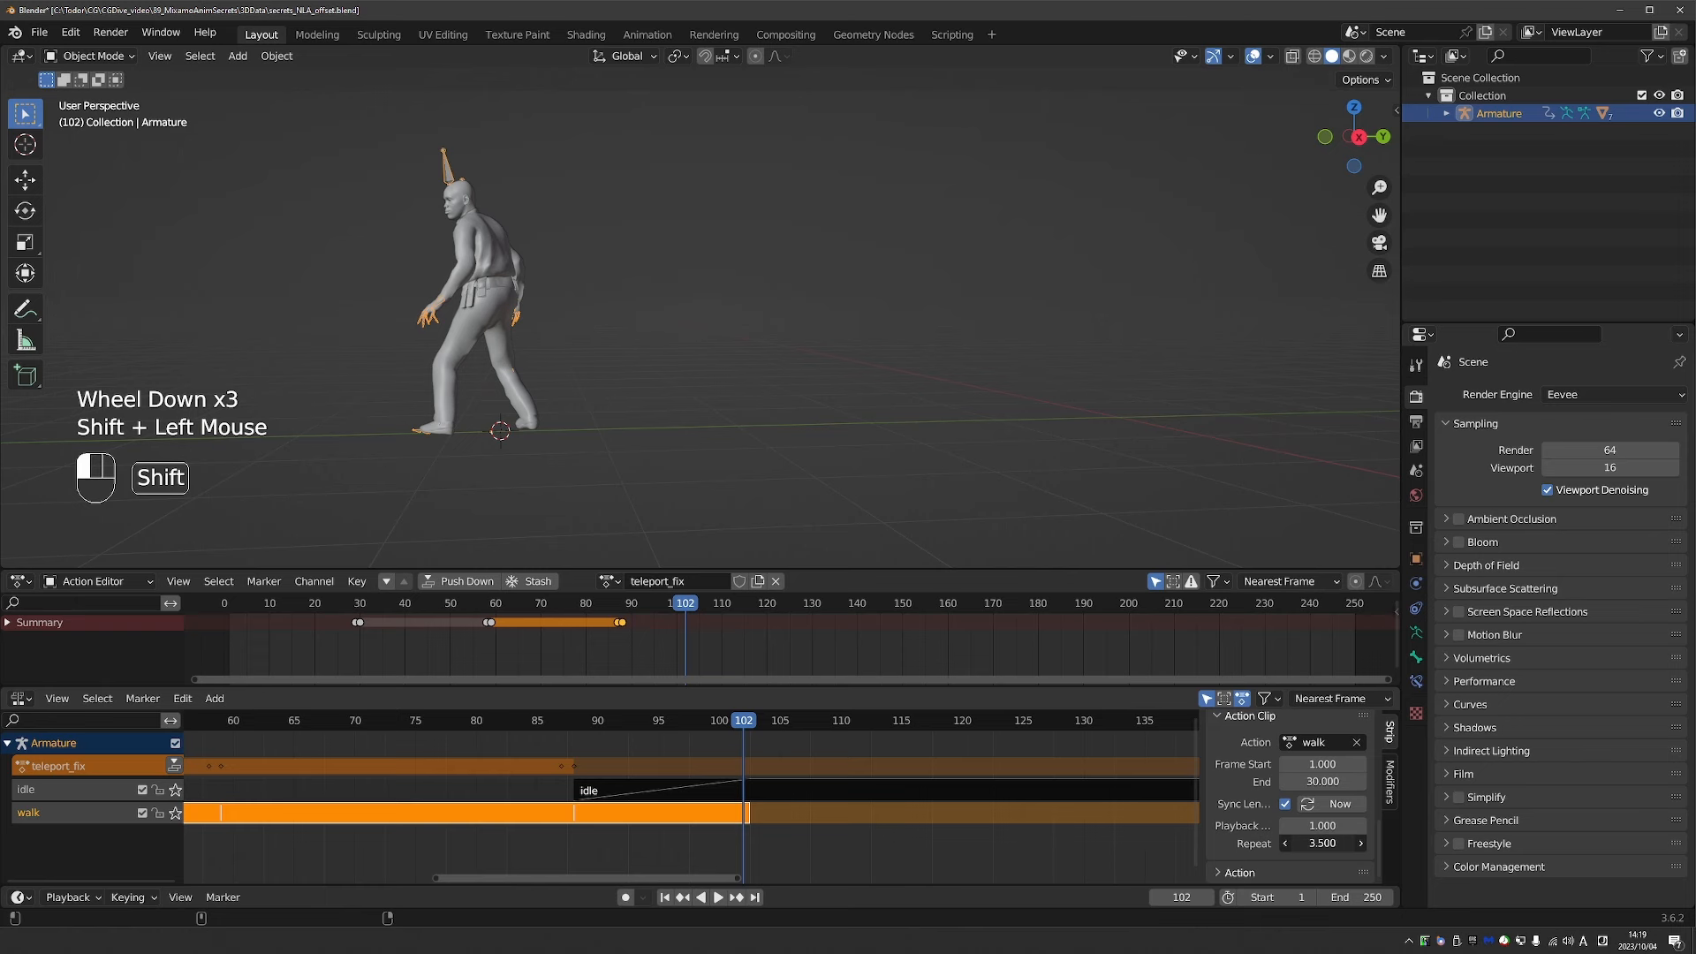
shift+drag(1321, 844, 1314, 843)
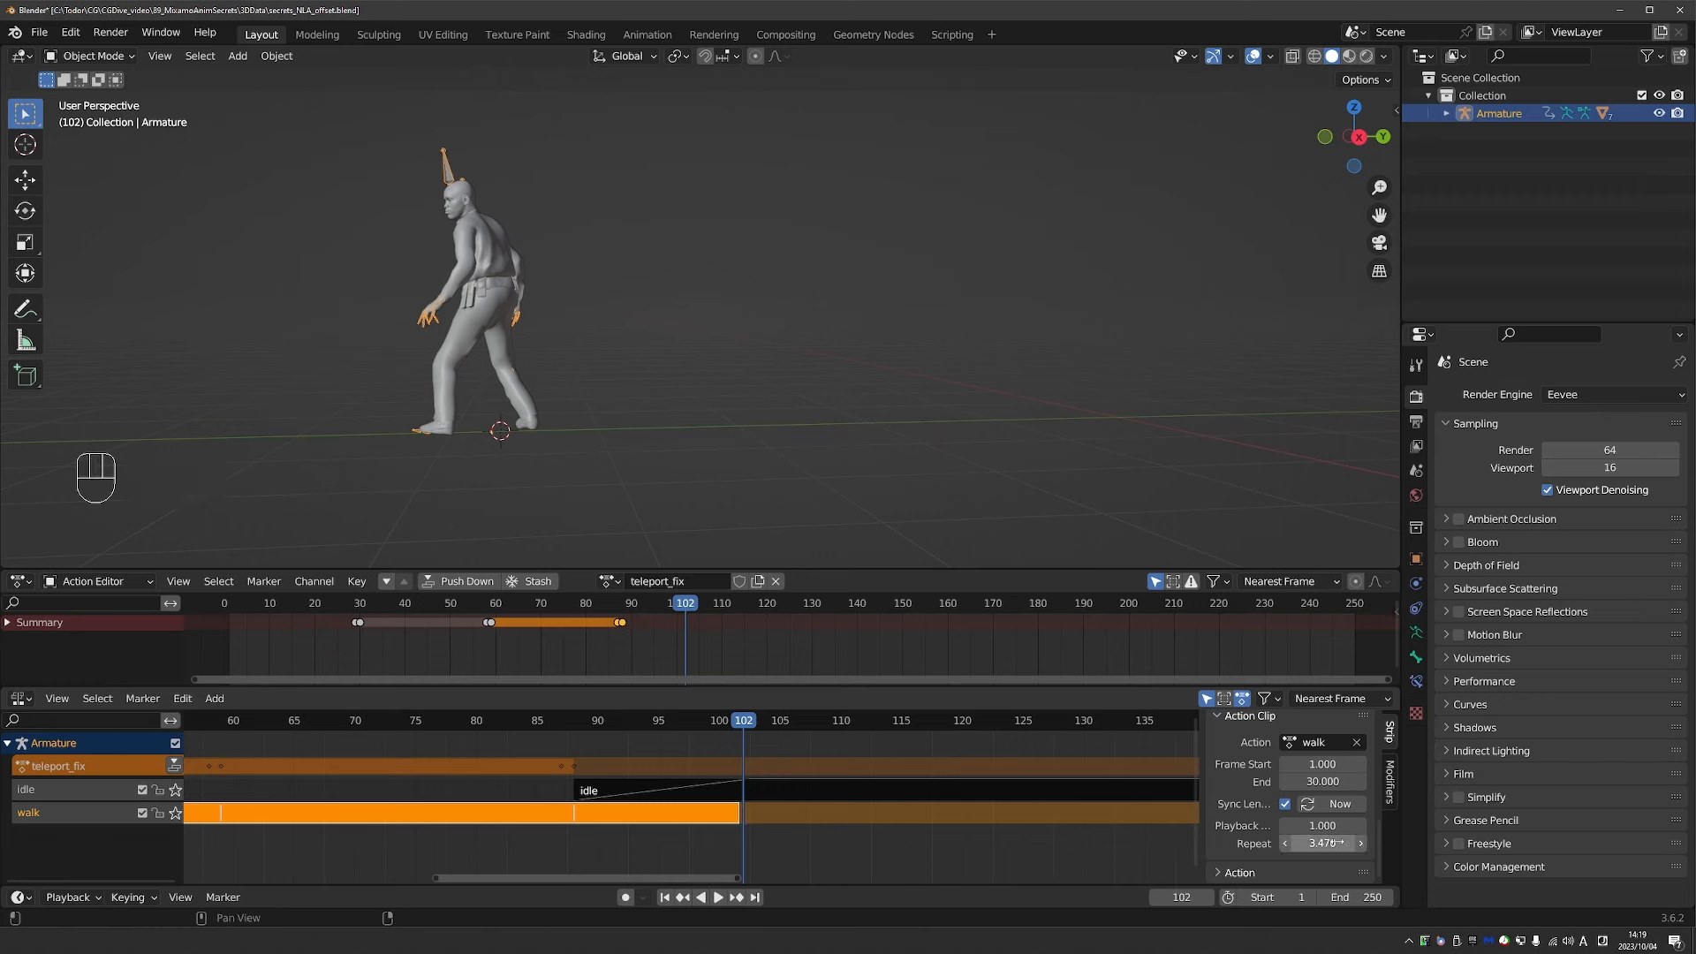
click(1321, 843)
text(3.48)
key(Return)
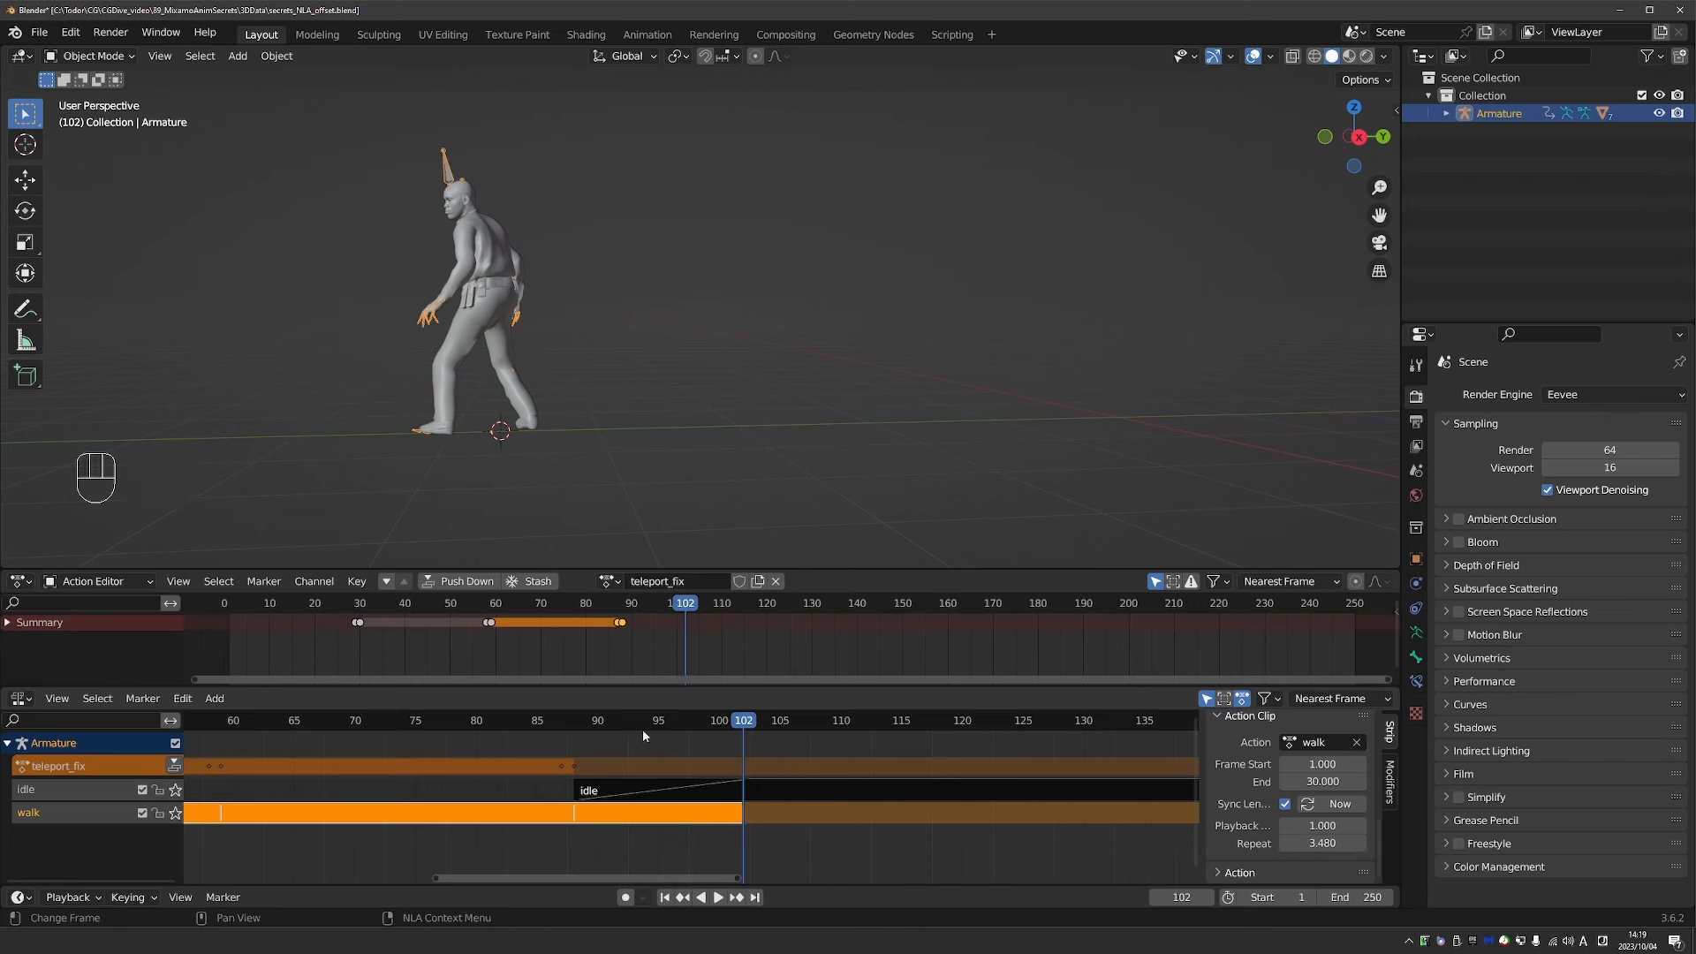
Scrub through the walk-to-idle overlap to frame 102 and try marking the rear foot with a temporary annotation stroke, erasing it again.
mouse_move(632, 731)
mouse_down()
mouse_move(569, 726)
mouse_move(743, 746)
mouse_up()
key(d)
right_click(535, 450)
key(d)
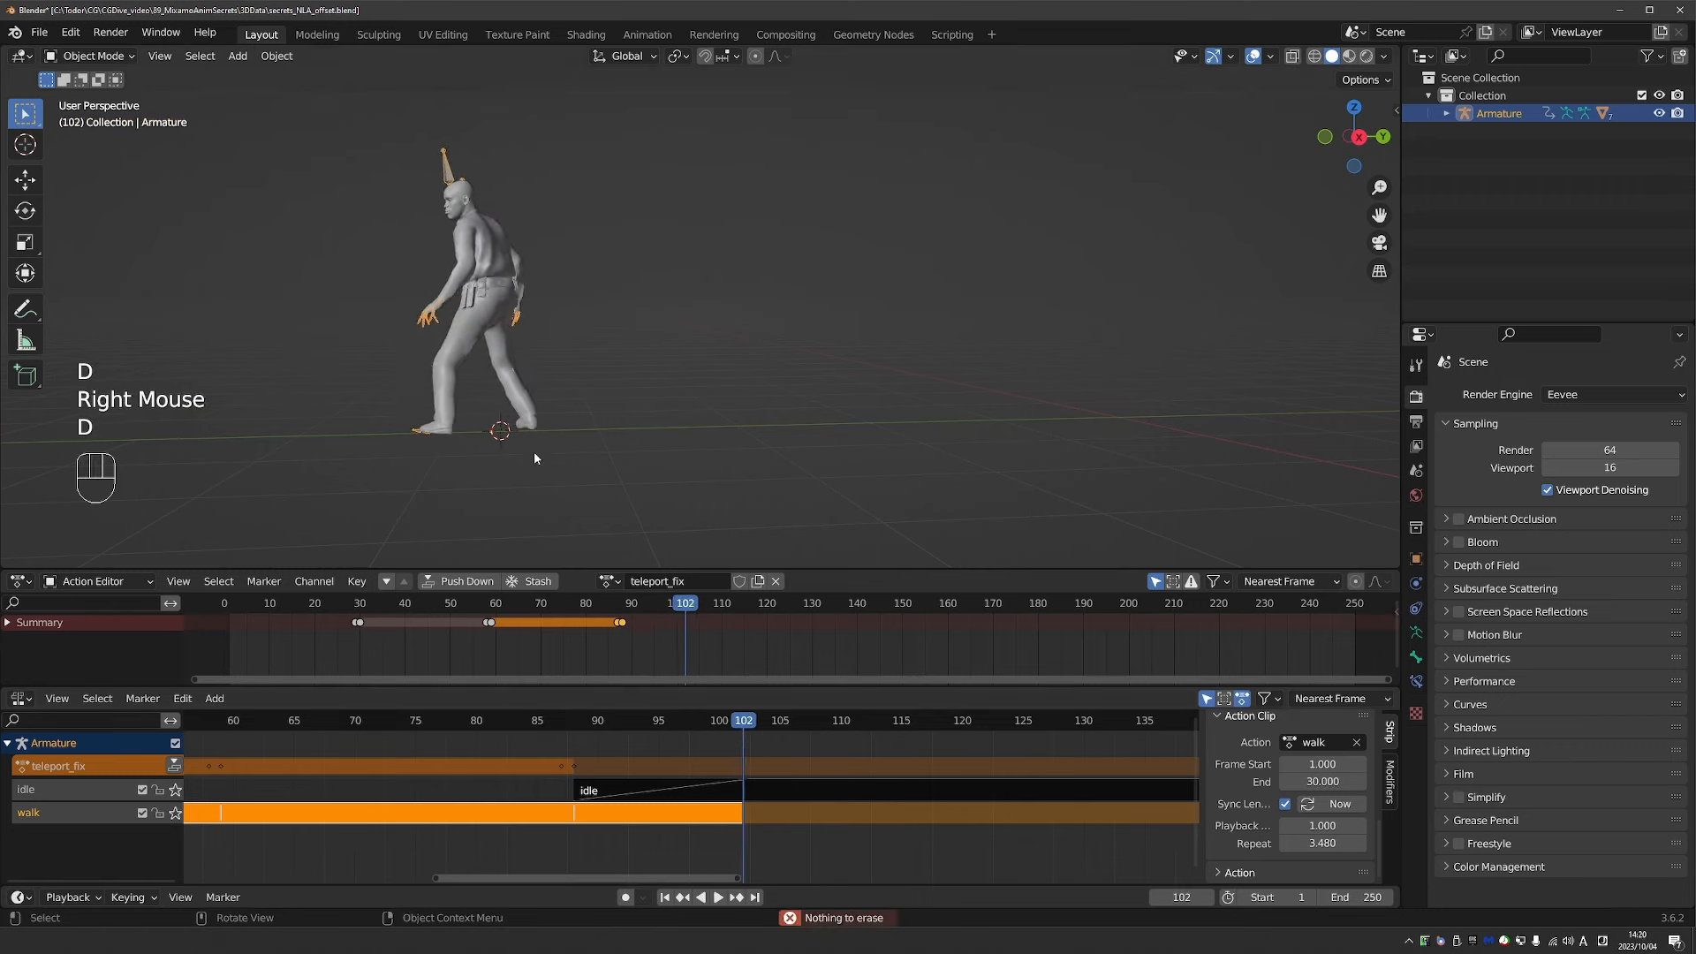
drag(535, 429, 547, 434)
key(d)
right_drag(548, 435, 538, 439)
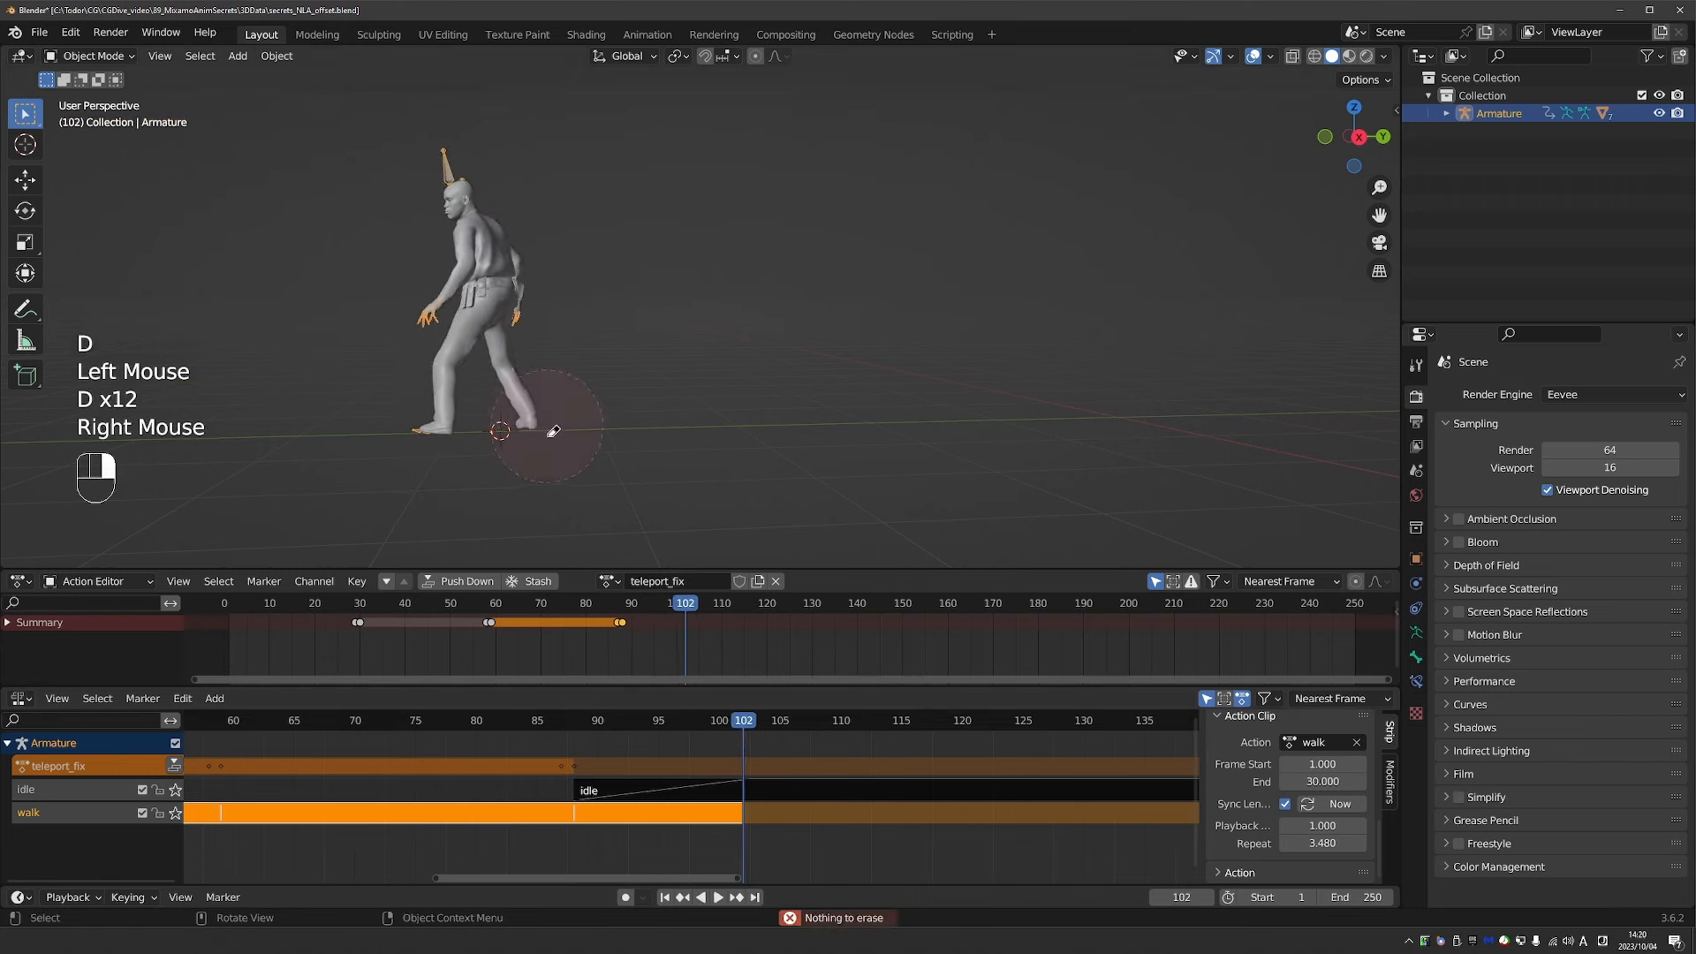
At frame 102, move the armature along Y to correct the foot slide and insert a Location keyframe.
key(g)
key(y)
click(576, 432)
key(i)
click(575, 433)
Set the interpolation of the frame 88 keyframe in the teleport_fix action to Linear.
click(627, 643)
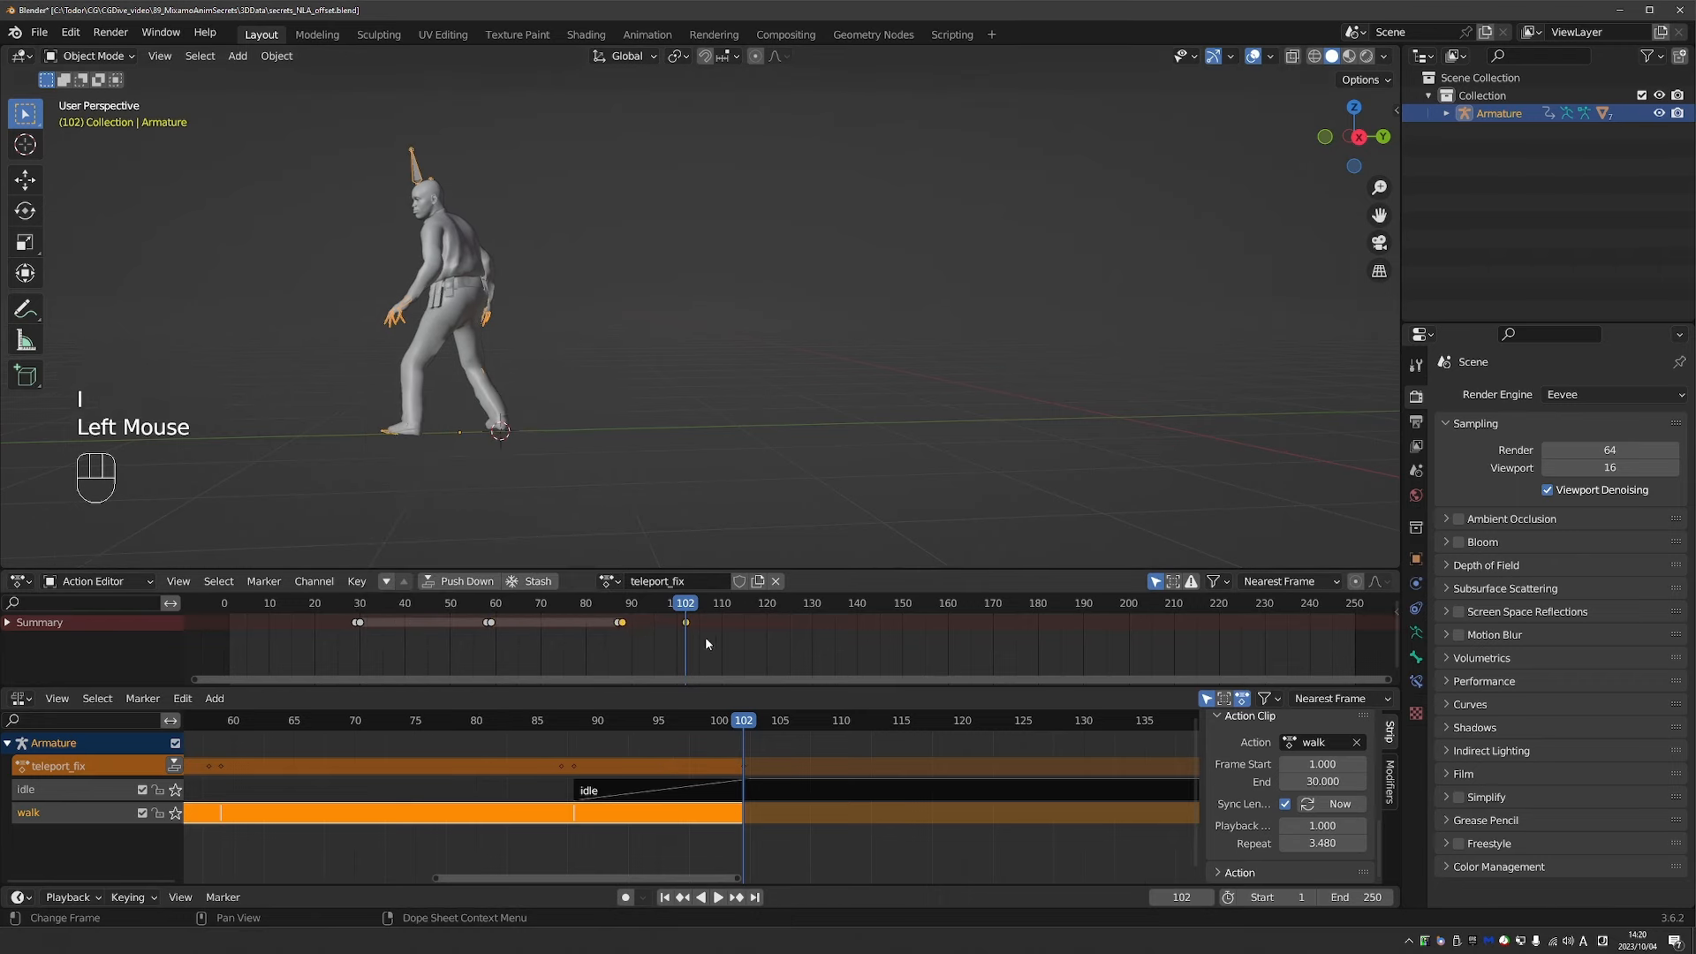
key(t)
click(686, 633)
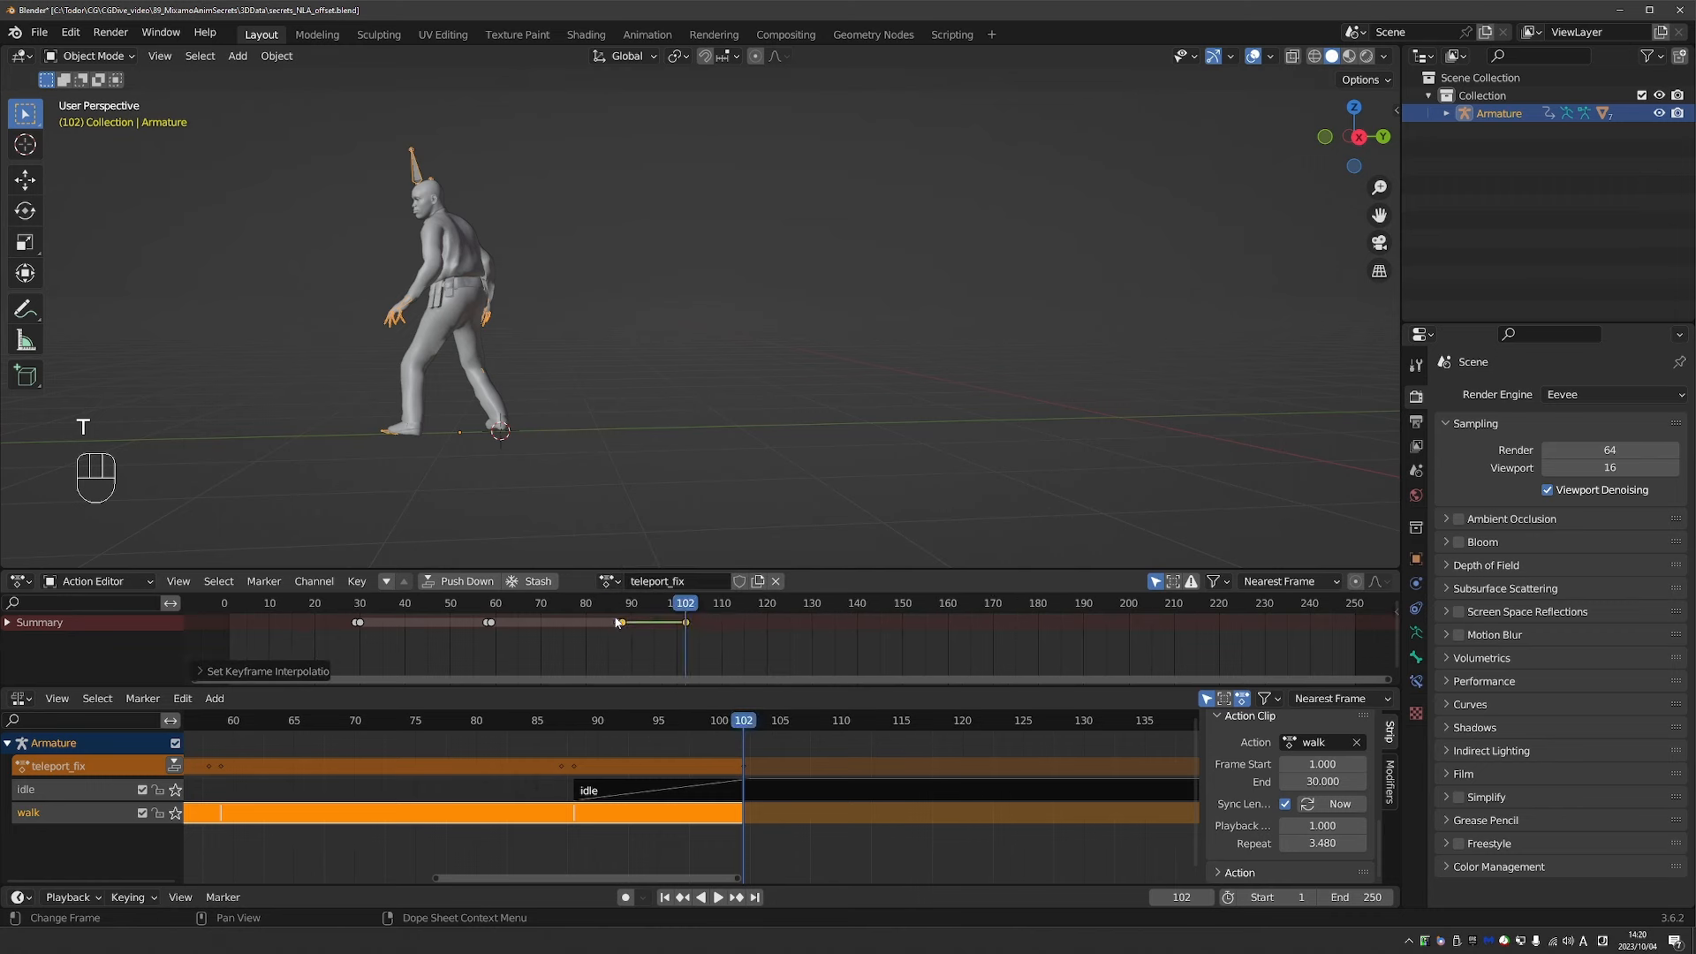
Scrub into the overlap, nudge the armature along Y to keep the foot planted, and insert a Location keyframe at frame 99.
click(621, 627)
drag(620, 627, 668, 635)
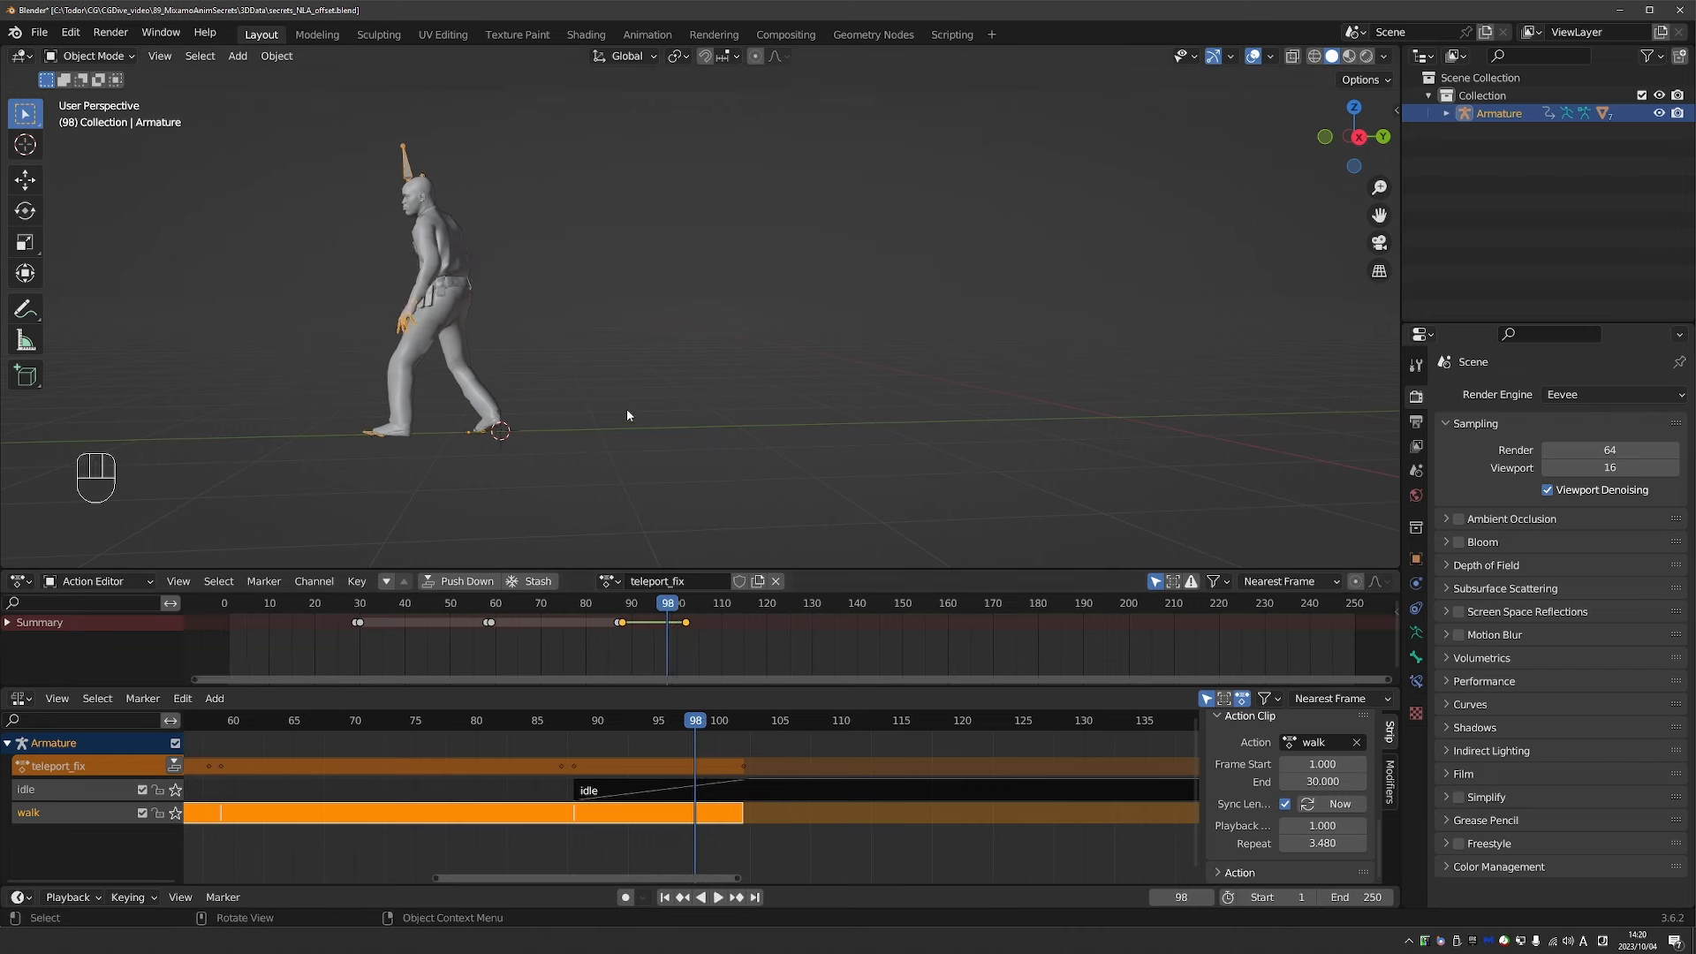
key(g)
key(y)
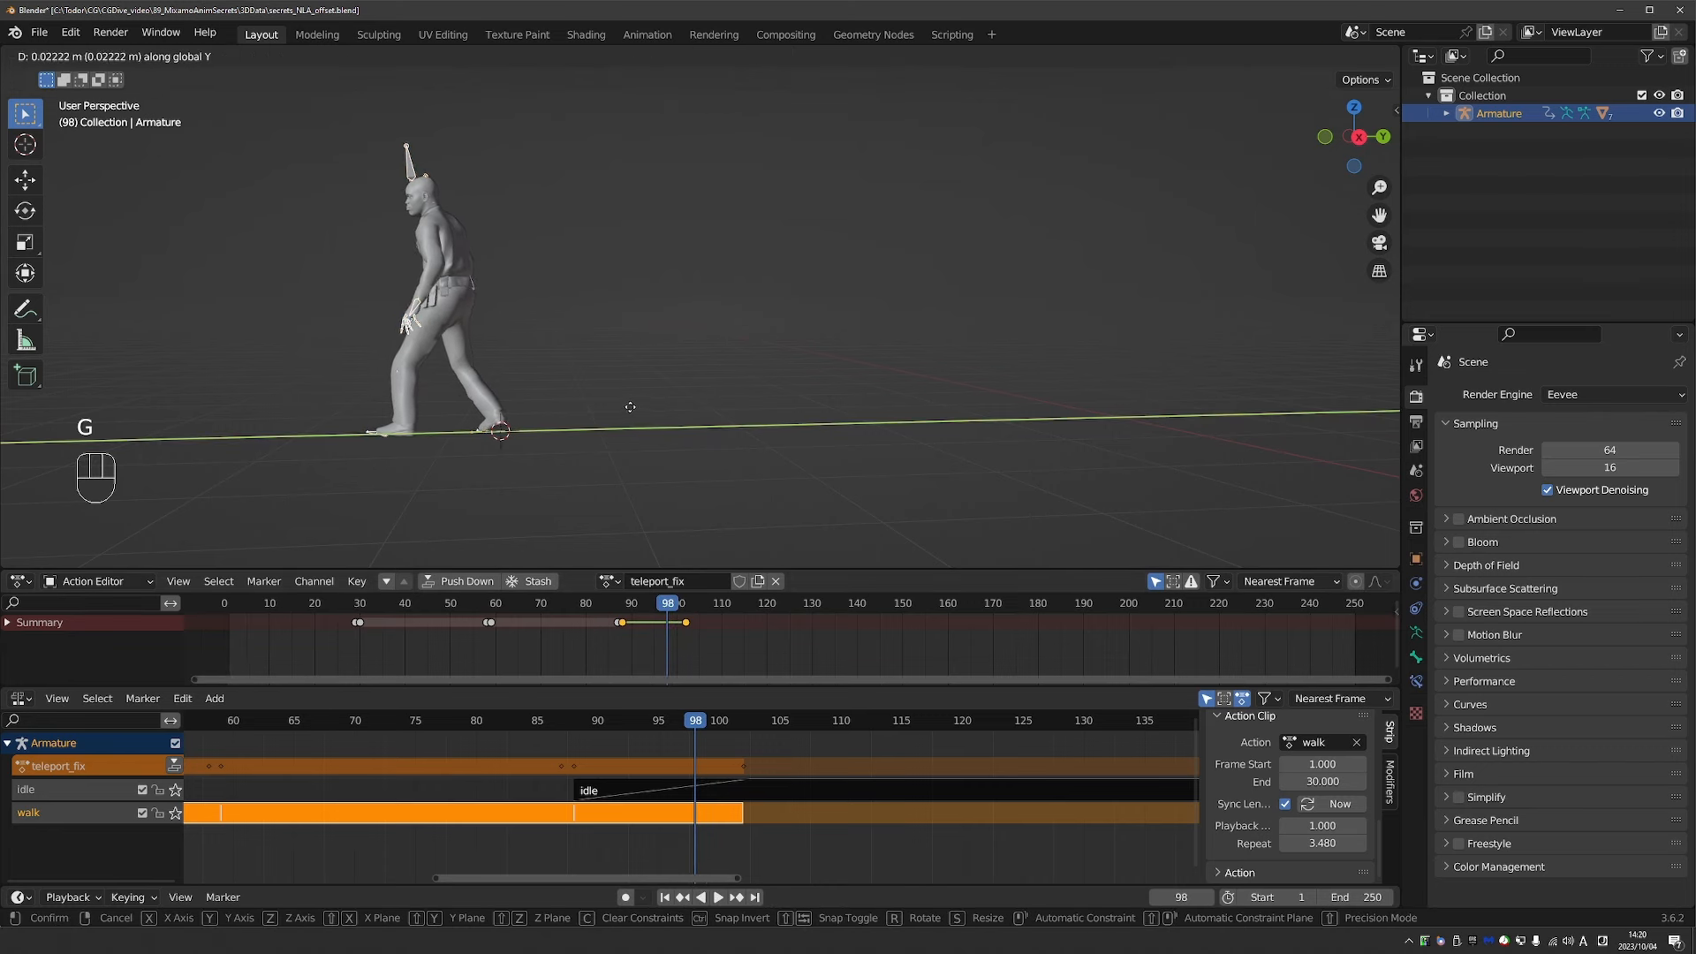
click(634, 406)
key(i)
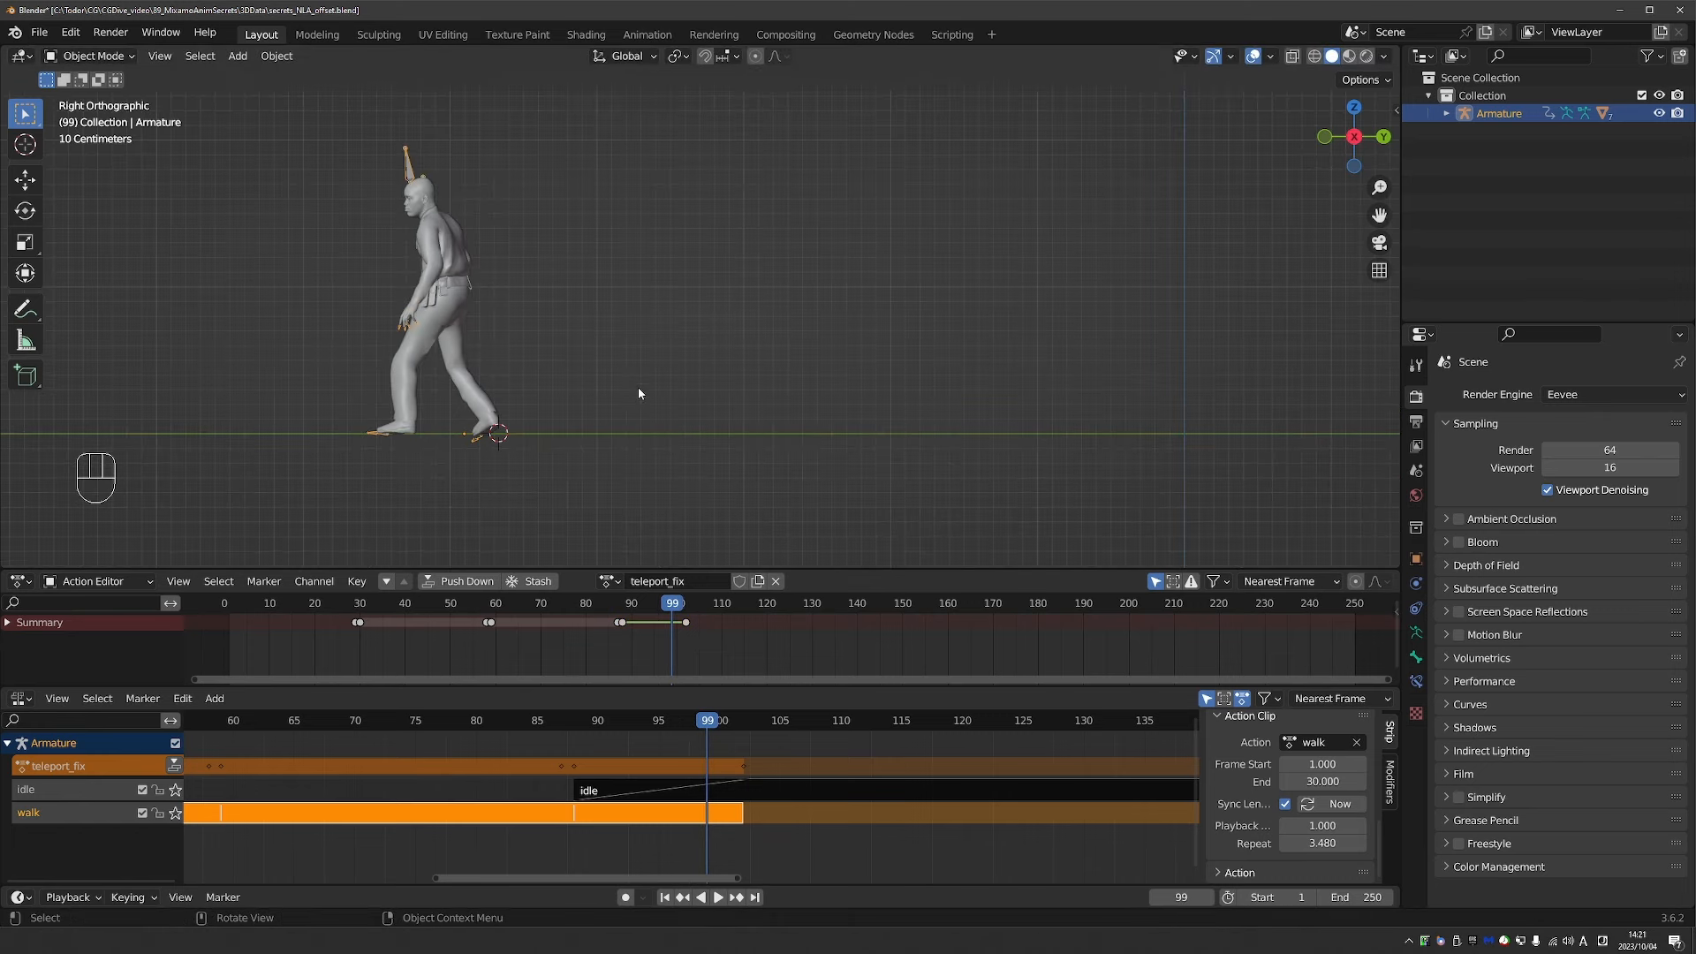
key(i)
click(638, 387)
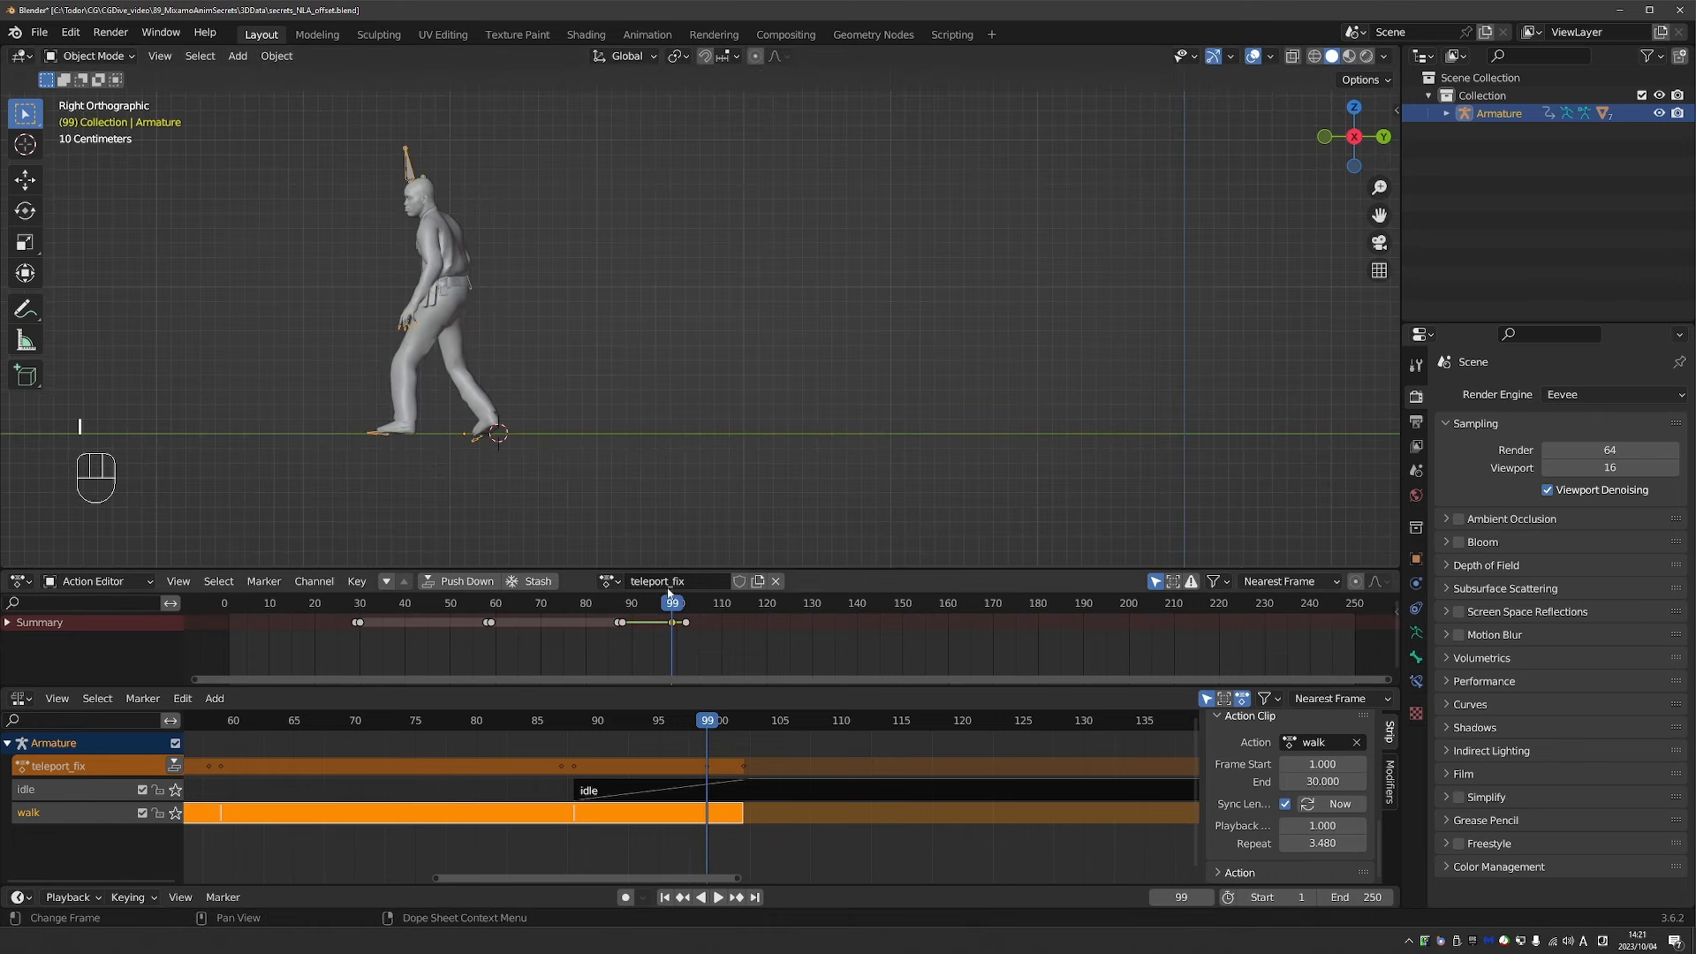
At frame 102, shift the armature to align the feet with frame 99 and insert a new Location keyframe.
drag(673, 606, 689, 608)
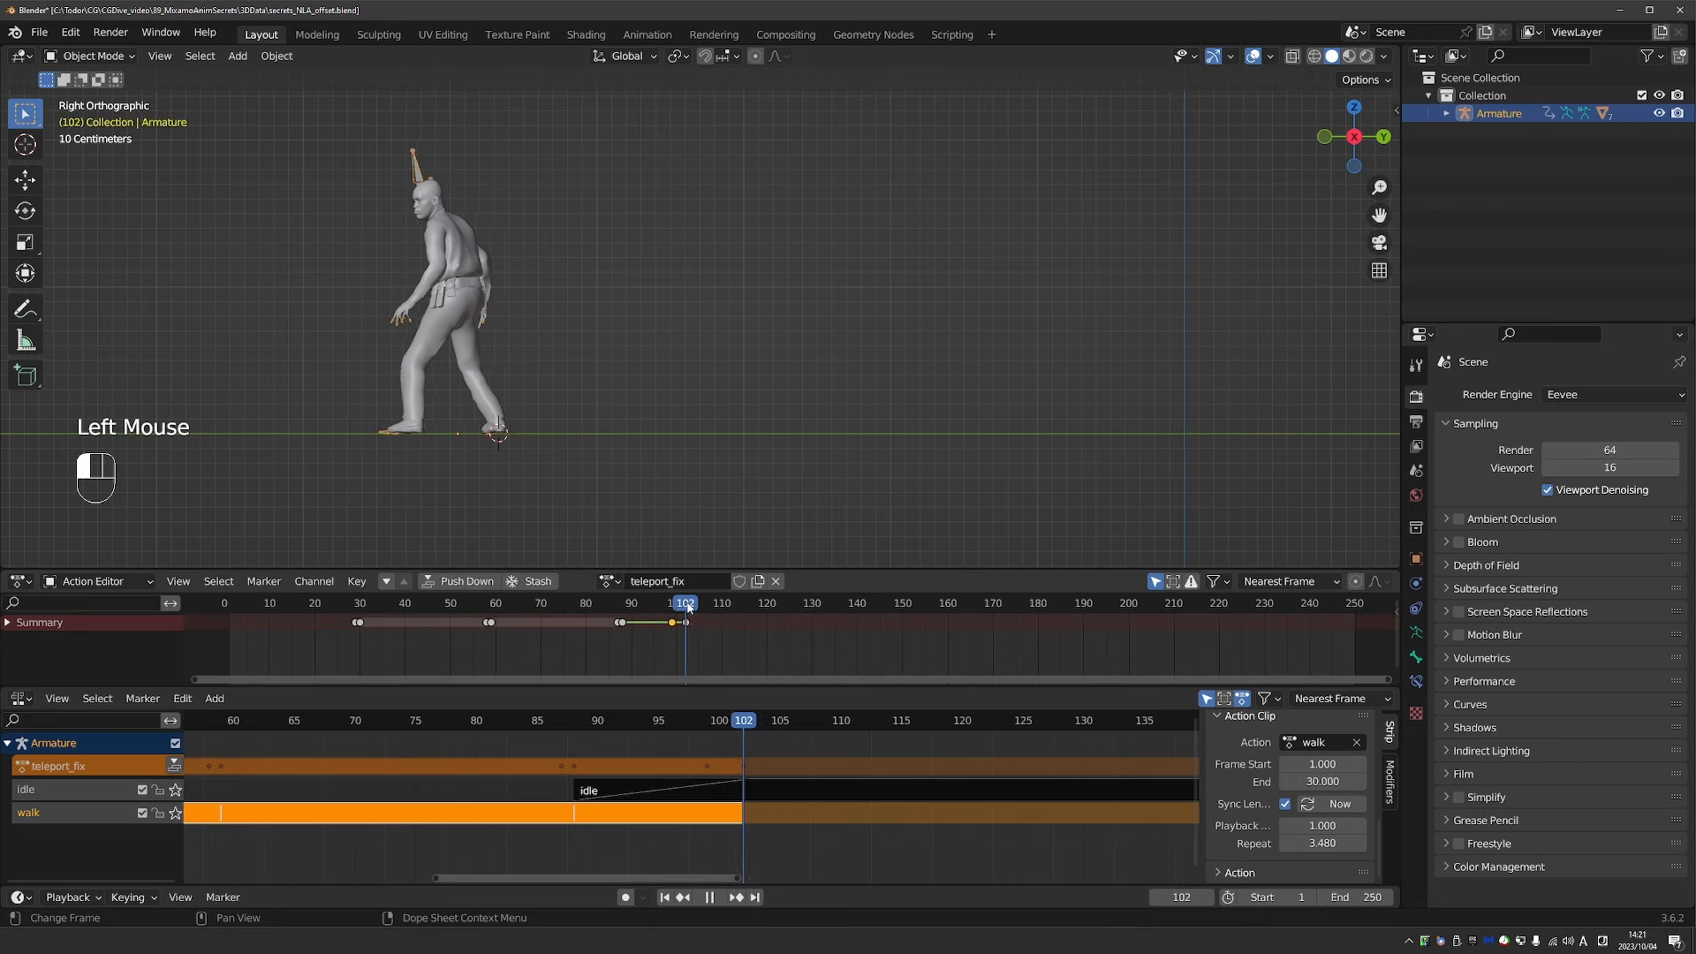
key(g)
click(657, 475)
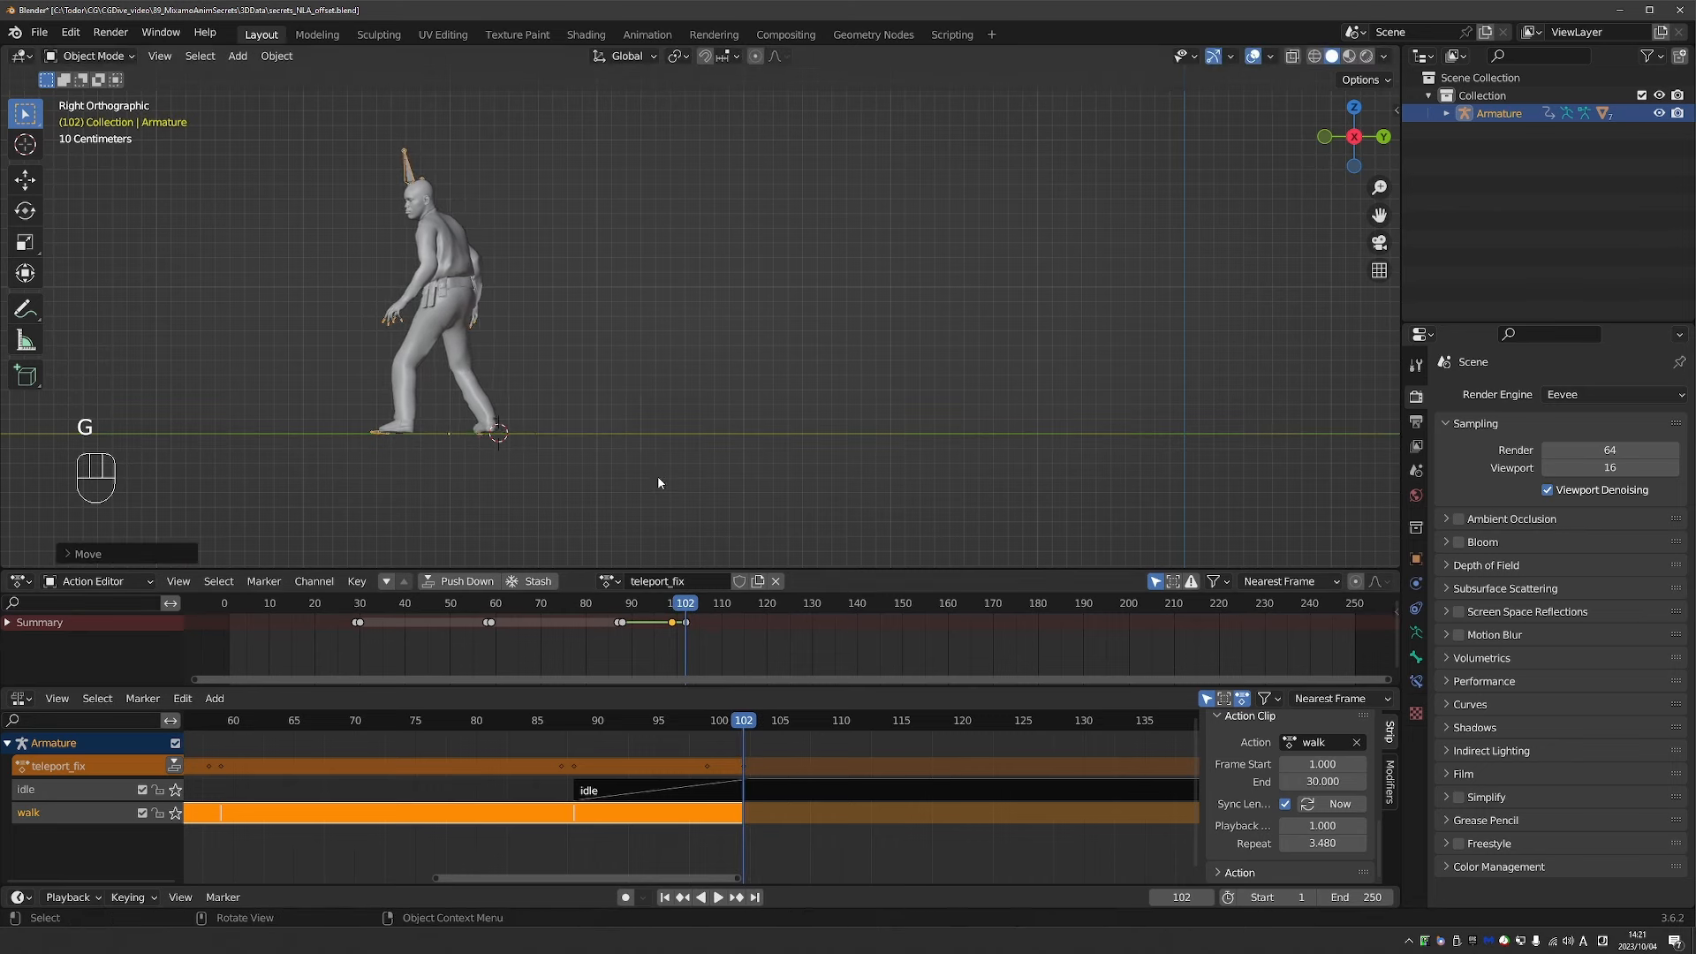
key(i)
click(661, 482)
Scrub past frame 102 and play the corrected walk-to-idle transition in side view.
mouse_move(685, 606)
mouse_down()
mouse_move(663, 606)
mouse_move(702, 616)
mouse_up()
key(space)
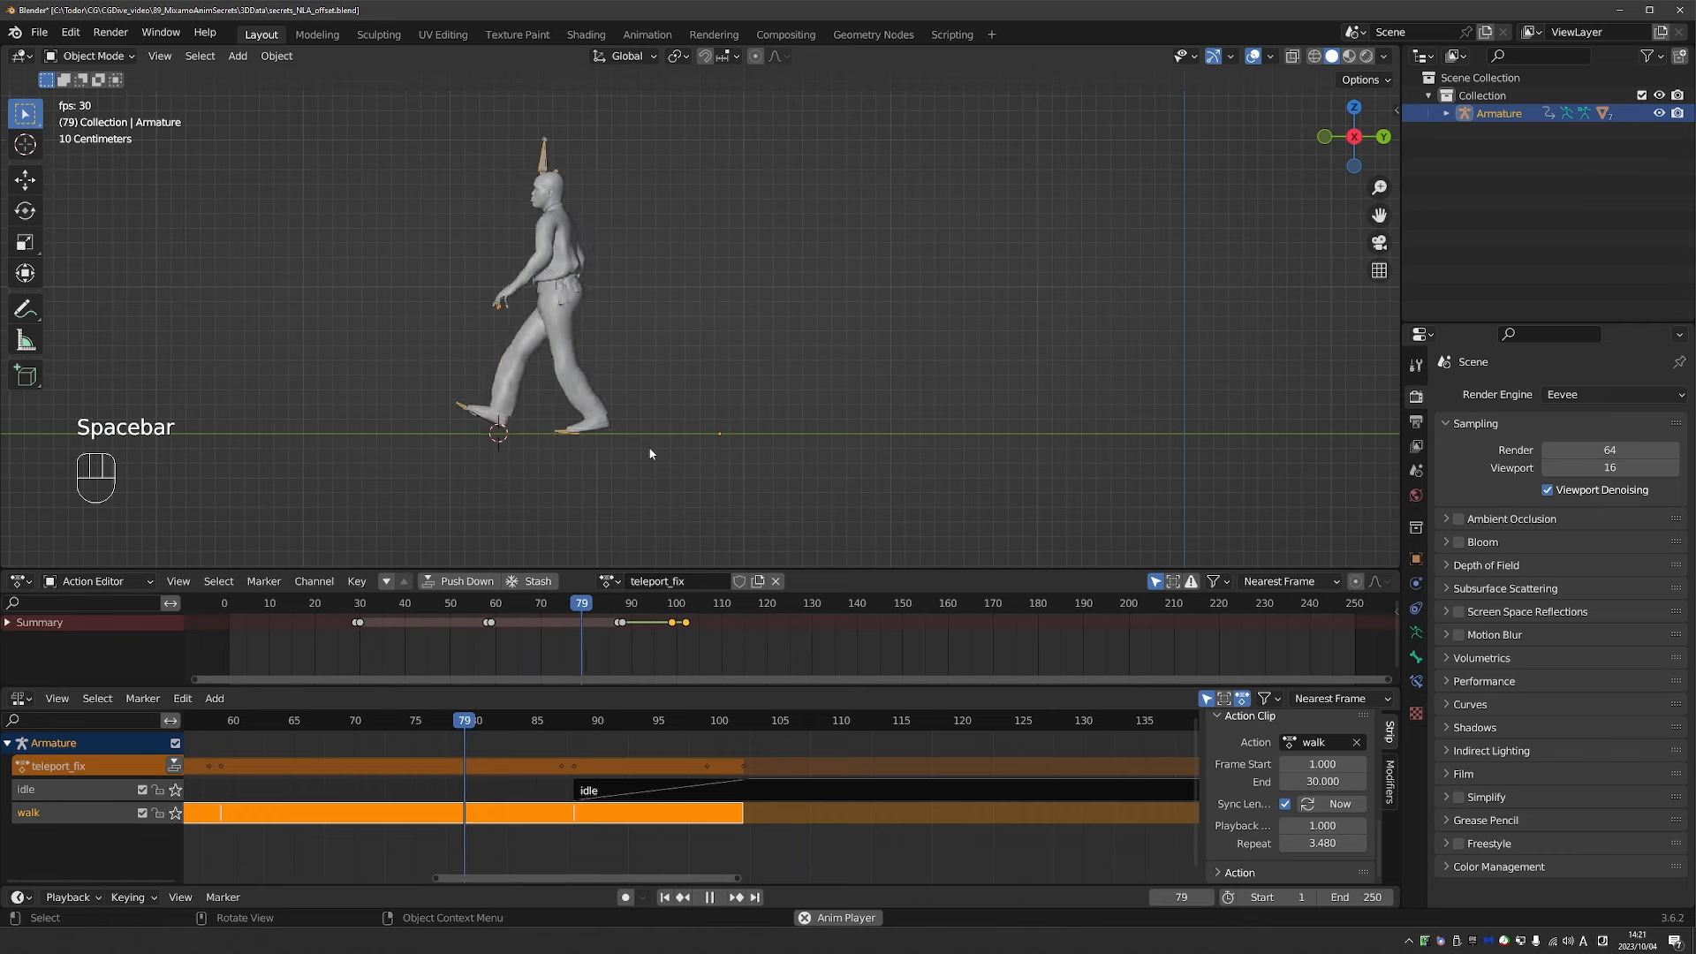
key(space)
Replay the walk-to-idle transition from around frame 80 in a perspective view with the viewport overlays hidden.
middle_drag(651, 453, 609, 459)
scroll(629, 437, down, 2)
click(586, 604)
click(586, 604)
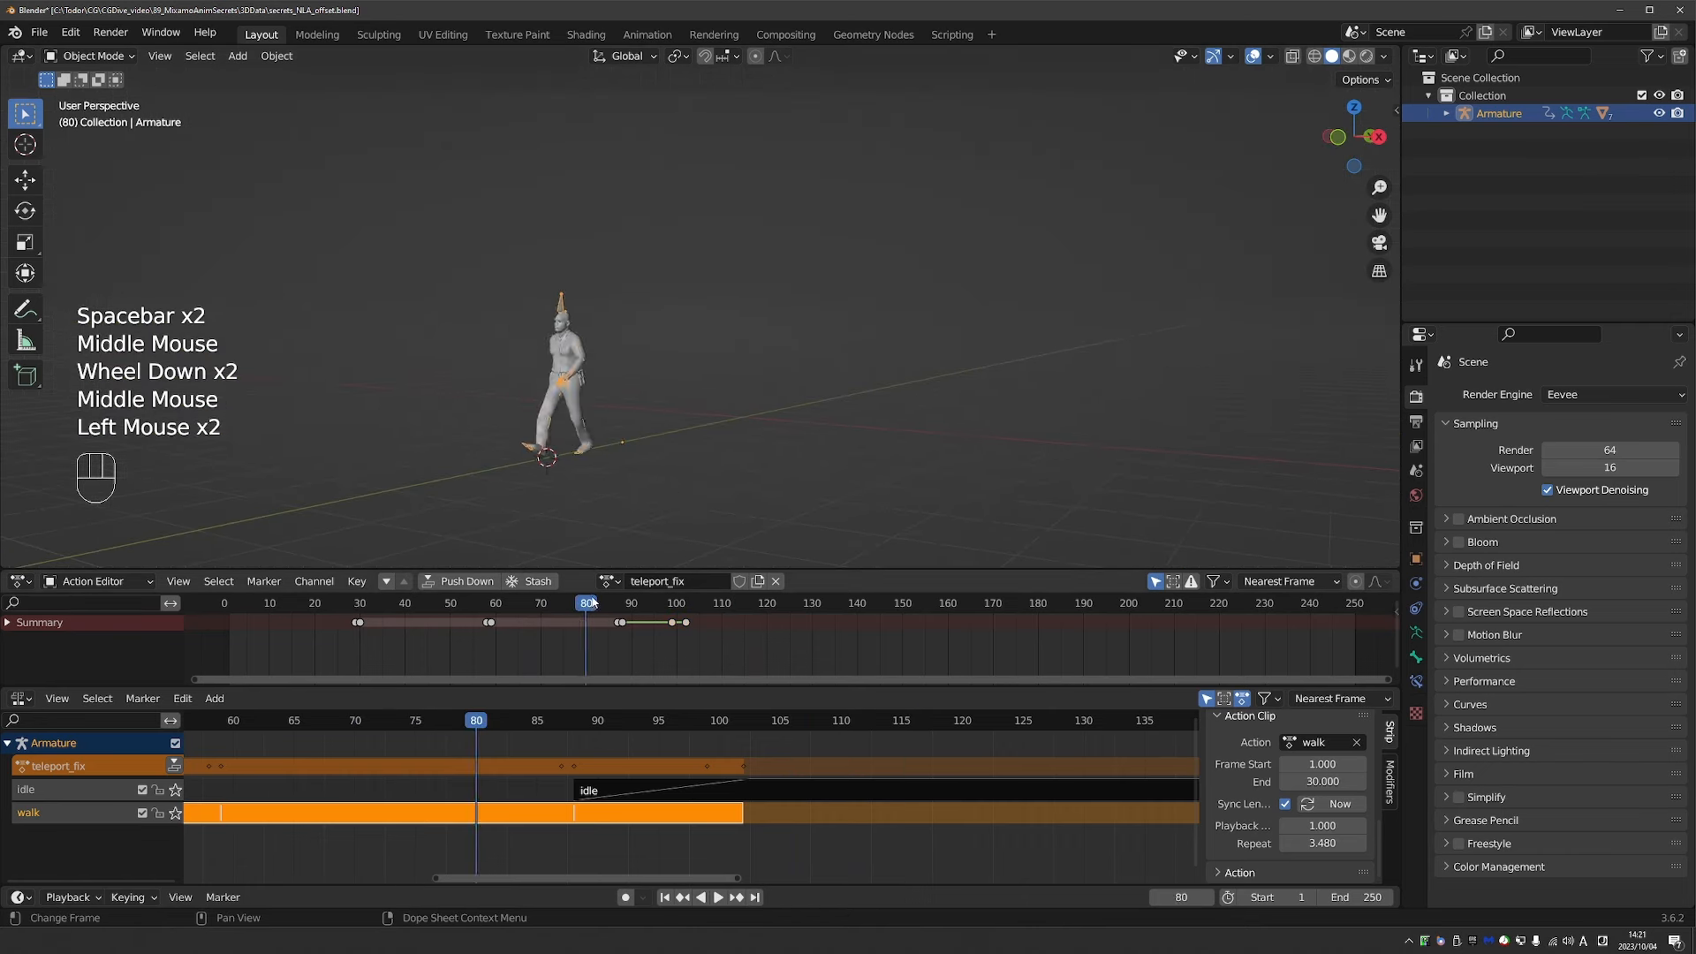
key(space)
key(space)
key(z)
click(604, 604)
key(space)
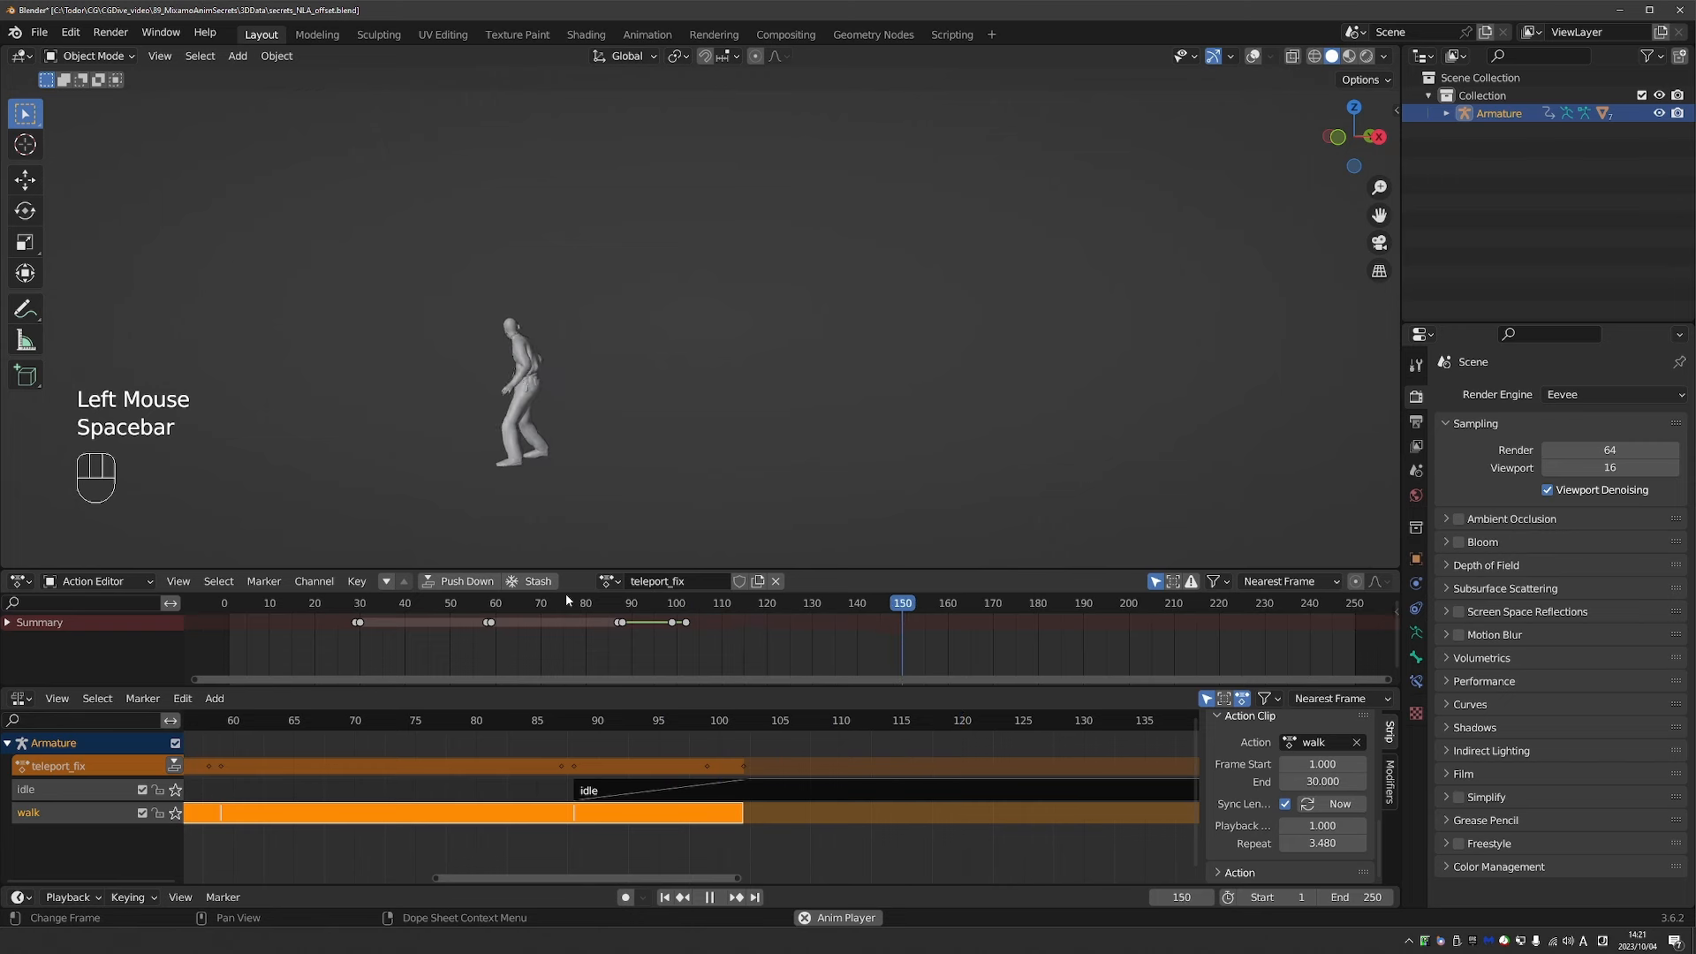
key(space)
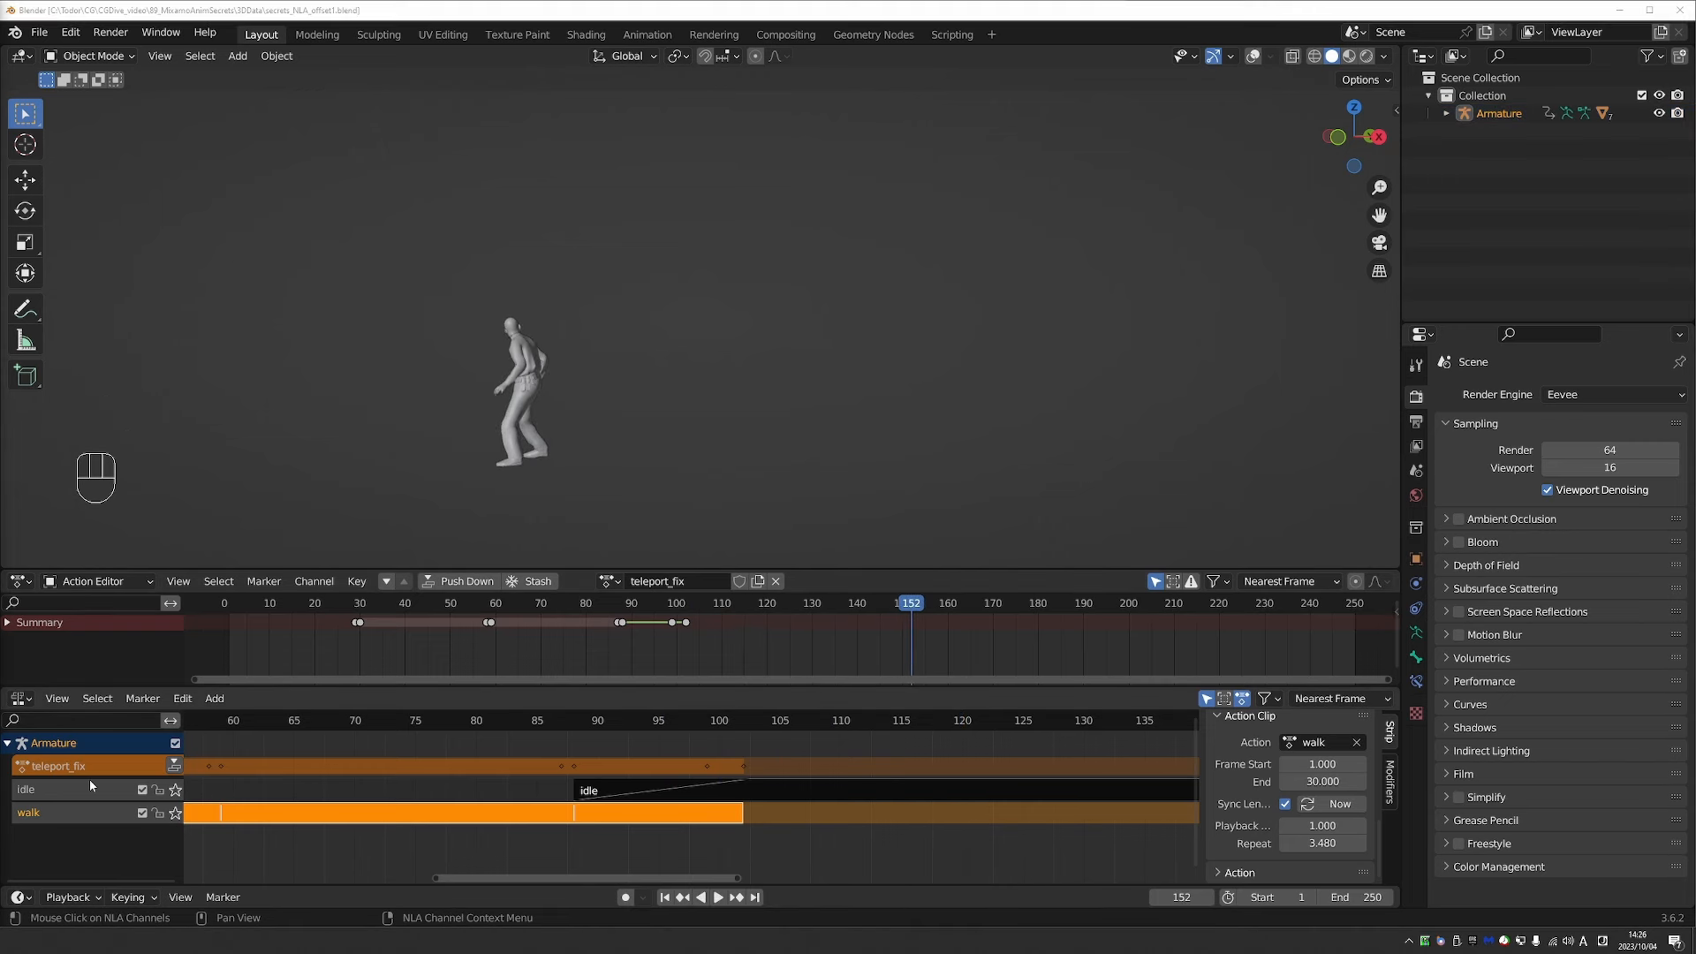